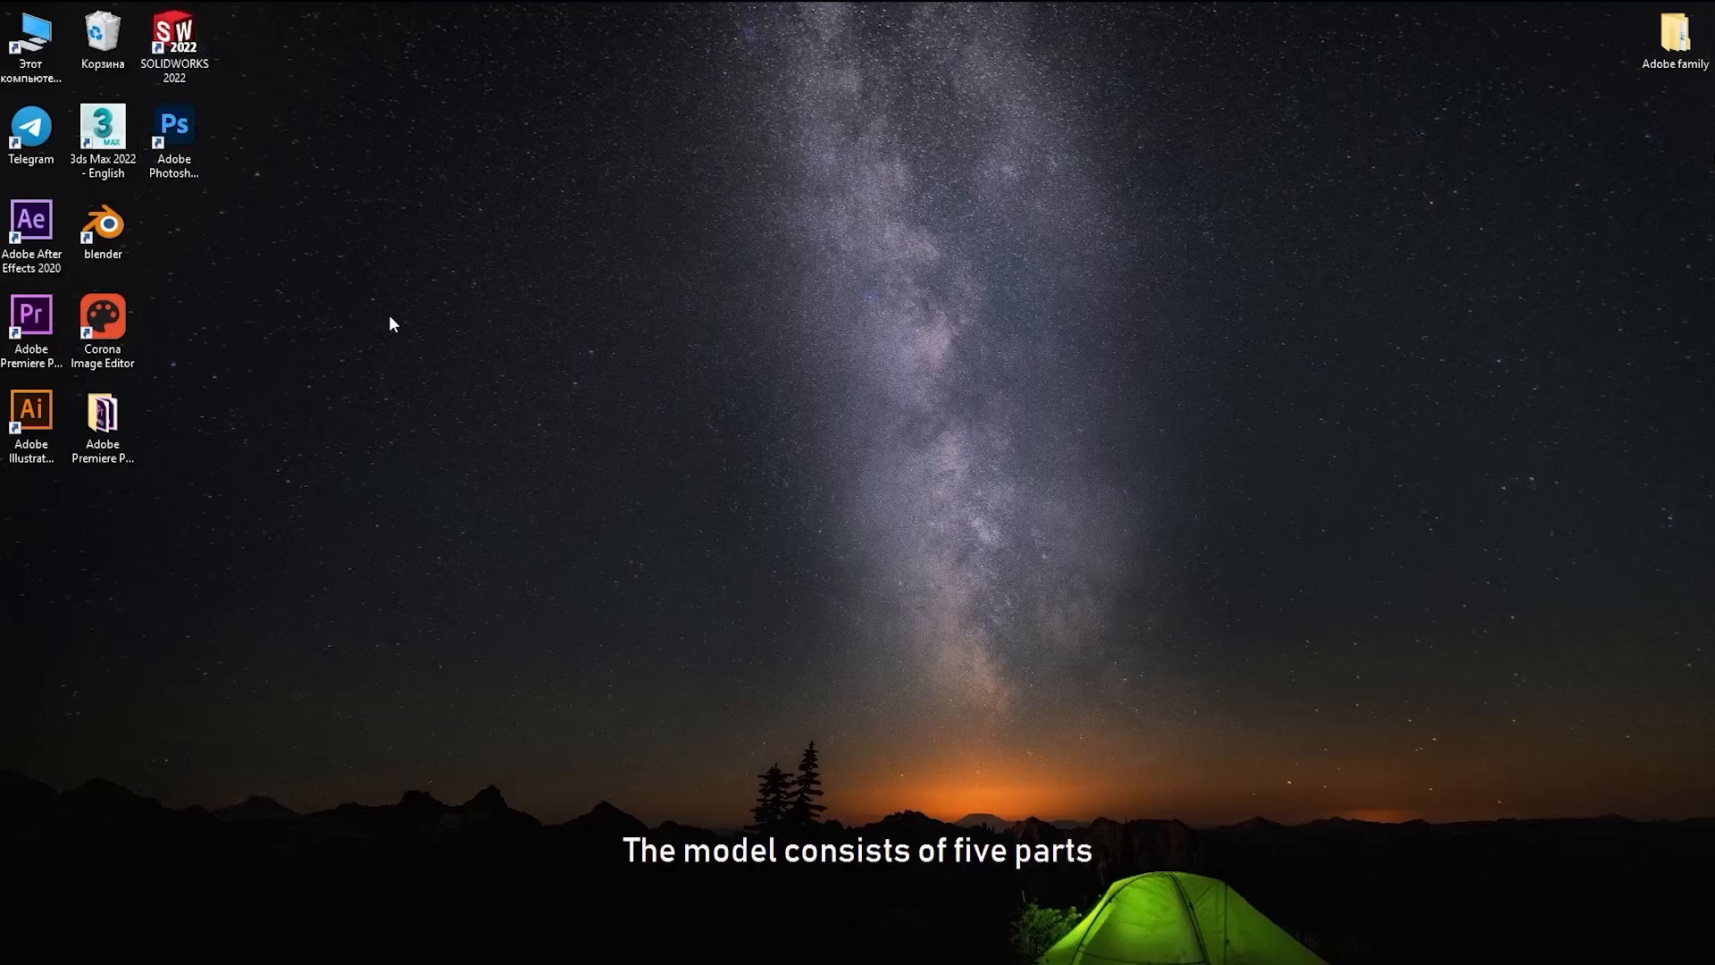
Step: Examine the five part drawings, cubegearone through cubegearfive, one after another
mouse_move(636, 957)
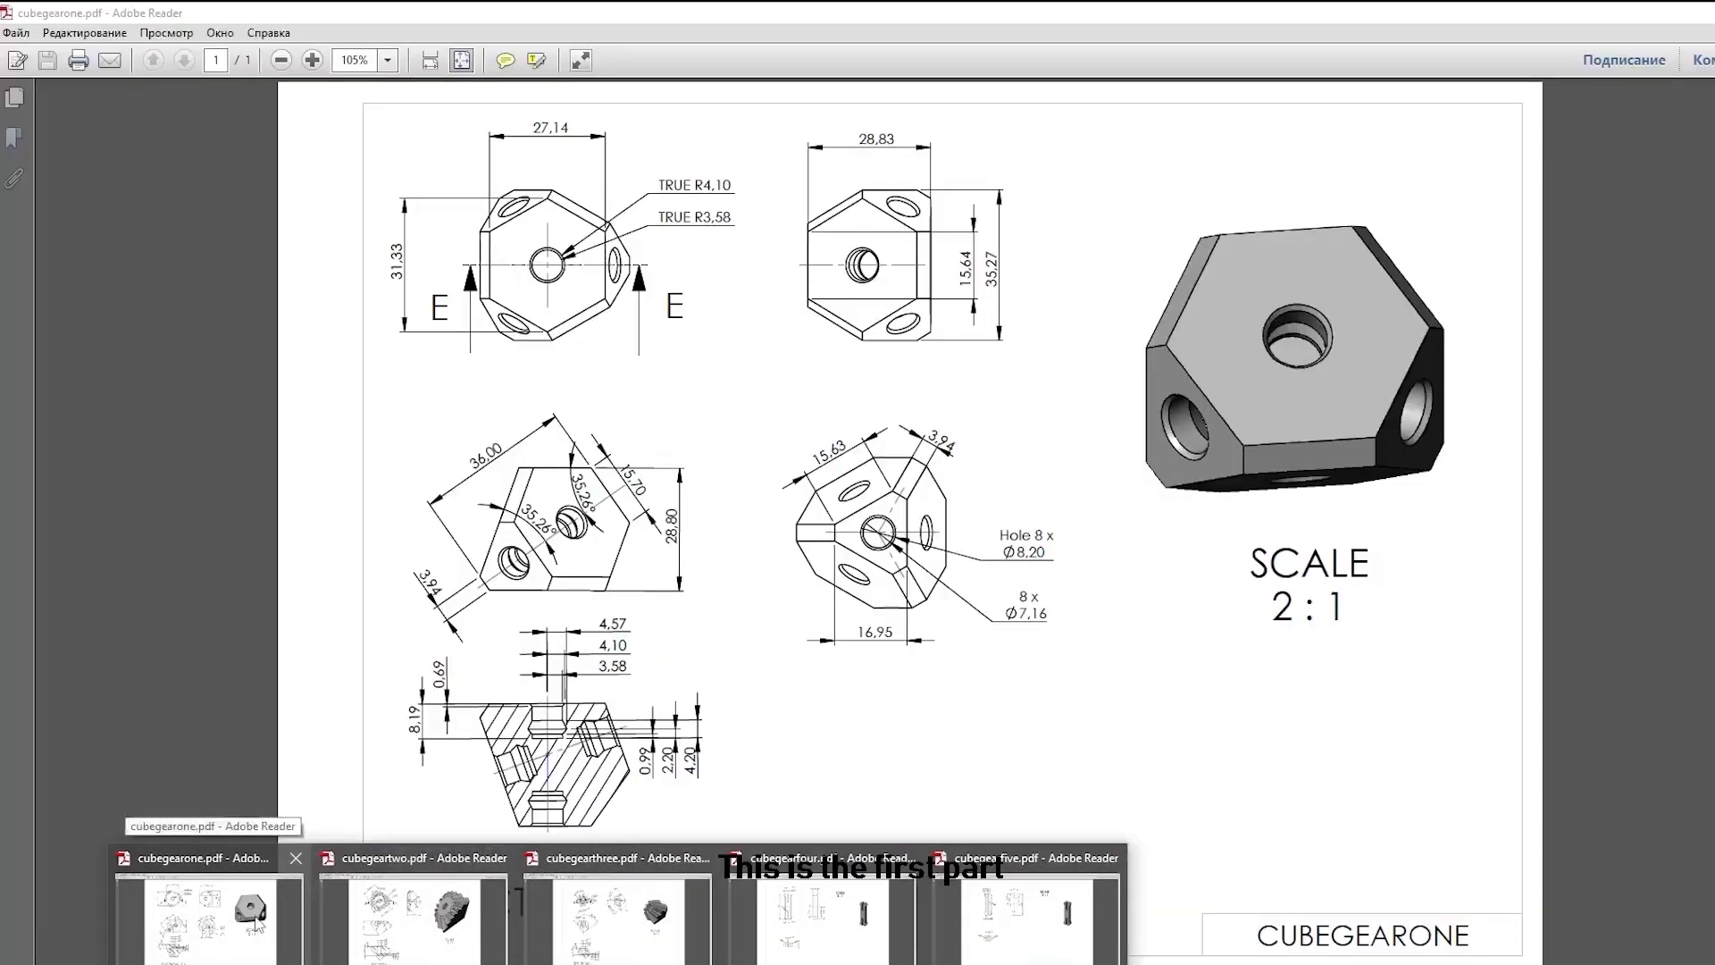
left_click(258, 925)
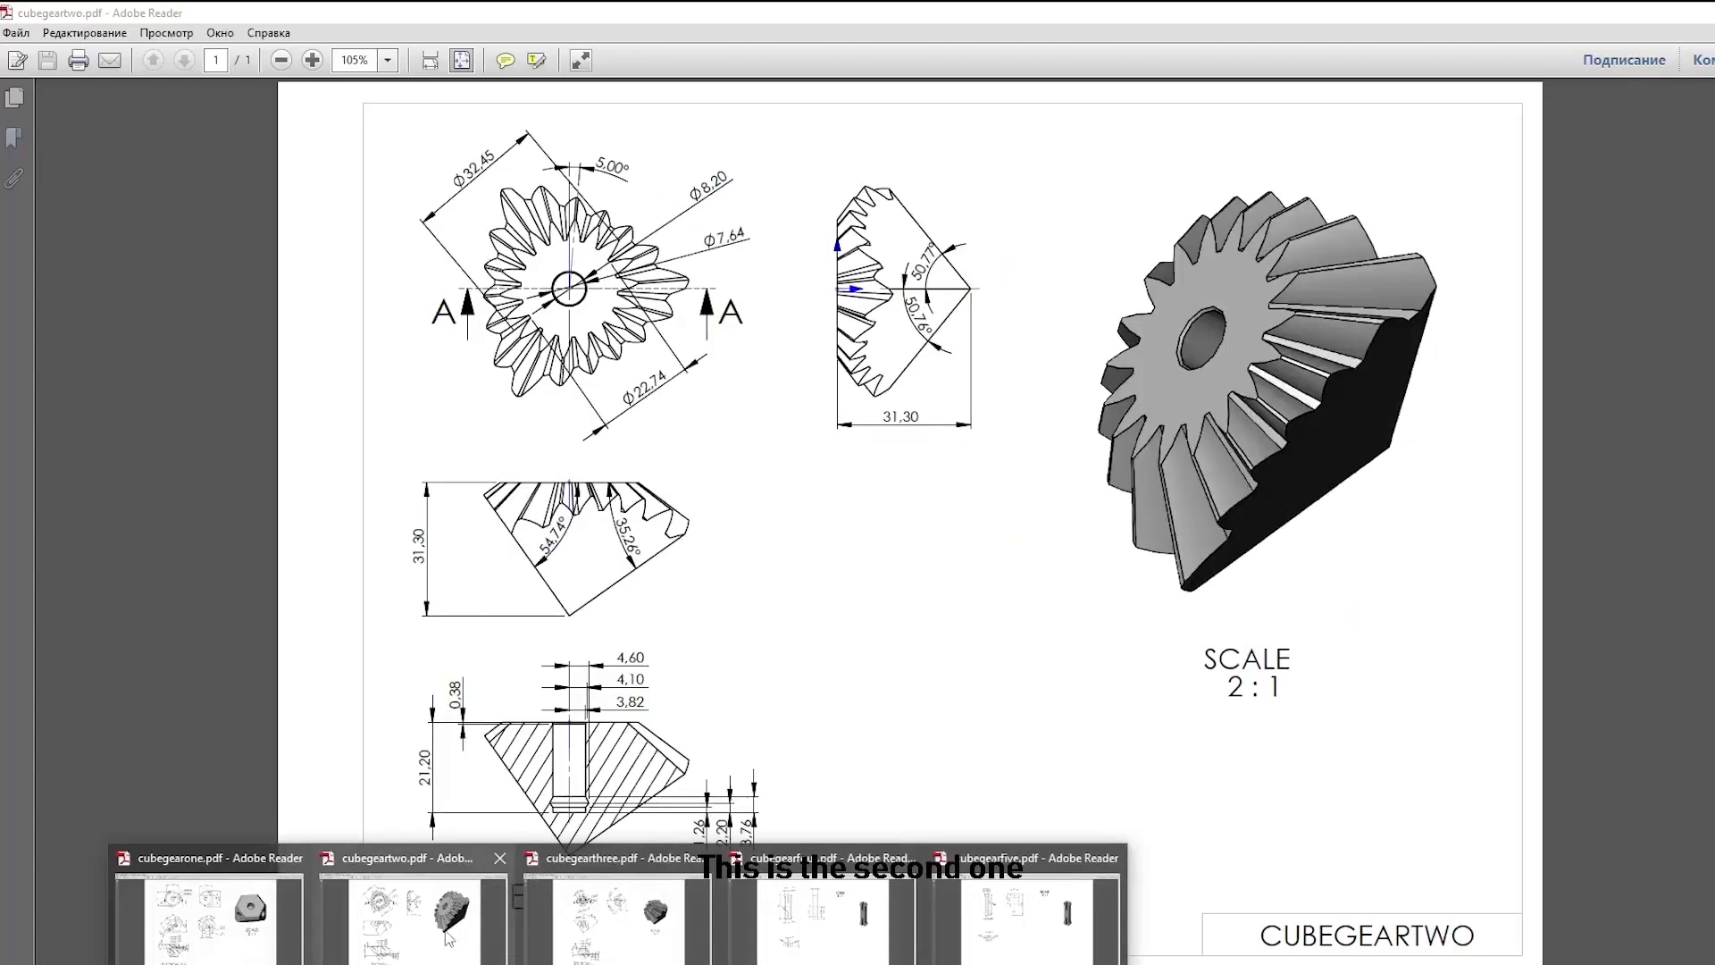
left_click(448, 938)
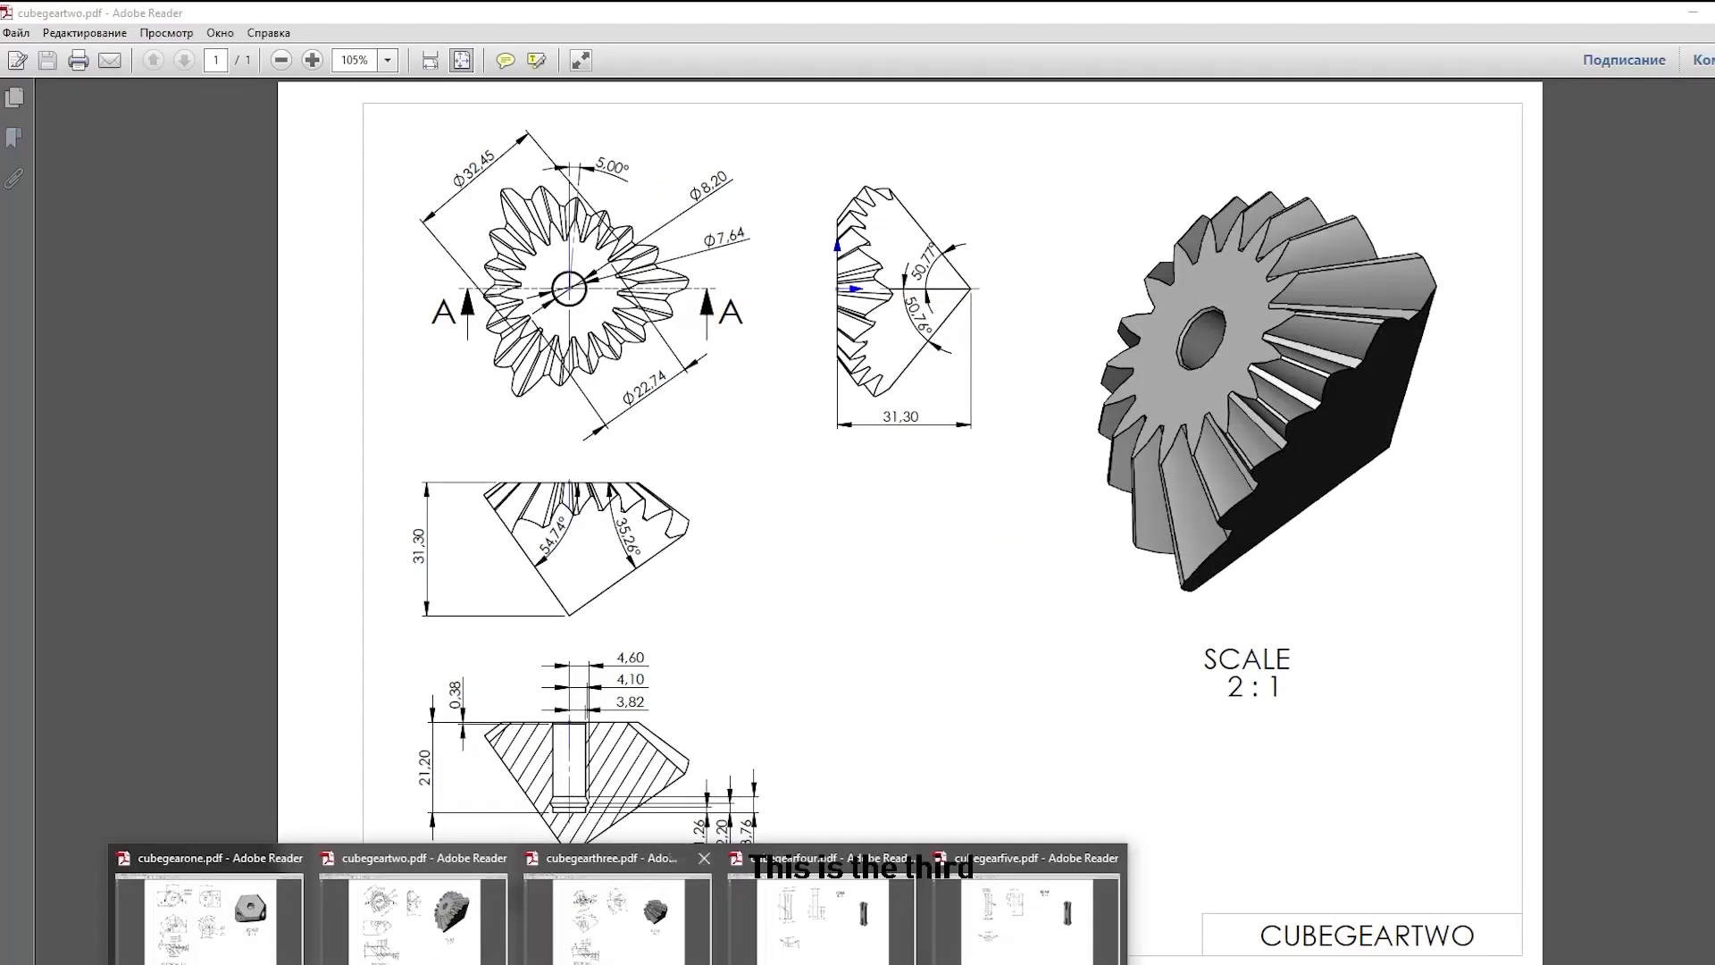
left_click(628, 958)
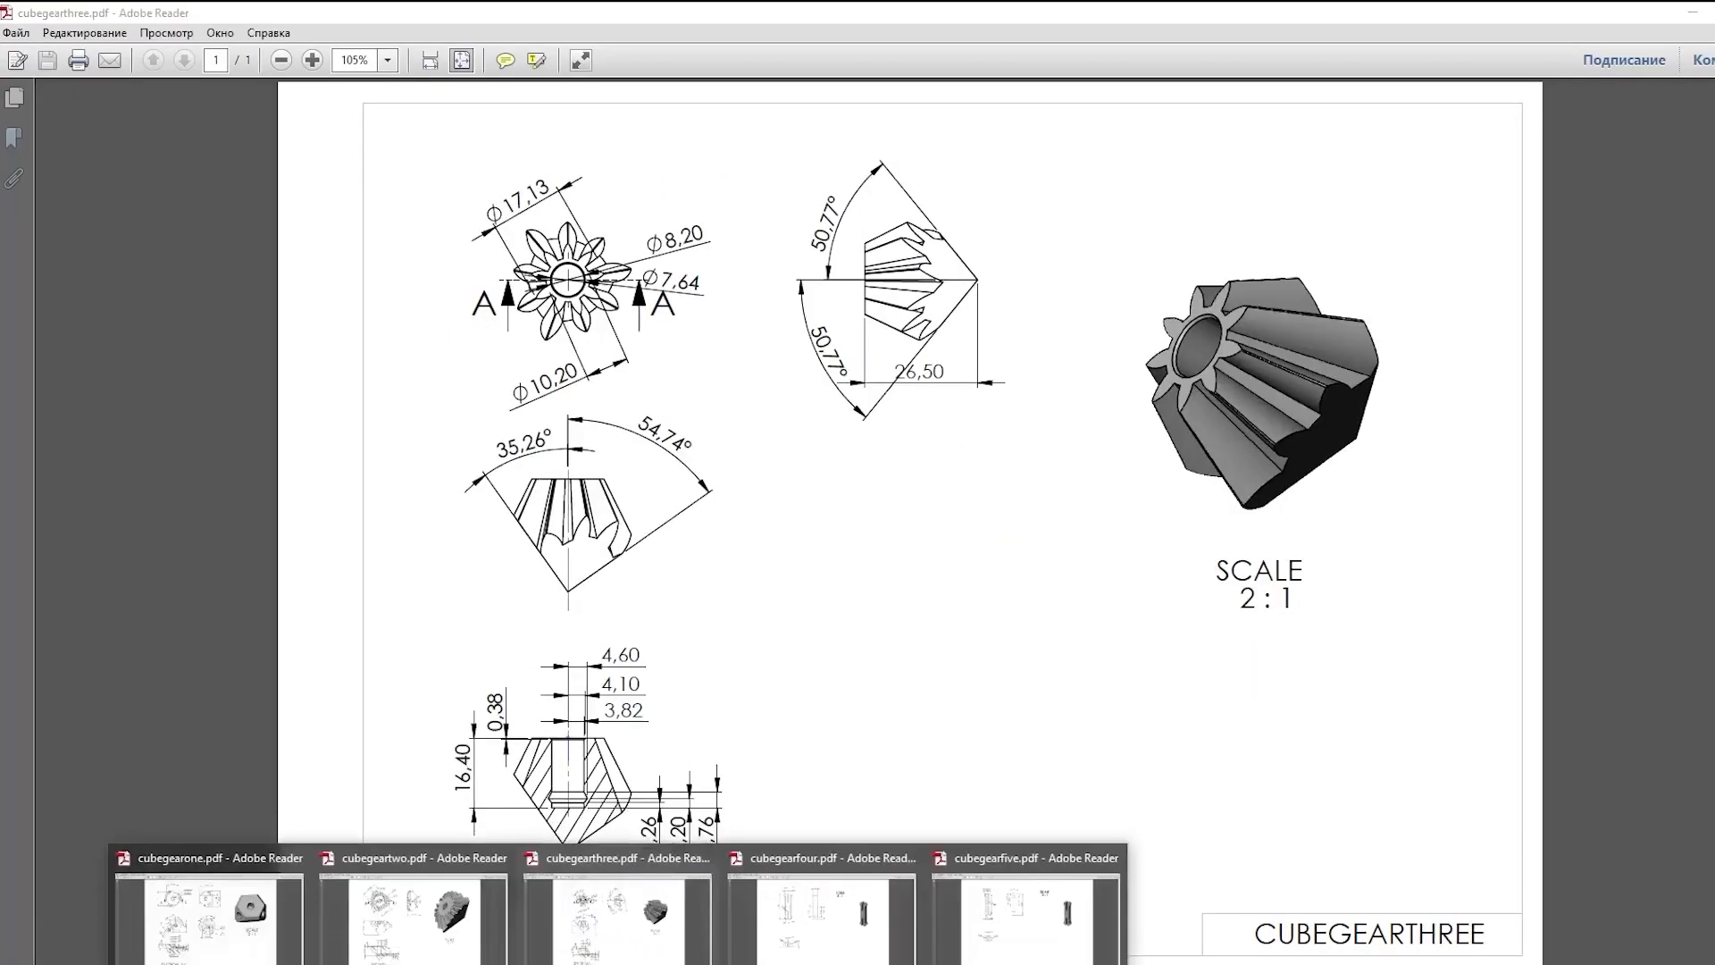
left_click(790, 953)
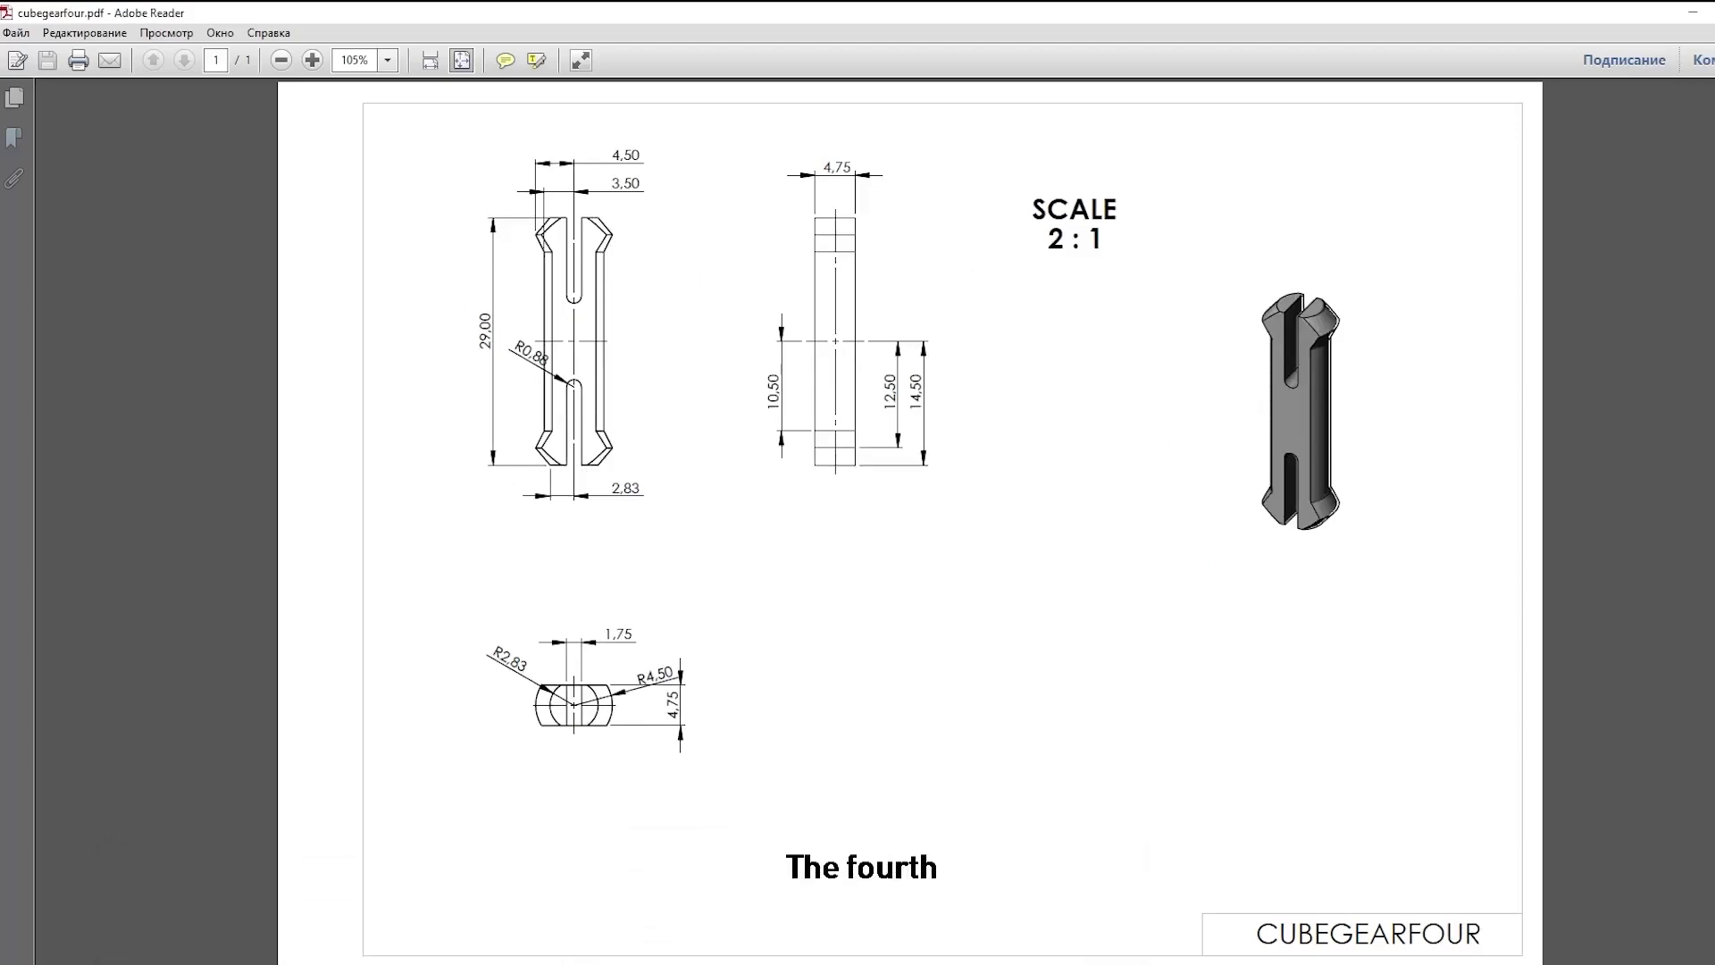
left_click(617, 963)
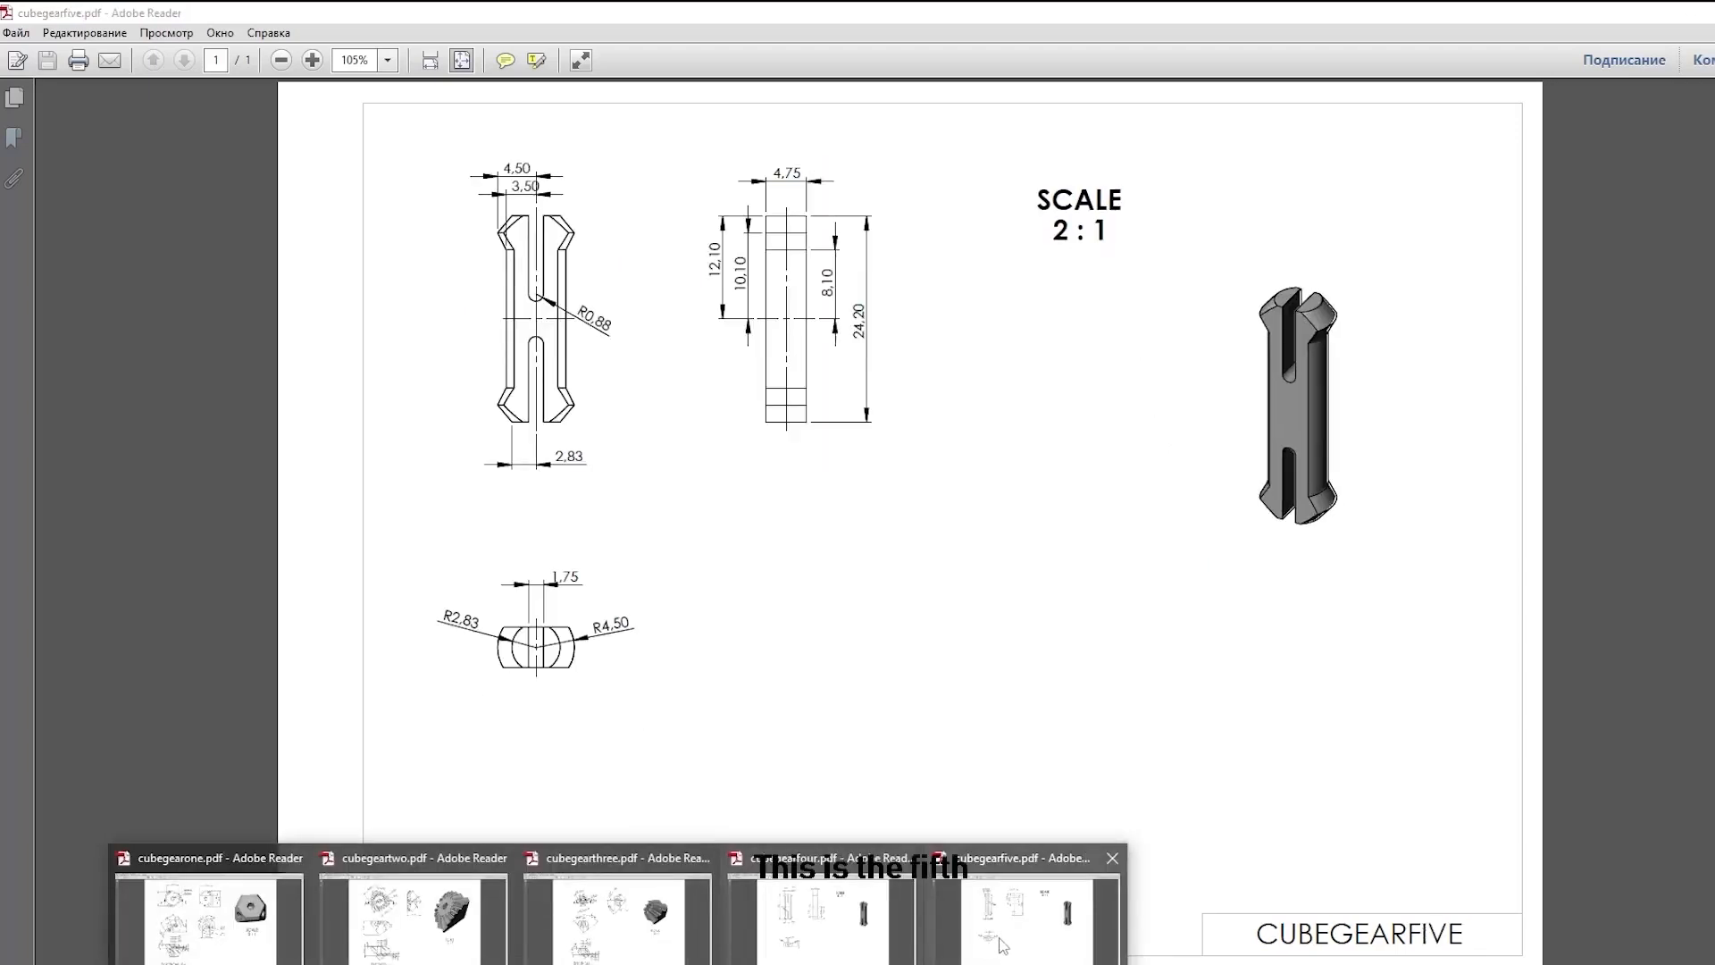
left_click(1002, 945)
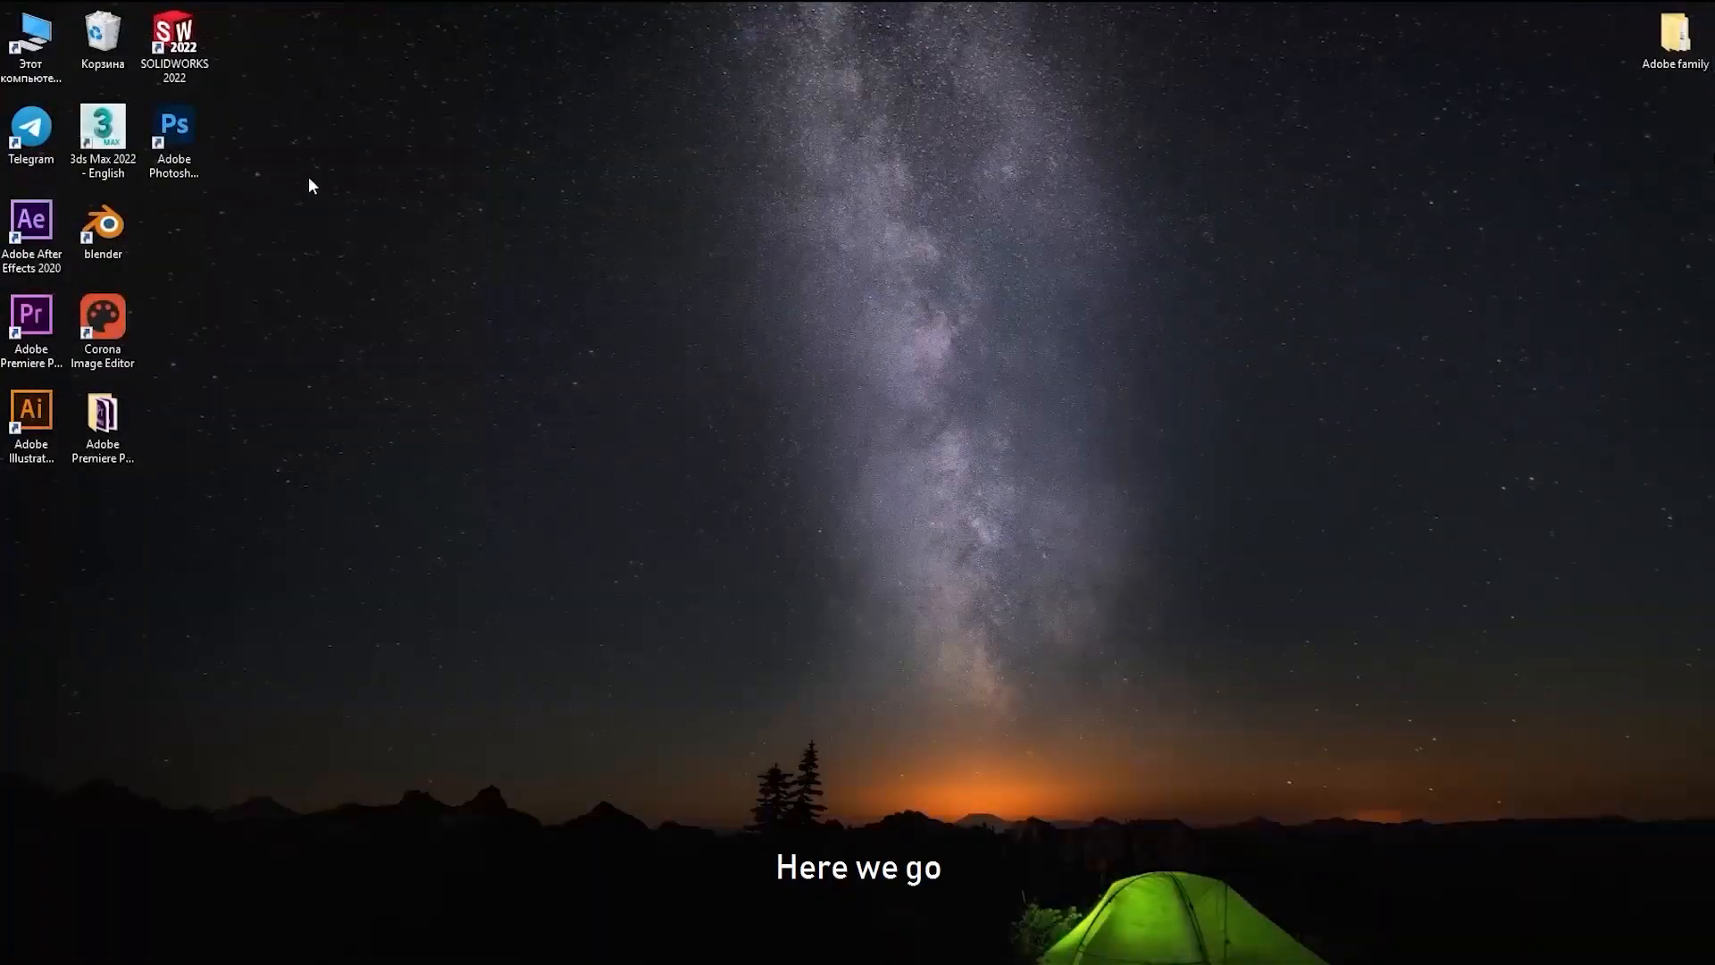
Step: Switch to SOLIDWORKS 2022 and create a new part document with the origin displayed
double_click(192, 52)
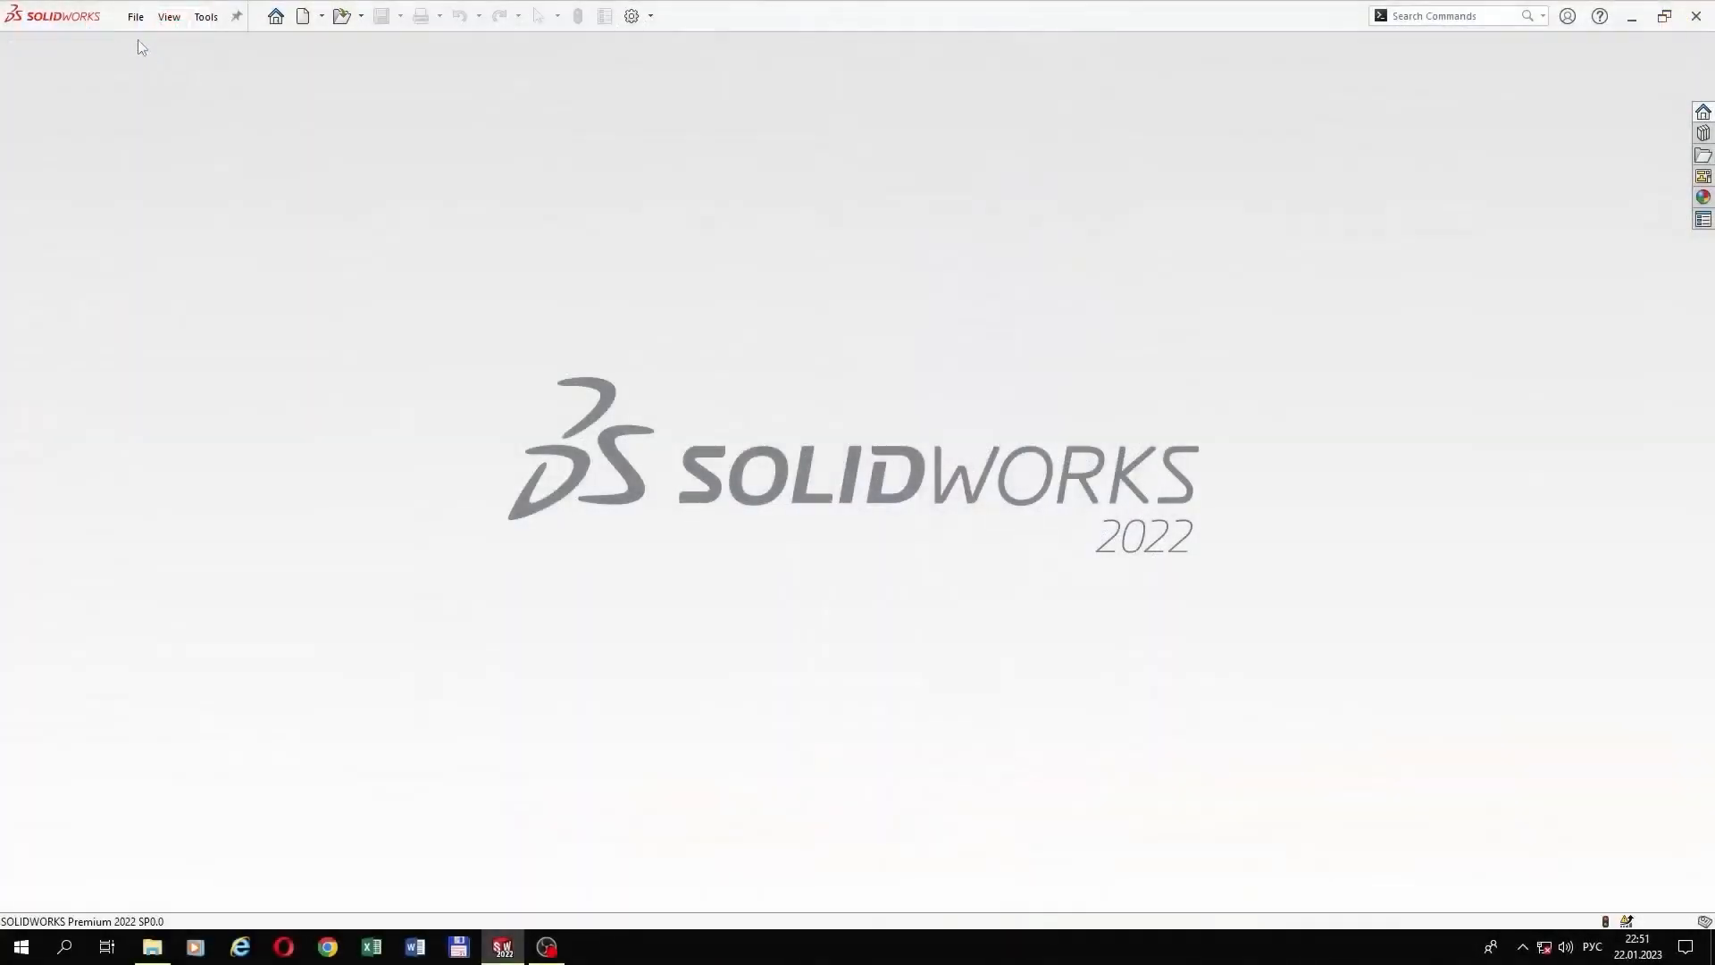
left_click(136, 16)
left_click(148, 43)
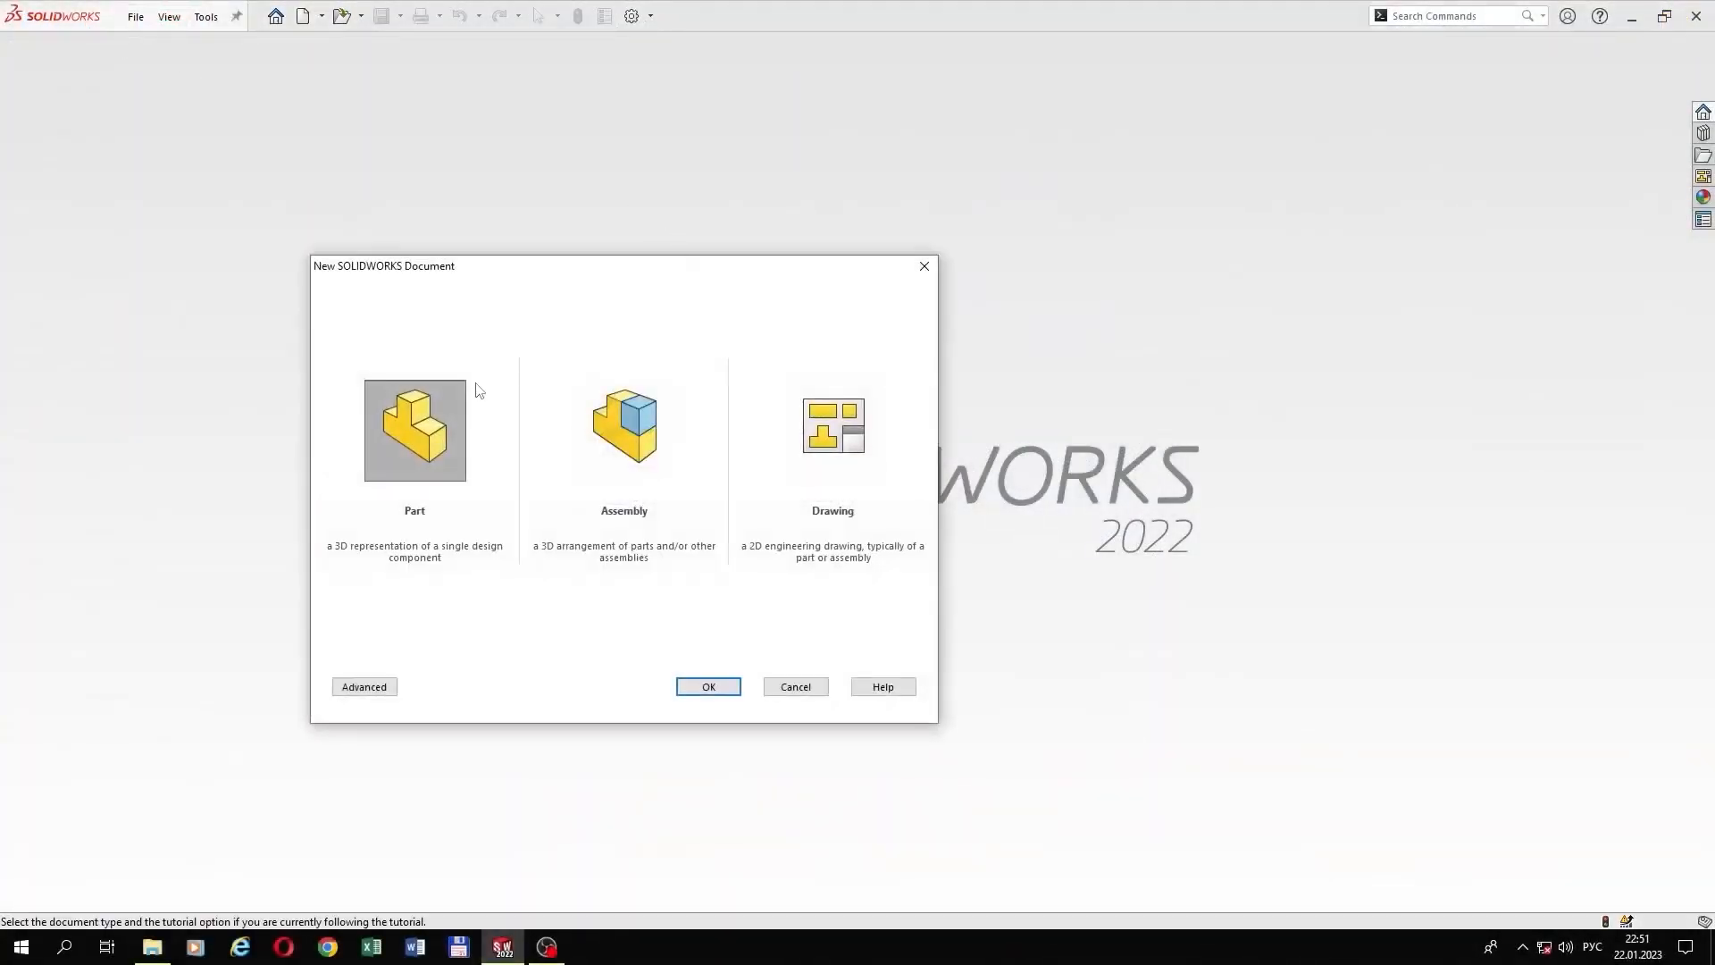
double_click(462, 391)
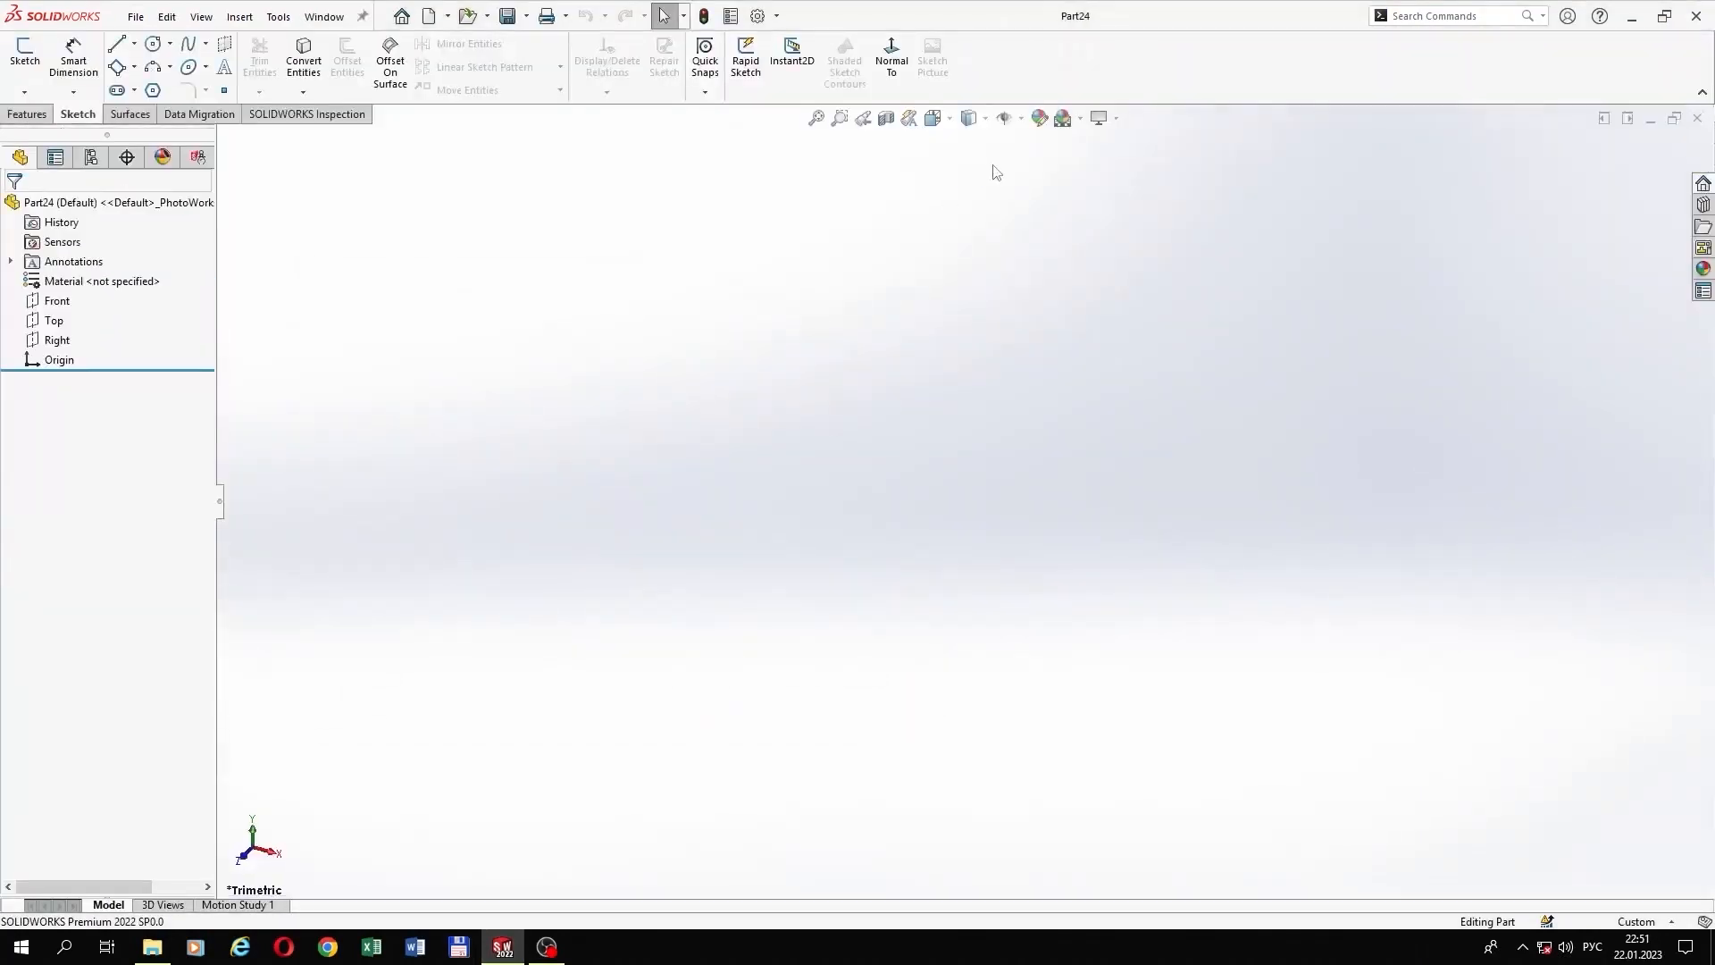
left_click(1004, 118)
left_click(1007, 220)
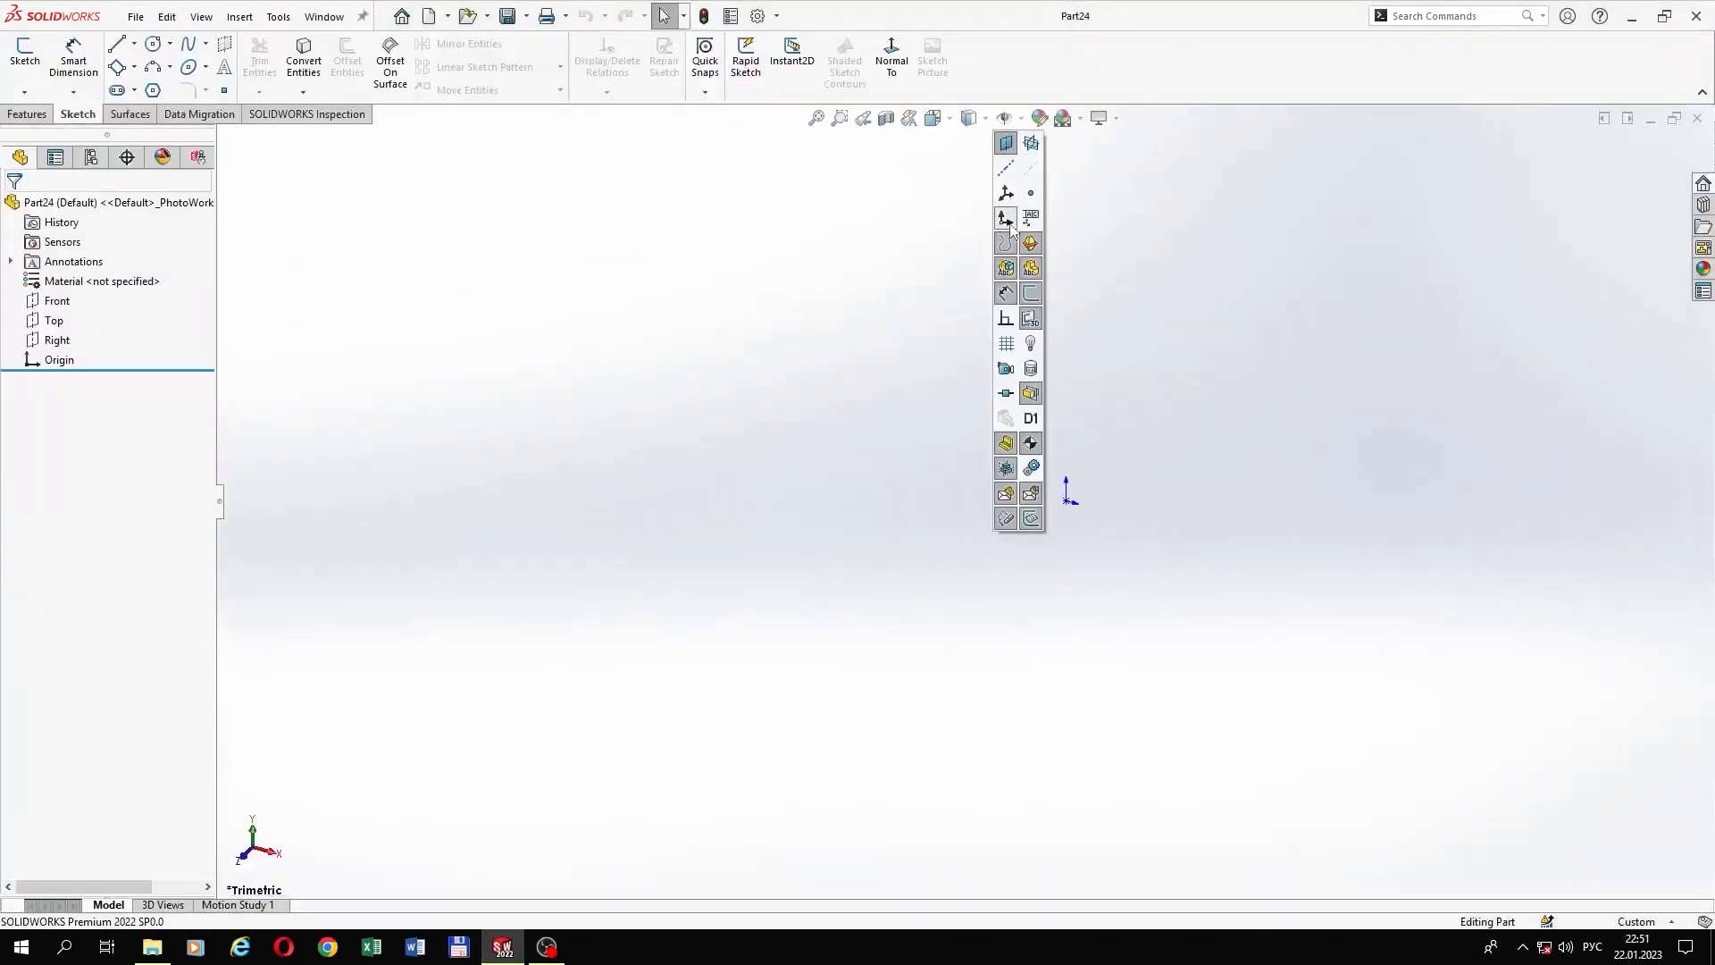
Step: Sketch a closed five-sided profile on the Right plane, with a horizontal base about 144 mm long passing through the origin
left_click(107, 339)
left_click(130, 302)
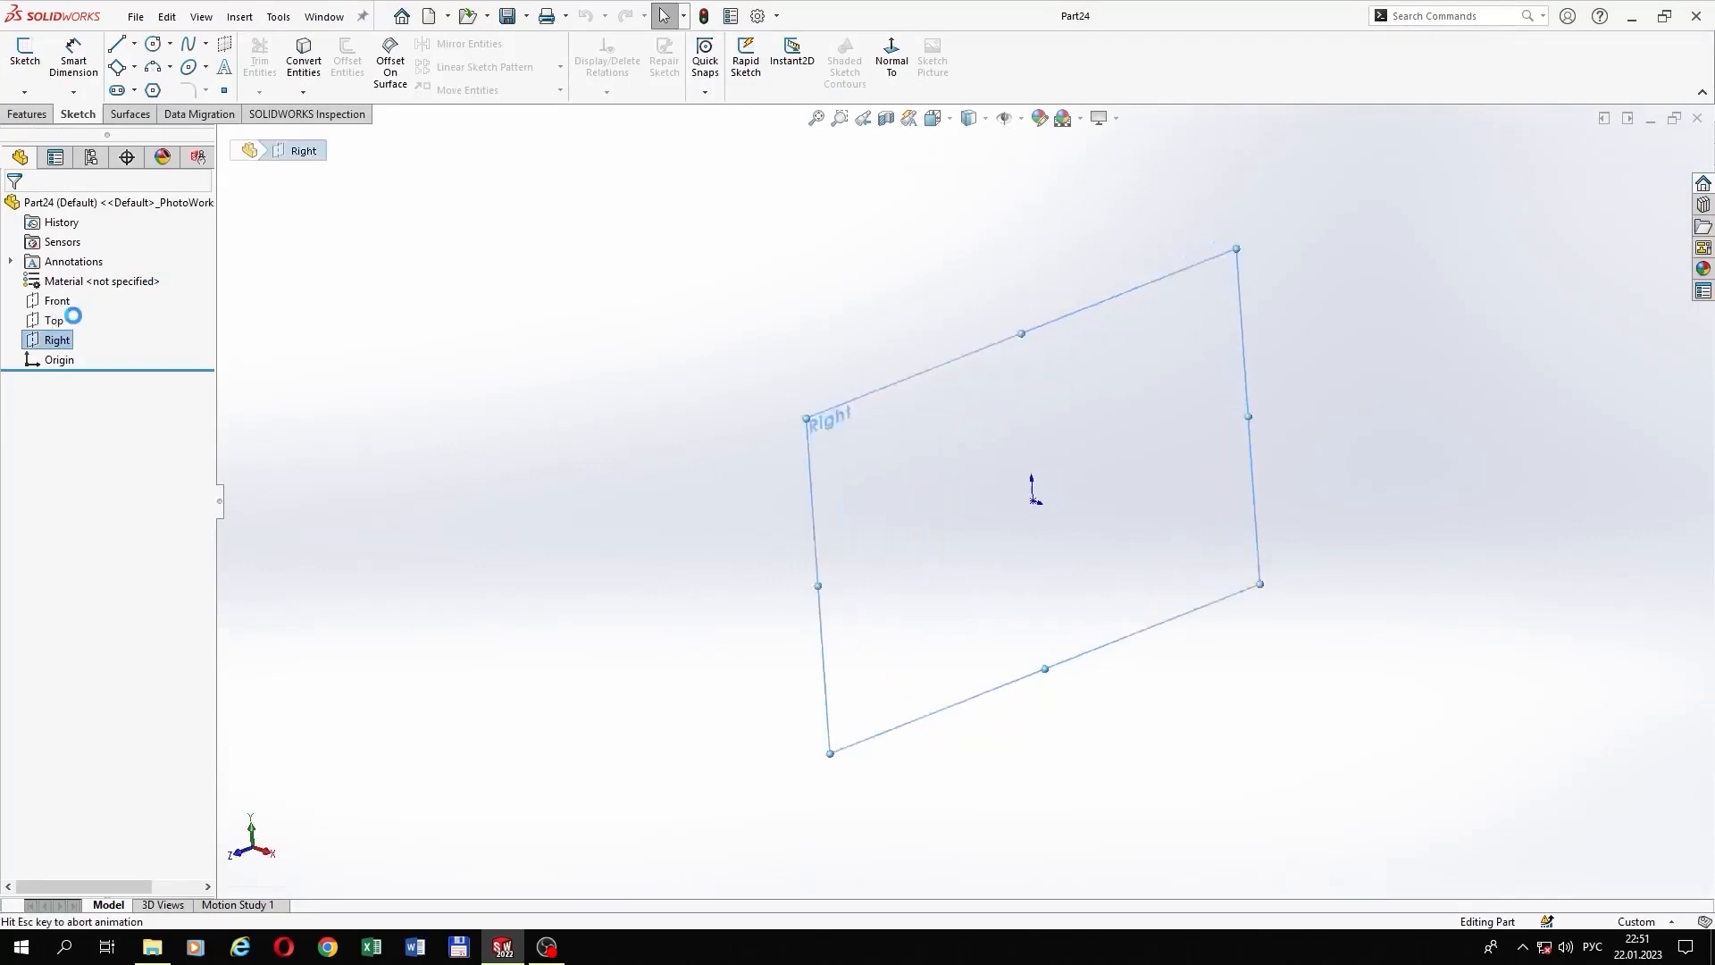
left_click(117, 45)
left_click(684, 500)
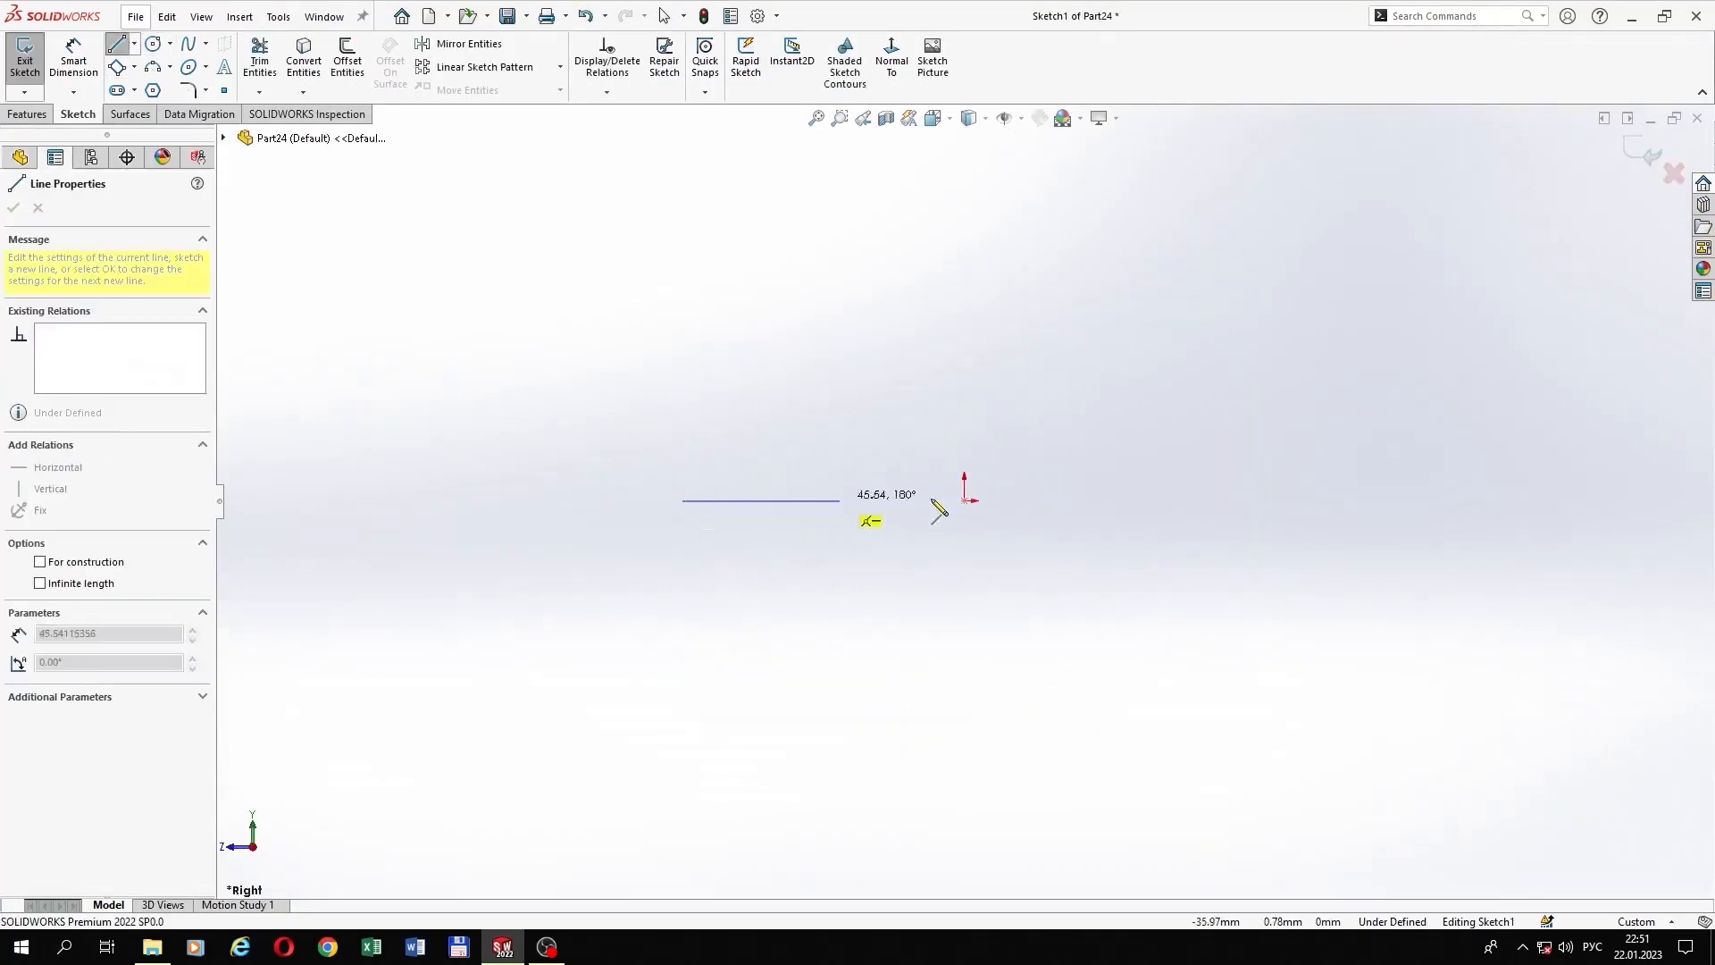
left_click(1179, 500)
left_click(1179, 352)
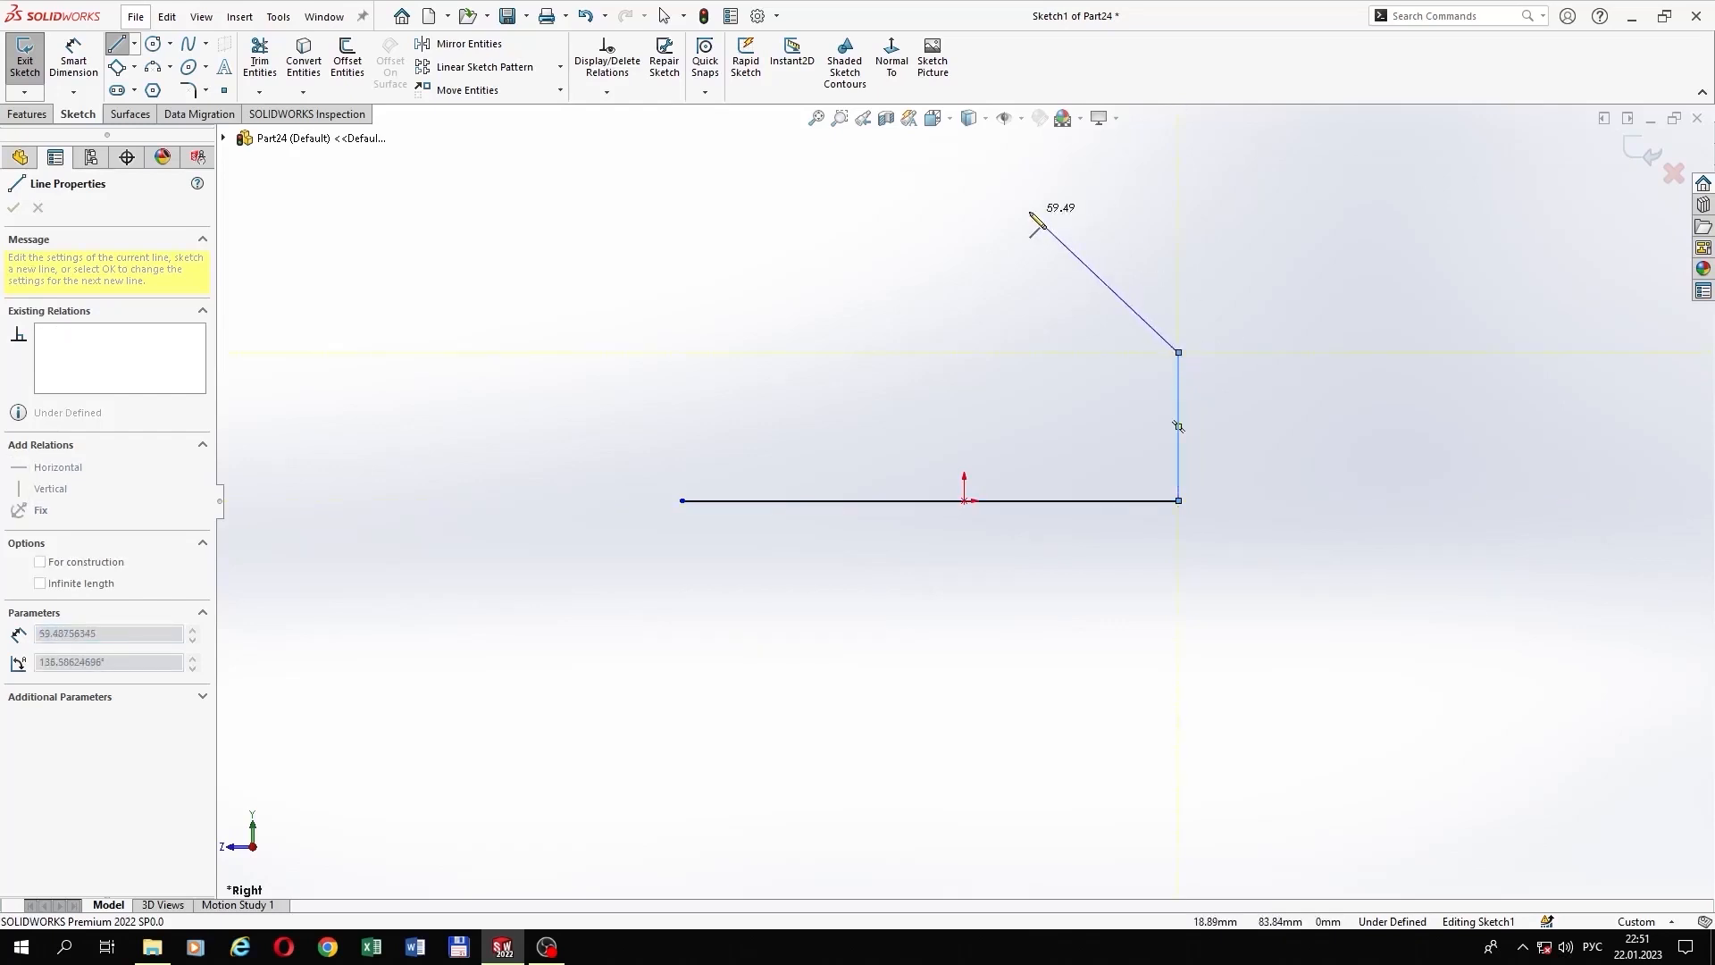
left_click(1029, 212)
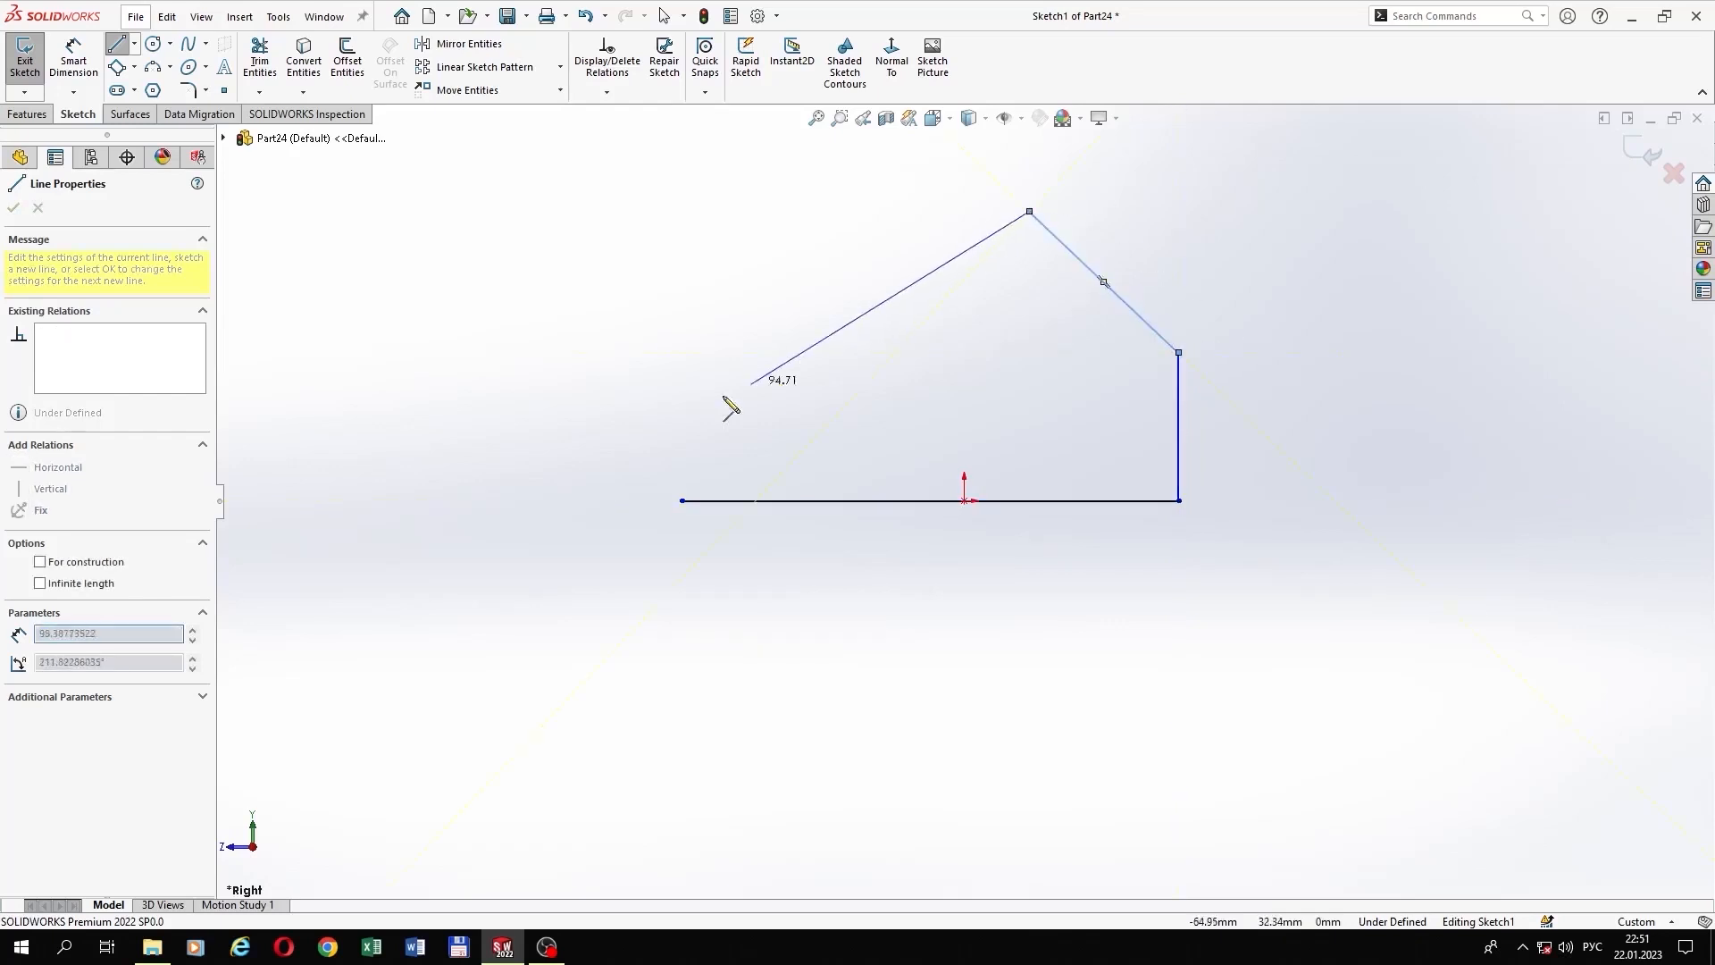
left_click(681, 466)
left_click(681, 500)
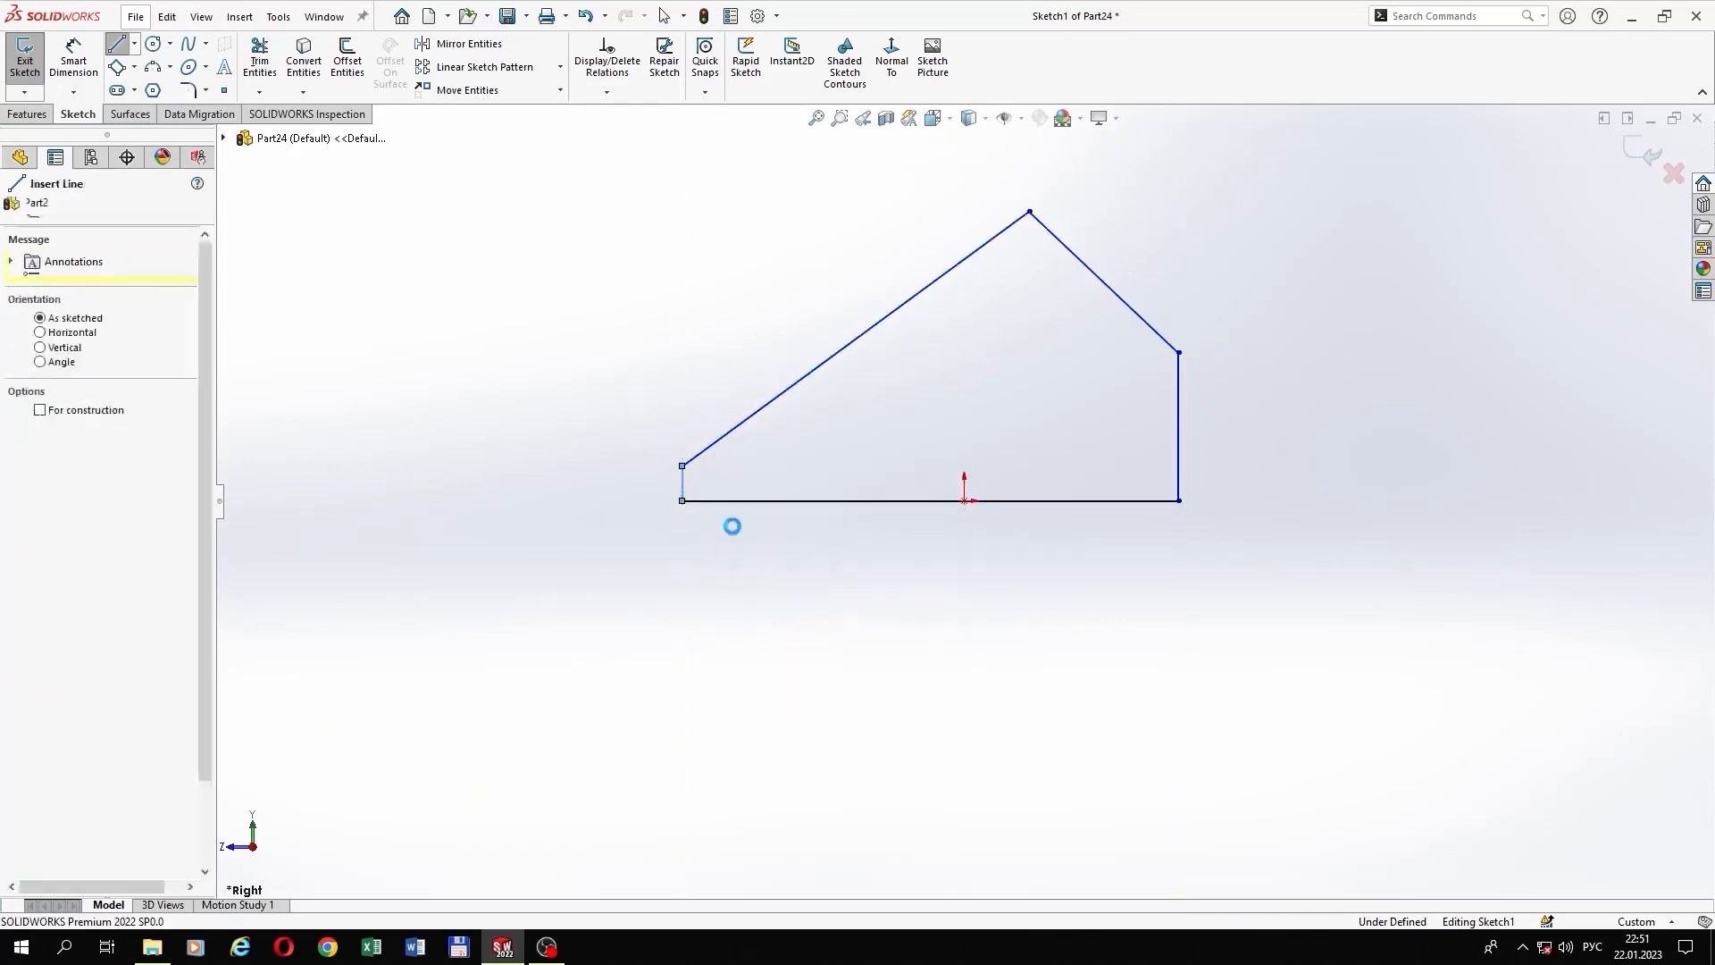
key("Escape")
Step: Dimension the profile's horizontal base to 36 mm
left_click(73, 59)
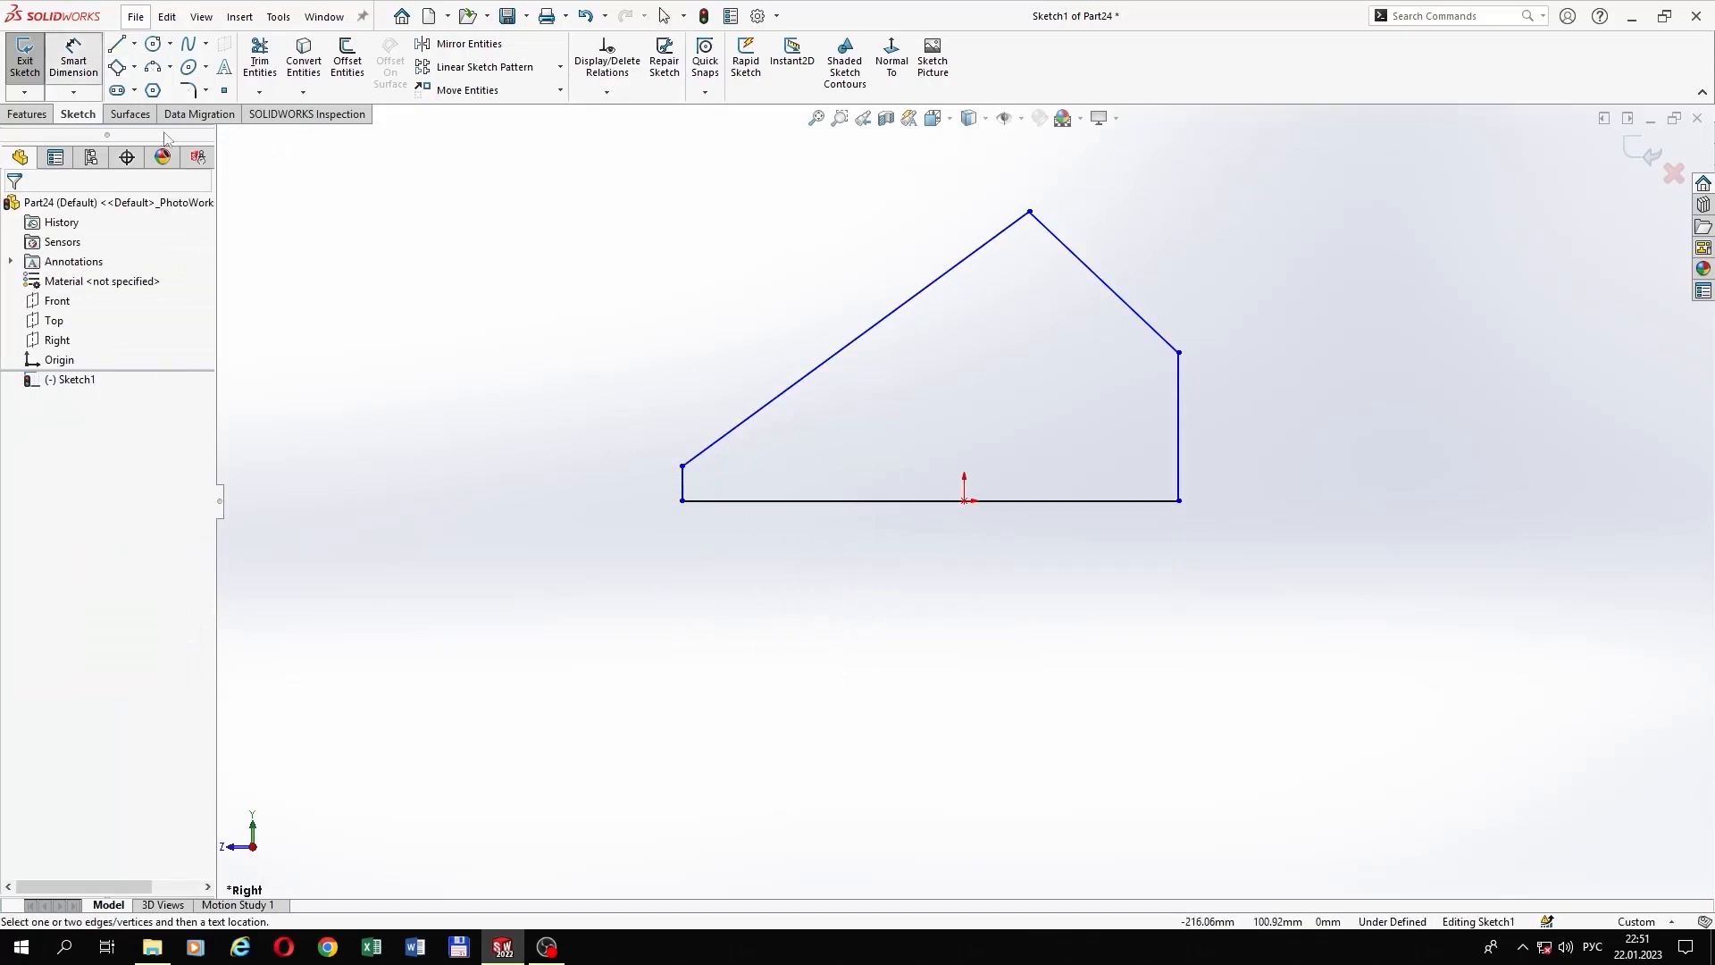
left_click(875, 502)
left_click(956, 633)
type("36")
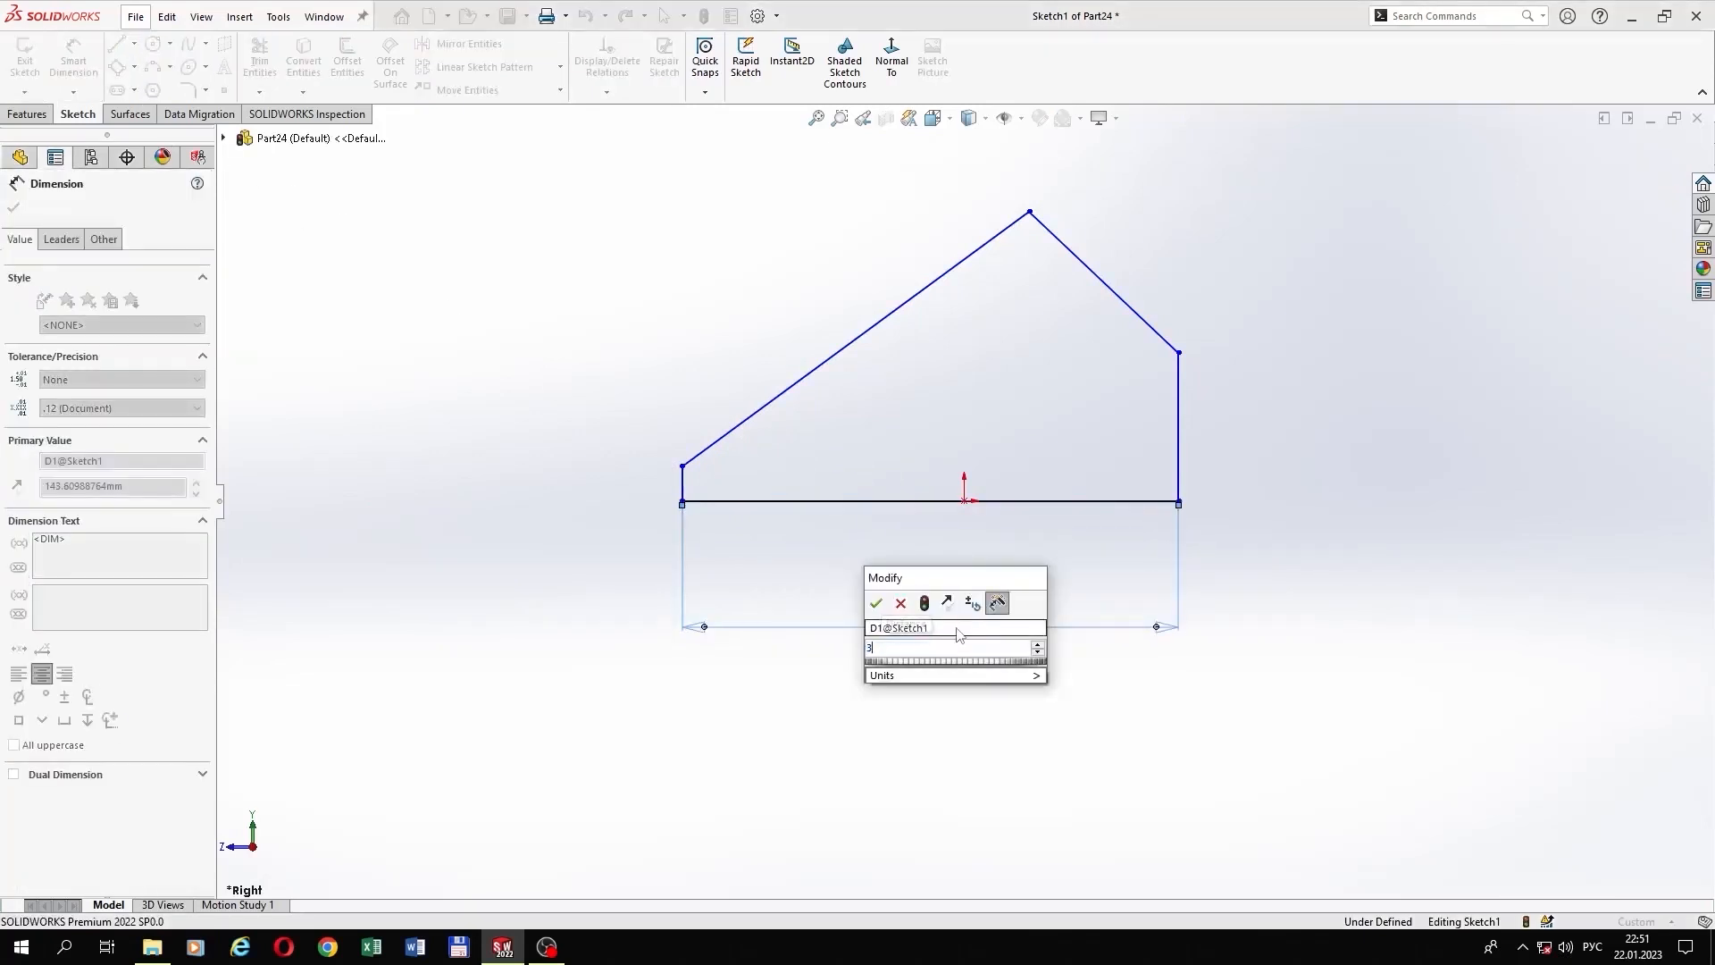
key("Return")
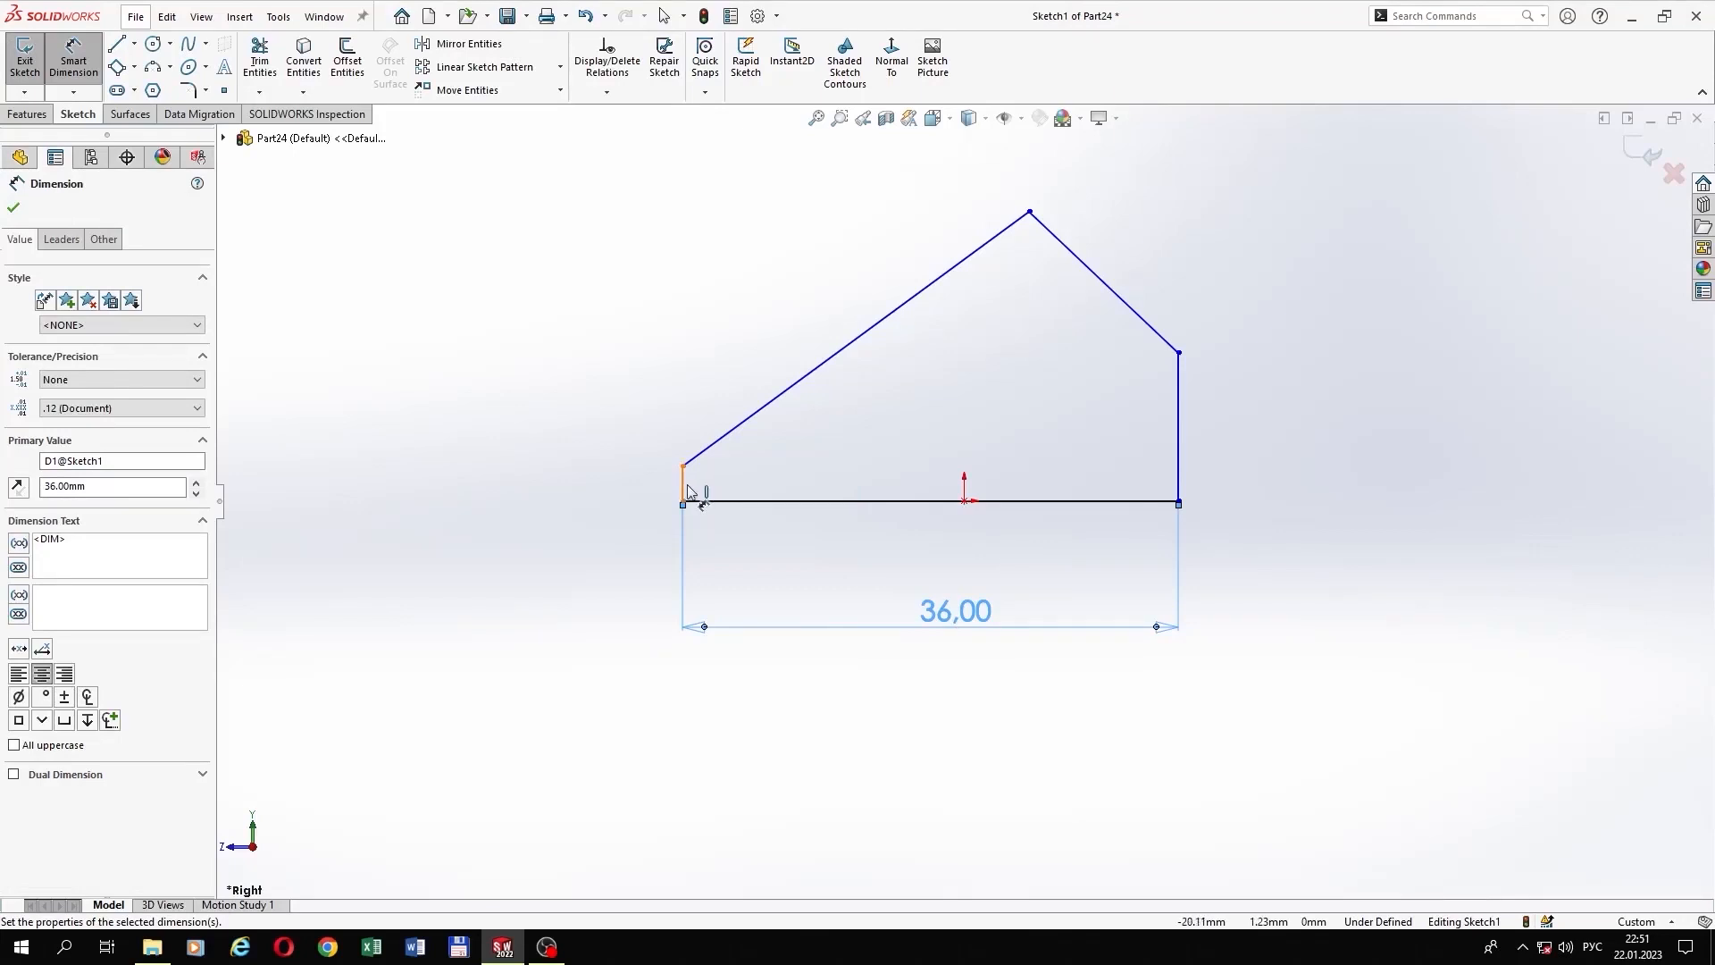
Step: Dimension the short vertical side at the profile's left end to 1.97 mm
left_click(687, 491)
left_click(582, 494)
type("1,9")
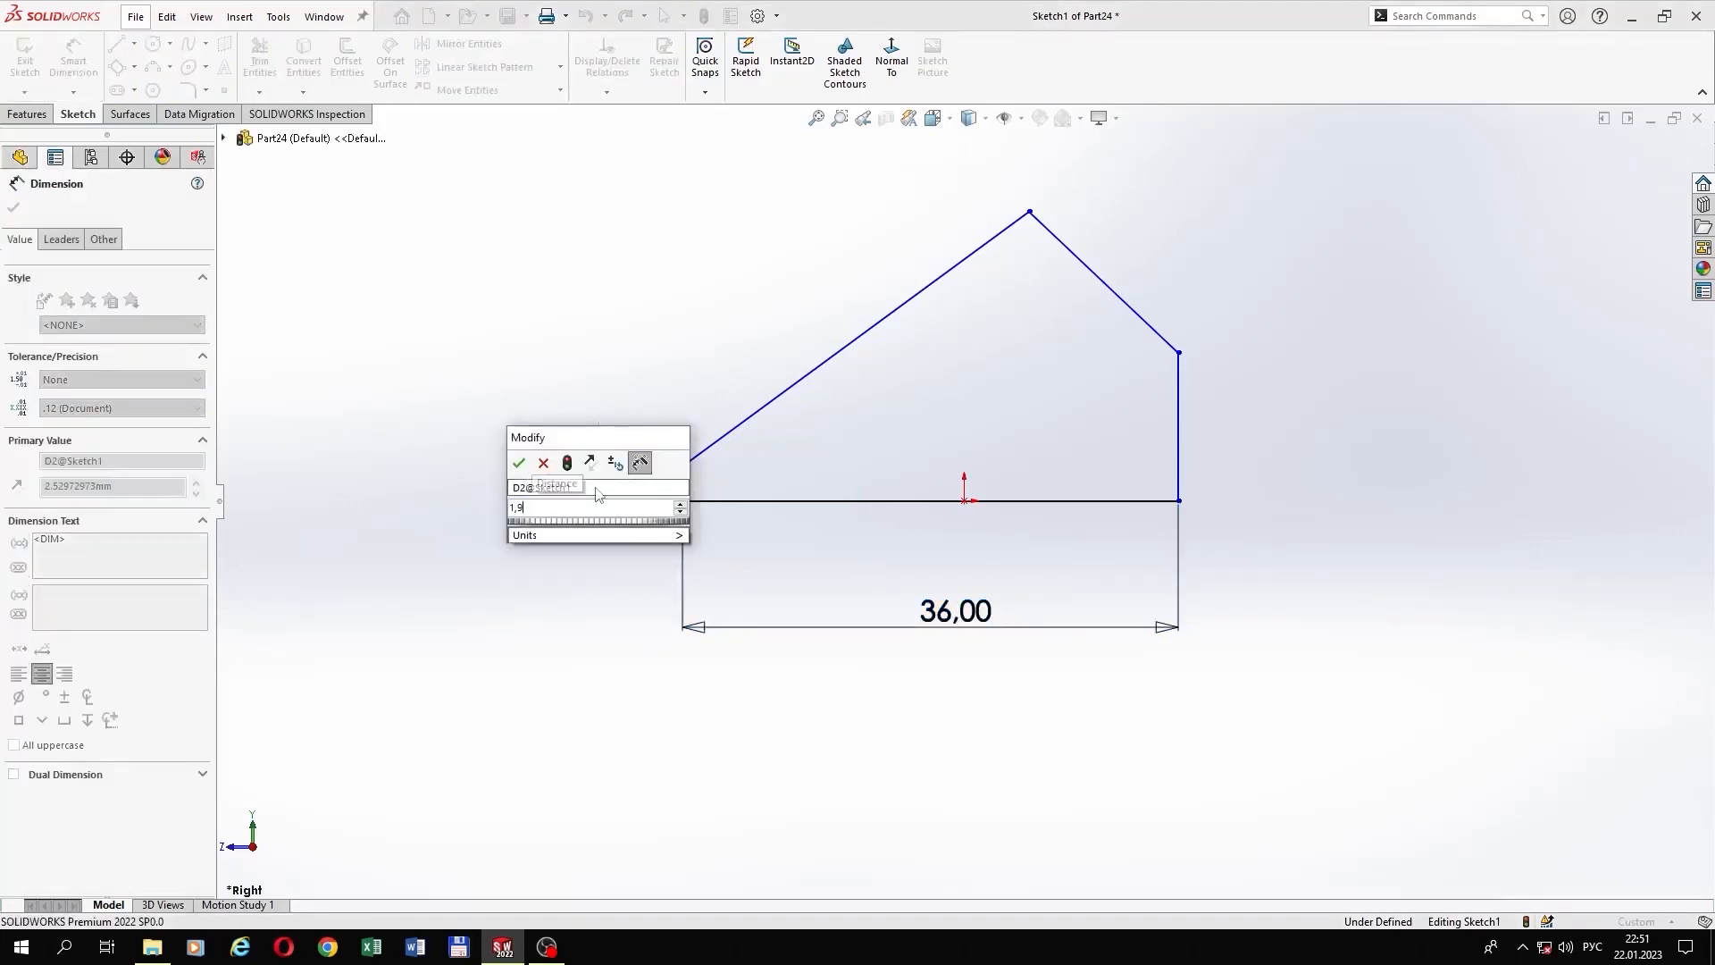
type("7")
key("Return")
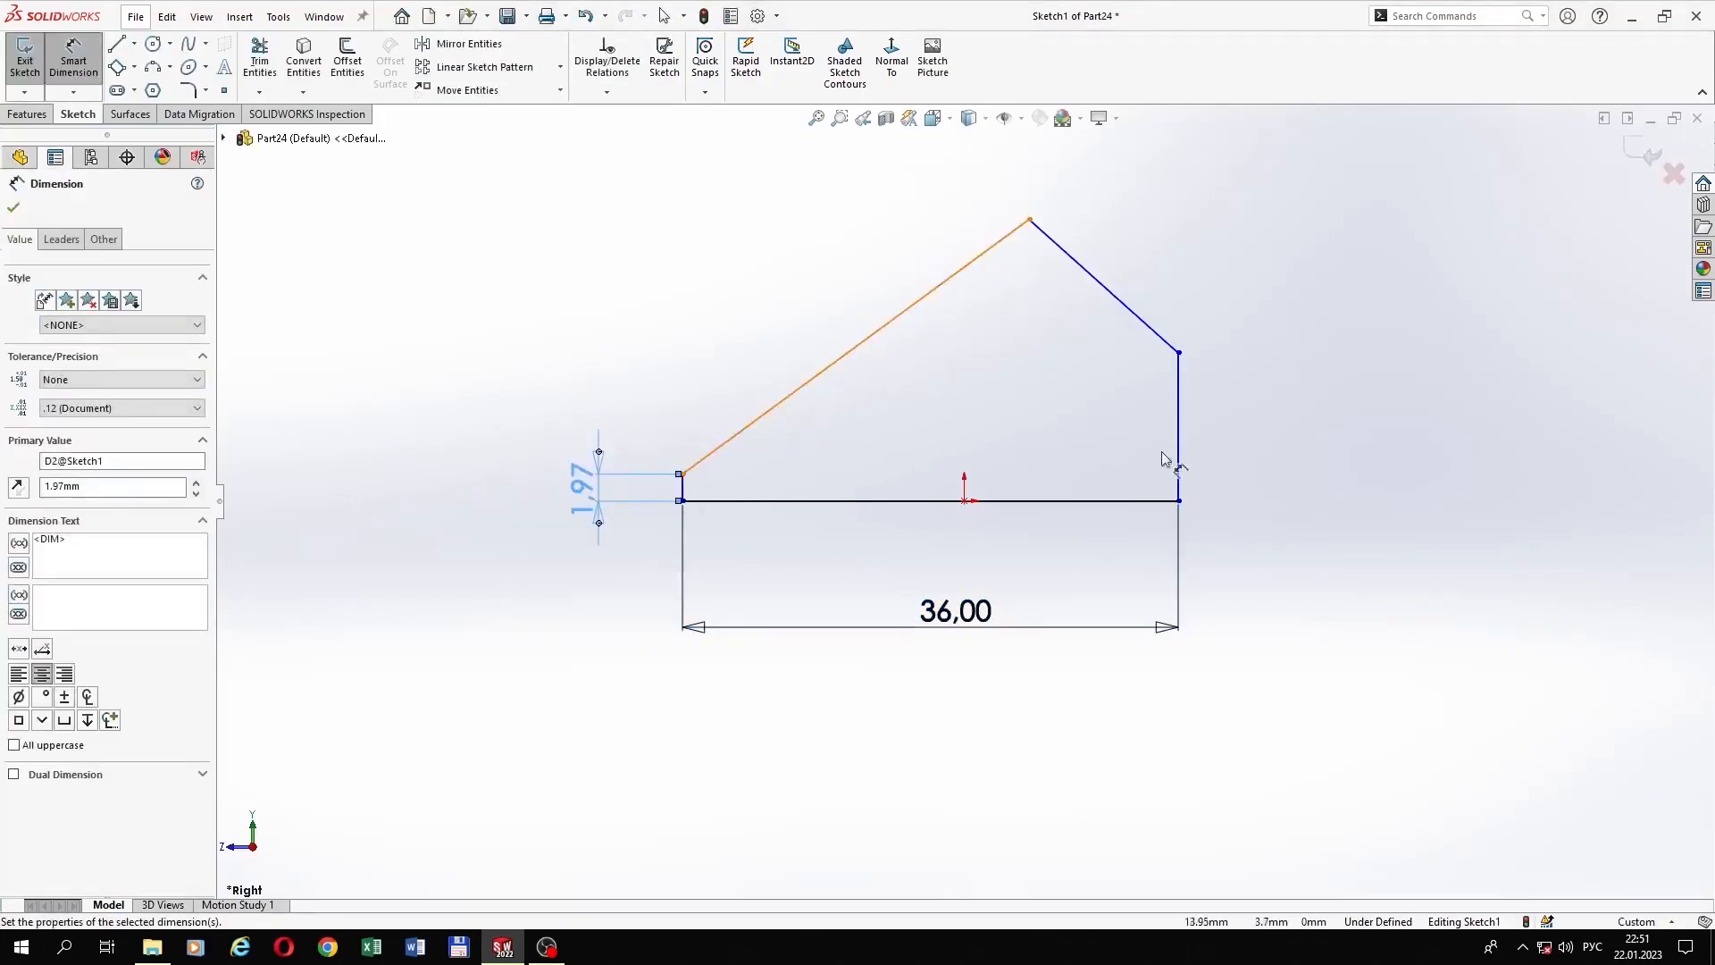
Step: Dimension the vertical side at the profile's right end to 7.85 mm
left_click(1179, 461)
left_click(1287, 461)
type("7")
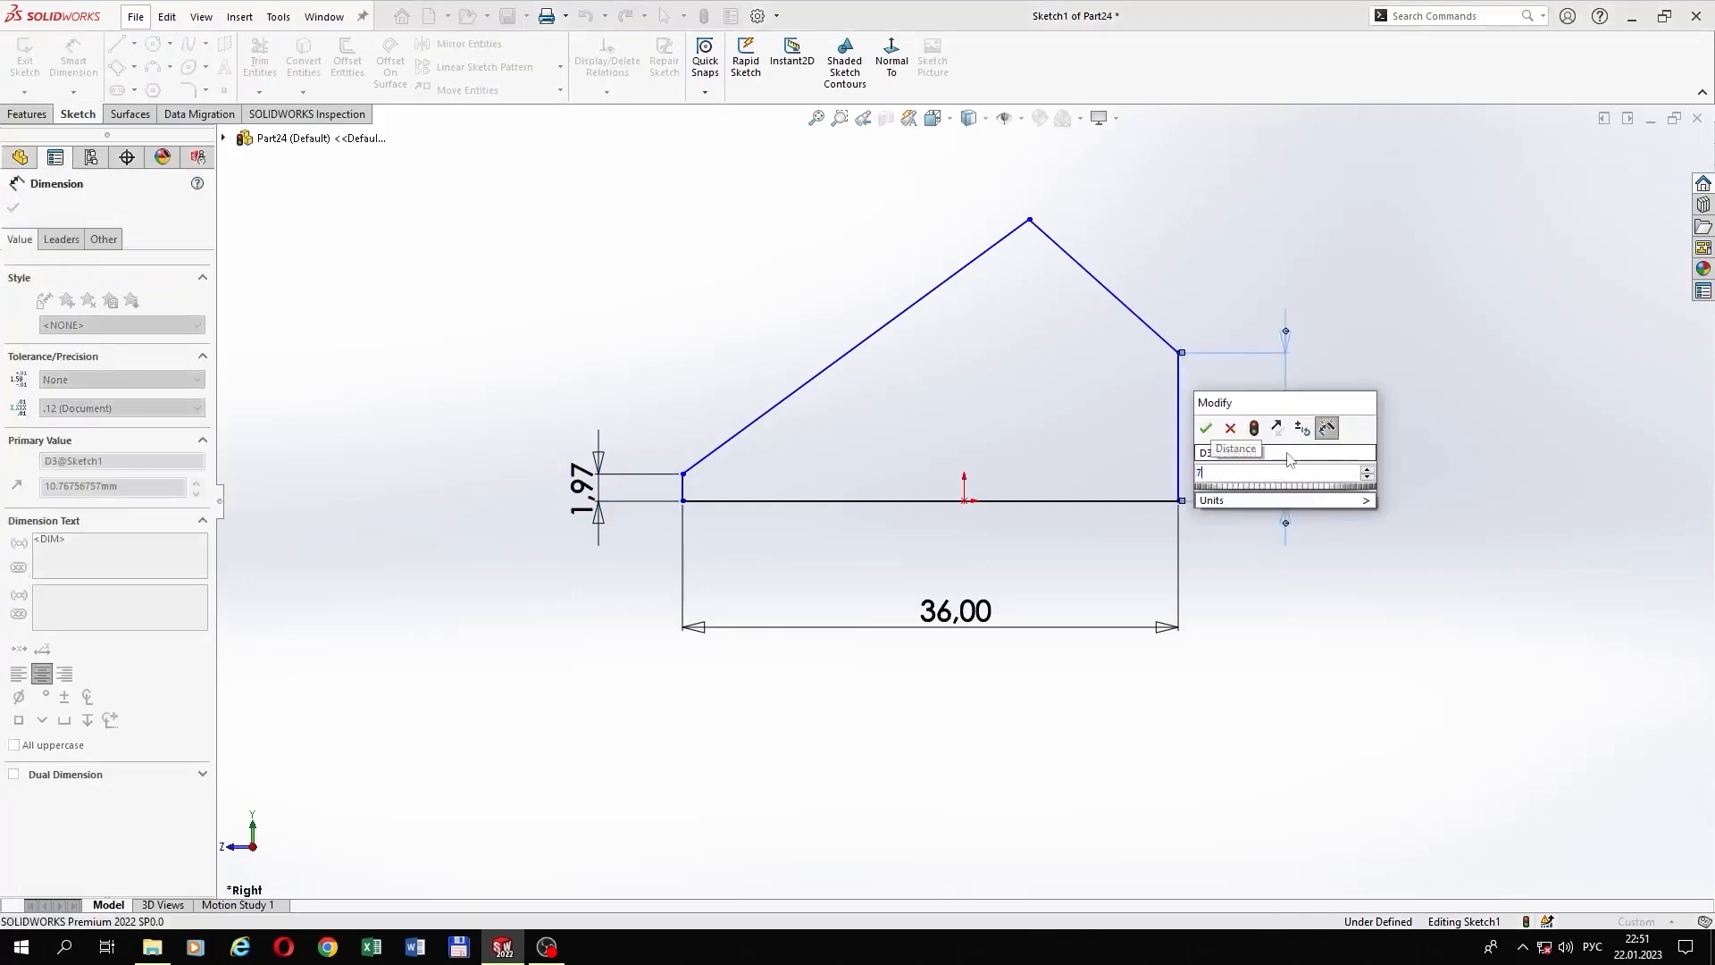
type(",85")
key("Return")
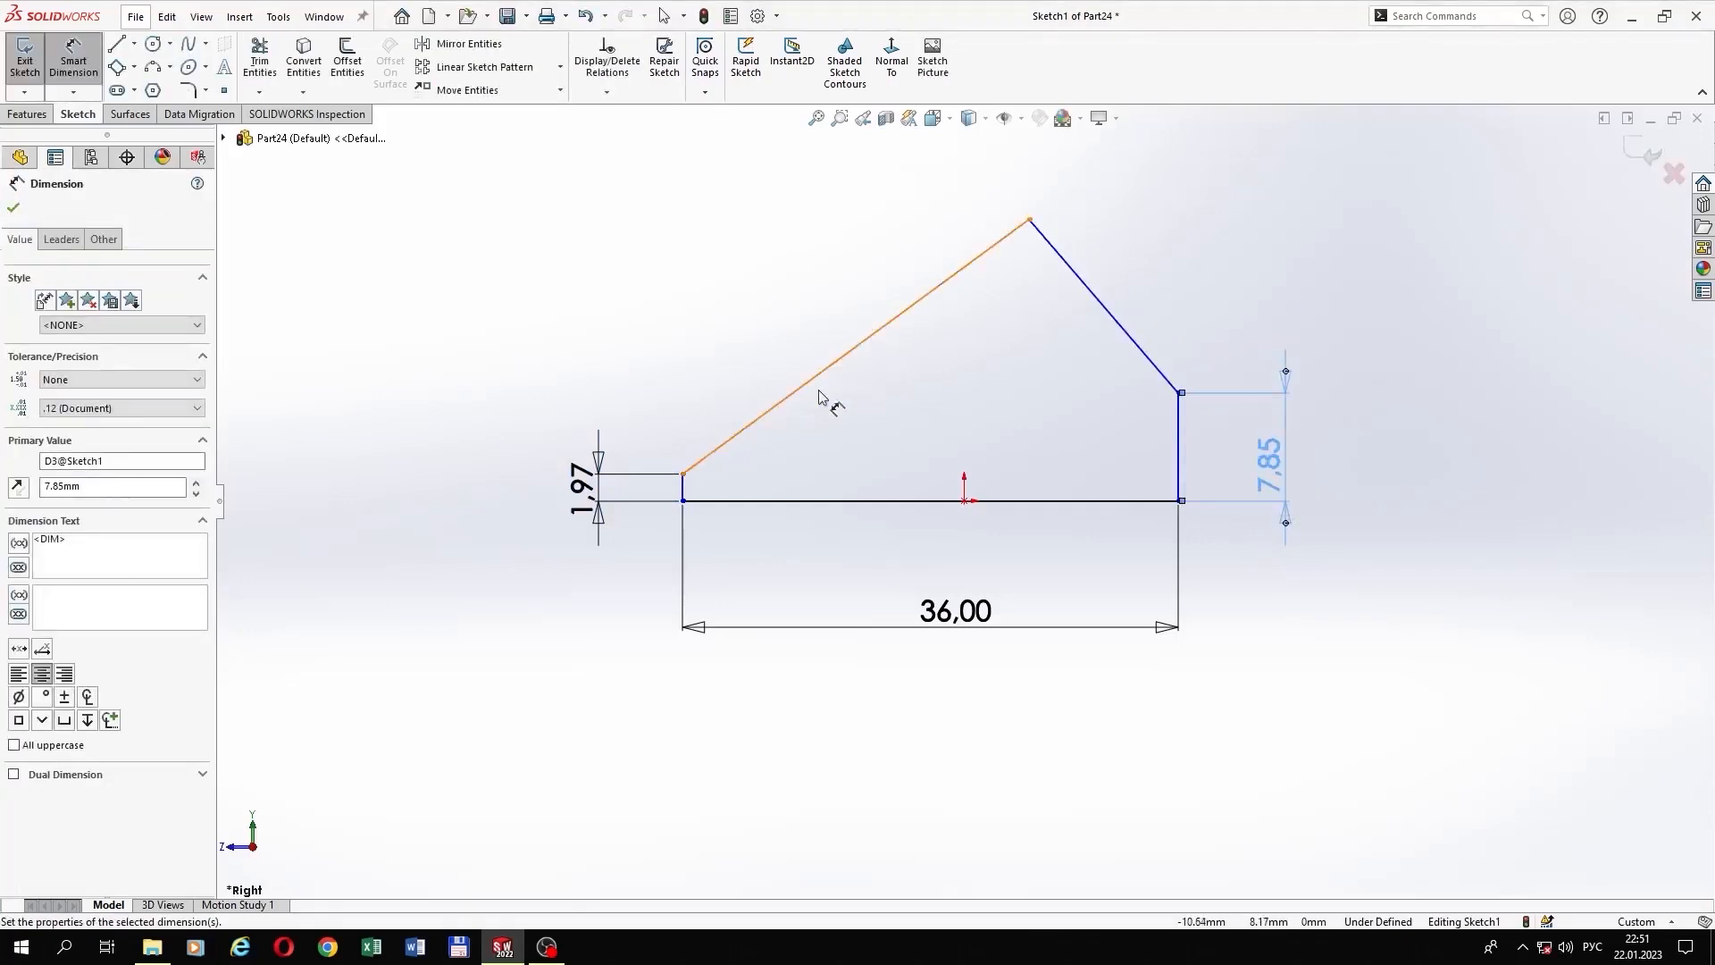
Step: Set the angle between the long left slanted line and the base to 35.26°
left_click(808, 385)
left_click(849, 501)
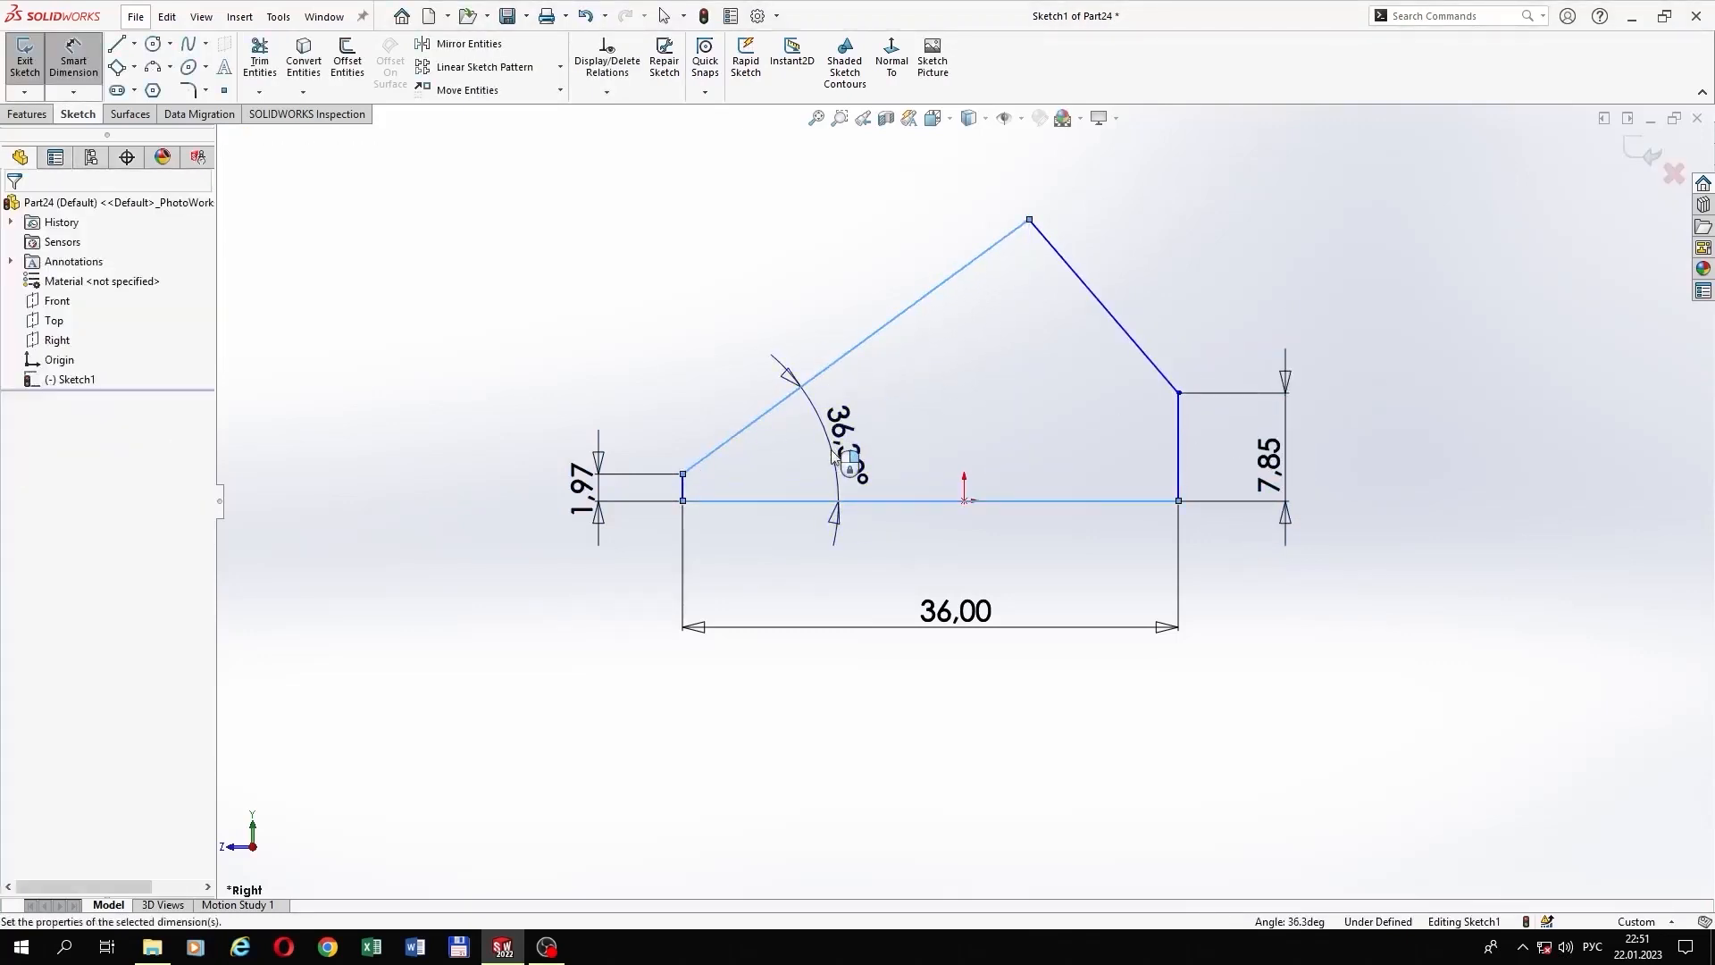
left_click(834, 456)
type("35,26")
key("Return")
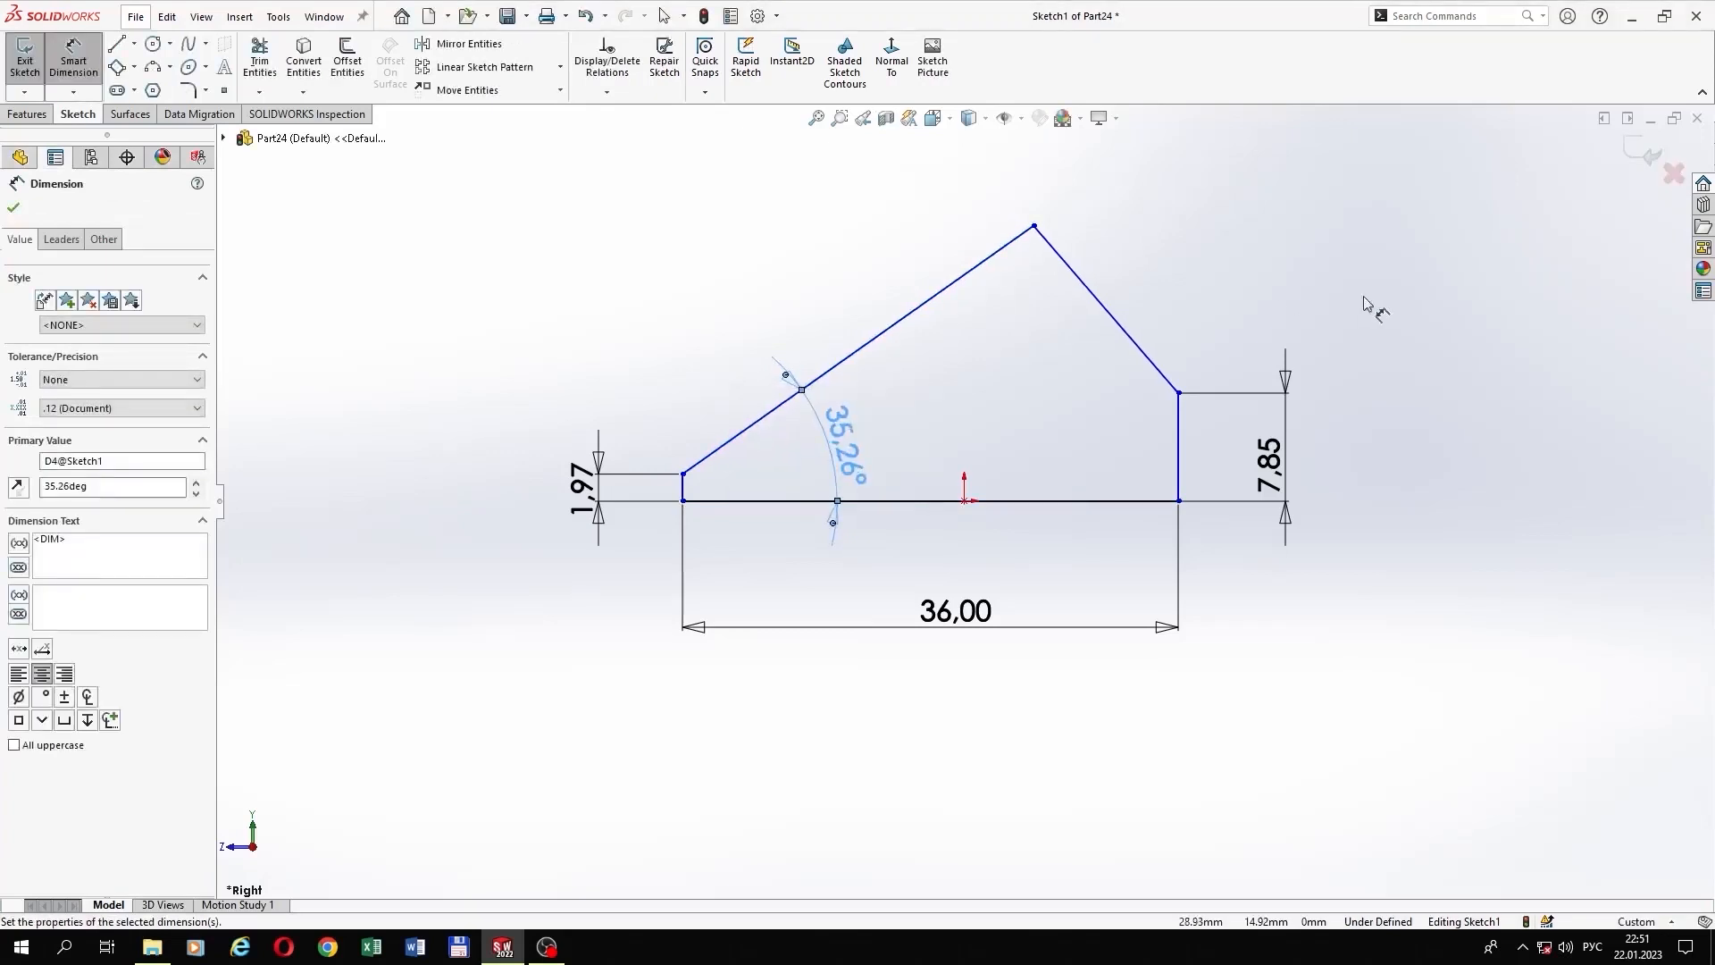
Step: Set the angle between the right slanted line and the base to 35.26°
left_click(1142, 358)
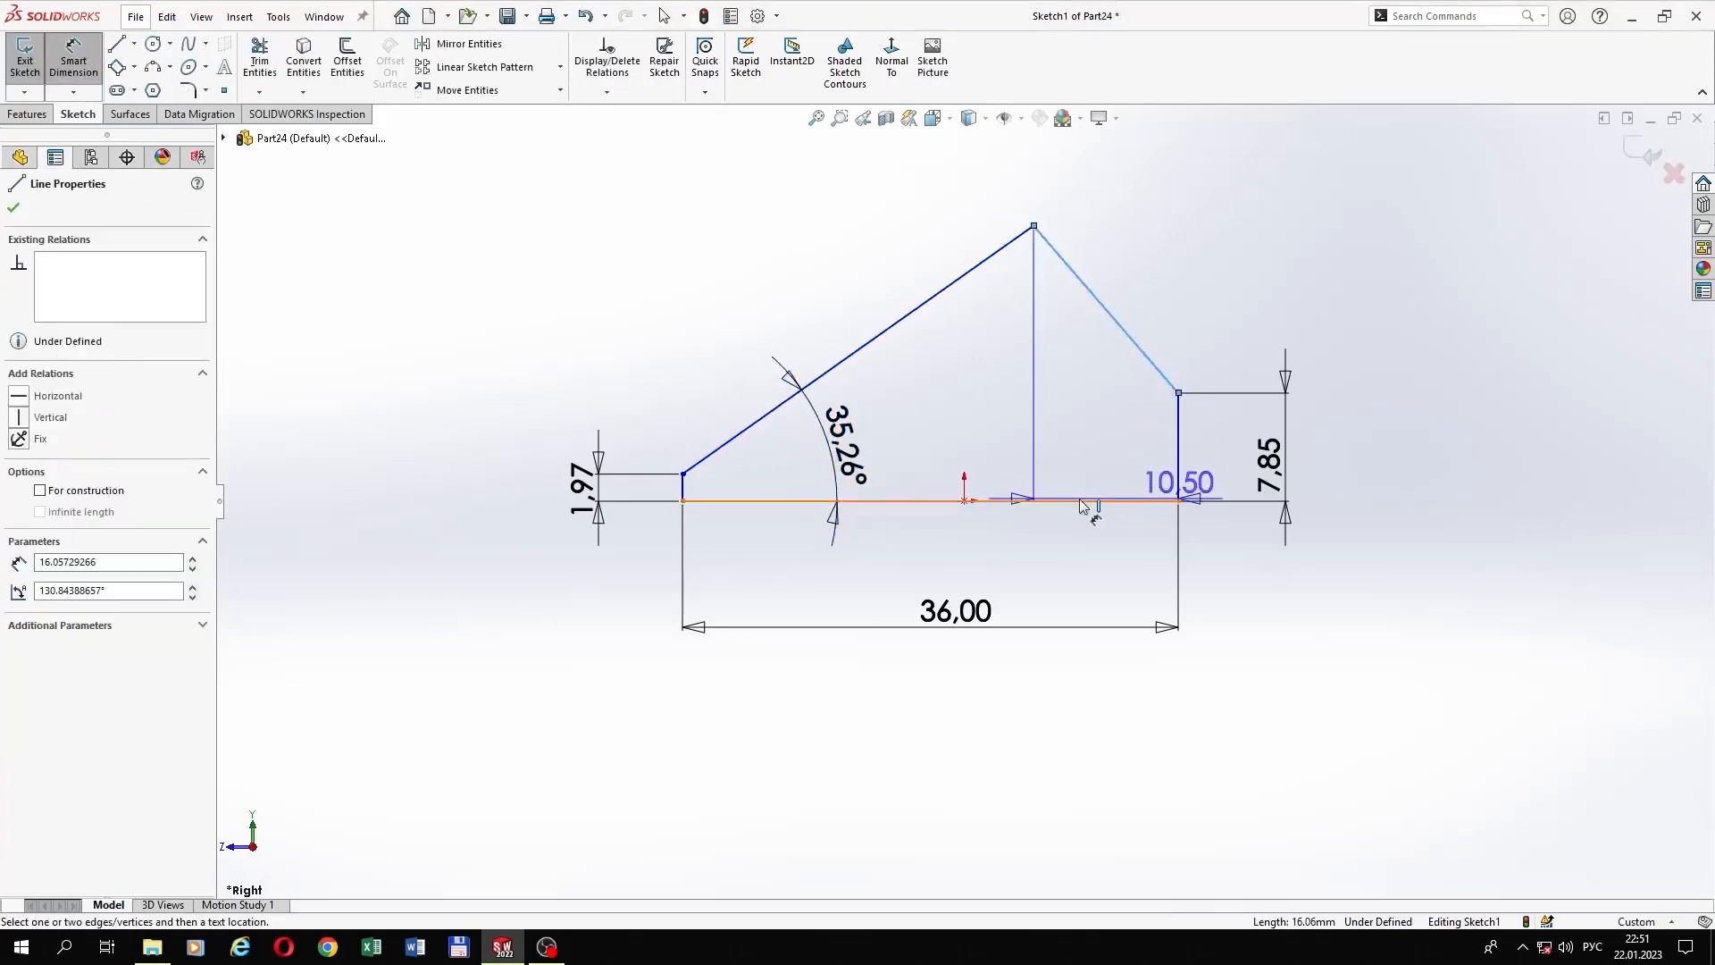
left_click(1094, 500)
left_click(1002, 409)
type("35,26")
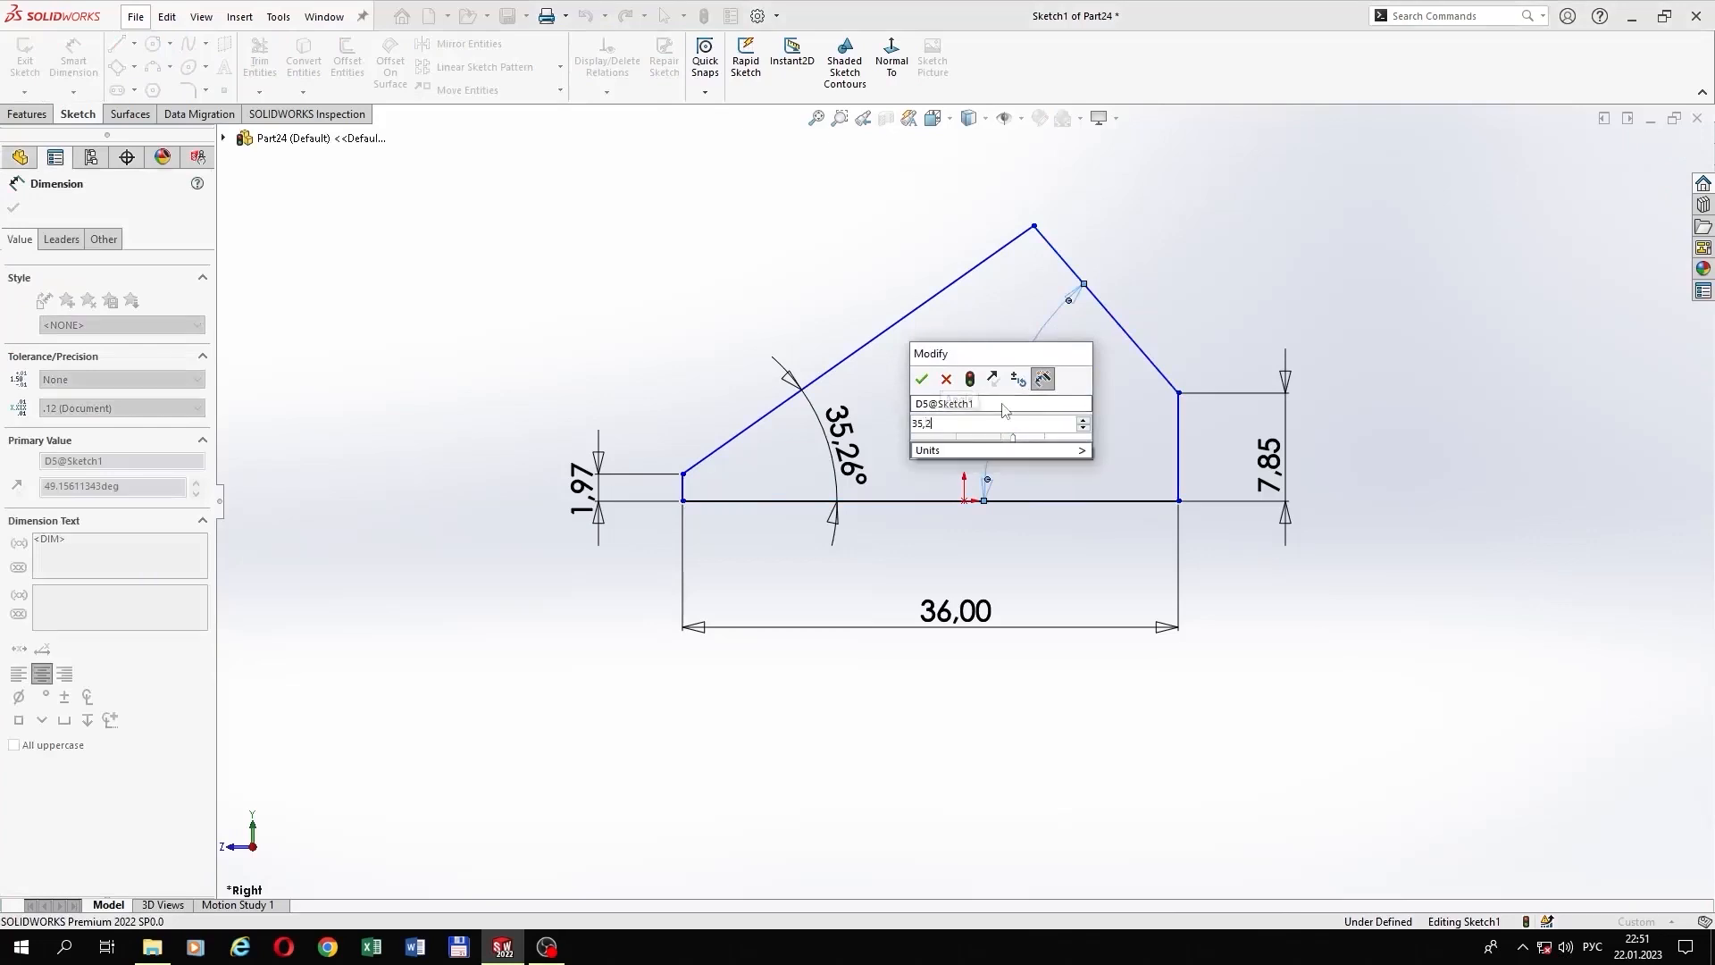
key("Return")
Step: Convert the profile's horizontal base line to construction geometry
left_click(1037, 501)
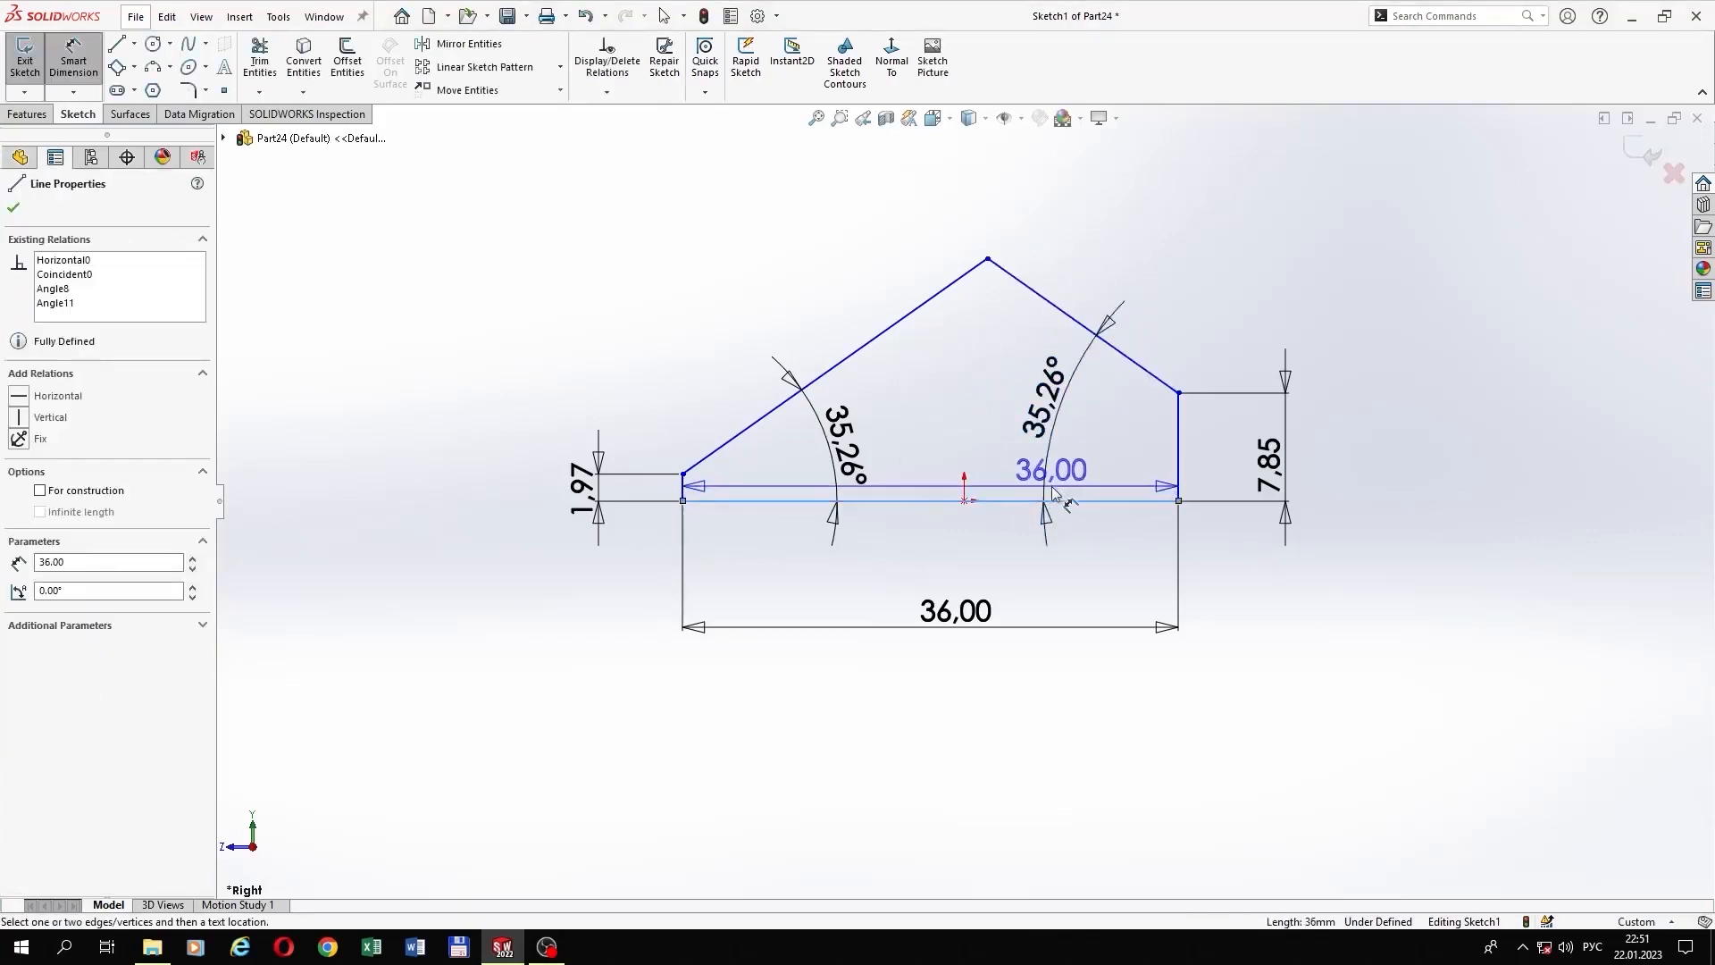
left_click(82, 73)
left_click(887, 502)
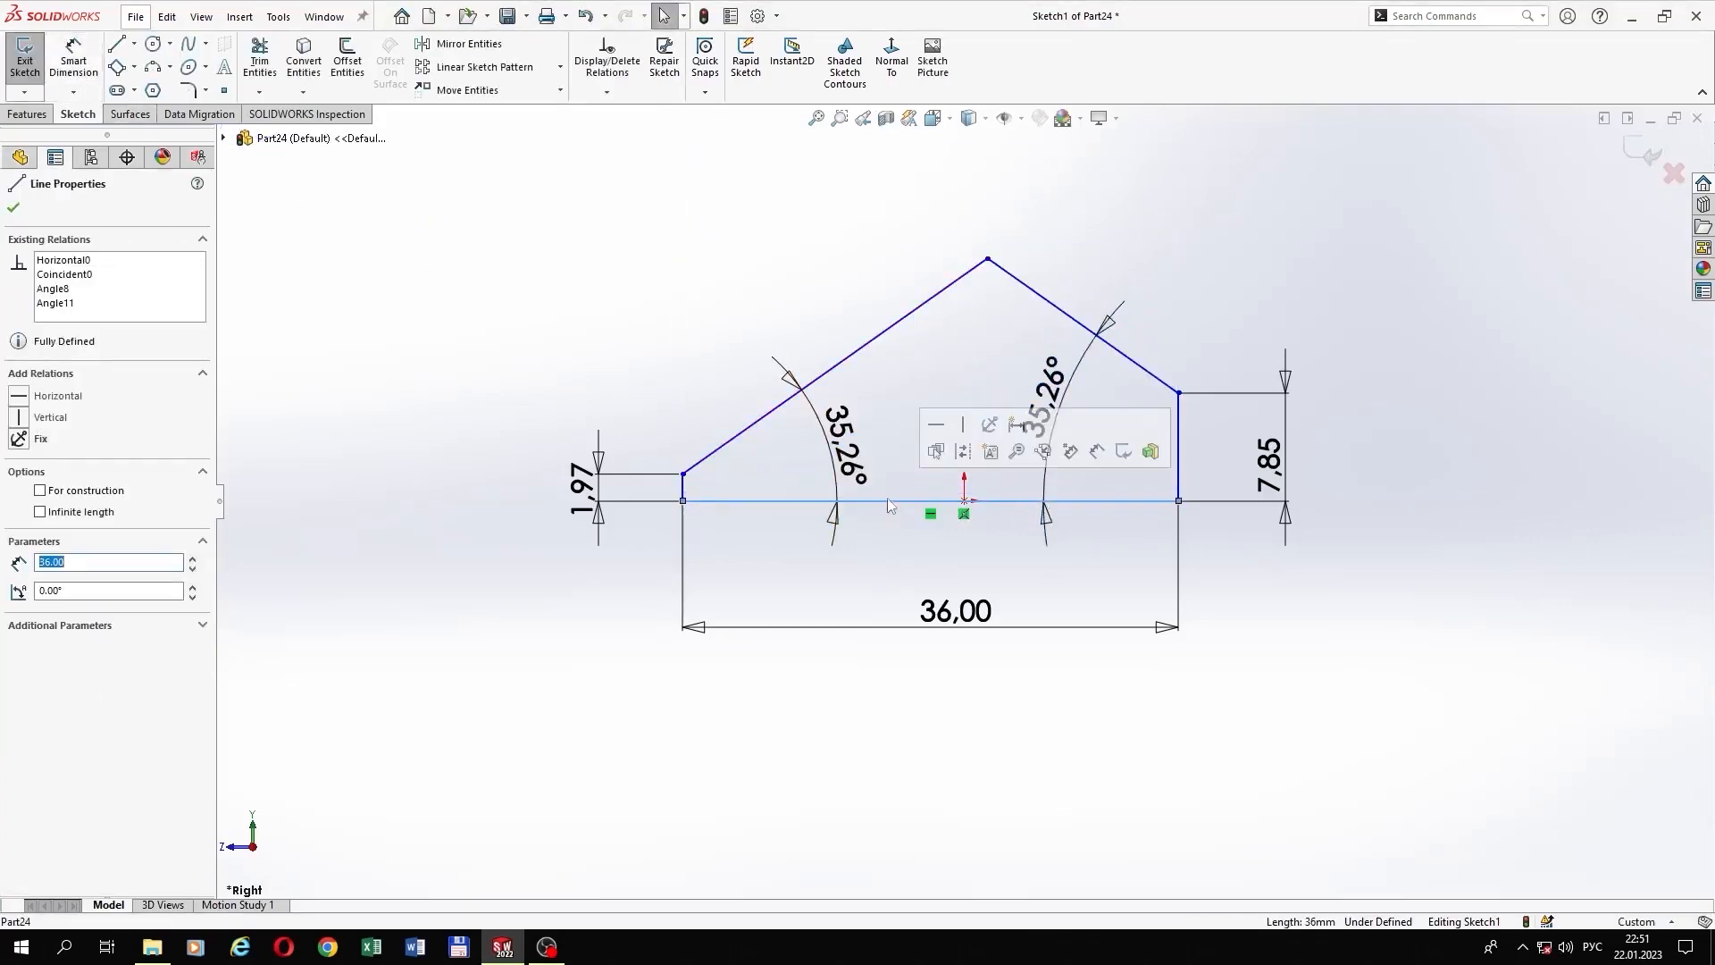
left_click(960, 453)
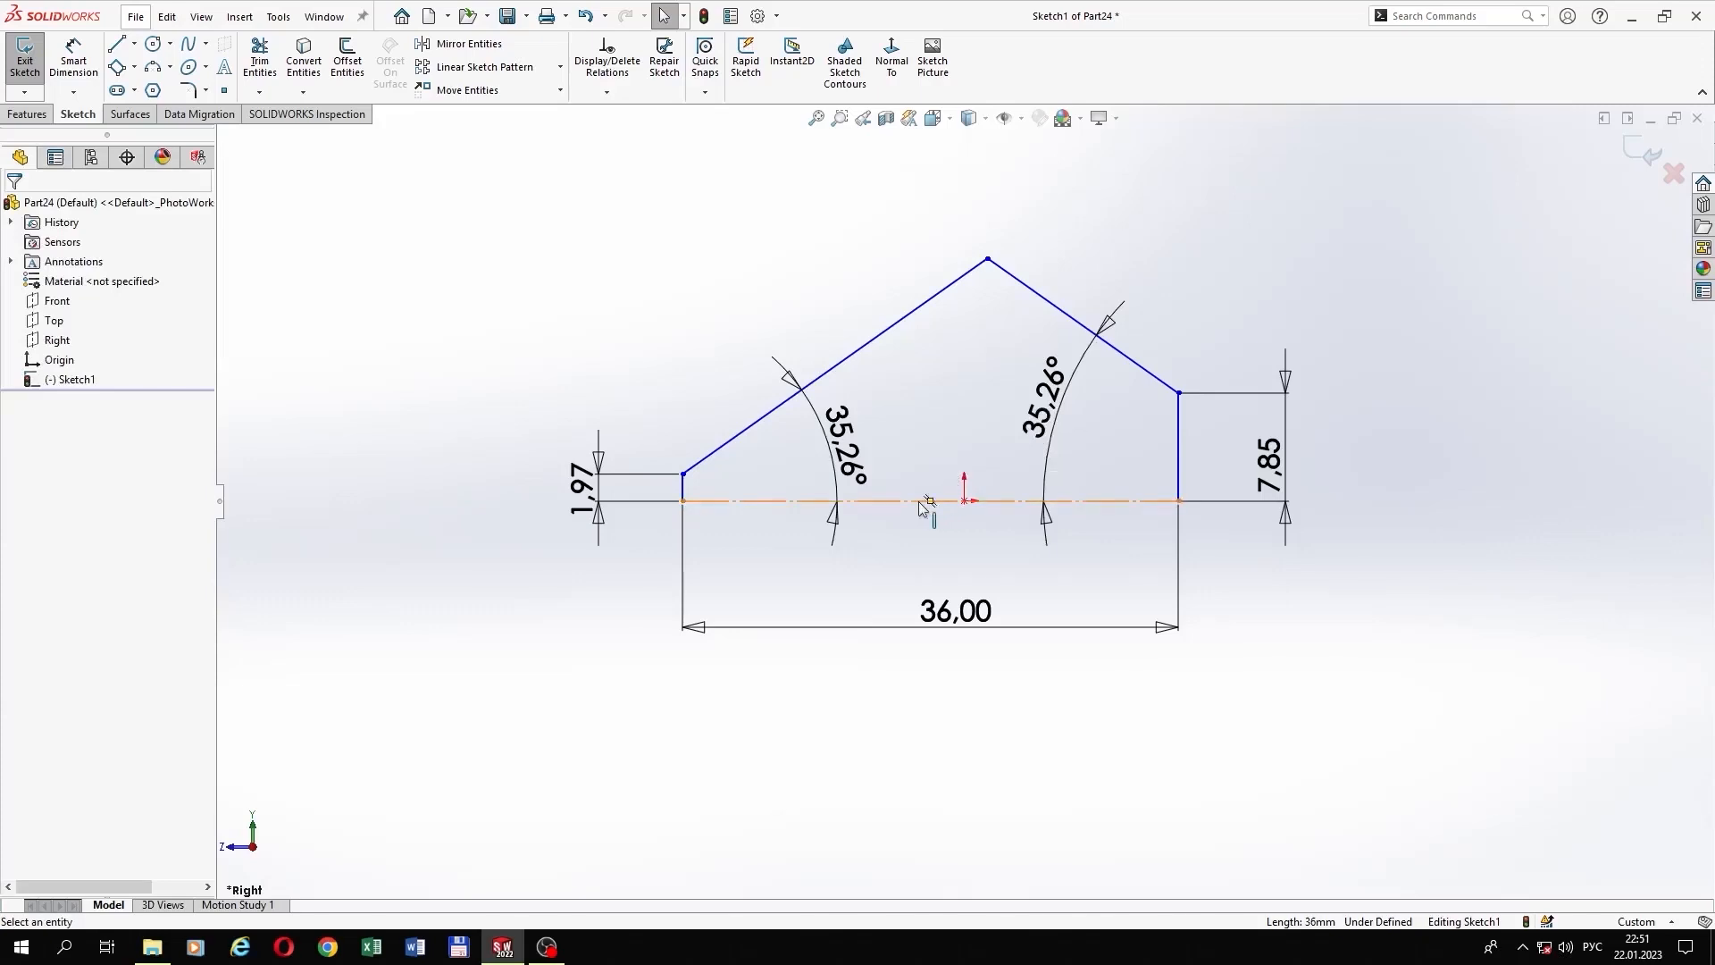
Step: Make the midpoint of the construction base line coincident with the origin
left_click(929, 502)
left_click(964, 502, "ctrl")
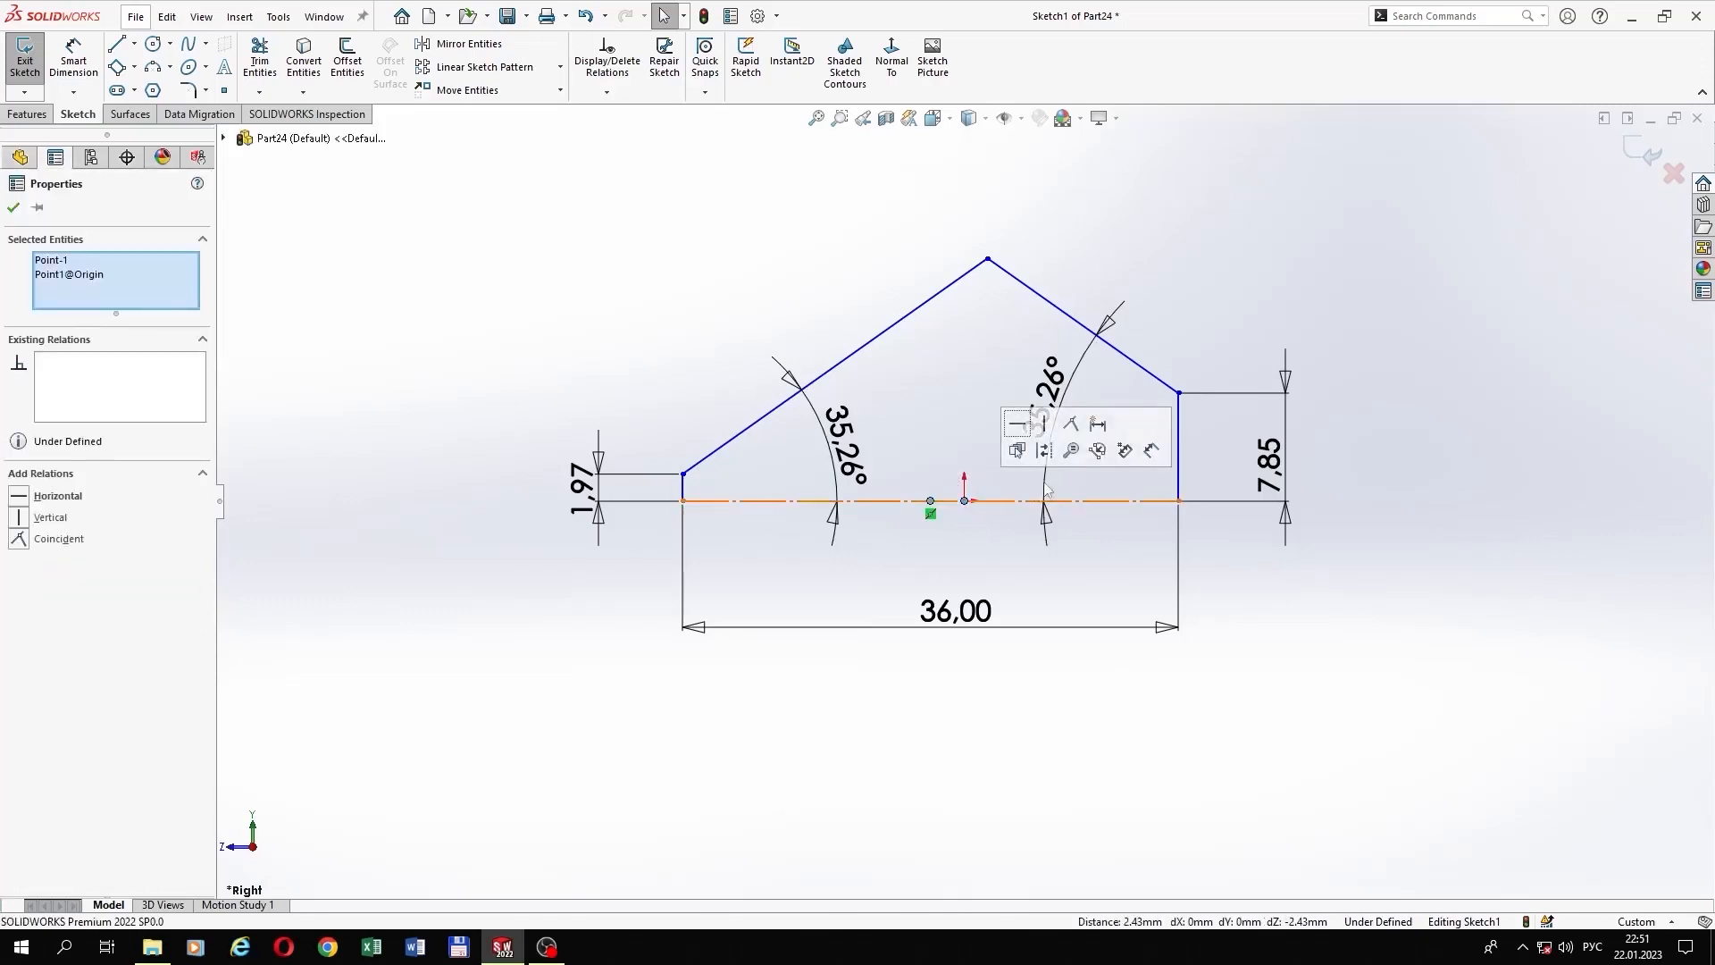
left_click(1073, 425)
left_click(1113, 250)
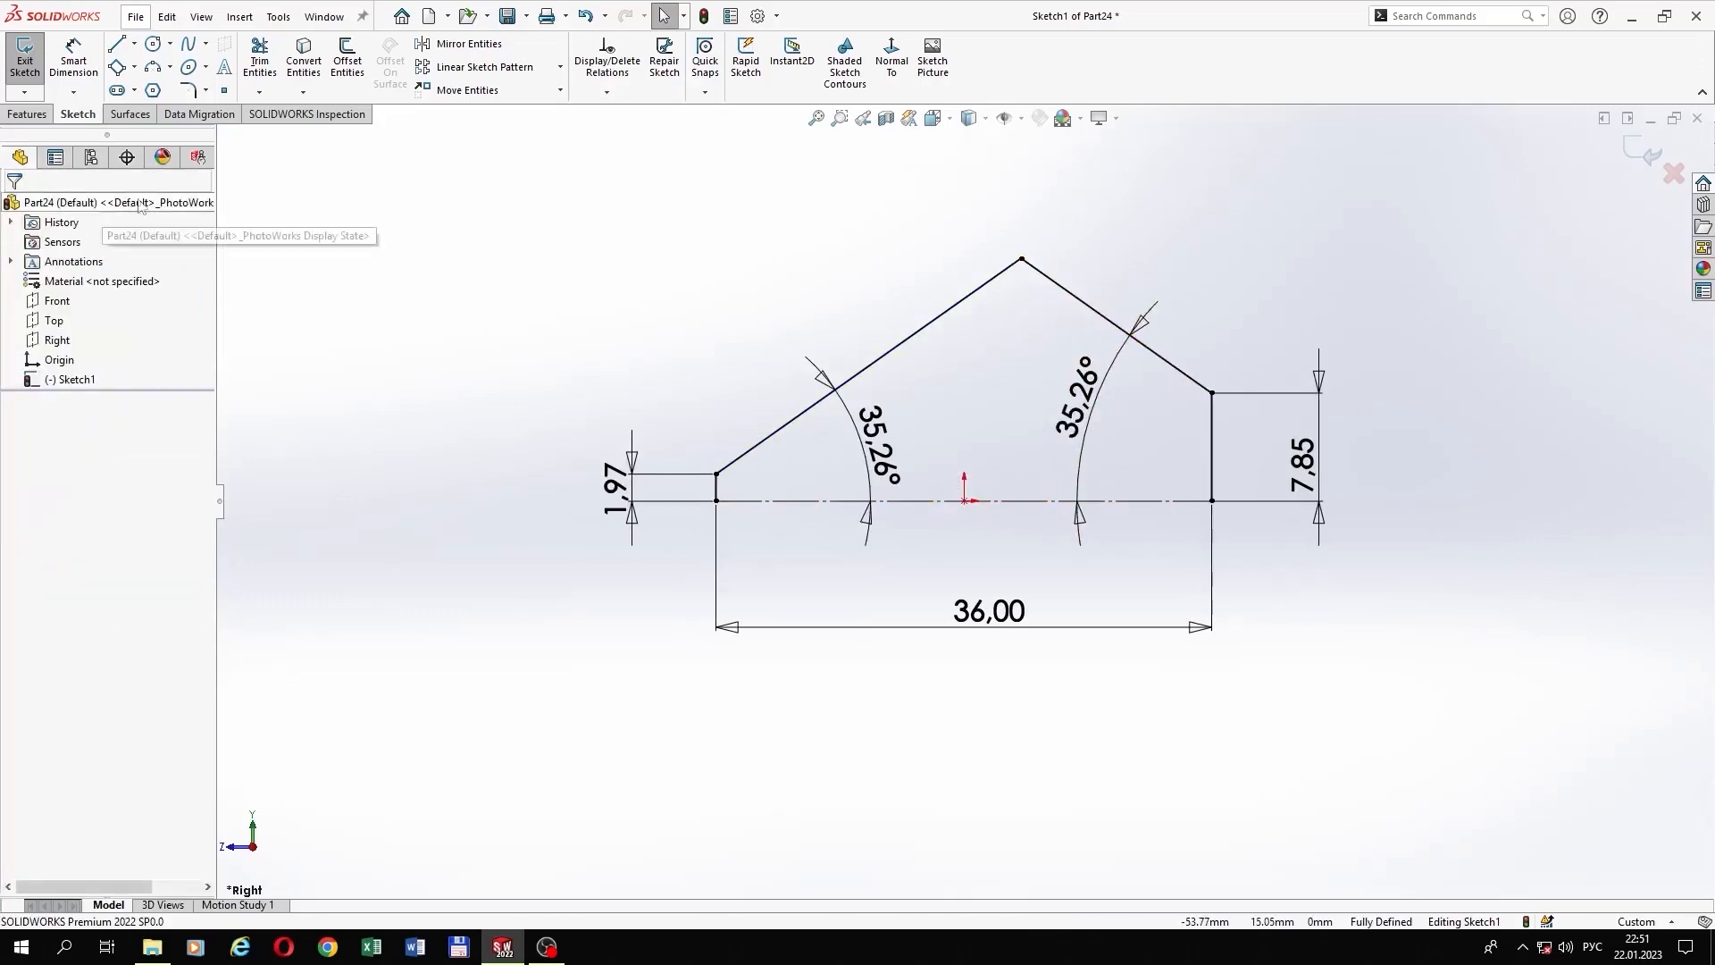
Step: Mirror the four solid profile lines about the construction base line, keeping the originals
left_click(34, 114)
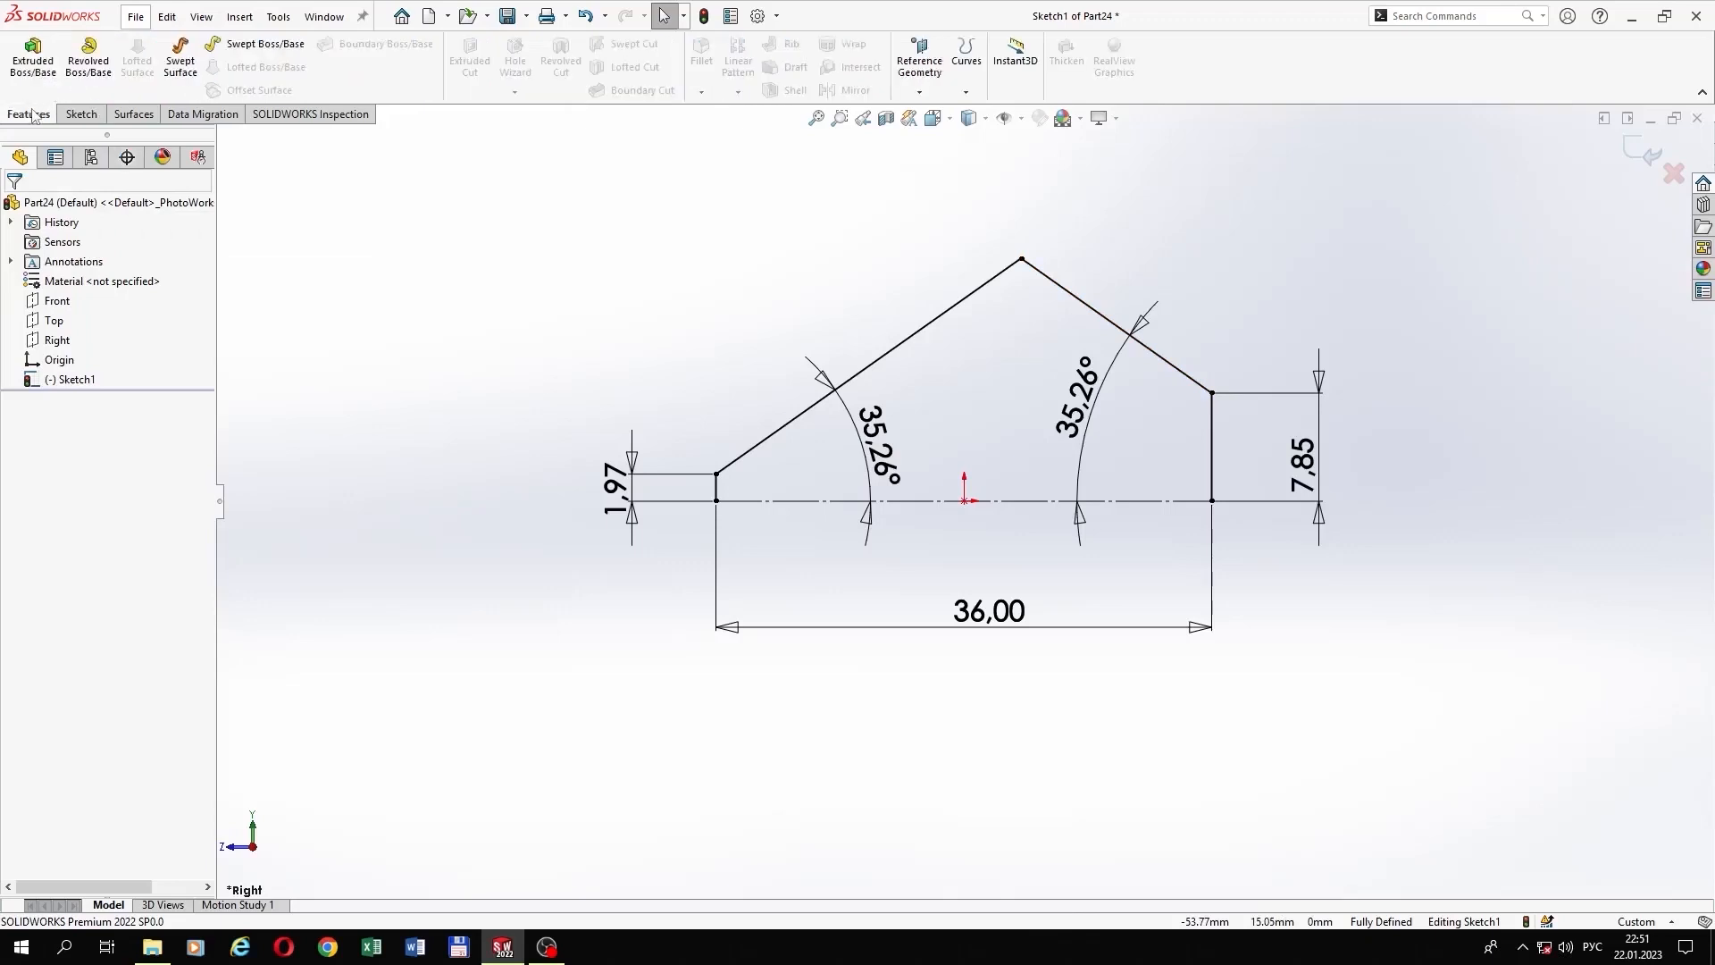
left_click(81, 114)
left_click(463, 44)
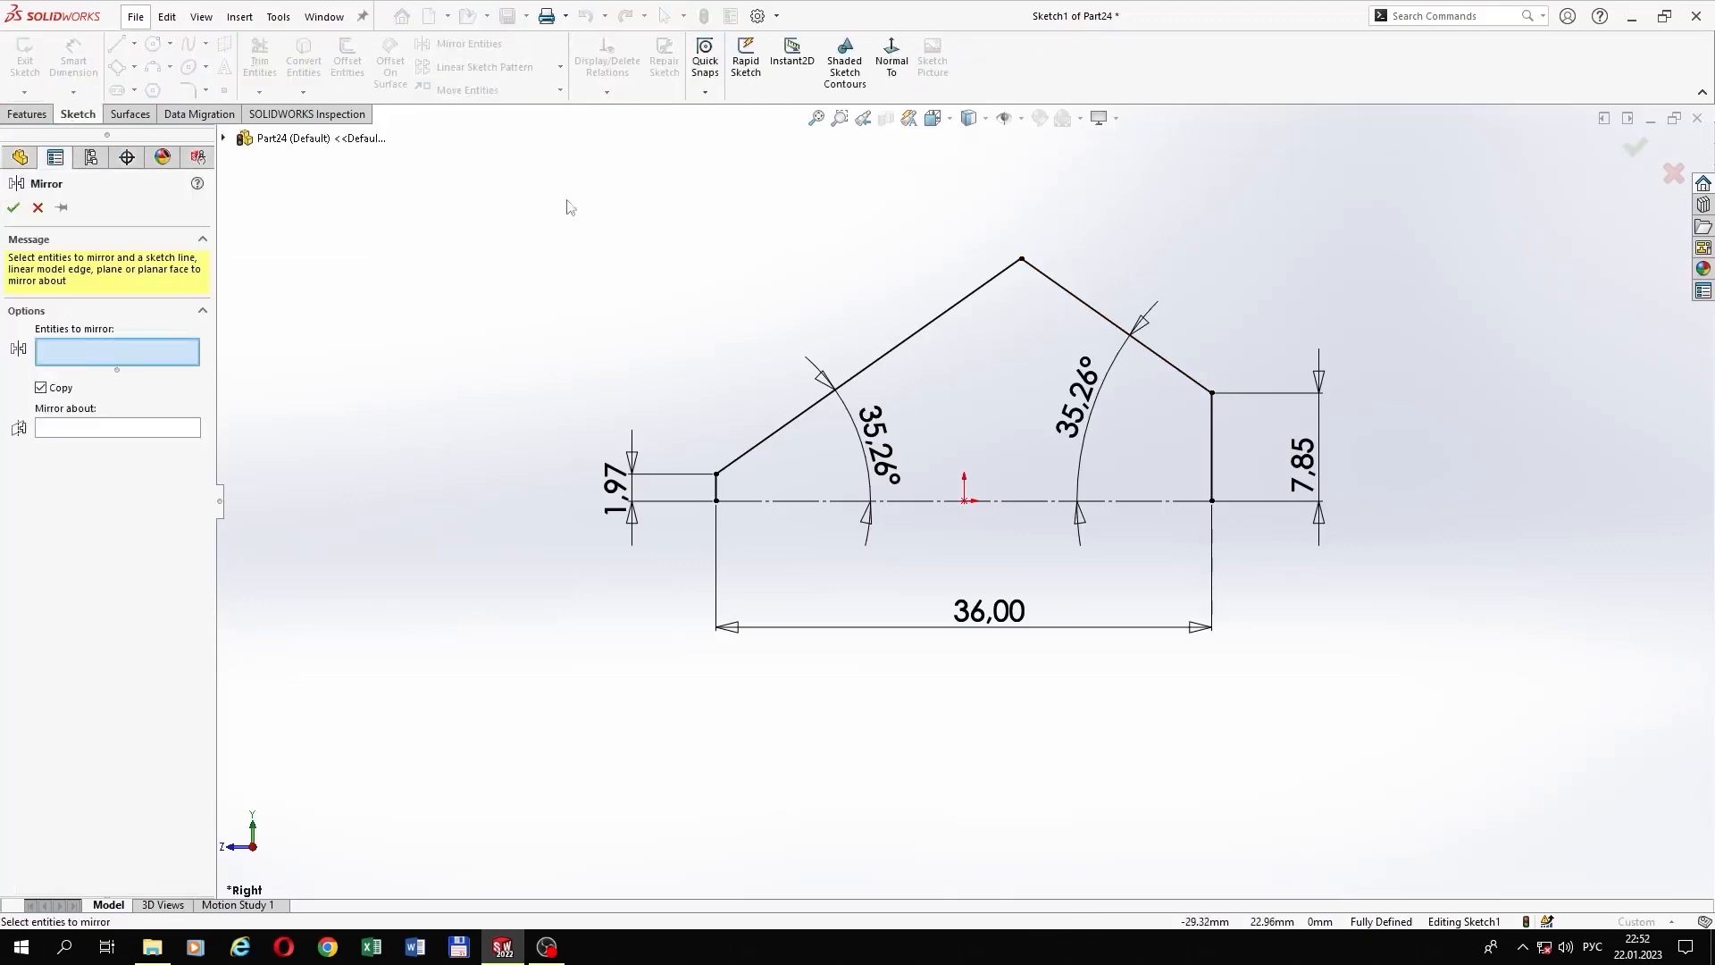
left_click_drag(561, 188, 1255, 568)
left_click(1012, 501)
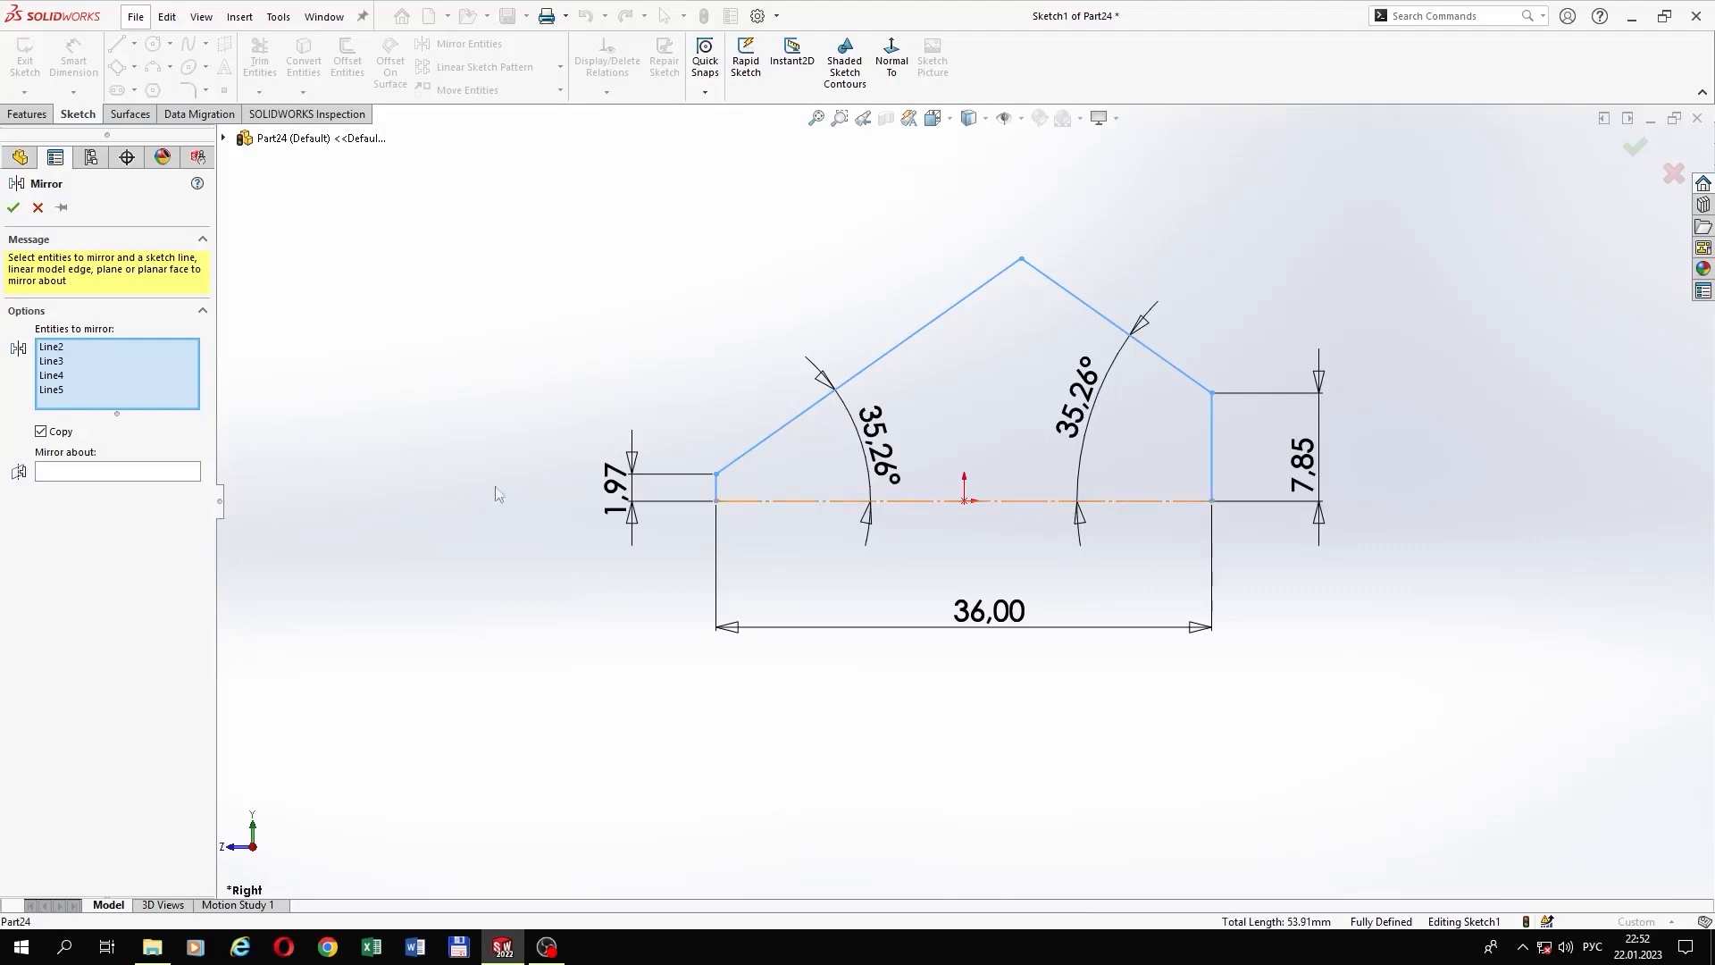
left_click(134, 474)
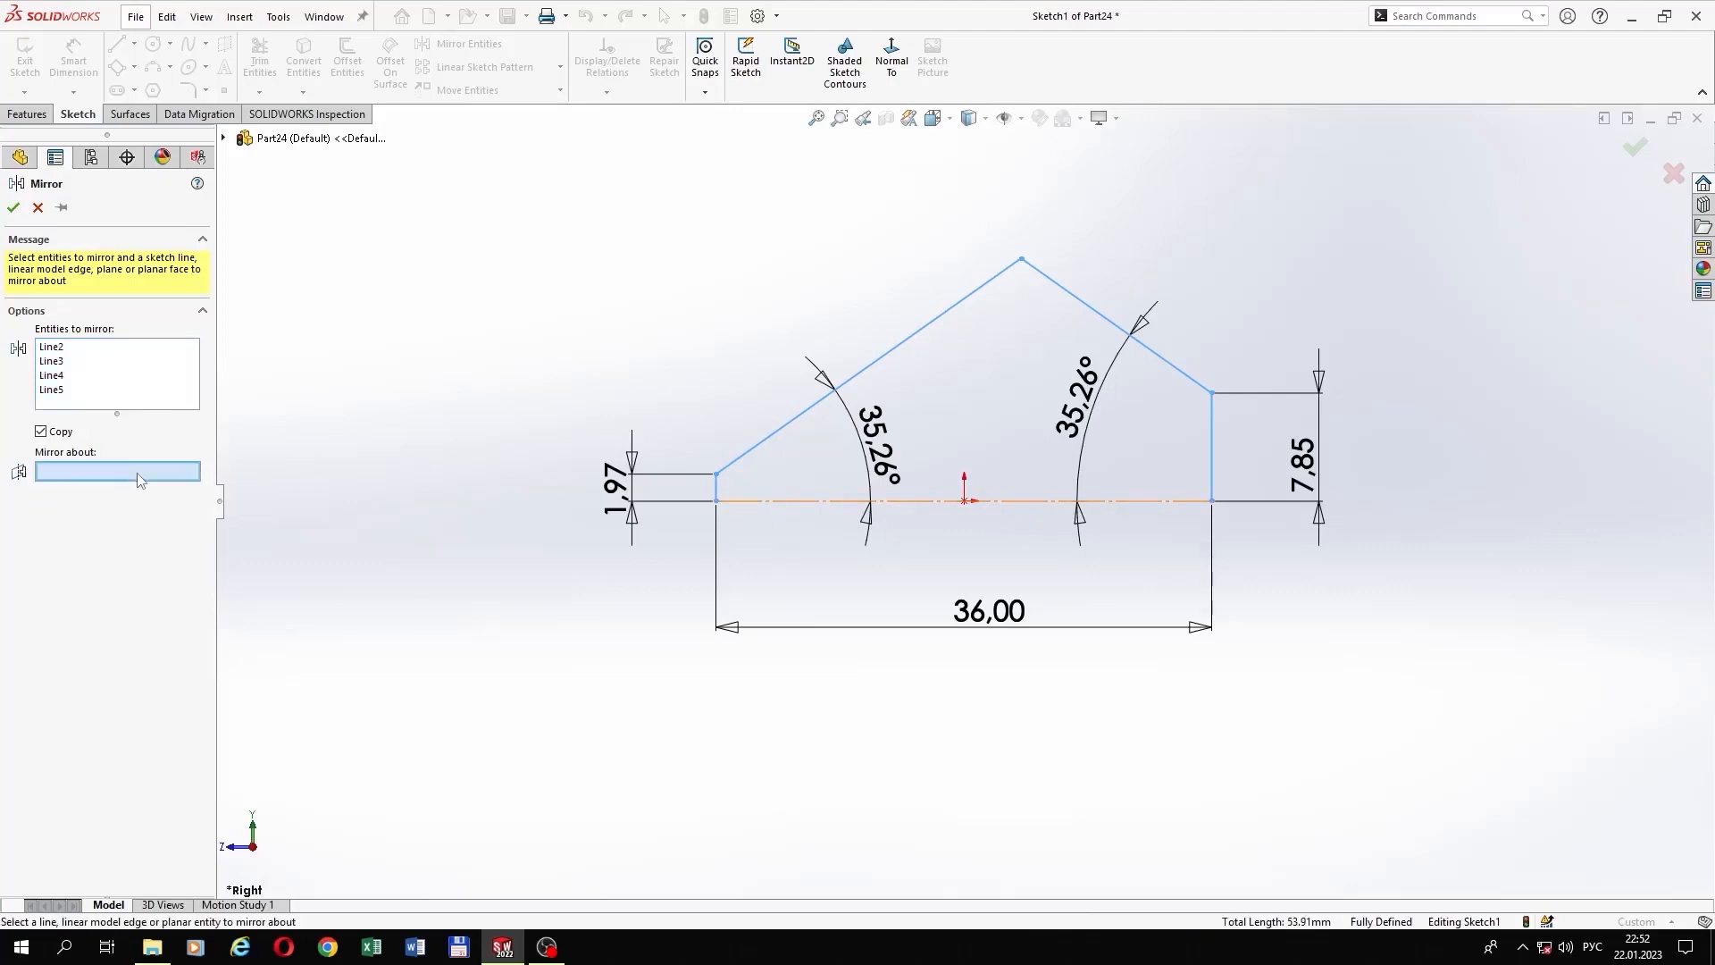
left_click(776, 506)
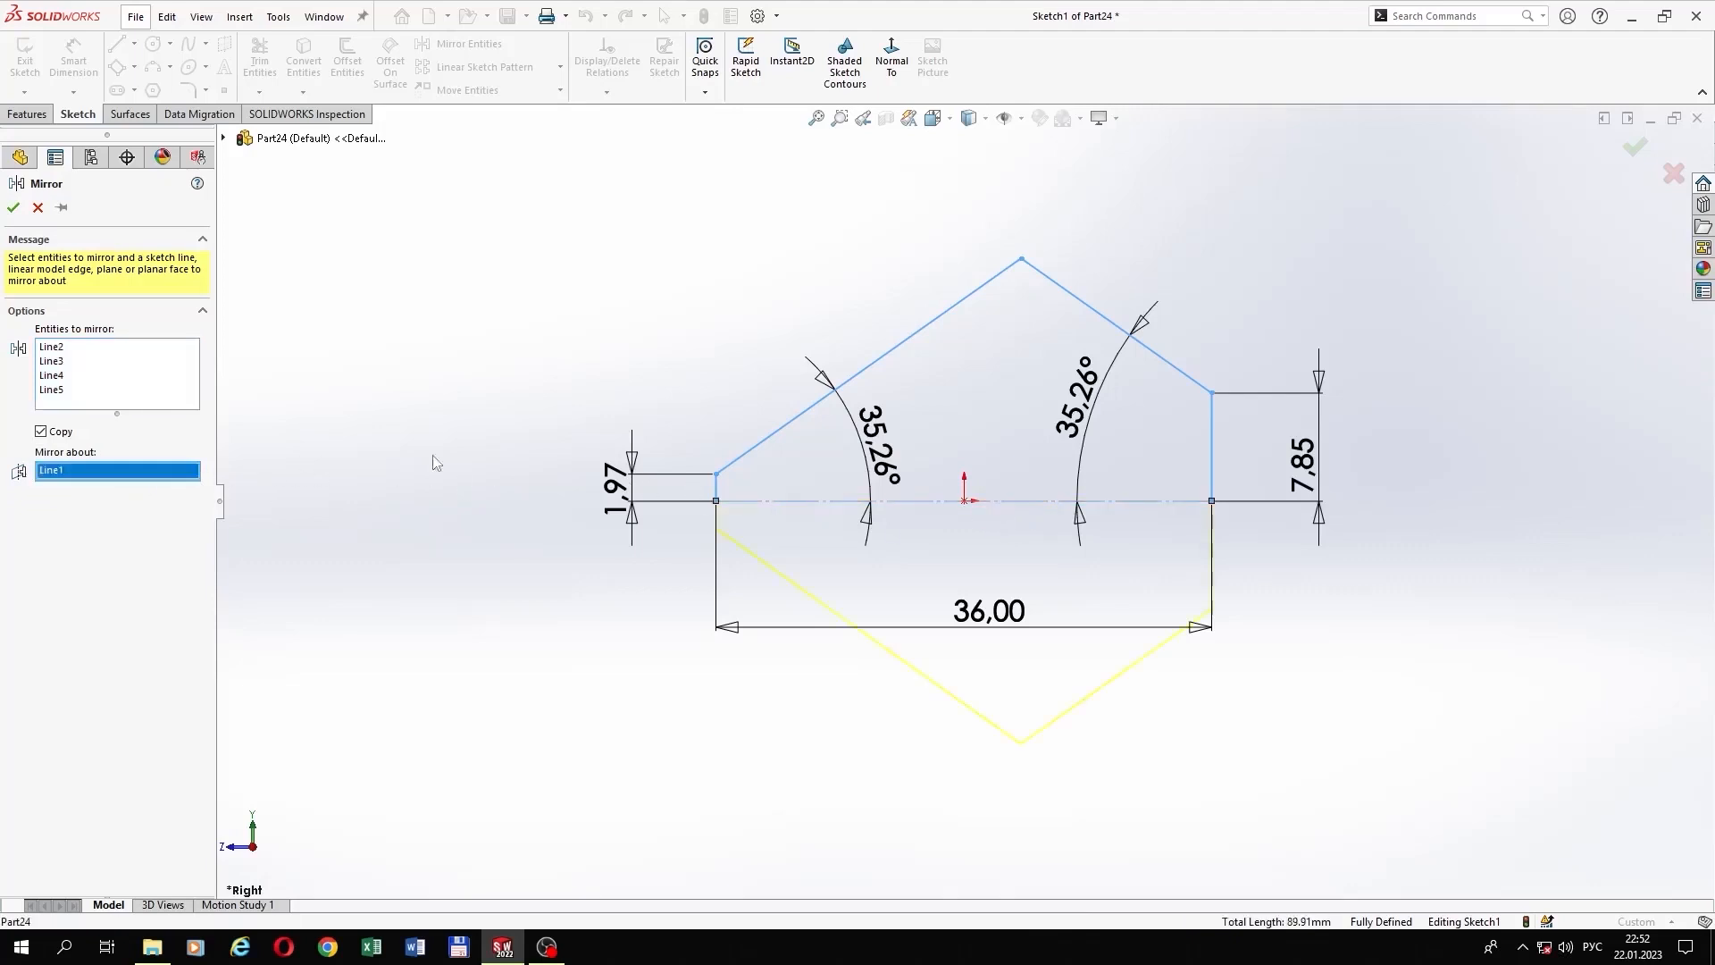
left_click(13, 207)
Step: Dimension the full lengths of the left and right vertical edges and the vertical distance between the upper and lower apexes
left_click(73, 63)
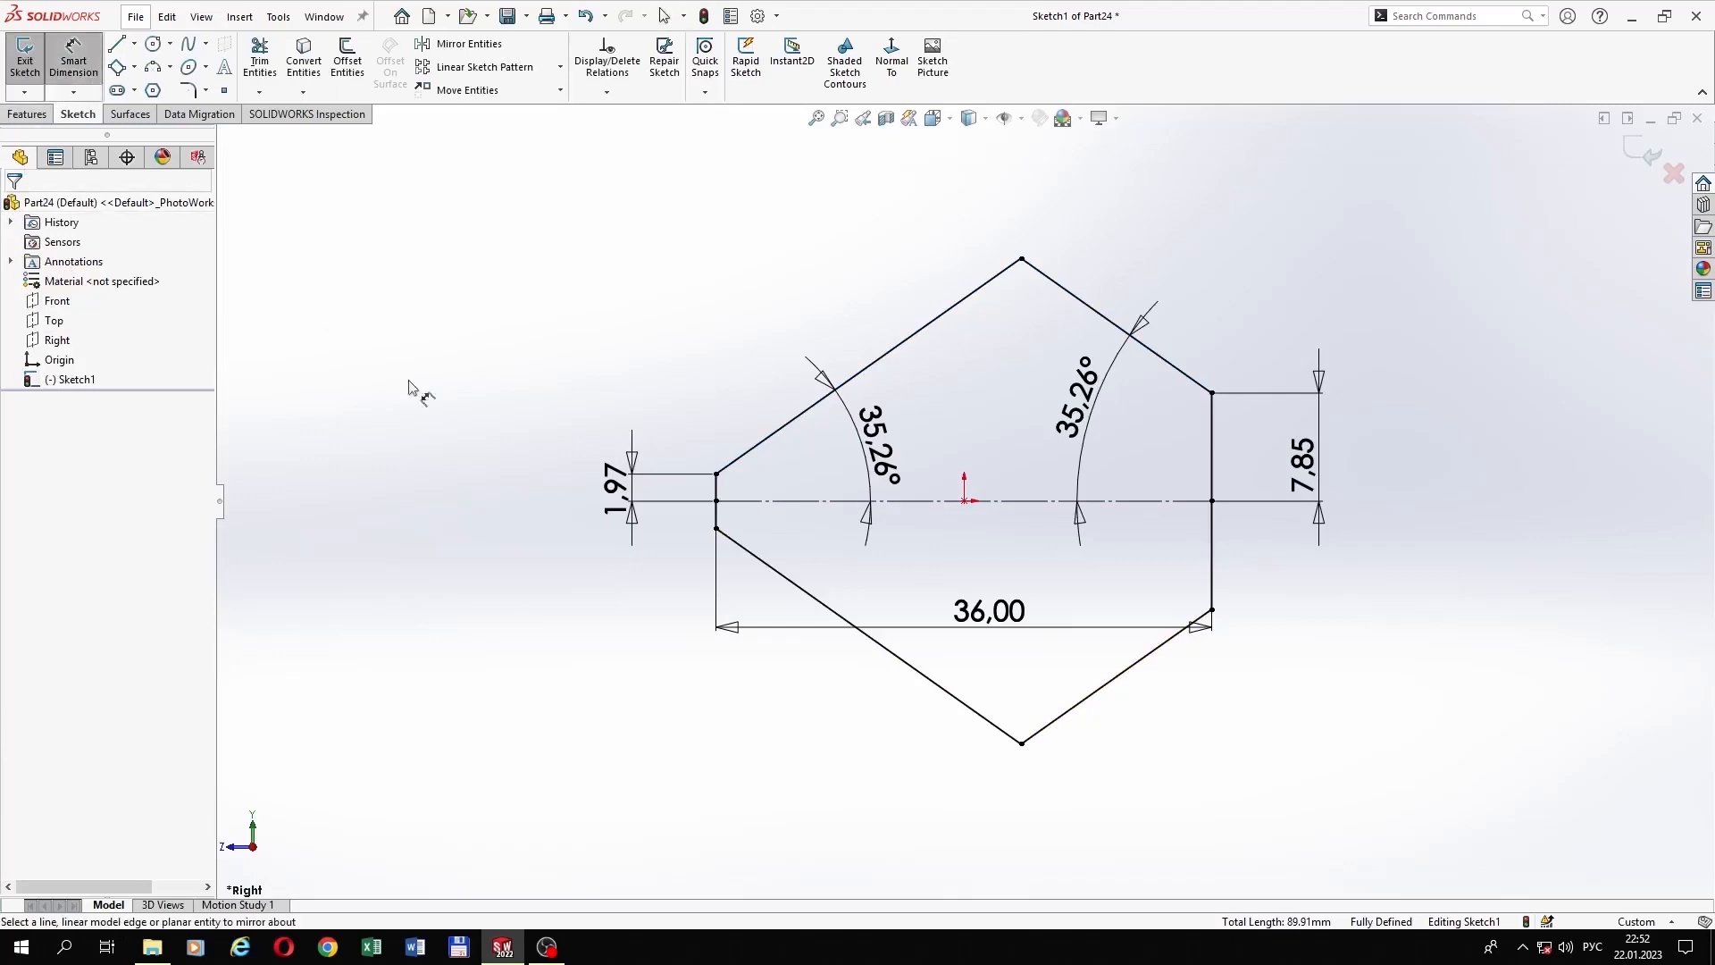
left_click(717, 514)
left_click(545, 501)
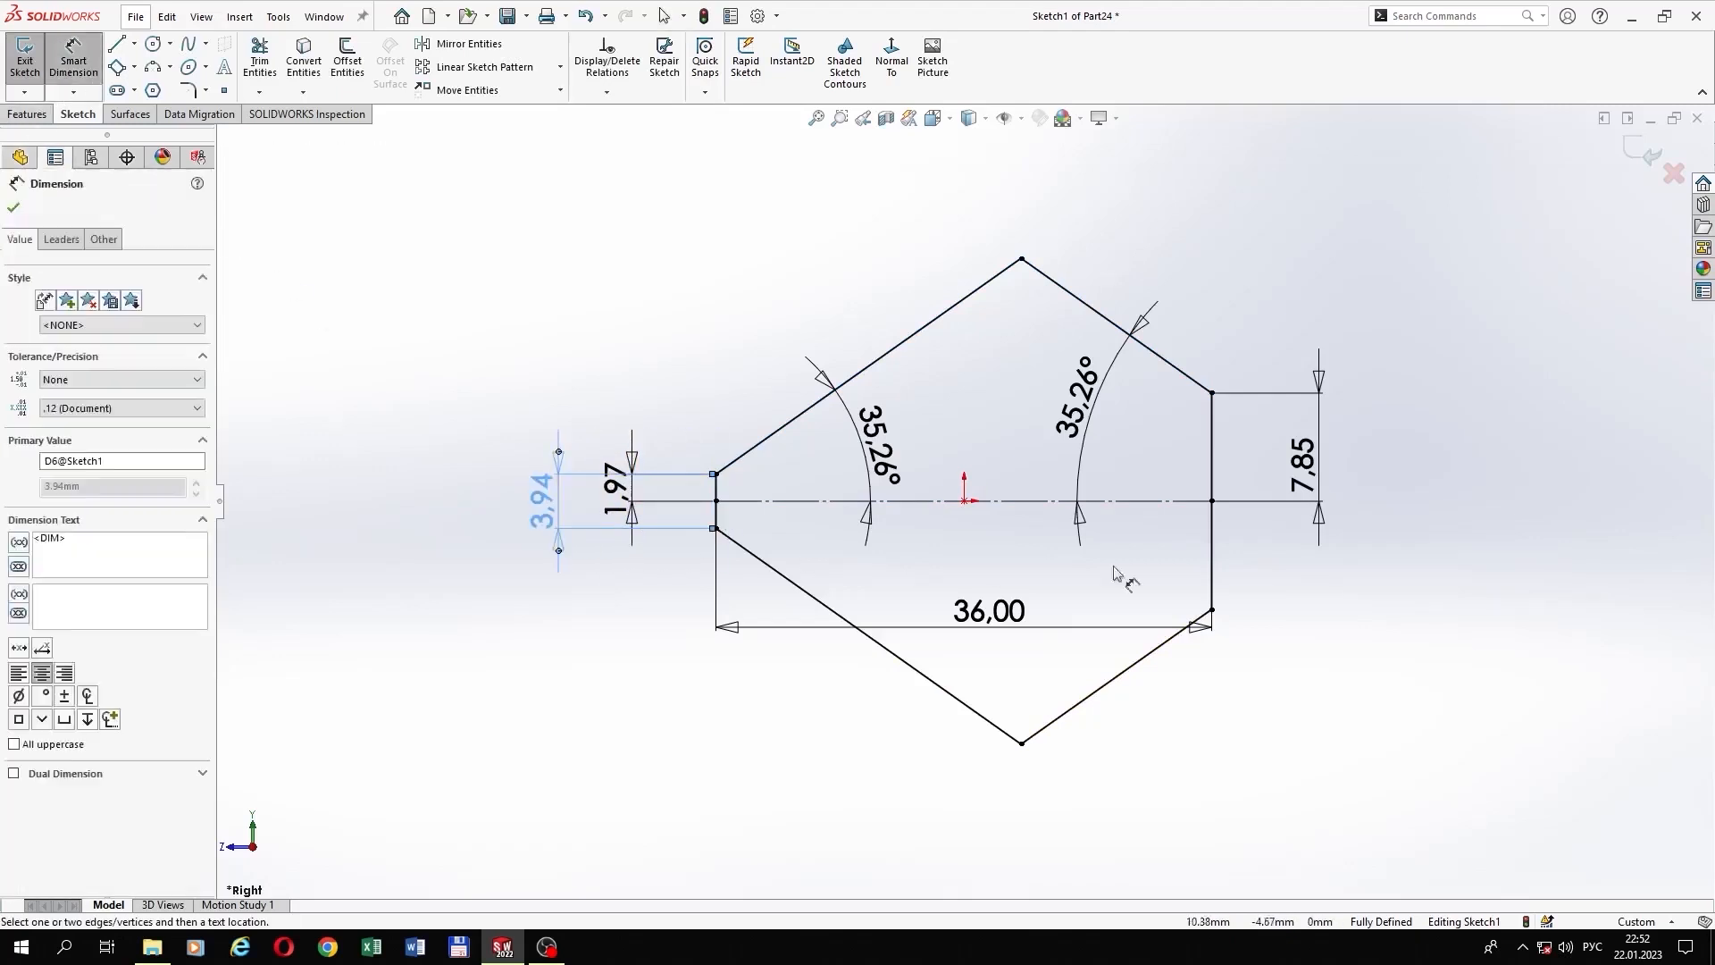
left_click(1215, 575)
left_click(1359, 501)
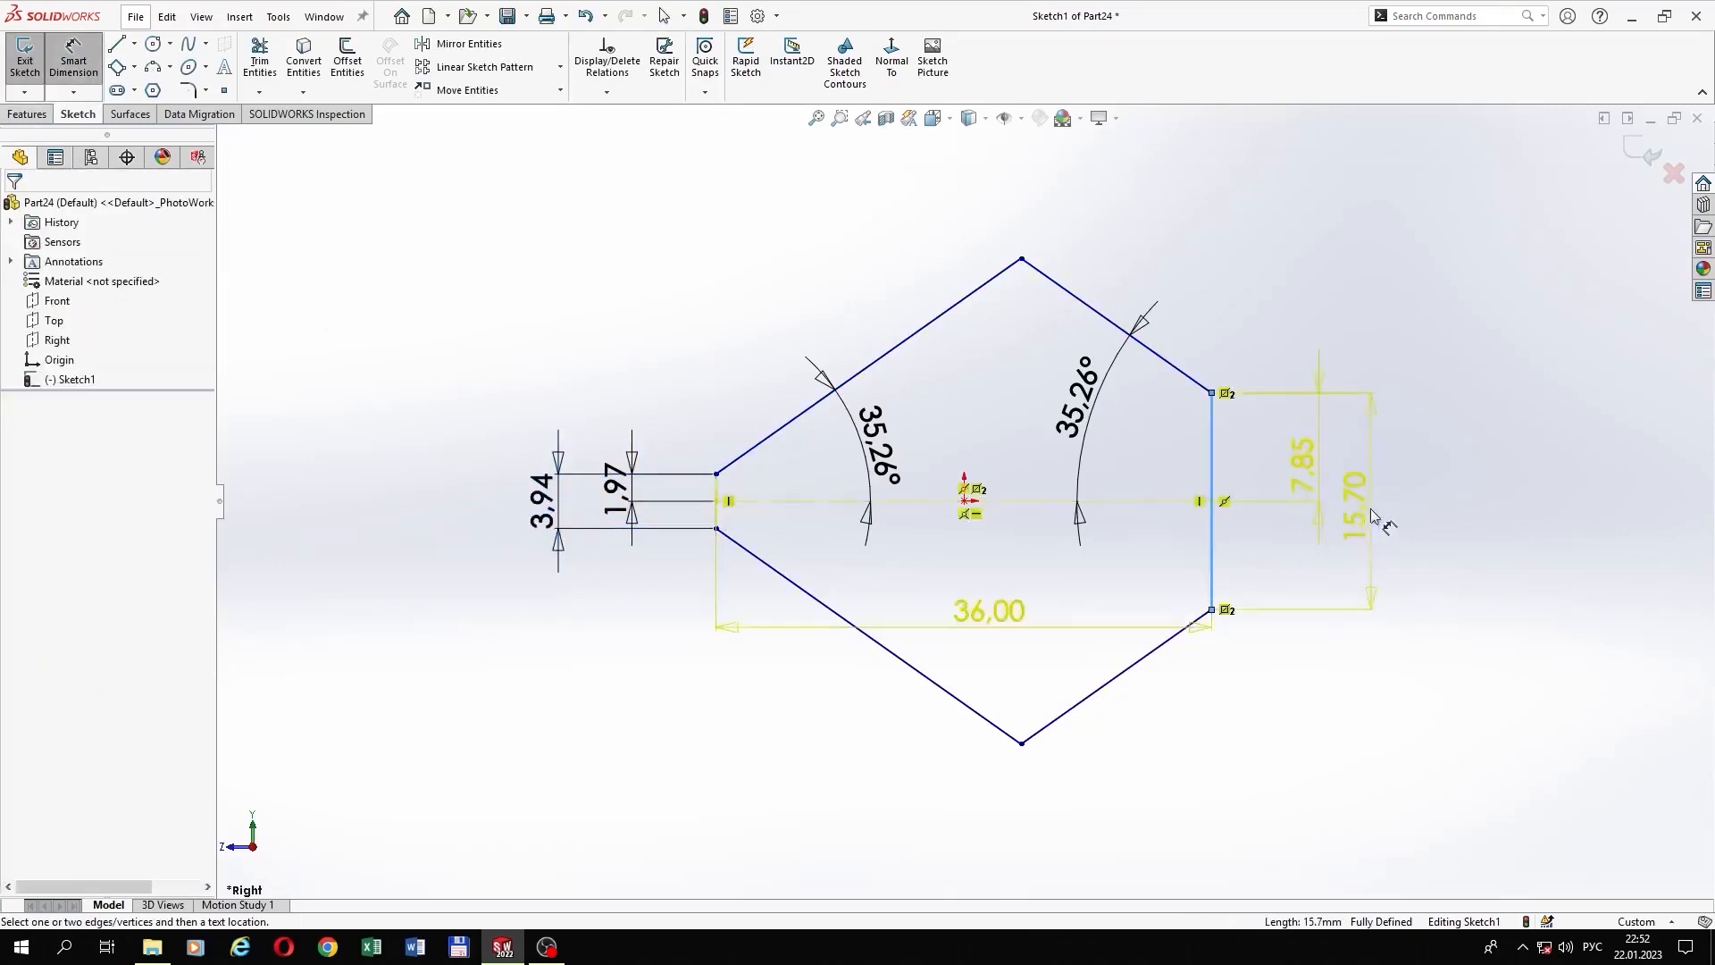
left_click(1022, 744)
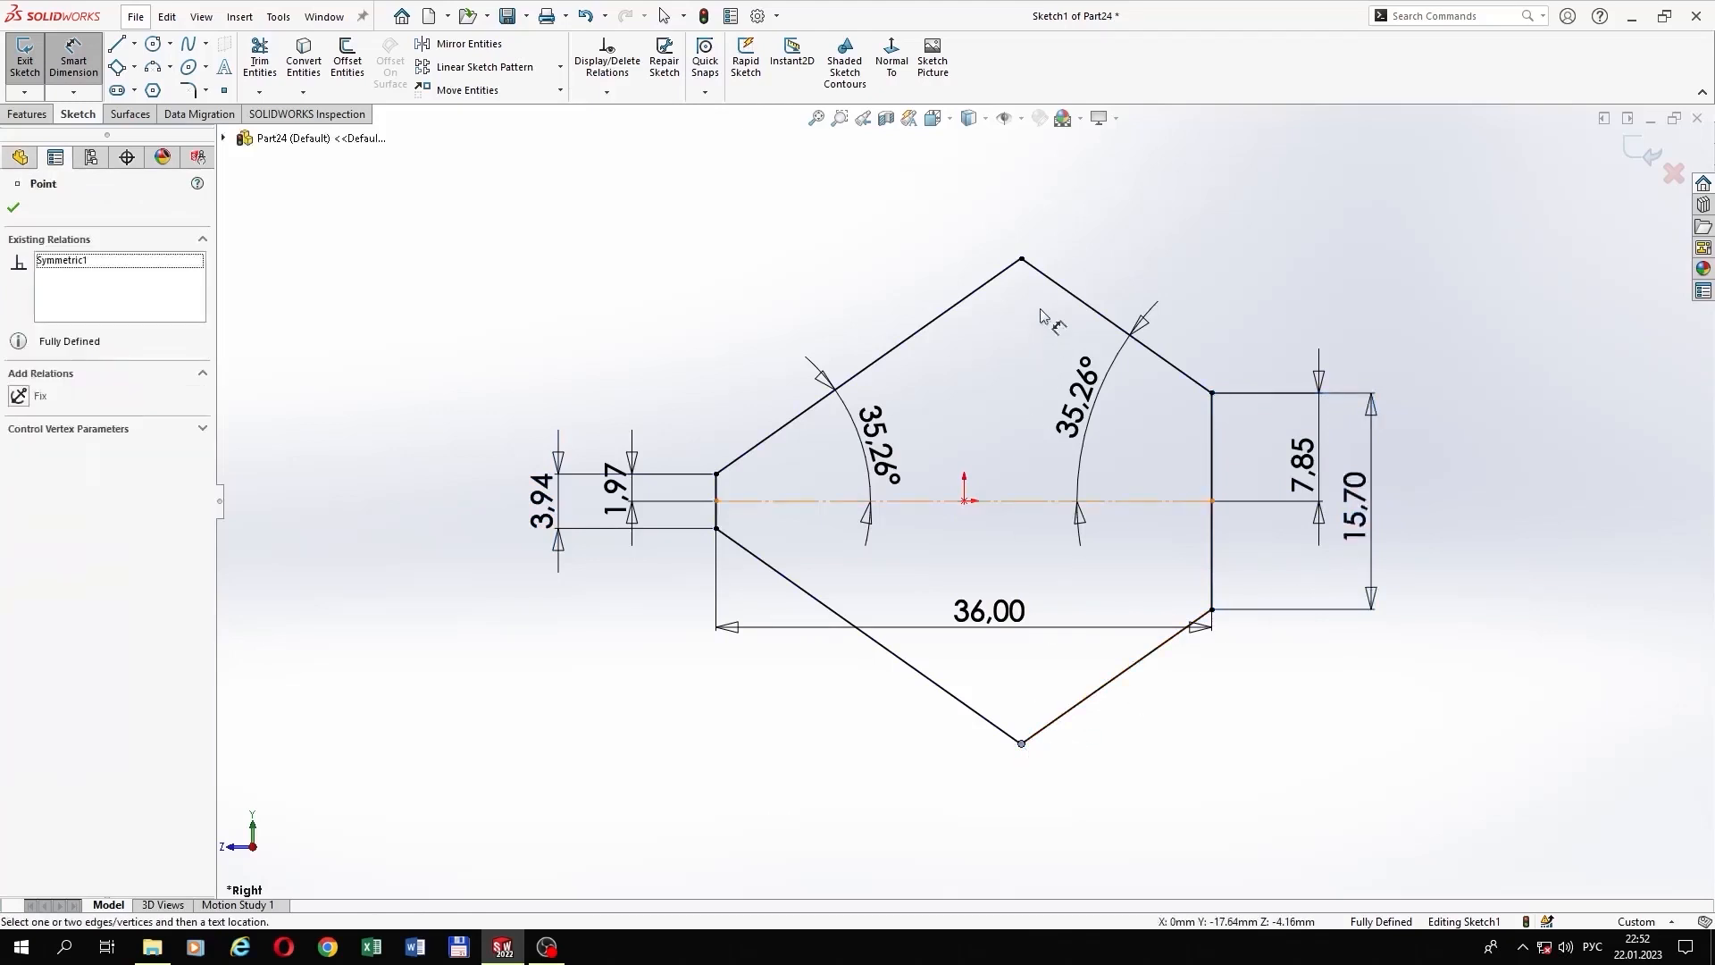
left_click(1022, 260)
left_click(1449, 507)
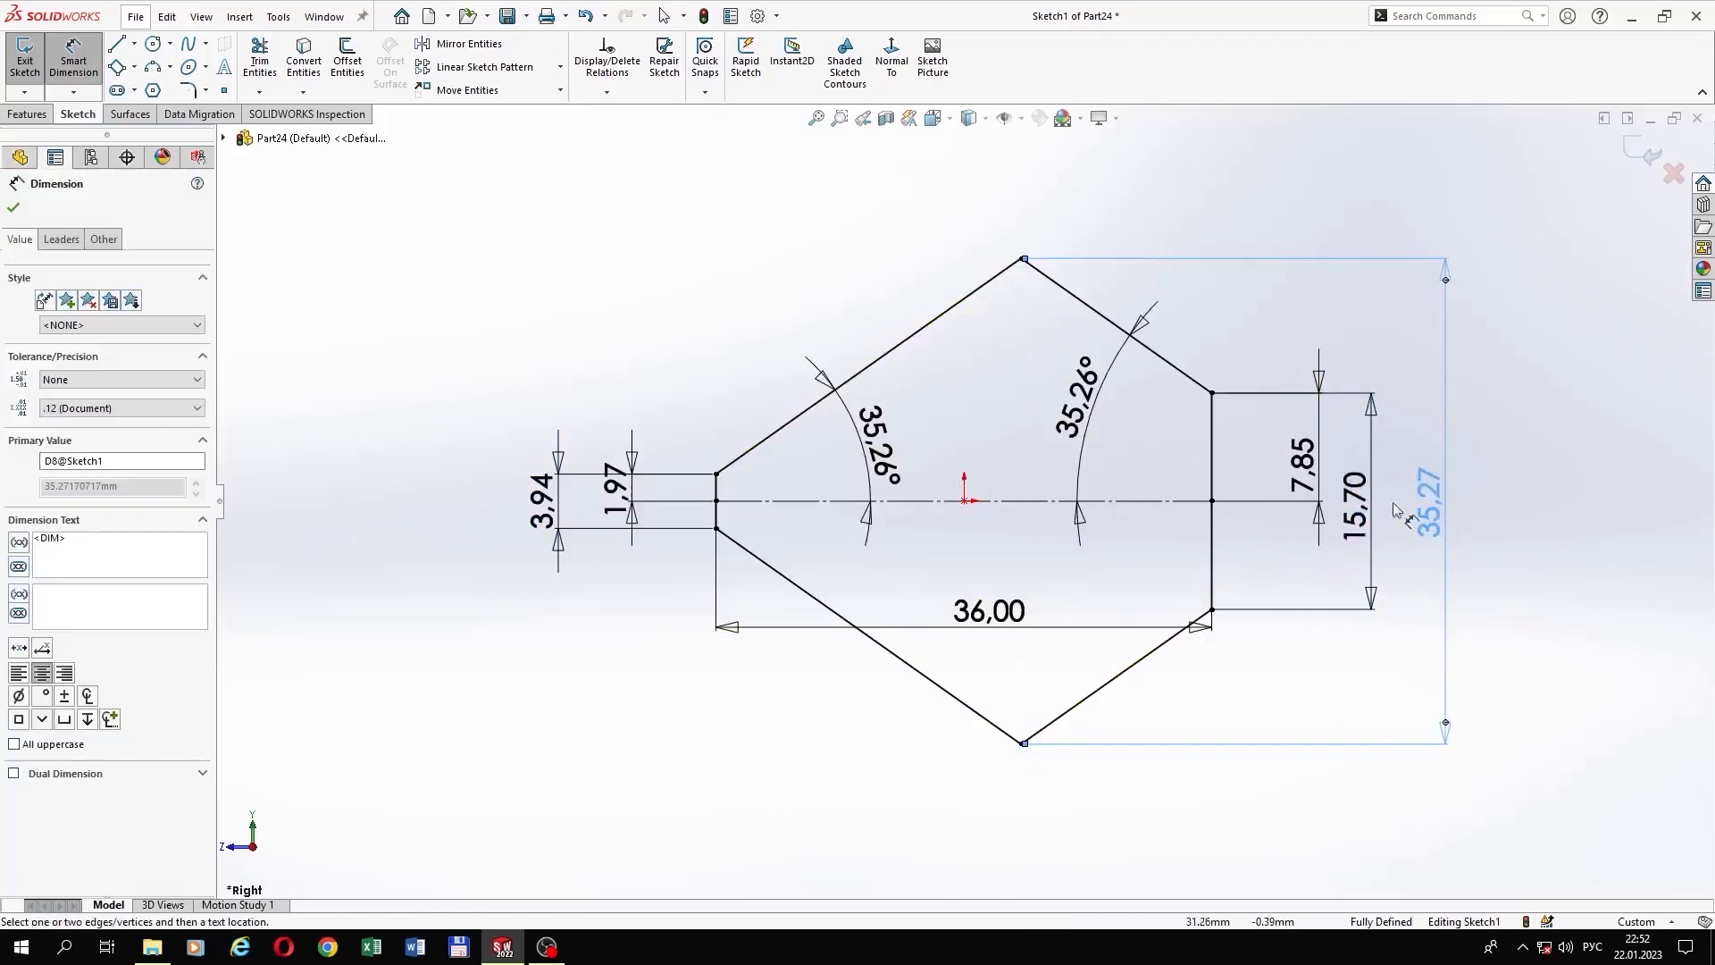
Step: Delete the 7.85 and 1.97 mm half-height dimensions at the two vertical edges
left_click(1325, 480)
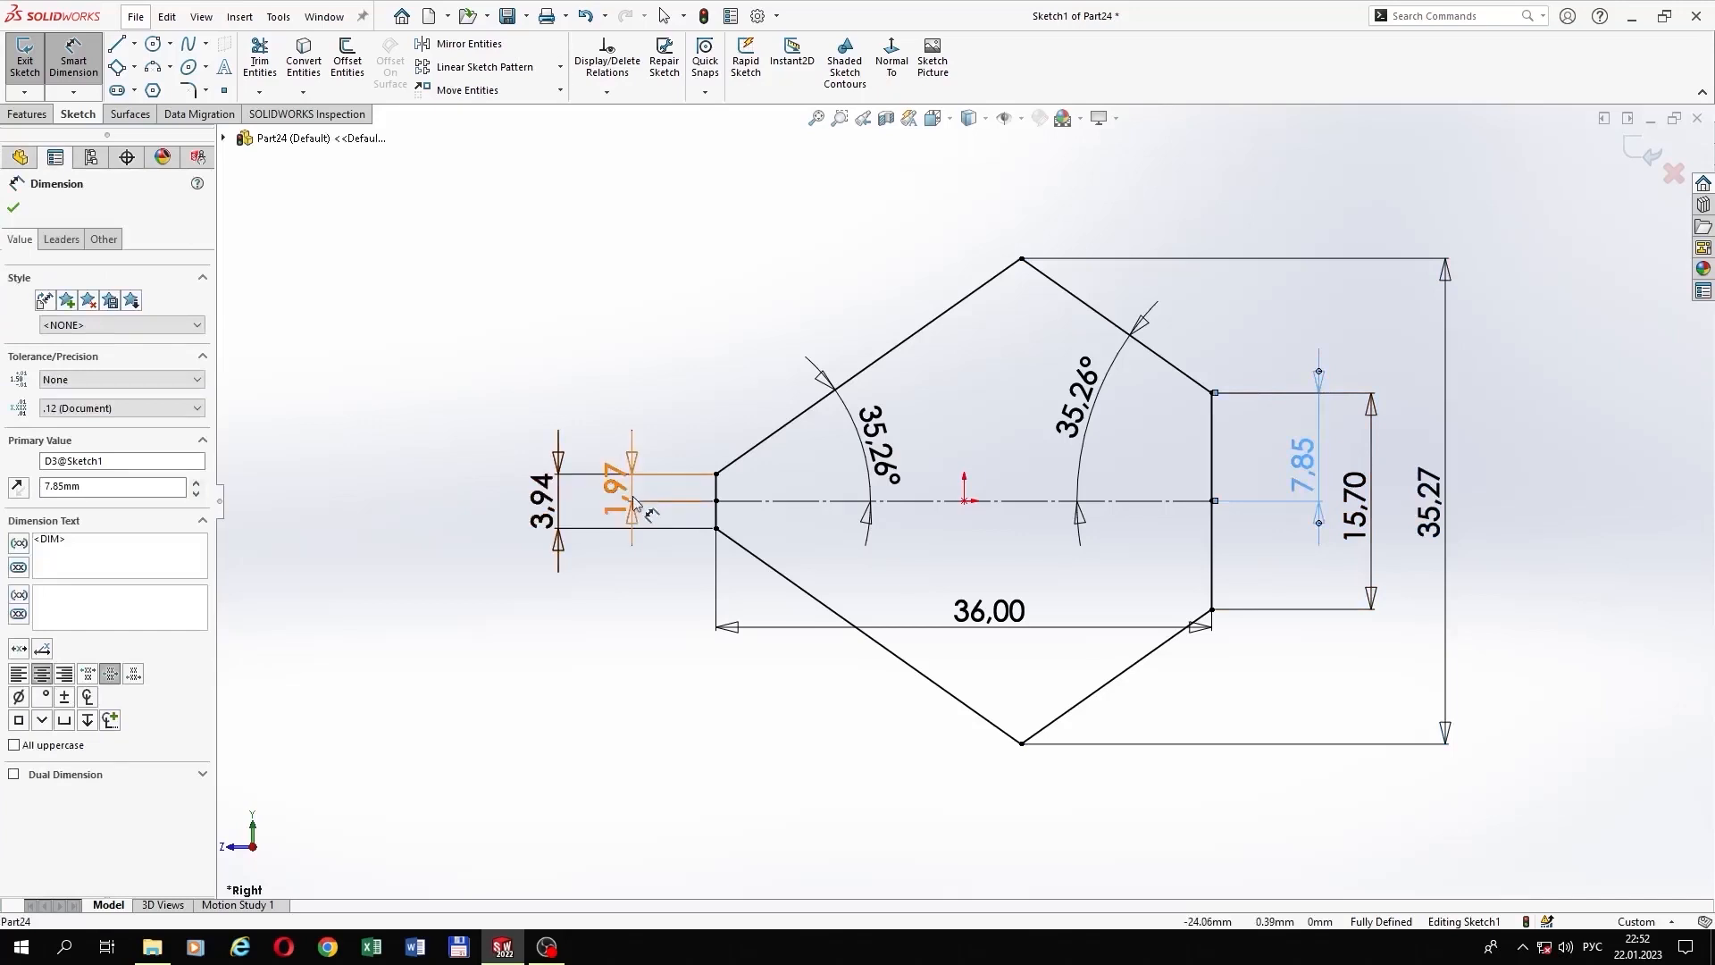
left_click(676, 520, "ctrl")
key("Delete")
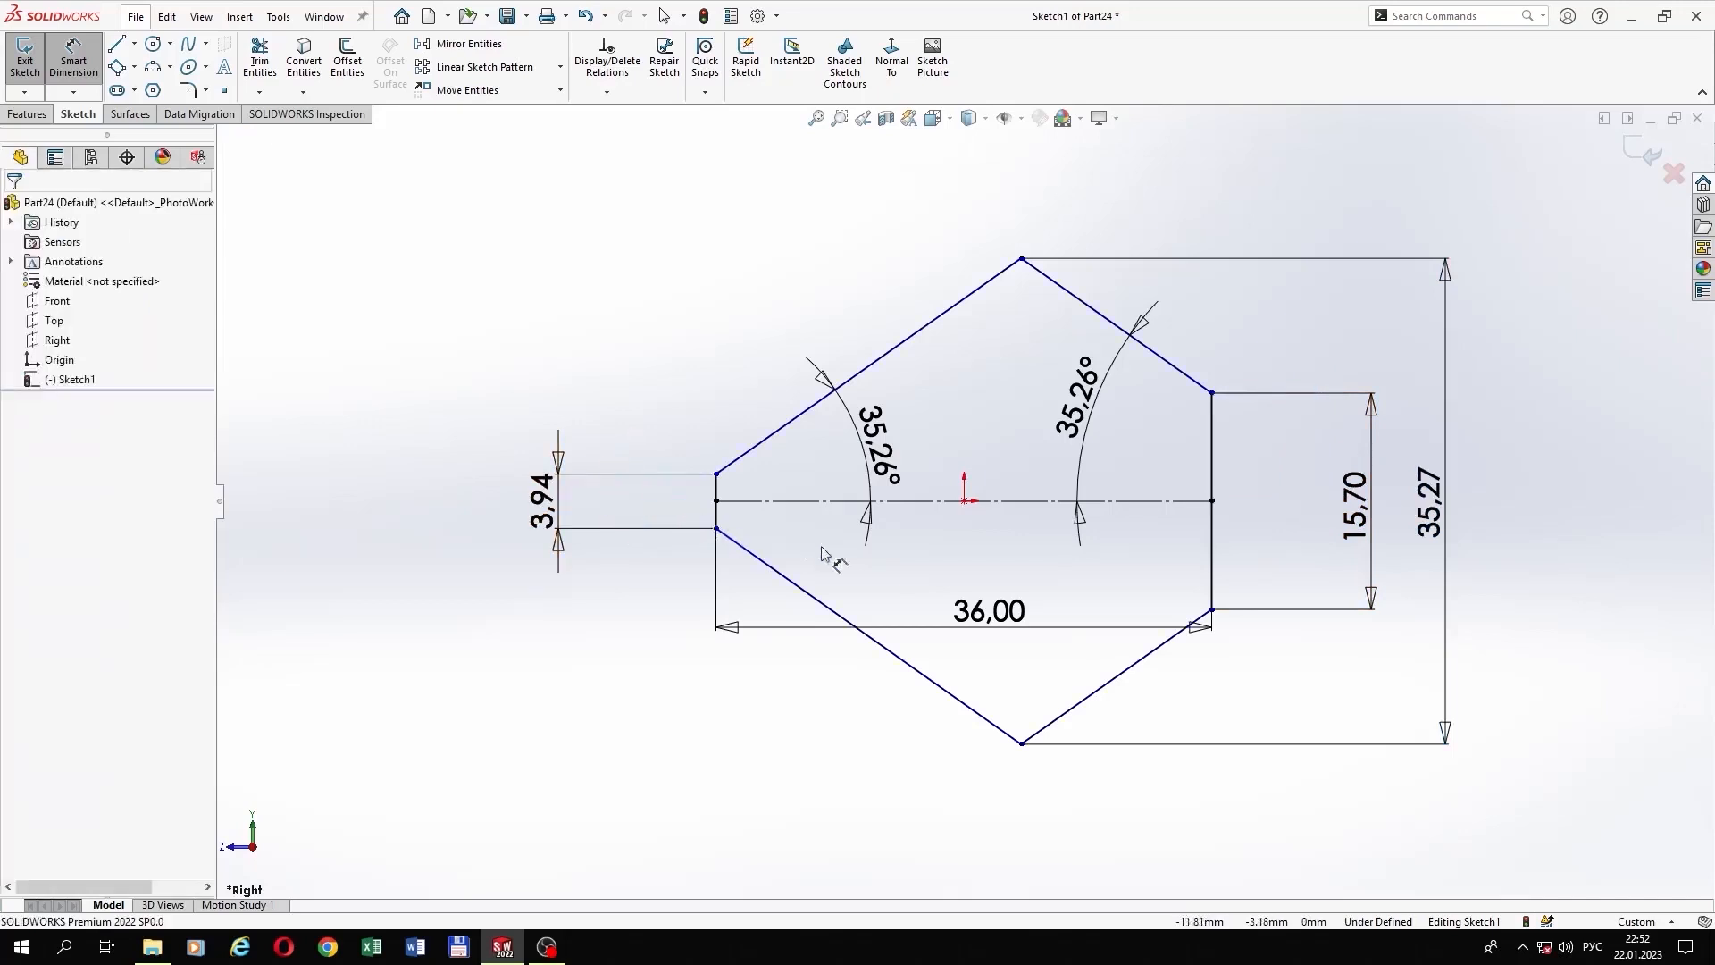
Step: Move the overall width dimension above the profile and reposition both angle dimensions and the right edge's dimension for clarity
mouse_move(991, 615)
left_mouse_down()
mouse_move(898, 178)
mouse_move(996, 188)
left_mouse_up()
left_click_drag(867, 476, 954, 443)
left_click_drag(1079, 424, 1053, 405)
left_click_drag(1344, 502, 1247, 502)
key("Escape")
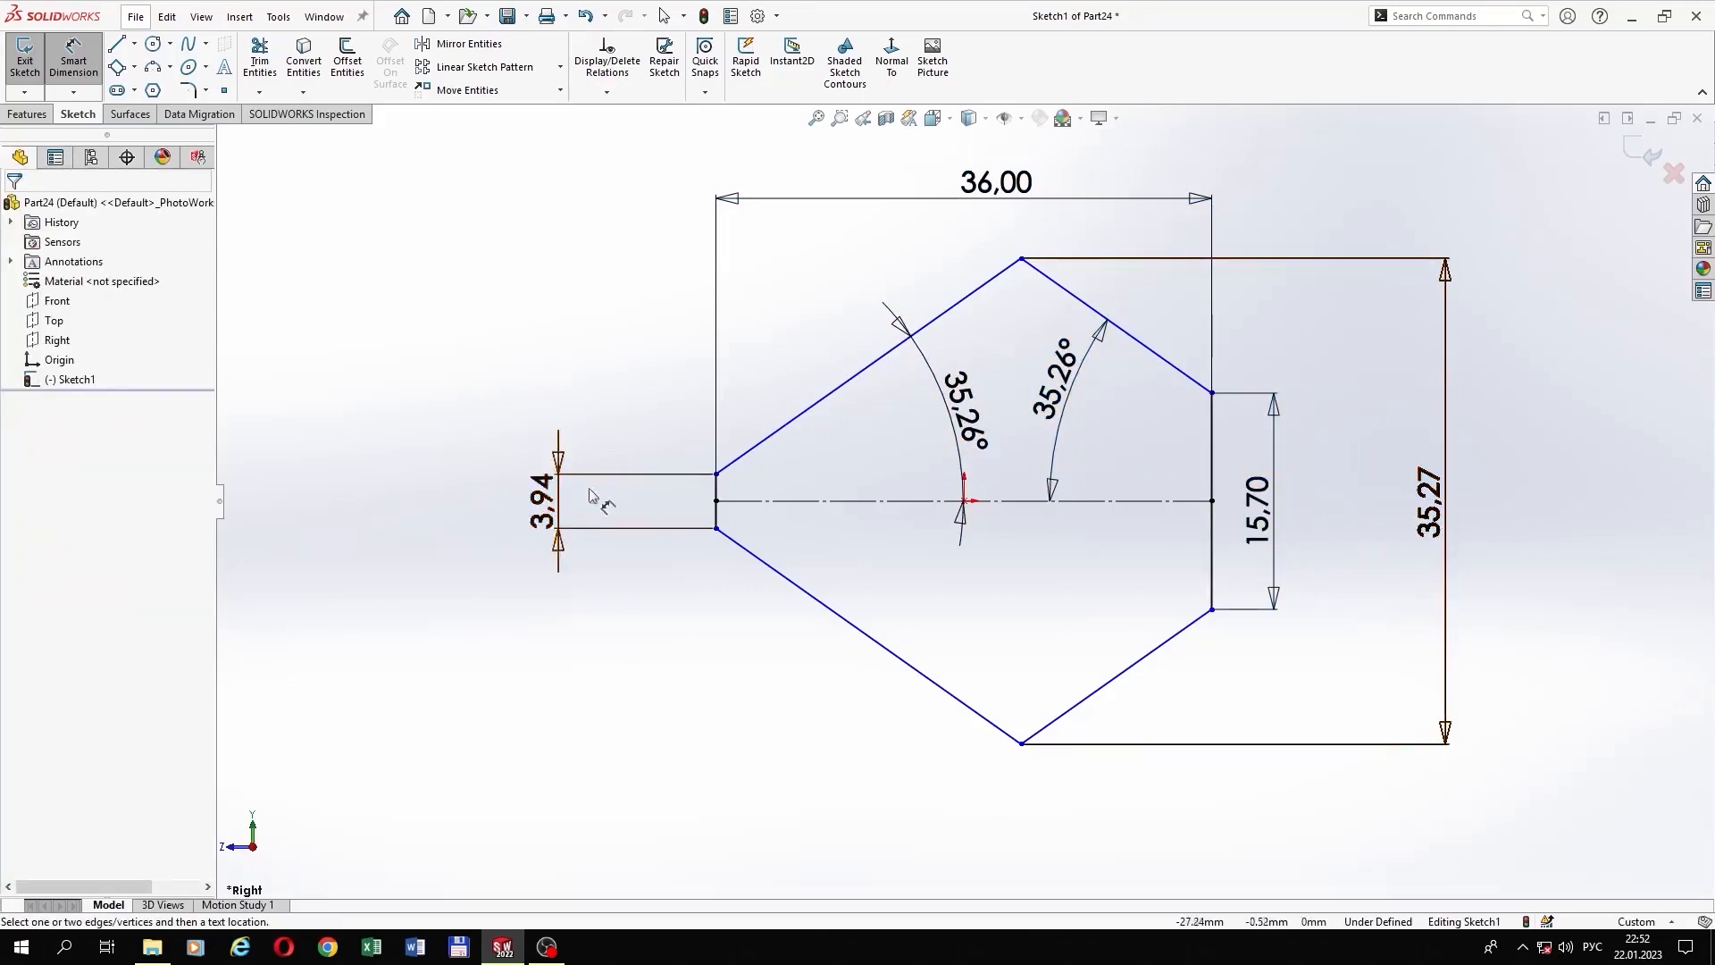
Step: Extrude the closed profile as a Mid Plane boss with a depth of 35.27 mm
left_click(27, 114)
left_click(33, 61)
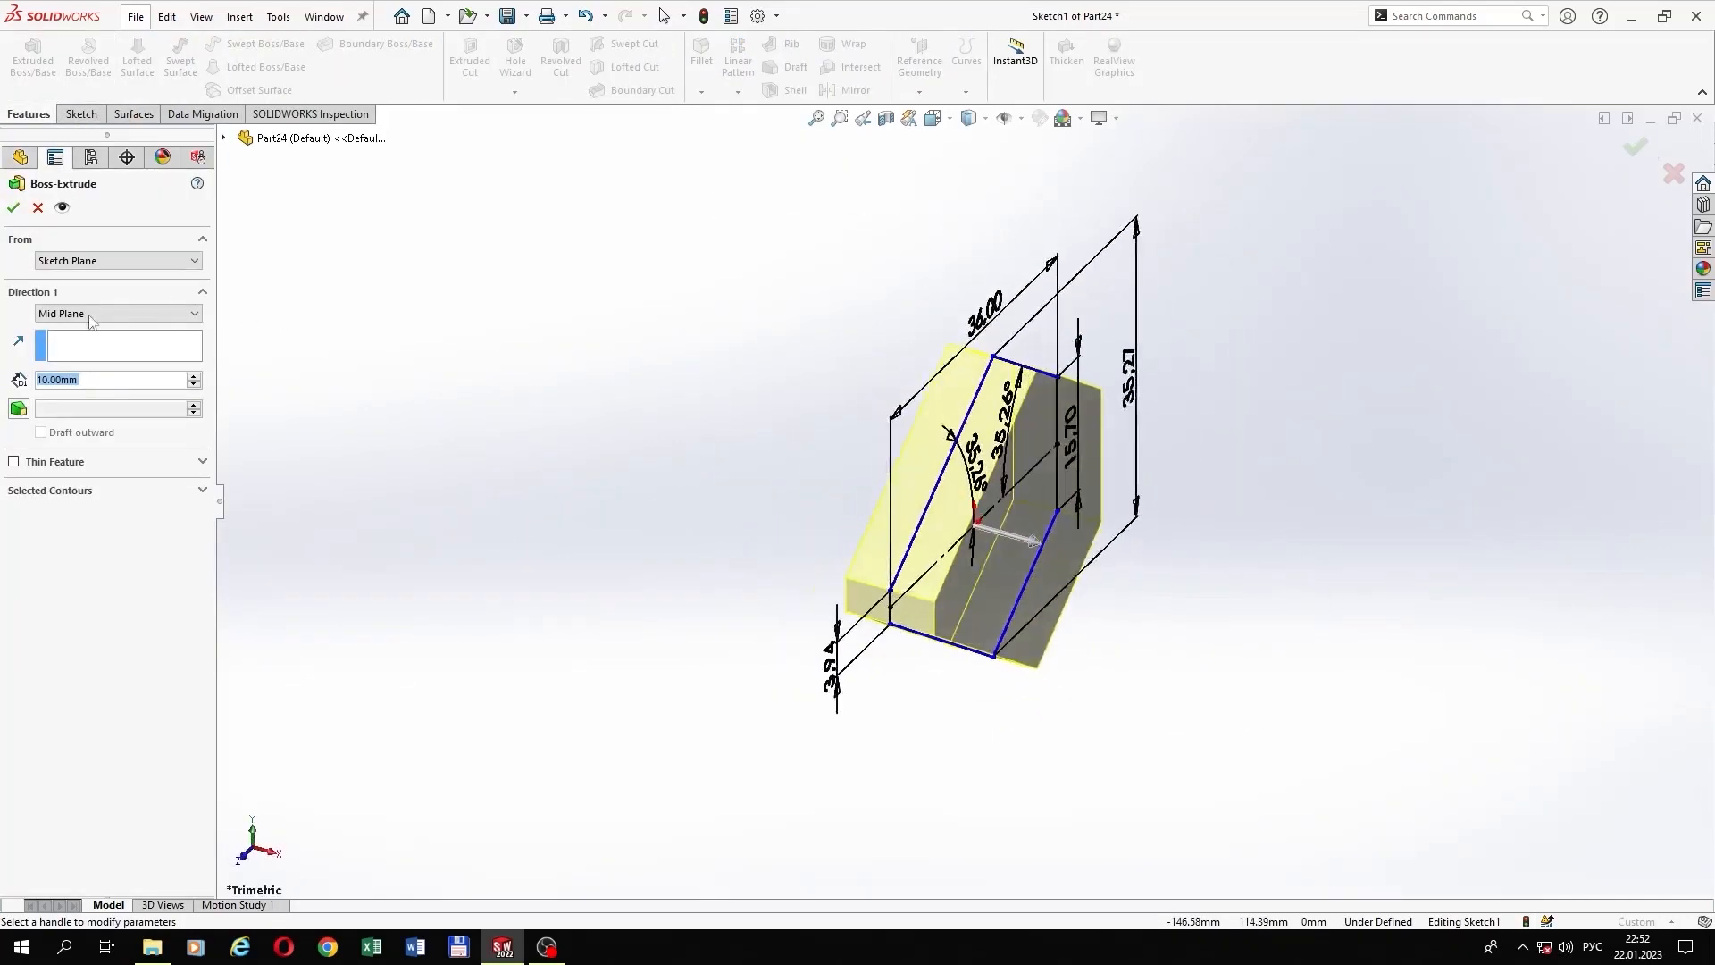
type("35,27")
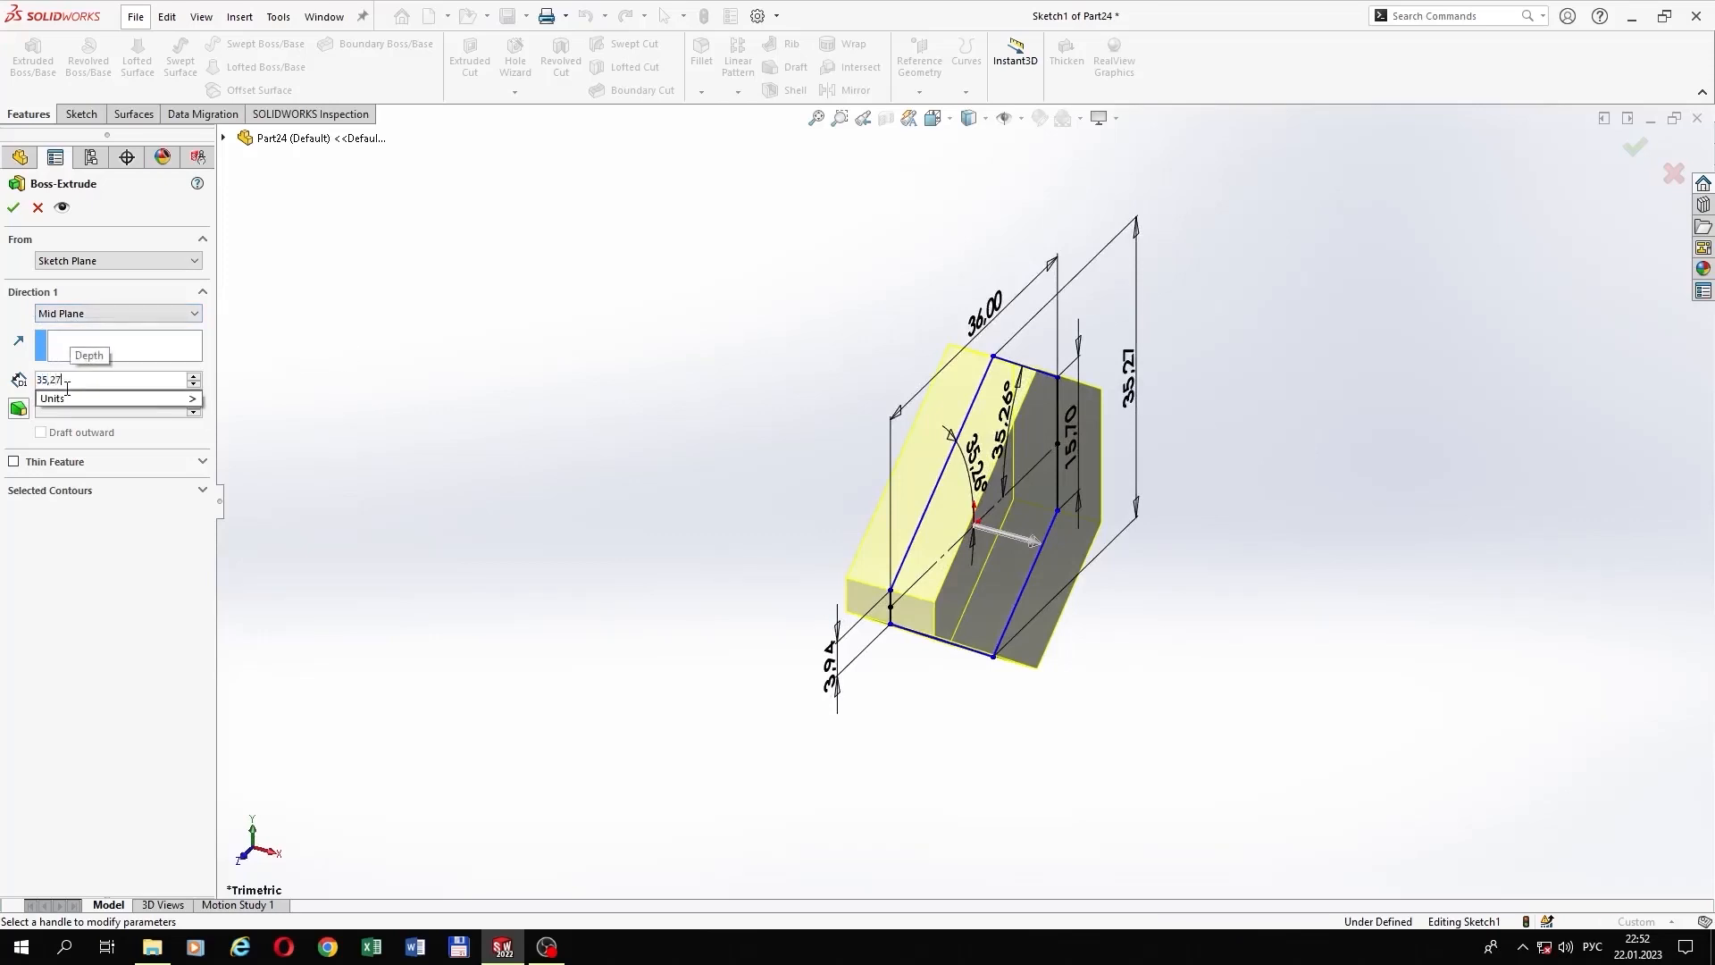
key("Return")
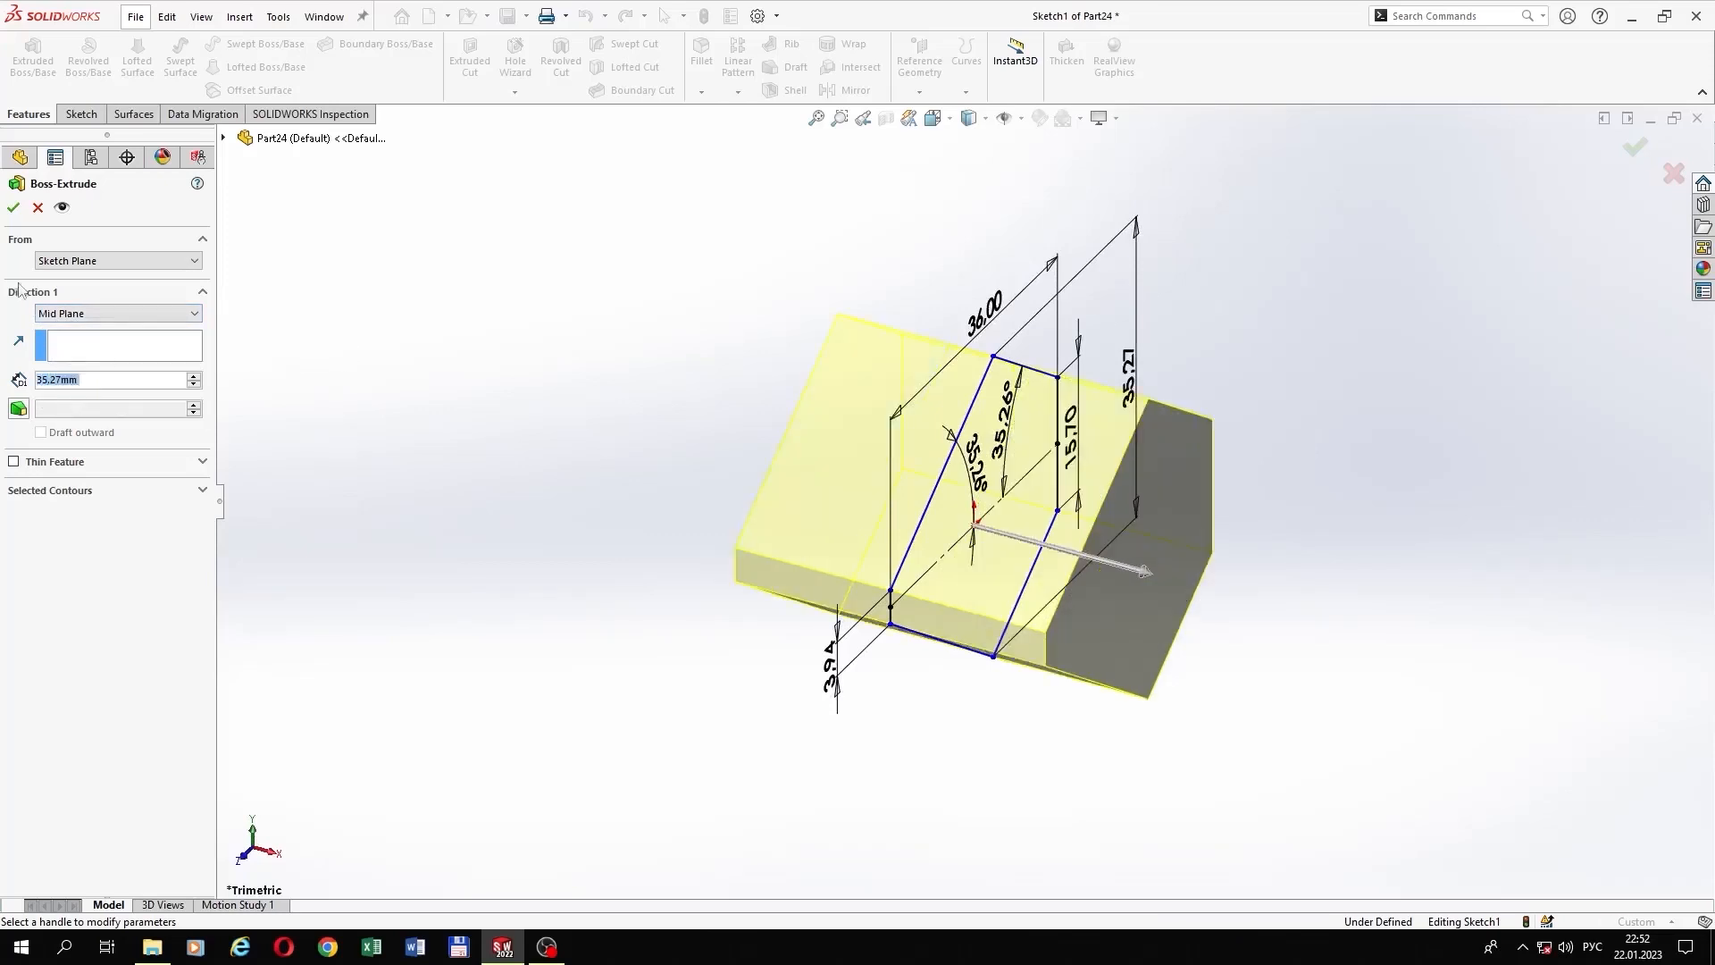
left_click(11, 208)
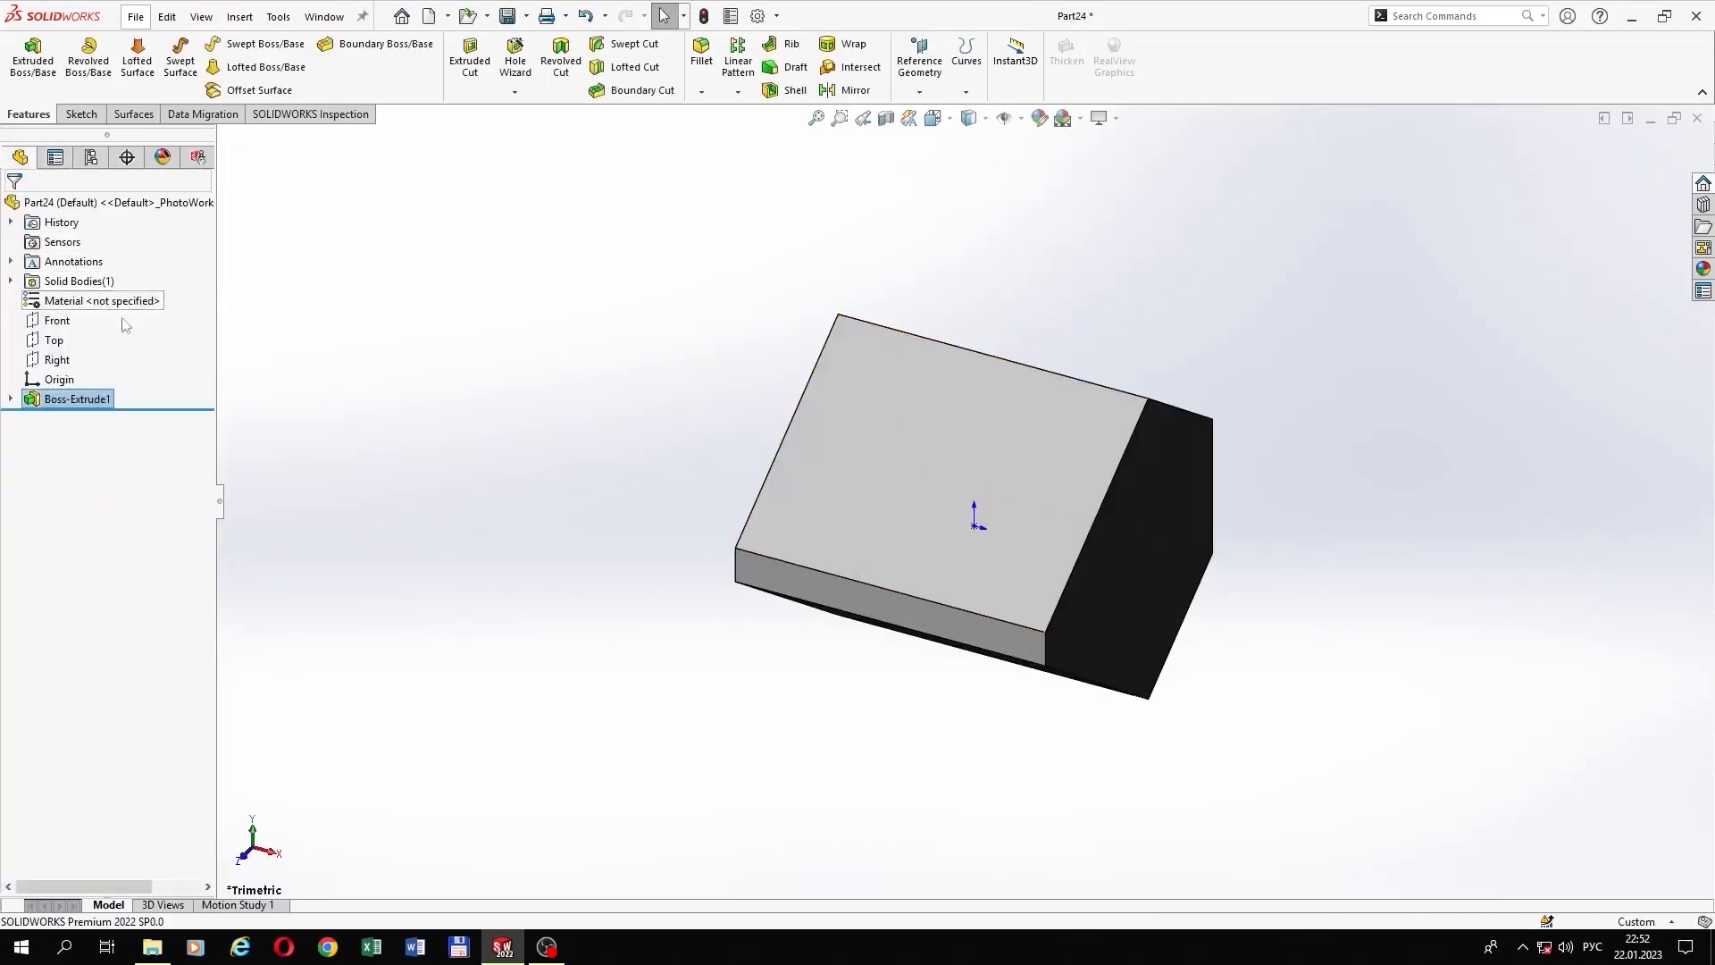
Step: Copy the profile sketch contained in the boss extrusion
left_click(10, 398)
left_click(54, 420)
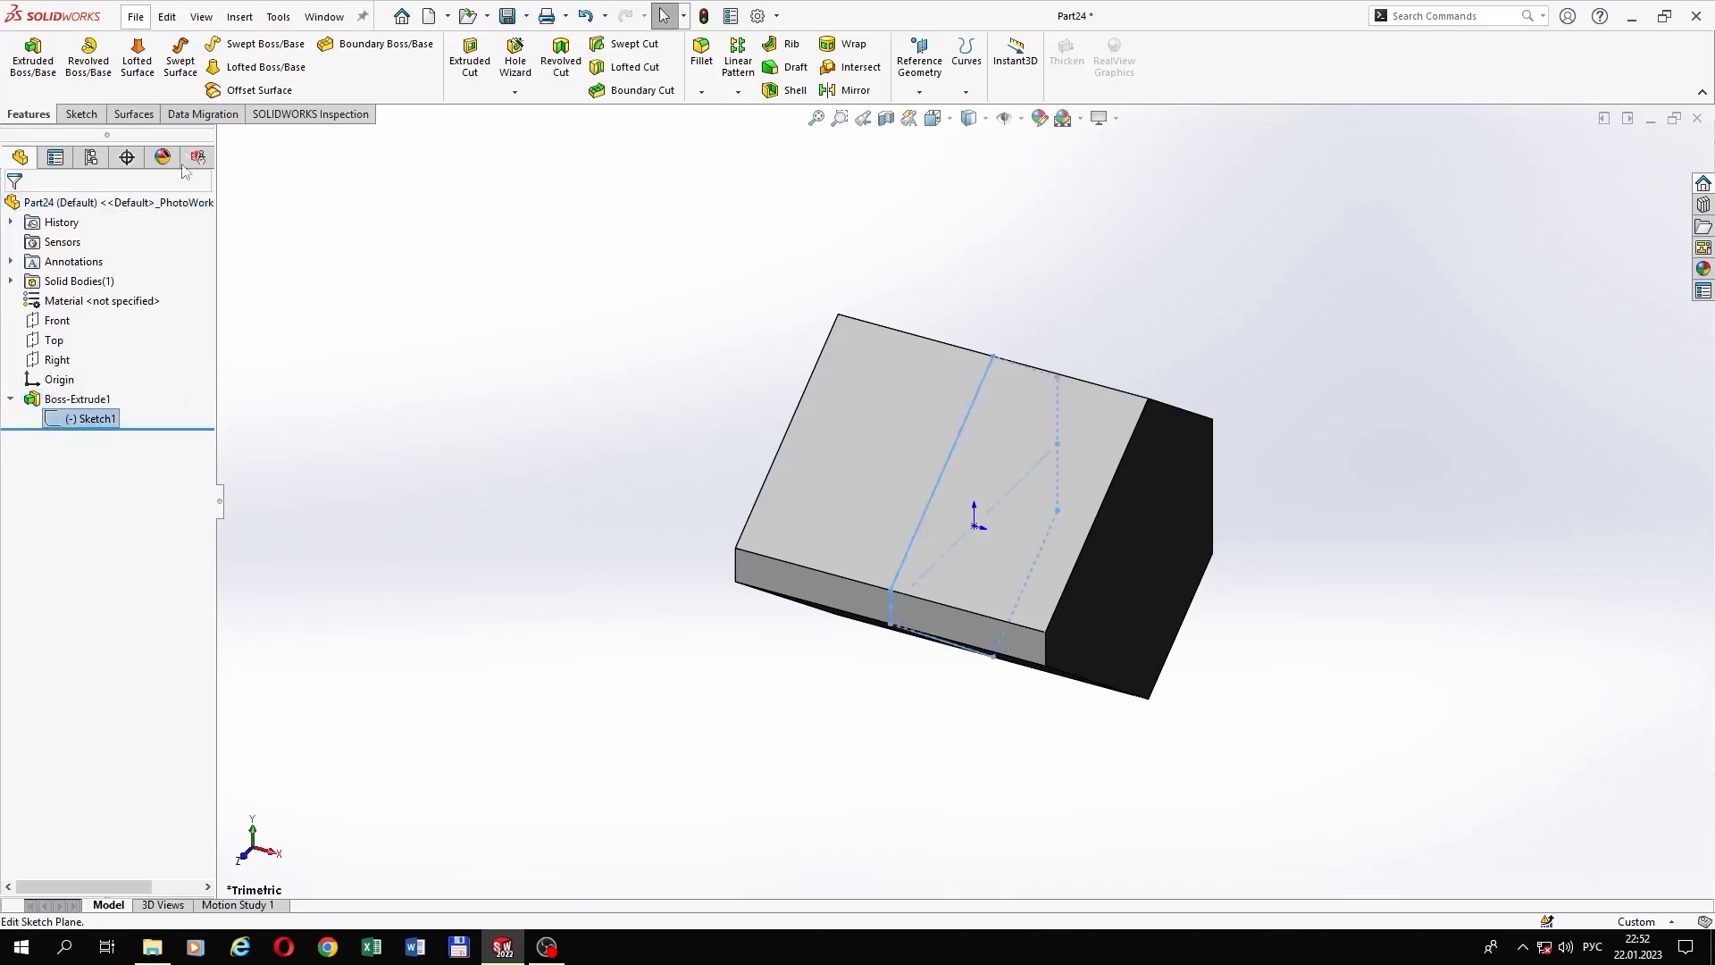
left_click(167, 16)
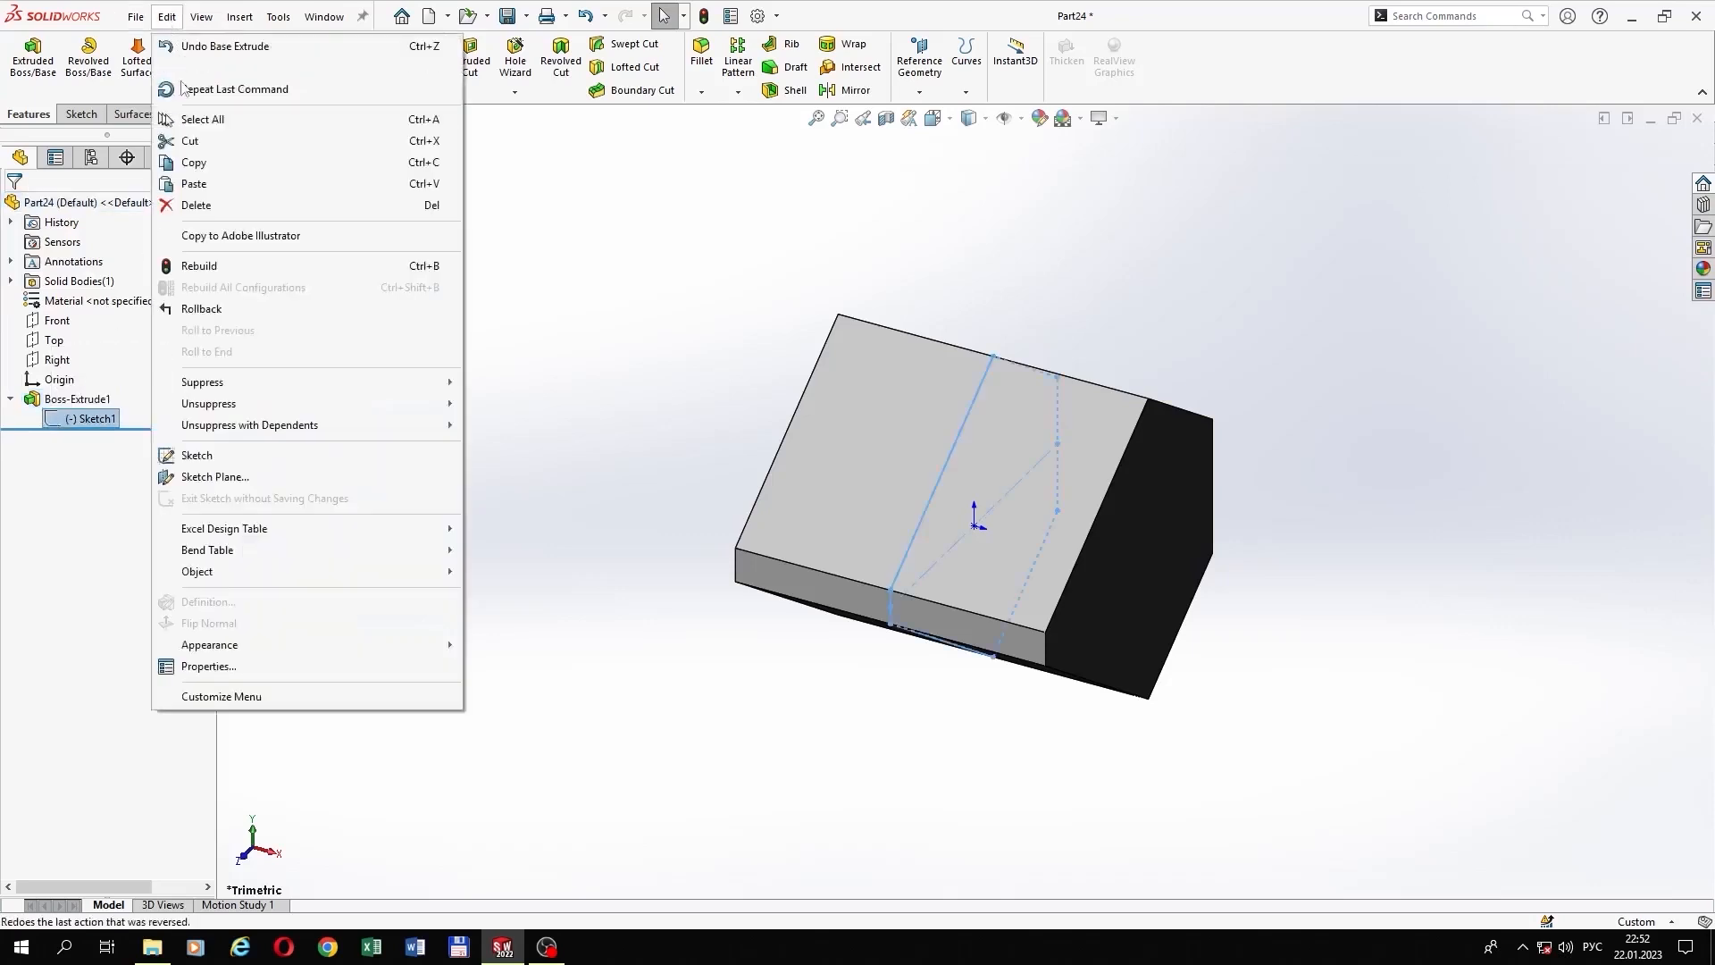
left_click(427, 166)
Step: Start a sketch on the Top plane and paste the copied profile into it at the origin
left_click(73, 342)
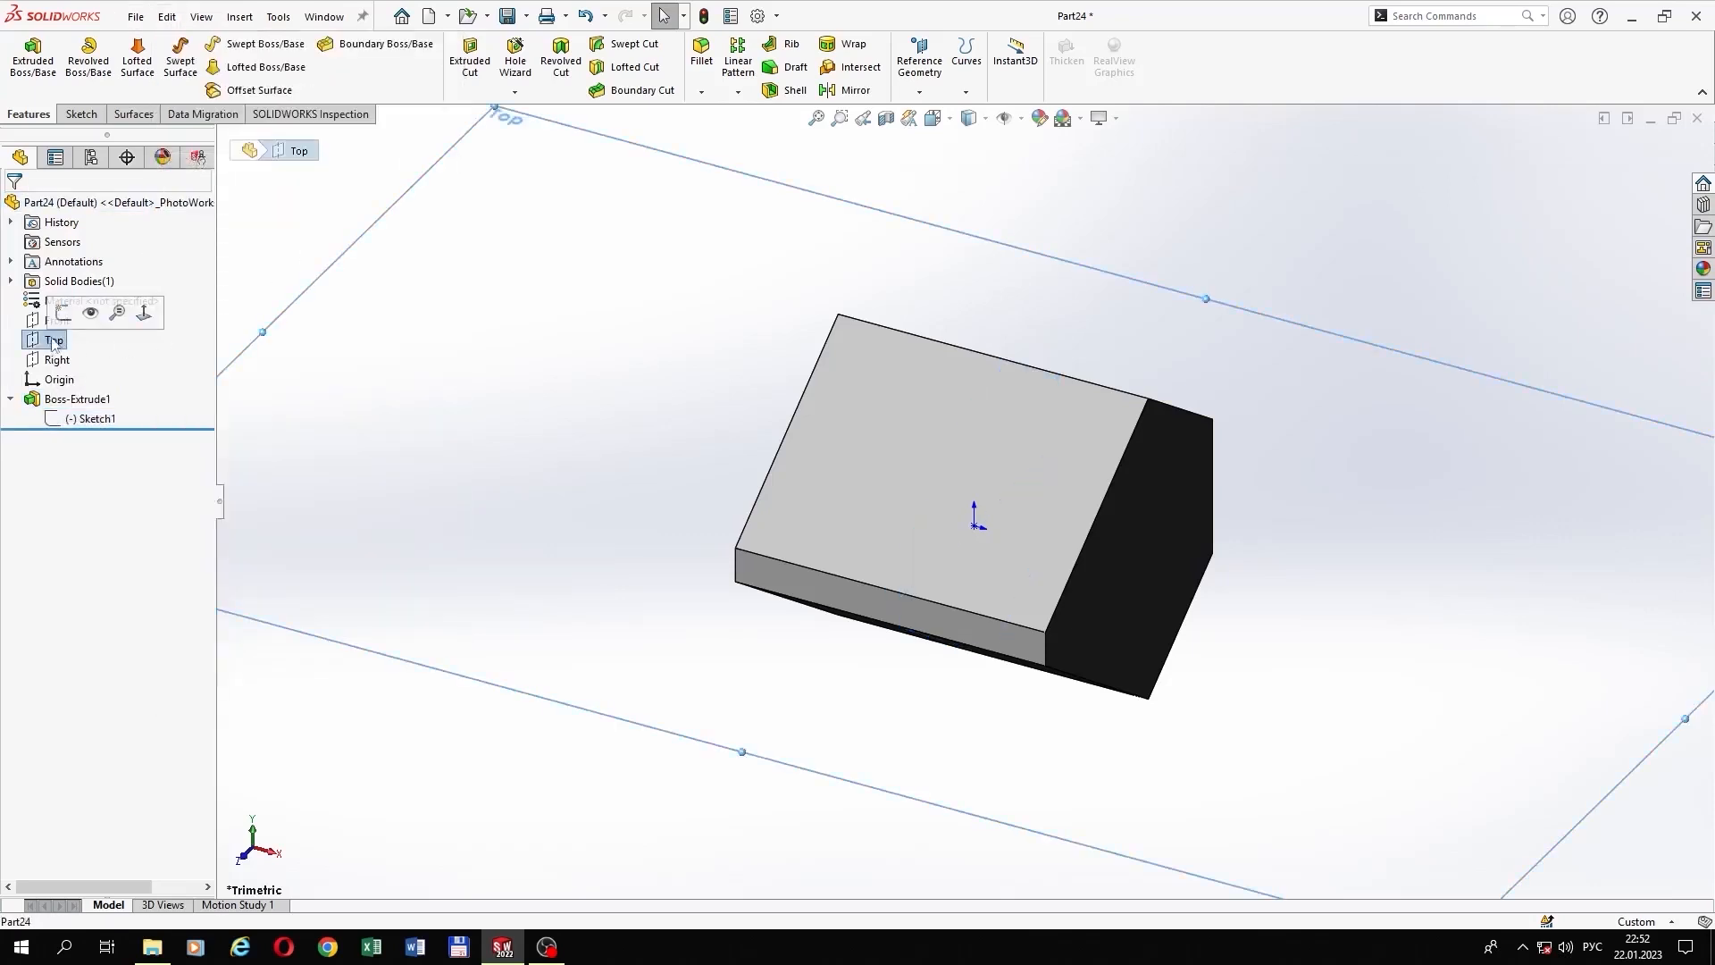
left_click(64, 314)
scroll(959, 507, "down", 8)
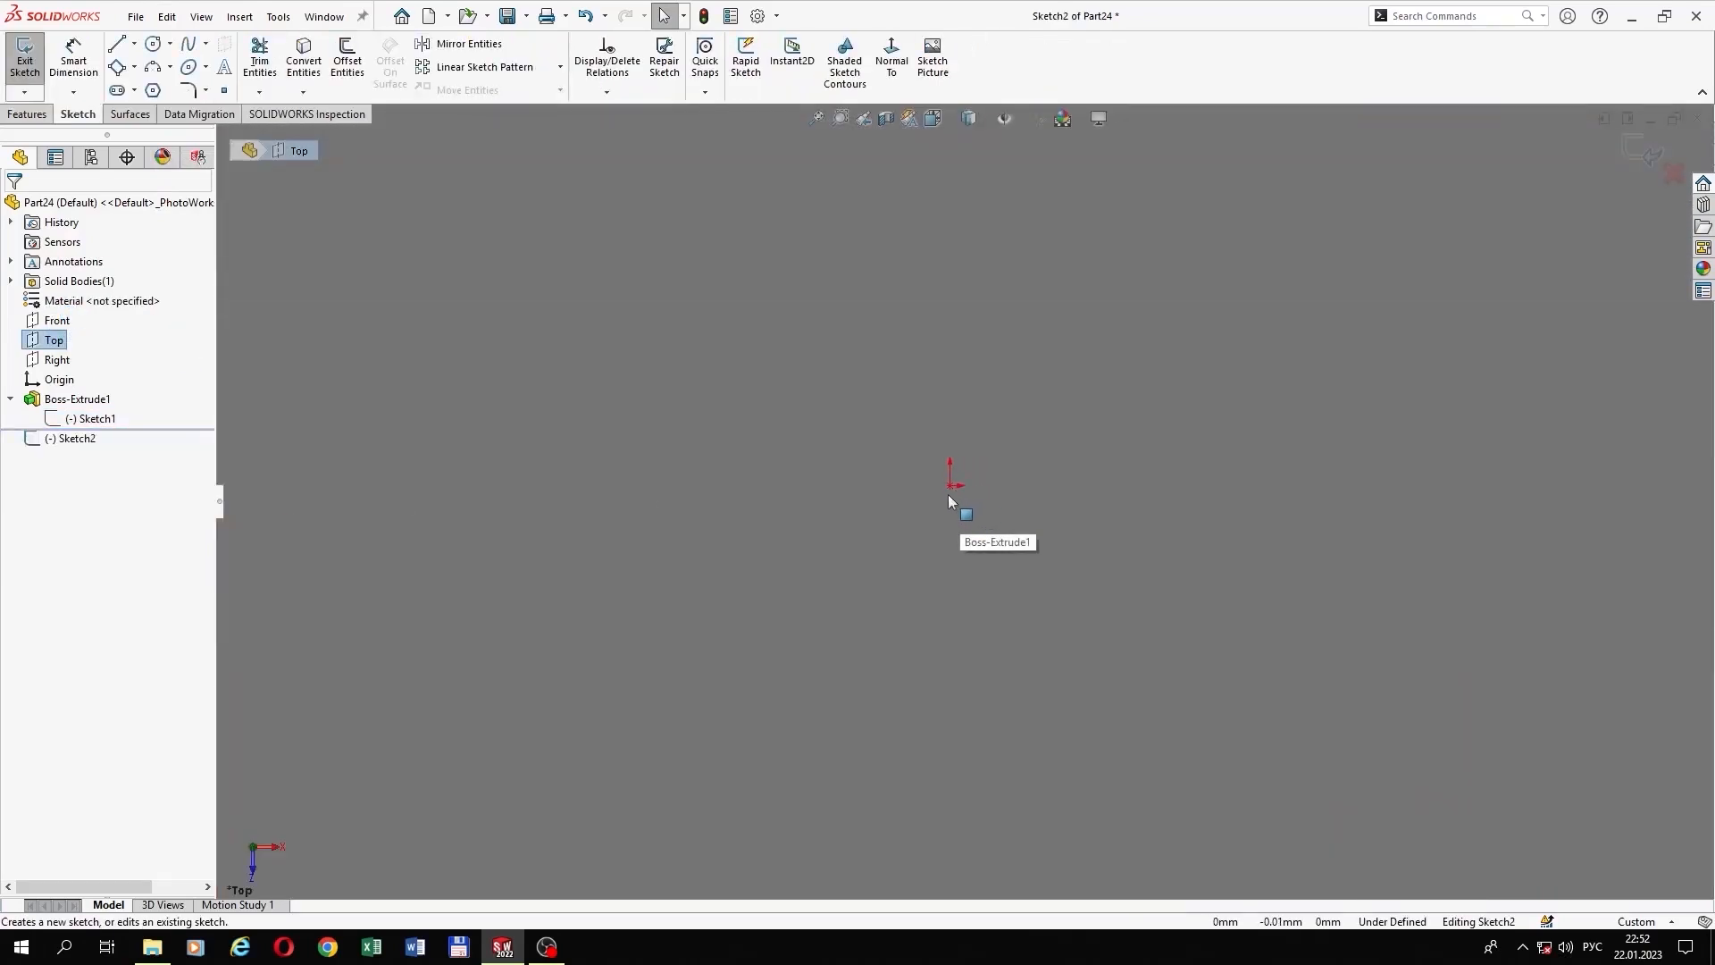
left_click(960, 475)
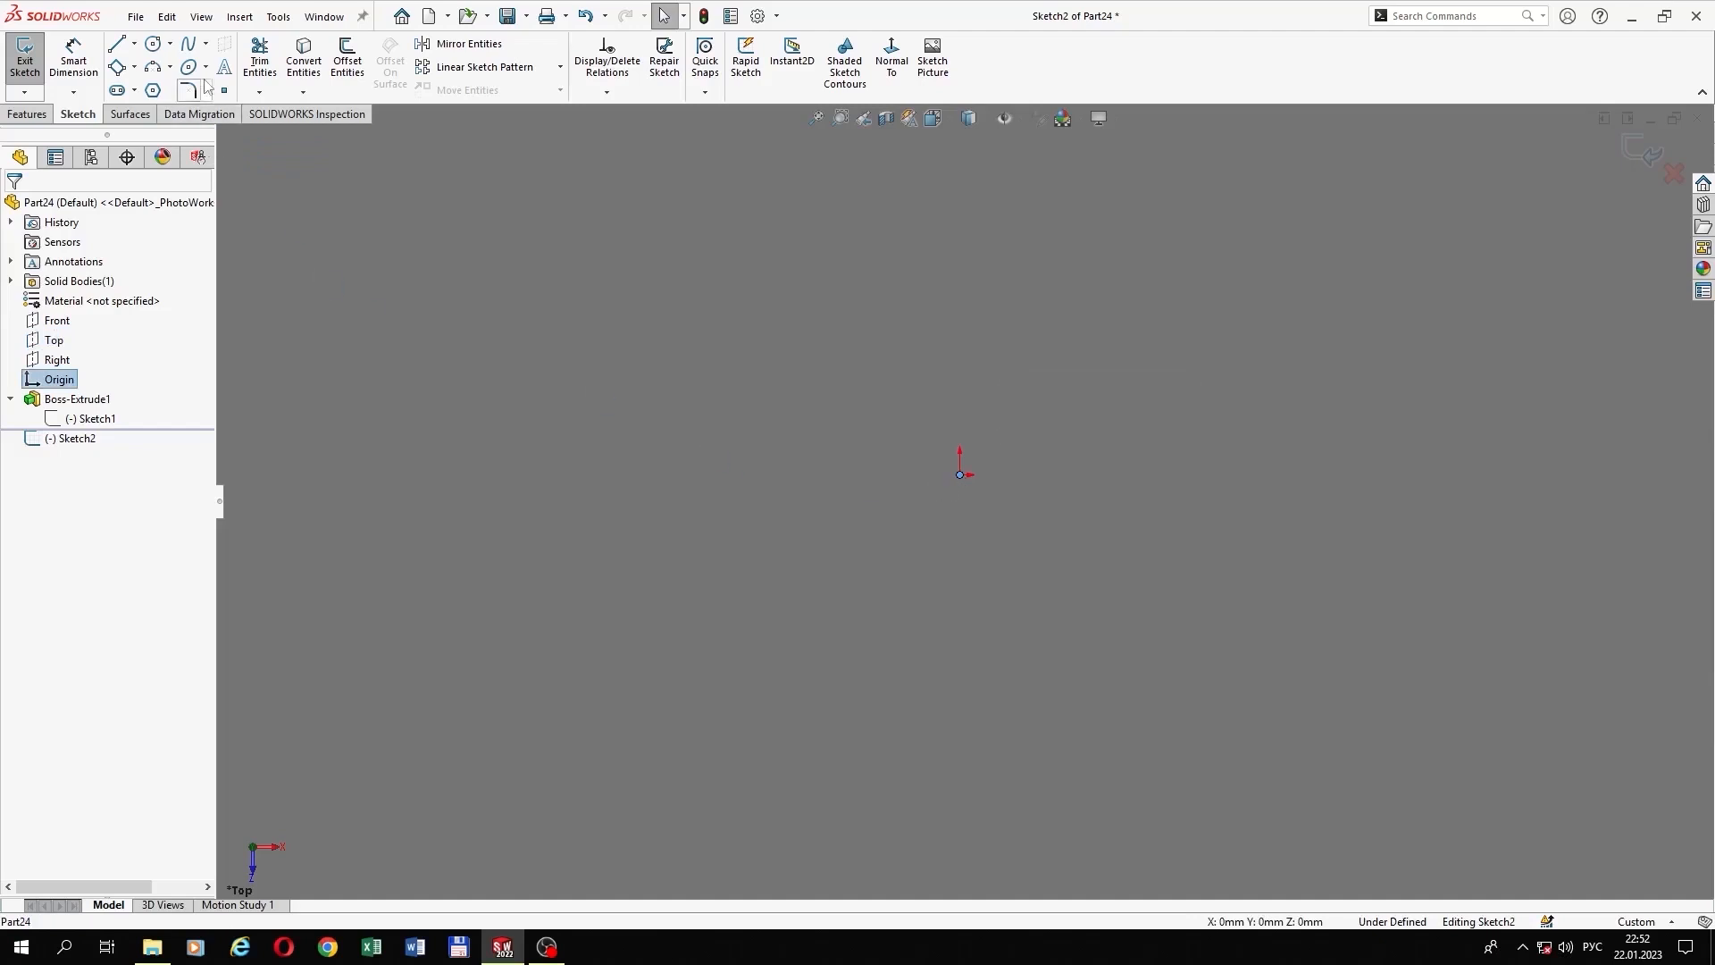
left_click(168, 17)
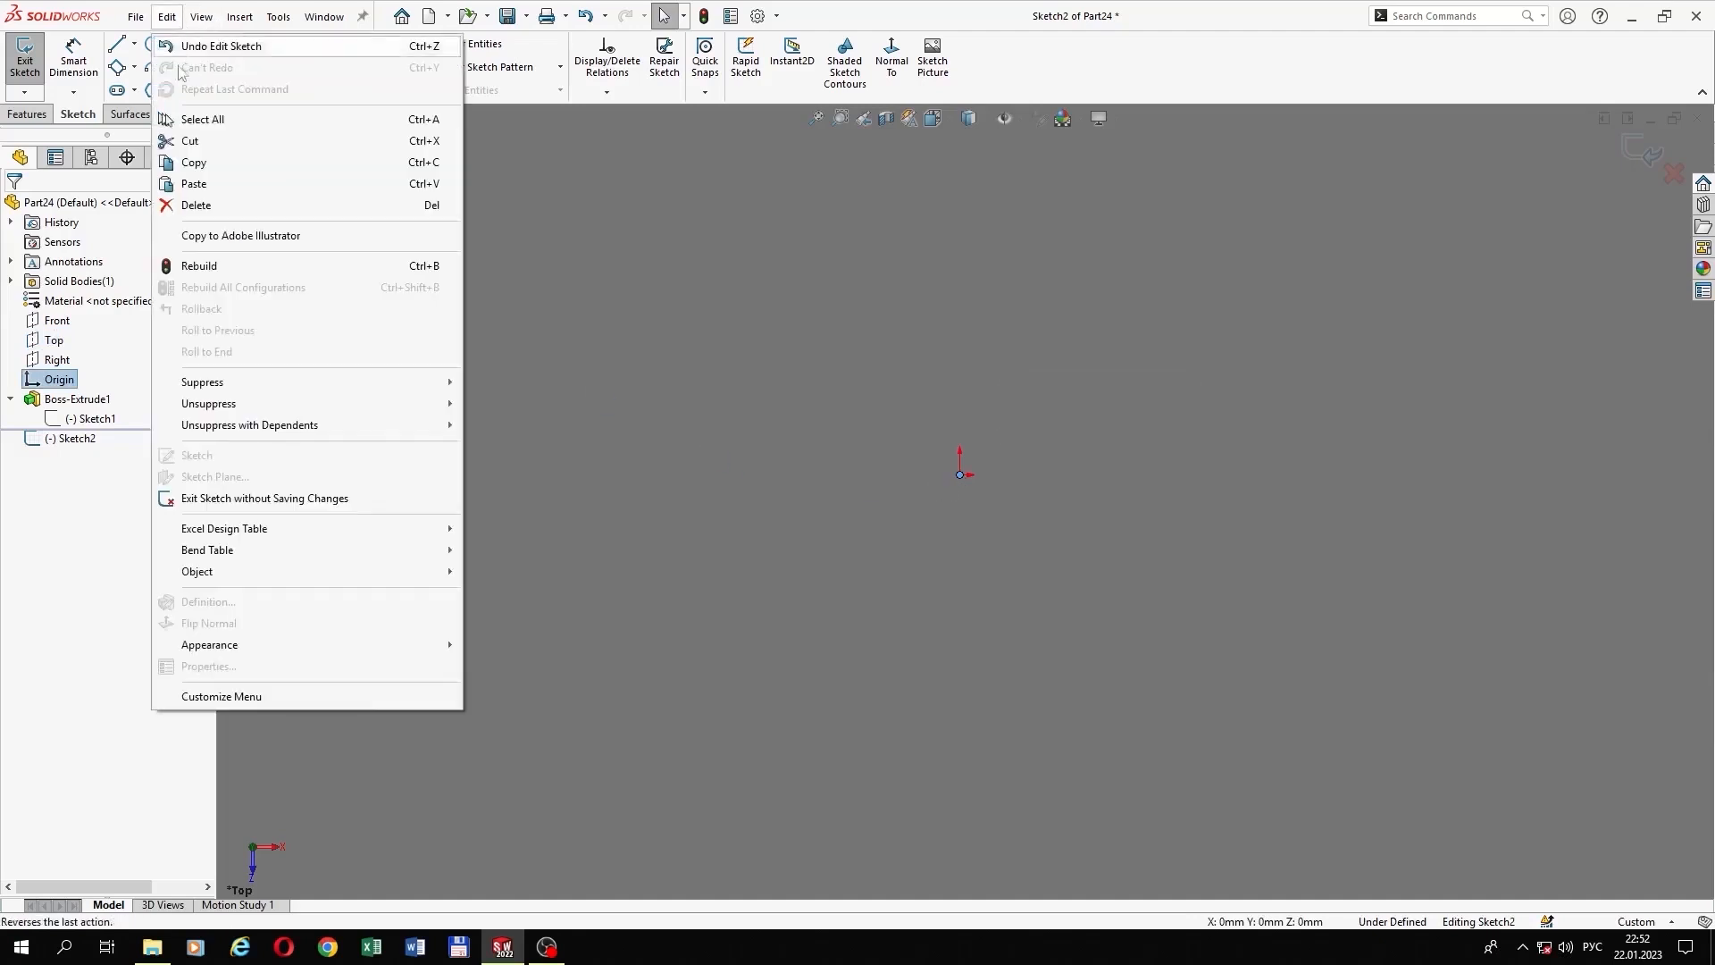
left_click(425, 184)
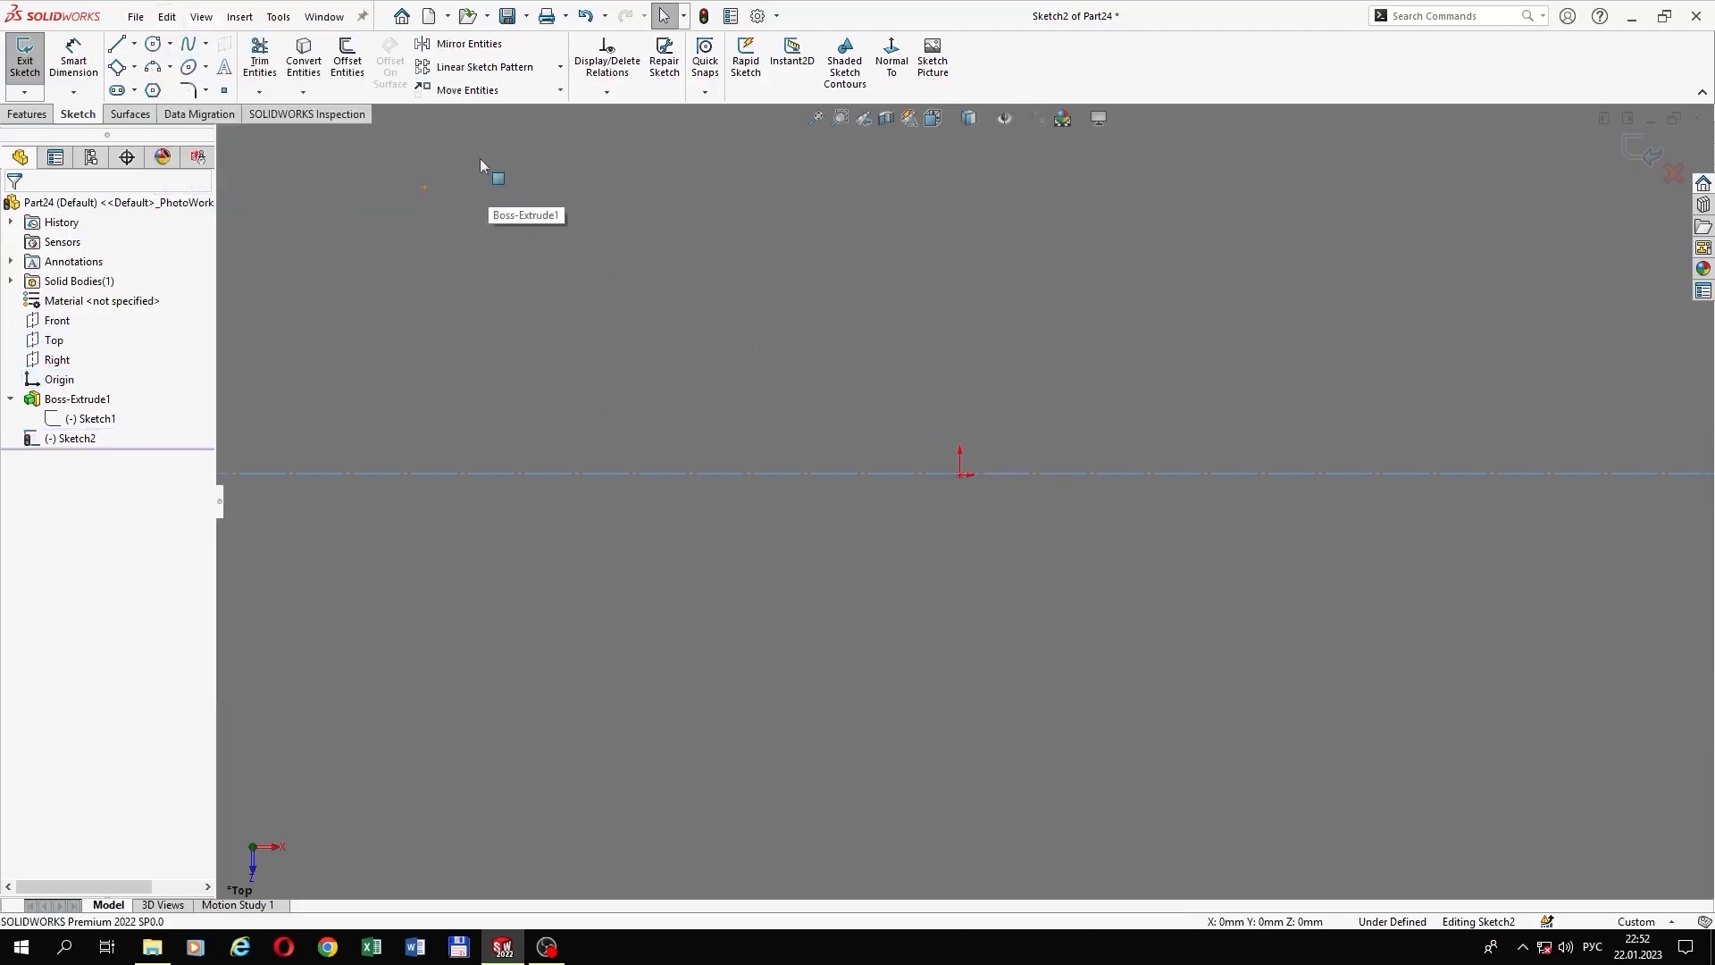
Step: Rotate the whole pasted profile by 270° about the origin
left_click(559, 90)
left_click(528, 157)
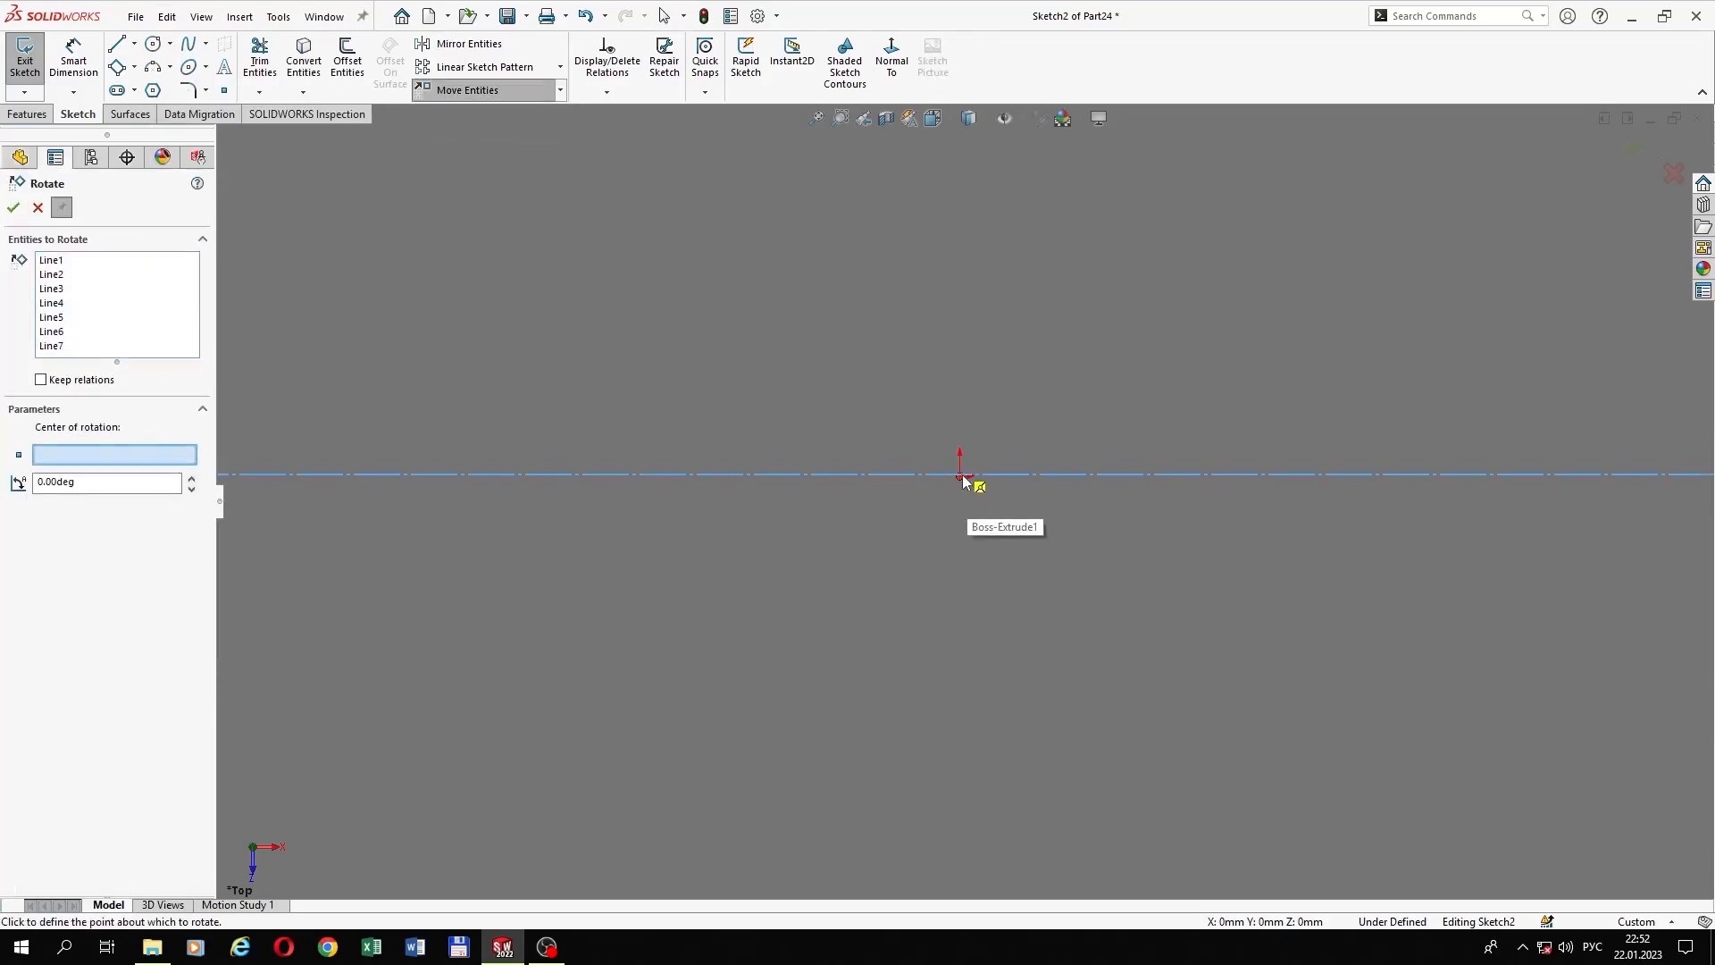
left_click(961, 481)
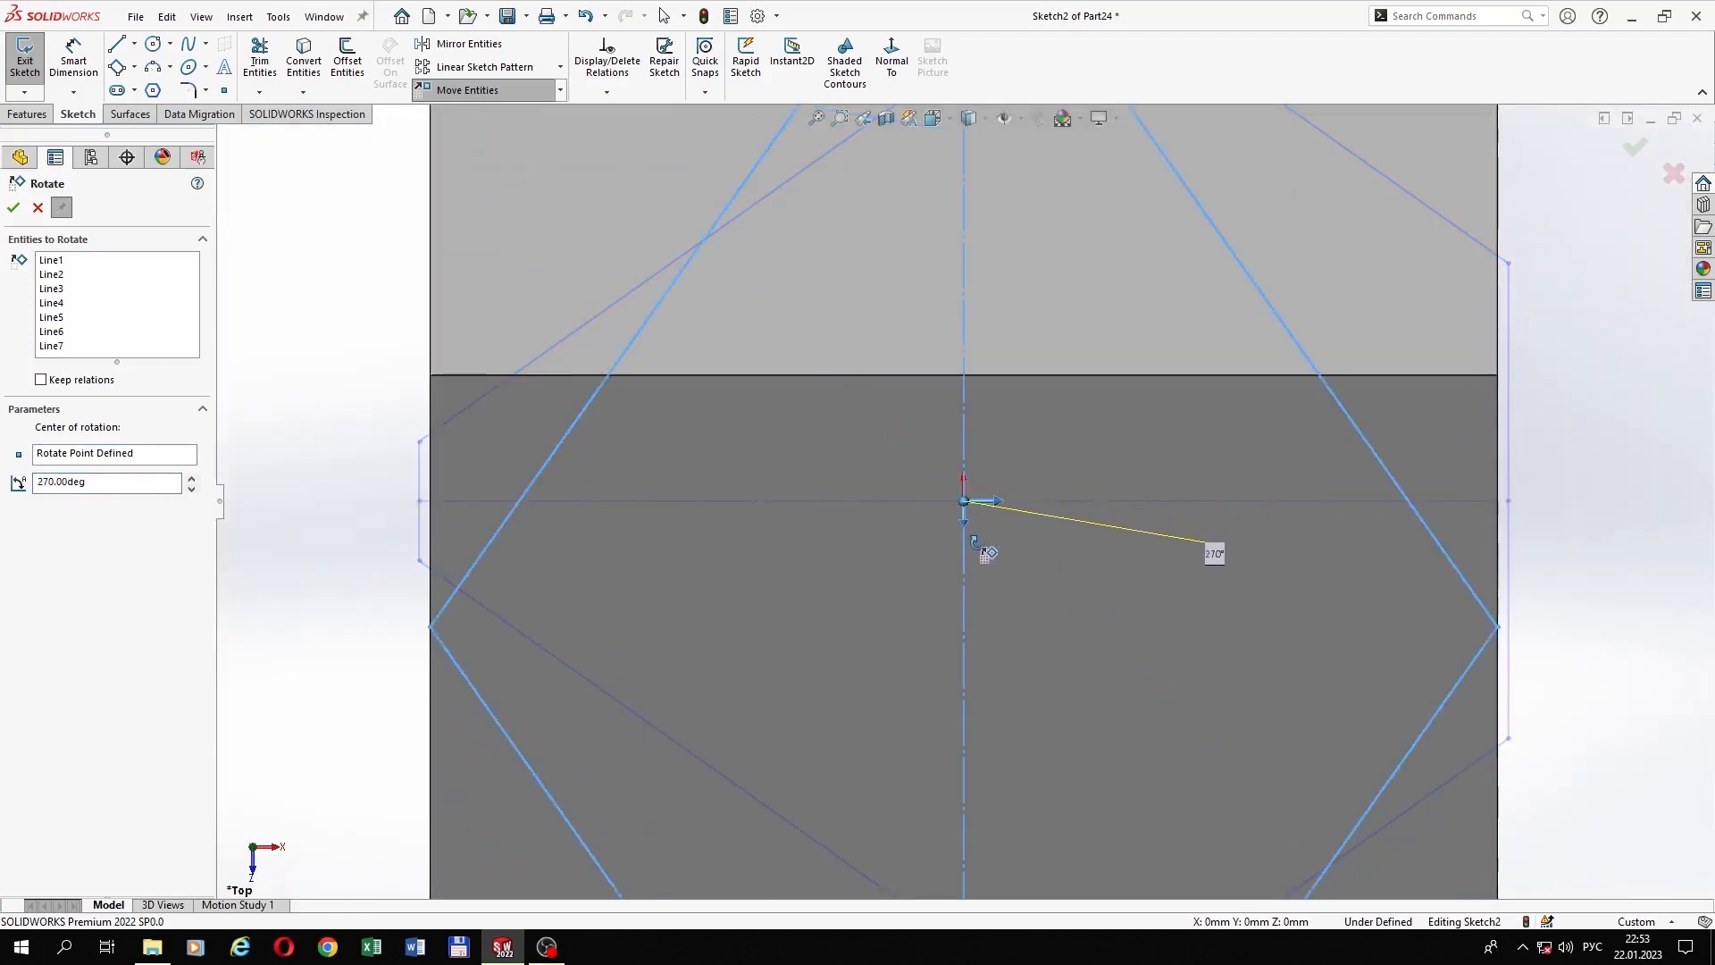
left_click(974, 543)
left_click(14, 211)
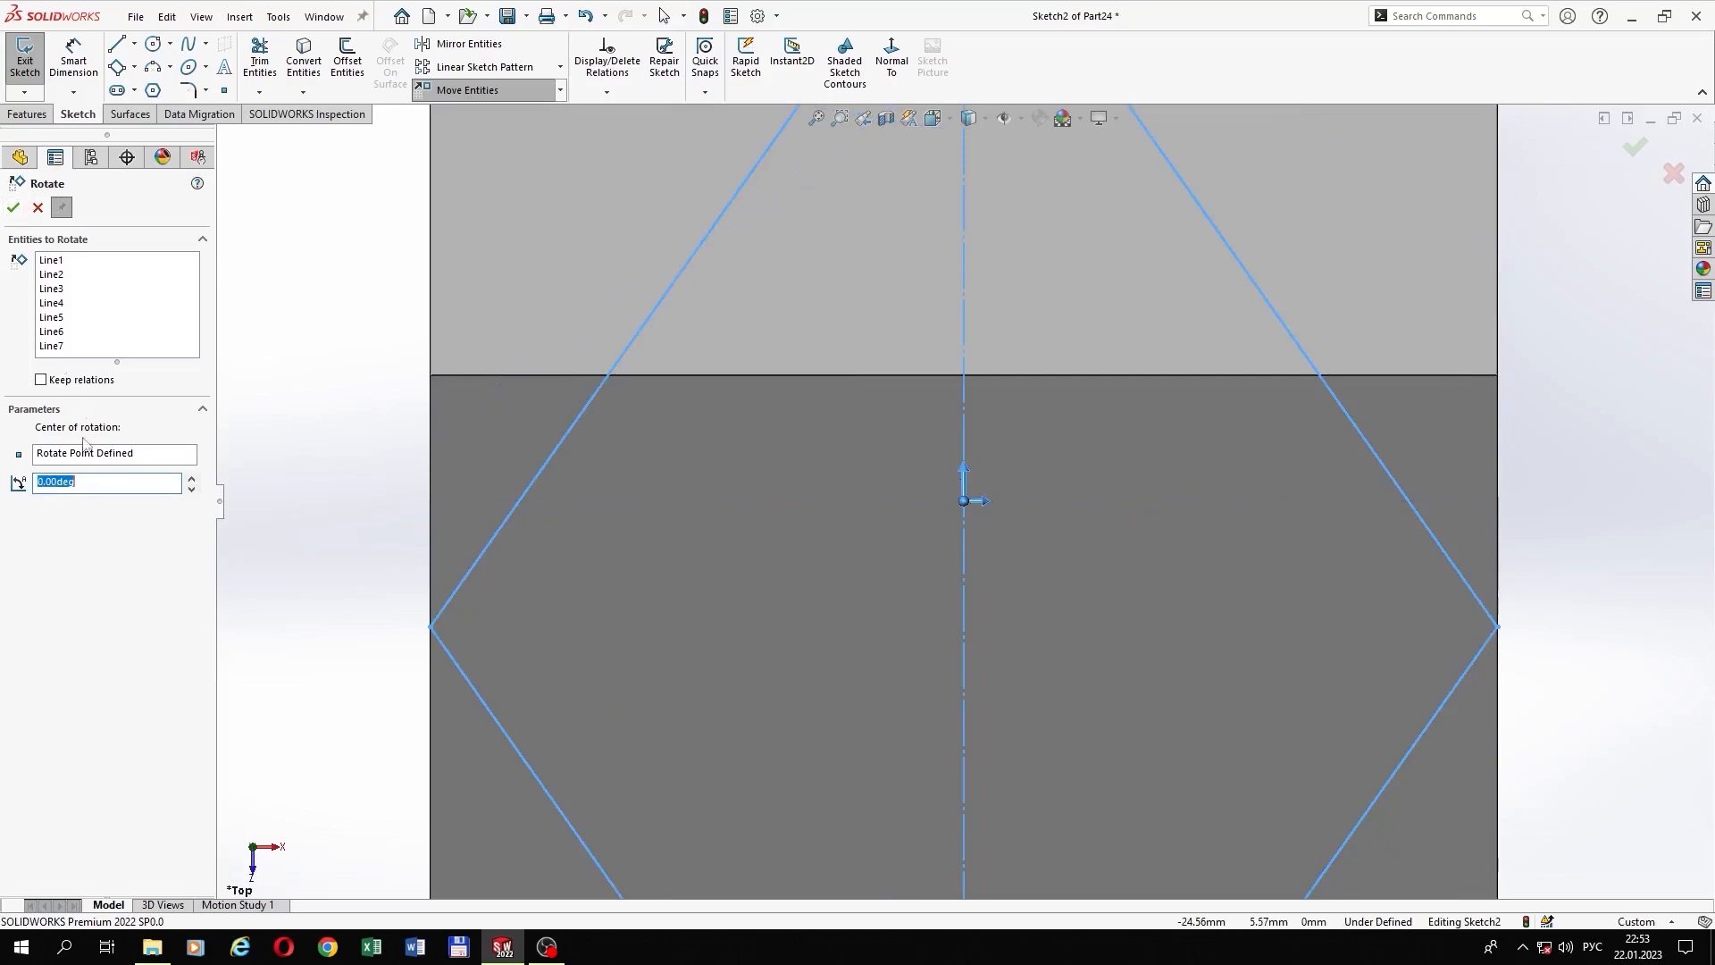
left_click(81, 447)
left_click(16, 209)
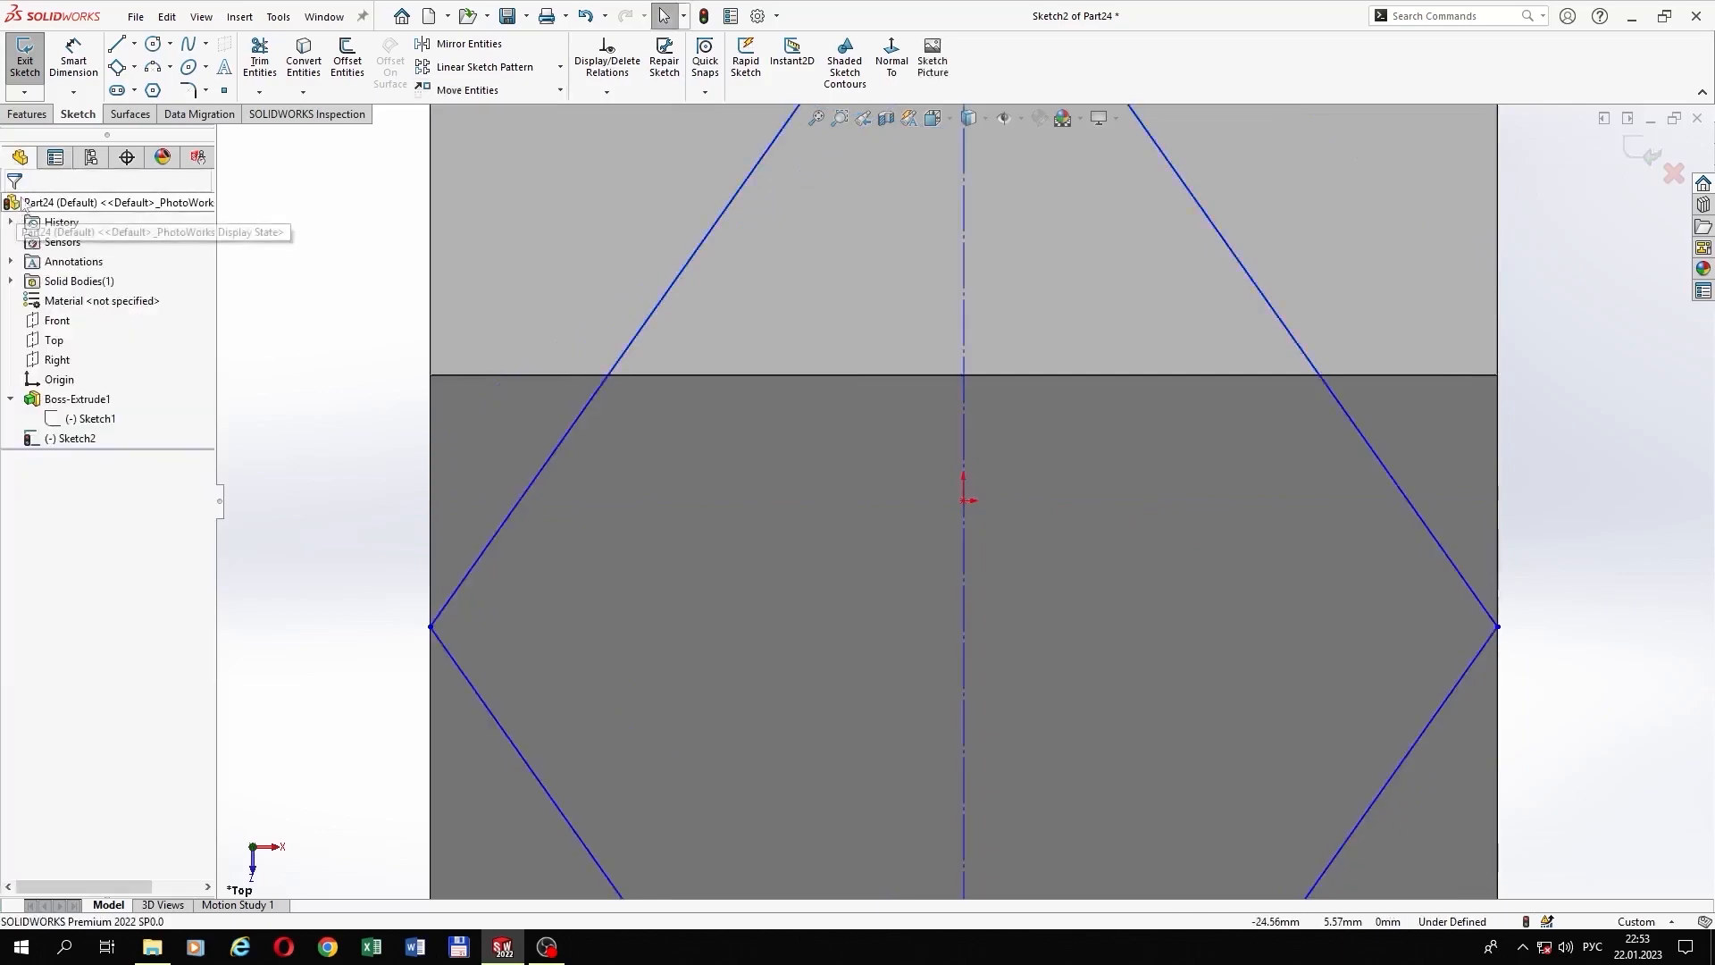
Step: Cut away the material outside the rotated profile with a 36 mm Mid Plane Extruded Cut using Flip side to cut
left_click(28, 115)
left_click(454, 69)
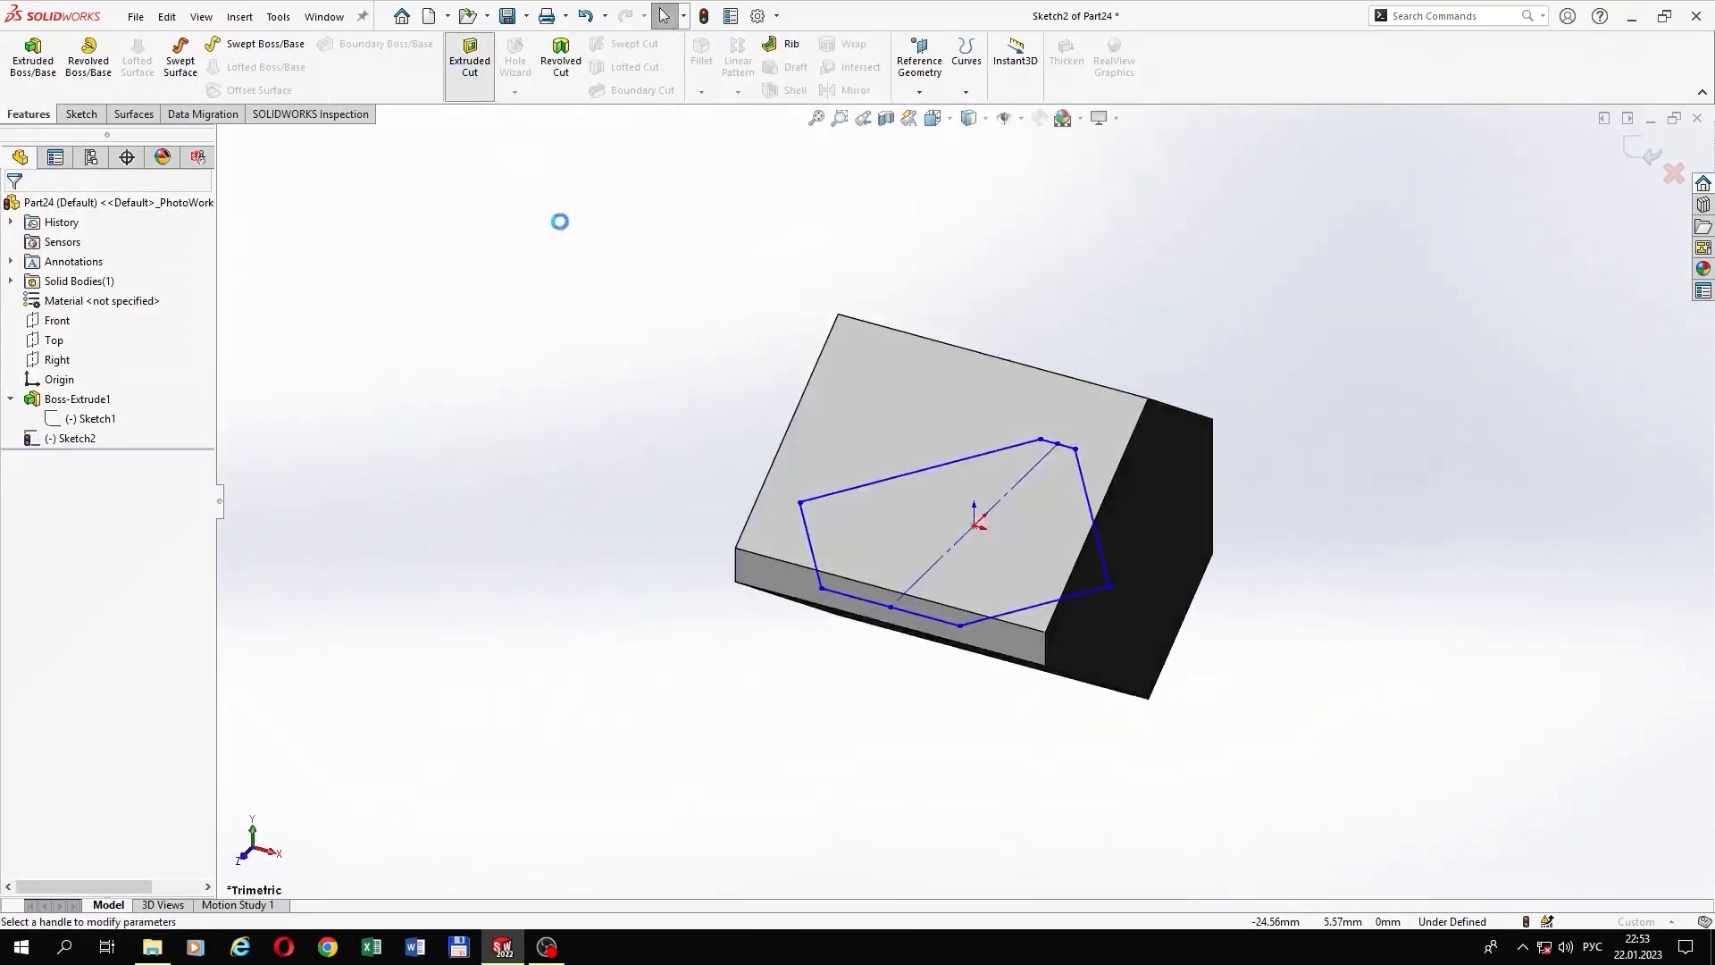
type("3")
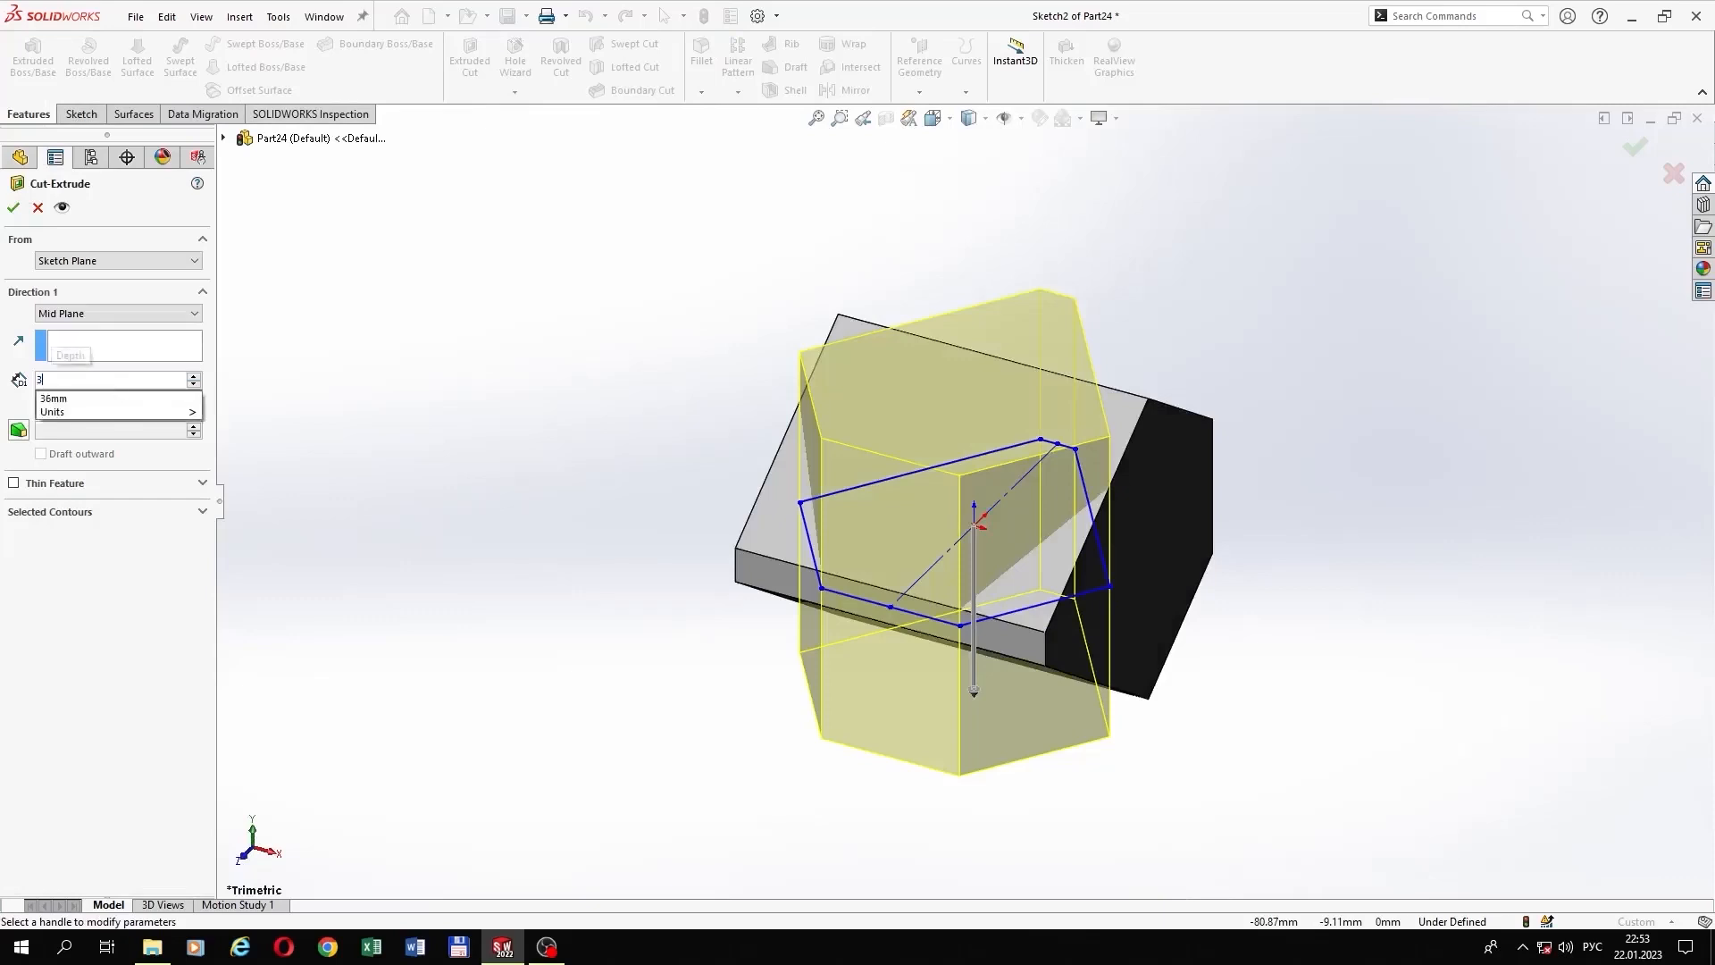
type("6")
key("Return")
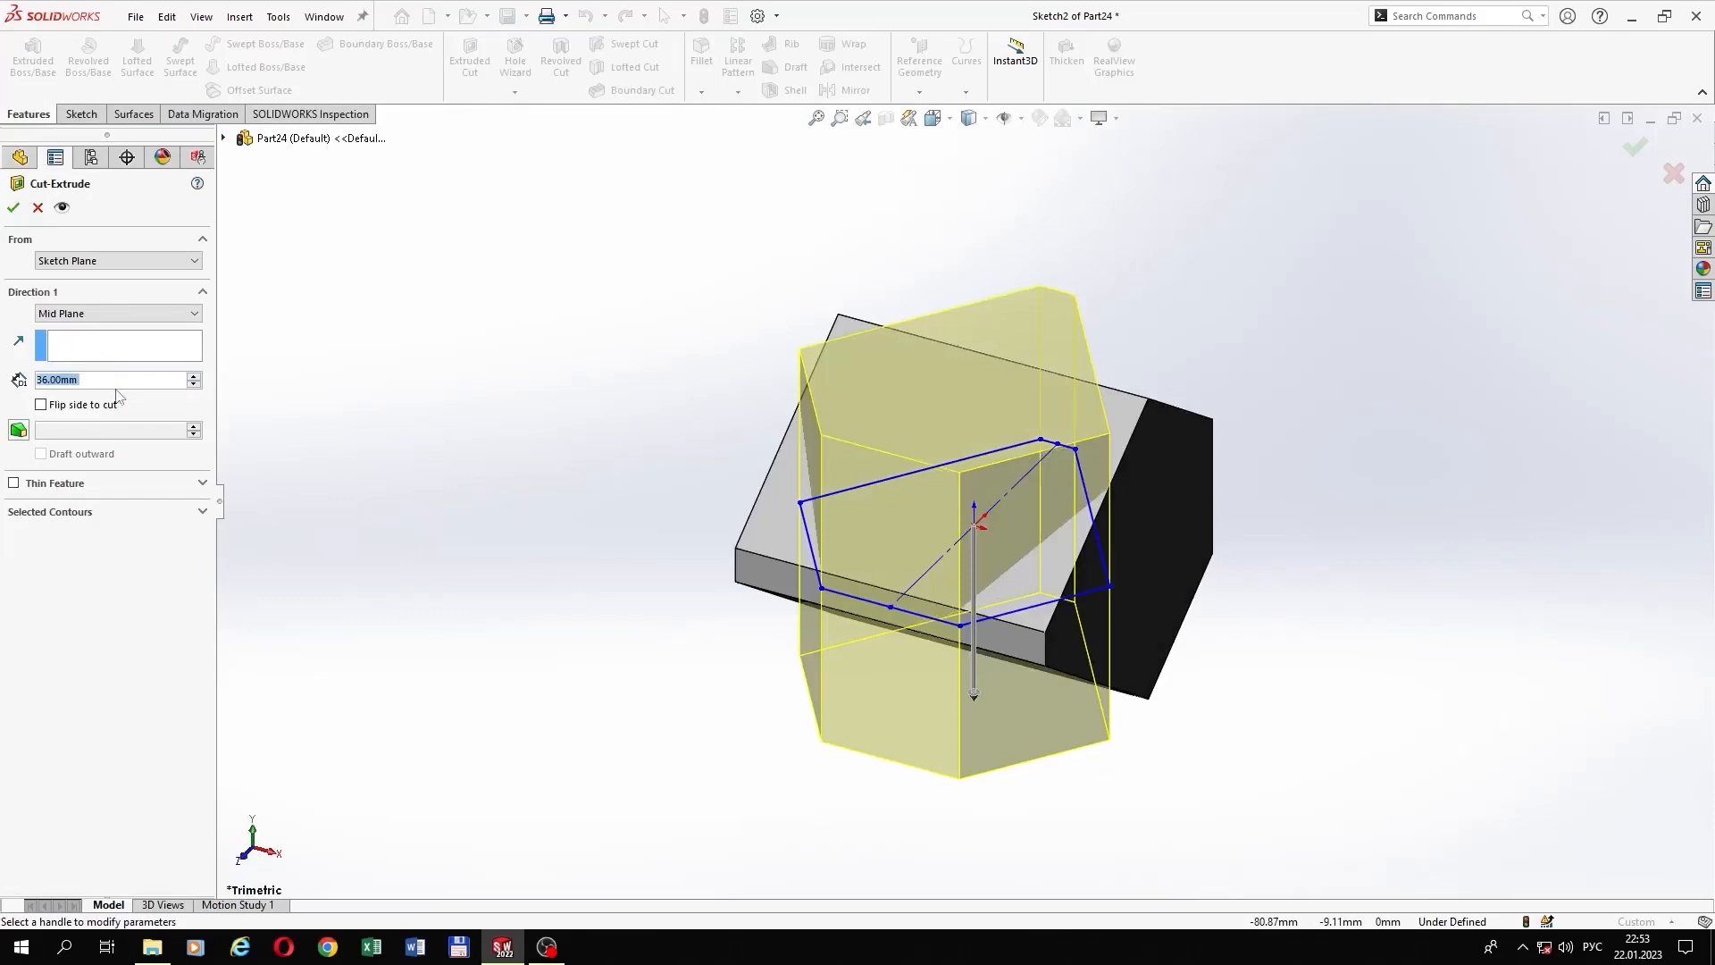
left_click(41, 404)
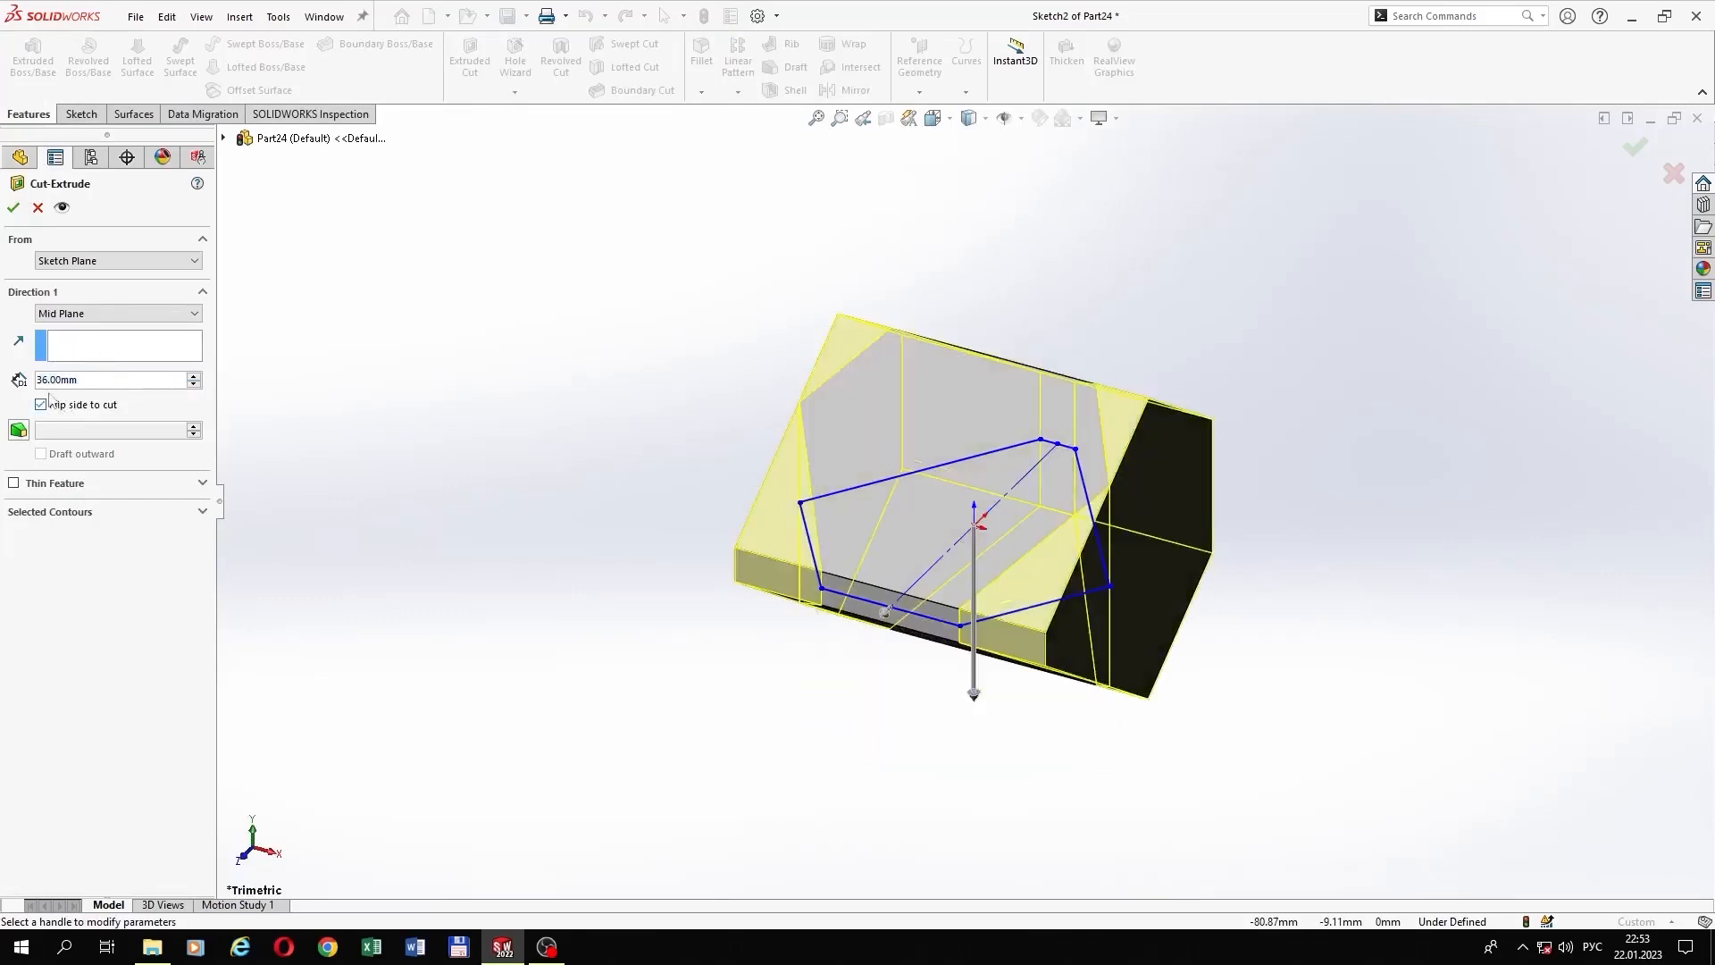
left_click(14, 211)
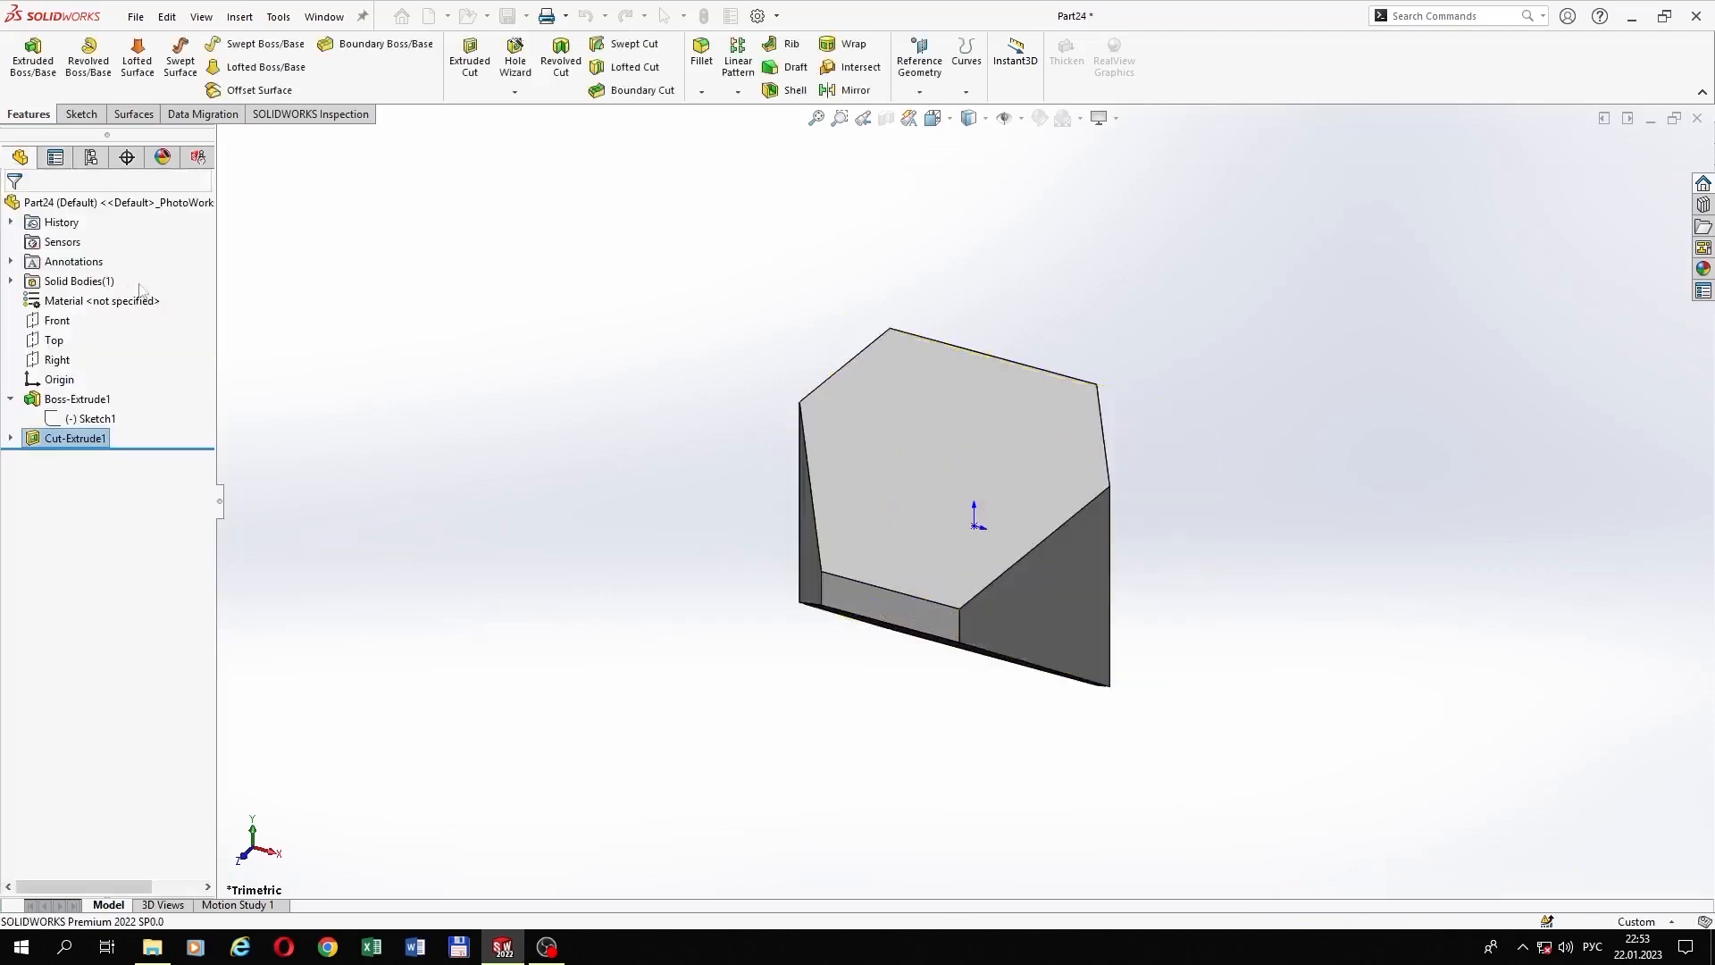
left_click(1042, 618)
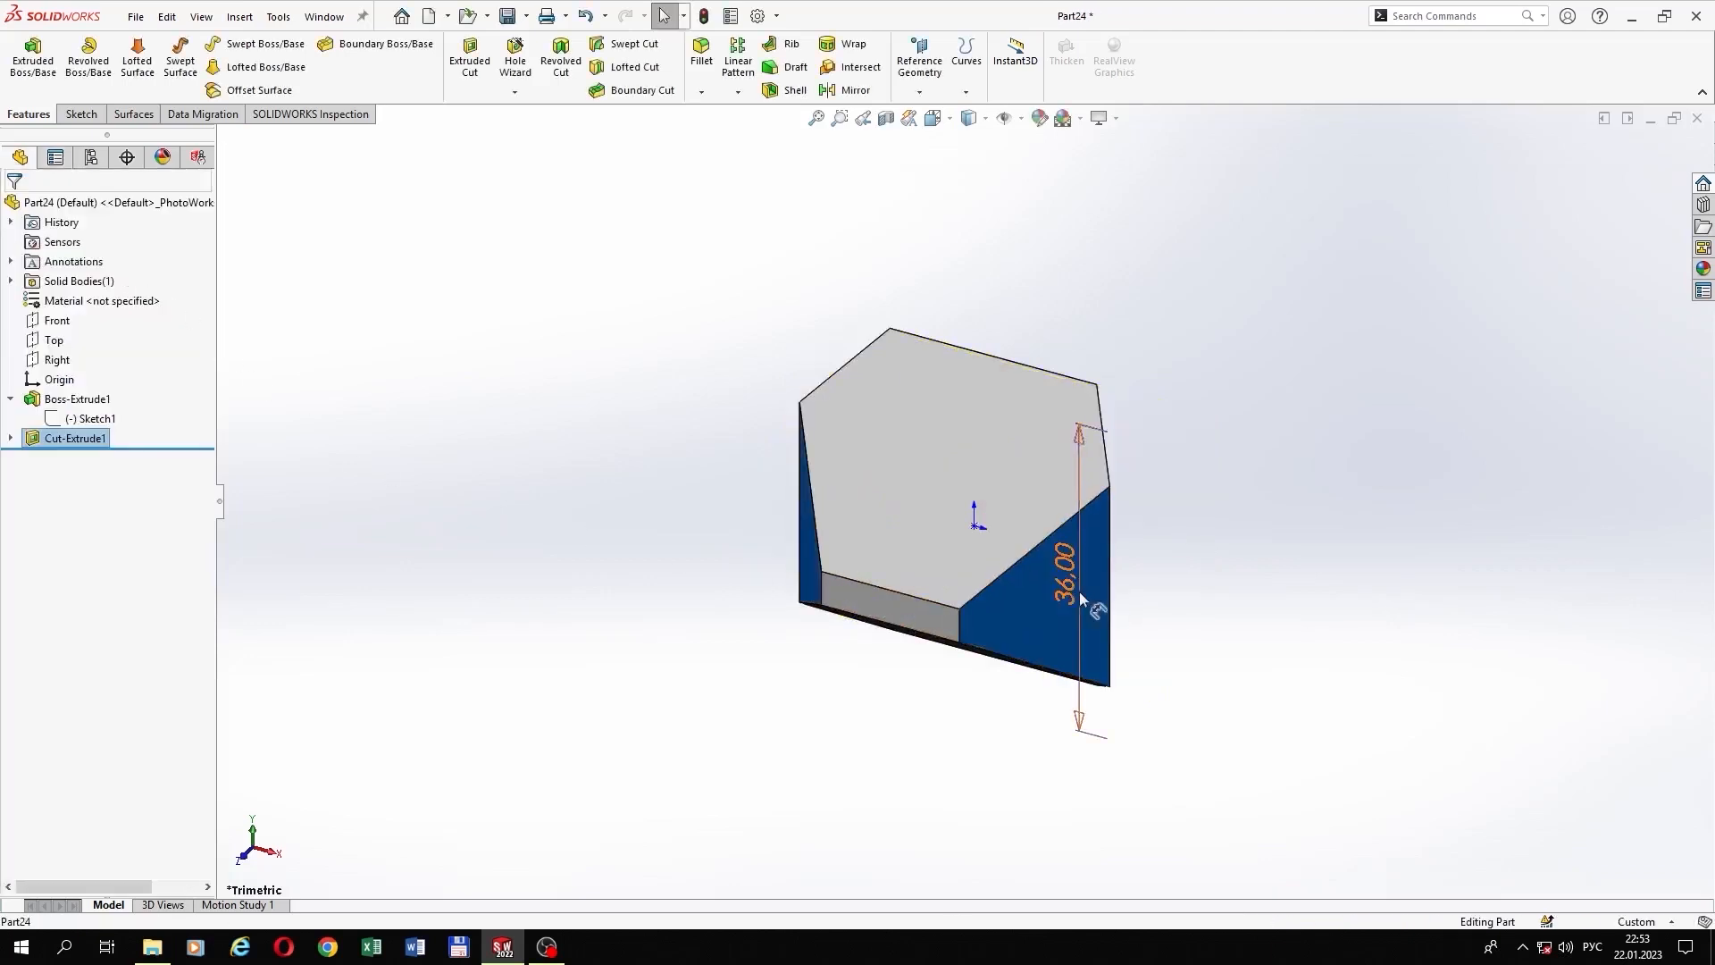
left_click(1166, 464)
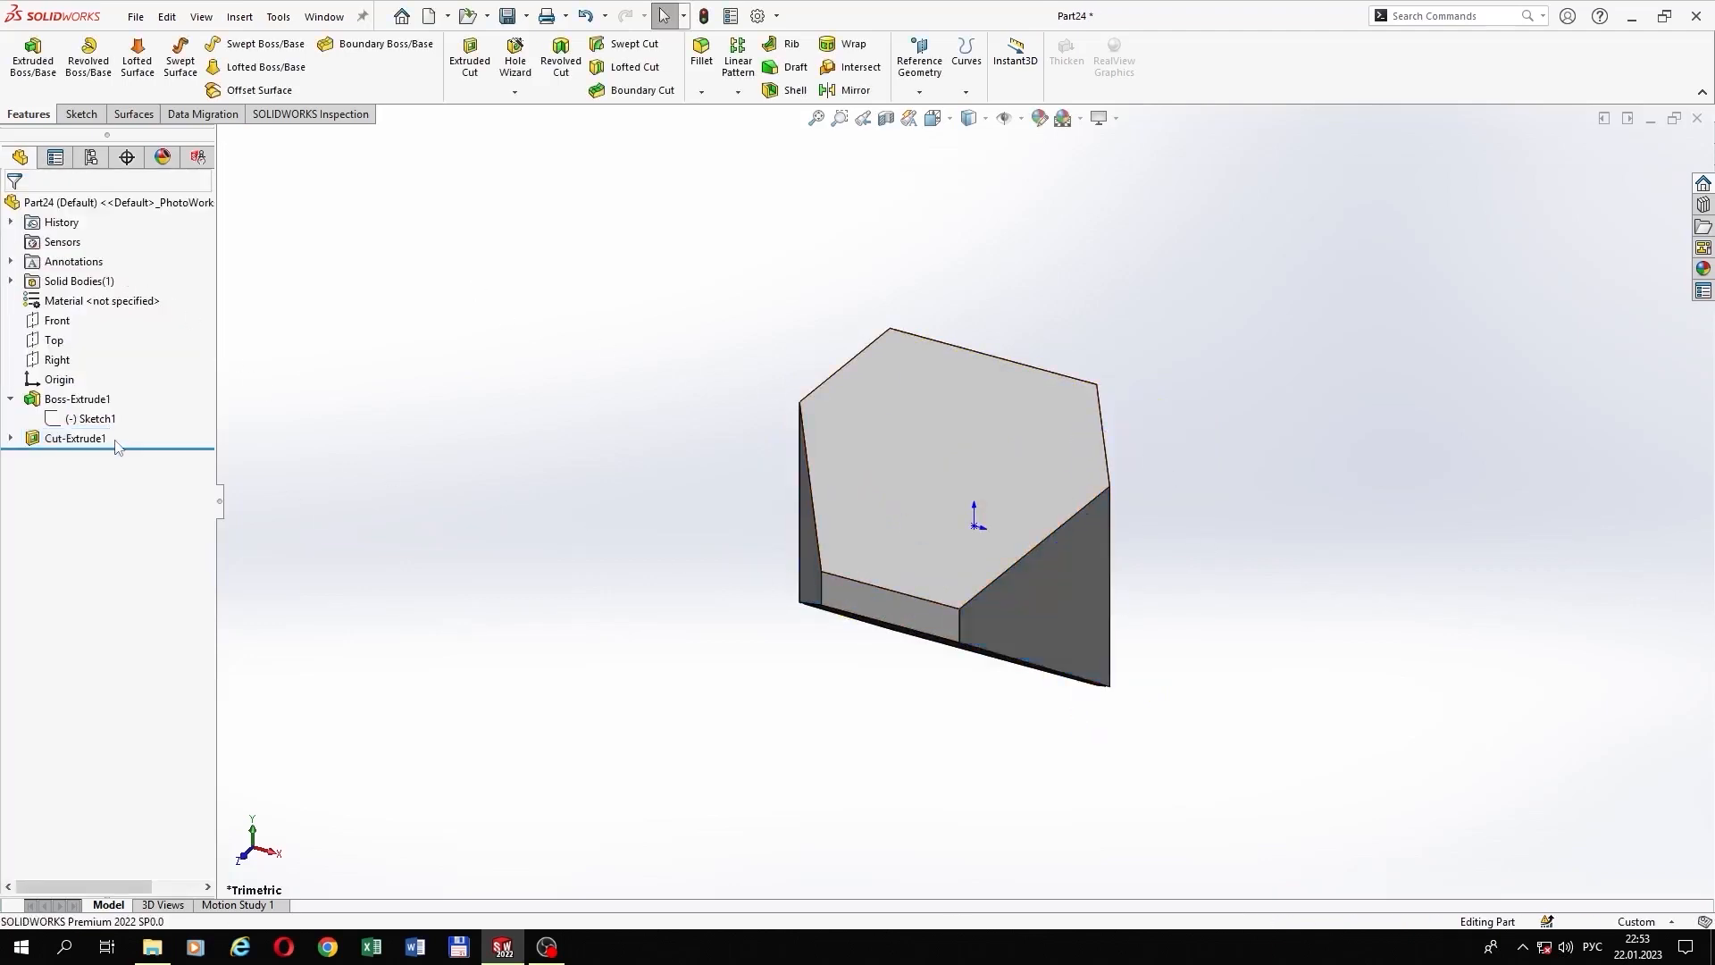
Step: Sketch a 3 Point Corner Rectangle of about 5 × 7 mm across the upper sharp corner of the sloped triangular cut face
left_click(1061, 608)
left_click(1149, 552)
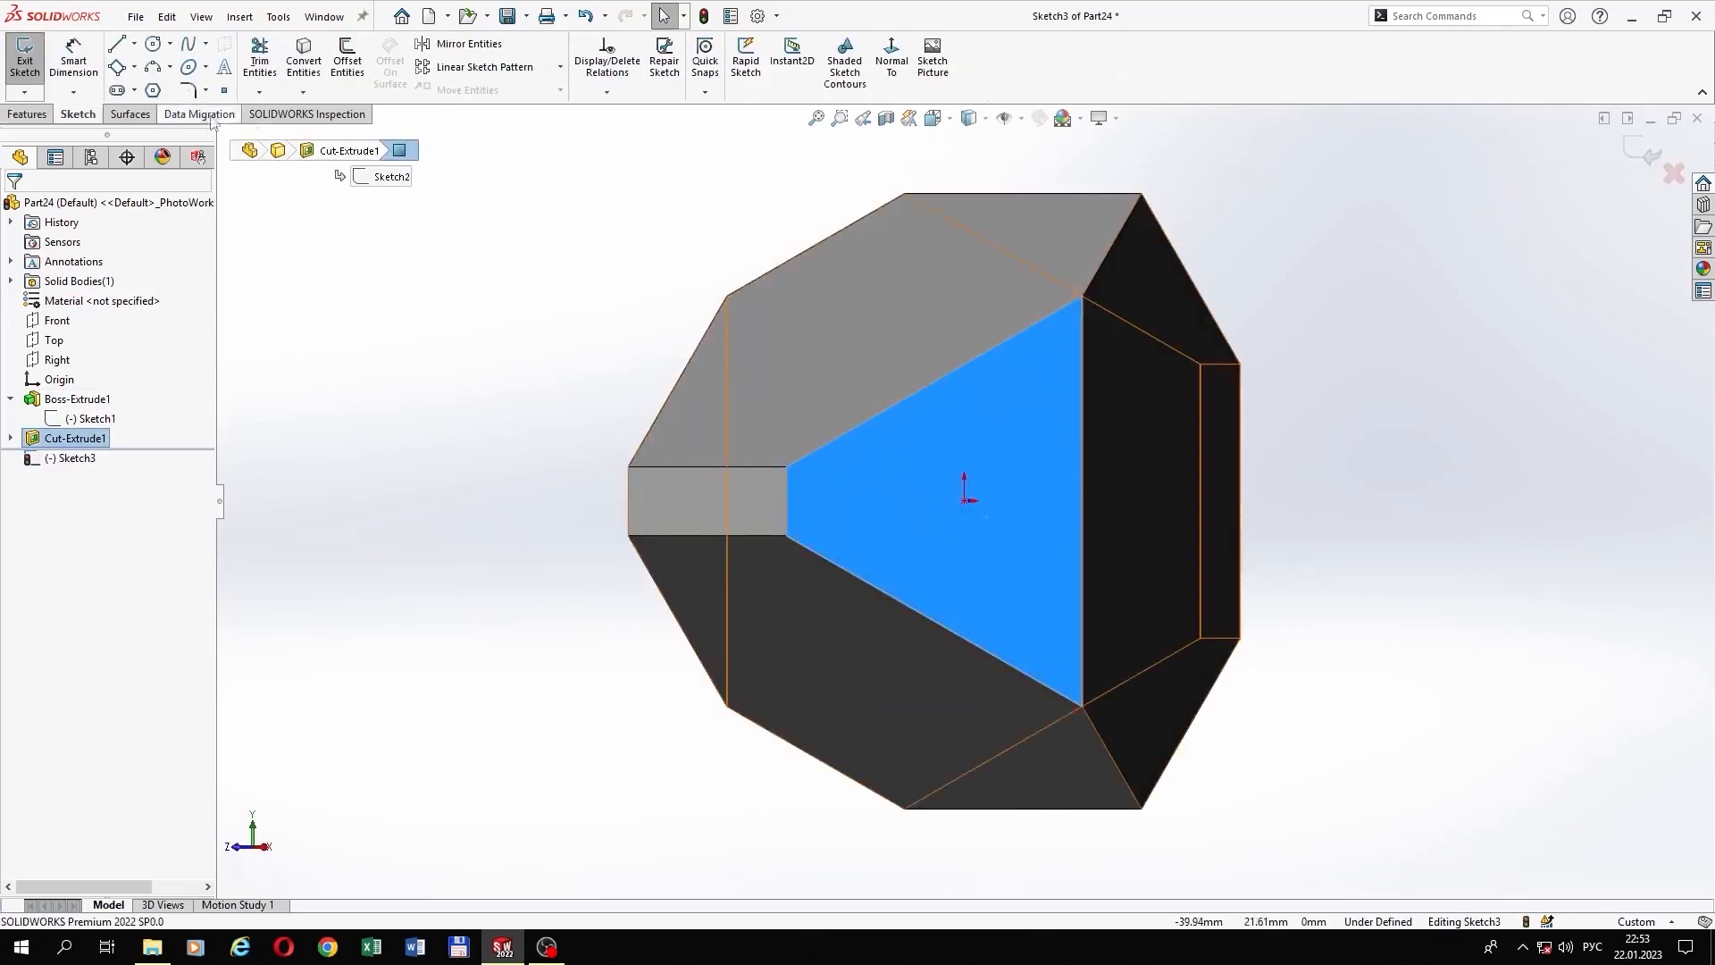
left_click(134, 67)
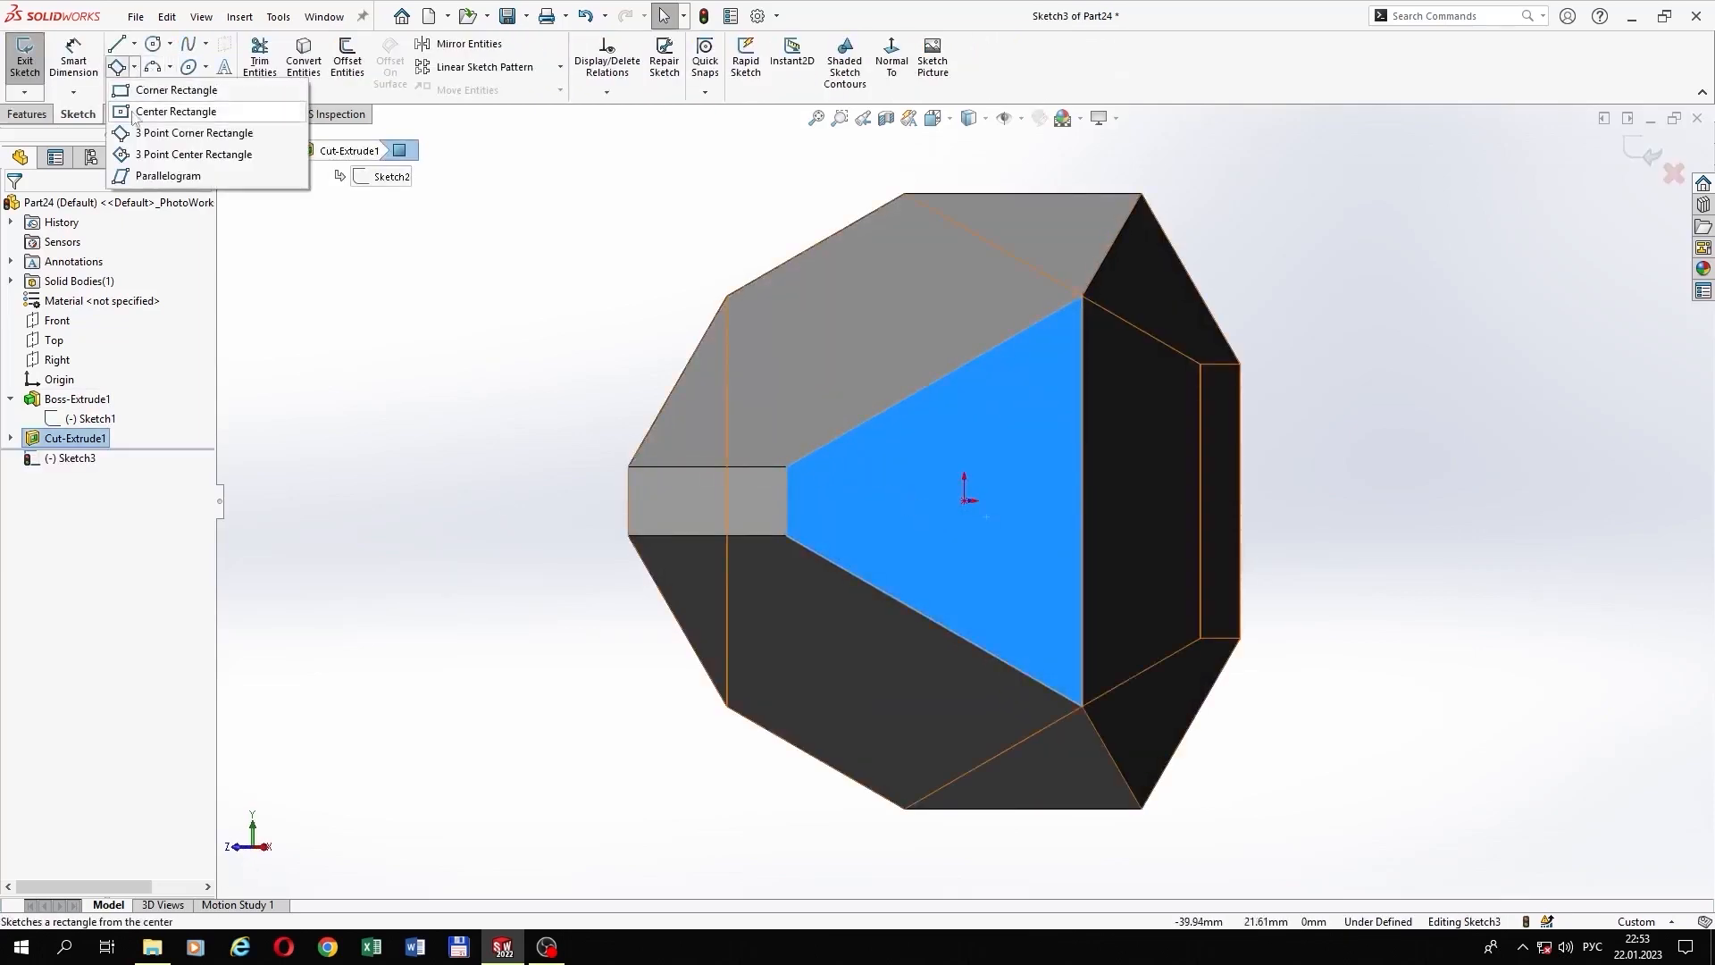
left_click(193, 134)
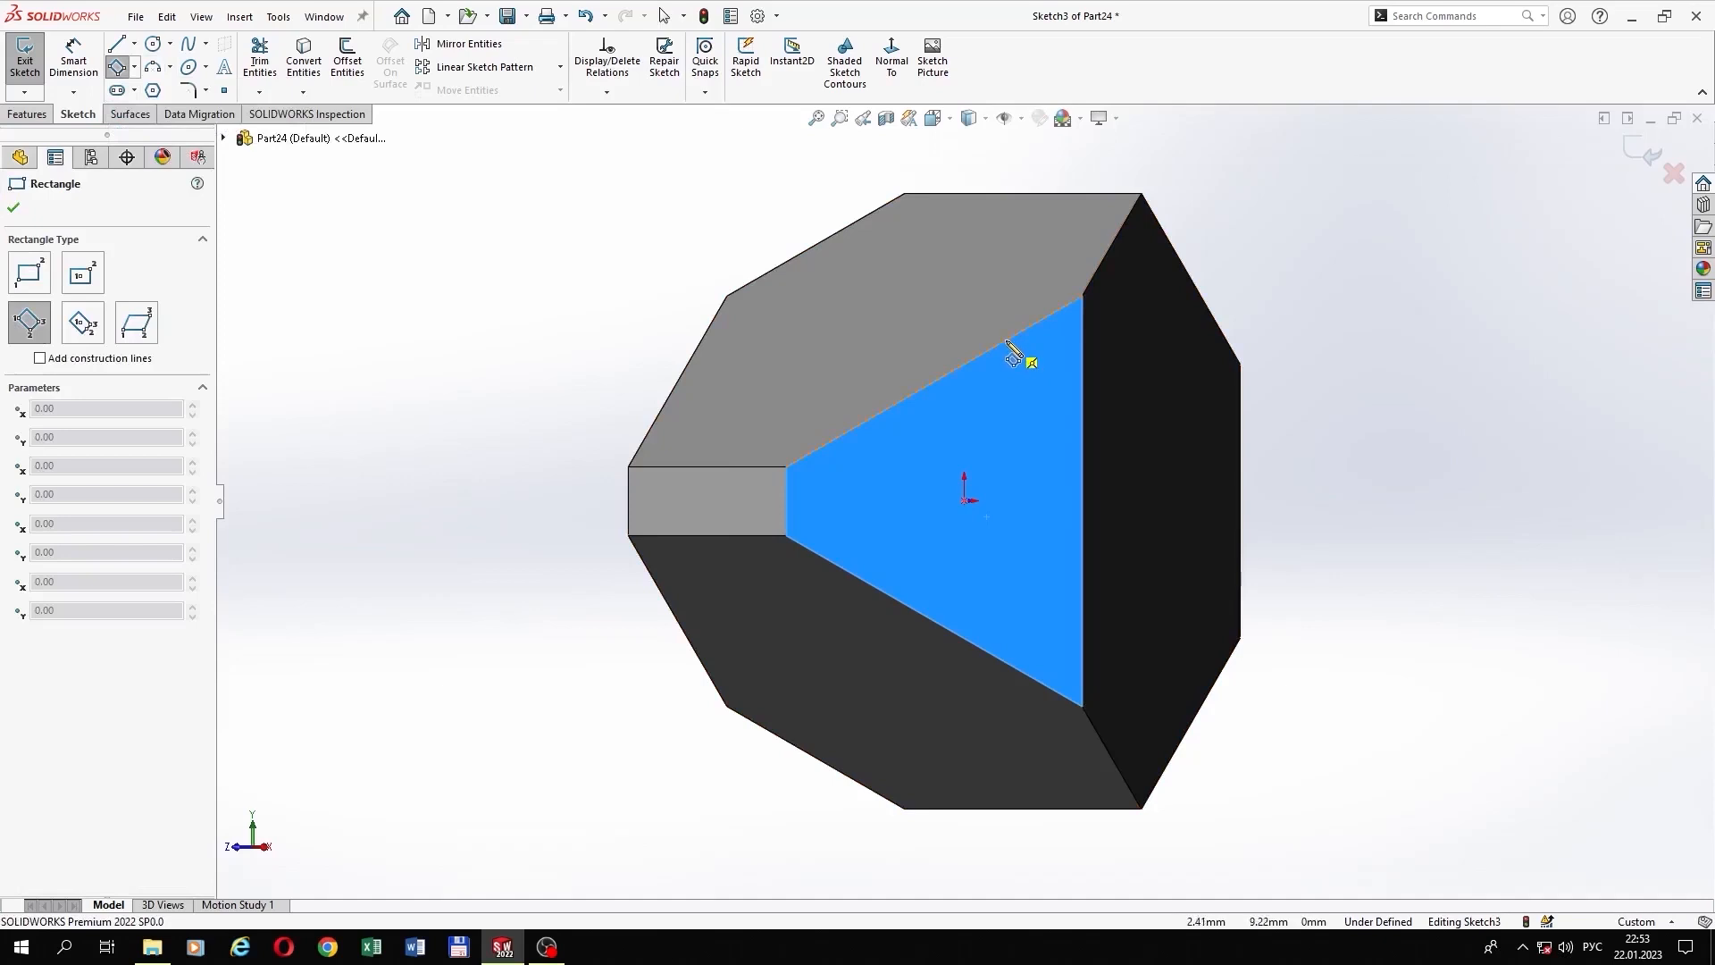
left_click(1006, 339)
left_click(1082, 380)
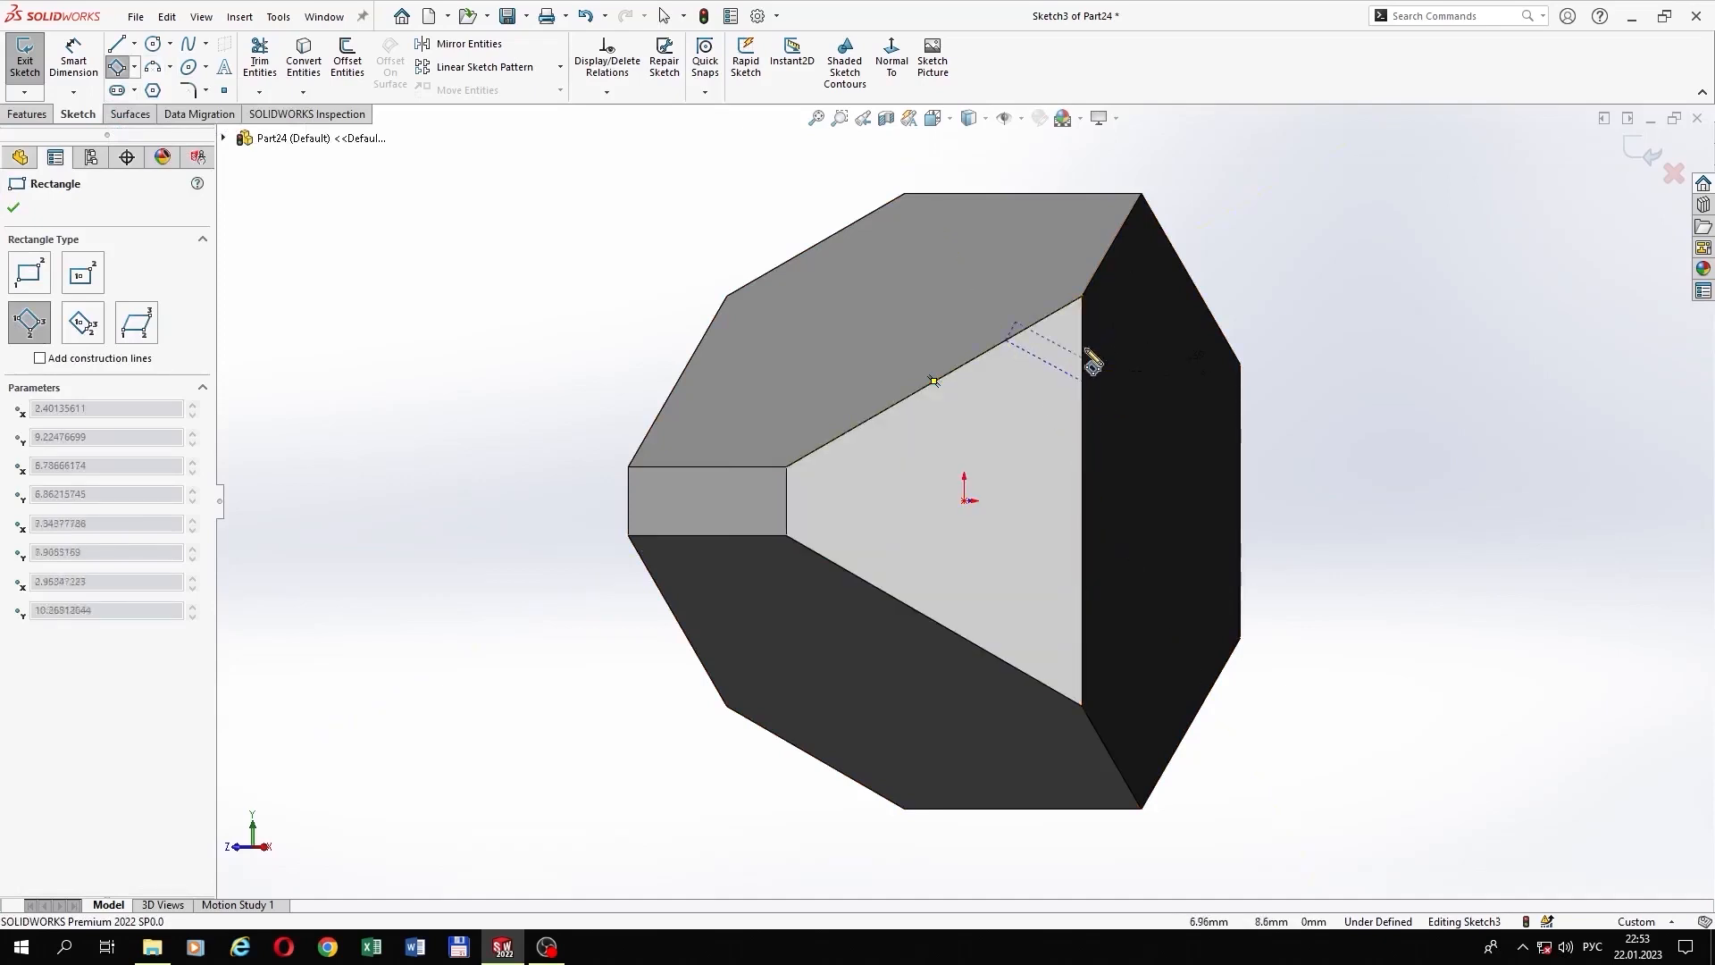
left_click(1124, 271)
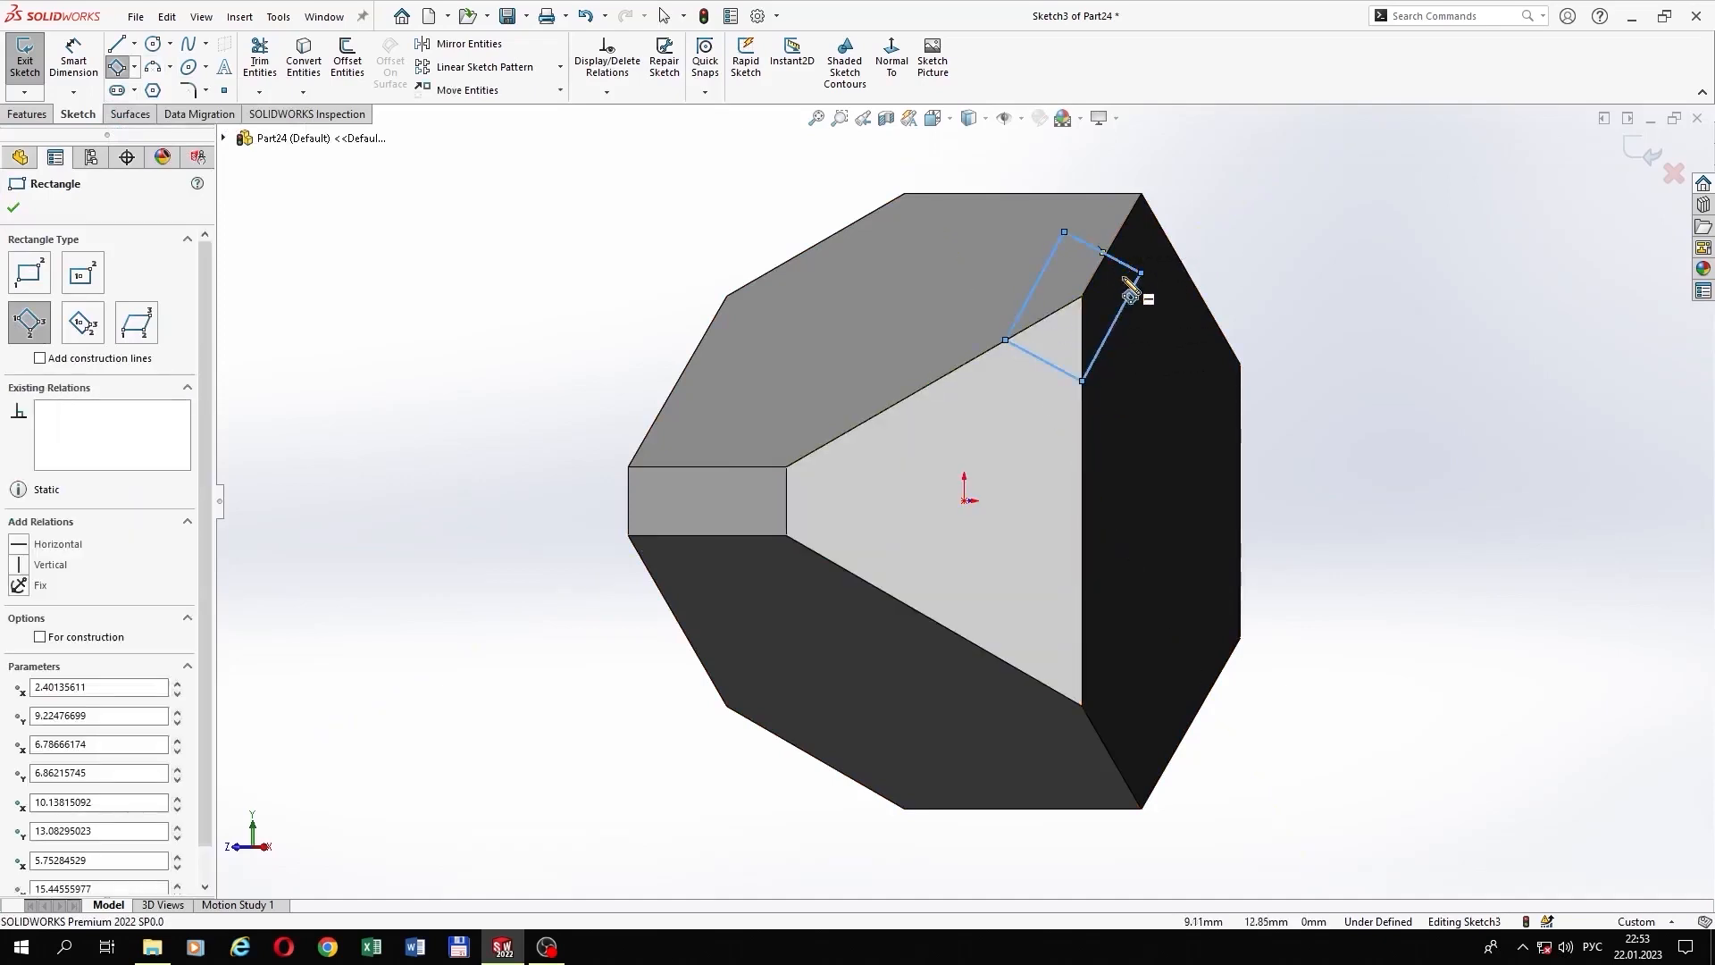
right_click(1236, 322)
left_click(1349, 380)
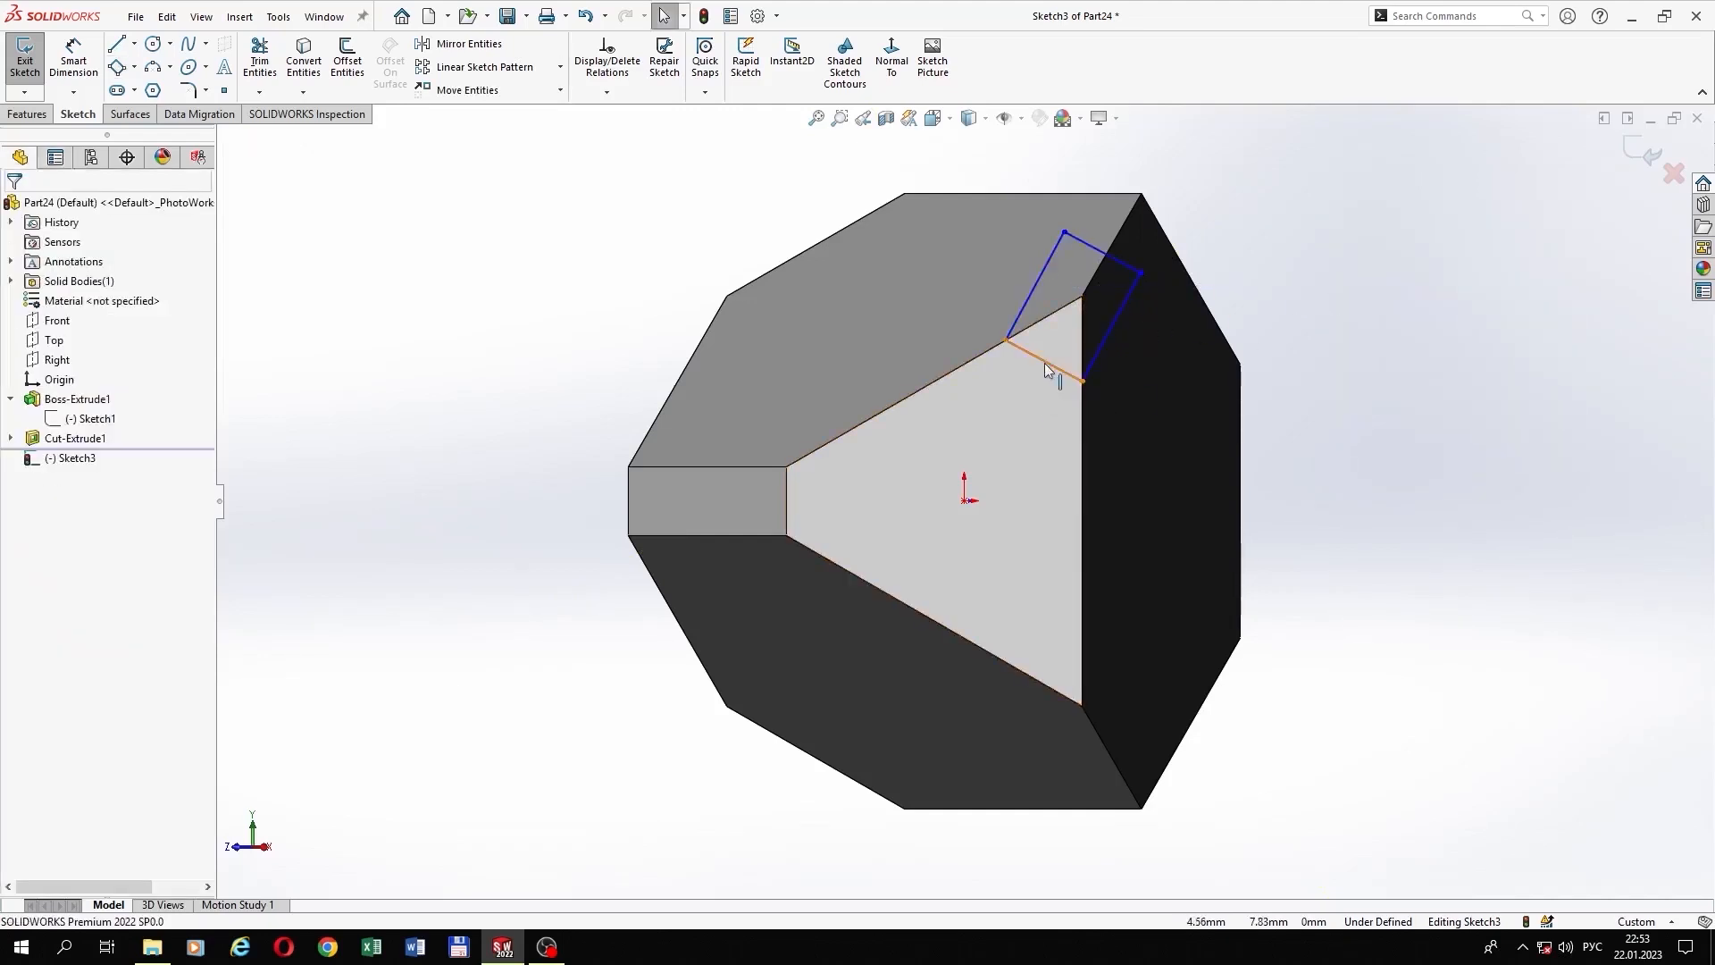
Step: Make the rectangle's inner side parallel to the face's opposite lower edge and dimension it to 3.94 mm
left_click(1043, 362)
left_click(903, 604, "ctrl")
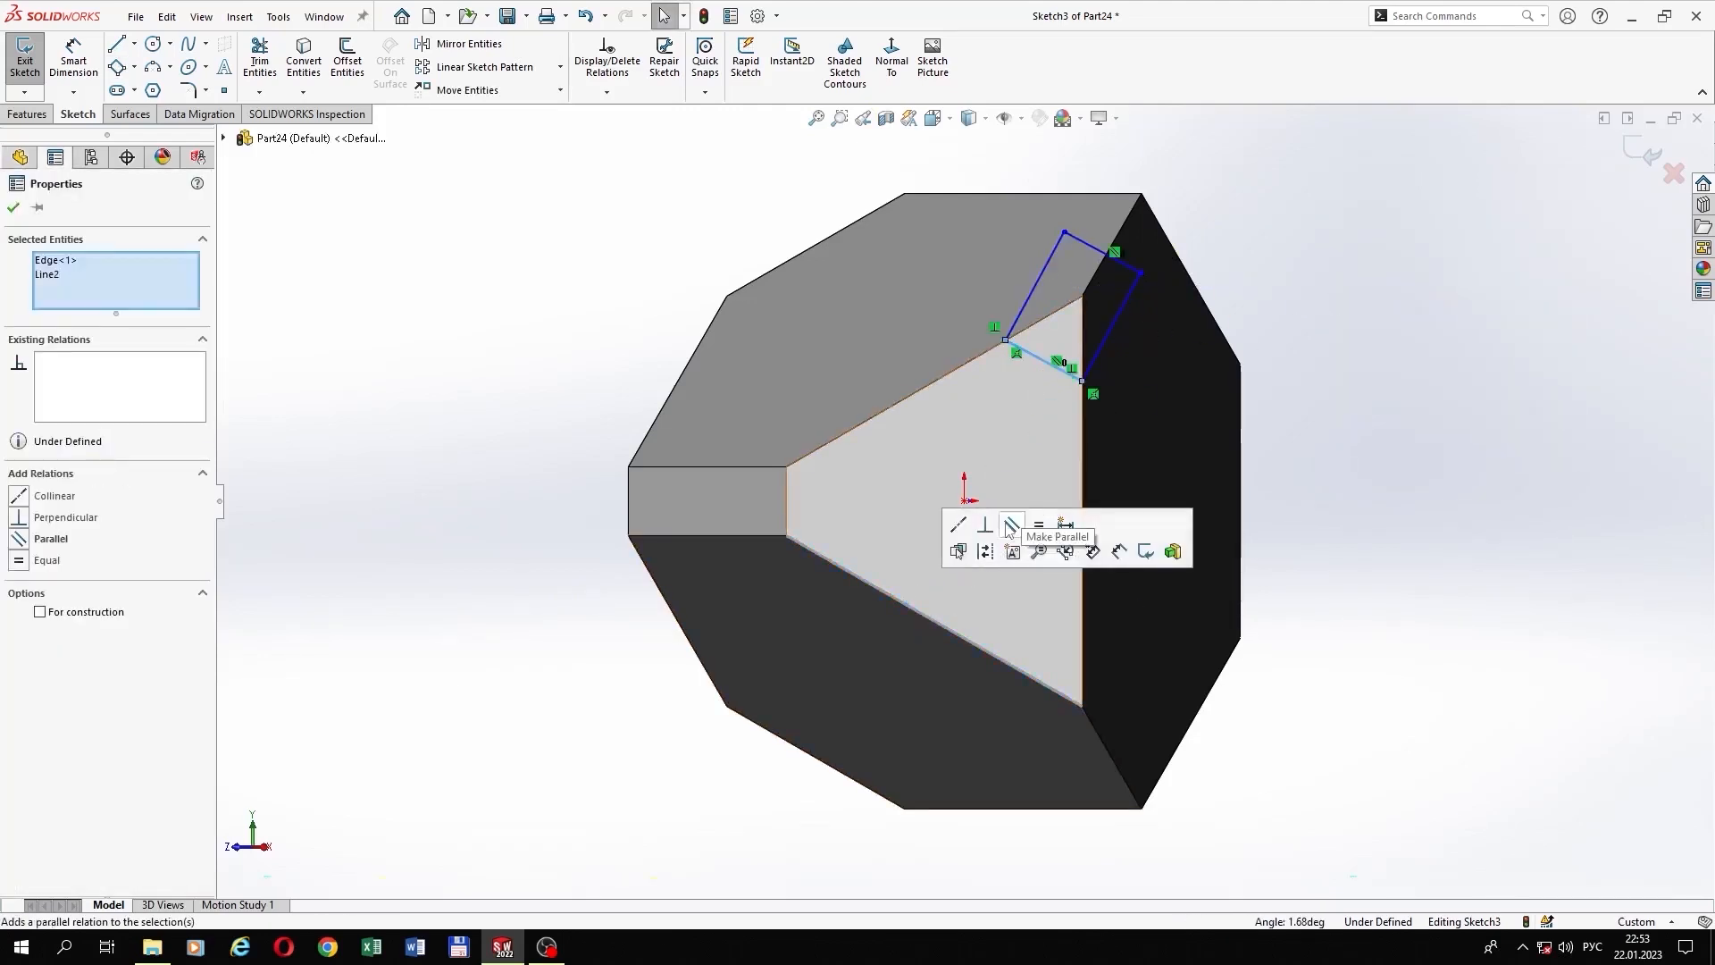
left_click(1009, 530)
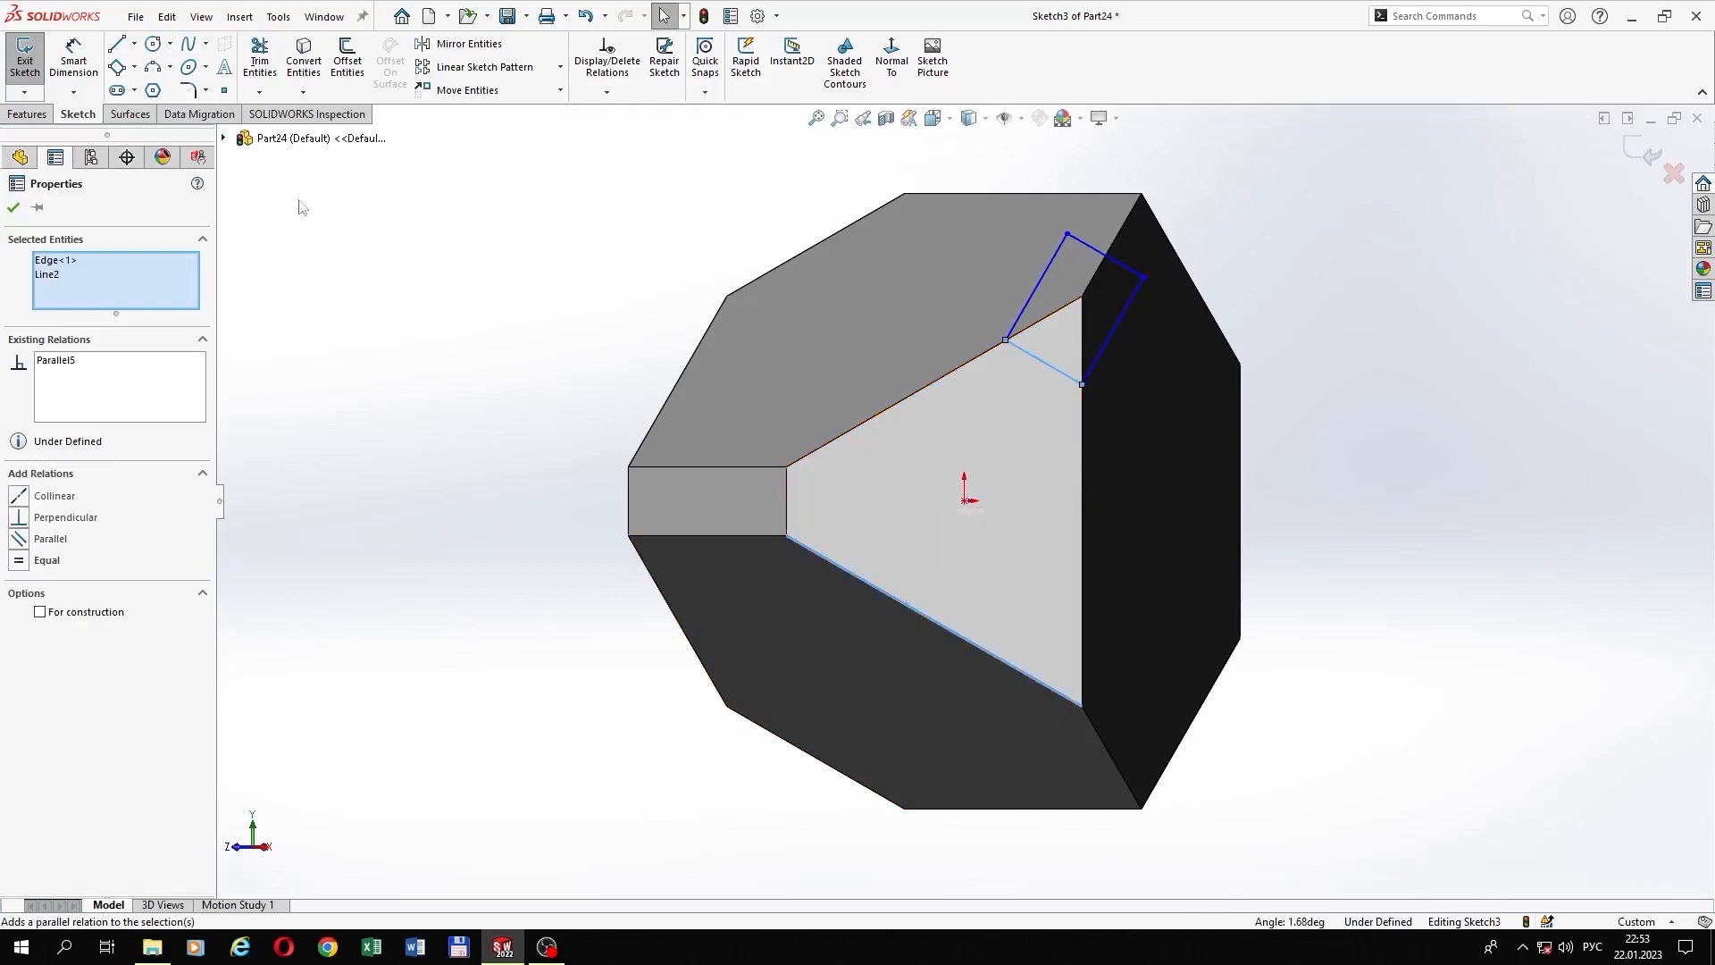
left_click(75, 62)
left_click(1048, 369)
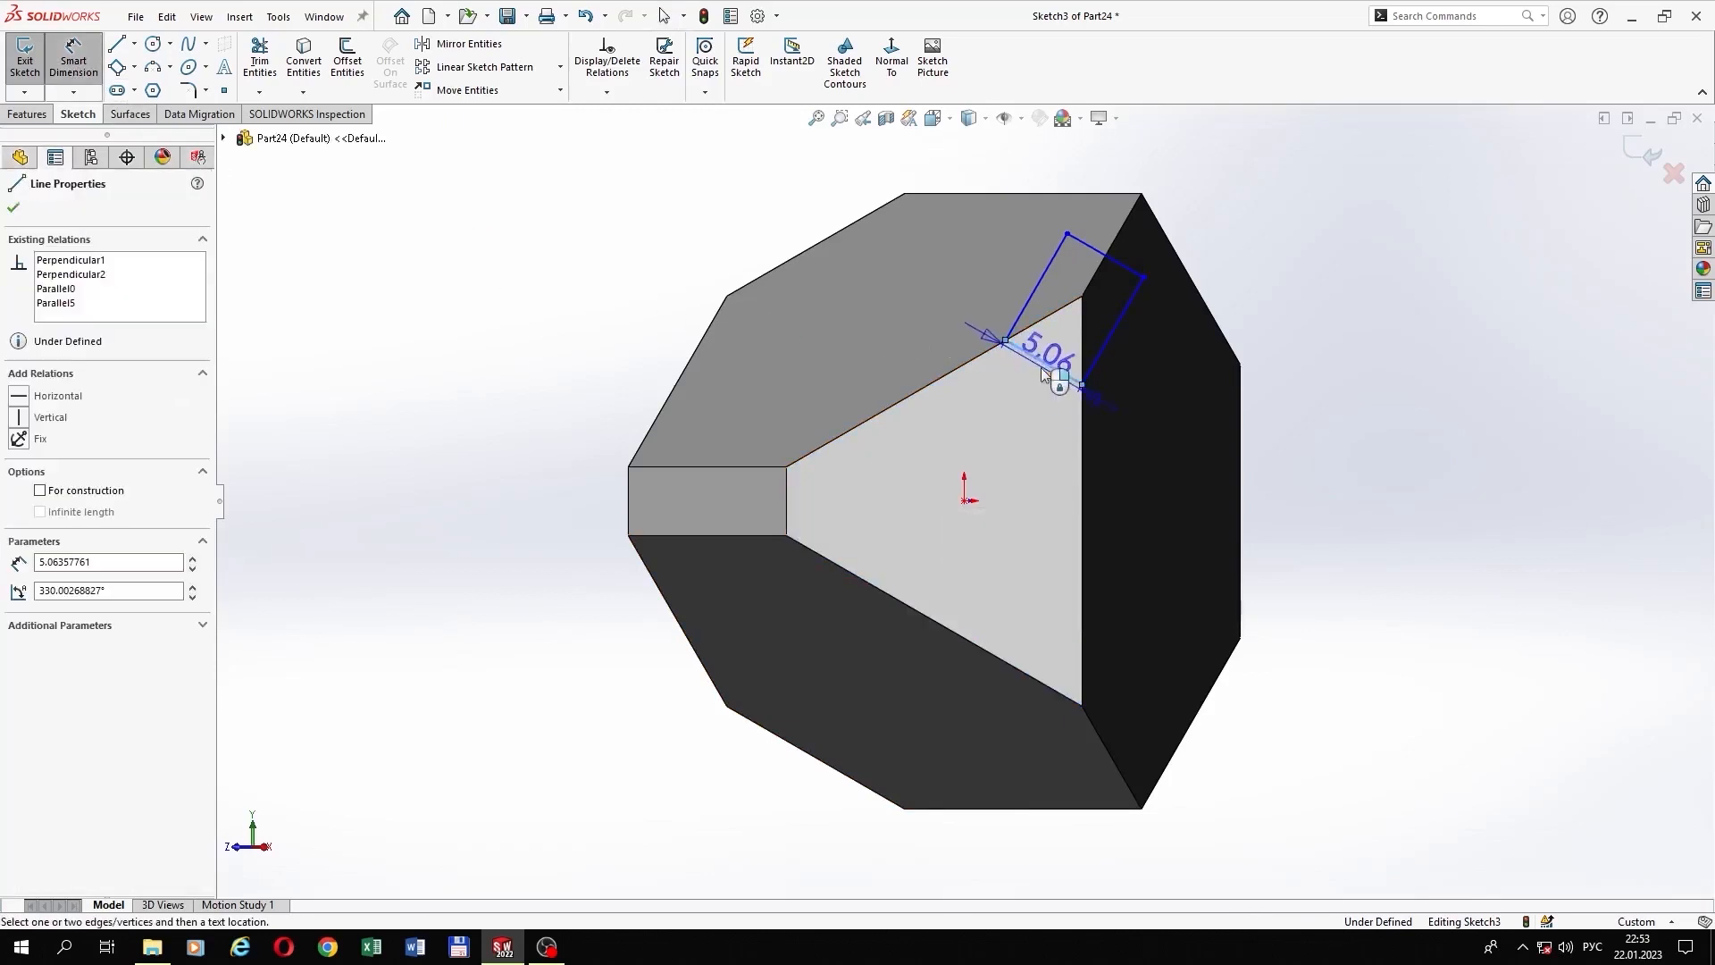
left_click(1002, 443)
type("3.94")
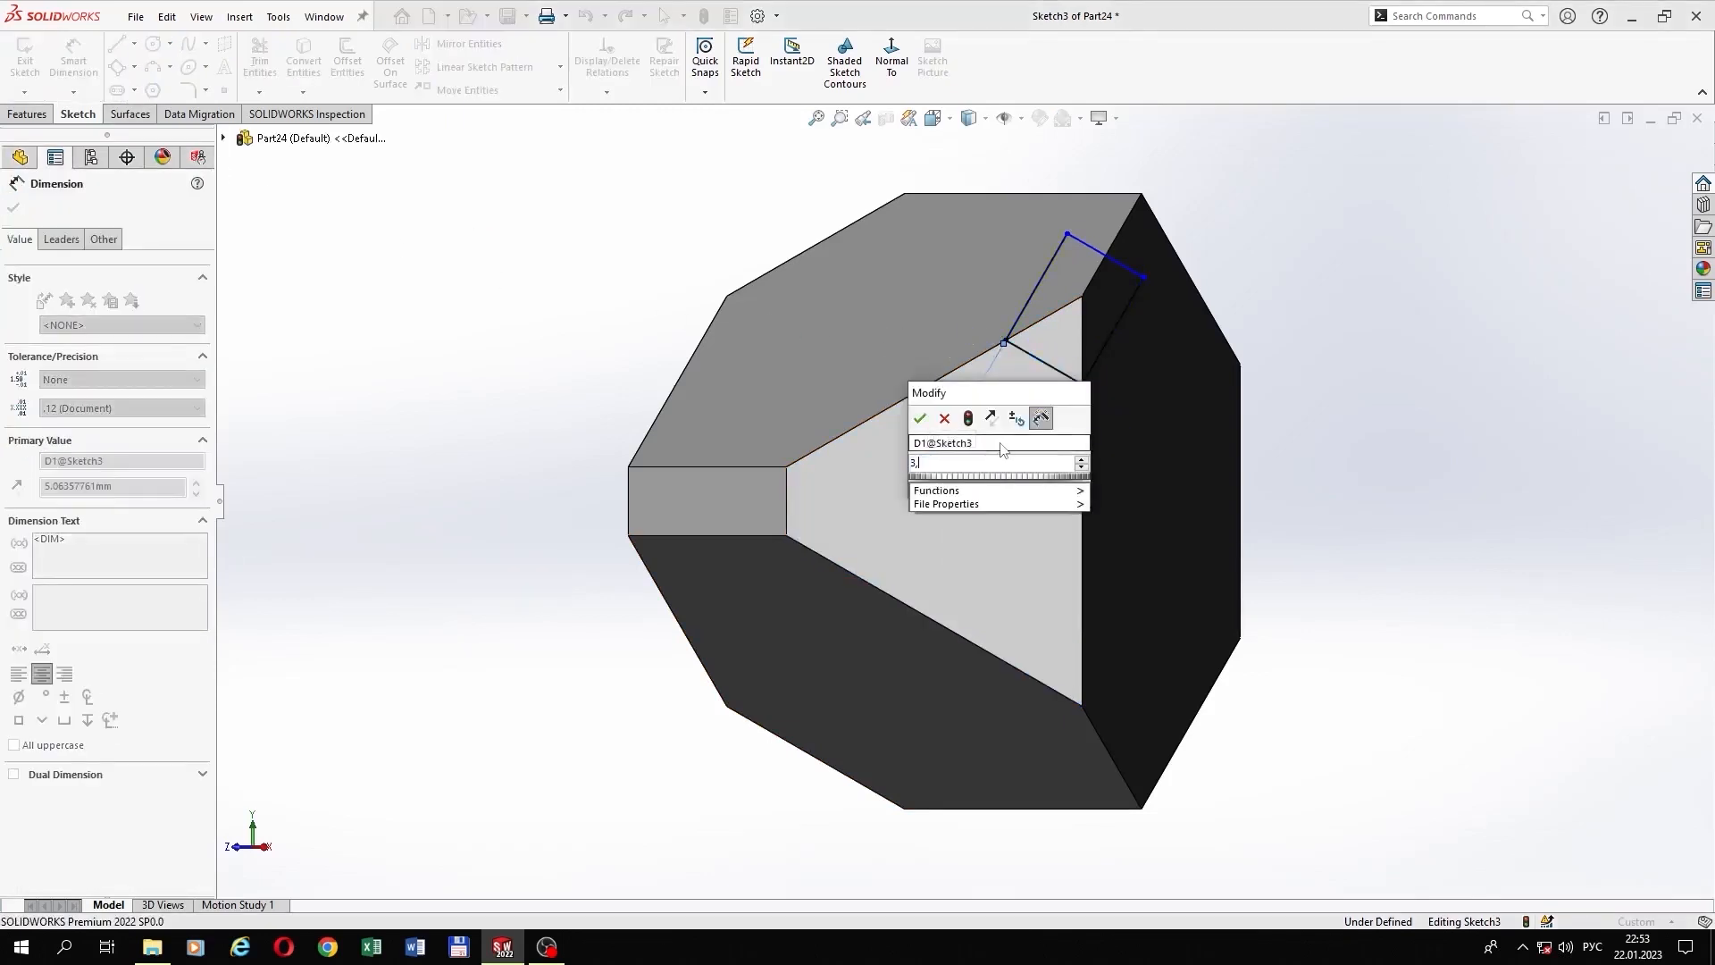
key("Return")
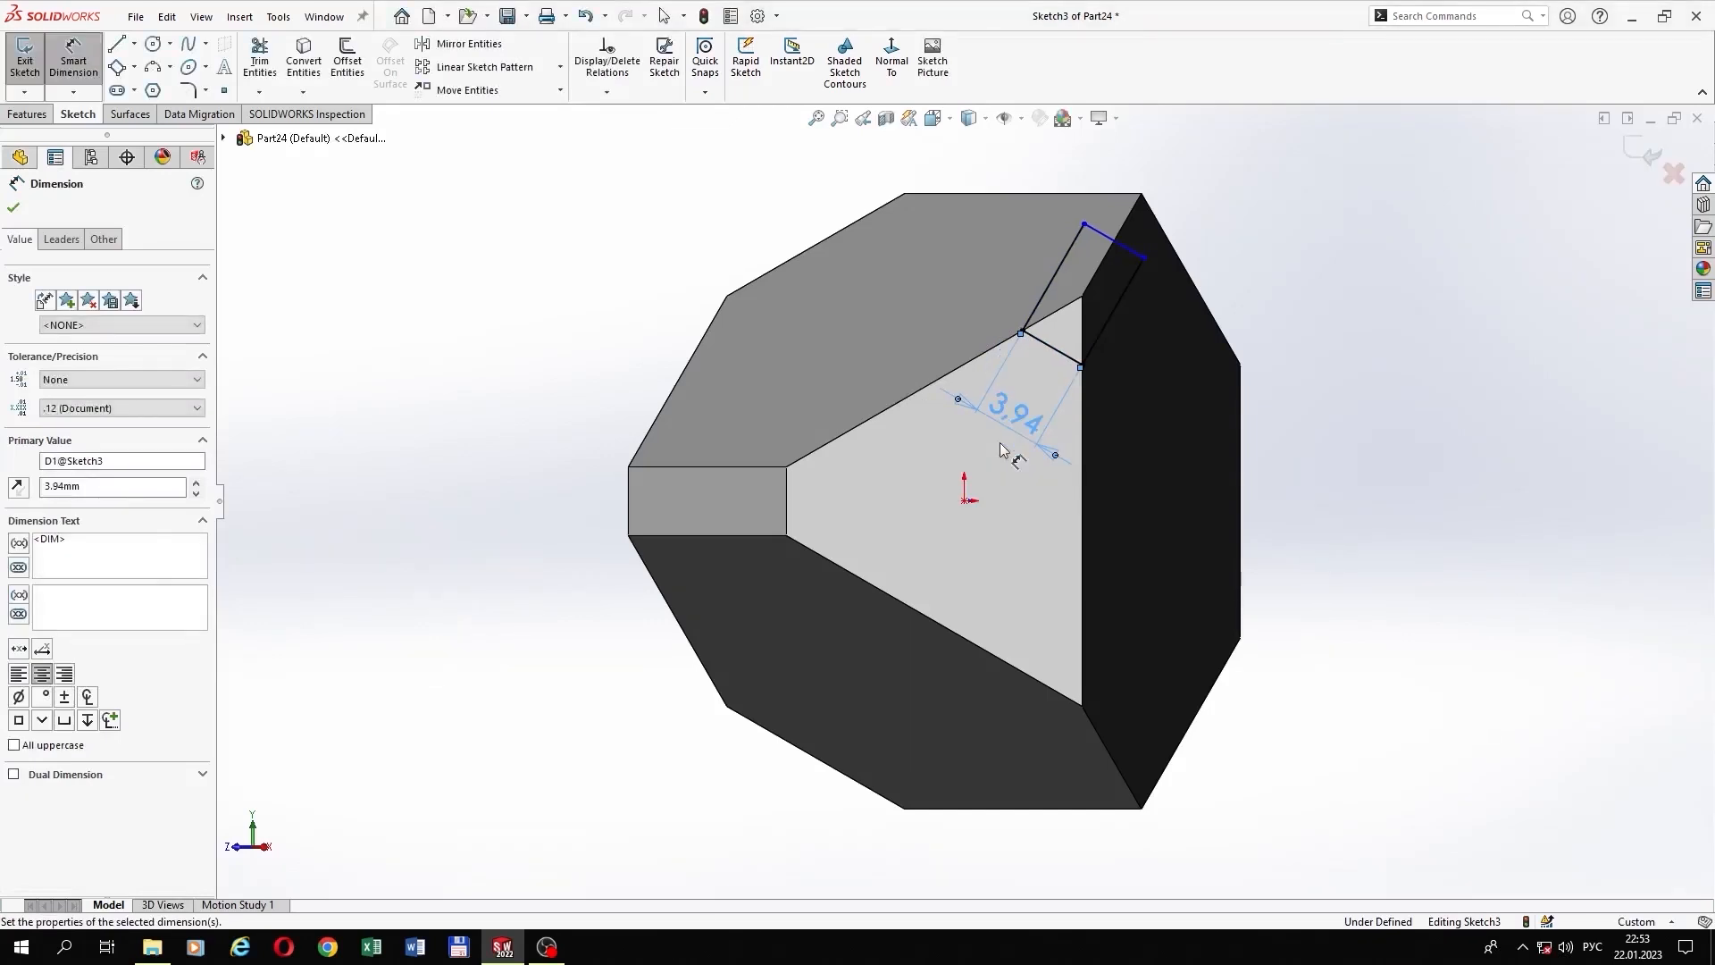
Step: Cut the upper corner with the rectangle by a 36 mm Mid Plane Extruded Cut directed along the adjoining body edge
left_click(30, 114)
left_click(470, 57)
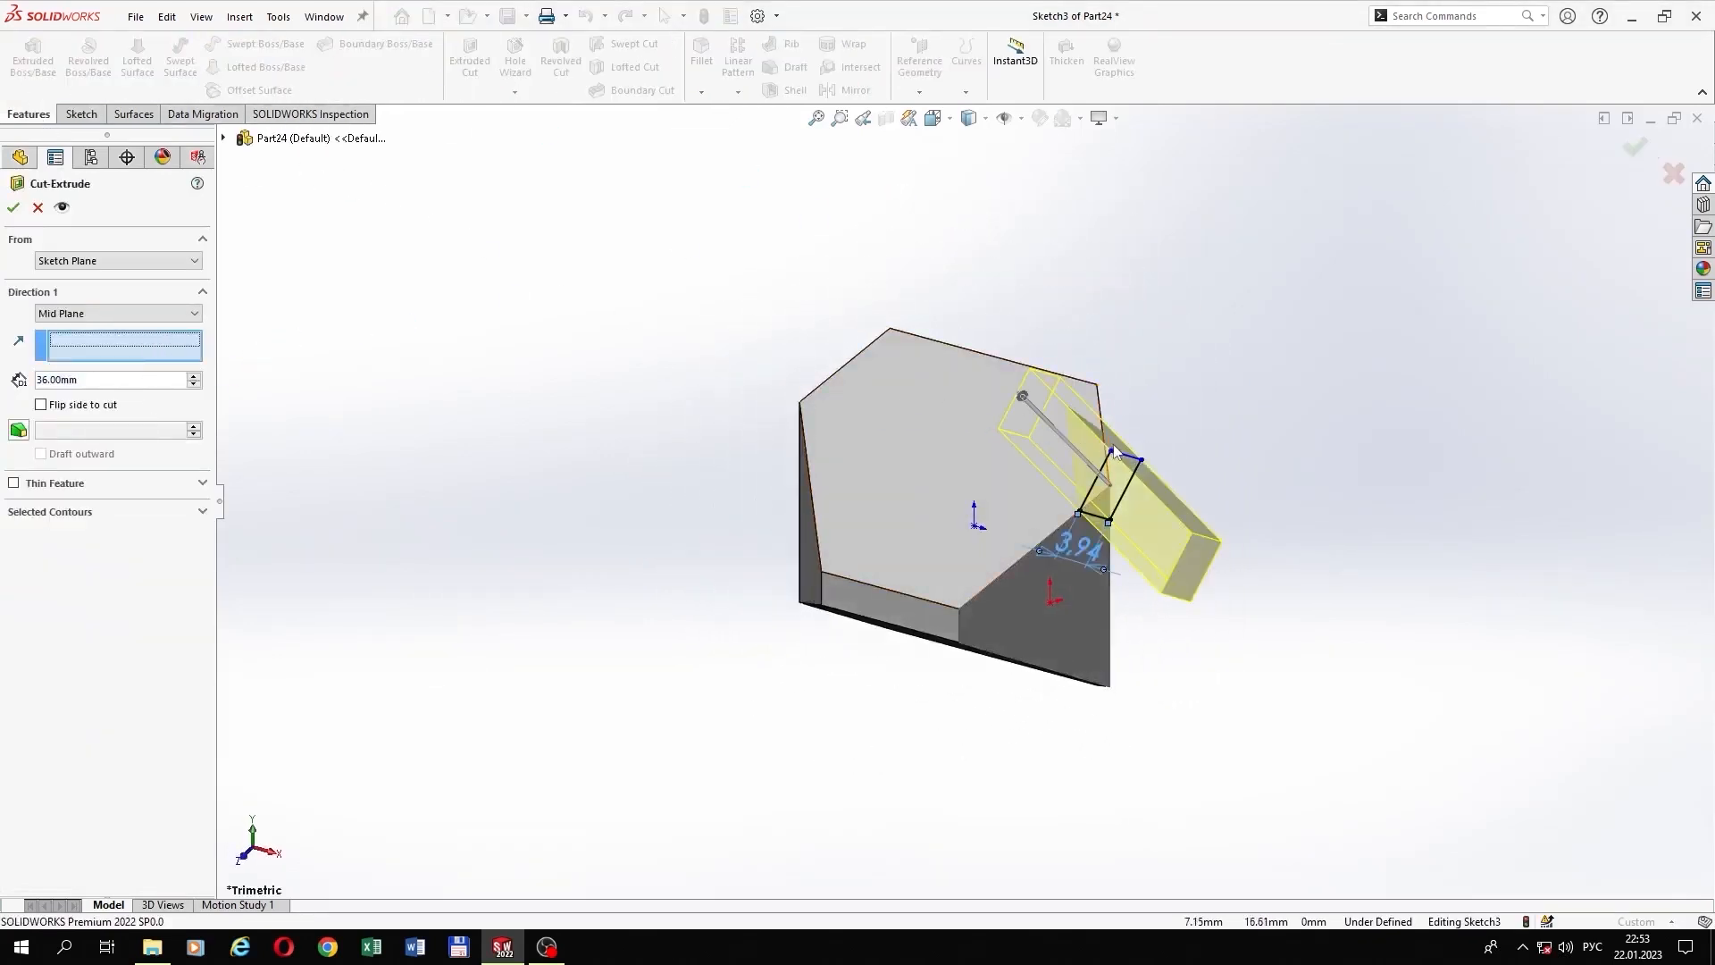
left_click(1068, 426)
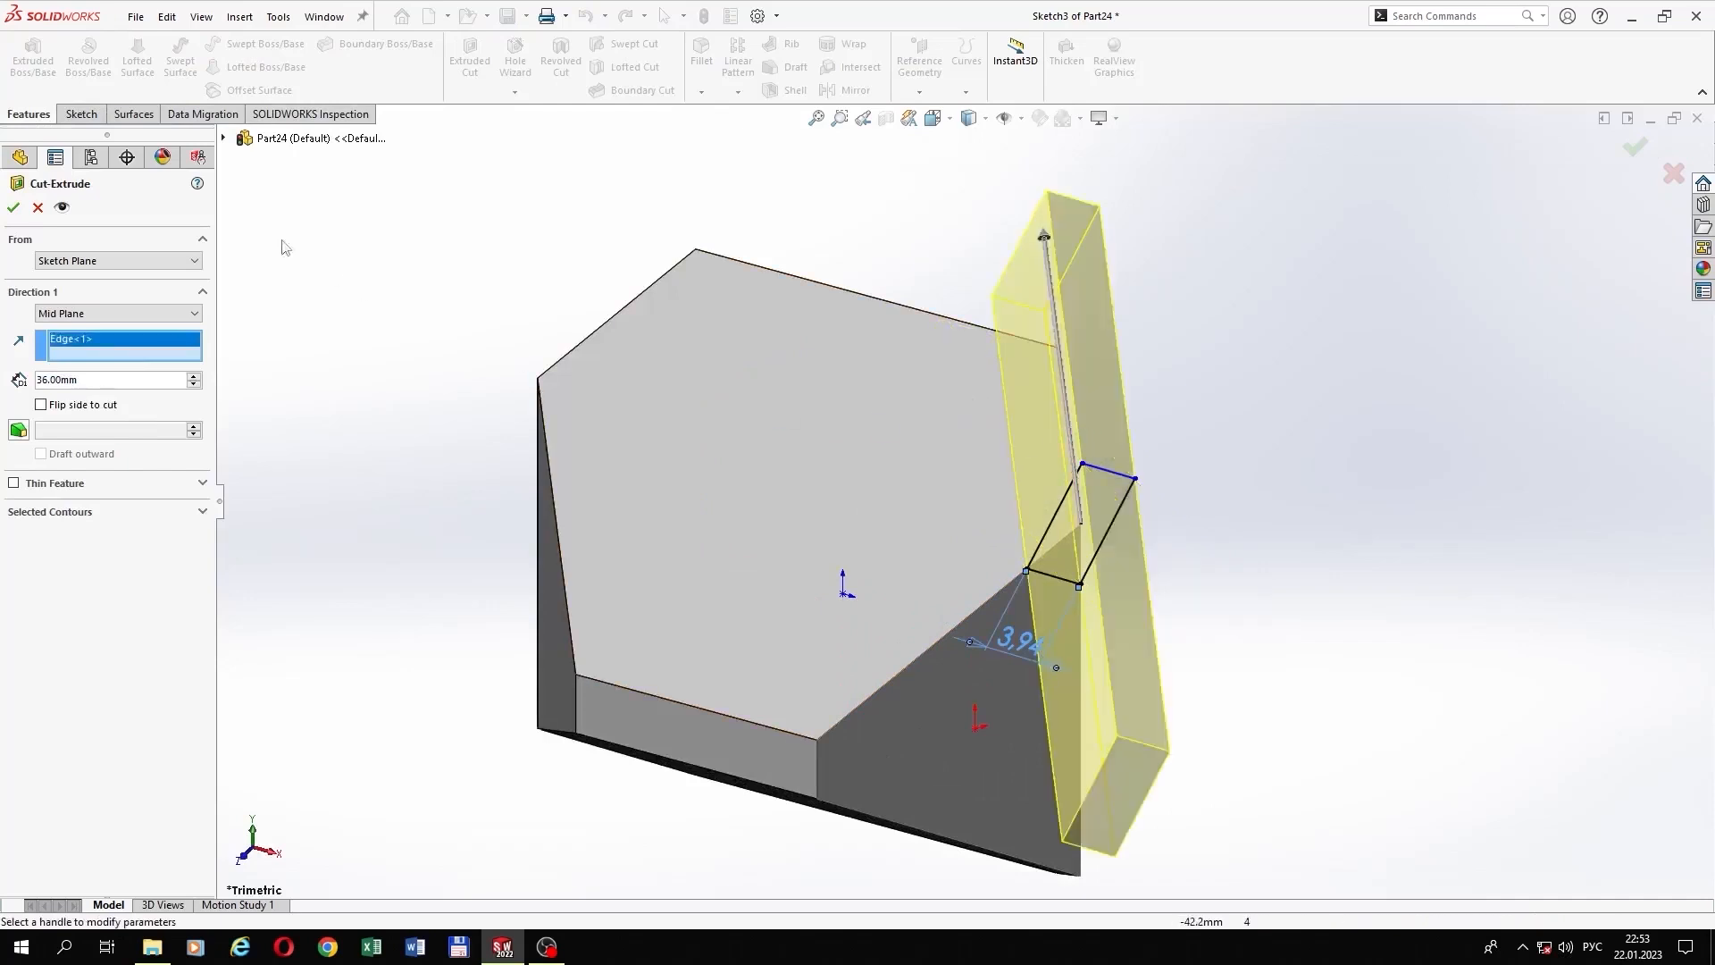
left_click(13, 207)
Step: Start a sketch on the same sloped face and draw a three-point rectangle of about 4.8 × 6.9 mm across its lower sharp corner
left_click(1023, 692)
left_click(1097, 653)
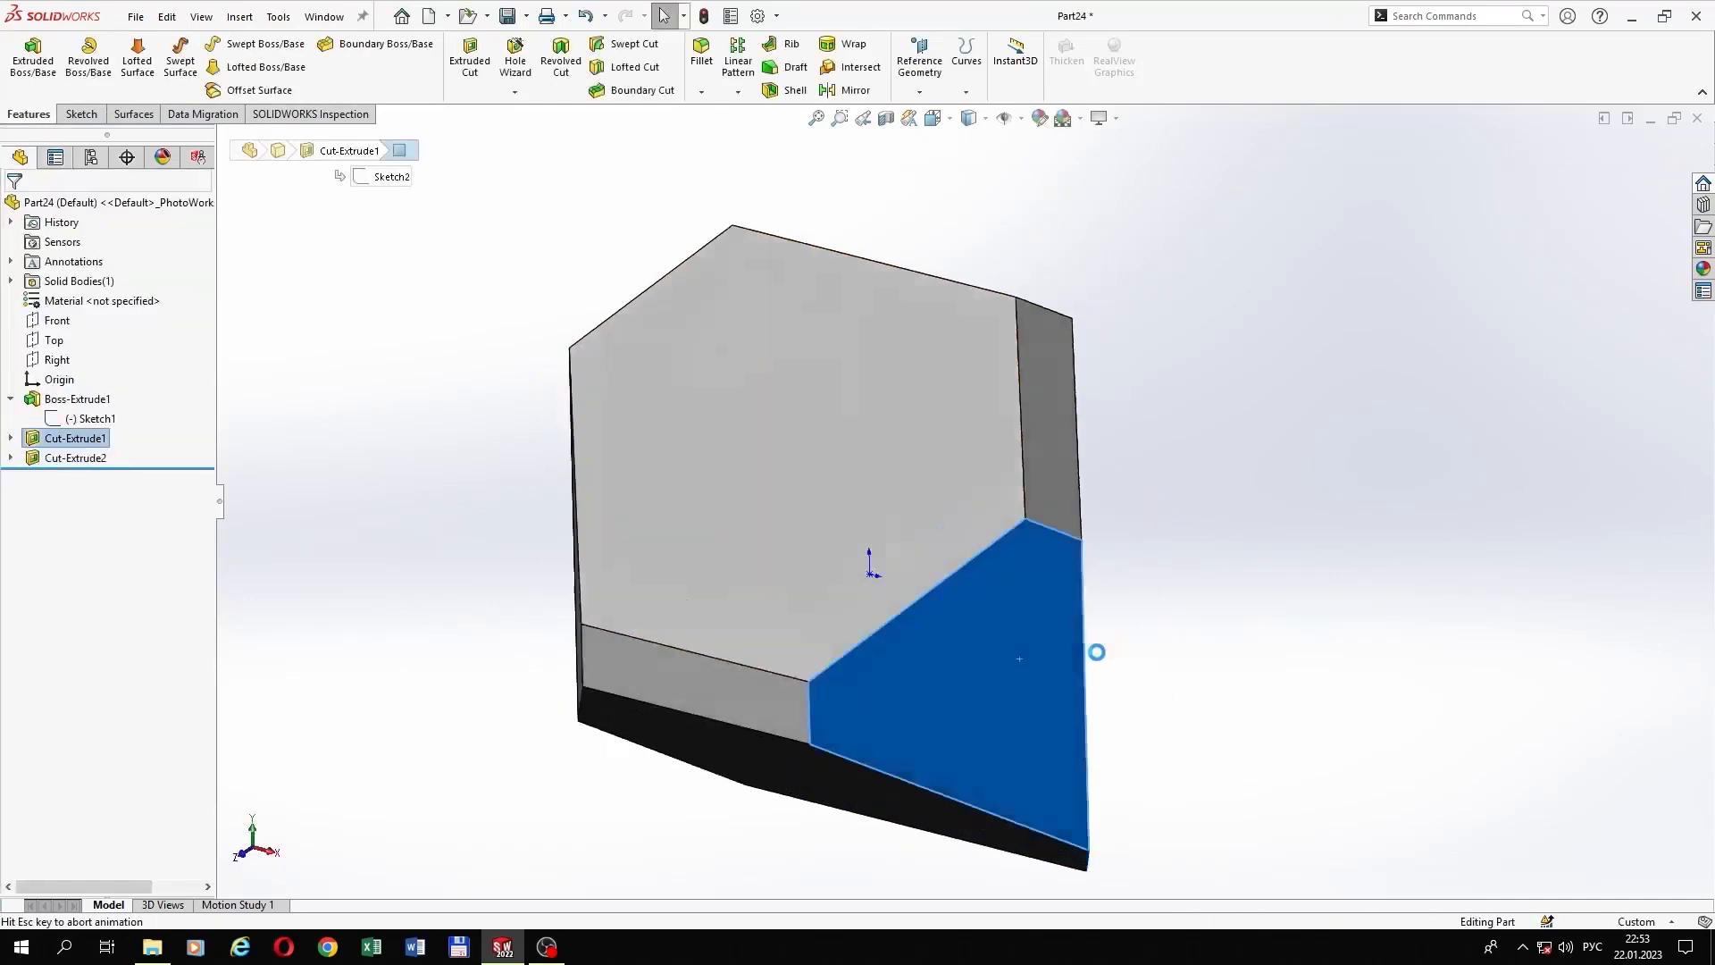
left_click(120, 69)
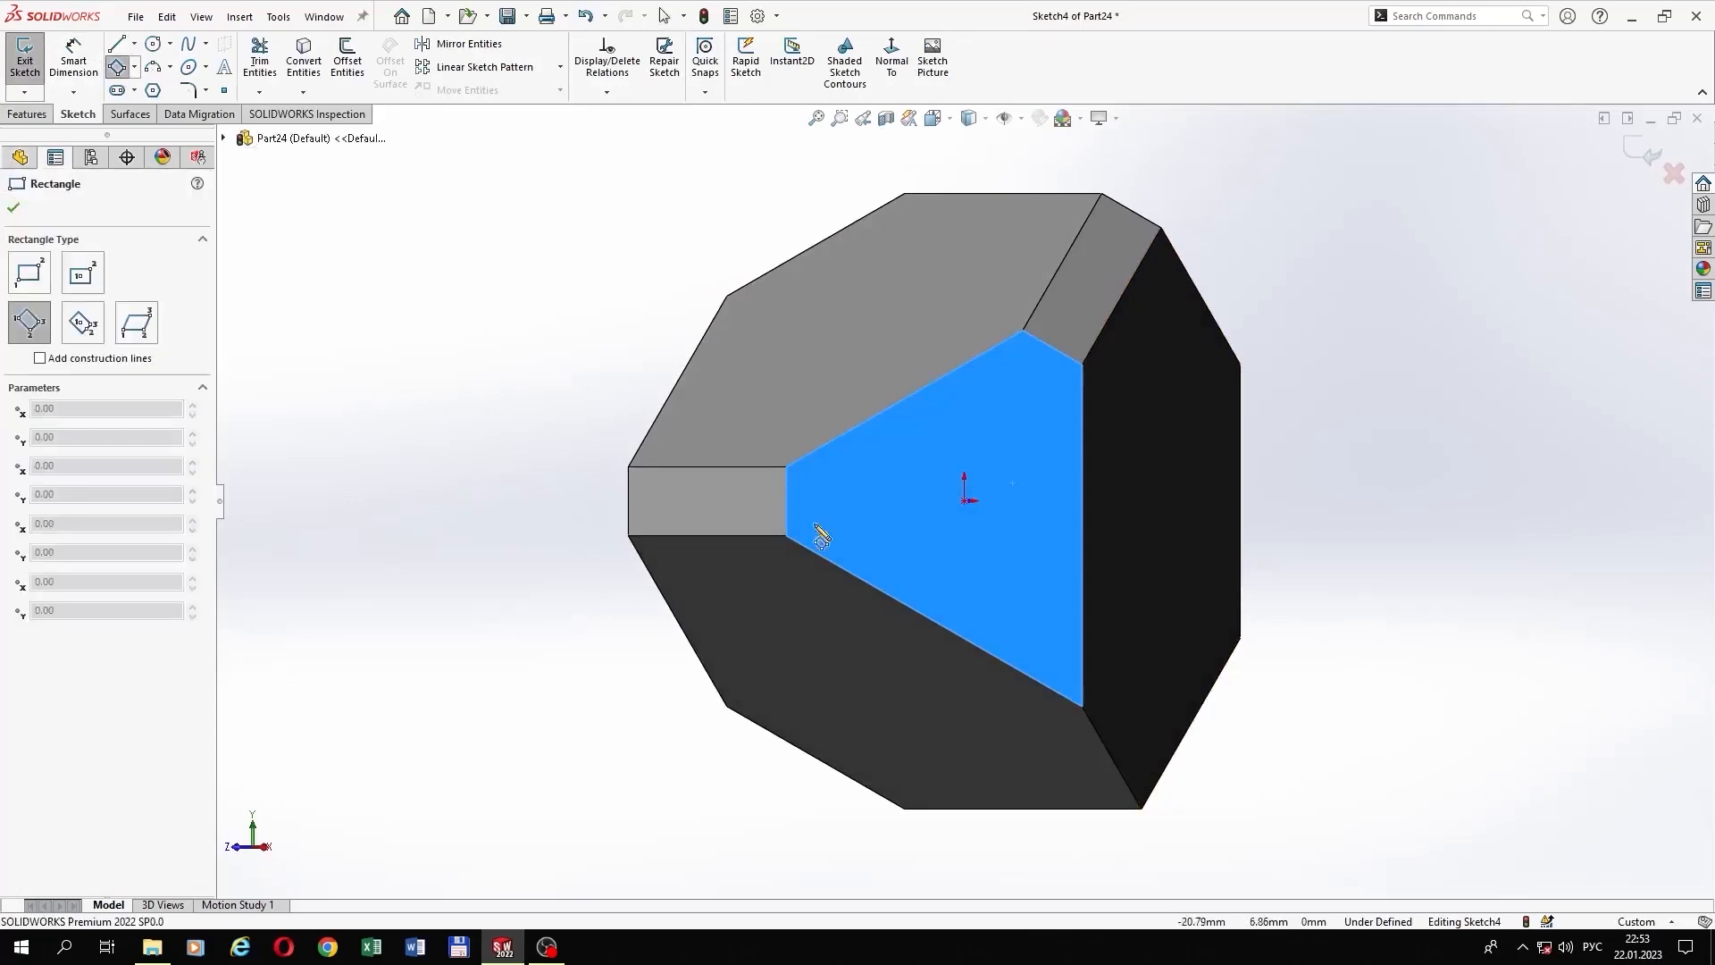
left_click(1018, 683)
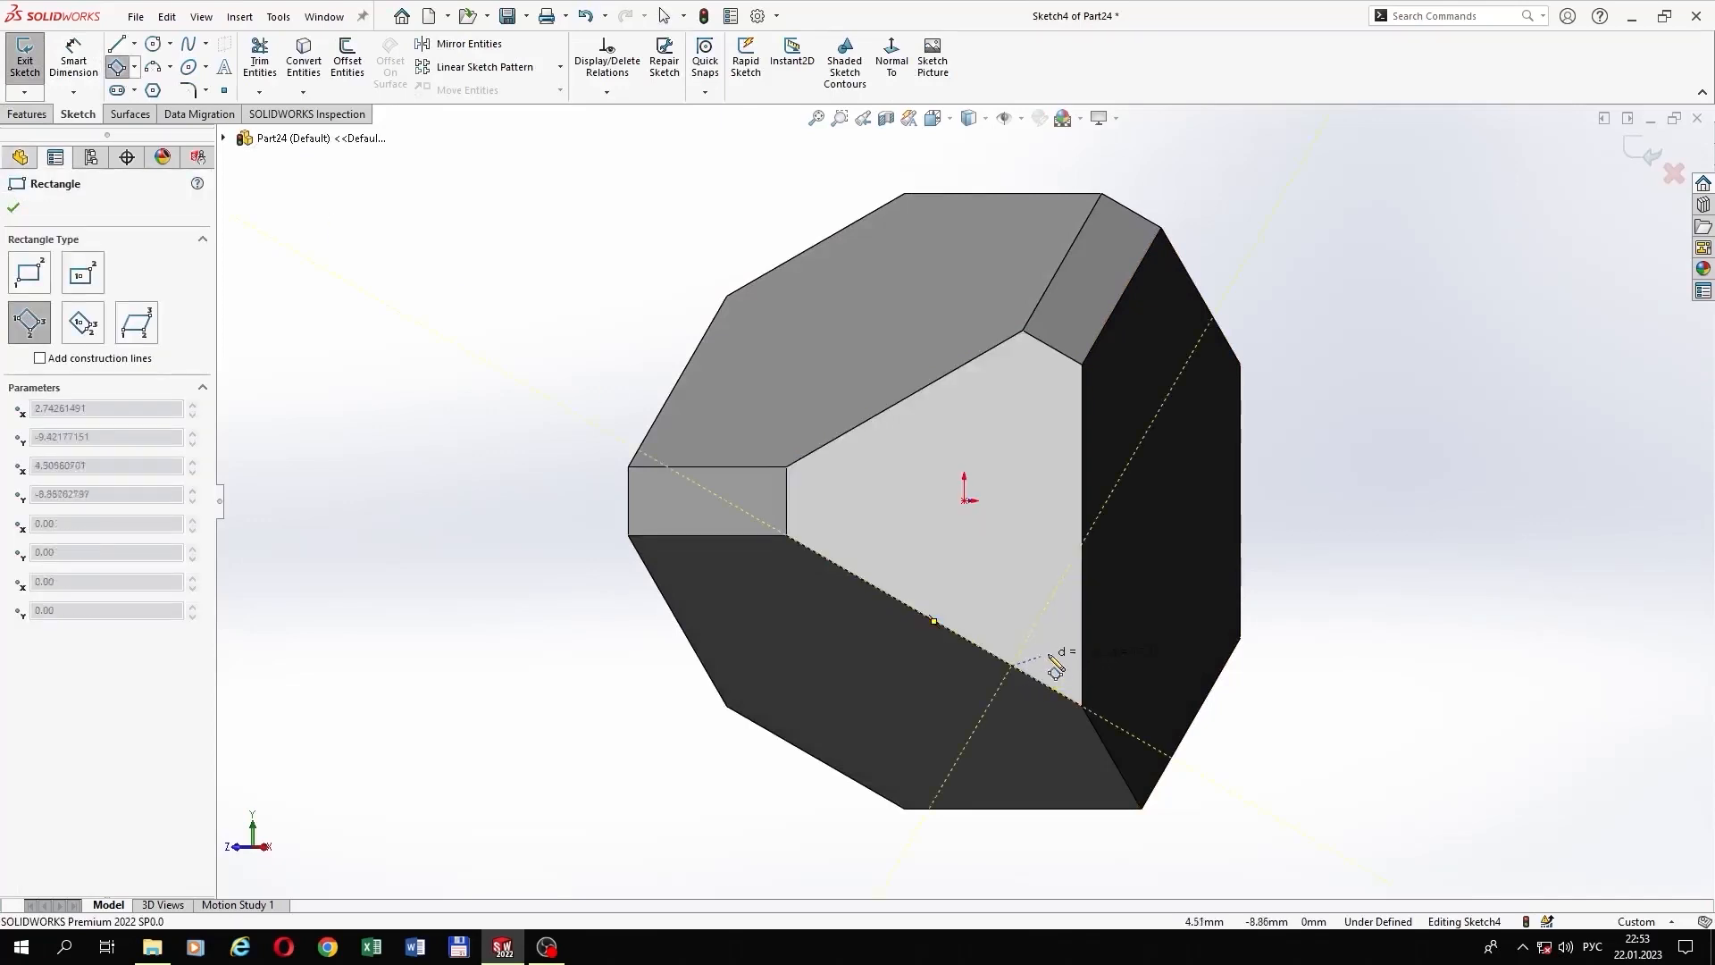
left_click(1130, 738)
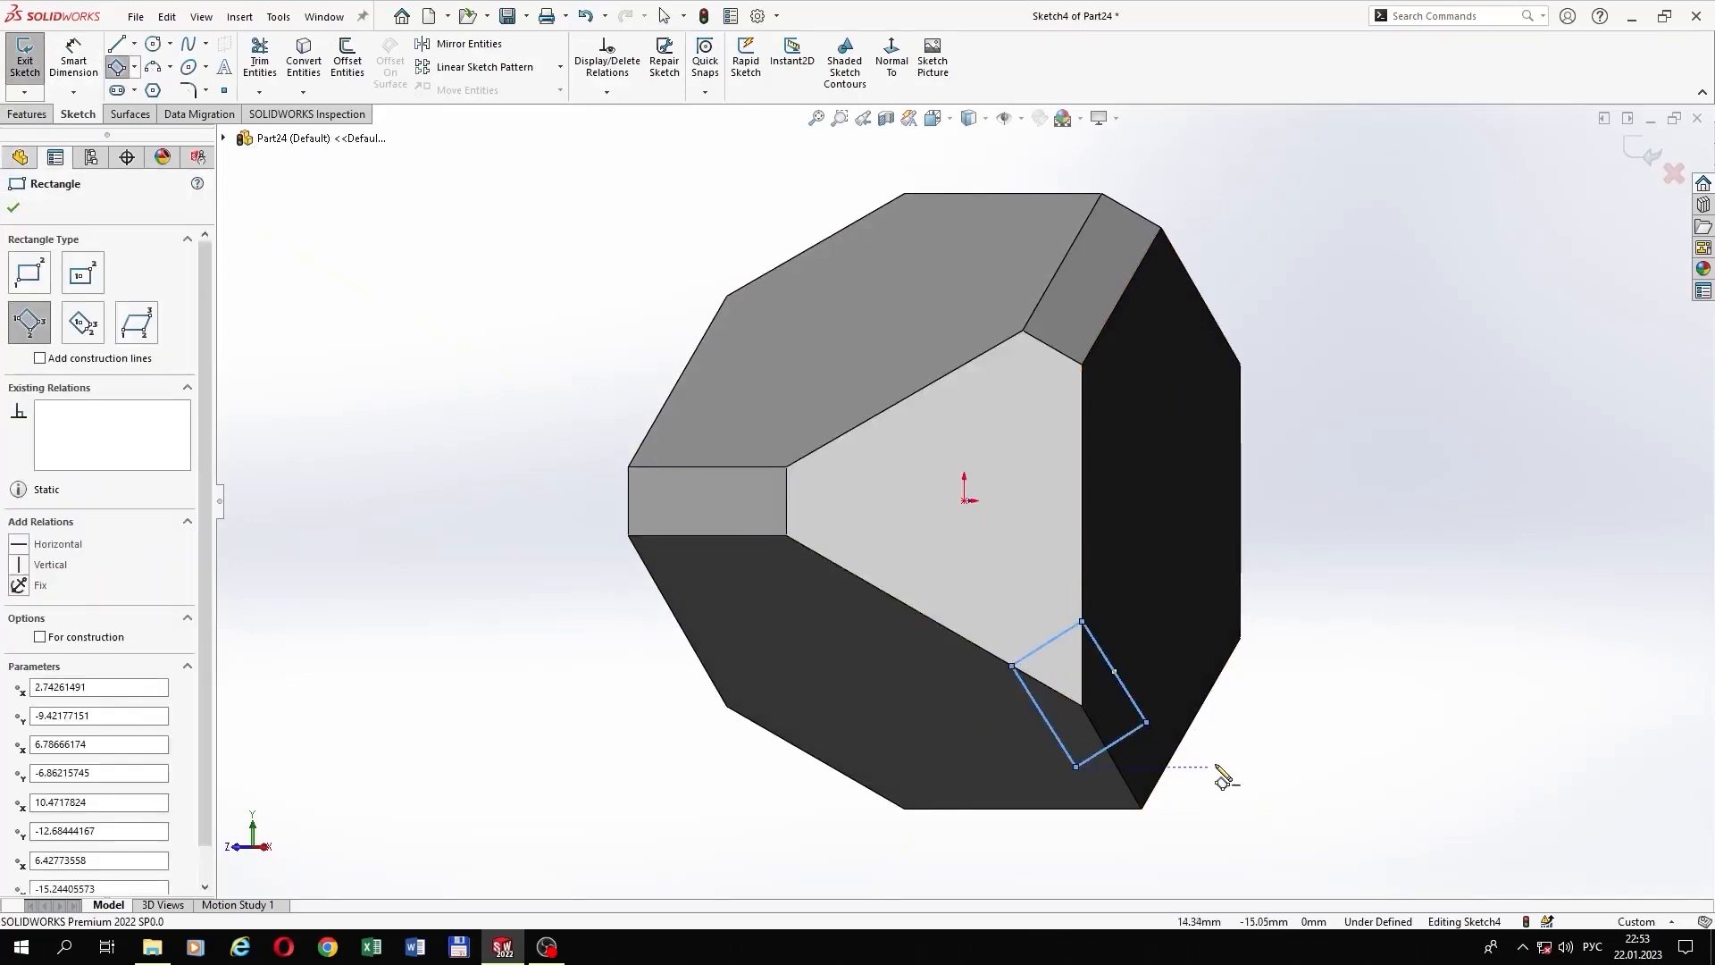
right_click(1225, 778)
left_click(1243, 780)
Step: Make the lower rectangle's inner side parallel to the face's opposite upper edge and dimension it to 3.94 mm
left_click(1033, 652)
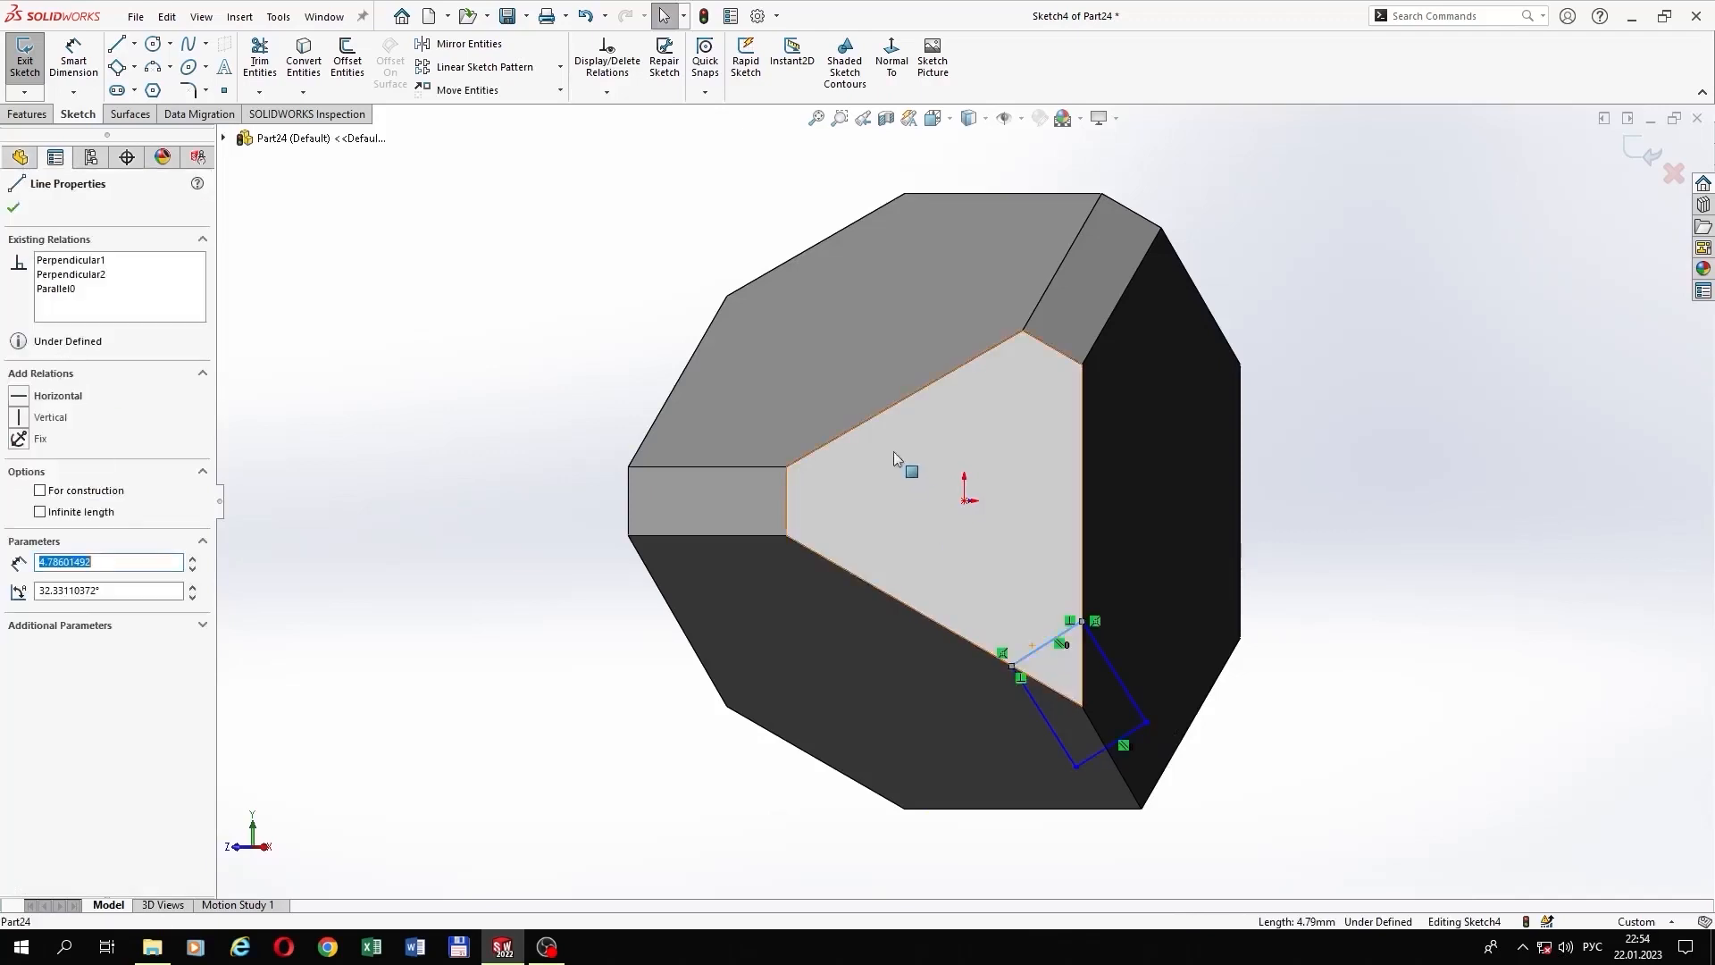
left_click(875, 414, "ctrl")
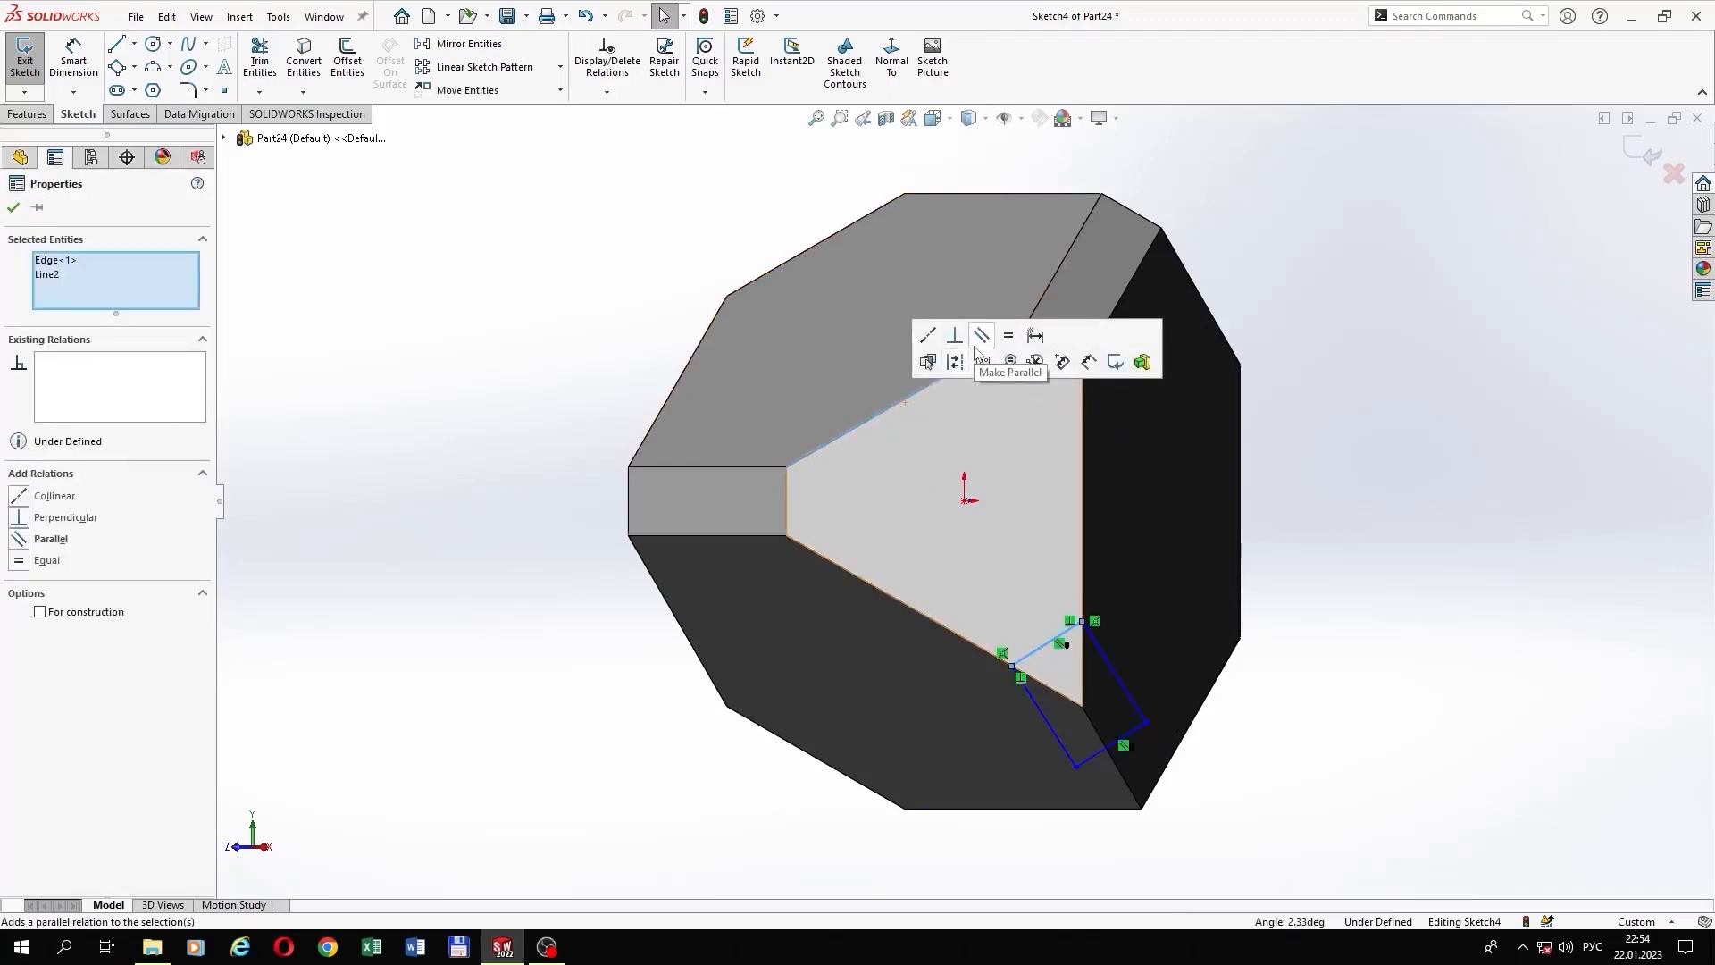
left_click(982, 335)
left_click(74, 63)
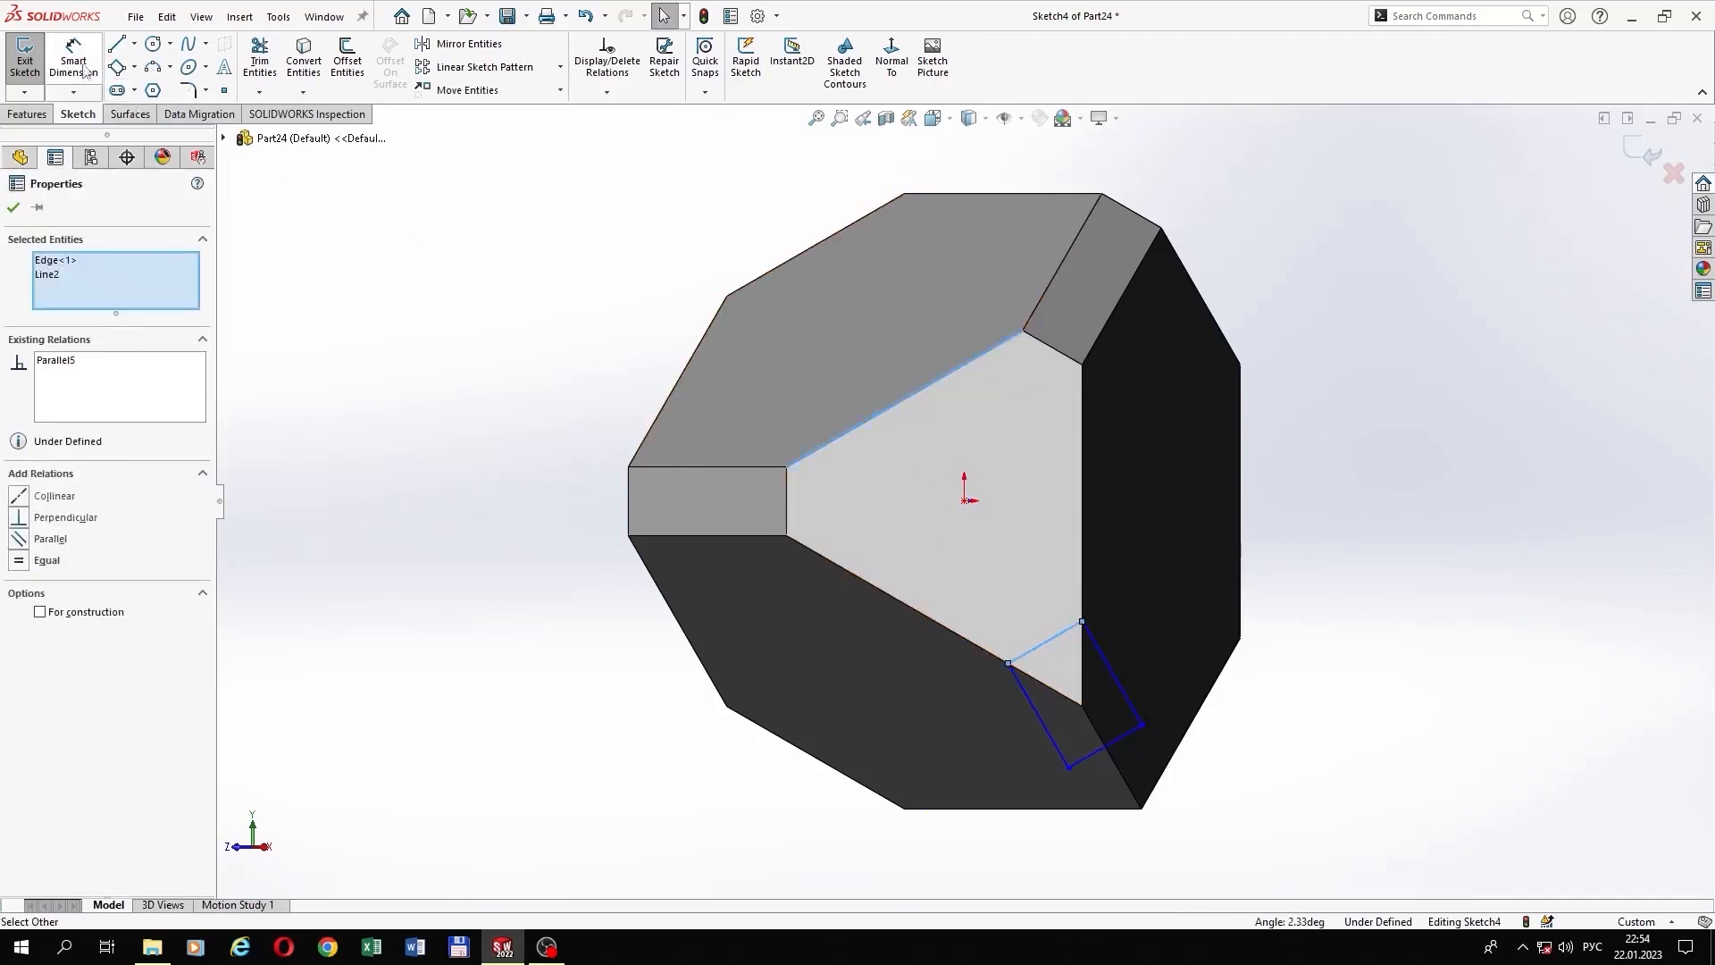
left_click(1033, 652)
left_click(996, 586)
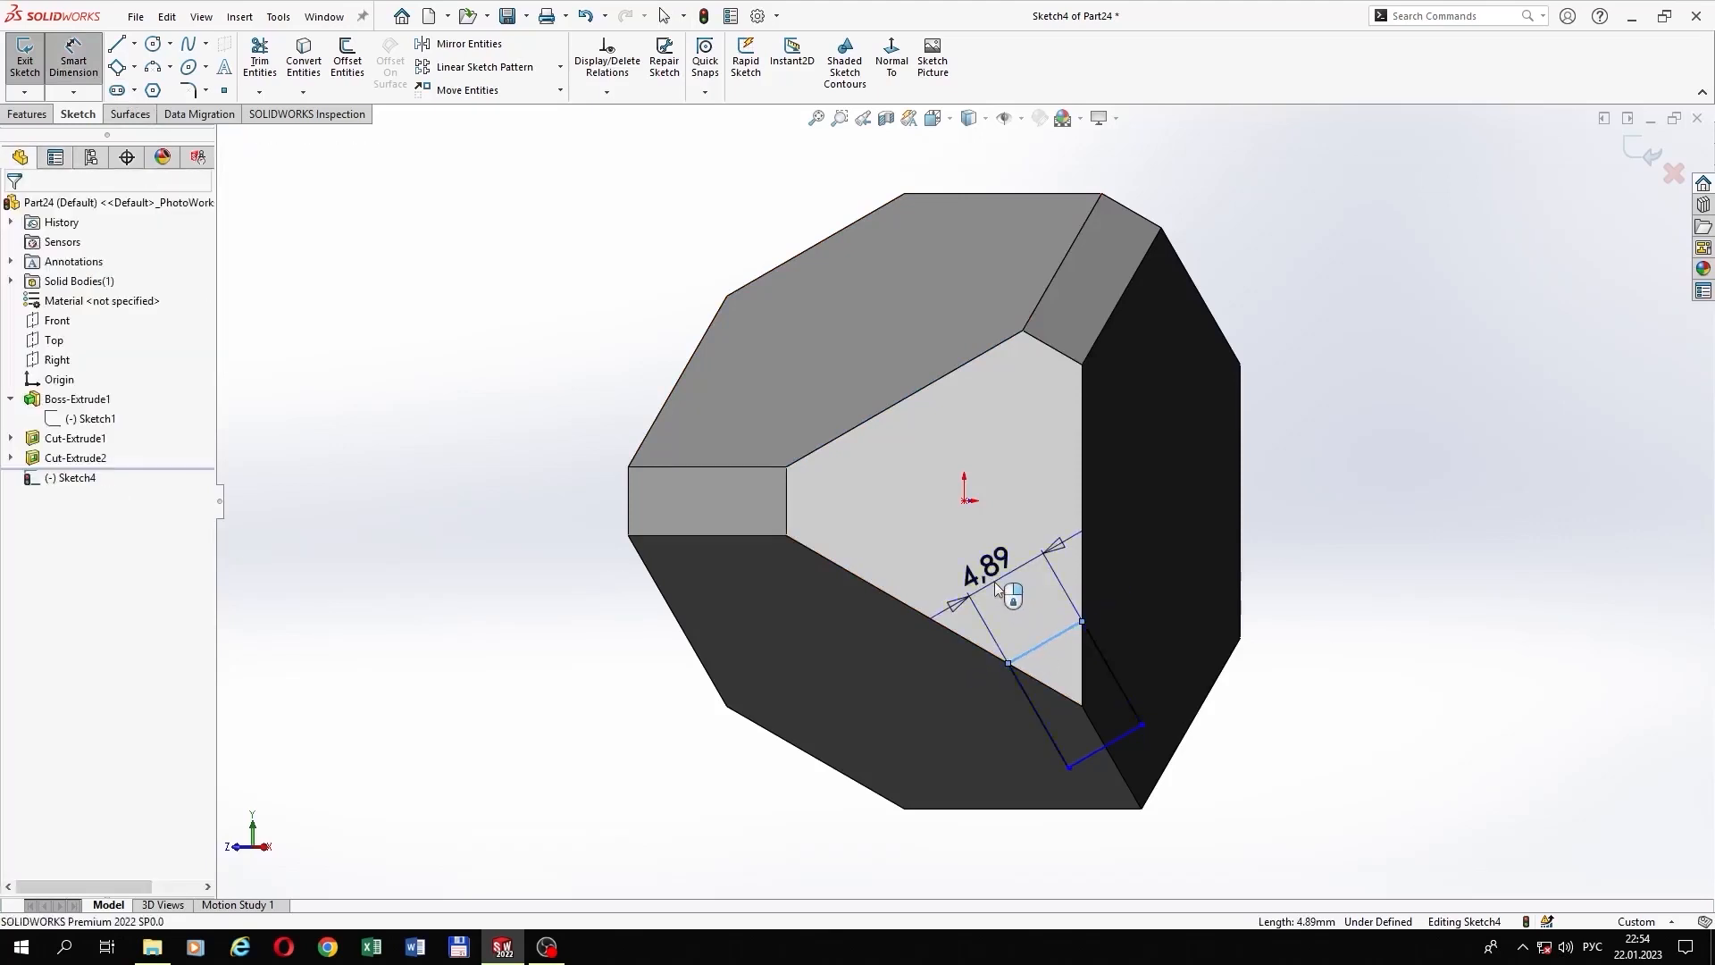
type("3.94")
key("Return")
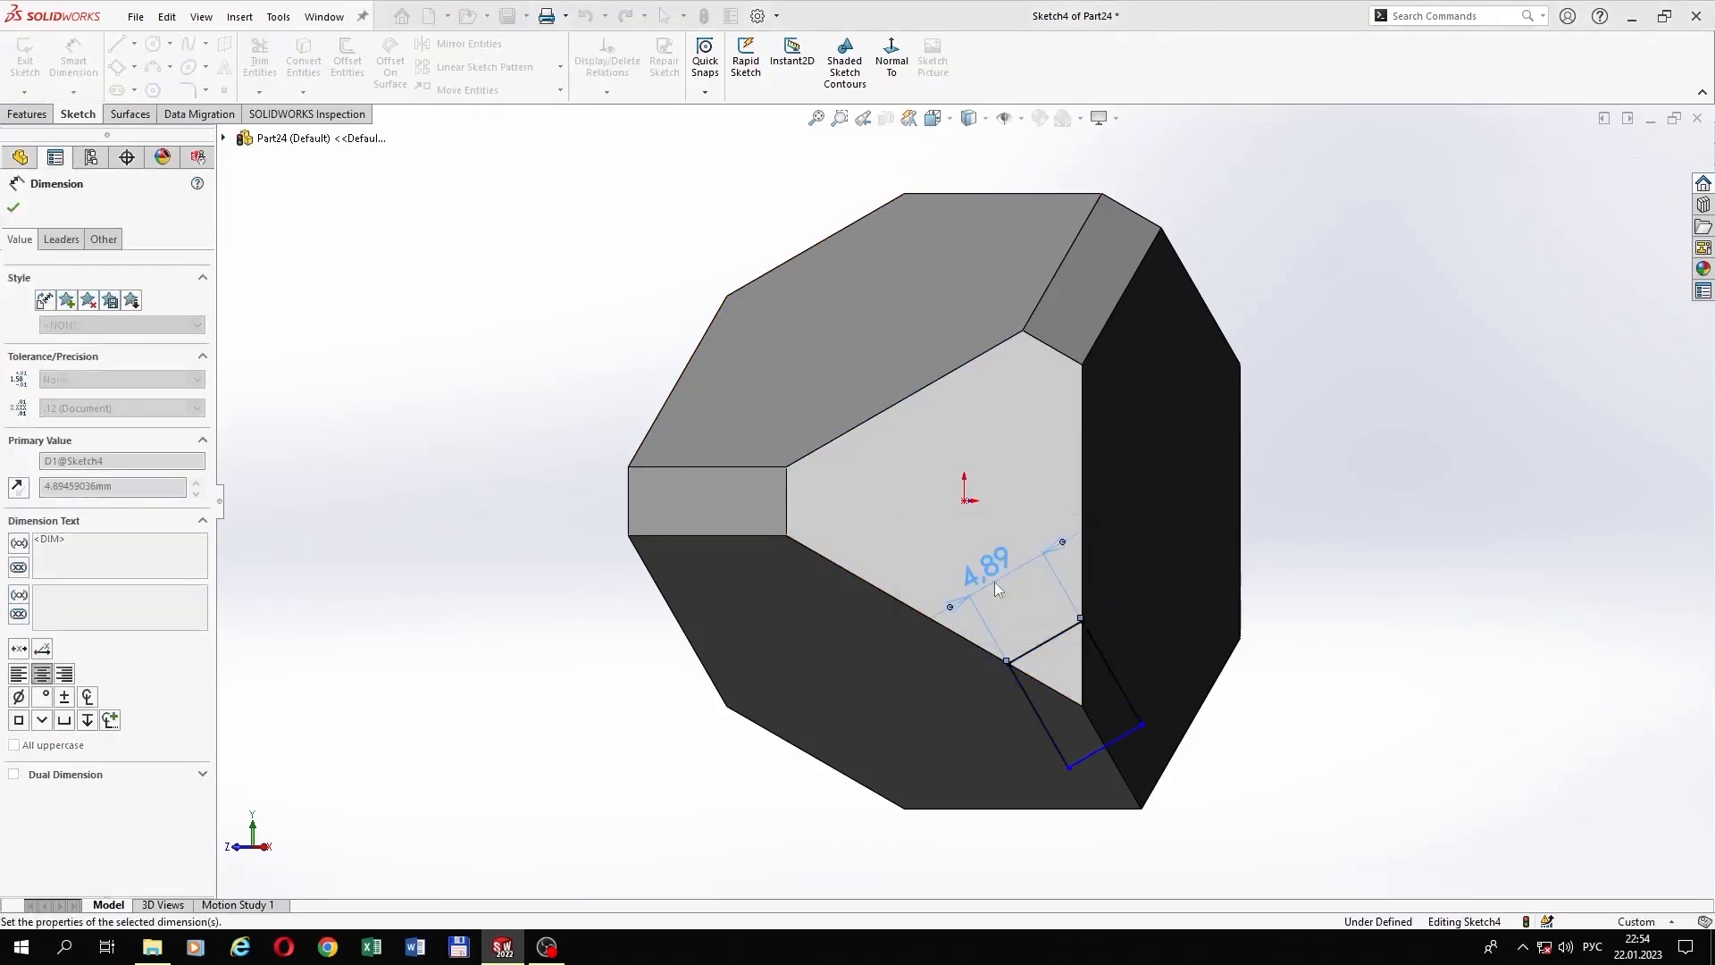
Step: Cut the lower corner with a 36 mm Mid Plane Extruded Cut directed along the body edge running from that corner
left_click(27, 114)
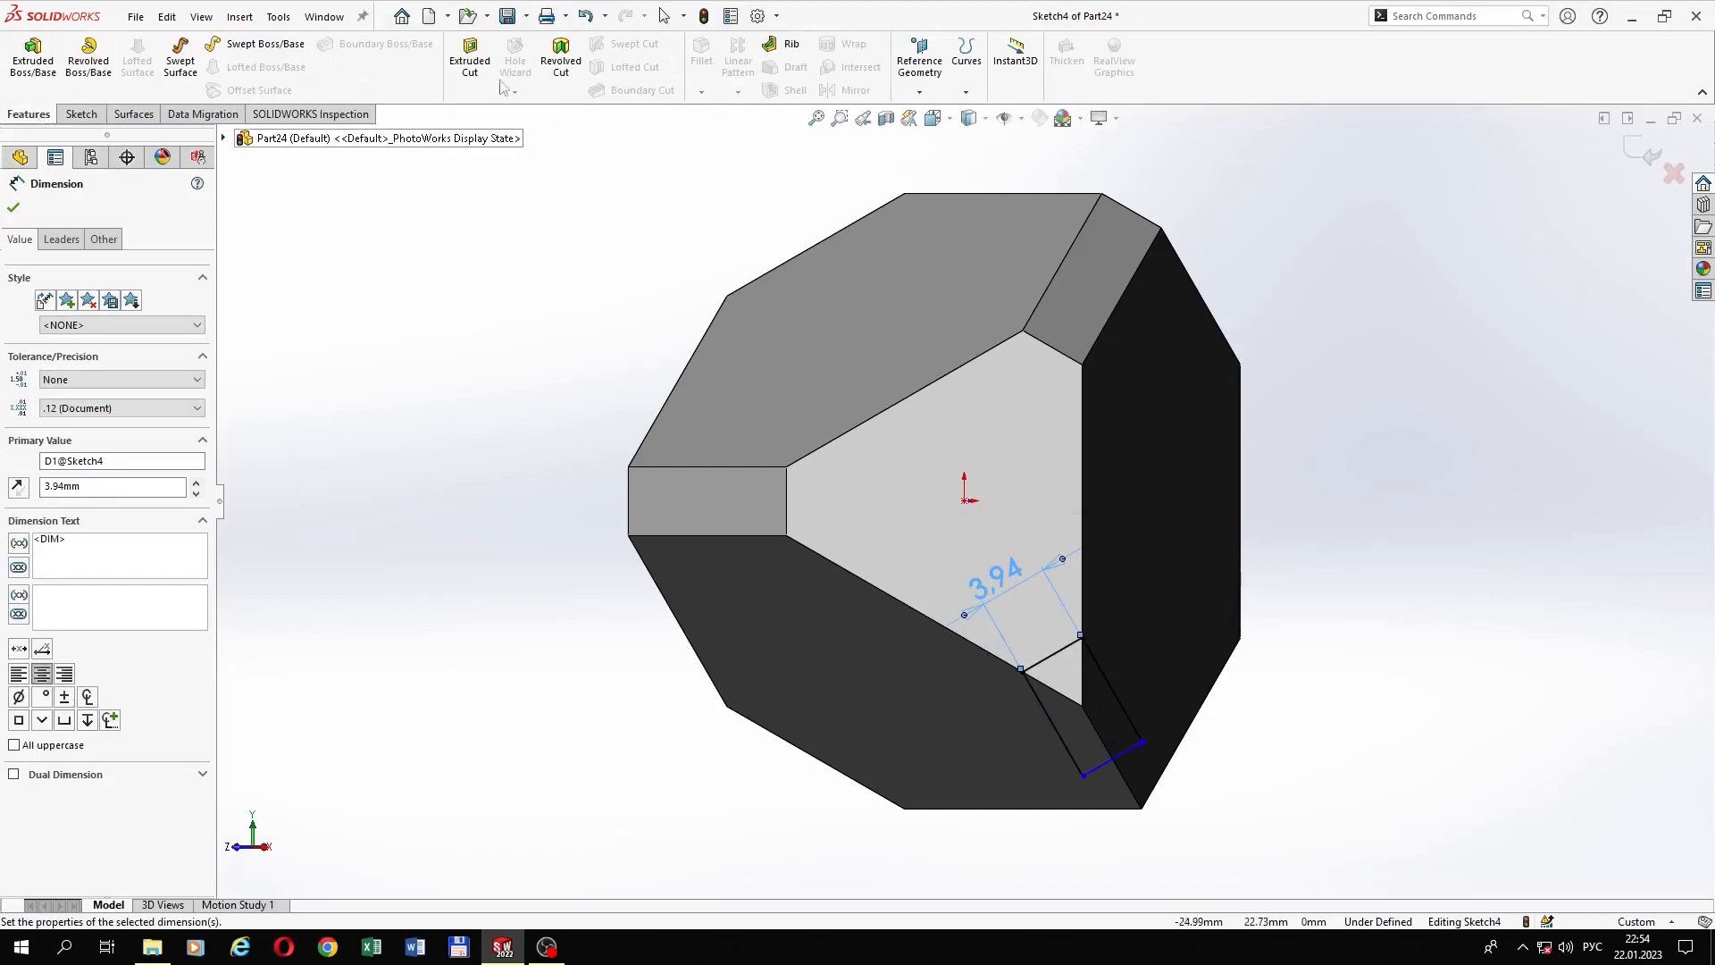
left_click(470, 63)
left_click(153, 352)
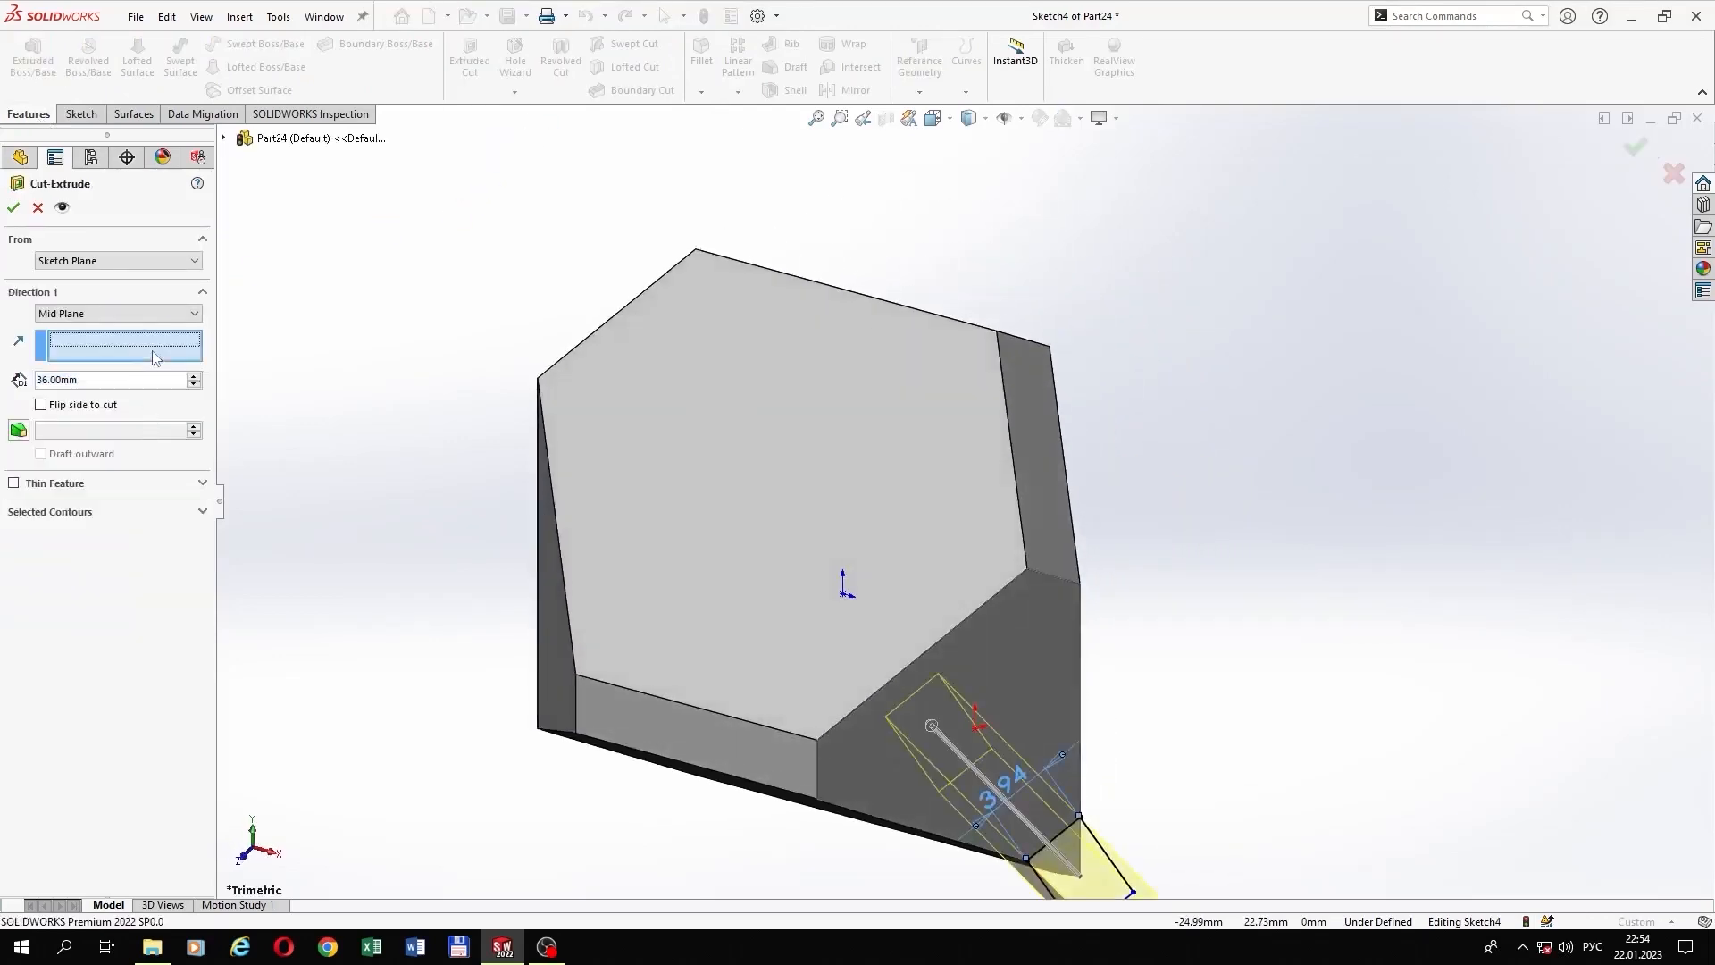
scroll(1137, 811, "down", 2)
middle_click_drag(1139, 808, 1040, 563)
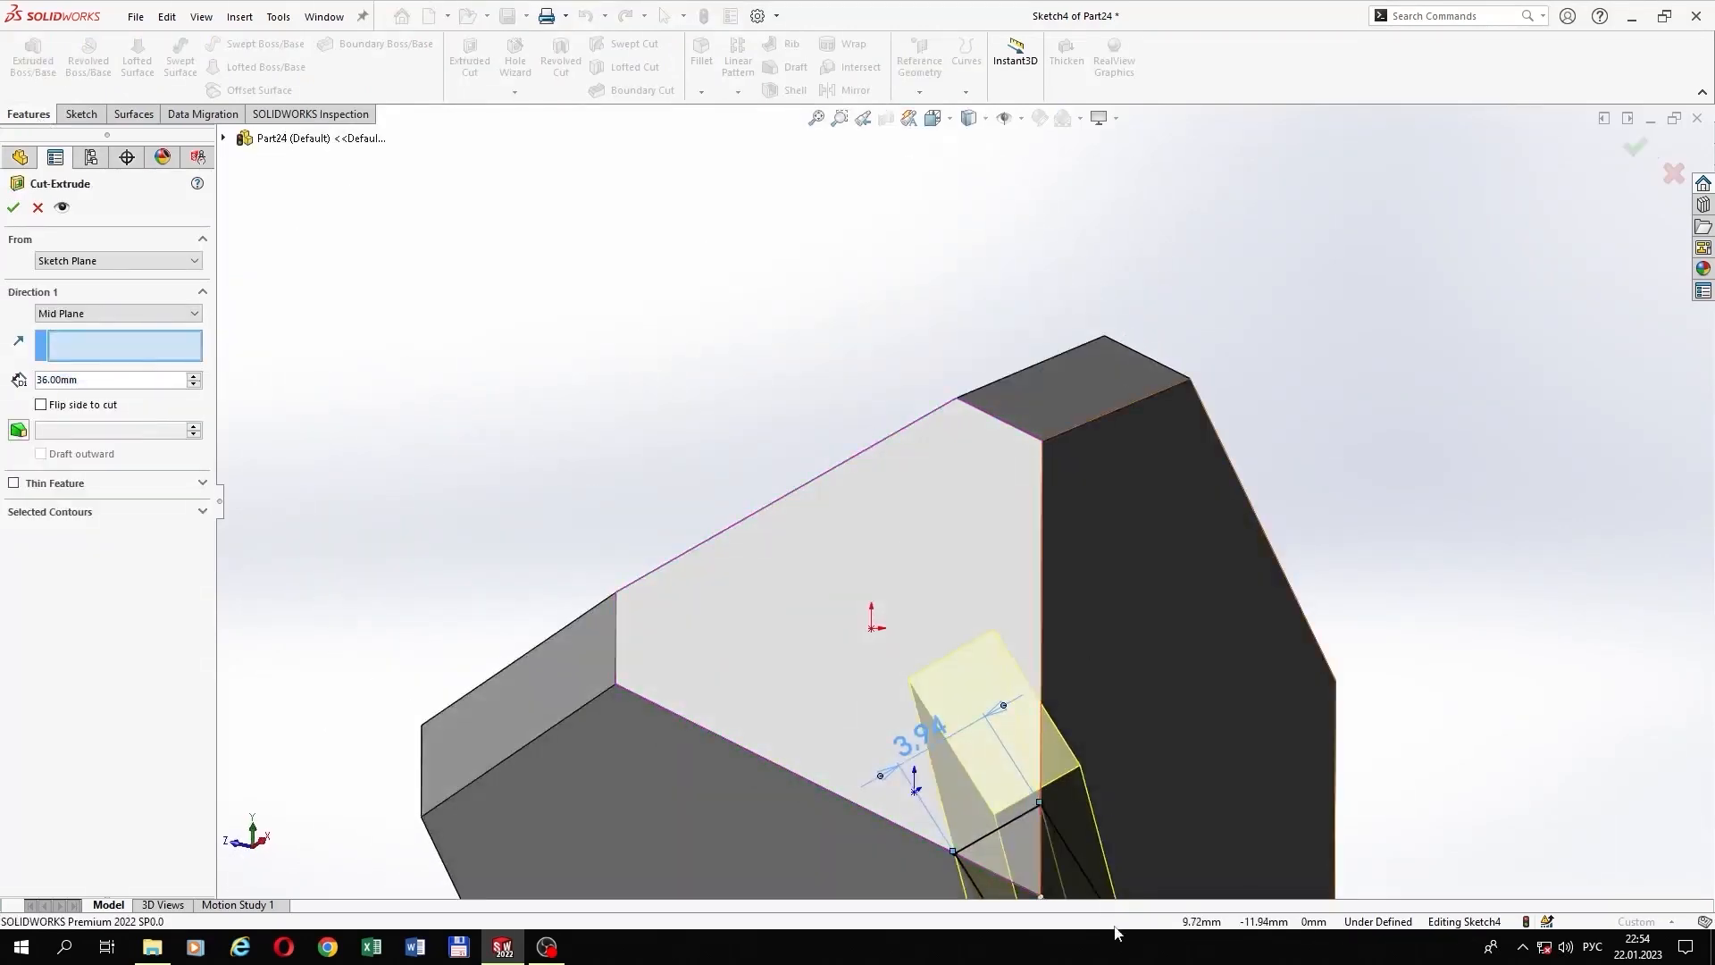
scroll(1118, 828, "up", 3)
scroll(1119, 818, "down", 2)
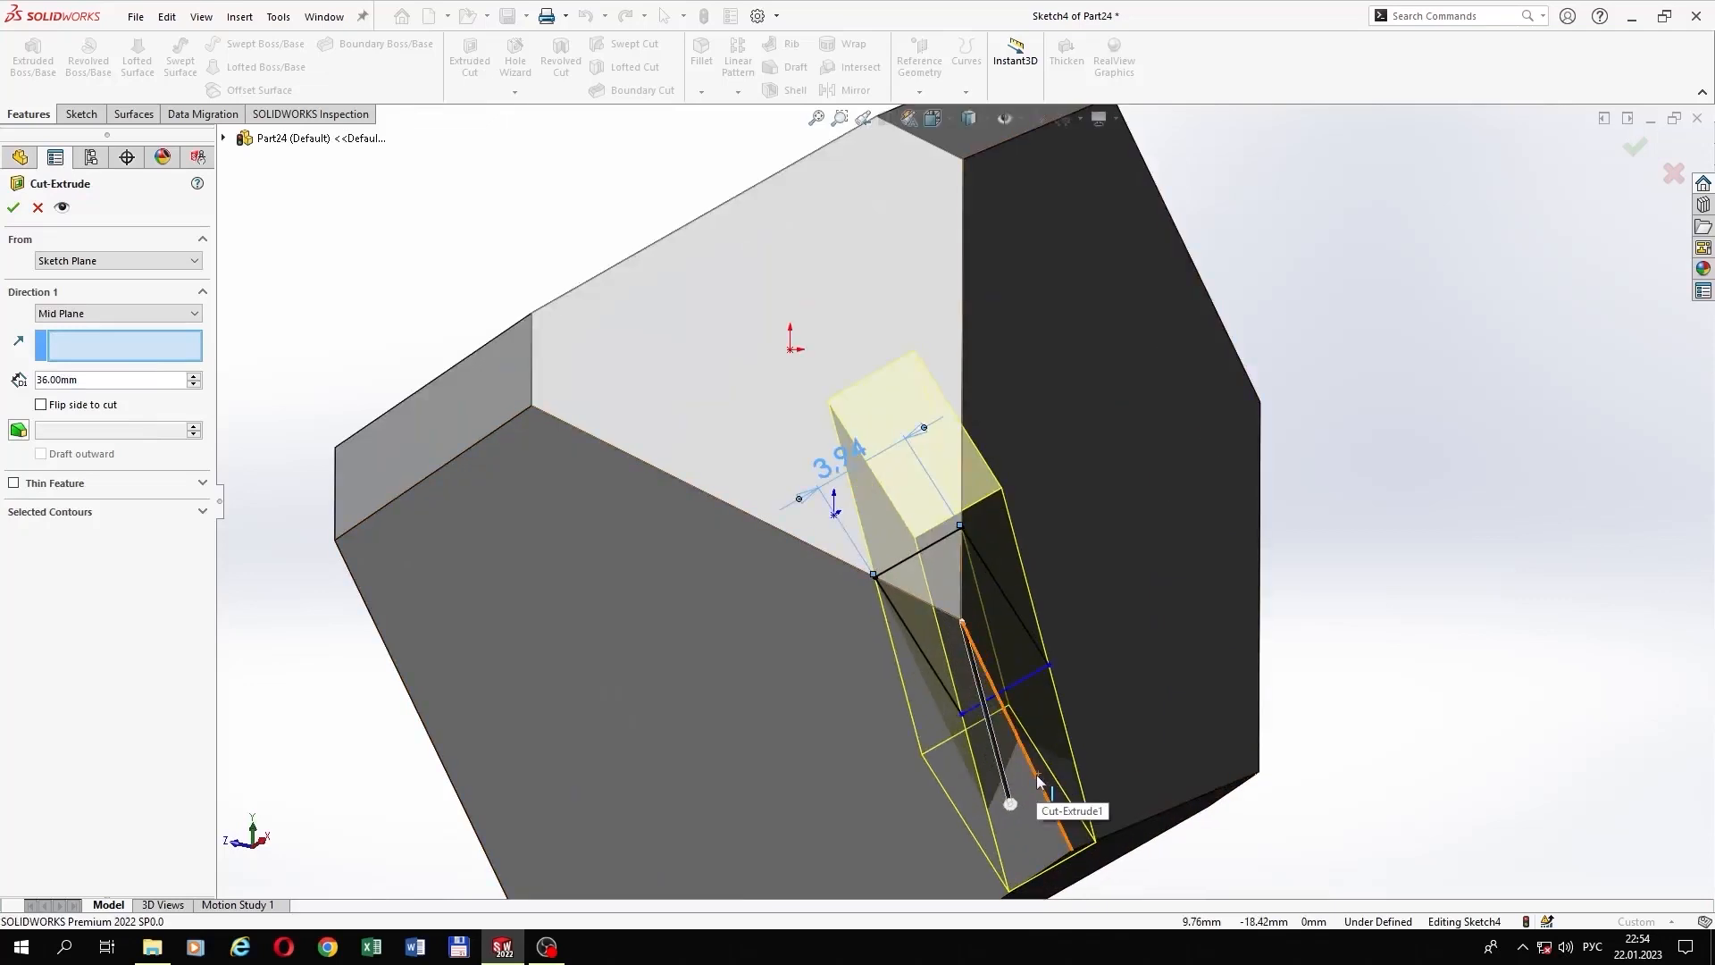
left_click(1035, 775)
scroll(1027, 775, "up", 3)
middle_click_drag(1052, 762, 822, 487)
left_click(14, 207)
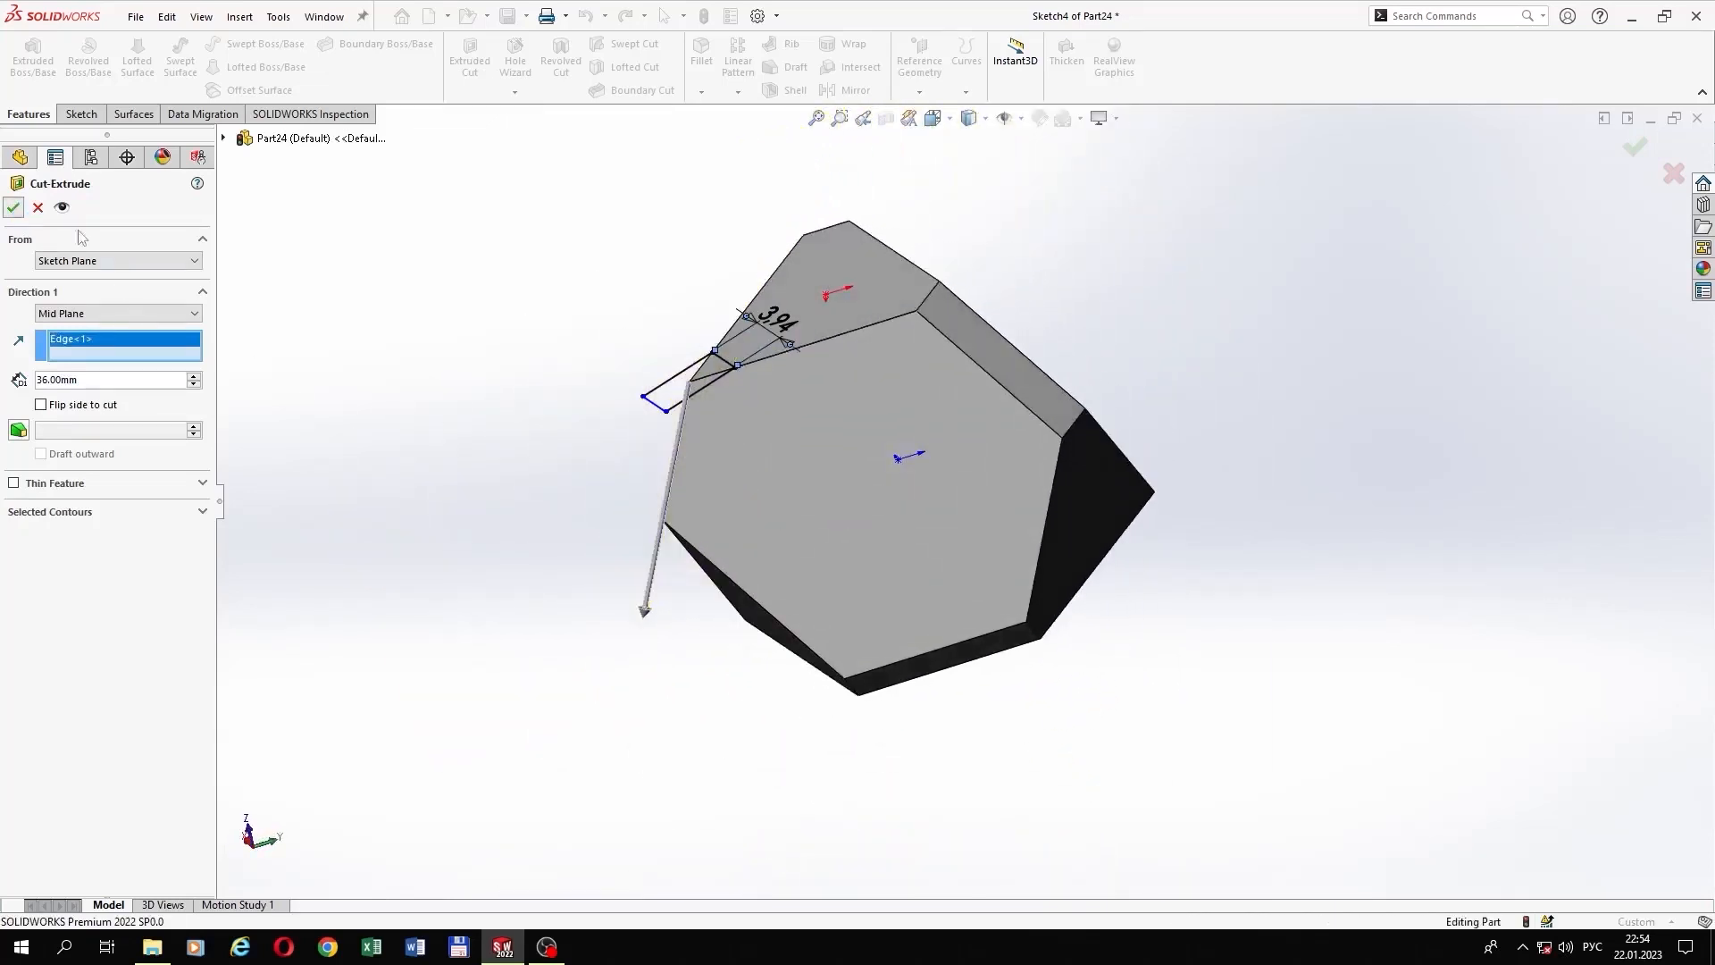
Step: Start a sketch on the boss extrusion's triangular face and draw a three-point rectangle about 5 mm wide across its remaining sharp corner
middle_click_drag(1112, 540, 1005, 527)
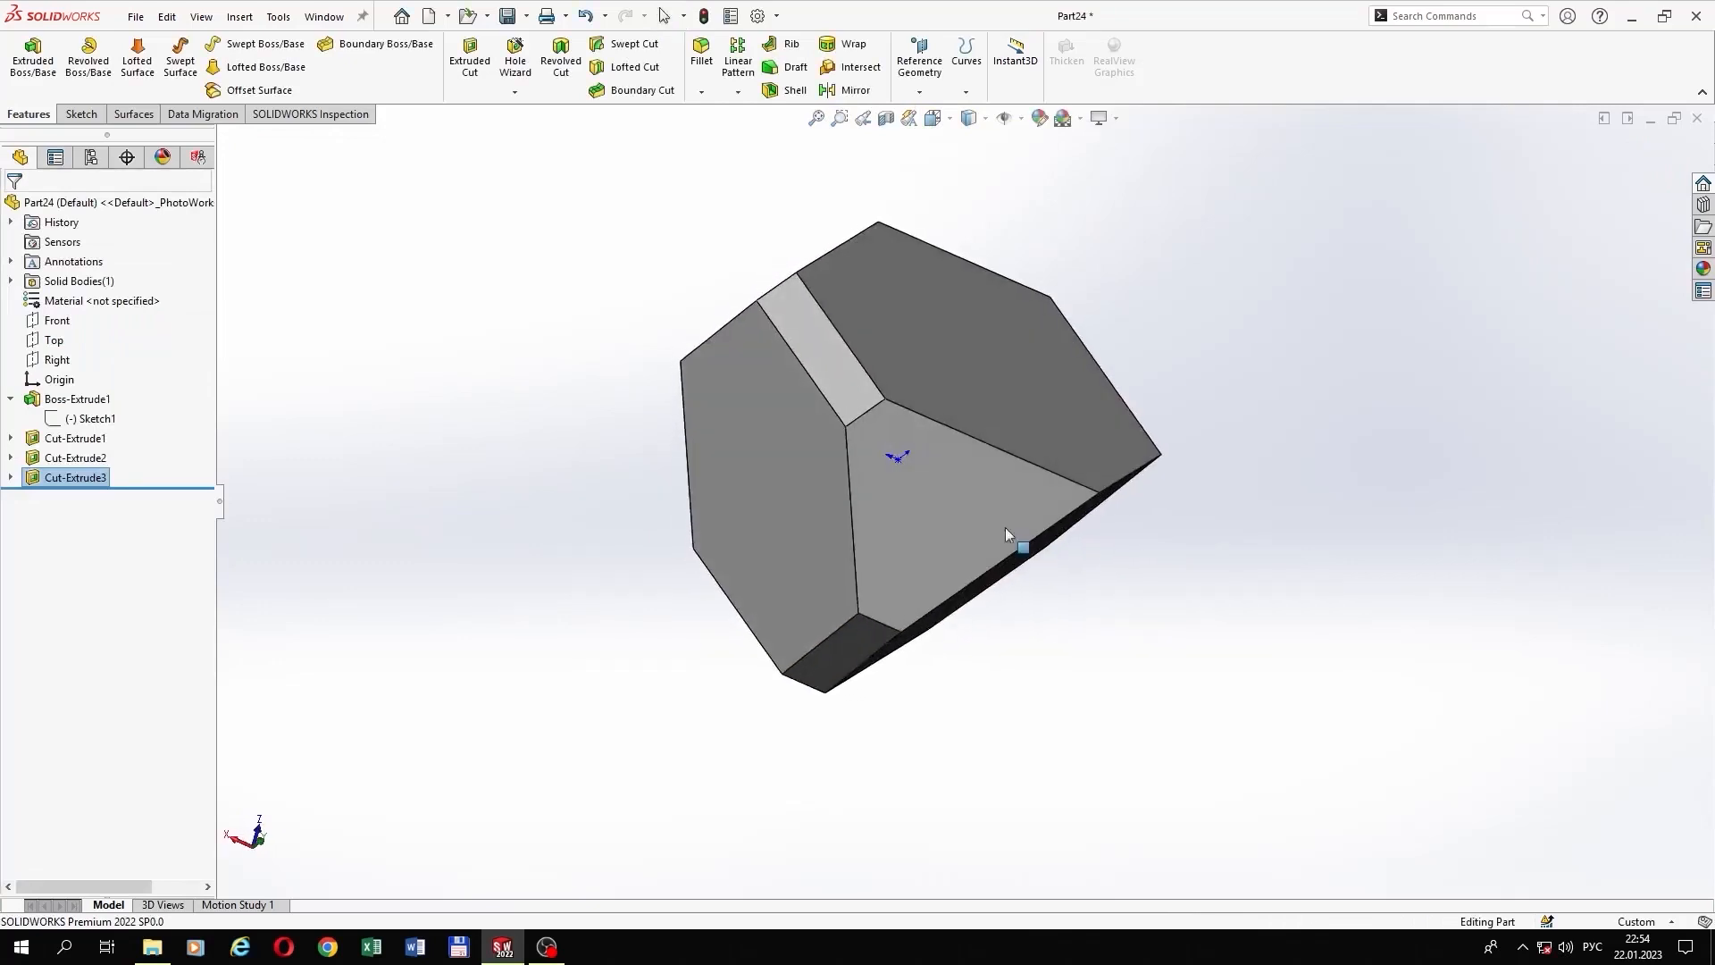
left_click(1005, 528)
left_click(1000, 472)
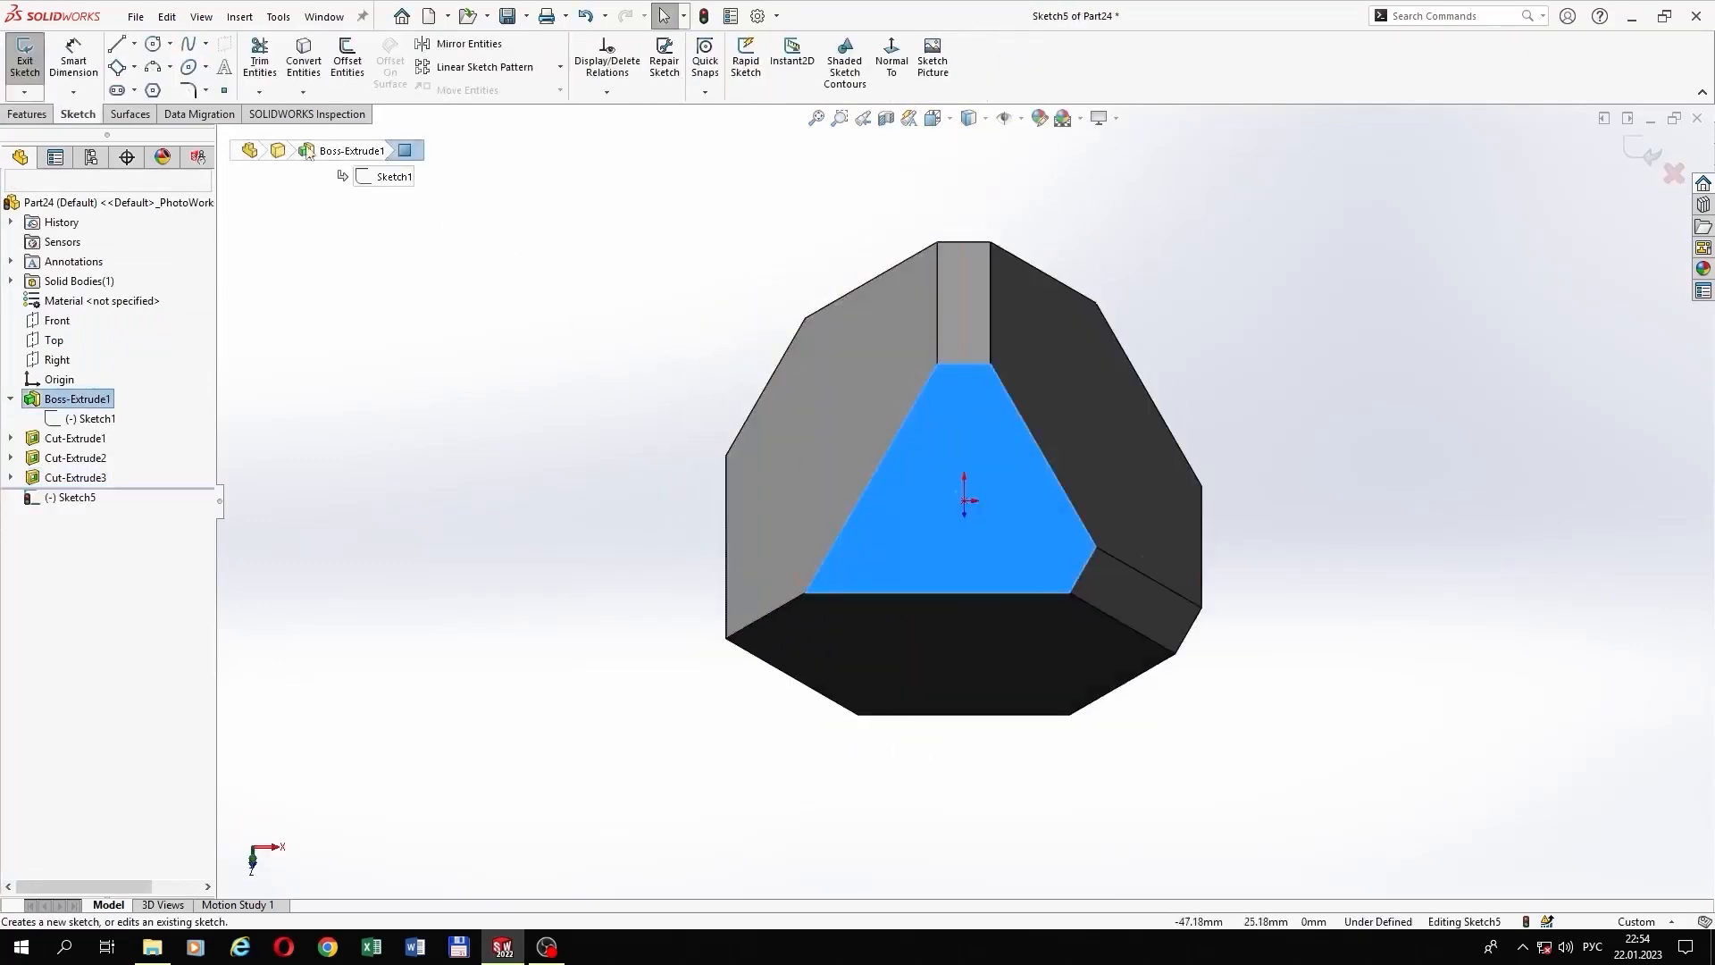
left_click(116, 67)
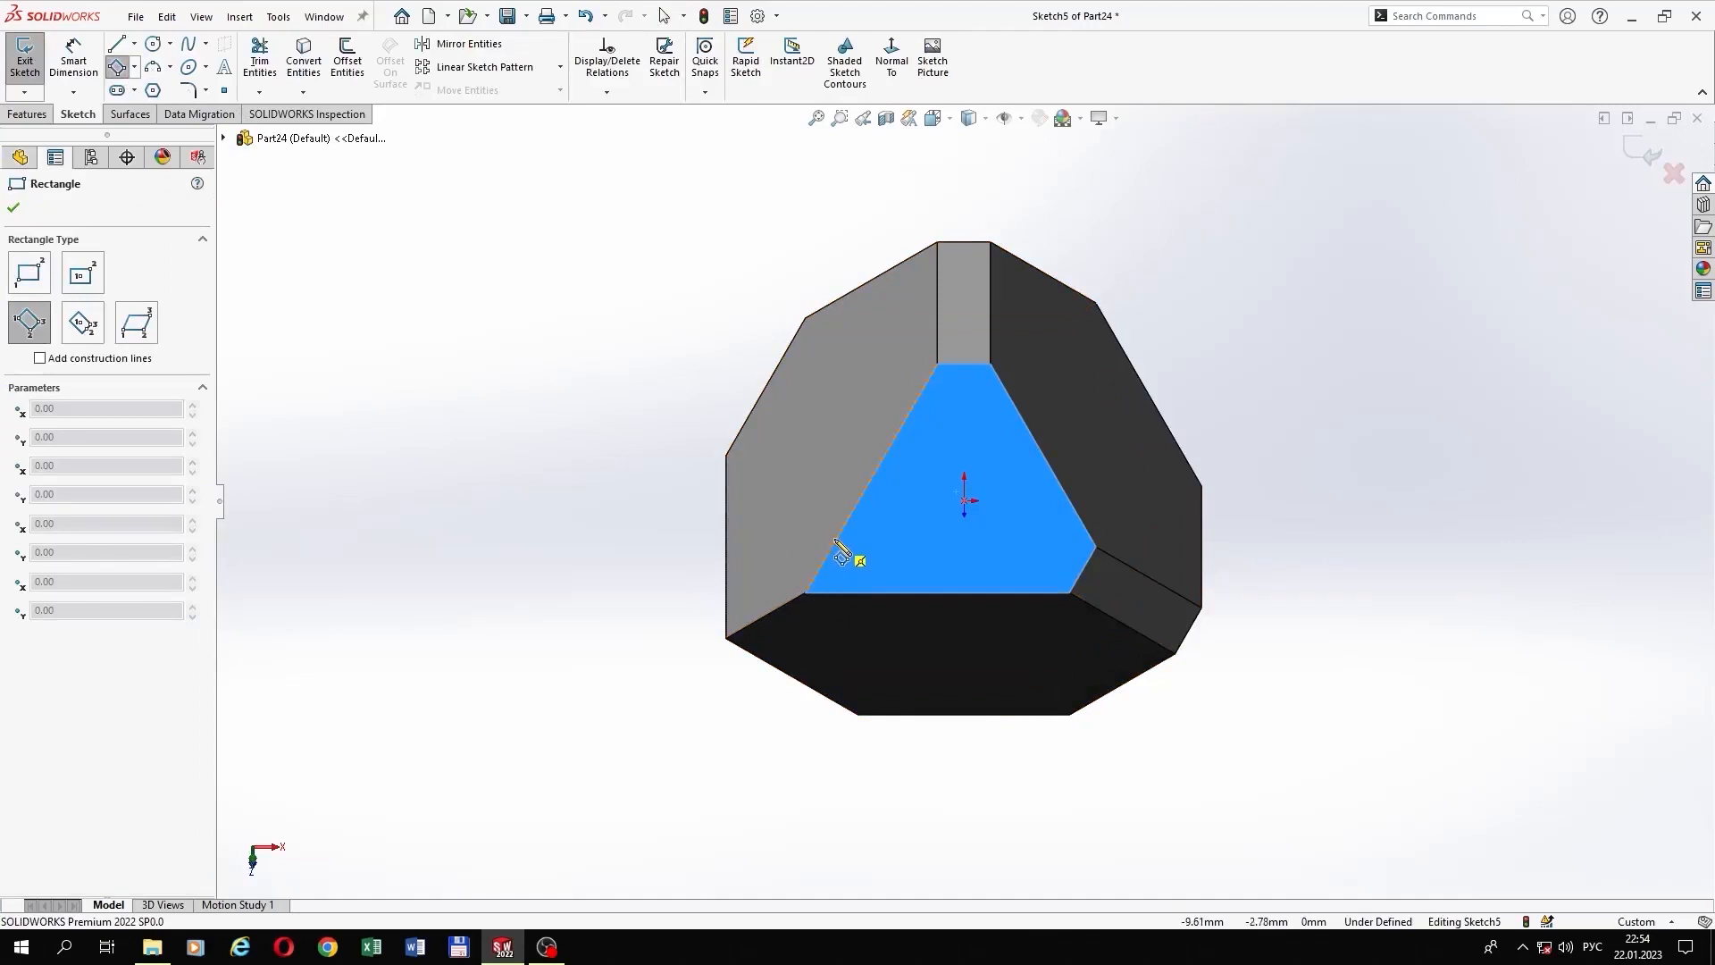
left_click(836, 541)
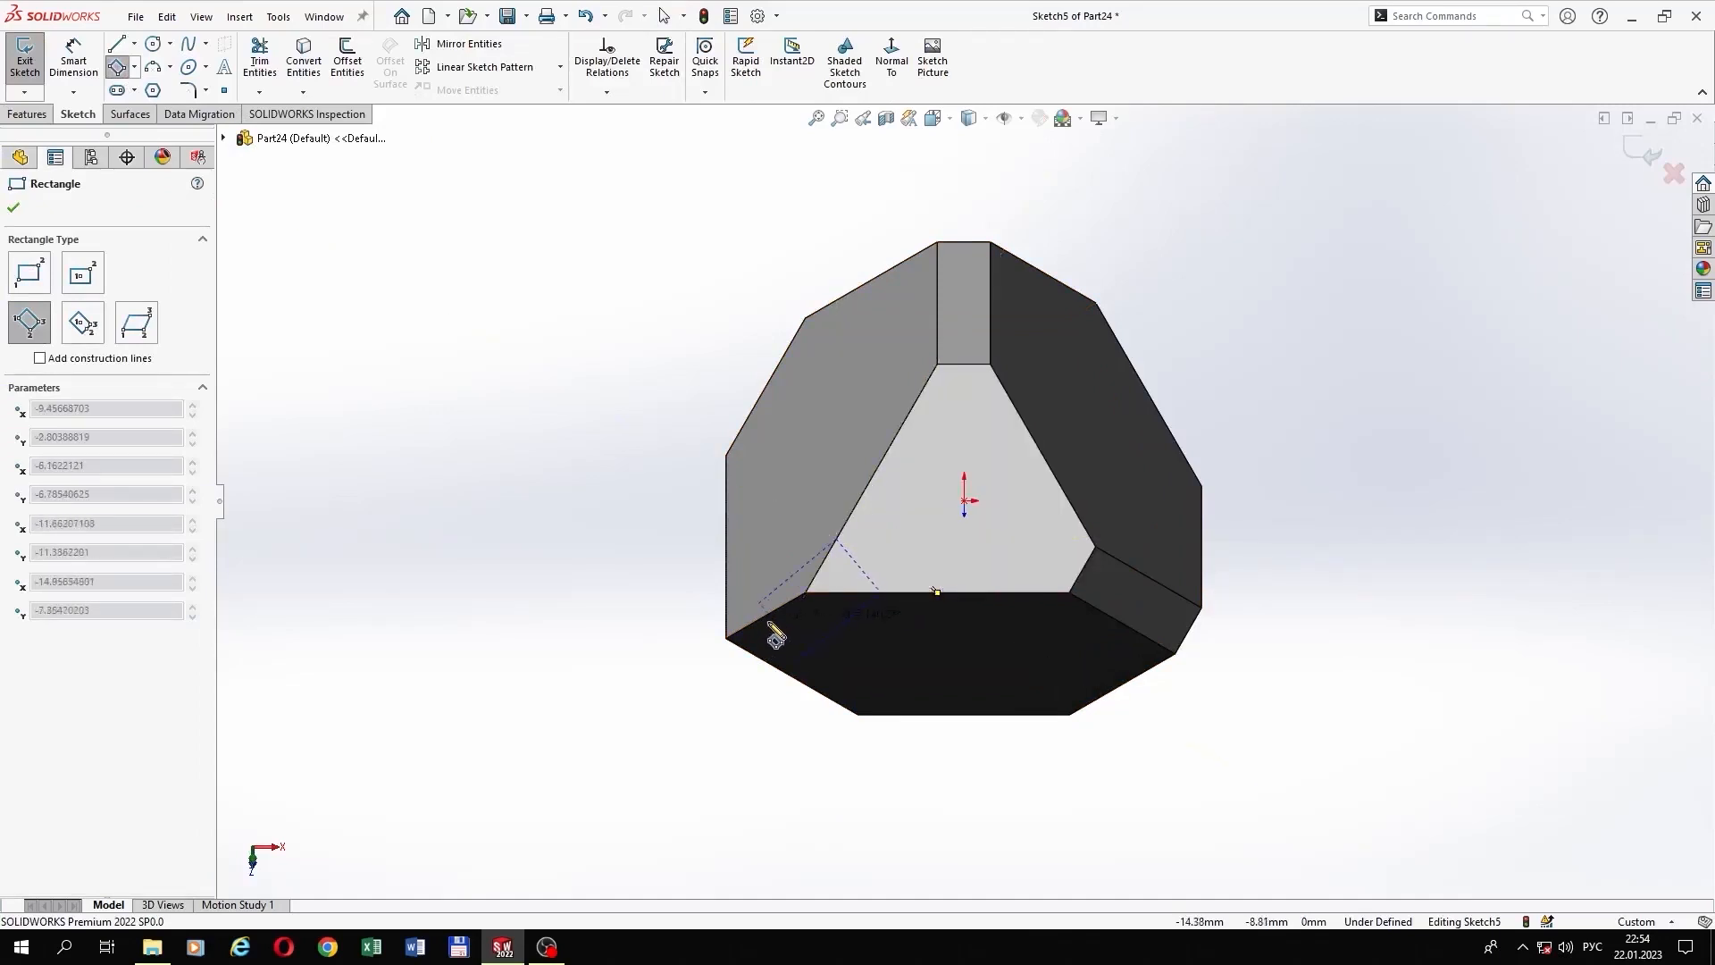
left_click(755, 632)
right_click(864, 643)
left_click(896, 657)
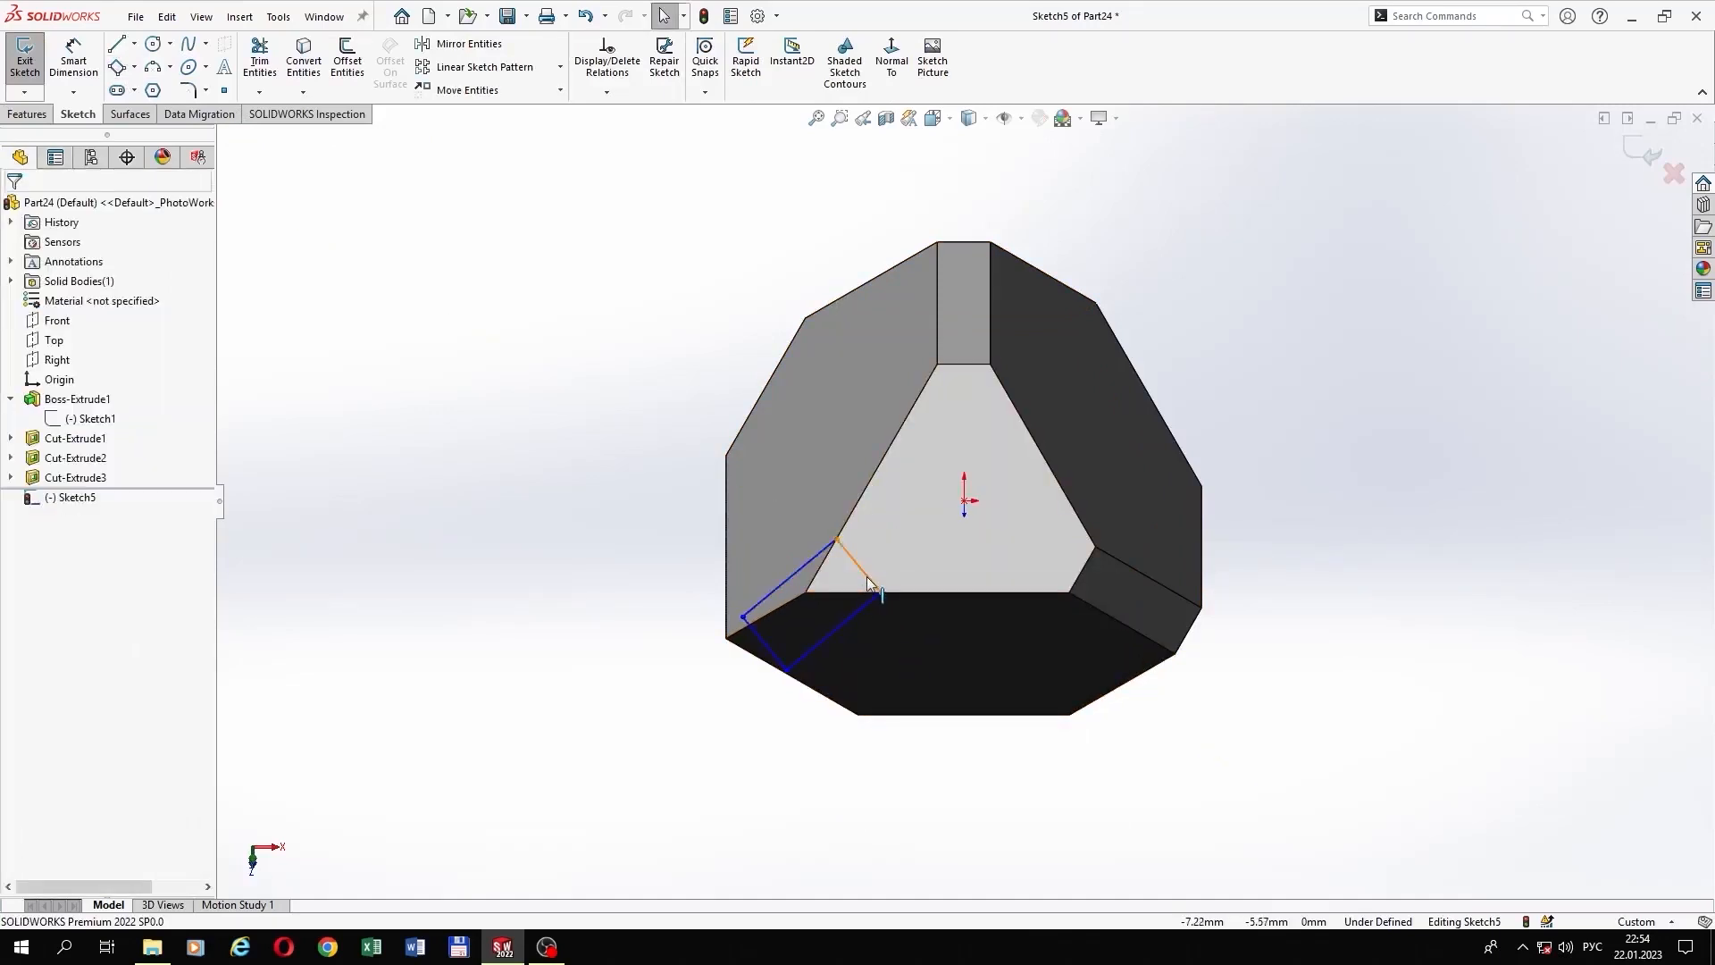
Step: Make the rectangle's inner side parallel to the opposite edge of the boss extrusion's triangular face and dimension it to 3.94 mm
left_click(870, 581)
left_click(1066, 490, "ctrl")
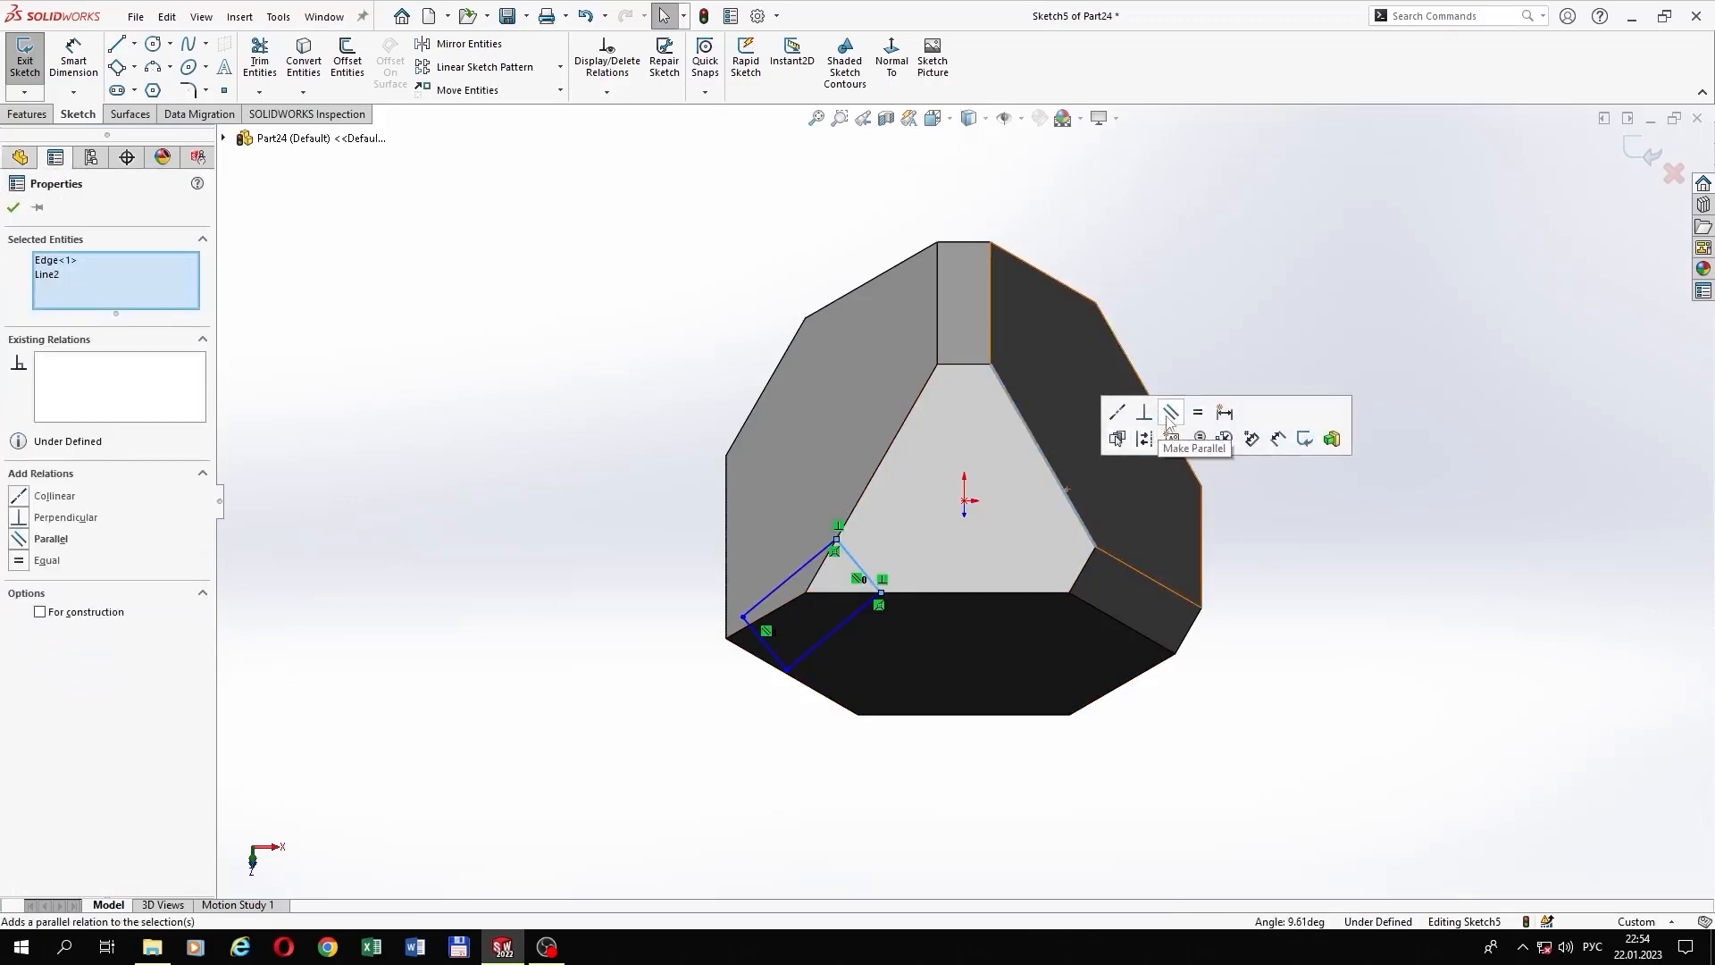
left_click(94, 59)
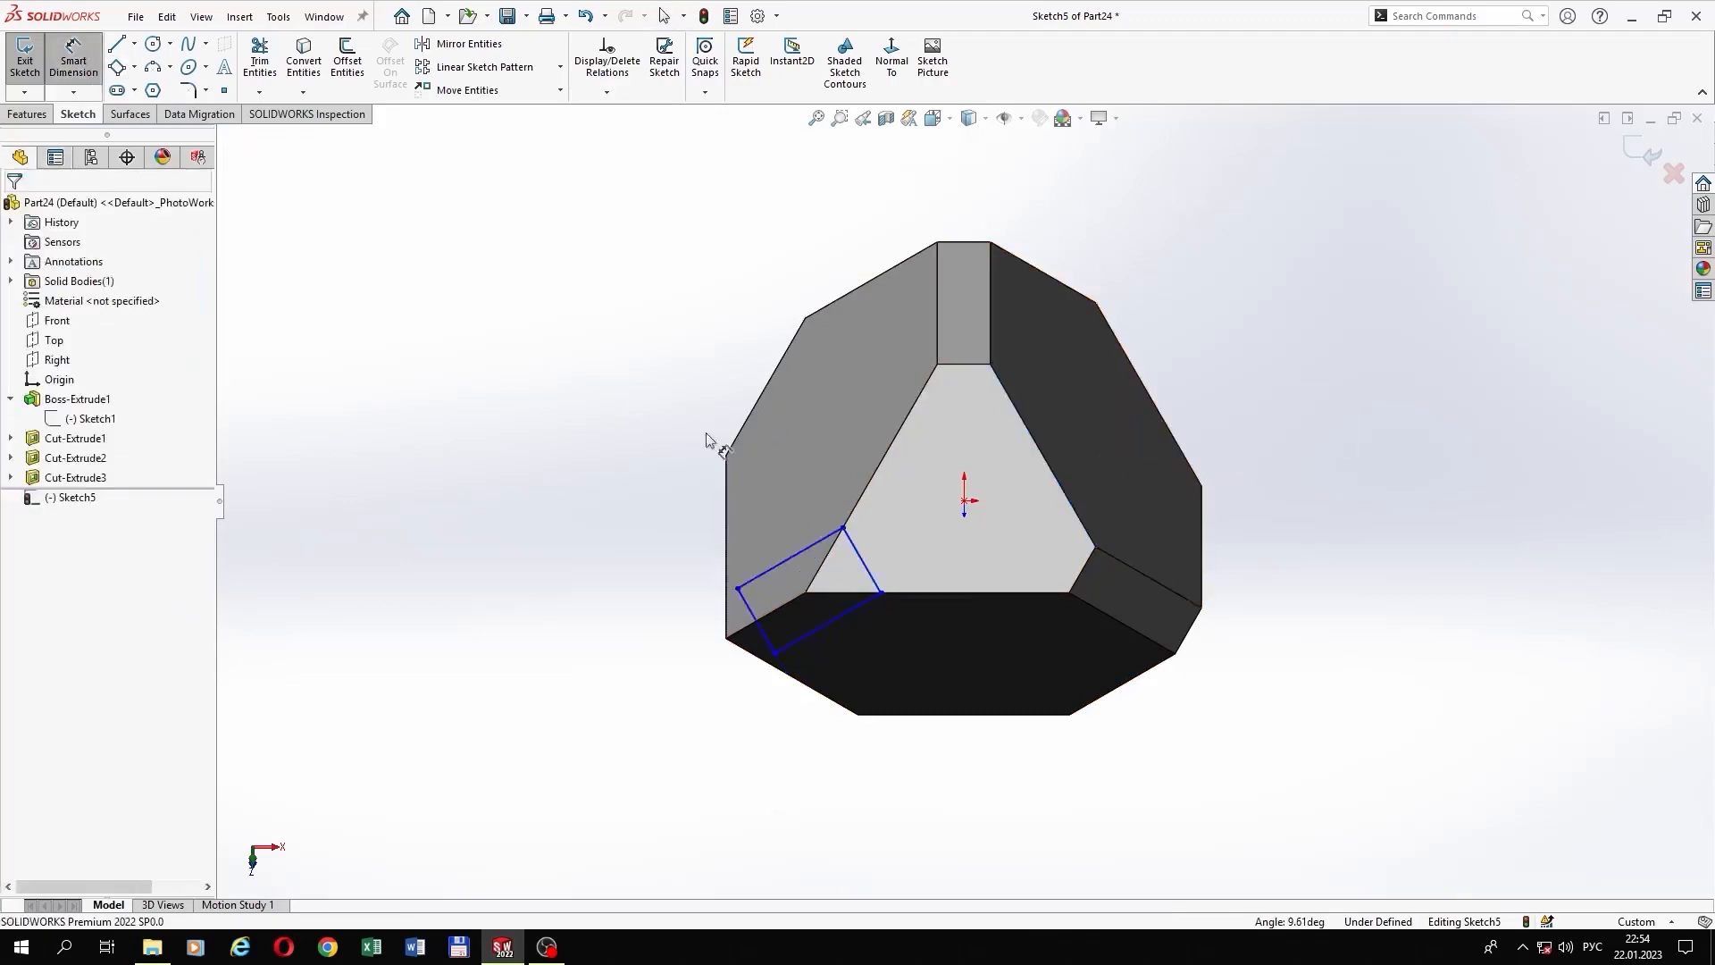
left_click(866, 572)
left_click(927, 524)
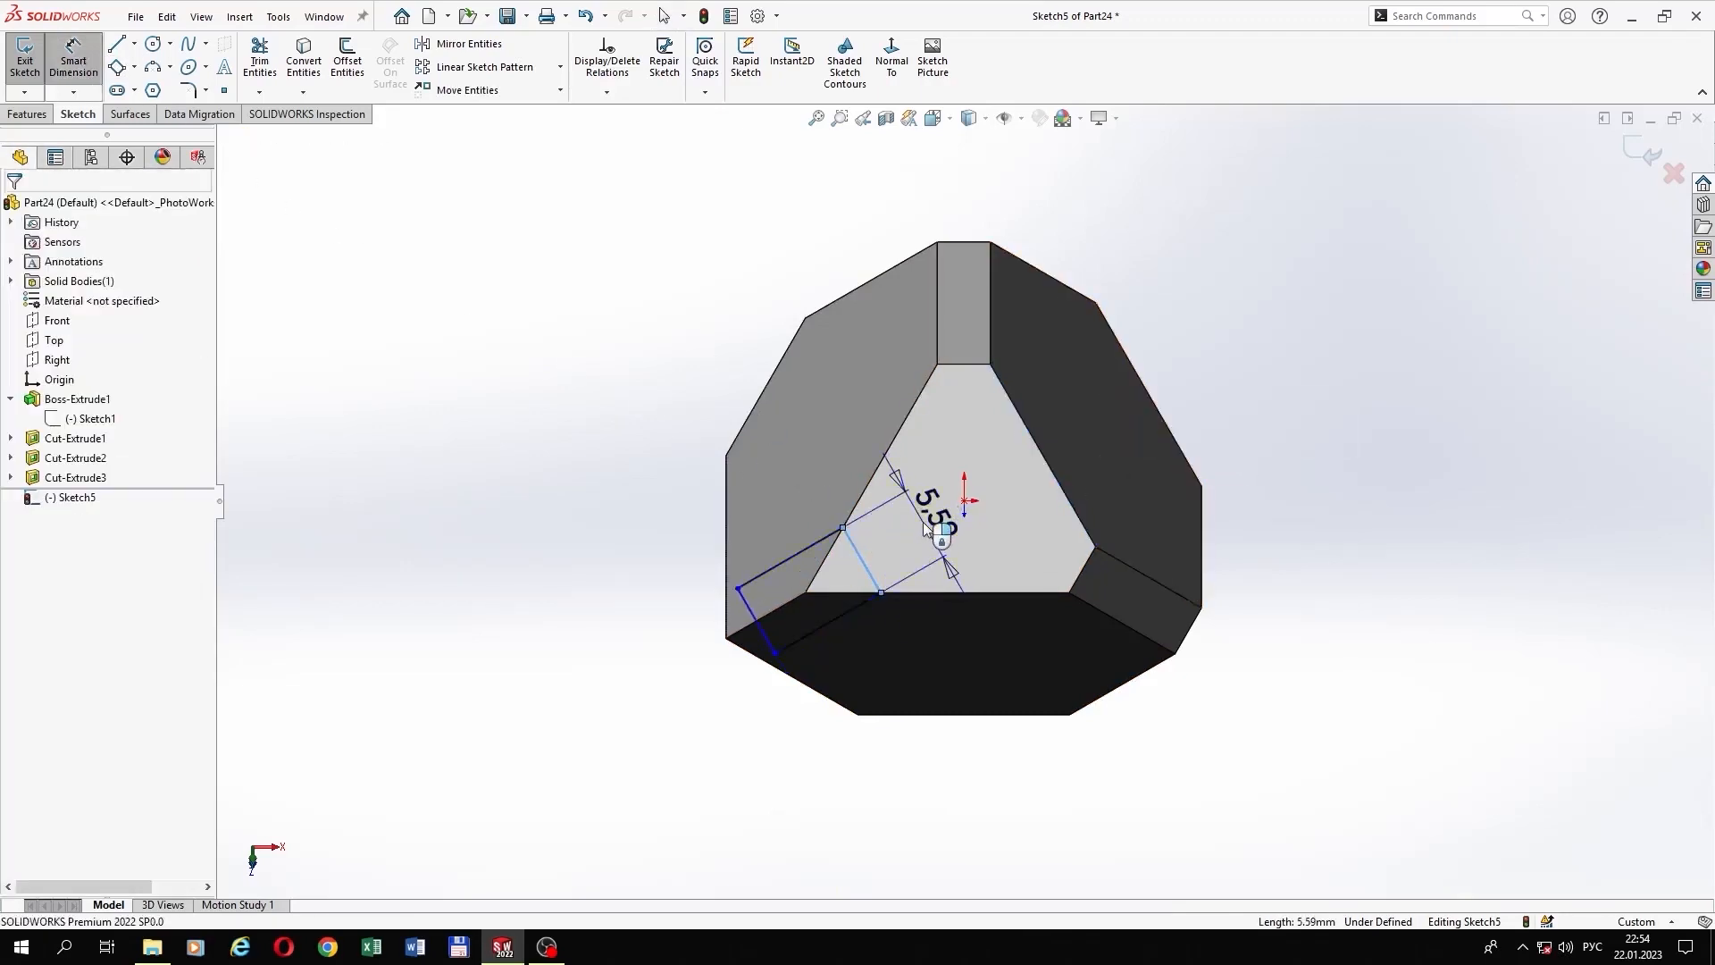
type("3.94")
key("Return")
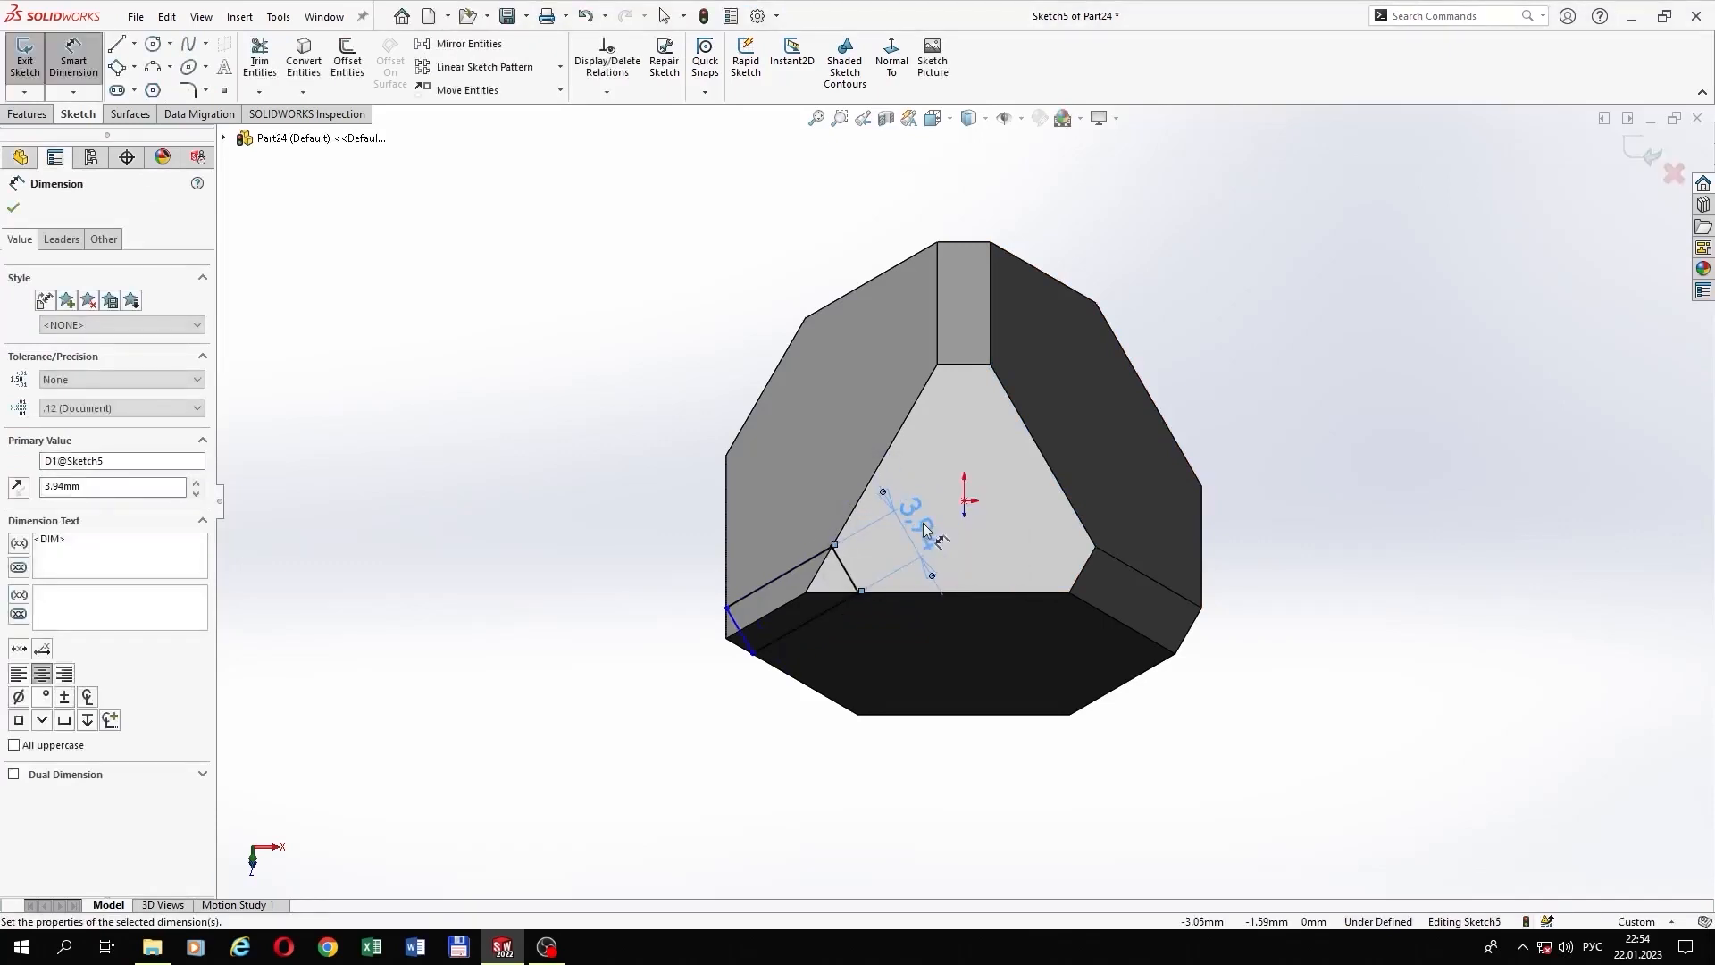
Step: Cut the triangular face's remaining corner with a 36 mm Mid Plane Extruded Cut directed along the body edge running from that corner
left_click(32, 113)
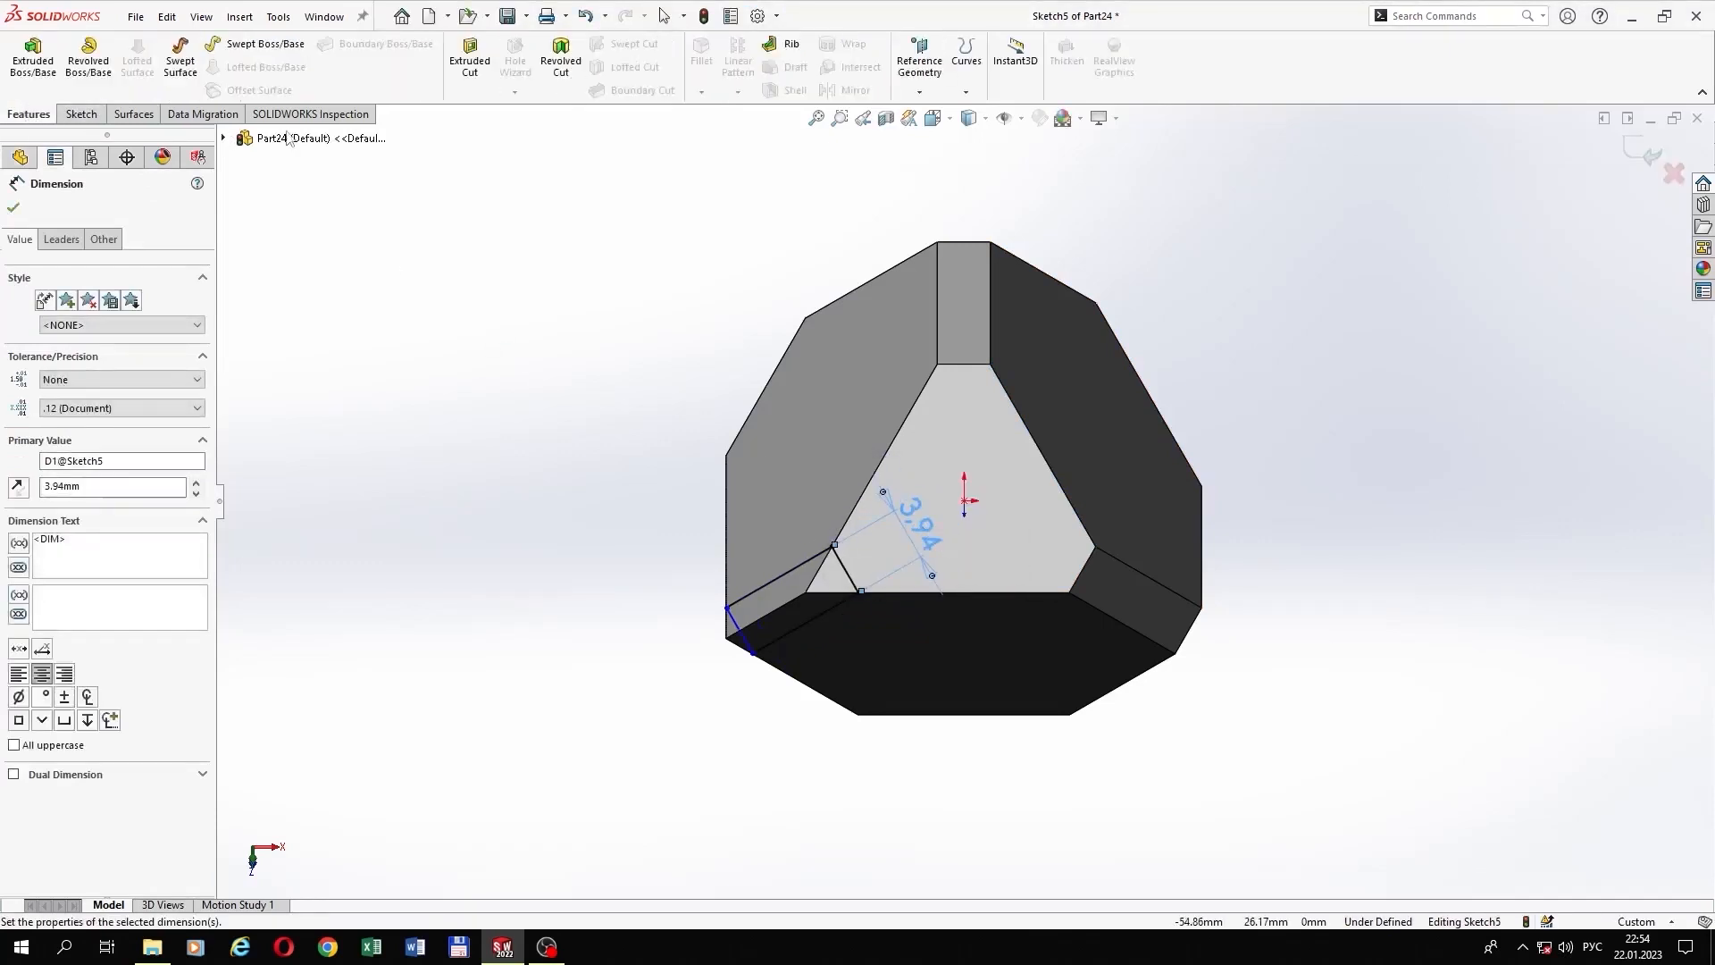
left_click(472, 65)
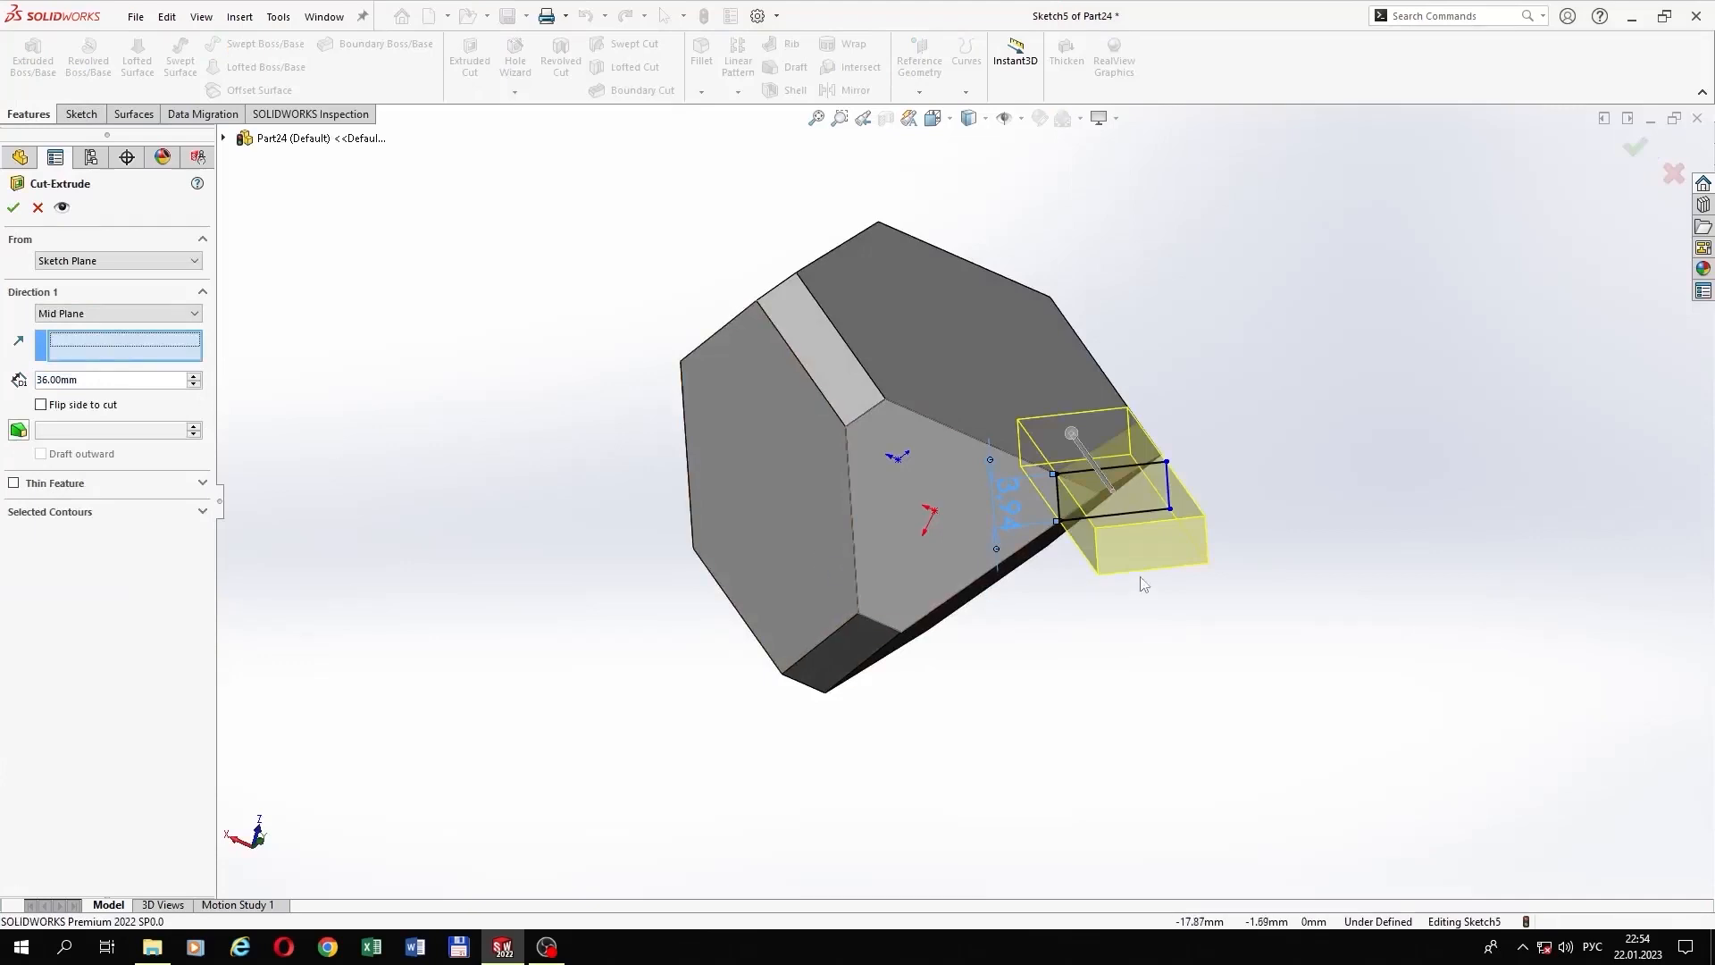
left_click(1132, 482)
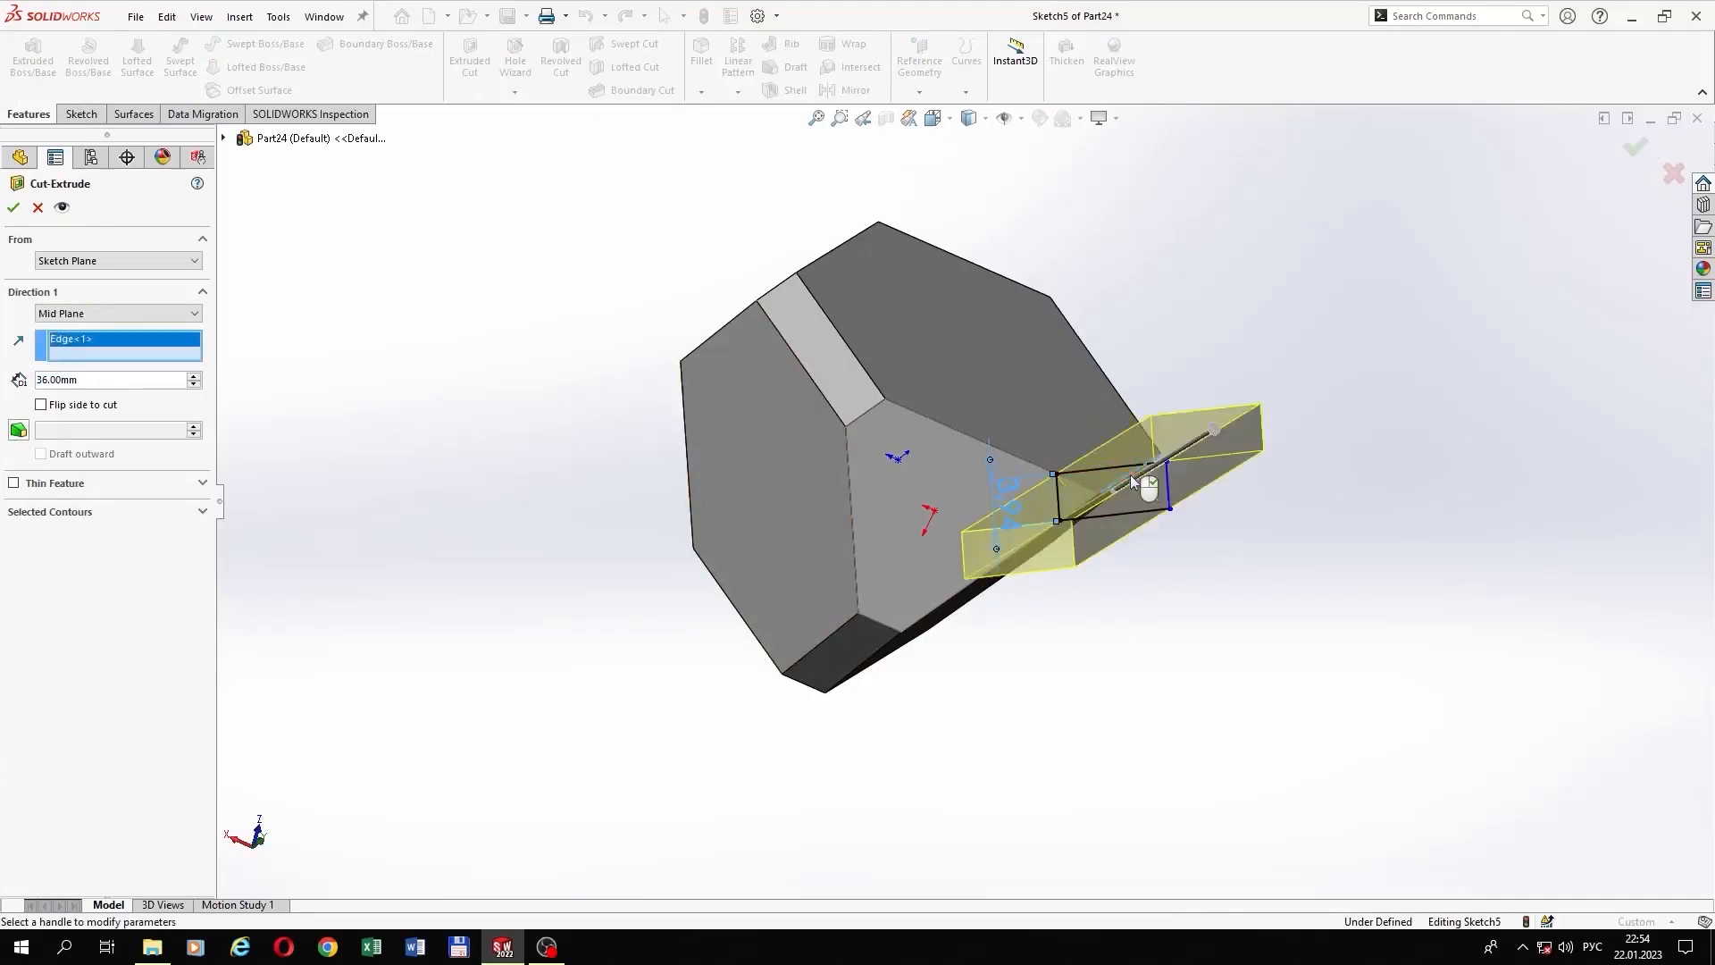
middle_click_drag(1139, 484, 1013, 344)
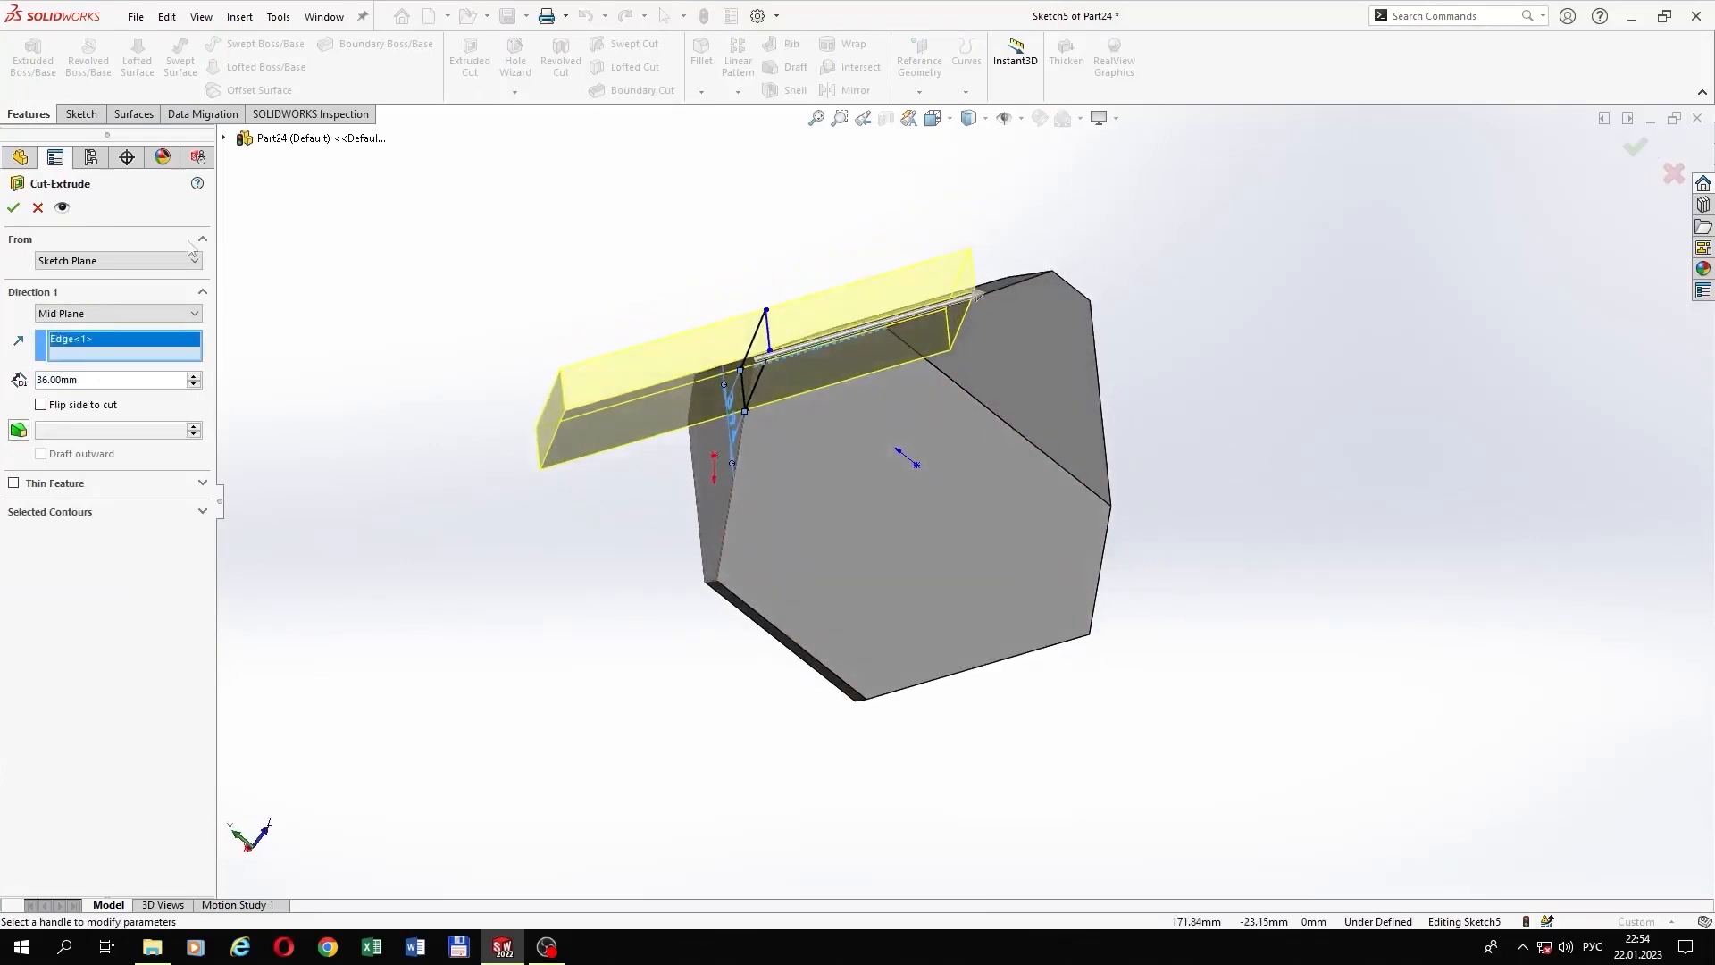
left_click(14, 208)
Step: Start a sketch on the first cut's triangular face and draw a three-point rectangle of about 4.3 × 6.4 mm across its sharp corner
middle_click_drag(845, 415, 1003, 470)
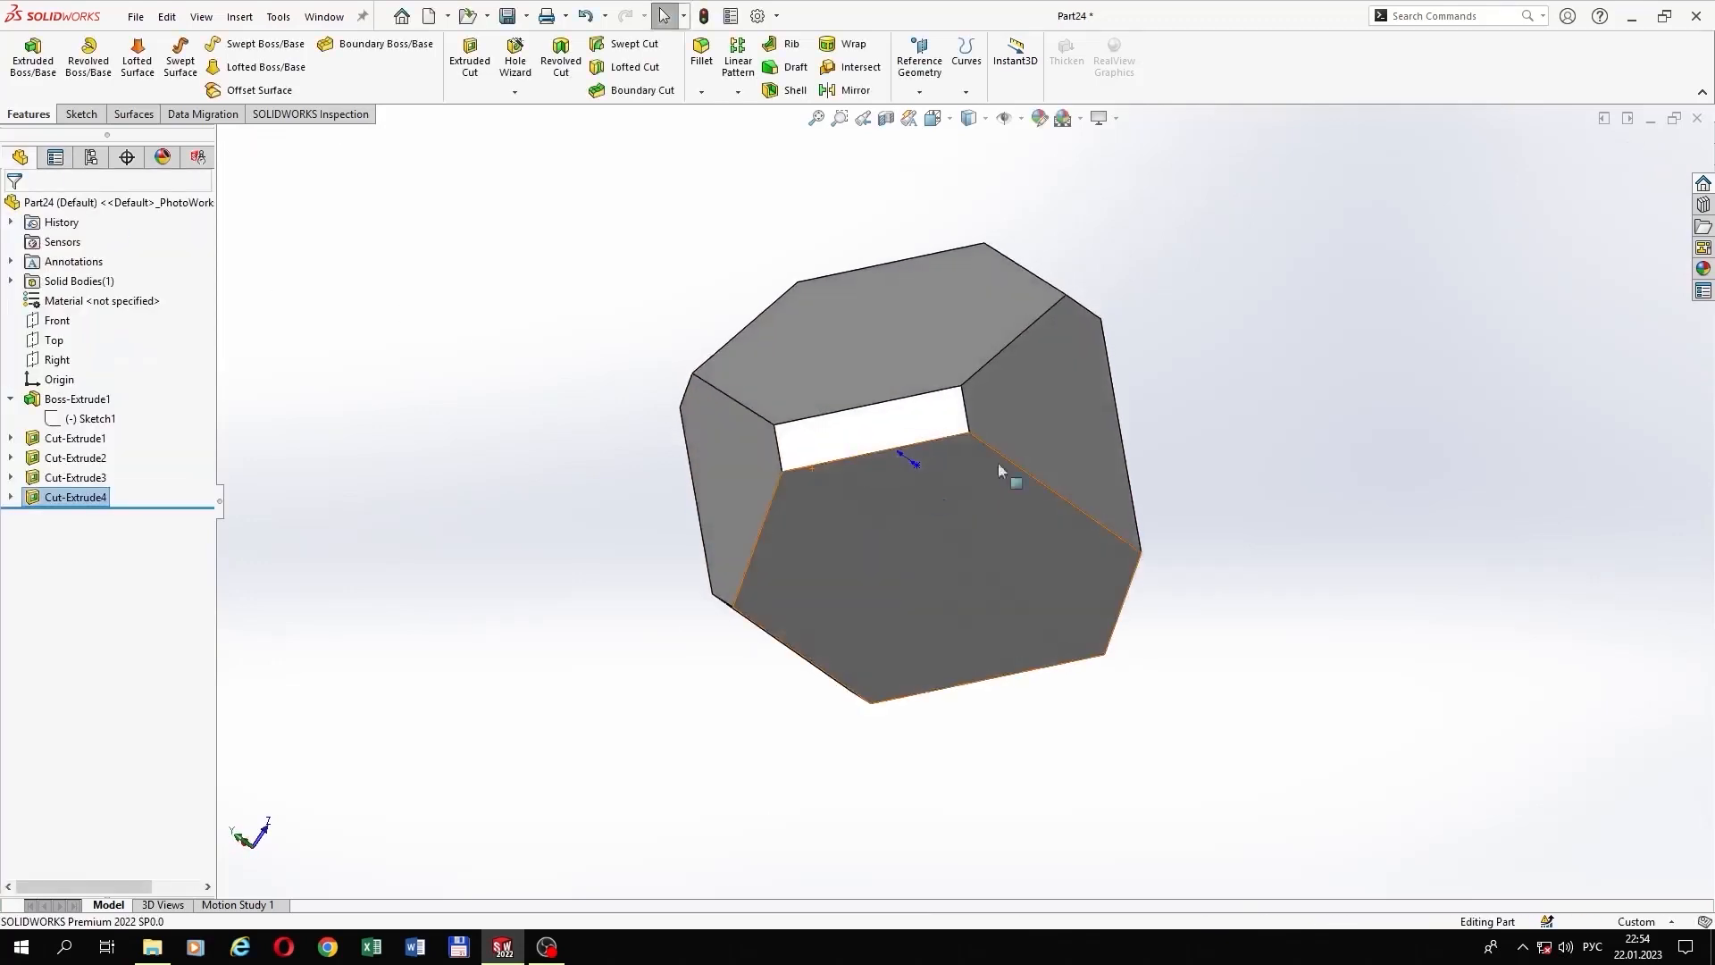
left_click(1080, 431)
left_click(1153, 379)
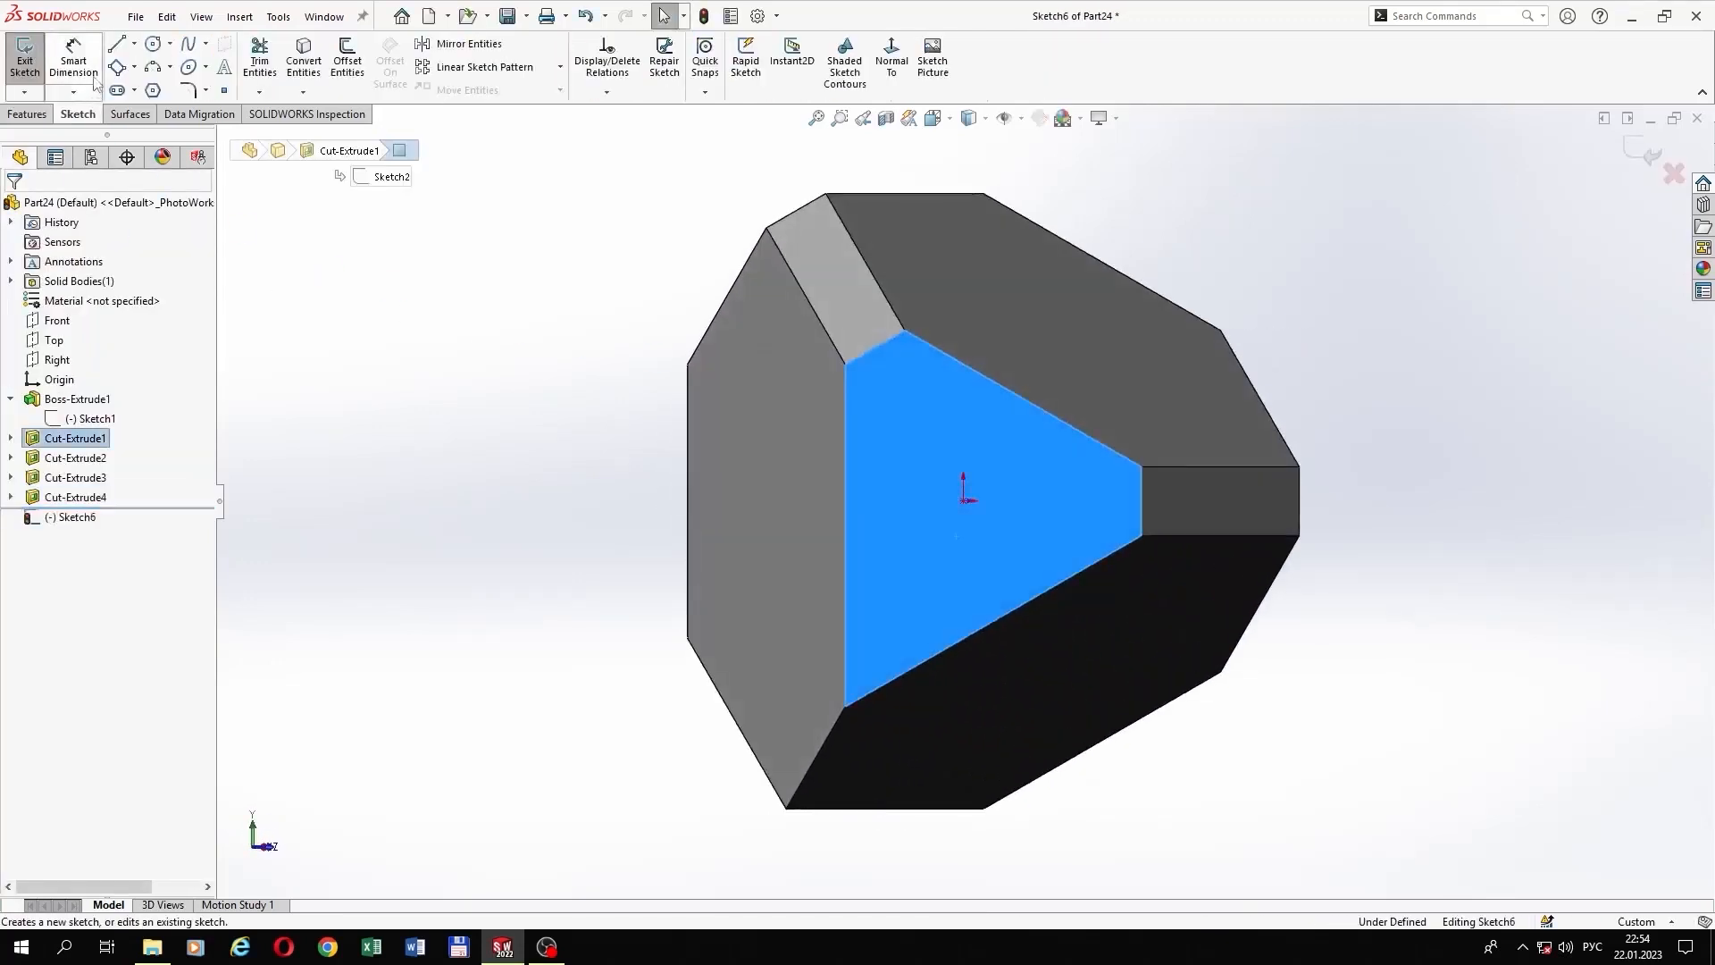
left_click(121, 68)
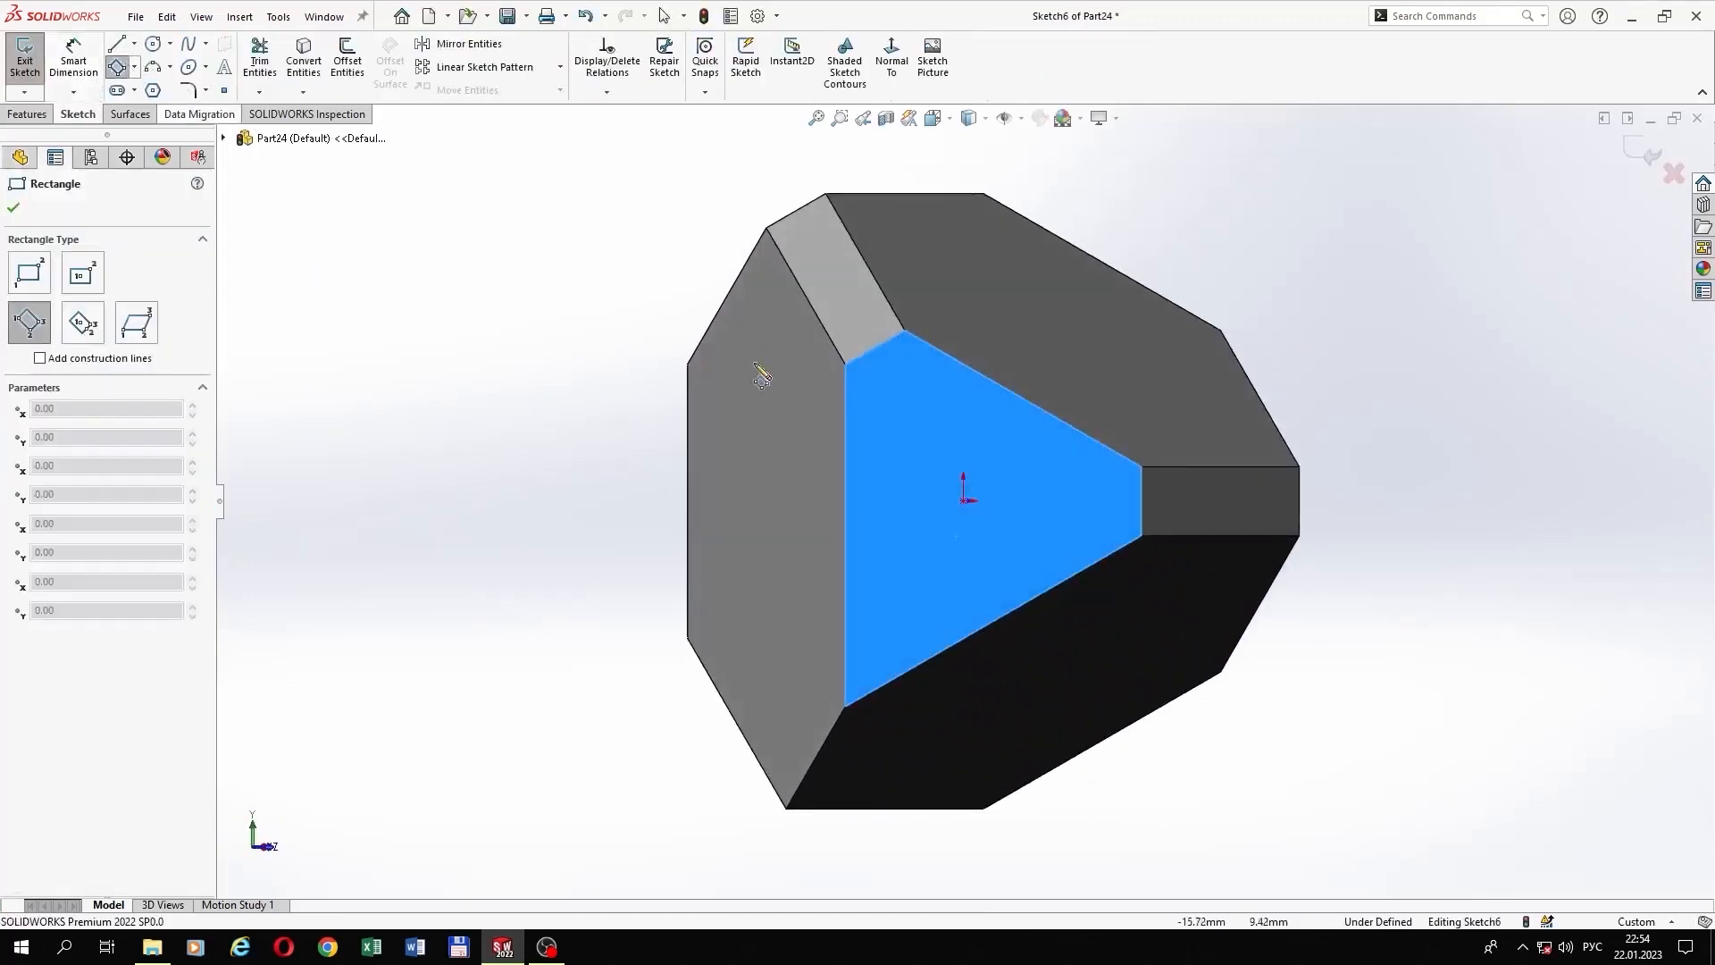
left_click(845, 635)
left_click(912, 667)
left_click(863, 766)
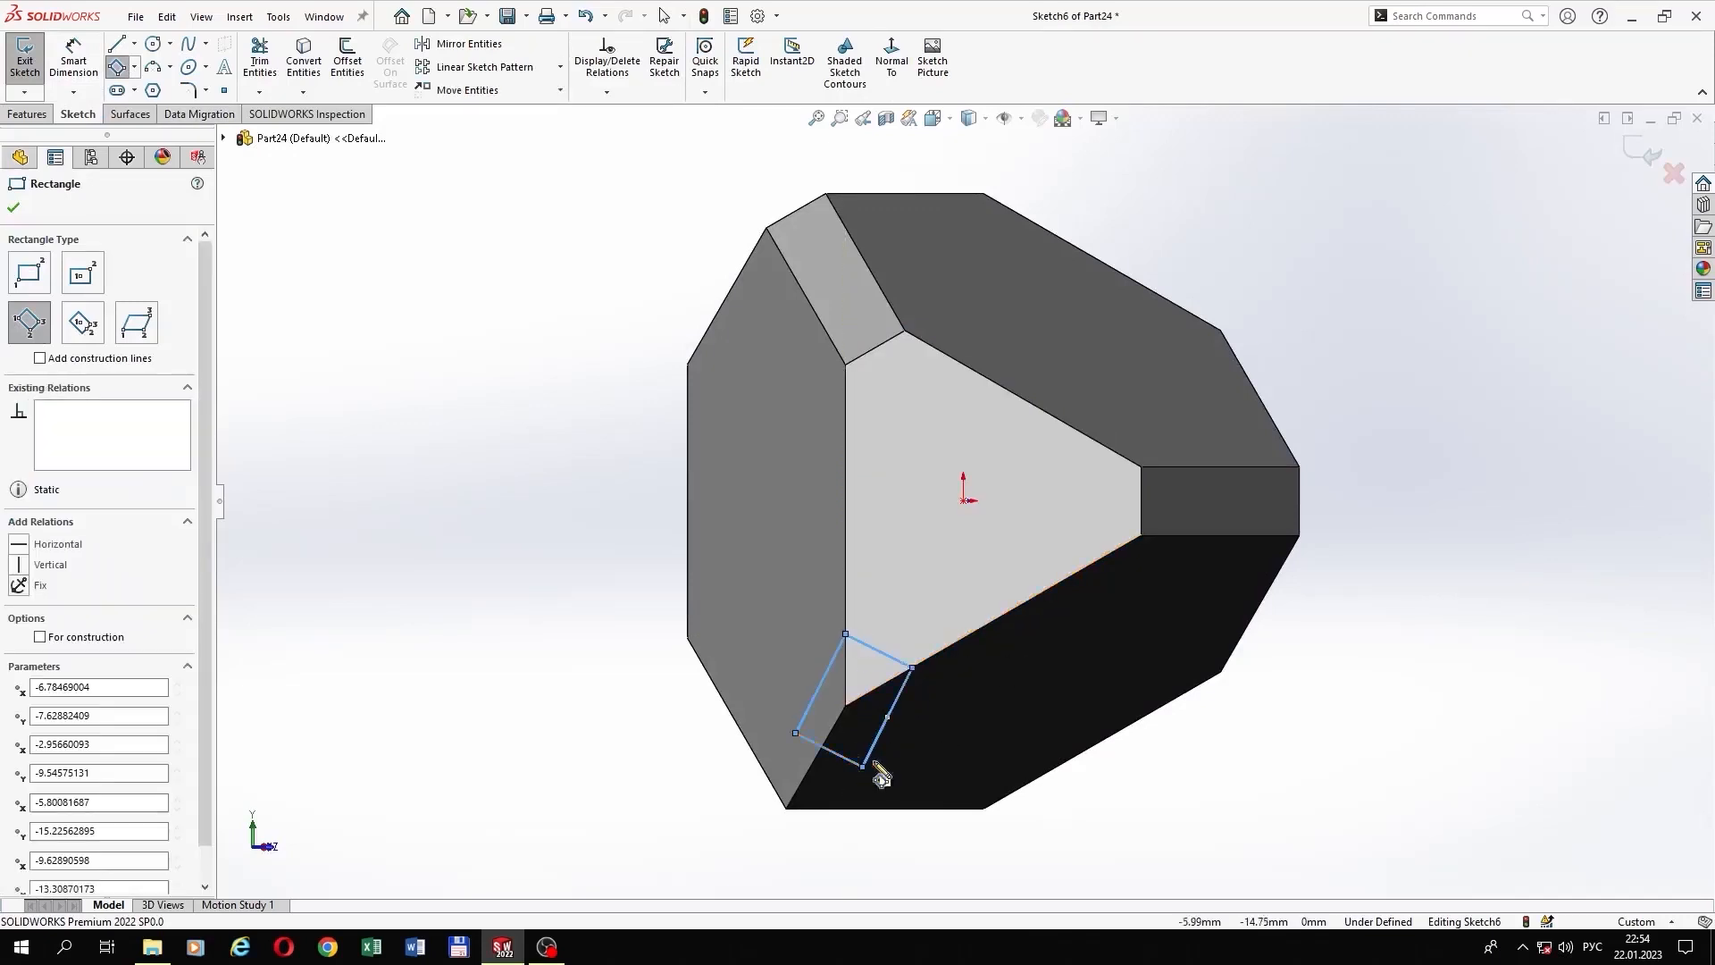
right_click(887, 760)
left_click(924, 776)
Step: Make the new rectangle's inner side parallel to the opposite upper edge of the first cut's face and dimension it to 3.94 mm
left_click(891, 657)
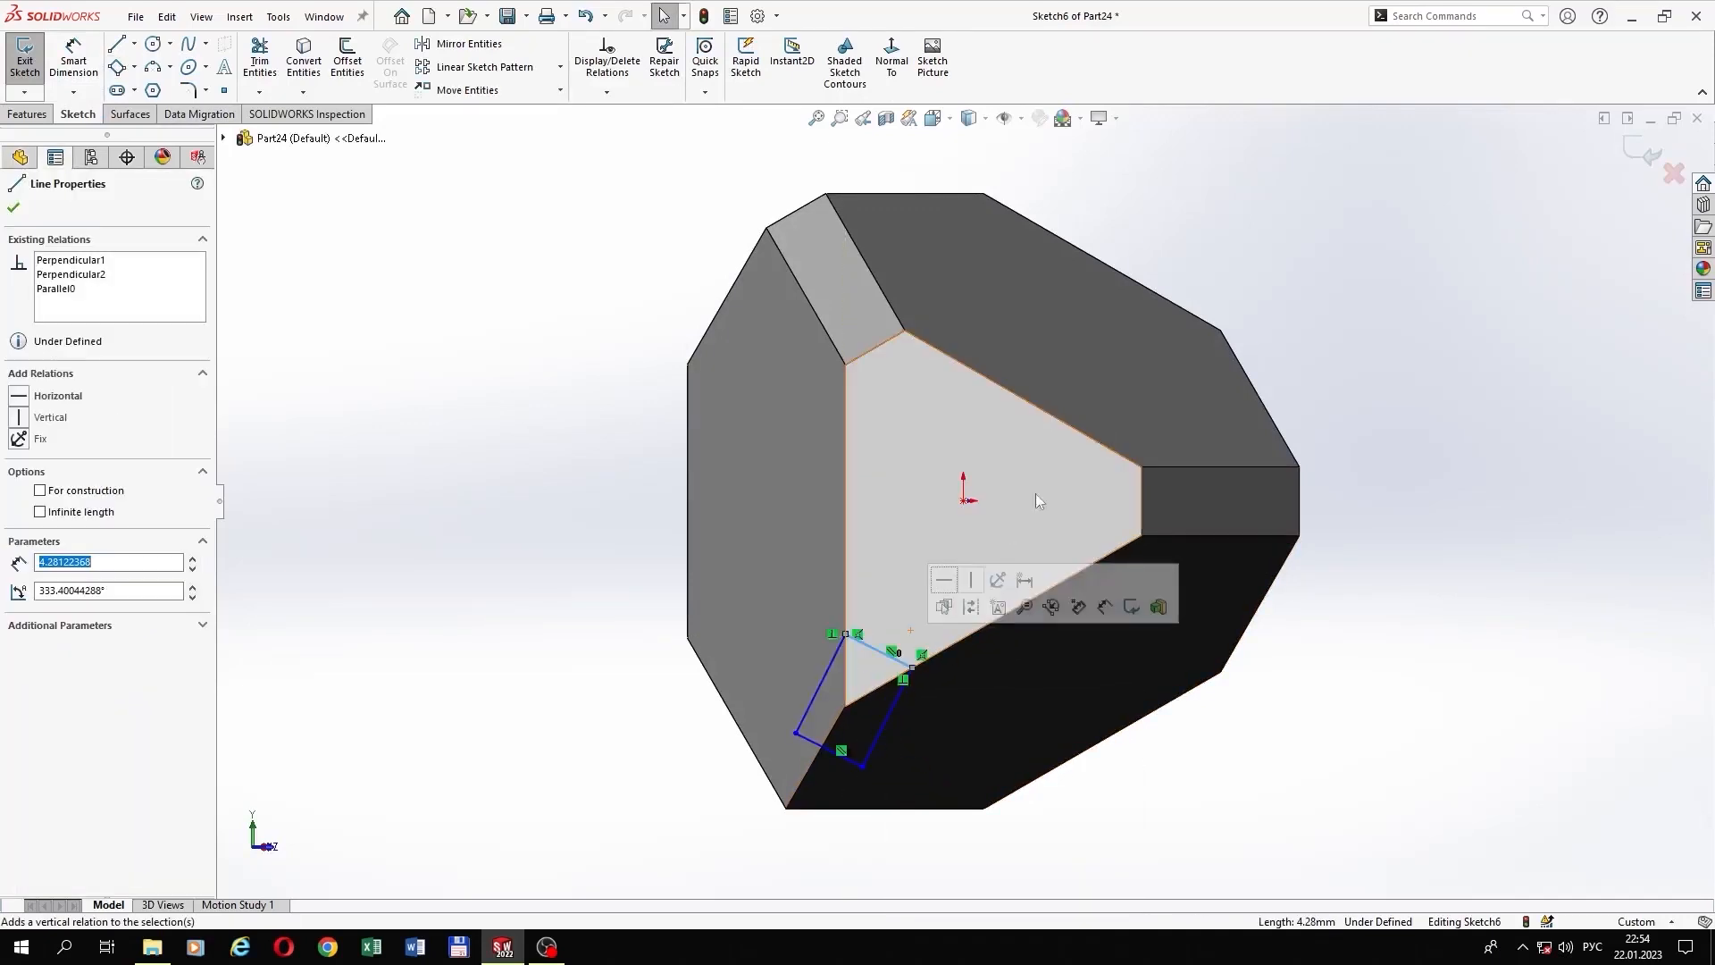
left_click(1079, 432, "ctrl")
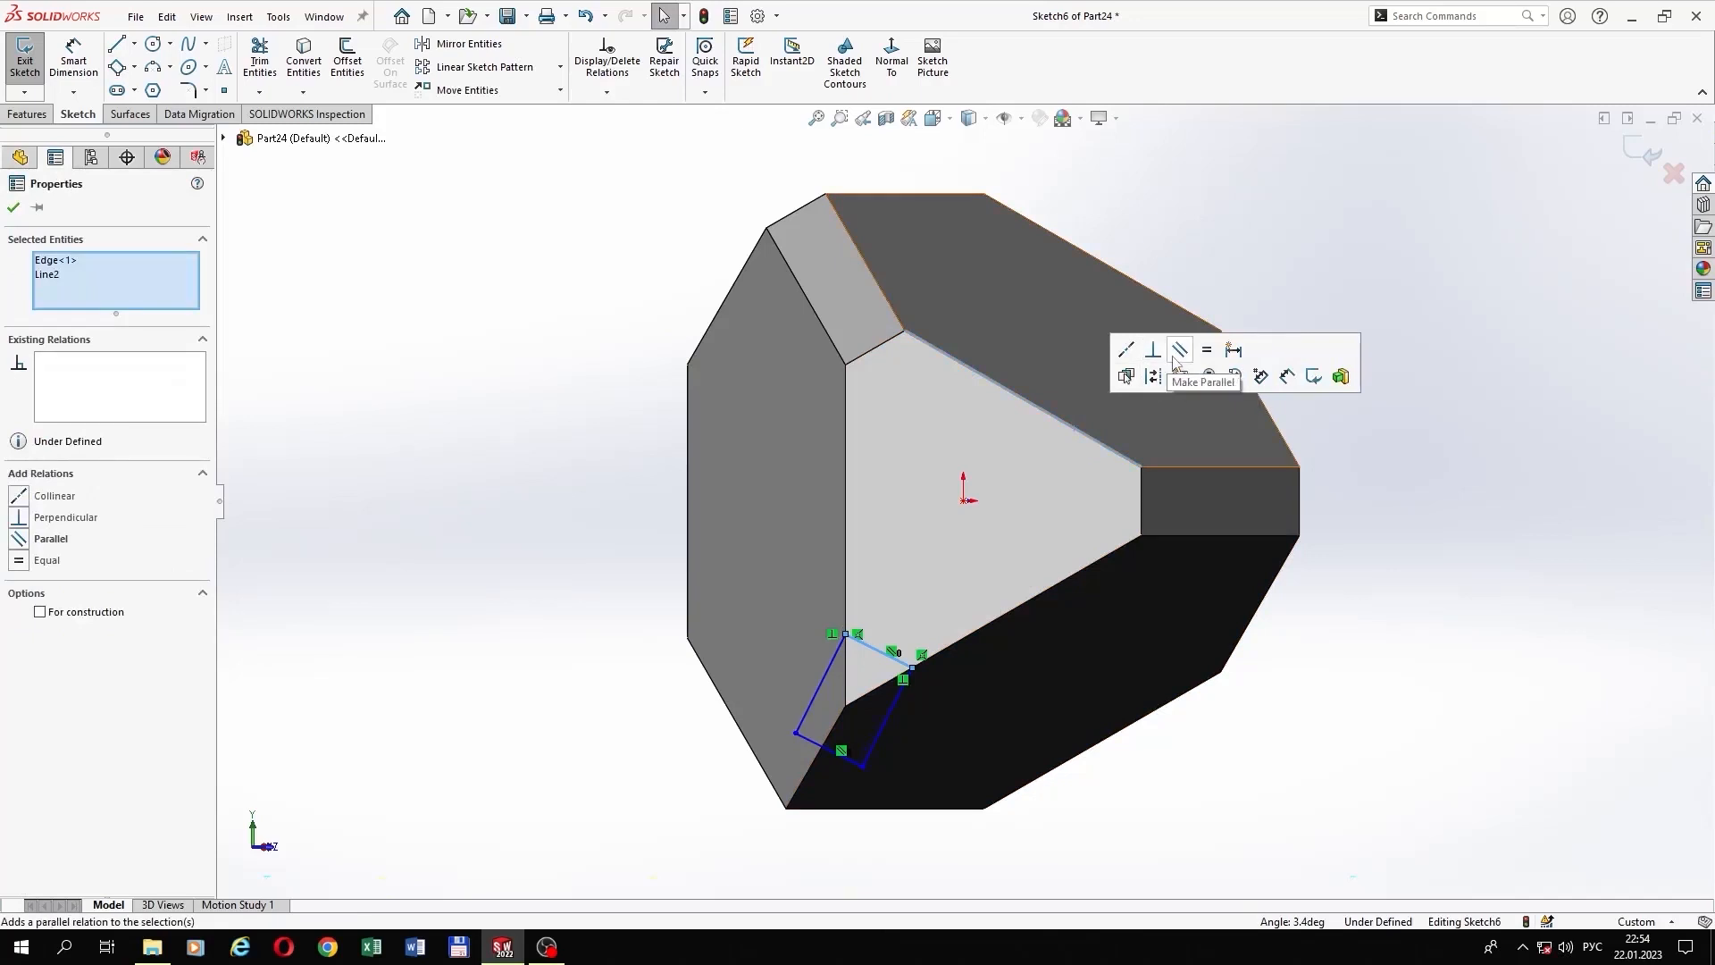
left_click(1178, 353)
left_click(74, 71)
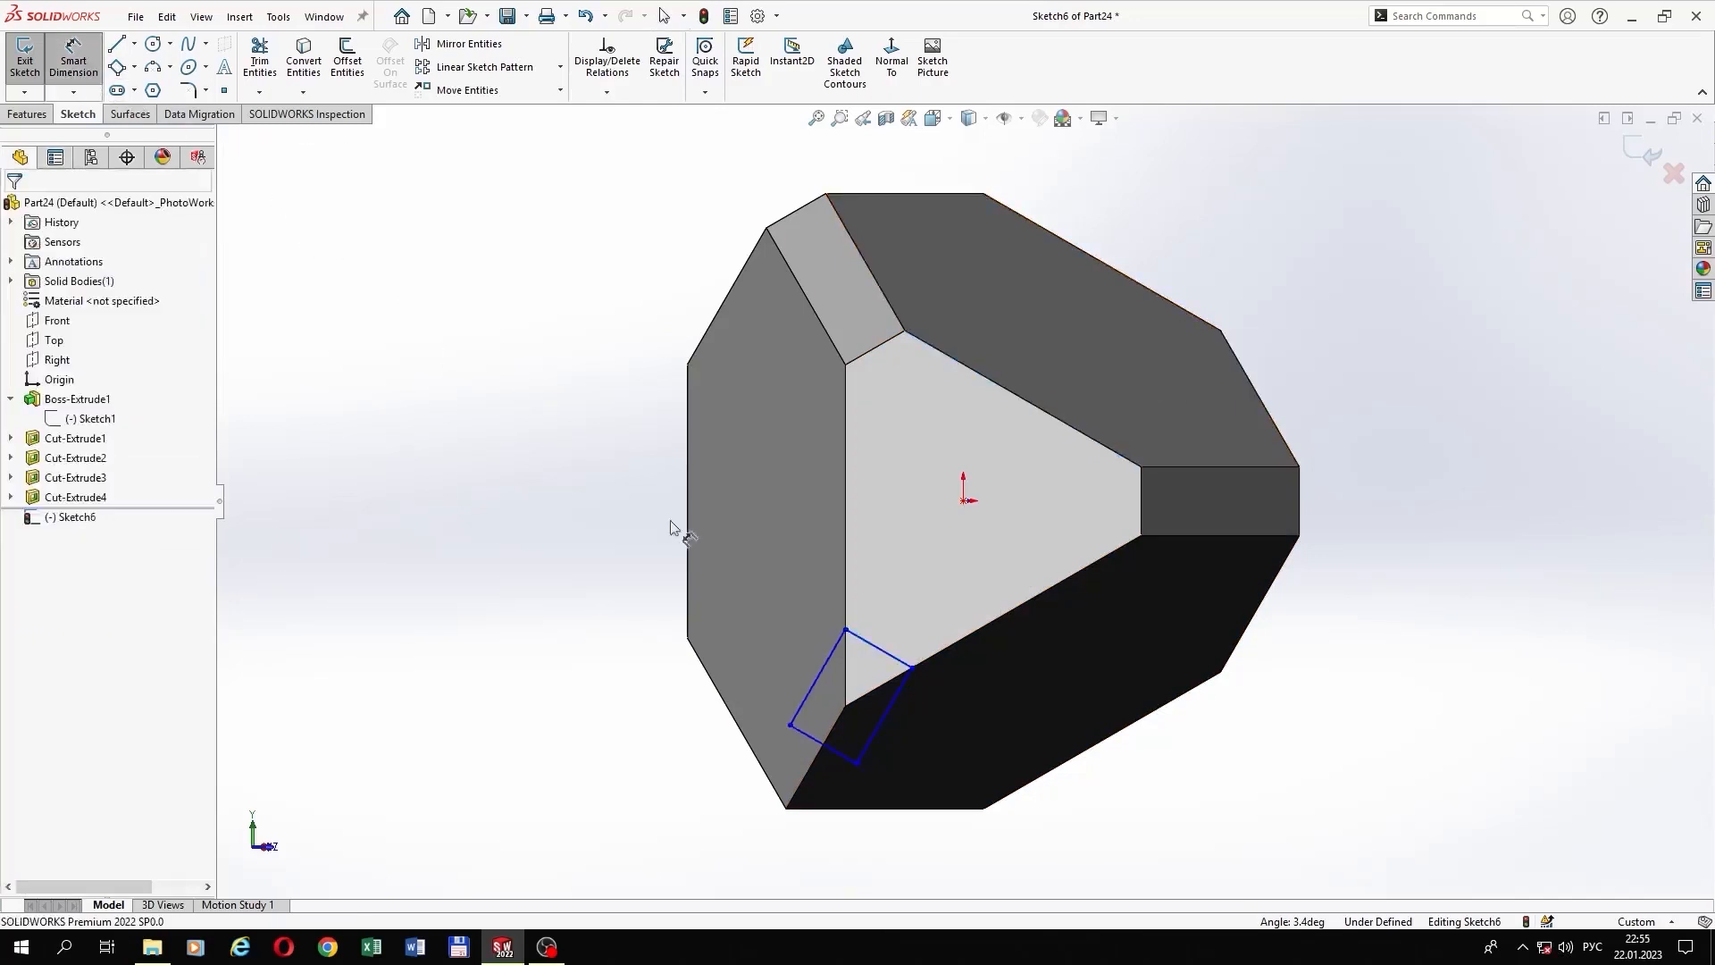
left_click(859, 643)
left_click(938, 589)
type("3,")
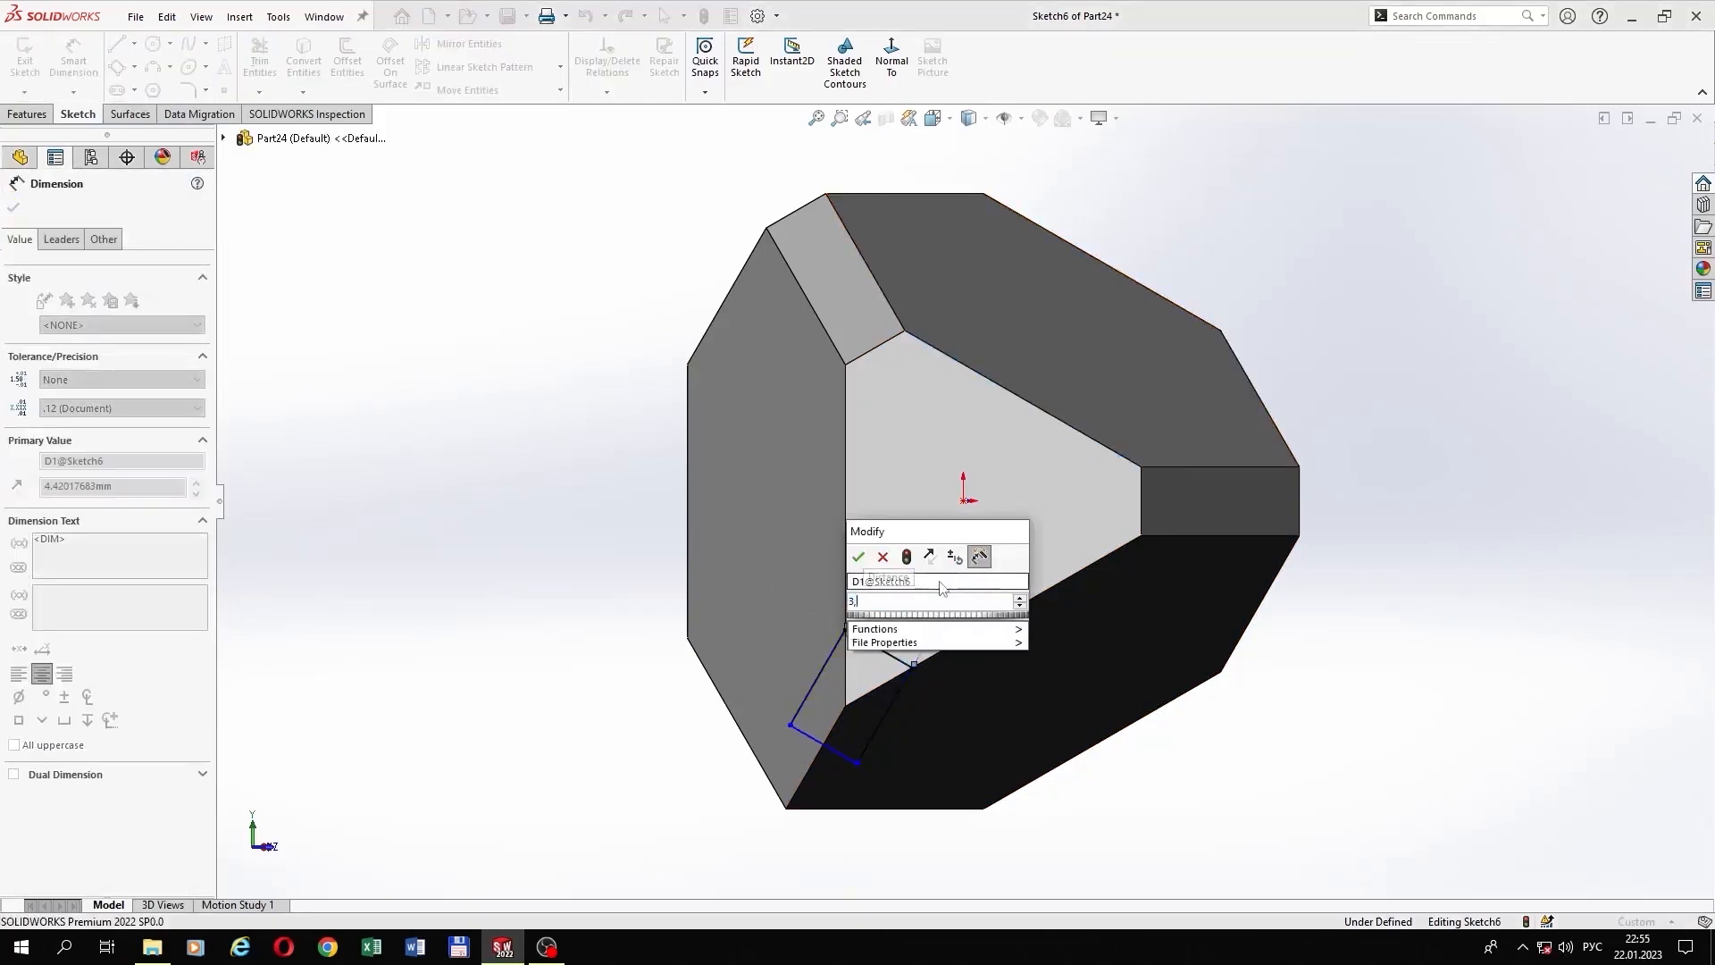
type("94")
key("Return")
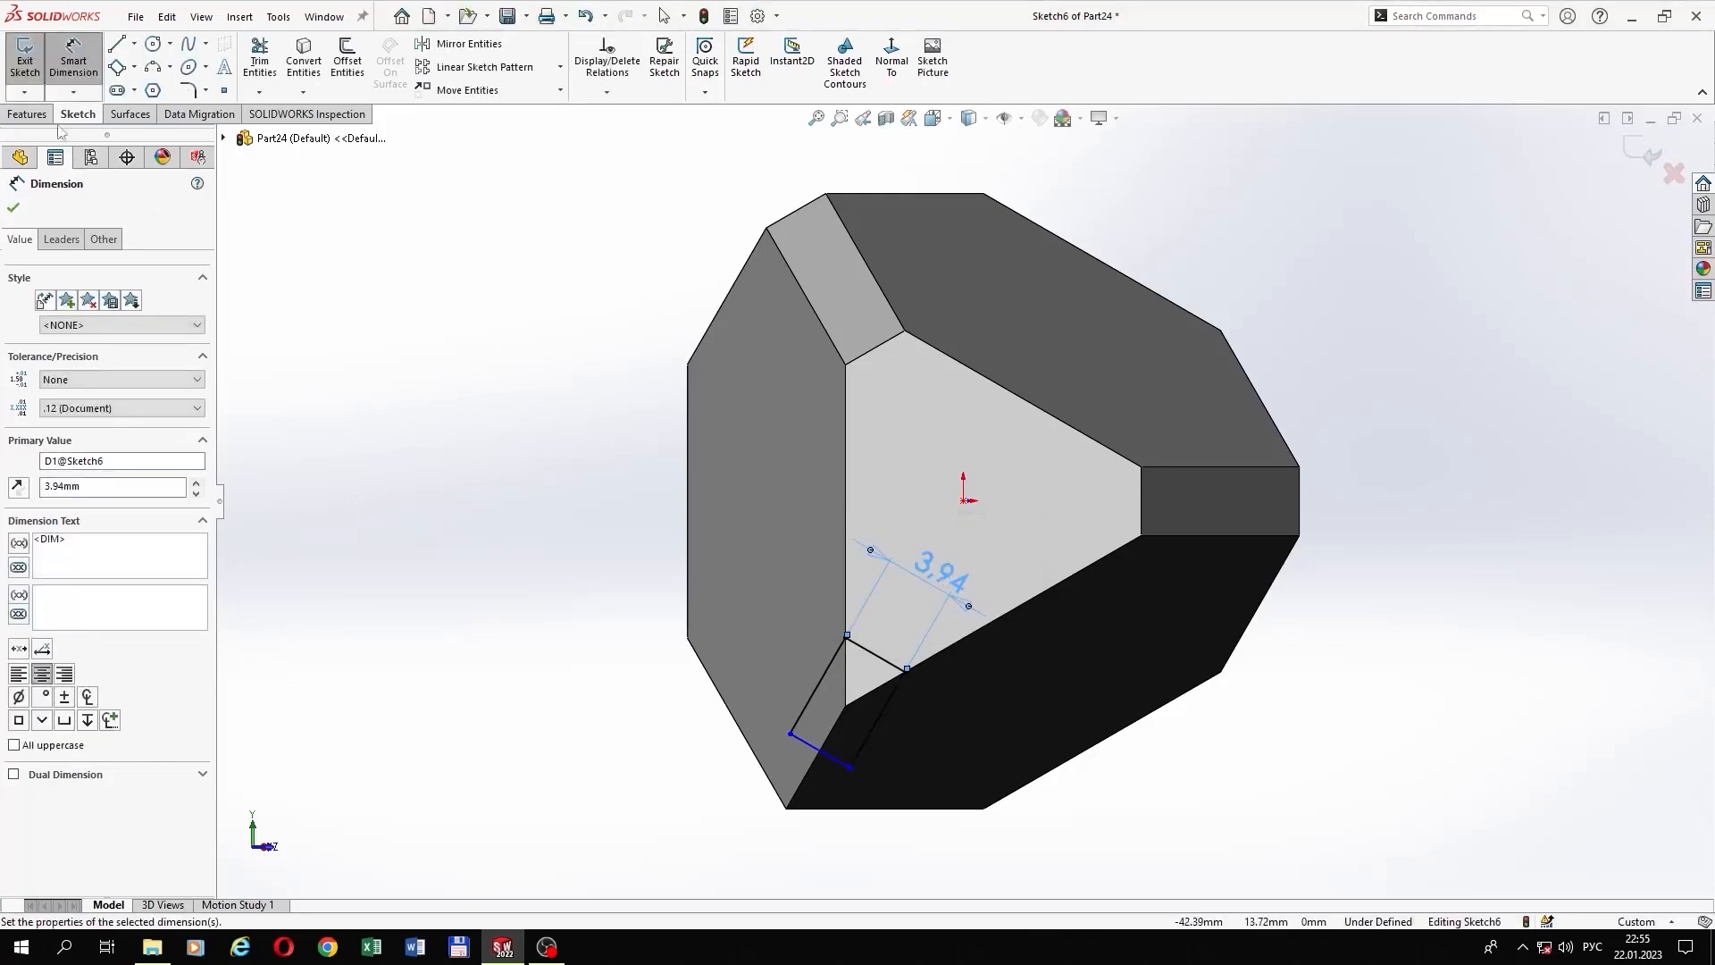
Step: Cut the last sharp corner of the first cut's face with a 36 mm Mid Plane Extruded Cut directed along its adjoining body edge
left_click(27, 114)
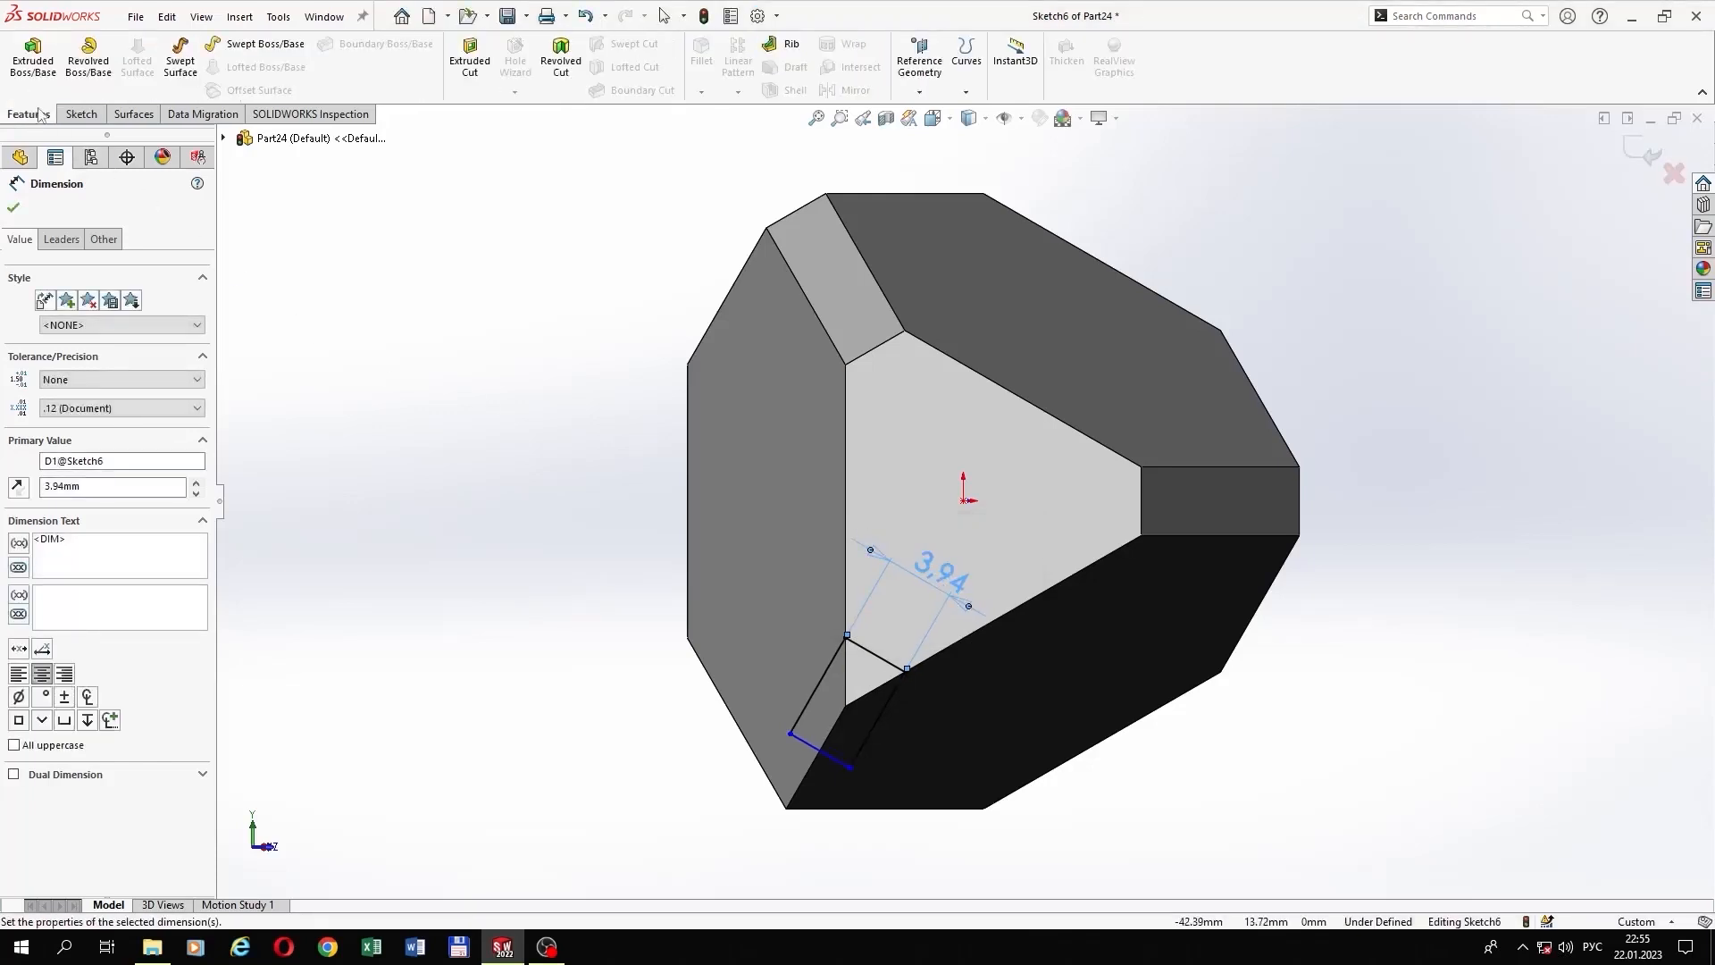
left_click(468, 61)
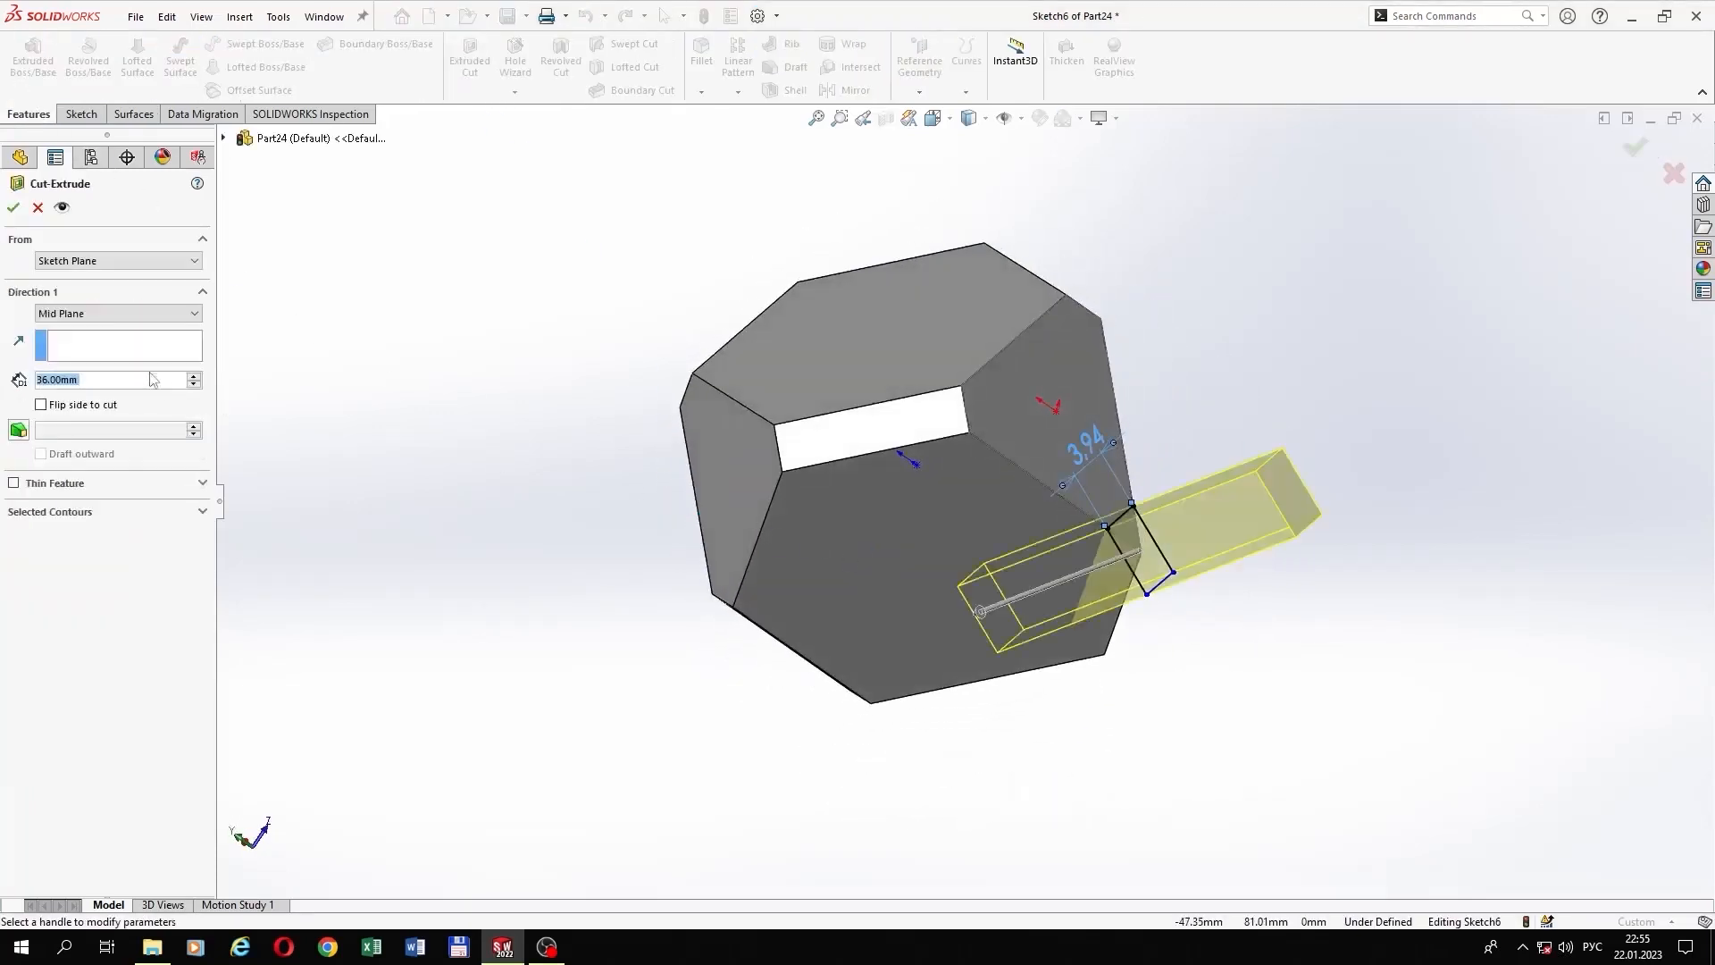
left_click(174, 357)
left_click(1117, 637)
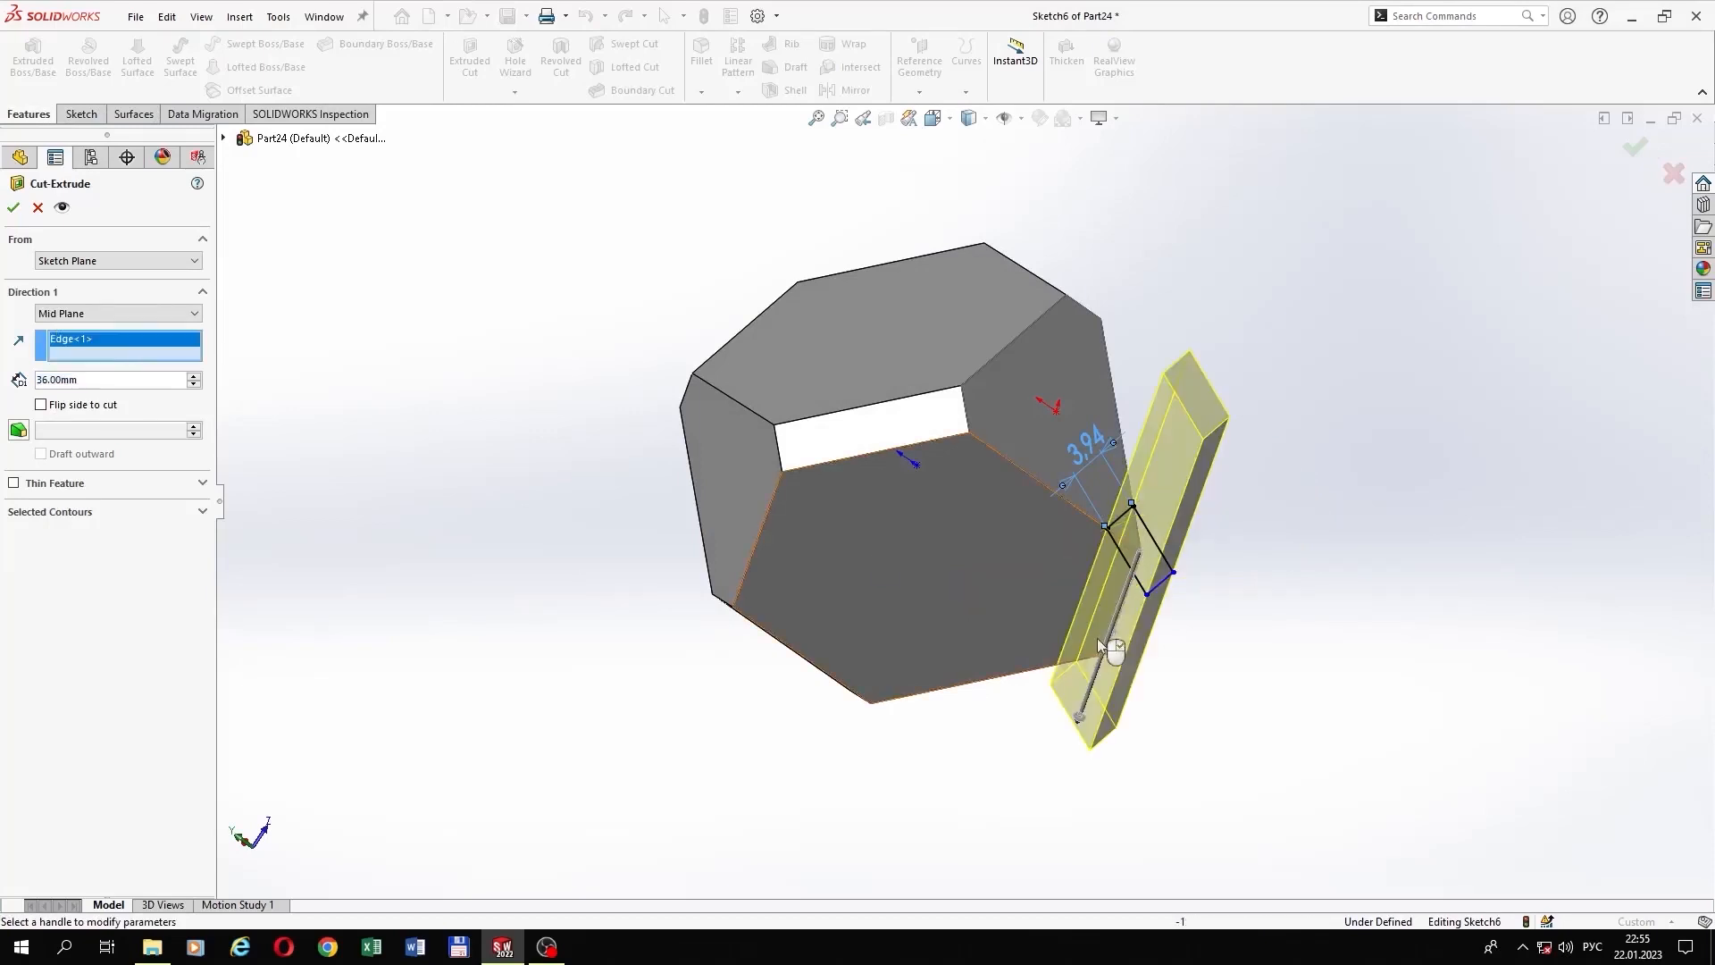
left_click(14, 208)
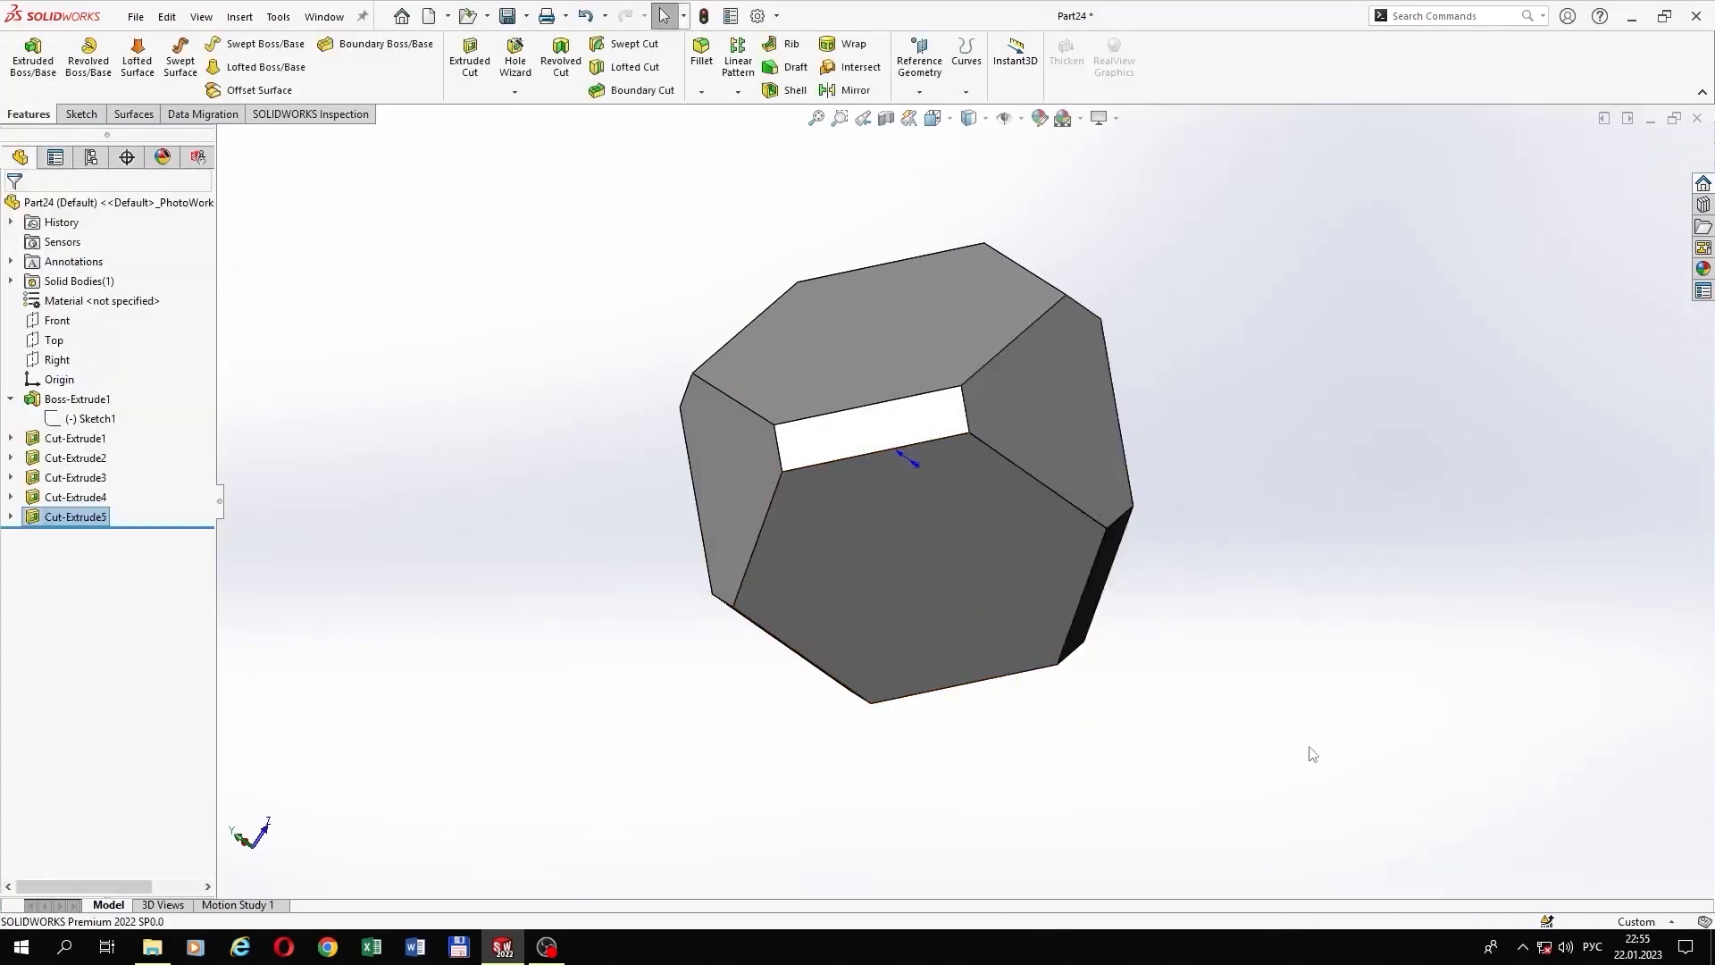
Step: Apply a planar section view through the body at the Top plane with zero offset
middle_click_drag(1305, 750, 435, 701)
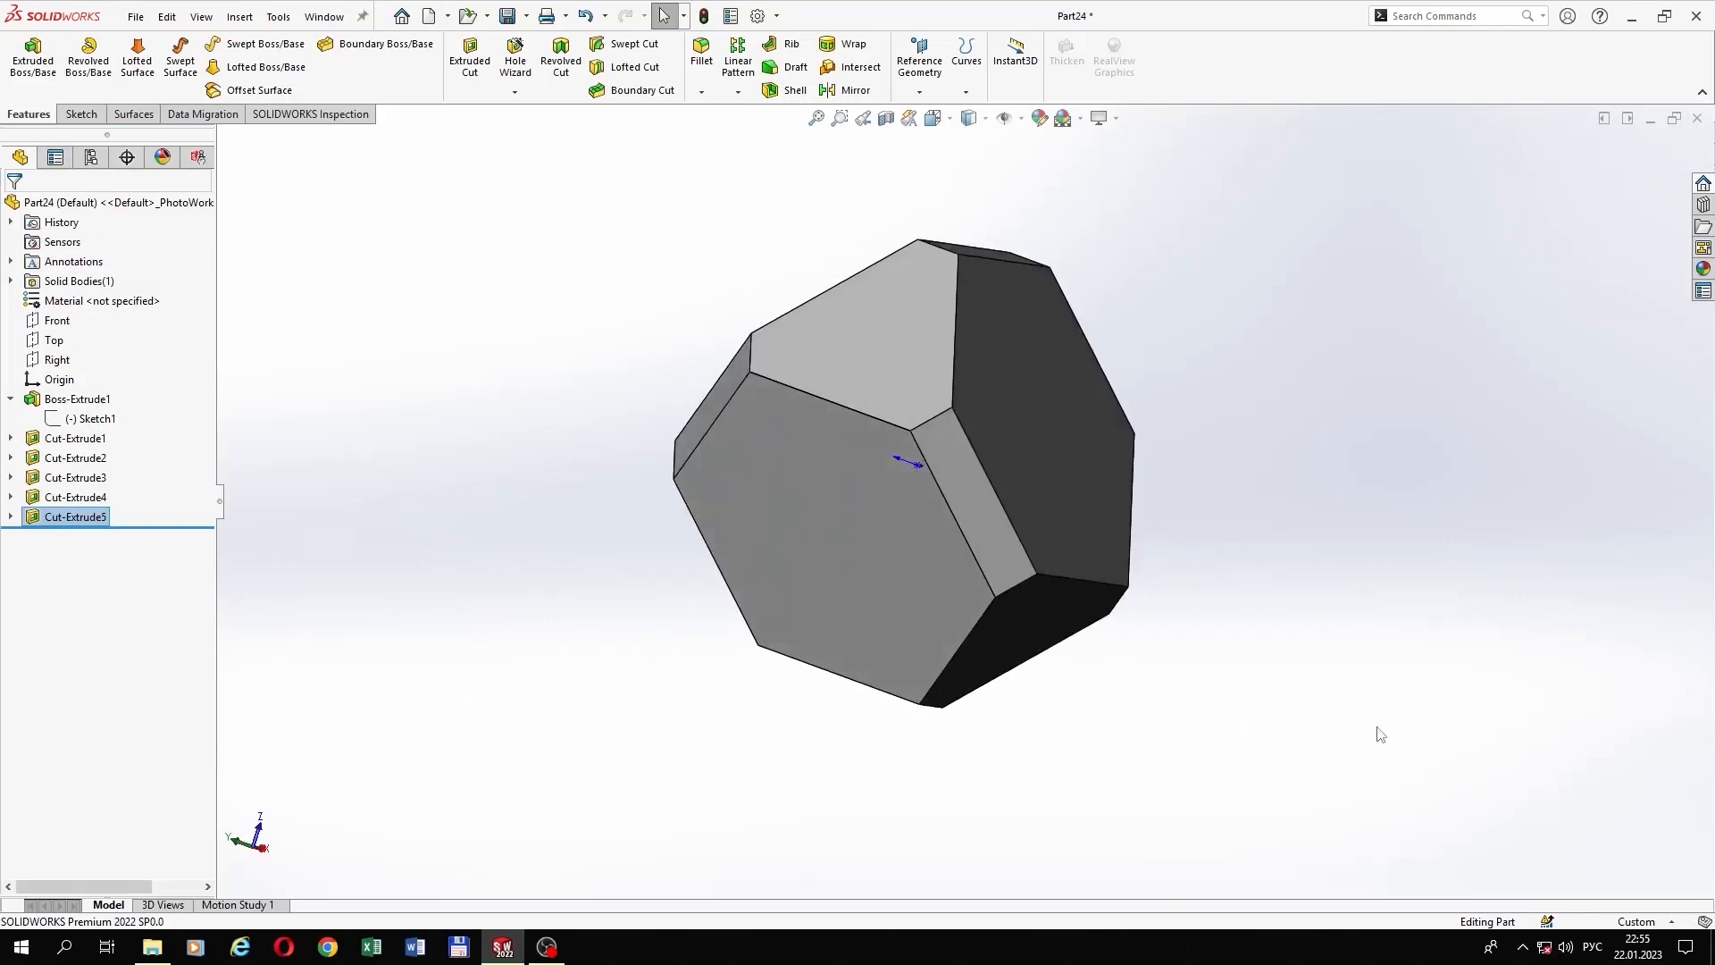
left_click(886, 119)
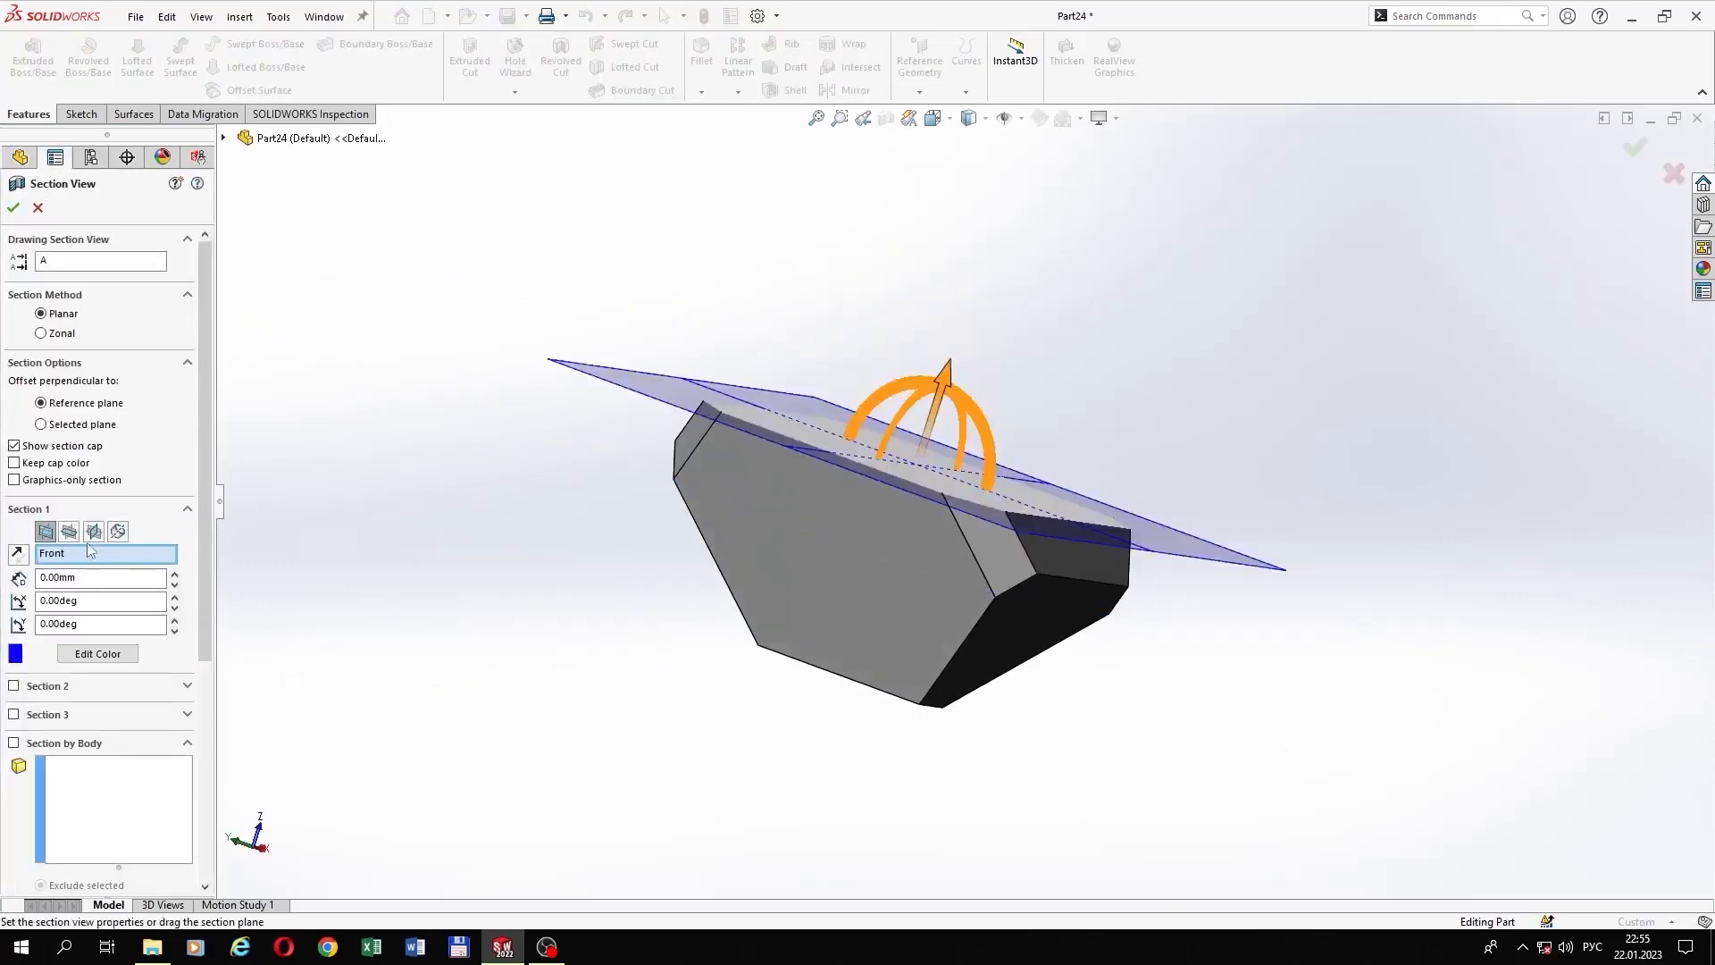
left_click(69, 532)
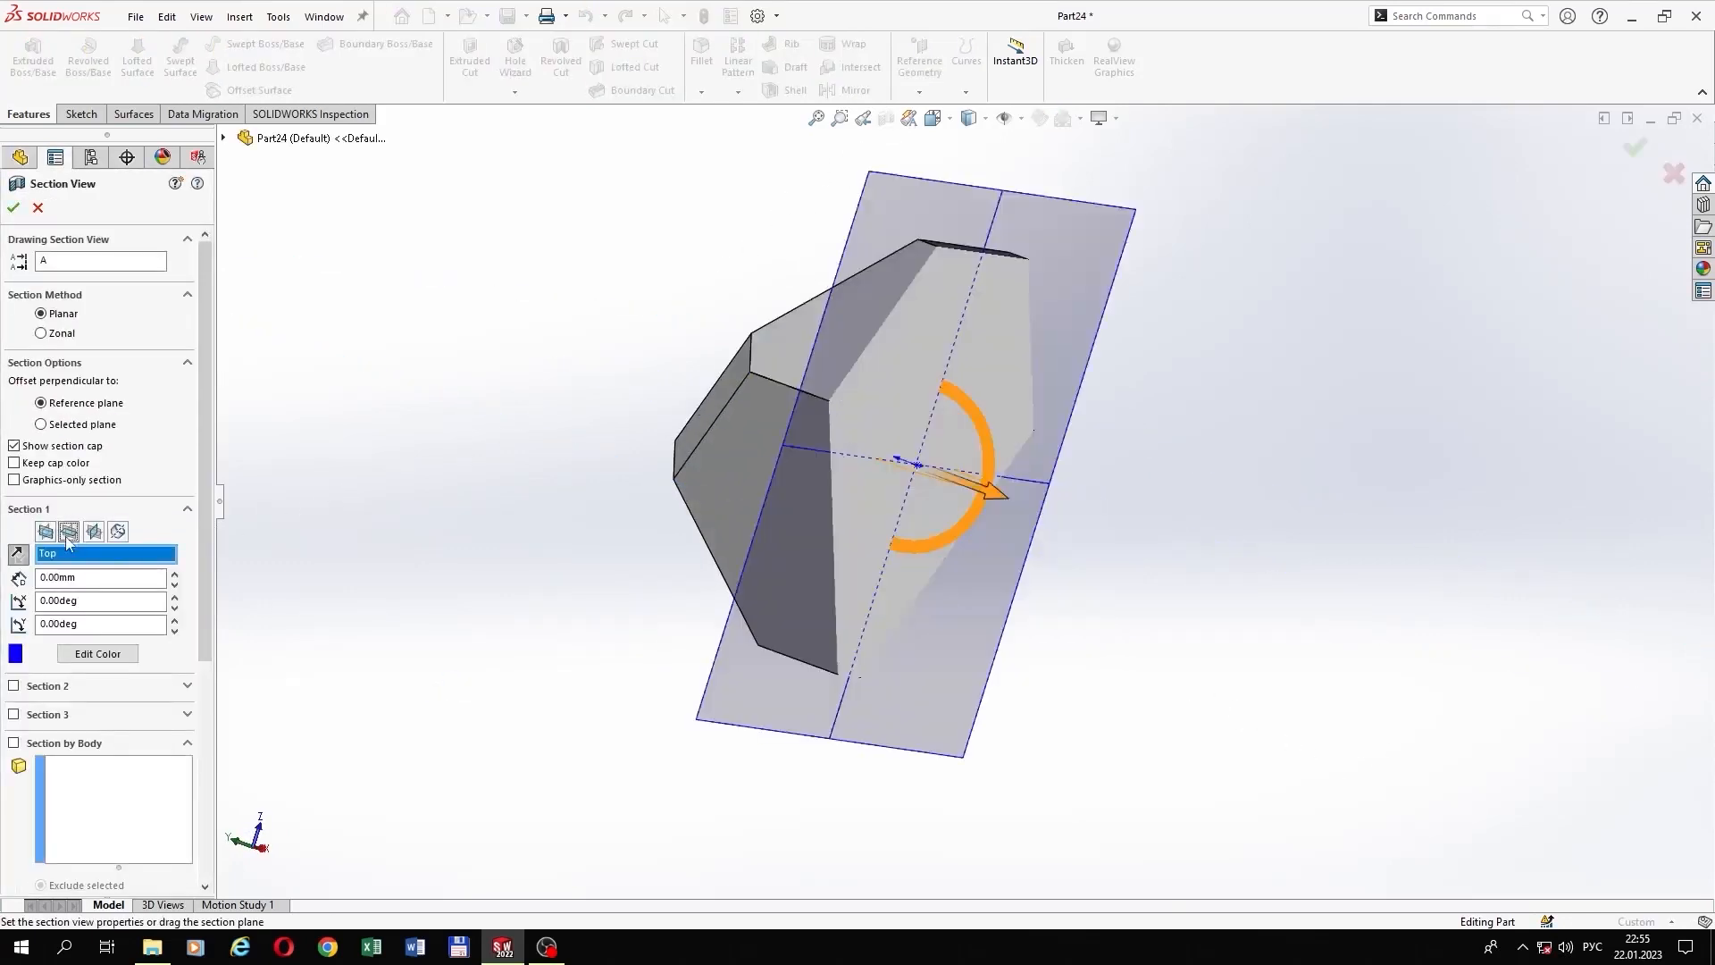
left_click(14, 208)
Step: Start a sketch on the Top plane facing the section cap and draw a slanted centerline through the origin between two opposite edges
left_click(57, 343)
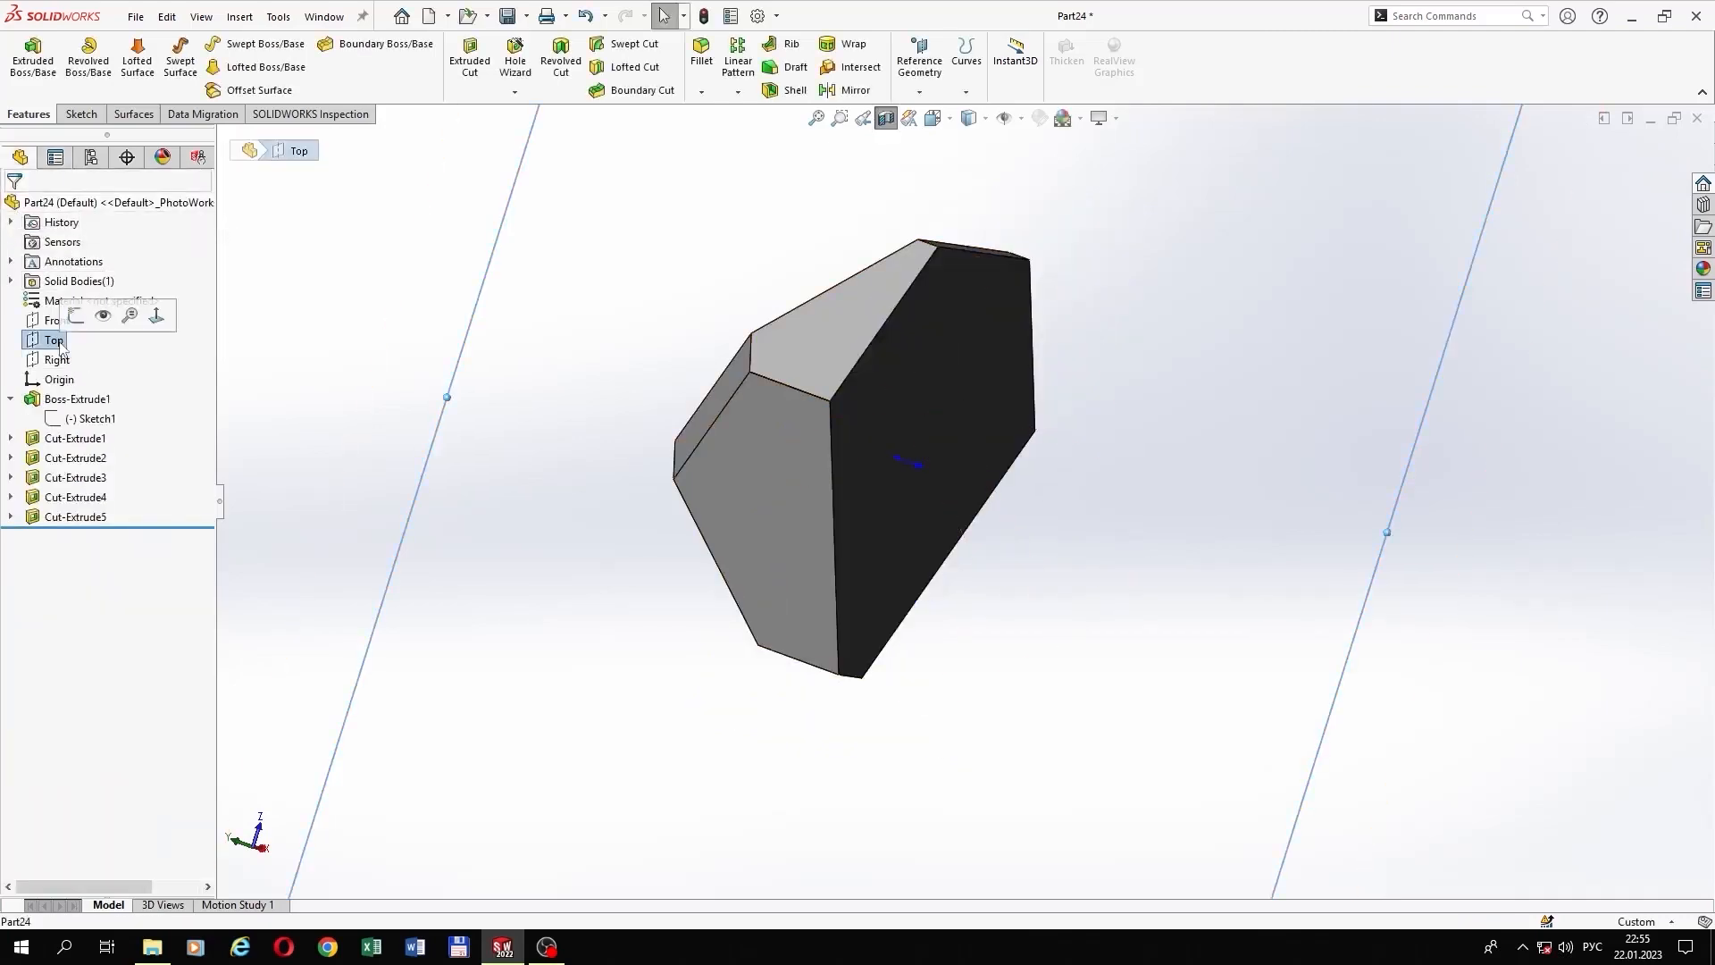
left_click(76, 316)
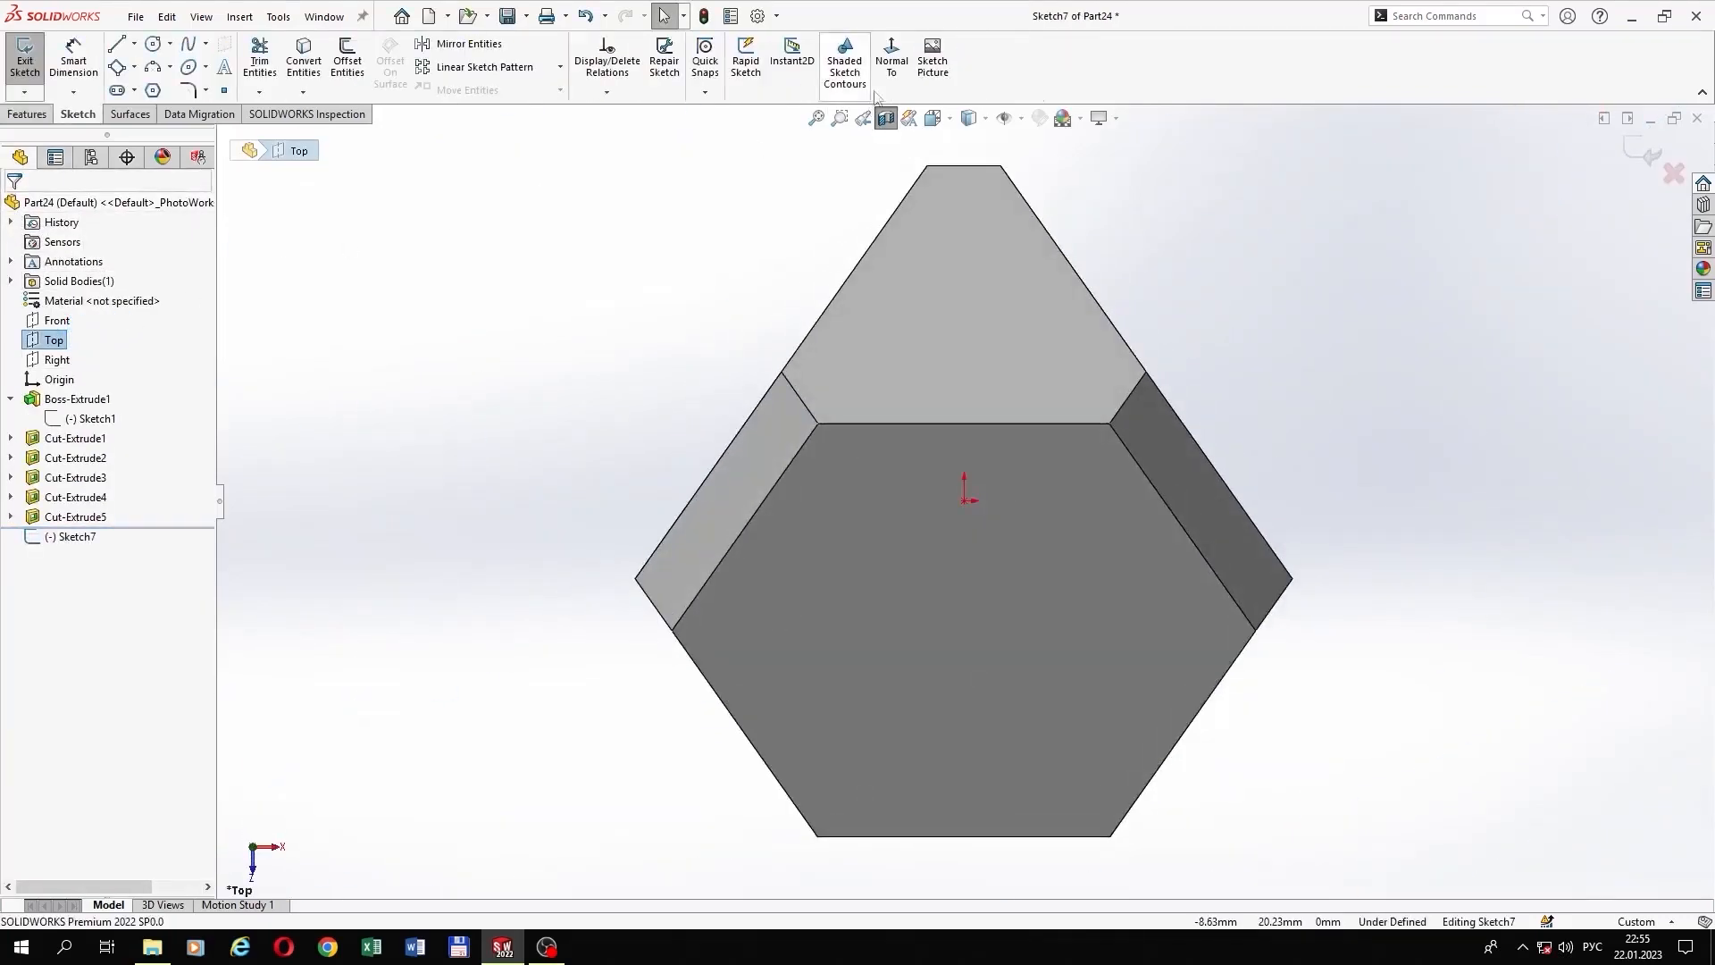
key("ctrl+8")
left_click(134, 44)
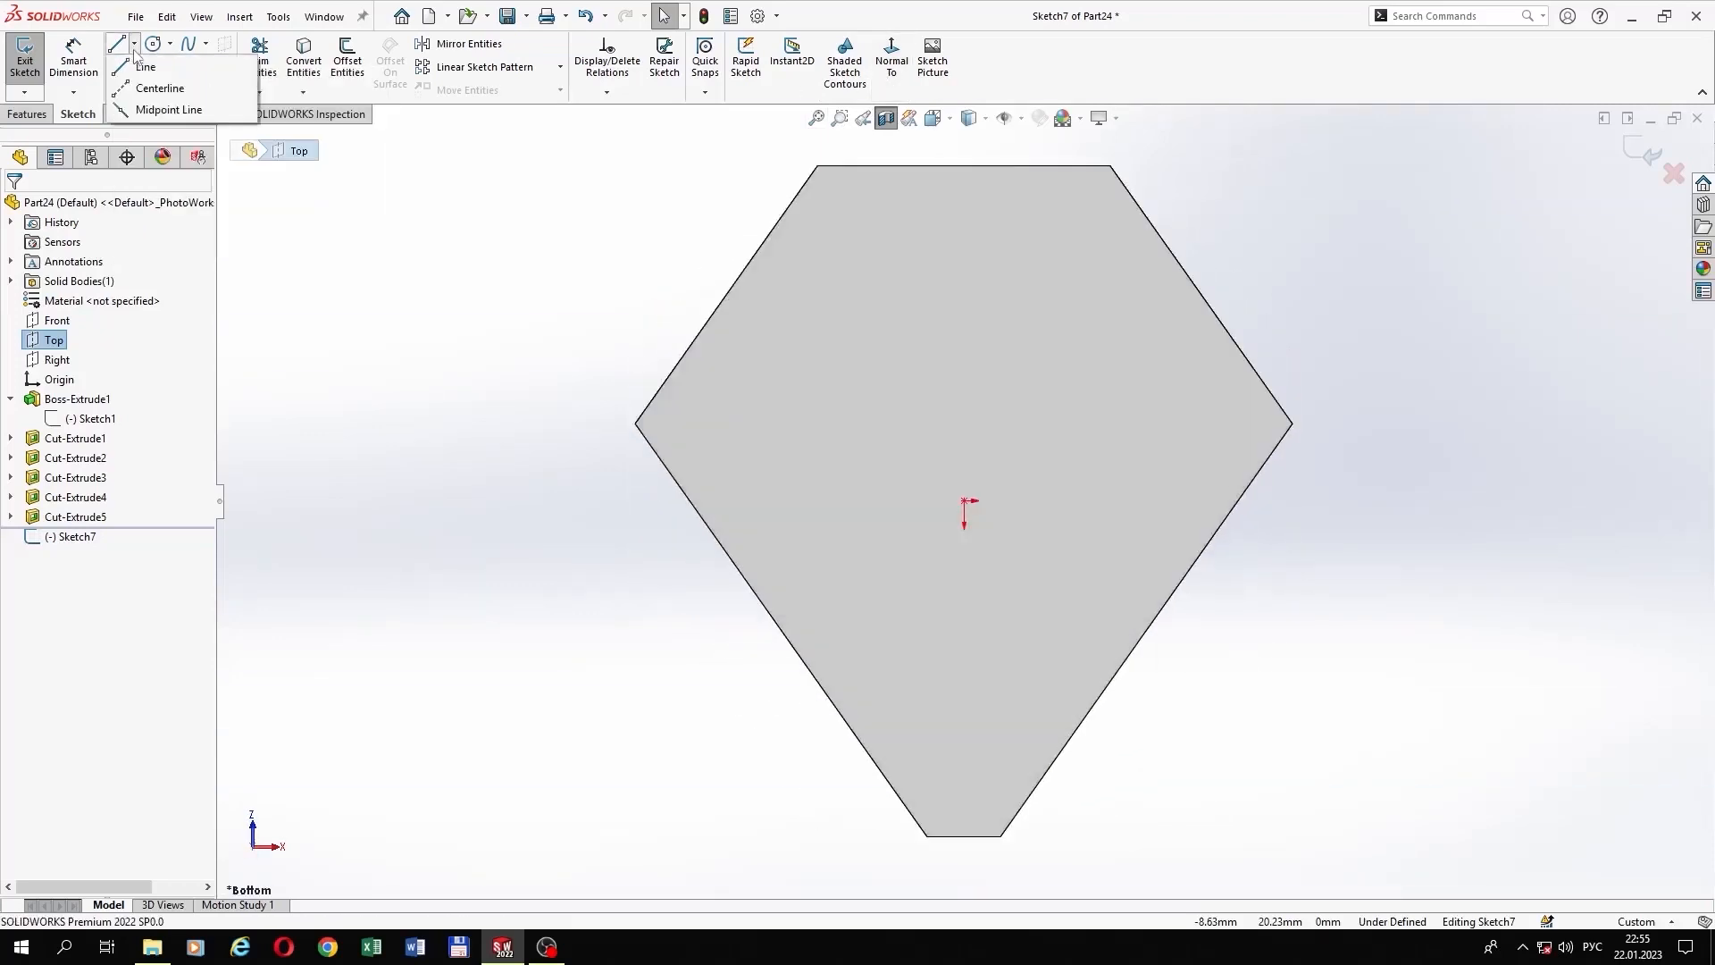
left_click(156, 84)
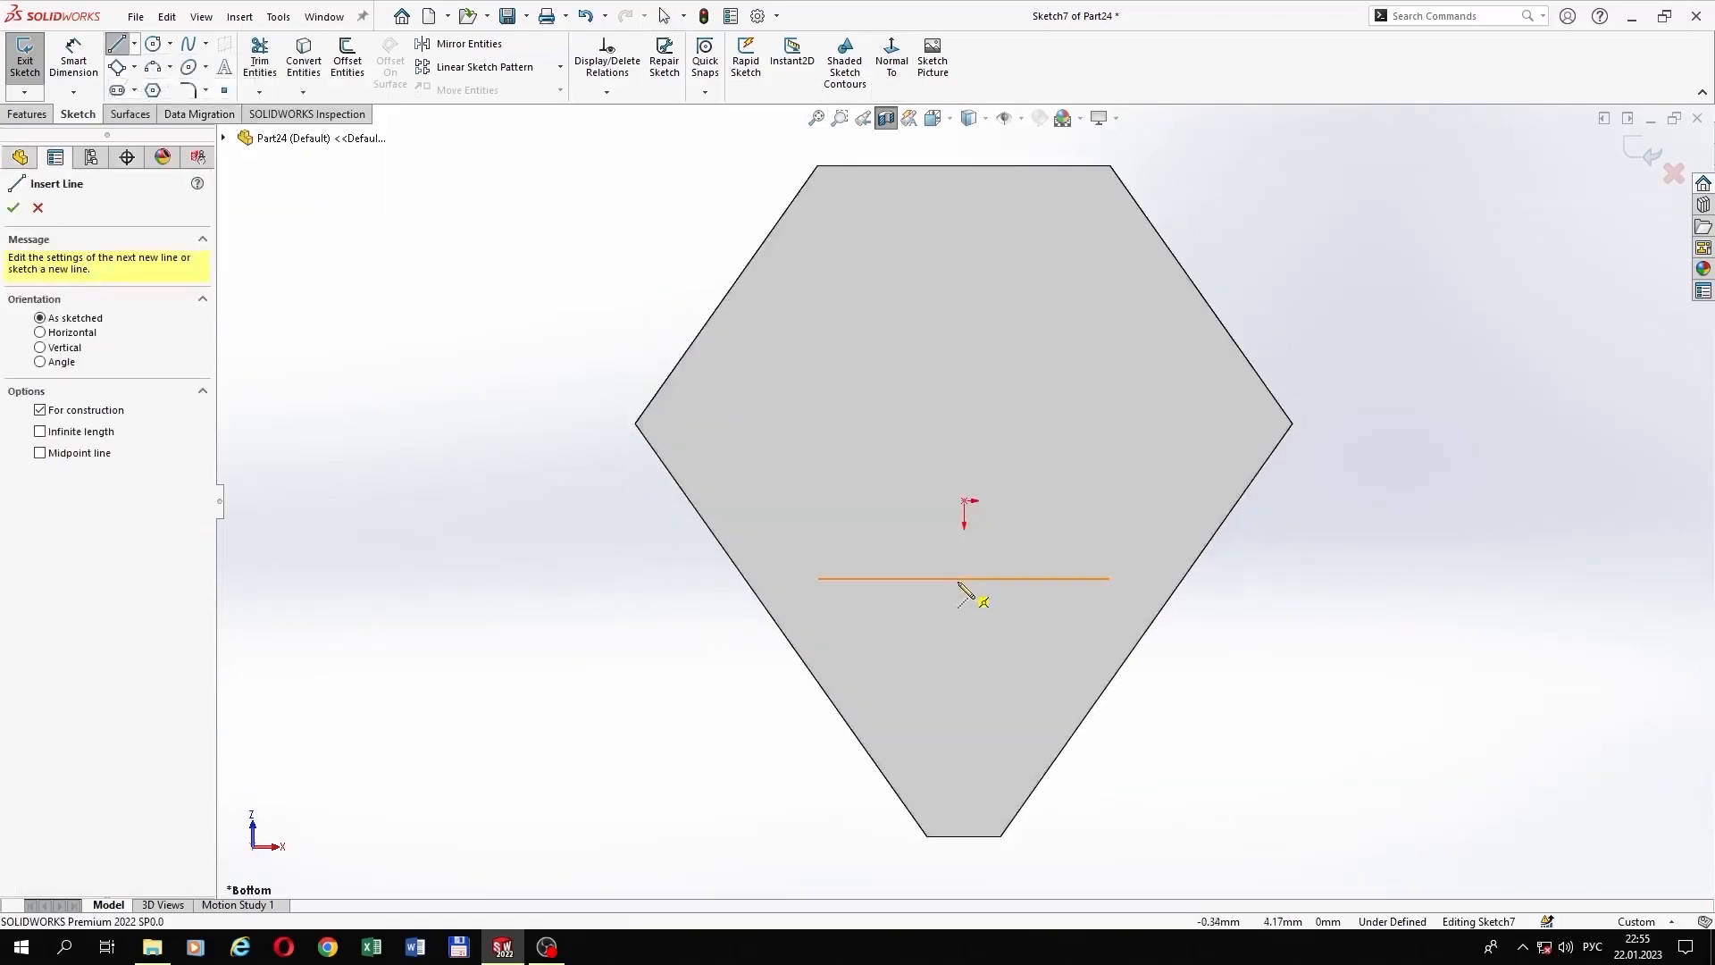
left_click(783, 629)
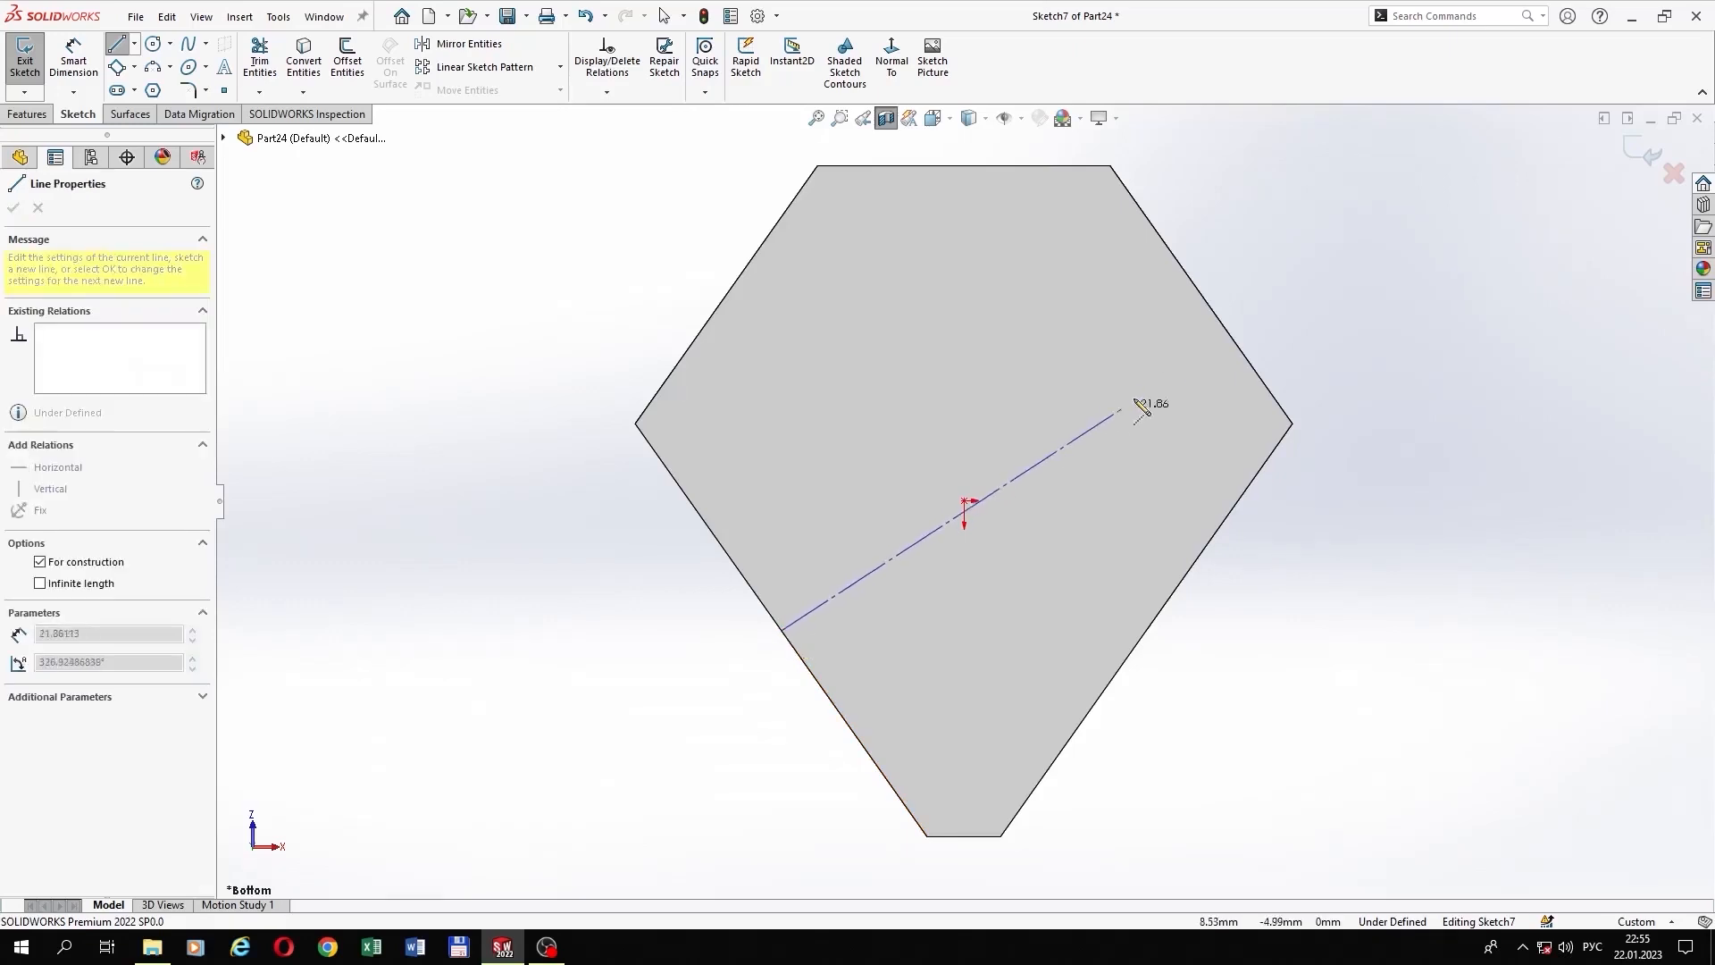
left_click(1231, 332)
right_click(1246, 331)
left_click(1304, 338)
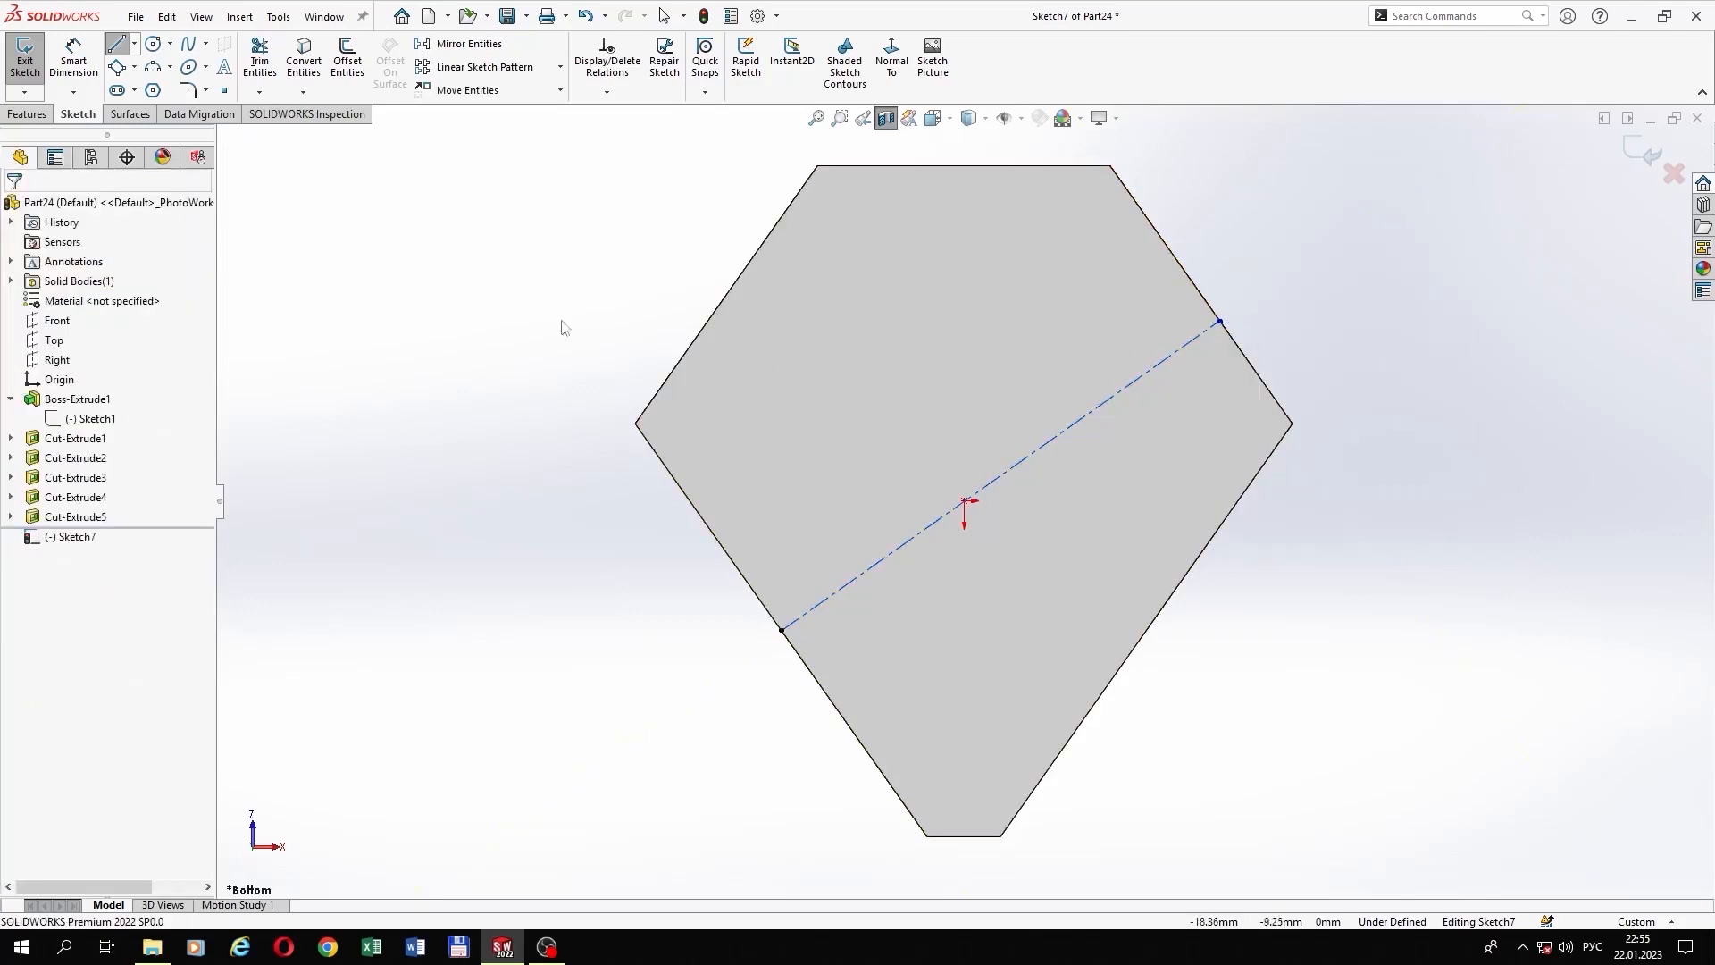
Step: Draw a profile's vertical left side about 5.1 mm tall, horizontal base and right side about 4.3 mm tall above the centerline
left_click(116, 43)
scroll(581, 631, "up", 2)
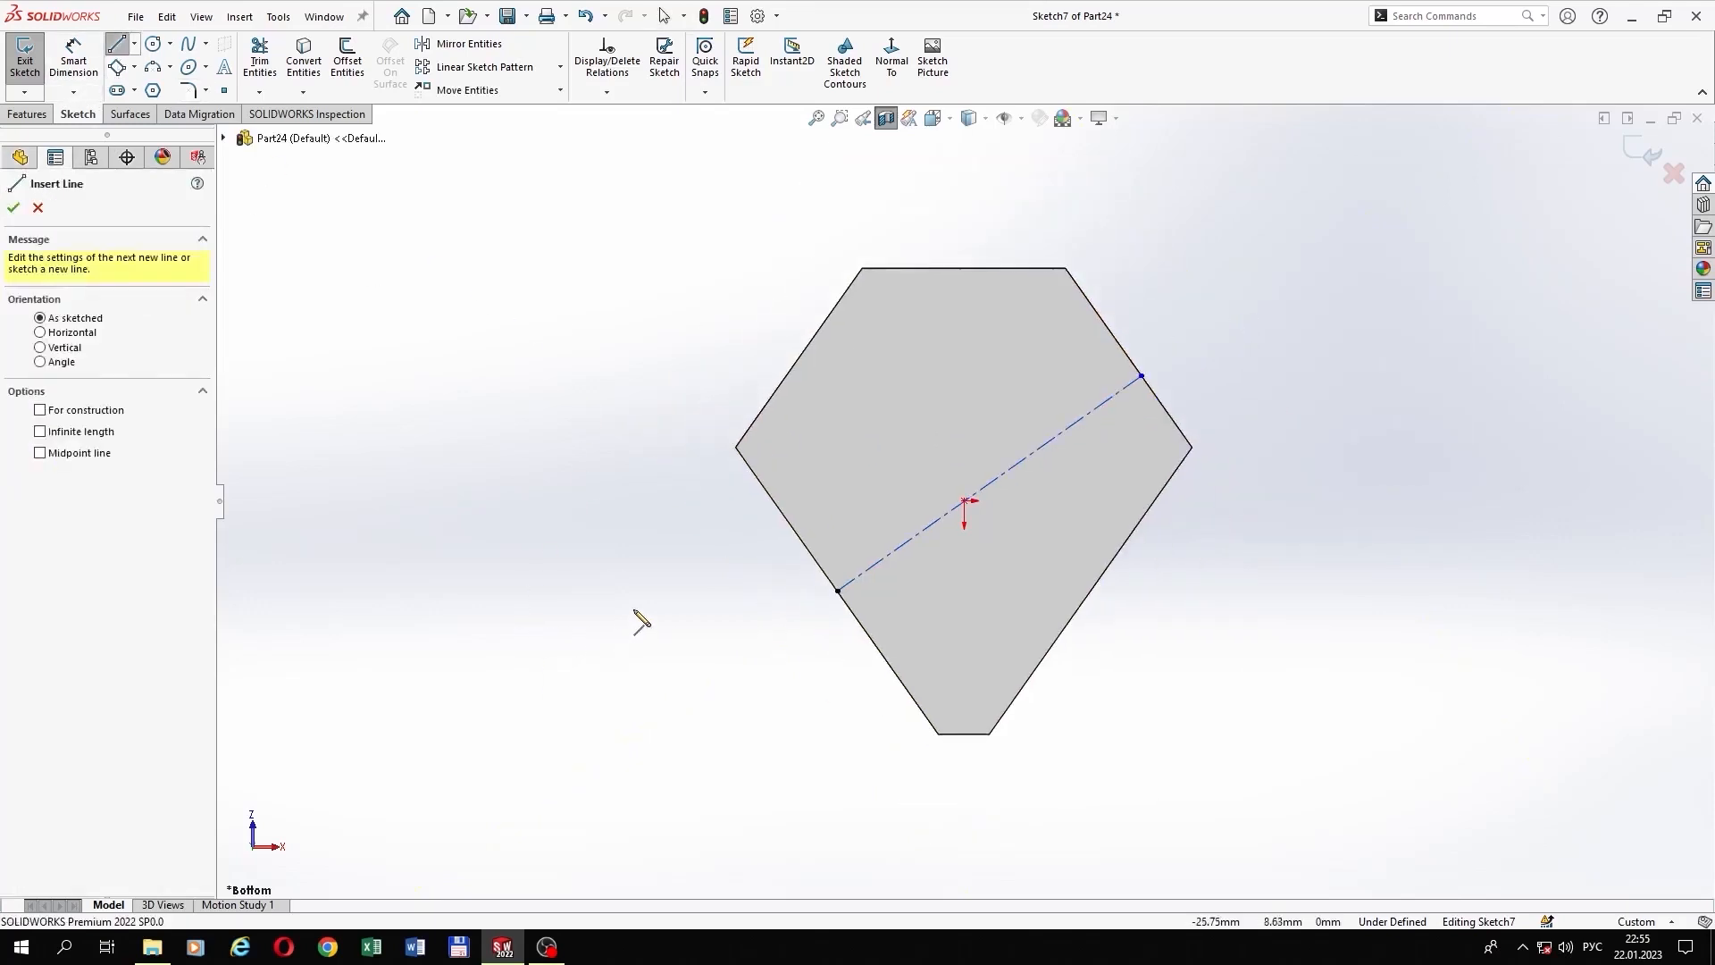
scroll(640, 620, "down", 5)
scroll(1028, 487, "up", 3)
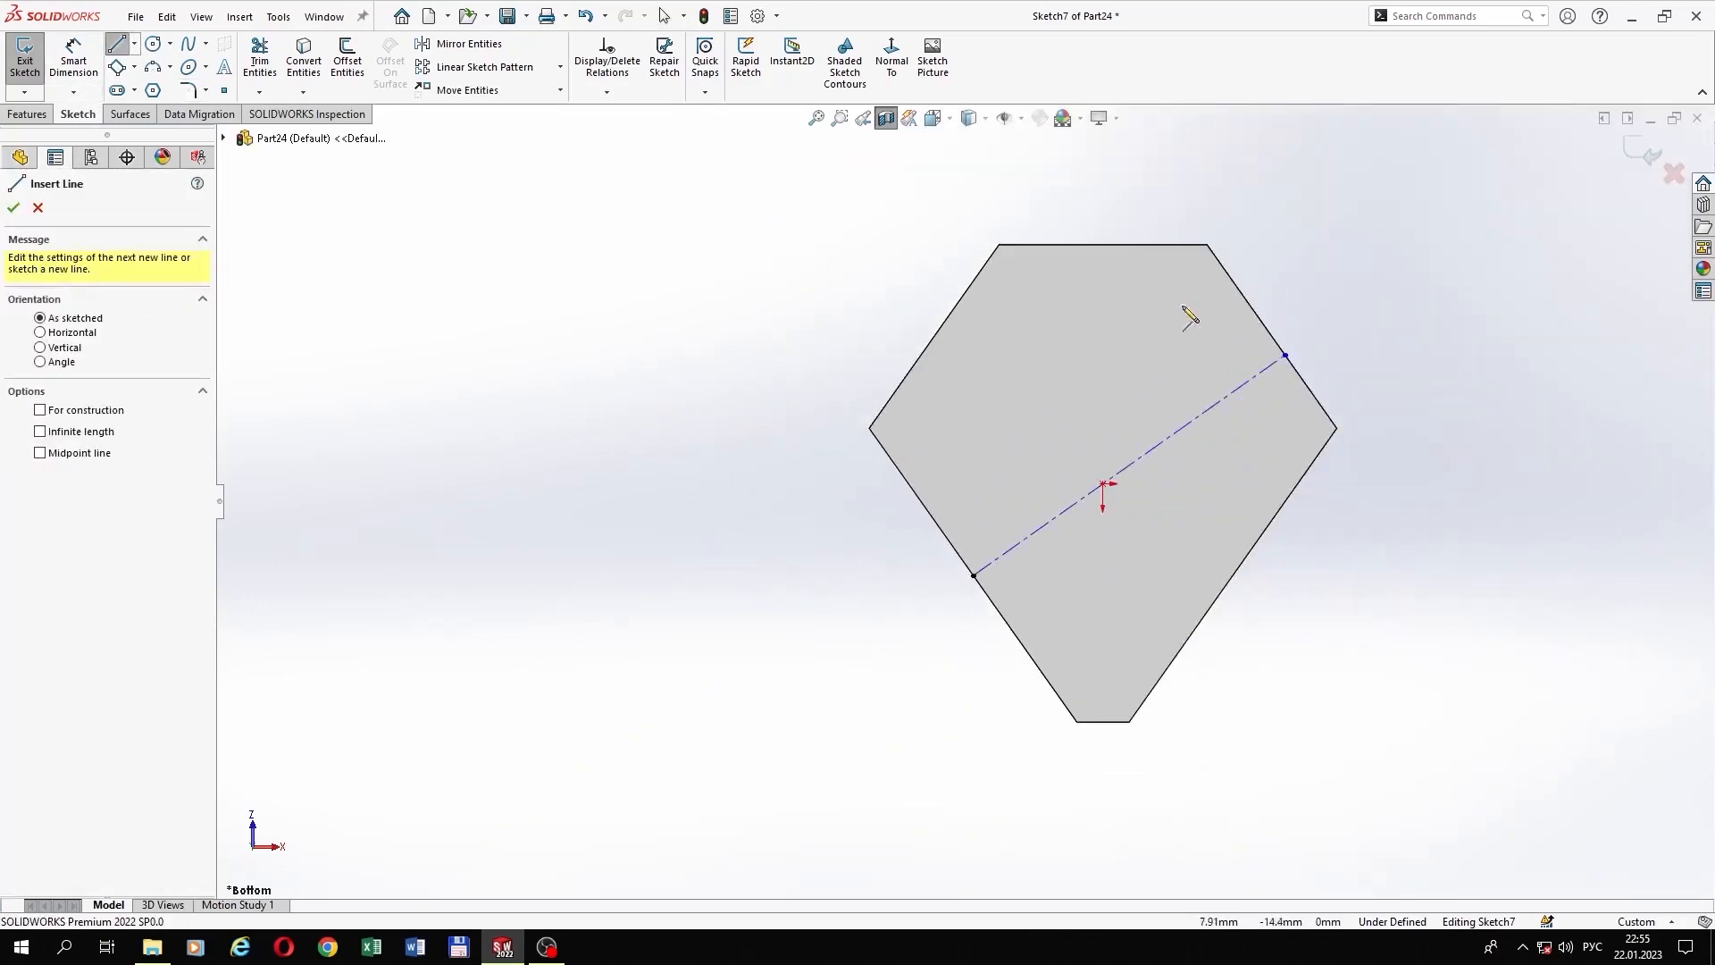
scroll(970, 431, "down", 3)
left_click(817, 373)
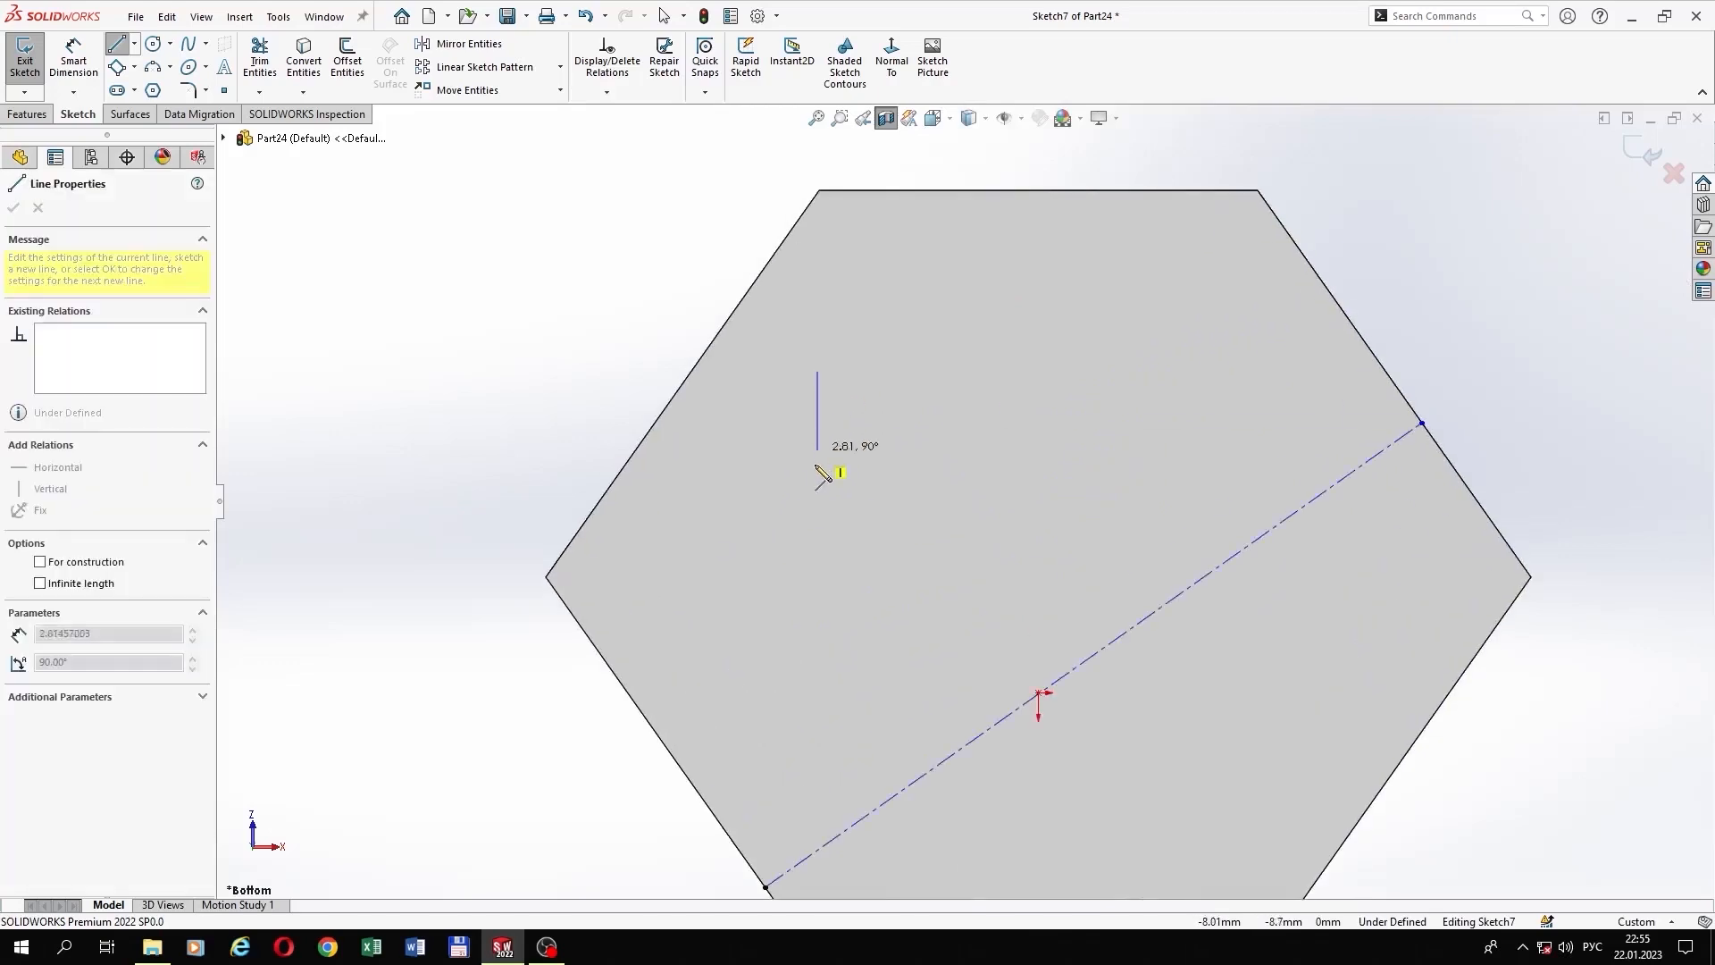
left_click(817, 513)
left_click(1117, 513)
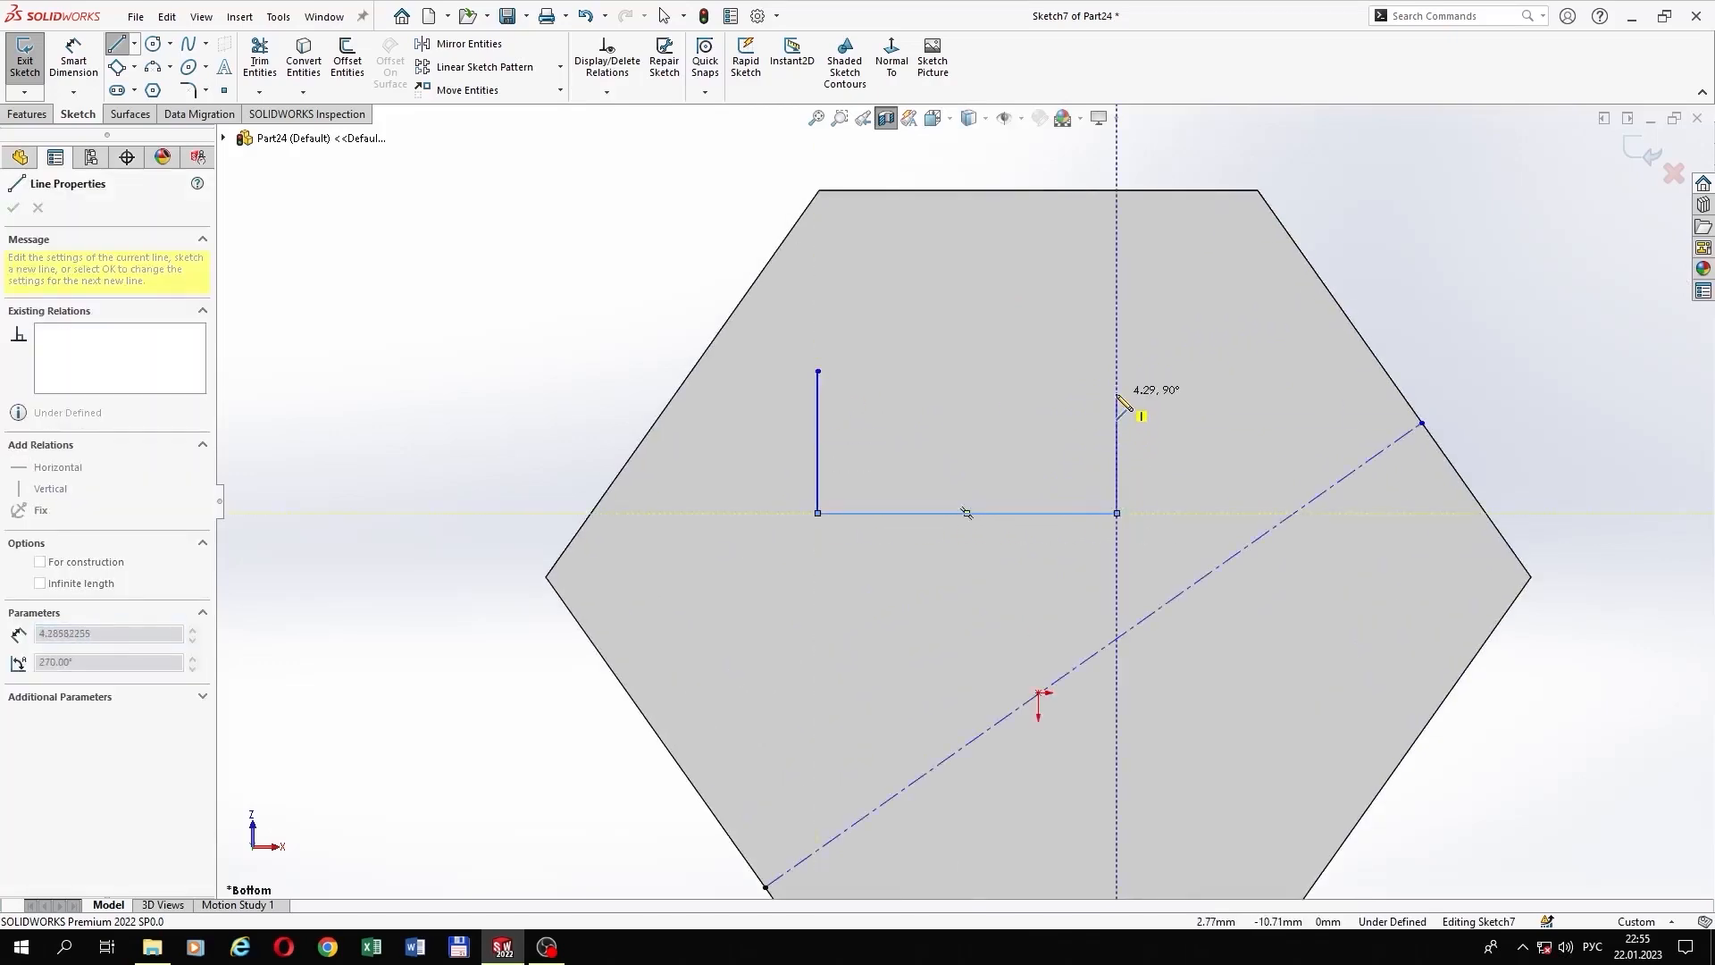
left_click(1117, 393)
Step: Close the profile's upper outline with a short horizontal segment, a triangular peak, a horizontal line about 5.5 mm long and a short slanted end
left_click(1071, 393)
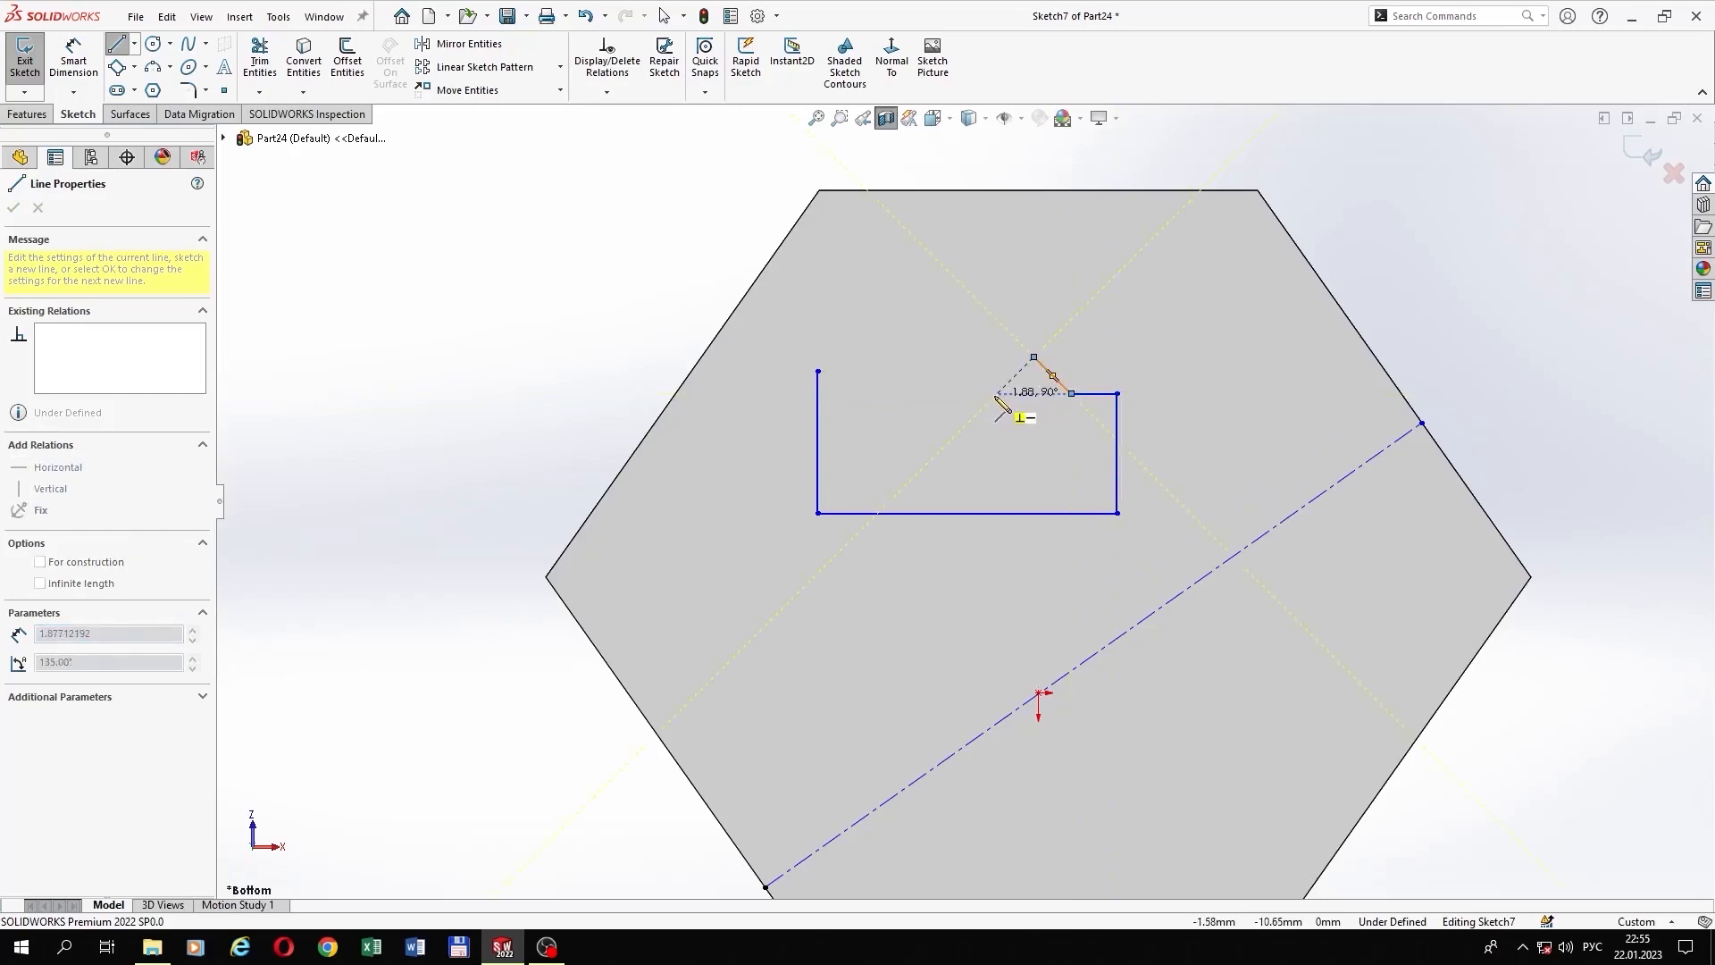
left_click(1033, 357)
left_click(997, 393)
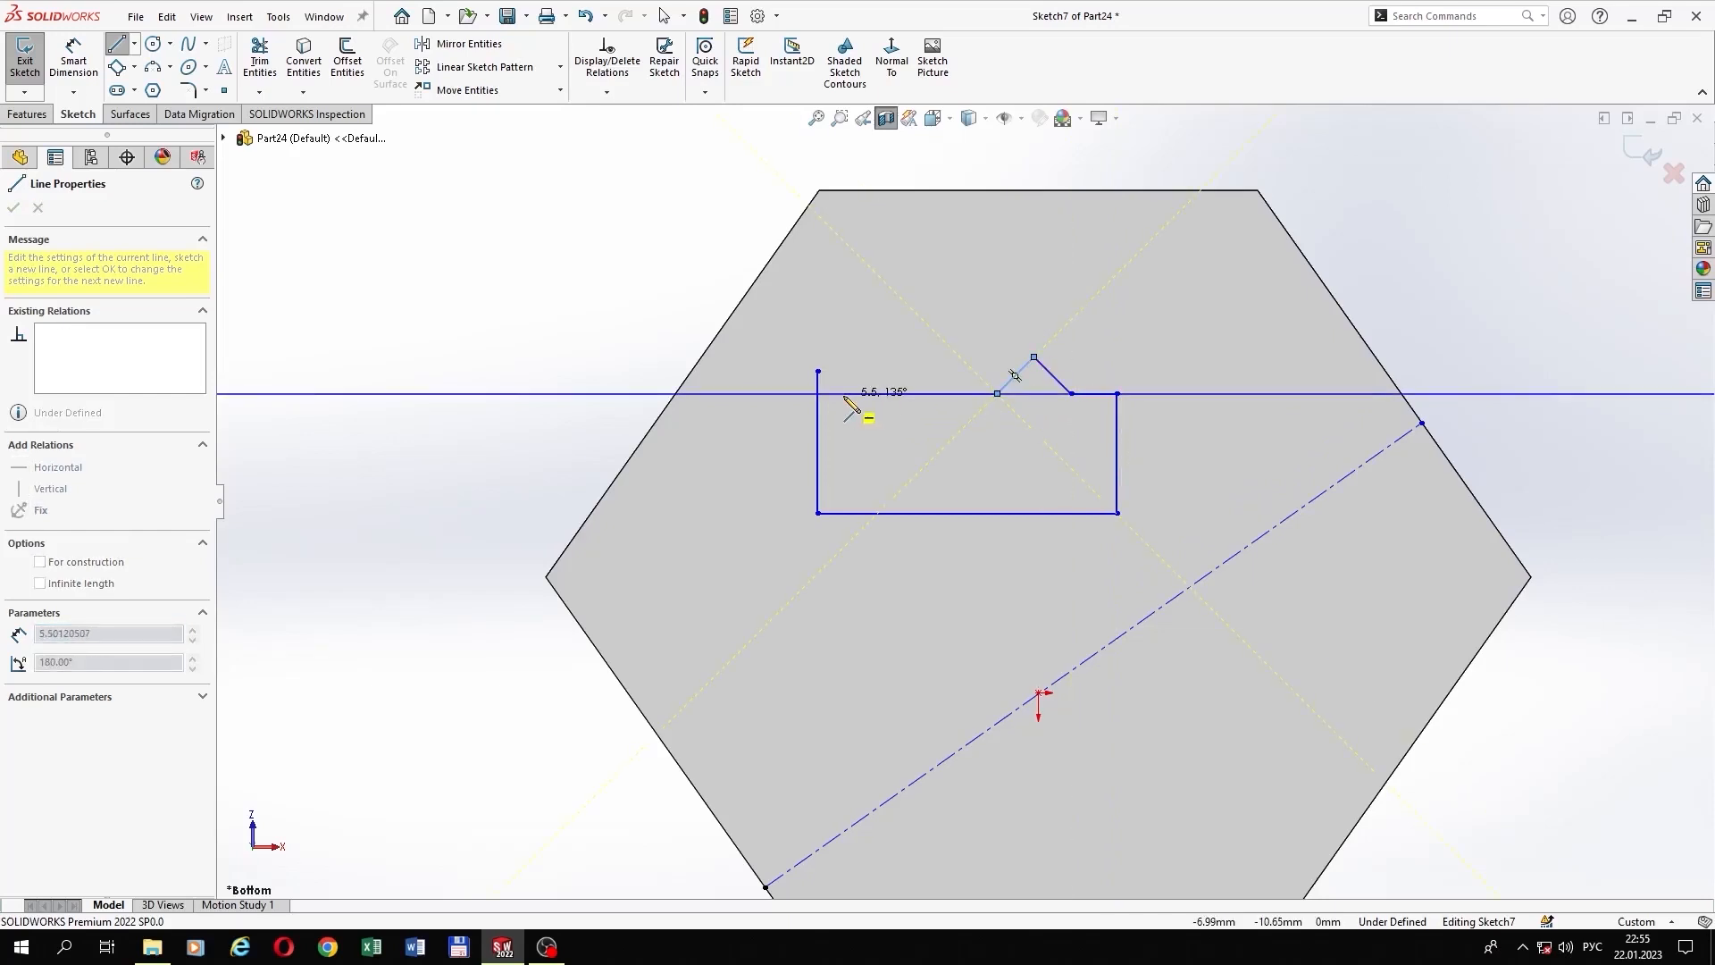
left_click(818, 370)
right_click(862, 373)
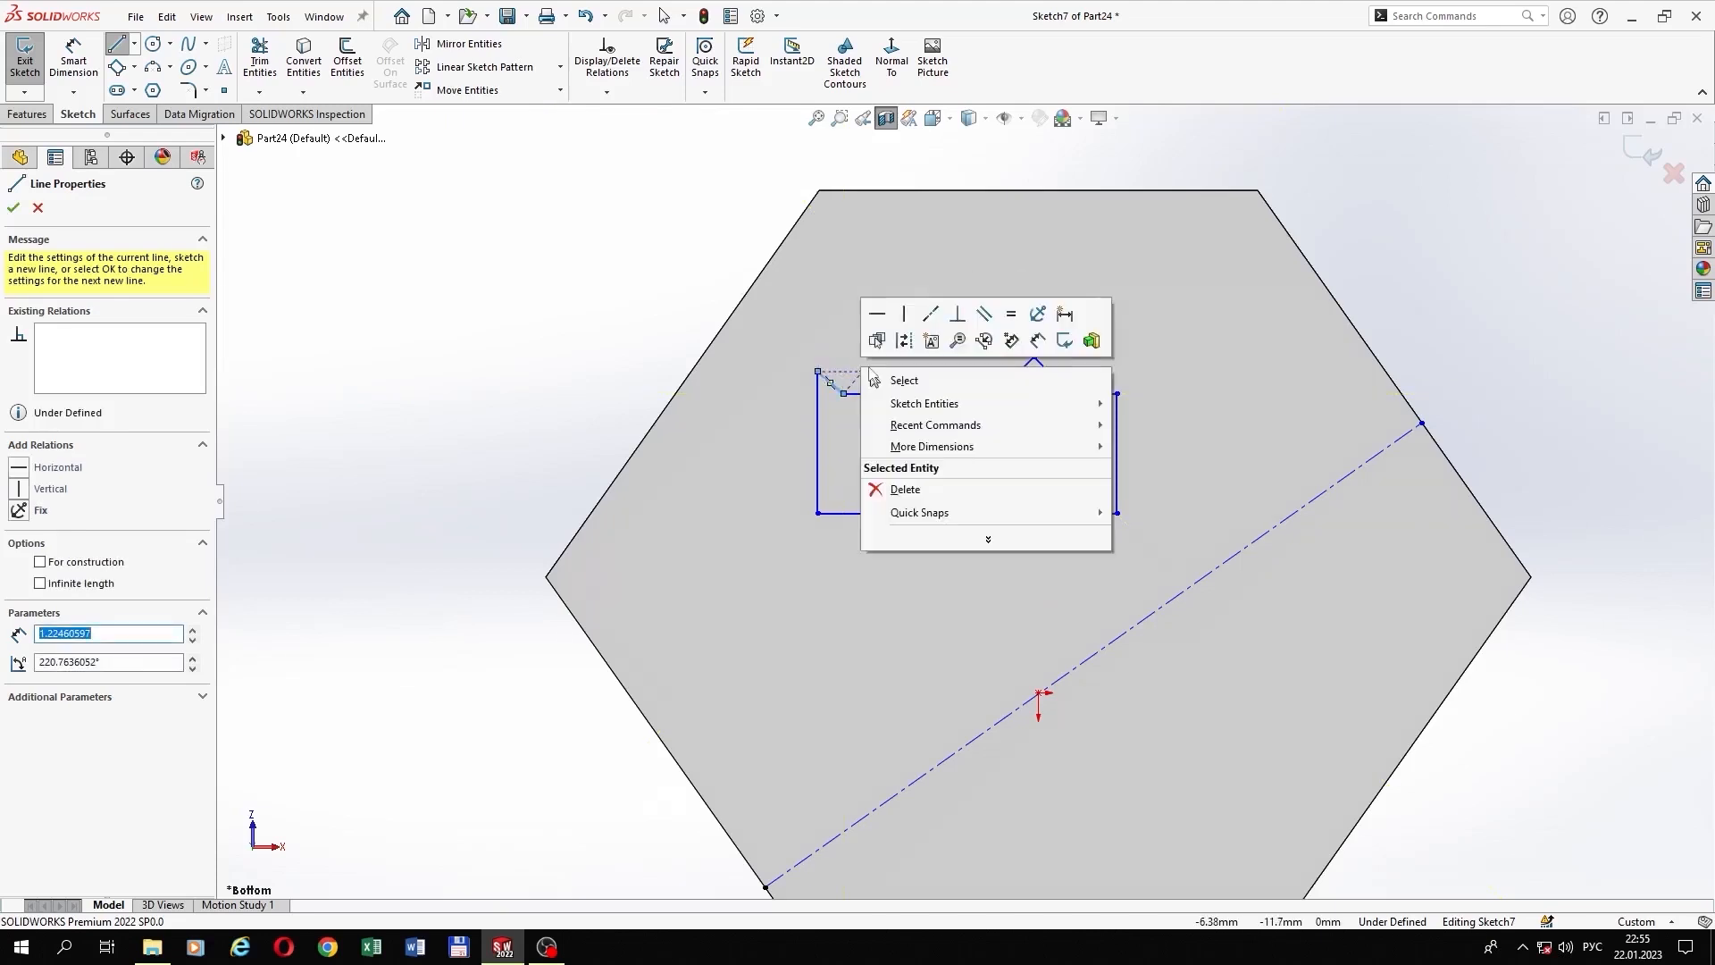
left_click(884, 381)
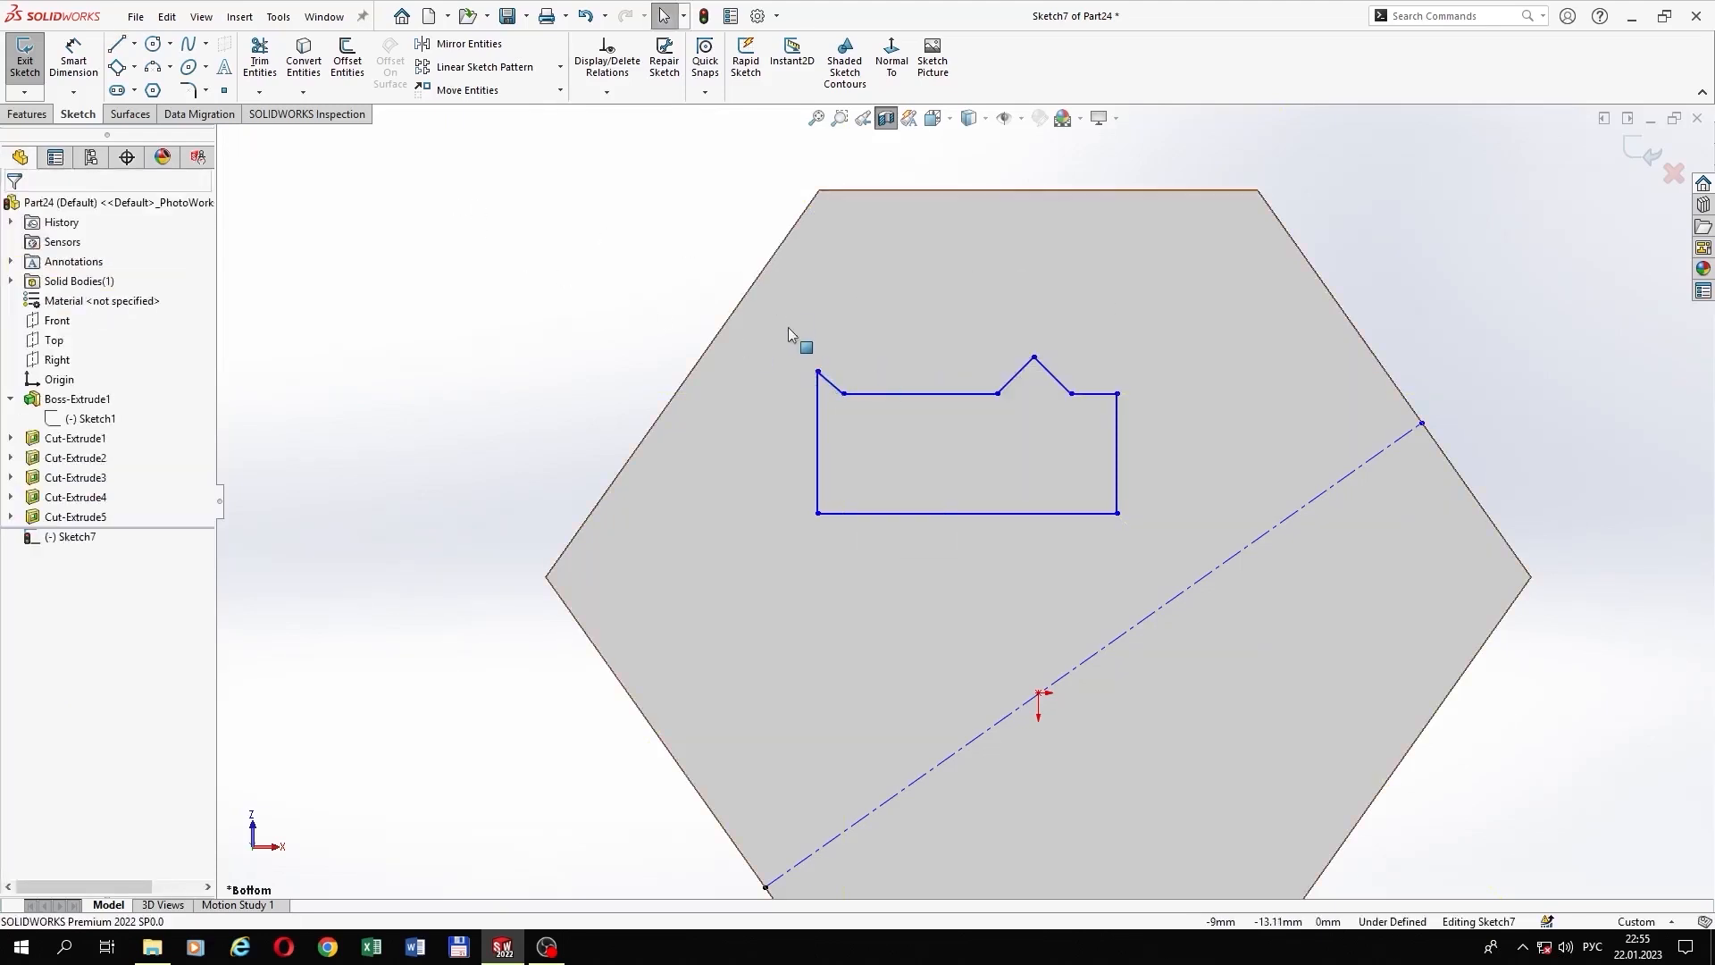
Step: Delete all existing sketch relations from the lines of the drawn profile
left_click(630, 94)
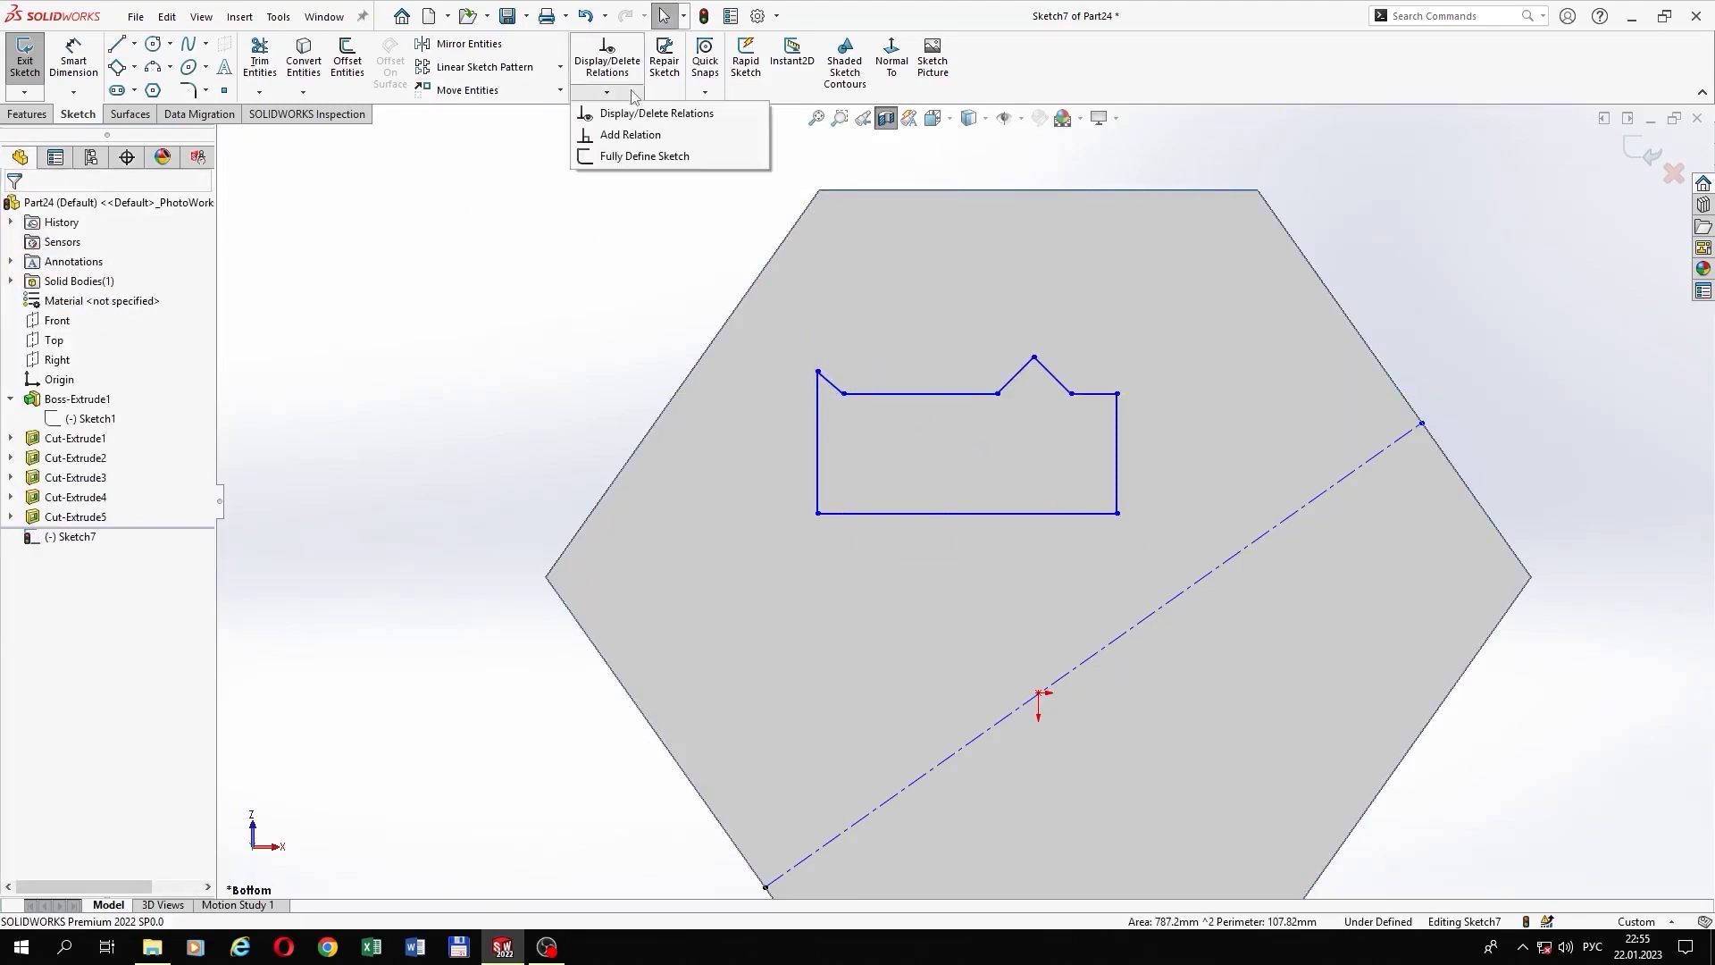
left_click(639, 114)
left_click_drag(770, 337, 1181, 573)
left_click(147, 619)
left_click(14, 207)
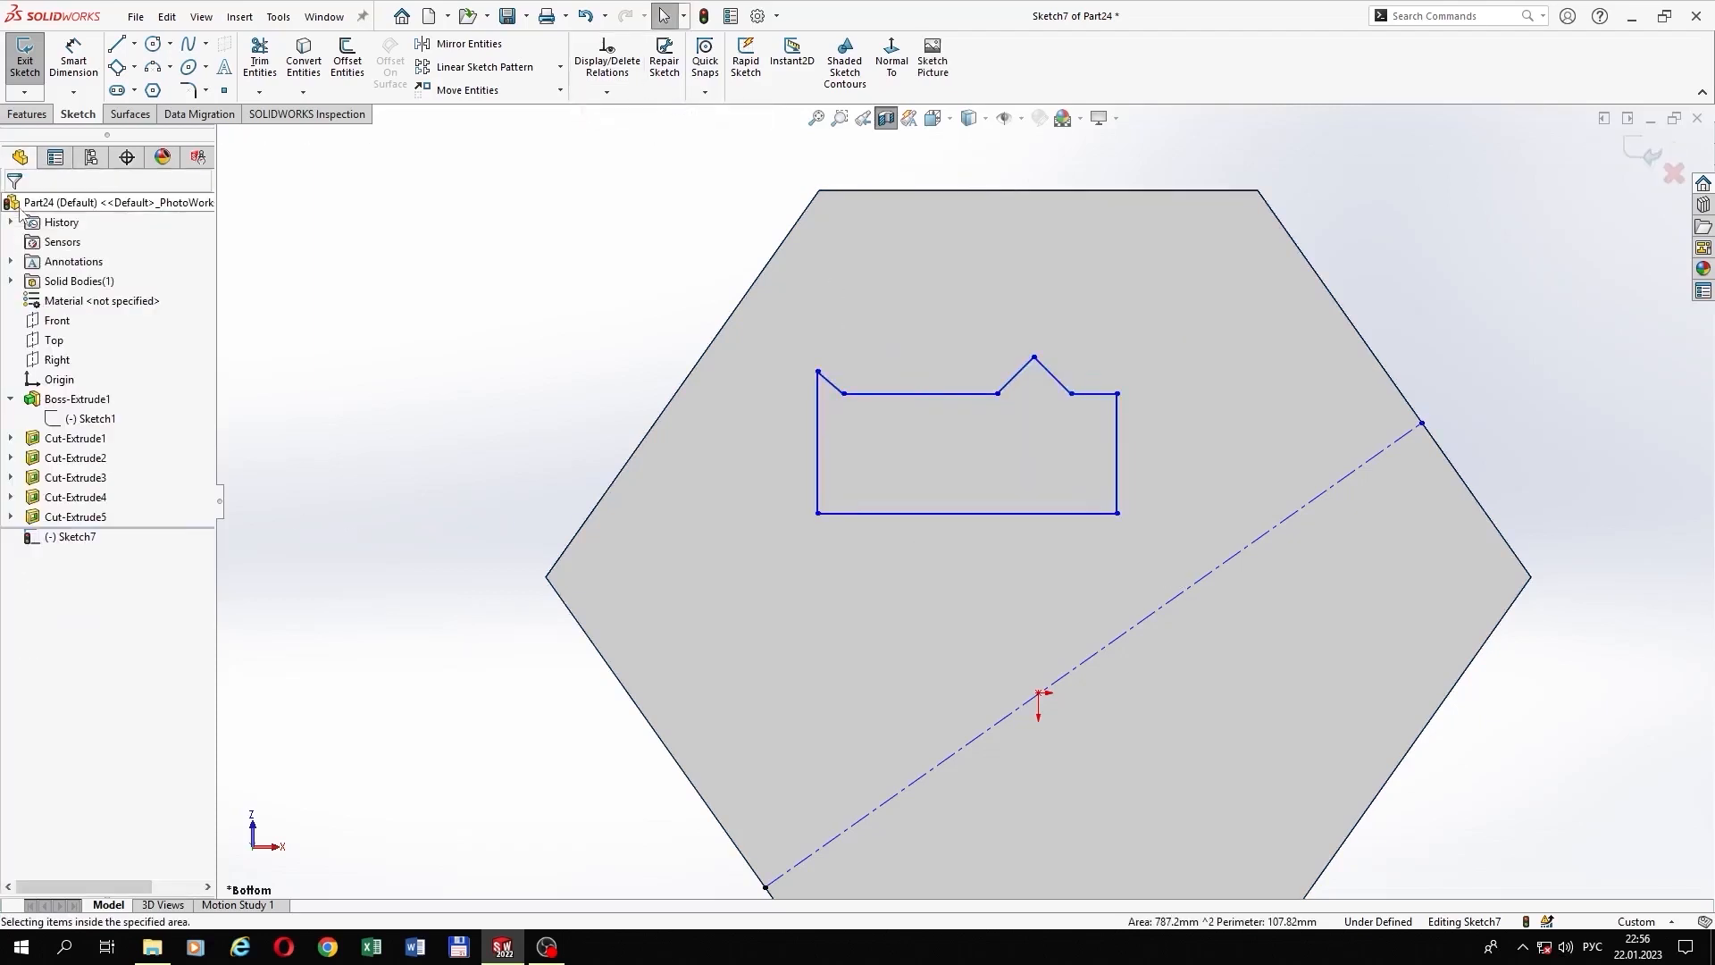
Step: Dimension the profile's left vertical side to 4.10 mm
left_click(73, 58)
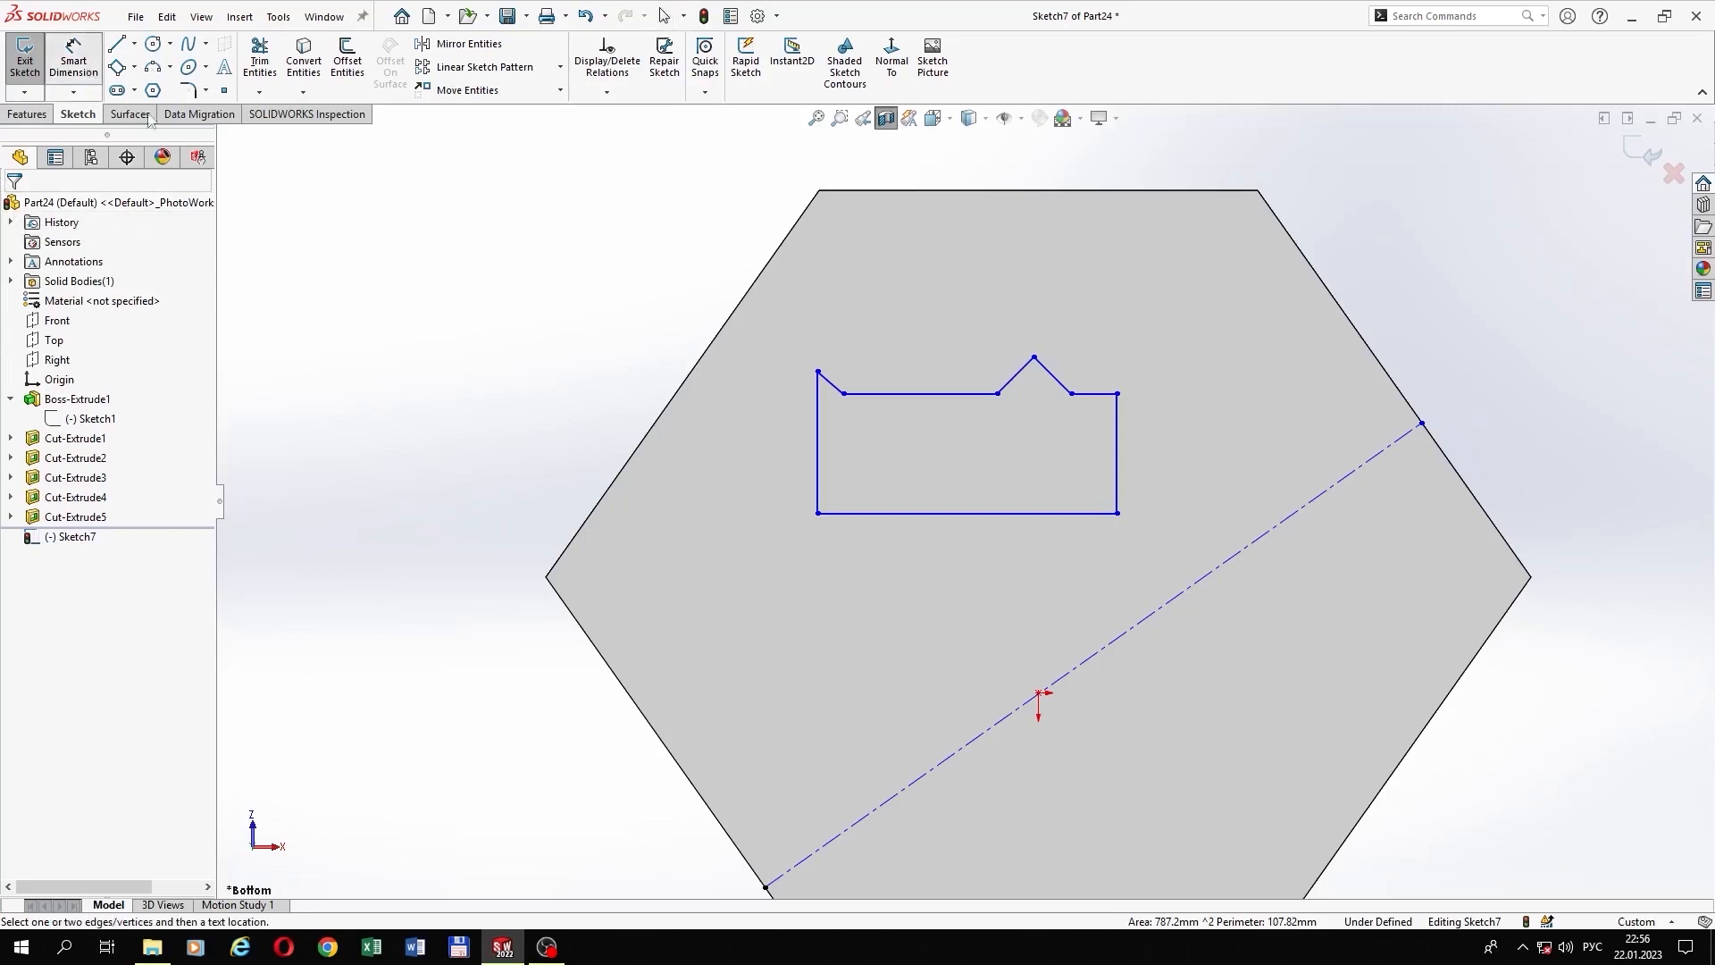
left_click(823, 451)
left_click(755, 454)
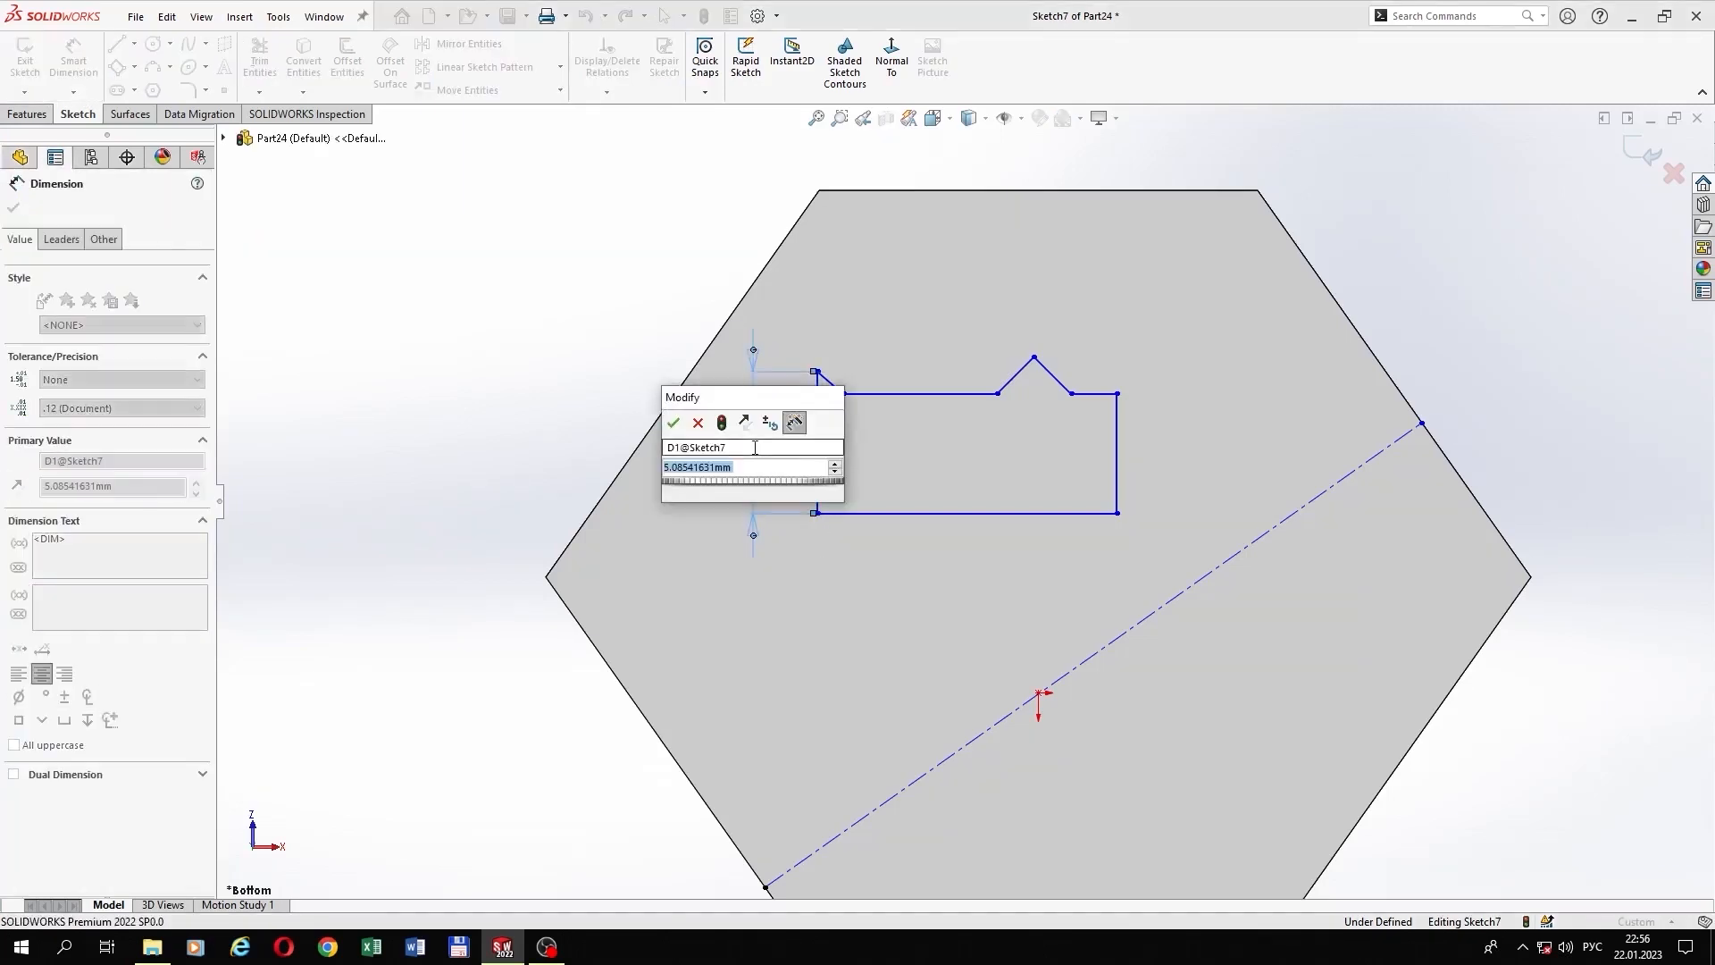
type("4,10")
key("Return")
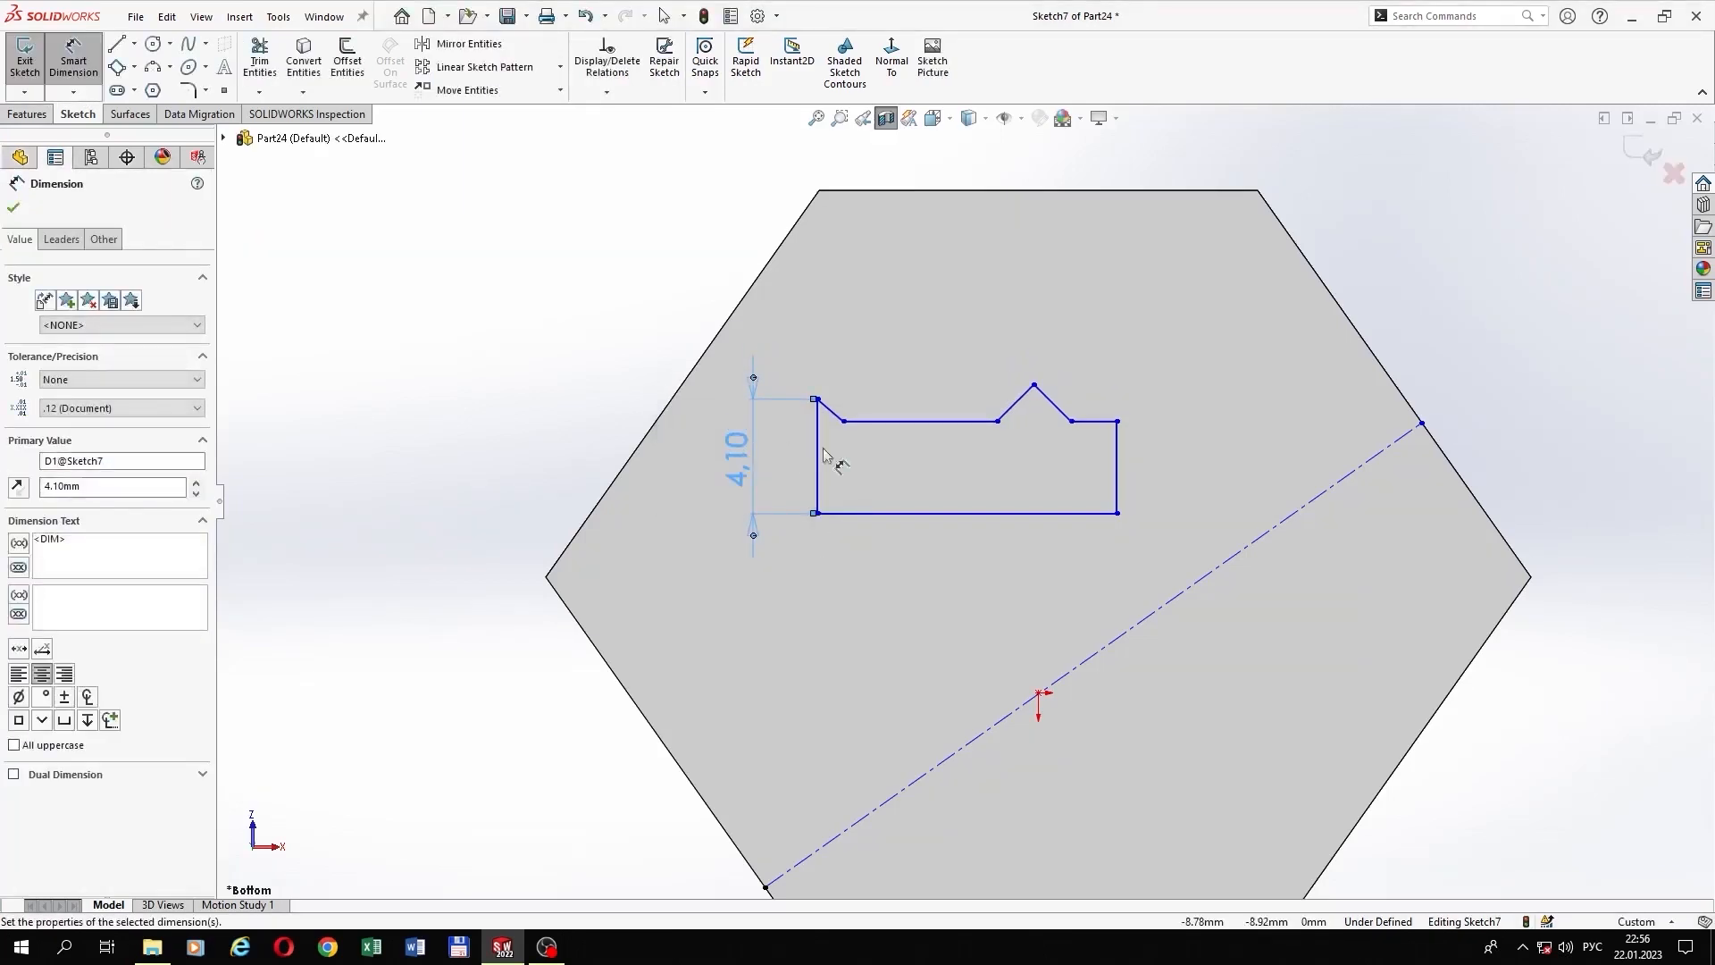
Step: Dimension the distance between the profile's base and its long upper horizontal line to 3.58 mm
left_click(947, 514)
left_click(973, 422)
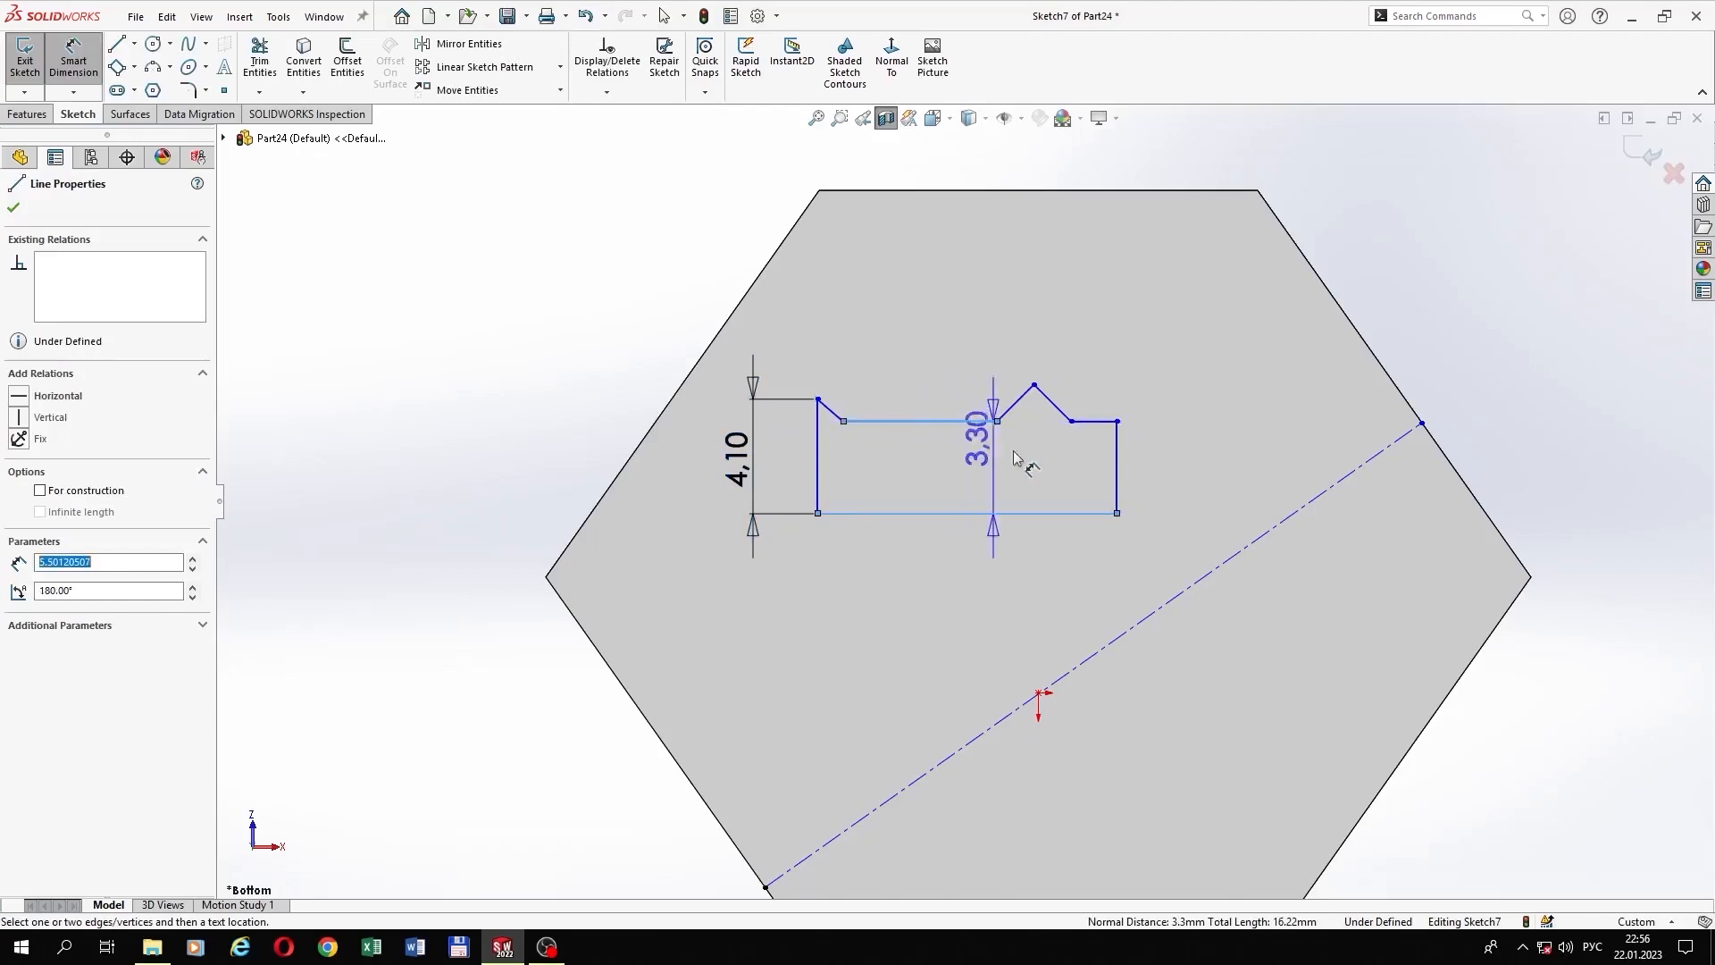
left_click(1195, 460)
type("3,58")
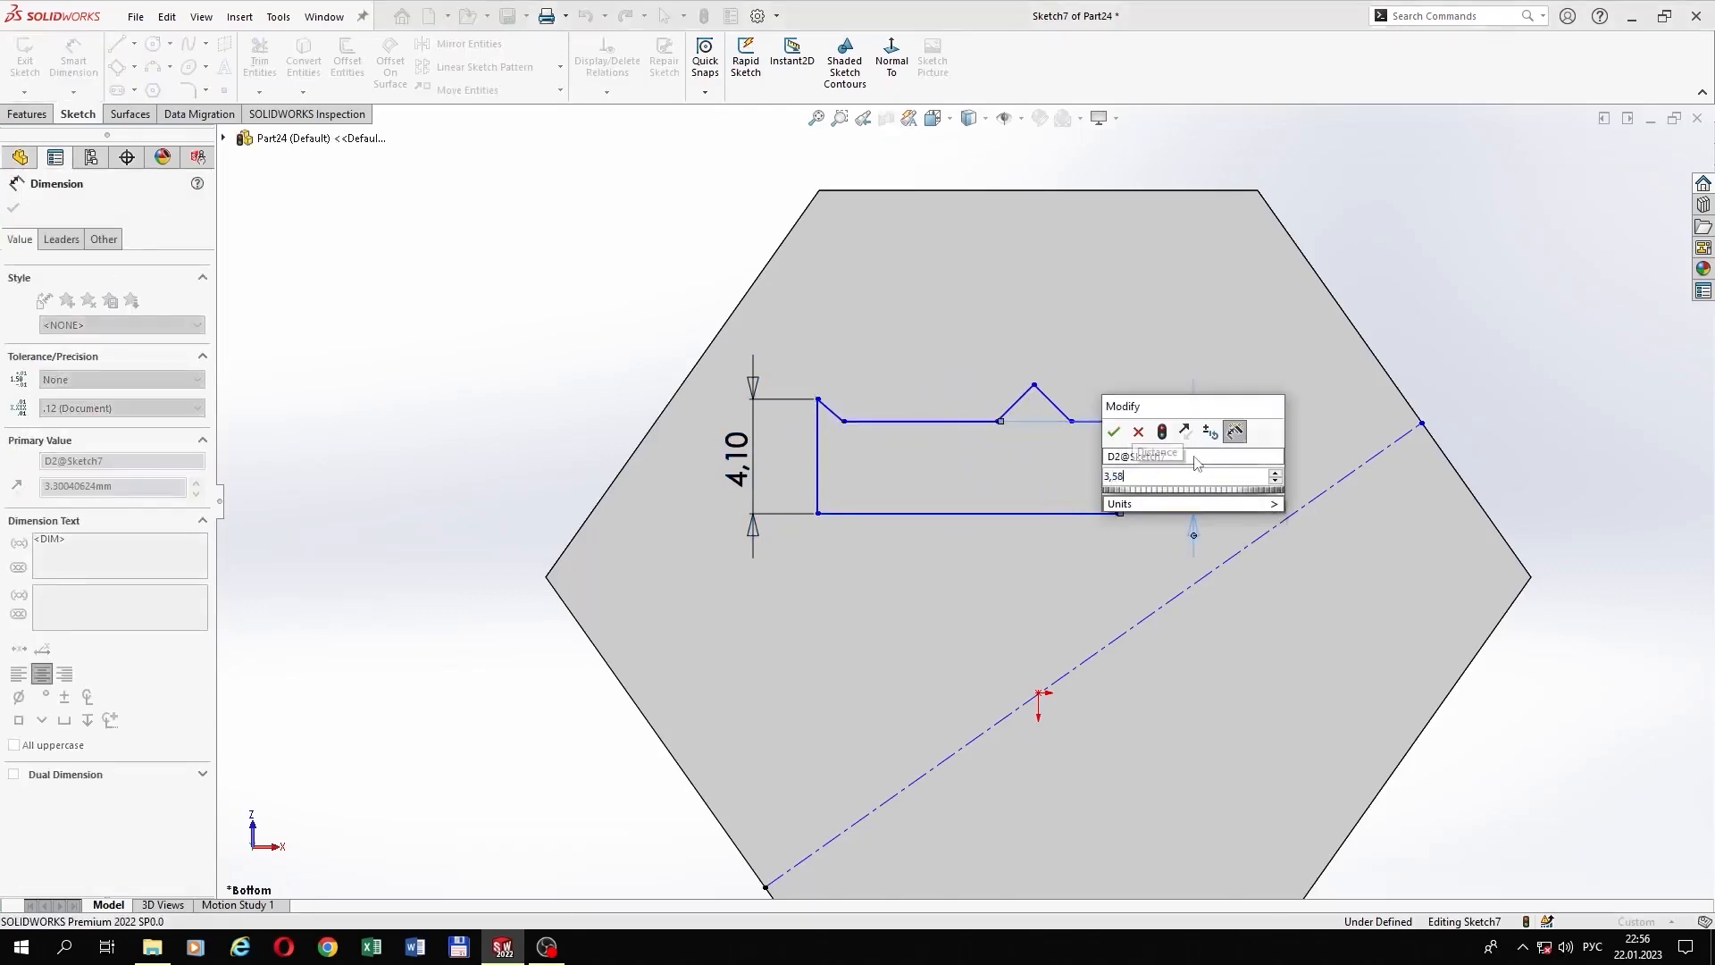
key("Return")
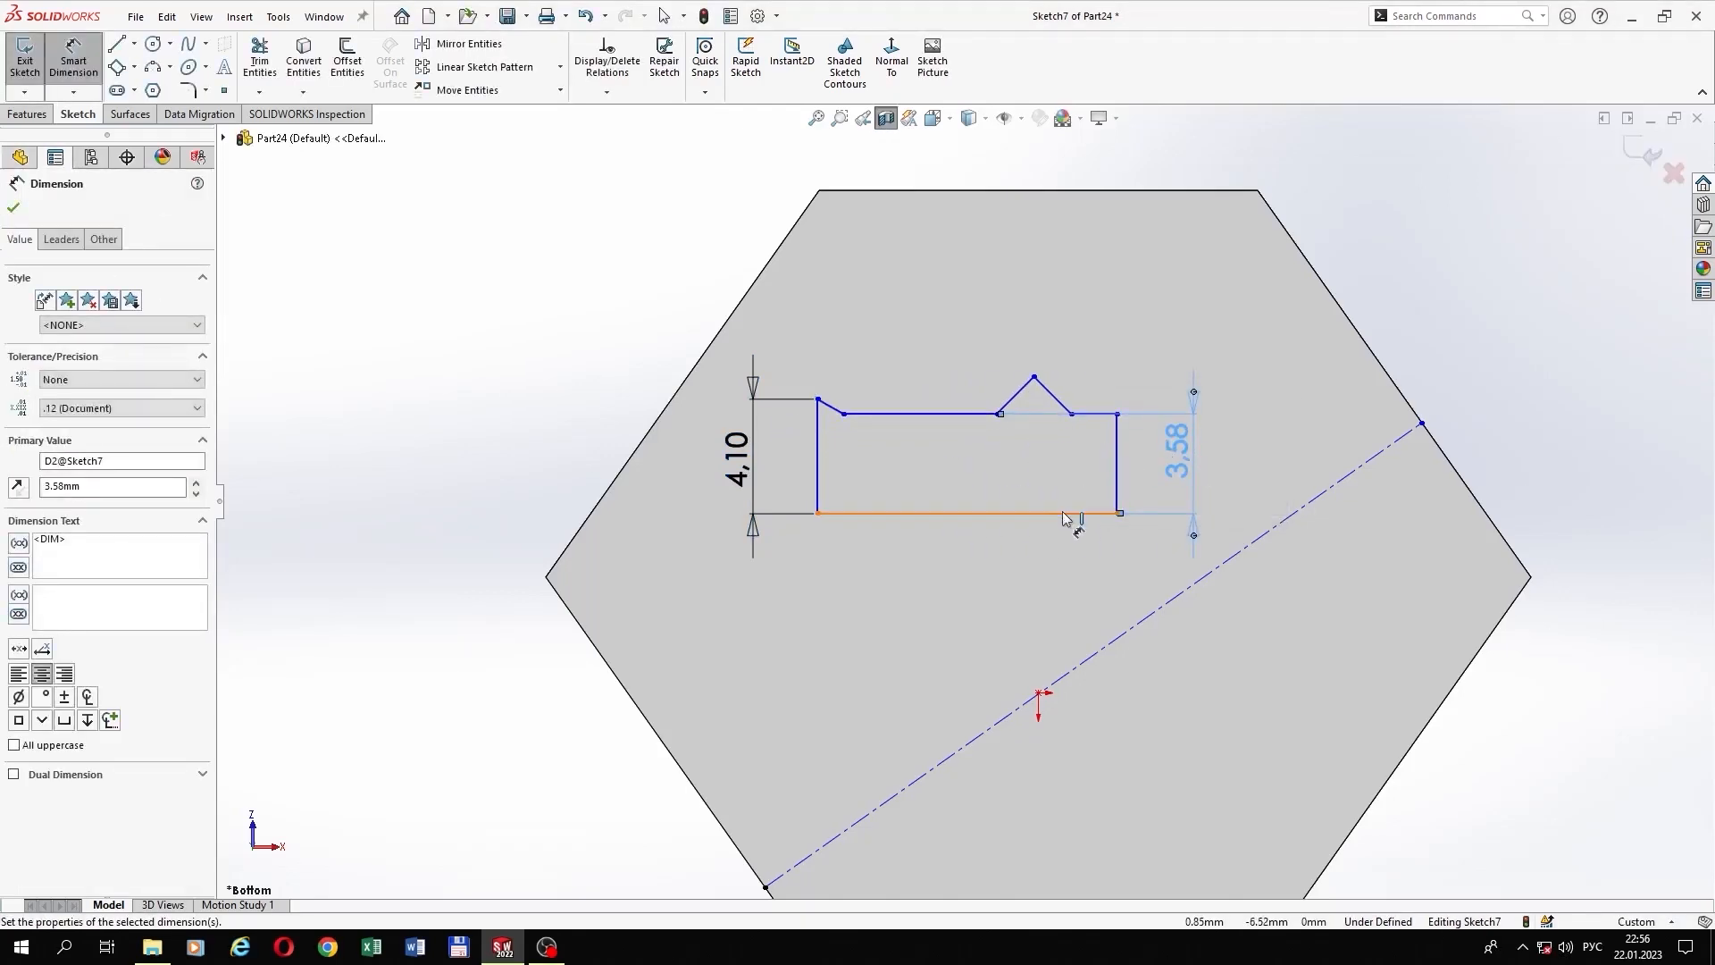
Step: Dimension the height from the profile's base to the tip of the triangular peak to 4.57 mm
left_click(1065, 514)
left_click(1034, 376)
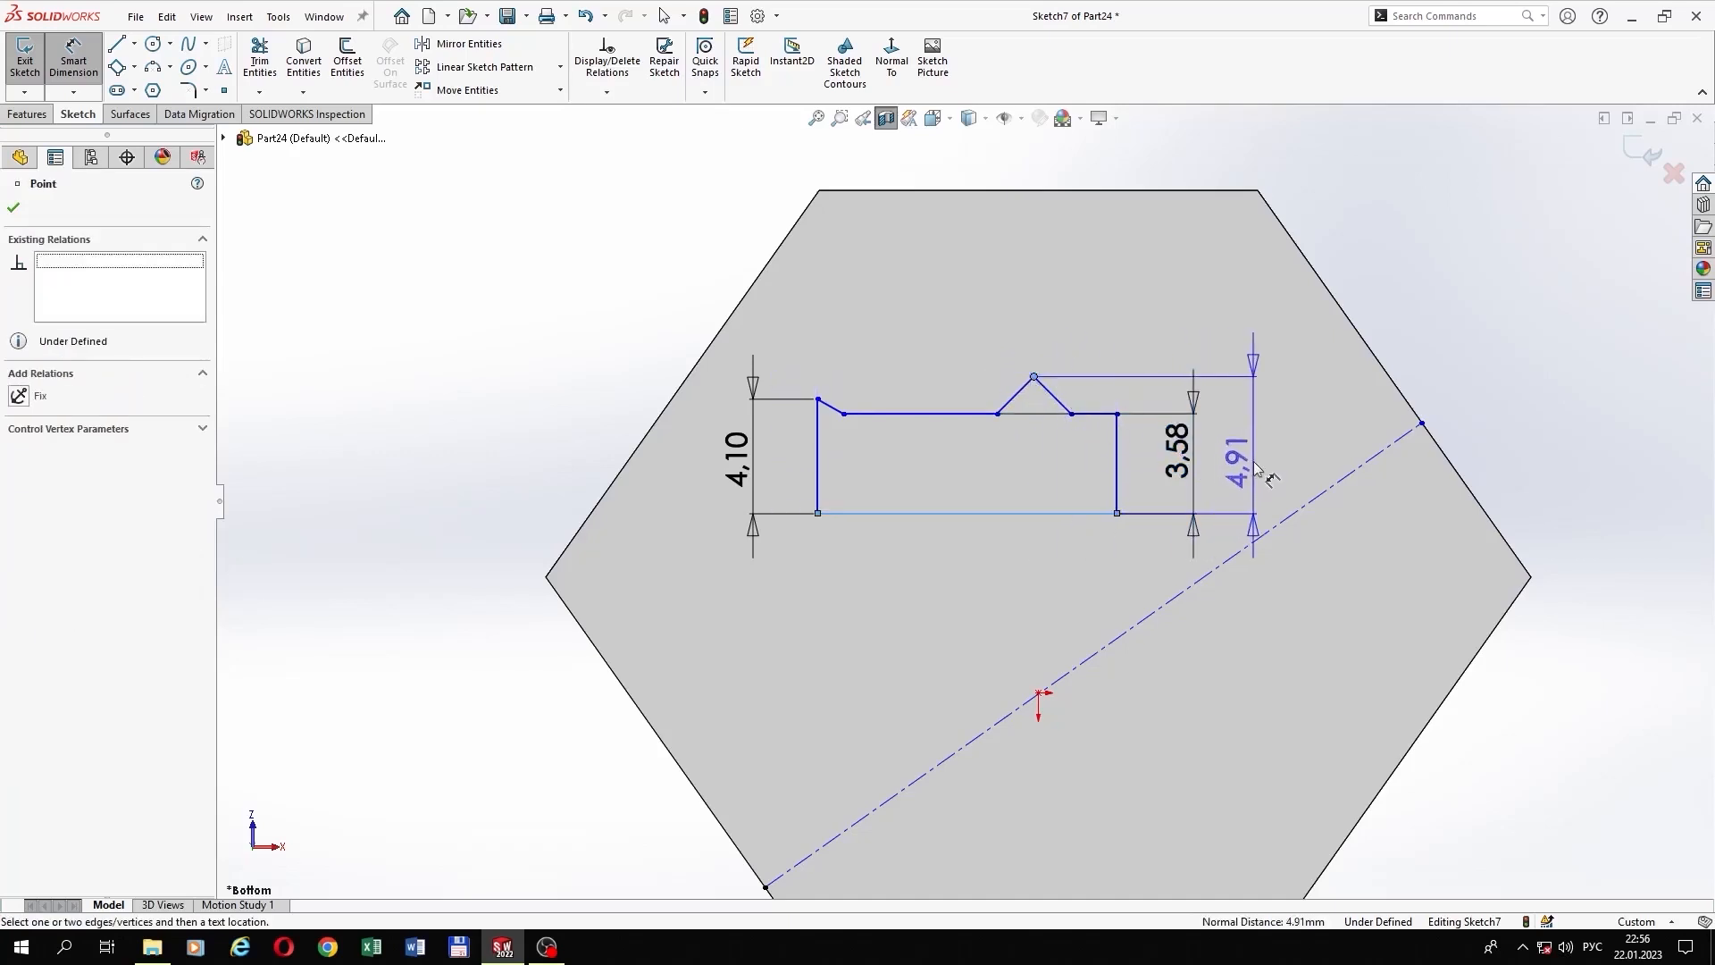
left_click(1255, 469)
type("4,57")
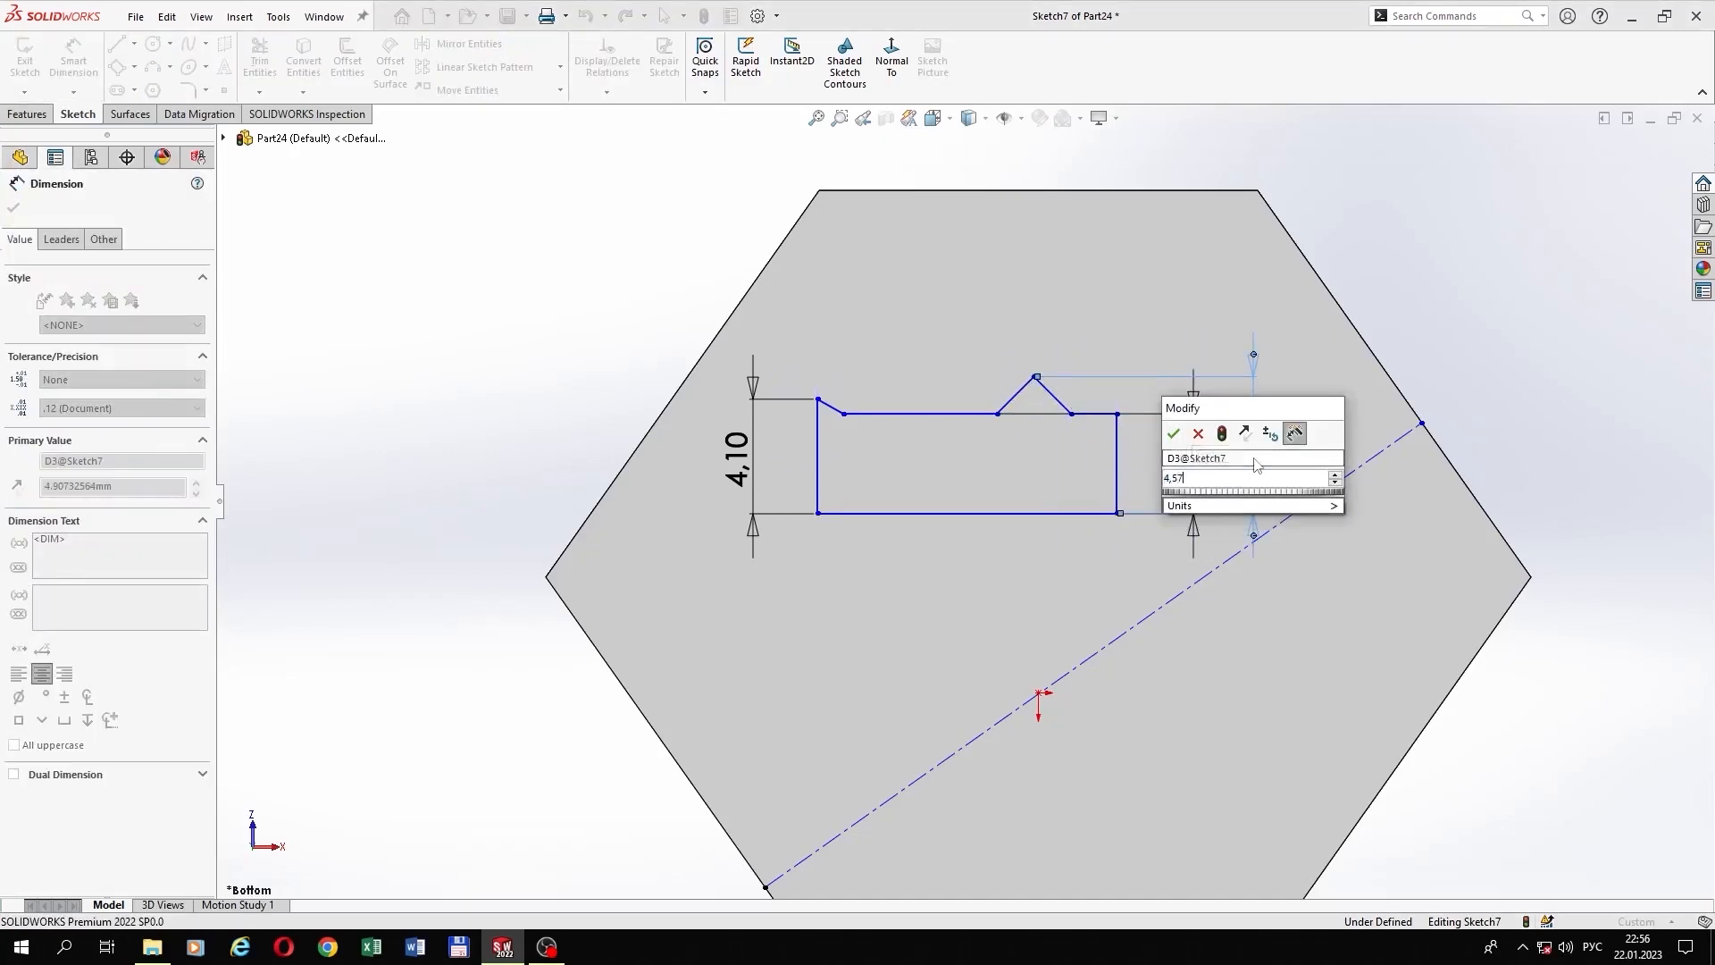
key("Return")
Step: Dimension the distance from the profile's right side to the near foot of the triangular peak to 0.99 mm
left_click(1119, 476)
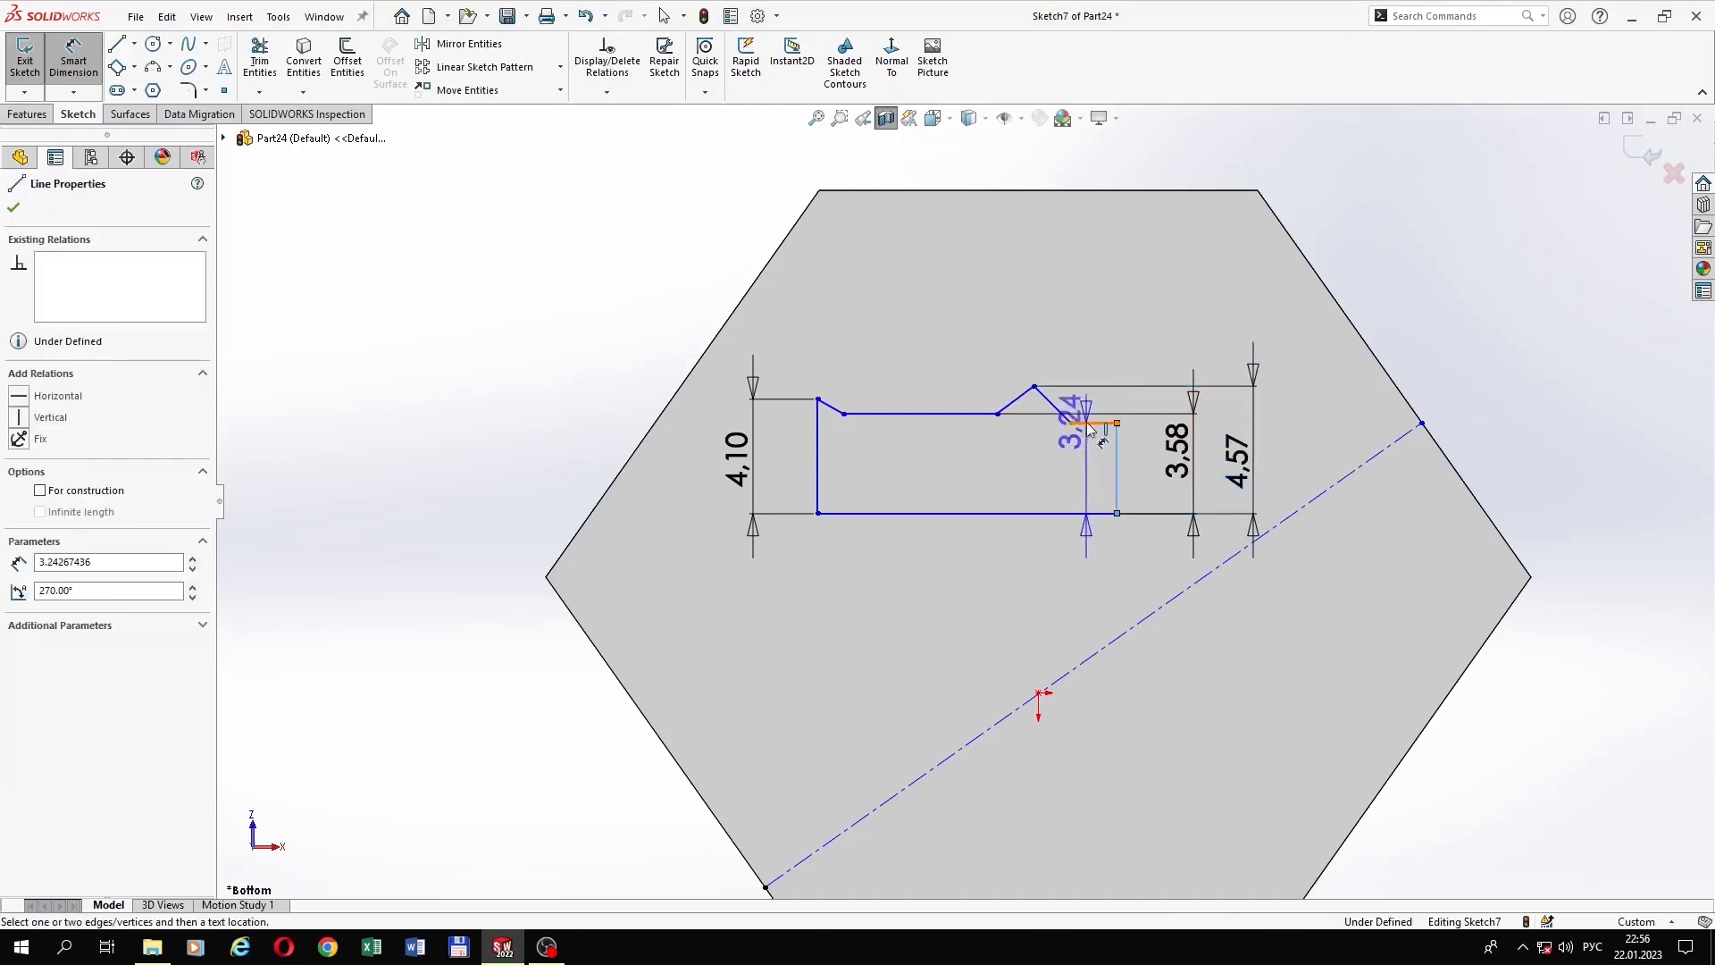
left_click(1073, 423)
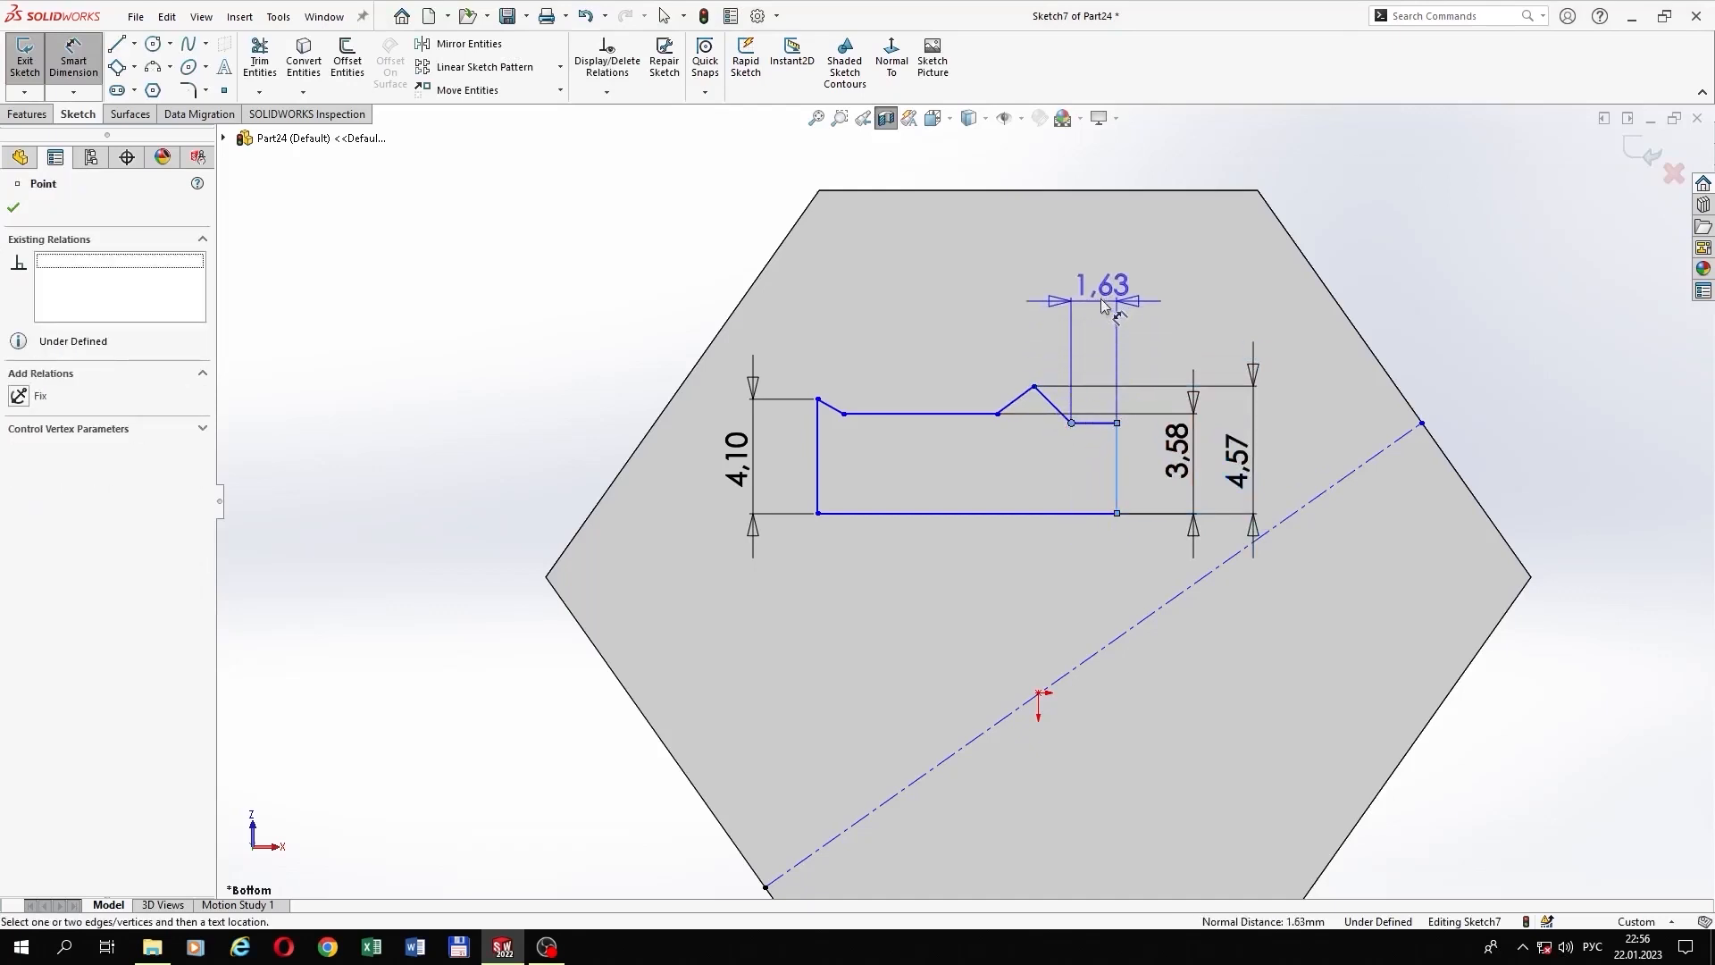
left_click(1103, 290)
type("0,99")
key("Return")
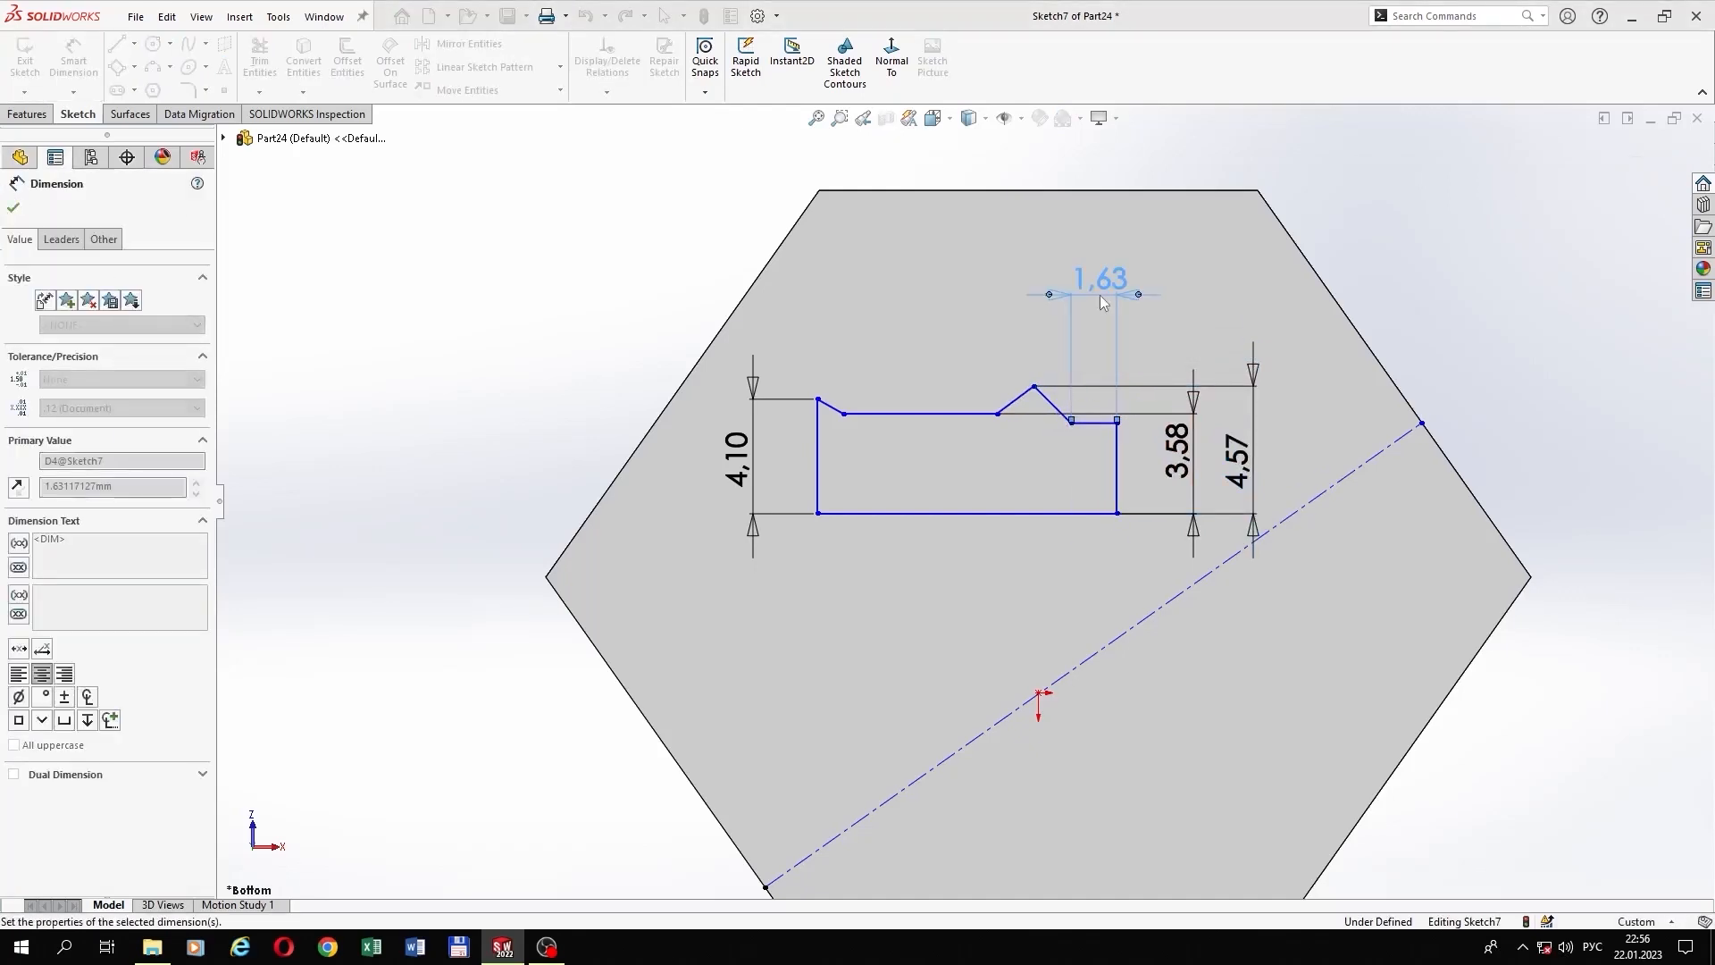
Step: Make the short upper segment beside the peak collinear with the long upper horizontal line
left_click(1090, 427)
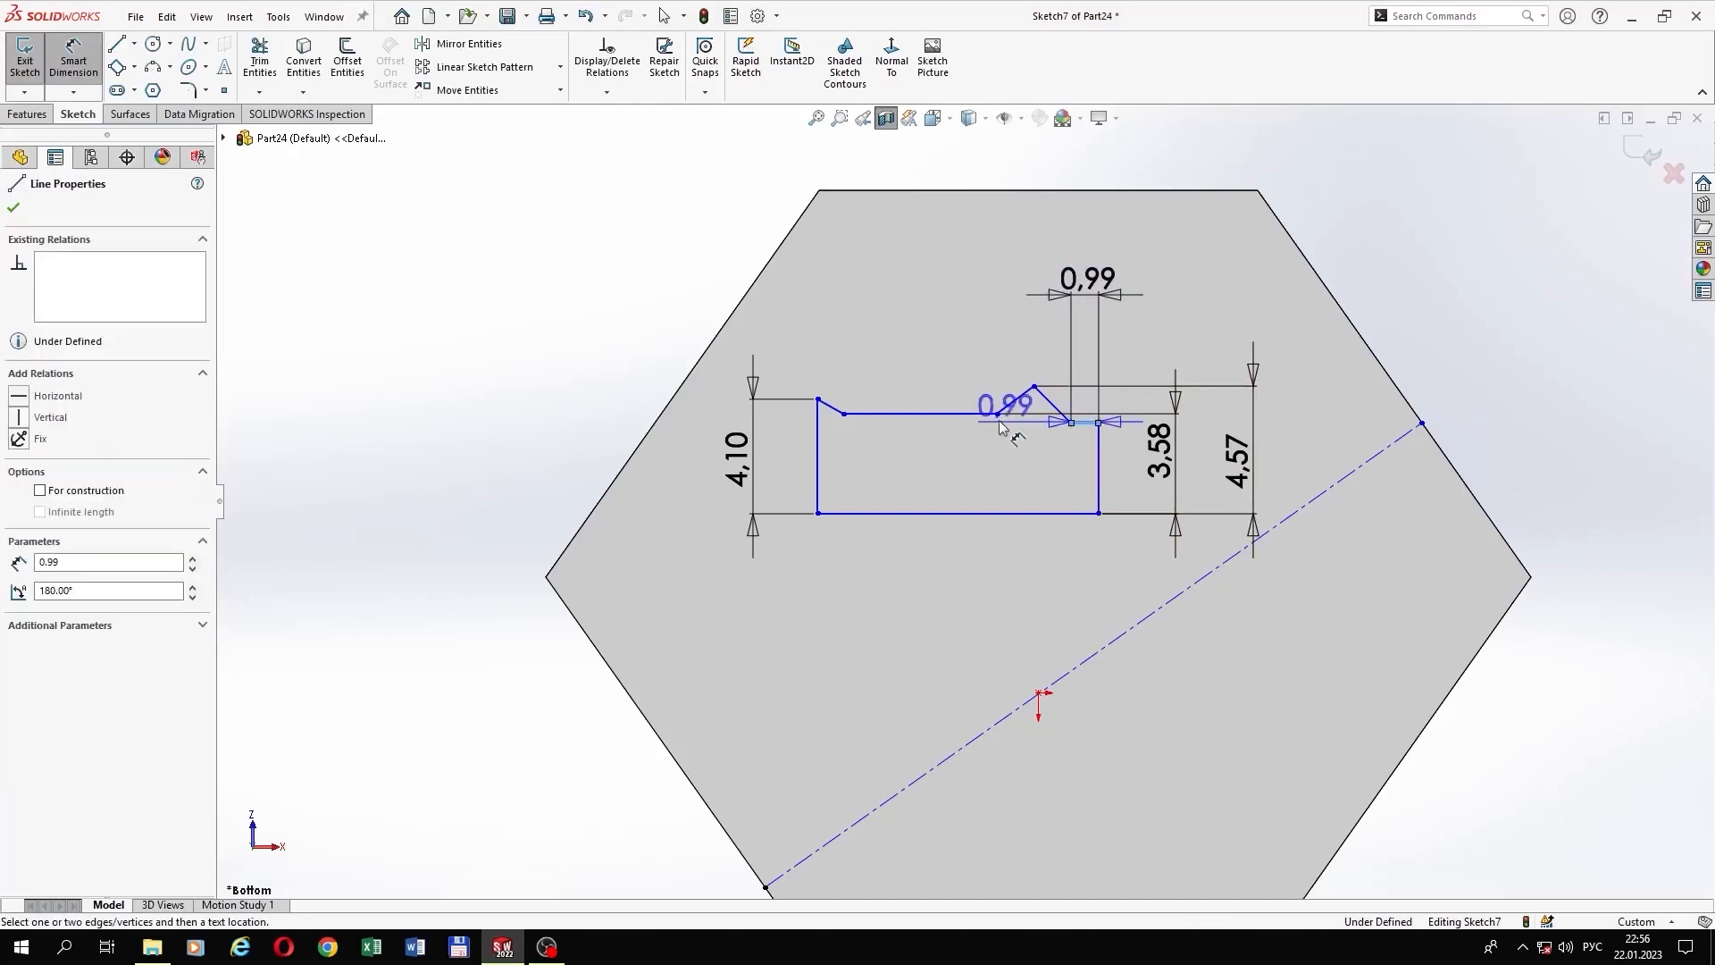
left_click(87, 64)
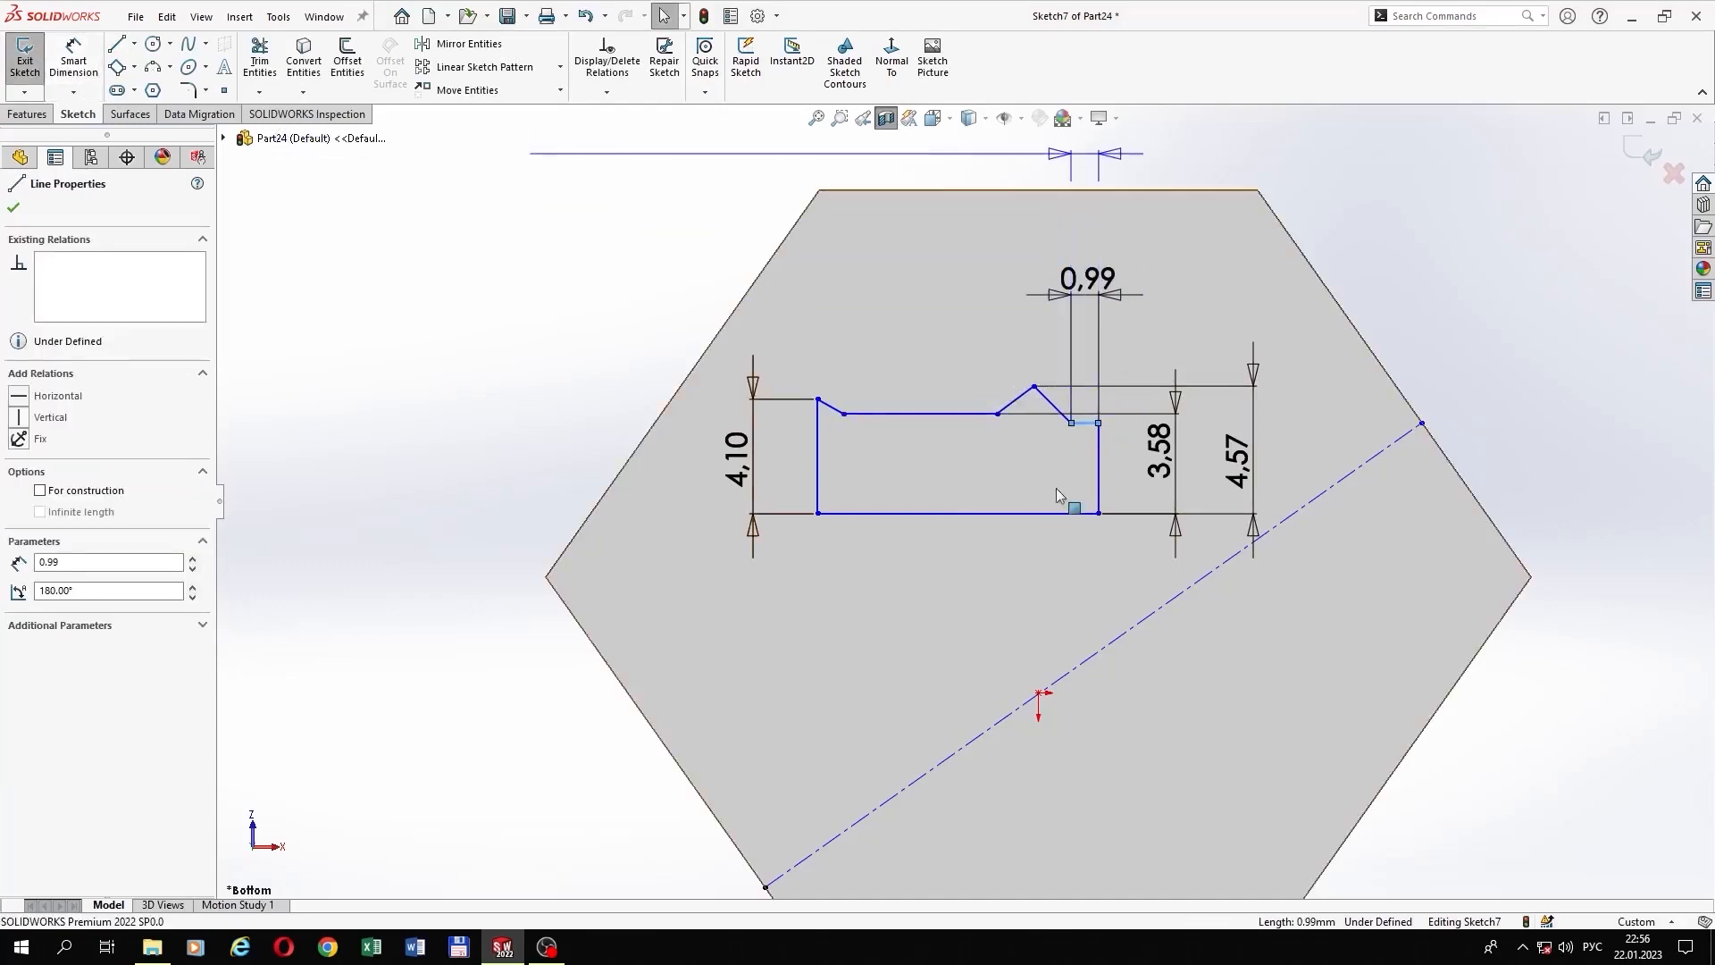
left_click(974, 414, "ctrl")
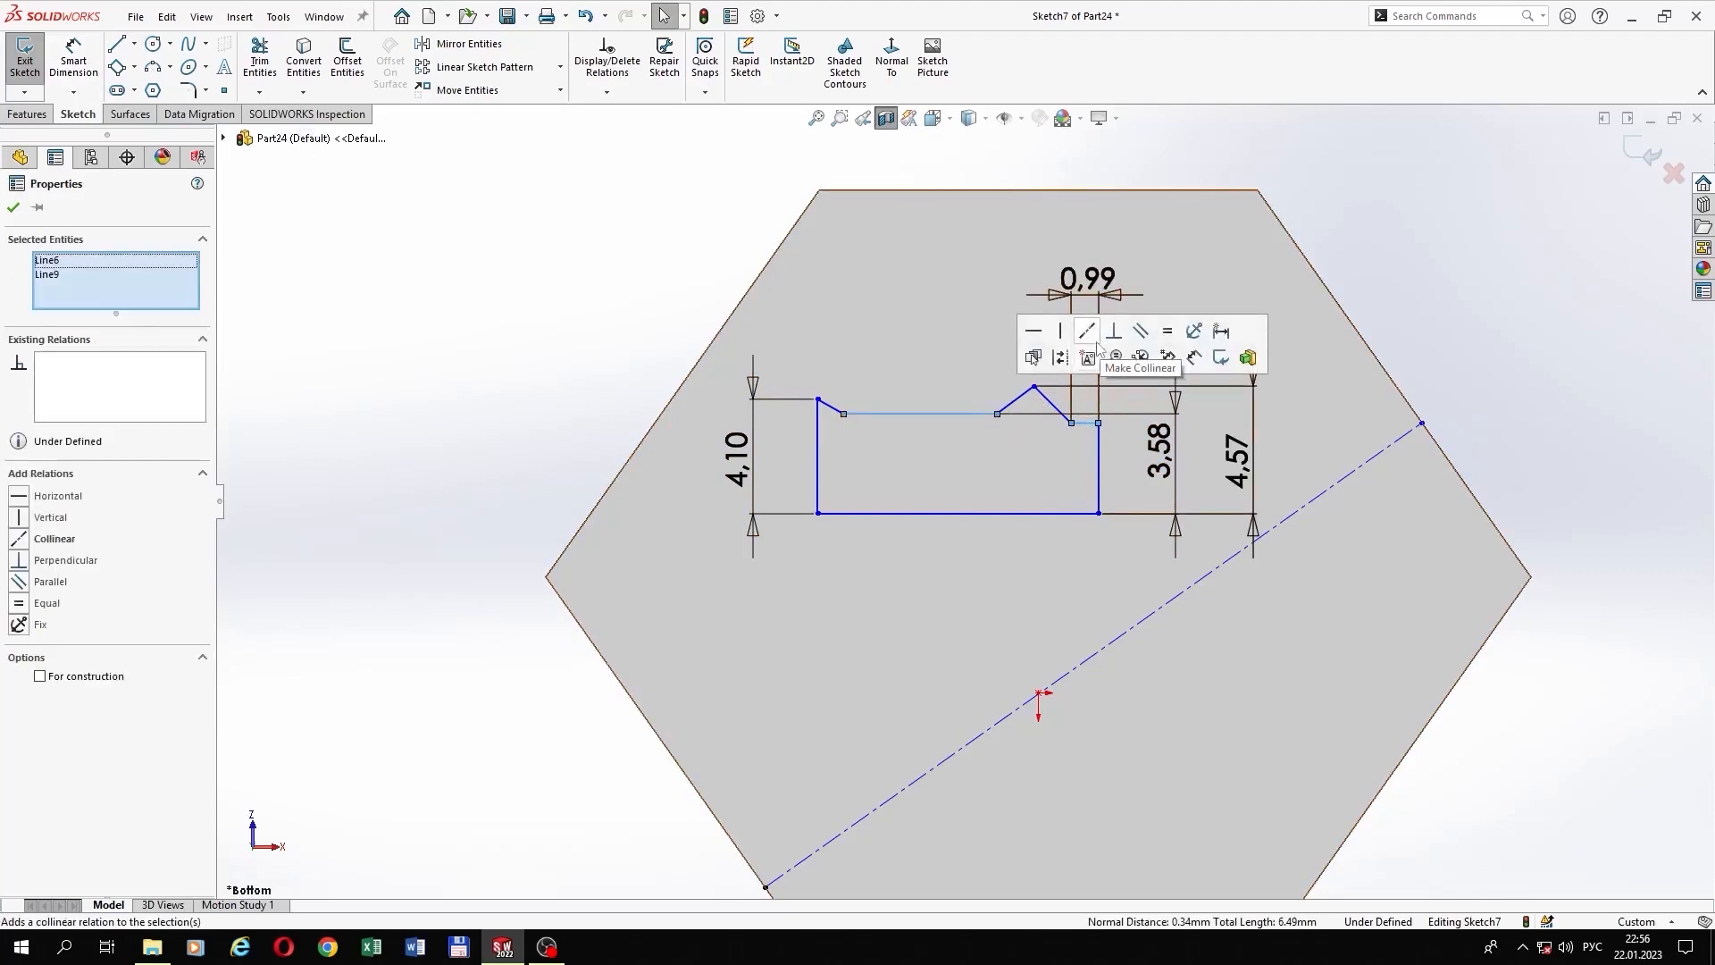
left_click(1092, 336)
left_click(1428, 267)
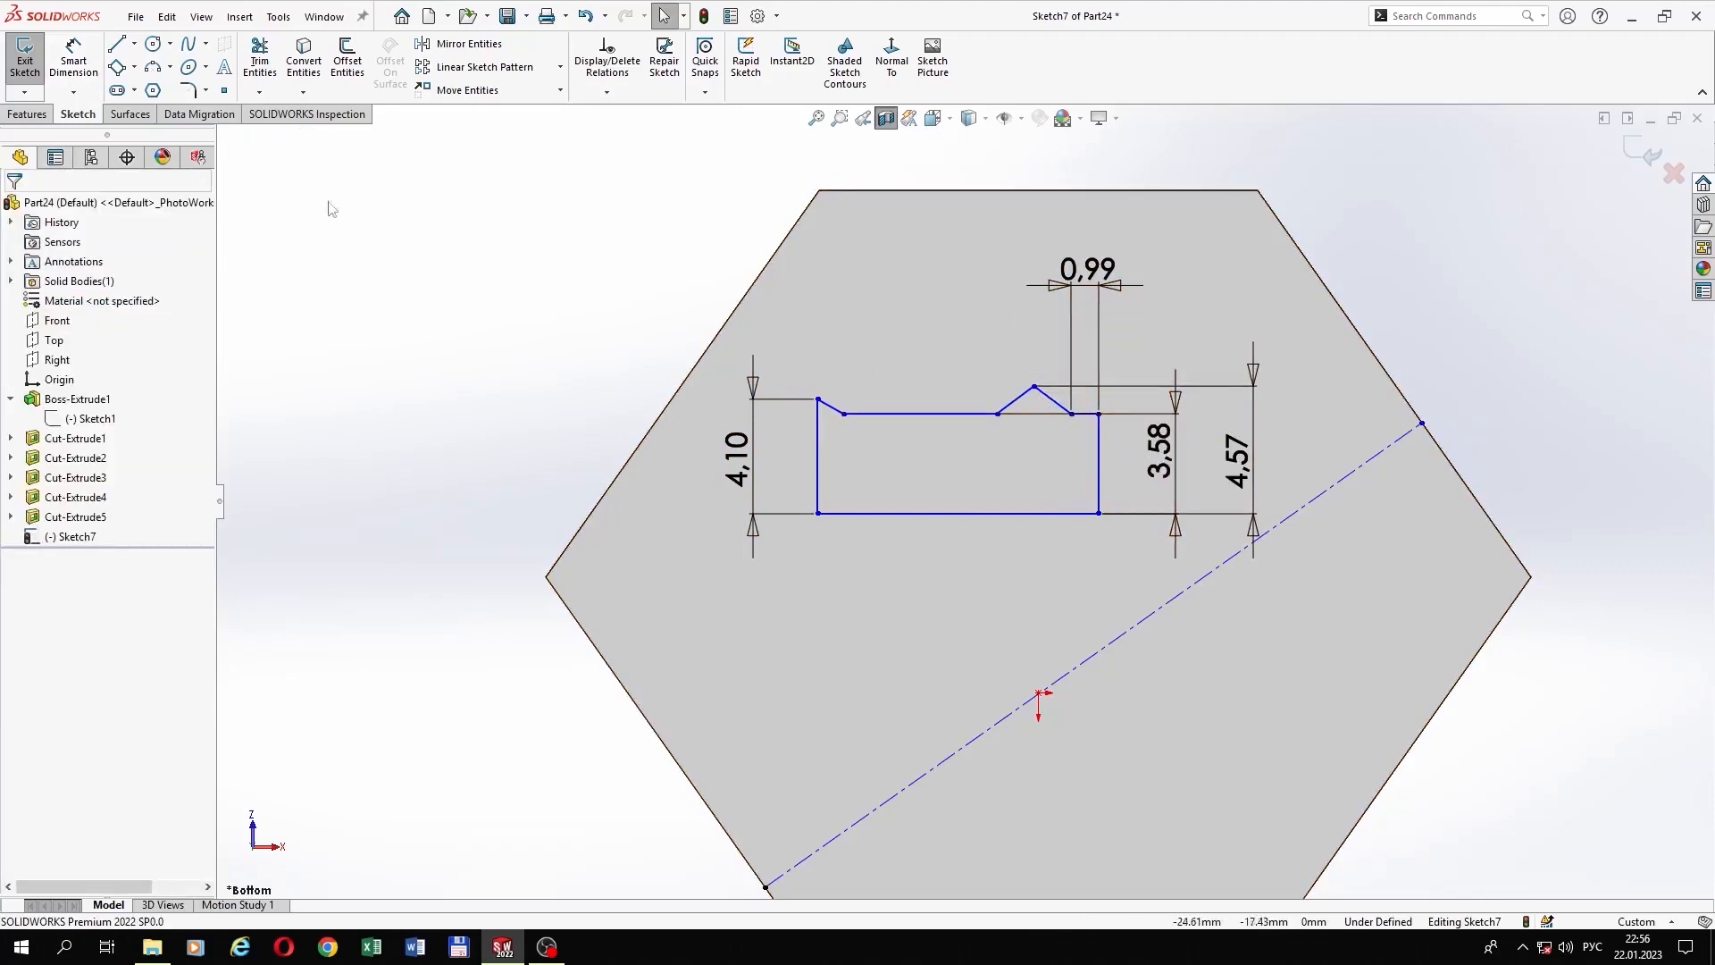
Step: Dimension the horizontal distance from the profile's right side to the tip of the peak to 2.20 mm
left_click(86, 69)
left_click(1099, 461)
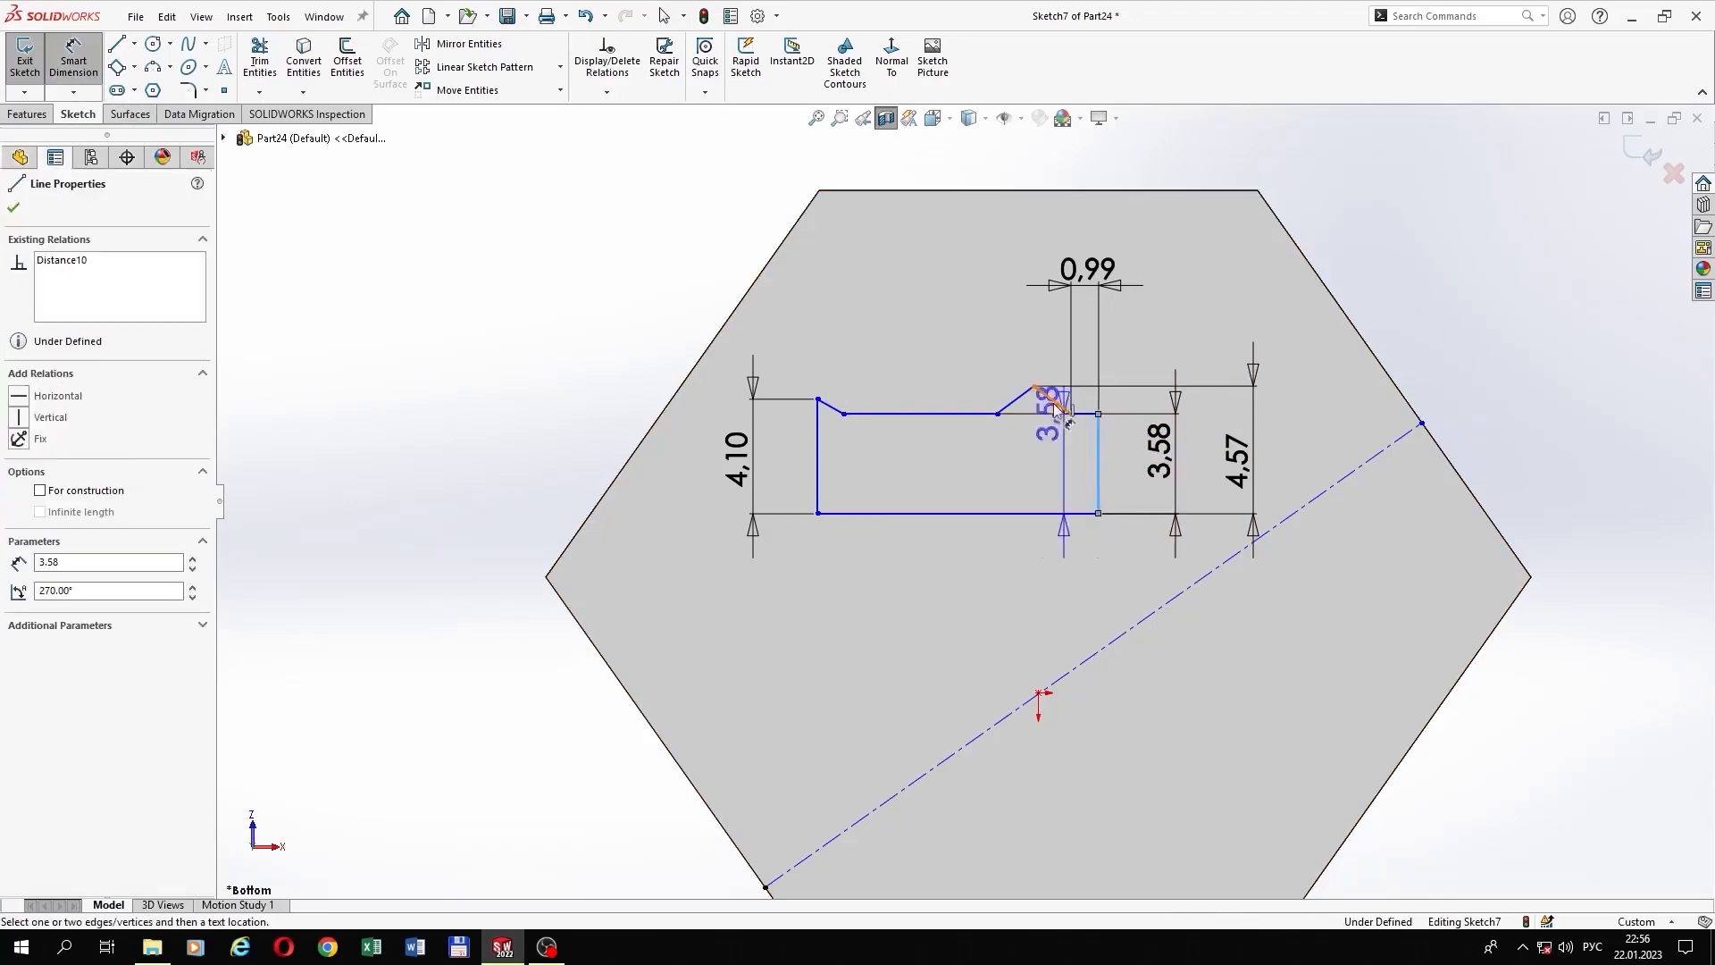
left_click(1033, 385)
left_click(1054, 239)
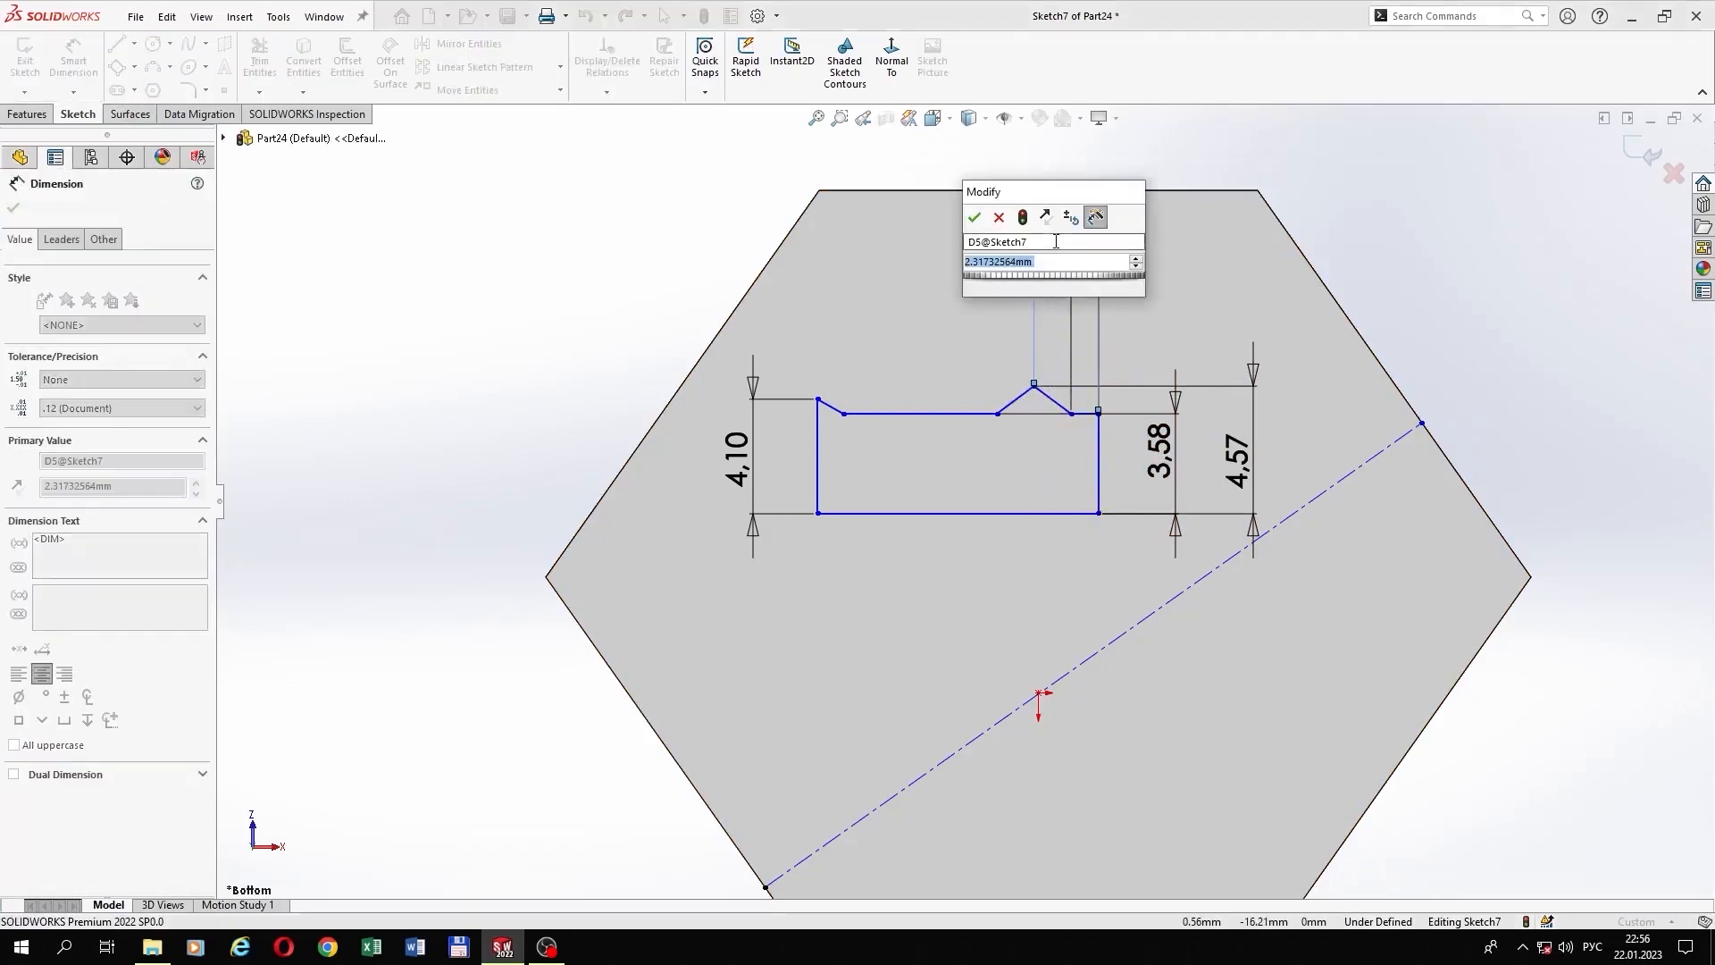
type("2.2")
key("Return")
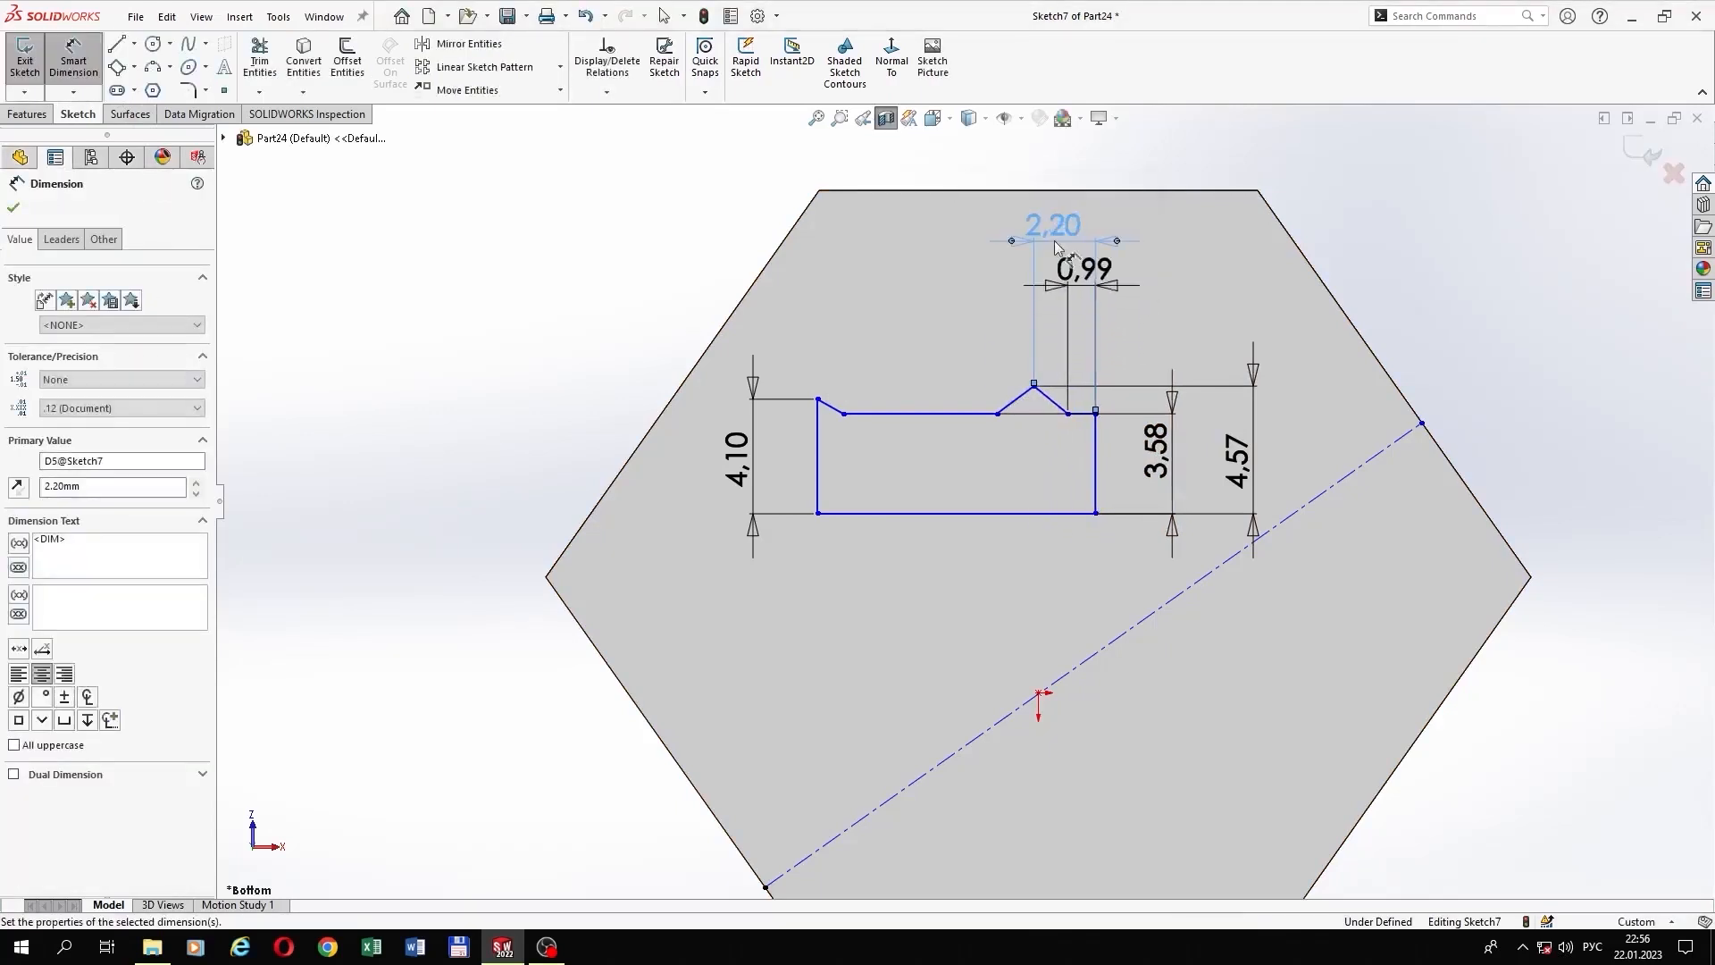
Step: Dimension the distance from the profile's right side to the far foot of the peak to 4.20 mm
left_click(1096, 460)
left_click(997, 413)
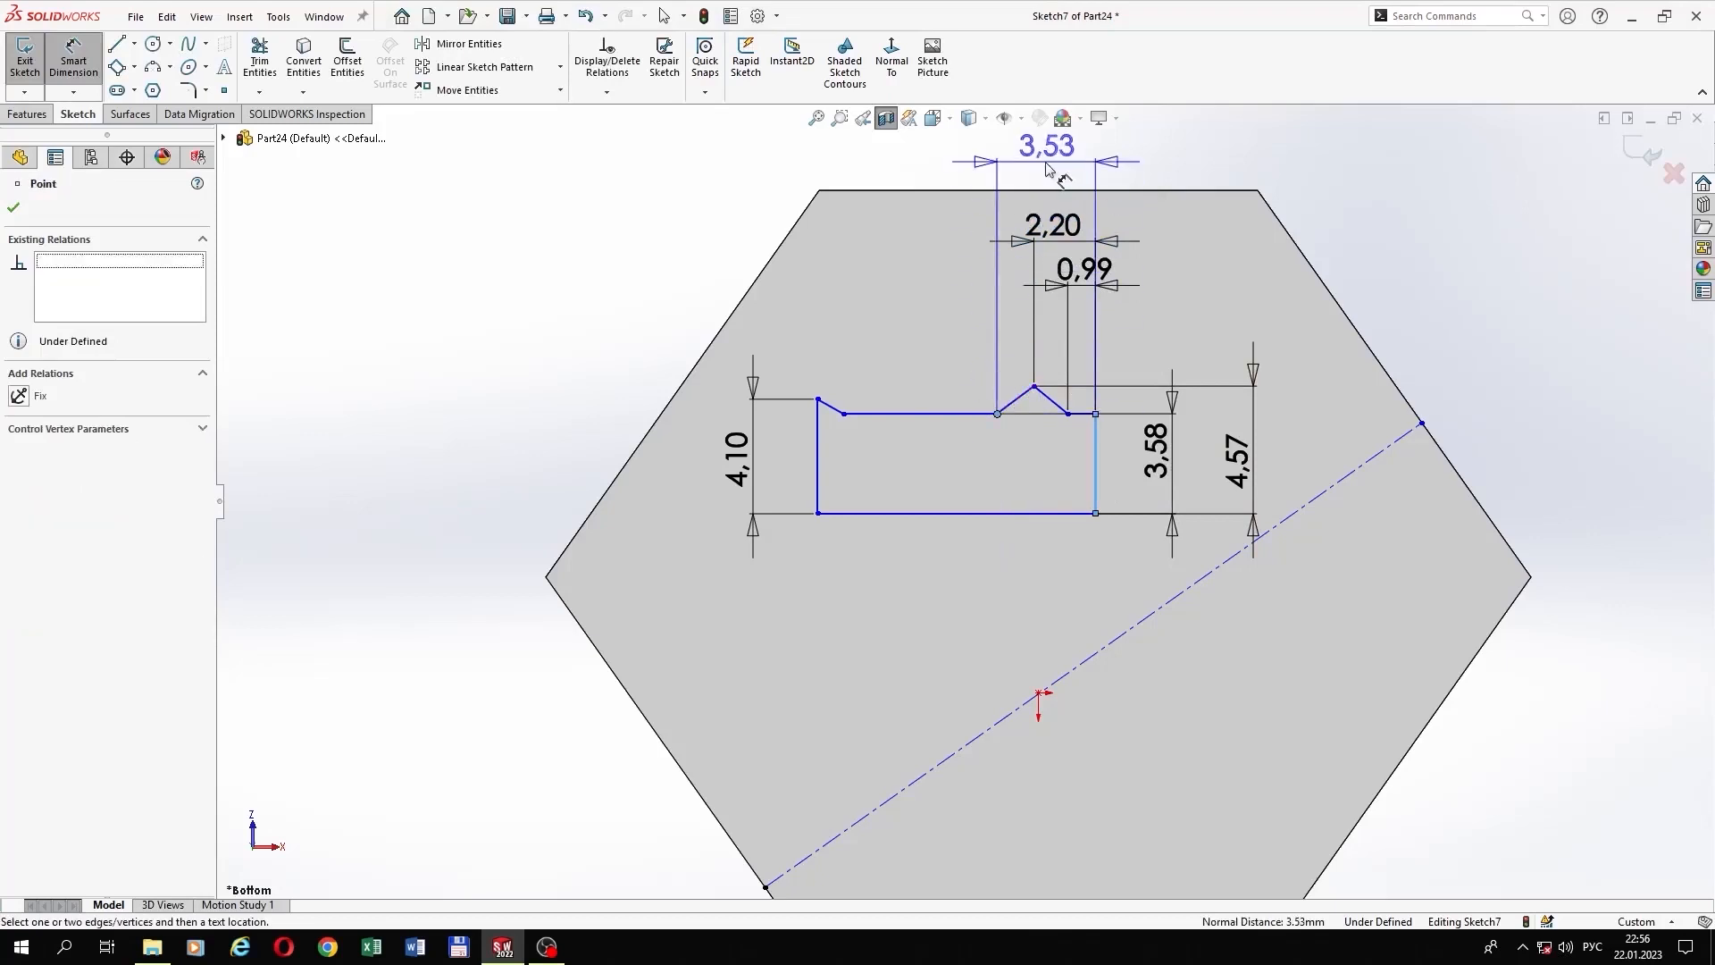
left_click(1032, 159)
type("4.2")
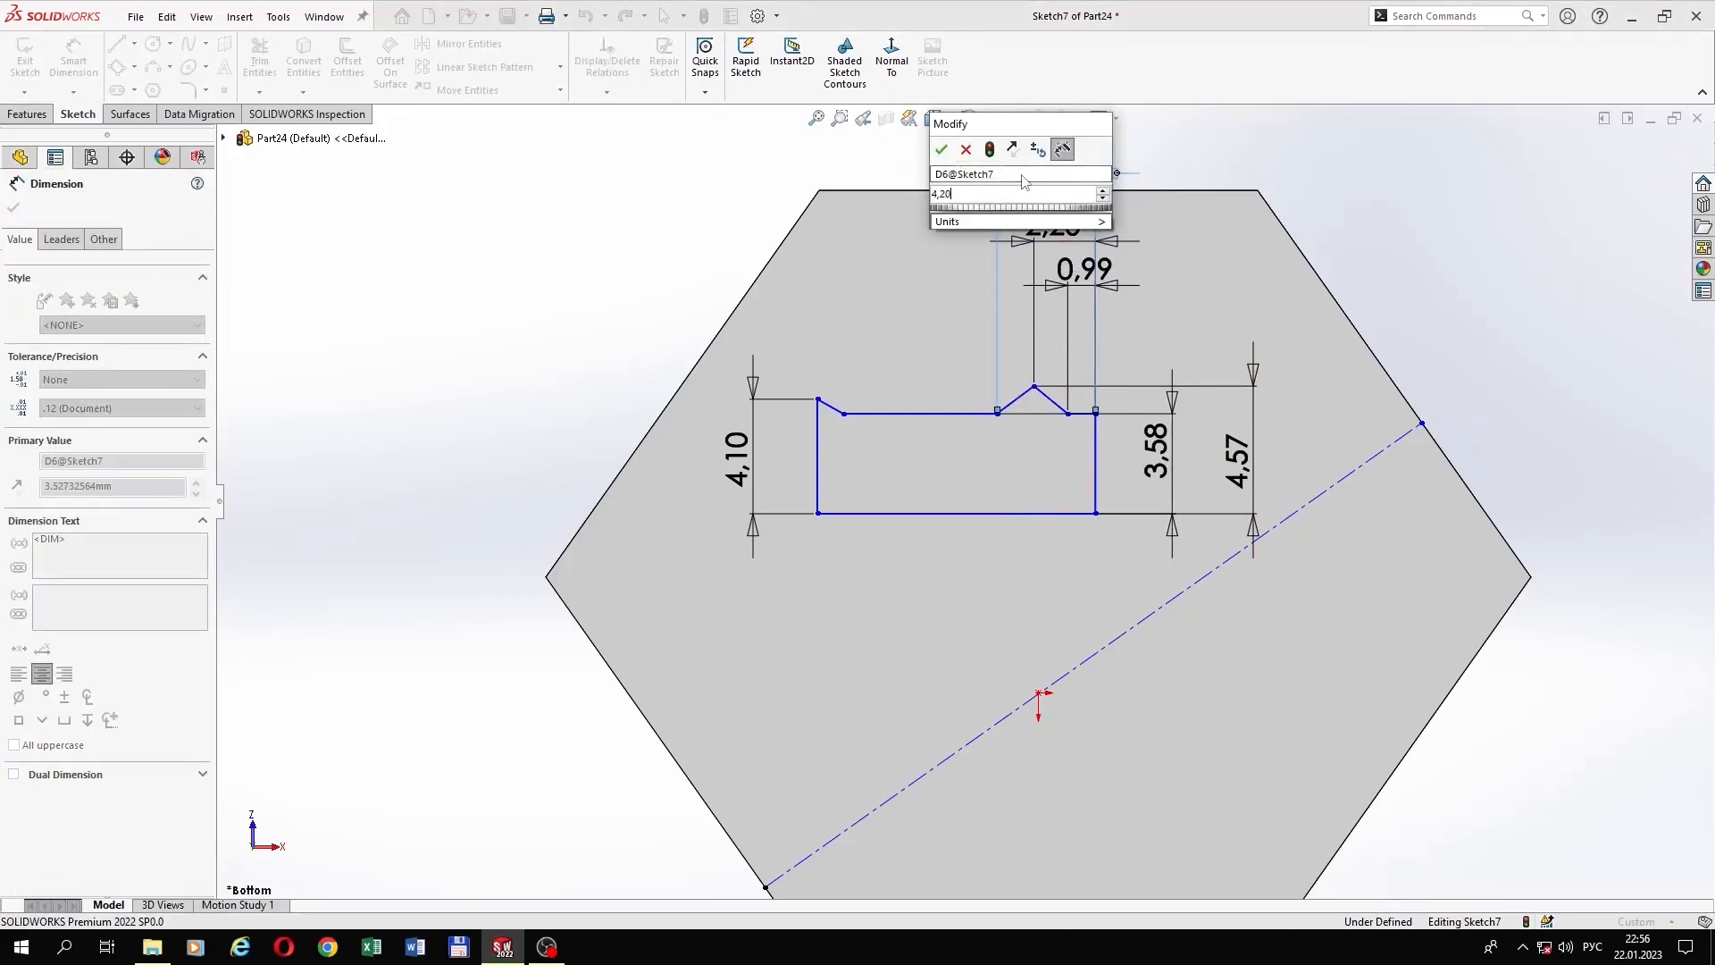
key("Return")
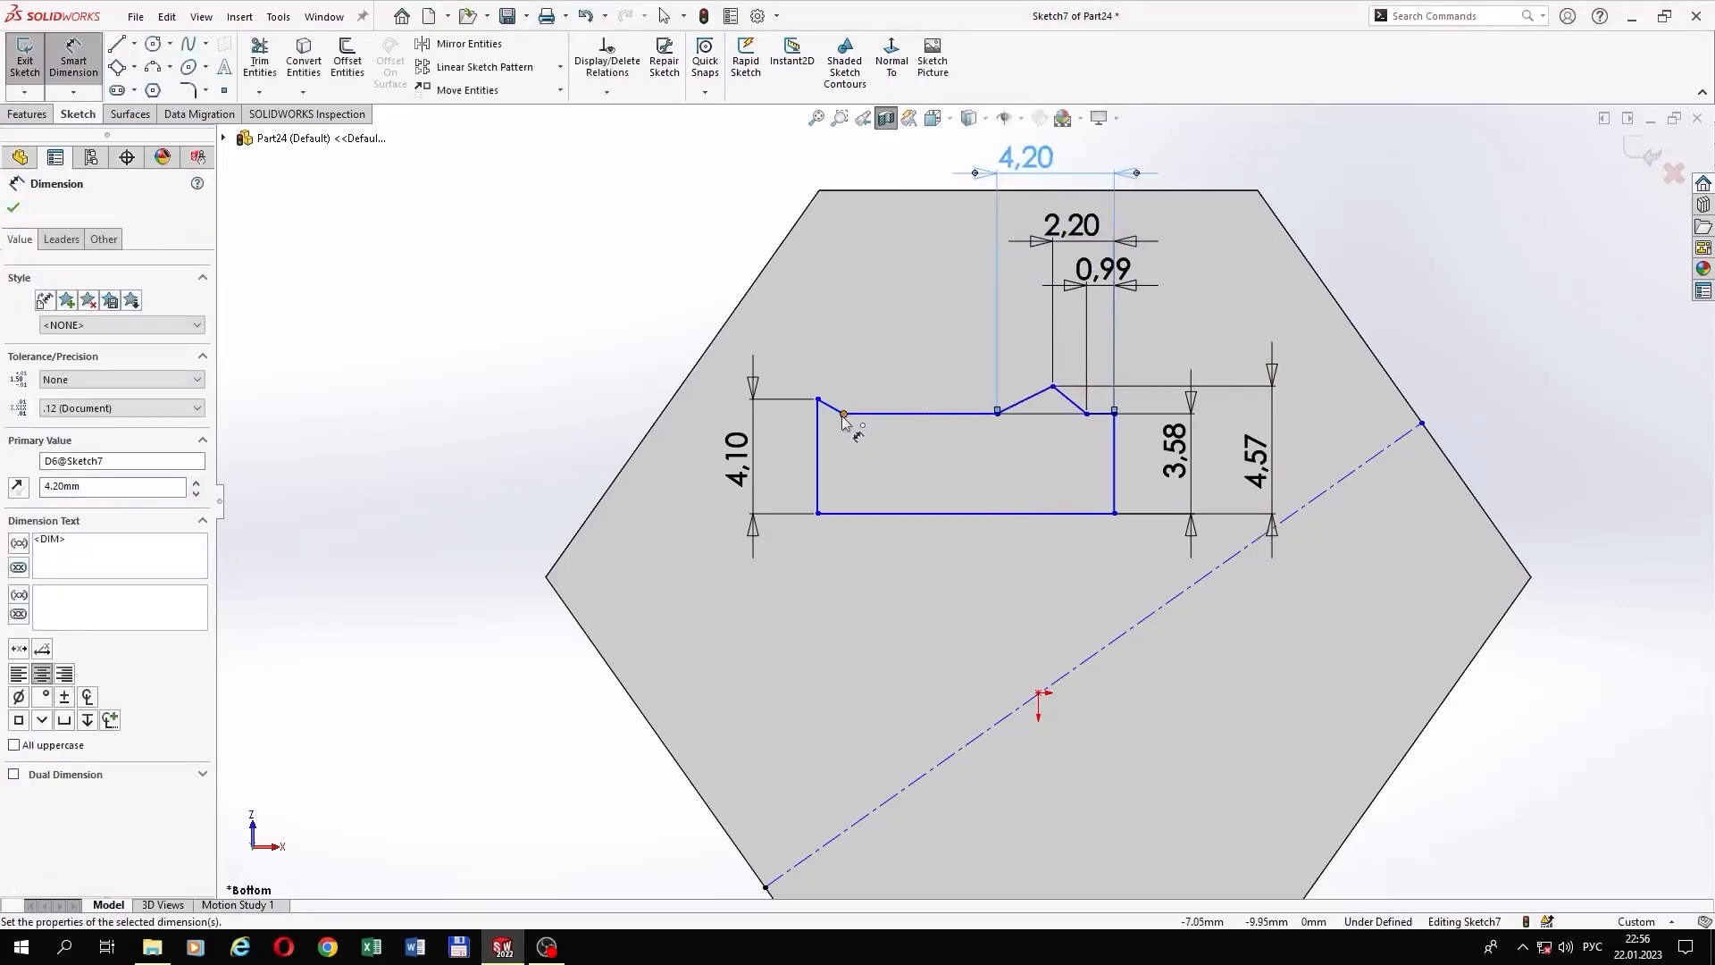
Step: Dimension the horizontal width of the short slanted segment at the profile's left side to 0.69 mm
left_click(844, 415)
left_click(819, 446)
left_click(836, 290)
type("0")
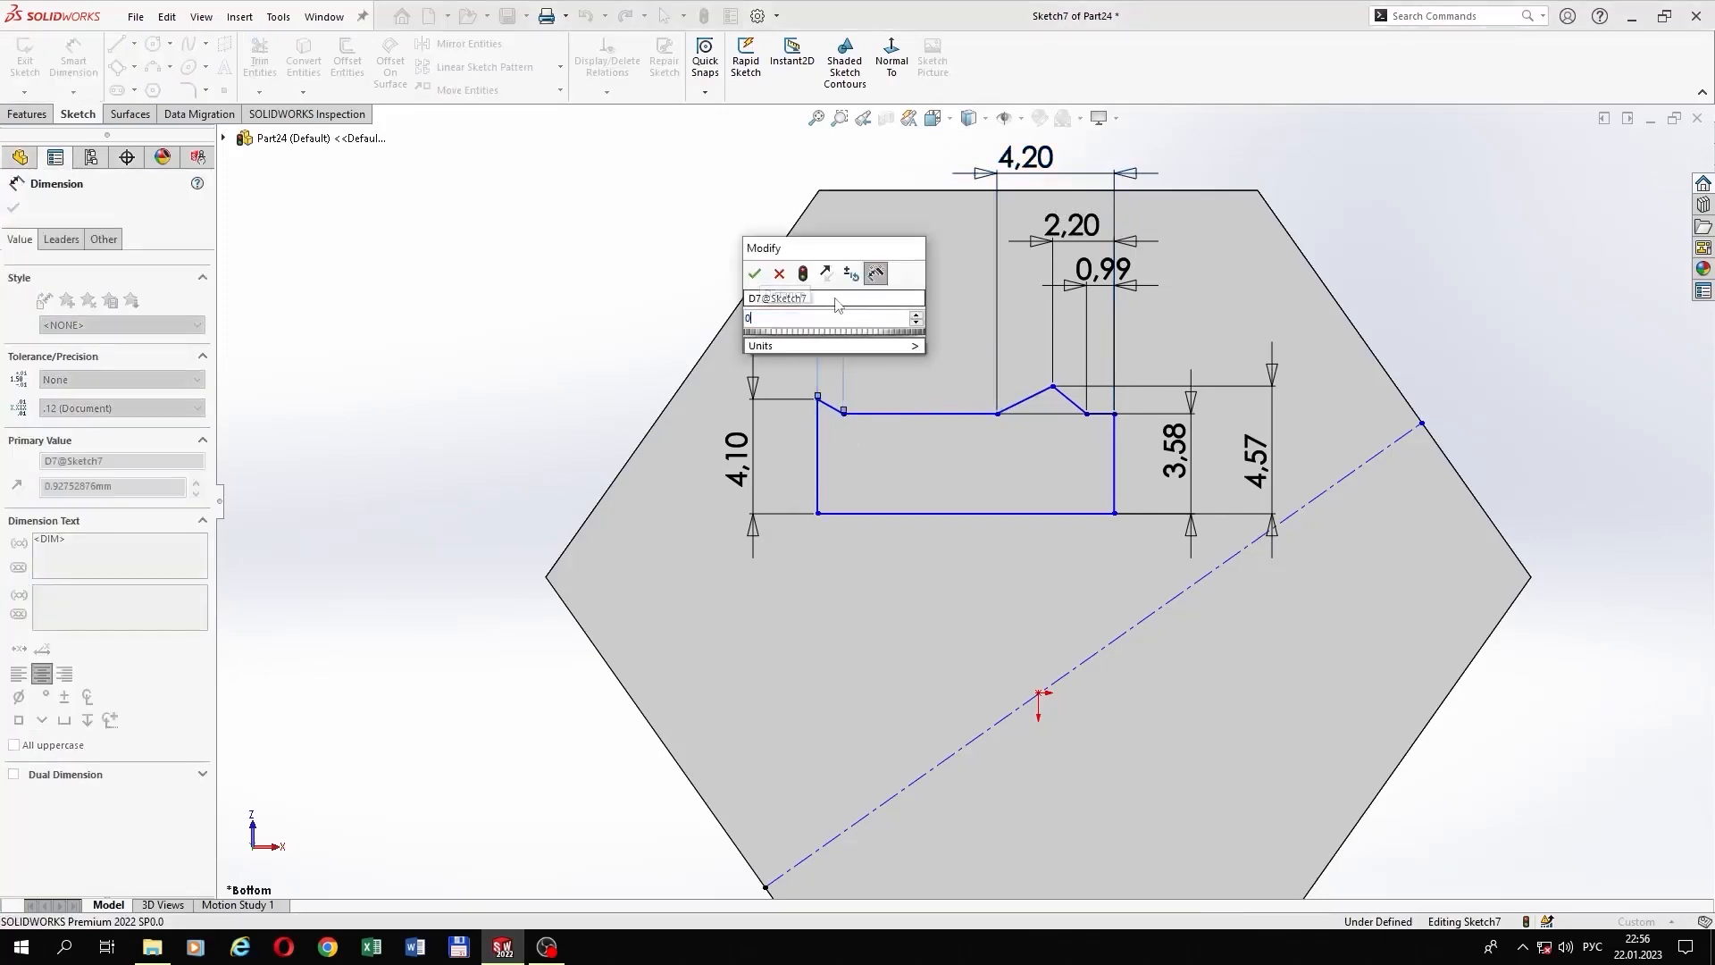
type(".69")
key("Return")
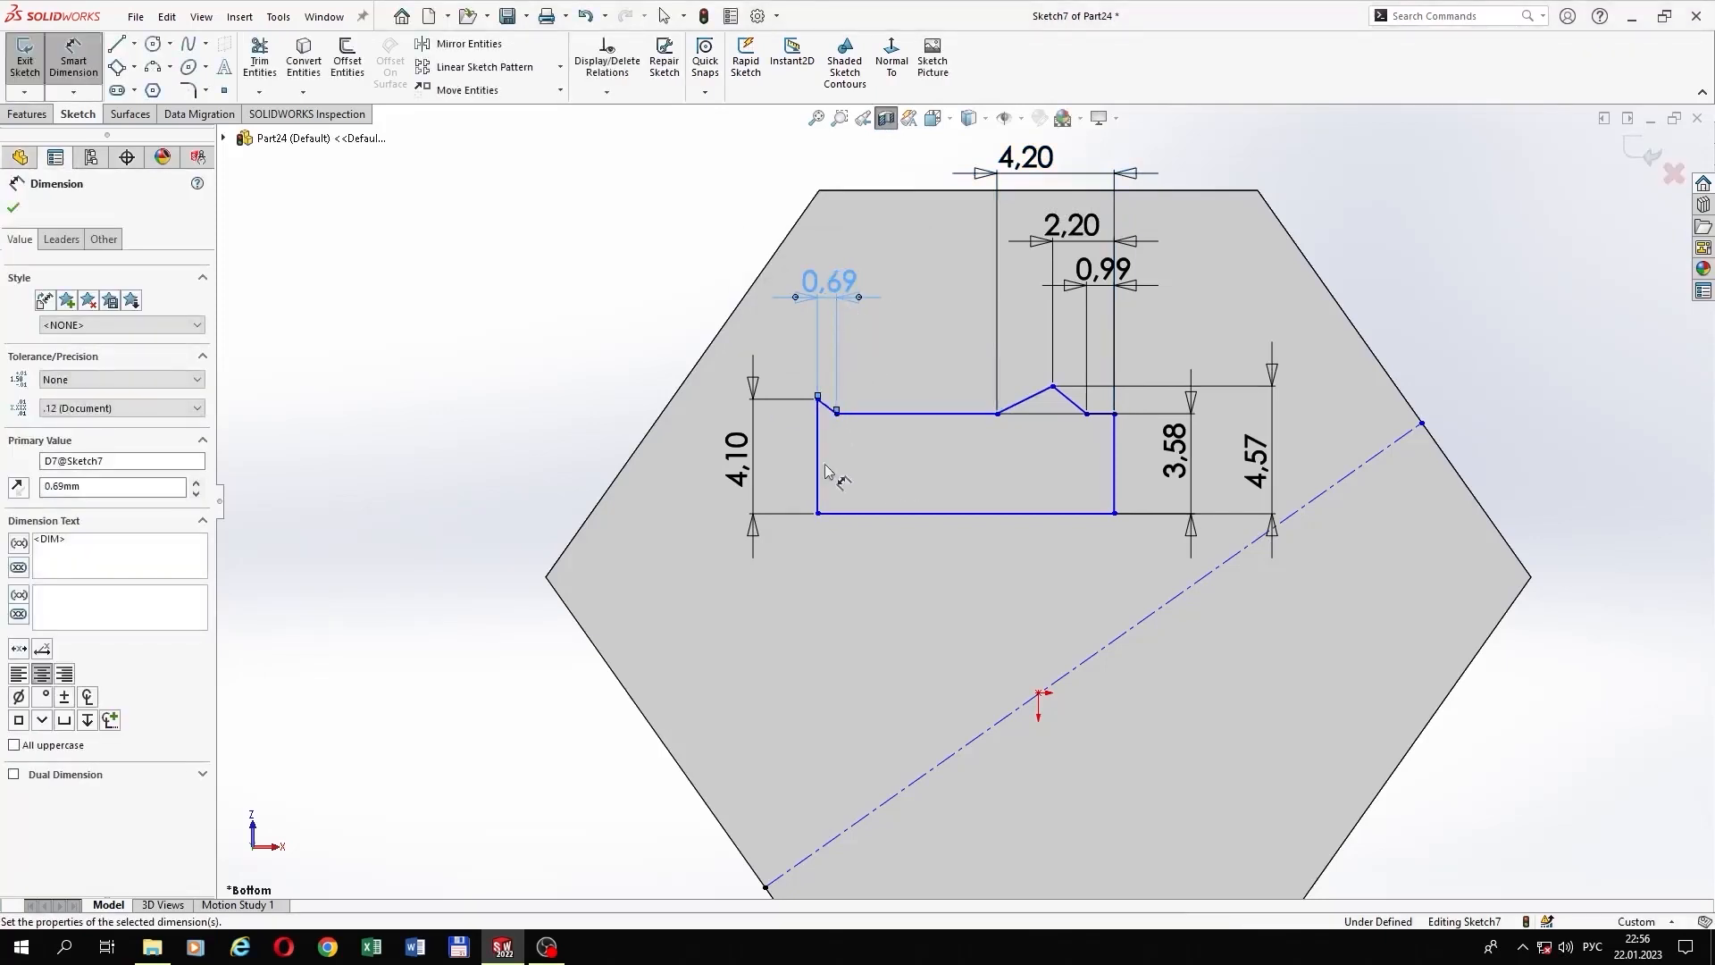
Step: Dimension the overall width between the profile's two vertical sides to 8.19 mm
left_click(819, 466)
left_click(1114, 471)
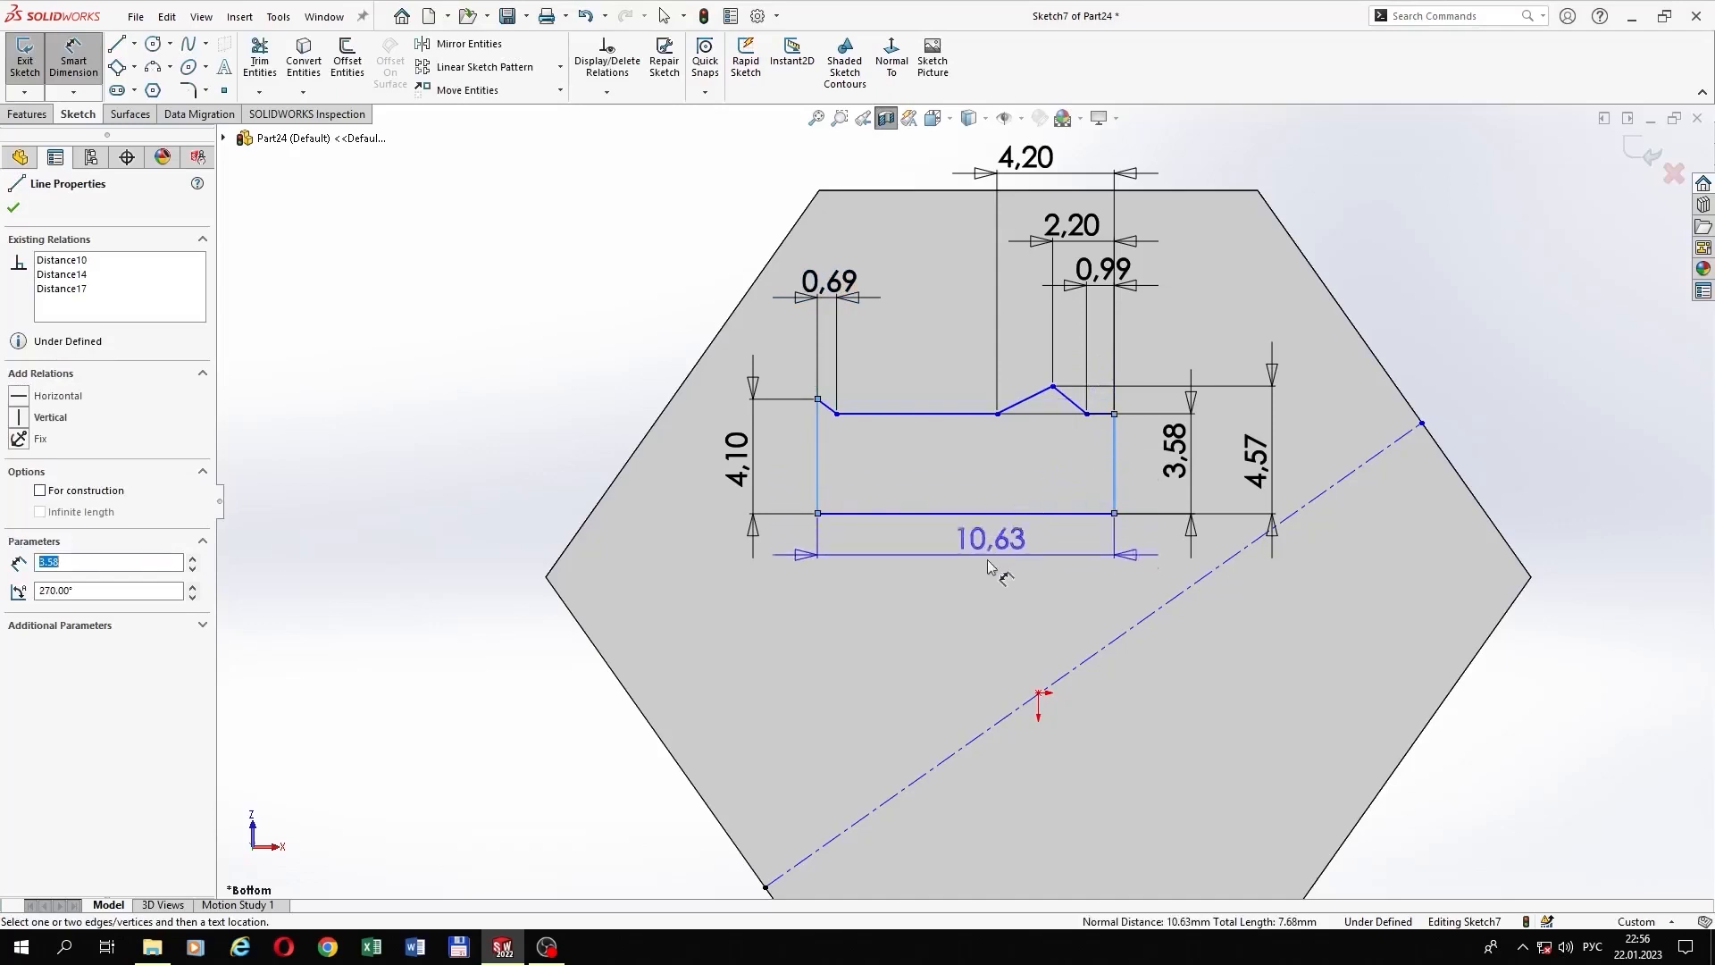
left_click(974, 585)
type("8.19")
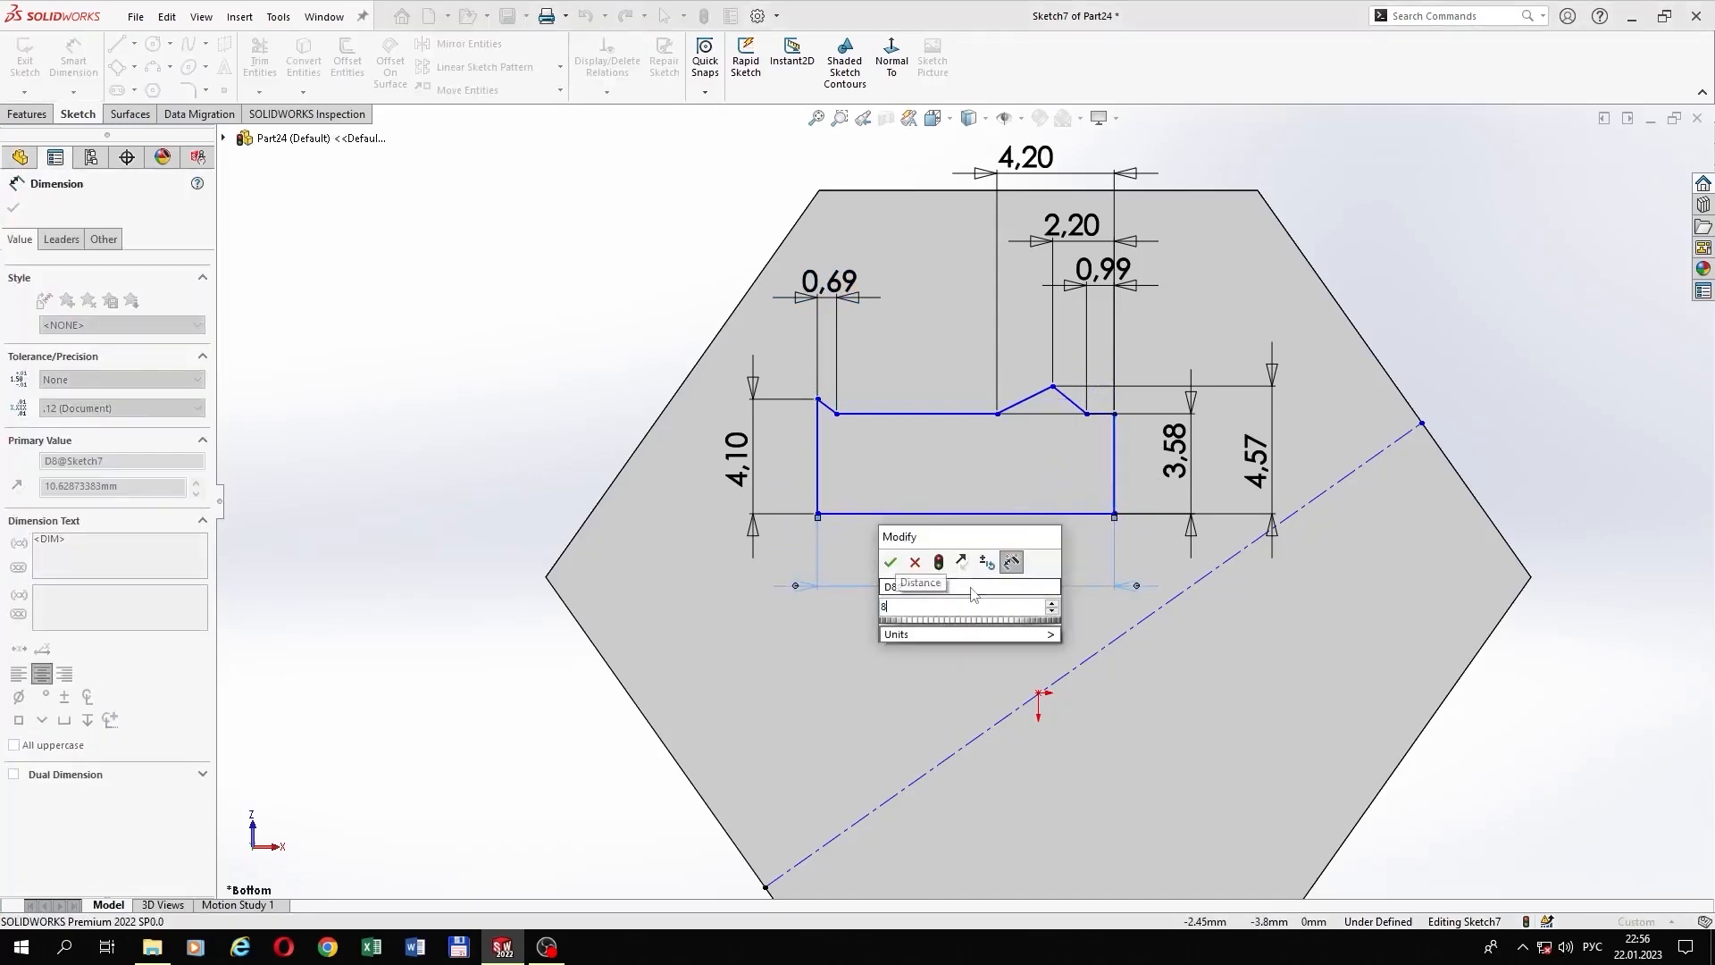
key("Return")
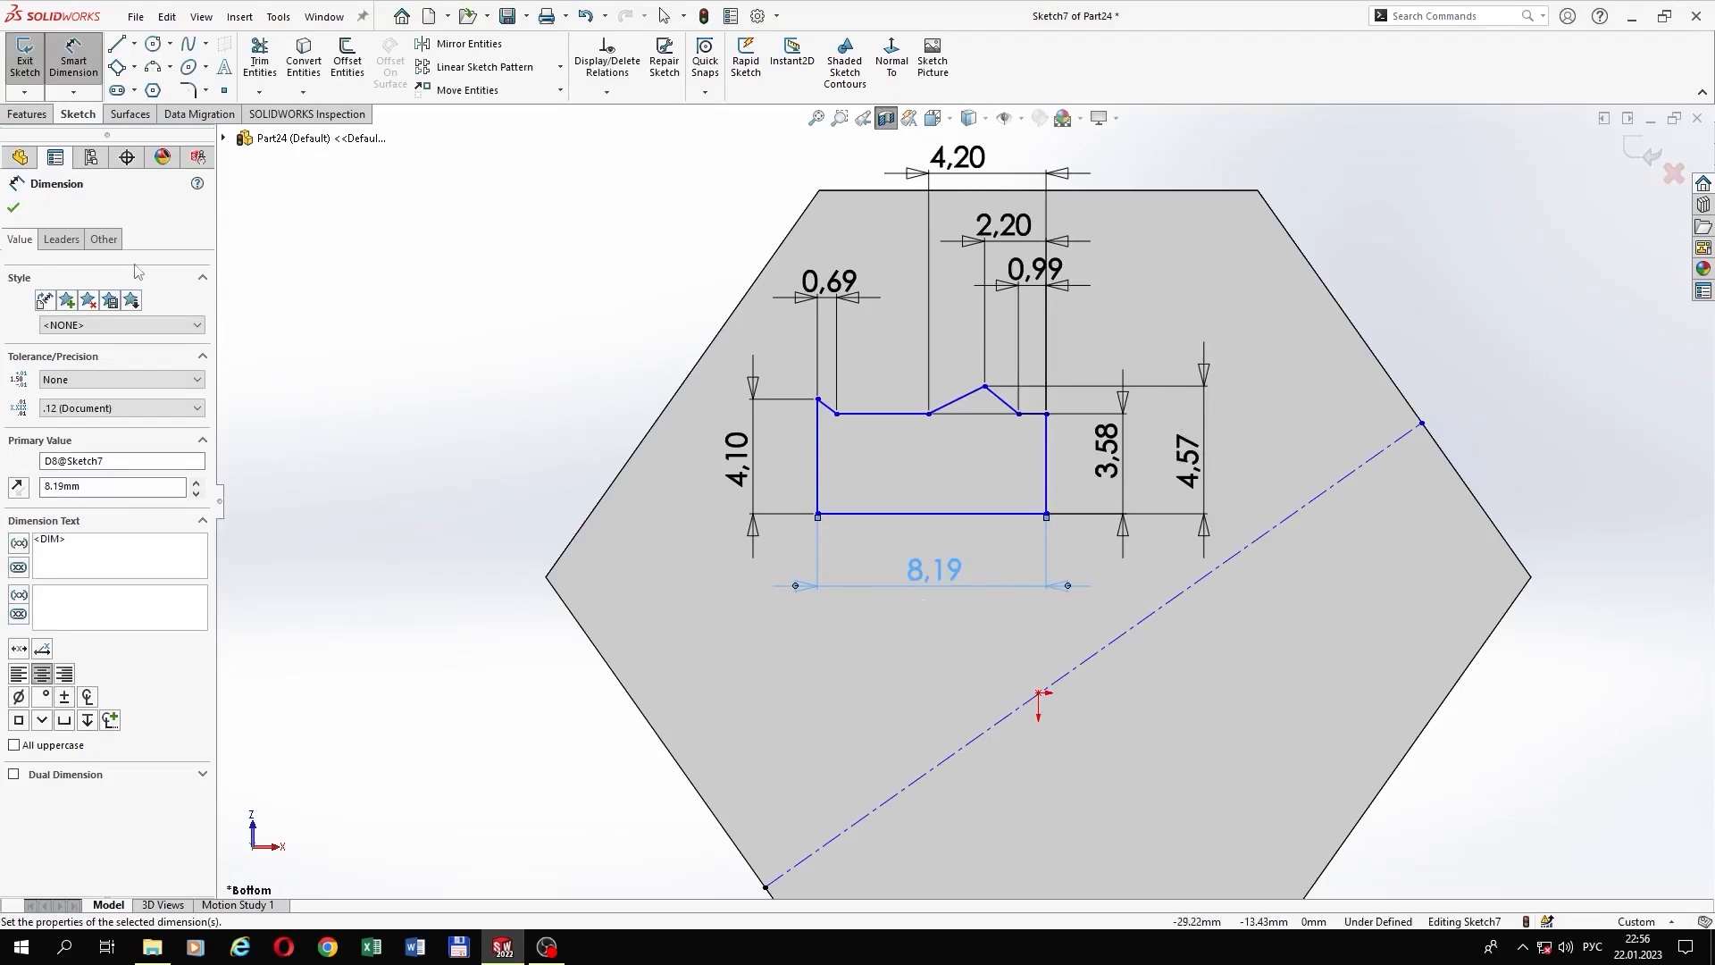
key("Escape")
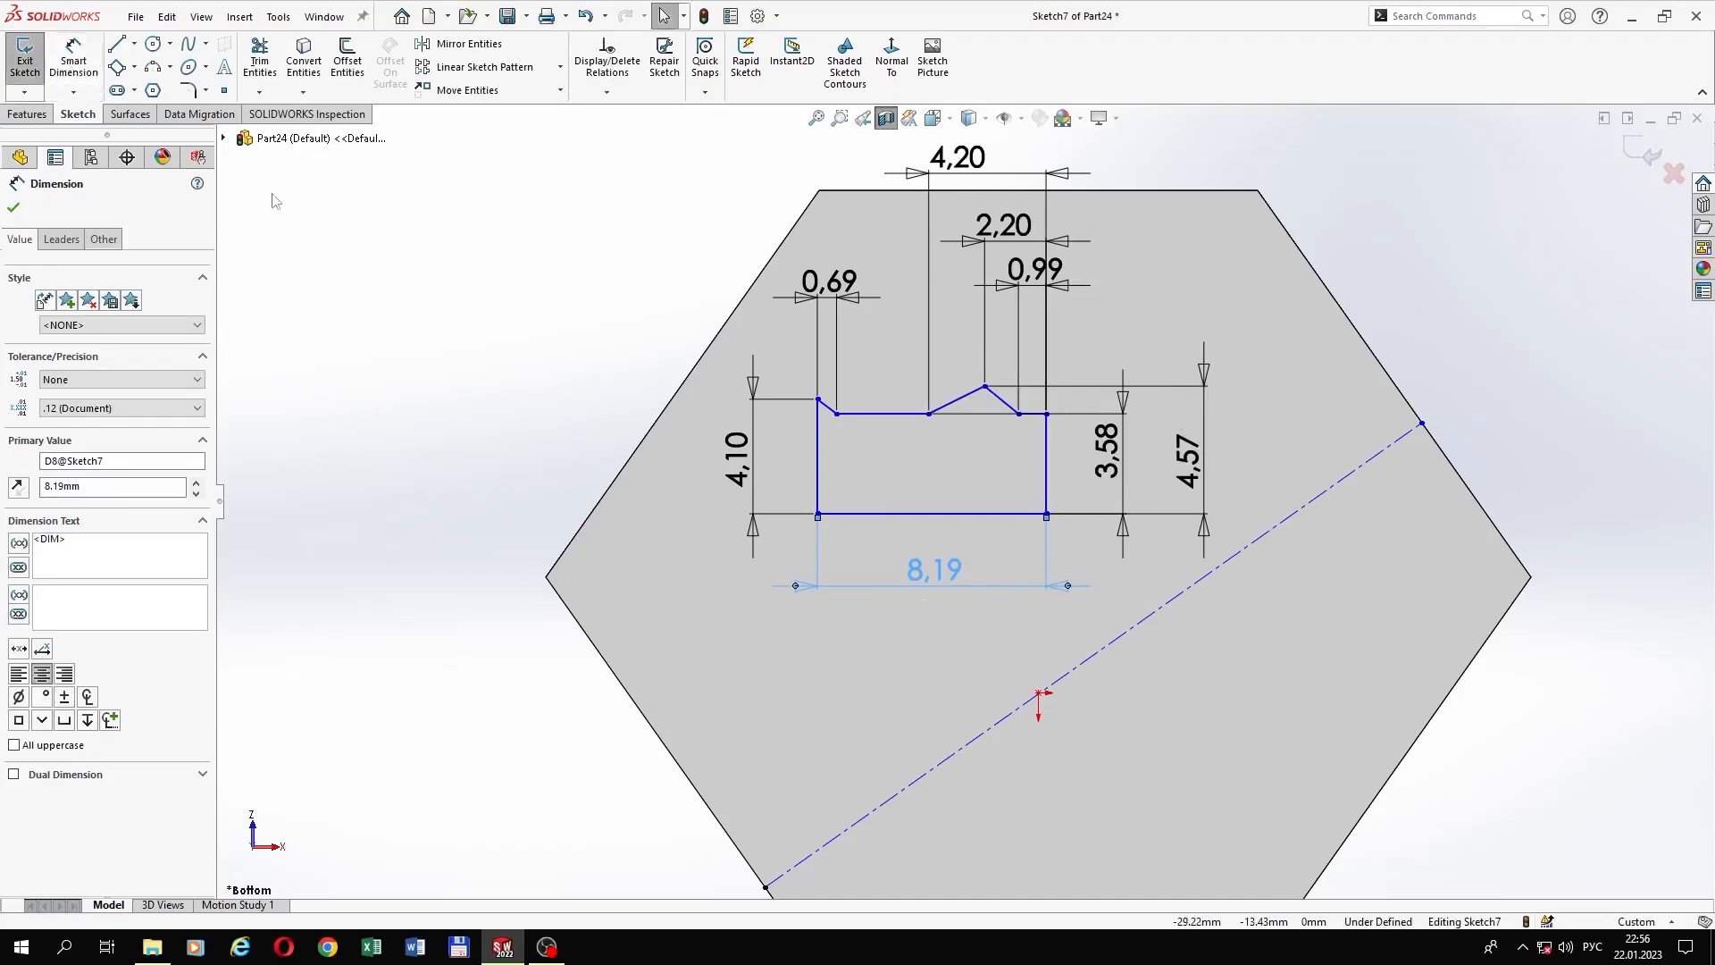
Step: Make the profile's long base line collinear with the diagonal construction line
left_click(890, 513)
left_click(879, 801, "ctrl")
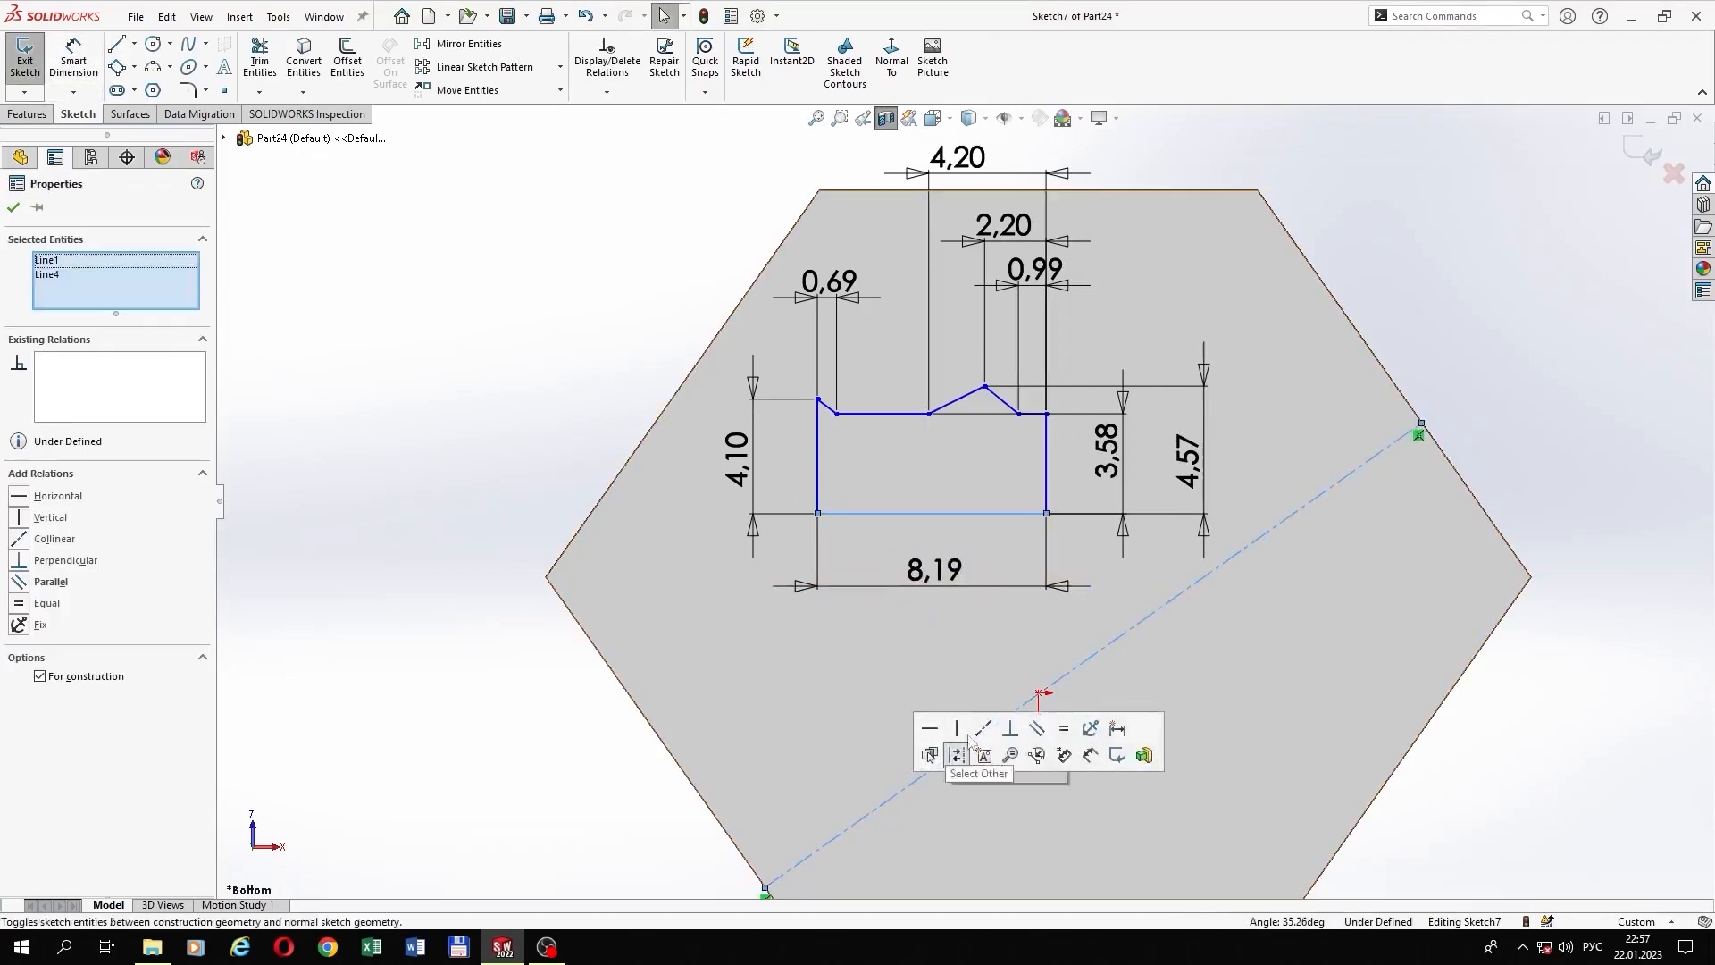
left_click(982, 729)
left_click(1419, 786)
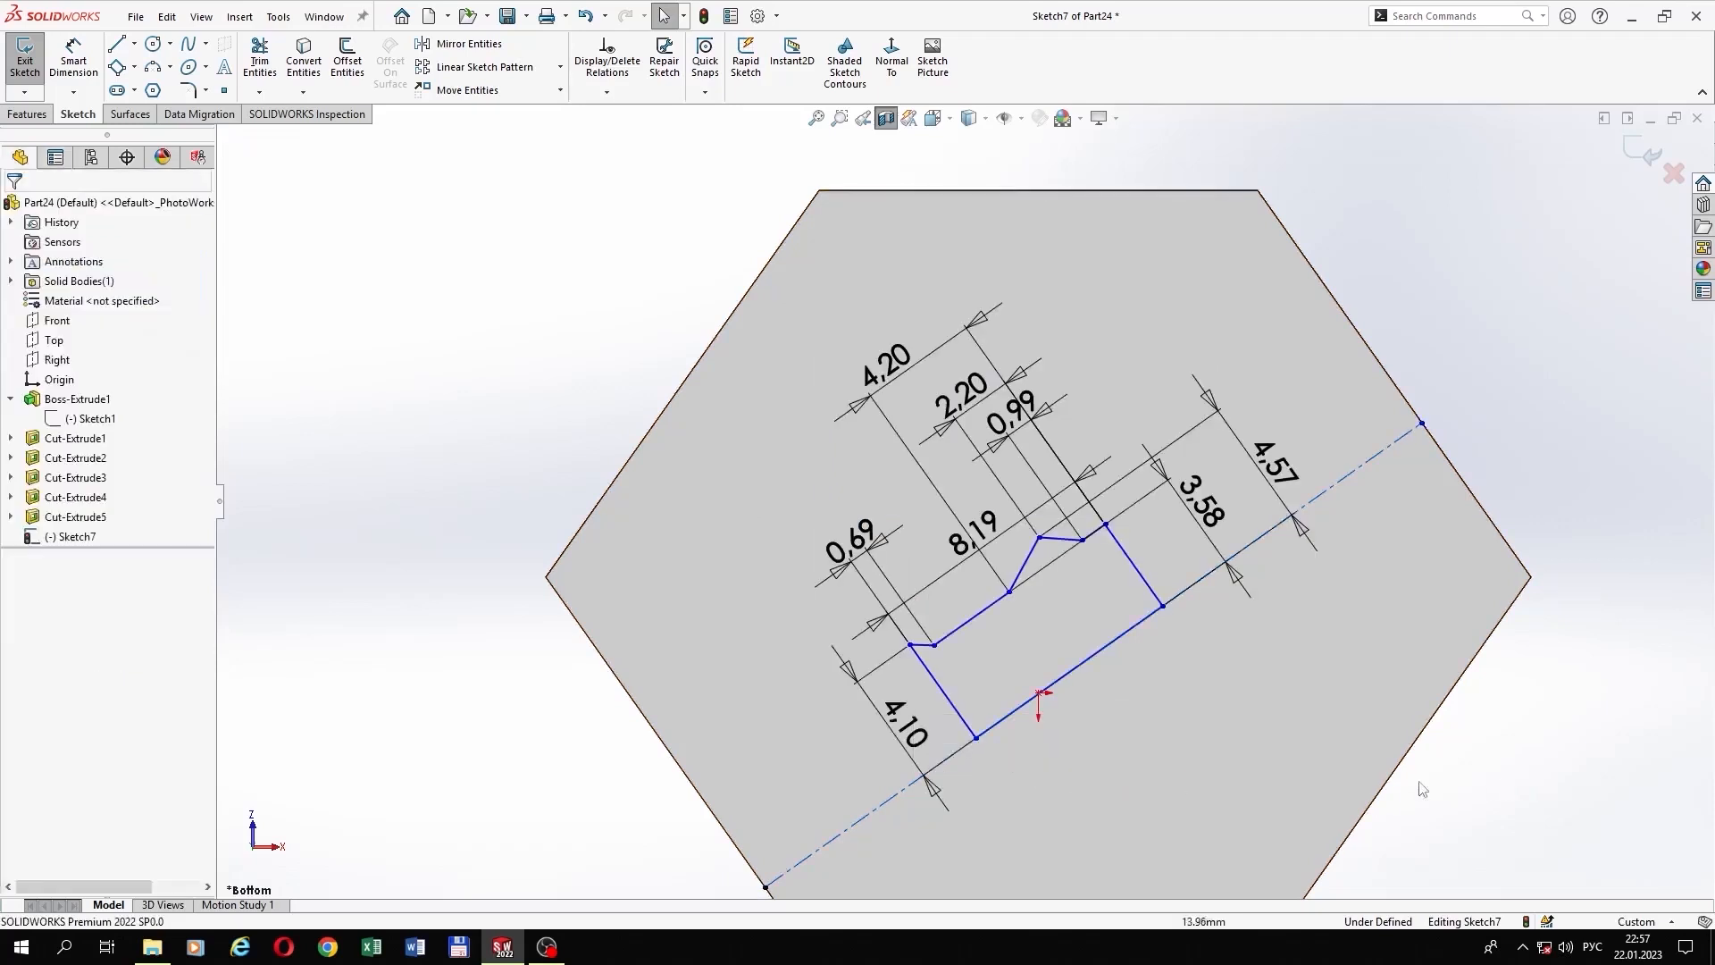
Step: Make the profile's lower-left base corner coincident with the lower-left endpoint of the diagonal construction line
scroll(1020, 765, "up", 3)
scroll(976, 644, "down", 2)
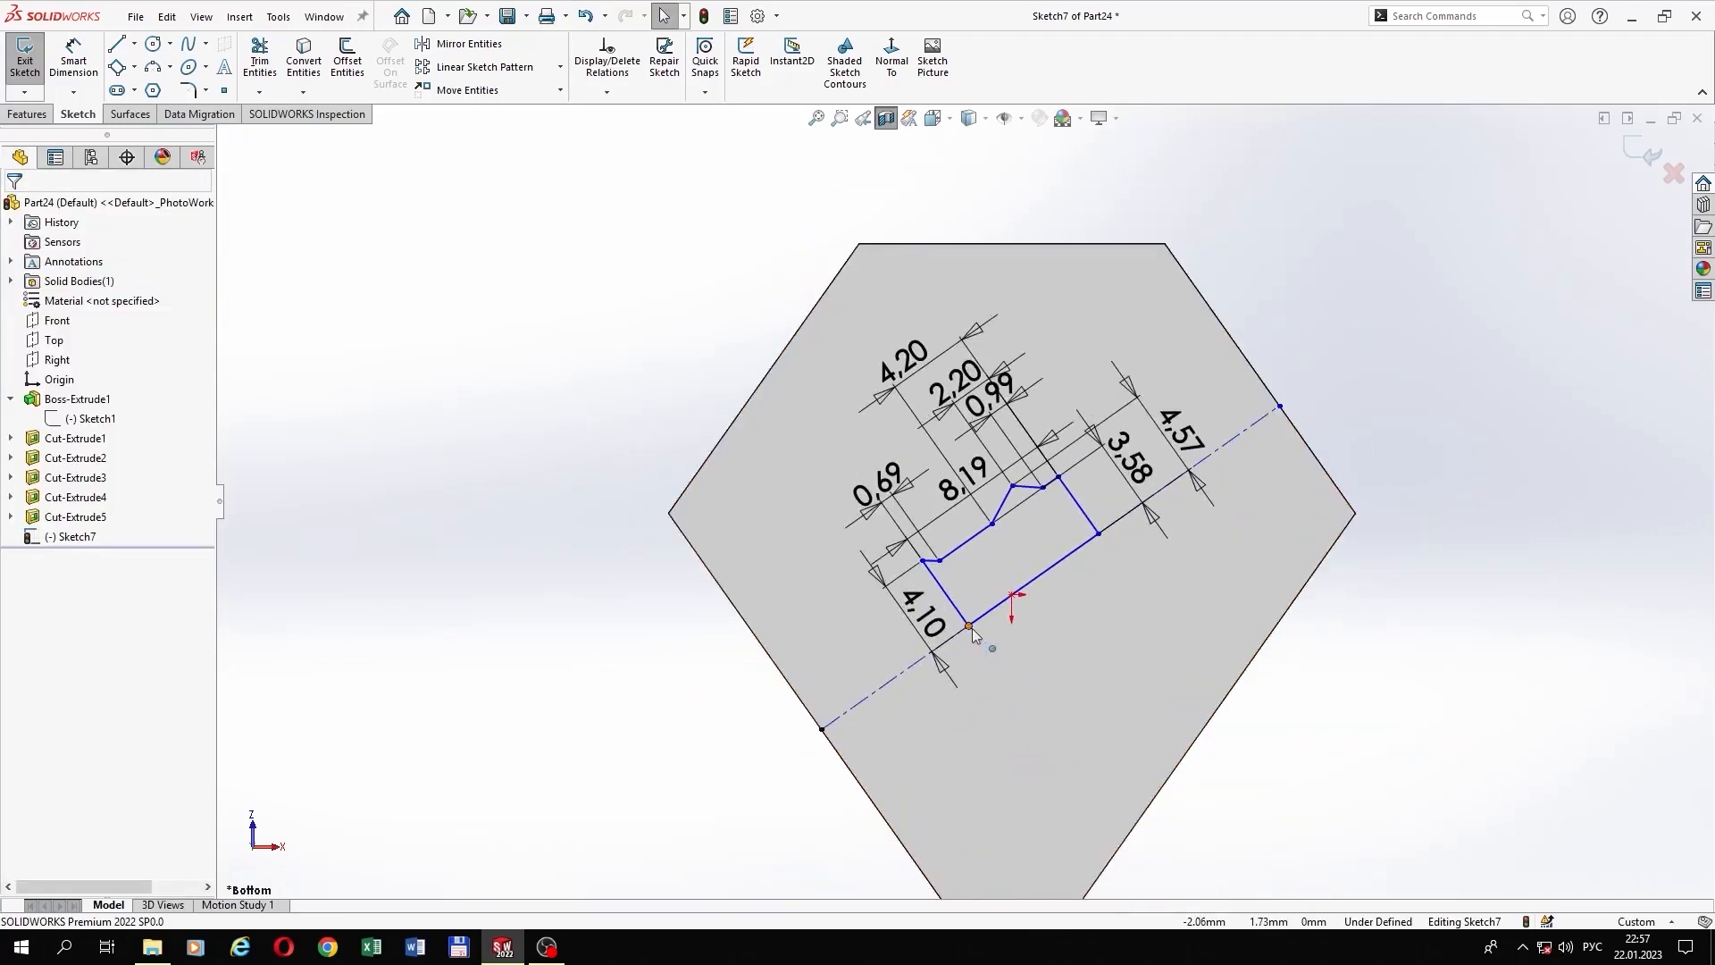
left_click(969, 626)
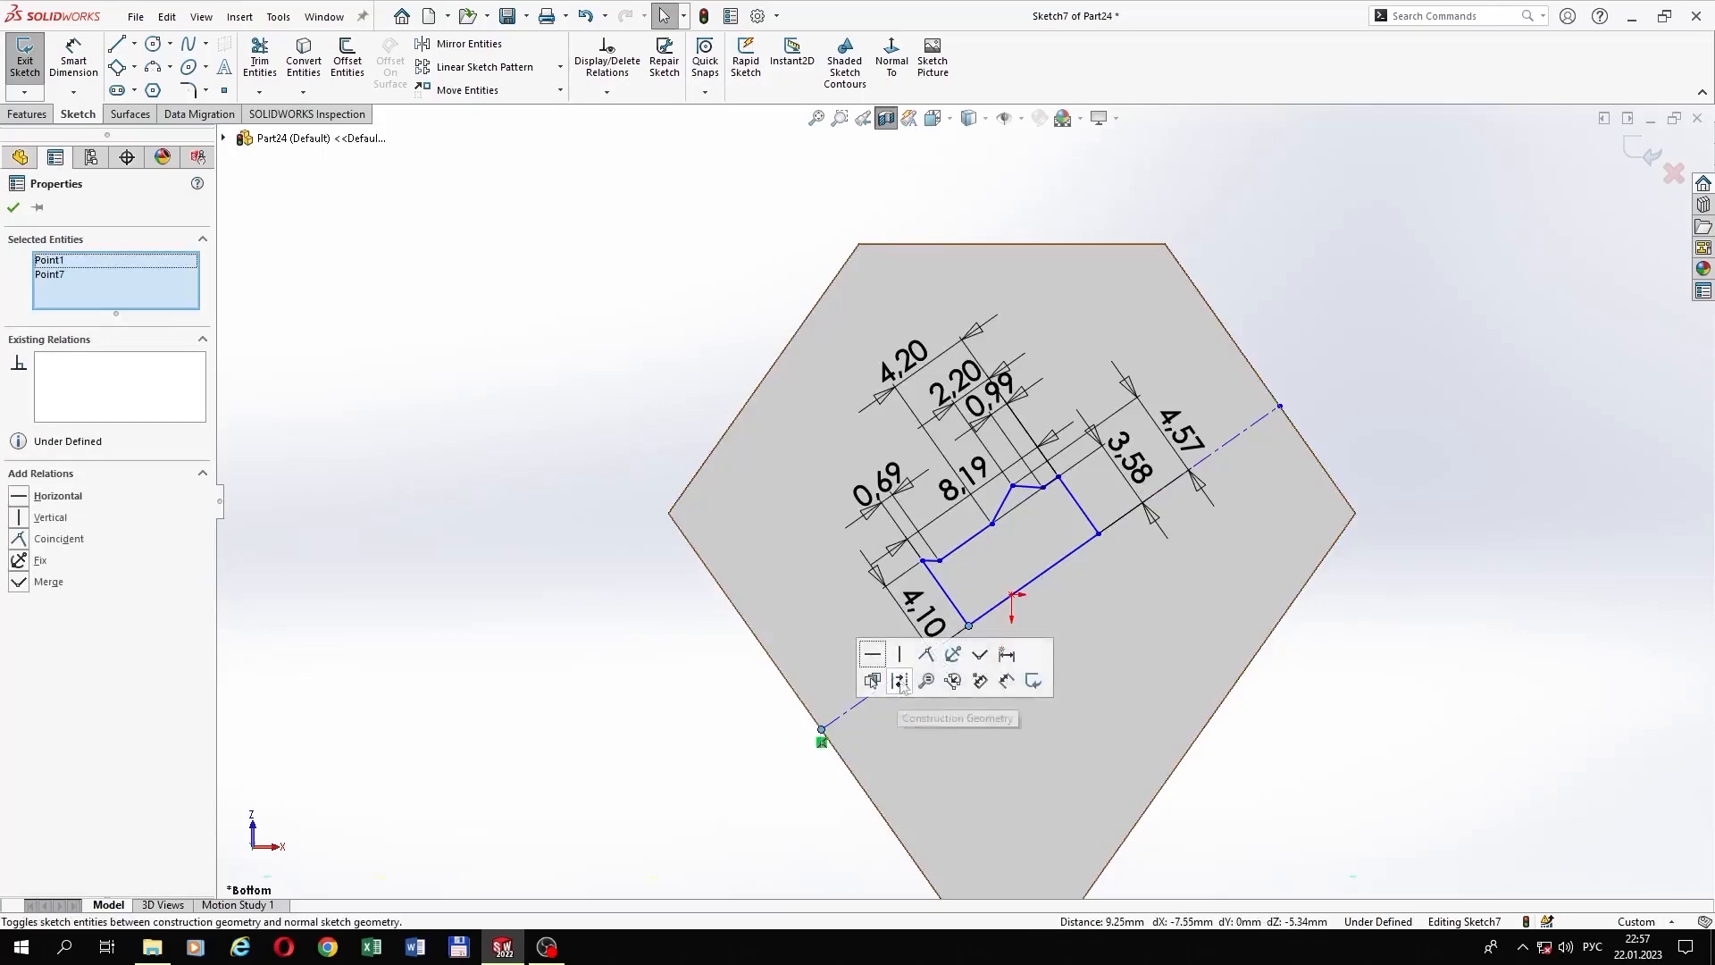
left_click(925, 663)
left_click(1391, 607)
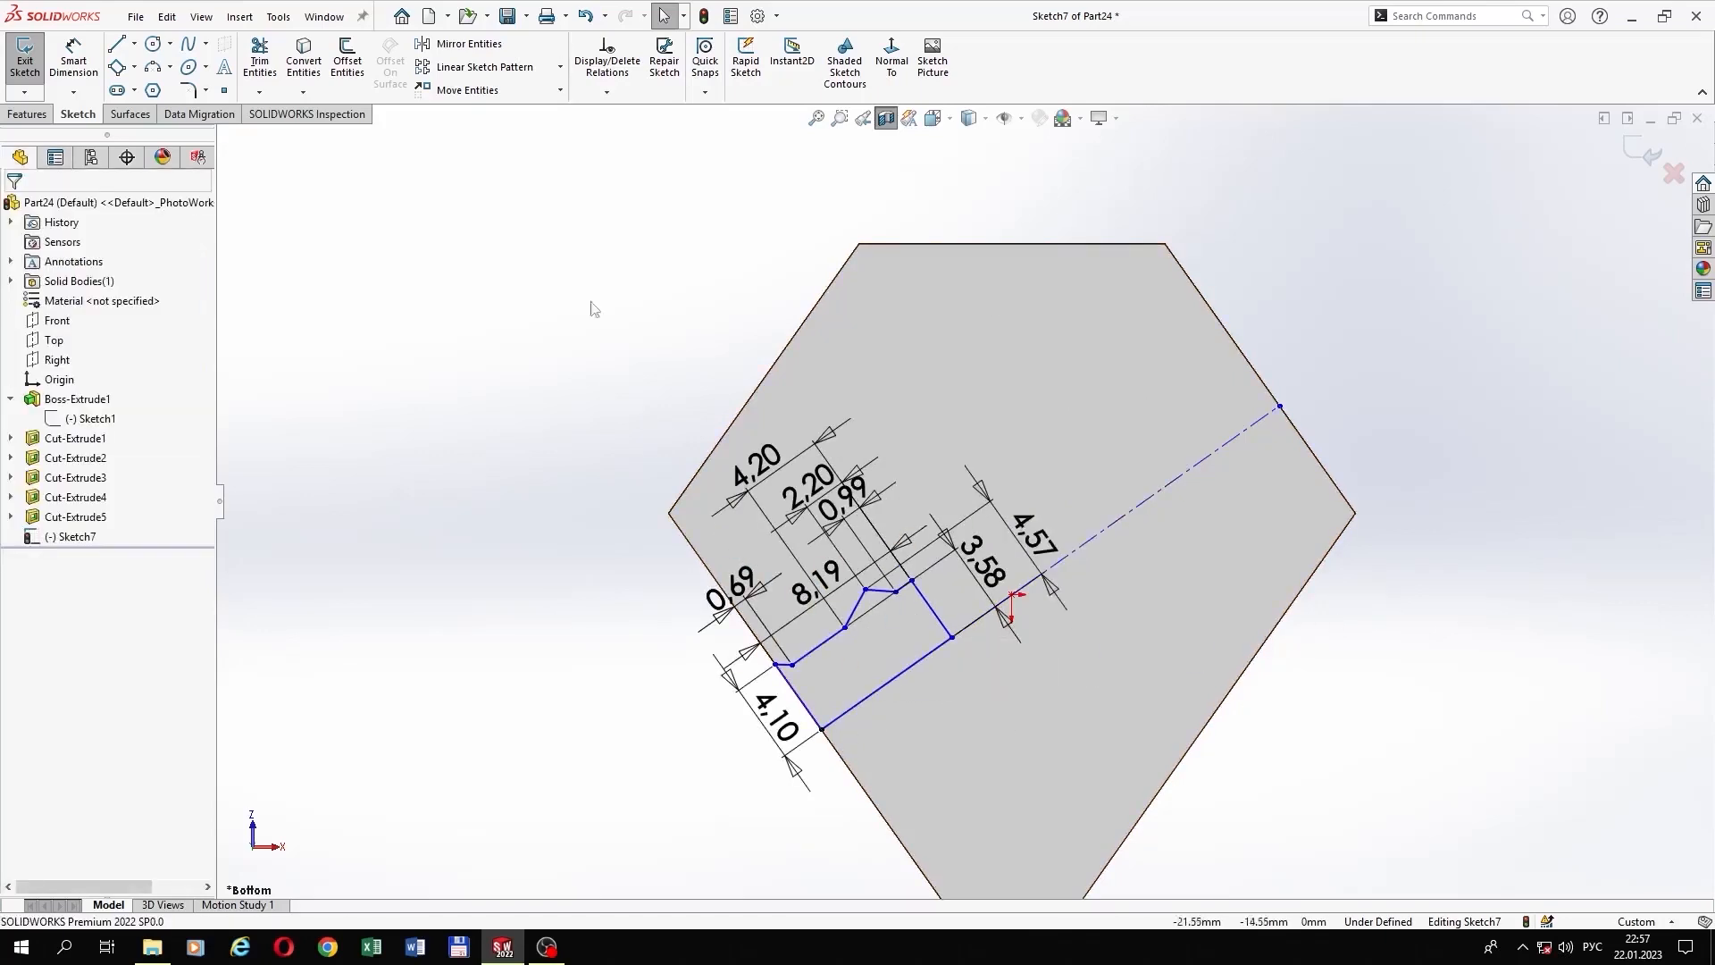
Step: Copy the profile's lines from their lower-left base corner to the upper-right endpoint of the diagonal construction line
left_click(559, 91)
left_click(474, 134)
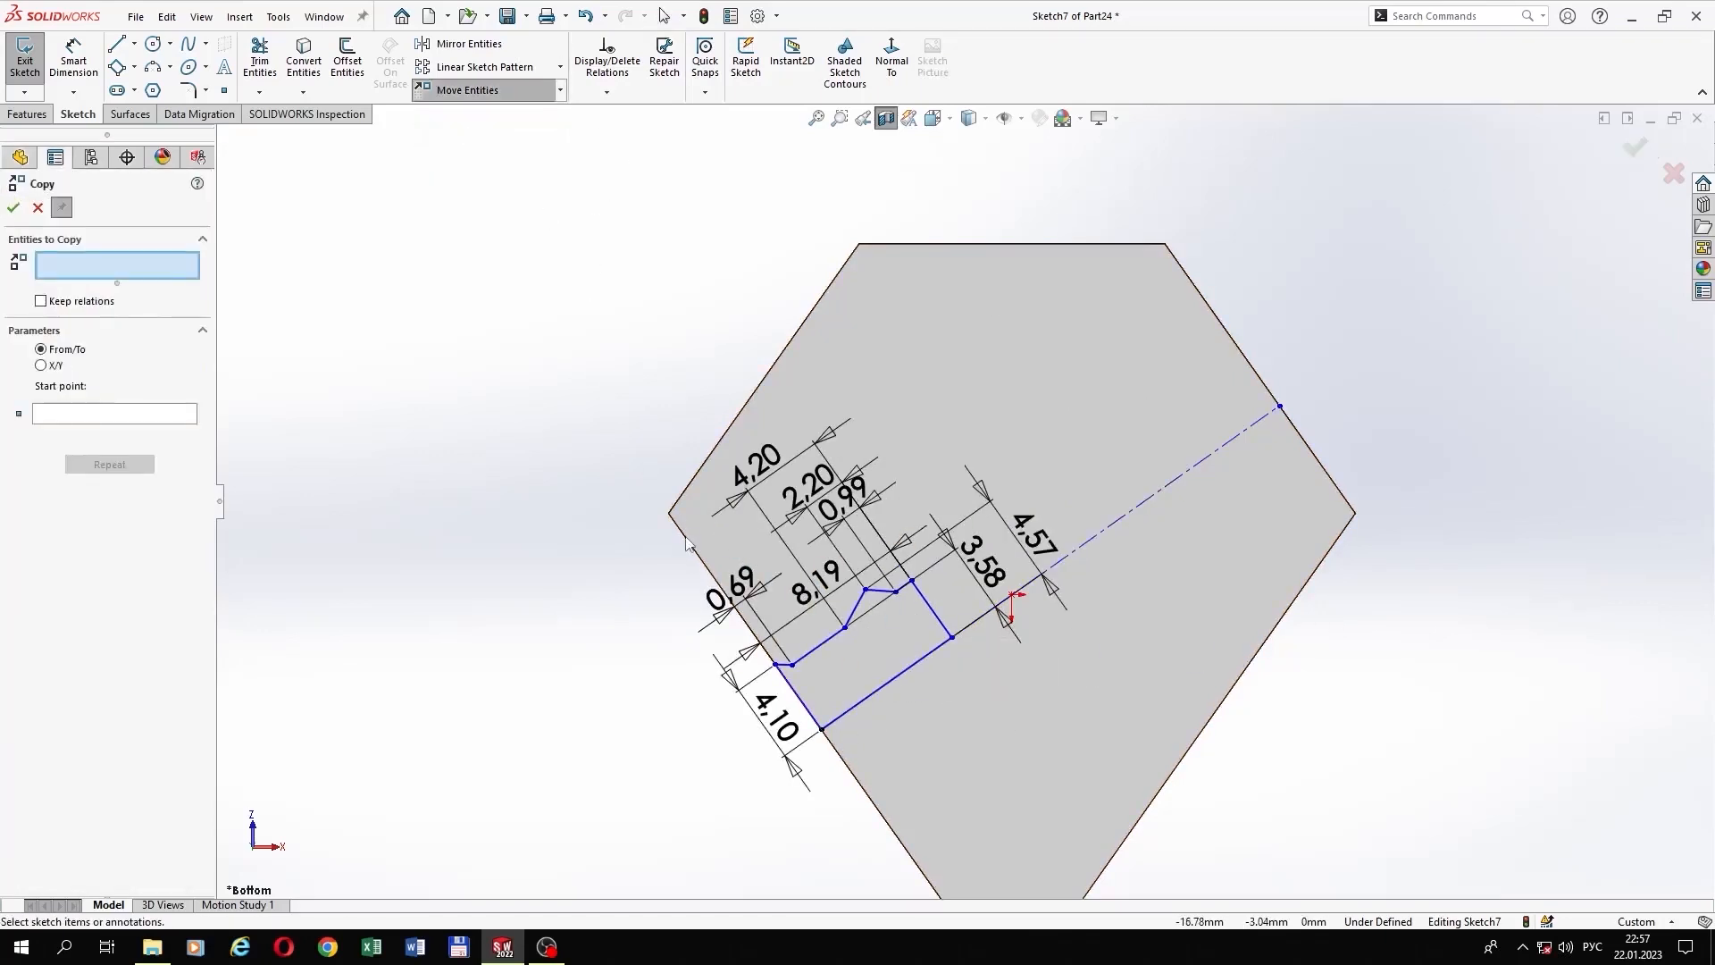
left_click_drag(698, 543, 1053, 792)
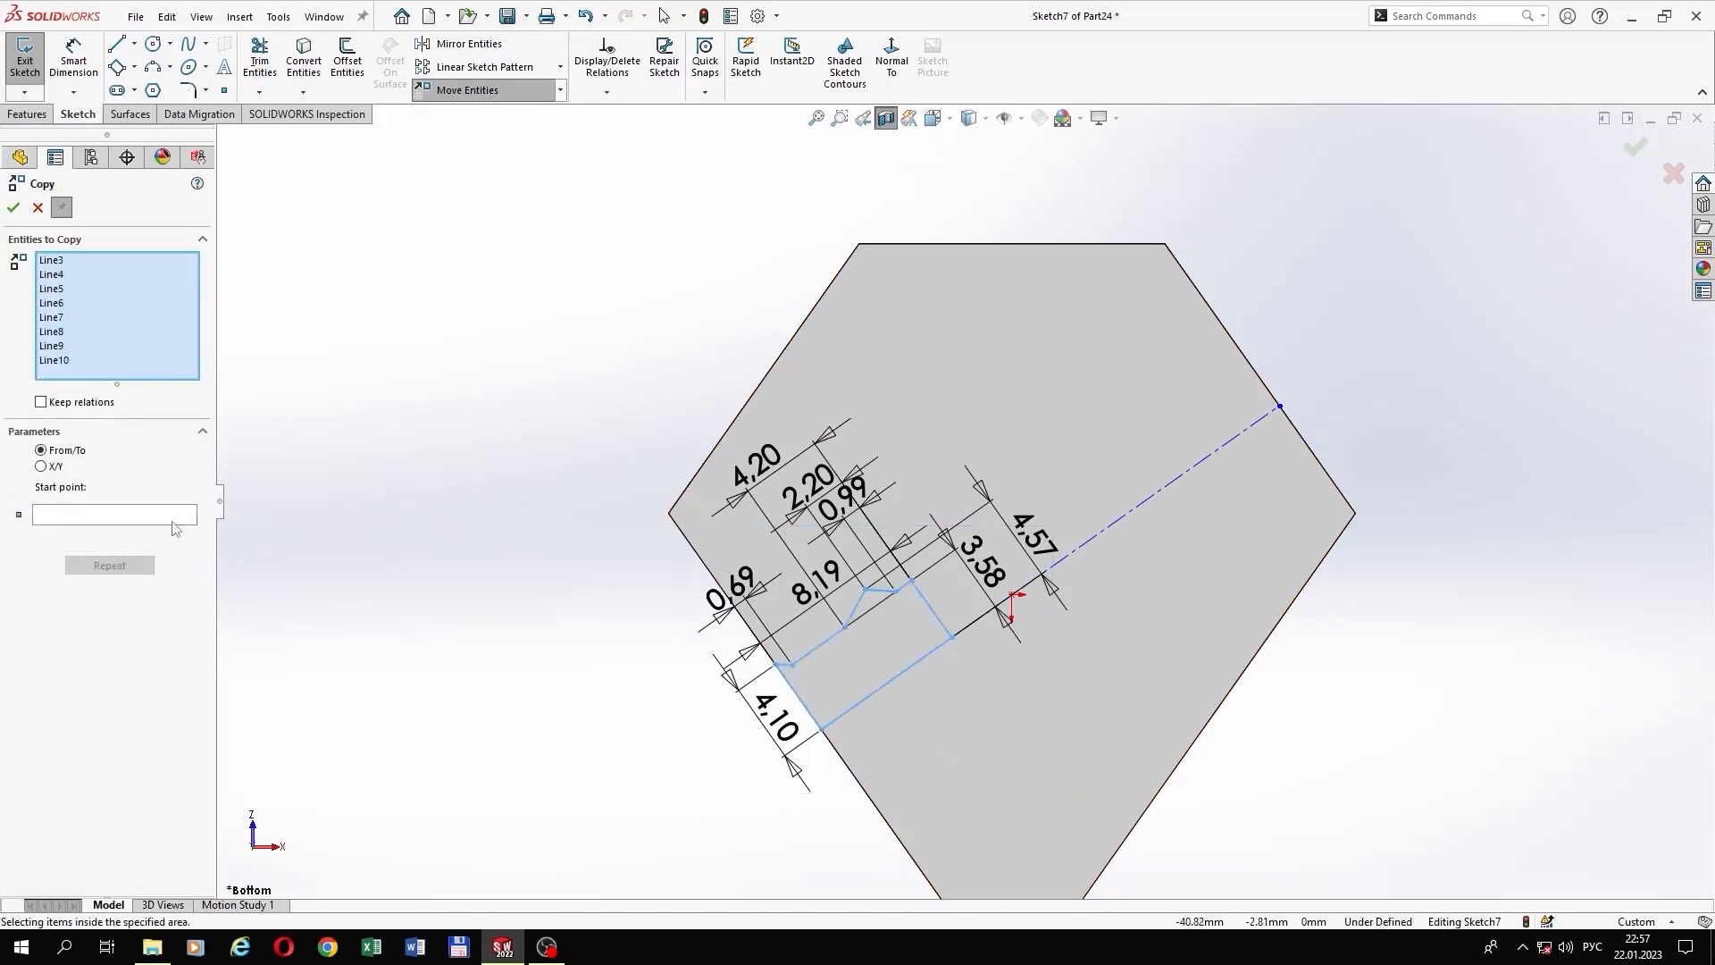
right_click(613, 722)
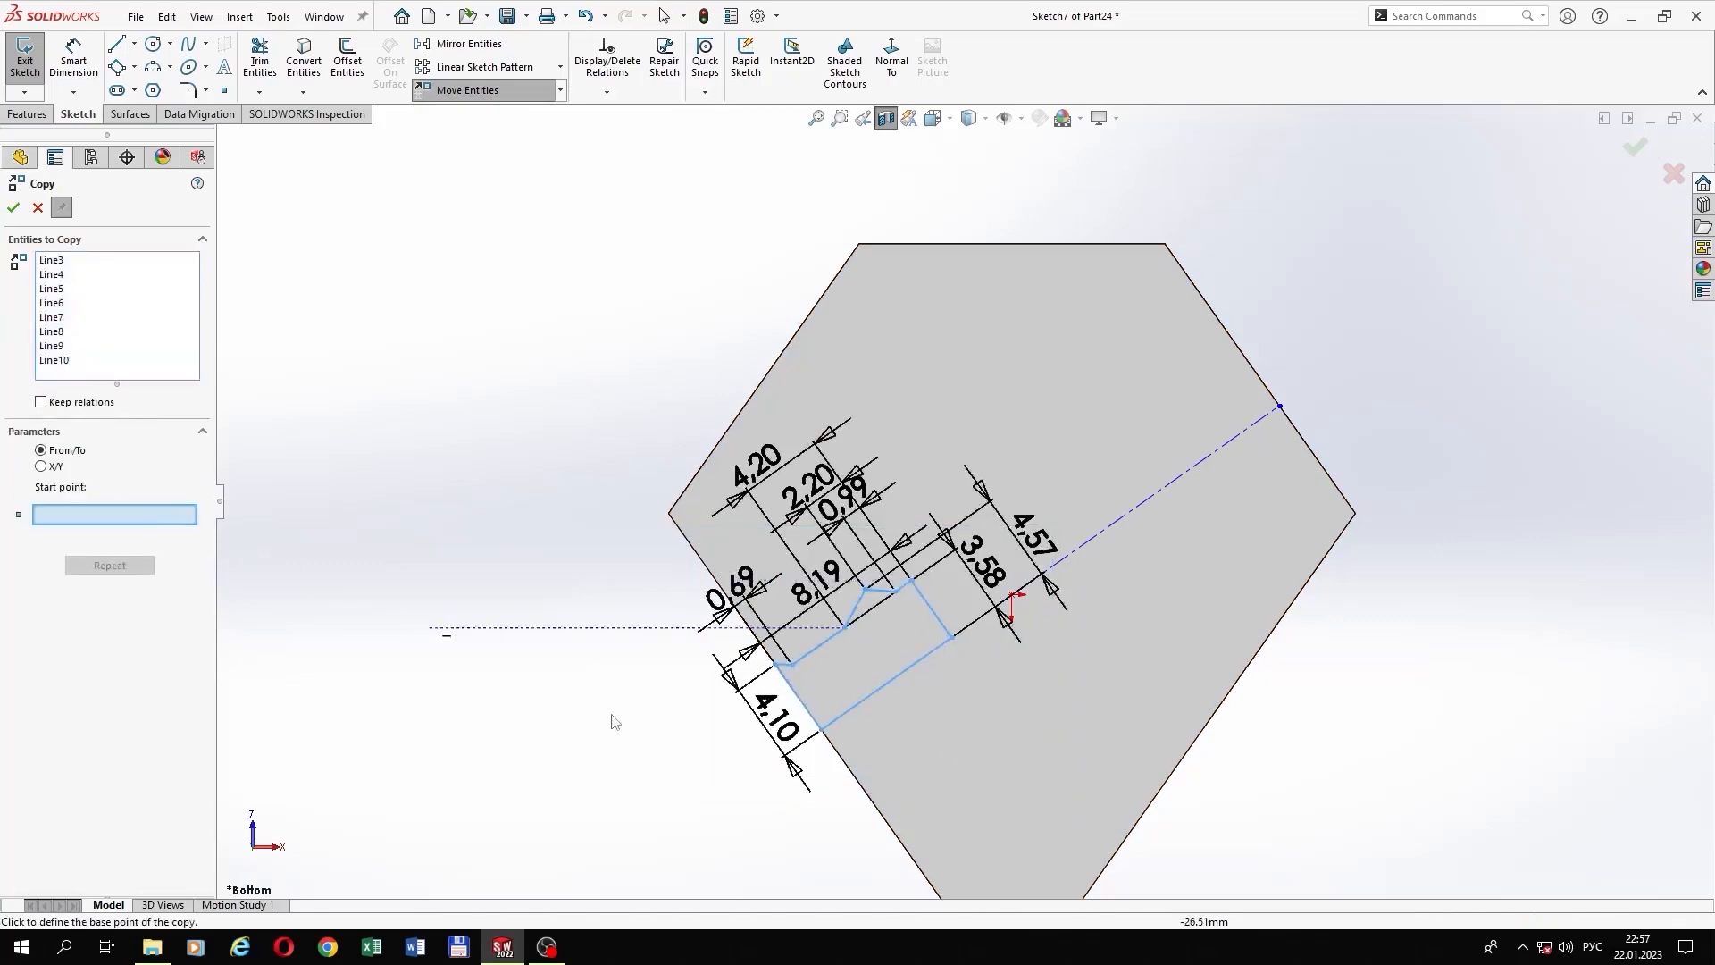
left_click(822, 730)
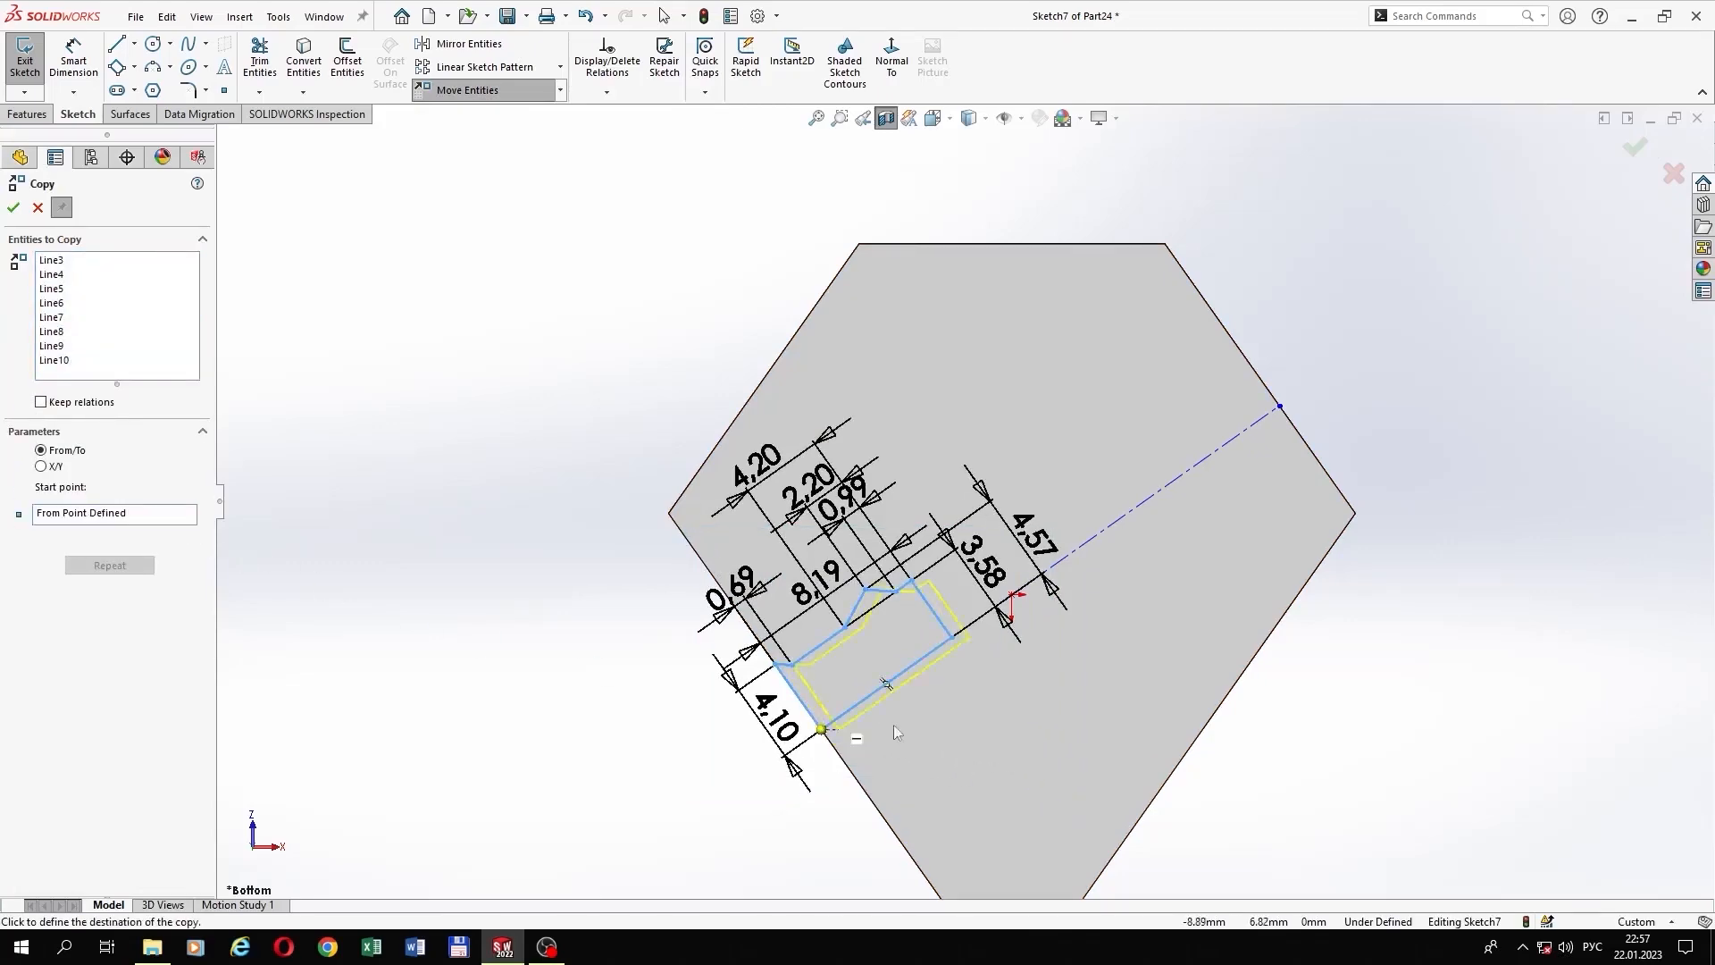
left_click(1281, 409)
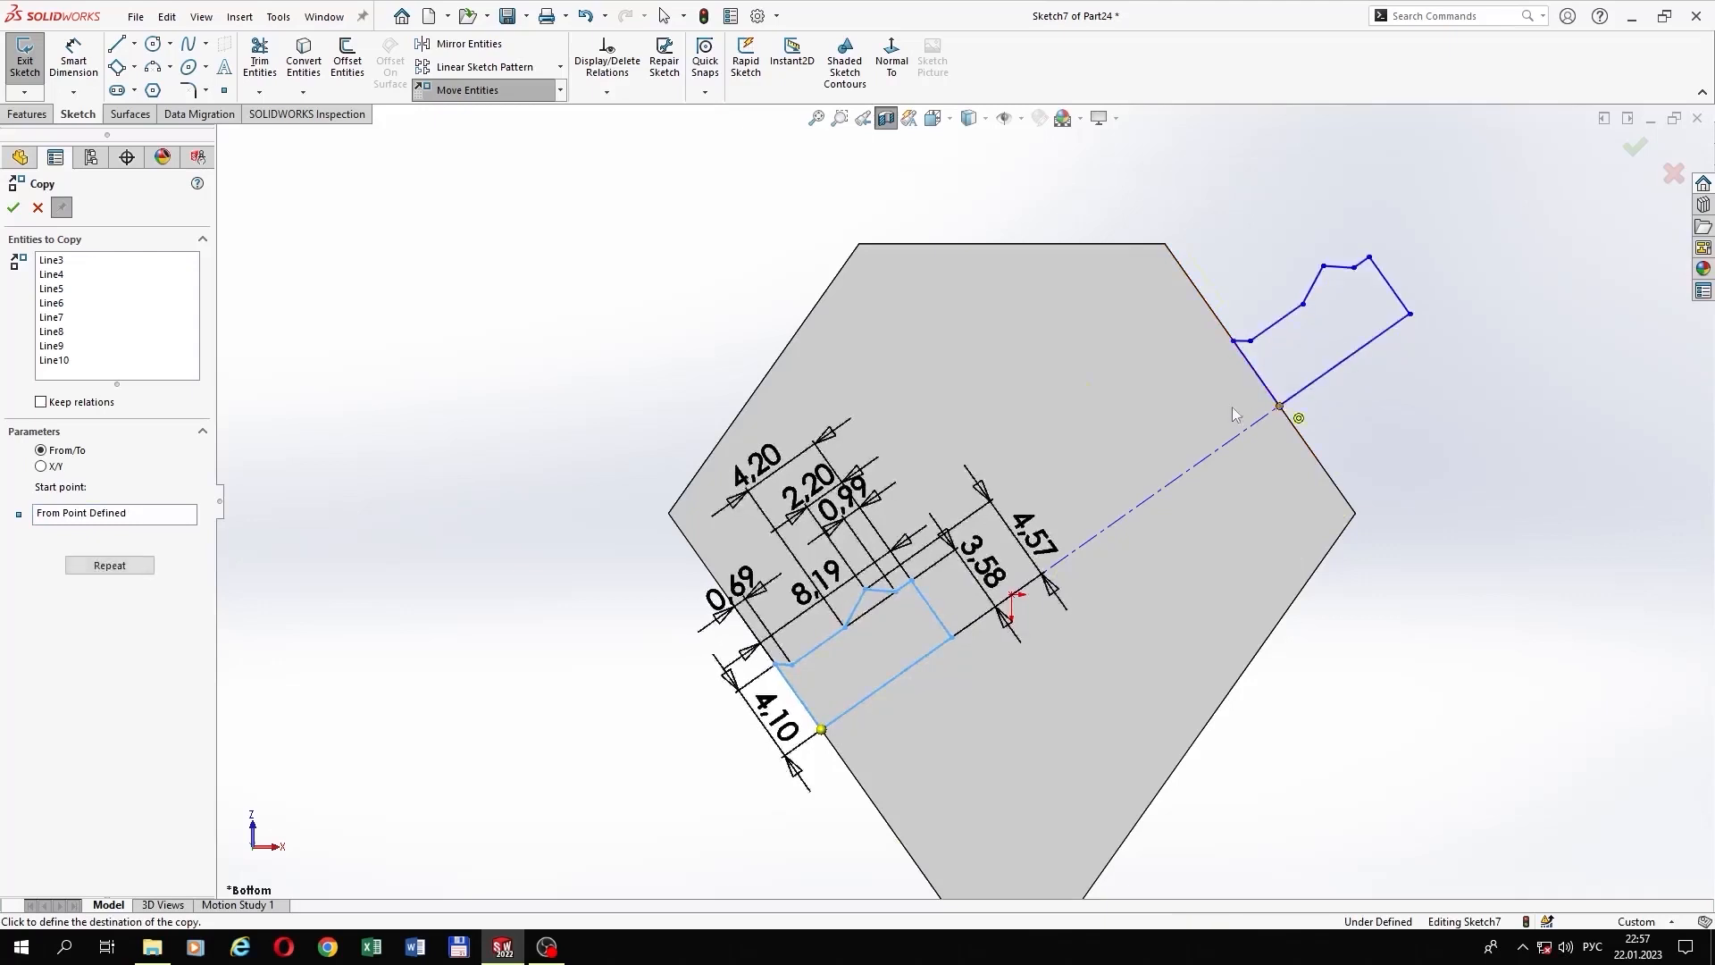
left_click(13, 208)
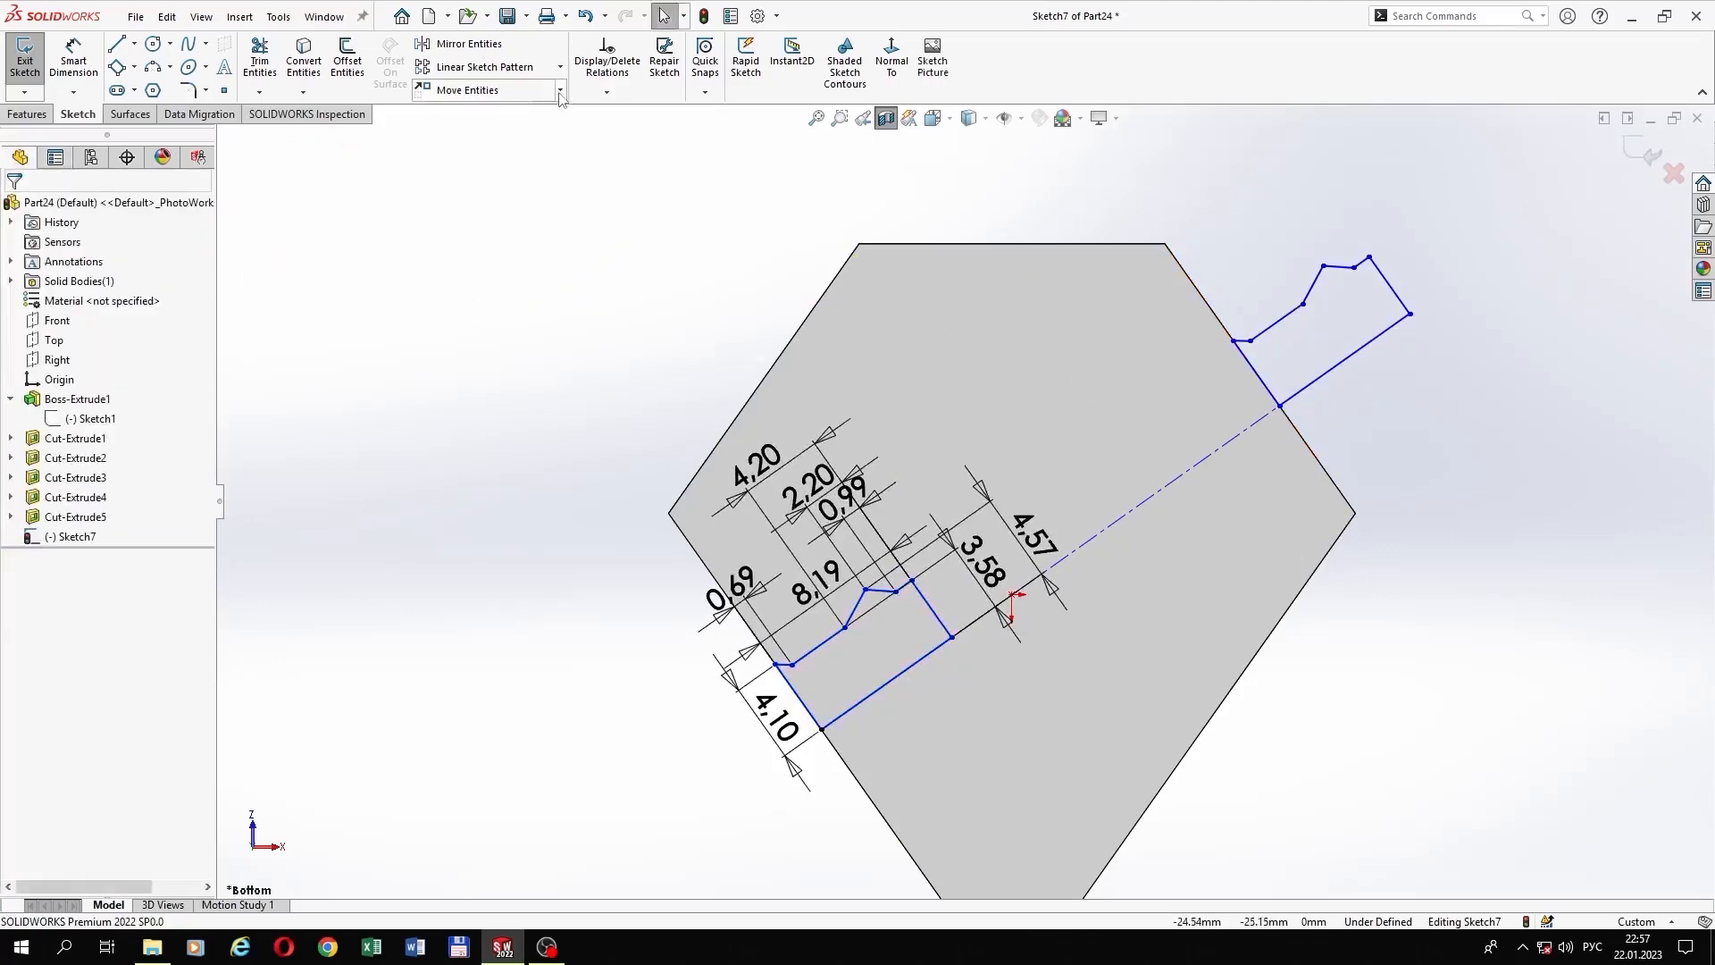
Step: Rotate the copied profile 180° about the upper-right endpoint of the construction line so it lies inside the body
left_click(560, 89)
left_click(476, 156)
left_click_drag(1126, 174, 1532, 446)
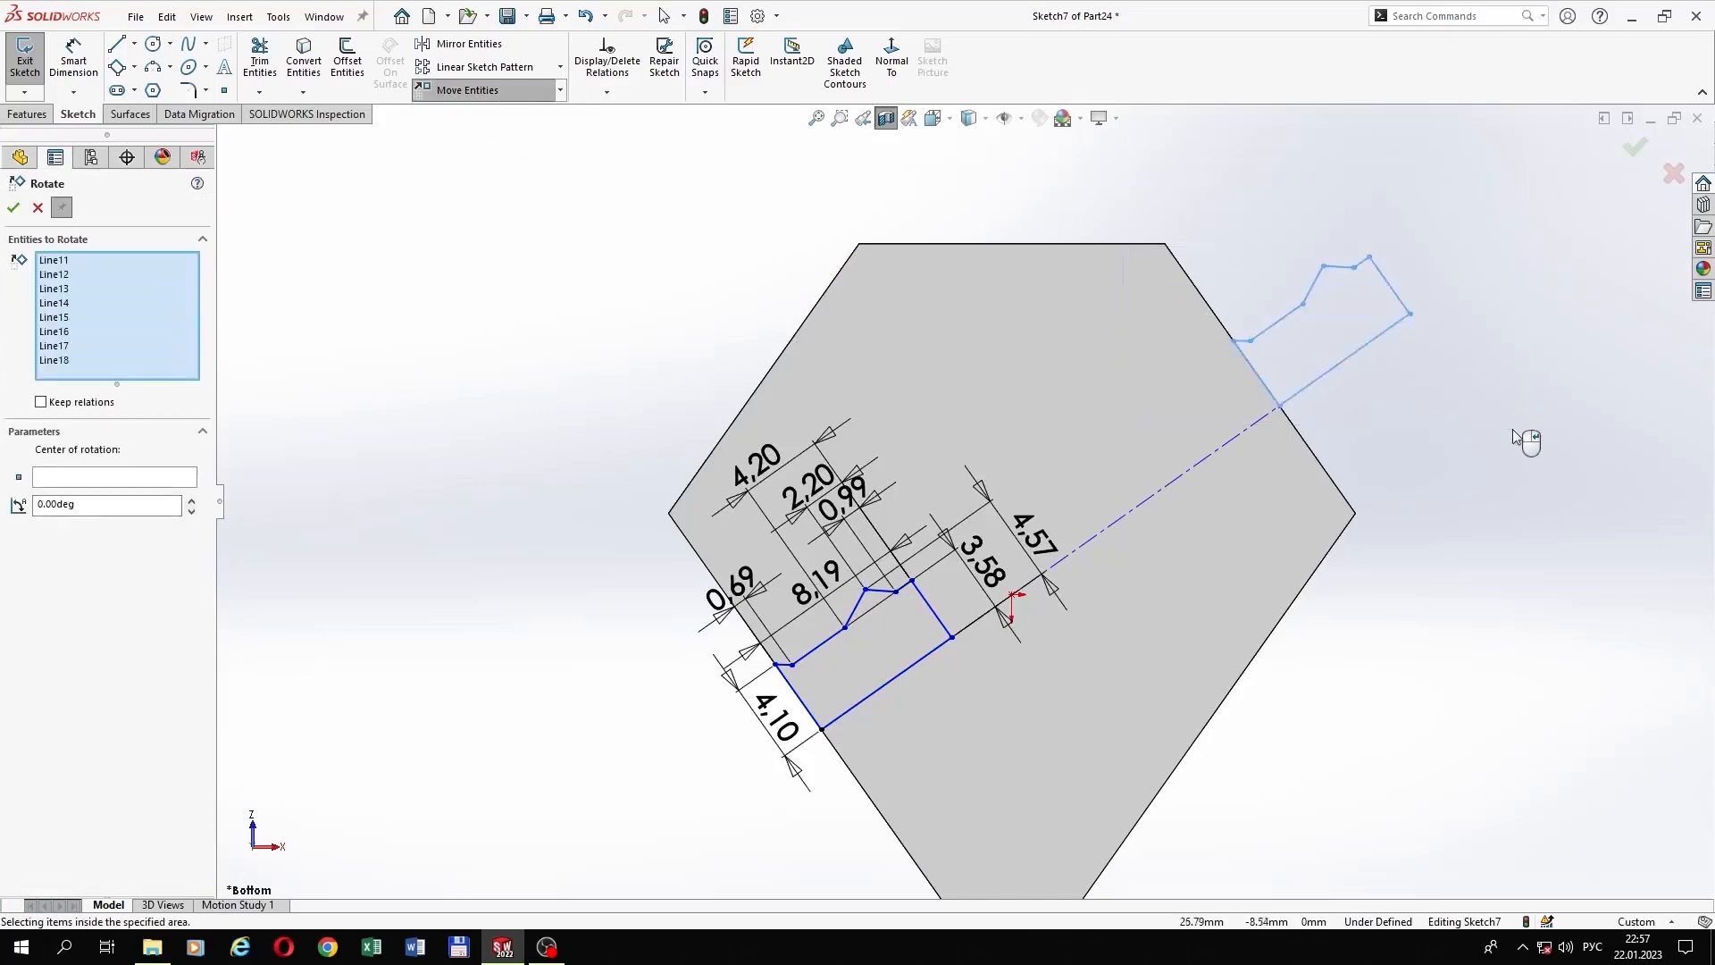
left_click(157, 478)
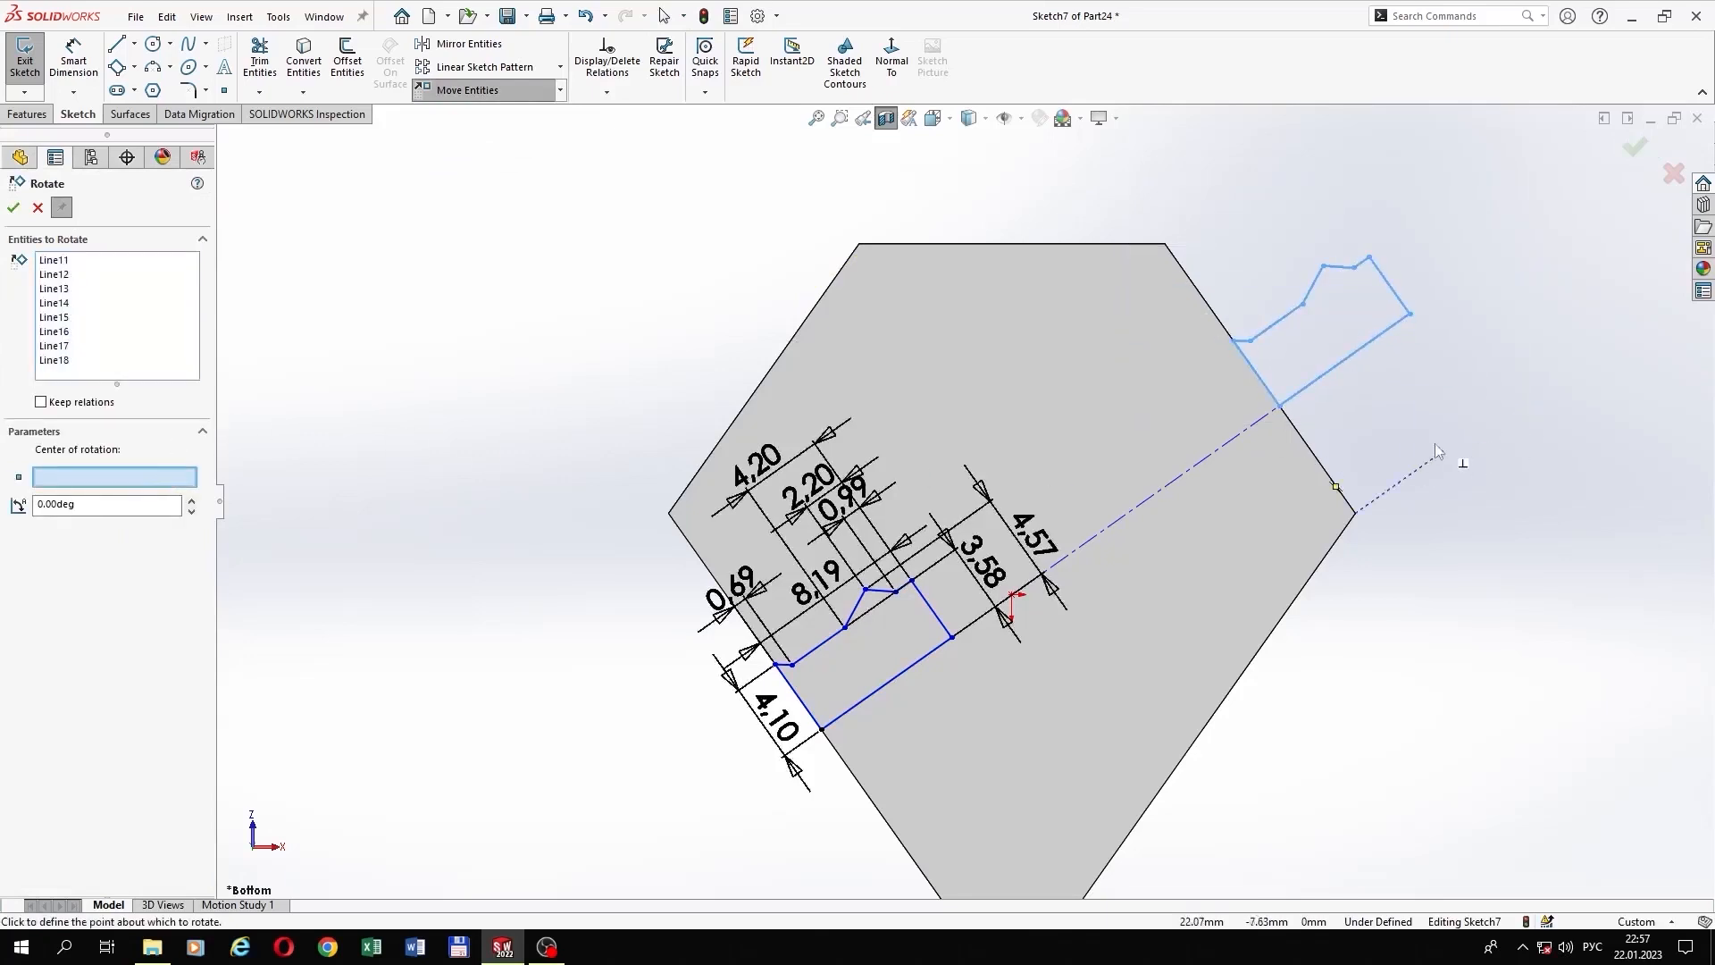
left_click(1280, 408)
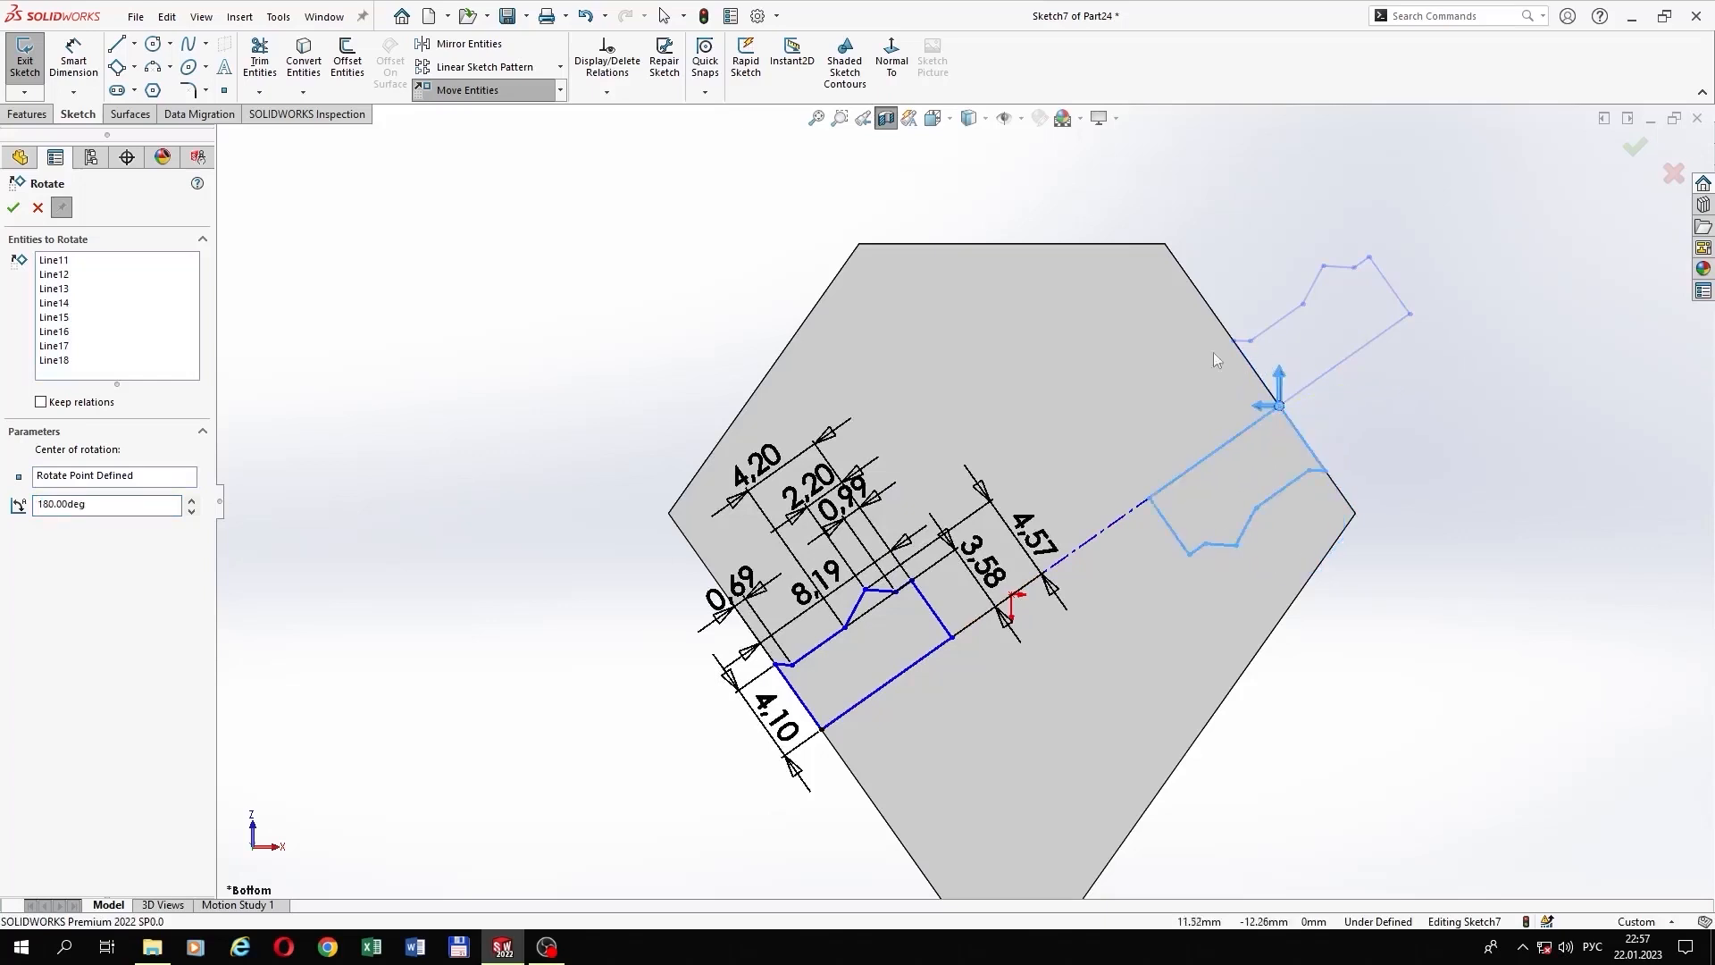
left_click(13, 208)
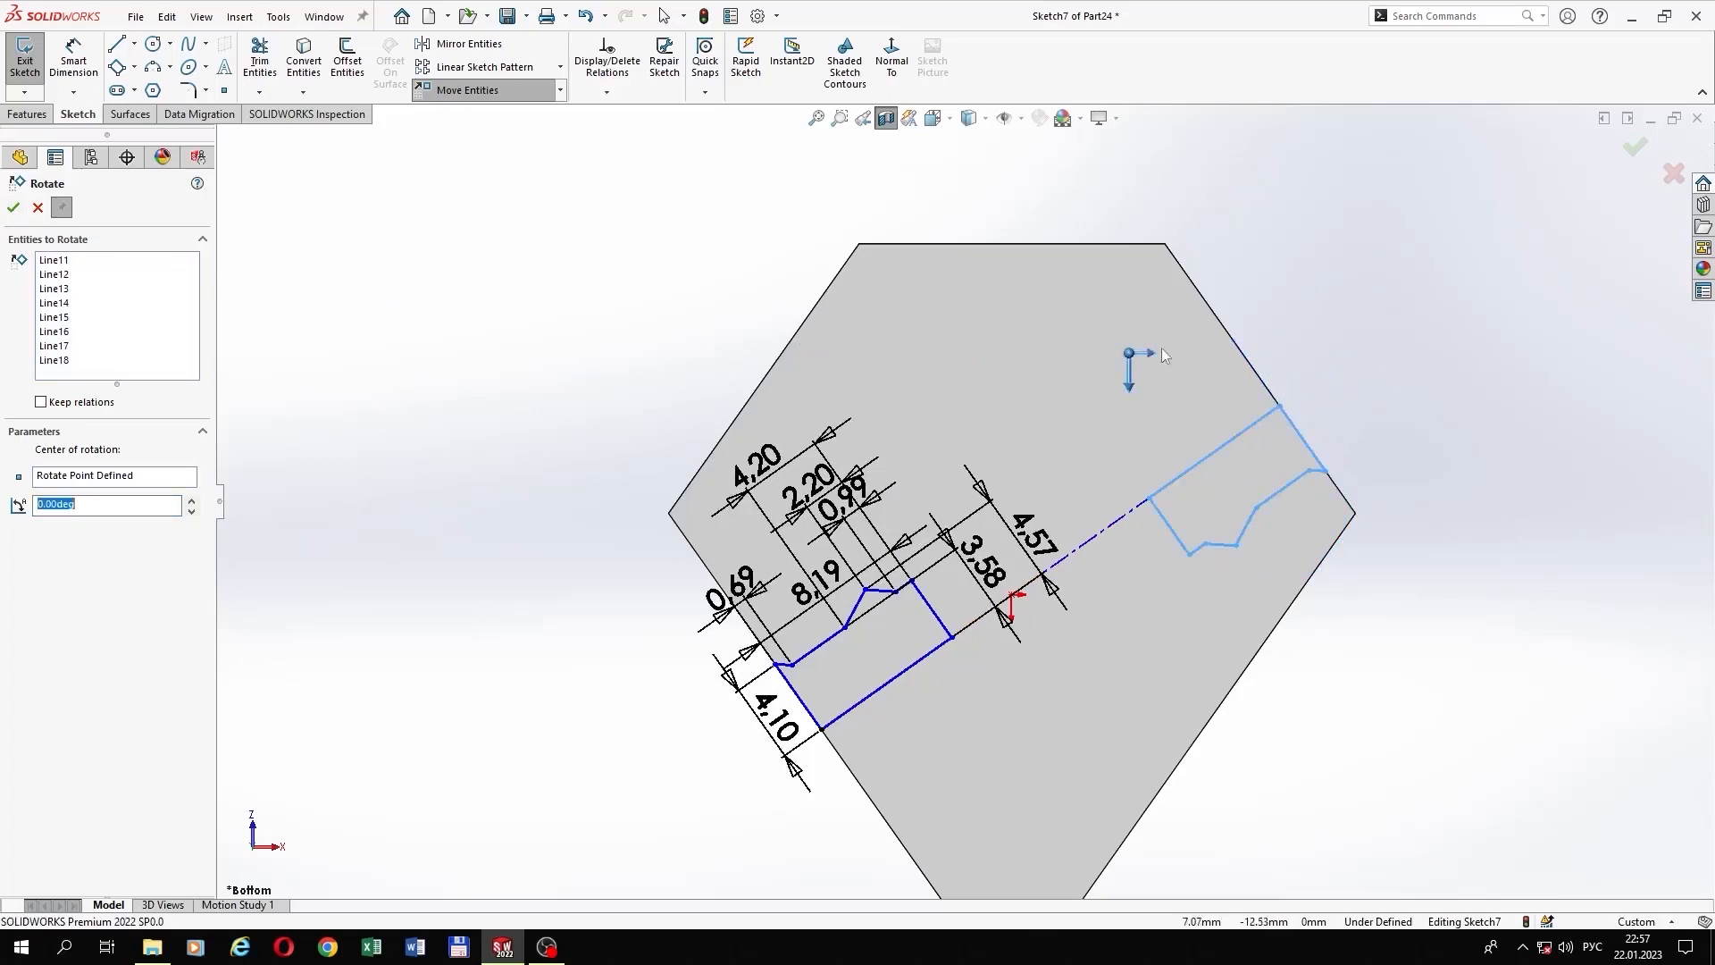
left_click(77, 480)
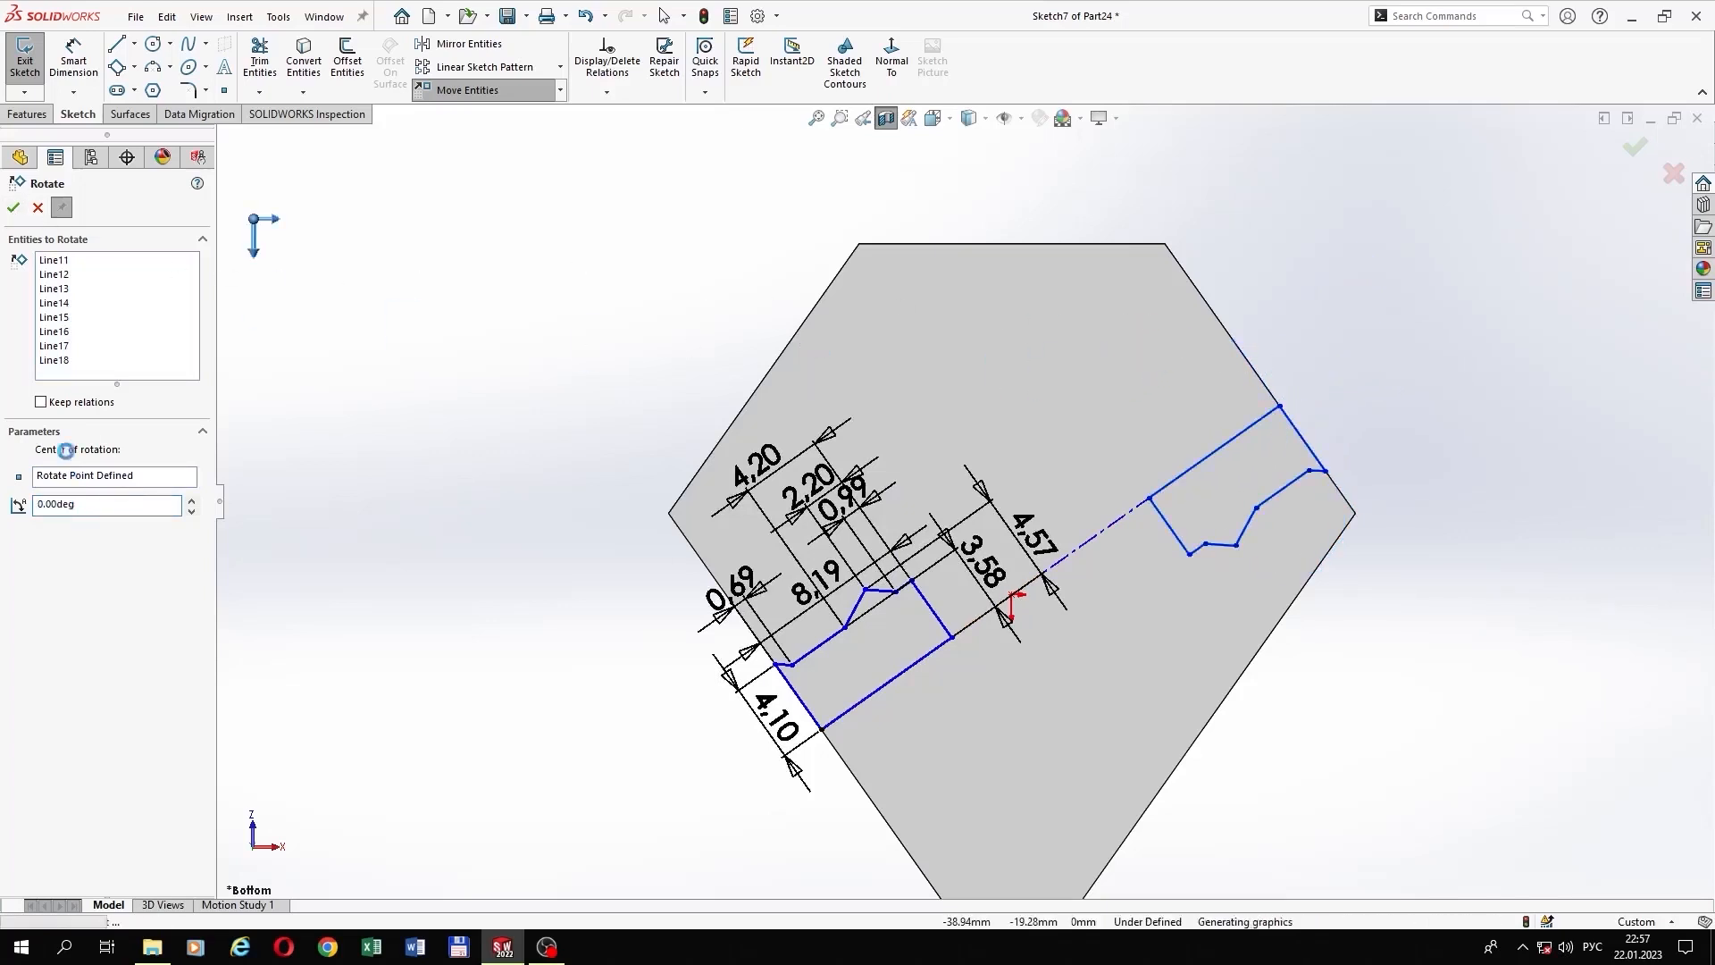
left_click(13, 208)
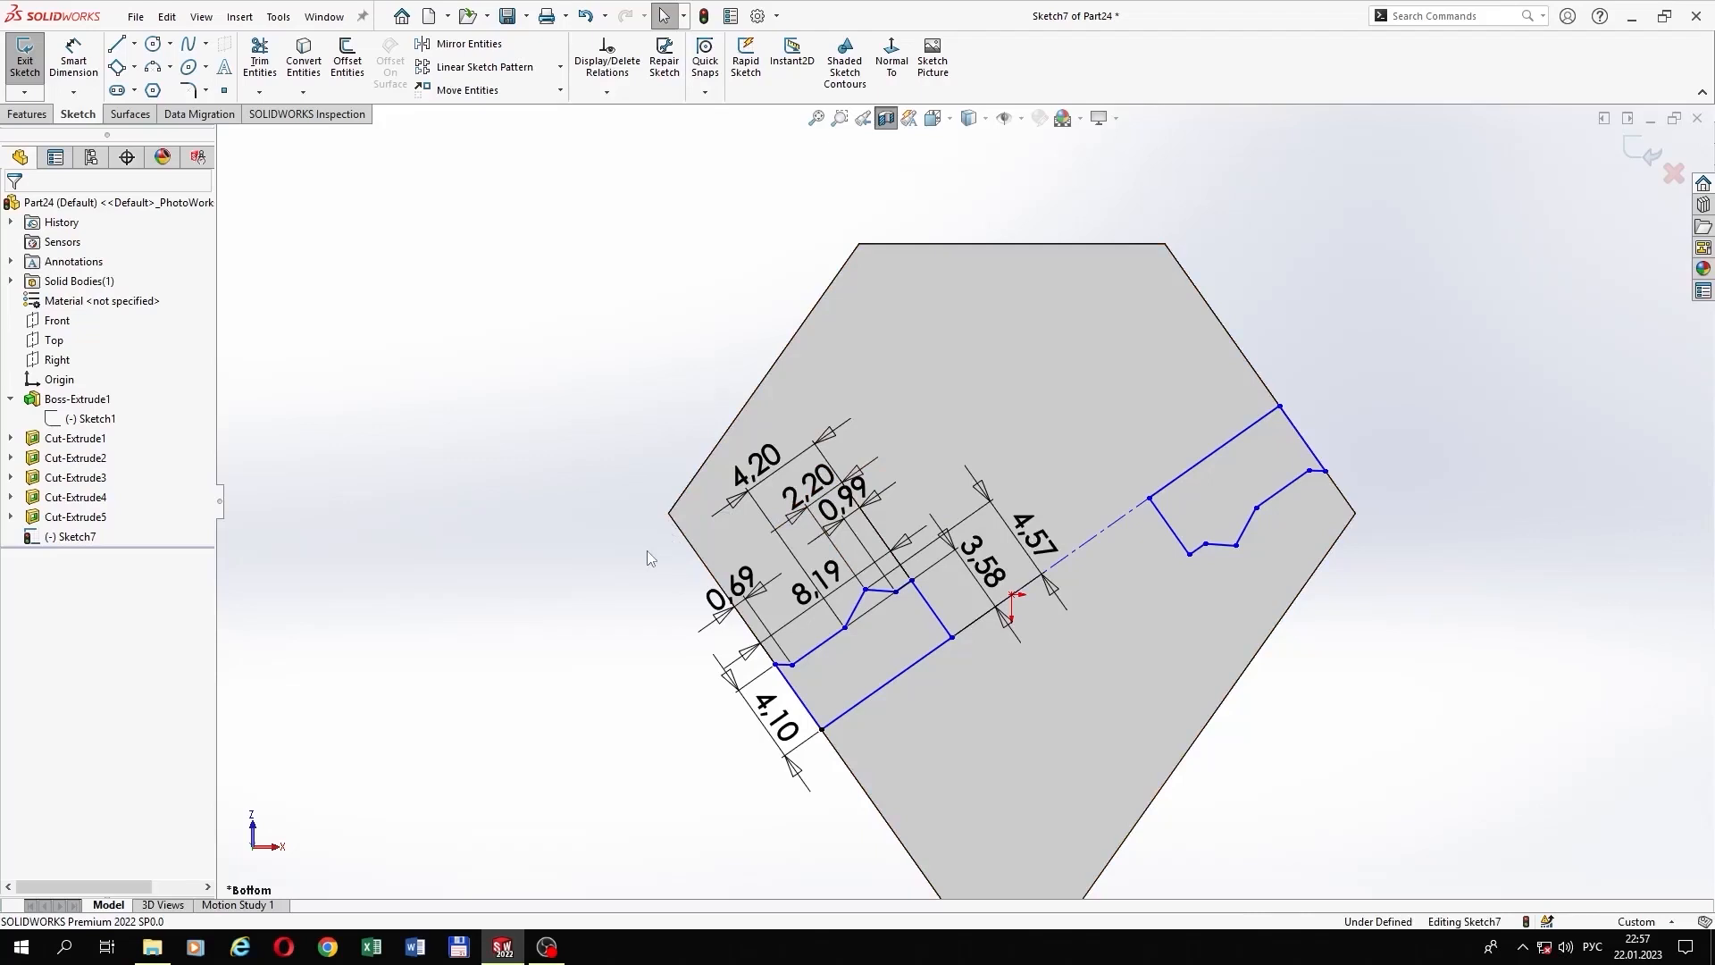
Step: Copy the original dimensioned profile at the lower-left edge to the clipboard
mouse_move(637, 545)
left_mouse_down()
mouse_move(958, 704)
mouse_move(1059, 795)
left_mouse_up()
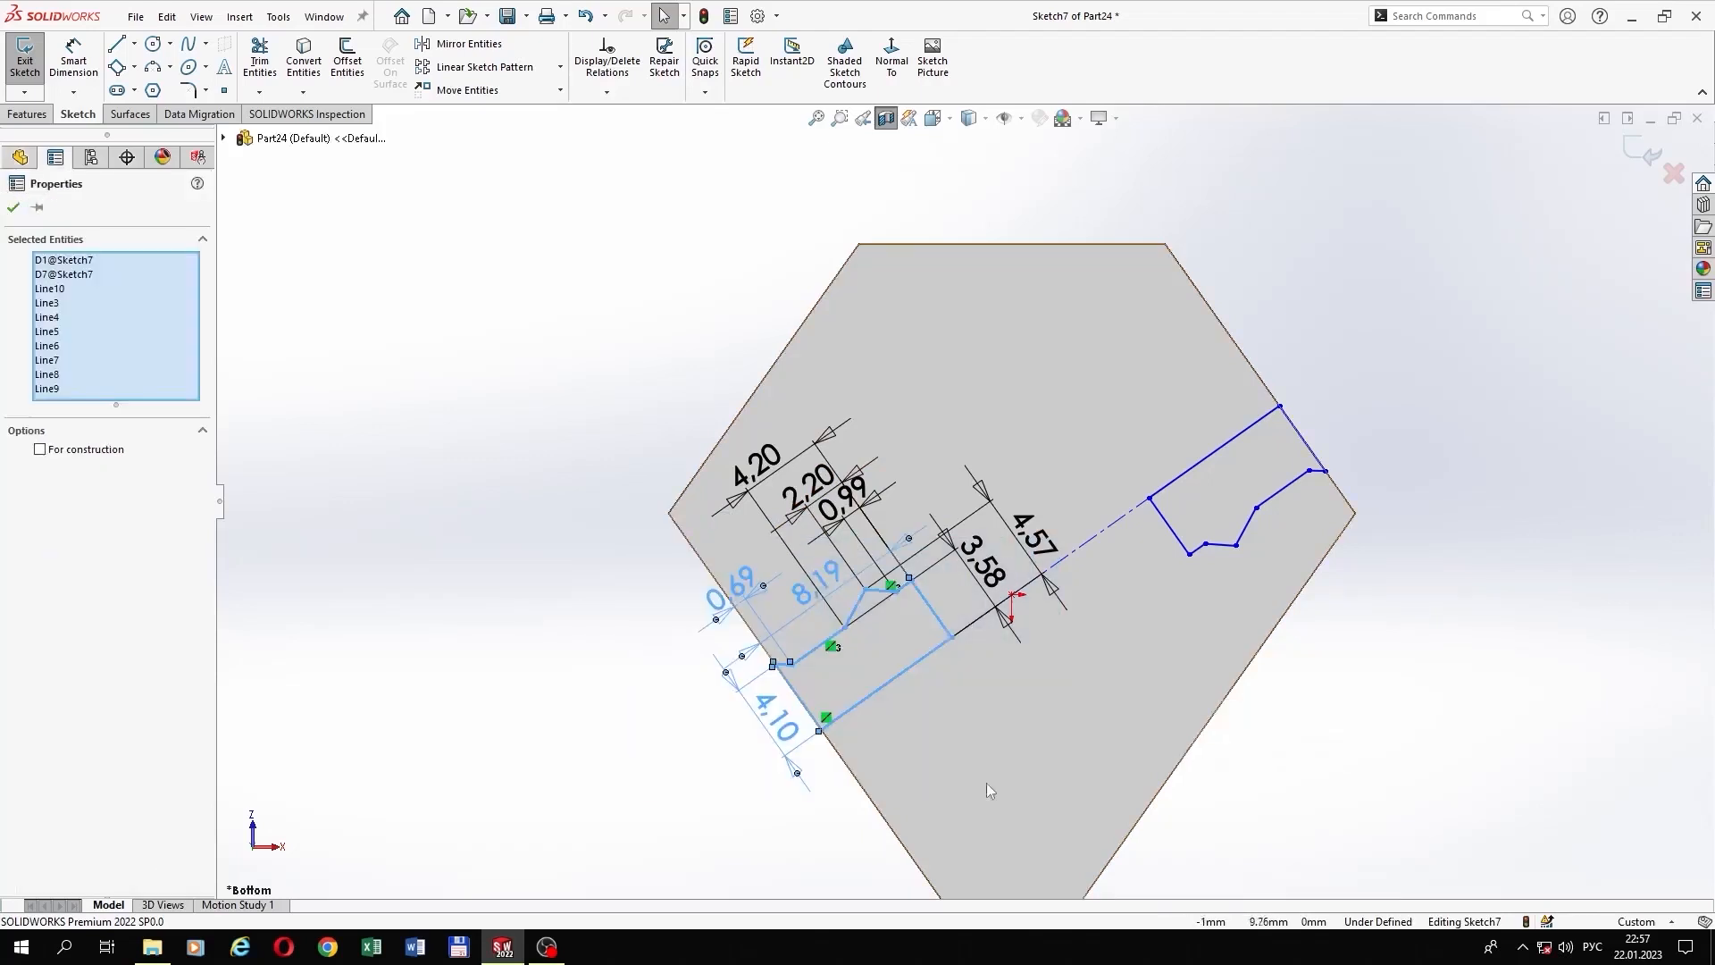
left_click(162, 19)
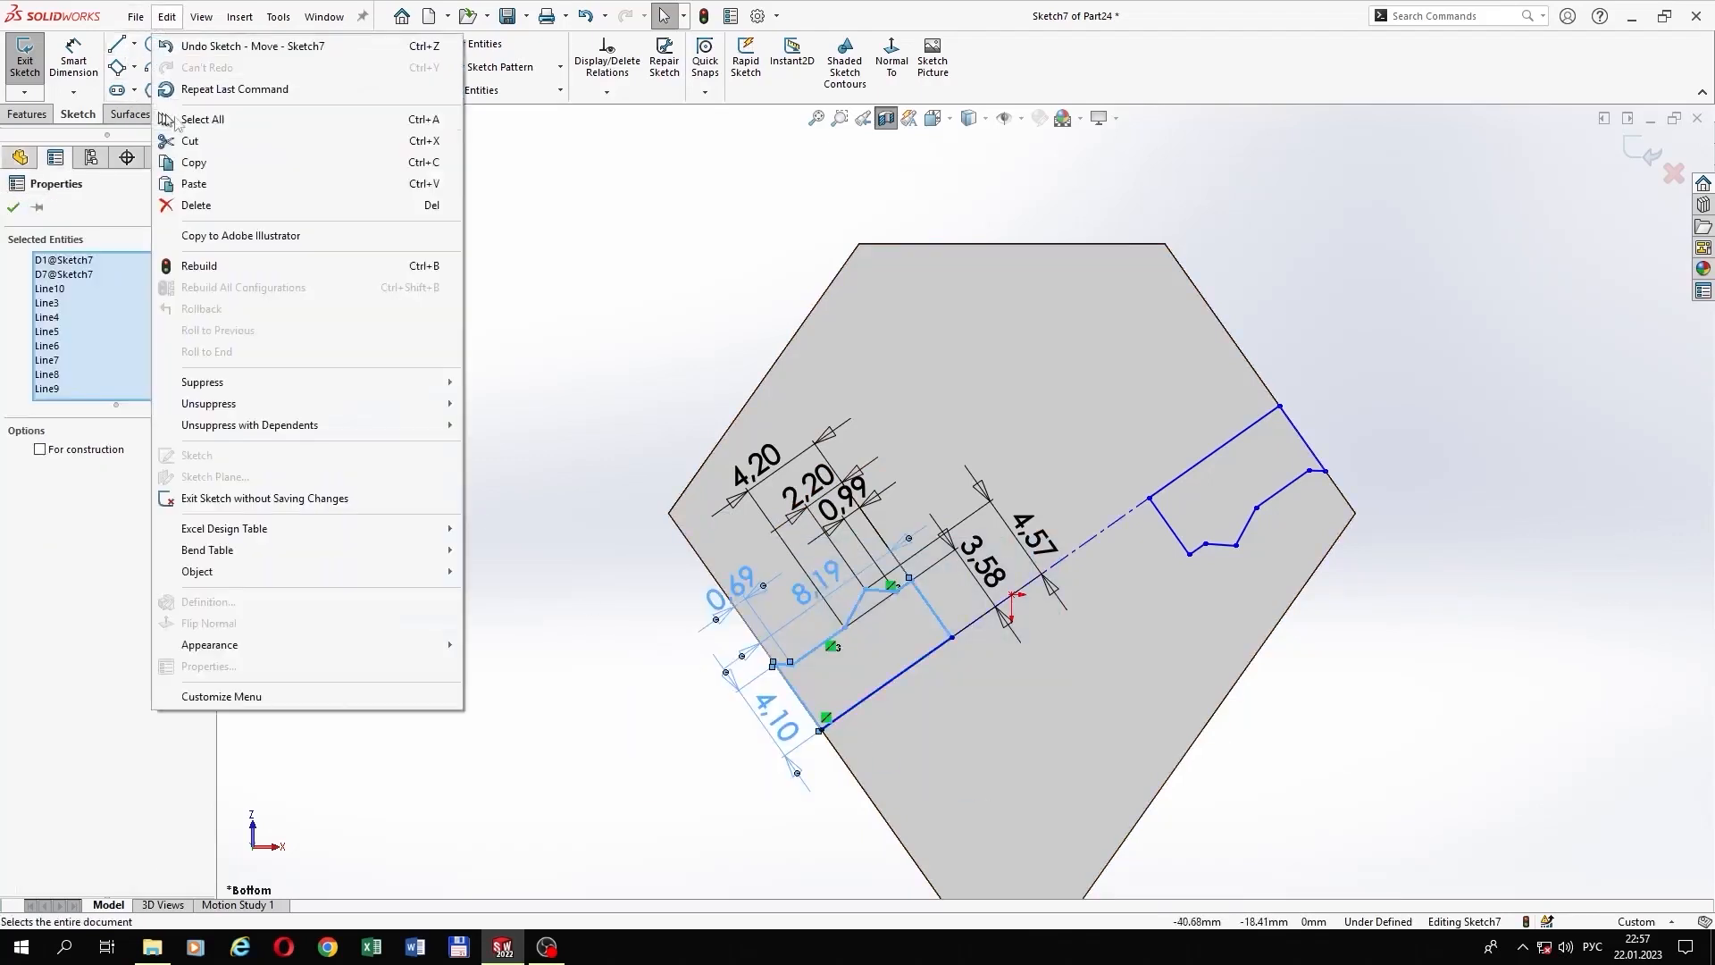
left_click(435, 166)
key("Escape")
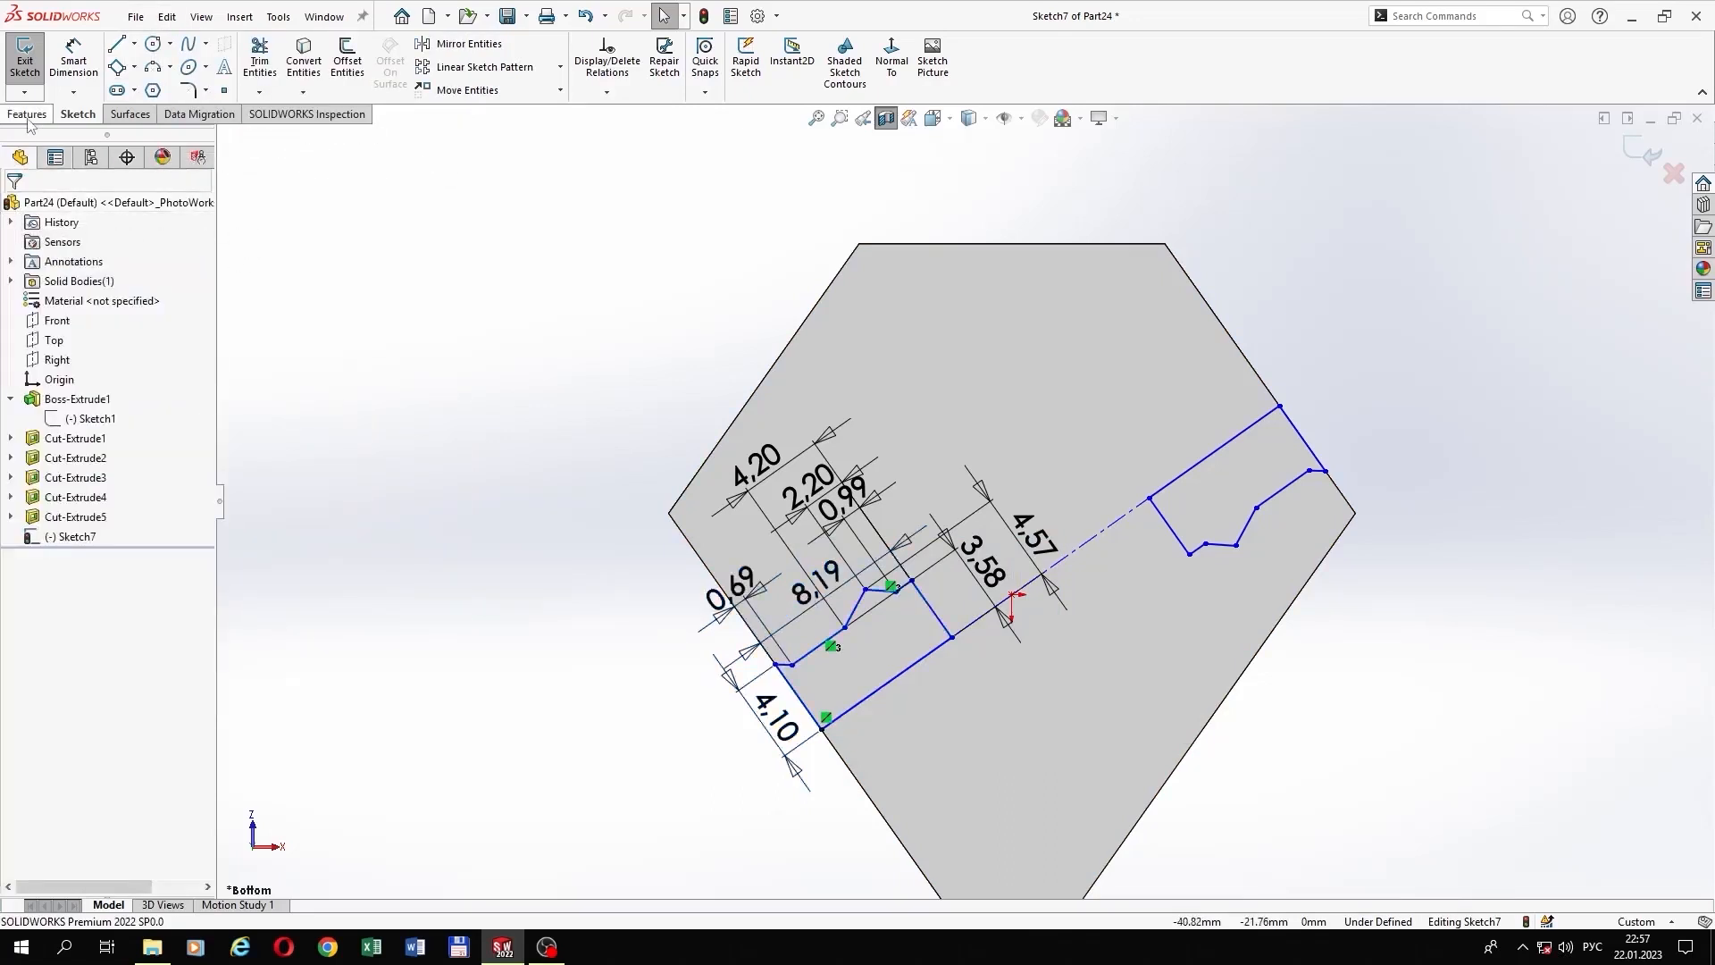
Step: Cut both profiles out of the body with a 360° Revolved Cut about the diagonal construction line
left_click(27, 116)
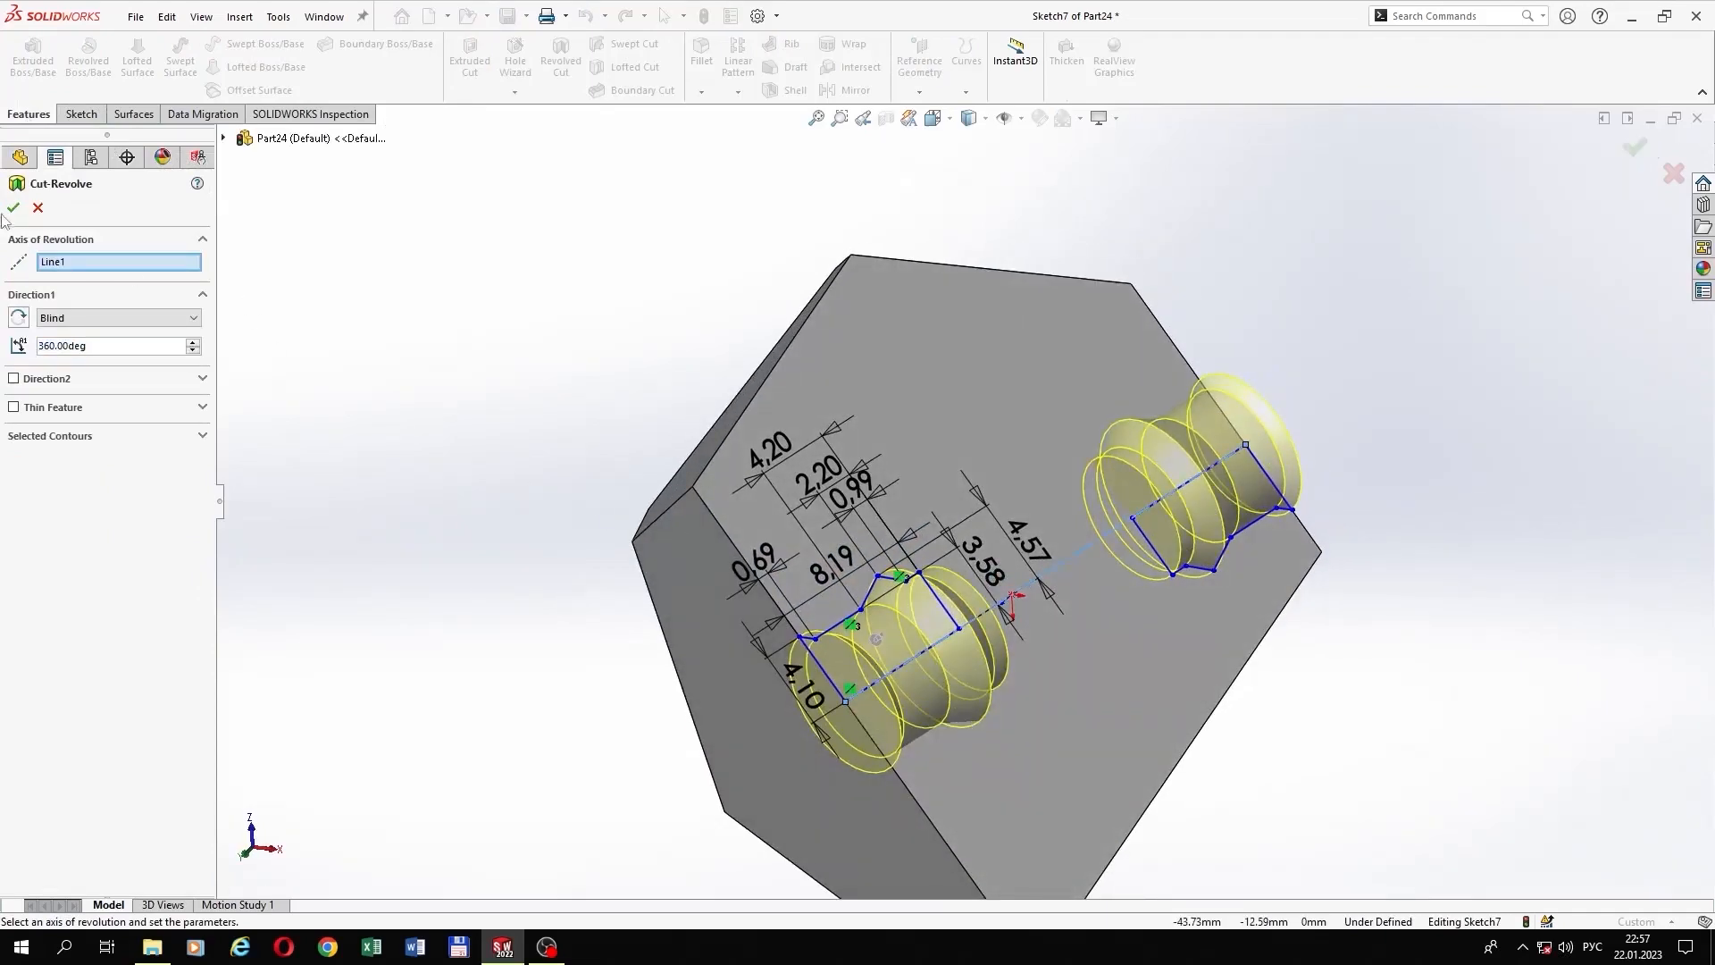
left_click(13, 207)
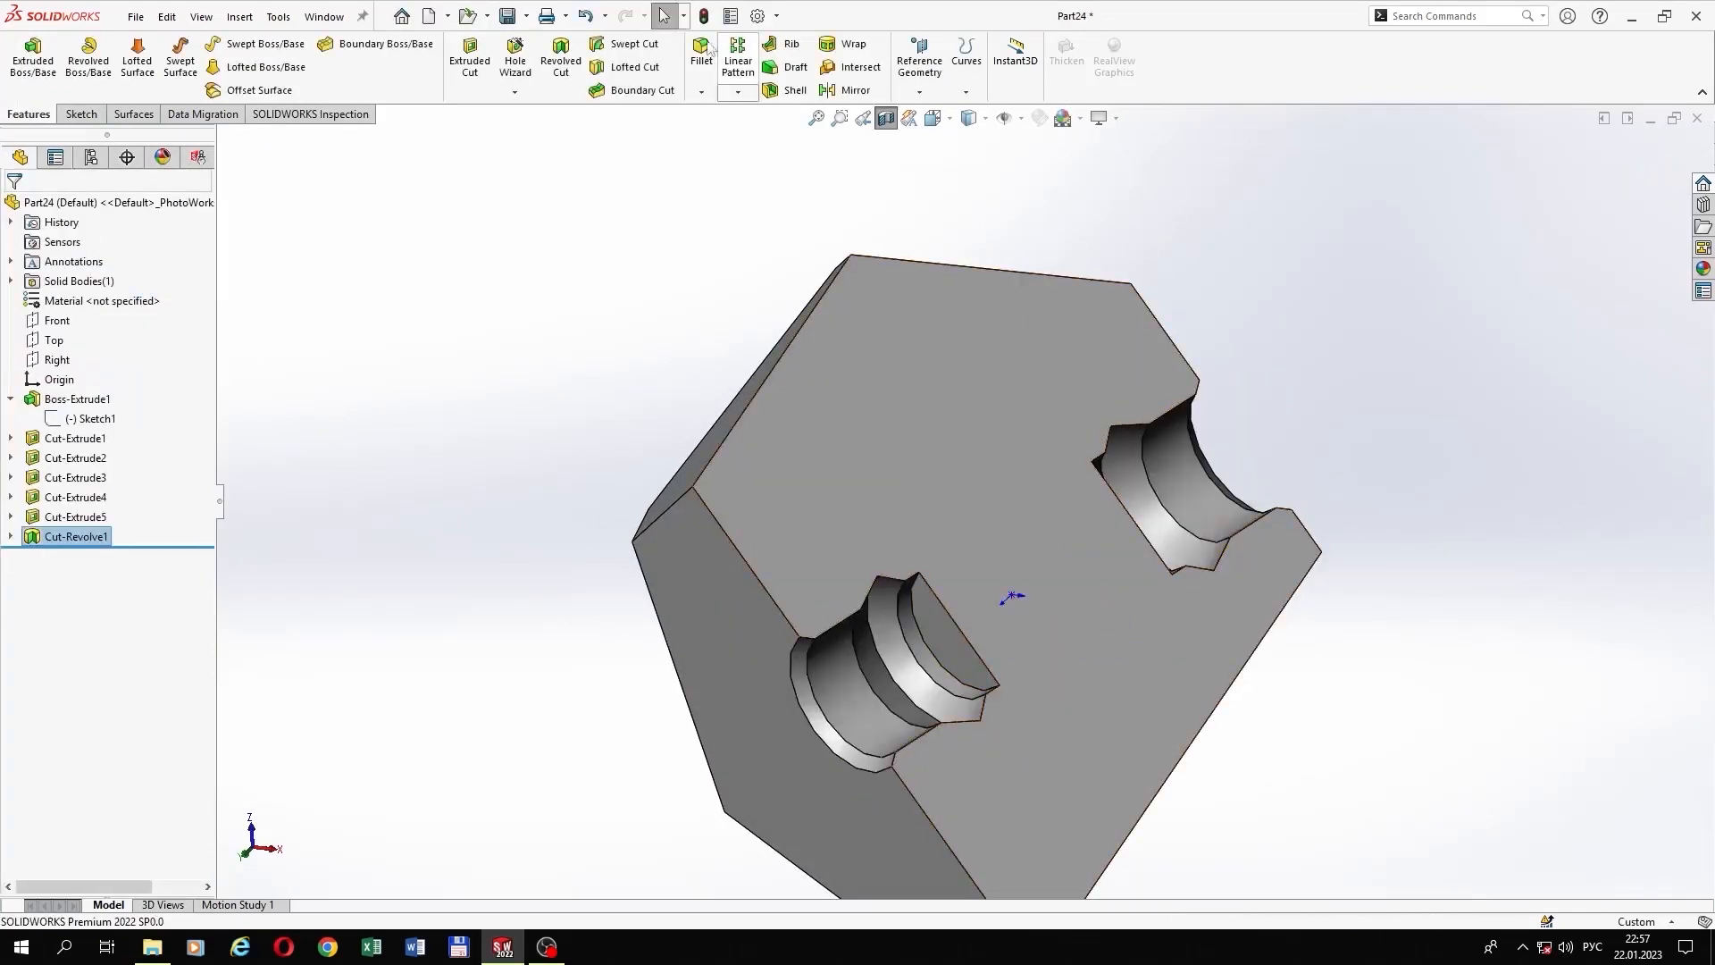
Step: Raise the document's image quality to the highest setting for both shaded and wireframe resolution
left_click(755, 16)
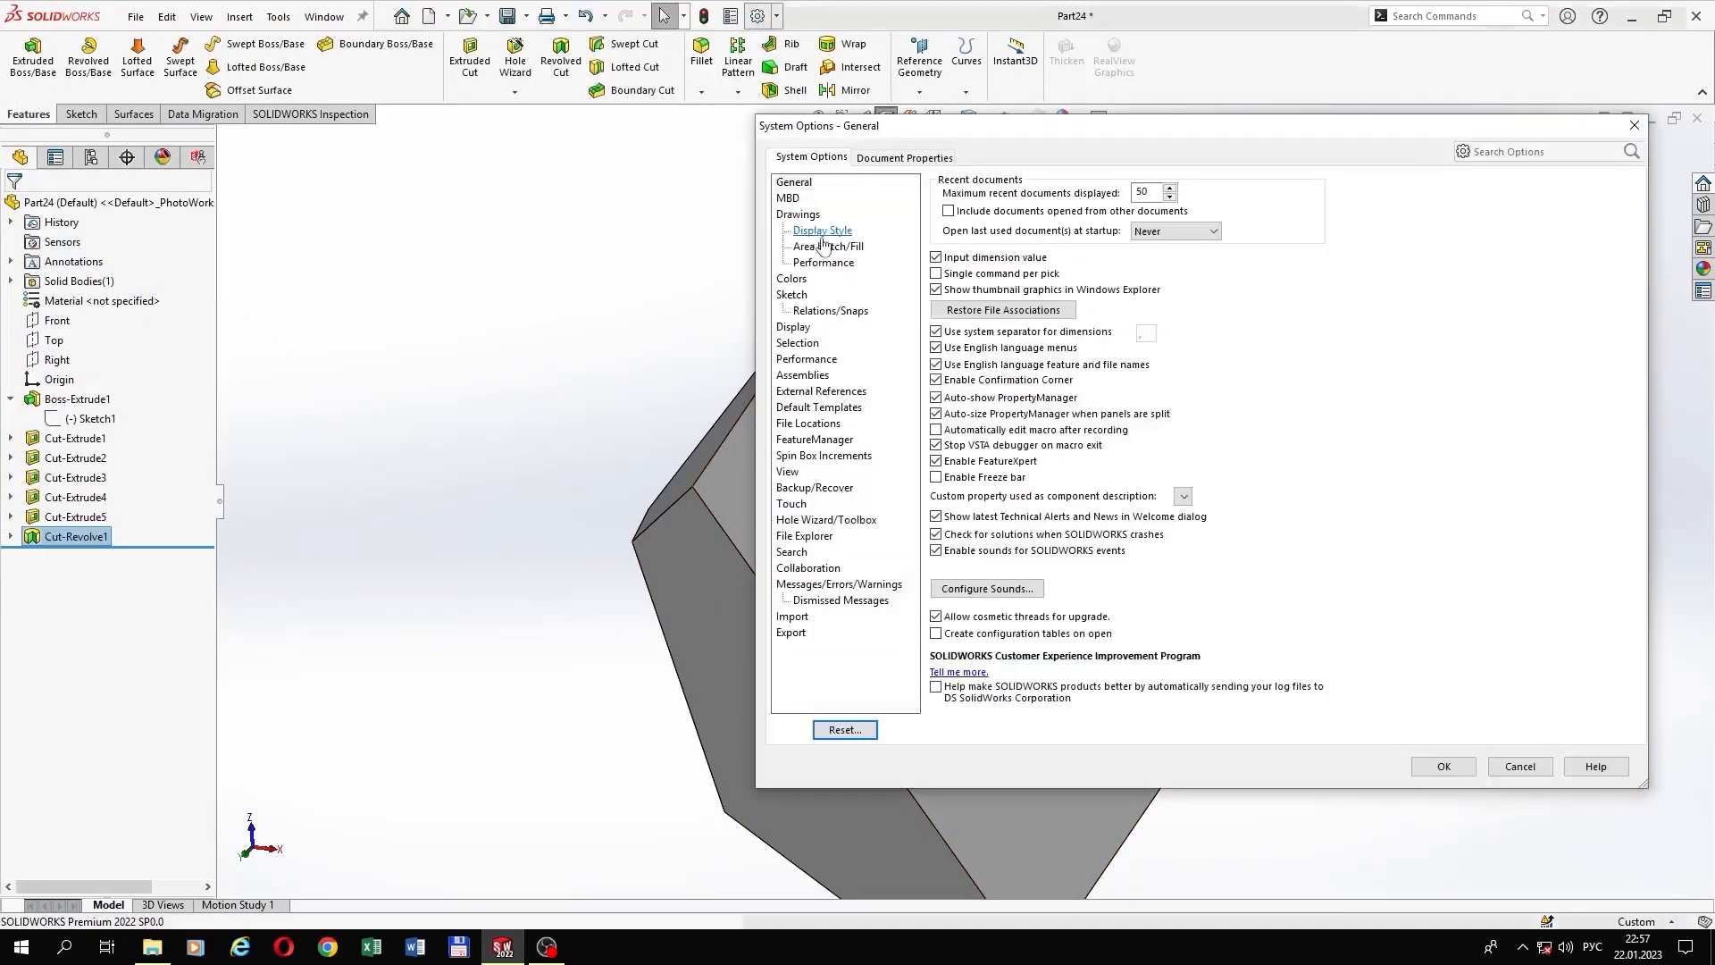
left_click(807, 359)
scroll(1322, 619, "down", 2)
left_click(1197, 705)
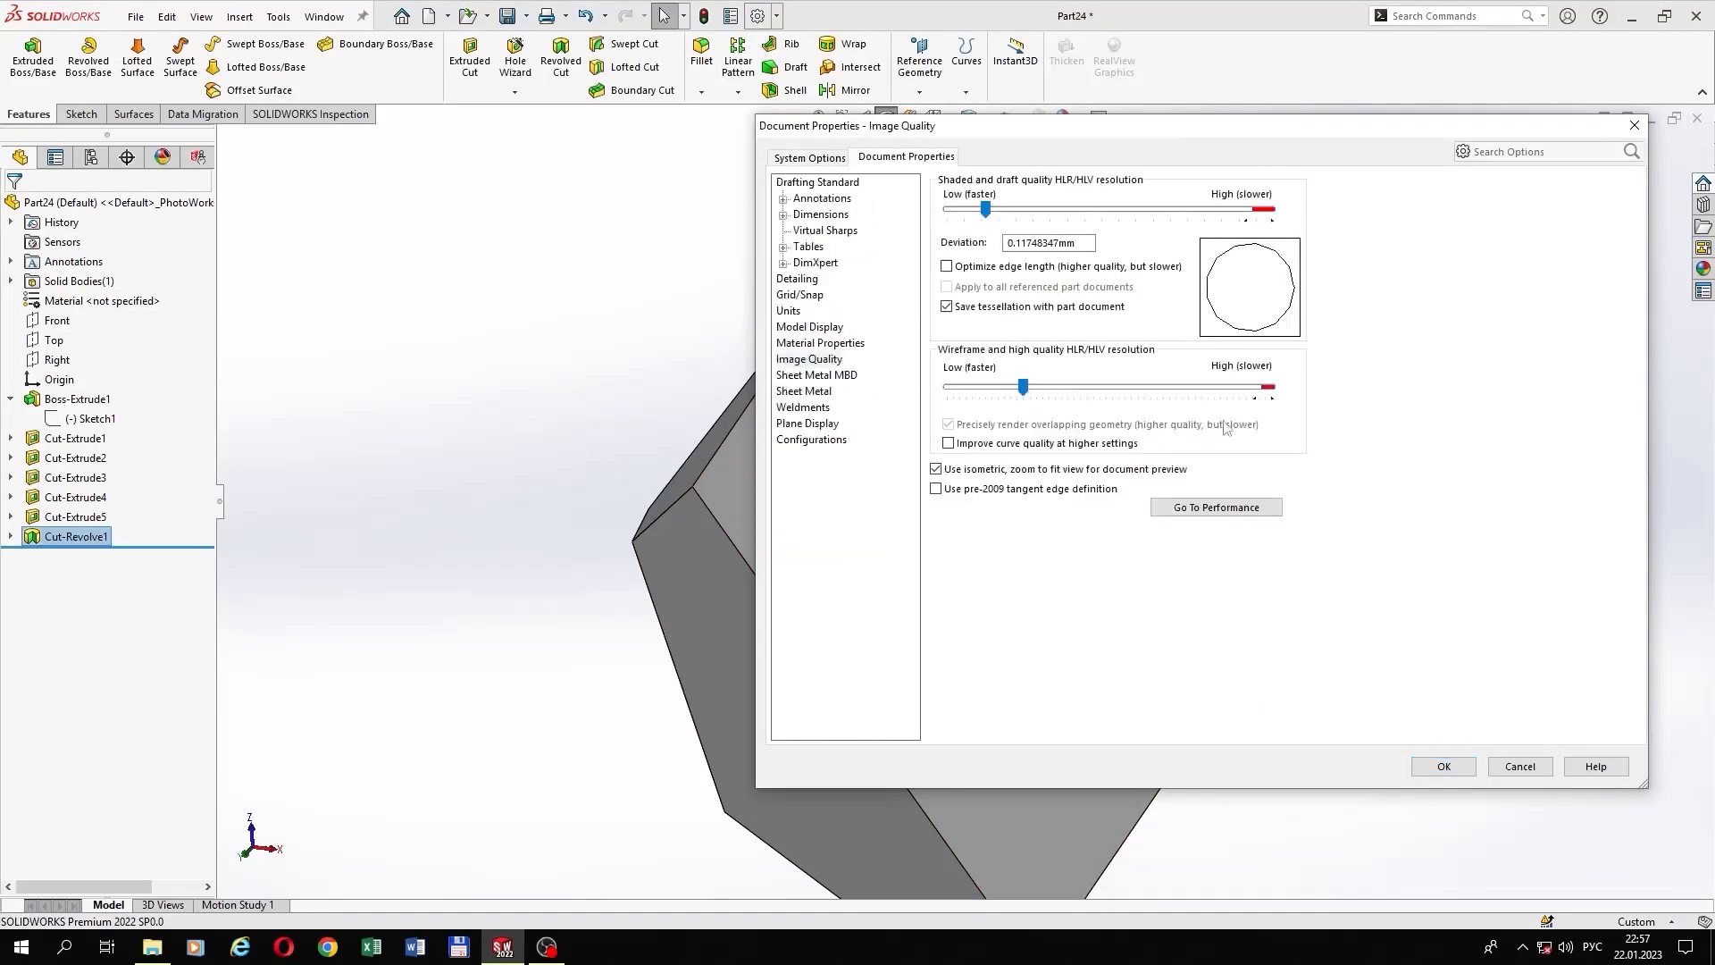
left_click_drag(1210, 208, 1270, 208)
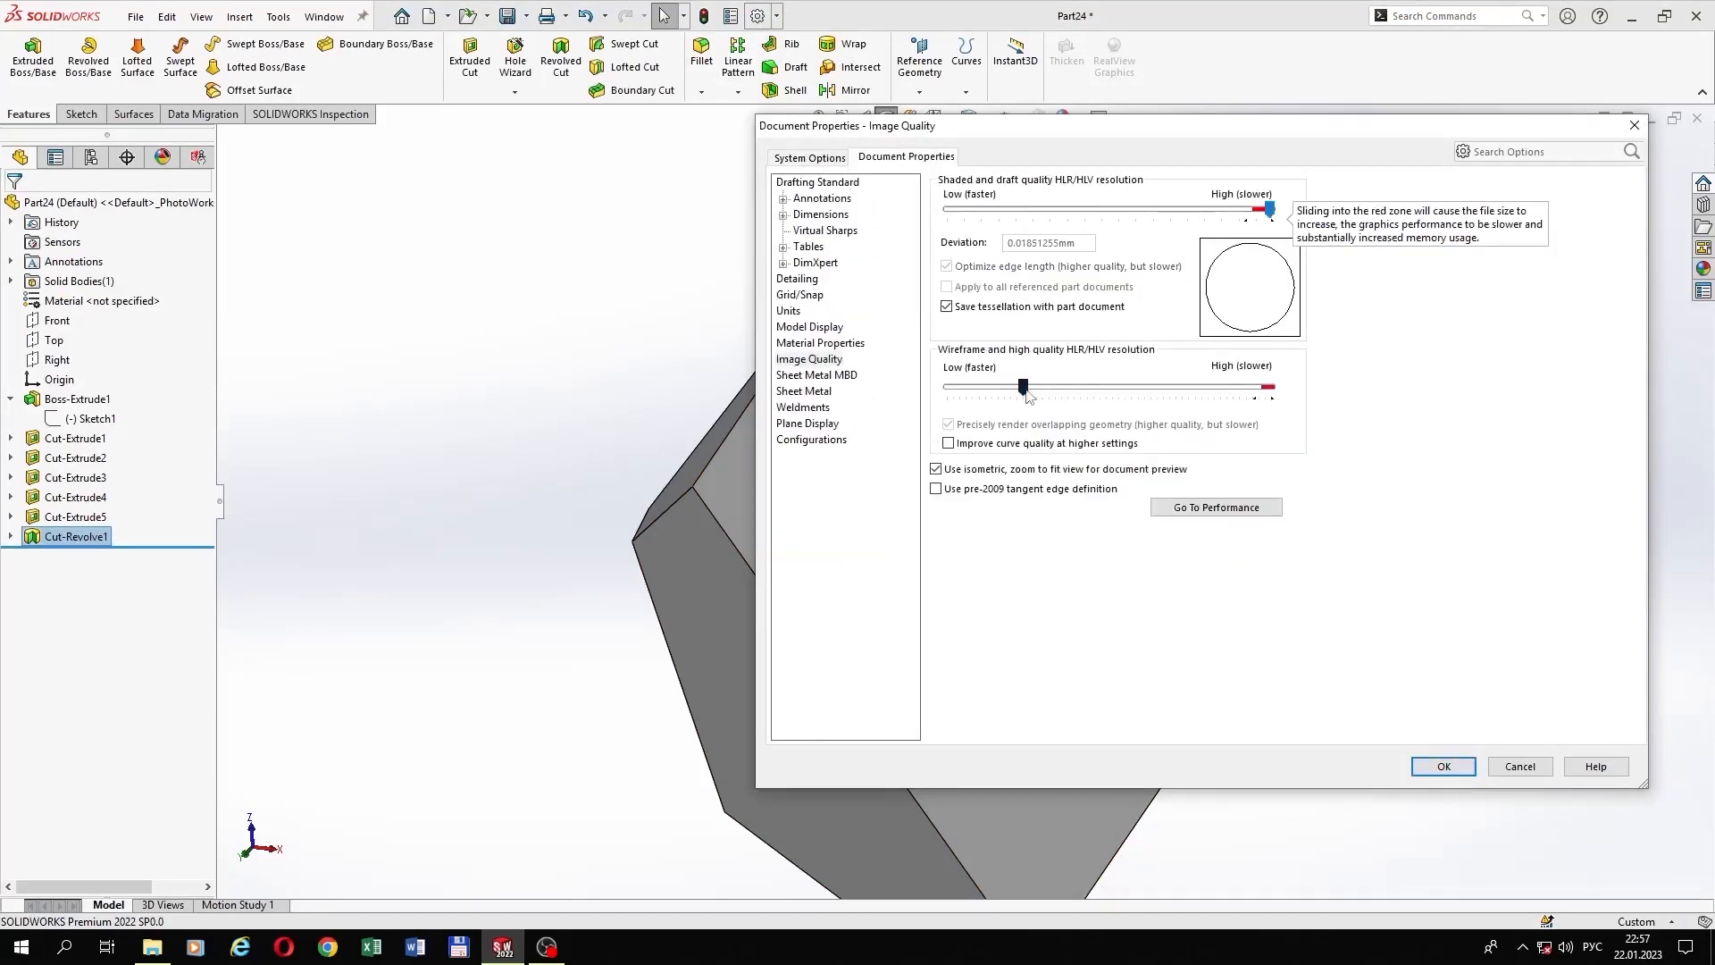
left_click_drag(1024, 390, 1288, 399)
left_click(1442, 767)
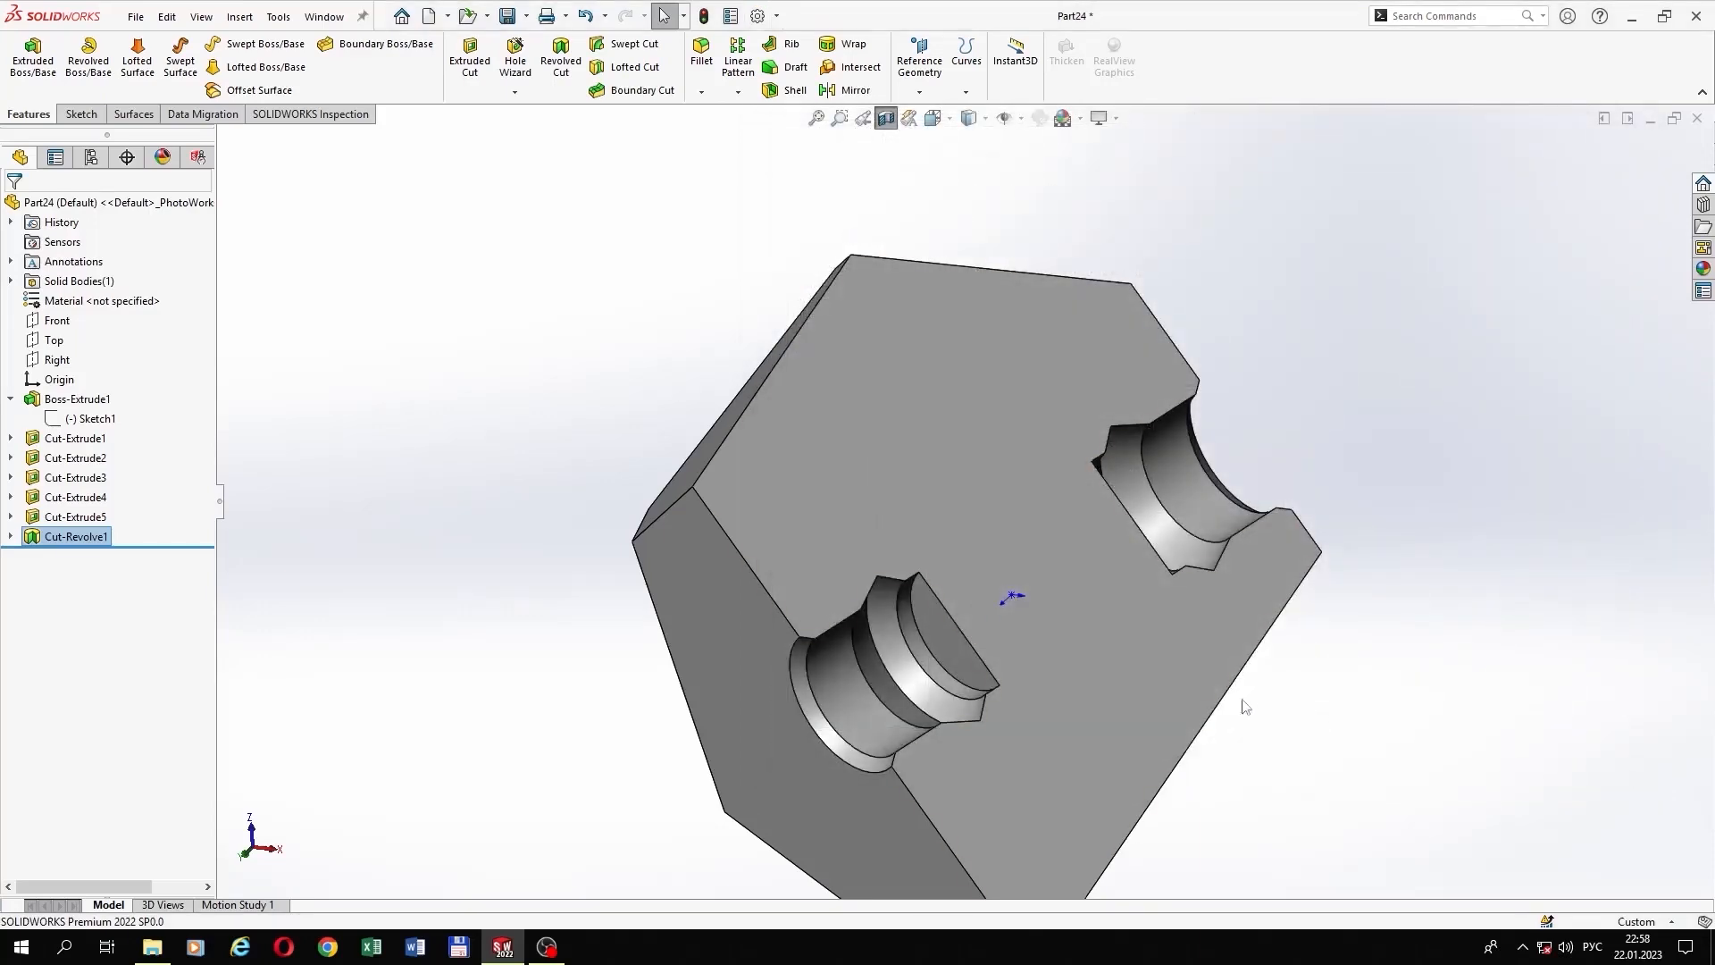
Step: Start a new sketch on the Top plane and draw a diagonal centerline through the origin from the lower-right edge to the upper-left edge
left_click(53, 340)
left_click(83, 312)
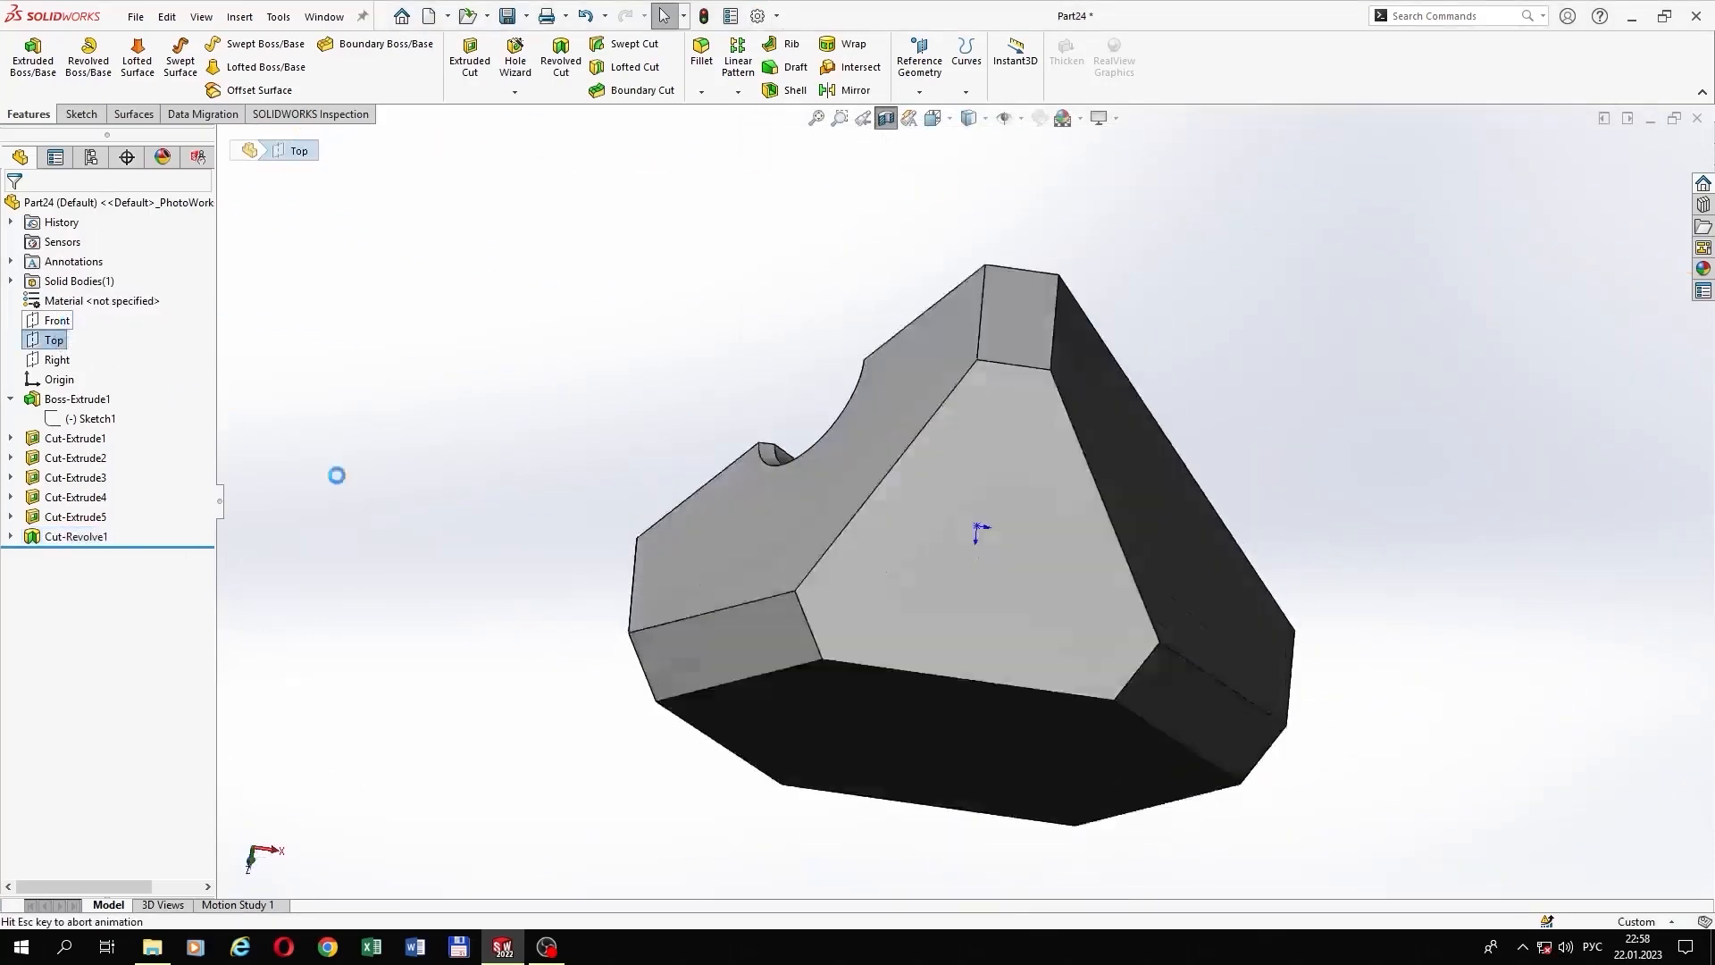
left_click(893, 61)
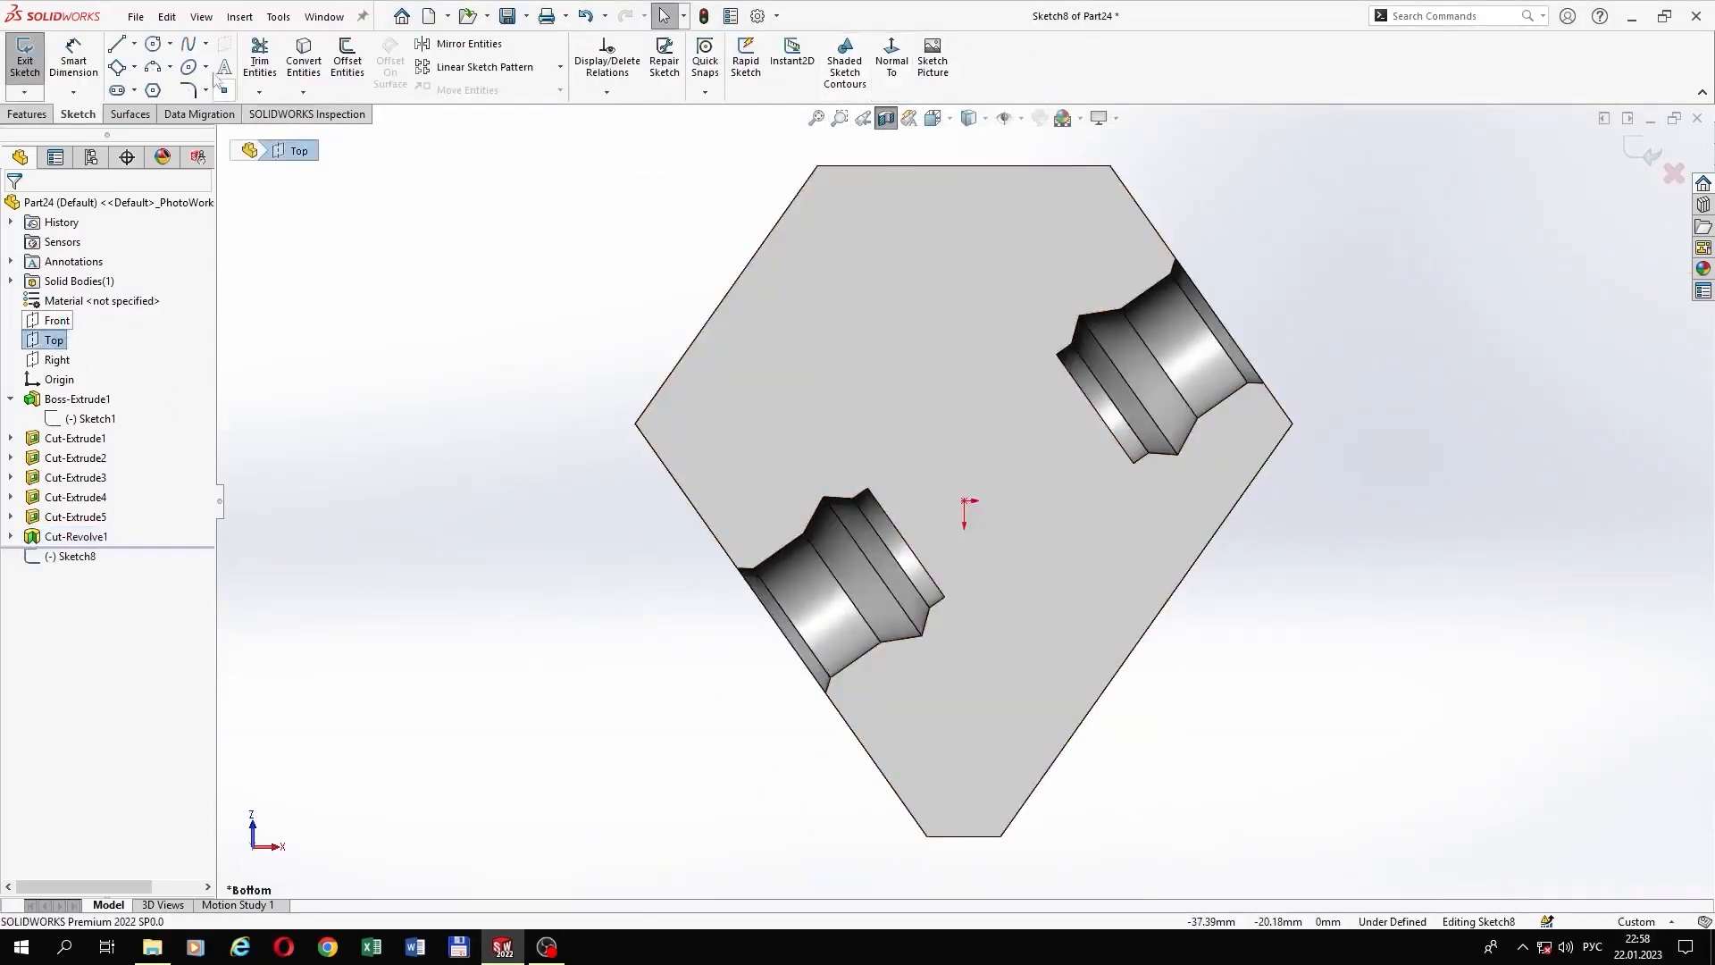
left_click(134, 44)
left_click(152, 83)
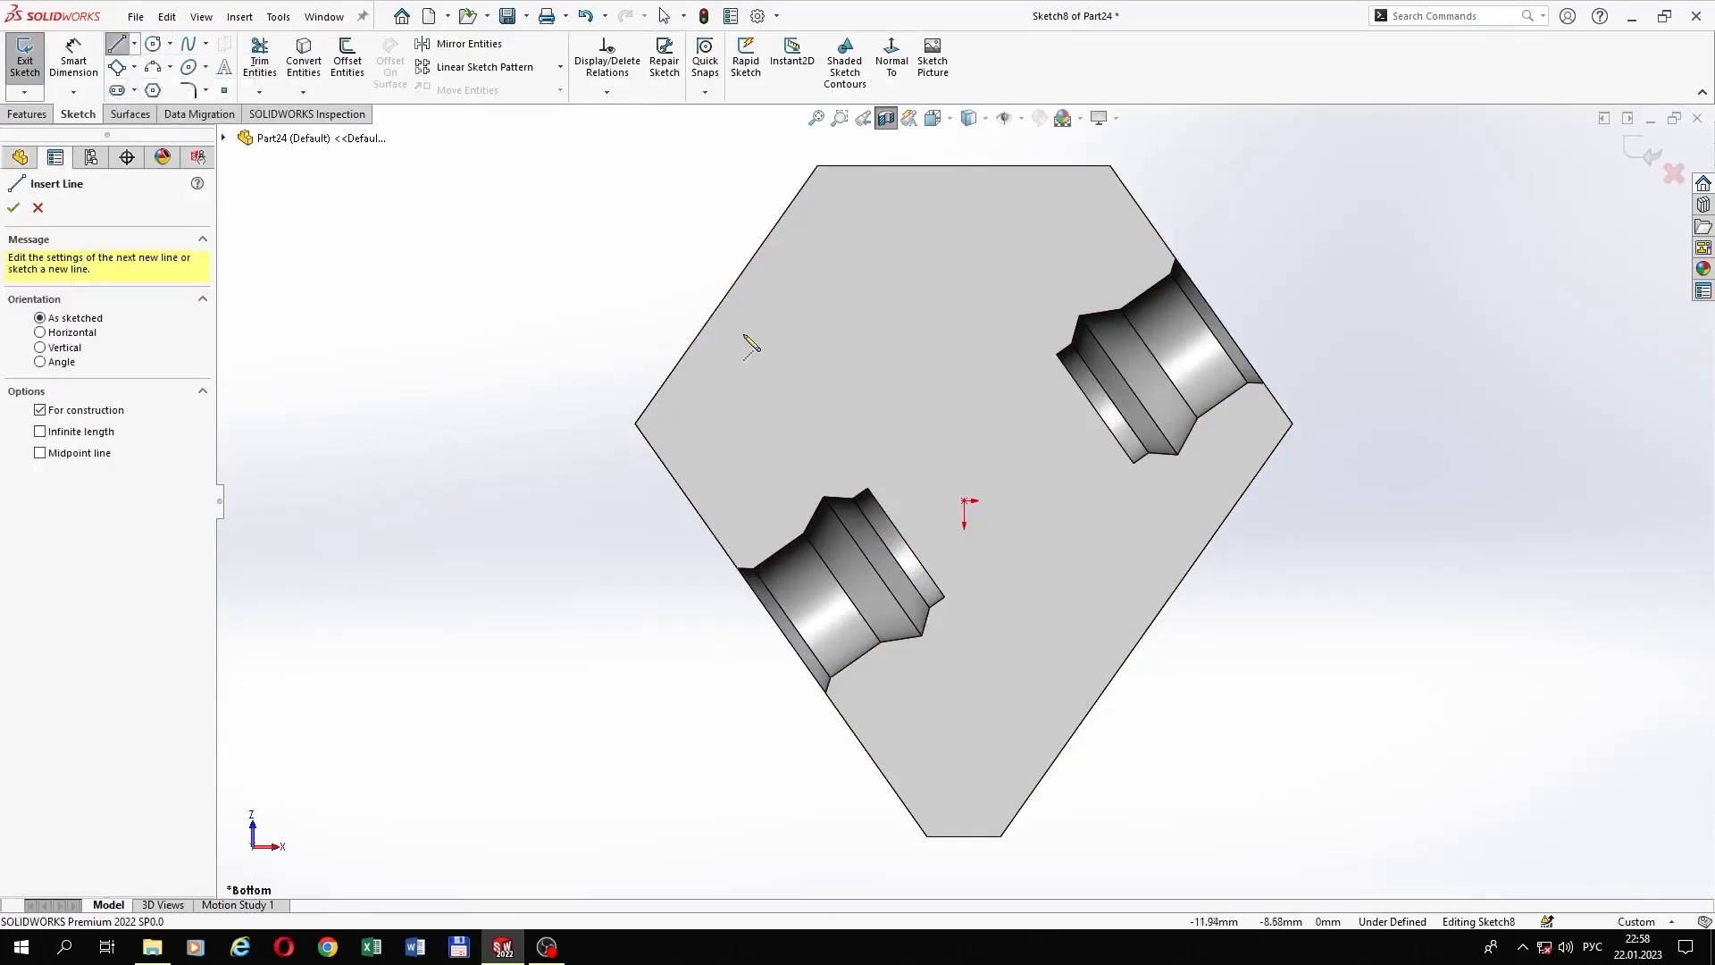
left_click(1146, 630)
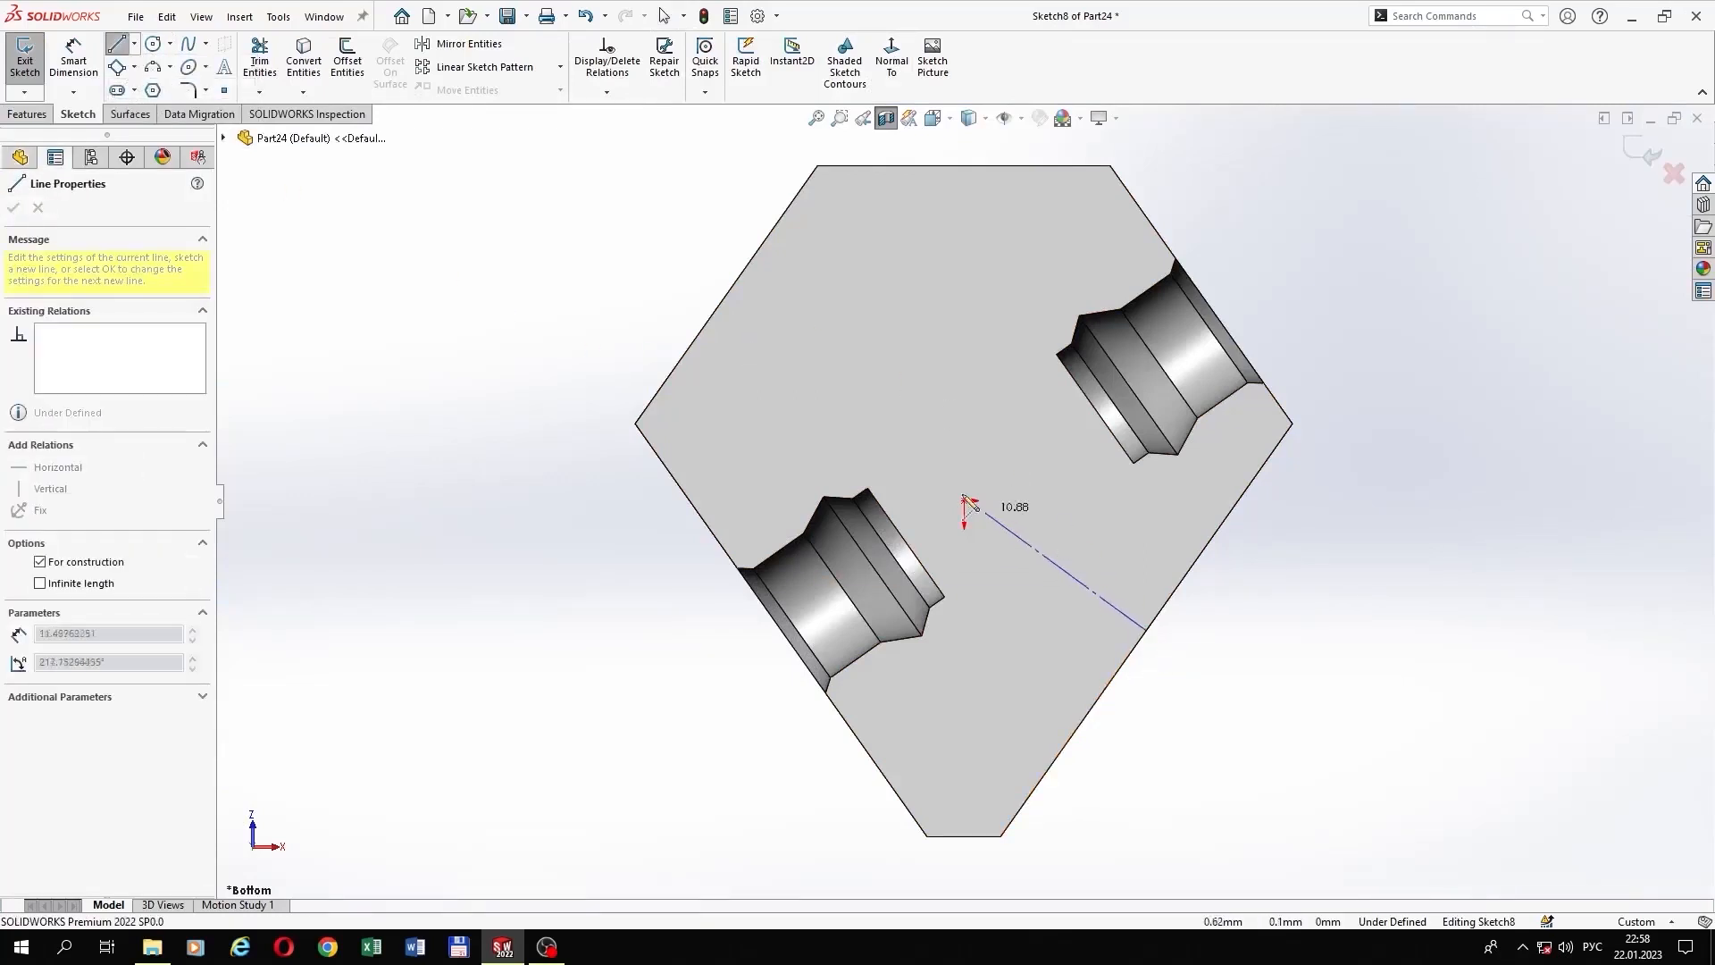
left_click(708, 322)
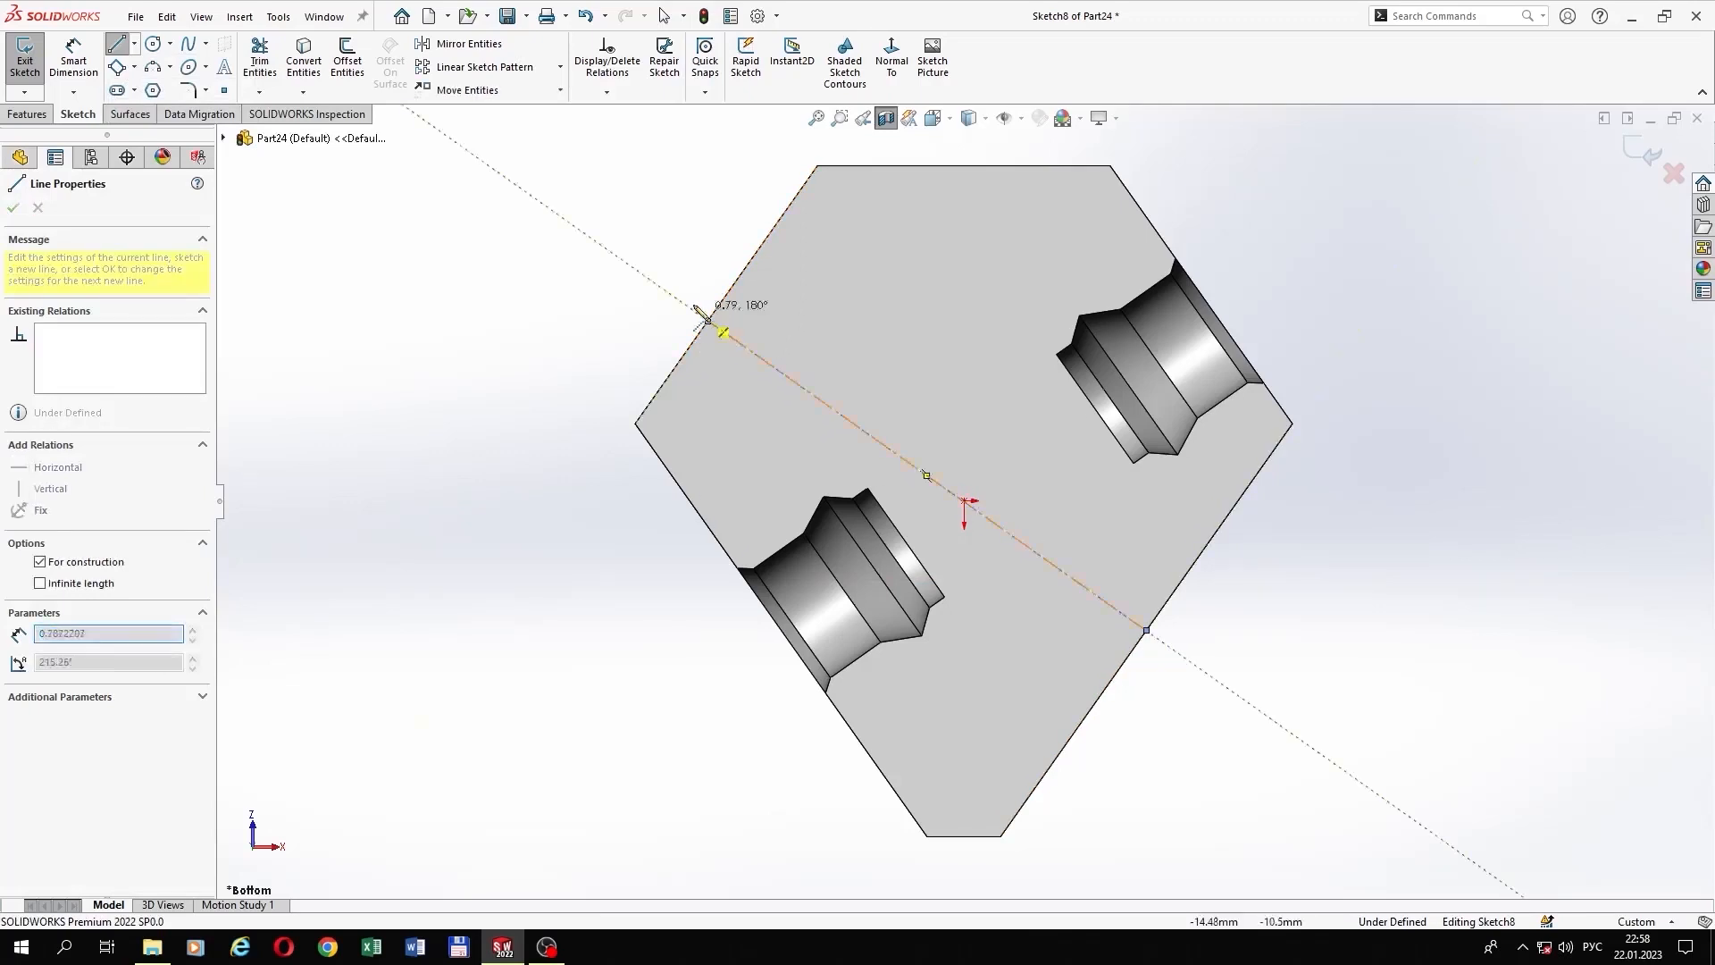
Step: Paste the copied dimensioned profile into the sketch and make its long straight edge collinear with the diagonal centerline
right_click(695, 228)
left_click(728, 299)
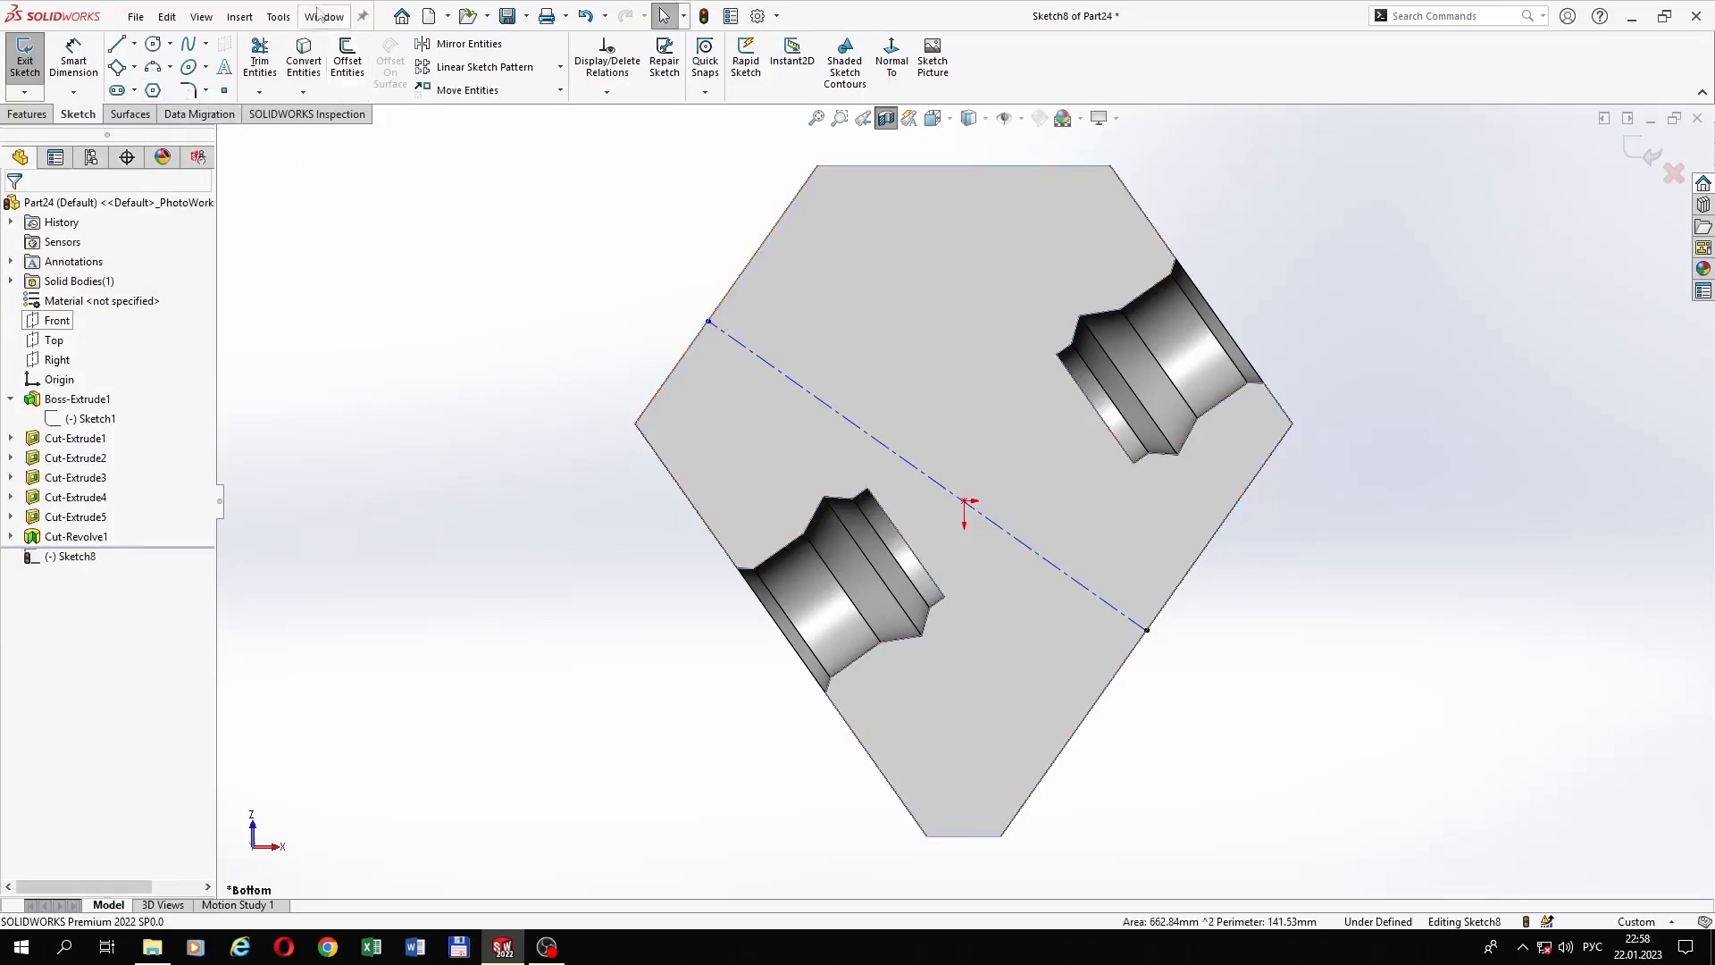
left_click(171, 24)
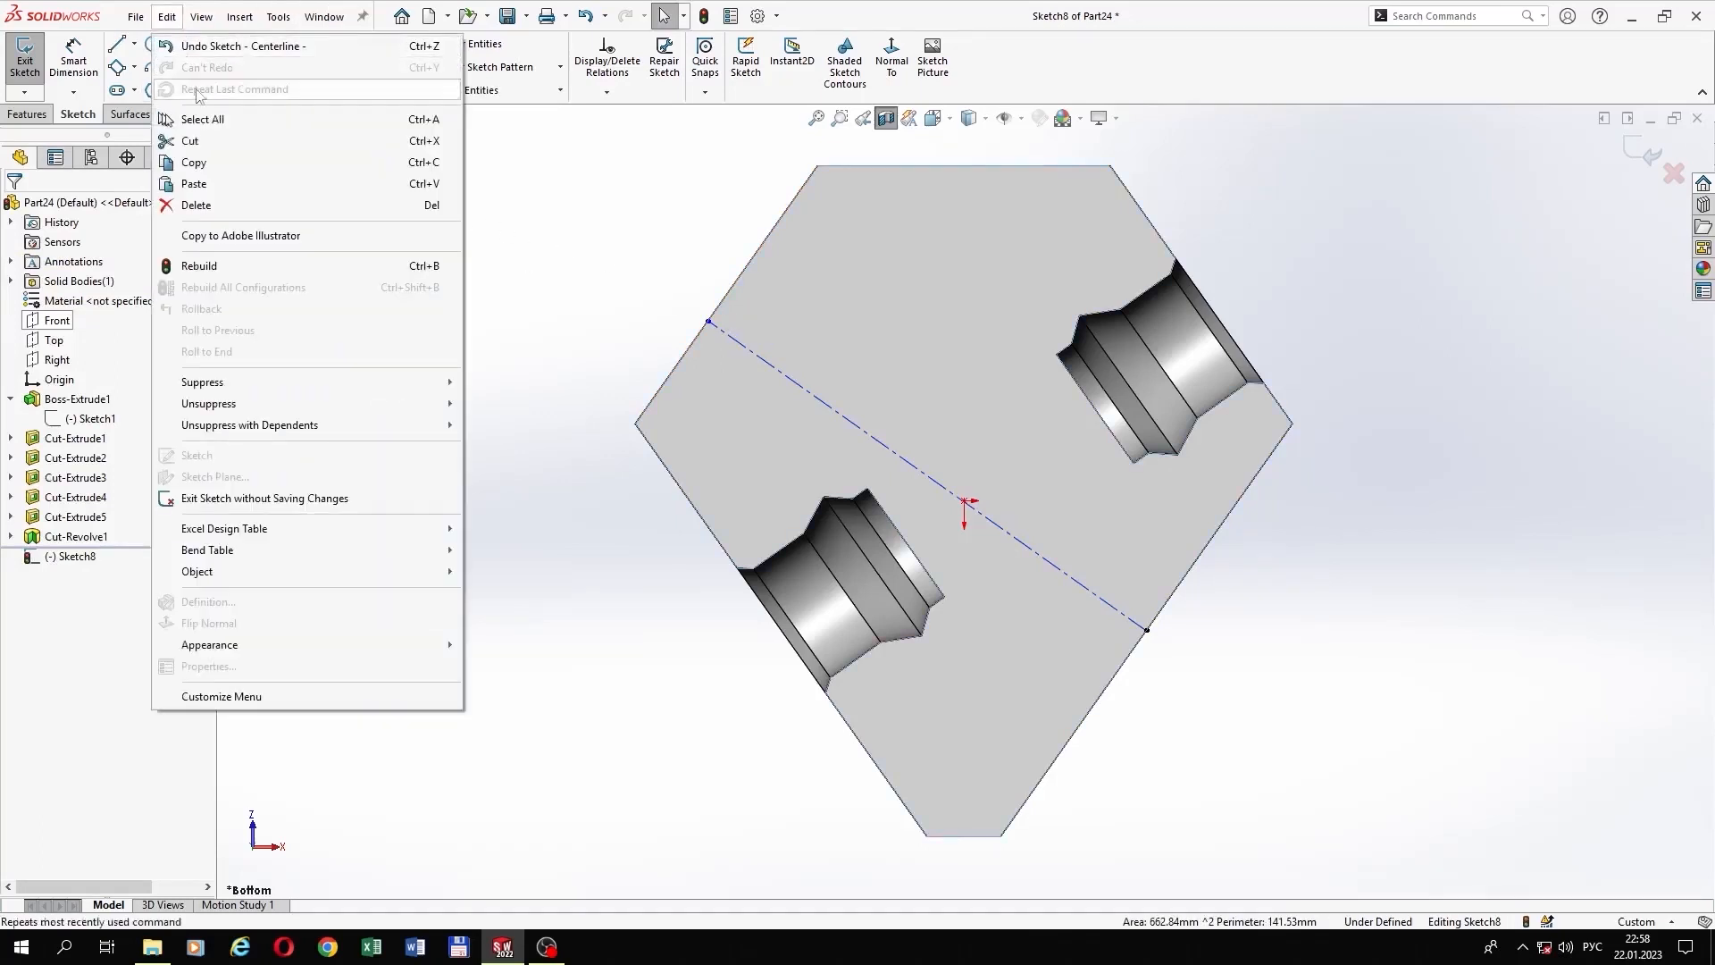
left_click(232, 185)
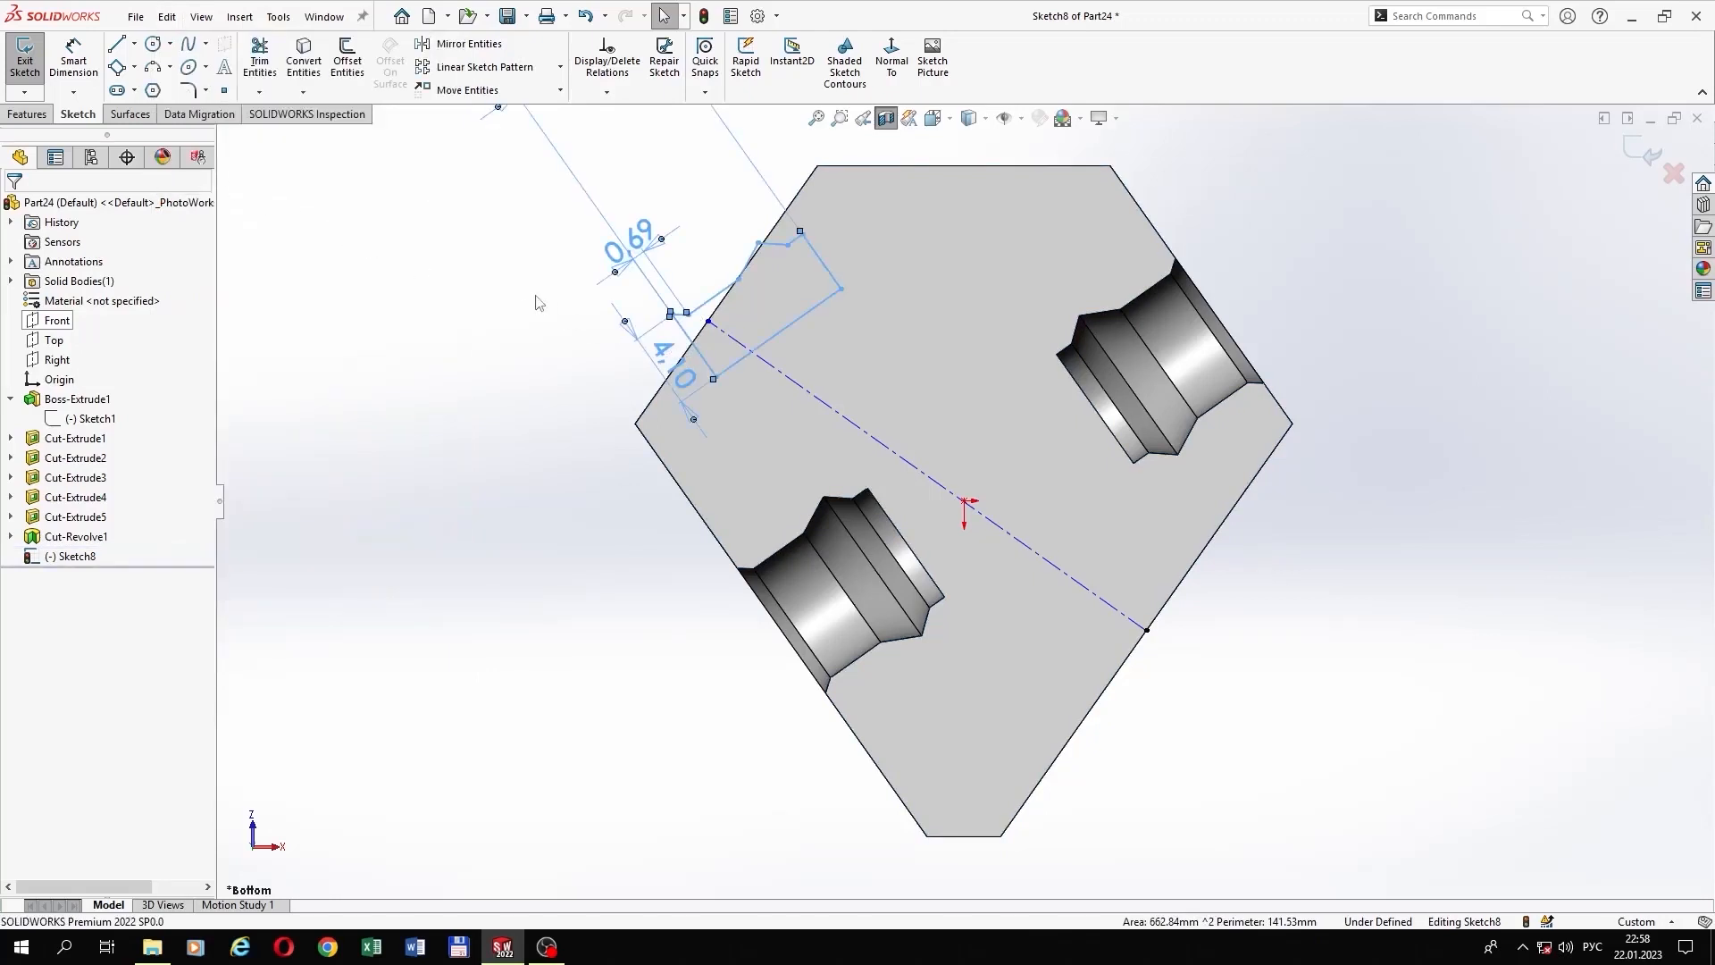
left_click(775, 366)
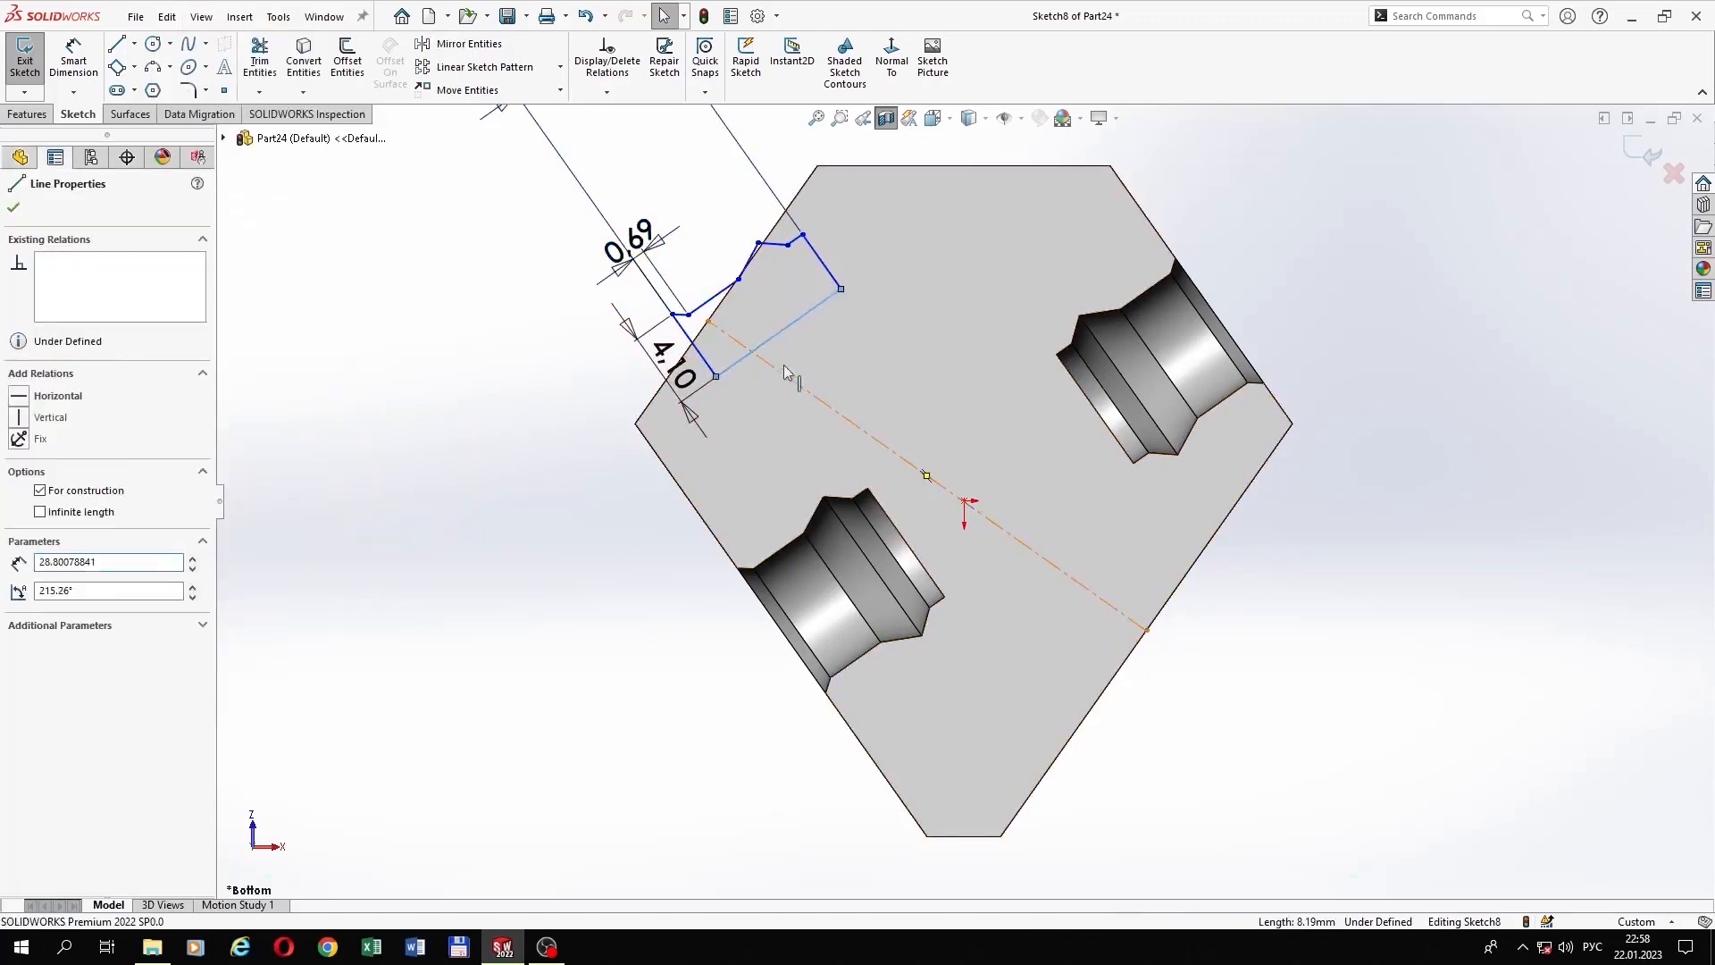
left_click(784, 364, "ctrl")
left_click(880, 288)
left_click(540, 205)
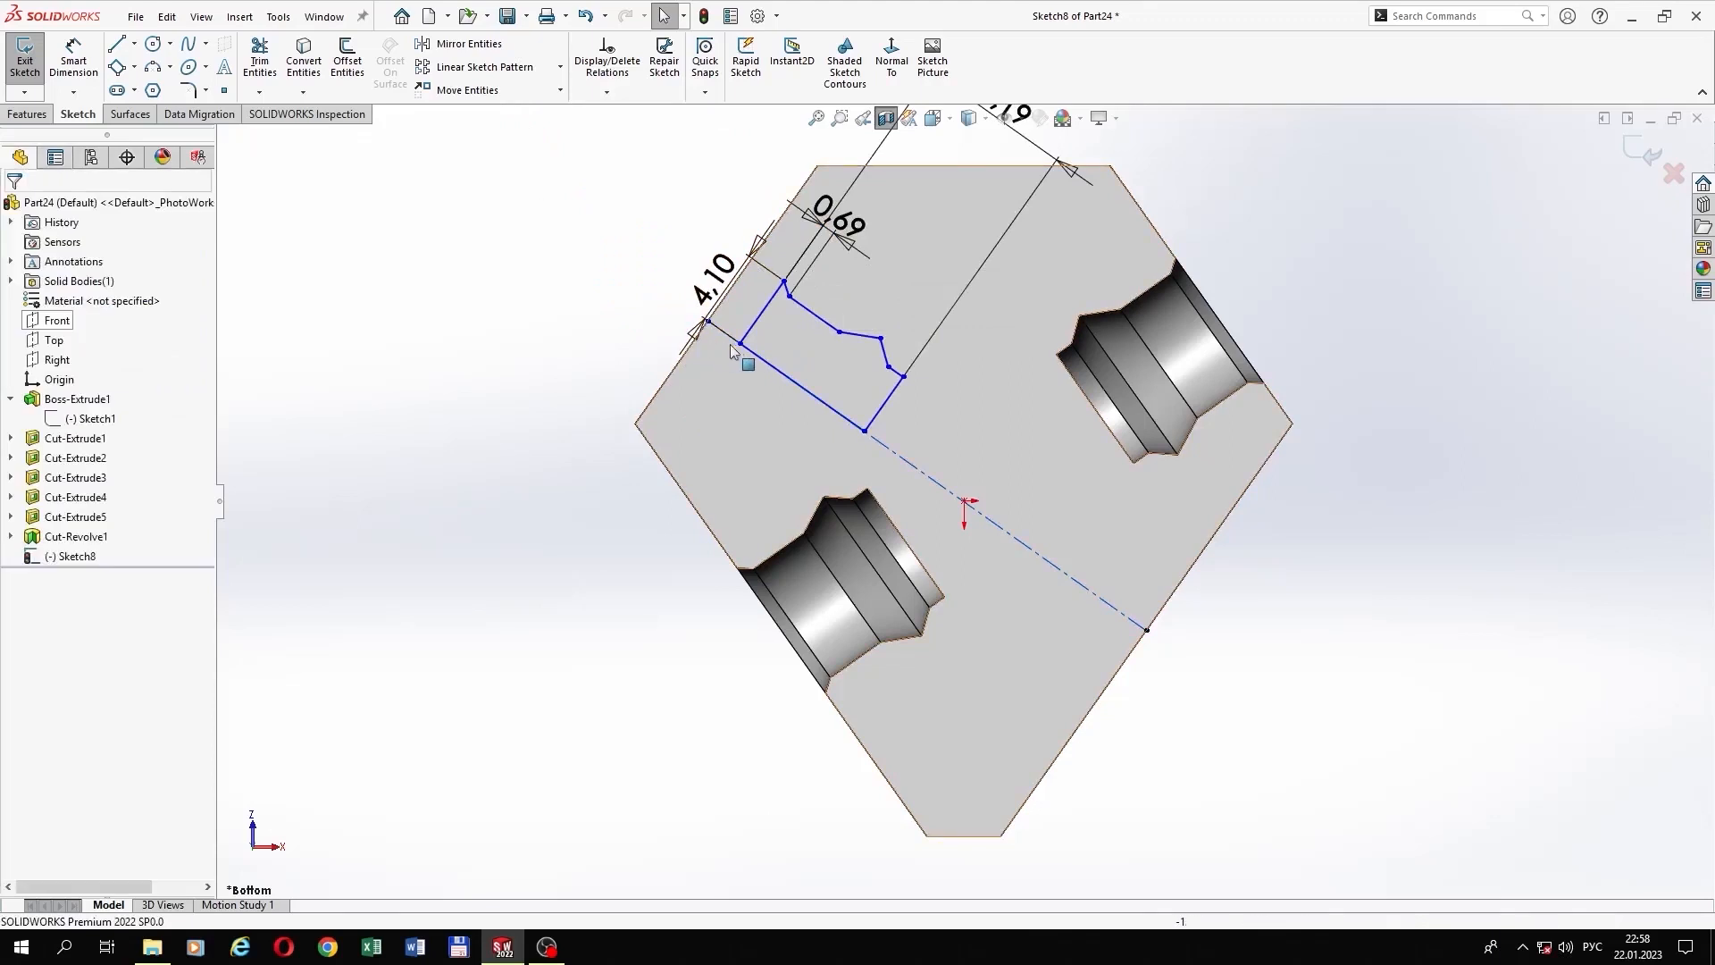
Step: Make the pasted profile's outer corner coincident with the centerline's upper-left endpoint
left_click(741, 343)
left_click(709, 322, "ctrl")
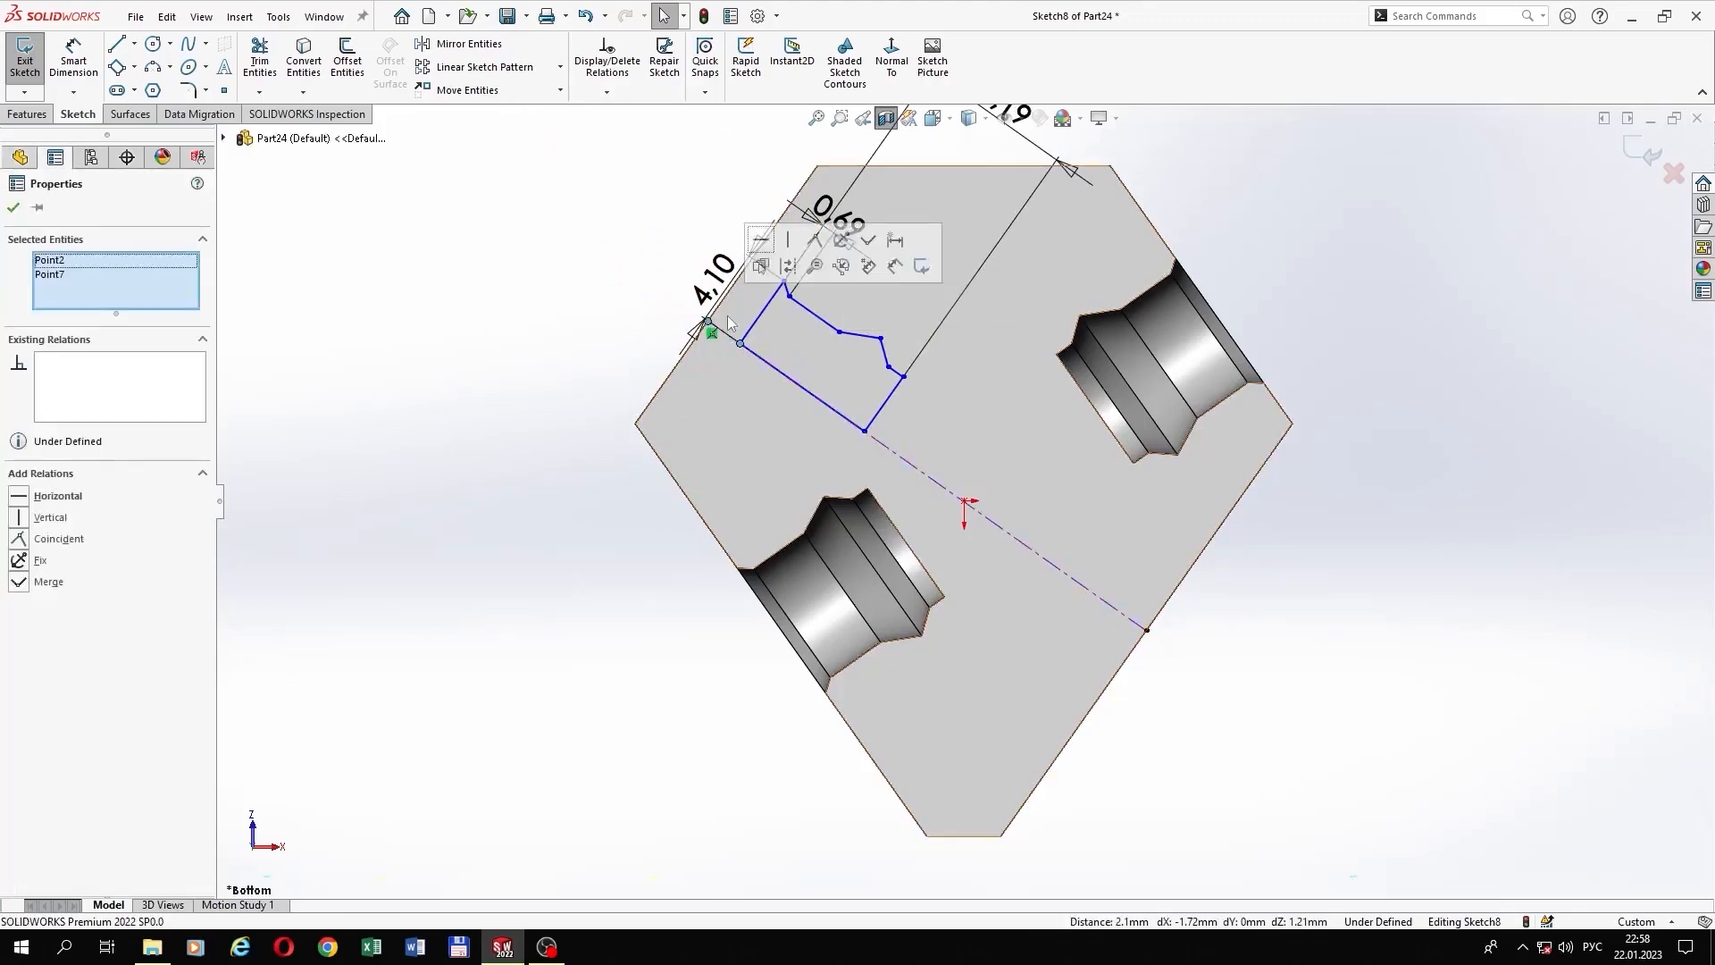
left_click(817, 241)
left_click(1164, 576)
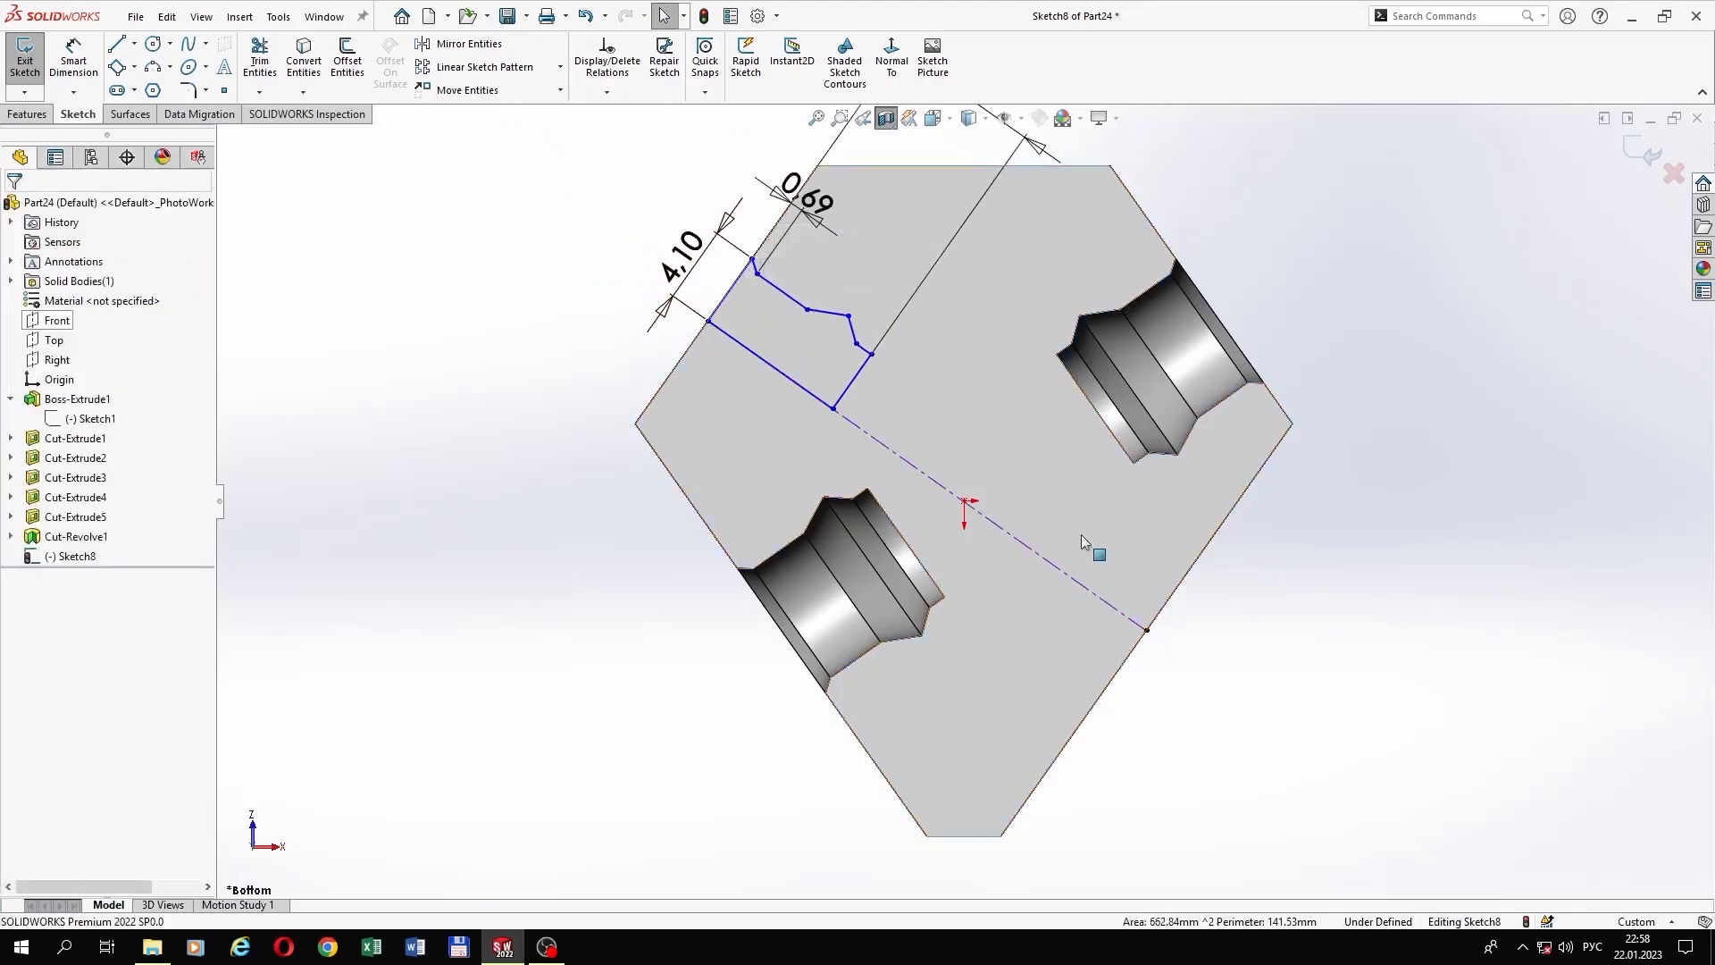
Step: Paste a second copy of the profile near the lower-right edge and make its long edge collinear with the centerline
left_click(171, 17)
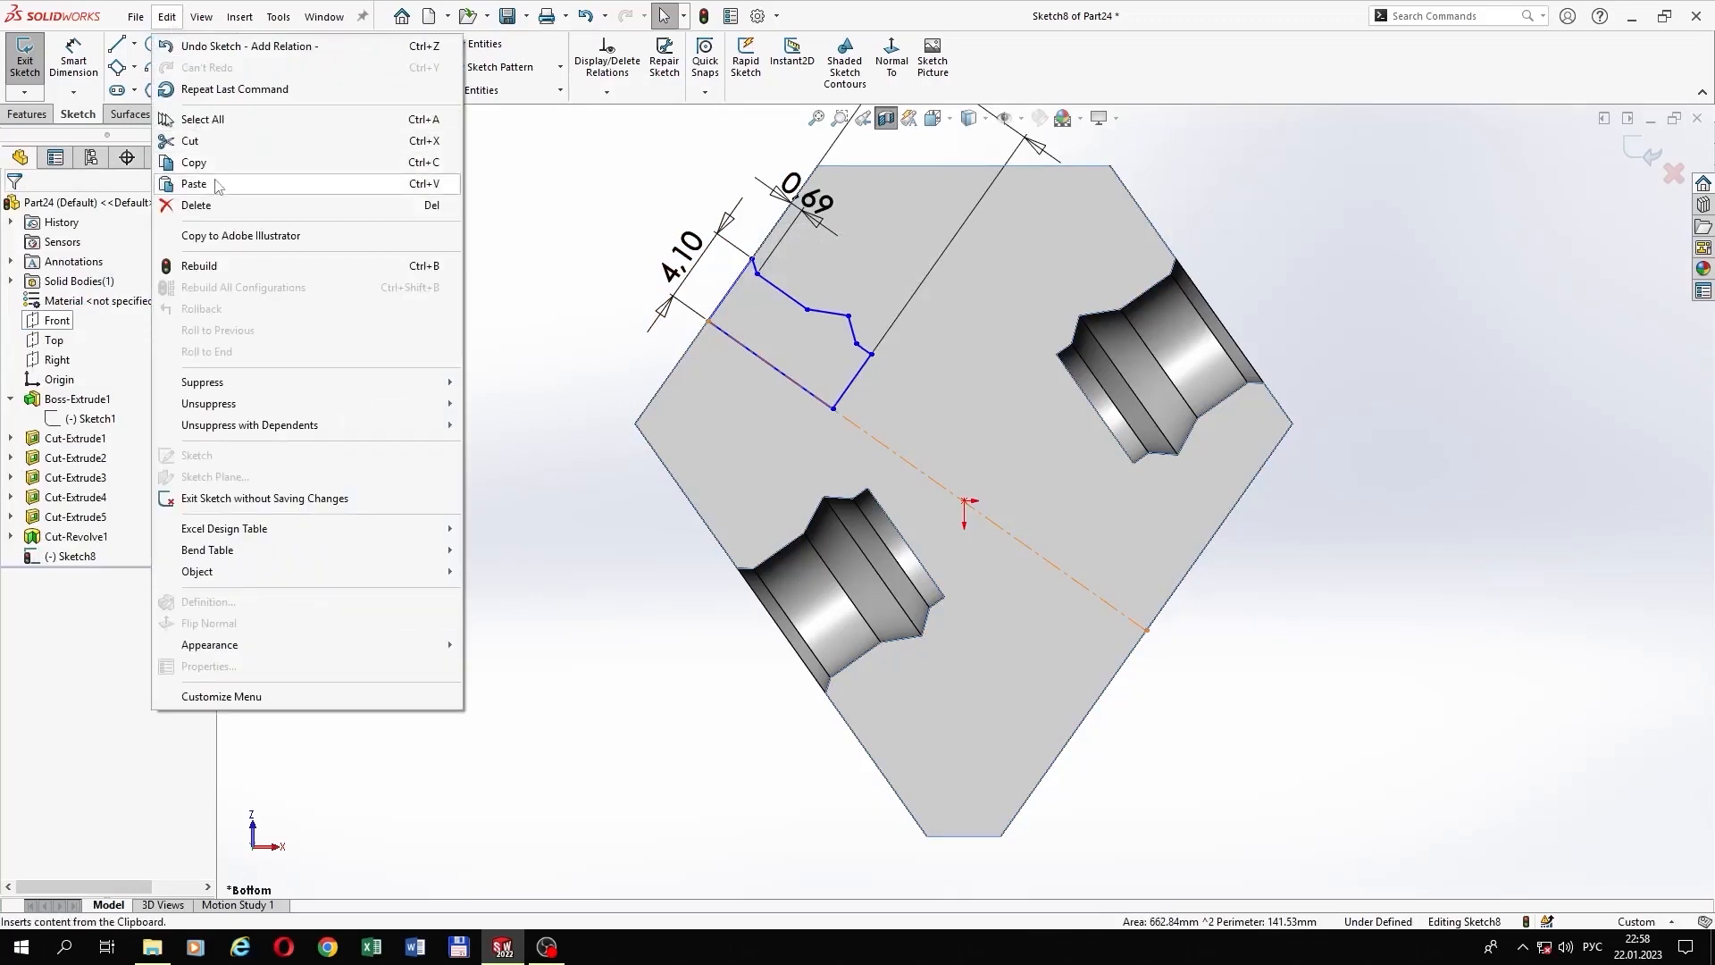
left_click(215, 180)
left_click(1305, 631)
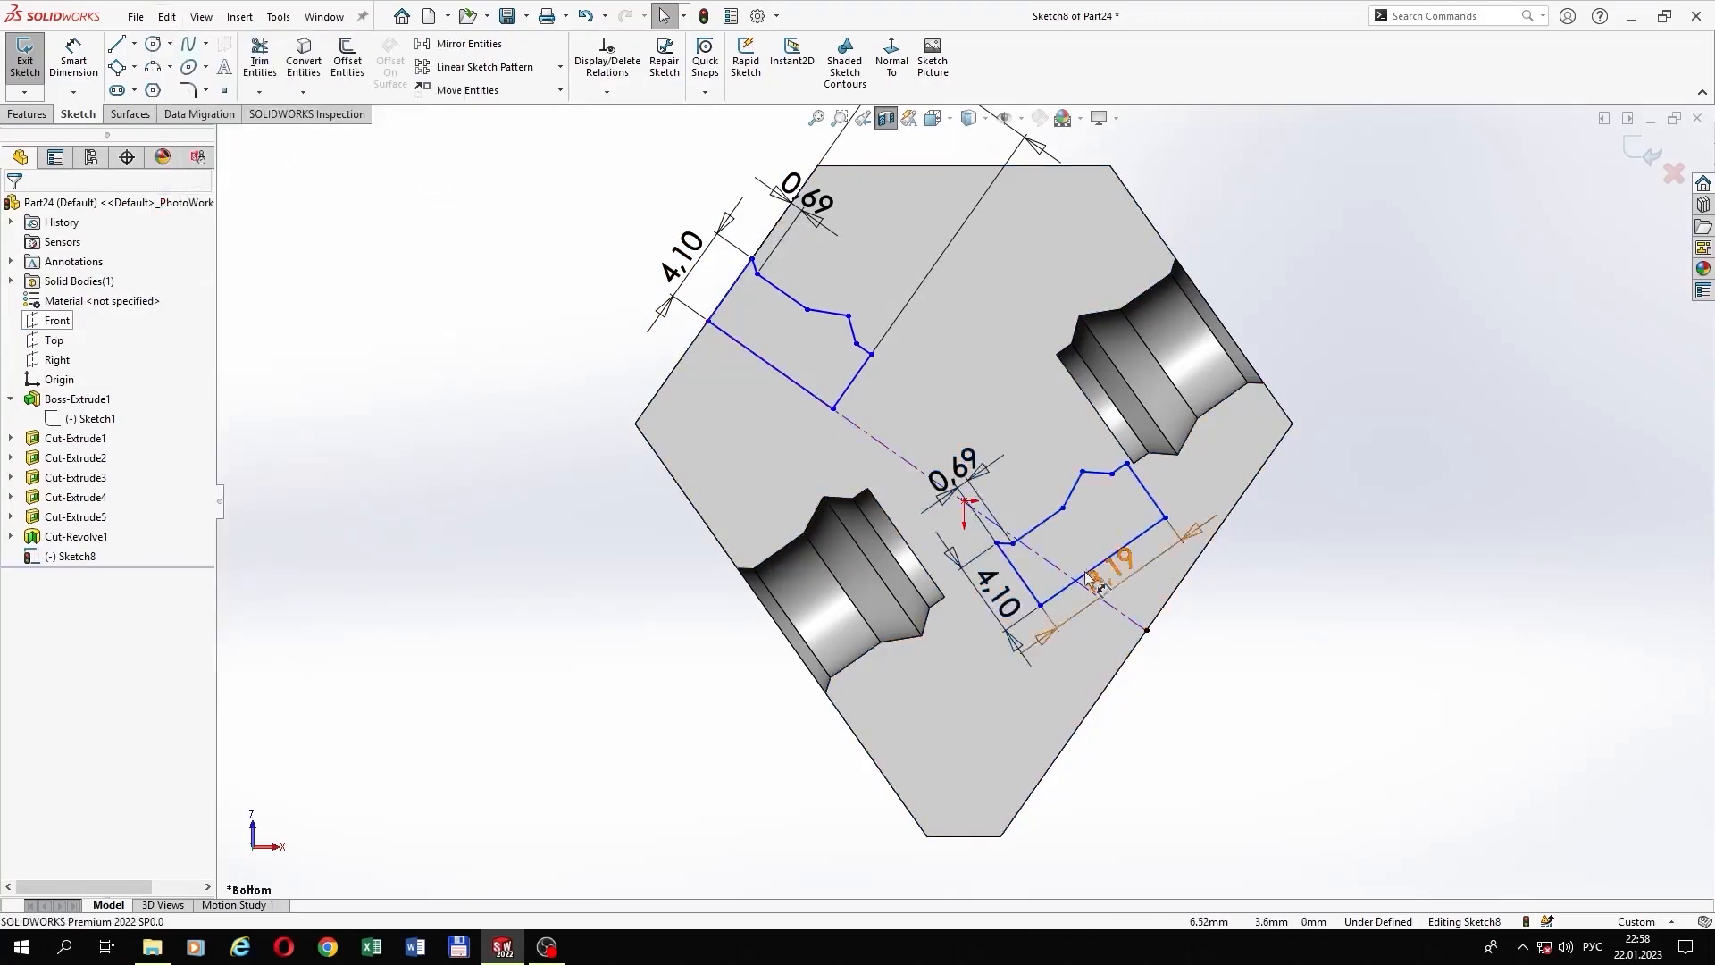
left_click(1063, 590)
left_click(1051, 562, "ctrl")
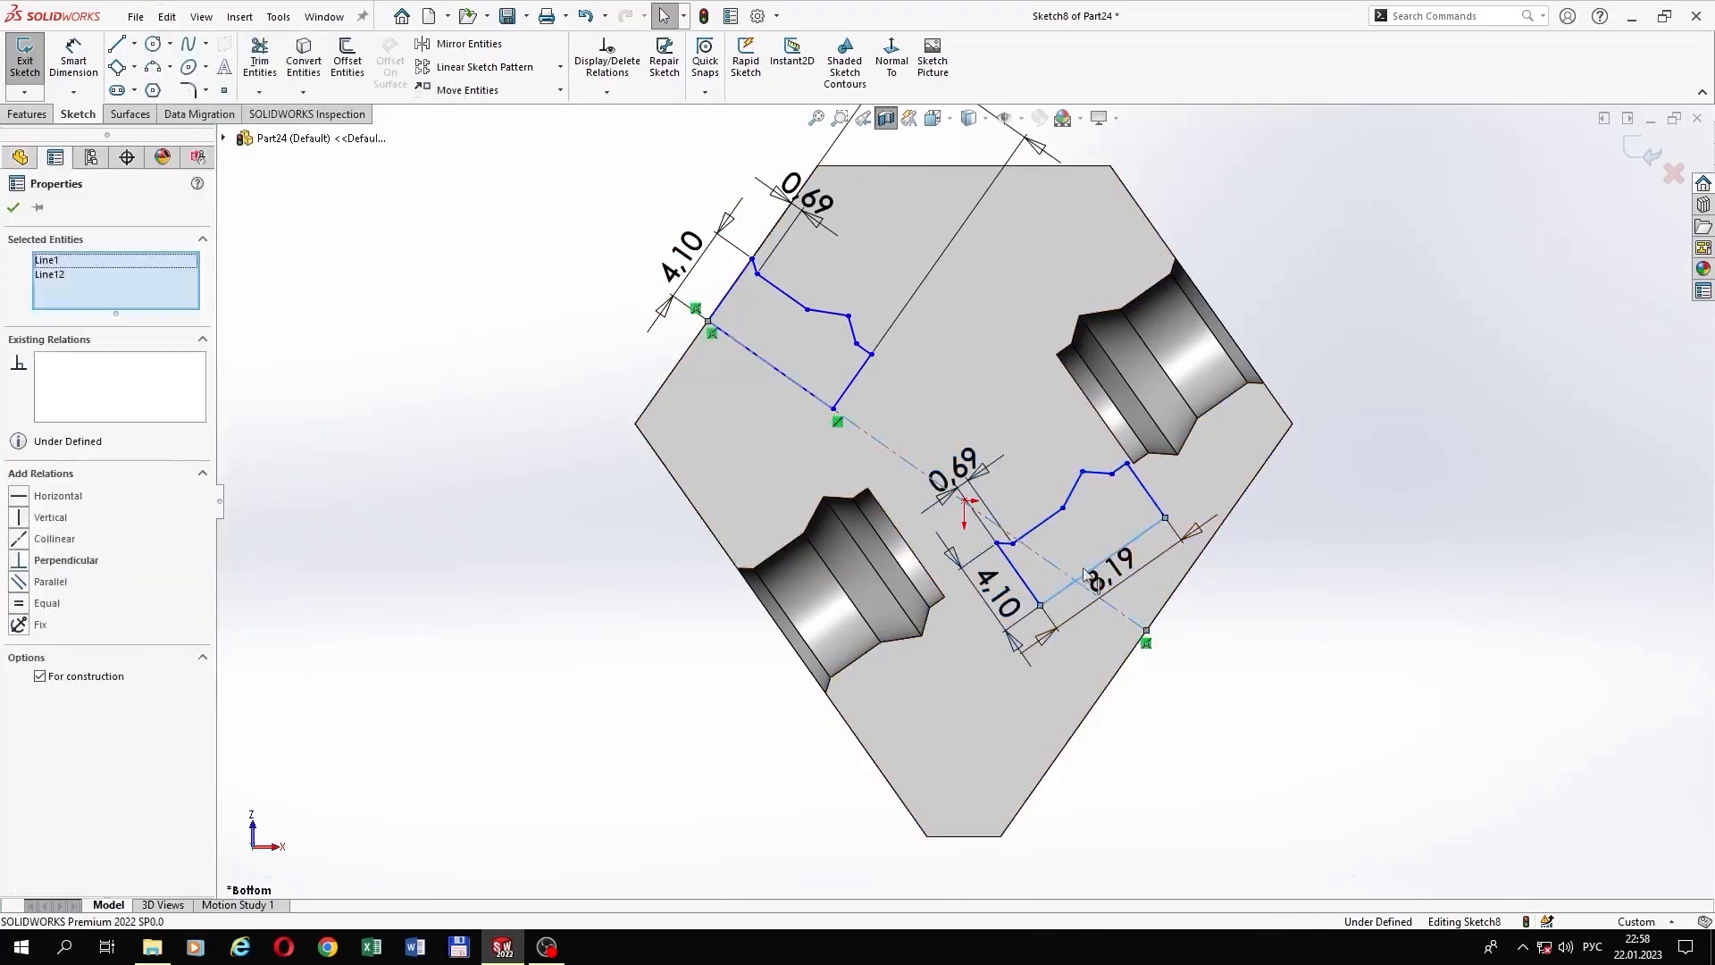
left_click(1192, 492)
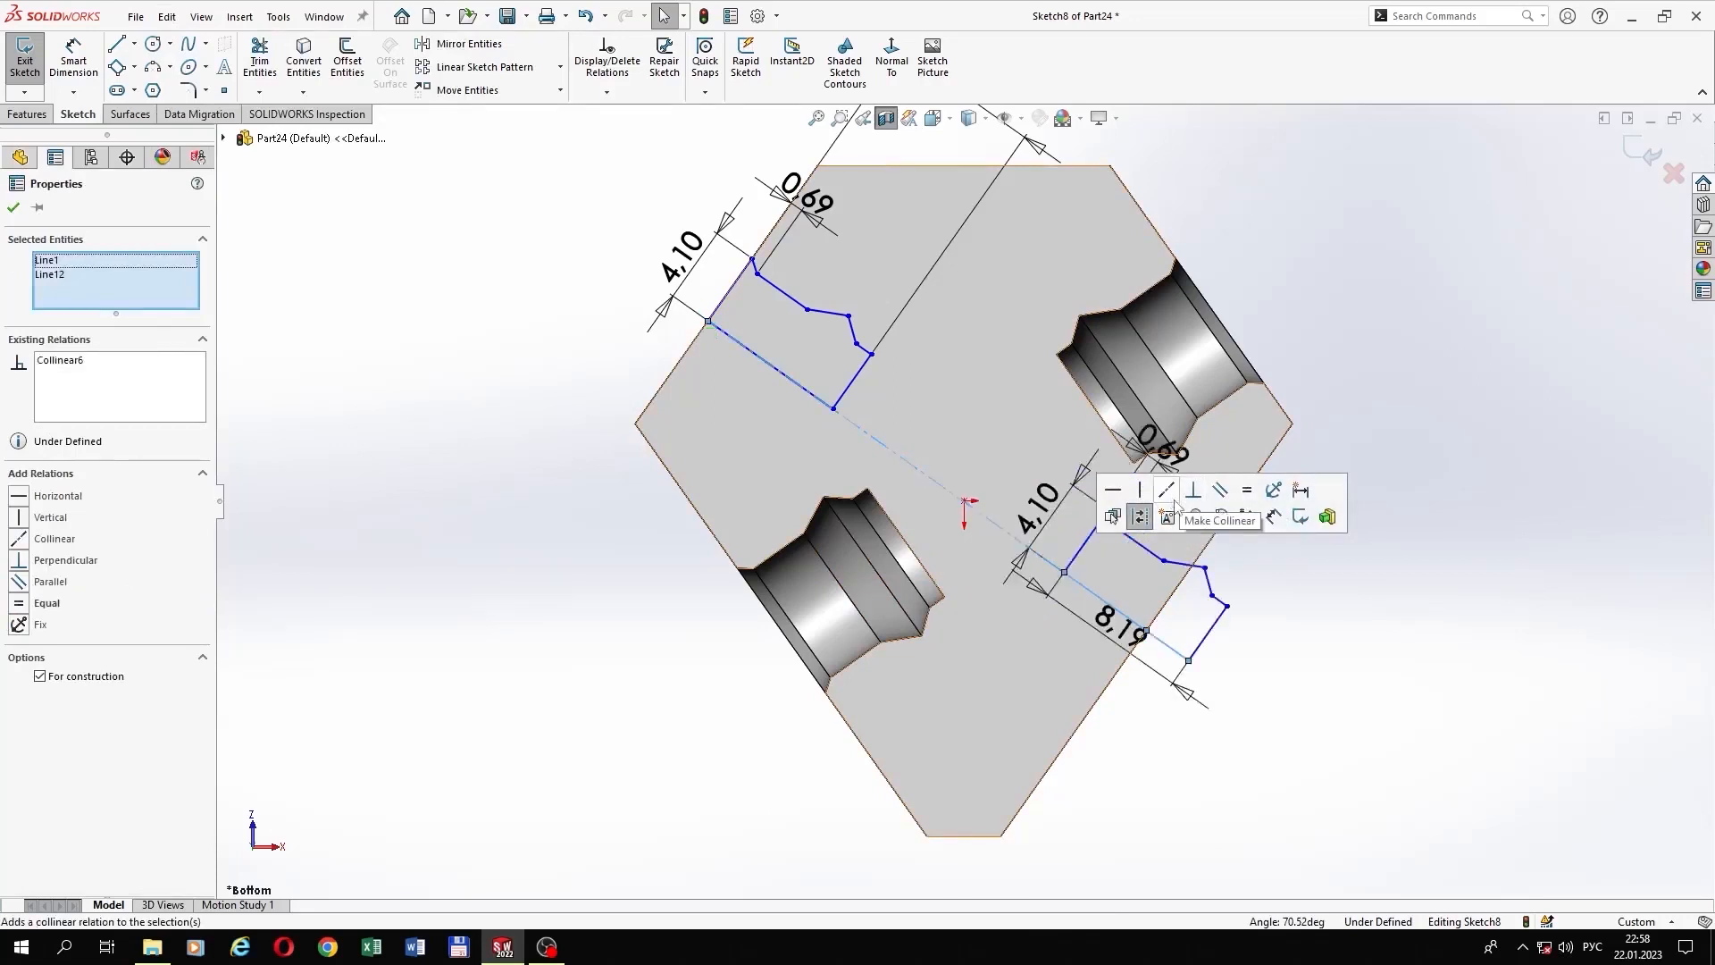
left_click(1359, 651)
Step: Make the second profile's corner coincident with the centerline's lower-right endpoint
left_click(1146, 632)
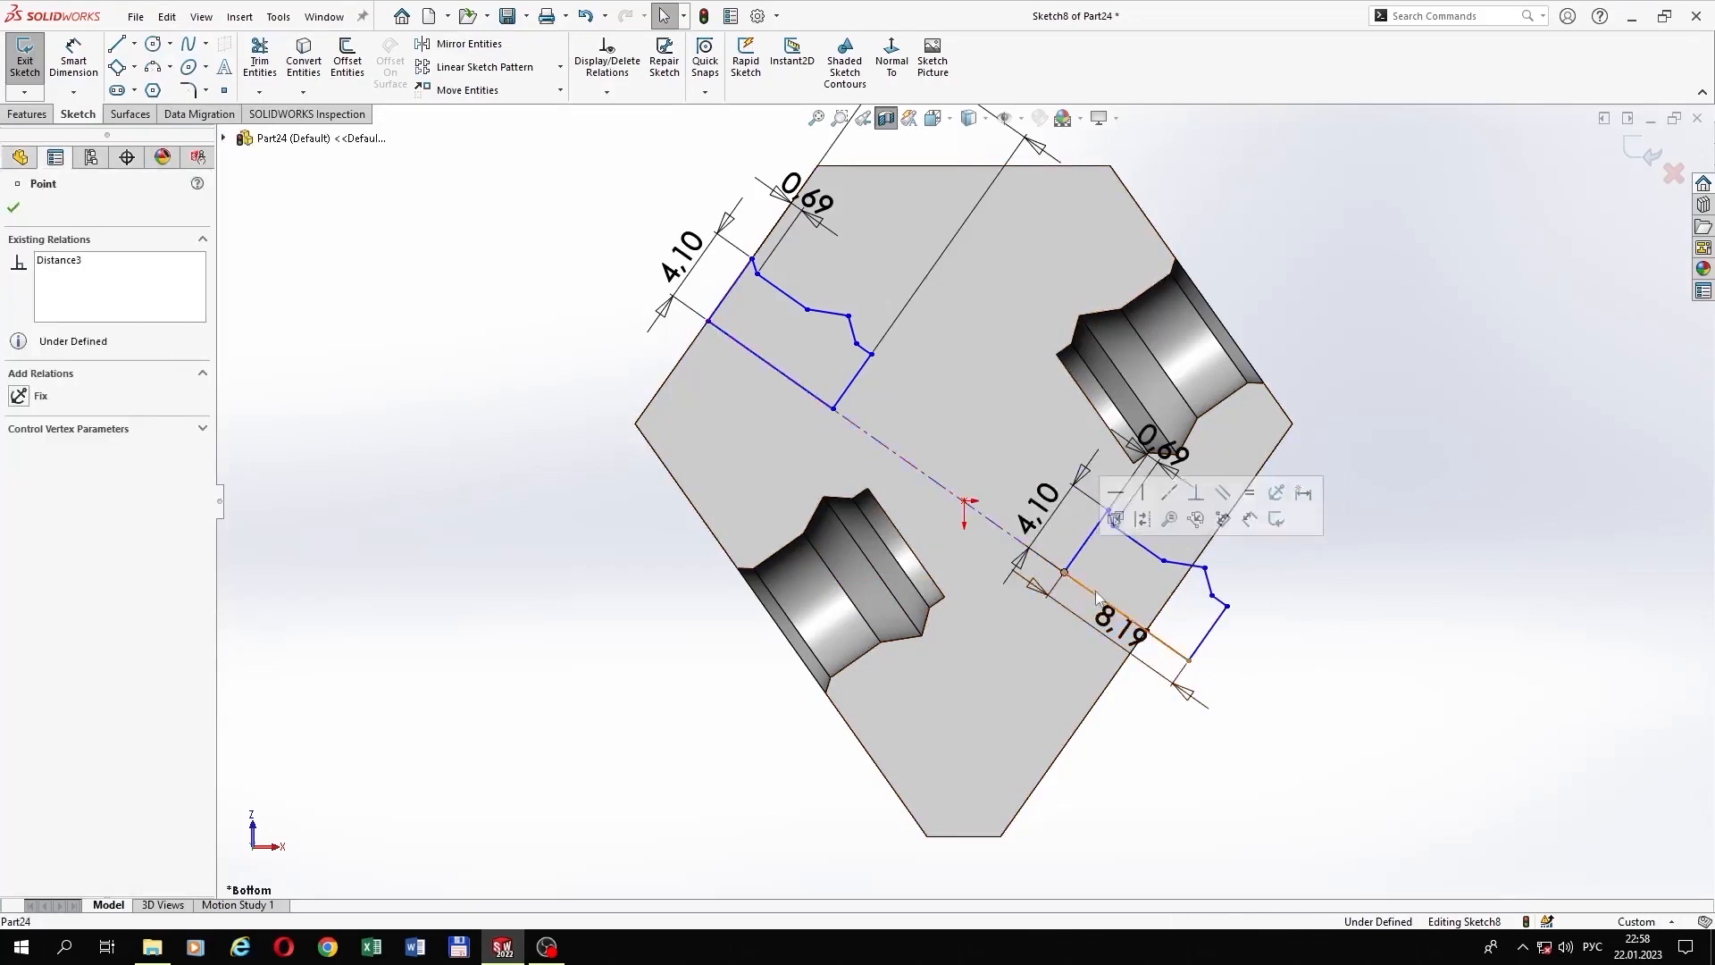
left_click(1147, 631, "ctrl")
left_click(1252, 577)
left_click(1370, 436)
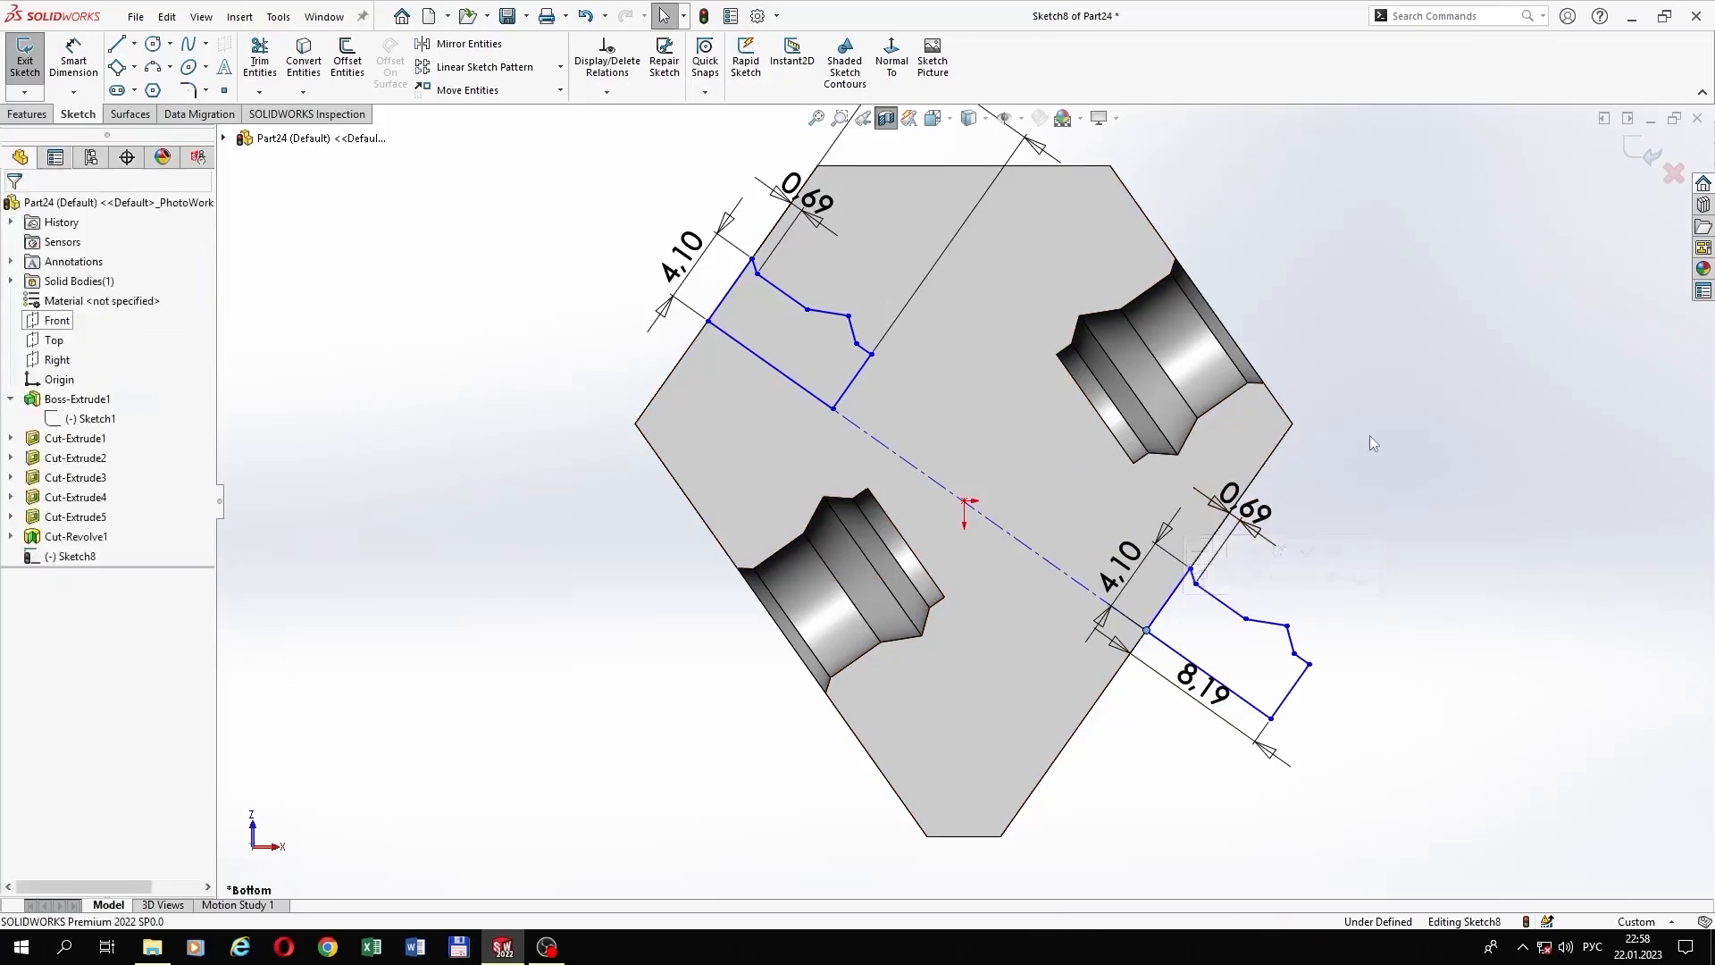
Step: Rotate the second profile half a turn about the centerline's lower-right endpoint so that it lies inside the body
left_click(561, 91)
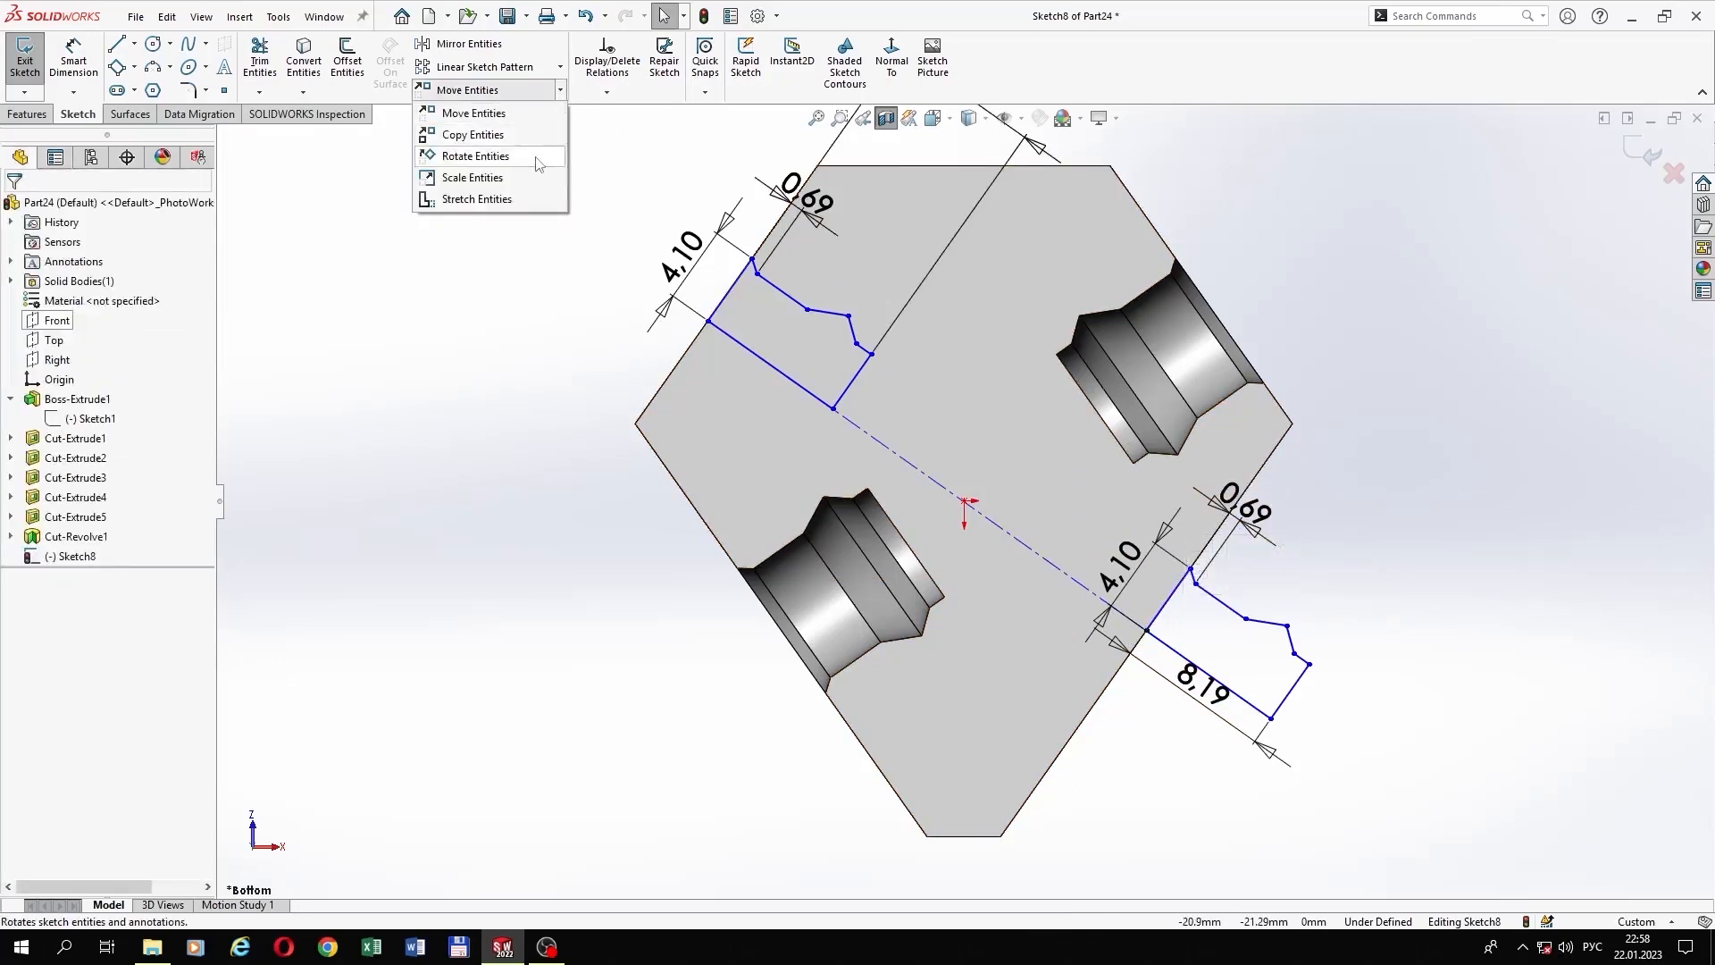
left_click(536, 158)
left_click_drag(1100, 511, 1371, 804)
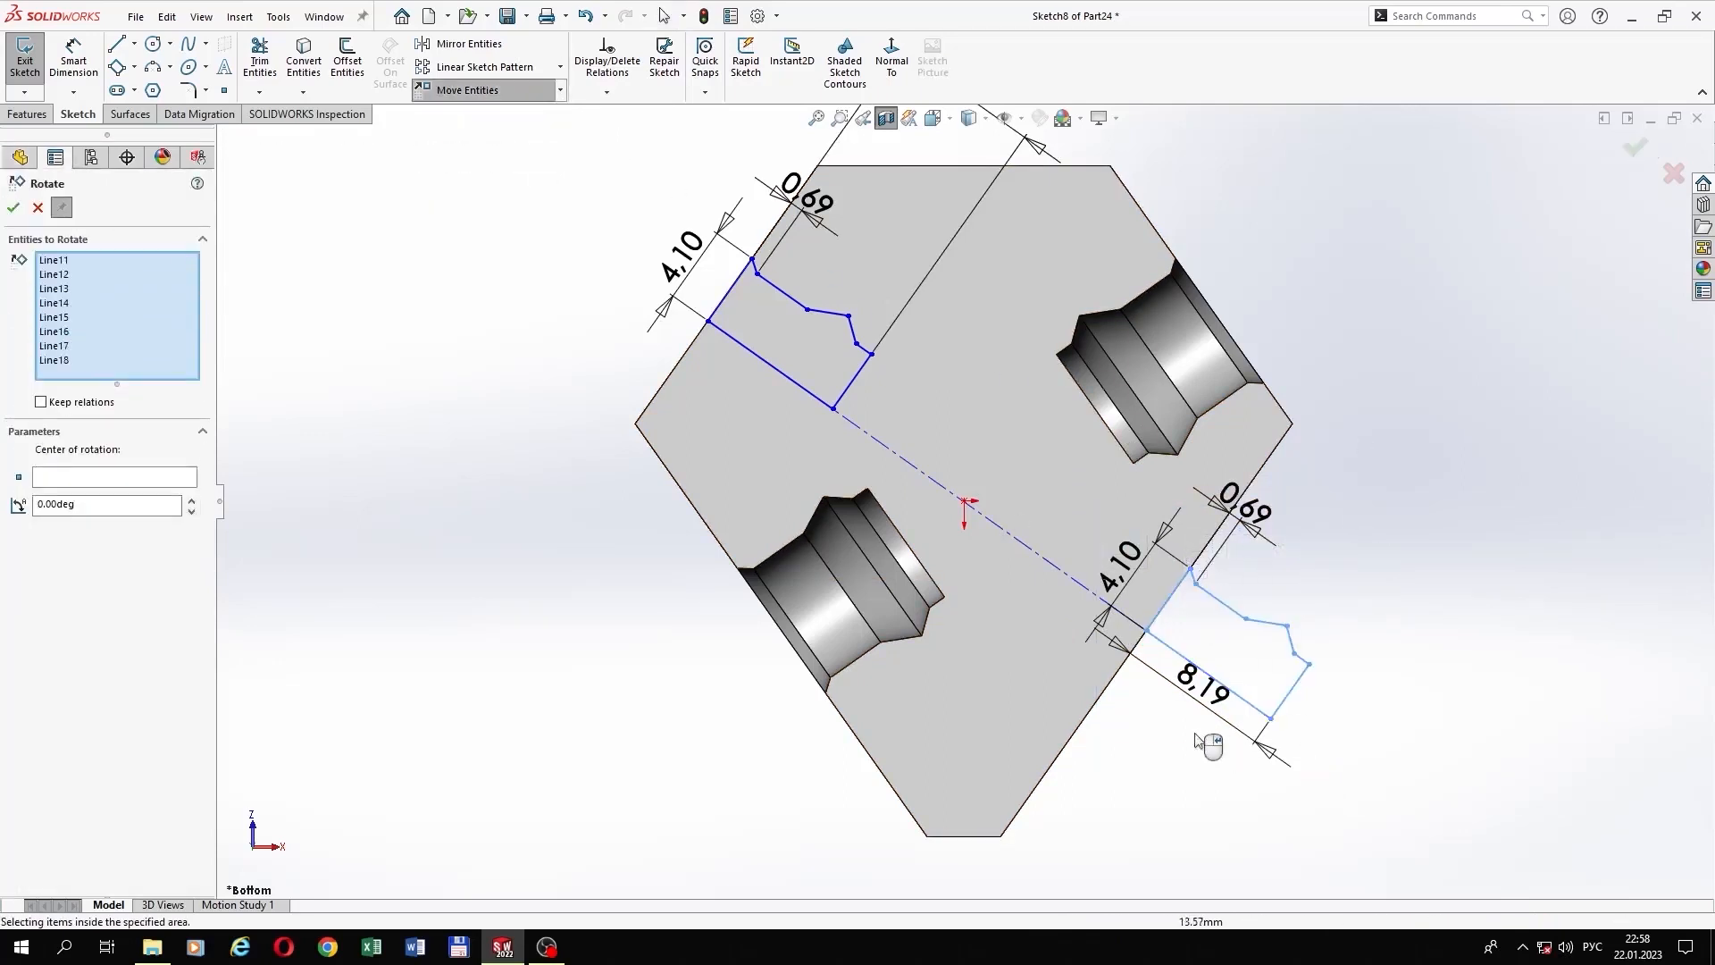
left_click(134, 479)
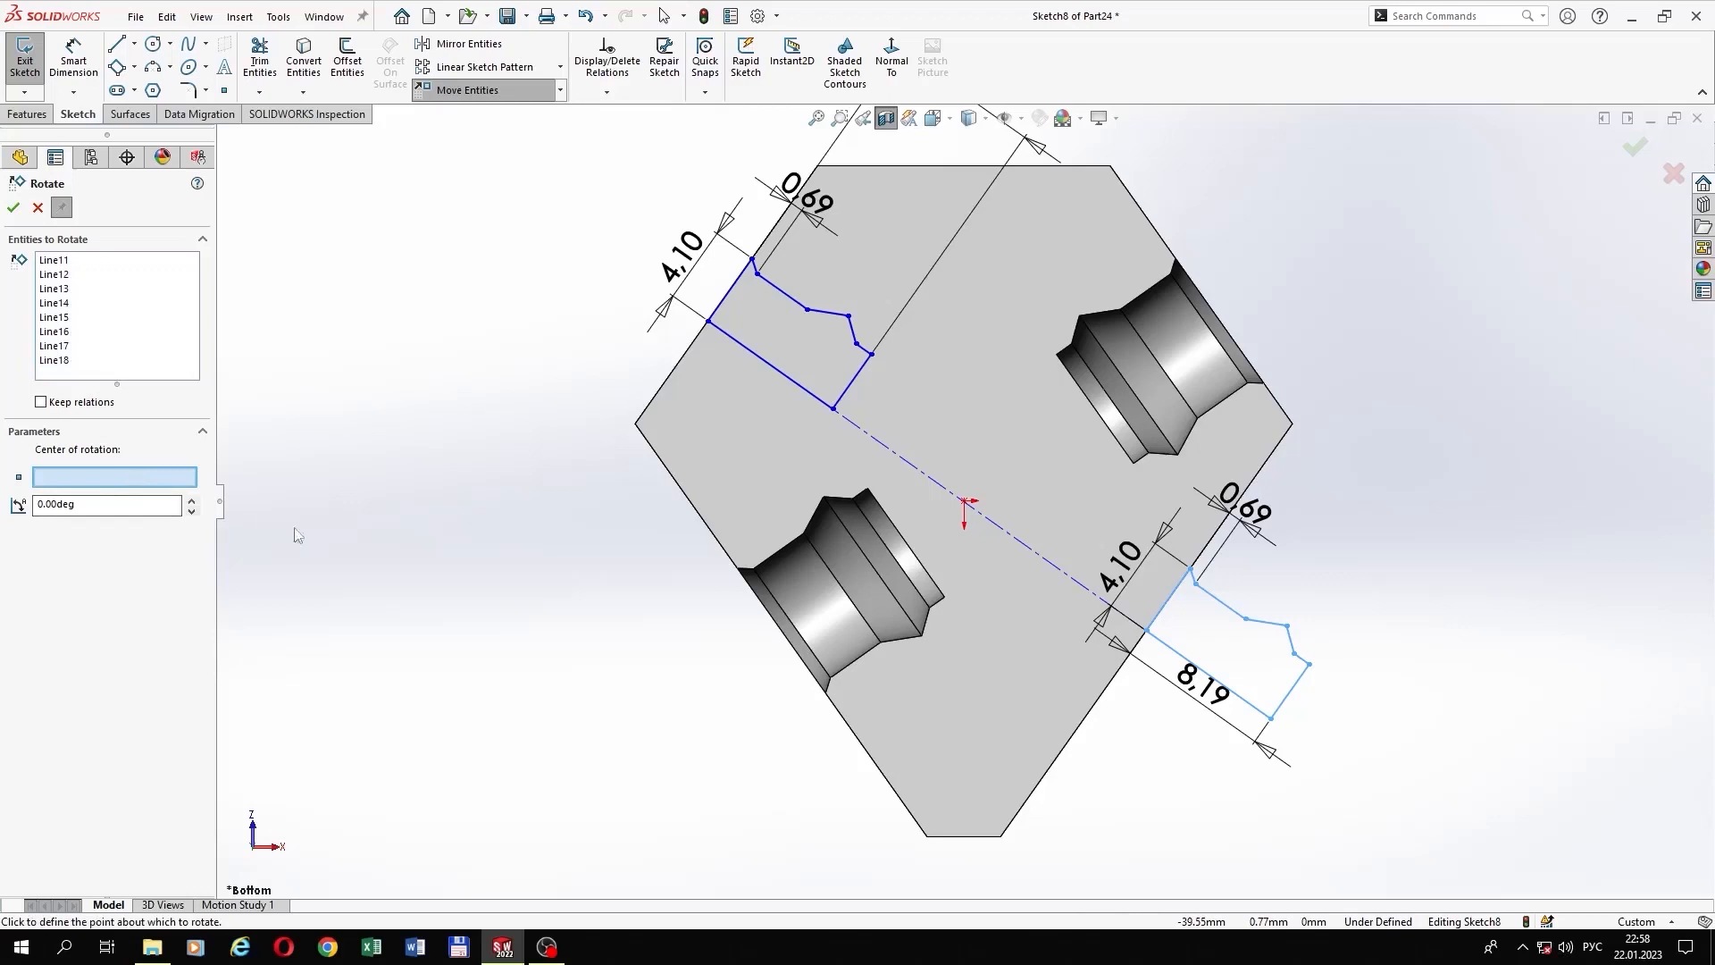
left_click(1147, 632)
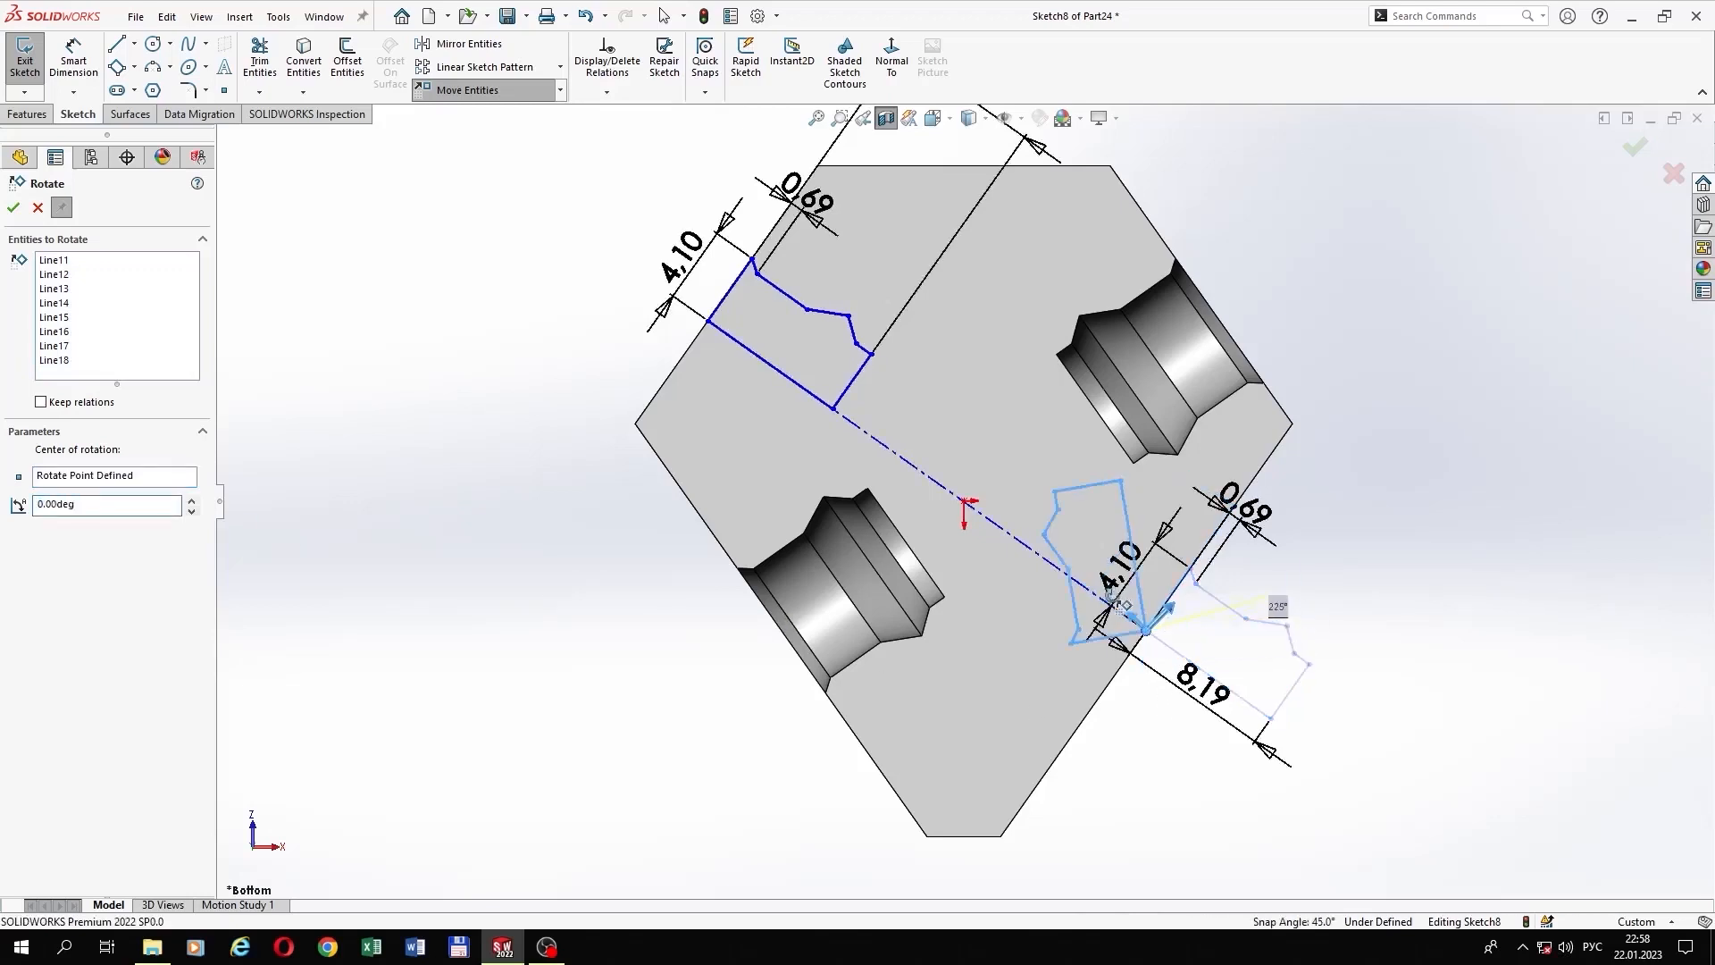
left_click(14, 209)
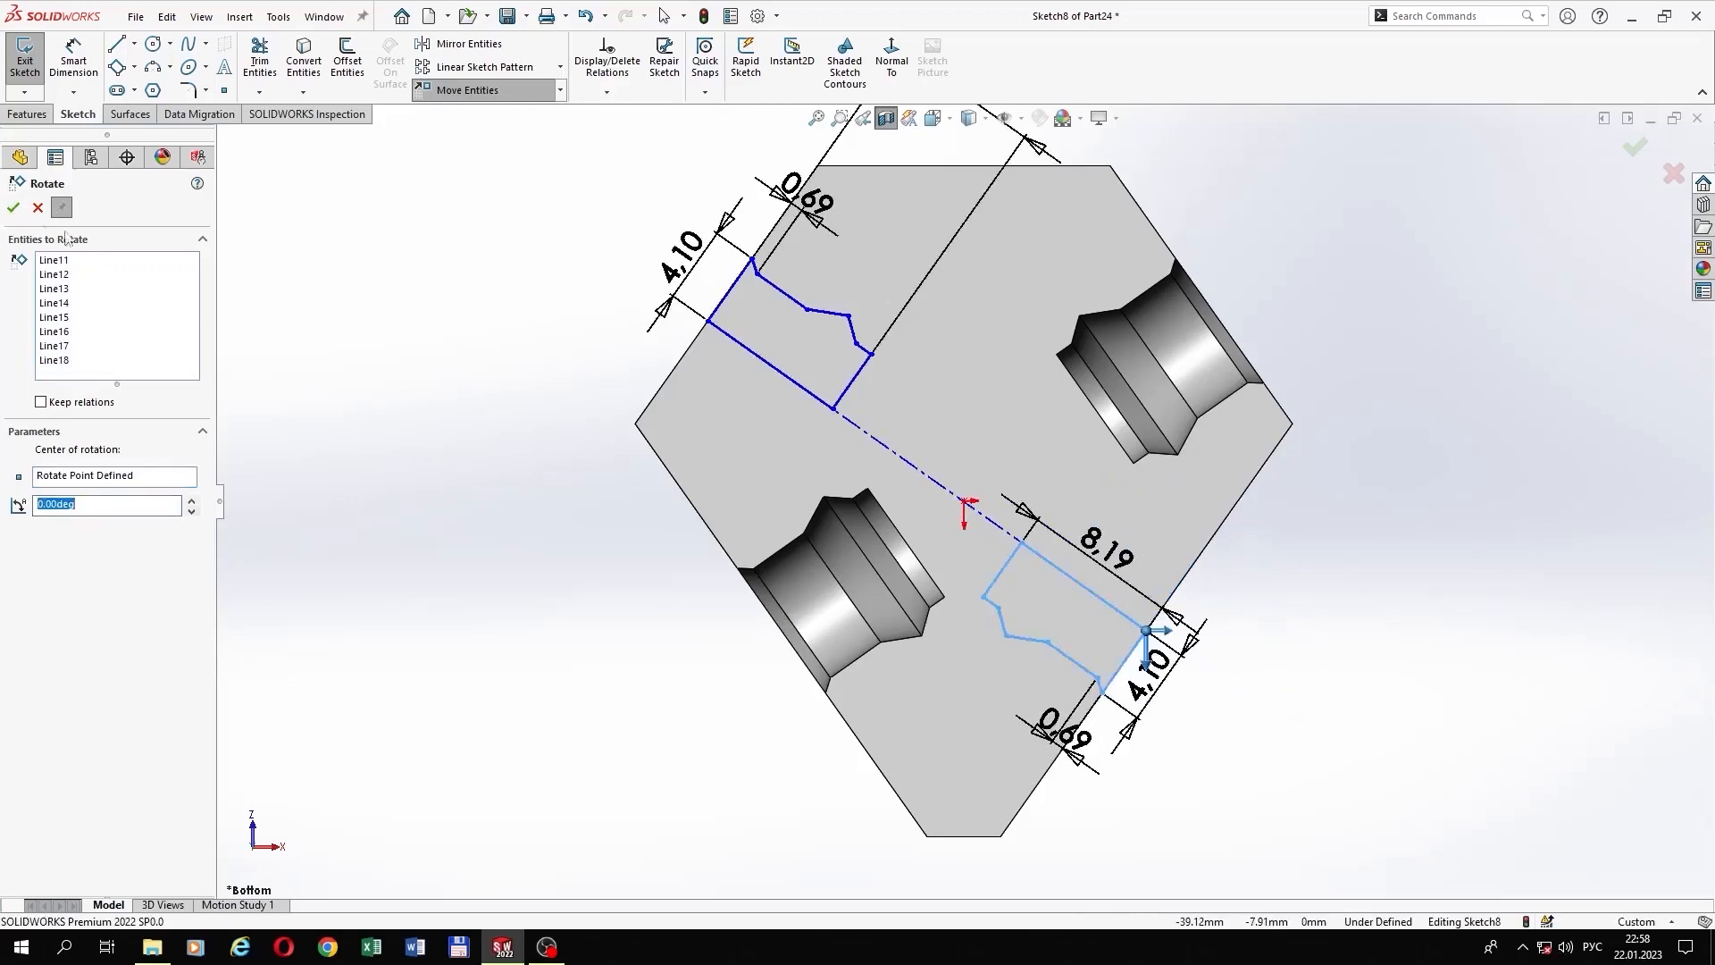
Step: Cut the two profiles of the Top plane sketch out of the body with a 360° Revolved Cut about the centerline
left_click(35, 114)
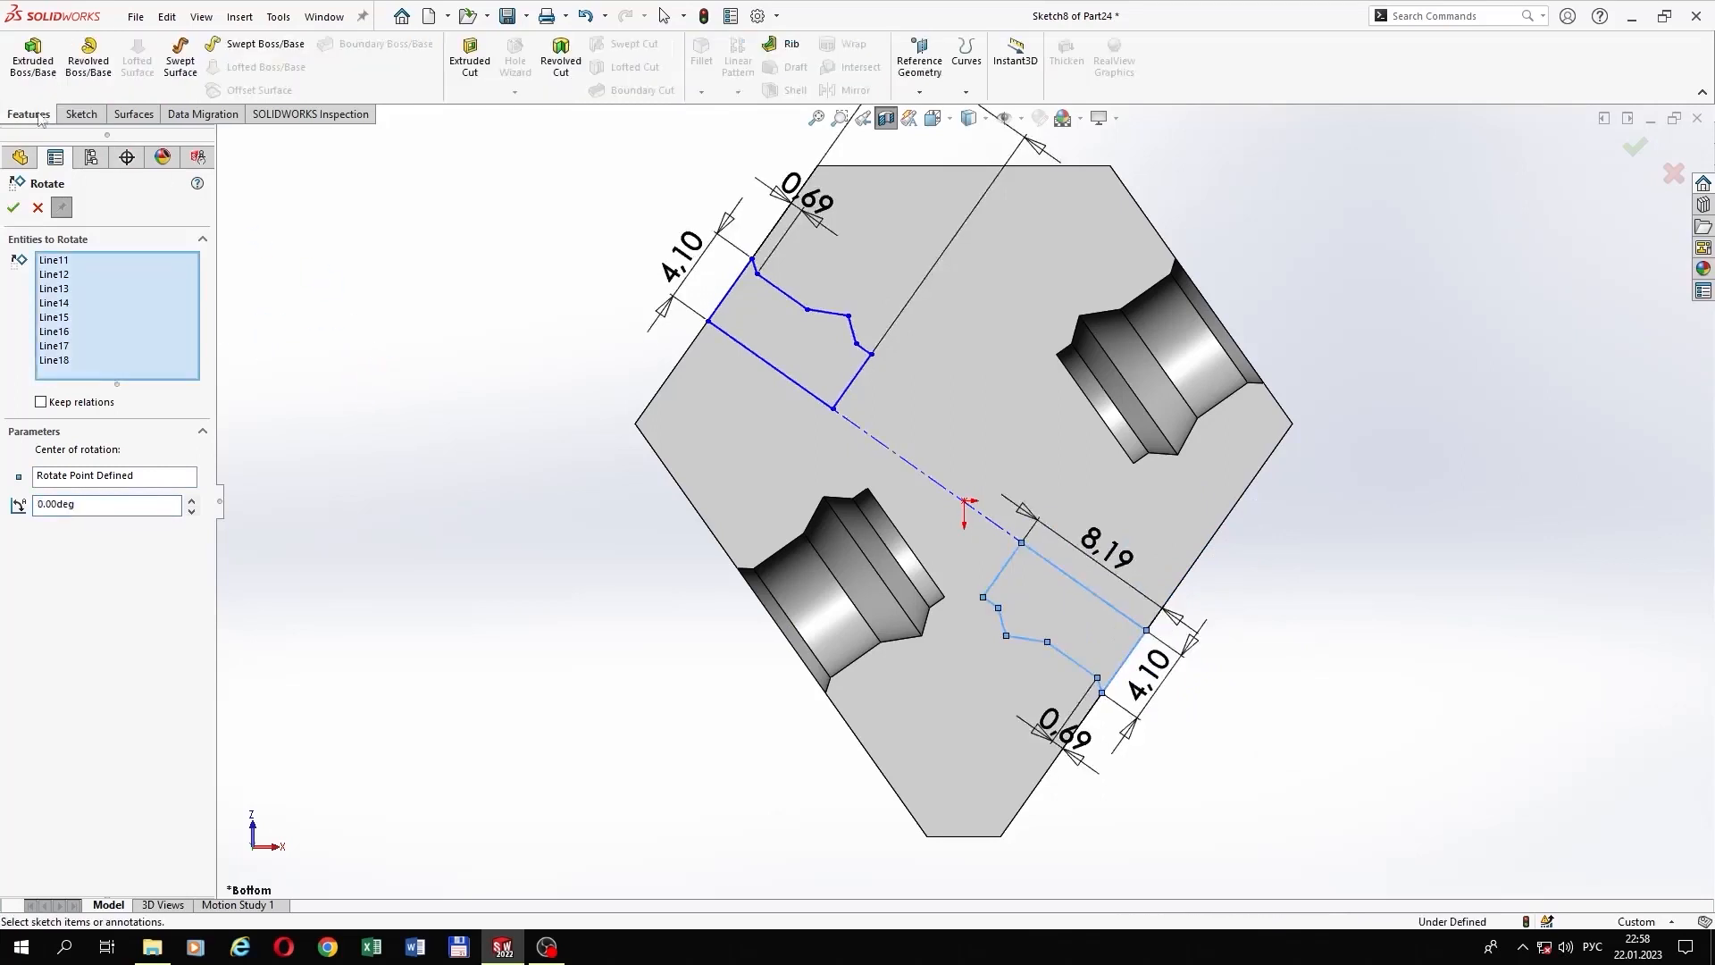
left_click(73, 478)
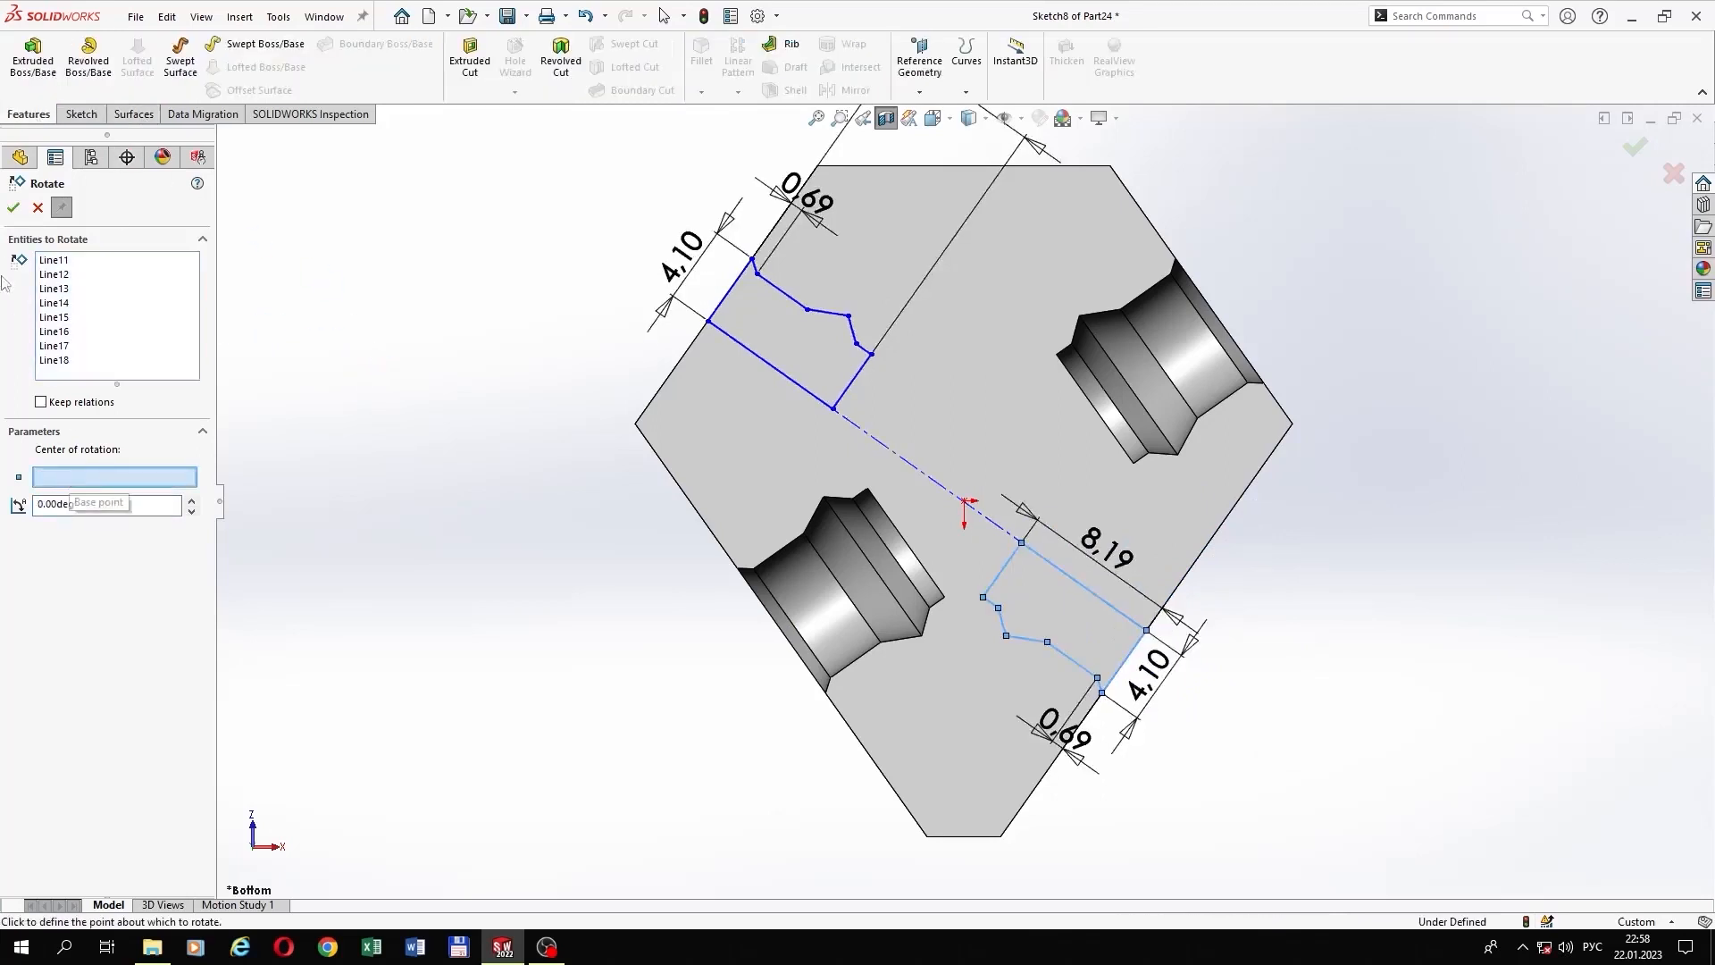
left_click(12, 209)
left_click(572, 90)
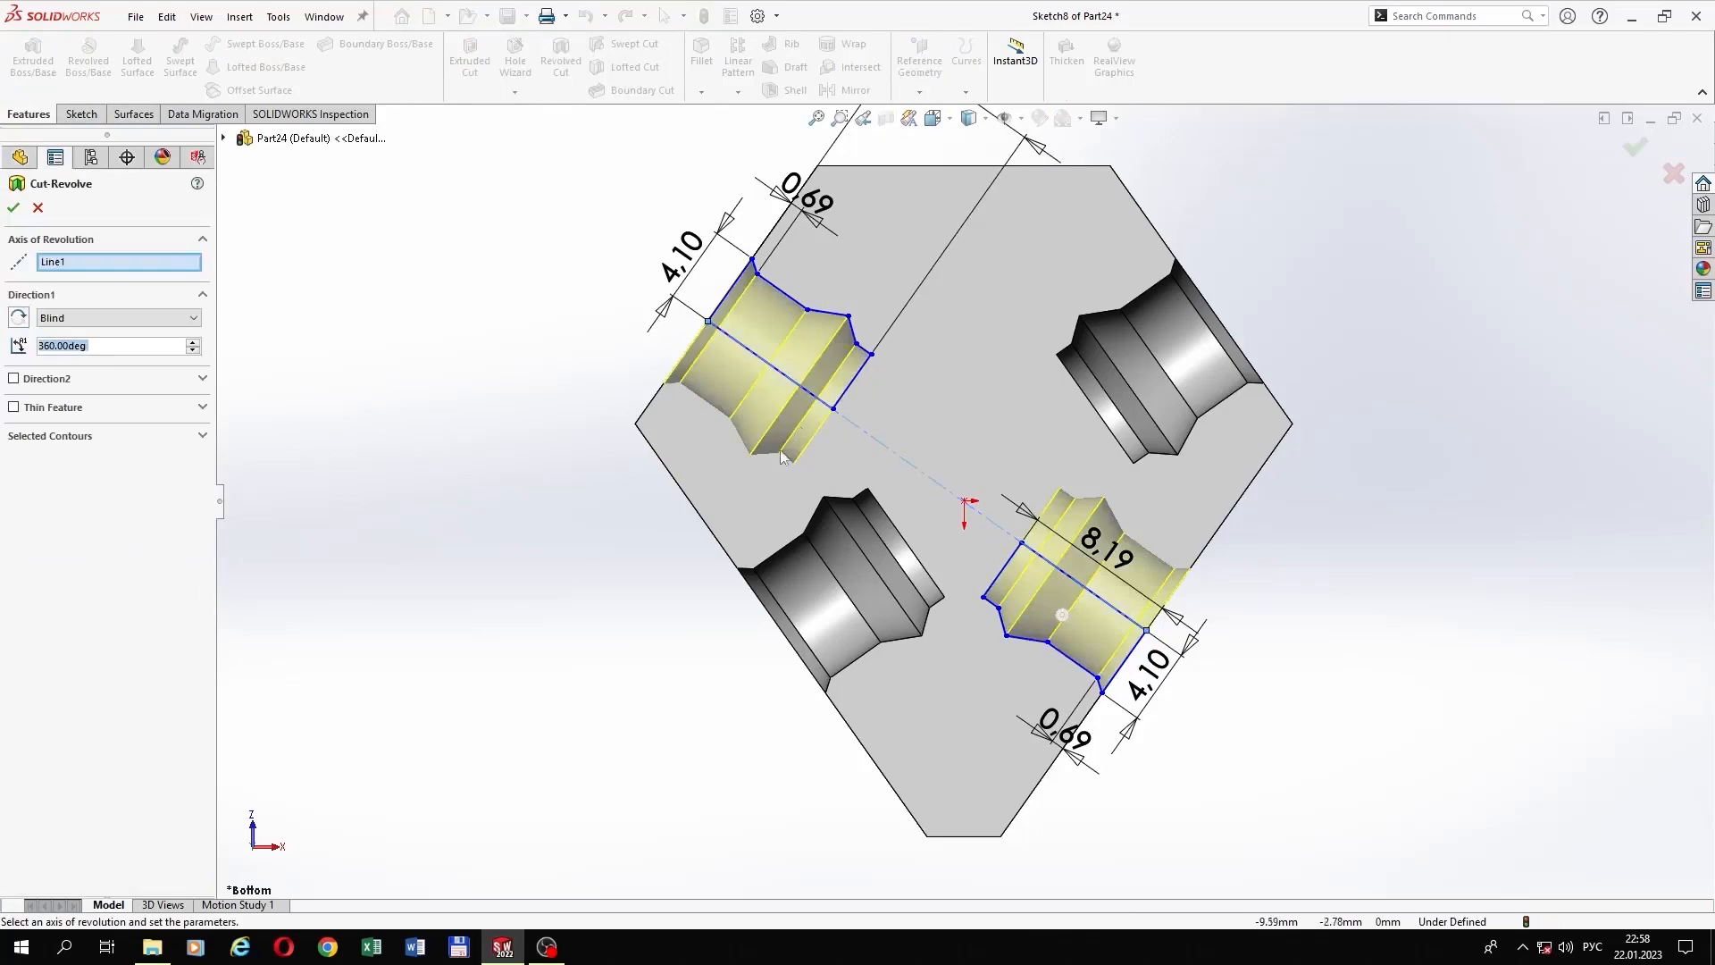
left_click(13, 209)
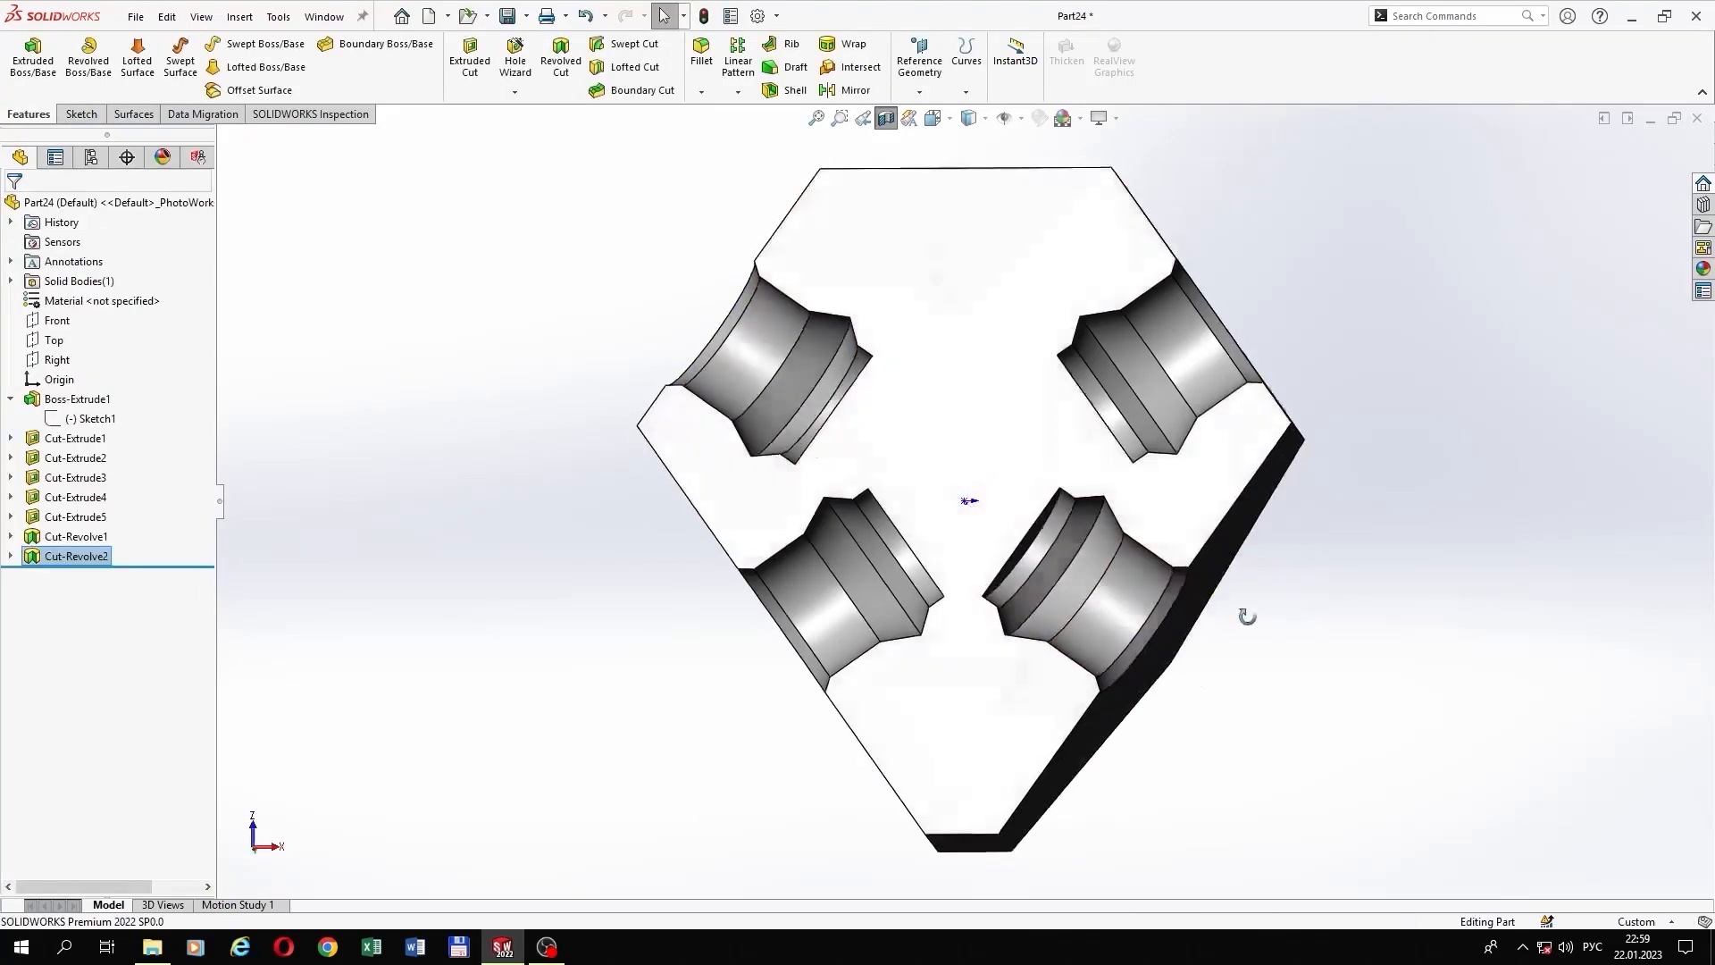
Step: Switch the section view from the Top plane to the Right plane with zero offset
middle_click_drag(1054, 384, 727, 395)
left_click(887, 118)
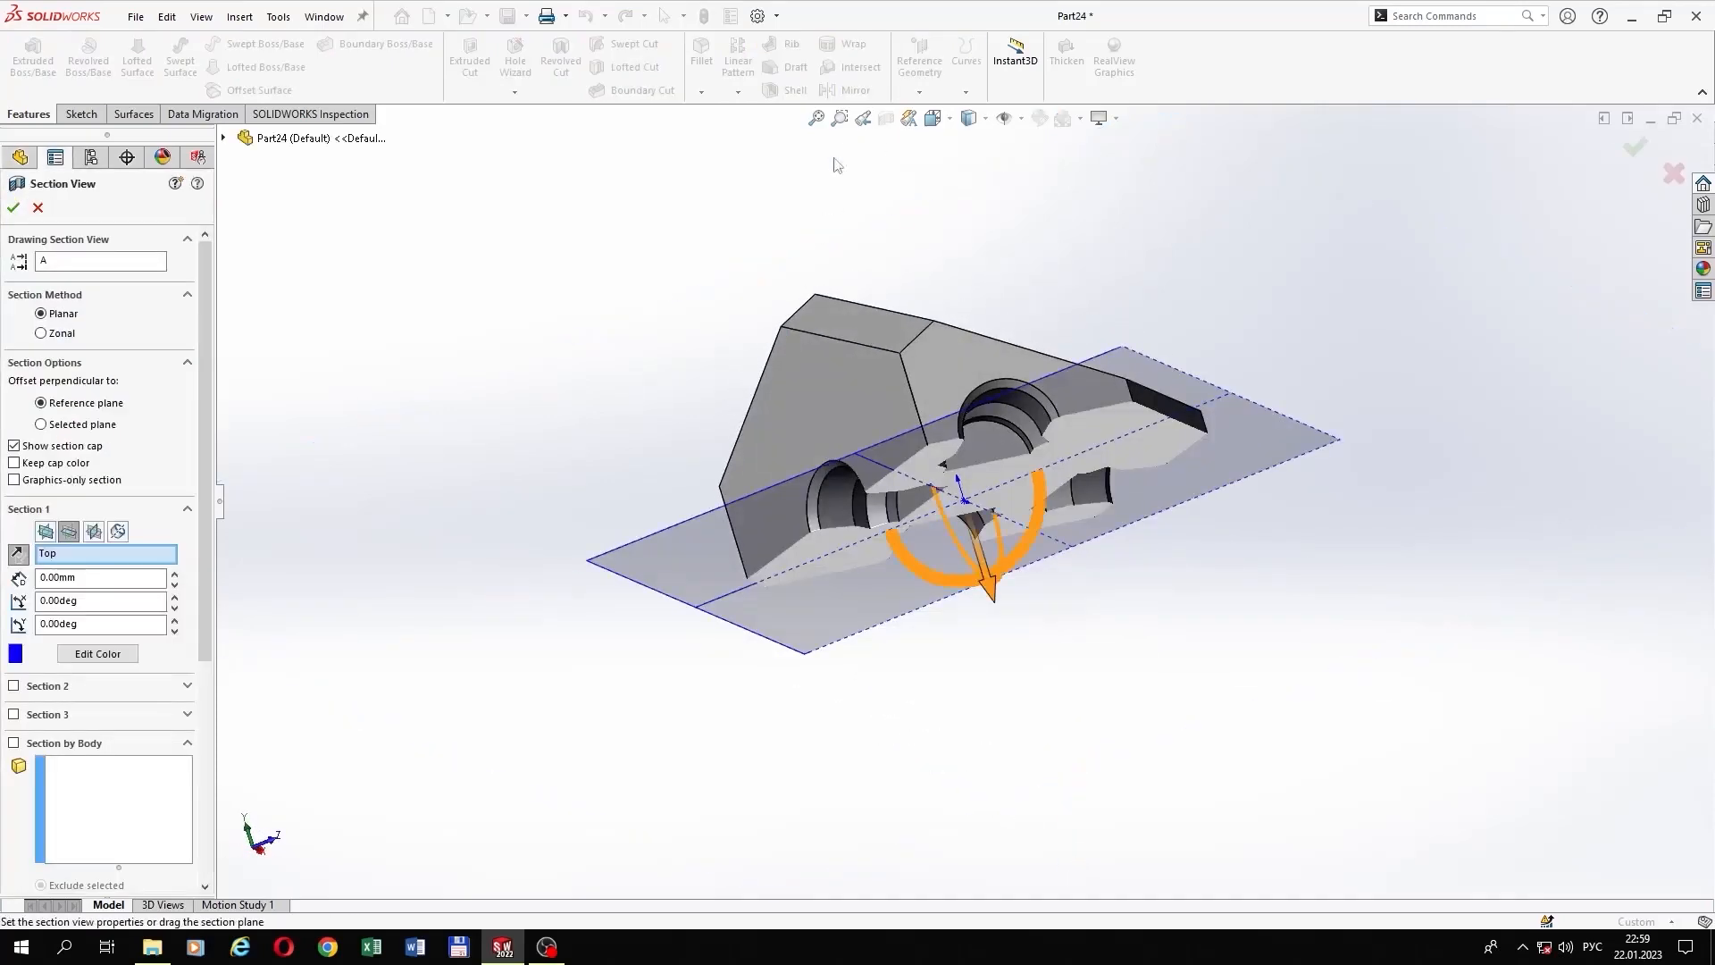
left_click(94, 532)
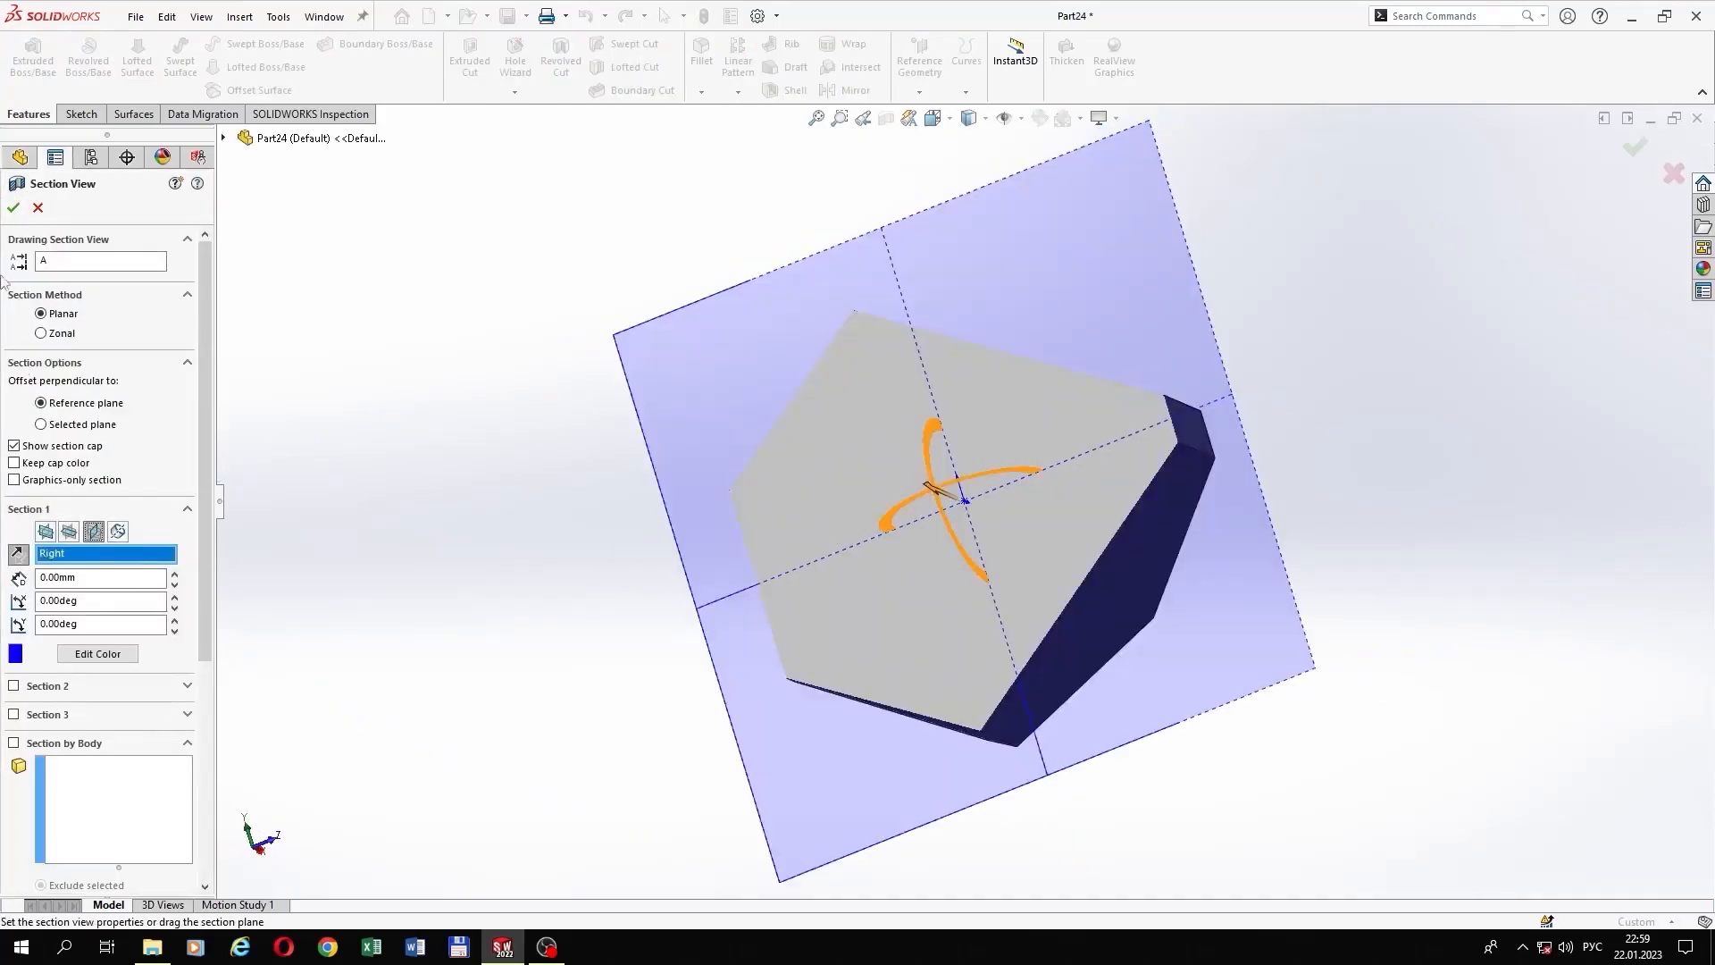
left_click(14, 208)
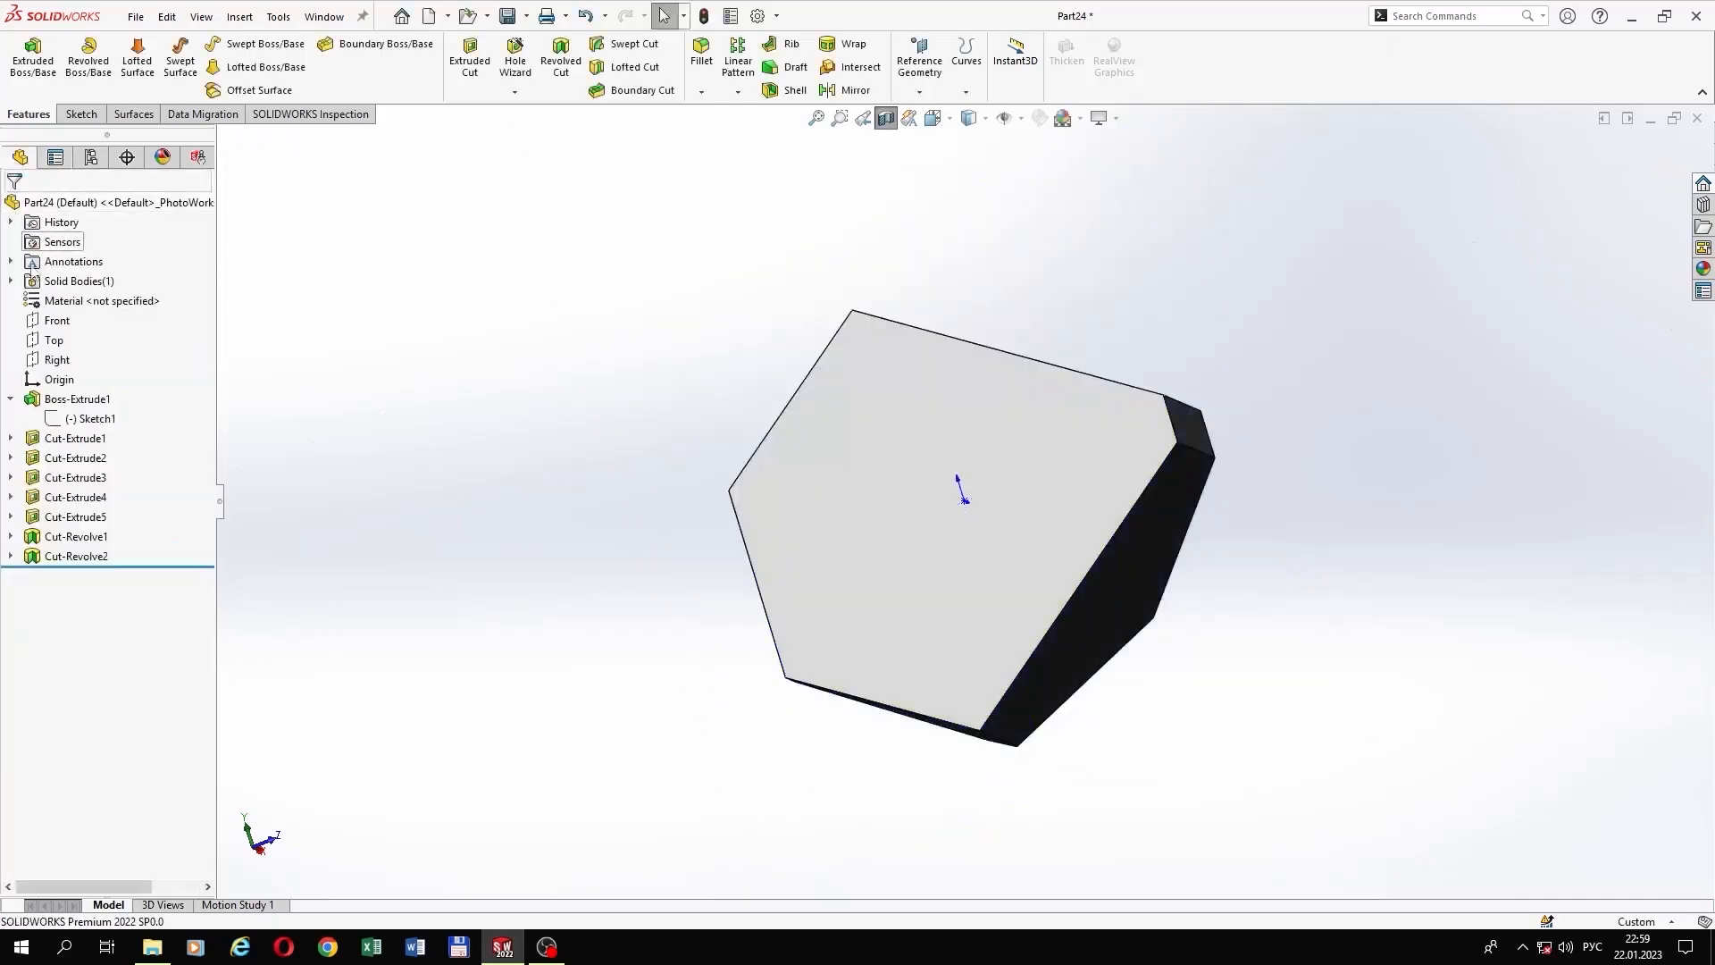
Step: Start a new sketch on the Right plane and draw a diagonal centerline through the origin from the upper-right edge to the lower-left edge
left_click(50, 360)
left_click(87, 334)
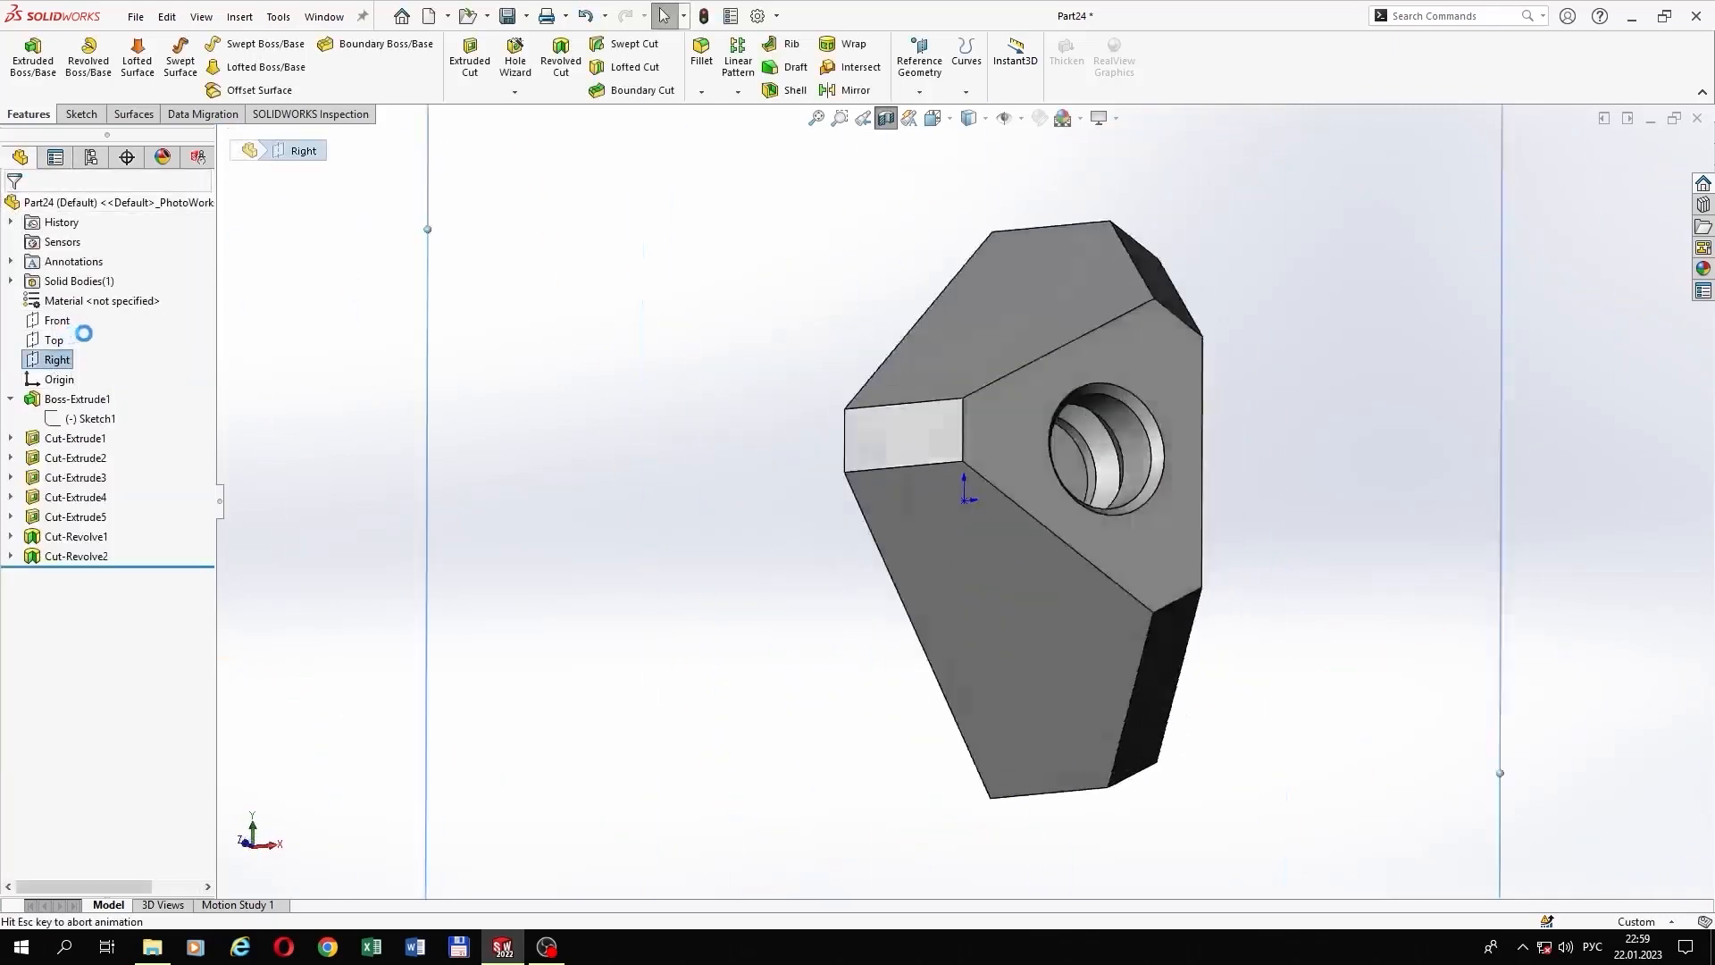
left_click(891, 54)
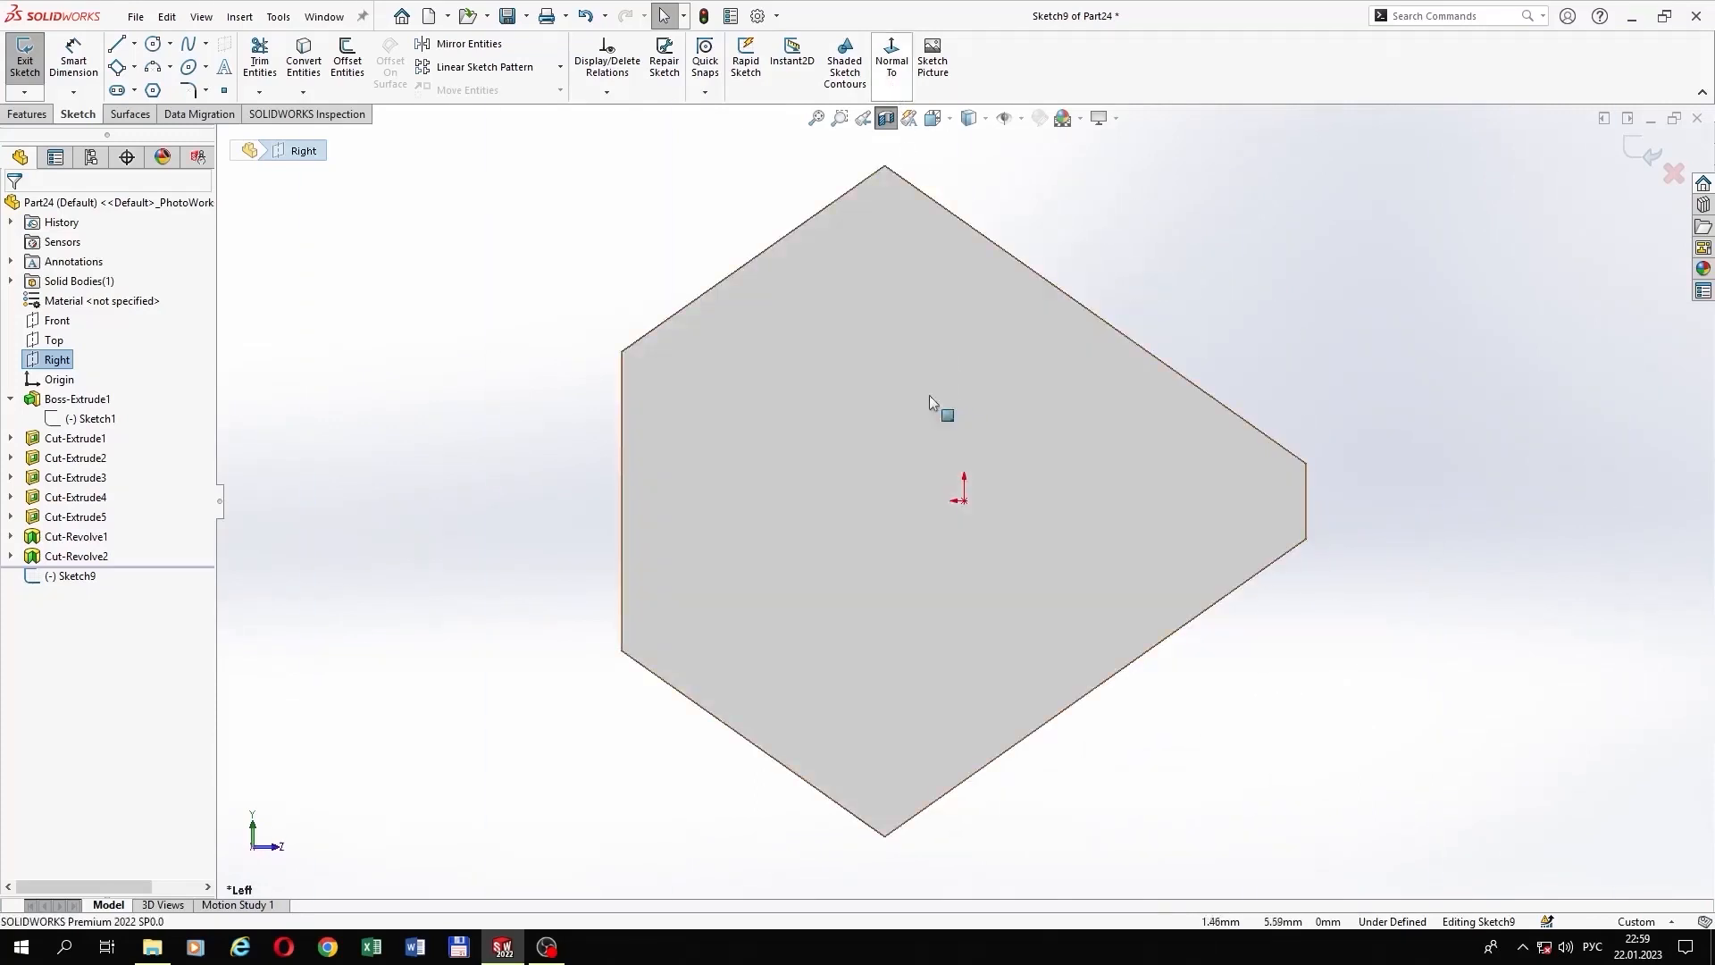
left_click(134, 43)
left_click(165, 87)
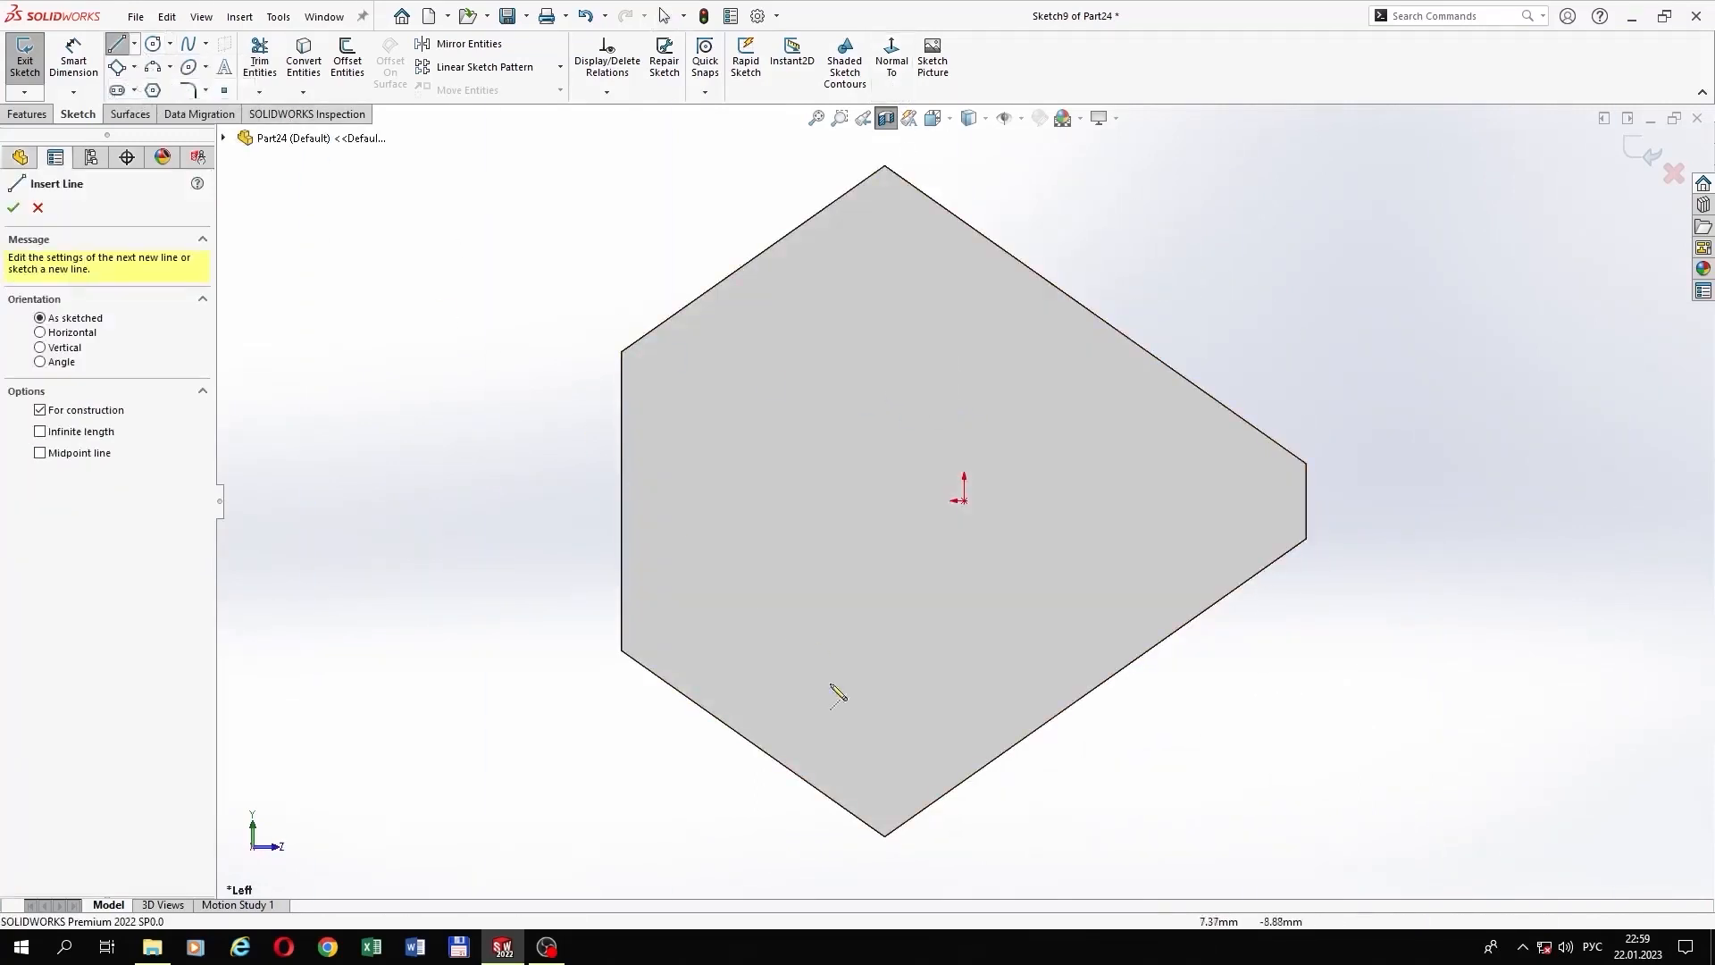
left_click(1095, 314)
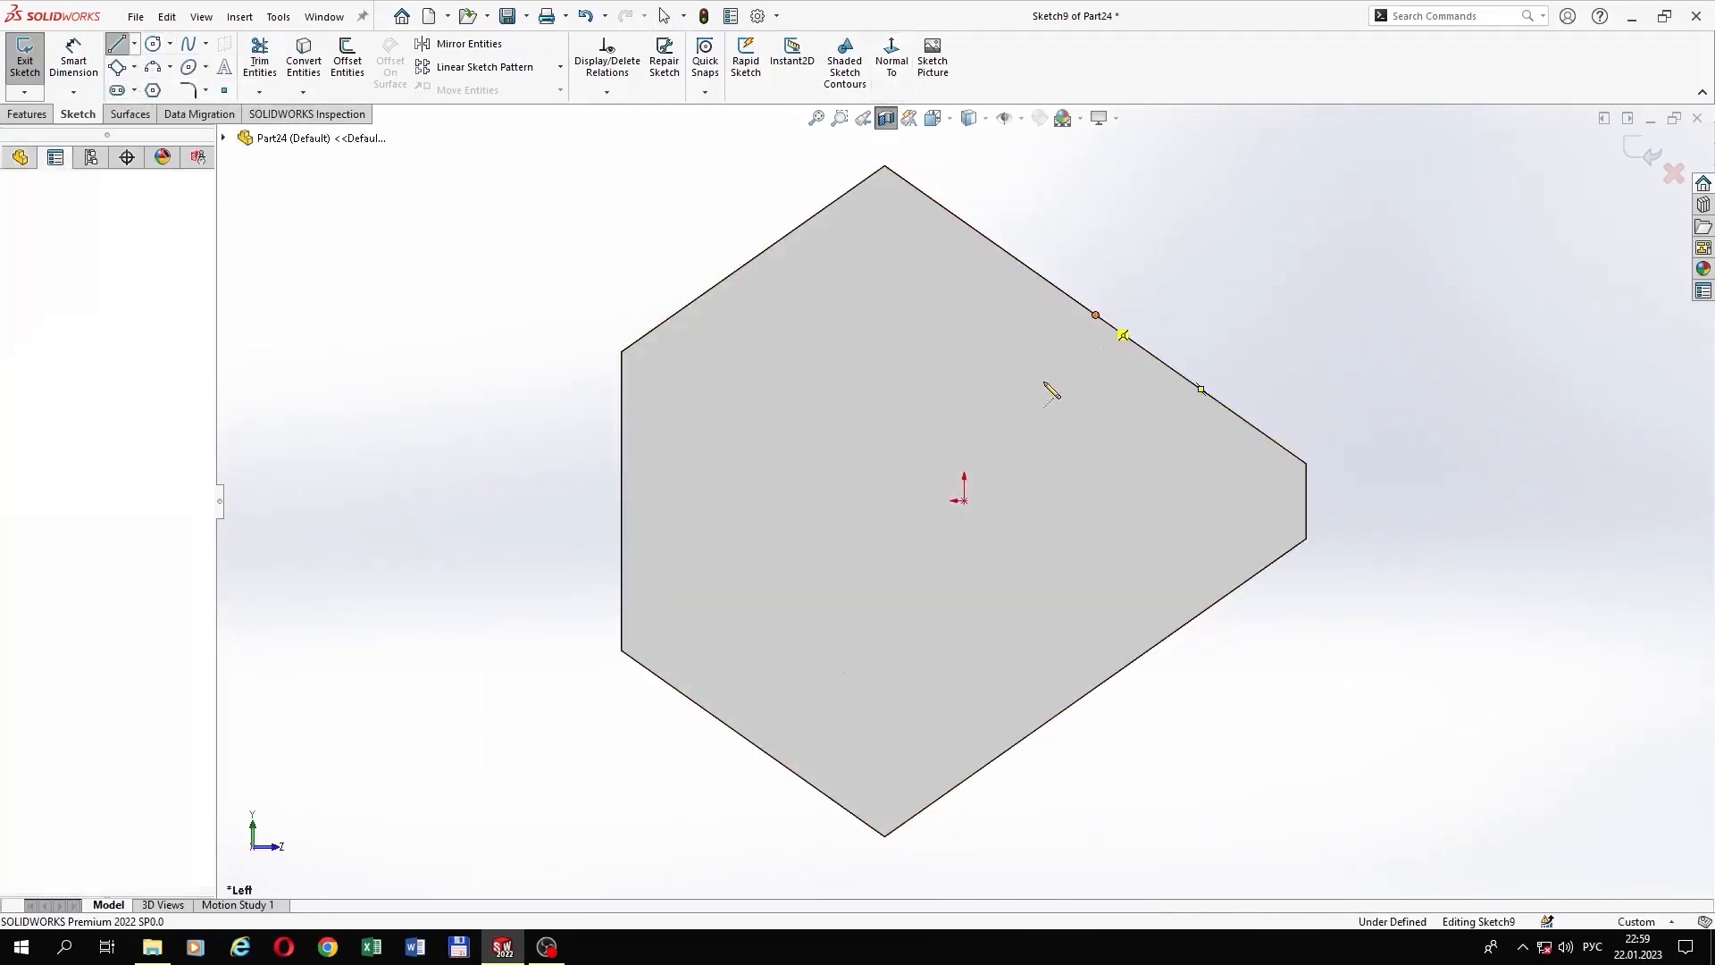
double_click(780, 762)
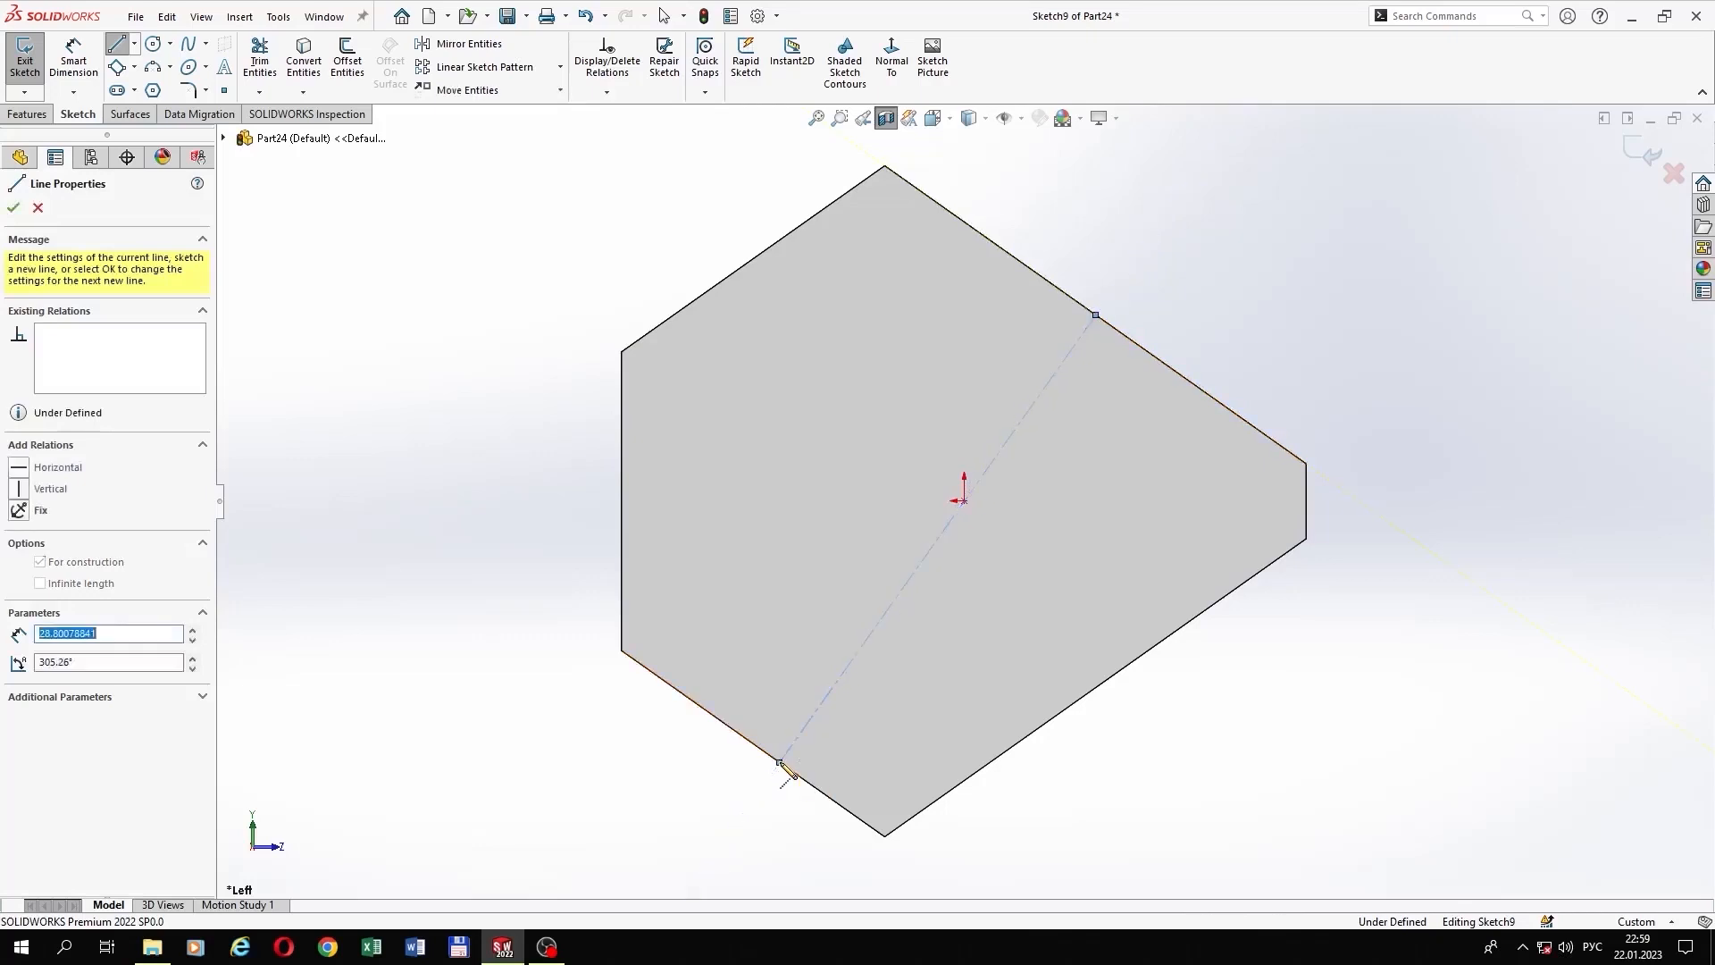
right_click(815, 768)
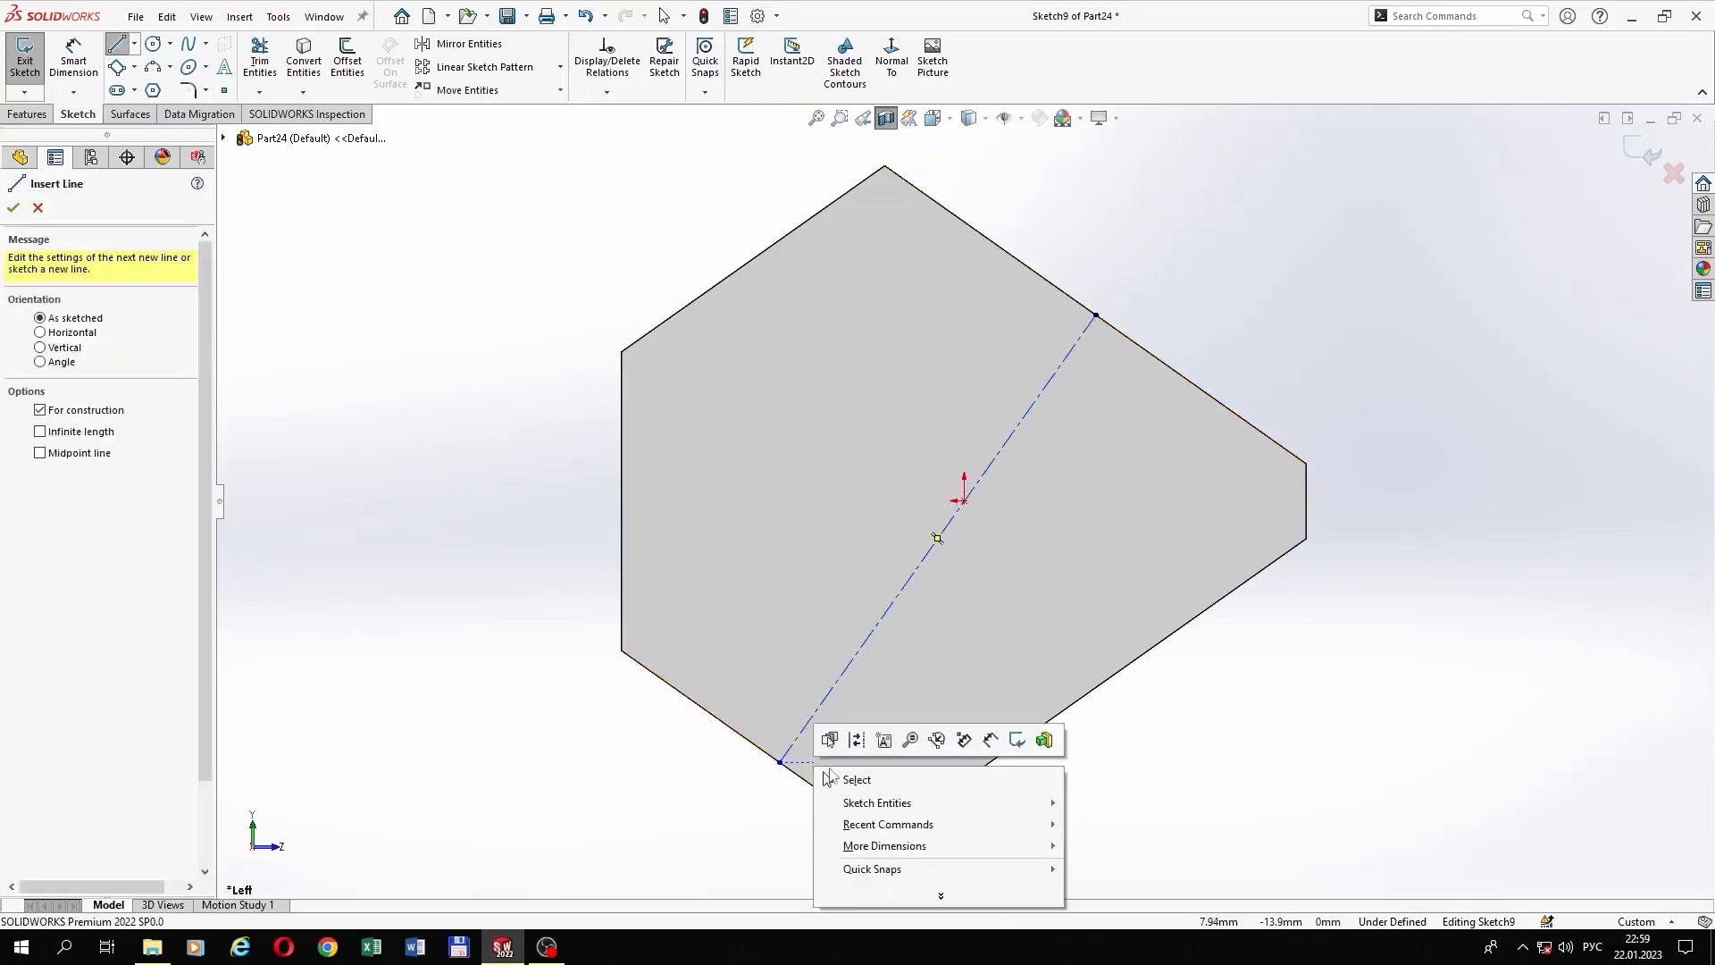
left_click(835, 779)
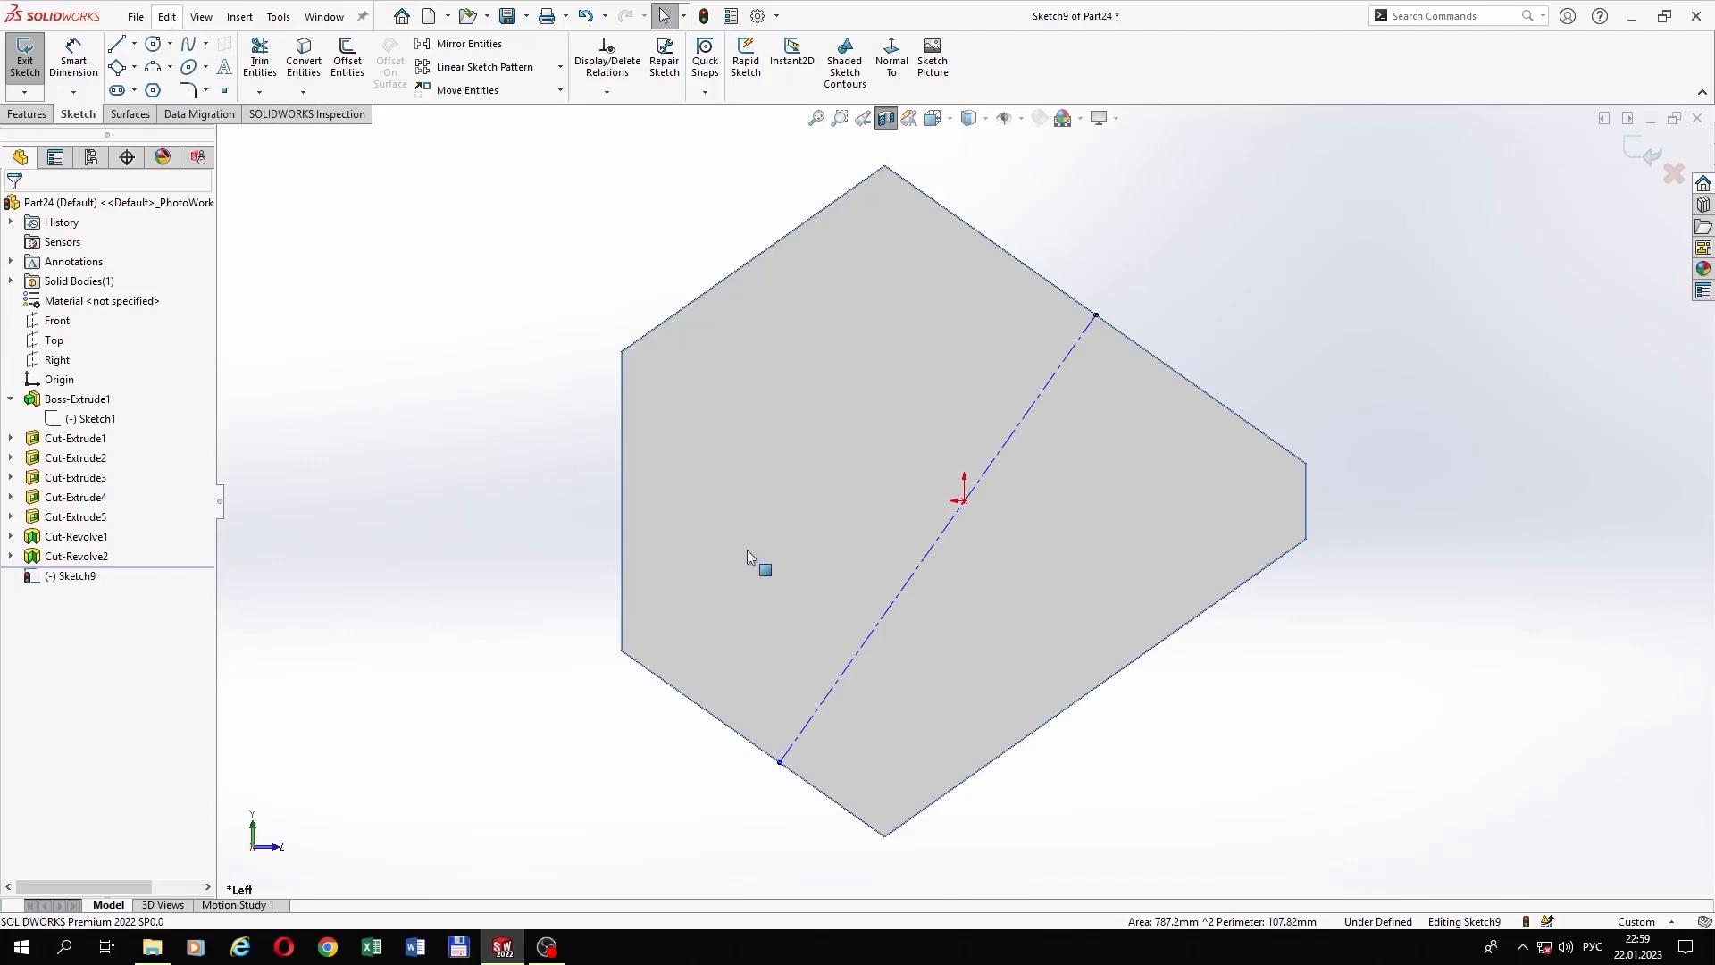
Step: Paste the pocket profile, make its 8.19 mm edge collinear with the centerline and its outer corner coincident with the centerline's upper-right endpoint
key("ctrl+v")
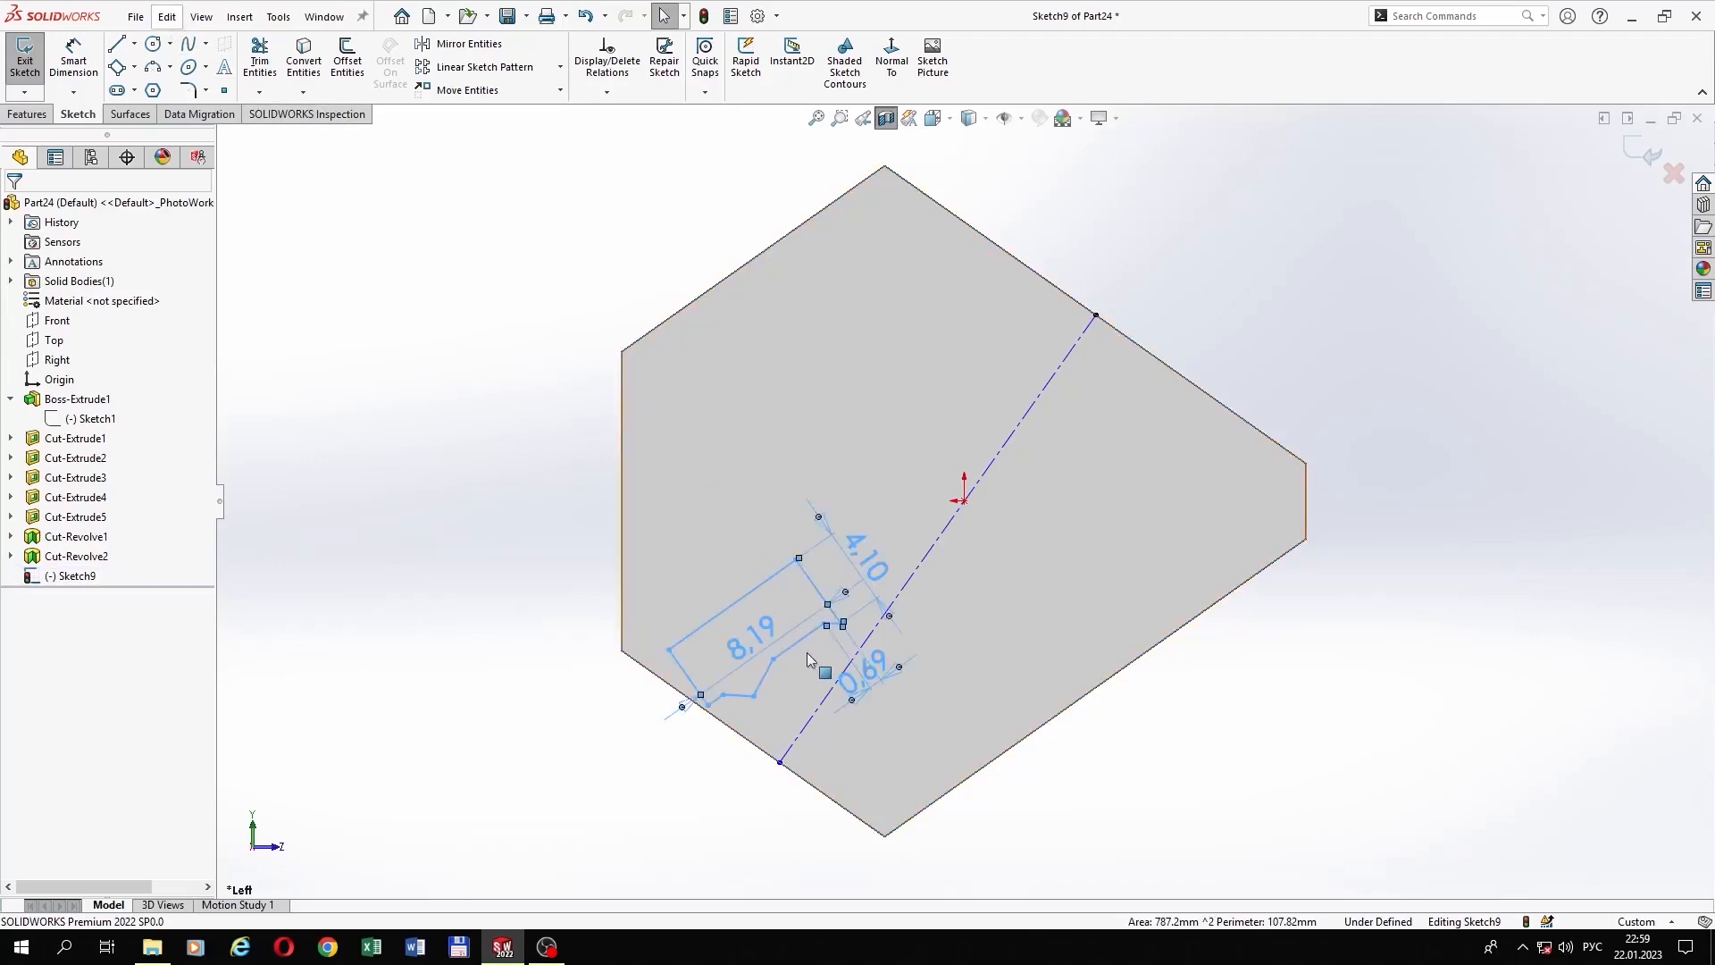
key("Escape")
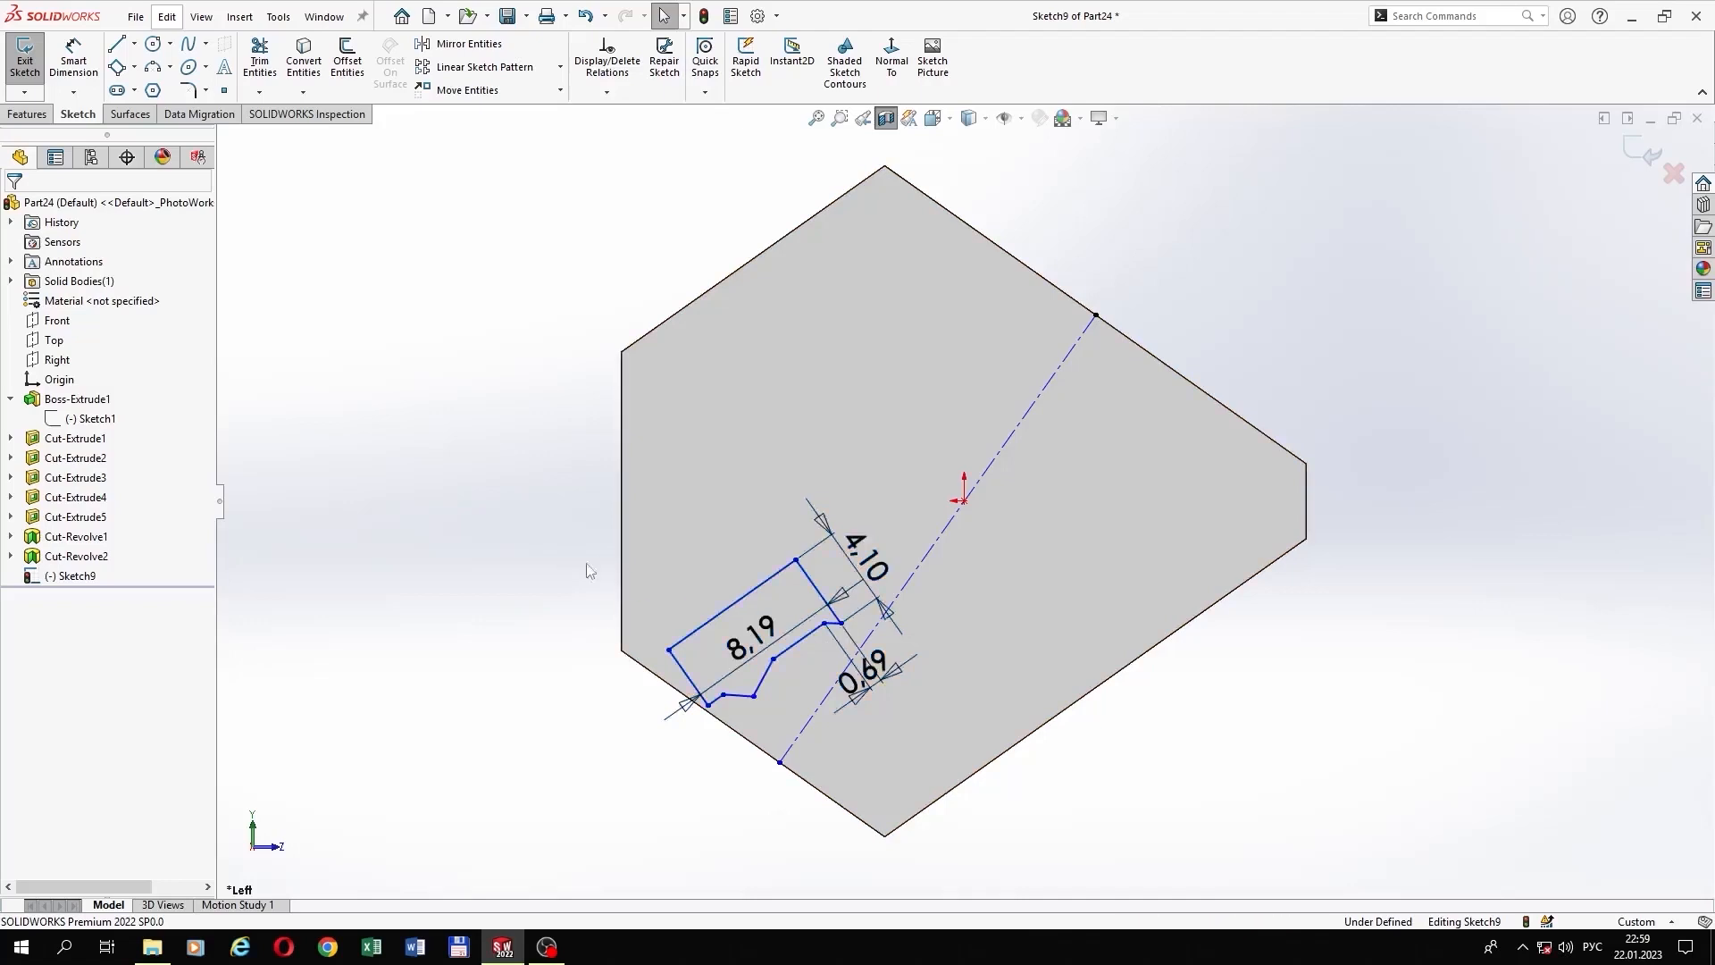
left_click(745, 600)
left_click(906, 586, "ctrl")
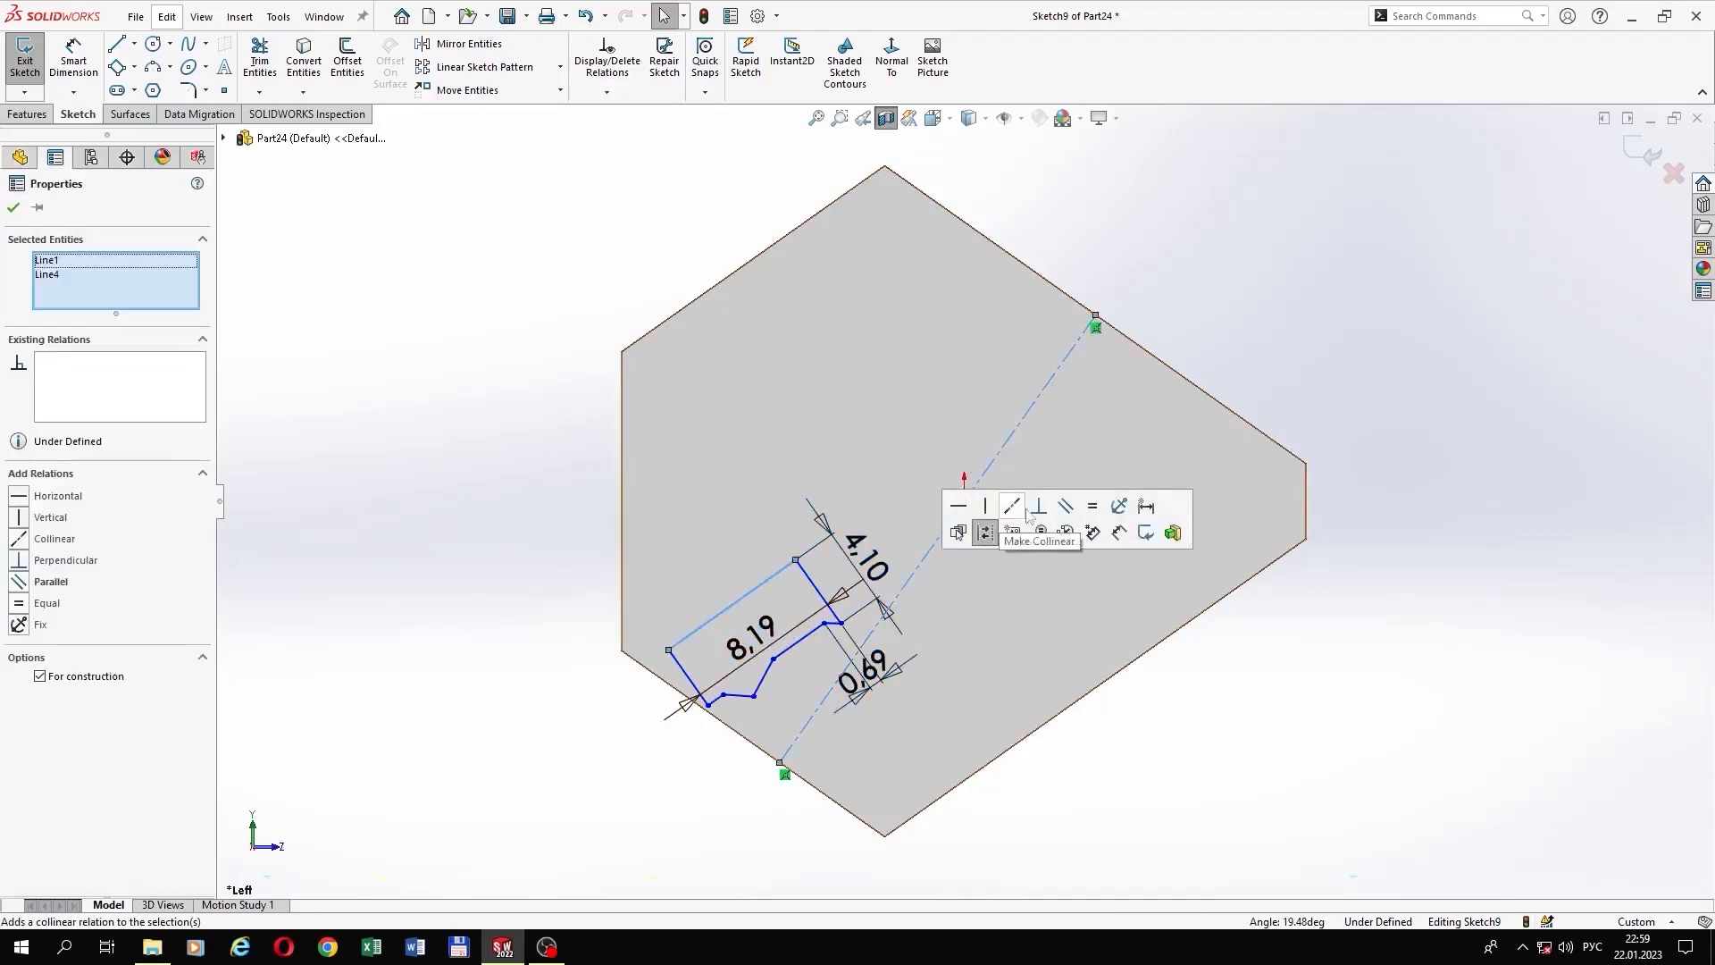
left_click(1012, 509)
key("Escape")
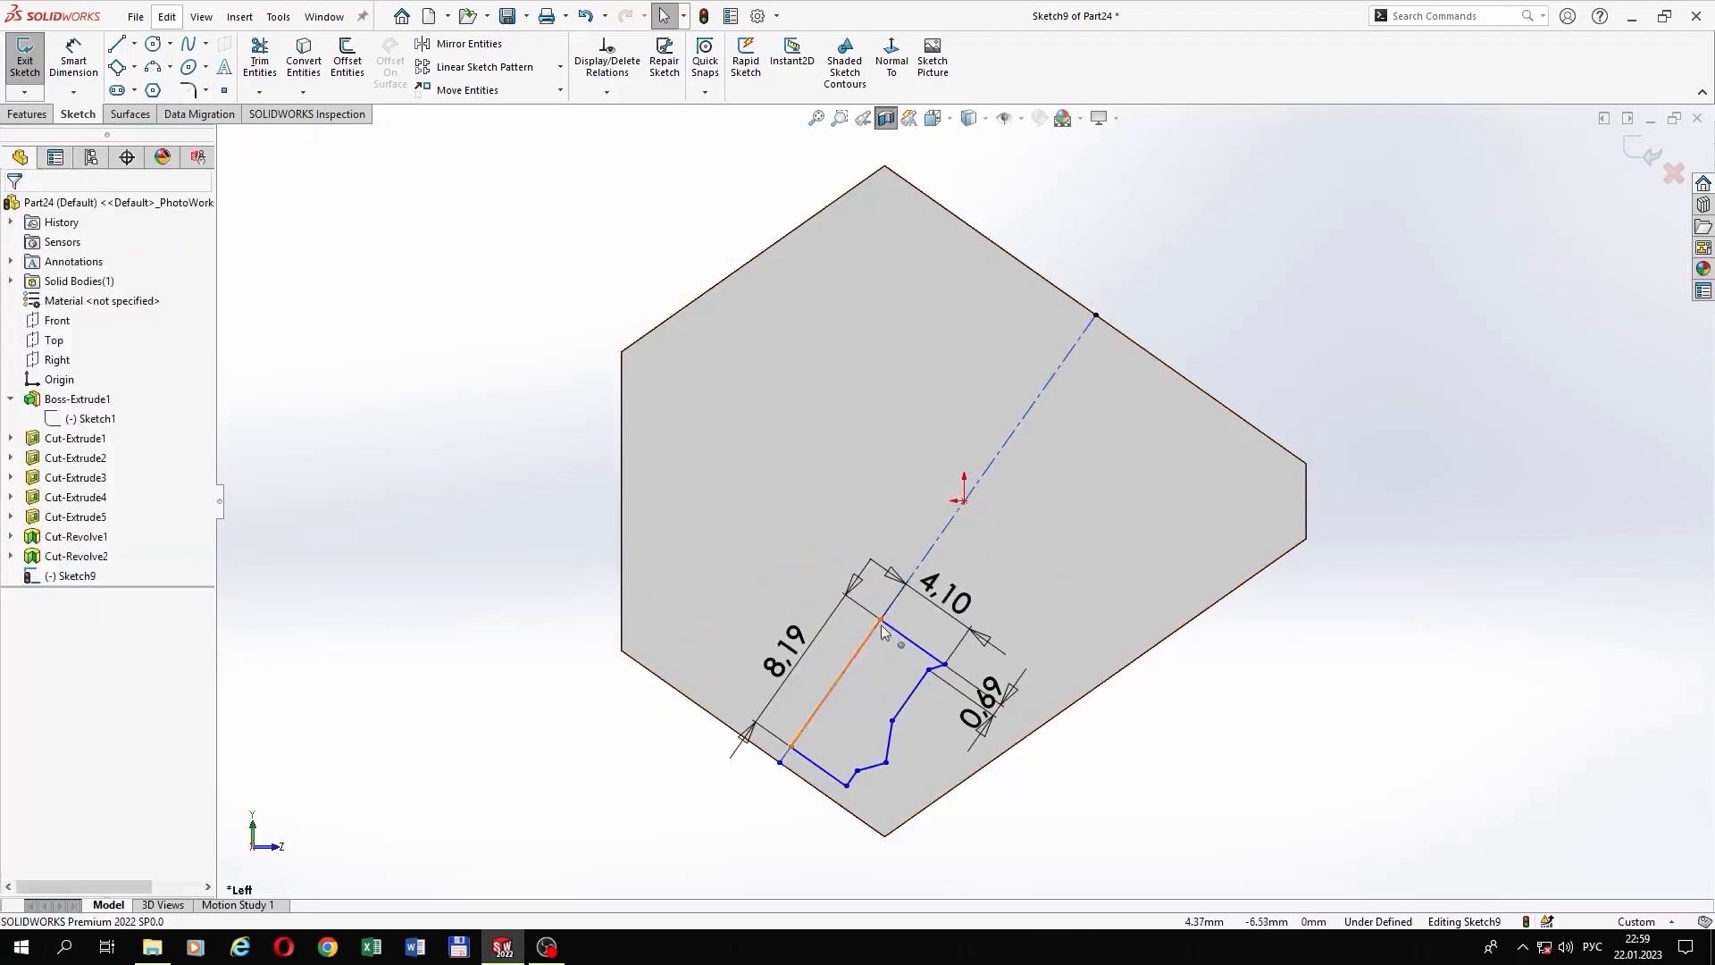
left_click(880, 619)
left_click(1095, 315, "ctrl")
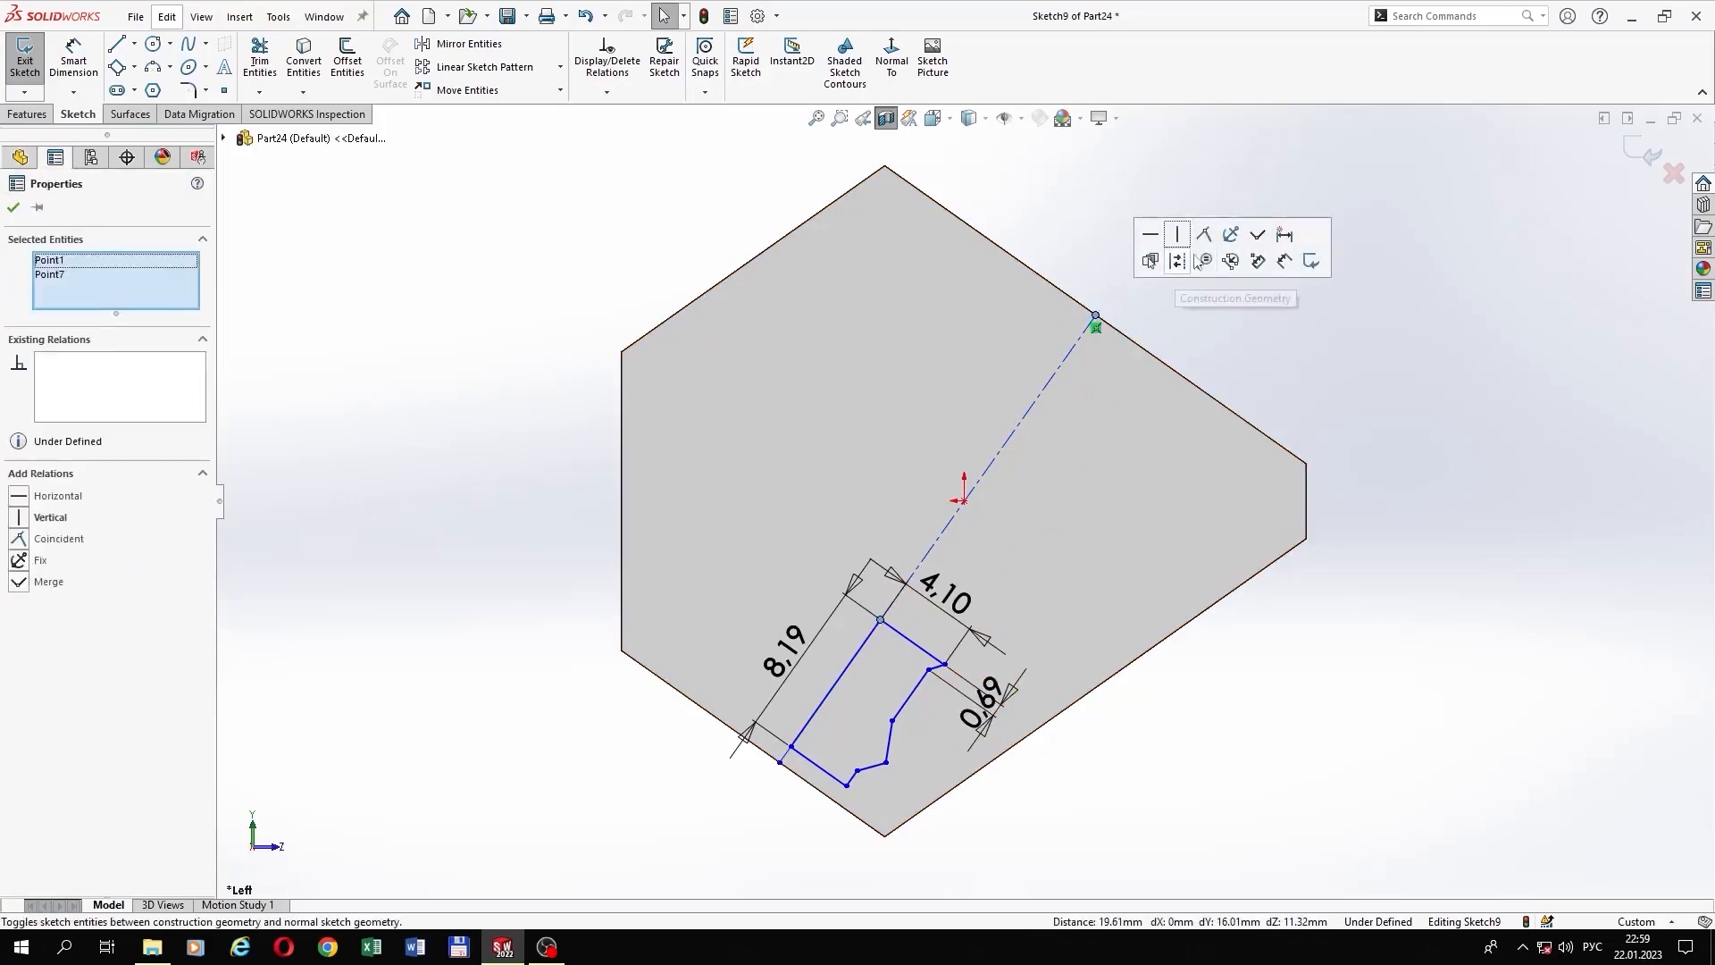
left_click(1210, 250)
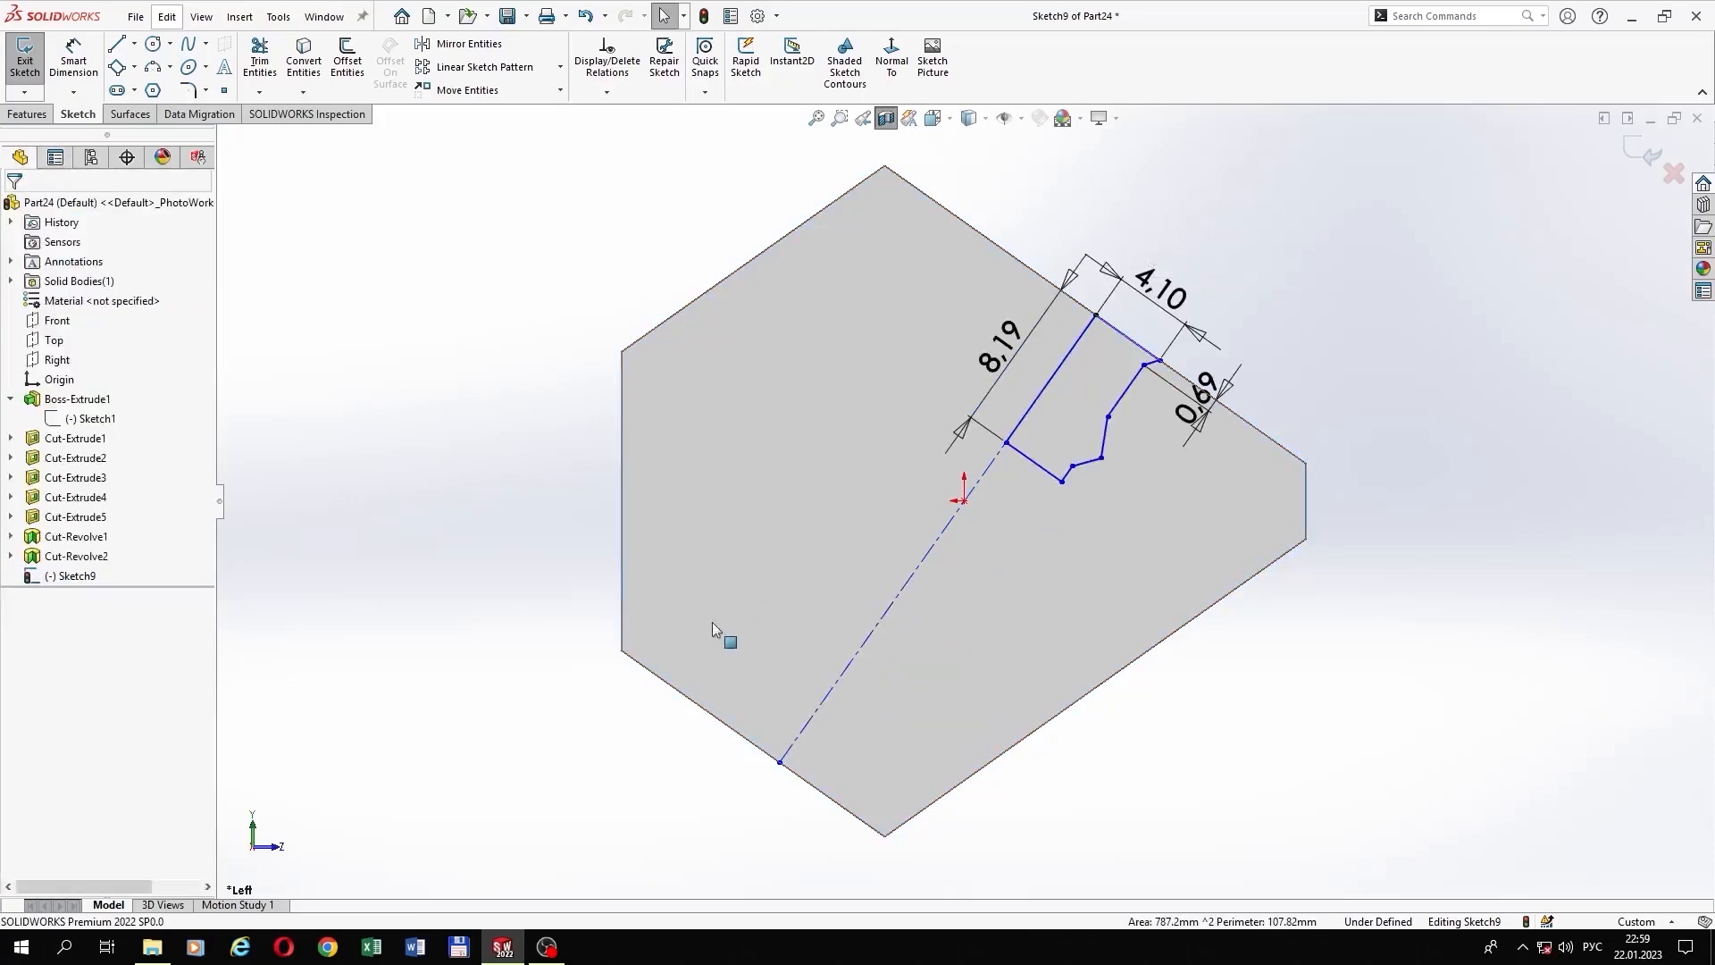
Step: Paste a second pocket profile, align its 8.19 mm edge with the centerline and make its corner coincident with the centerline's lower-left endpoint
key("ctrl+v")
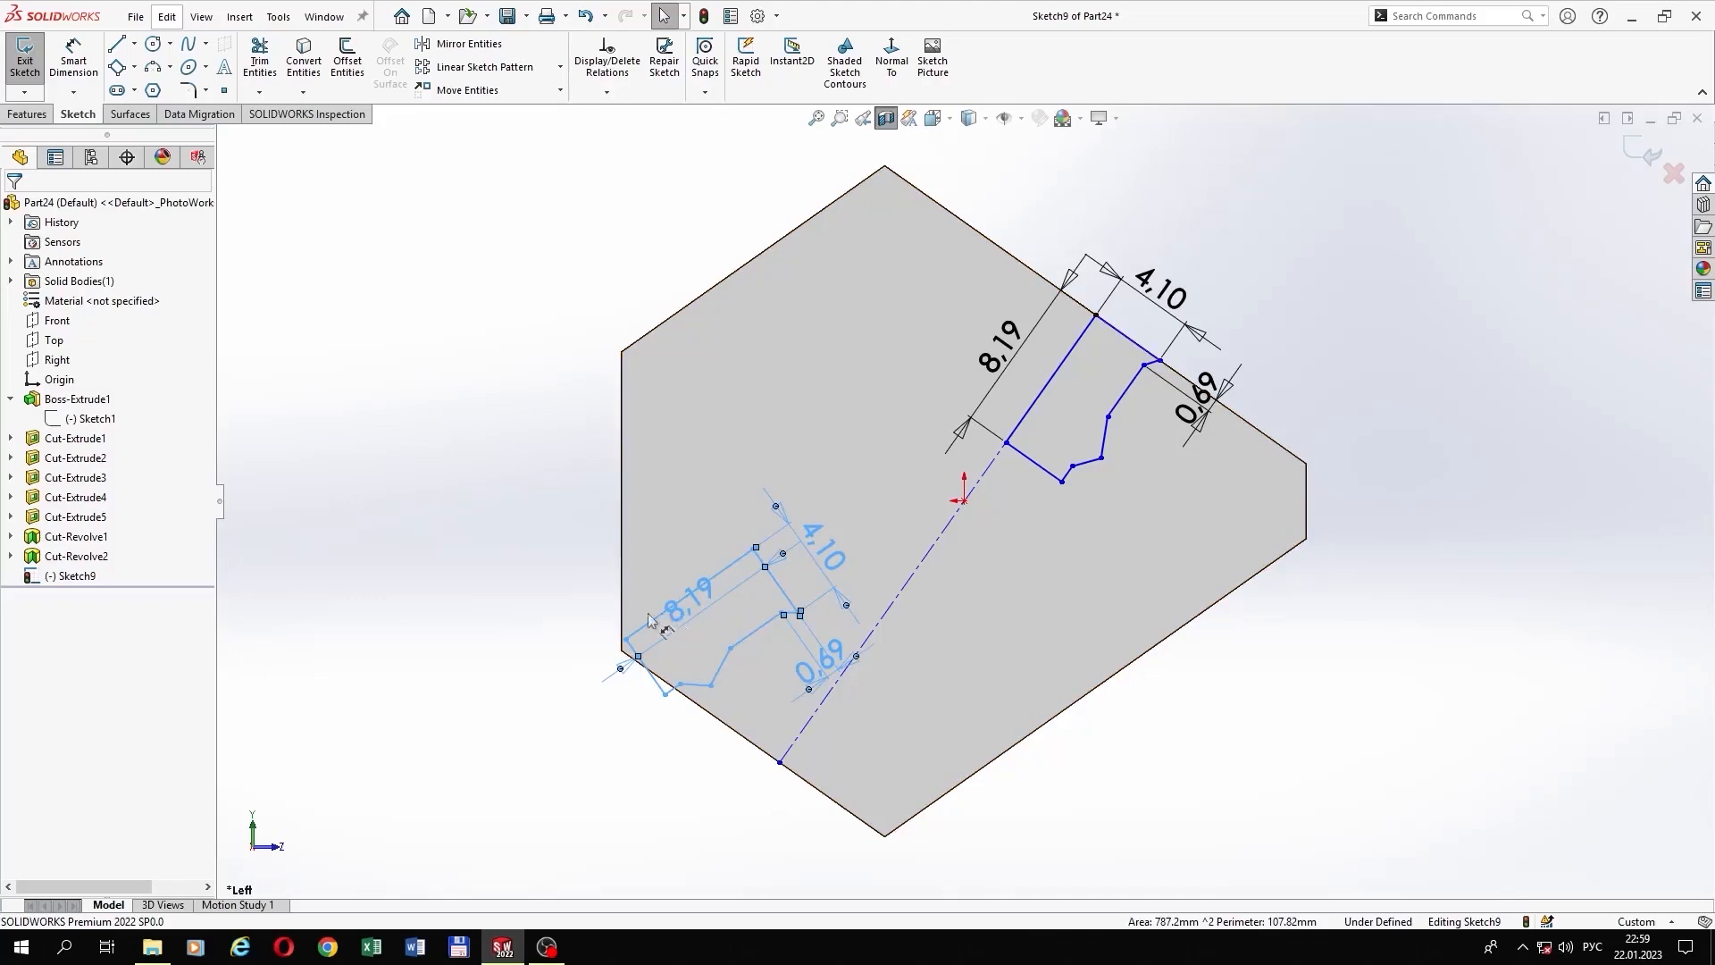
key("Escape")
left_click(649, 625)
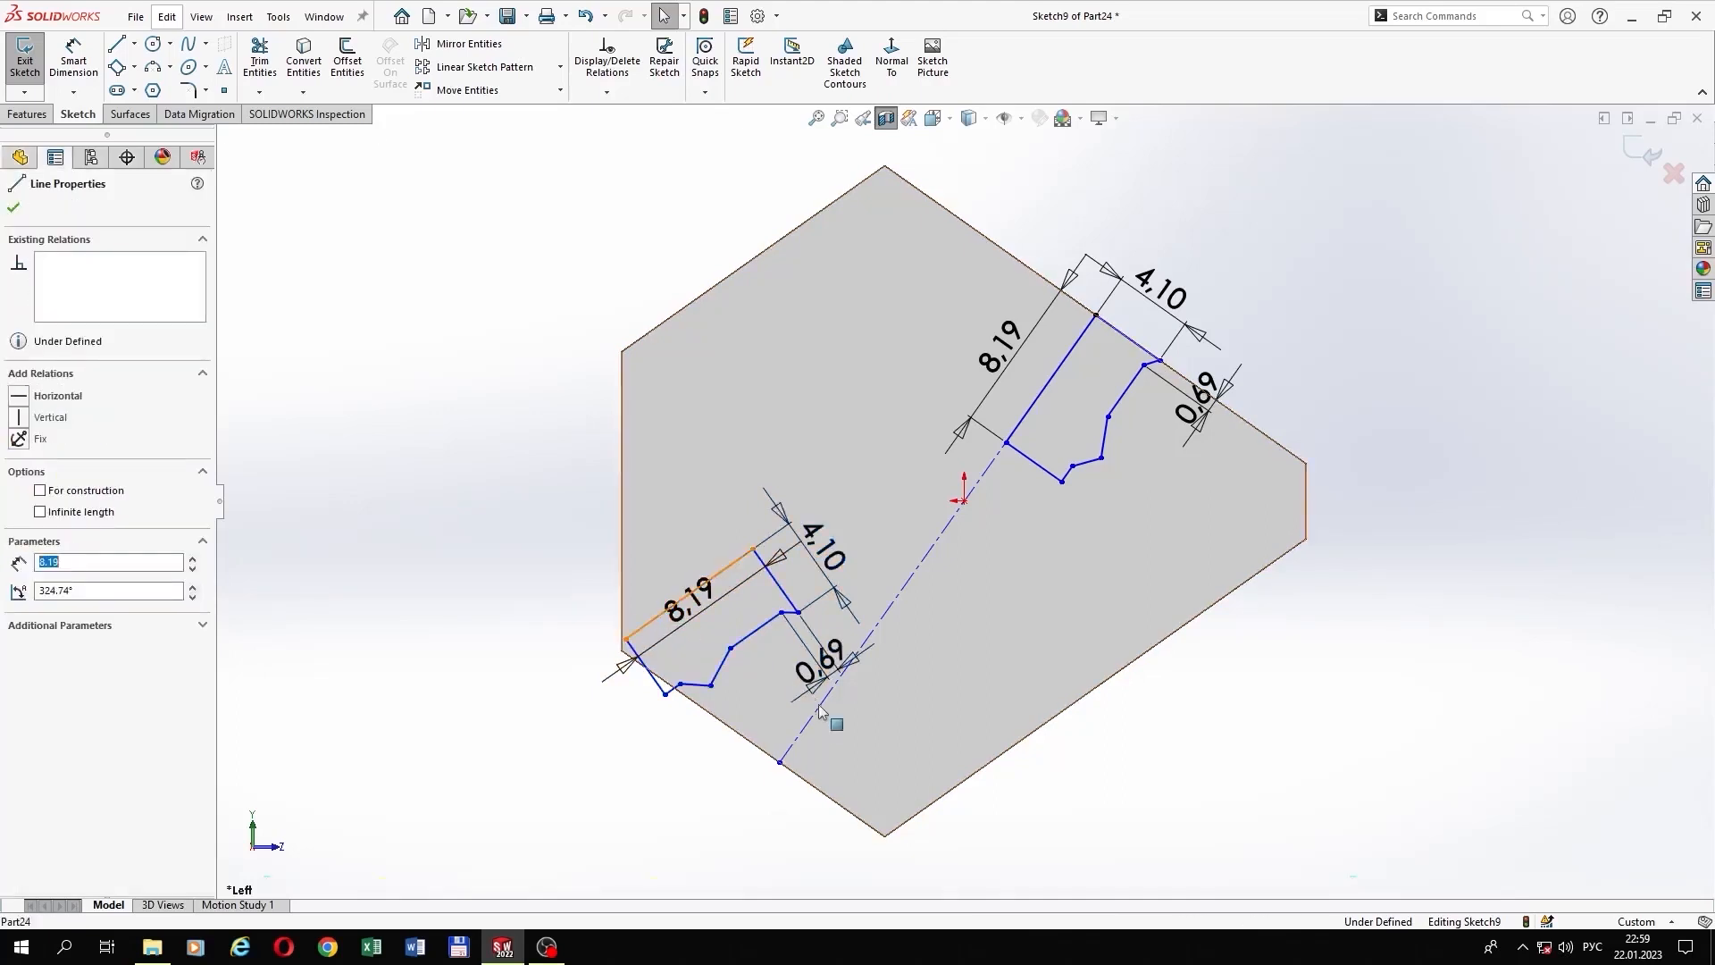
left_click(813, 711, "ctrl")
left_click(919, 655)
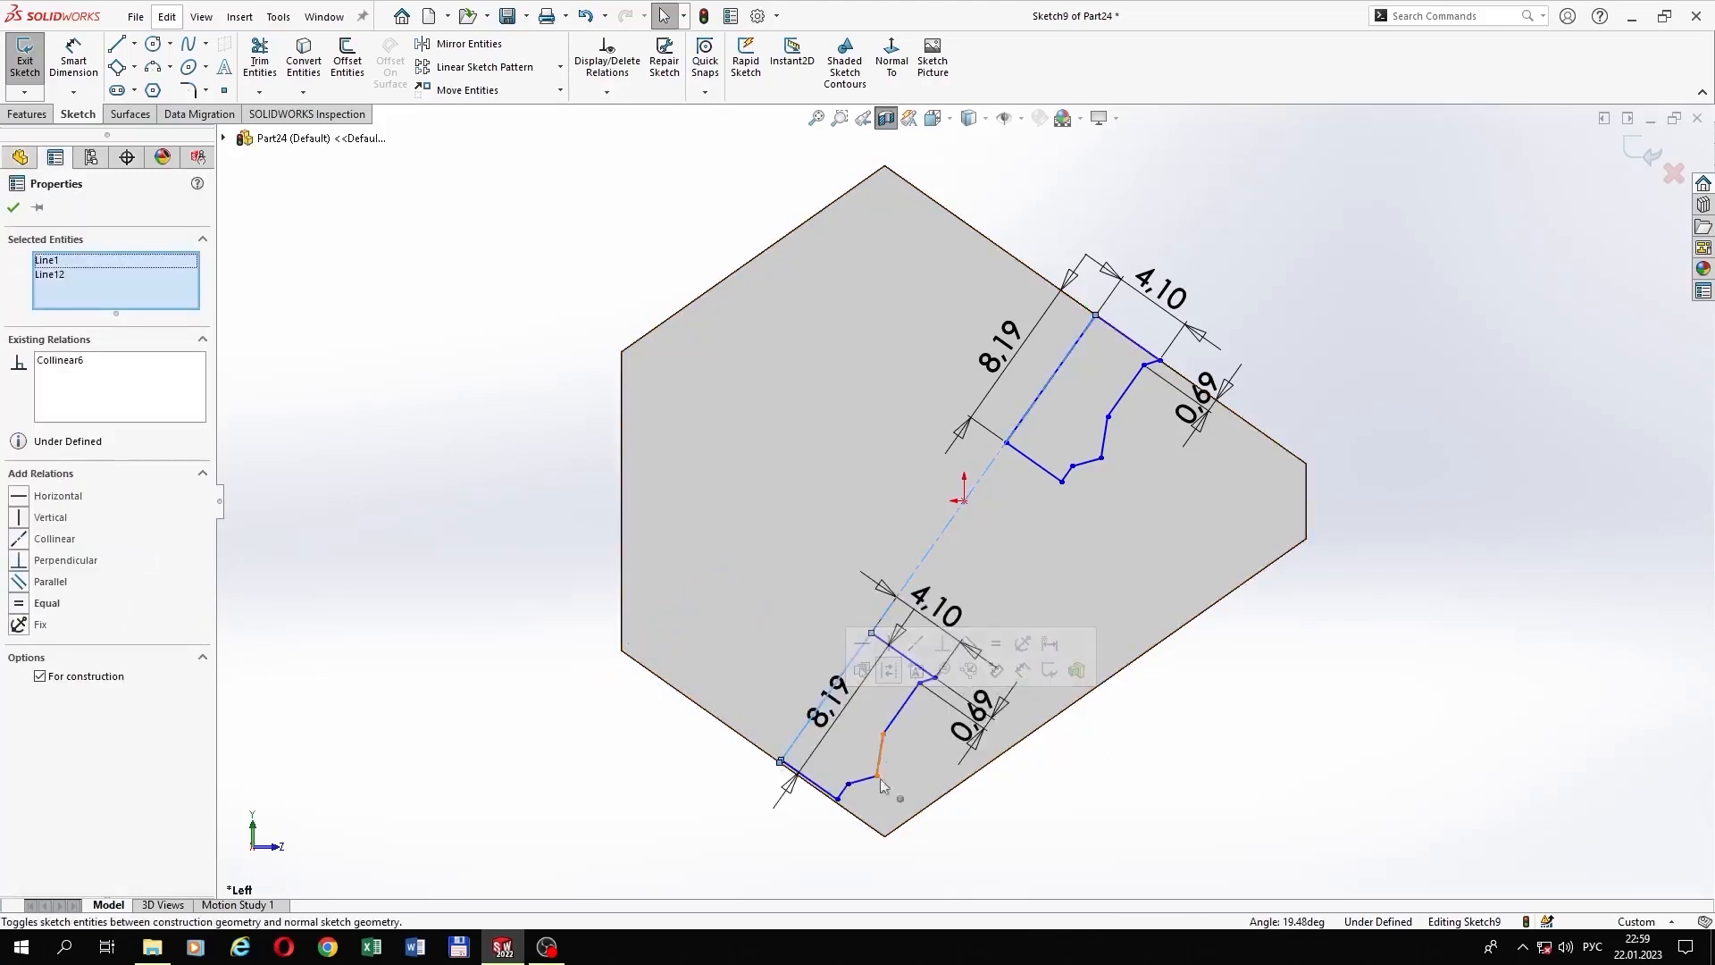
left_click(935, 749)
left_click(870, 634)
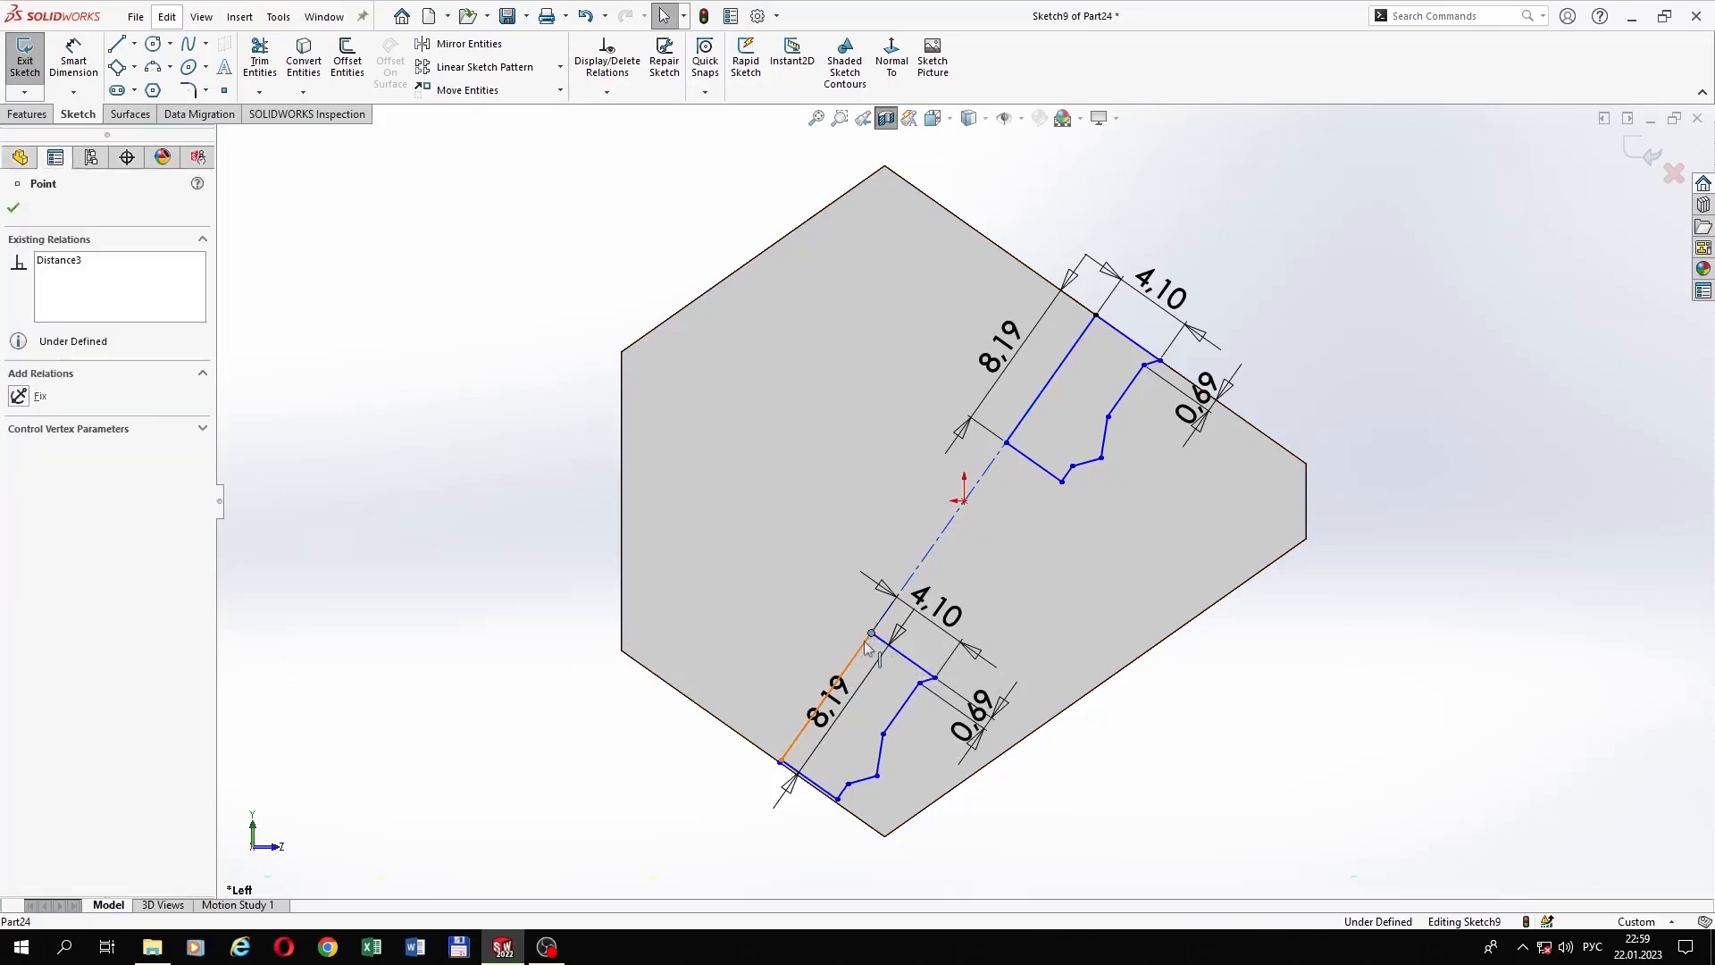
left_click(780, 763, "ctrl")
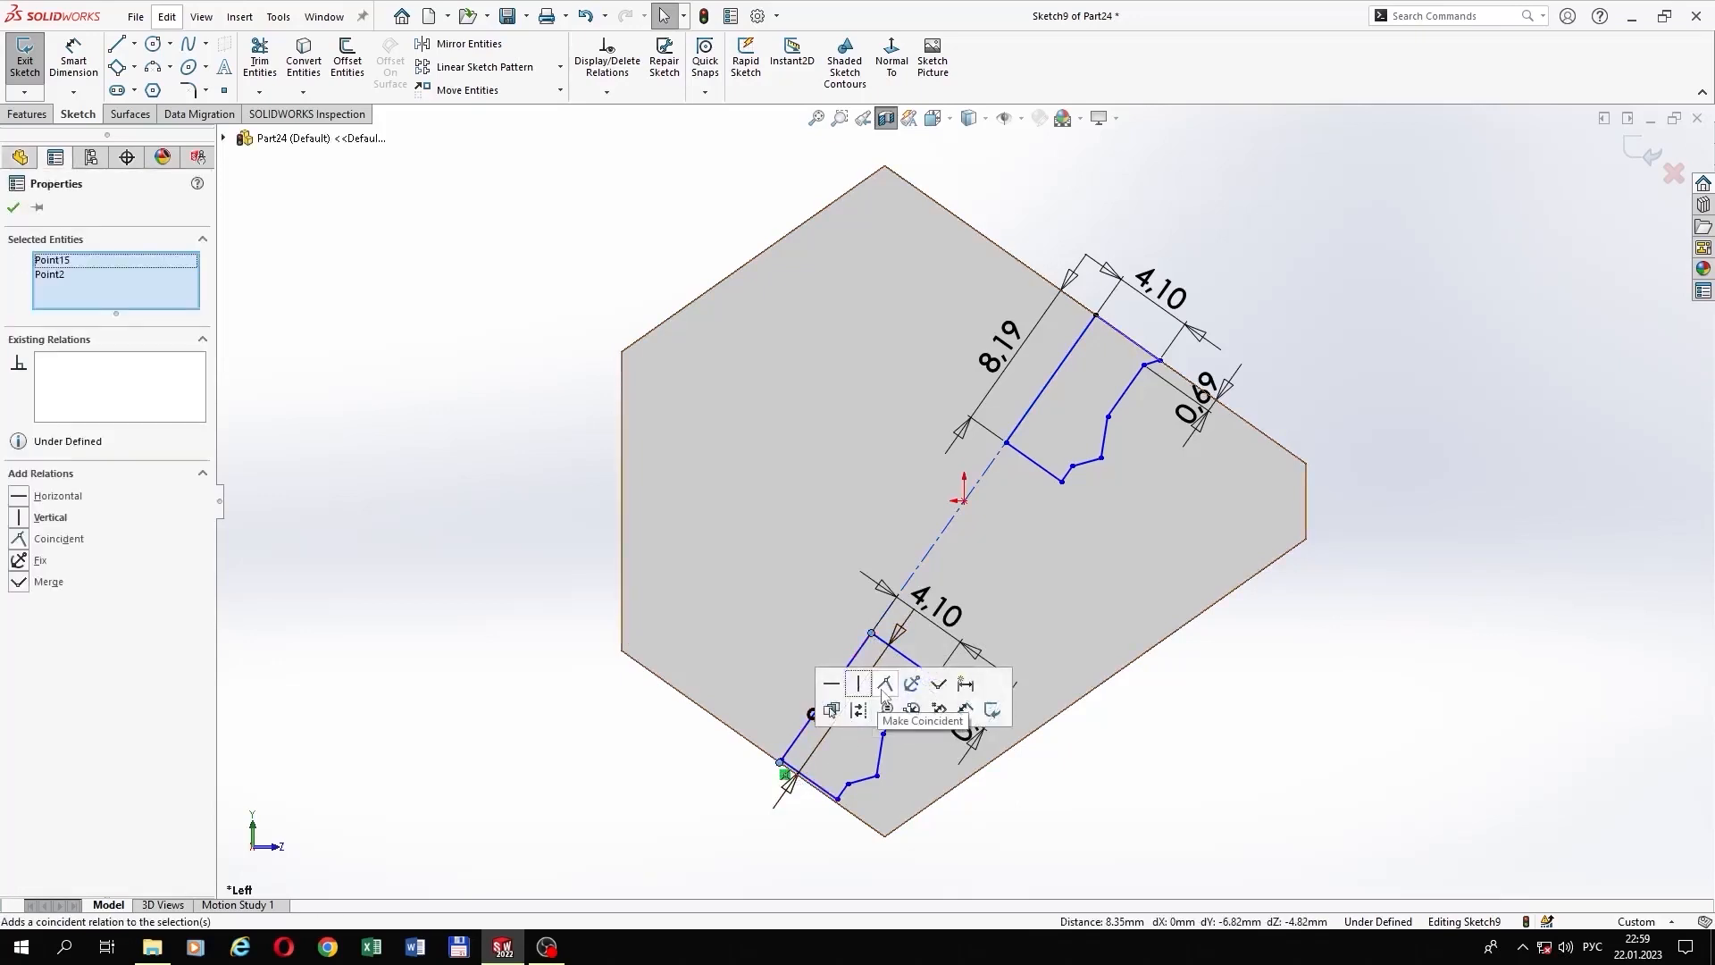
left_click(885, 696)
scroll(850, 643, "up", 2)
scroll(898, 654, "down", 1)
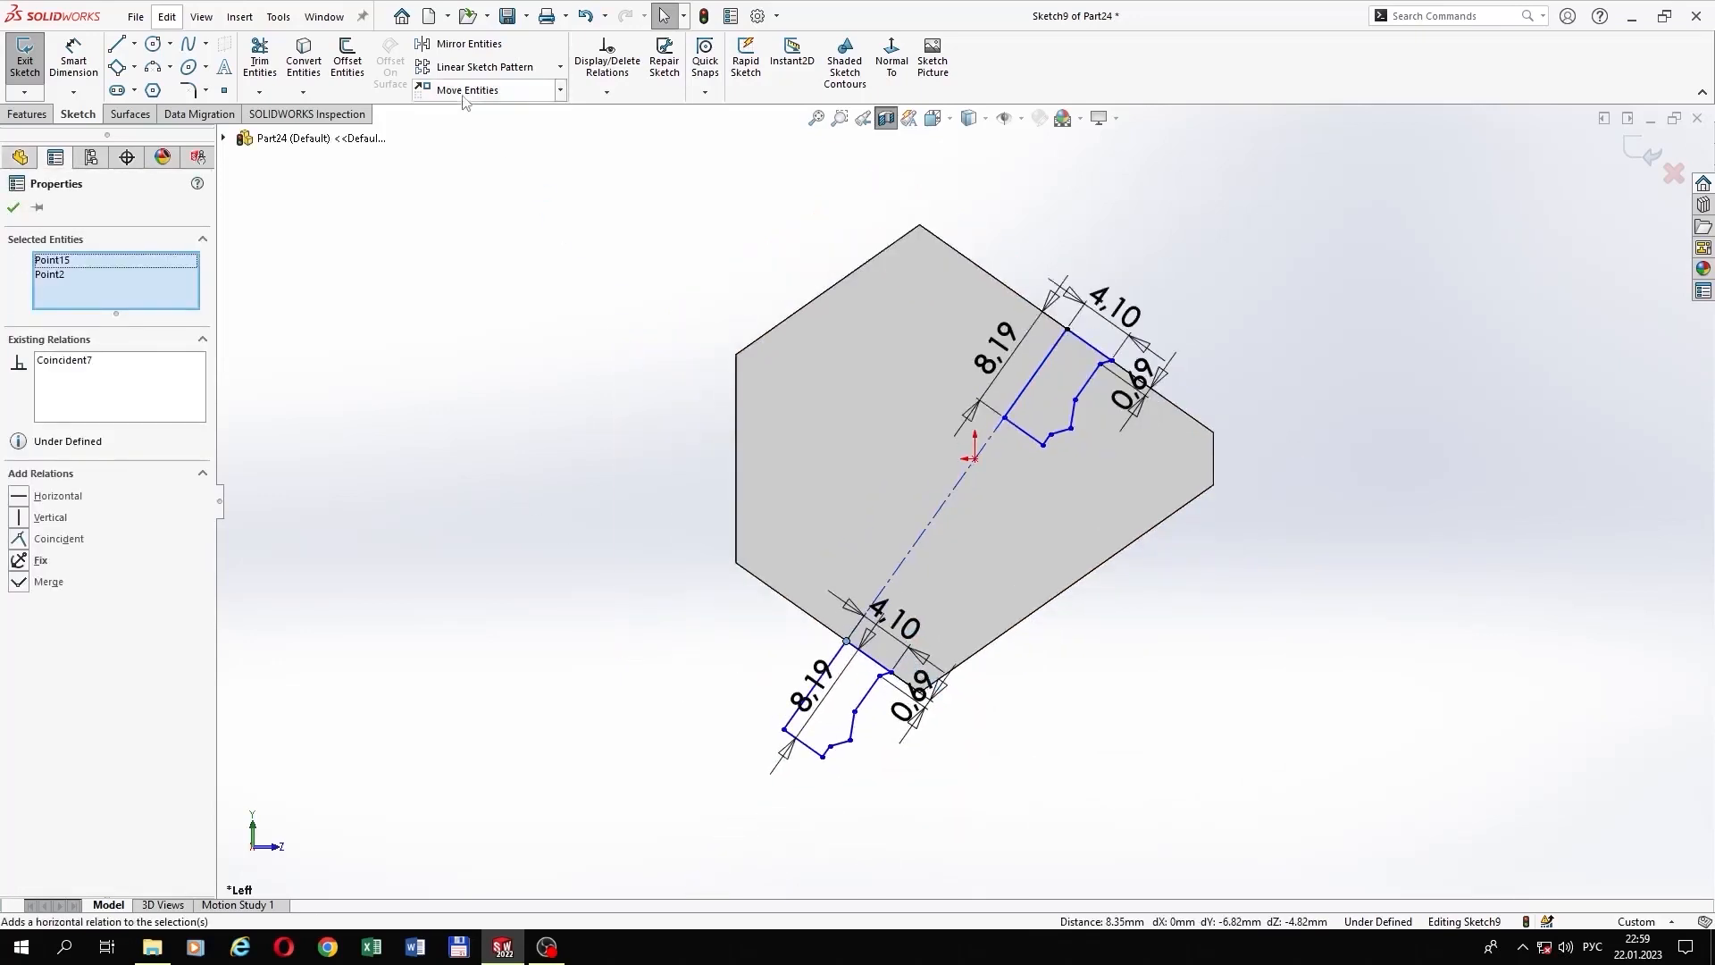
left_click(561, 90)
left_click(464, 149)
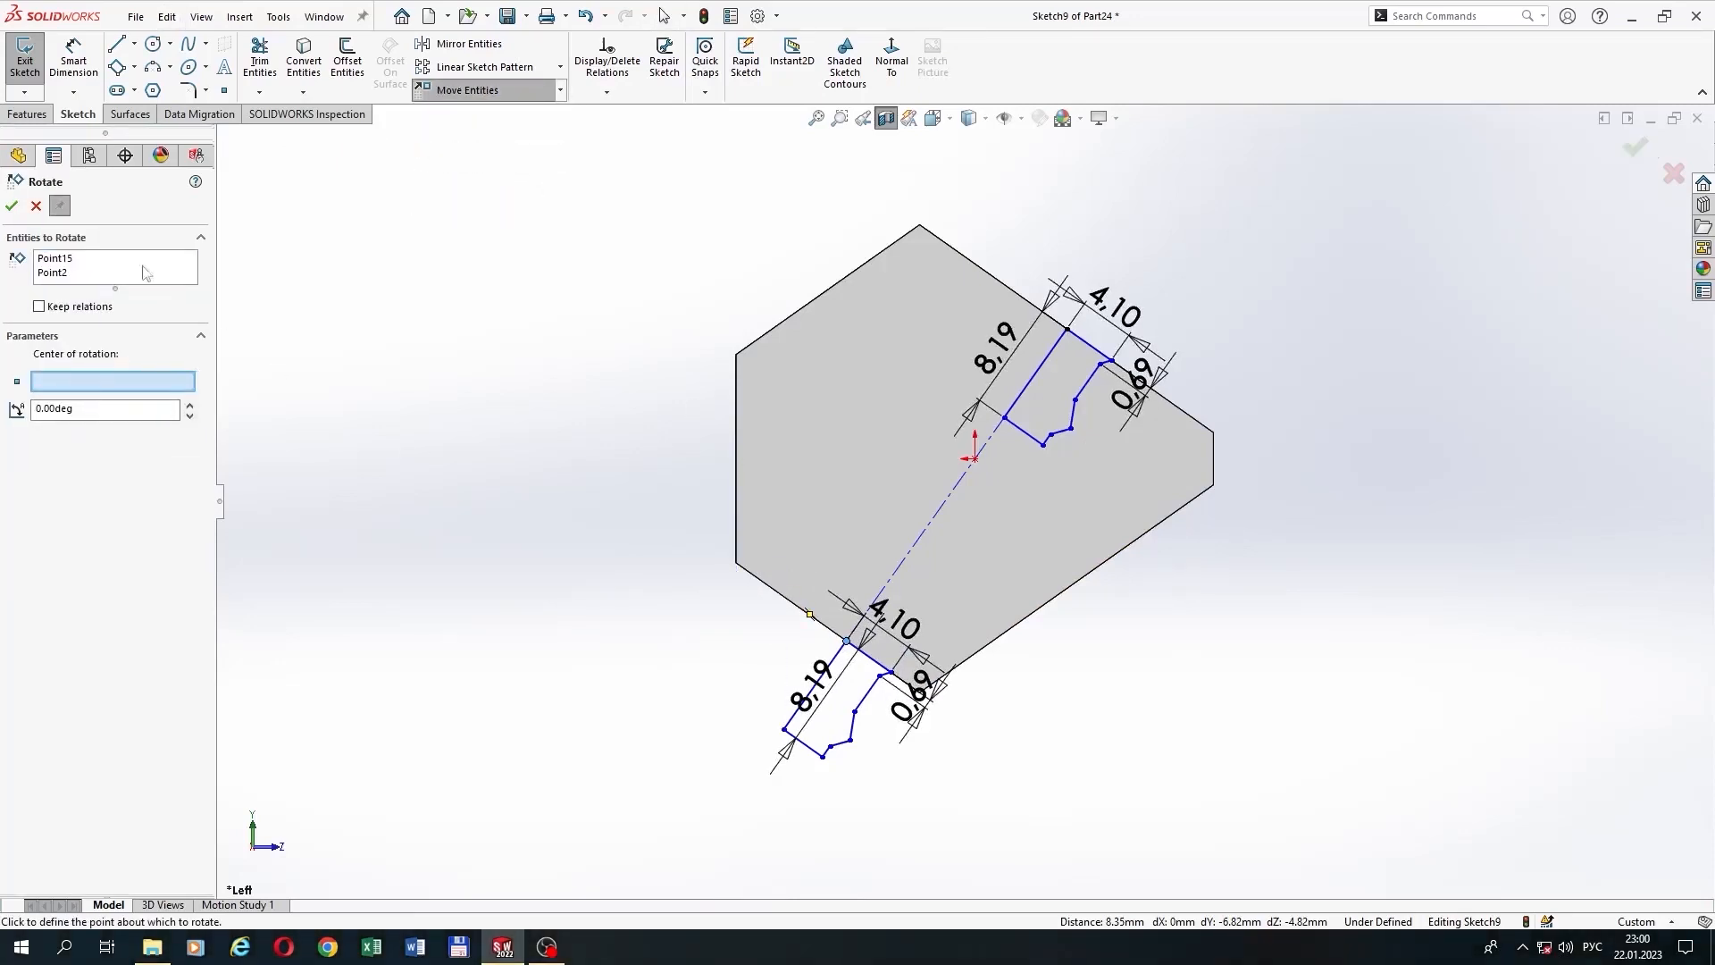
left_click(35, 207)
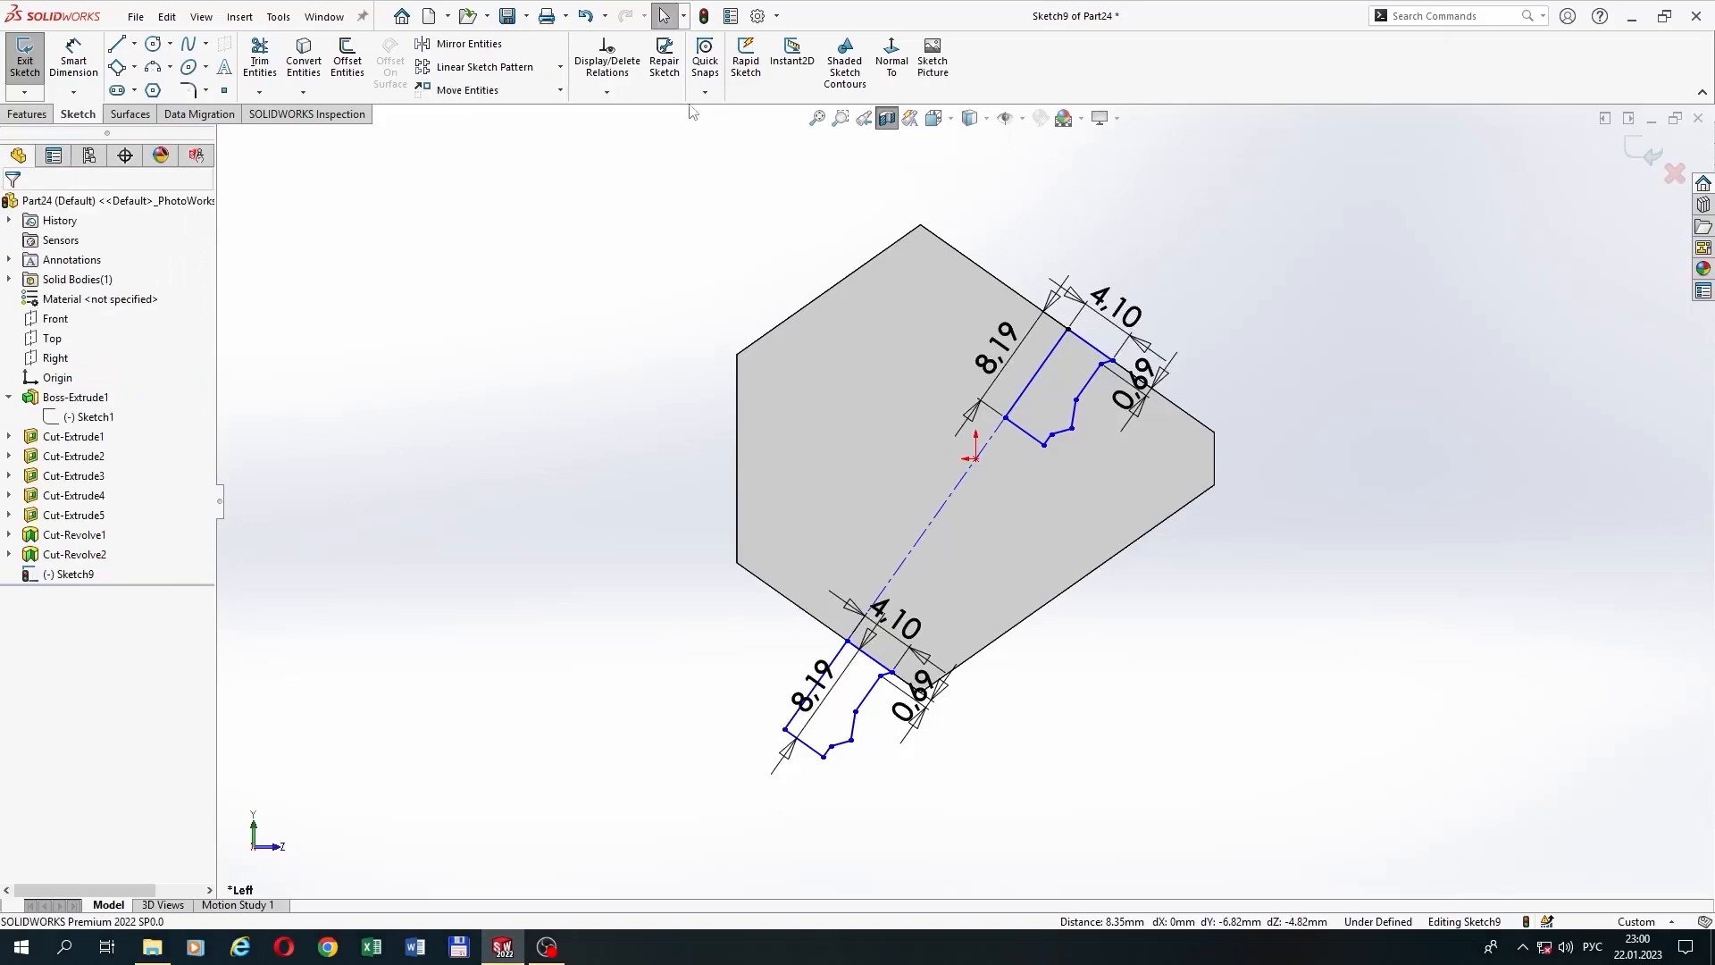
Step: Rotate all lines of the second profile 180° about the centerline's lower-left endpoint so that it lies inside the body
left_click(560, 91)
left_click(464, 149)
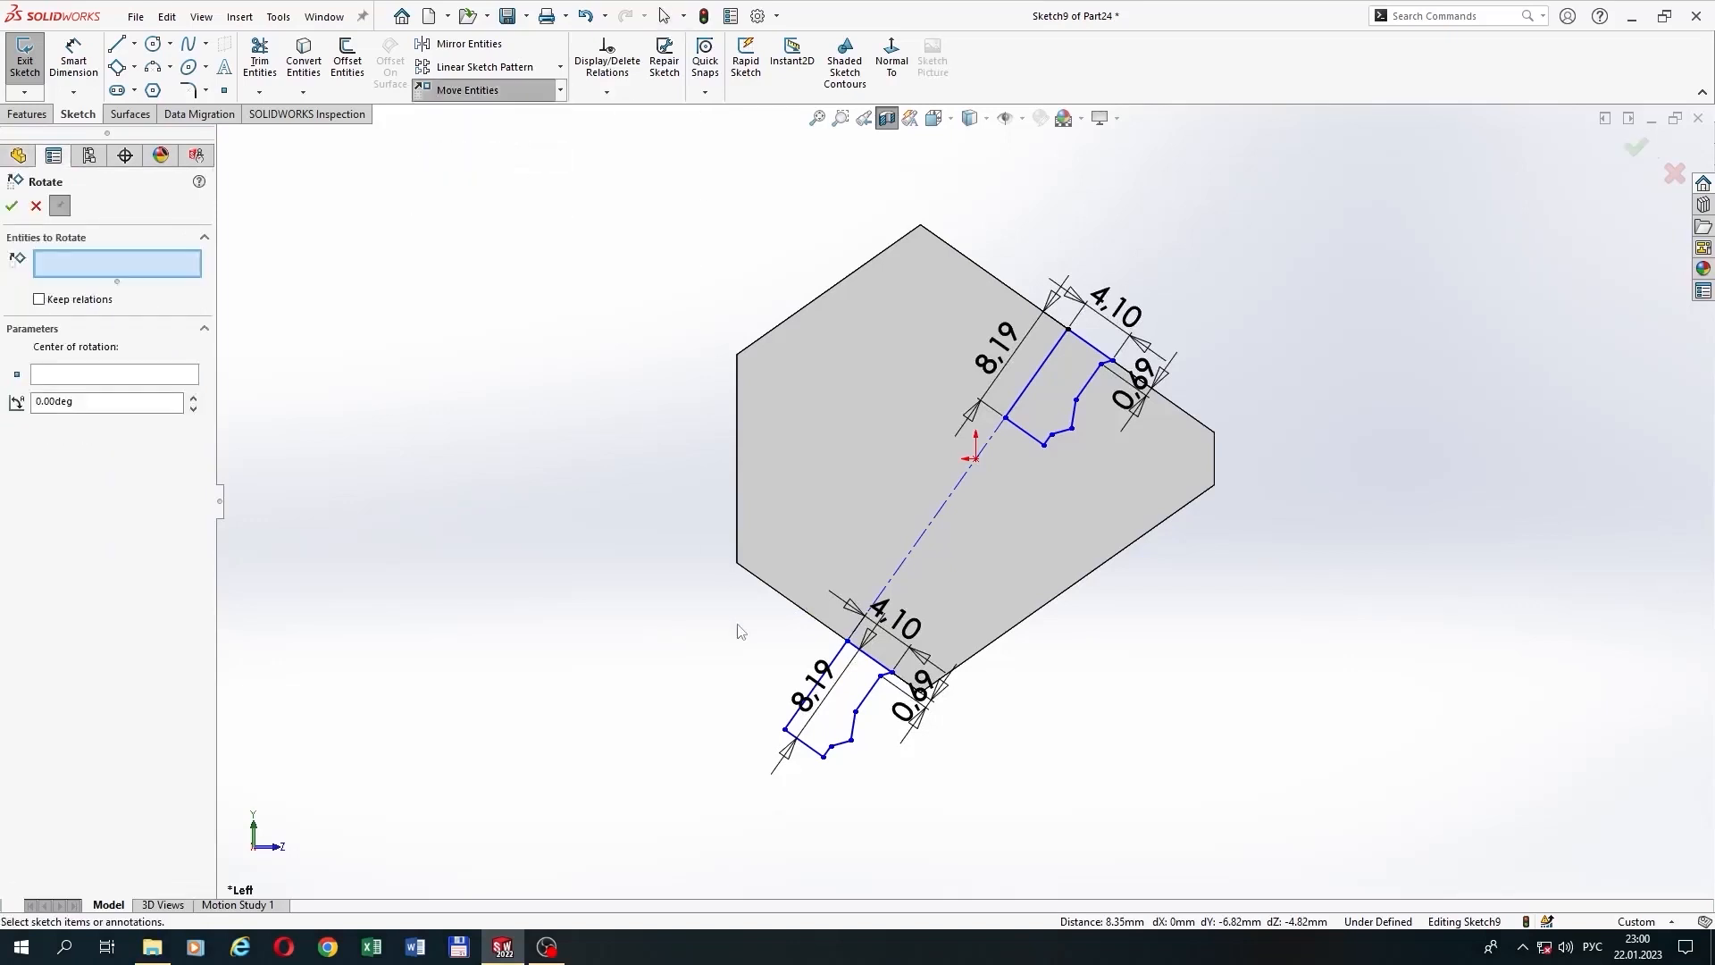
left_click_drag(797, 577, 919, 823)
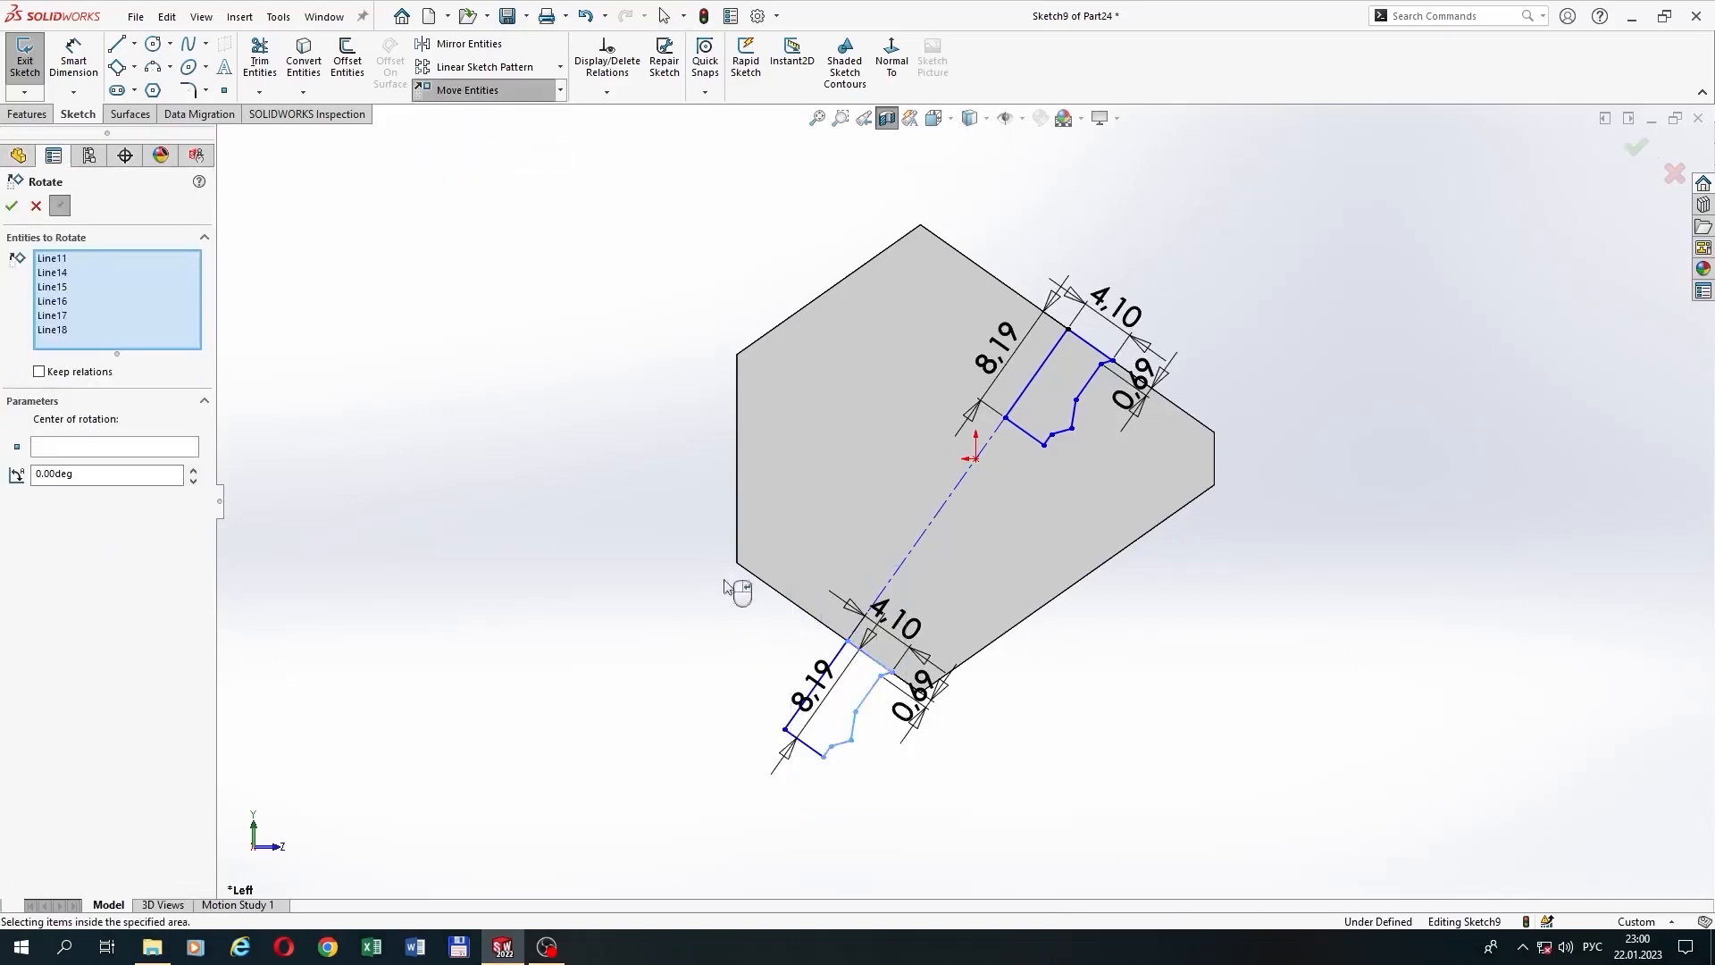
left_click_drag(703, 565, 984, 843)
left_click(126, 476)
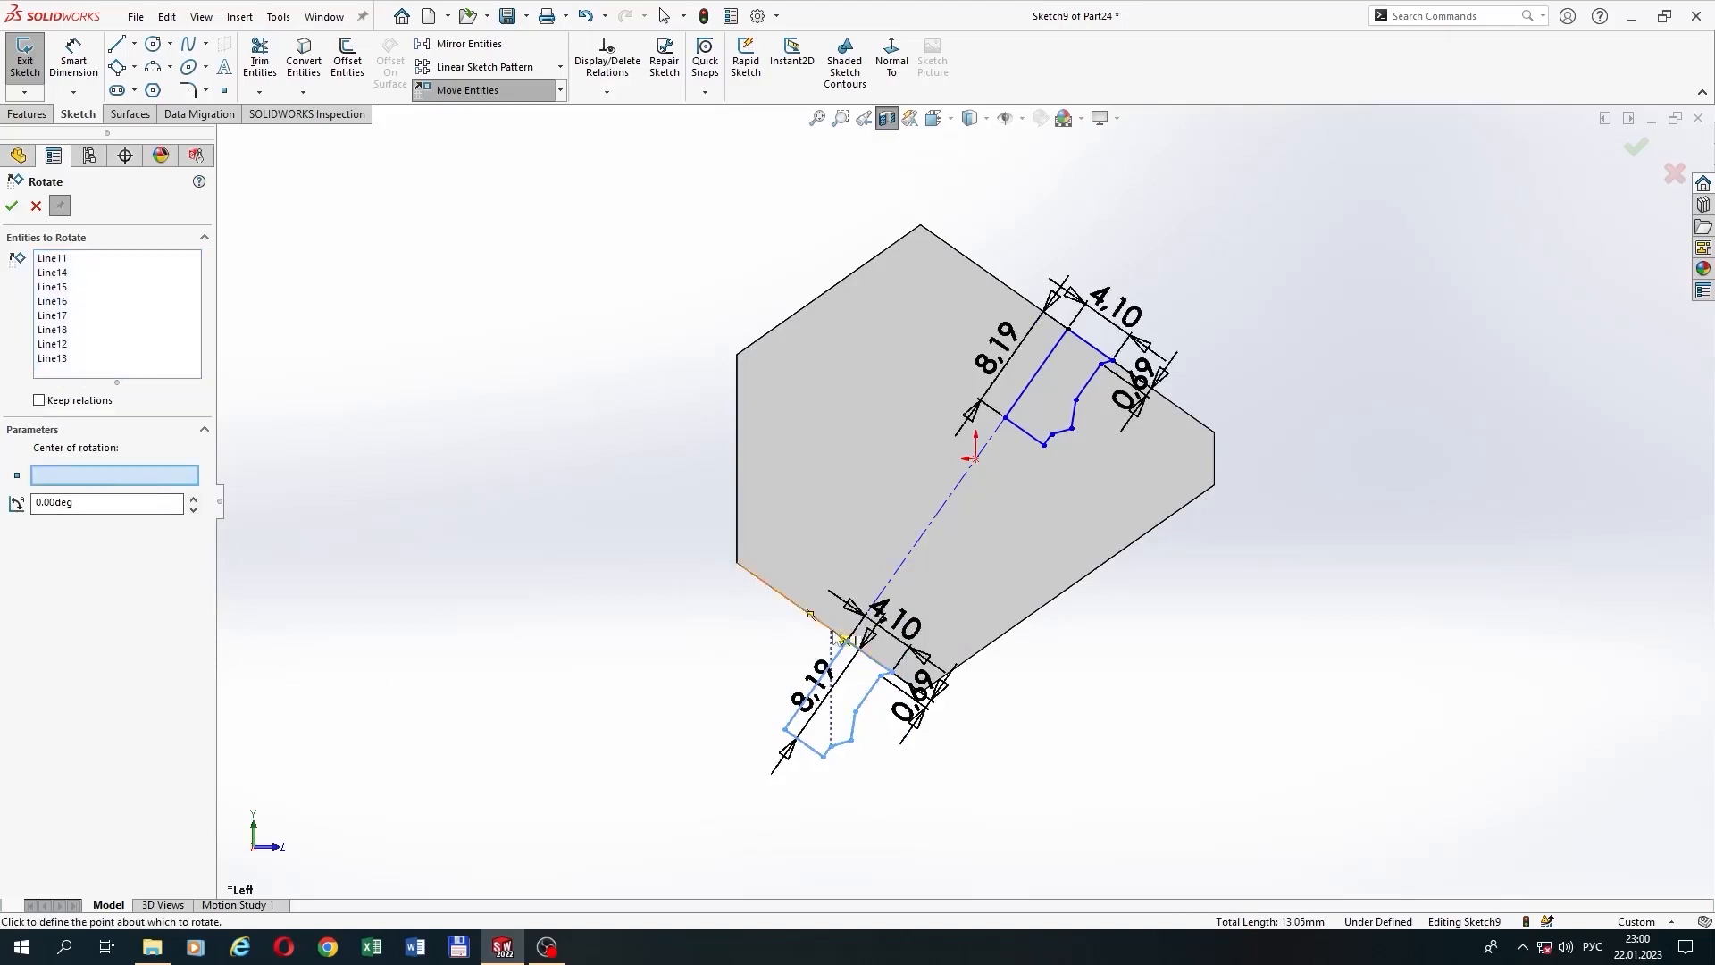
scroll(835, 661, "down", 4)
left_click(894, 620)
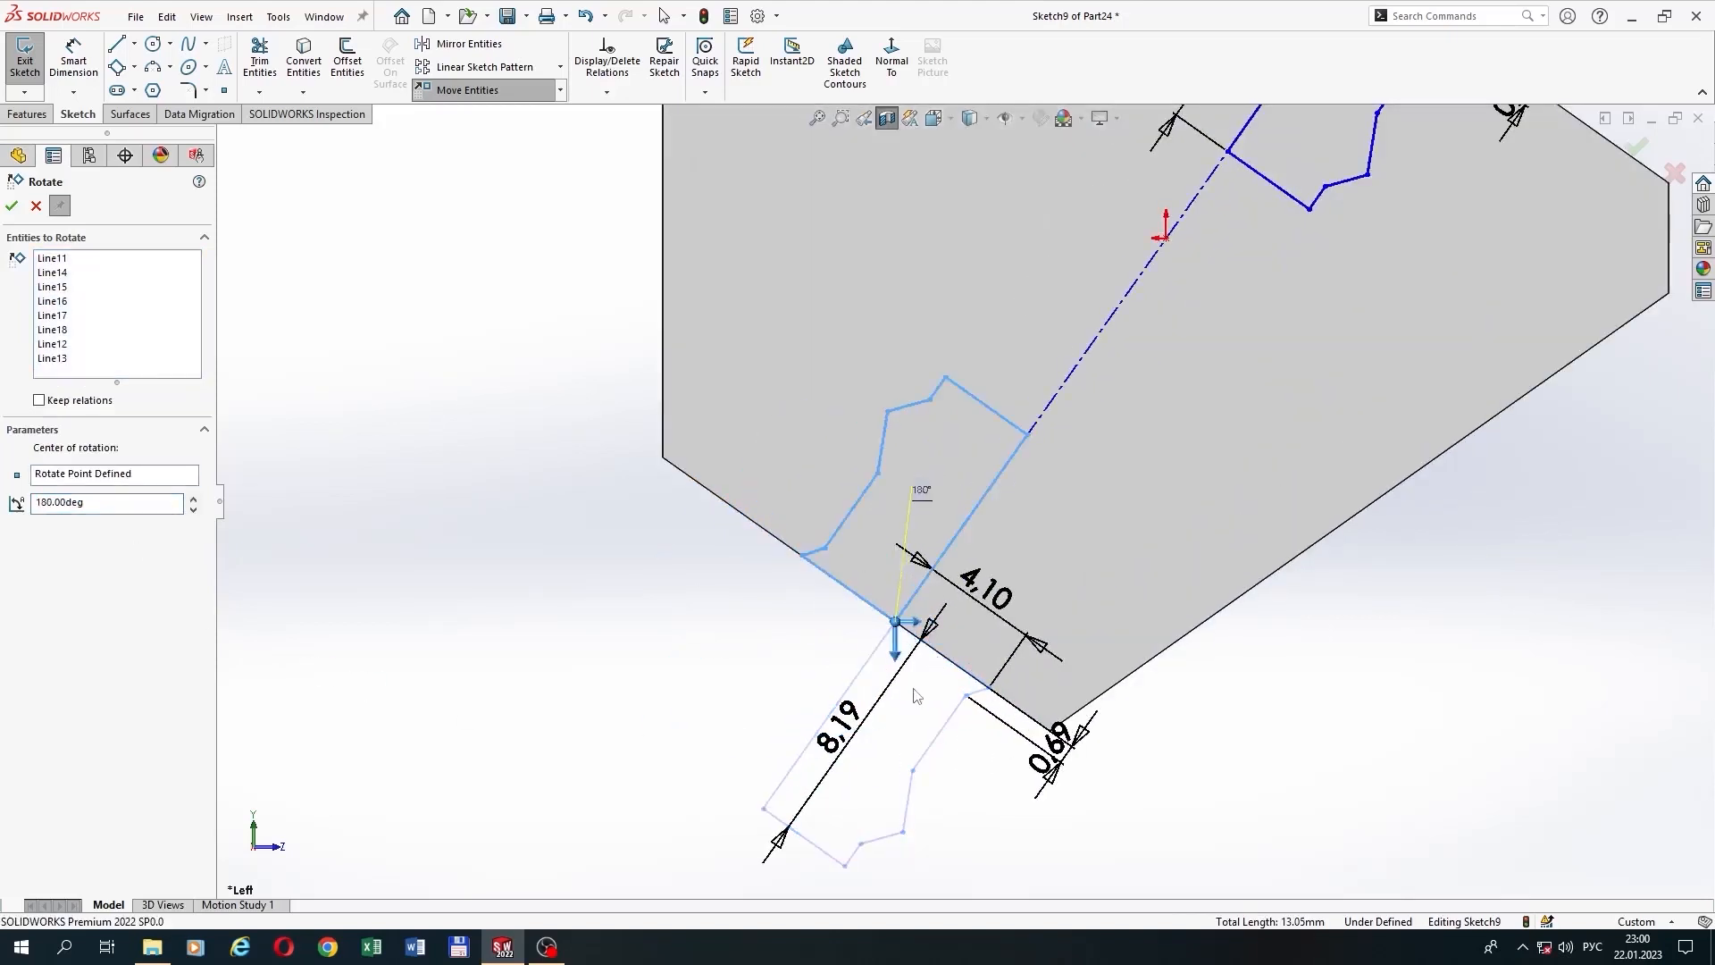
left_click(11, 210)
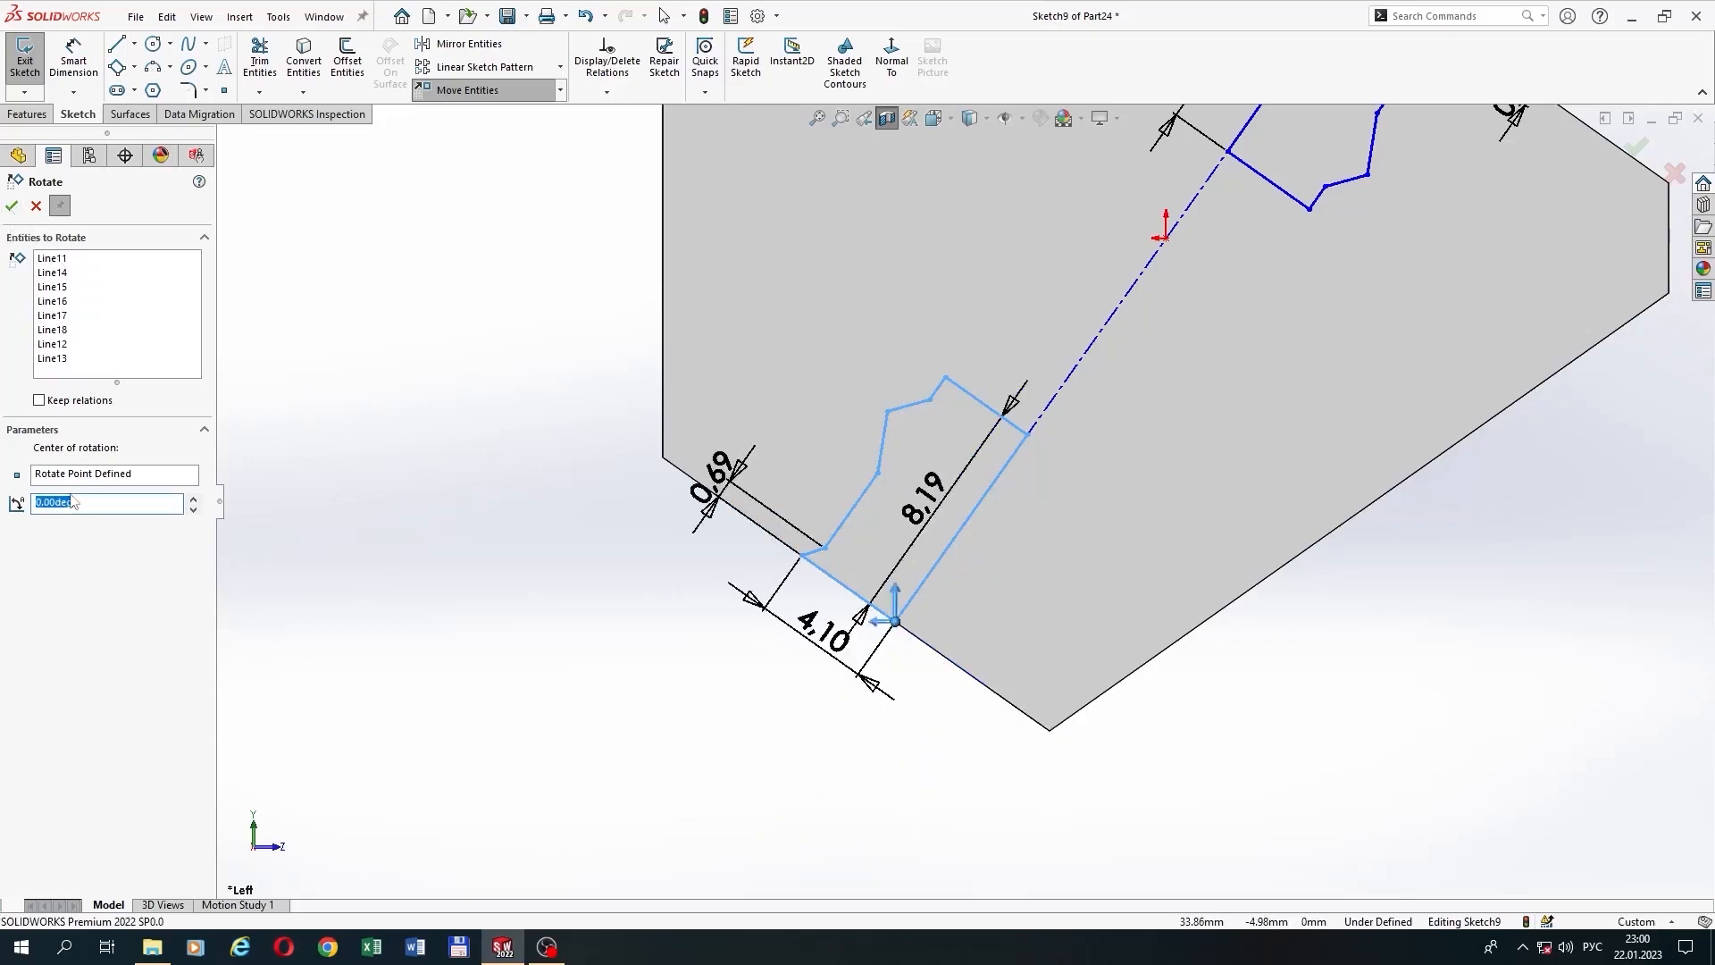
left_click(12, 206)
Step: Cut both profiles of the Right plane sketch out of the body with a 360° Revolved Cut about the centerline
left_click(27, 113)
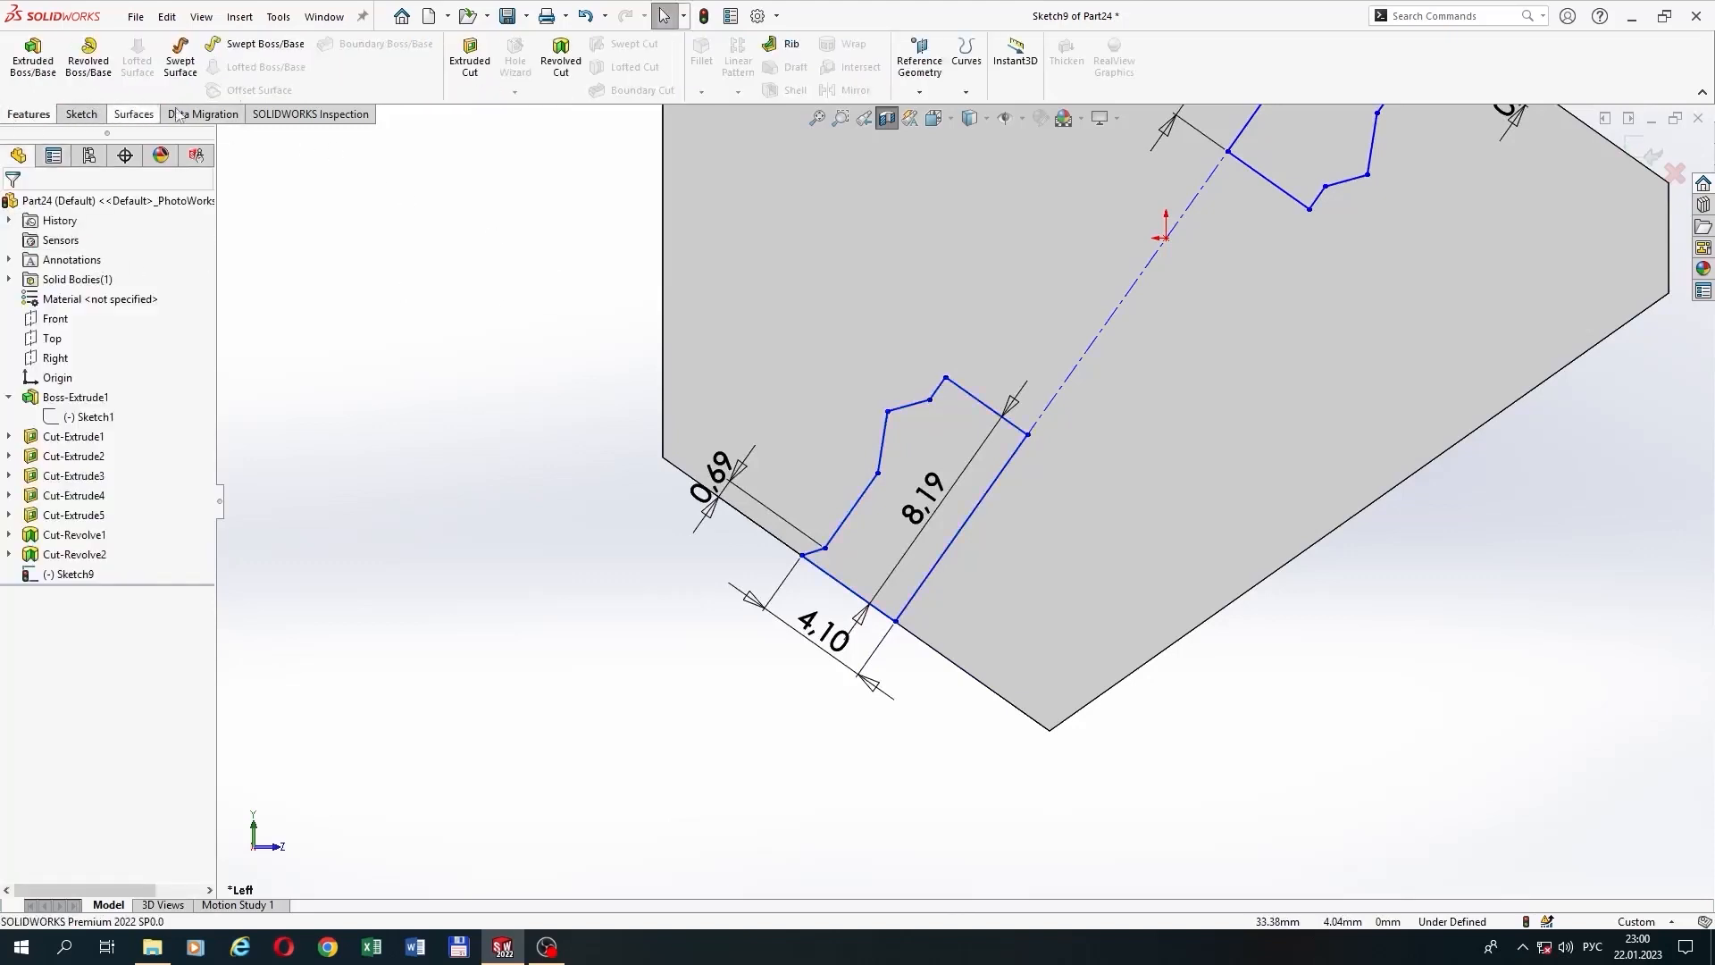
left_click(547, 93)
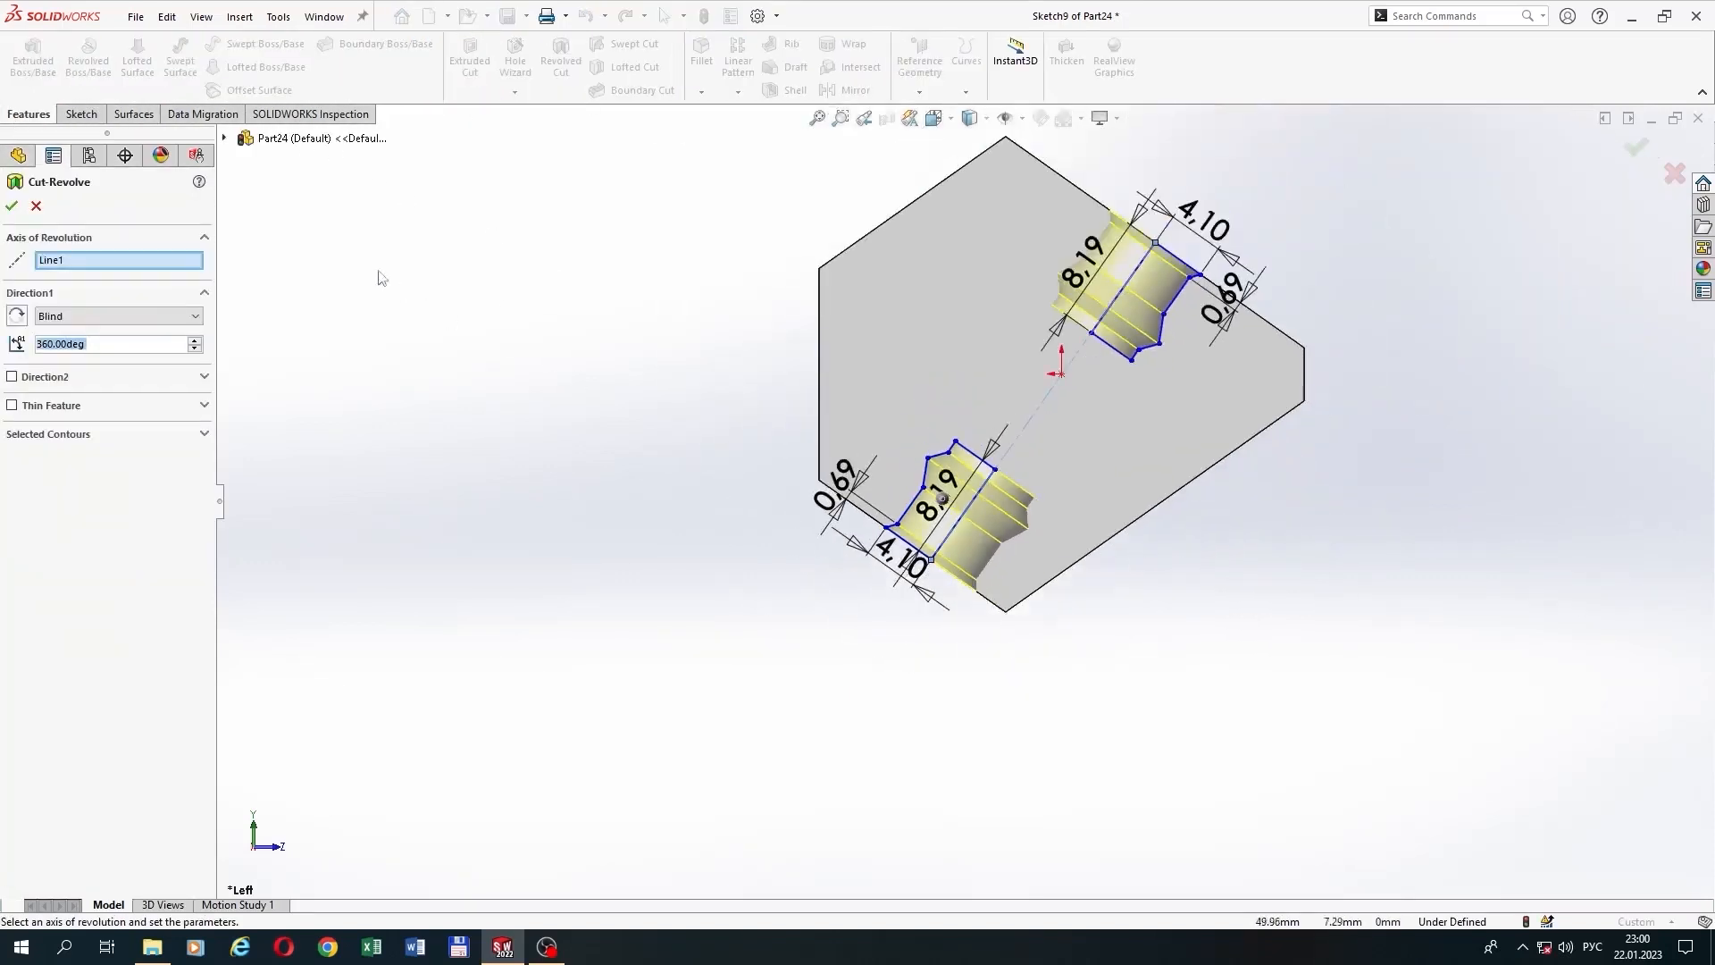
left_click(11, 206)
middle_click_drag(1258, 560, 1208, 432)
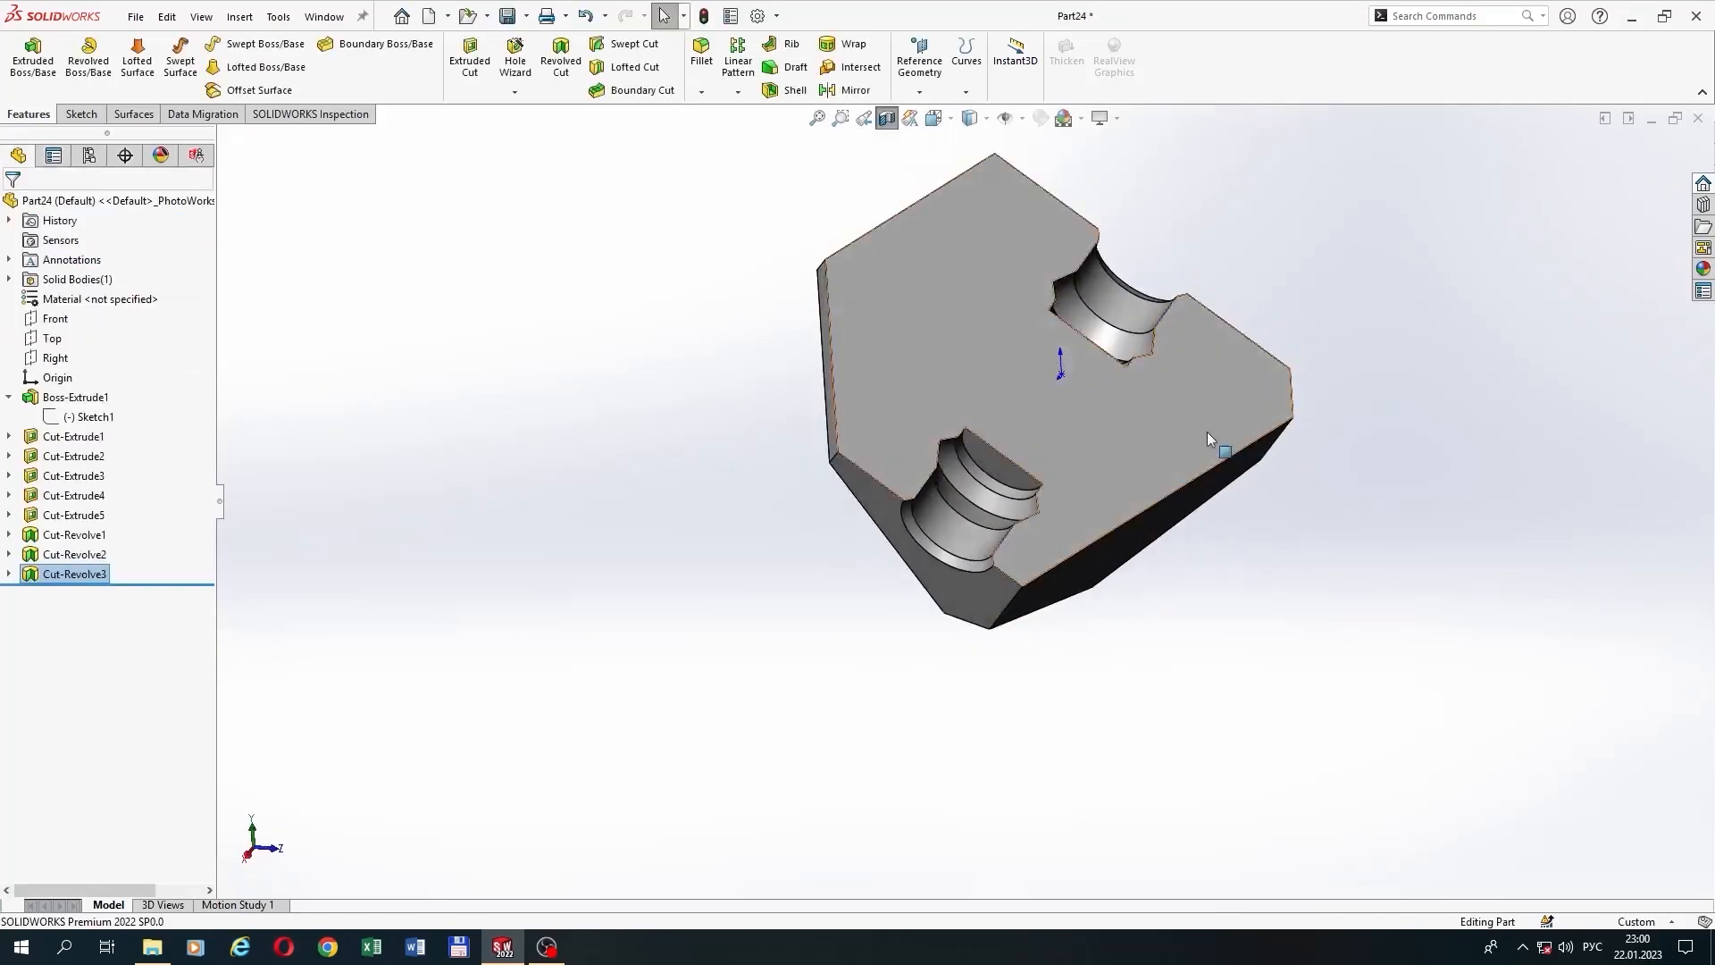
Step: Start another sketch on the Right plane and draw a centerline from the lower-right edge's midpoint through the origin to the upper-left edge
left_click(54, 357)
left_click(85, 334)
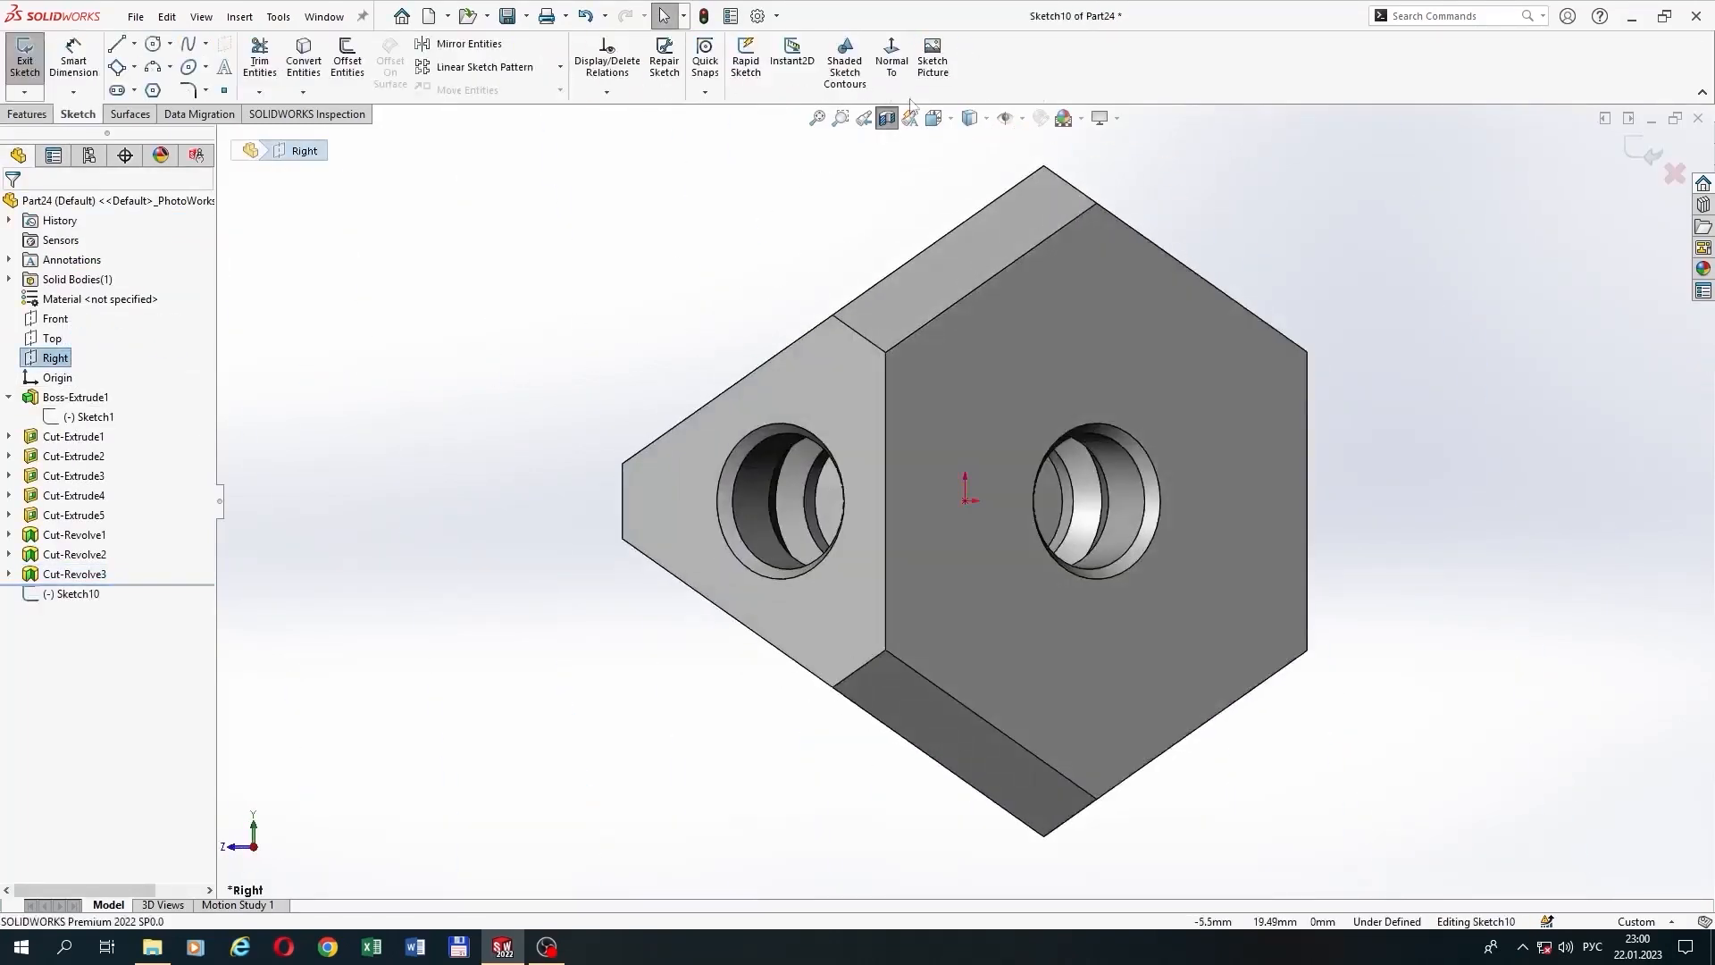
left_click(892, 61)
left_click(134, 43)
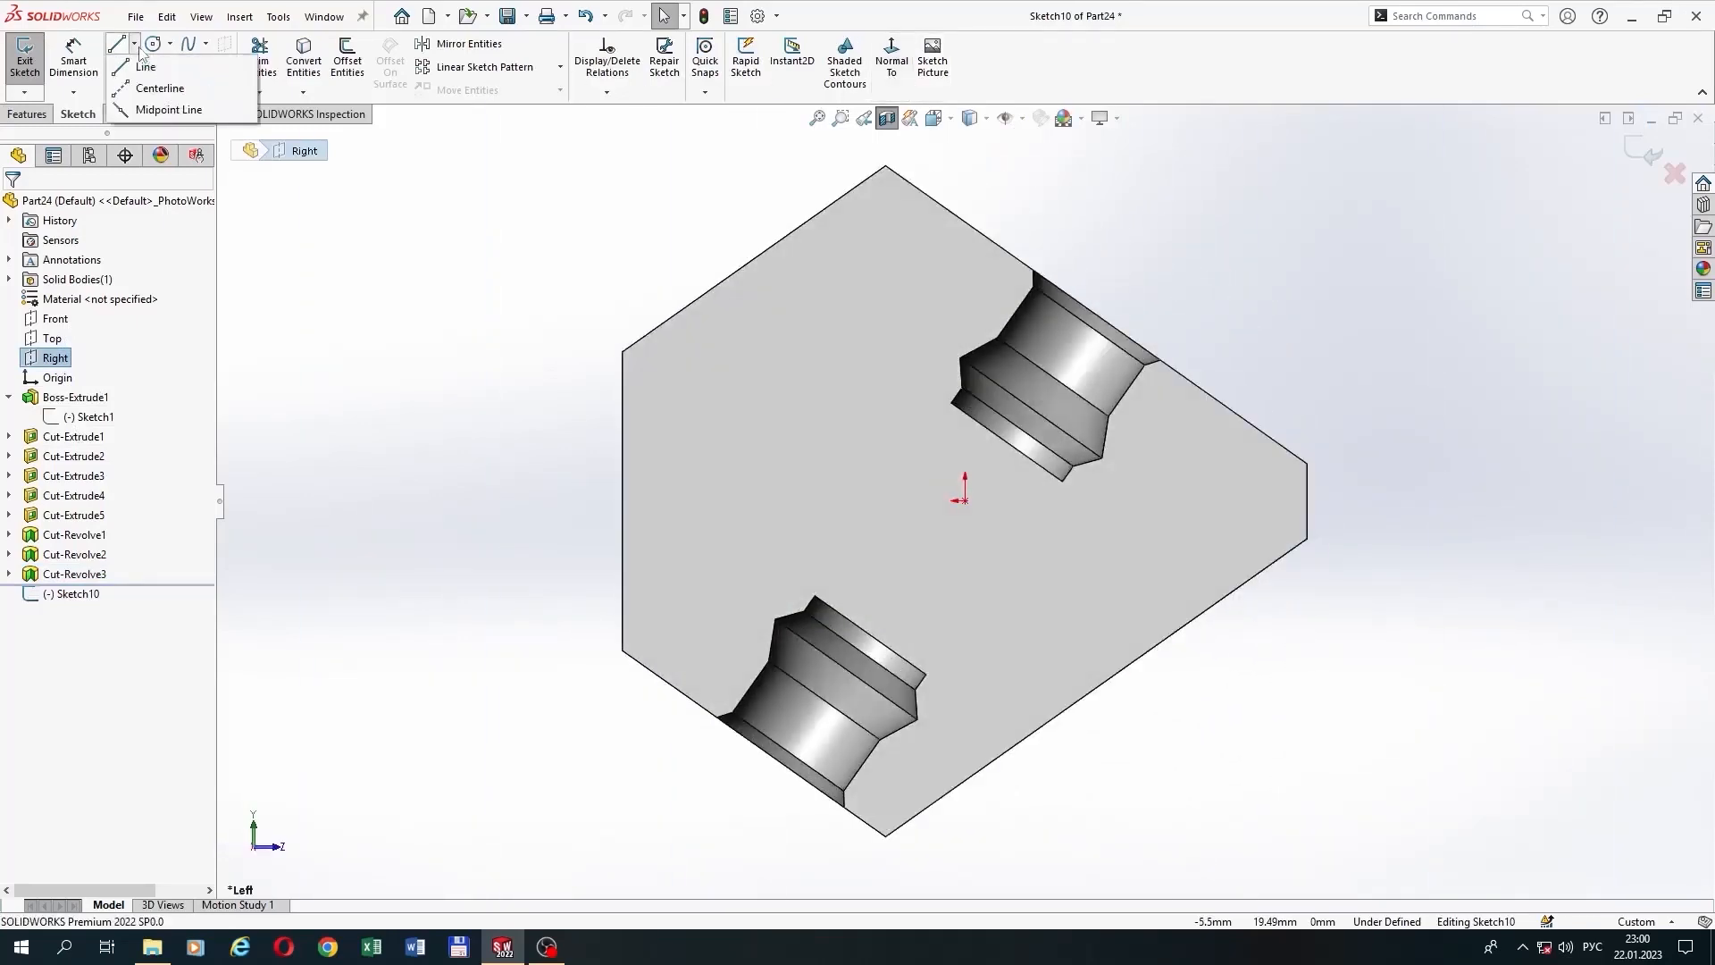
left_click(157, 84)
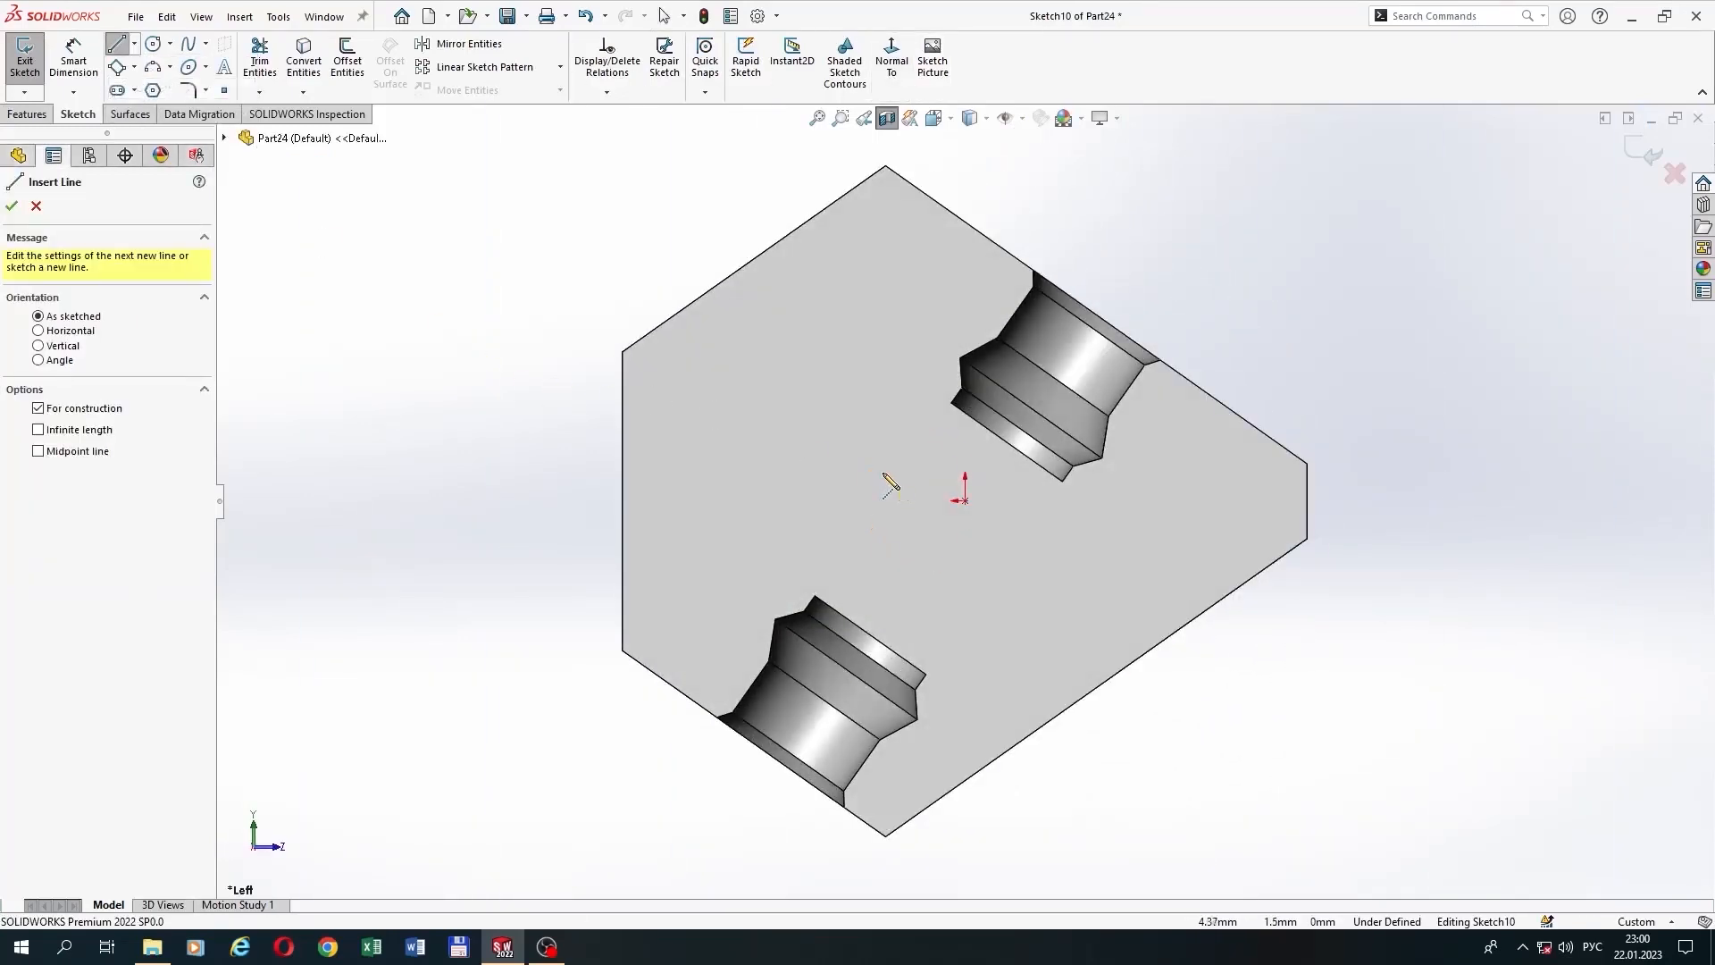
left_click(1096, 688)
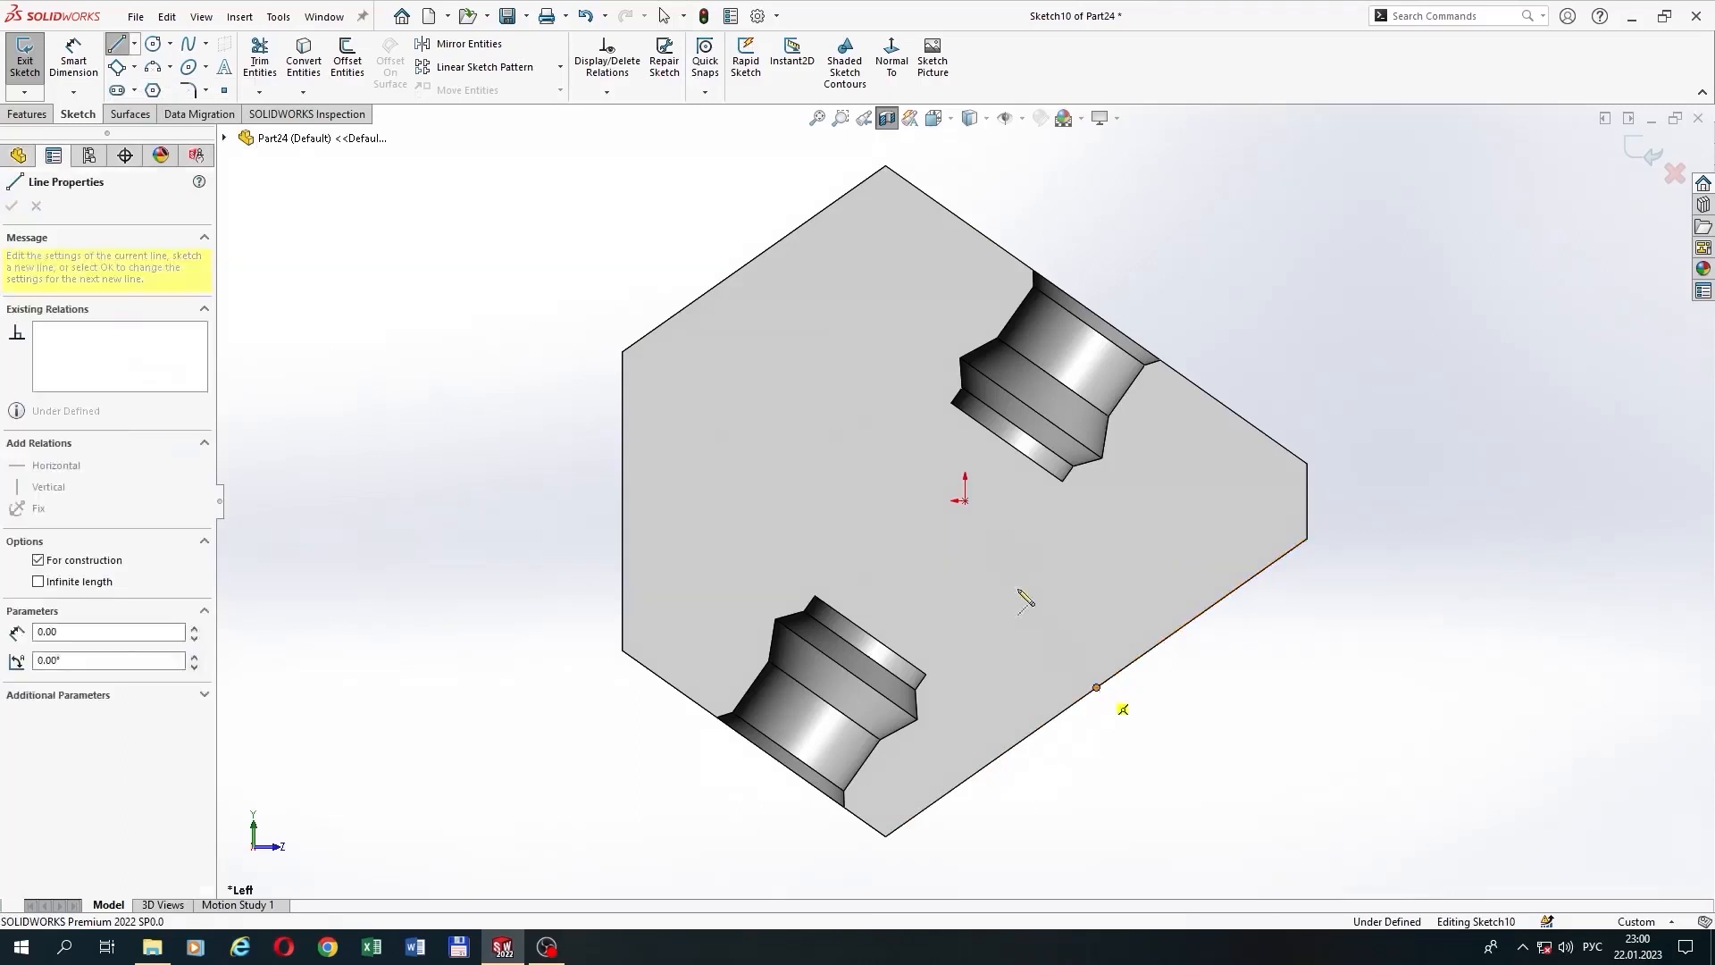
left_click(783, 241)
right_click(779, 228)
left_click(812, 238)
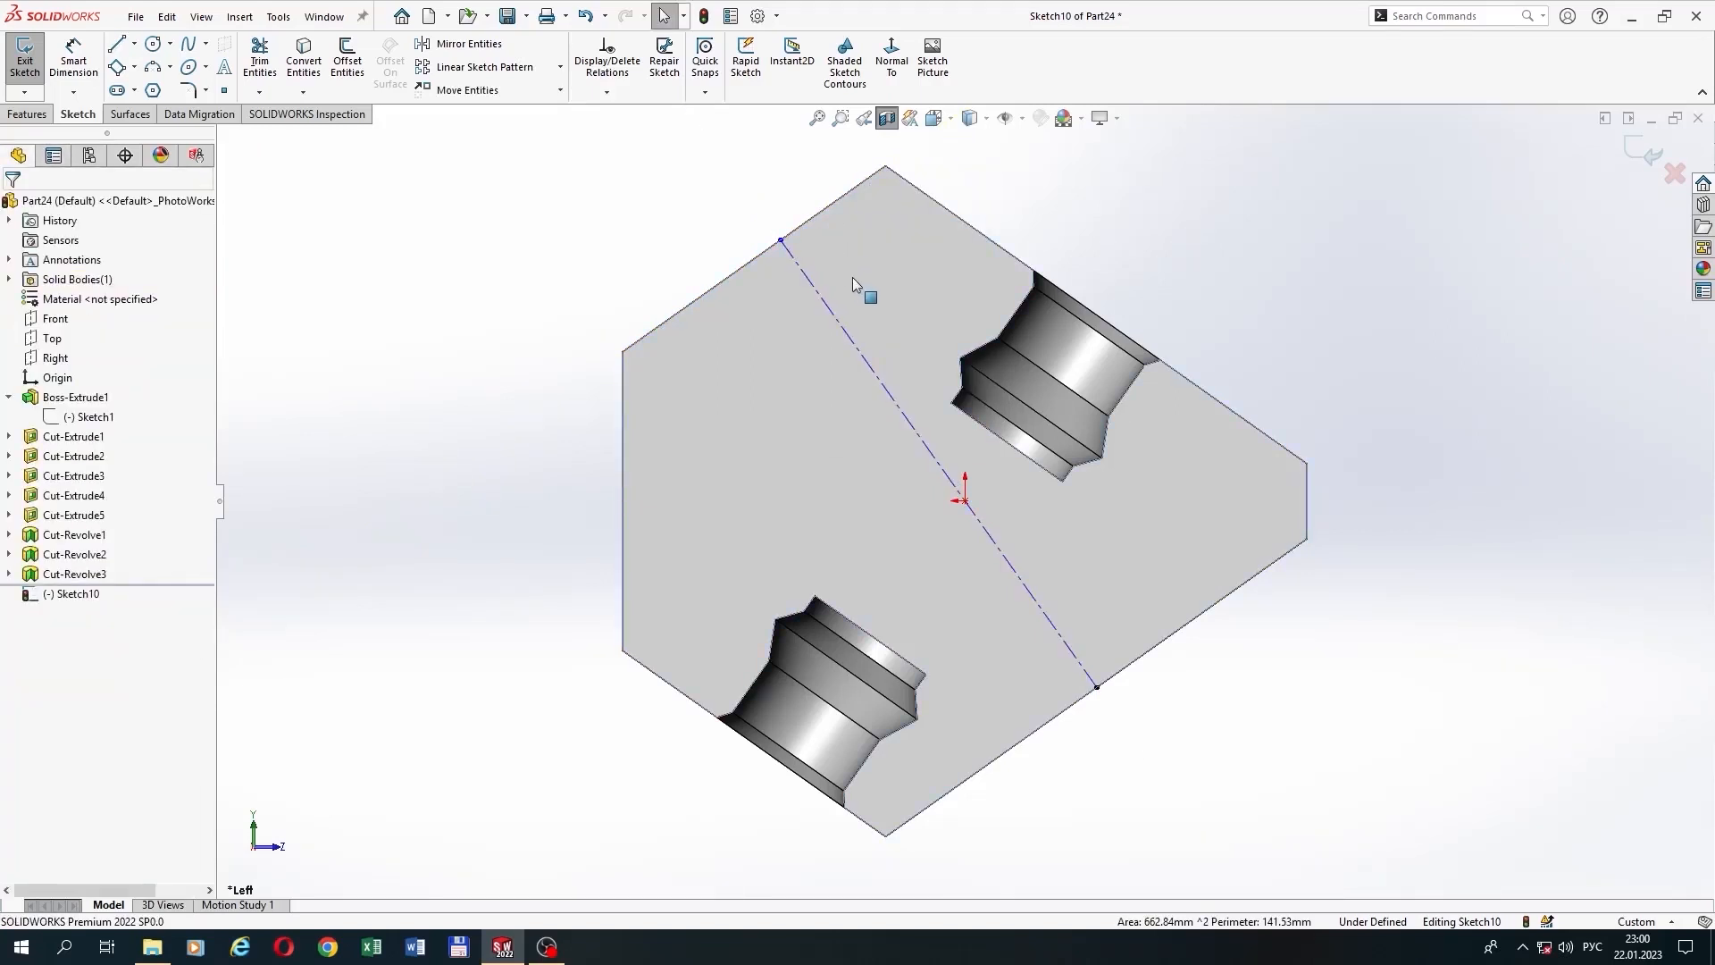
Step: Paste the pocket profile, make its 8.19 mm edge collinear with the new centerline and its outer corner coincident with the lower-right endpoint
key("ctrl+v")
left_click(708, 178)
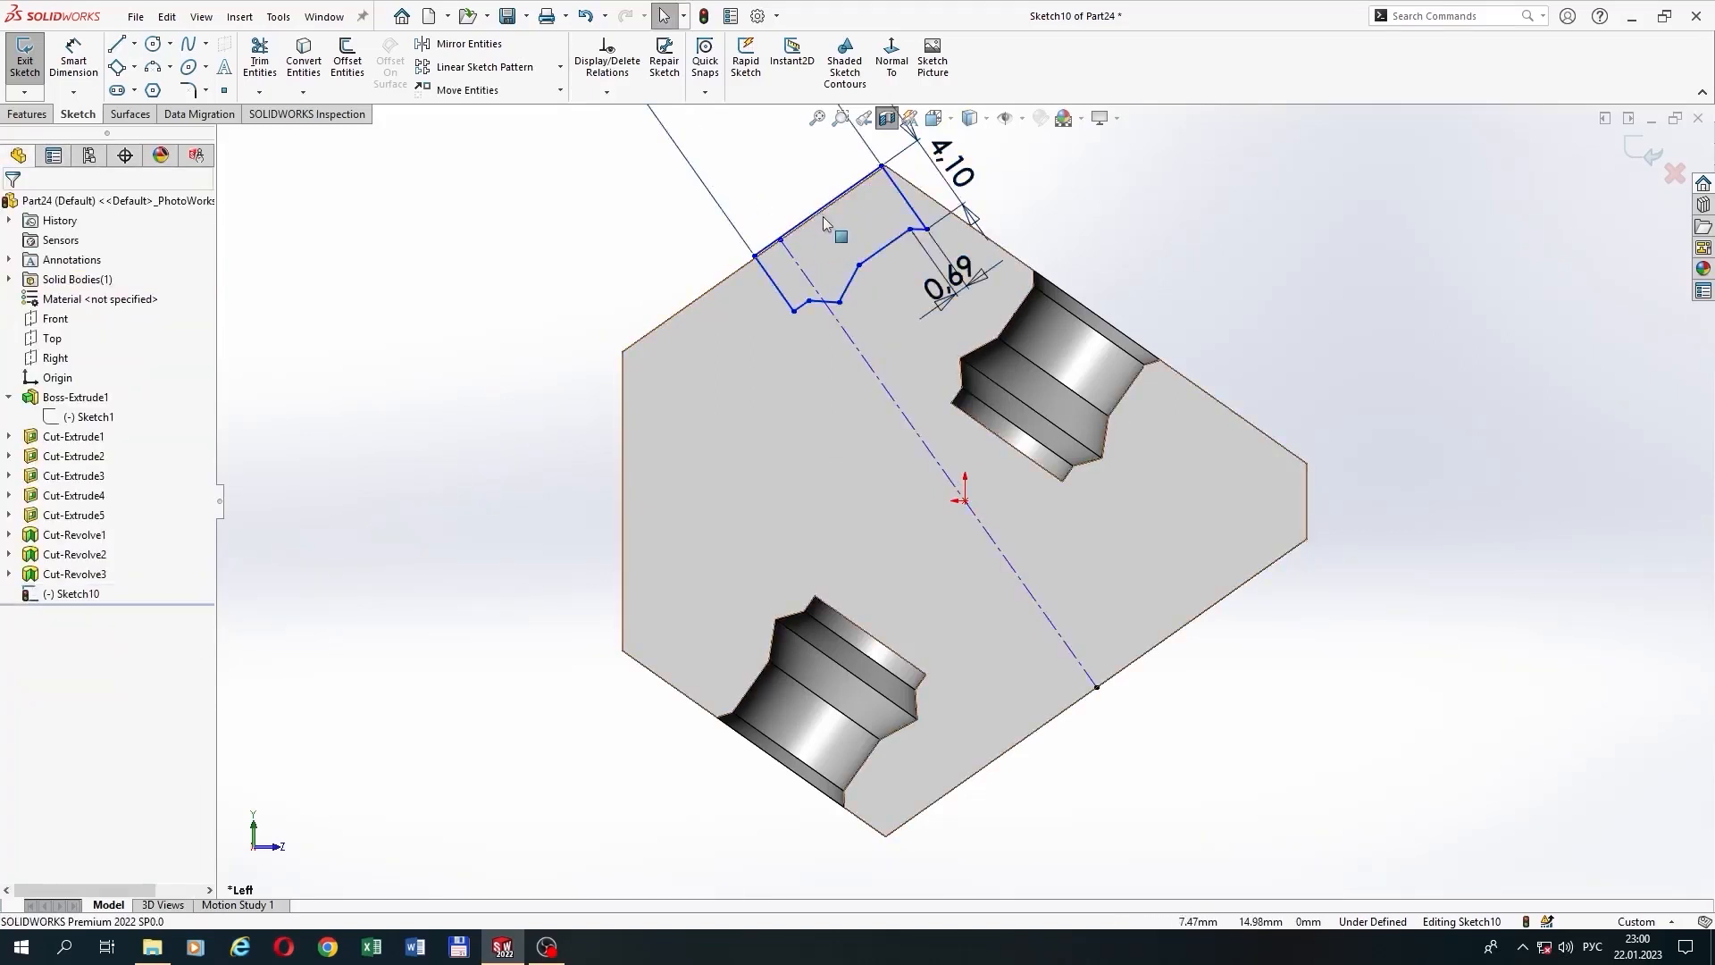
scroll(820, 231, "down", 3)
left_click(847, 306)
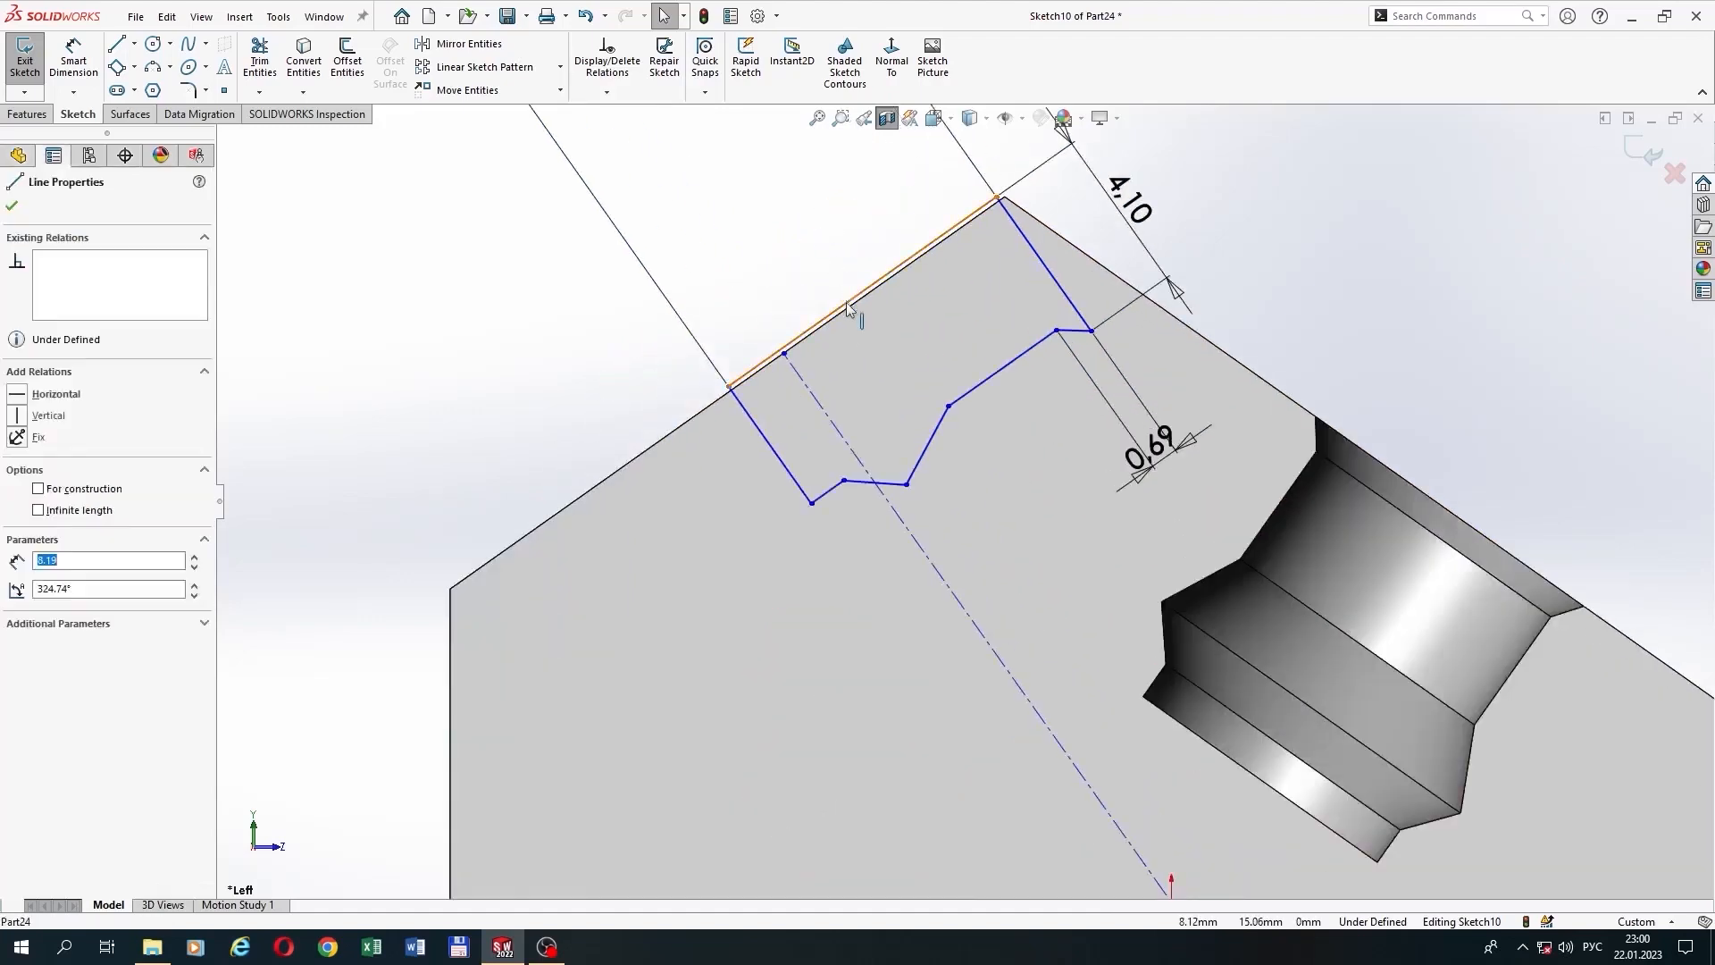
left_click(834, 425, "ctrl")
left_click(936, 356)
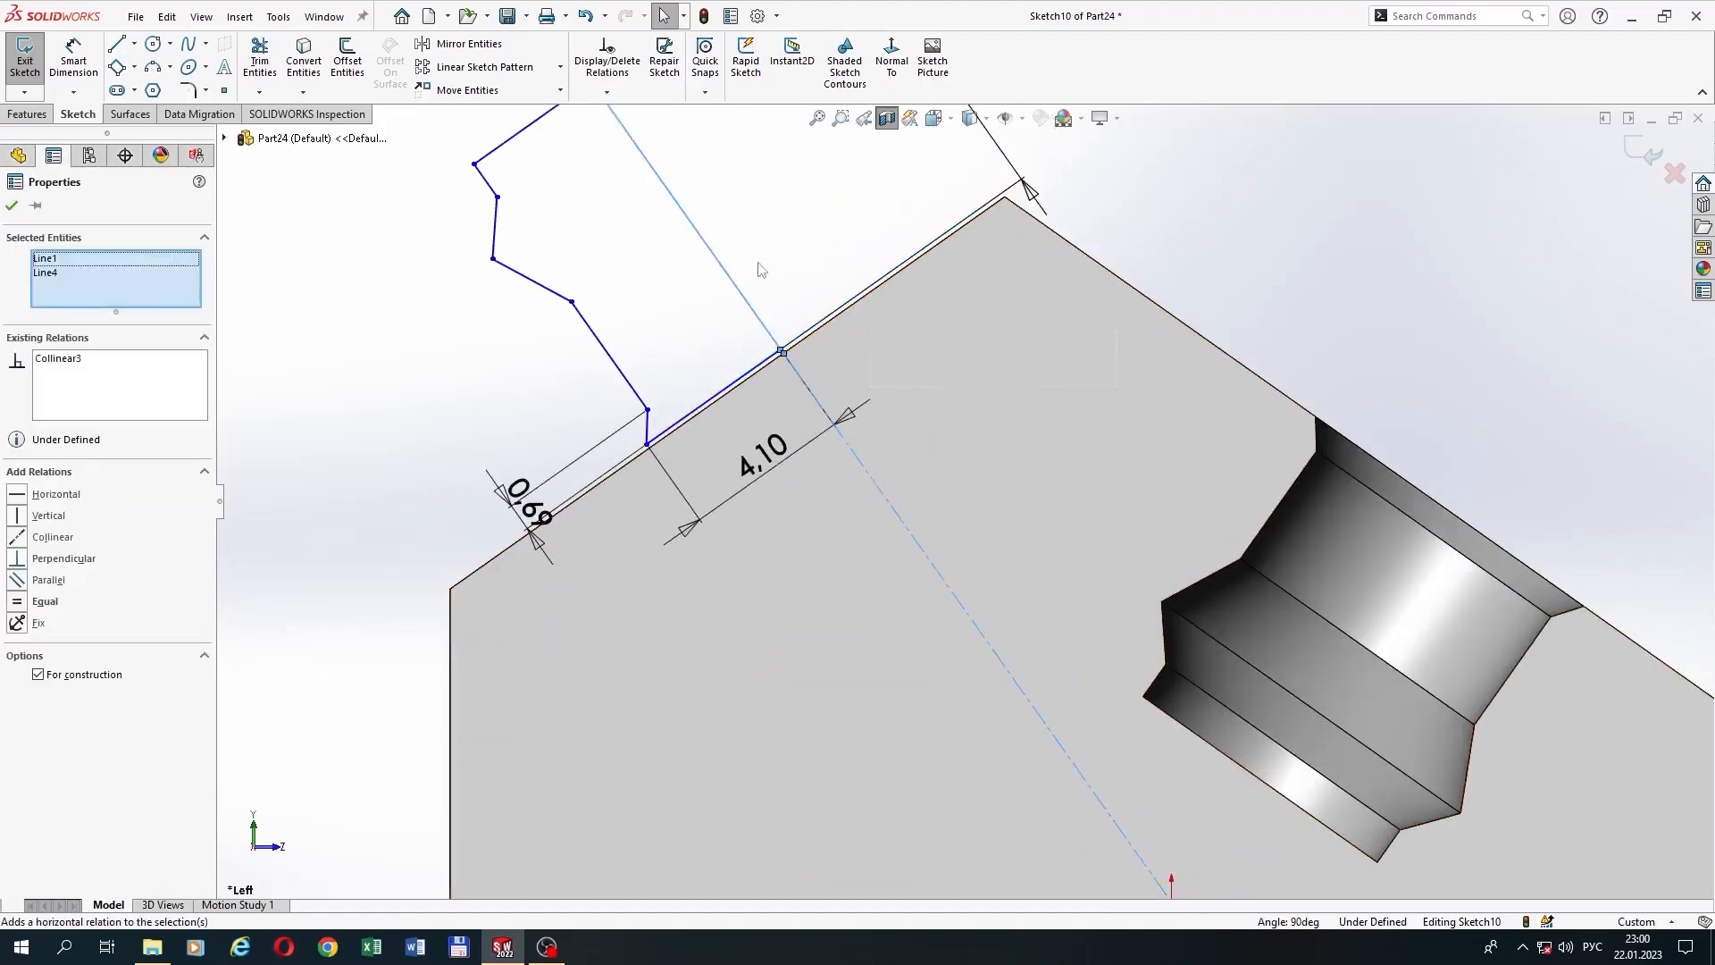
left_click(762, 268)
left_click(780, 350)
scroll(815, 393, "up", 5)
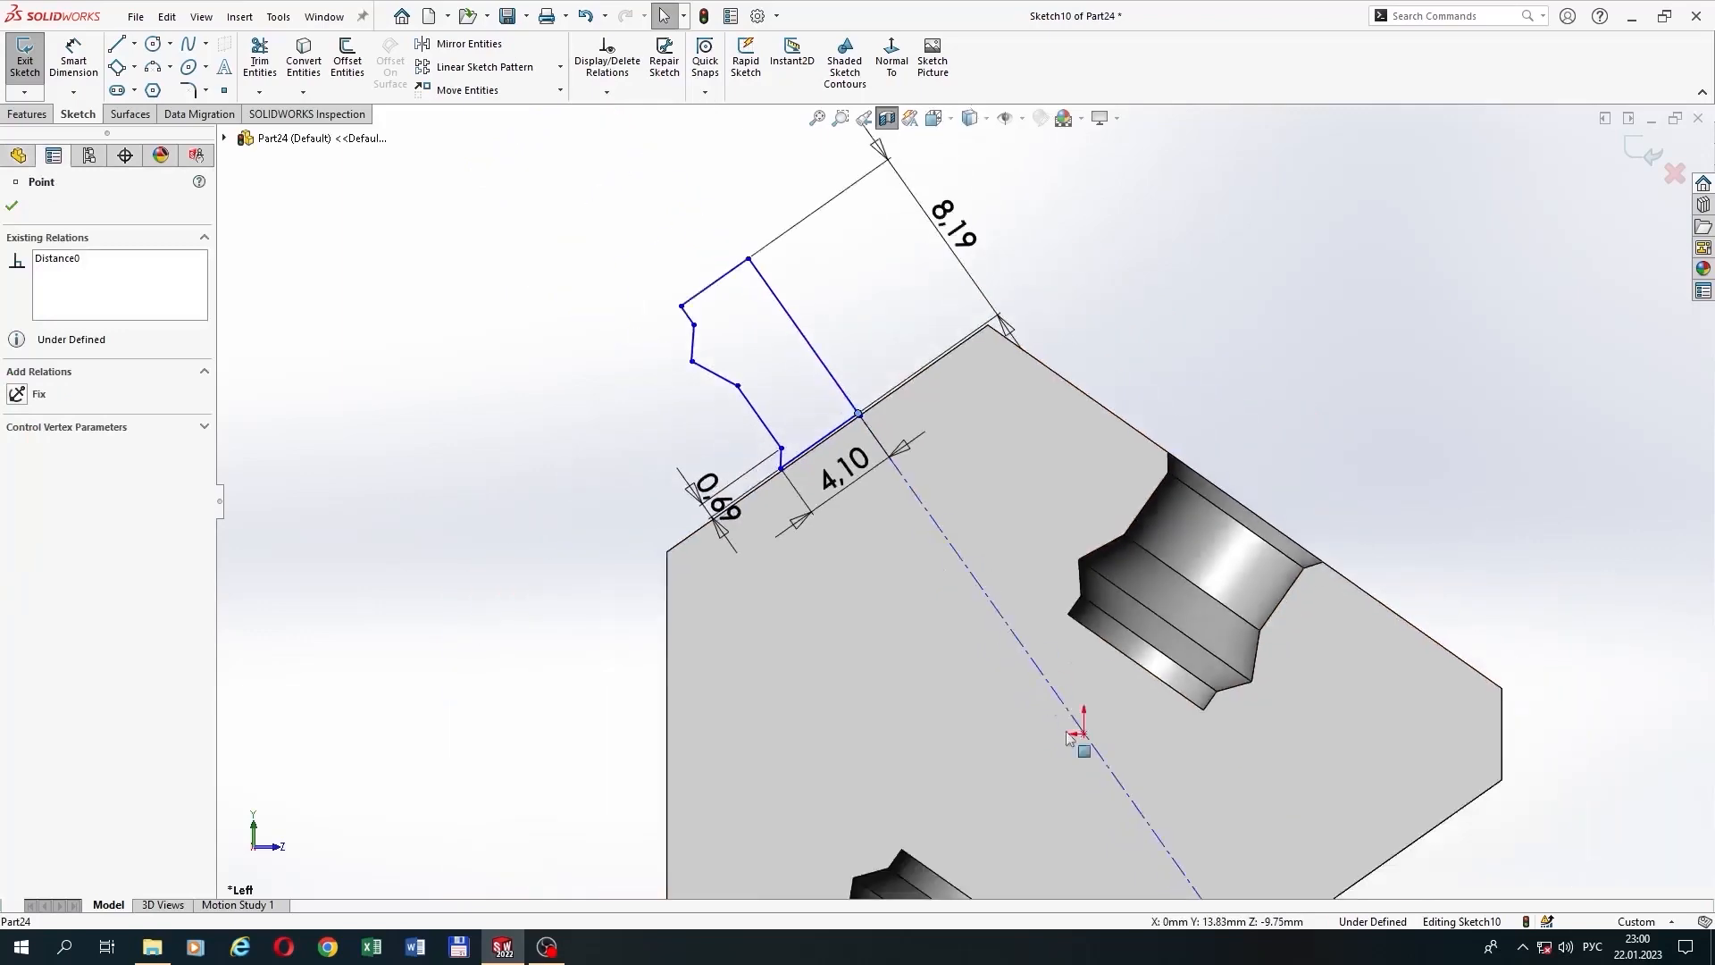
scroll(1049, 597, "down", 5)
left_click(1032, 571, "ctrl")
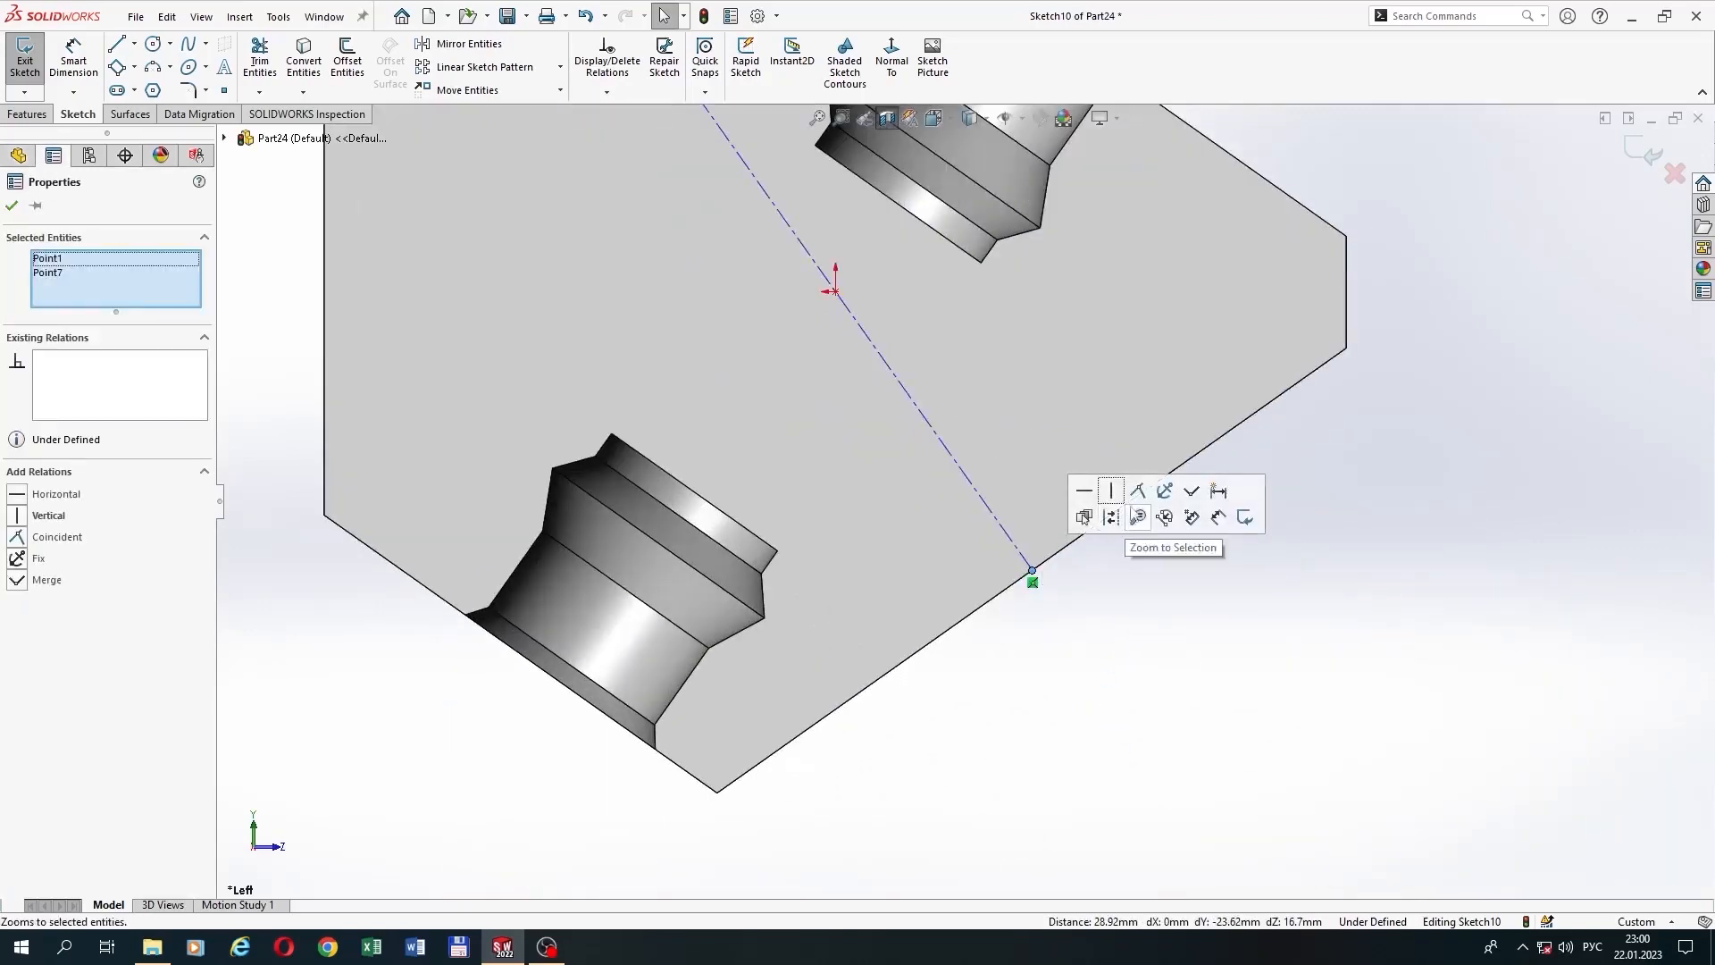
left_click(1141, 491)
Step: Paste the pocket profile near the centerline's upper-left end and make its 8.19 mm edge collinear with the centerline
scroll(920, 510, "up", 3)
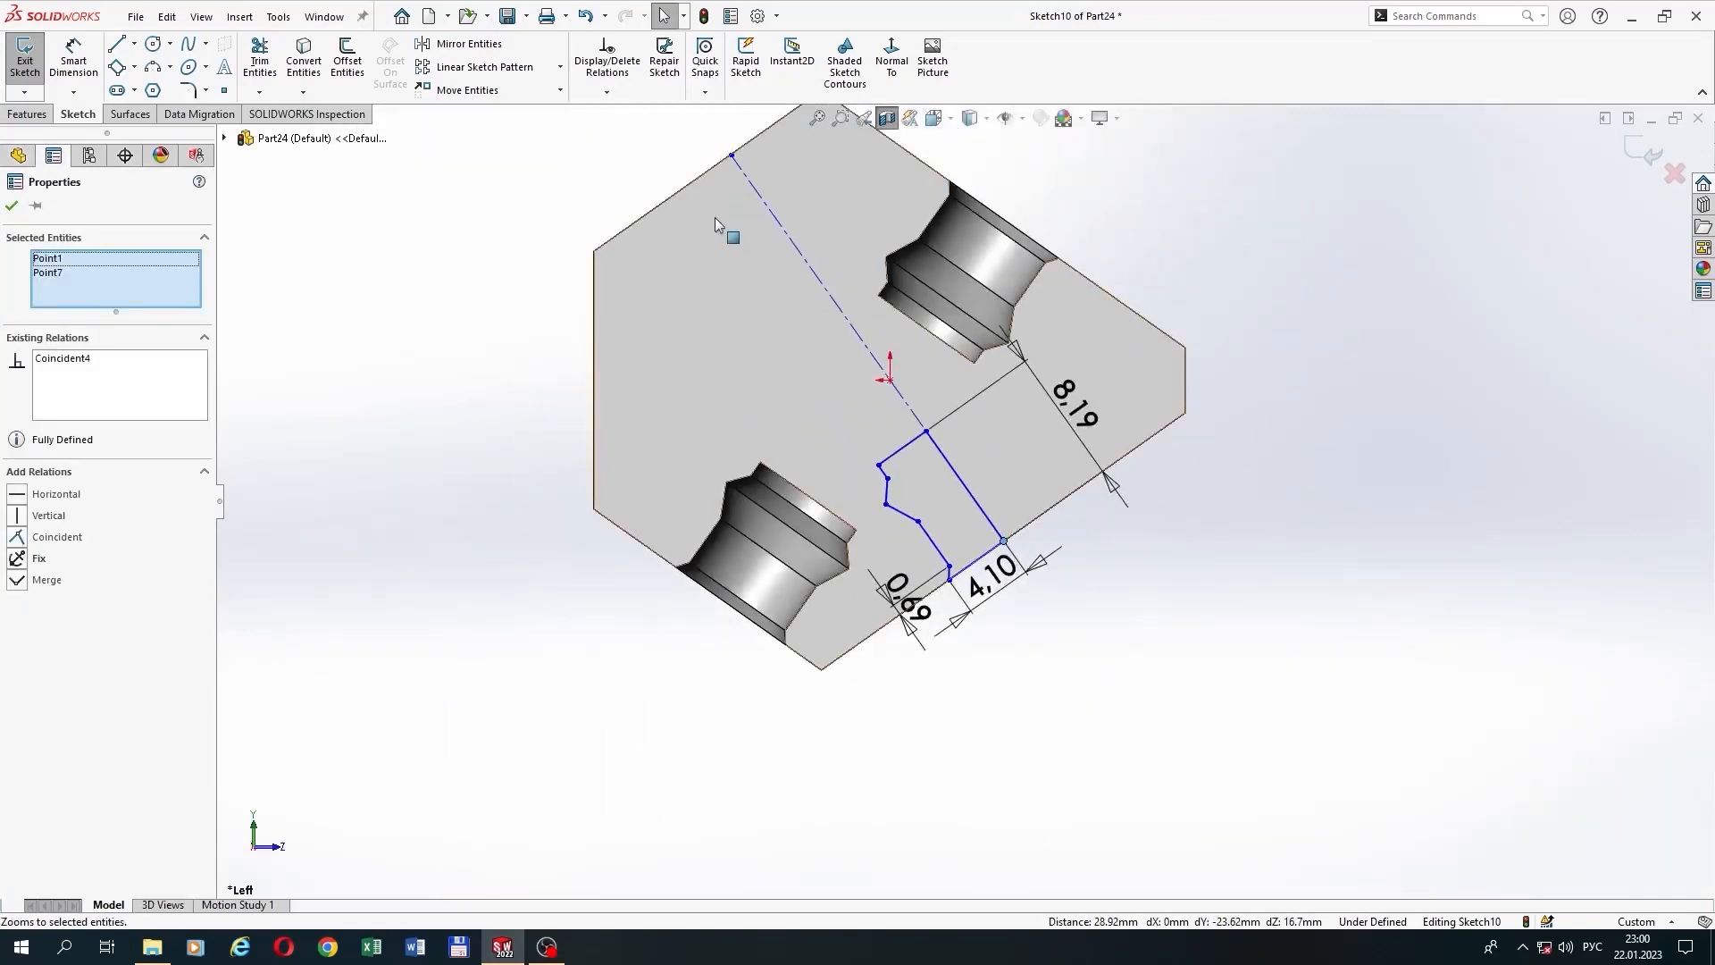
left_click(715, 220)
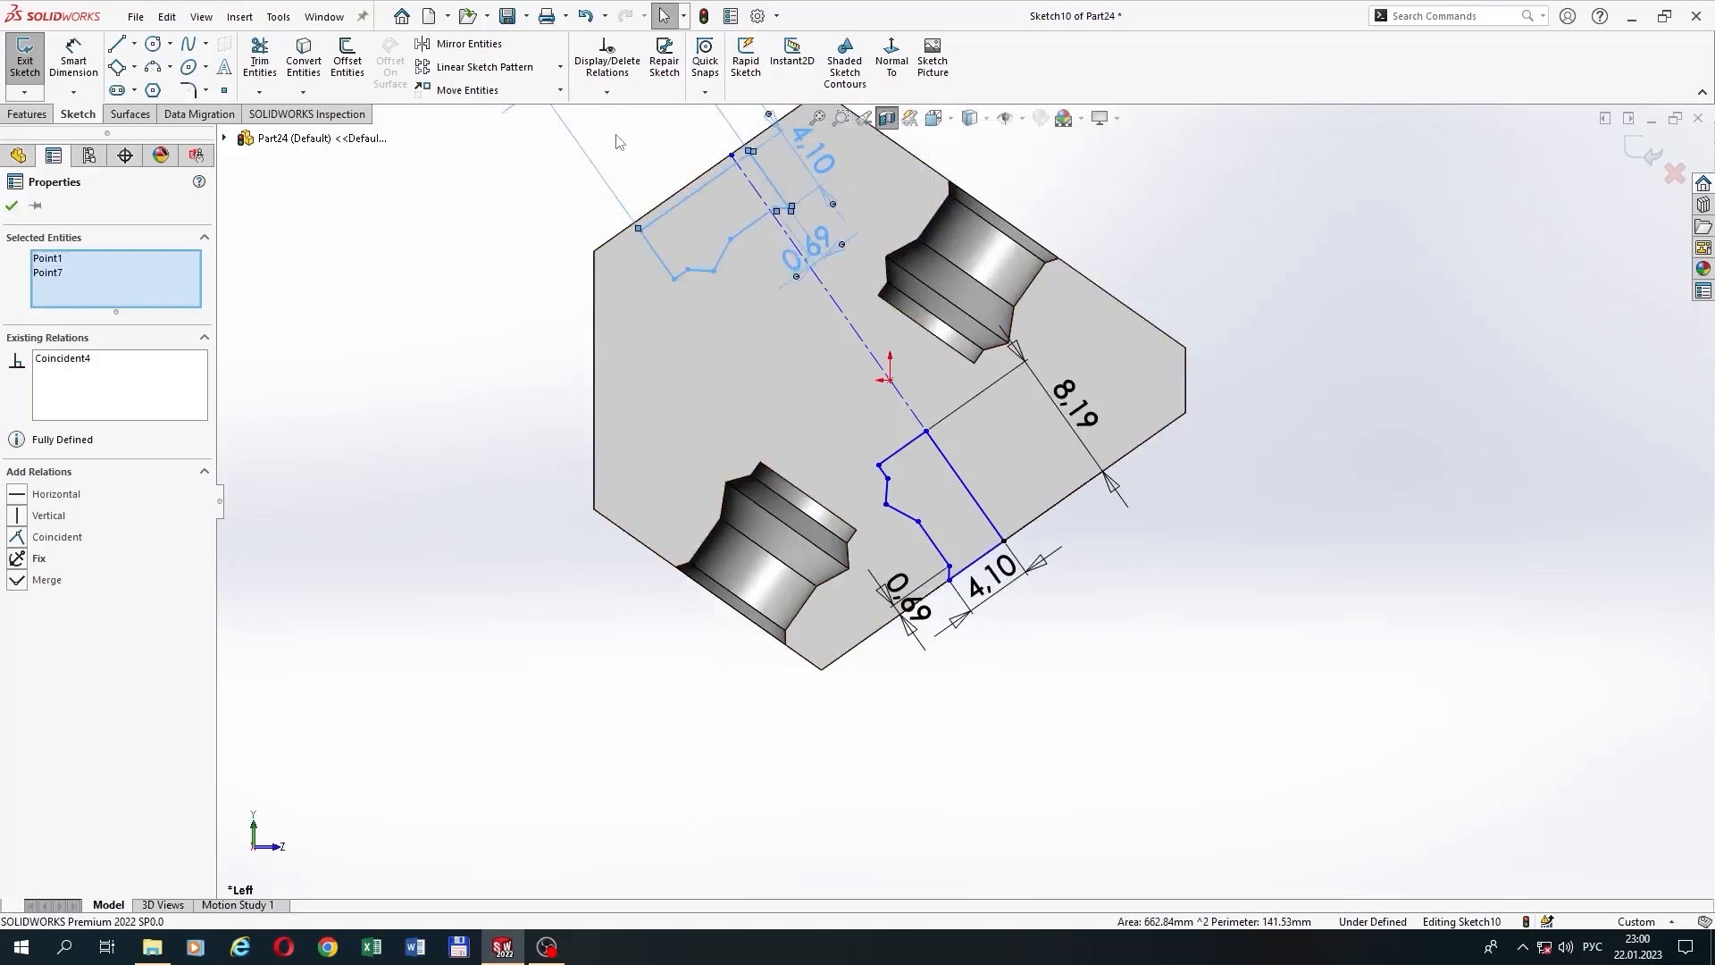
left_click(616, 141)
left_click(709, 190)
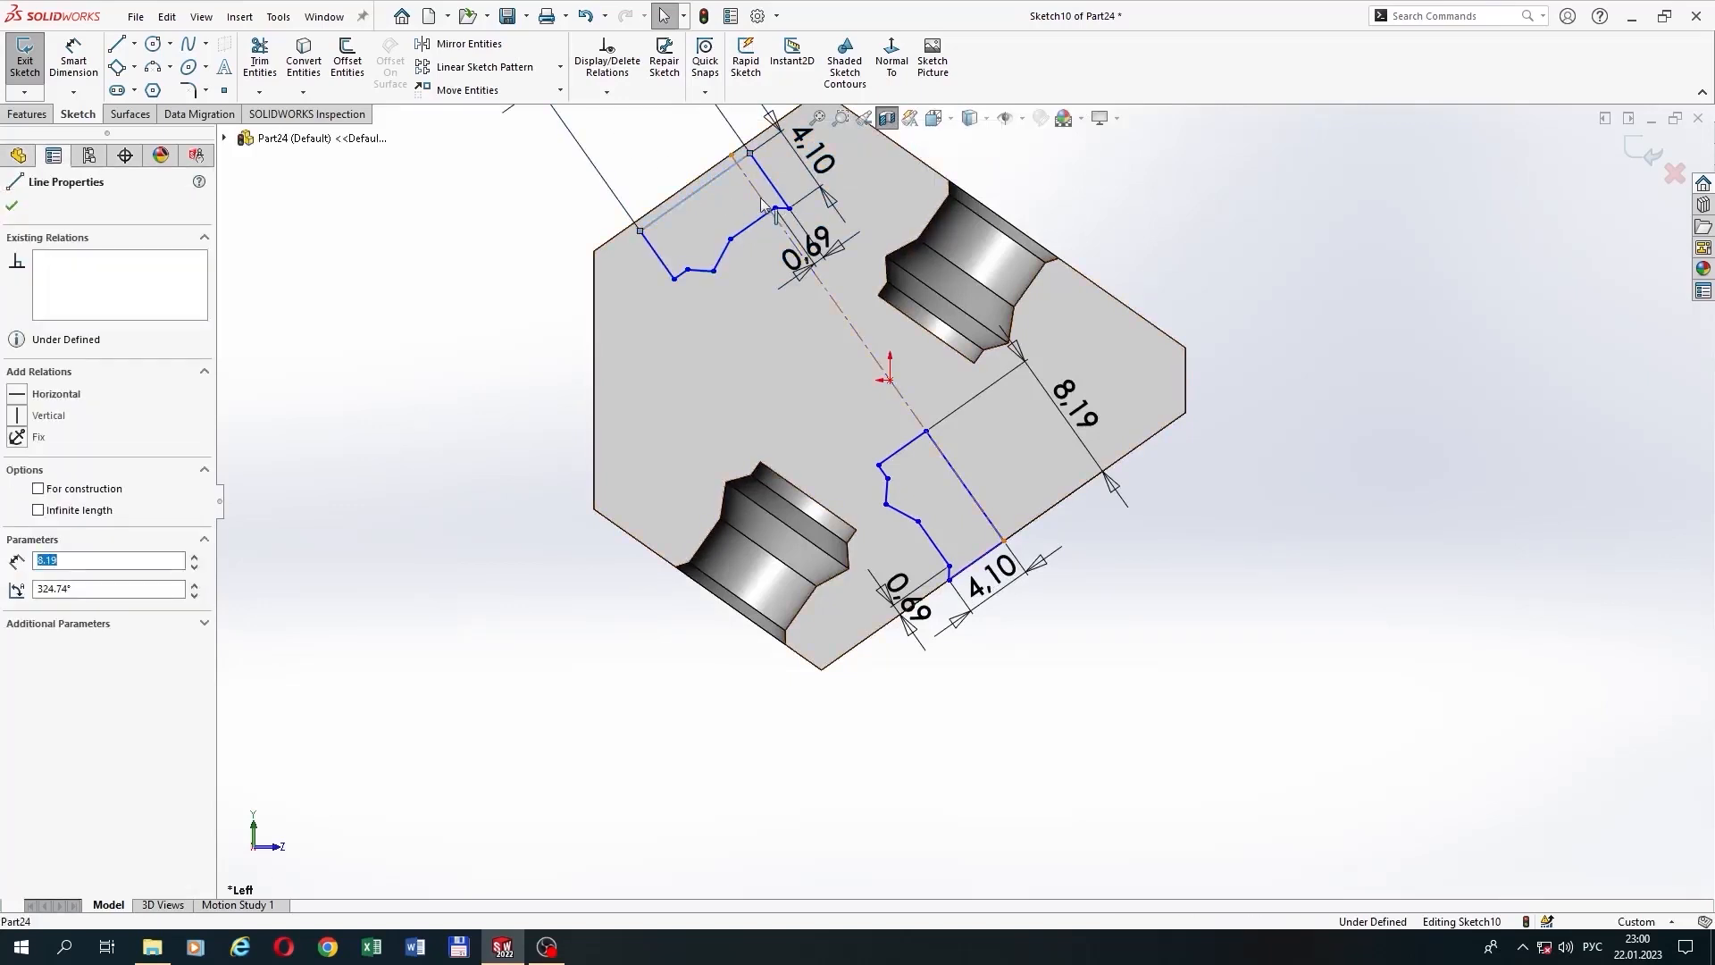
left_click(995, 528, "ctrl")
left_click(865, 118)
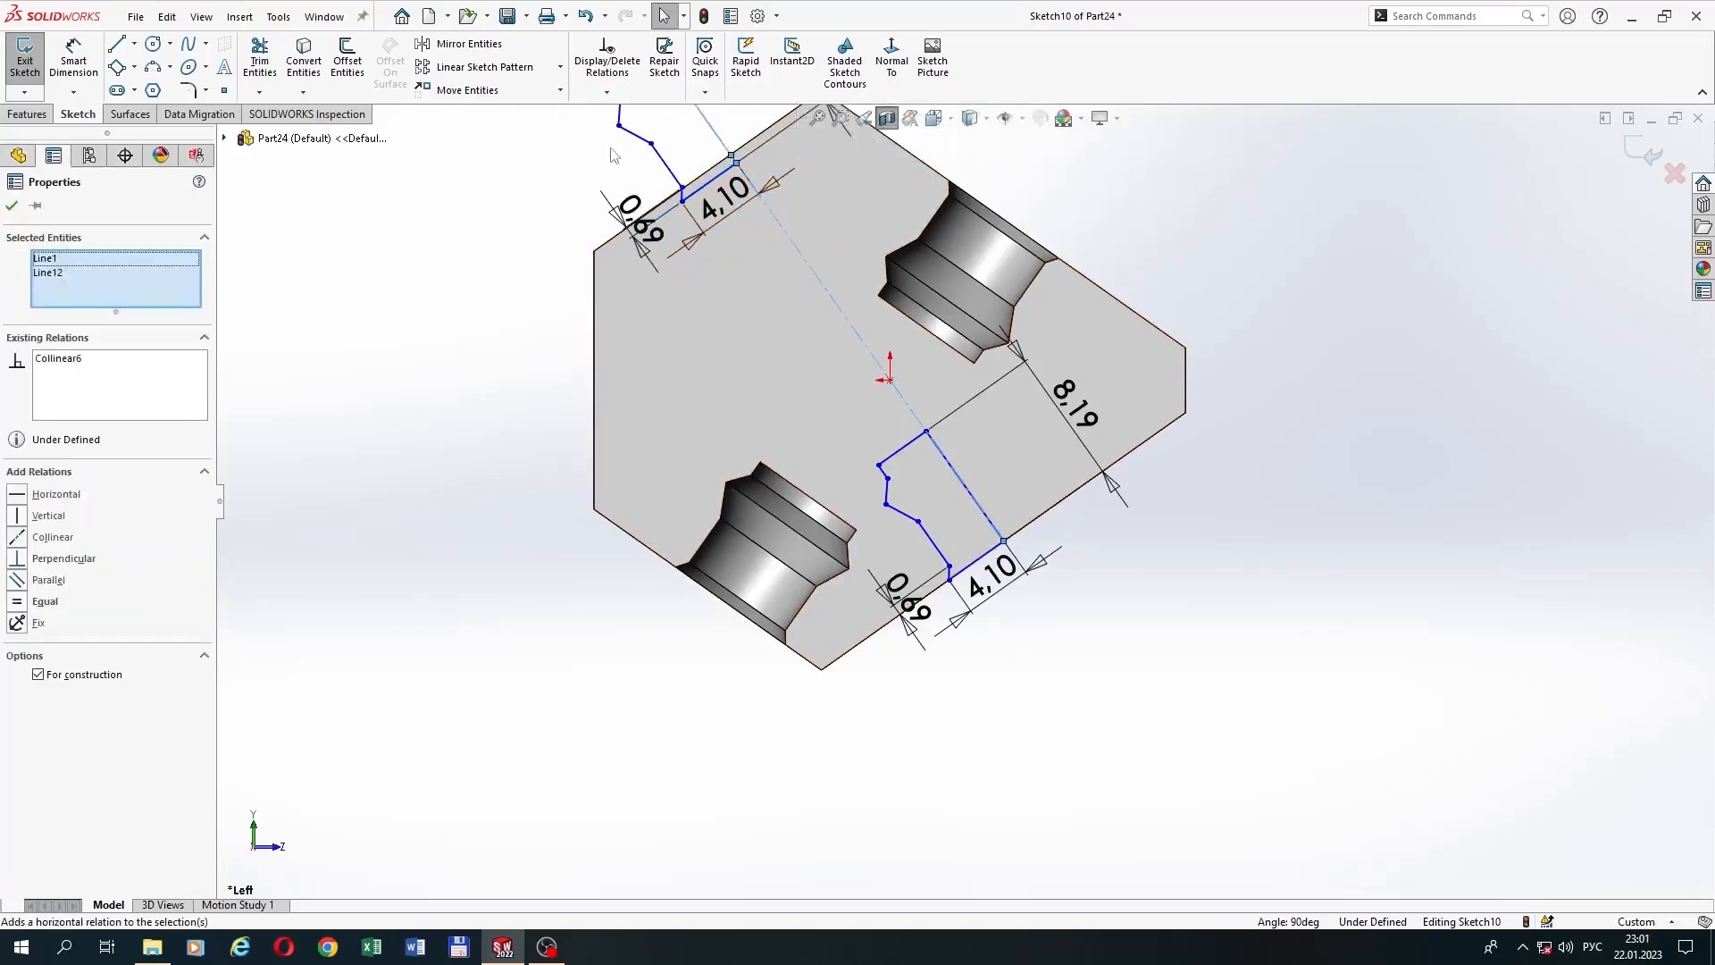
Step: Make the pasted profile's outer corner coincident with the centerline's upper-left endpoint
scroll(614, 156, "up", 1)
scroll(619, 191, "down", 2)
left_click(701, 279)
scroll(883, 285, "down", 5)
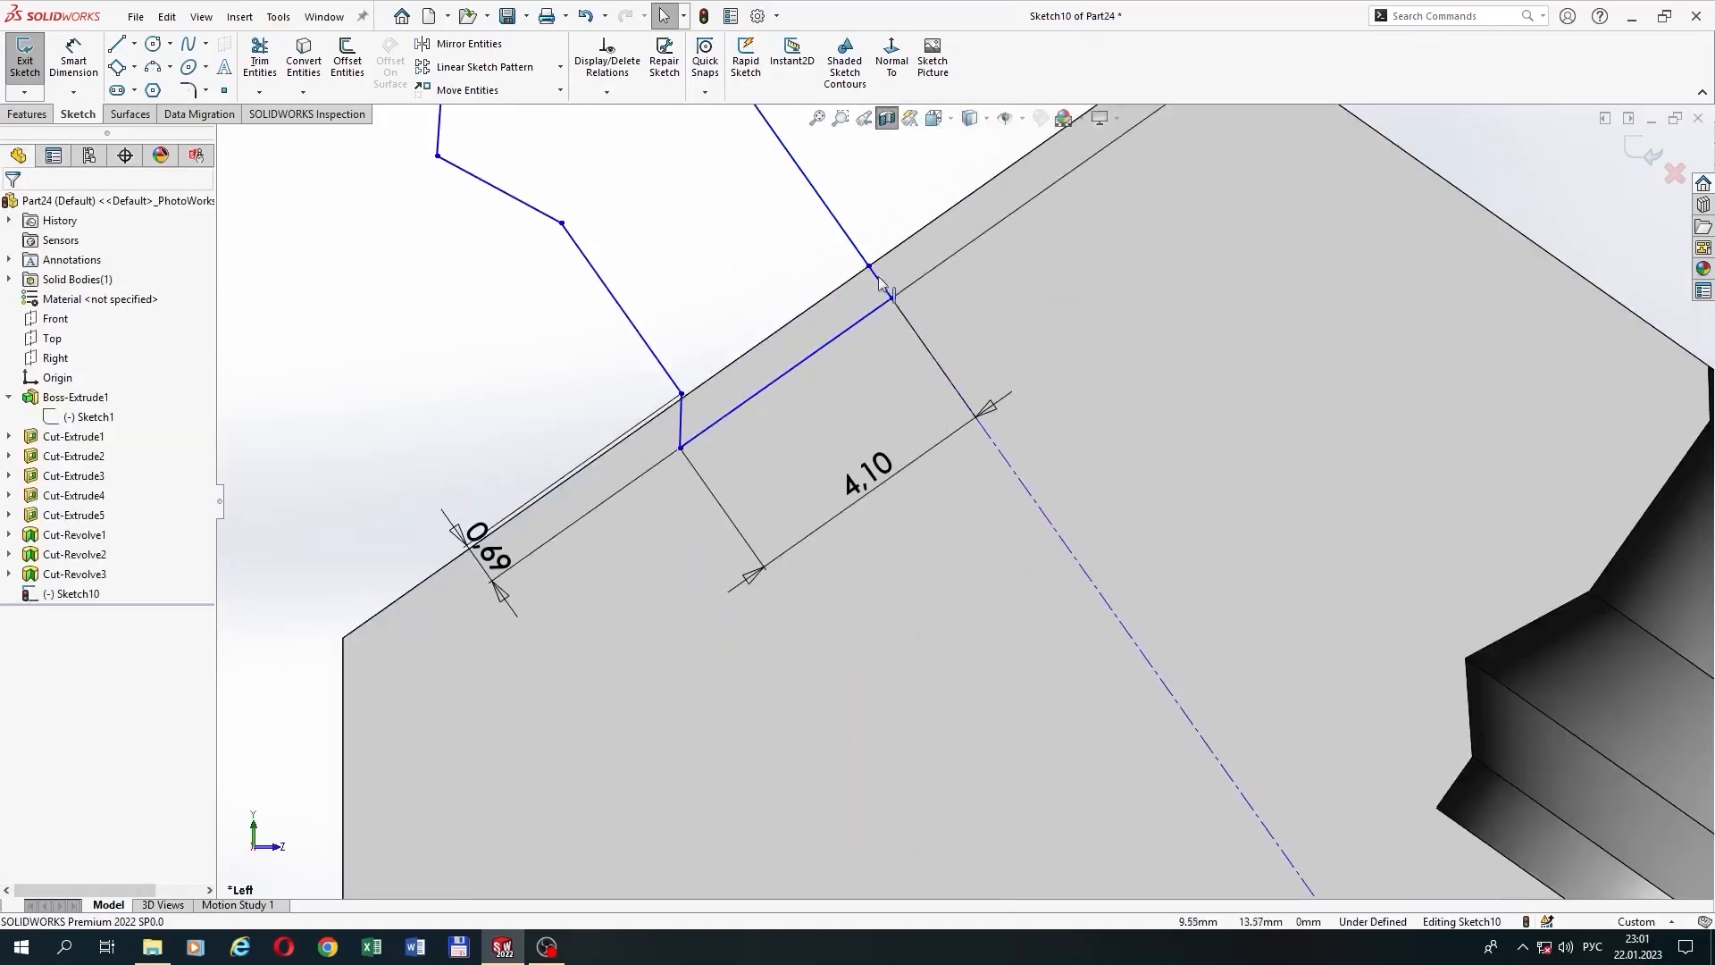
left_click(892, 299)
left_click(868, 266, "ctrl")
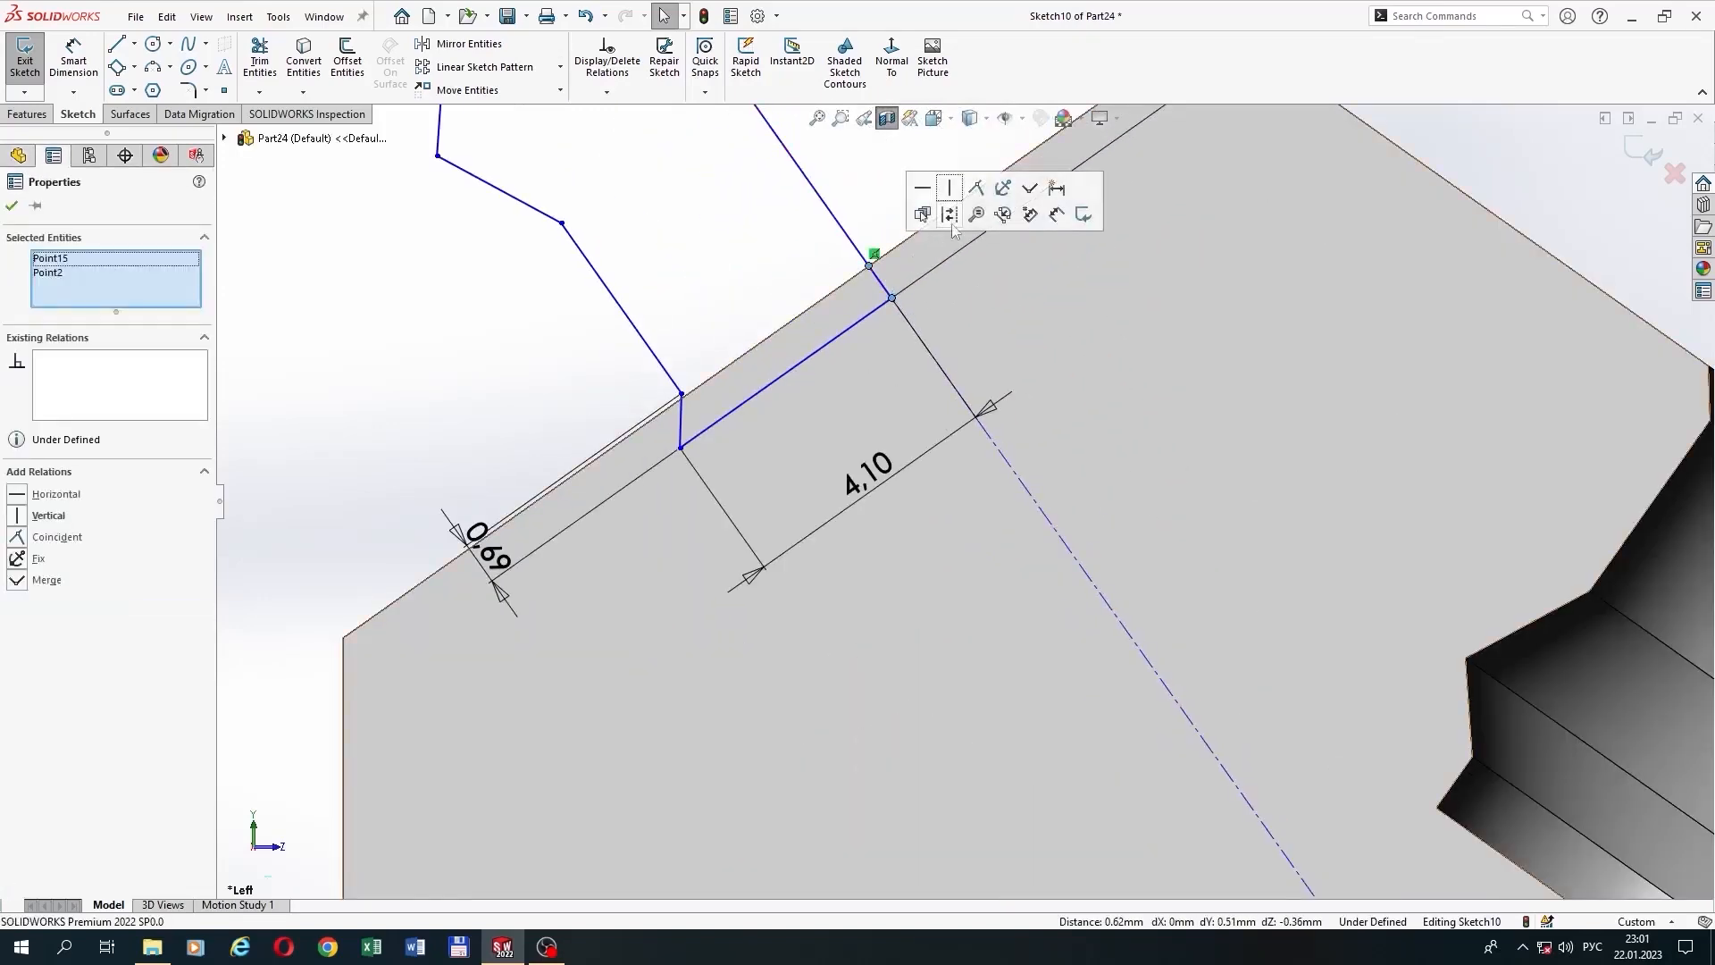
left_click(968, 193)
left_click(858, 197)
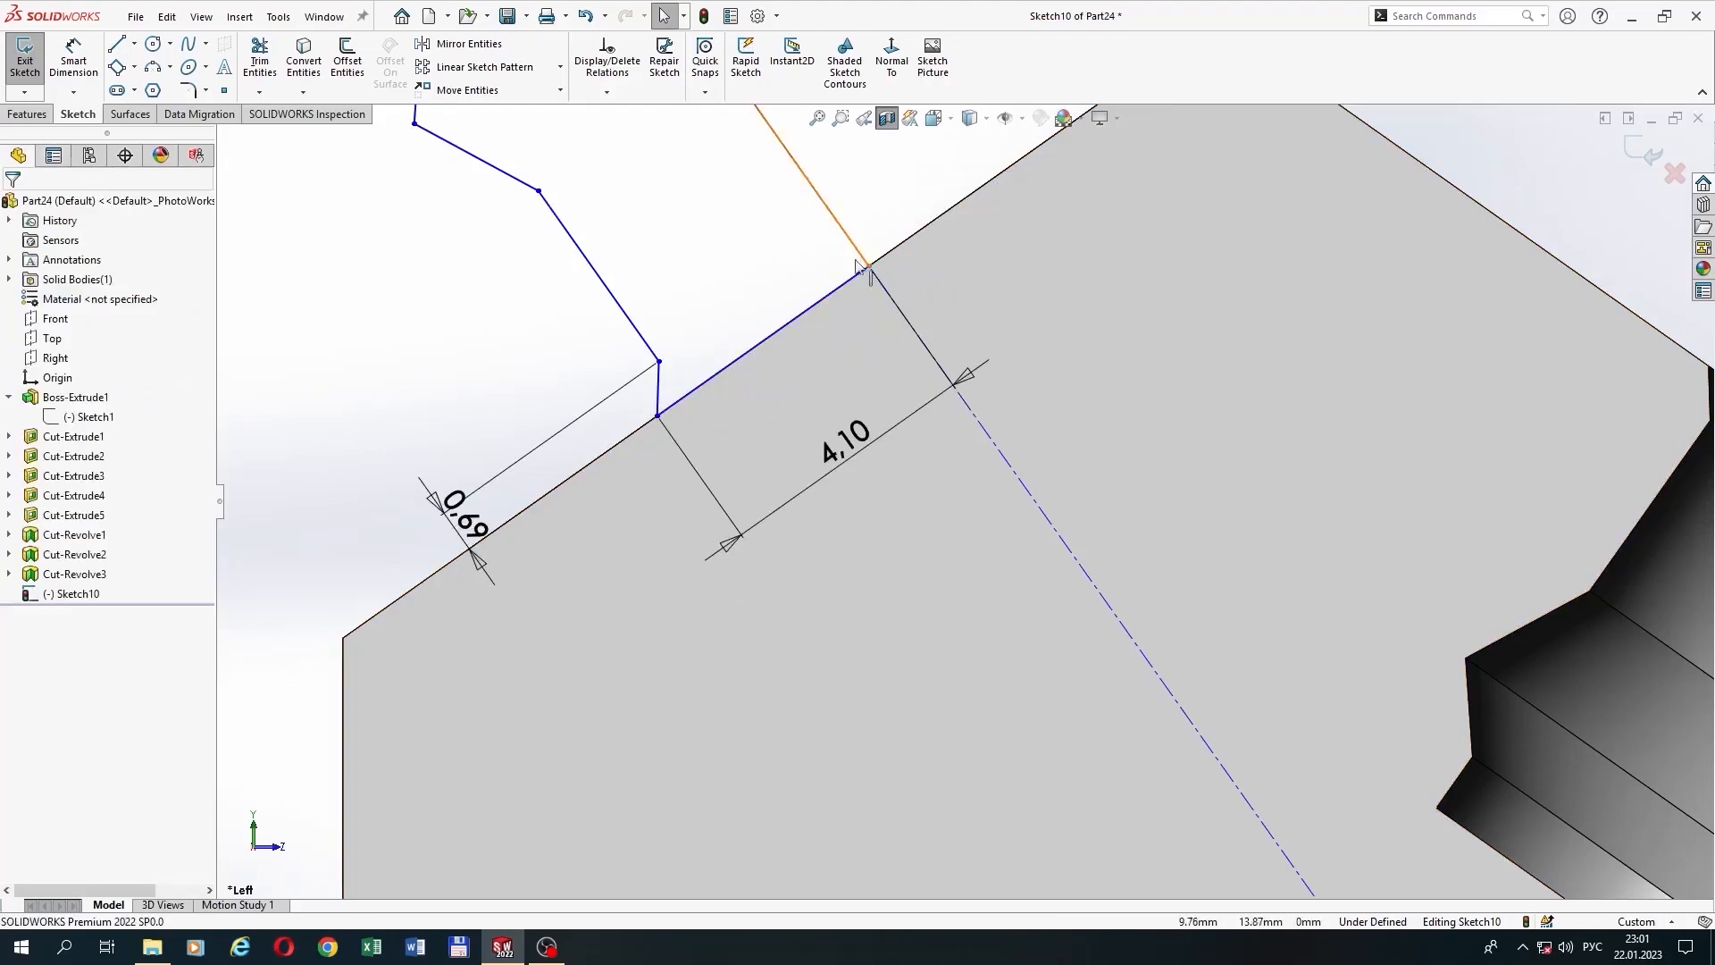
Step: Rotate all eight lines of the upper profile 180° about the centerline's upper-left endpoint so that it lies inside the body
scroll(872, 276, "up", 4)
left_click(560, 90)
left_click(516, 171)
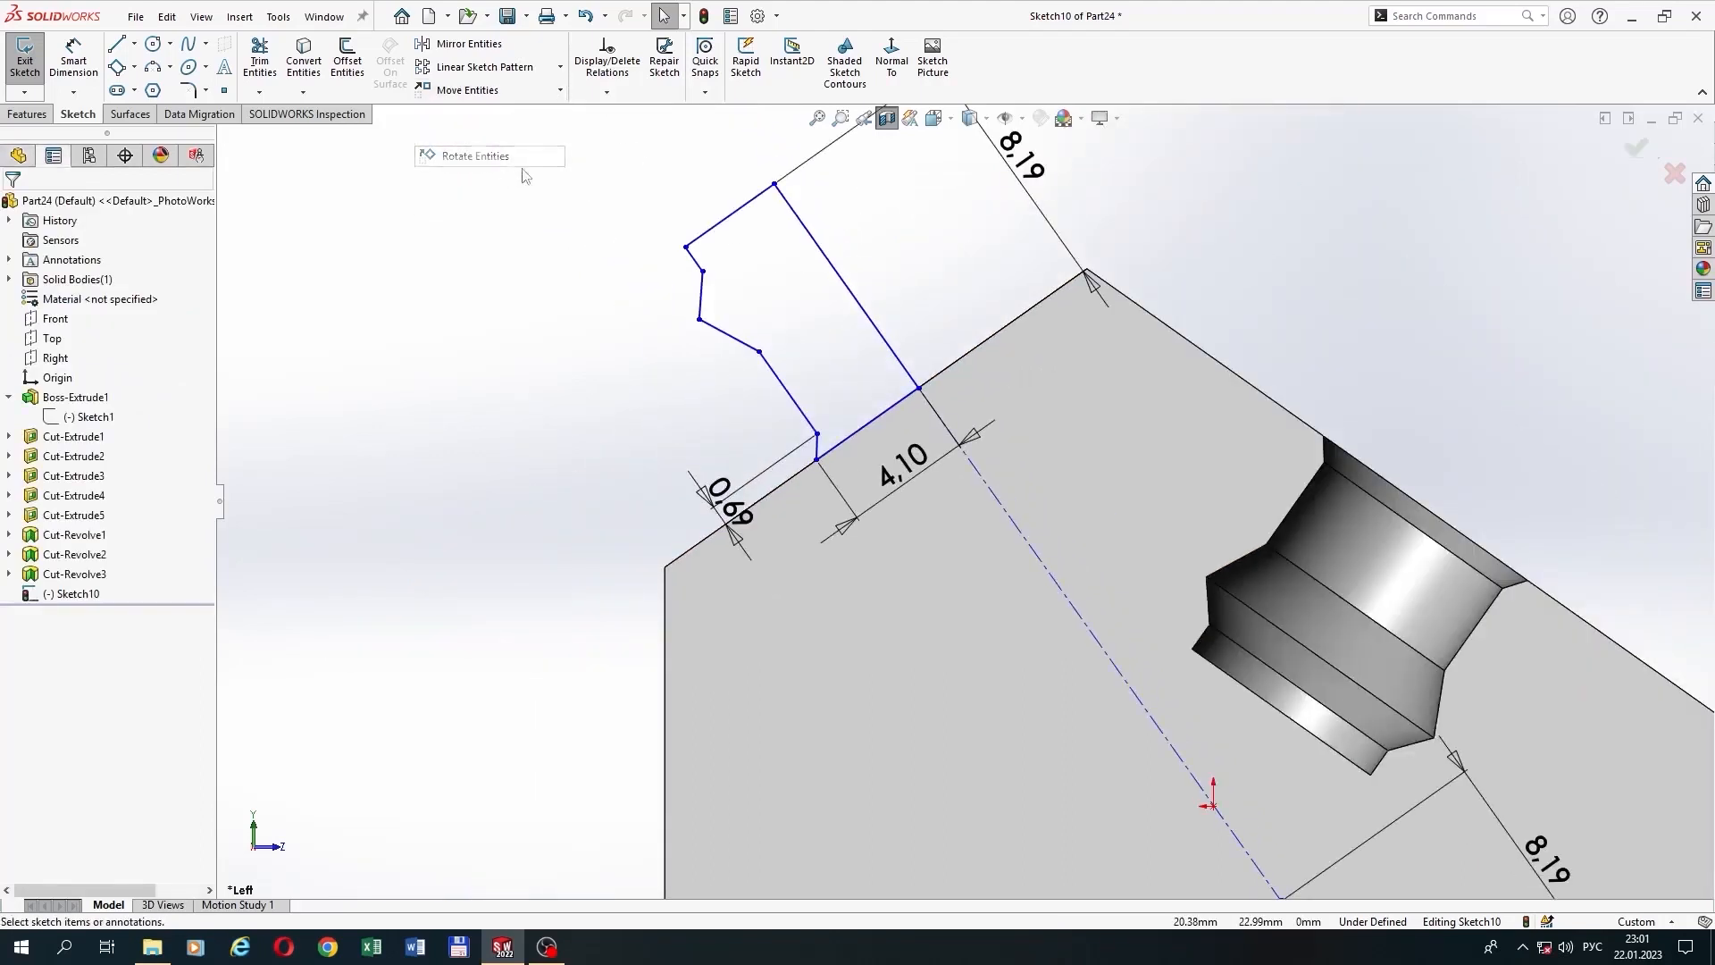
mouse_move(591, 145)
left_mouse_down()
mouse_move(962, 441)
mouse_move(982, 488)
left_mouse_up()
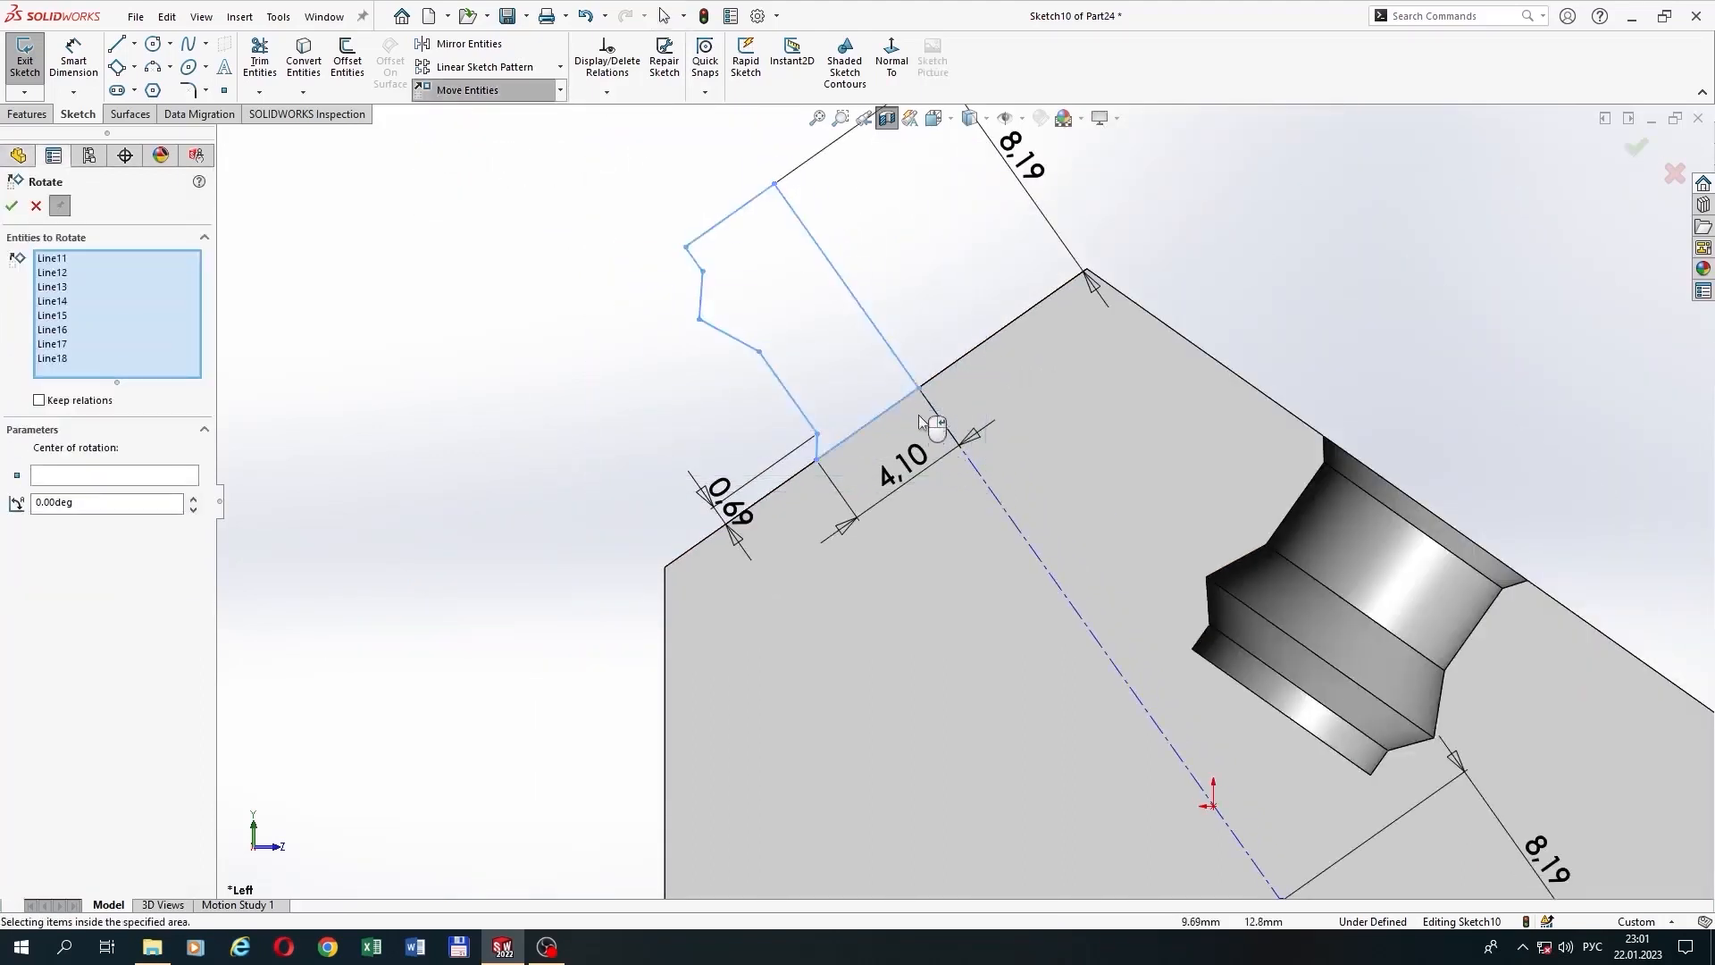
left_click(176, 477)
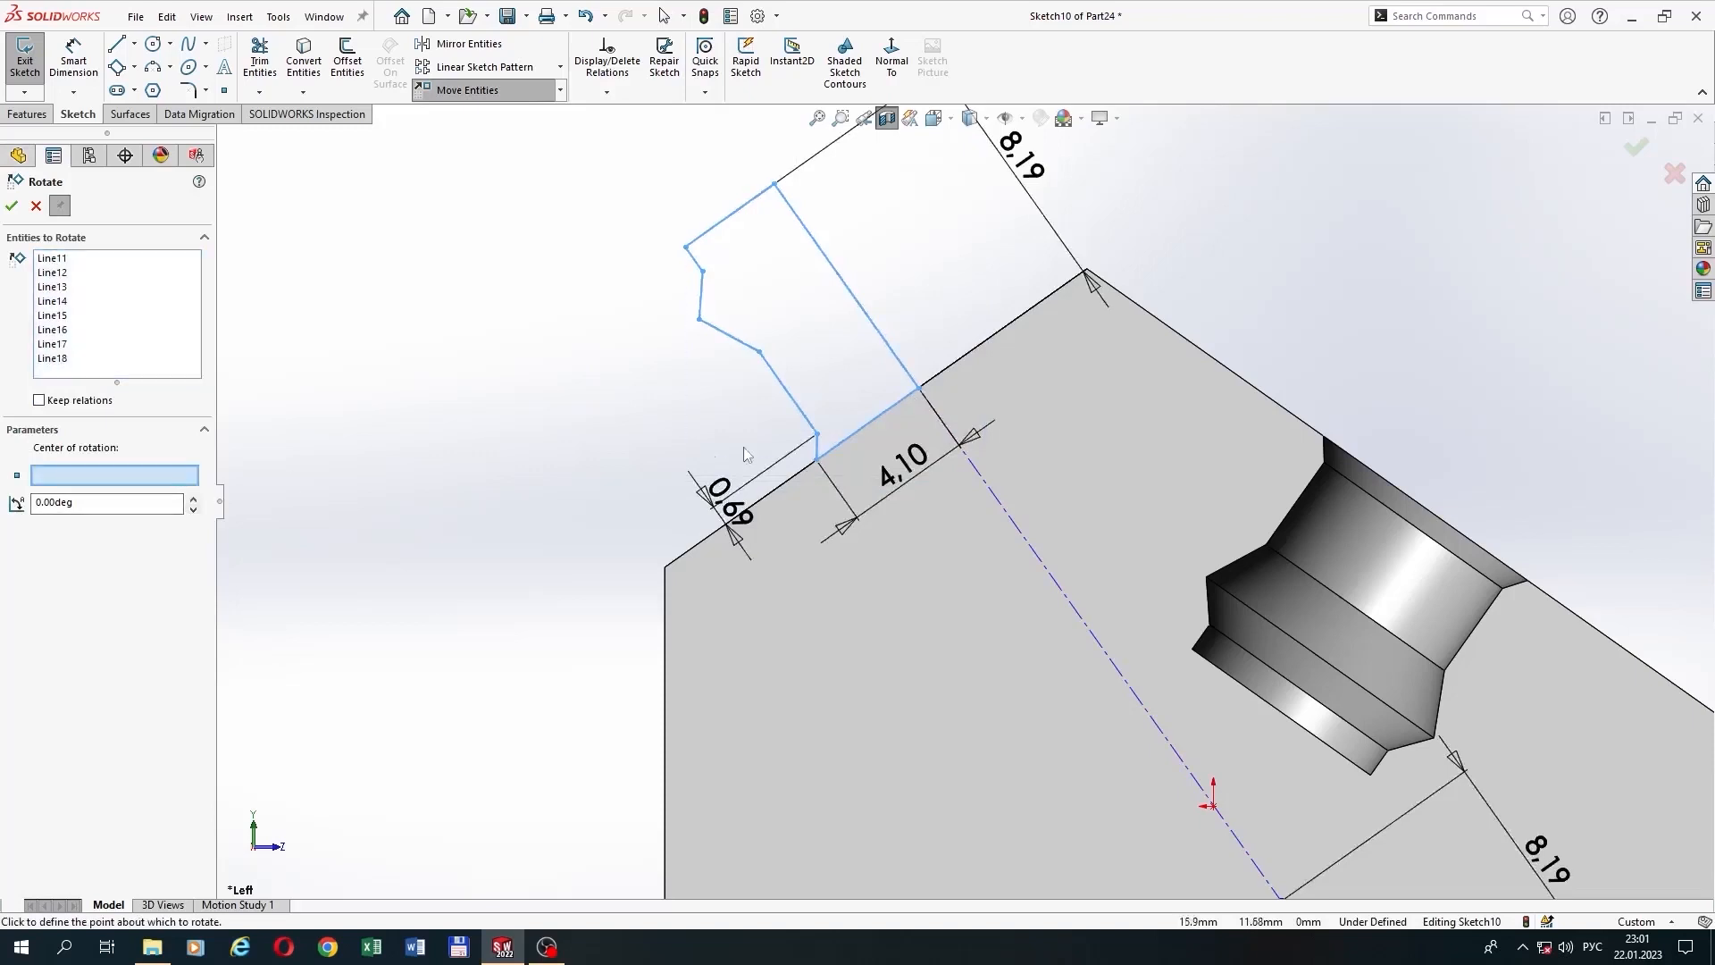
left_click(917, 389)
left_click_drag(910, 389, 927, 202)
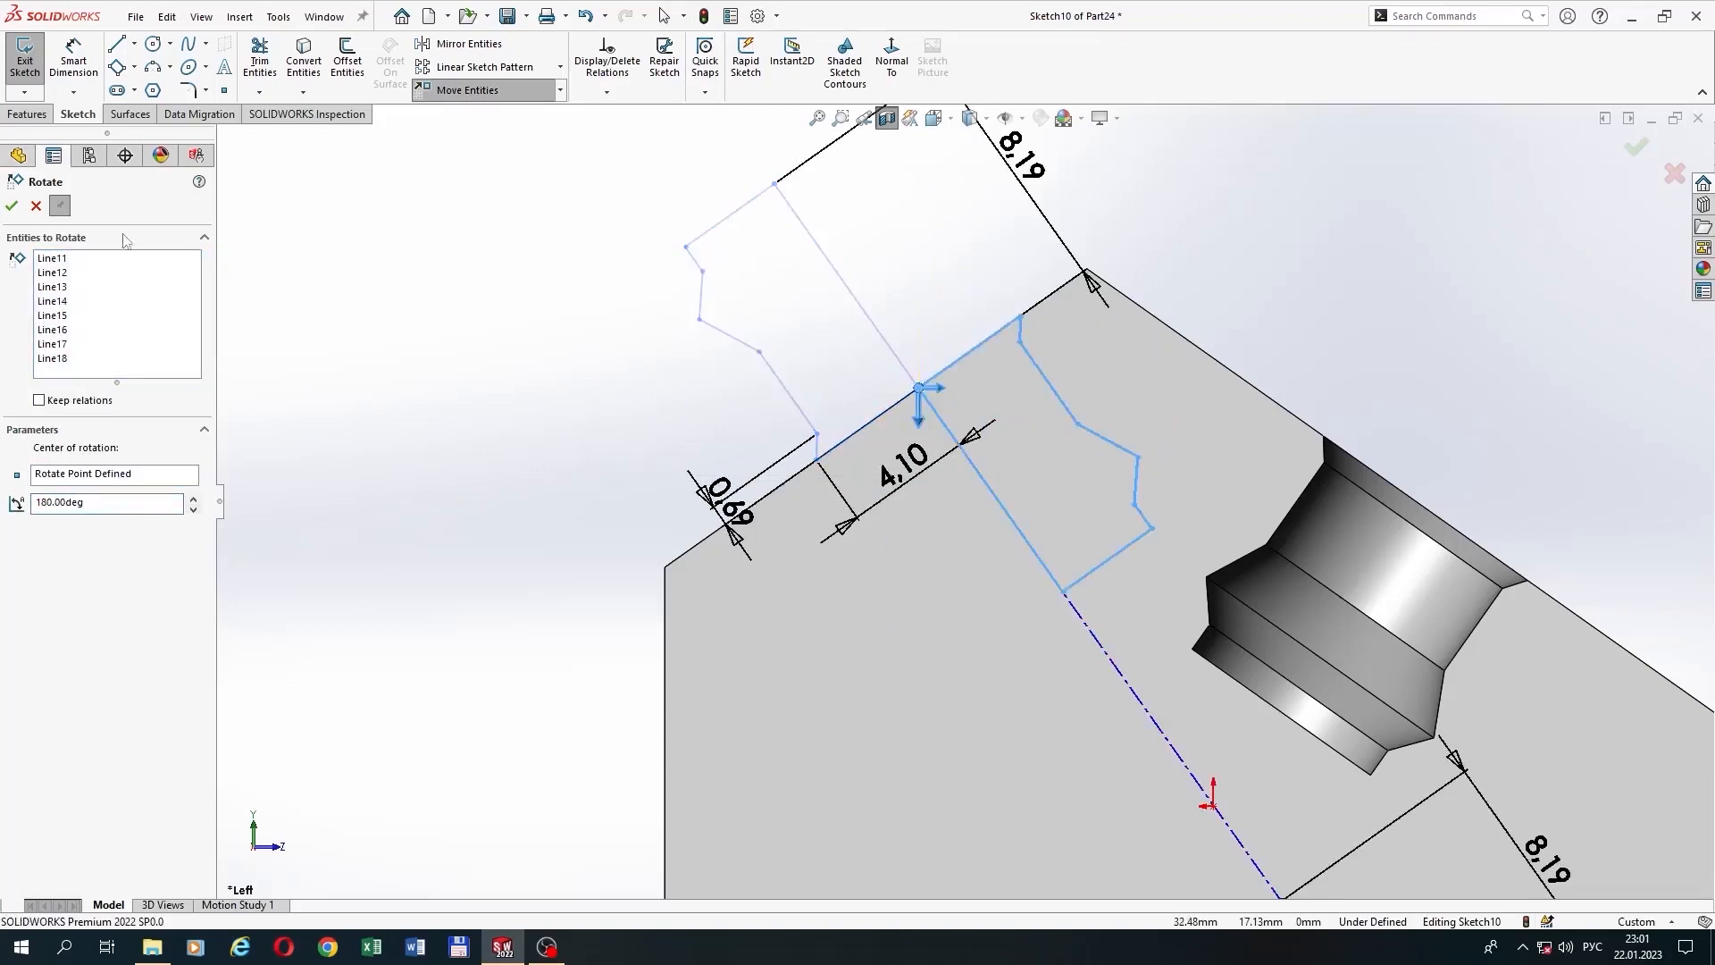
left_click(11, 206)
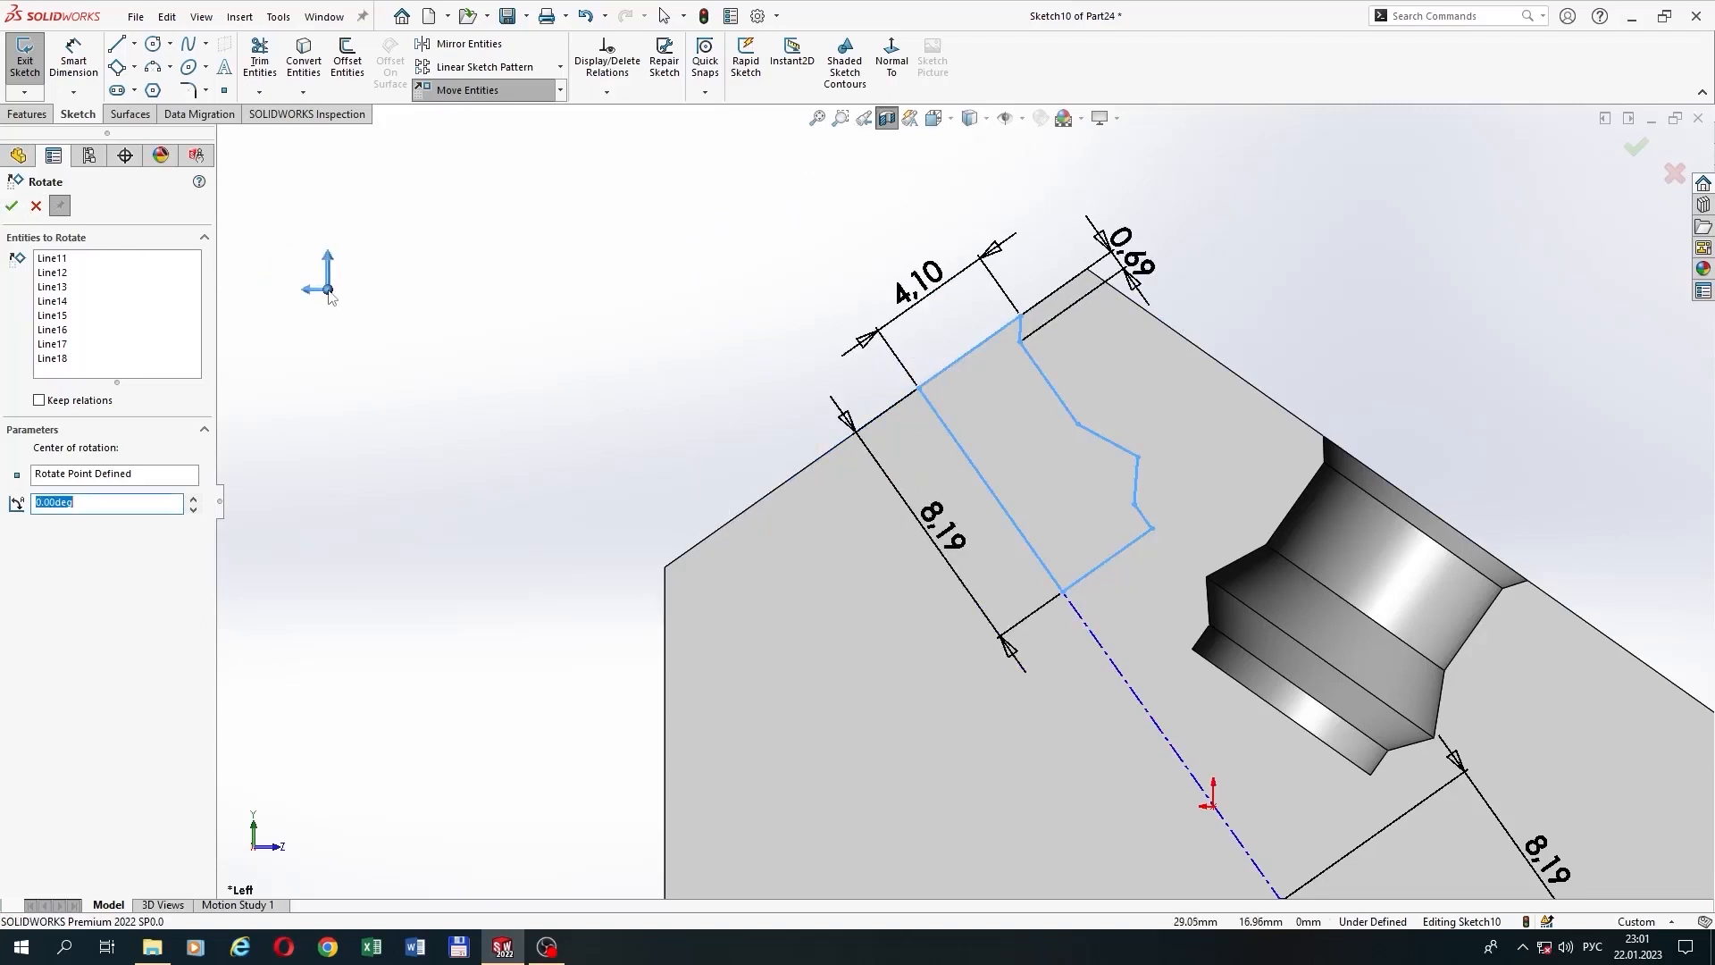
scroll(893, 500, "down", 4)
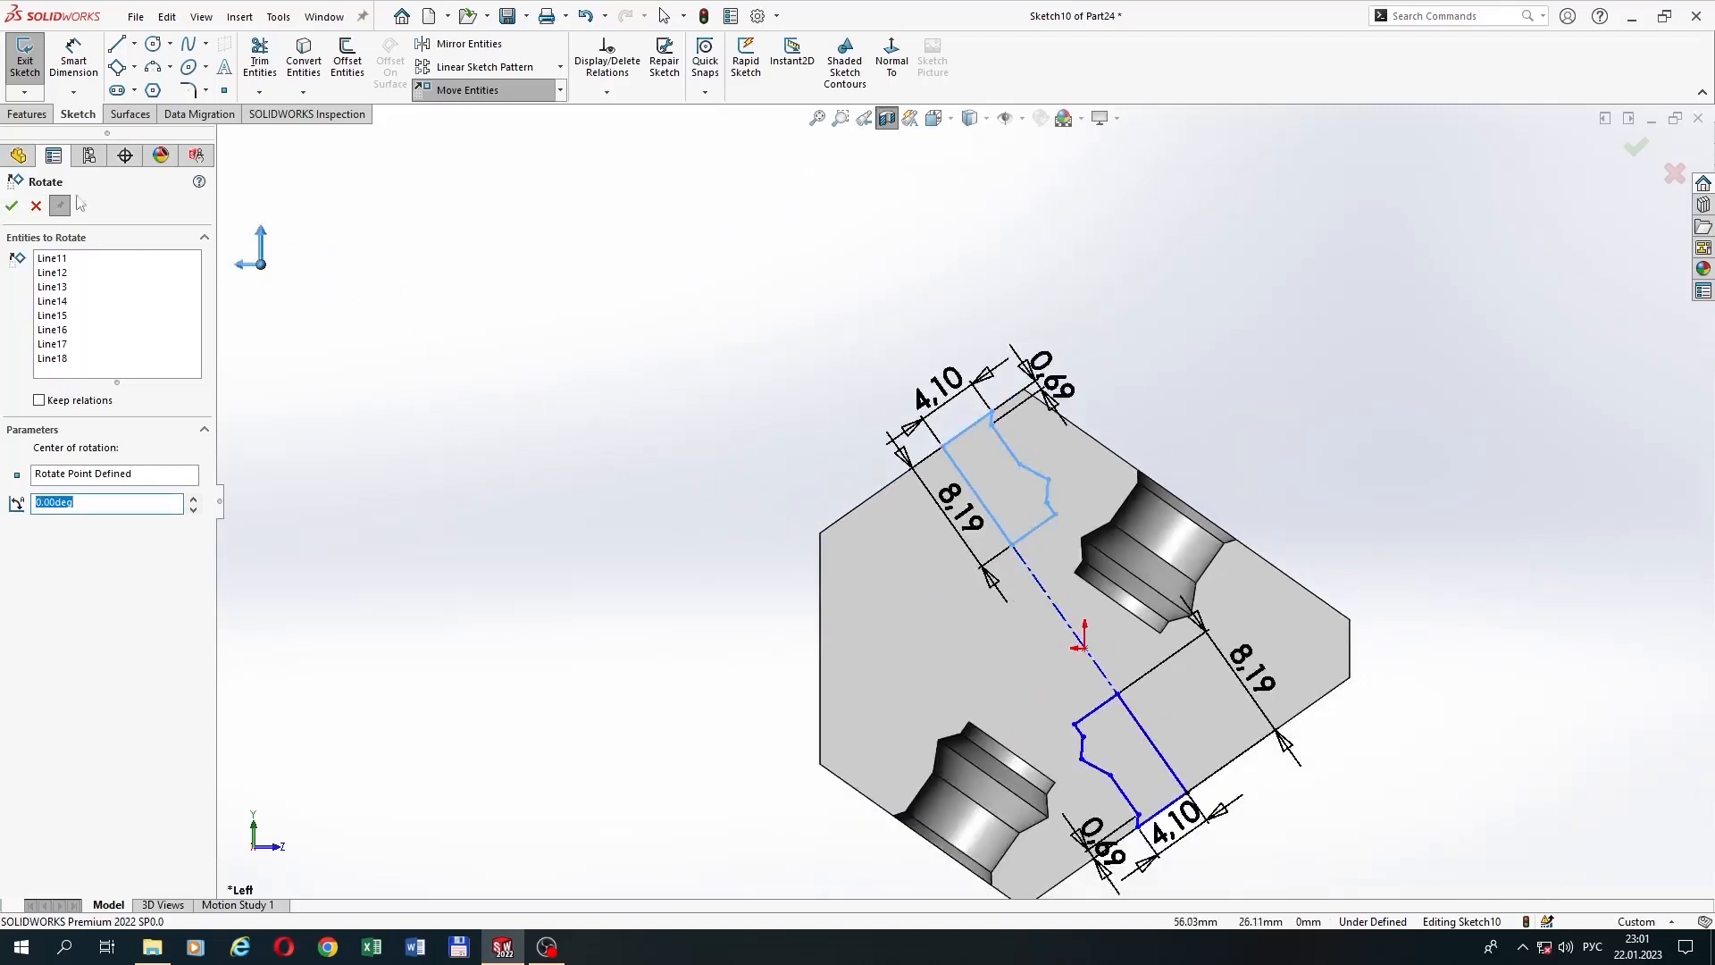
left_click(28, 114)
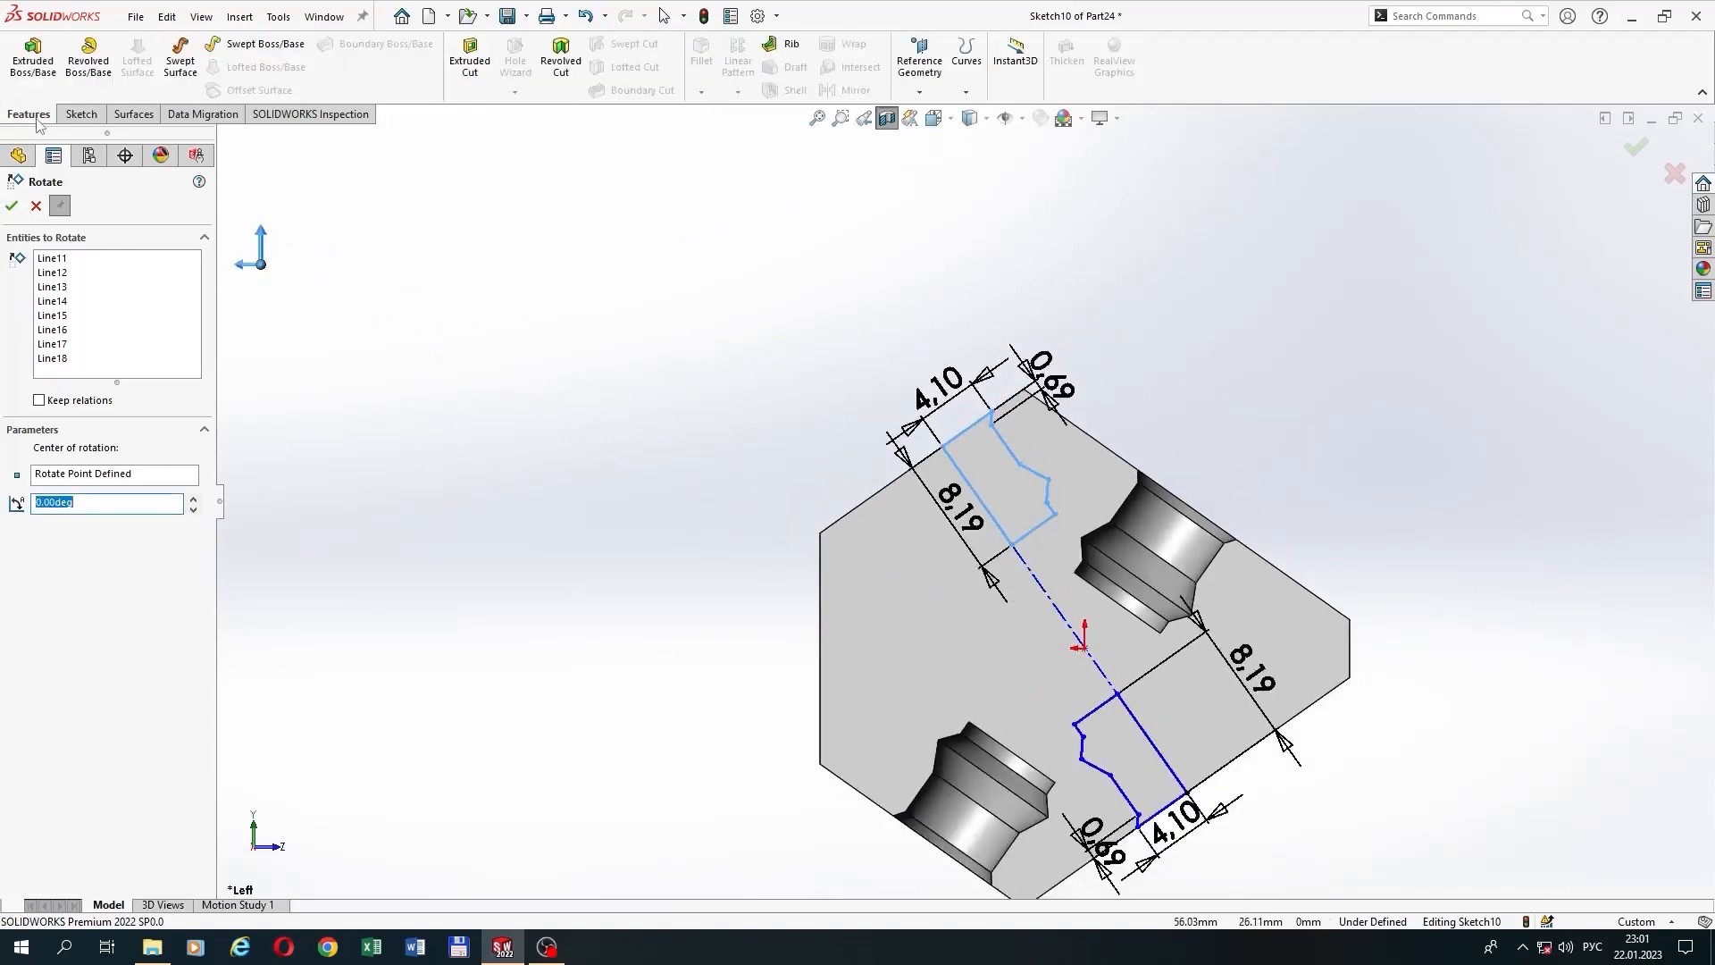
left_click(76, 475)
left_click(12, 207)
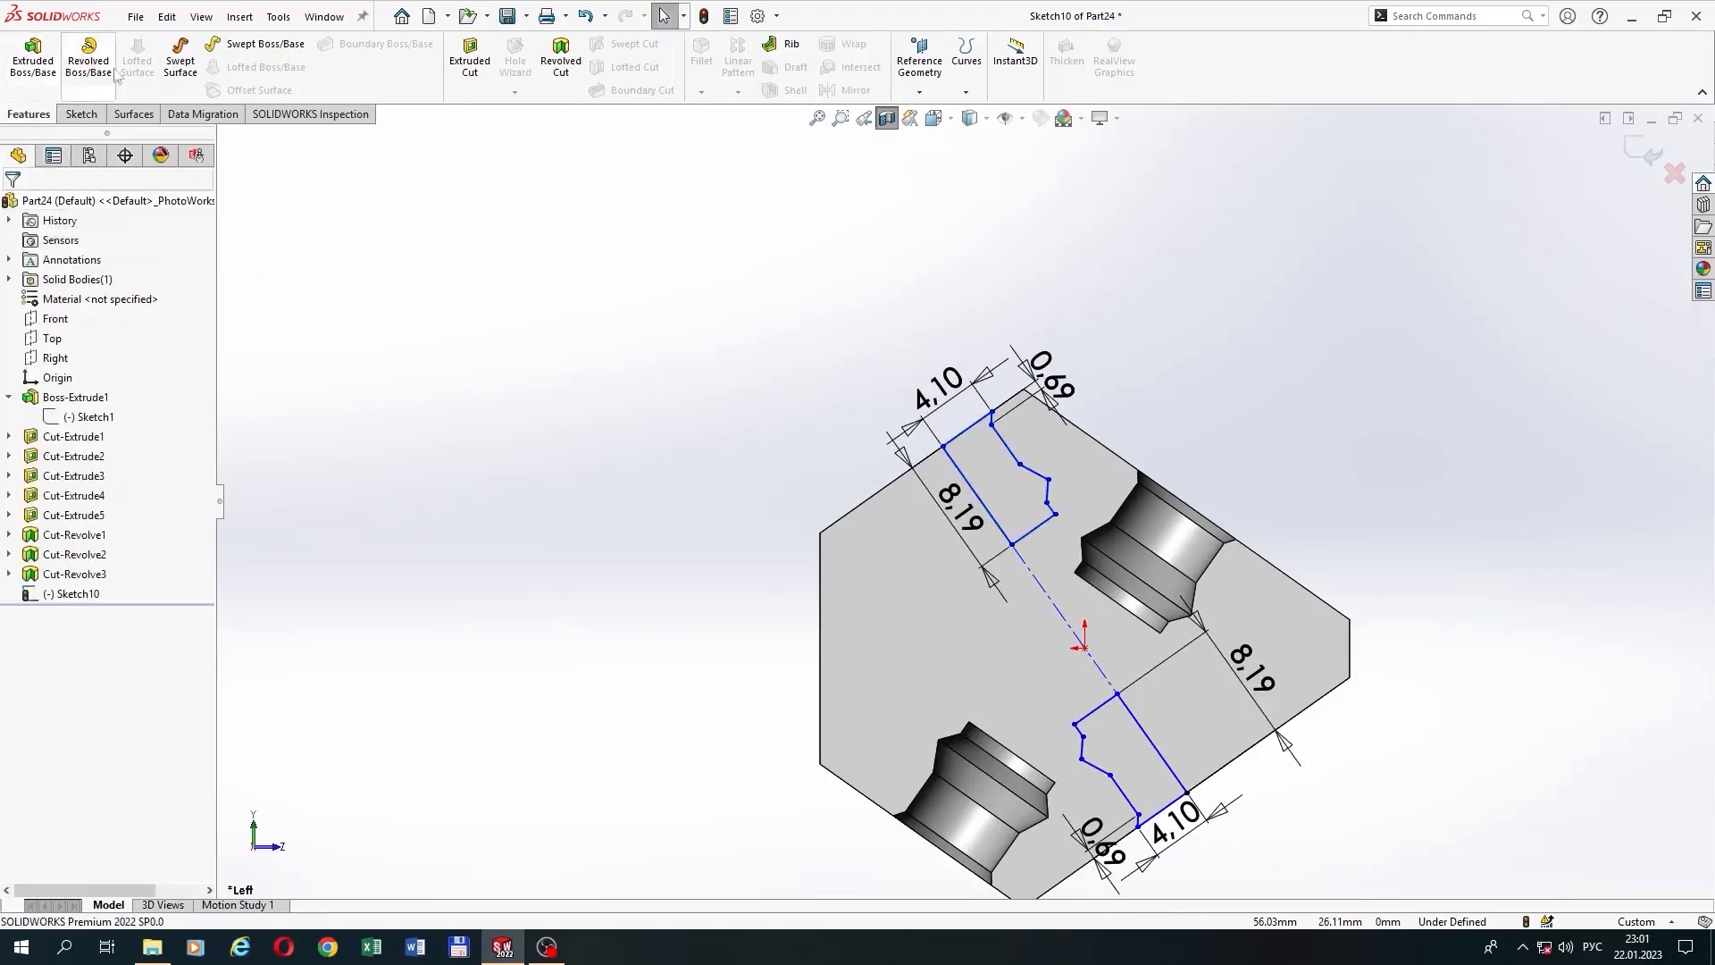
Step: Cut both profiles out of the body with a 360° Revolved Cut about the centerline and turn off the section view
left_click(561, 59)
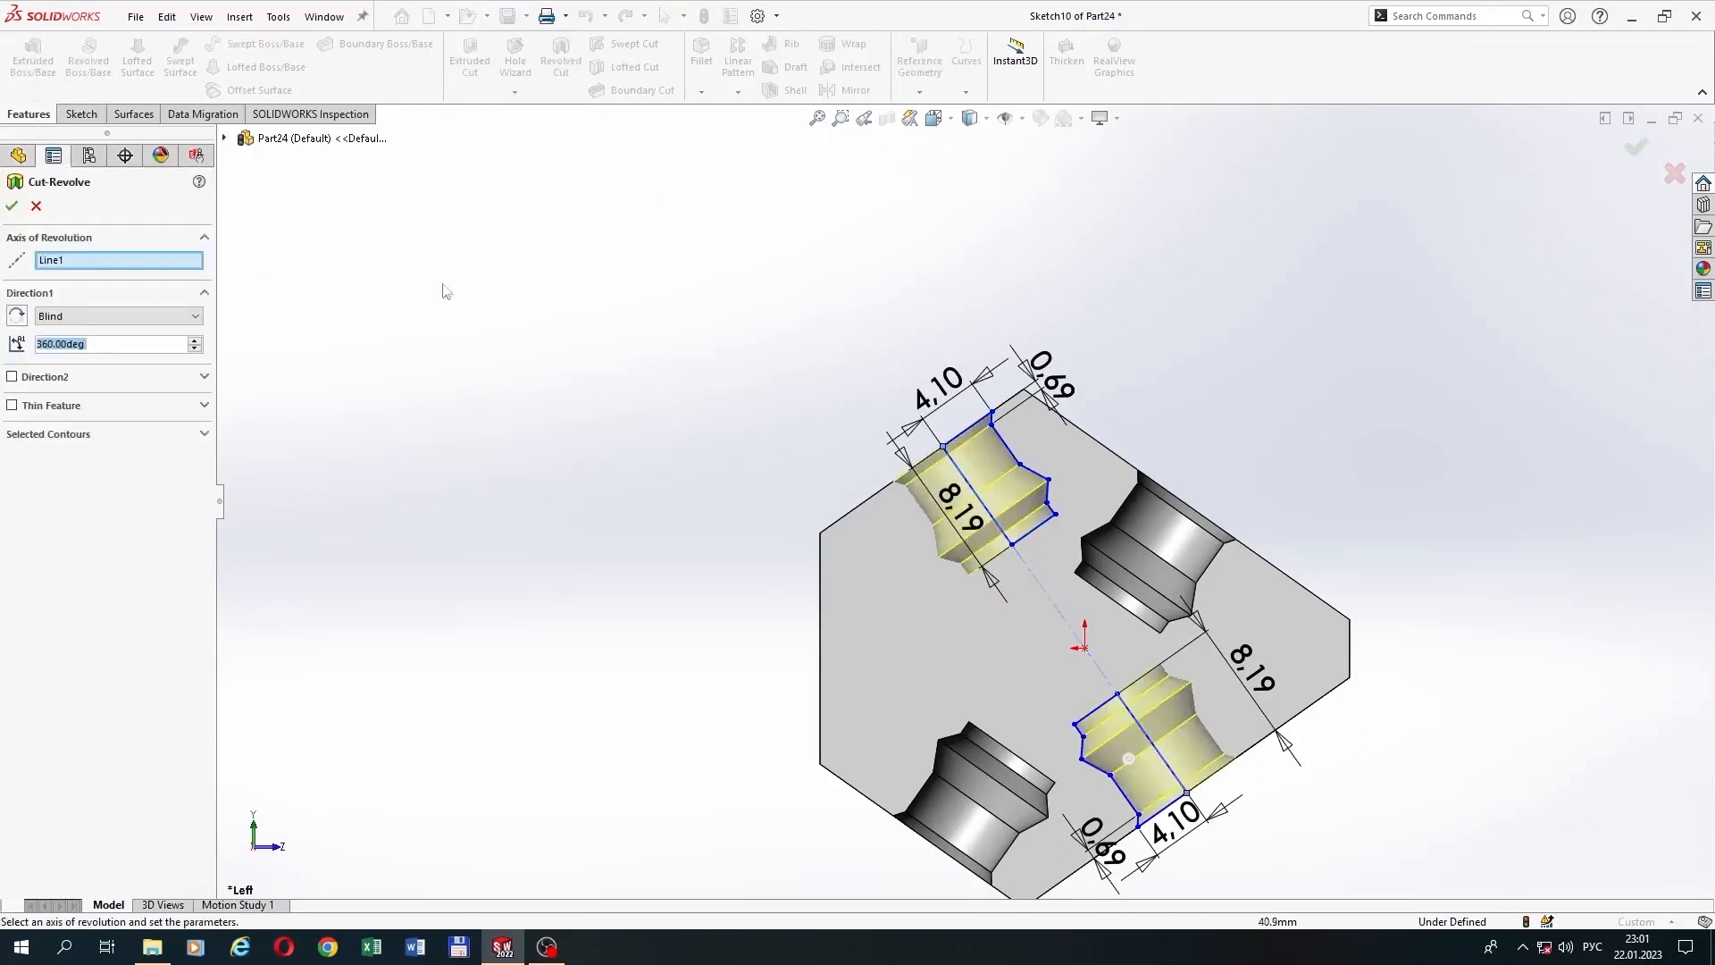
left_click(12, 207)
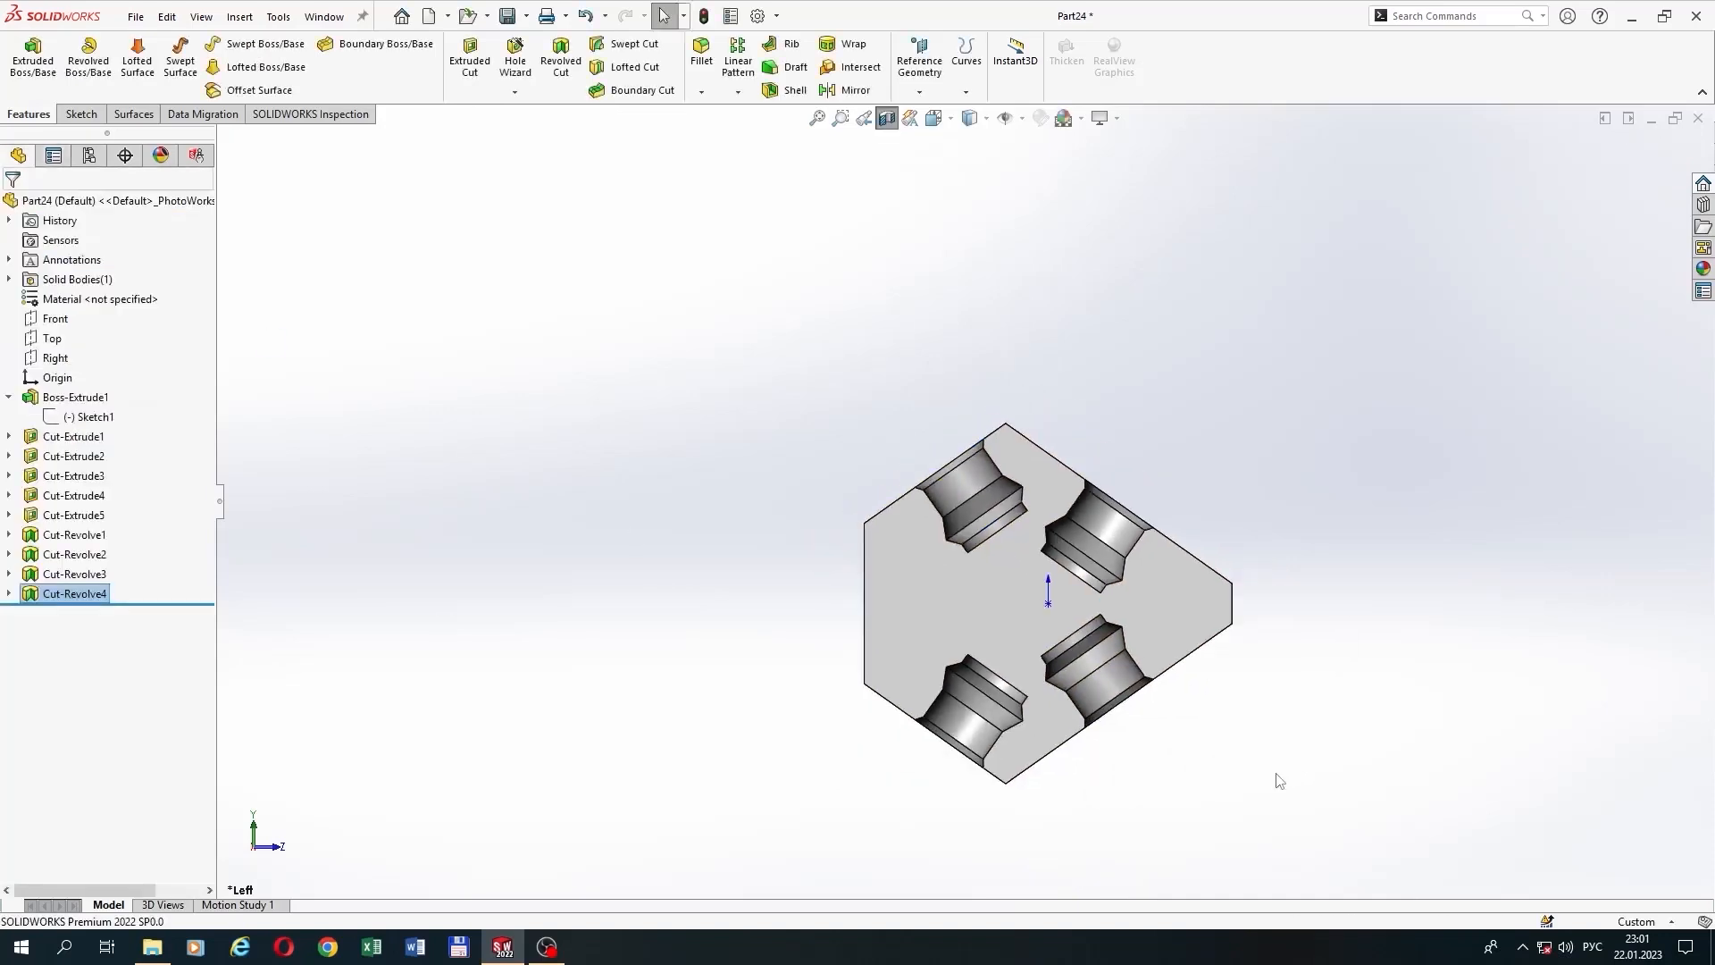
middle_click_drag(1107, 700, 887, 720)
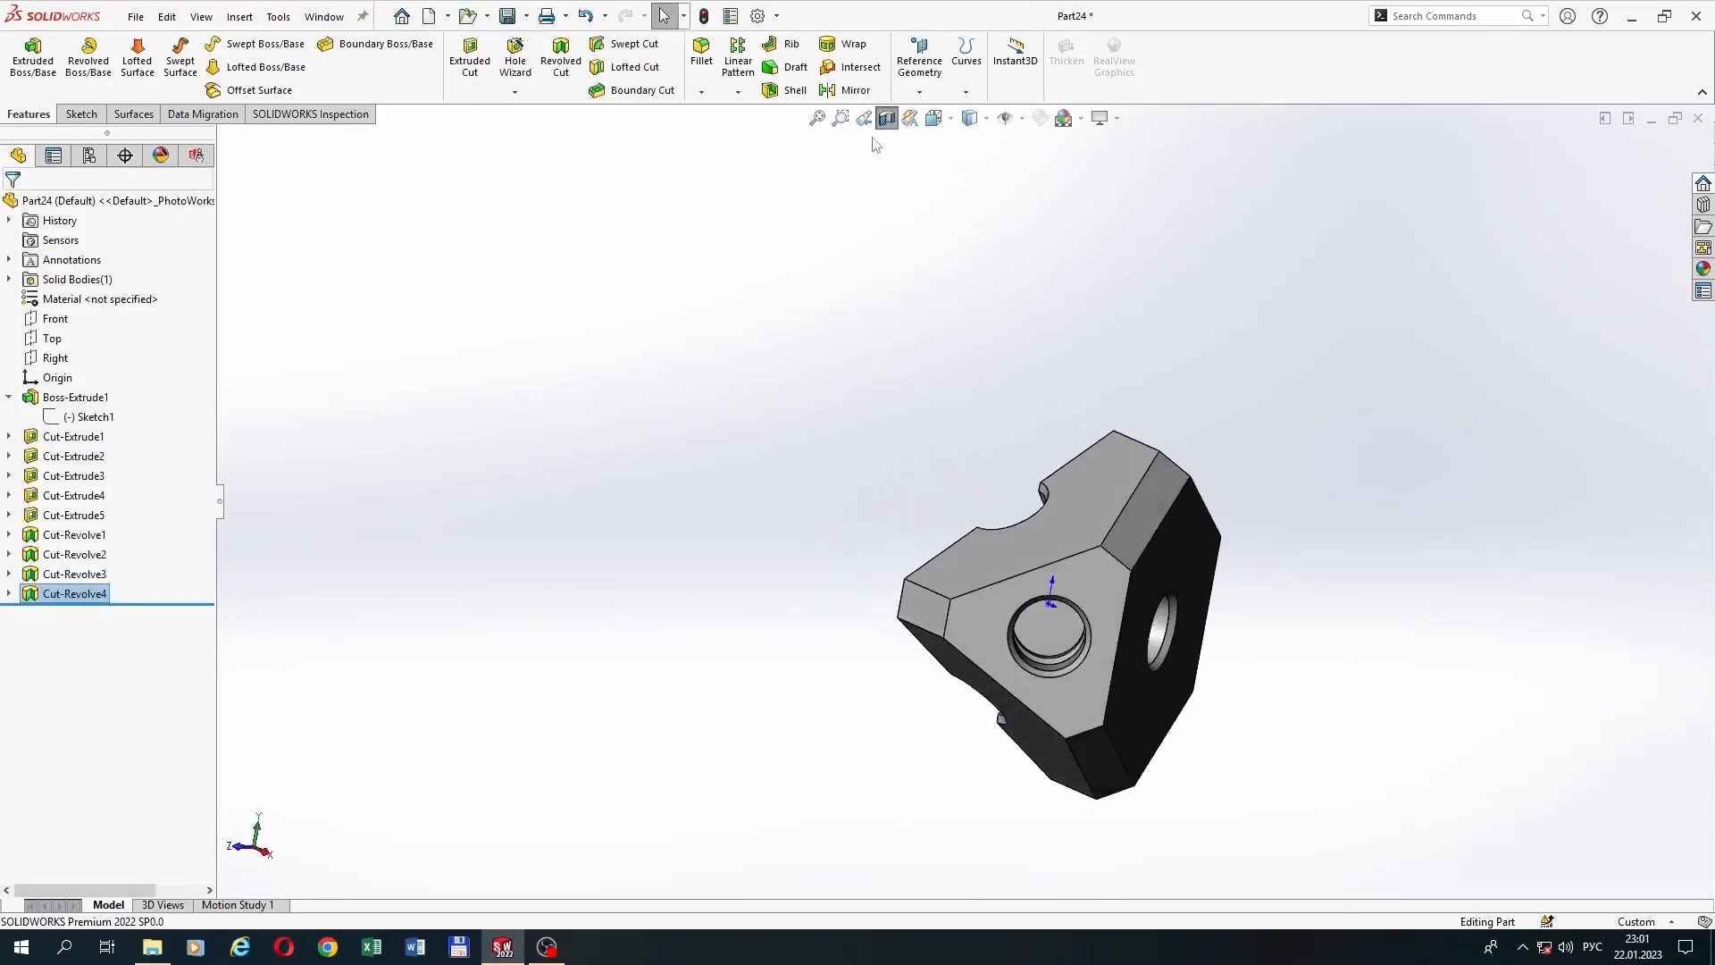
middle_click_drag(888, 191, 1291, 362)
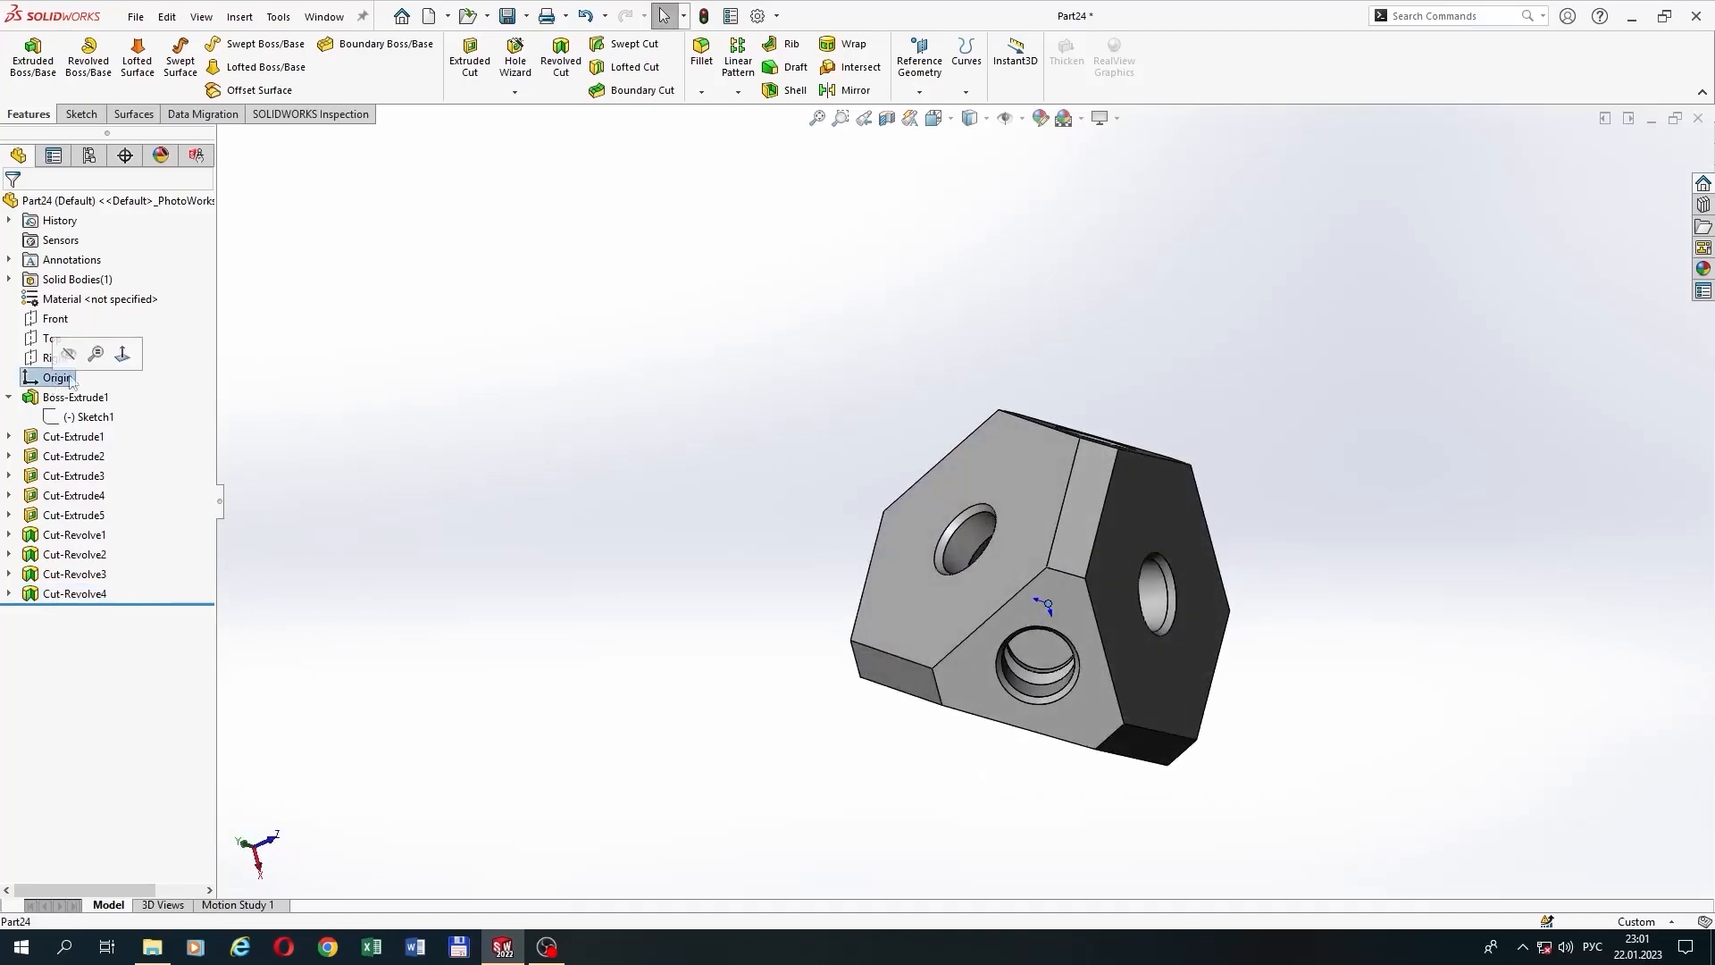
scroll(1150, 572, "down", 2)
middle_click_drag(1150, 572, 1325, 583)
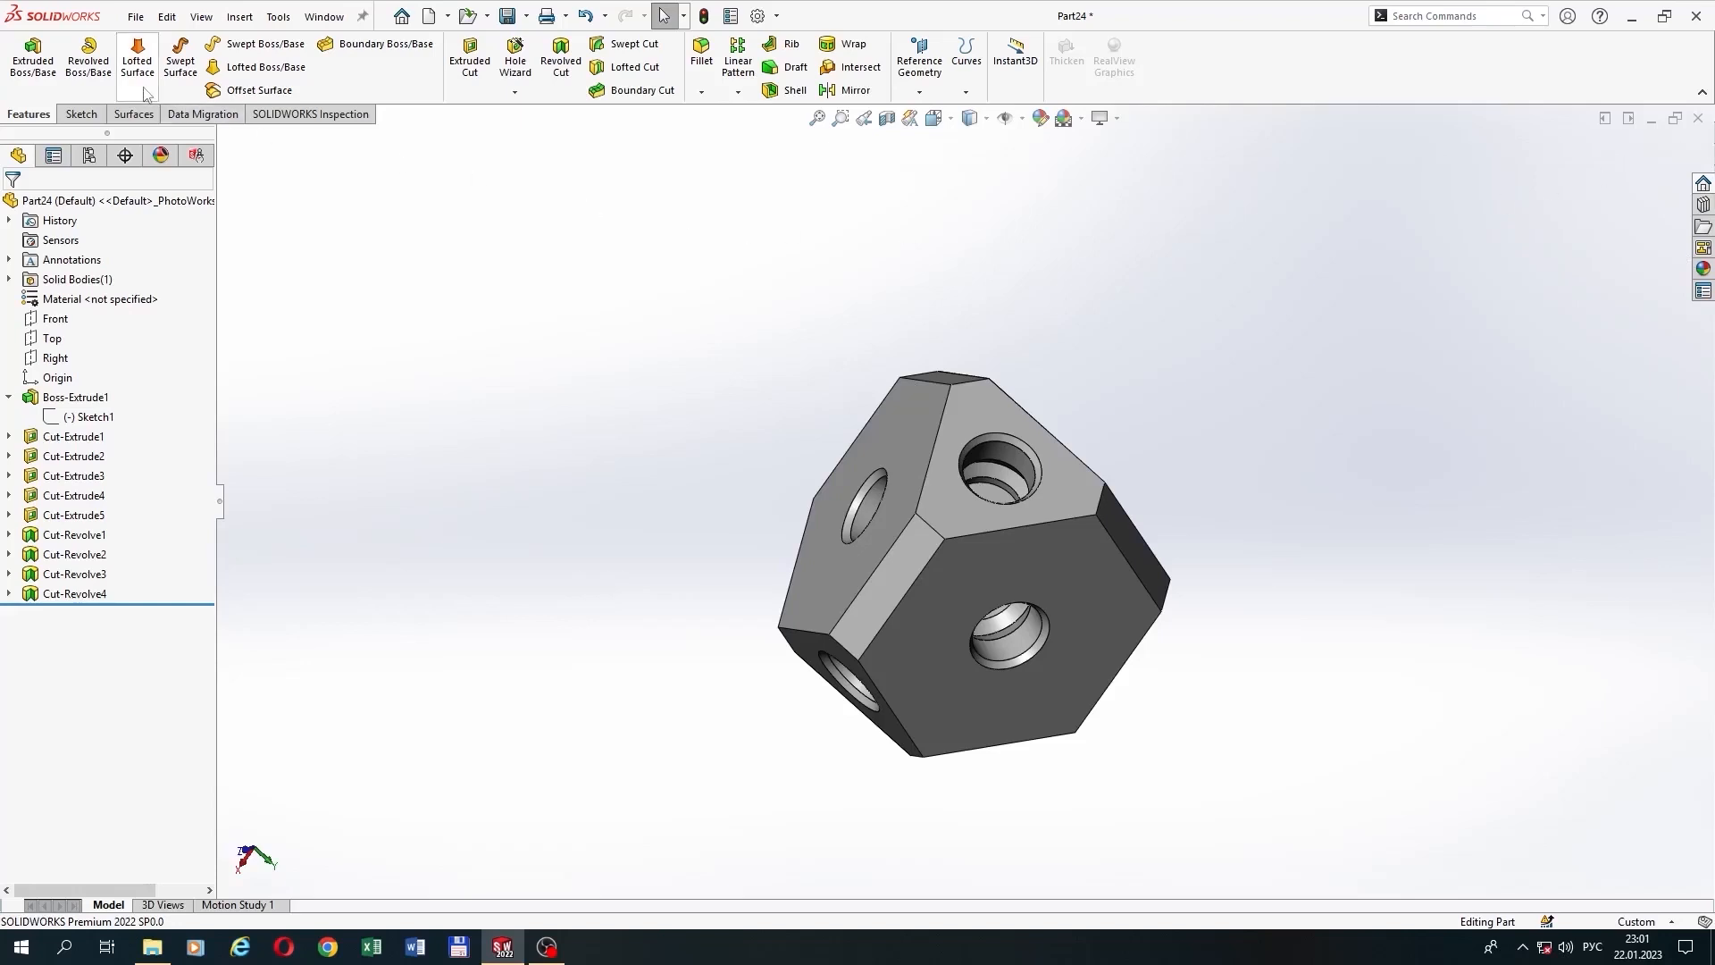
Step: Save the finished part on the Desktop as cubegearone.SLDPRT
left_click(135, 17)
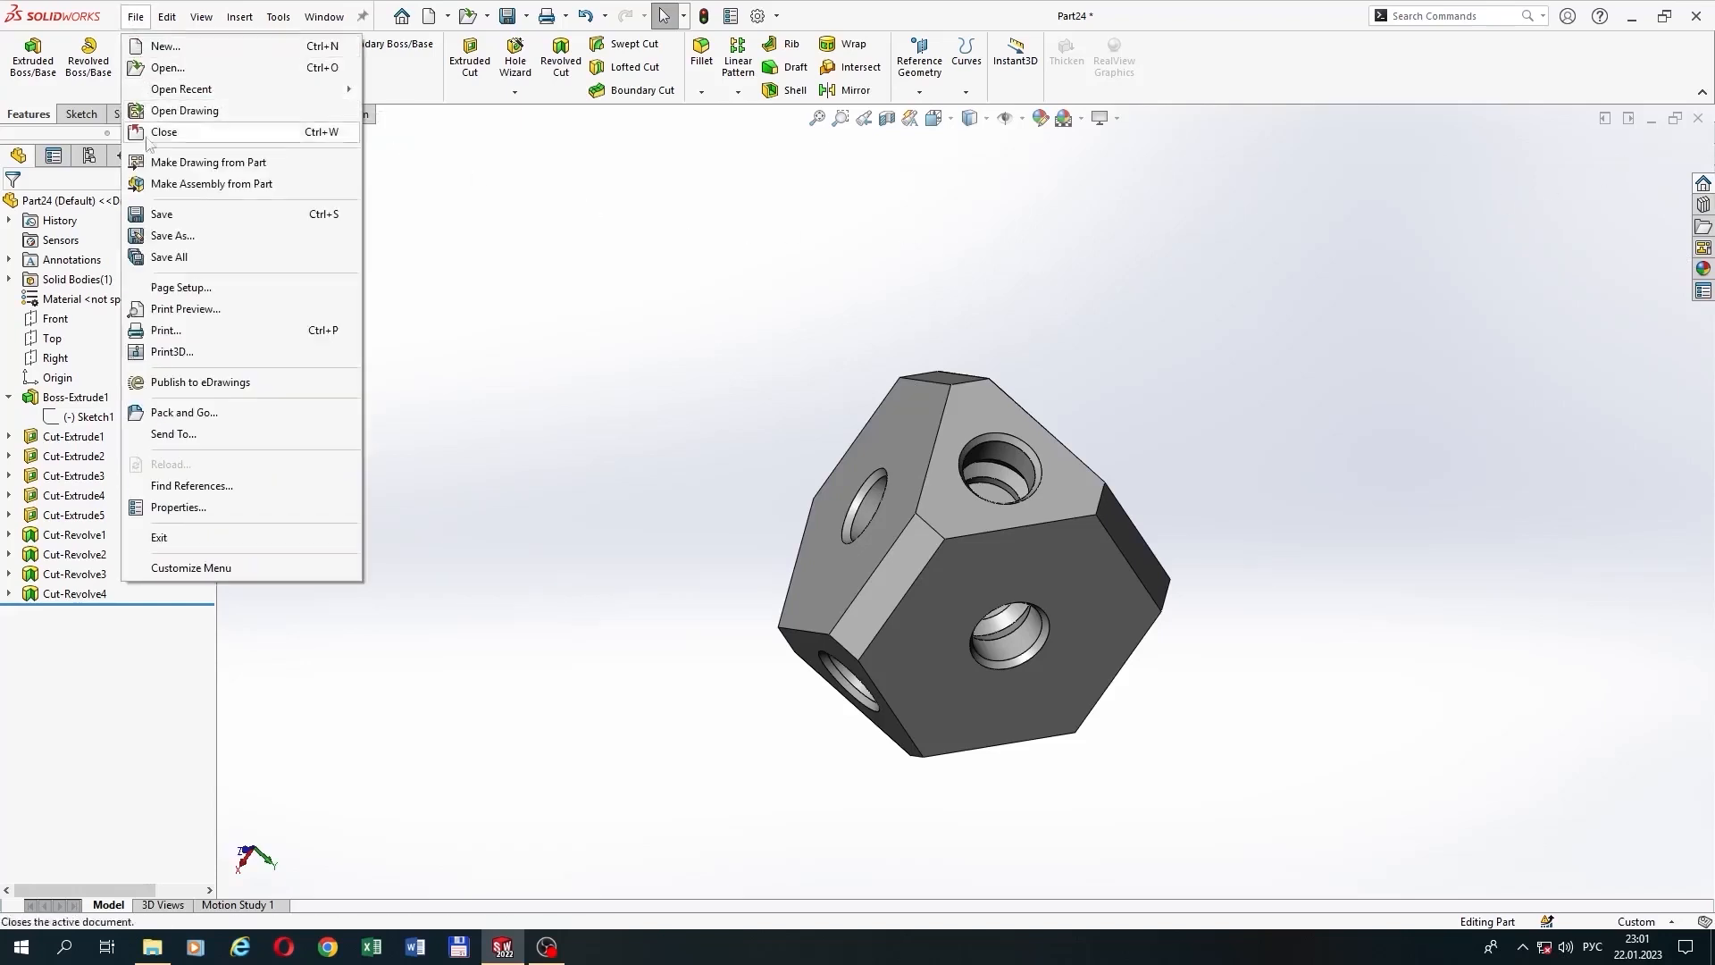
left_click(173, 235)
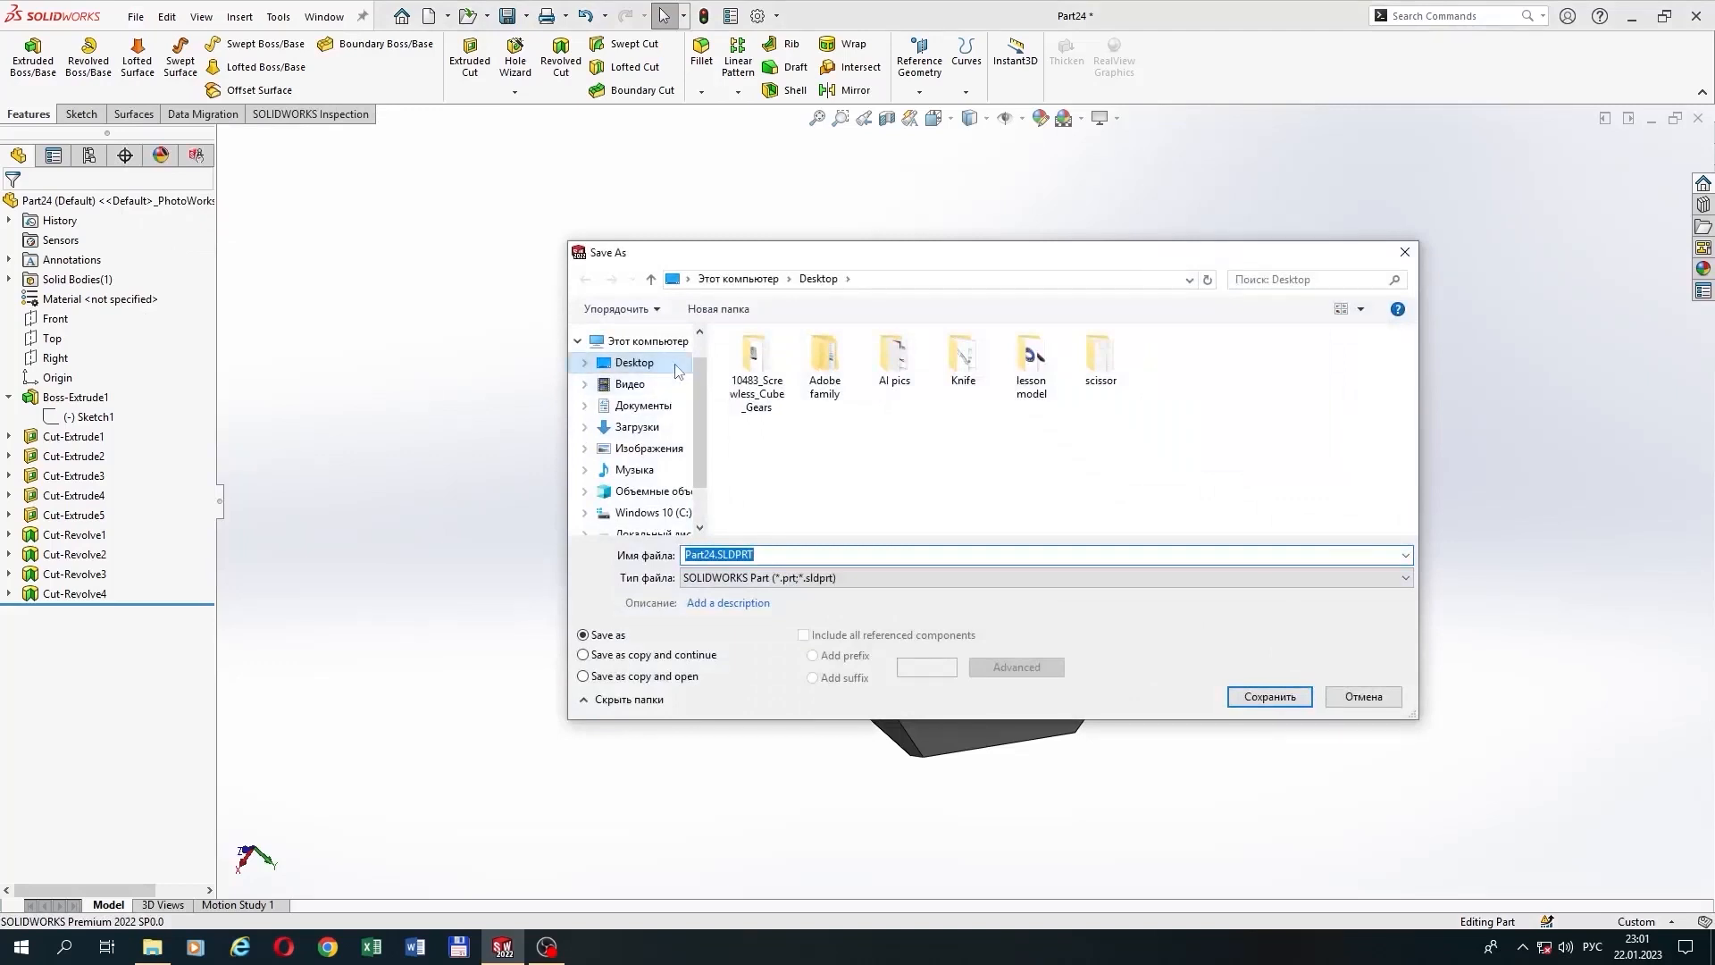
double_click(769, 555)
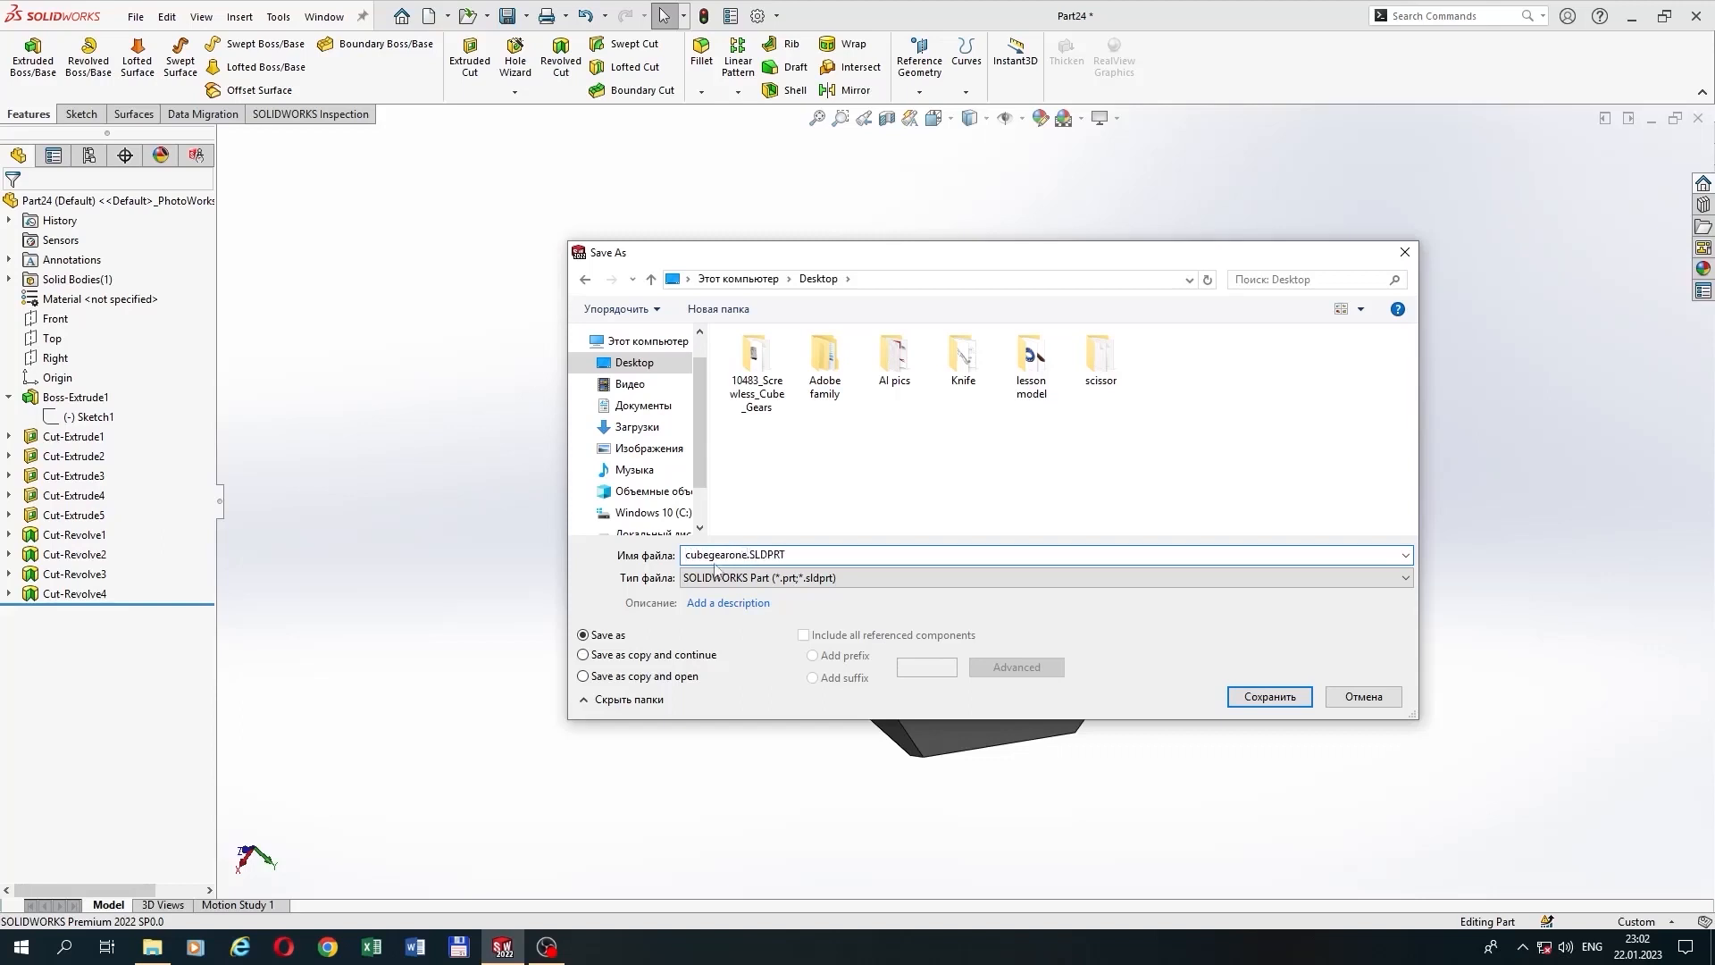
left_click(1267, 696)
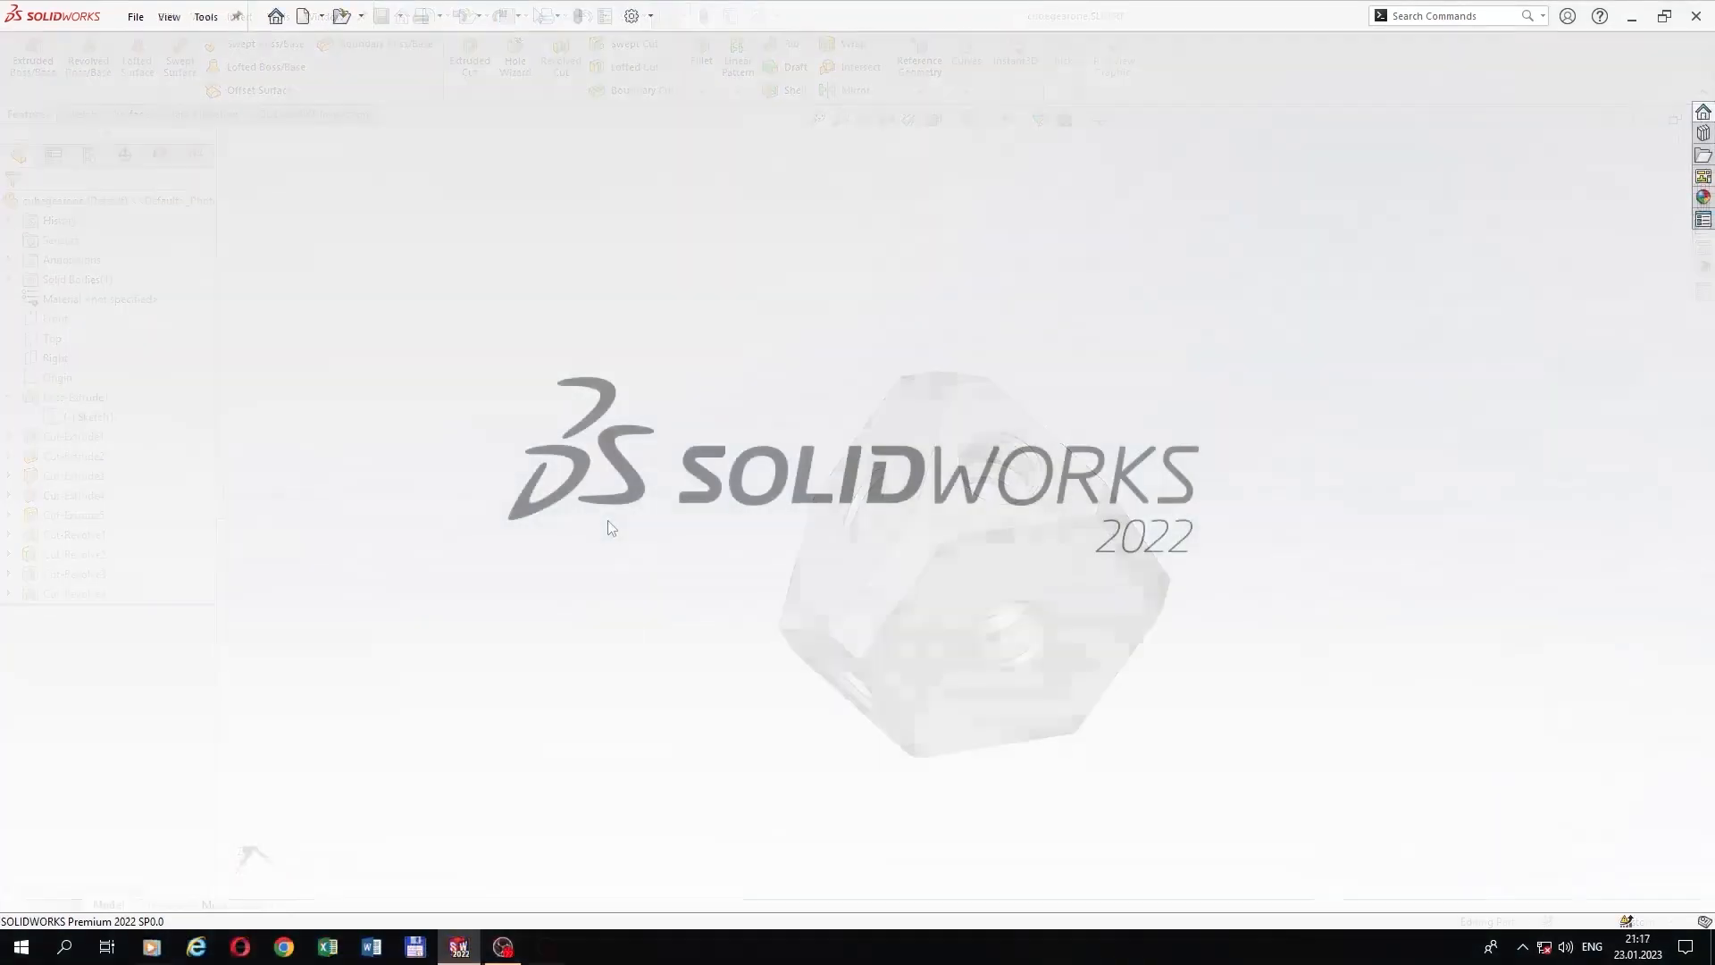
Step: Create a new part document and turn on the display of the origin
left_click(136, 16)
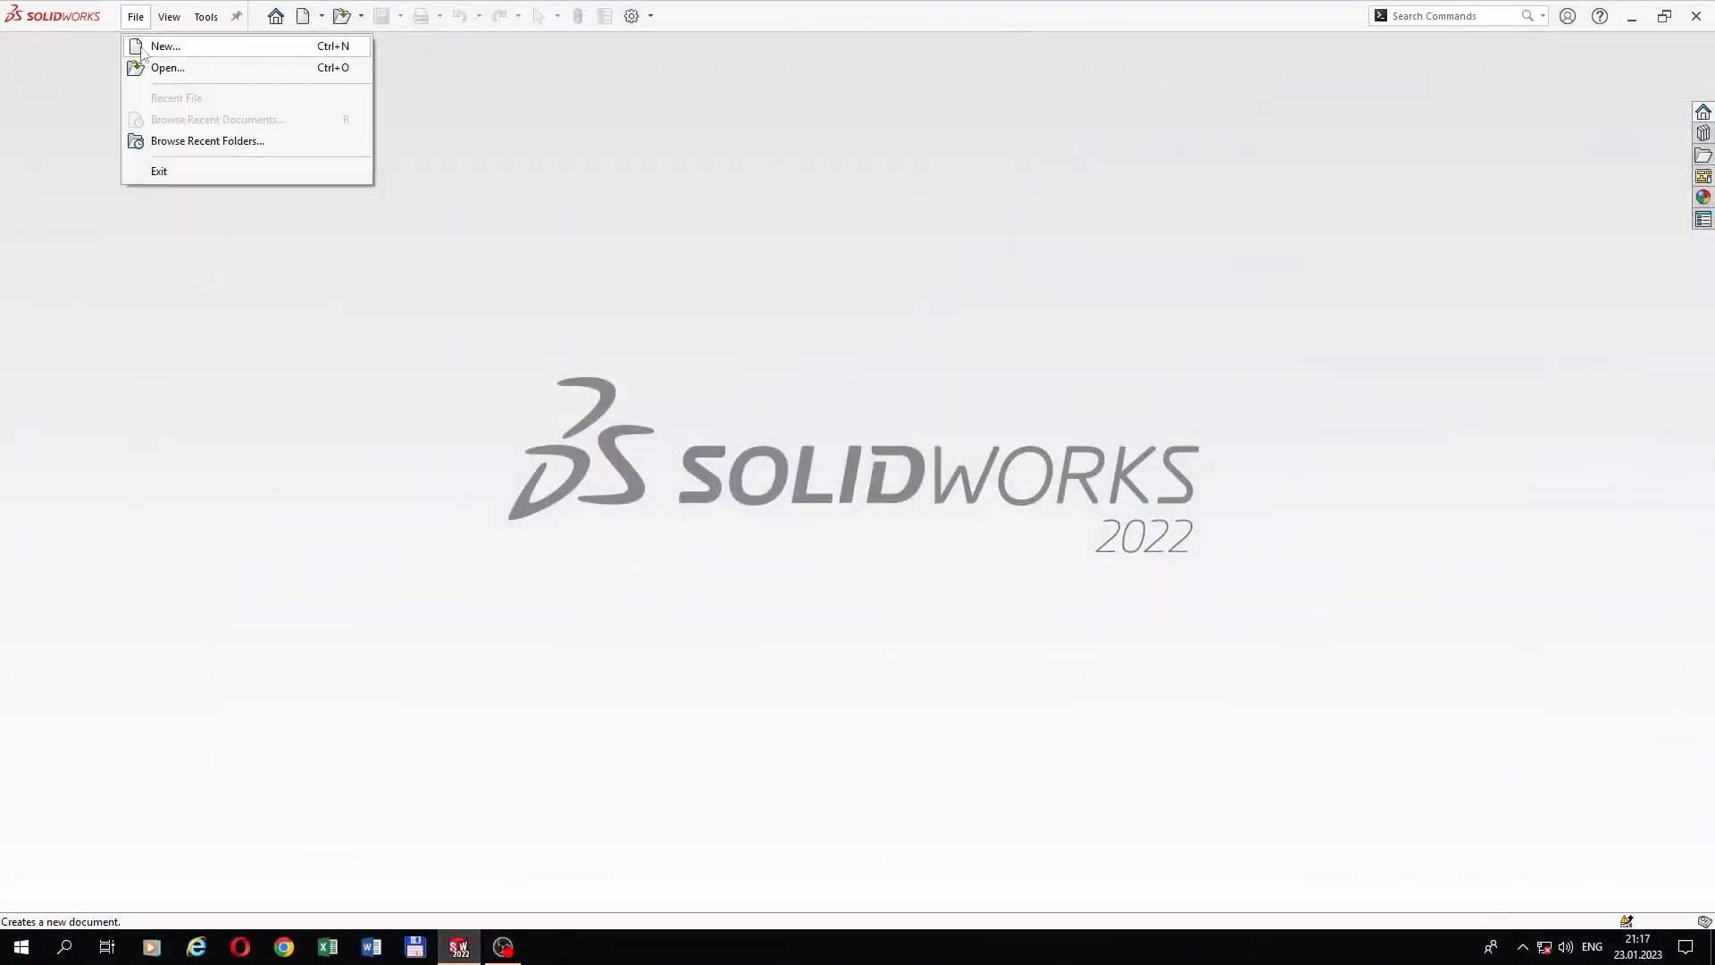
left_click(151, 42)
double_click(457, 404)
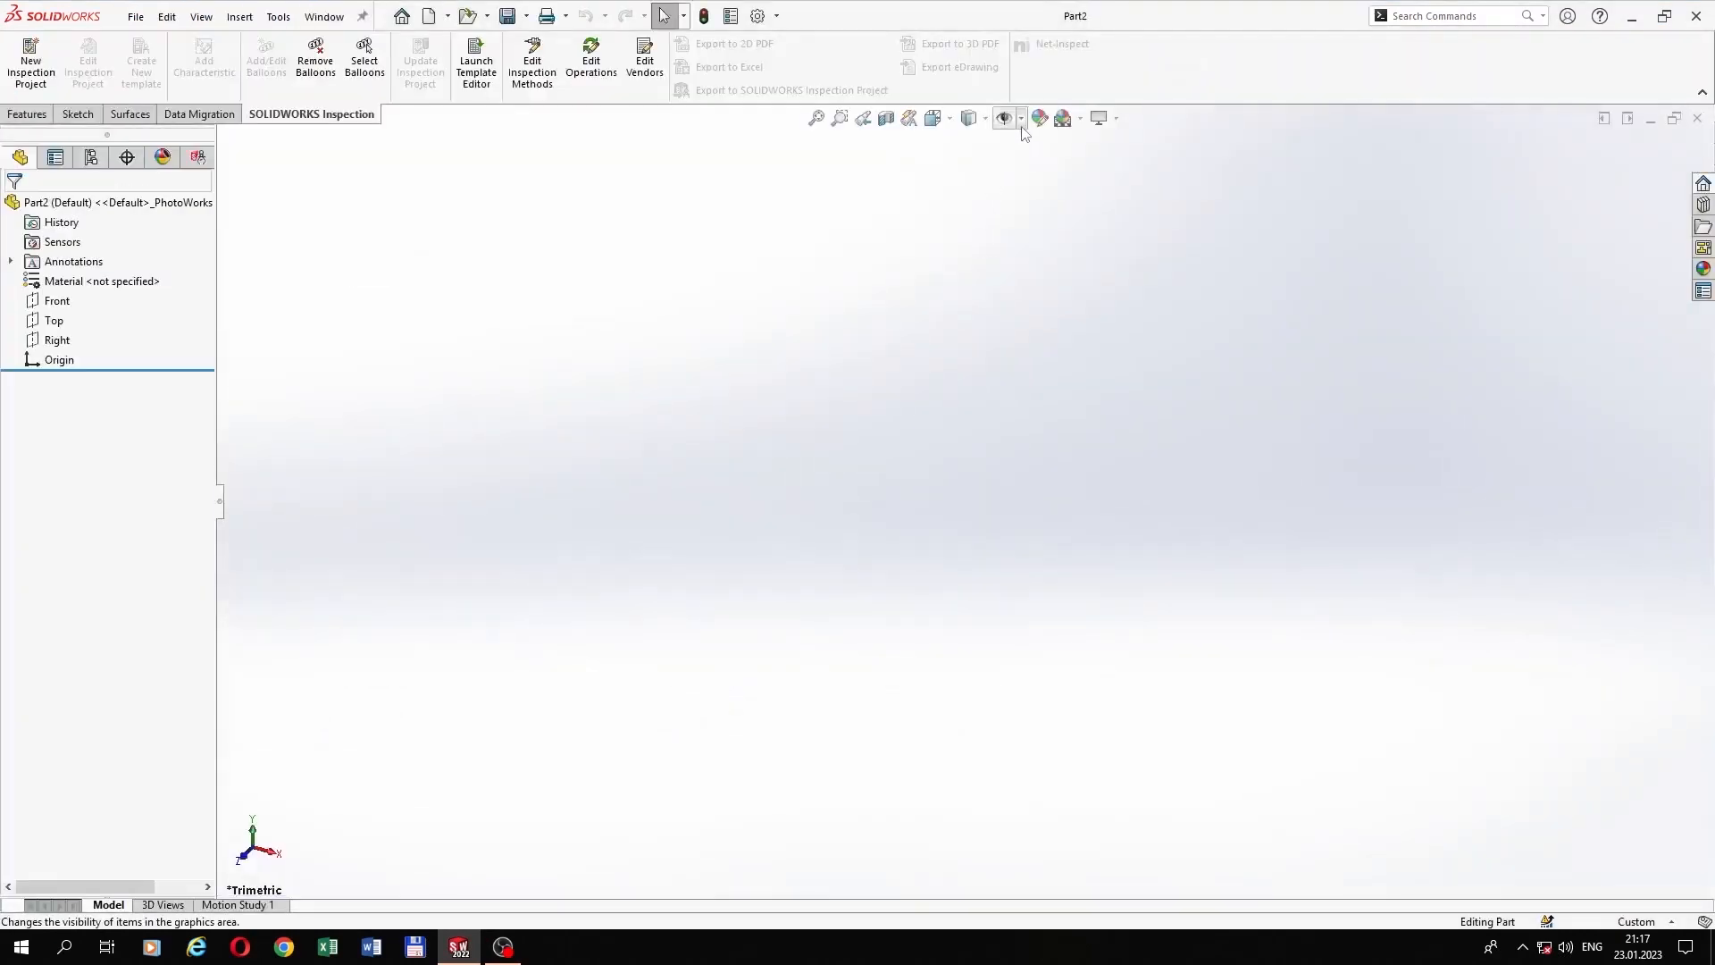
left_click(1021, 121)
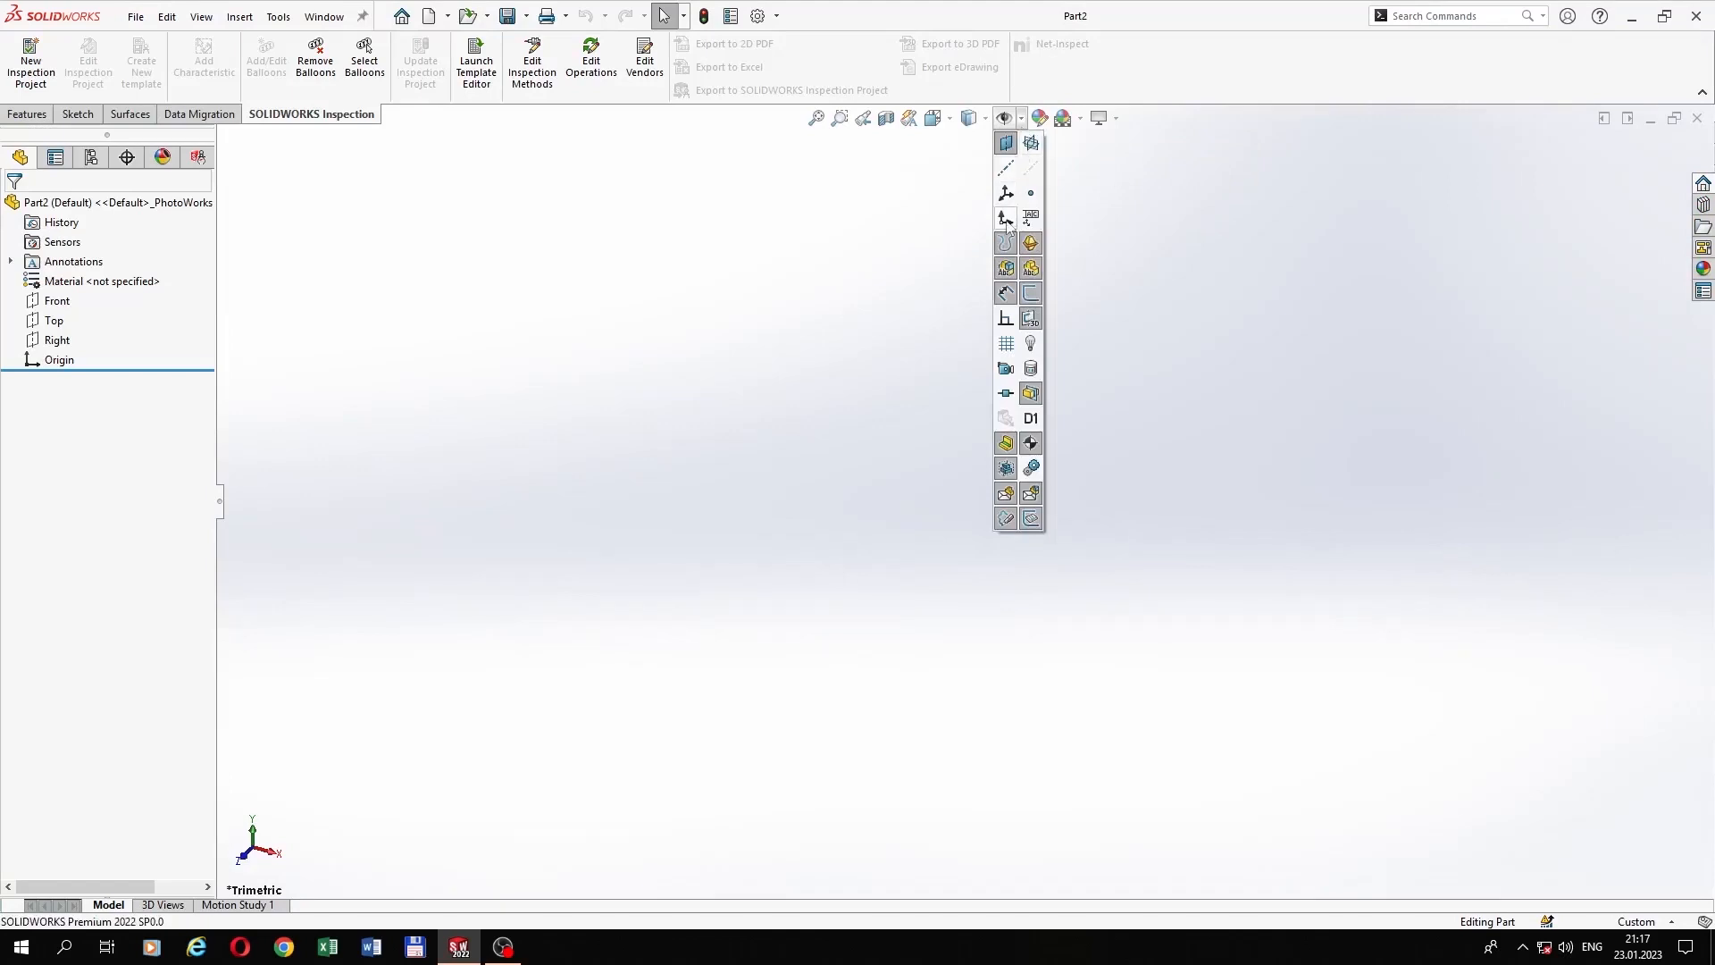
Step: Start a sketch on the Right plane and draw two concentric circles at the origin with radii of about 57 mm and 93 mm
left_click(57, 341)
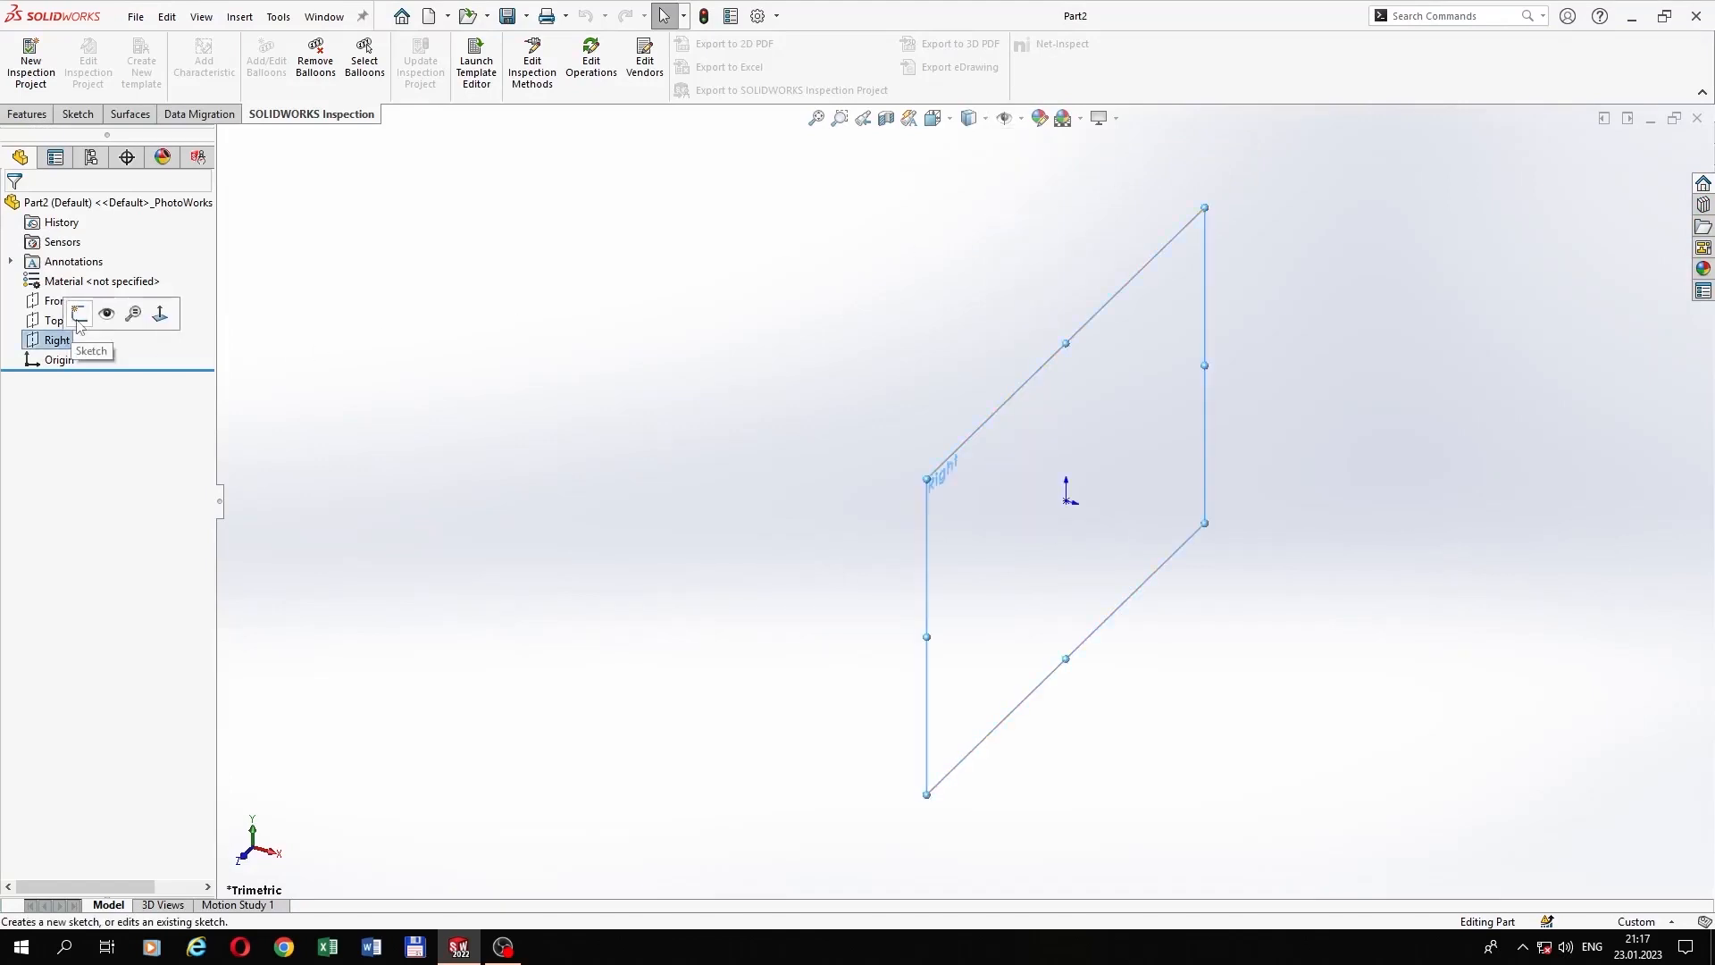
left_click(82, 313)
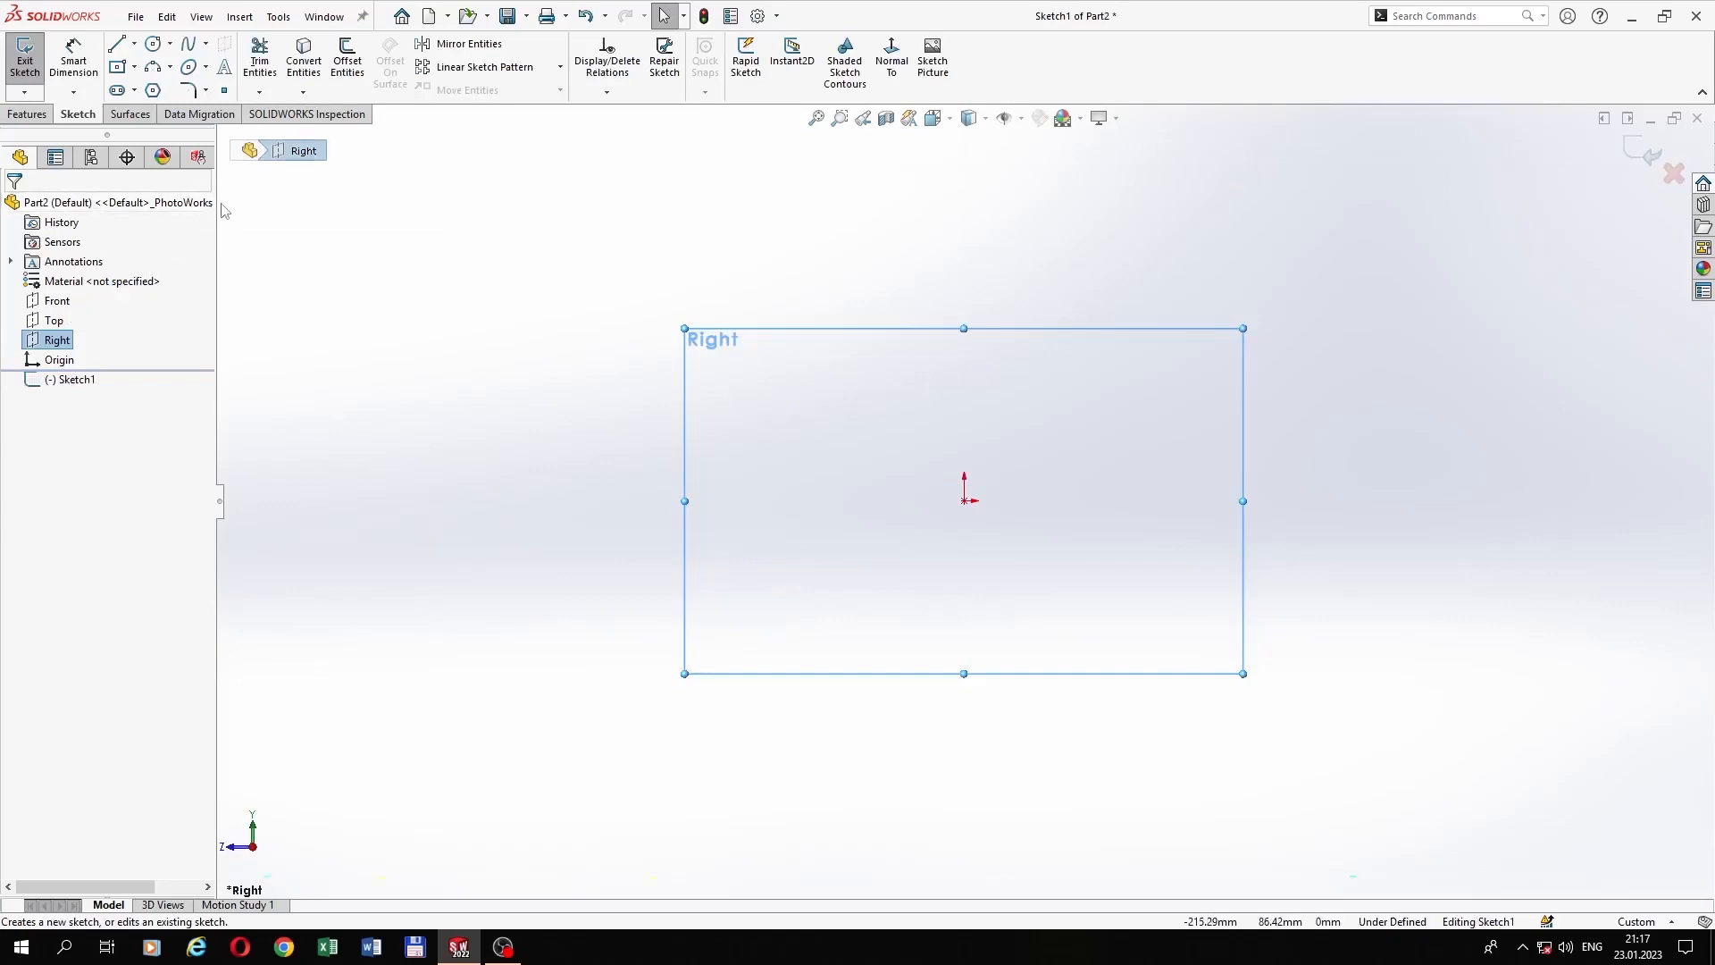
left_click(152, 47)
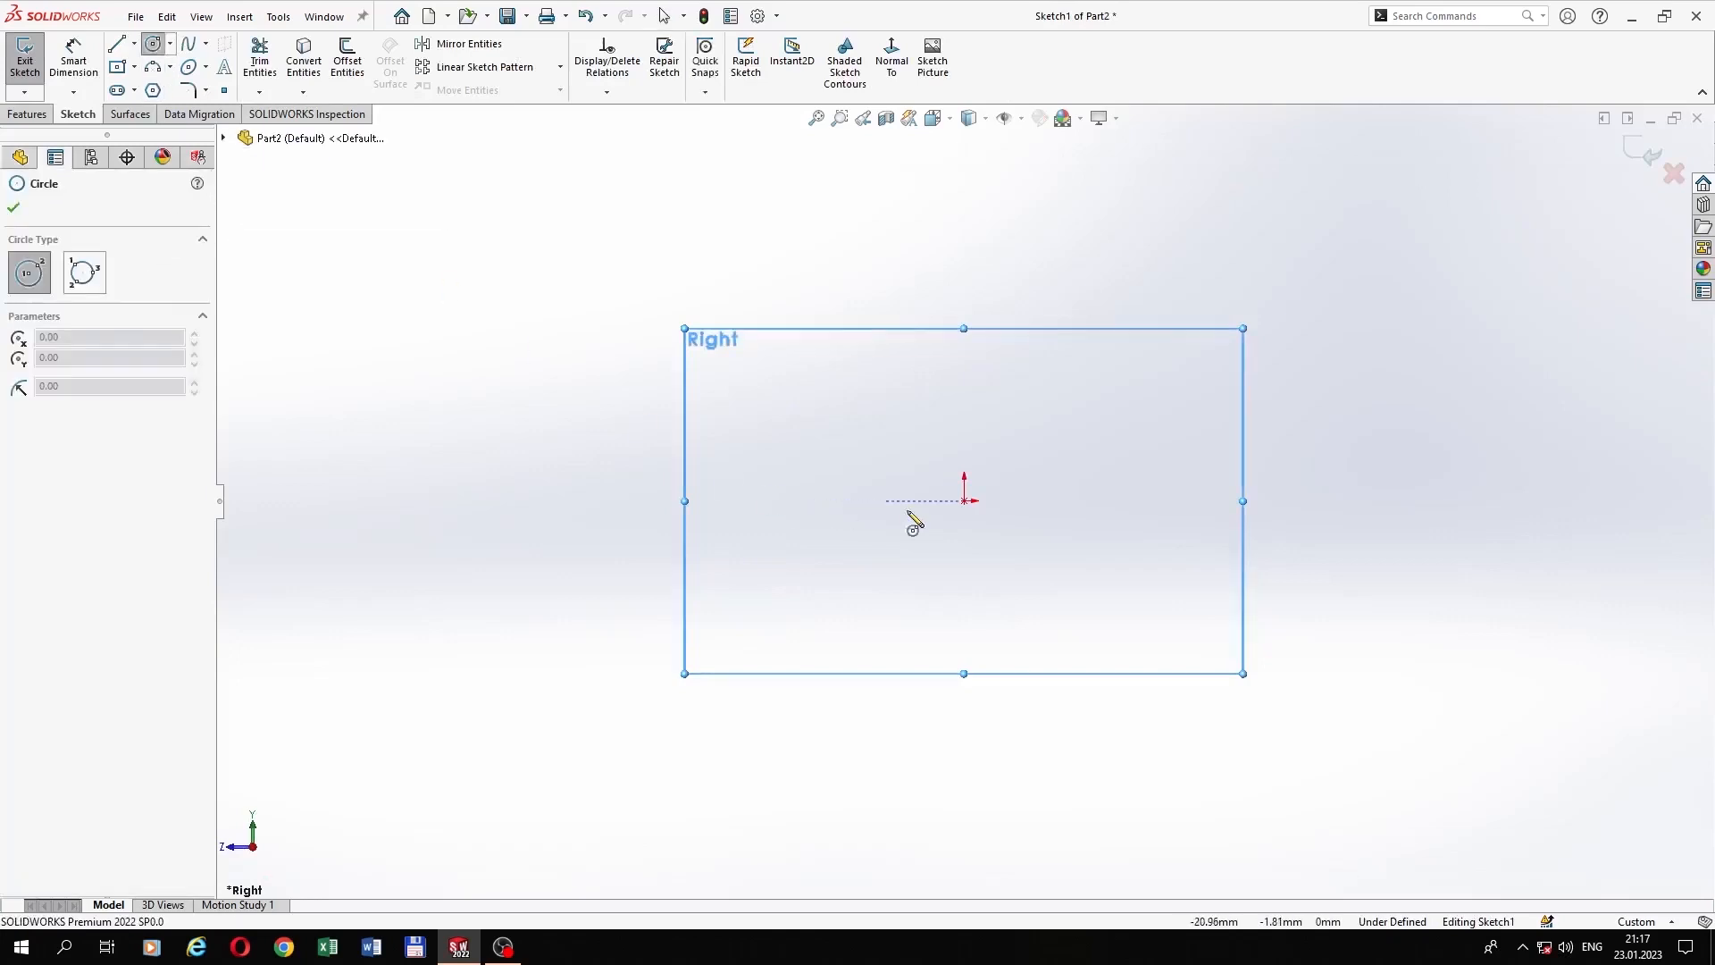
left_click(965, 500)
left_click(968, 303)
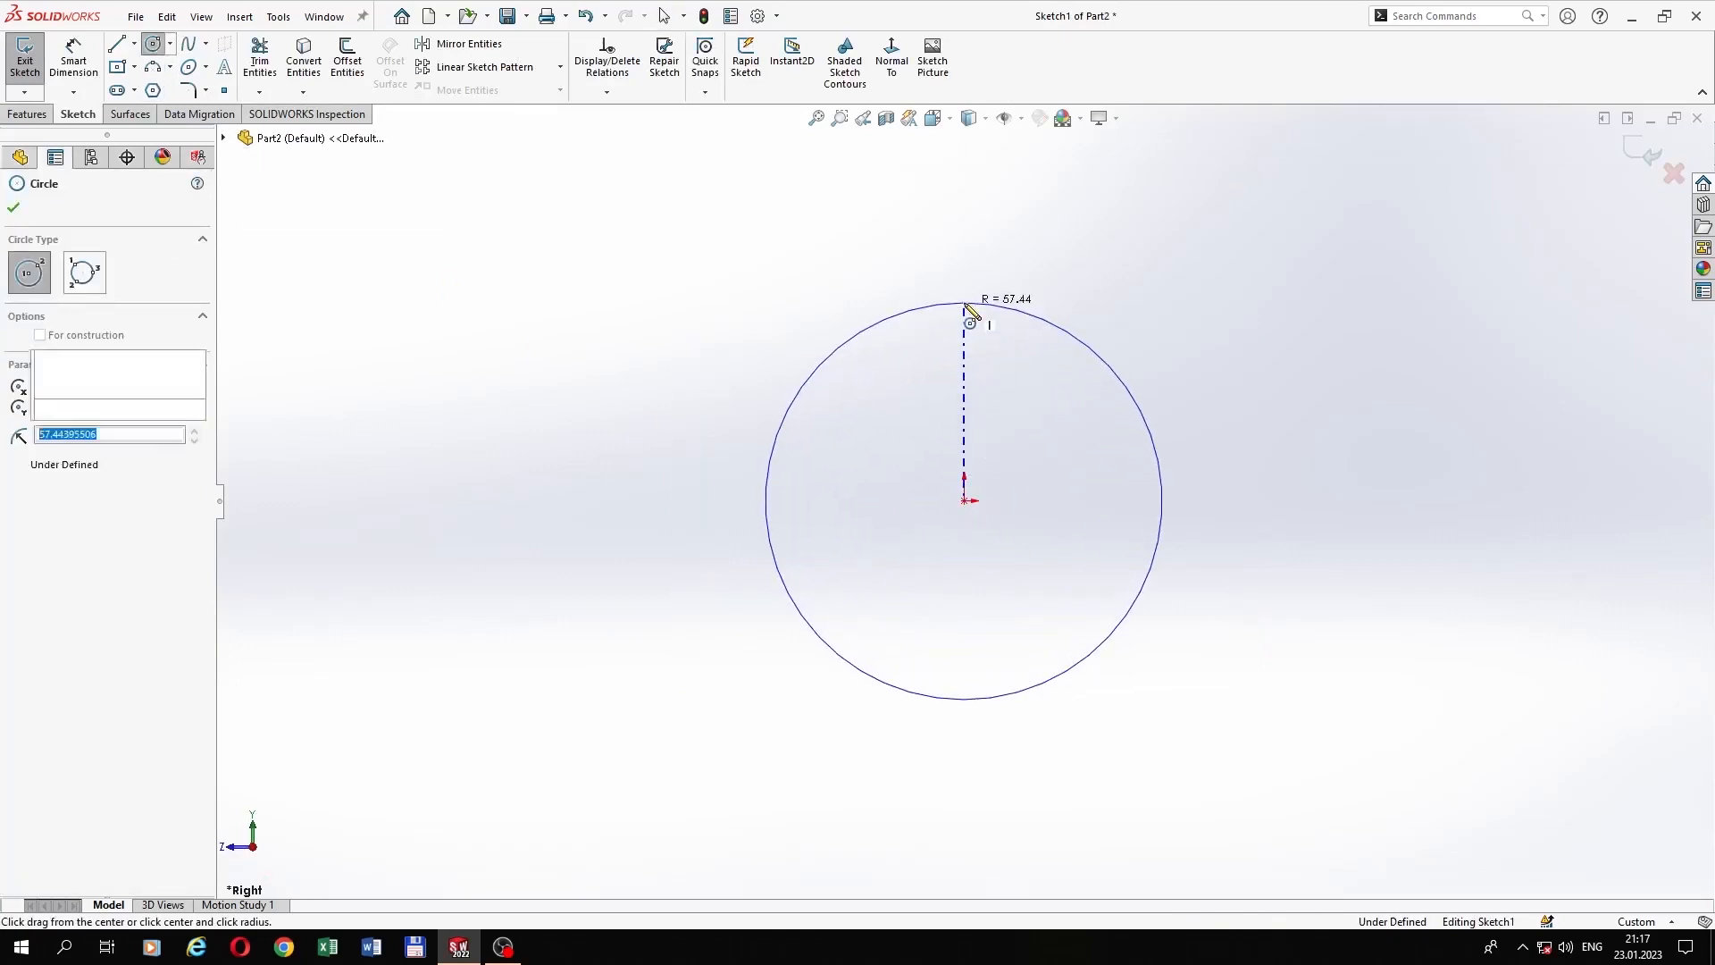
left_click(964, 500)
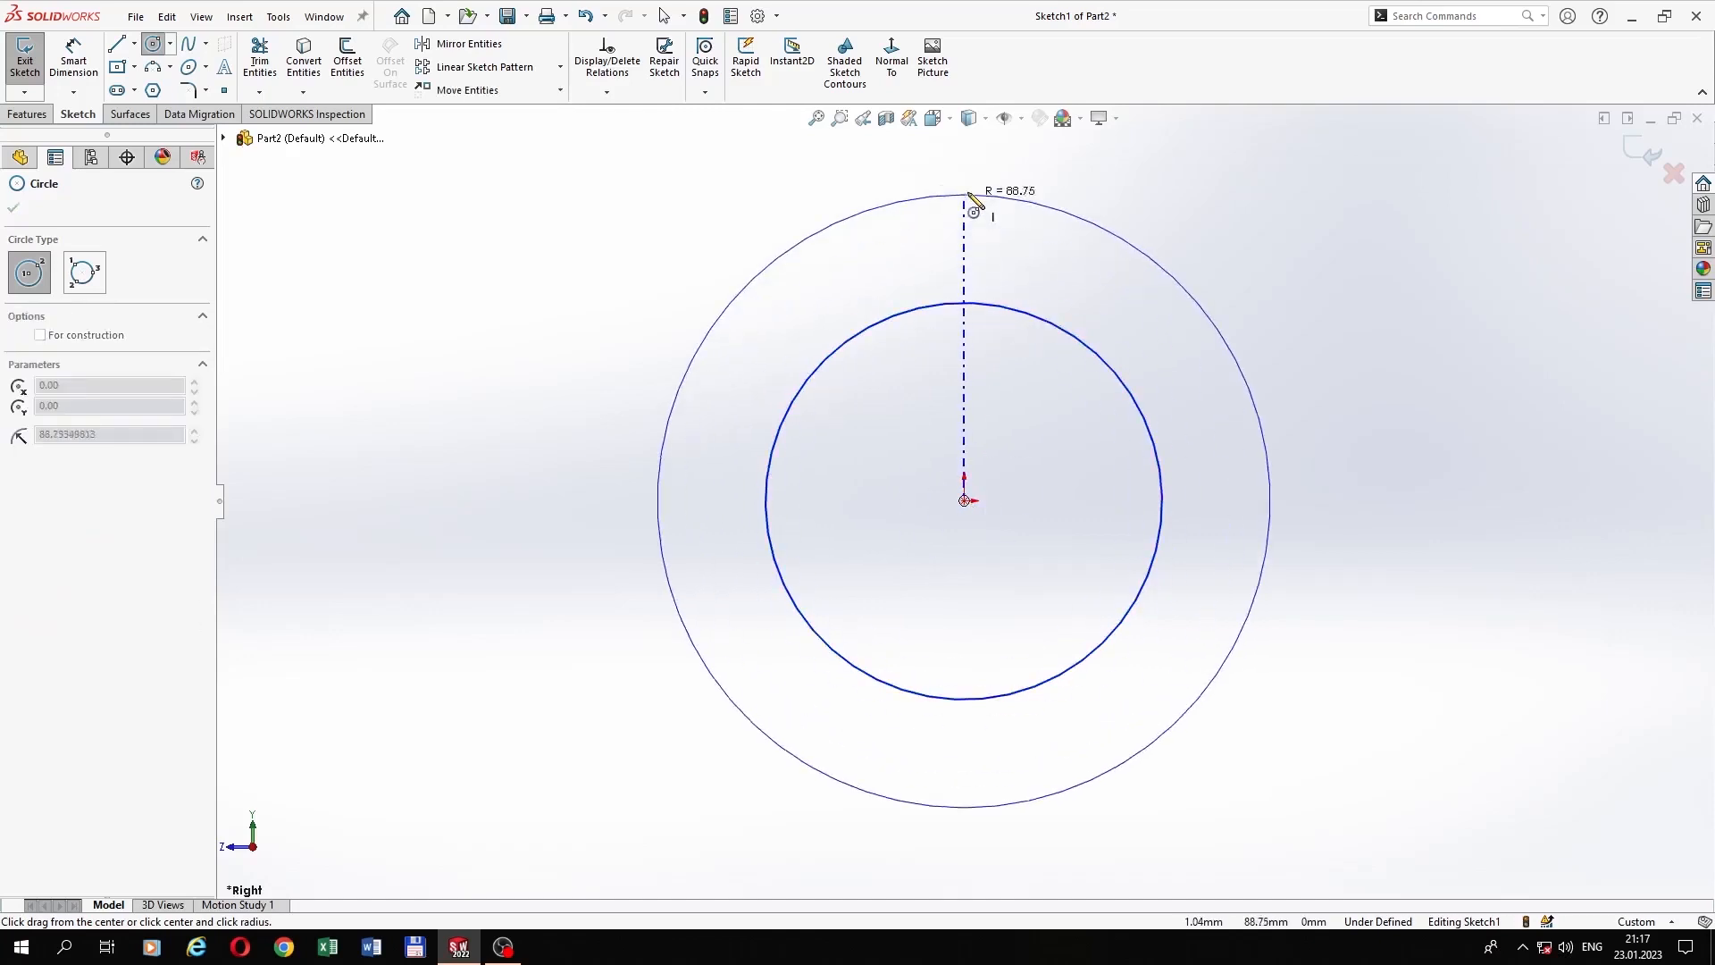
left_click(965, 180)
right_click(1000, 234)
left_click(1002, 237)
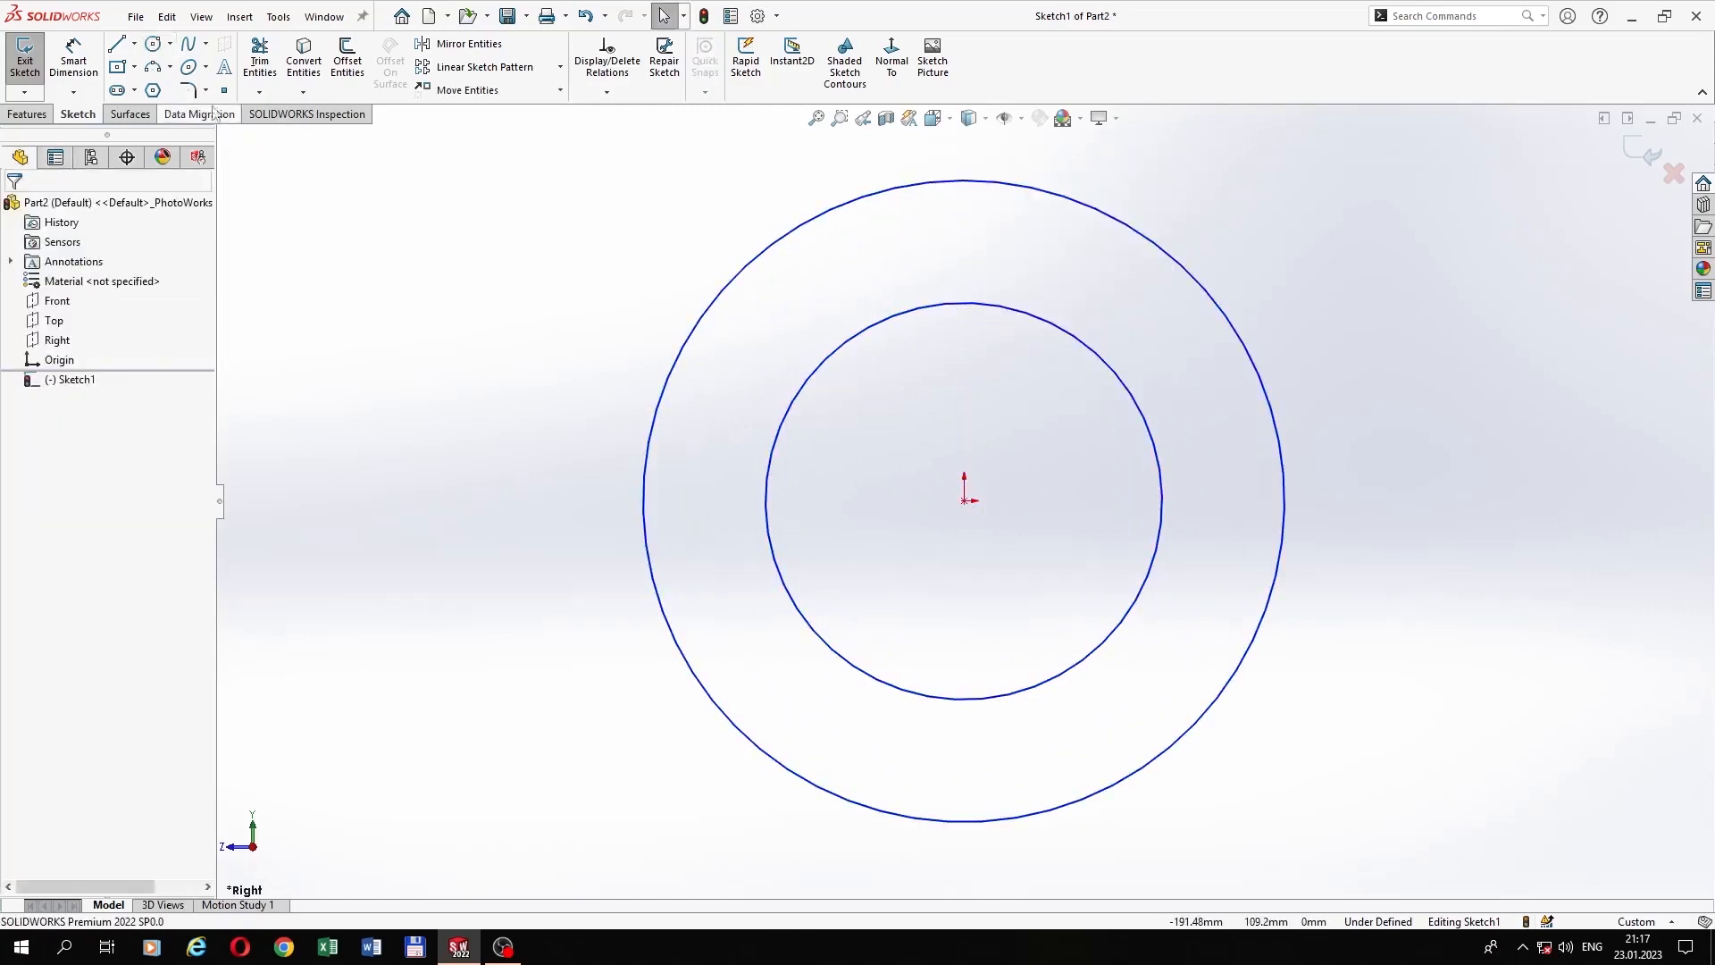
Step: Dimension the two concentric circles with diameters of 32.45 mm for the outer and 22.74 mm for the inner
left_click(73, 58)
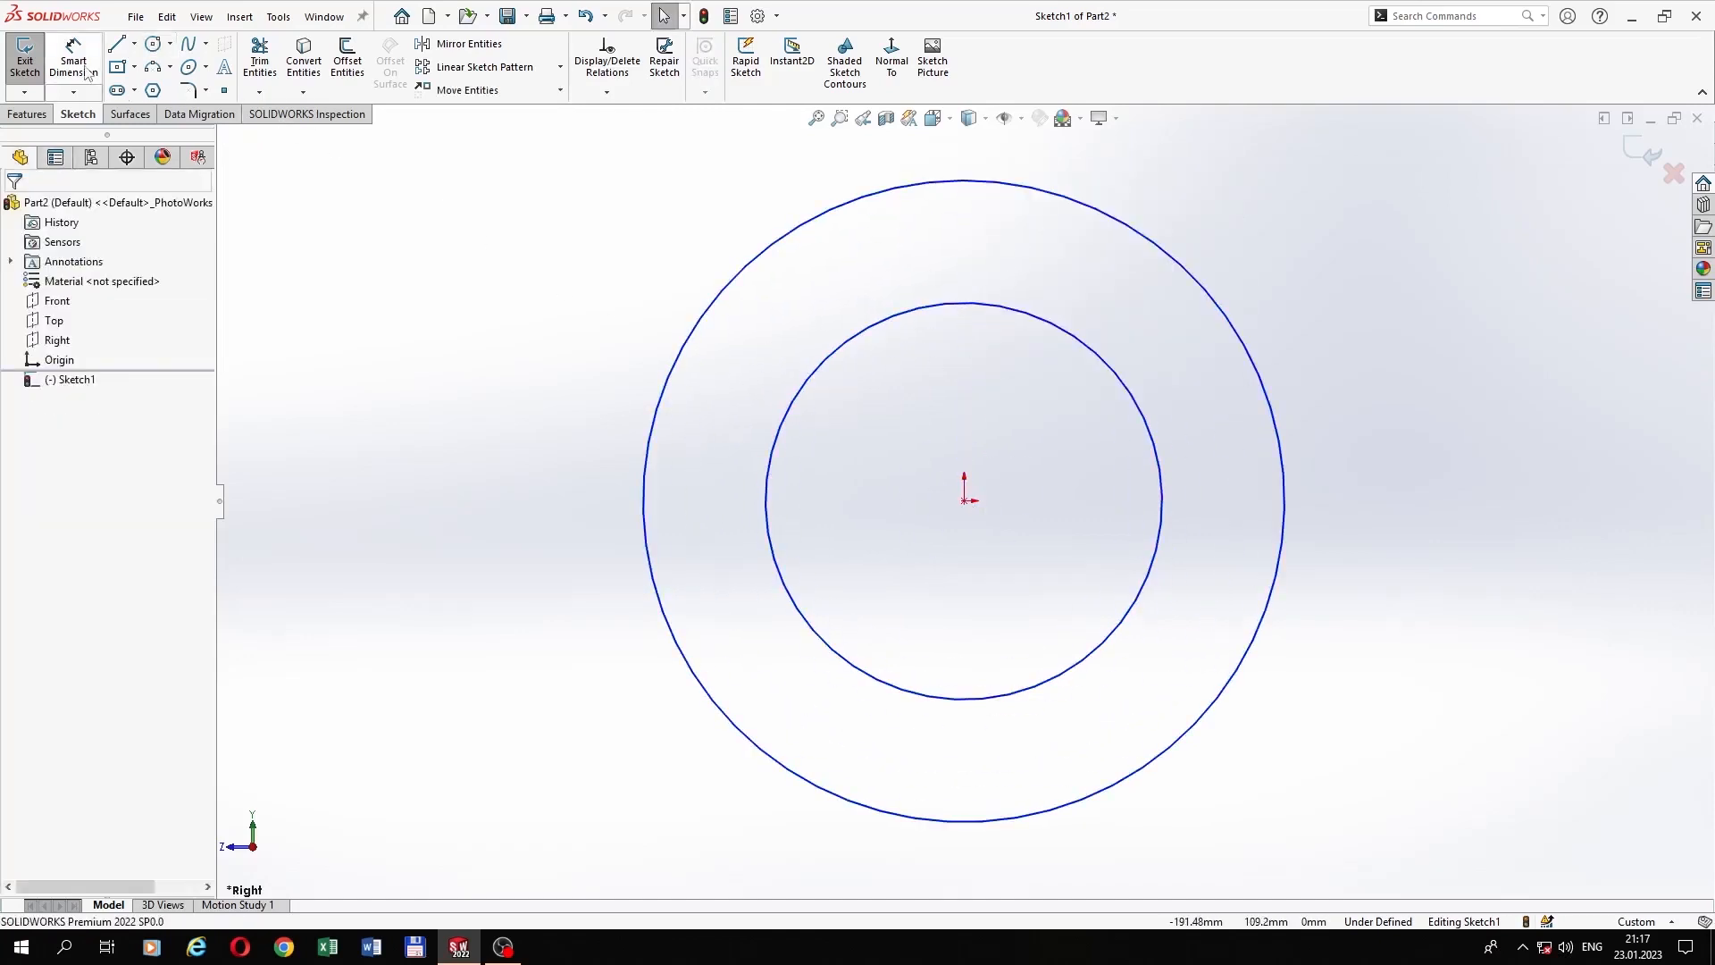
left_click(1285, 512)
left_click(1559, 512)
type("32,45")
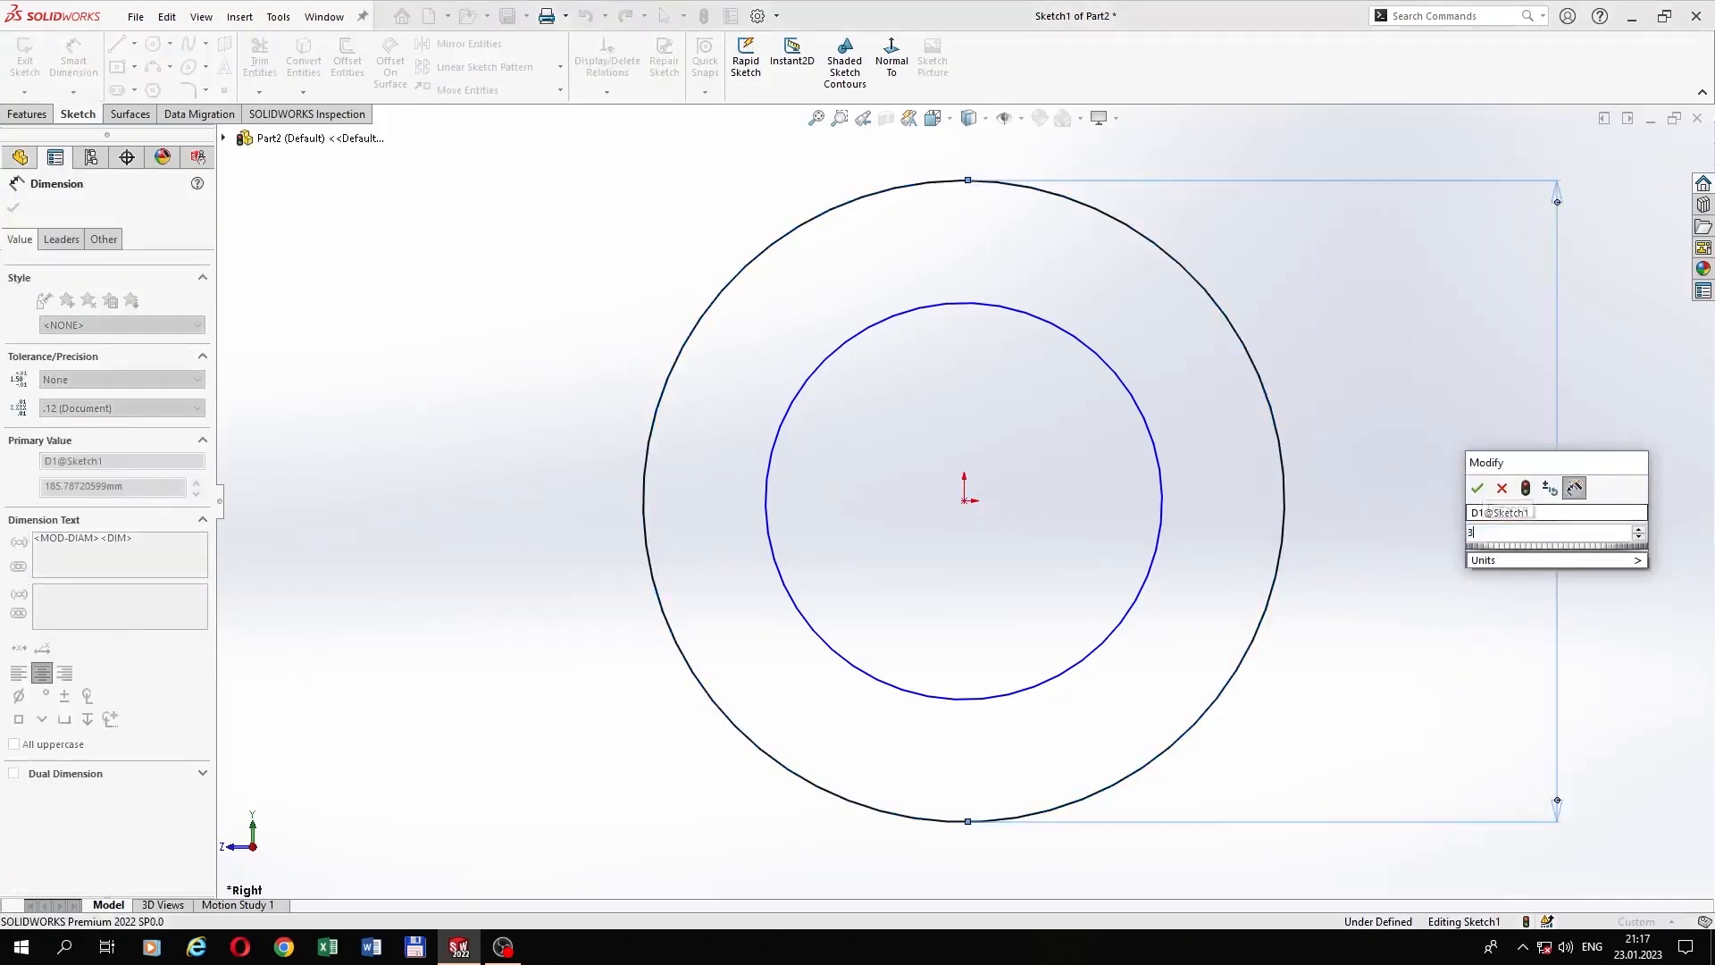
key("Return")
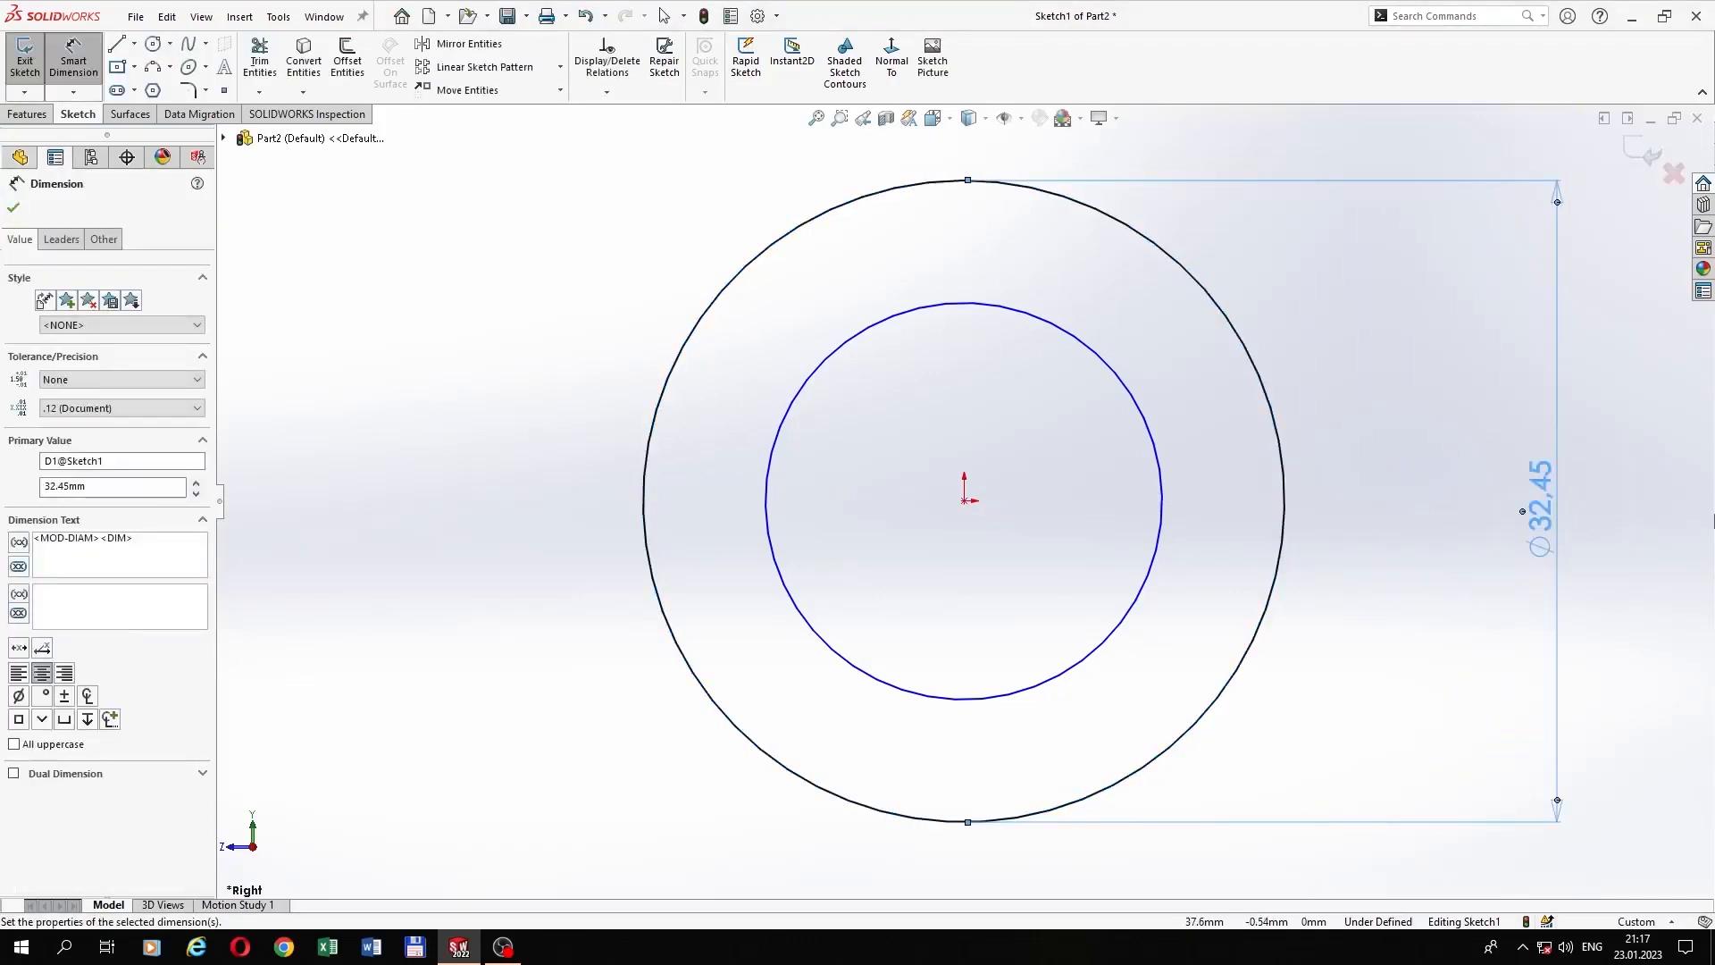
left_click(1162, 527)
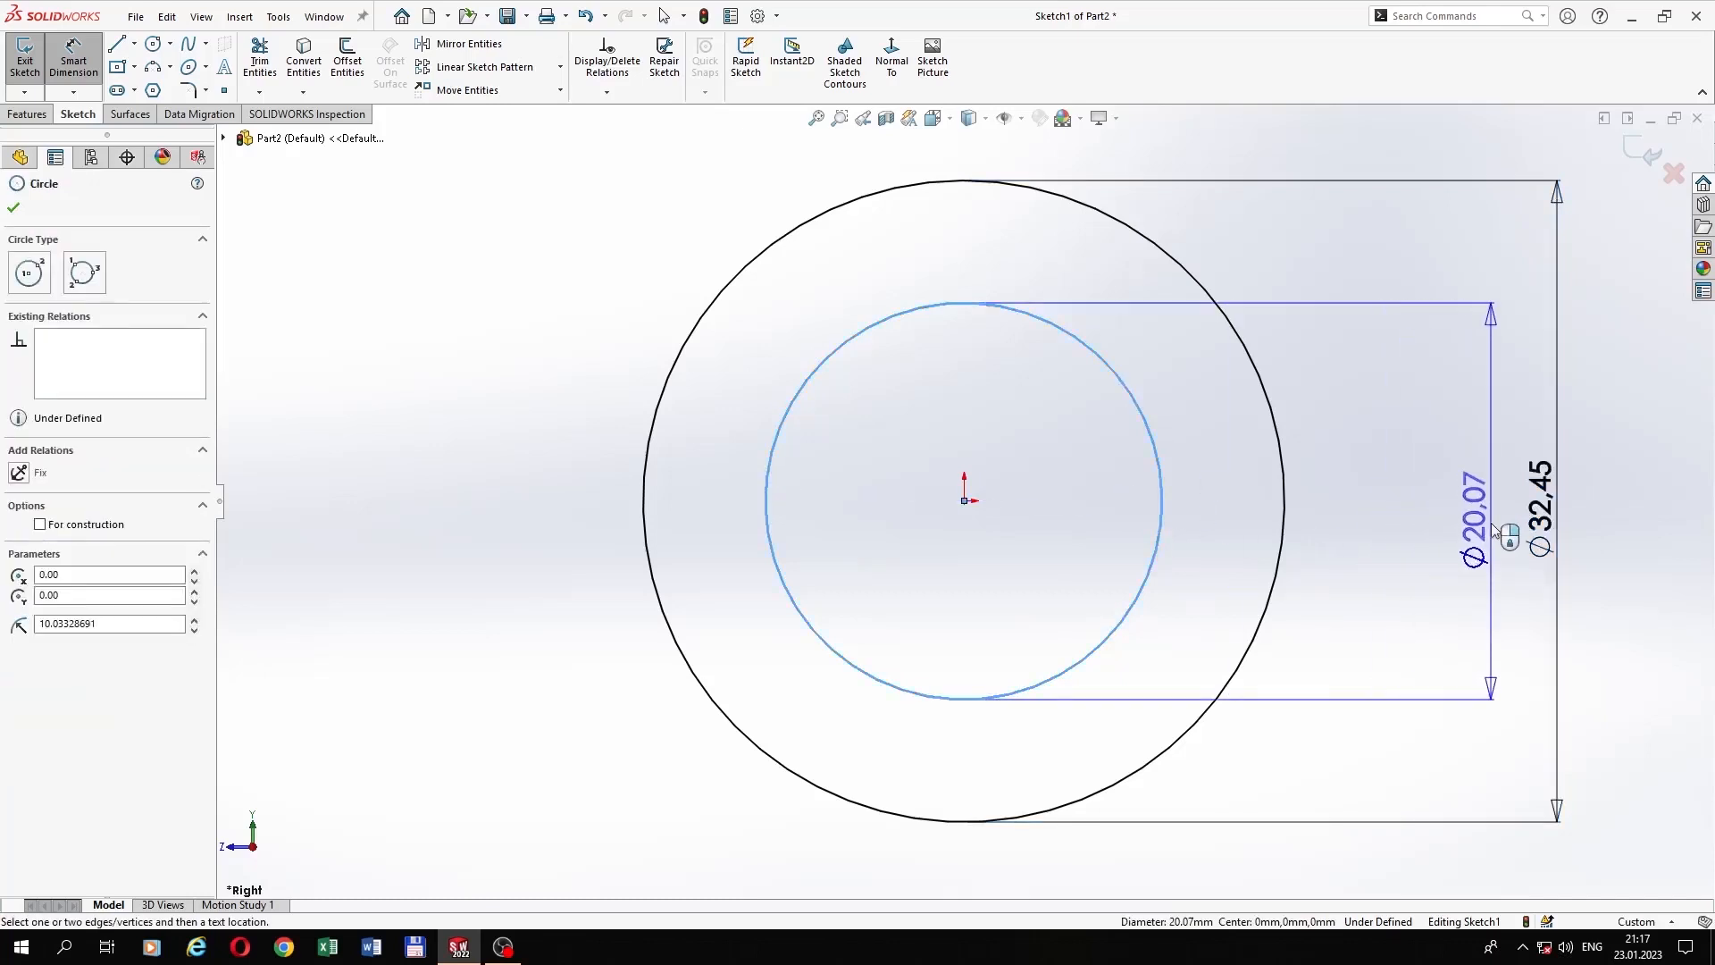
left_click(1494, 528)
type("22.74")
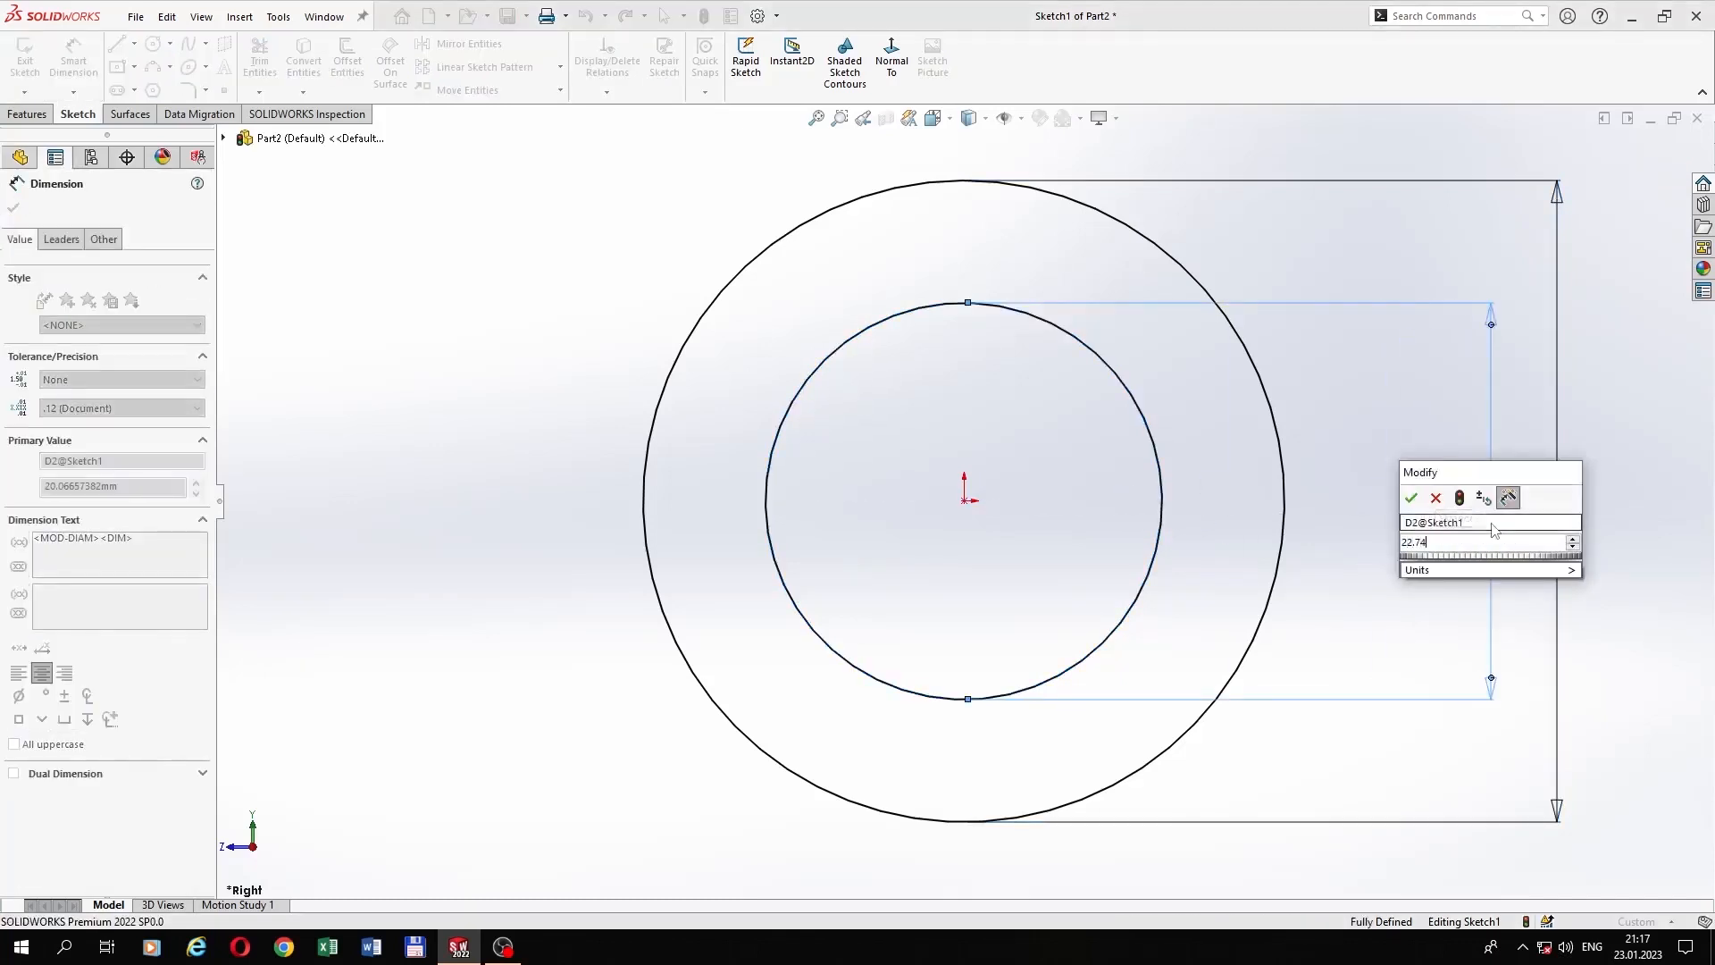
key("Return")
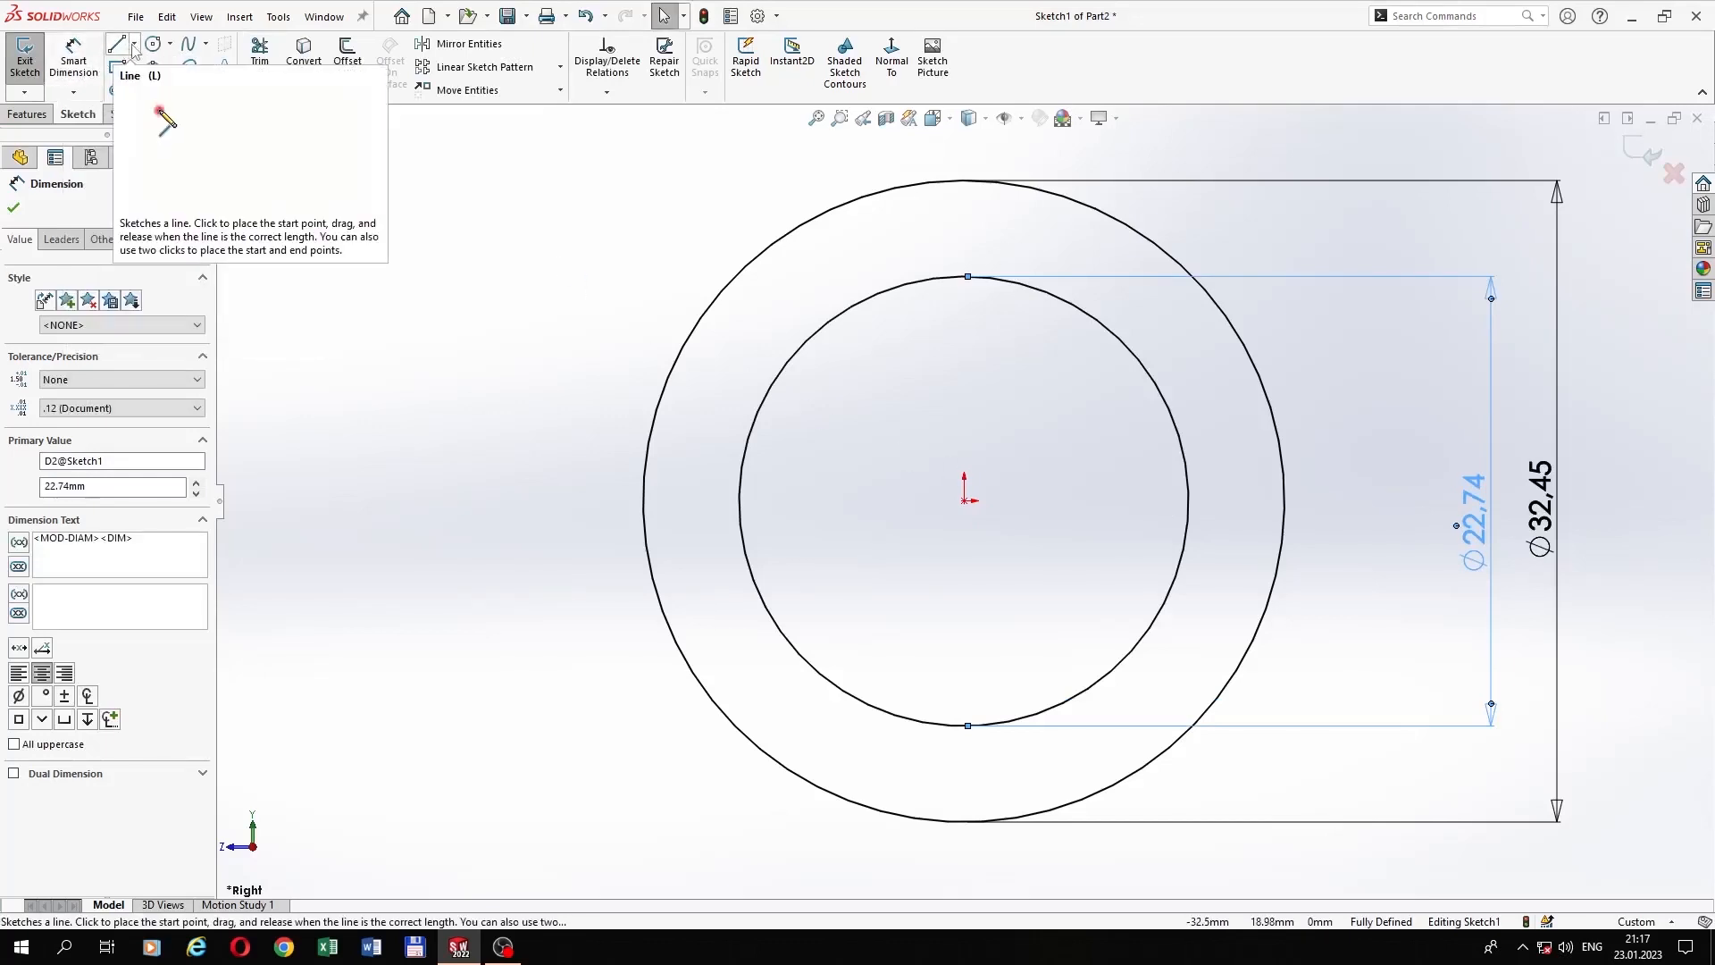
Step: Draw a vertical centerline from the origin up to the top of the outer circle
left_click(134, 43)
left_click(159, 74)
left_click(965, 500)
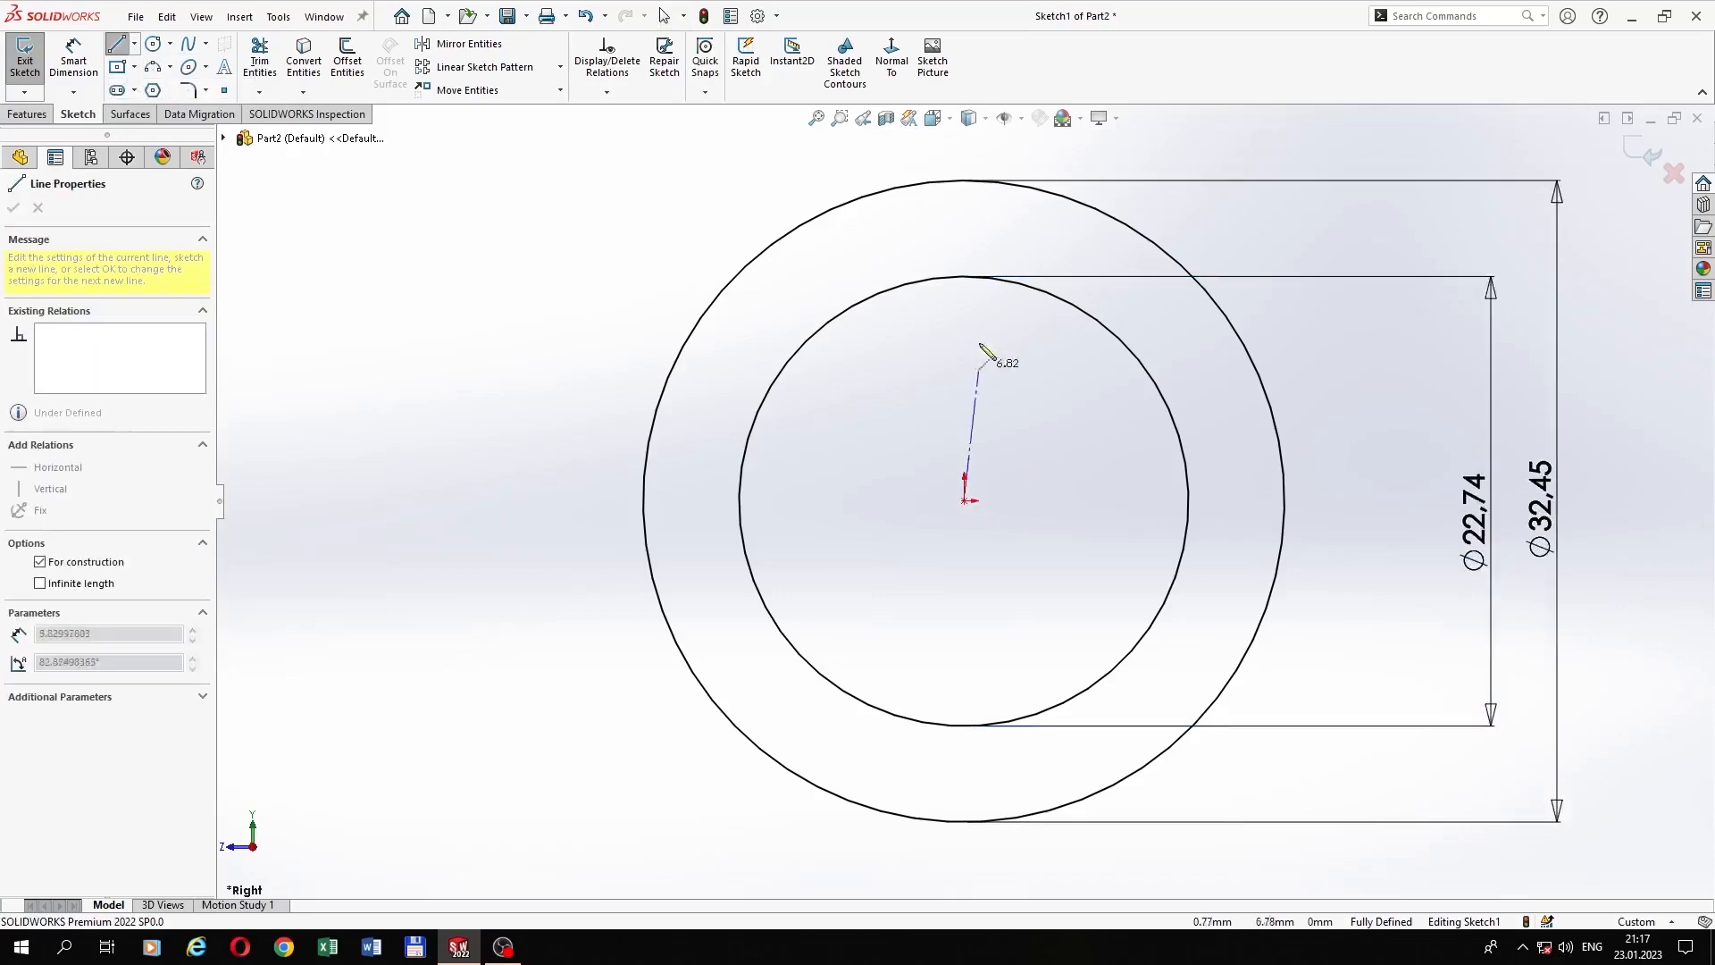
left_click(964, 182)
key("Escape")
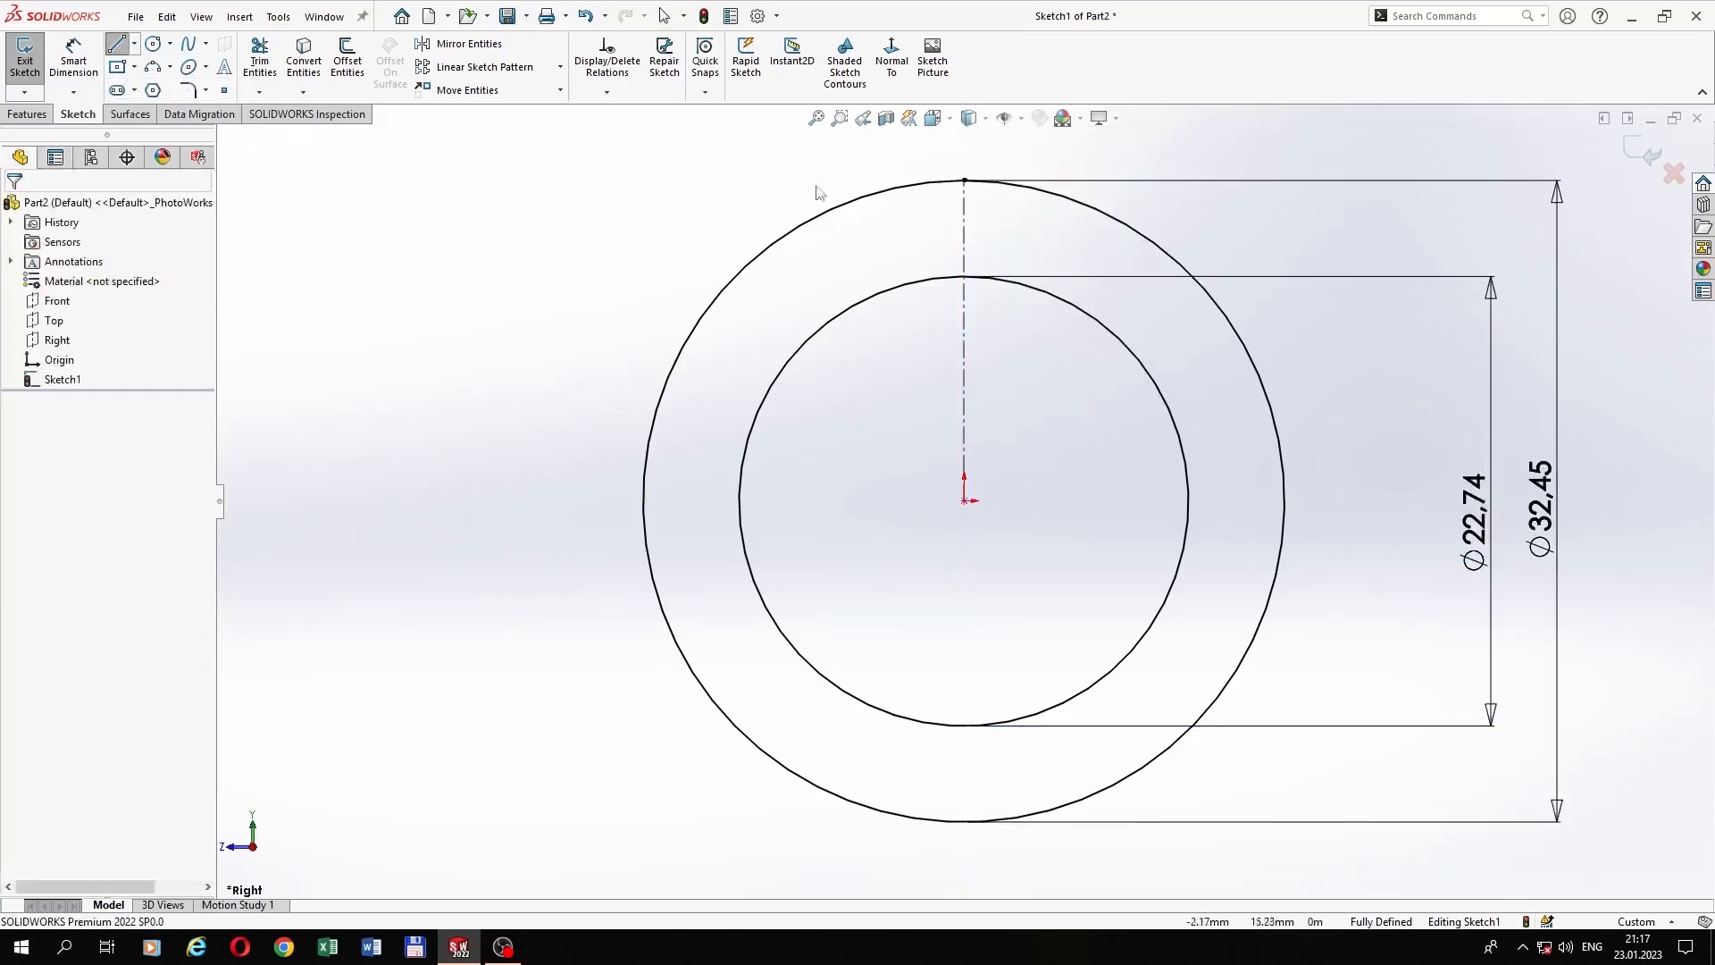
Step: Sketch a three-point arc of about 10.78 mm radius from the inner to the outer circle, just left of the centerline and bulging outward
left_click(153, 68)
scroll(988, 299, "down", 6)
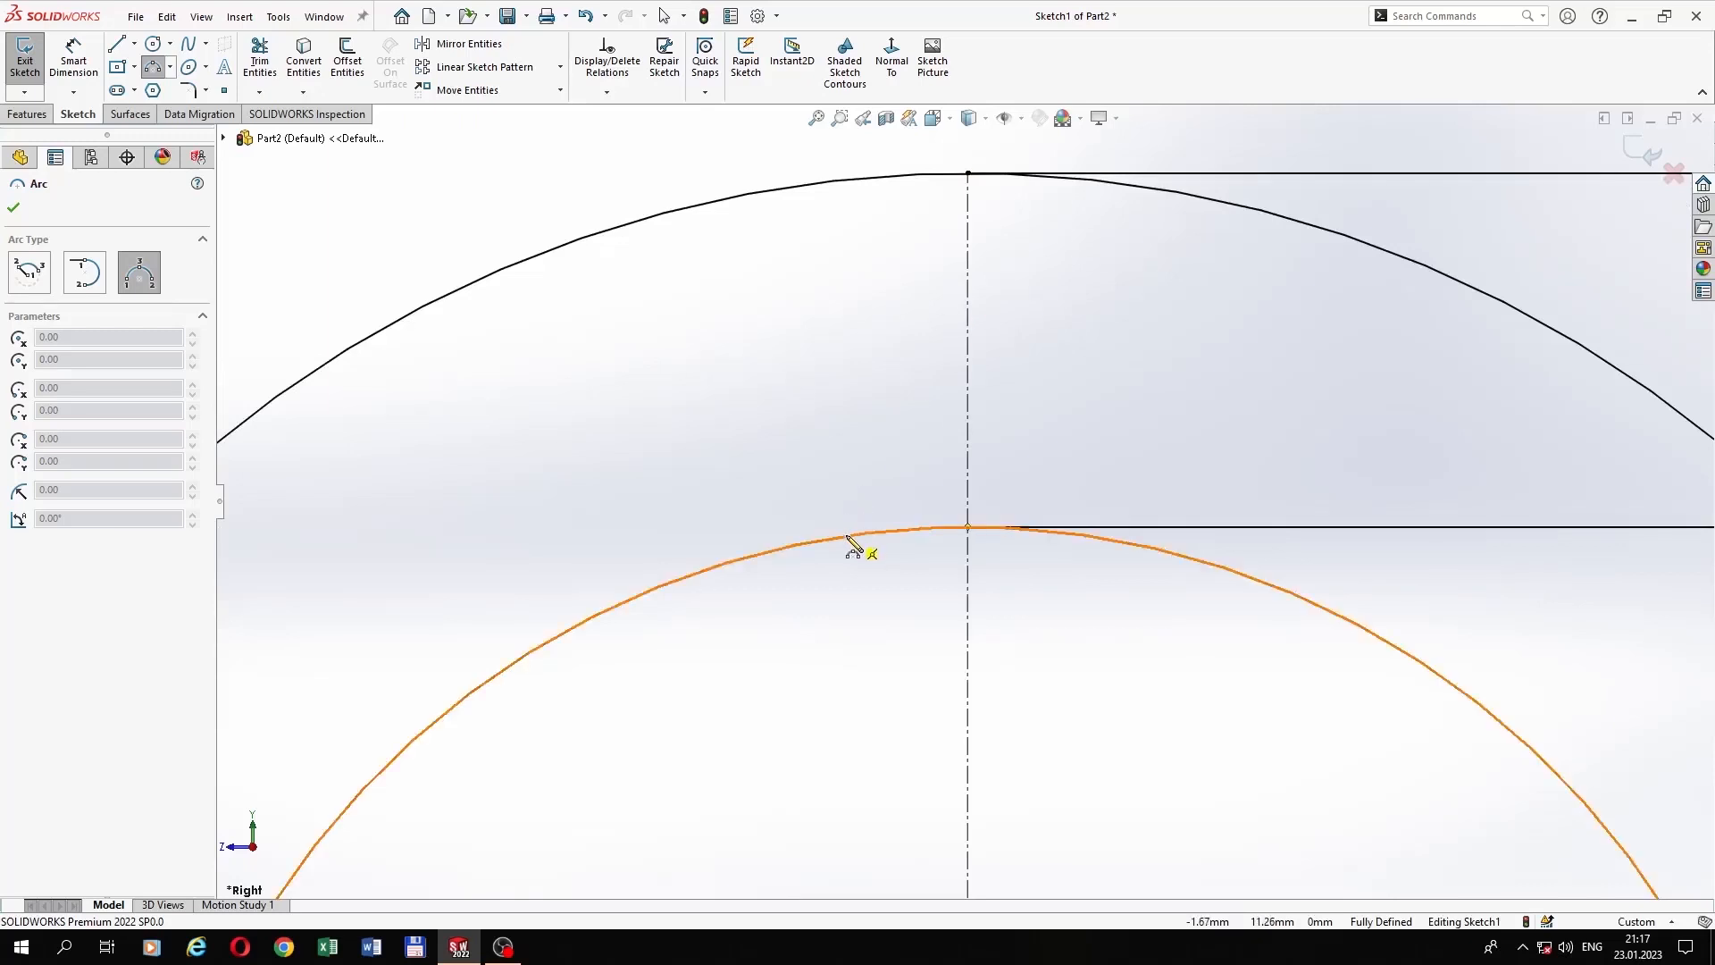
left_click(848, 536)
left_click(936, 175)
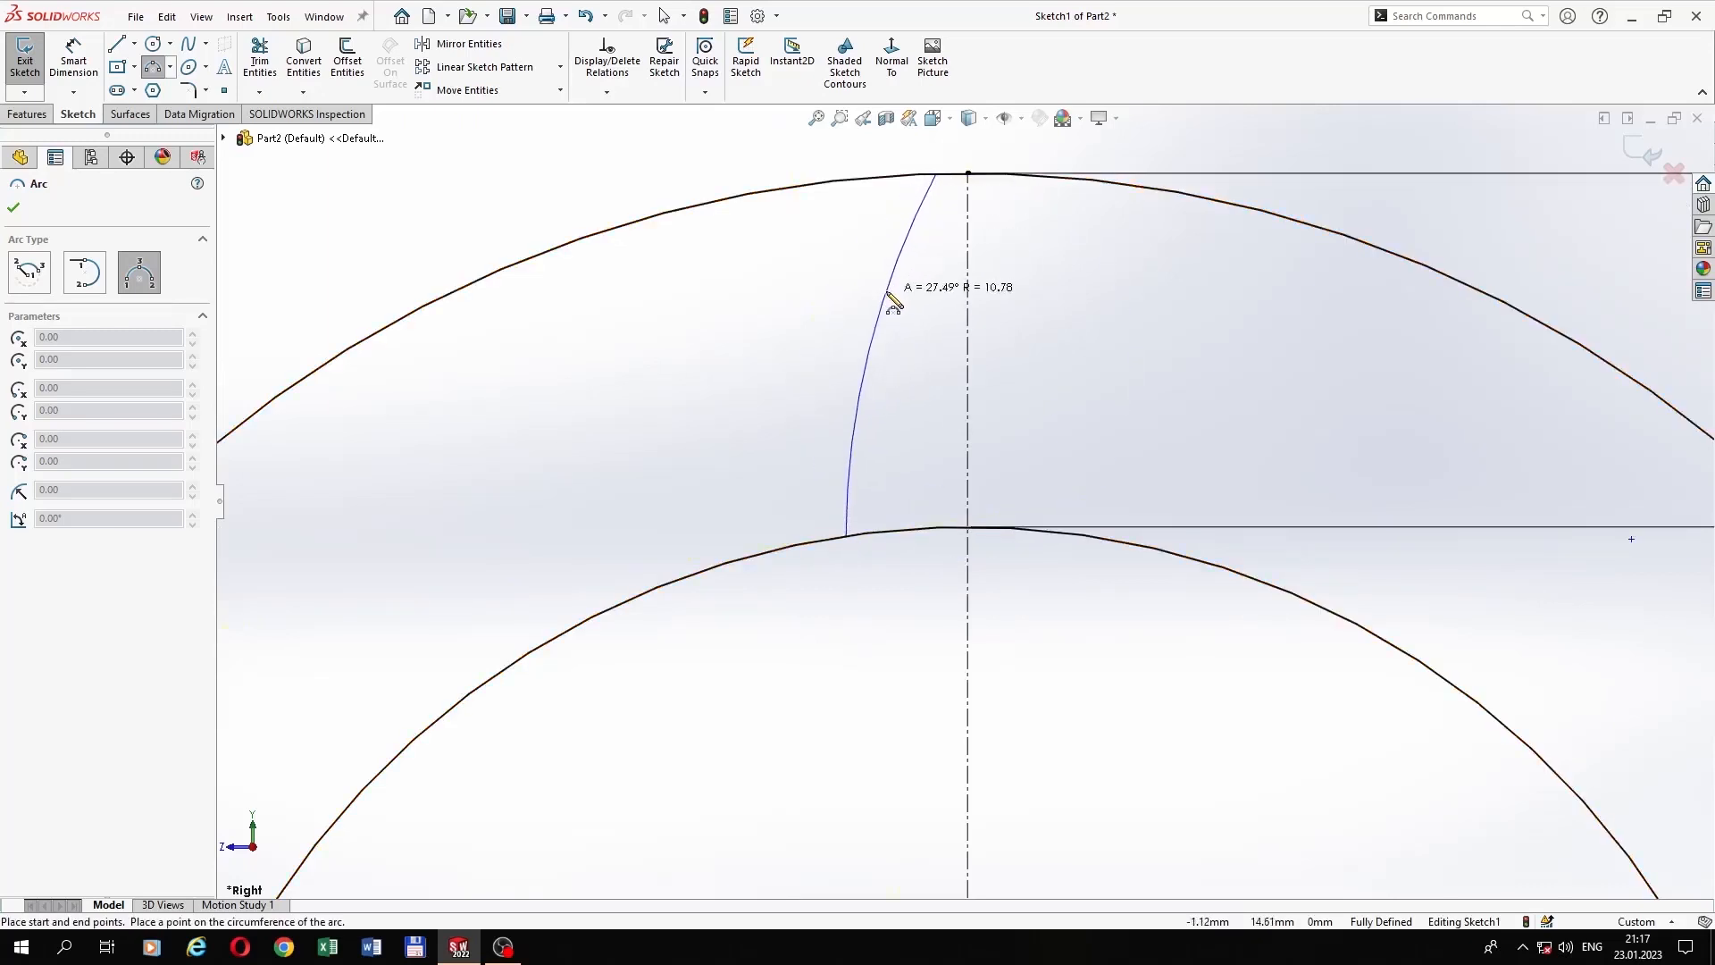
left_click(892, 301)
key("Escape")
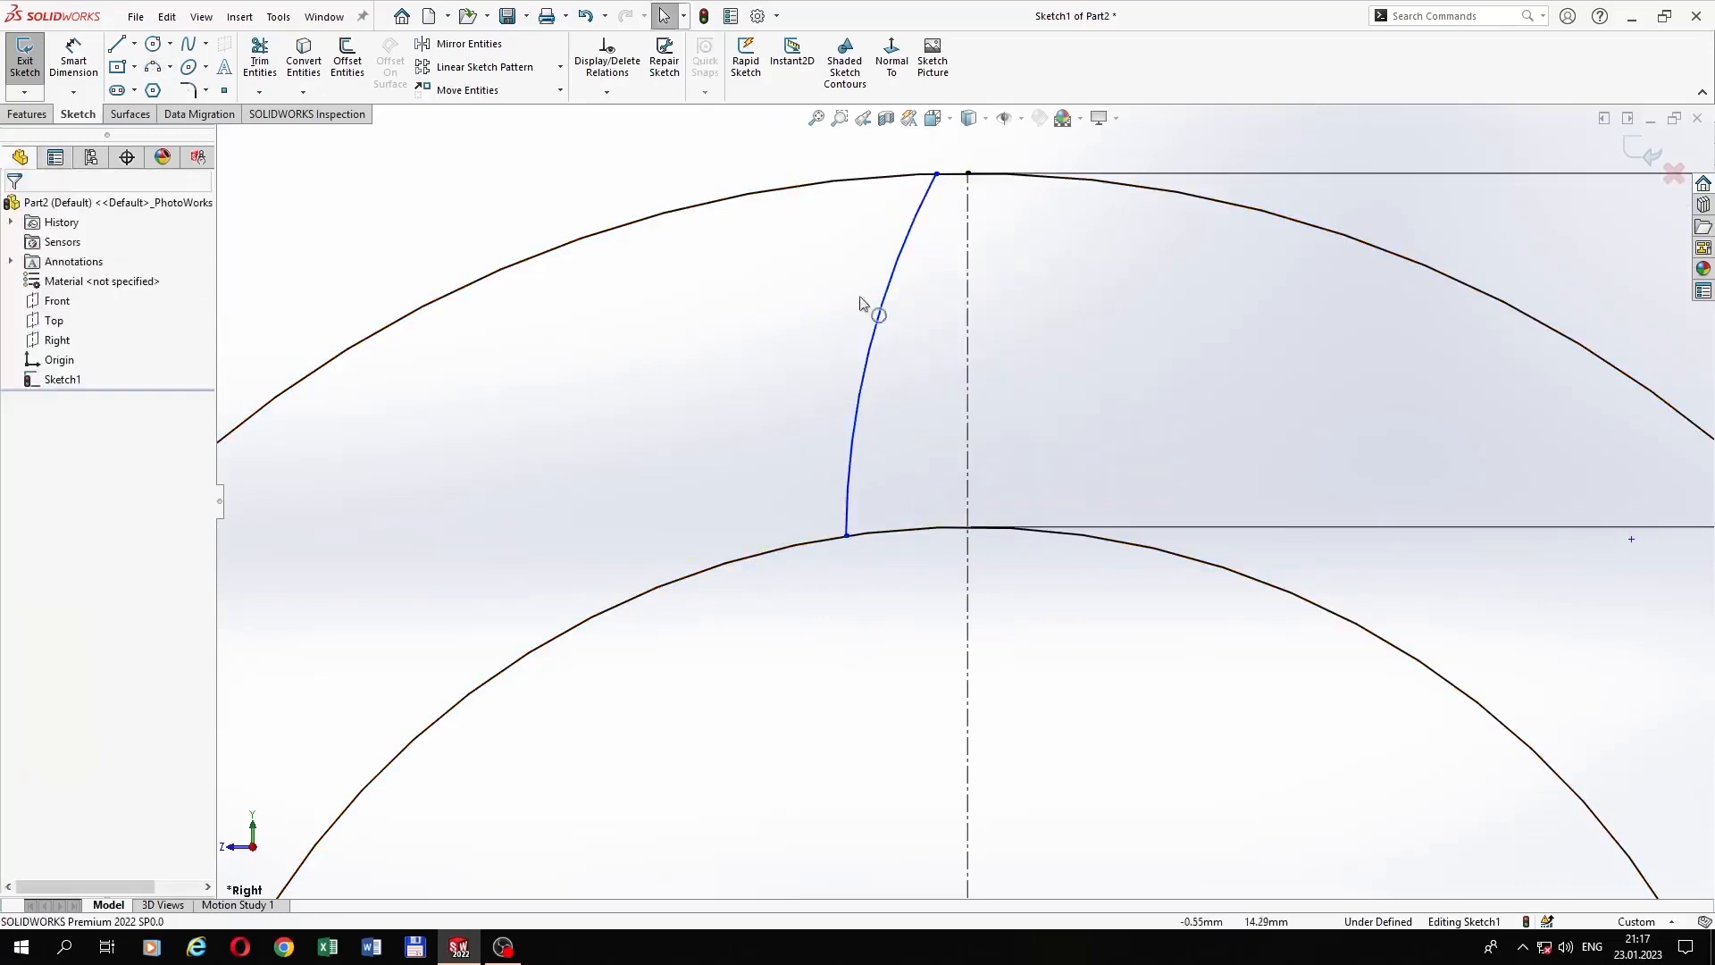
Step: Dimension the arc's lower endpoint 1.59 mm from the centerline
left_click(73, 67)
left_click(849, 539)
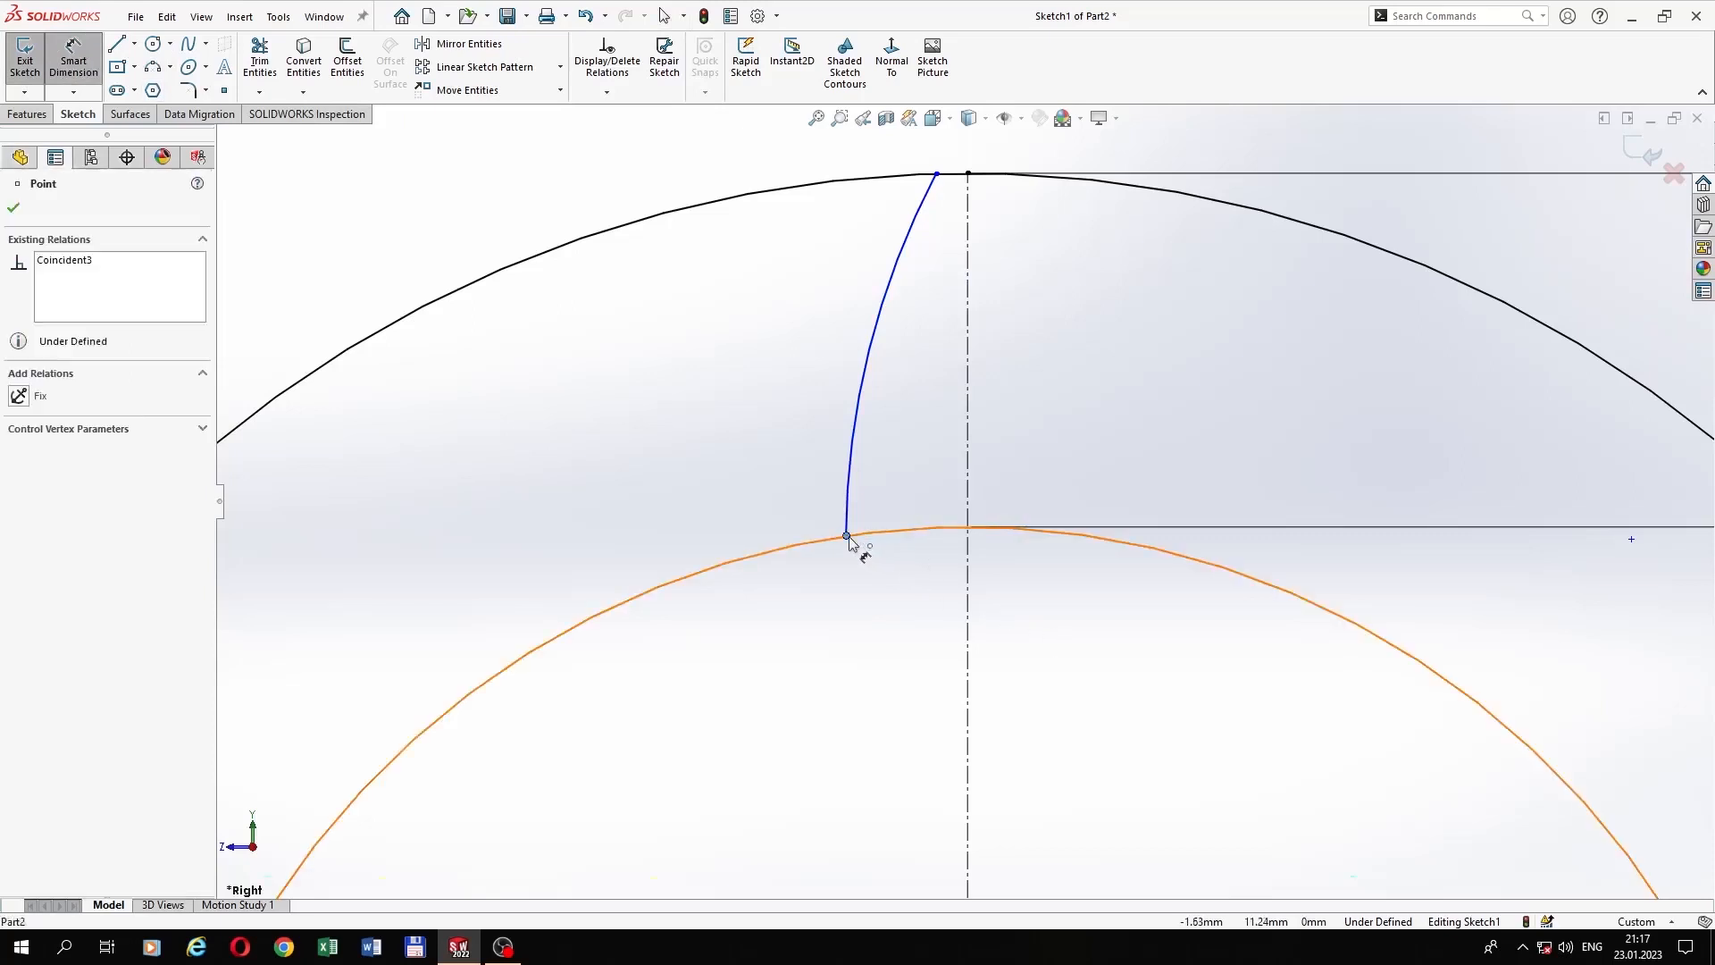
left_click(965, 599)
left_click(913, 690)
type("1")
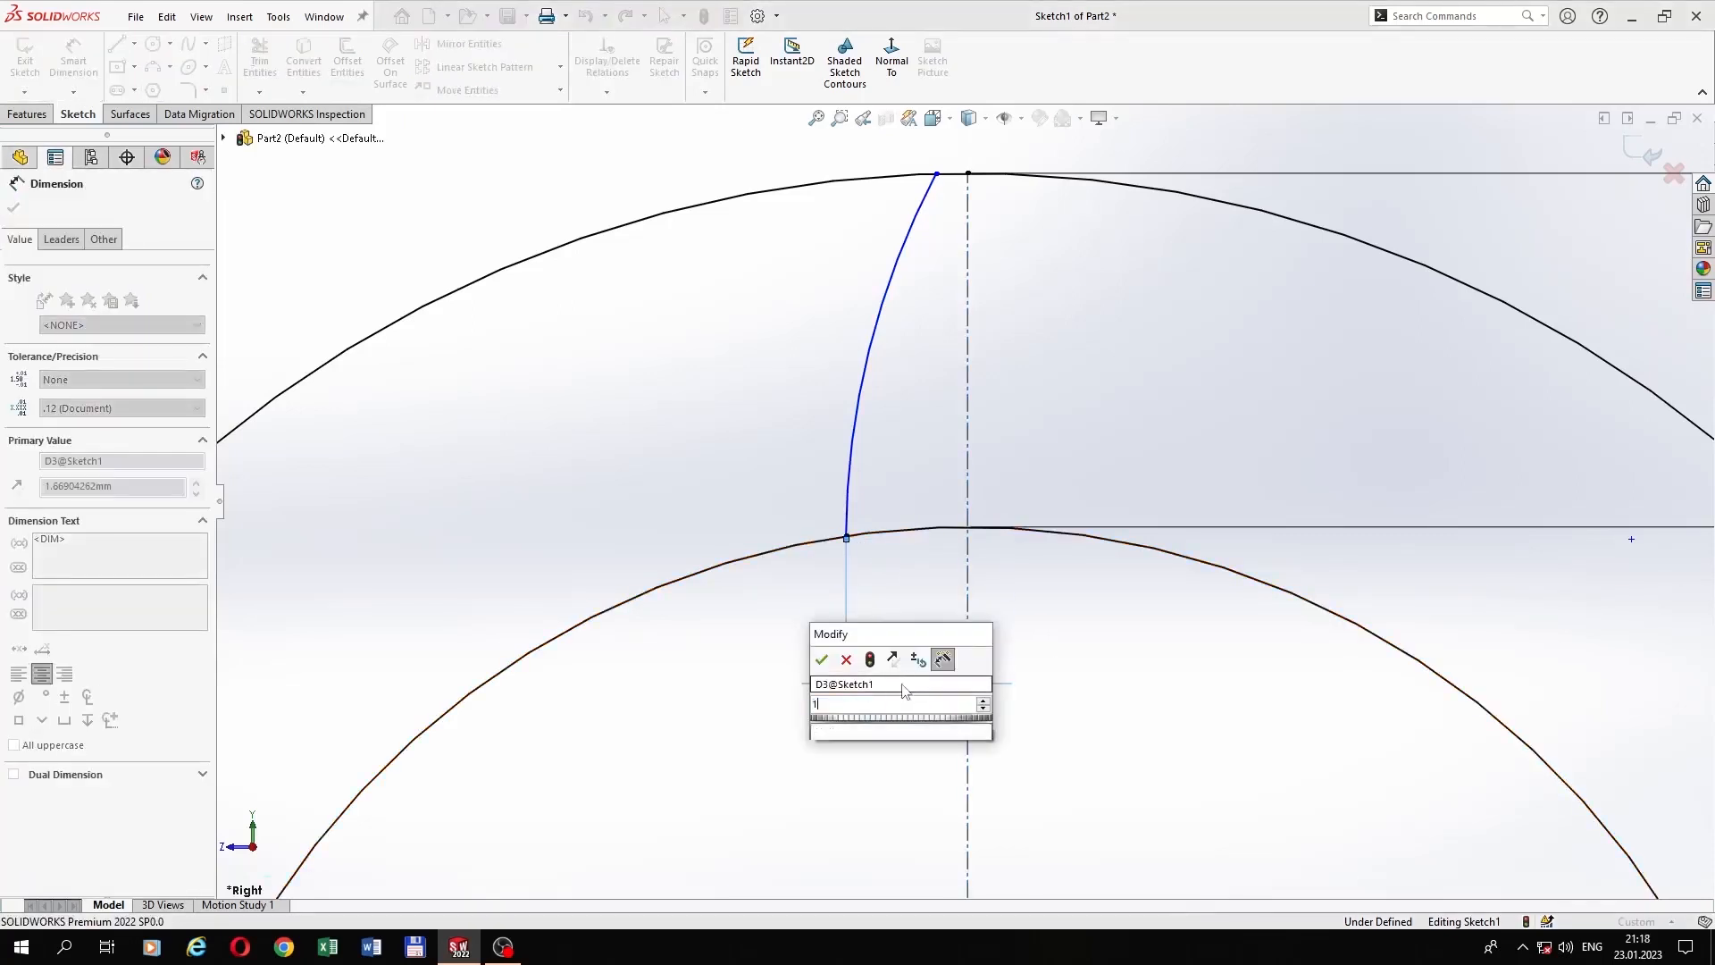
type(".59")
key("Return")
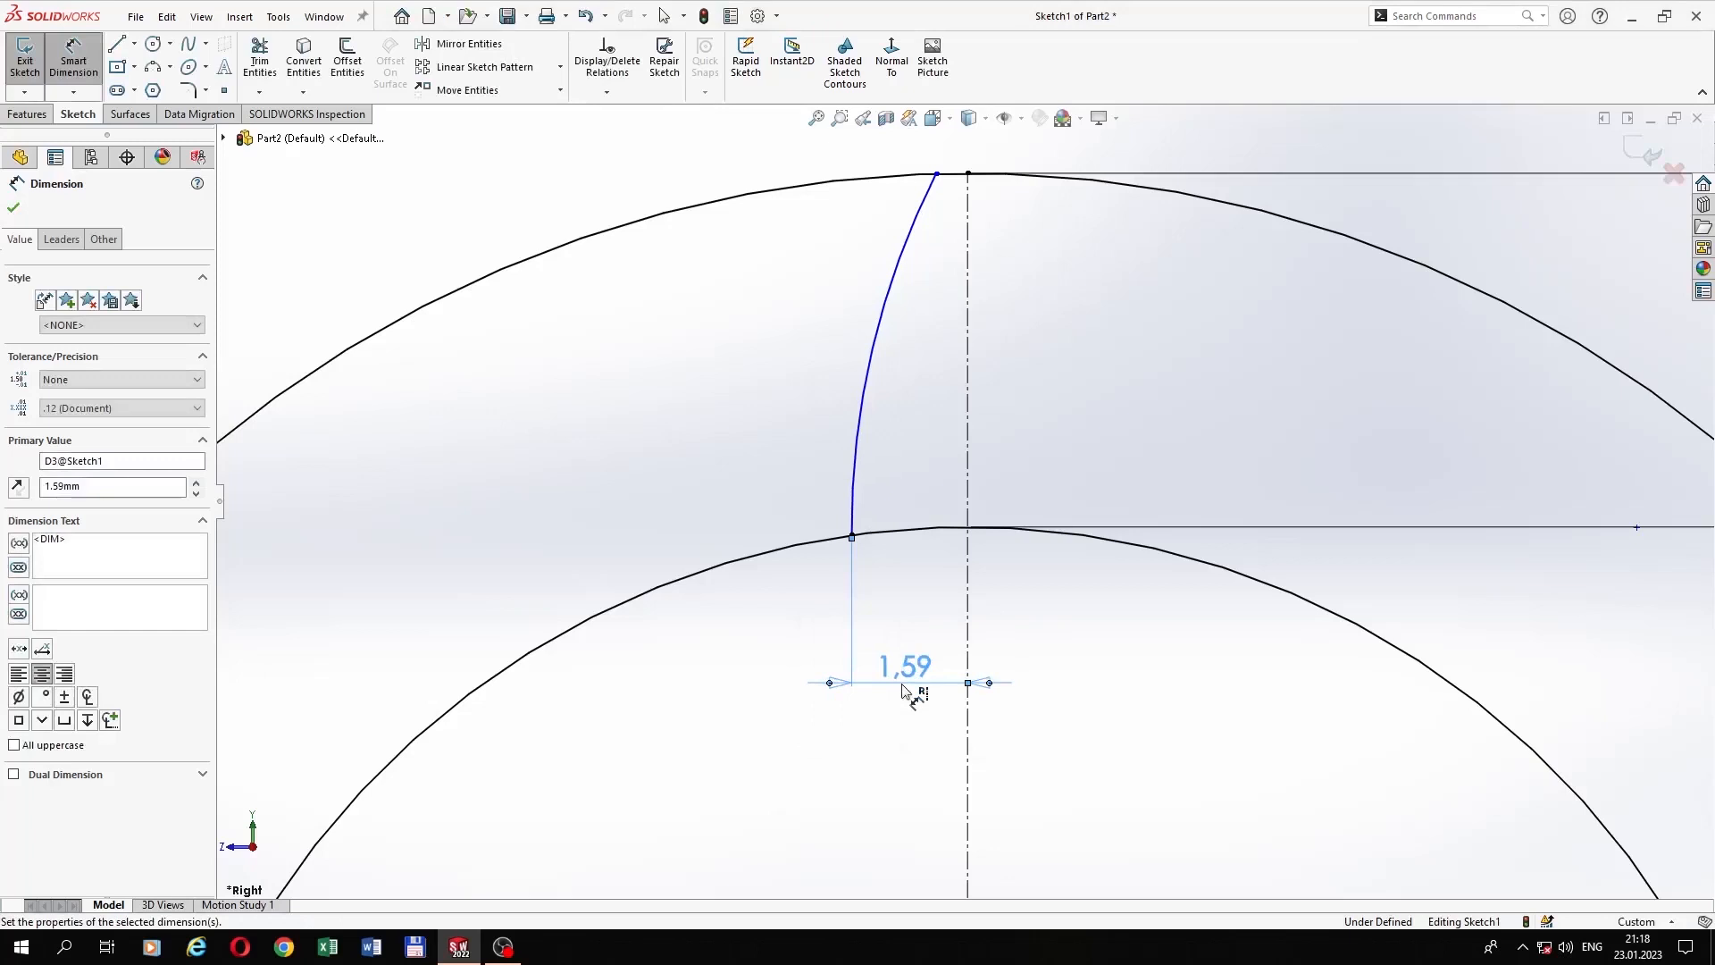
Step: Dimension the arc's upper endpoint 0.22 mm from the centerline
left_click(936, 174)
left_click(967, 189)
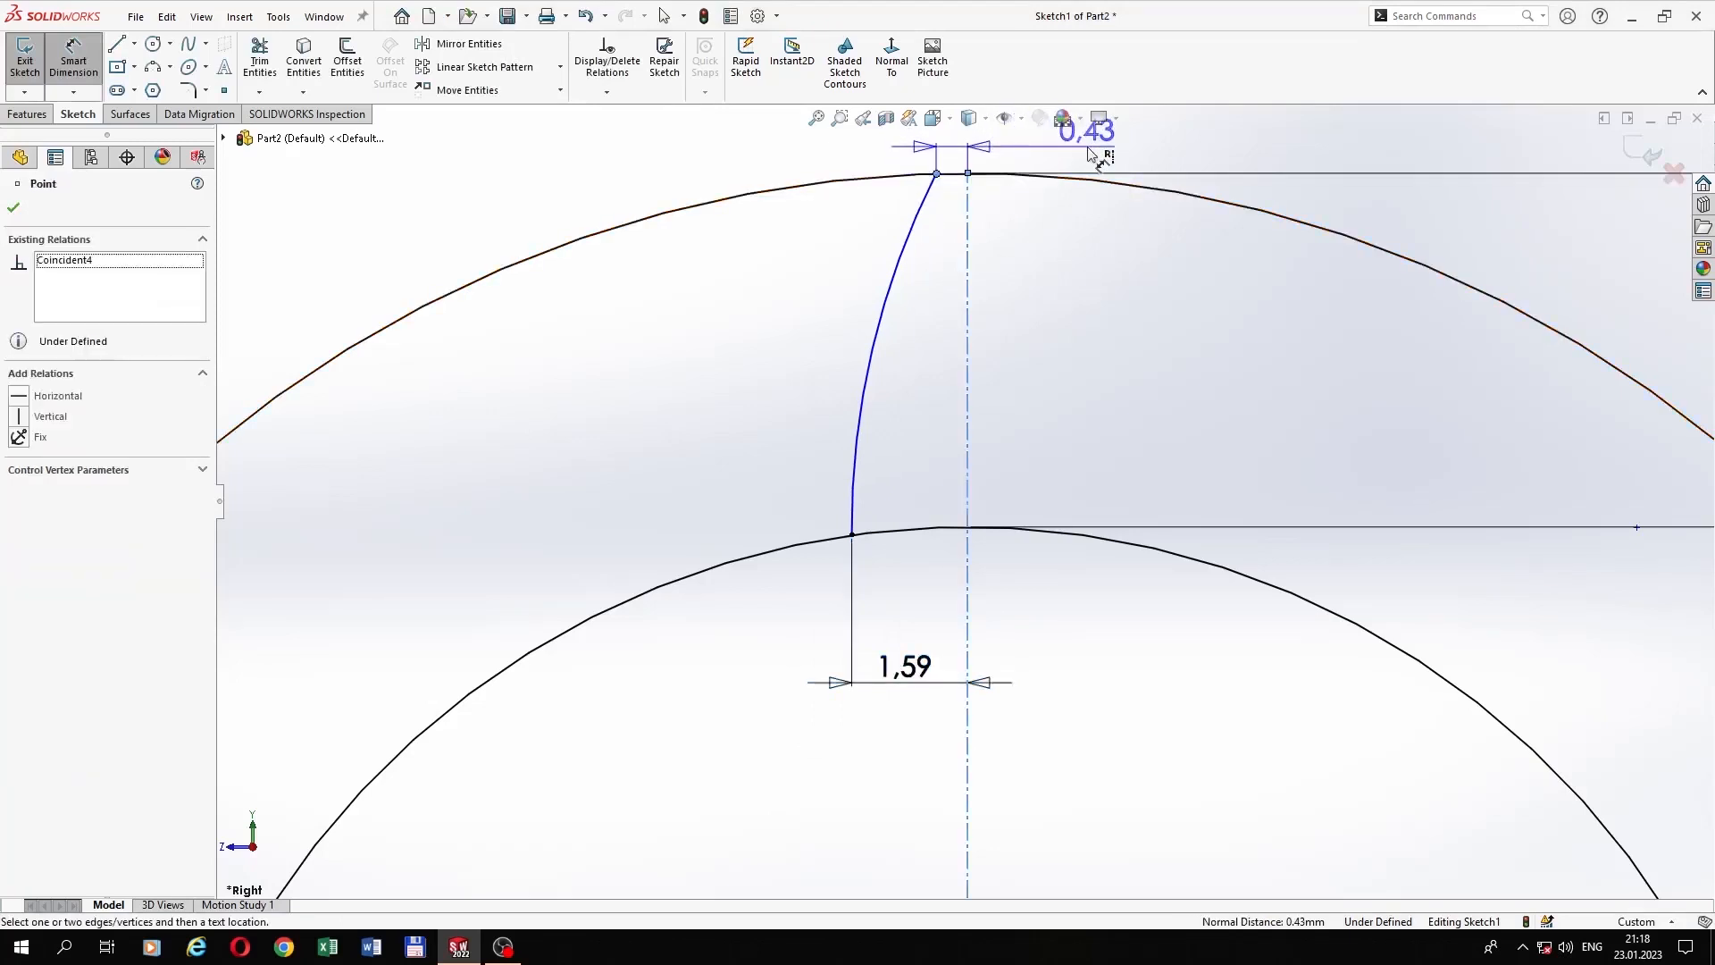
scroll(1087, 152, "up", 1)
left_click(1049, 201)
type("0")
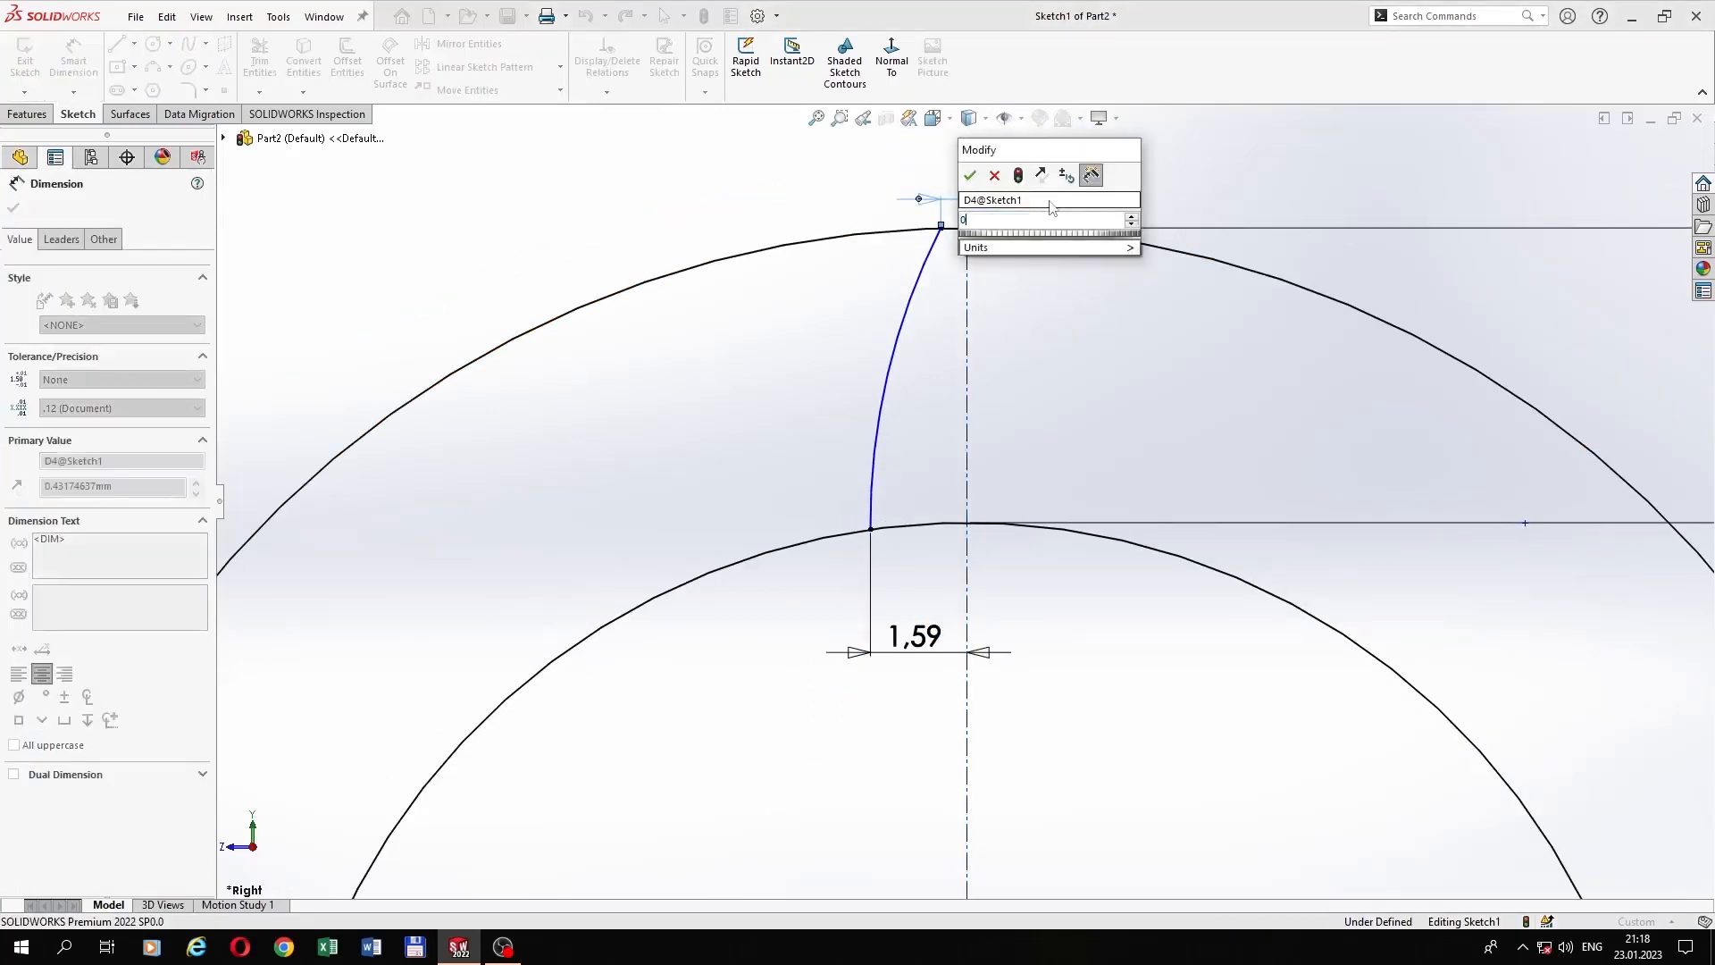
type(".22")
key("Return")
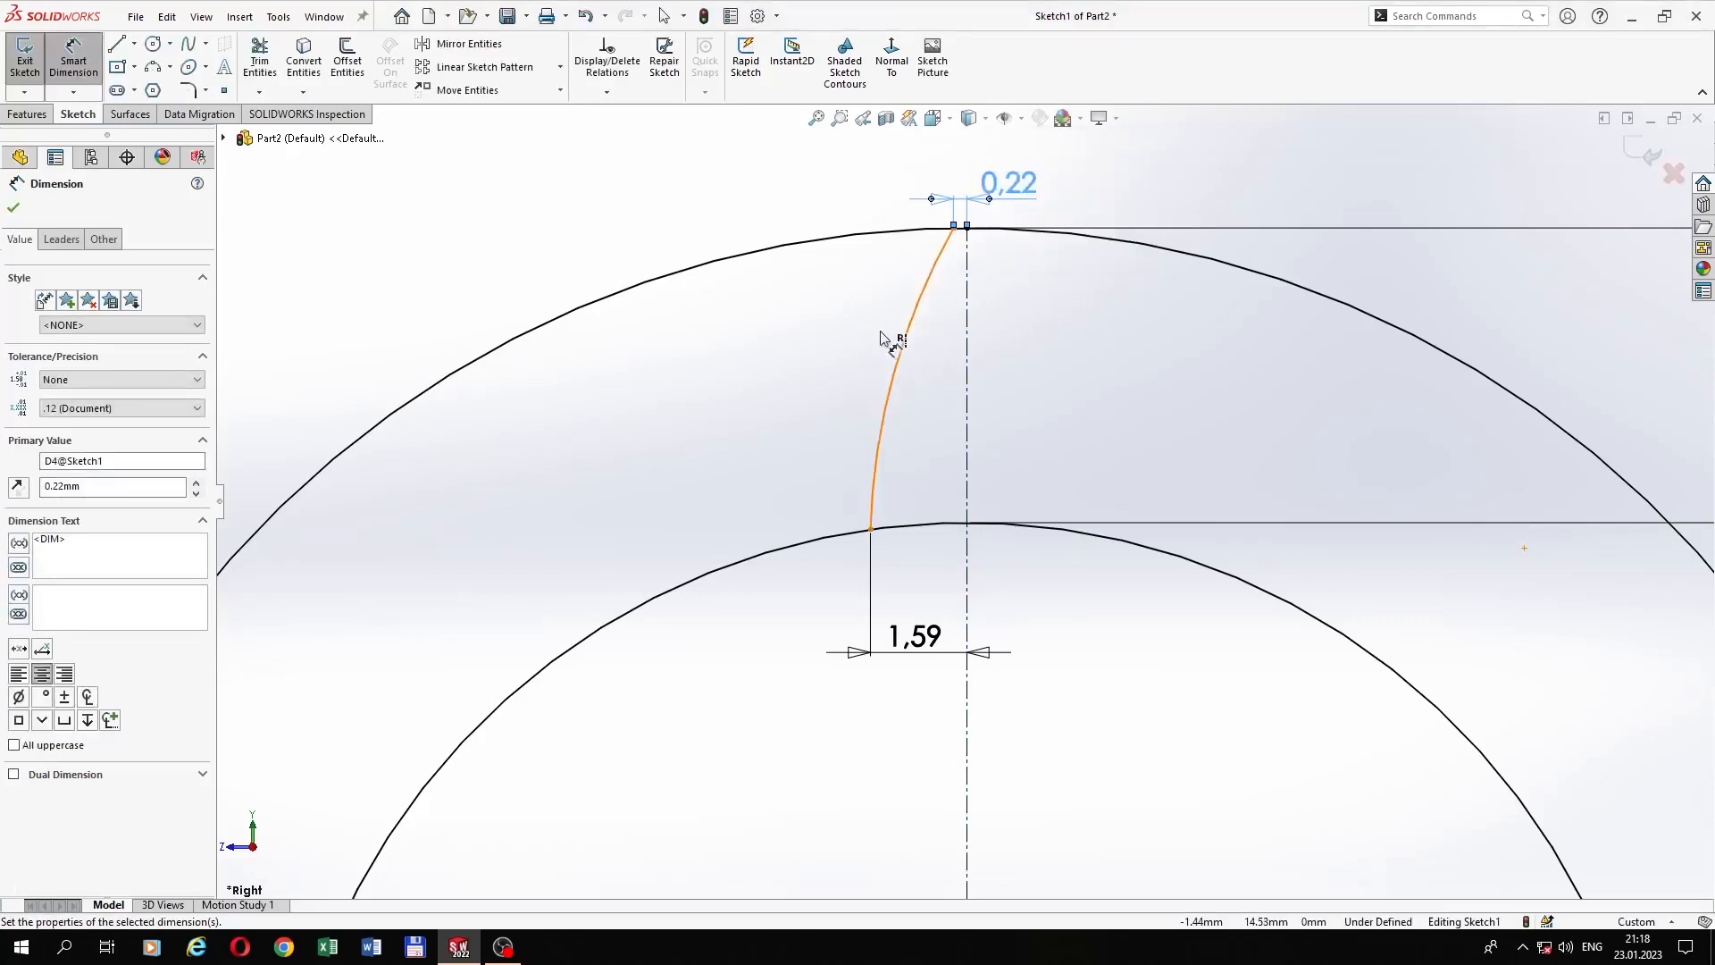
Step: Dimension the tooth arc with a radius of 16.47 mm
left_click(881, 338)
left_click(629, 230)
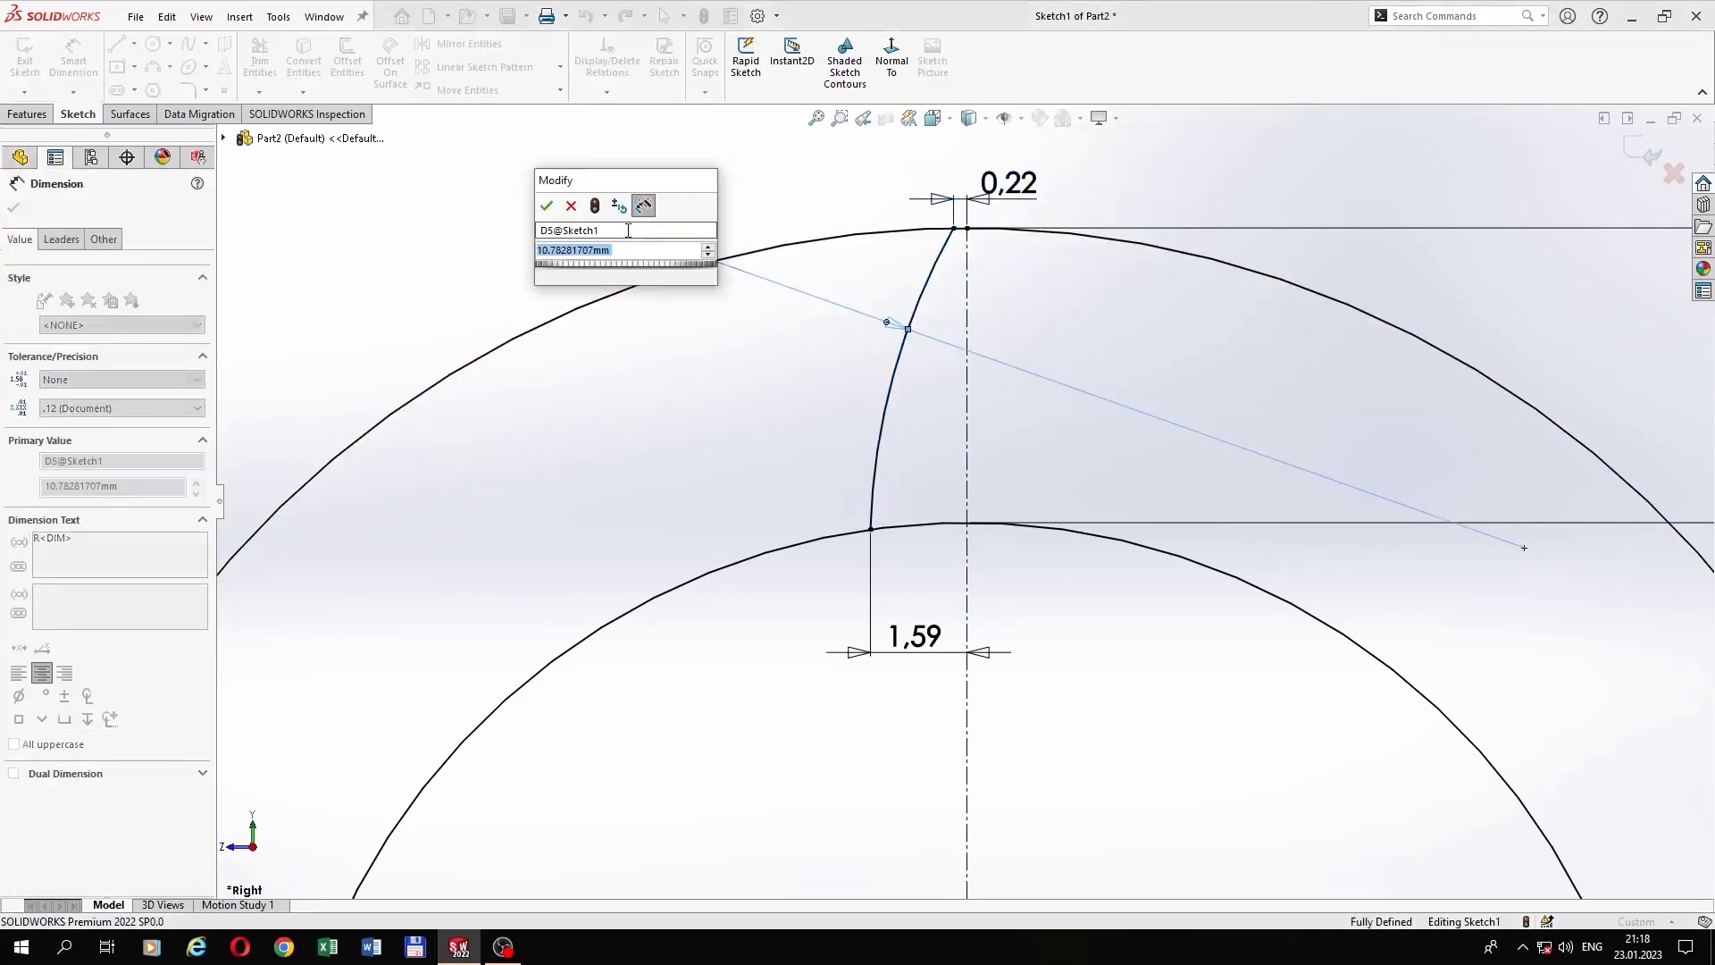
type("10.8")
key("Return")
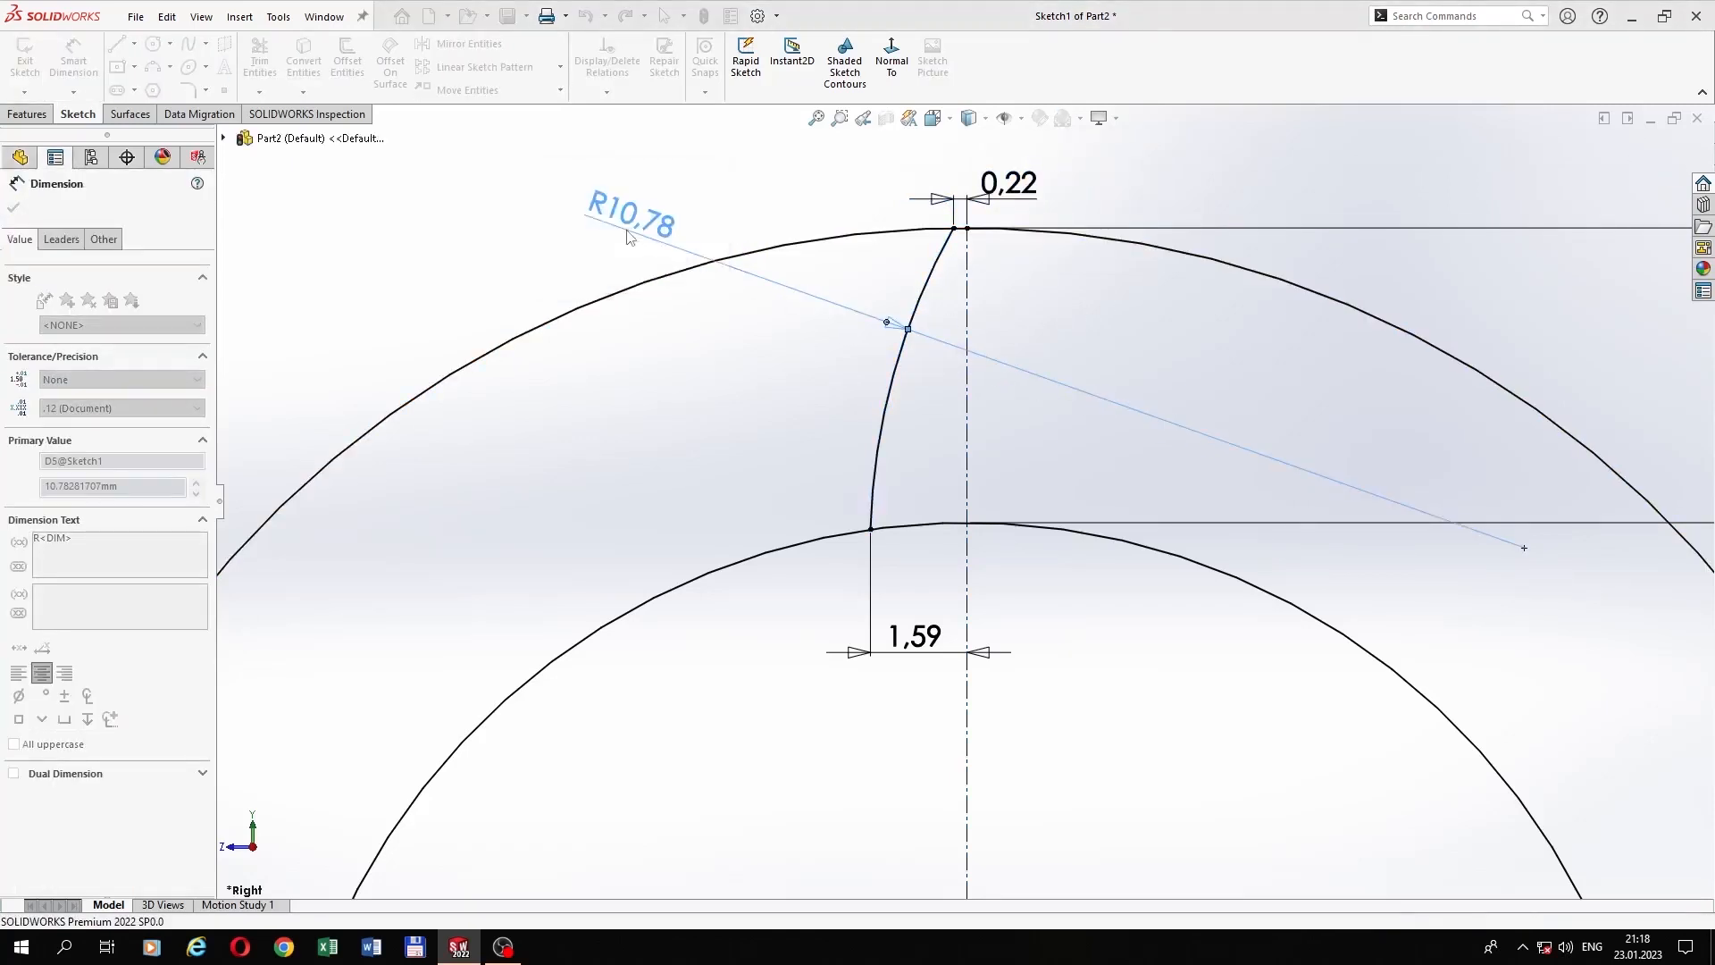
Step: Mirror the tooth arc about the vertical centerline to form the other flank
left_click(476, 49)
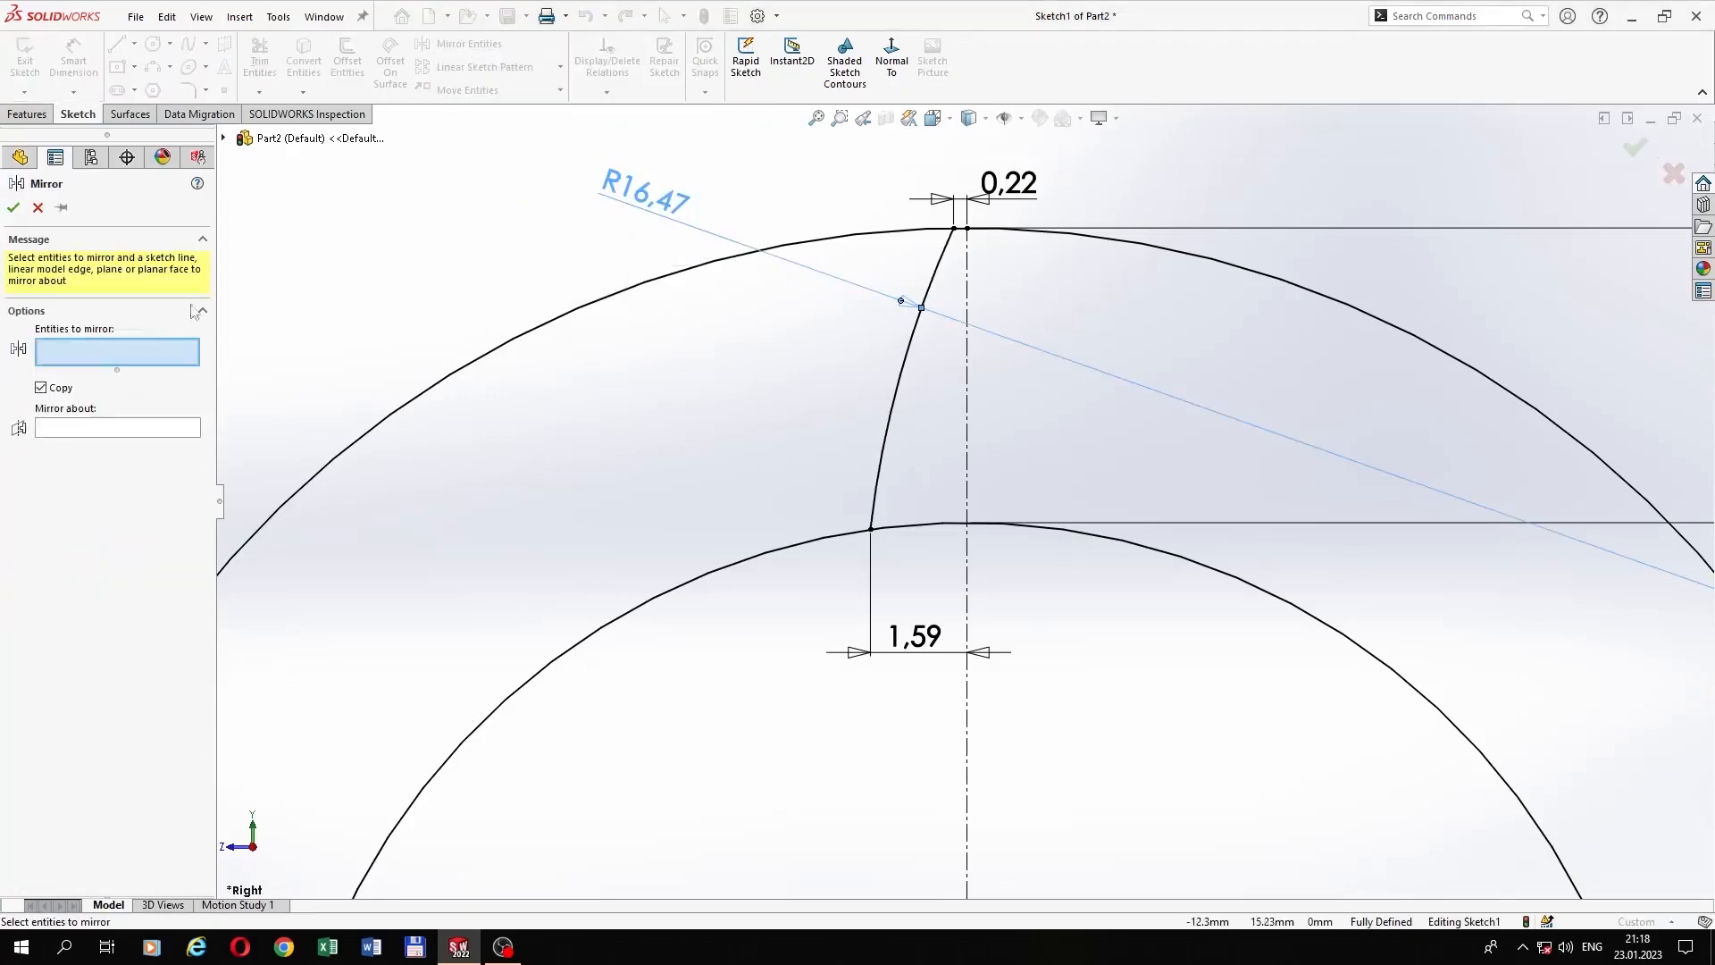
left_click(894, 399)
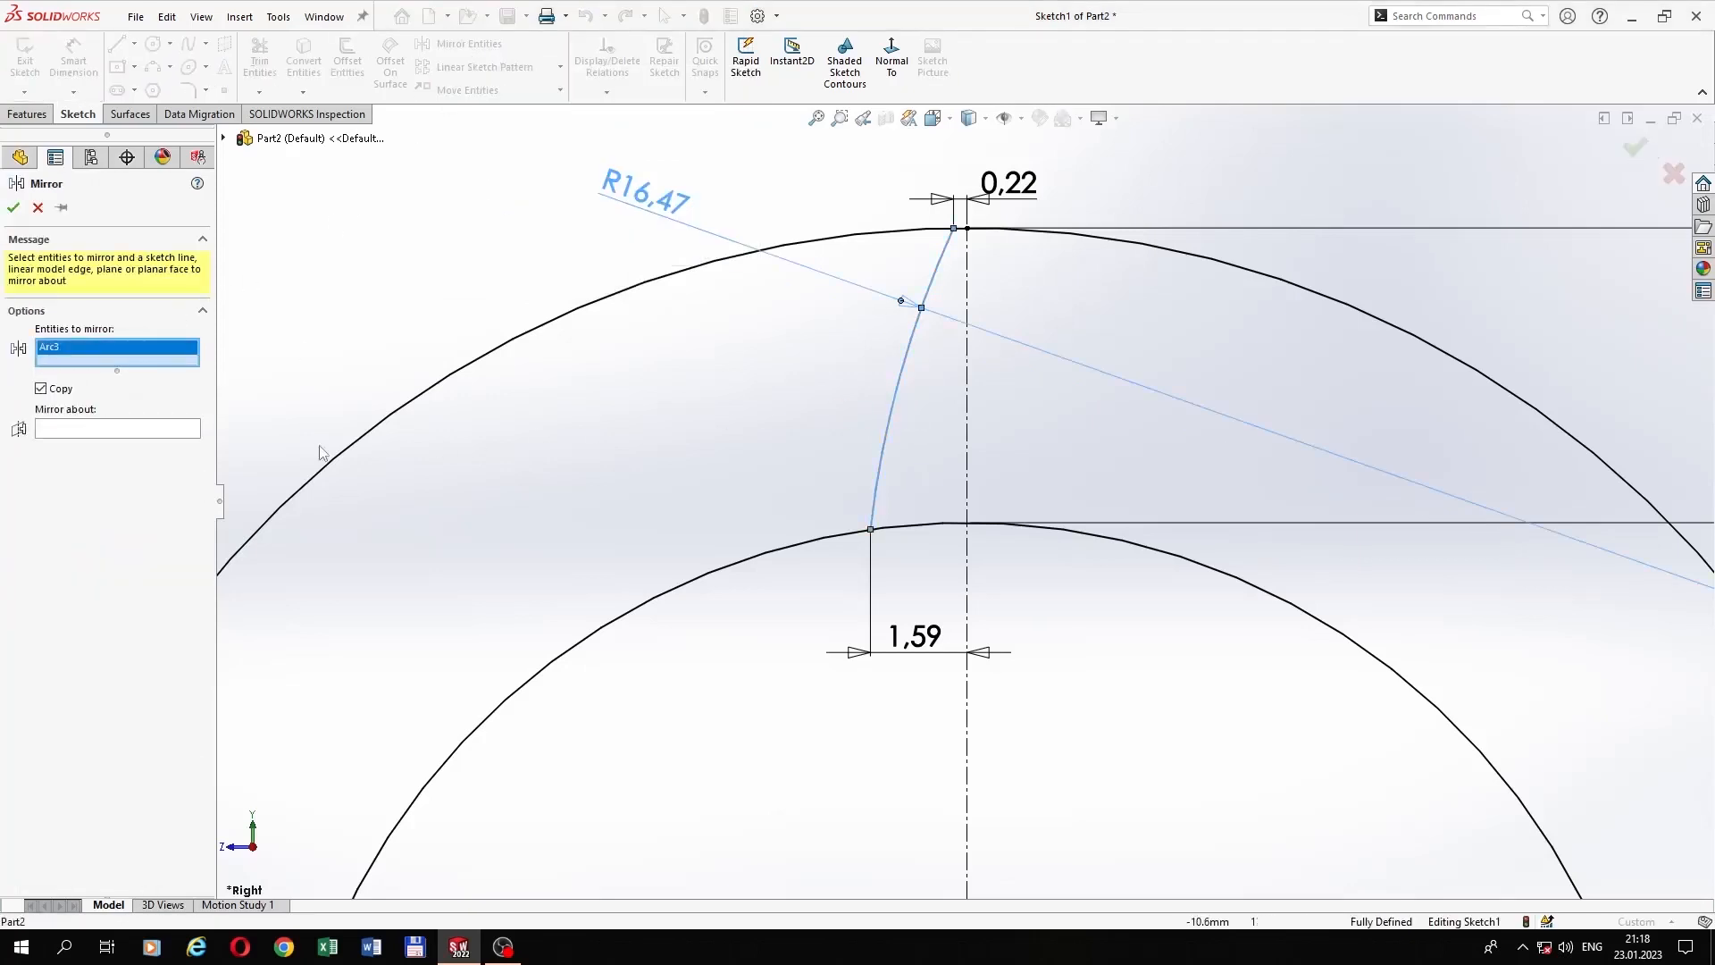
left_click(175, 430)
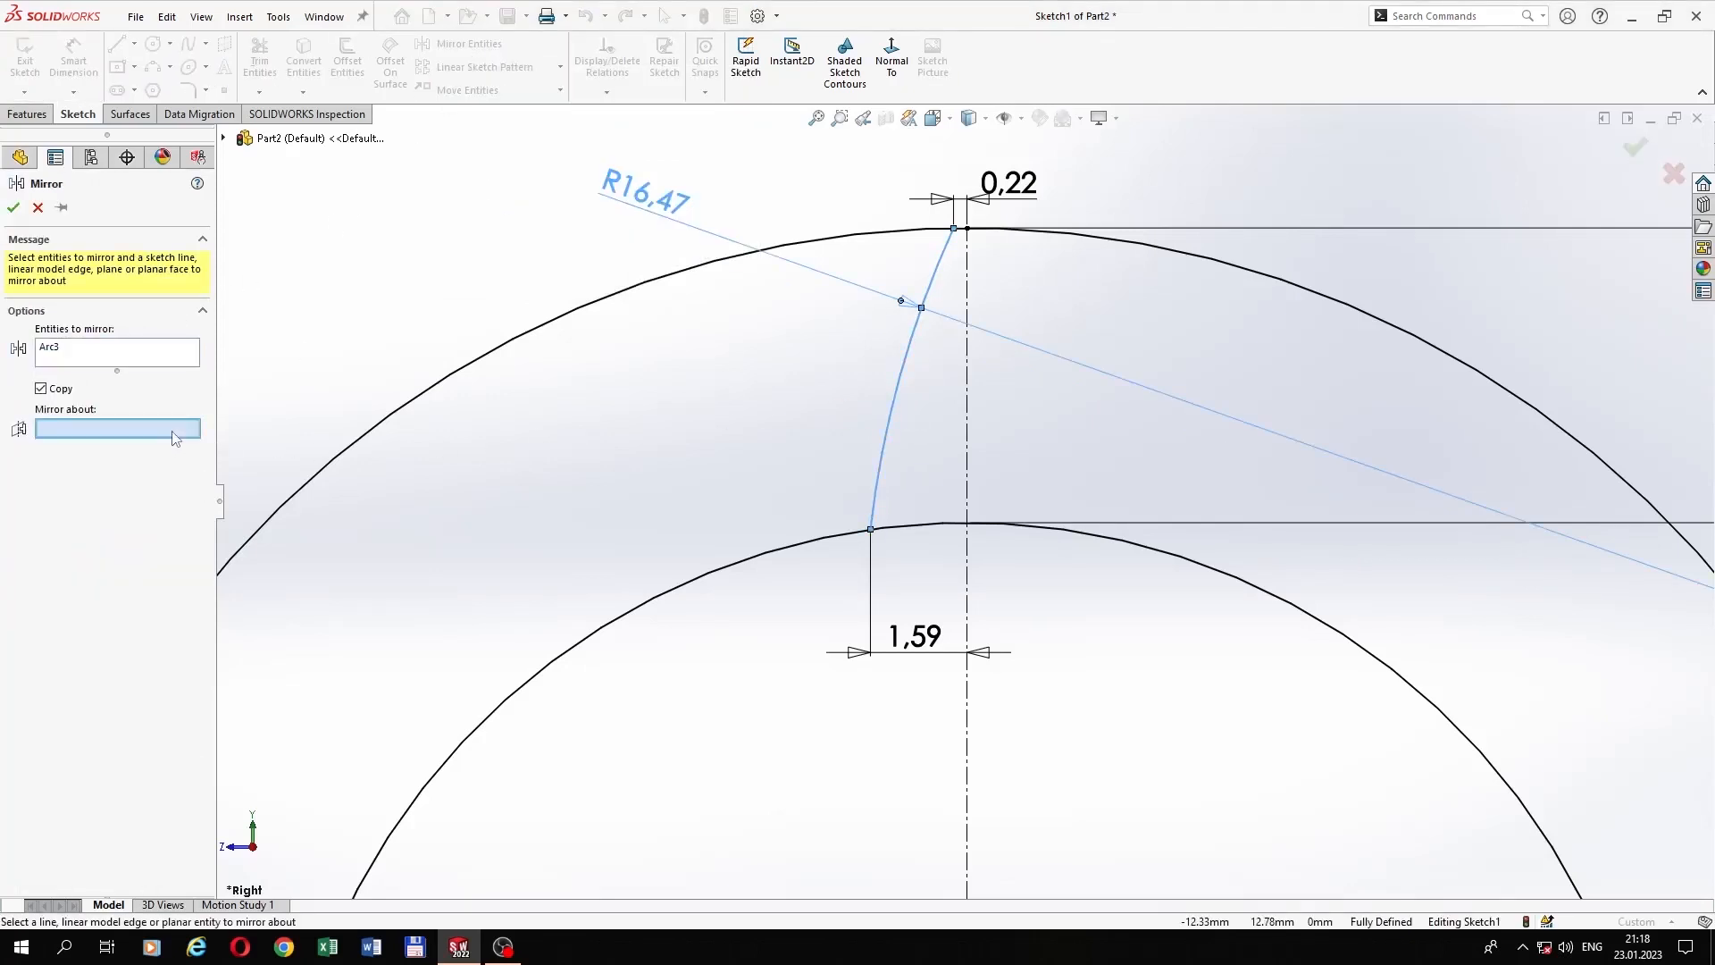
left_click(965, 488)
left_click(14, 208)
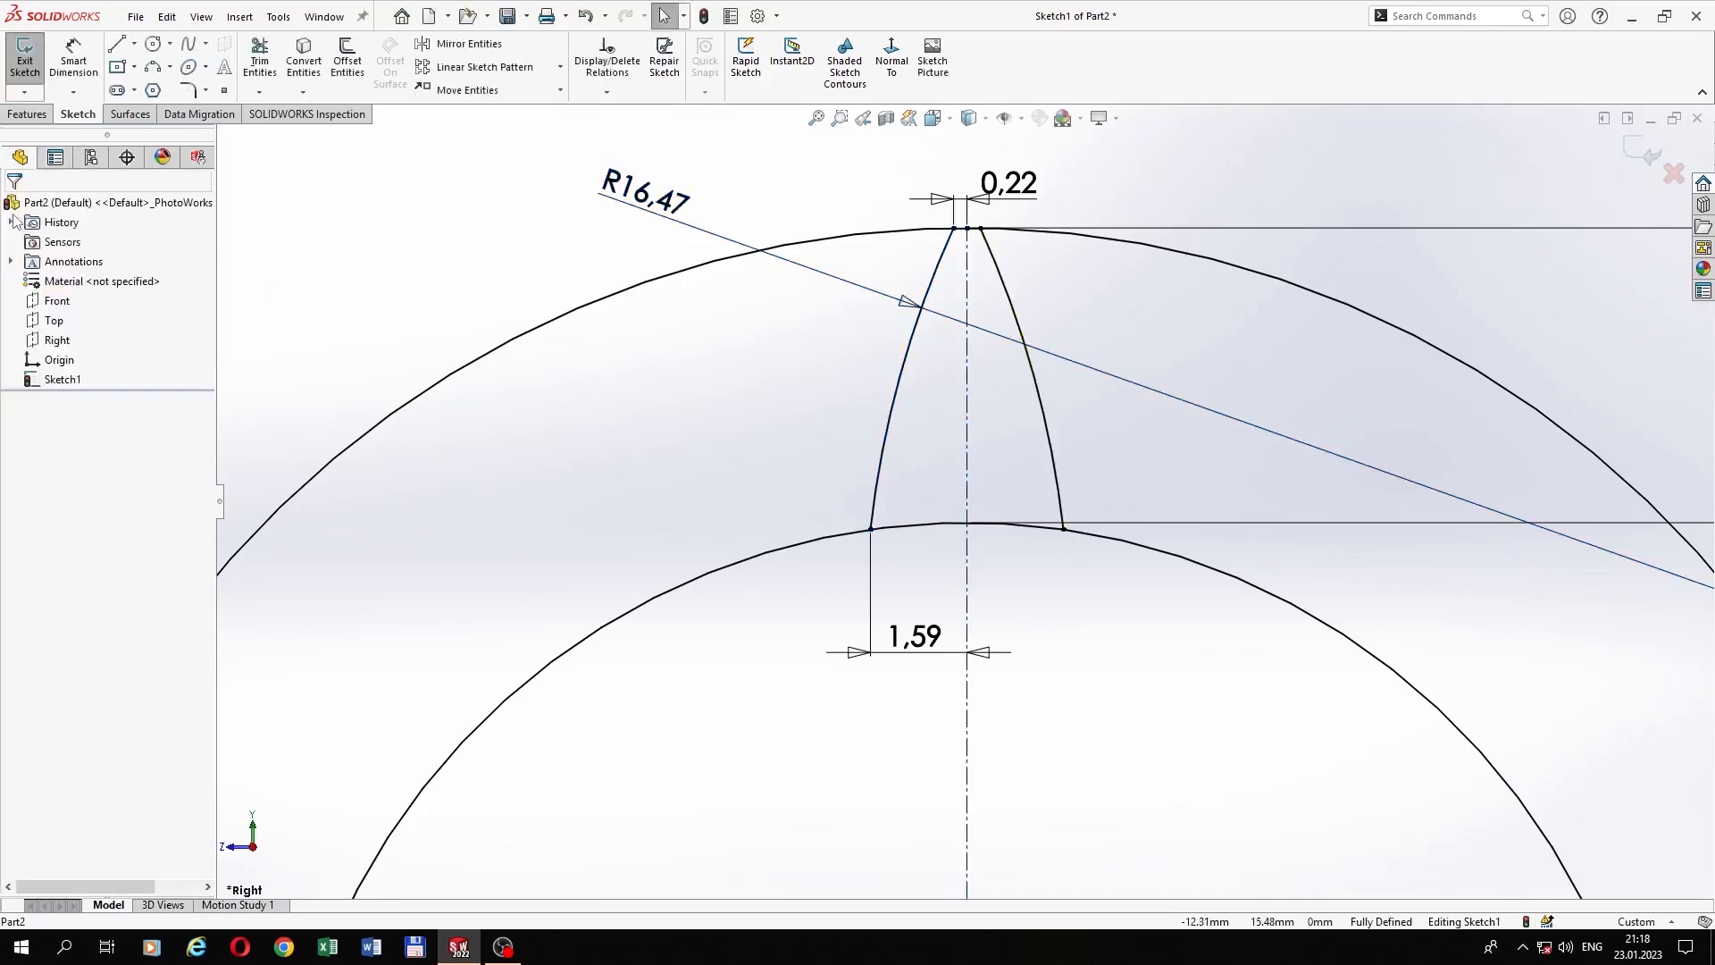
Step: Trim away the outer circle outside the two arcs with Power Trim, keeping the short tip segment and the full inner circle
left_click(261, 64)
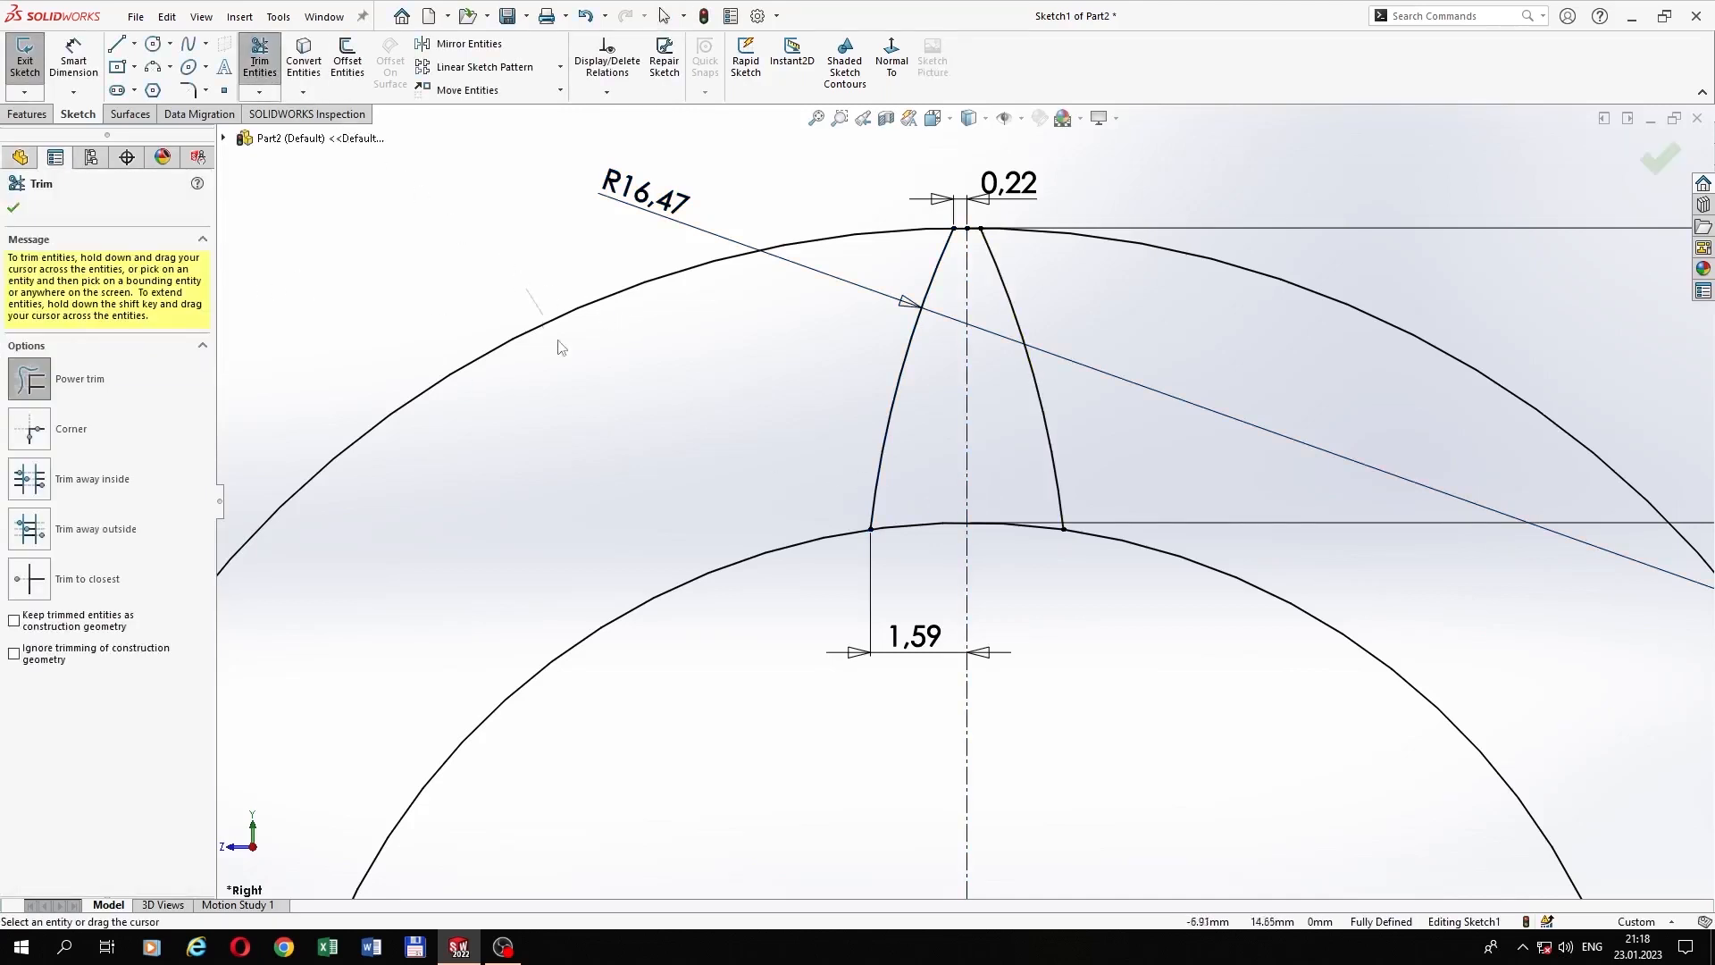
left_click_drag(561, 347, 924, 440)
scroll(1018, 545, "up", 6)
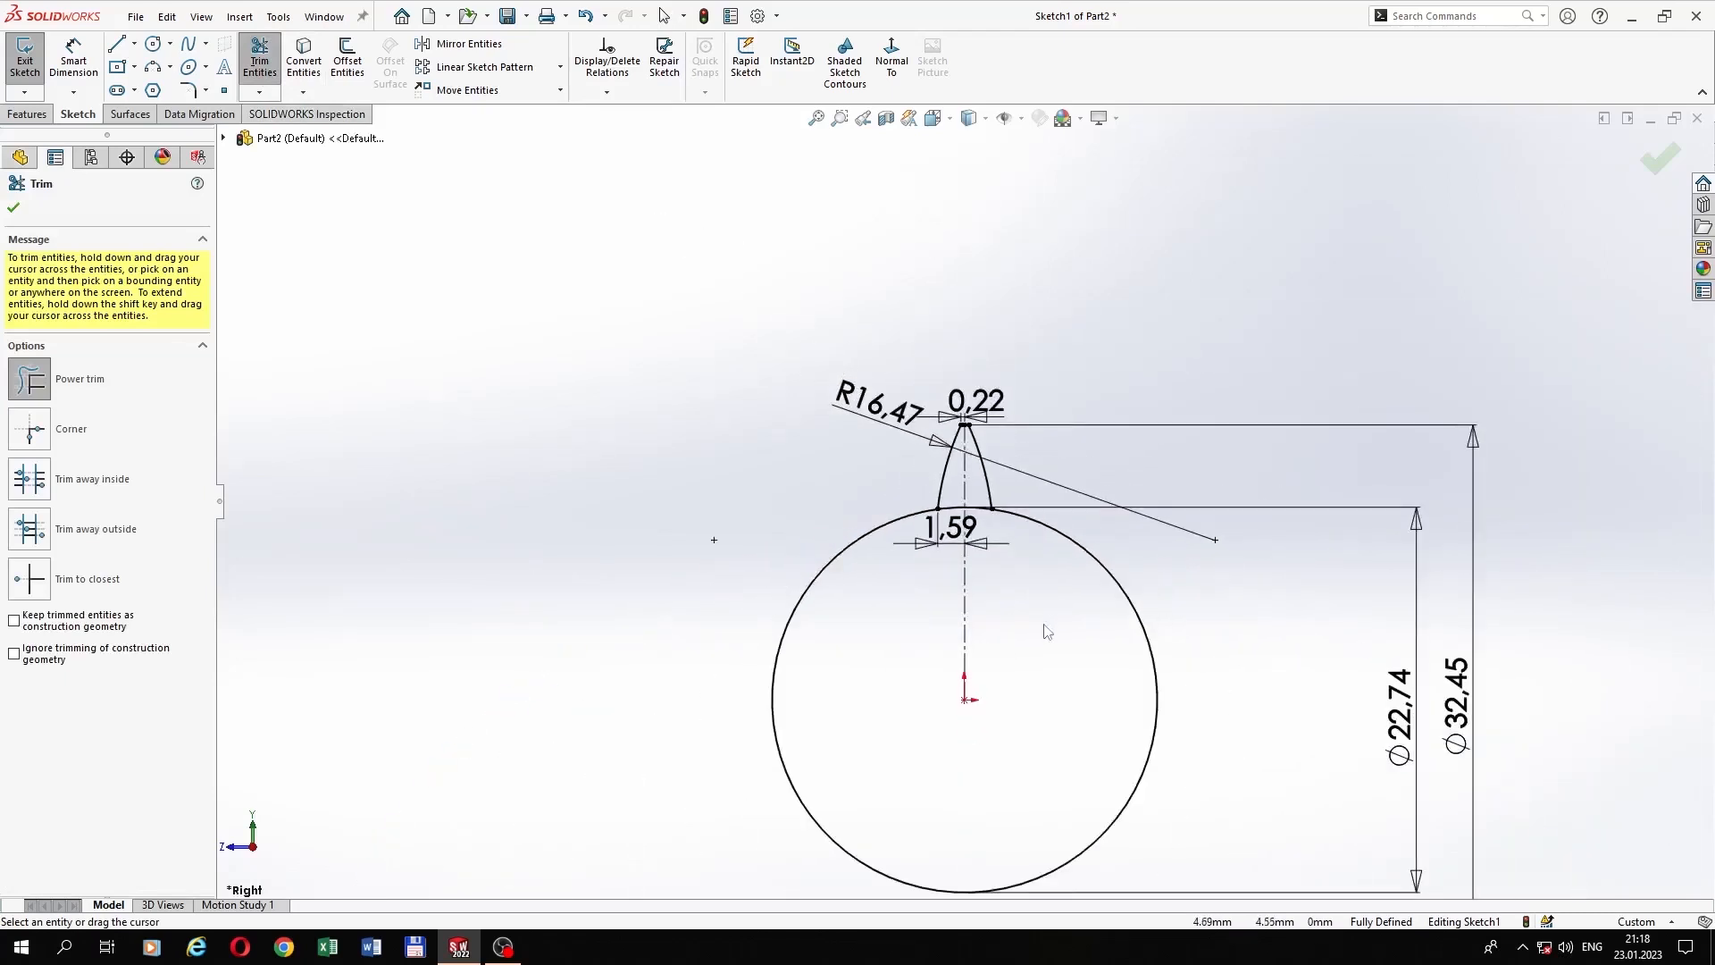
scroll(1047, 630, "up", 2)
scroll(1026, 638, "down", 1)
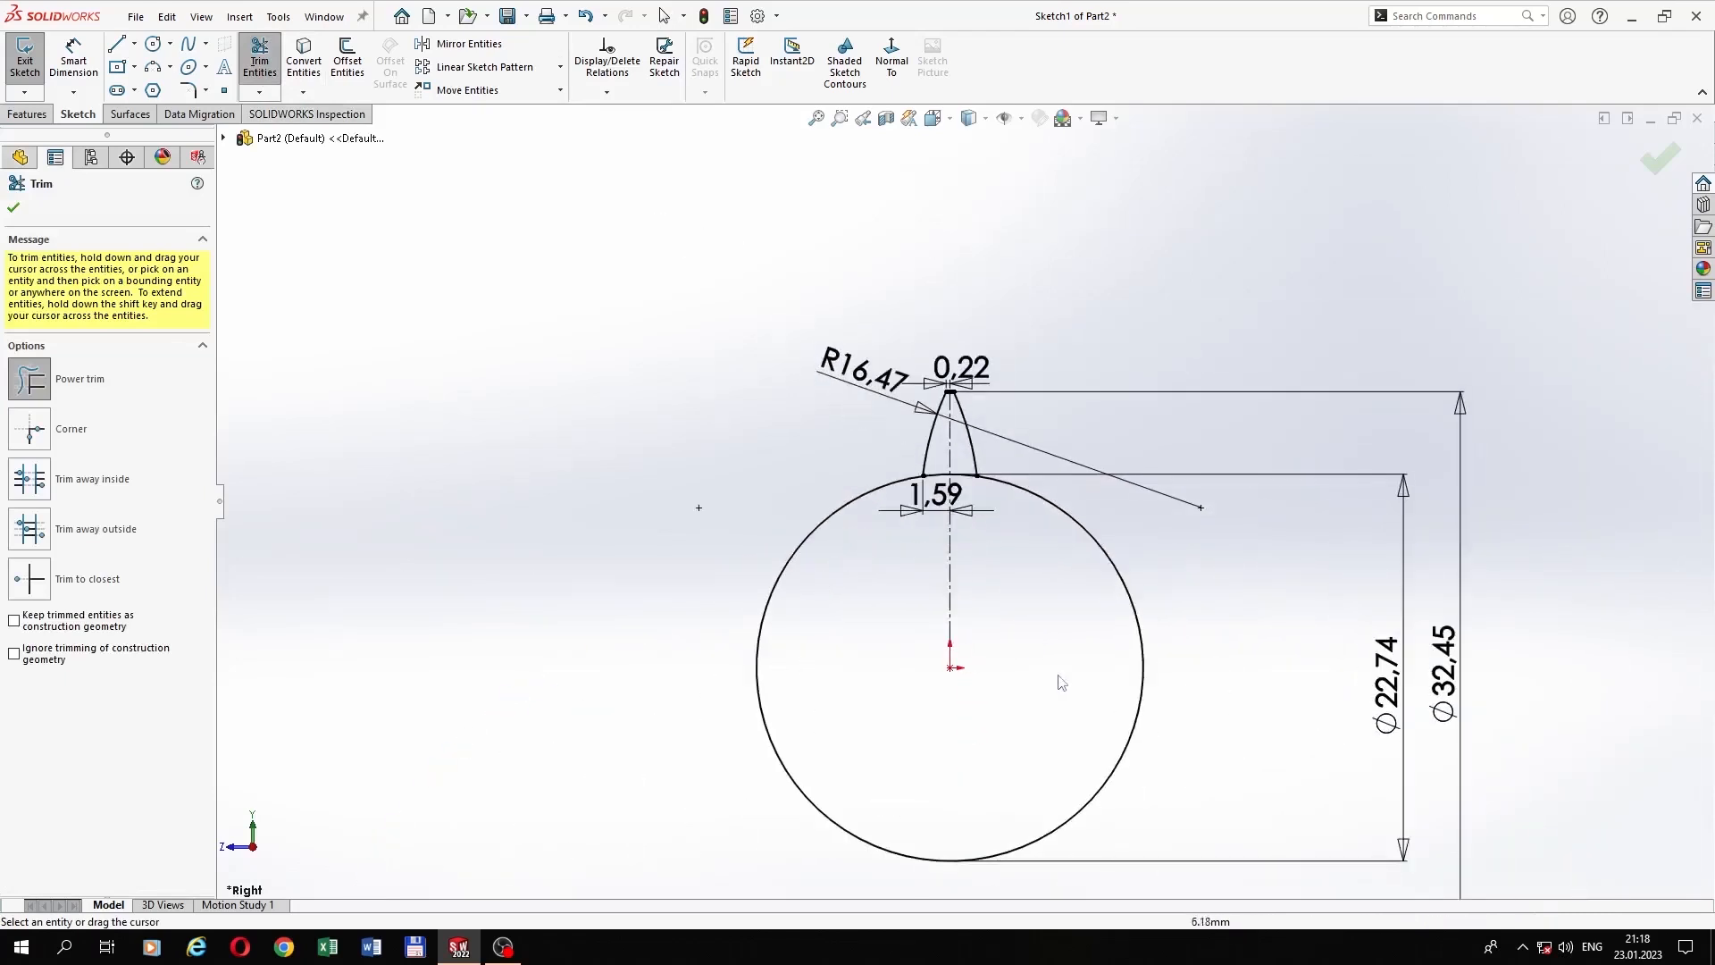
left_click(260, 65)
scroll(913, 529, "up", 2)
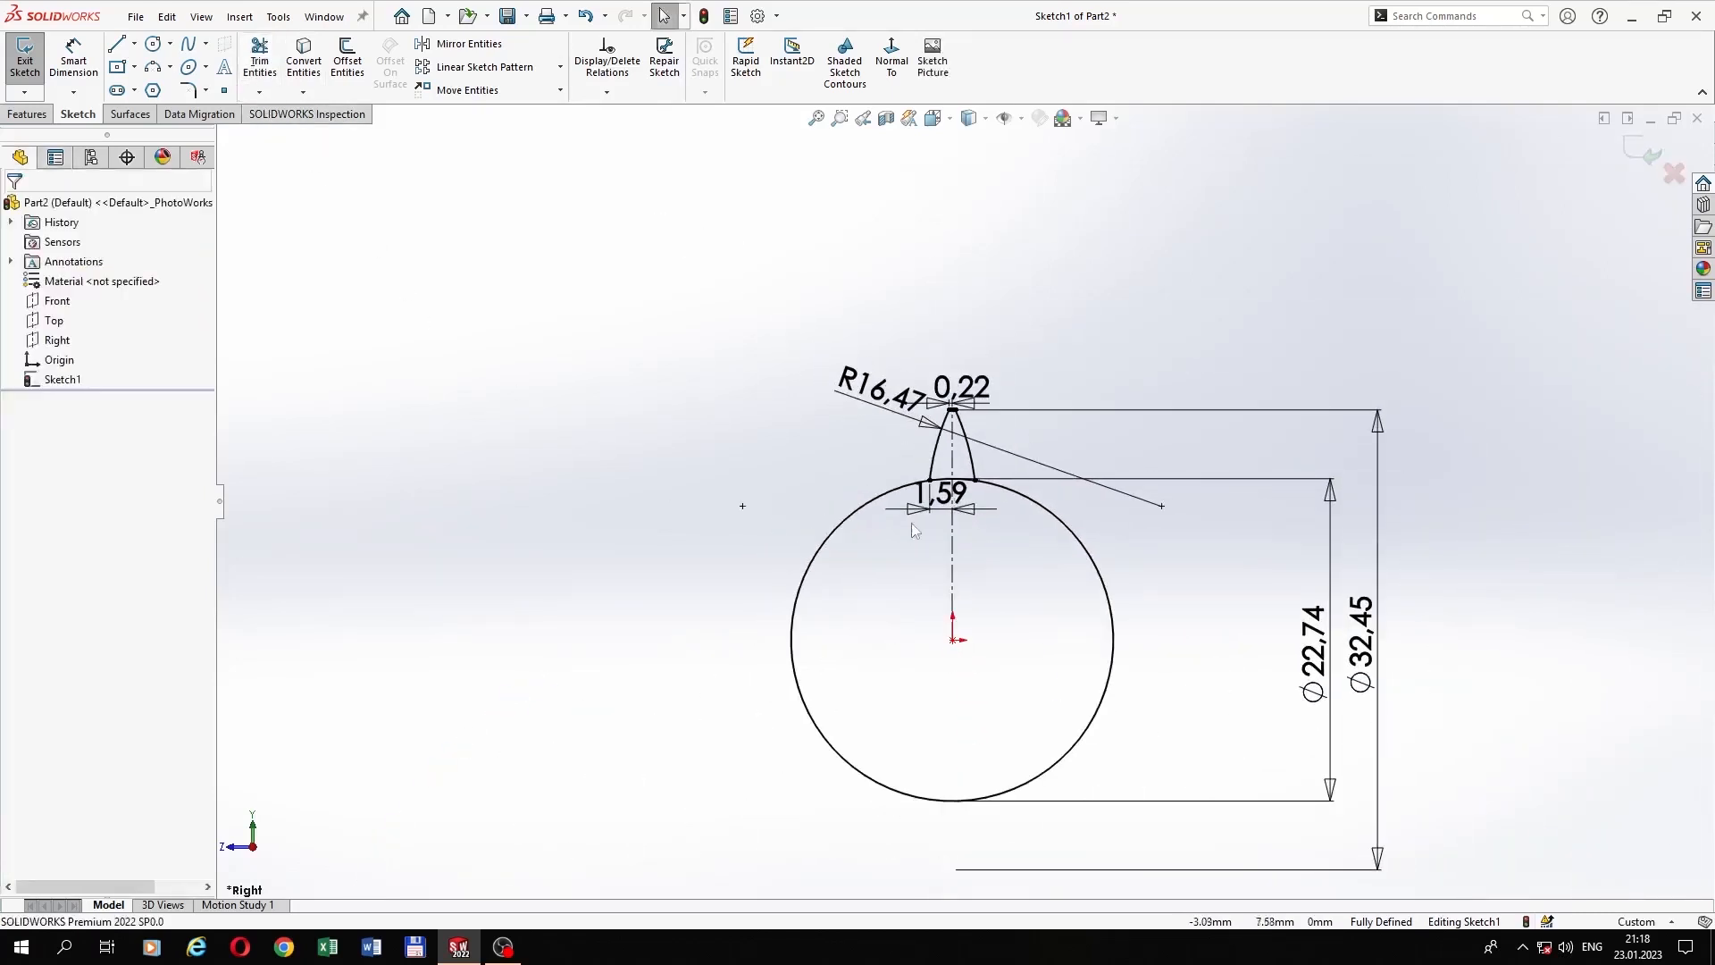
Step: Rearrange the tooth and diameter dimensions so they are spread clearly around the profile and the two diameters sit closer to it
left_click_drag(884, 399, 769, 363)
left_click_drag(970, 395, 1007, 375)
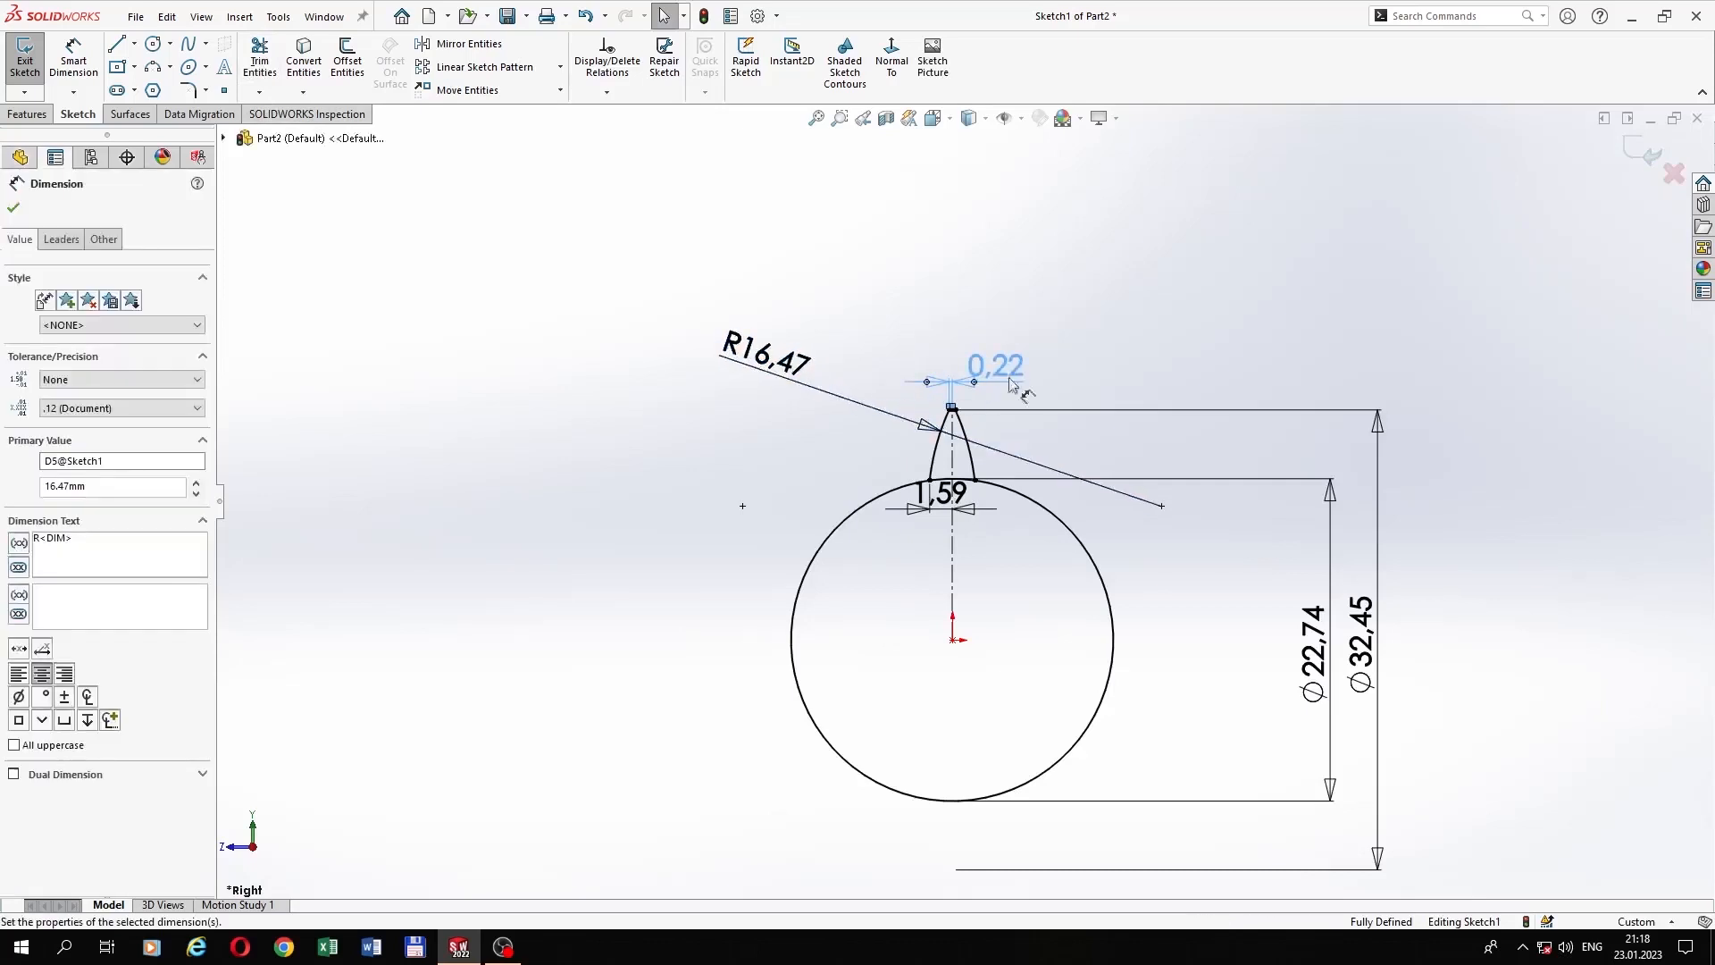
left_click_drag(934, 508, 938, 553)
left_click_drag(1313, 652, 1164, 610)
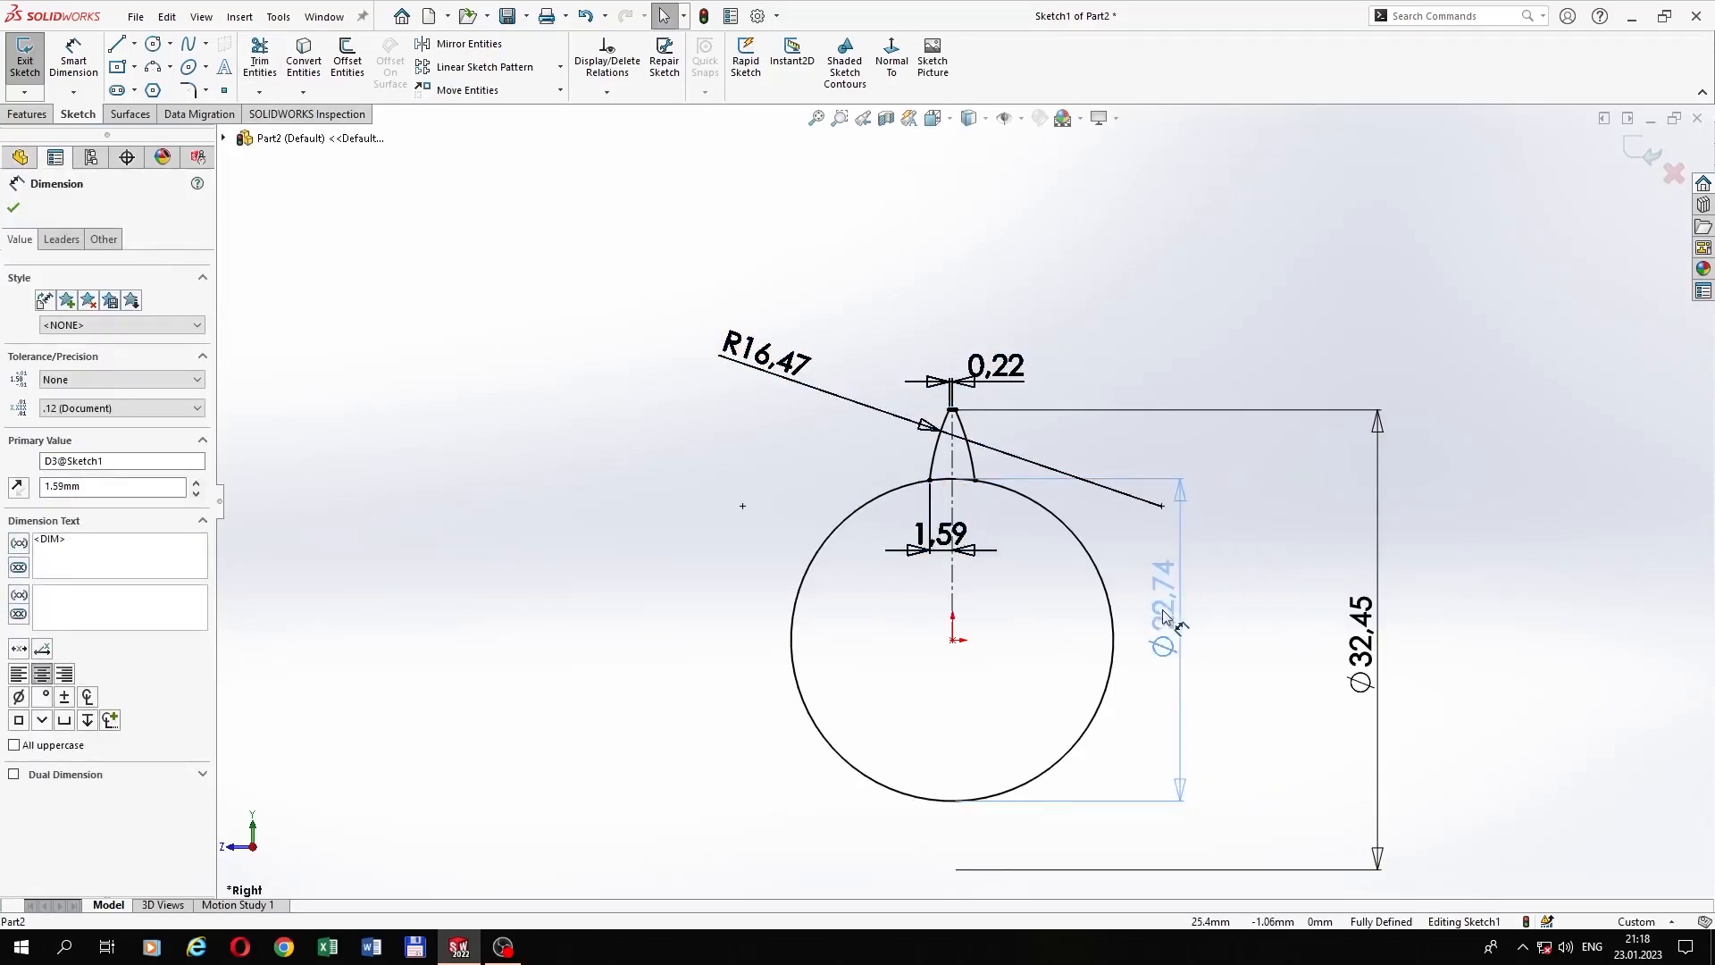
left_click_drag(1358, 671, 1259, 652)
key("Escape")
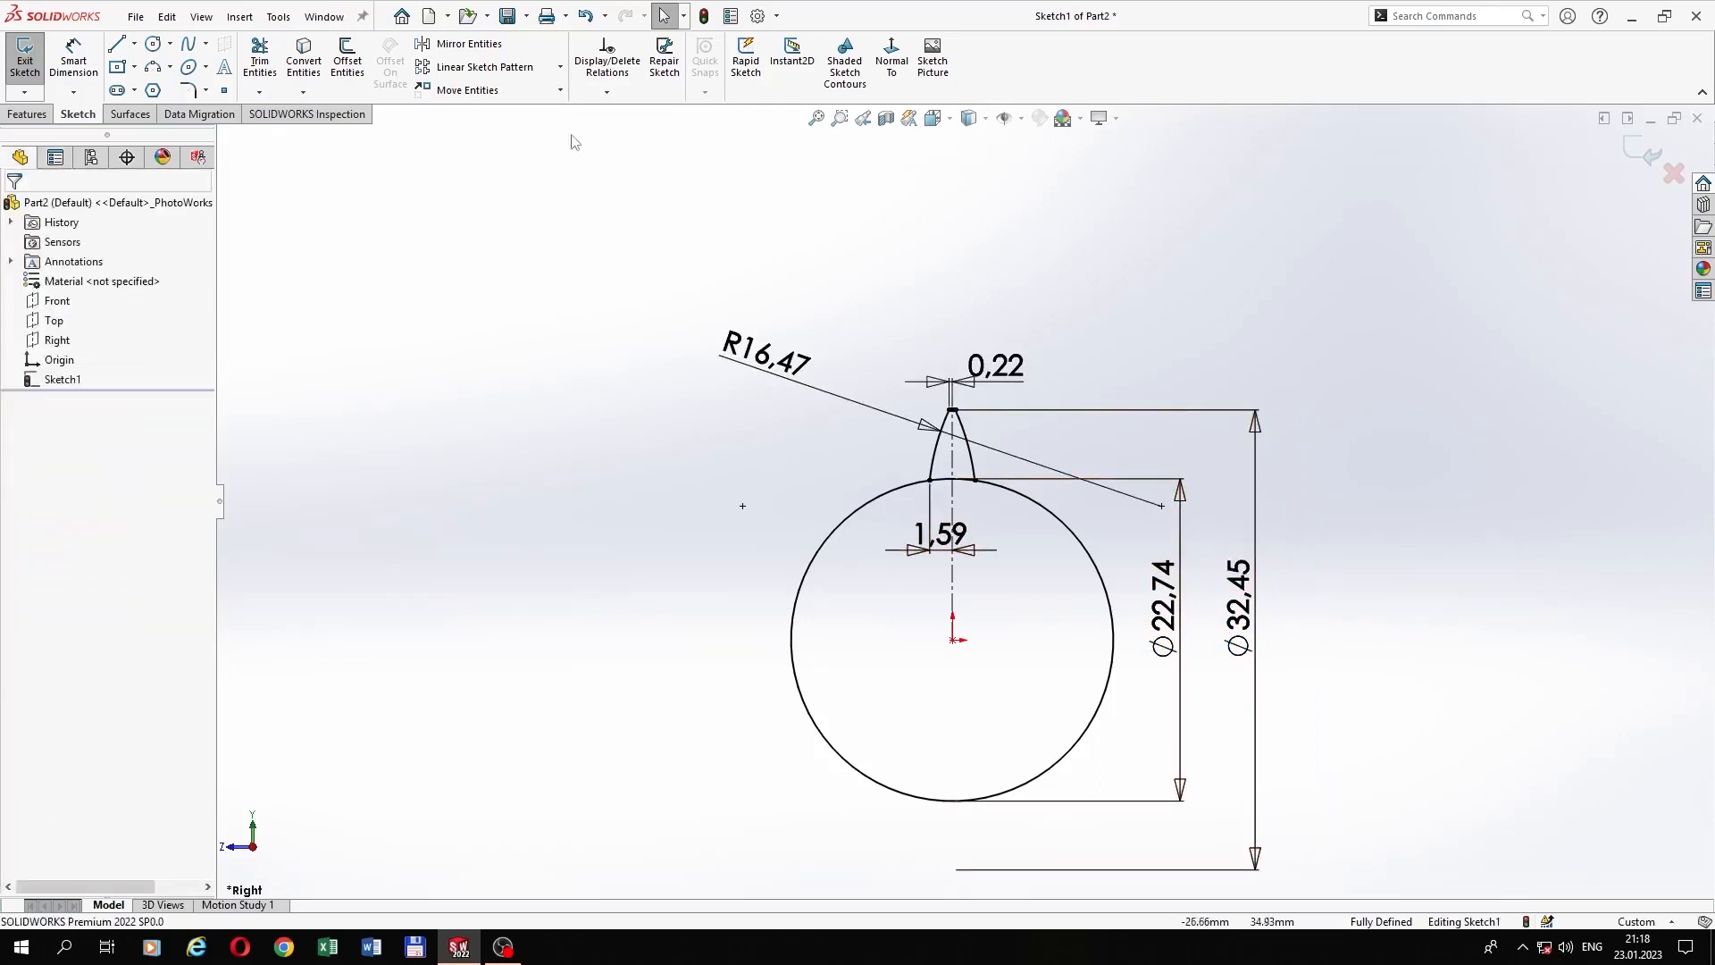
Step: Select the whole sketch and delete all of its relations and dimensions
left_click(560, 89)
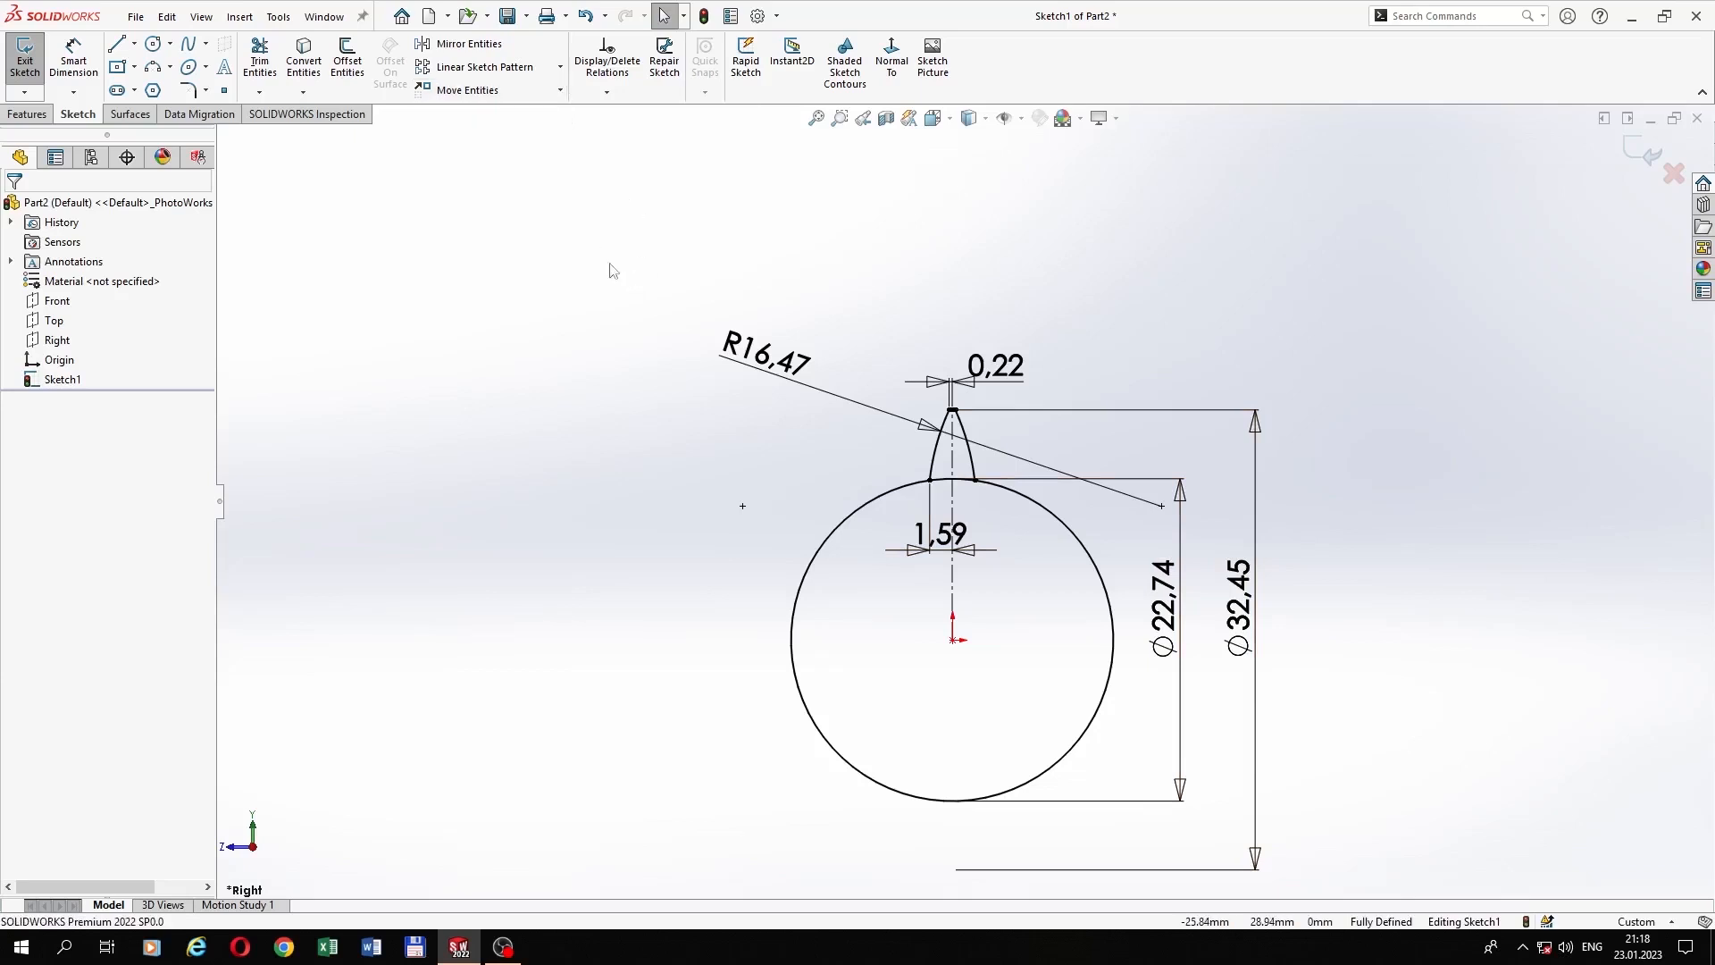
left_click_drag(585, 229, 1358, 955)
left_click(607, 92)
left_click(661, 110)
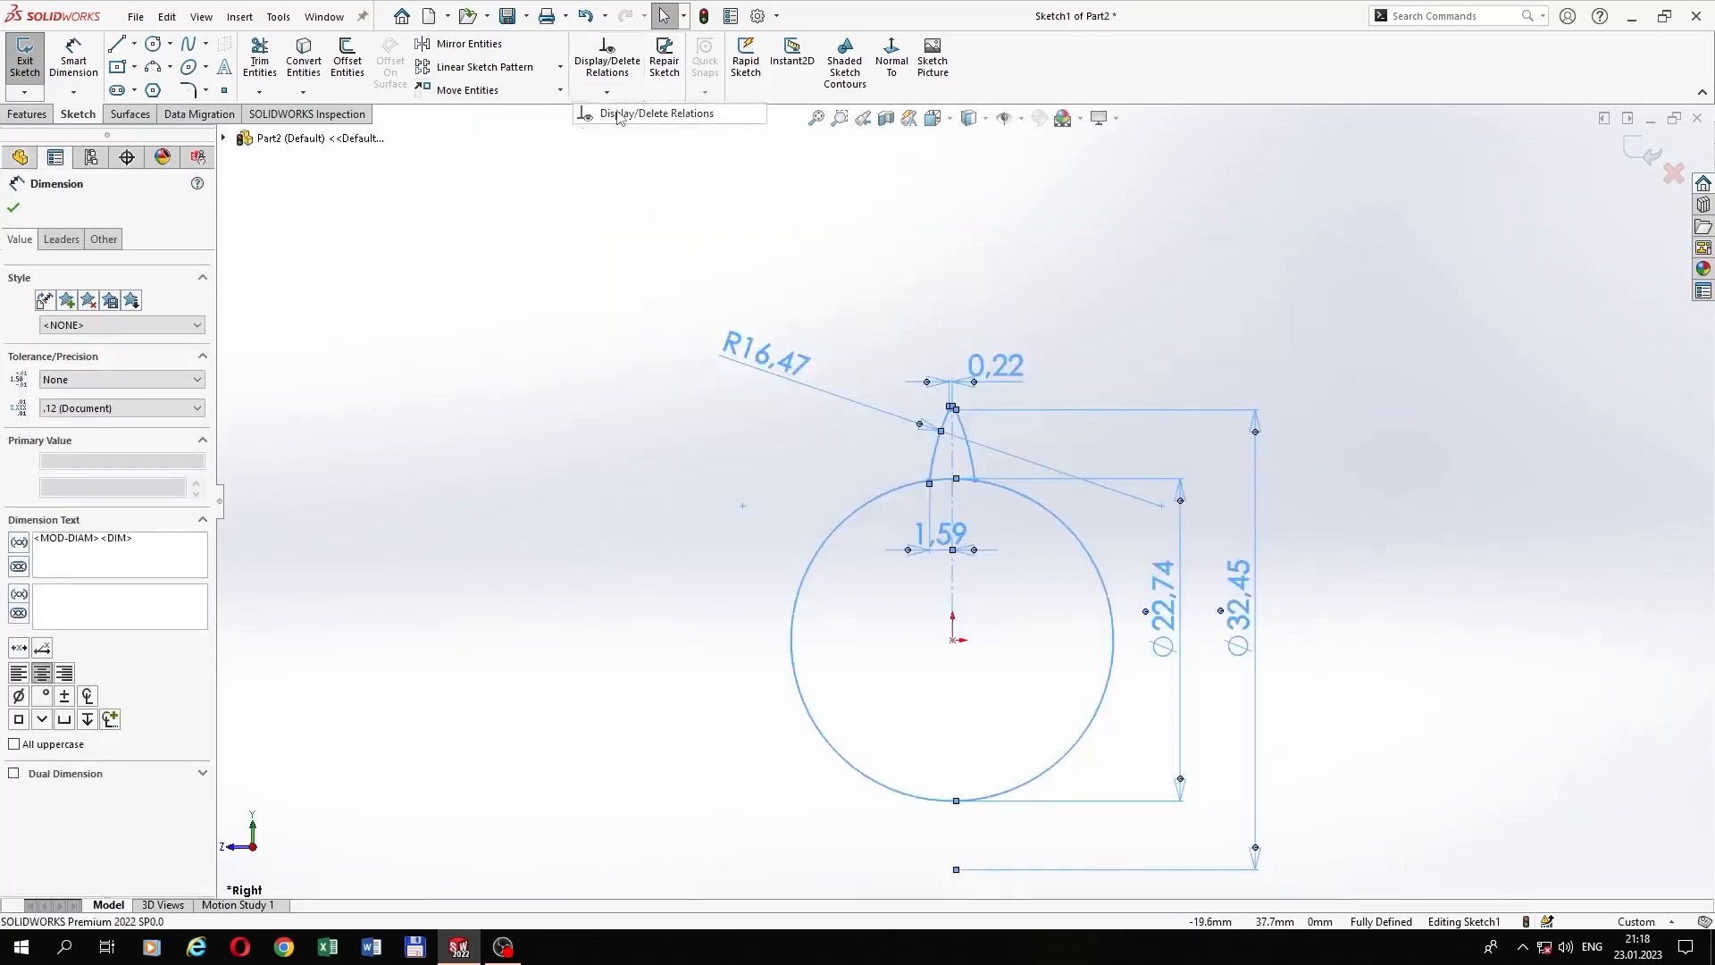
left_click(147, 637)
left_click(13, 207)
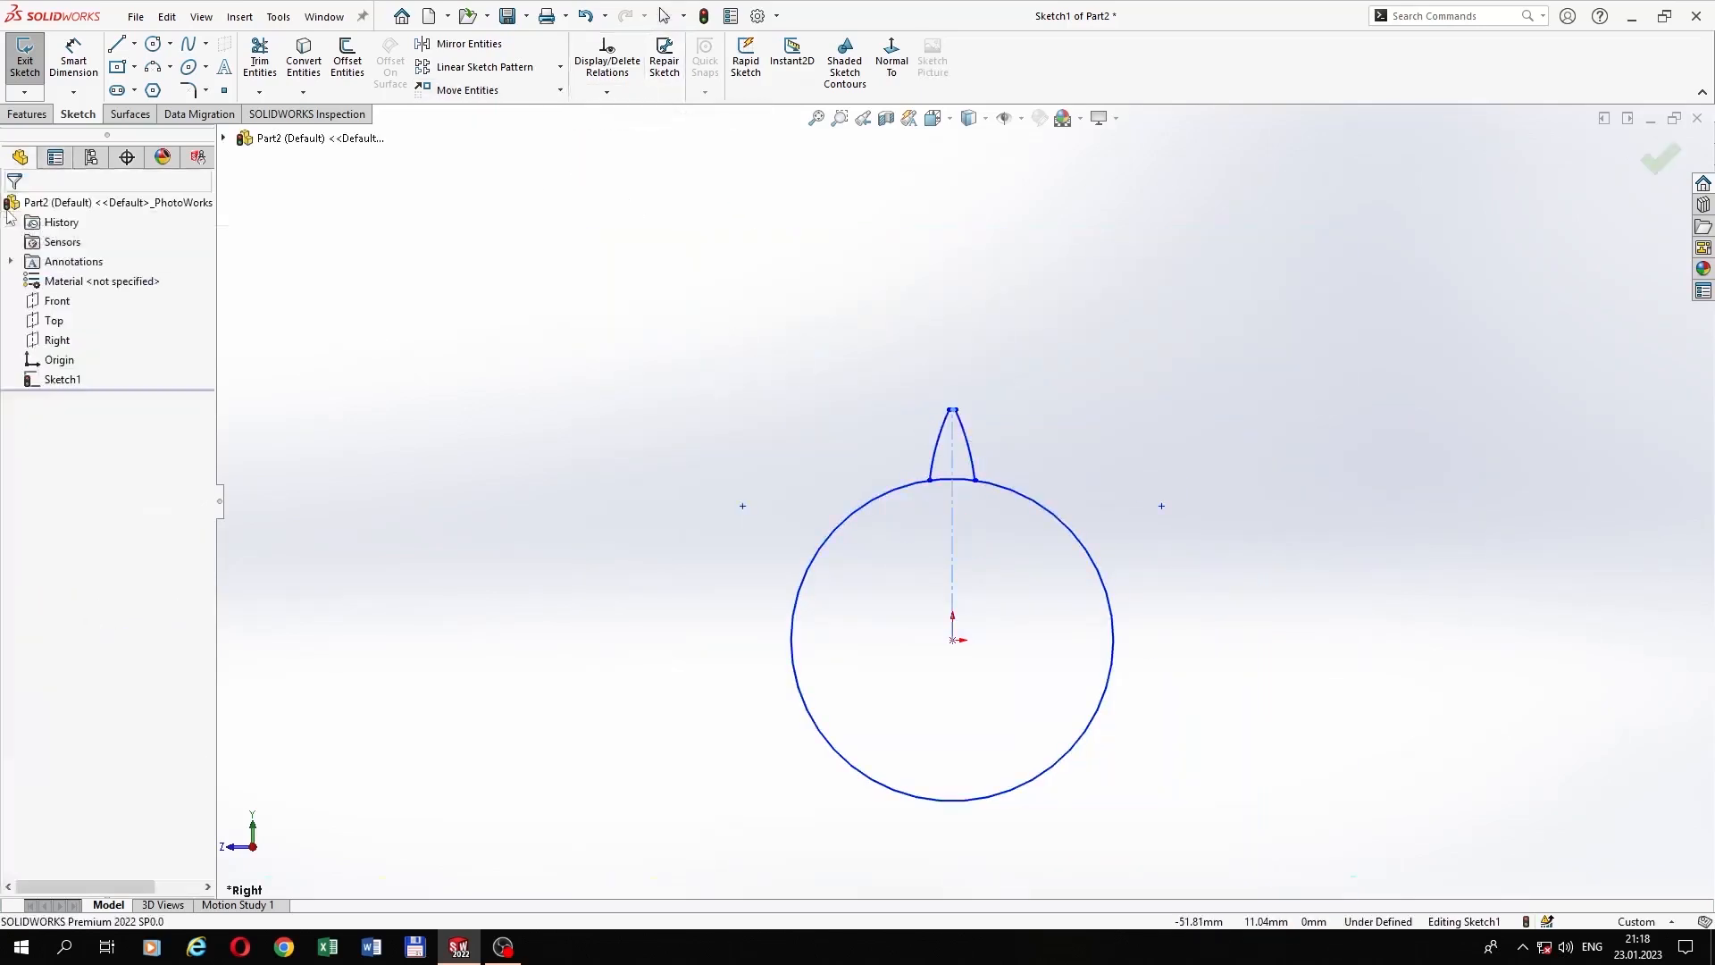
Step: Rotate the whole tooth and circle sketch by -15 degrees about the origin, without keeping relations
left_click(877, 502)
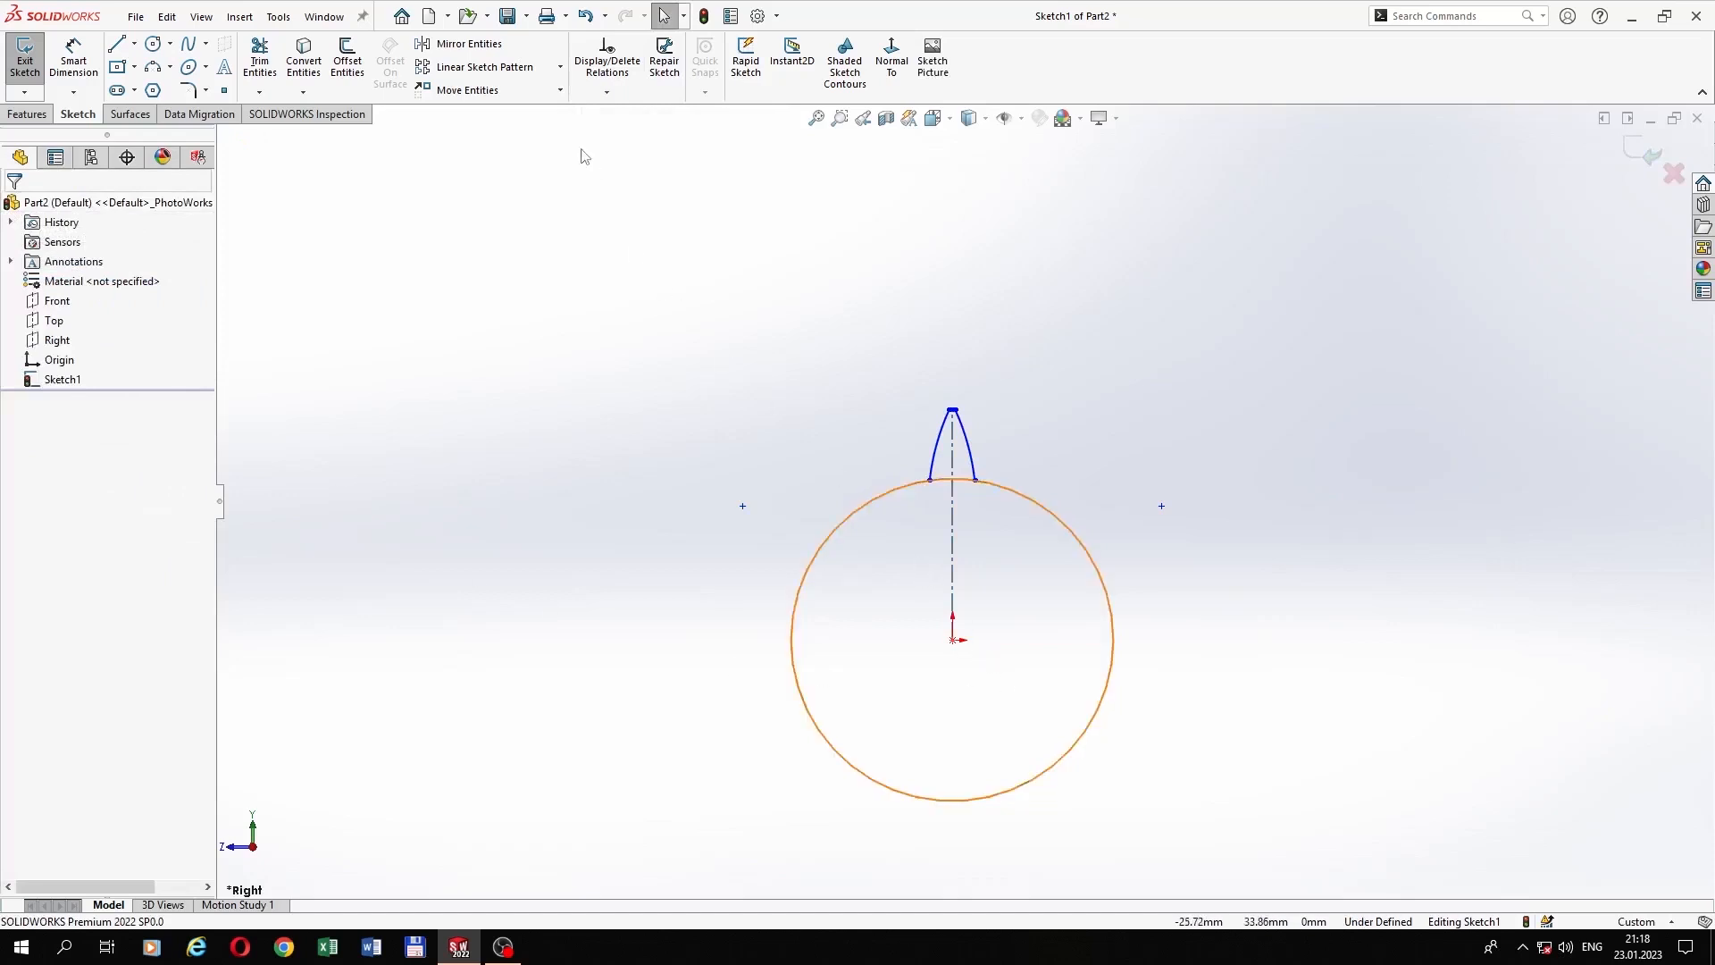
left_click(560, 90)
left_click(475, 156)
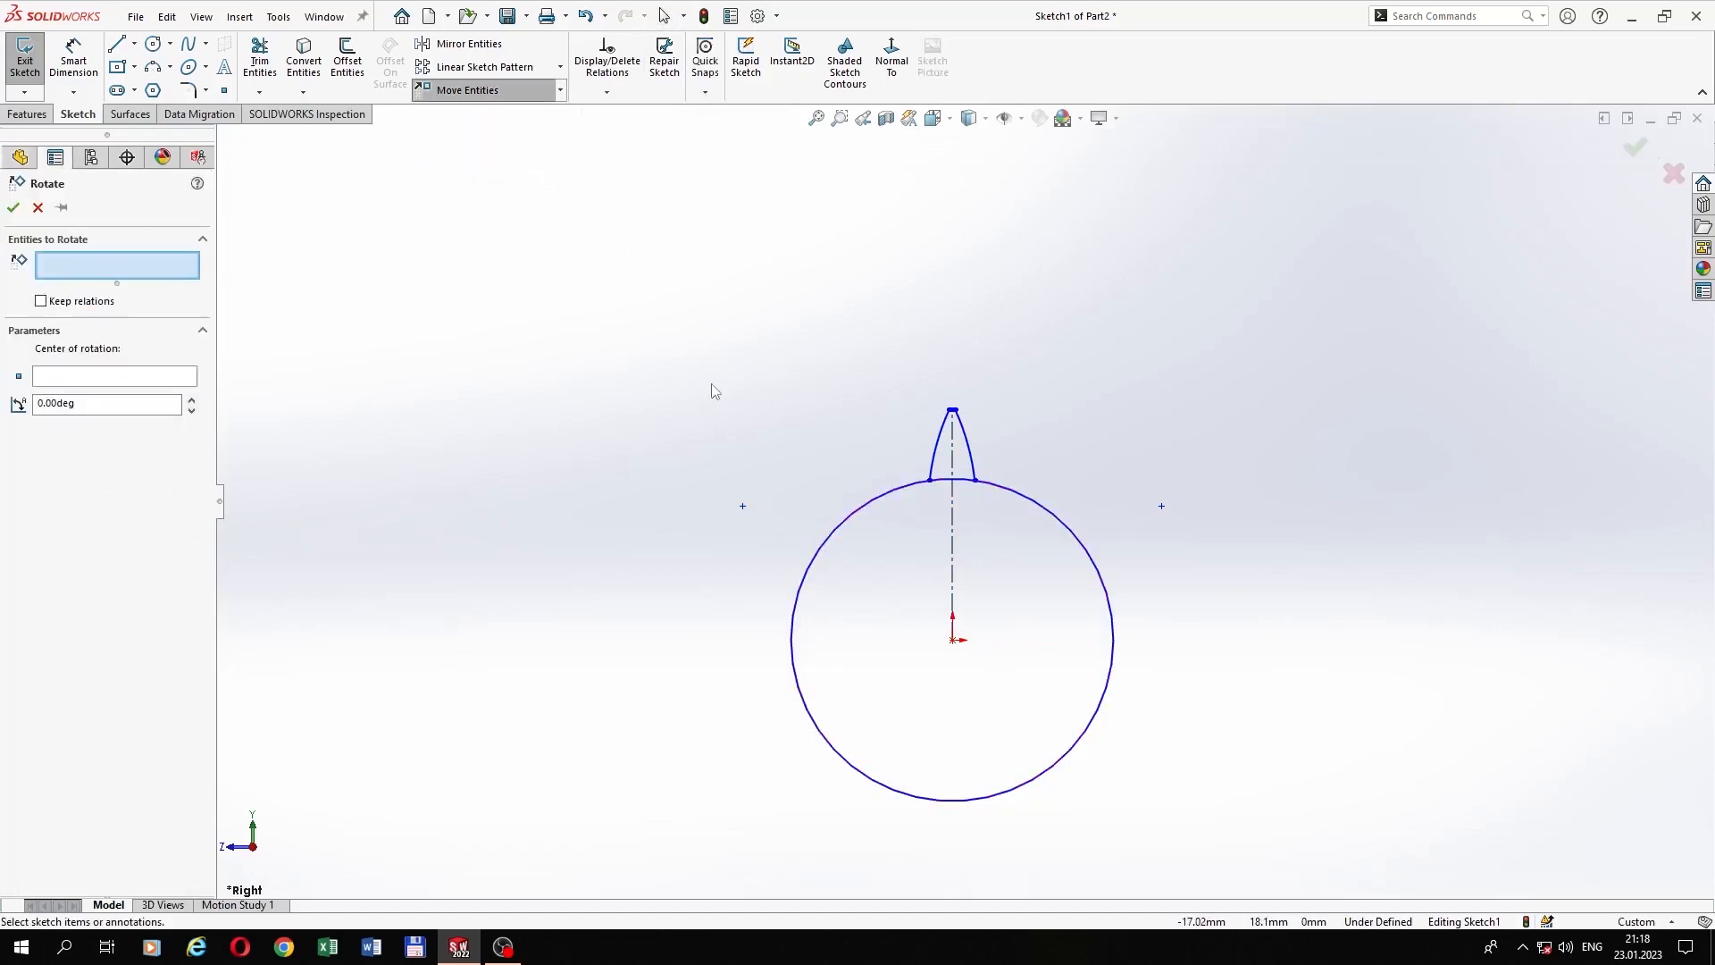
left_click_drag(741, 402, 1255, 849)
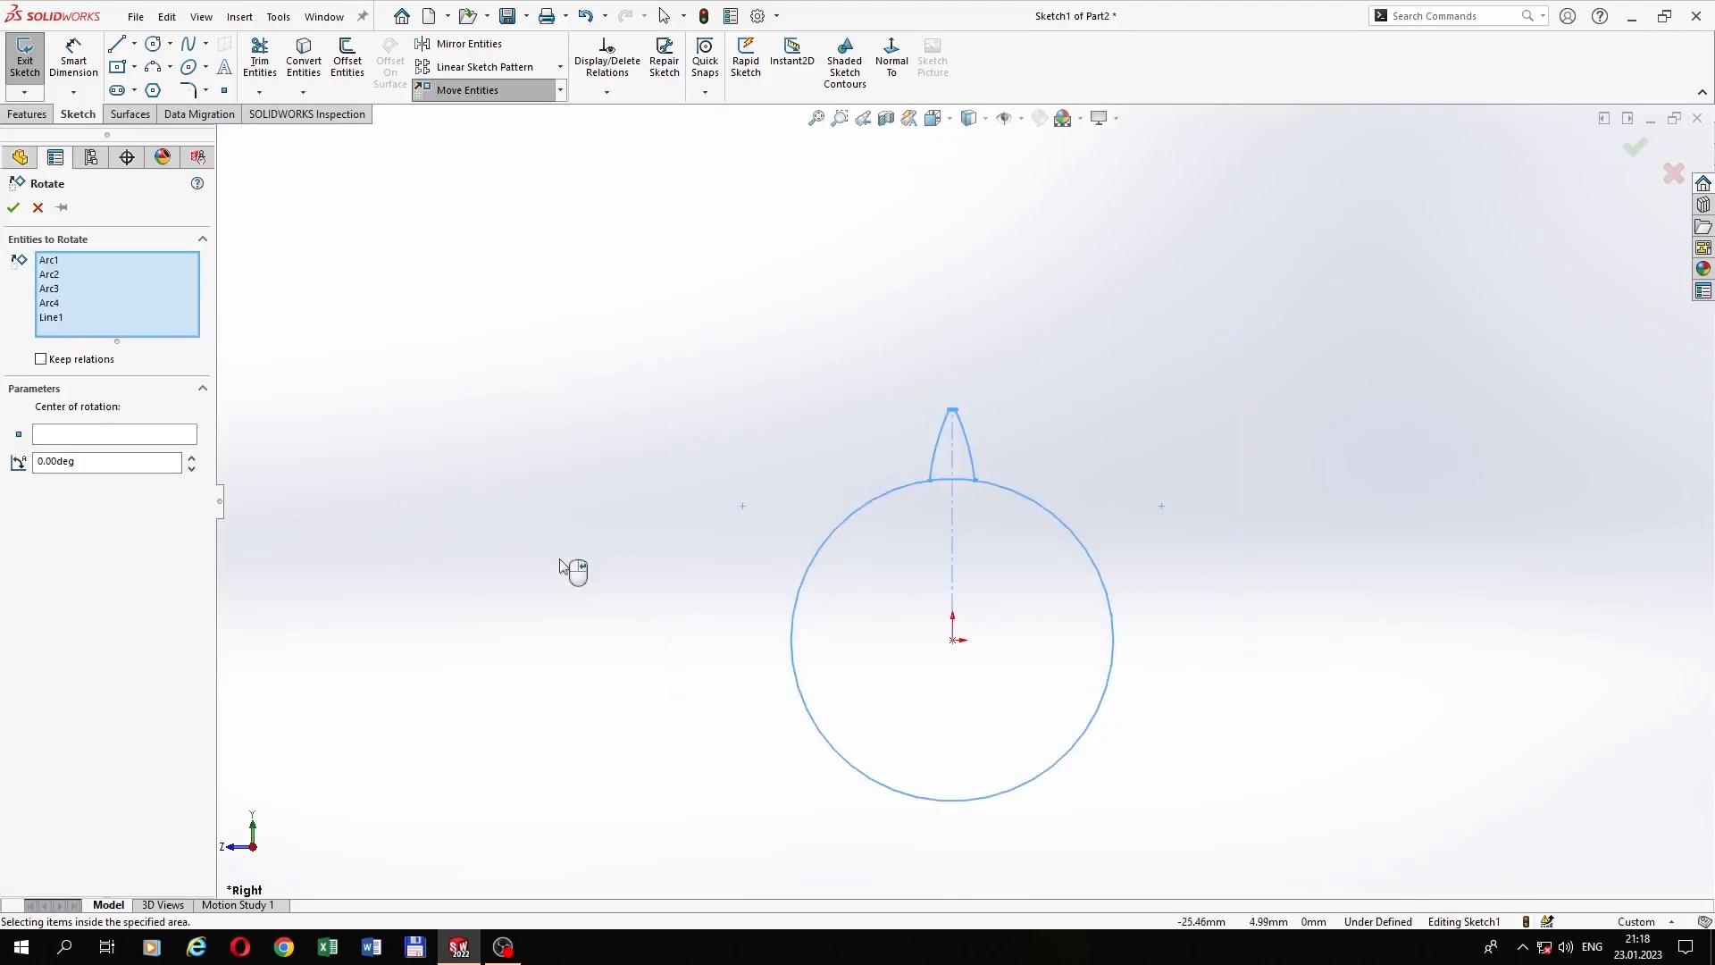
left_click(147, 435)
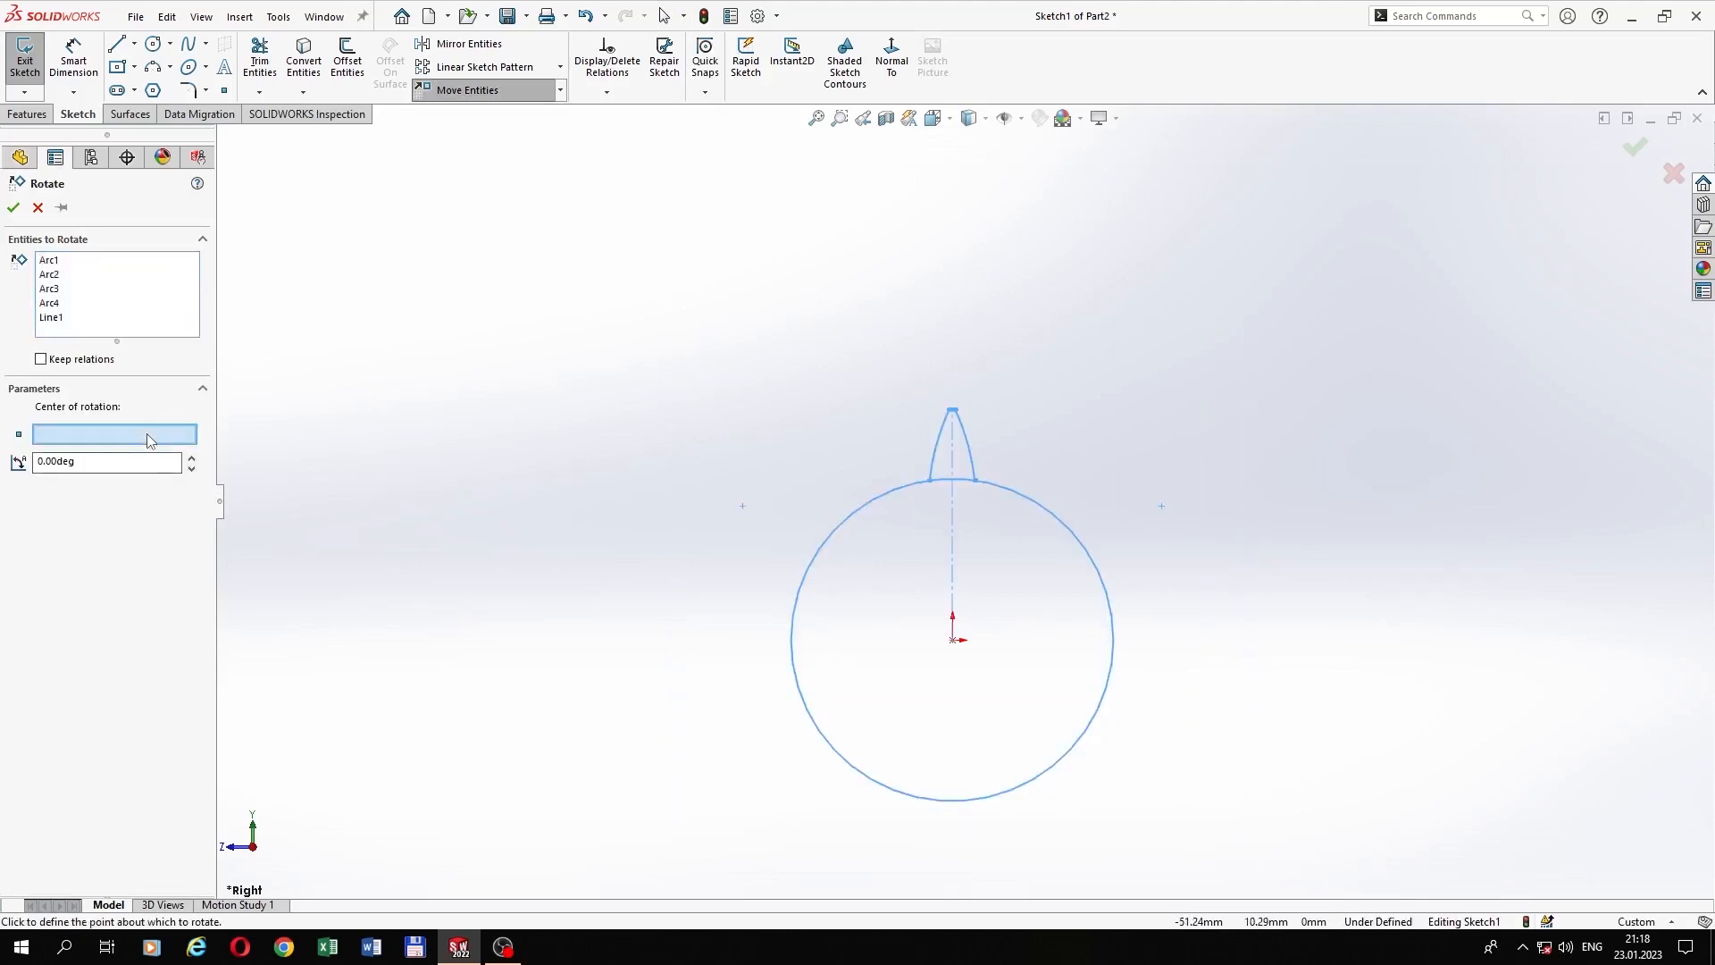
left_click(953, 641)
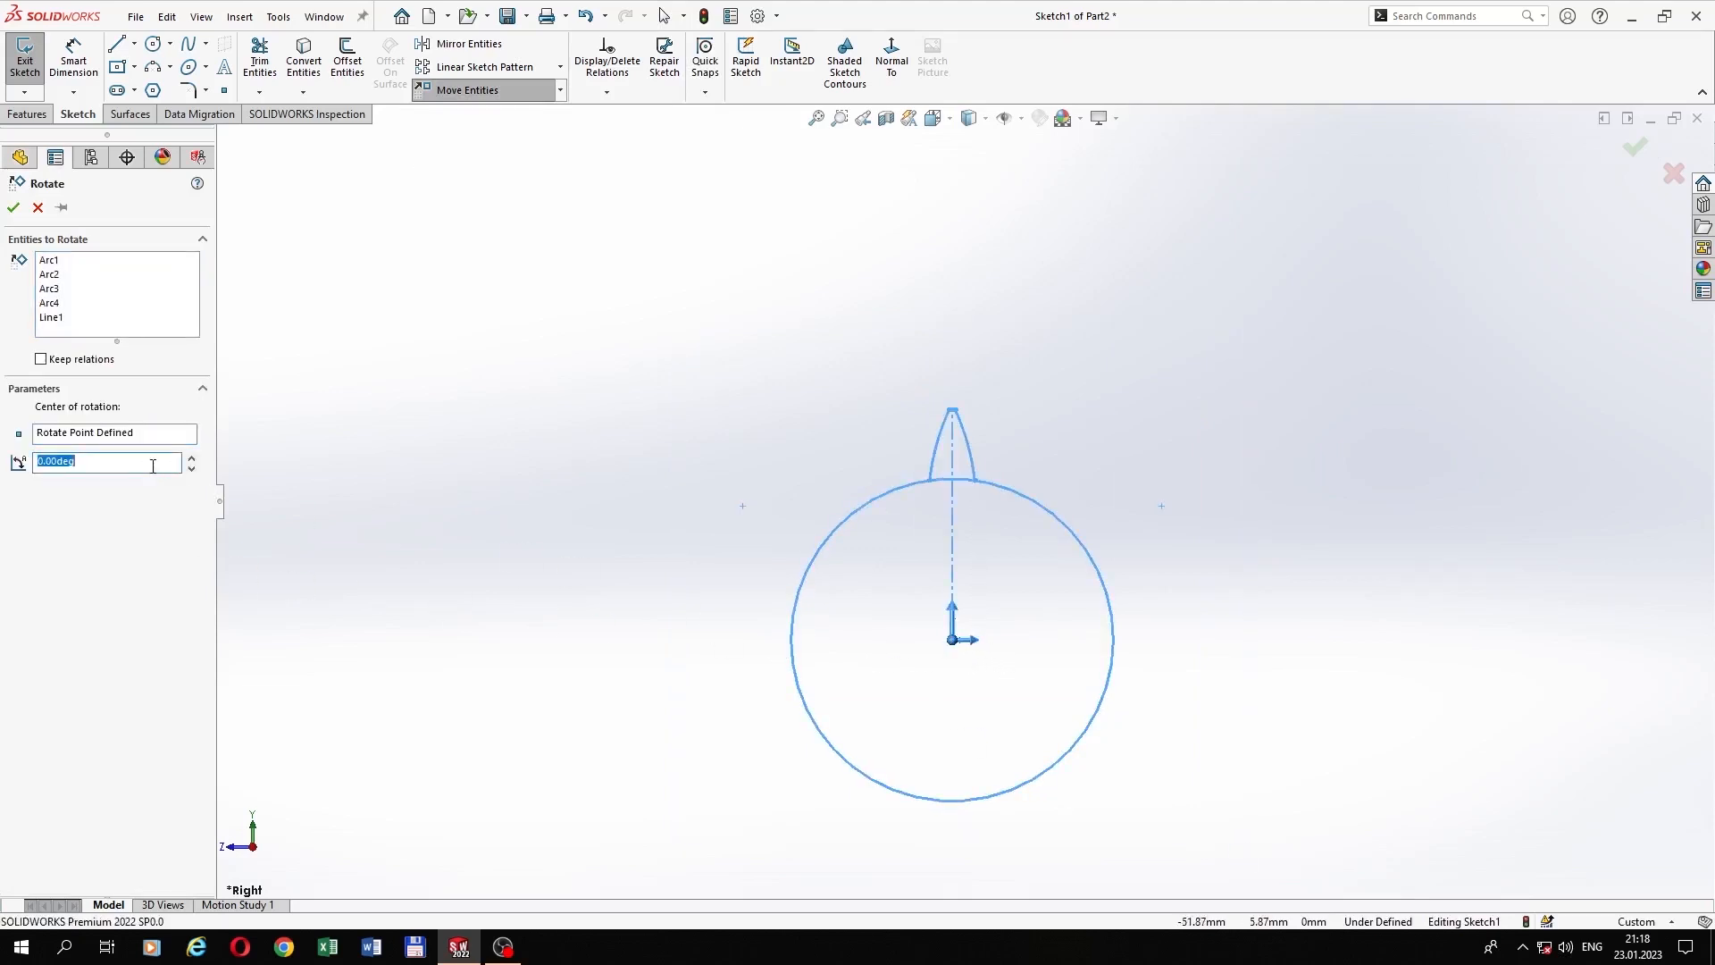
type("-15")
key("Return")
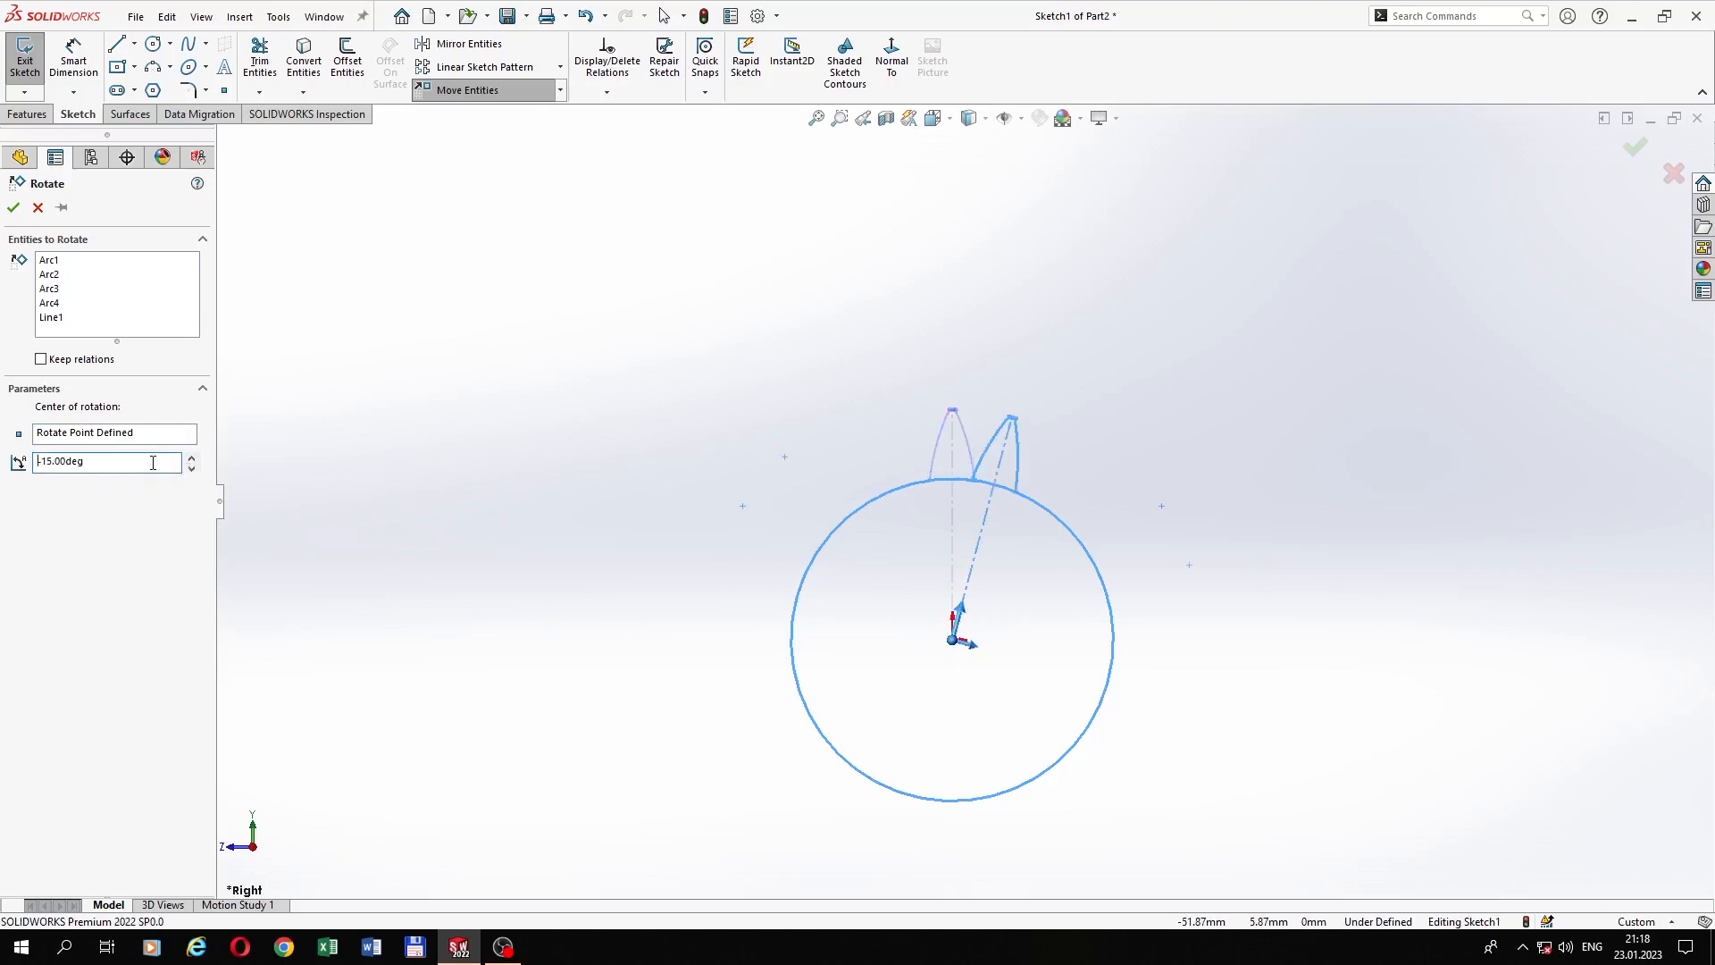
left_click(13, 207)
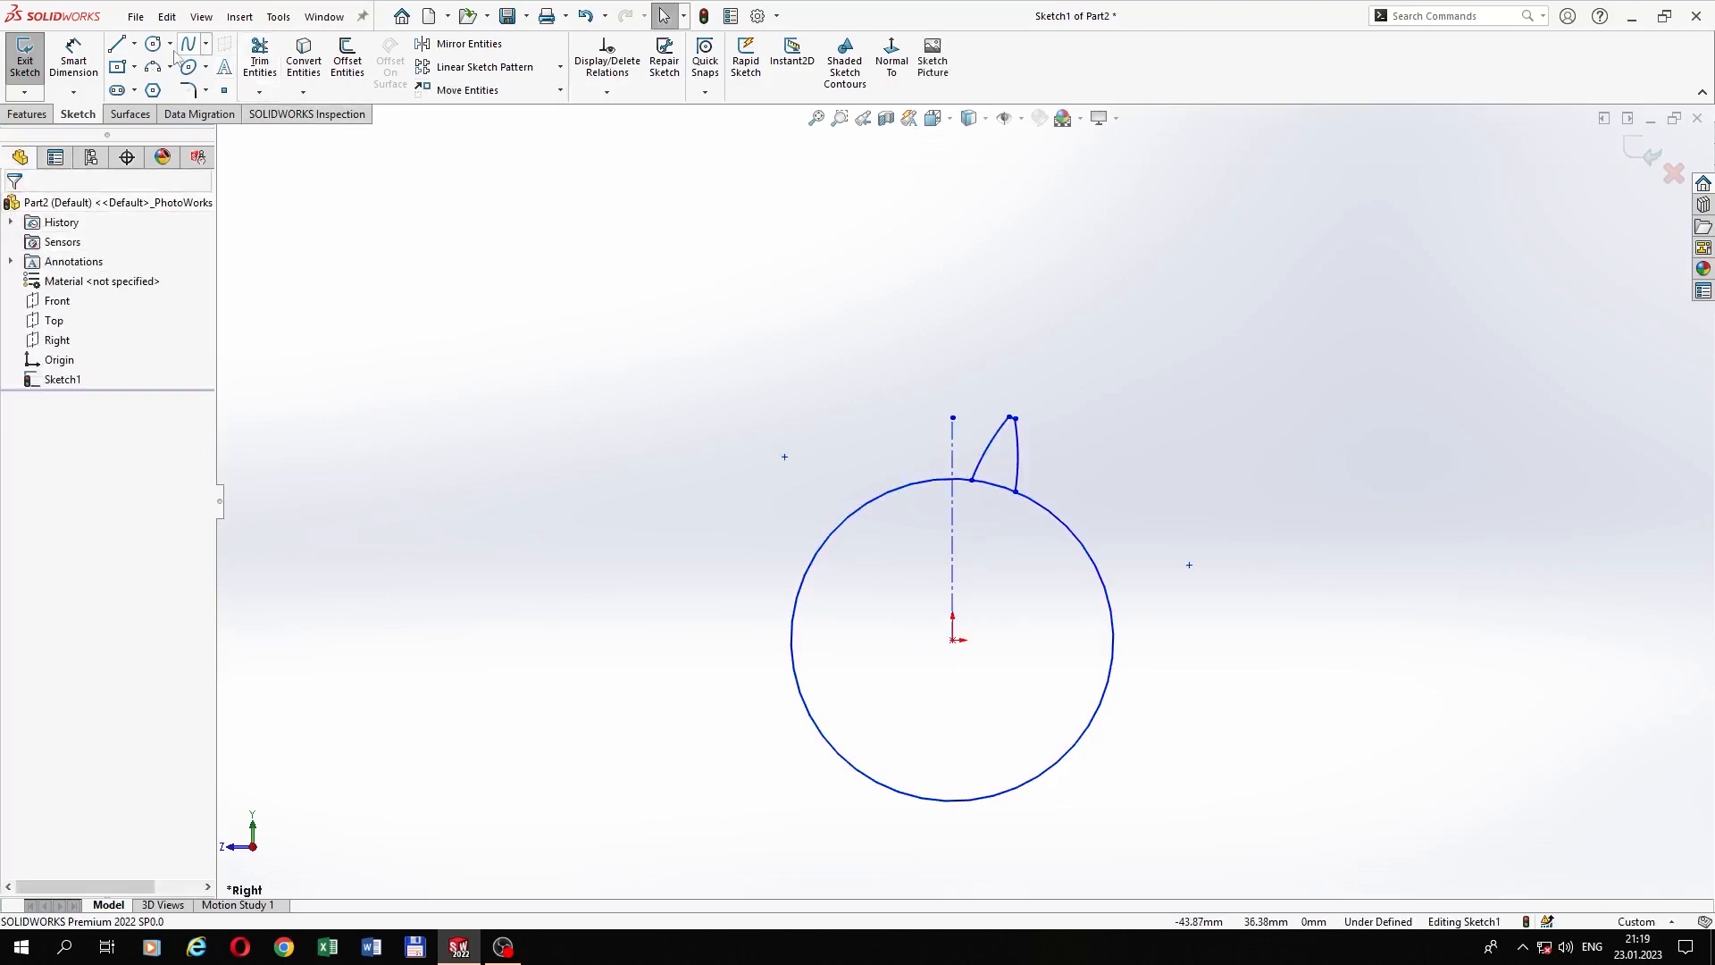
Step: Draw a centerline from the origin to the midpoint of the rotated tooth's tip segment
left_click(134, 43)
left_click(159, 84)
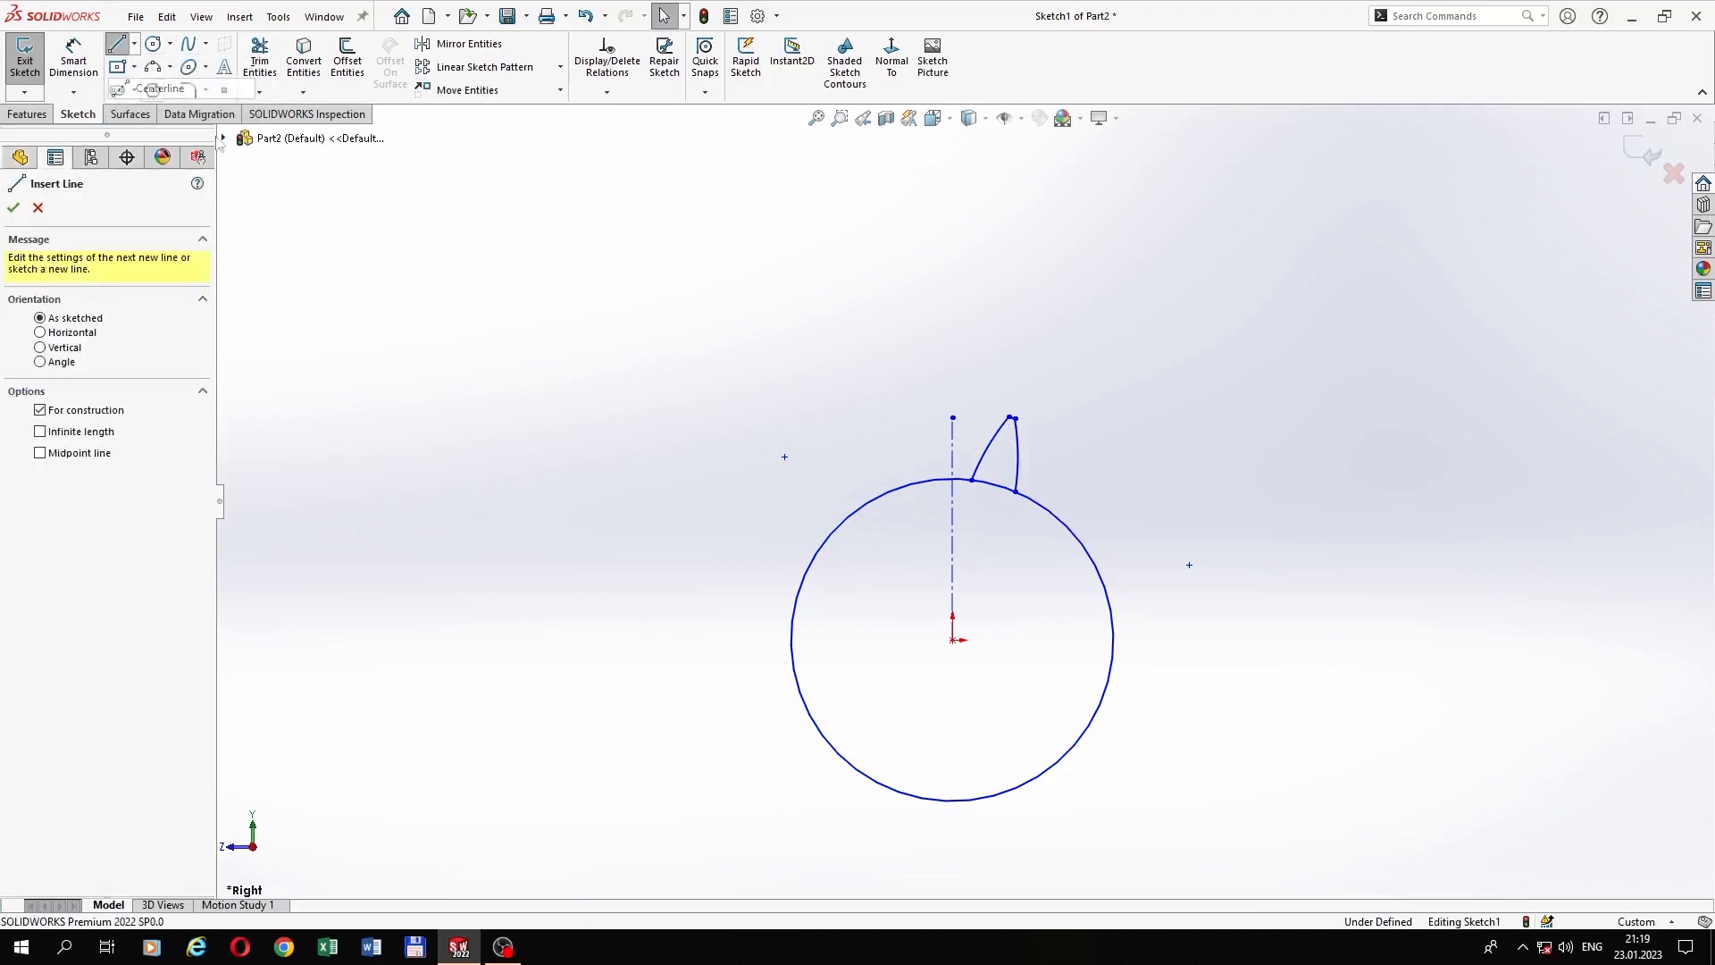
left_click(954, 640)
scroll(1008, 427, "down", 5)
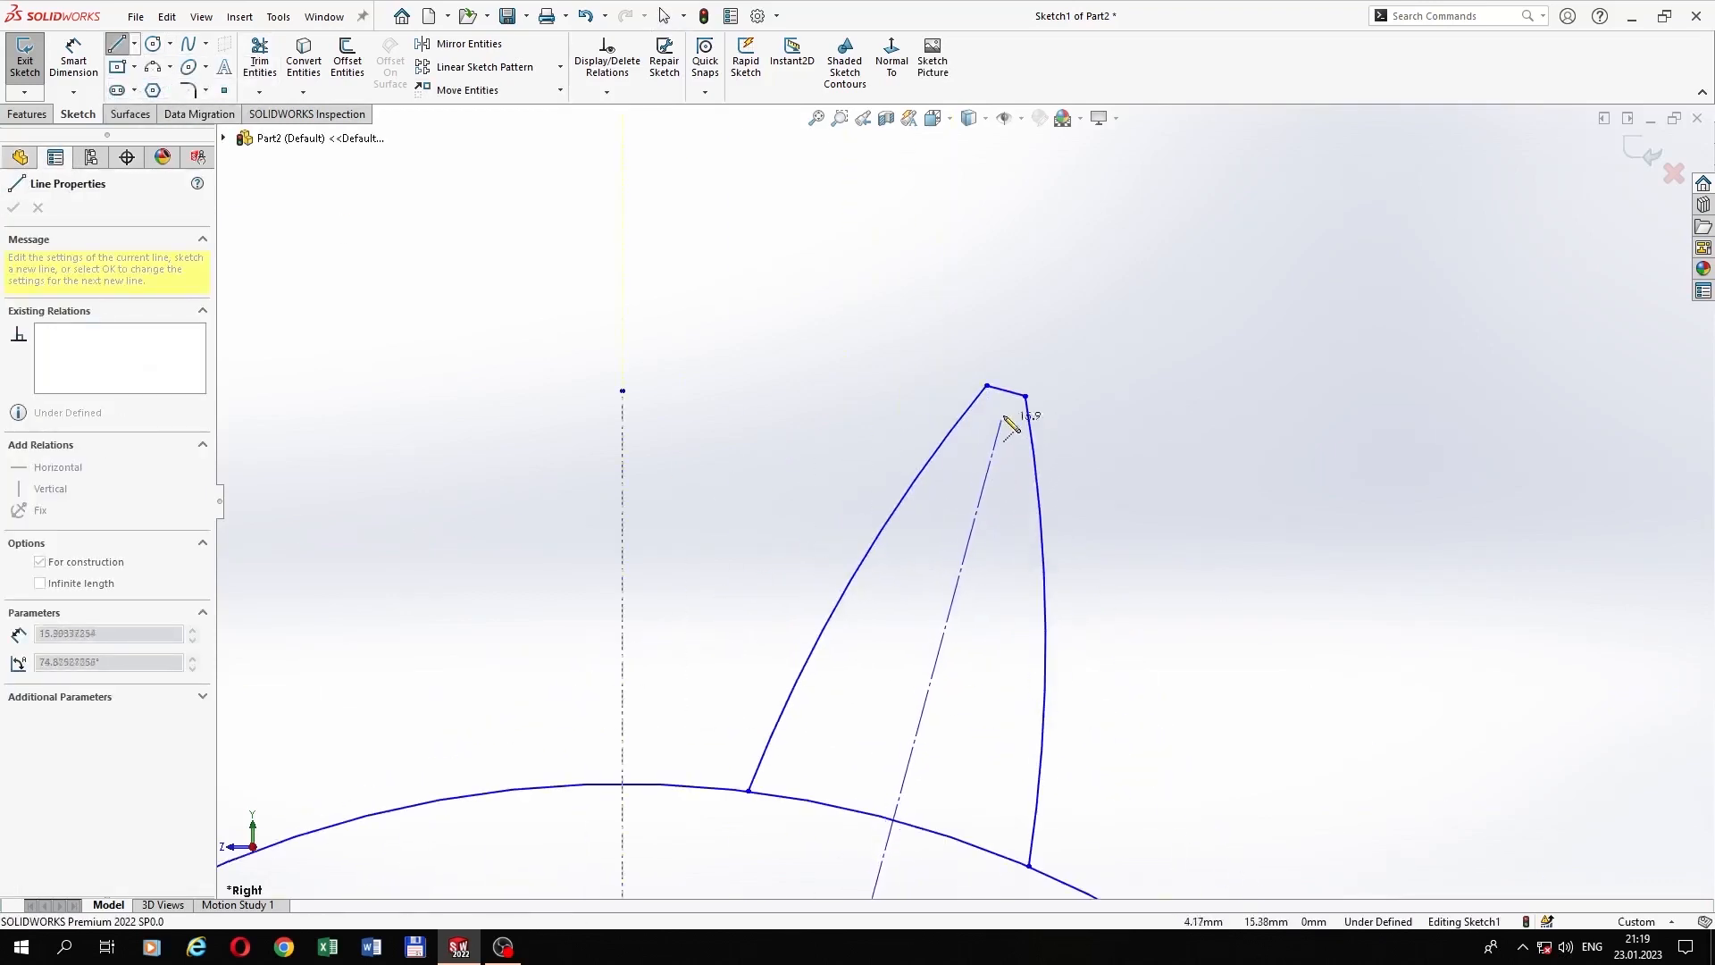
left_click(1003, 388)
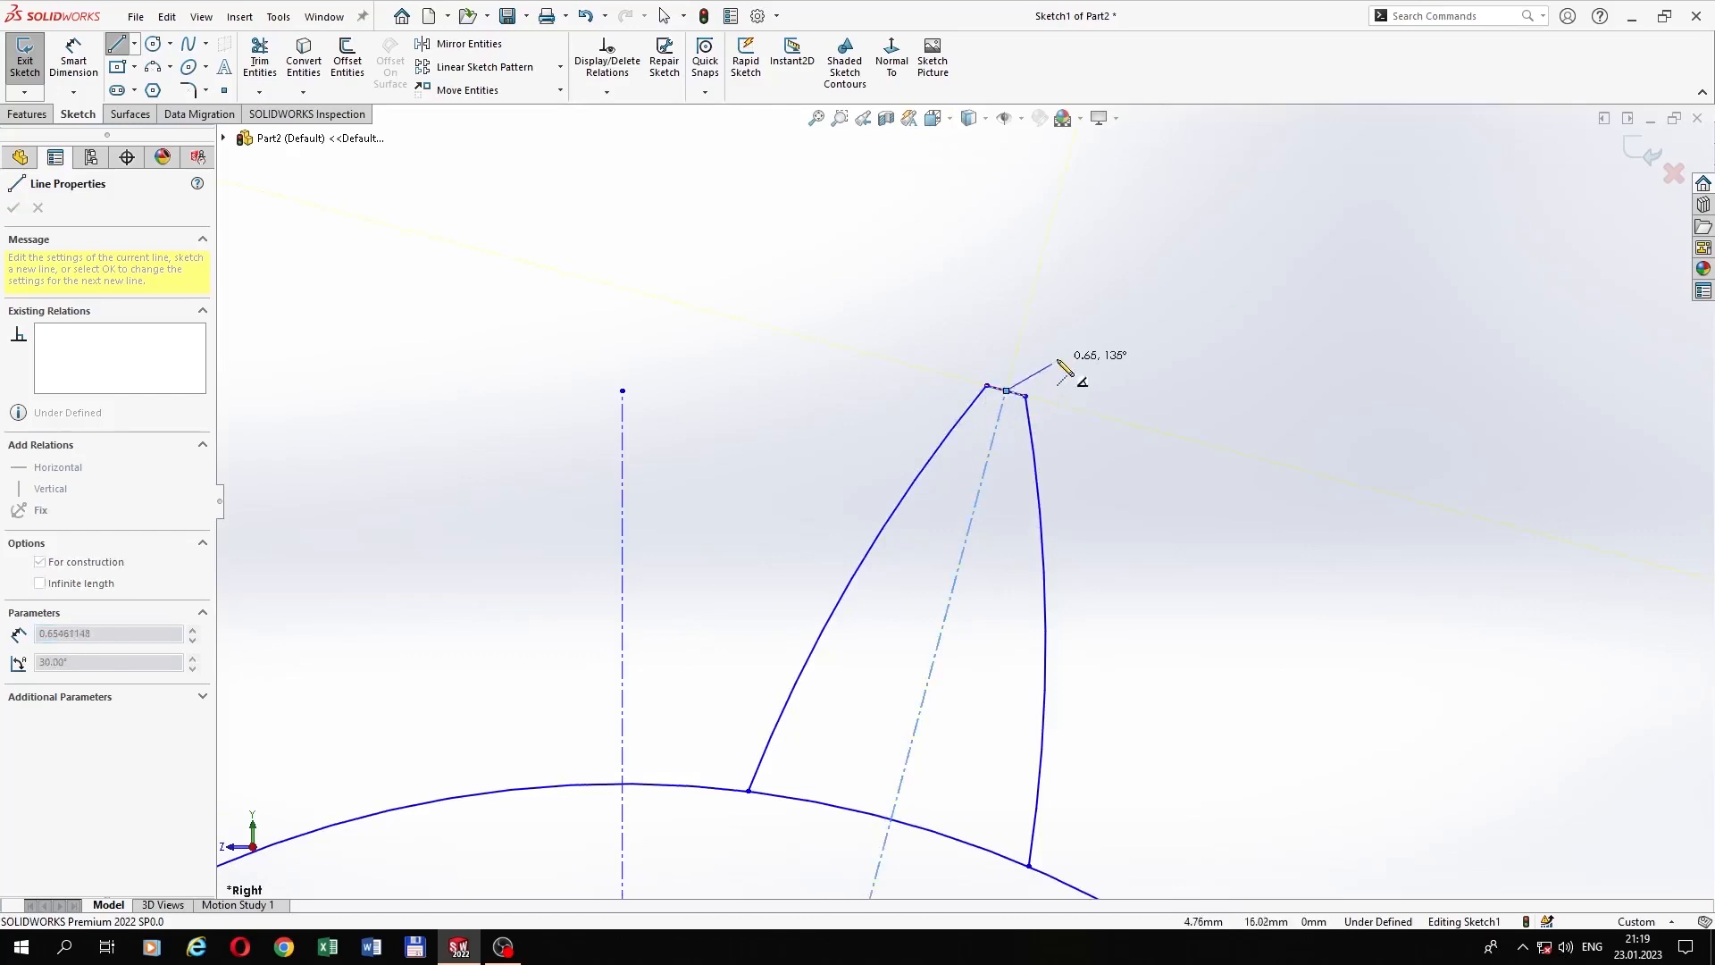
right_click(1064, 350)
left_click(1095, 367)
scroll(964, 502, "up", 4)
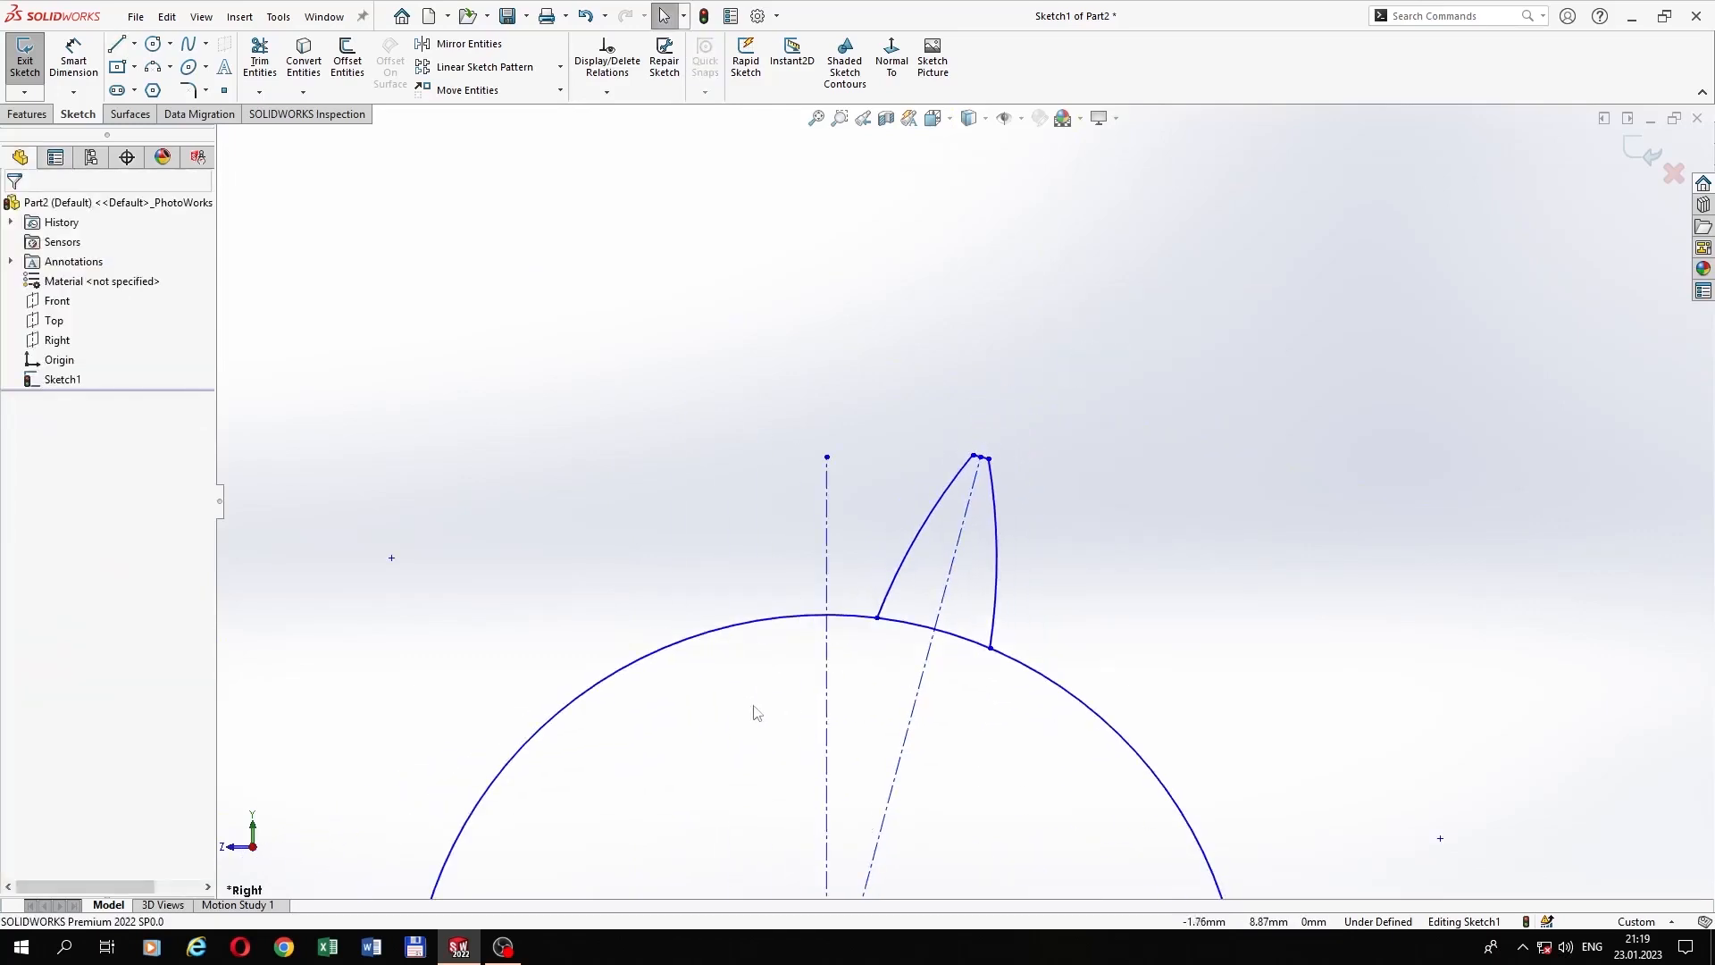
Step: Dimension the distance from the tooth's left root corner to its slanted centerline, accepting the measured value
left_click(73, 67)
scroll(880, 616, "down", 3)
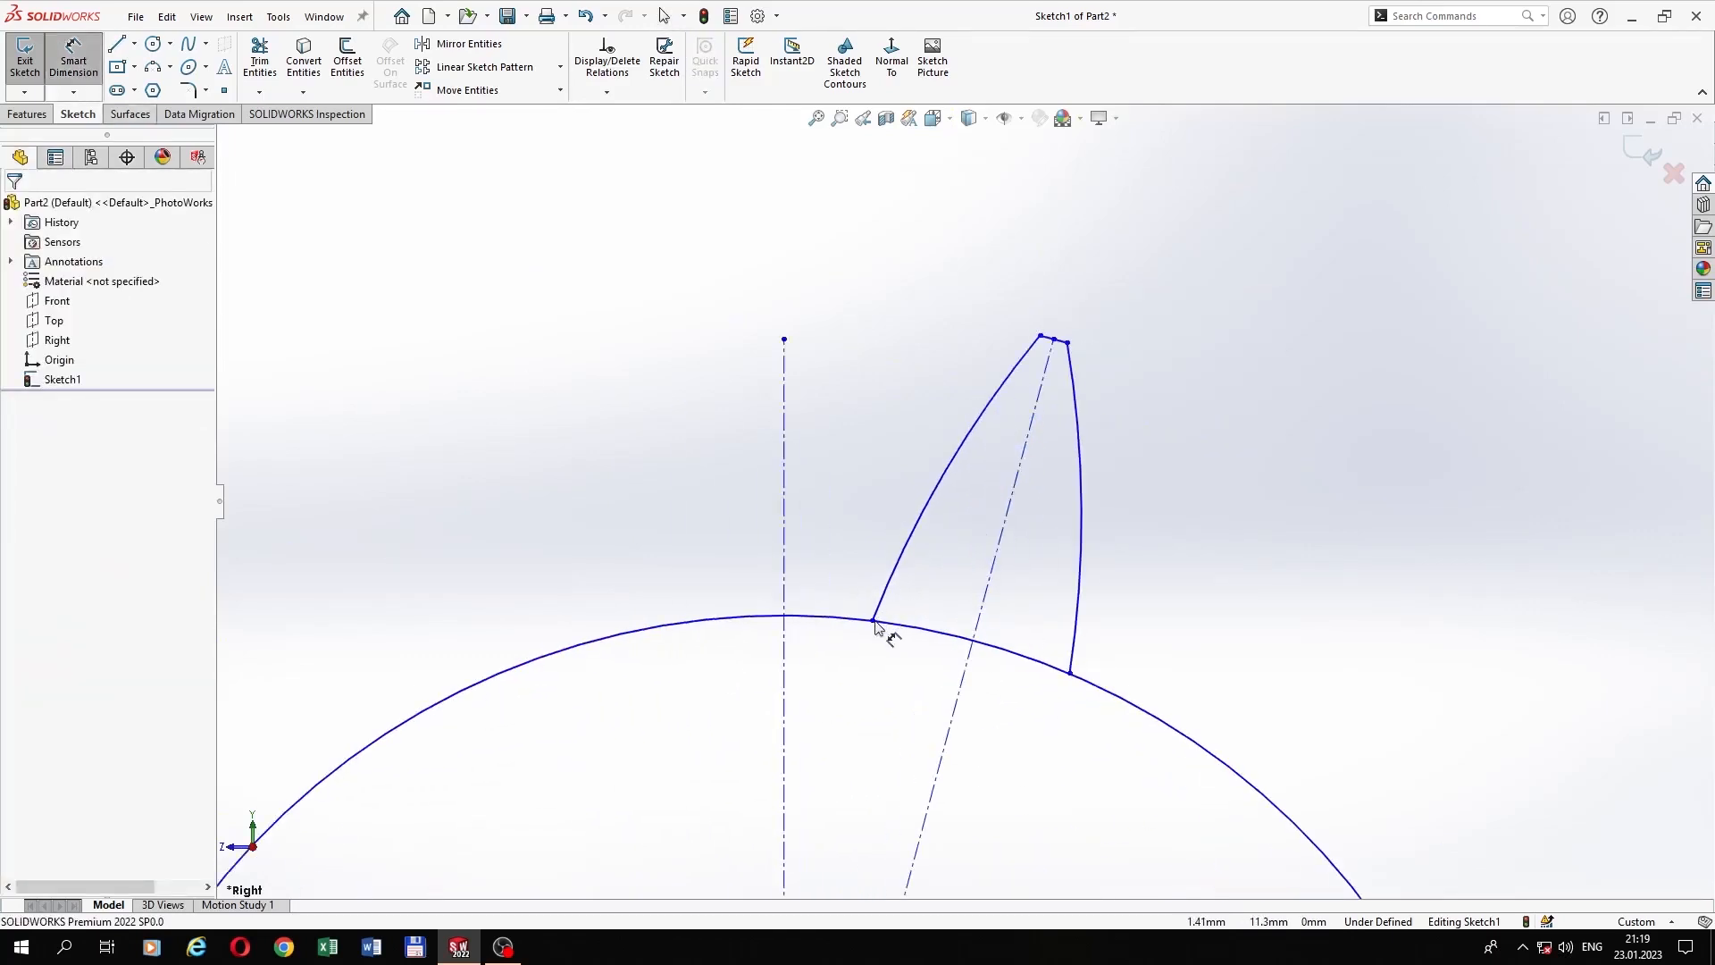
left_click(963, 682)
left_click(872, 623)
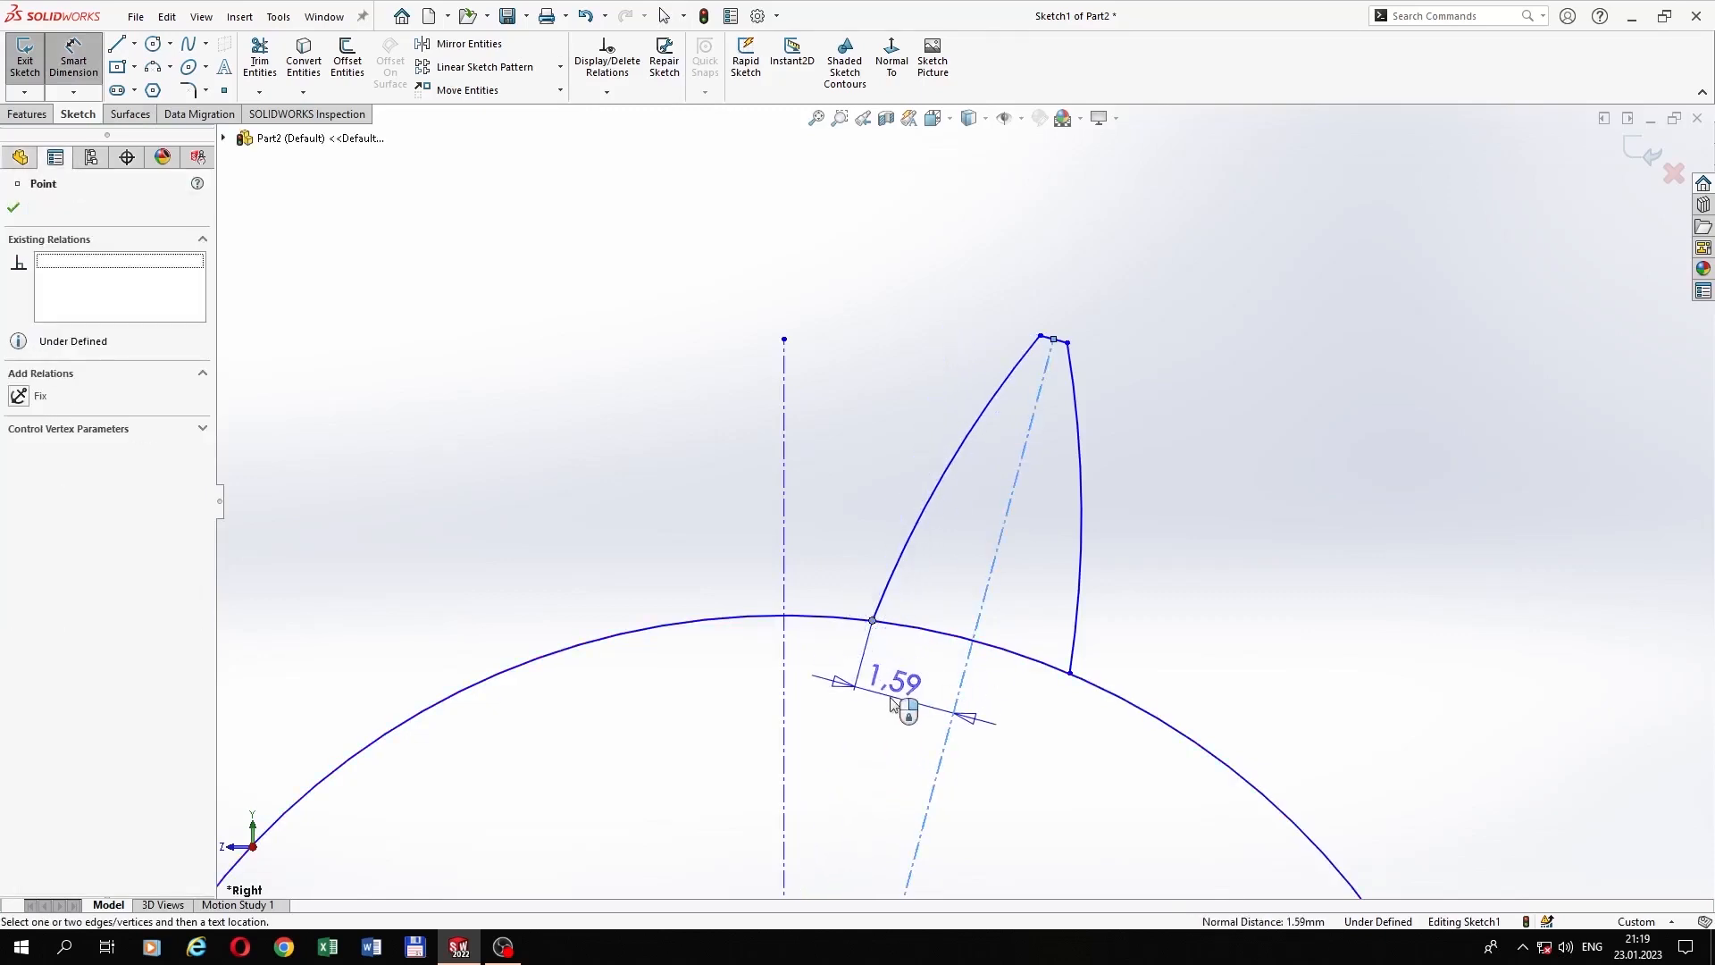
left_click(893, 700)
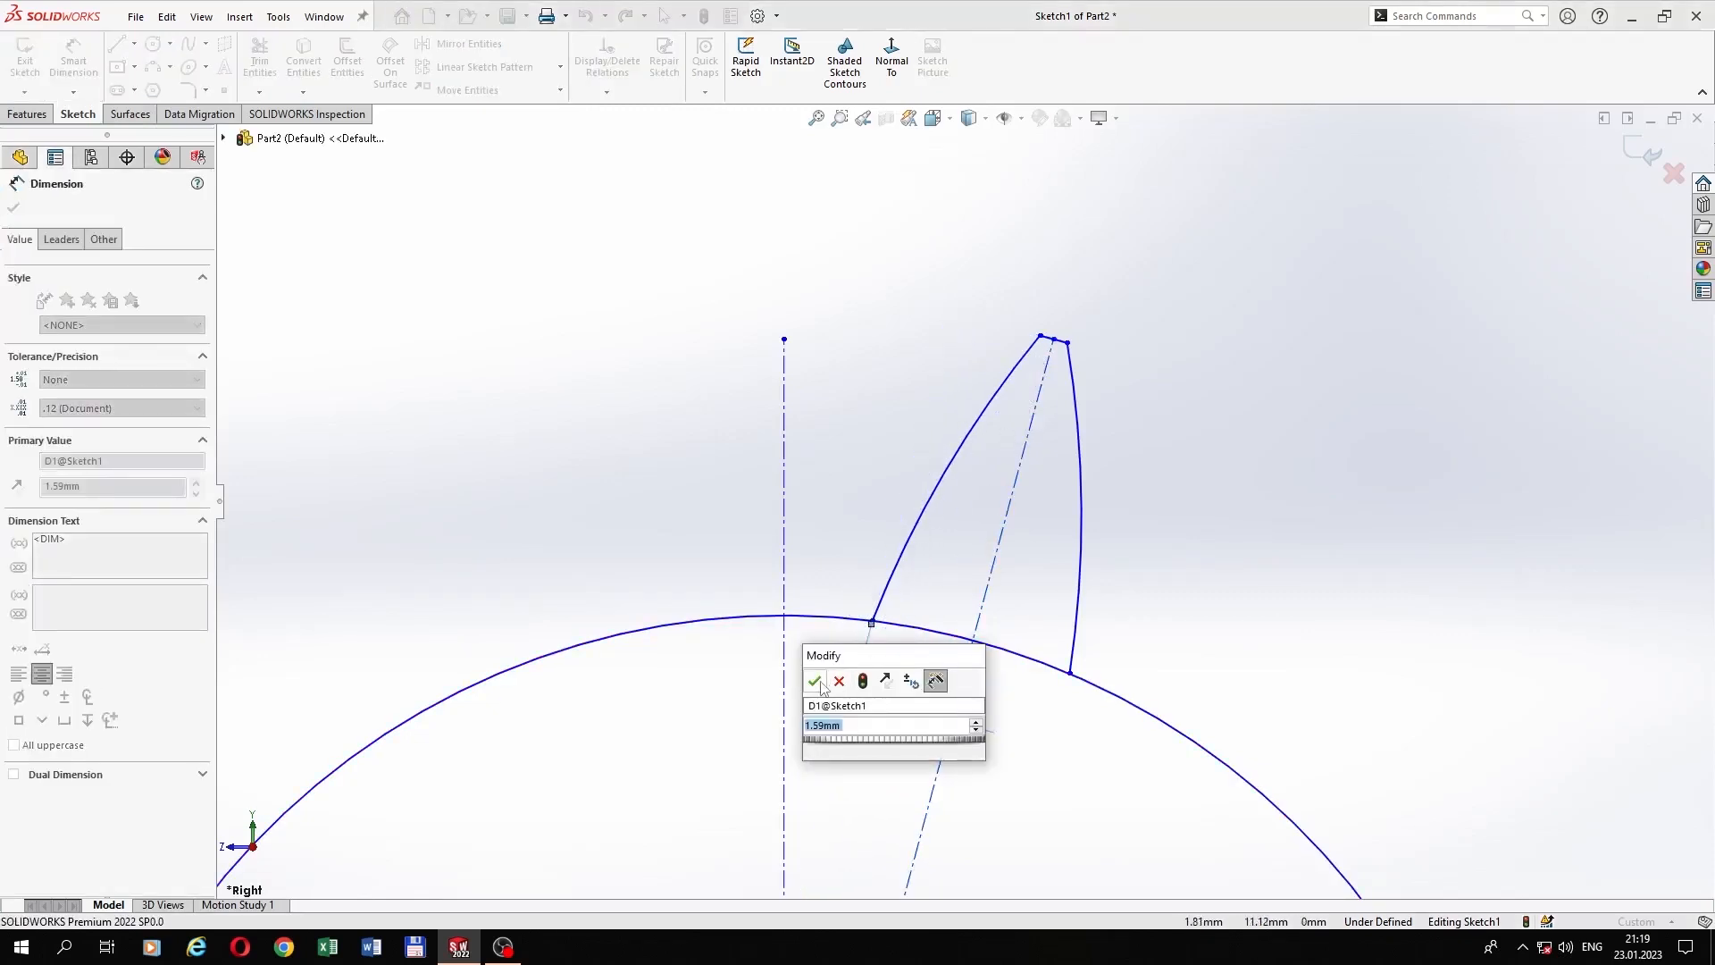
left_click(815, 682)
Step: Dimension the left tip corner's distance to the slanted centerline and the left flank arc's radius, accepting the measured values
left_click(1040, 336)
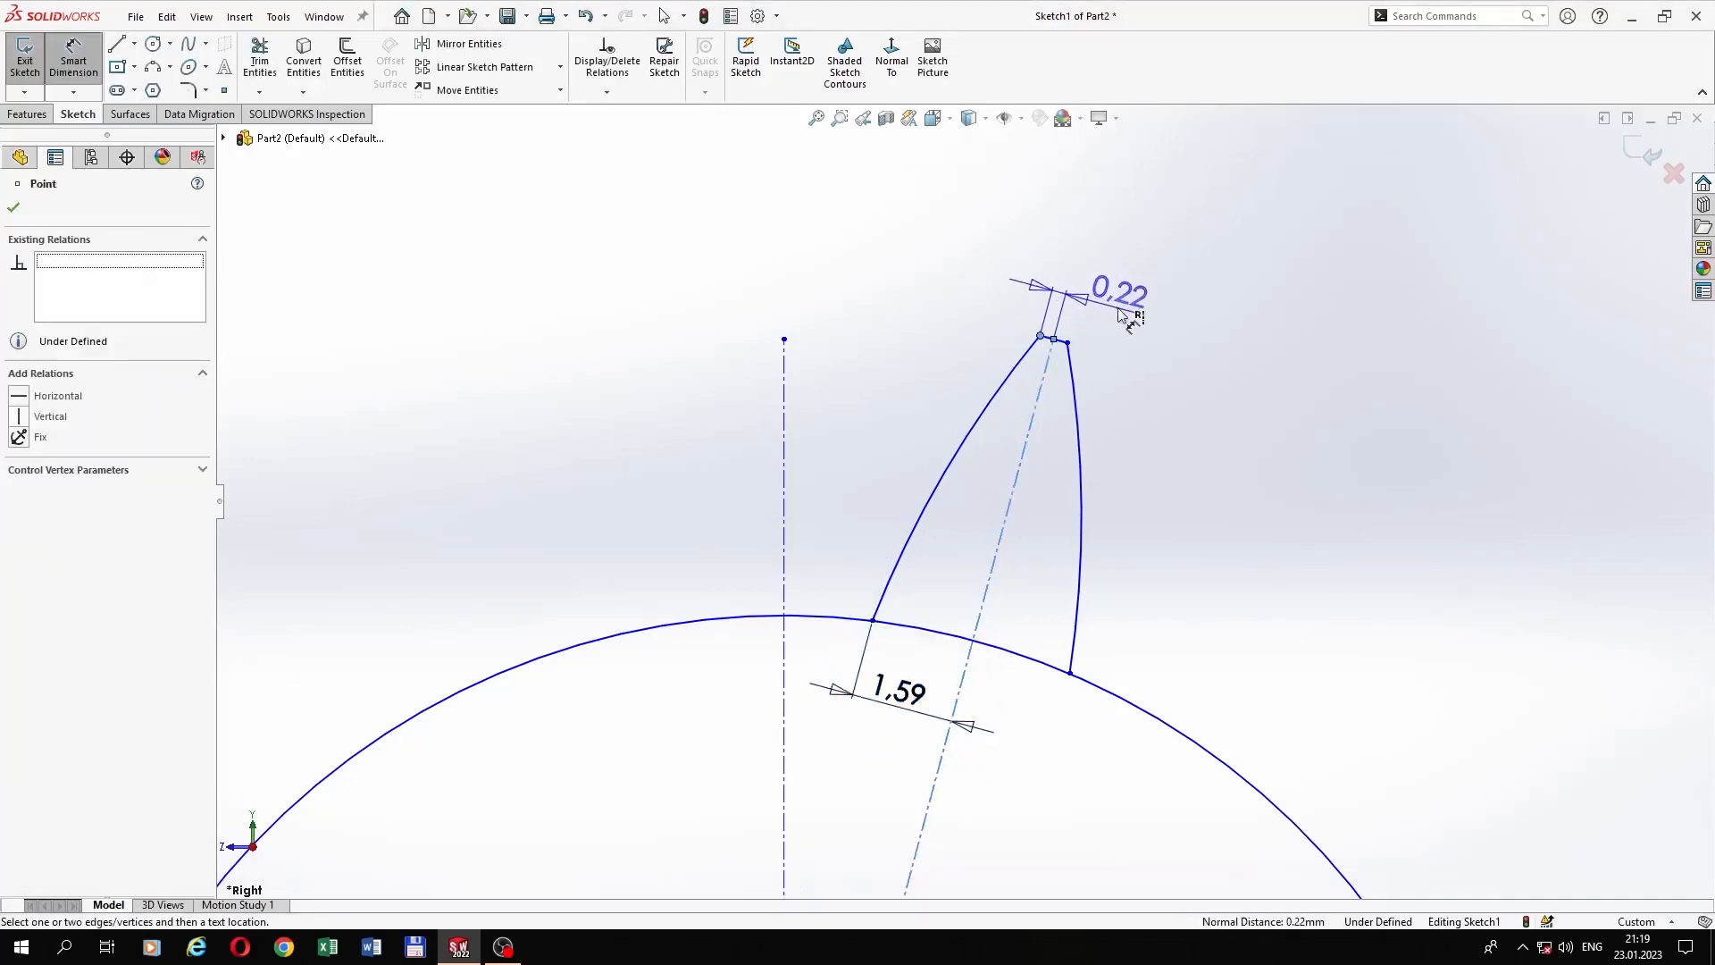
left_click(1072, 288)
left_click(1076, 282)
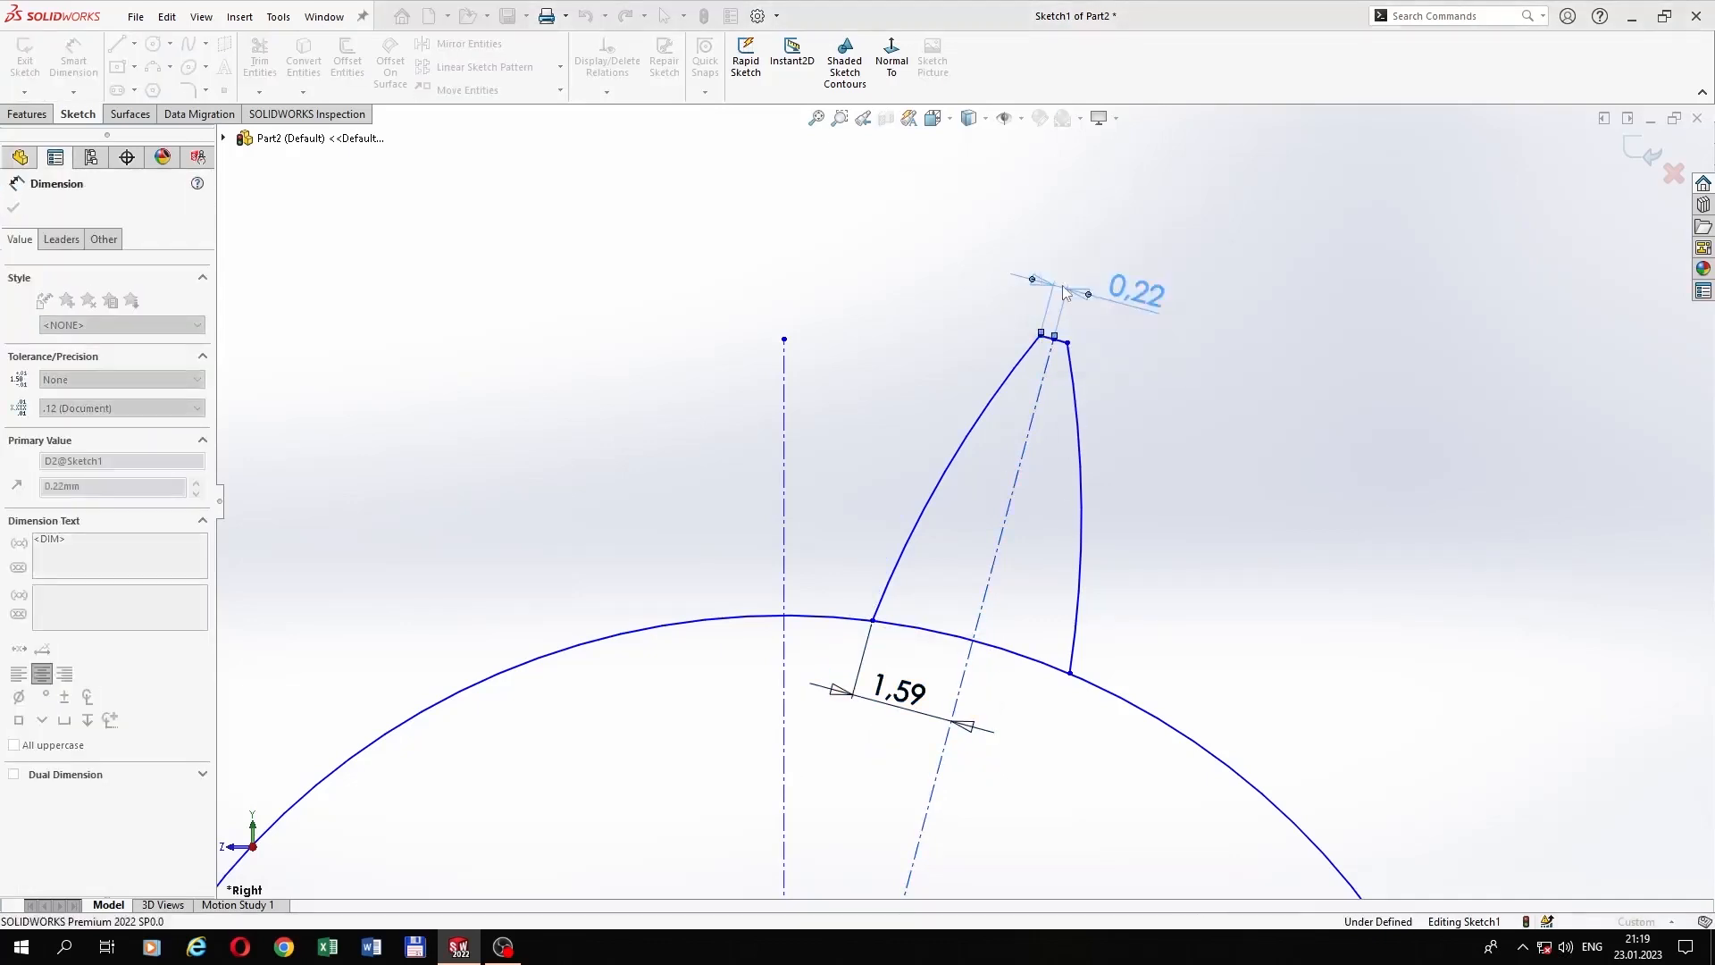
left_click(974, 420)
left_click(840, 357)
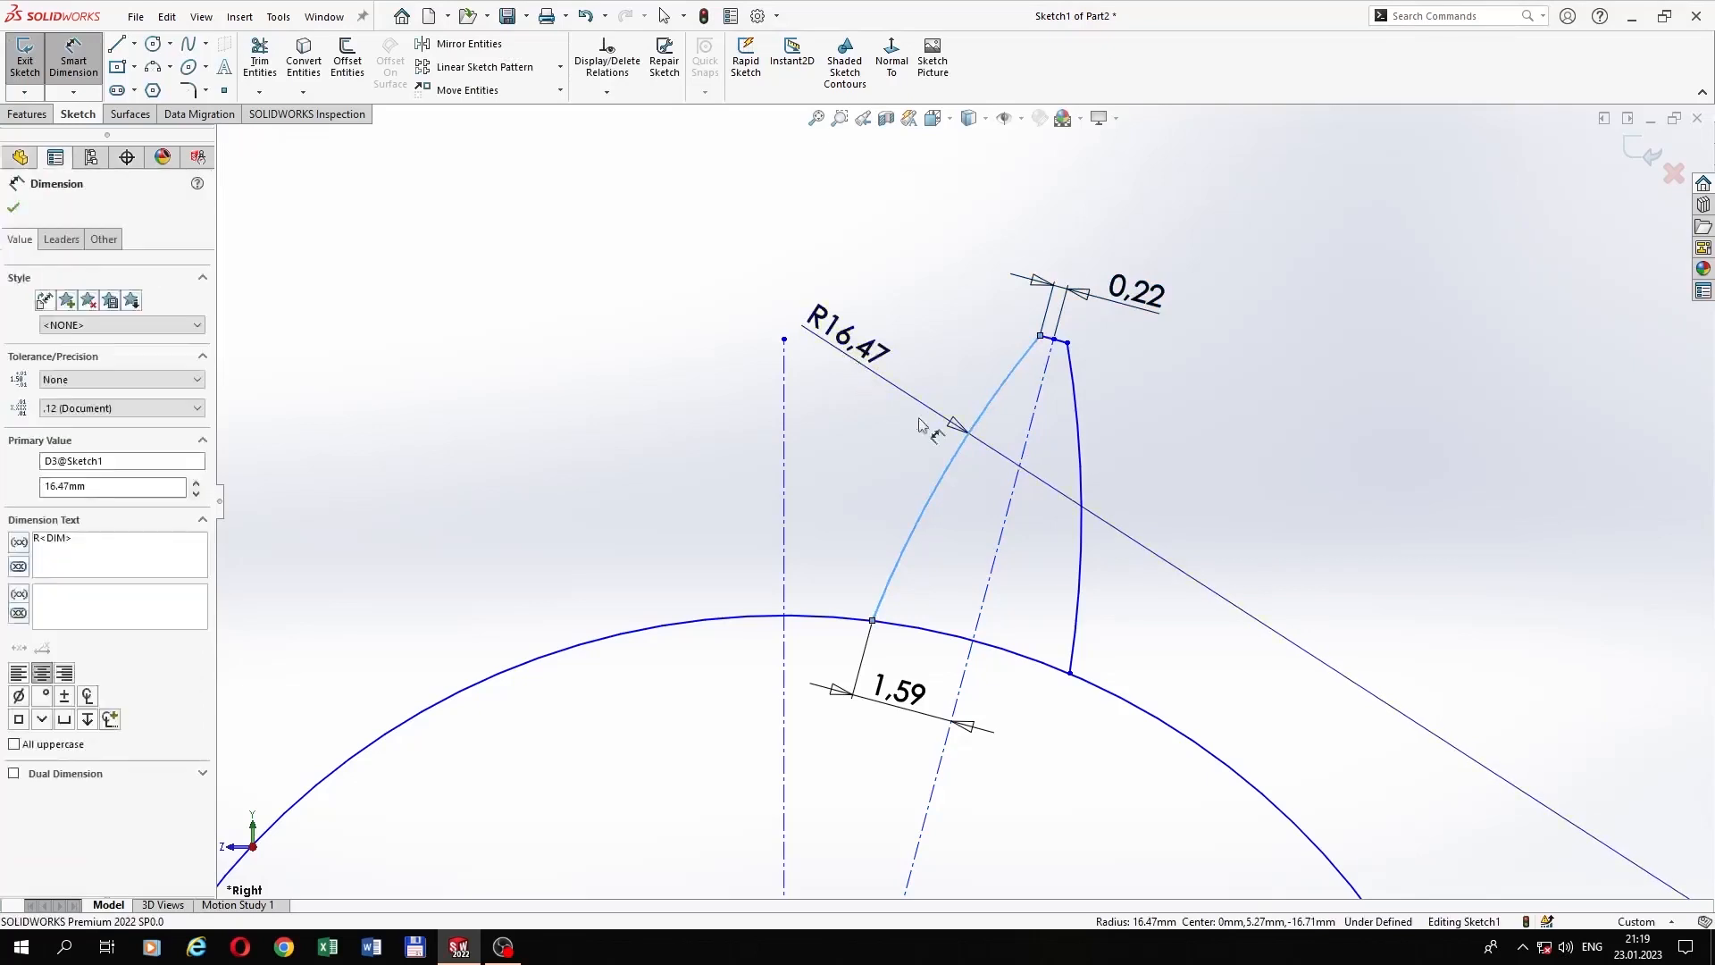
key("Return")
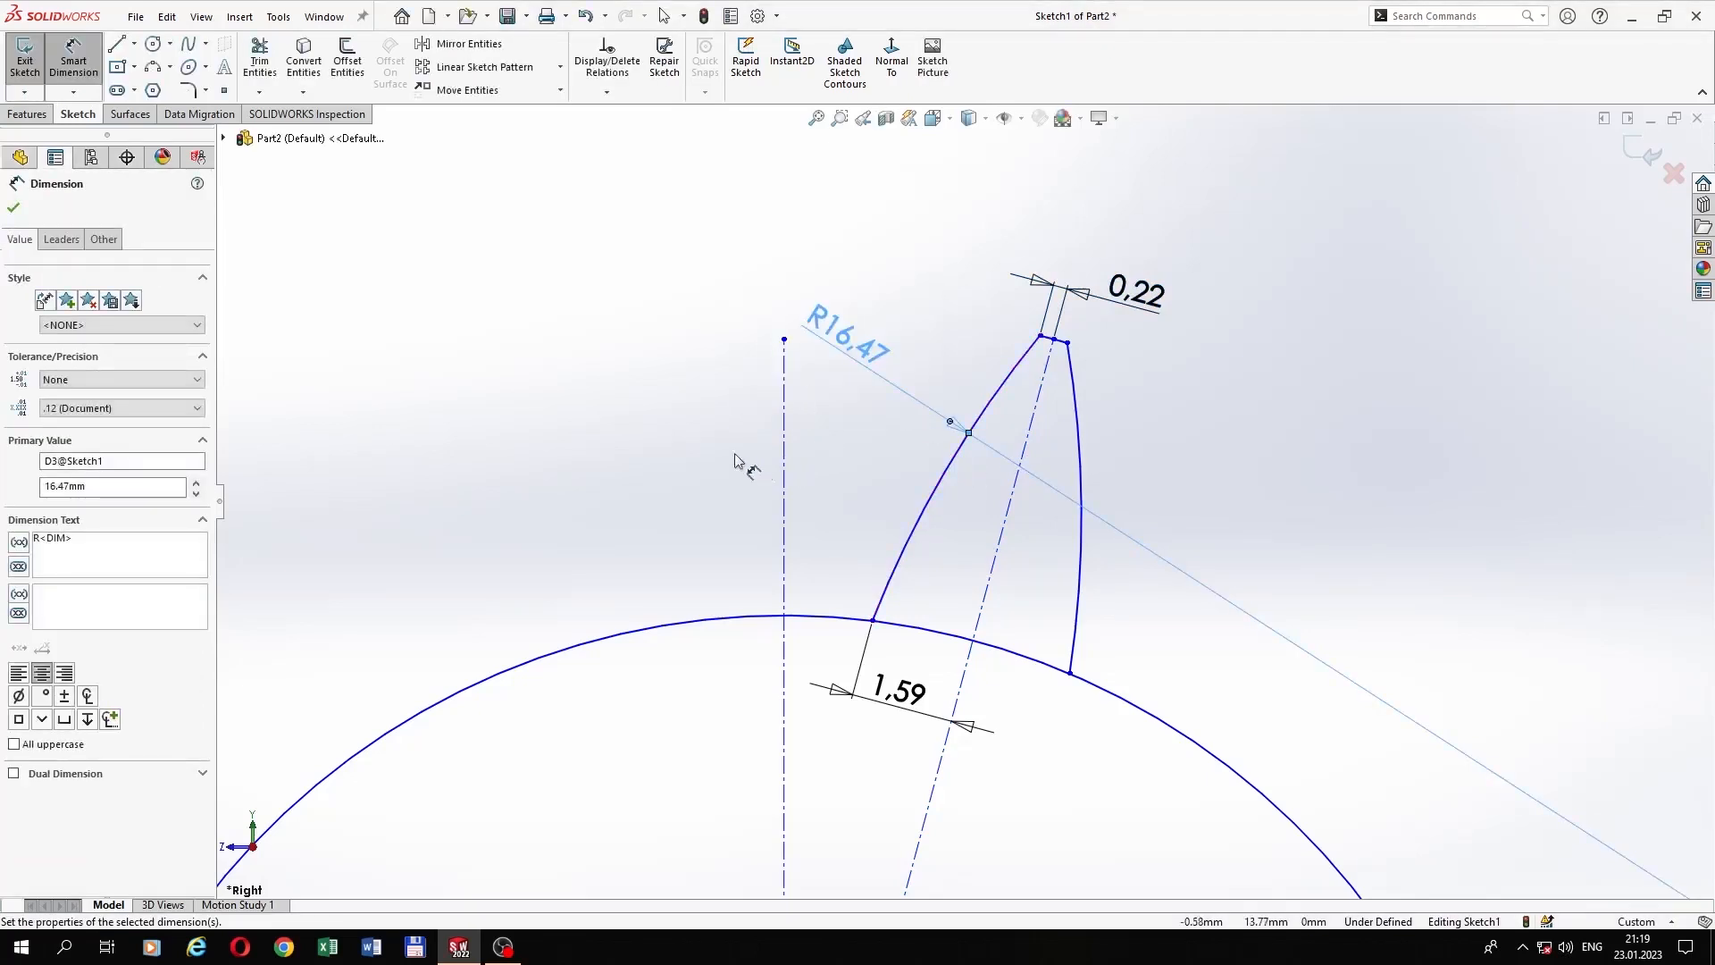
Step: Pattern the tooth's two flank arcs and tip segment circularly about the origin as 18 equally spaced instances over 360 degrees
left_click(560, 68)
left_click(496, 110)
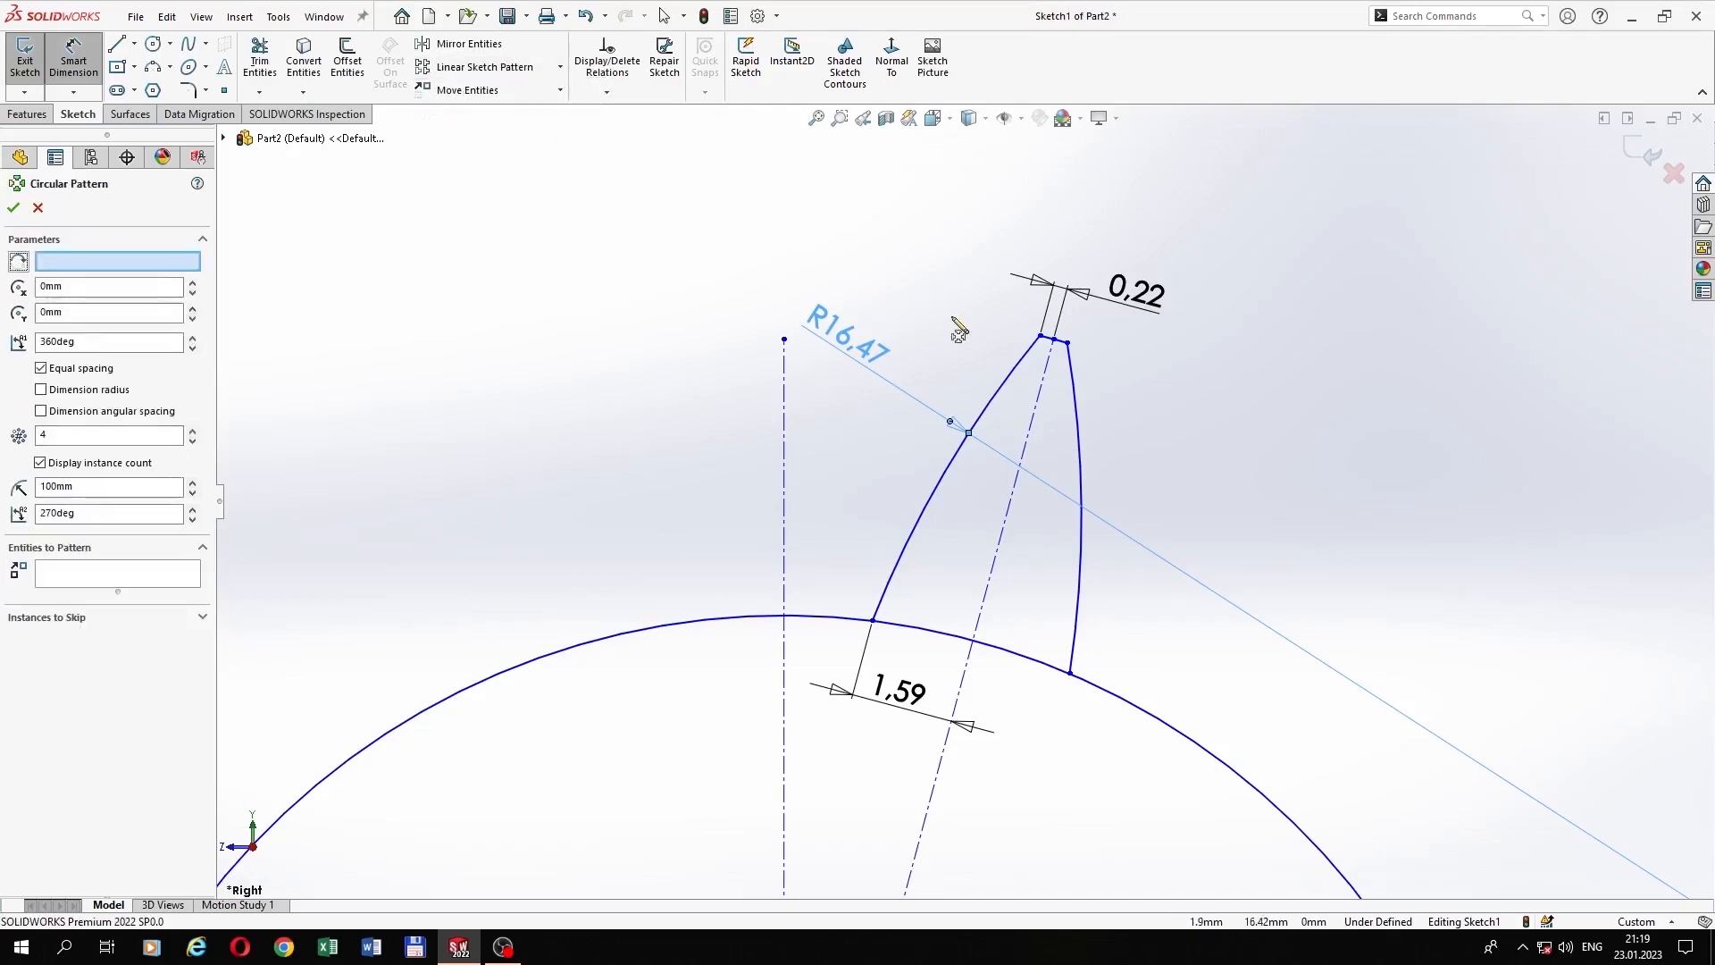
left_click(1036, 362)
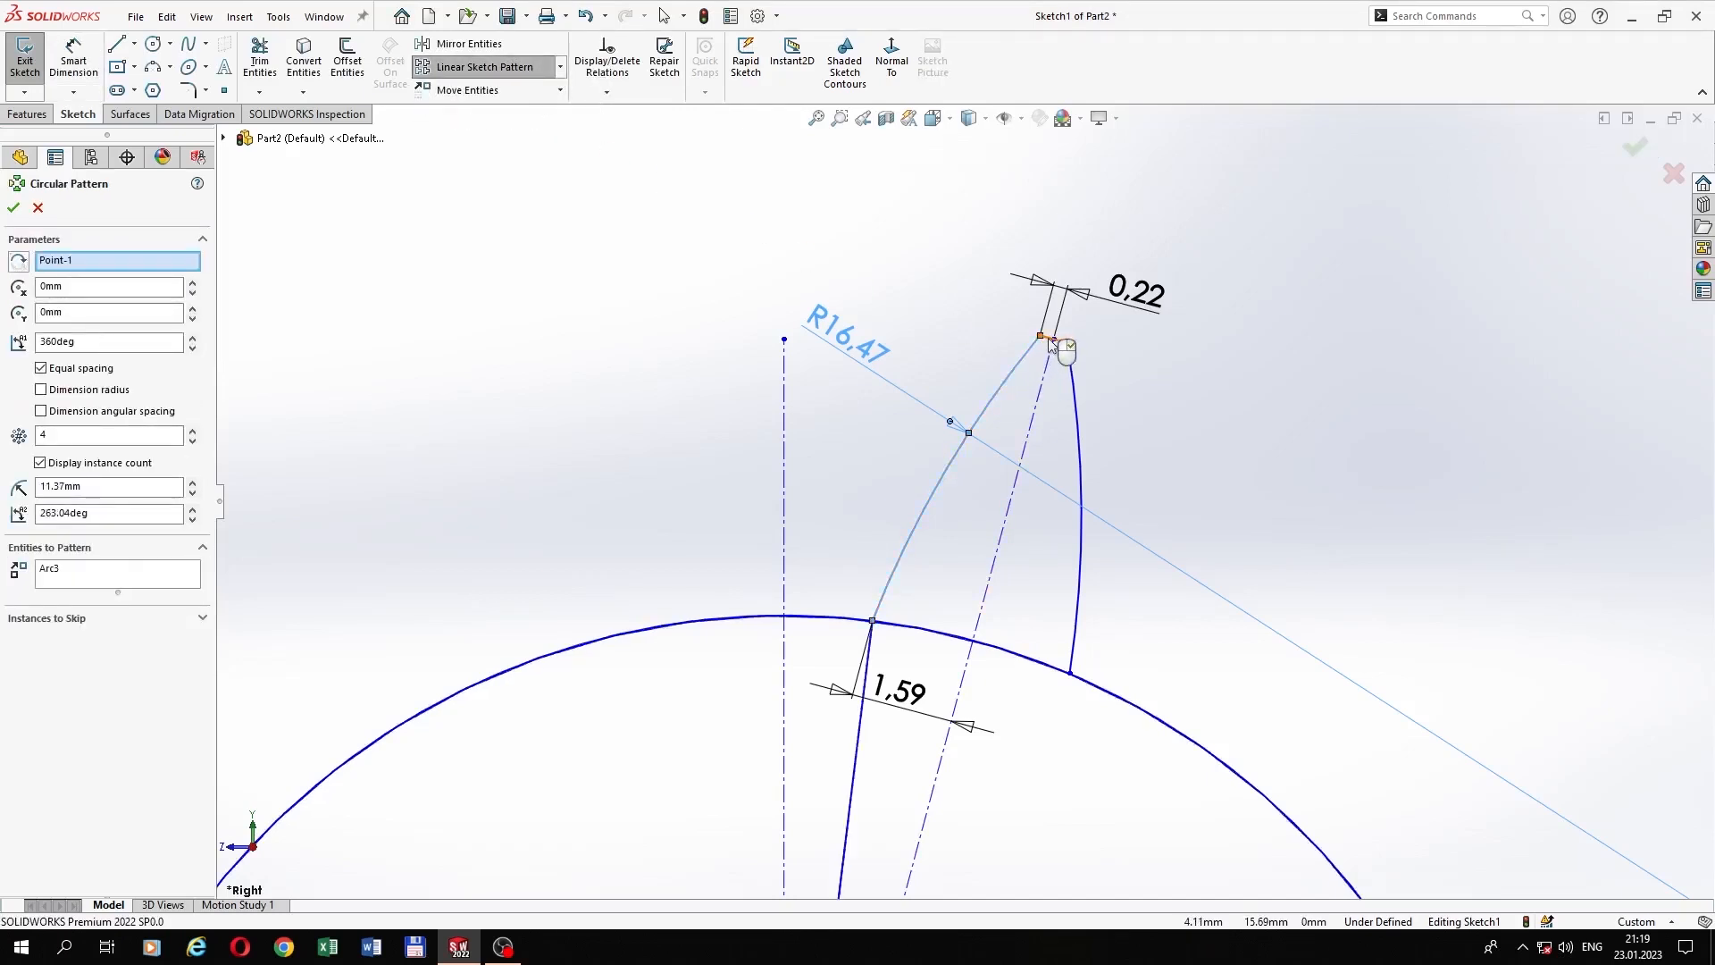
left_click(1054, 340)
left_click(1075, 390)
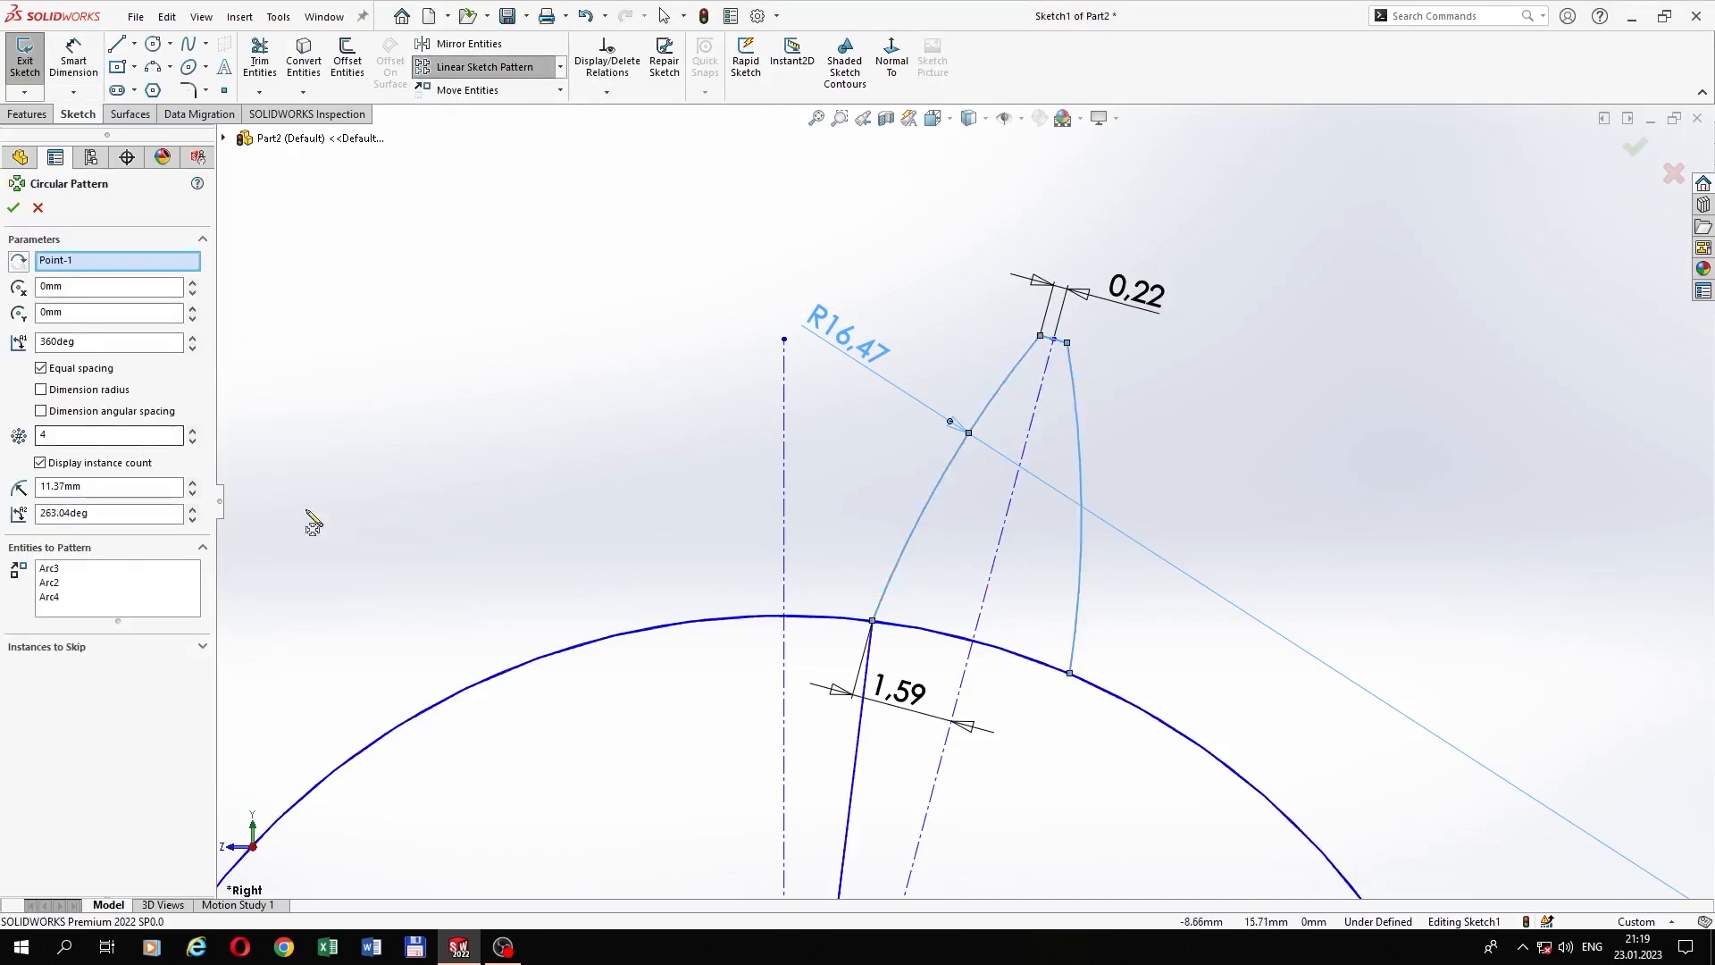
scroll(908, 762, "up", 5)
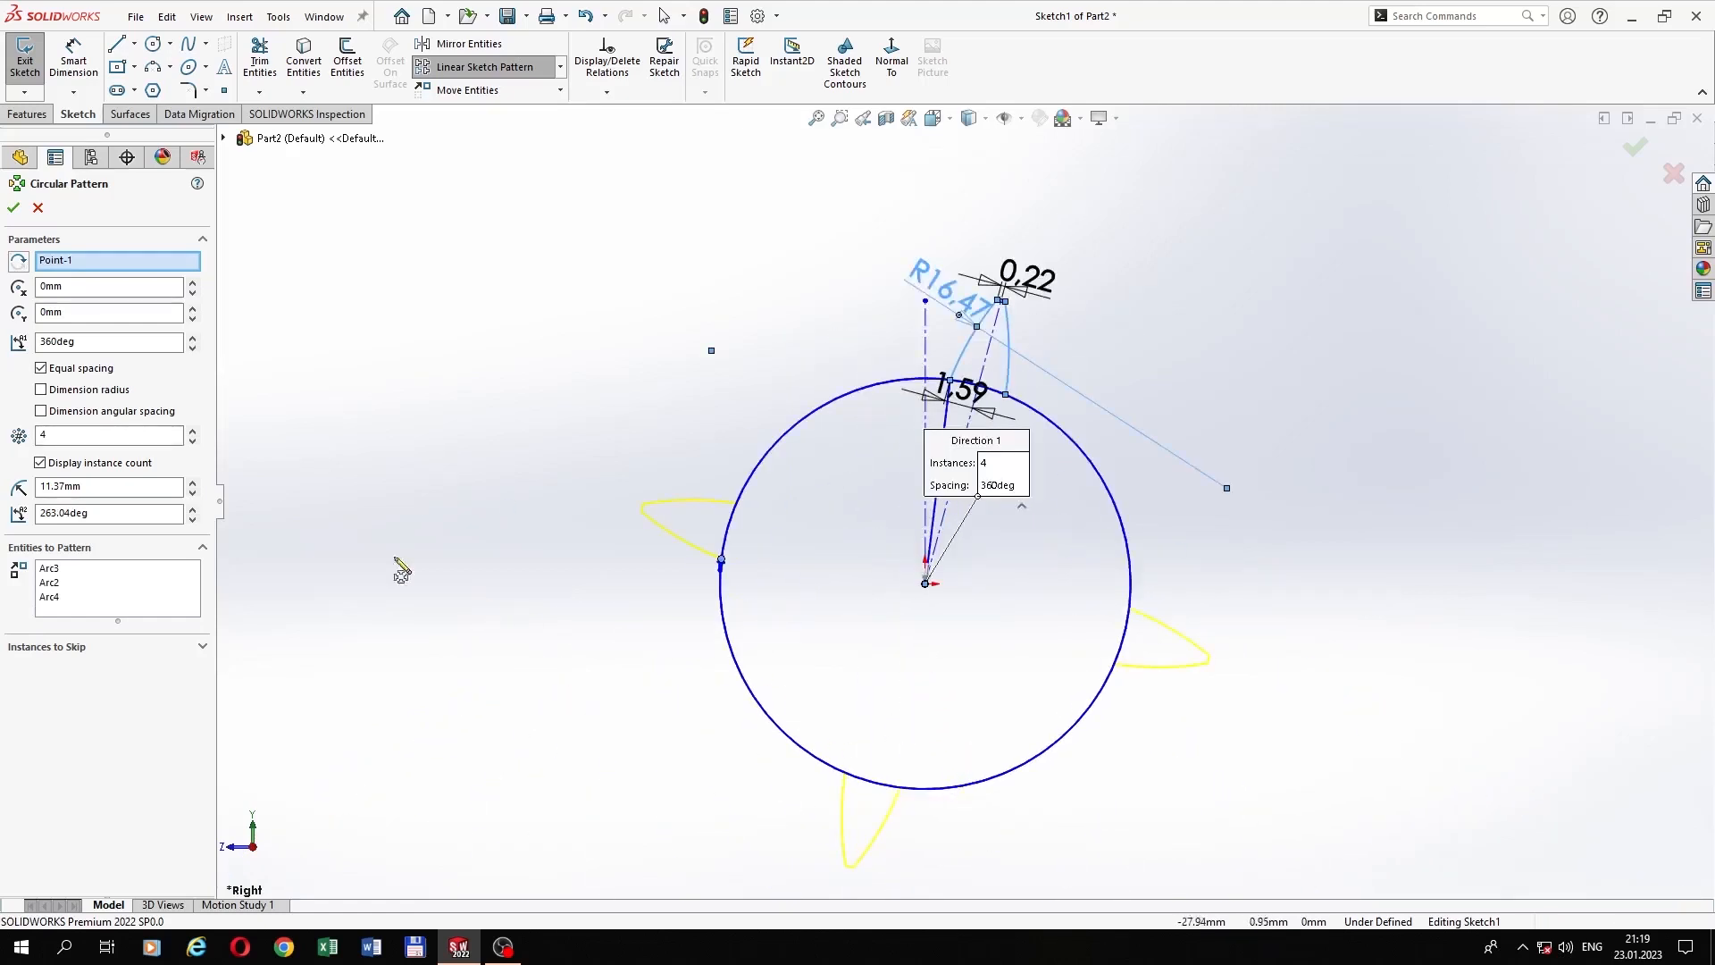
left_click(144, 436)
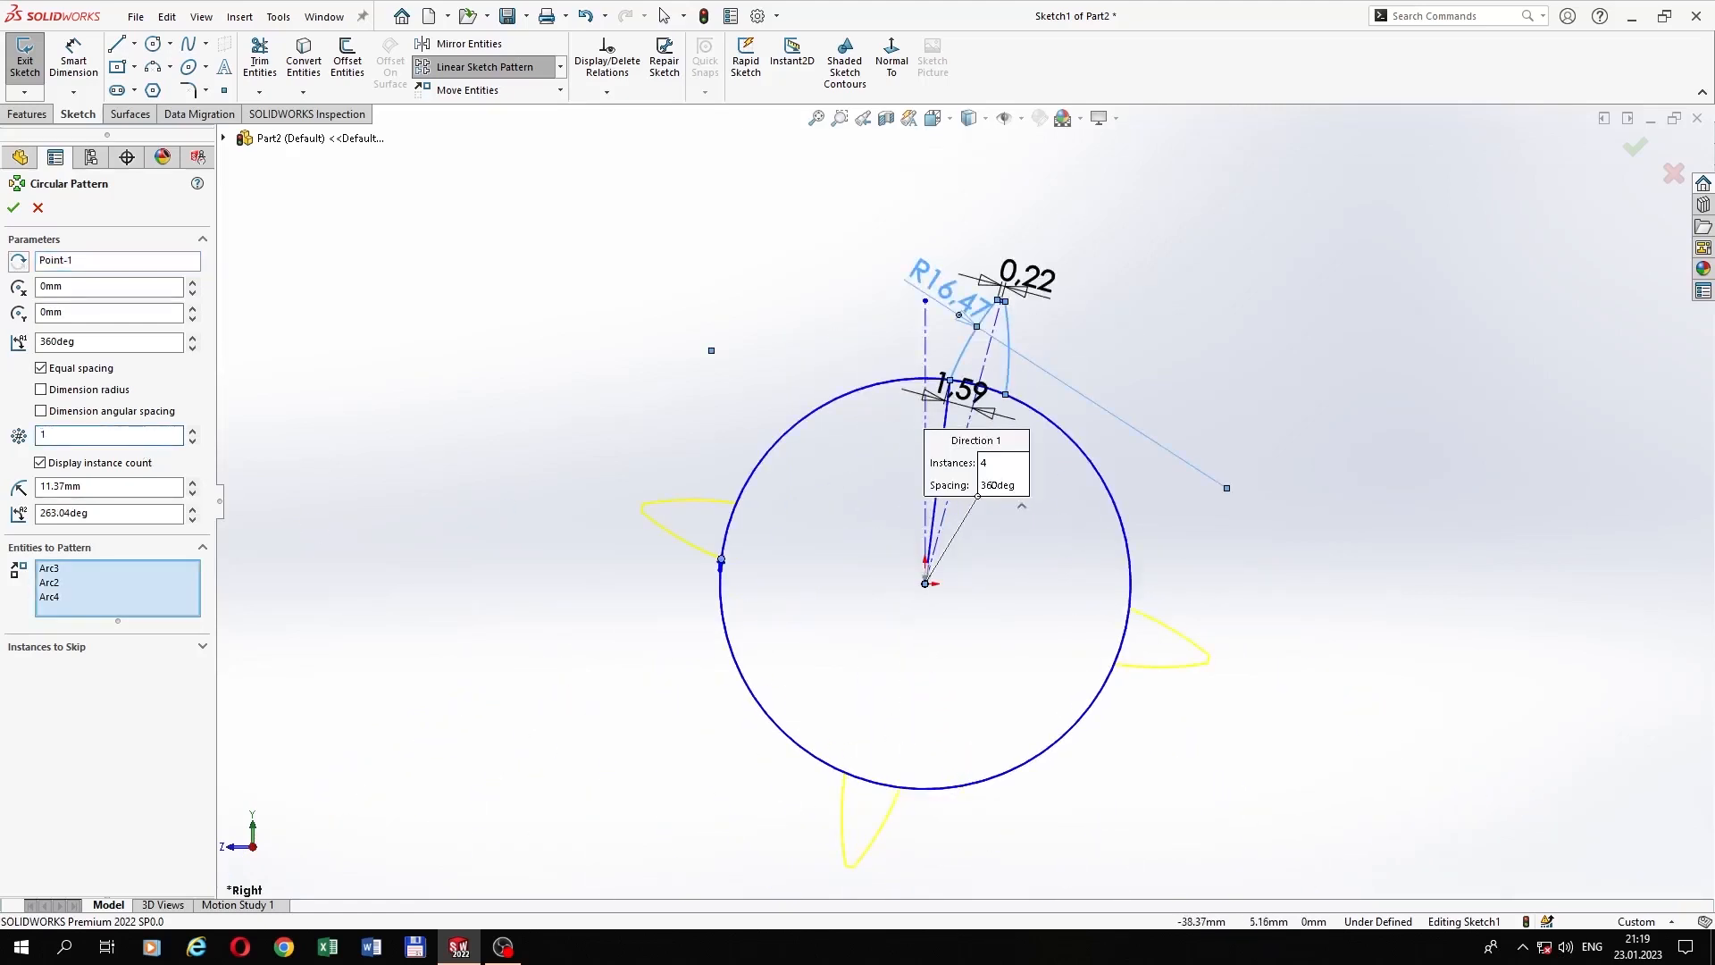
left_click(14, 209)
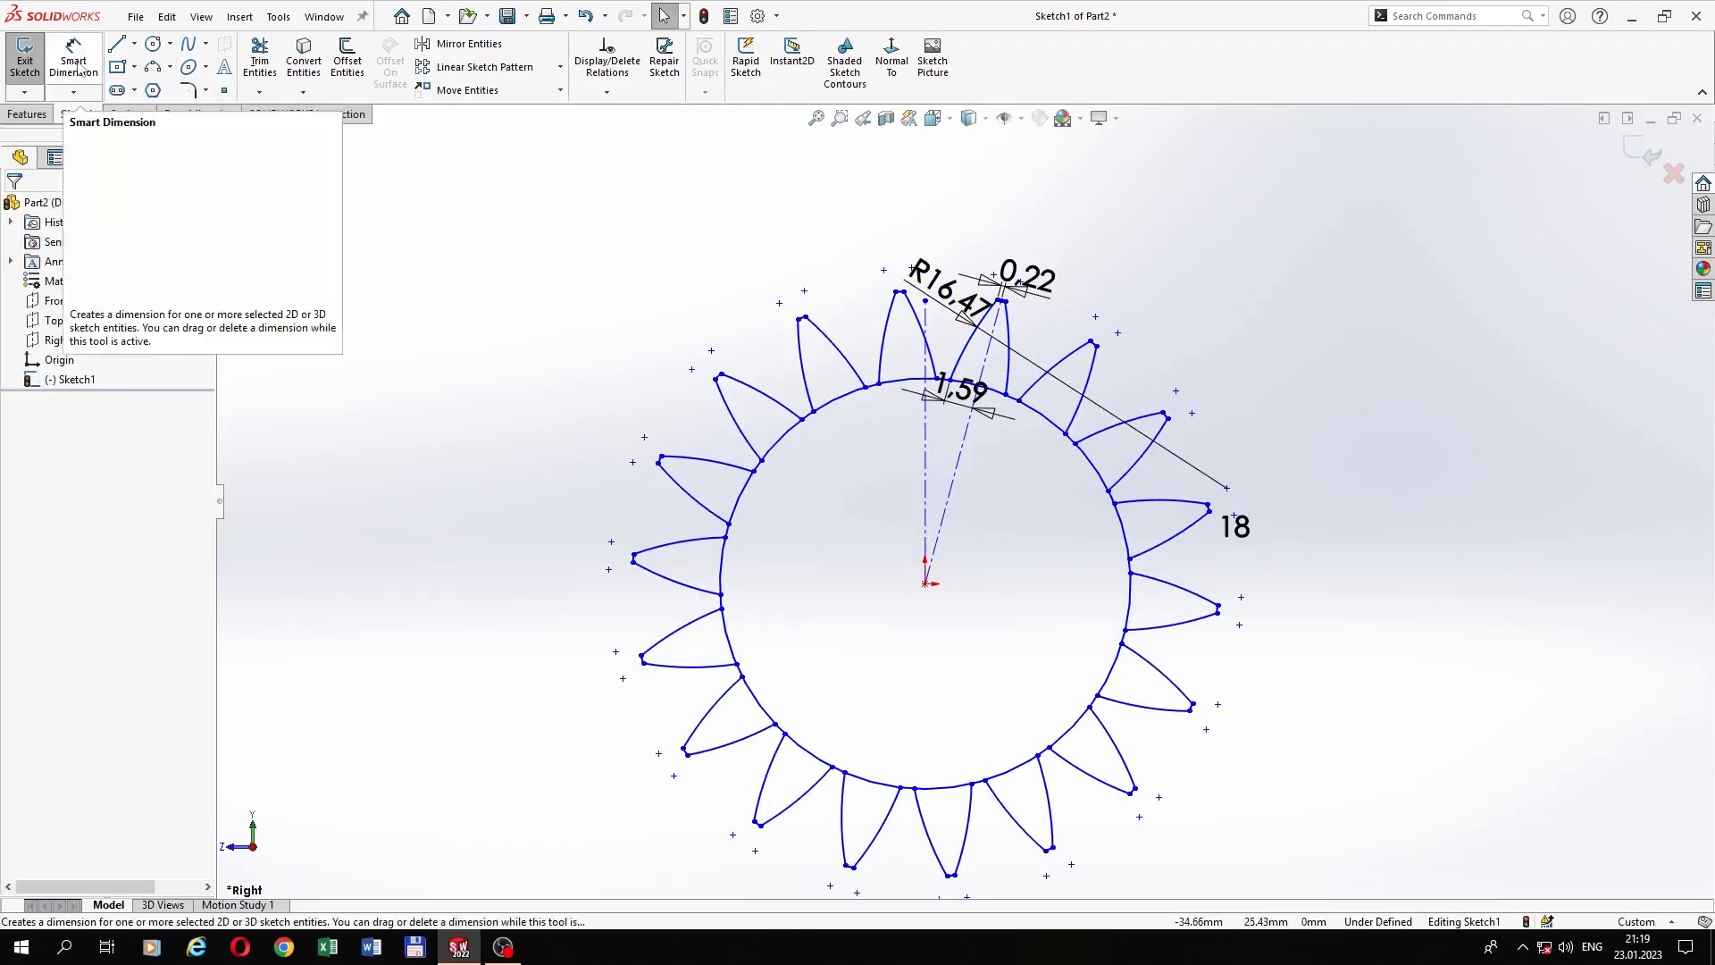
Step: Power-trim the inner circle's segments beneath all the teeth, along with the vertical centerline, leaving one continuous gear outline
left_click(257, 61)
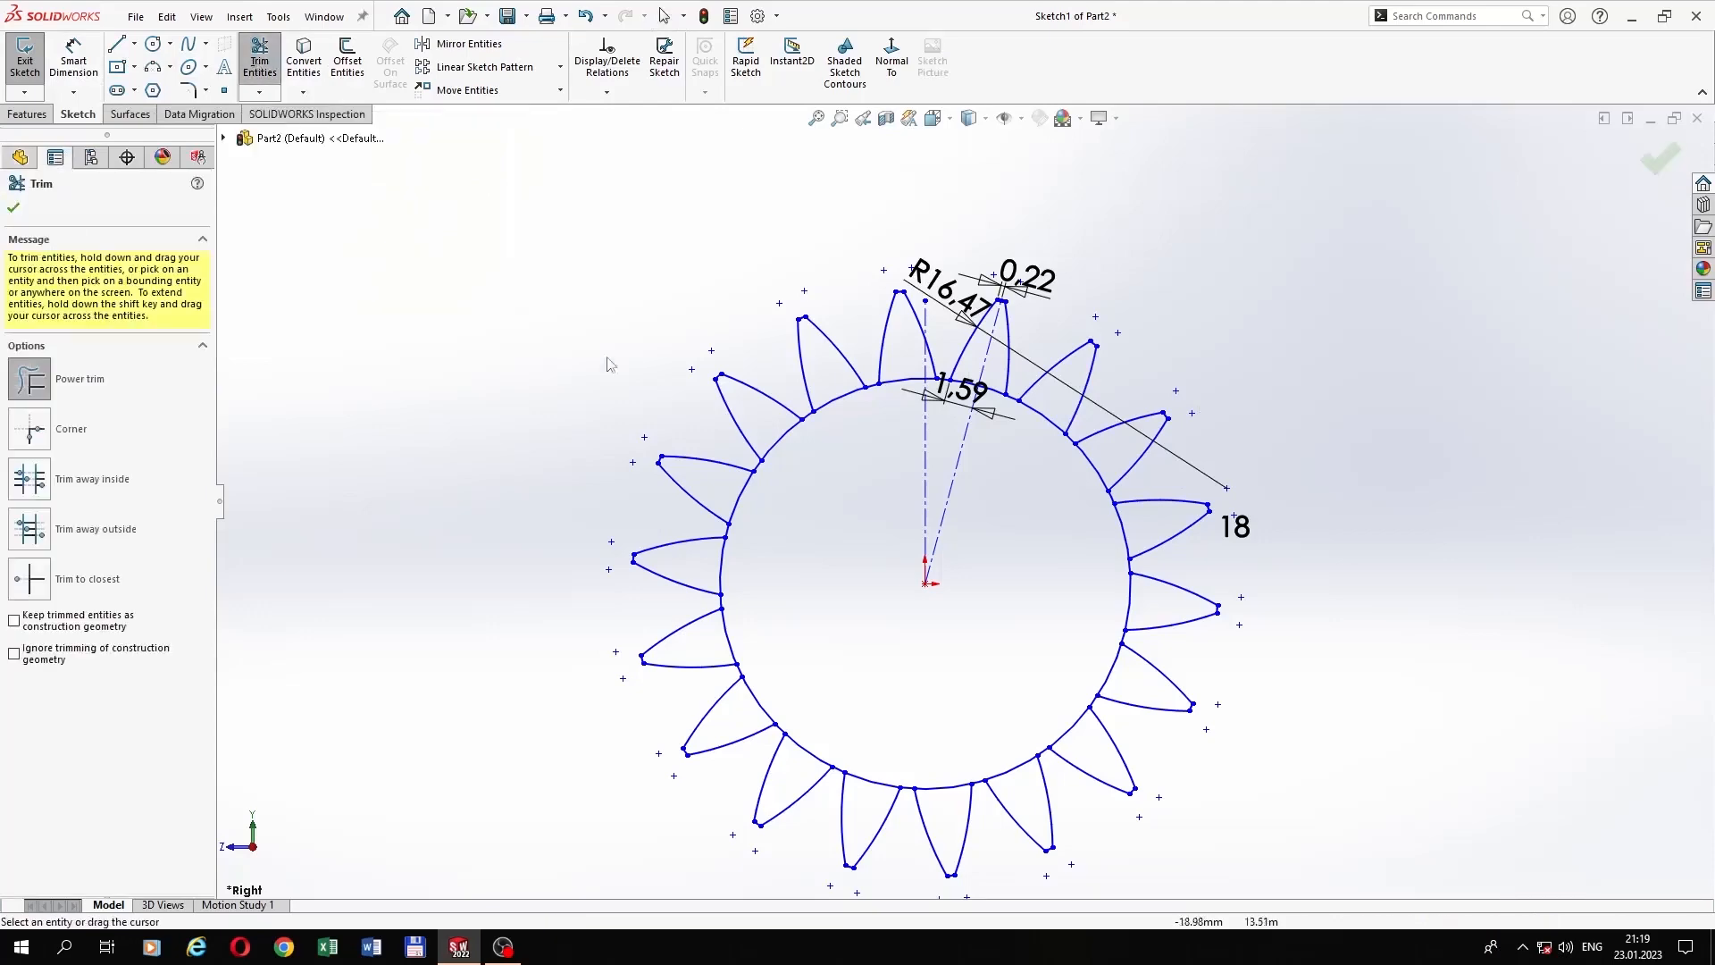
scroll(949, 396, "down", 4)
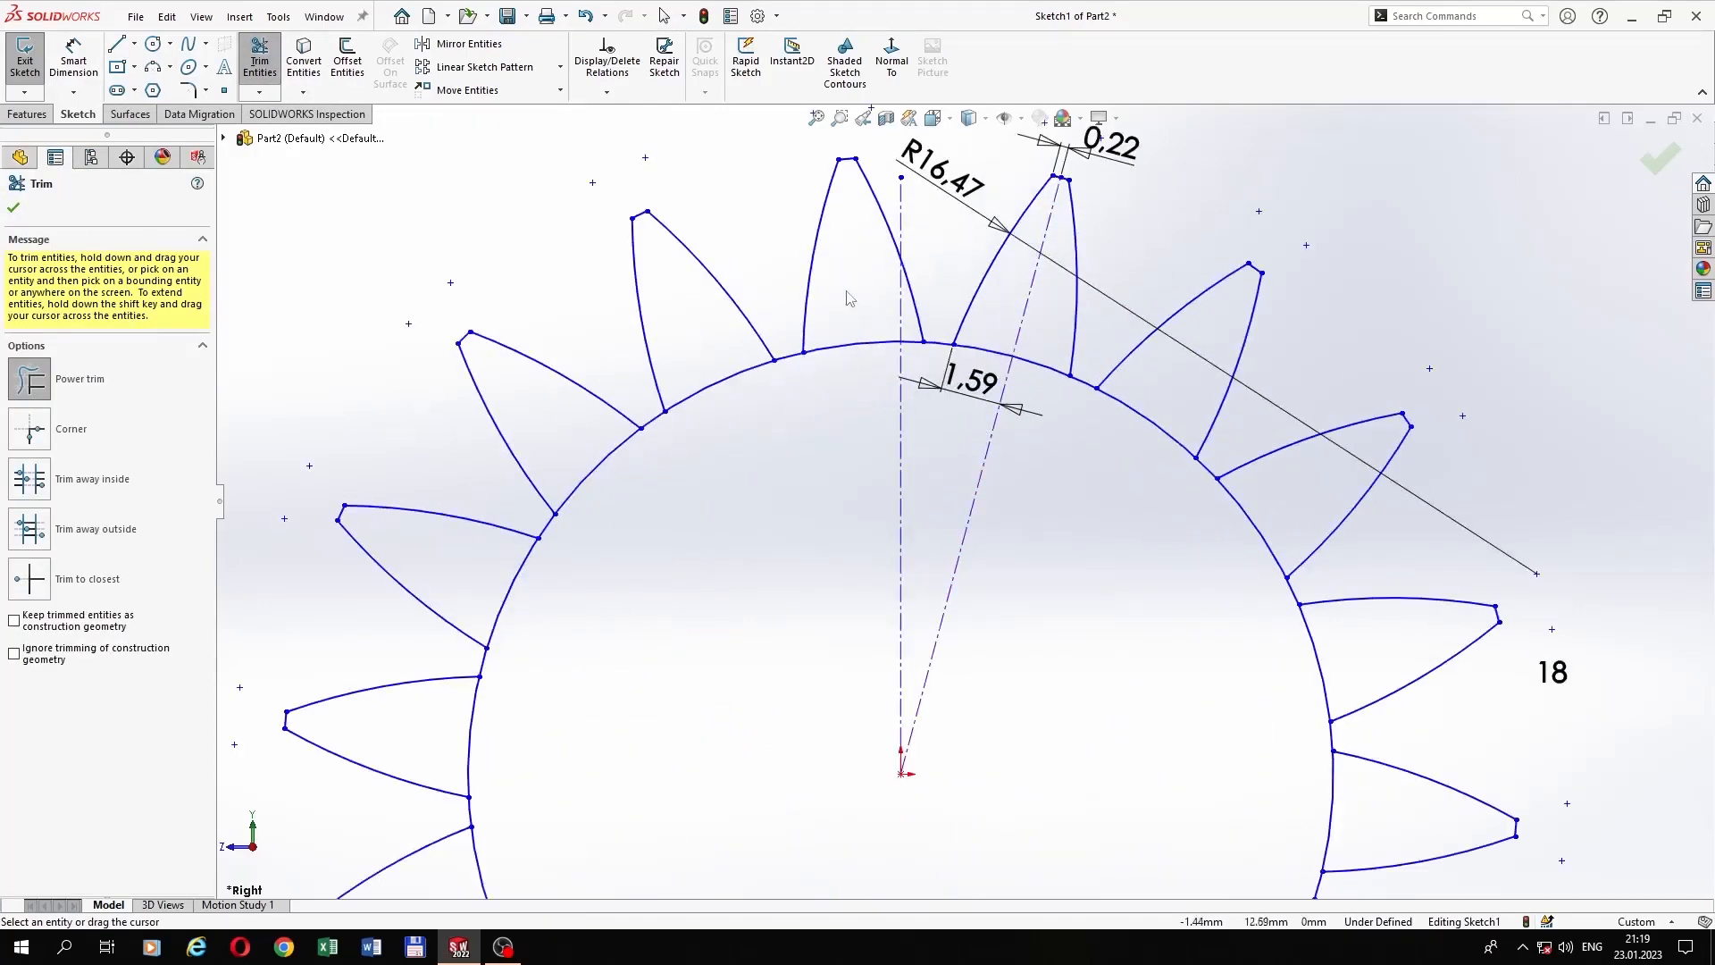
mouse_move(845, 292)
left_mouse_down()
mouse_move(898, 371)
mouse_move(891, 336)
left_mouse_up()
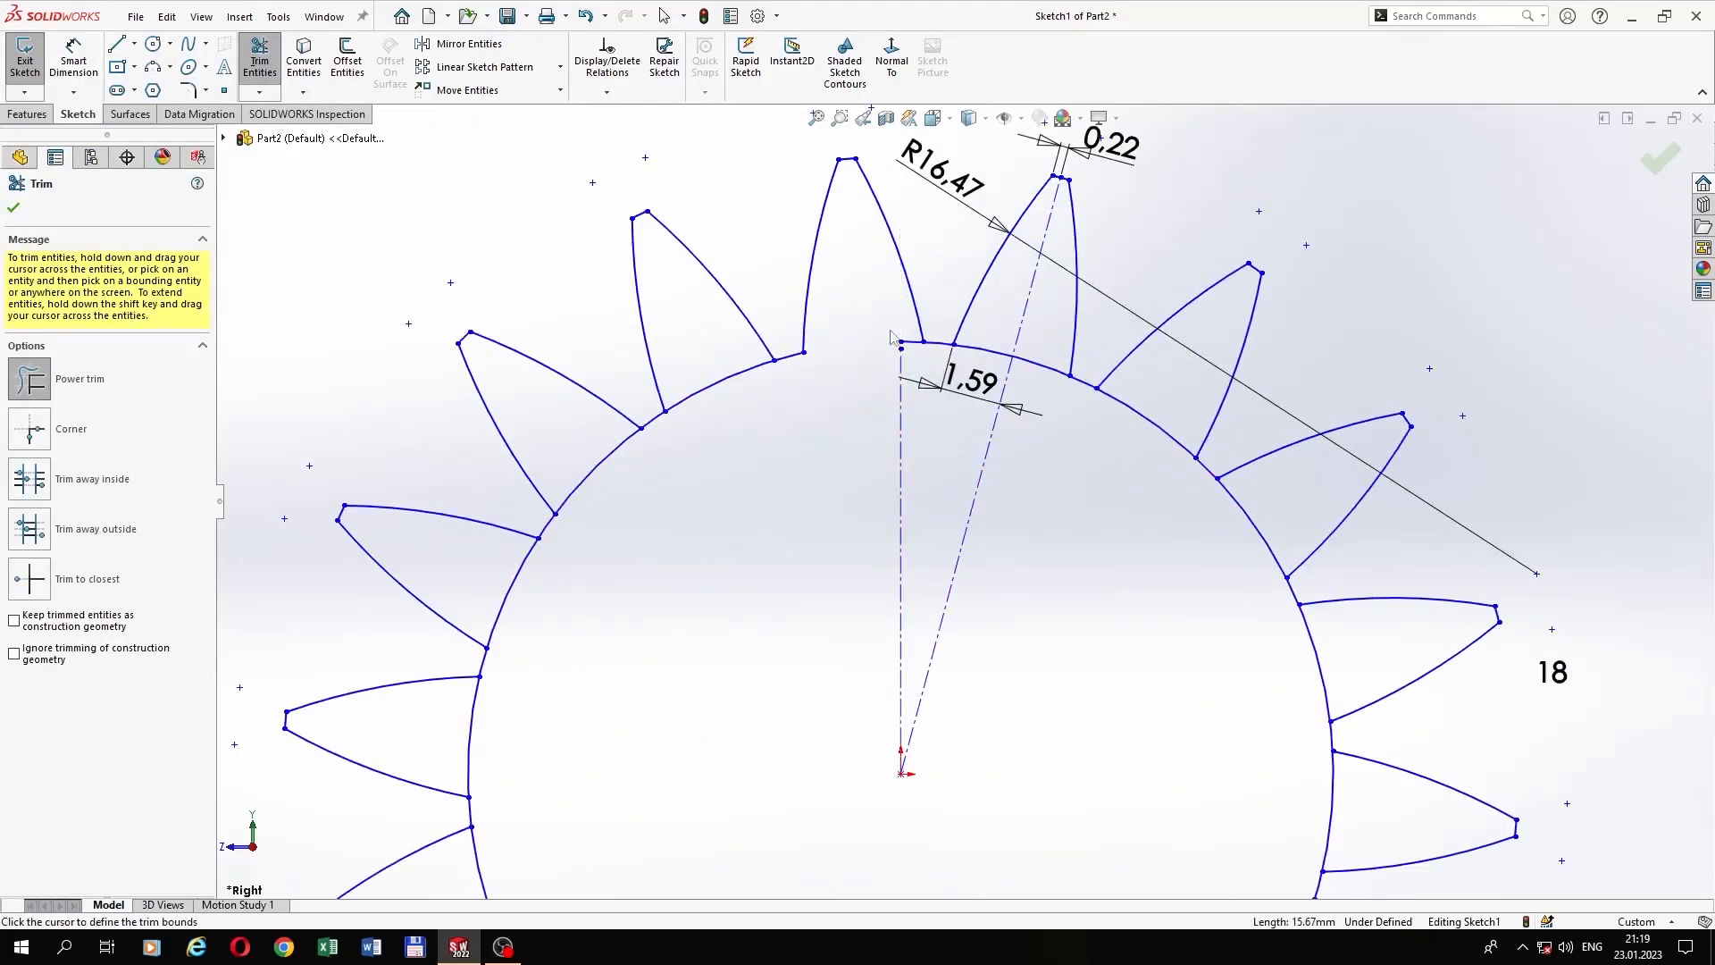
mouse_move(892, 413)
left_mouse_down()
mouse_move(907, 364)
mouse_move(983, 350)
left_mouse_up()
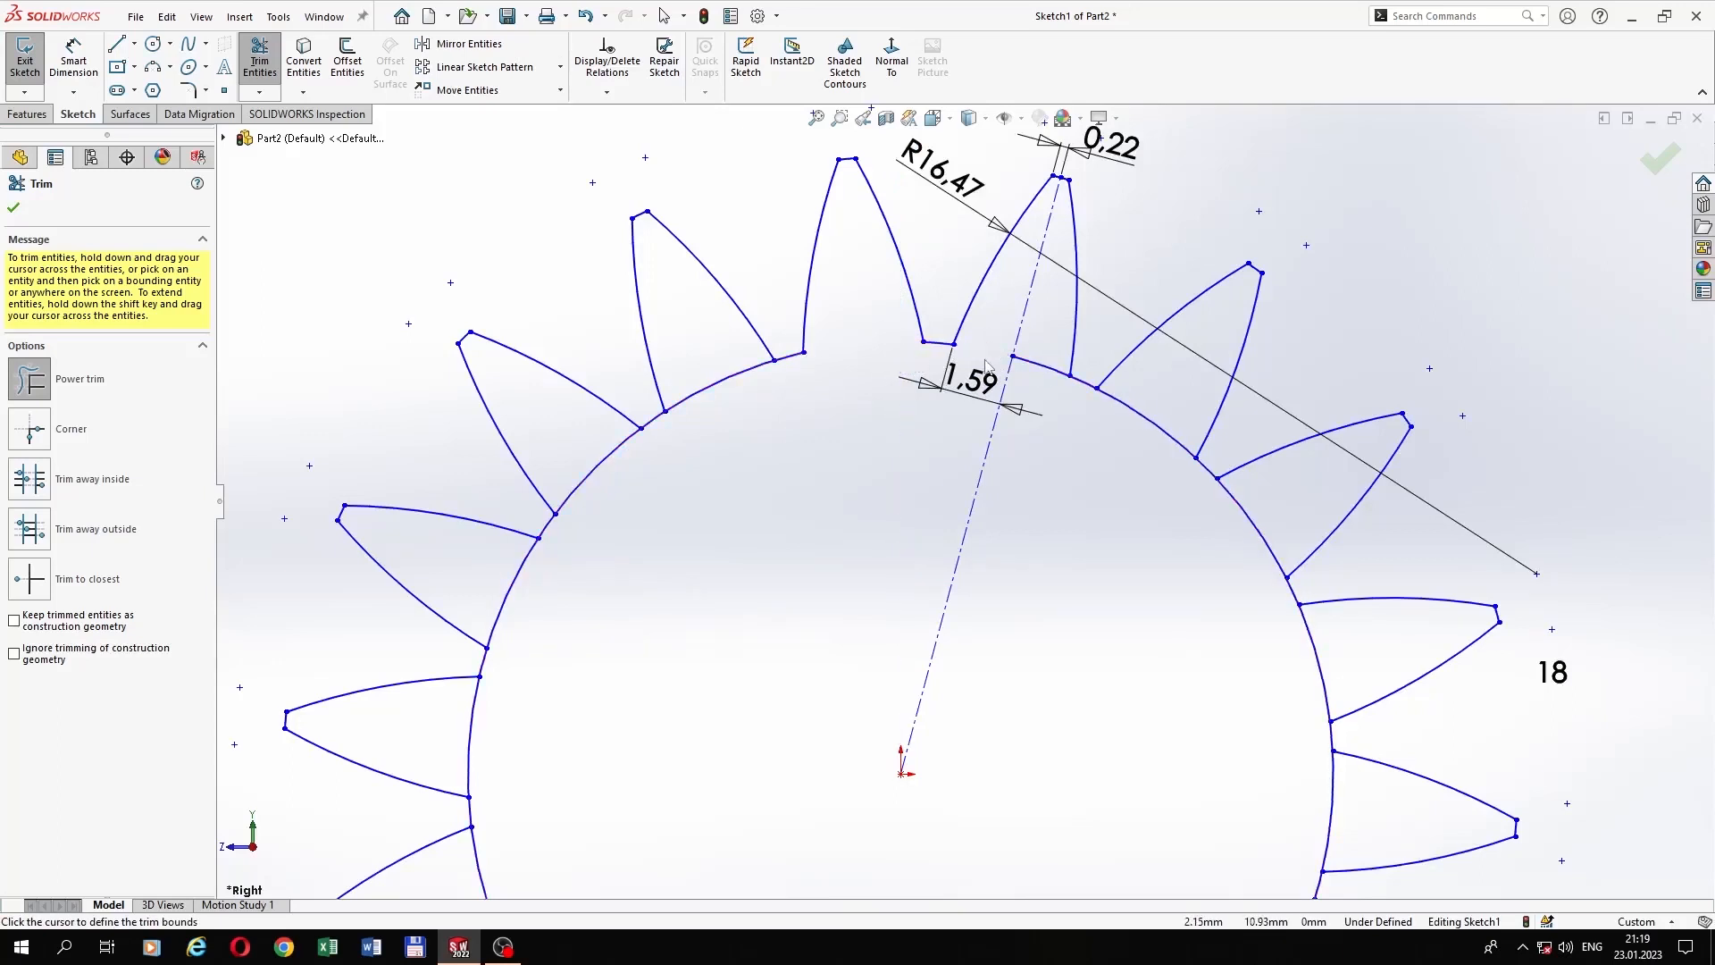
left_click_drag(1239, 516, 1268, 529)
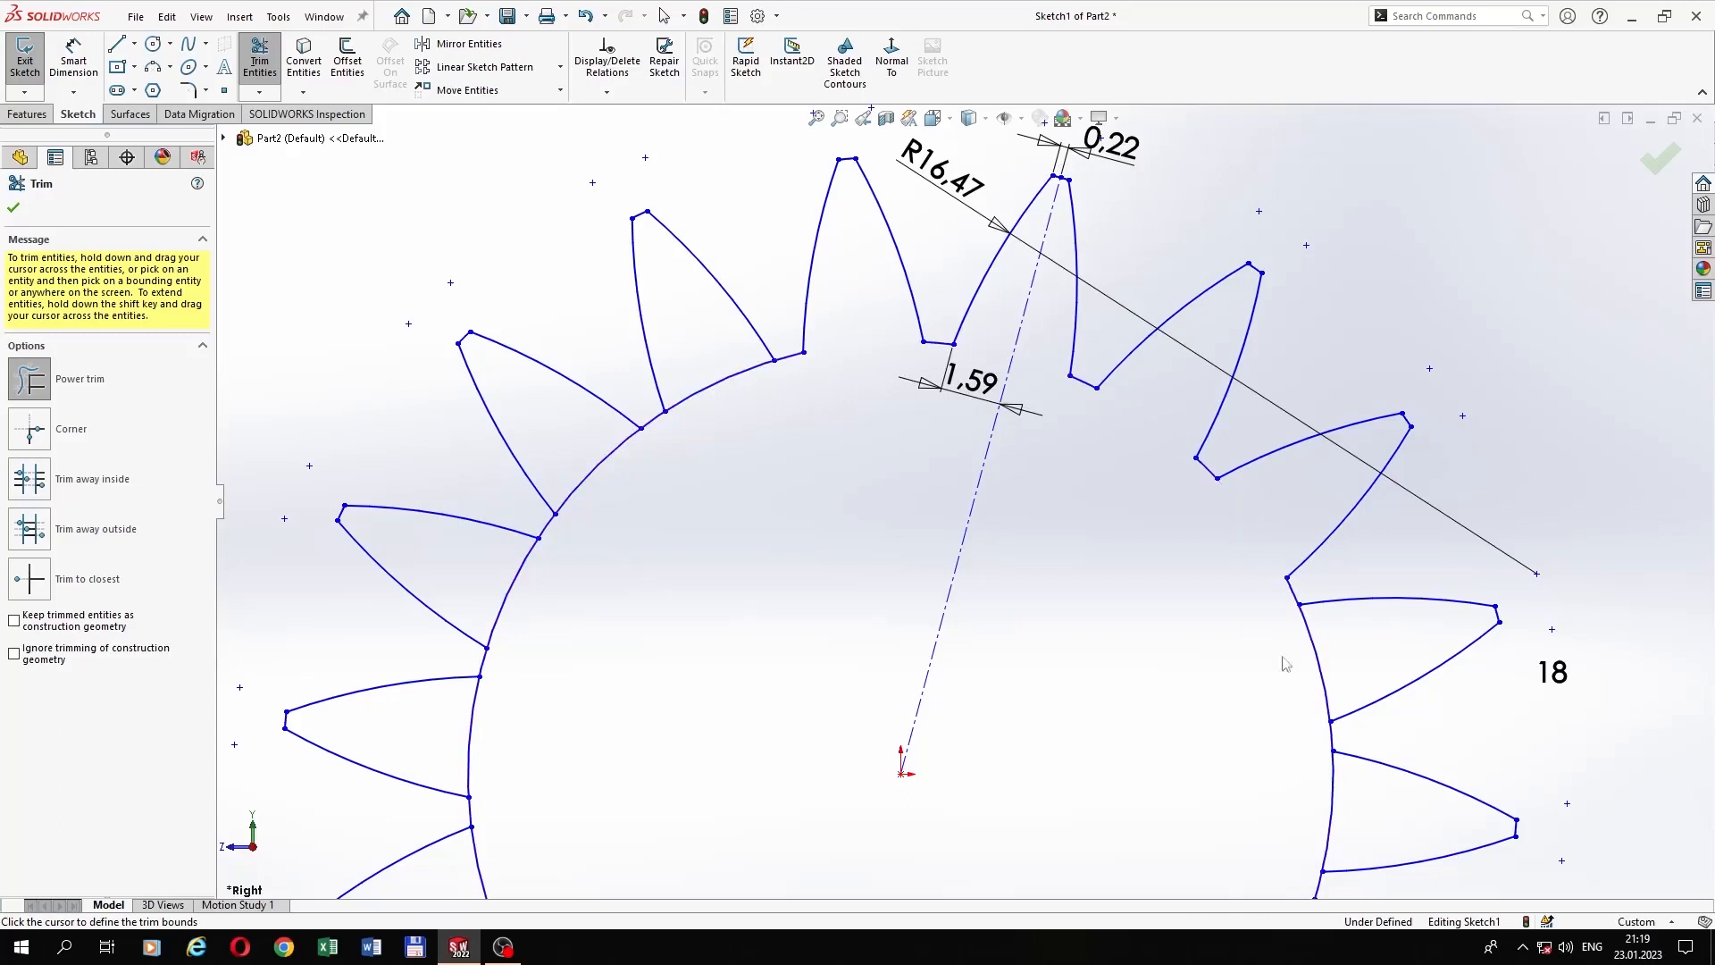
scroll(1284, 658, "up", 1)
left_click_drag(1227, 637, 1266, 645)
left_click_drag(1258, 762, 1283, 775)
scroll(1283, 775, "up", 3)
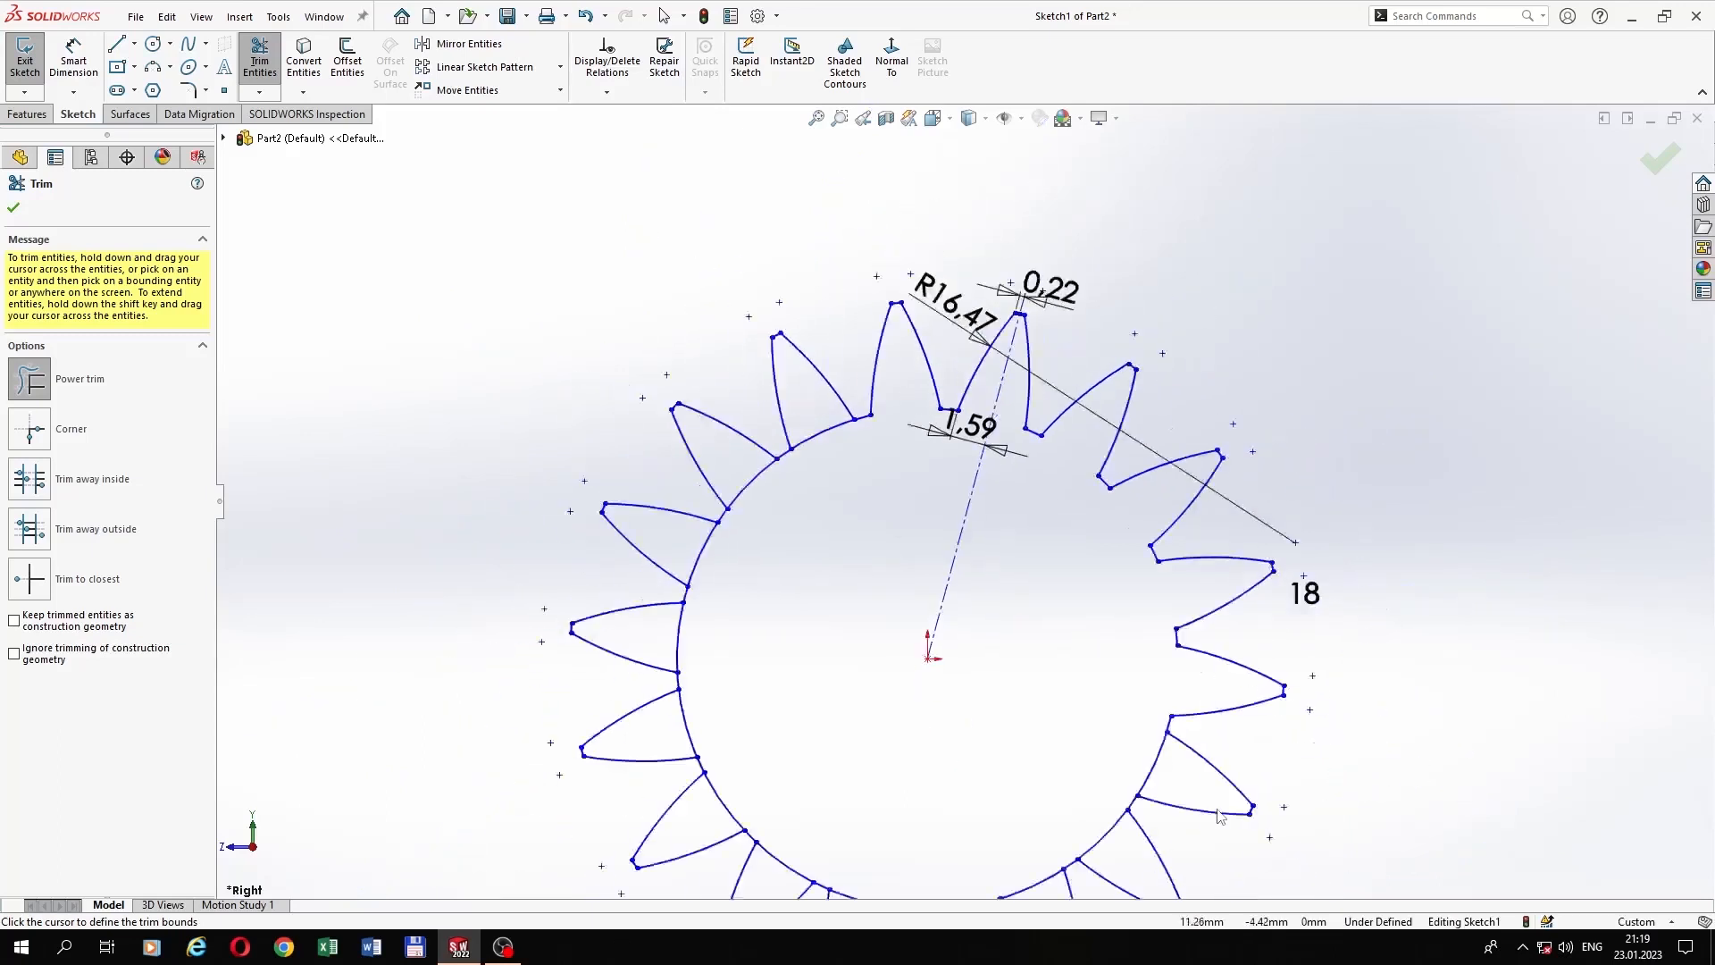
mouse_move(1083, 789)
left_mouse_down()
mouse_move(1075, 769)
mouse_move(1110, 713)
left_mouse_up()
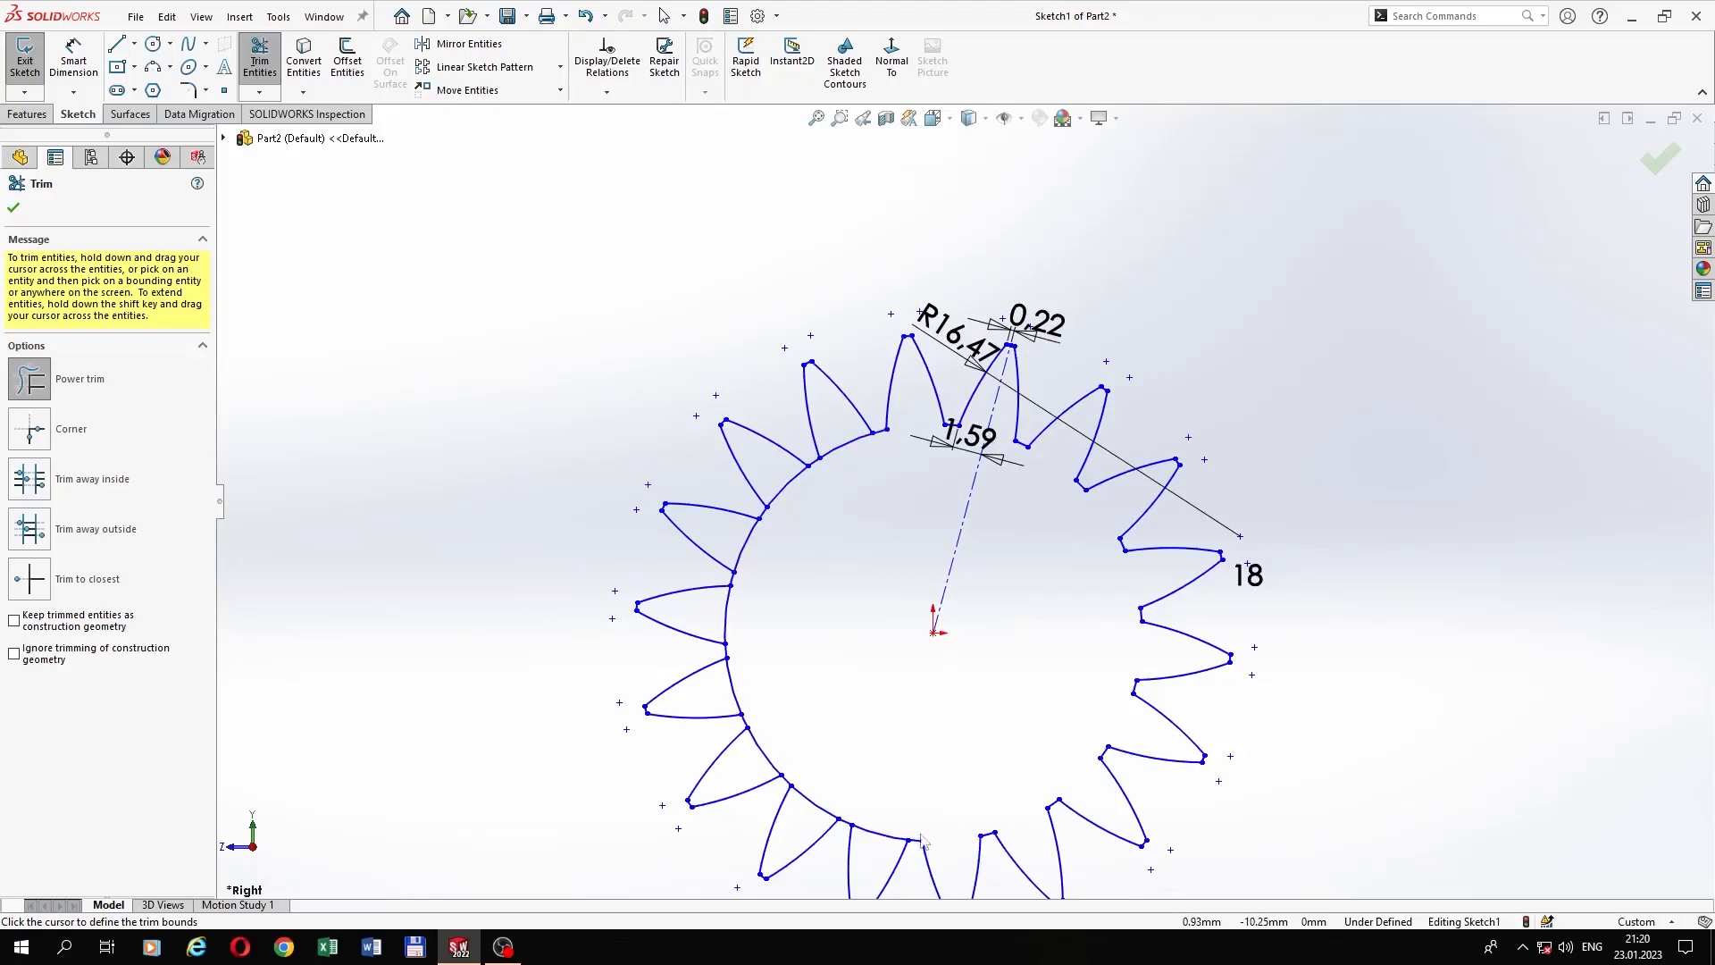
mouse_move(803, 812)
left_mouse_down()
mouse_move(807, 792)
mouse_move(770, 745)
left_mouse_up()
left_click_drag(717, 691, 738, 691)
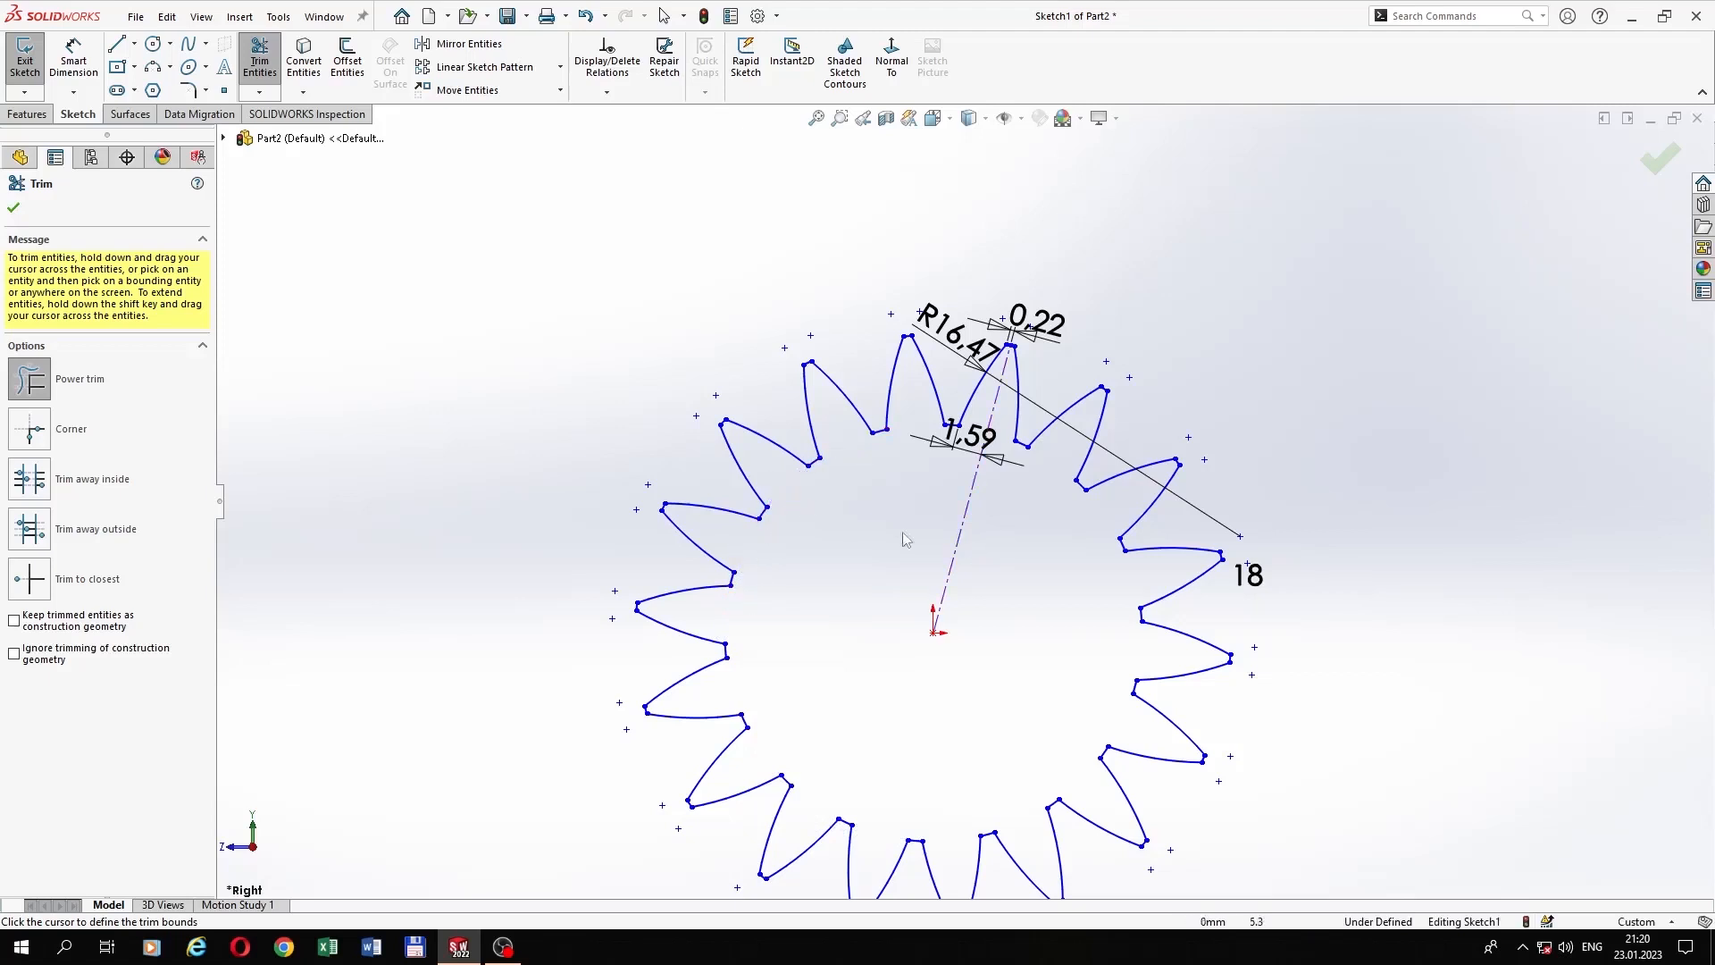
left_click(14, 208)
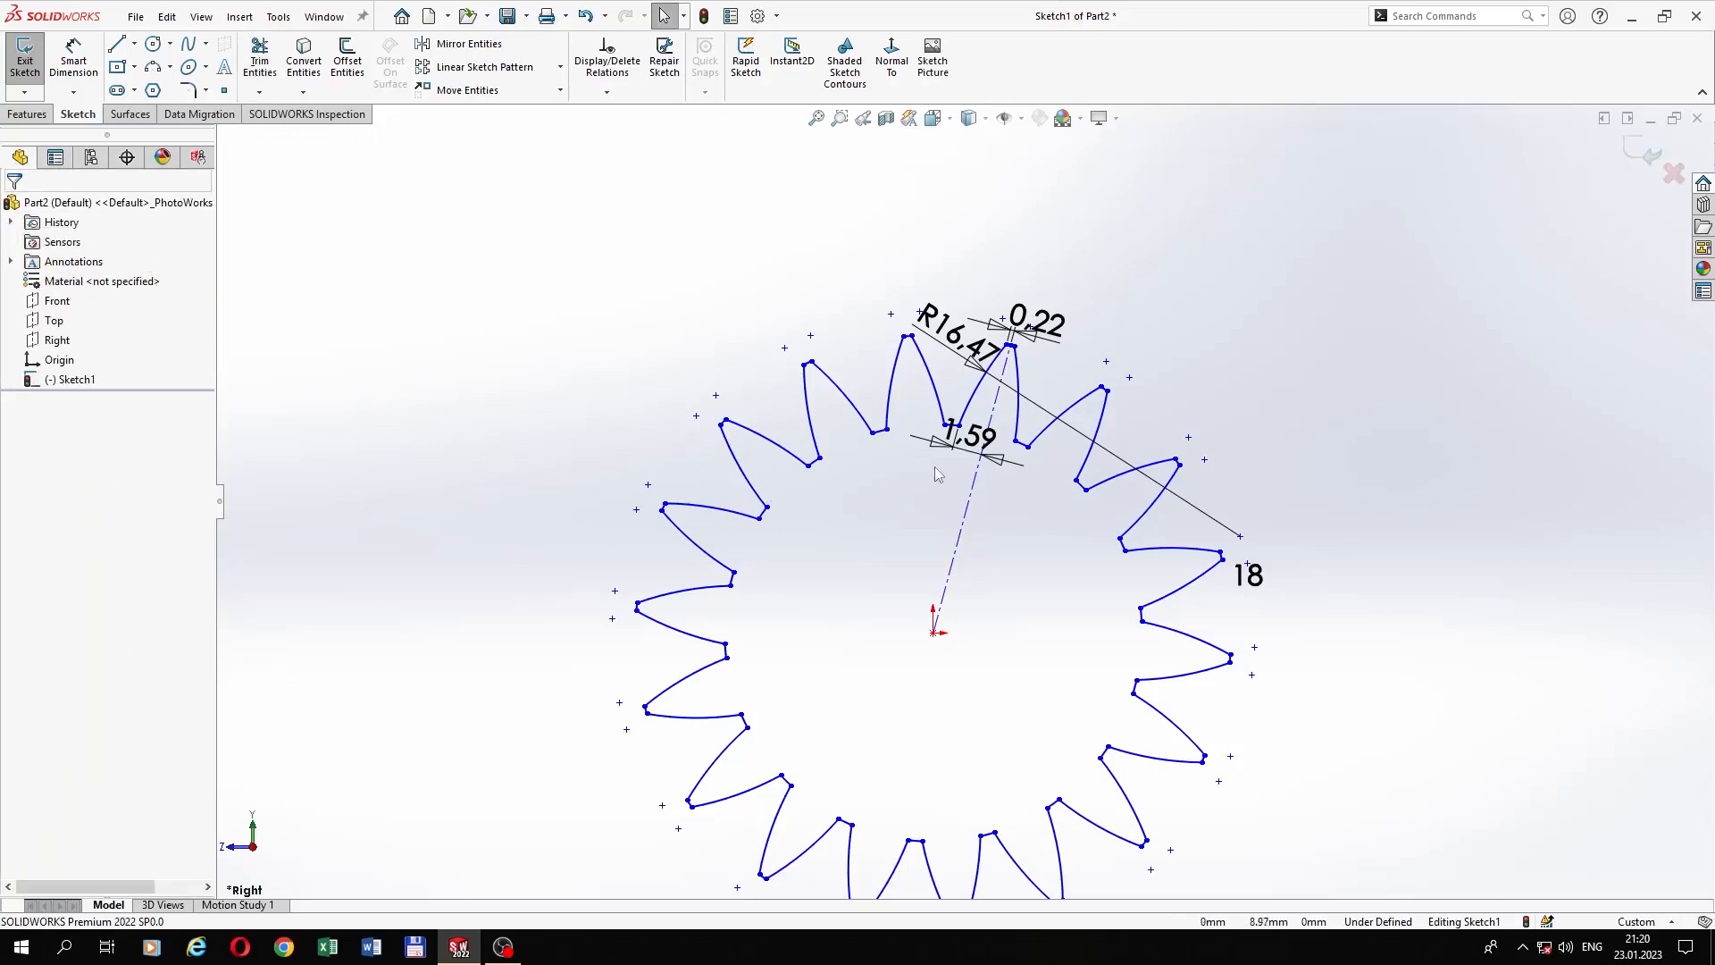
Step: Move the root width dimension inside the gear and the flank radius and tip width dimensions farther outside the teeth
left_click_drag(972, 440, 956, 522)
left_click_drag(940, 330, 826, 287)
left_click_drag(1037, 322, 1177, 417)
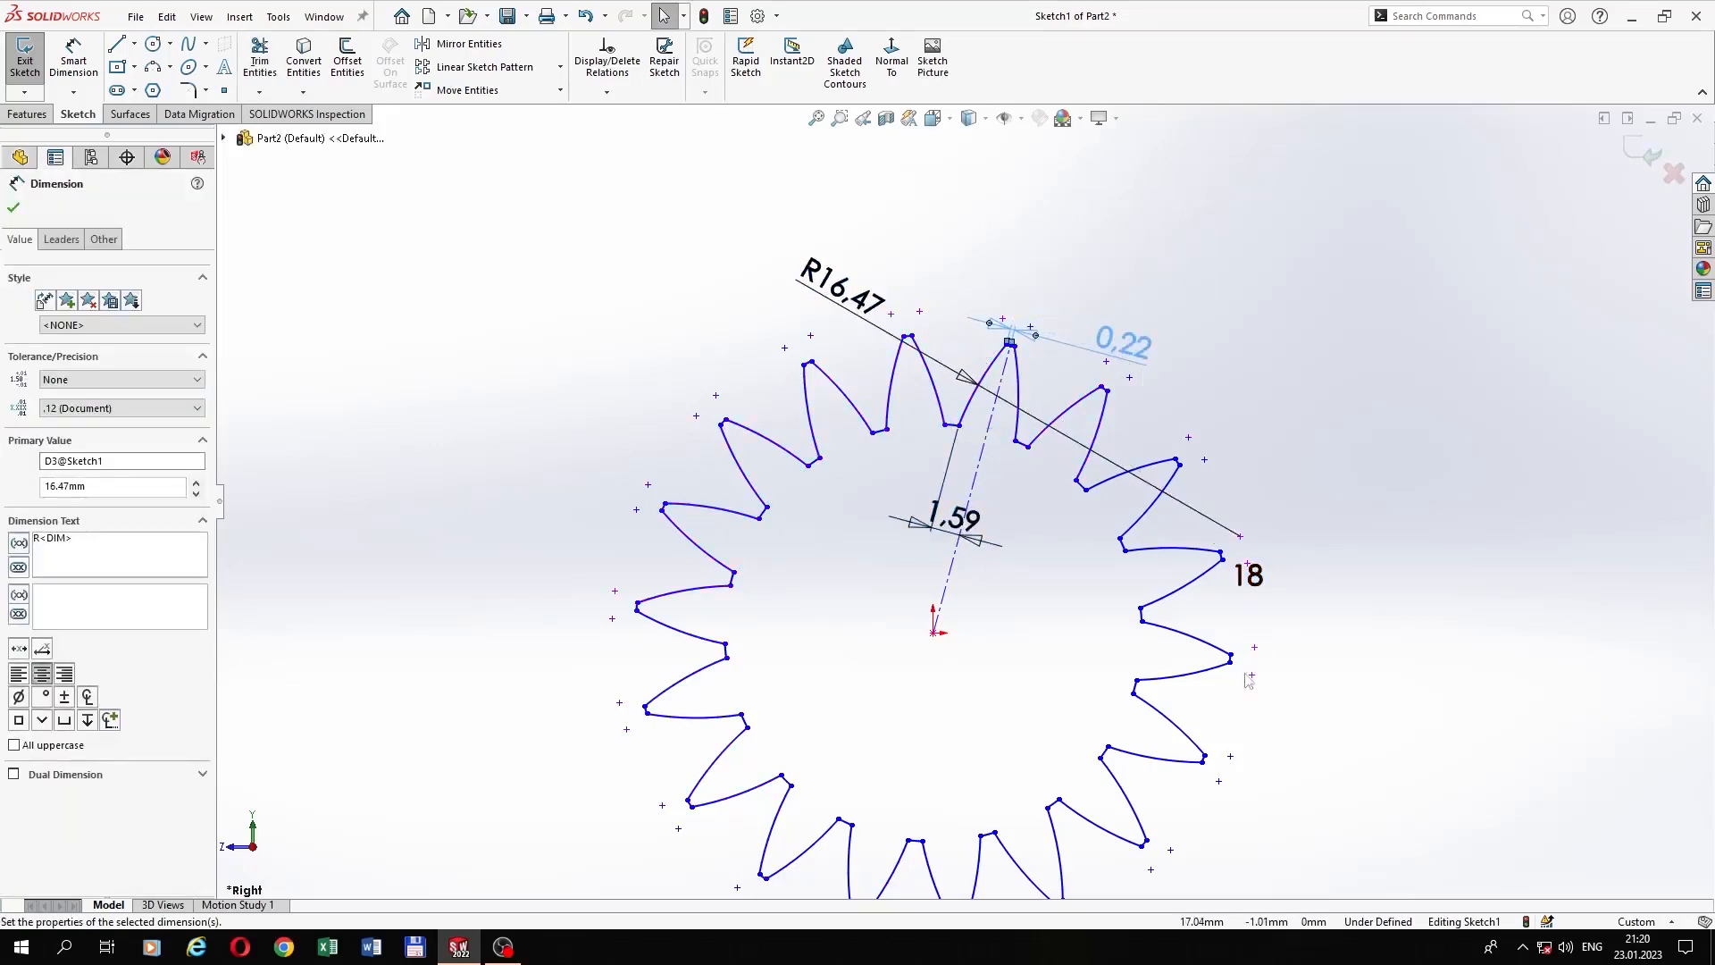
scroll(1055, 786, "up", 3)
scroll(1034, 790, "down", 3)
scroll(1011, 434, "up", 1)
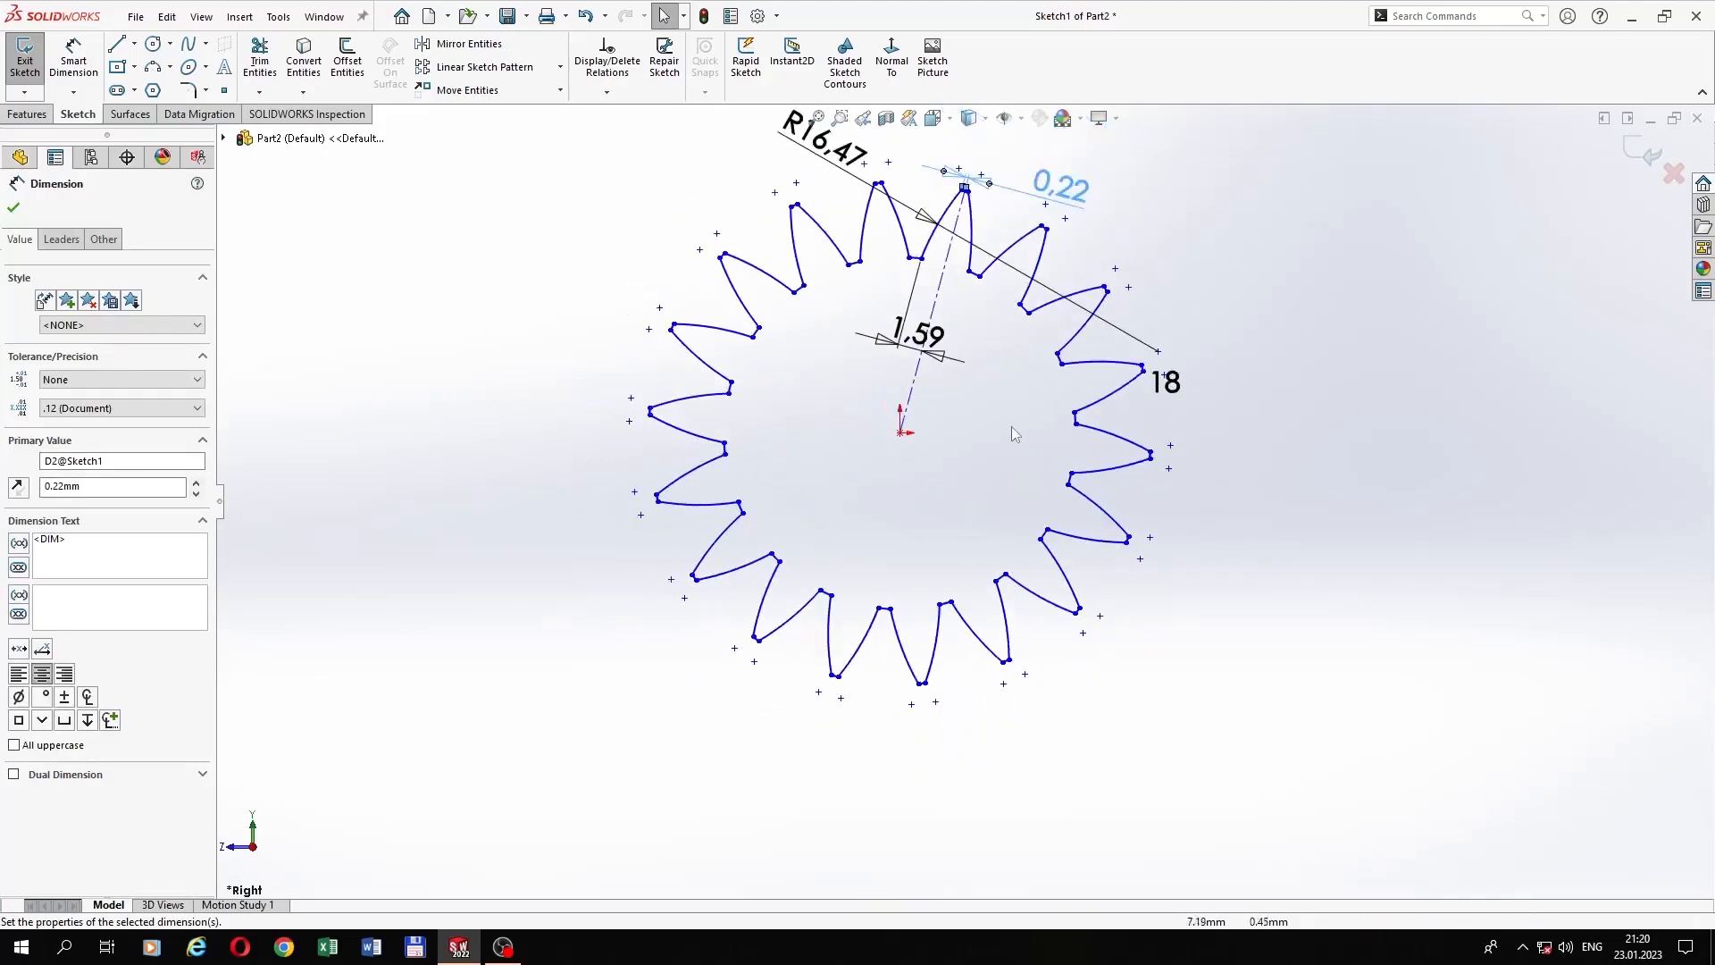
Step: Finish the dimension edits and close the 18-tooth gear profile sketch on the Right plane
scroll(960, 387, "up", 1)
left_click(14, 207)
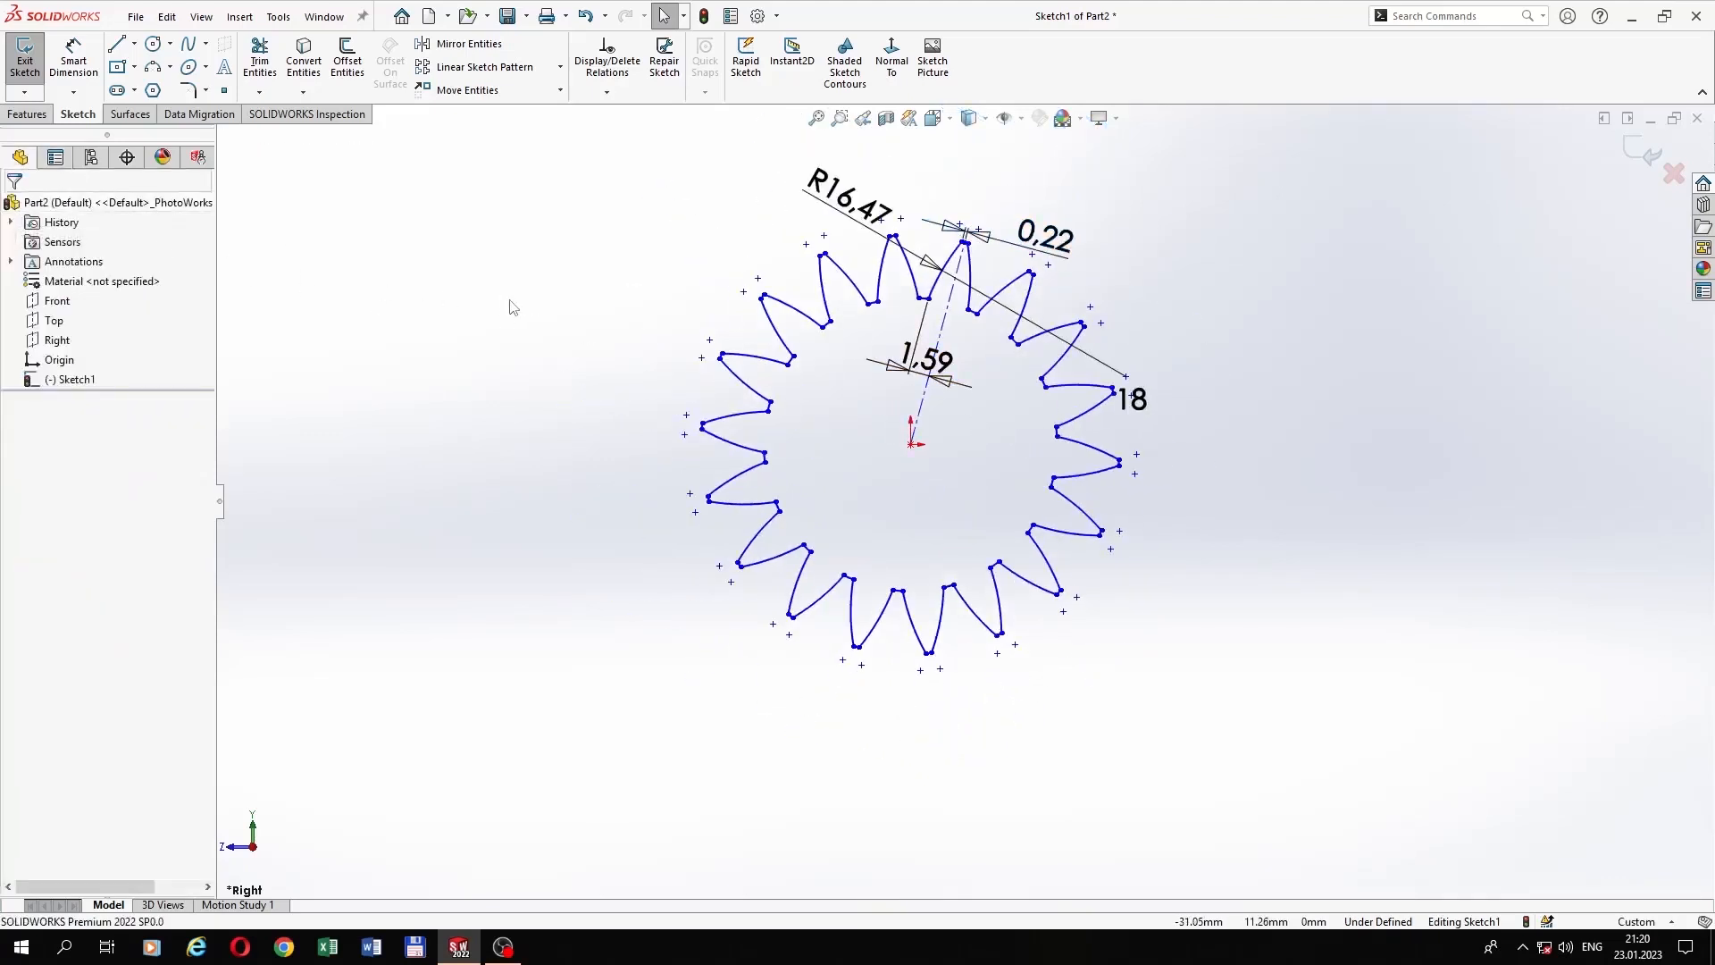
left_click(59, 340)
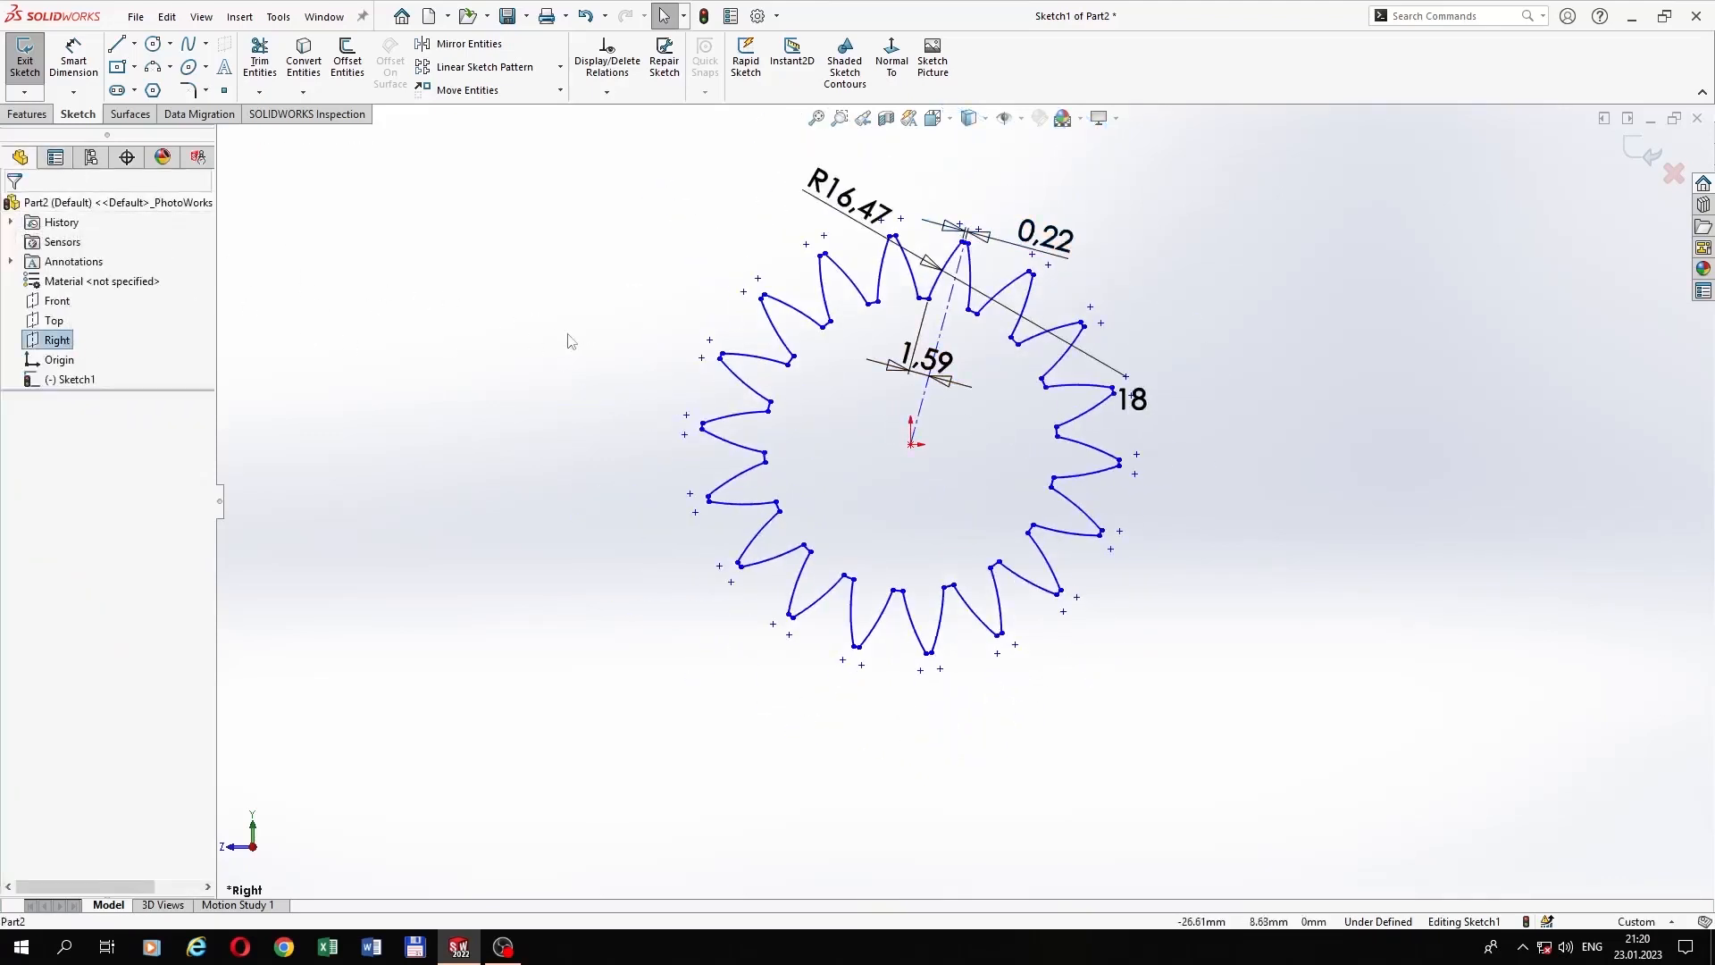
key("f")
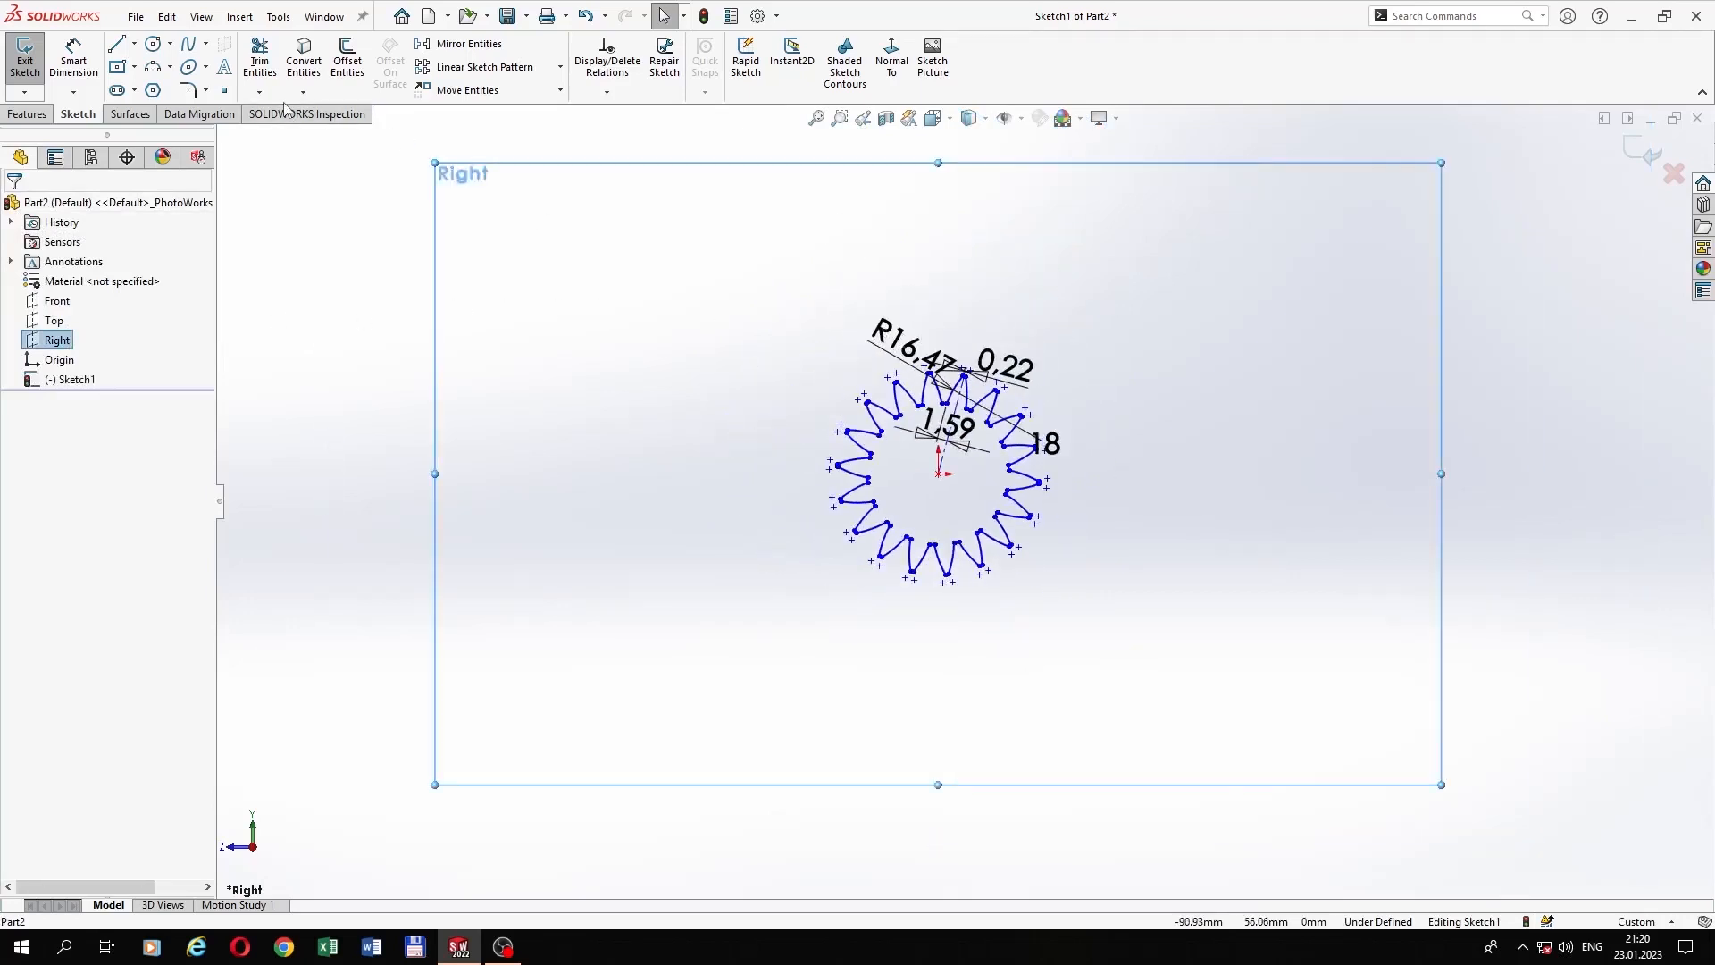
left_click(27, 114)
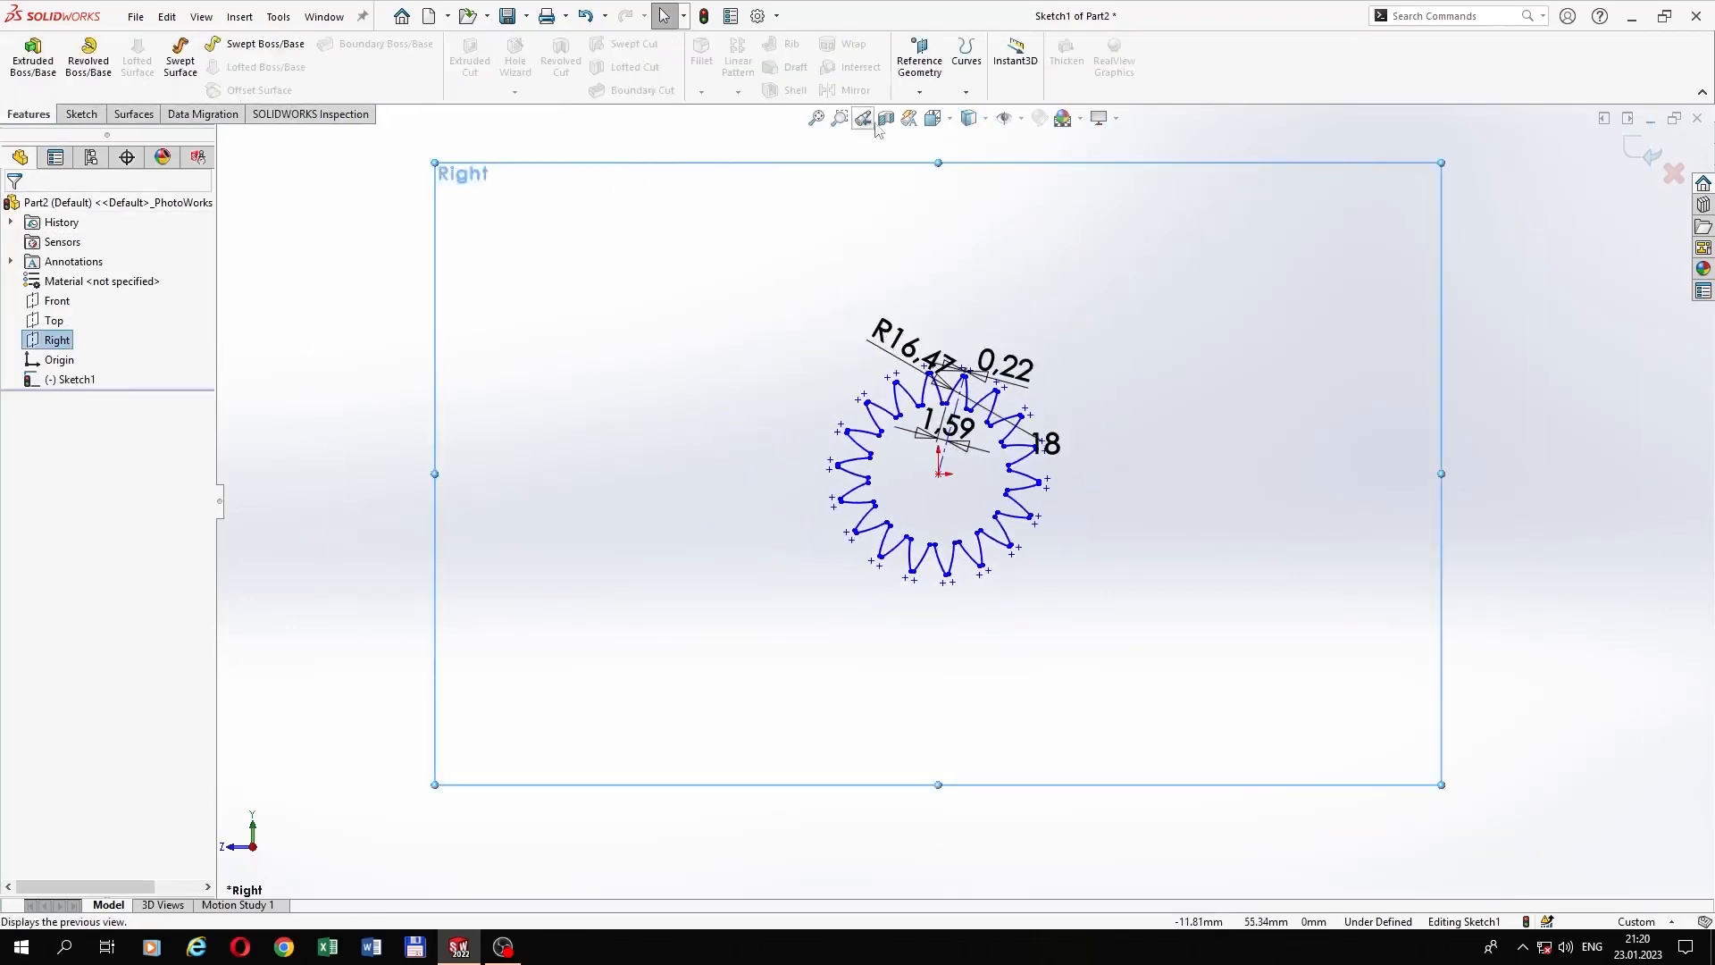
left_click(921, 93)
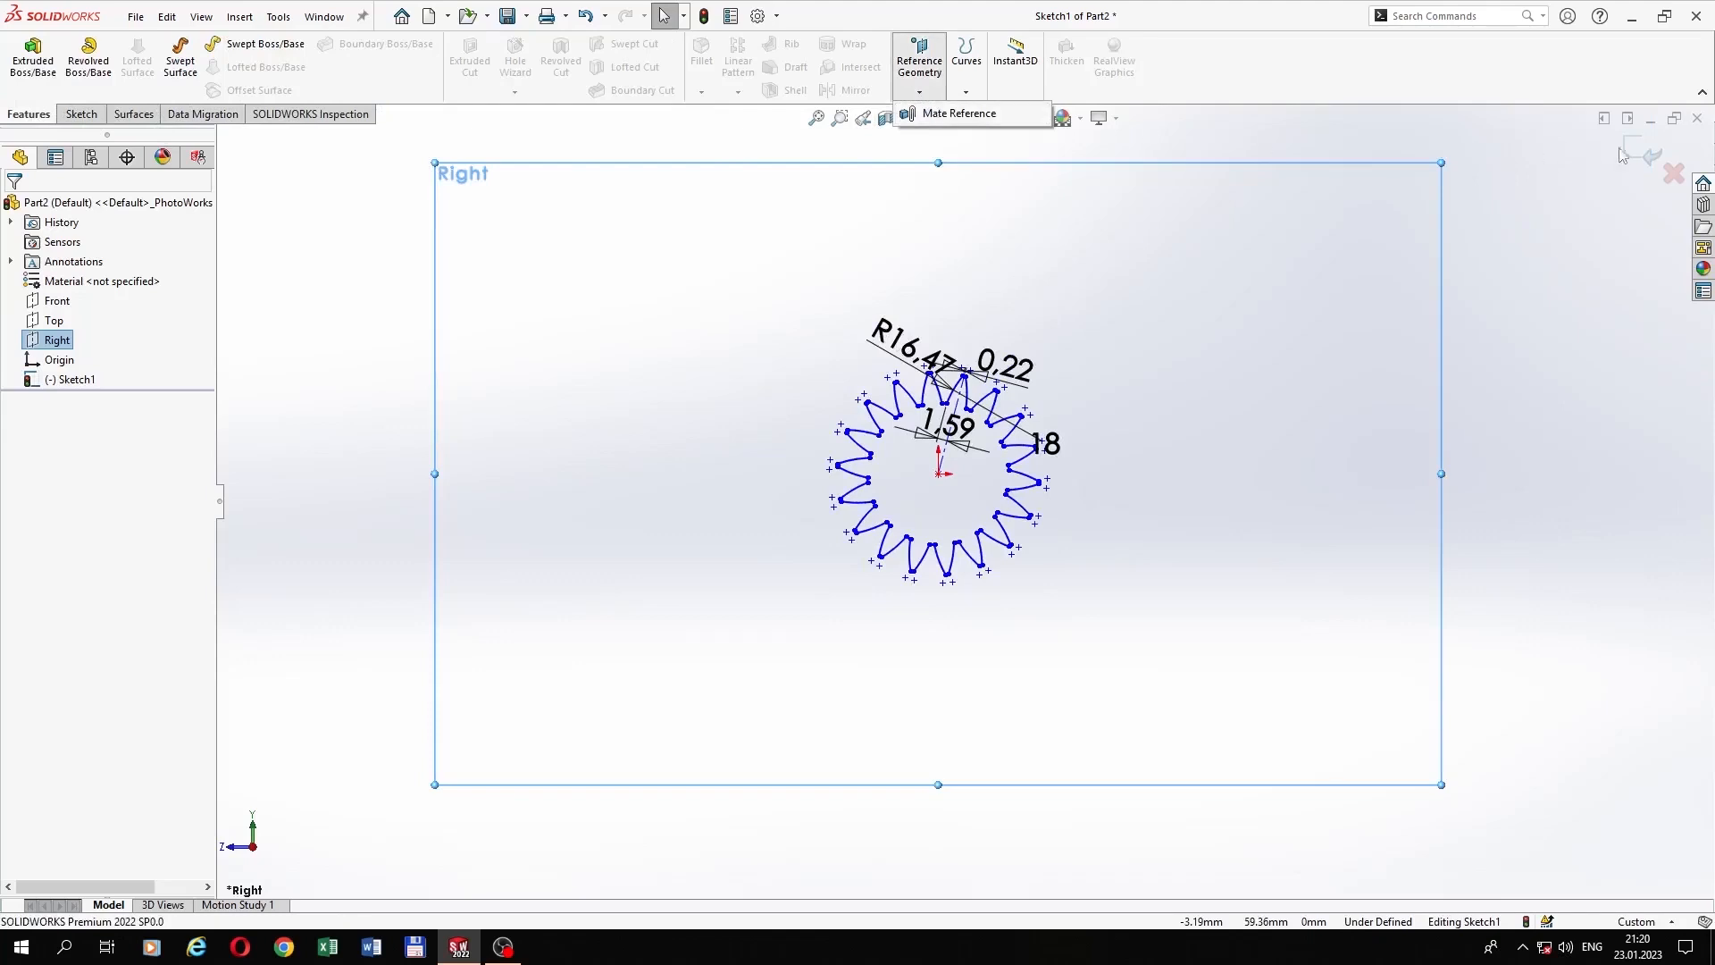
left_click(1627, 150)
Step: Create a reference plane parallel to the Right plane at an offset of 31.30 mm
left_click(919, 92)
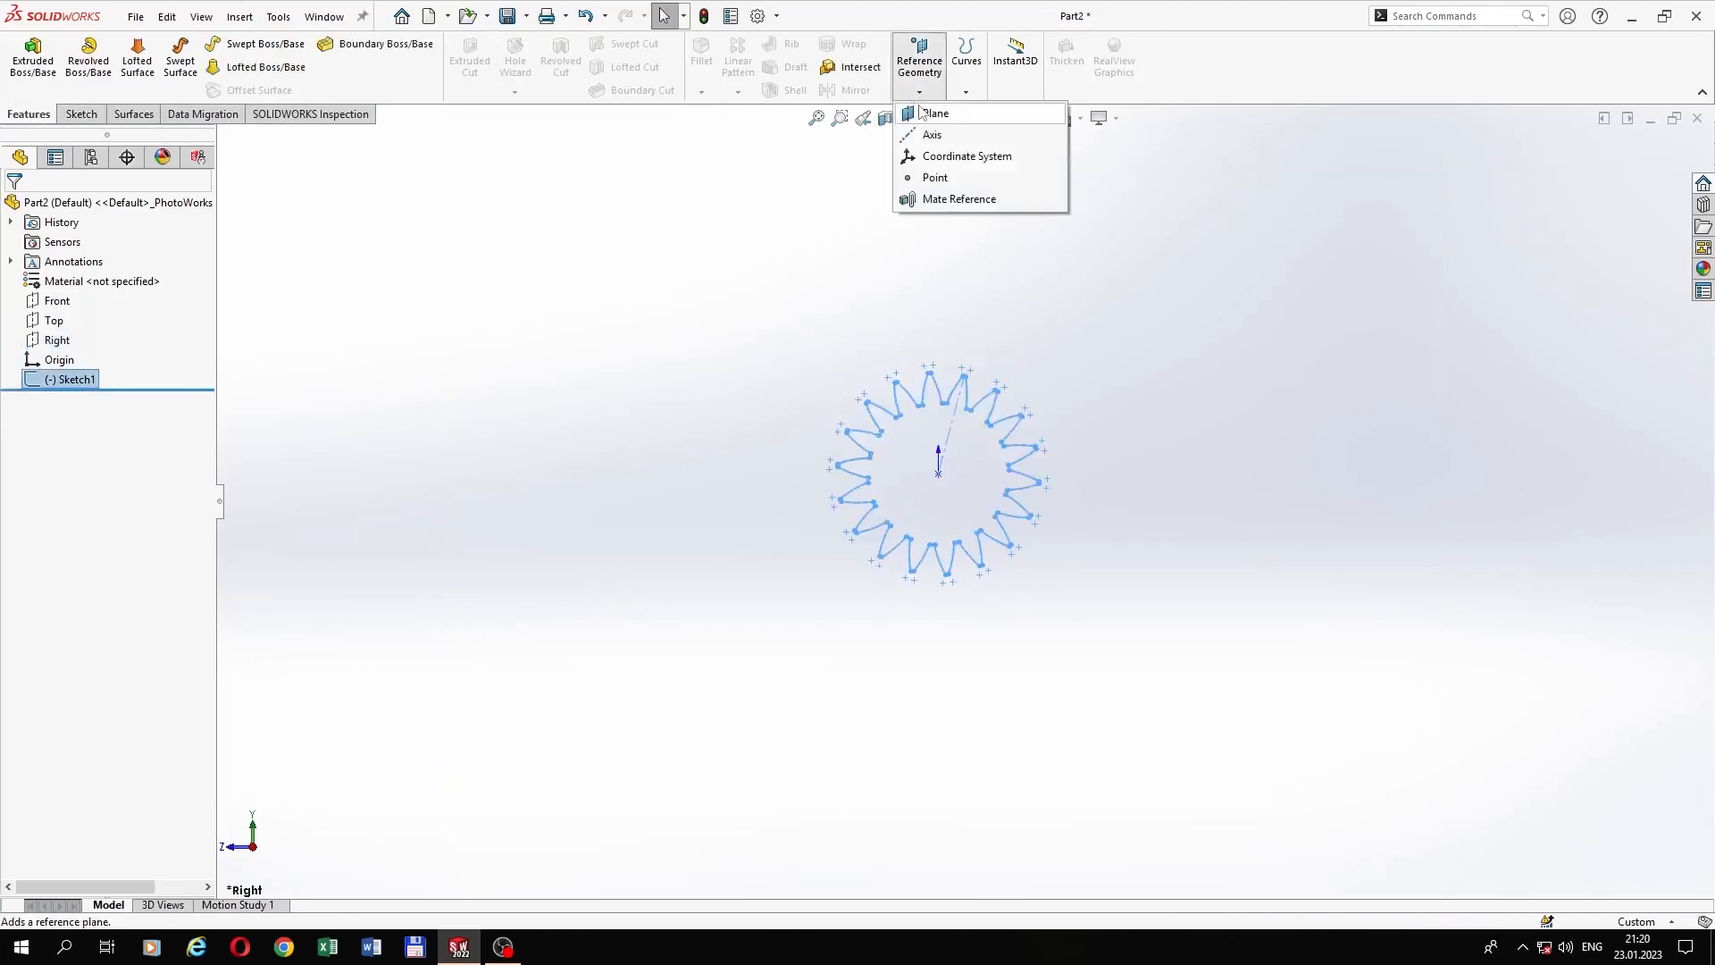
left_click(57, 339)
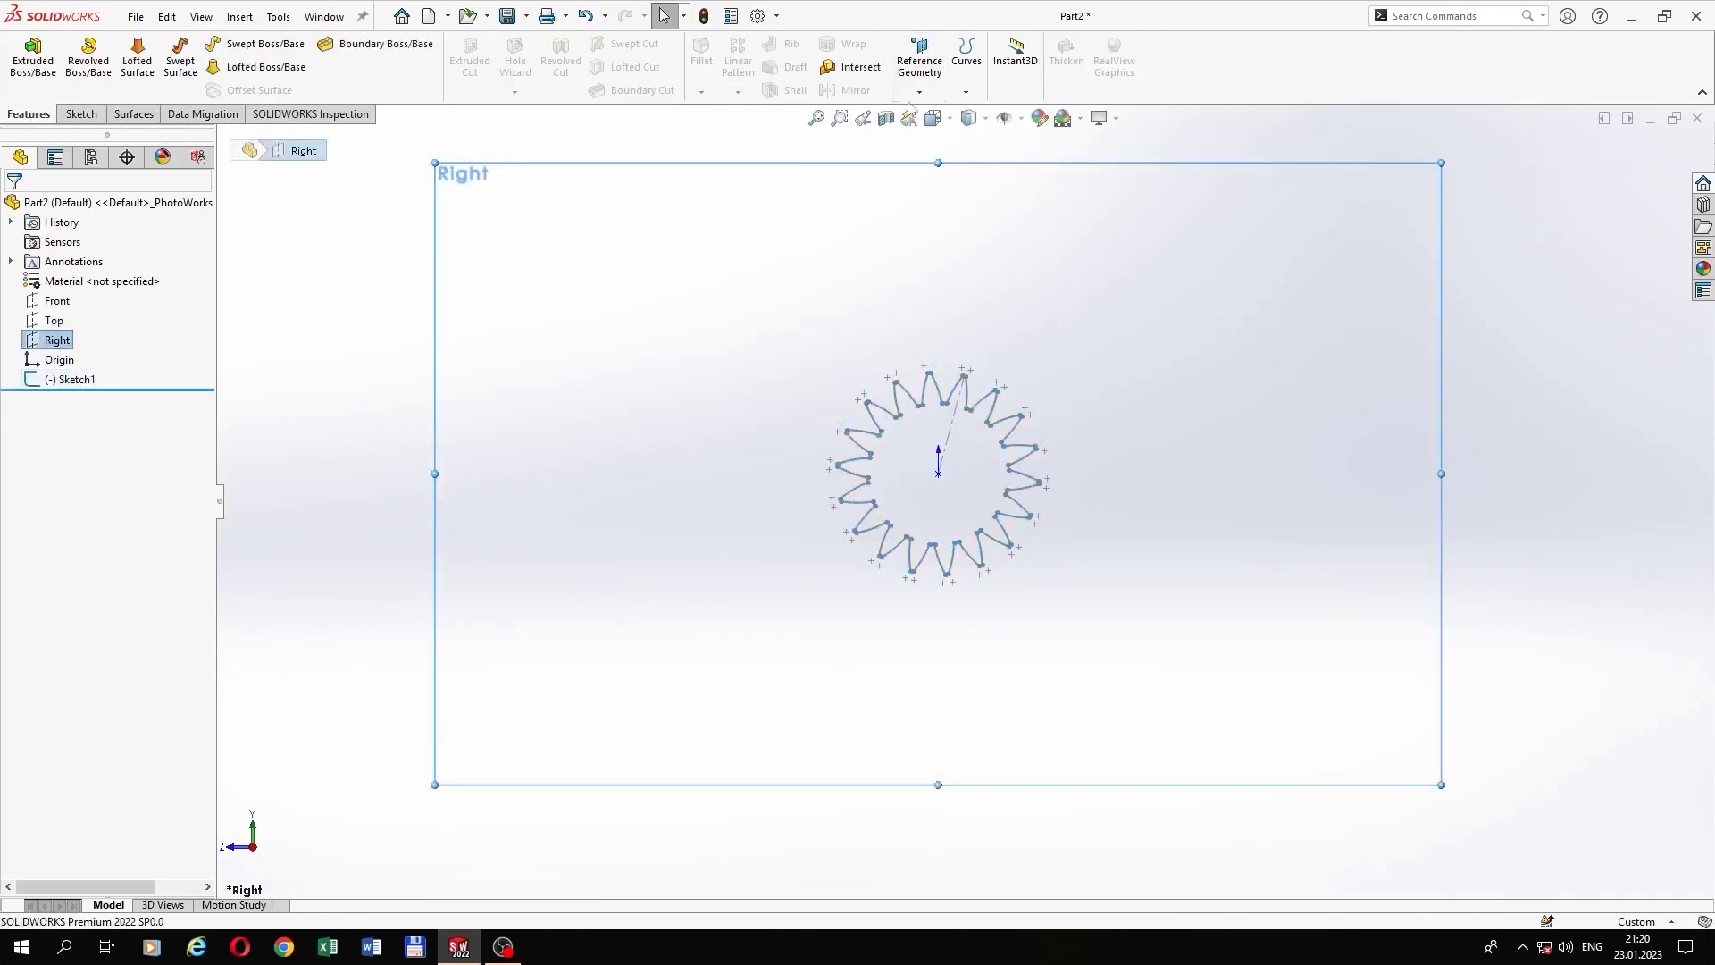
left_click(919, 92)
left_click(929, 115)
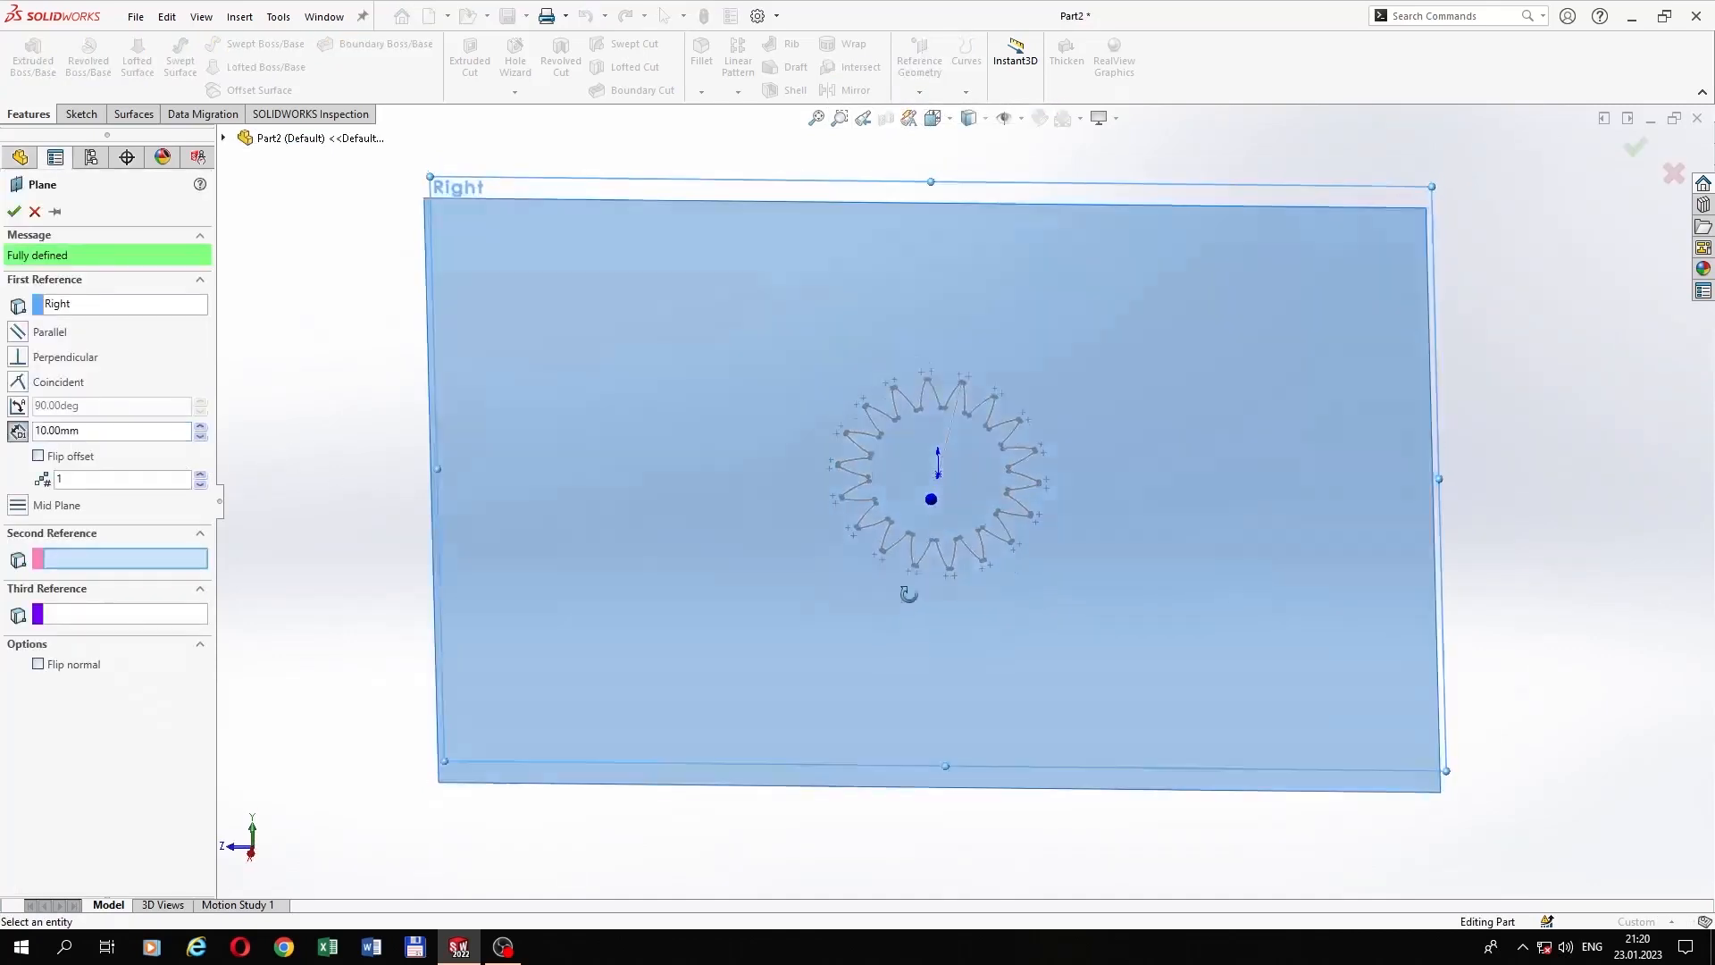
middle_click_drag(907, 593, 835, 707)
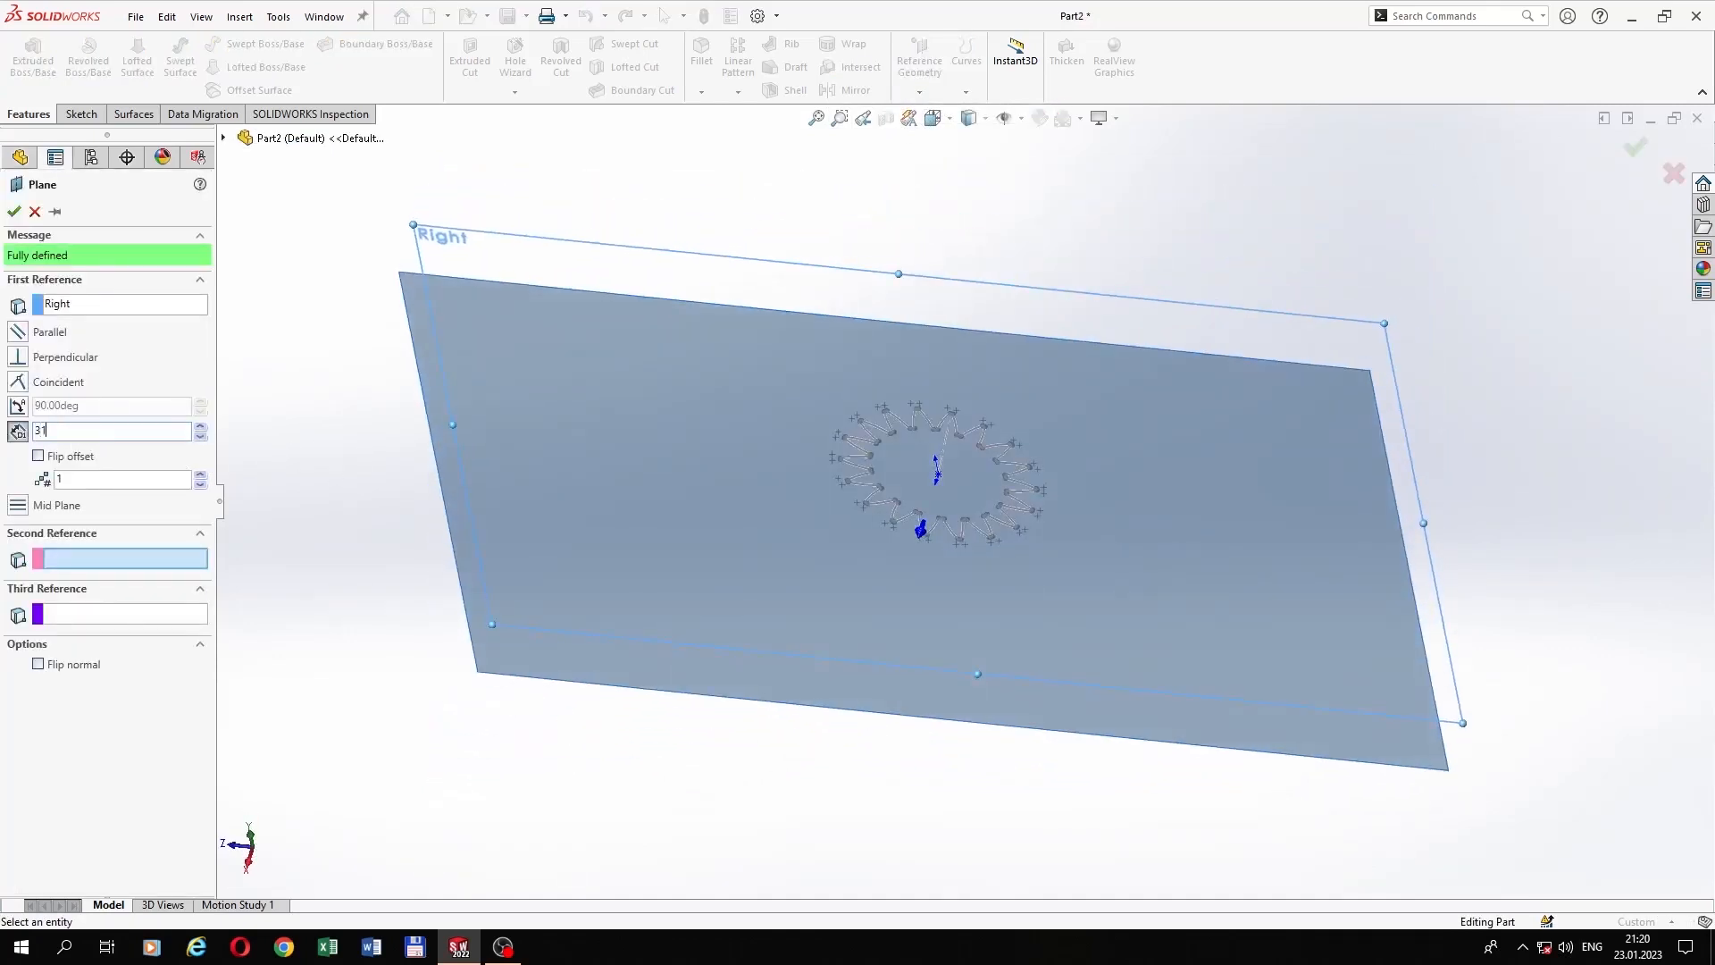
key("Return")
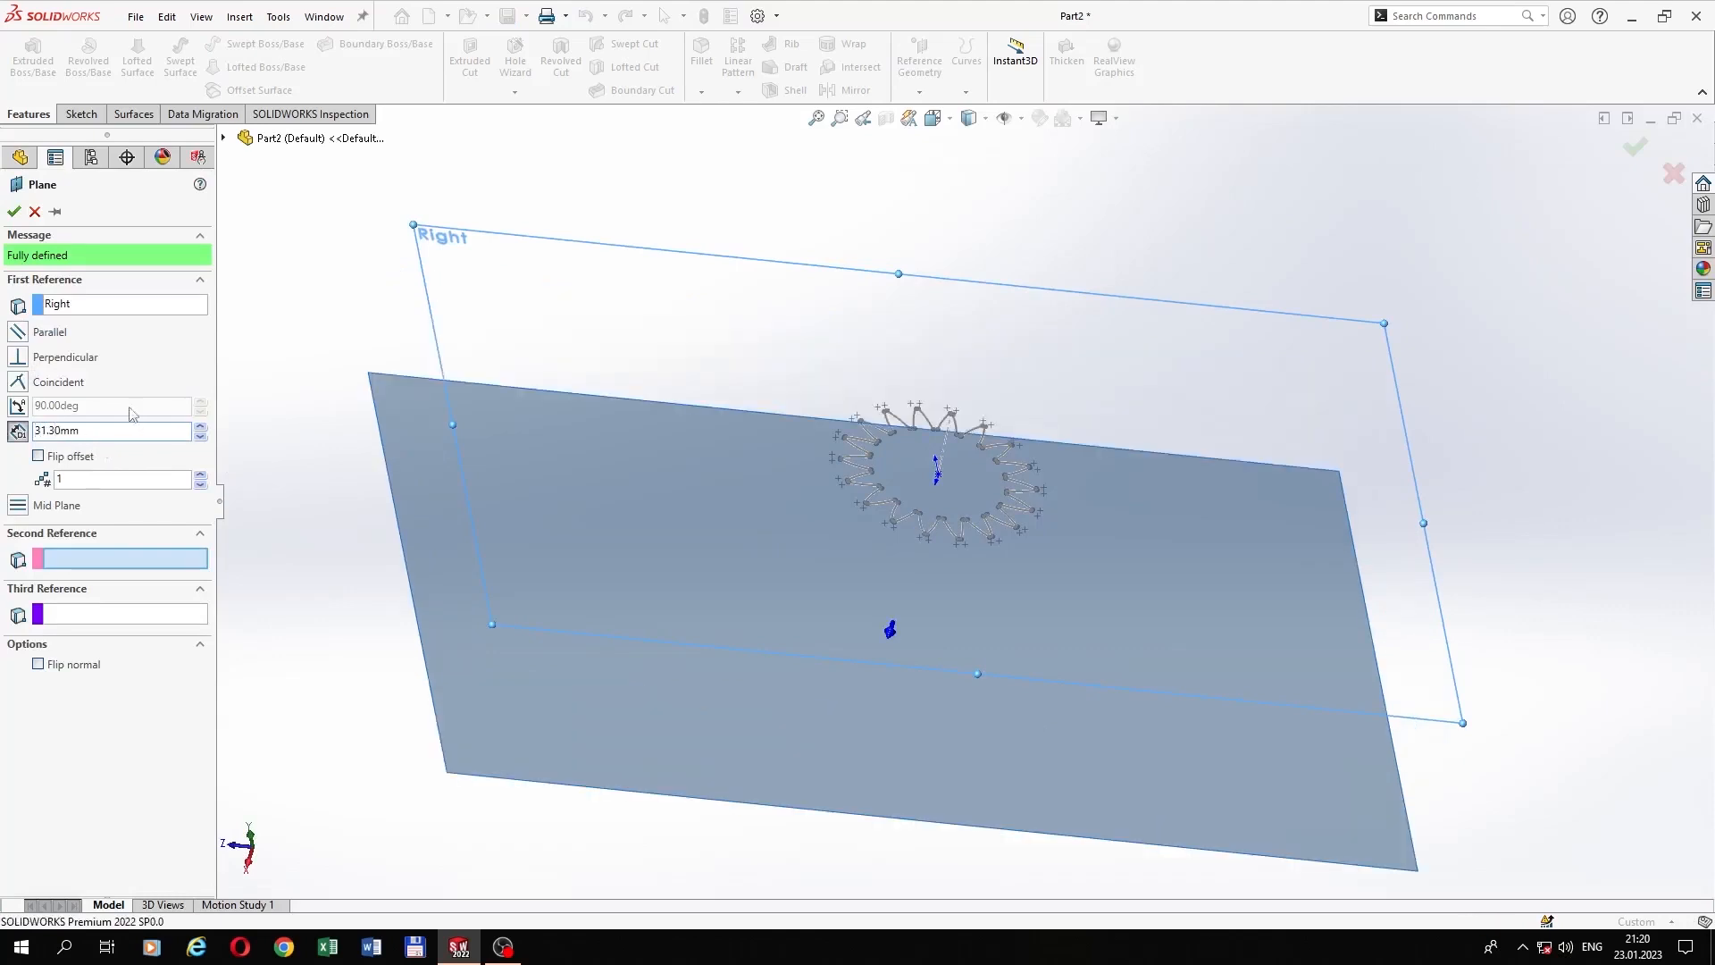
left_click(13, 210)
Step: Open a sketch on the new offset plane and convert the whole gear profile sketch into it
right_click(483, 490)
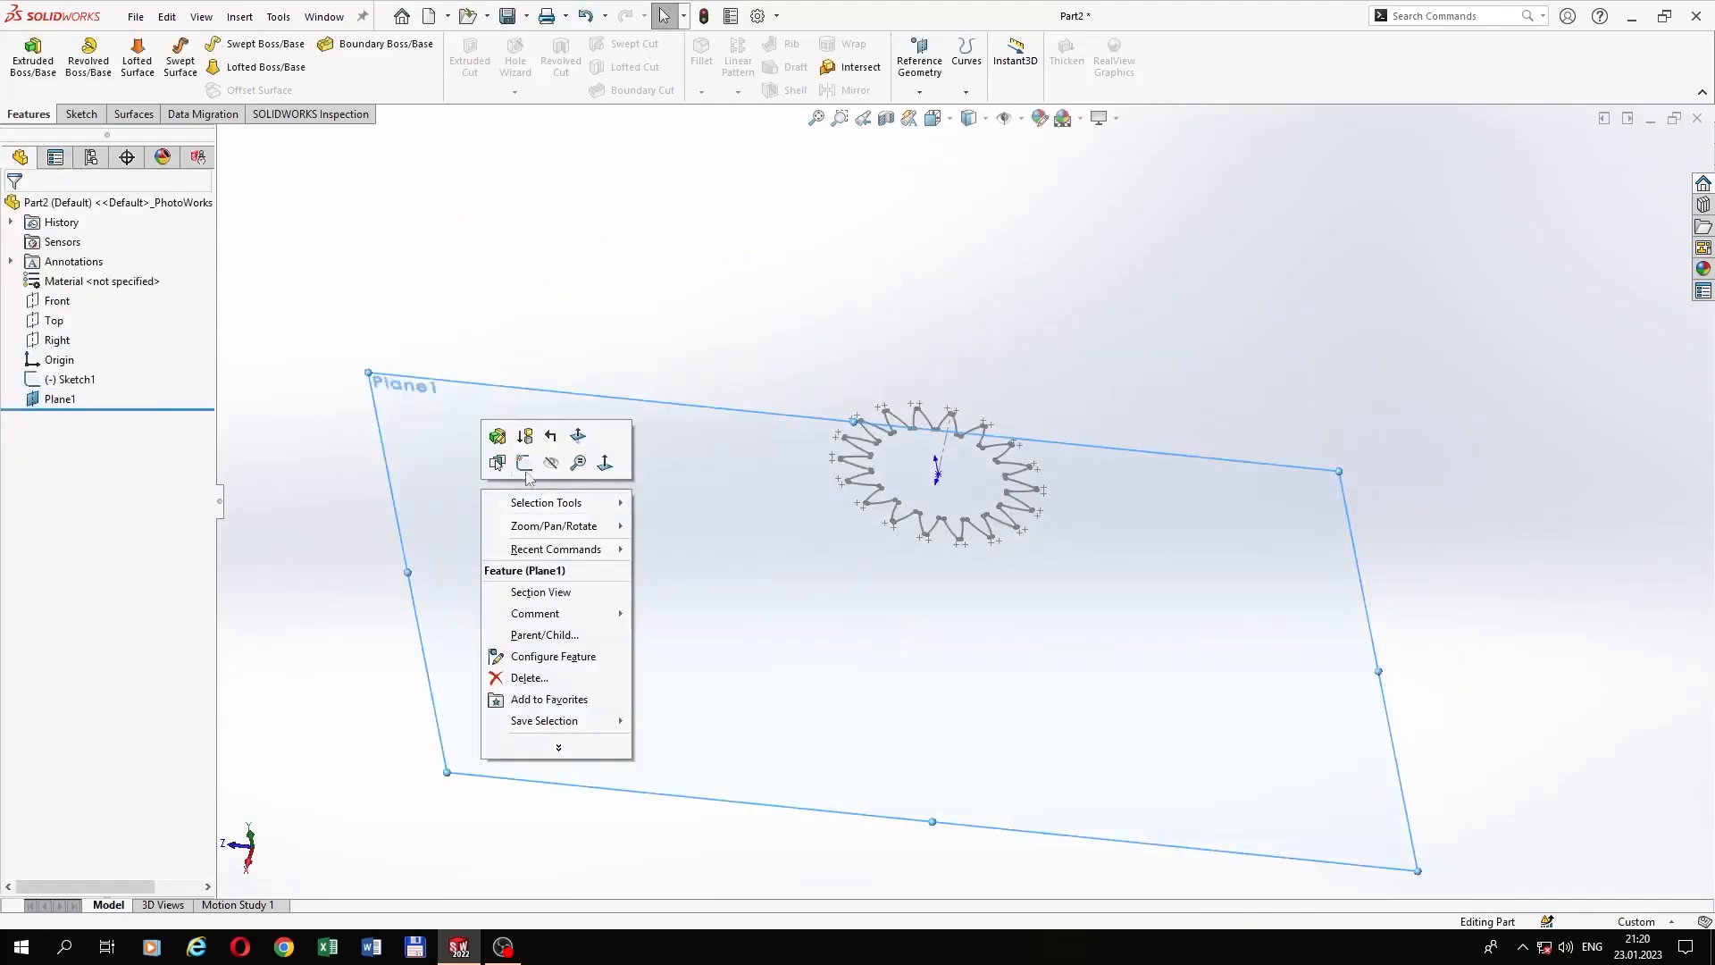
left_click(523, 468)
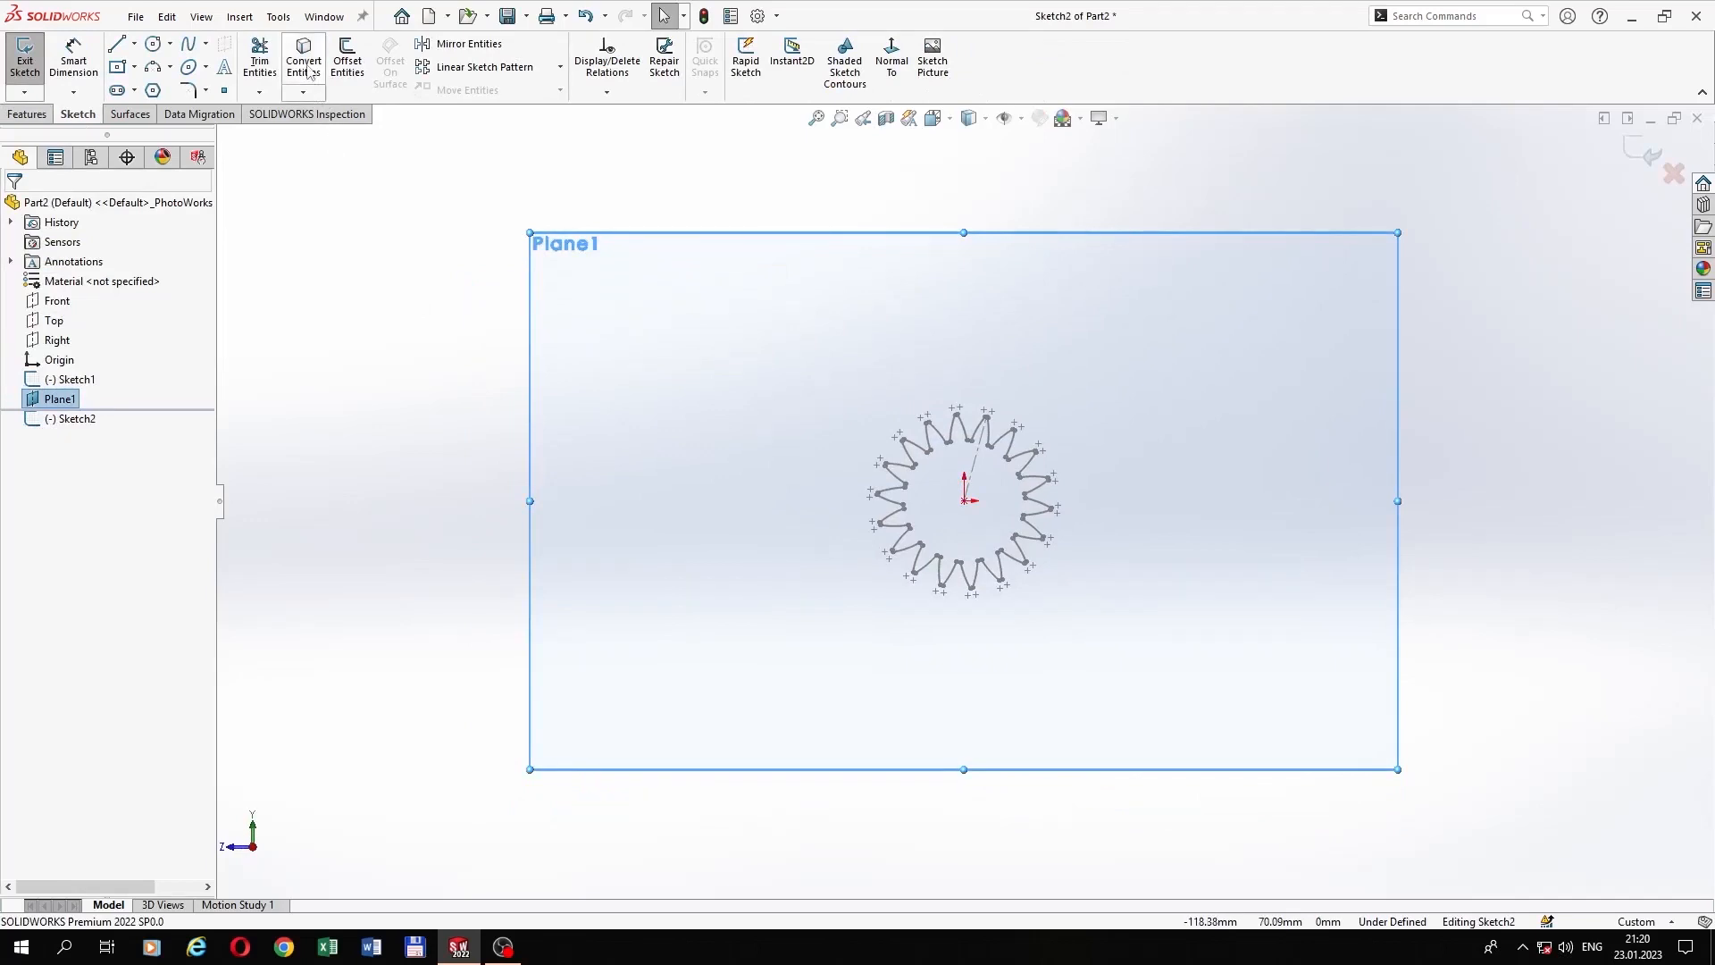
left_click(304, 62)
left_click(224, 137)
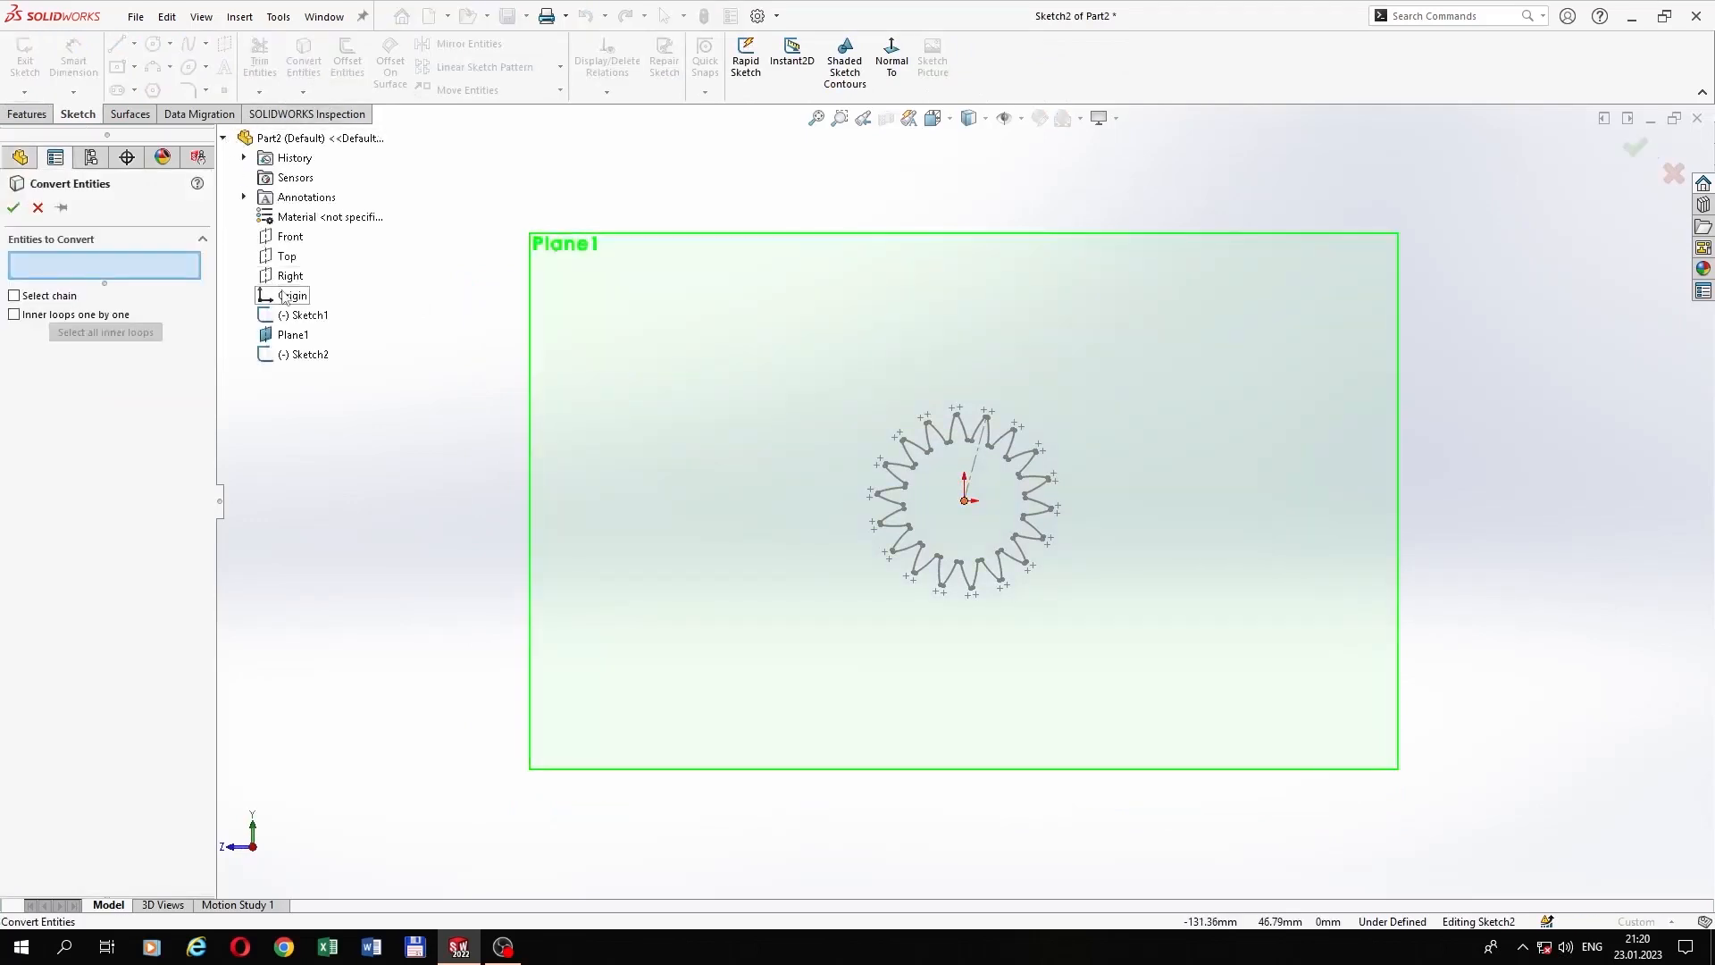
left_click(290, 316)
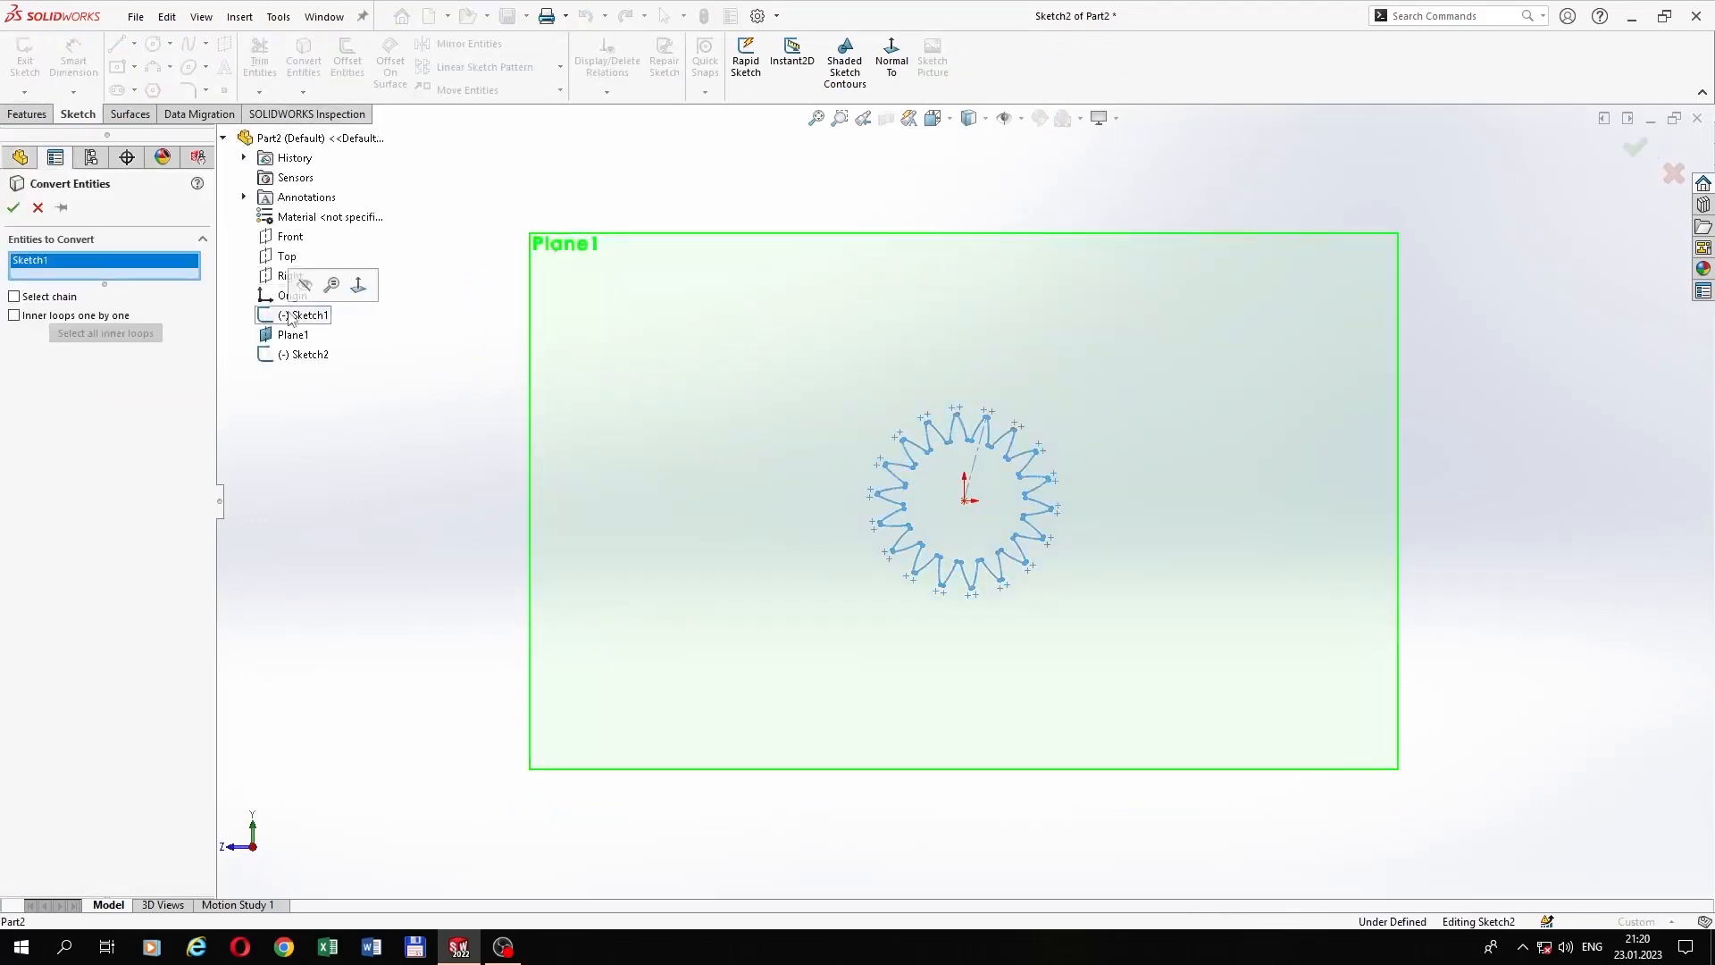
left_click(13, 207)
mouse_move(1179, 357)
middle_mouse_down()
mouse_move(1117, 559)
mouse_move(1165, 400)
middle_mouse_up()
key("ctrl+8")
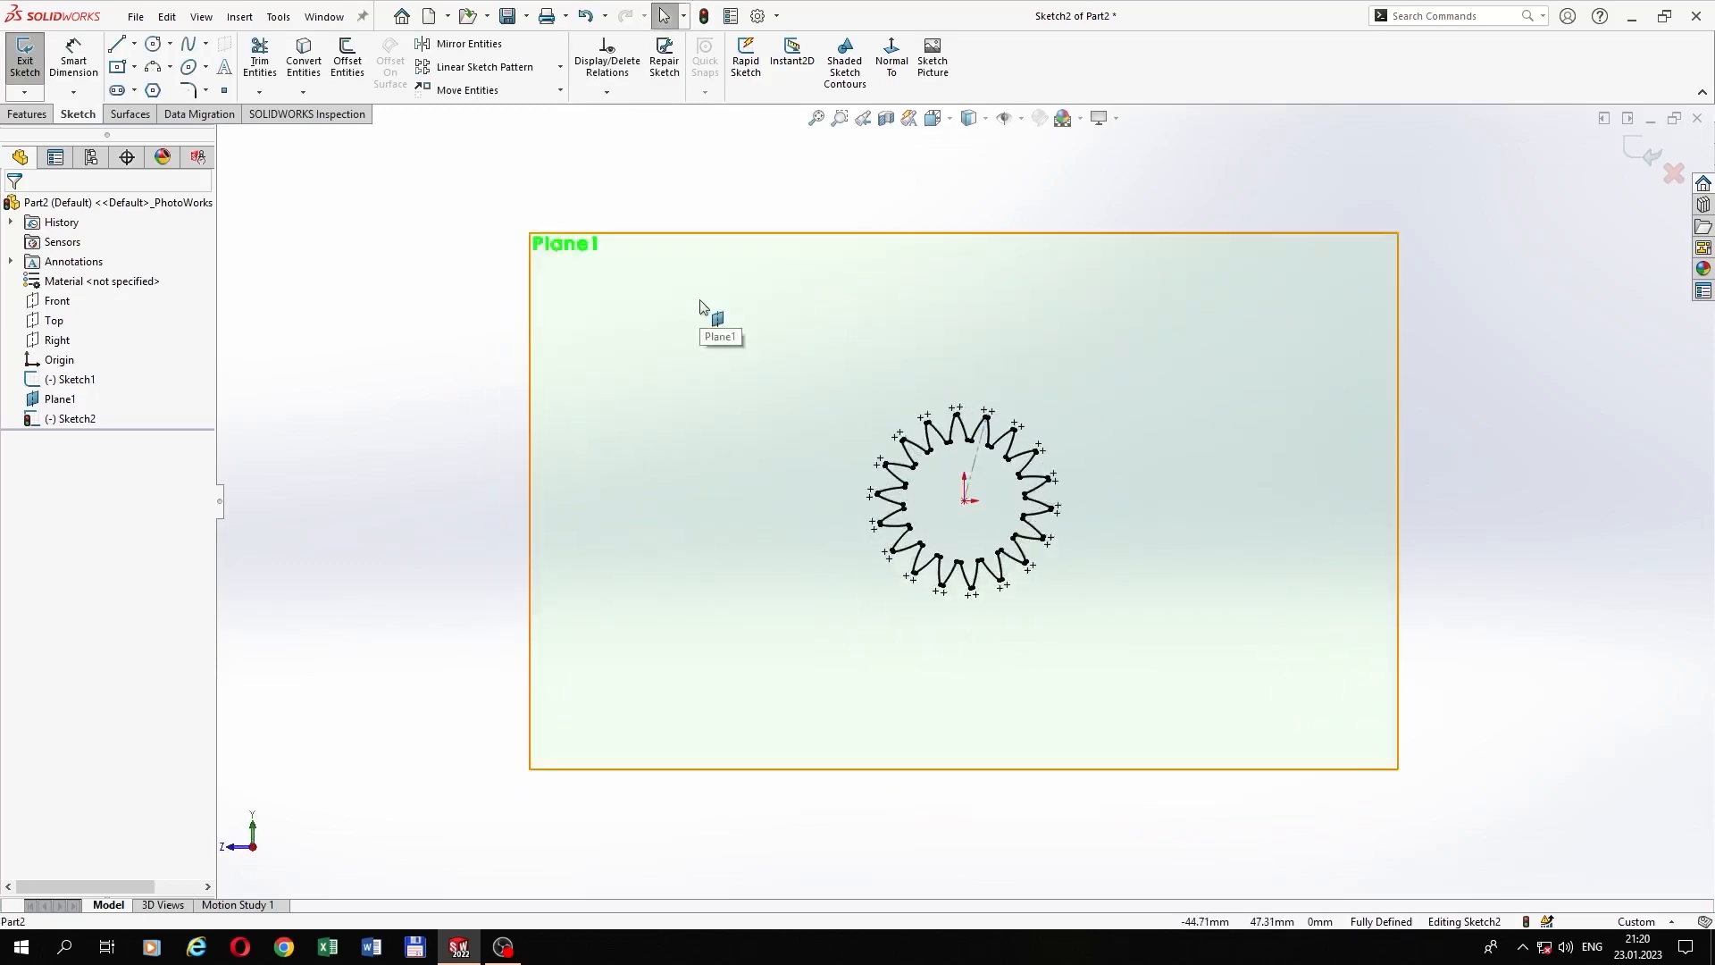
Step: Scale all converted gear entities about the origin by a factor of 3.5815 and close the sketch
left_click(560, 90)
left_click(503, 180)
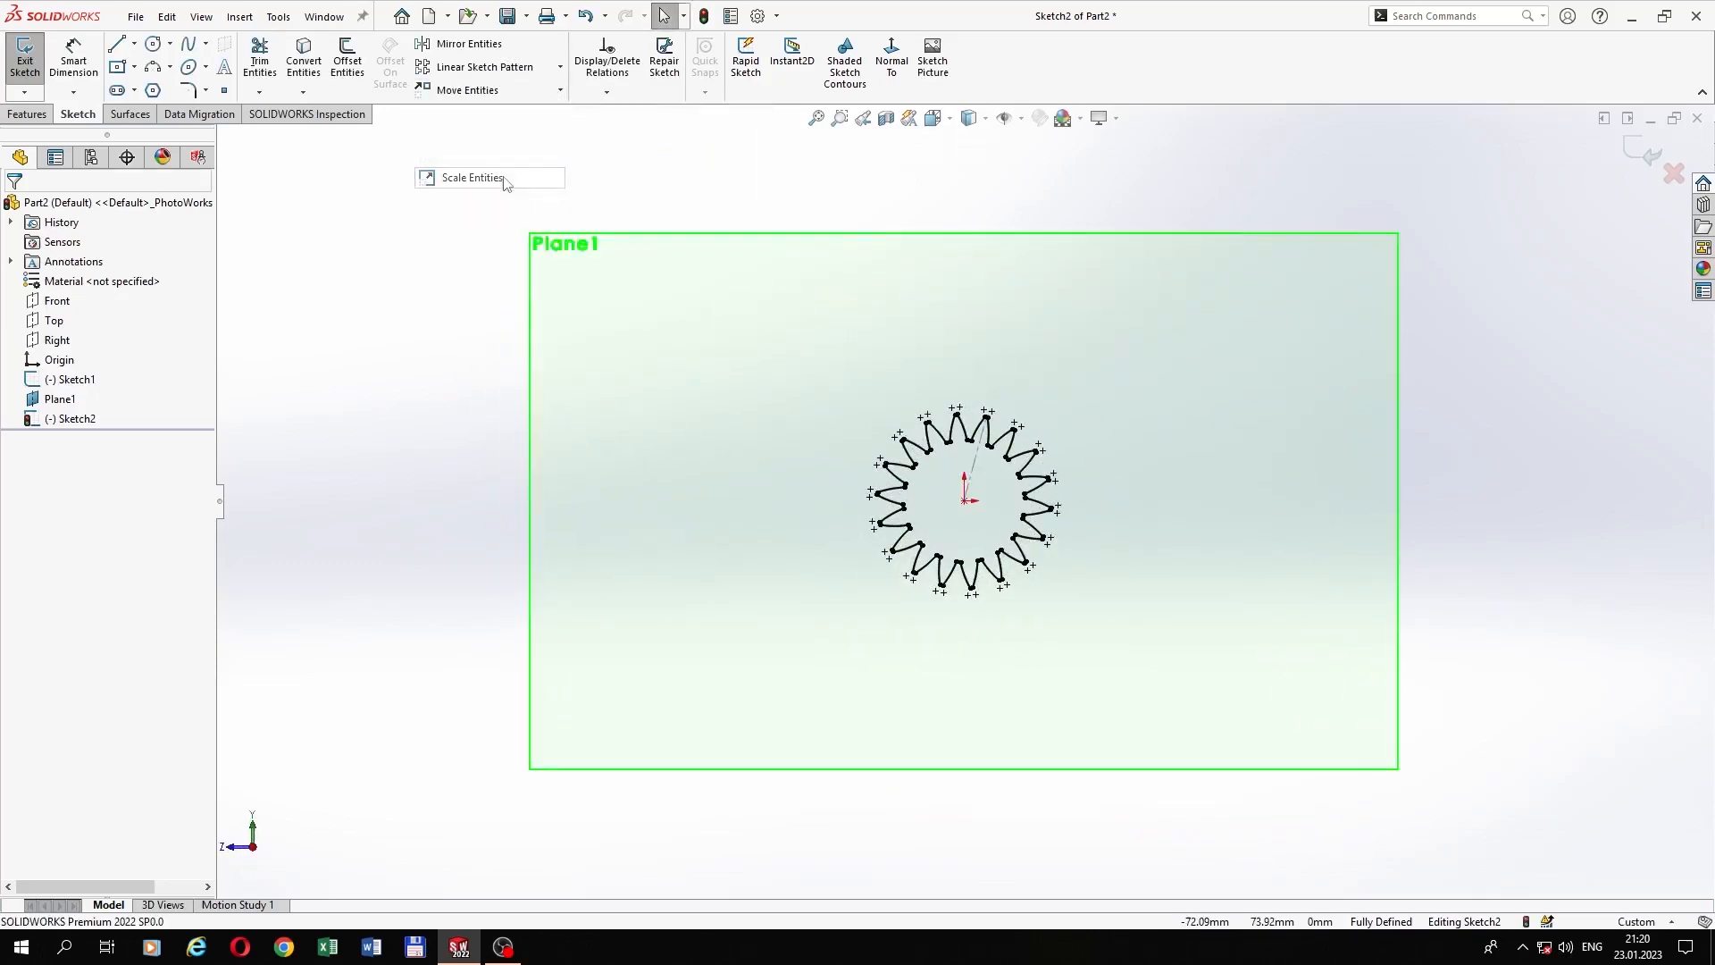
mouse_move(815, 348)
left_mouse_down()
mouse_move(1122, 666)
mouse_move(1152, 675)
left_mouse_up()
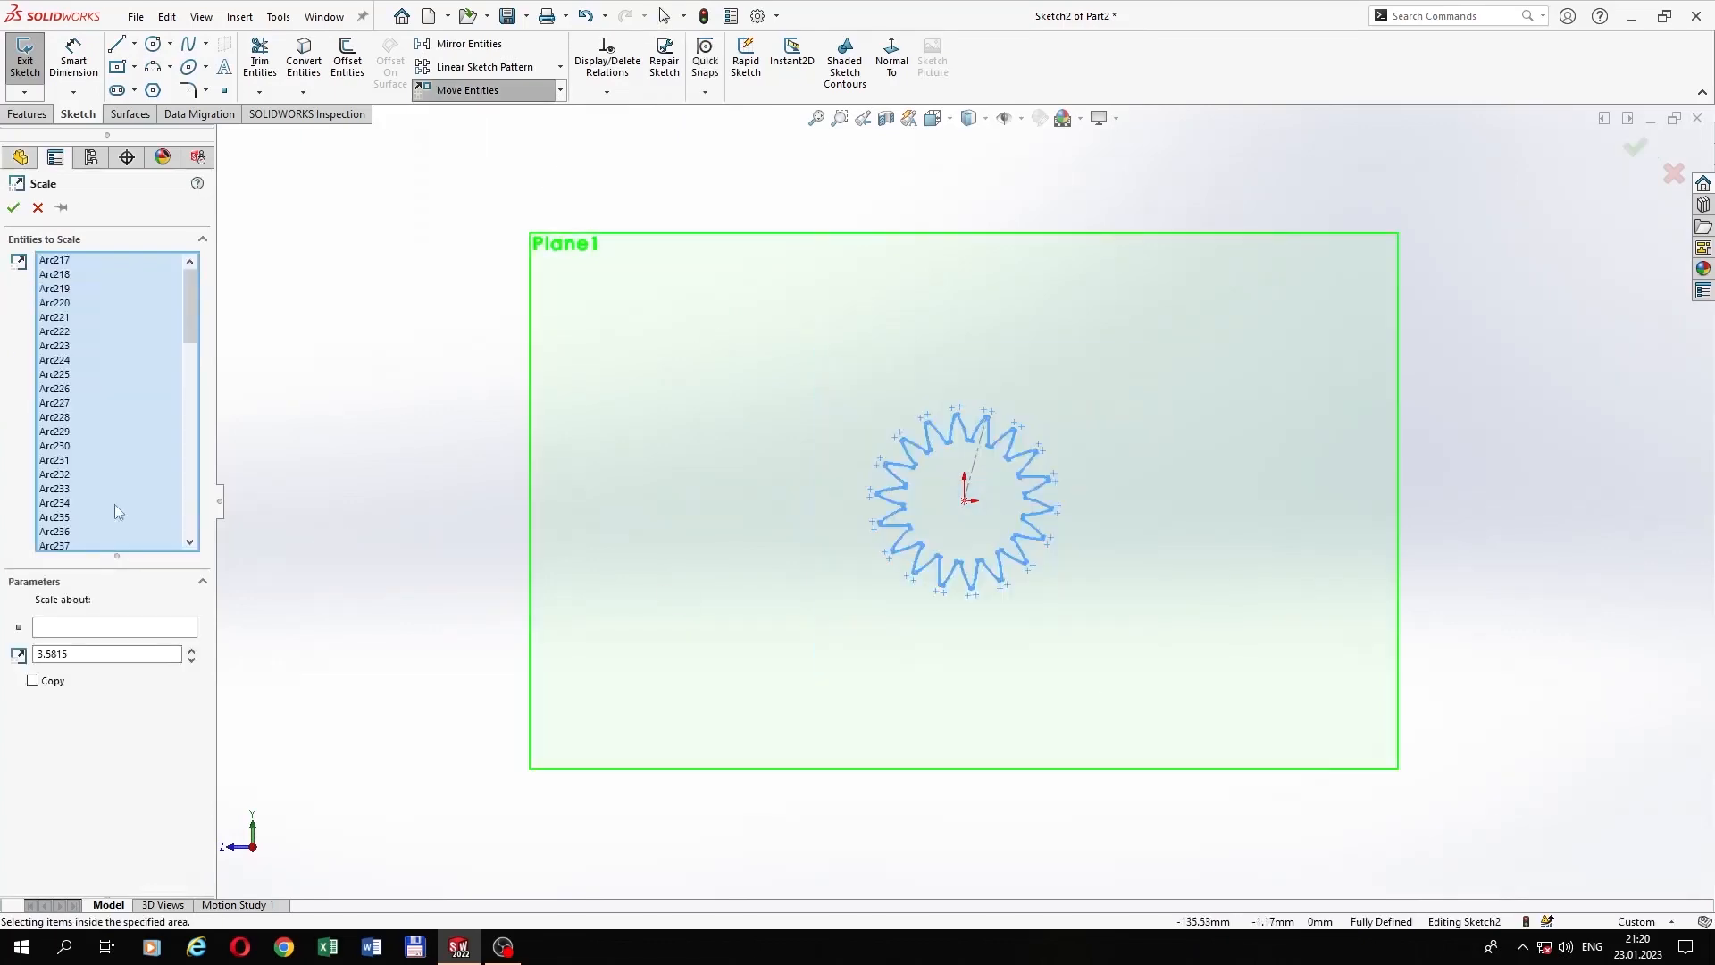
left_click(120, 629)
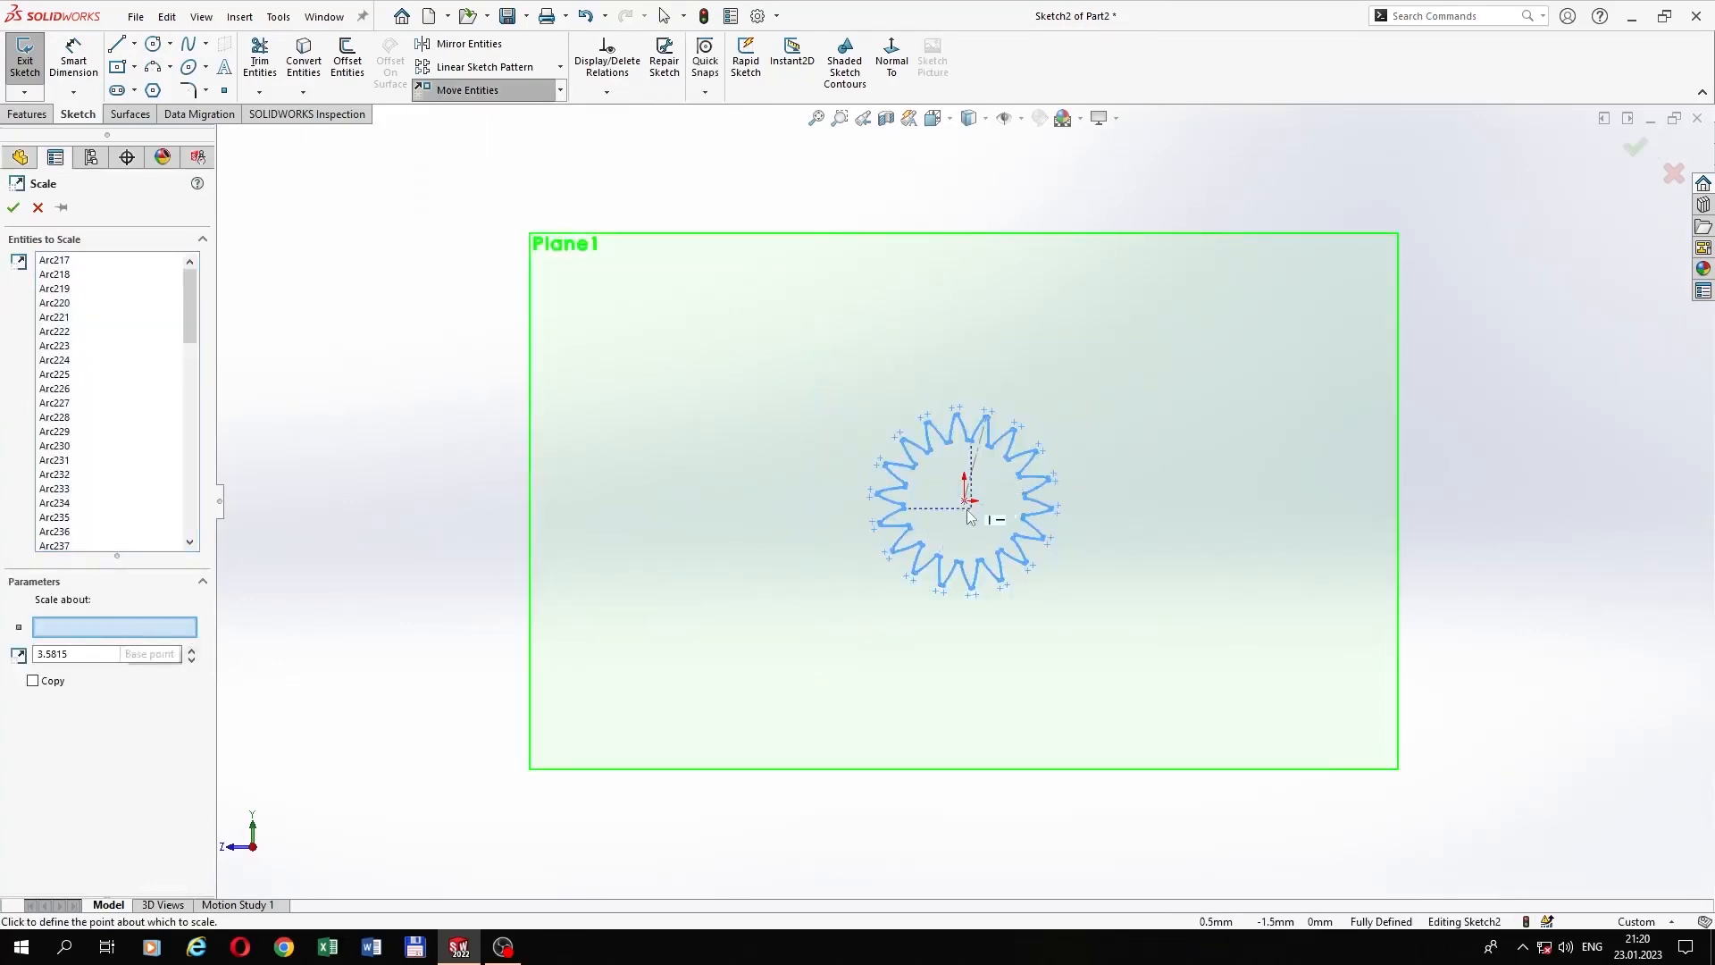
scroll(969, 517, "down", 5)
left_click(959, 485)
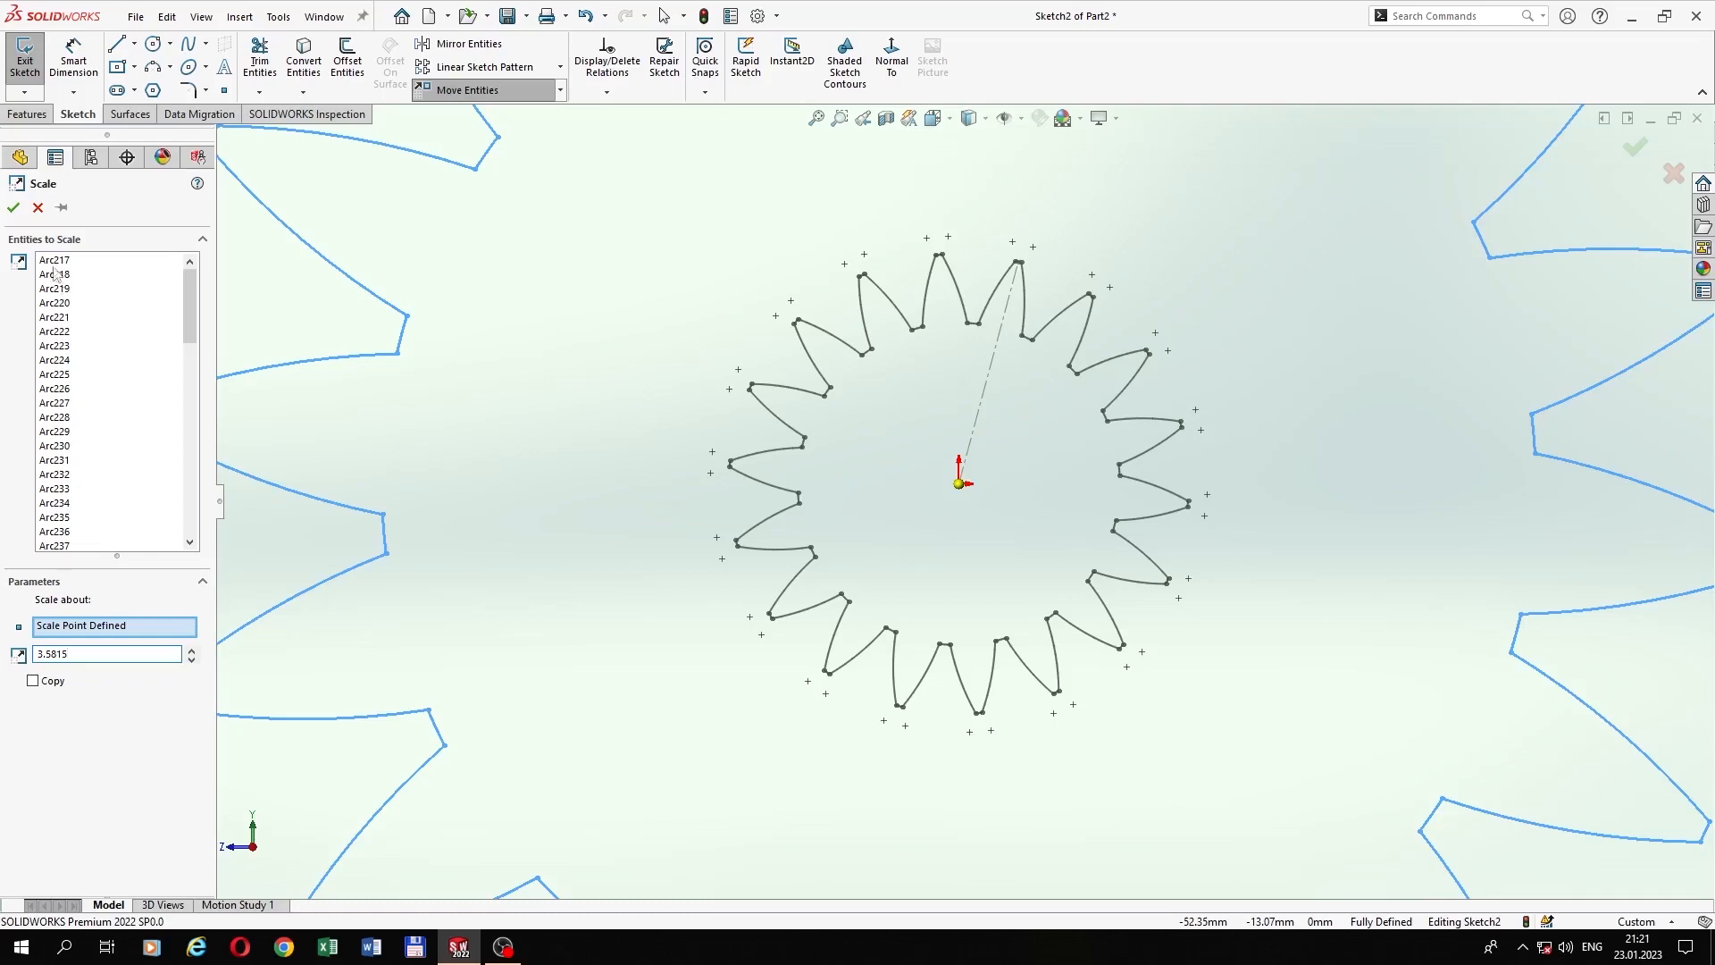
left_click(13, 208)
key("f")
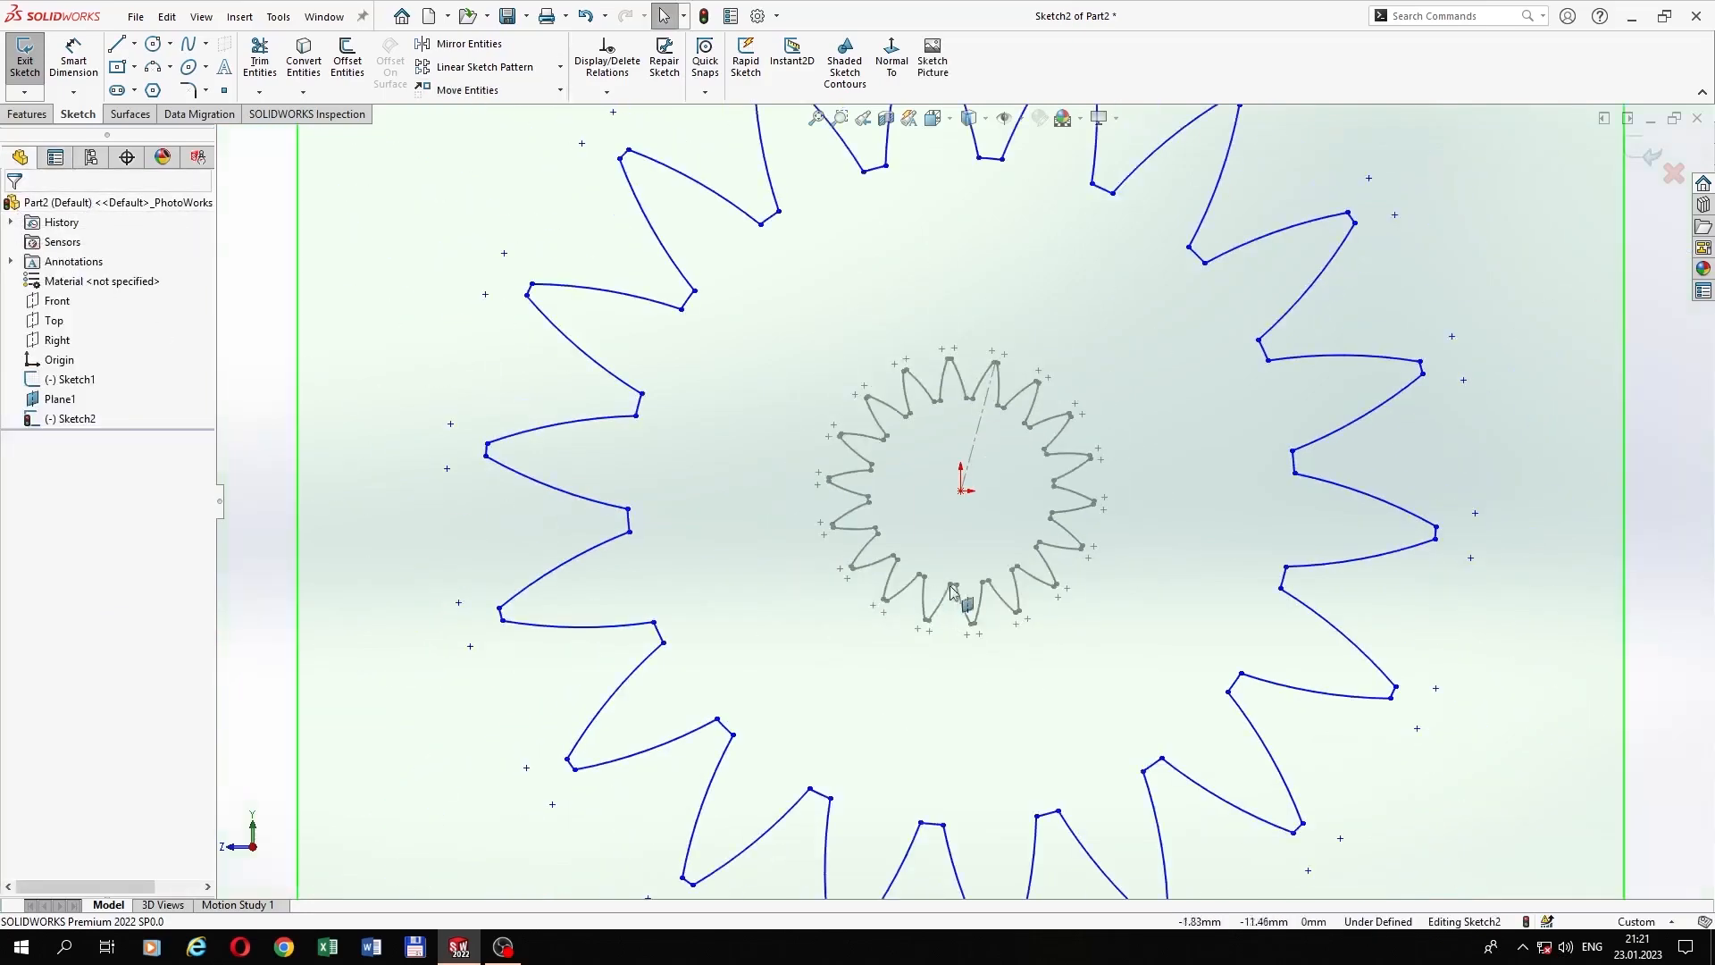
middle_click_drag(1001, 573, 902, 644)
key("ctrl+8")
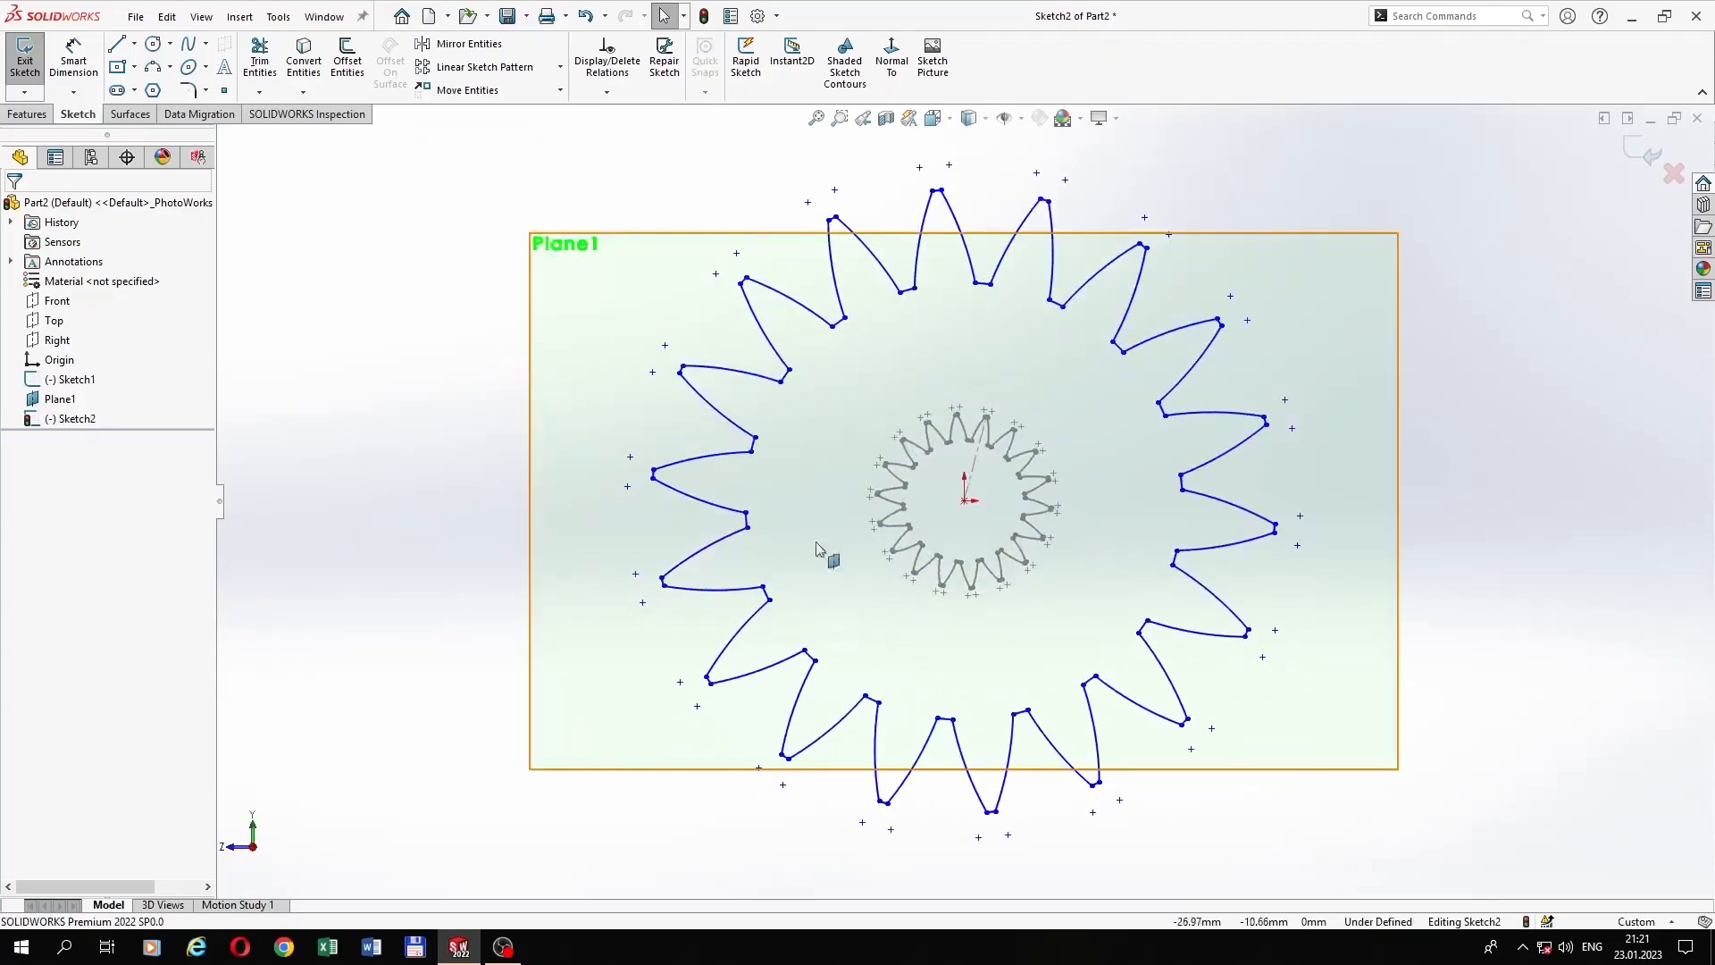
left_click(1629, 155)
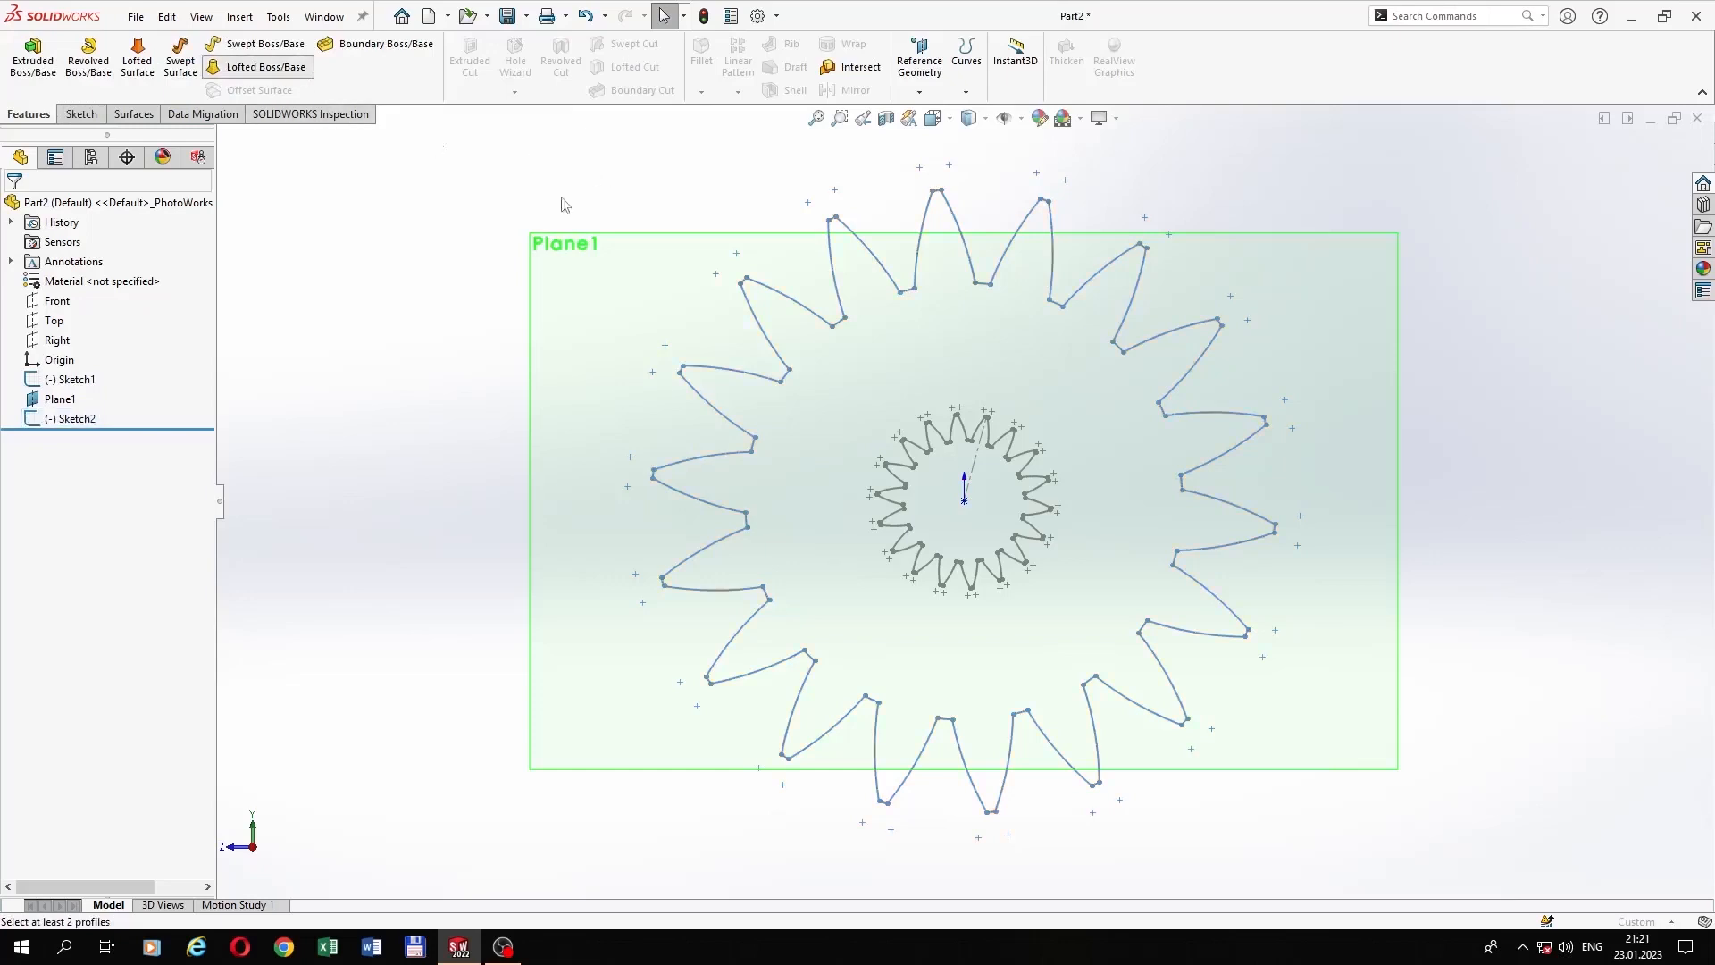
Step: Loft a solid from the small to the enlarged gear profile, matching the same tooth's tip corner on both, and hide the offset plane
left_click(259, 67)
scroll(987, 421, "down", 10)
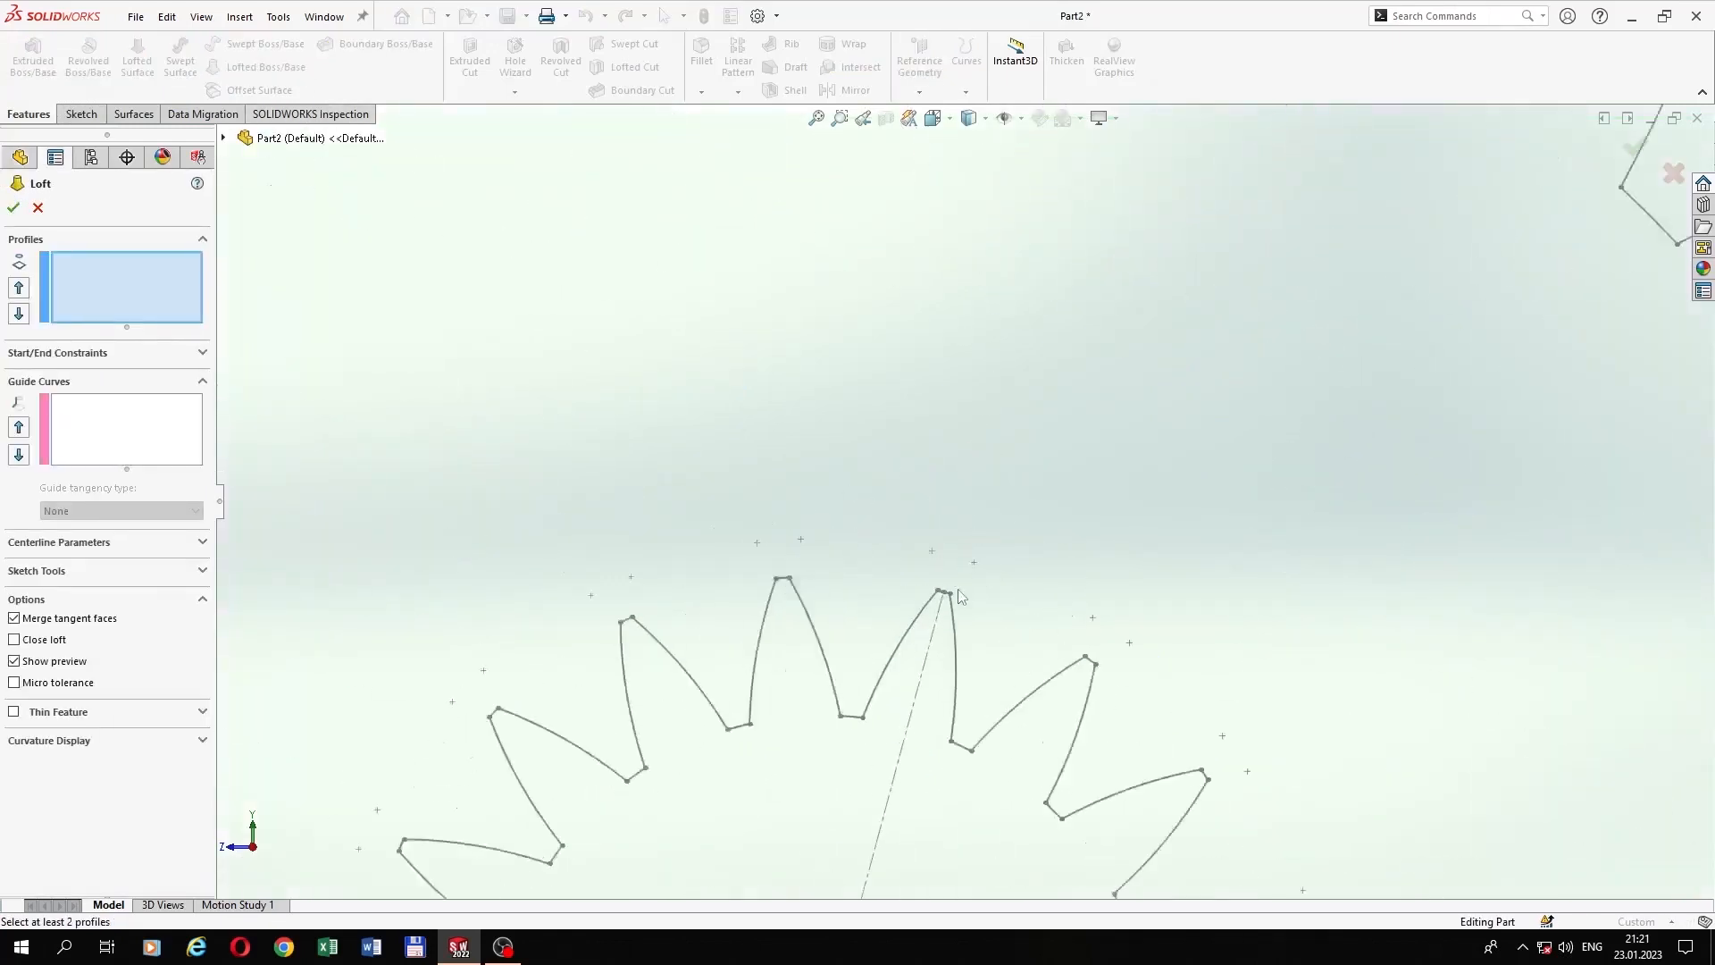
scroll(950, 597, "down", 3)
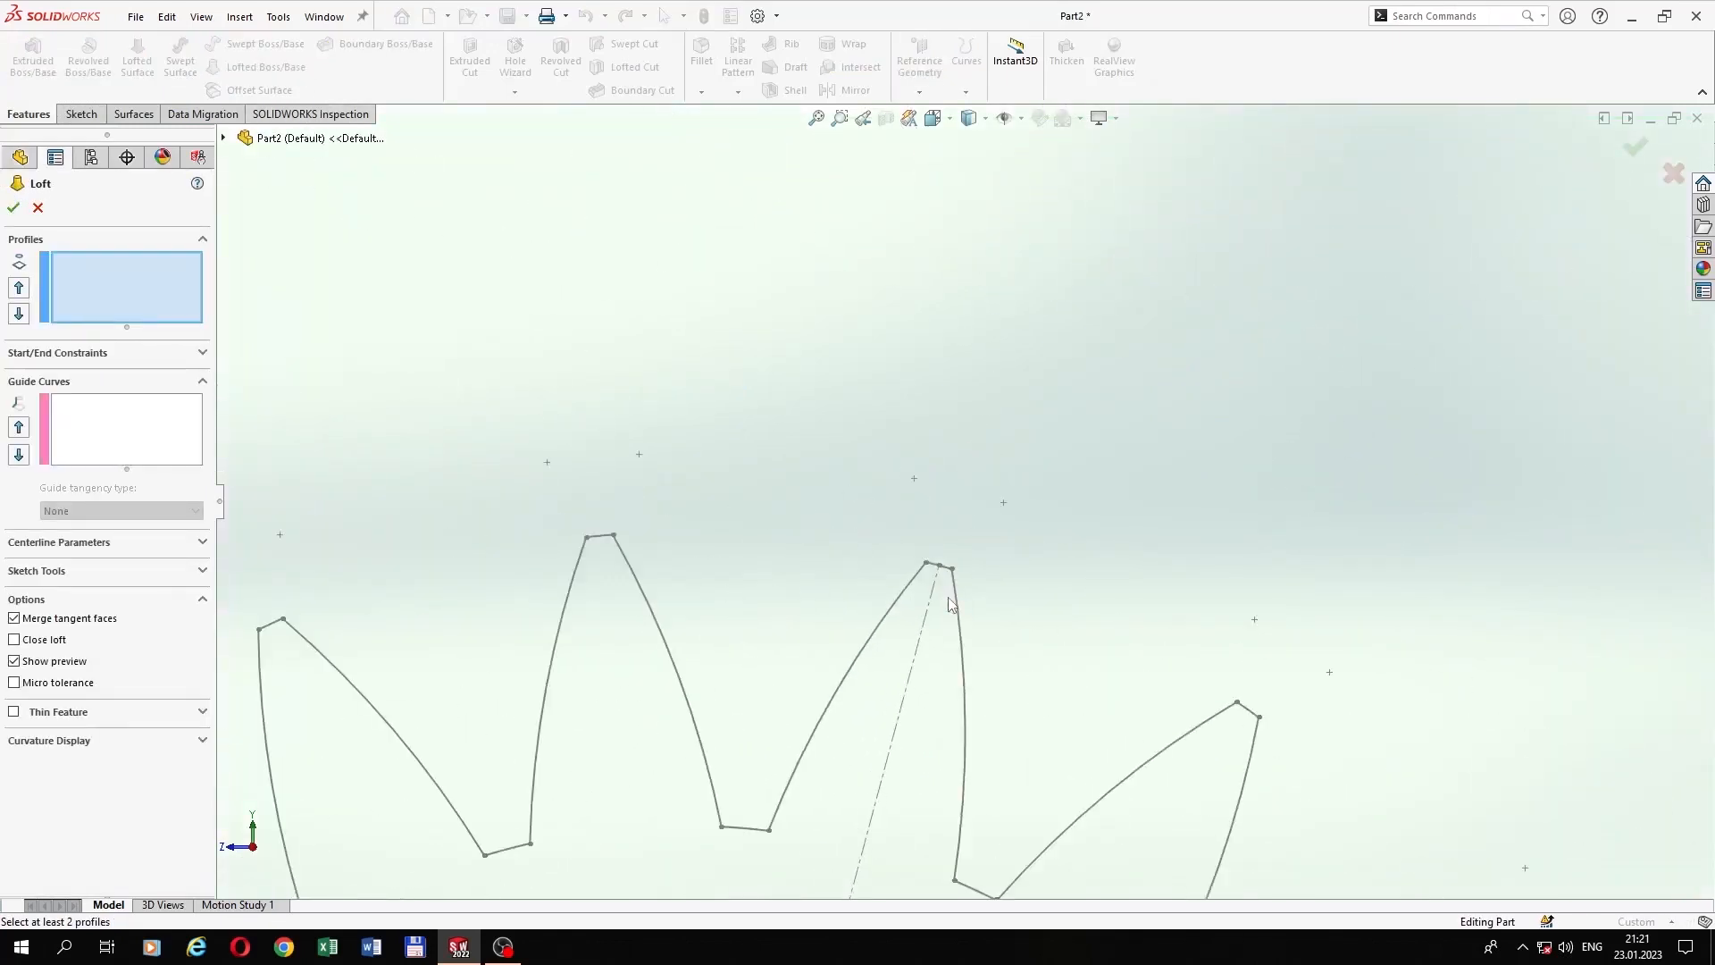
left_click(952, 570)
scroll(973, 500, "up", 5)
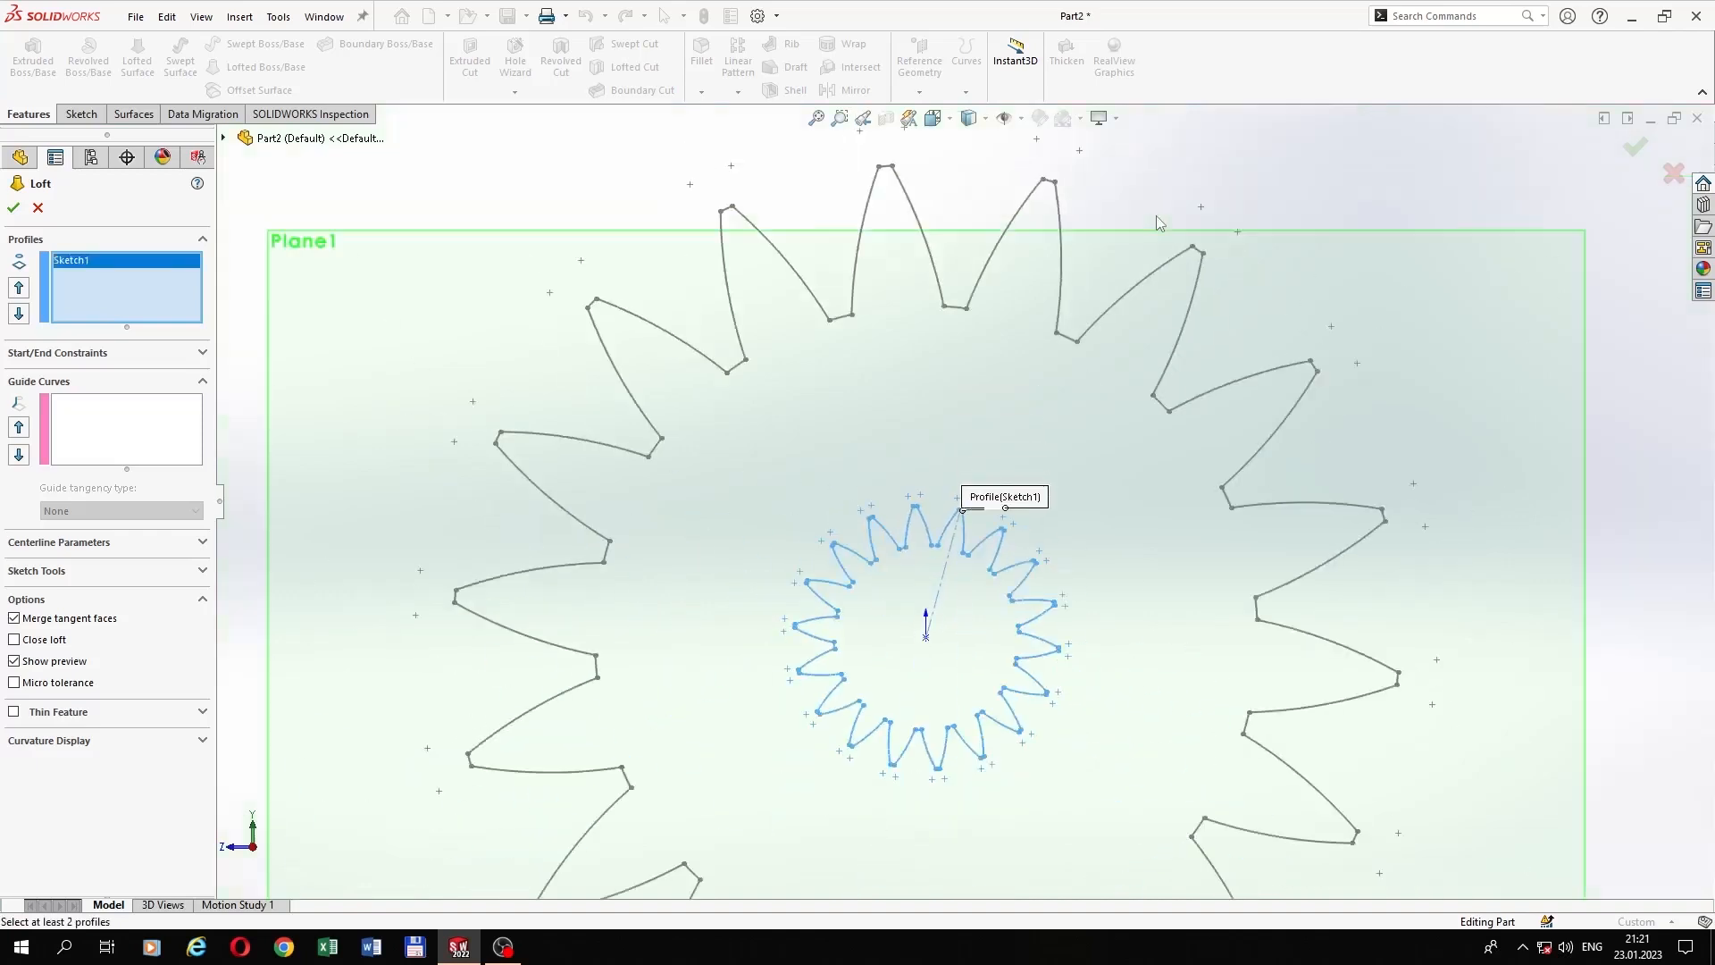
scroll(999, 279, "down", 5)
left_click(986, 269)
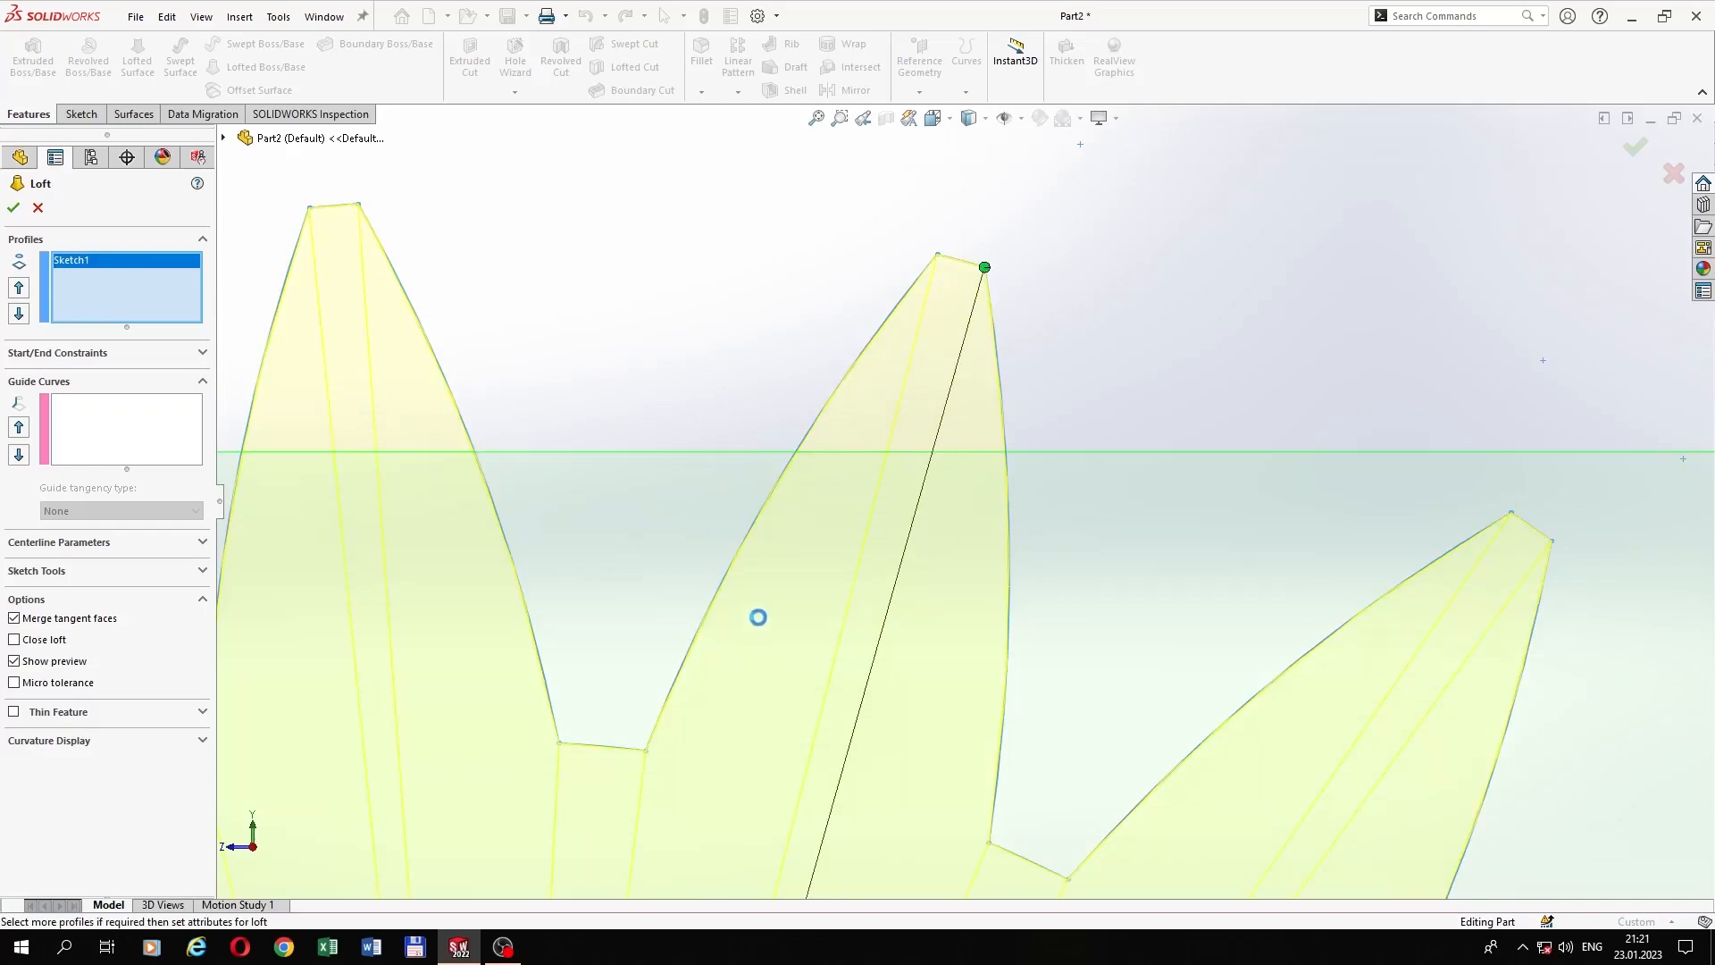
scroll(947, 523, "up", 6)
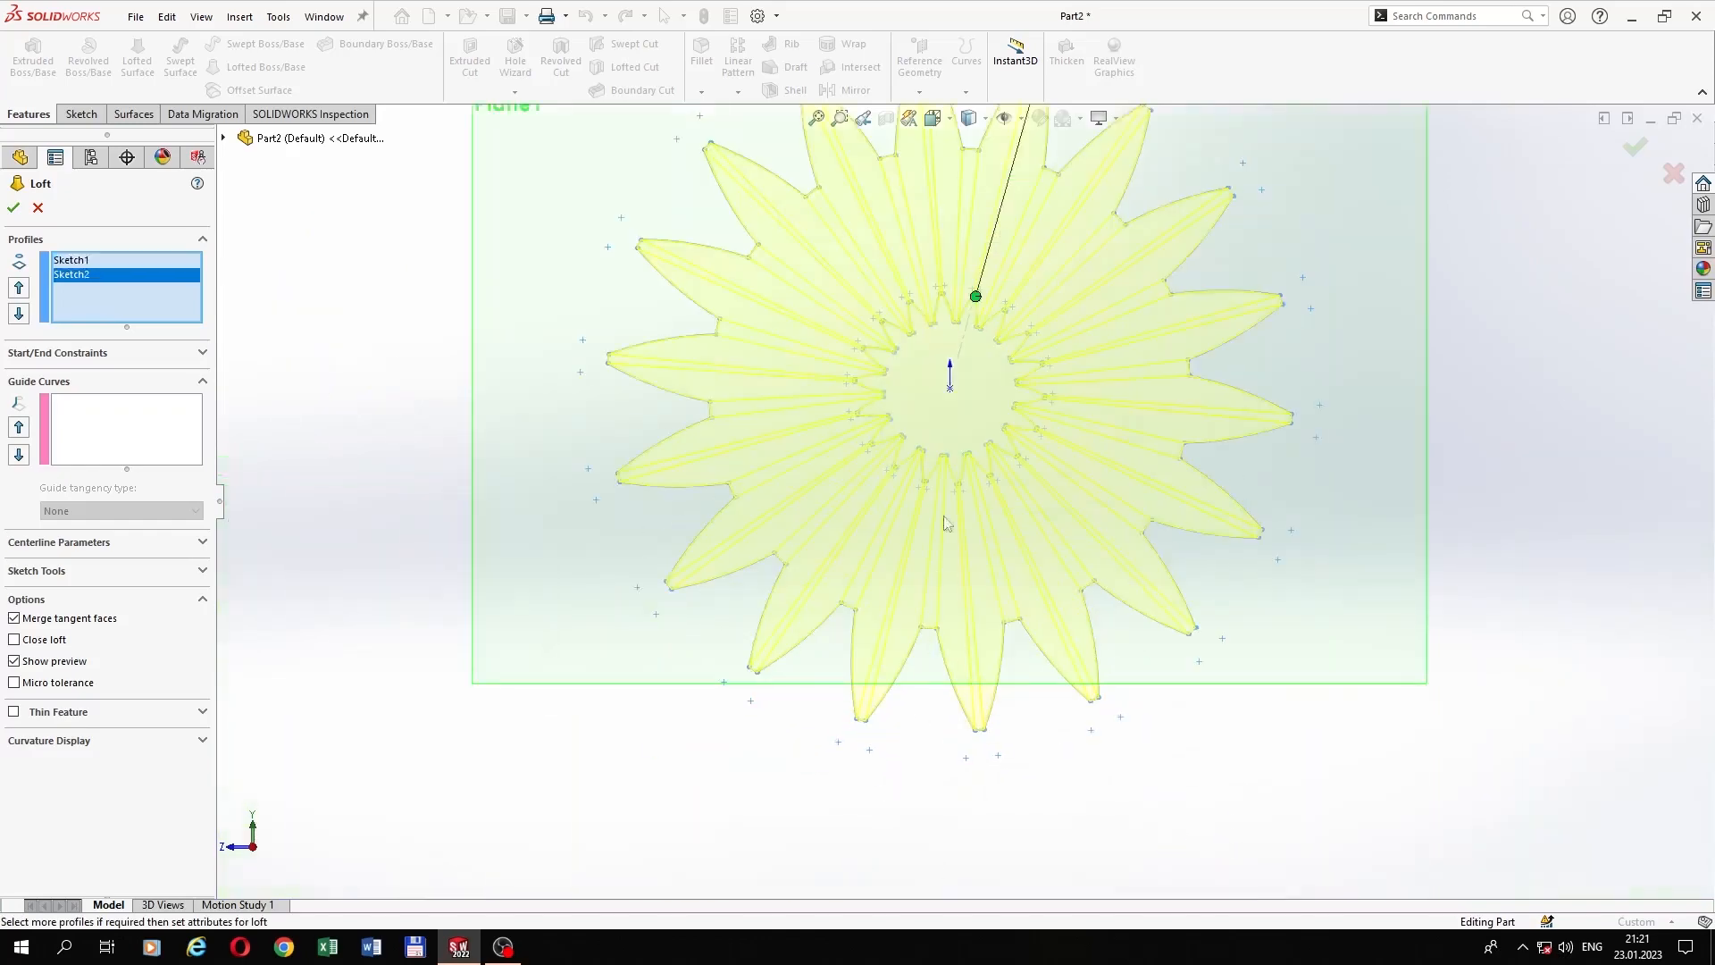
scroll(946, 522, "up", 2)
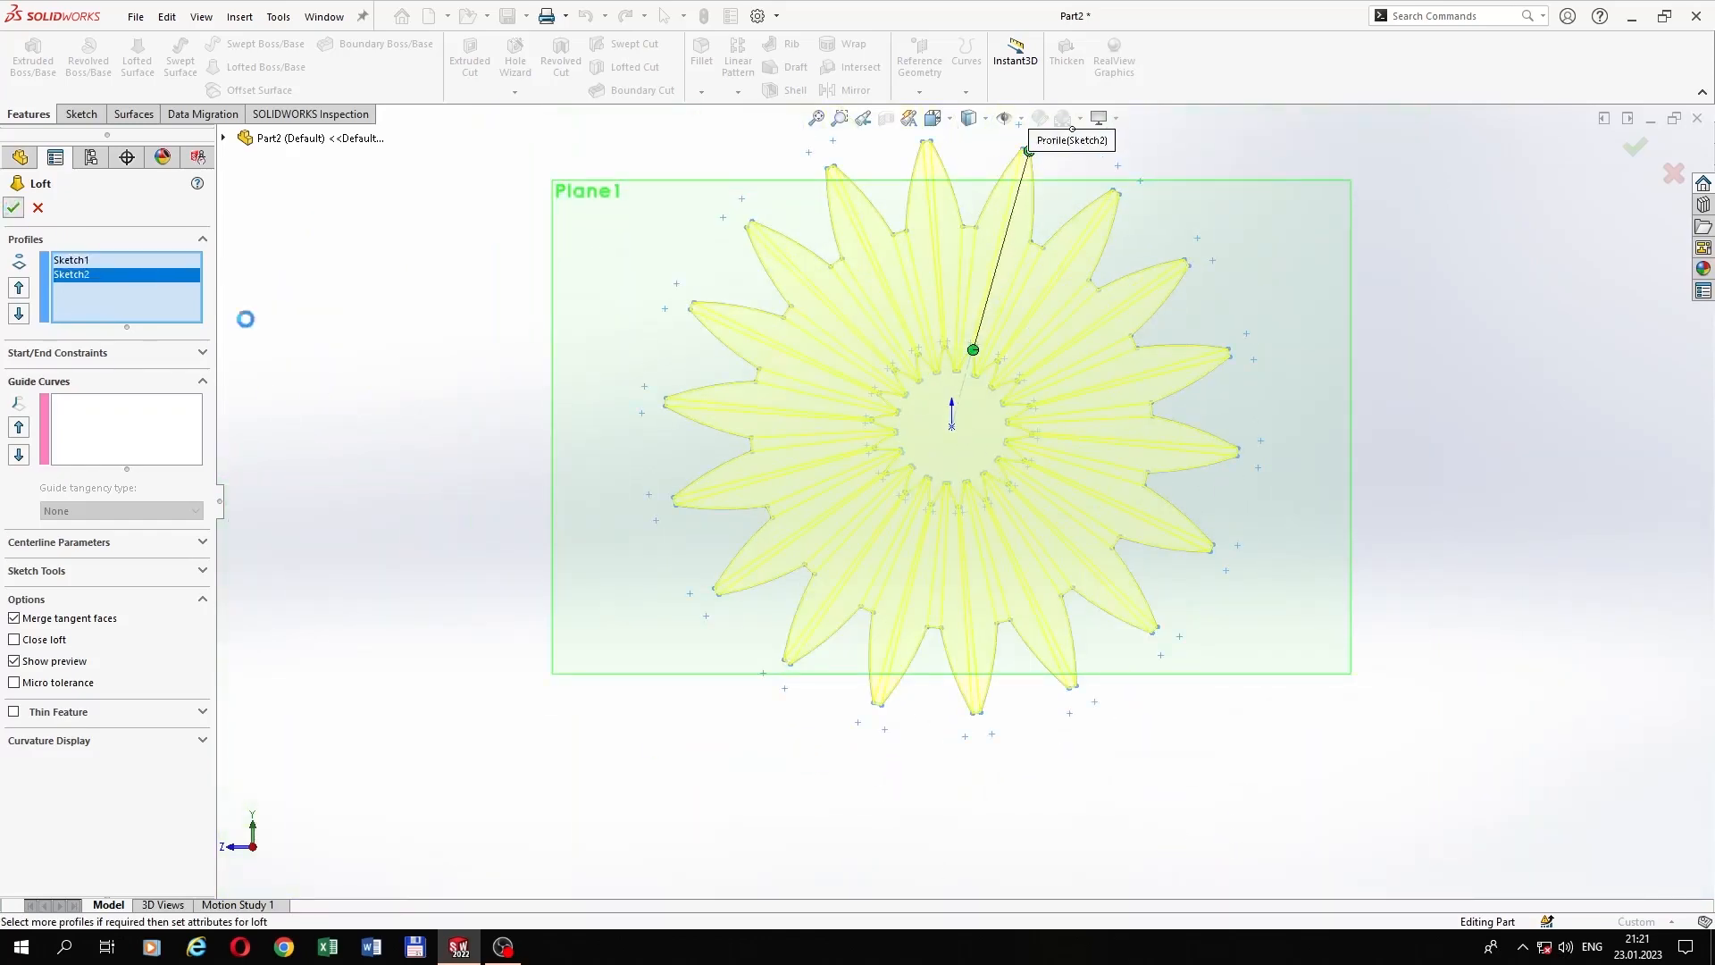
right_click(602, 309)
left_click(676, 278)
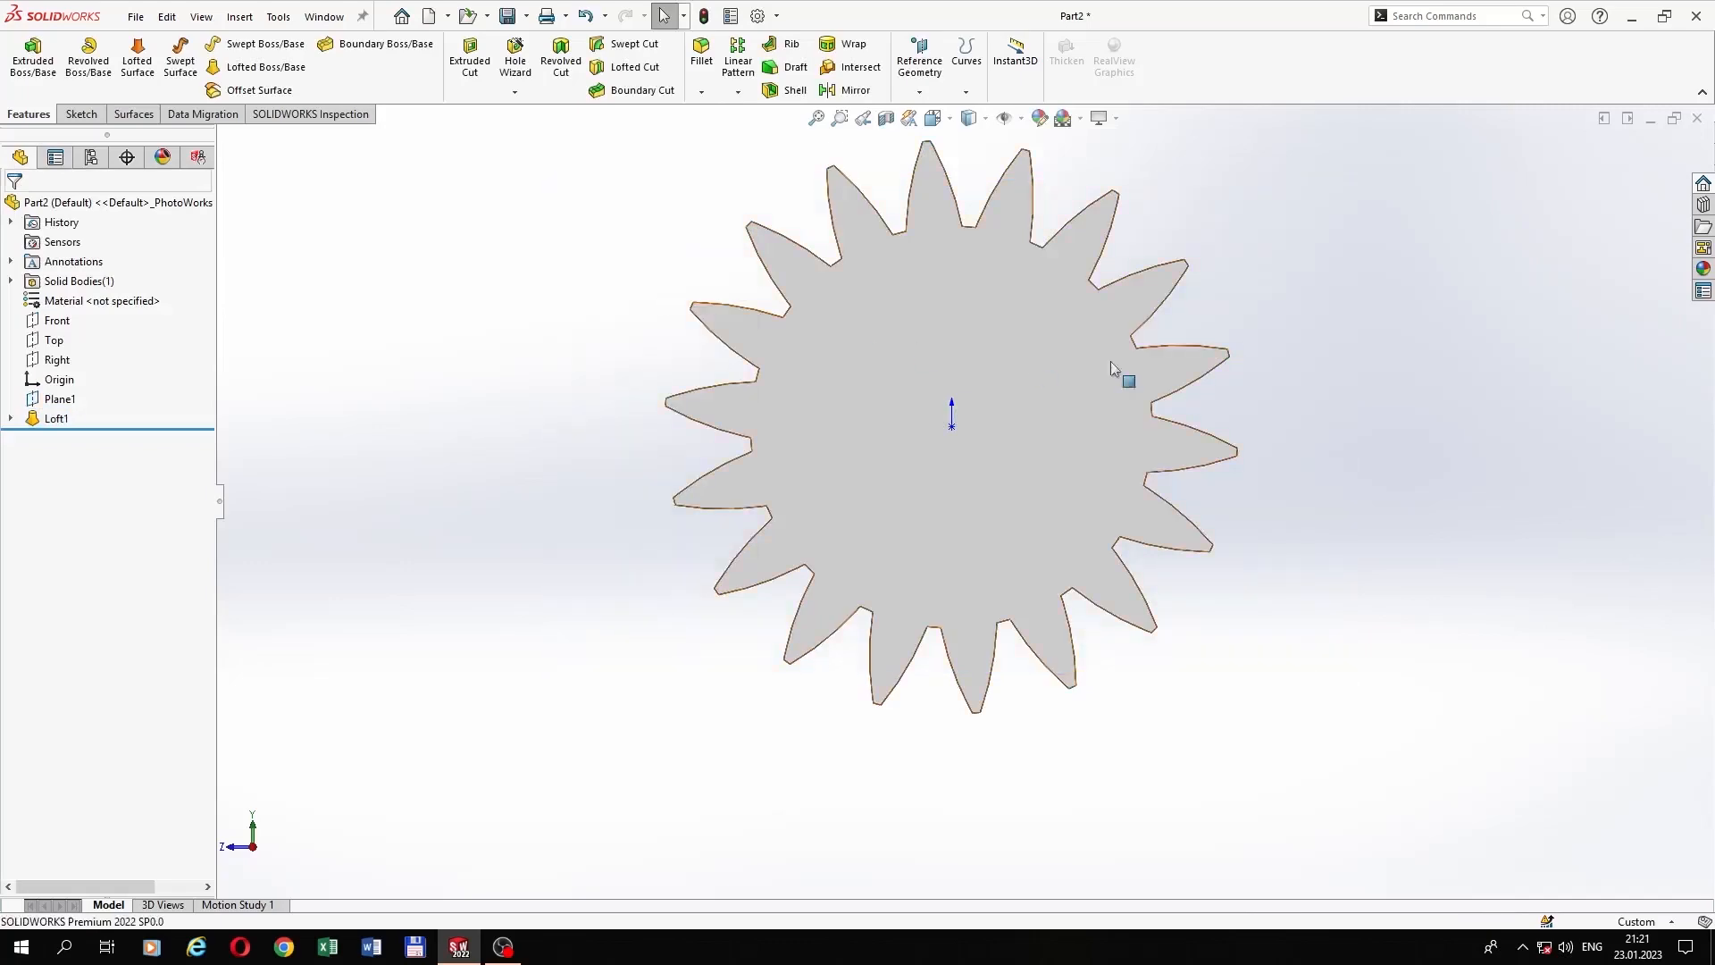
Step: Open a new sketch on the Top plane and start the Line tool at the origin on the gear's small end
middle_click_drag(1111, 361, 965, 639)
left_click(71, 344)
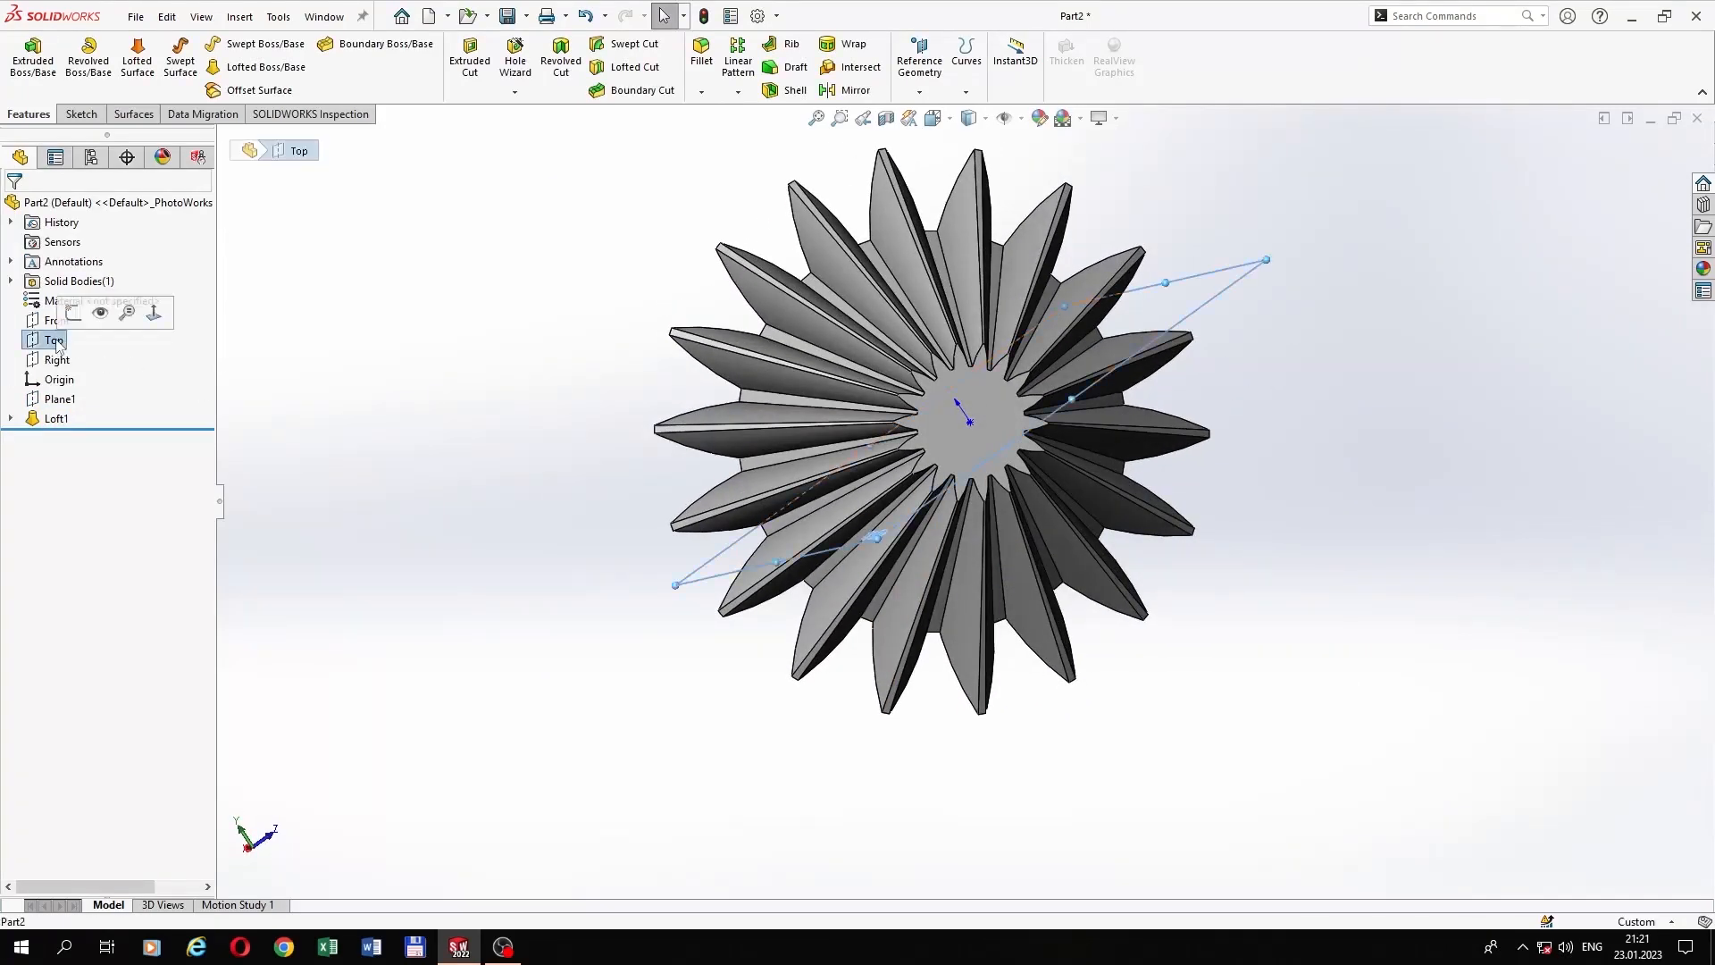
left_click(67, 315)
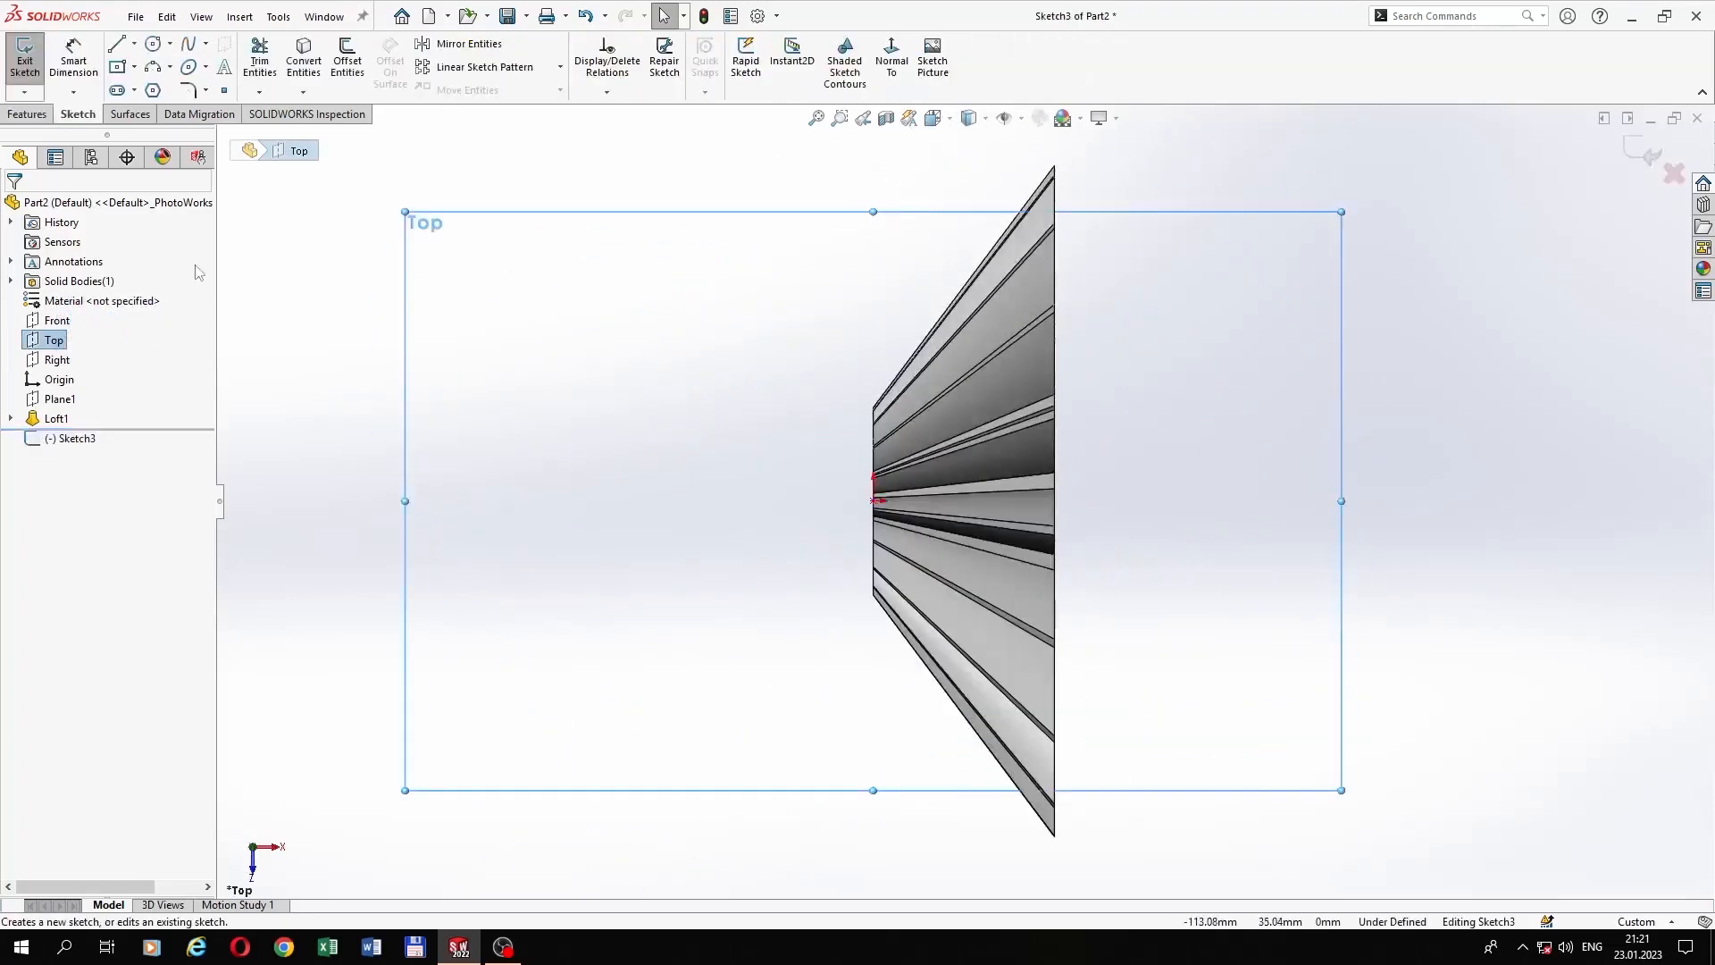
left_click(116, 46)
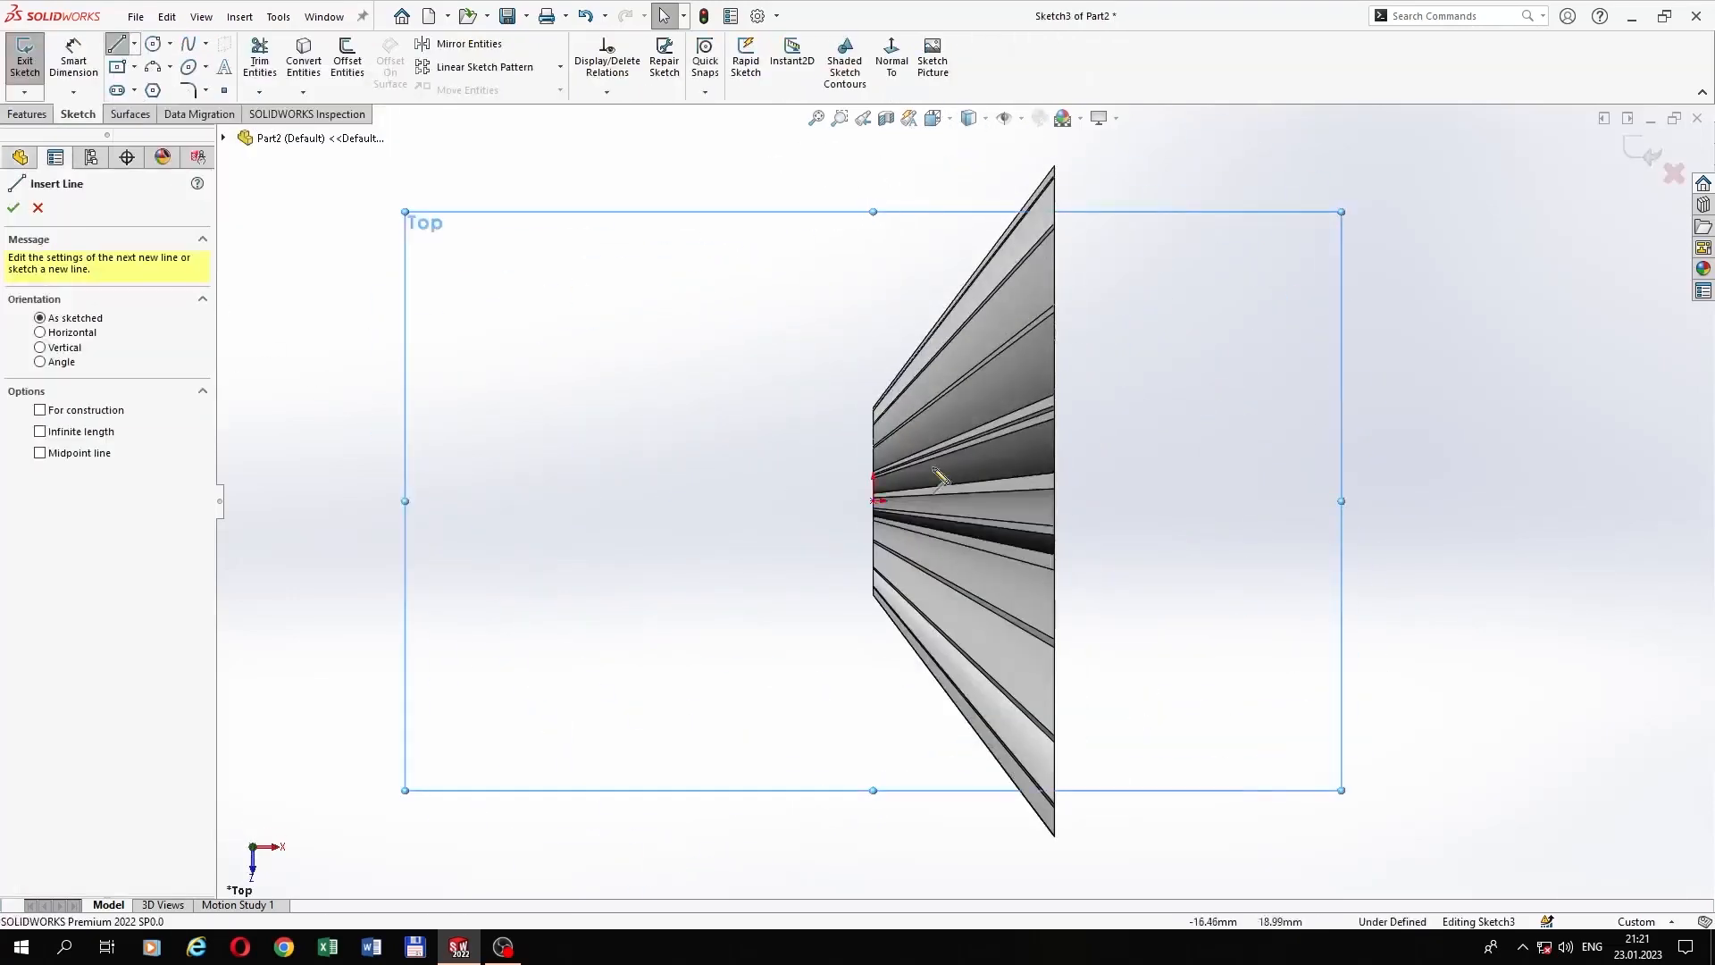
scroll(937, 562, "down", 10)
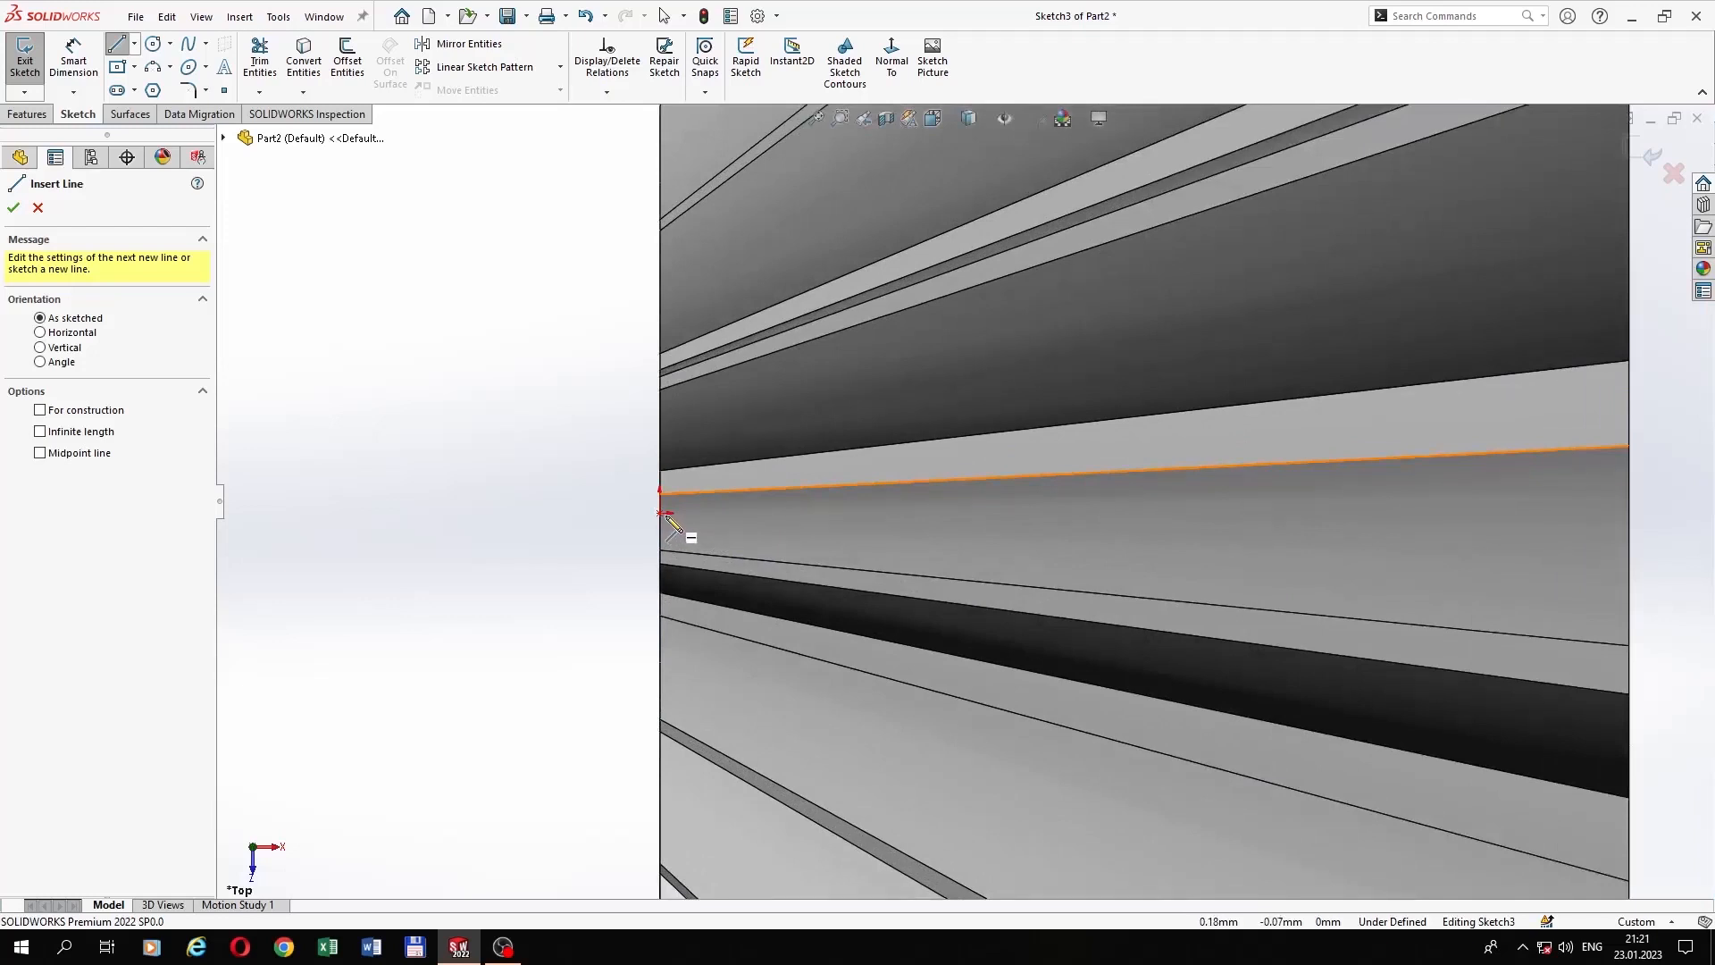
Step: Sketch a horizontal line from the origin to the gear's wide face, plus a closed four-sided profile starting at its endpoint and extending above the gear
left_click(661, 512)
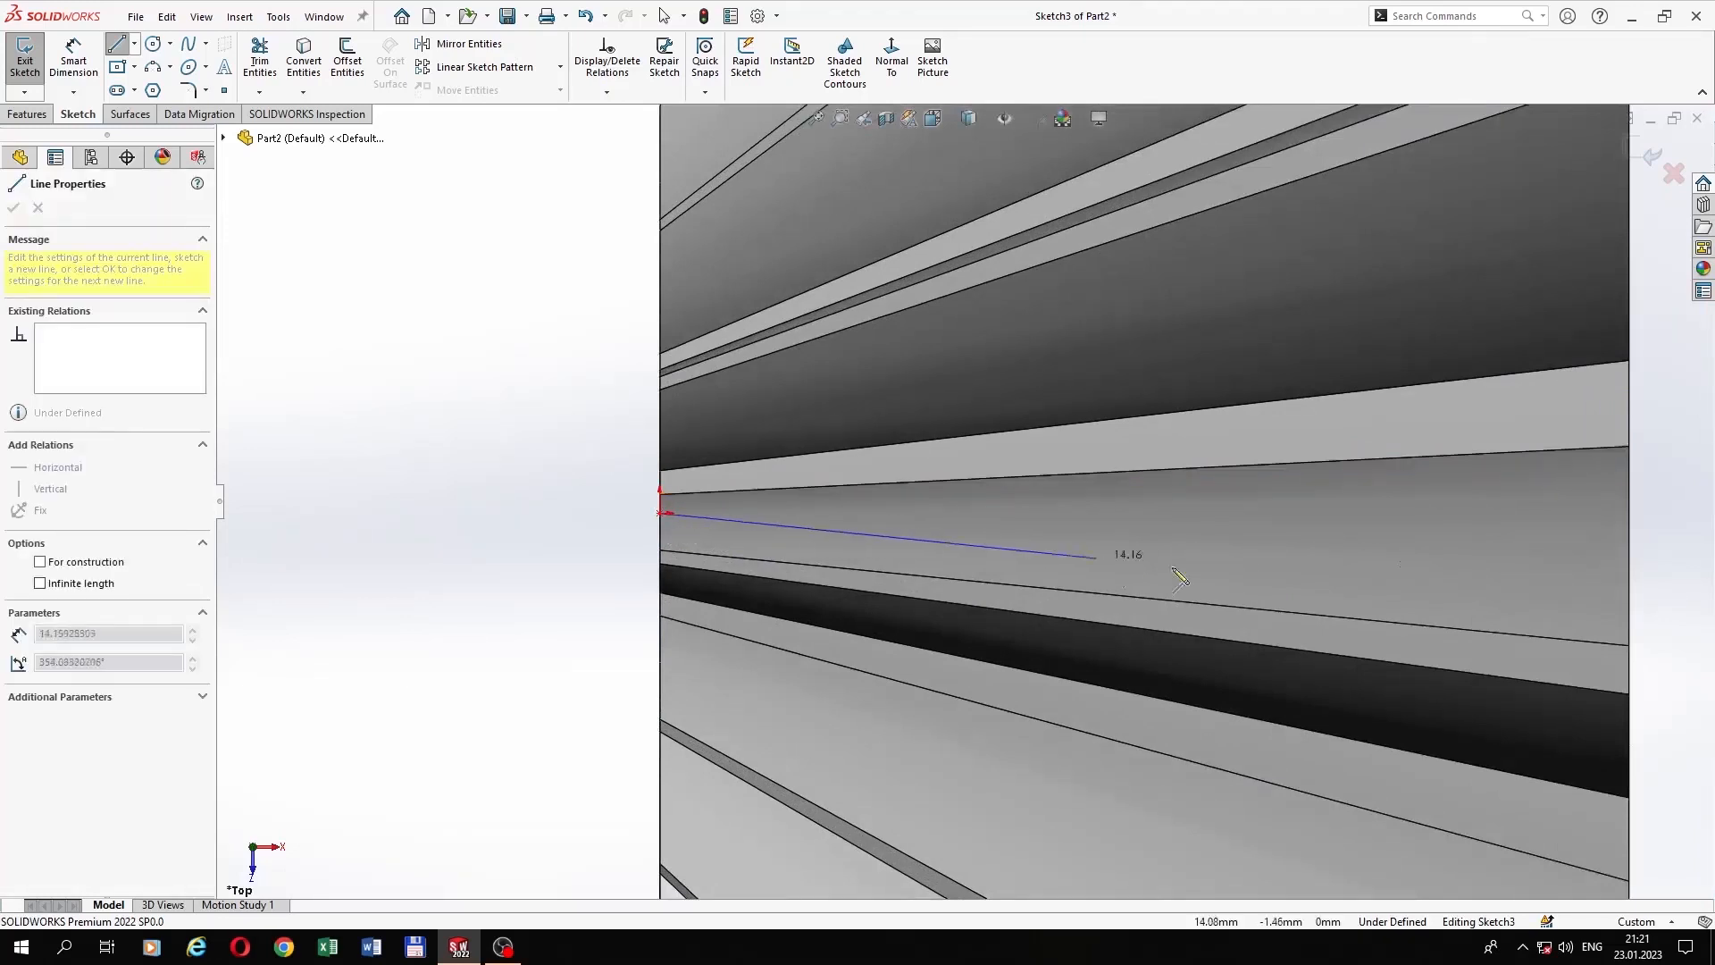
left_click(1626, 513)
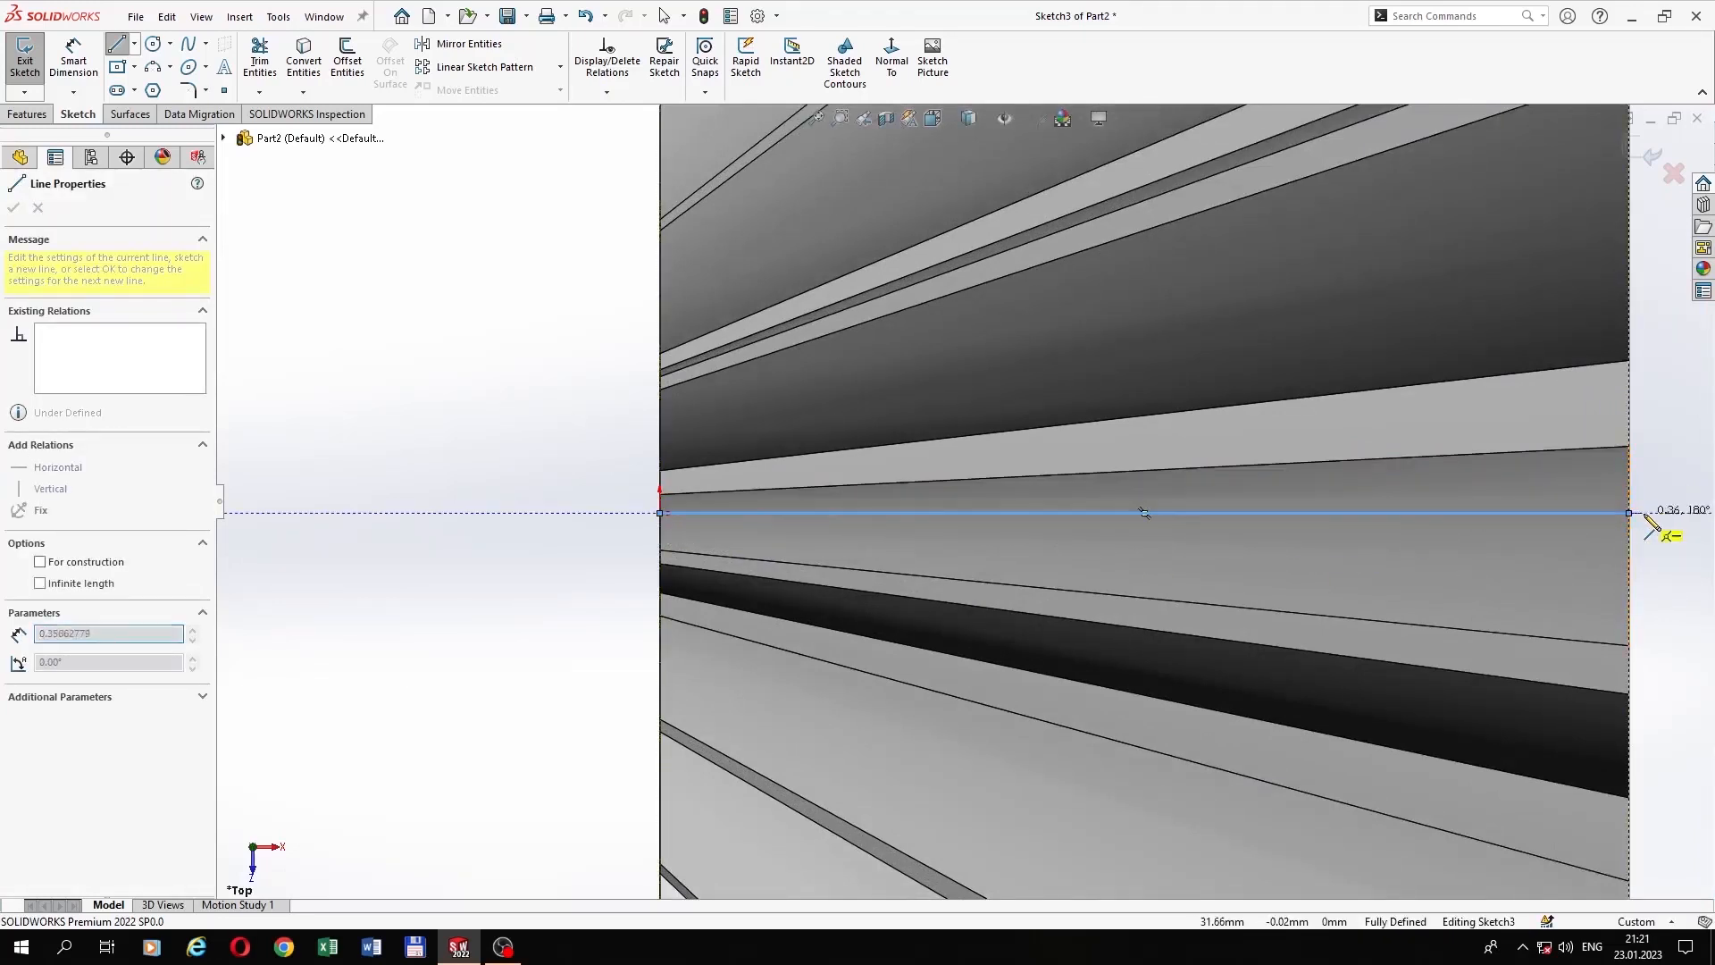
scroll(1572, 491, "up", 3)
scroll(1465, 467, "up", 4)
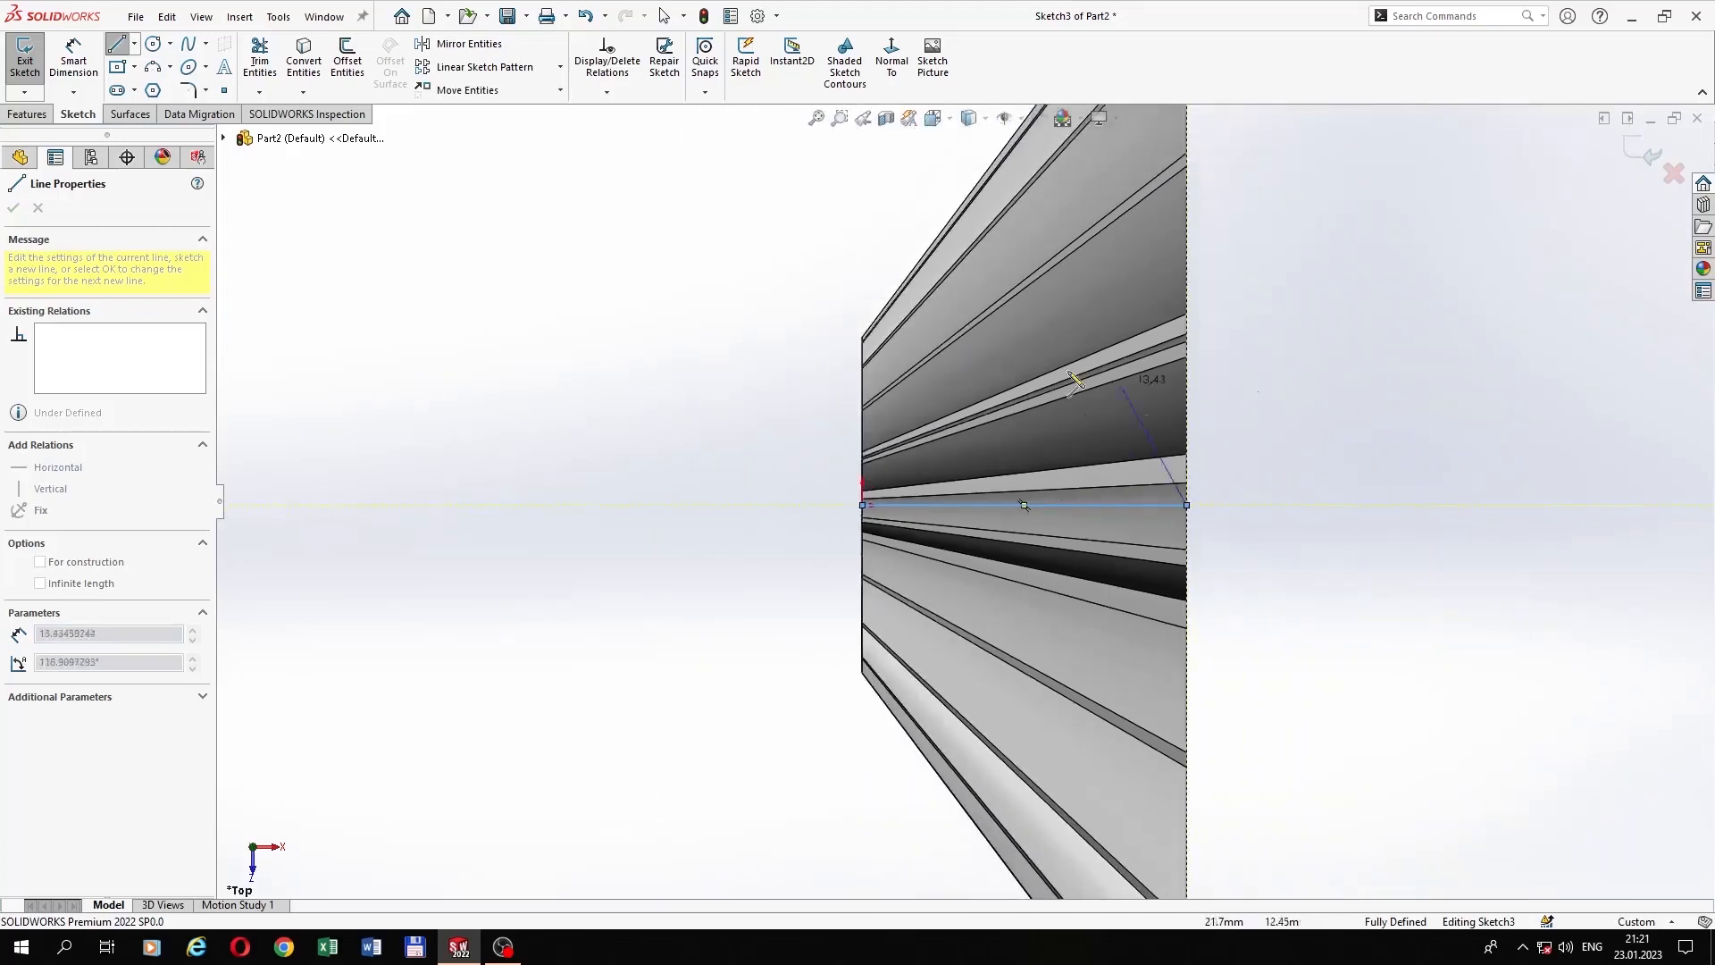
scroll(913, 272, "up", 3)
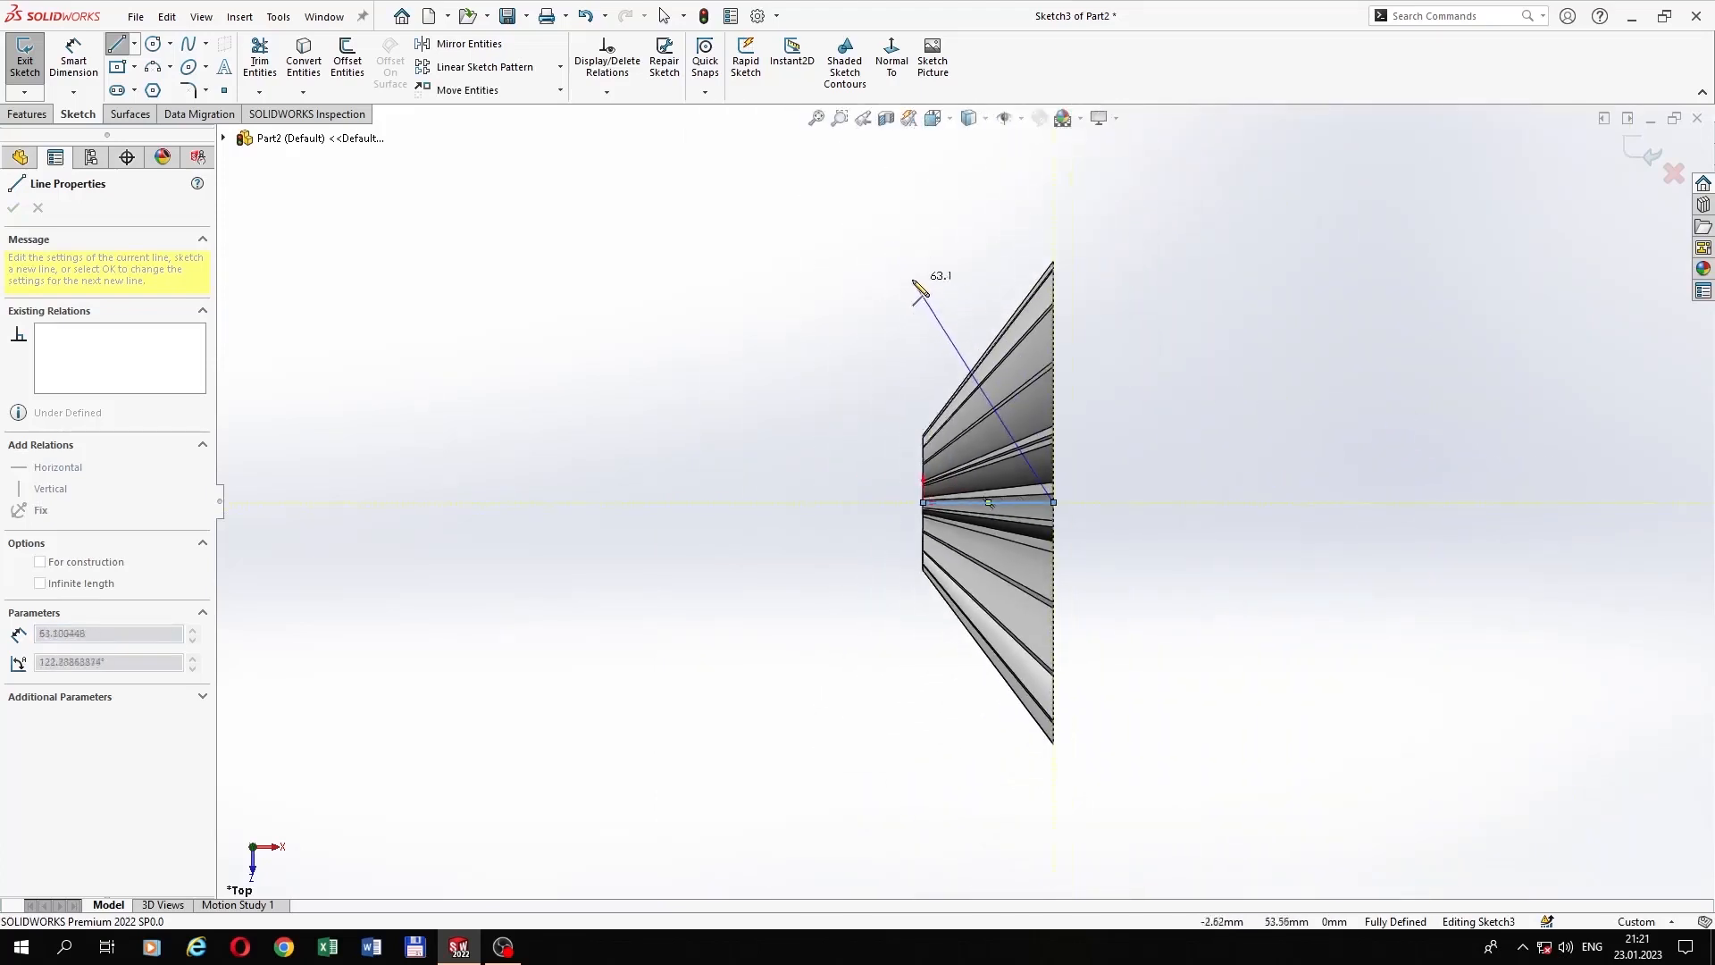
left_click(850, 210)
left_click(1191, 210)
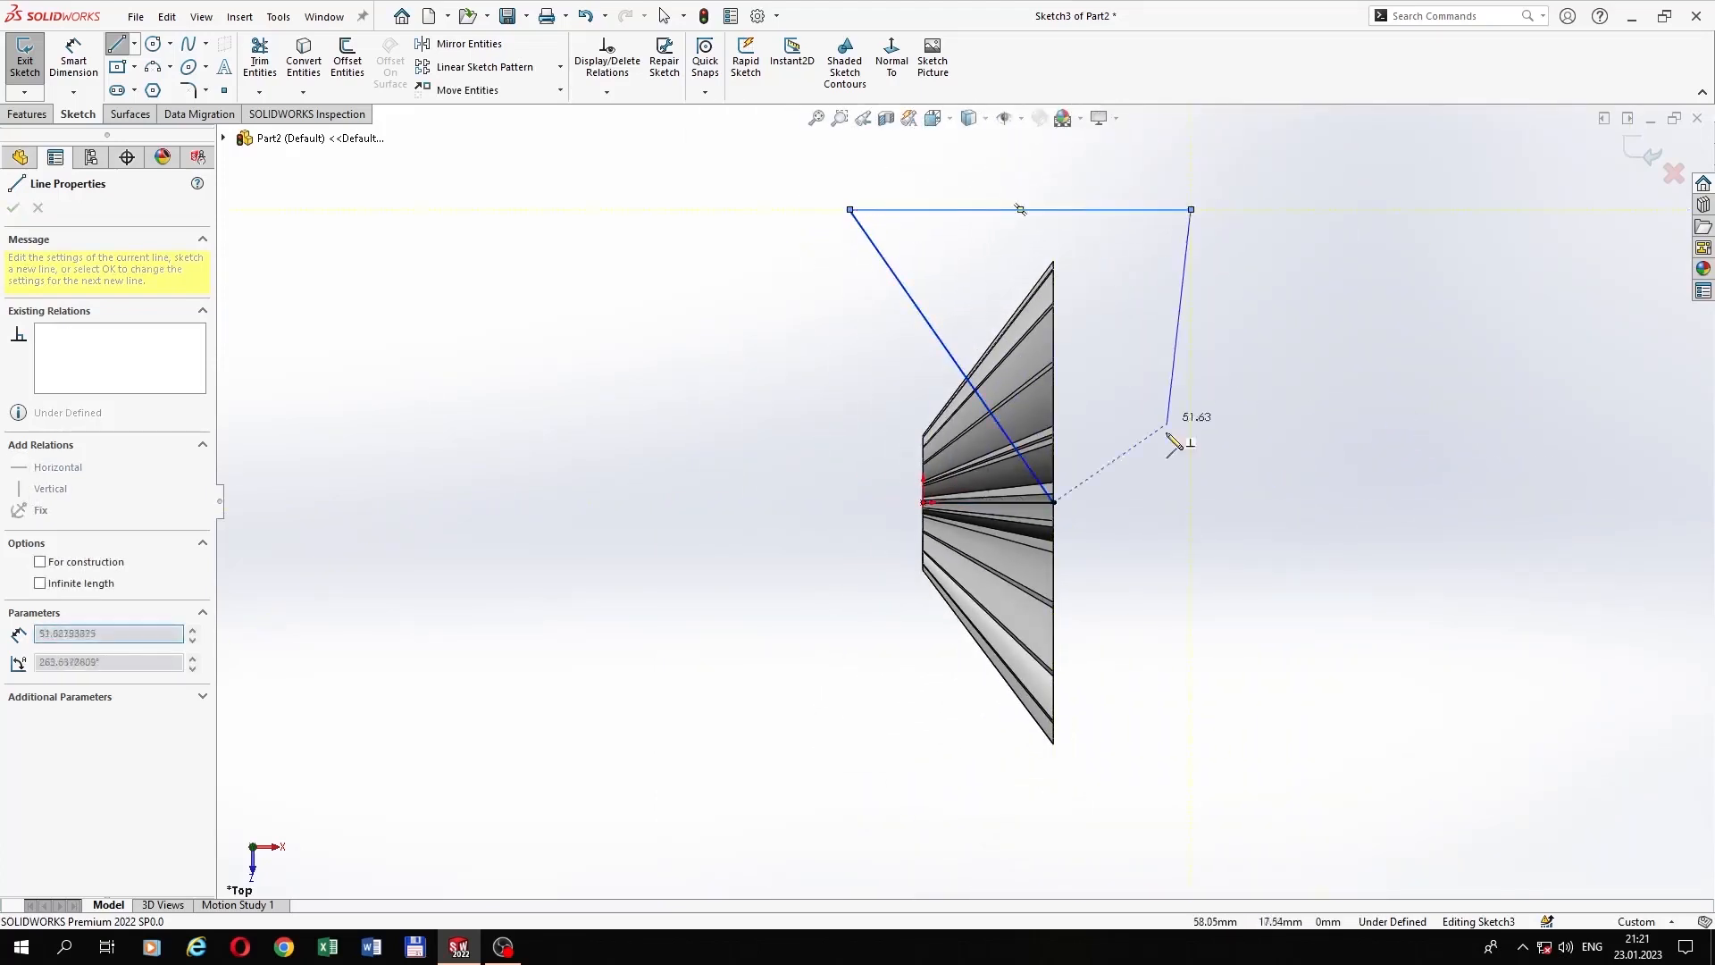
left_click(1191, 502)
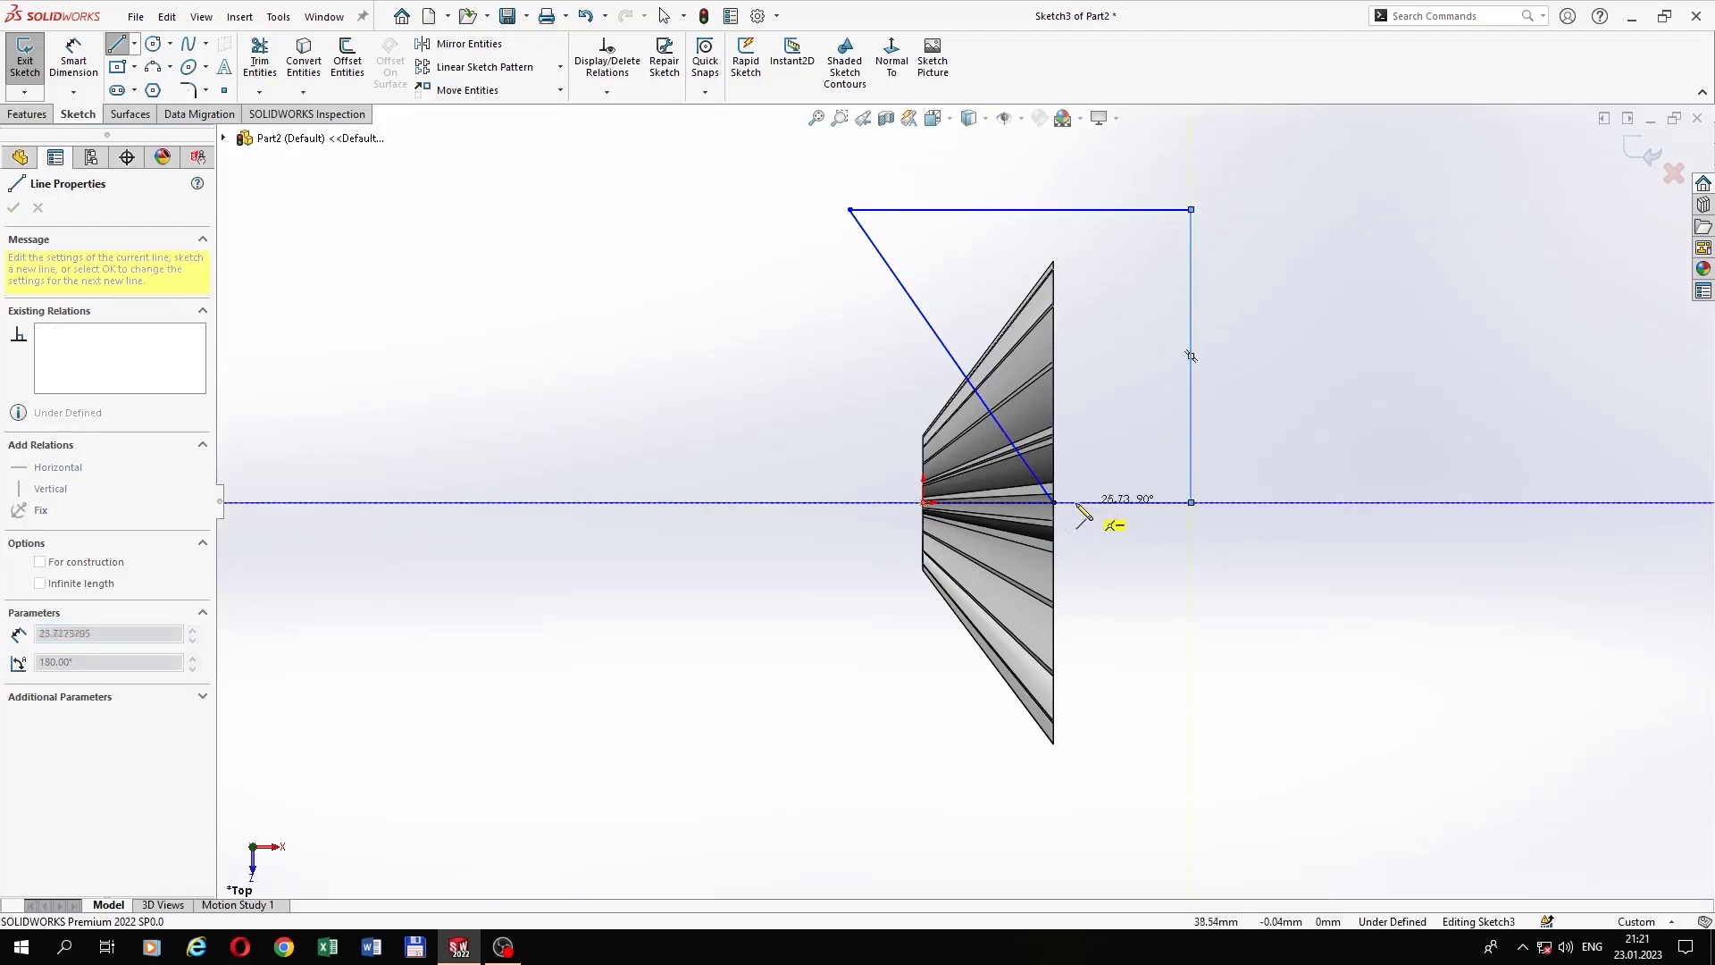
left_click(1054, 502)
scroll(1097, 498, "down", 7)
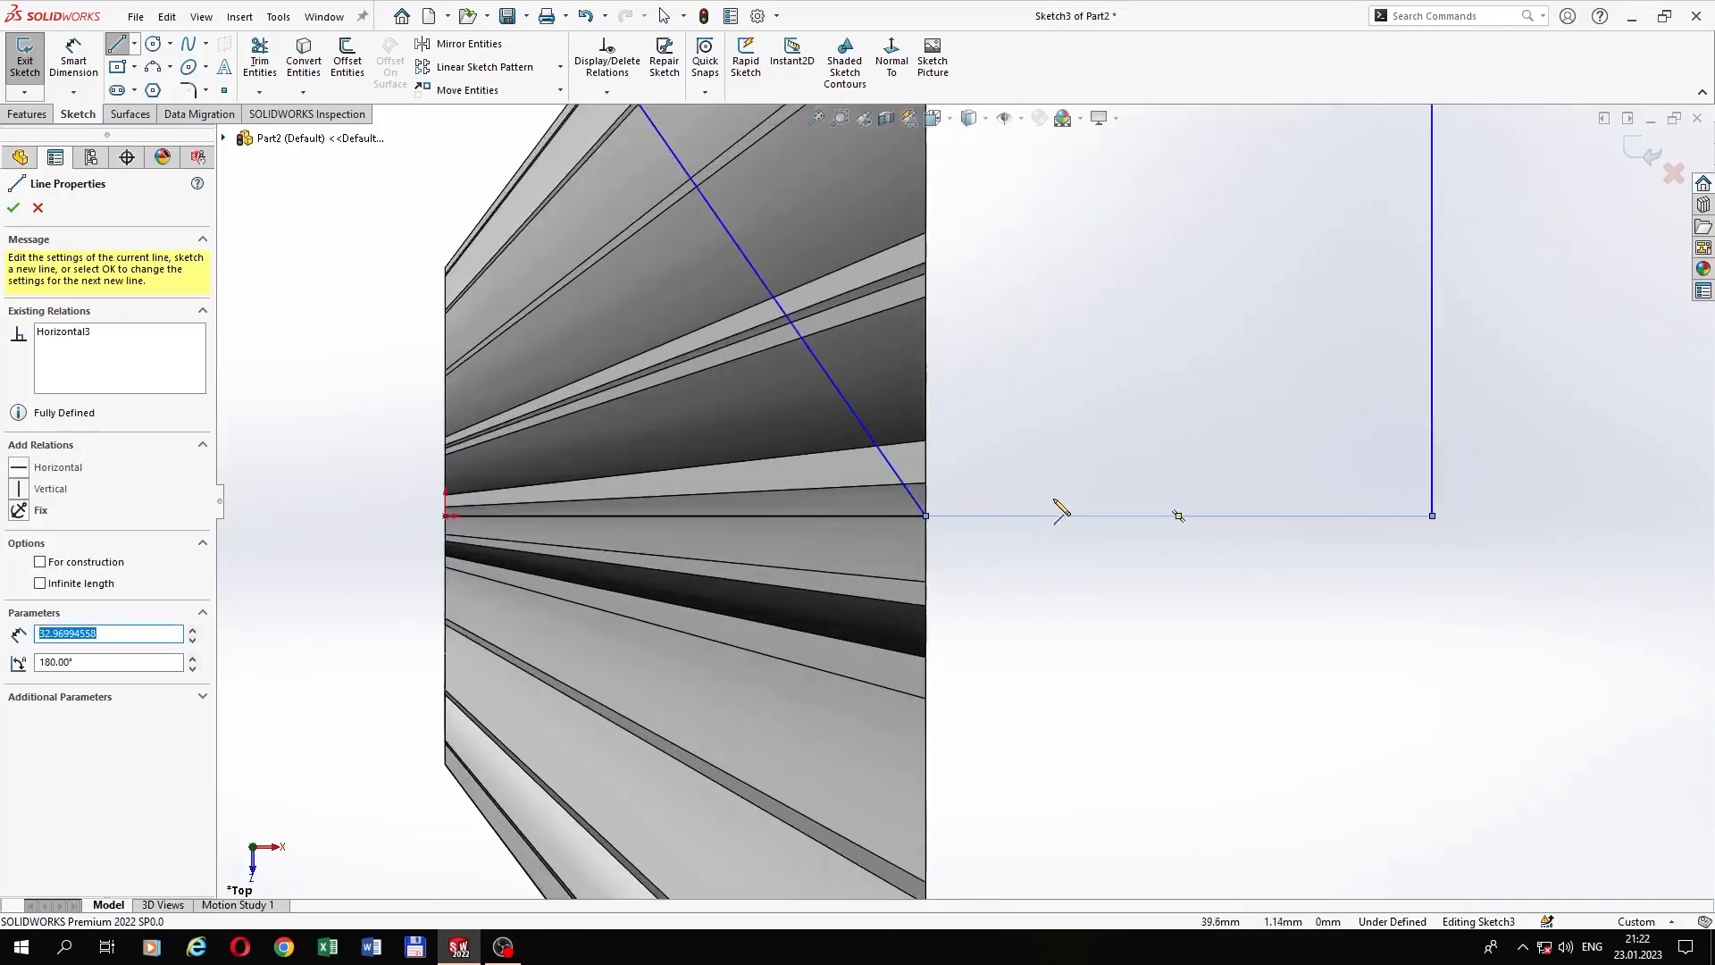
right_click(1054, 498)
left_click(1077, 508)
Step: Turn the line inside the gear into construction geometry and set the angle between it and the slanted line to 35.26°
left_click(843, 515)
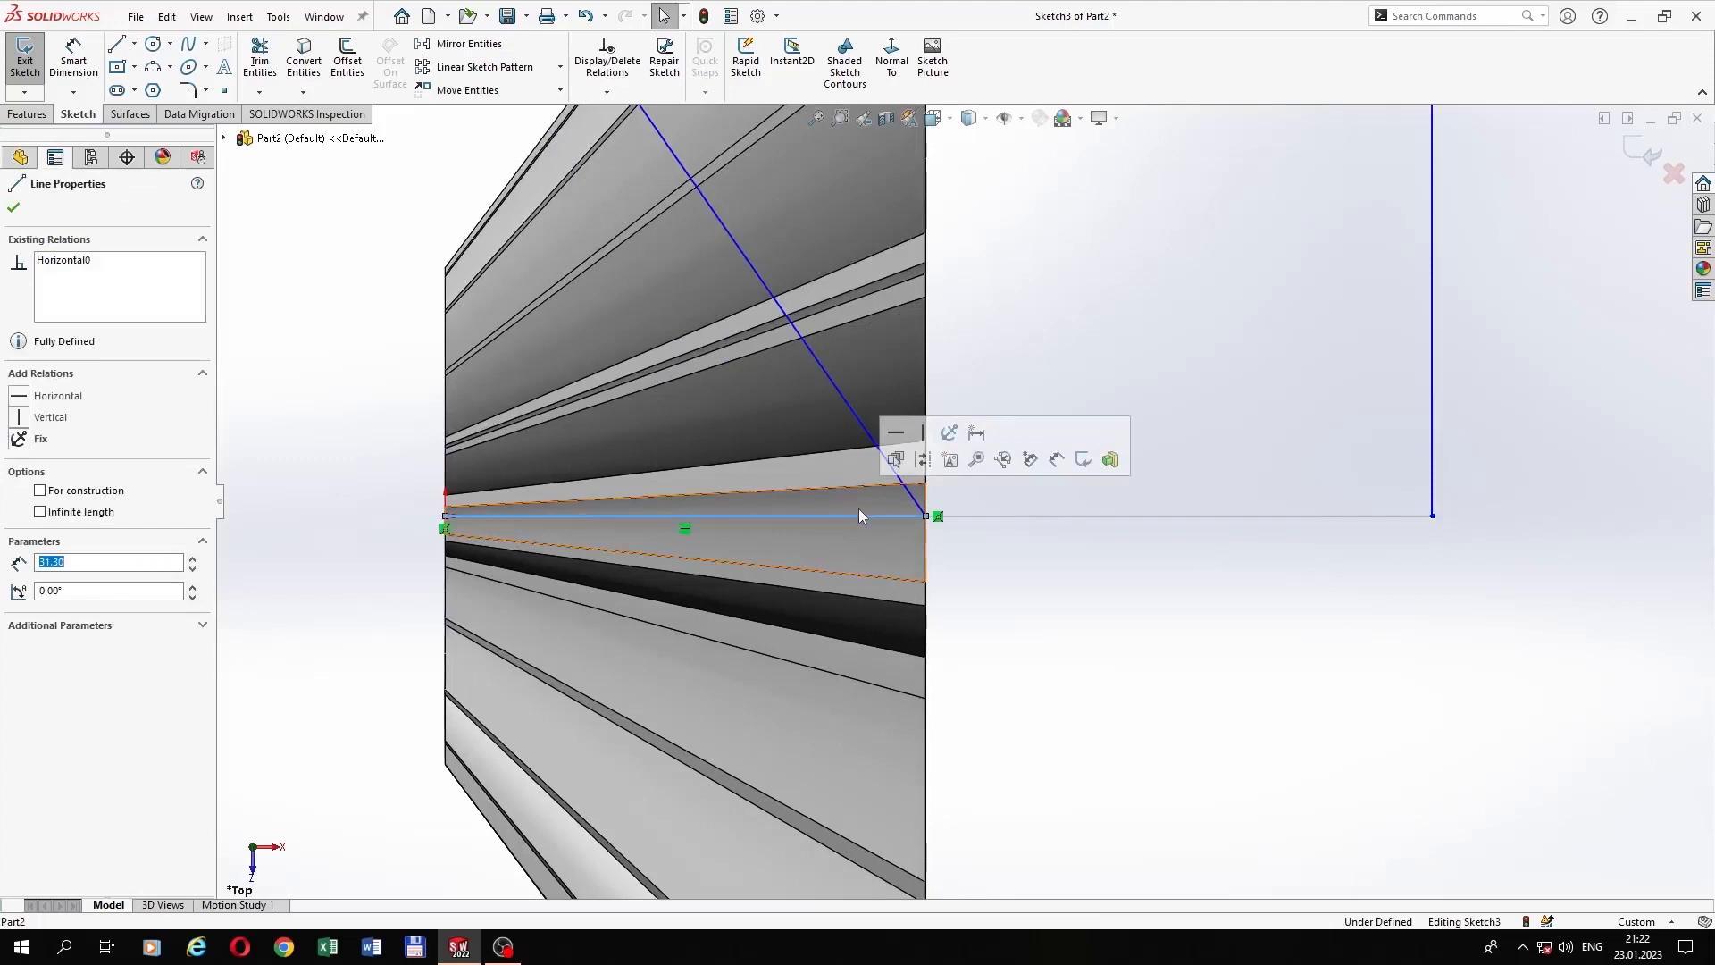
left_click(916, 459)
left_click(75, 67)
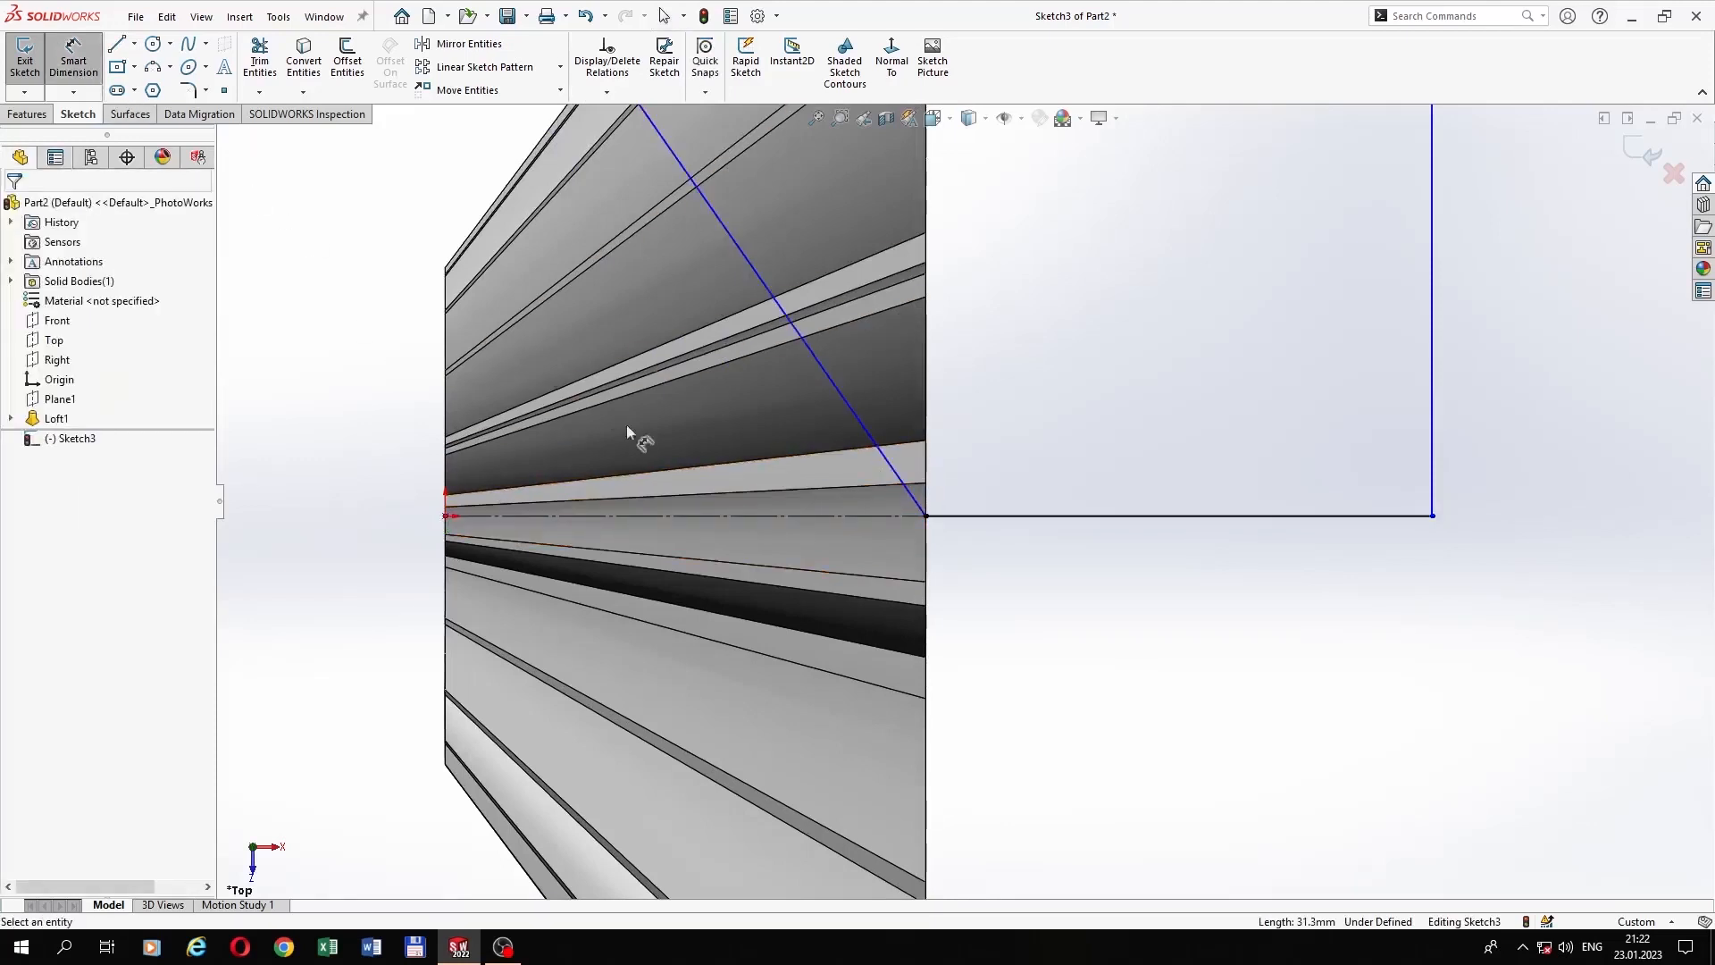
left_click(774, 515)
left_click(876, 457)
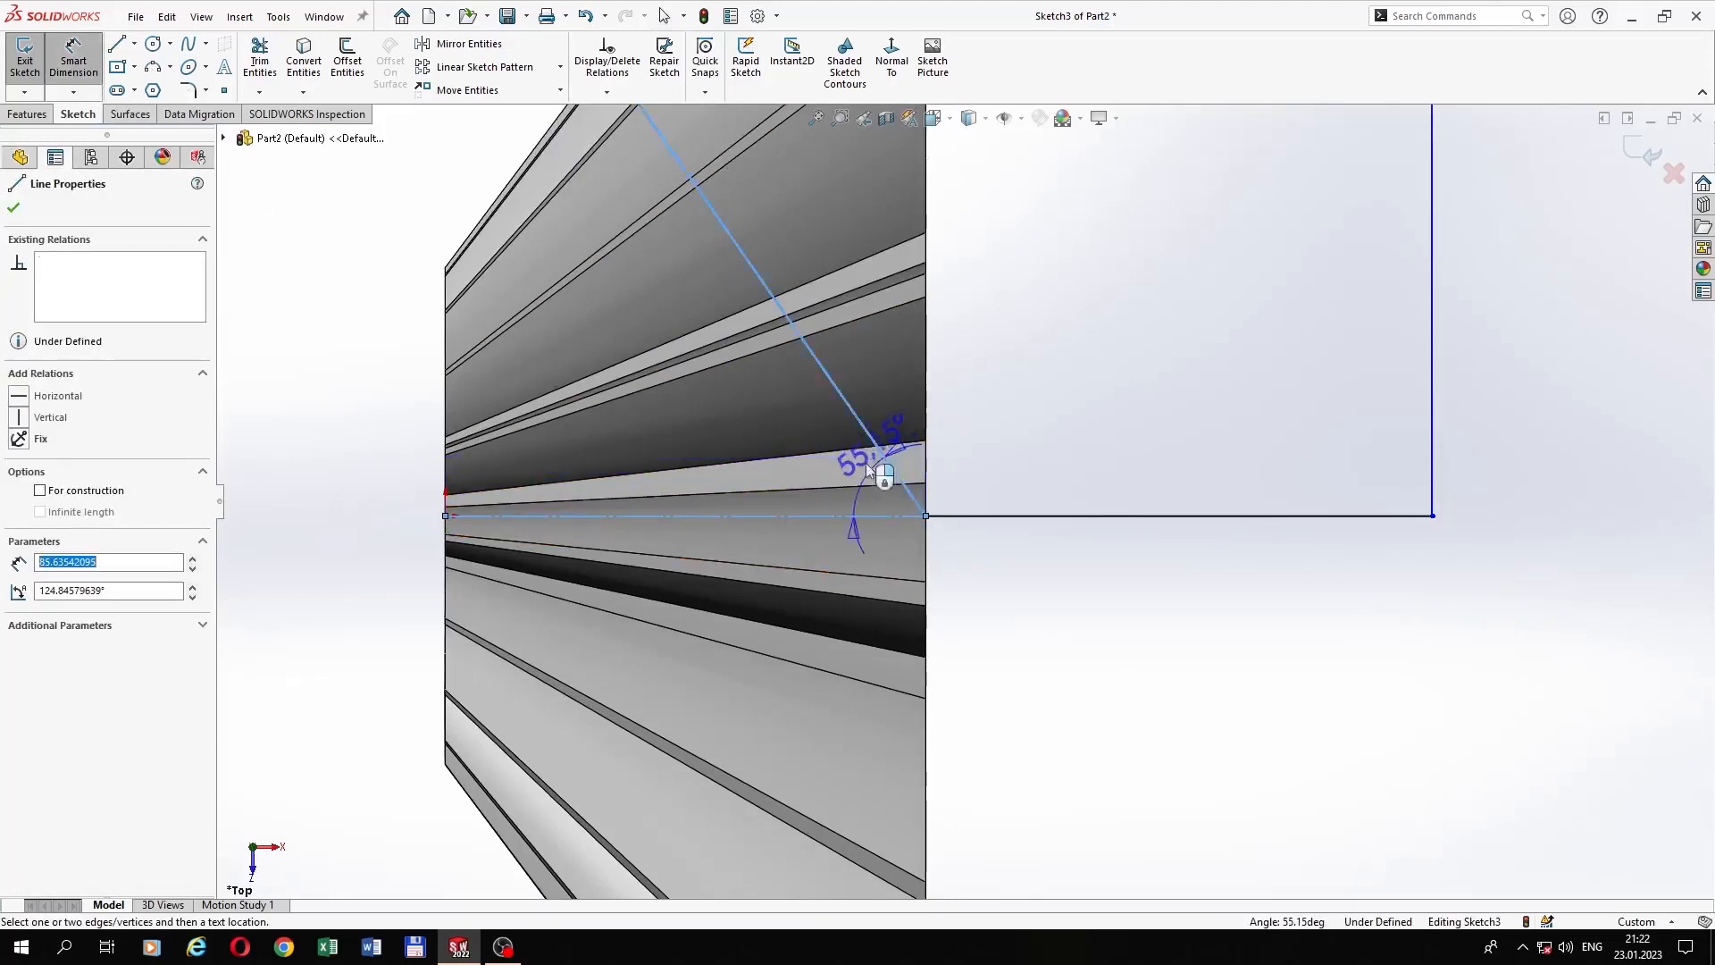
left_click(795, 463)
type("35.26")
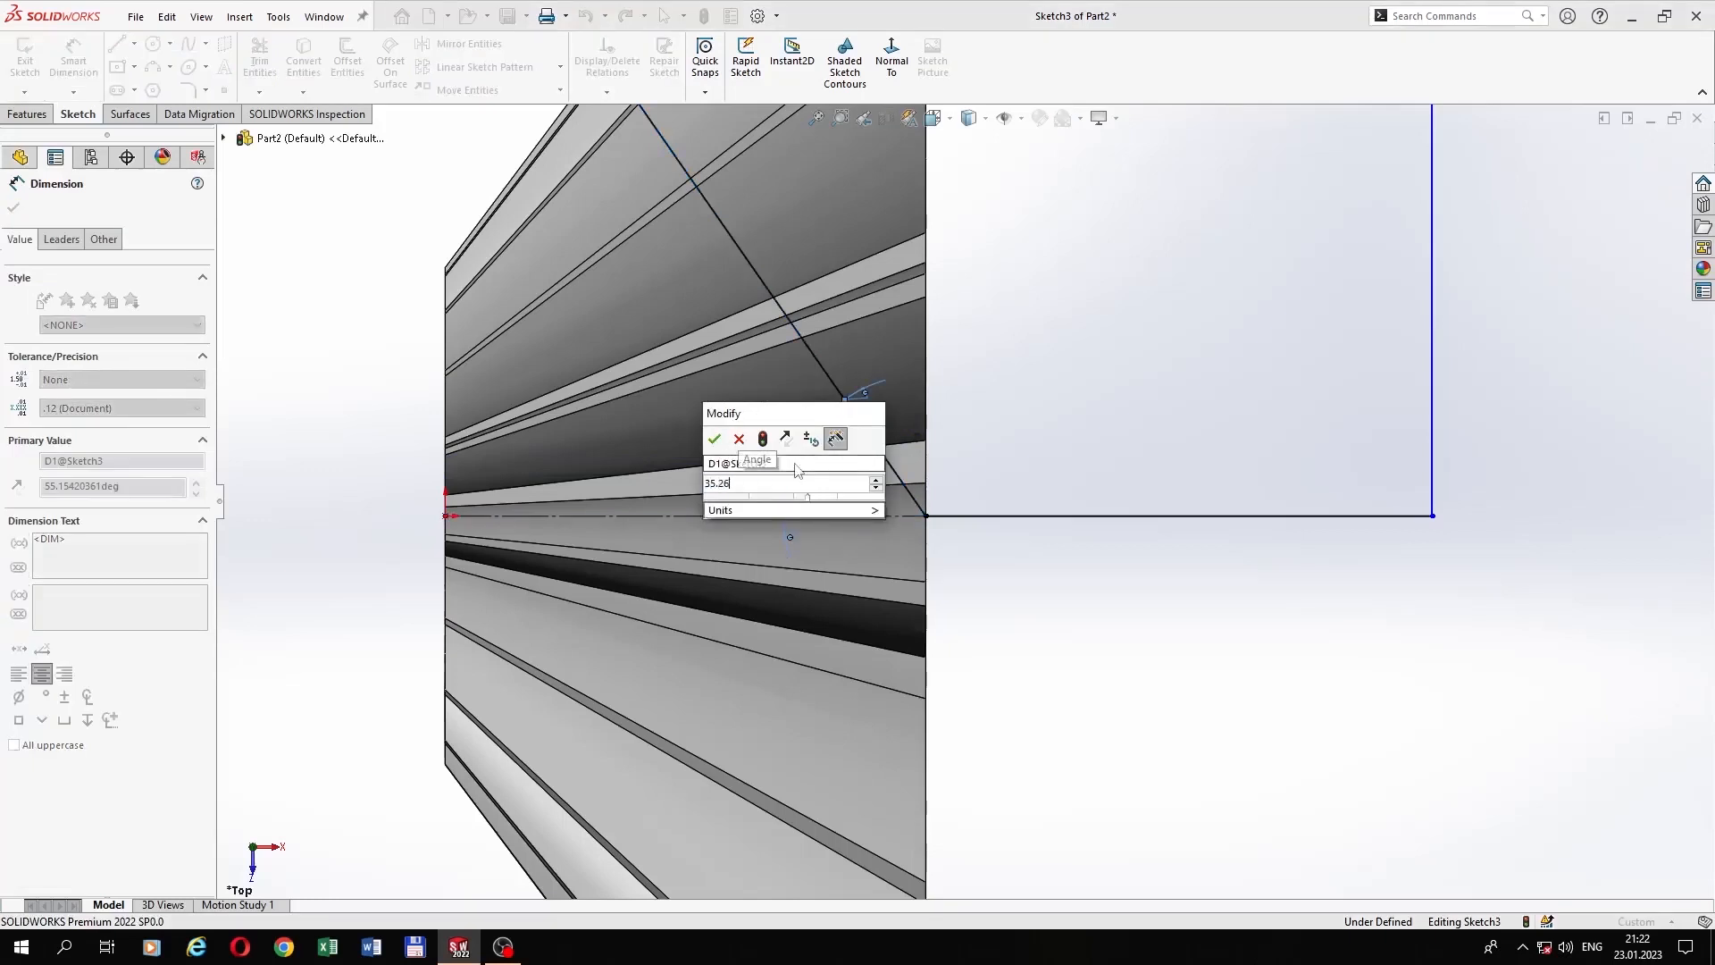
key("Return")
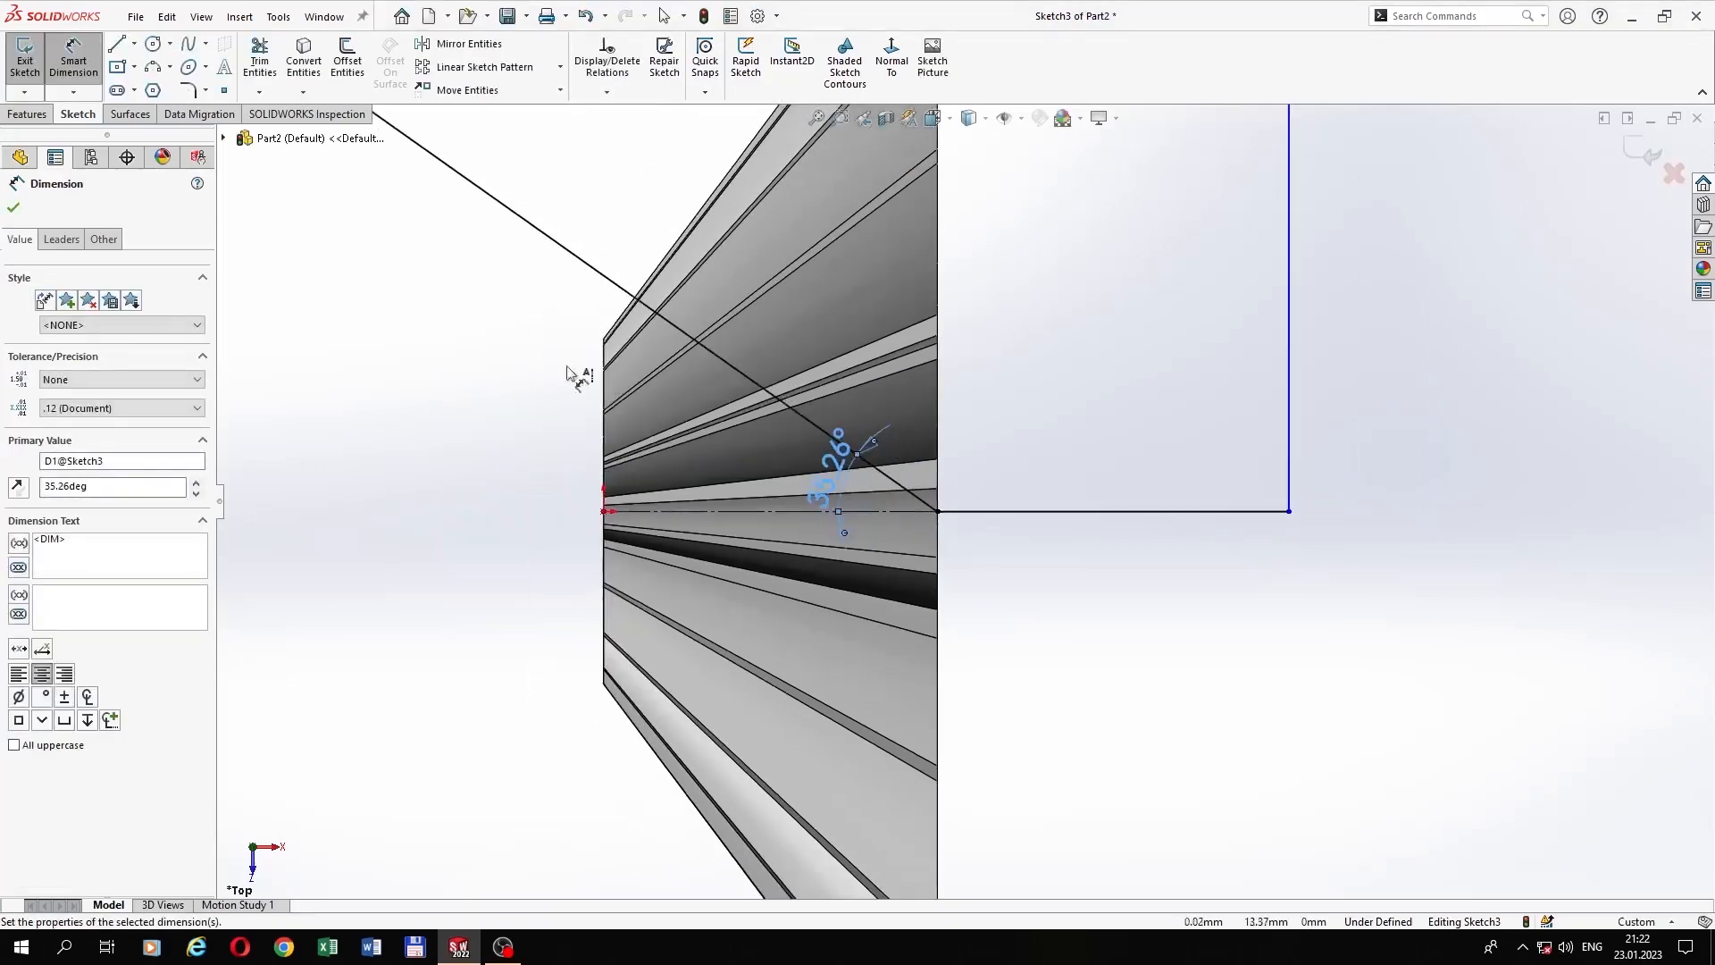
left_click(13, 209)
Step: Move the profile's horizontal upper line above the gear's outer edge and its vertical side close to the wide face, making that side about 60 mm long
scroll(995, 219, "up", 3)
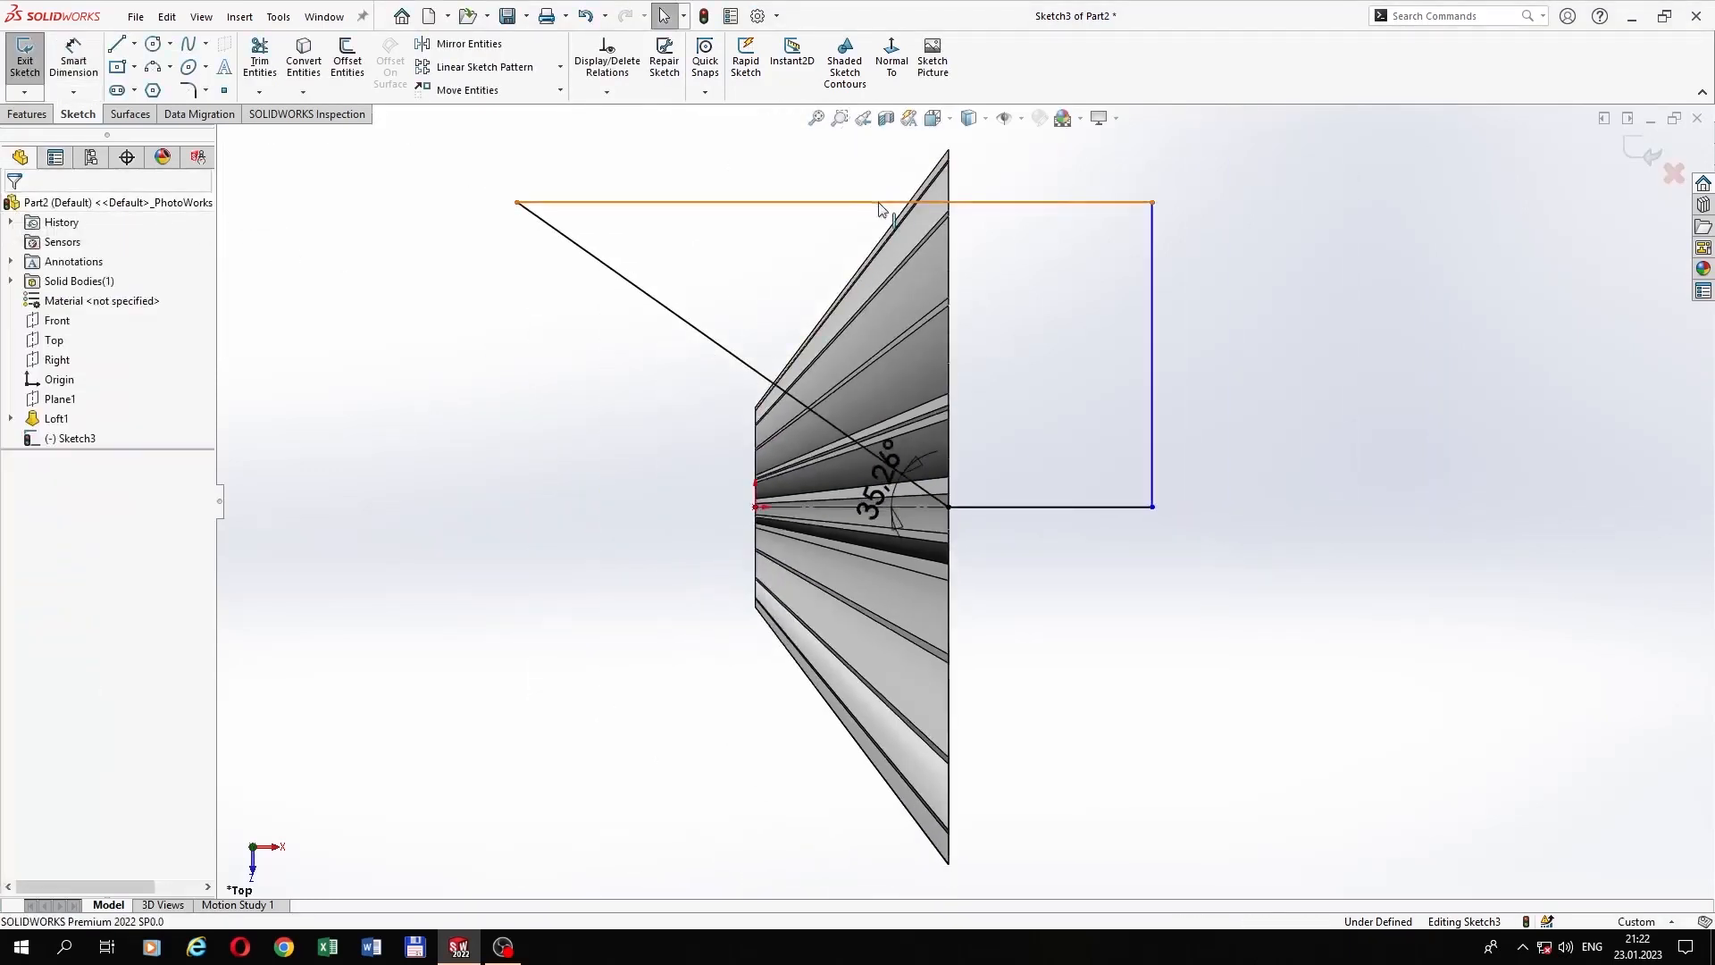
left_click_drag(878, 202, 876, 136)
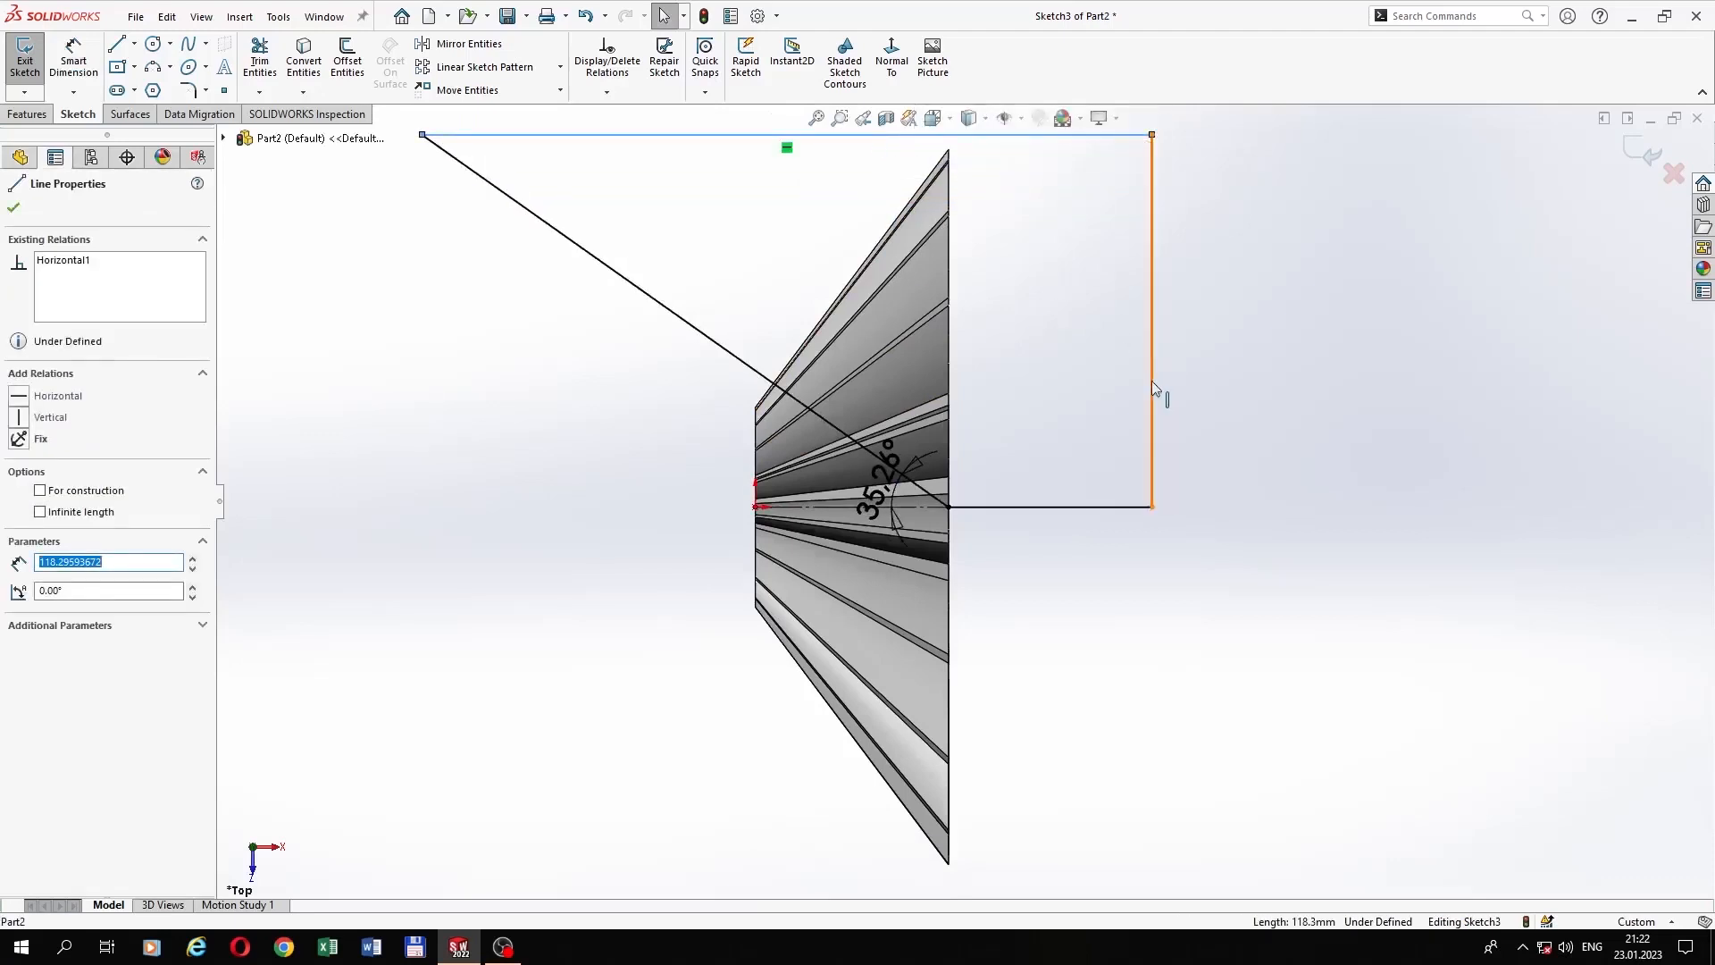
left_click_drag(1151, 381, 991, 407)
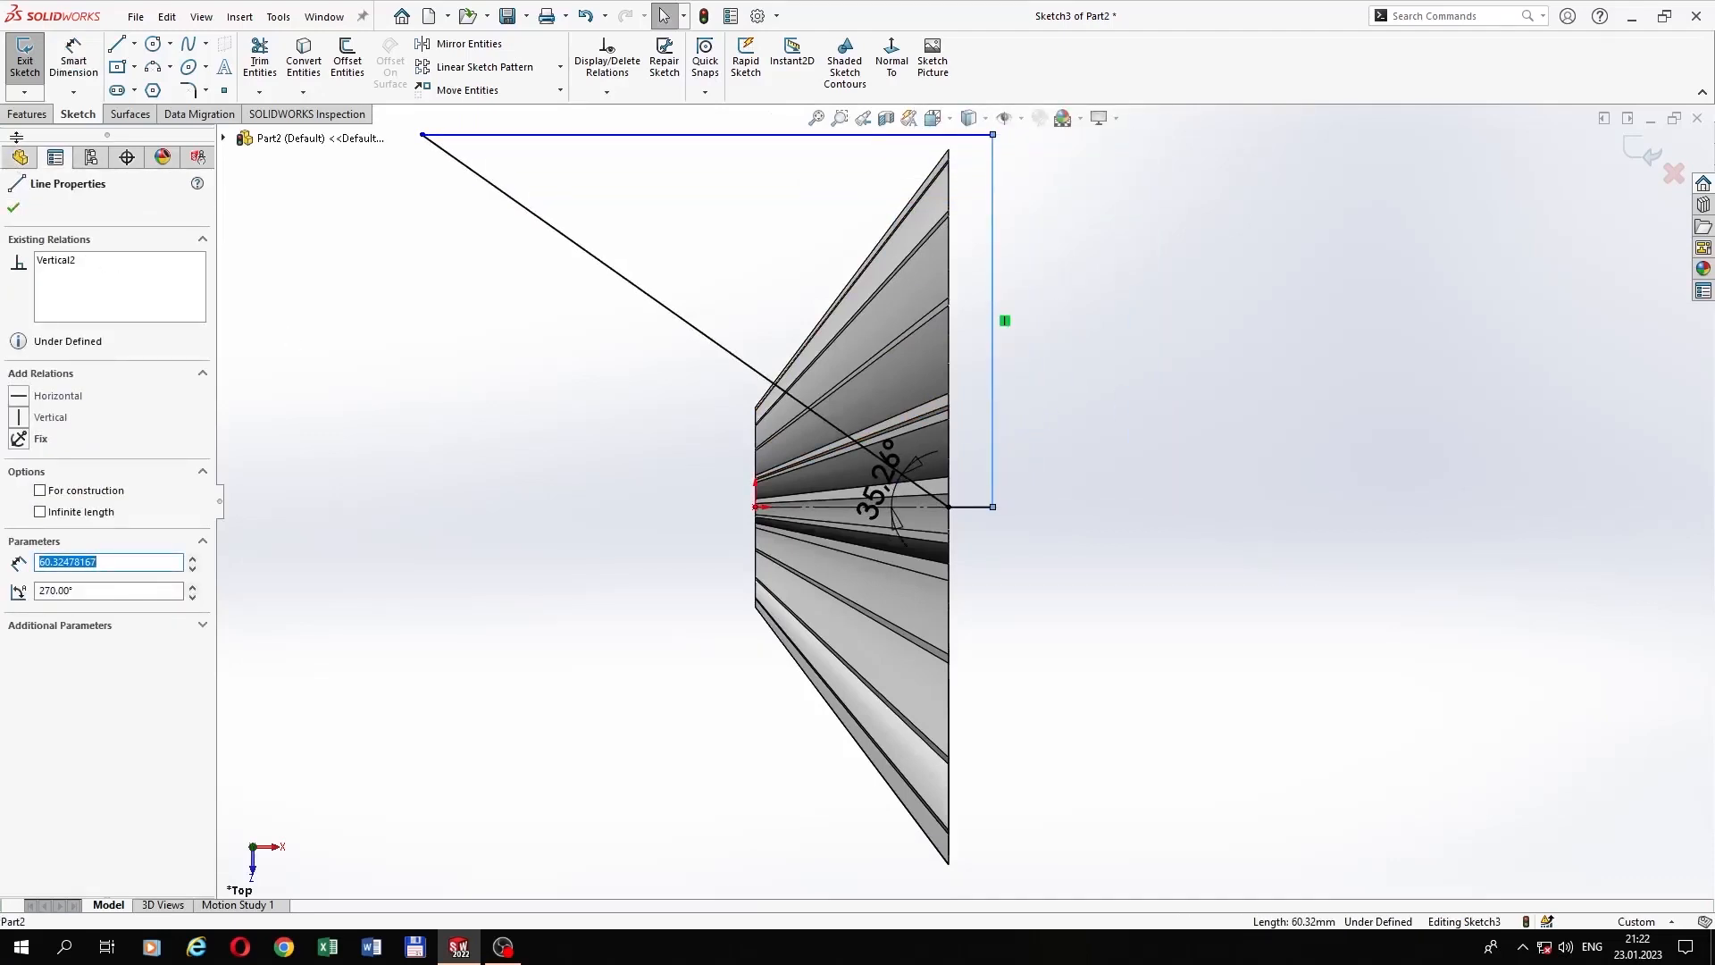
Step: Cut-extrude the closed profile through the gear with a Mid Plane end condition and a depth of 130 mm
left_click(27, 115)
left_click(470, 62)
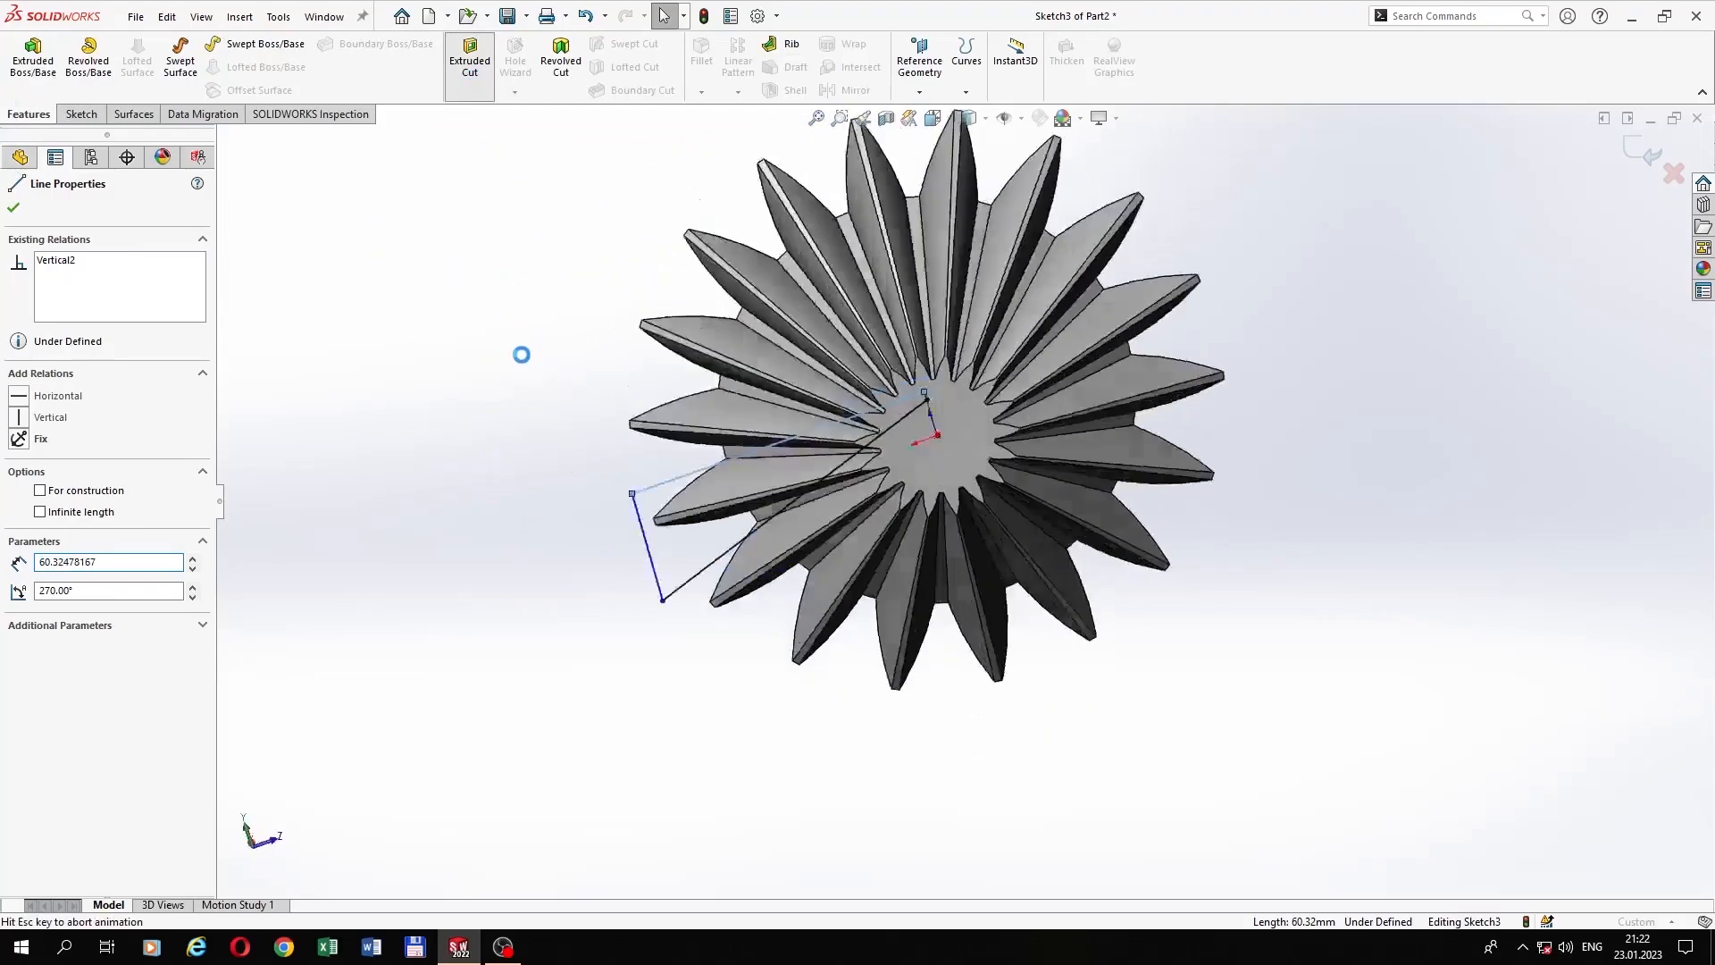
left_click(101, 316)
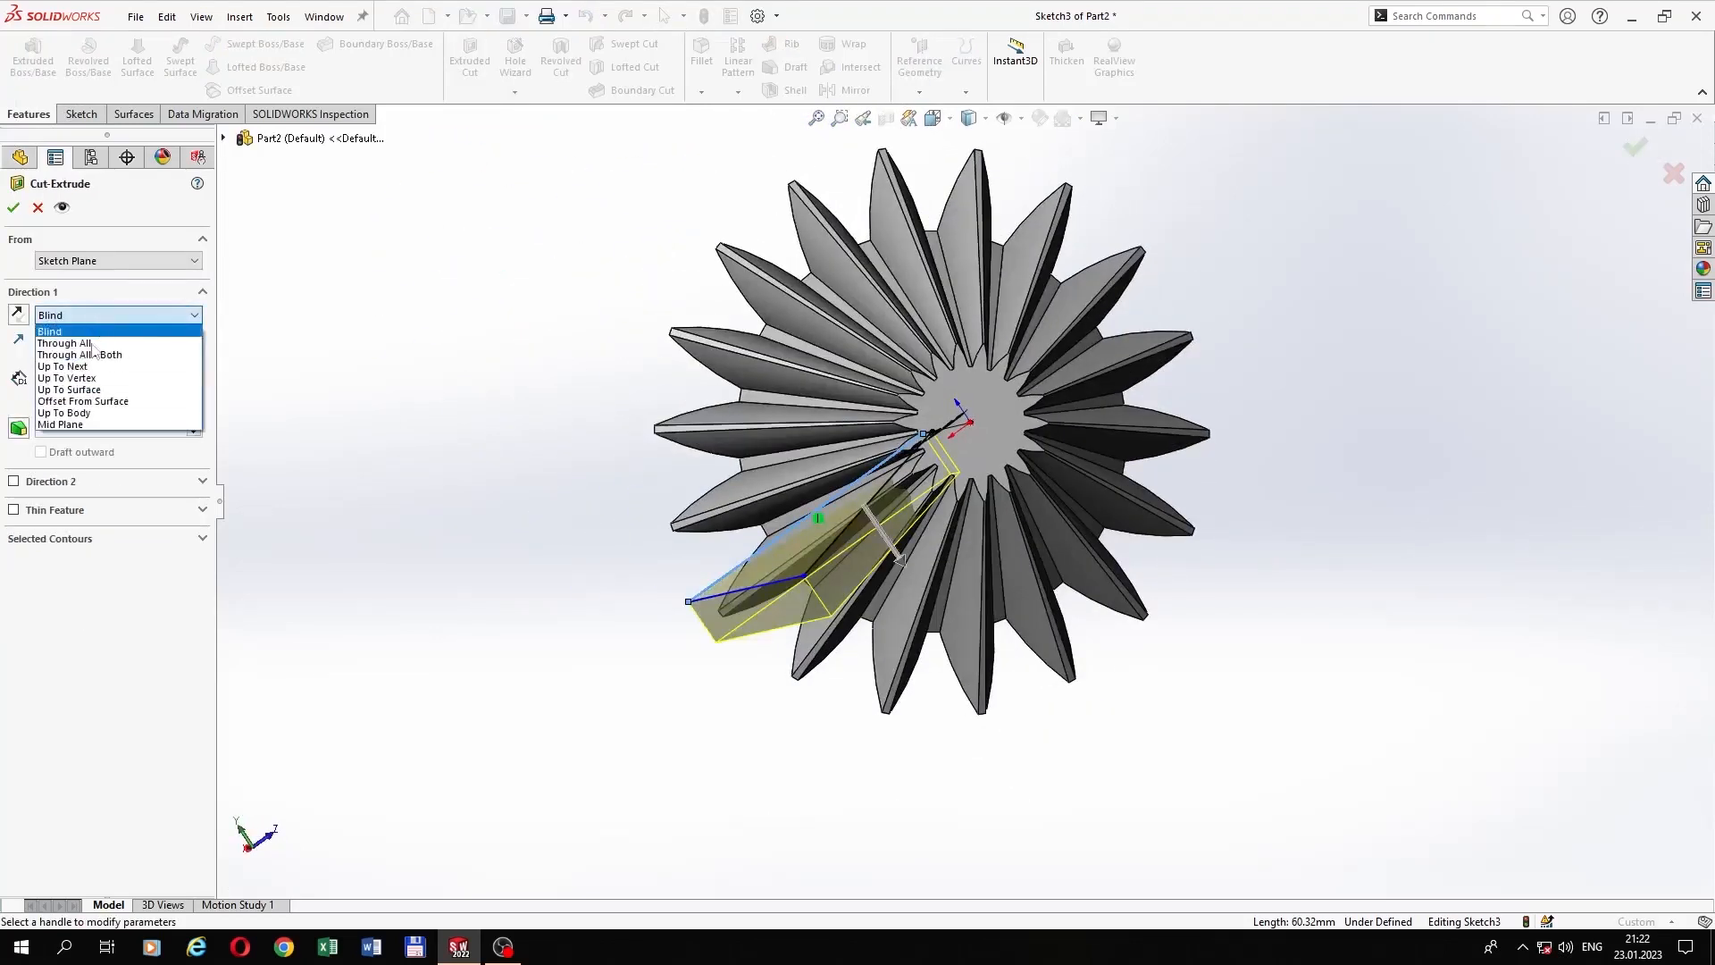
left_click(64, 425)
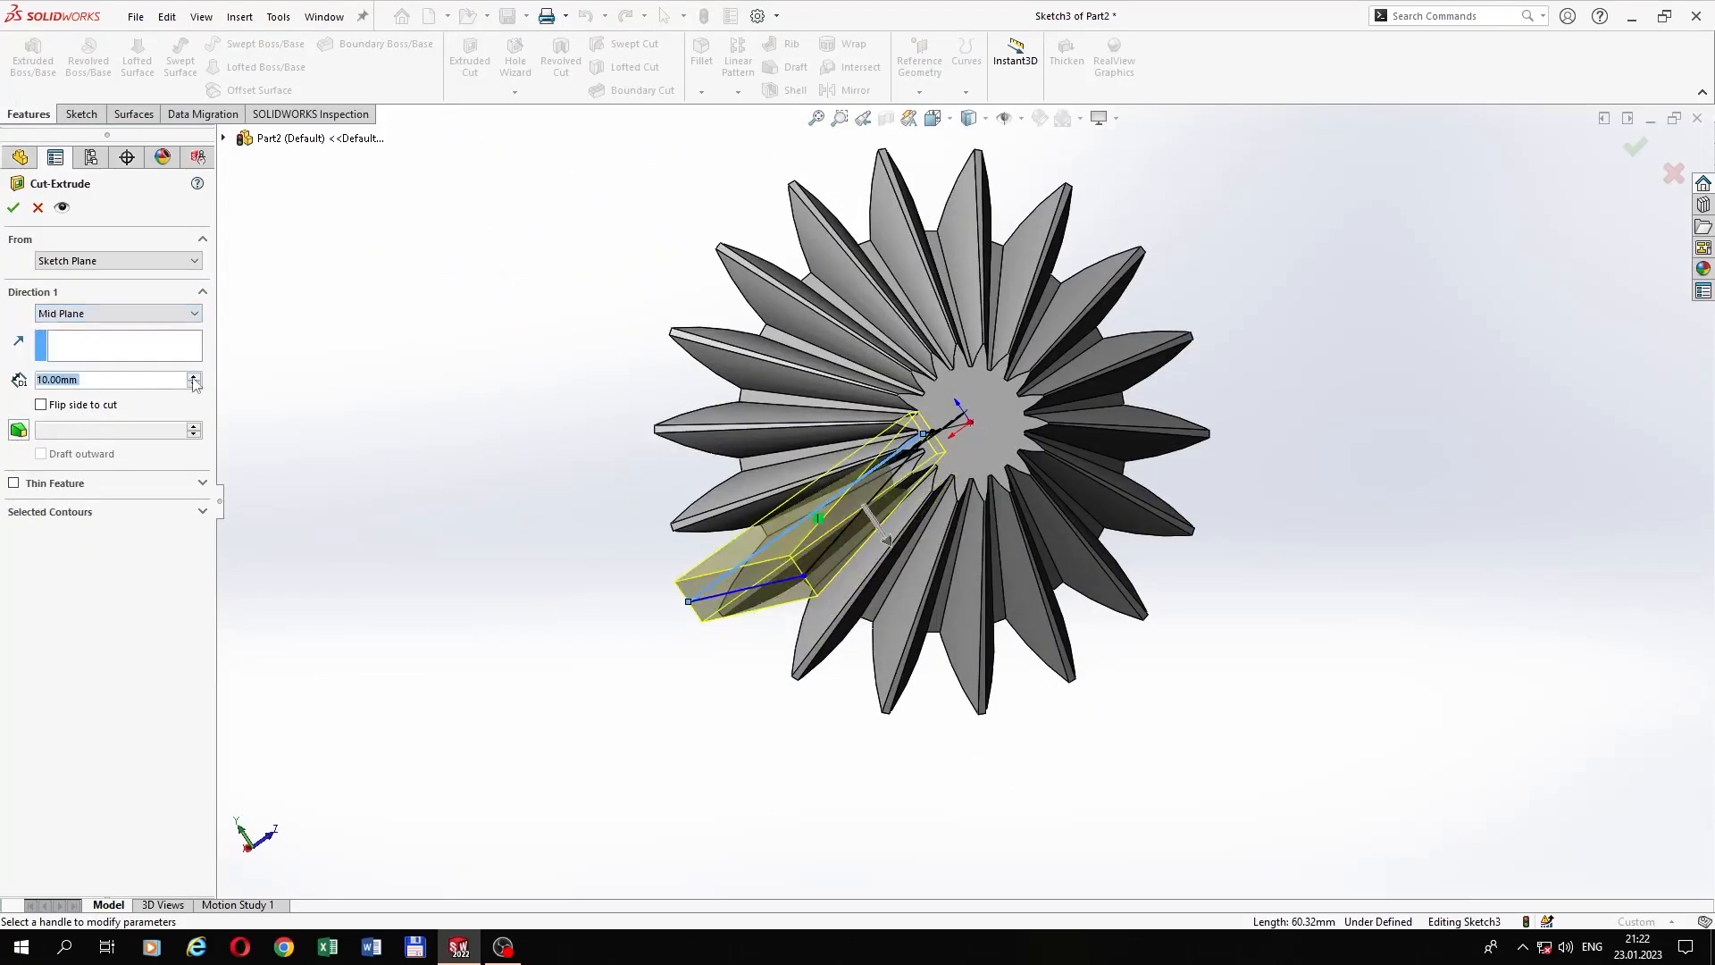
left_click_drag(192, 380, 195, 382)
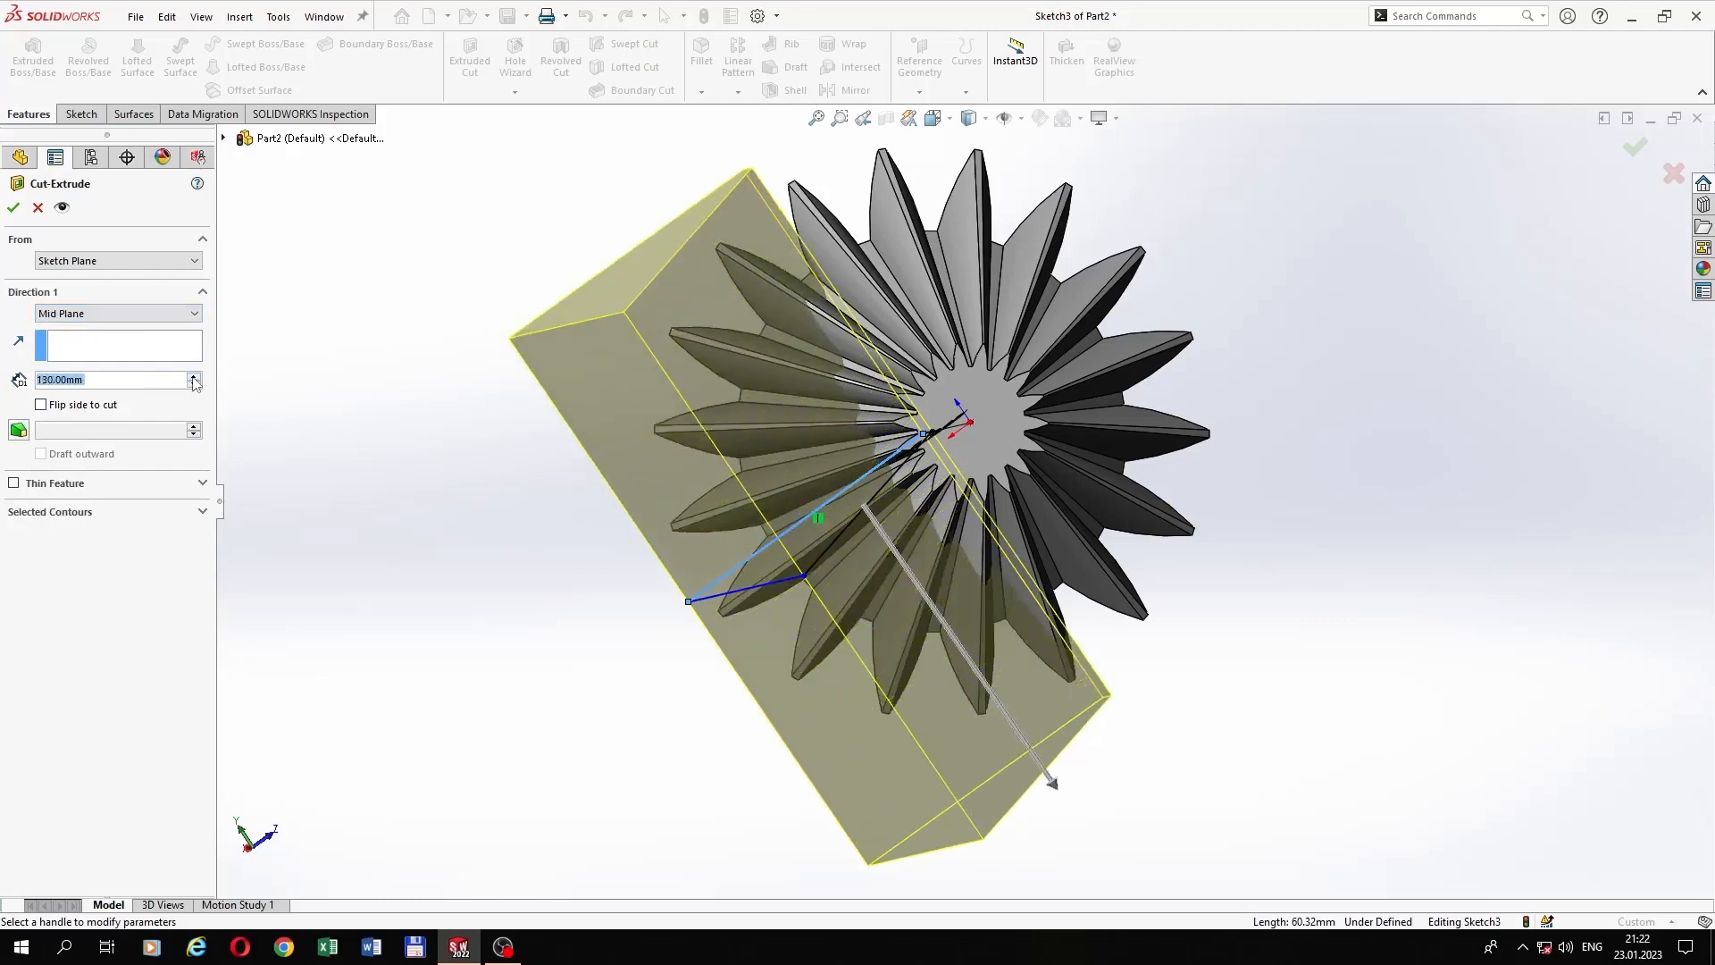
left_click(14, 208)
Step: Start a sketch on the new slanted cut face and draw a horizontal line from the origin to the face's straight edge
middle_click_drag(626, 393, 908, 373)
left_click(1063, 373)
left_click(1143, 320)
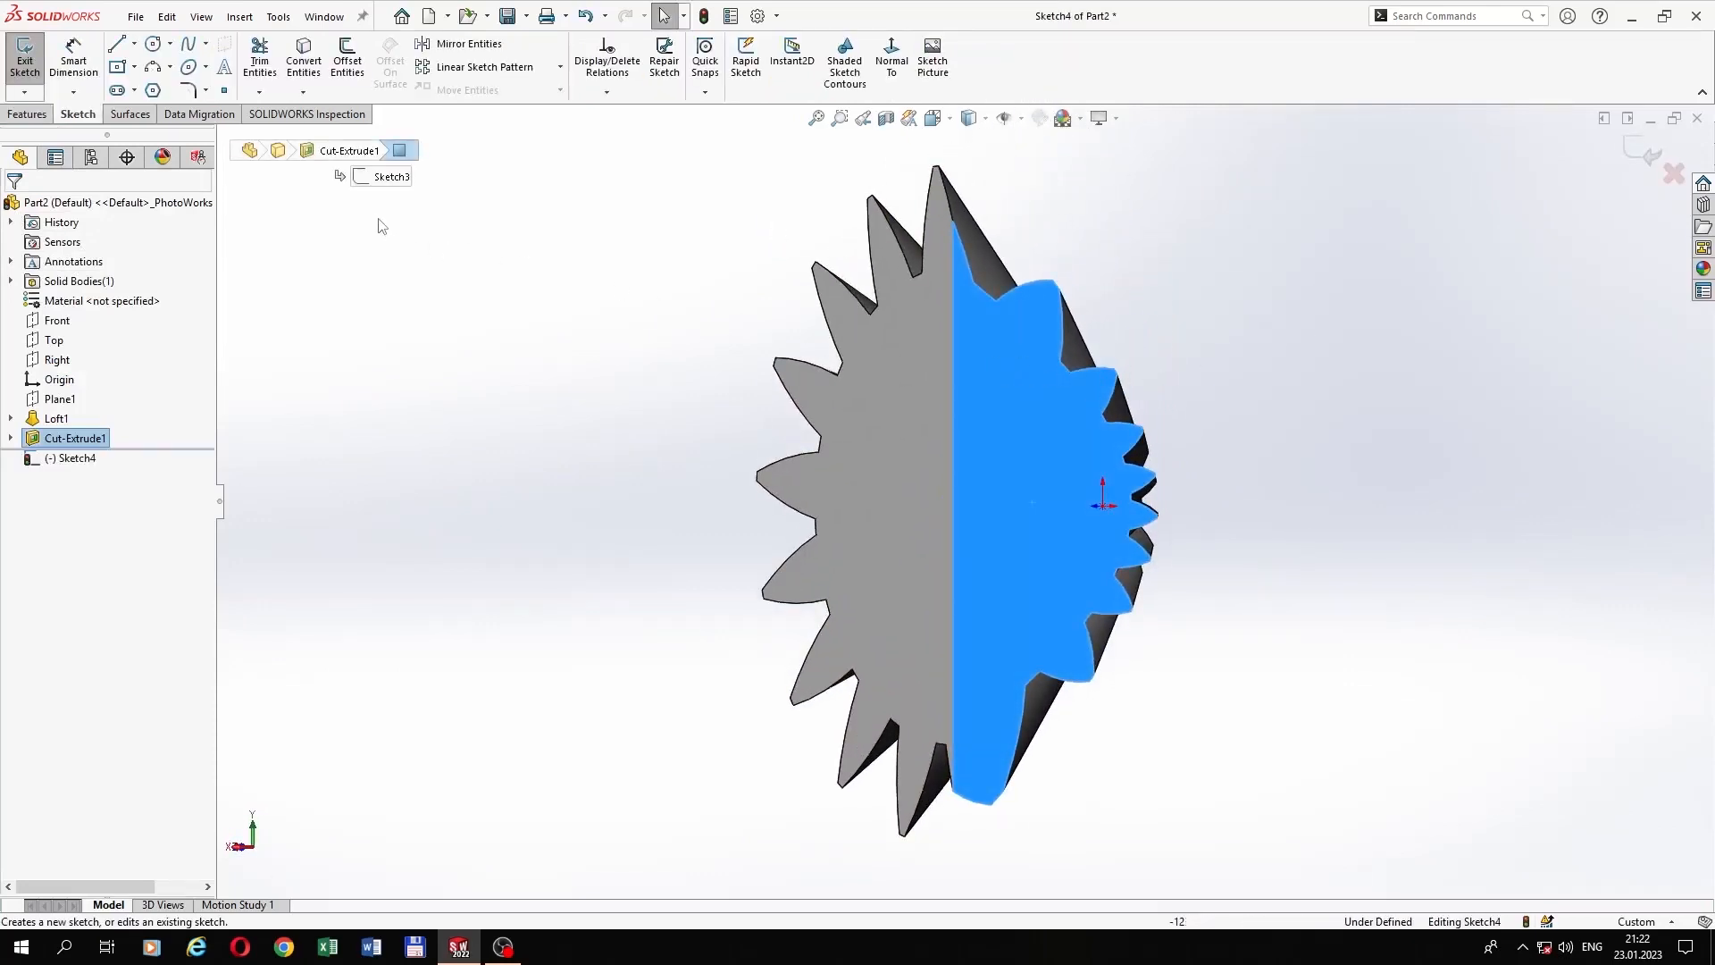
left_click(117, 45)
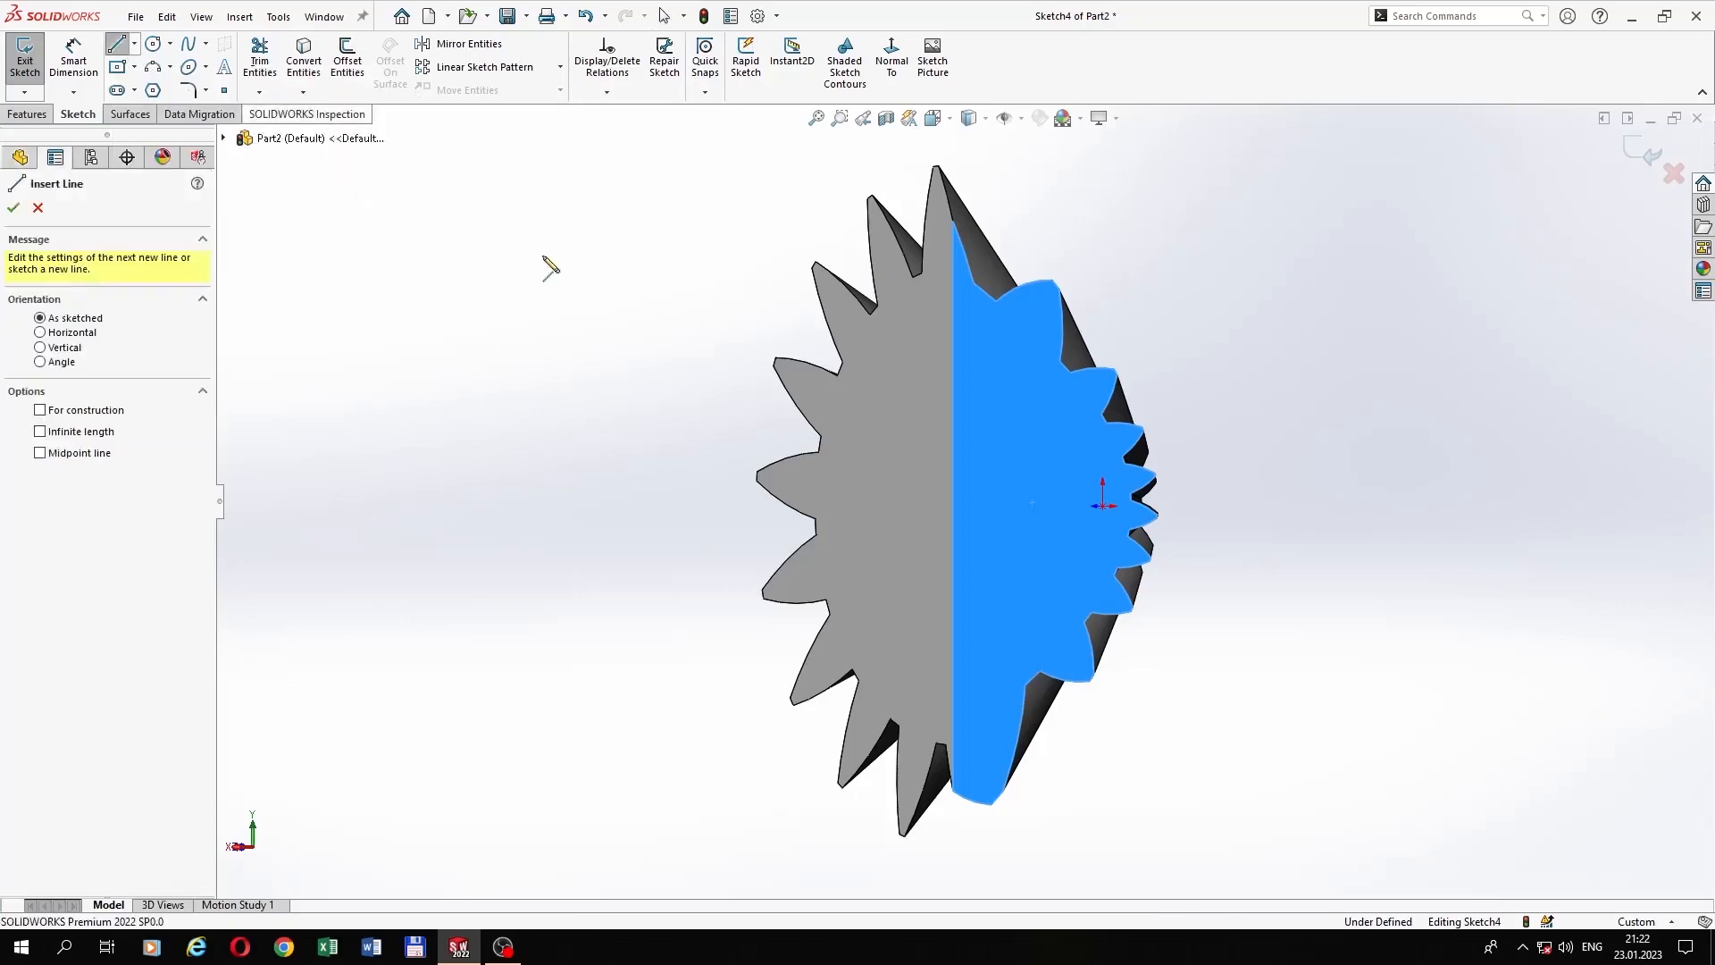
left_click(1104, 505)
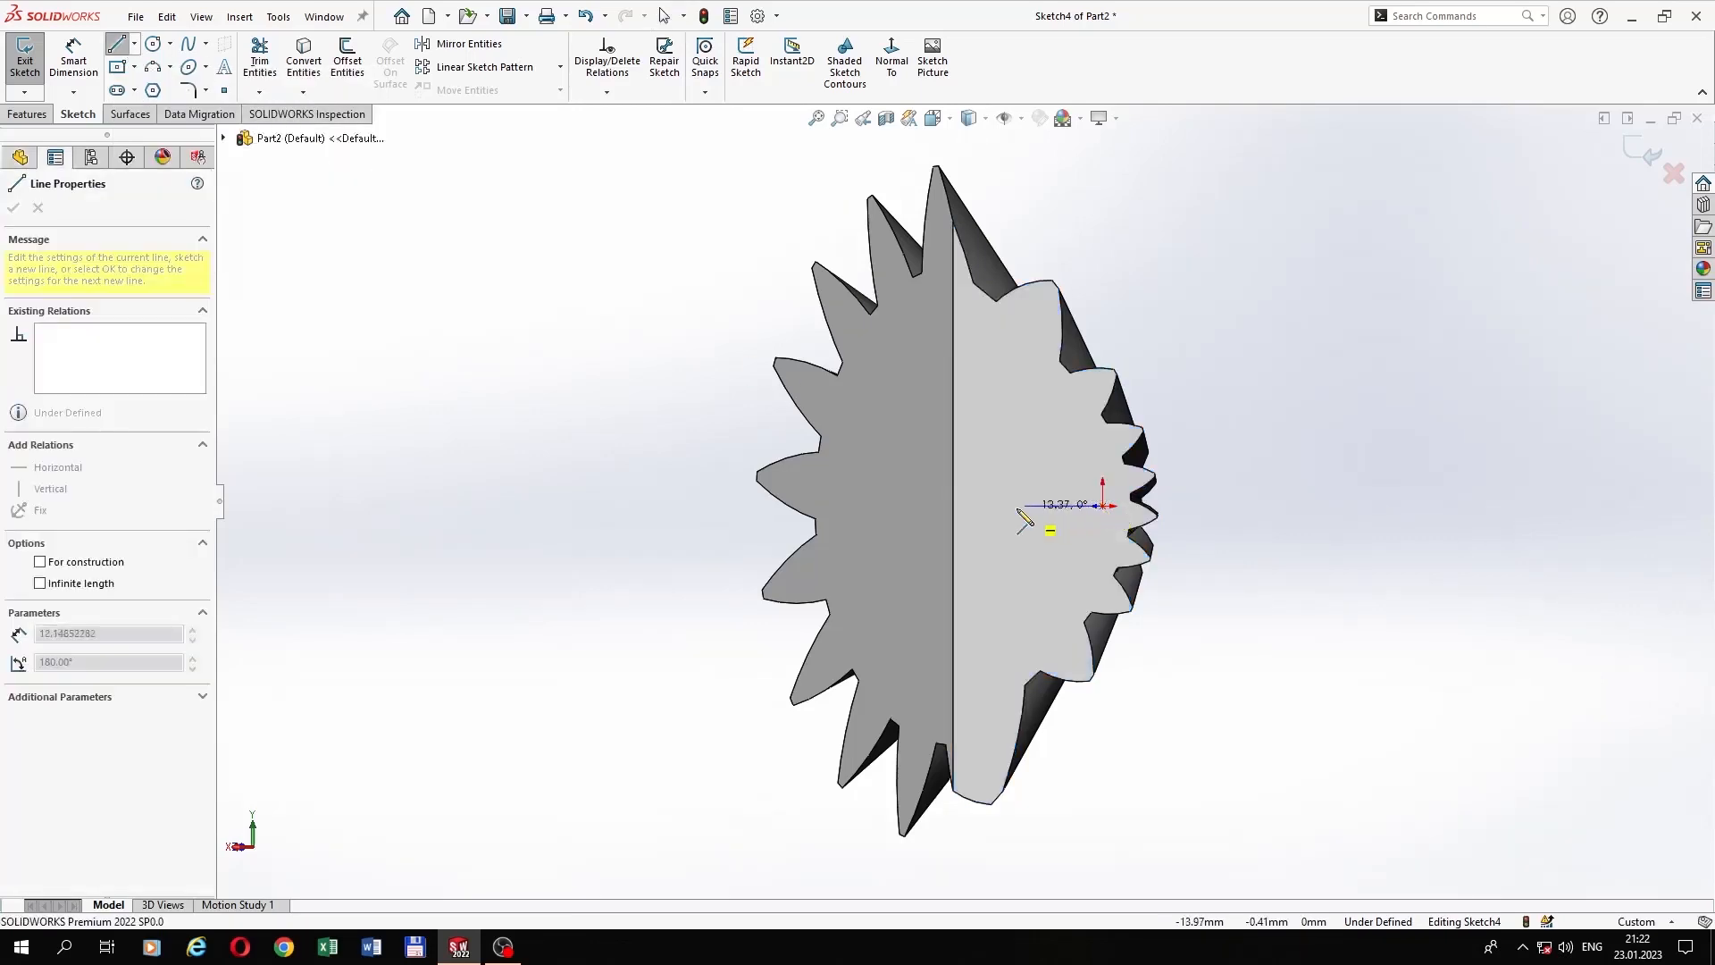
left_click(953, 506)
key("Escape")
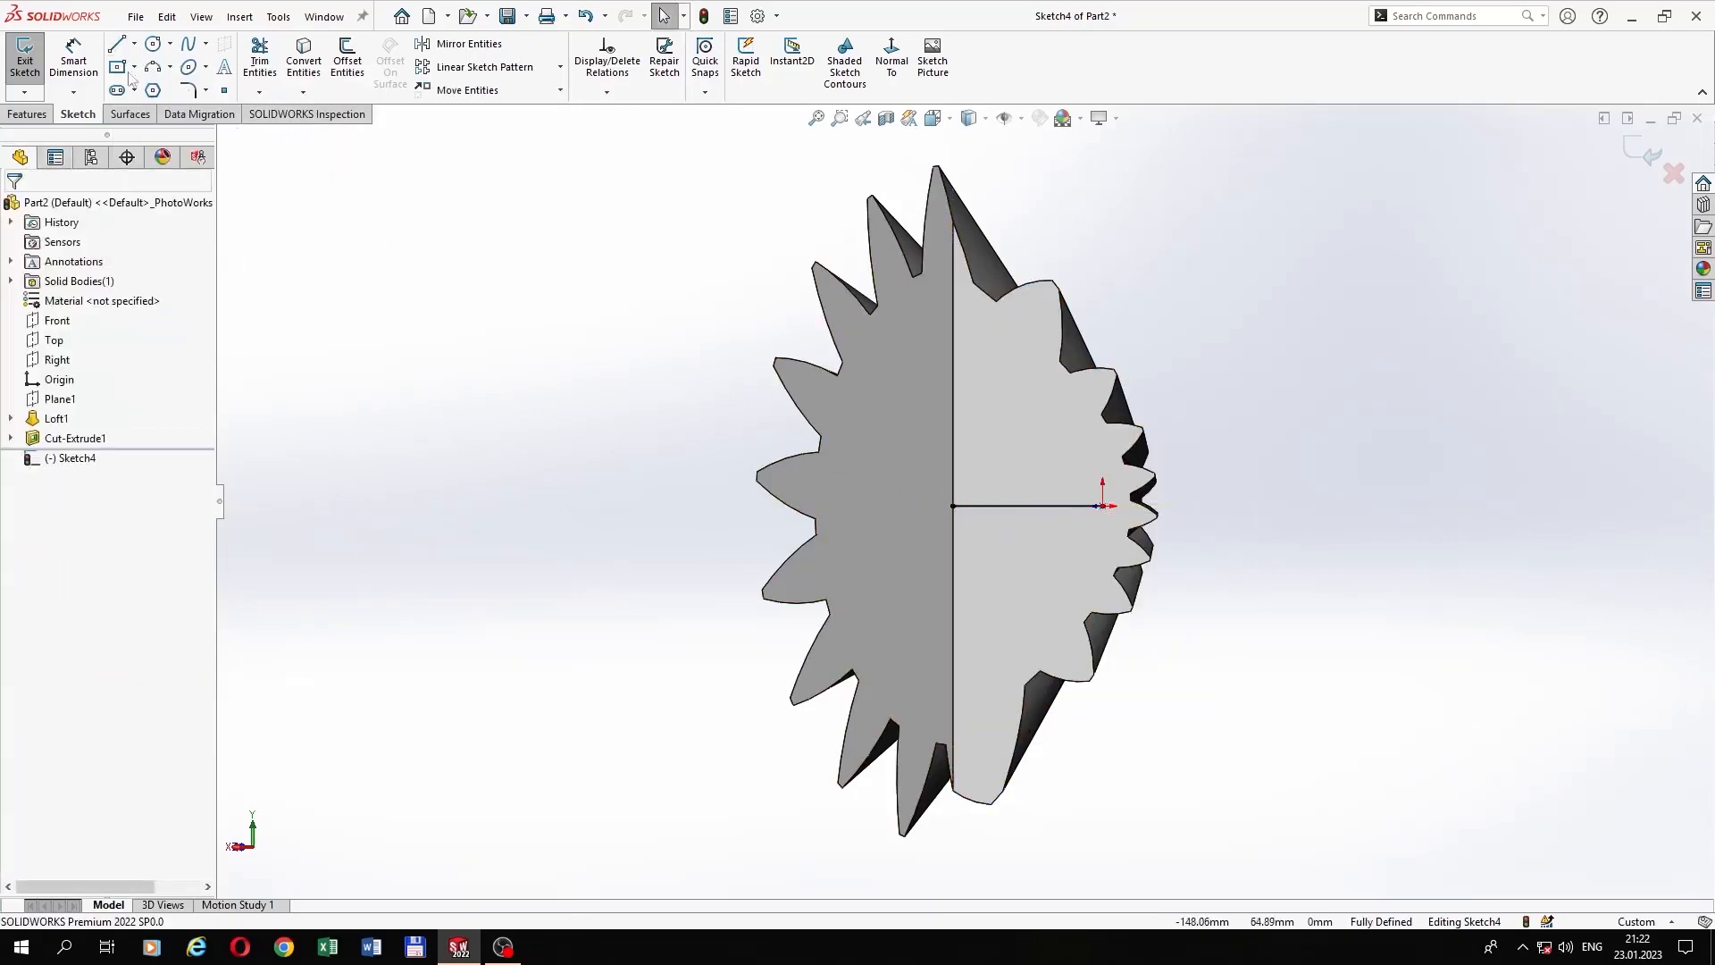
Step: Sketch a slanted line about 62 mm long from the horizontal line's endpoint past the teeth, and make the horizontal line construction geometry
left_click(117, 45)
mouse_move(953, 505)
left_mouse_down()
mouse_move(1152, 183)
mouse_move(1148, 197)
left_mouse_up()
key("Escape")
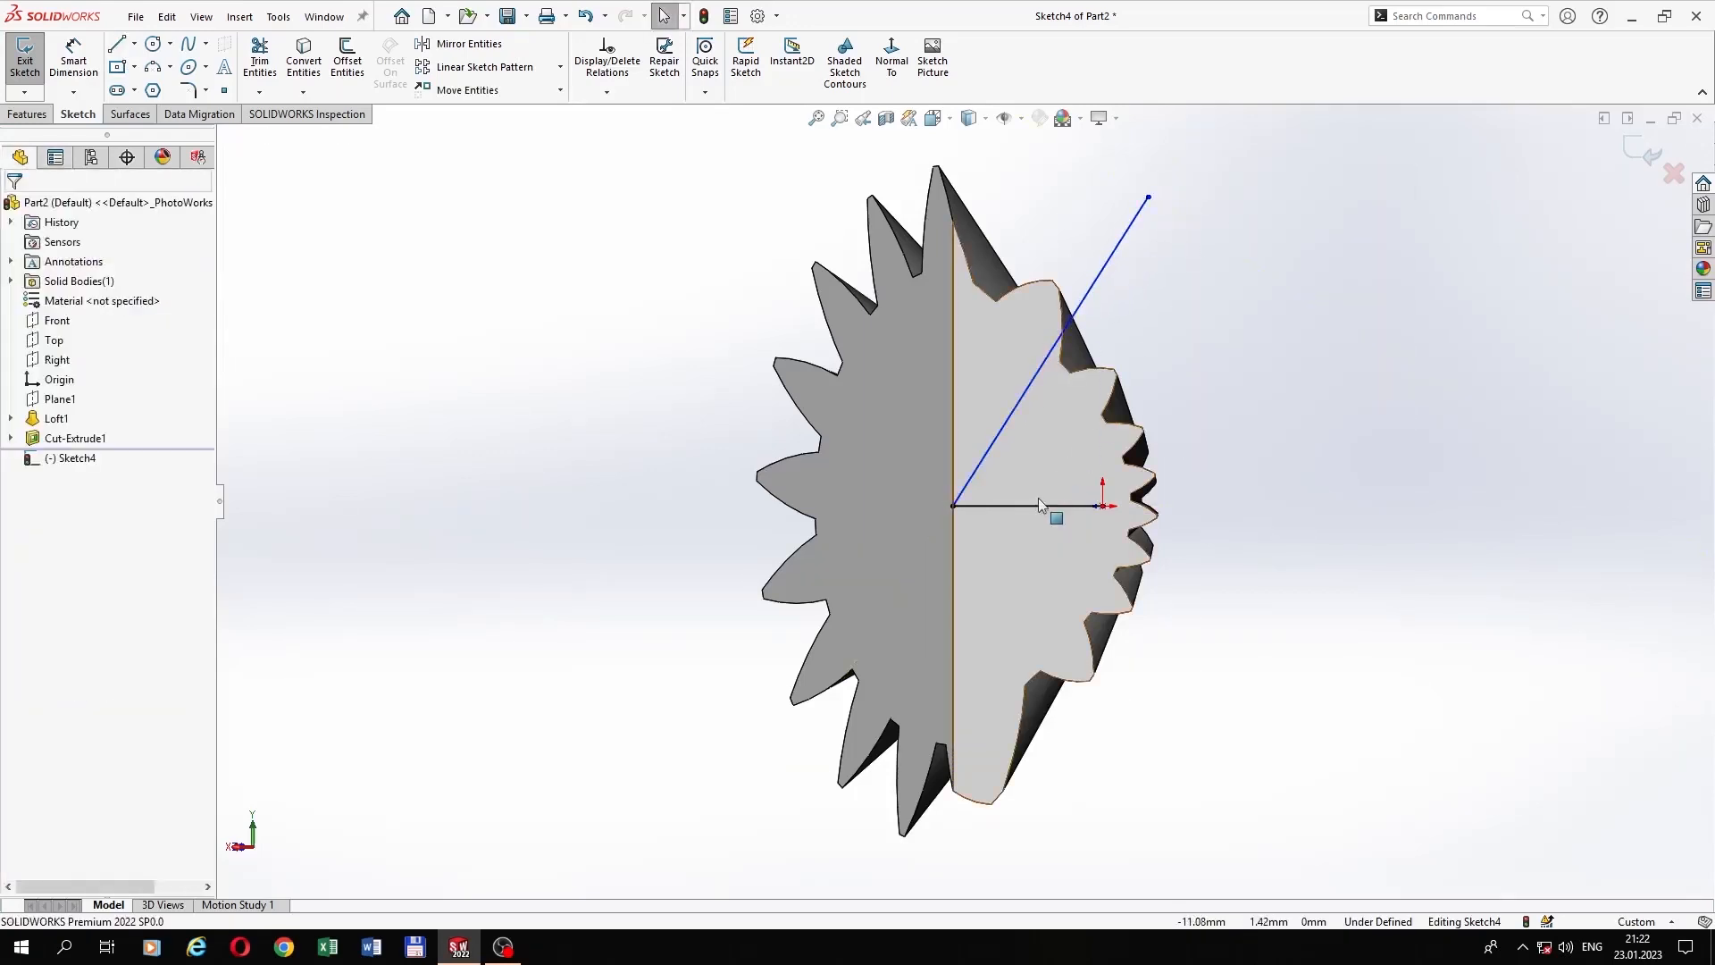
left_click(1058, 506)
left_click(1114, 455)
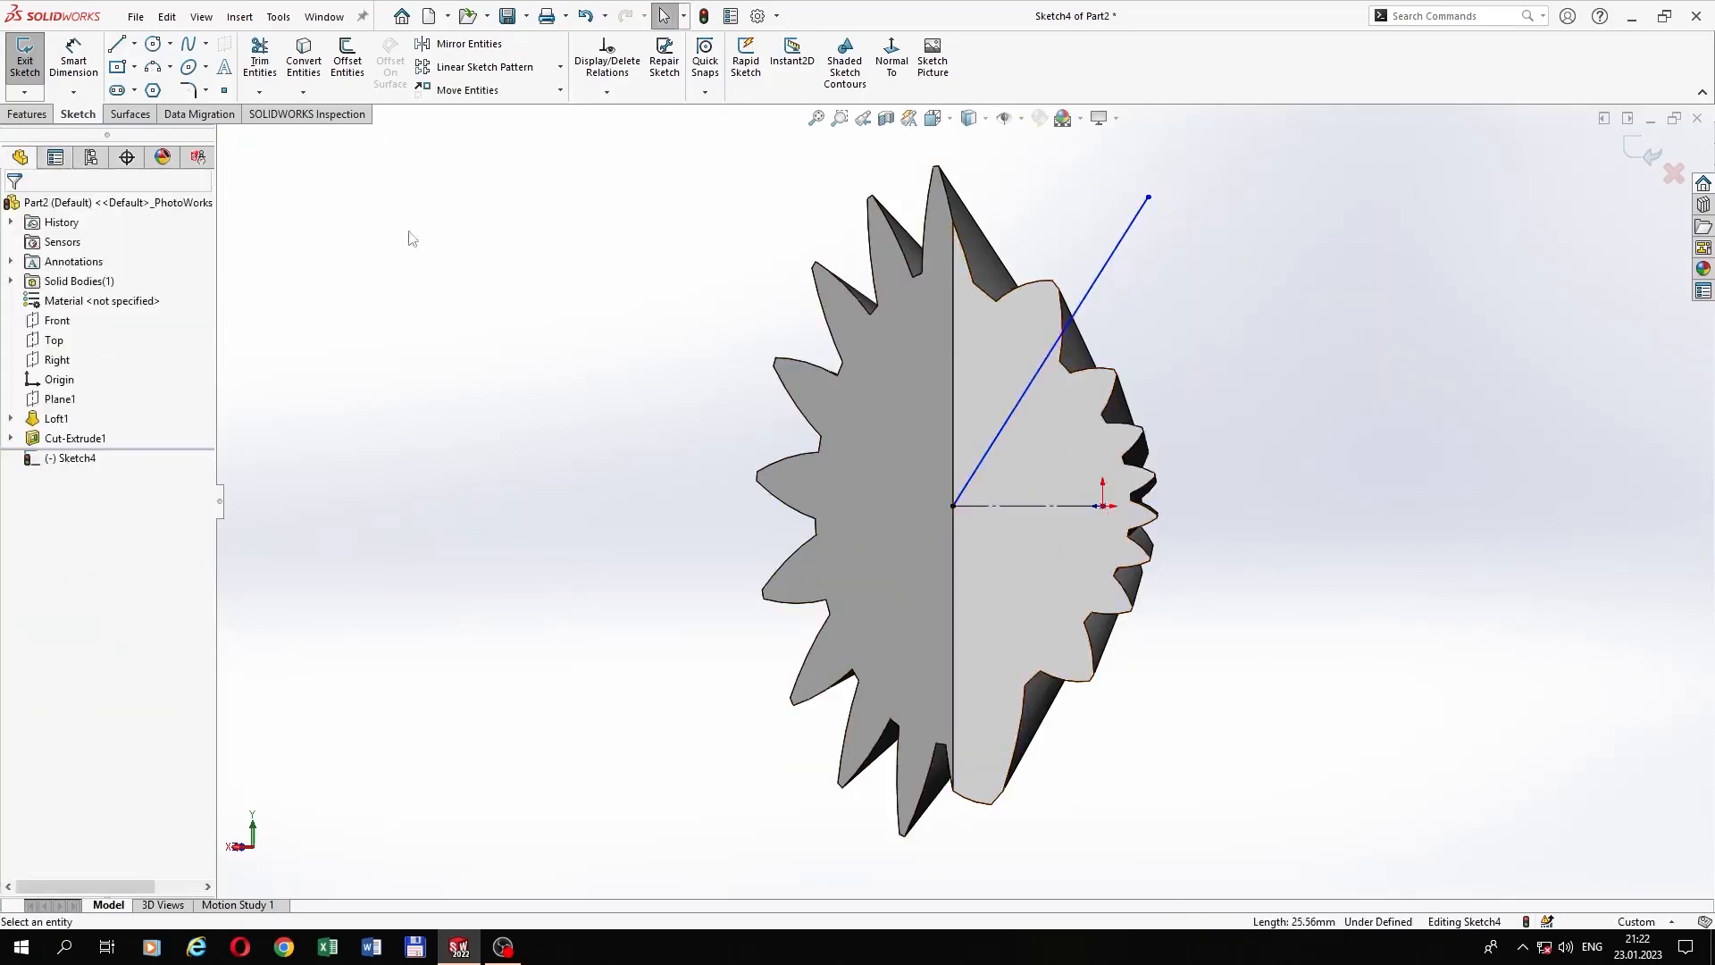
Step: Set the angle between the slanted line and the construction line to 45°
left_click(73, 58)
left_click(1032, 505)
left_click(987, 465)
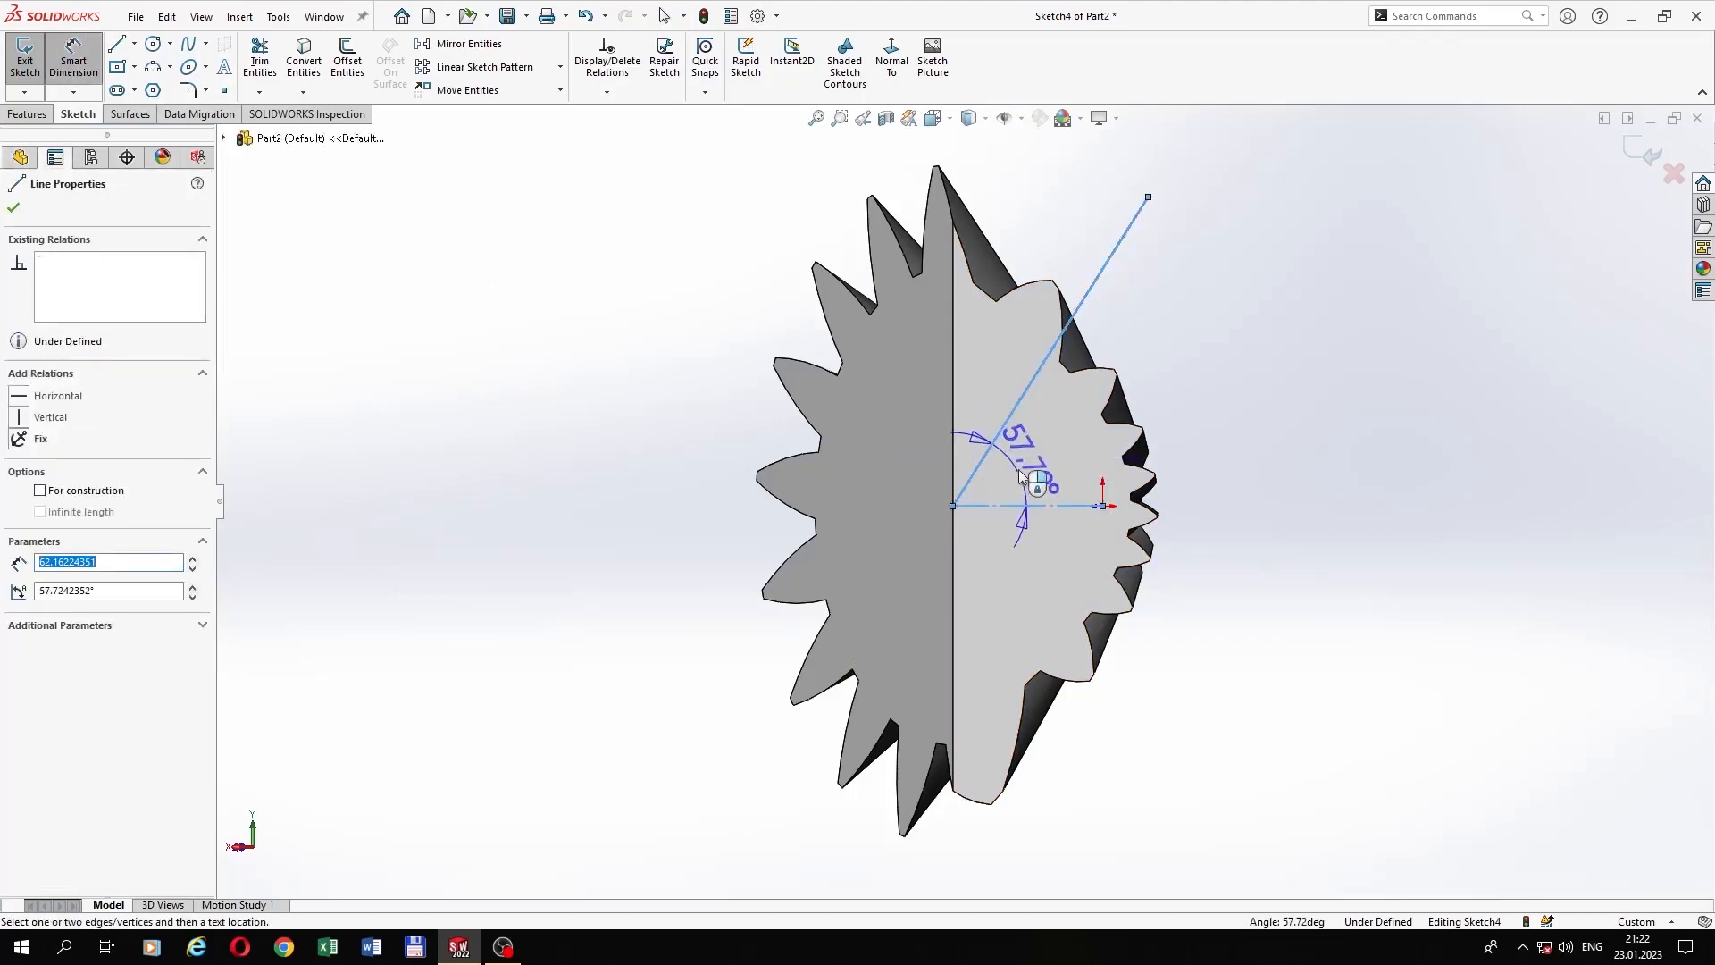
left_click(1027, 465)
type("45")
key("Return")
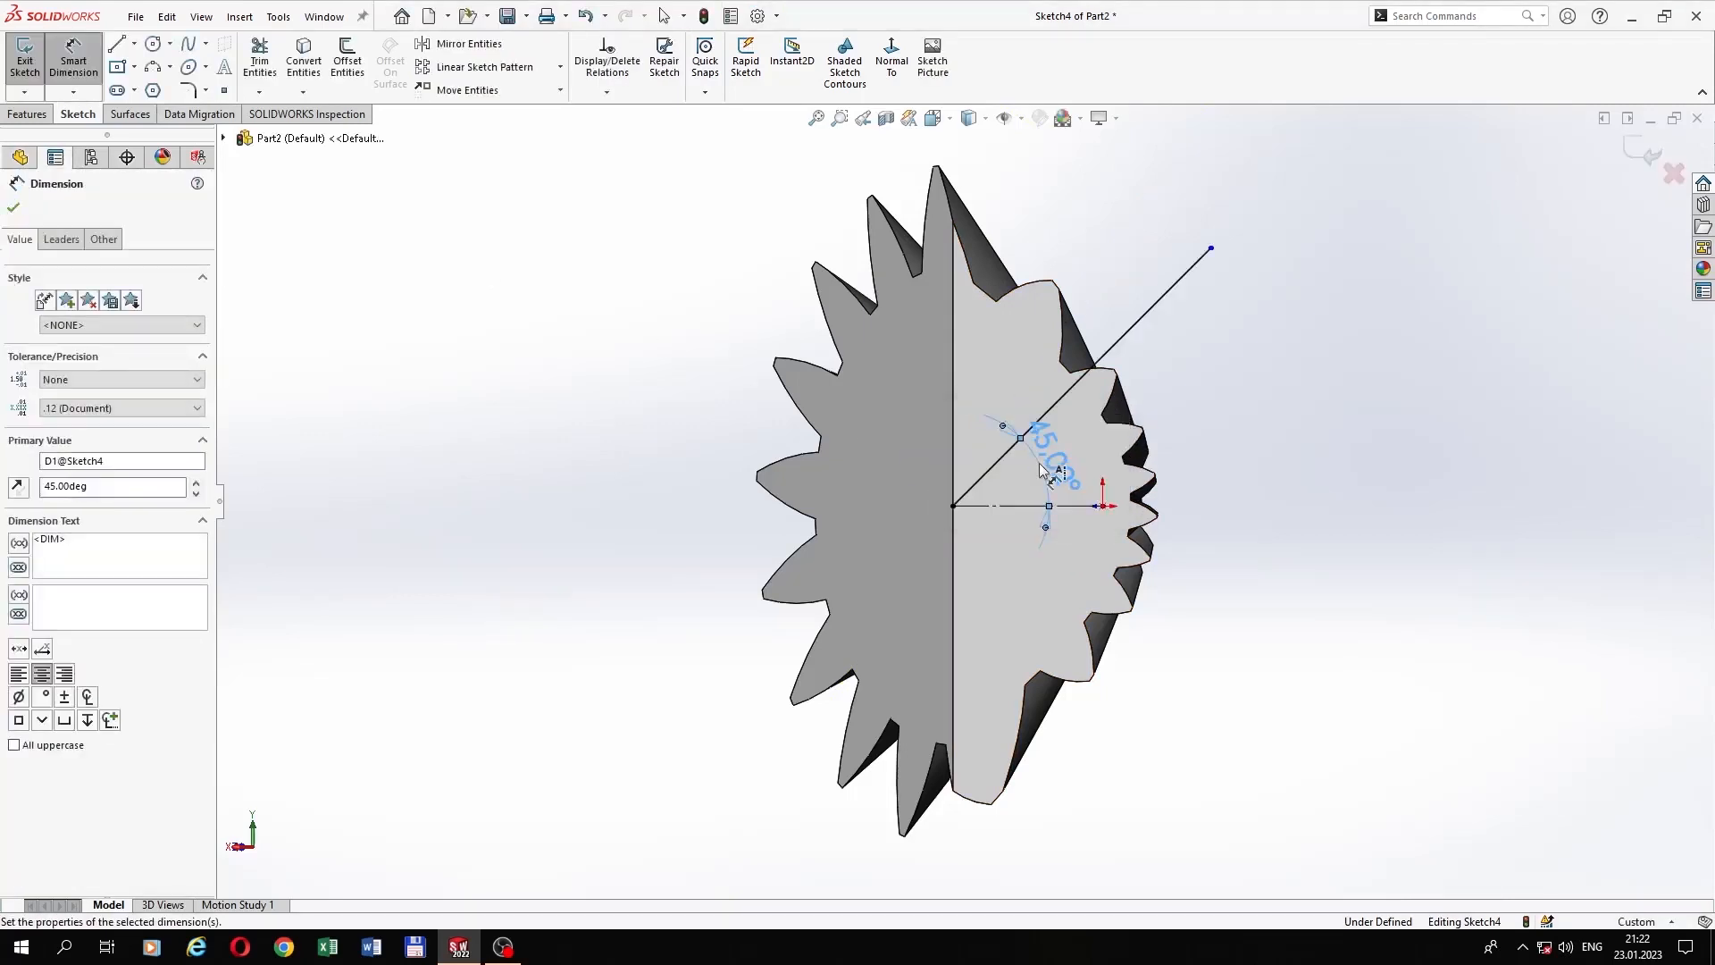
Step: Mirror the 45° line about the horizontal construction line, keeping the original
left_click(469, 43)
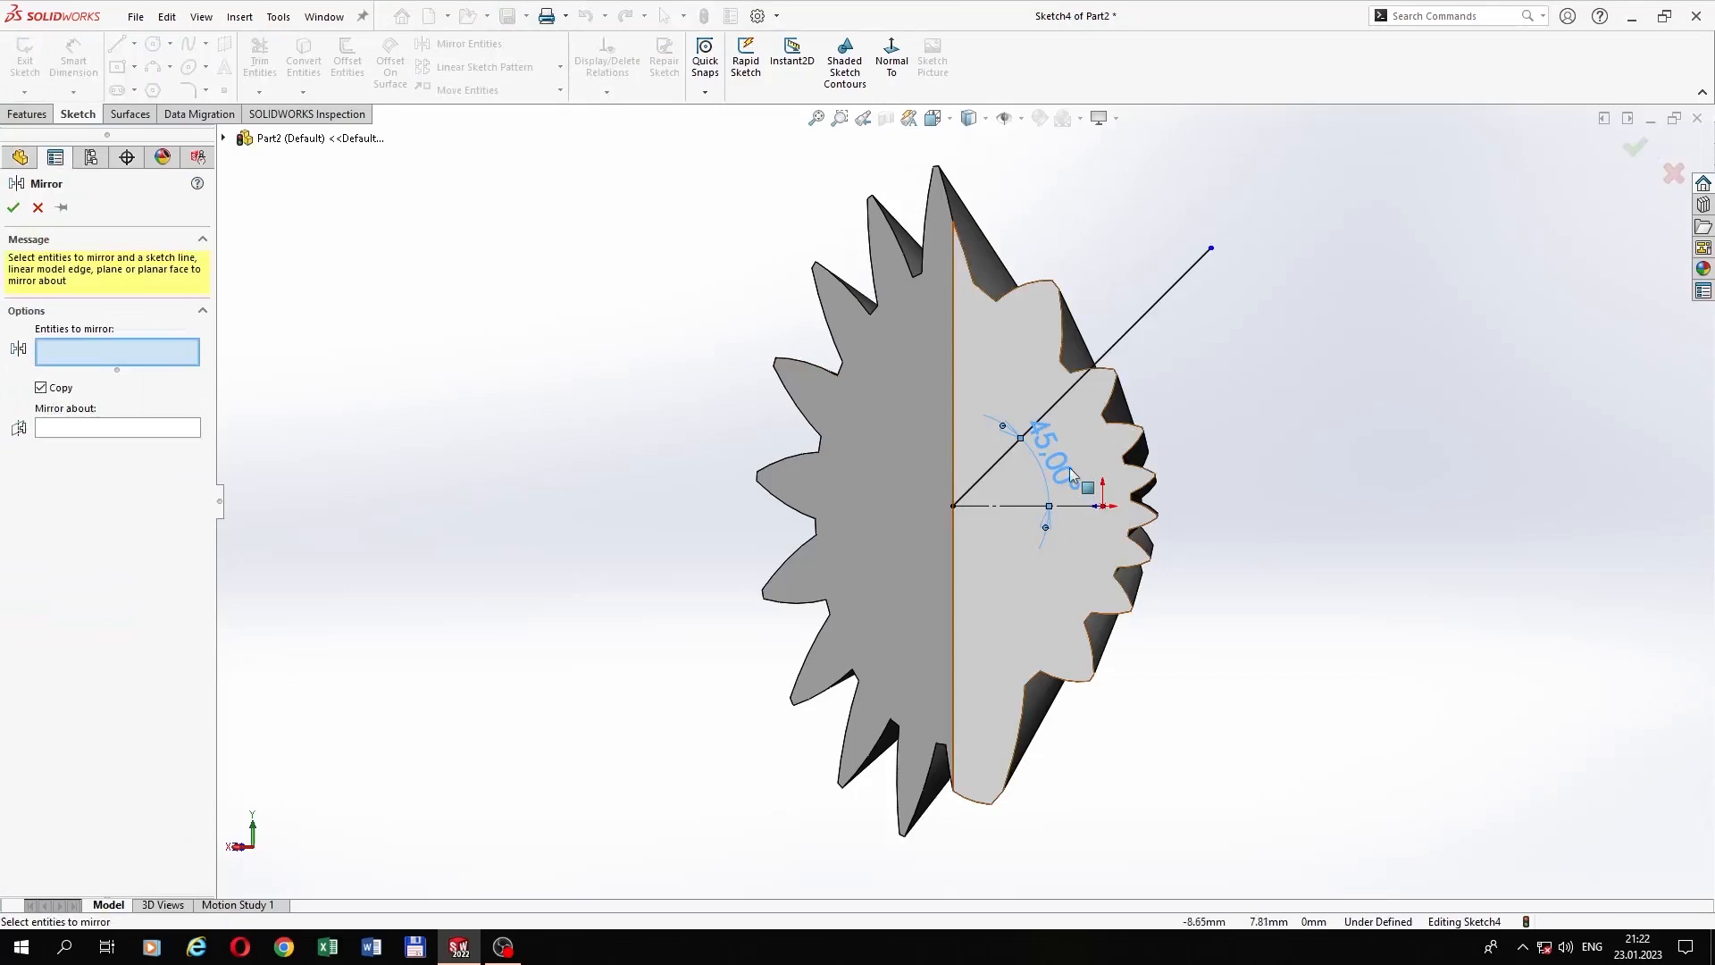
left_click(1004, 455)
left_click(123, 435)
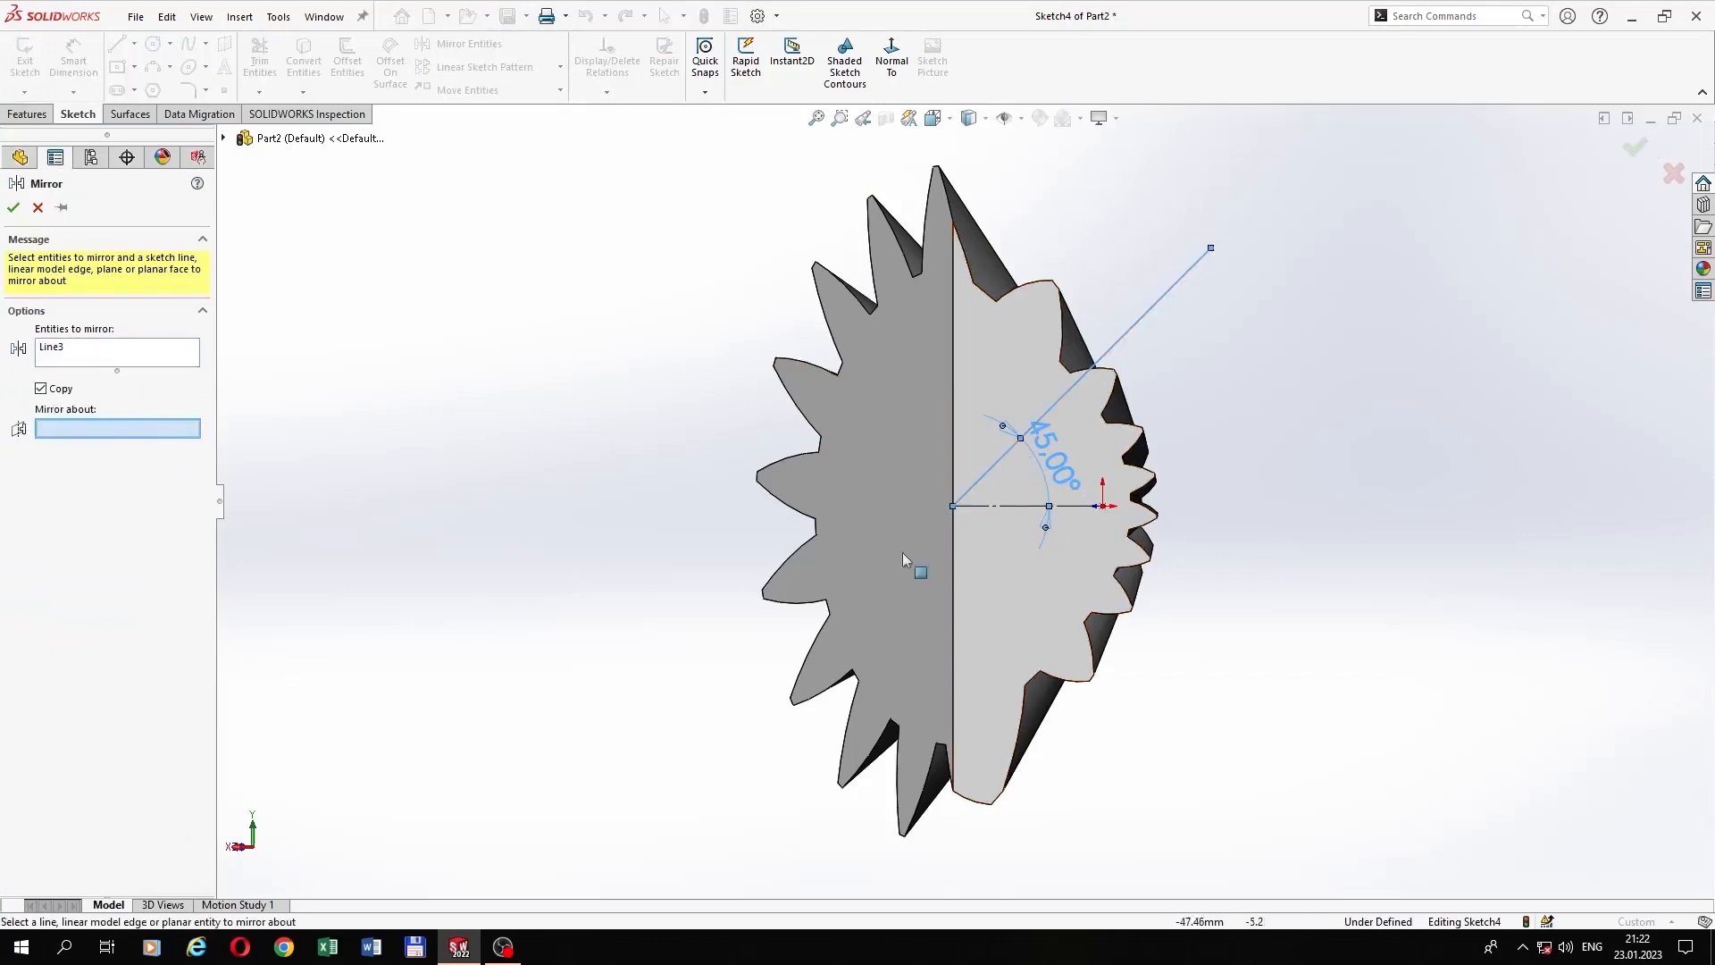
left_click(1029, 506)
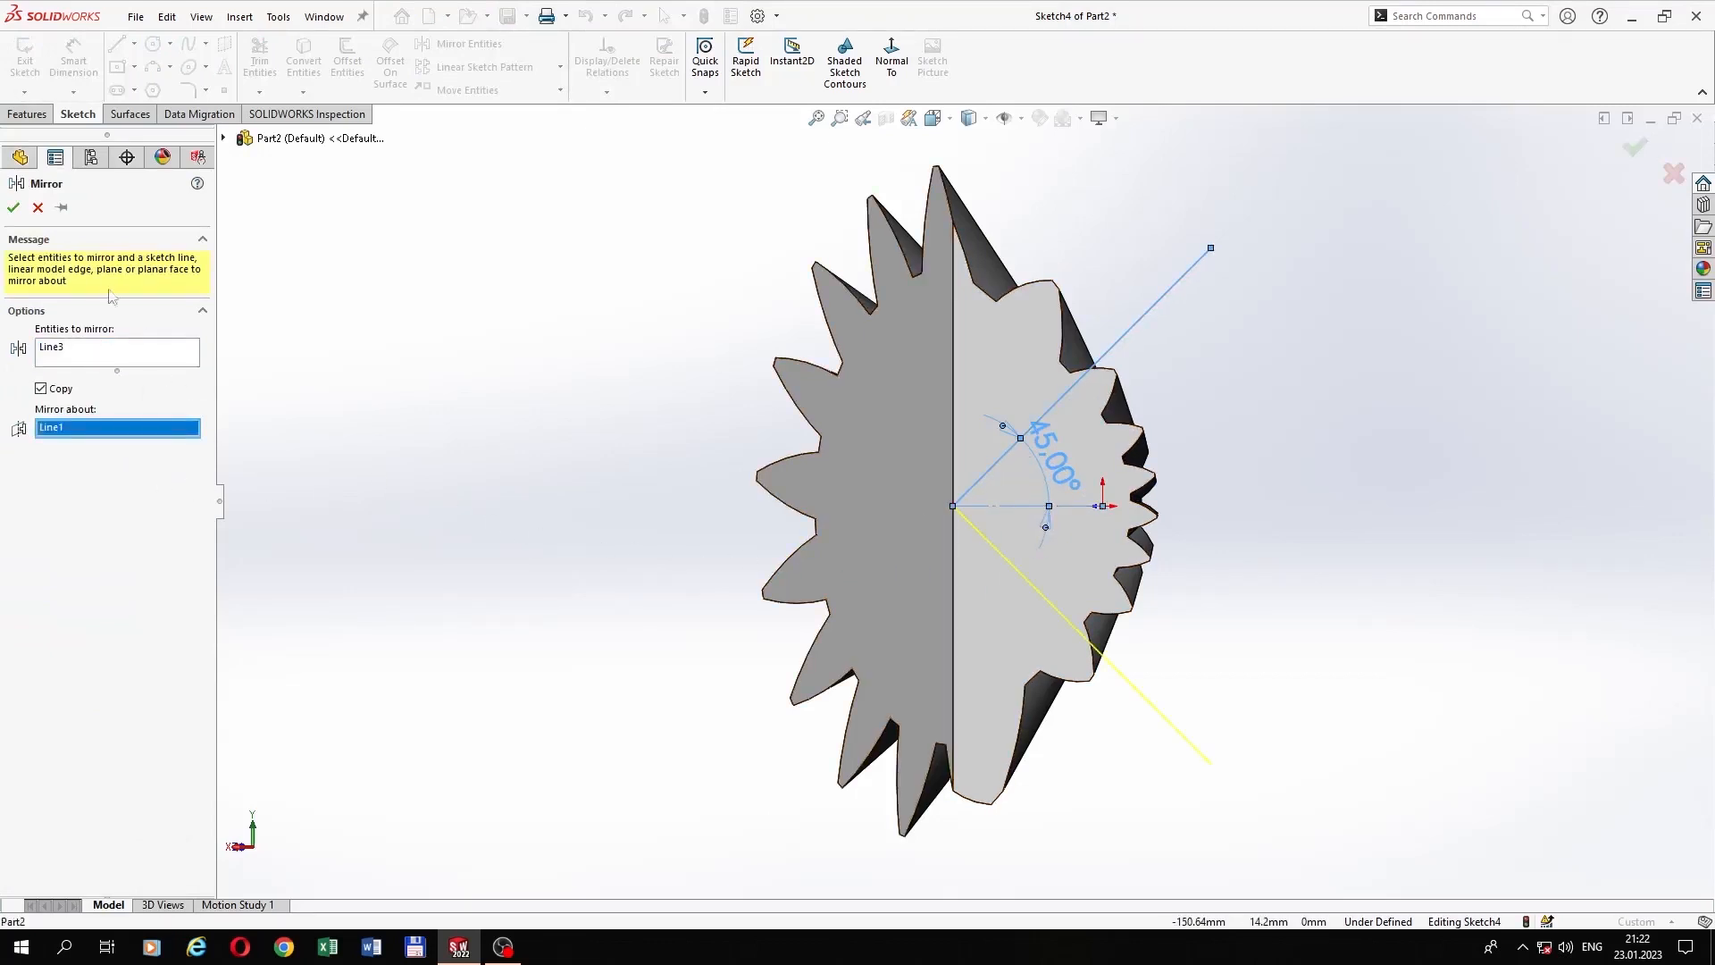
left_click(13, 208)
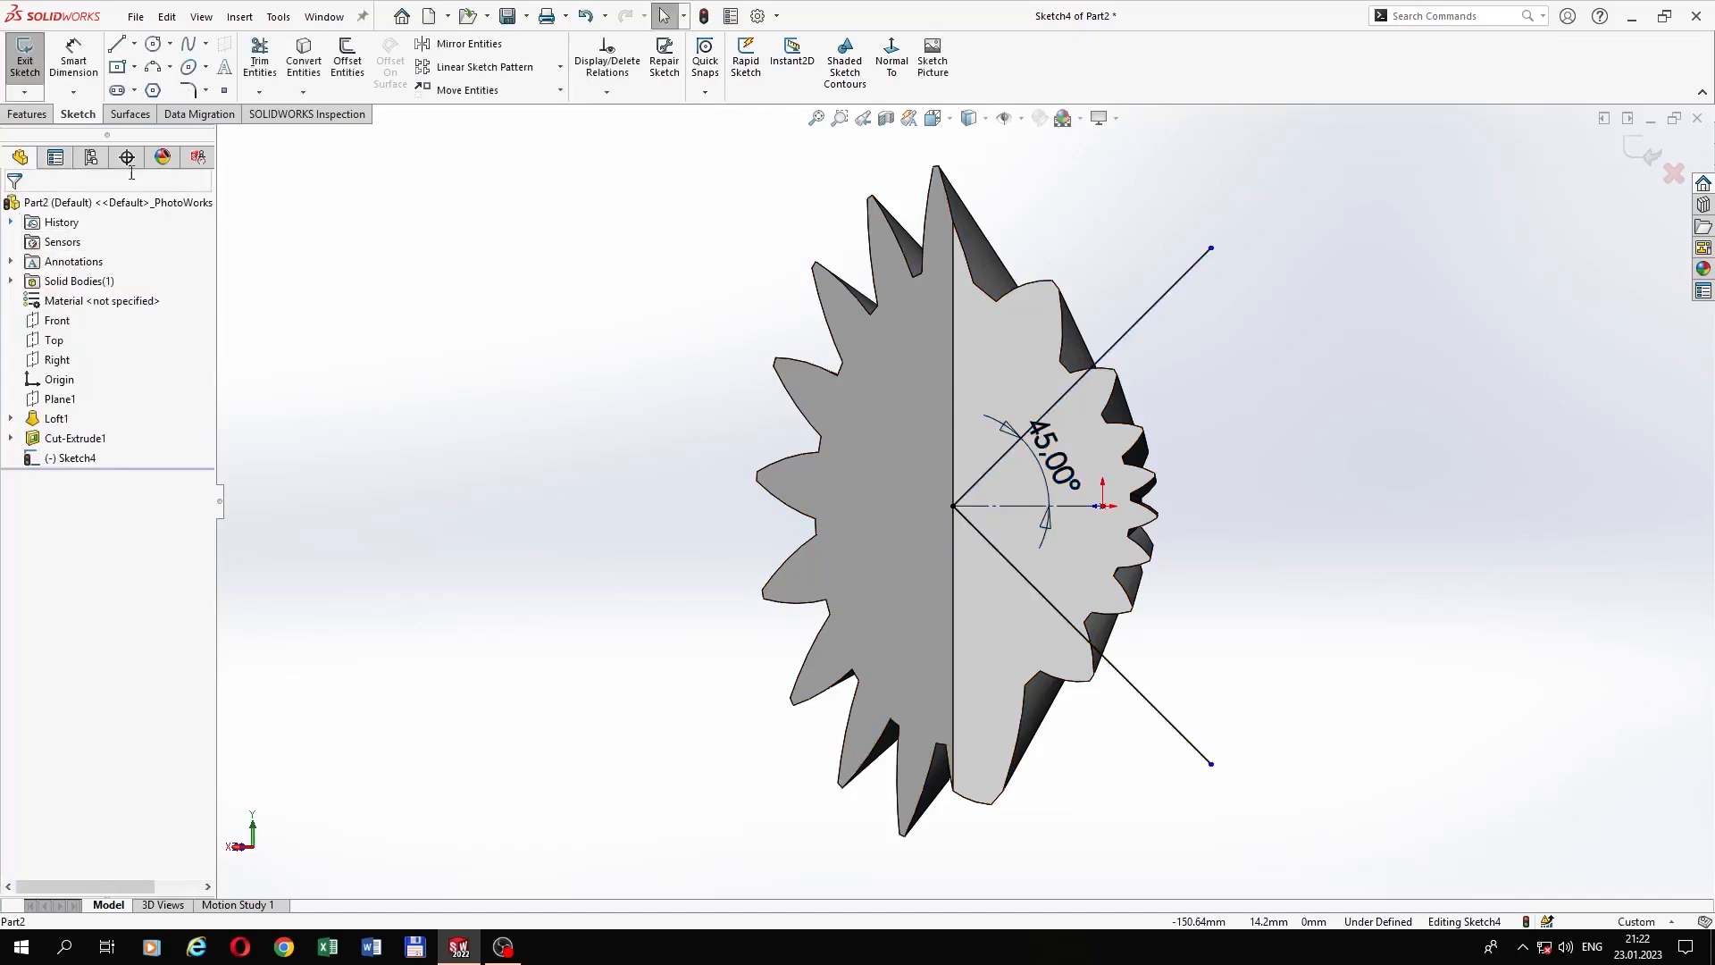
Step: Cut the gear body with the two mirrored 45° lines as an extruded cut, Through All - Both
left_click(21, 115)
left_click(480, 81)
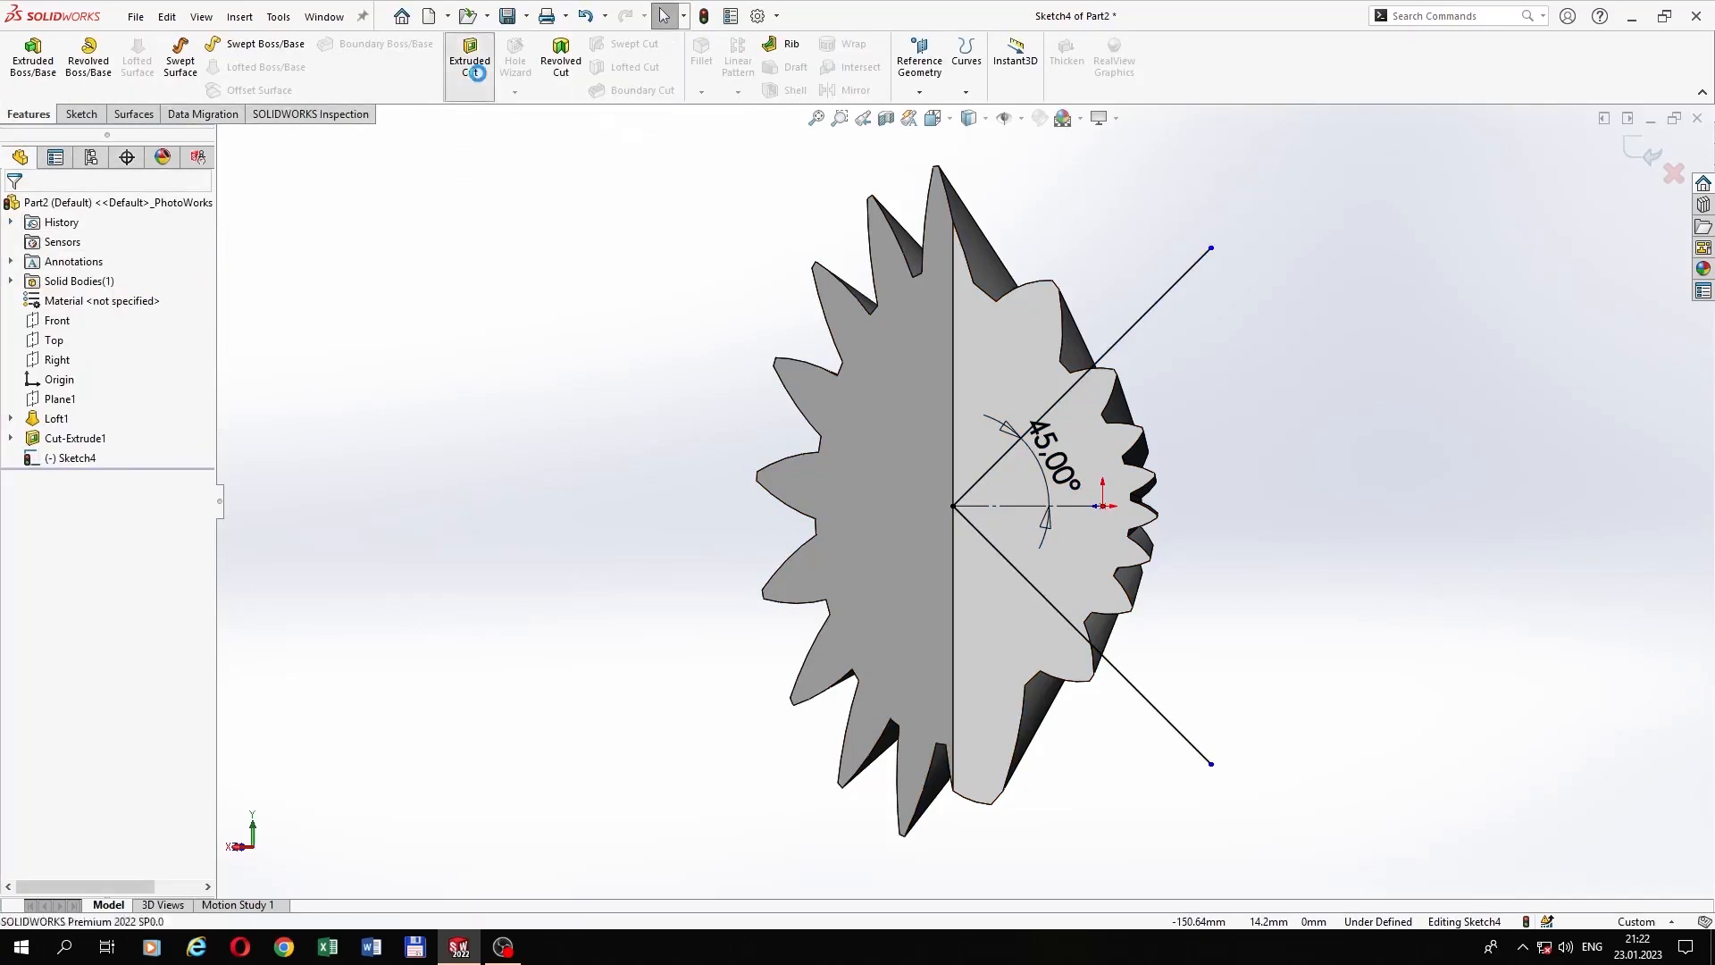
left_click(123, 317)
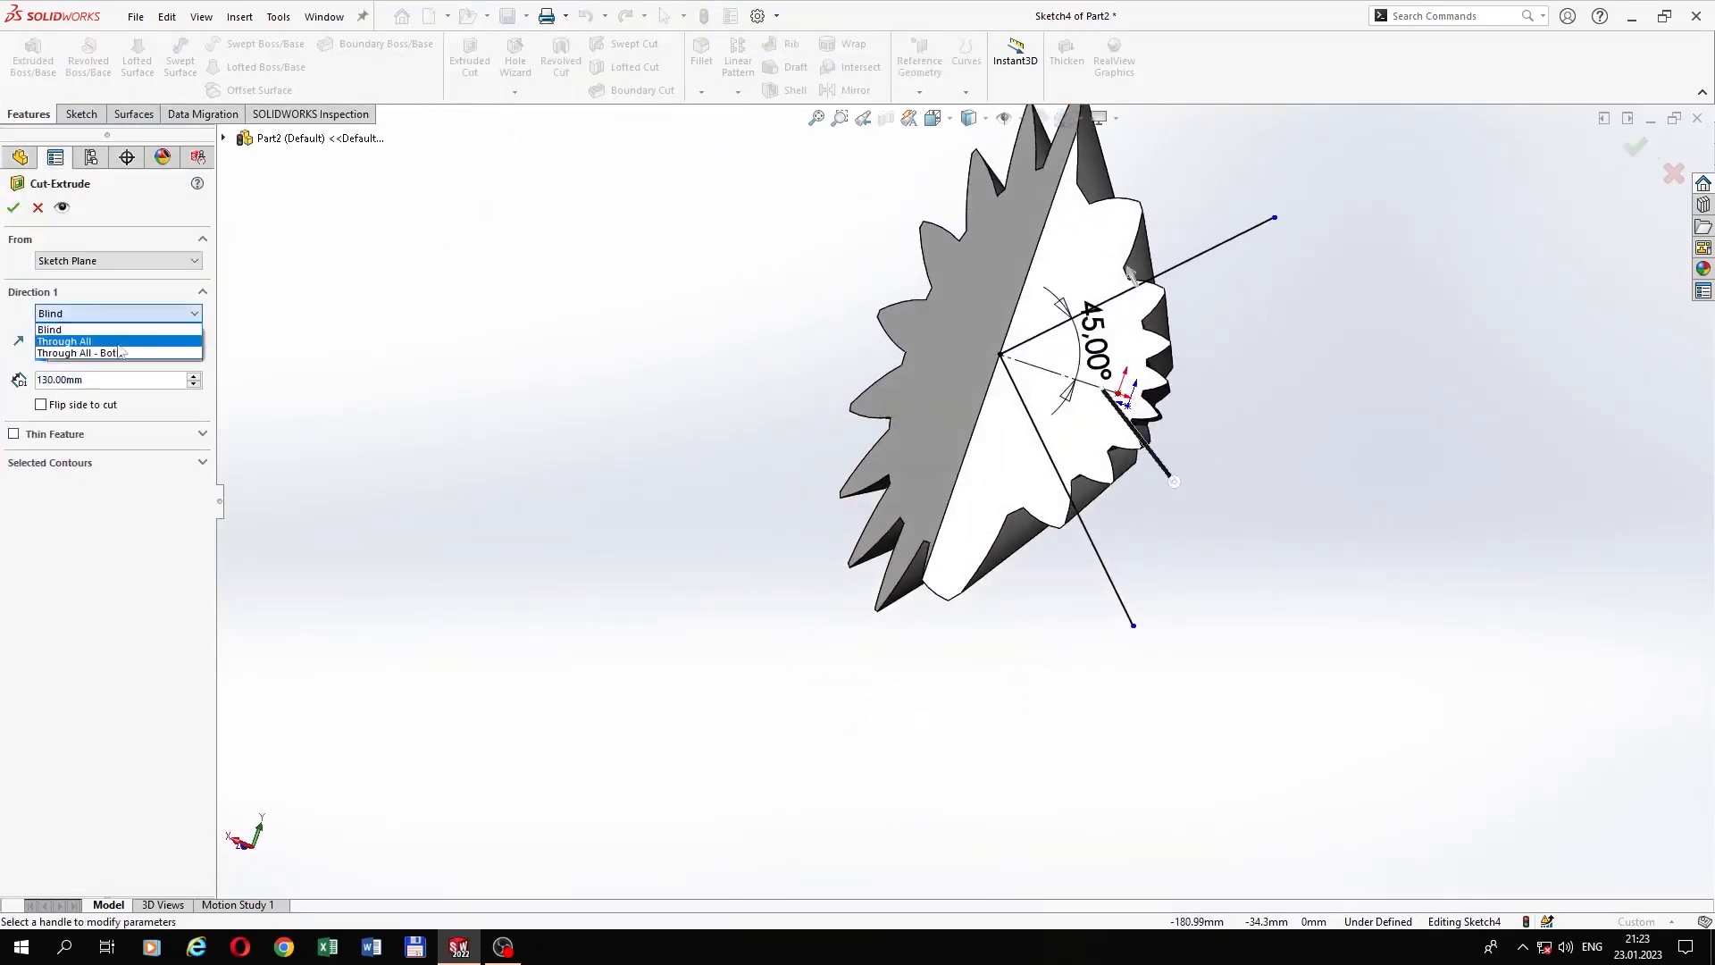
left_click(119, 360)
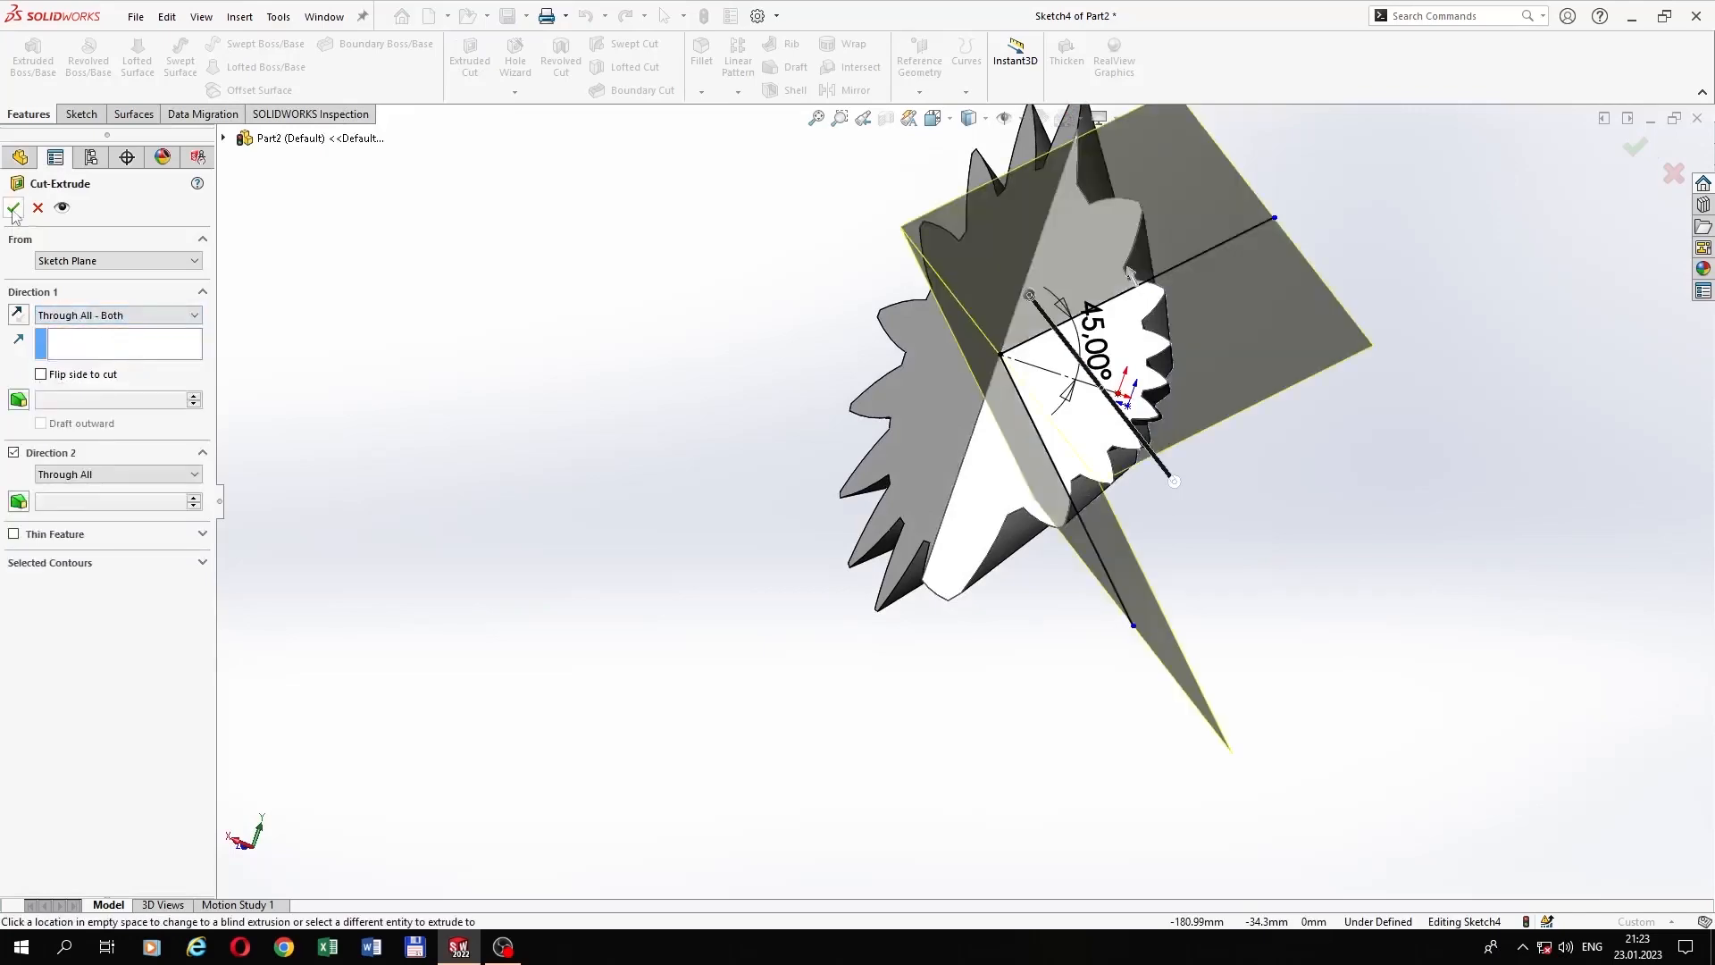
middle_click_drag(330, 281, 301, 347)
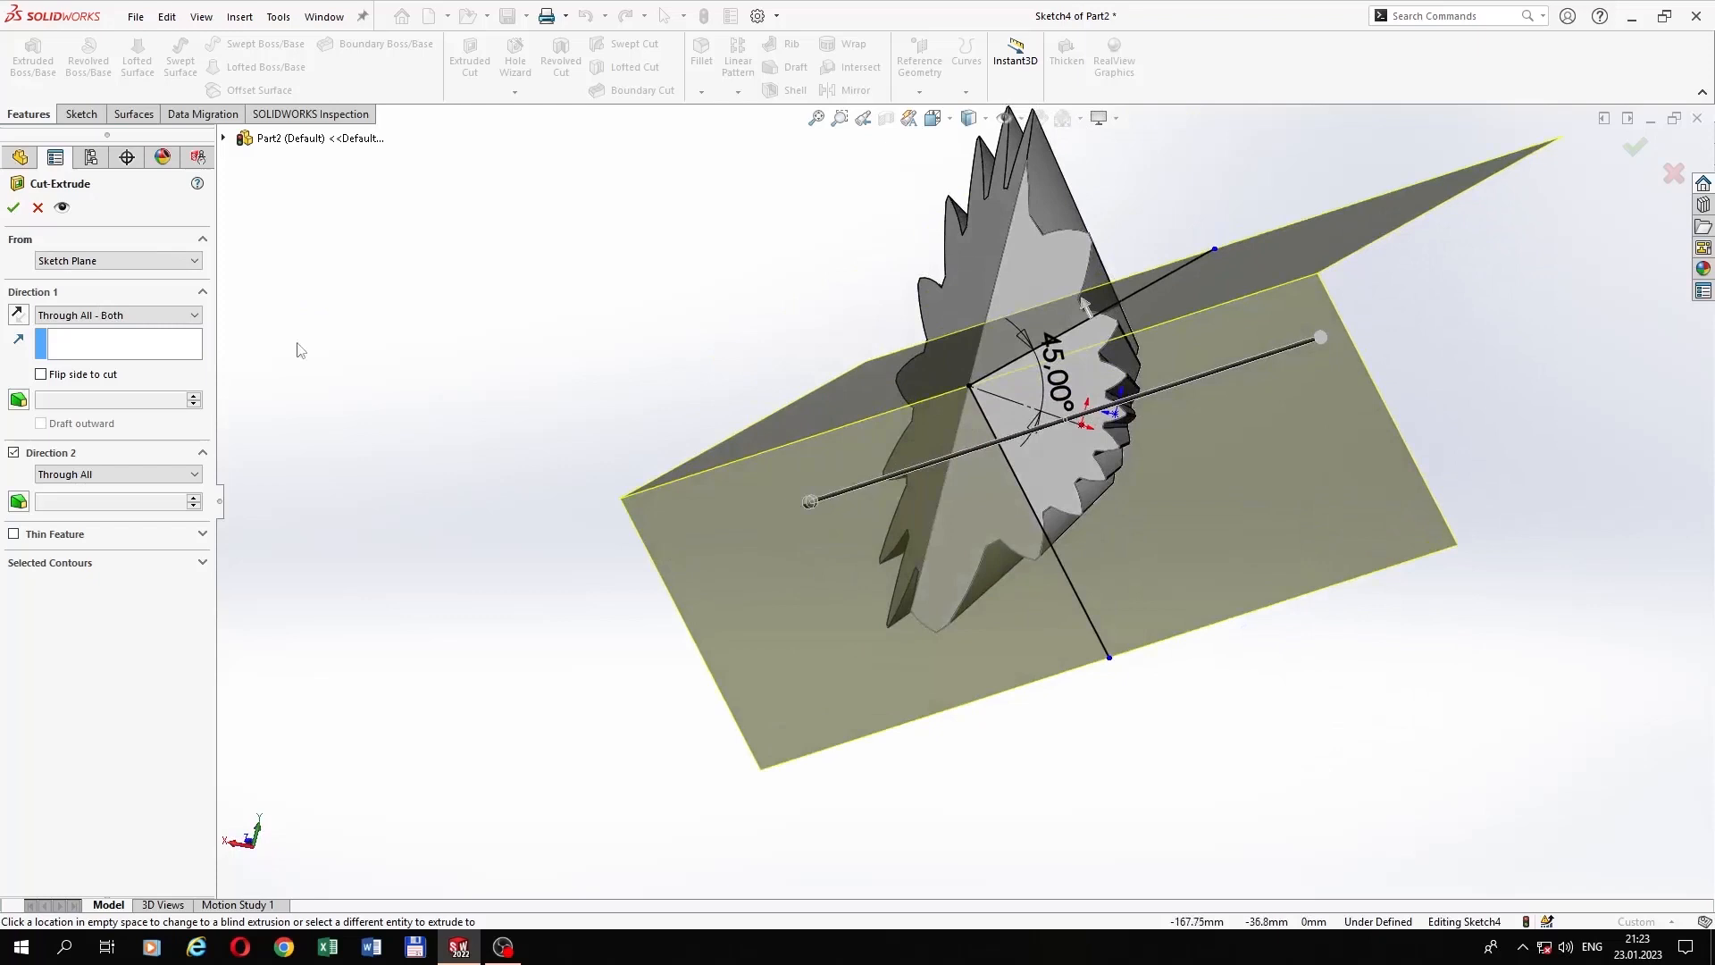
left_click(41, 374)
left_click(61, 376)
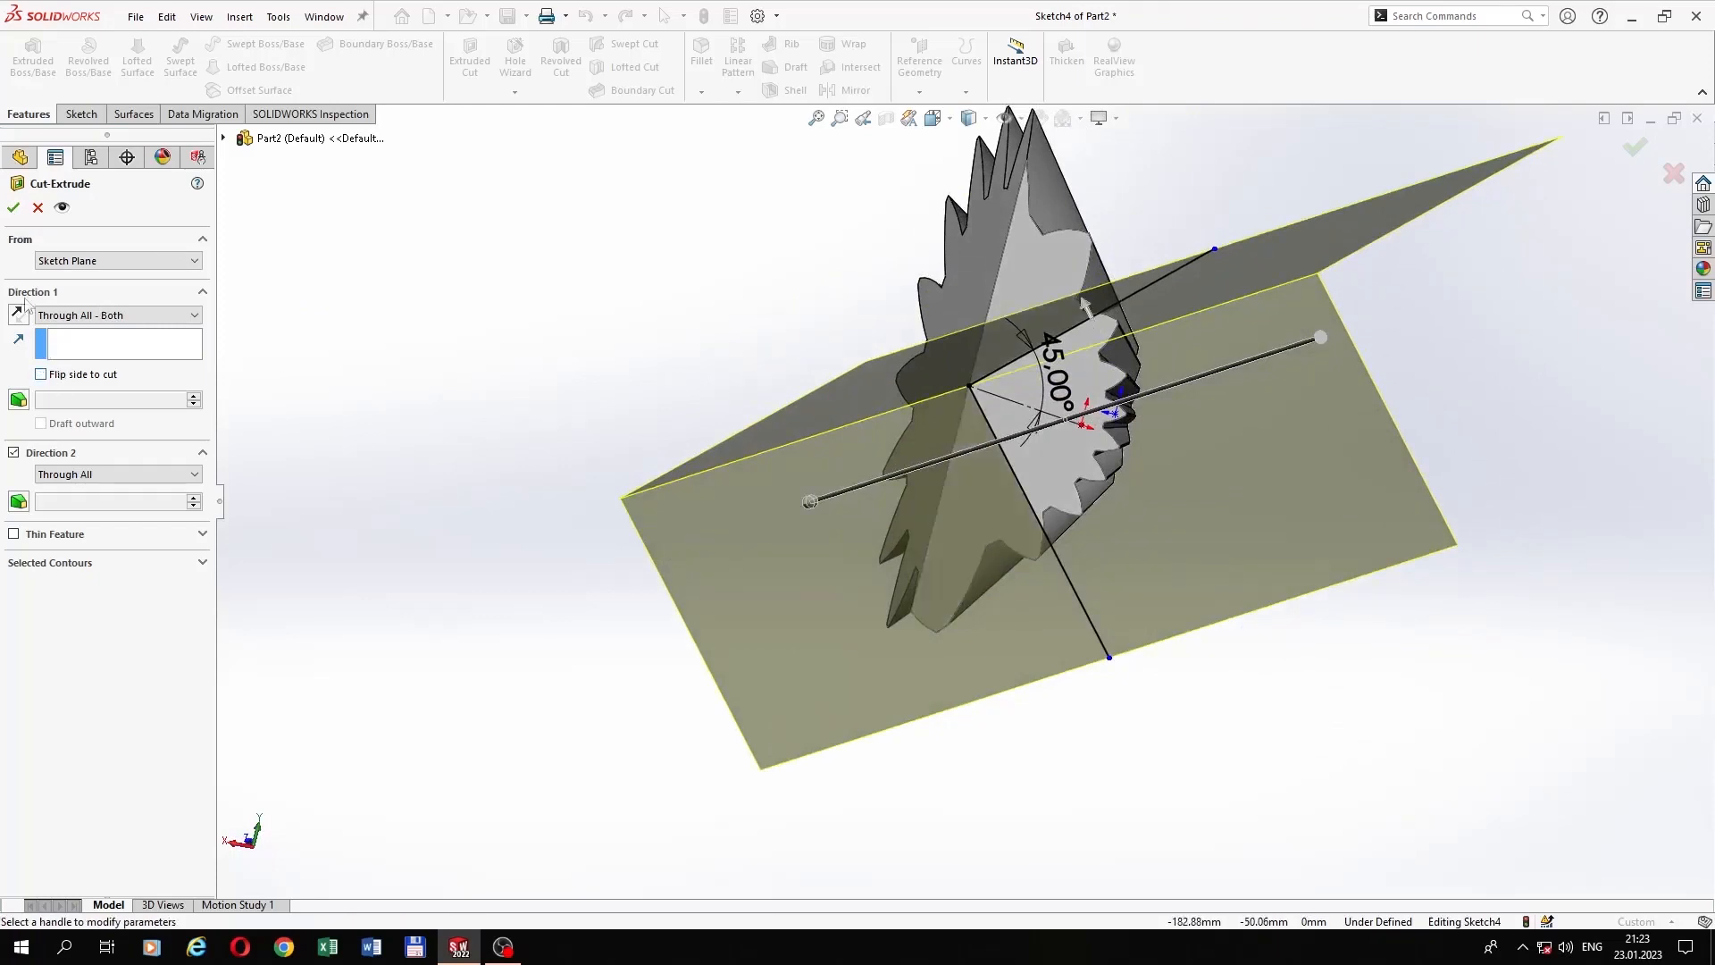
left_click(13, 208)
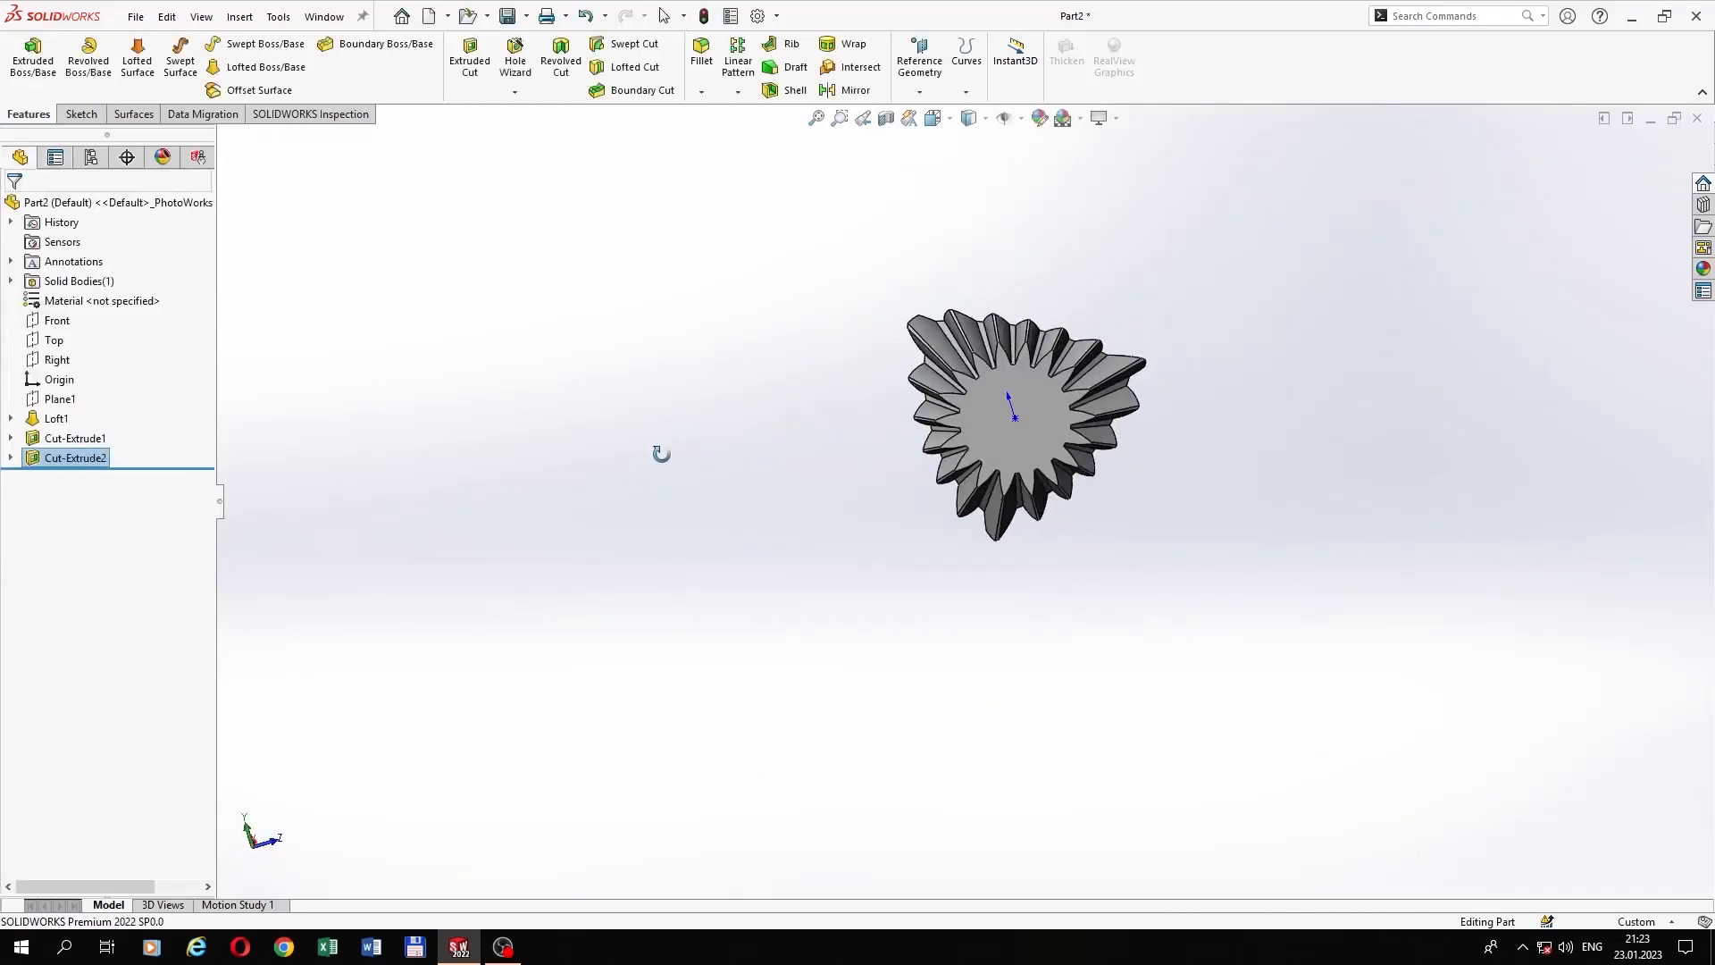
Step: Section the model view along the Top plane and start a new sketch on the Top plane, viewed face-on
middle_click_drag(661, 453, 1298, 507)
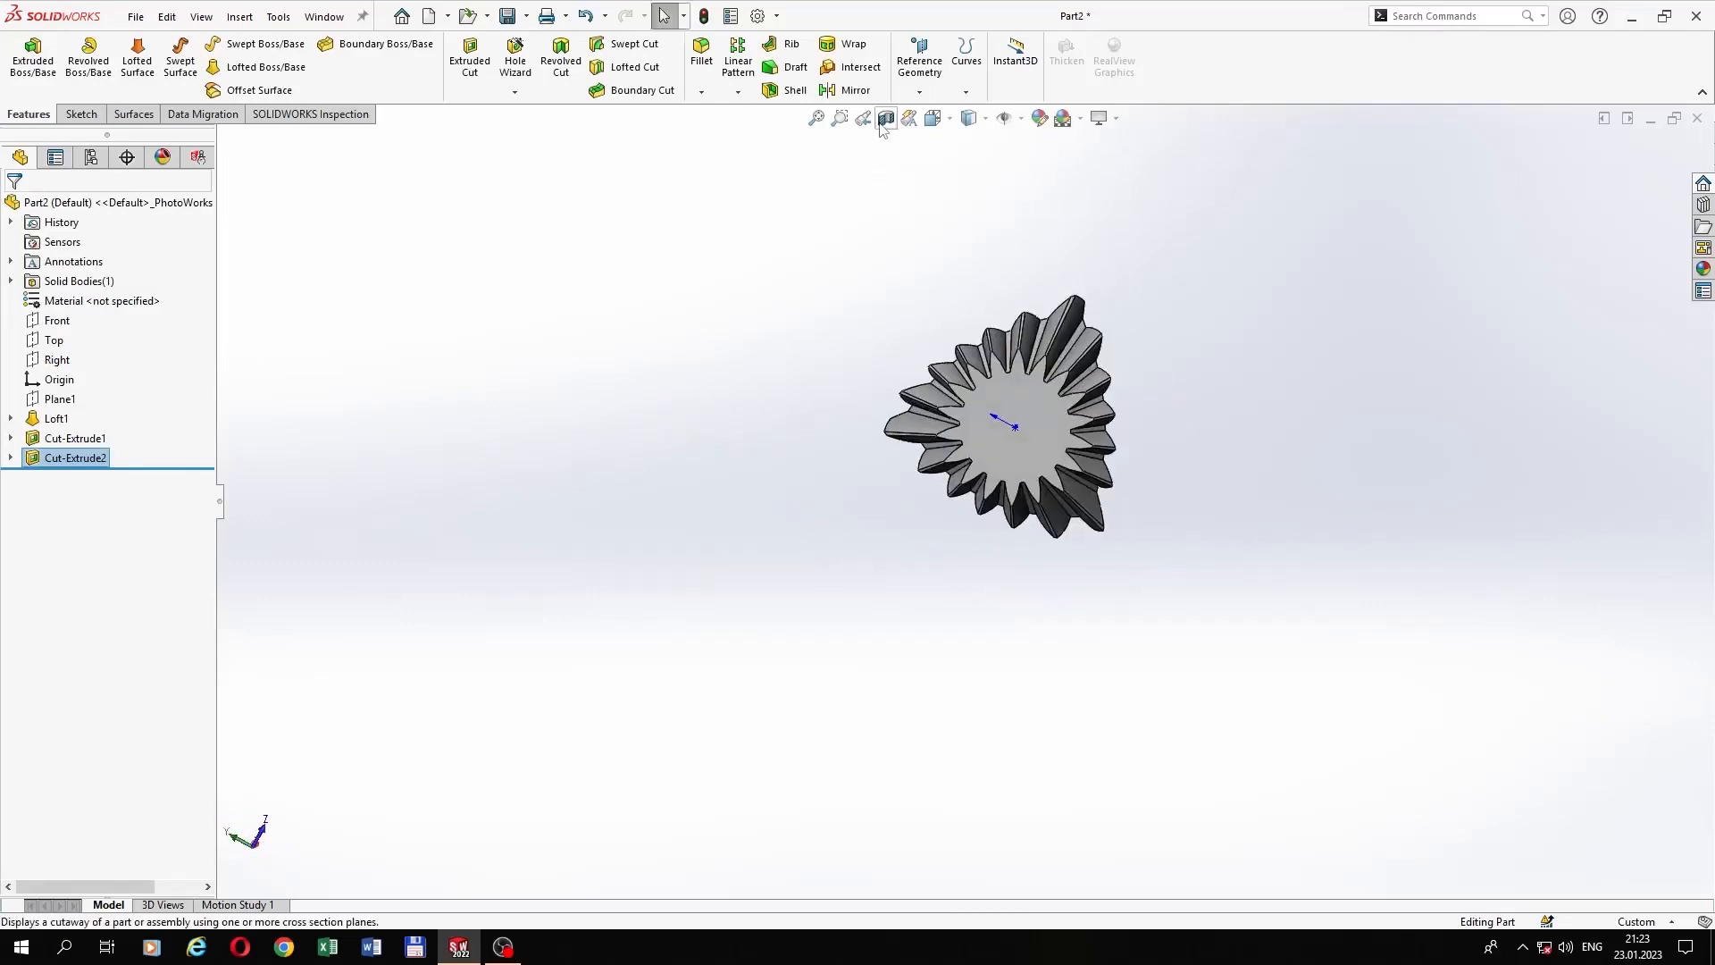
left_click(885, 119)
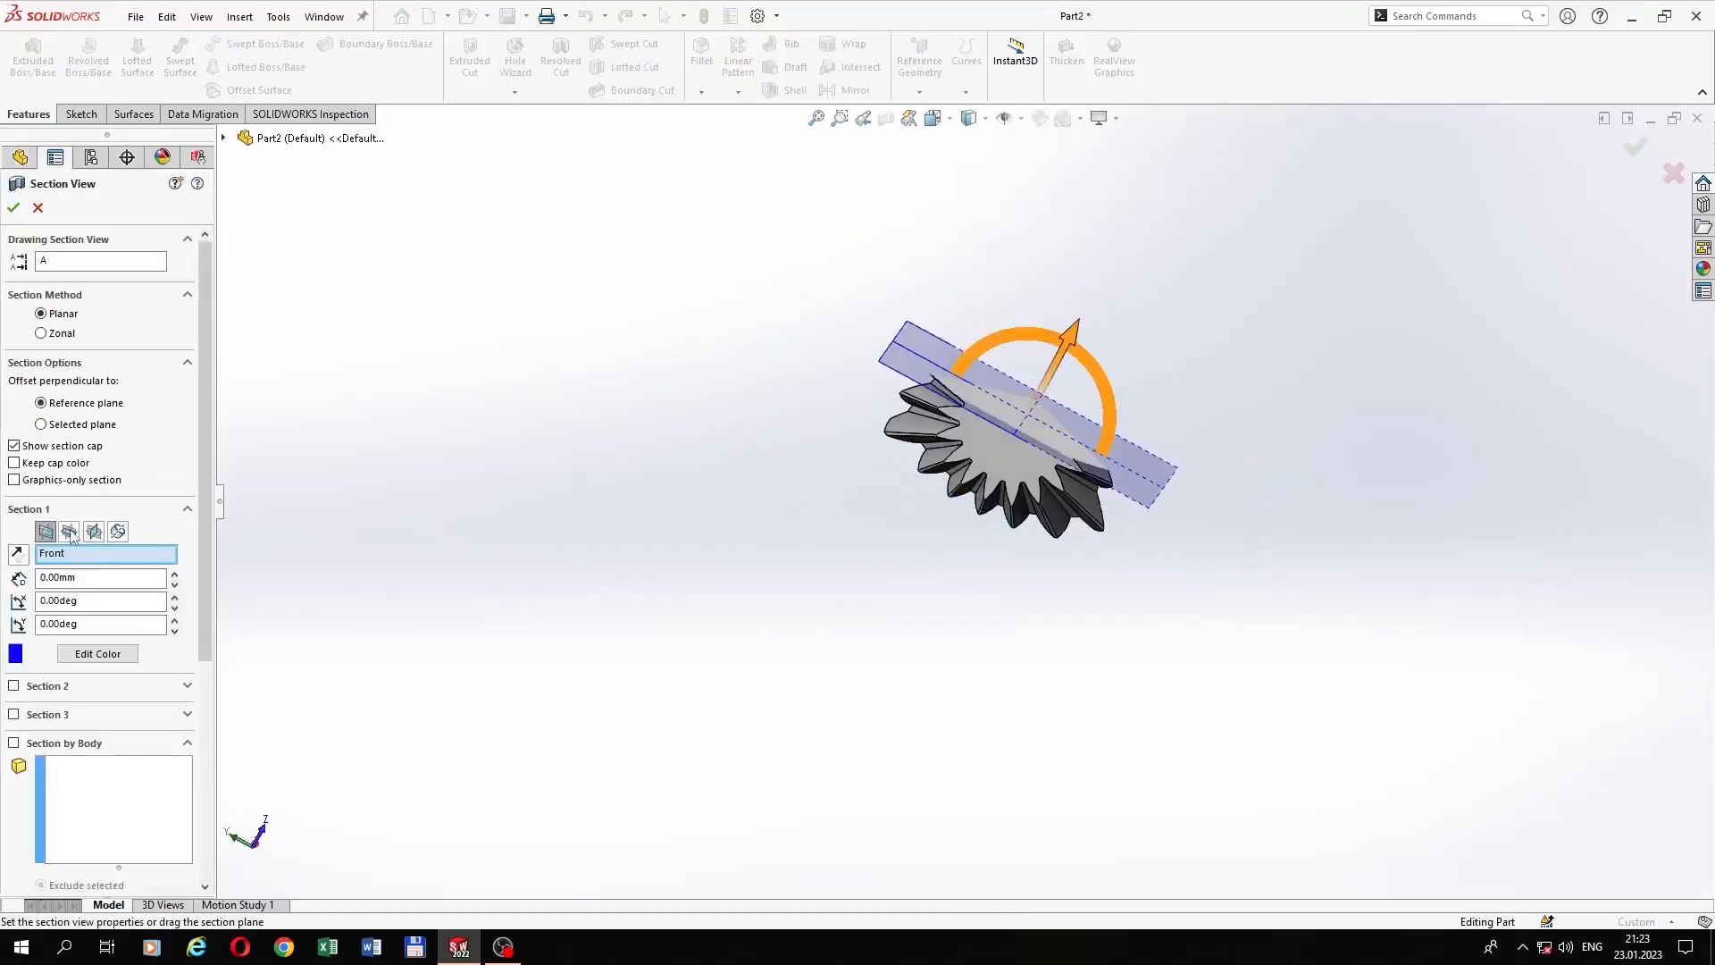
left_click(70, 532)
left_click(14, 207)
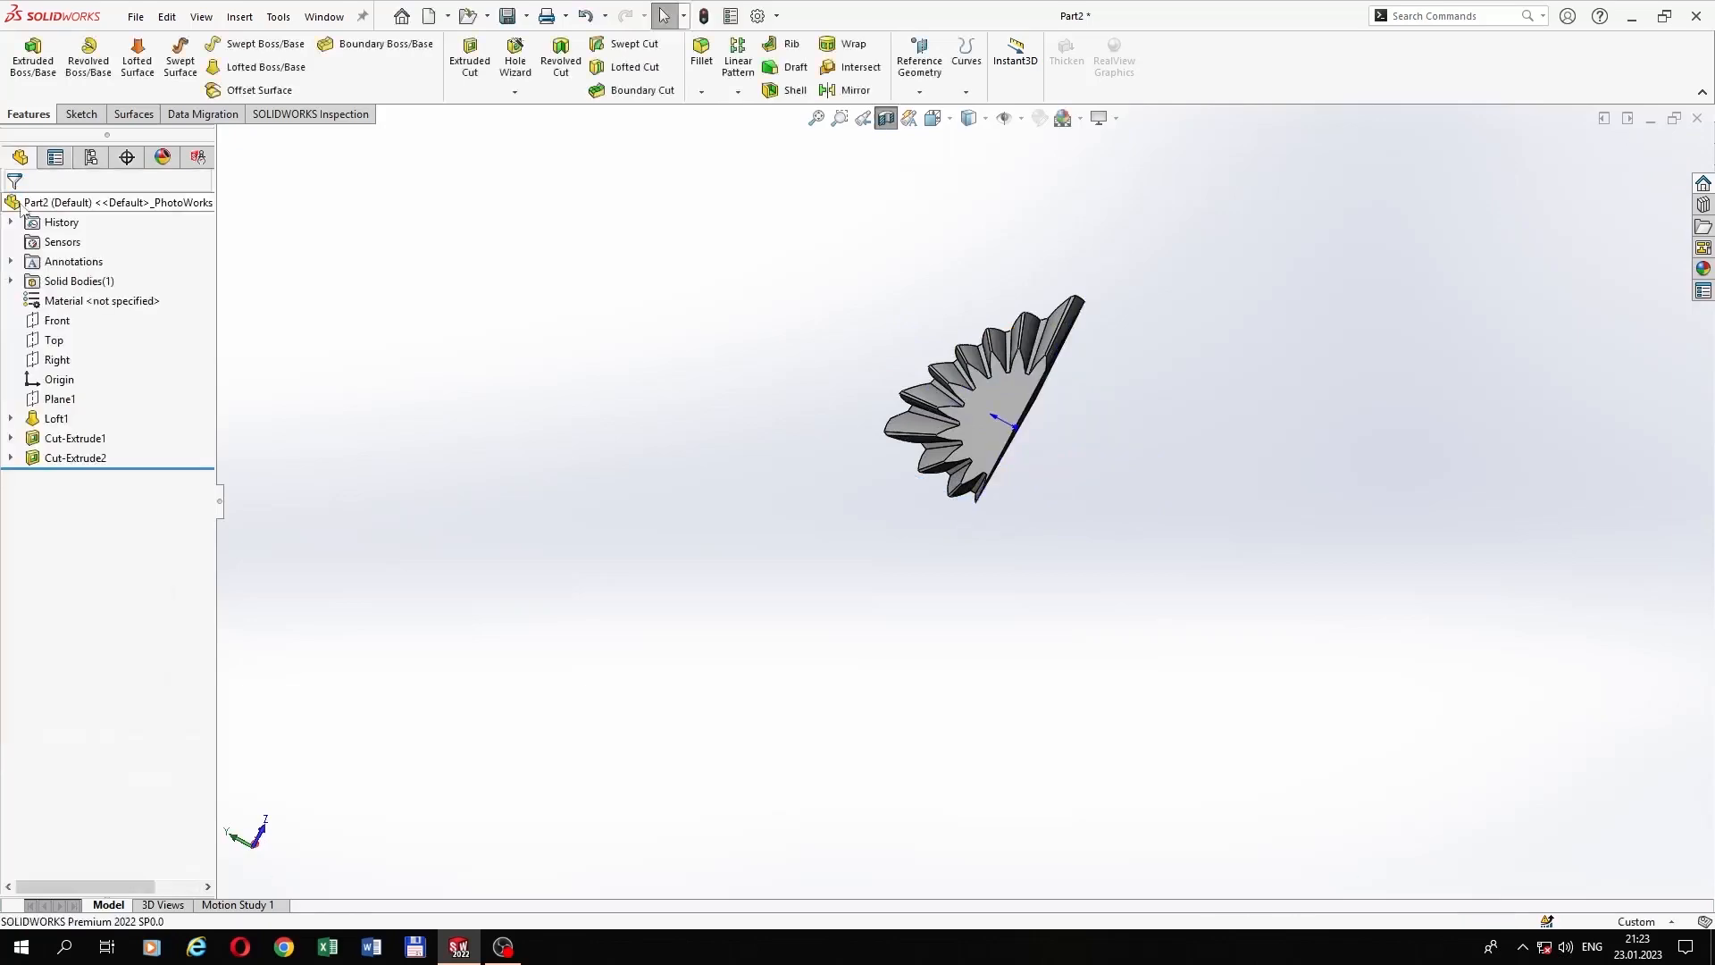
left_click(71, 341)
left_click(92, 314)
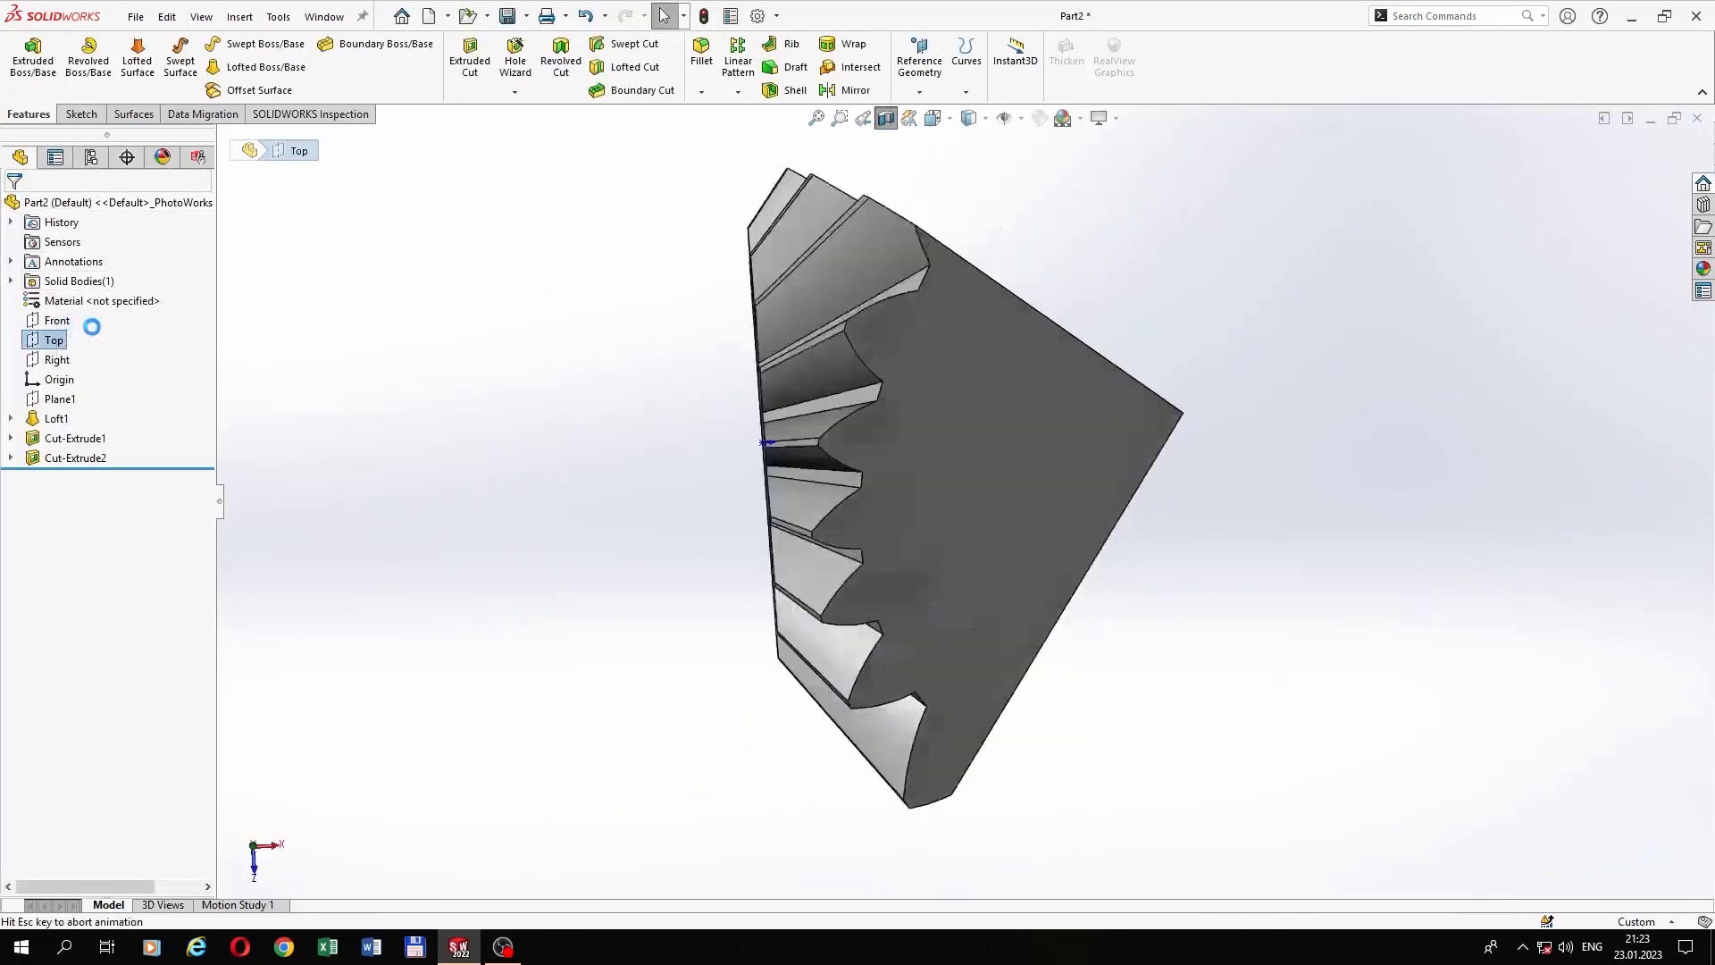
left_click(891, 60)
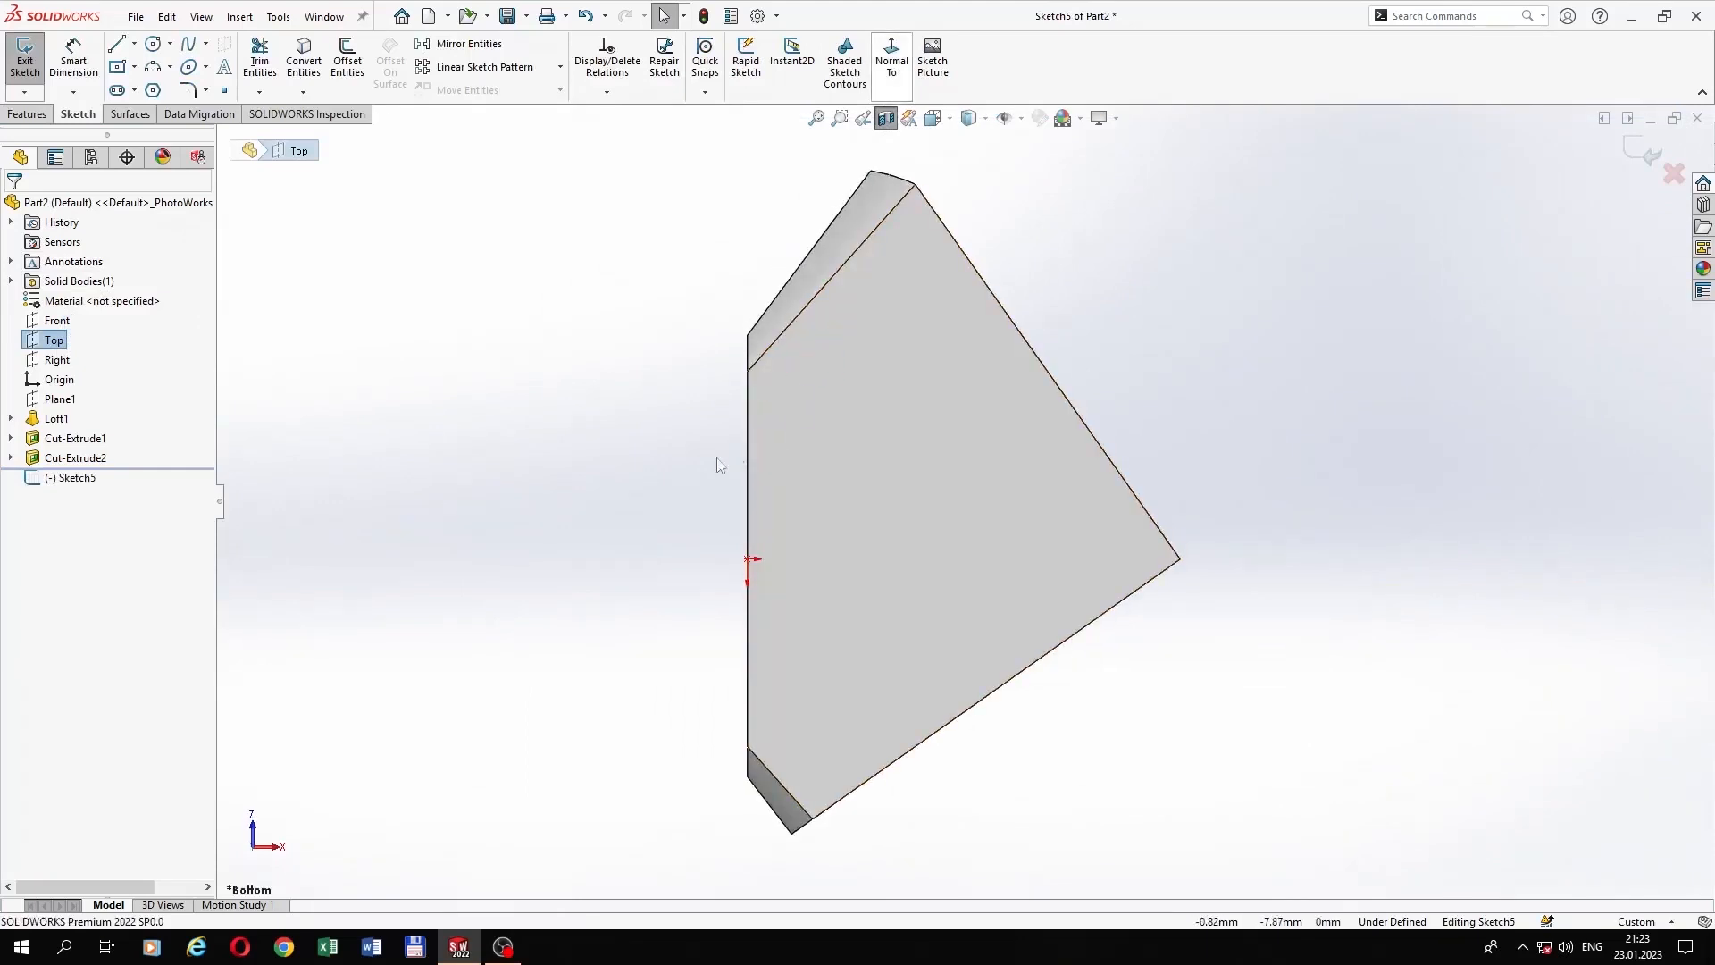
Step: Sketch a closed eight-line profile about 20 mm long beside the body, with a pointed upper-left corner and a triangular peak near its right end
left_click(117, 45)
left_click(334, 424)
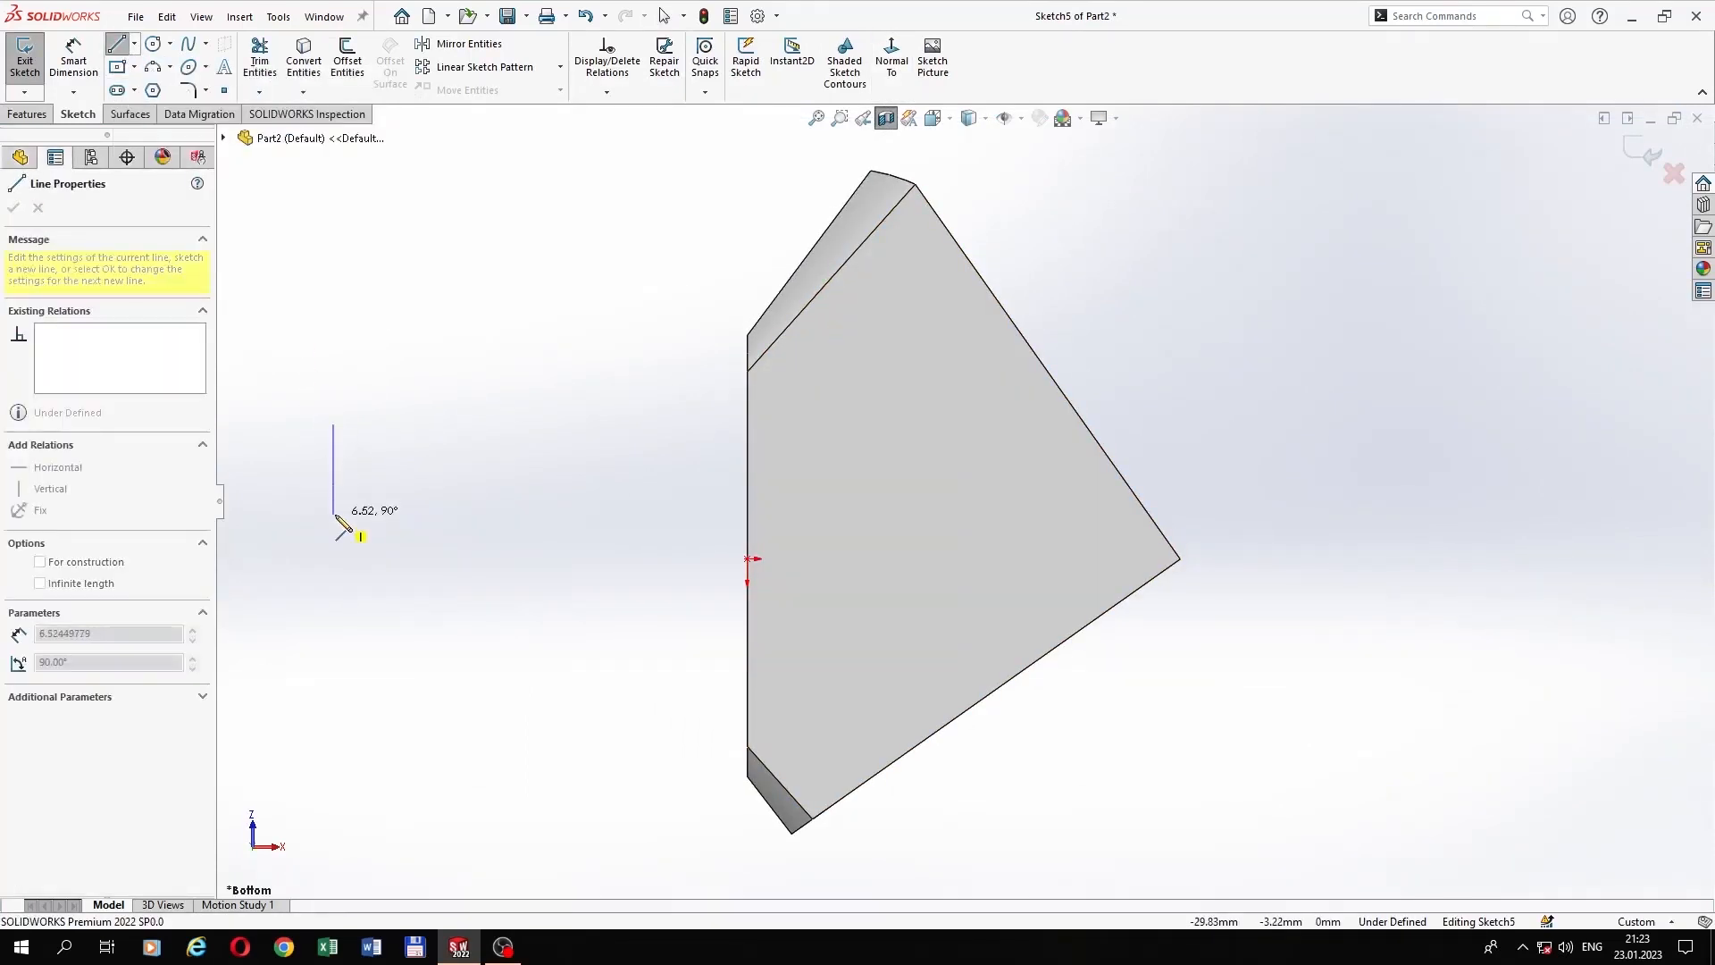
left_click(333, 513)
left_click(608, 514)
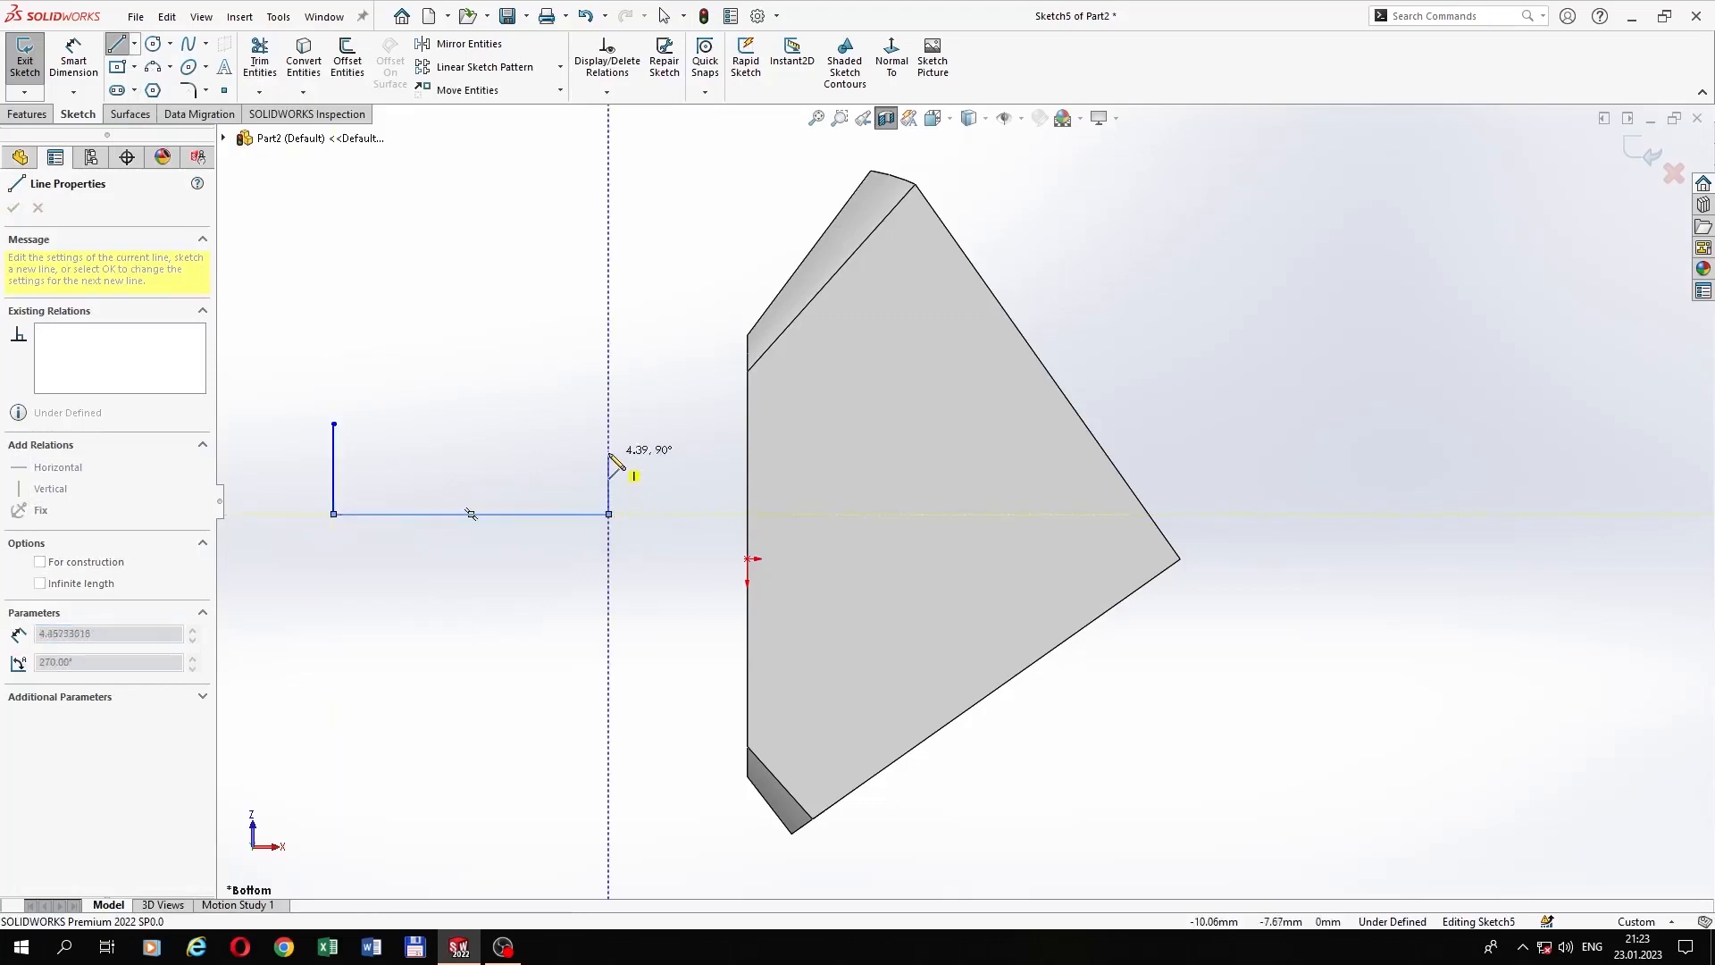
left_click(608, 440)
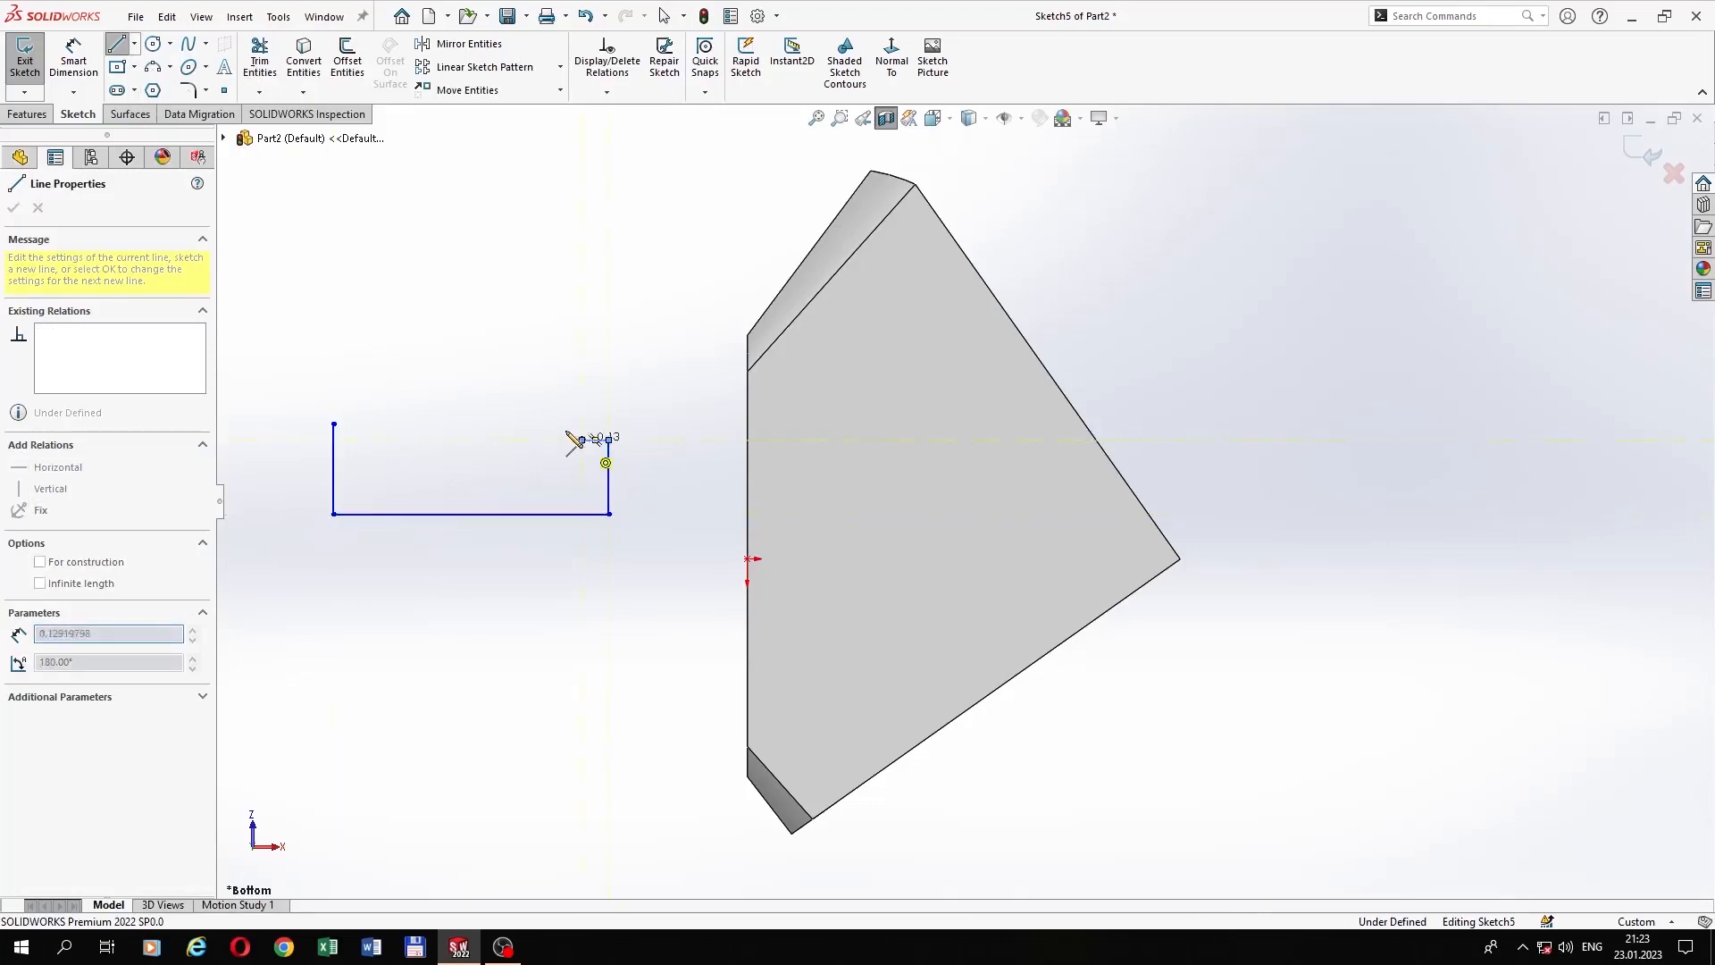
left_click(583, 439)
left_click(522, 440)
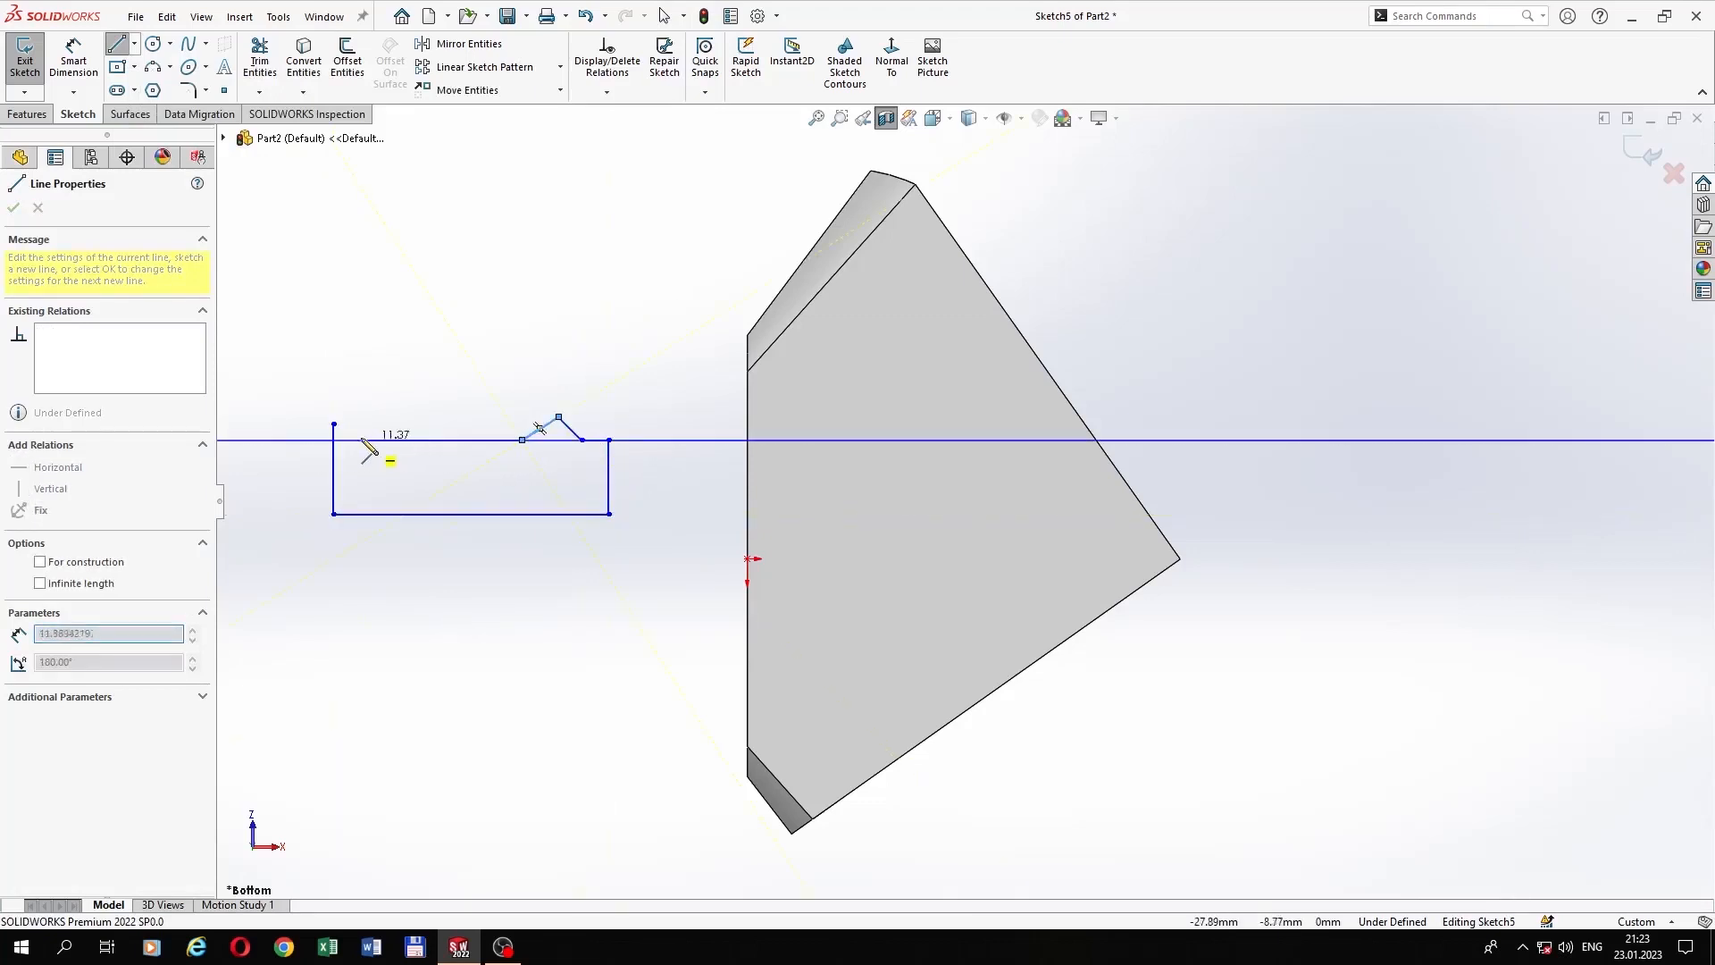
left_click(351, 440)
left_click(334, 423)
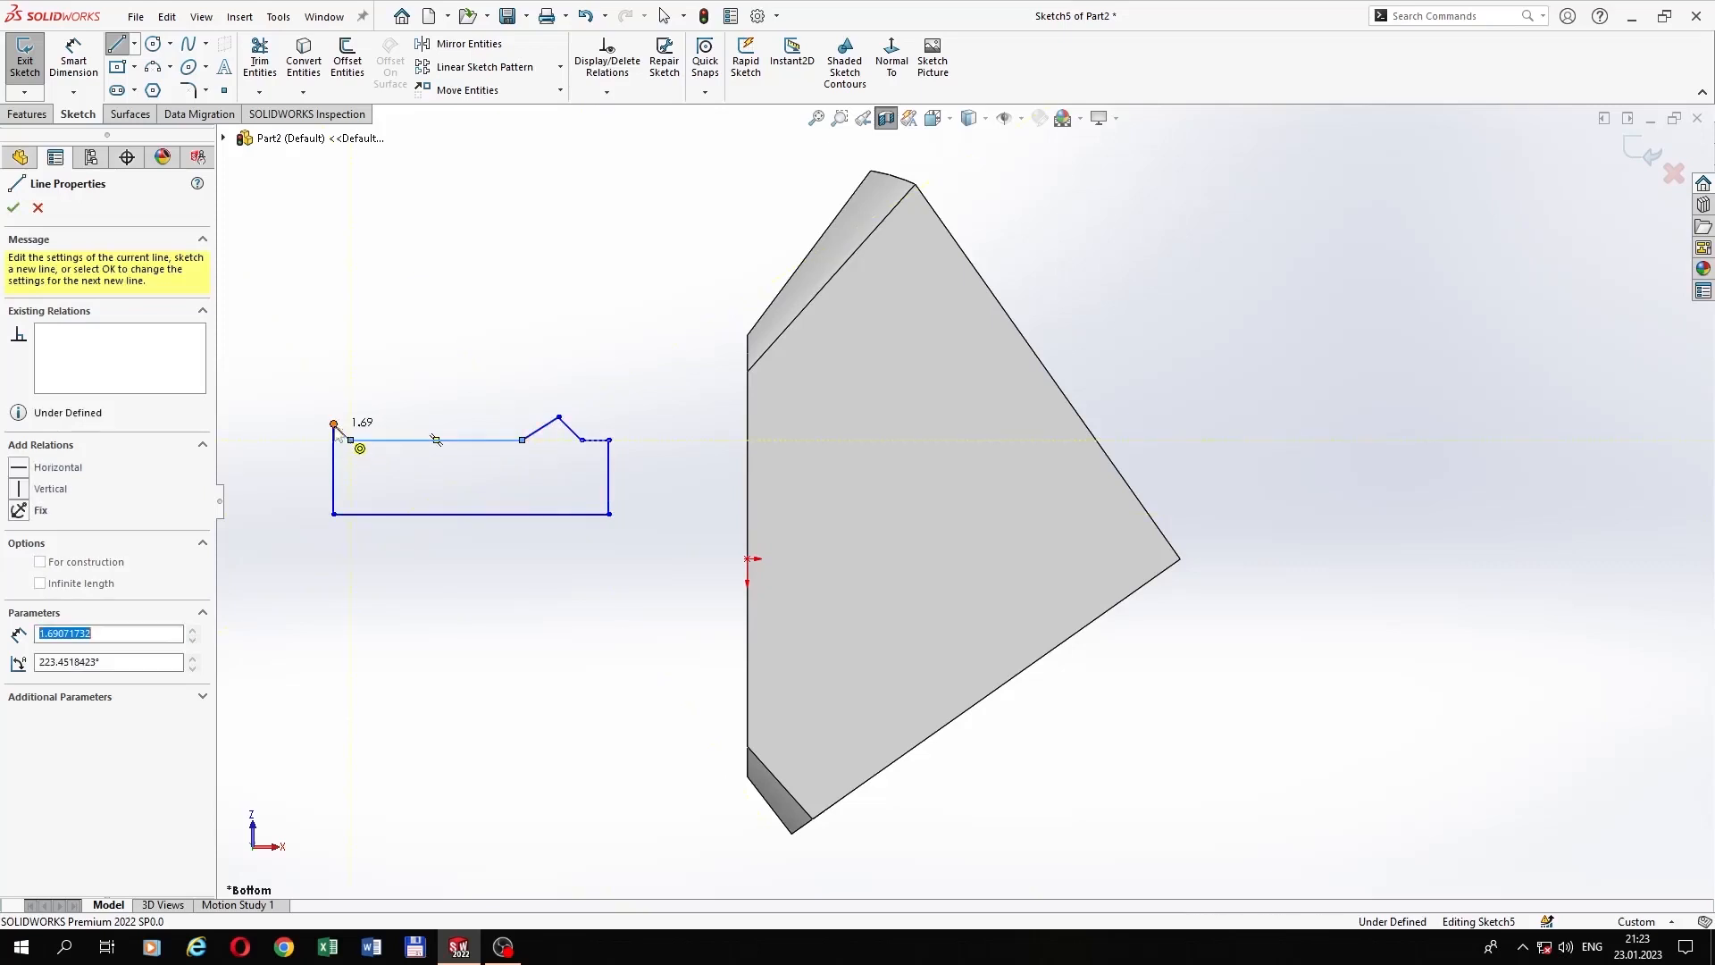
right_click(380, 399)
left_click(399, 422)
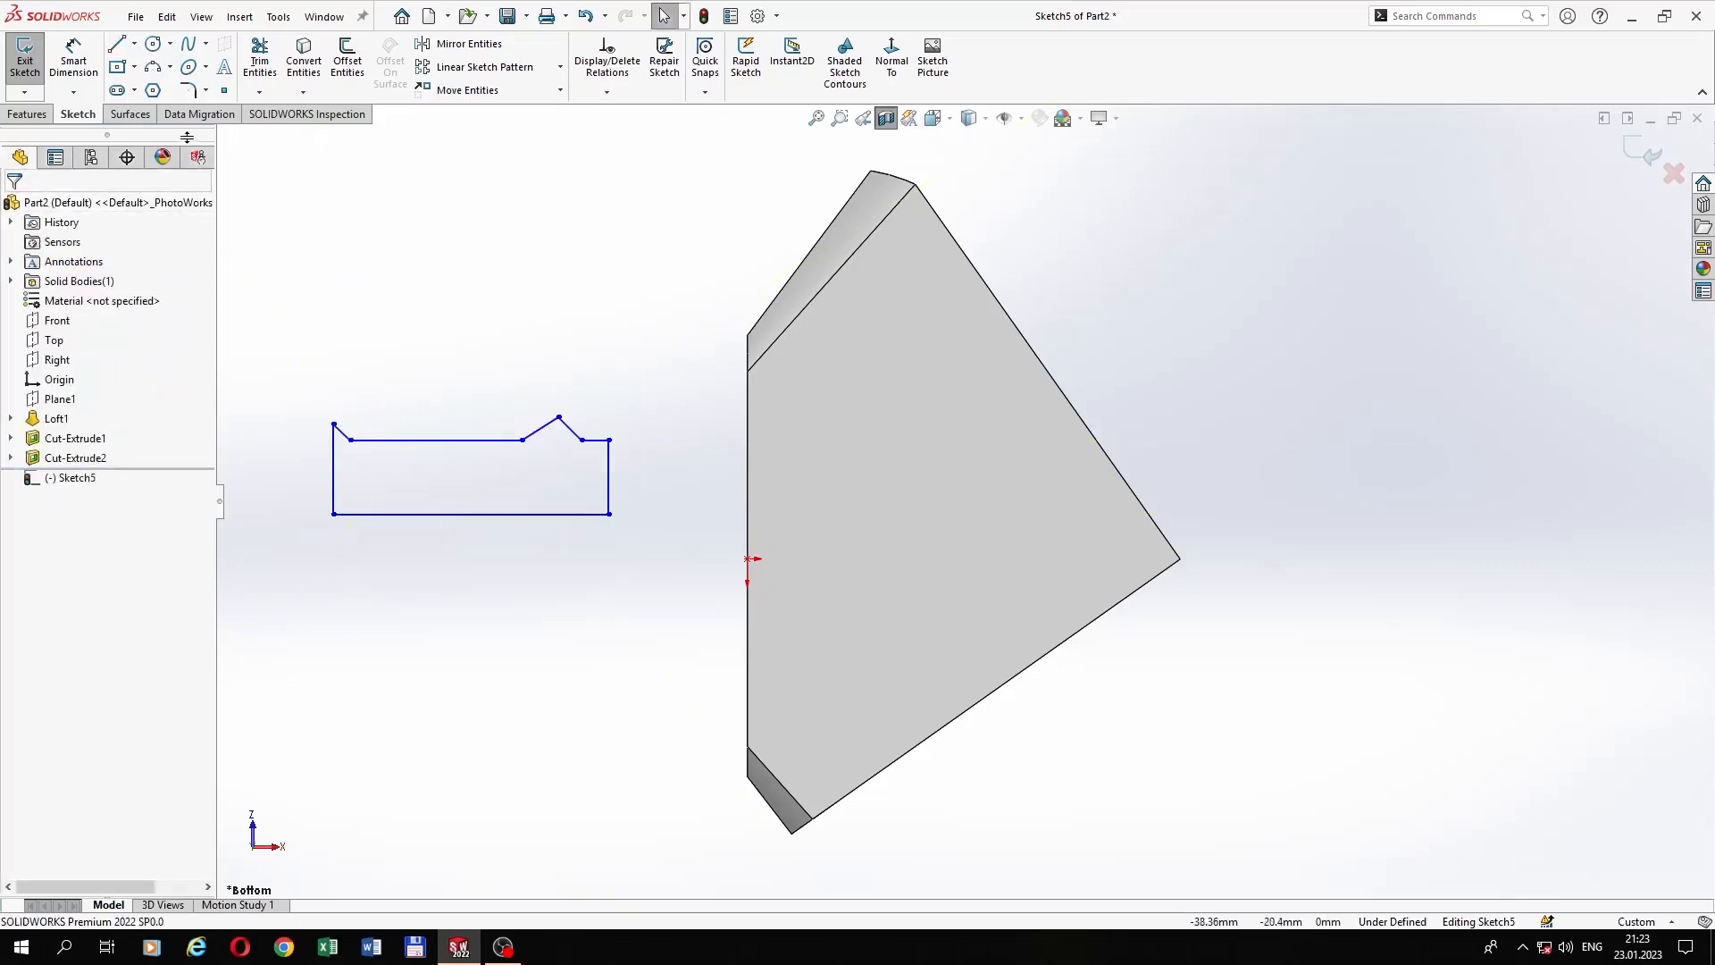
Step: Delete all sketch relations of the new profile
left_click(625, 94)
left_click(616, 110)
left_click_drag(273, 378, 683, 598)
left_click(150, 525)
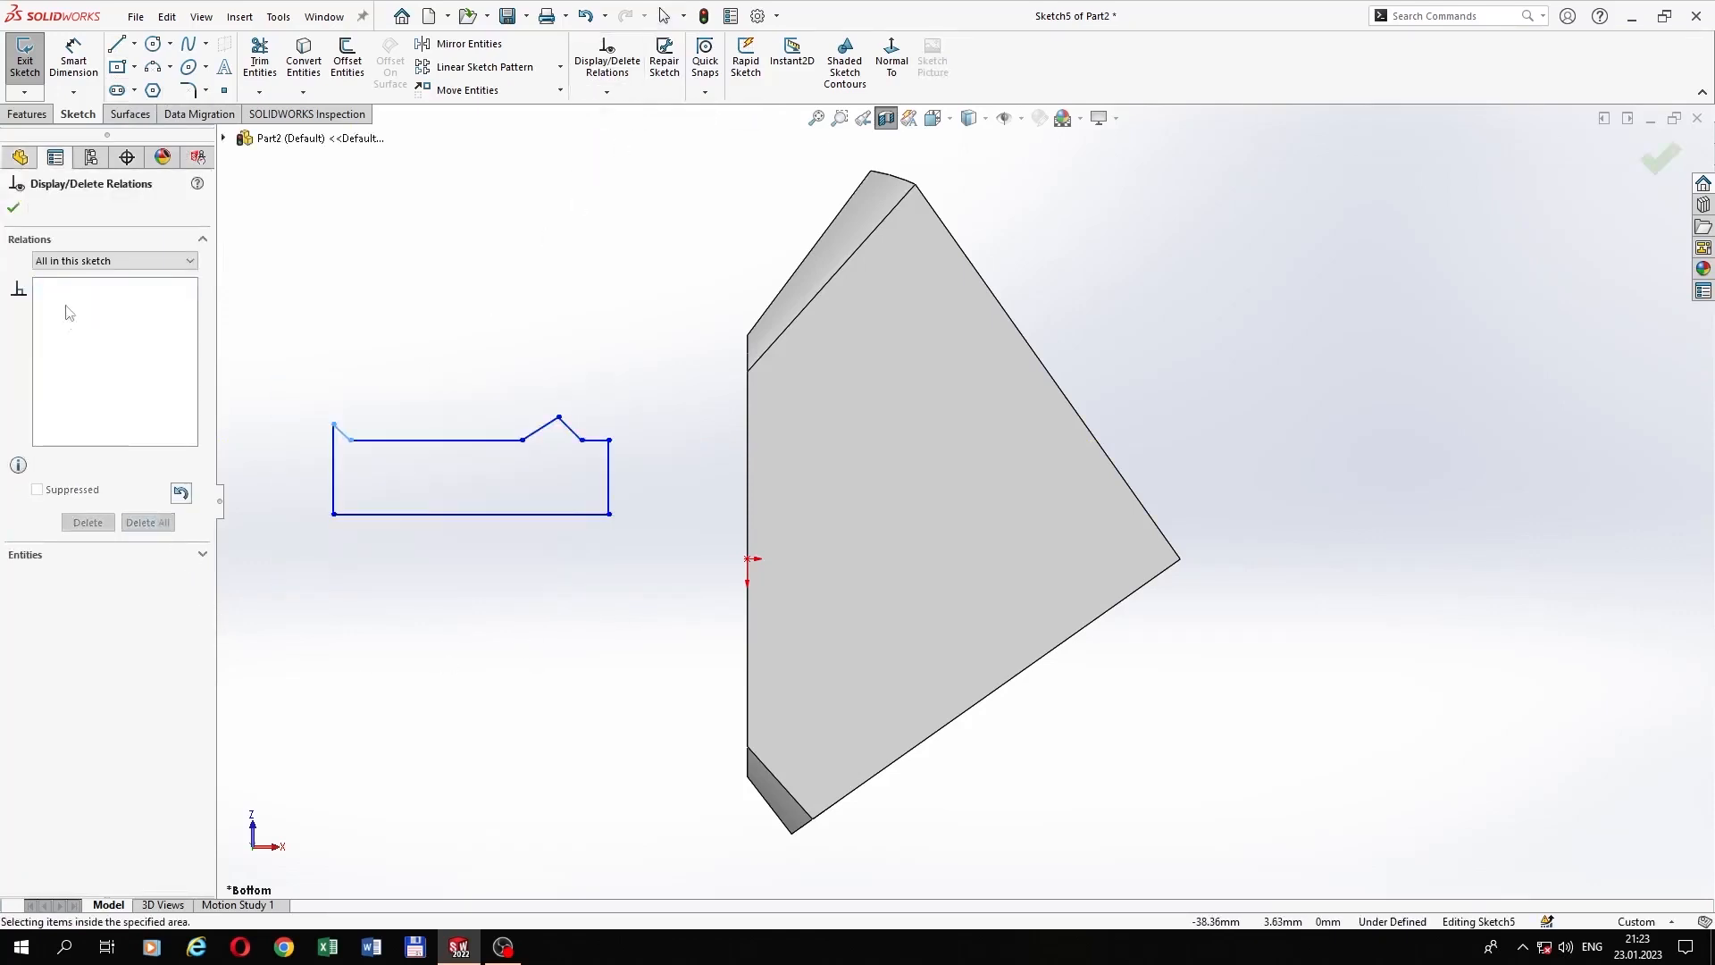
left_click(14, 209)
Step: Dimension the profile's left vertical side and set its length to 4.10 mm
left_click(89, 74)
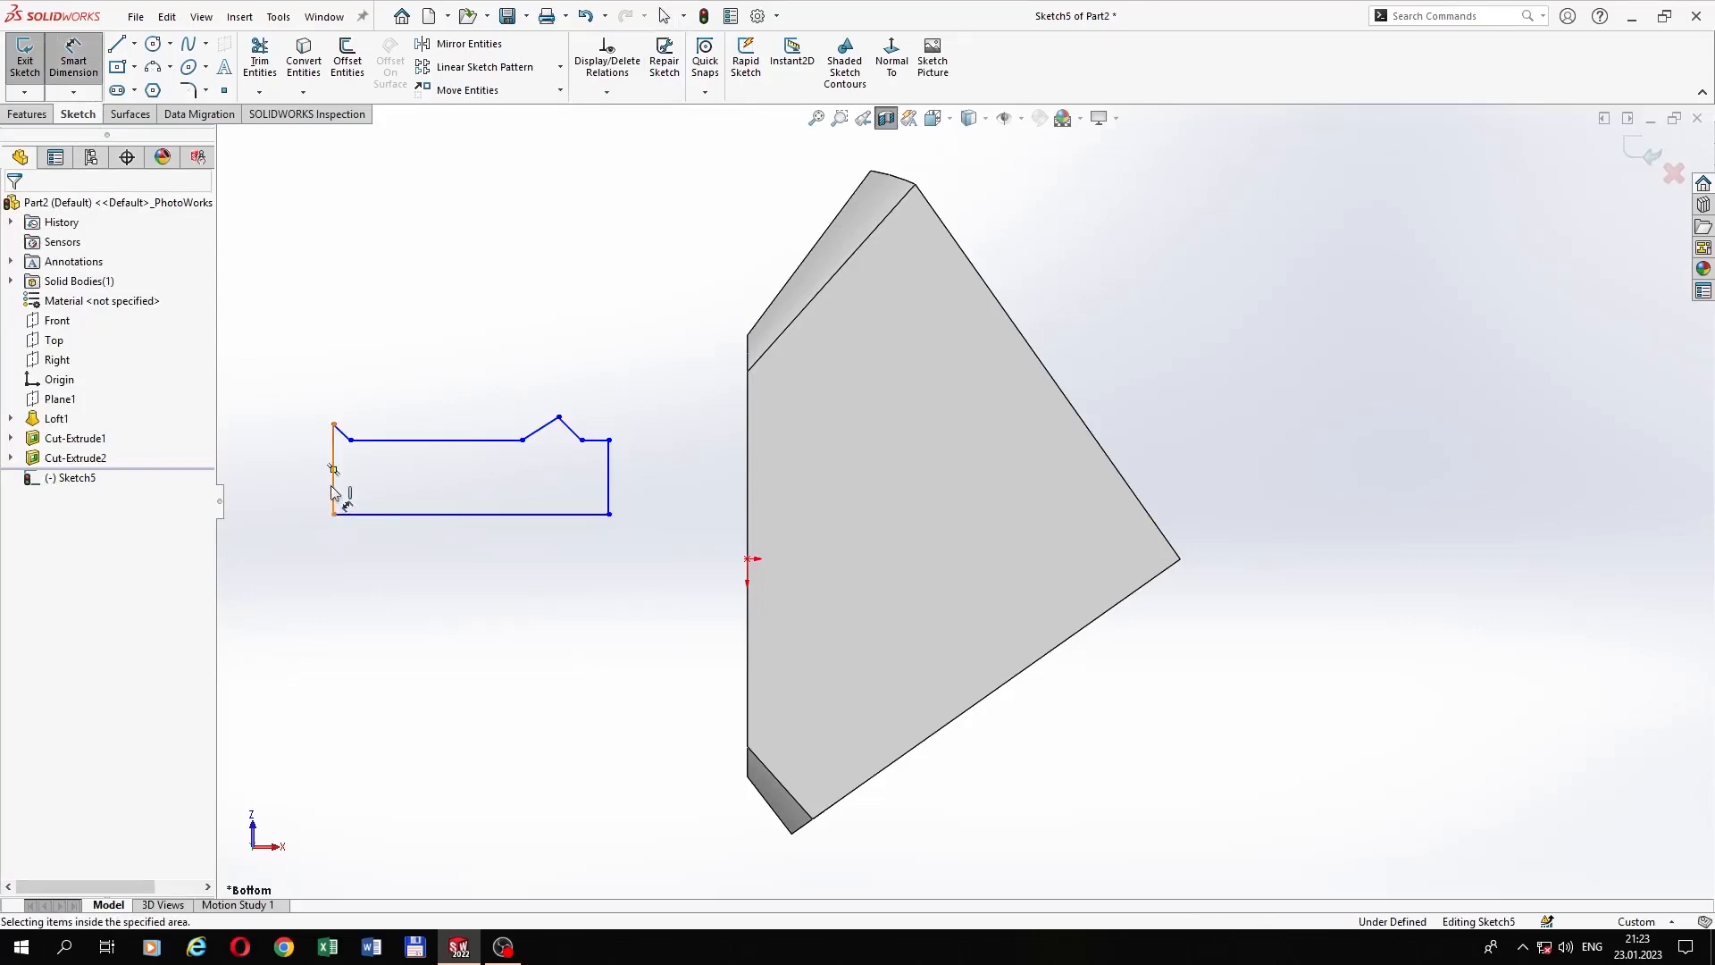
left_click(333, 491)
left_click(282, 483)
type("4")
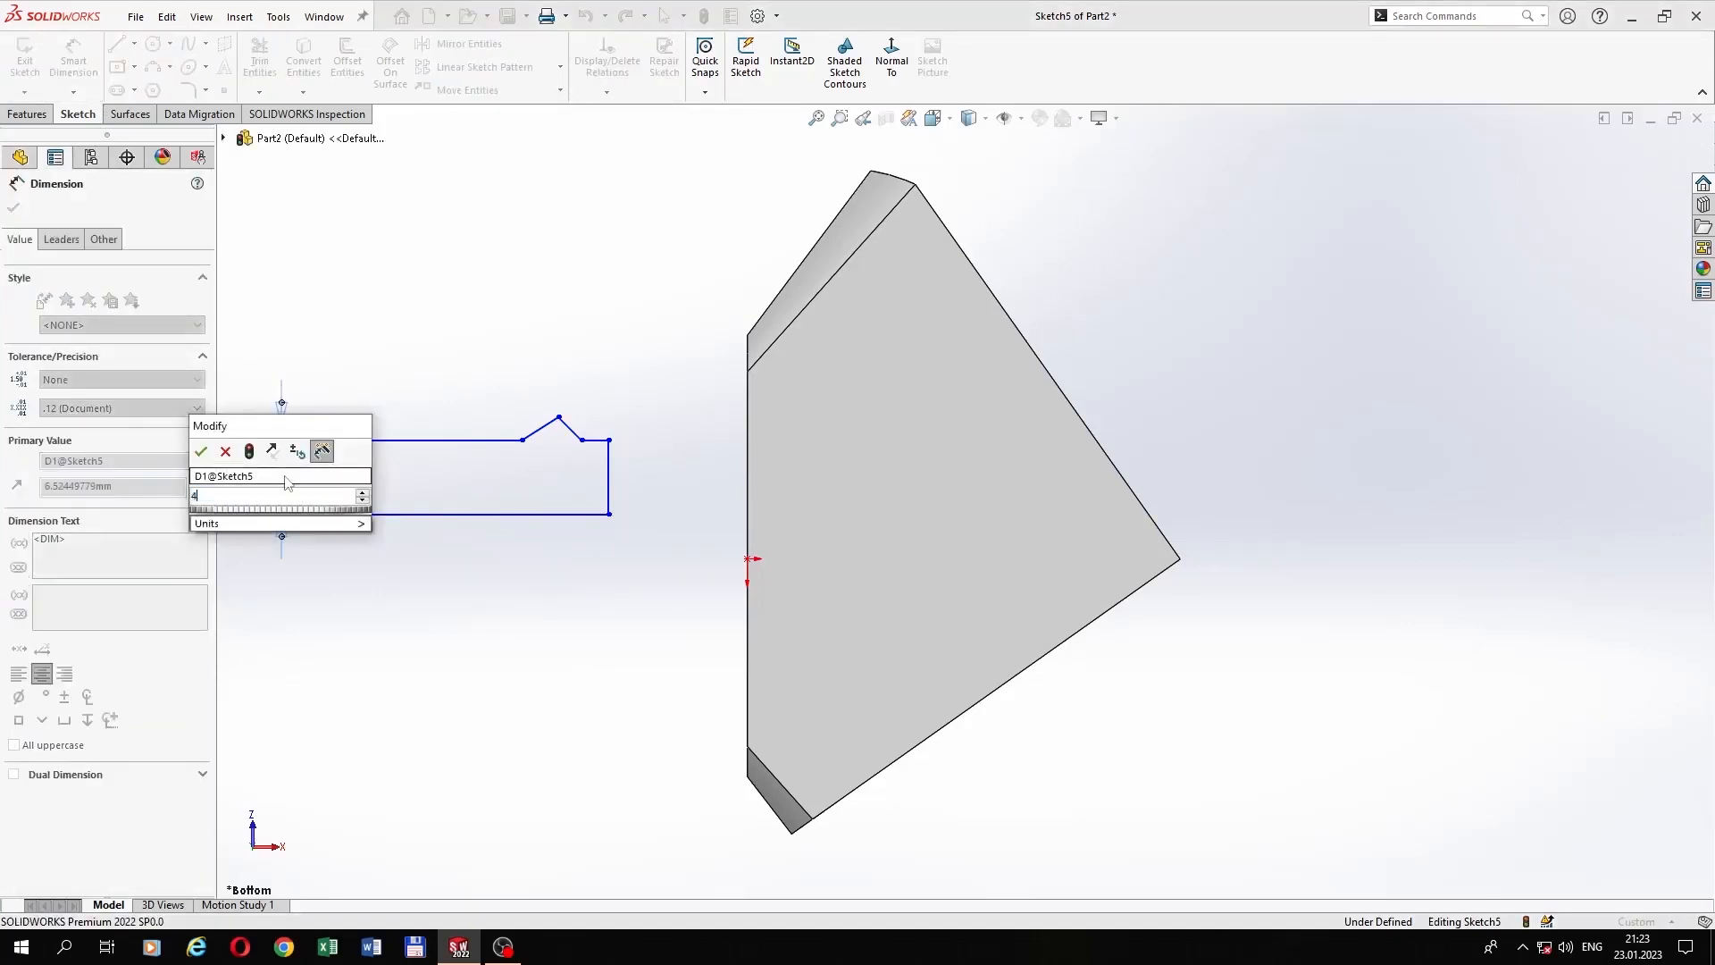
type(".1")
key("Return")
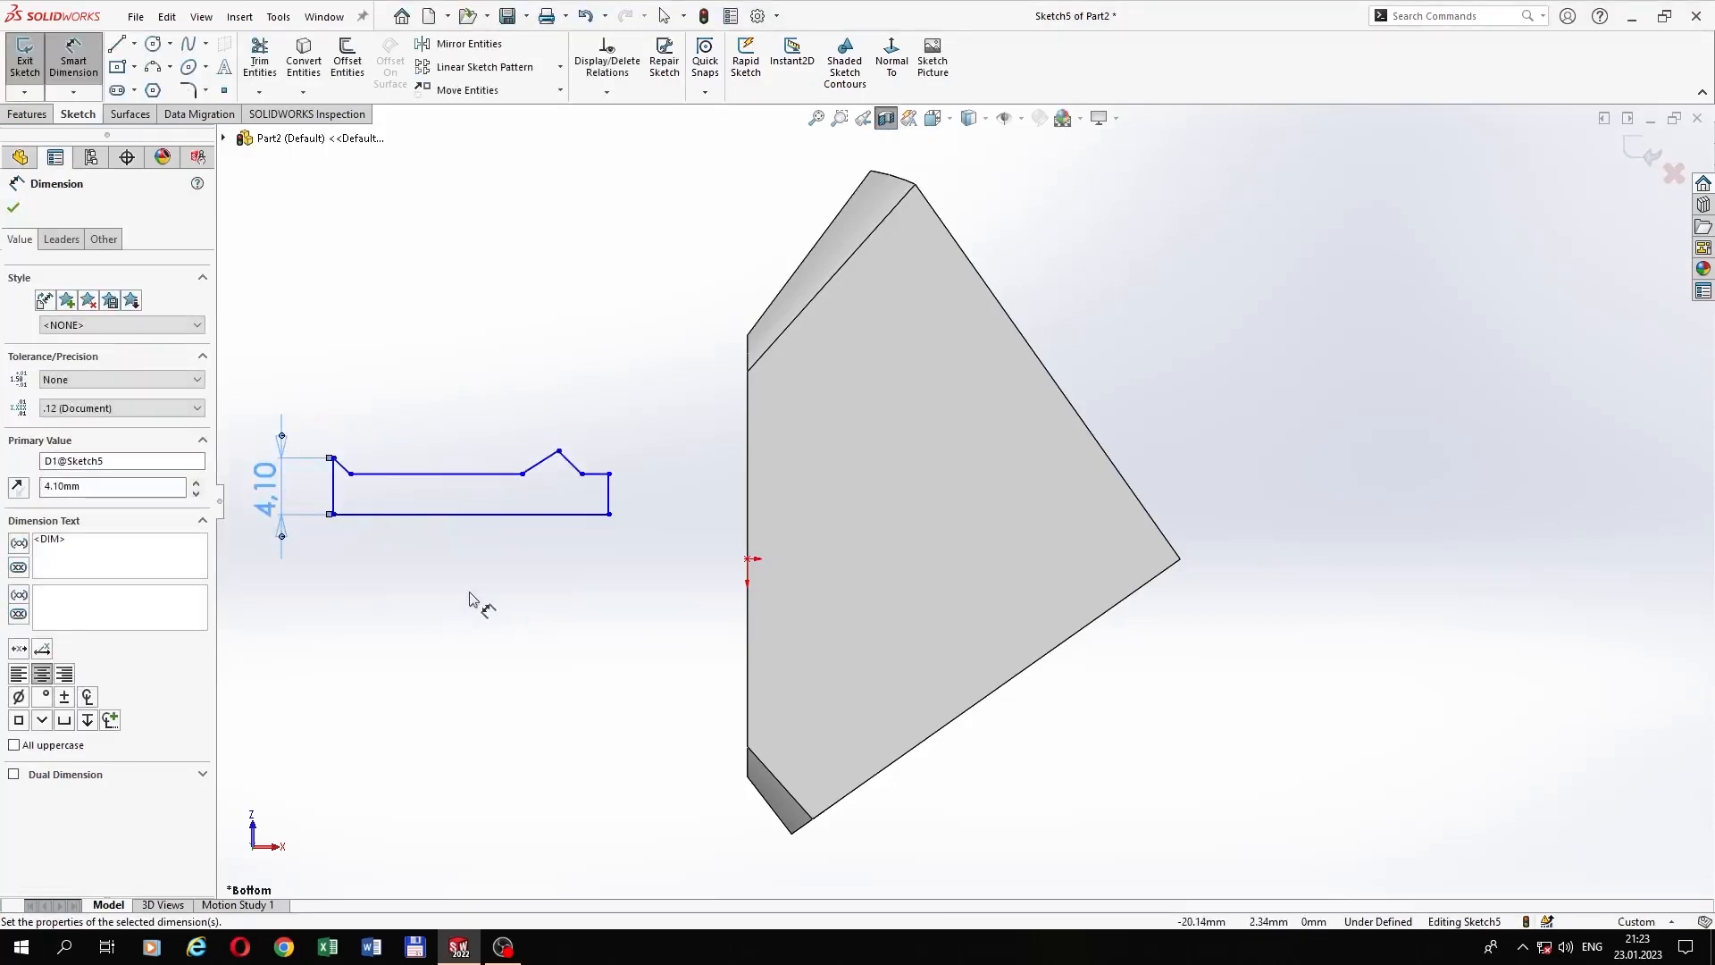
Step: Dimension the distance between the profile's base line and its long upper line as 3.82 mm
scroll(528, 479, "down", 3)
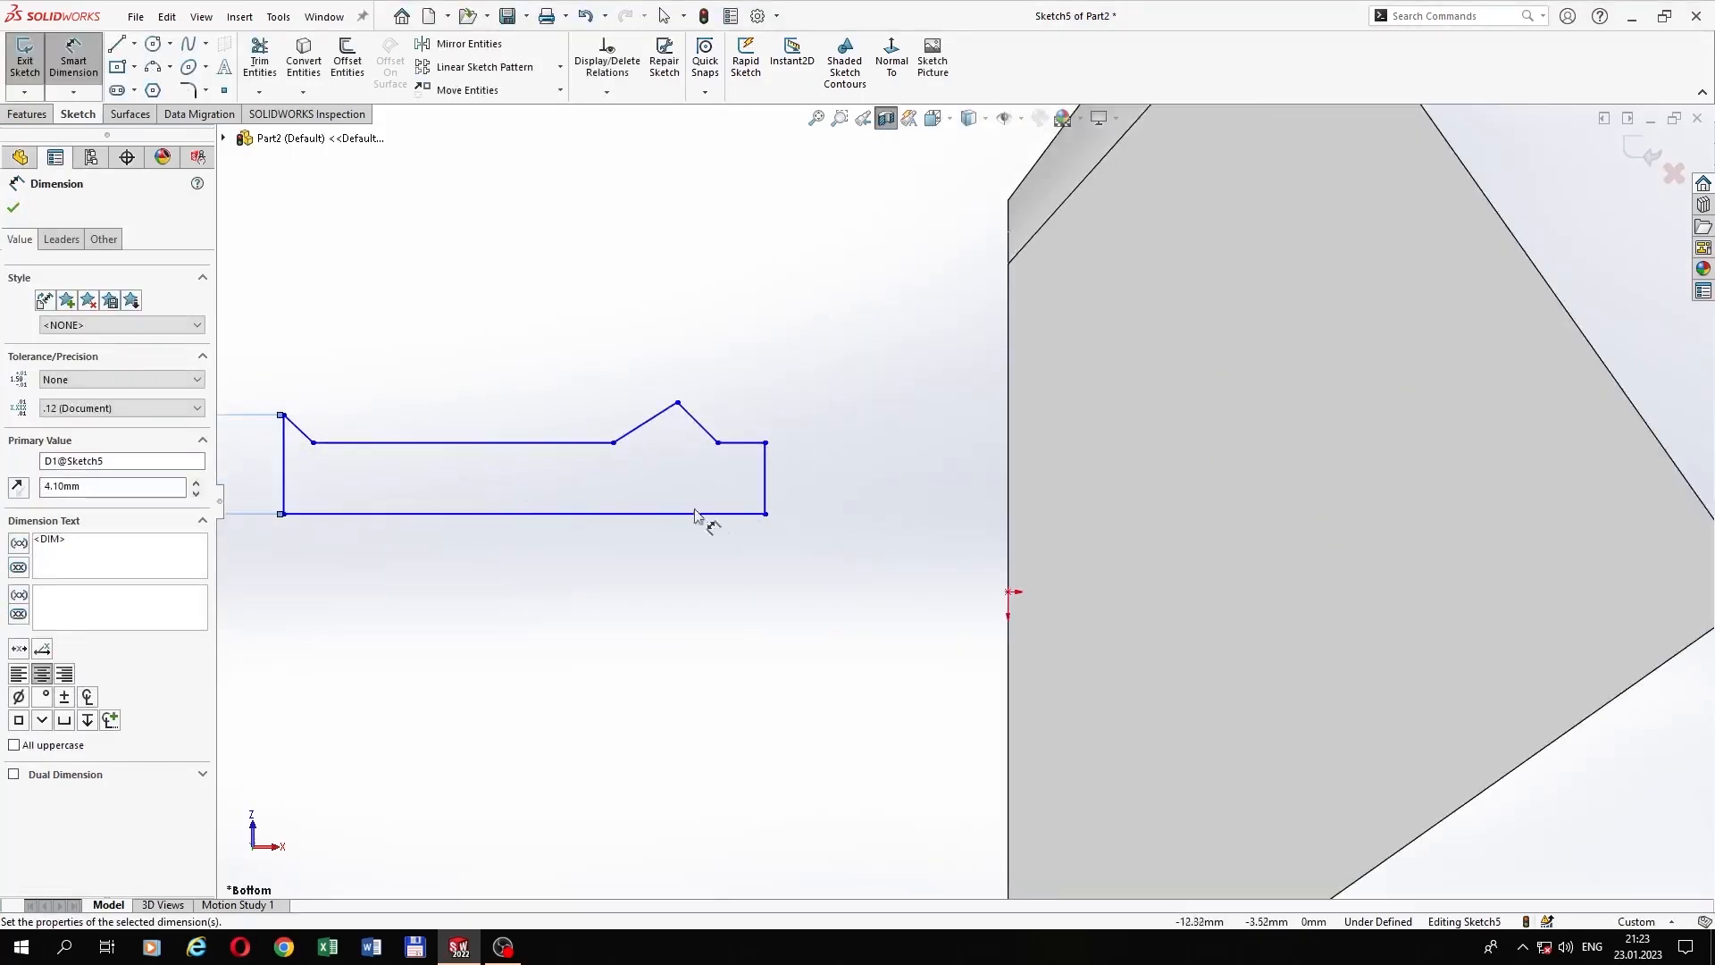
scroll(498, 526, "up", 2)
scroll(650, 506, "down", 2)
left_click(650, 510)
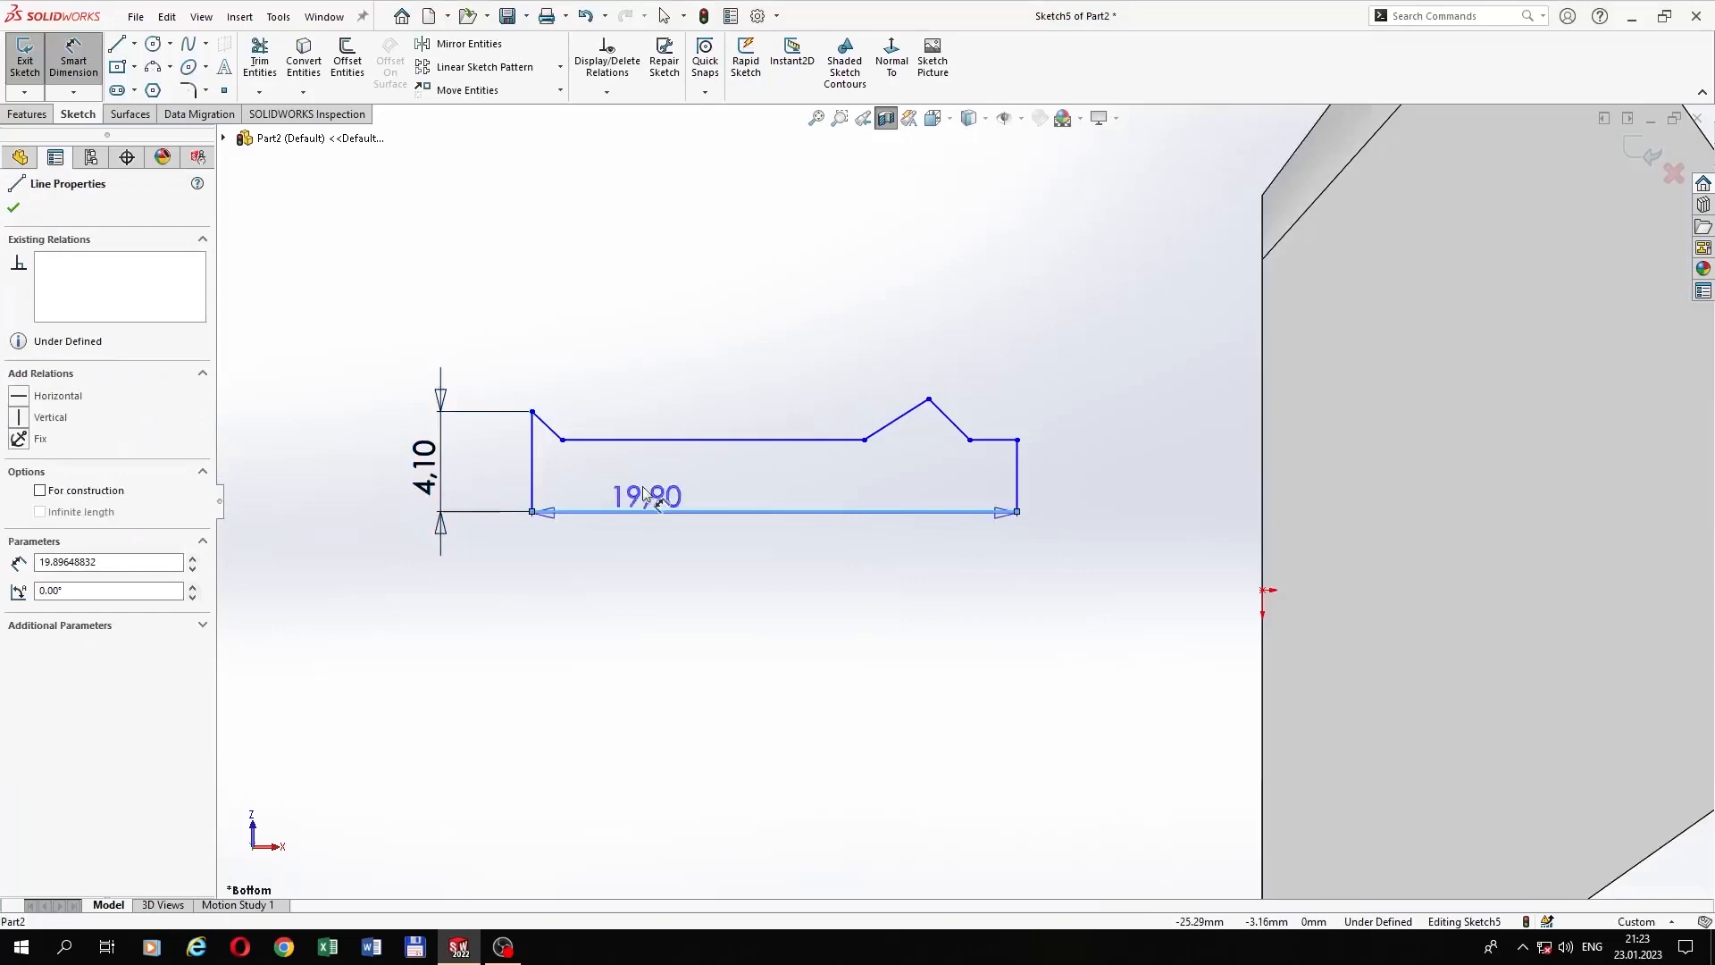
left_click(655, 441)
left_click(504, 467)
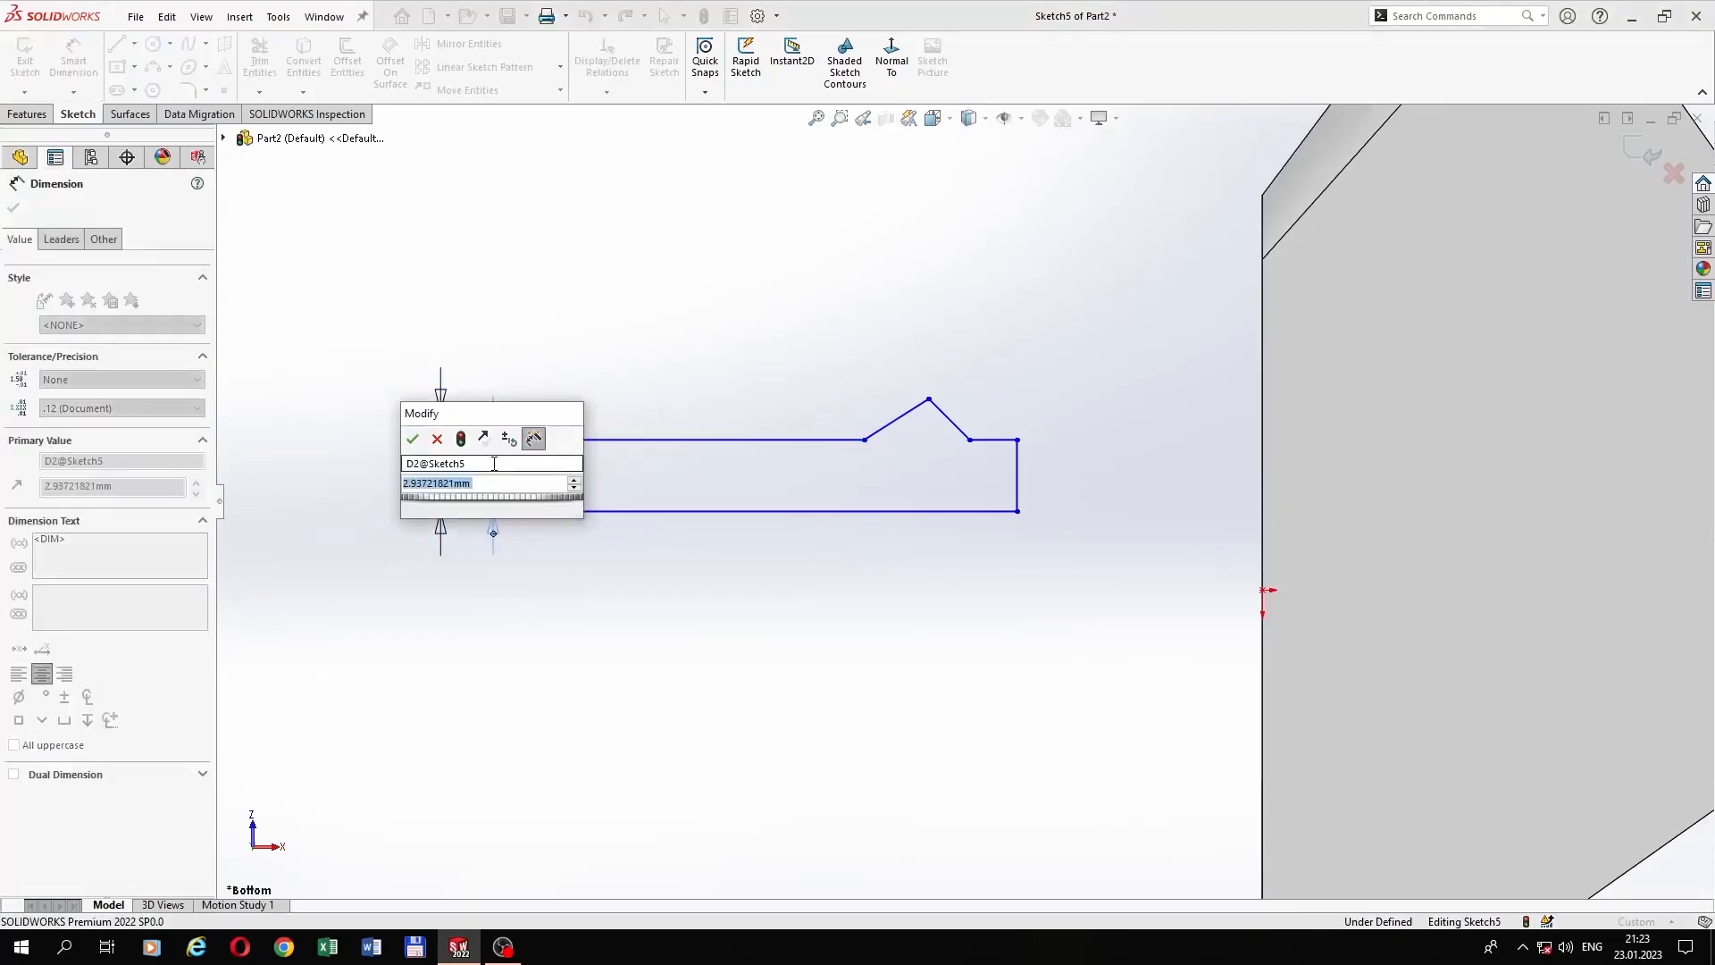
type("3.82")
key("Return")
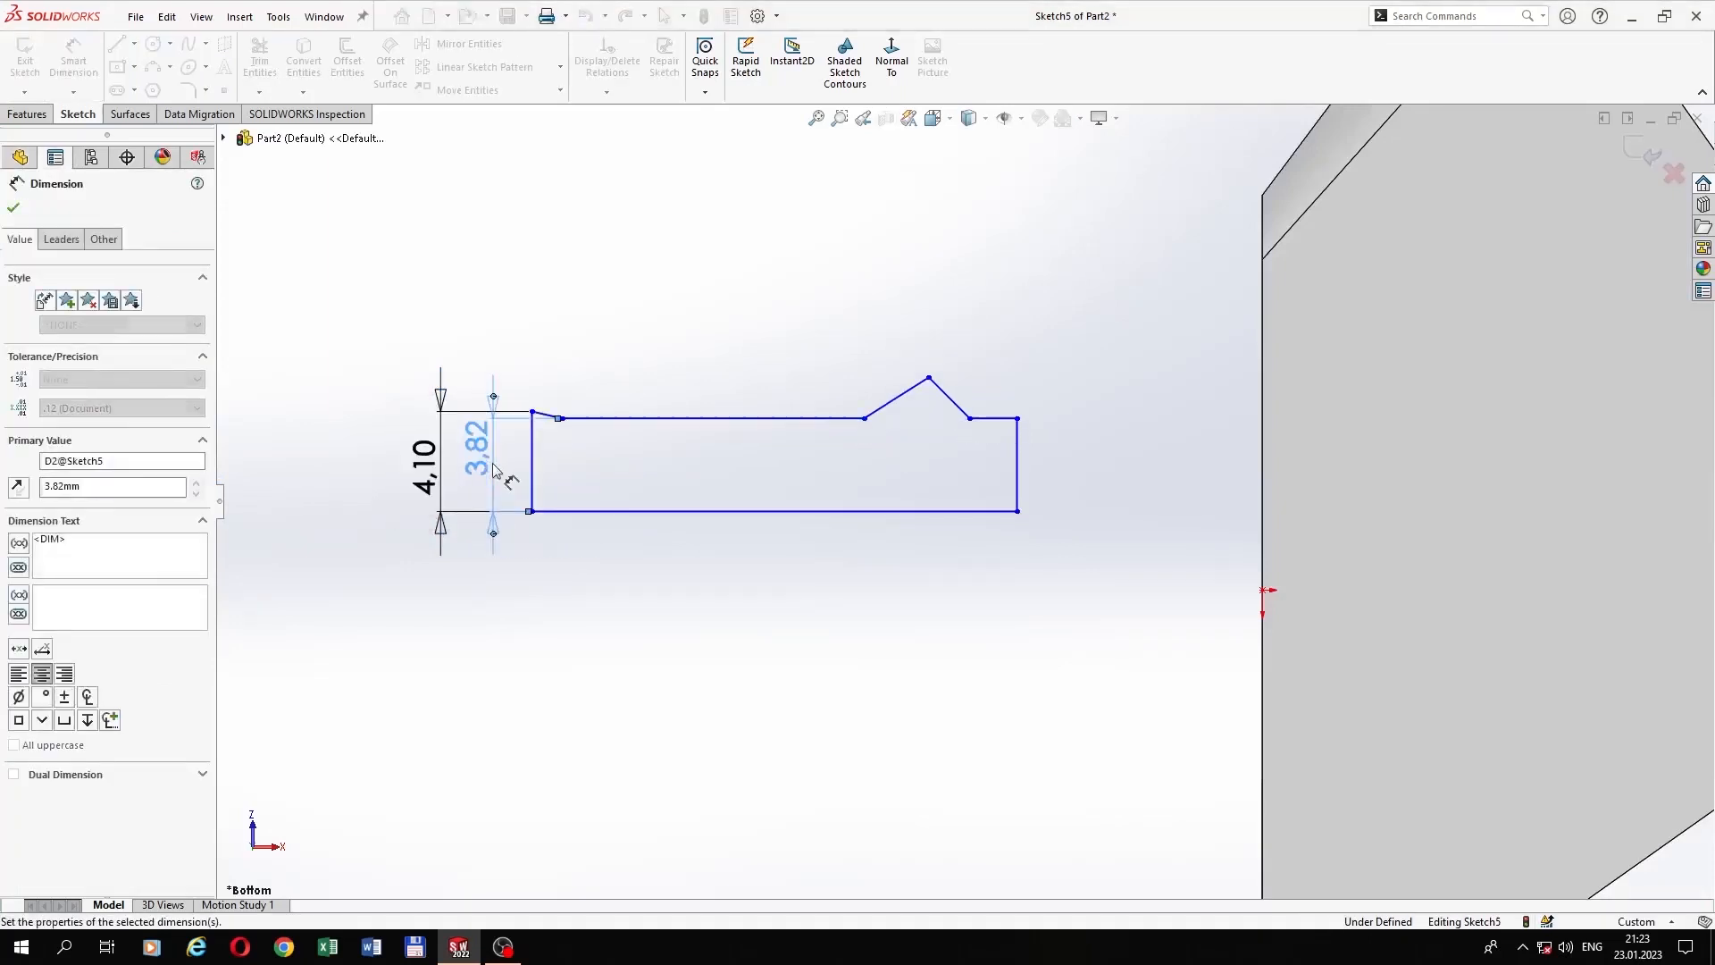
Step: Set the horizontal distance from the profile's left side to the near end of the long upper line to 0.38 mm
left_click(561, 420)
left_click(531, 435)
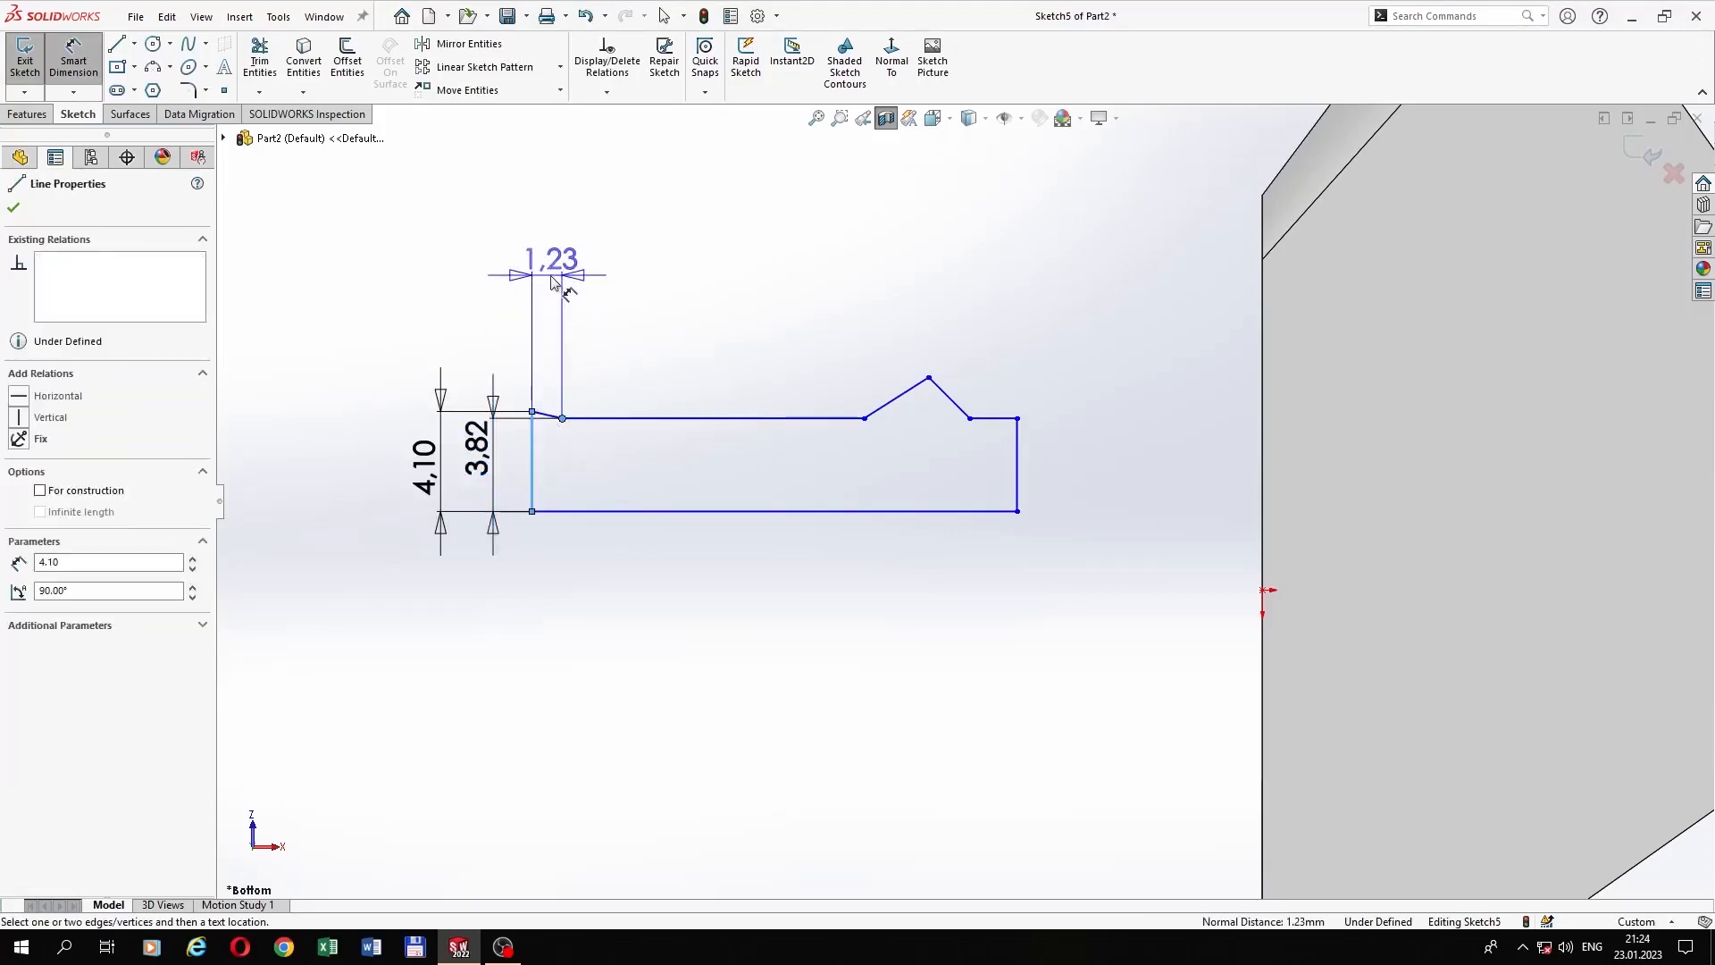
left_click(552, 282)
type("0.")
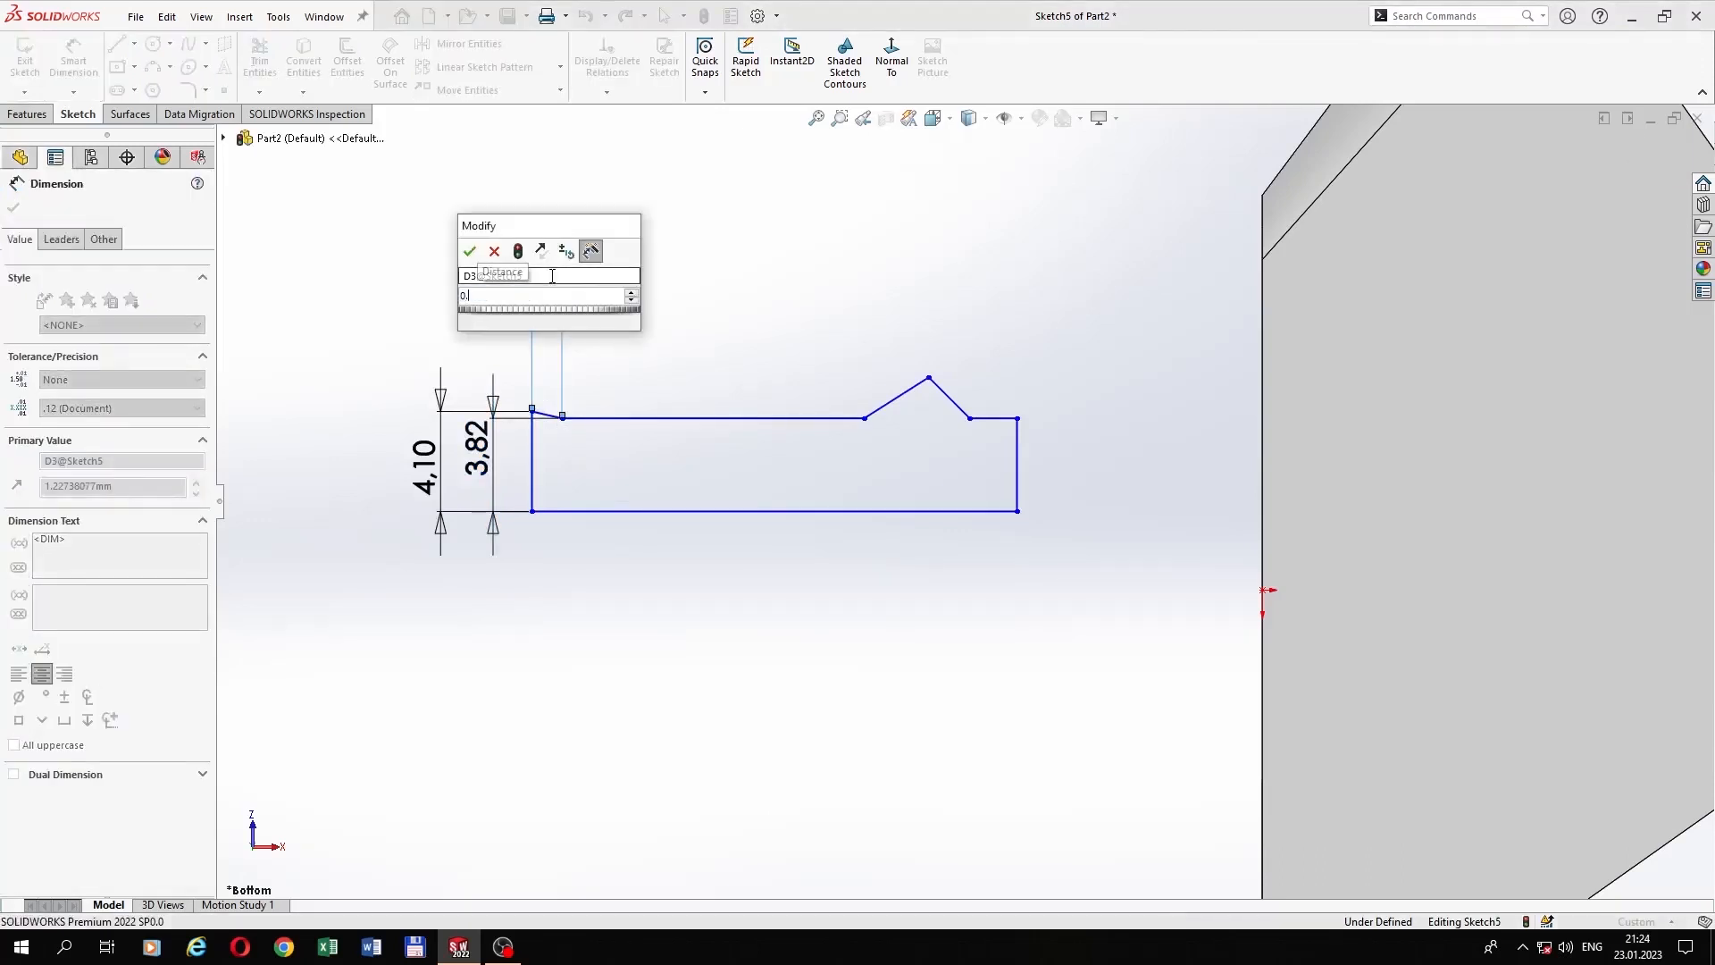
type("38")
key("Return")
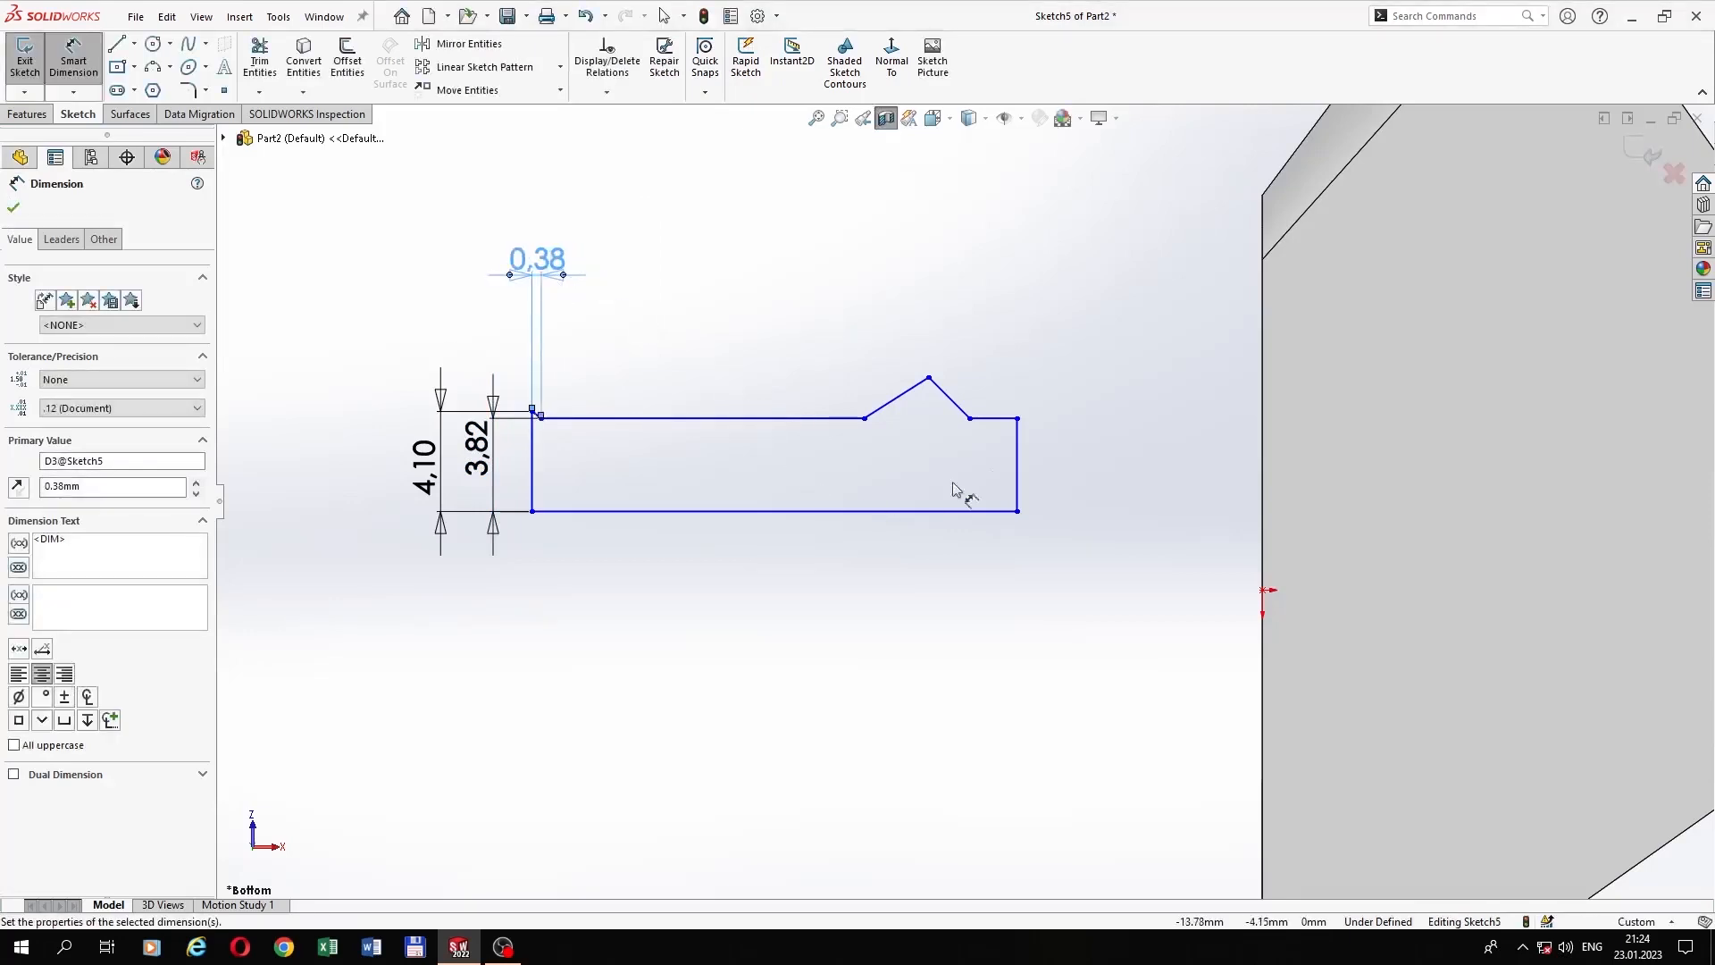
Step: Set the horizontal distance from the profile's right side to the right foot of the triangular peak to 1.26 mm
left_click(1017, 460)
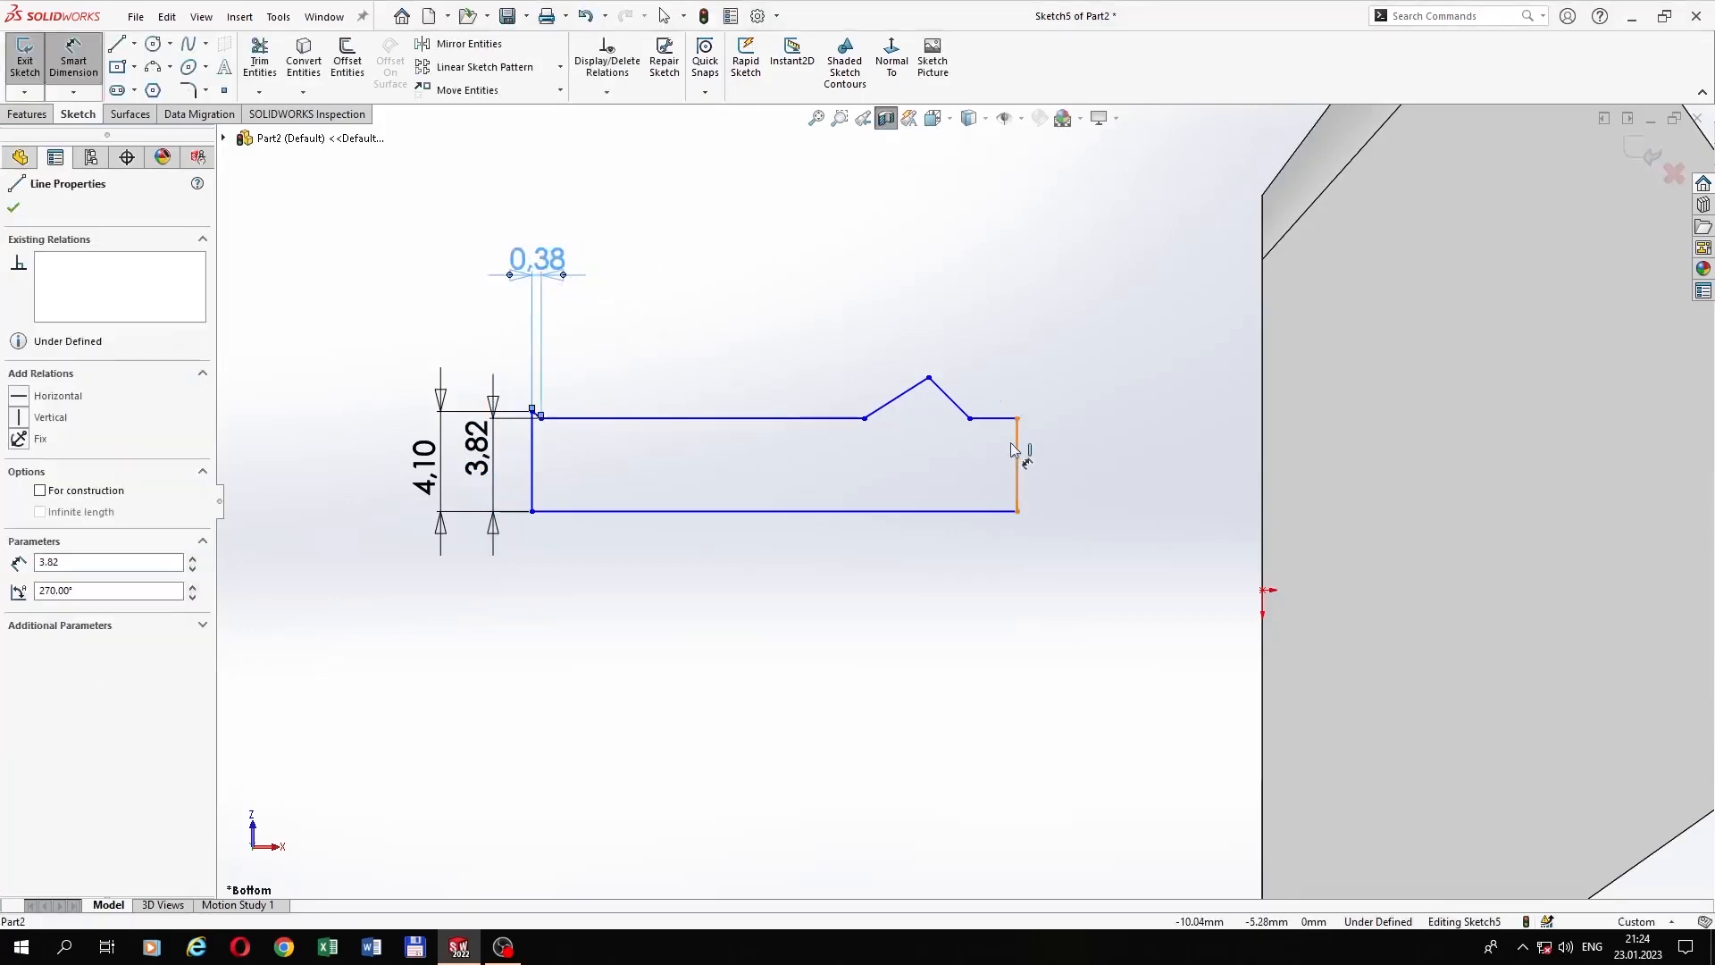
left_click(970, 418)
left_click(999, 308)
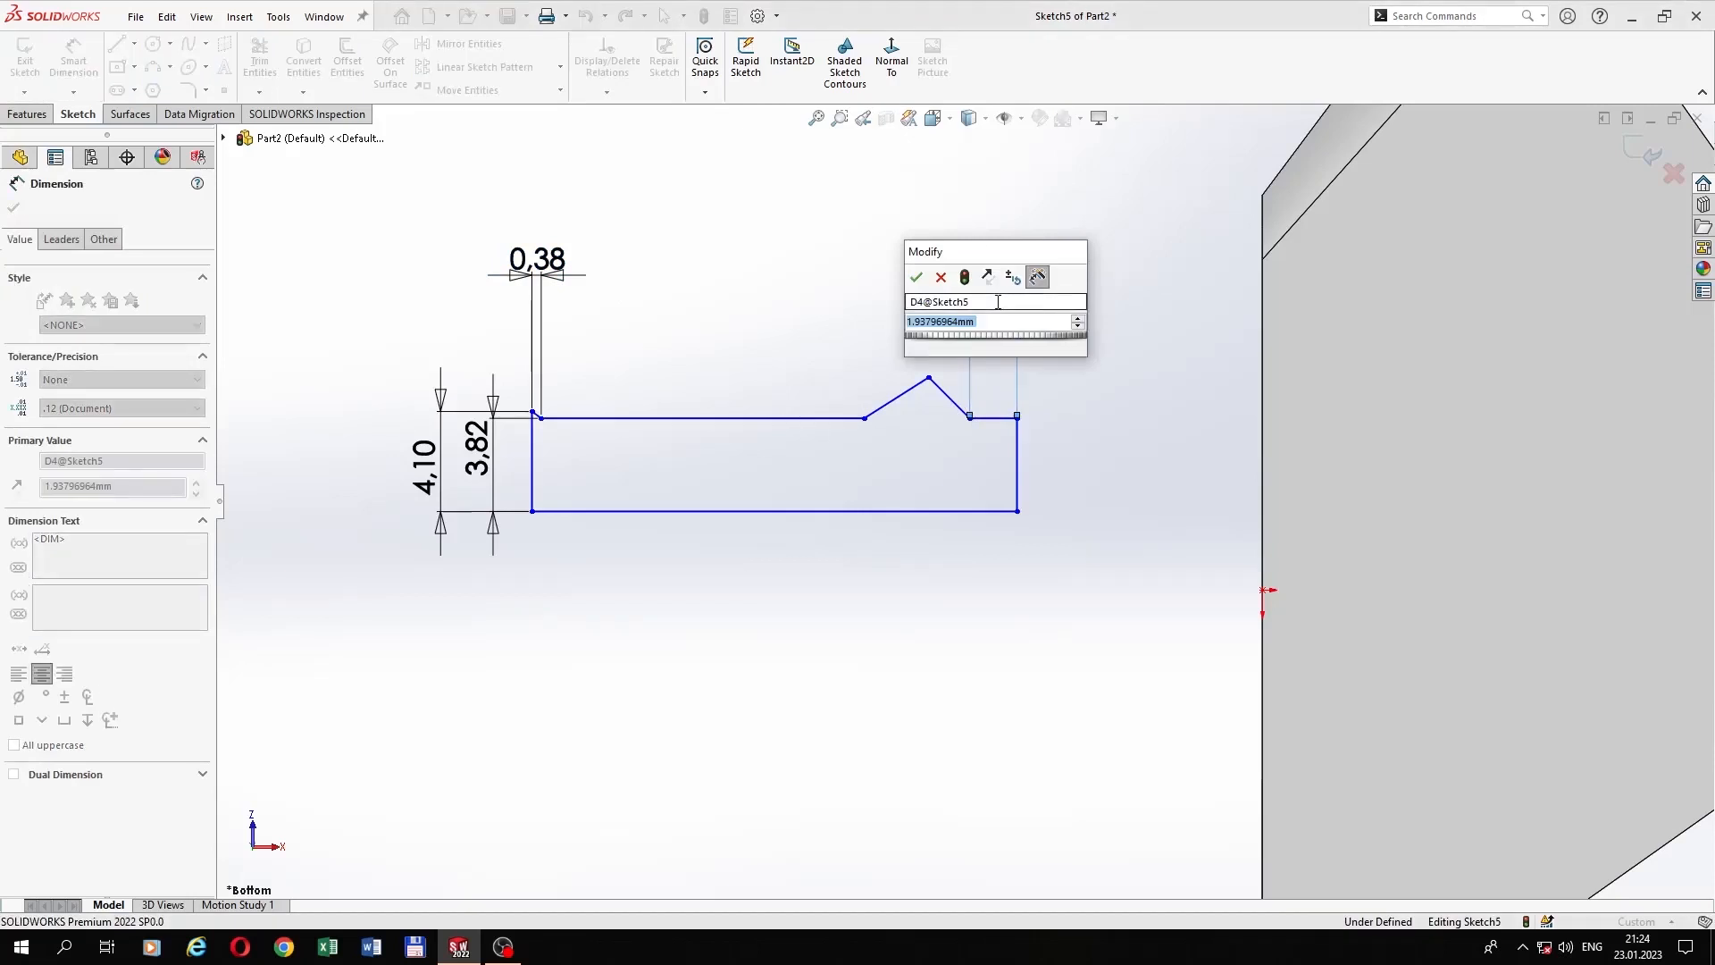
type("1.26")
key("Return")
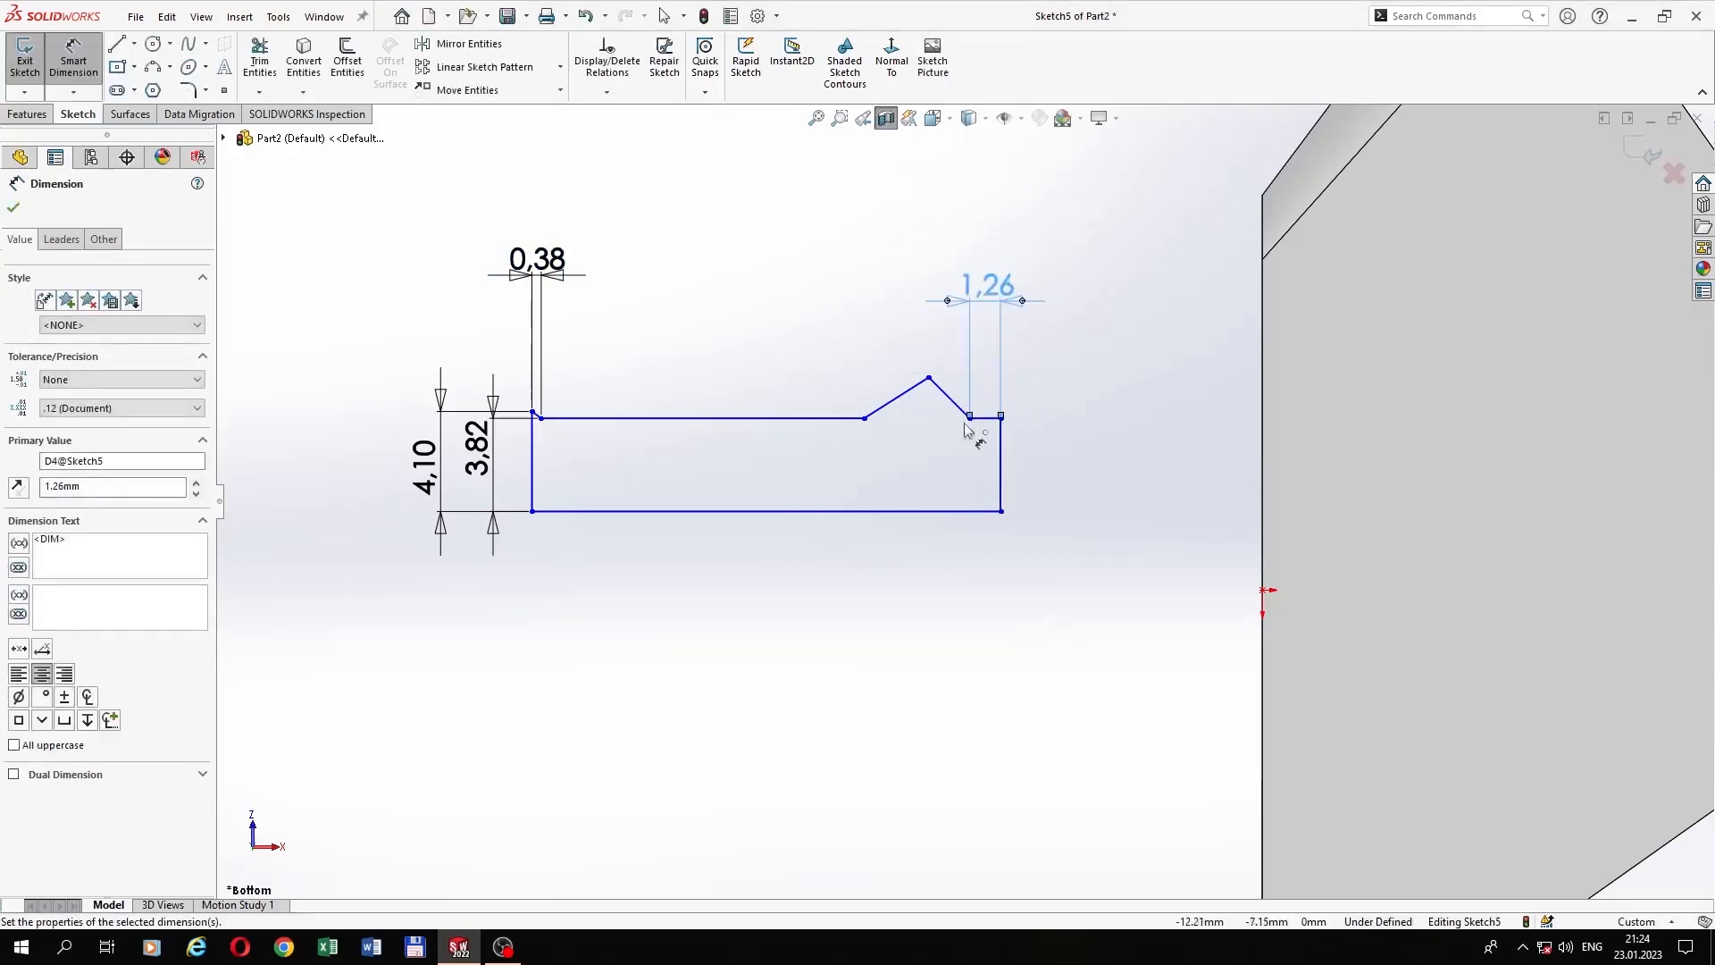
Step: Set the horizontal distance from the profile's right side to the tip of the triangular peak to 2.20 mm
left_click(999, 487)
left_click(929, 378)
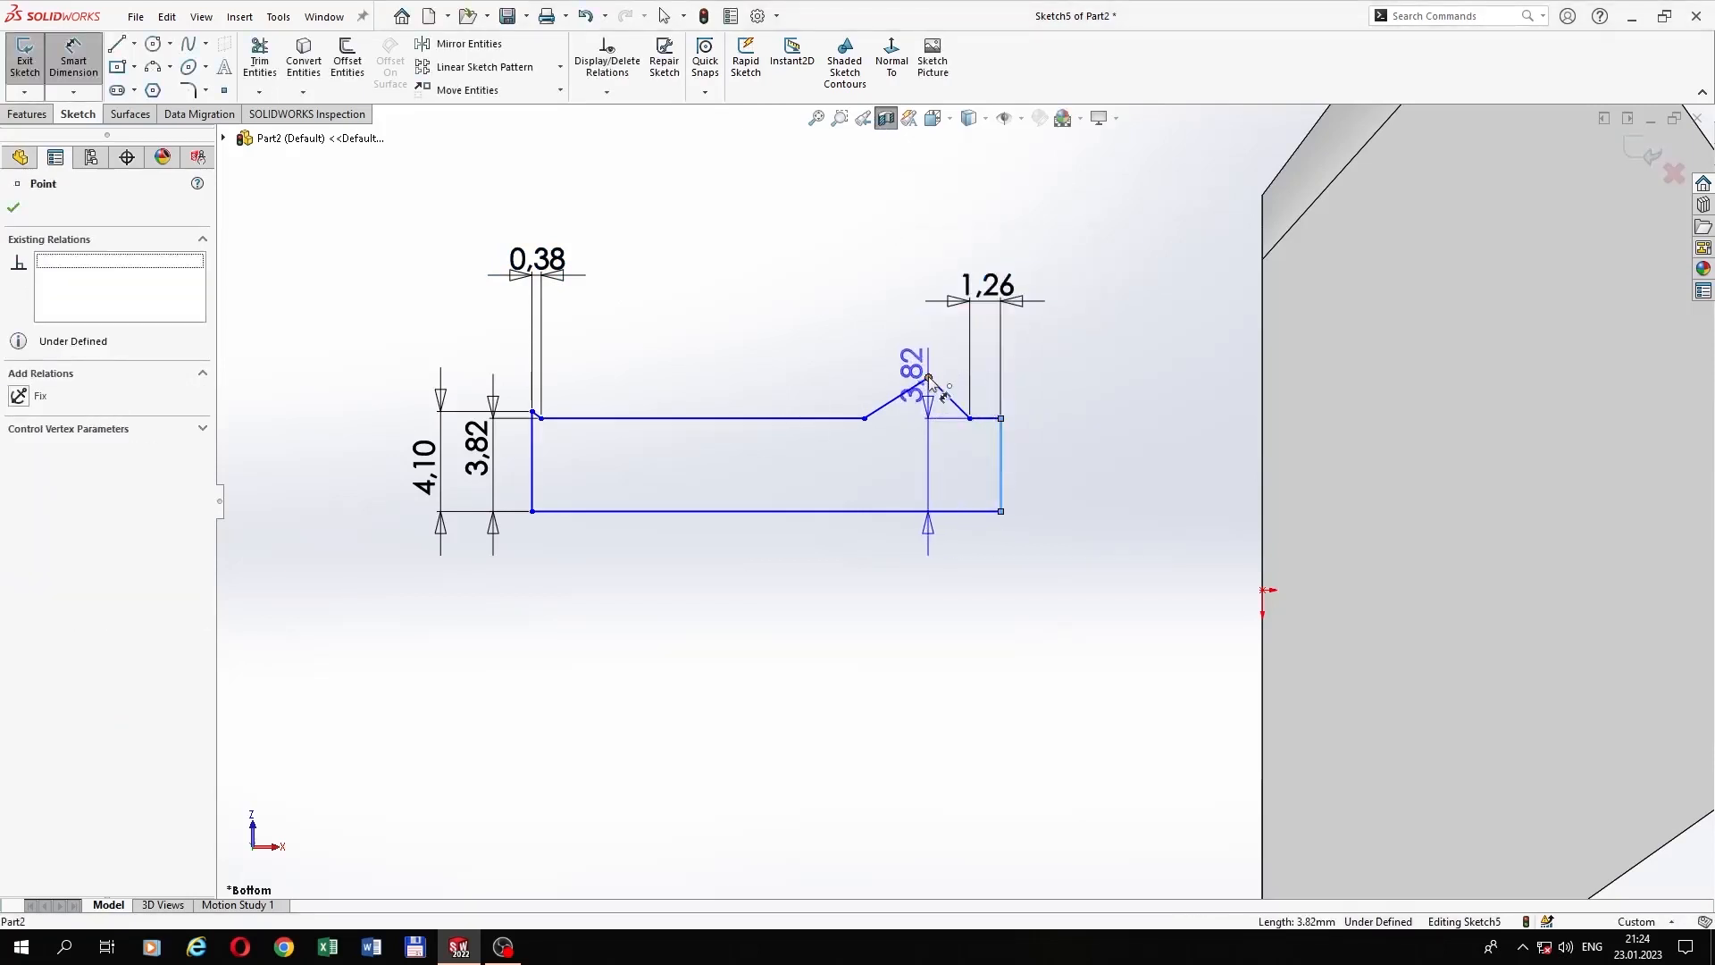
left_click(967, 243)
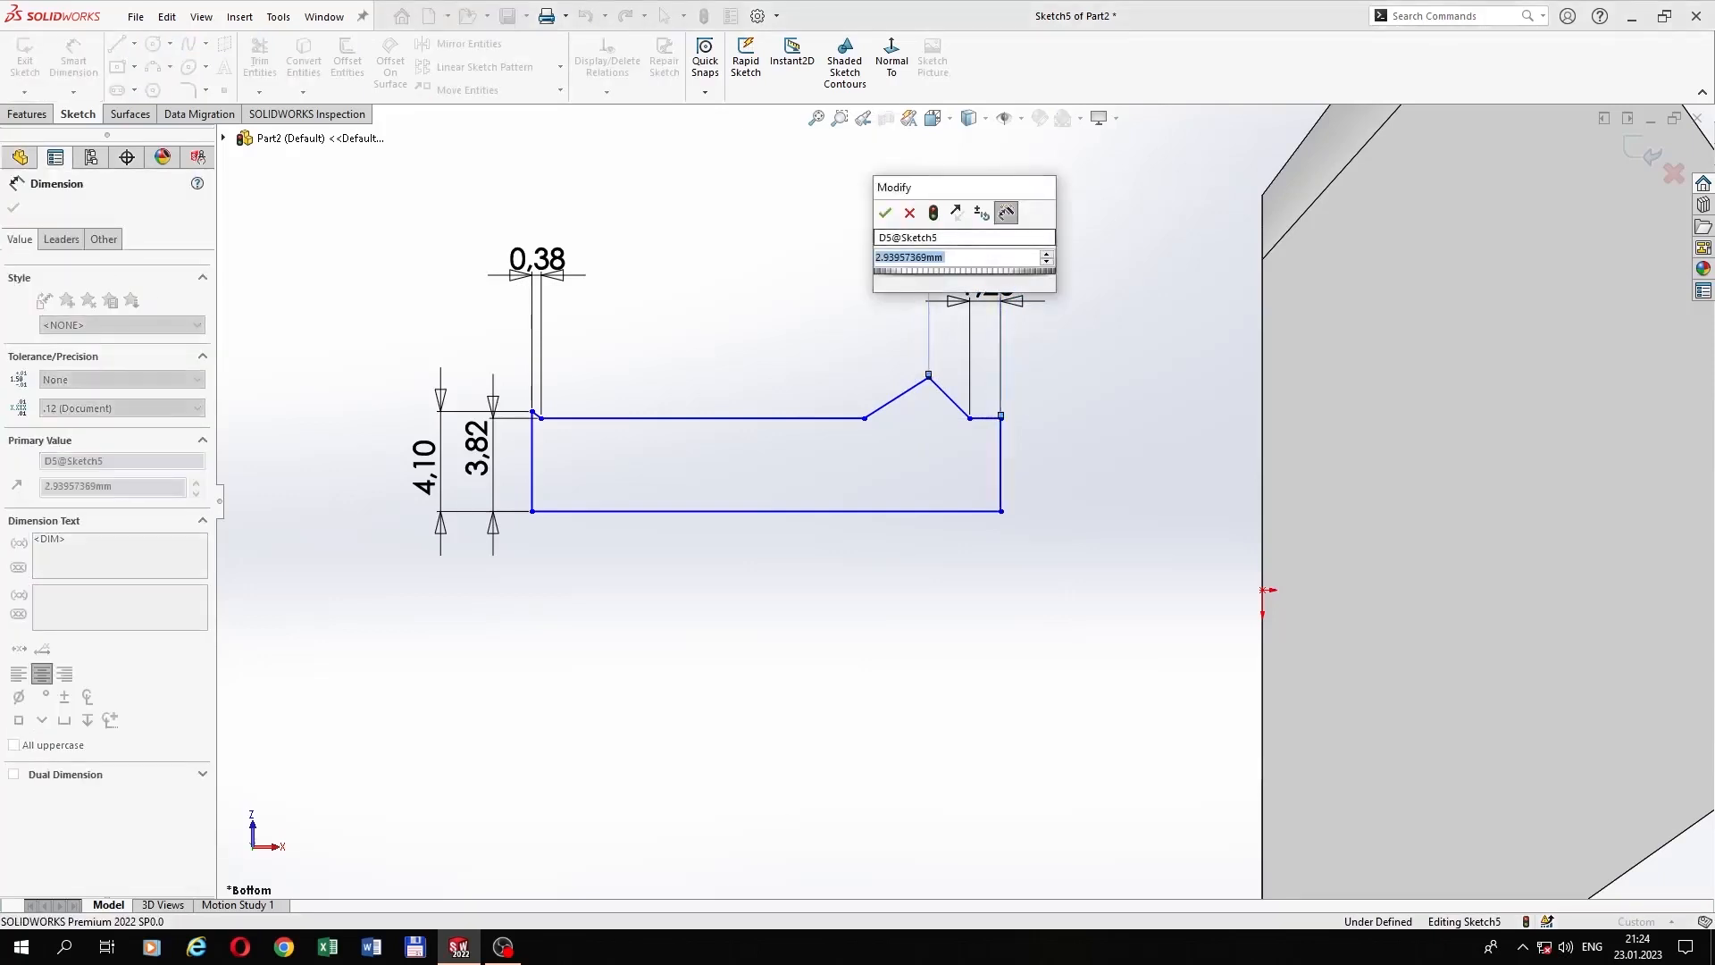
type("2.20")
key("Return")
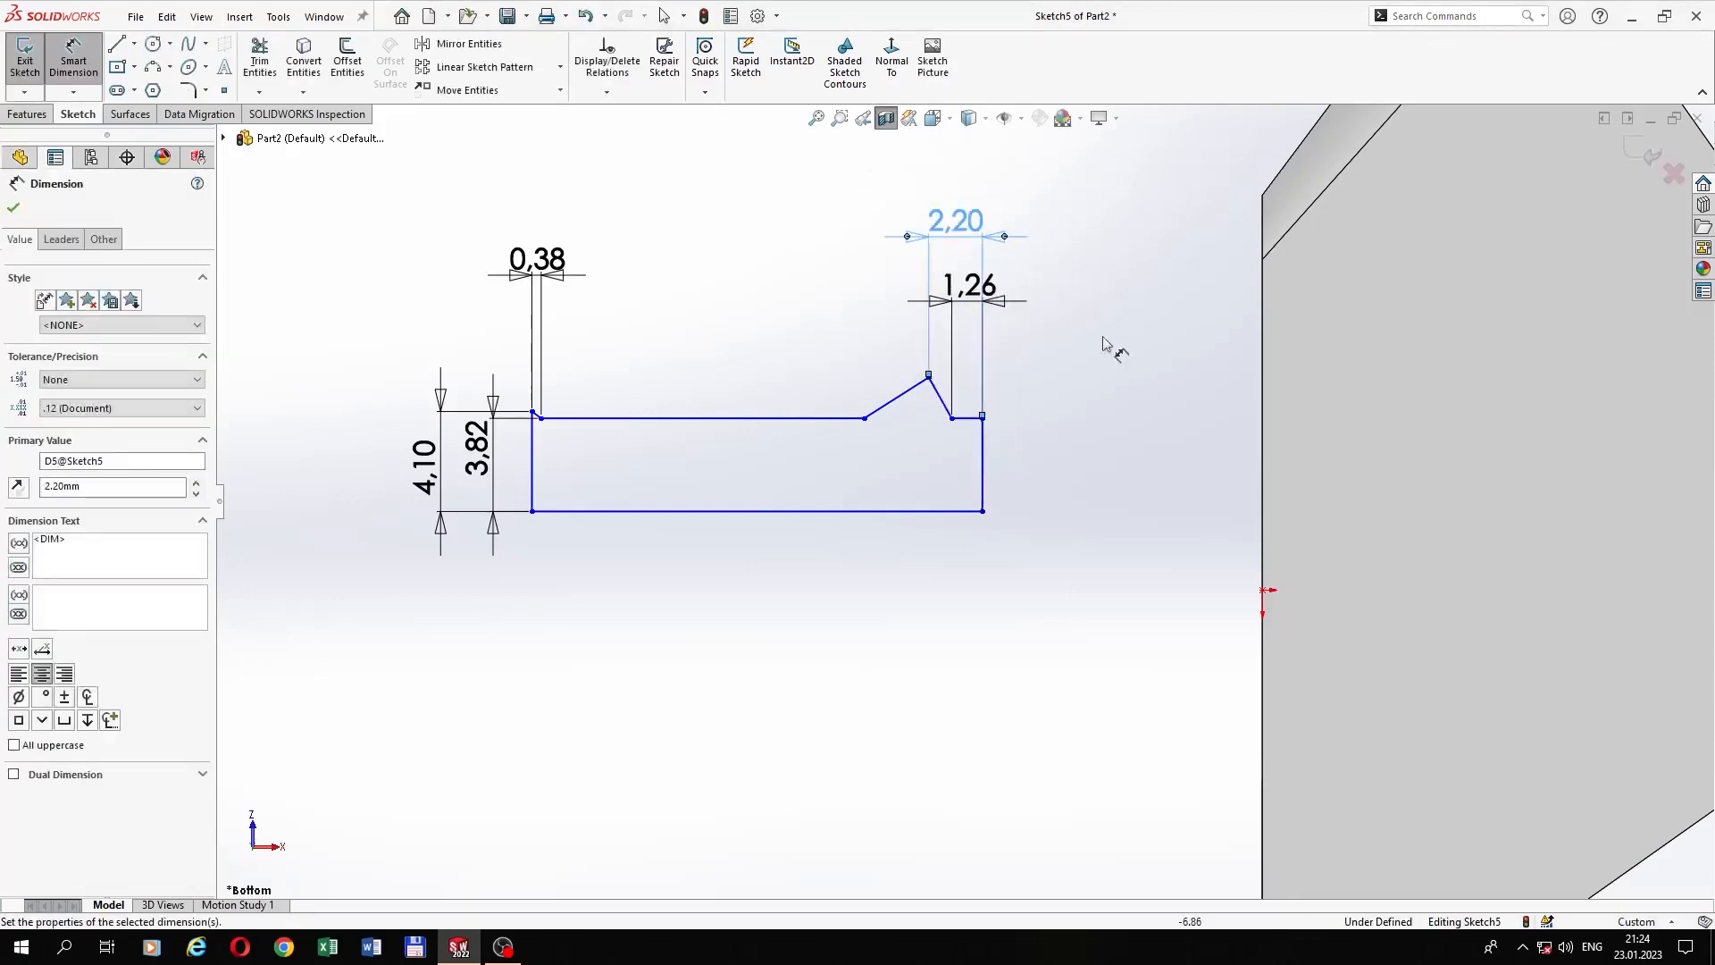
Step: Set the horizontal distance from the profile's right side to the left foot of the triangular peak to 3.76 mm
left_click(985, 474)
left_click(864, 418)
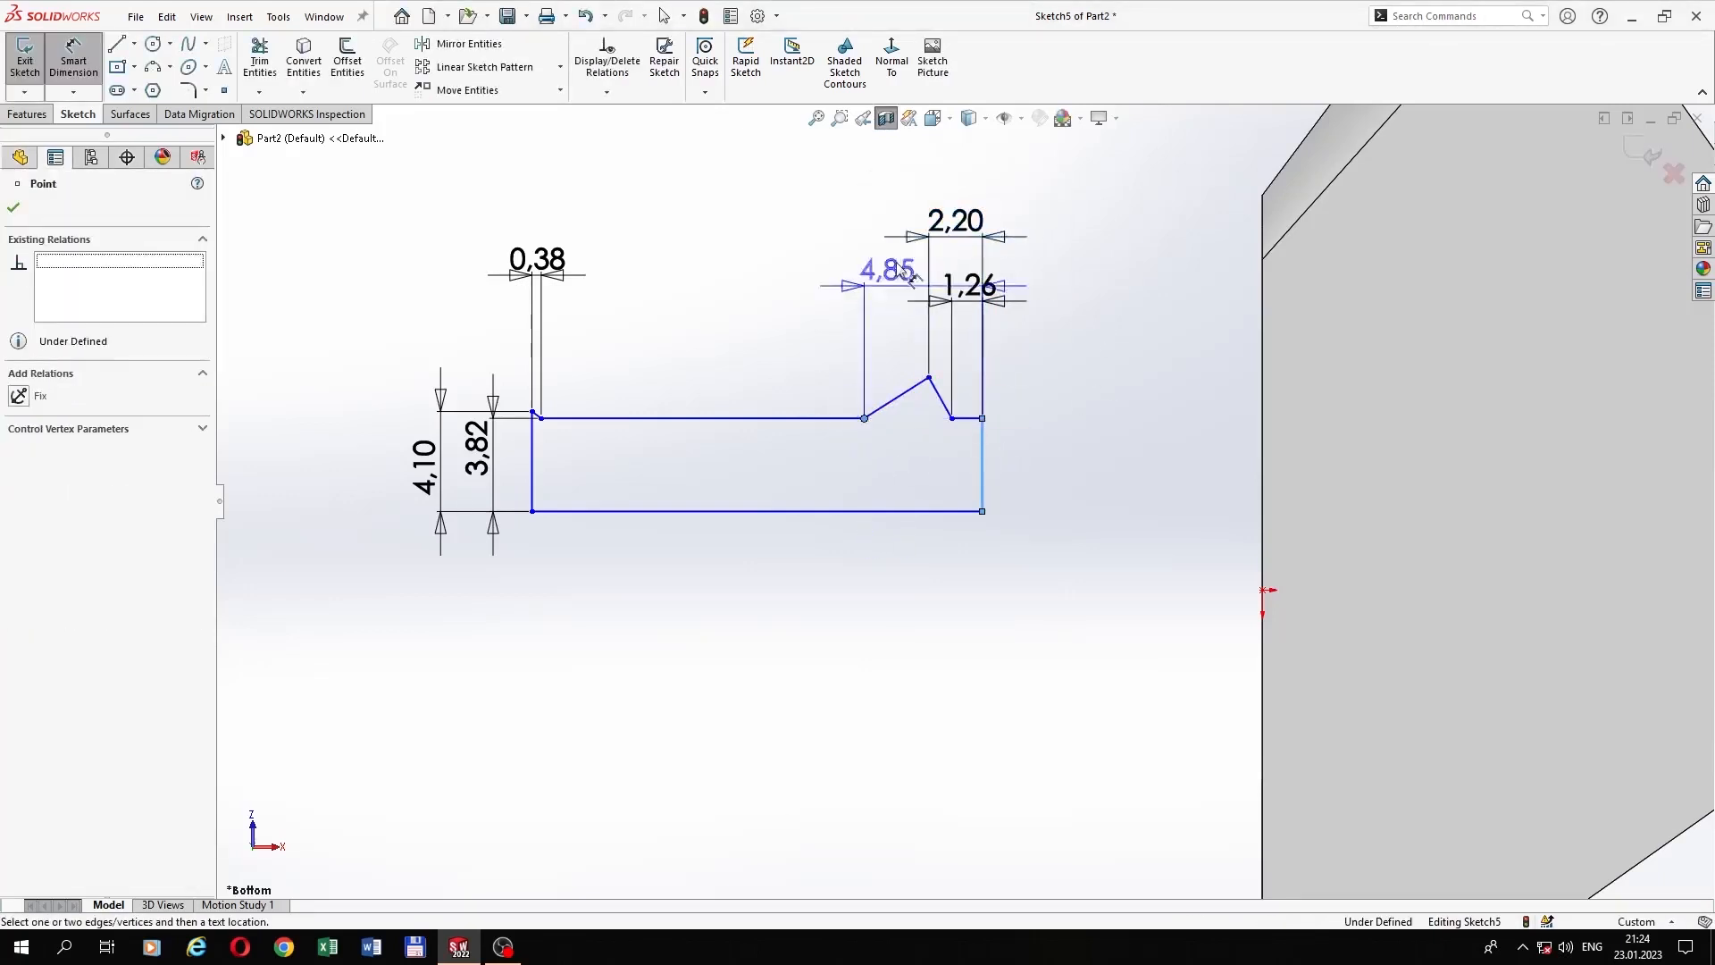
left_click(920, 184)
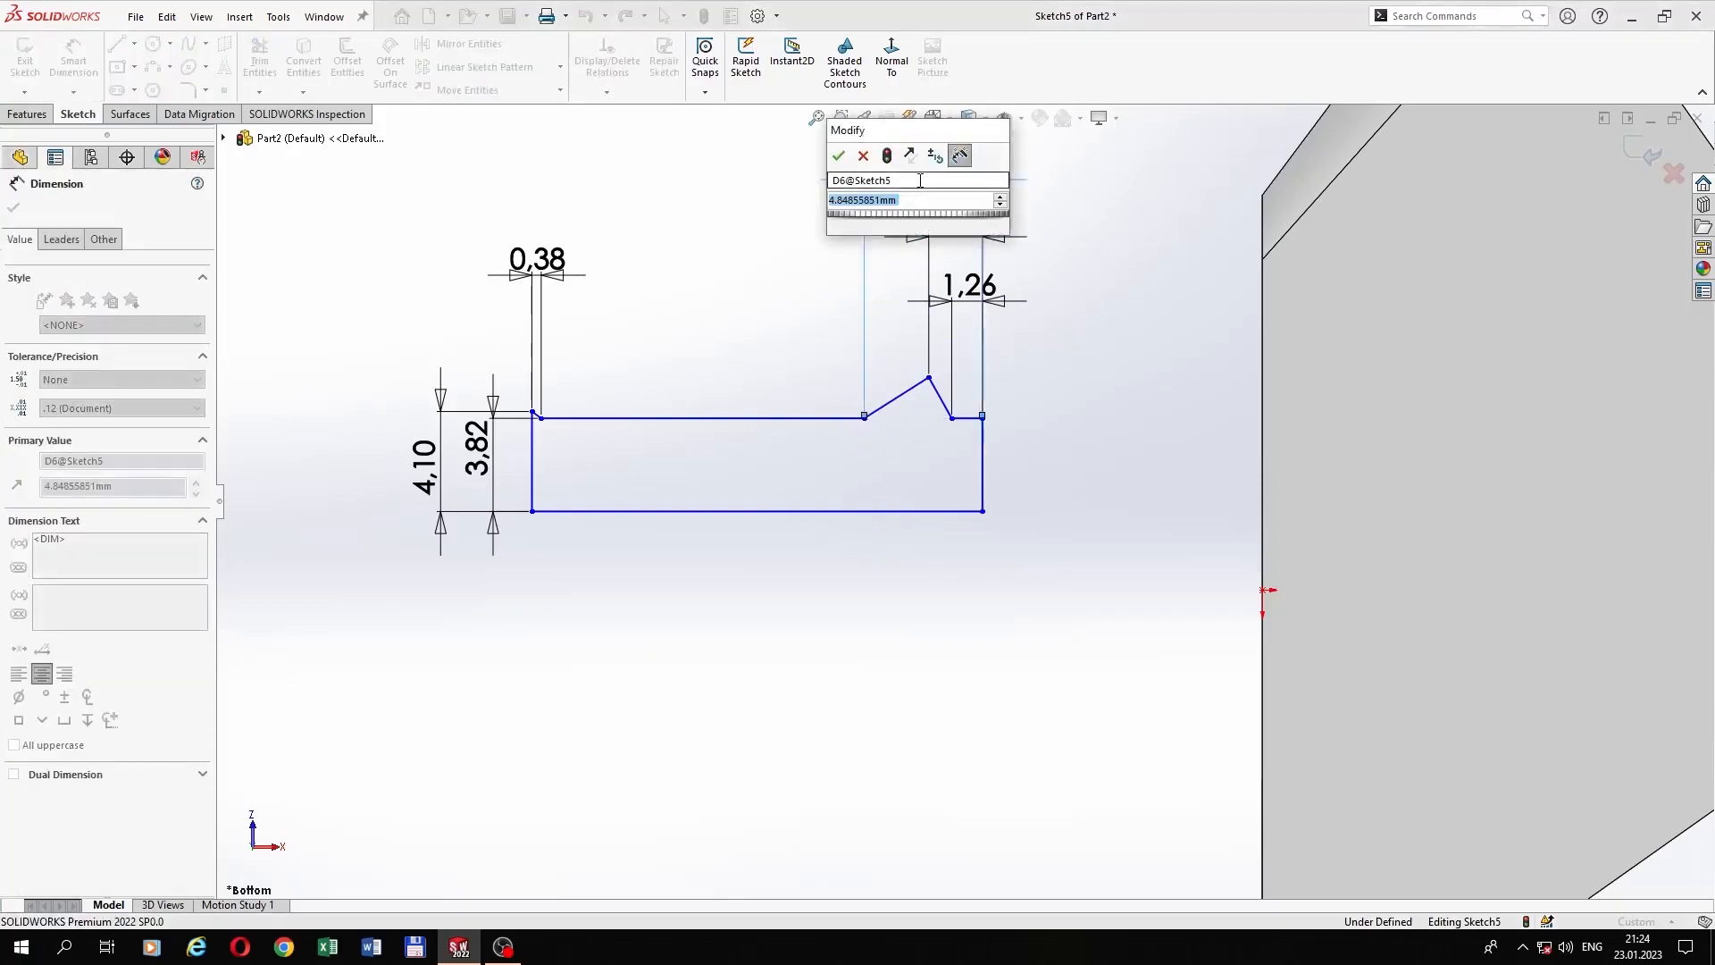
type("3.76")
key("Return")
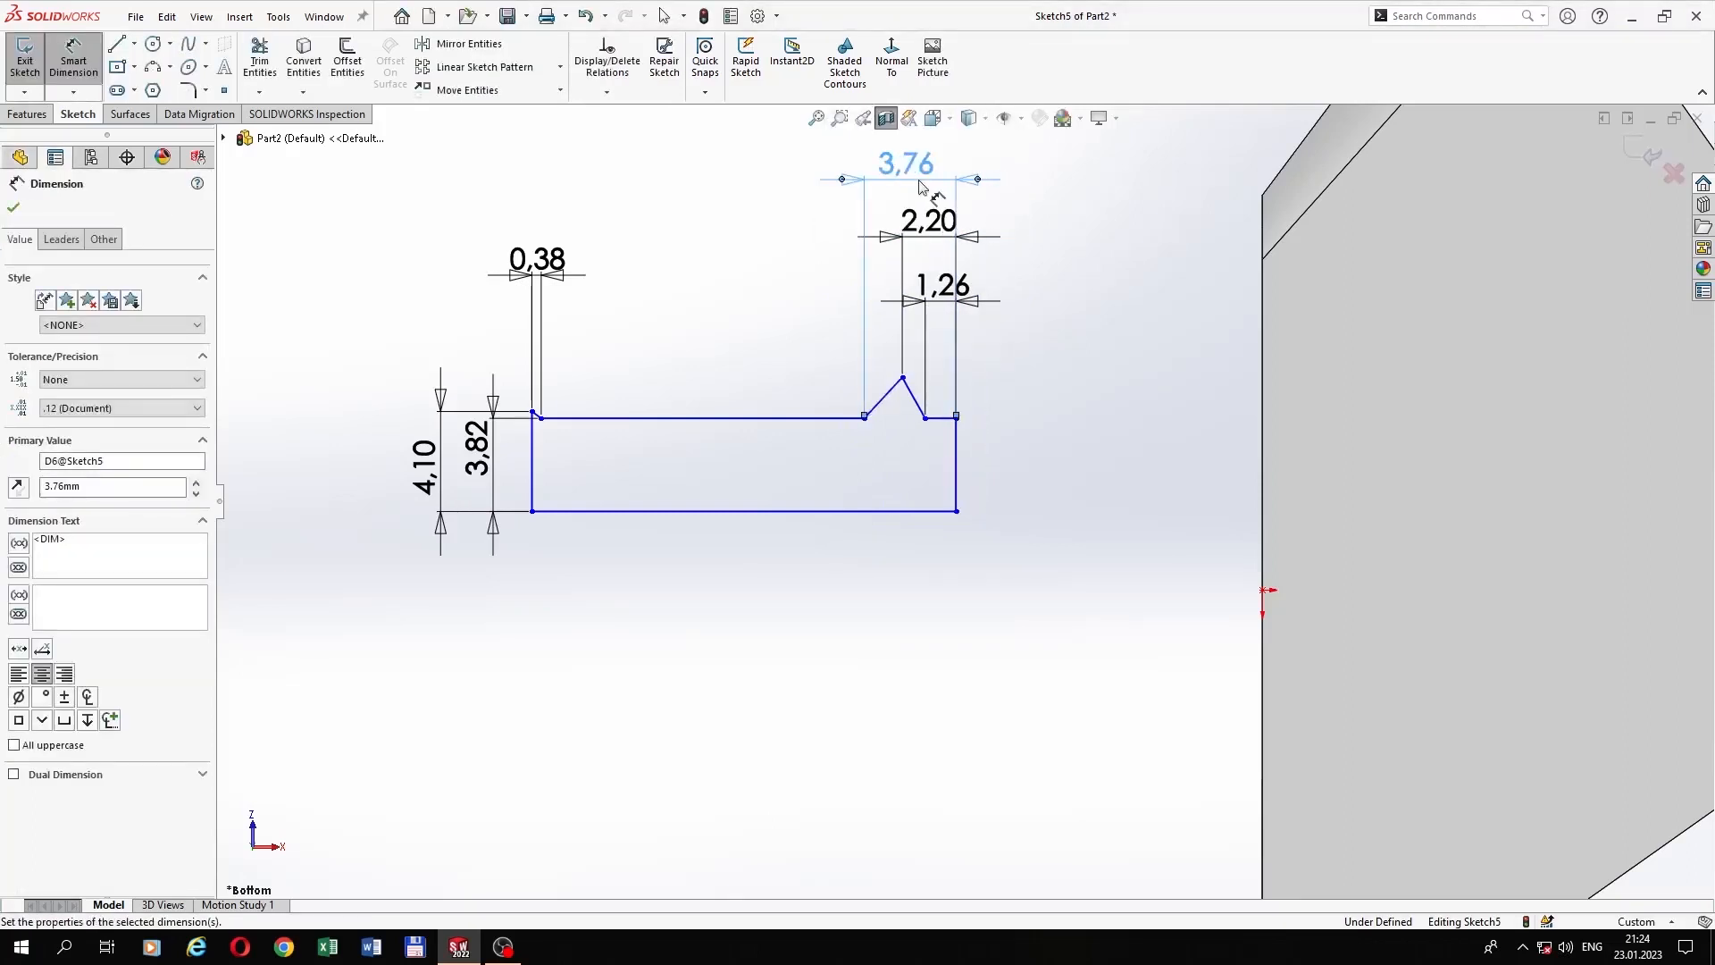
Step: Set the vertical distance from the profile's base line to the tip of the triangular peak to 4.60 mm
left_click(954, 512)
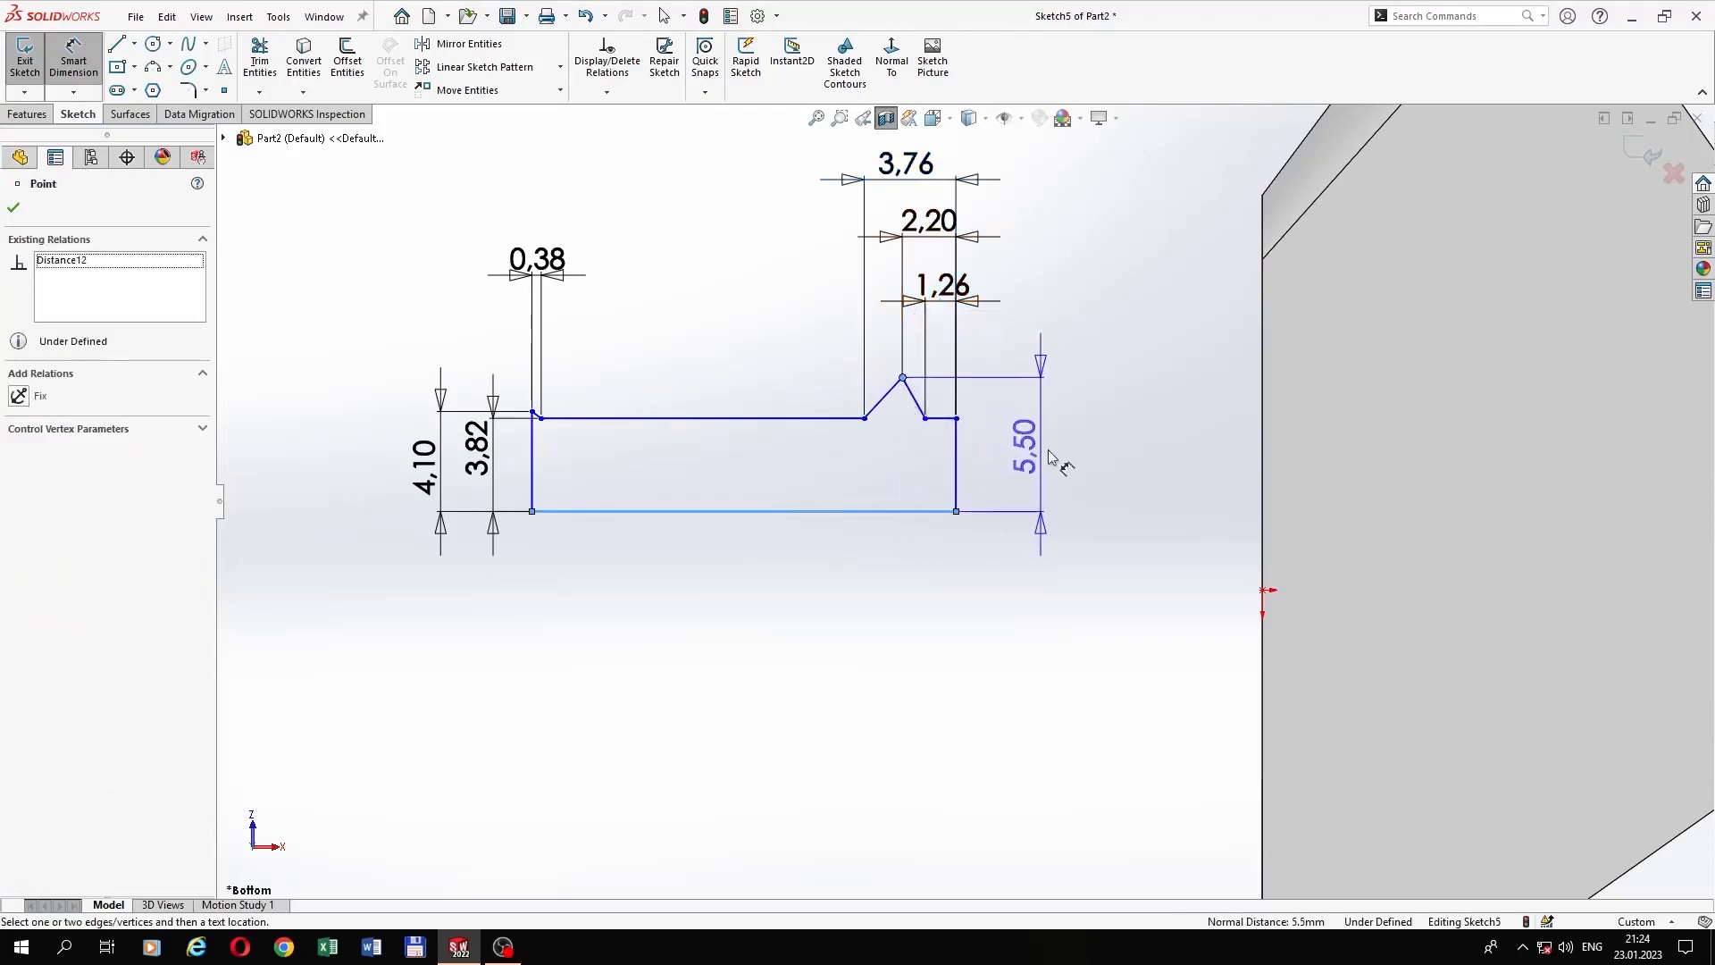
left_click(1071, 464)
type("4,6")
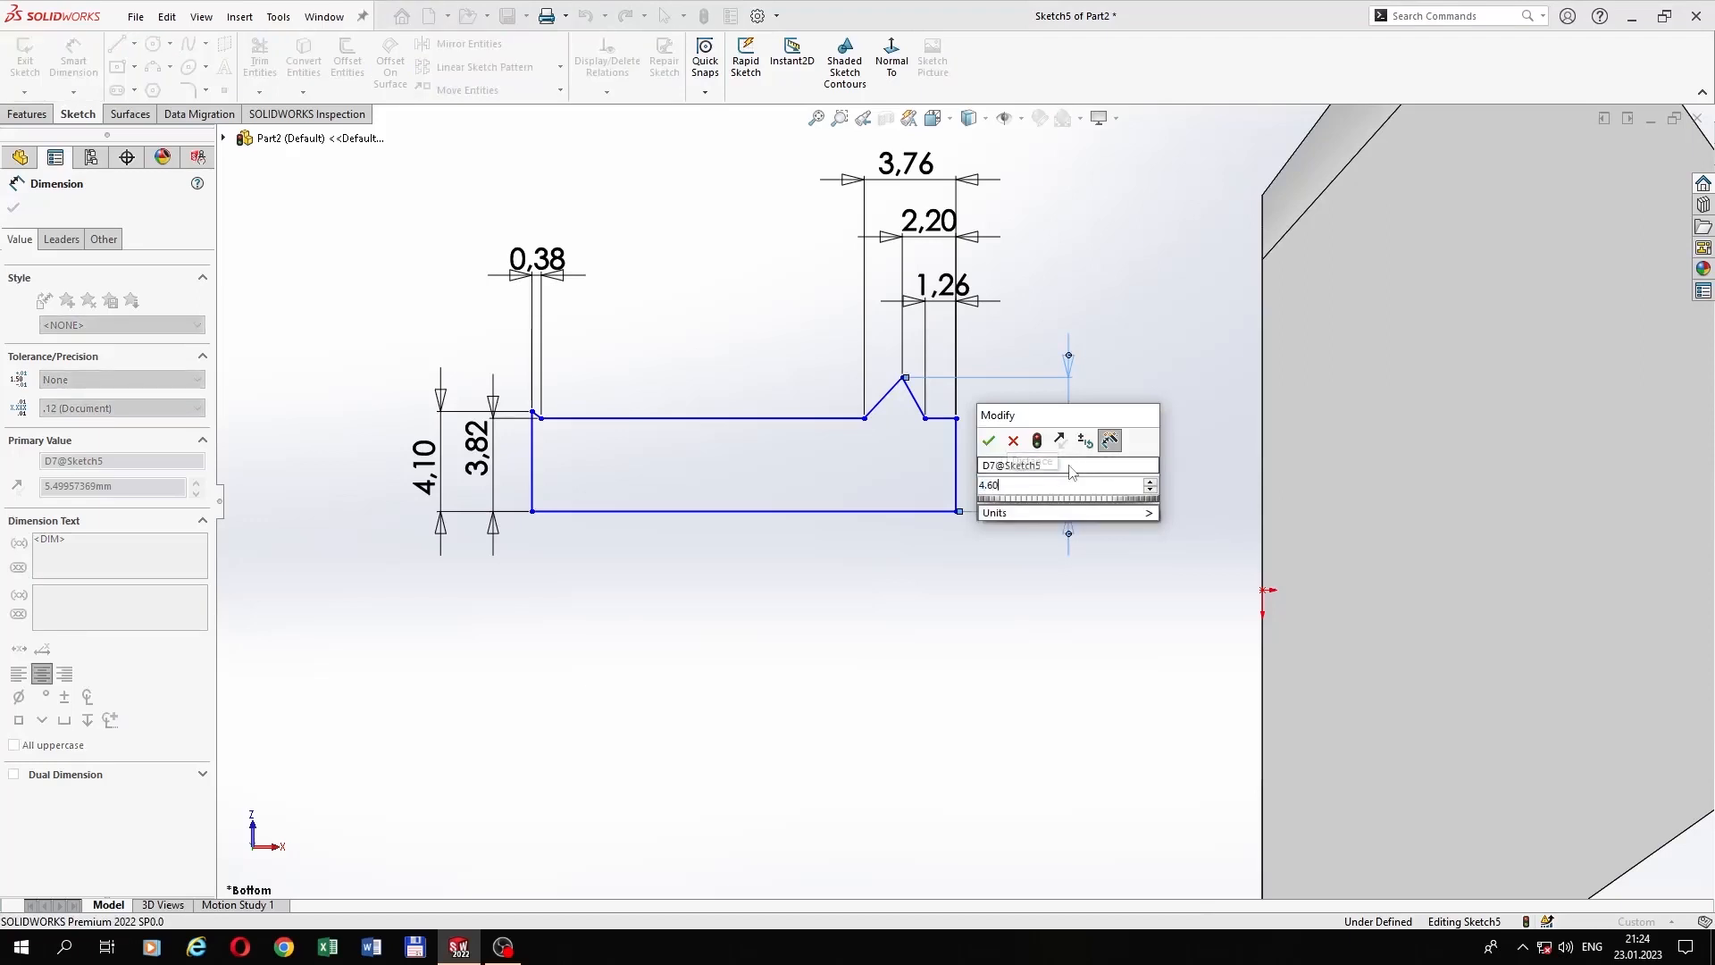
key("Return")
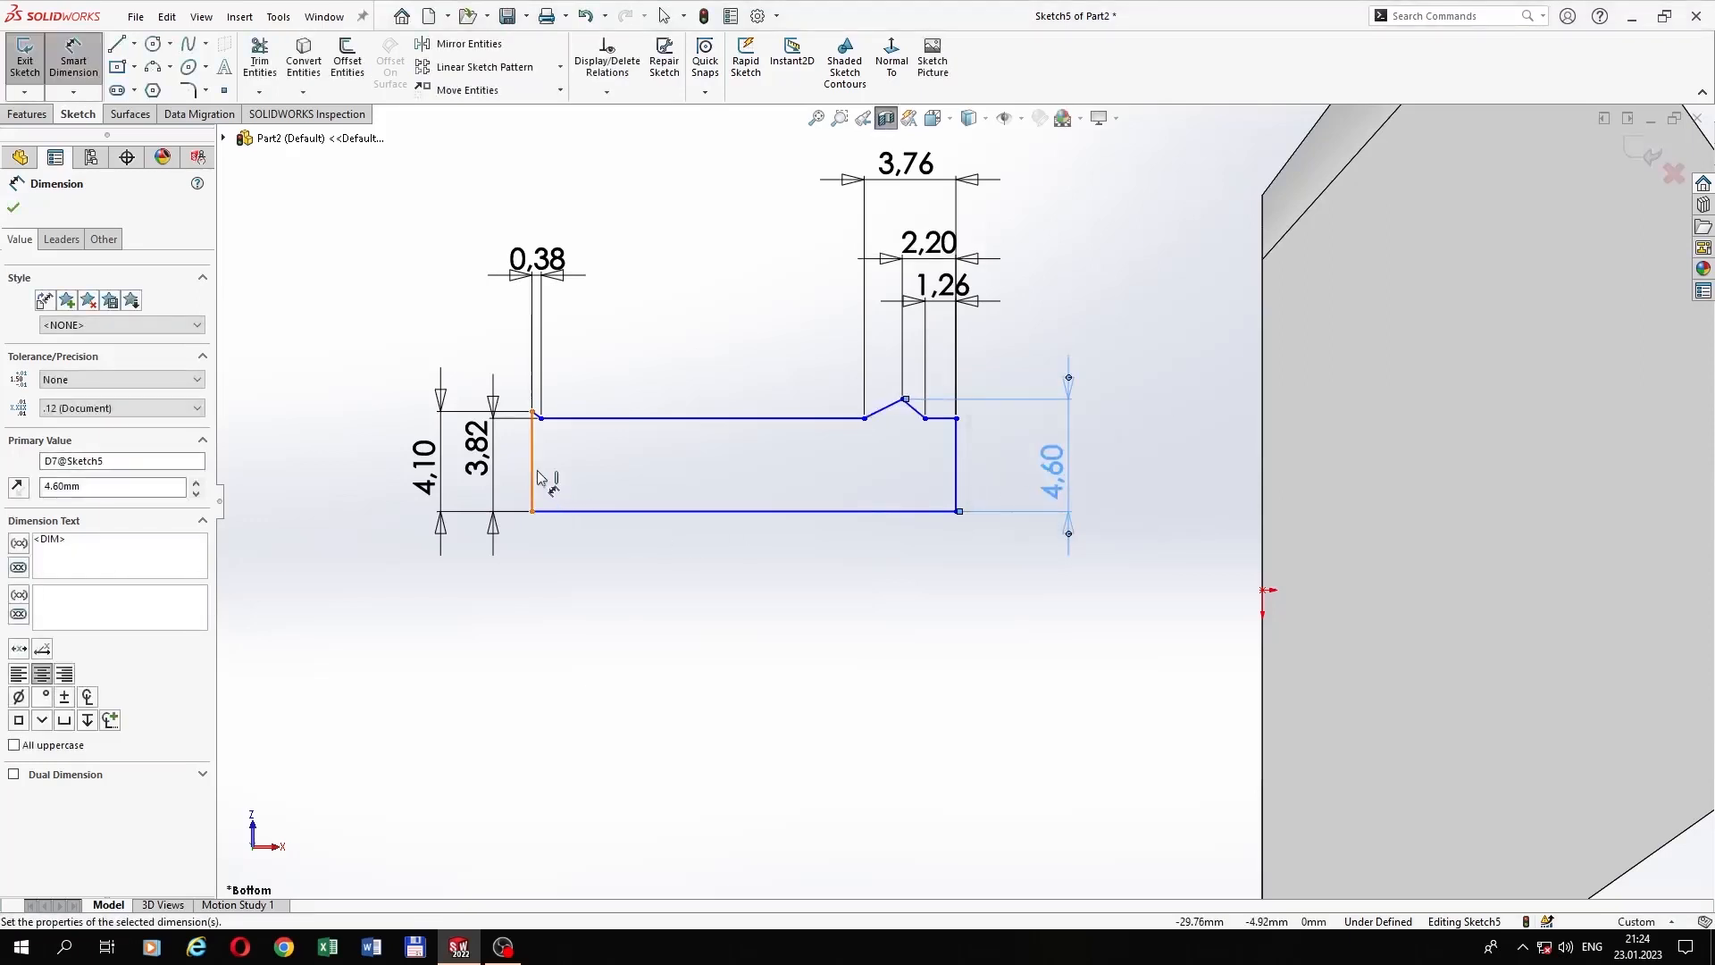
Step: Set the overall distance between the profile's left and right sides to 21.20 mm
left_click(536, 473)
left_click(957, 493)
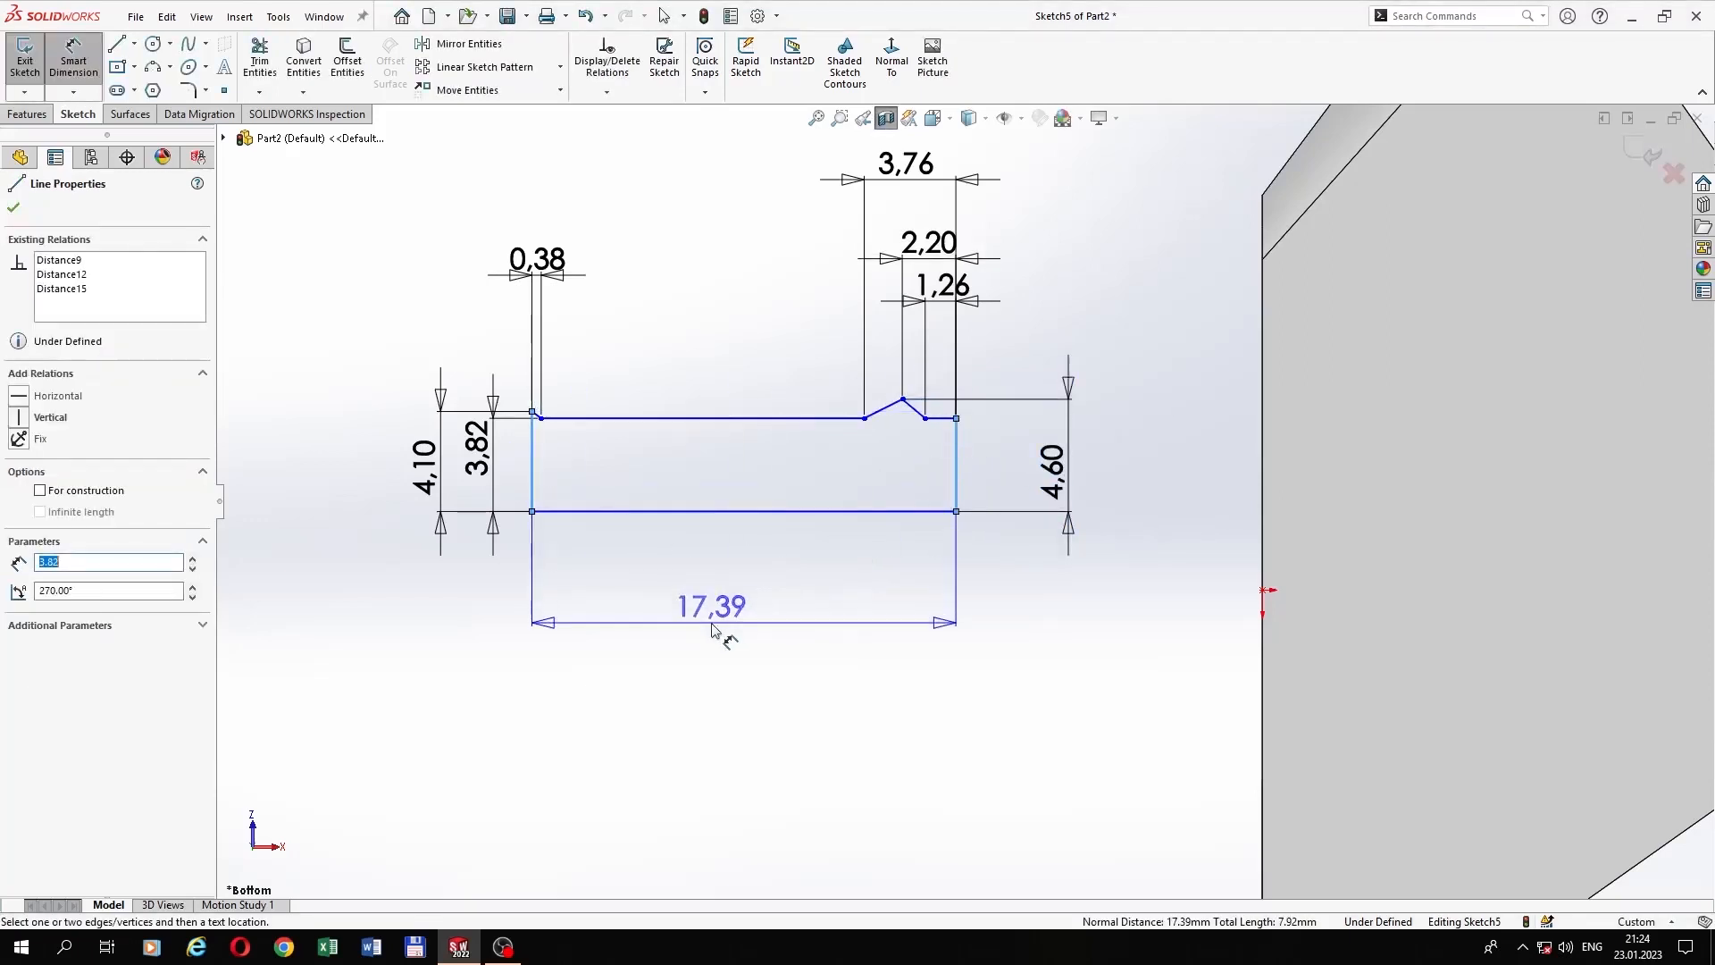
left_click(722, 636)
type("2")
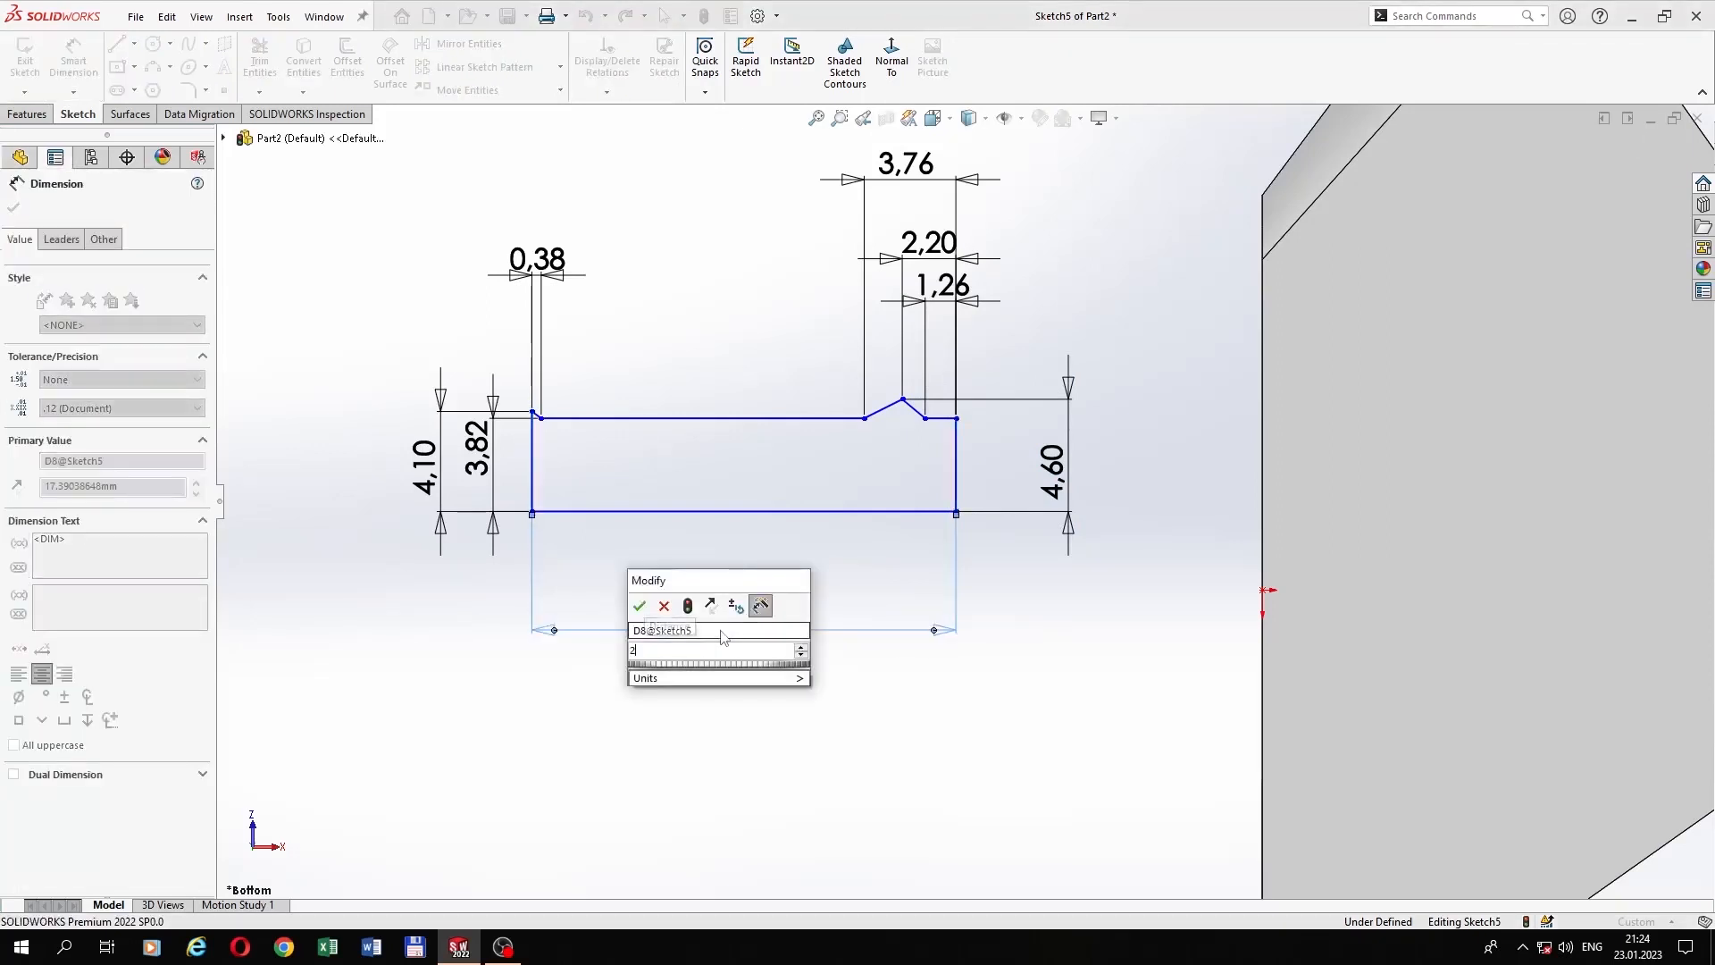
type("1.2")
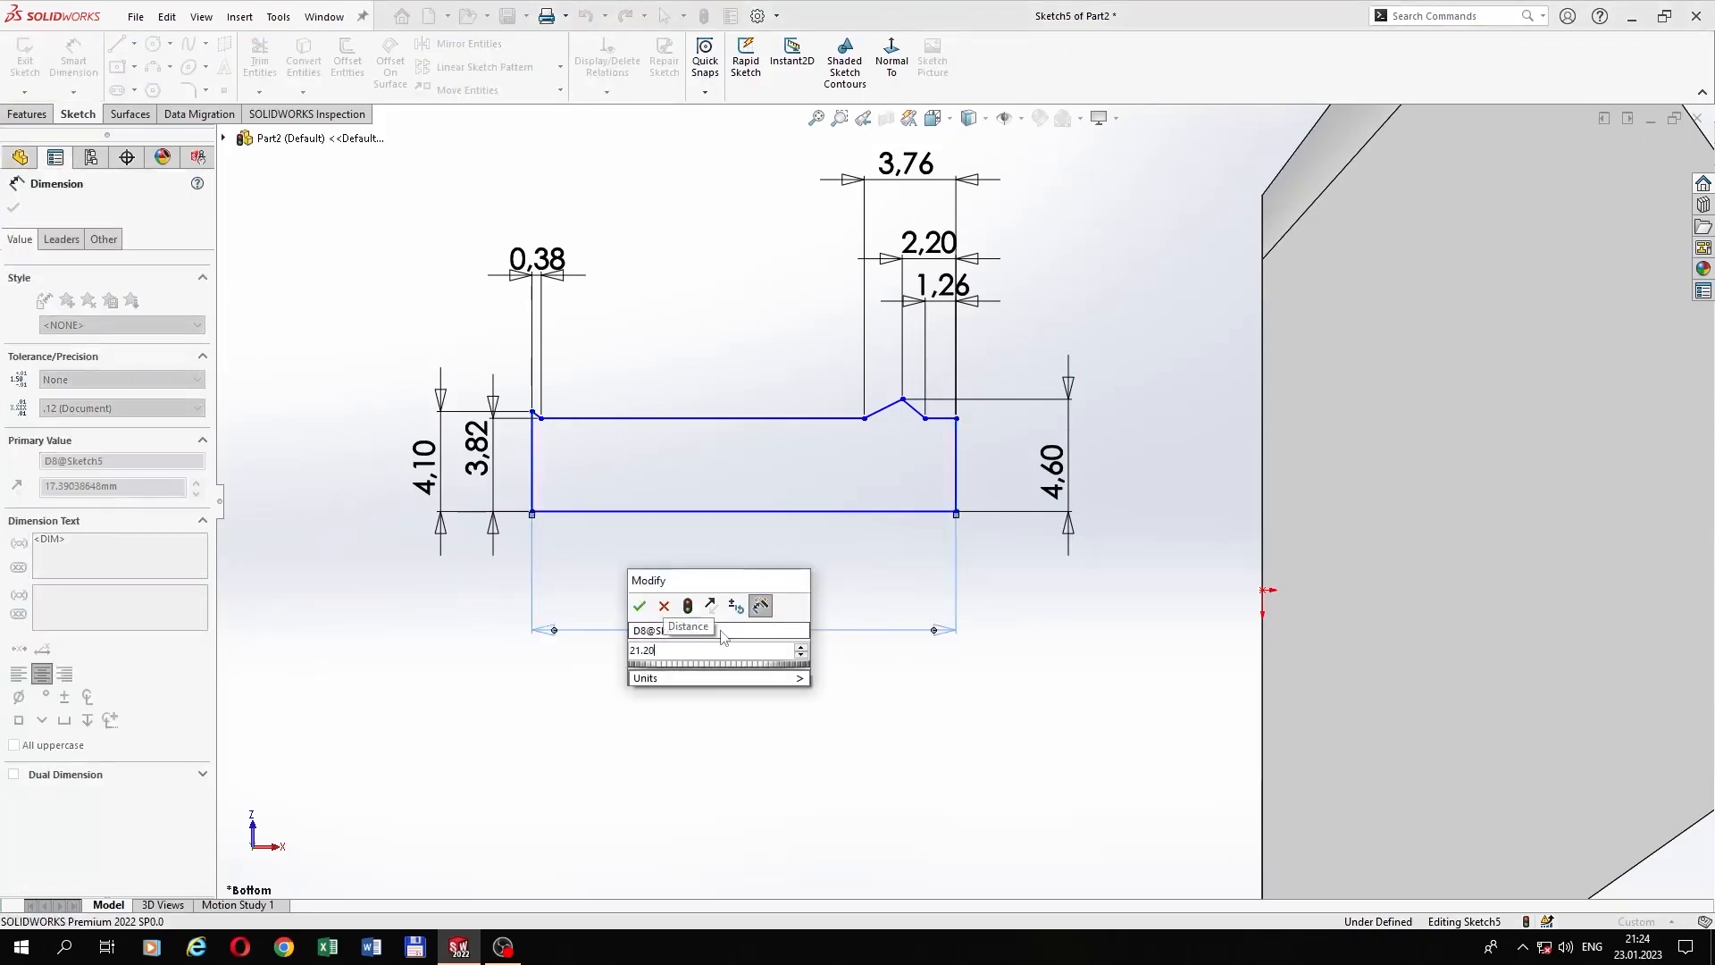
key("Return")
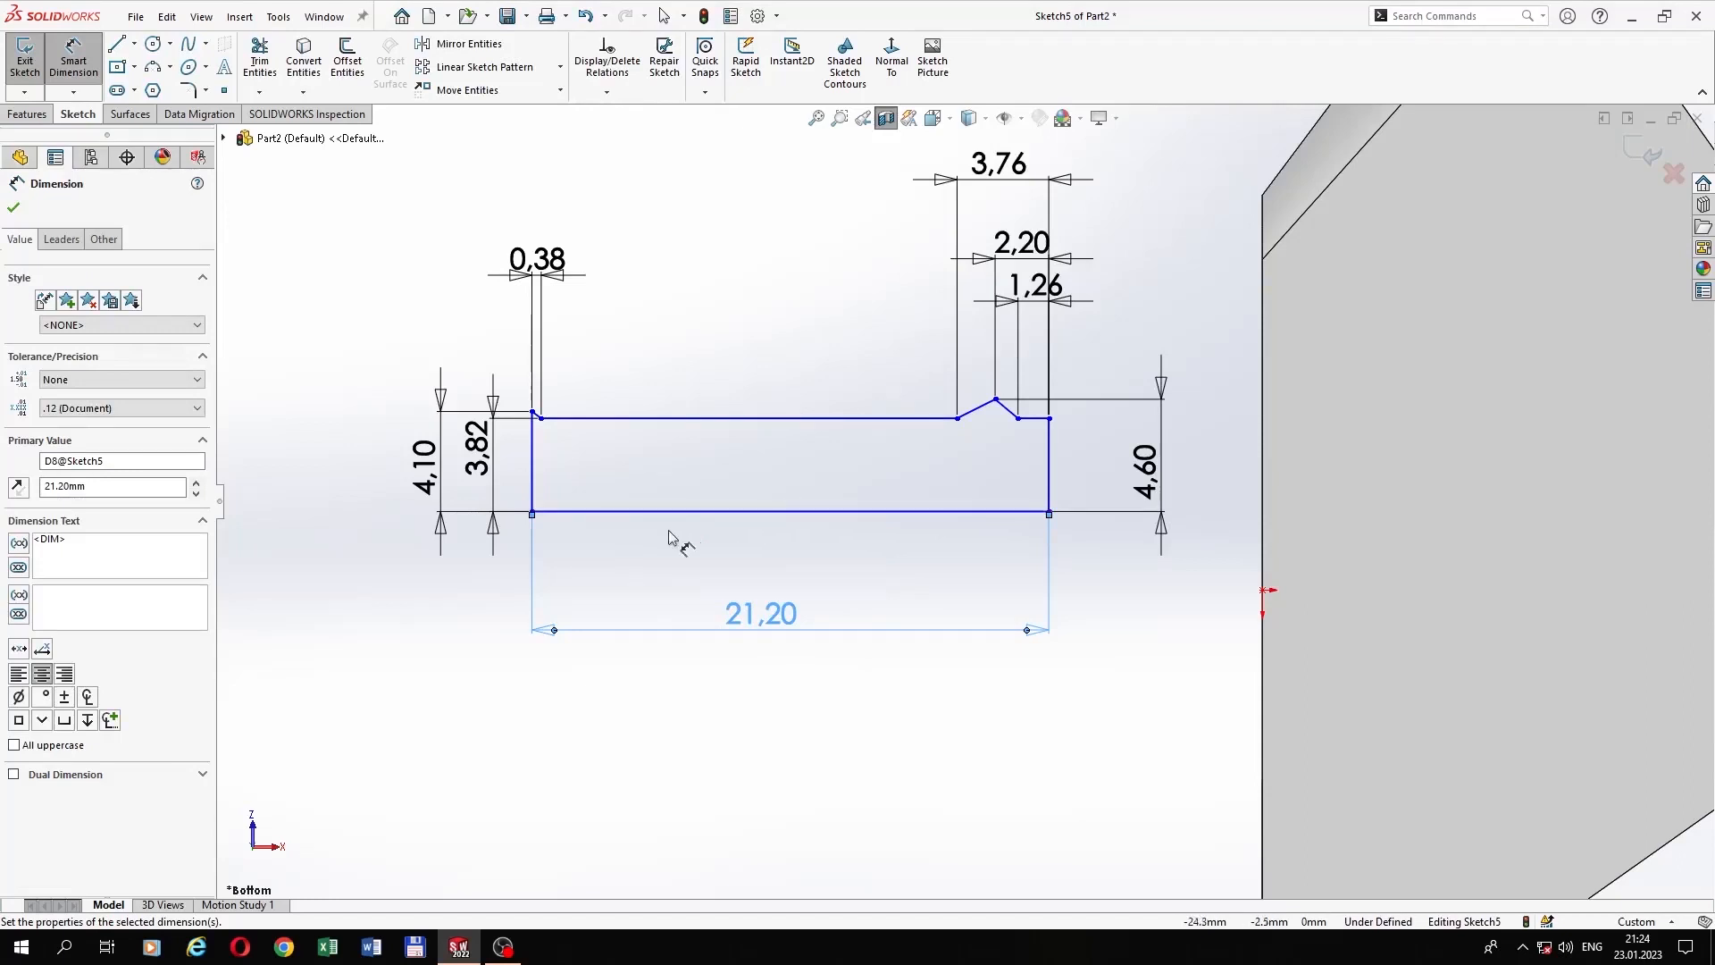
Step: Reposition the 4.10, 3.82 and 0.38 mm dimension labels around the profile's left end so they read clearly
mouse_move(478, 451)
left_mouse_down()
mouse_move(490, 463)
mouse_move(402, 466)
left_mouse_up()
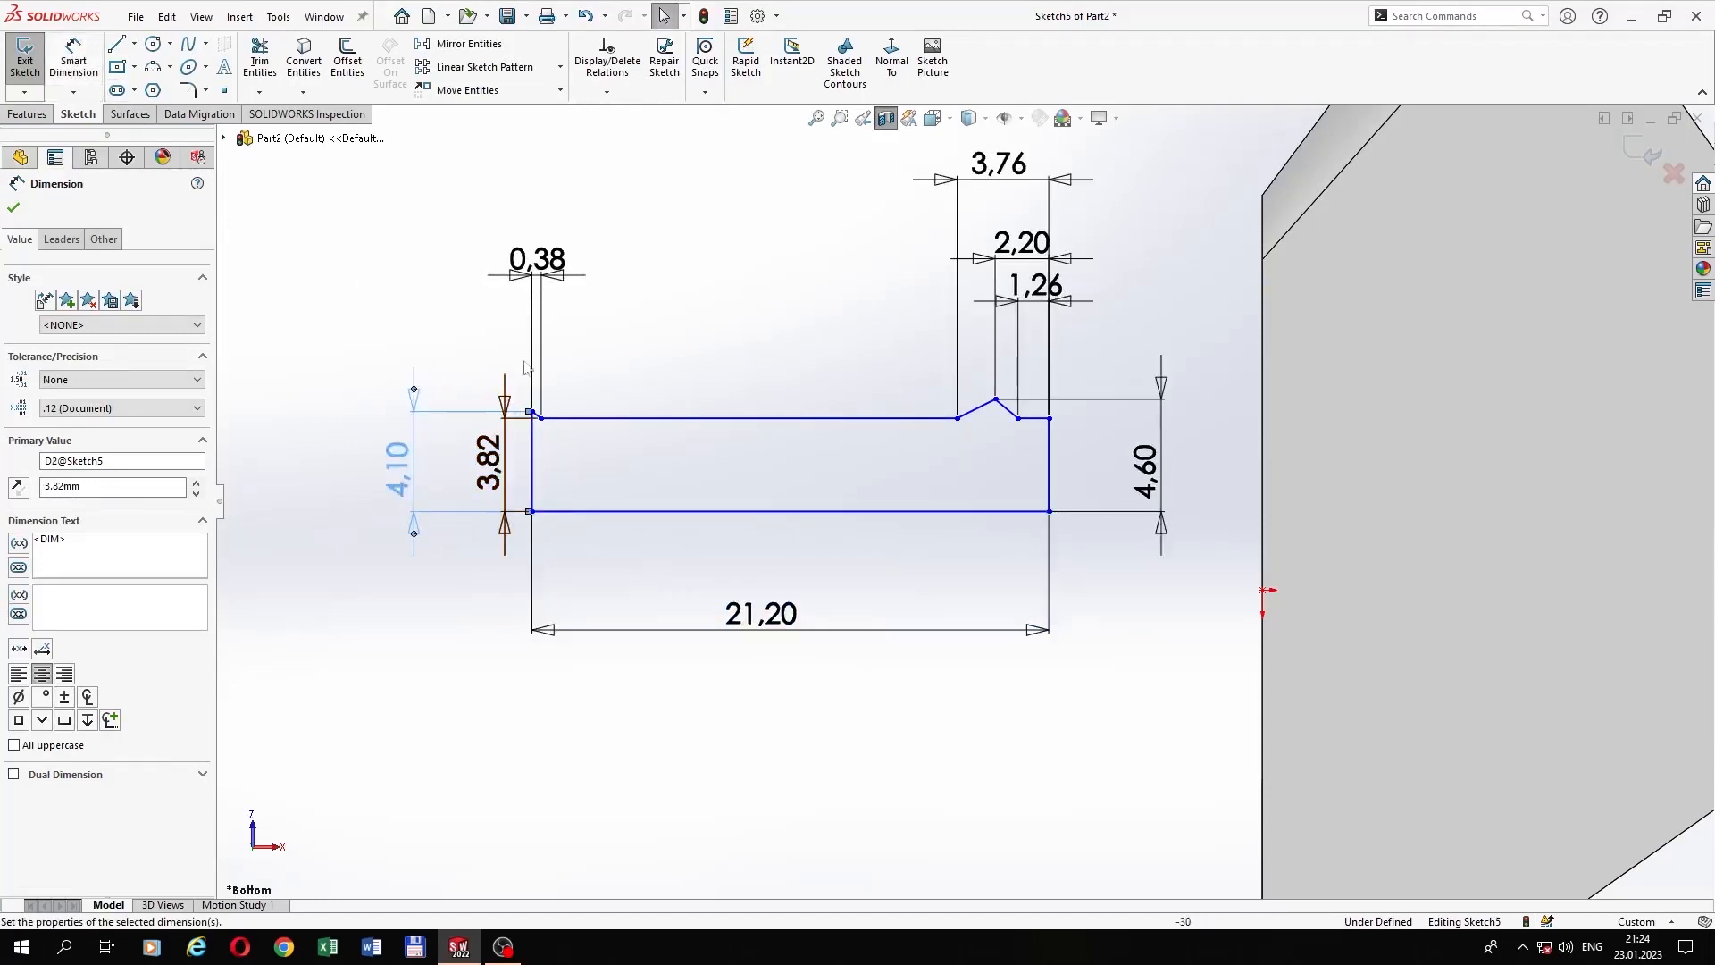
left_click_drag(540, 283, 600, 394)
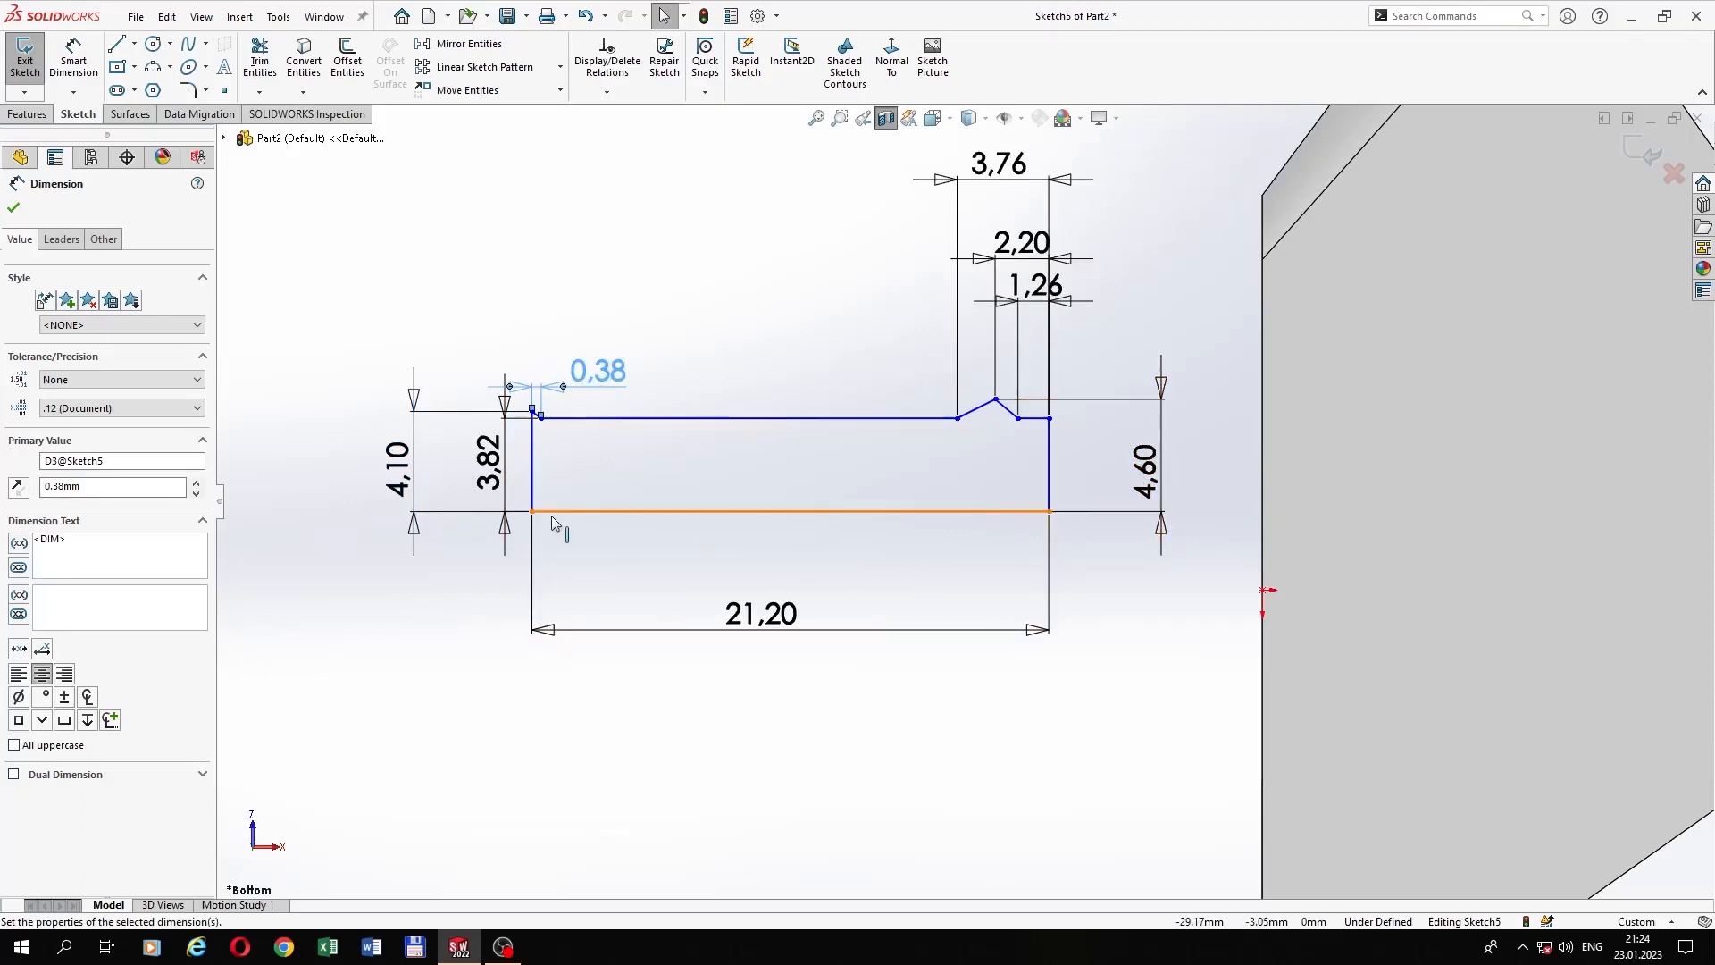
key("z")
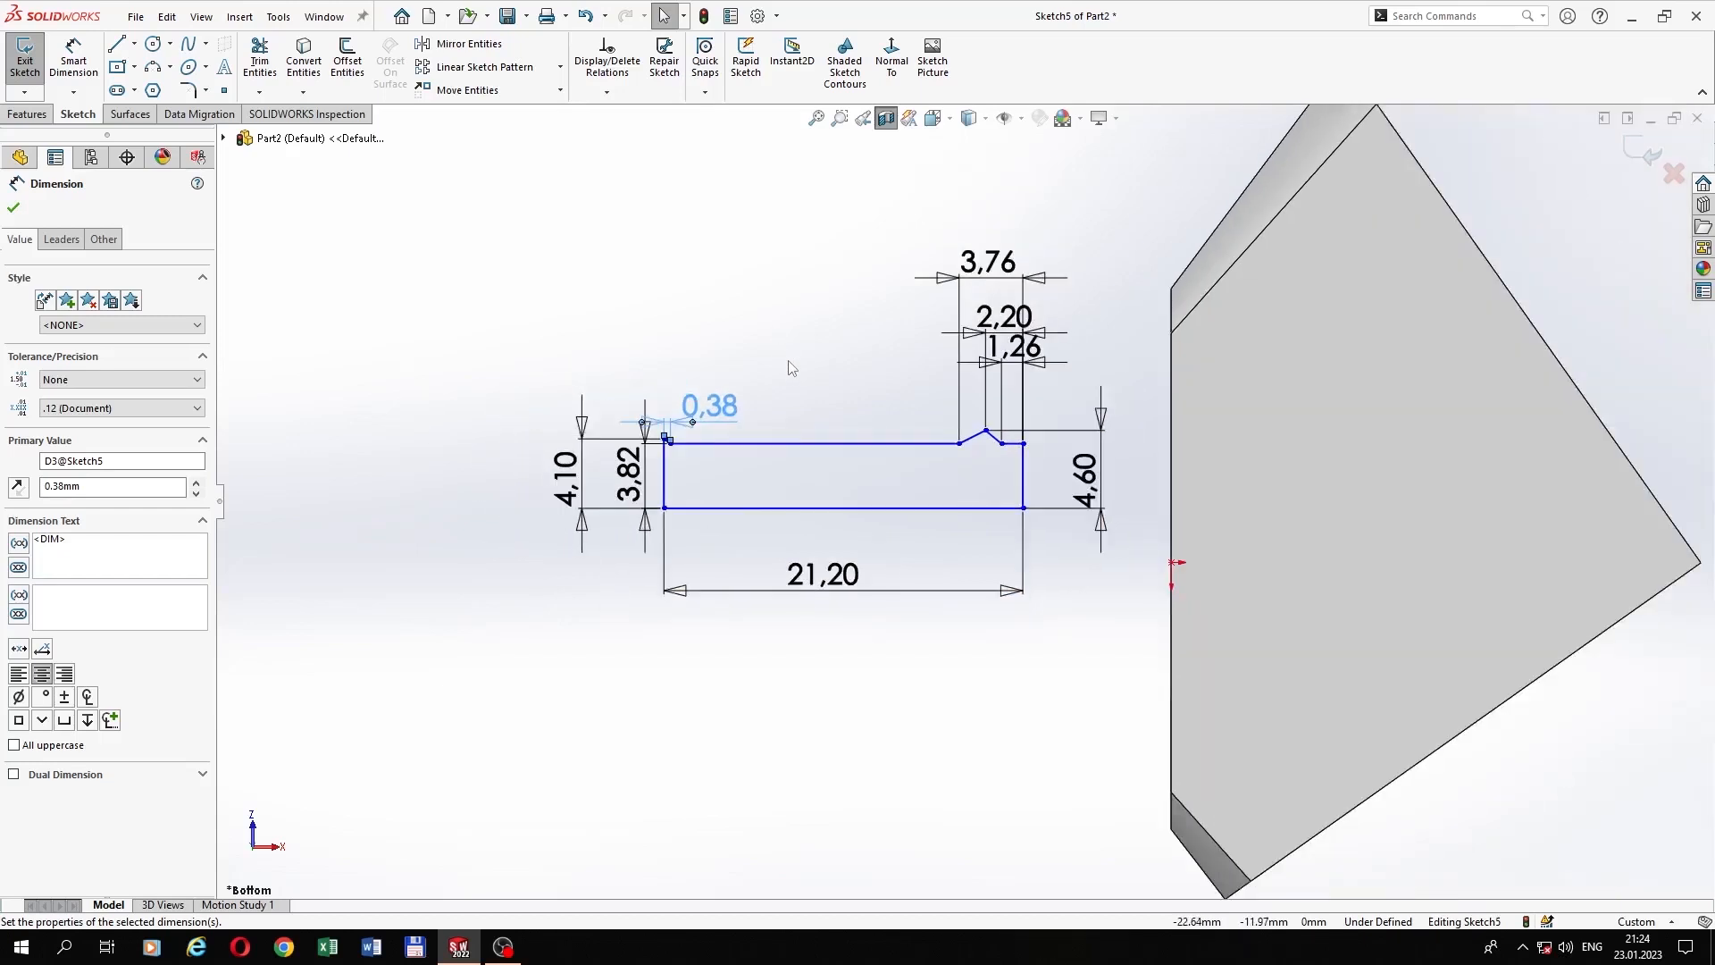
Step: Make the lower left corner of the profile coincident with the origin
left_click(790, 370)
left_click(666, 508)
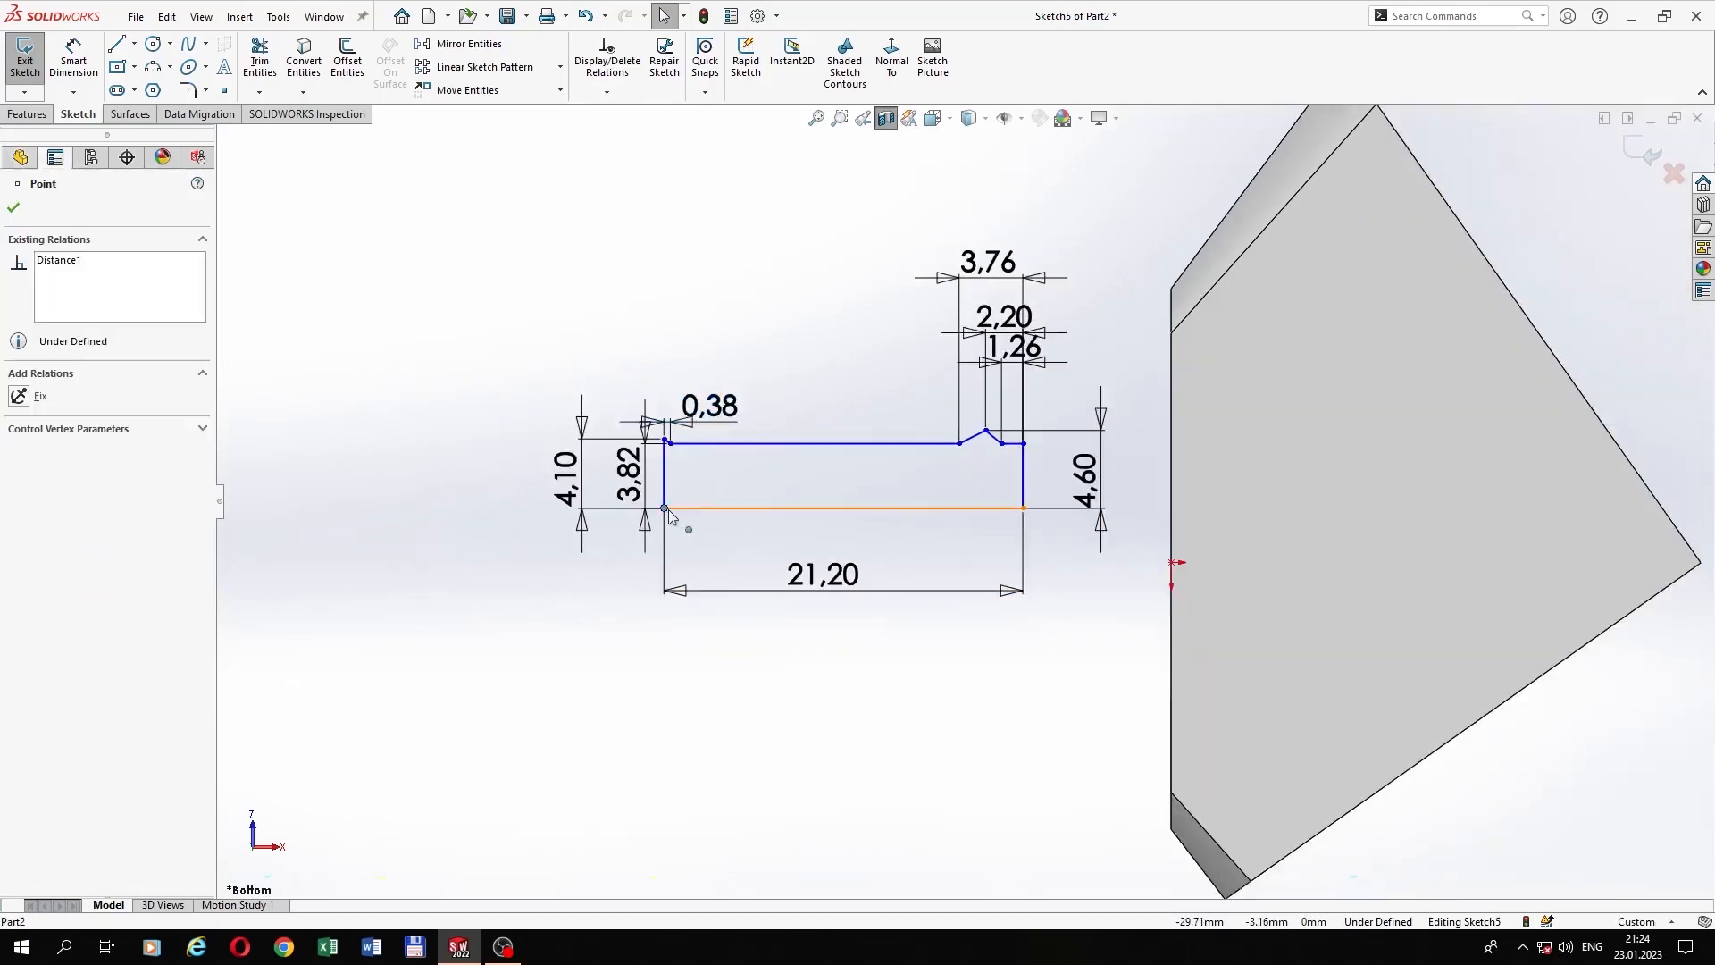
left_click(1172, 562, "ctrl")
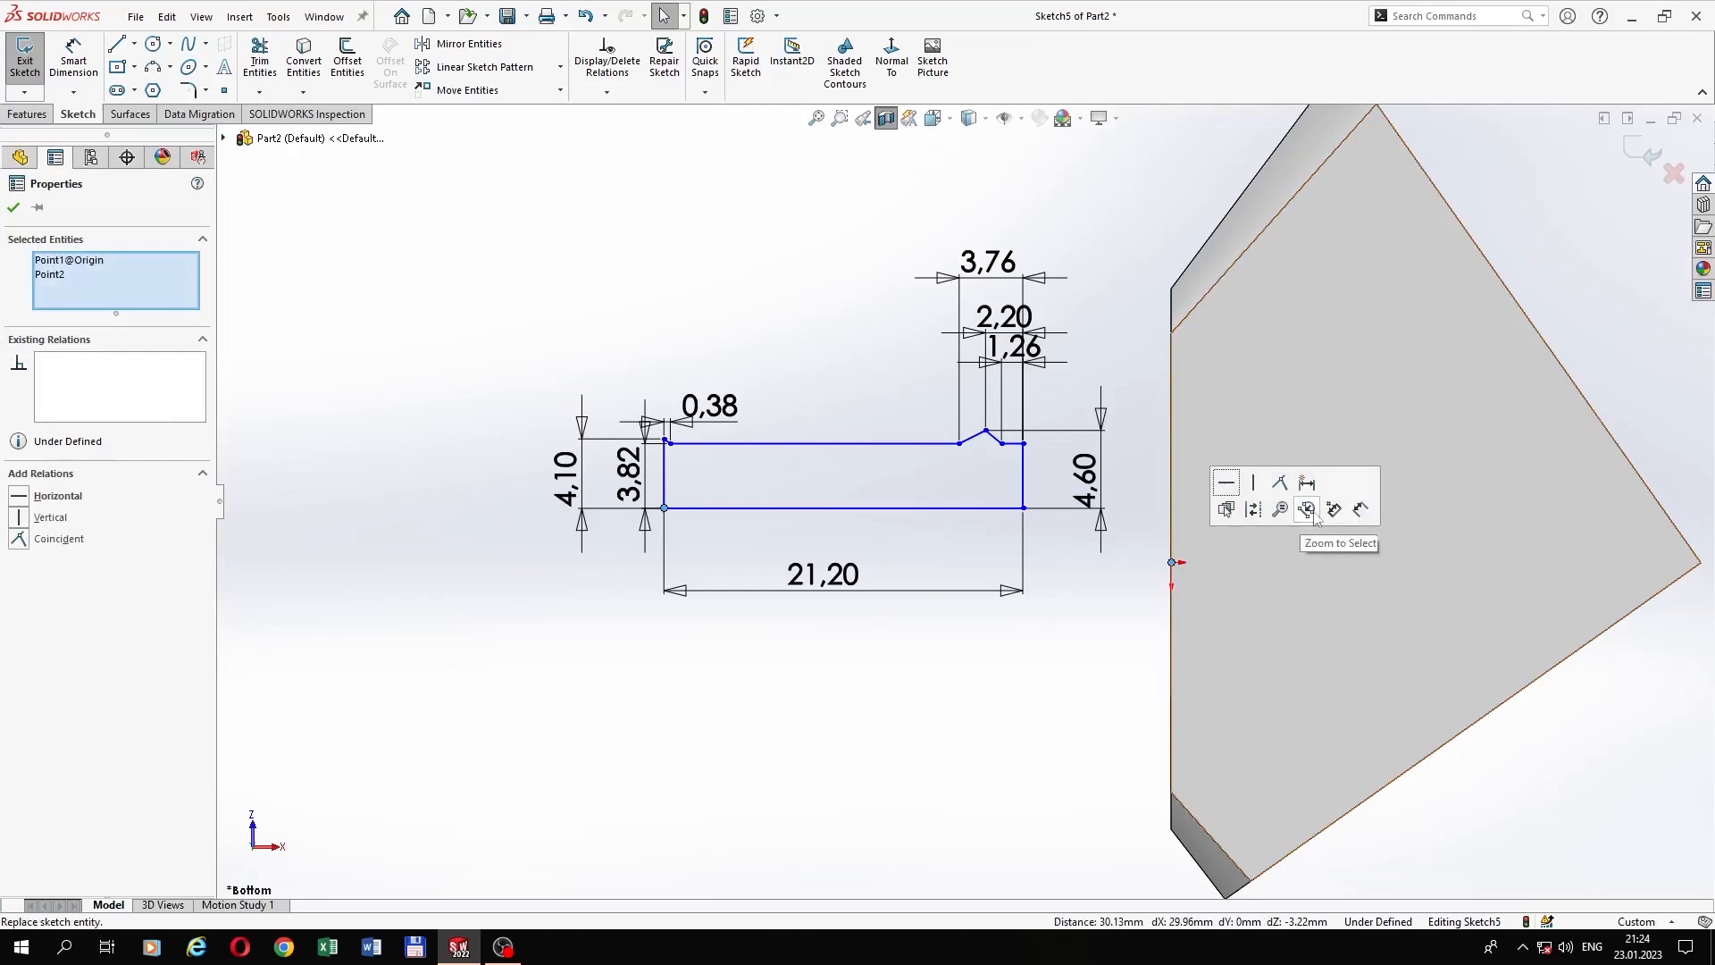
left_click(1280, 483)
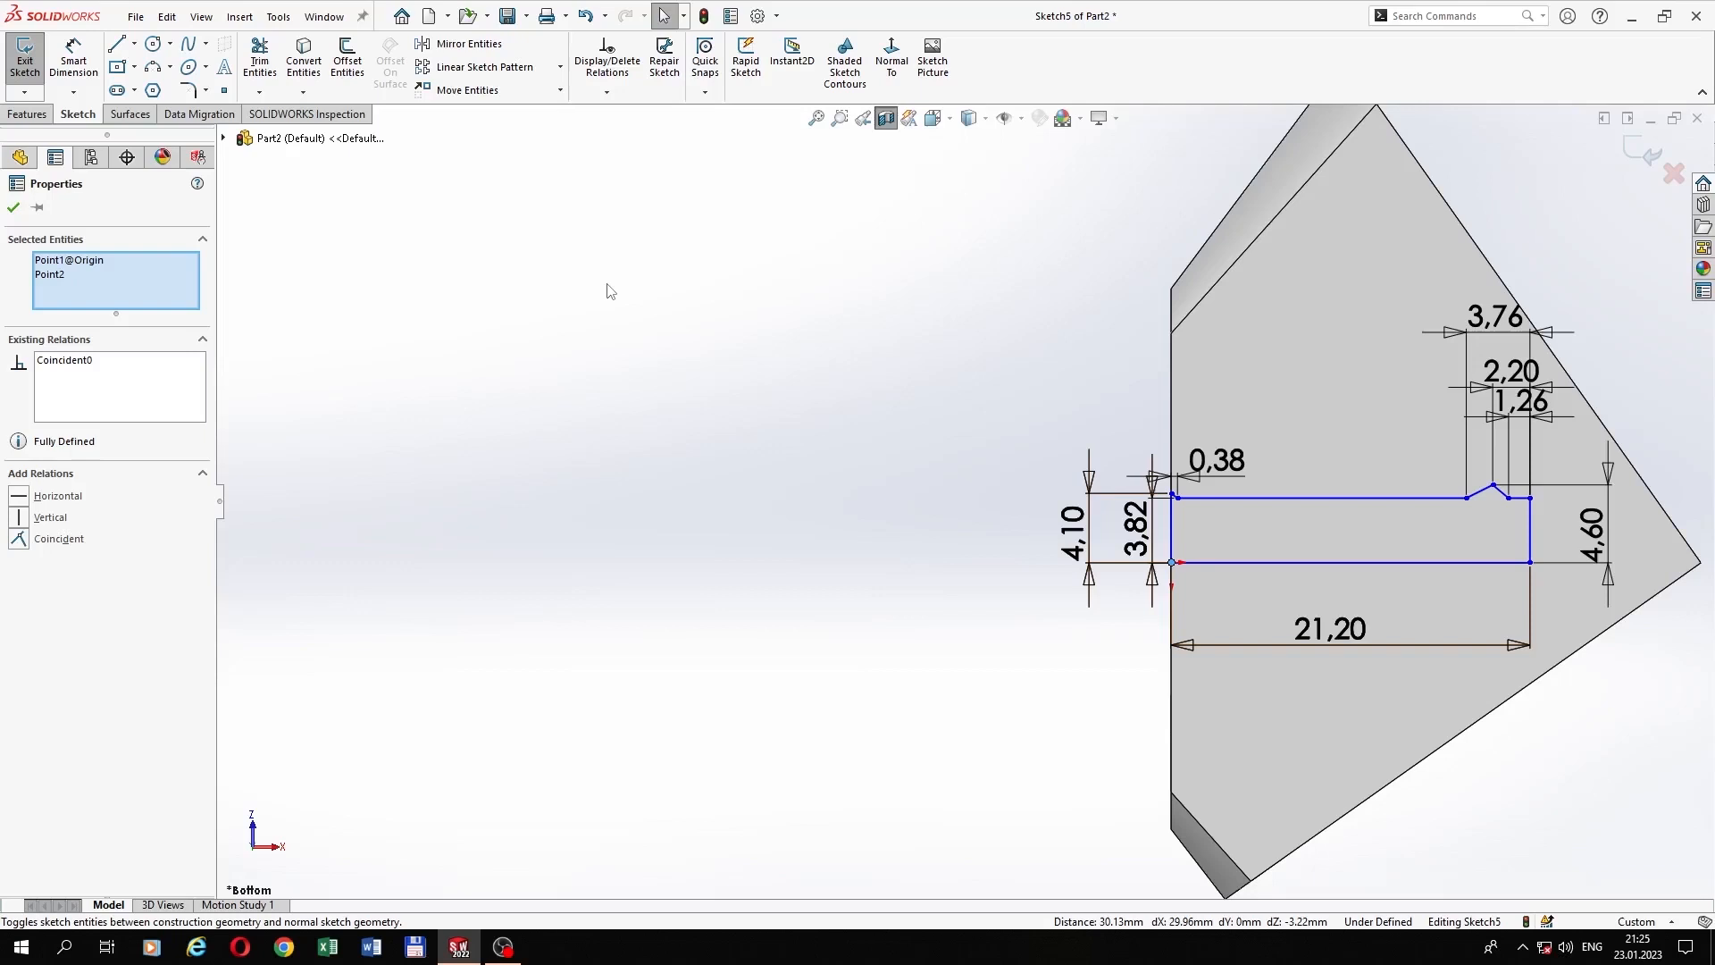
Step: Cut the stepped bore by revolving the profile 360° about its long base line, and turn off the section view
left_click(25, 113)
left_click(561, 58)
left_click(1274, 563)
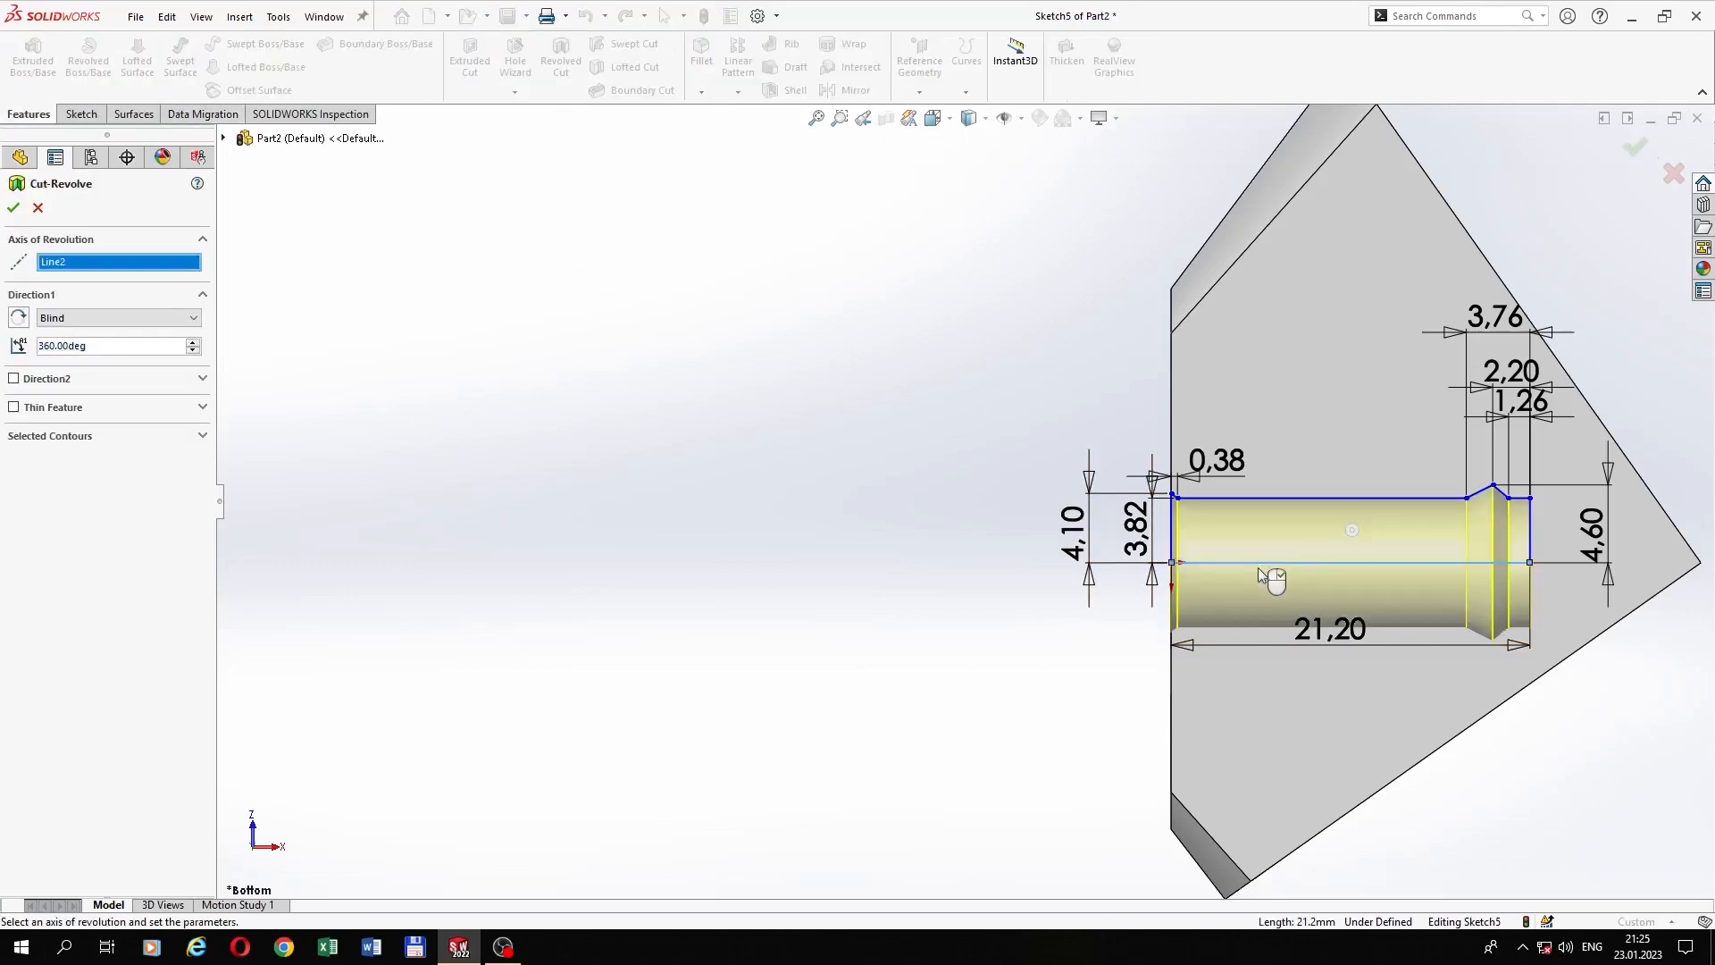
left_click(13, 208)
middle_click_drag(302, 325, 498, 341)
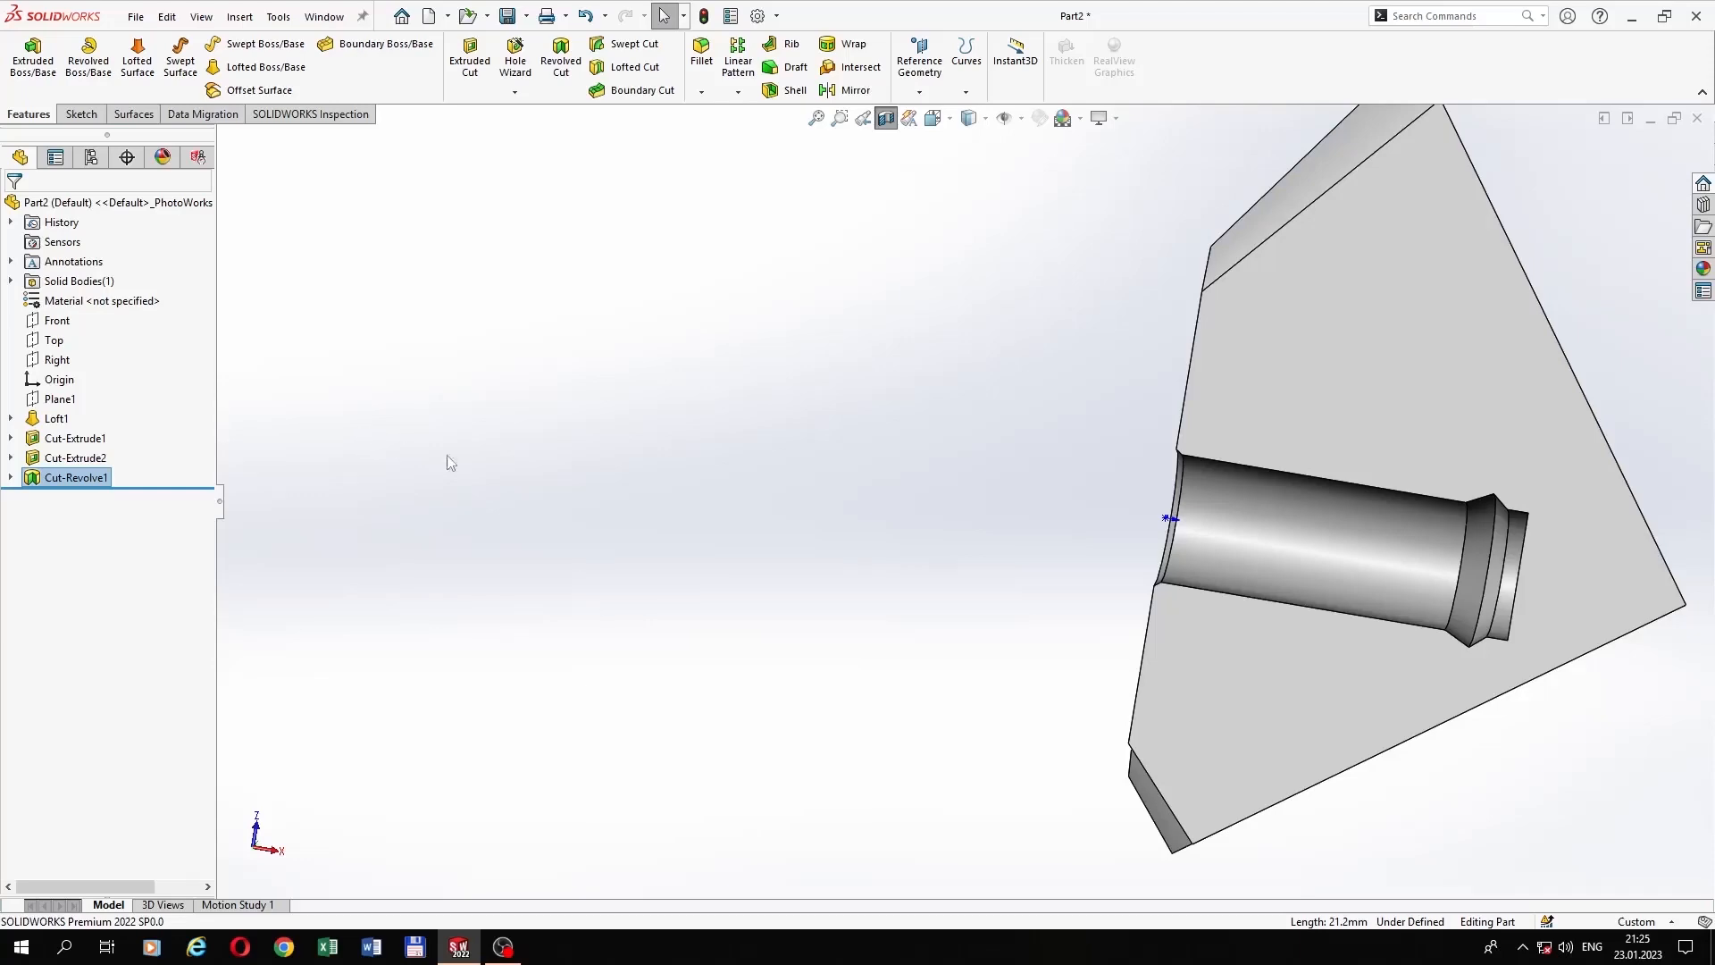
middle_click_drag(893, 152, 1384, 527)
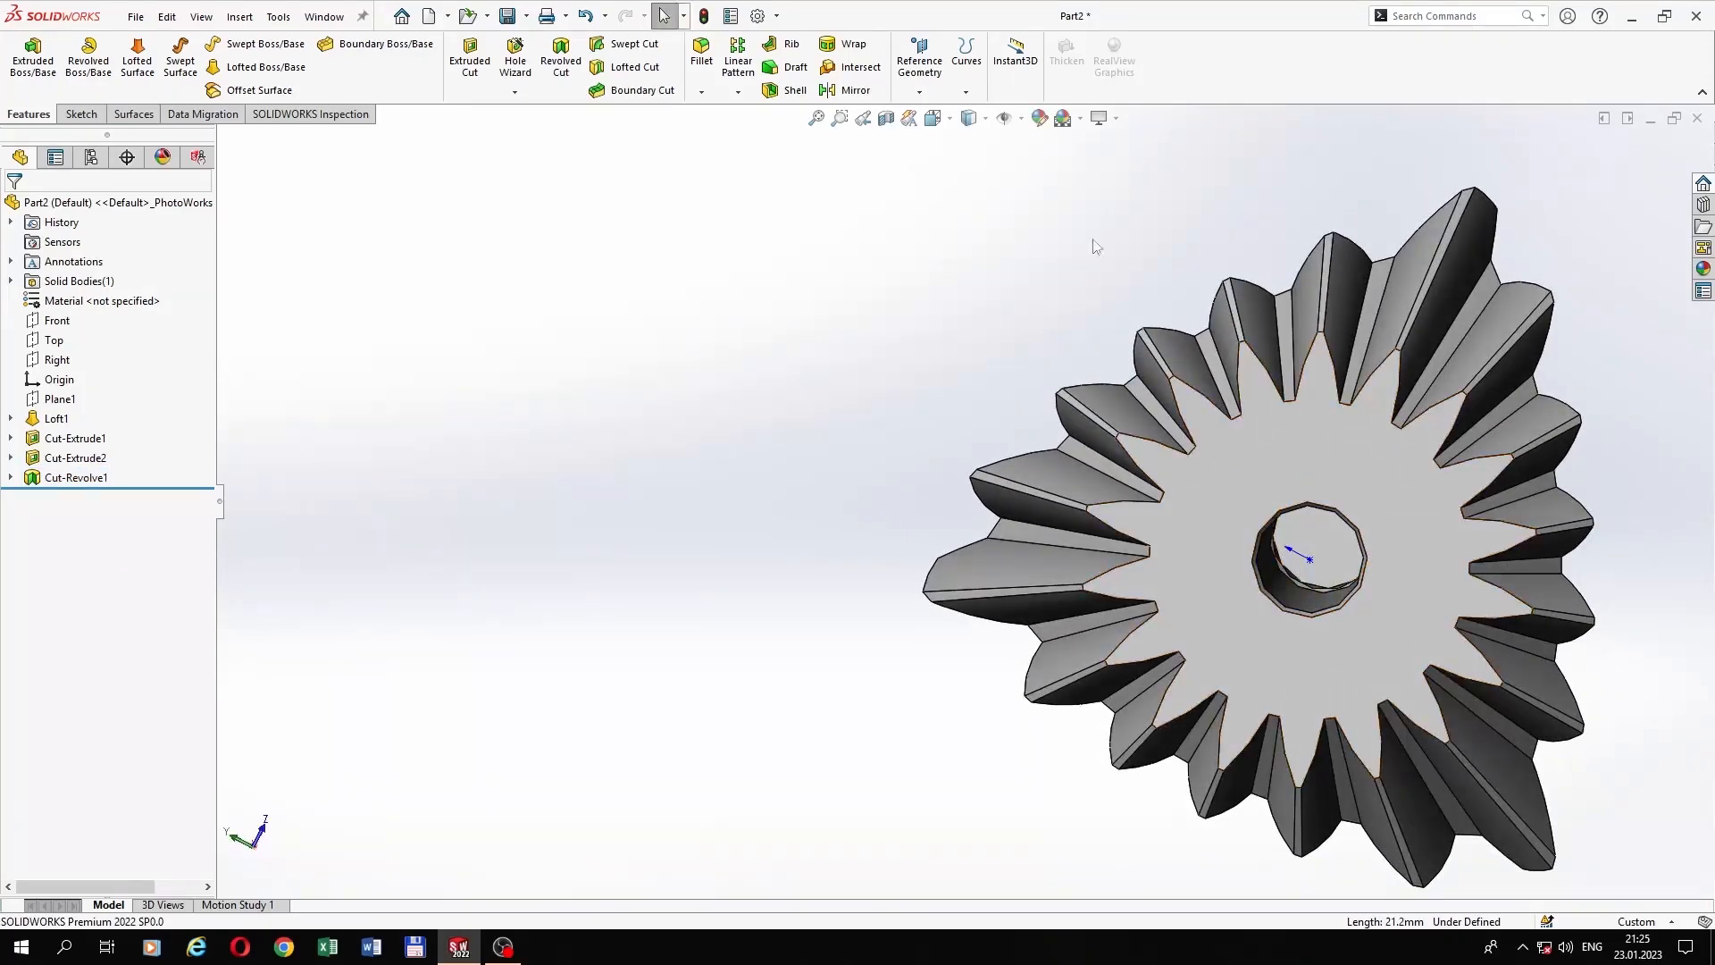
Step: Raise both the shaded and the wireframe image quality of the document to the highest resolution
left_click(757, 16)
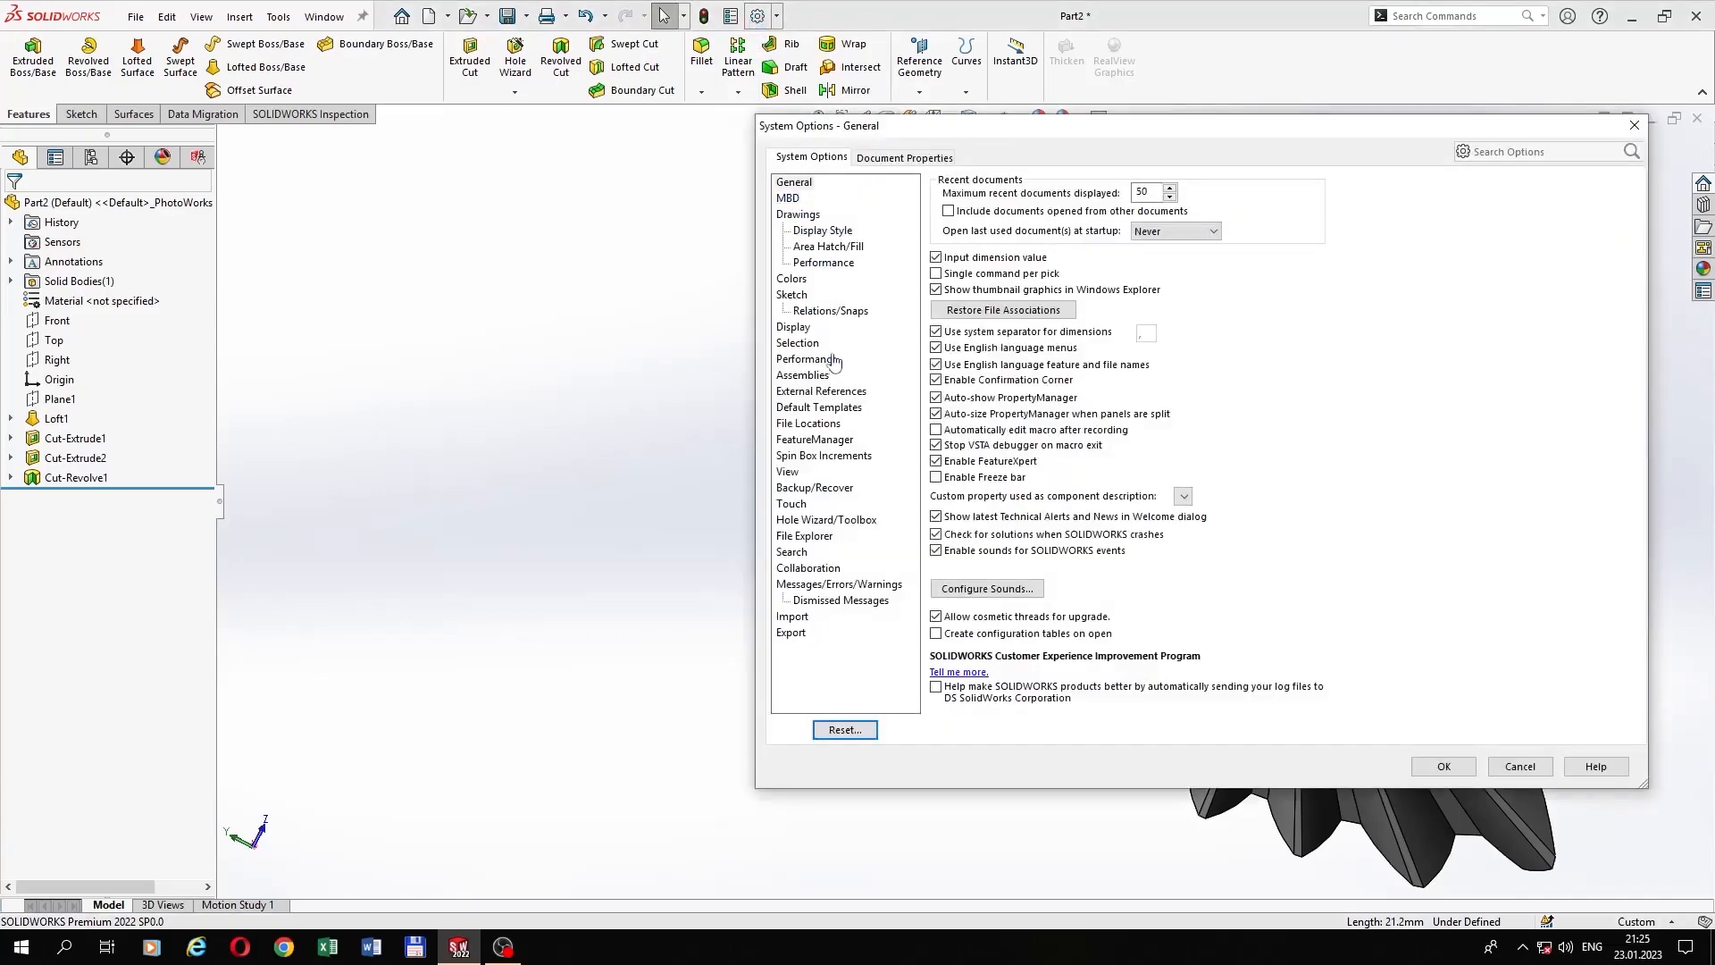
left_click(813, 359)
scroll(1284, 641, "down", 2)
left_click(1188, 709)
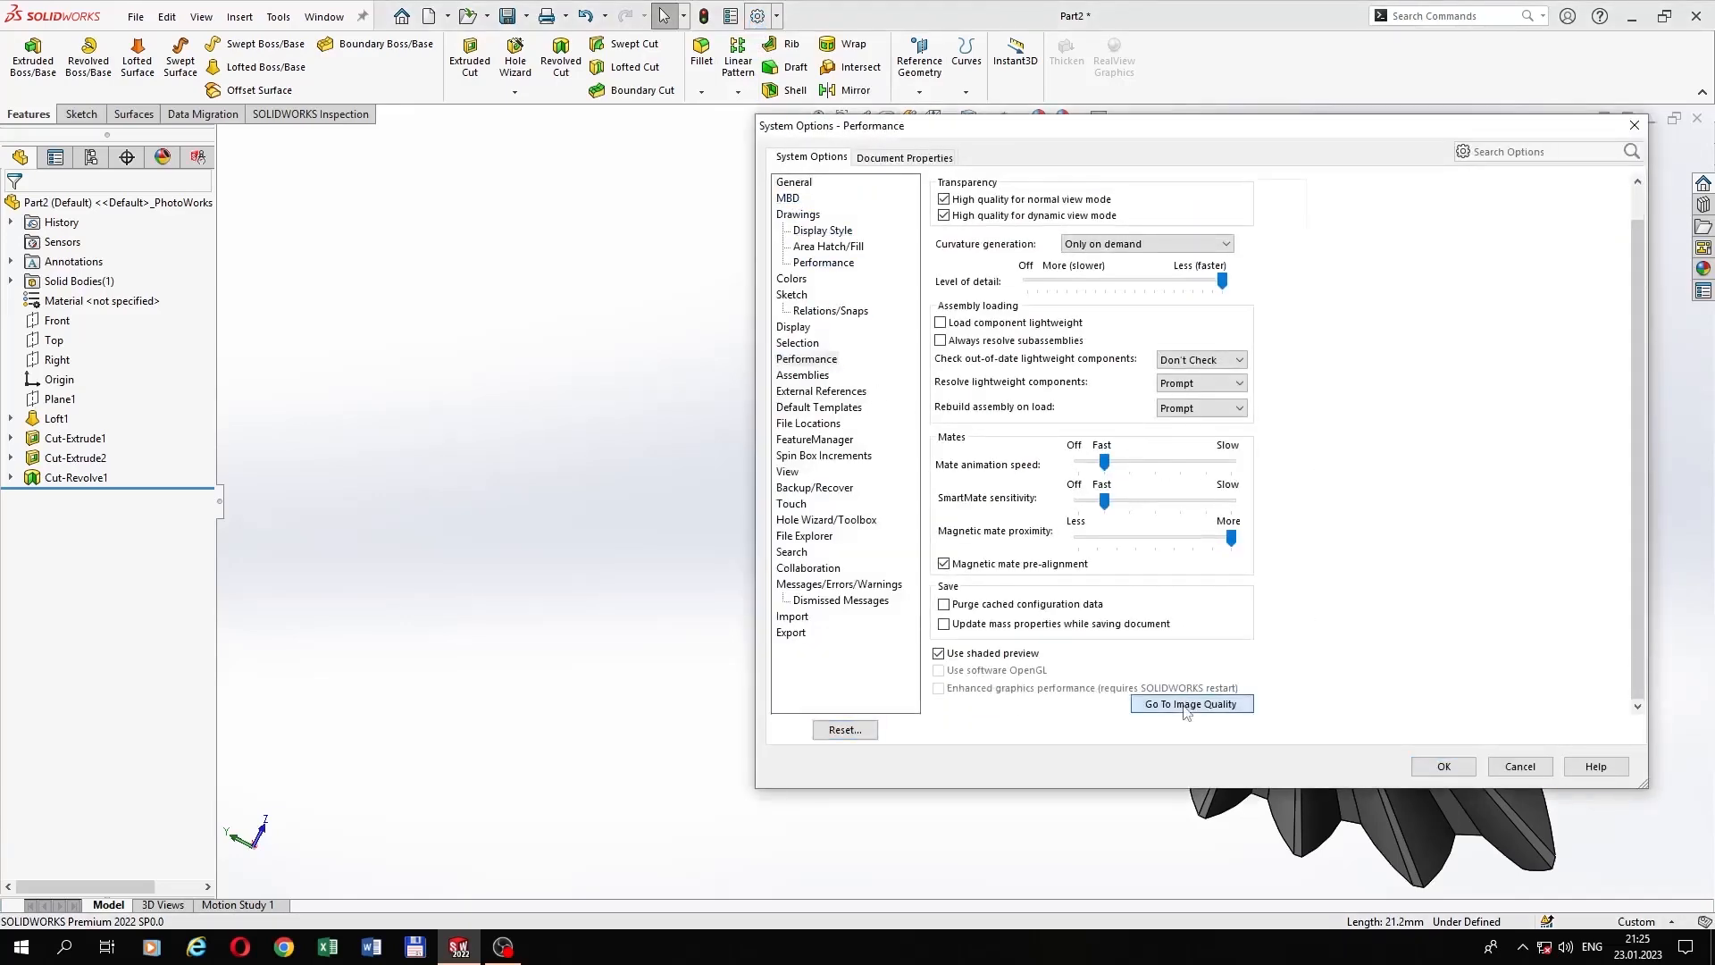
left_click_drag(1026, 393, 1286, 436)
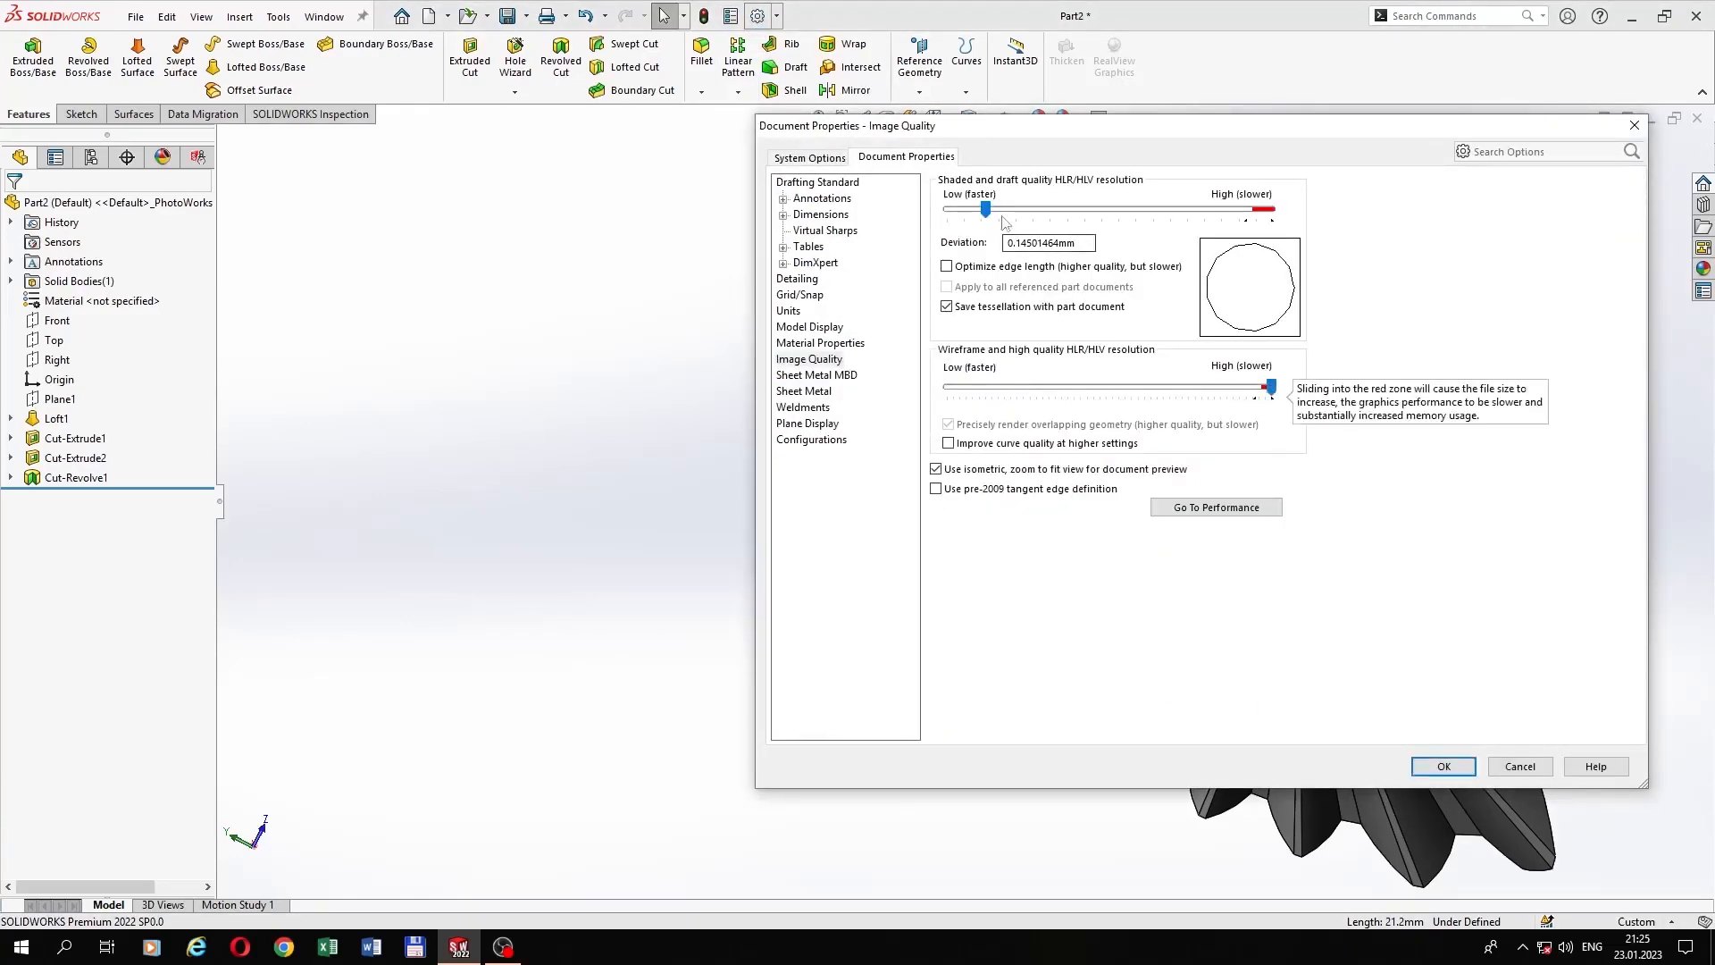
left_click_drag(986, 210, 1276, 211)
left_click(1445, 766)
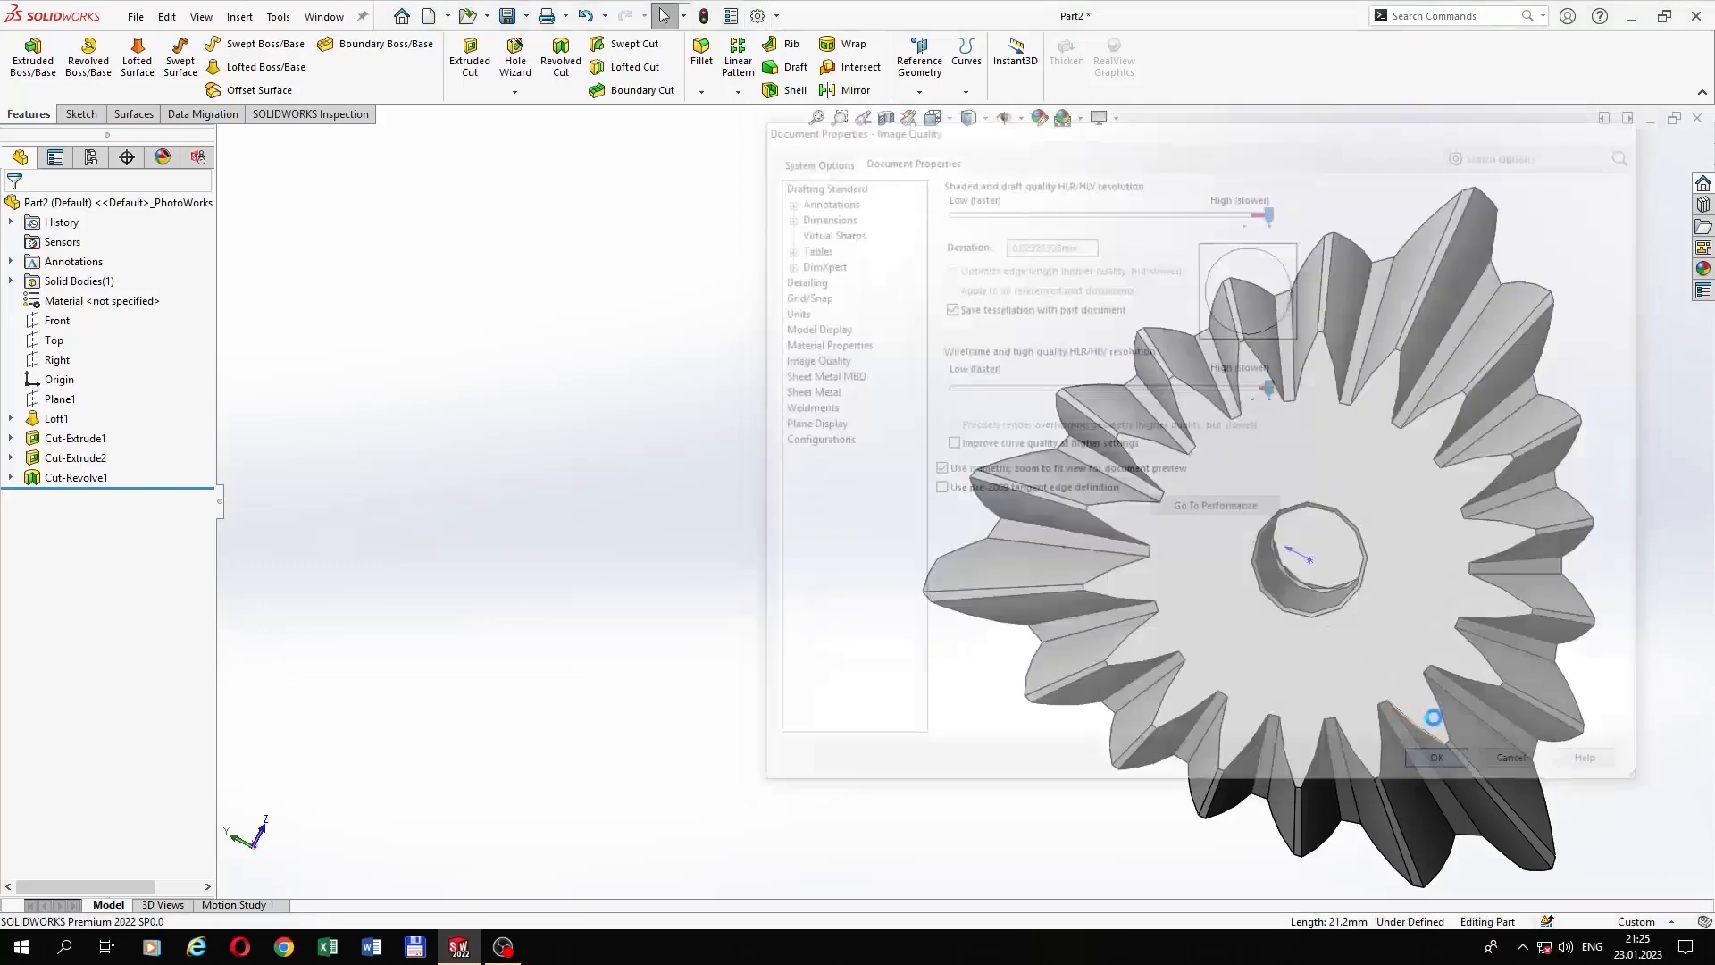
middle_click_drag(1293, 536, 540, 681)
scroll(1315, 373, "up", 2)
scroll(1308, 420, "down", 2)
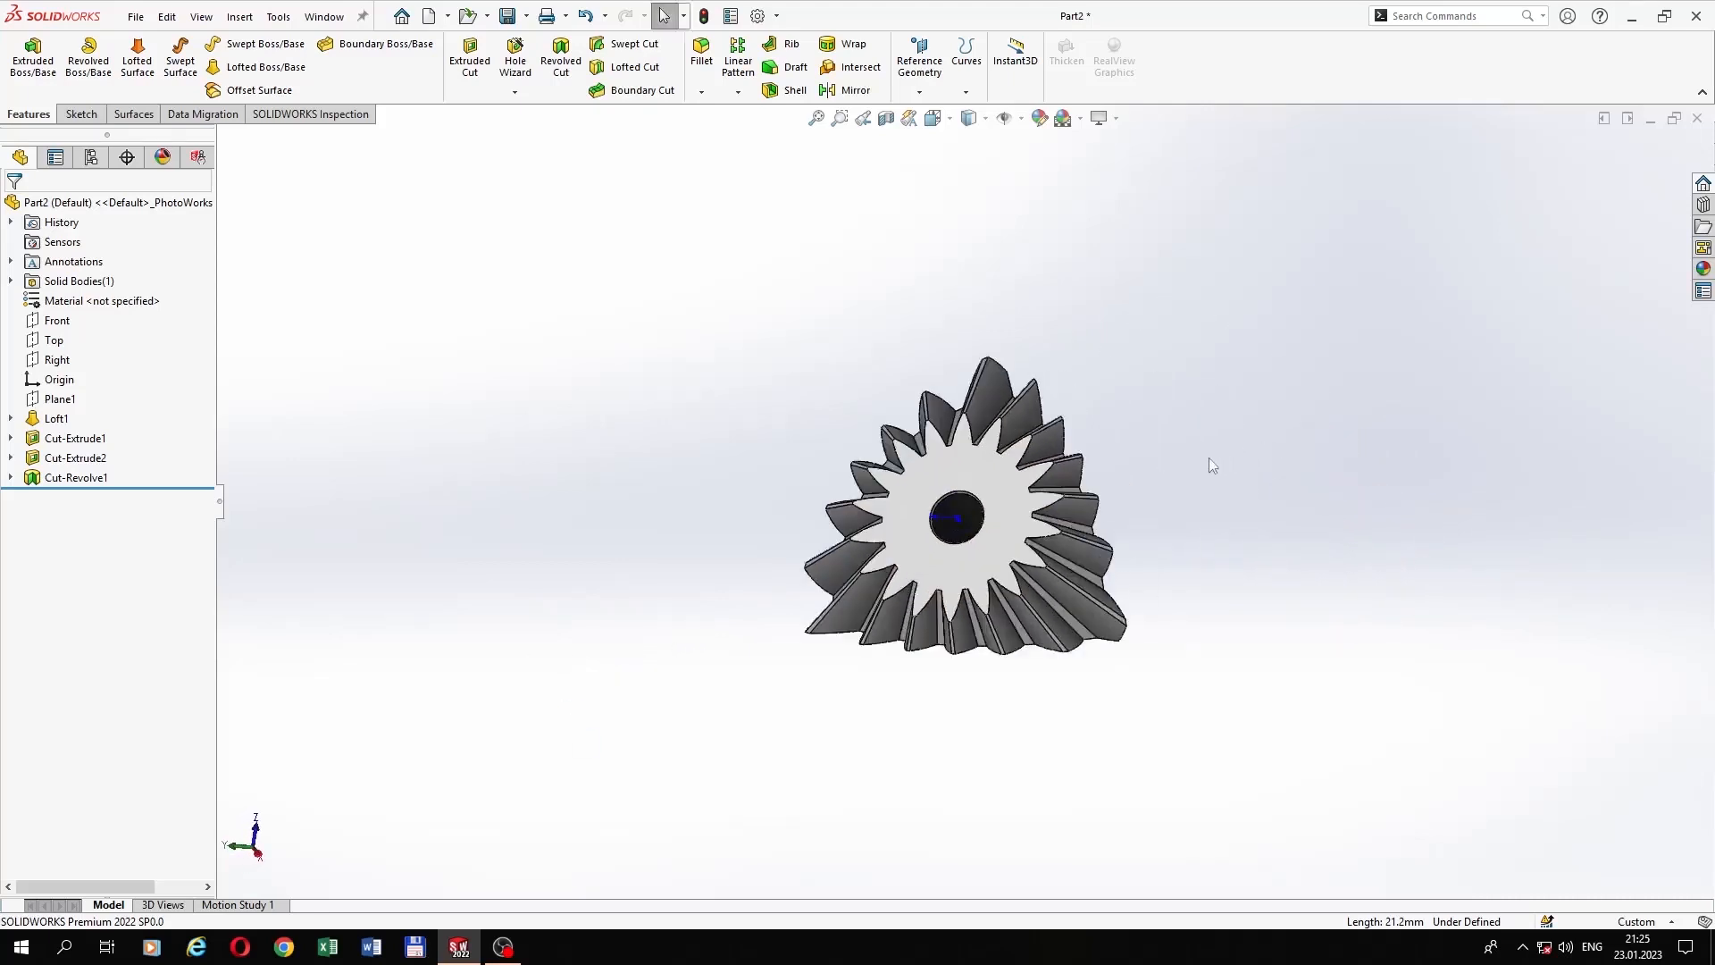
scroll(996, 502, "up", 1)
scroll(980, 507, "down", 1)
Step: Save the finished gear part to the Desktop as cubegeartwo.SLDPRT
left_click(136, 16)
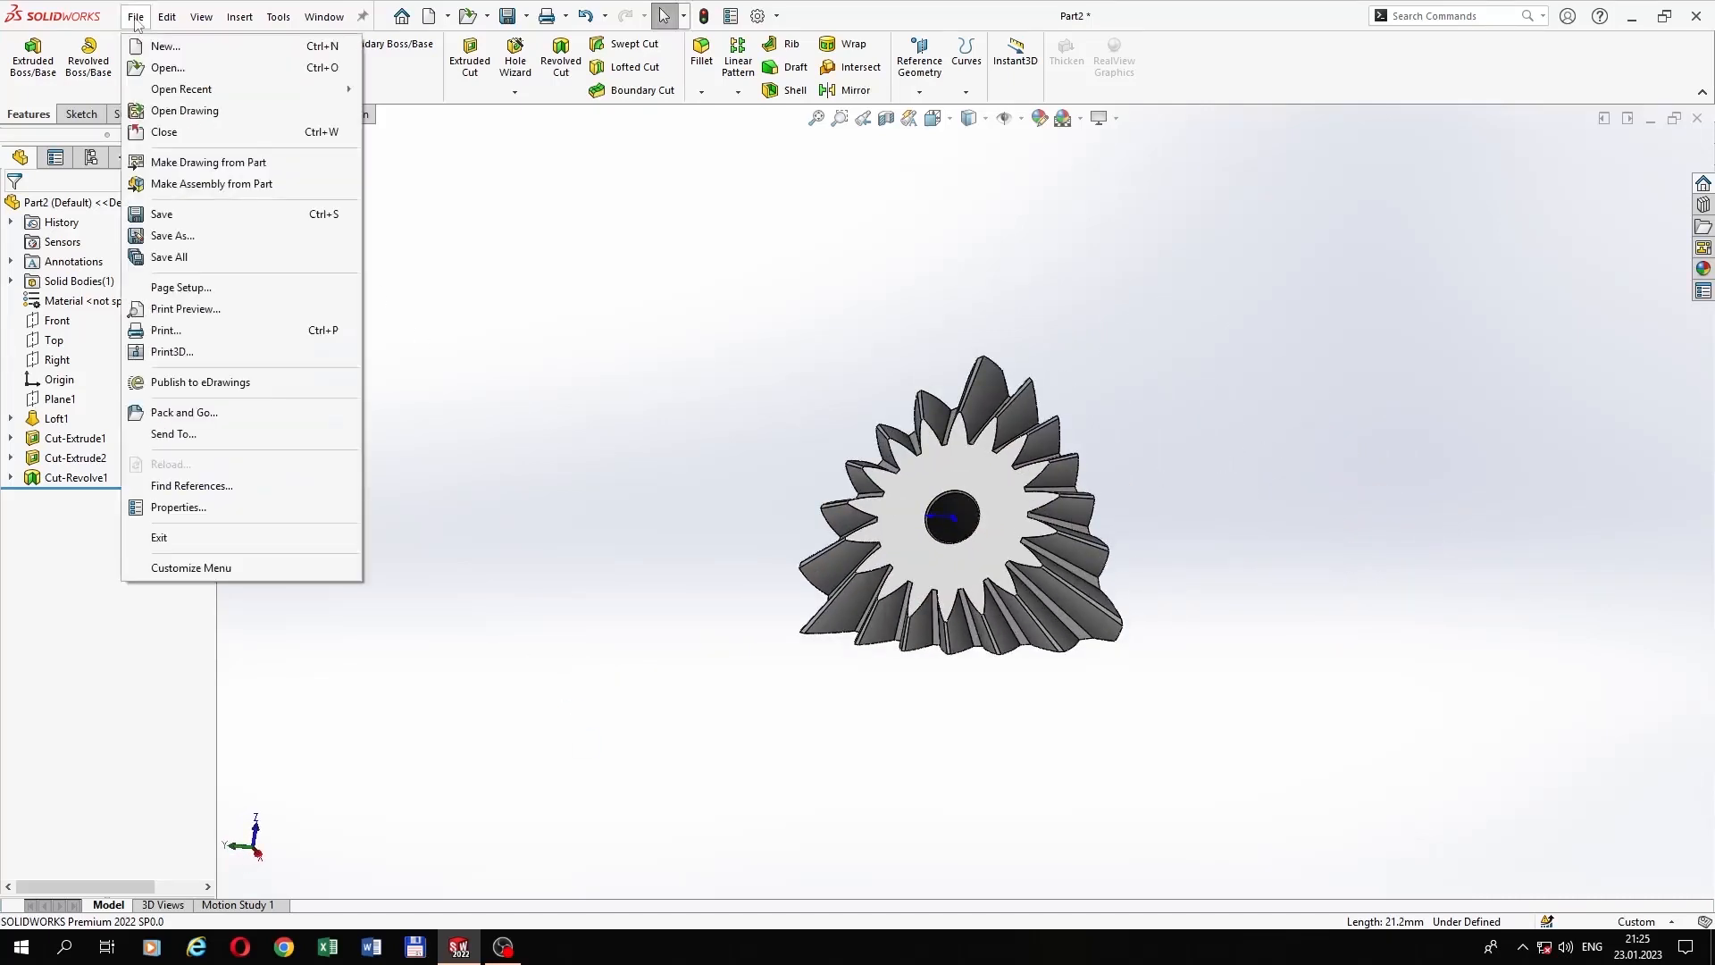
left_click(166, 240)
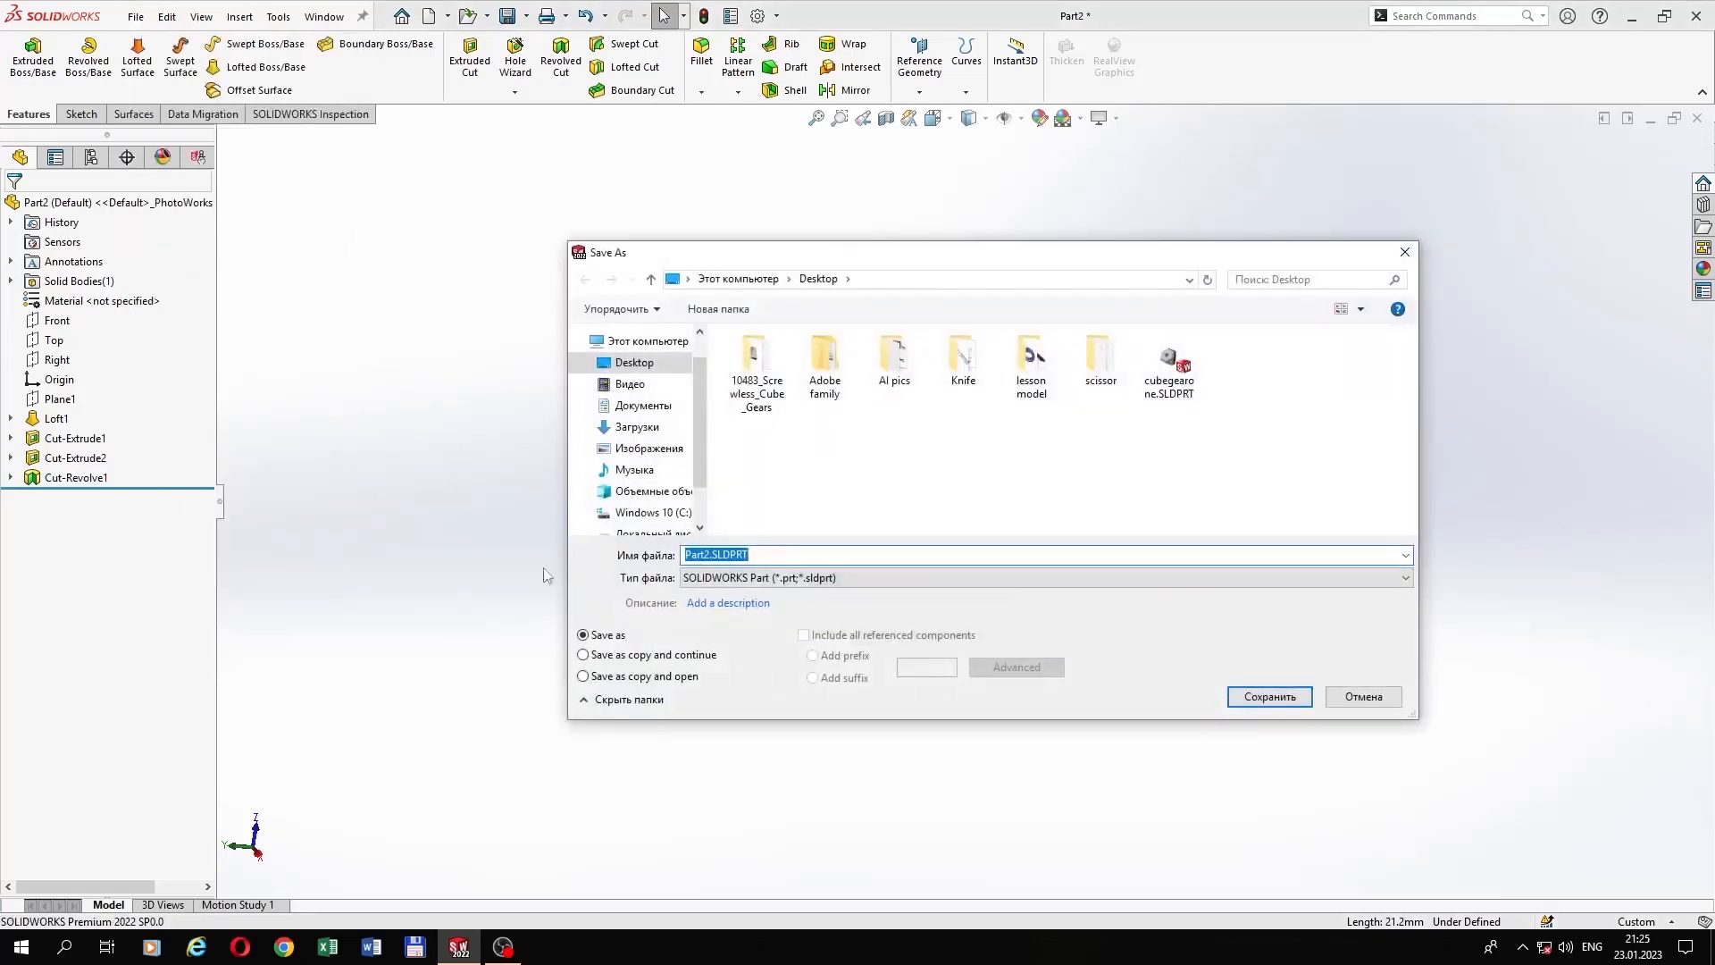
key("Tab")
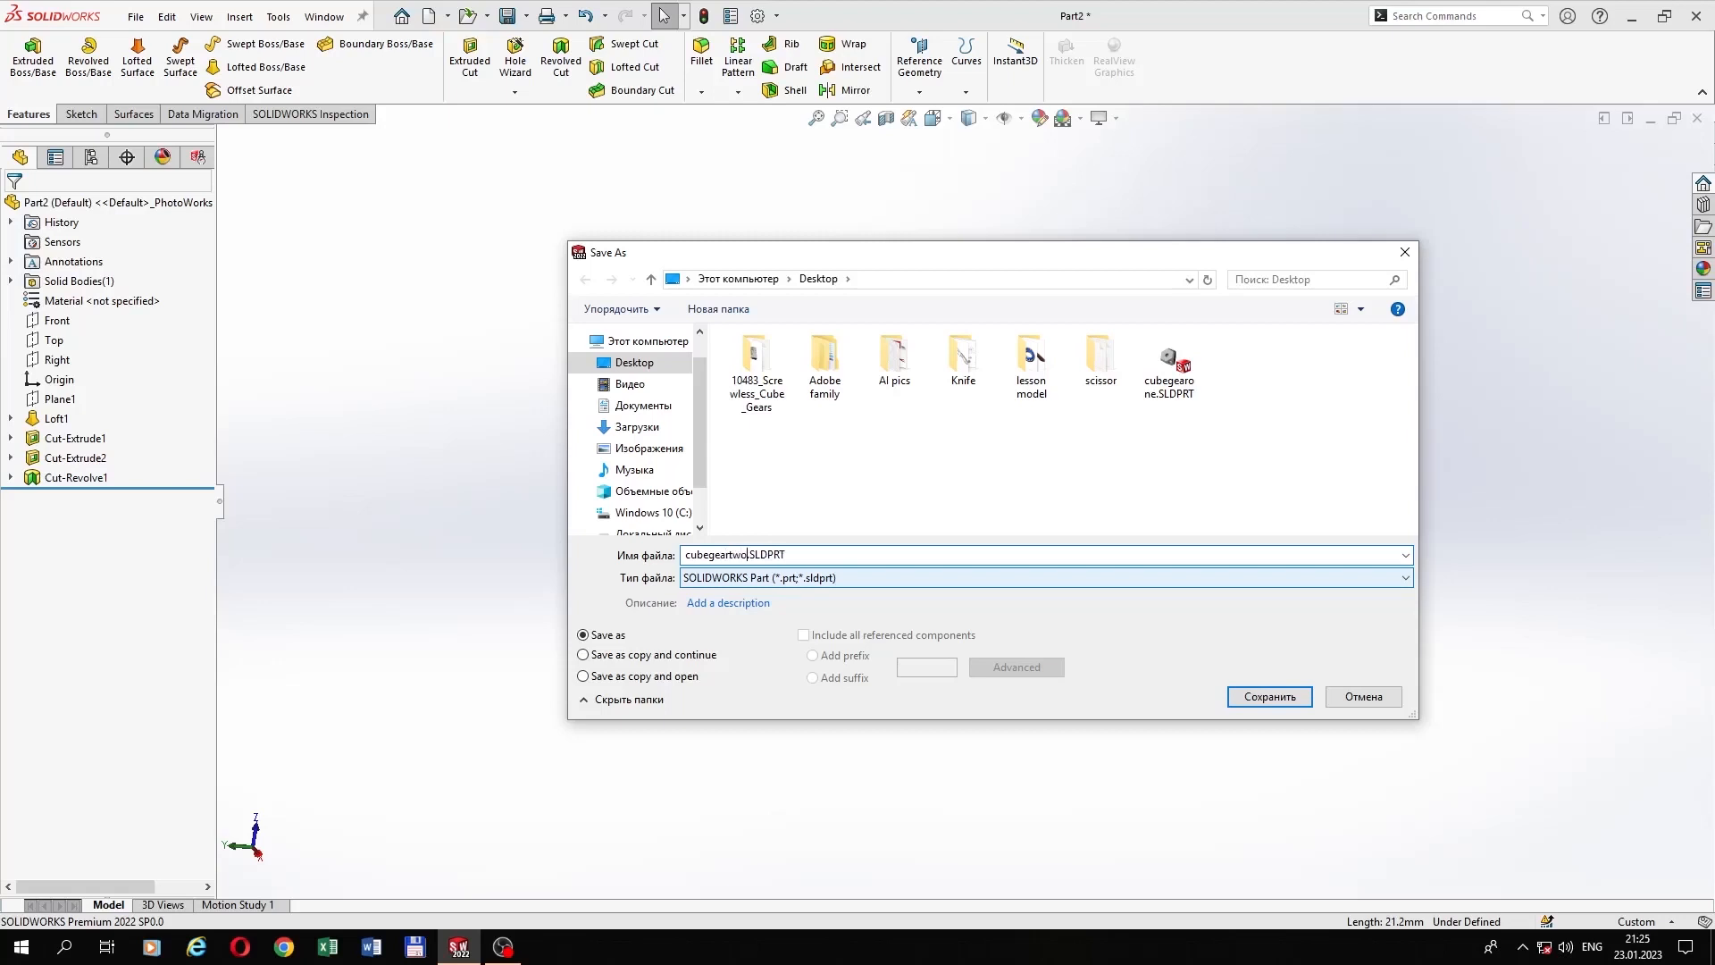
left_click(1235, 697)
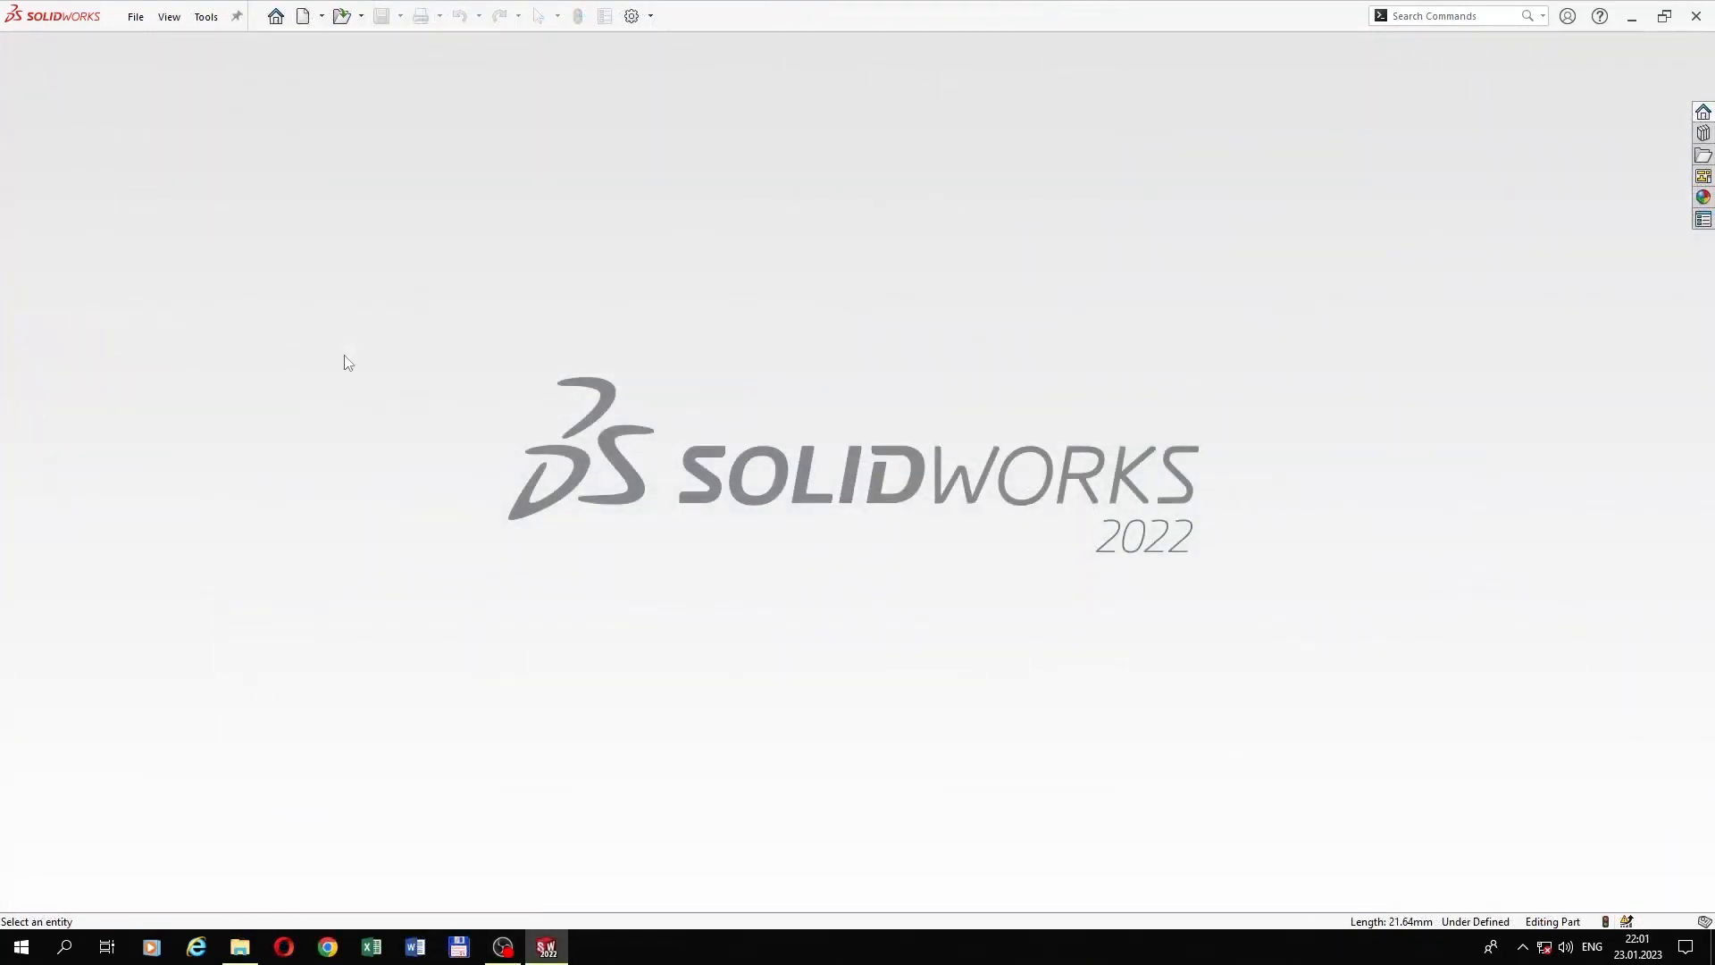
Step: Create a new part document and make its origin visible
left_click(135, 17)
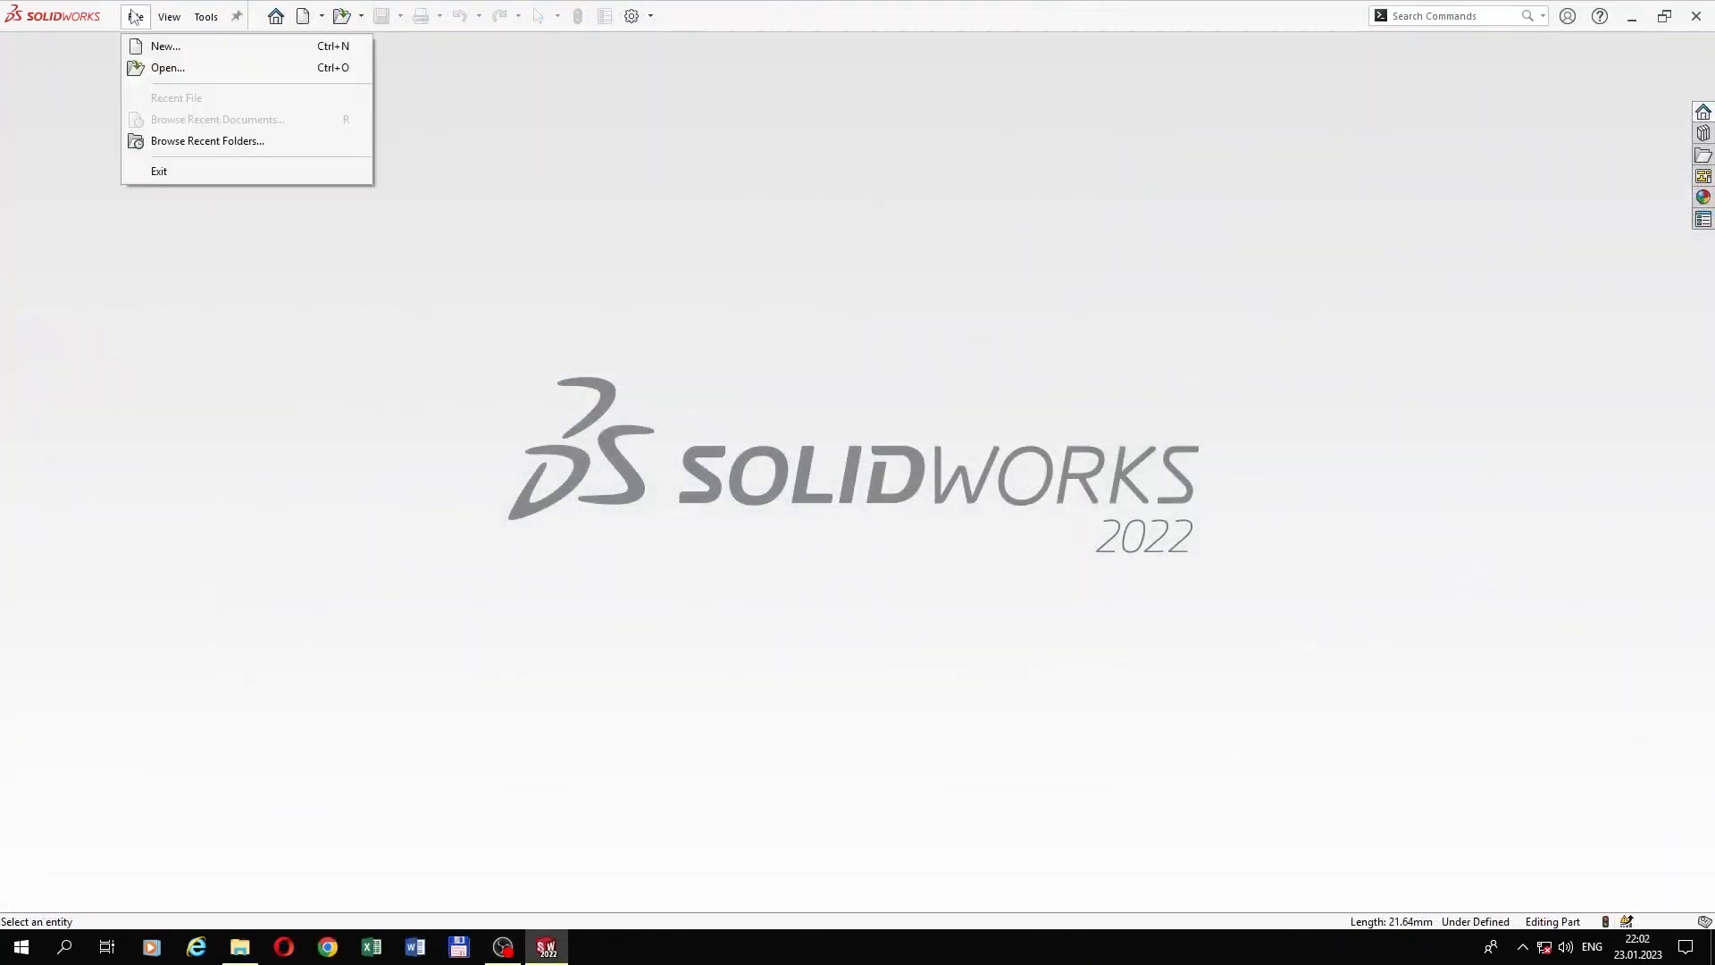
left_click(146, 45)
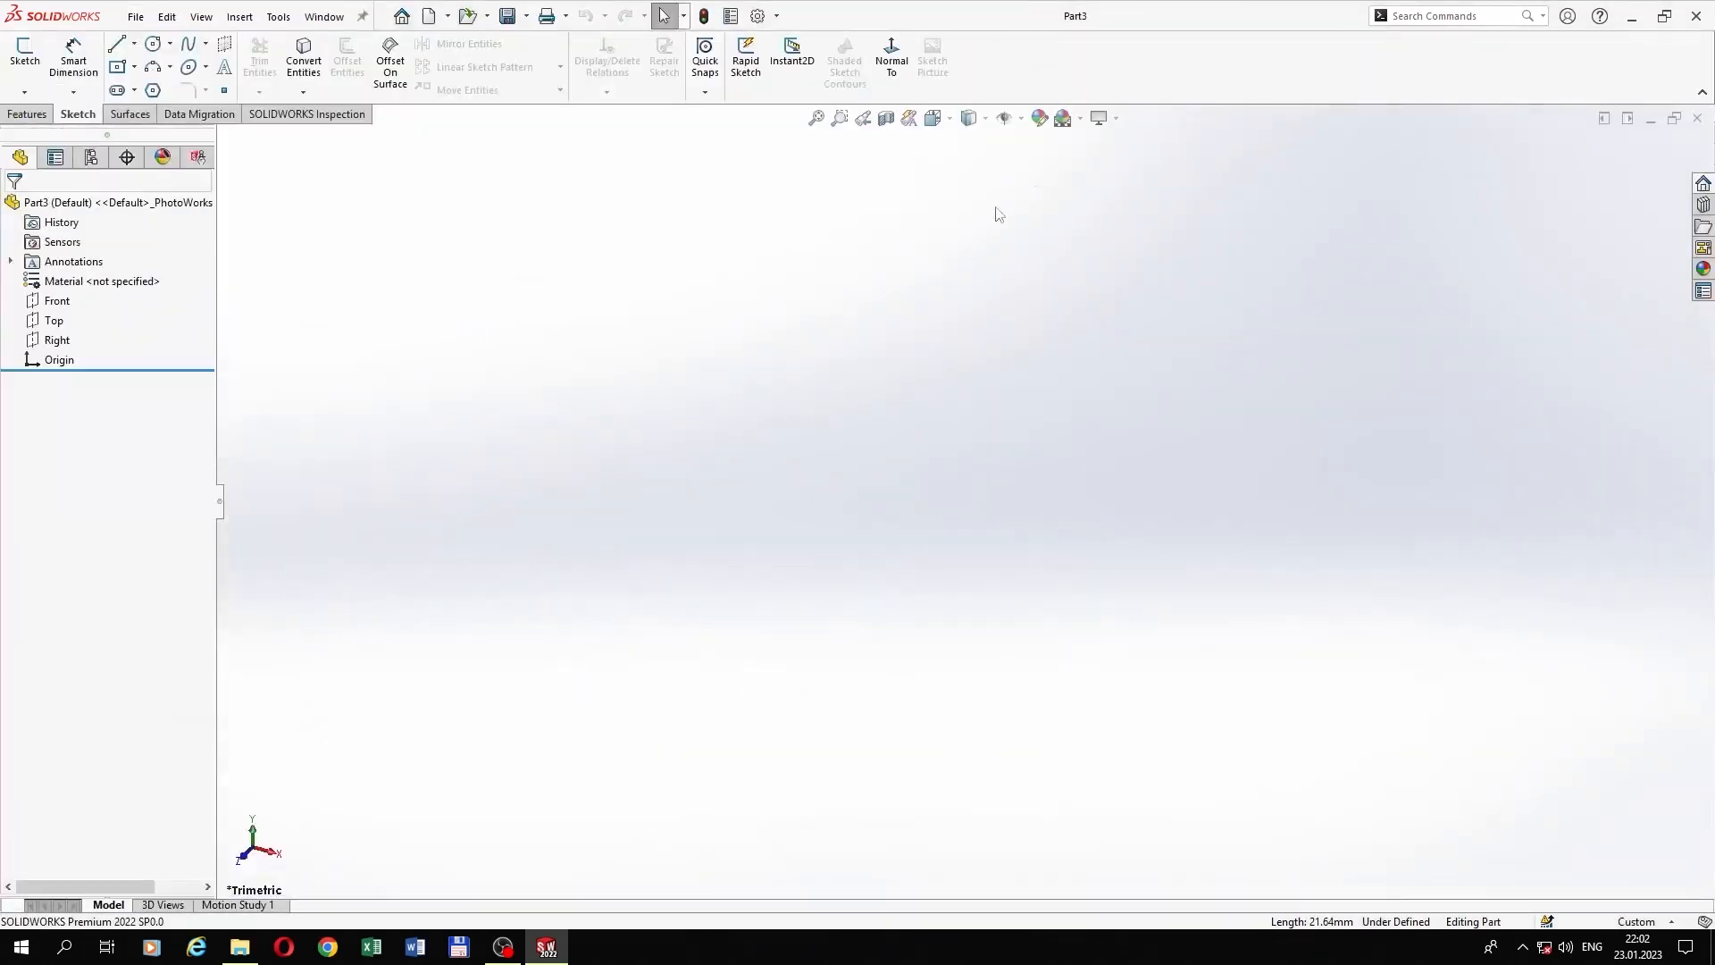
left_click(1022, 119)
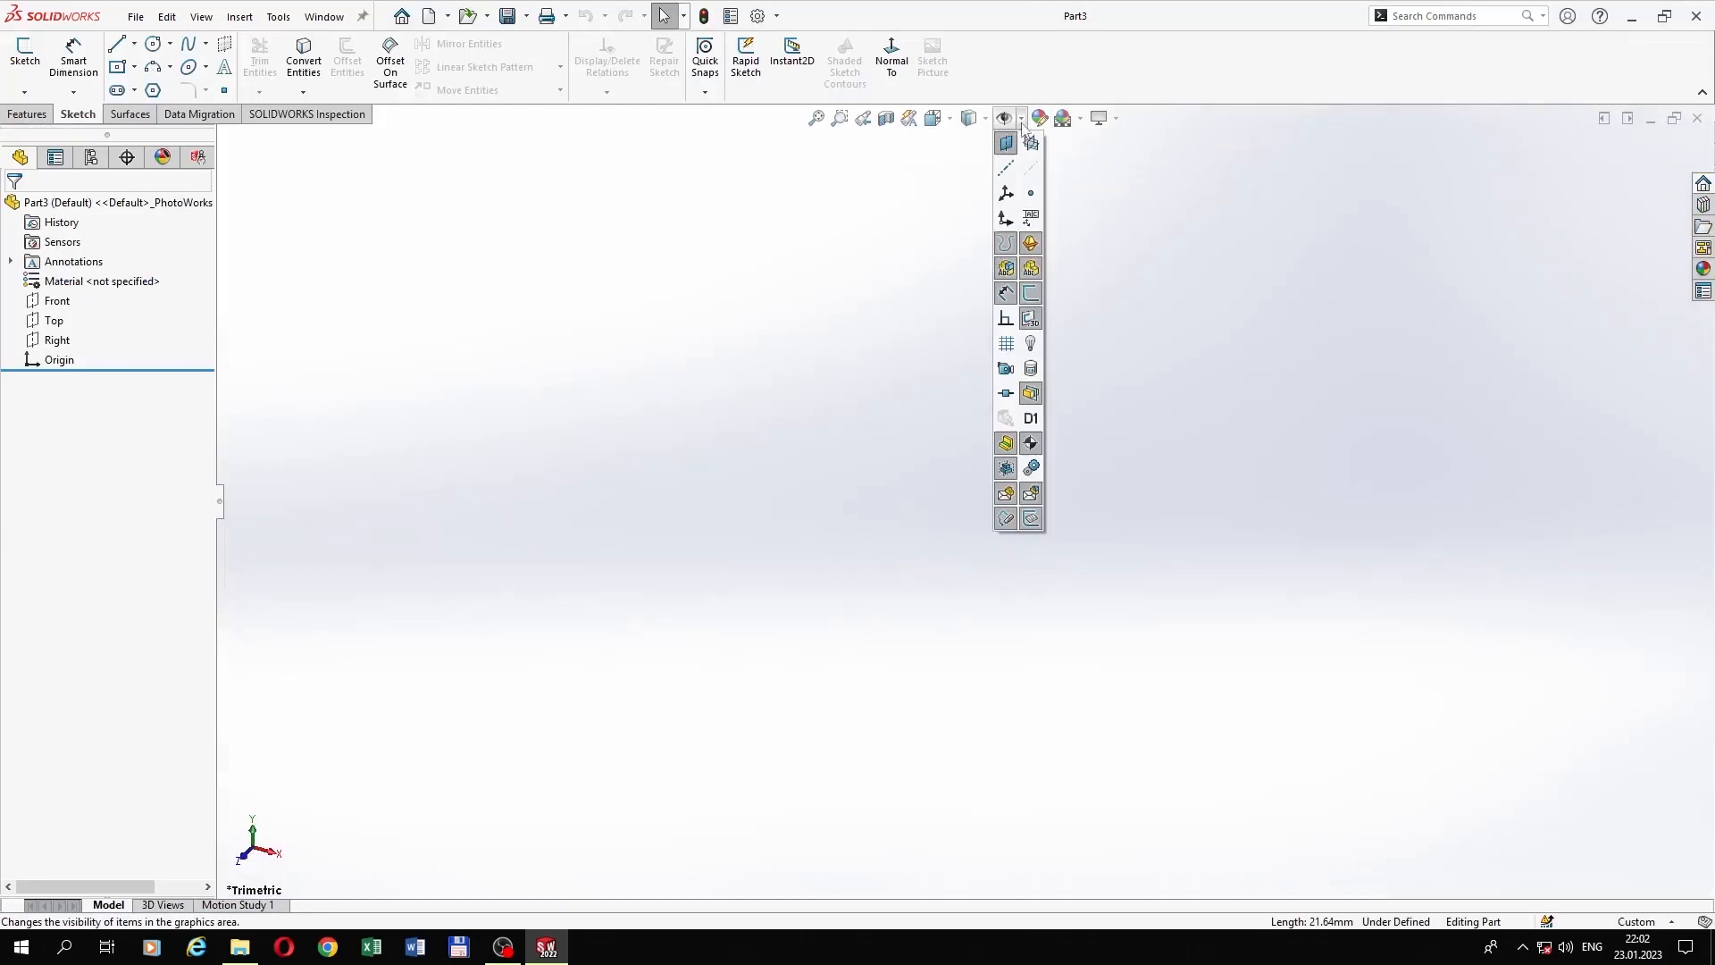
left_click(1010, 220)
Step: Start a sketch on the Right plane and draw a circle of about 62.6 mm radius centred on the origin
left_click(57, 340)
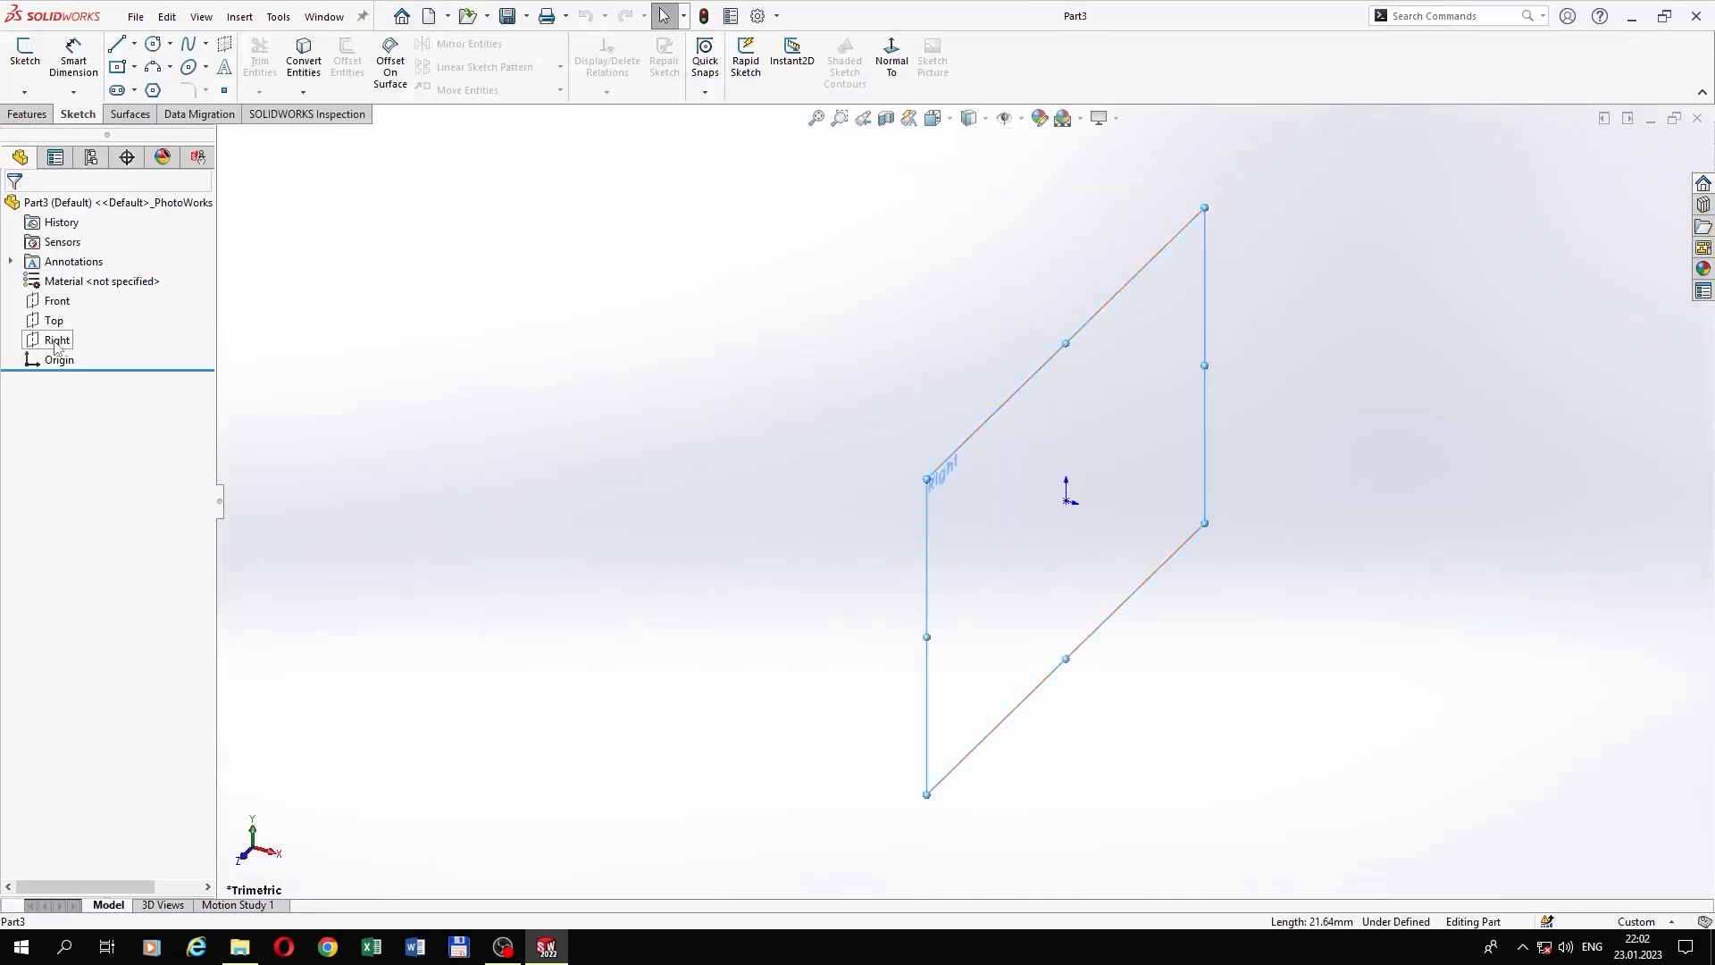
left_click(55, 314)
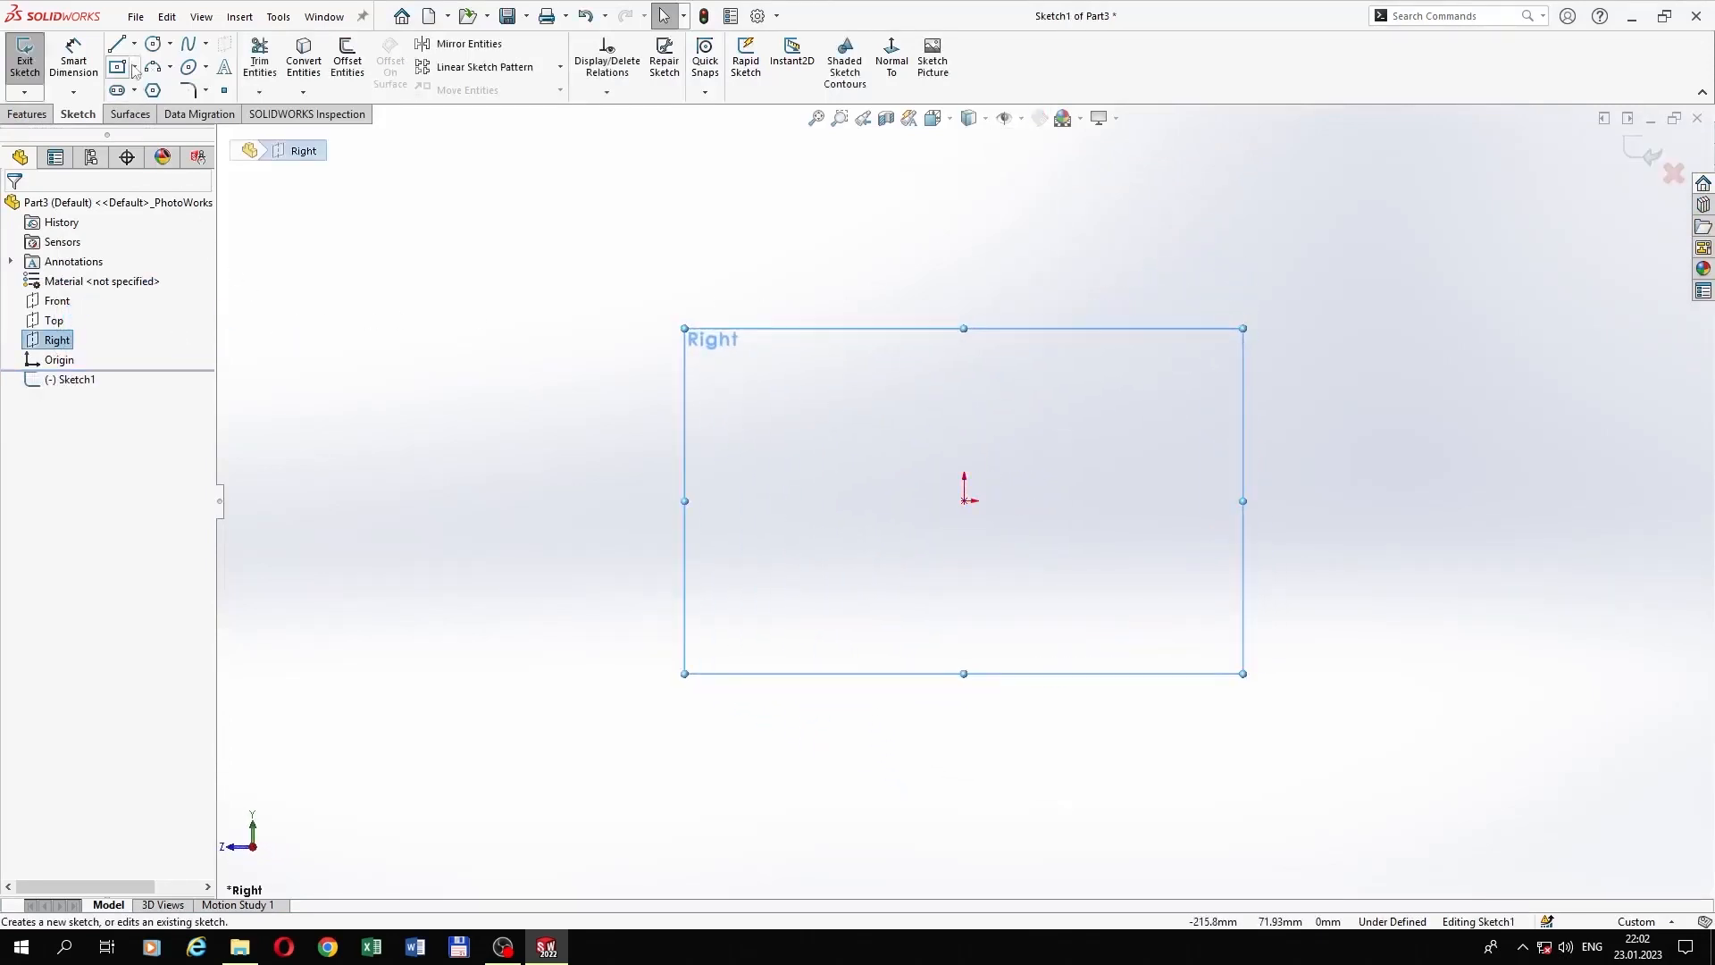
left_click(152, 46)
left_click(965, 500)
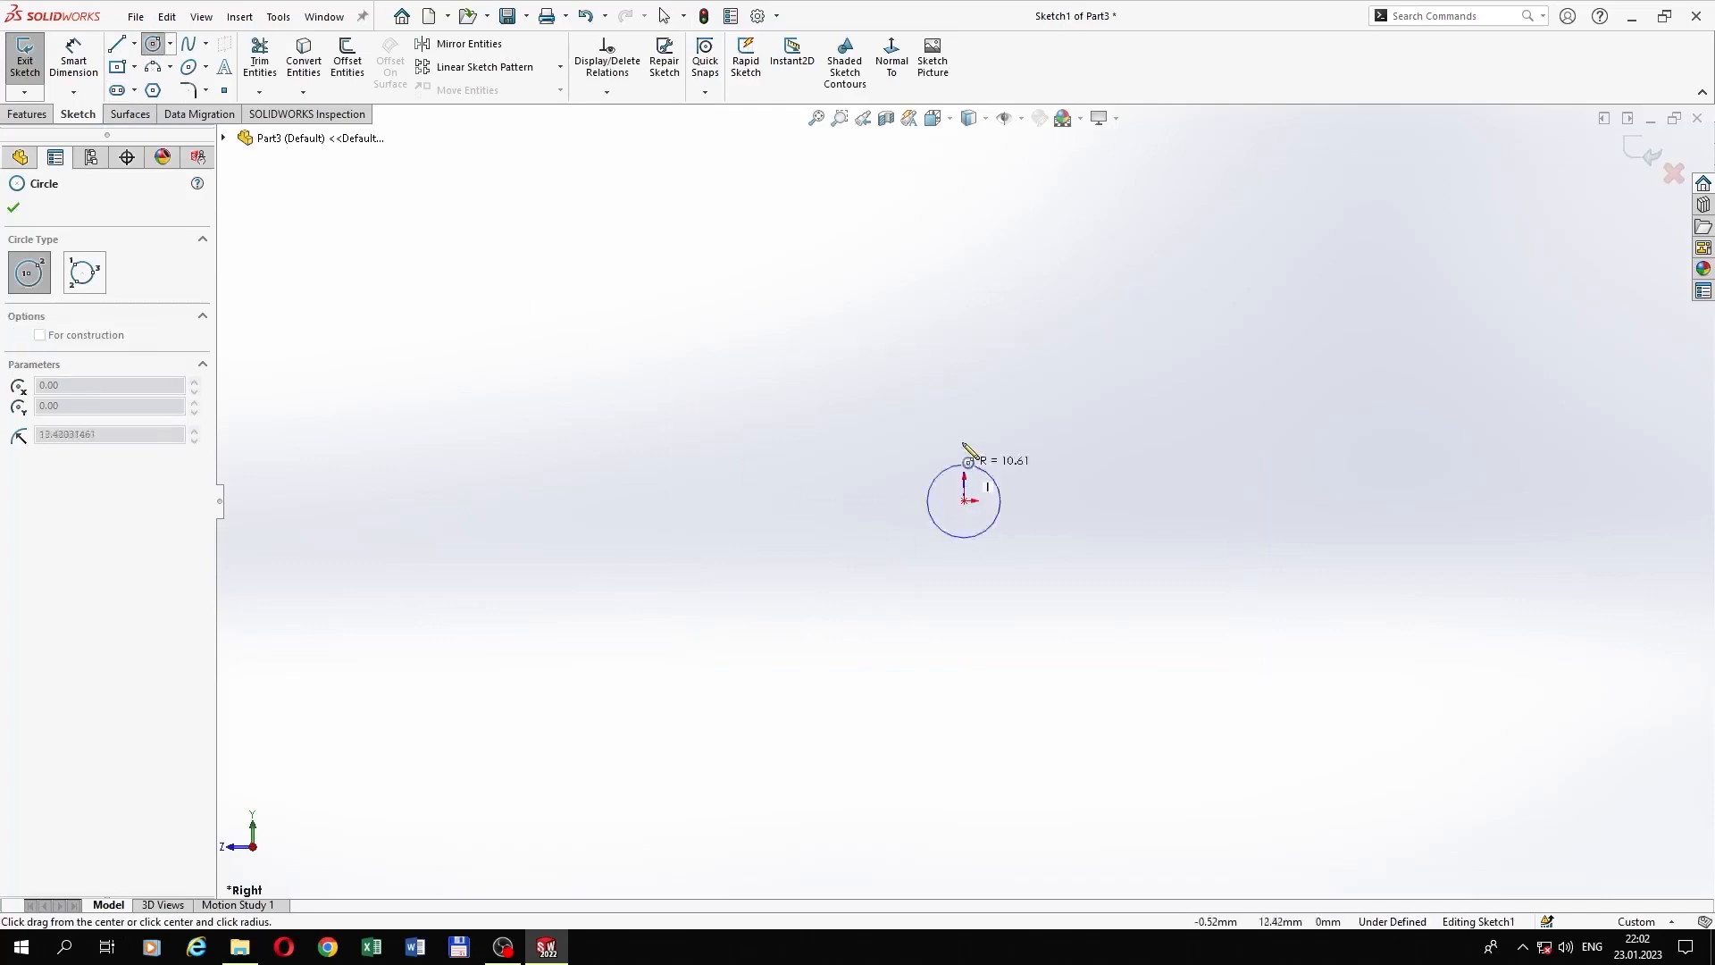
left_click(970, 288)
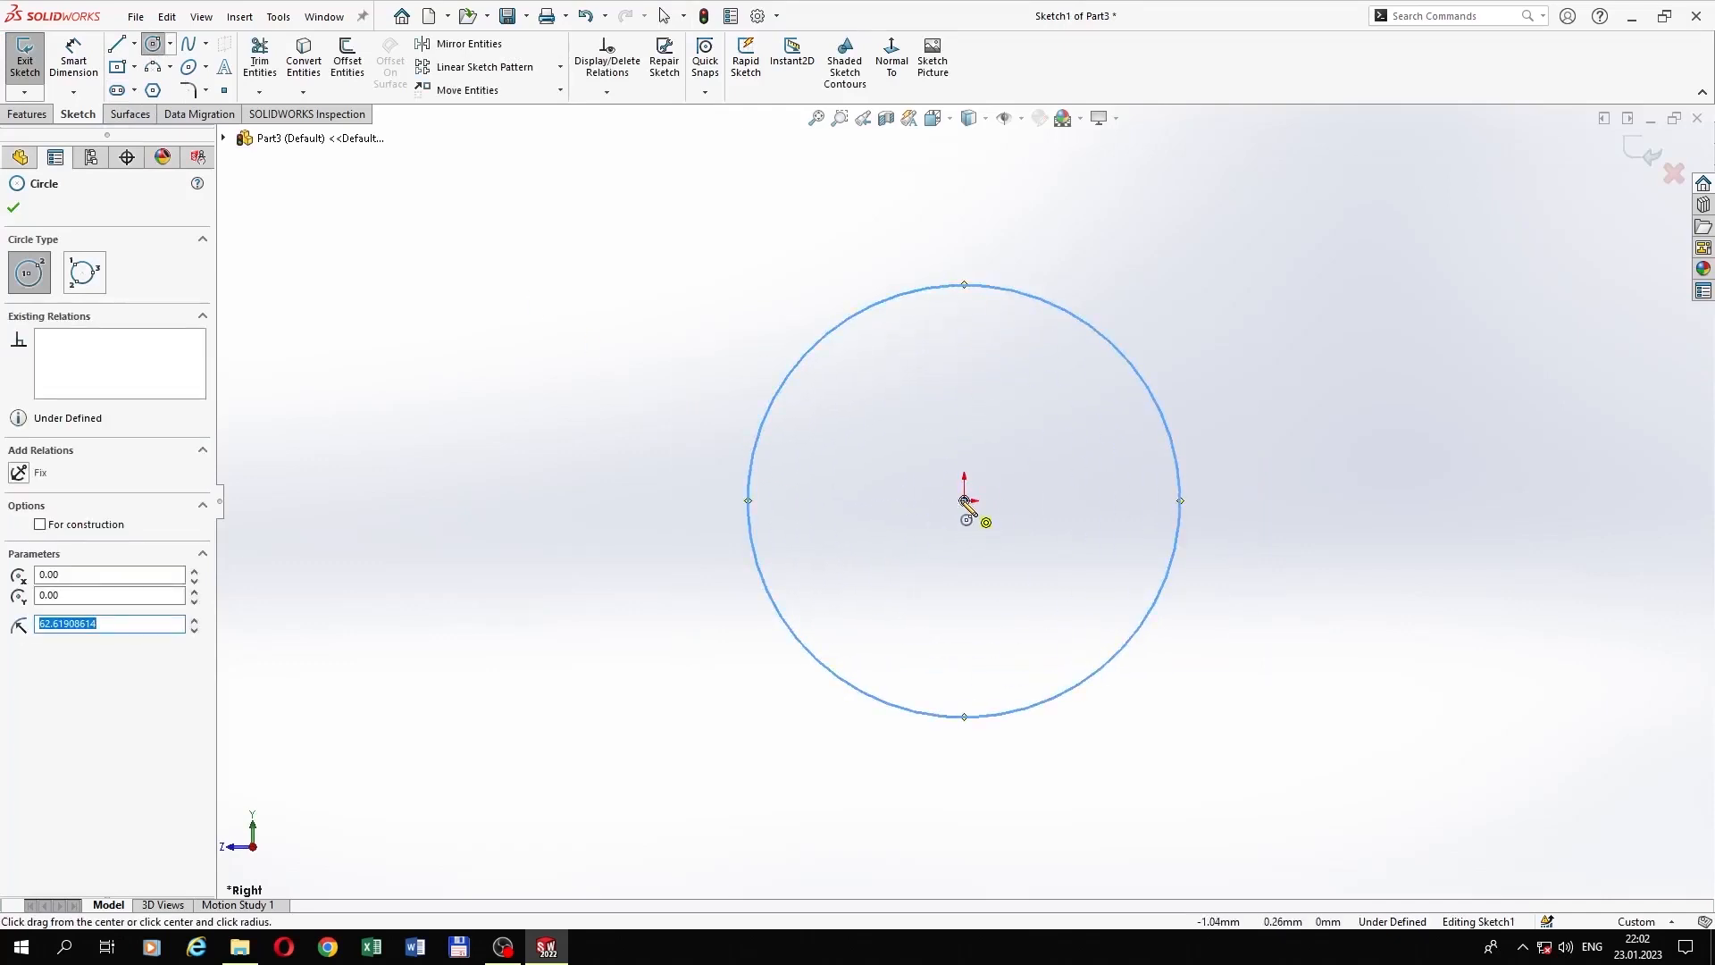
Step: Draw a second circle of about 33.6 mm radius centred on the origin, inside the first circle
left_click(964, 500)
left_click(964, 384)
right_click(1034, 385)
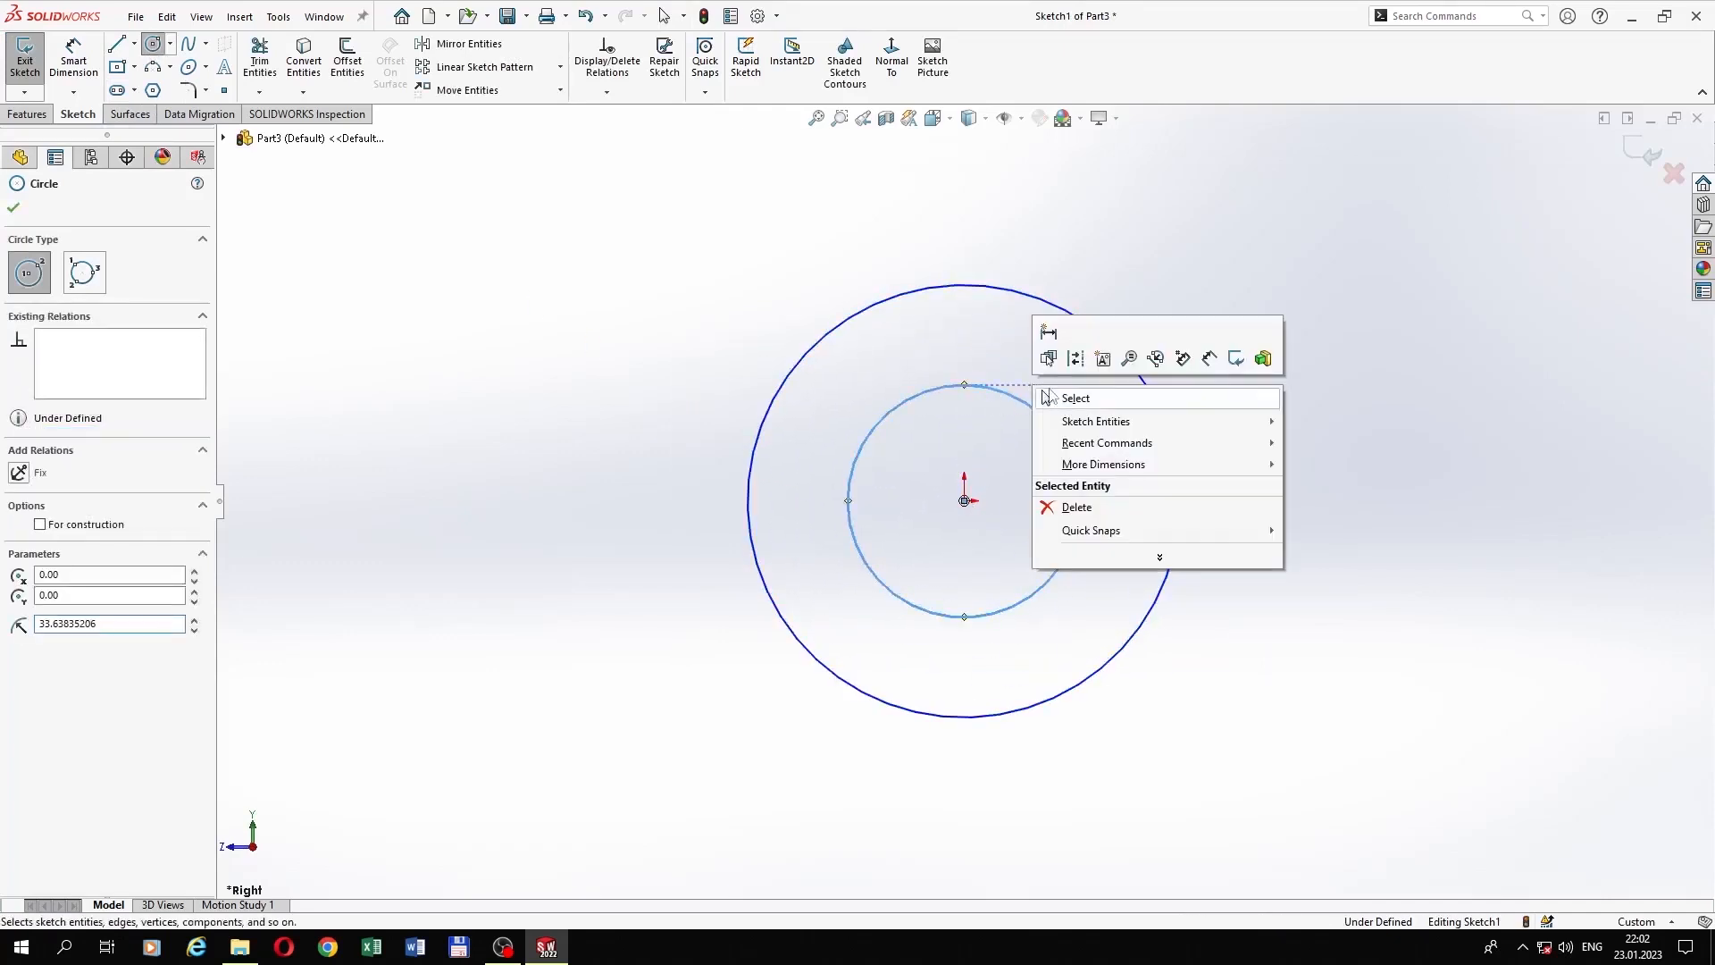
left_click(1043, 393)
Step: Dimension the outer circle's diameter to 17.13 mm and the inner circle's diameter to 10.20 mm
left_click(75, 60)
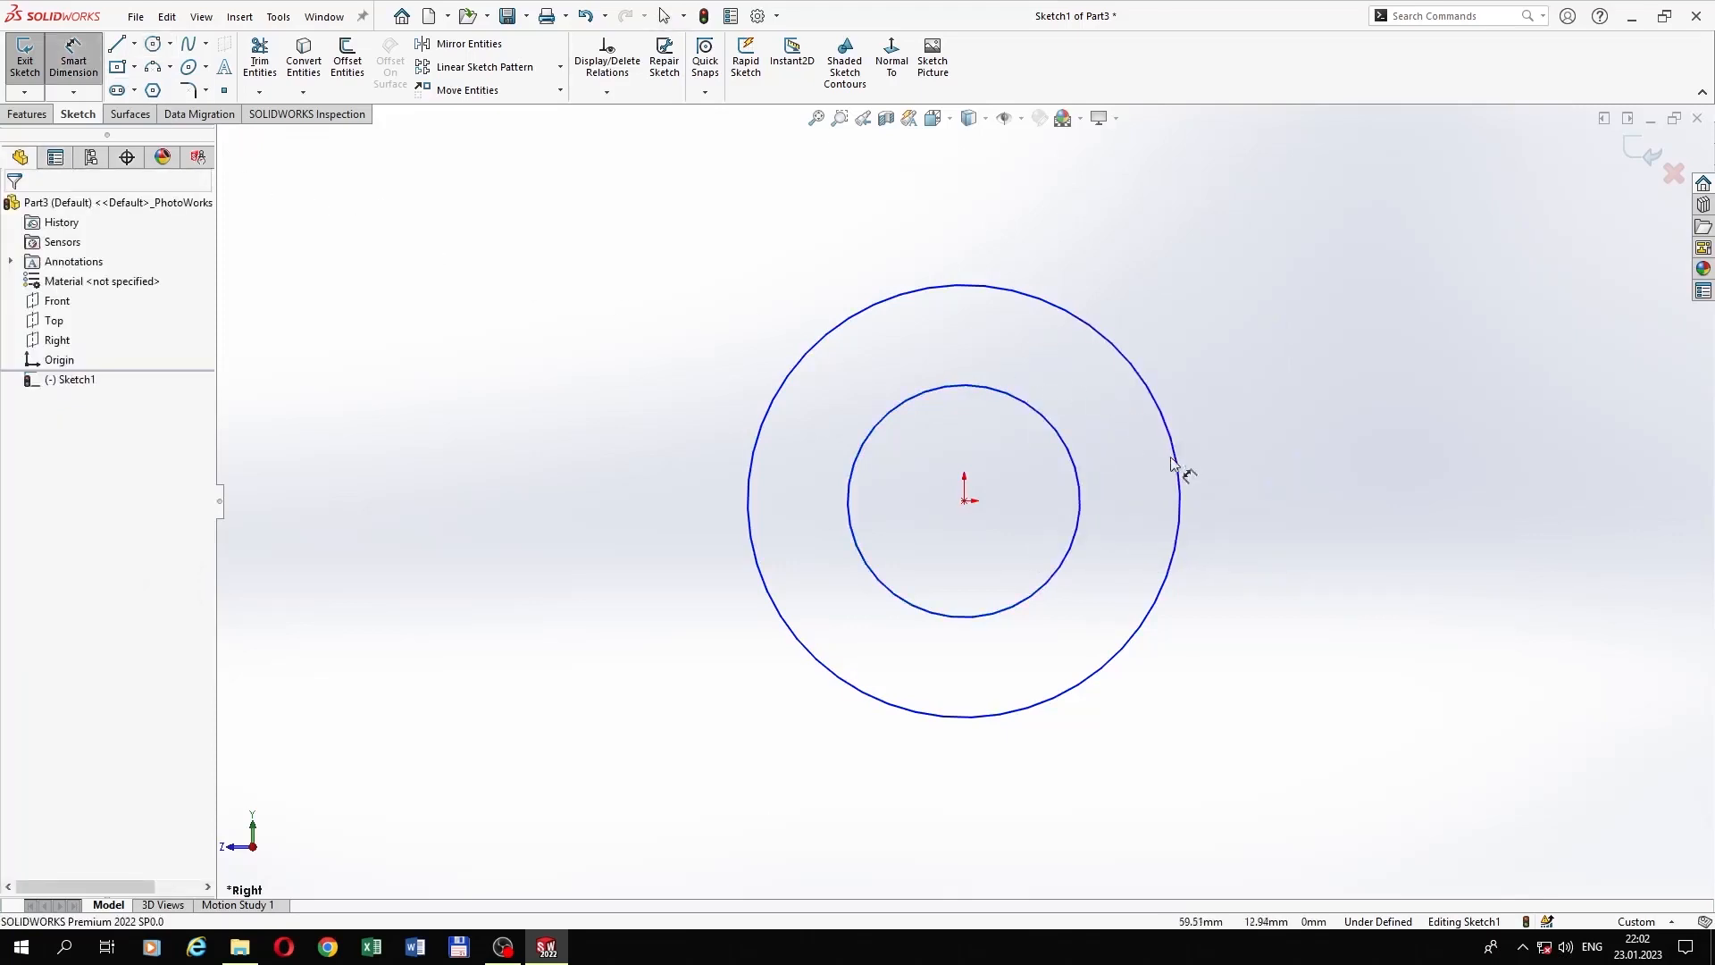
left_click(1180, 484)
left_click(1410, 514)
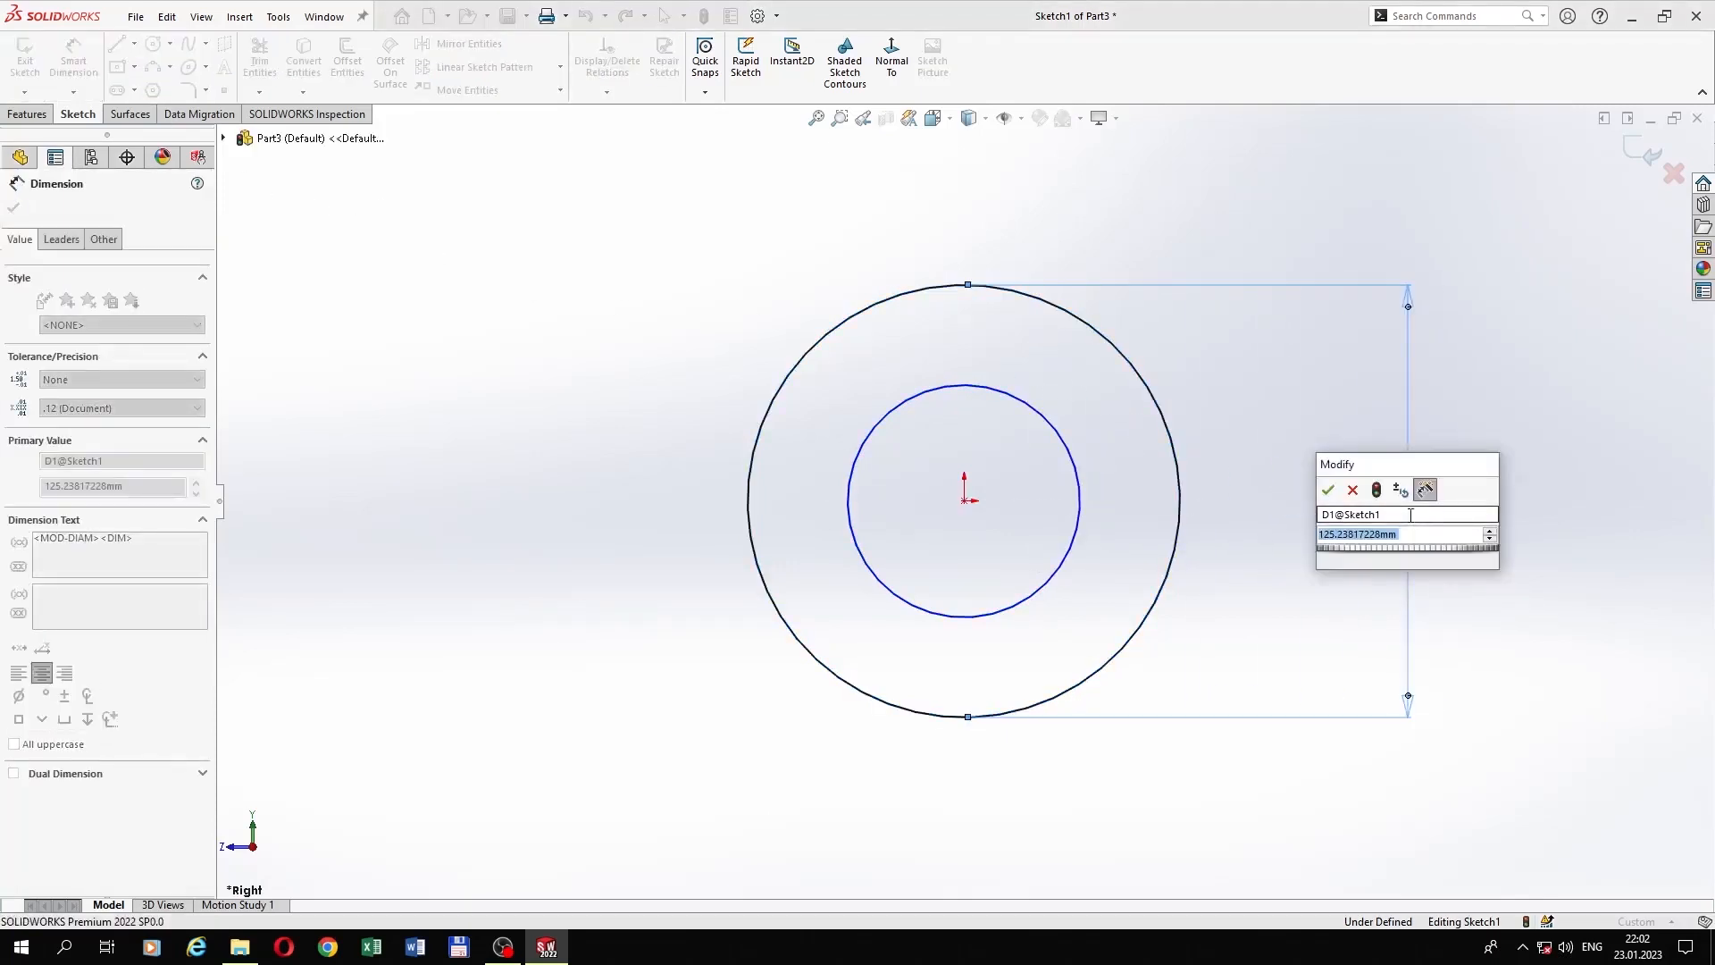
type("17.13")
key("Return")
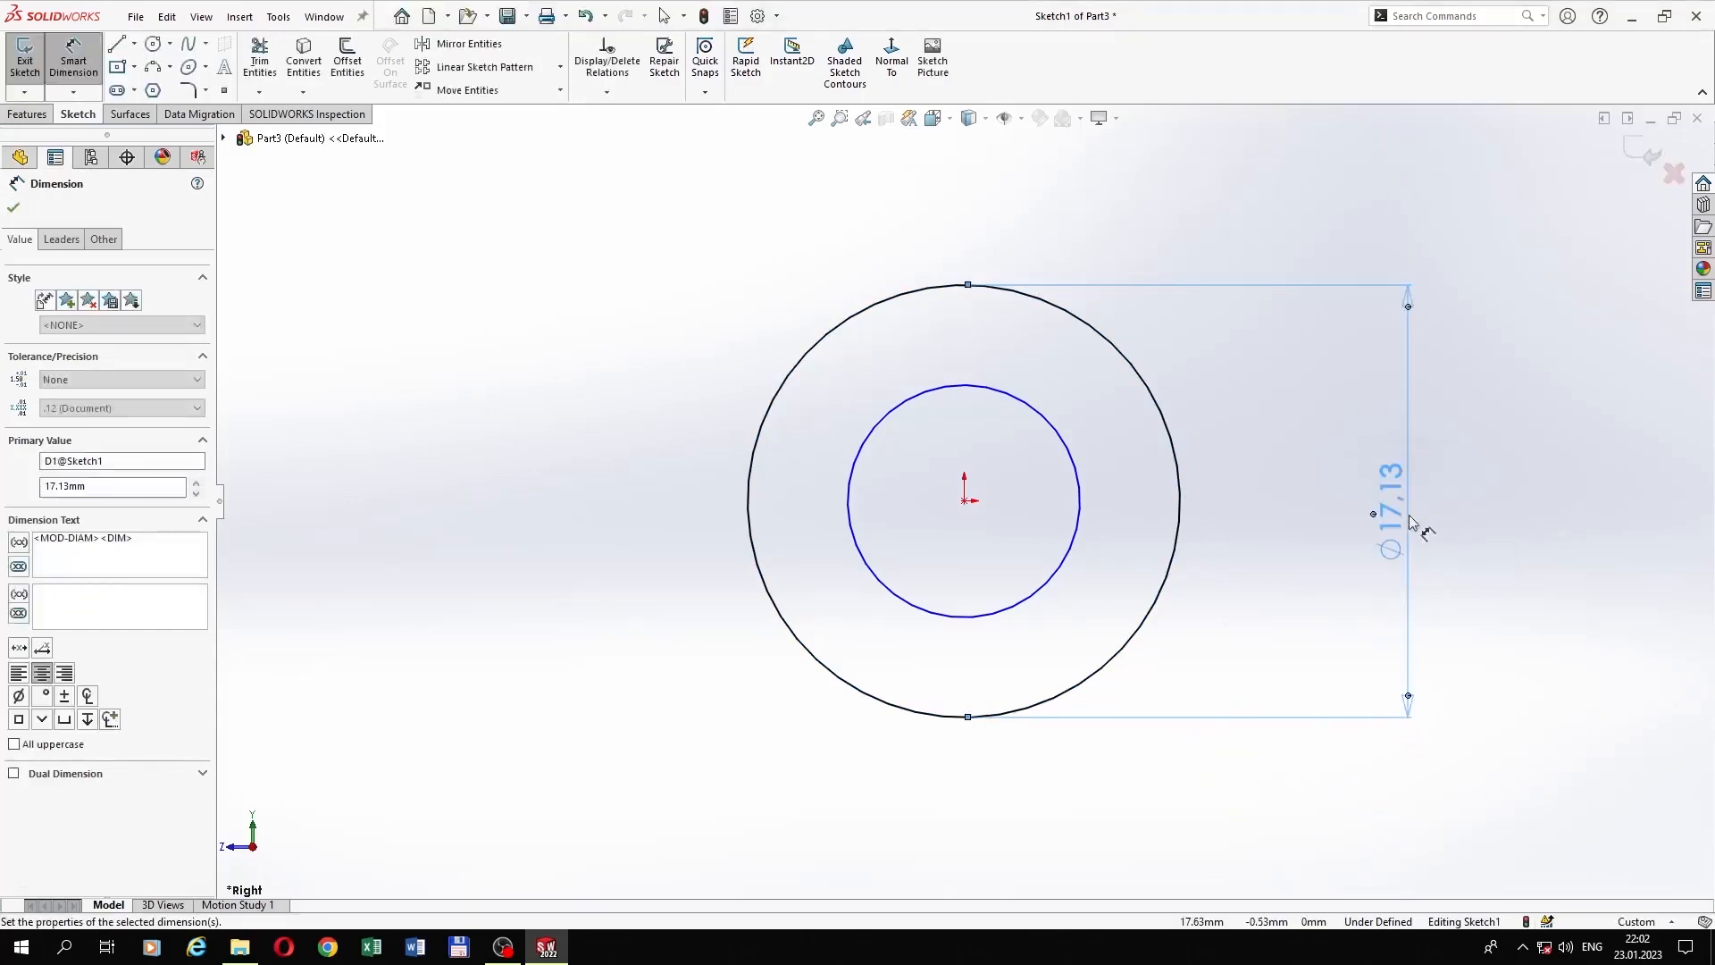
left_click(1072, 513)
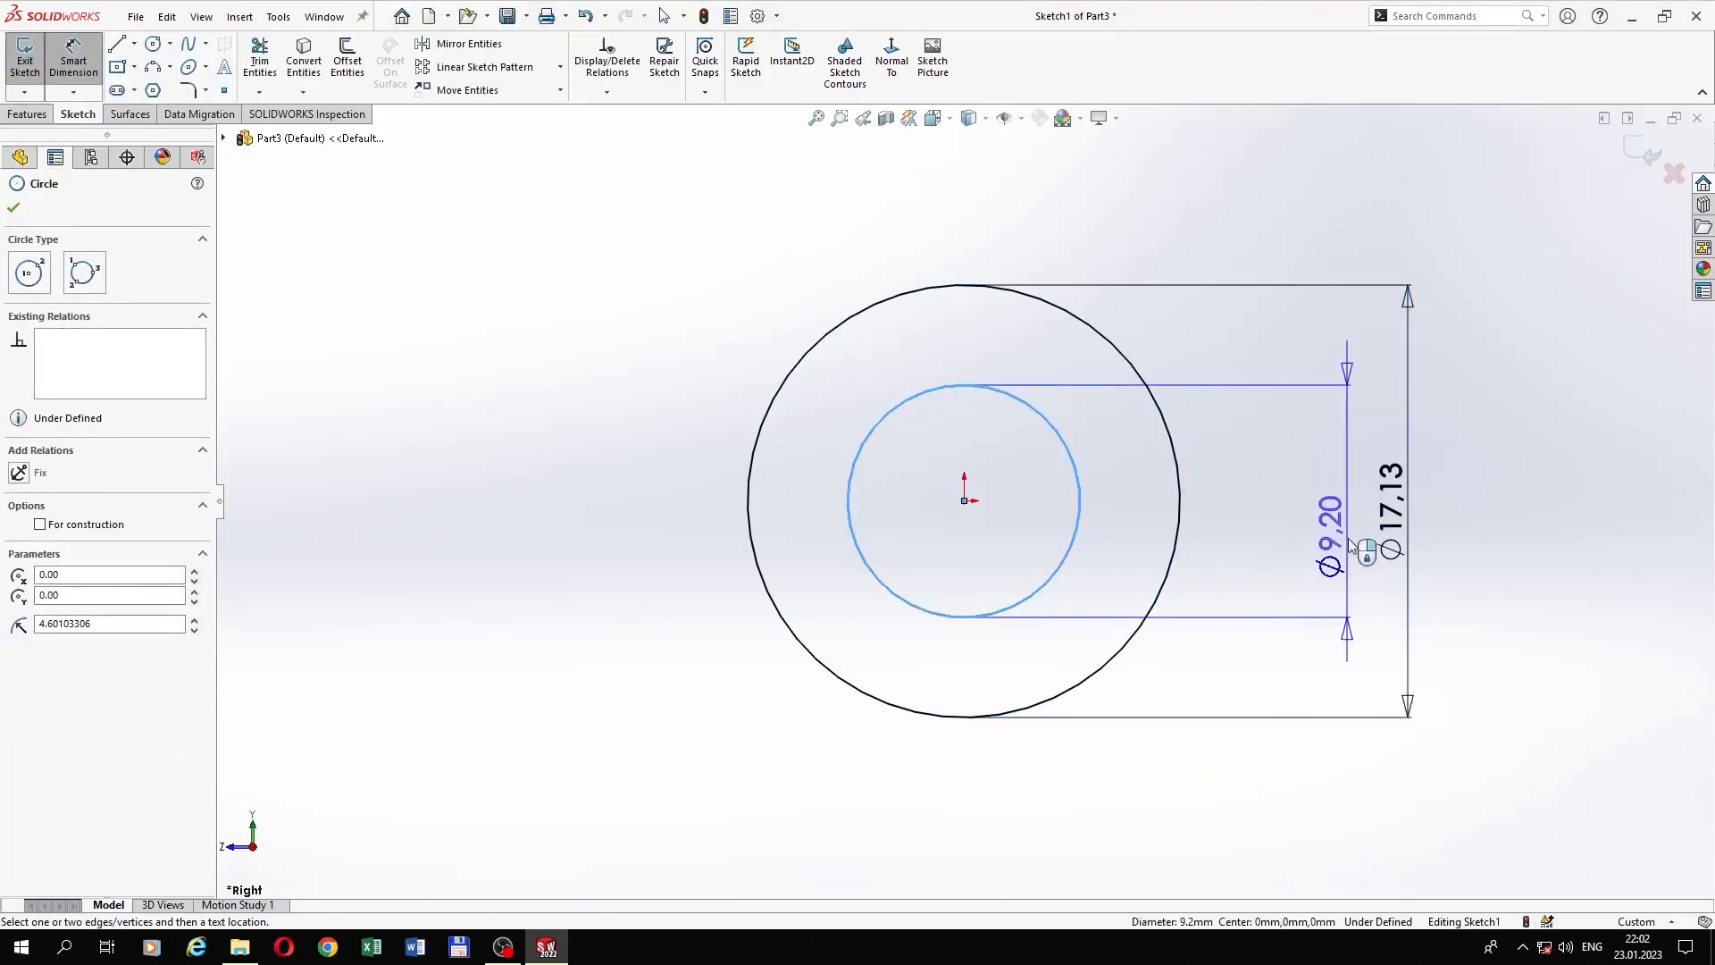
left_click(1349, 518)
type("10.20")
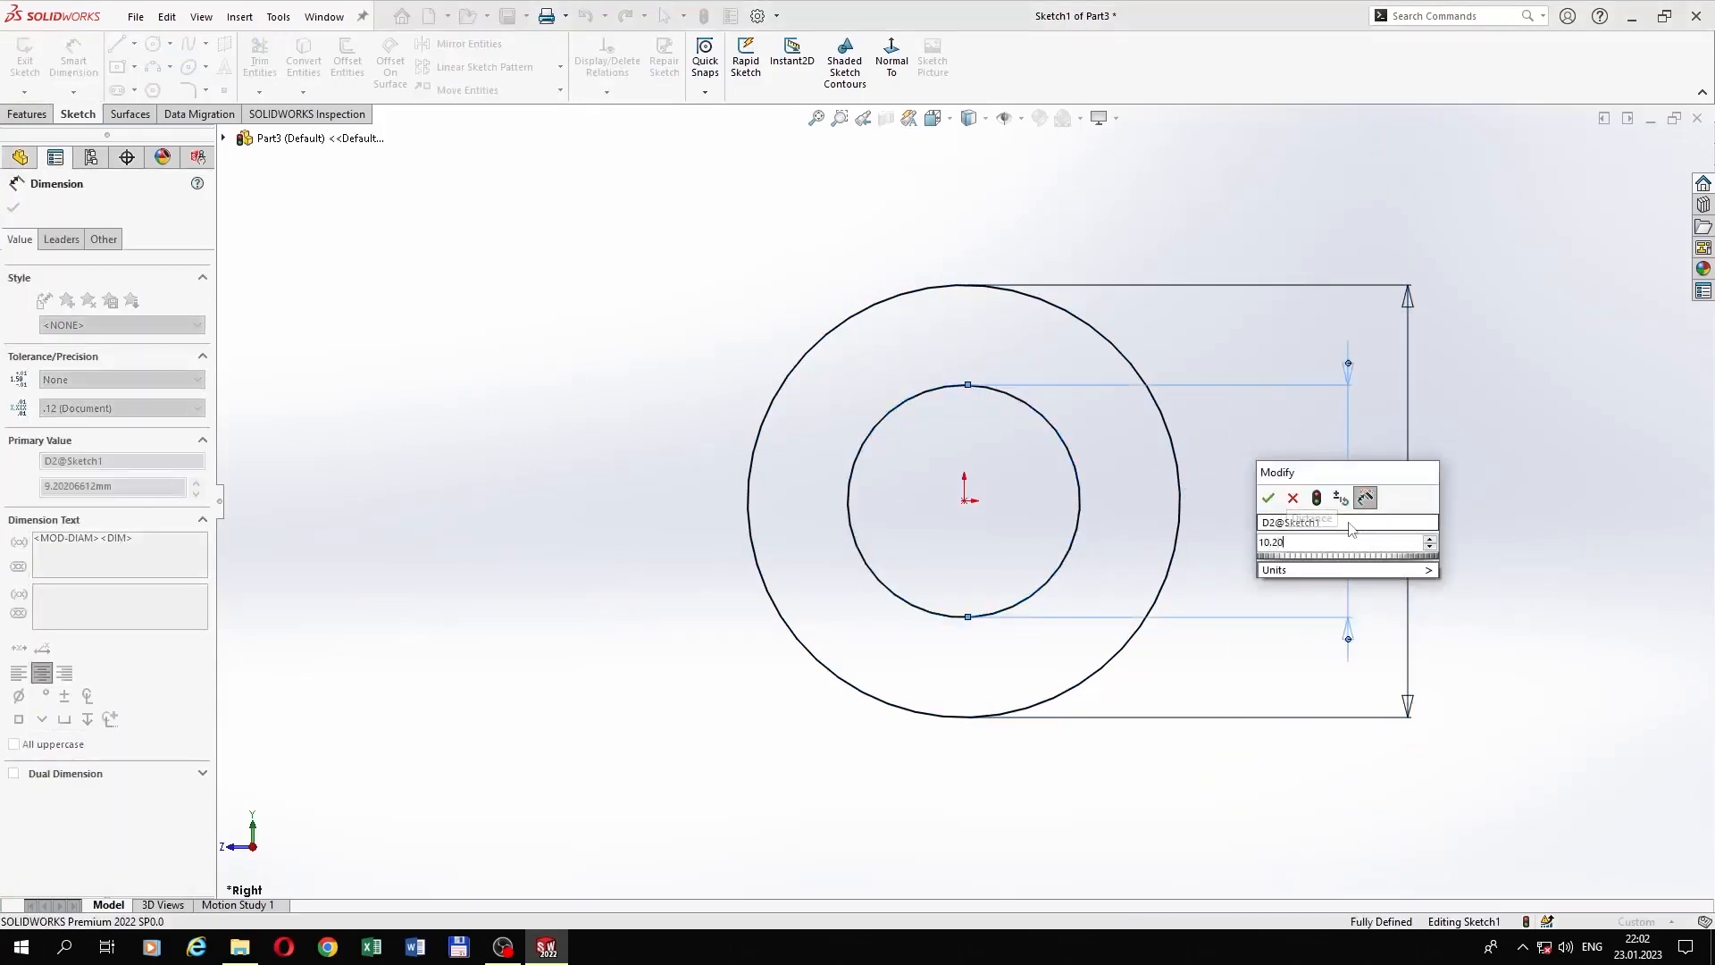
key("Return")
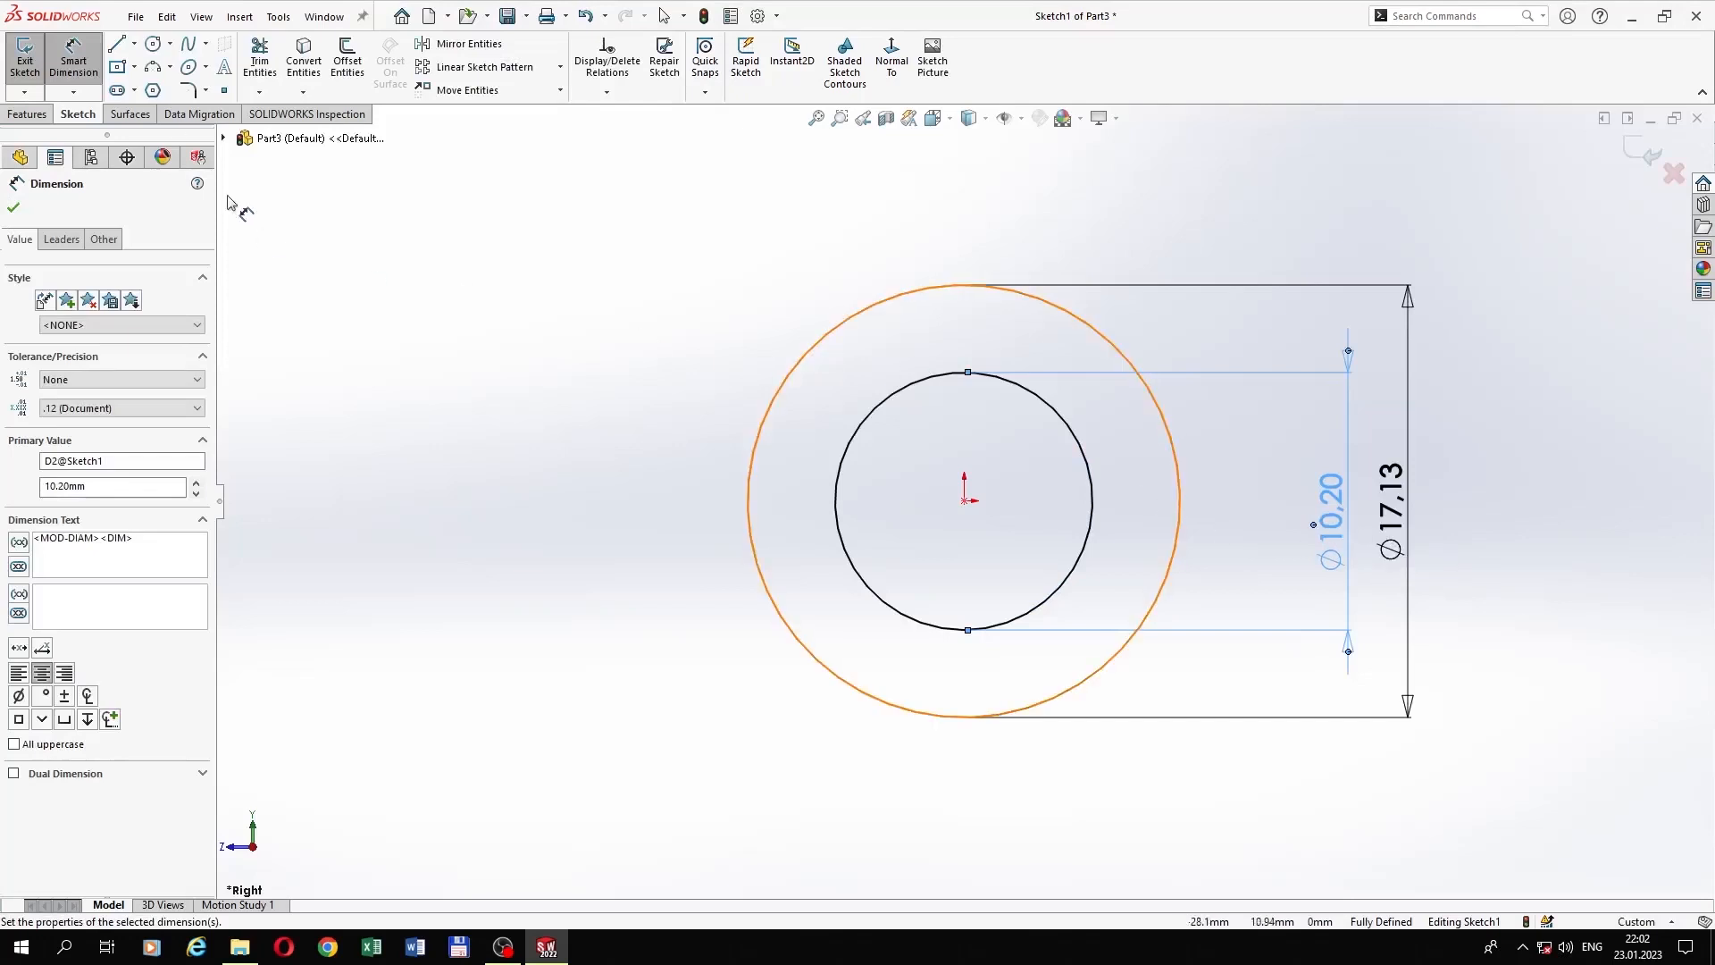
Step: Draw a vertical centerline from the origin up to the top of the outer circle
left_click(134, 43)
left_click(152, 70)
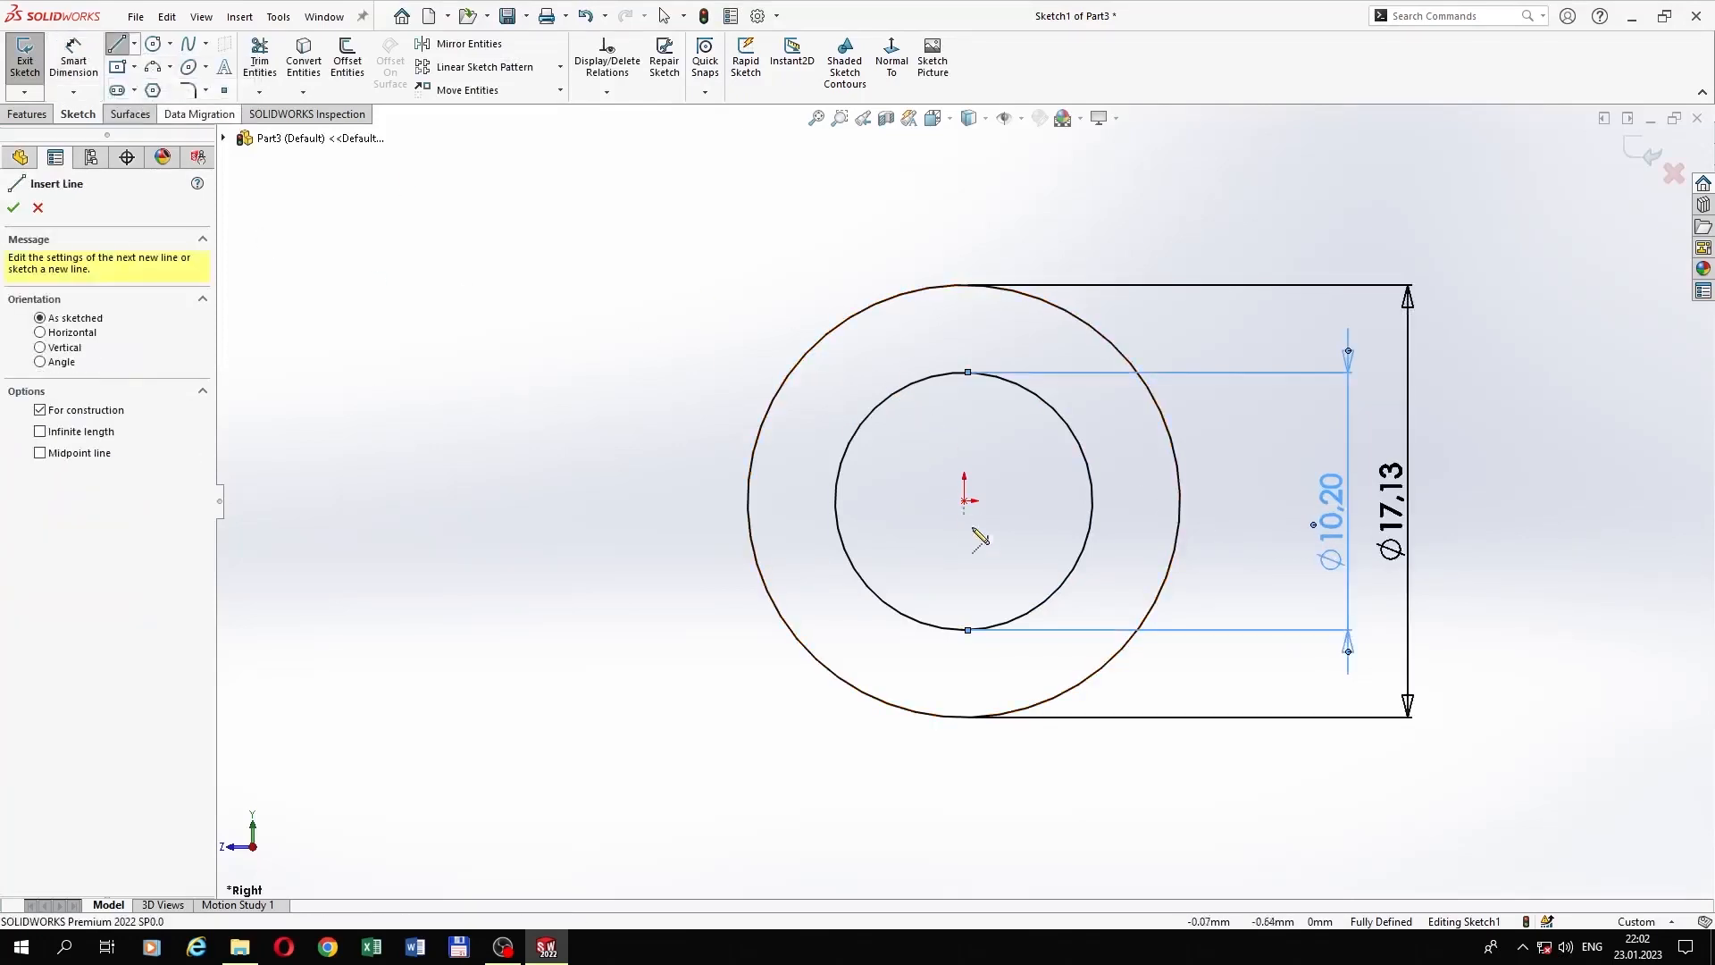
left_click(966, 501)
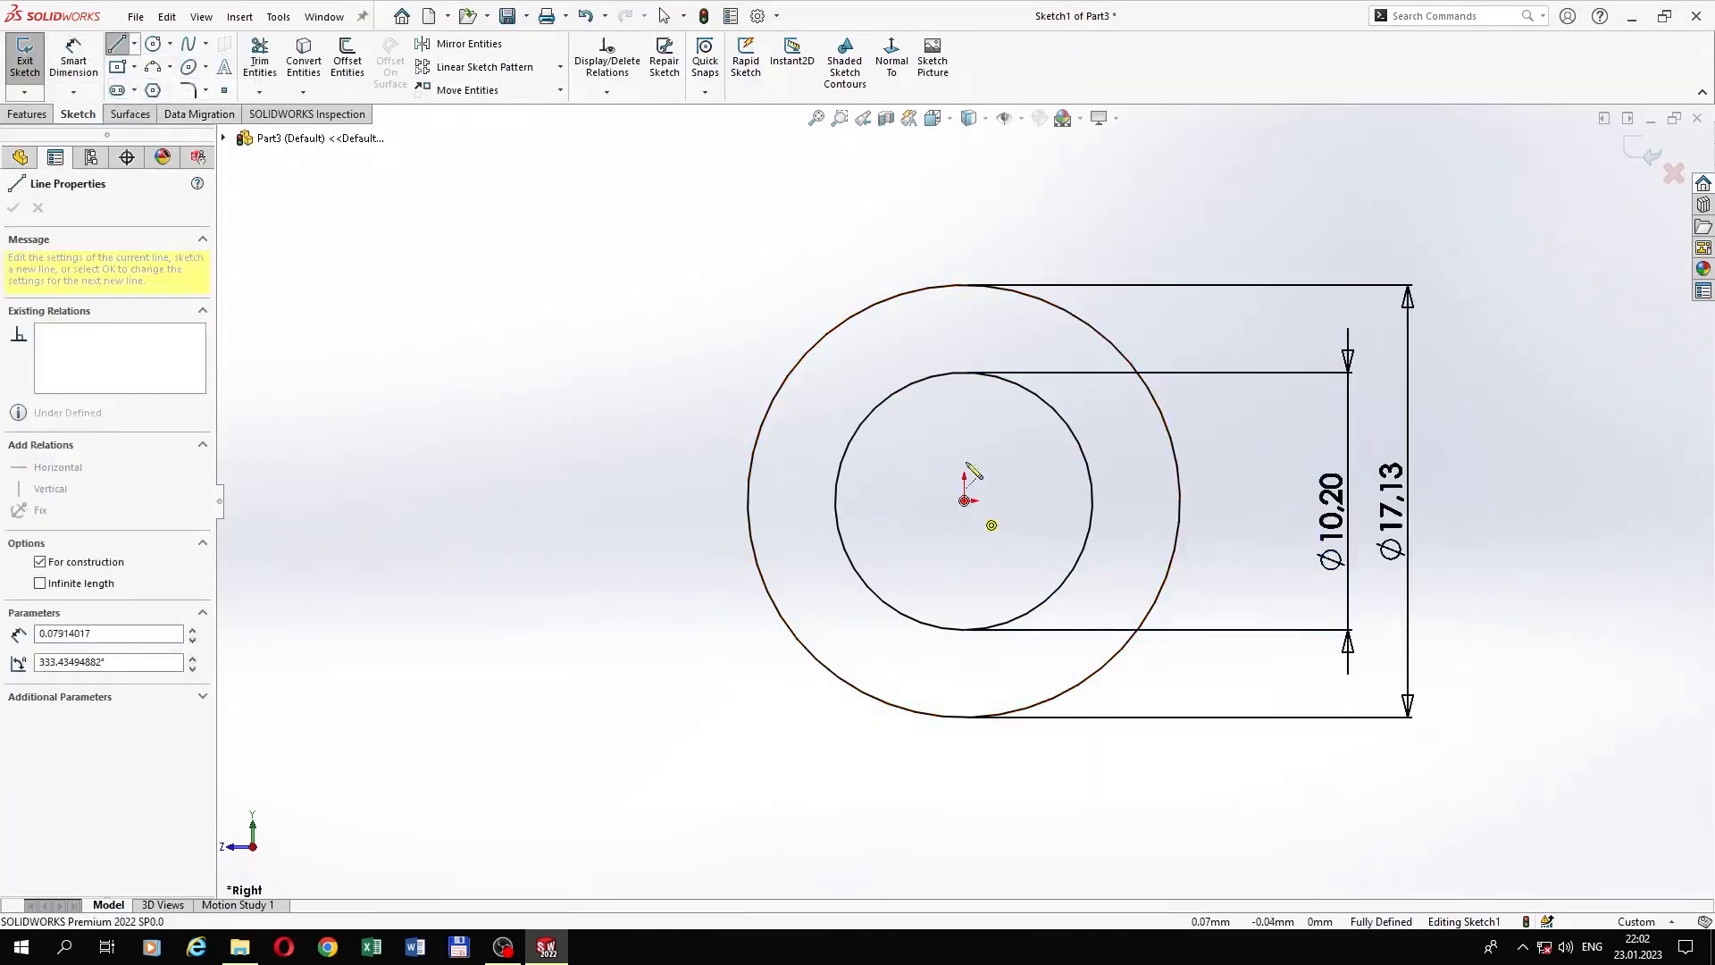
left_click(965, 285)
key("Escape")
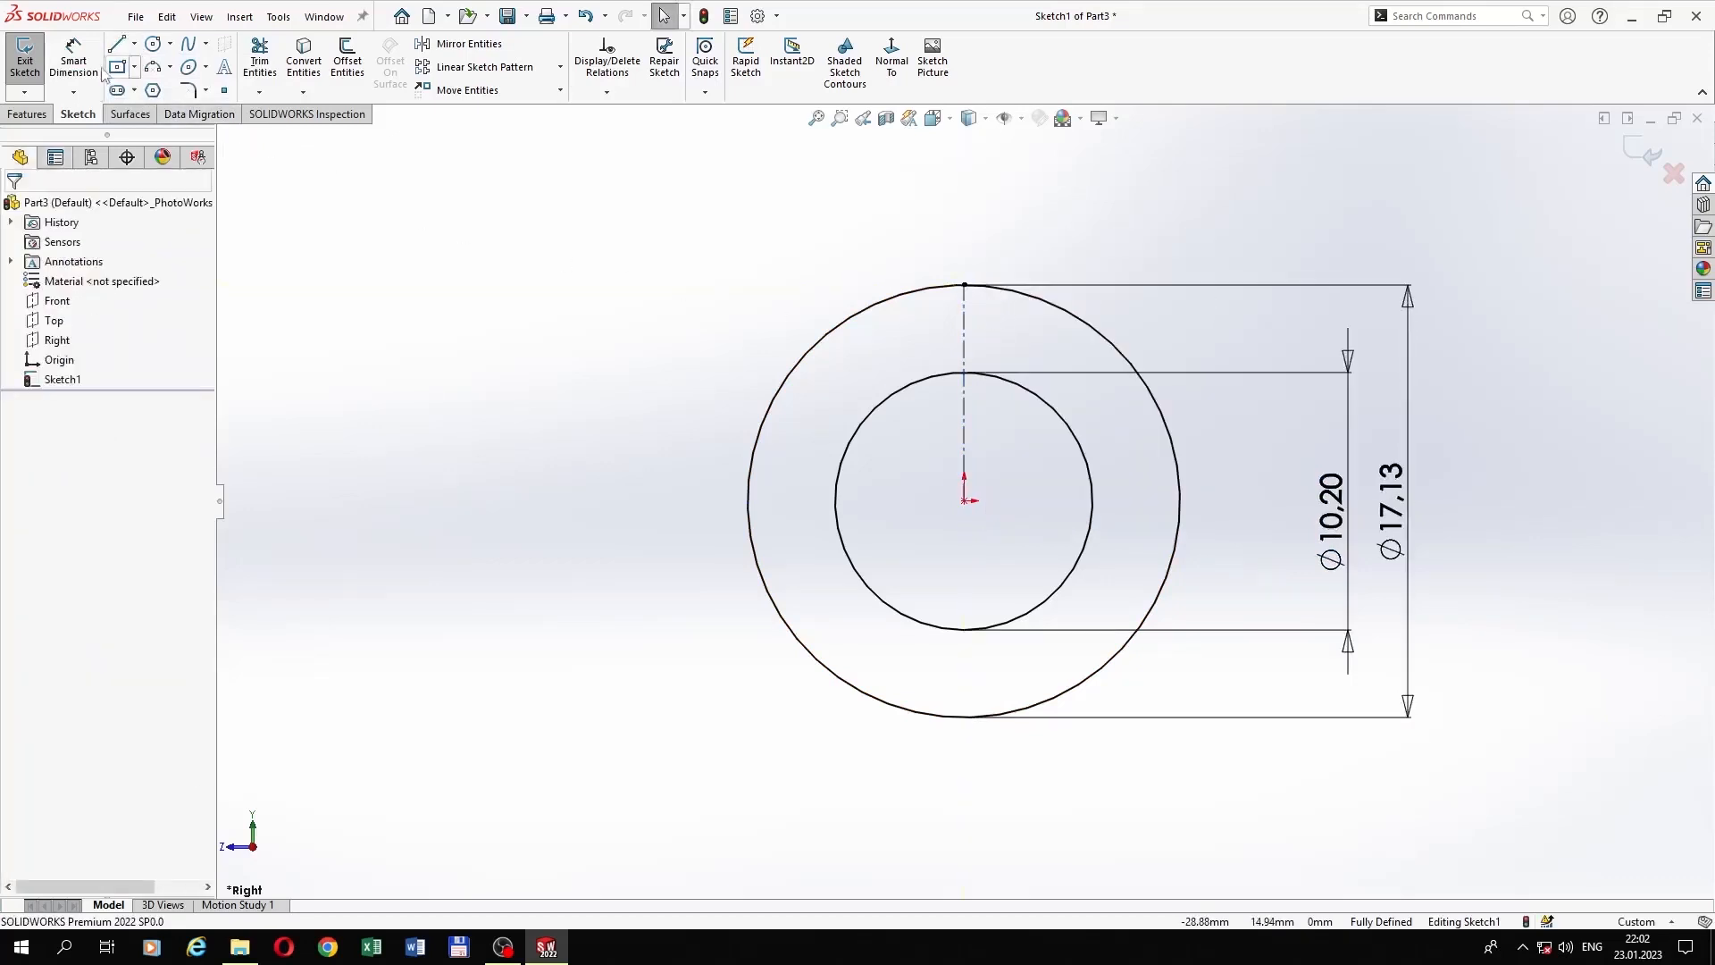
Step: Draw a 3 Point Arc from the inner circle to the outer circle just left of the centerline, bulging away from it as a tooth flank
left_click(170, 68)
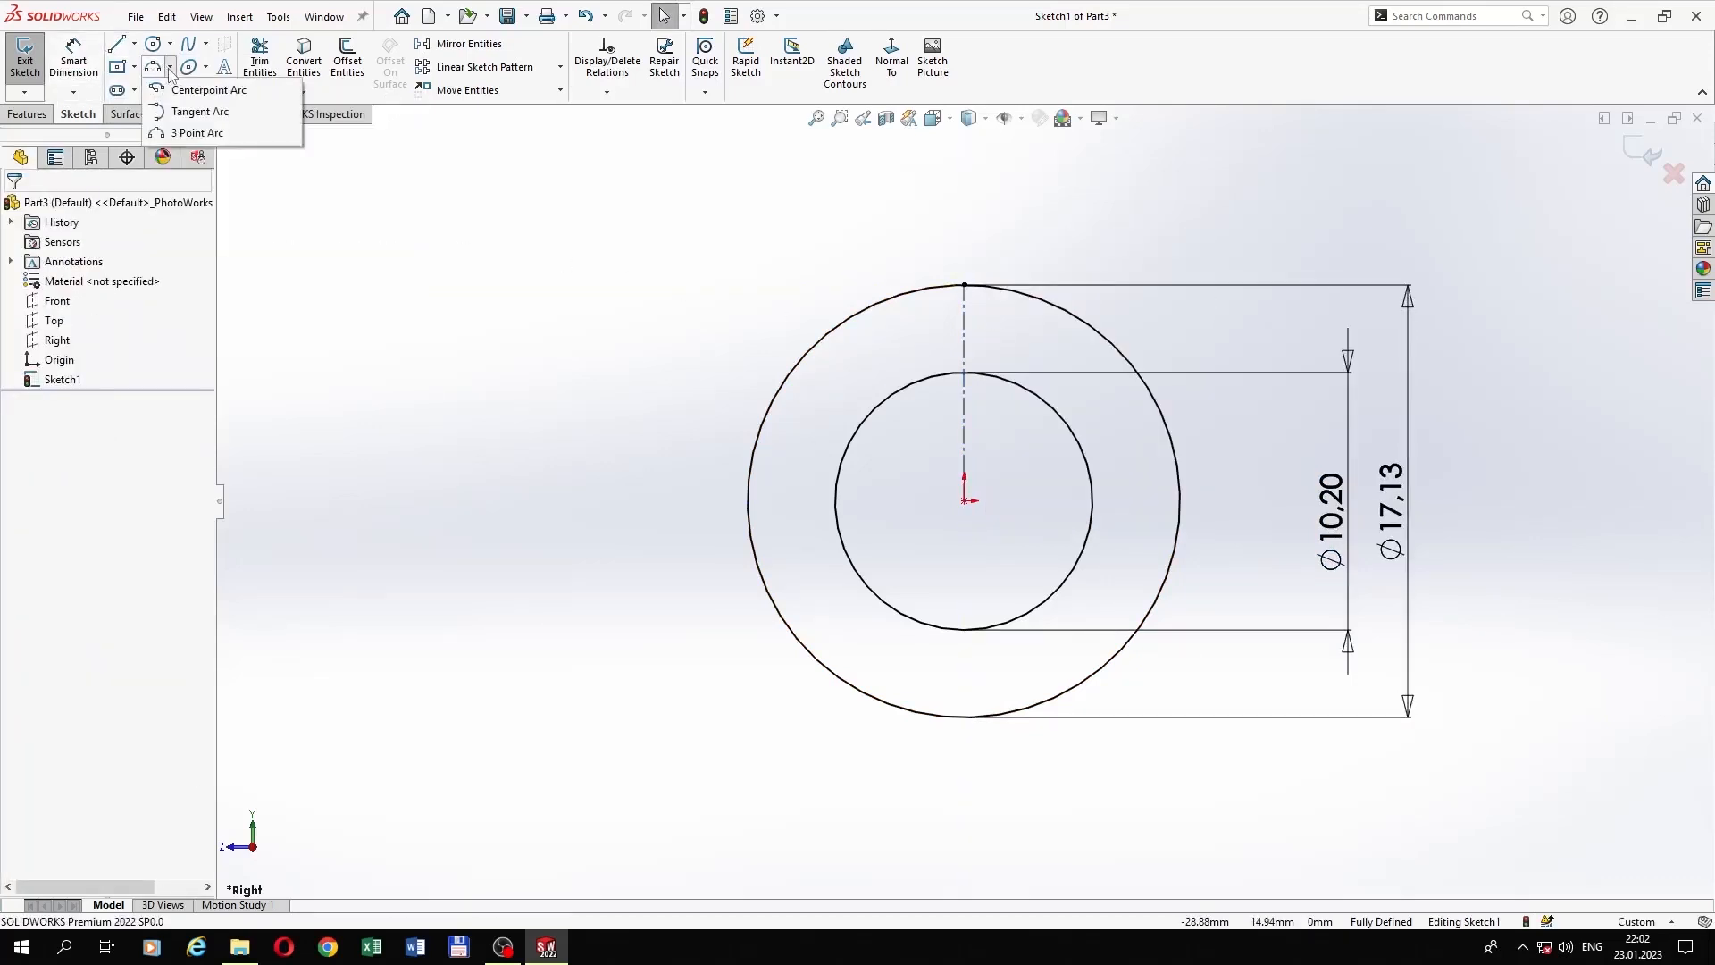
left_click(183, 134)
scroll(983, 321, "down", 5)
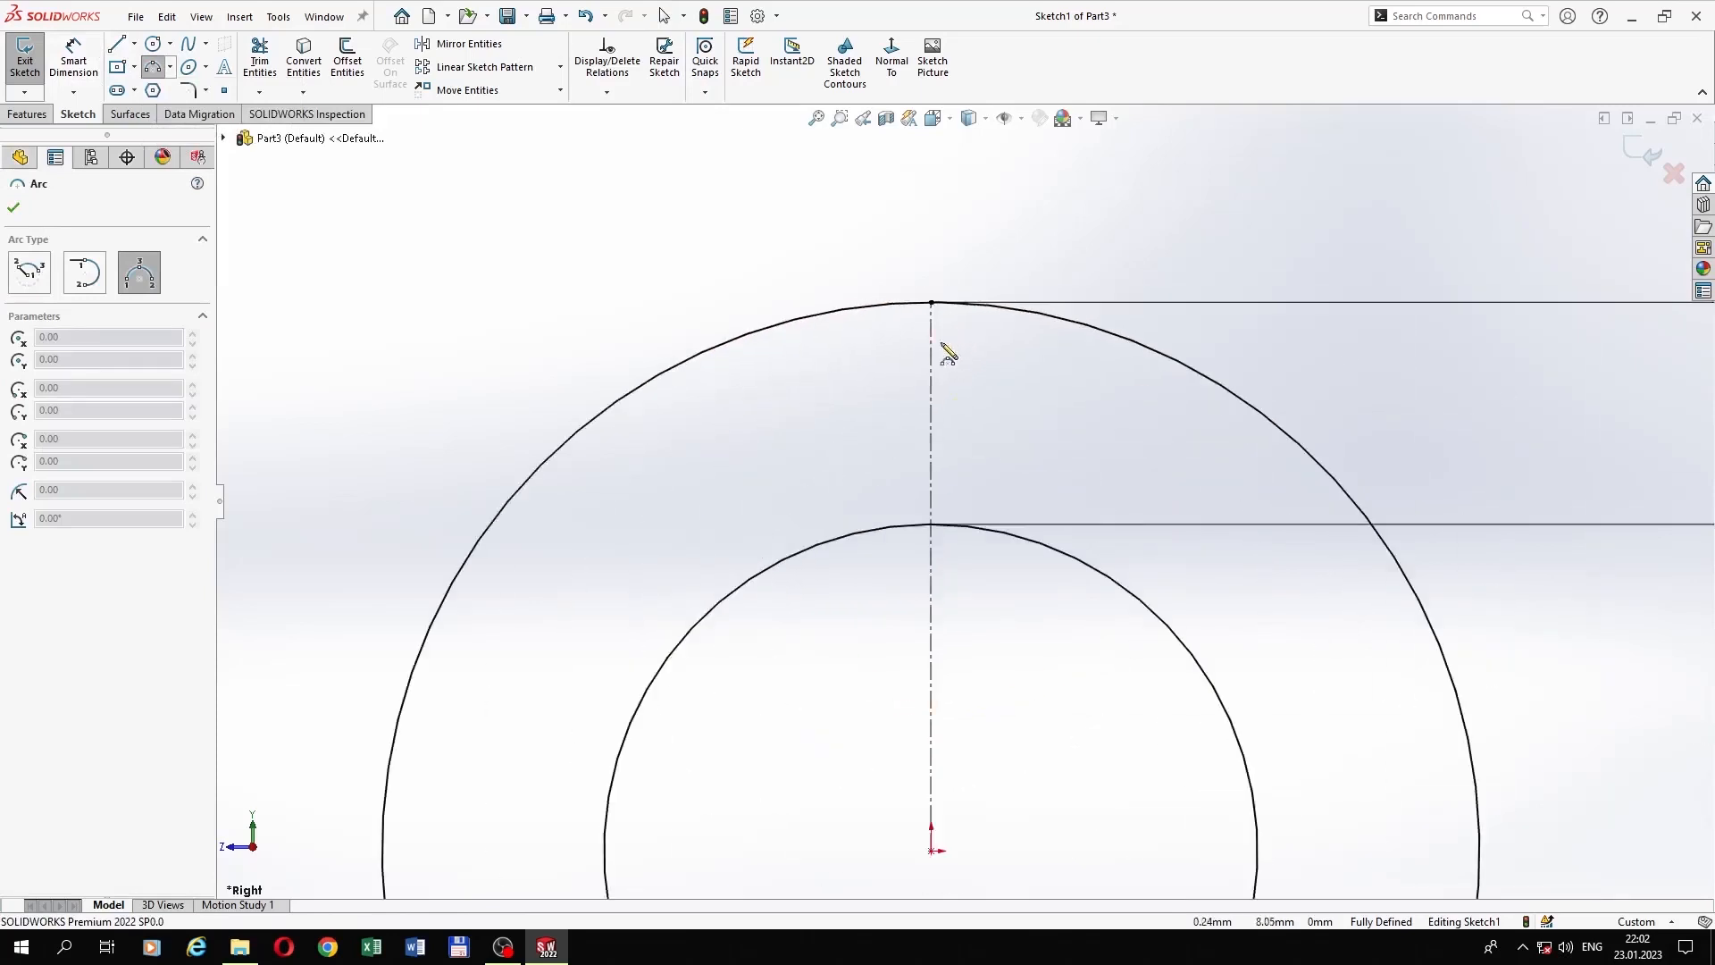
left_click(840, 551)
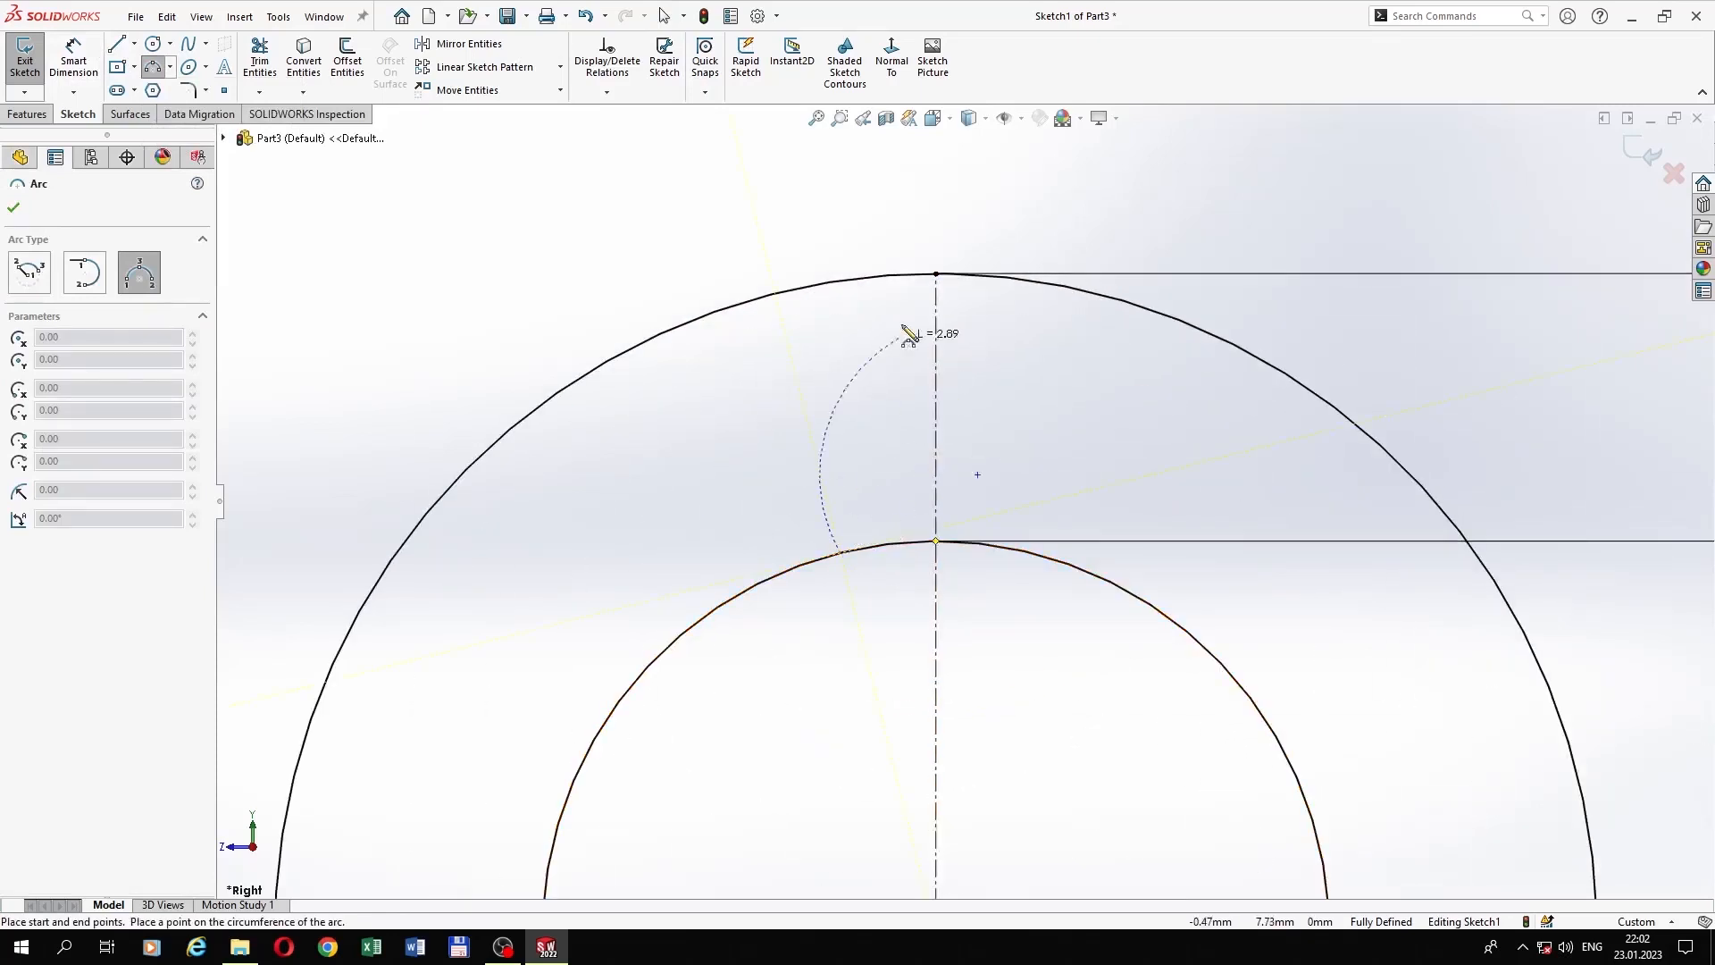
left_click(907, 276)
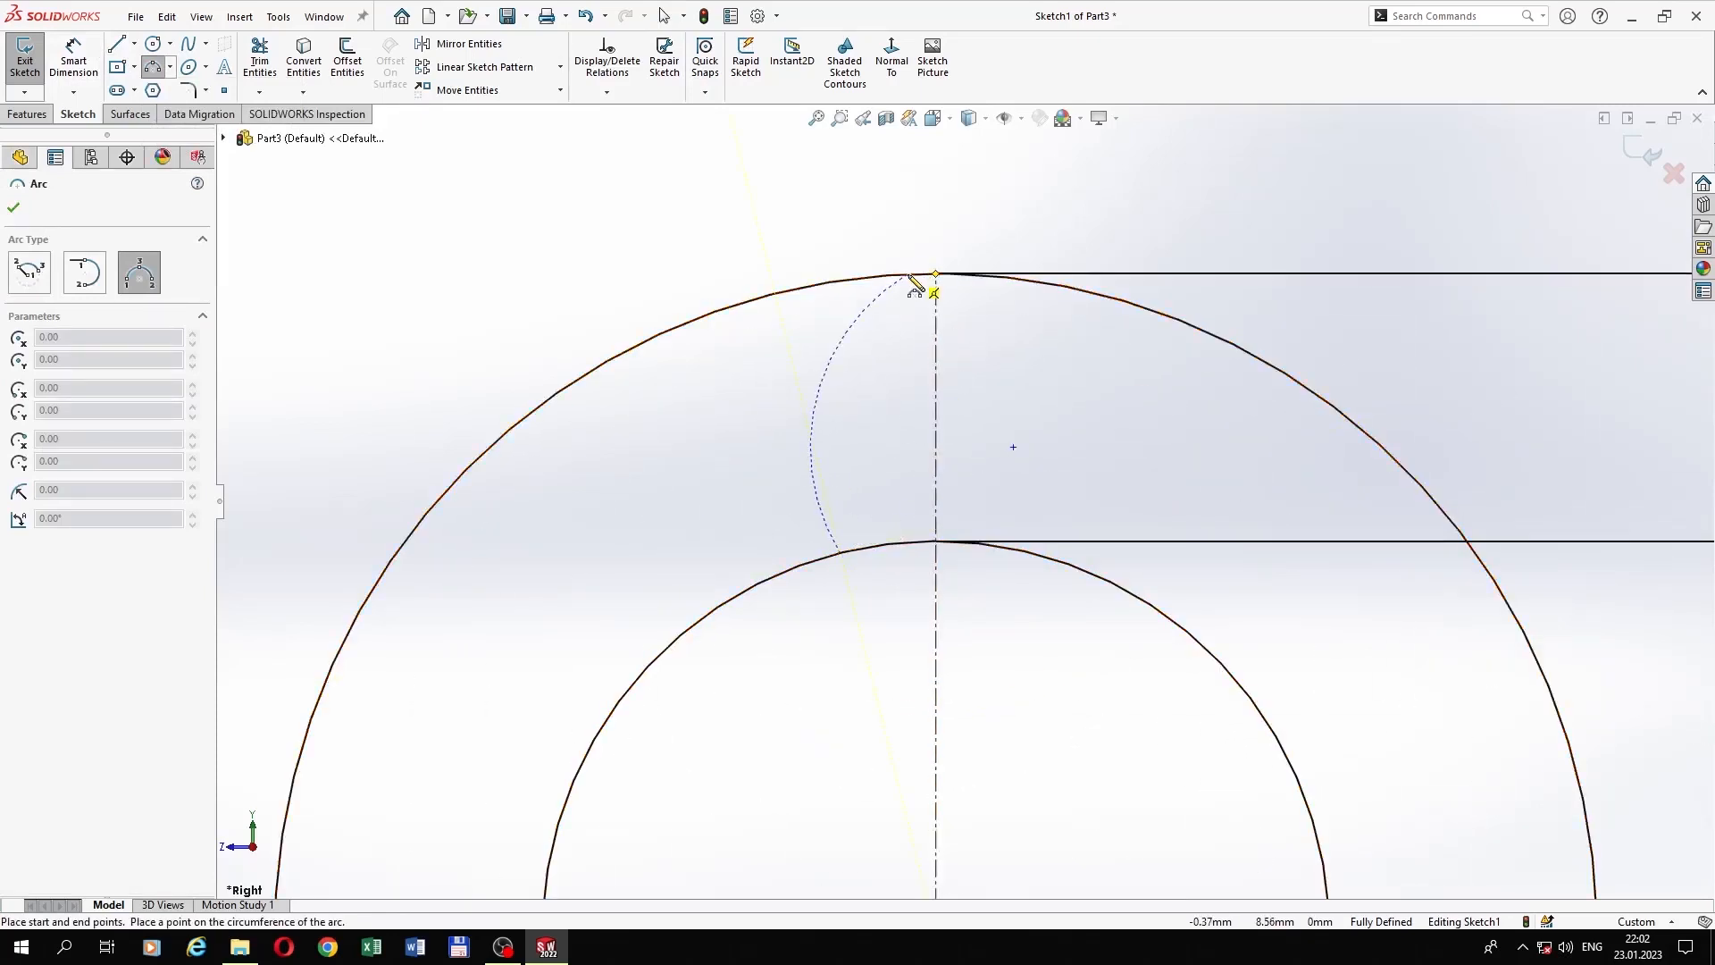
left_click(880, 369)
right_click(896, 373)
left_click(924, 397)
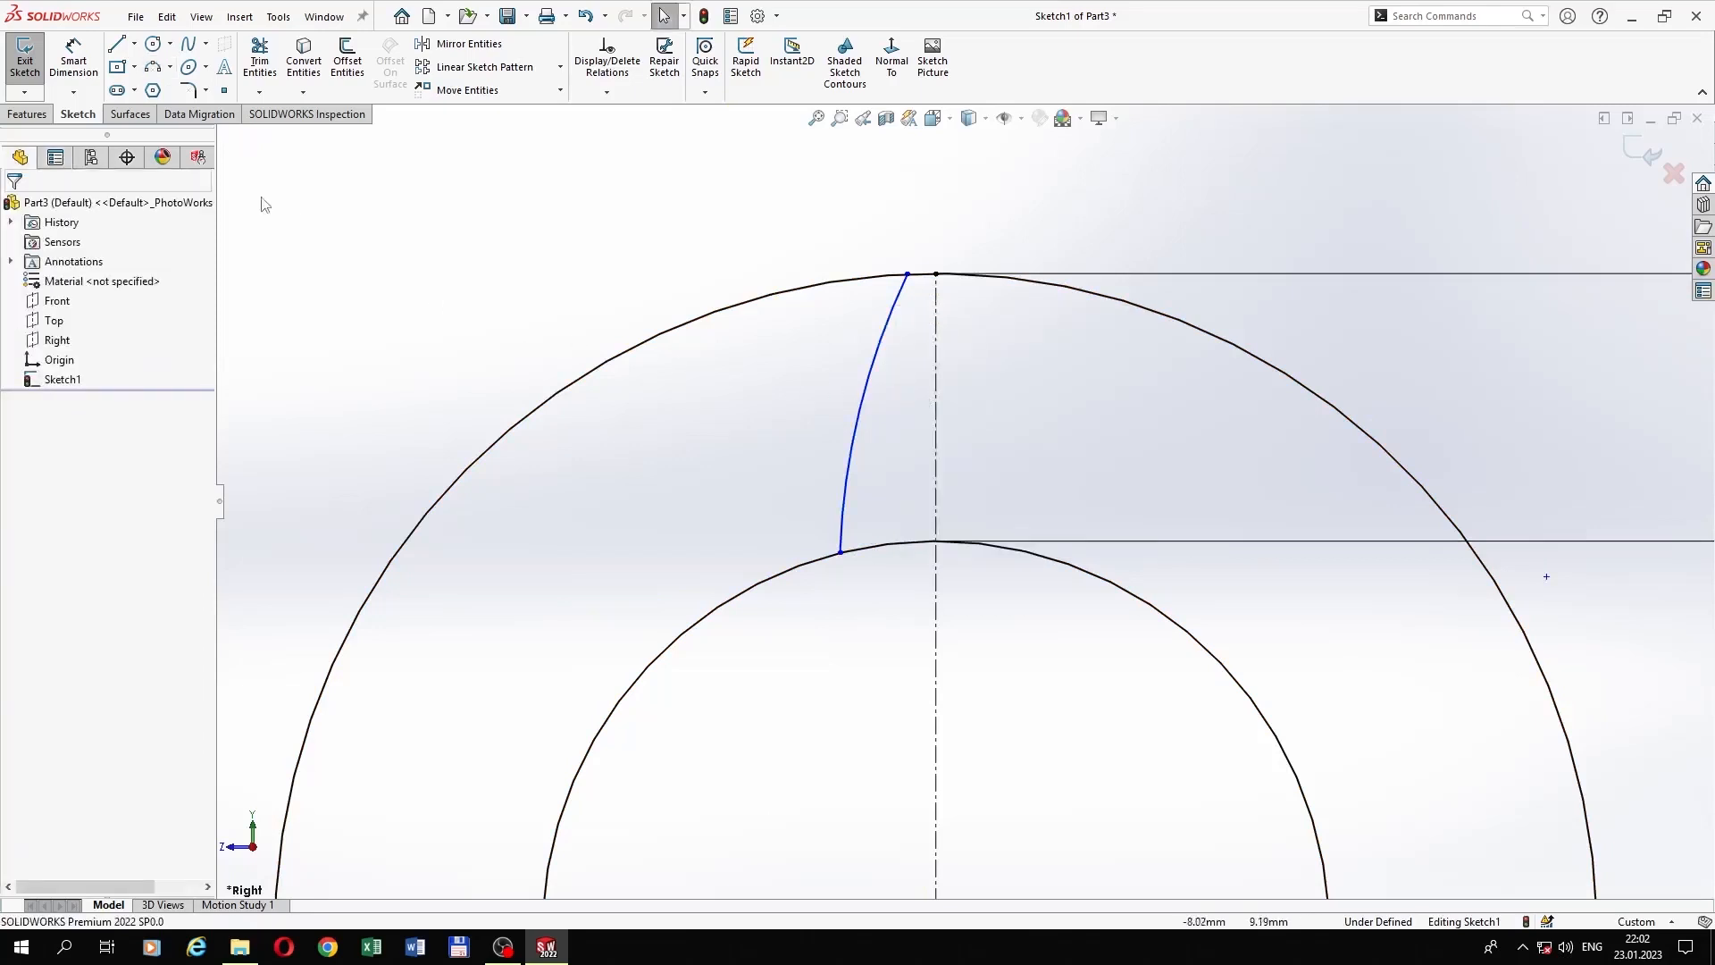
Step: Dimension the arc's lower endpoint at 1.12 mm from the vertical centerline
left_click(73, 61)
left_click(841, 553)
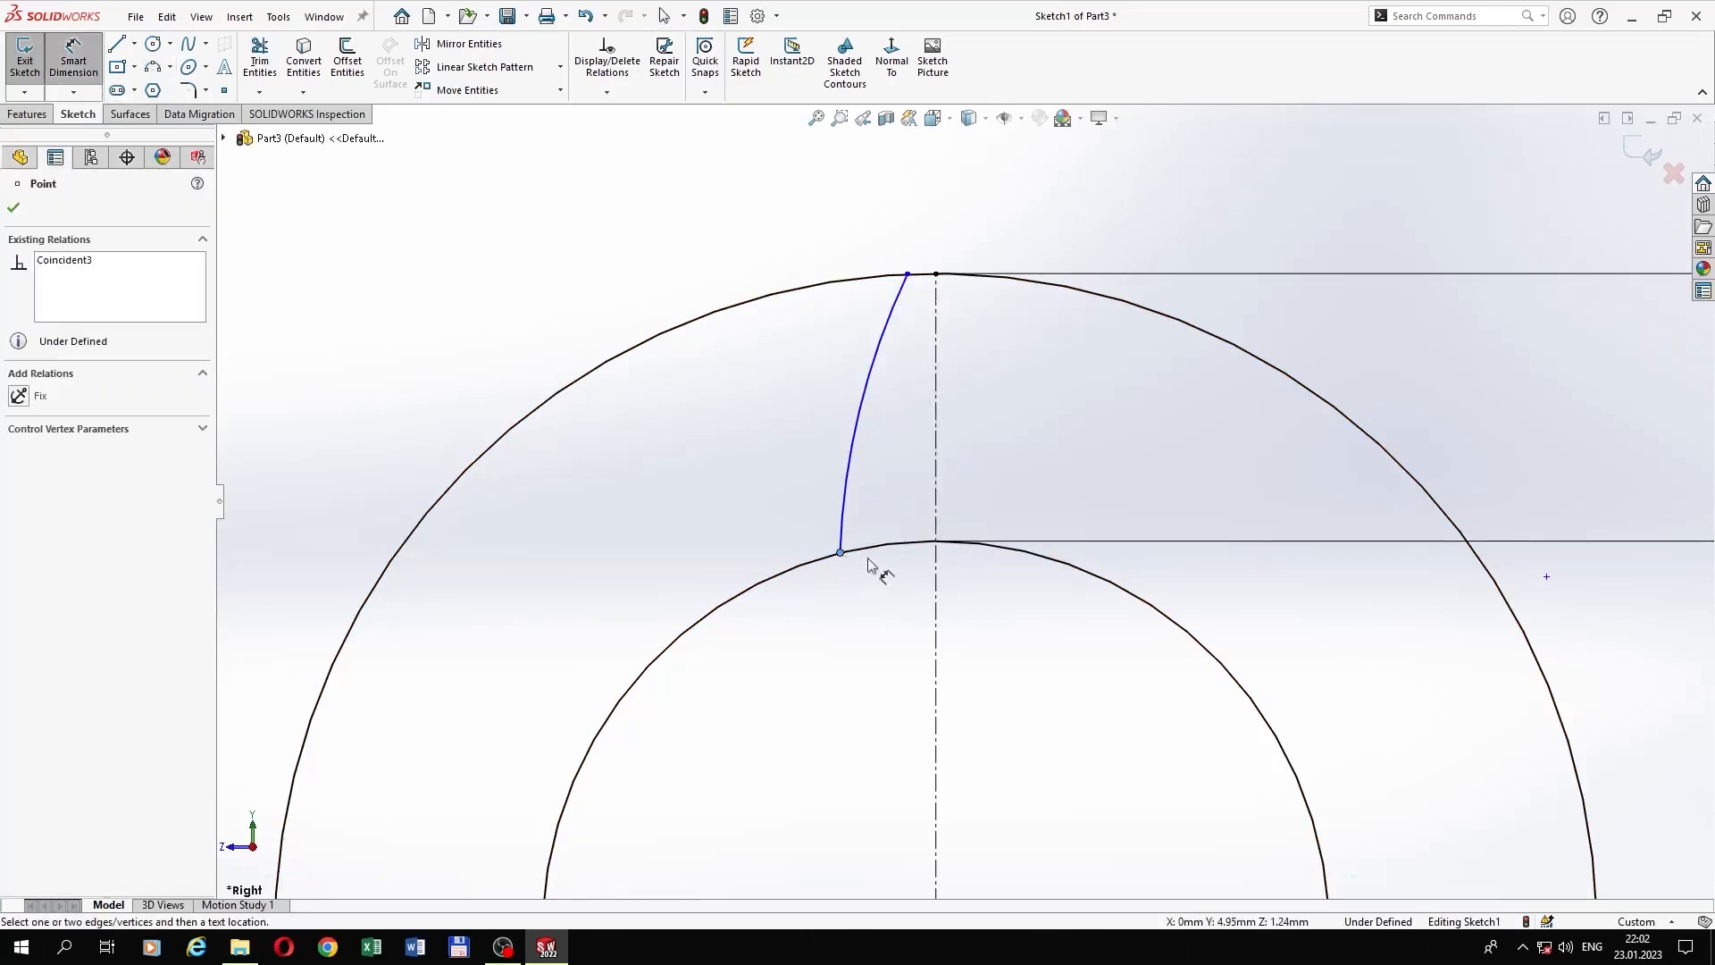
left_click(934, 586)
left_click(884, 636)
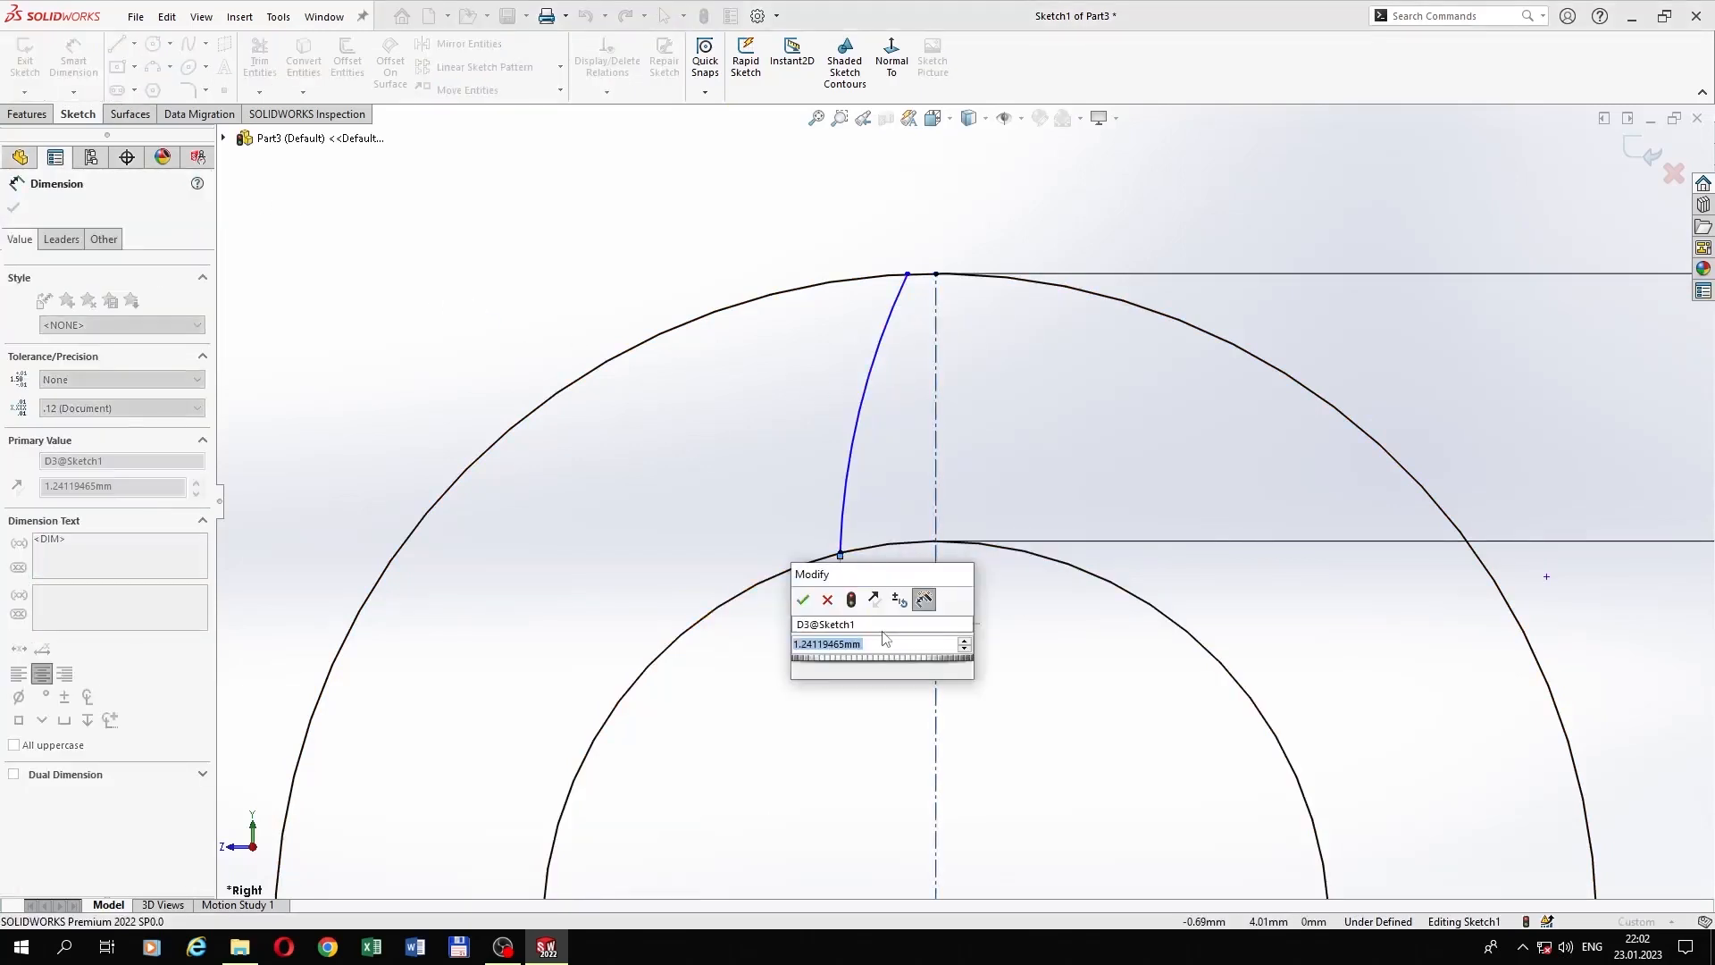
type("1,12")
key("Return")
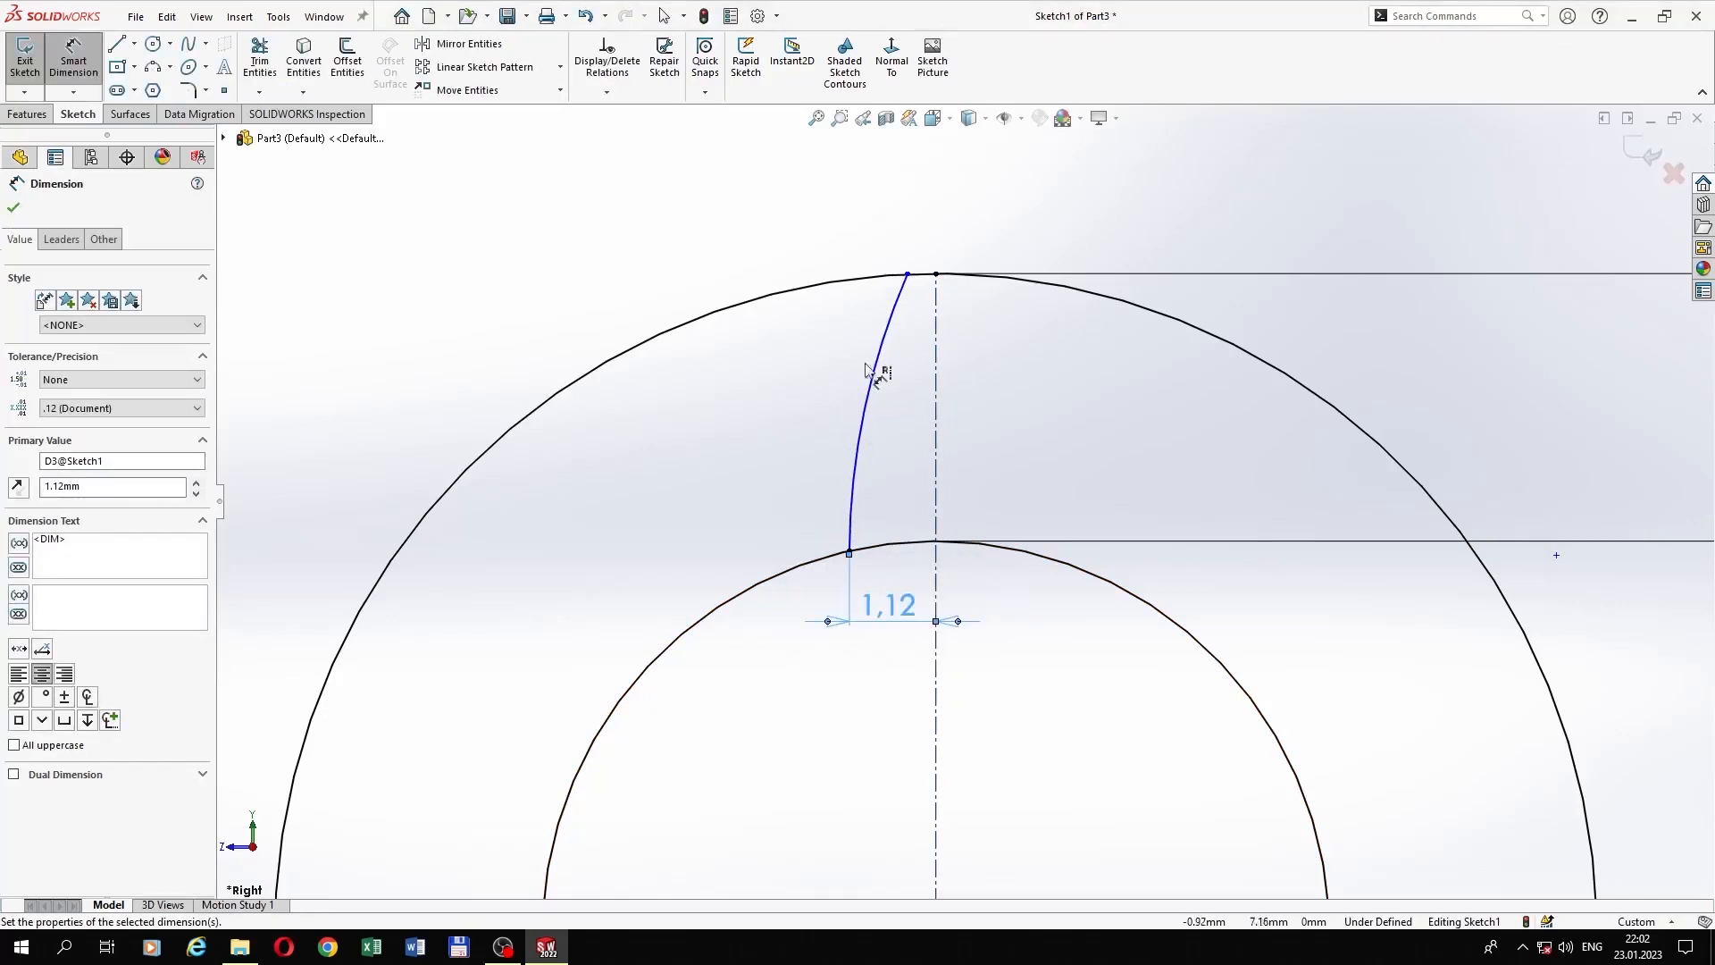
Step: Dimension the arc's upper endpoint at 0.09 mm from the centerline and set the arc's radius to 5.10 mm
left_click(907, 276)
left_click(936, 299)
left_click(999, 239)
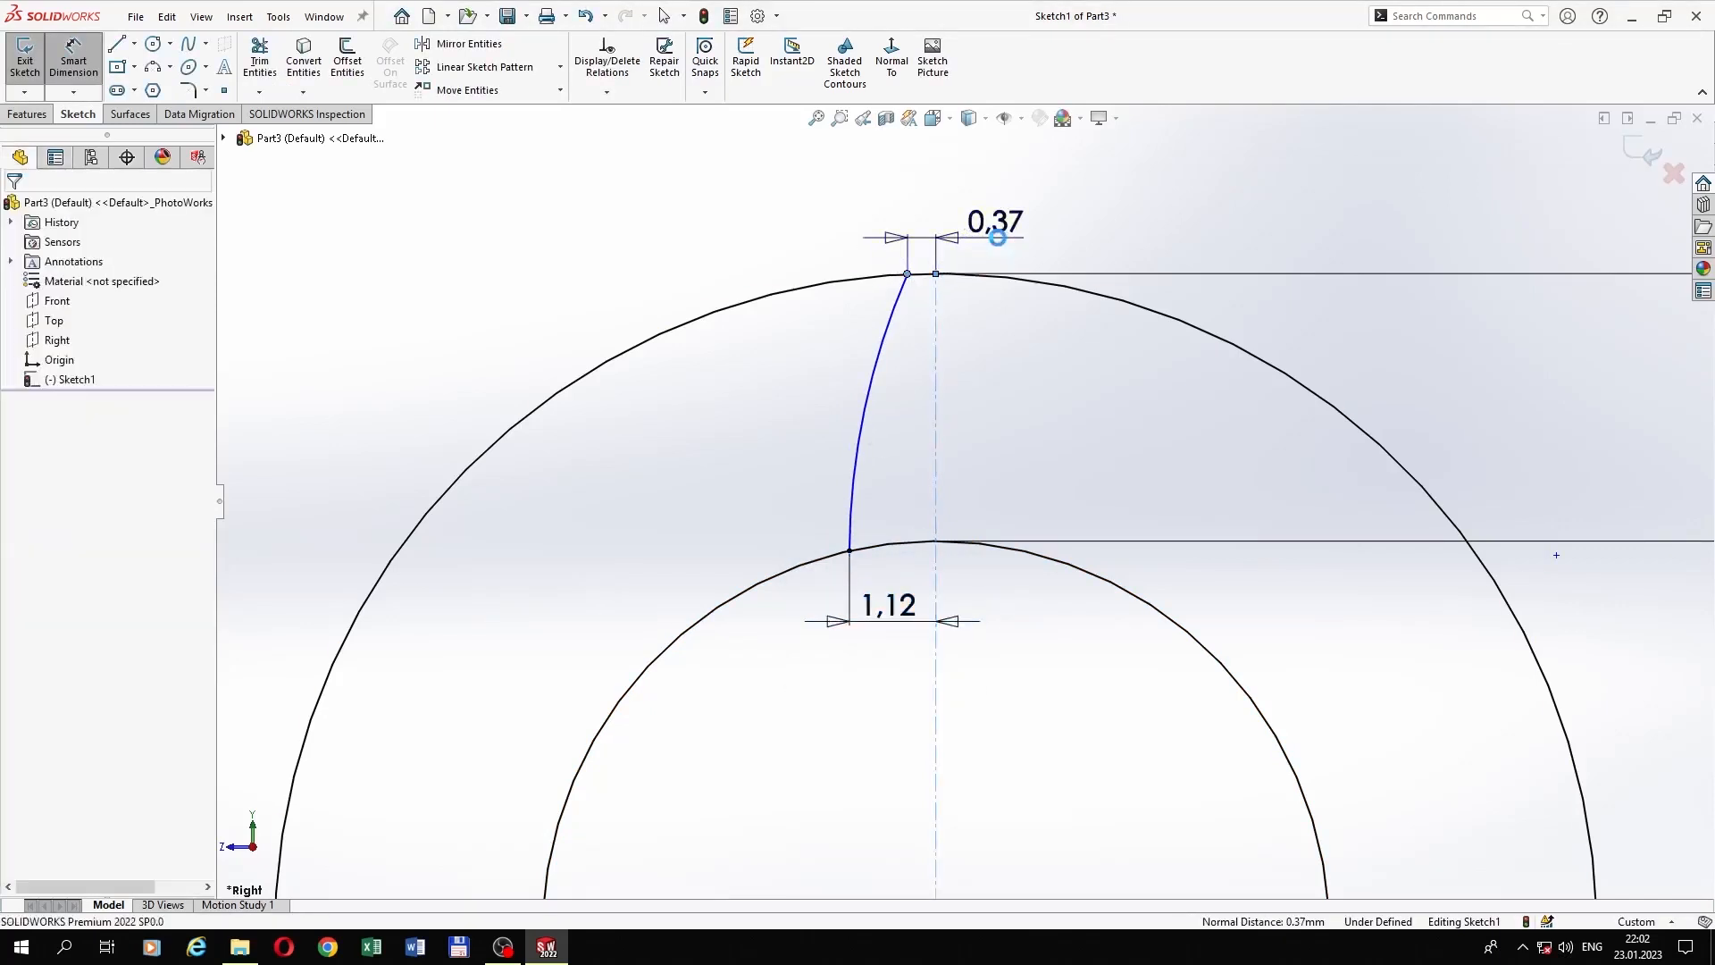
type("0.09")
key("Return")
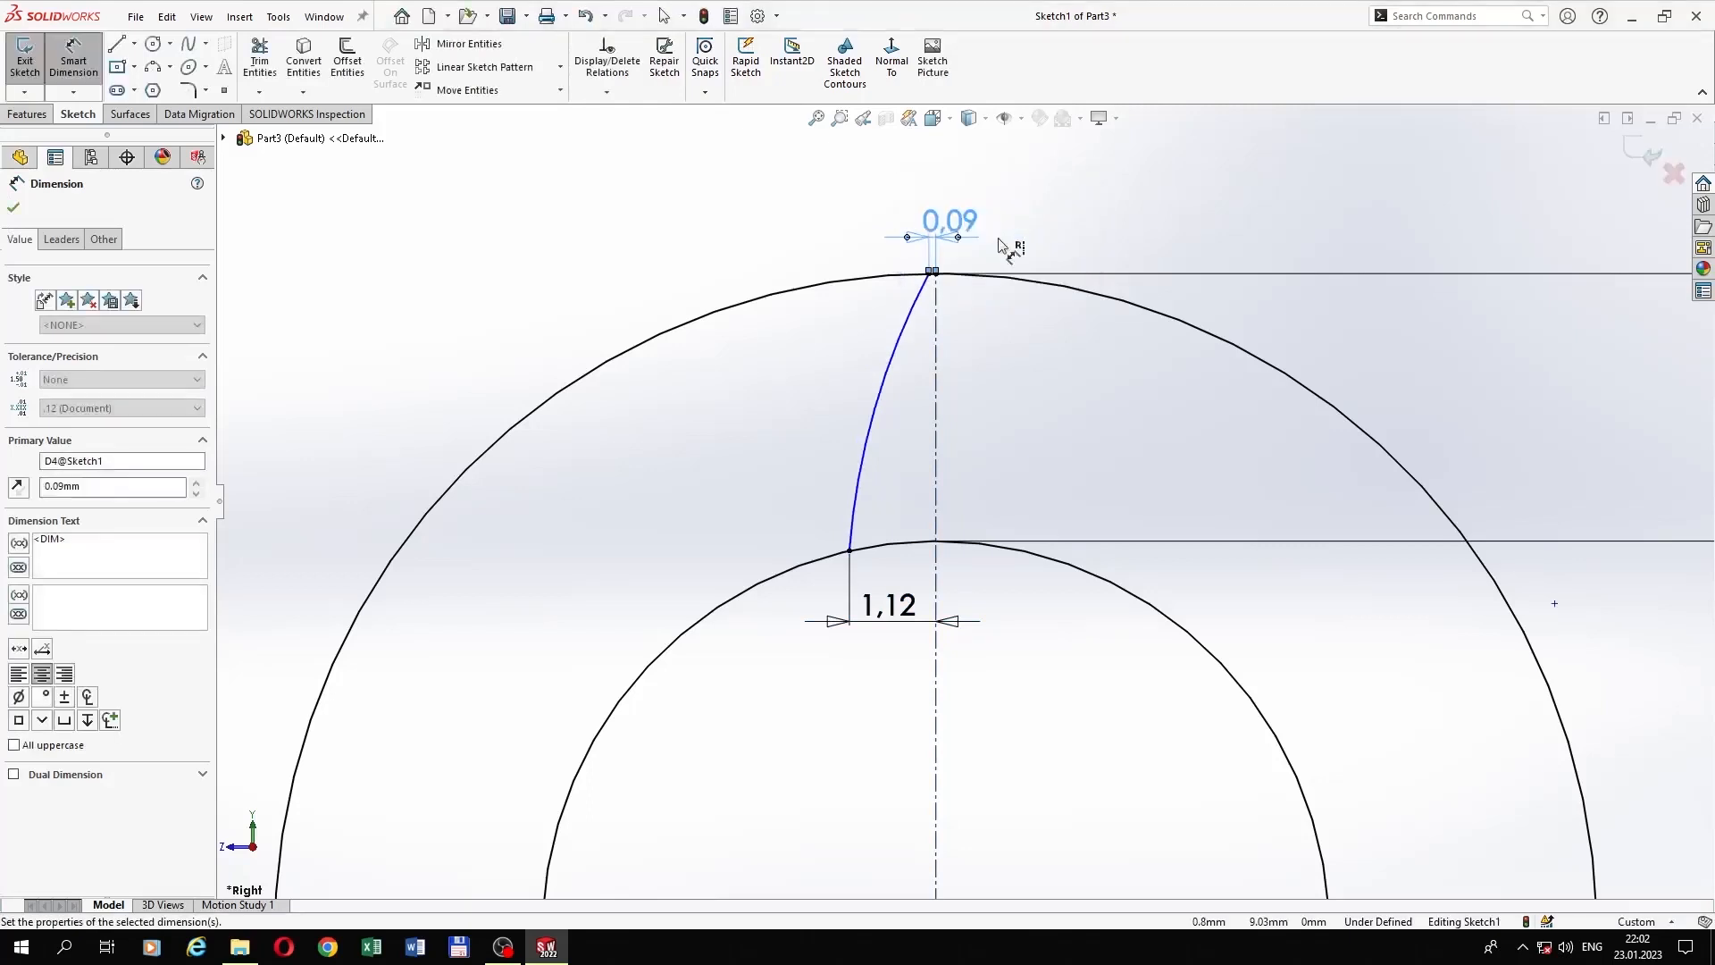
left_click(882, 393)
left_click(1555, 602)
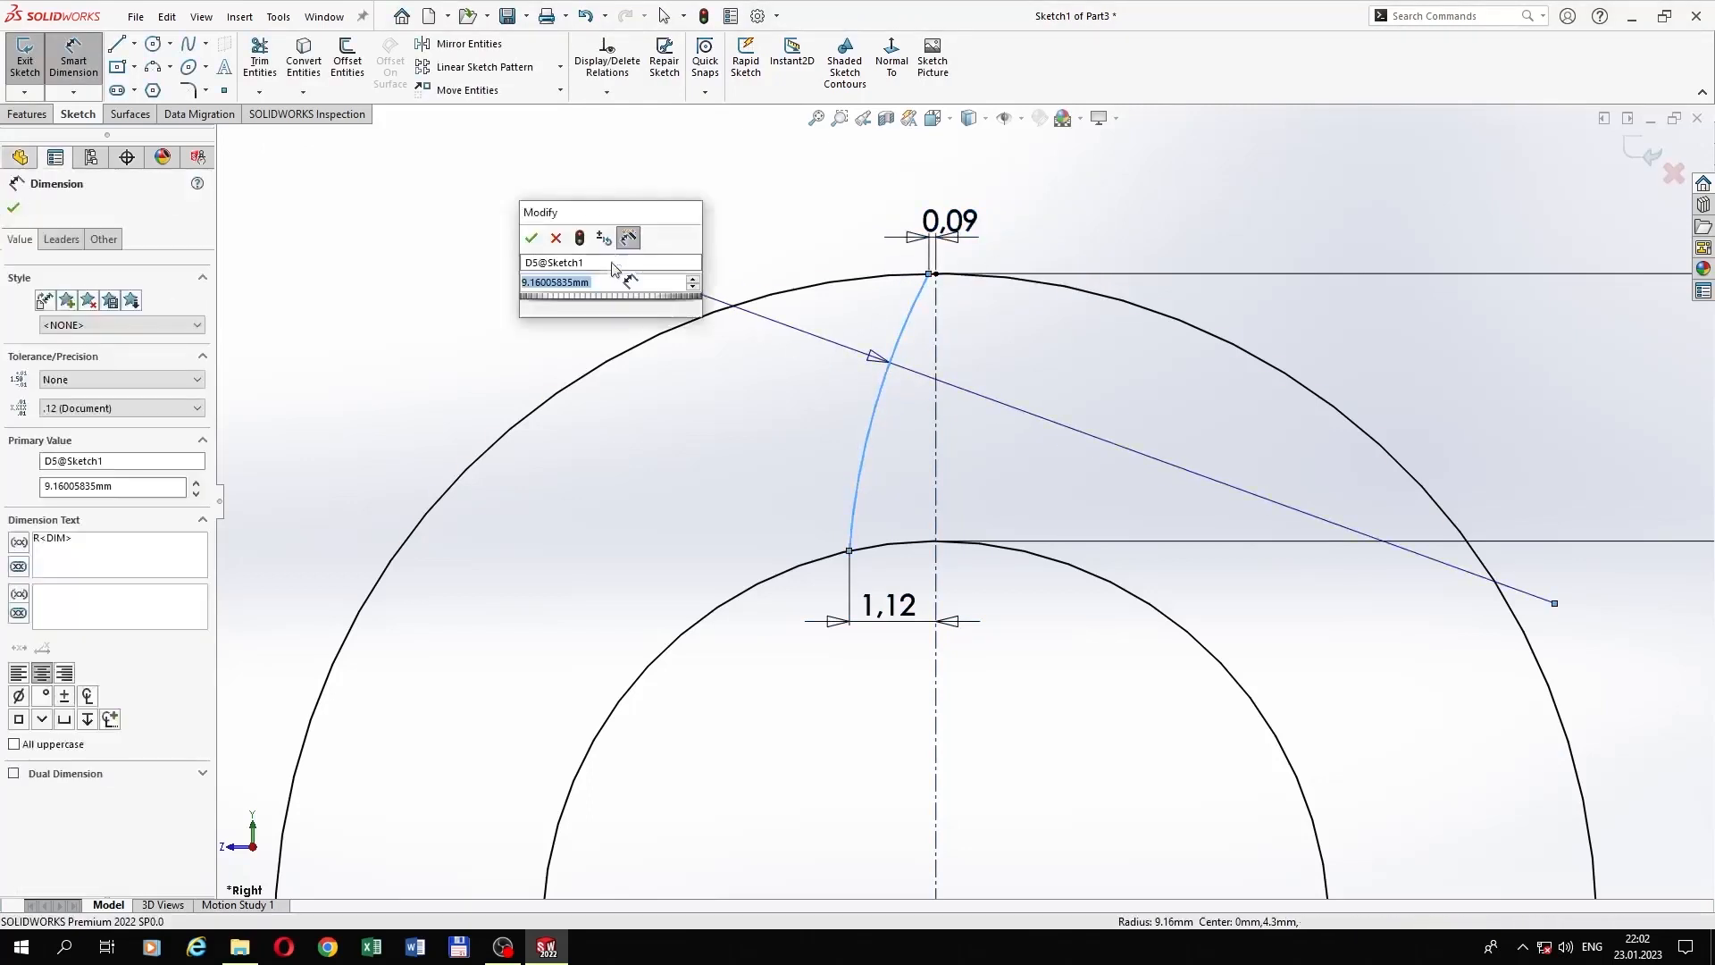
type("5.1")
key("Return")
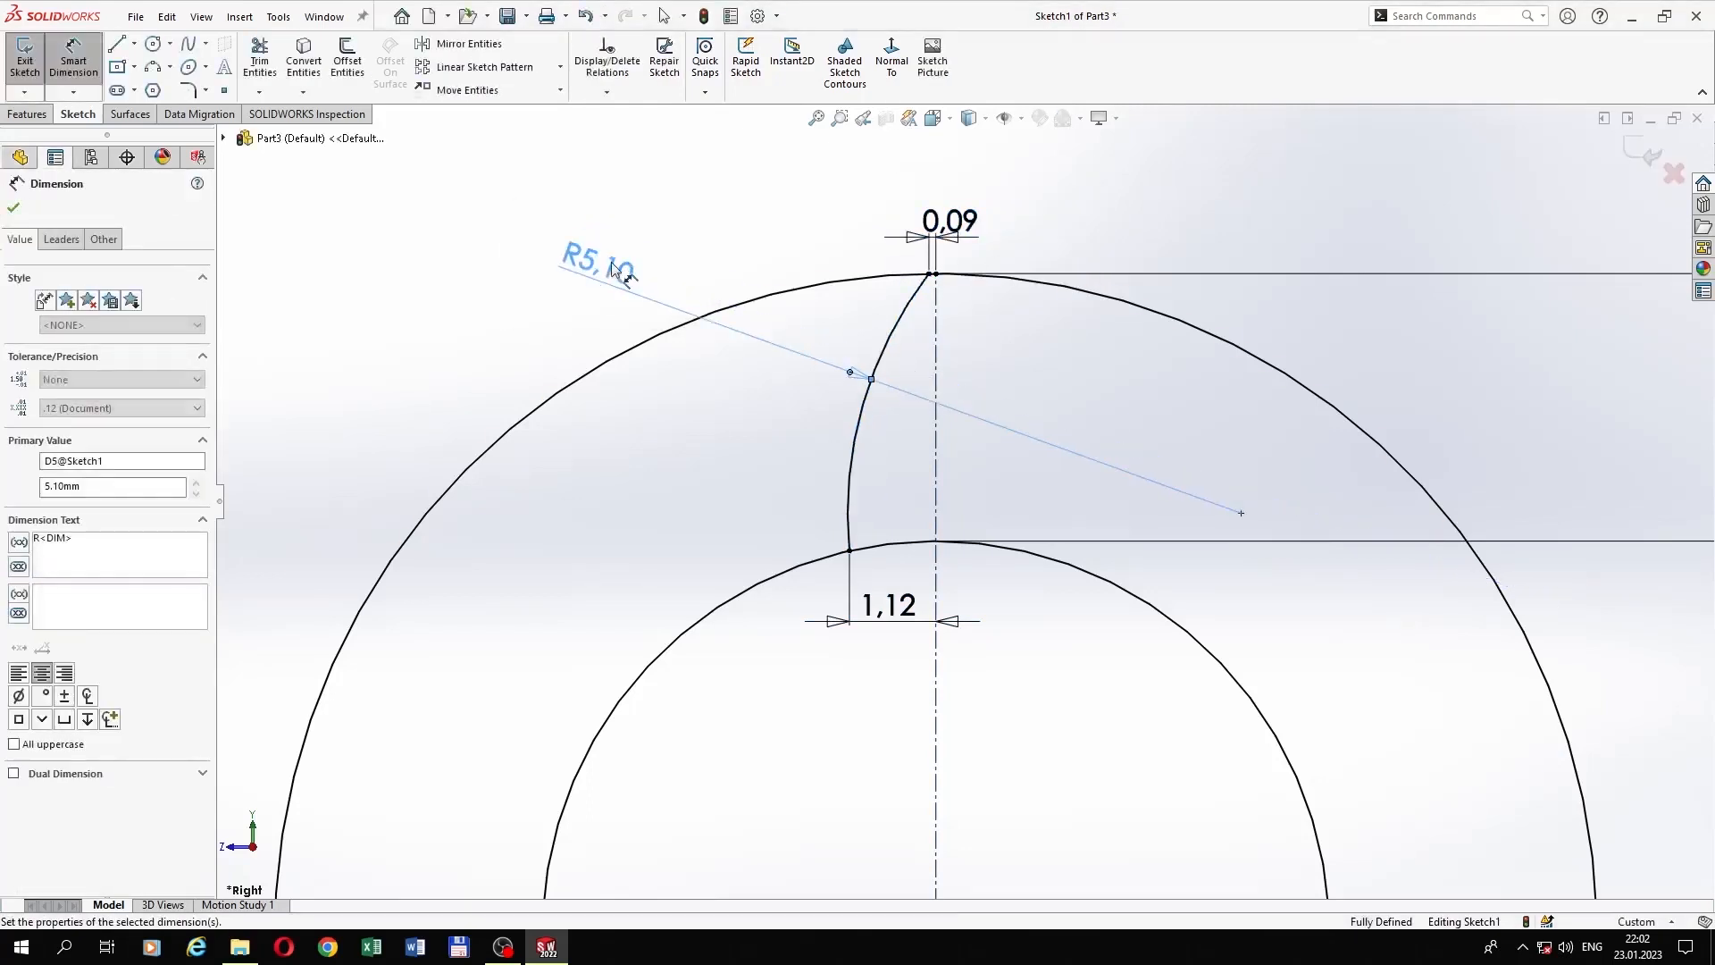
Step: Mirror the flank arc about the vertical centerline to form the tooth's other side
left_click(527, 52)
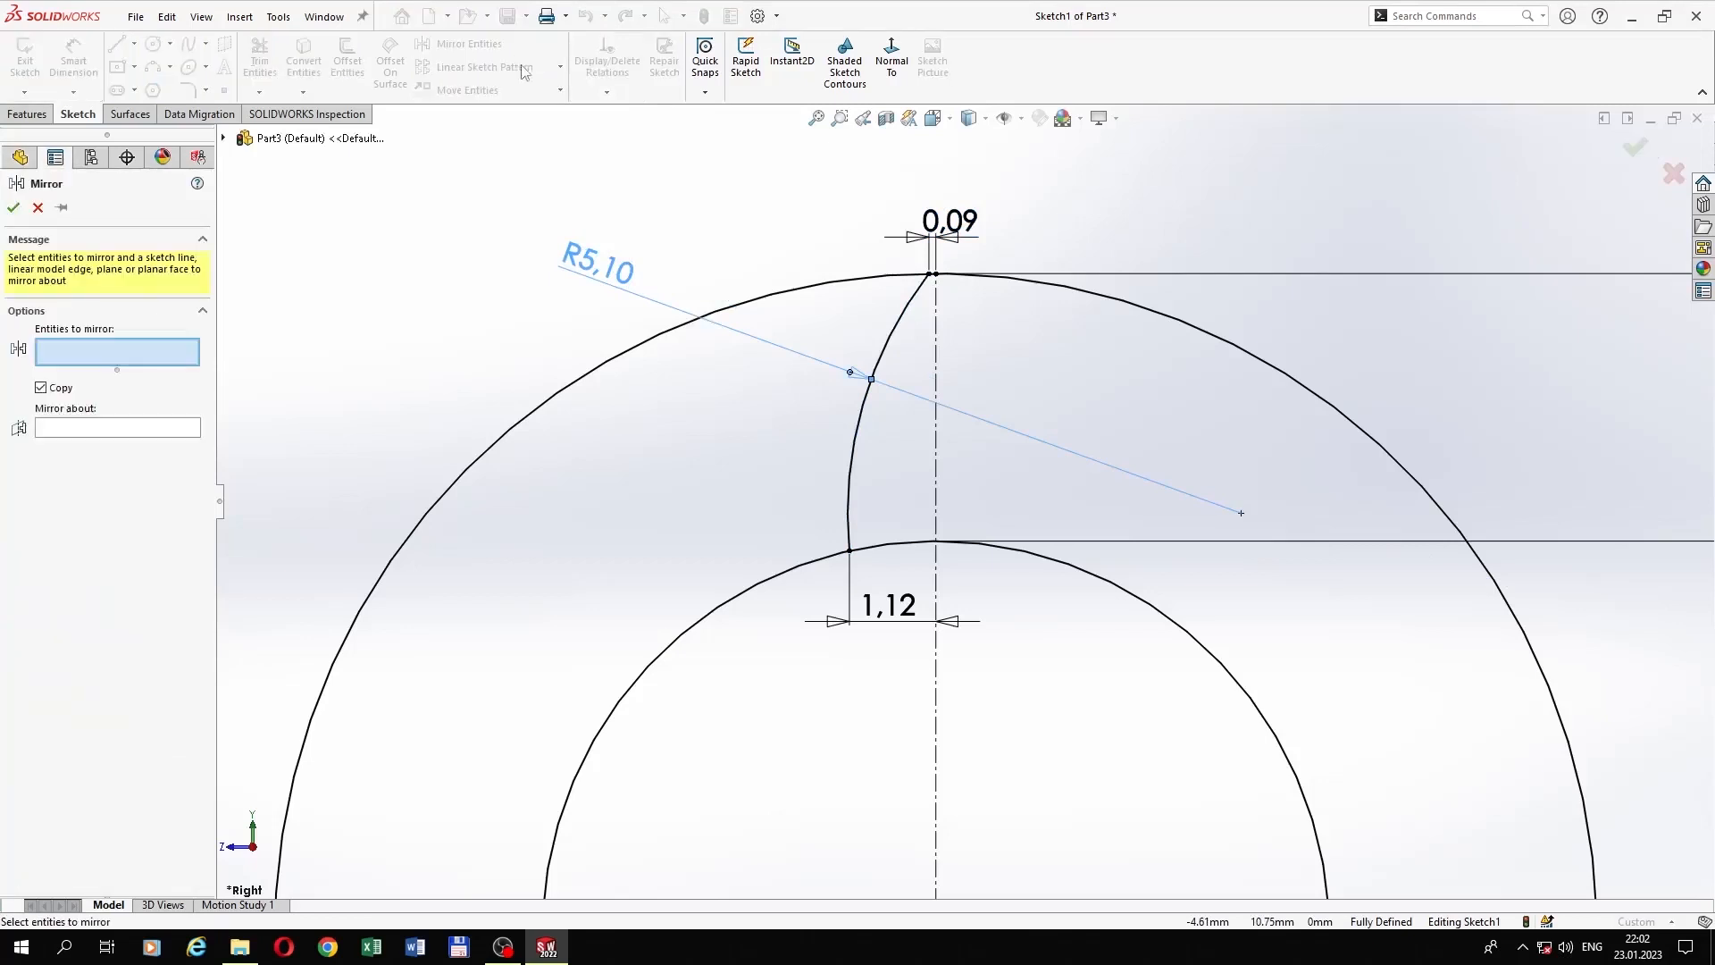
left_click(844, 473)
left_click(174, 437)
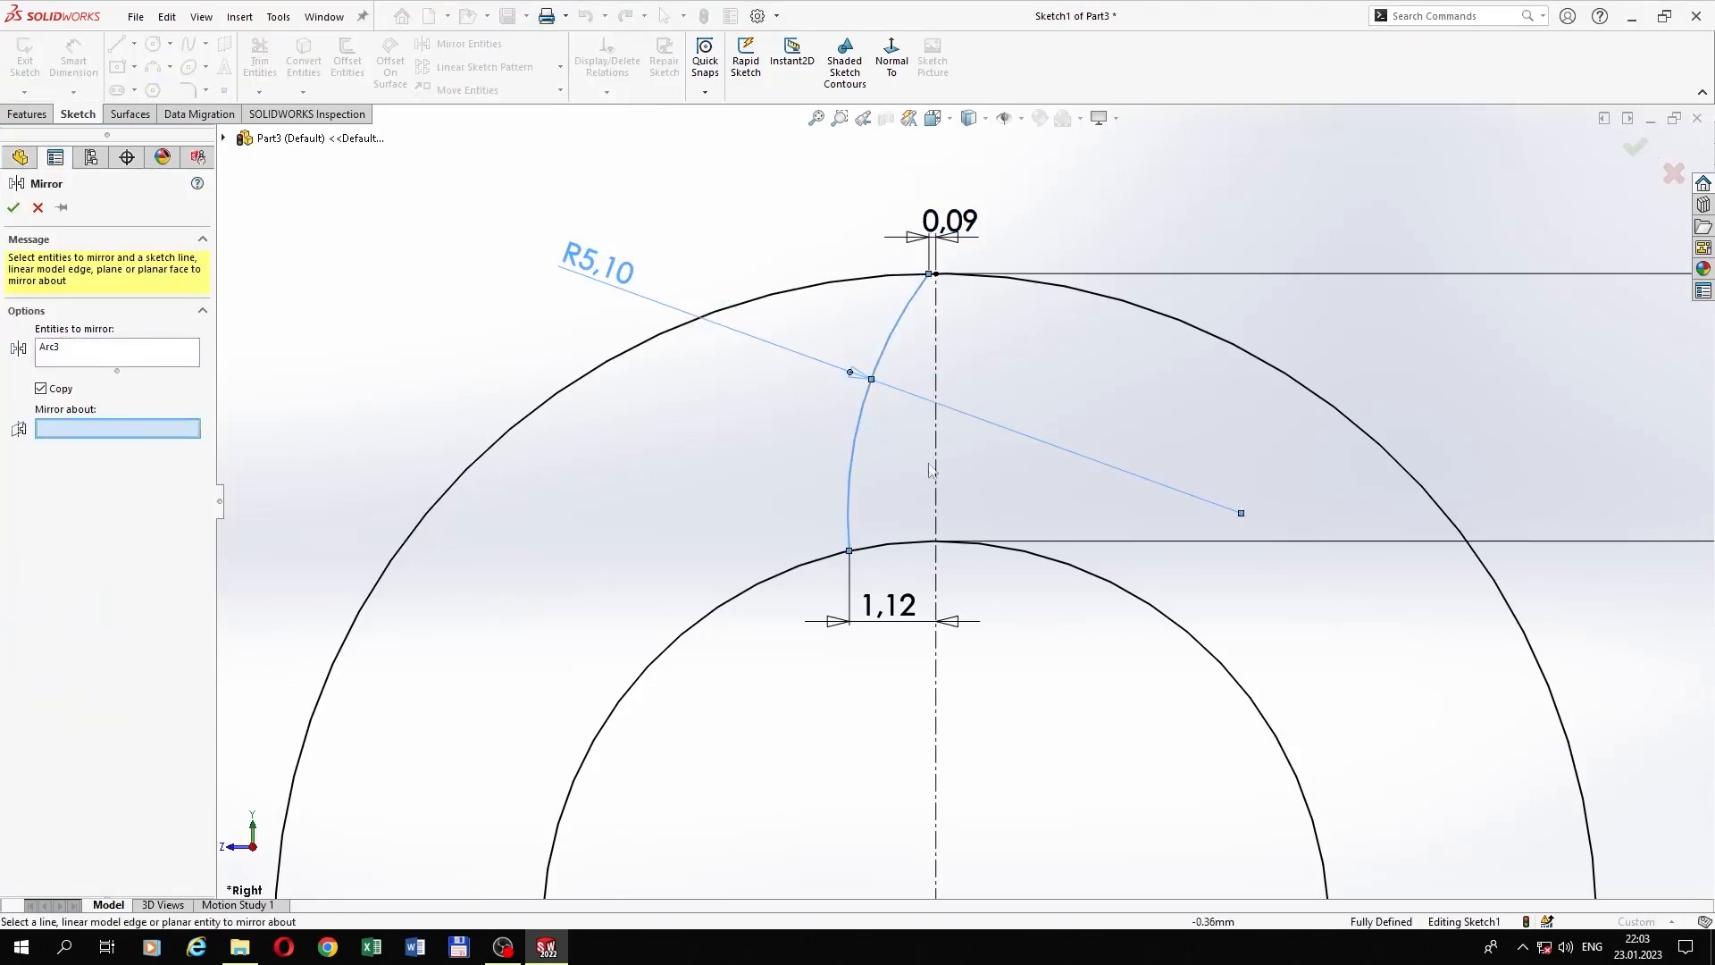
left_click(933, 473)
left_click(13, 207)
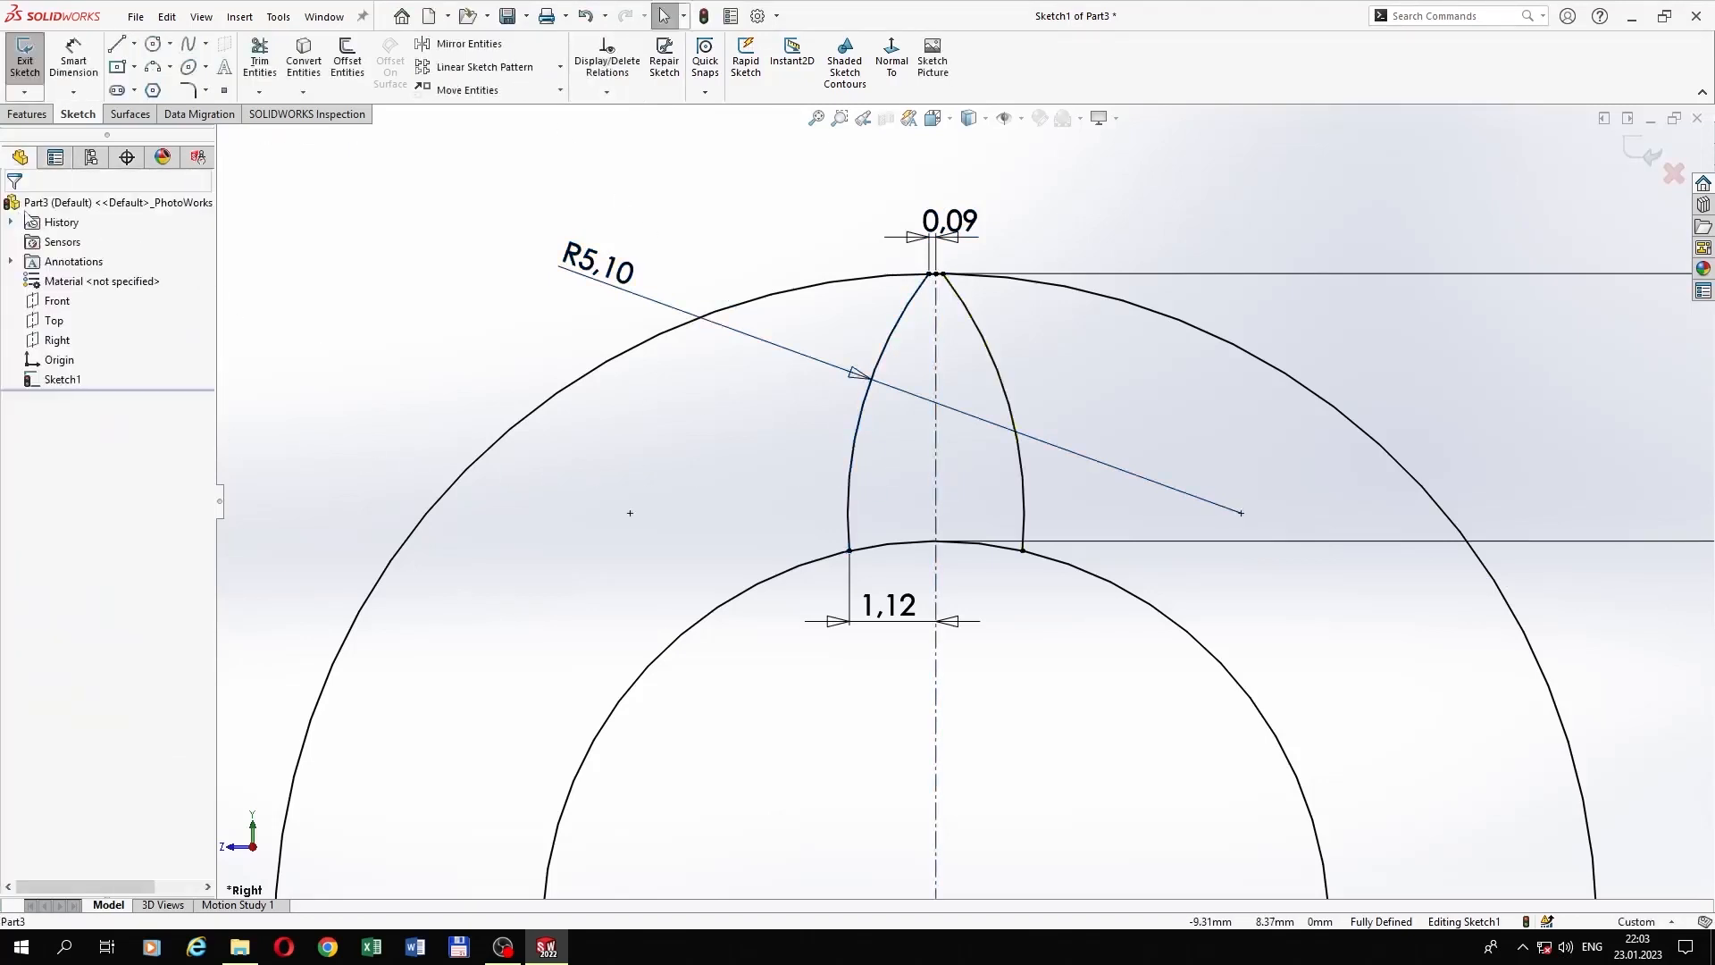
Step: Trim away the outer circle, keeping only the short tip segment between the two flank arcs
left_click(260, 78)
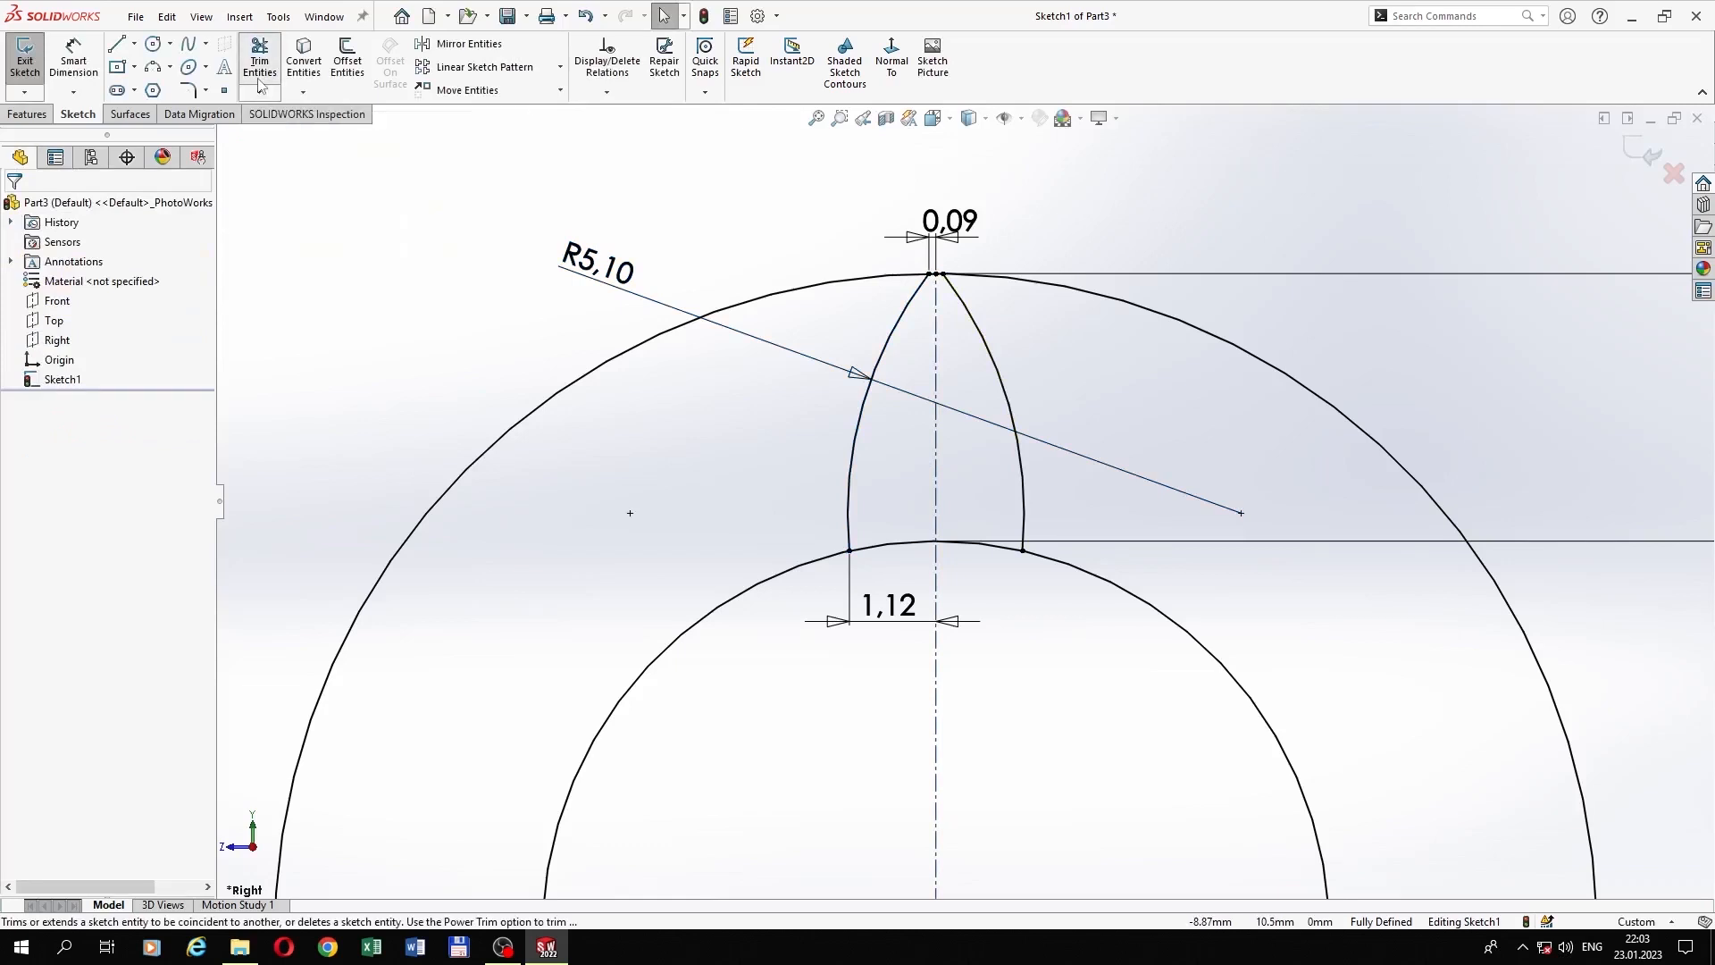
left_click_drag(511, 451, 513, 462)
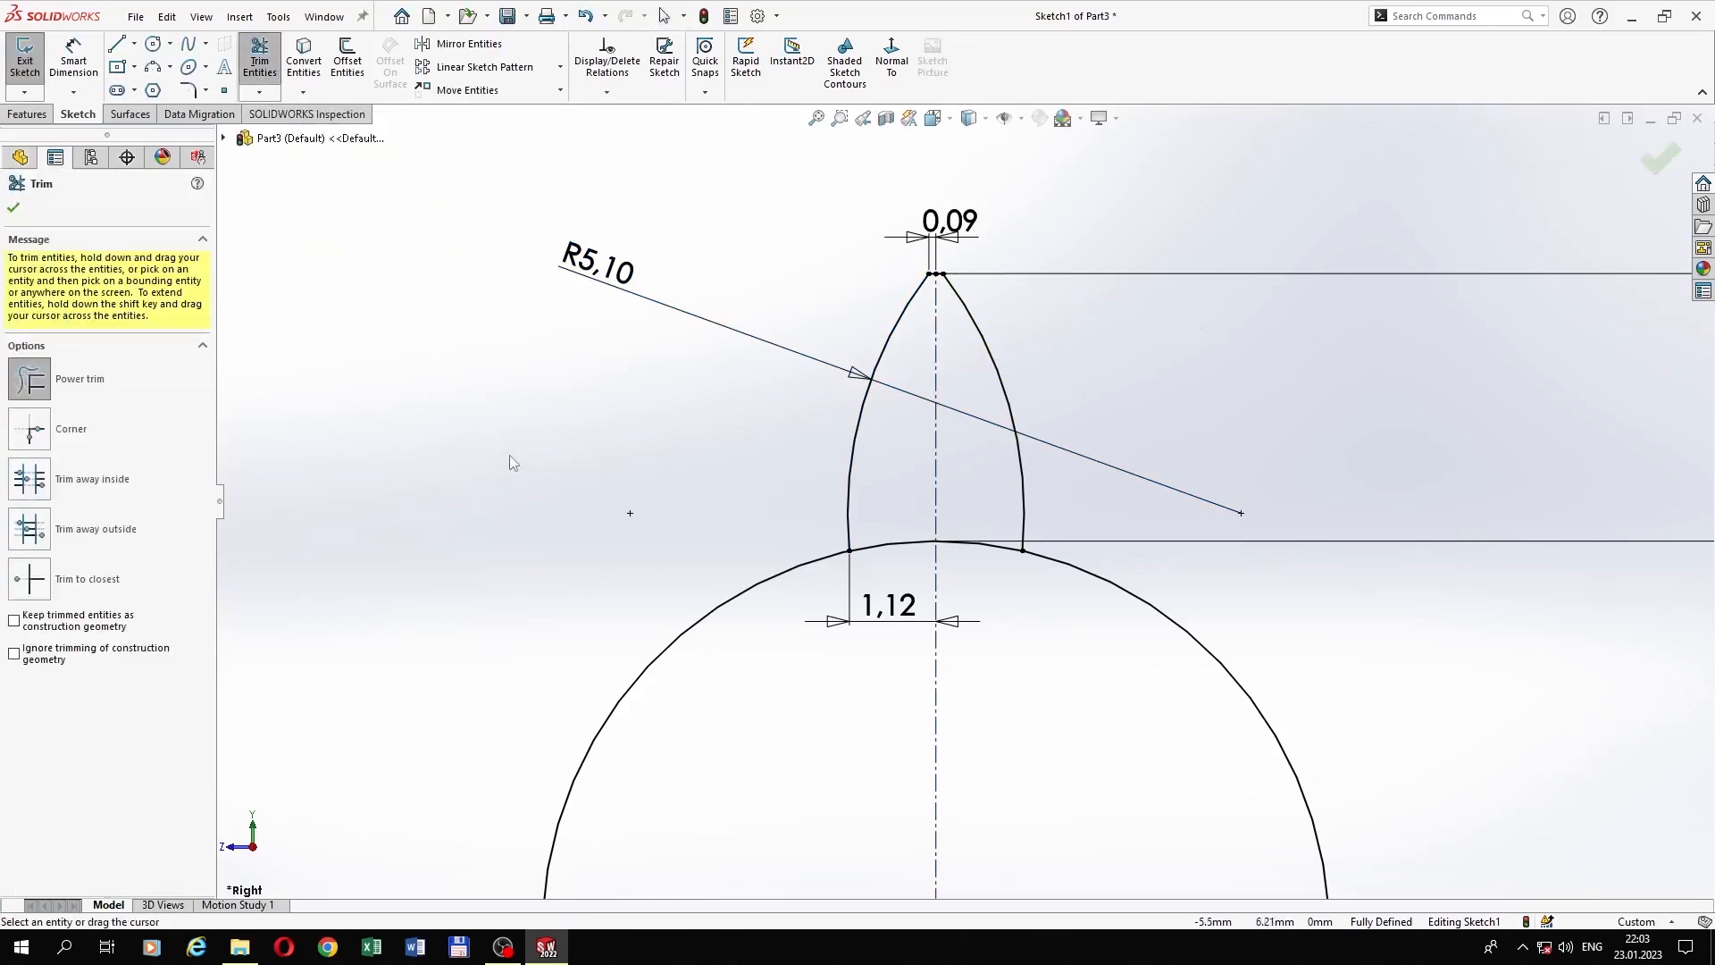
left_click(13, 207)
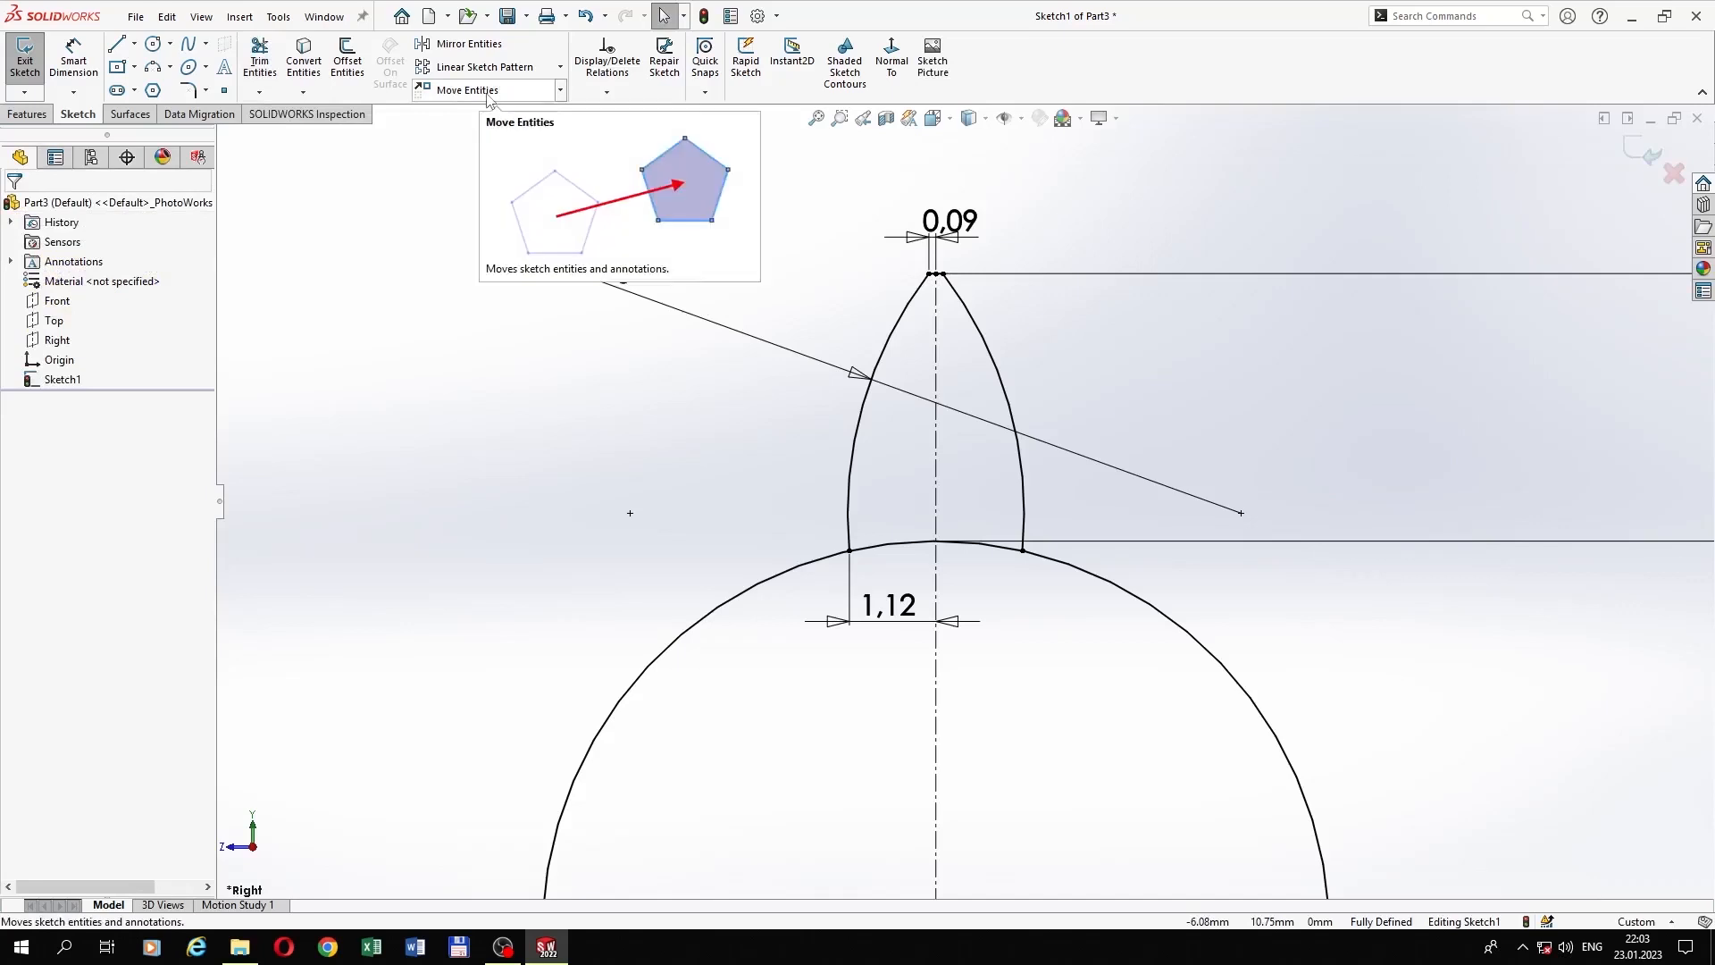
Step: Circular-pattern the tooth's tip segment and both flank arcs about the origin with 9 equally spaced instances over 360 degrees
left_click(560, 67)
left_click(496, 111)
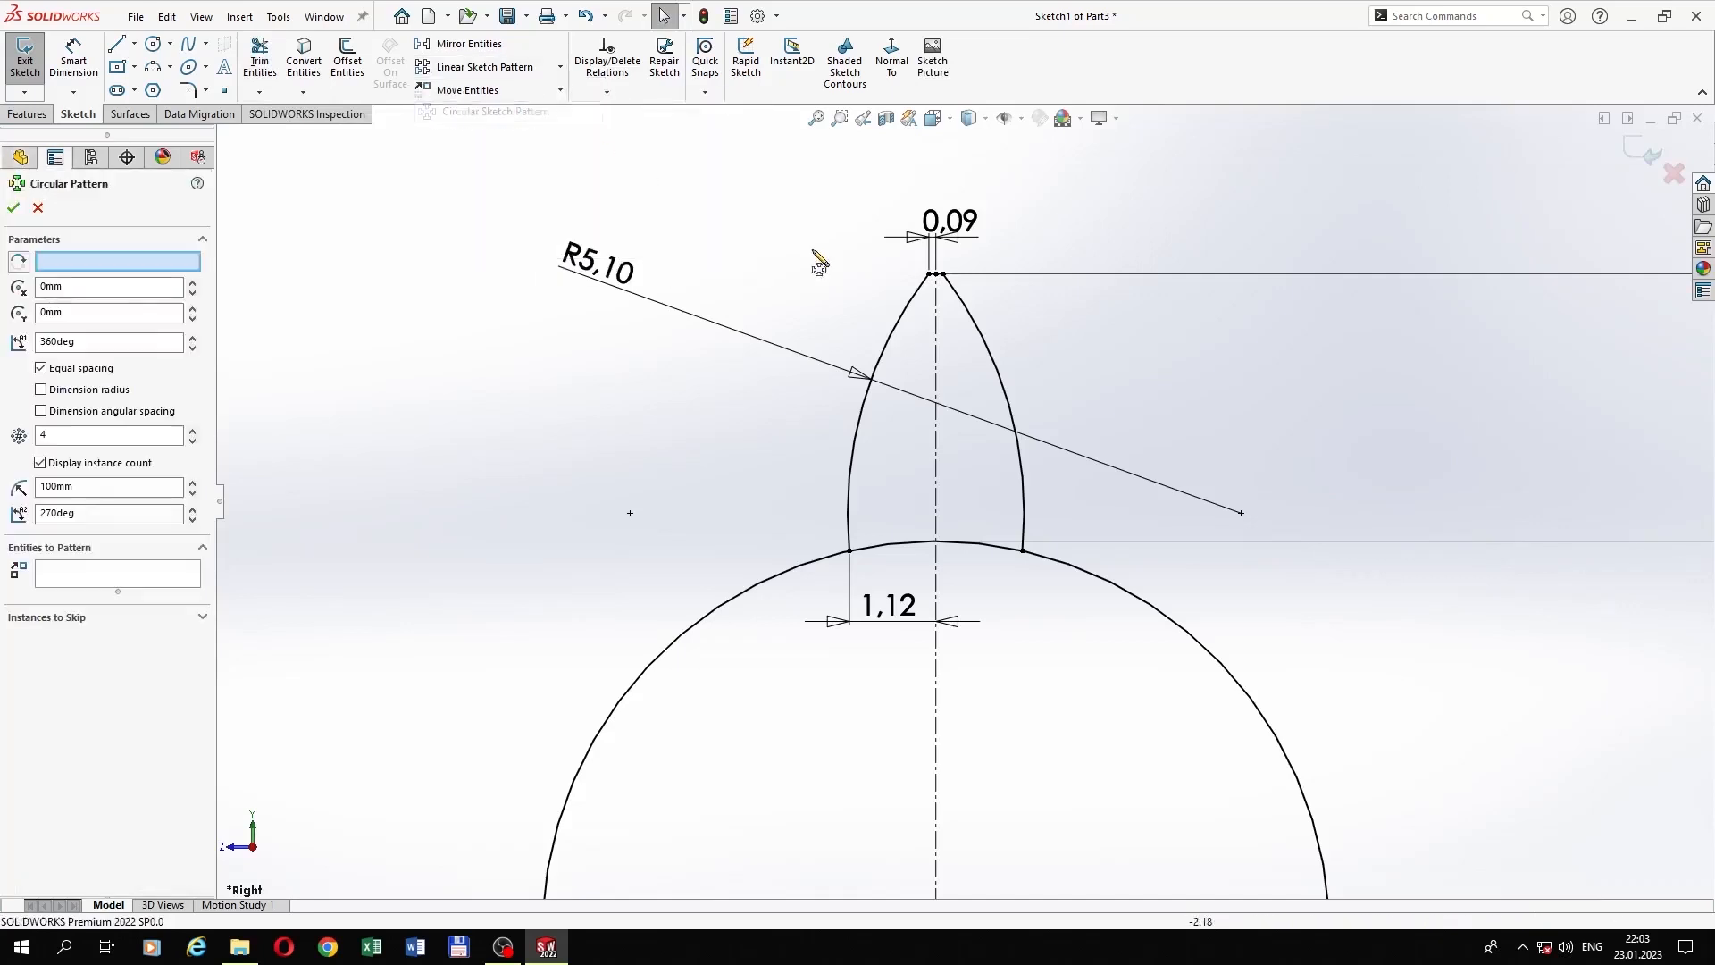
scroll(962, 334, "down", 5)
left_click(886, 236)
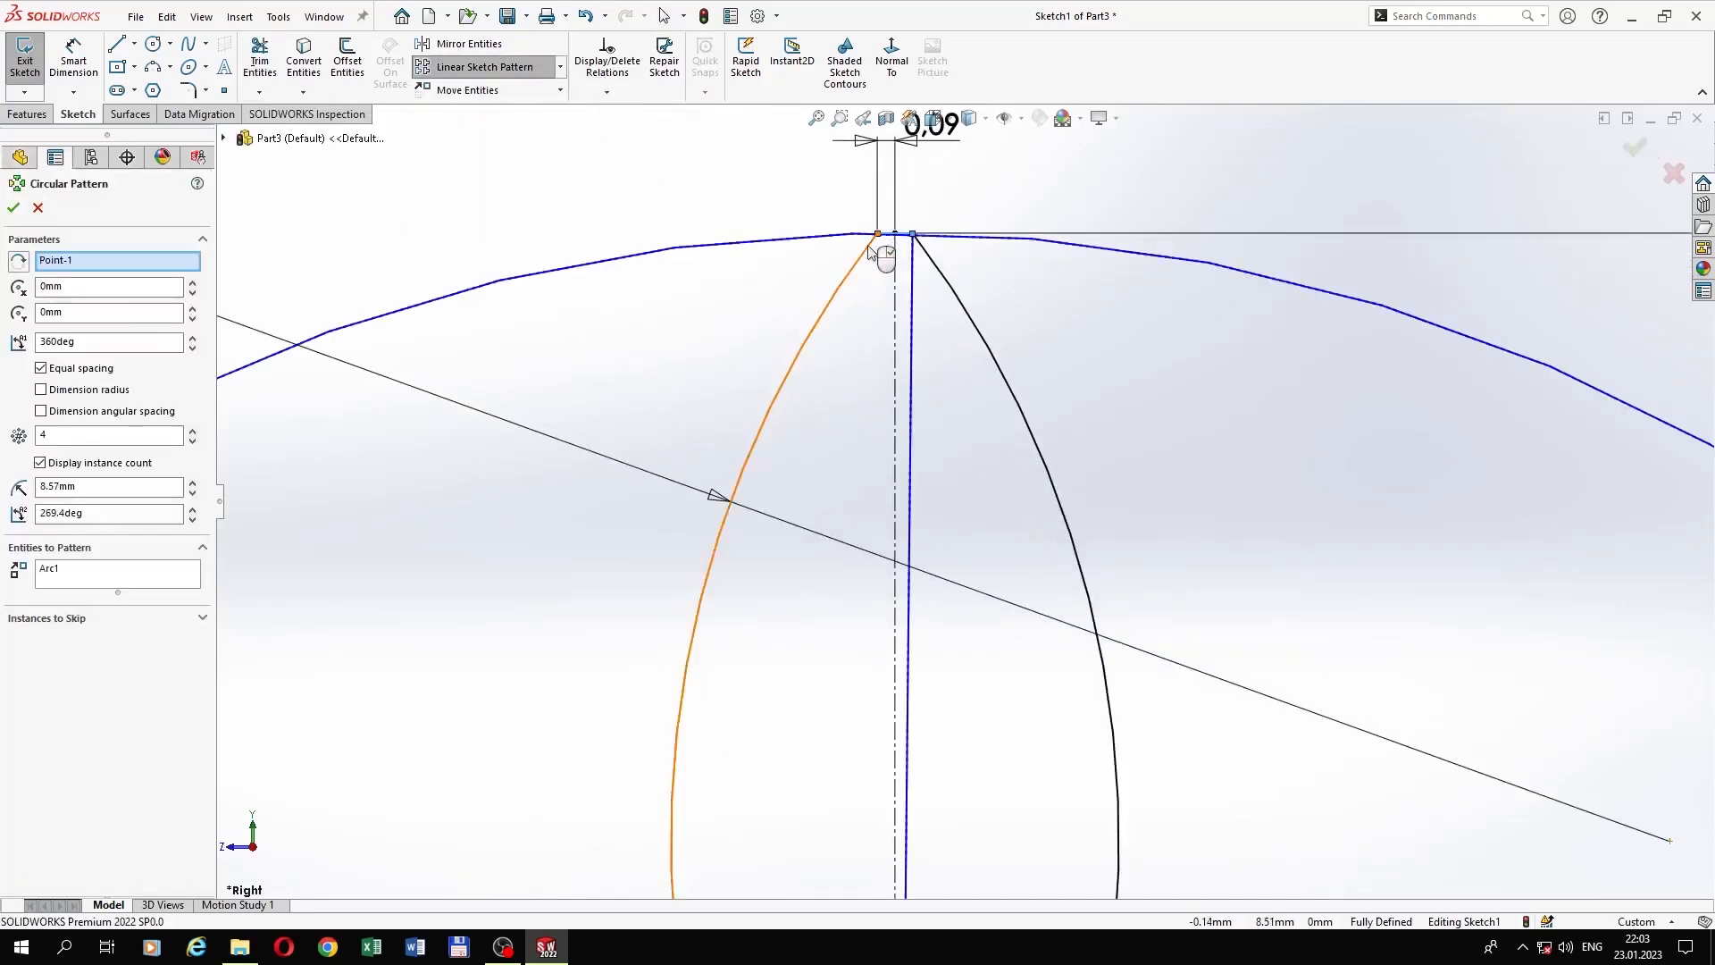
left_click(871, 251)
left_click(938, 270)
scroll(982, 683, "up", 8)
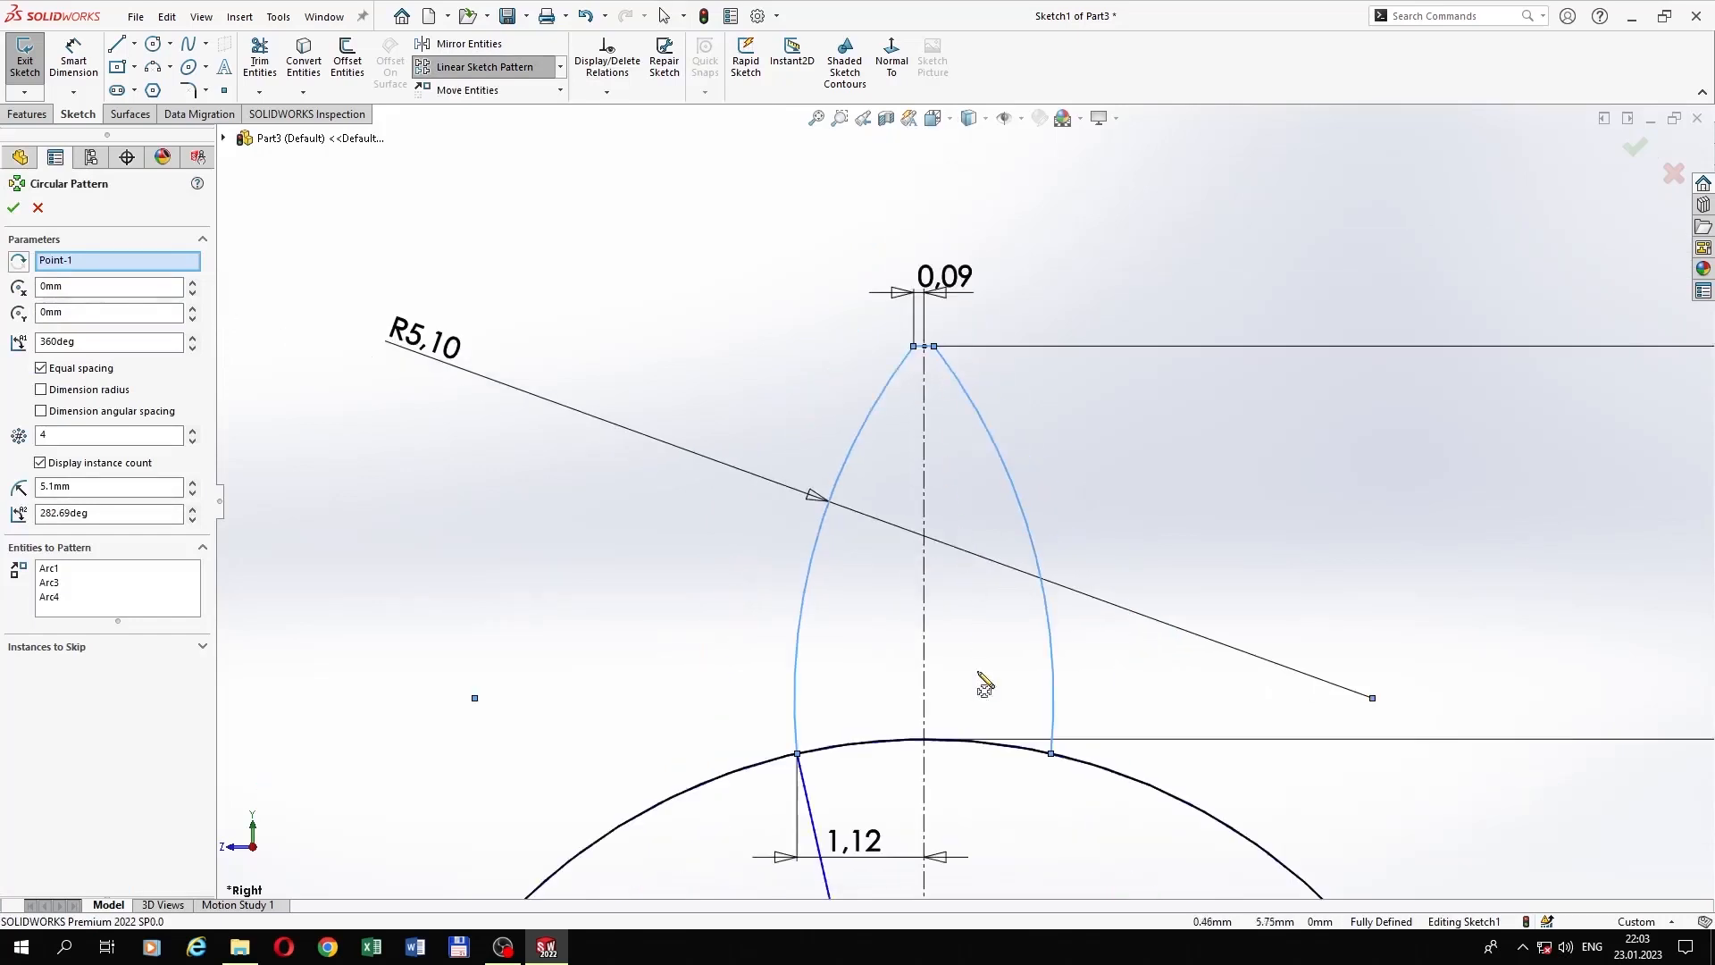
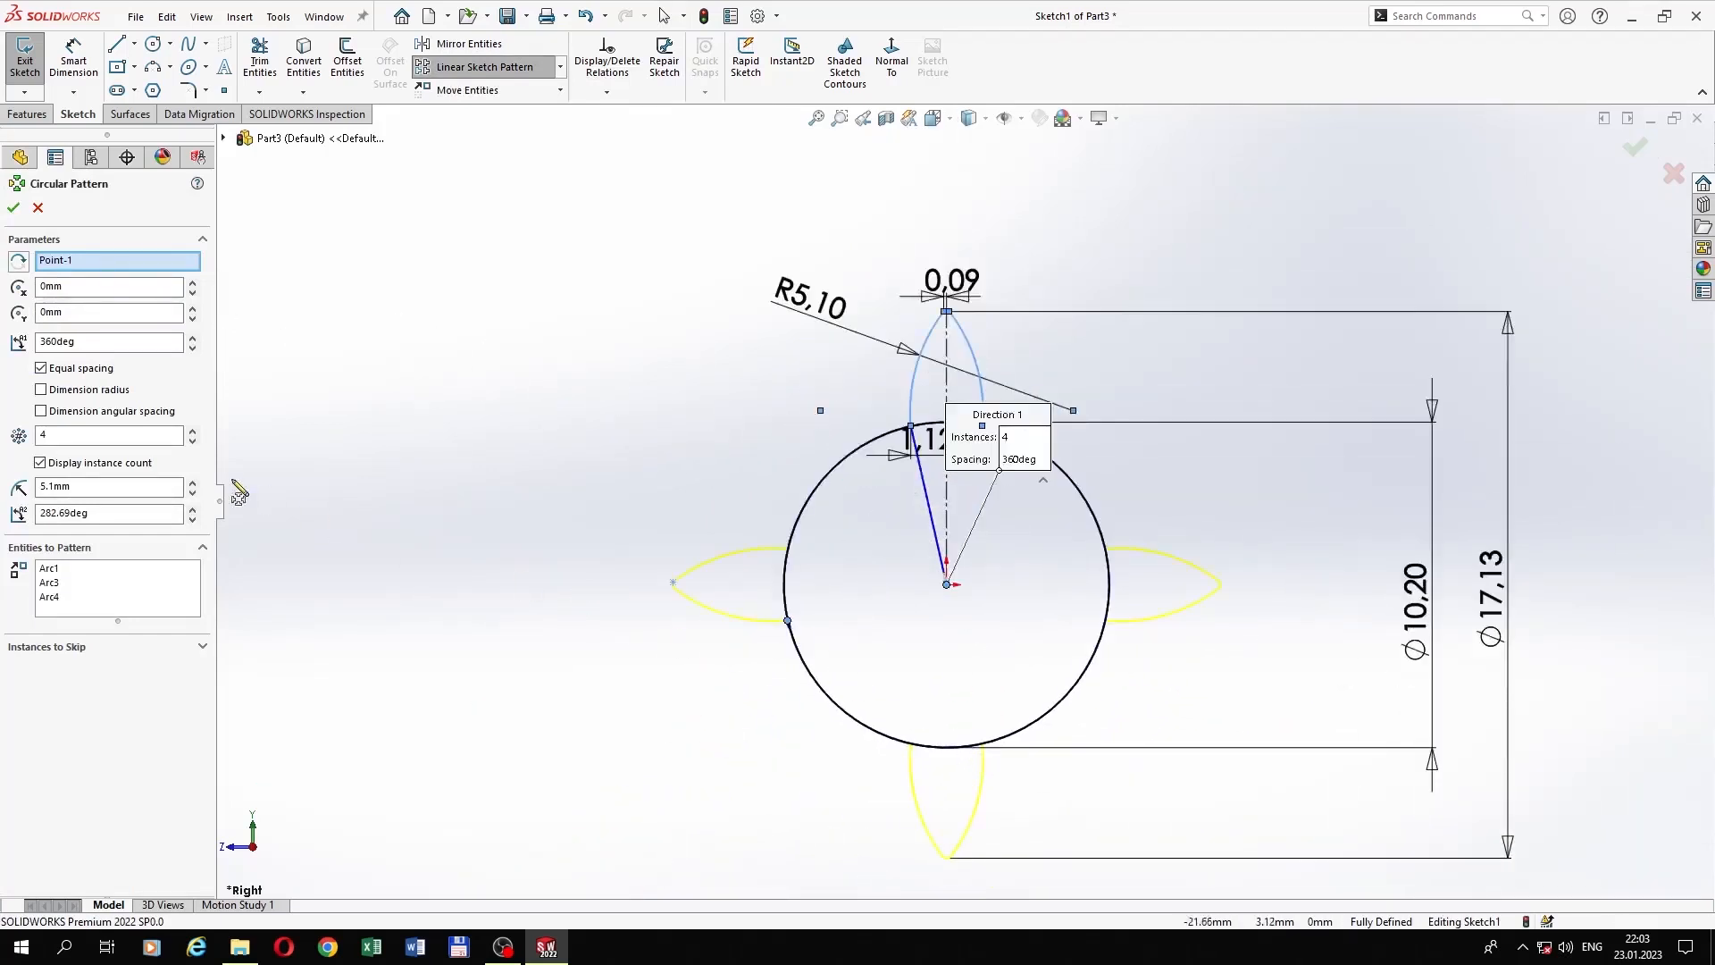
left_click(145, 437)
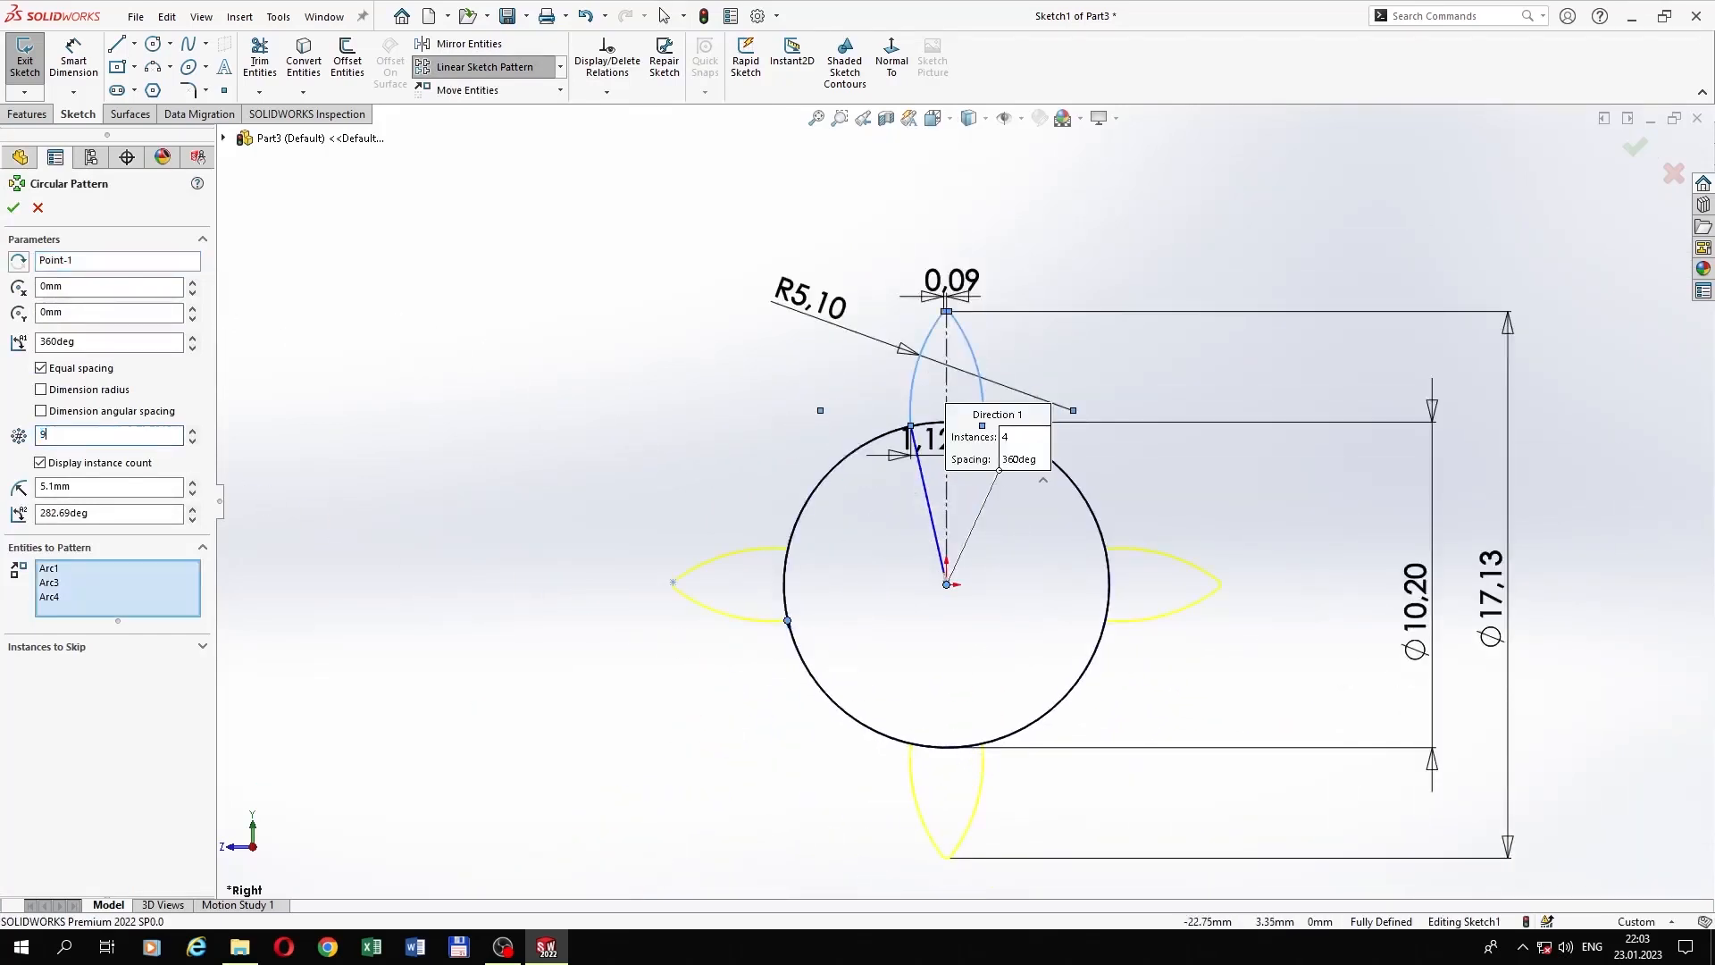
left_click(13, 207)
Step: Trim away the inner circle's arcs across the nine tooth bases, keeping only the root segments between neighbouring teeth
left_click(261, 62)
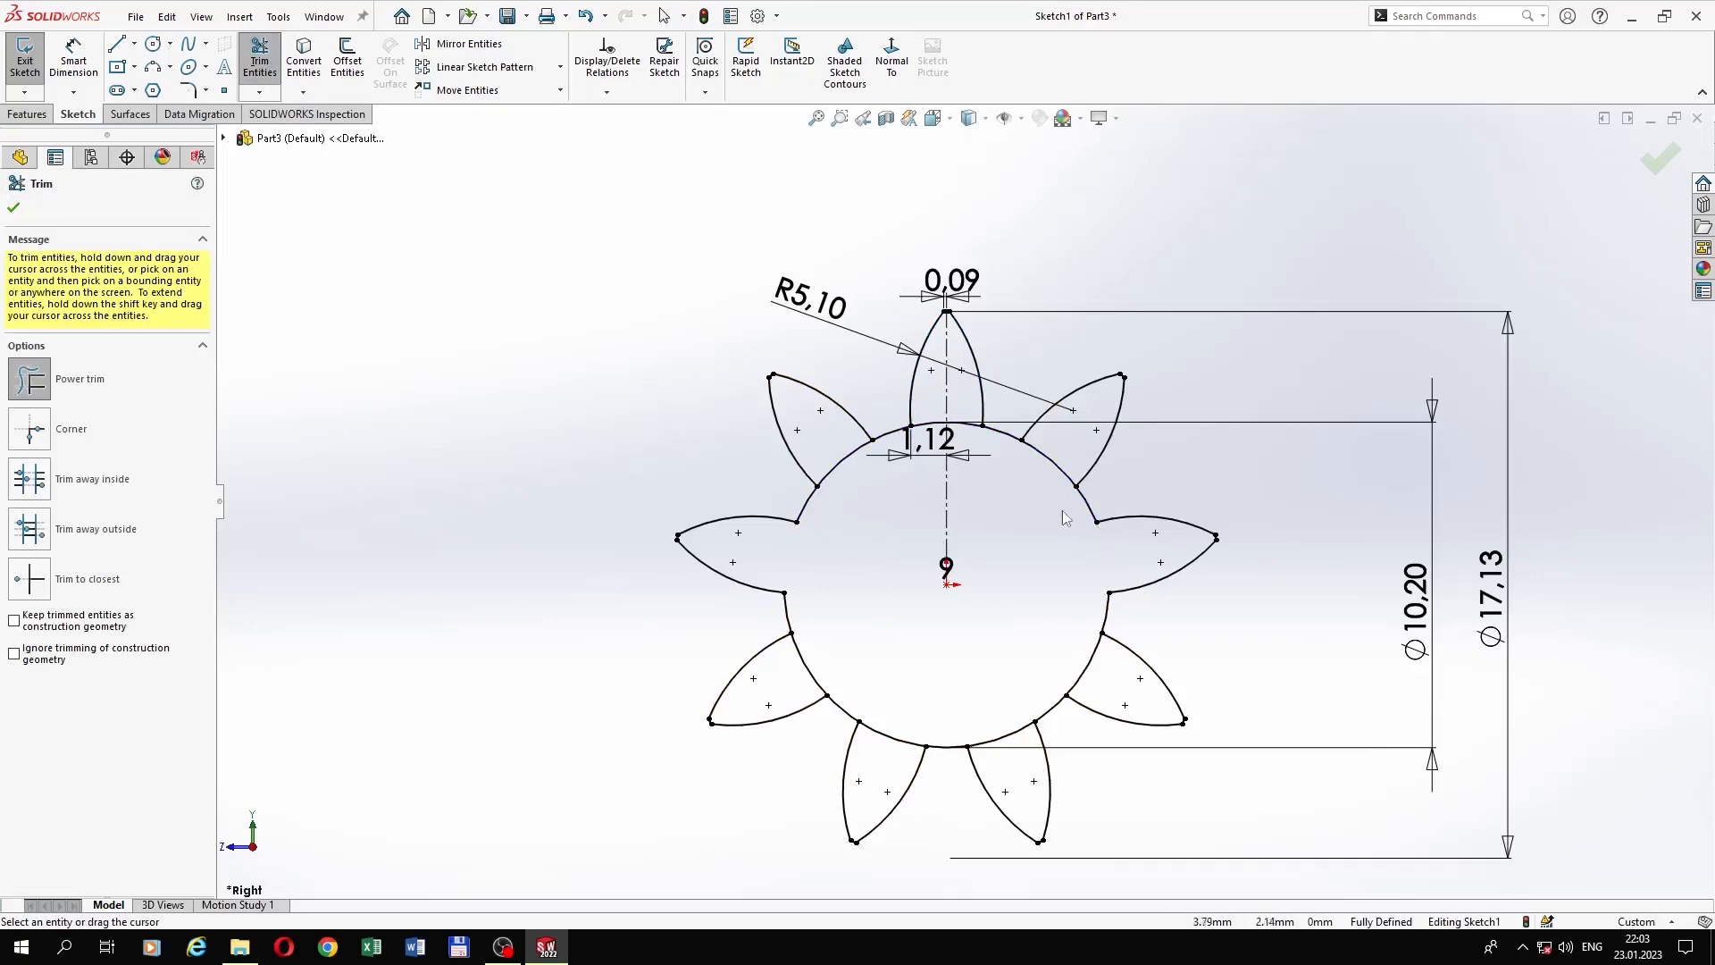
left_click_drag(1063, 516, 1014, 462)
left_click_drag(840, 454, 854, 475)
left_click_drag(809, 688, 828, 663)
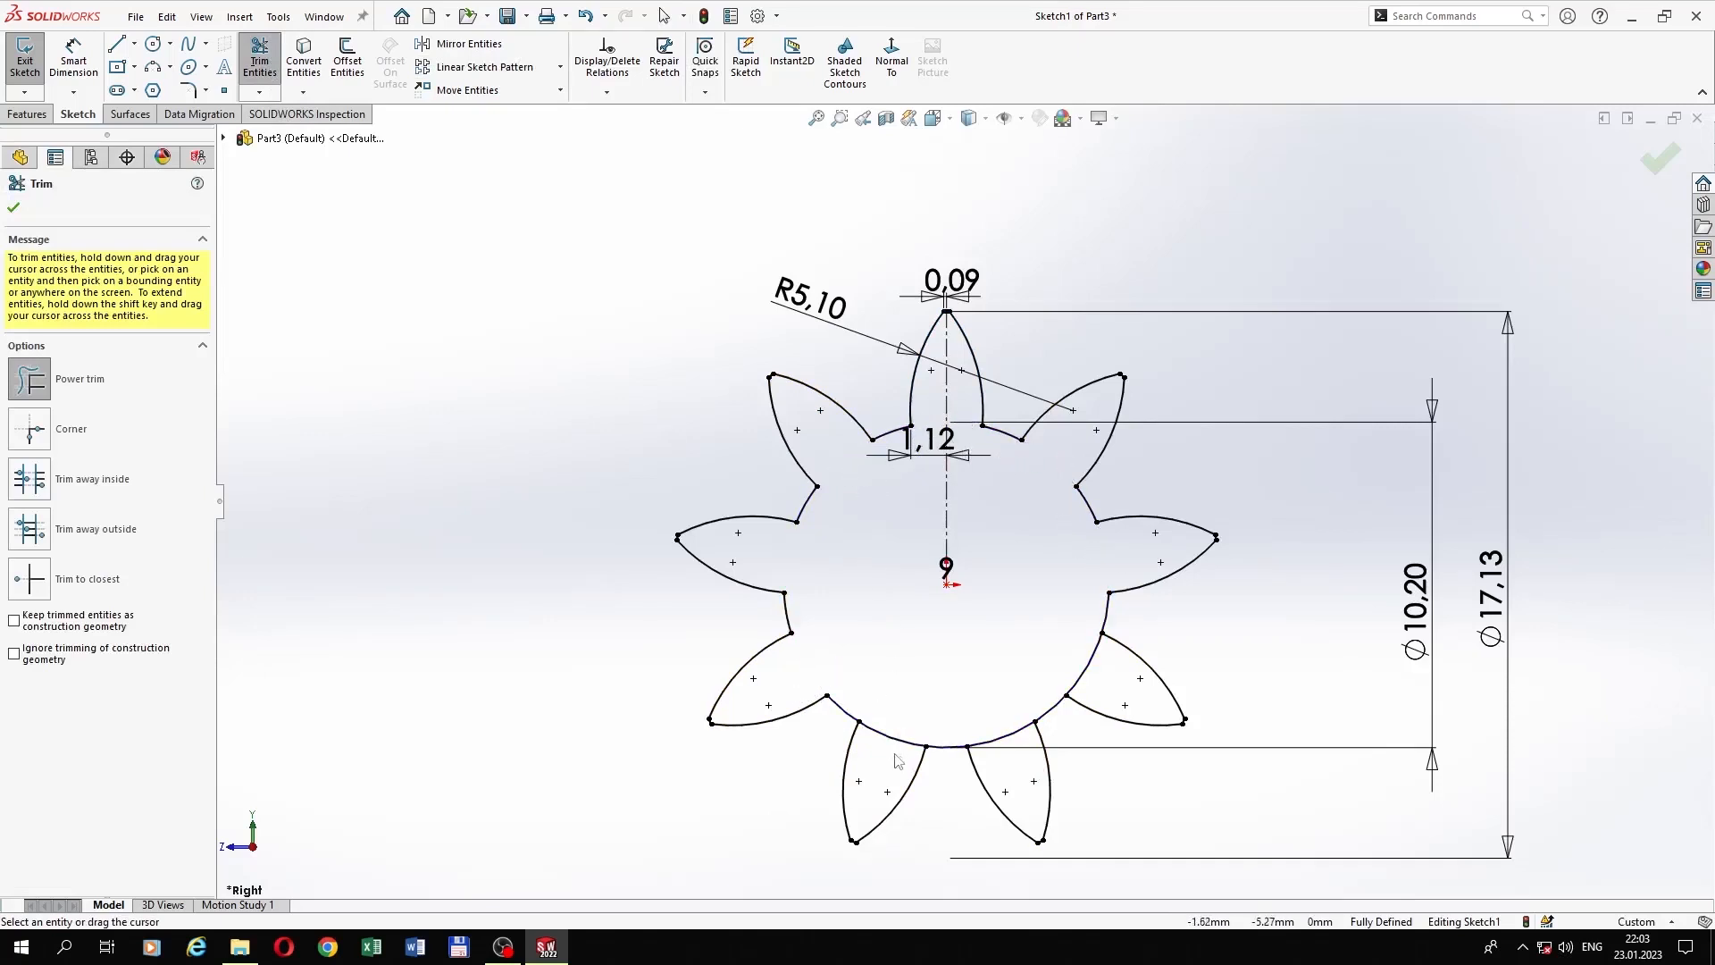
left_click_drag(894, 754, 898, 724)
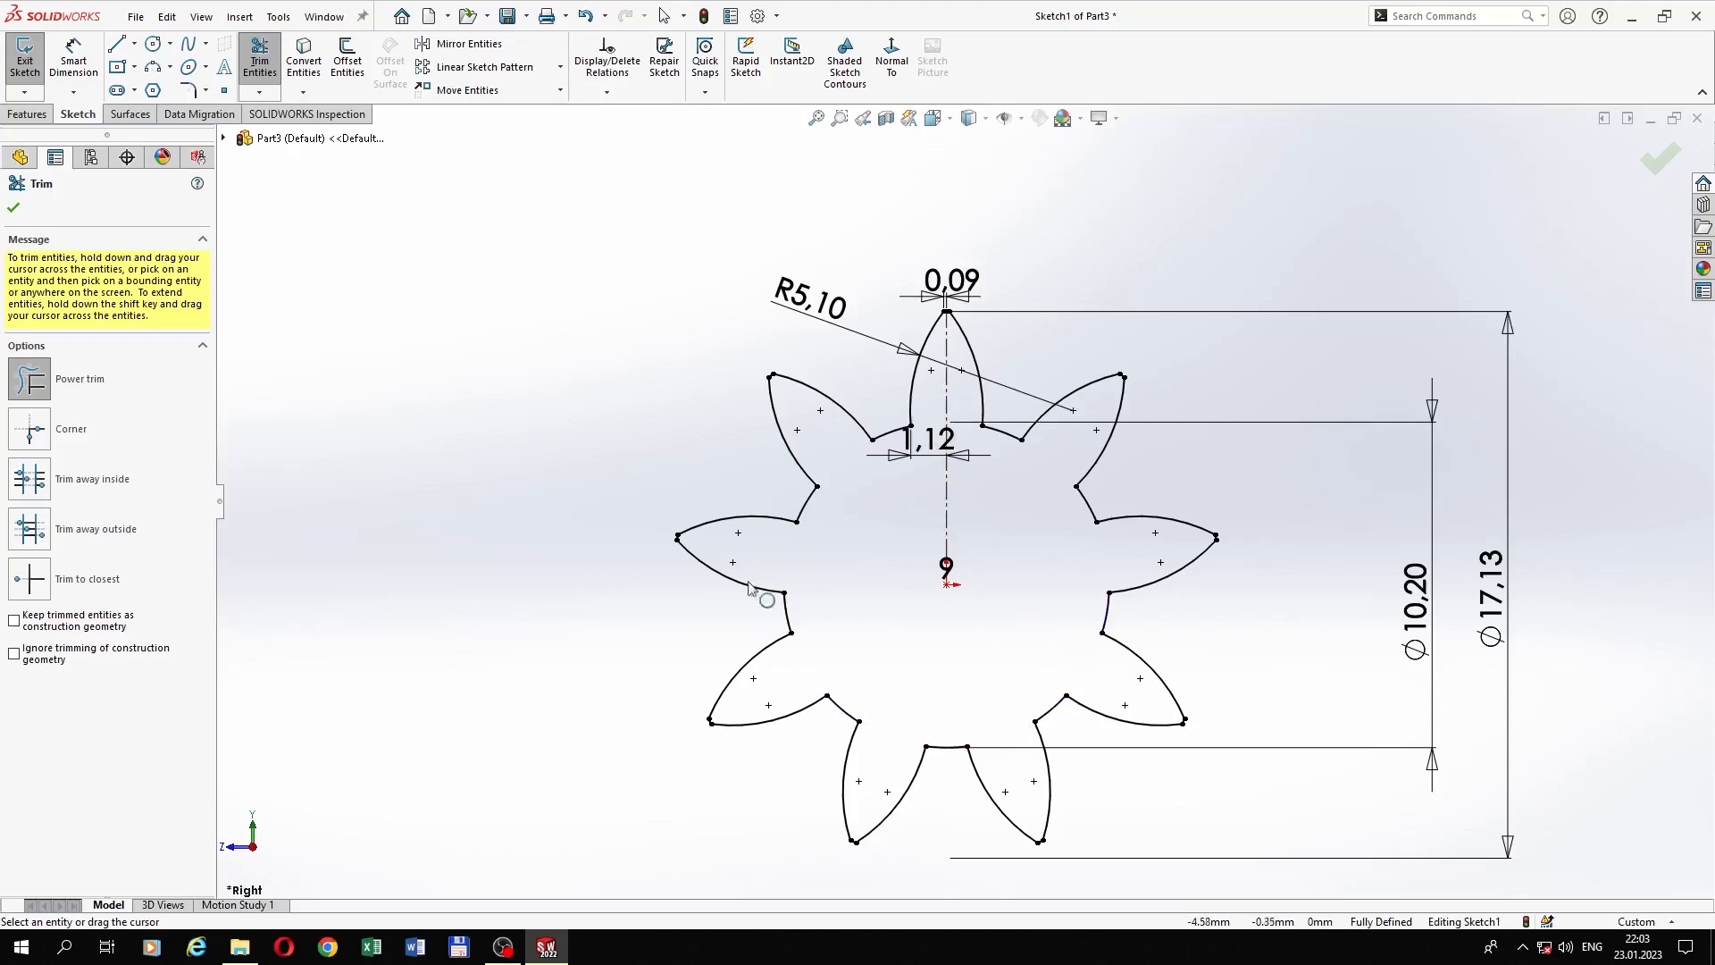
left_click(13, 208)
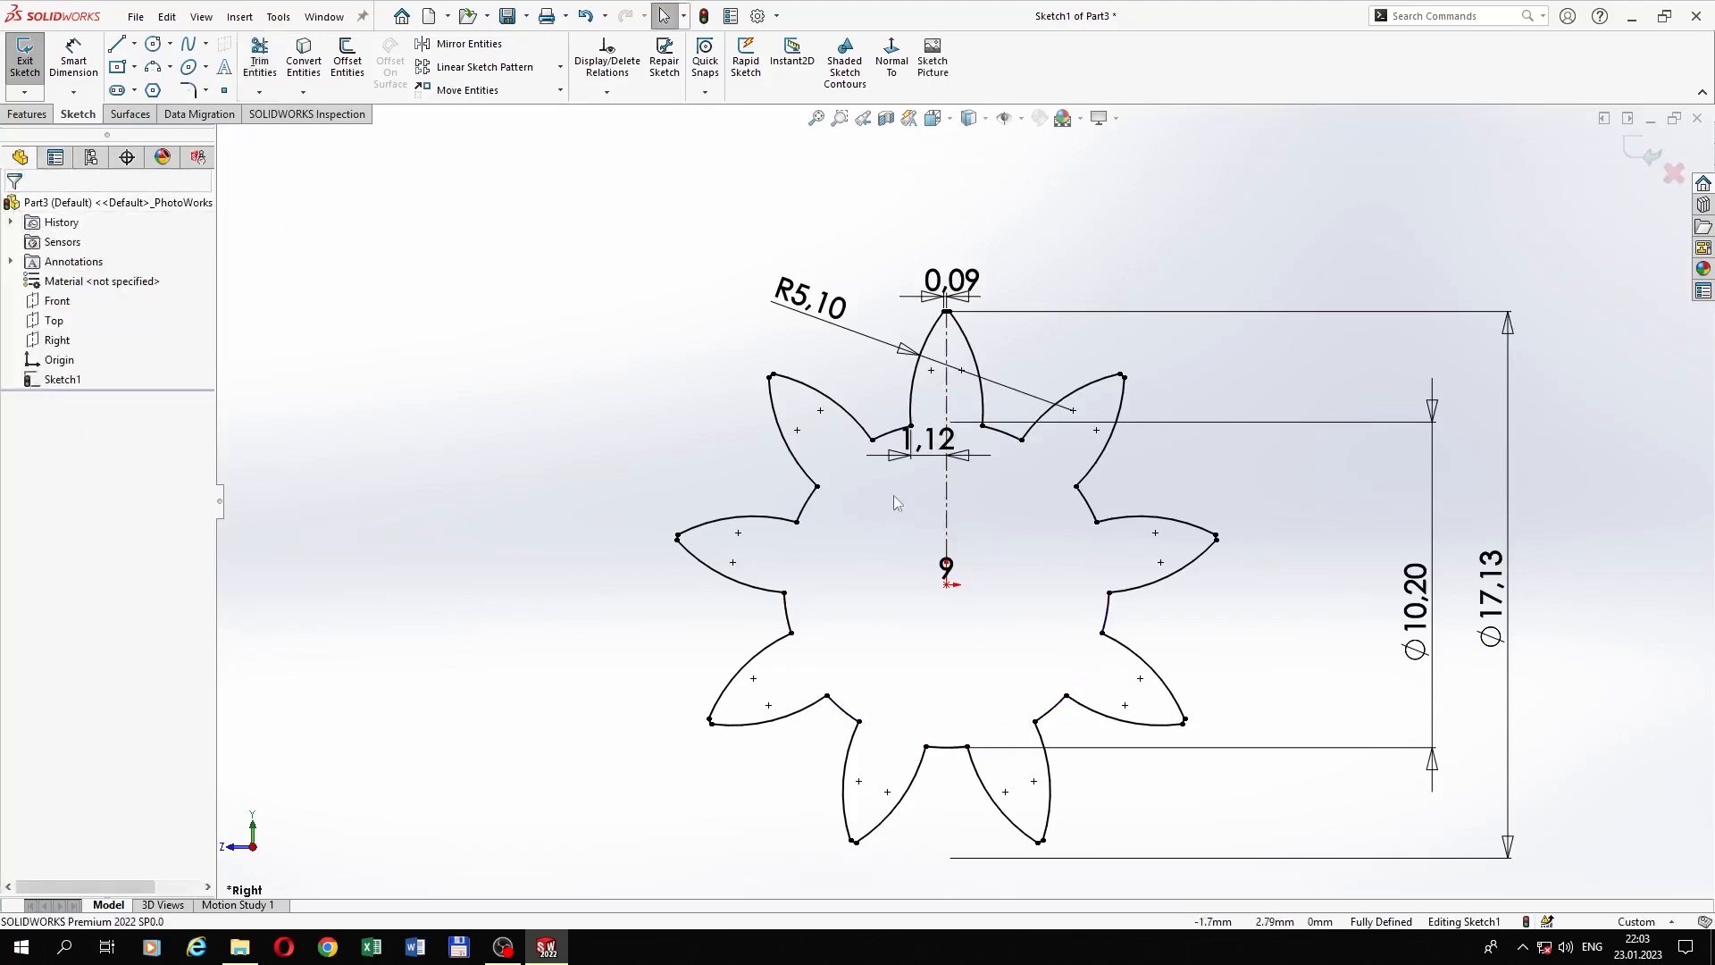
Step: Rearrange the gear sketch's dimensions and the pattern count label clear of the teeth, and finish the sketch
left_click_drag(929, 442, 929, 478)
left_click_drag(951, 281, 1002, 279)
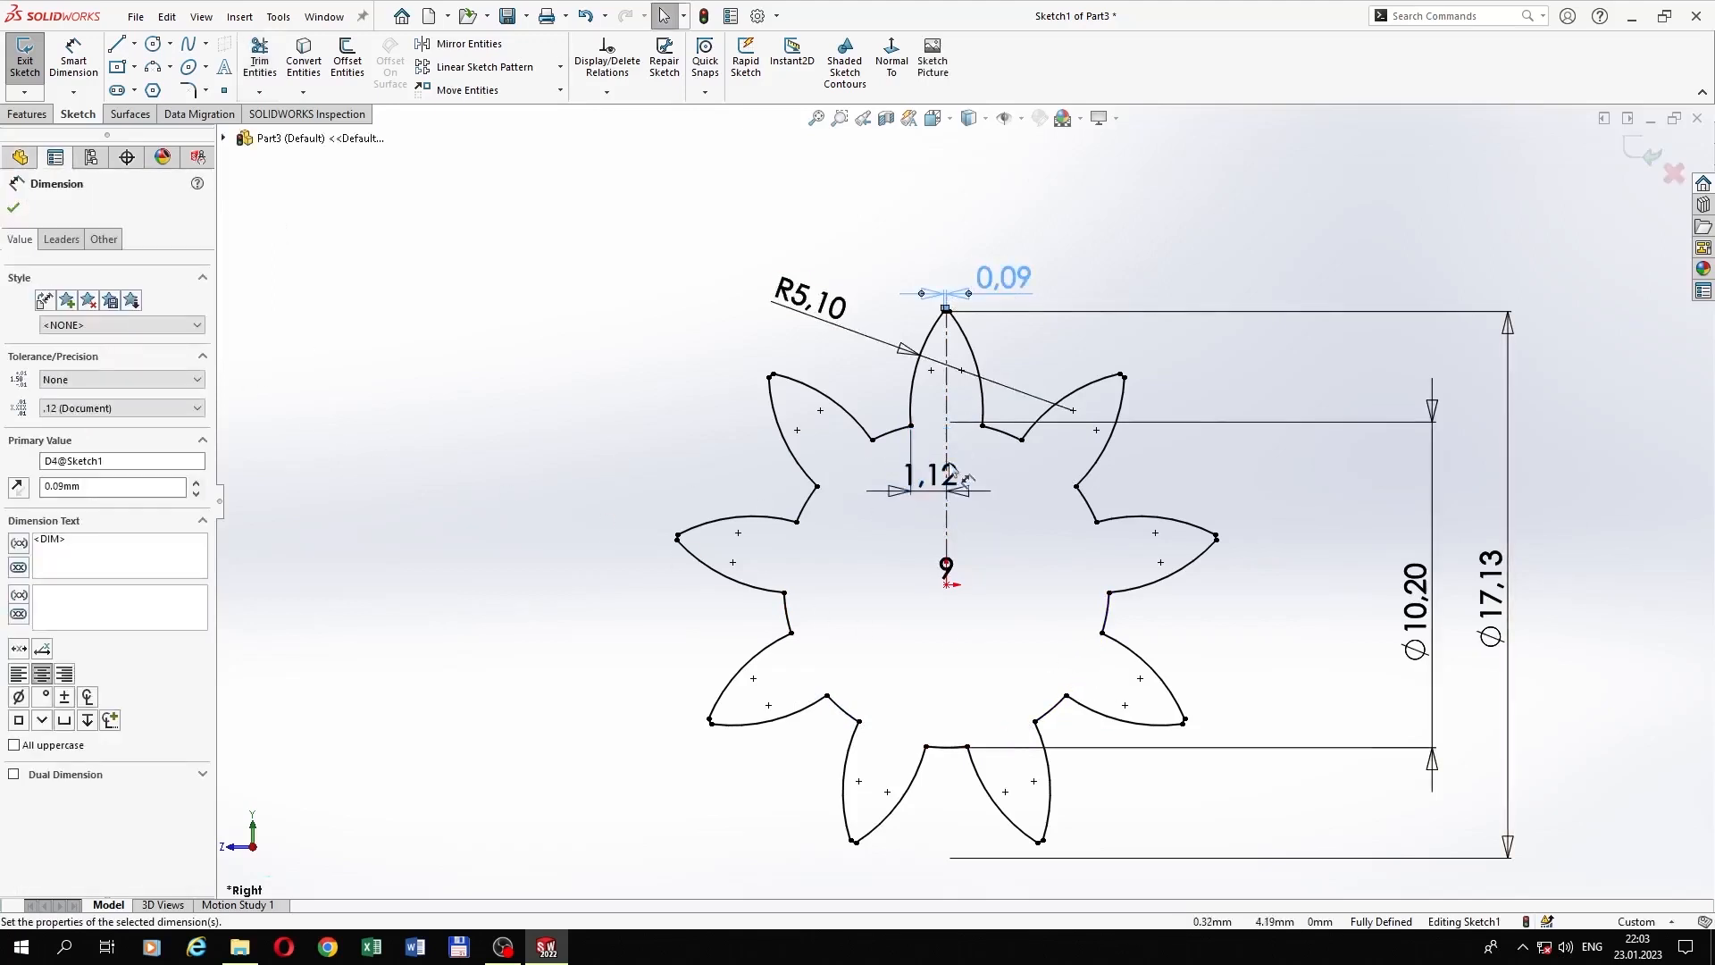
left_click_drag(1412, 608, 1234, 627)
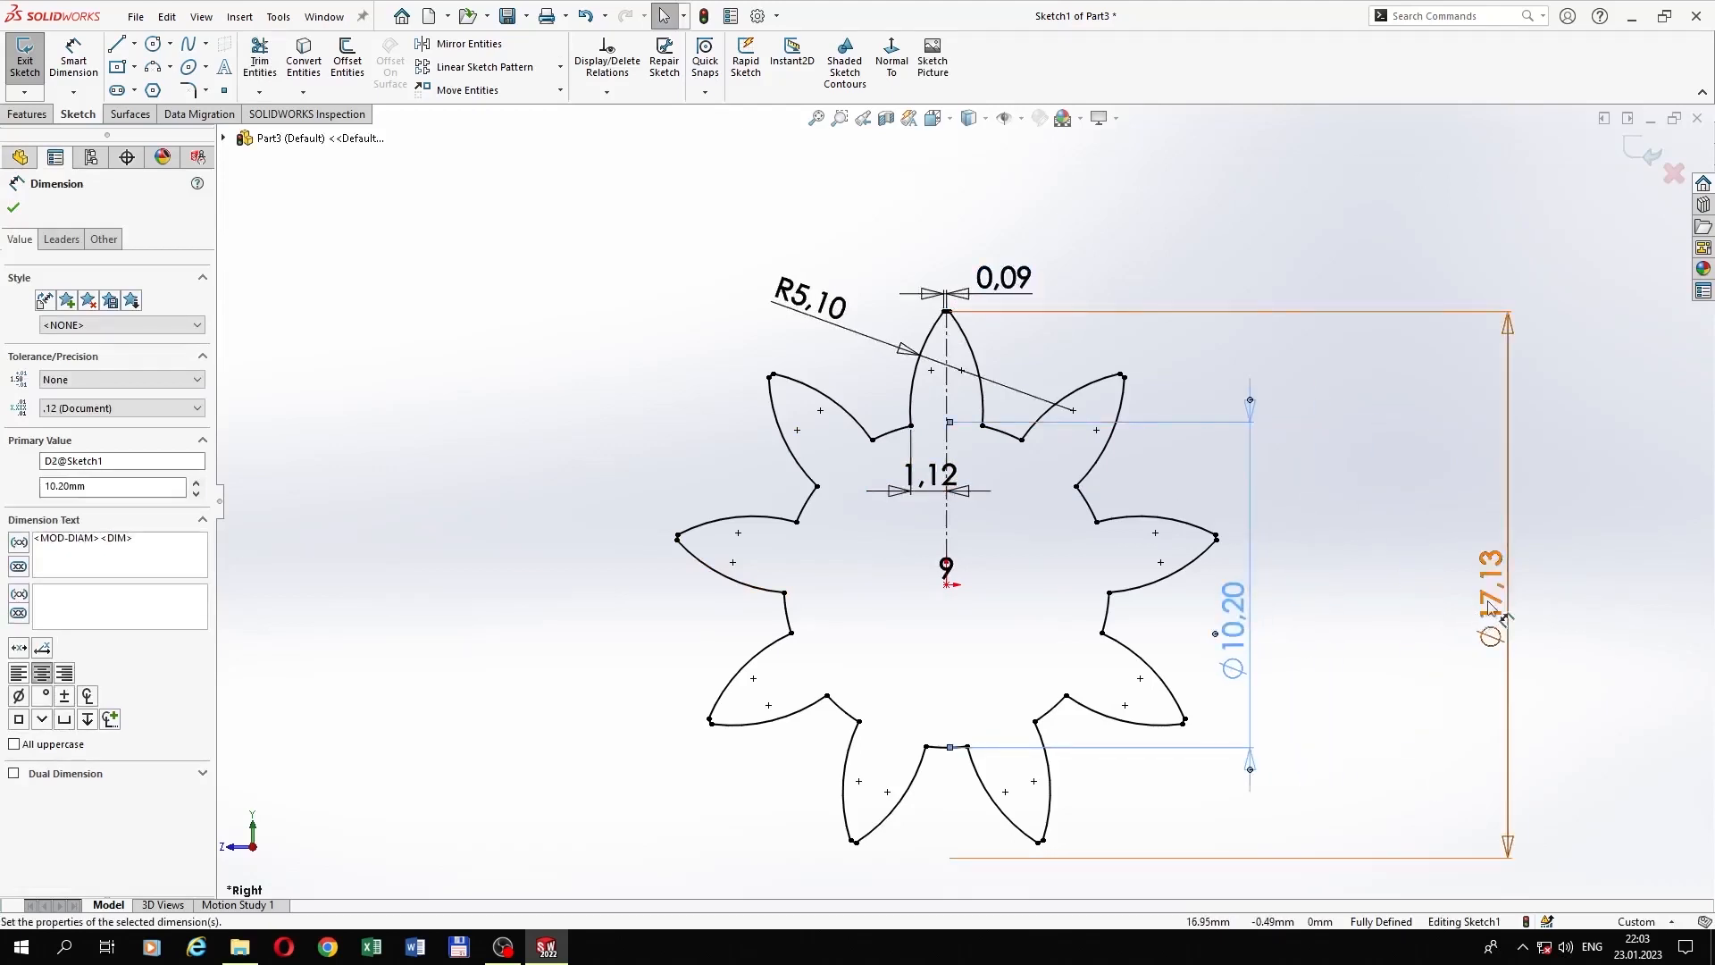
left_click_drag(1490, 597, 1300, 625)
left_click_drag(951, 572, 1127, 502)
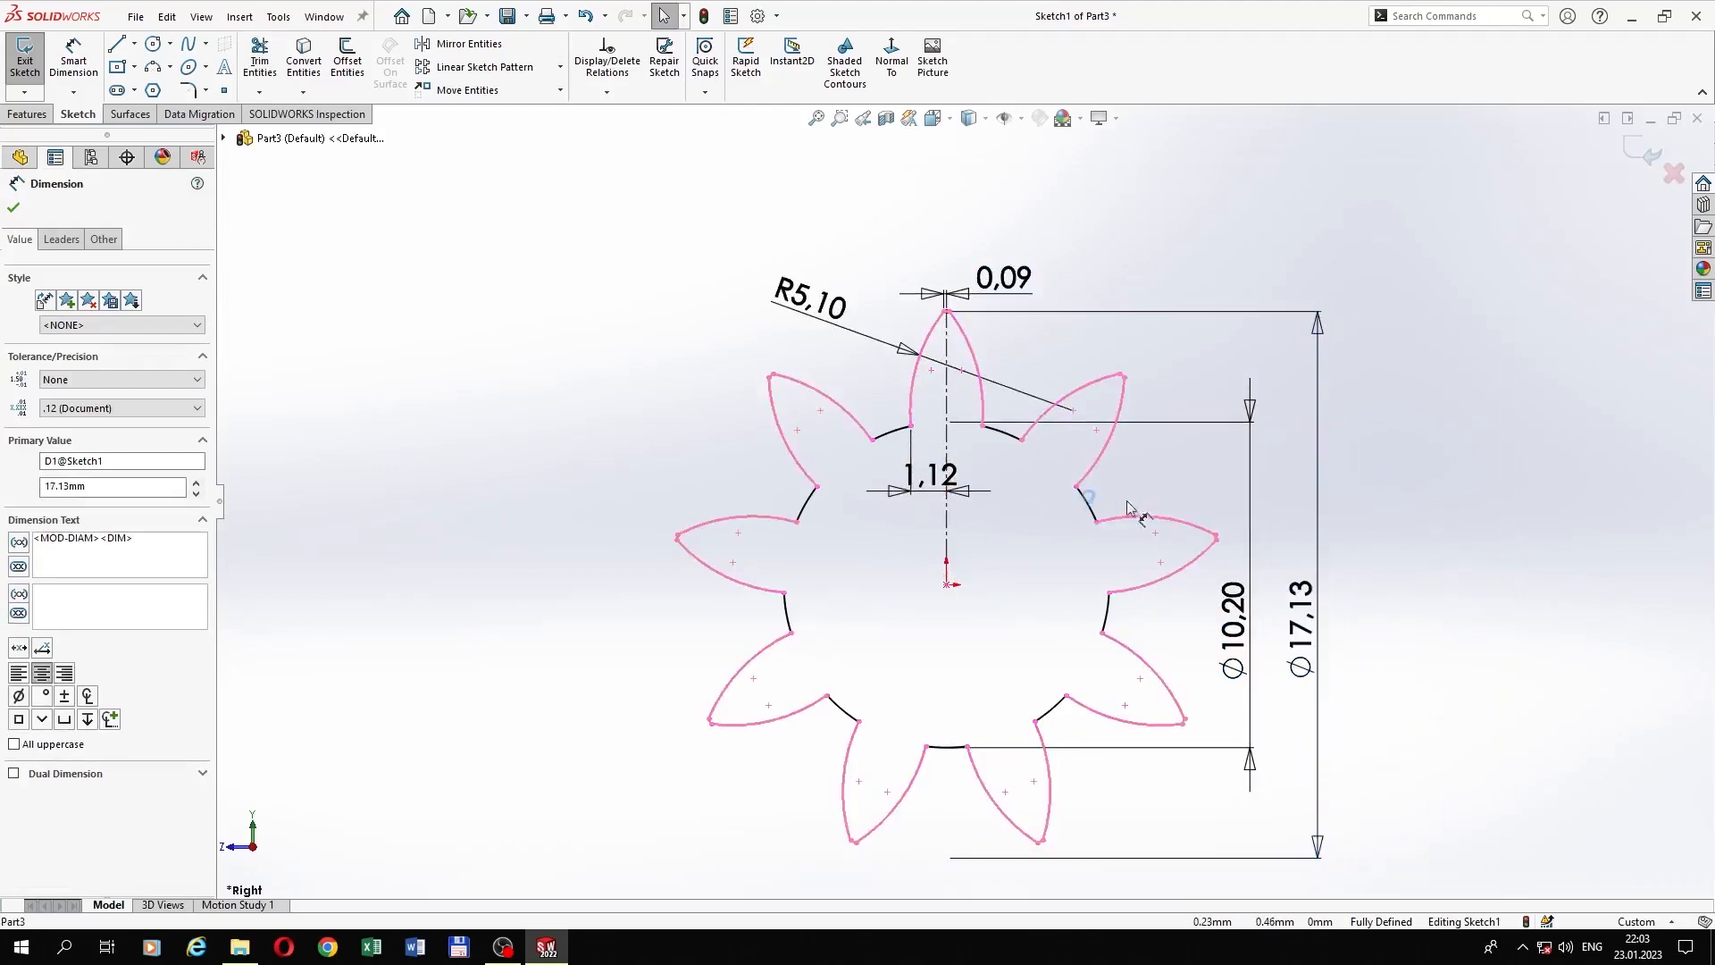
left_click(1419, 465)
scroll(1439, 423, "up", 1)
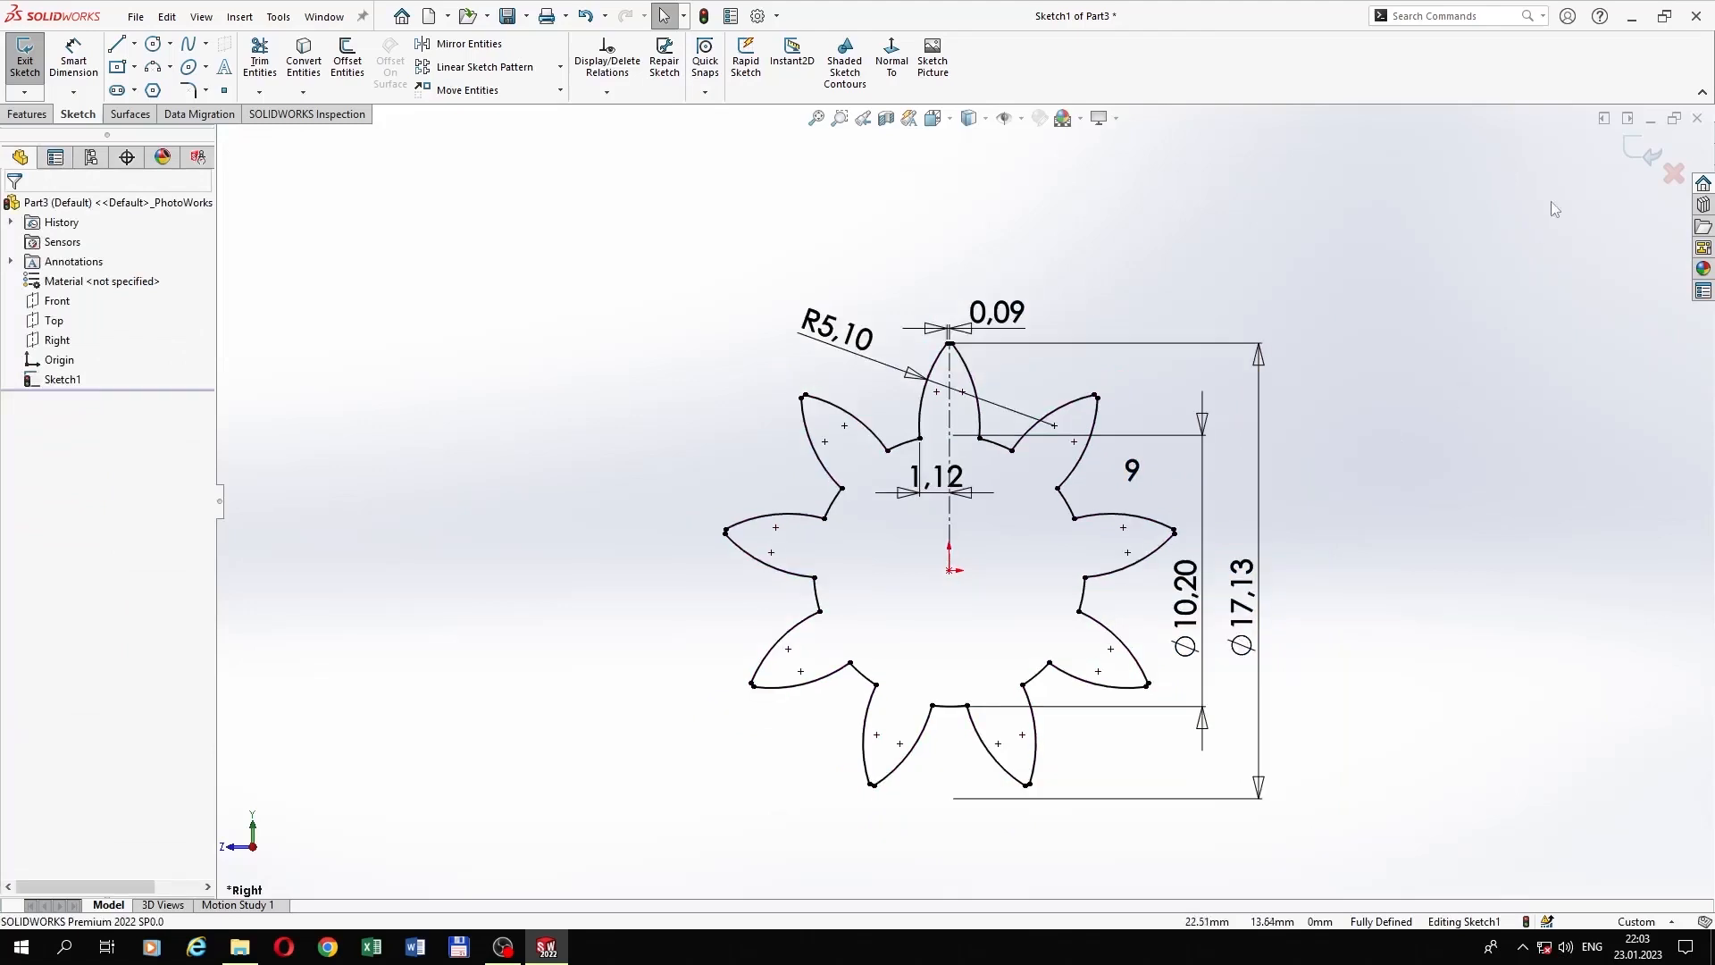
left_click(1628, 153)
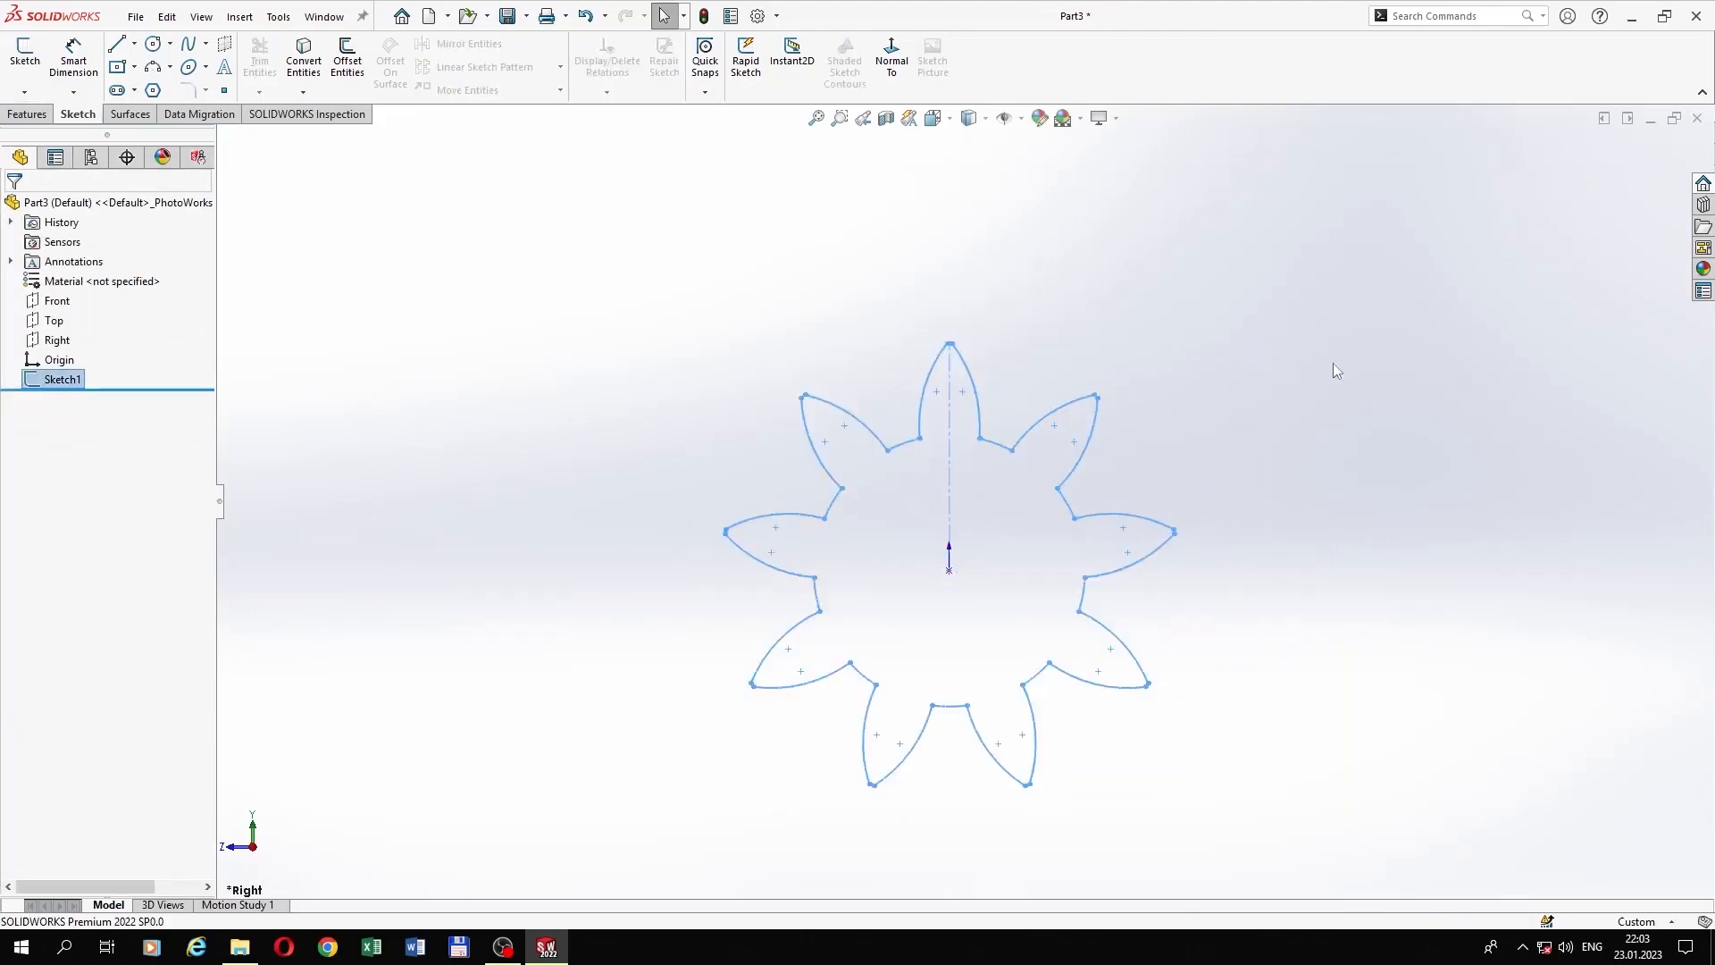
Step: Create a reference plane parallel to the Right plane at an offset of 26.50 mm
mouse_move(1339, 361)
middle_mouse_down()
mouse_move(1264, 371)
mouse_move(884, 538)
middle_mouse_up()
left_click(57, 340)
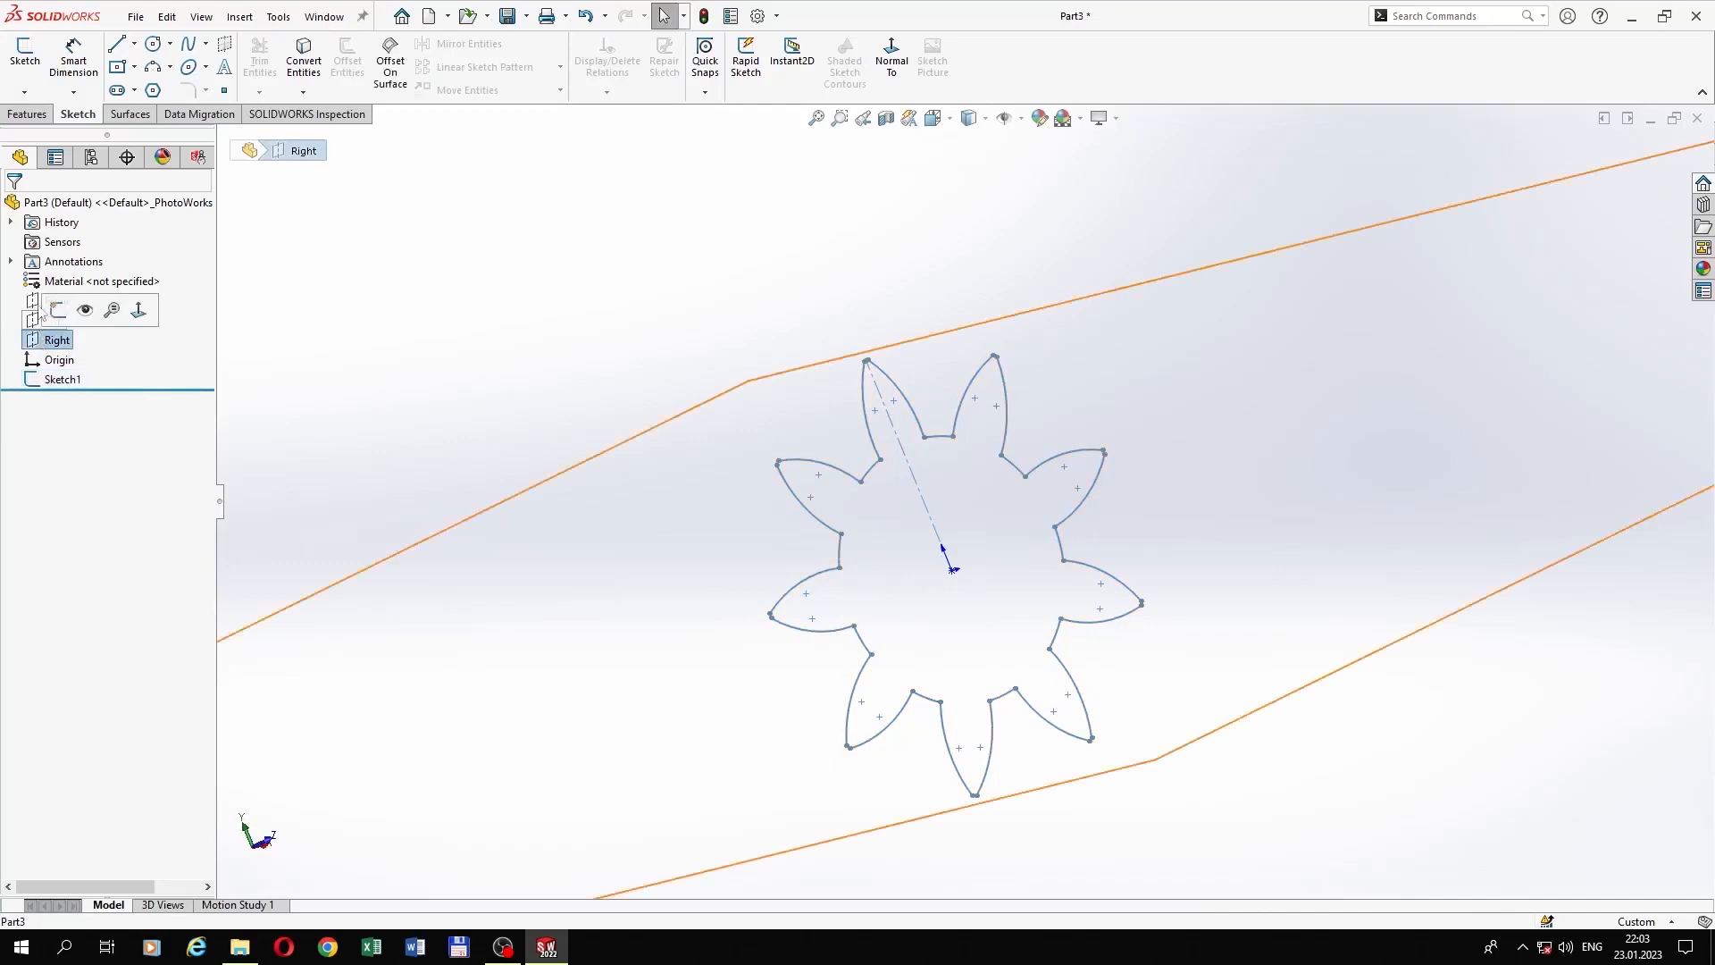
left_click(35, 116)
left_click(920, 55)
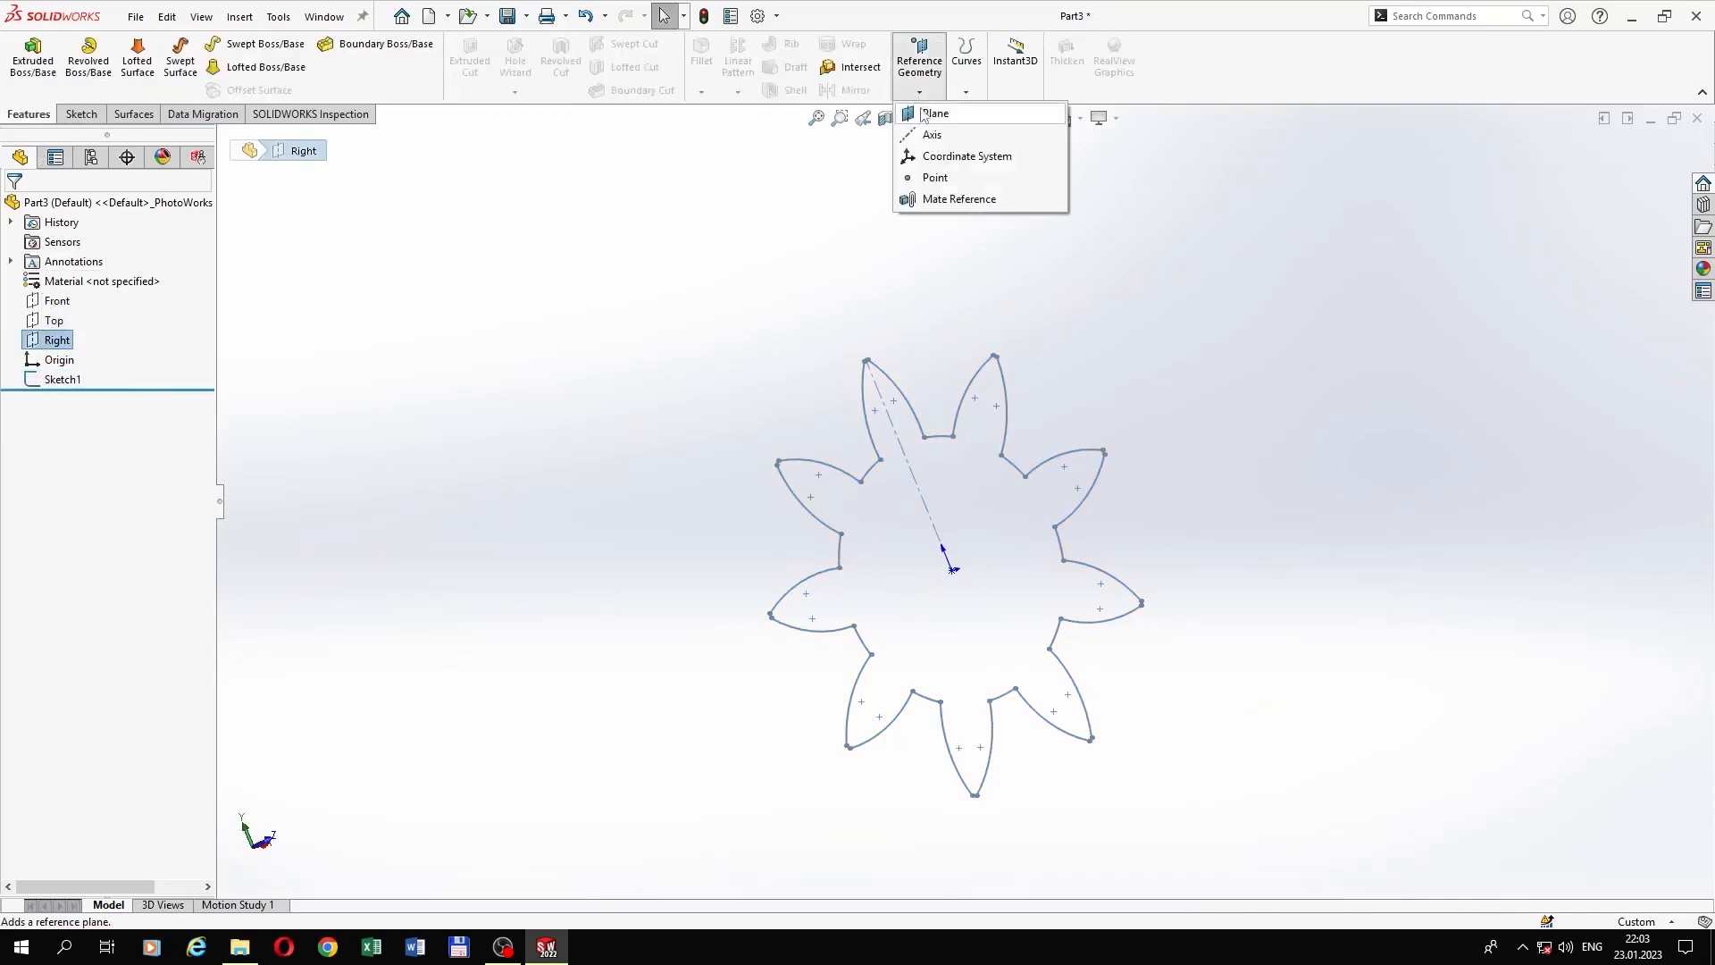
left_click(924, 114)
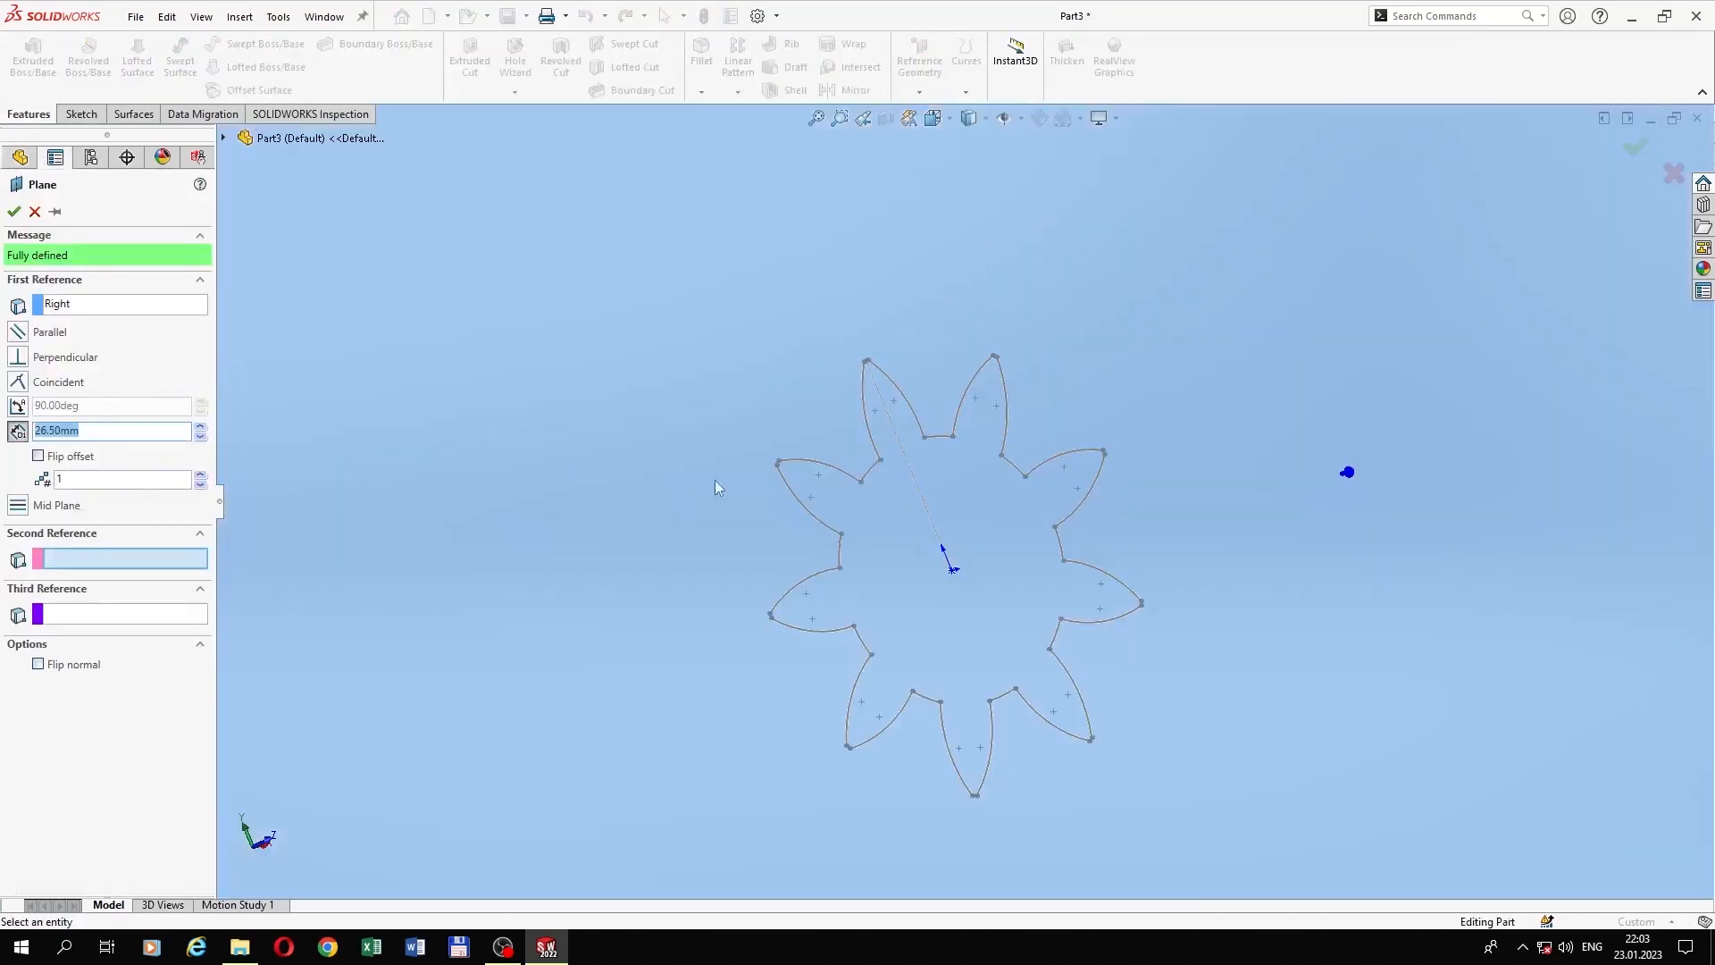
middle_click_drag(715, 487, 1125, 714)
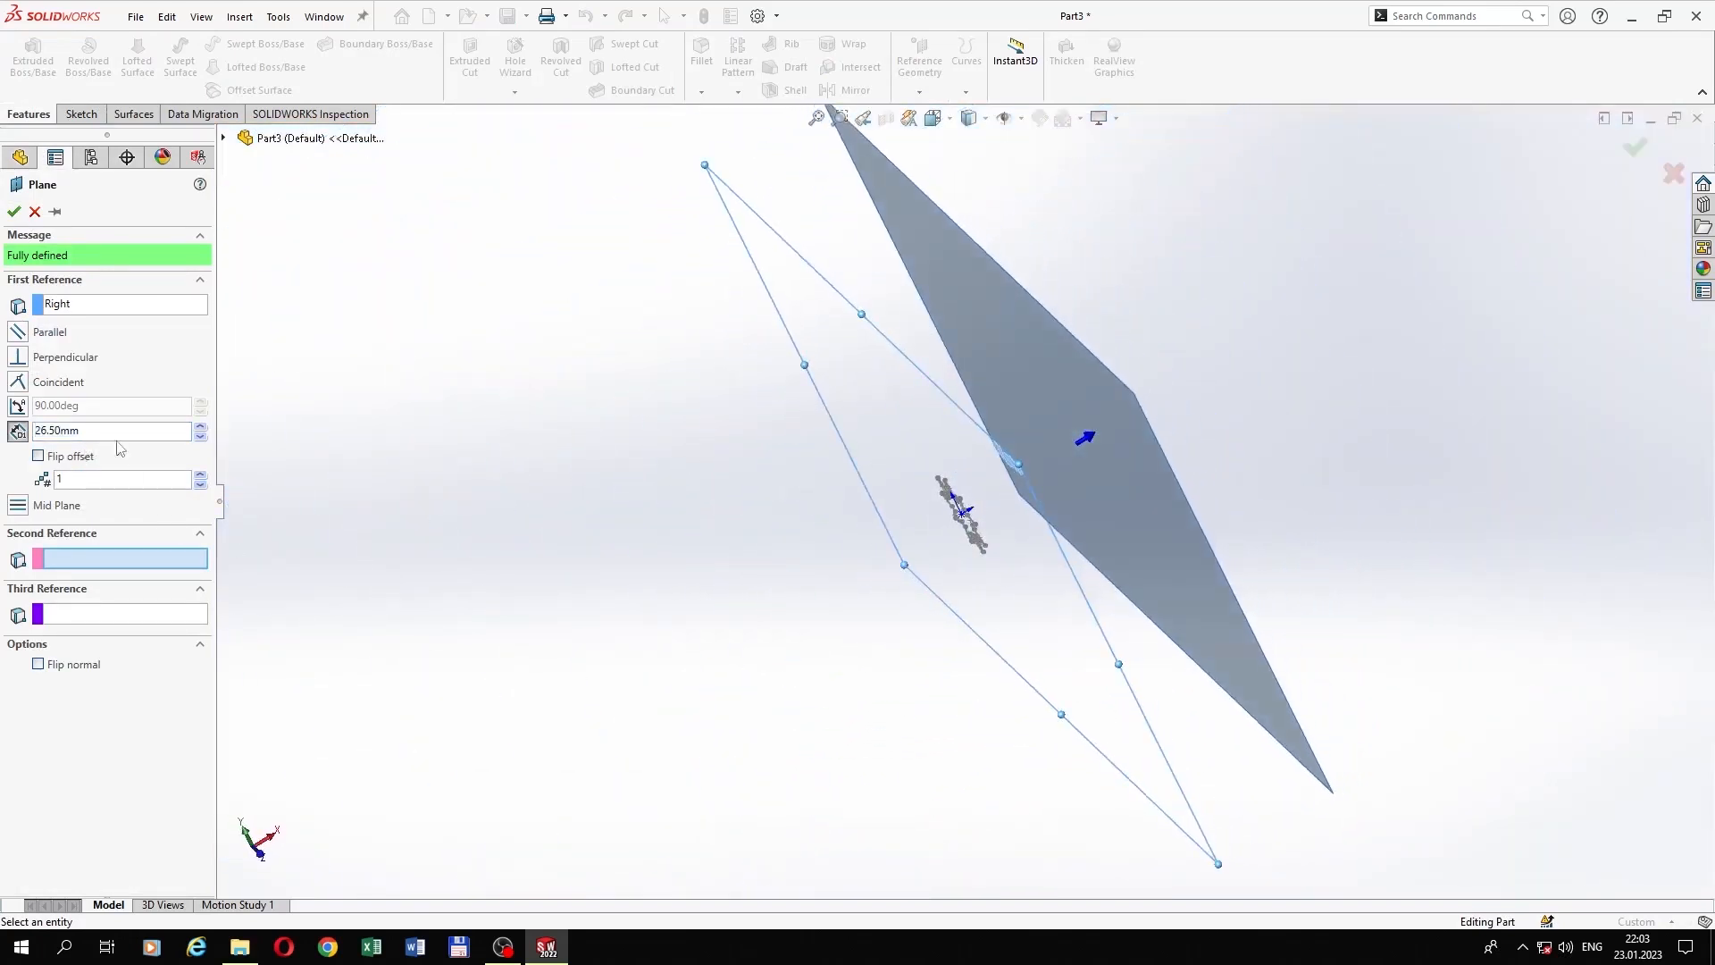
left_click(201, 436)
left_click(201, 436)
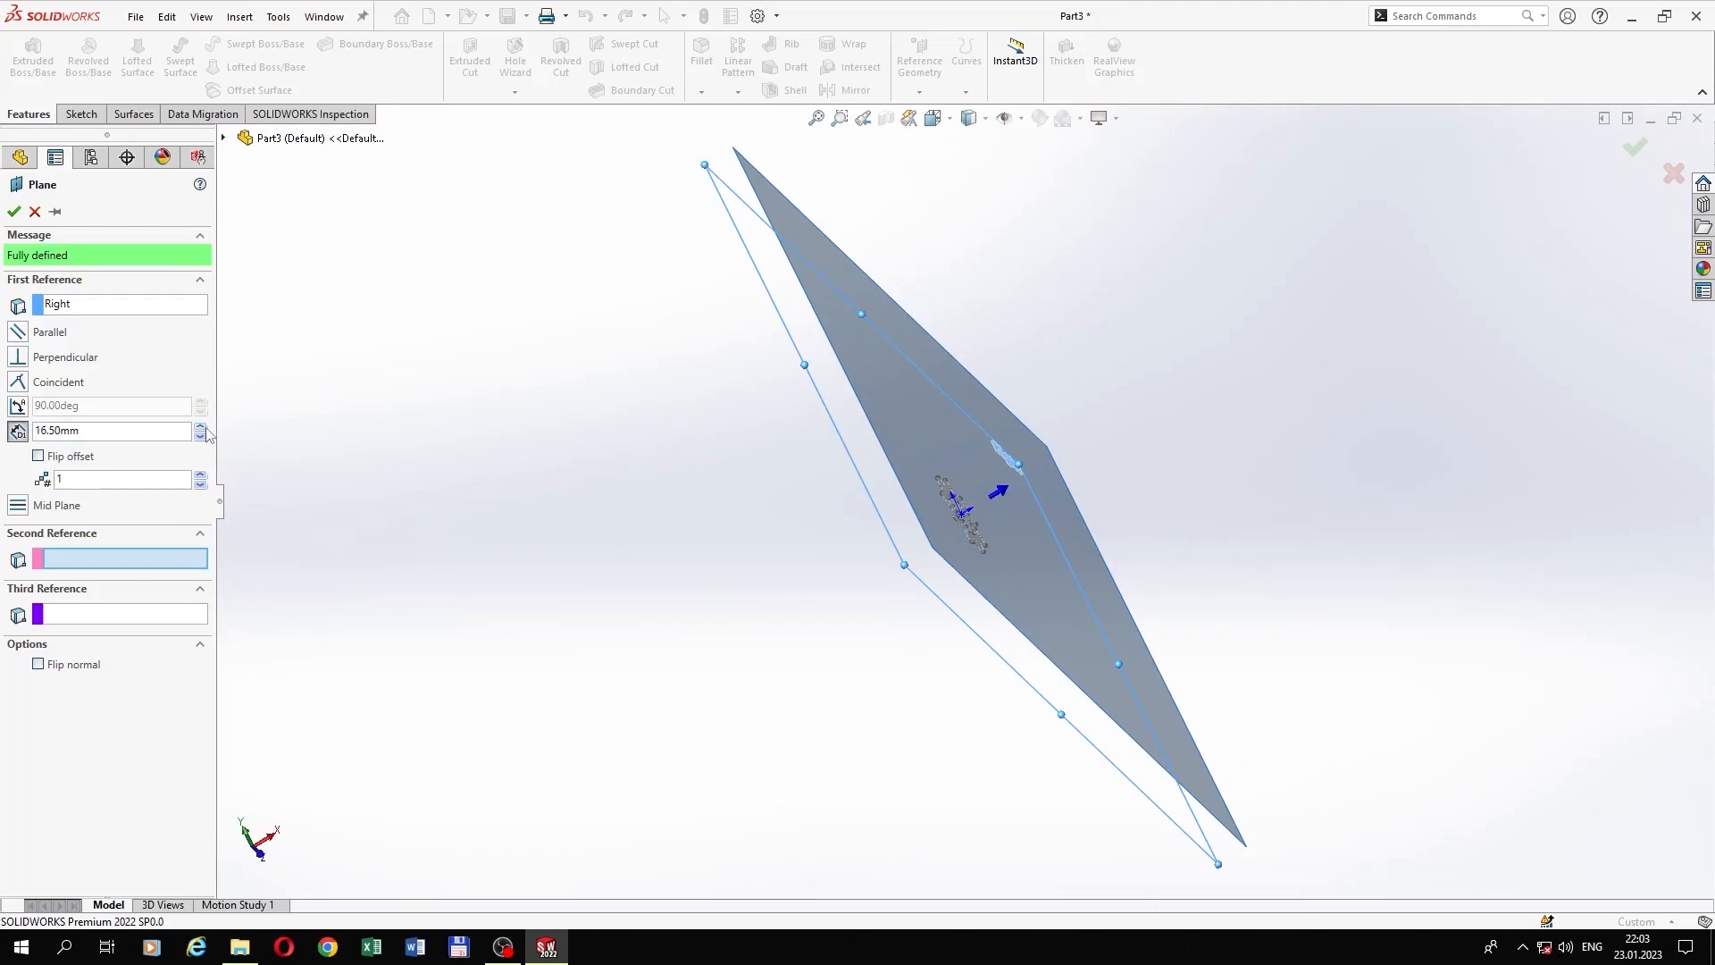
left_click(202, 427)
left_click(12, 215)
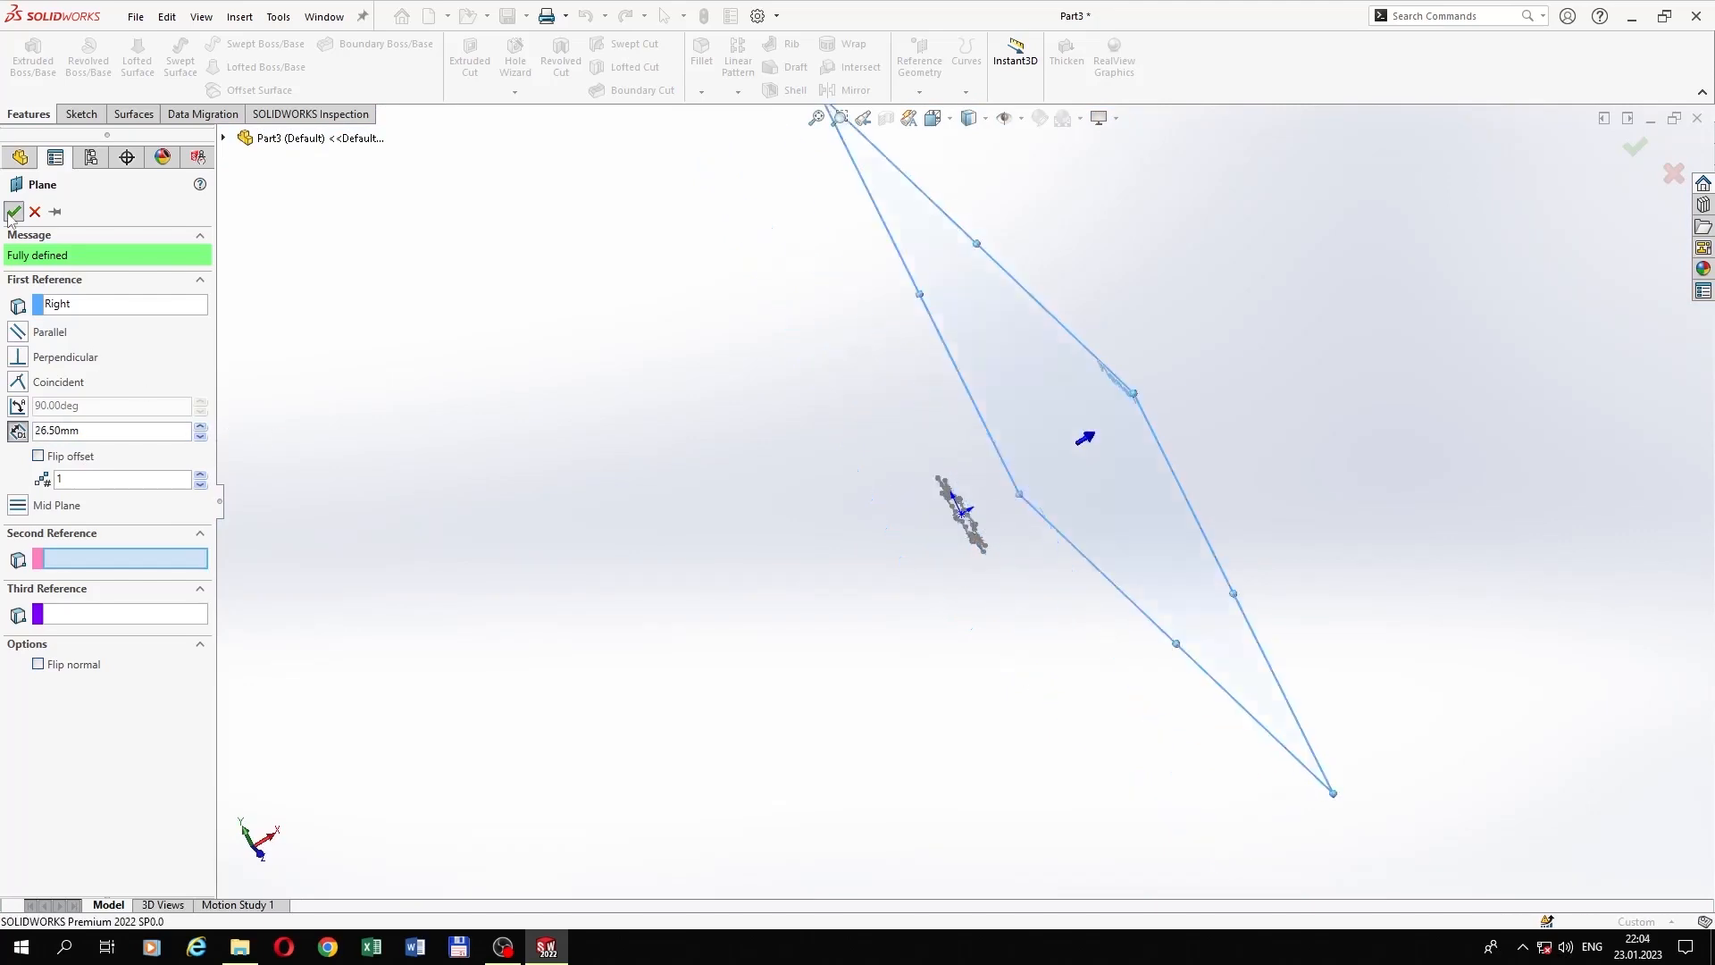
Step: Start a sketch on the new offset plane and convert the complete nine-tooth gear sketch into it
right_click(1031, 388)
left_click(1071, 360)
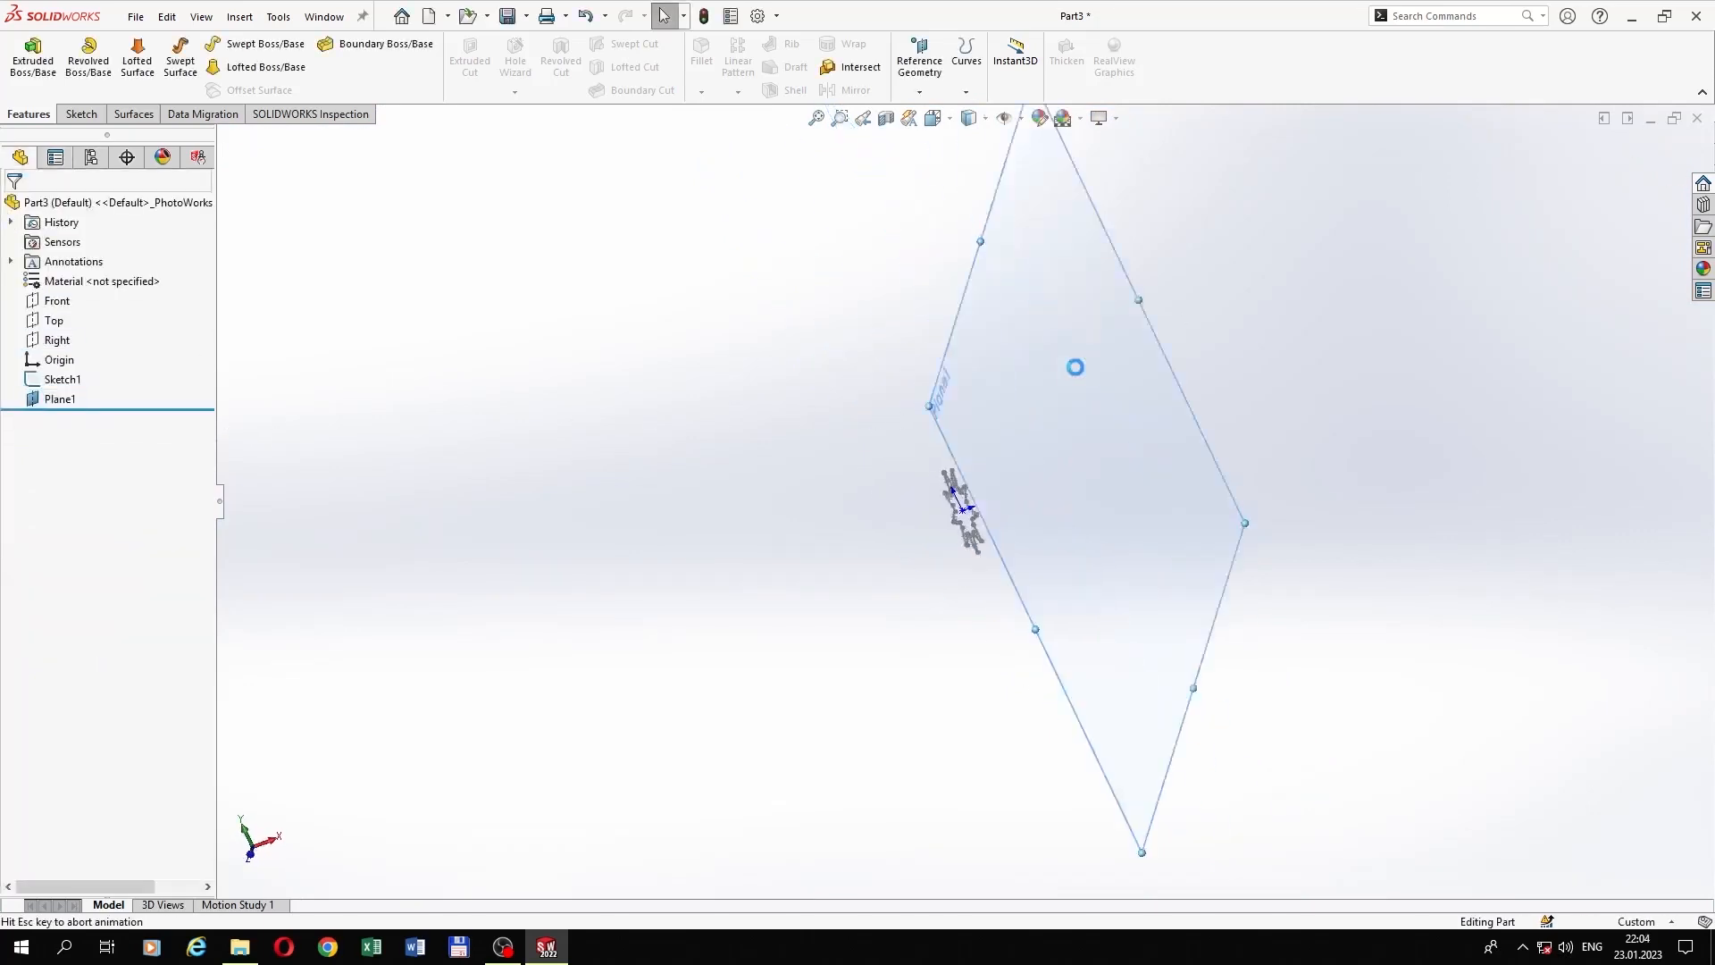
left_click(304, 58)
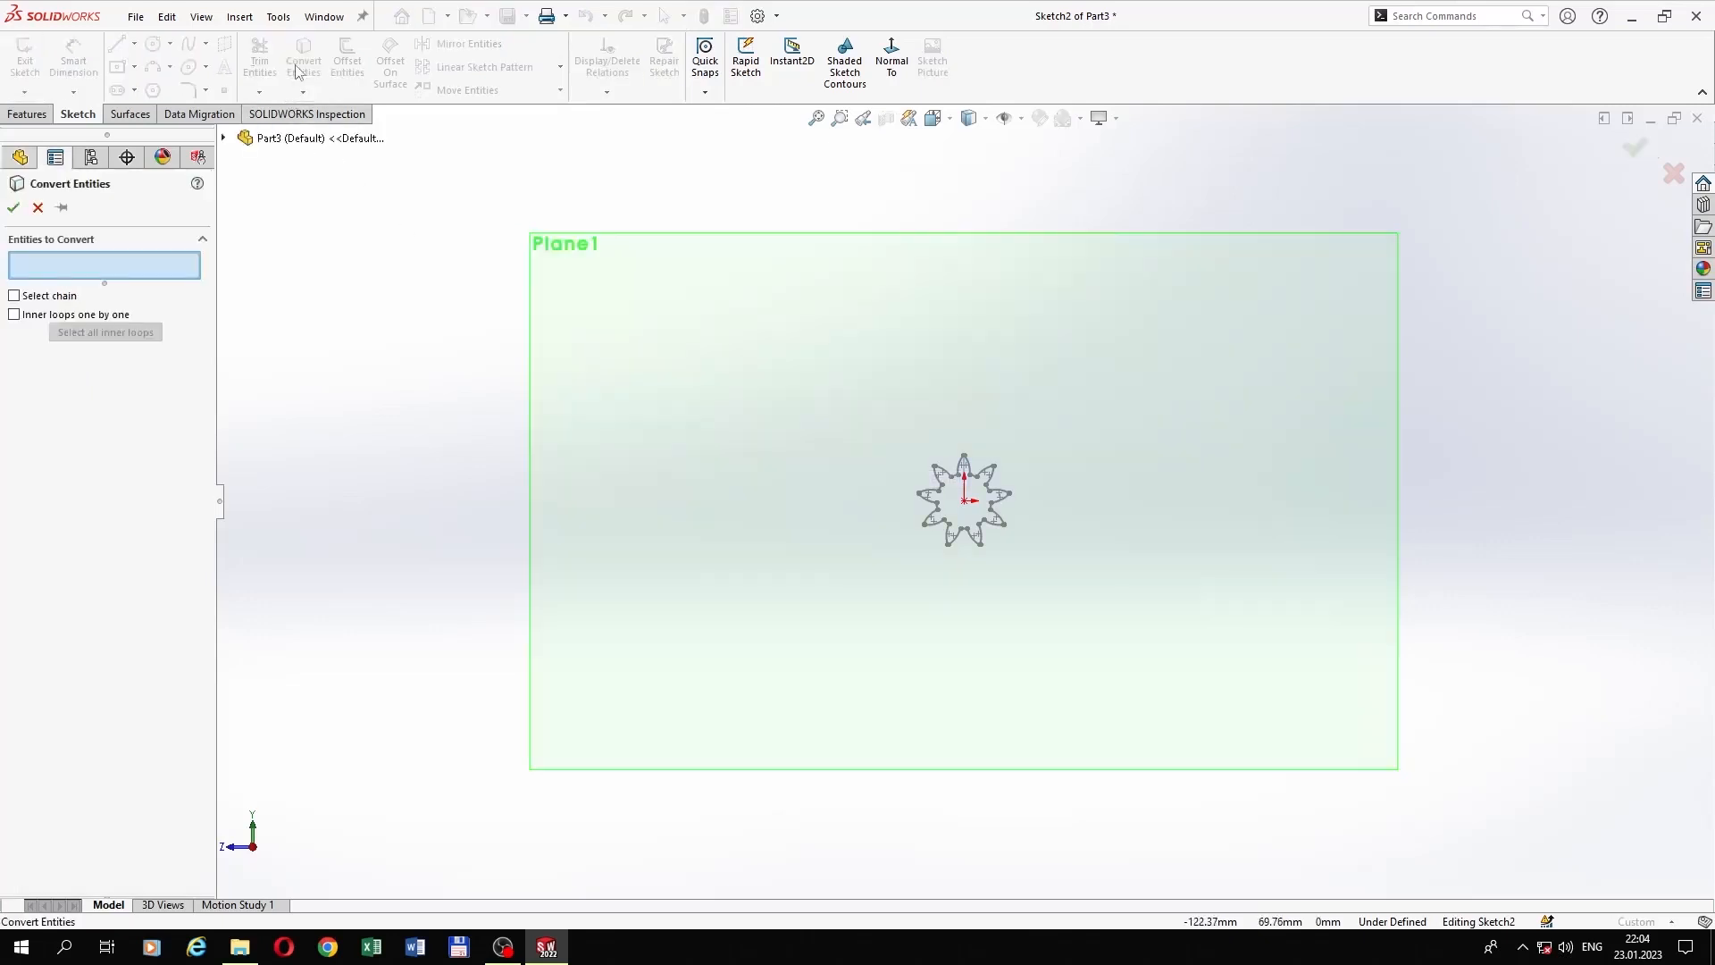
left_click(224, 138)
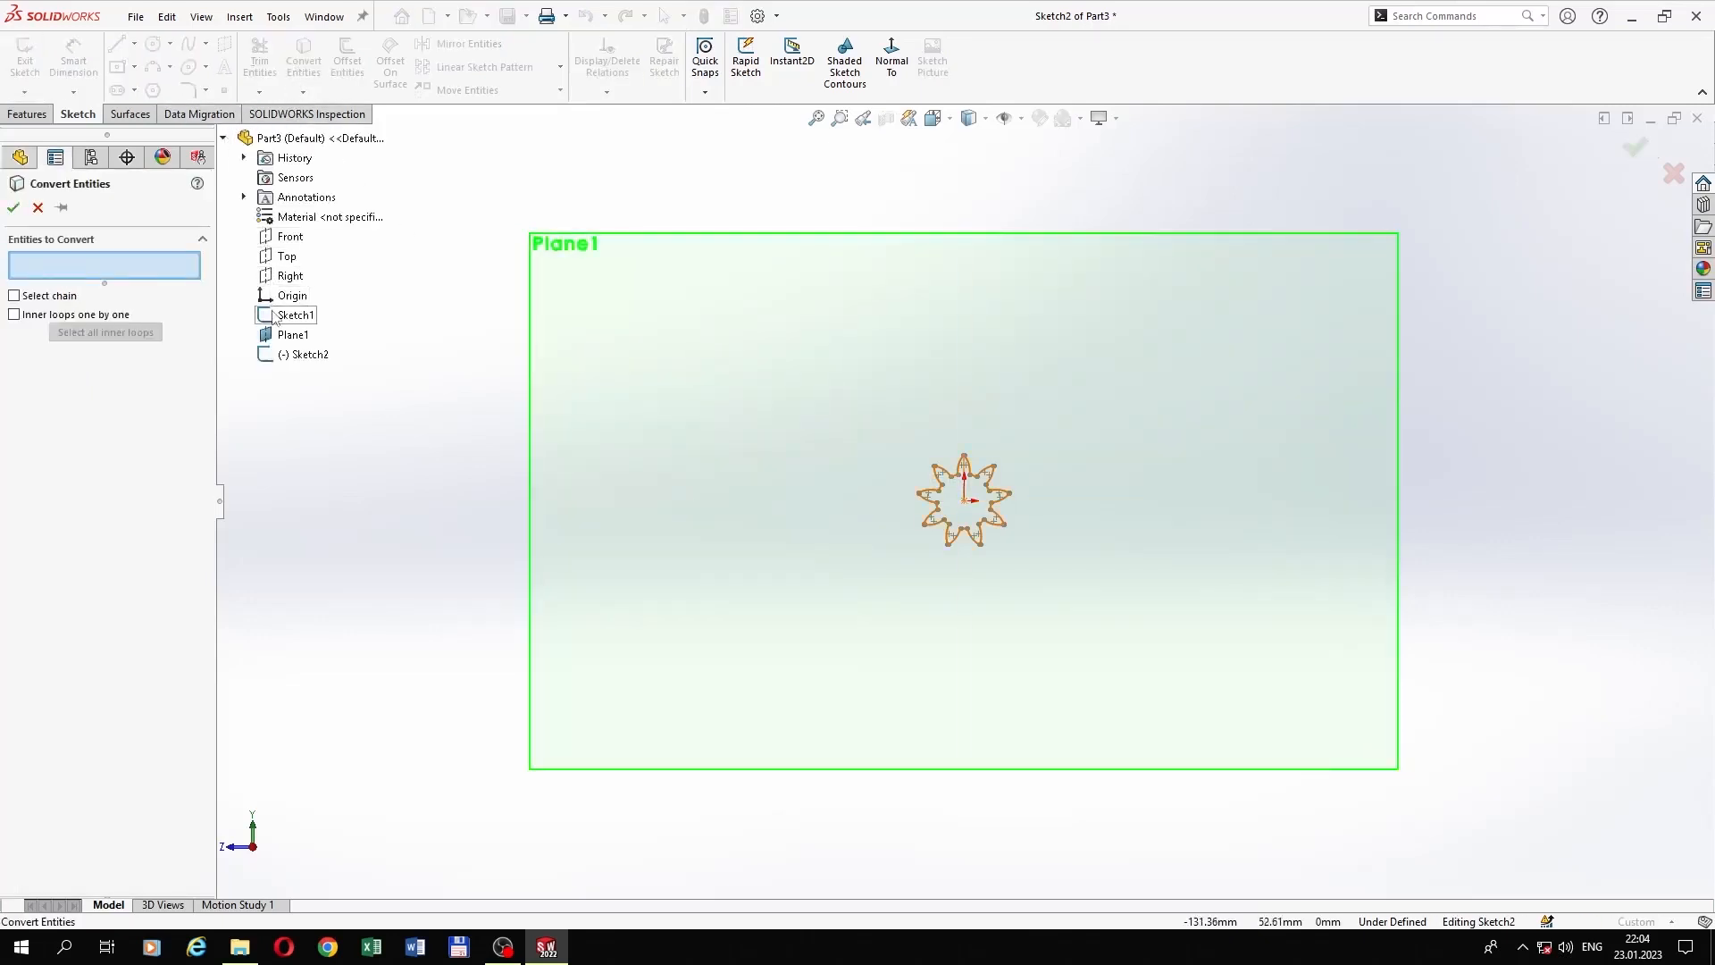
left_click(295, 314)
left_click(13, 208)
Step: Start a Scale operation on the whole converted gear profile, using the origin as the scale point
middle_click_drag(1042, 322, 1144, 383)
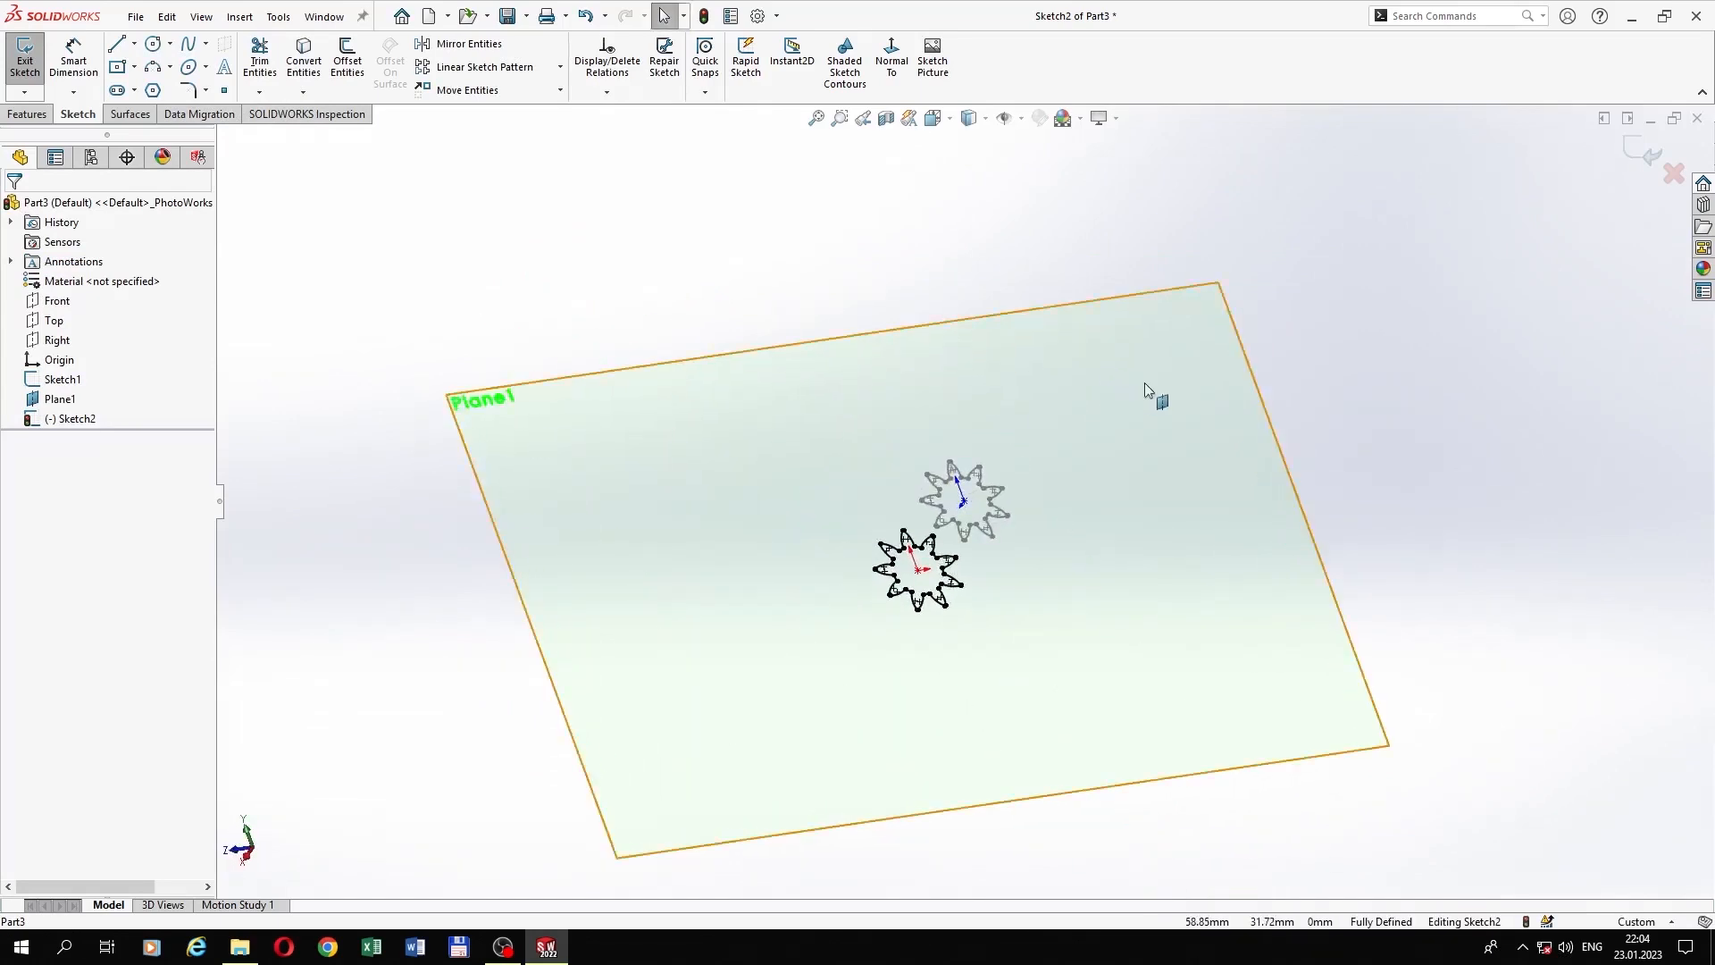
left_click(1144, 382)
key("ctrl+8")
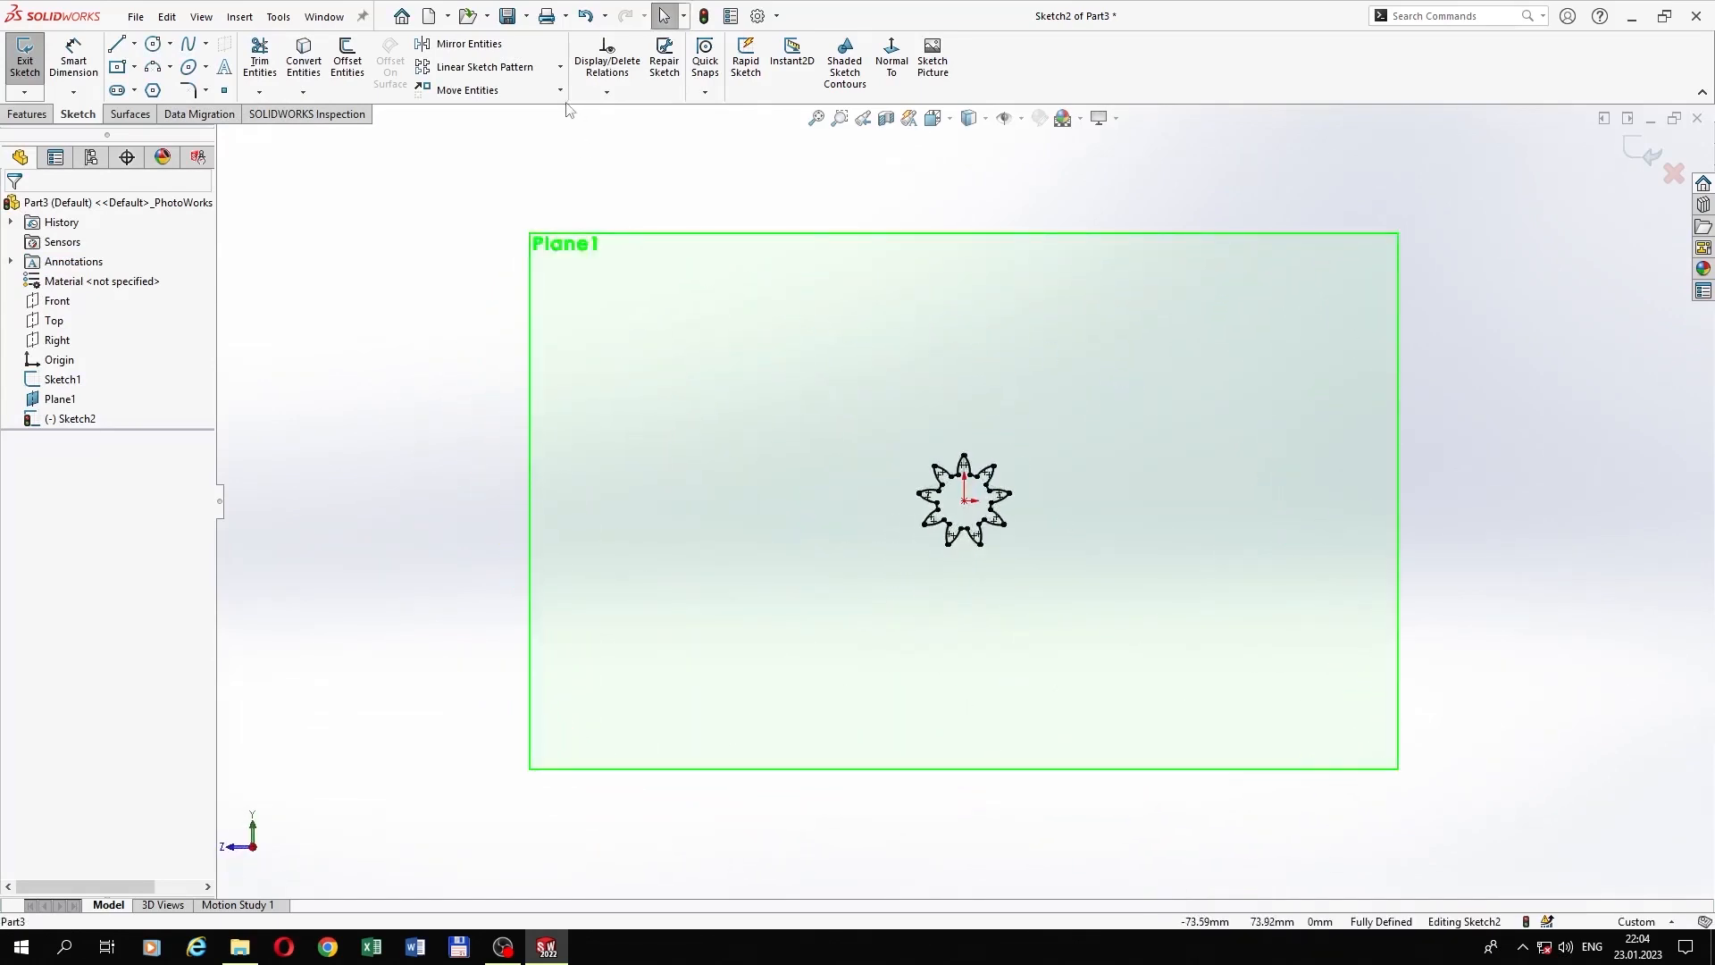
left_click(560, 91)
left_click(464, 179)
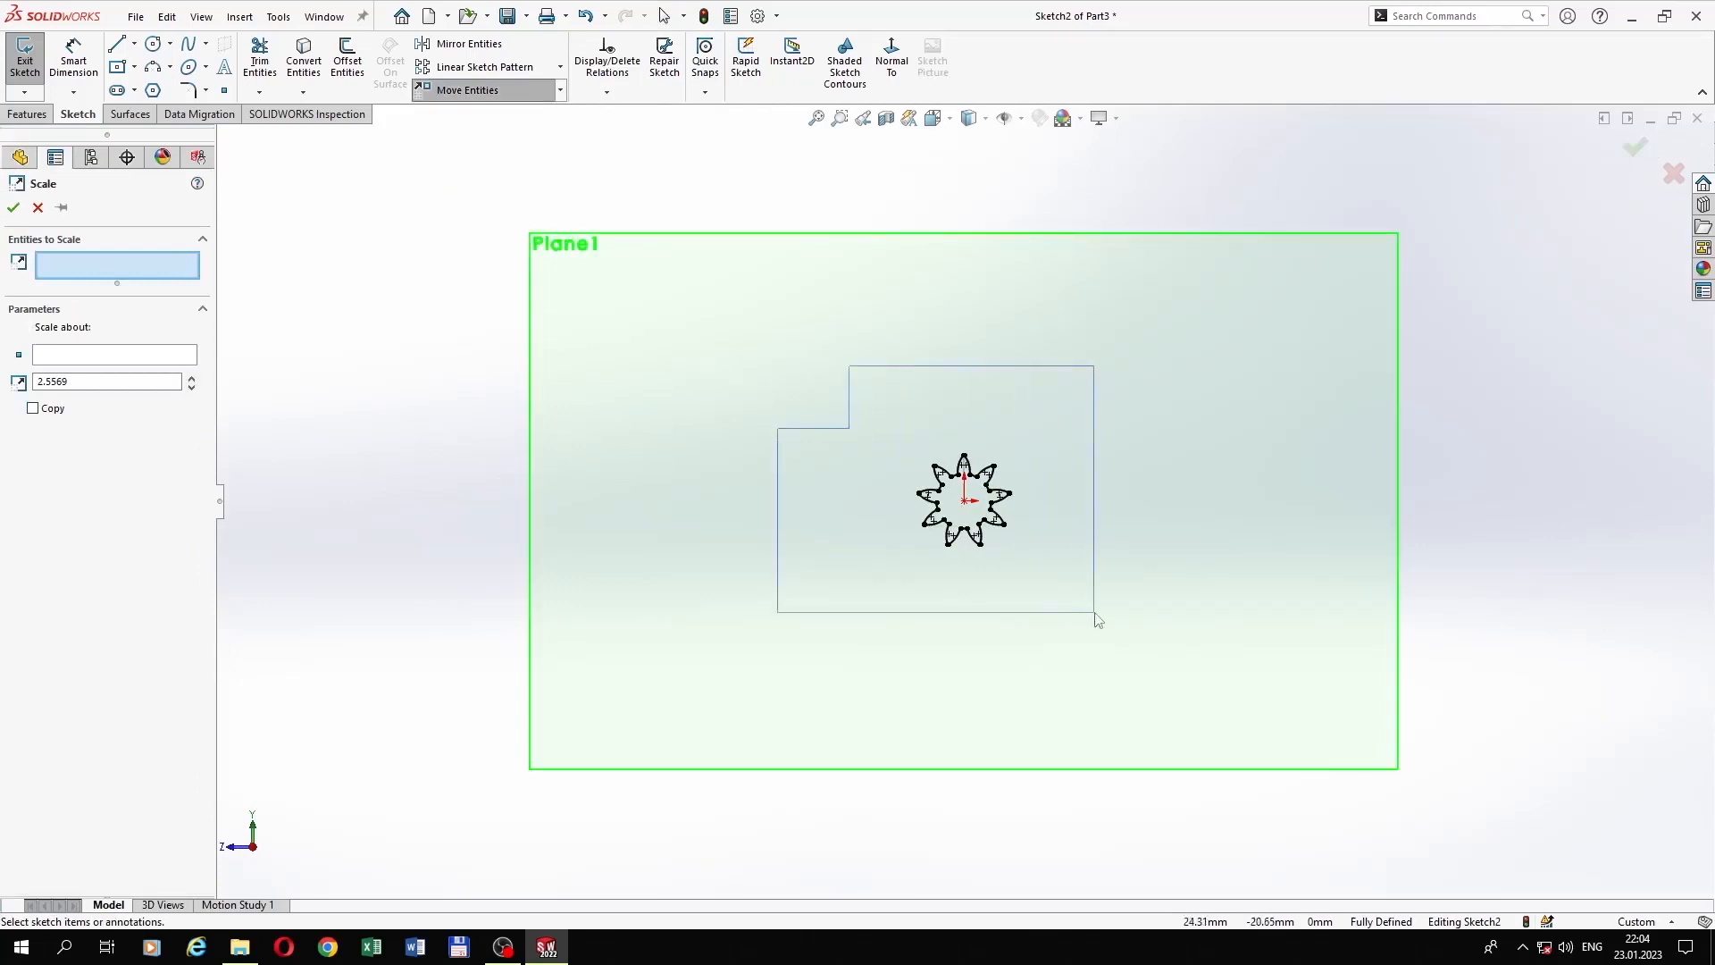
left_click_drag(777, 365, 1095, 613)
left_click(133, 623)
scroll(994, 540, "down", 6)
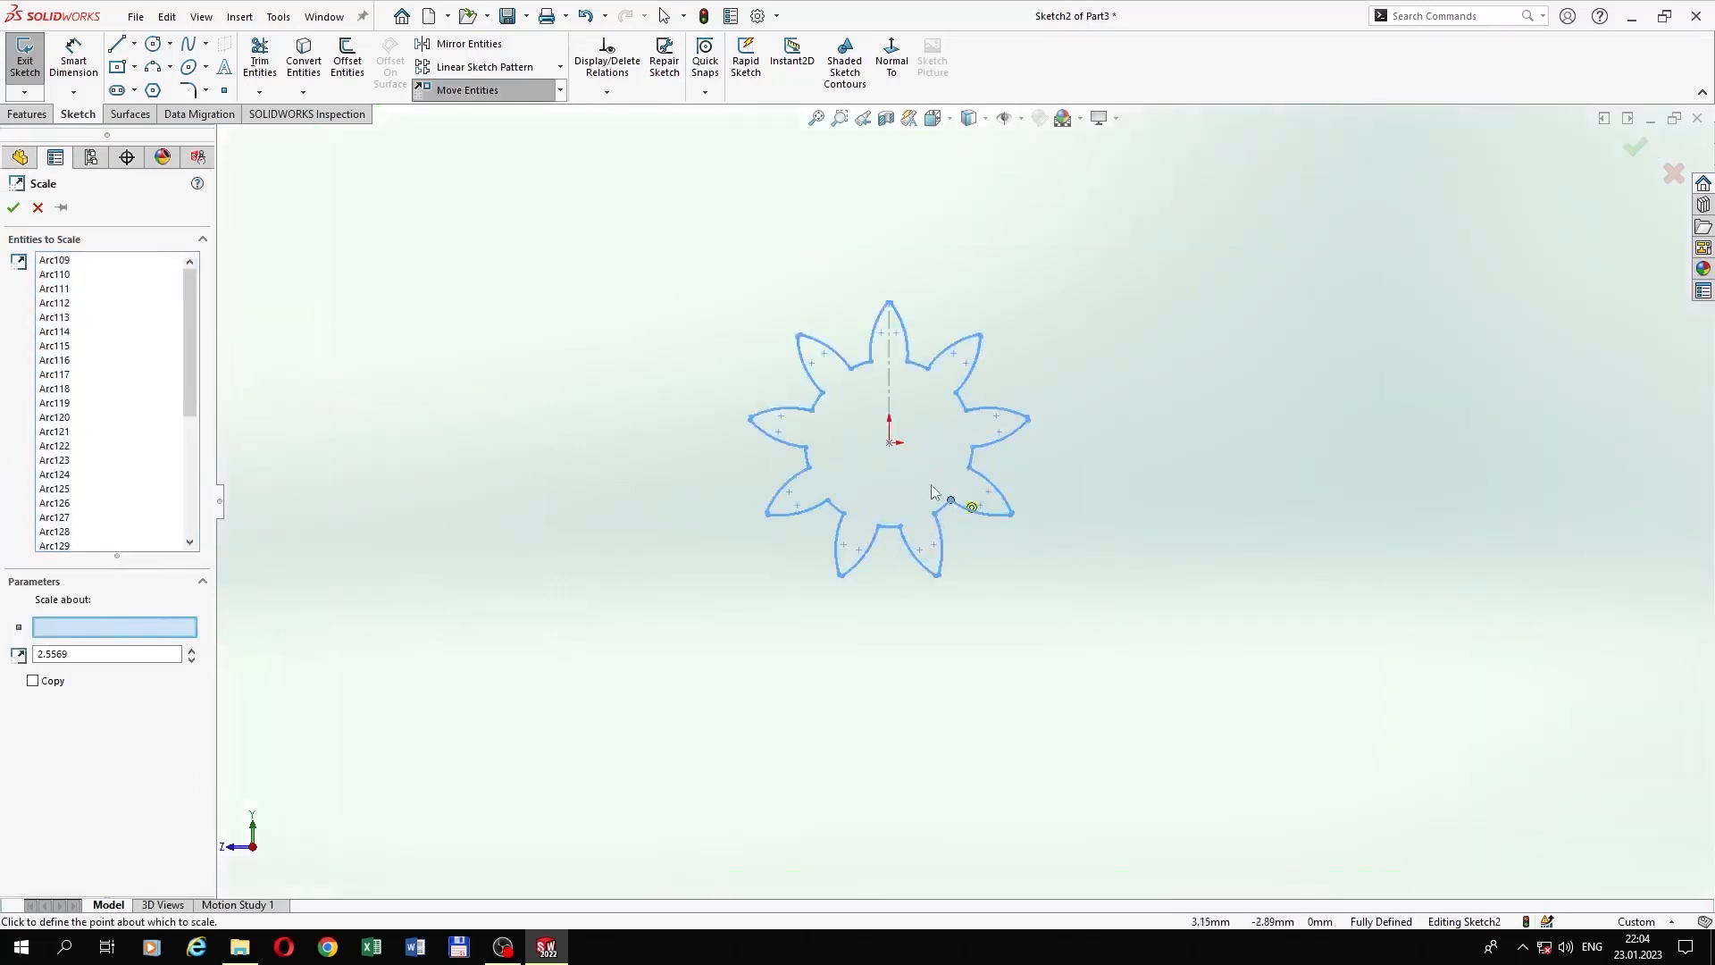
left_click(886, 451)
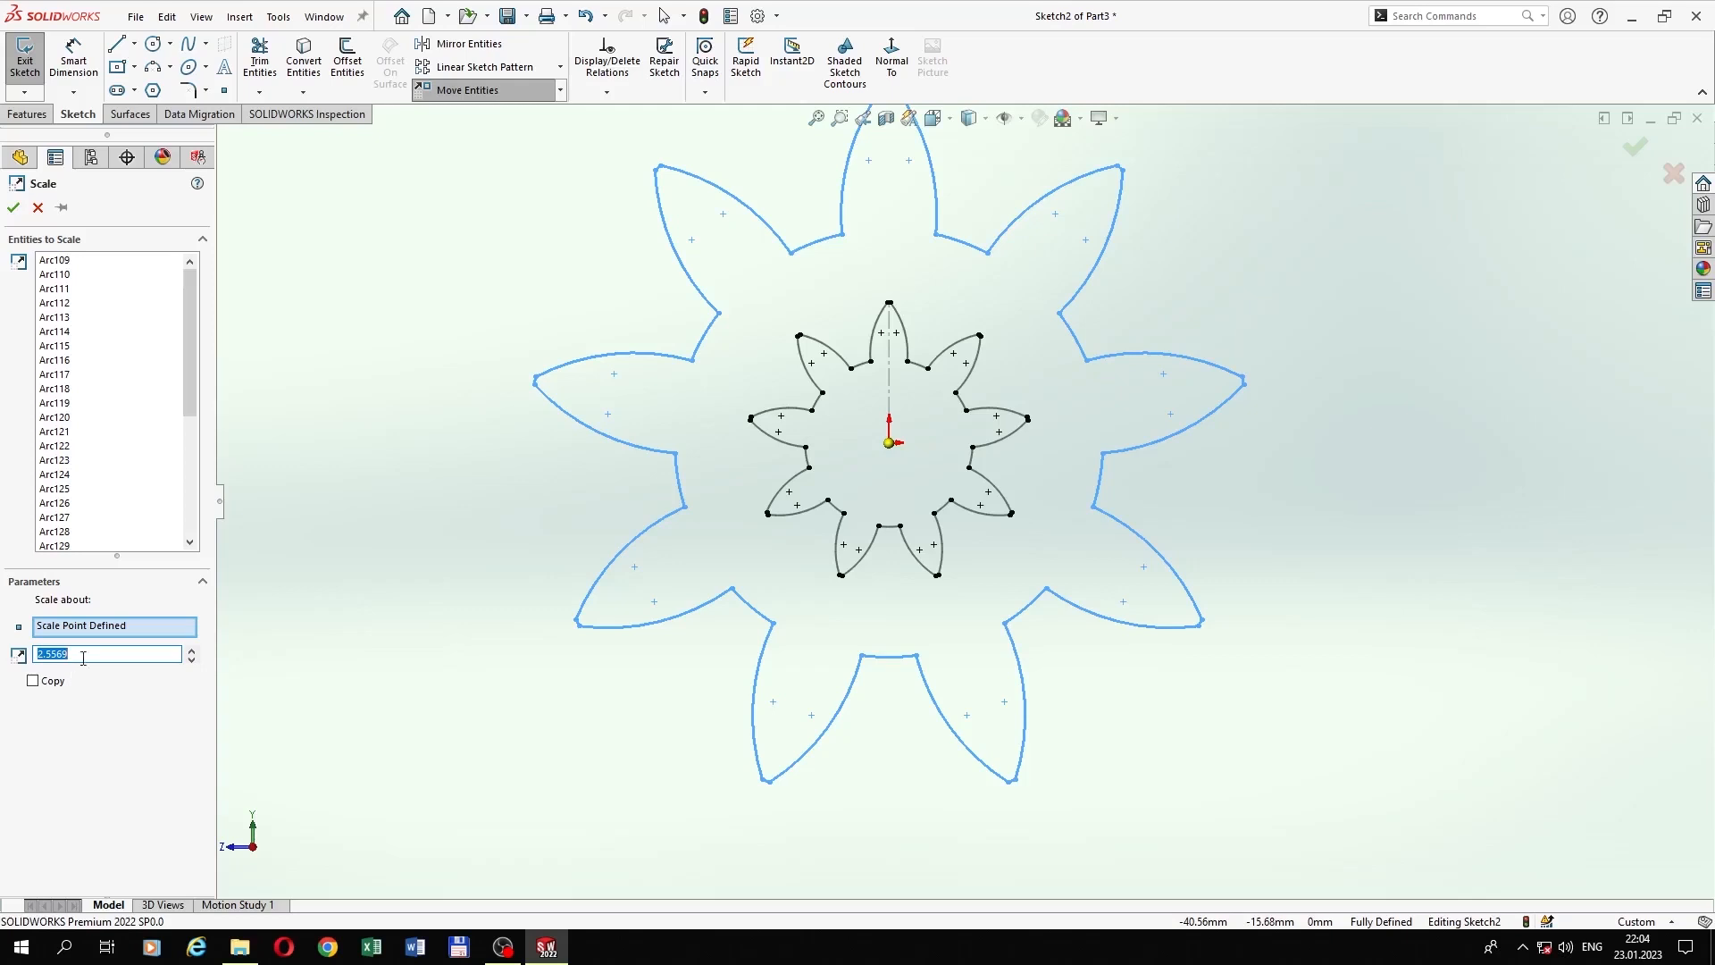
Step: Try larger scale factors for the converted gear profile
left_click(192, 650)
left_click(192, 650)
left_click(192, 650)
left_click(192, 650)
left_click(192, 650)
left_click(192, 650)
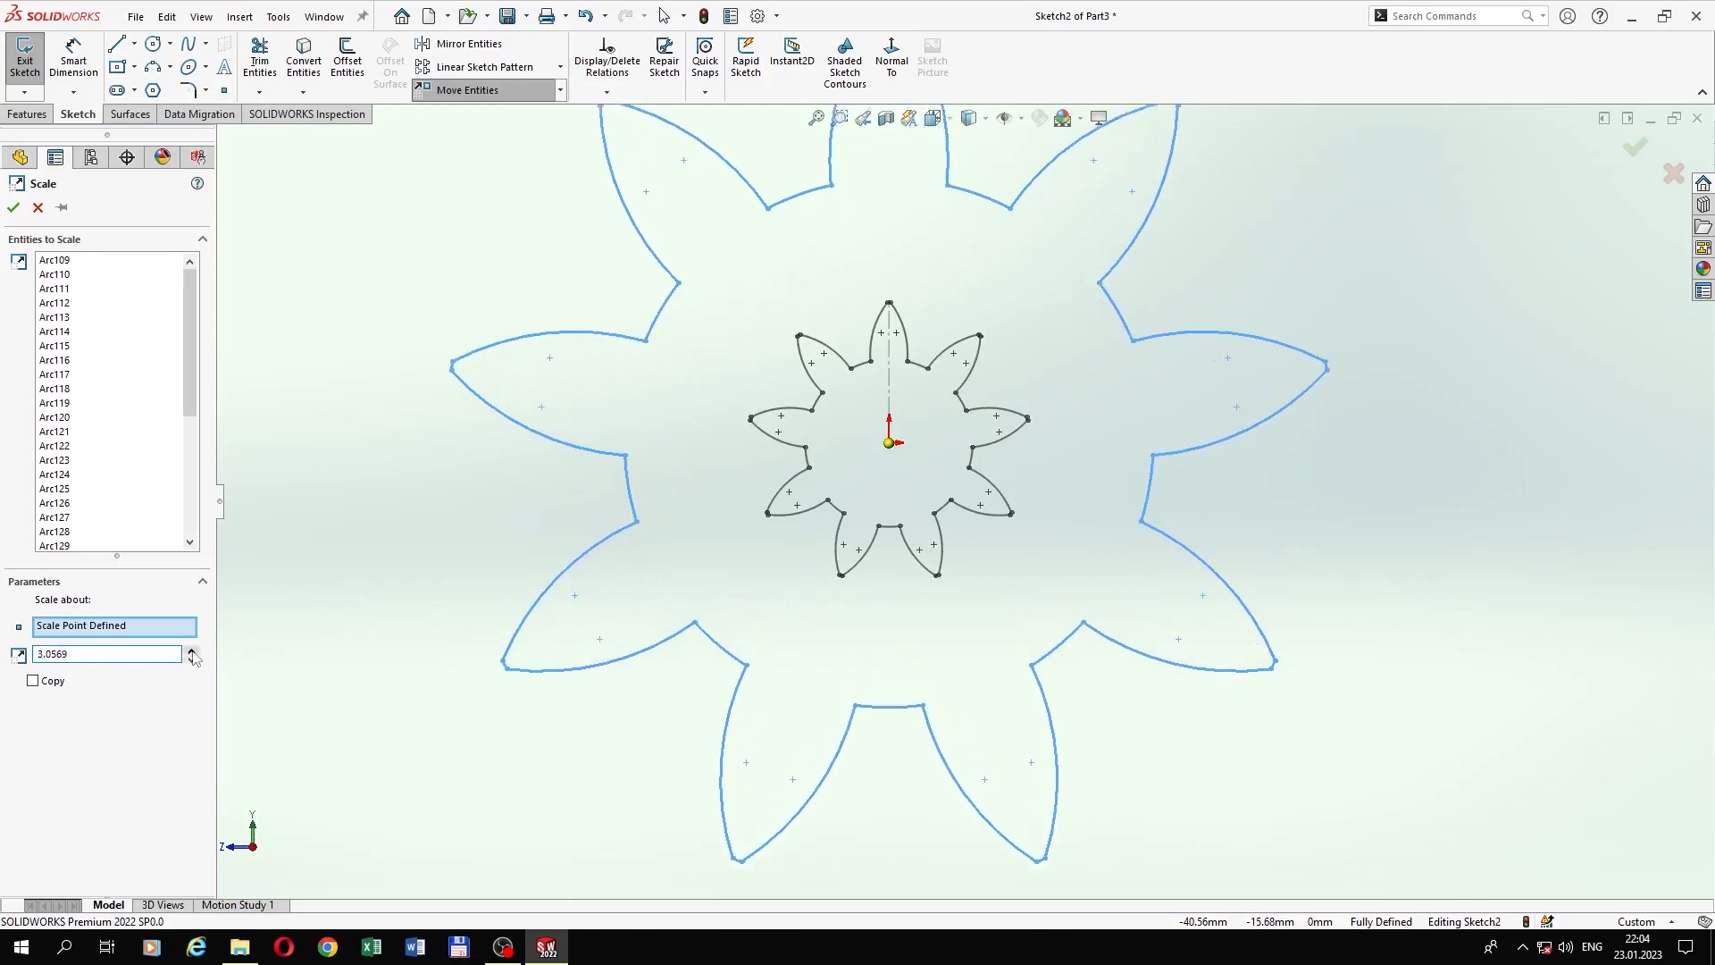
left_click(192, 650)
left_click(192, 650)
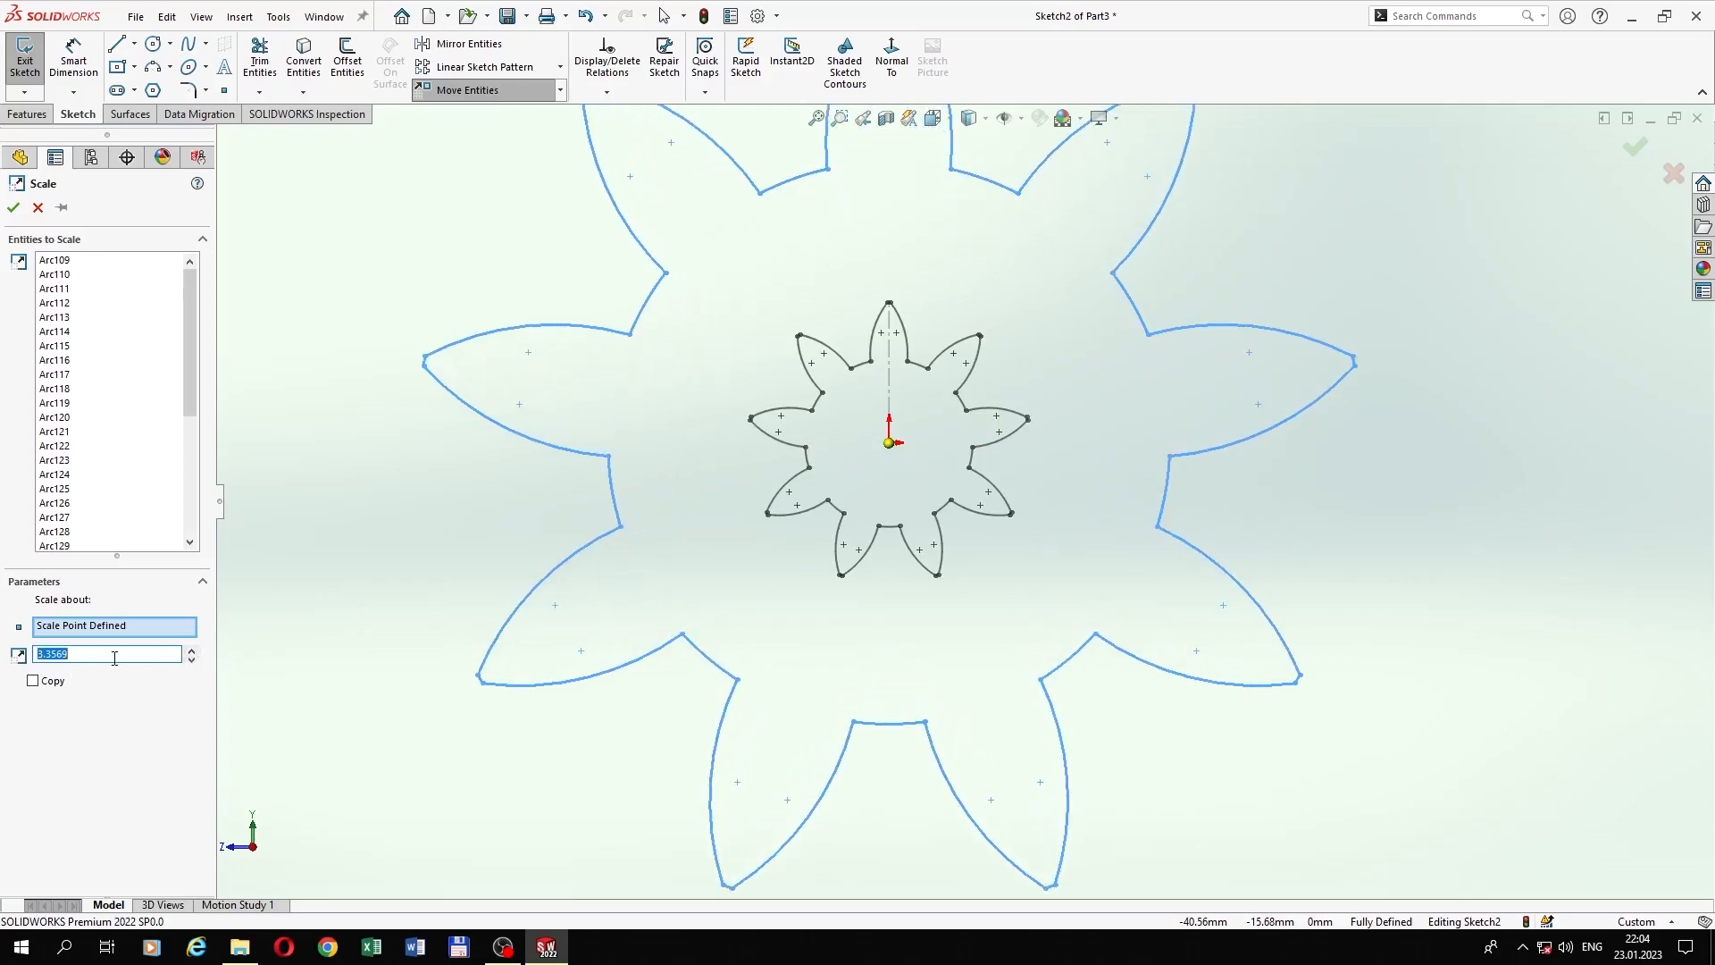
Step: Scale the converted gear profile by a factor of 2.5569 and finish the sketch
type("9")
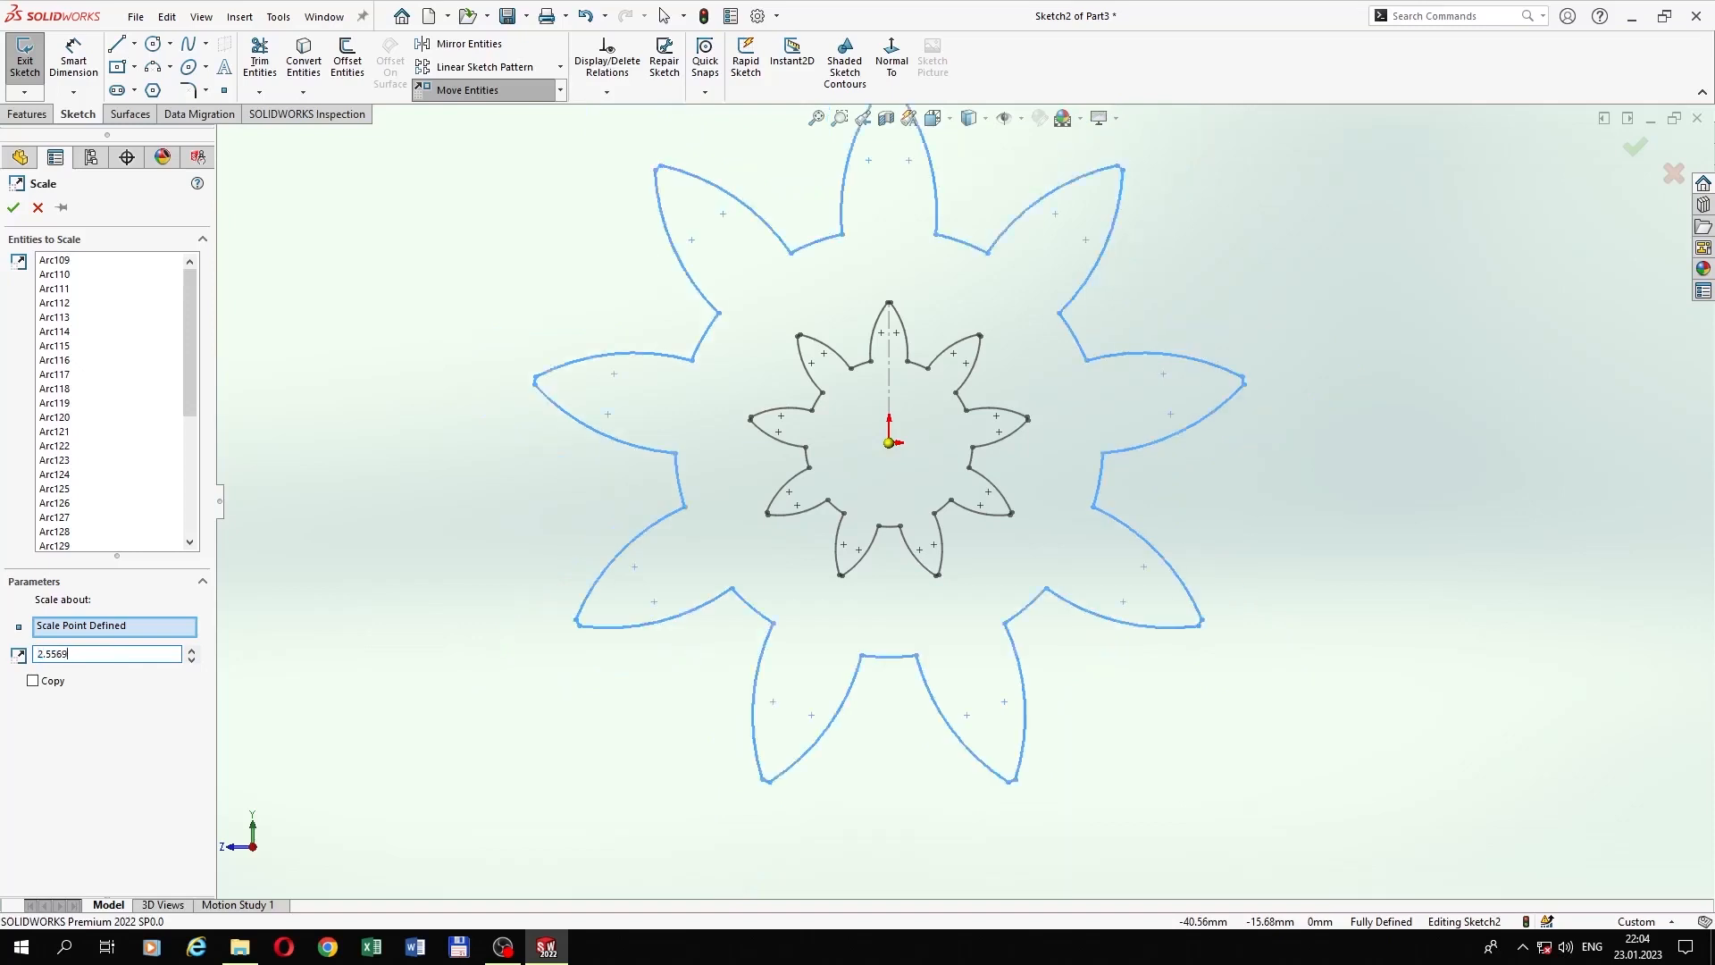
left_click(14, 208)
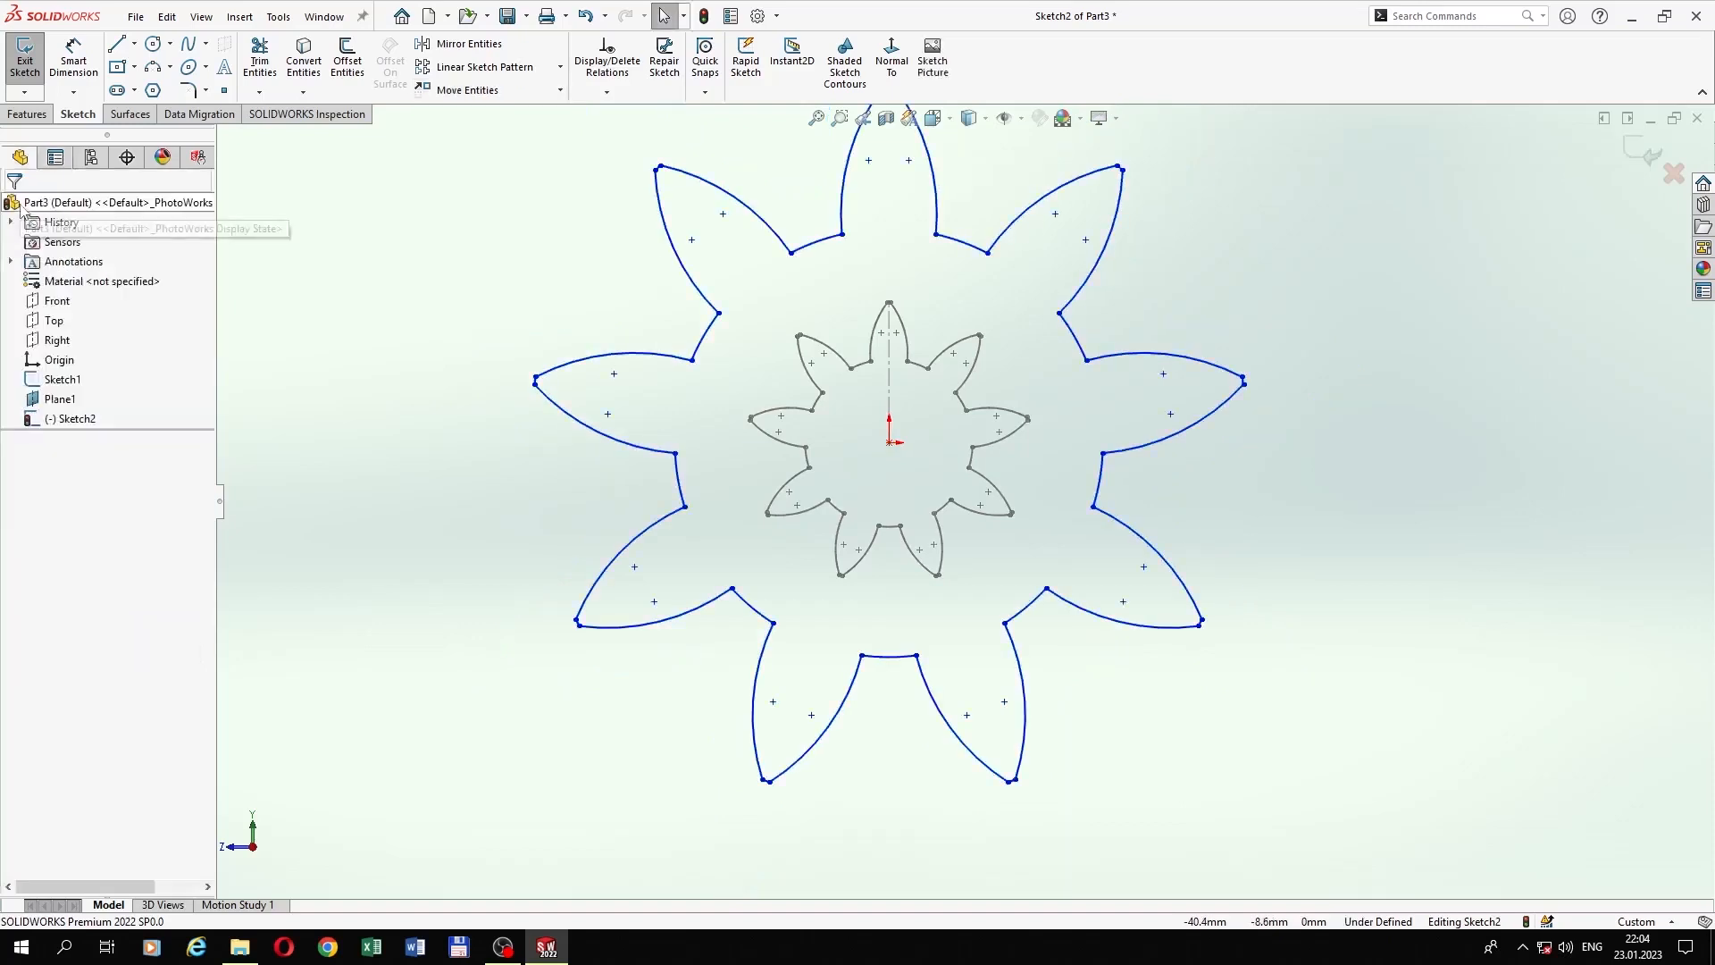
scroll(977, 491, "up", 3)
mouse_move(981, 490)
middle_mouse_down()
mouse_move(1256, 394)
mouse_move(898, 507)
middle_mouse_up()
key("ctrl+8")
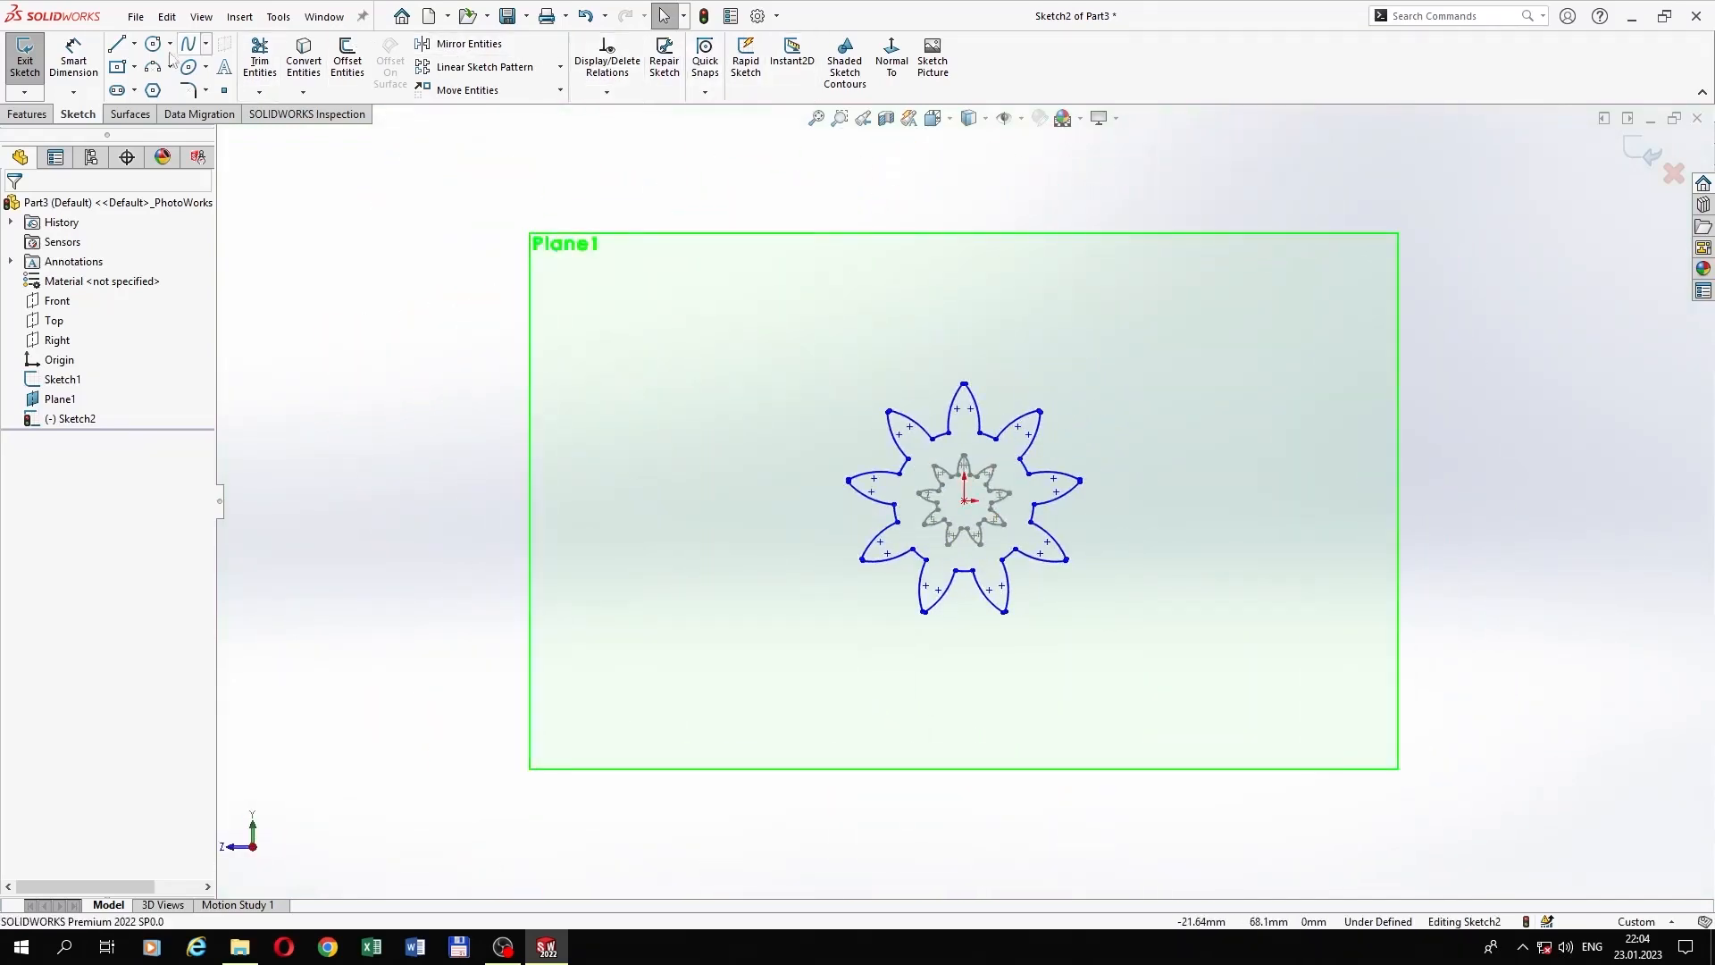
left_click(38, 113)
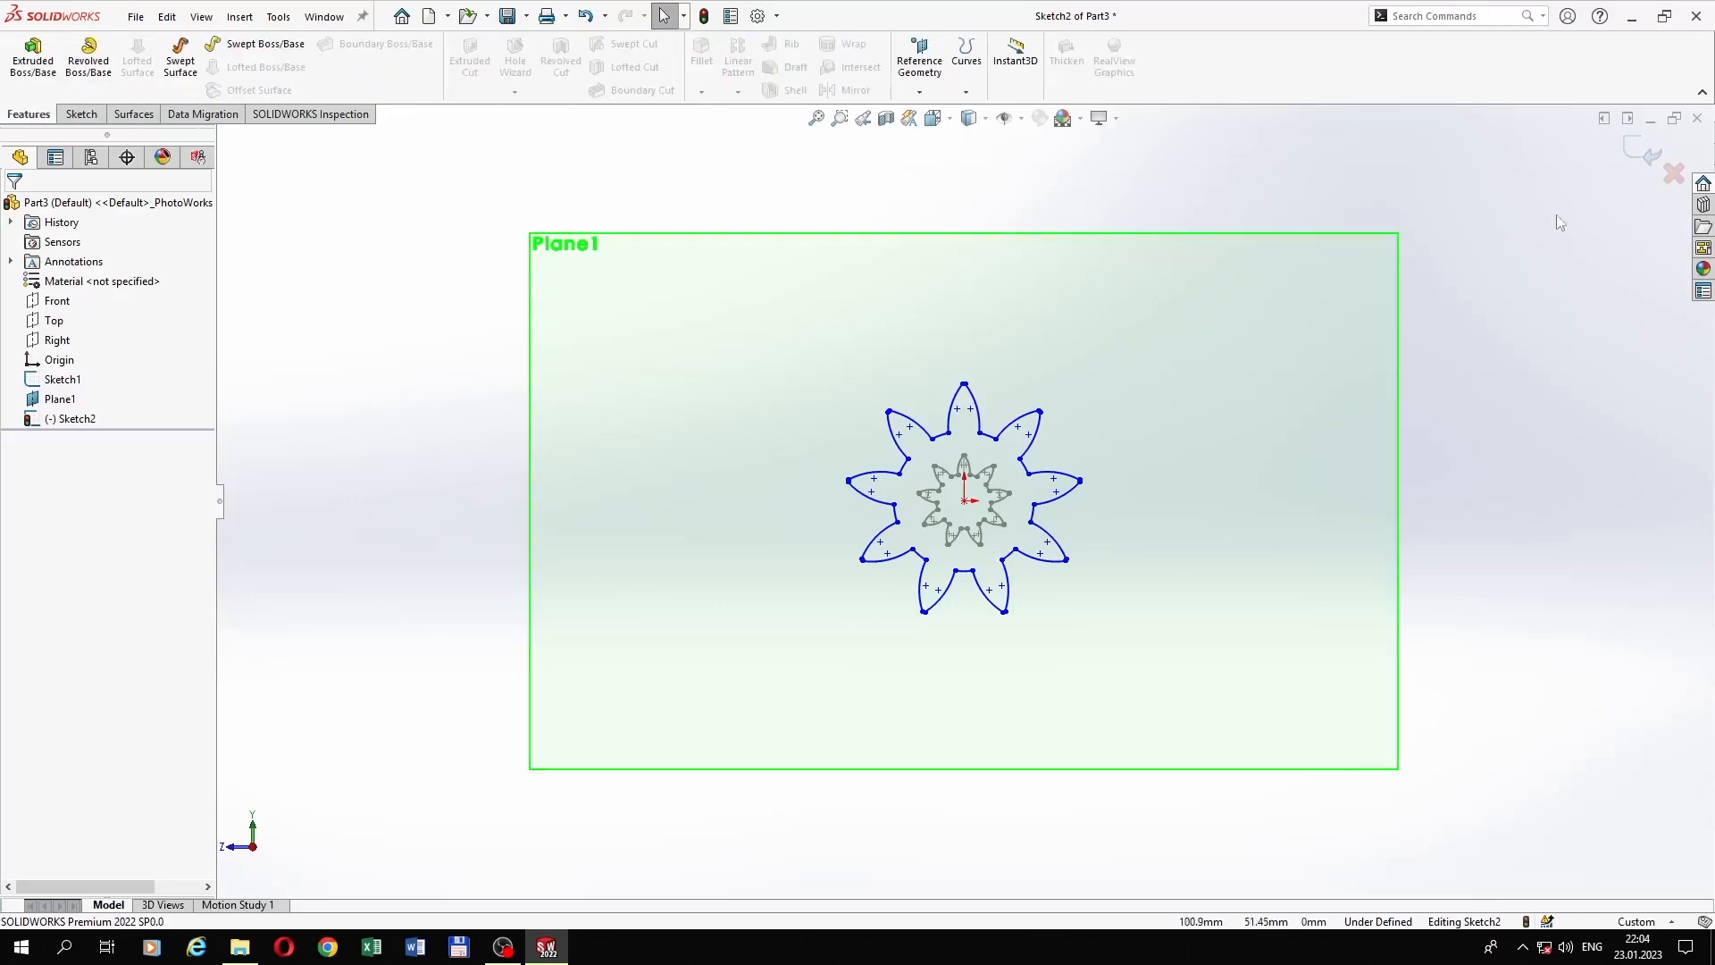
left_click(1644, 152)
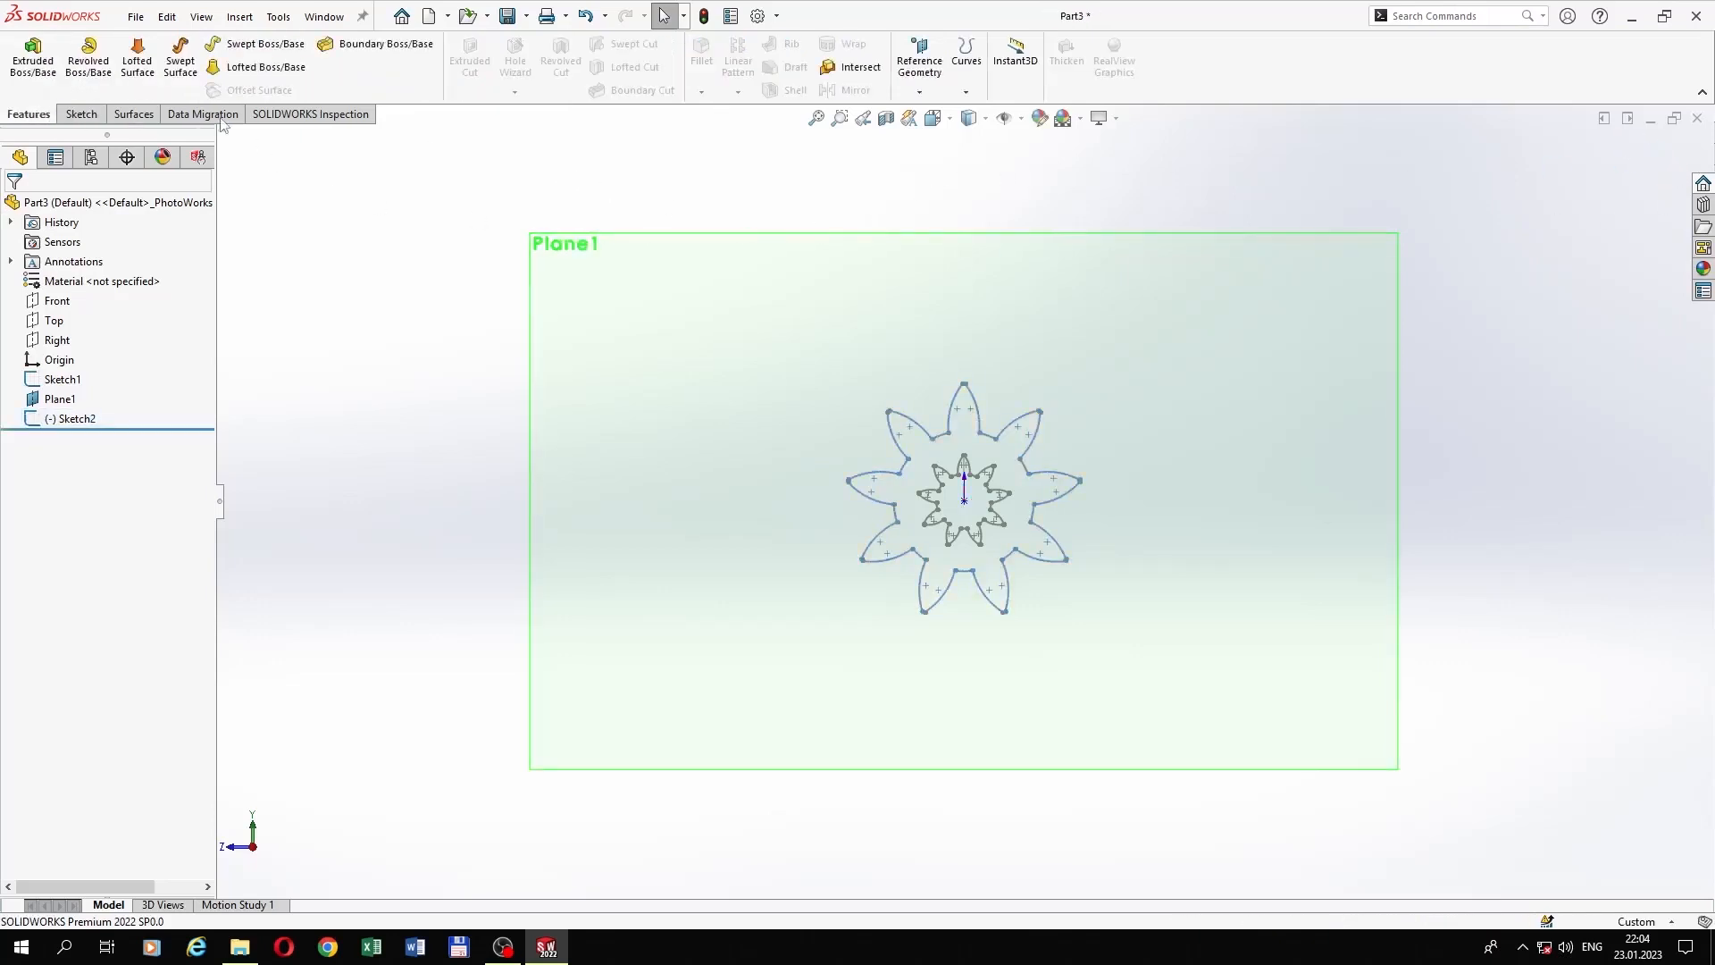
Step: Loft a solid between the enlarged and original gear profiles, matching them at their top tooth tips
left_click(223, 71)
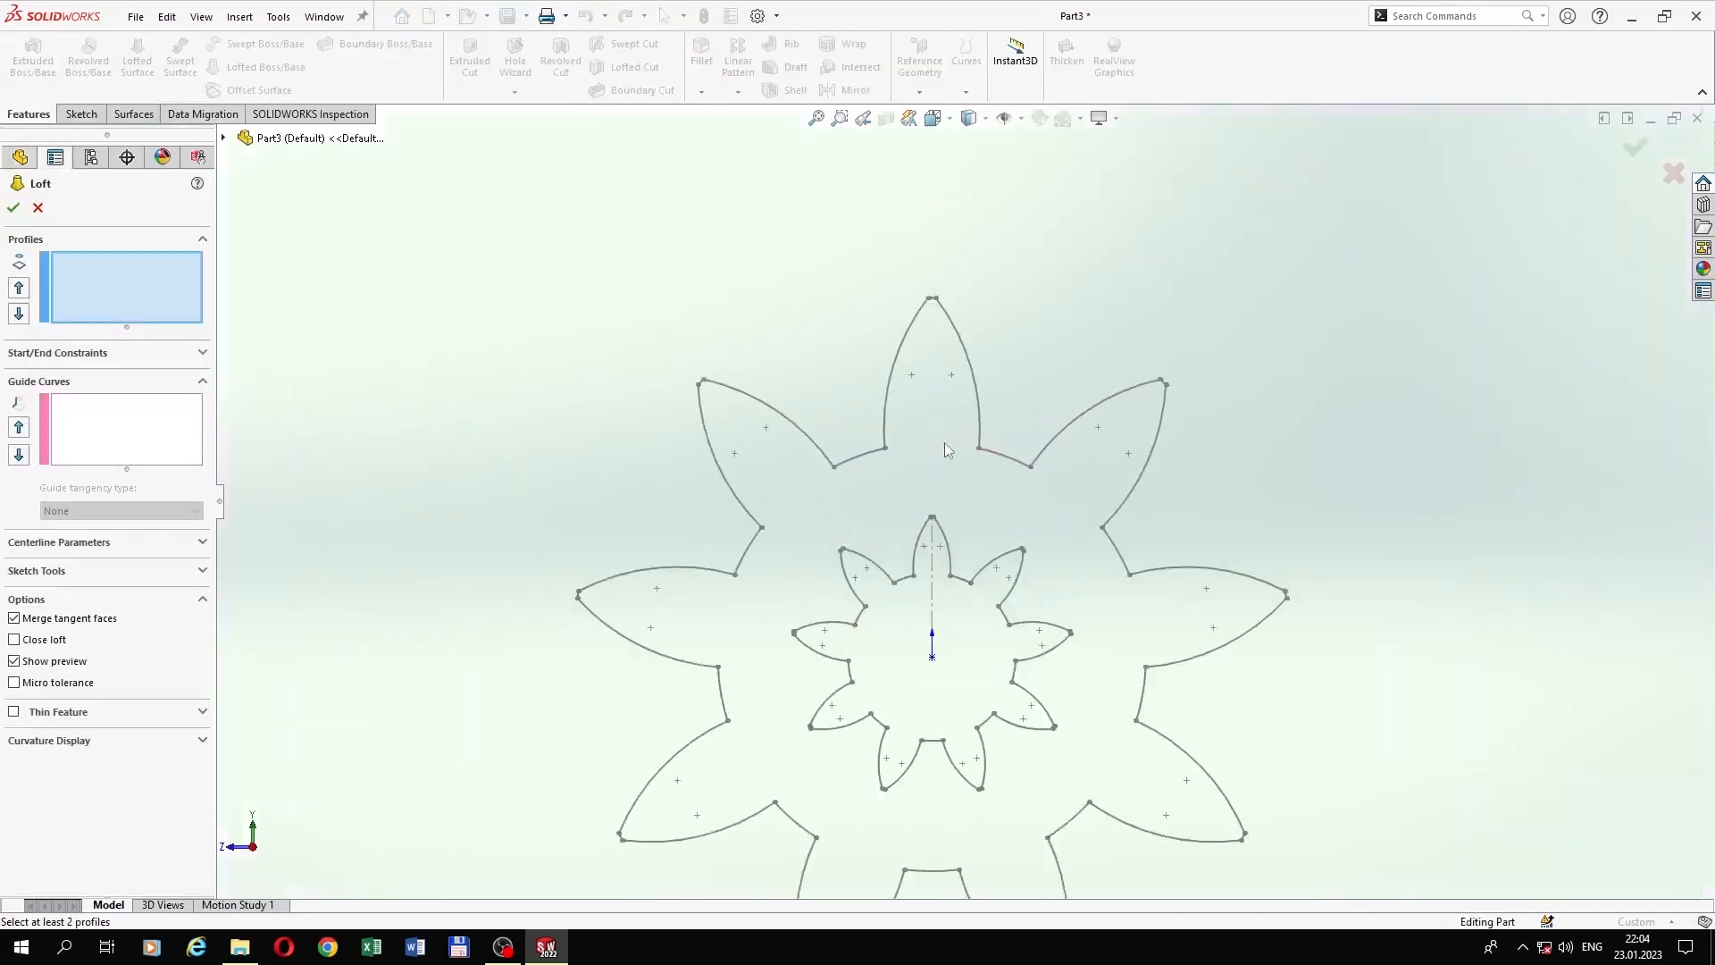
scroll(941, 441, "down", 3)
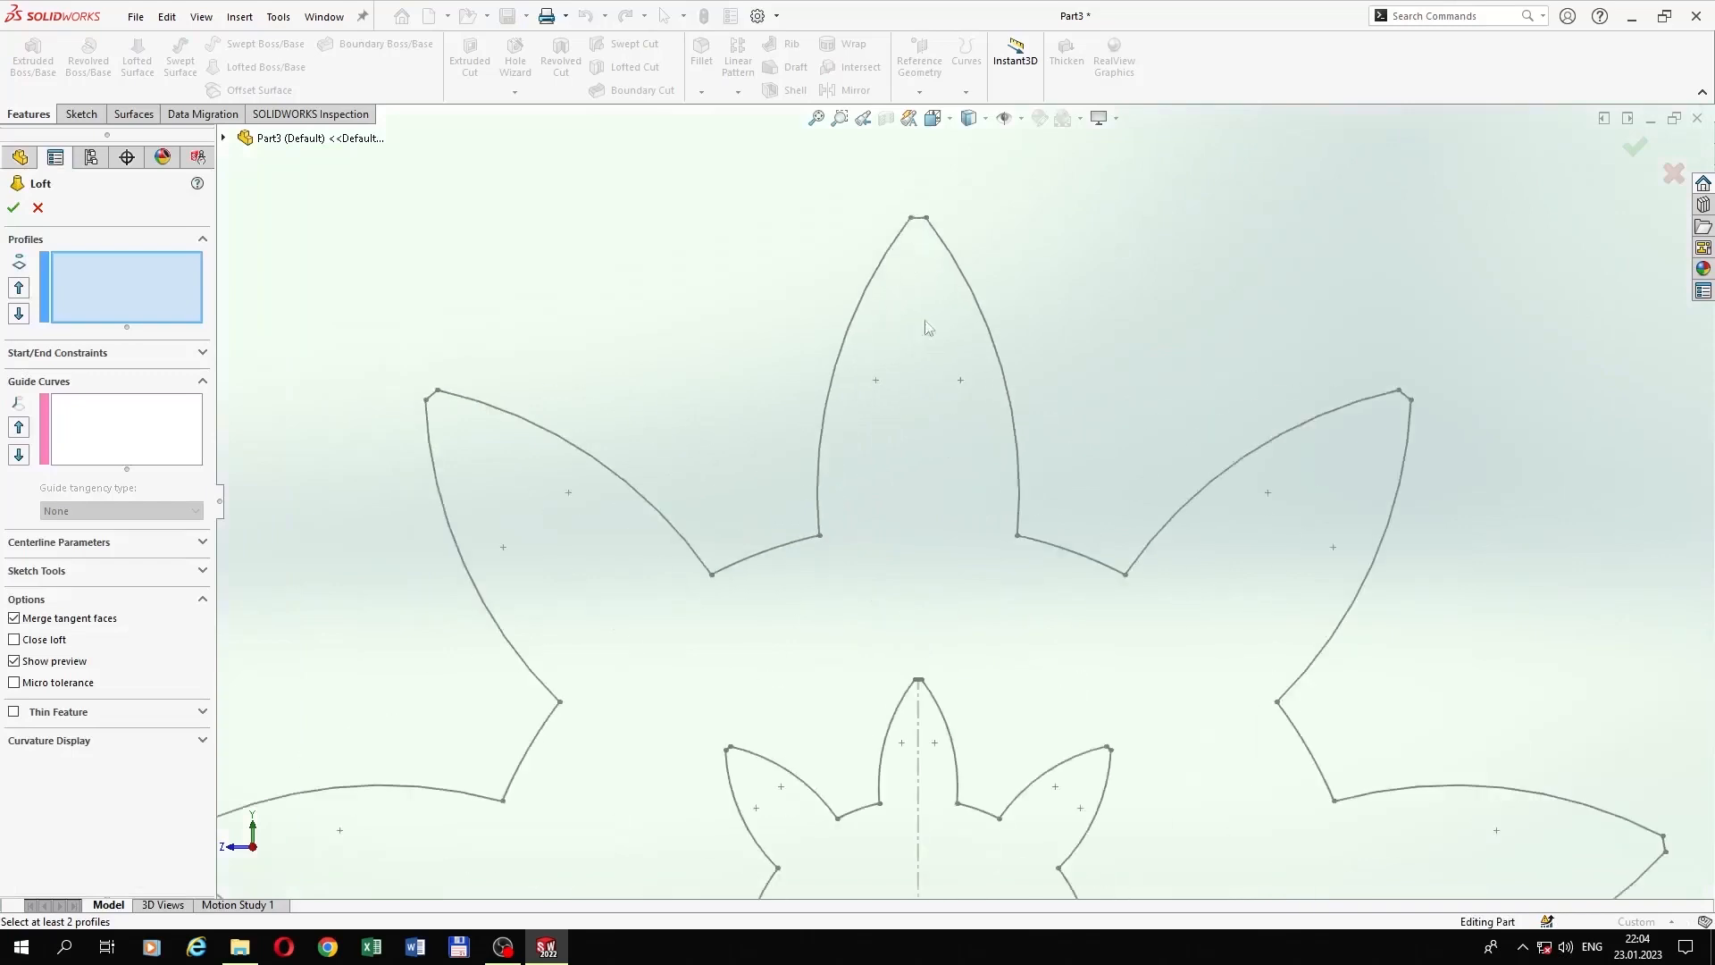
left_click(927, 220)
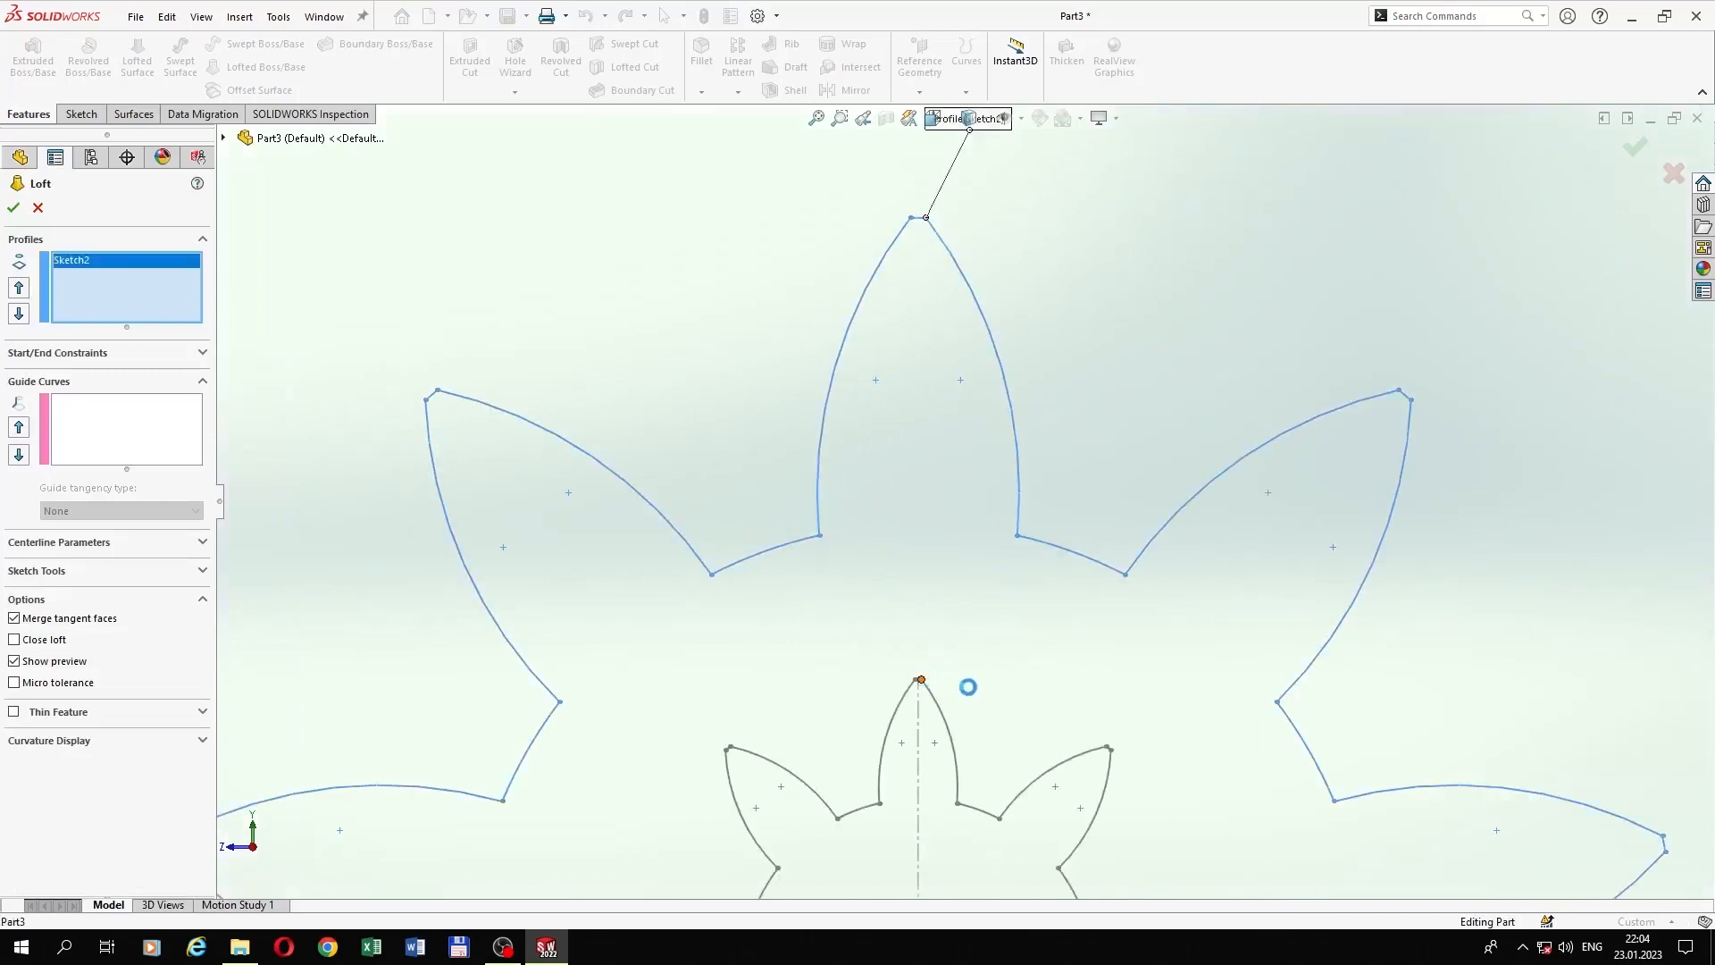
scroll(1001, 719, "up", 5)
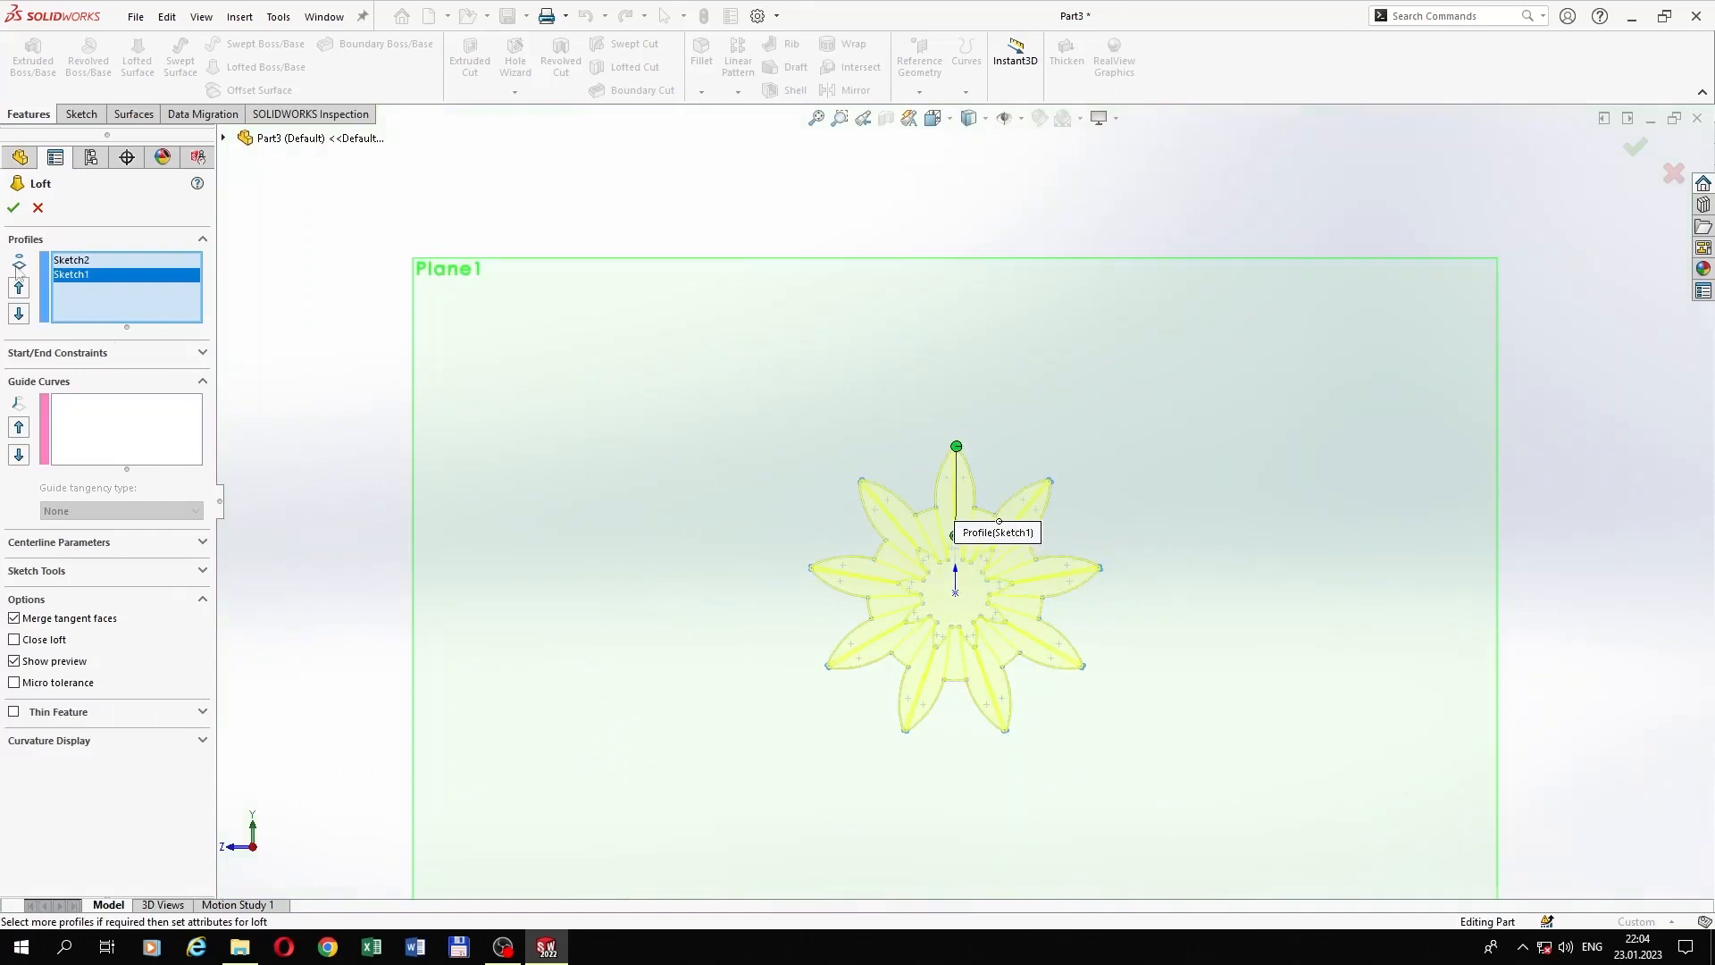
left_click(12, 207)
middle_click_drag(822, 490, 739, 586)
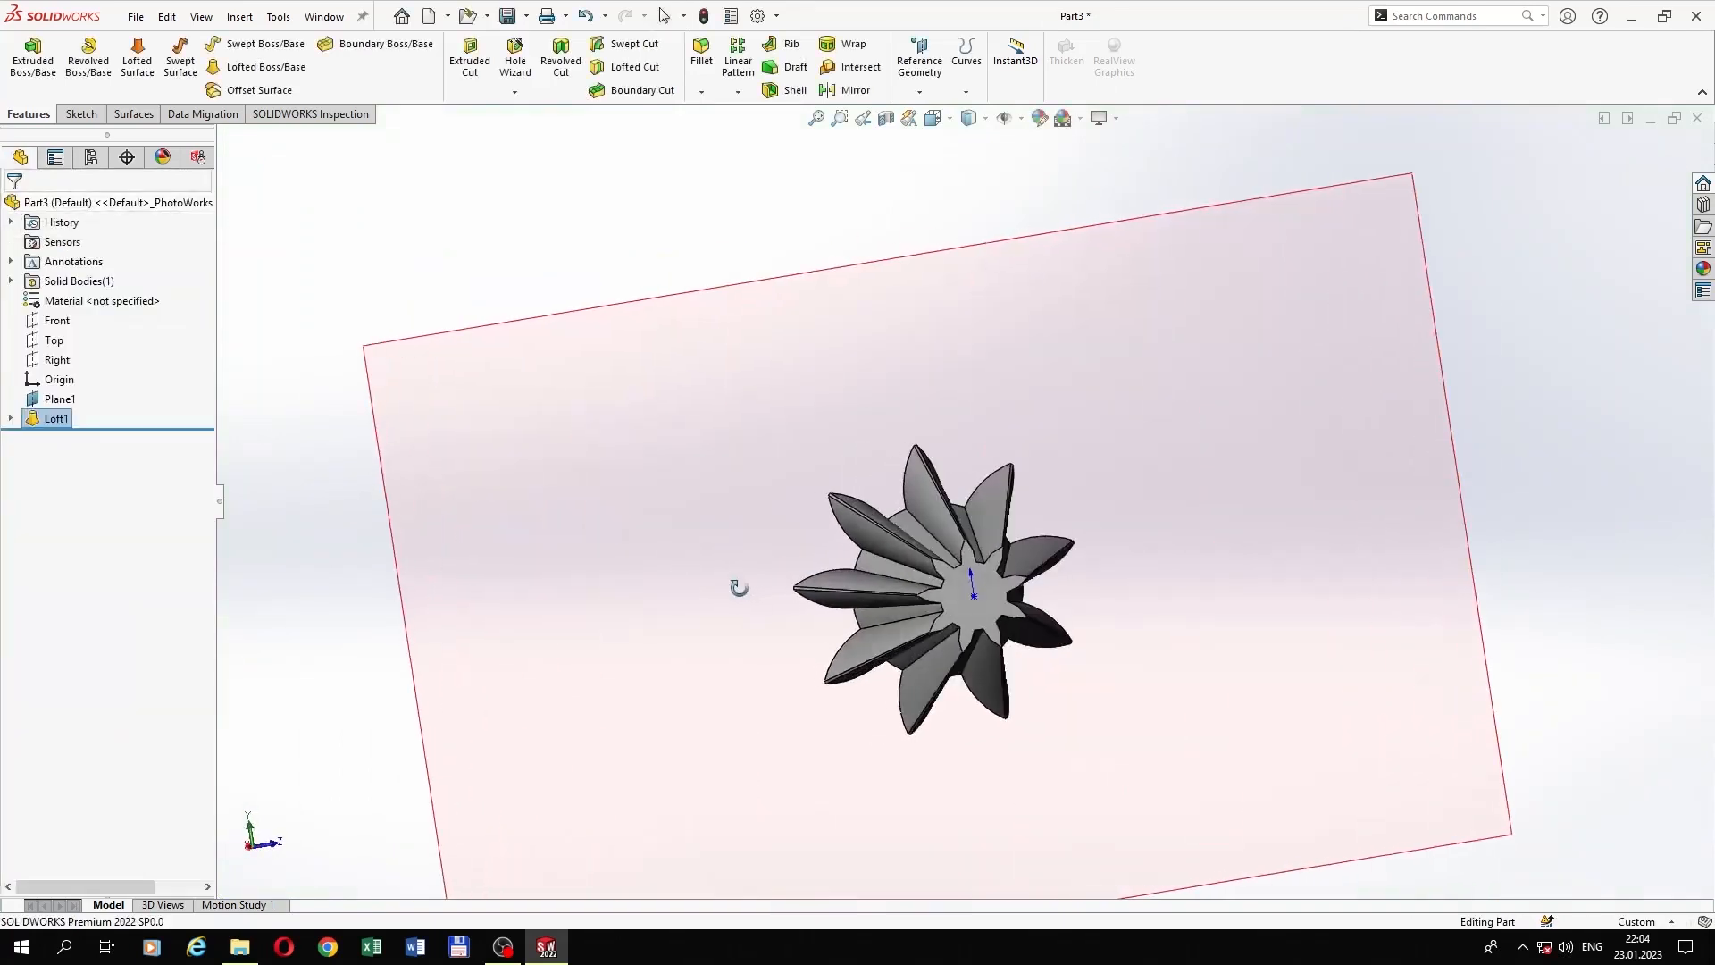
Step: Hide the offset reference plane behind the lofted gear body
right_click(967, 359)
left_click(1029, 339)
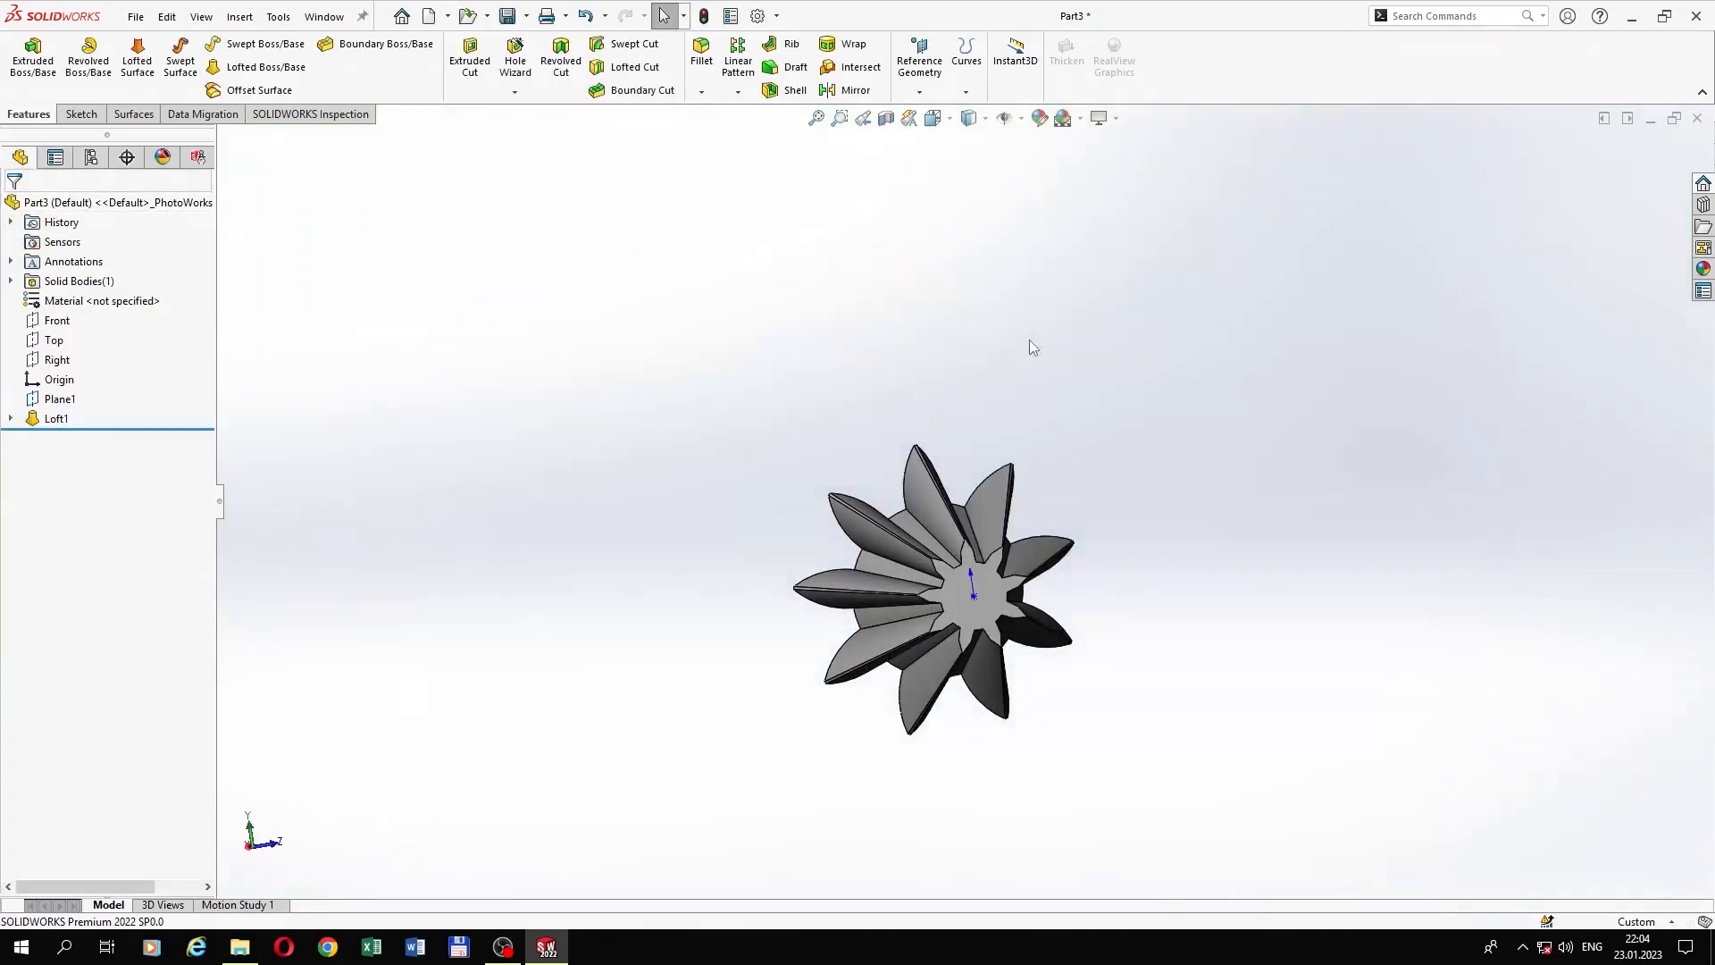
Step: Raise the document's shaded image quality to about 0.02 mm deviation and the wireframe quality to near its highest level
left_click(758, 16)
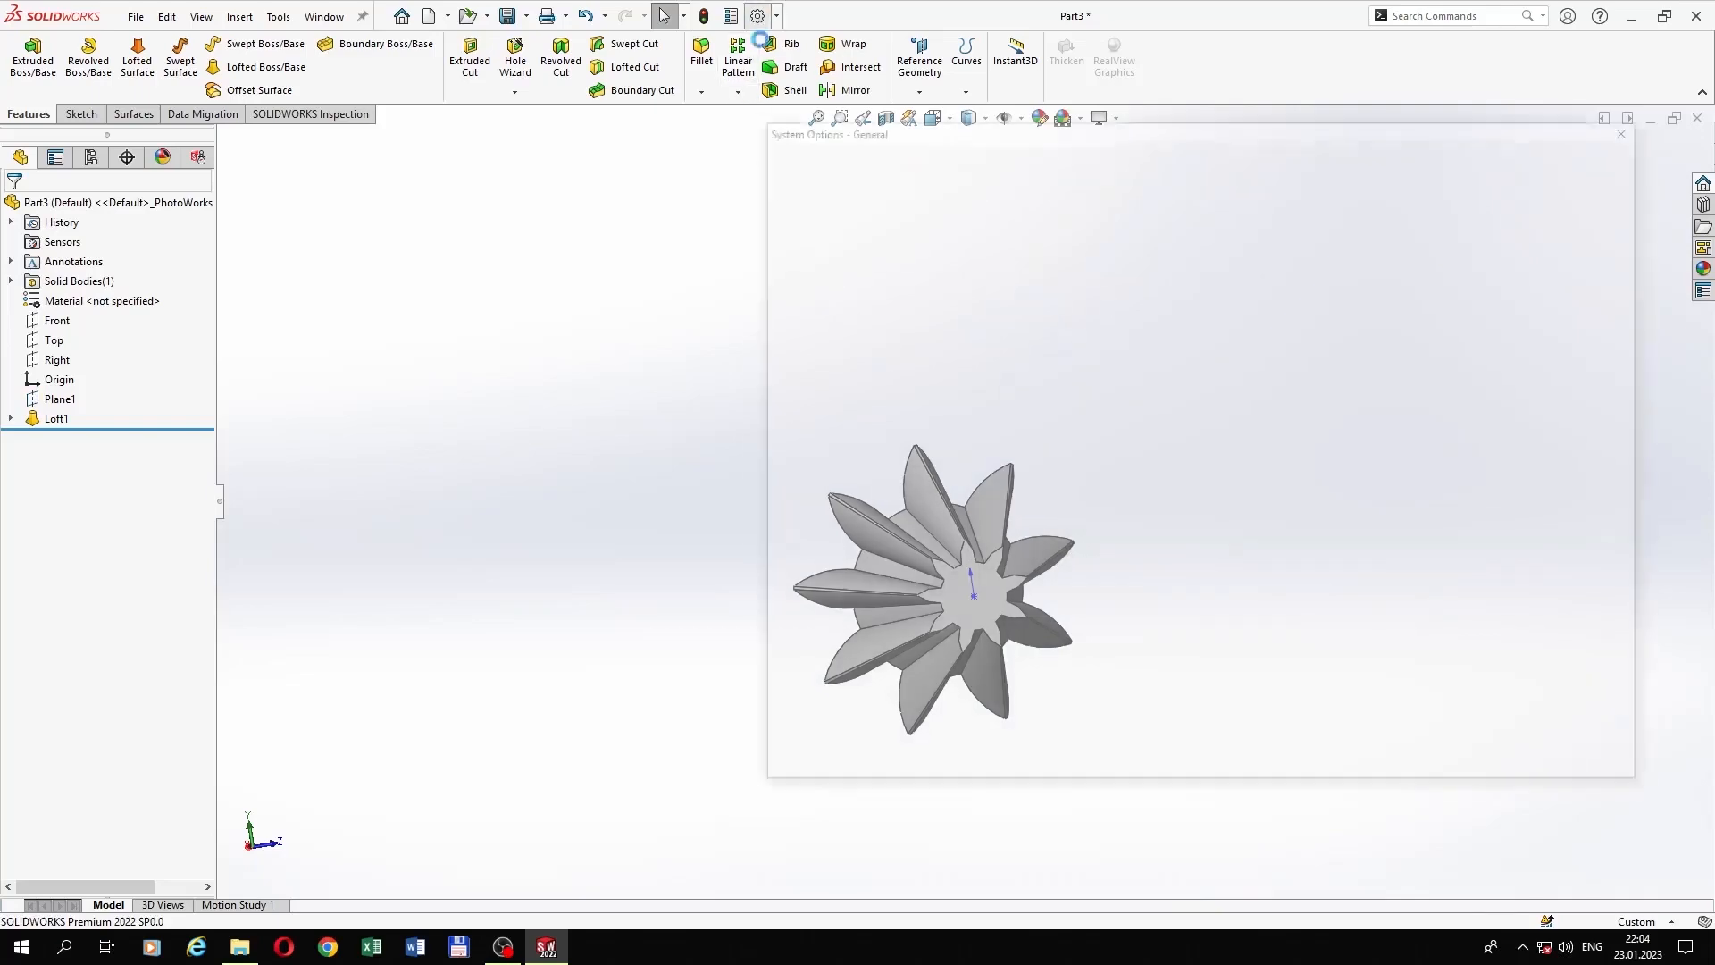
left_click(807, 359)
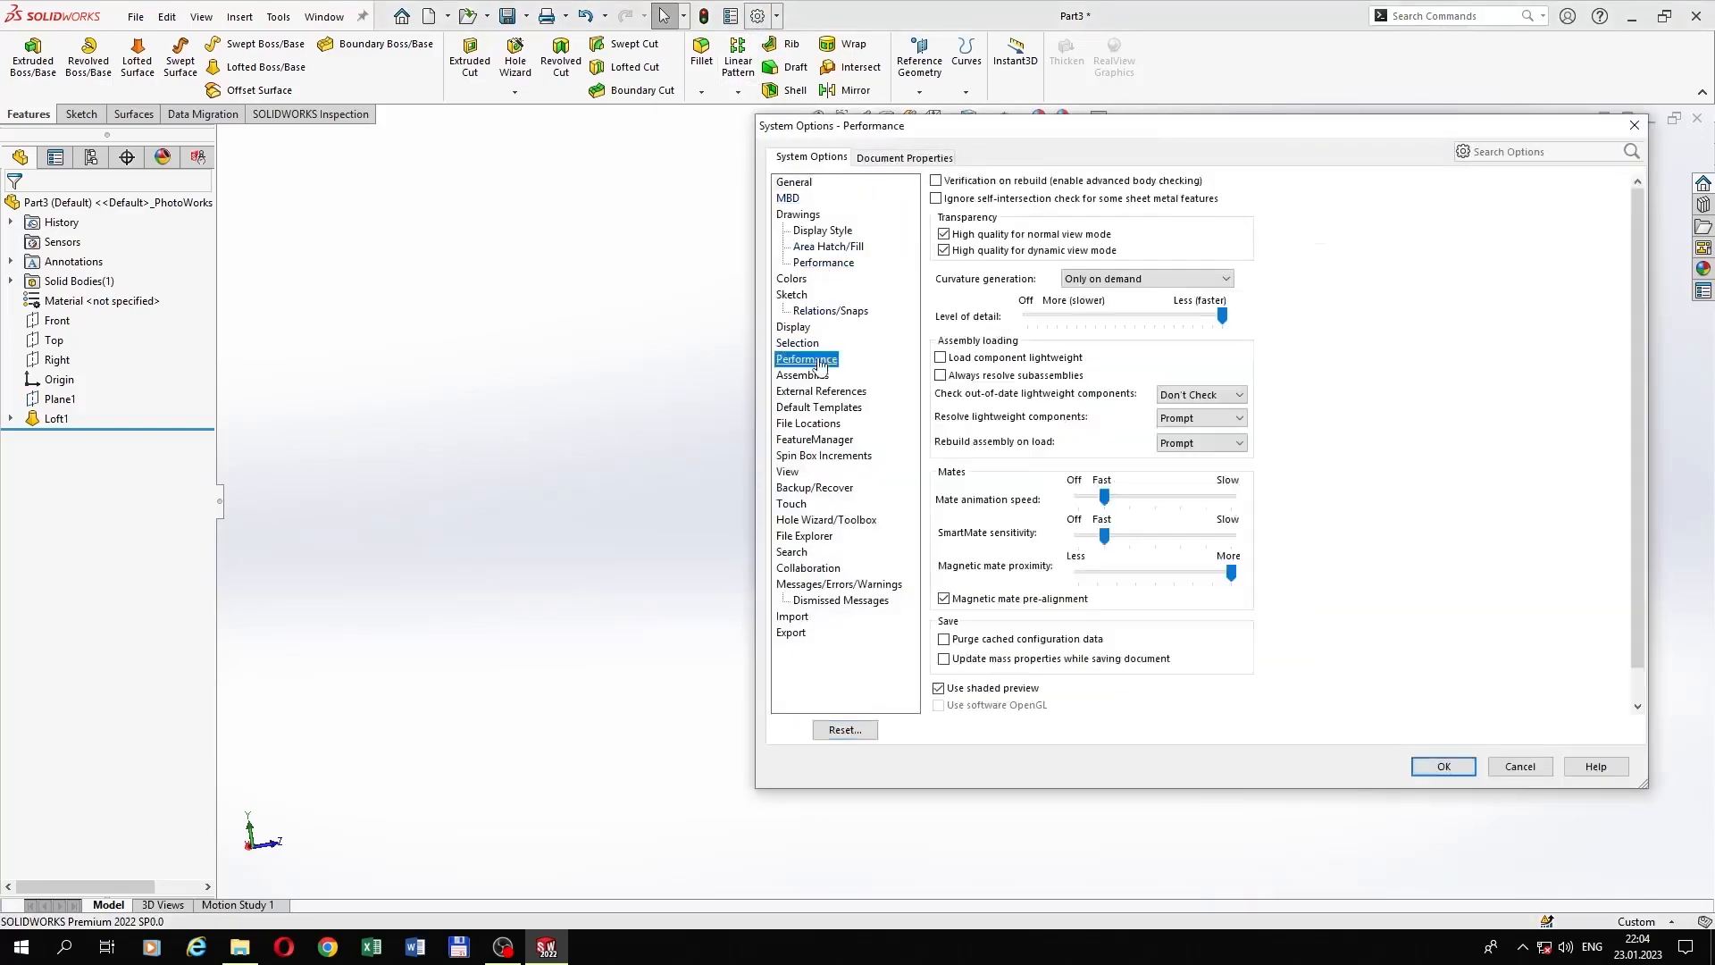
scroll(1254, 617, "down", 2)
left_click(1192, 705)
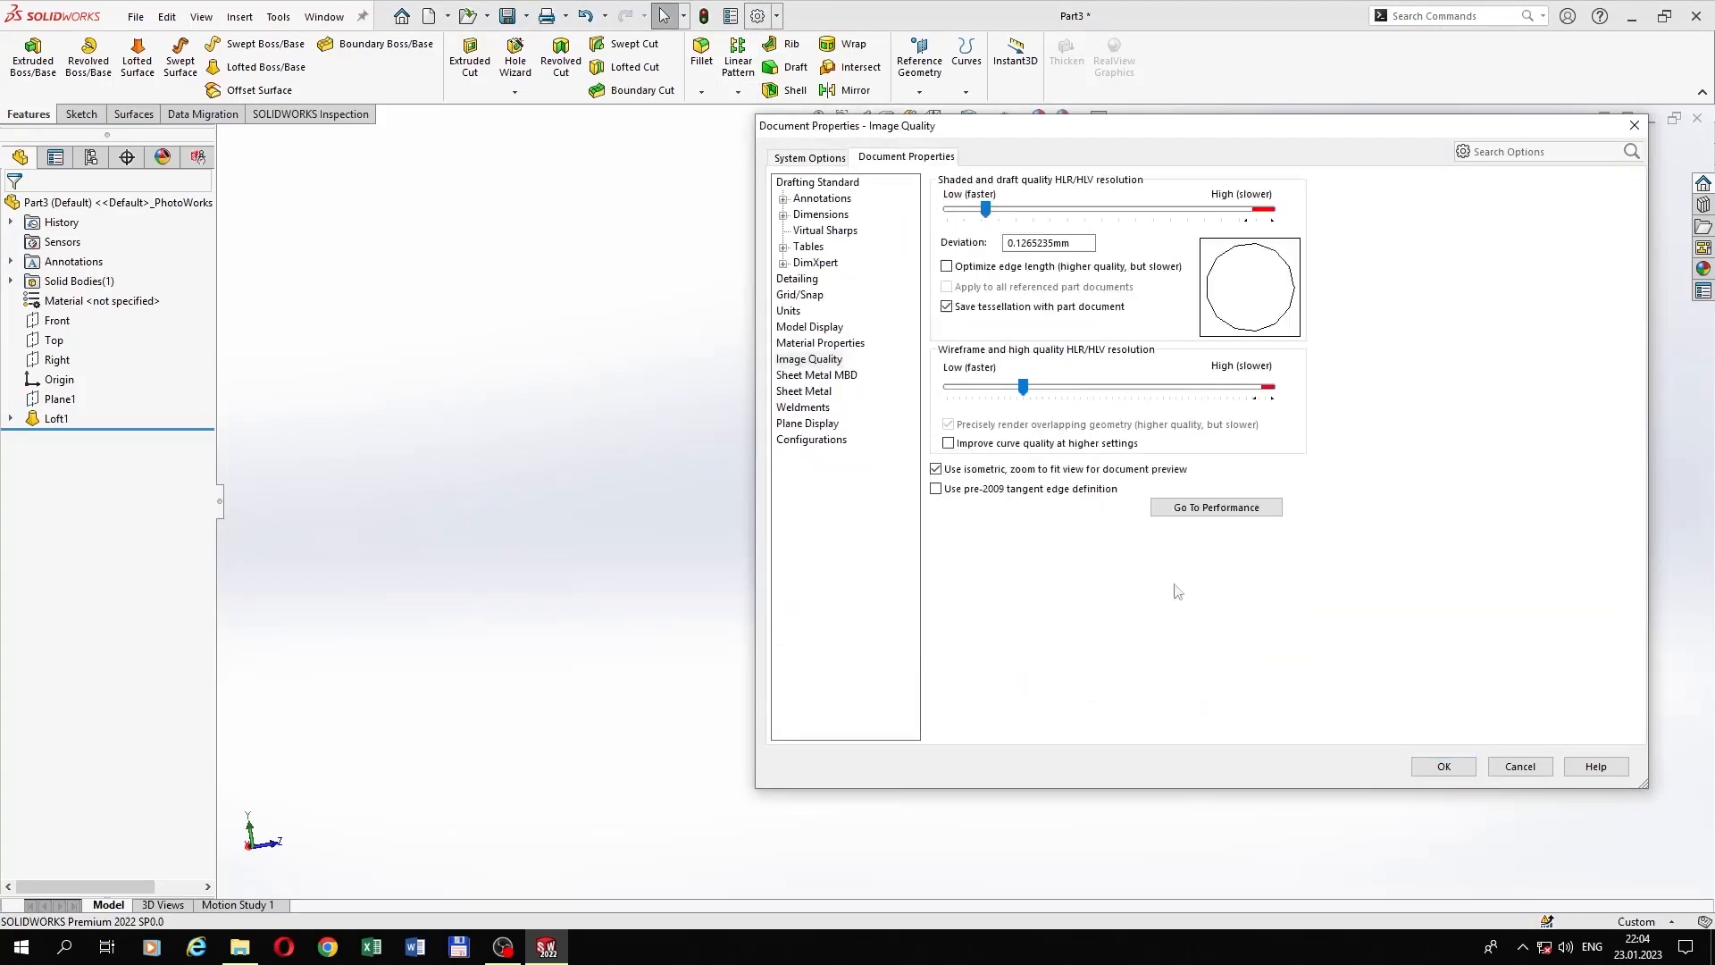
left_click_drag(989, 215, 1269, 241)
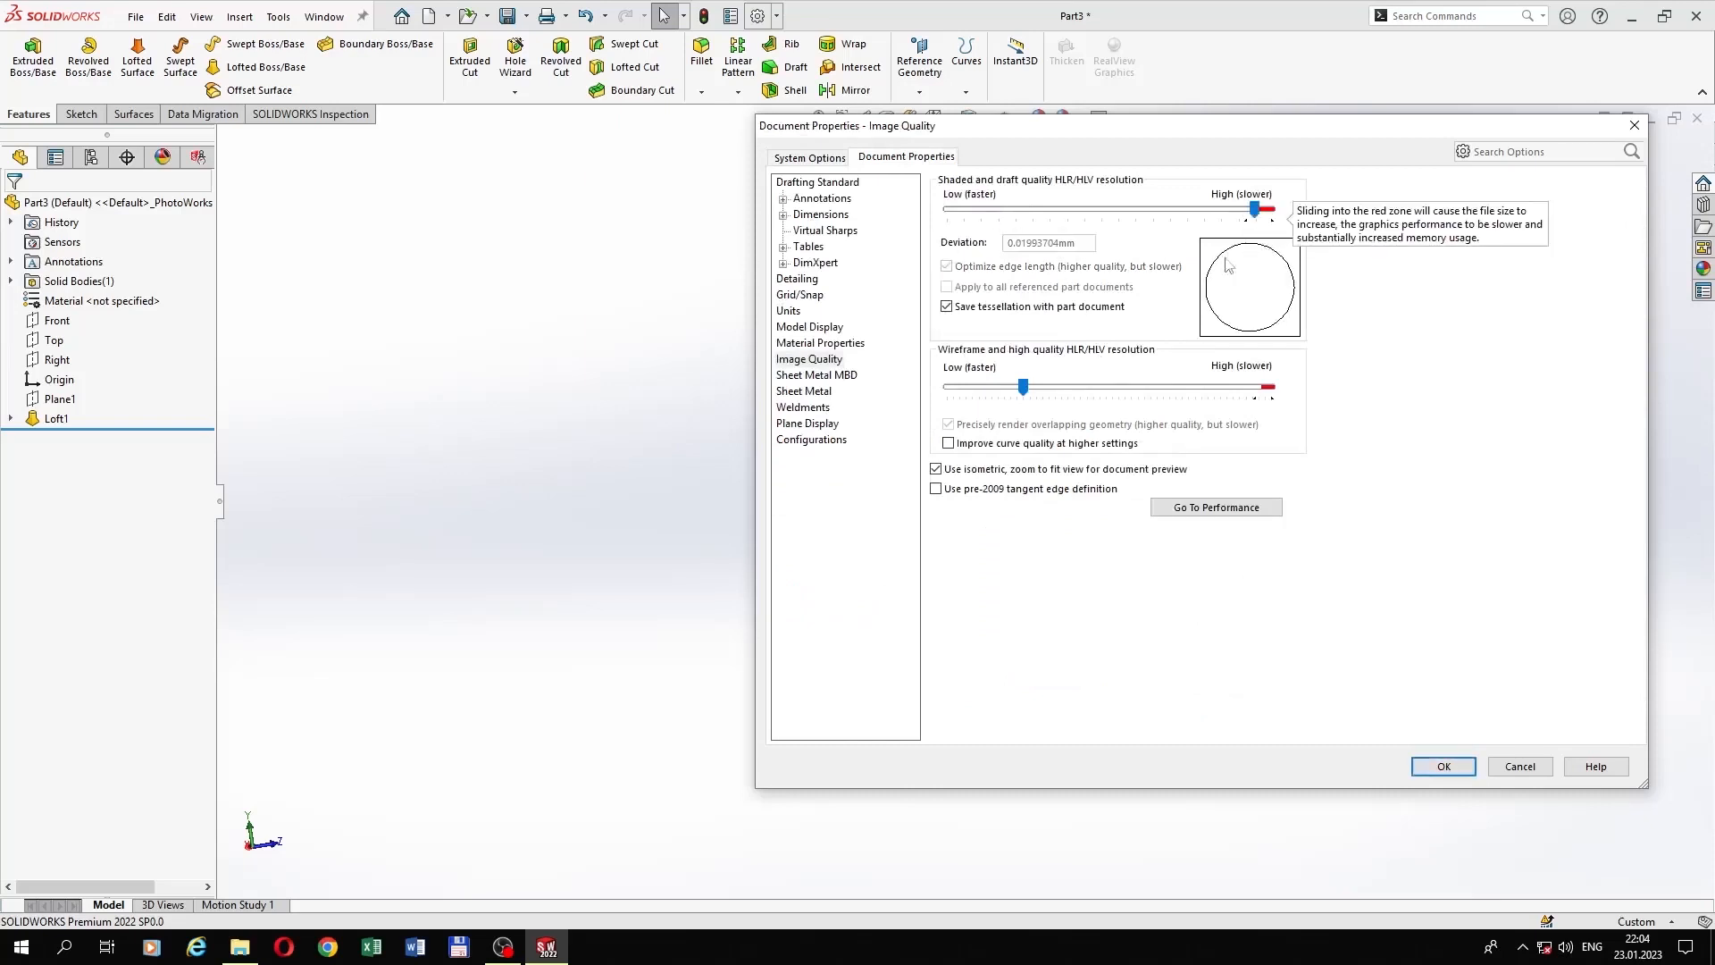
left_click_drag(1023, 388, 1263, 391)
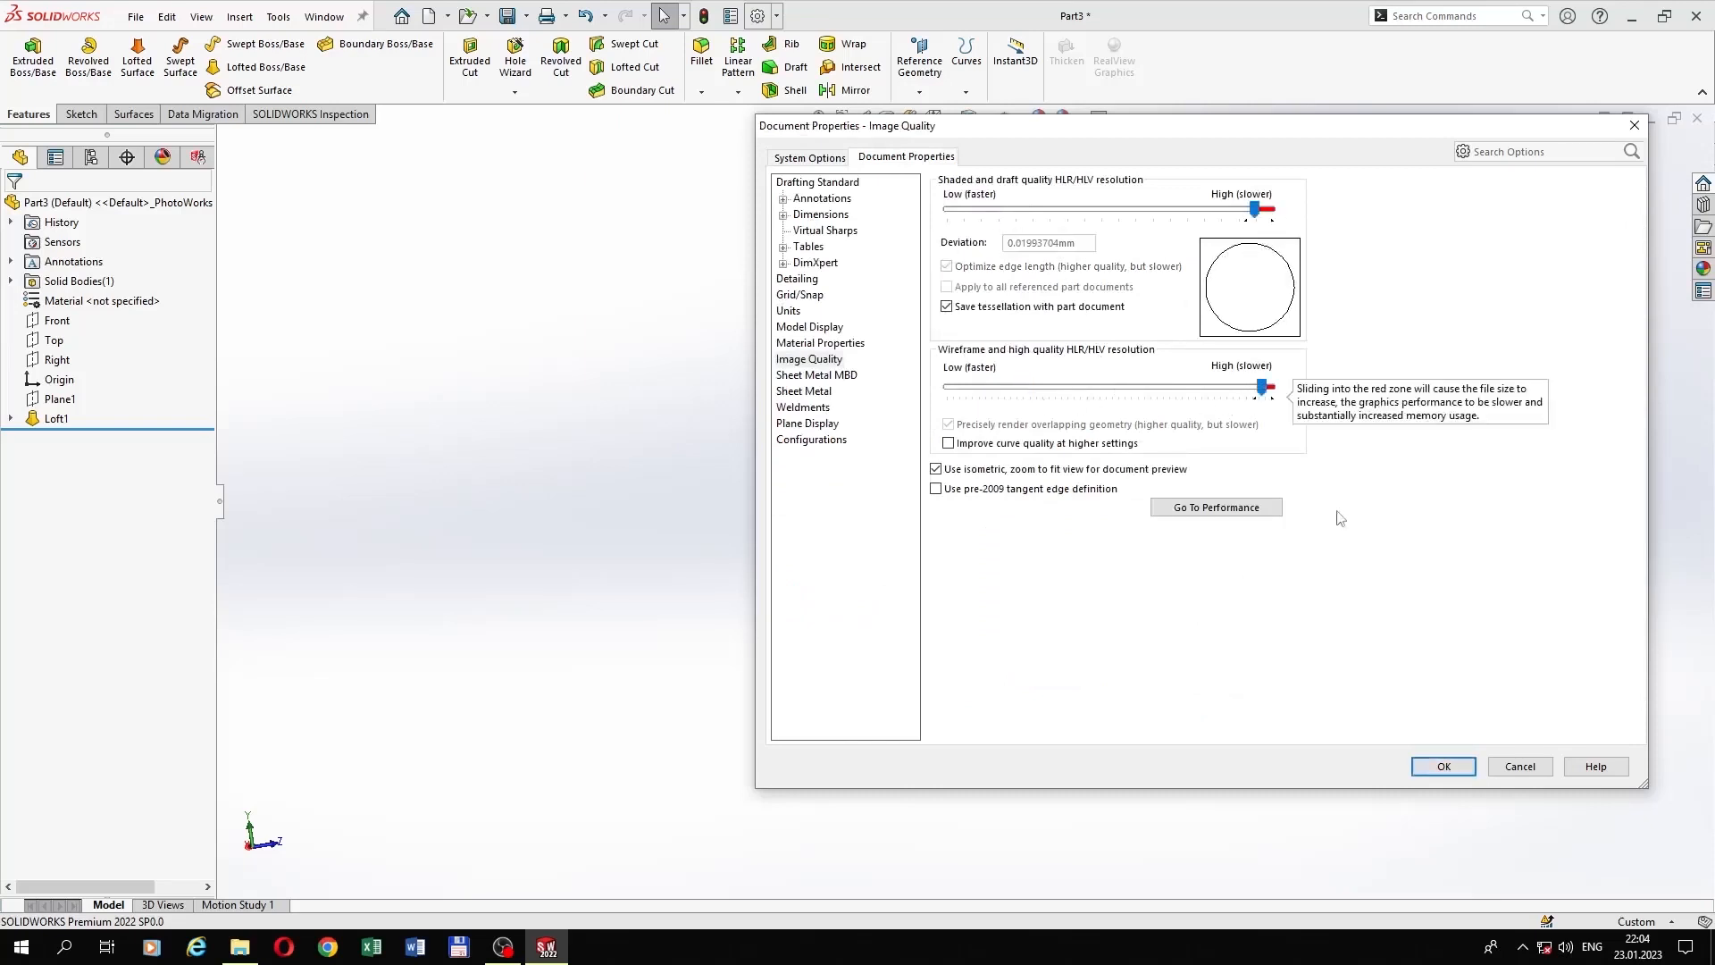
left_click(1441, 766)
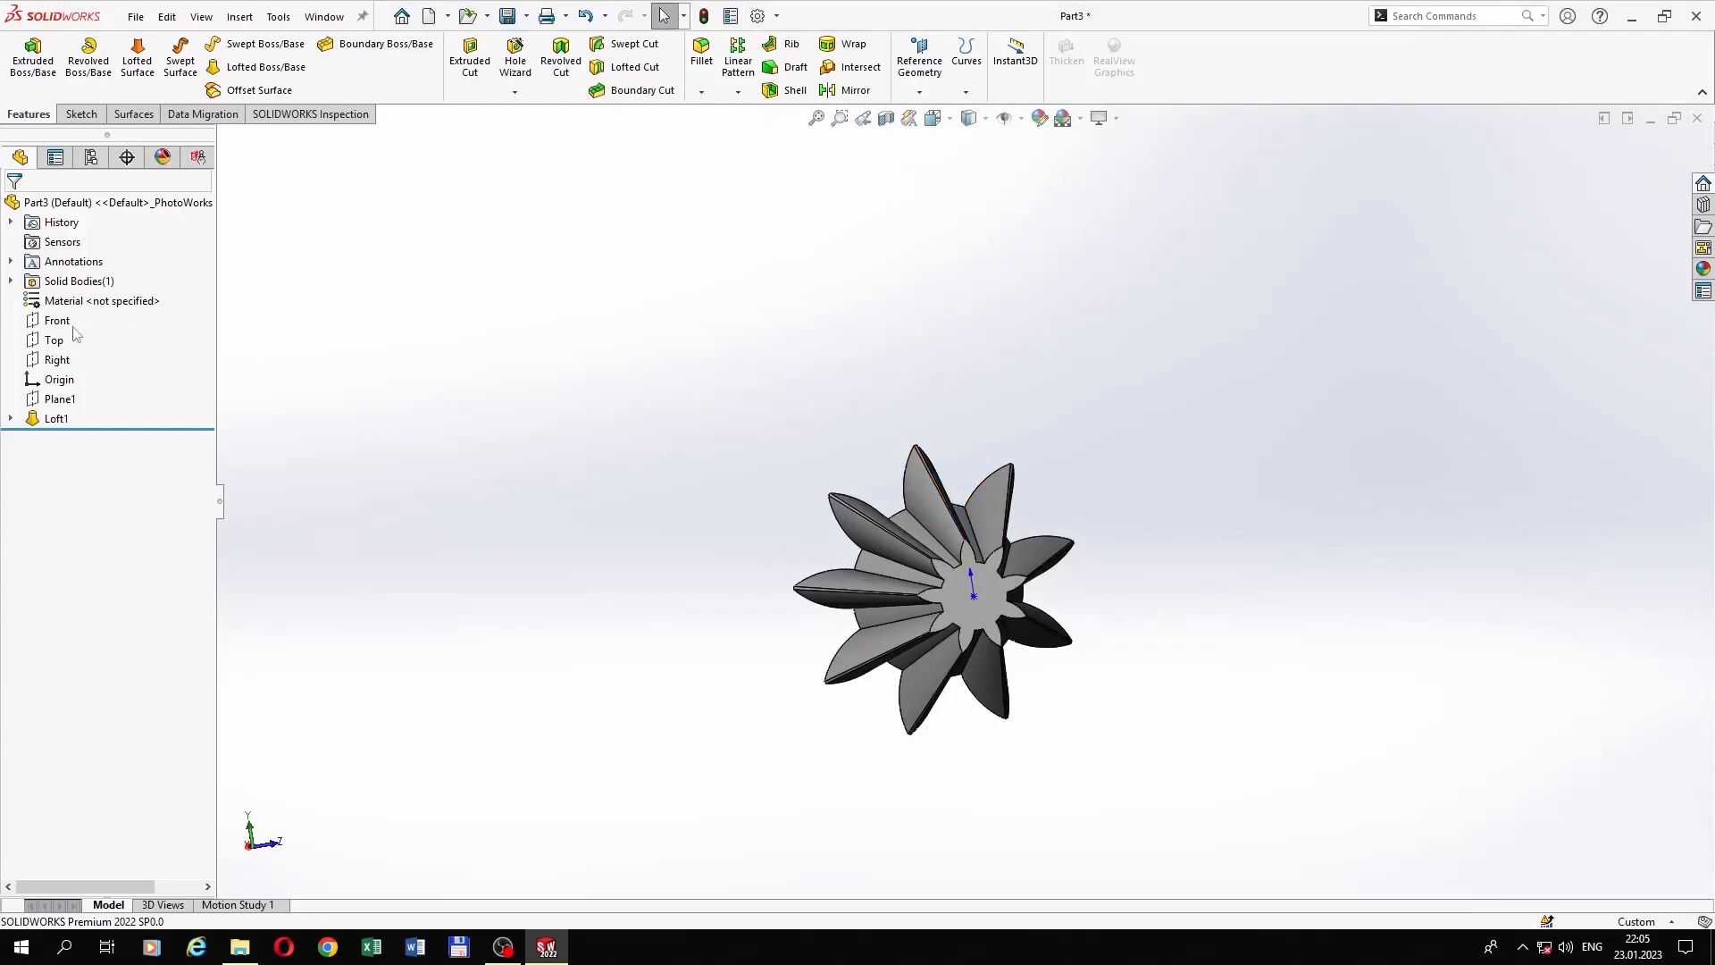
Step: Start a sketch on the Top plane and draw a 26.5 mm horizontal line from the origin to the large end face
left_click(75, 332)
left_click(140, 323)
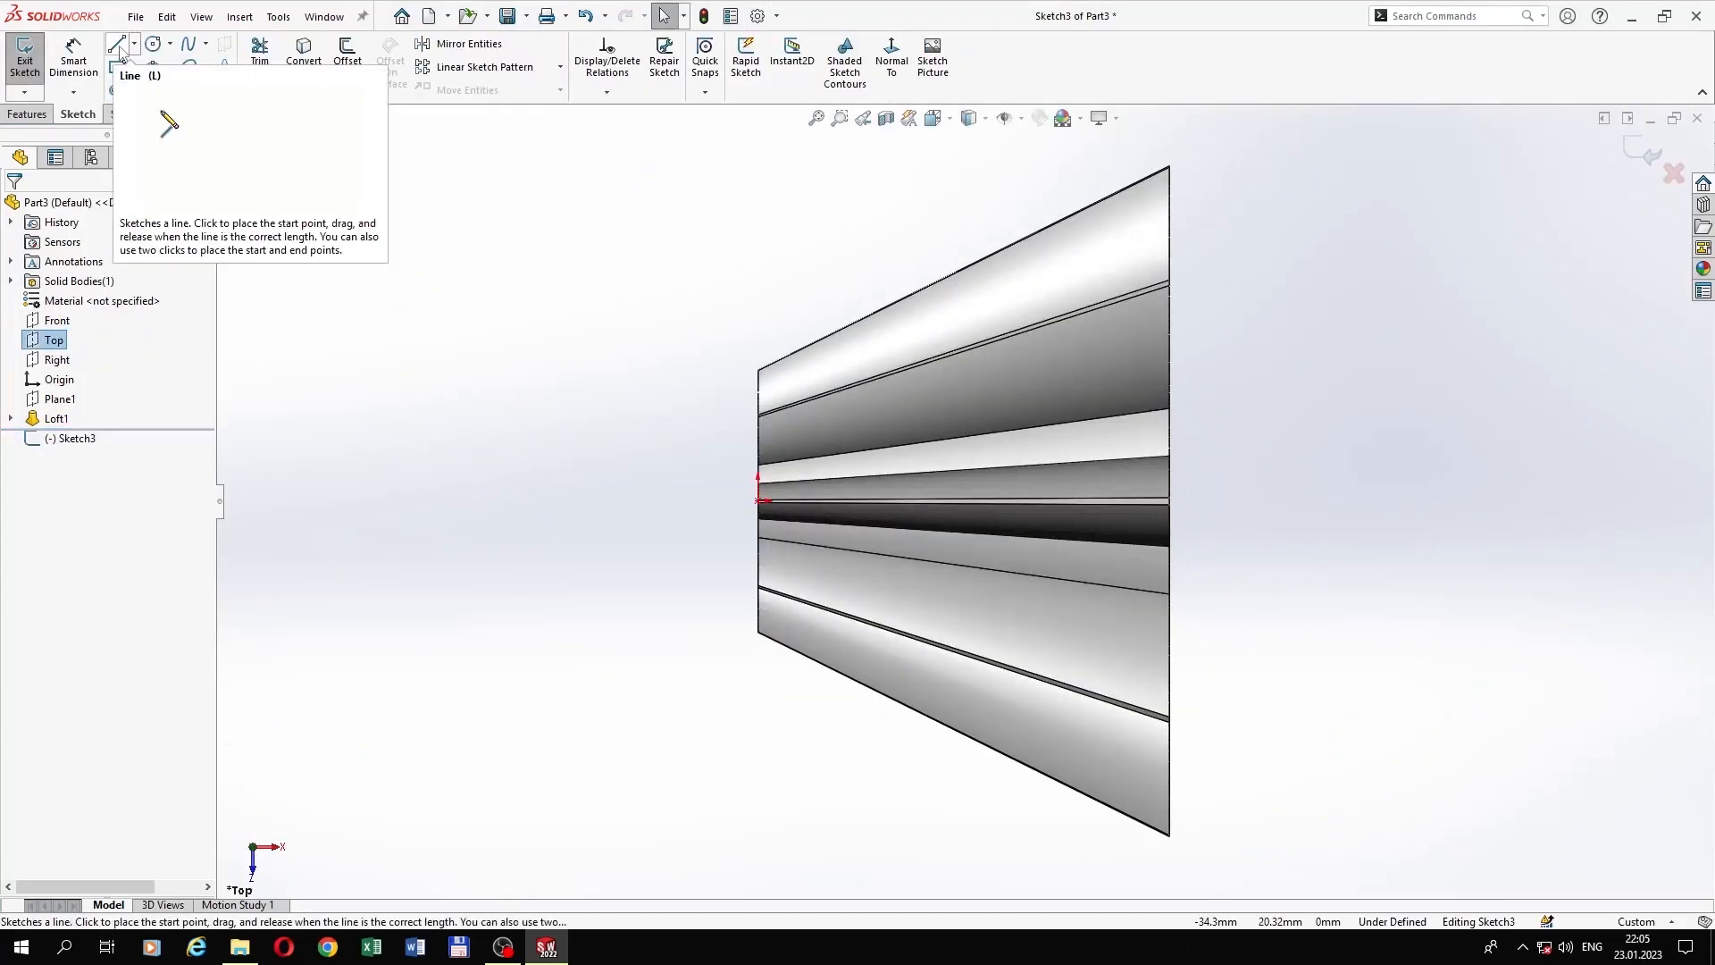
left_click(118, 45)
scroll(838, 488, "down", 5)
scroll(803, 491, "down", 3)
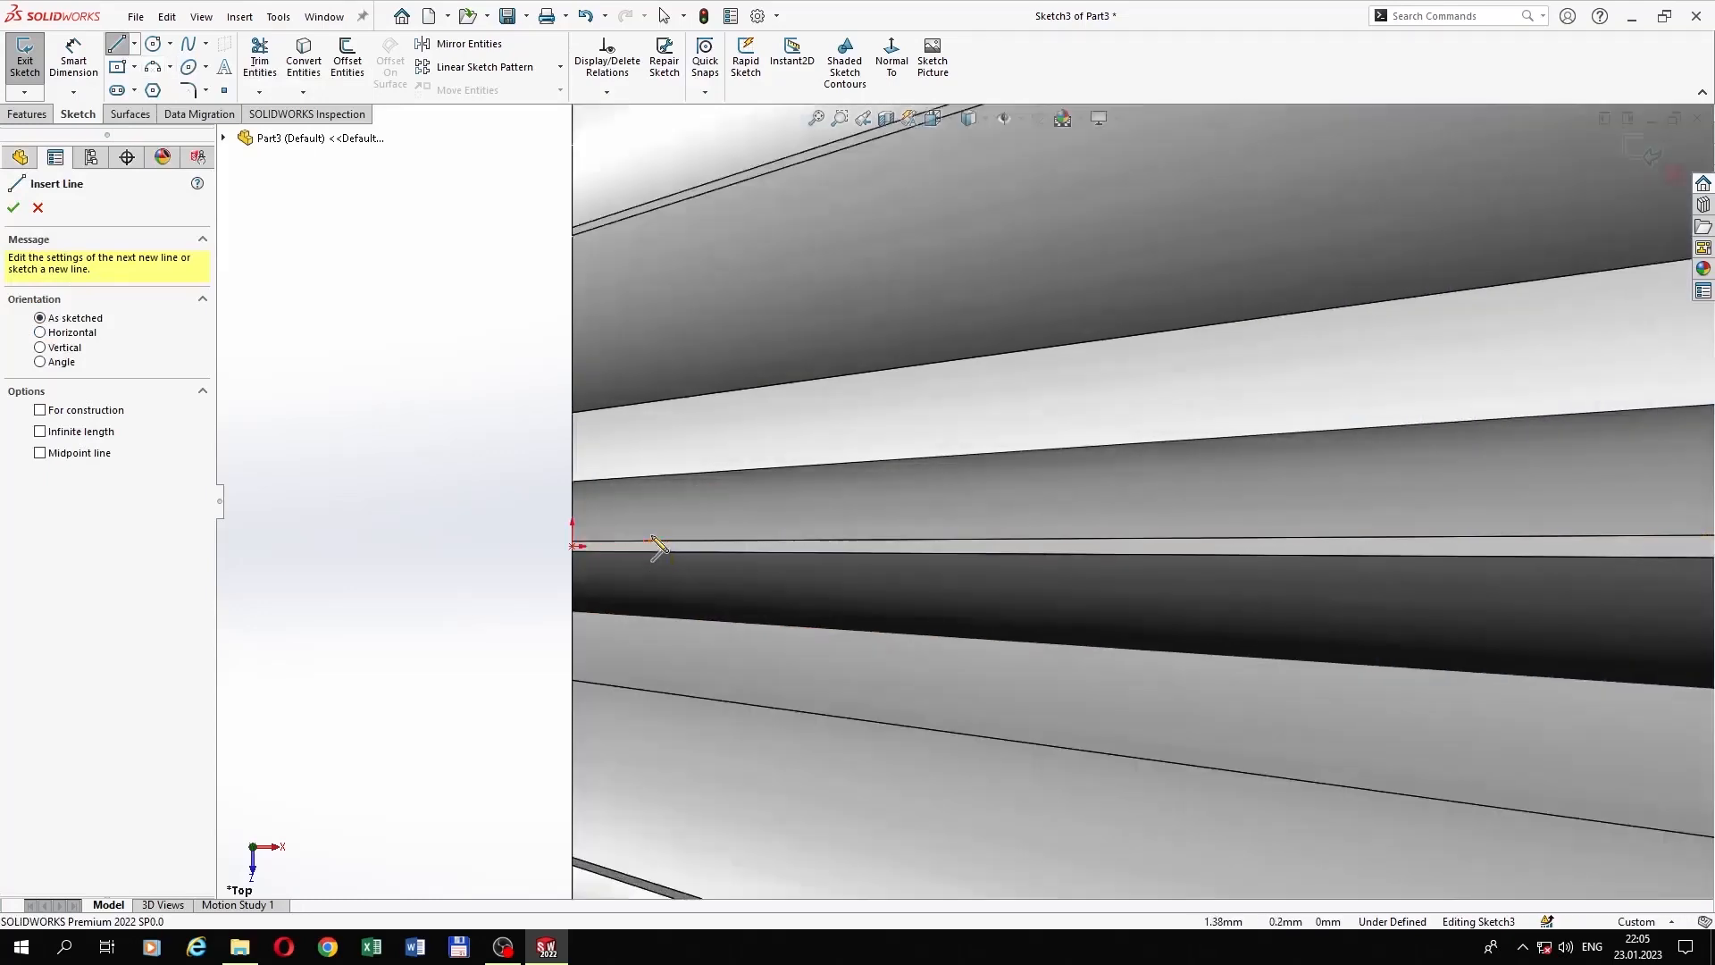
left_click(573, 549)
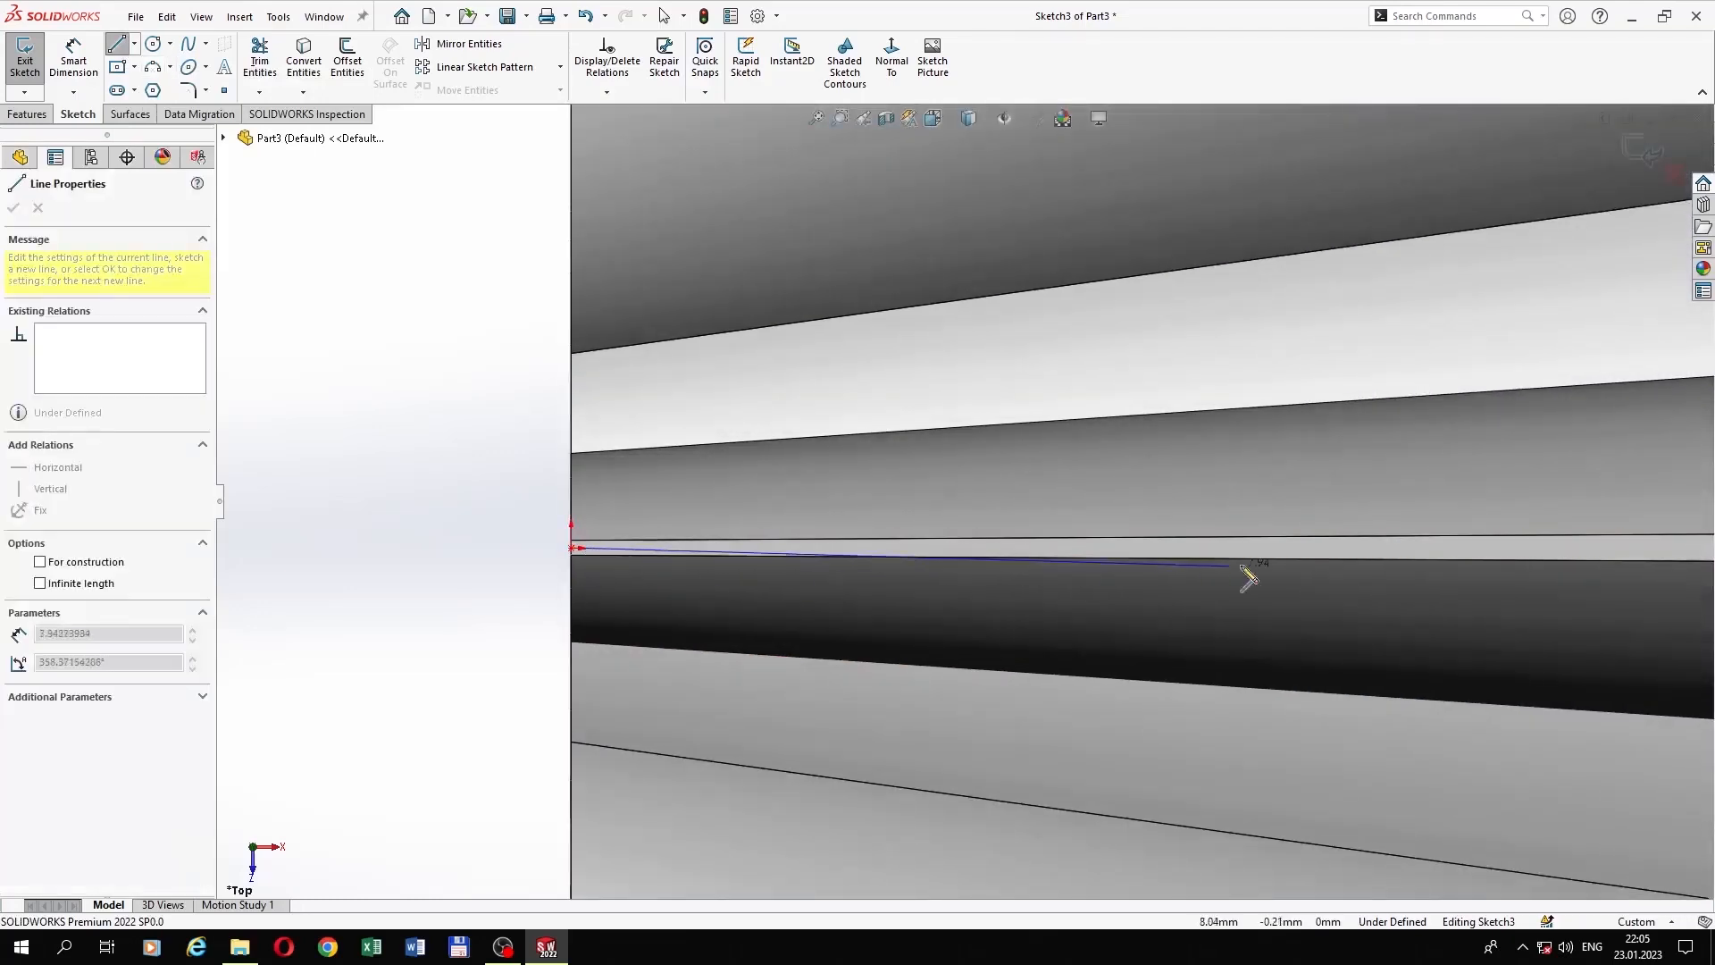
scroll(1474, 571, "up", 5)
scroll(1332, 509, "down", 6)
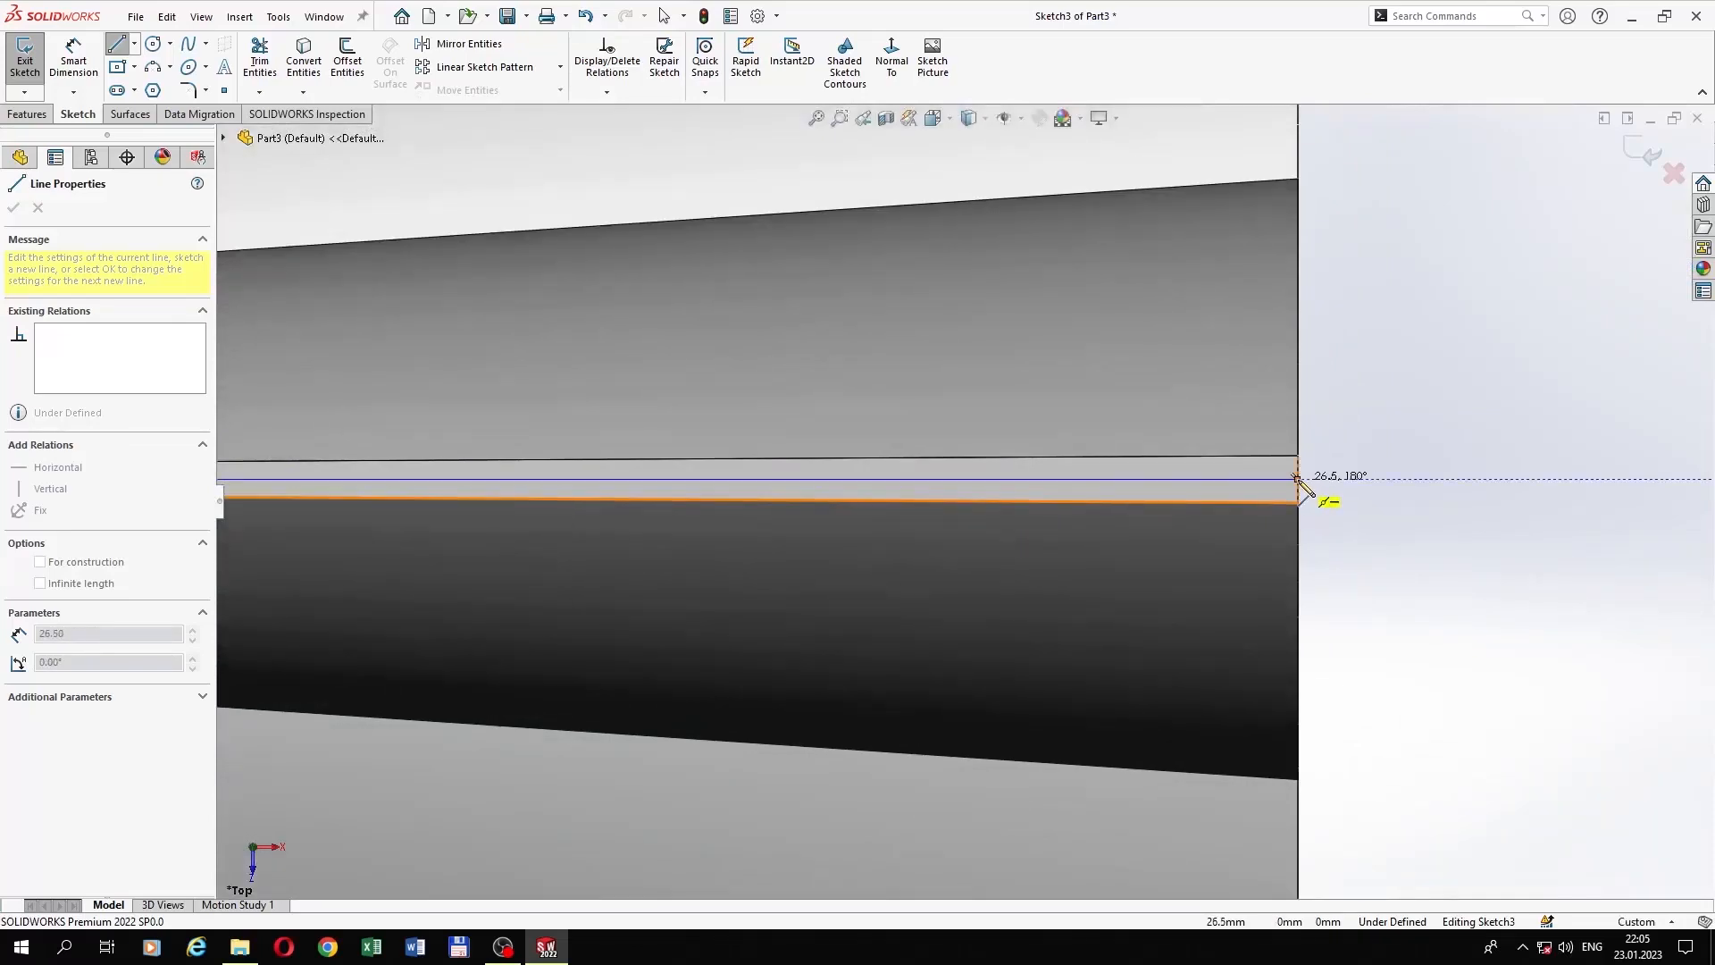
left_click(1297, 480)
scroll(1264, 402, "up", 5)
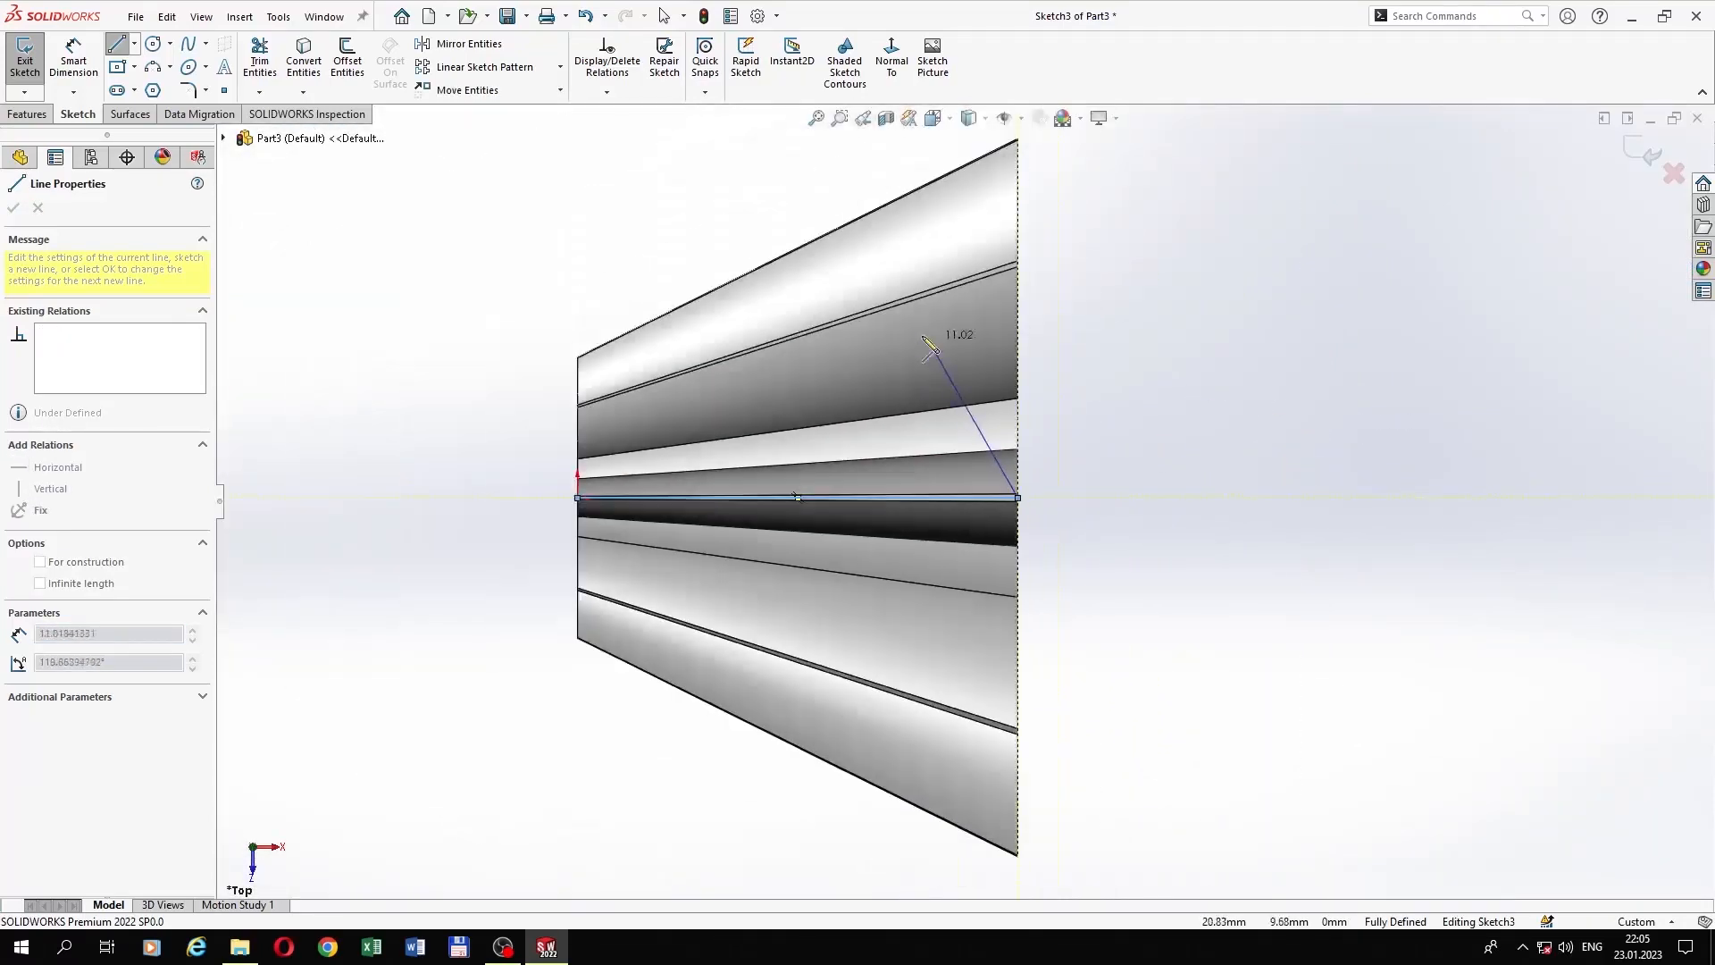
Step: Sketch a closed four-sided profile about 27 mm high from that line's end, with a slanted side about 40 mm long running back over the loft
scroll(783, 243, "up", 3)
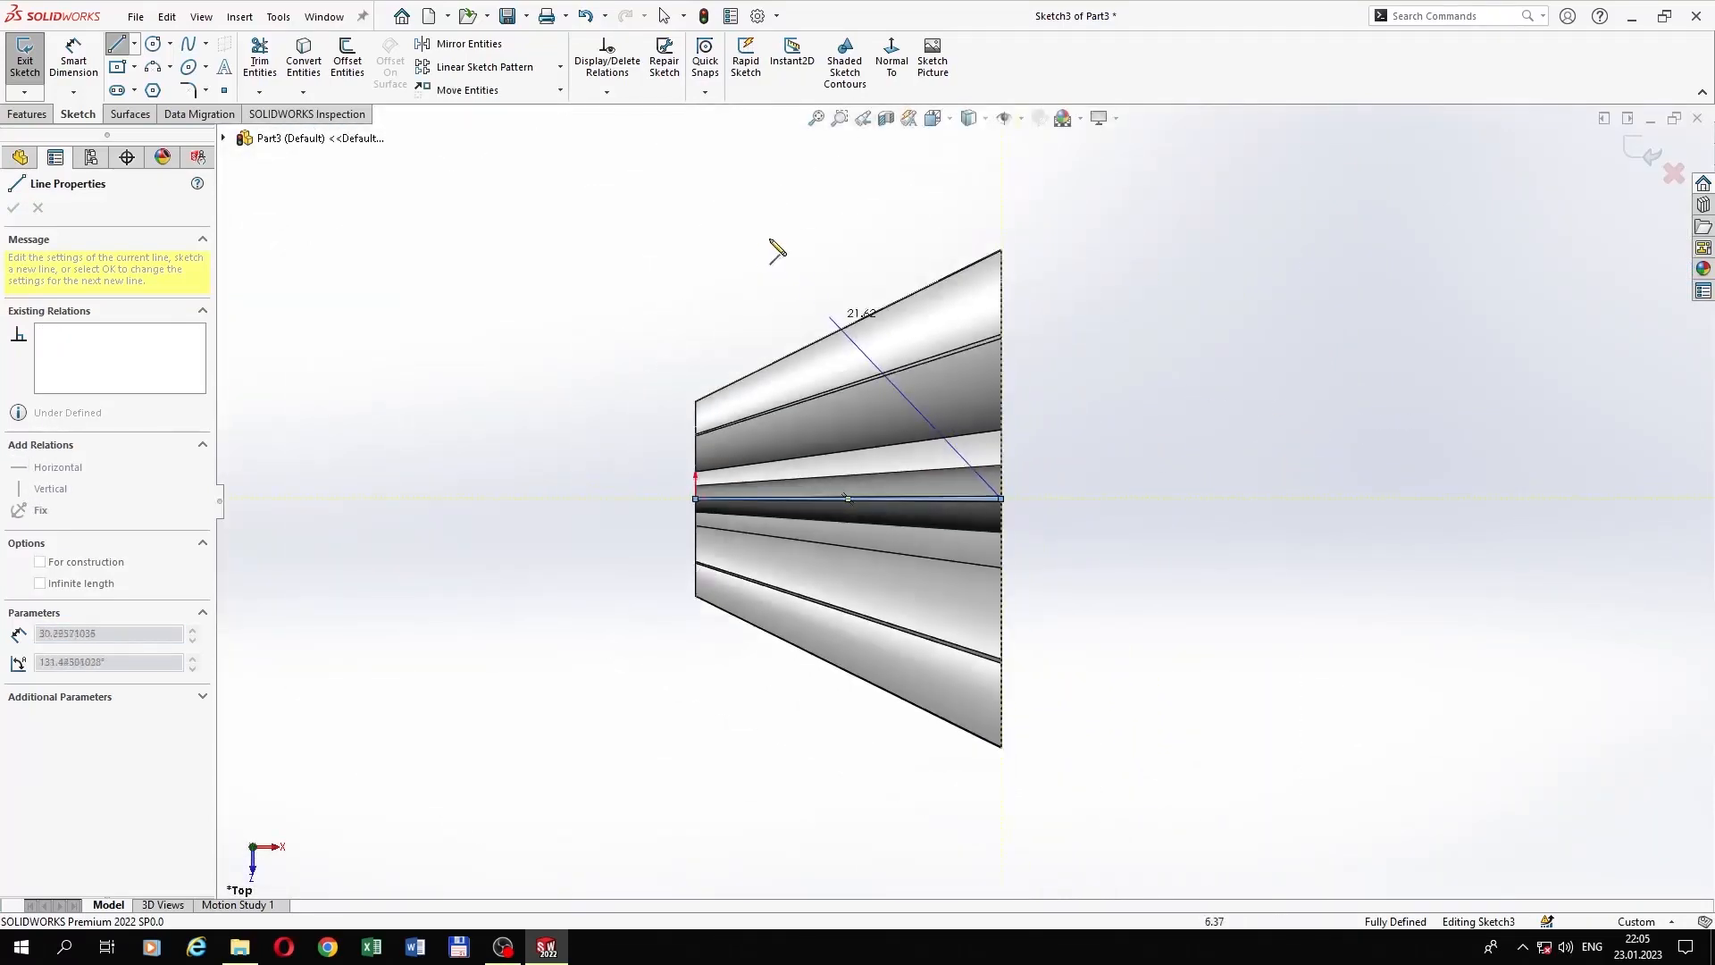
left_click(658, 184)
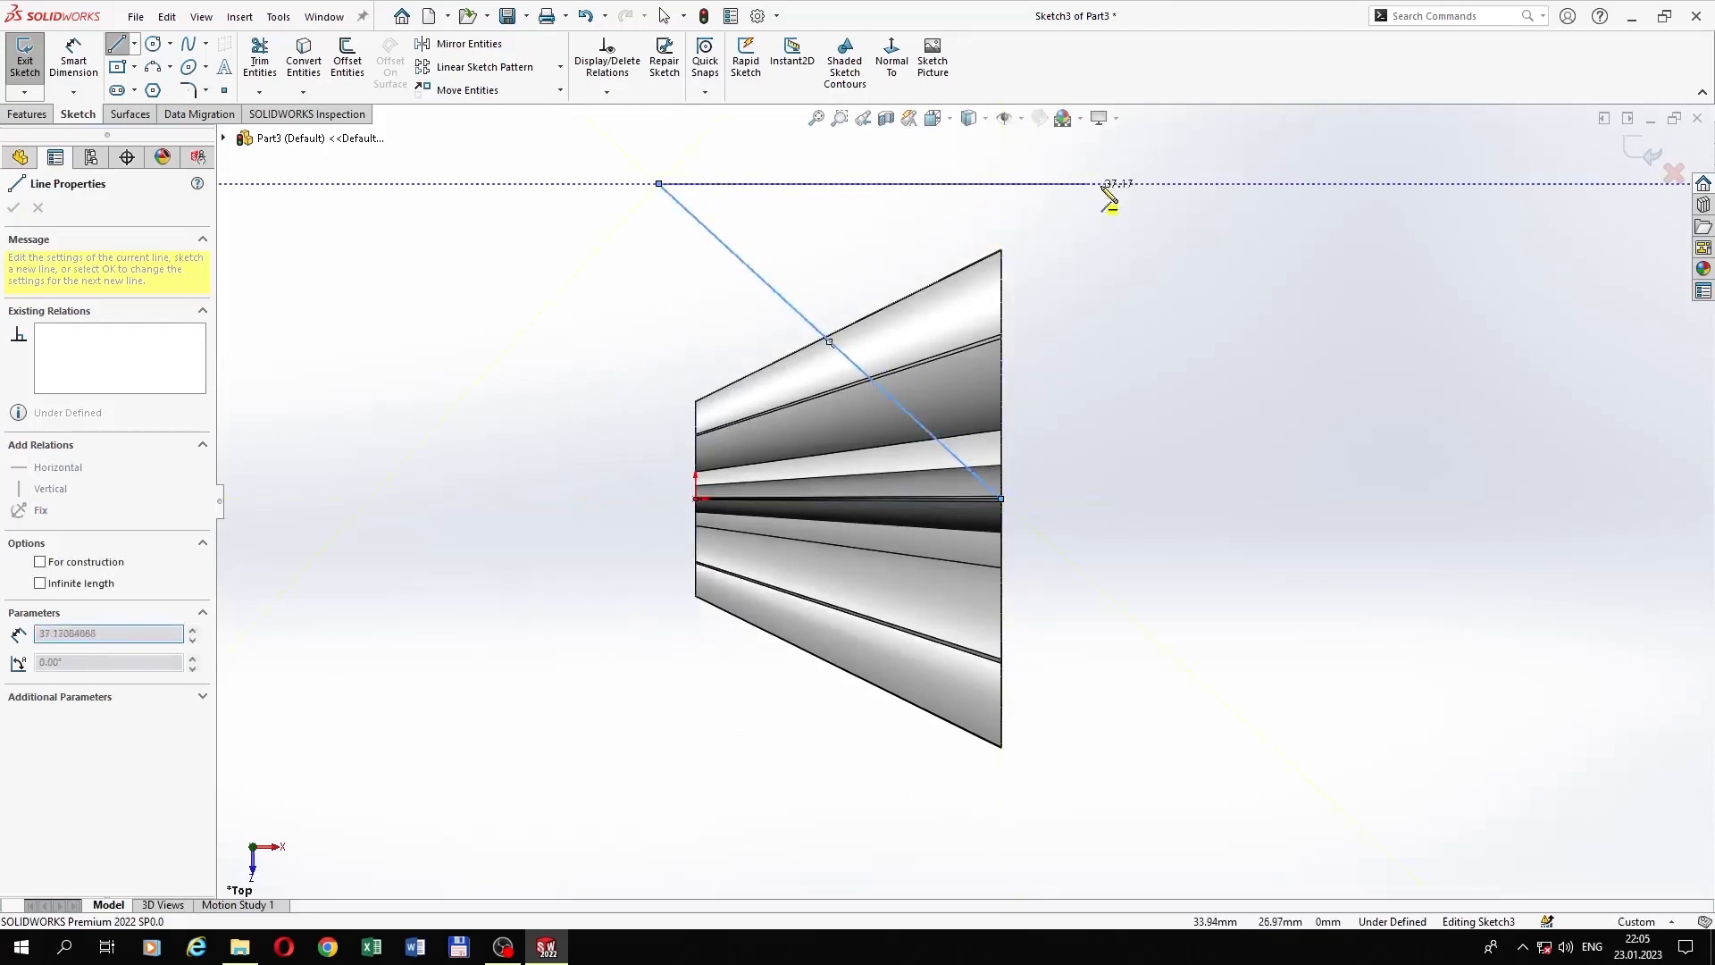
left_click(1162, 183)
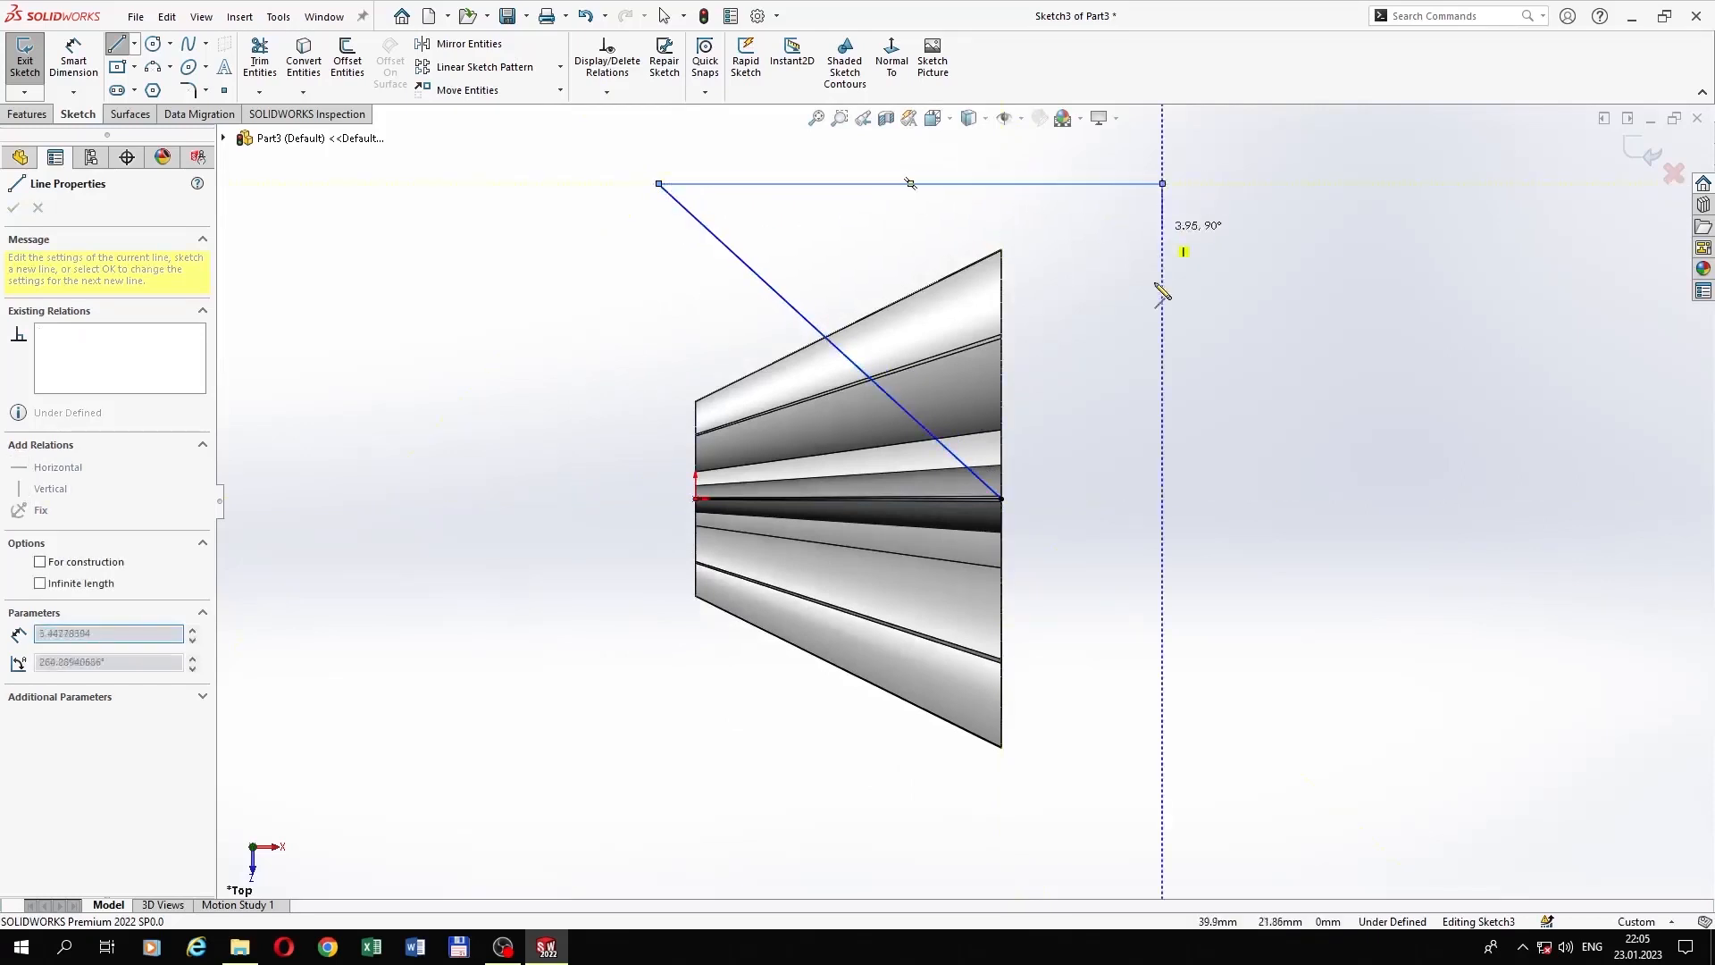
left_click(1162, 498)
scroll(1072, 497, "down", 5)
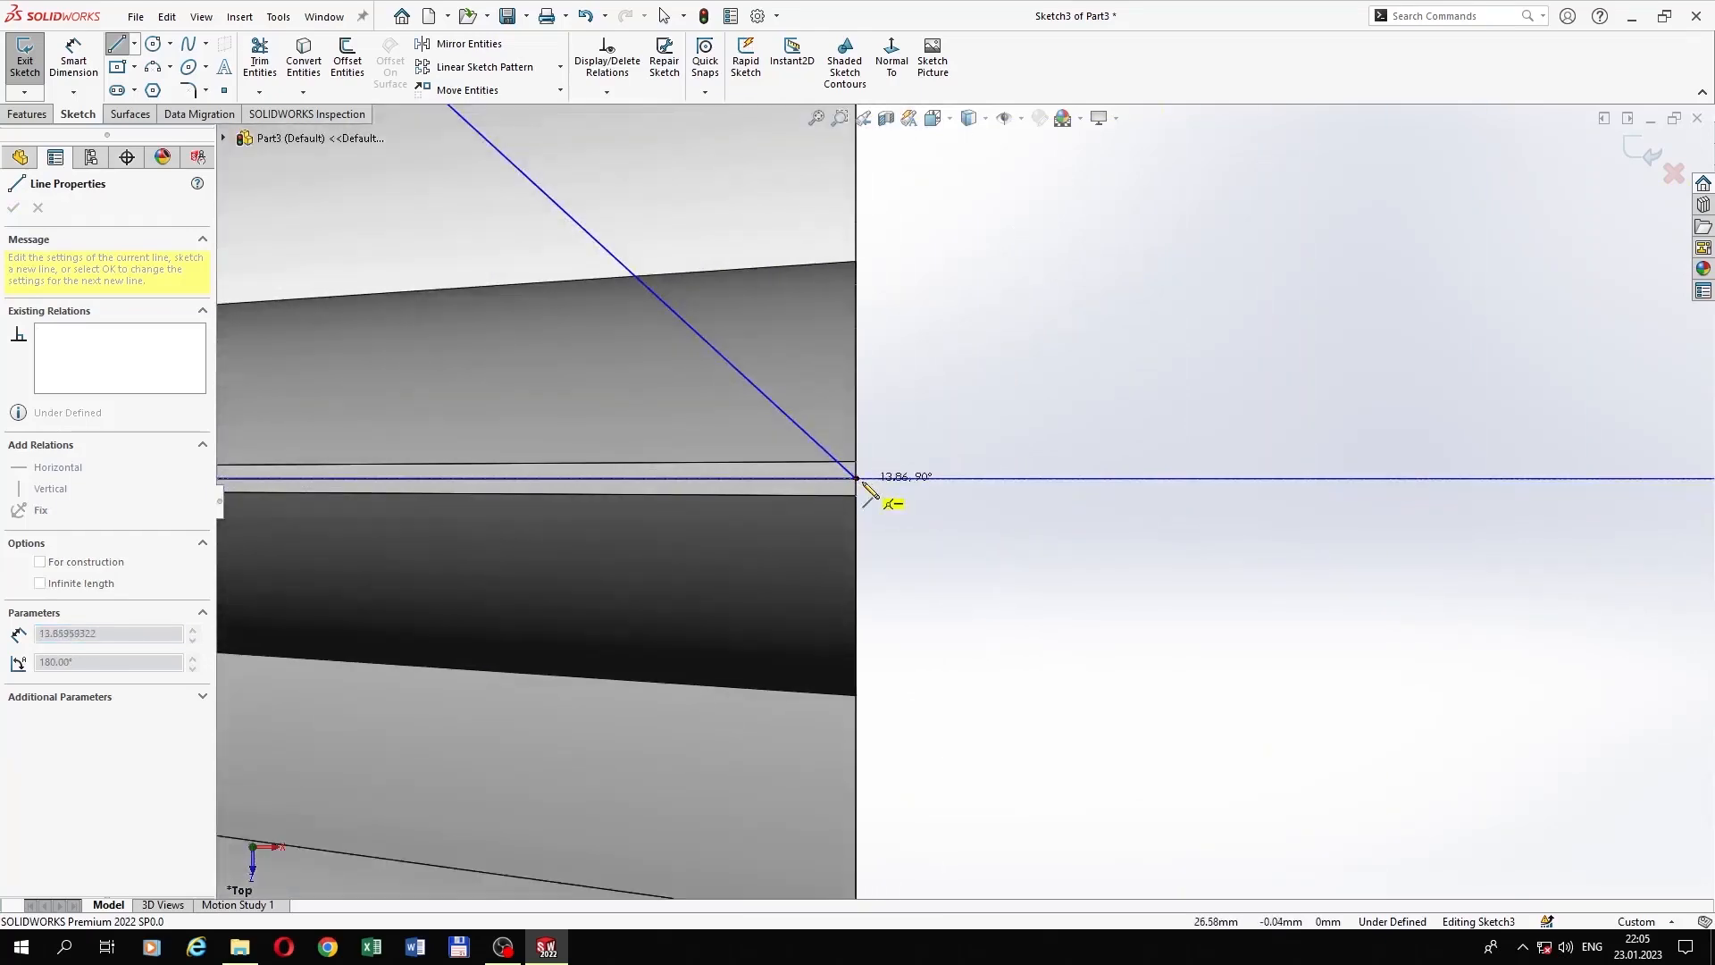
left_click(855, 479)
key("Escape")
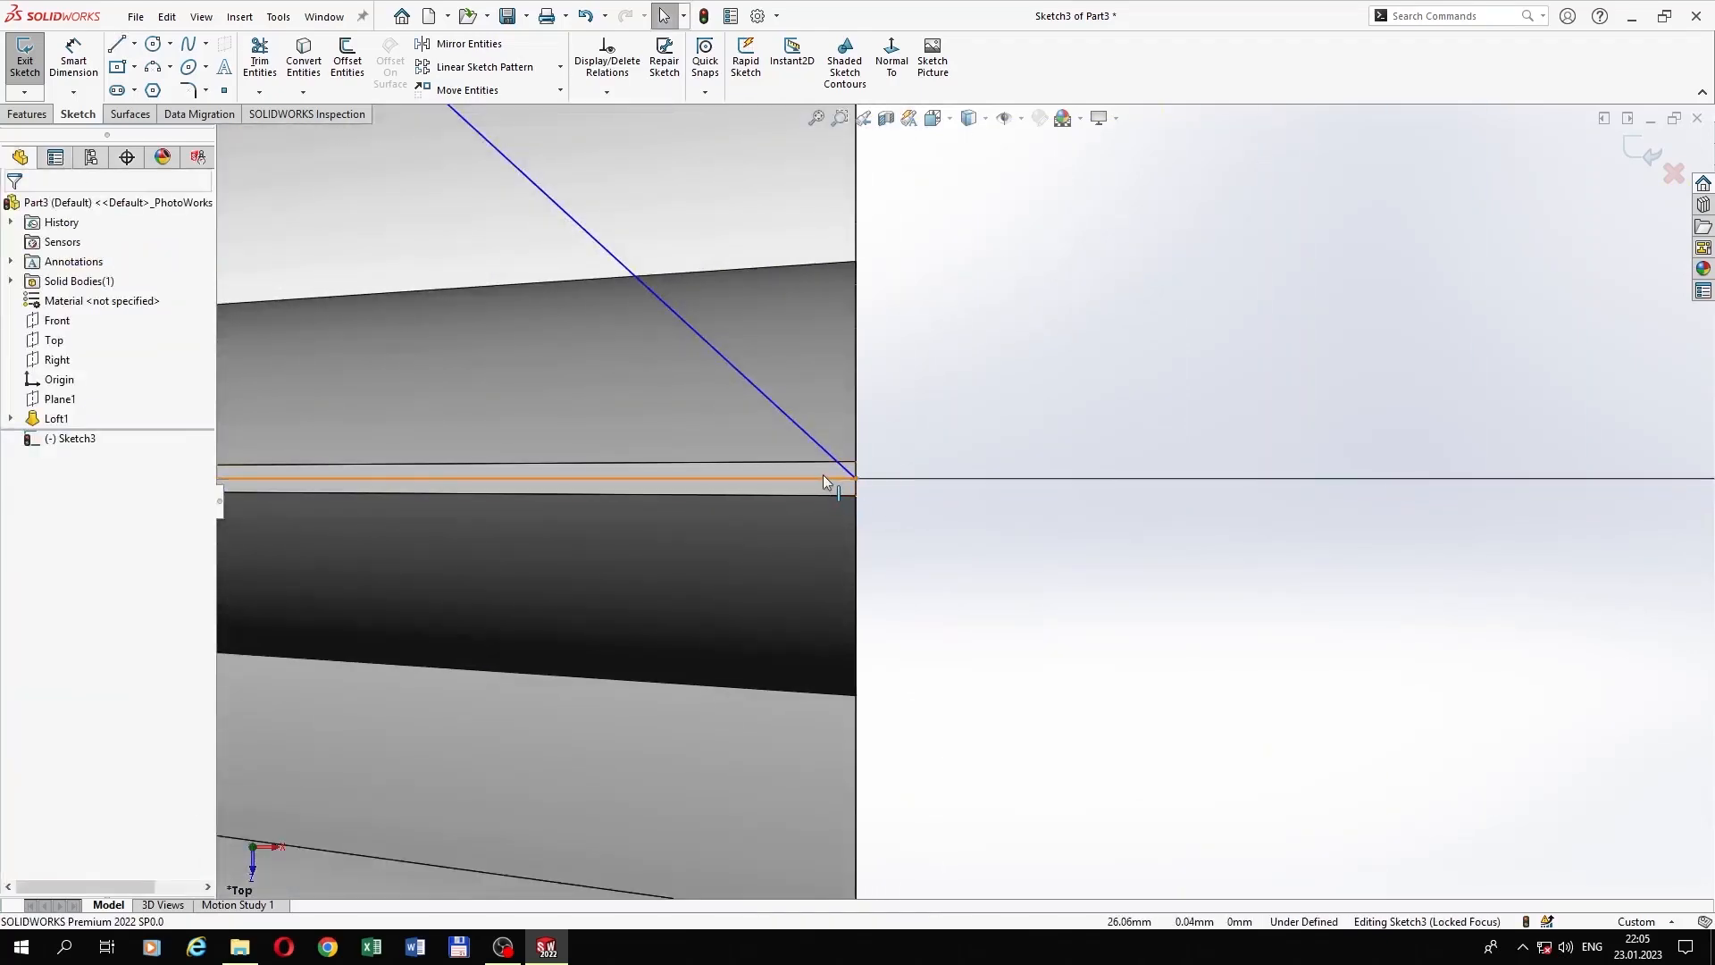
Step: Convert the horizontal line along the loft axis to construction geometry
left_click(822, 475)
left_click(903, 432)
scroll(914, 446, "up", 3)
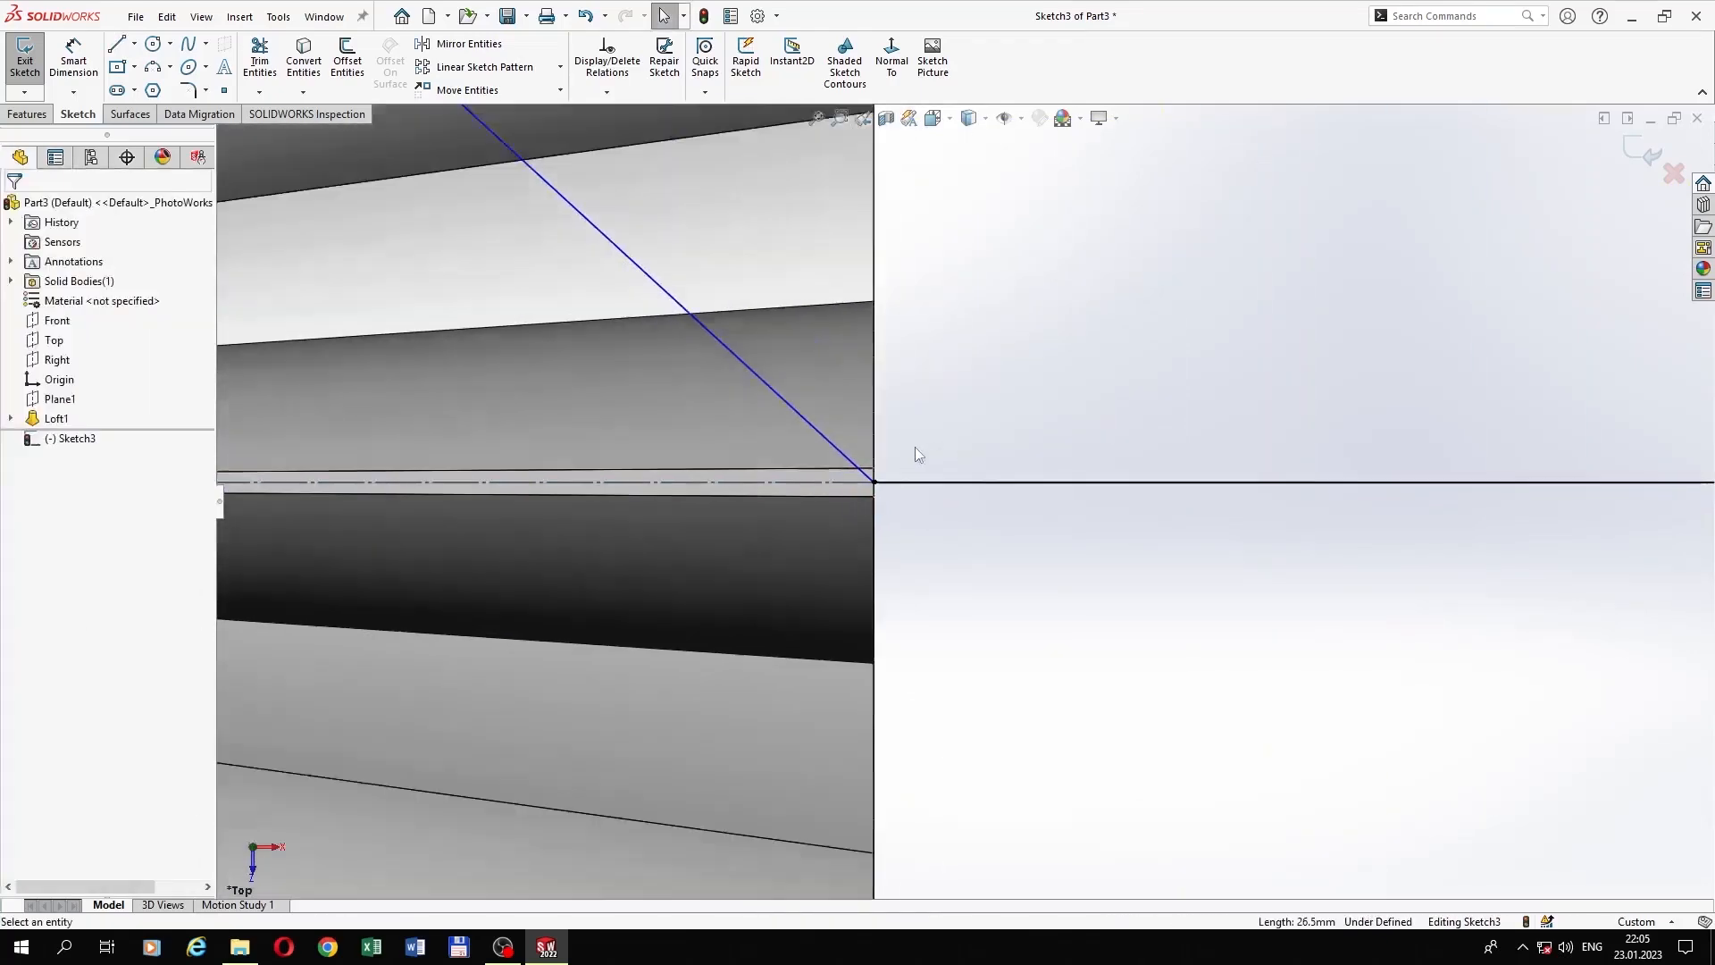
key("f")
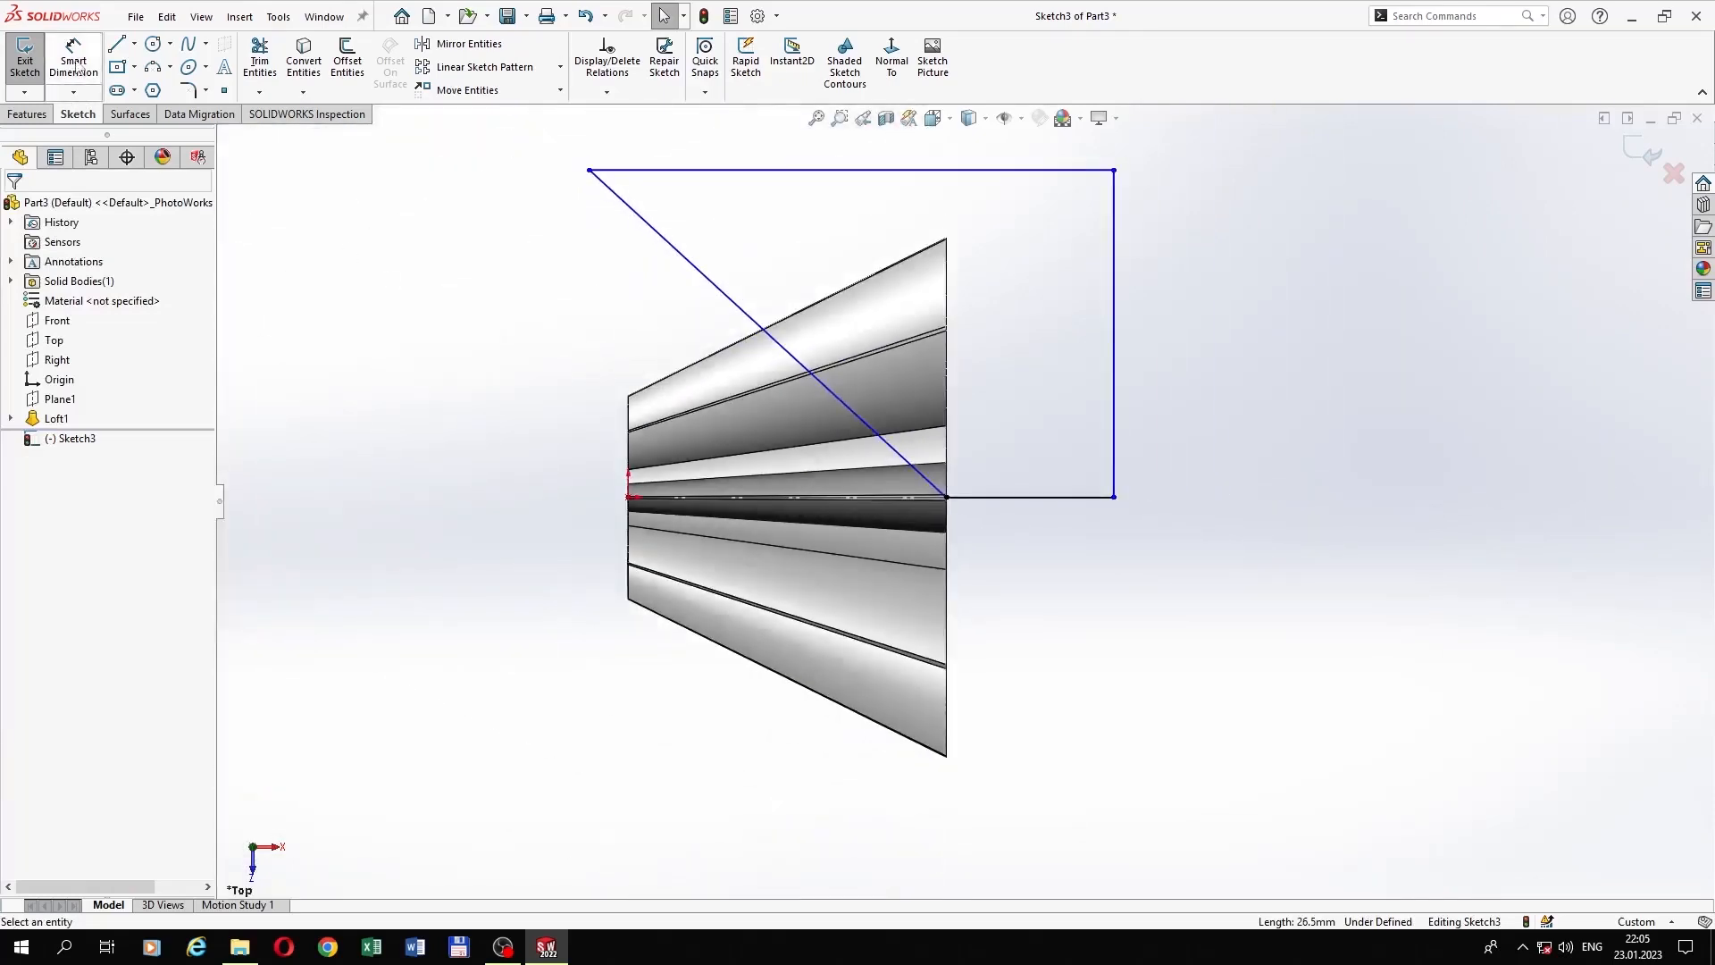
Step: Dimension the angle between the slanted profile side and the axis construction line as 35.26°
left_click(76, 64)
left_click(831, 394)
scroll(858, 500, "up", 5)
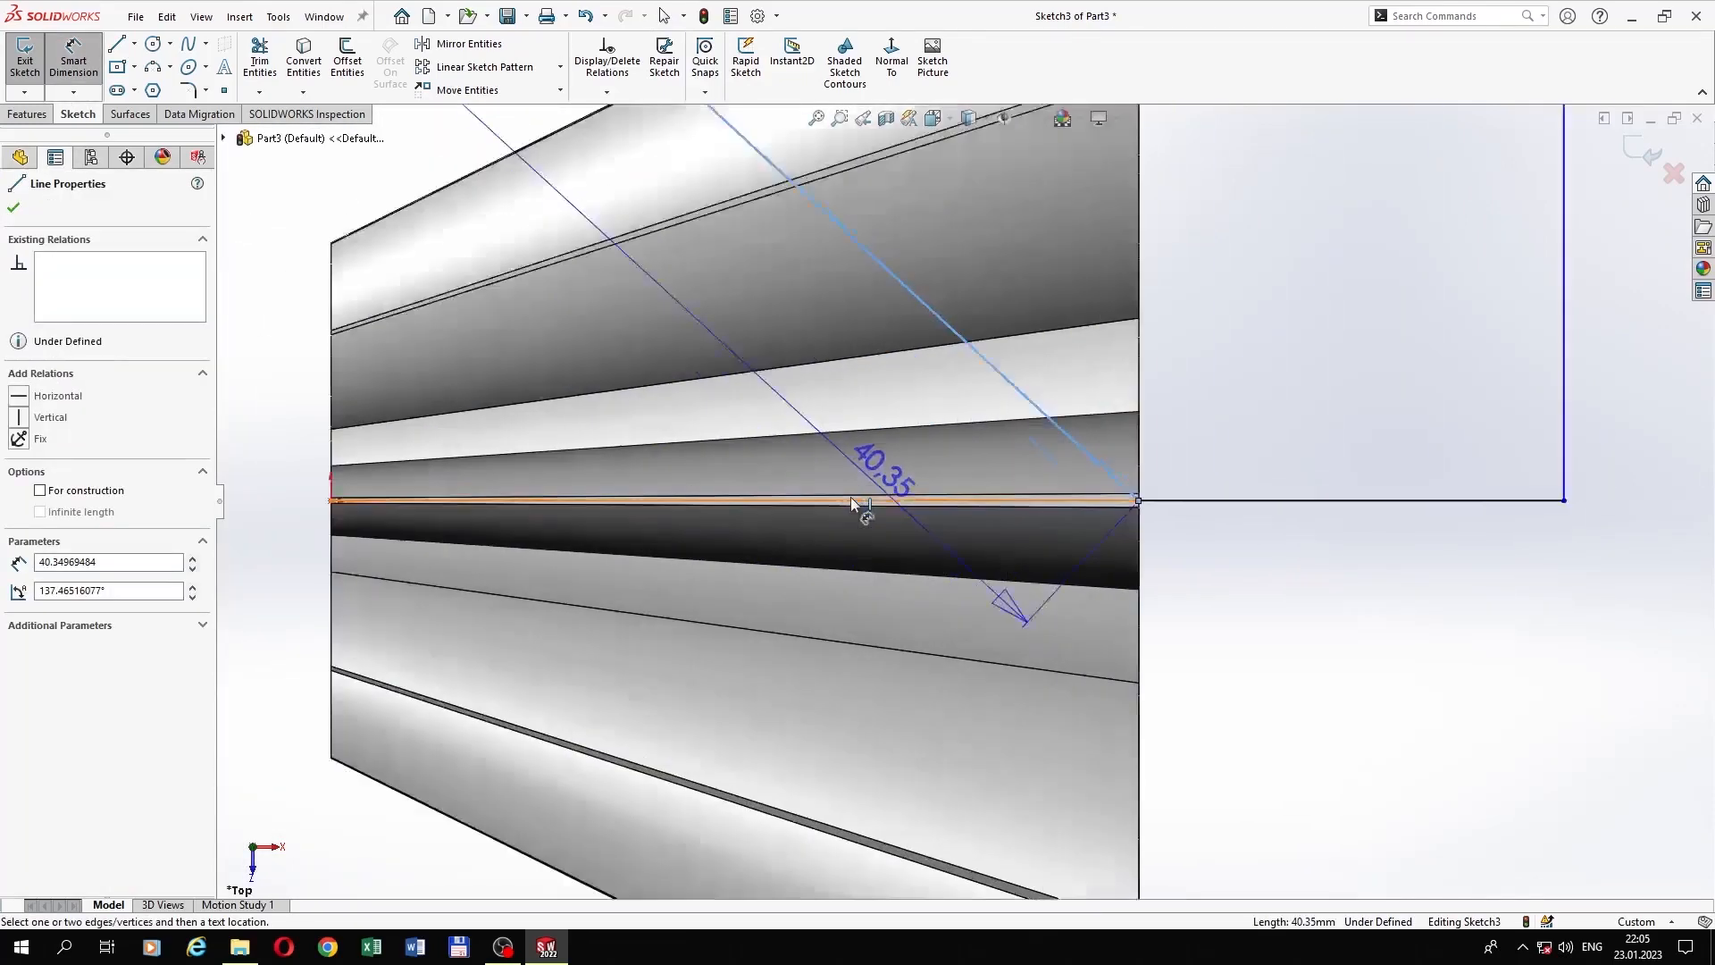
left_click(869, 502)
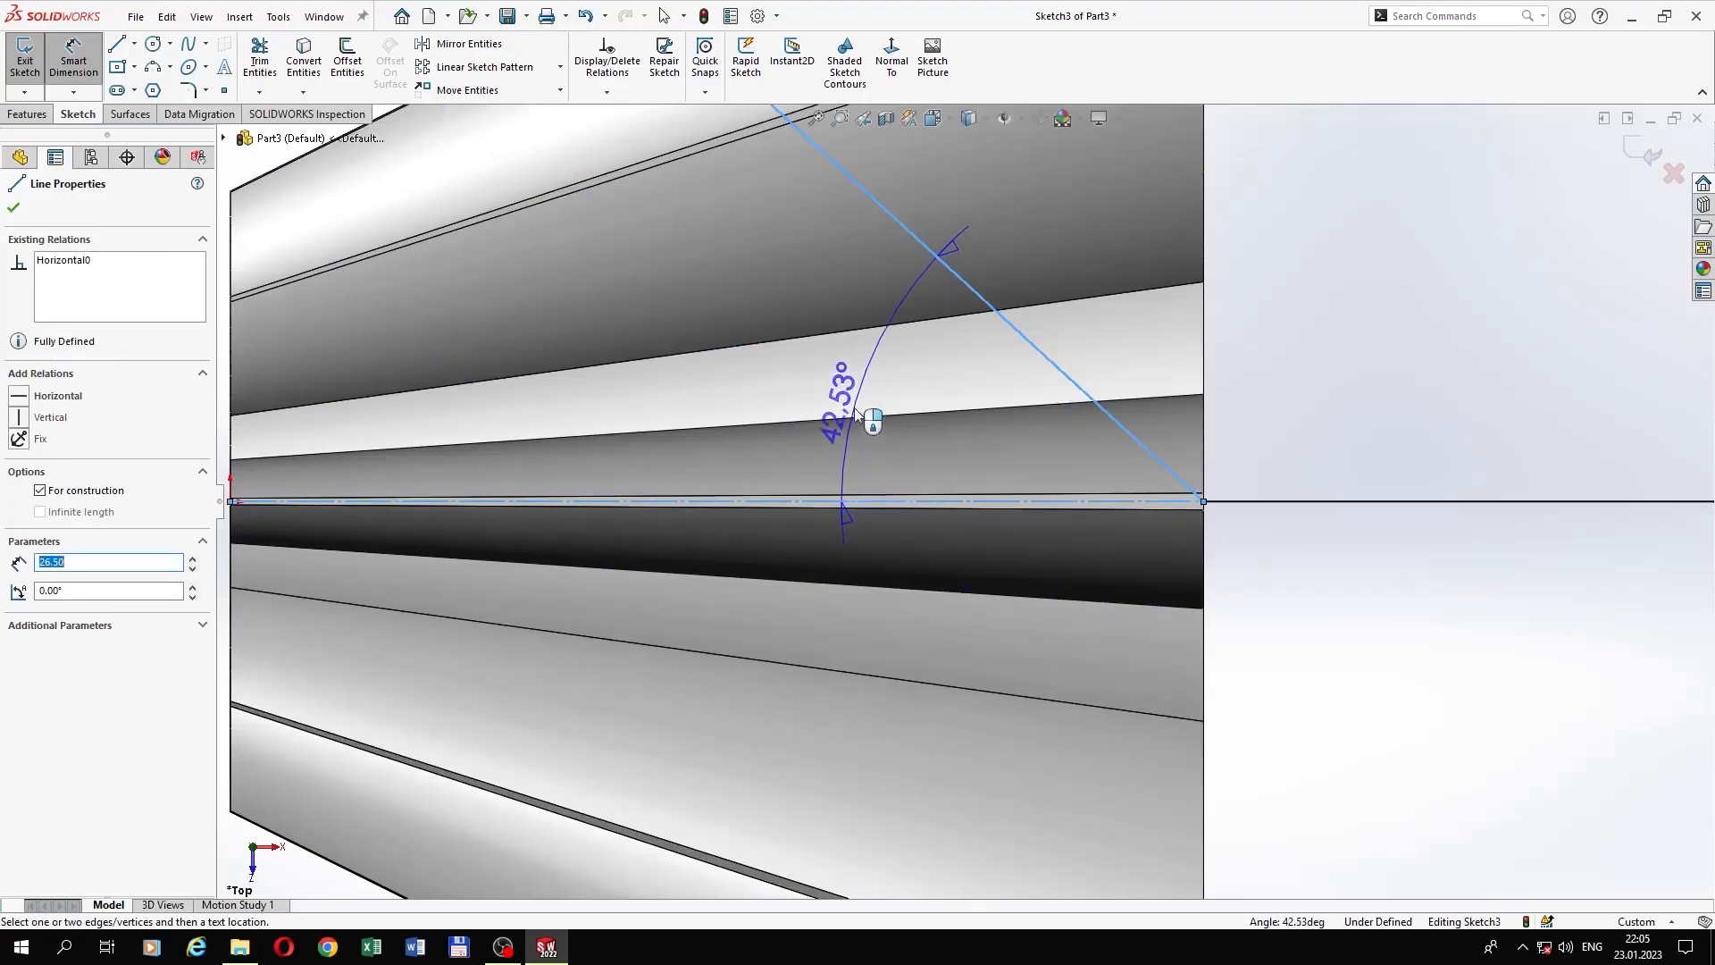
left_click(855, 414)
type("35.2")
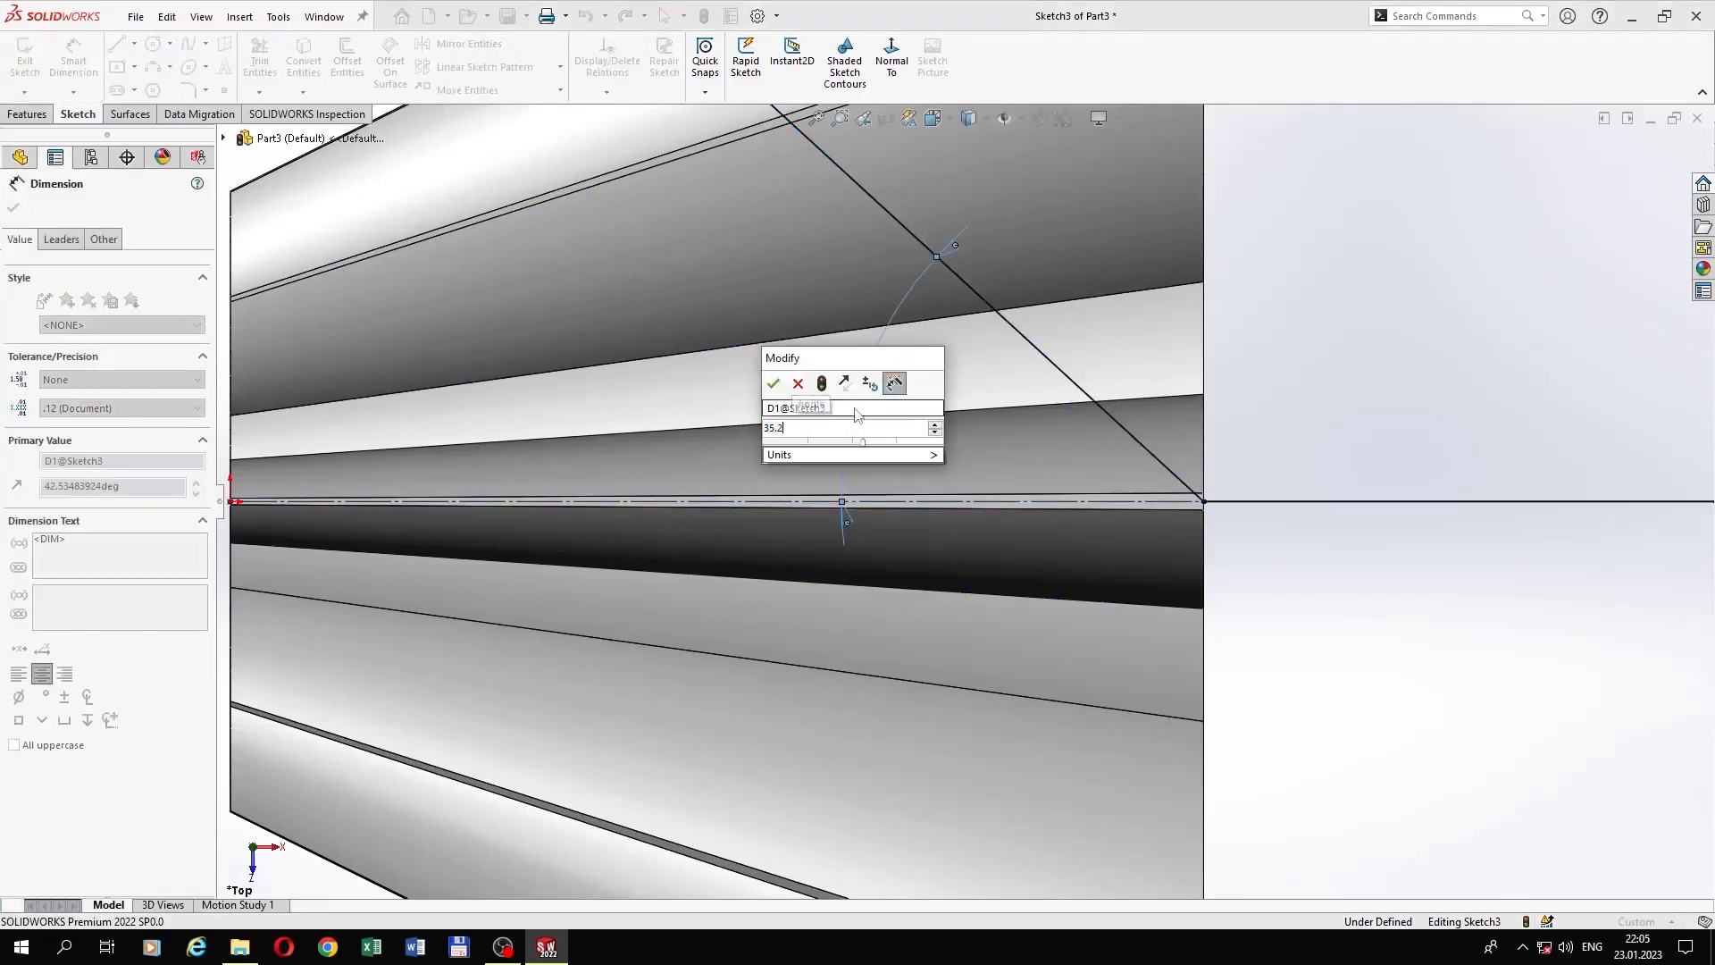
type("6")
key("Return")
scroll(942, 364, "down", 3)
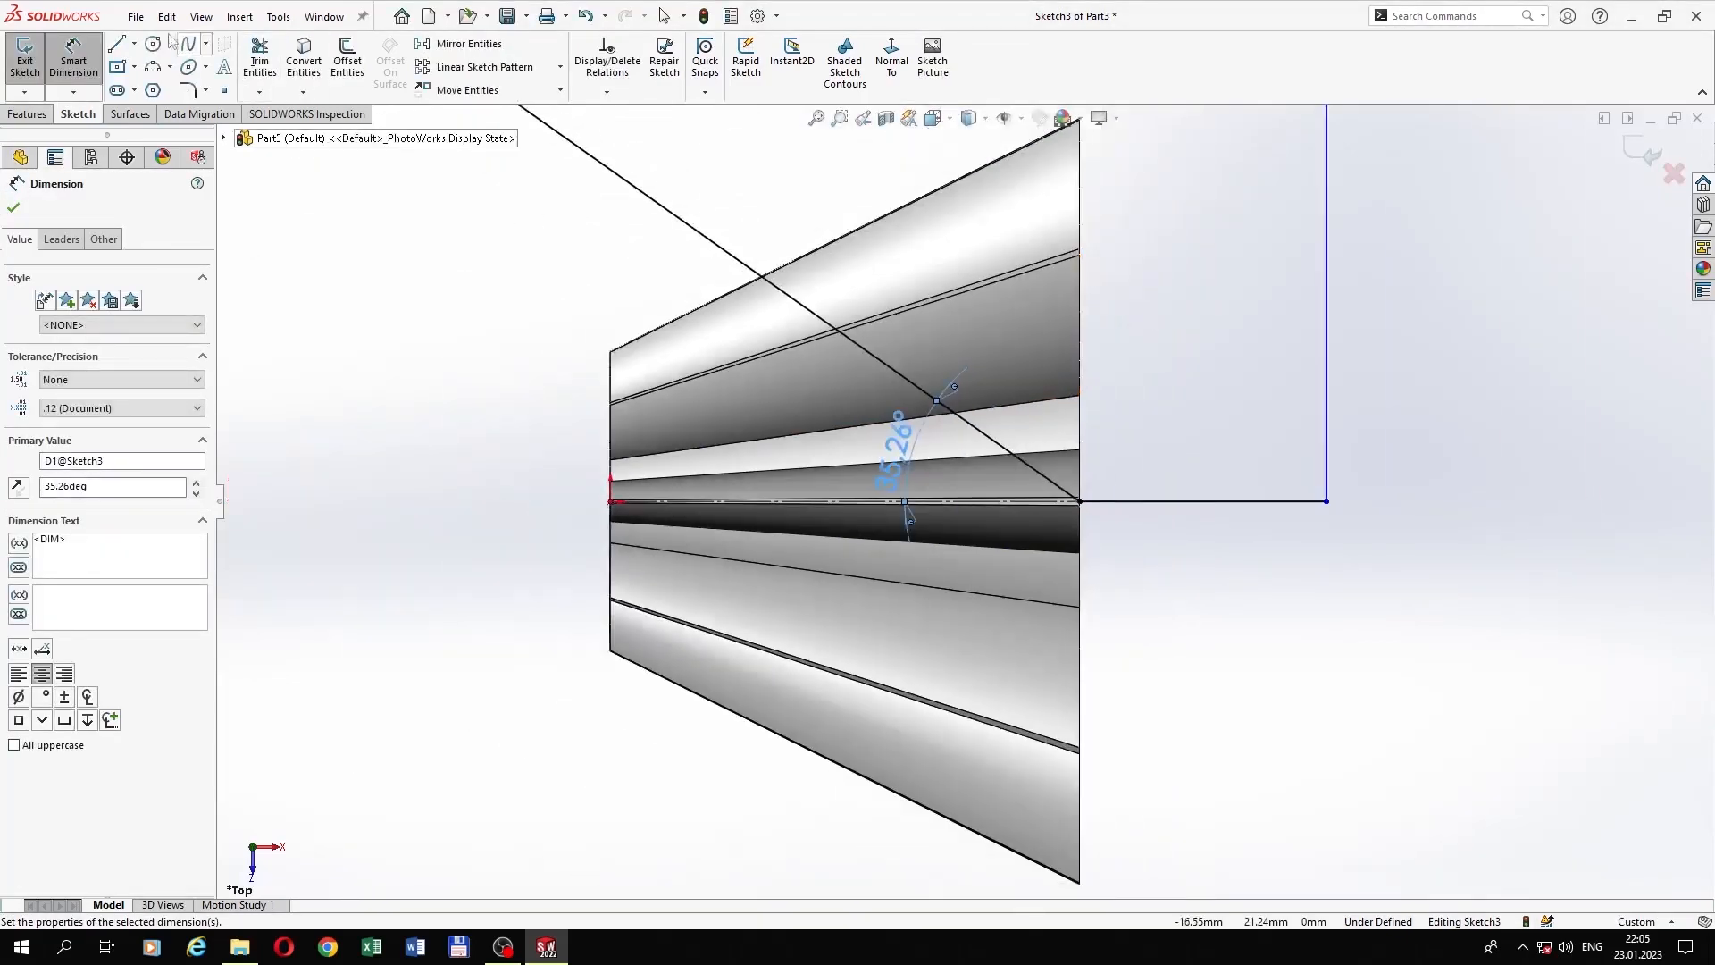
Step: Move the profile's vertical side closer to the large end face of the loft
key("Escape")
scroll(1123, 357, "down", 2)
left_click_drag(1176, 373, 1084, 384)
key("Escape")
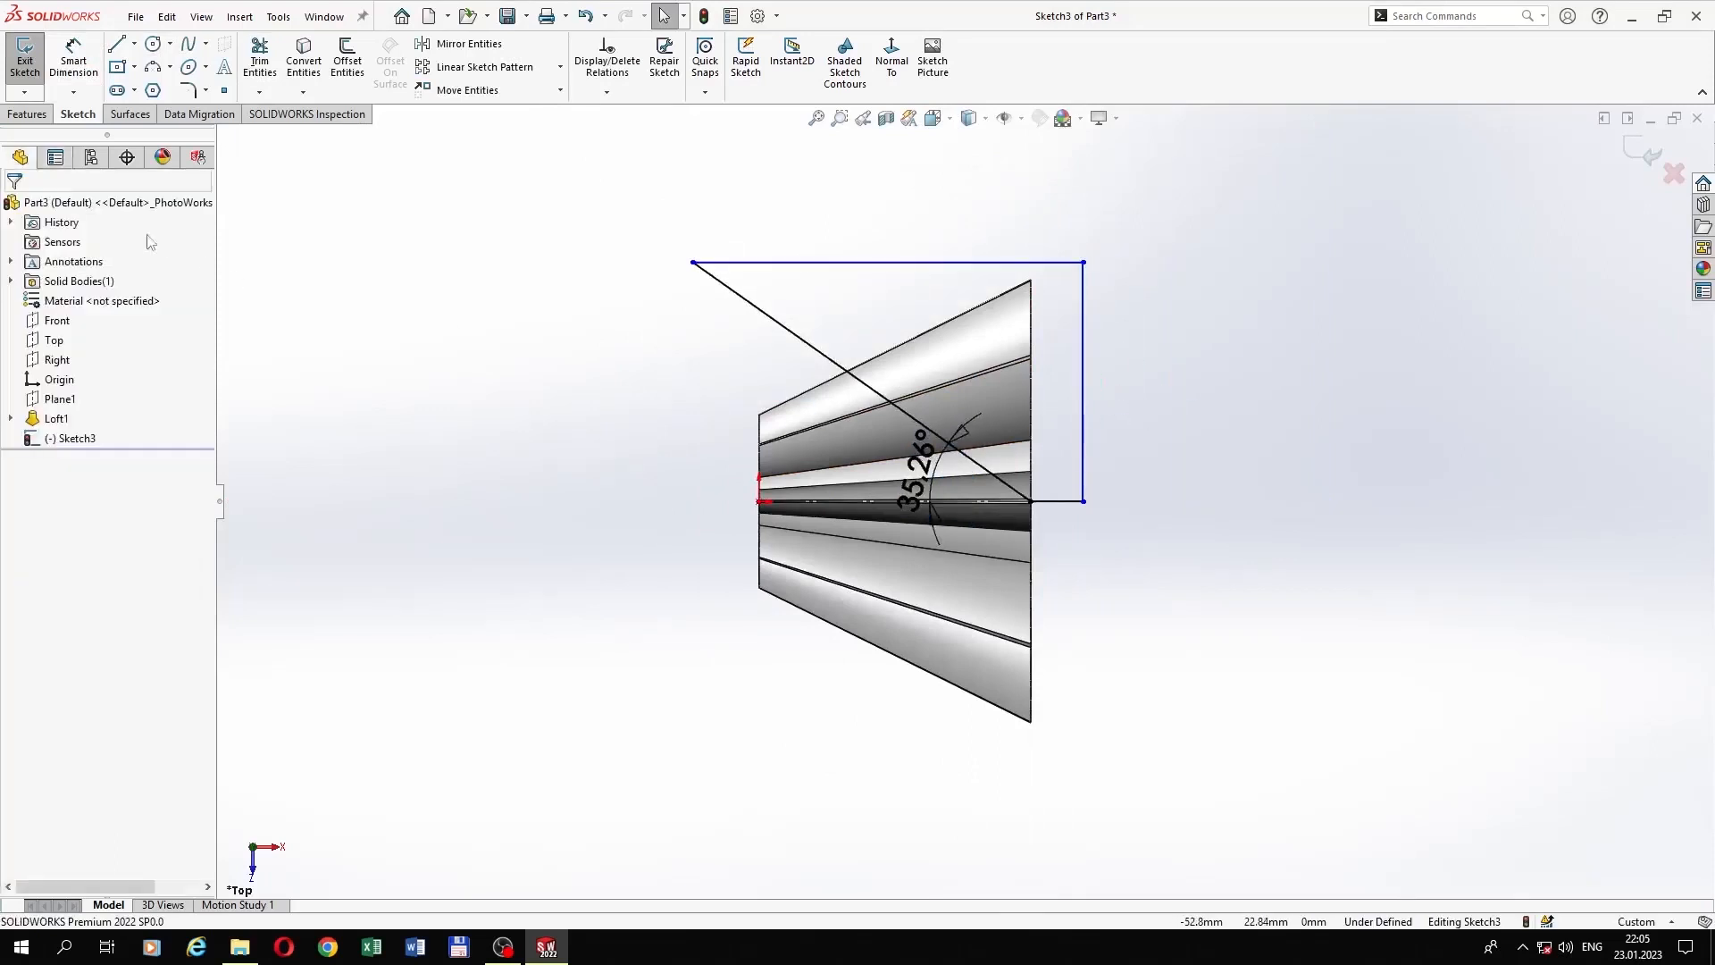
Step: Cut the loft with the sketched profile using a Mid Plane Extruded Cut with a depth of 60 mm
left_click(26, 114)
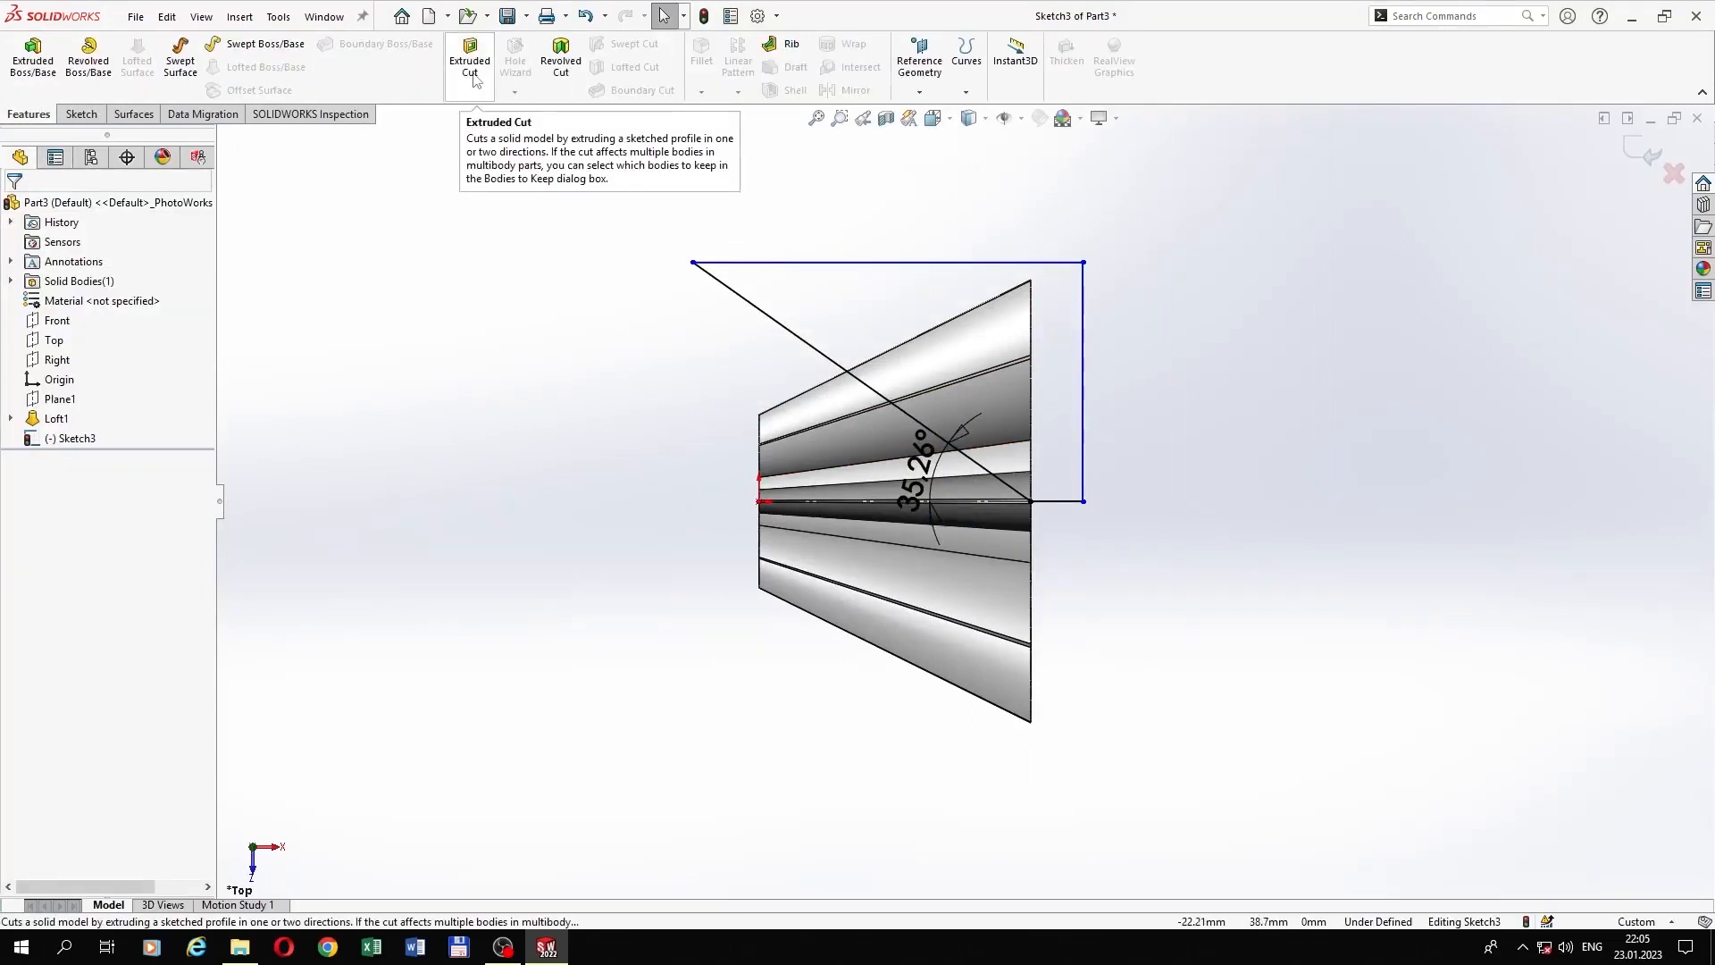
left_click(472, 65)
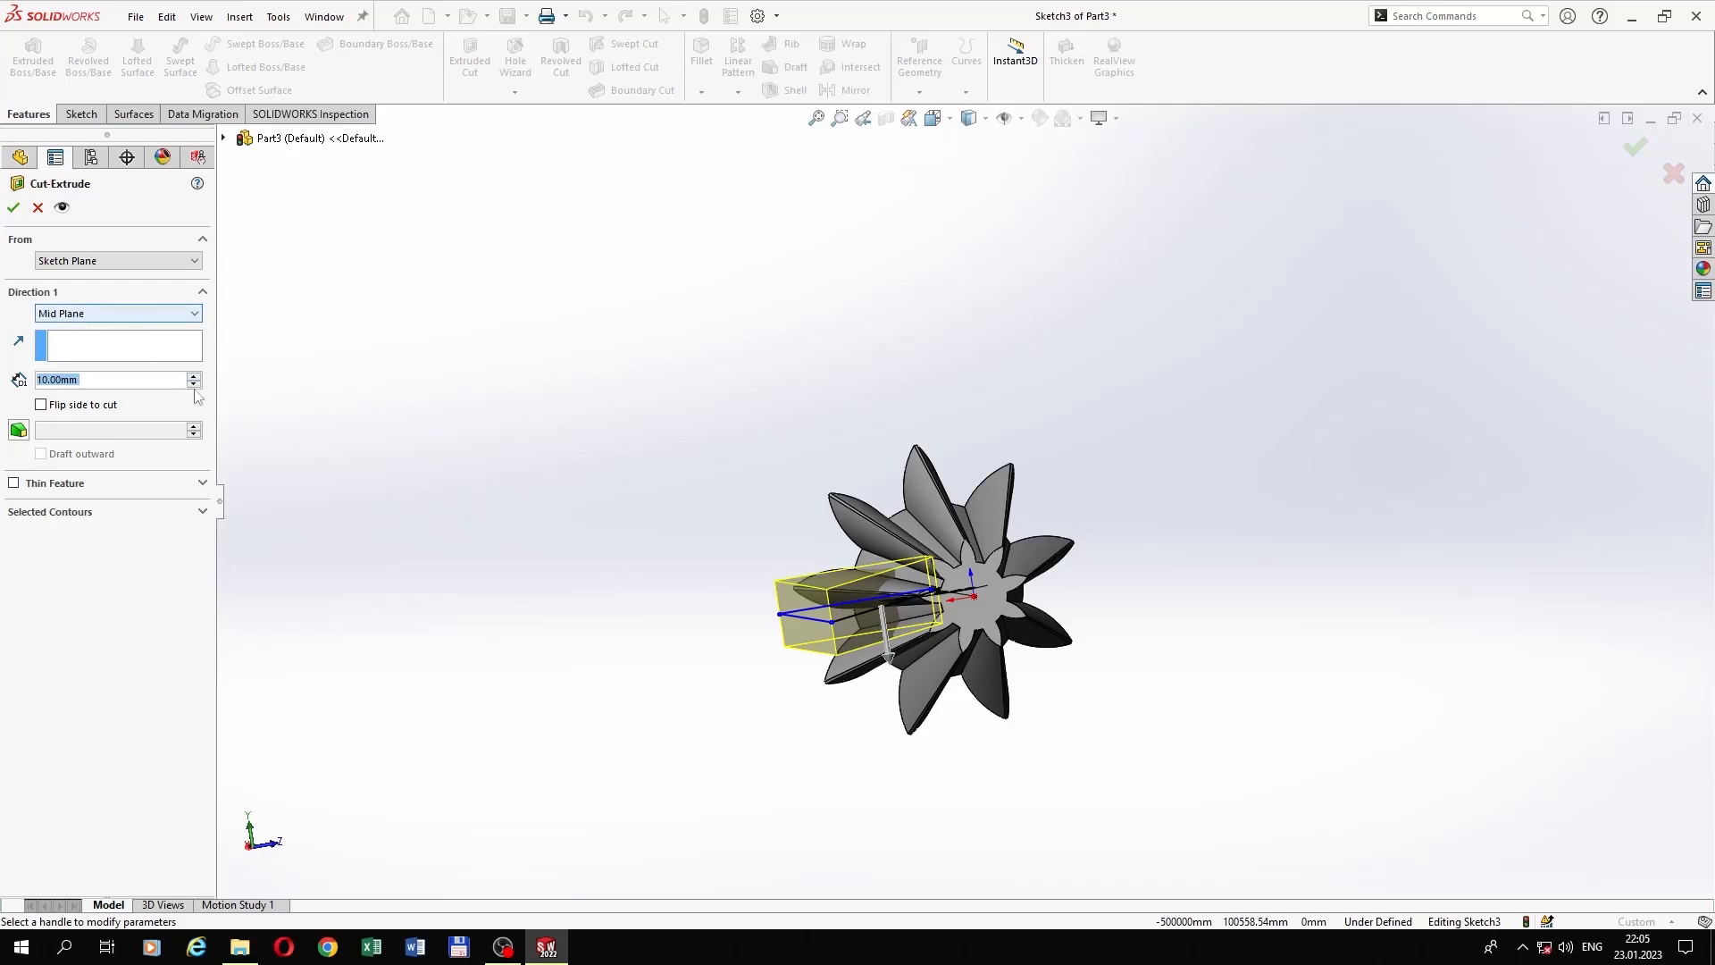
left_click(196, 377)
left_click(196, 378)
left_click(195, 377)
left_click(196, 378)
left_click(196, 378)
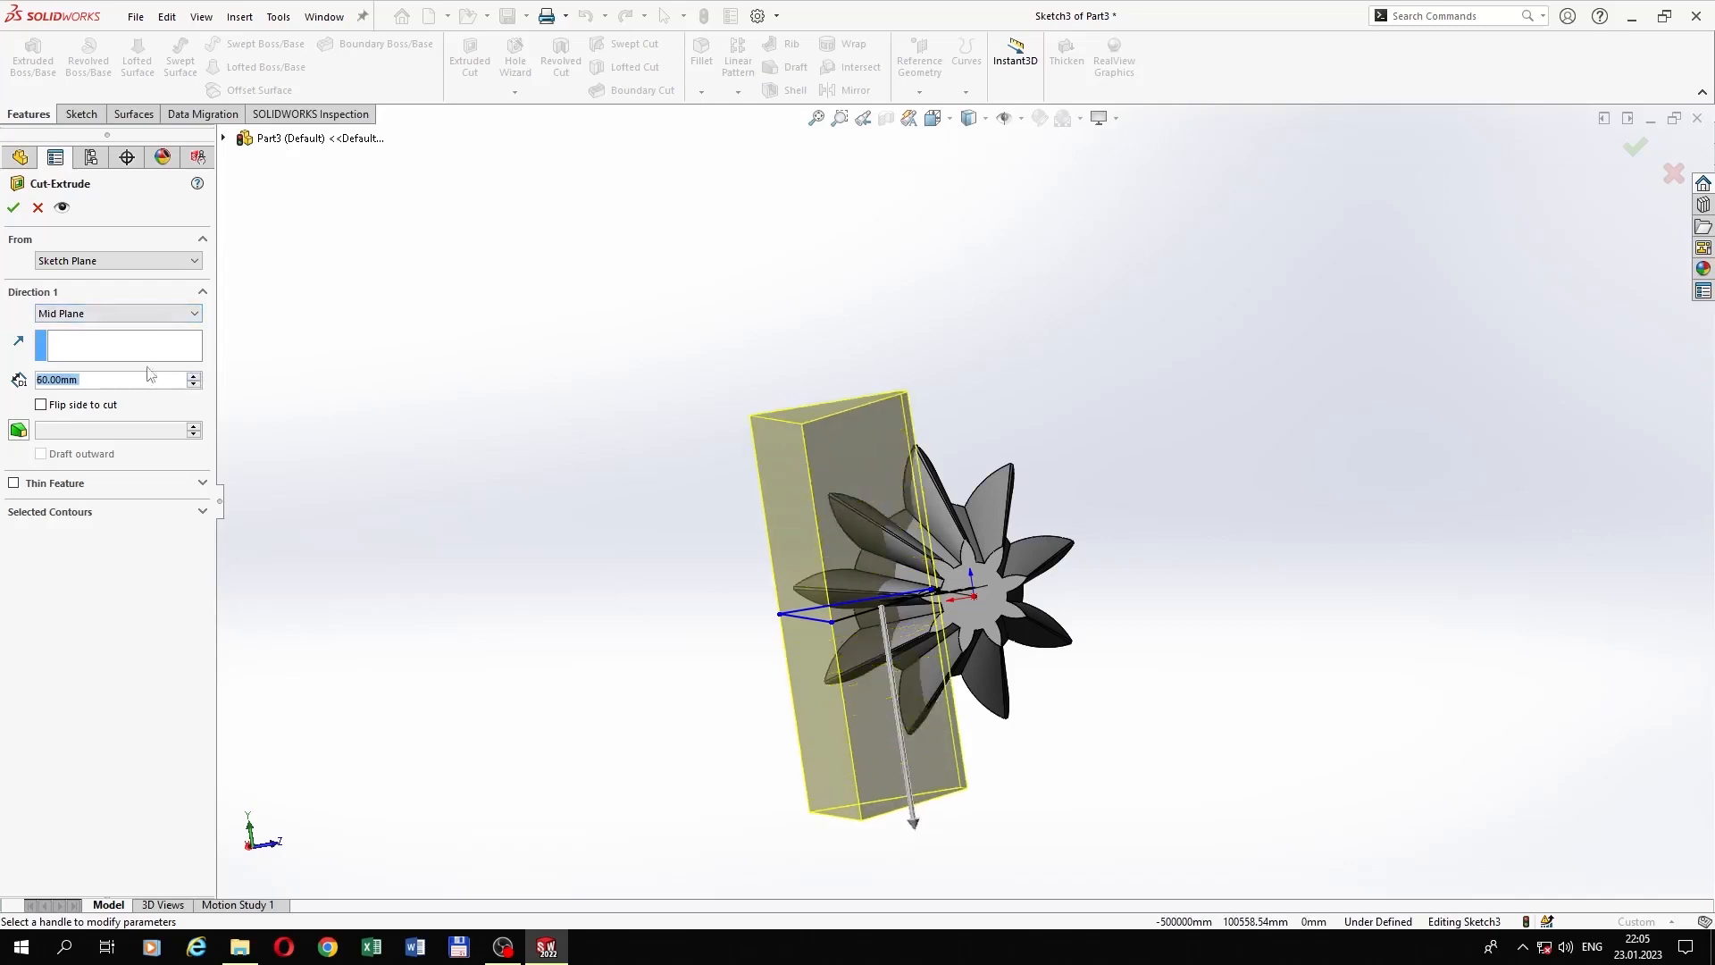
left_click(13, 208)
Step: On the angled cut face, sketch a horizontal line about 21.64 mm long from the origin to the straight edge and a slanted line from its end past the teeth
mouse_move(337, 387)
middle_mouse_down()
mouse_move(625, 498)
mouse_move(765, 486)
mouse_move(875, 308)
mouse_move(862, 276)
mouse_move(959, 566)
middle_mouse_up()
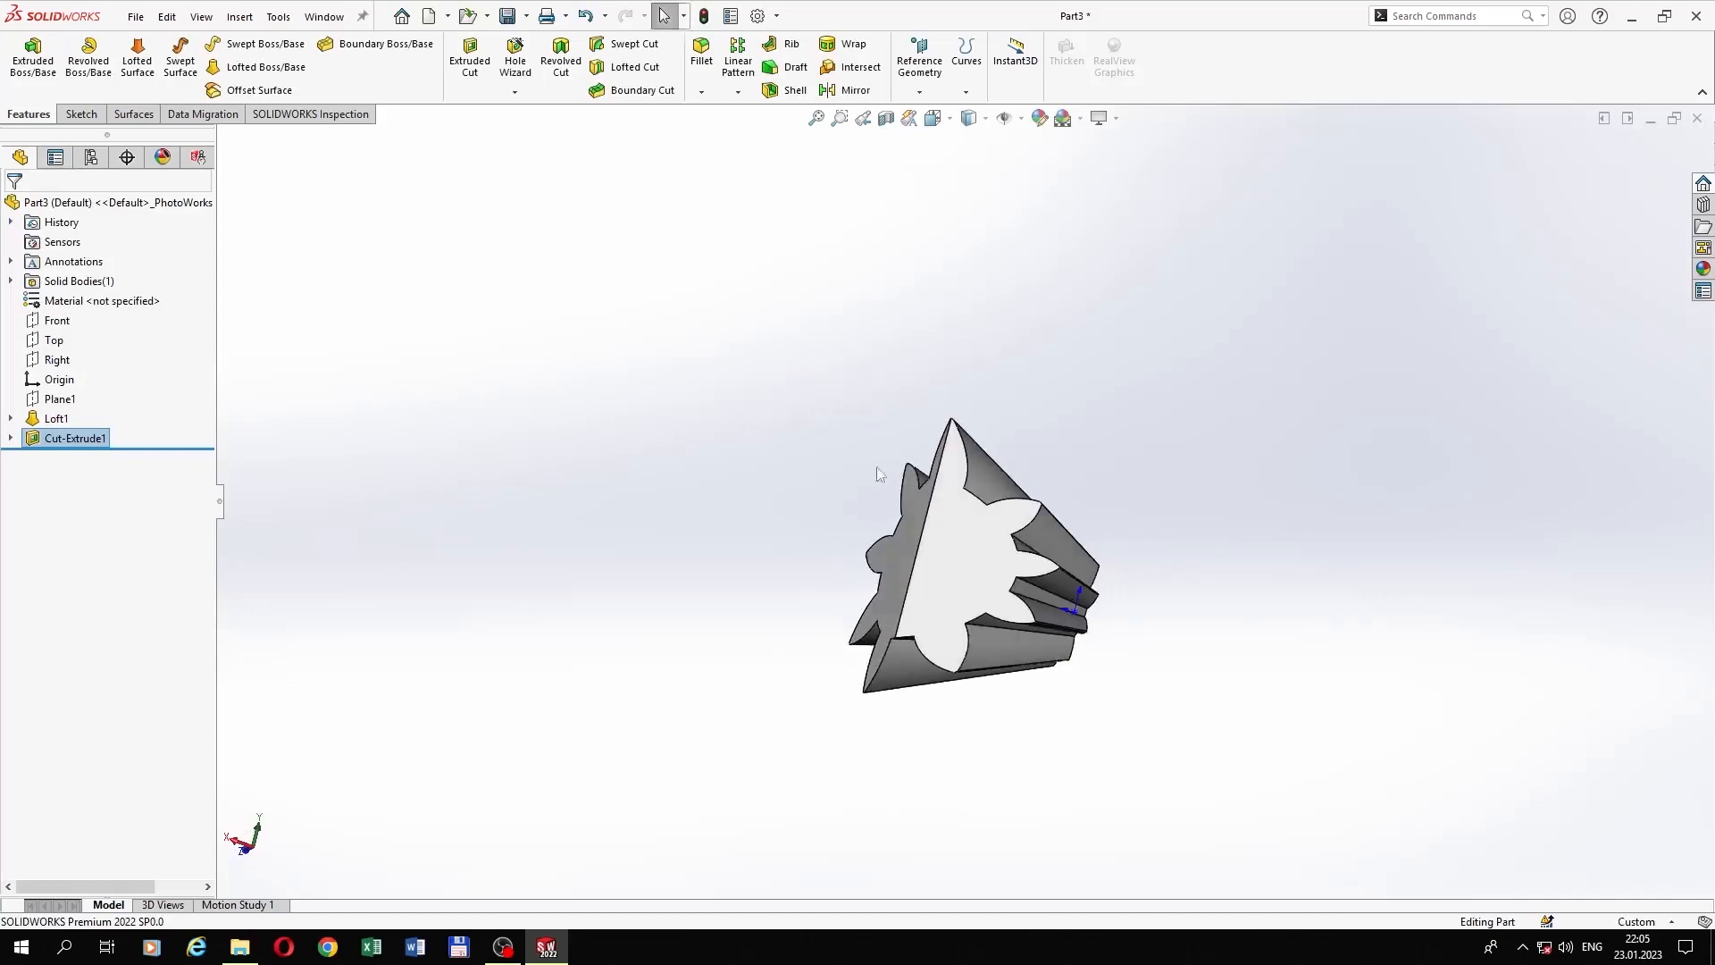
left_click(959, 567)
left_click(1028, 525)
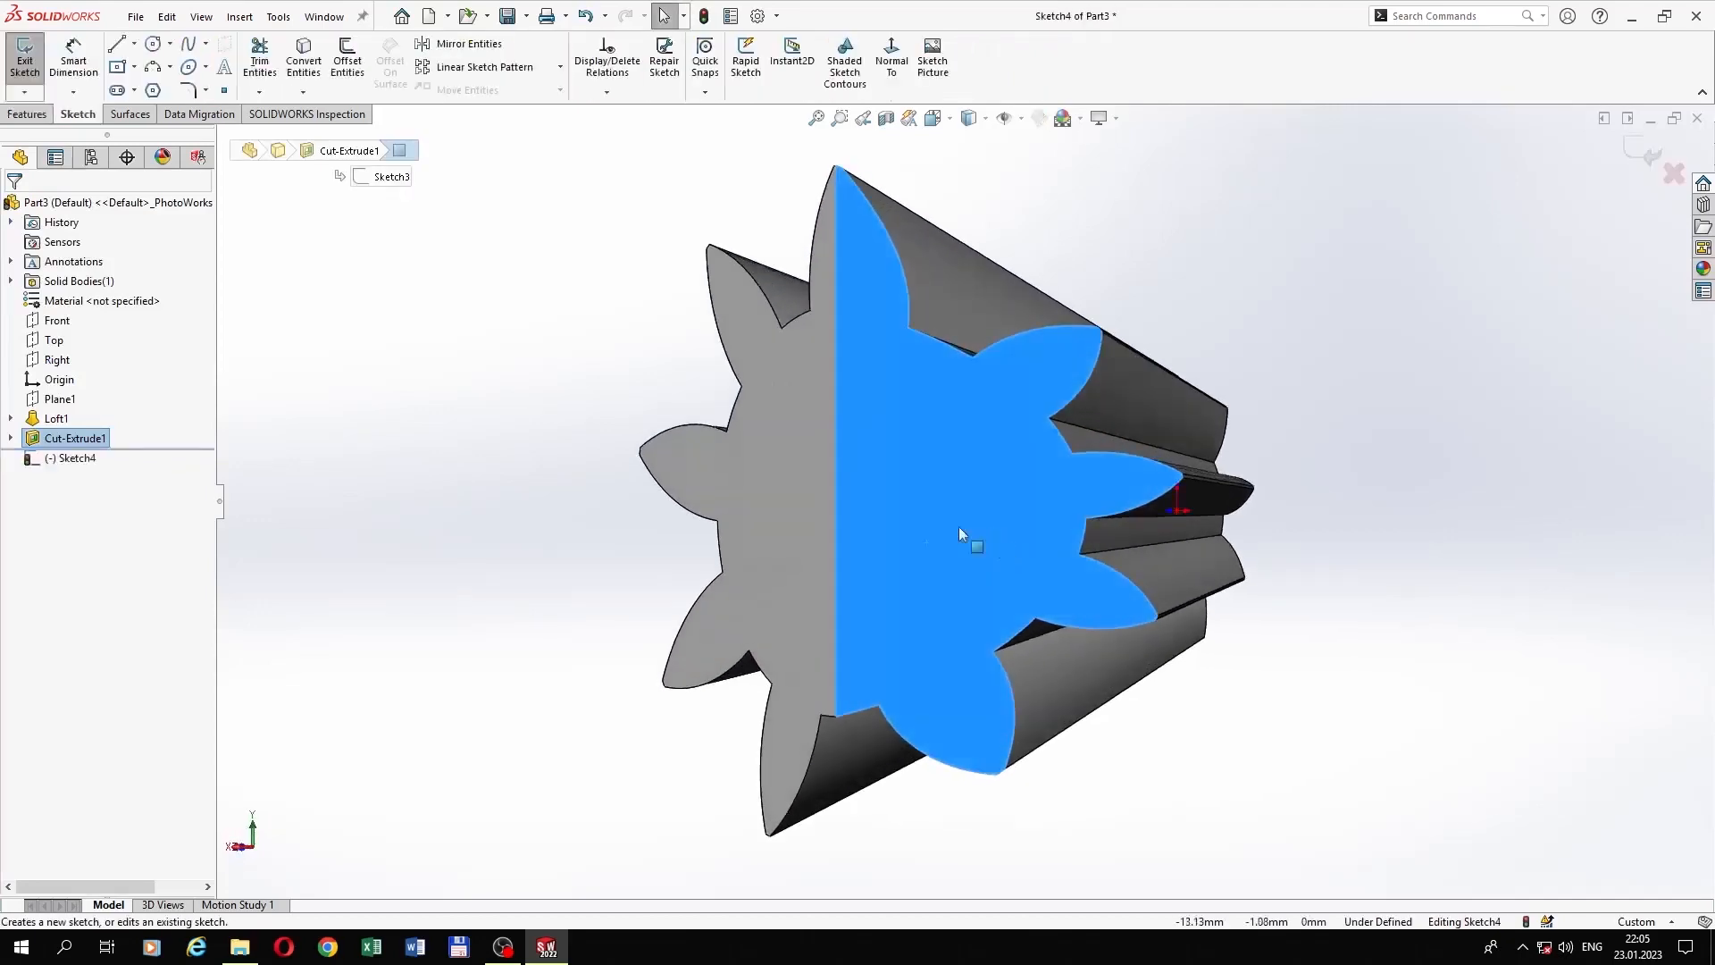
left_click(121, 46)
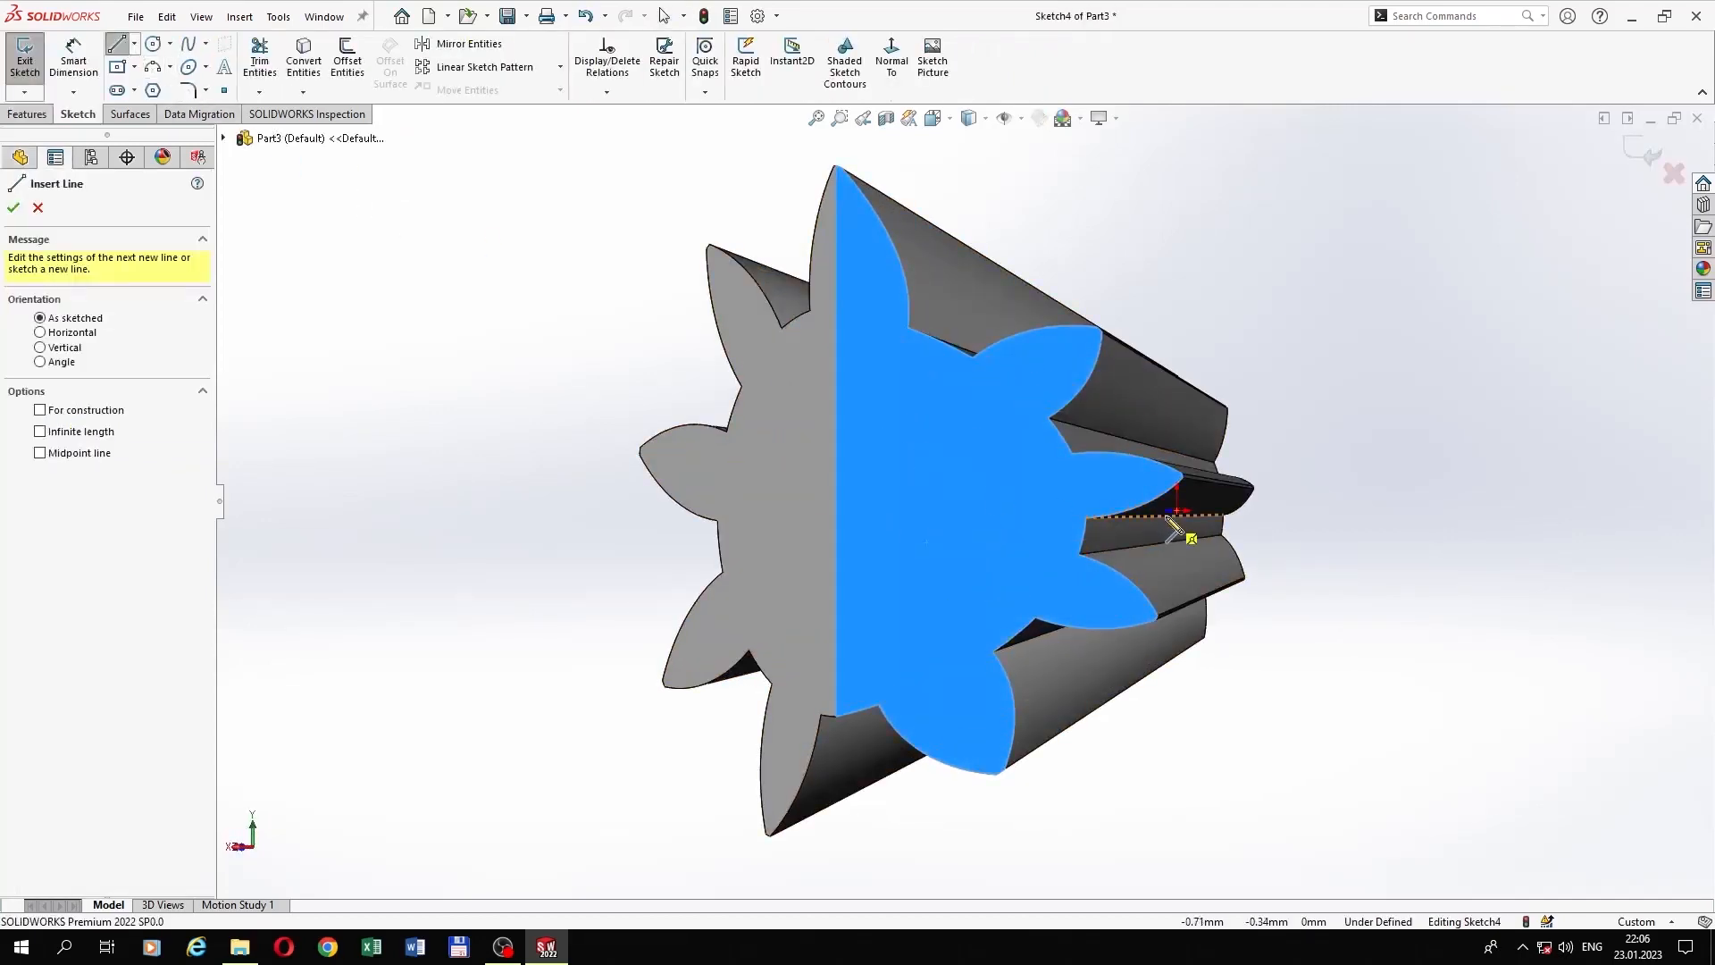
left_click(1177, 512)
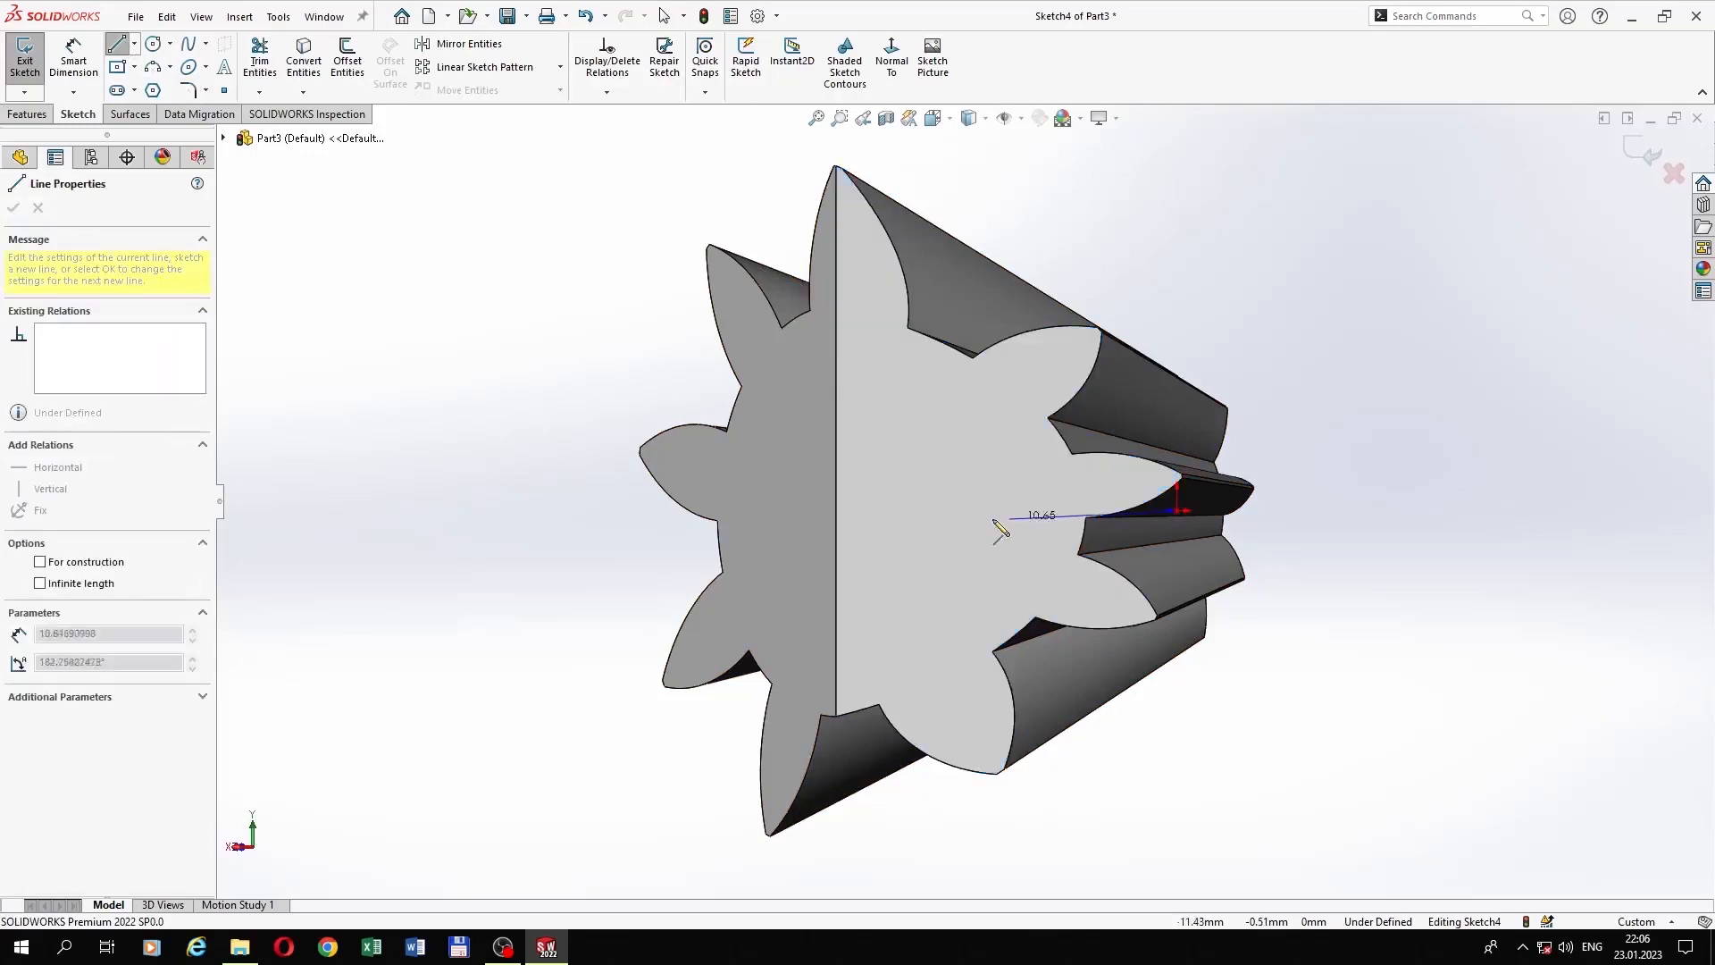
left_click(836, 511)
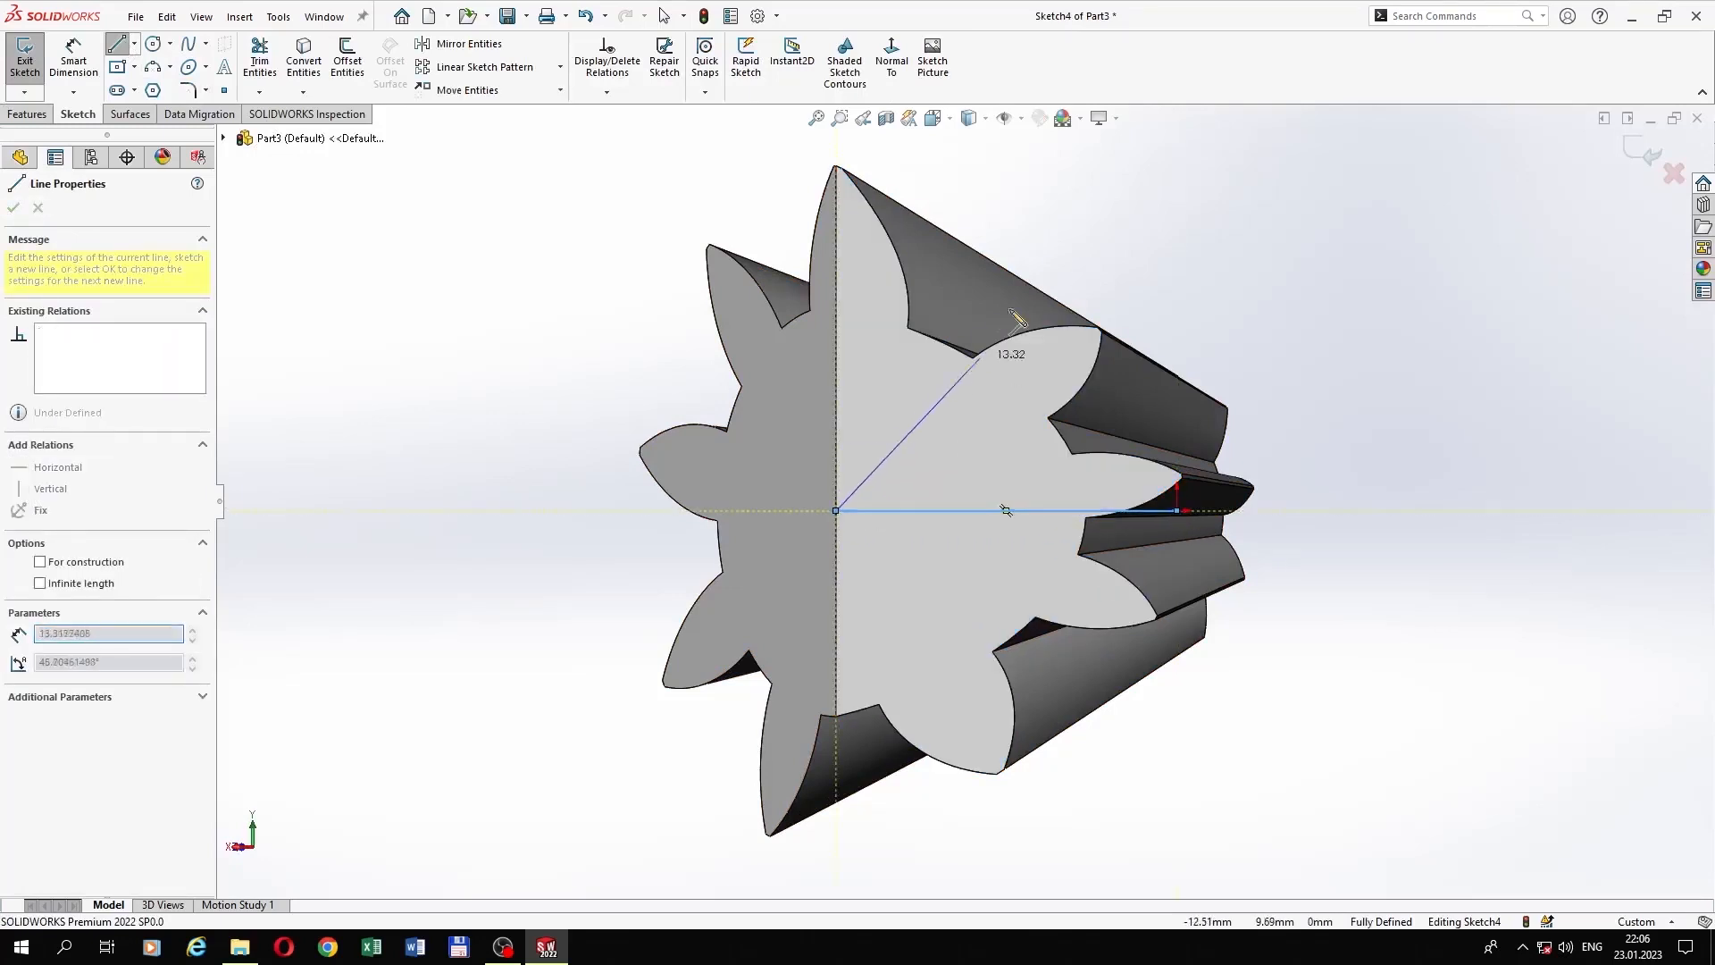
right_click(1133, 181)
left_click(1179, 238)
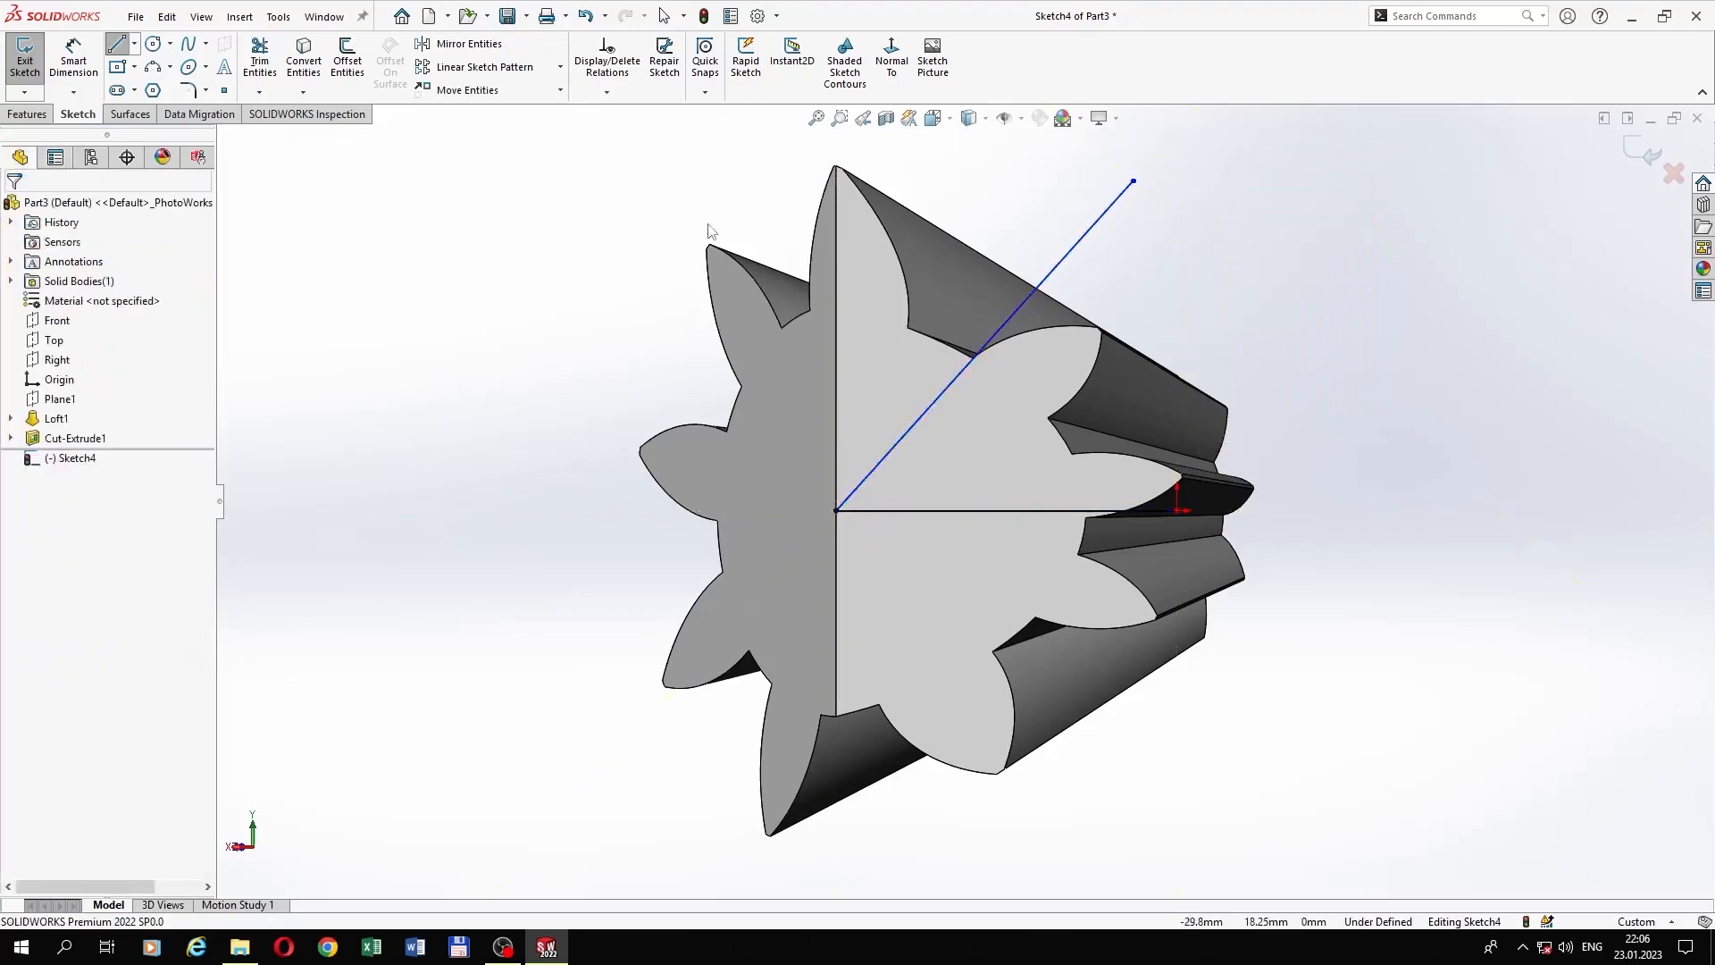
Step: Convert the horizontal line on the angled cut face to construction geometry
left_click(916, 509)
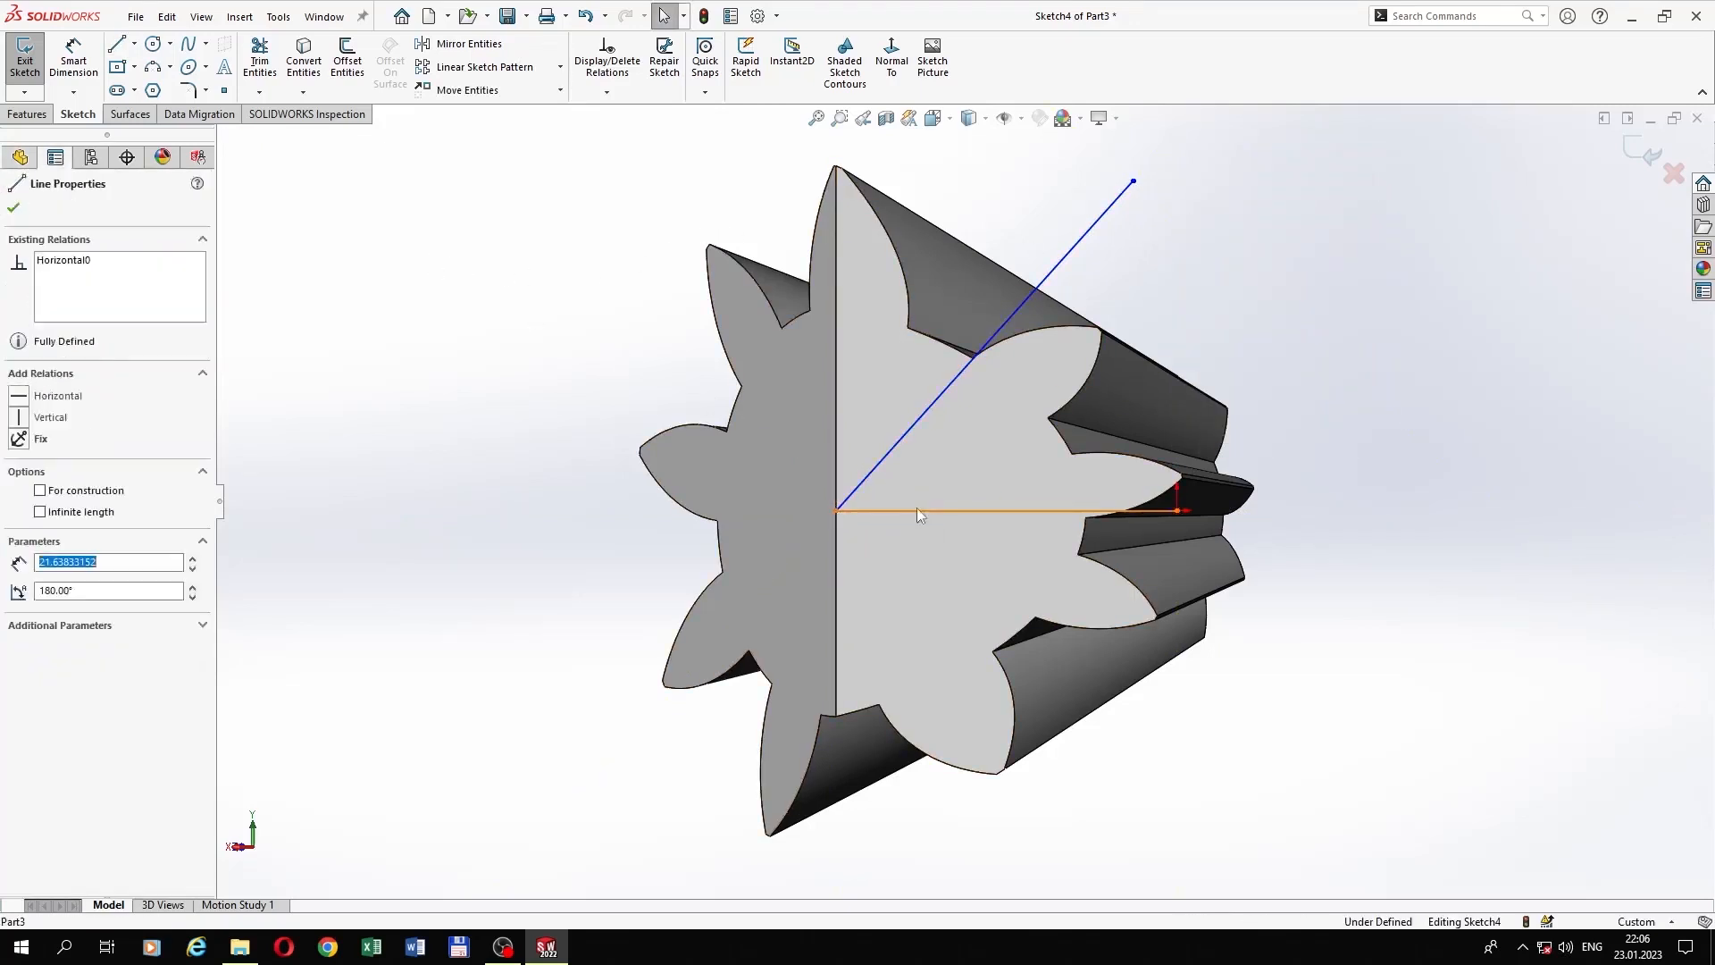
left_click(994, 455)
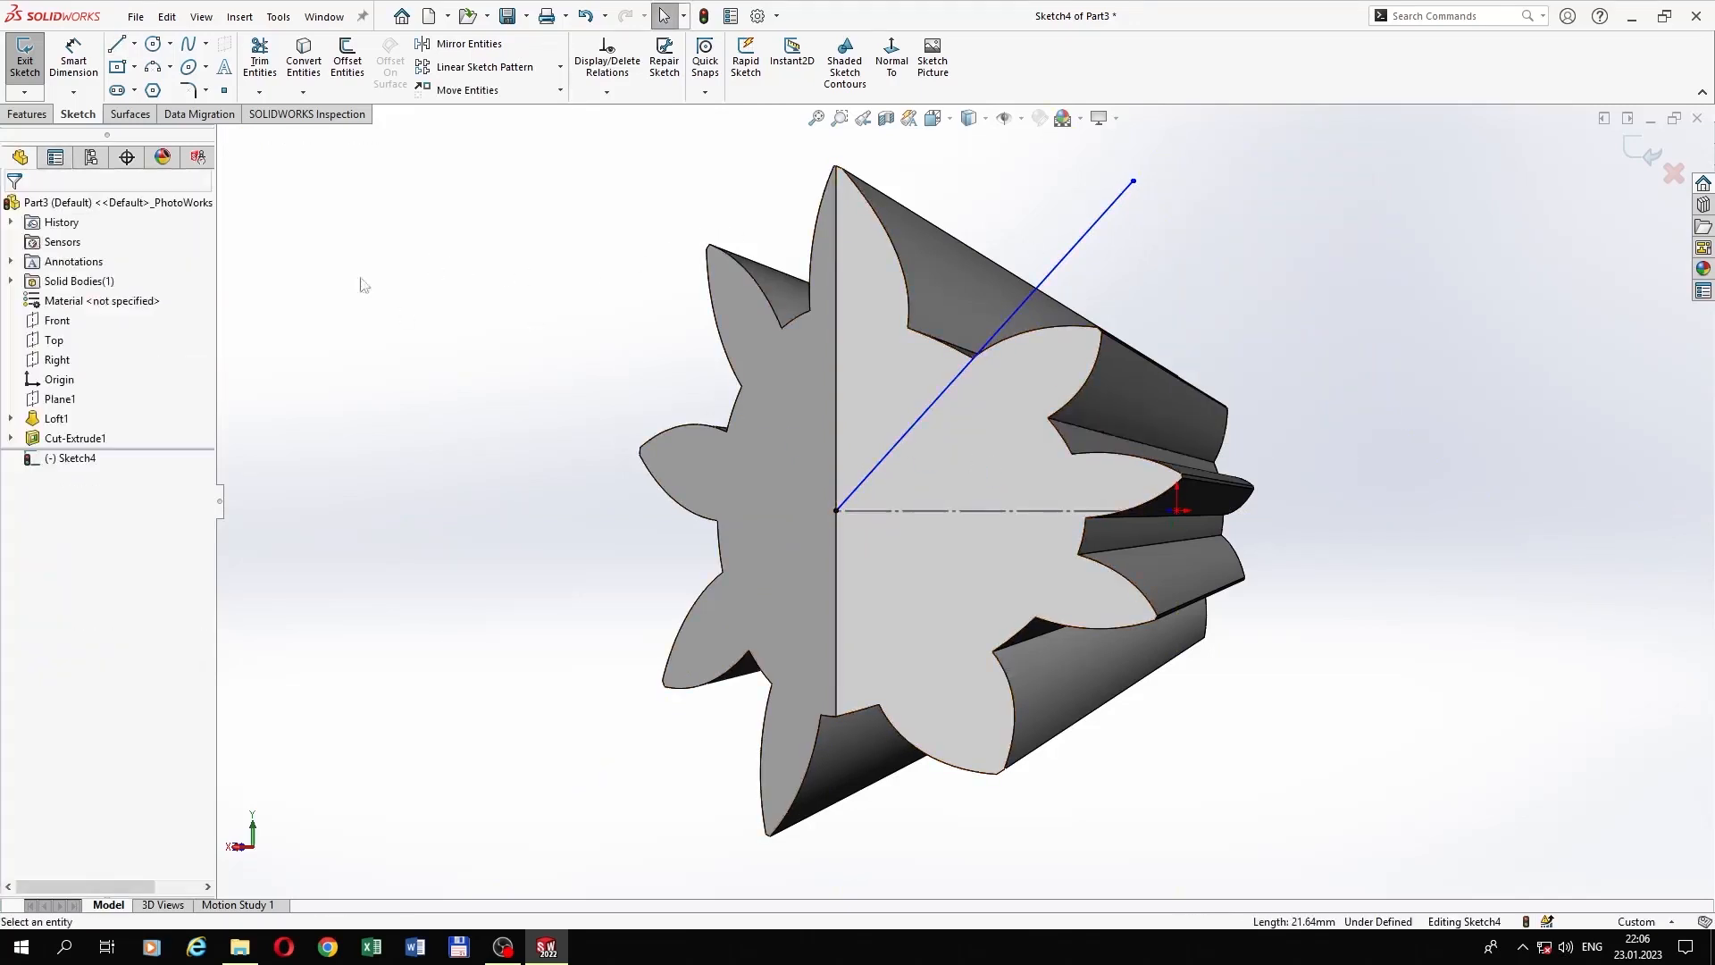
Step: Dimension the angle between the slanted line and the horizontal construction line as 45°
left_click(81, 61)
left_click(905, 445)
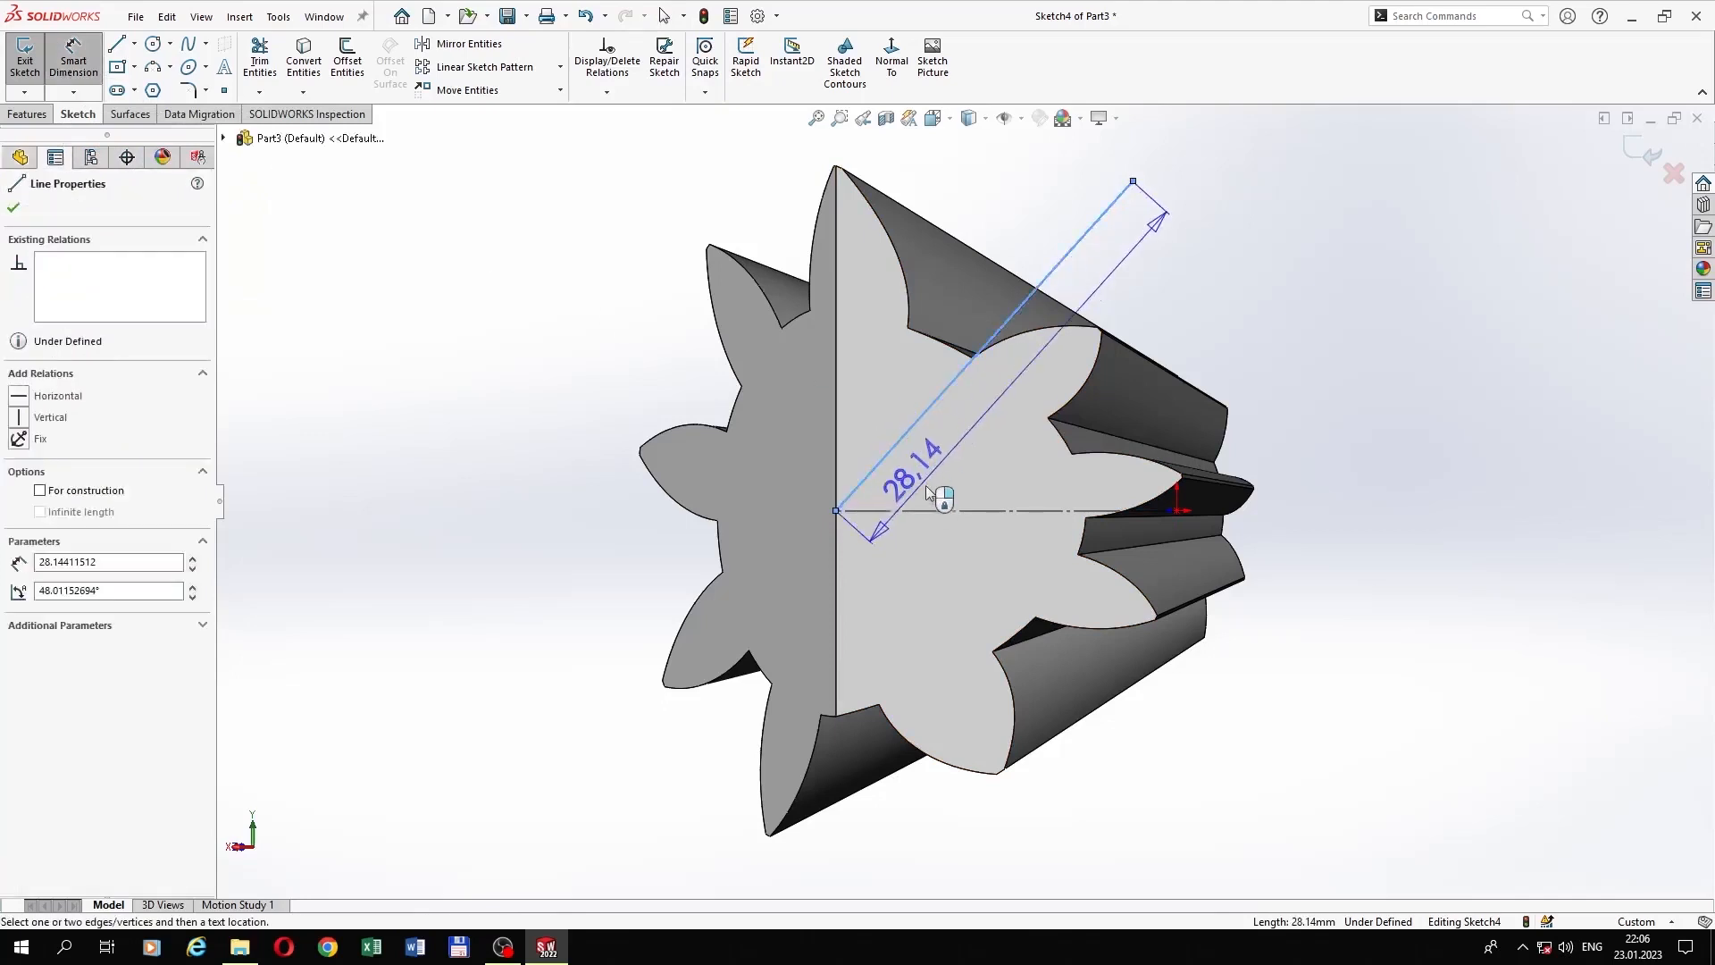
left_click(938, 510)
left_click(988, 462)
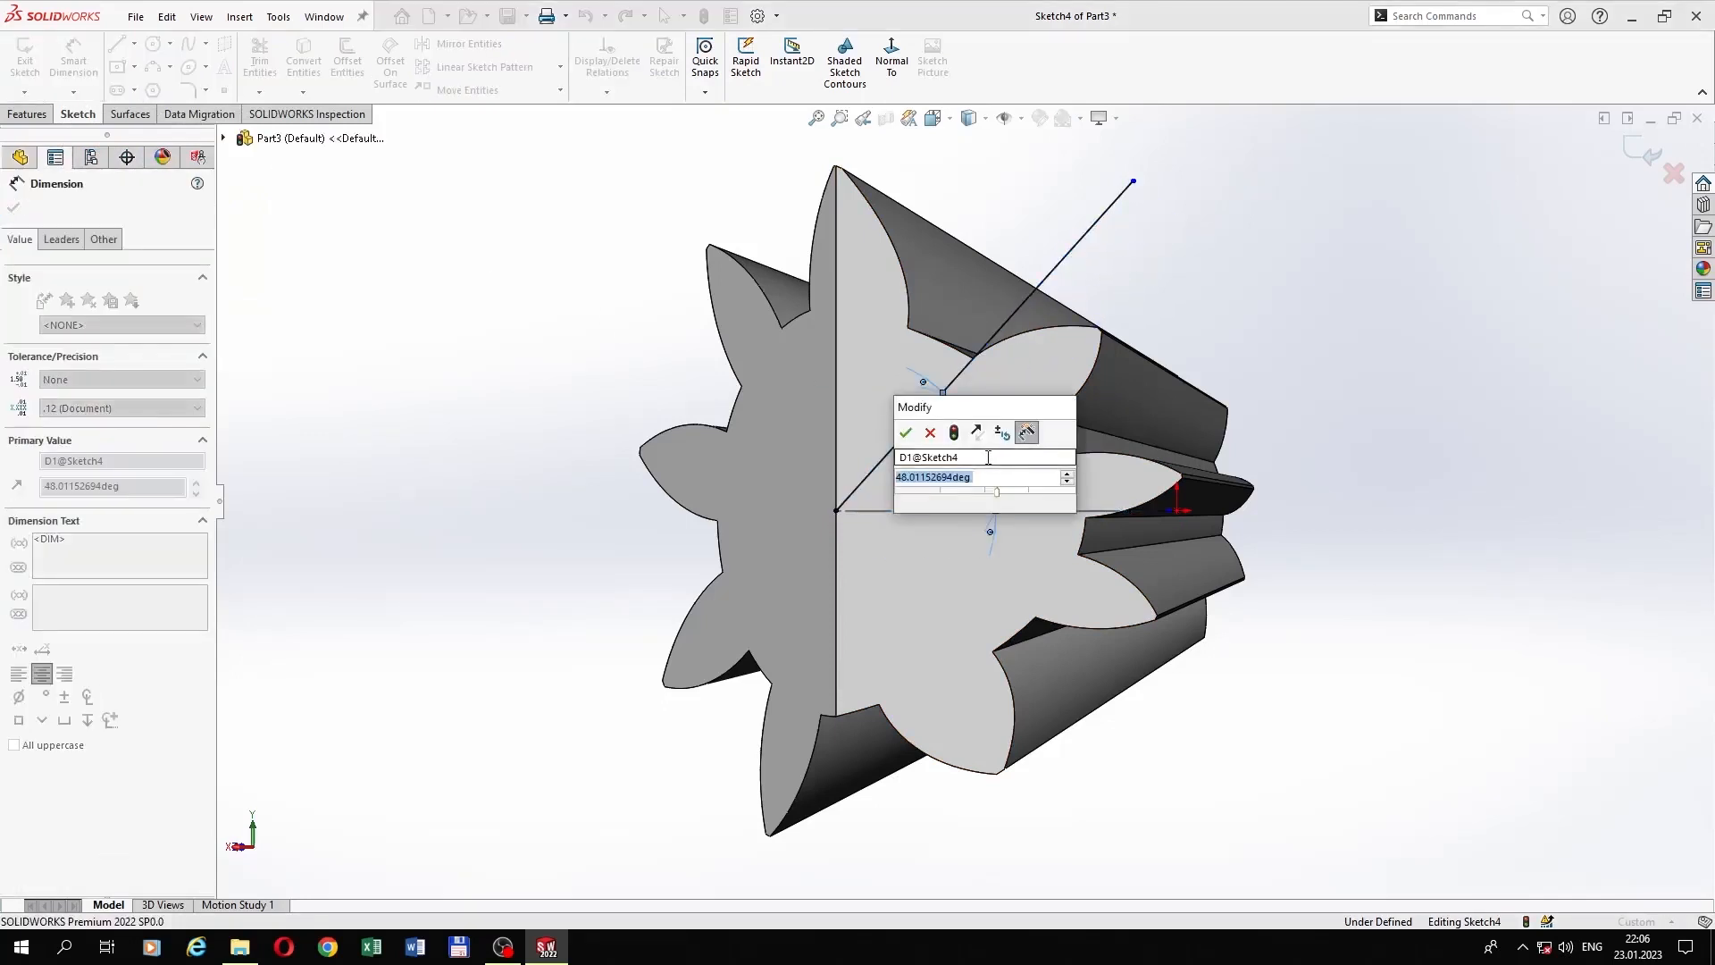
type("45")
key("Return")
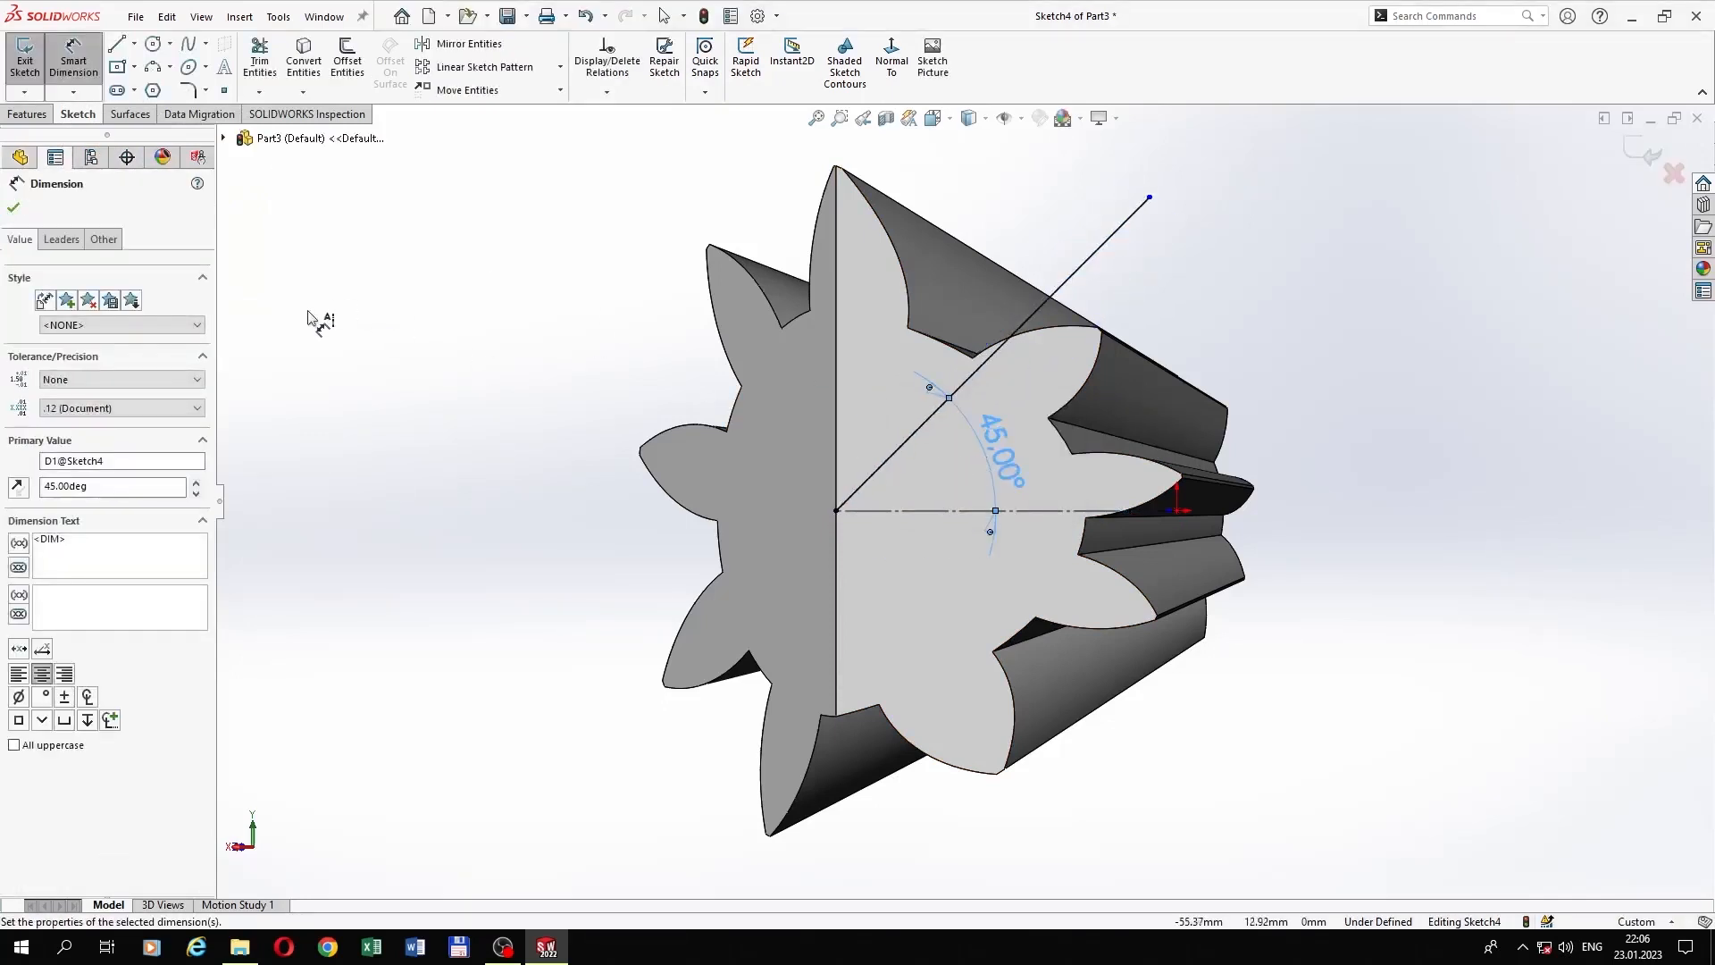
Step: Mirror the slanted line about the horizontal construction line
left_click(467, 44)
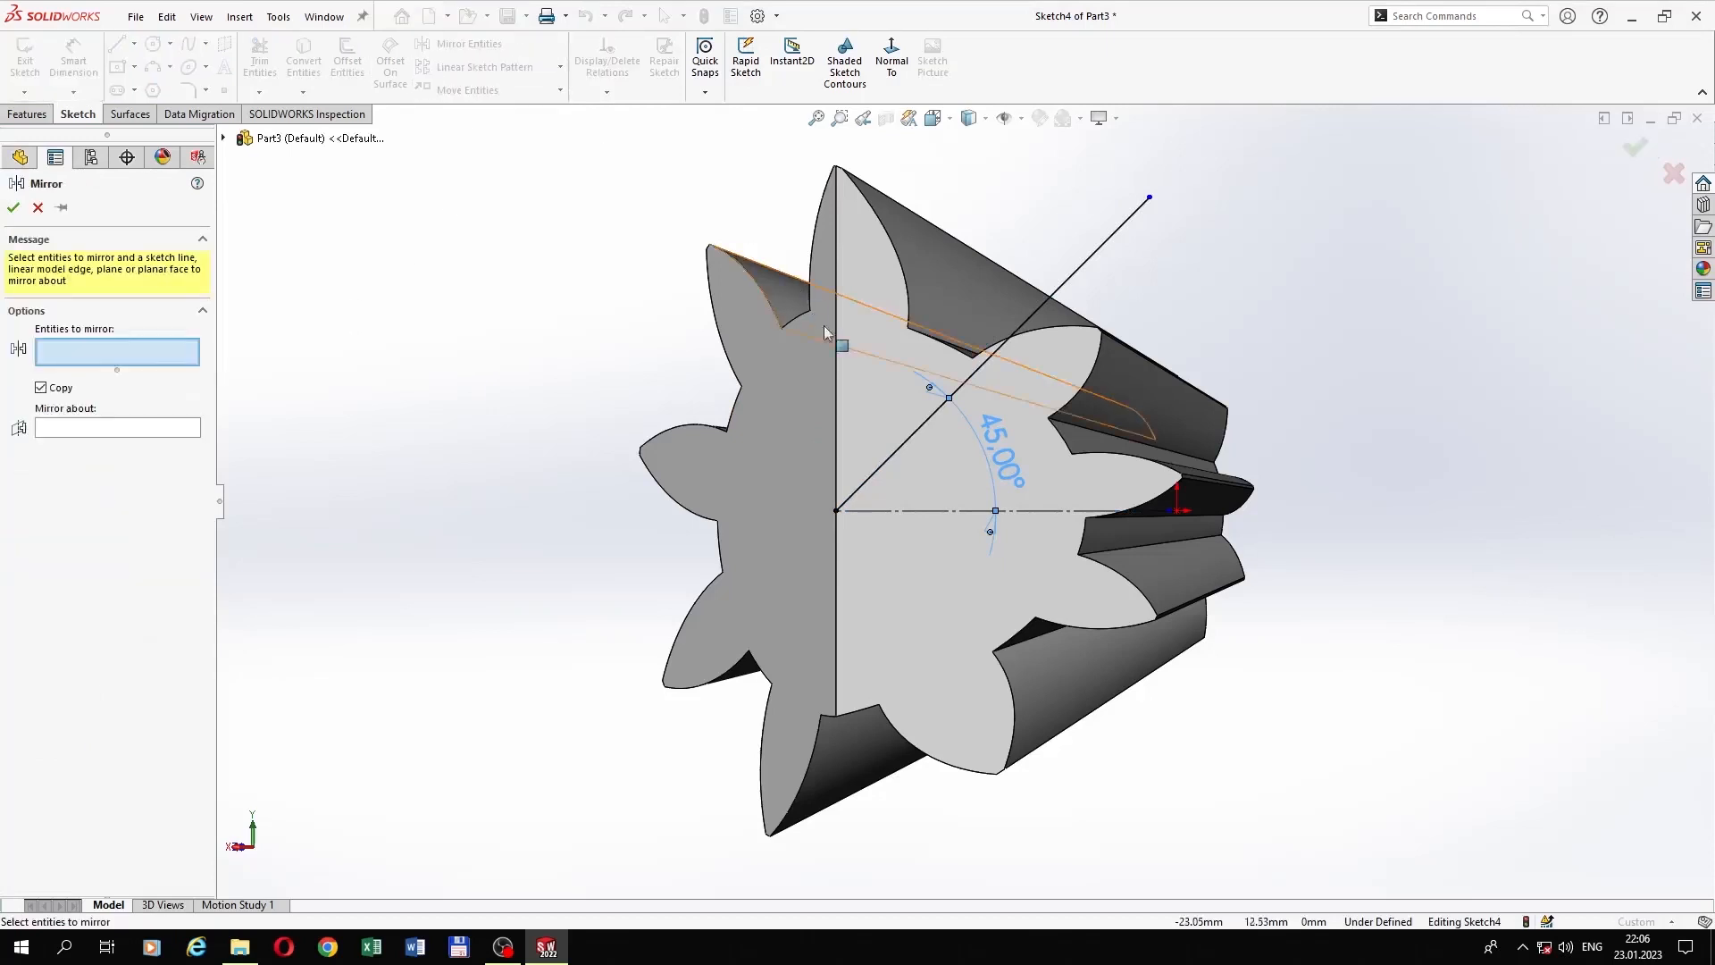
left_click(908, 435)
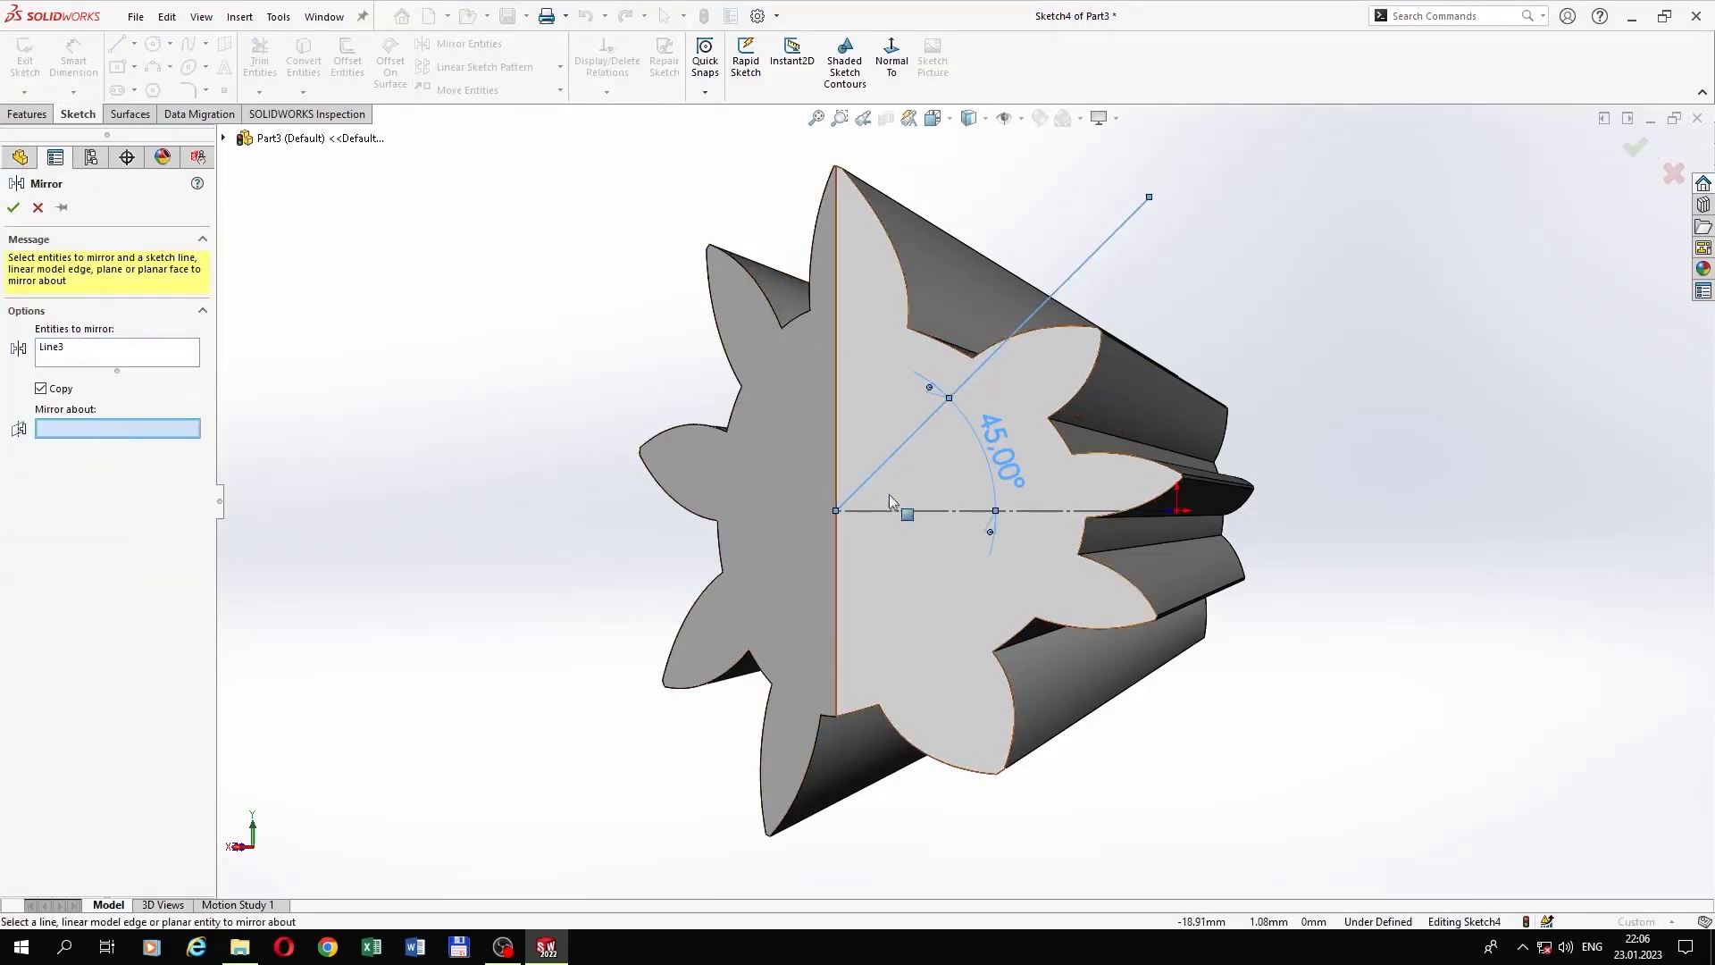
left_click(916, 510)
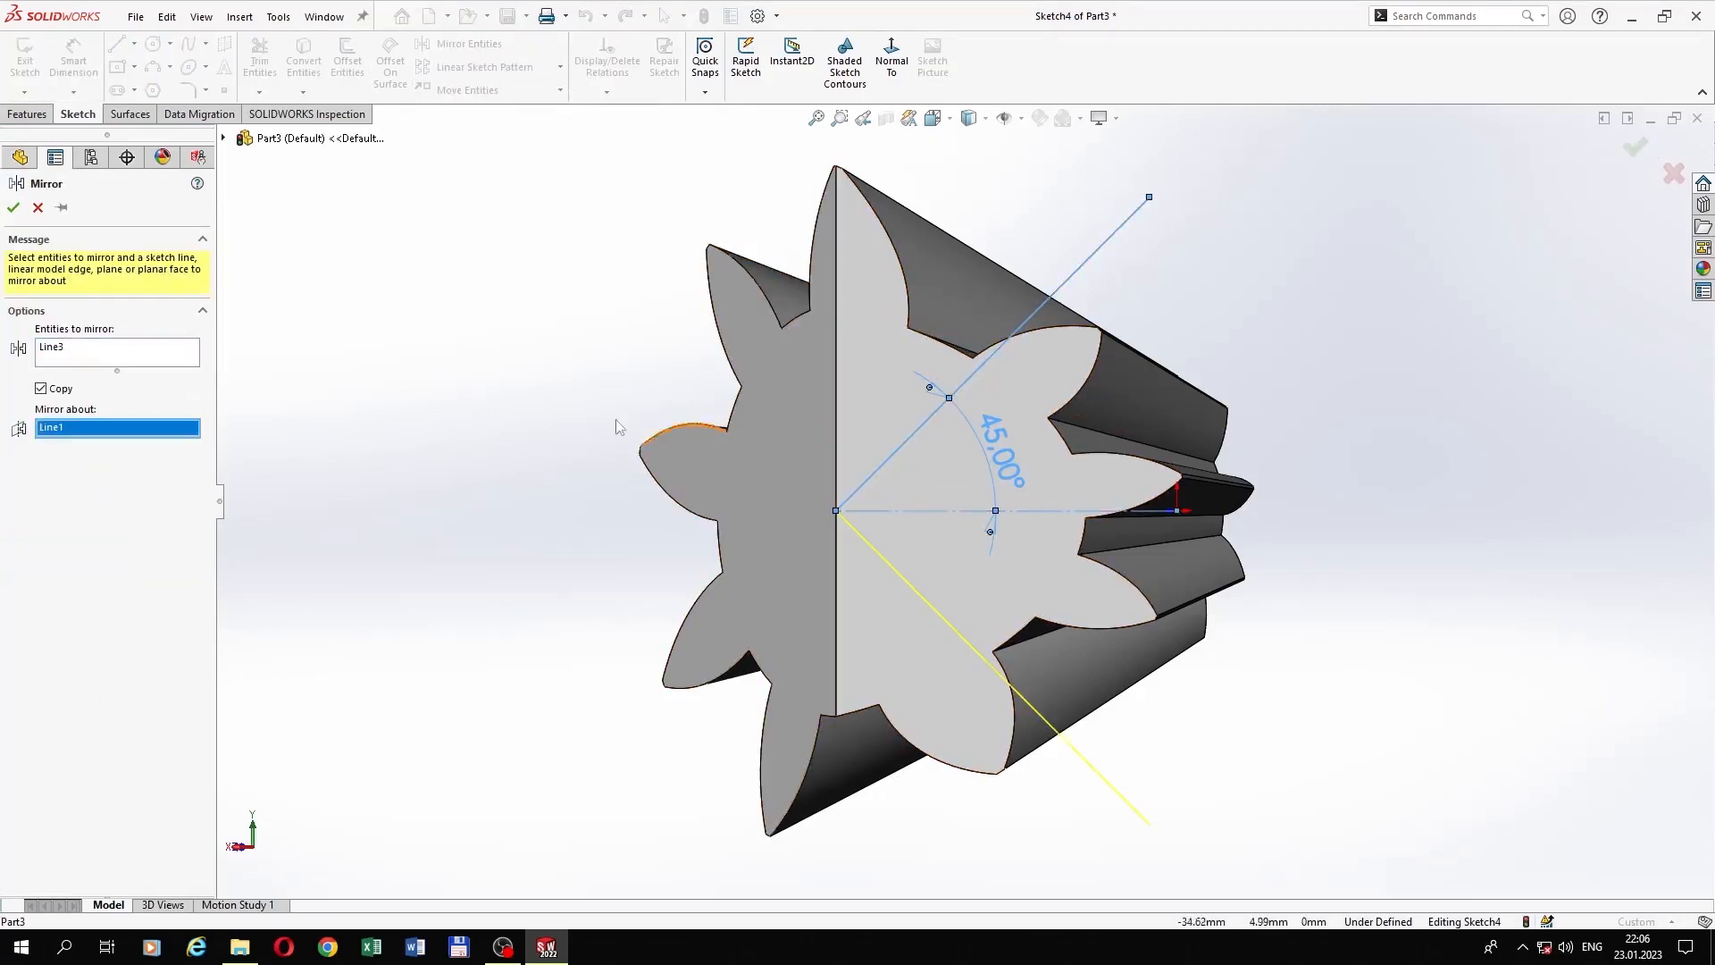
left_click(13, 207)
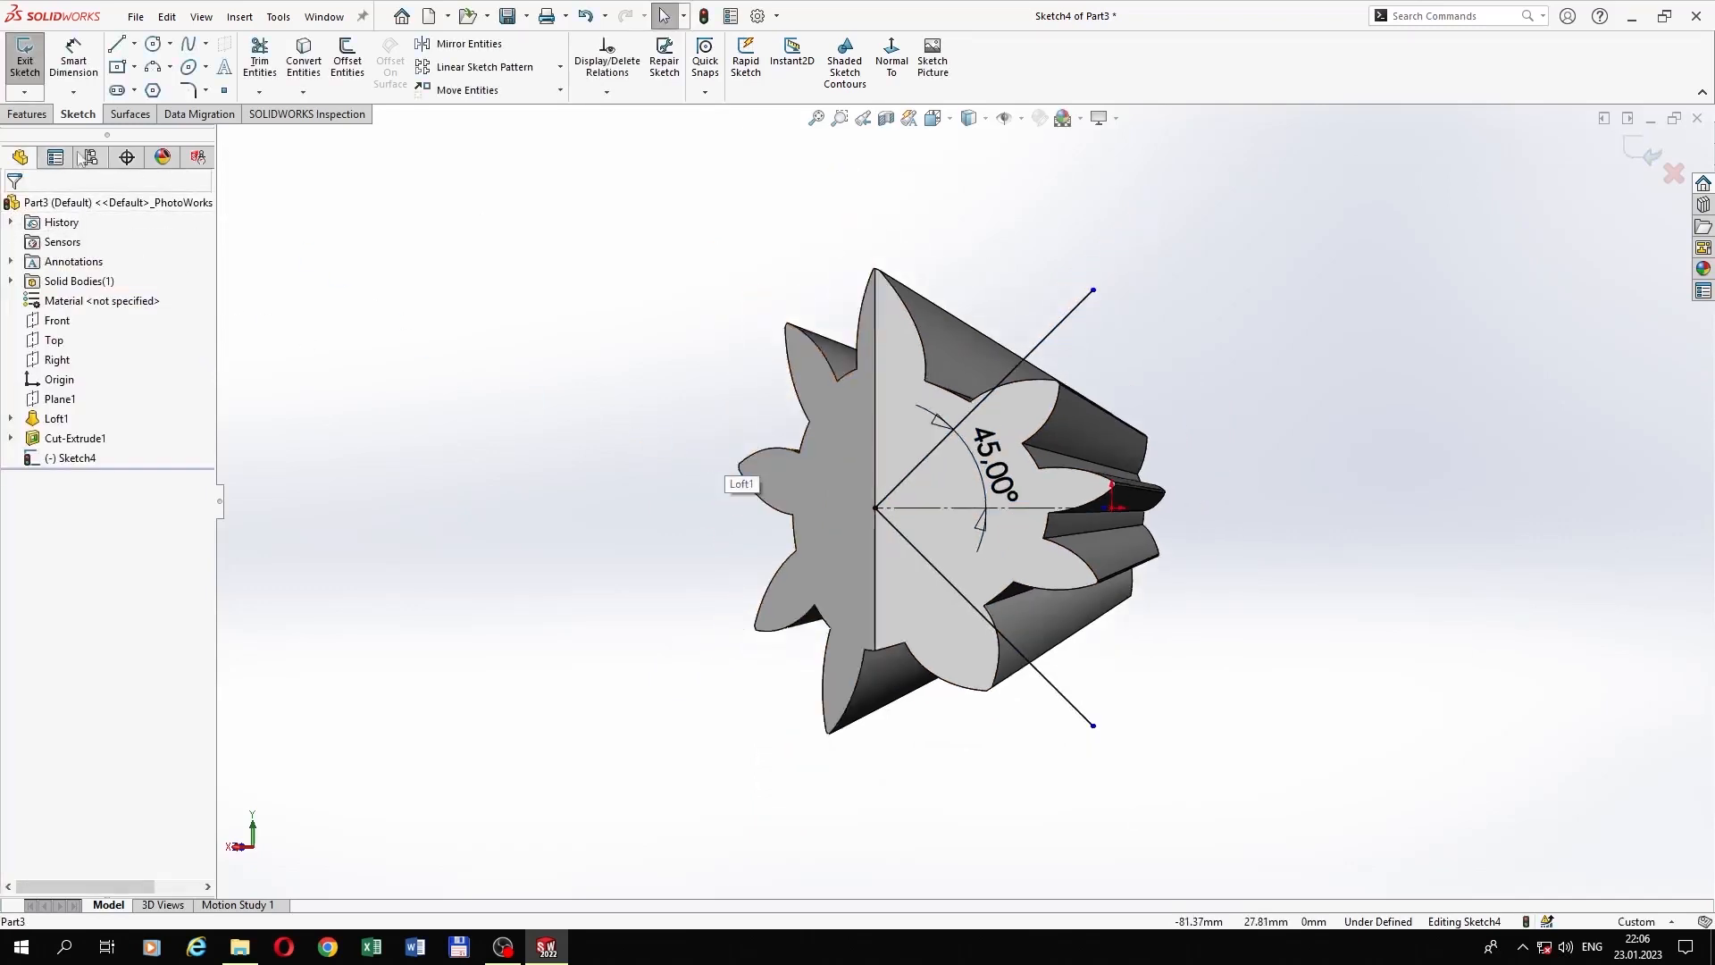
Step: Cut the gear body with the V-shaped line sketch using an Extruded Cut set to Through All - Both
left_click(28, 114)
left_click(470, 56)
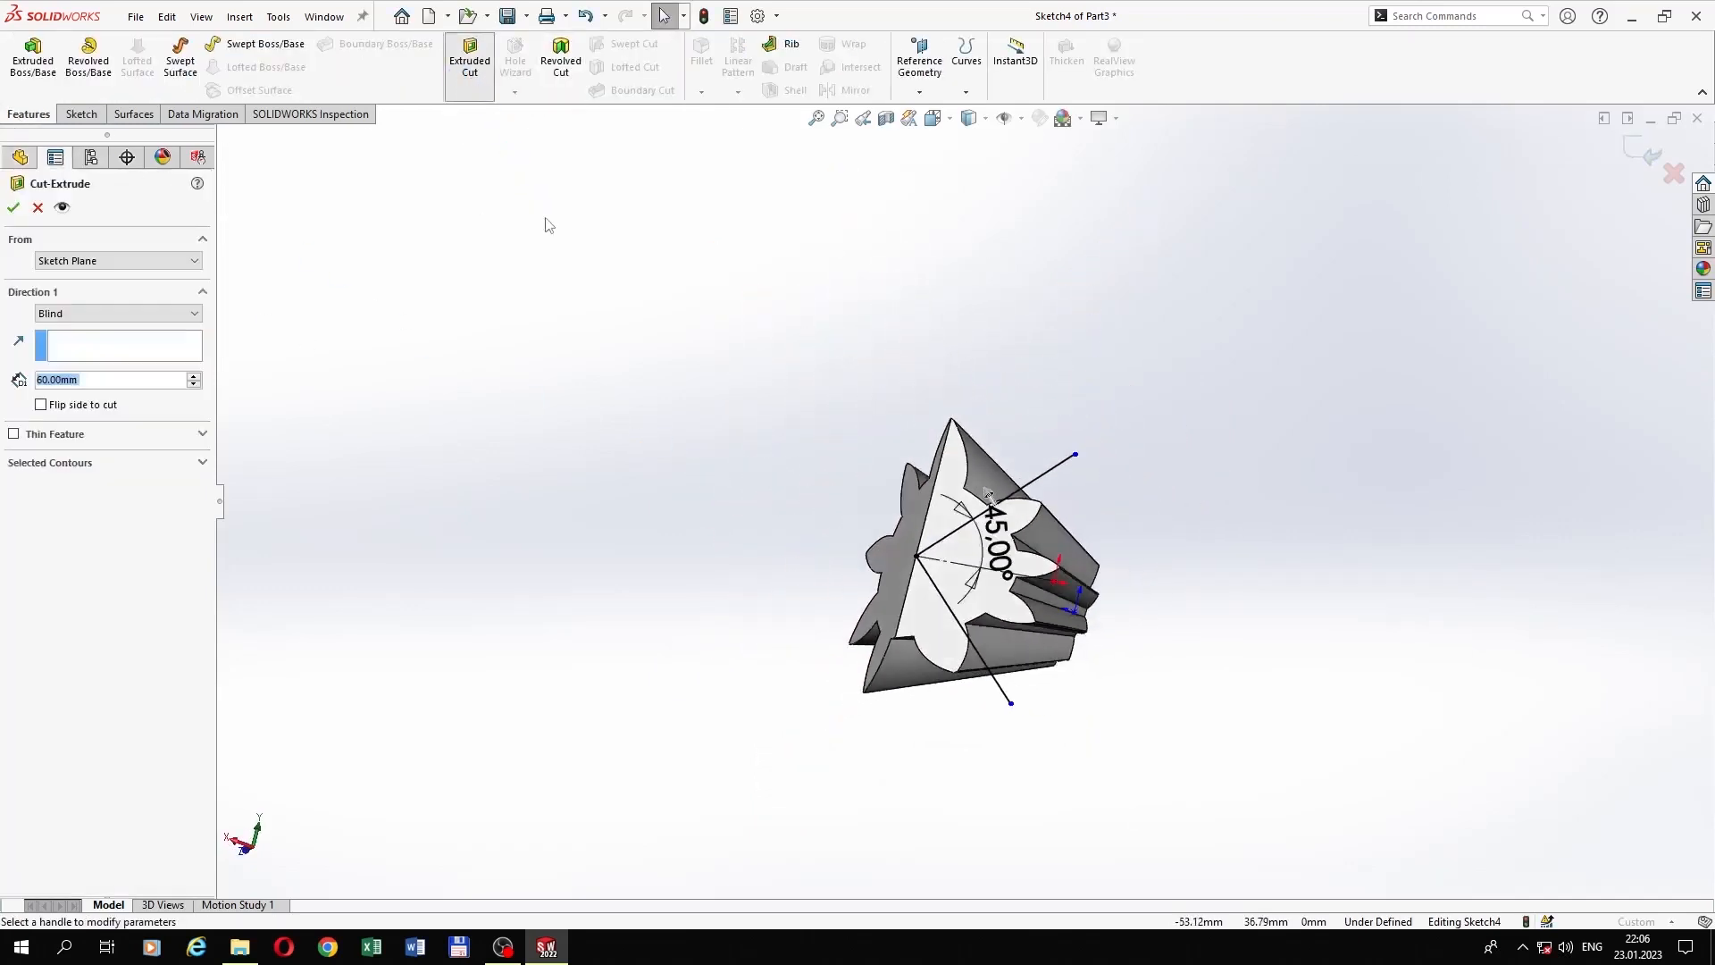
left_click(143, 315)
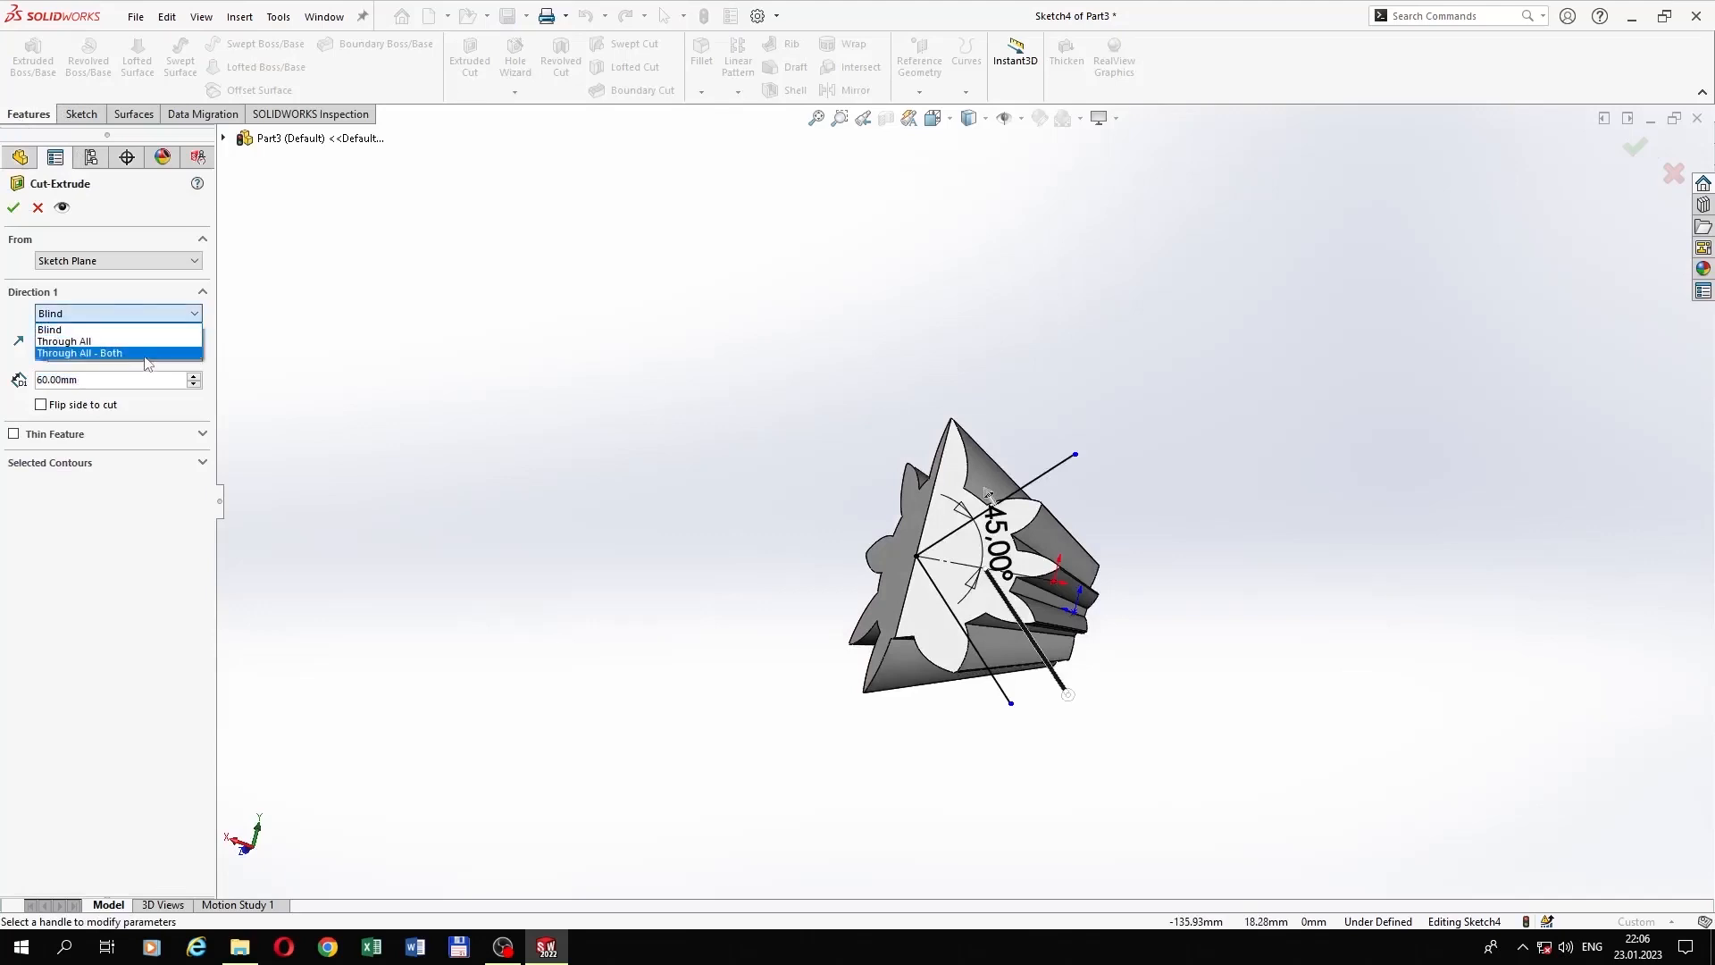
left_click(126, 352)
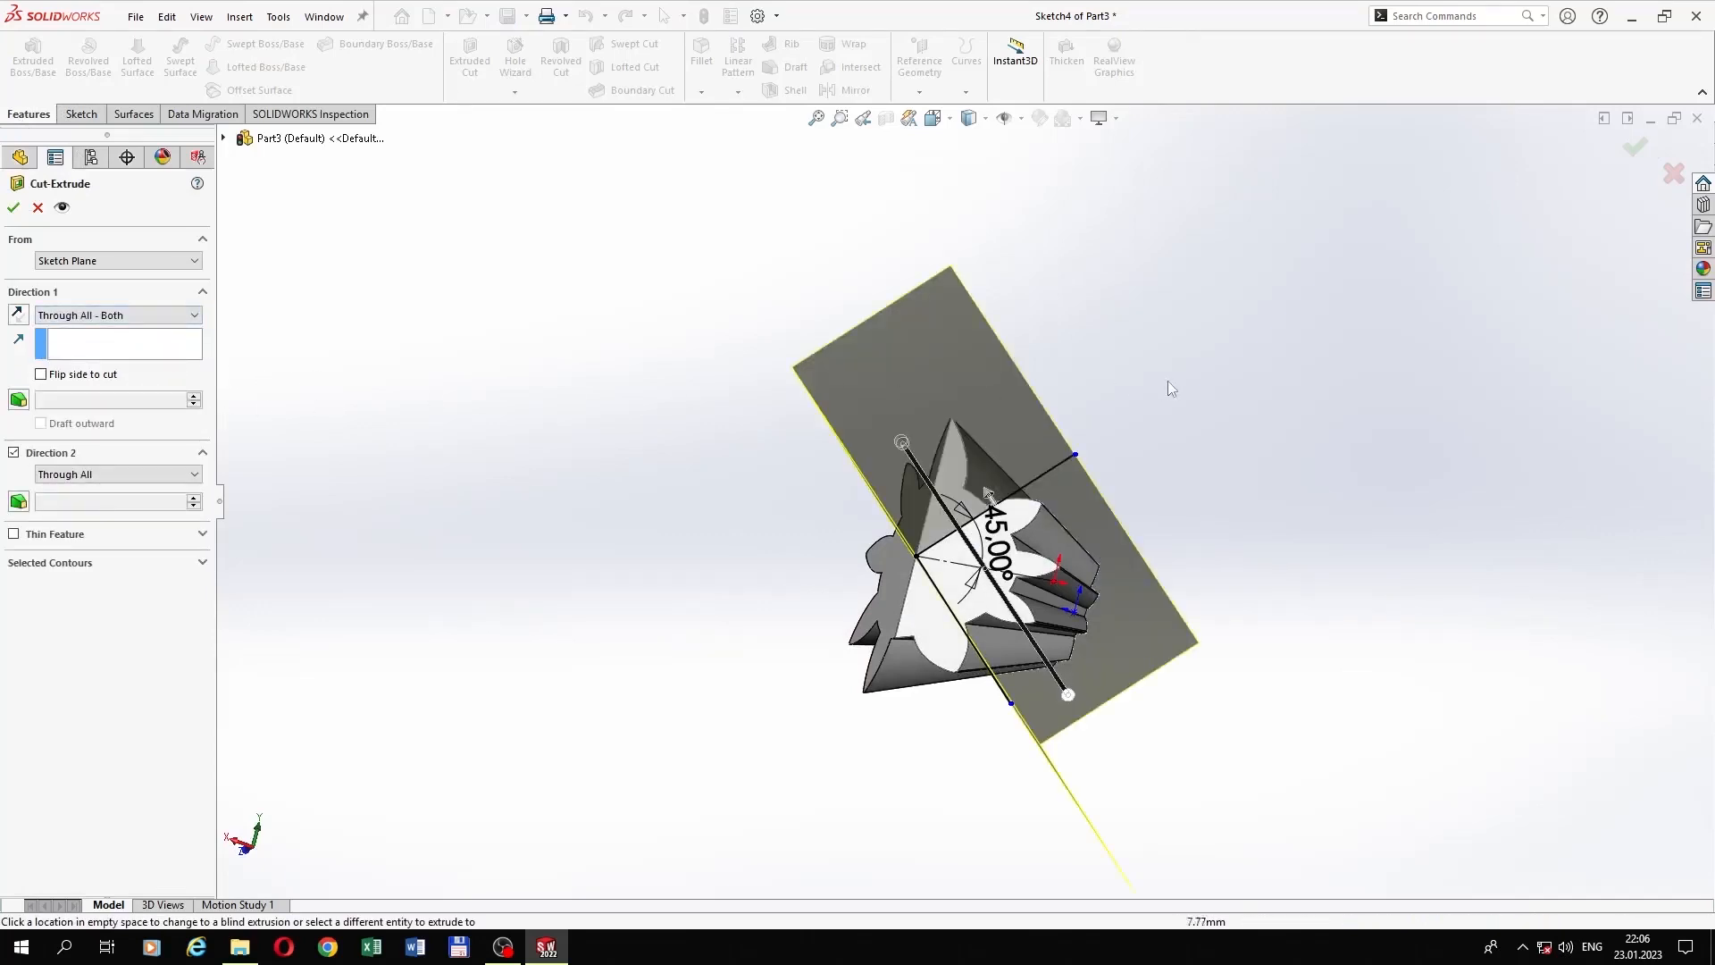
middle_click_drag(1171, 383, 353, 449)
key("Return")
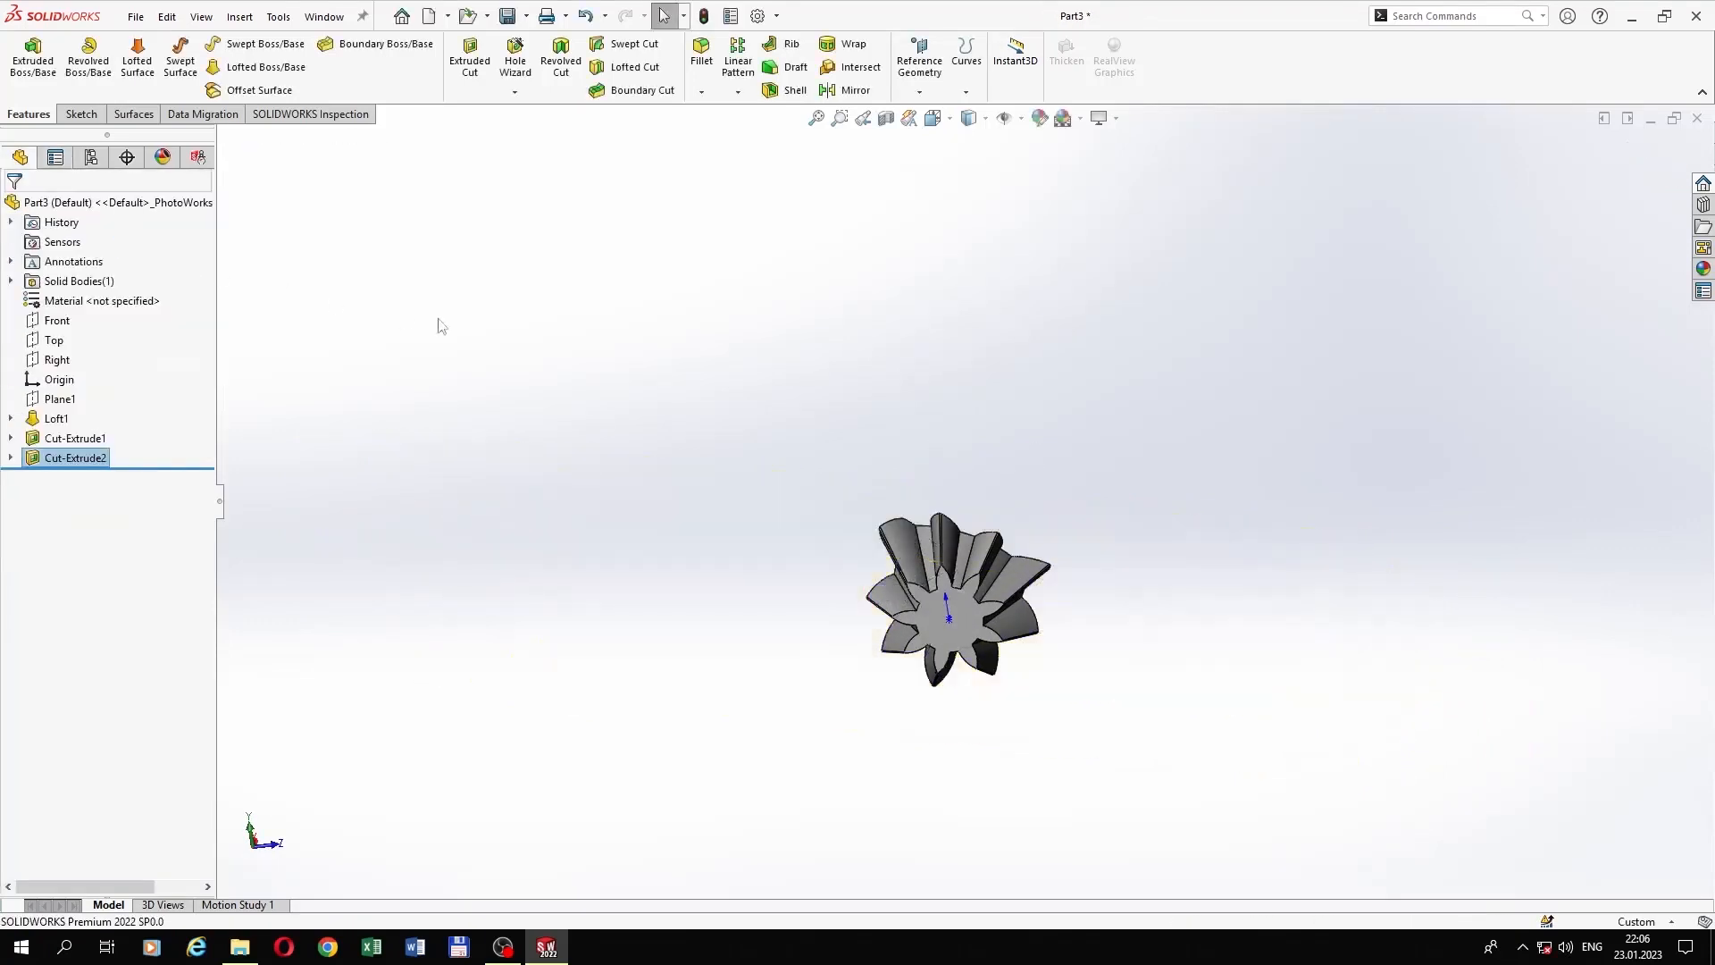
middle_click_drag(575, 346, 526, 555)
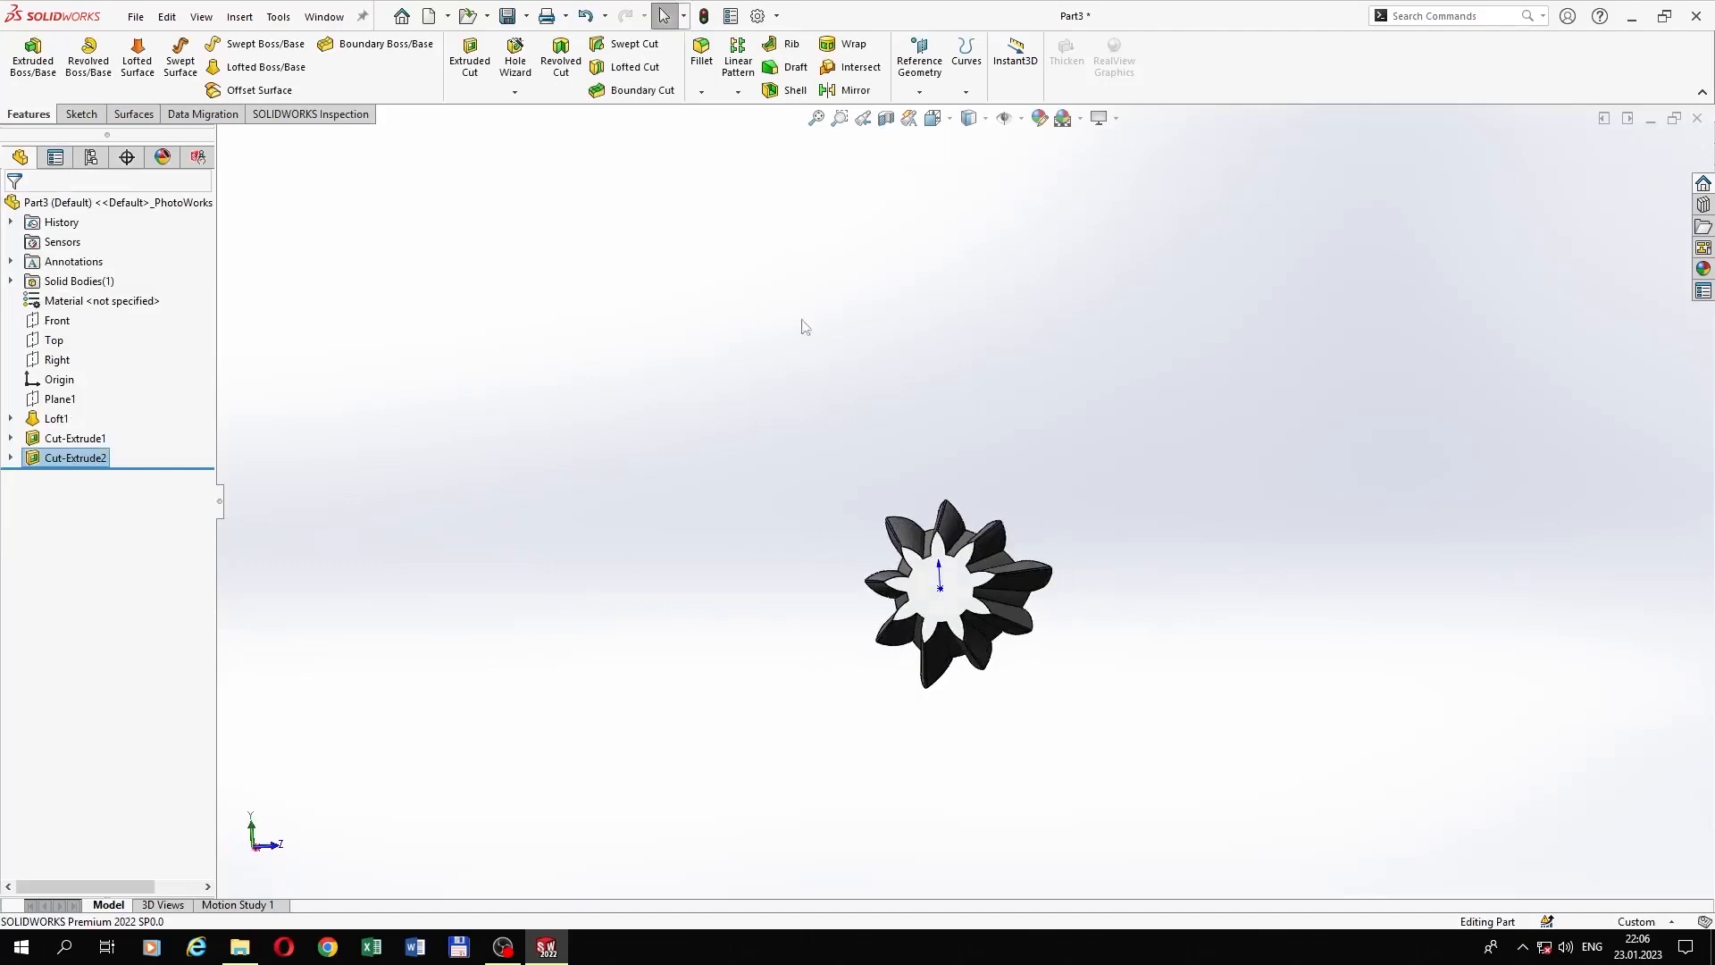
Step: Section the model view along the Top plane and open a sketch on that plane
left_click(889, 120)
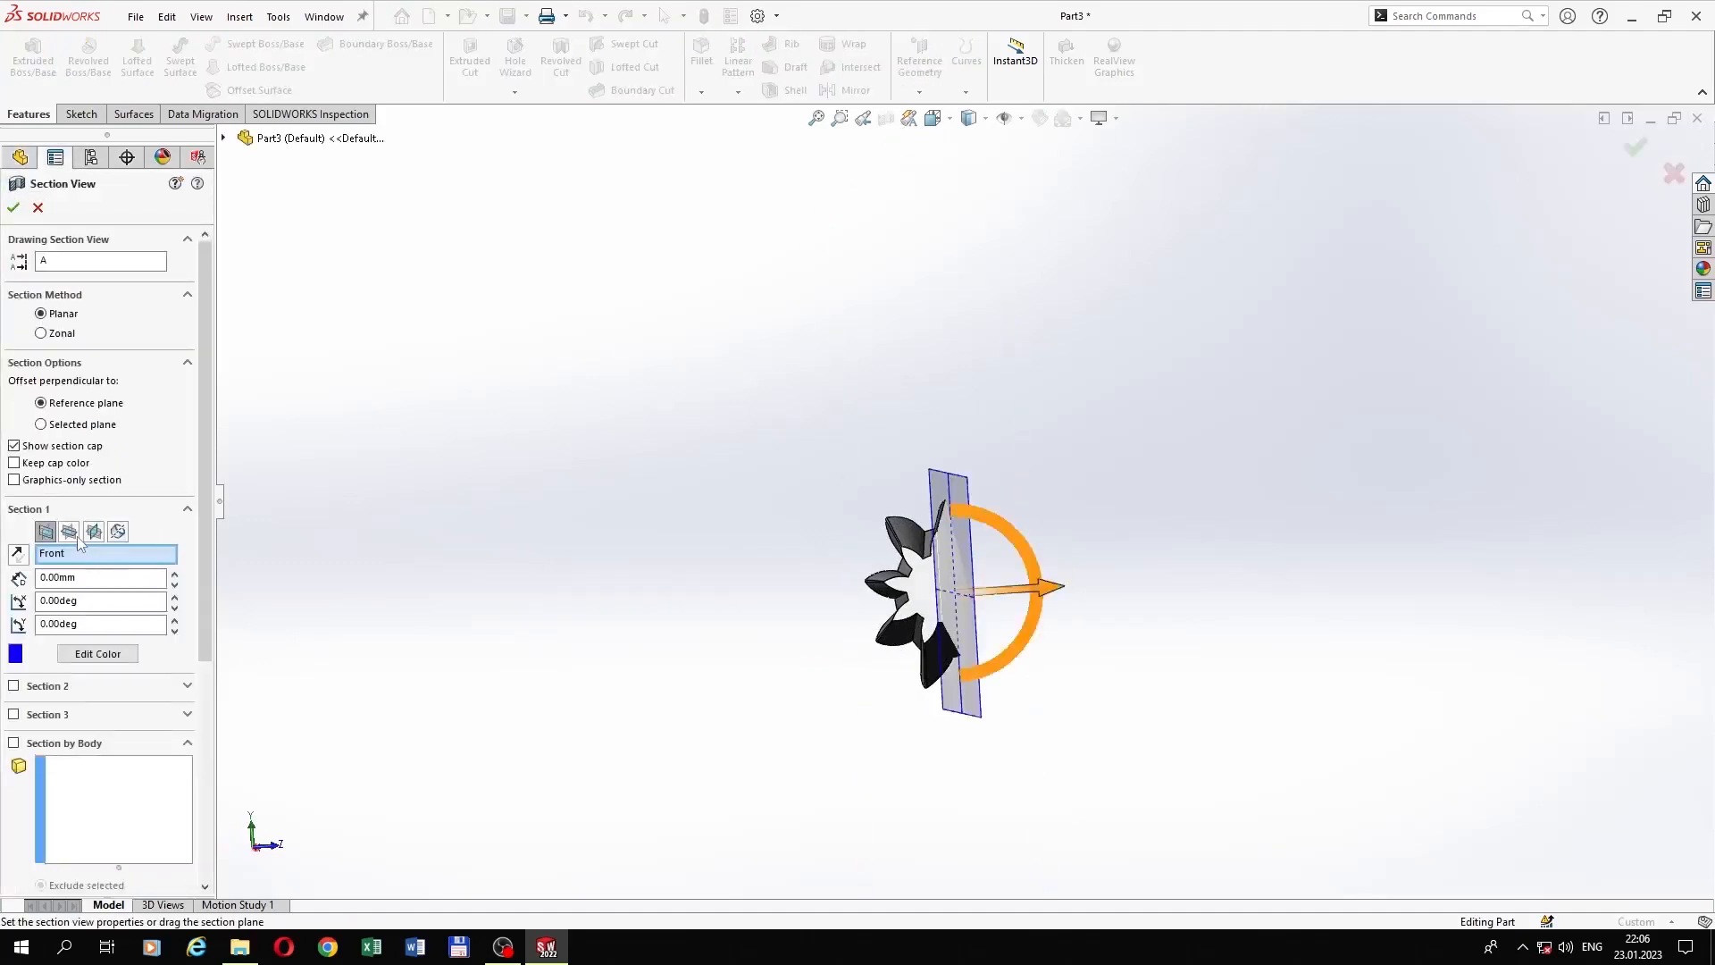
left_click(72, 533)
left_click(17, 211)
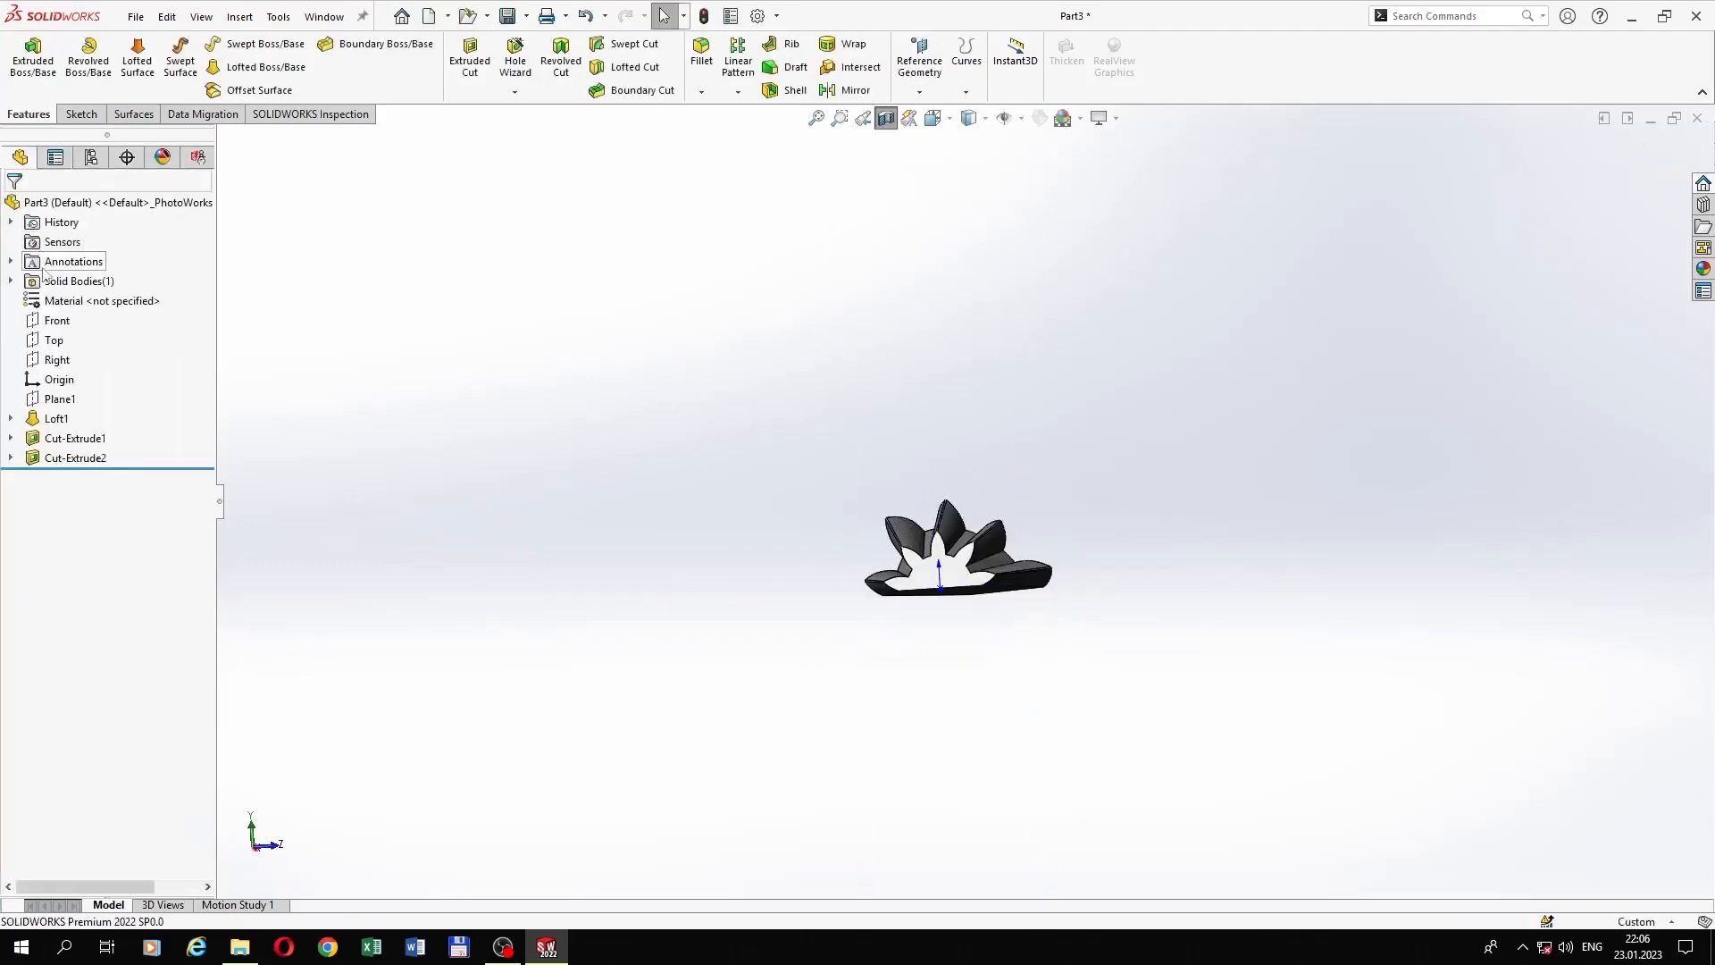
left_click(53, 340)
left_click(70, 314)
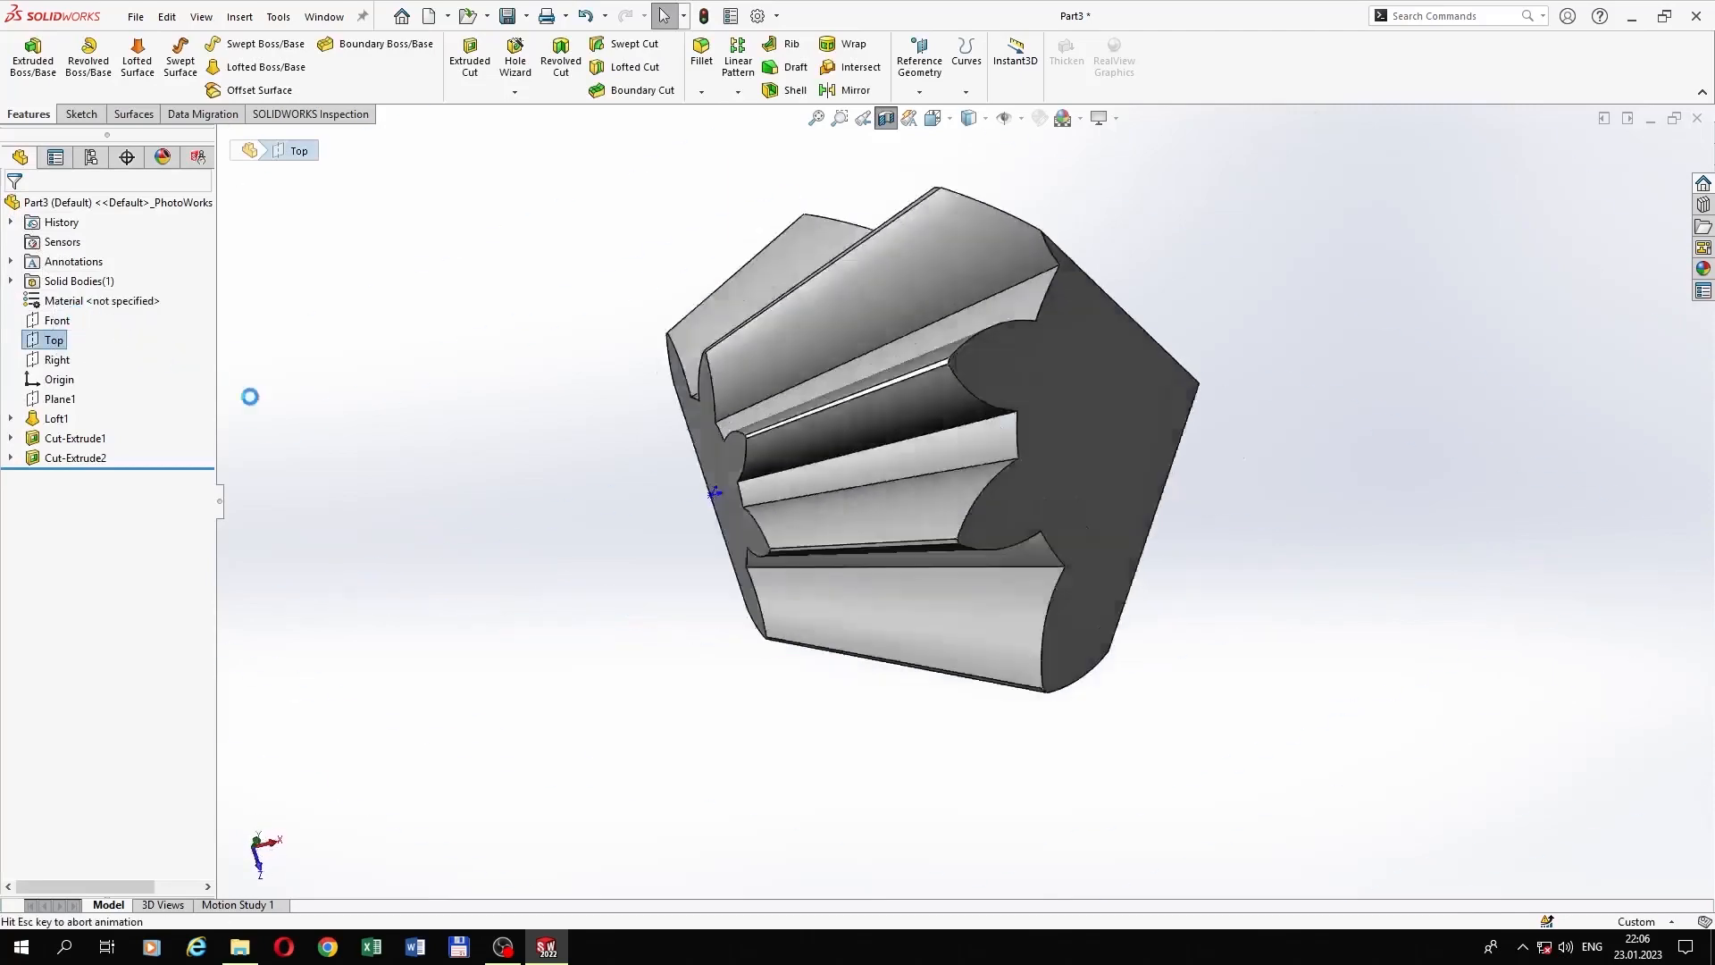
left_click(887, 75)
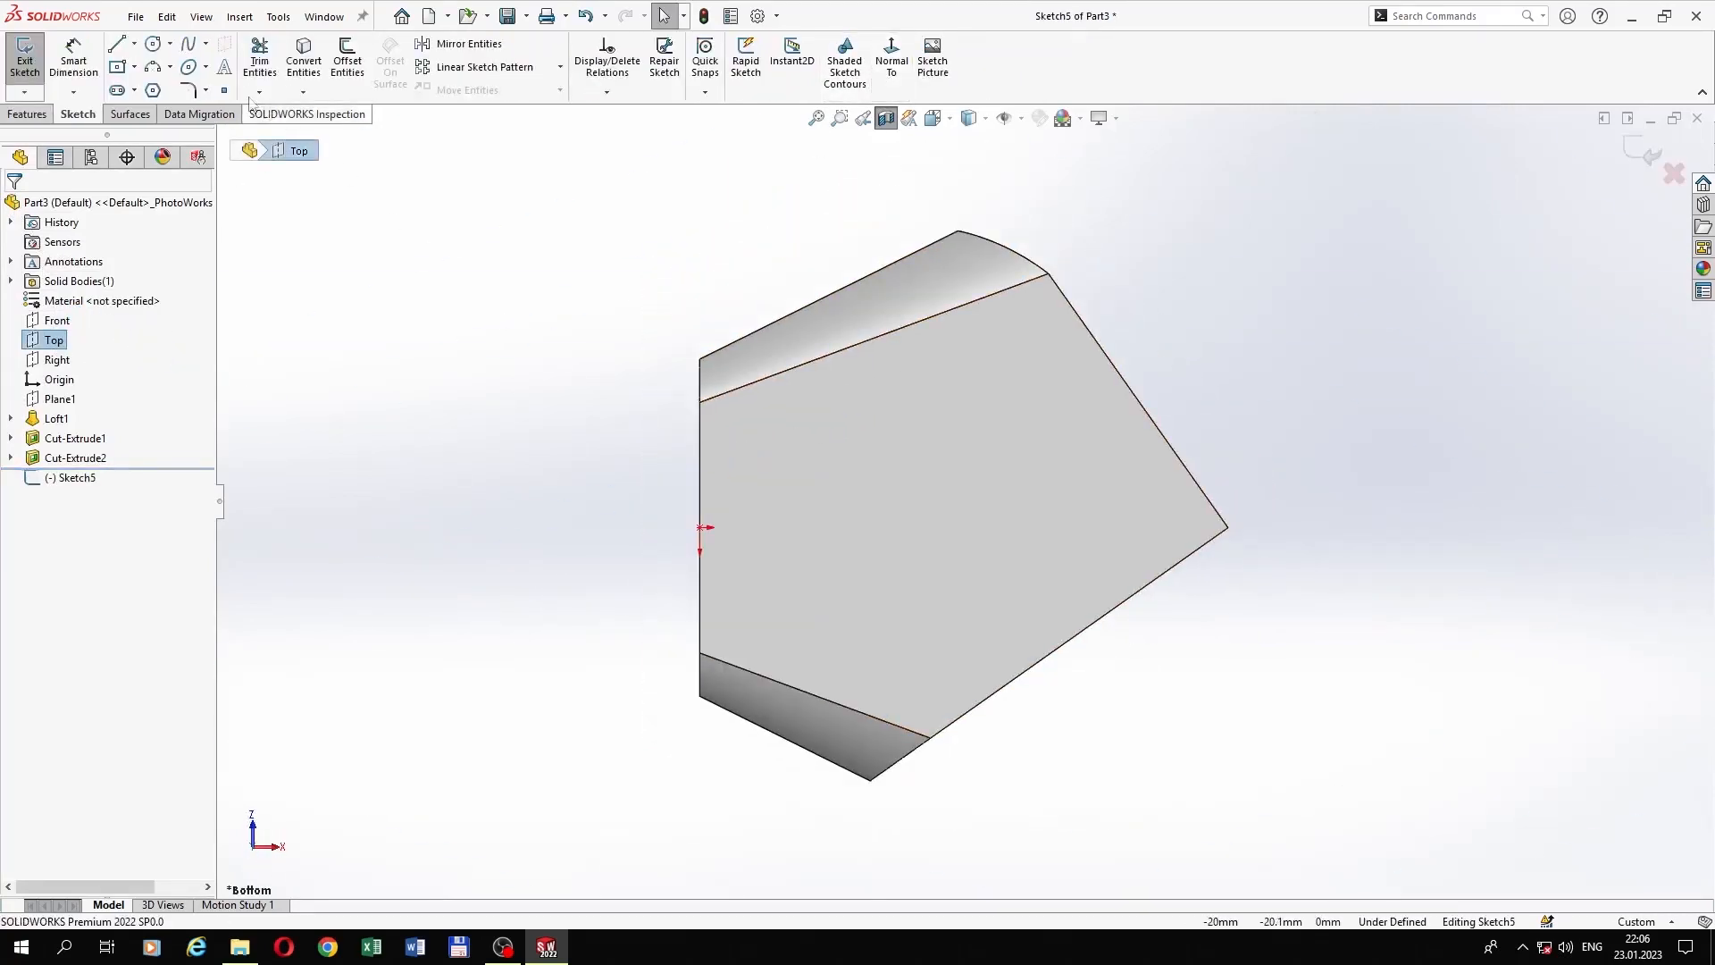
Step: Sketch a closed eight-line profile about 10.53 mm wide, with a left side about 3.92 mm high, a slanted upper-left corner and a pointed peak
left_click(117, 45)
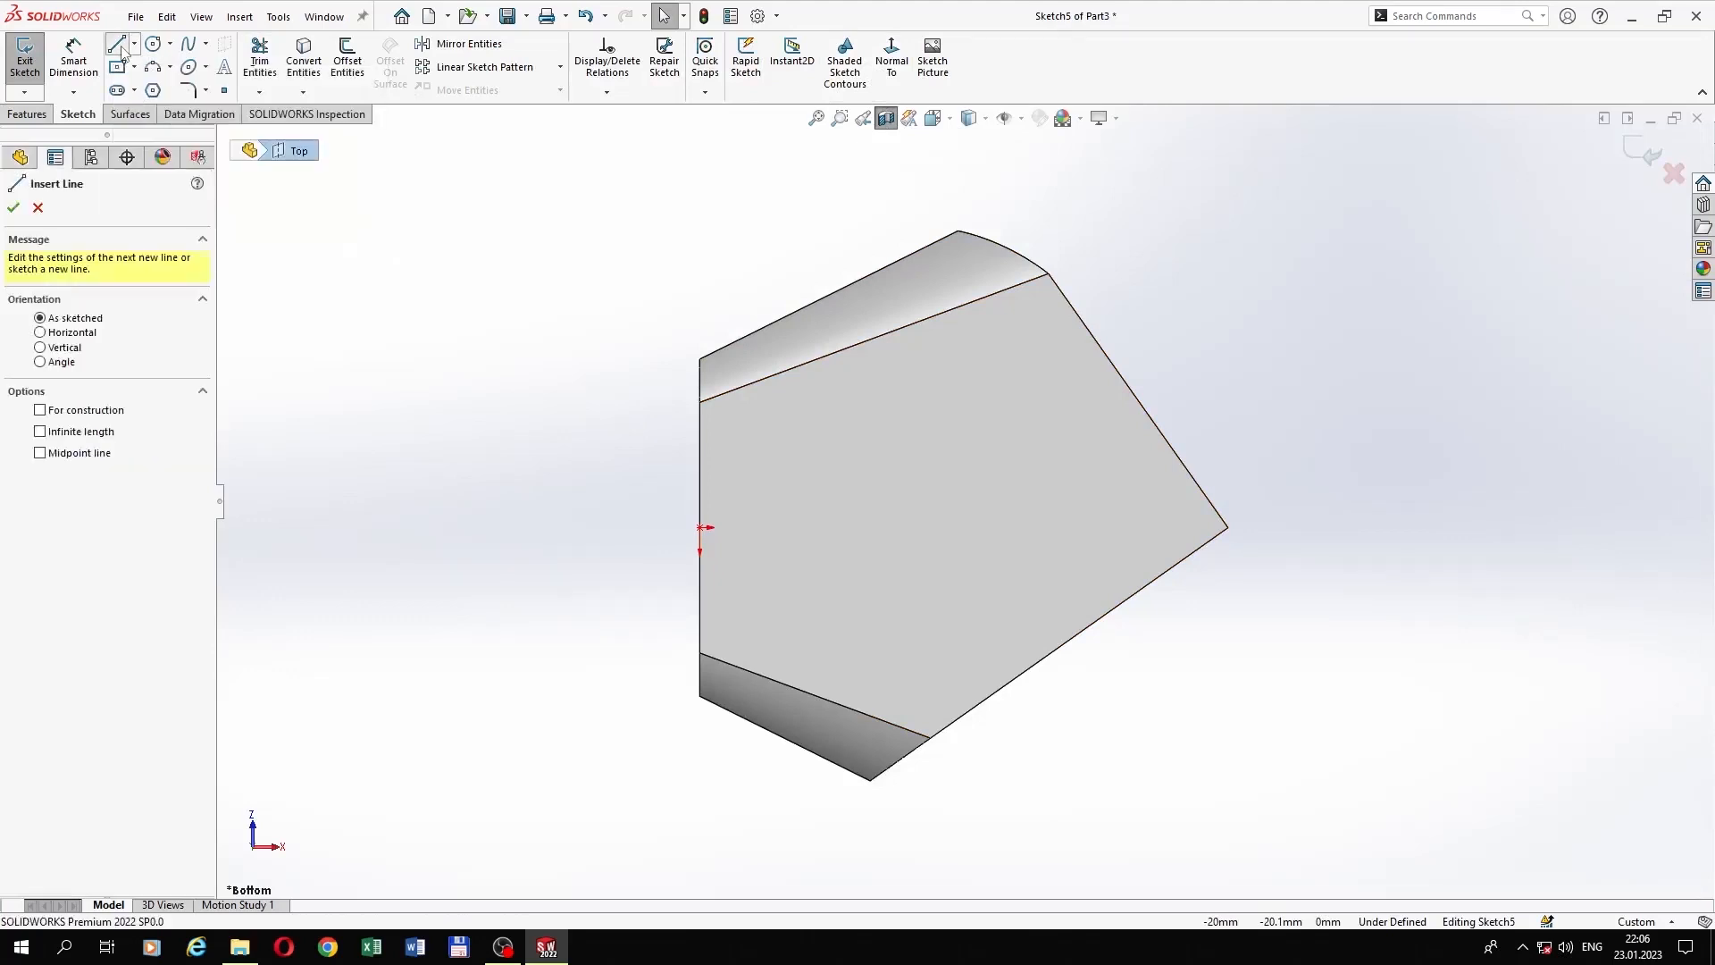
scroll(849, 534, "down", 2)
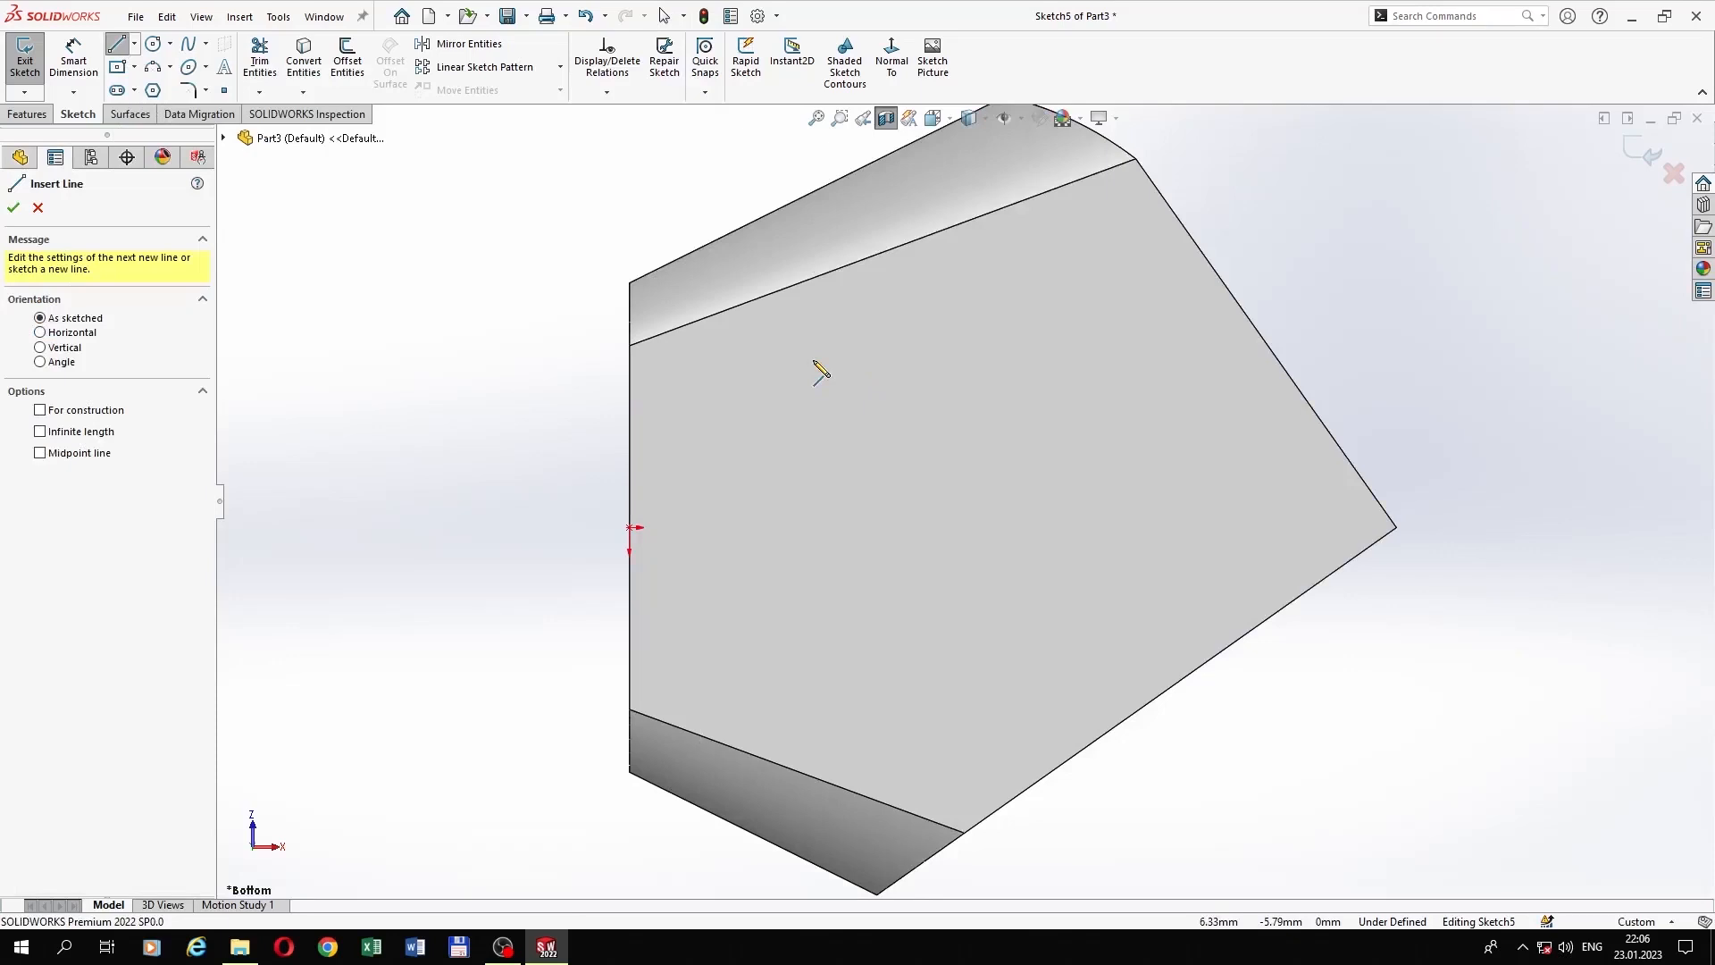
left_click(813, 359)
left_click(813, 473)
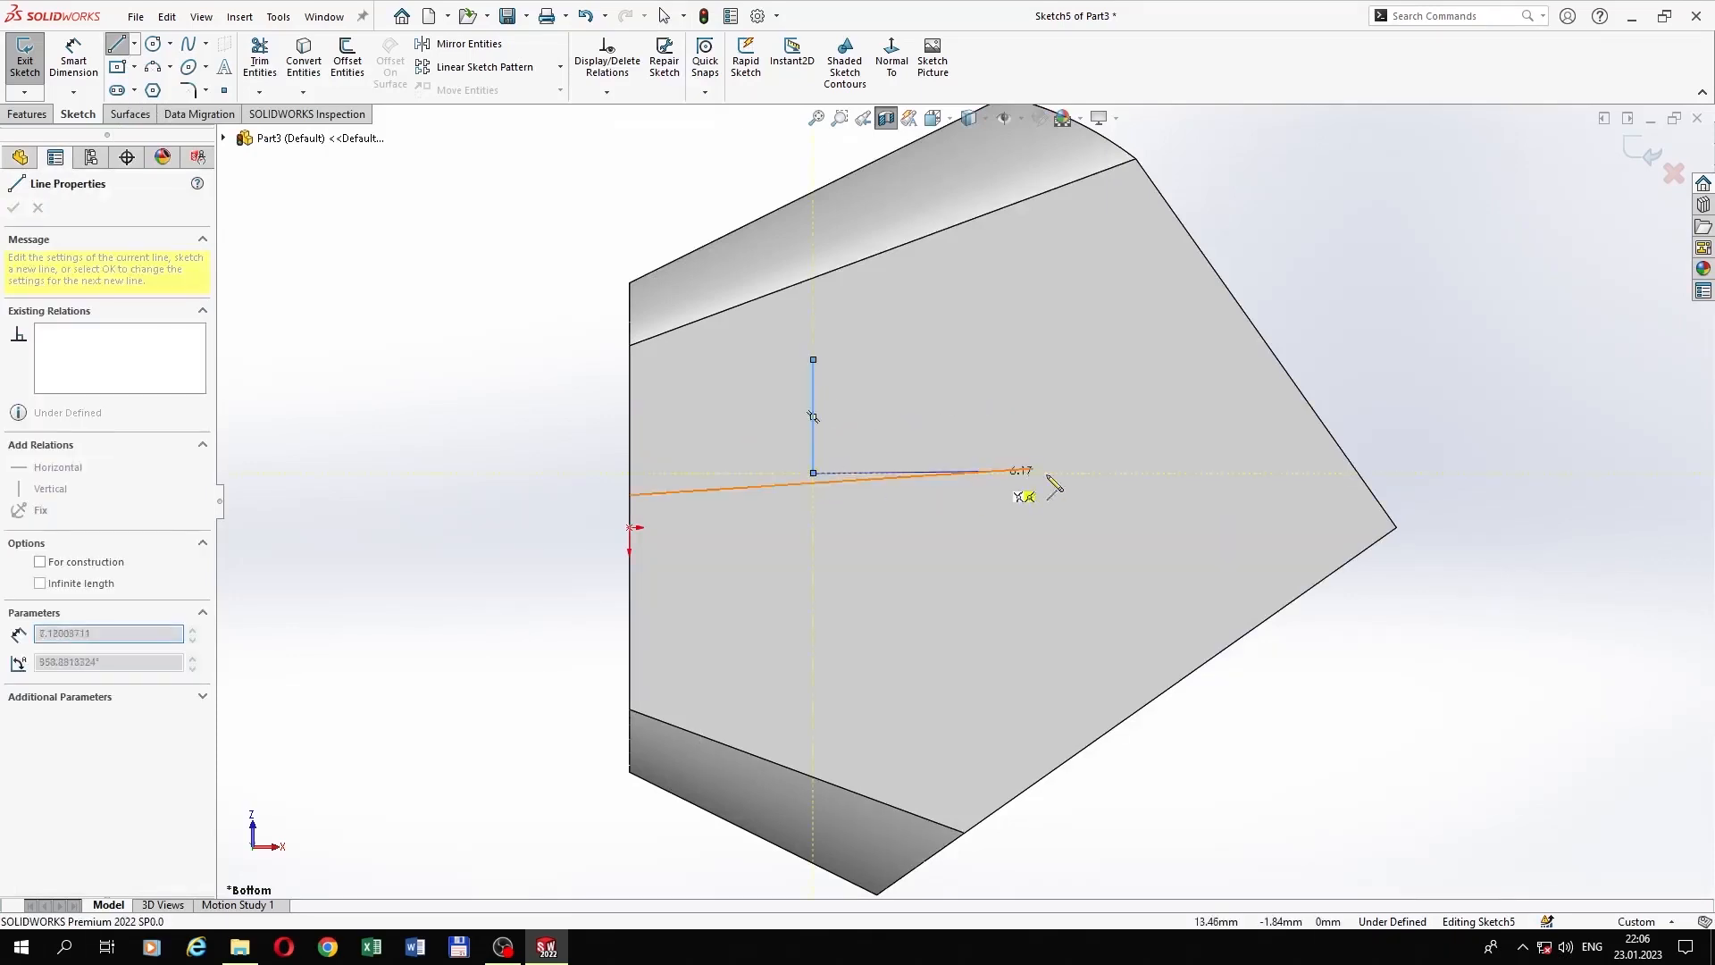
left_click(1117, 473)
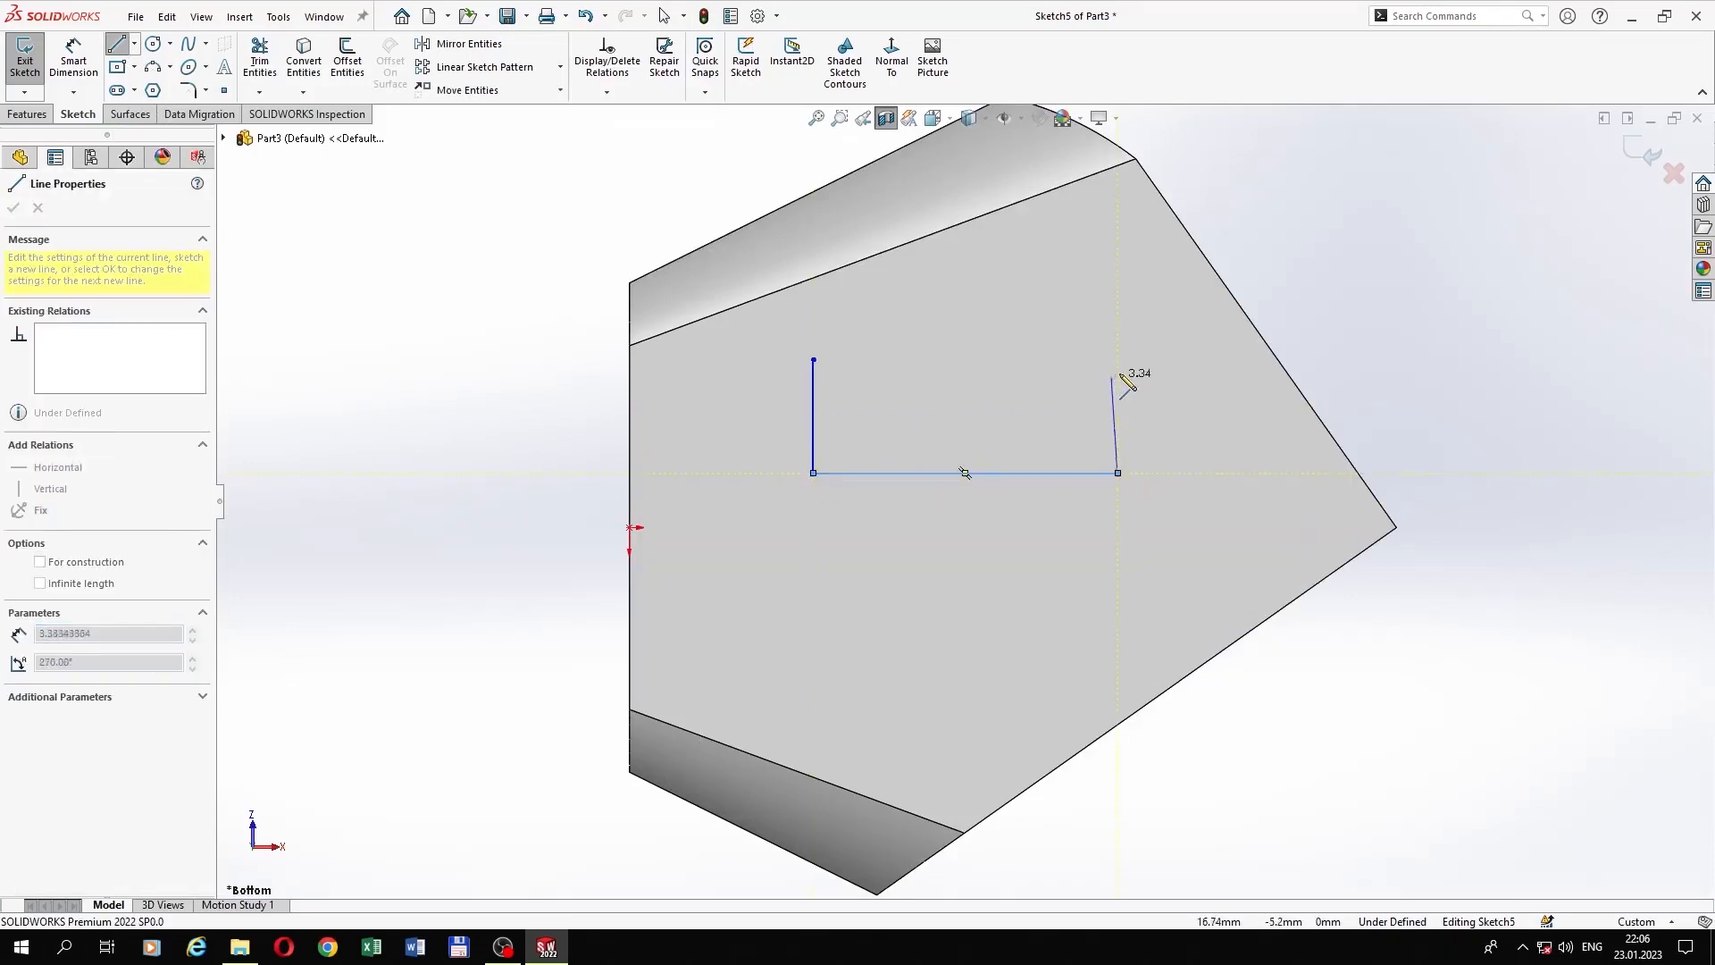
left_click(1118, 382)
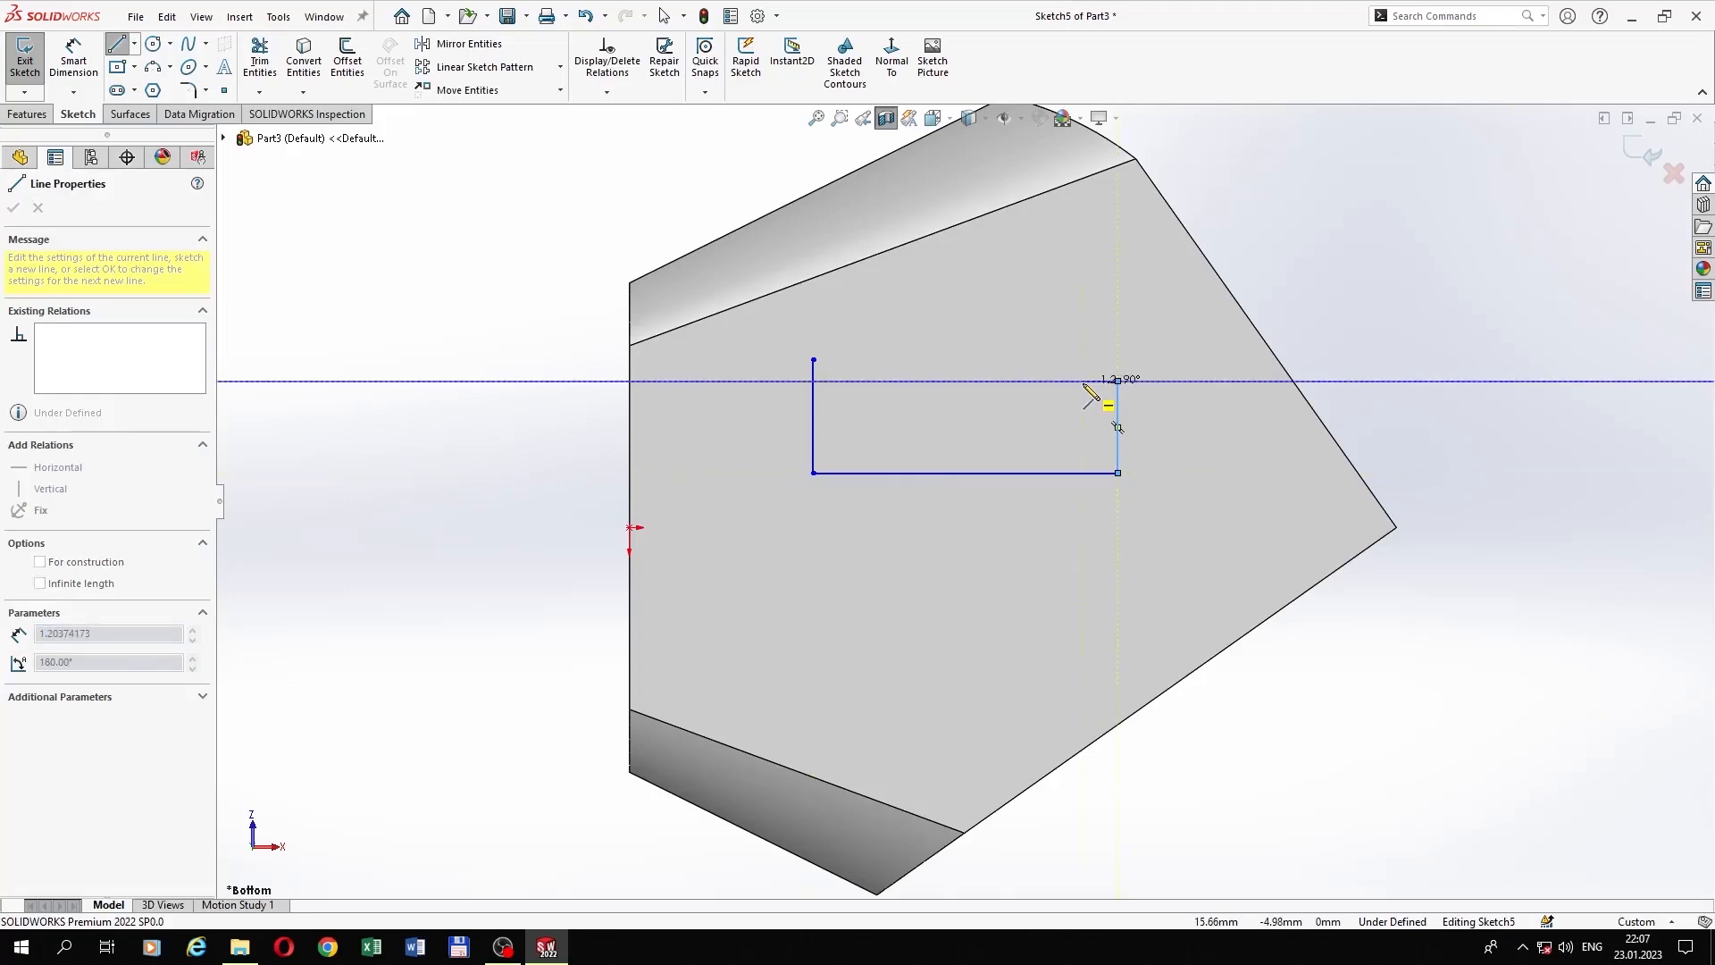
left_click(1083, 380)
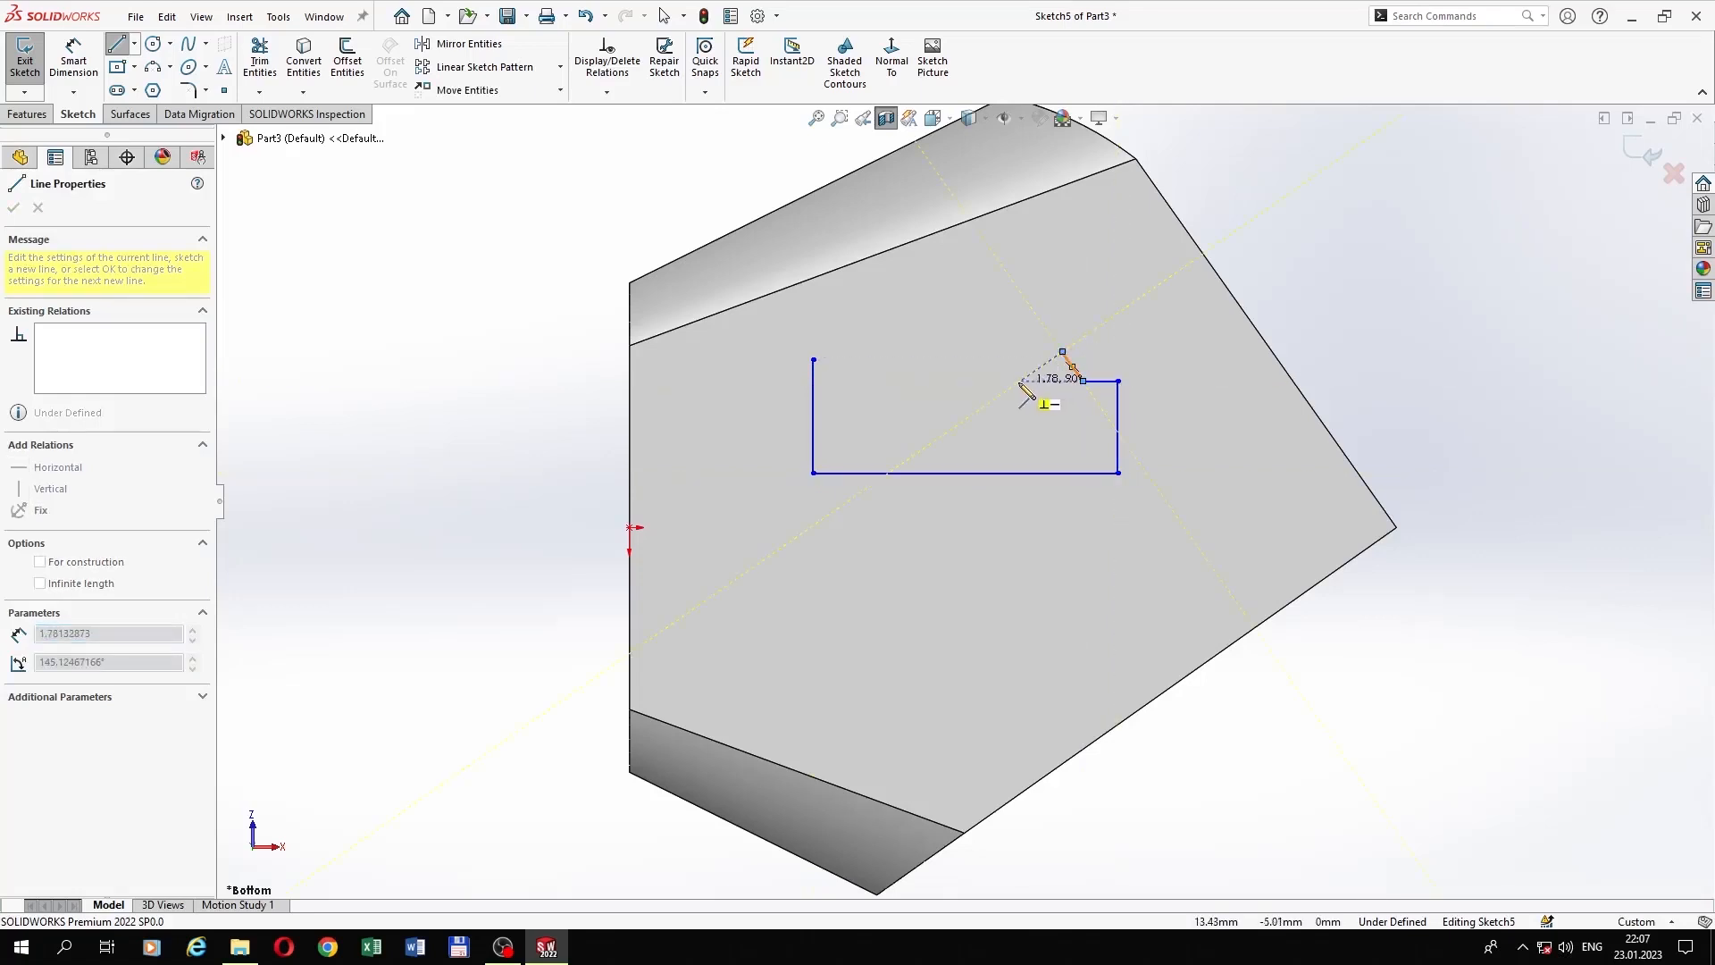
left_click(1019, 381)
left_click(842, 381)
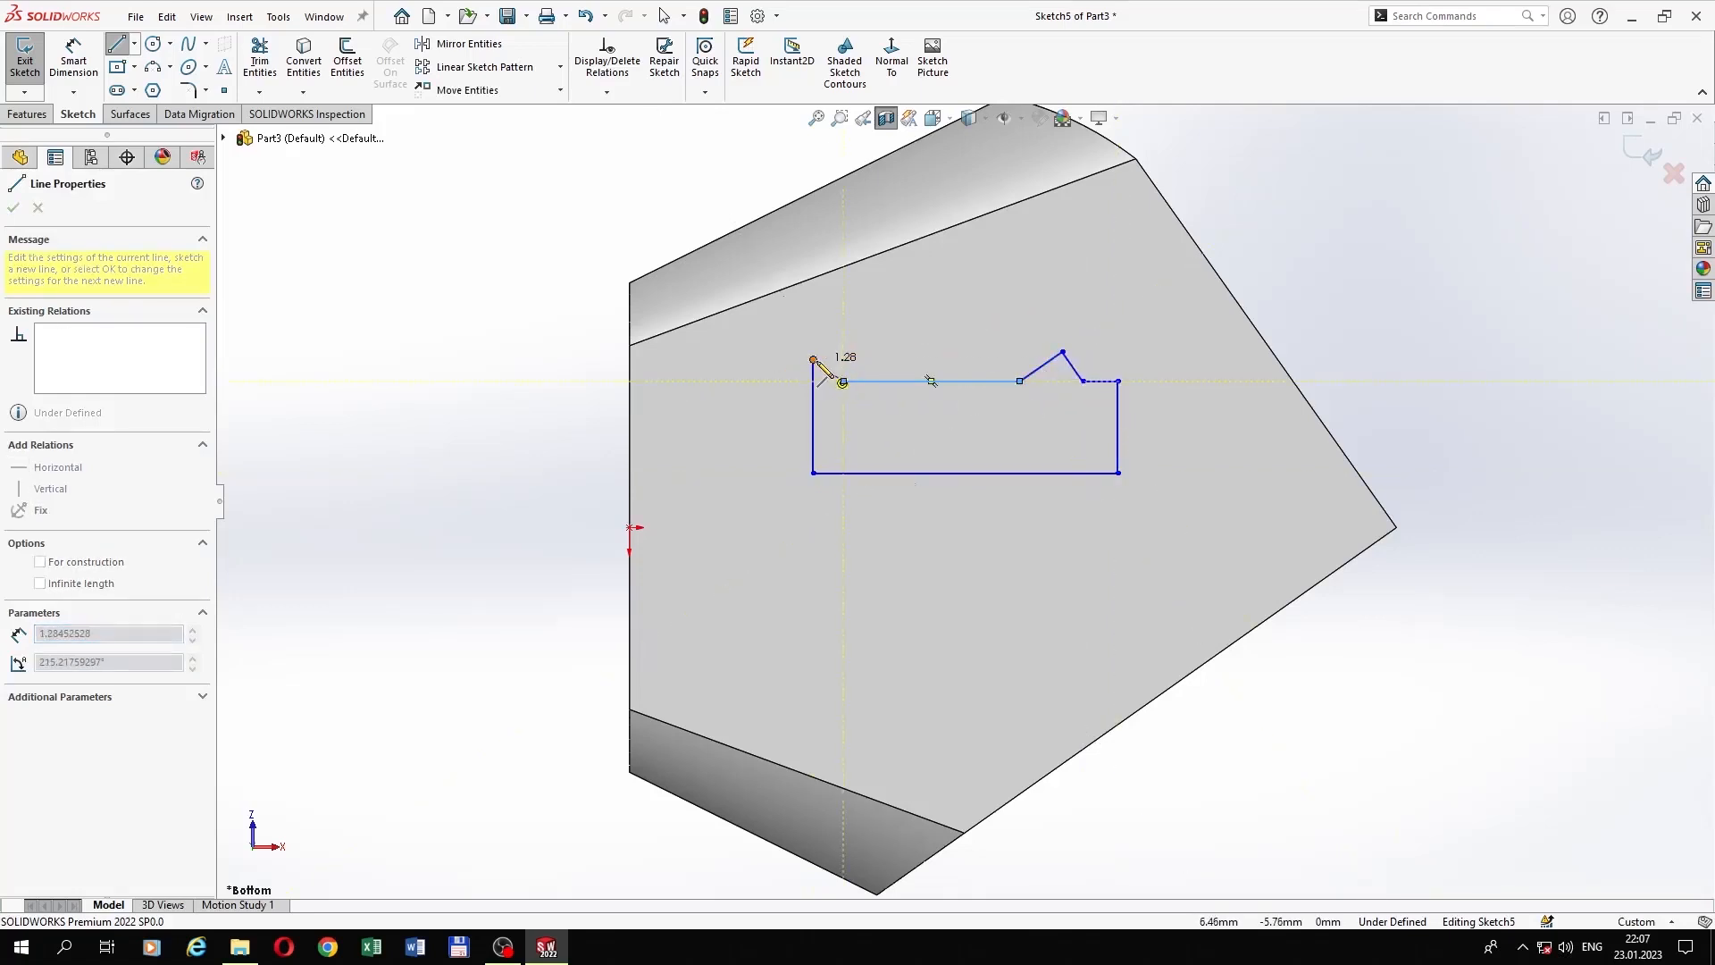
left_click(813, 360)
right_click(888, 344)
left_click(904, 358)
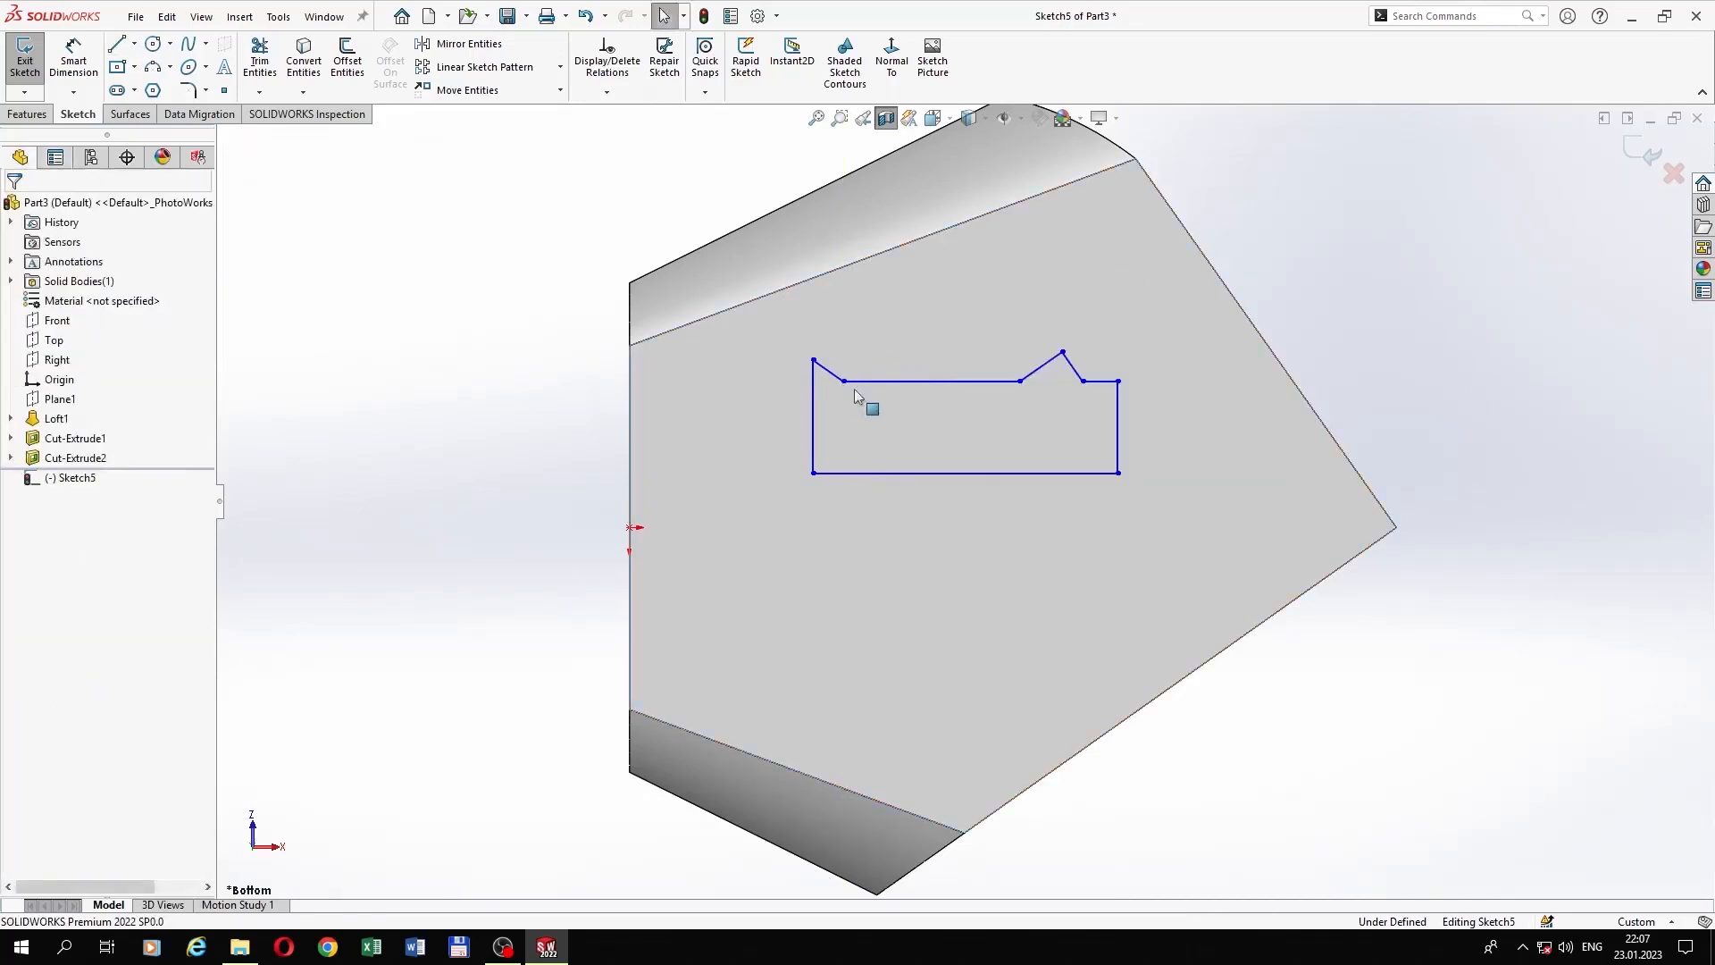
Step: Delete all sketch relations on the eight lines of the closed profile
left_click(606, 92)
left_click(634, 114)
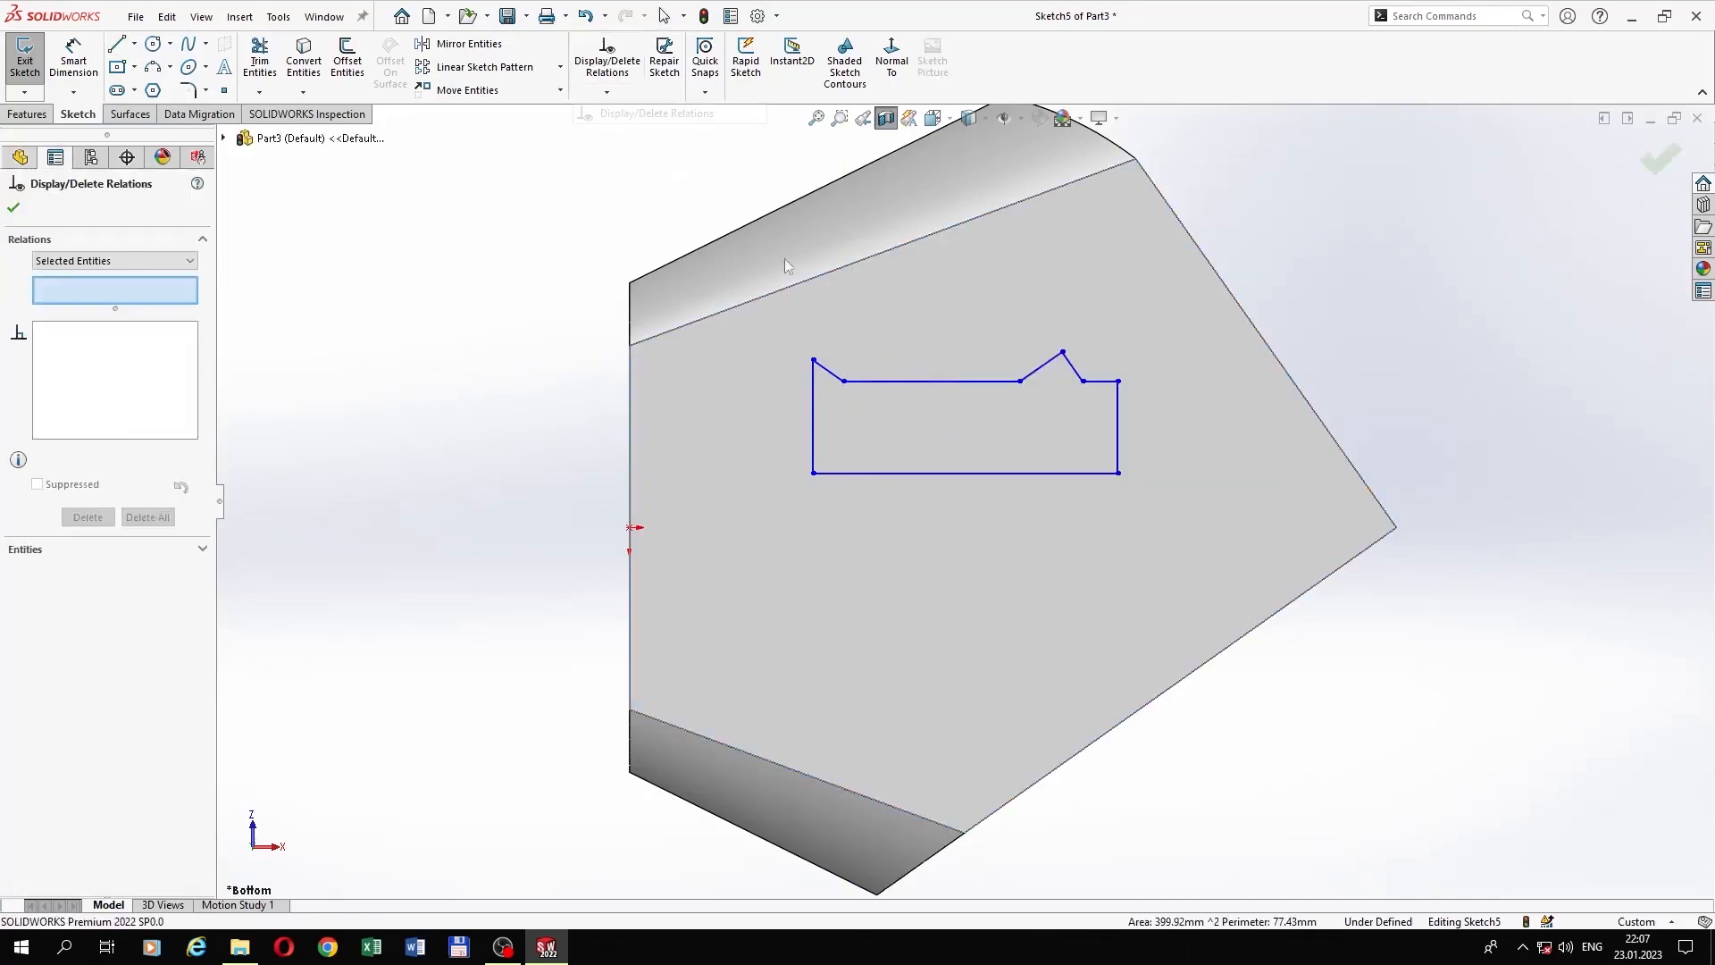
left_click_drag(774, 340, 1192, 527)
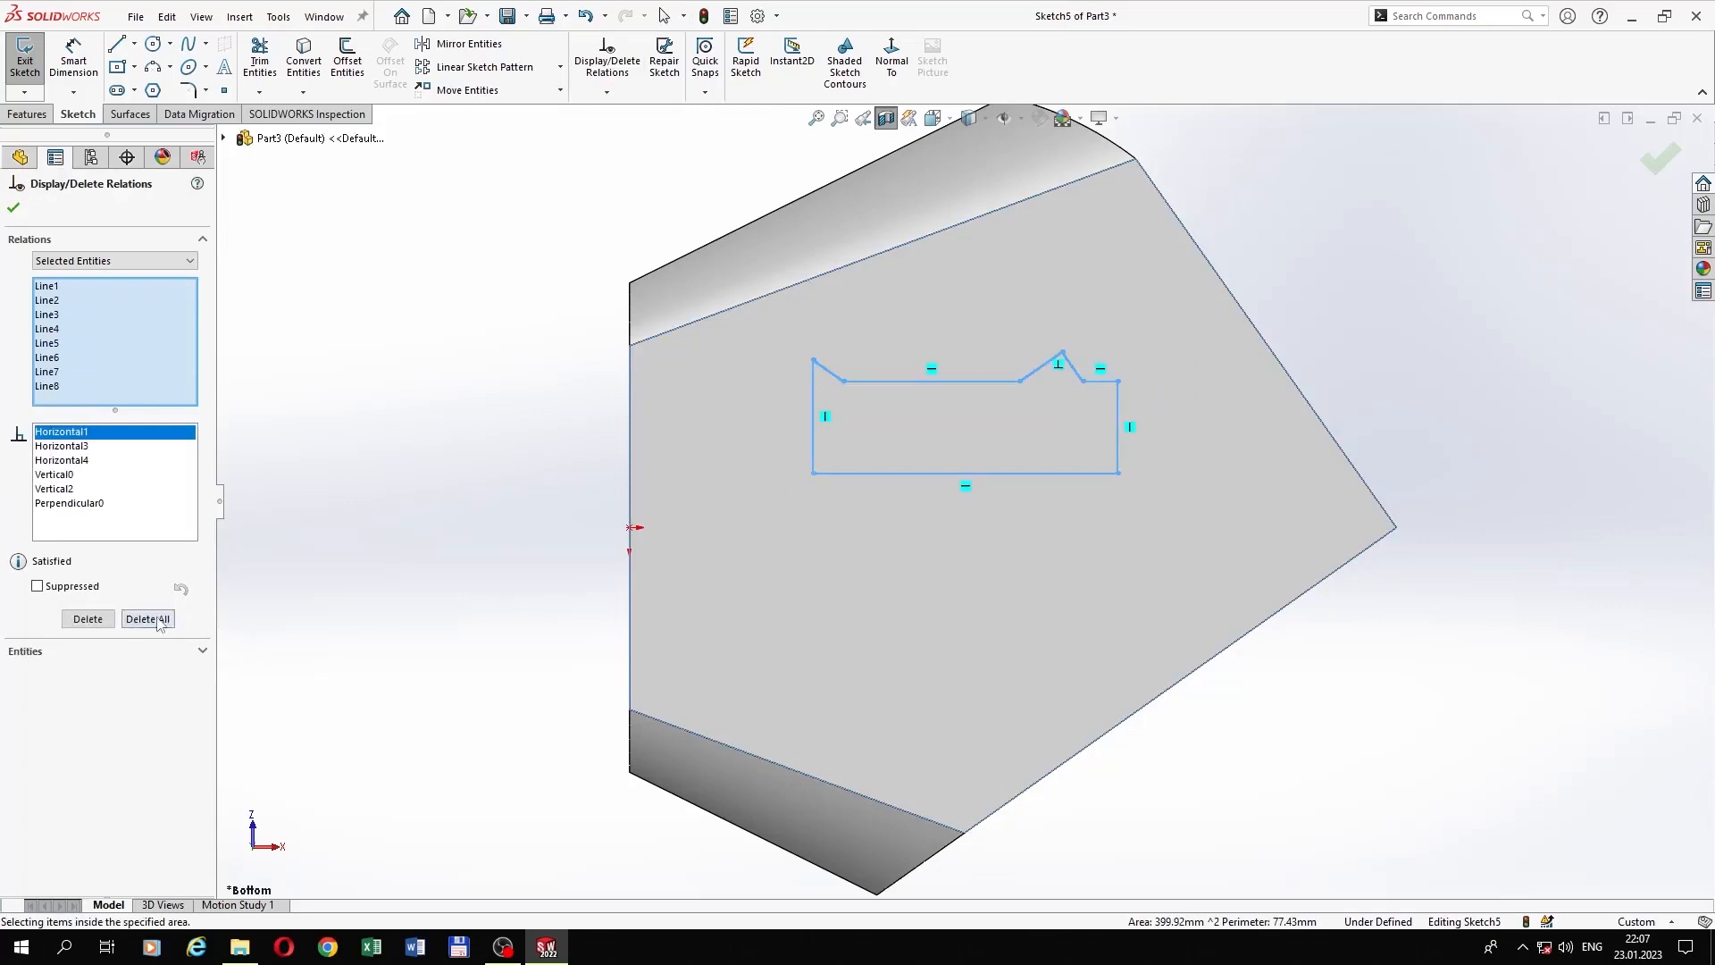
left_click(148, 619)
left_click(13, 211)
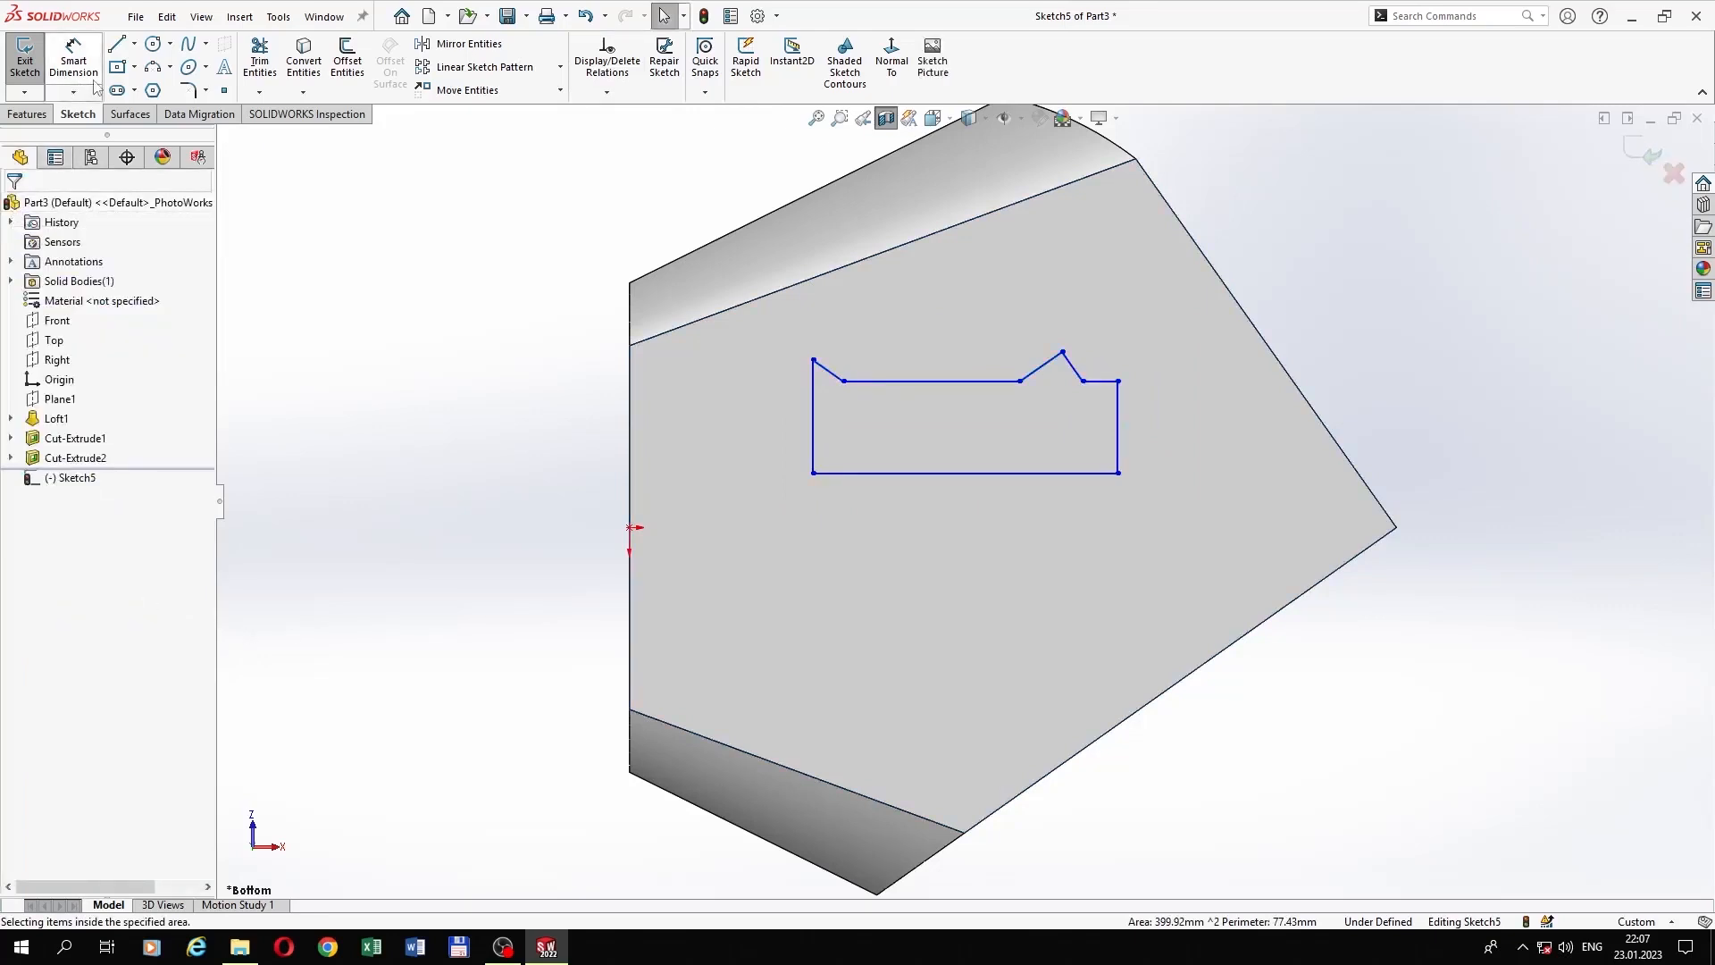
Step: Dimension the profile's left vertical side as 4.1 mm
left_click(73, 55)
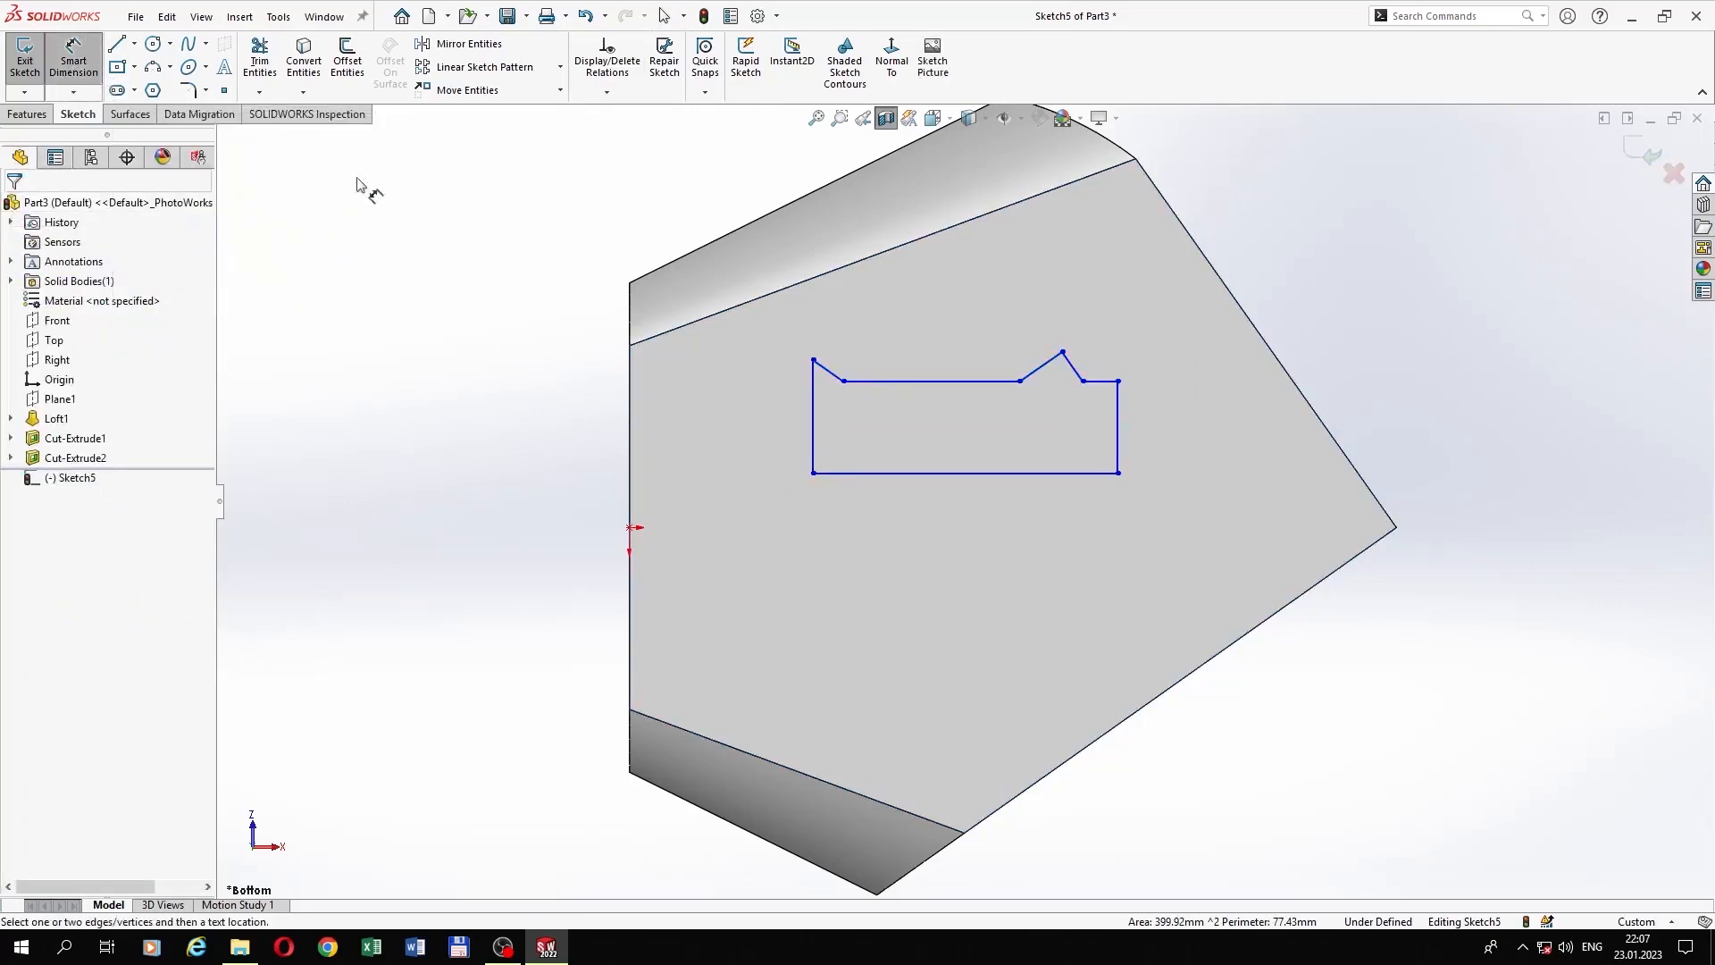
left_click(815, 442)
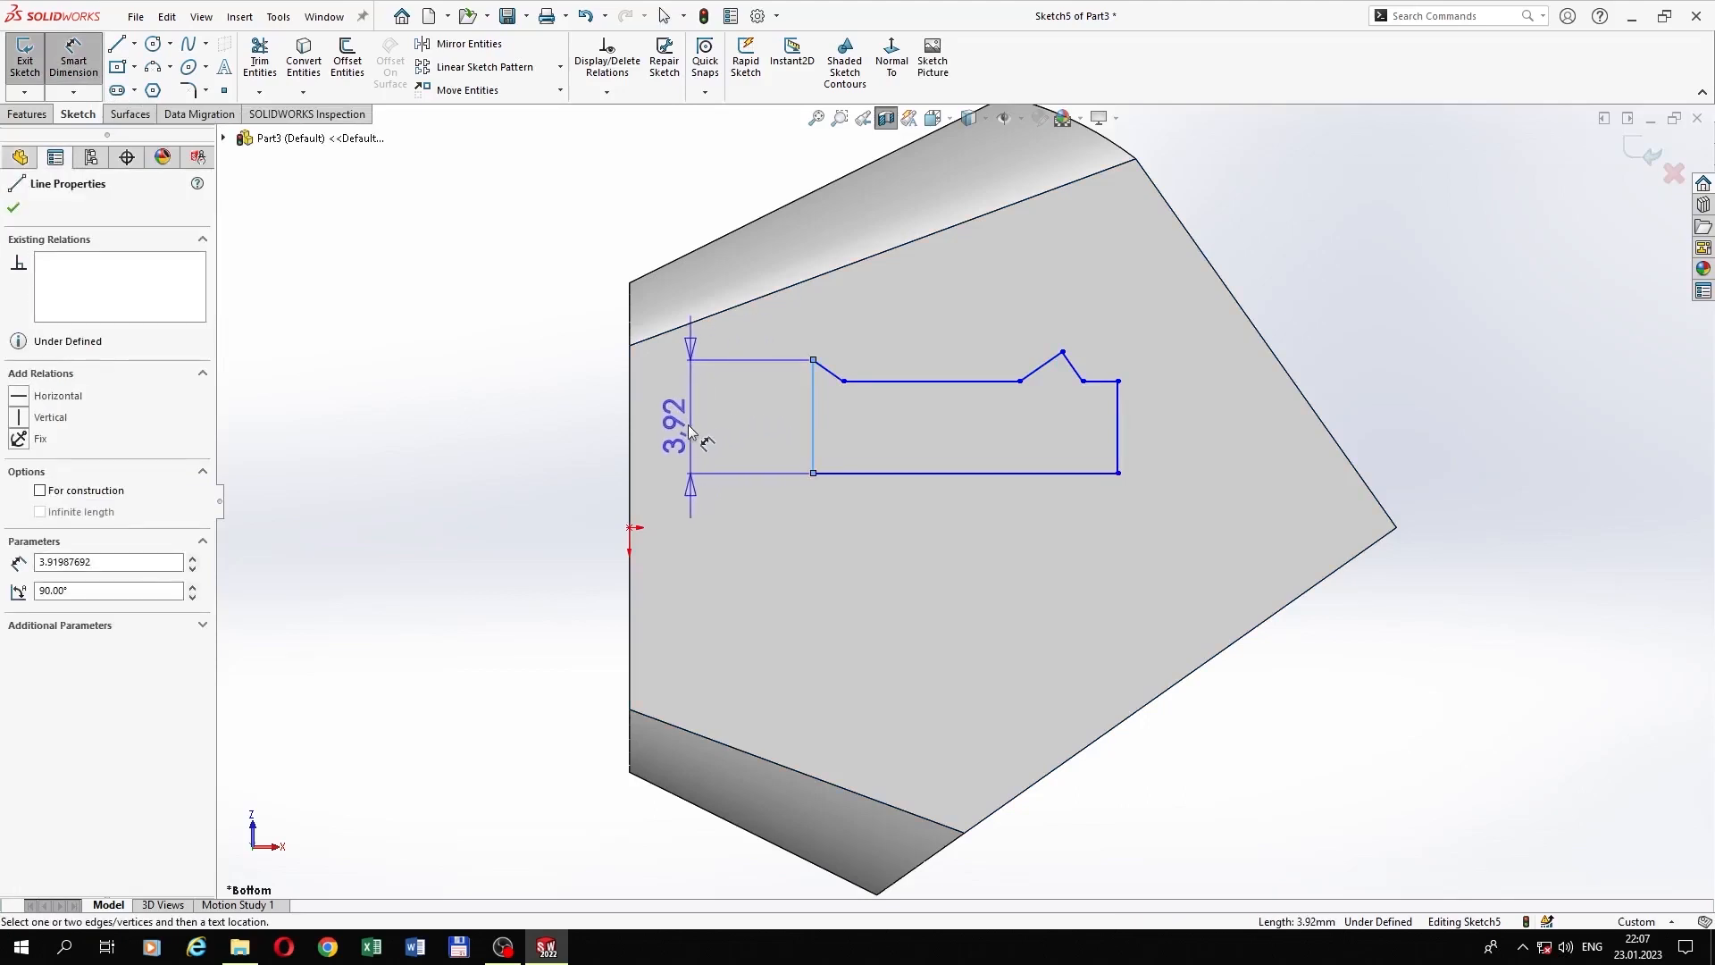
left_click(686, 417)
type("4.1")
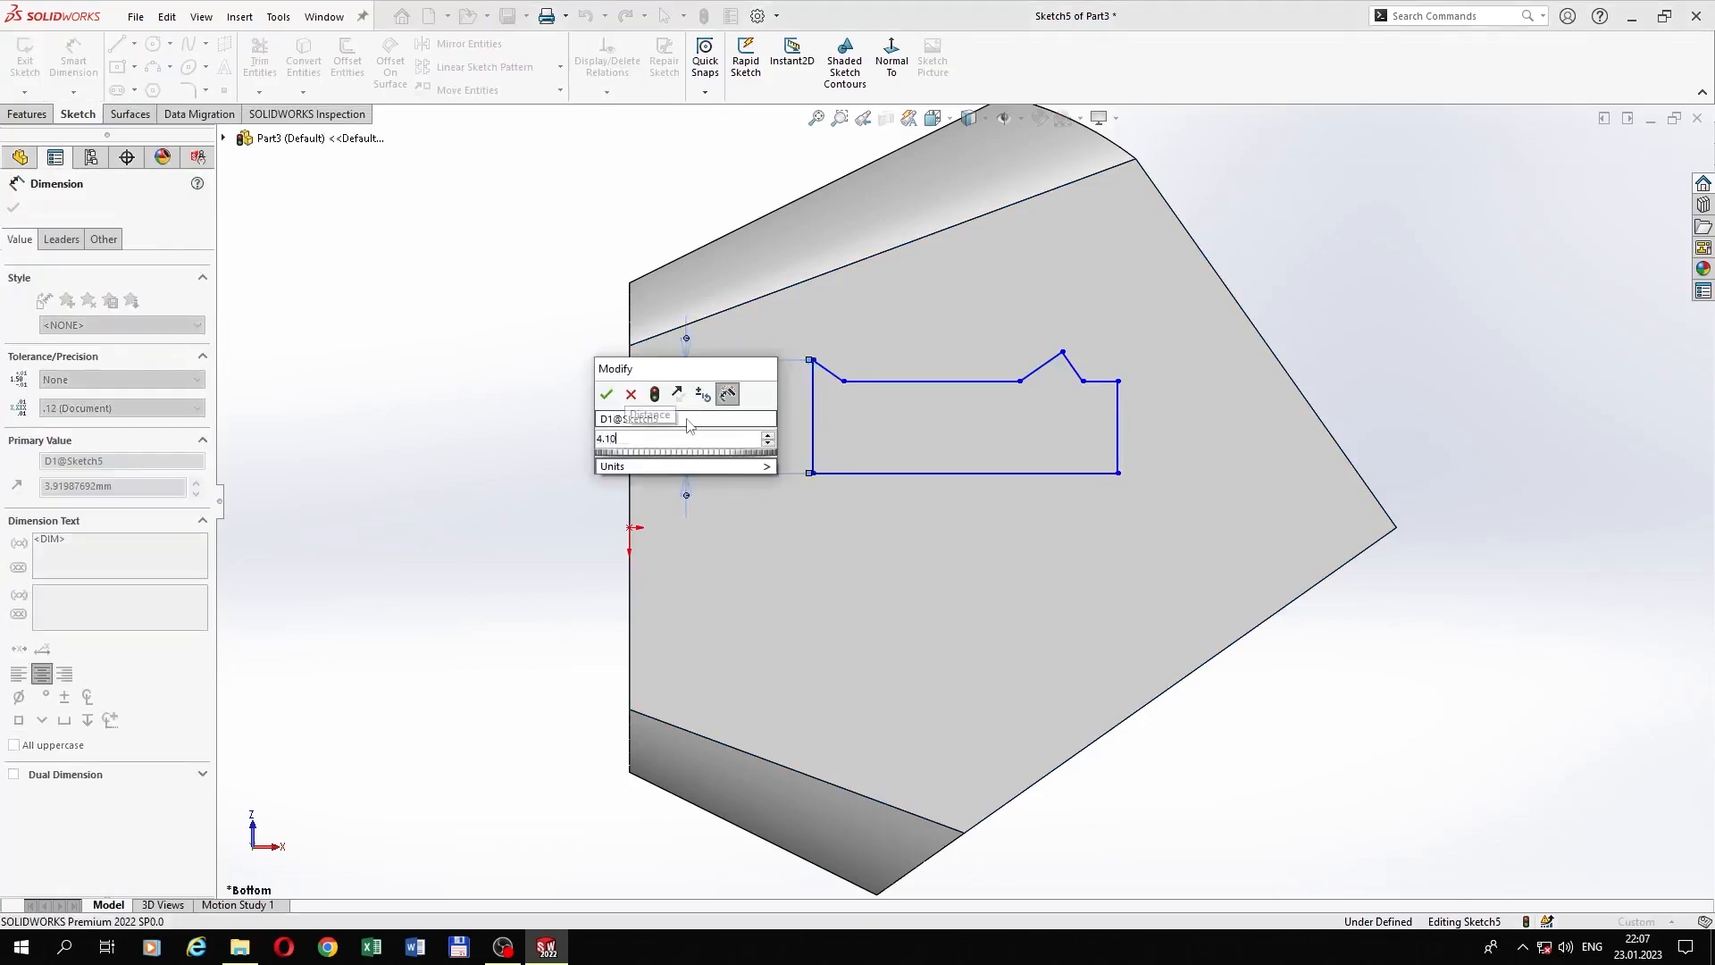
key("Return")
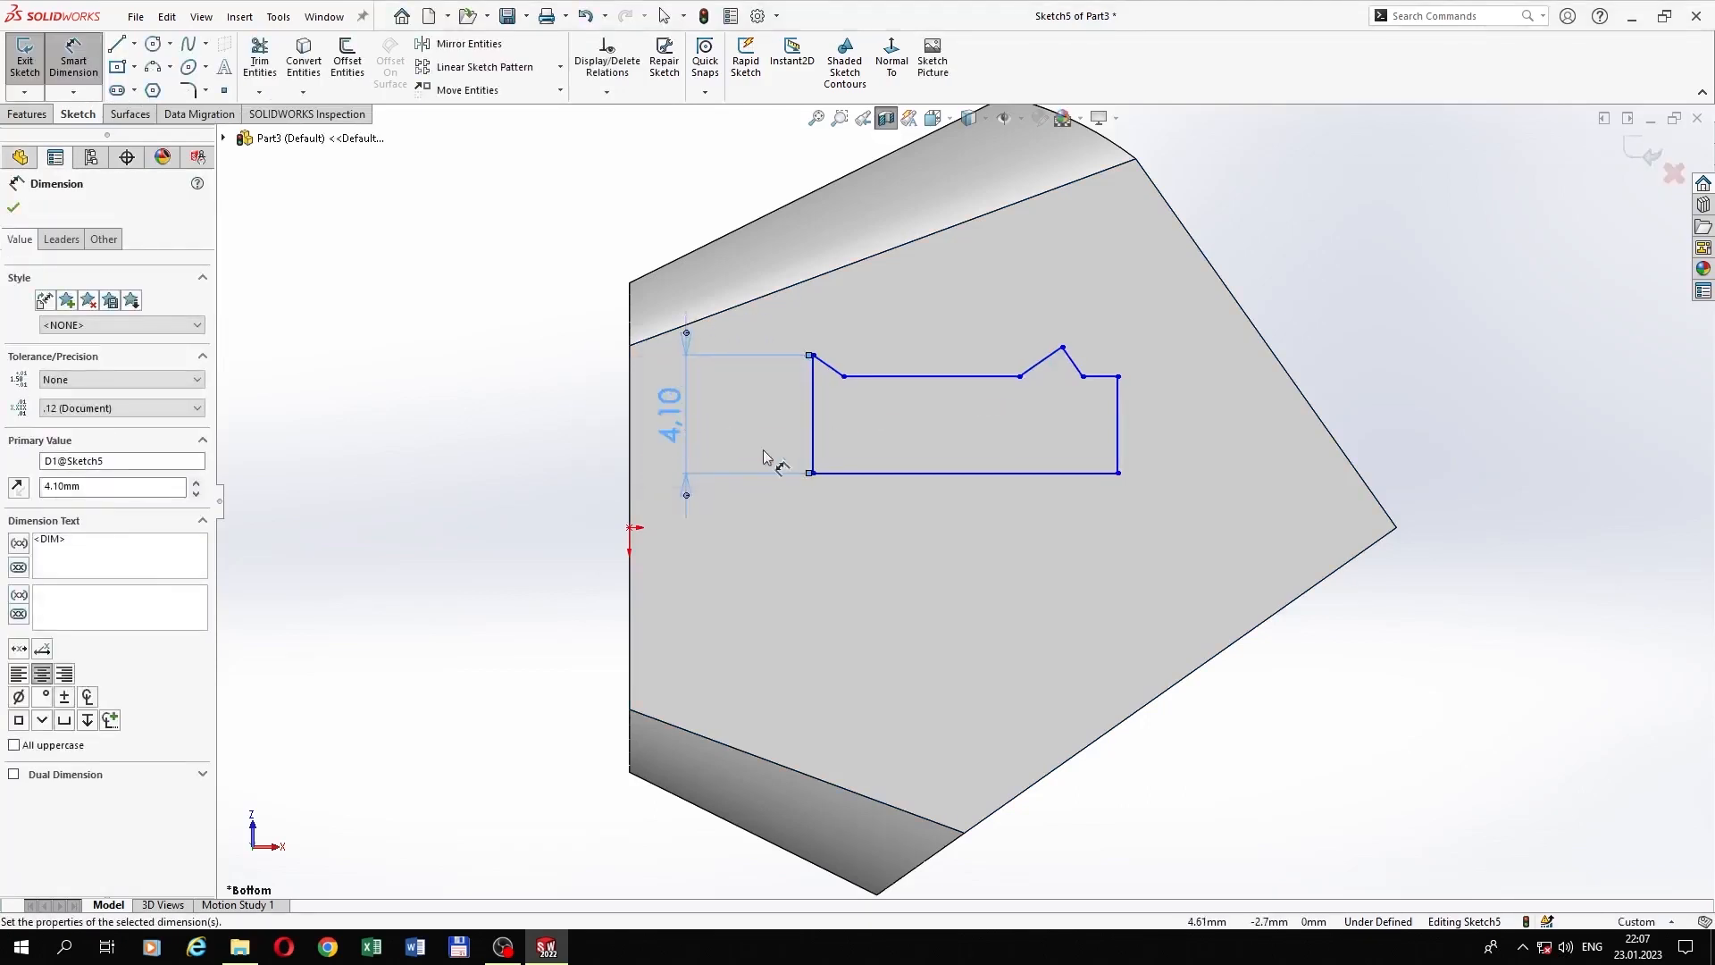
Step: Dimension the distance between the profile's bottom line and its long upper horizontal line as 3.82 mm
left_click(915, 474)
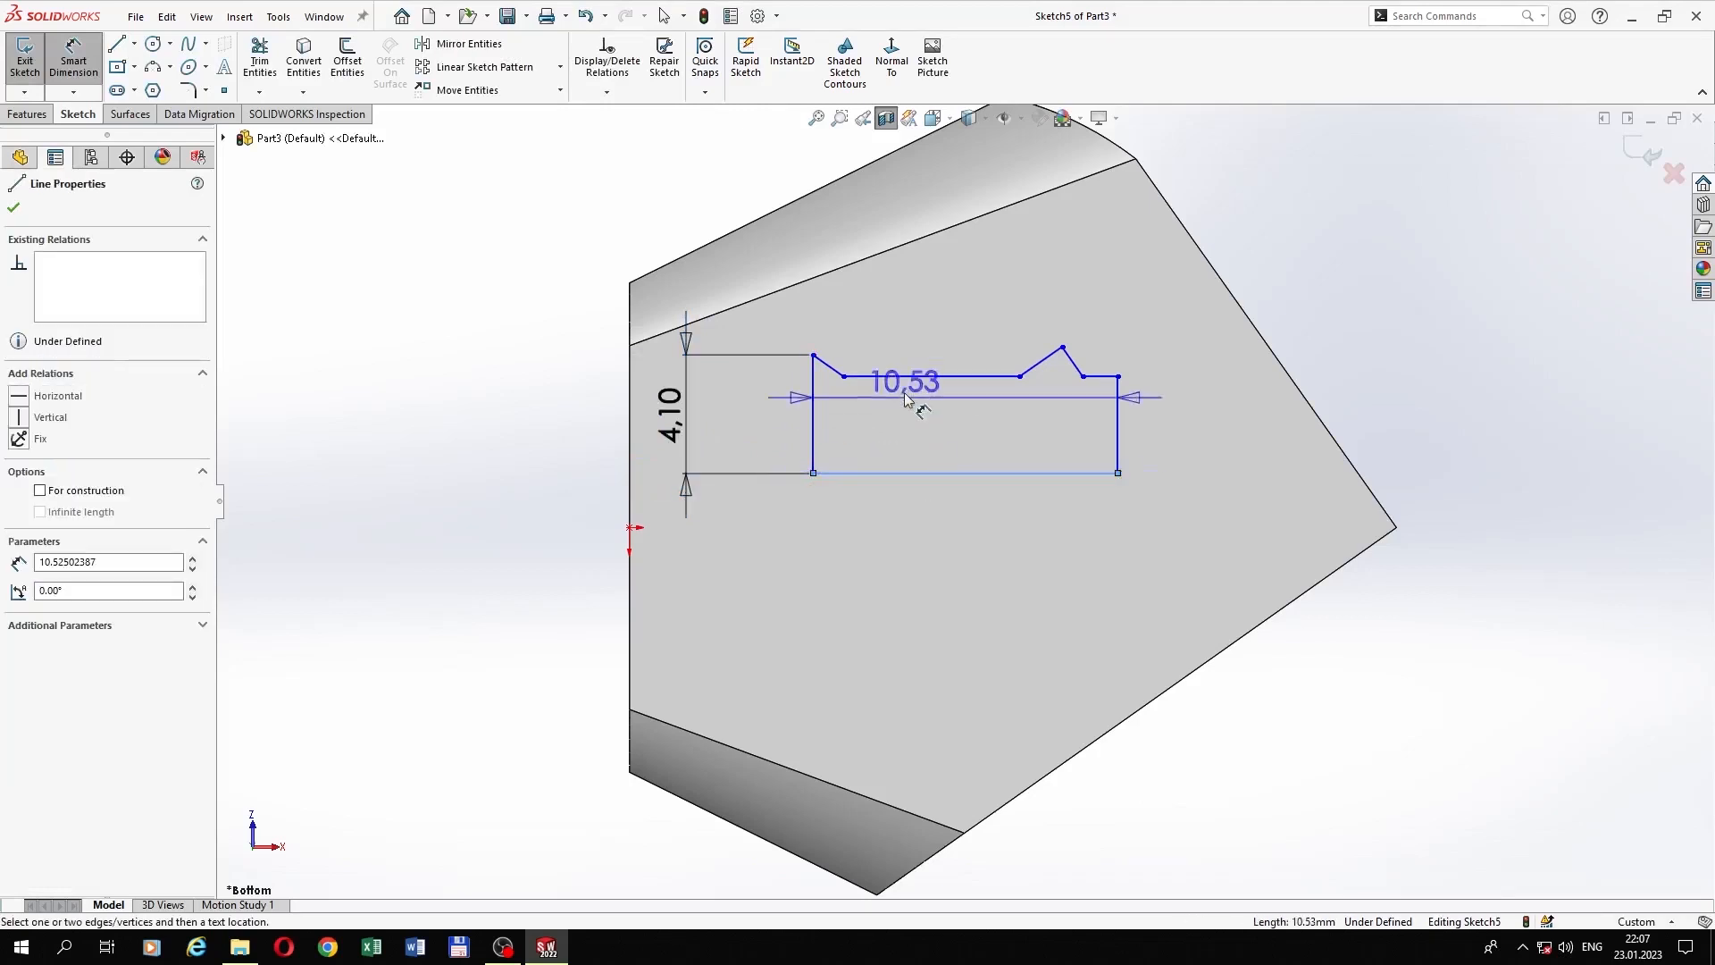
left_click(924, 377)
left_click(748, 429)
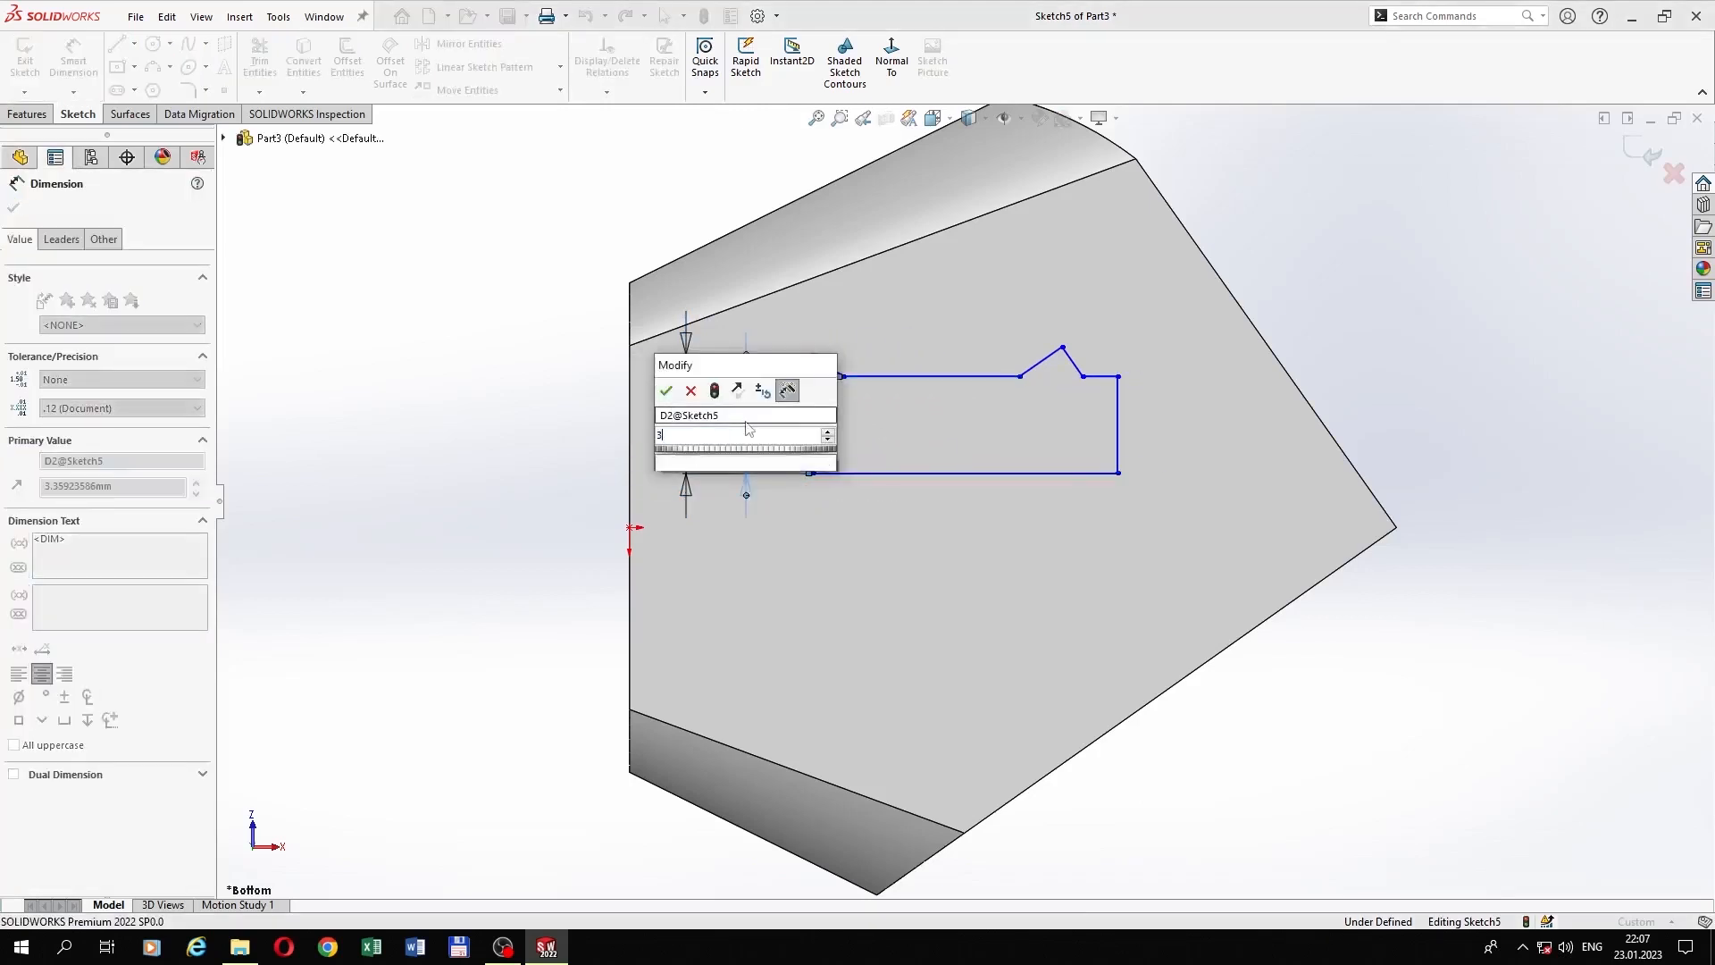
type("3.82")
key("Return")
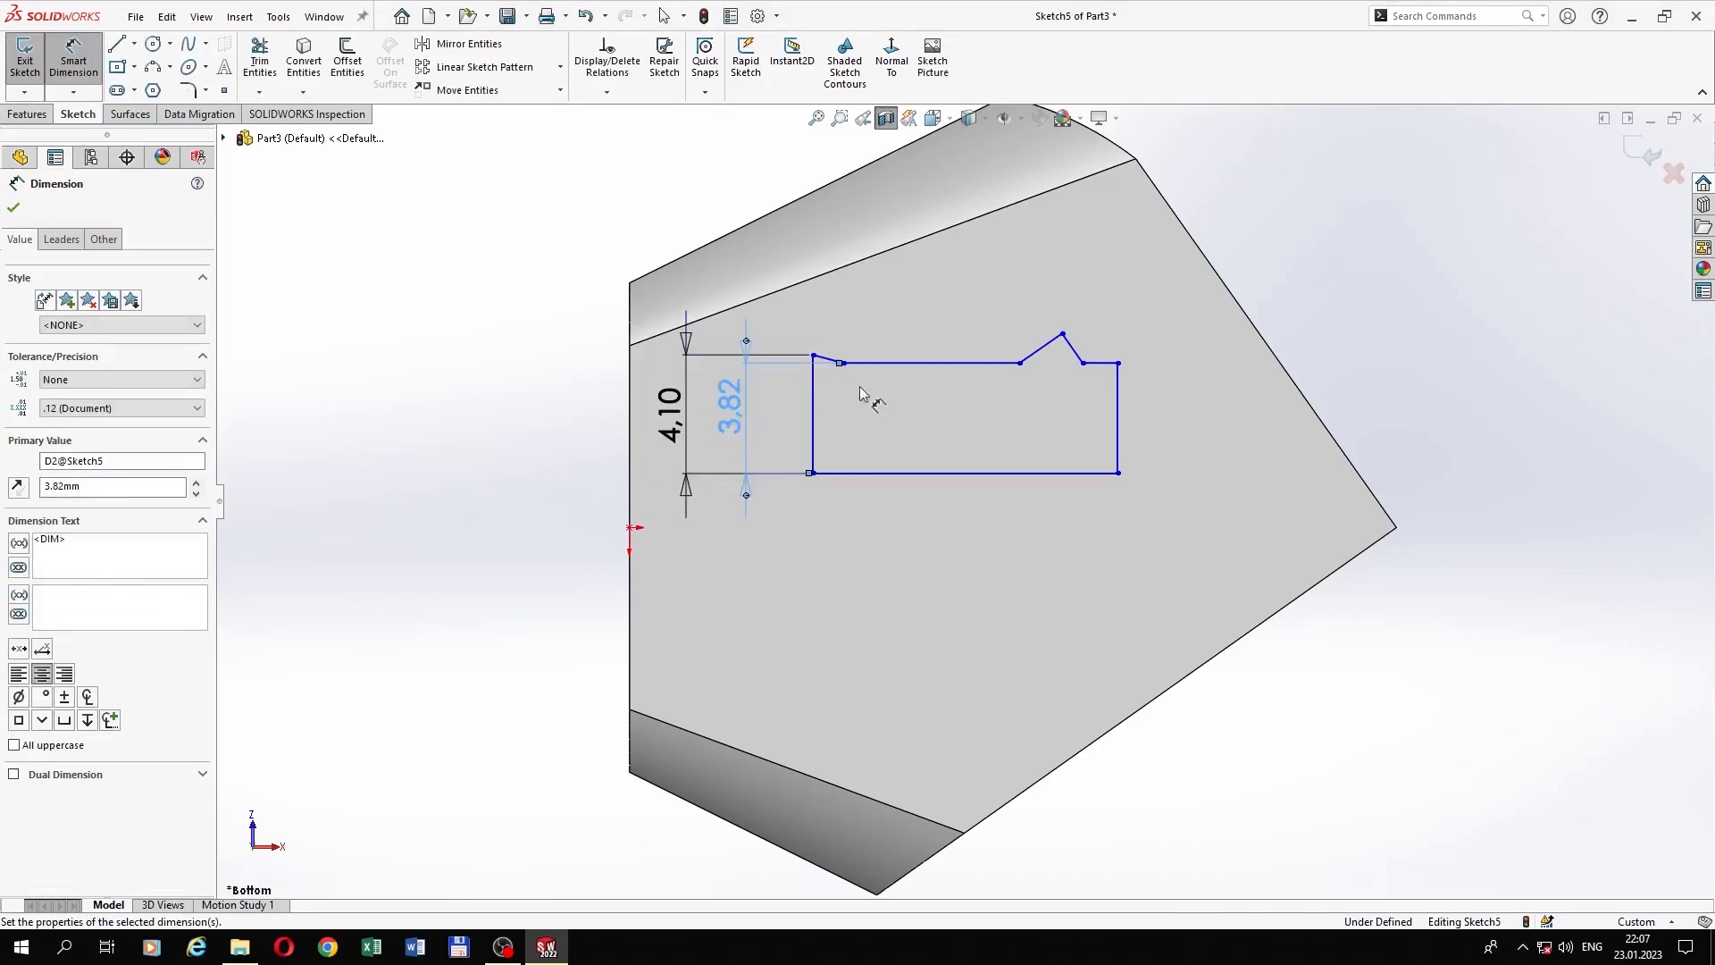
Step: Dimension the horizontal distance from the profile's left side to the lower end of the slanted corner as 0.38 mm
left_click(844, 364)
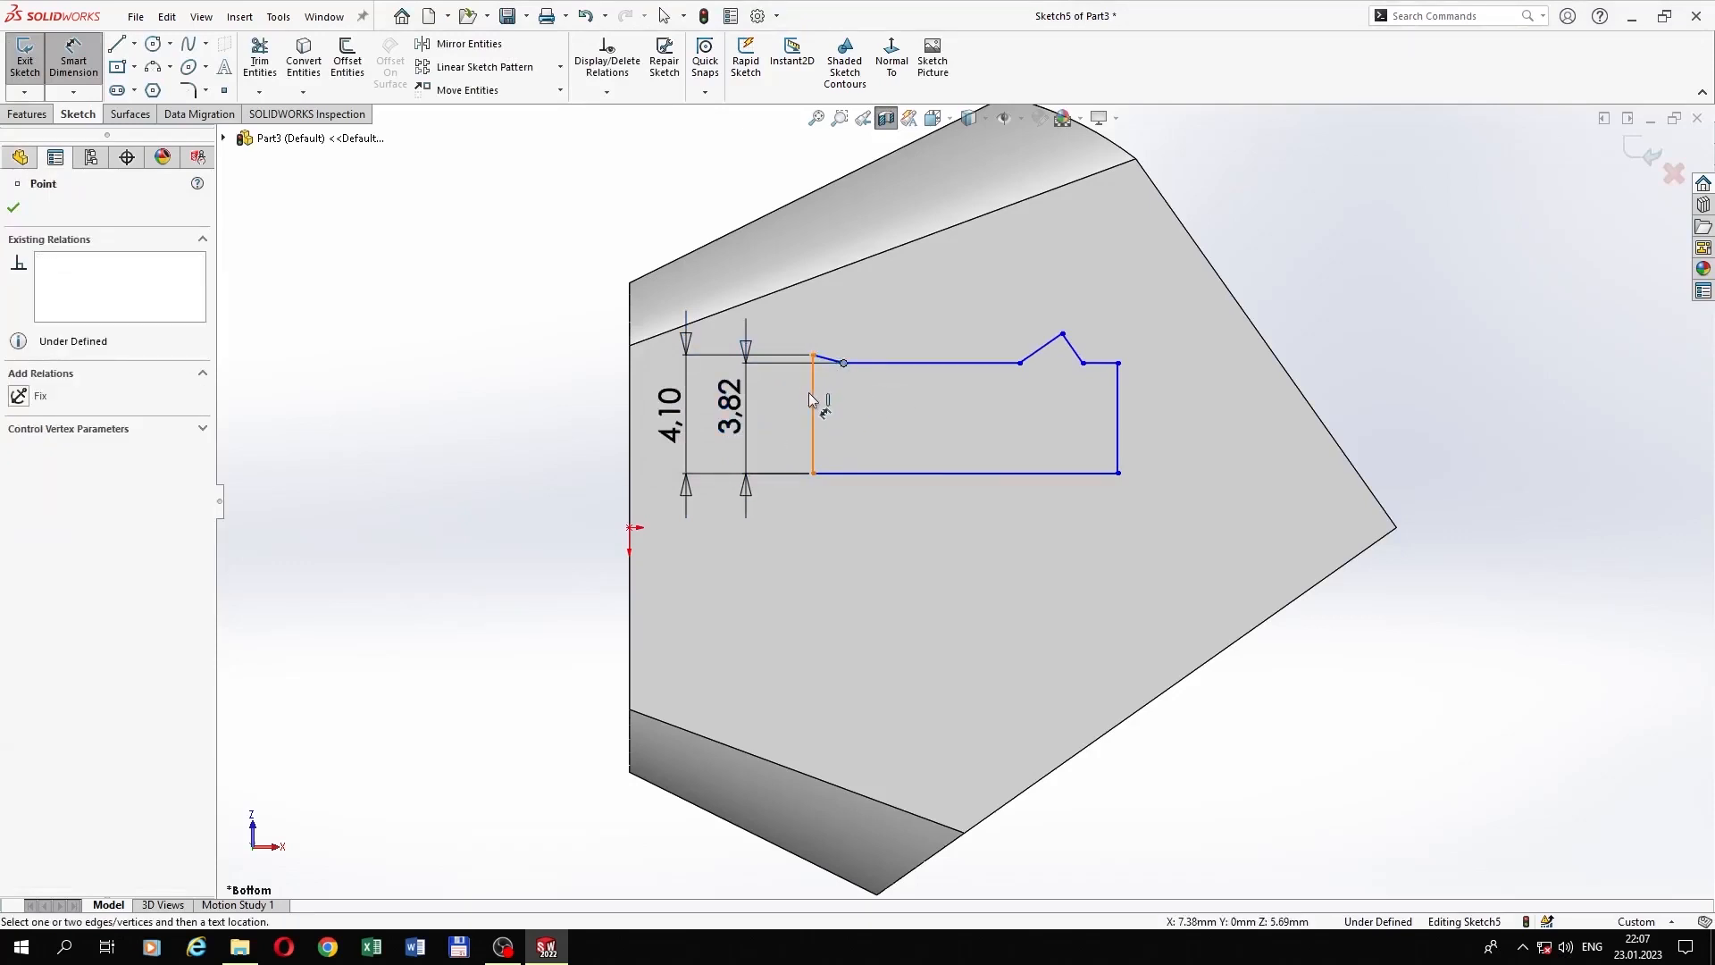
left_click(813, 376)
left_click(830, 329)
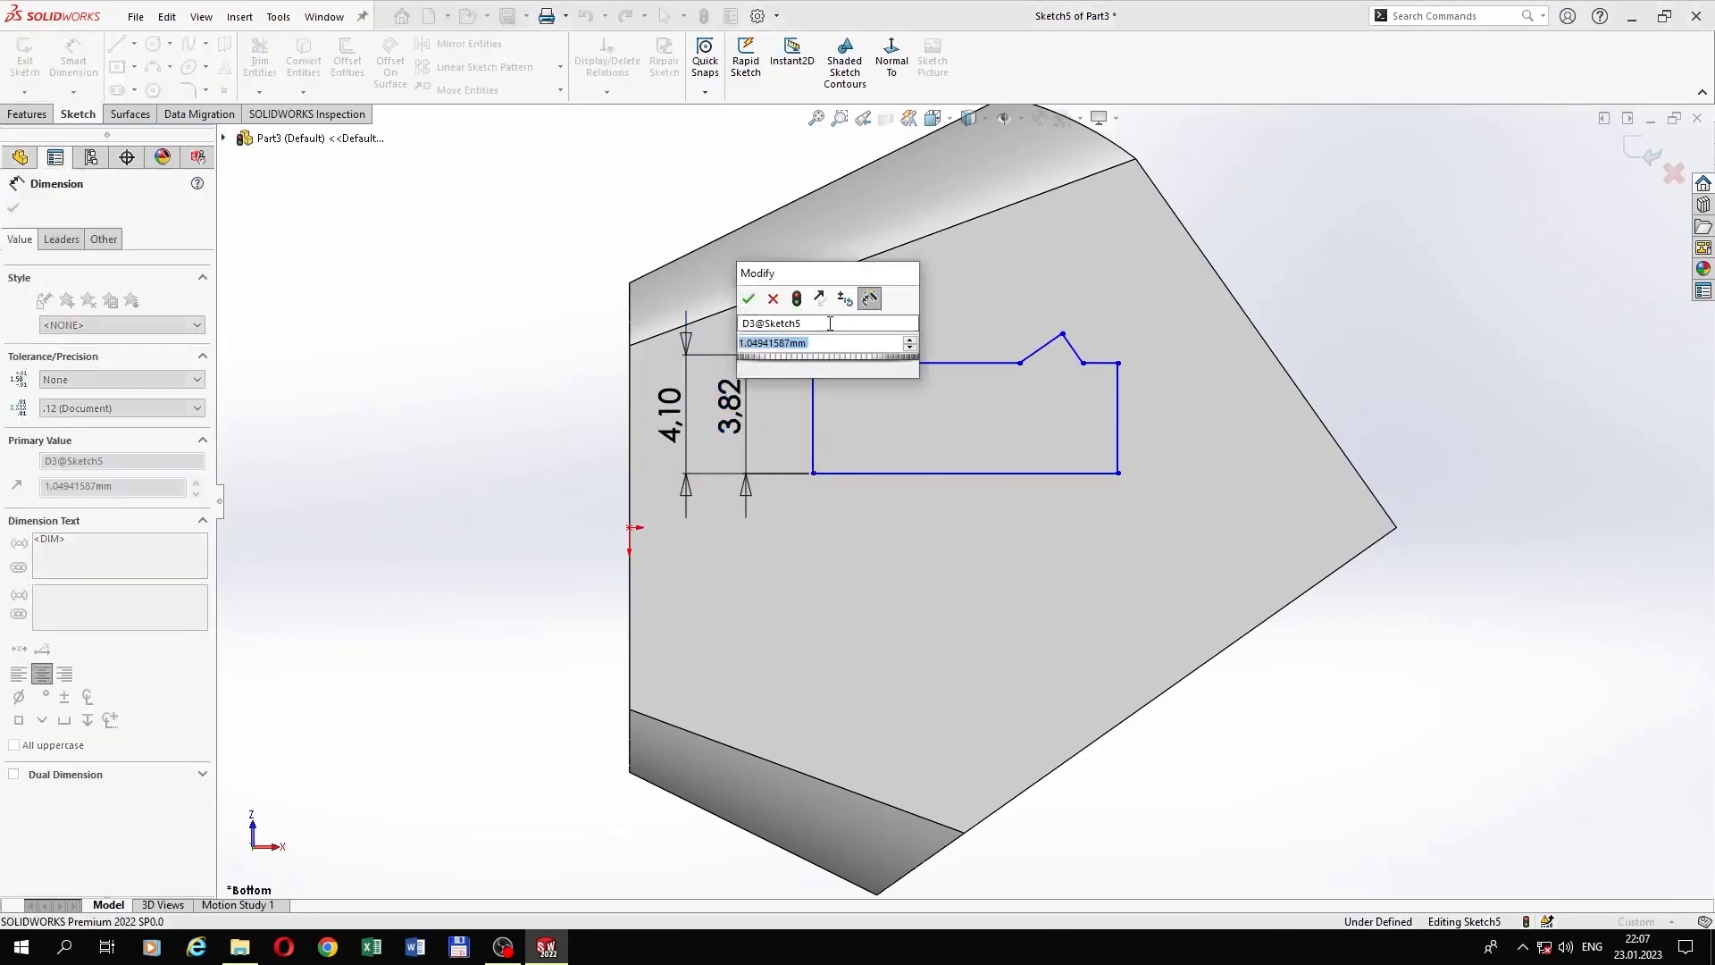
type("0.38")
key("Return")
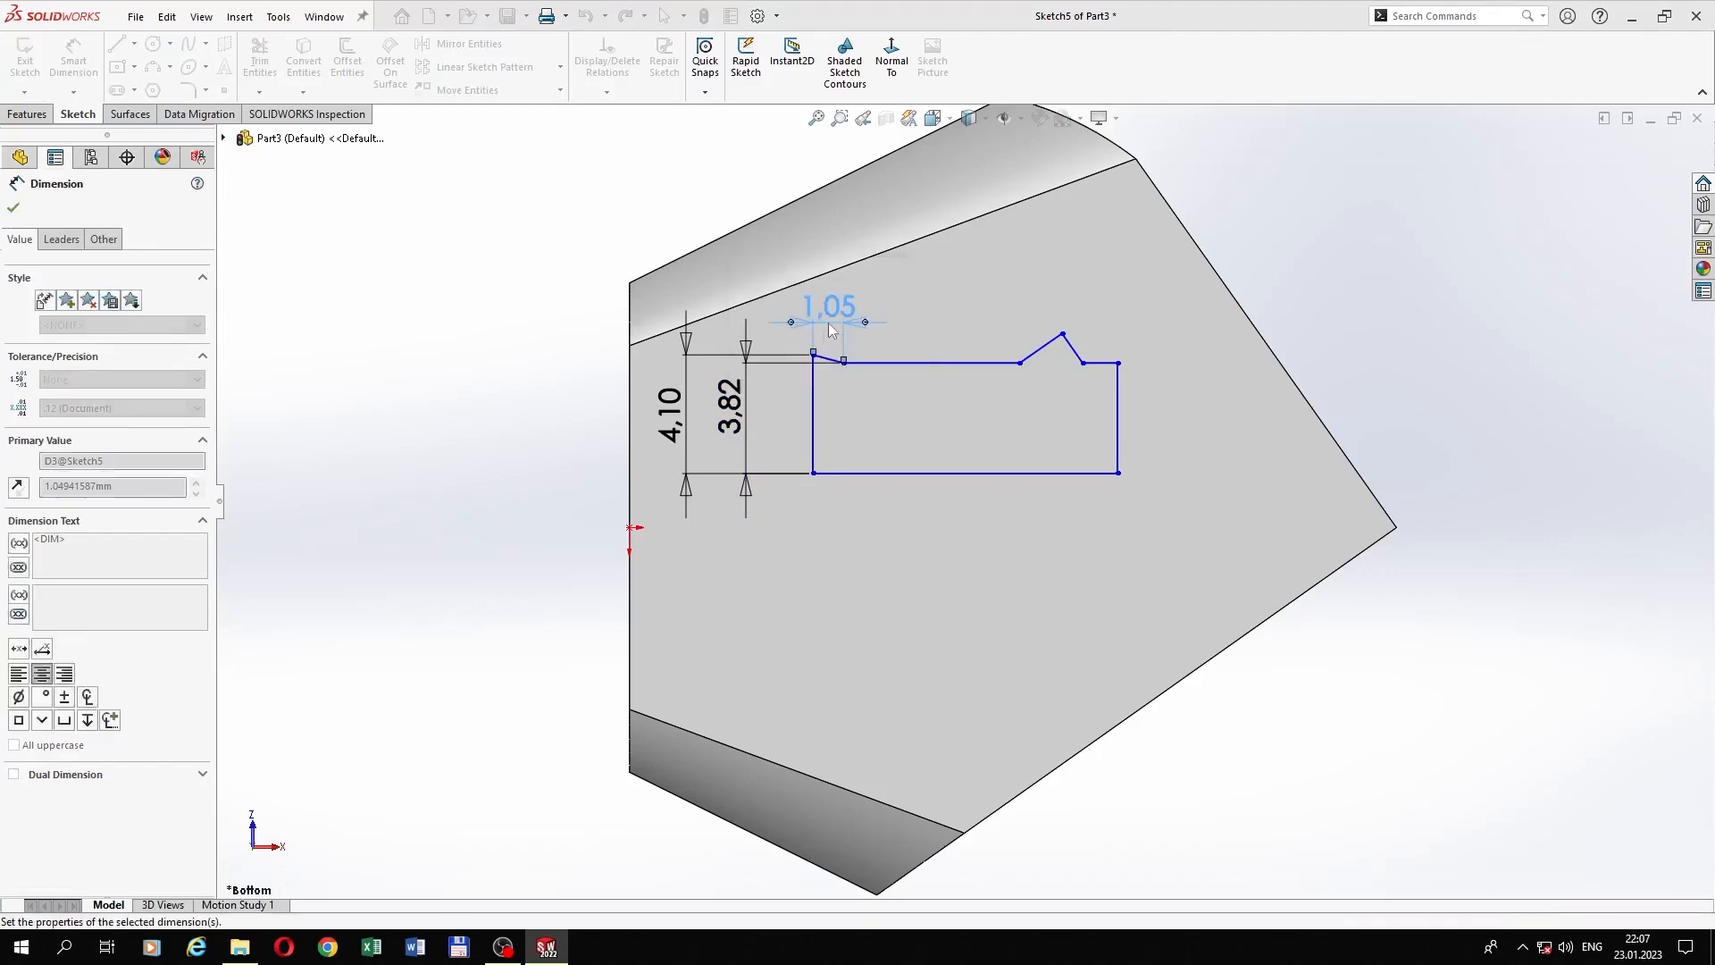
Step: Dimension the horizontal distance from the profile's right side to the peak's right base point as 1.26 mm
left_click(1120, 445)
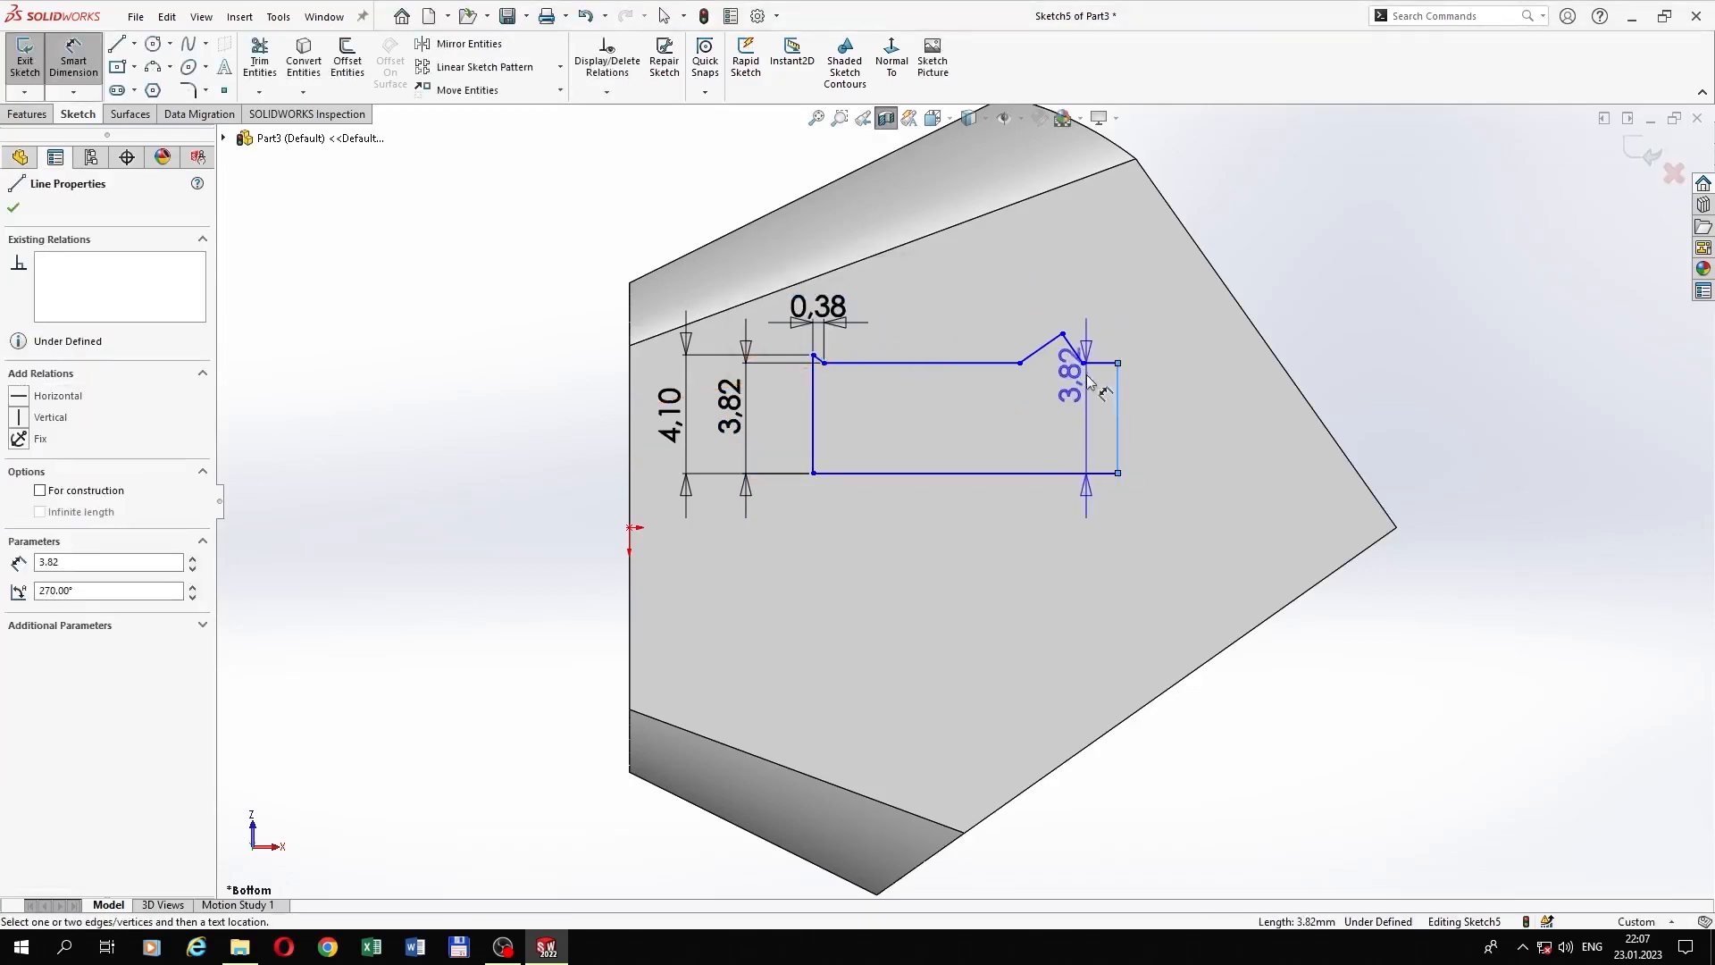
left_click(1084, 363)
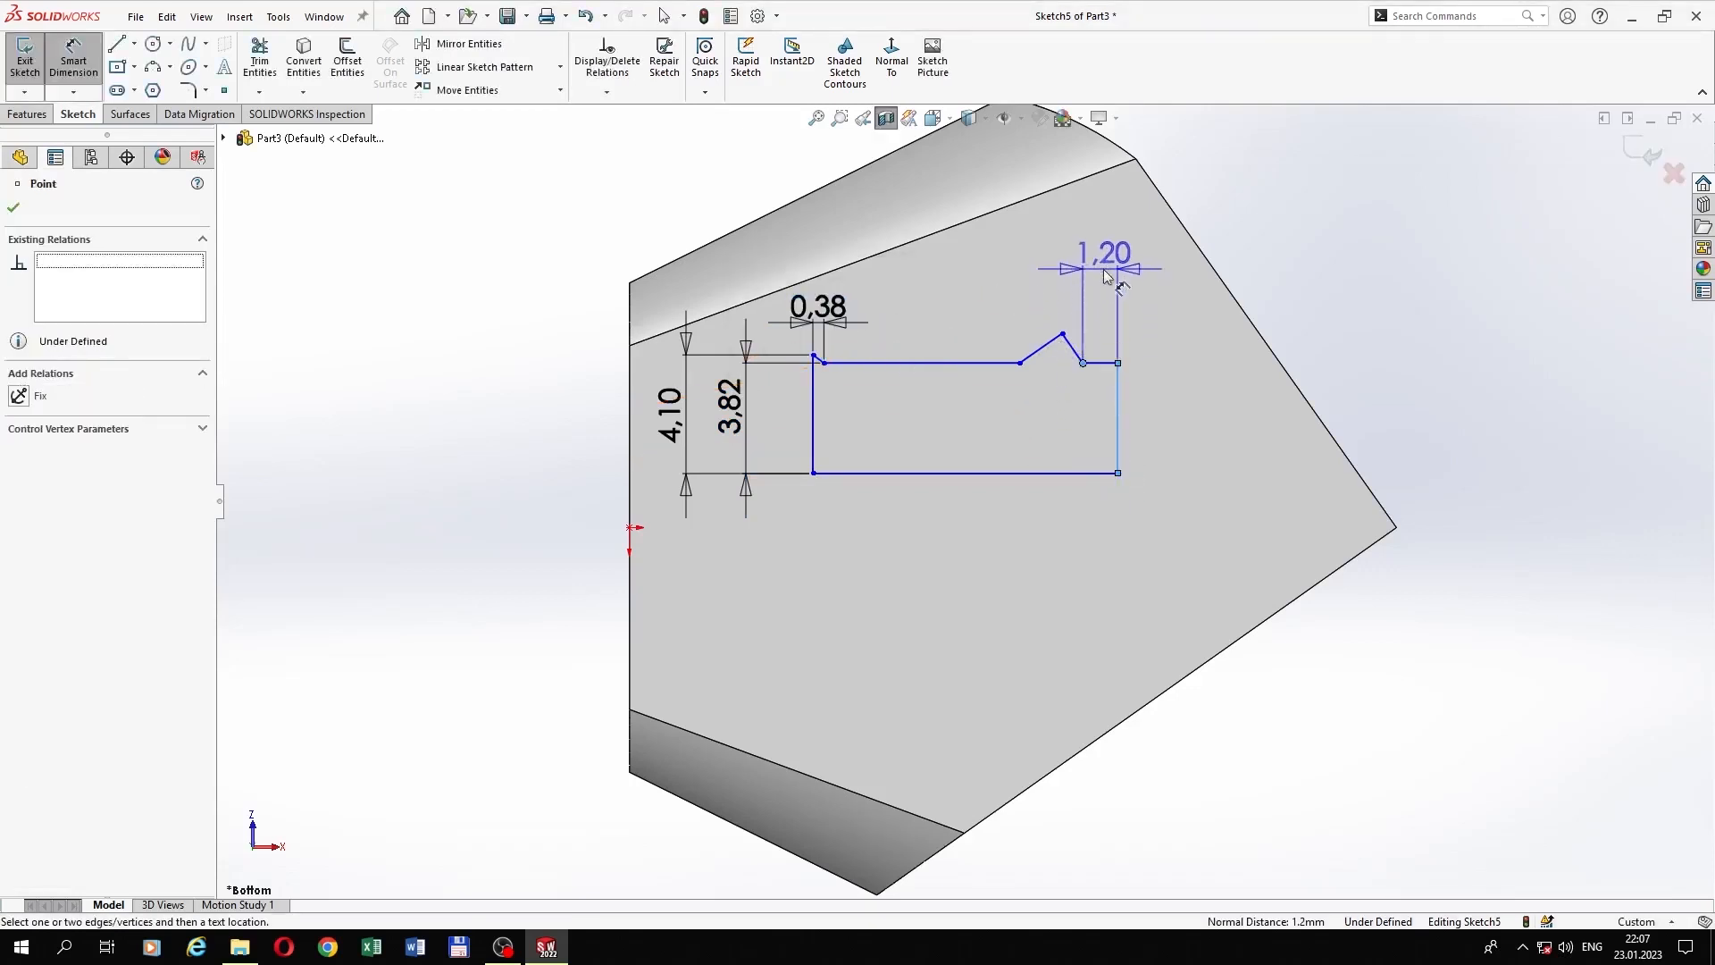
left_click(1107, 276)
type("1.26")
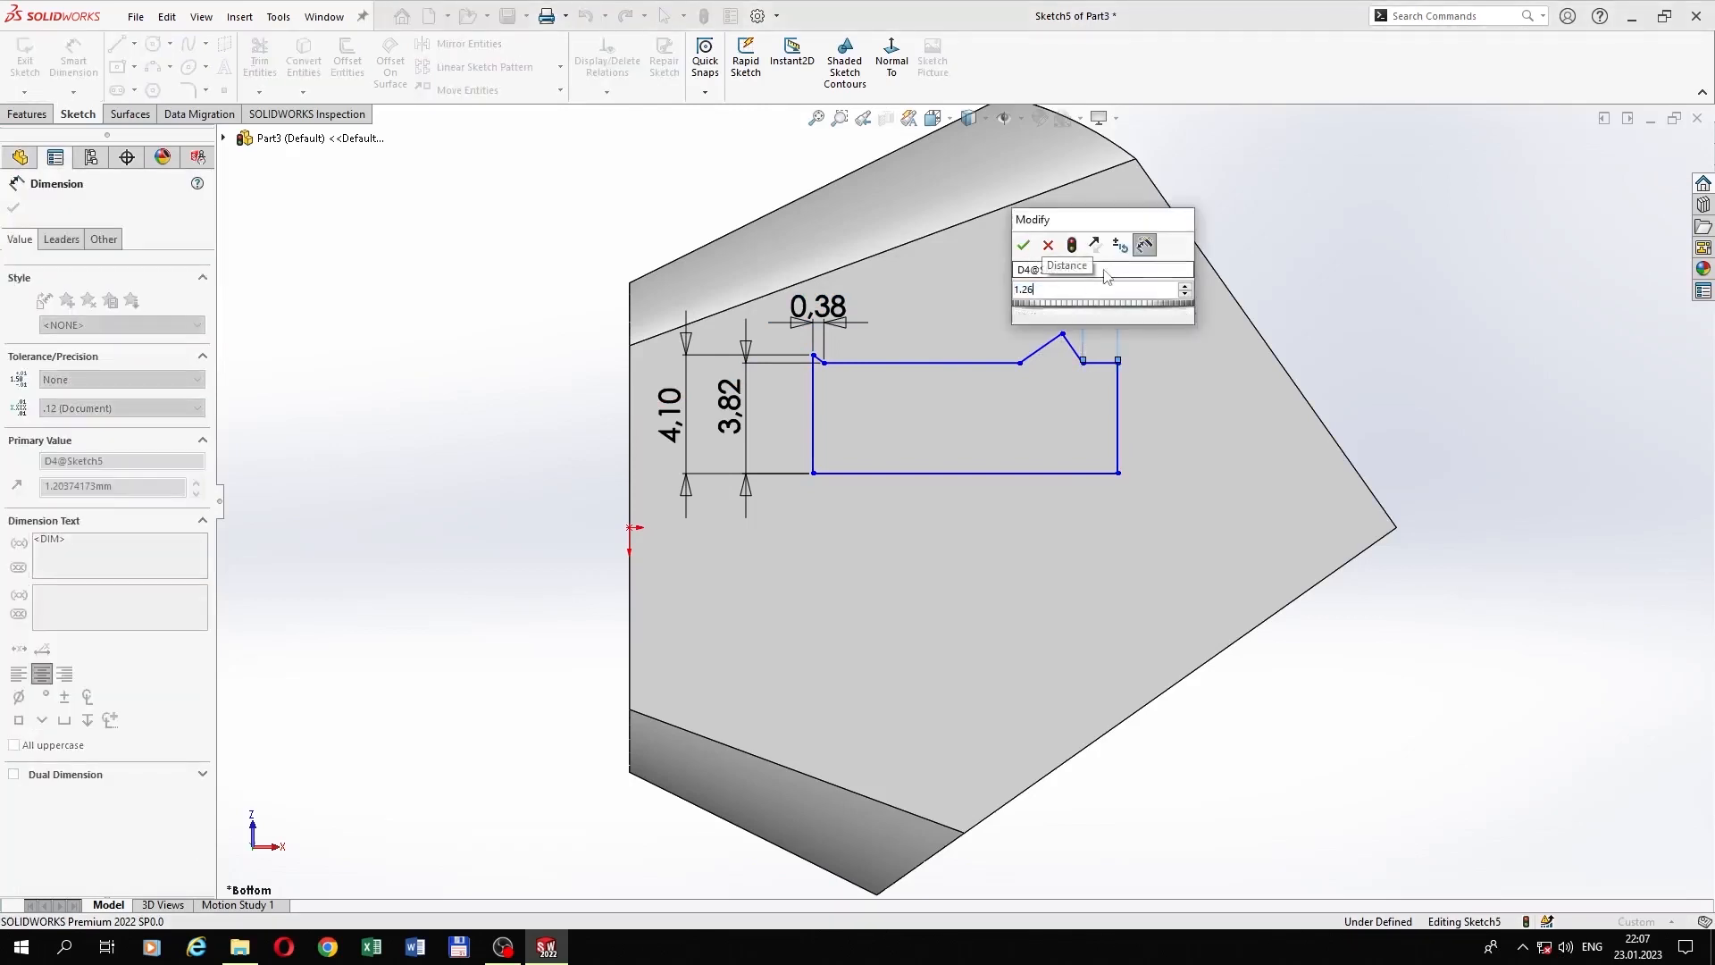
key("Return")
Step: Dimension the horizontal distance from the profile's right side to the tip of the peak as 2.2 mm
left_click(1120, 413)
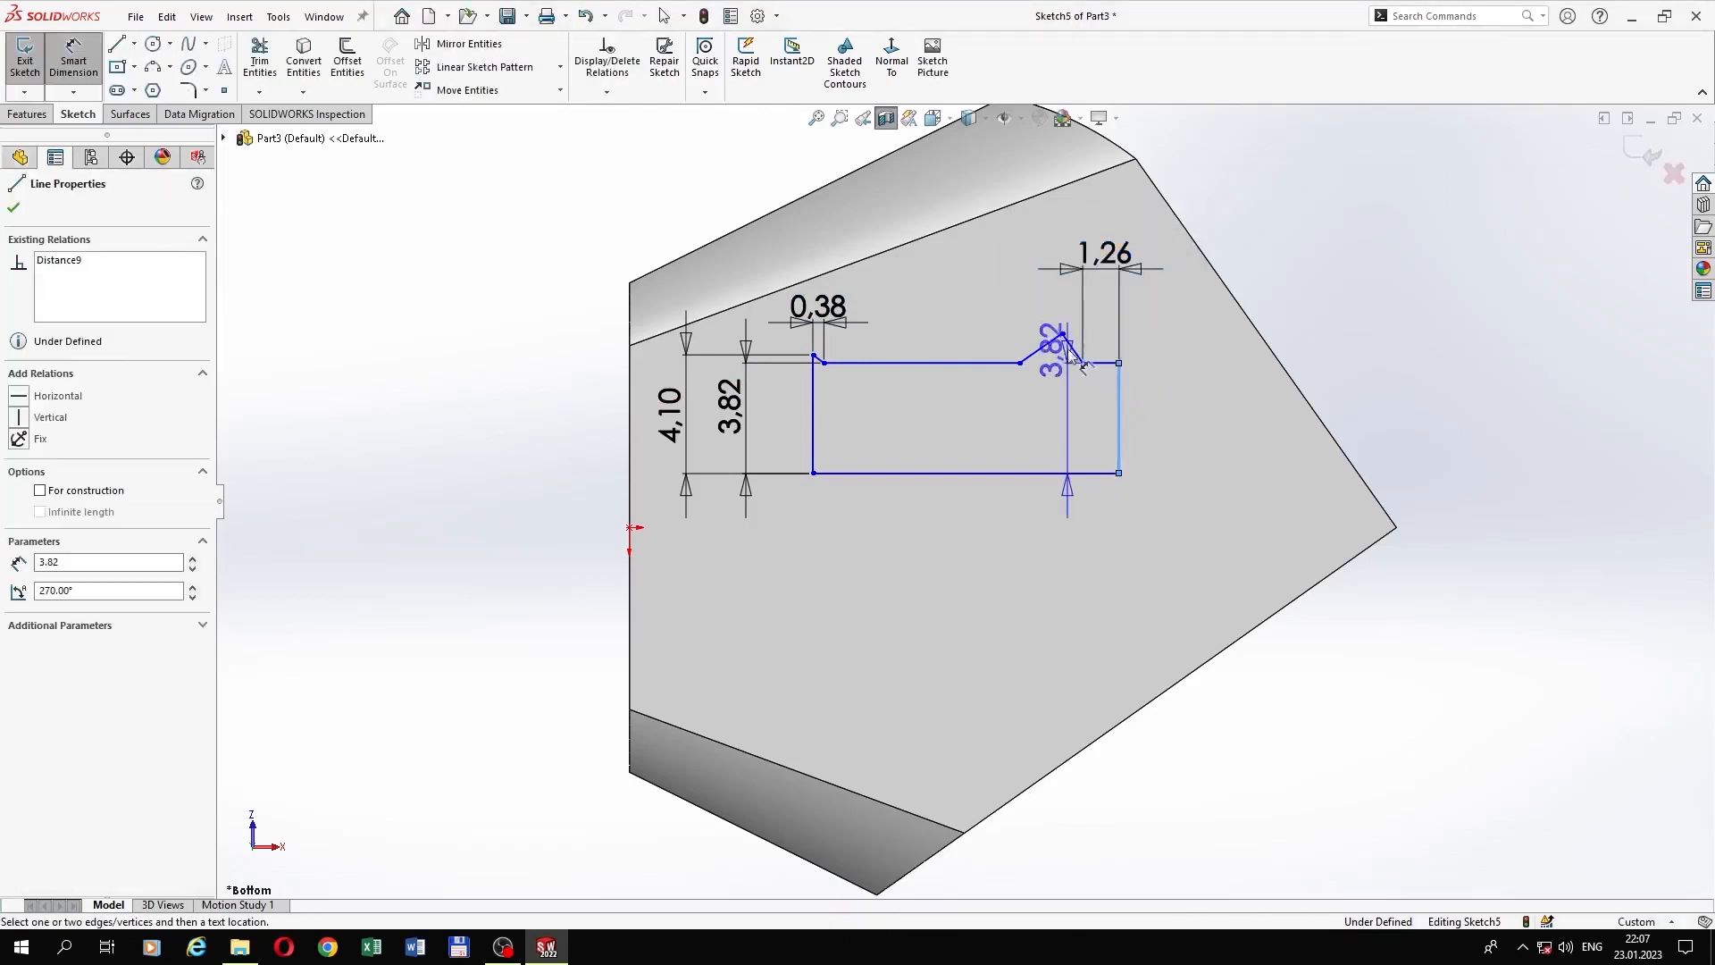
left_click(1062, 333)
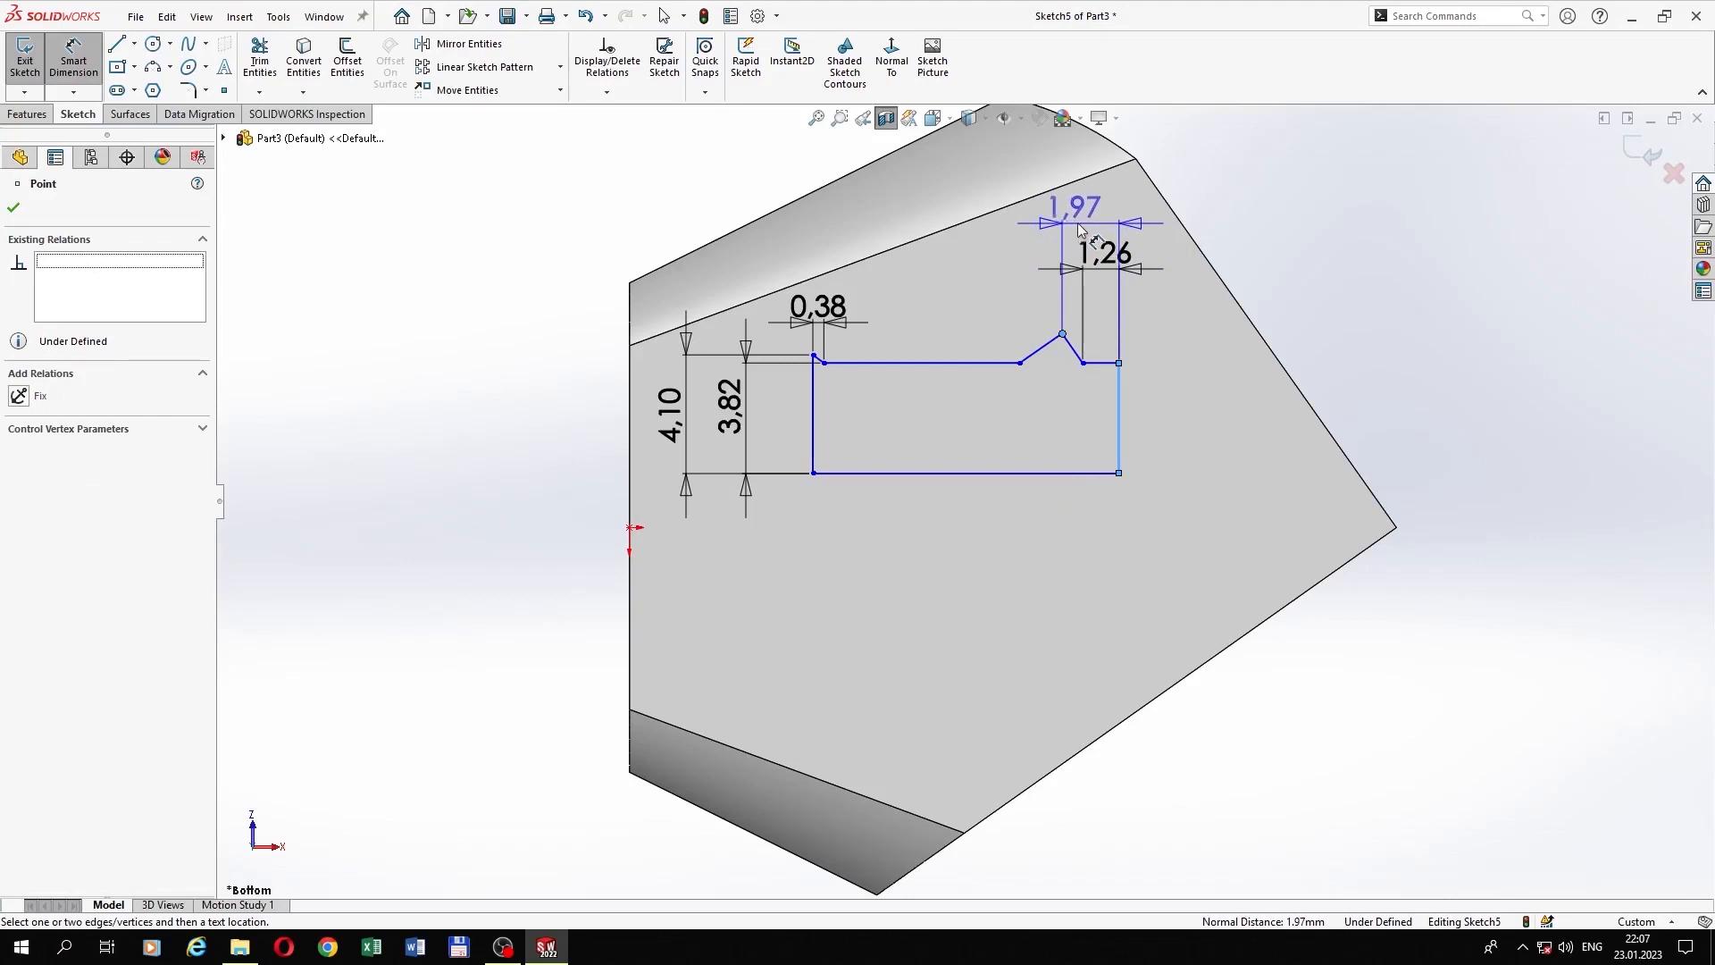
left_click(1081, 229)
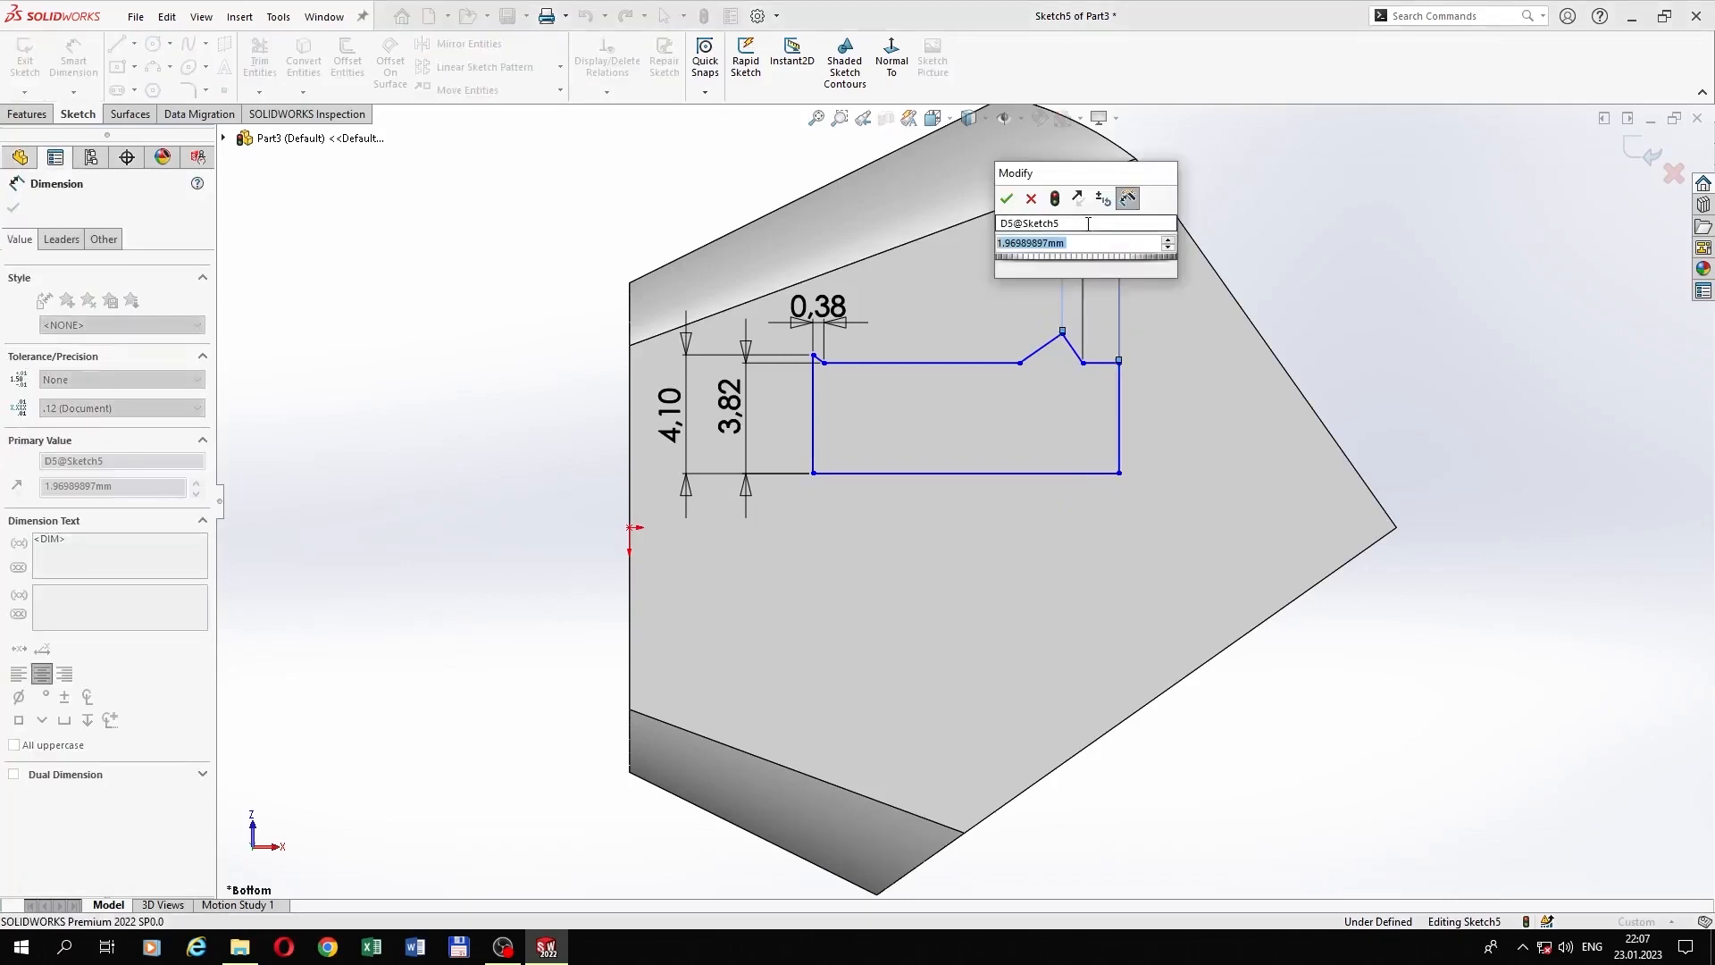
type("2.2")
key("Return")
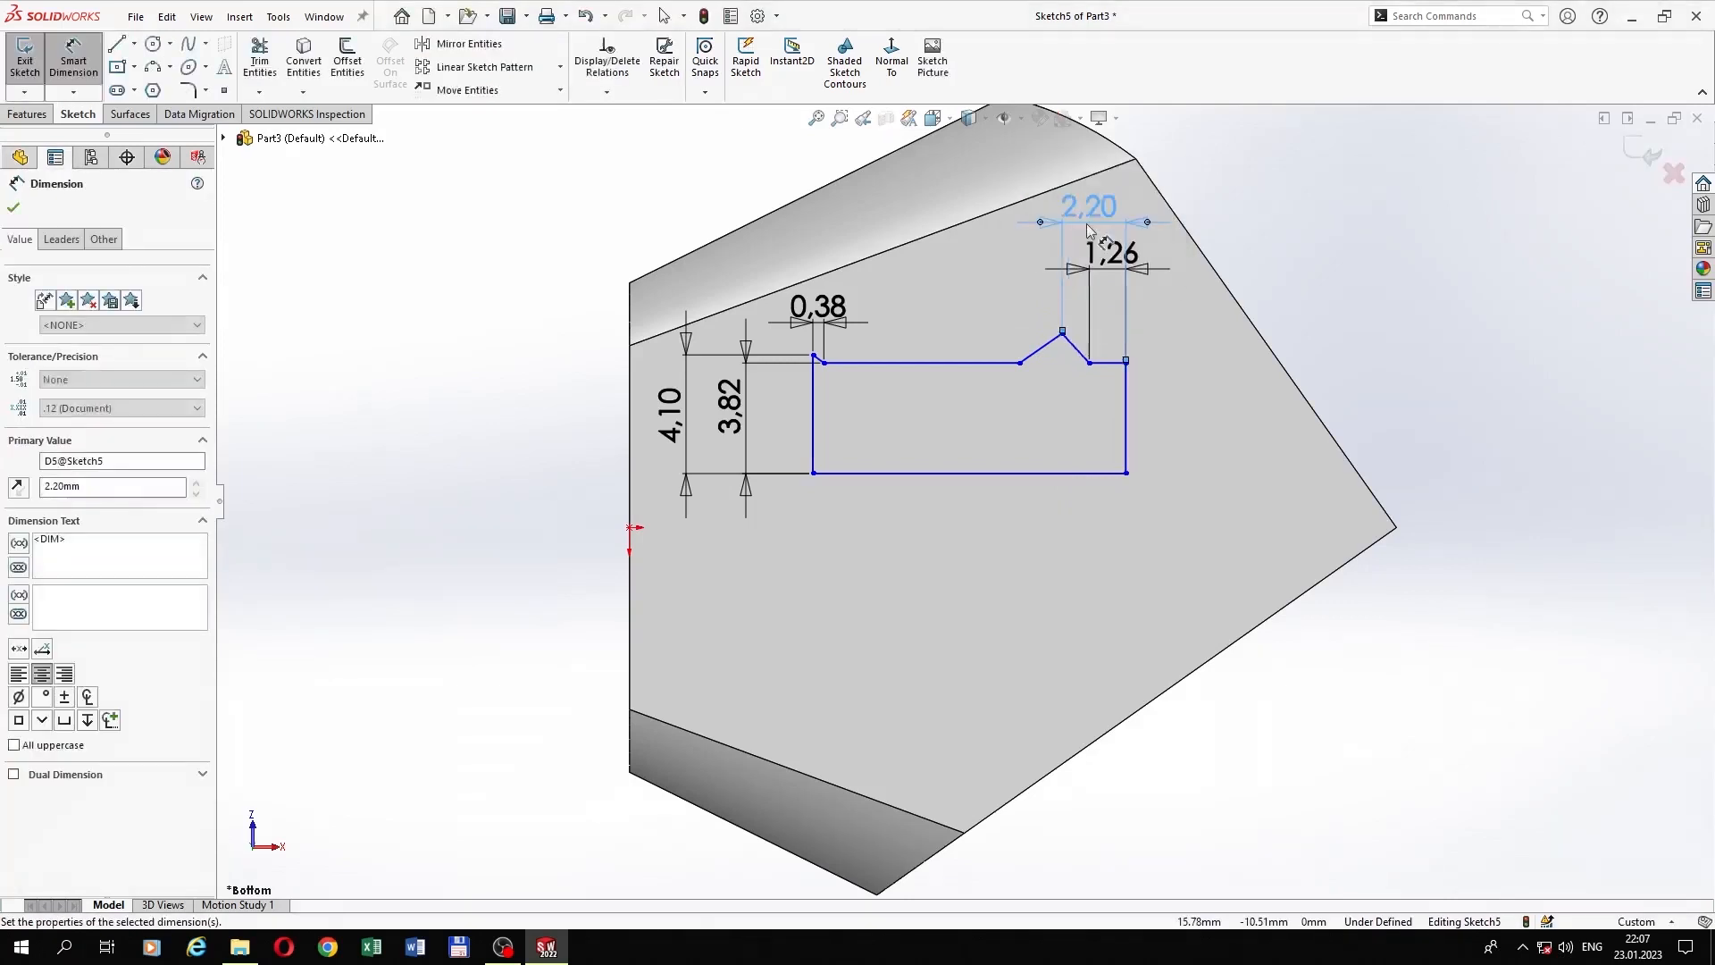
Step: Dimension the horizontal distance from the profile's right side to the peak's left base point as 3.76 mm
left_click(1020, 362)
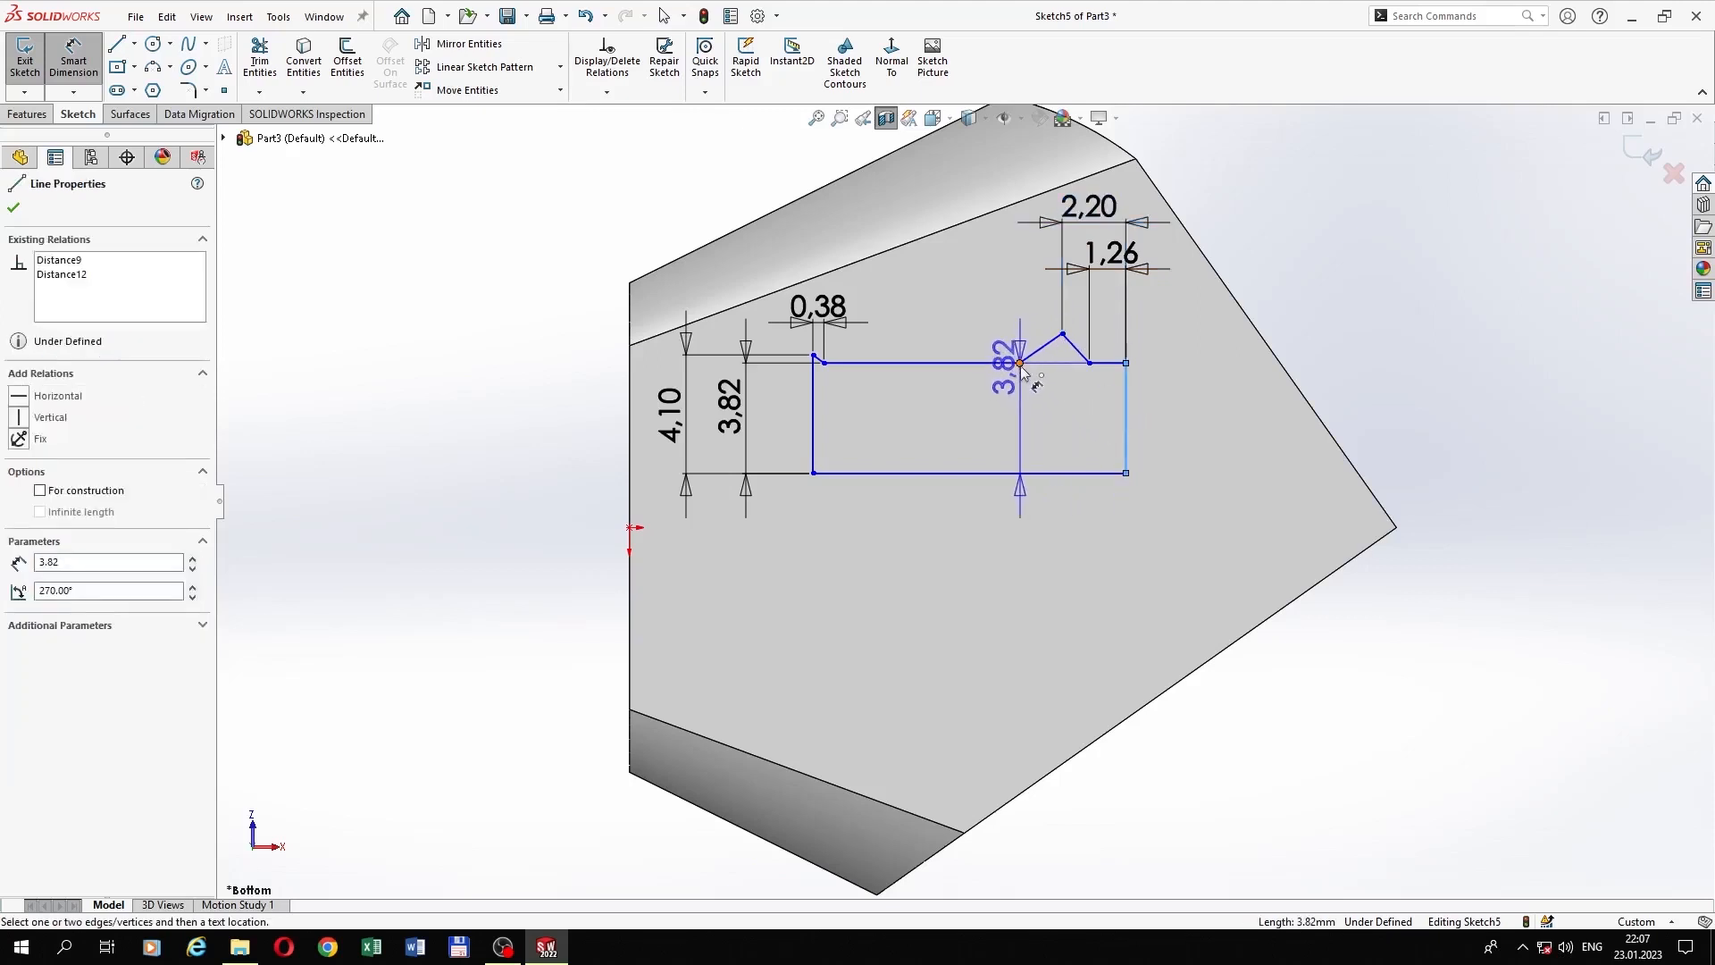
left_click(1045, 172)
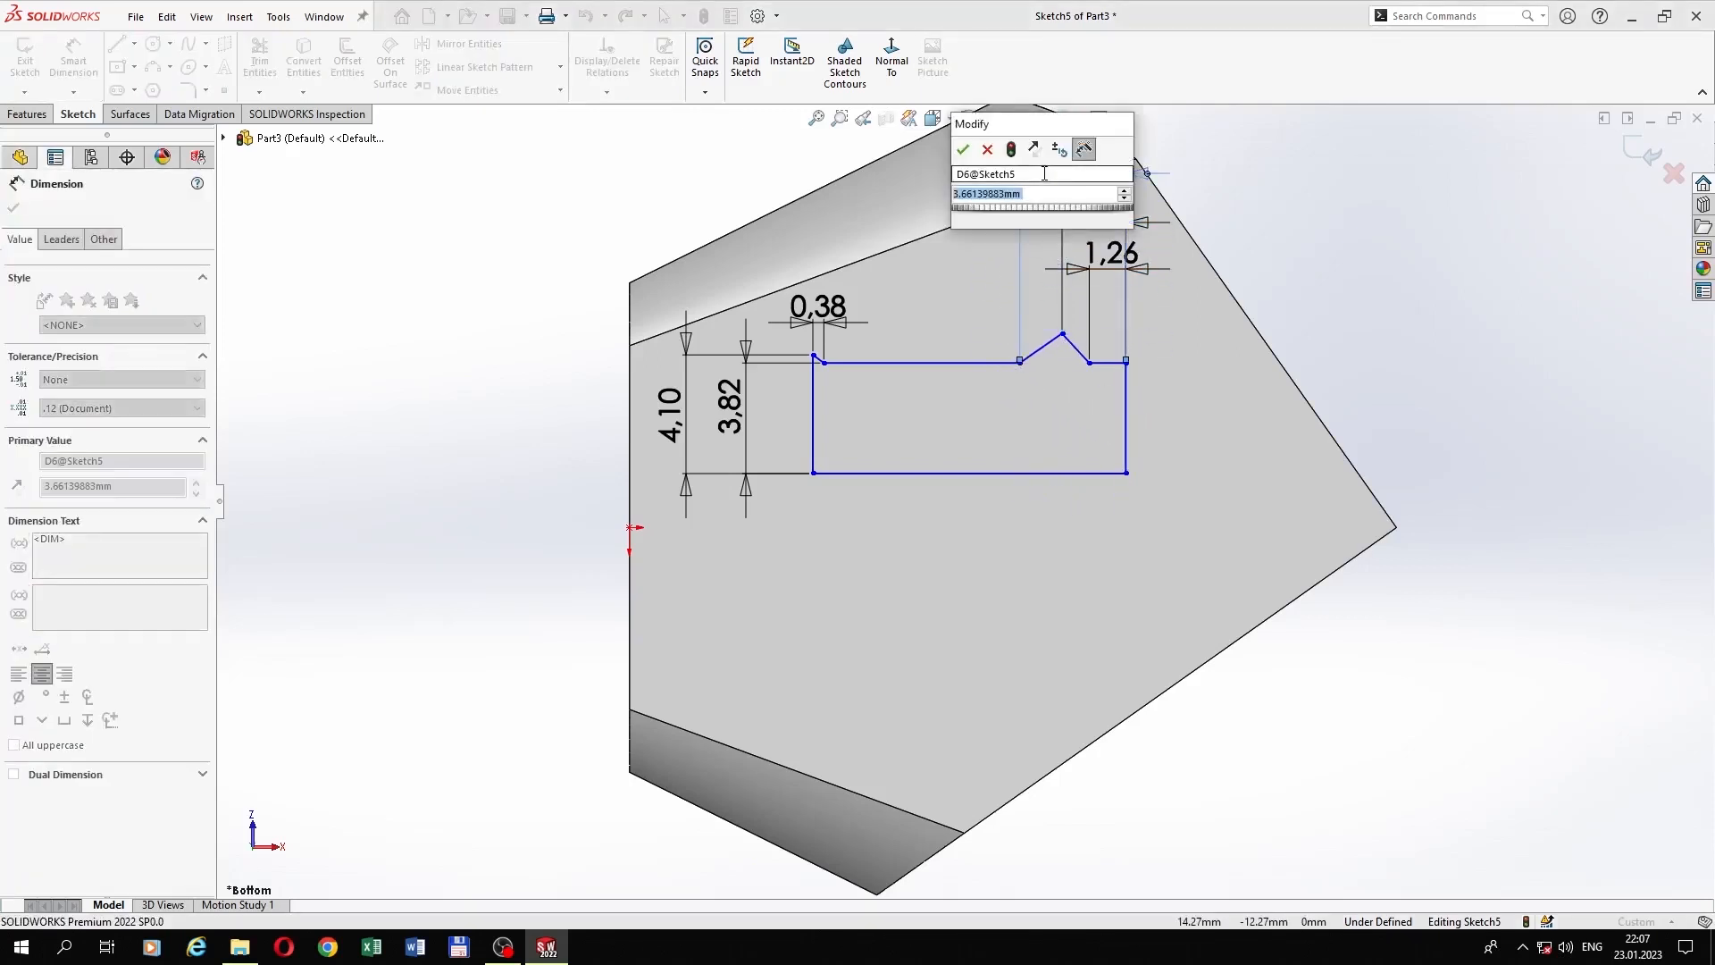
type("3.76")
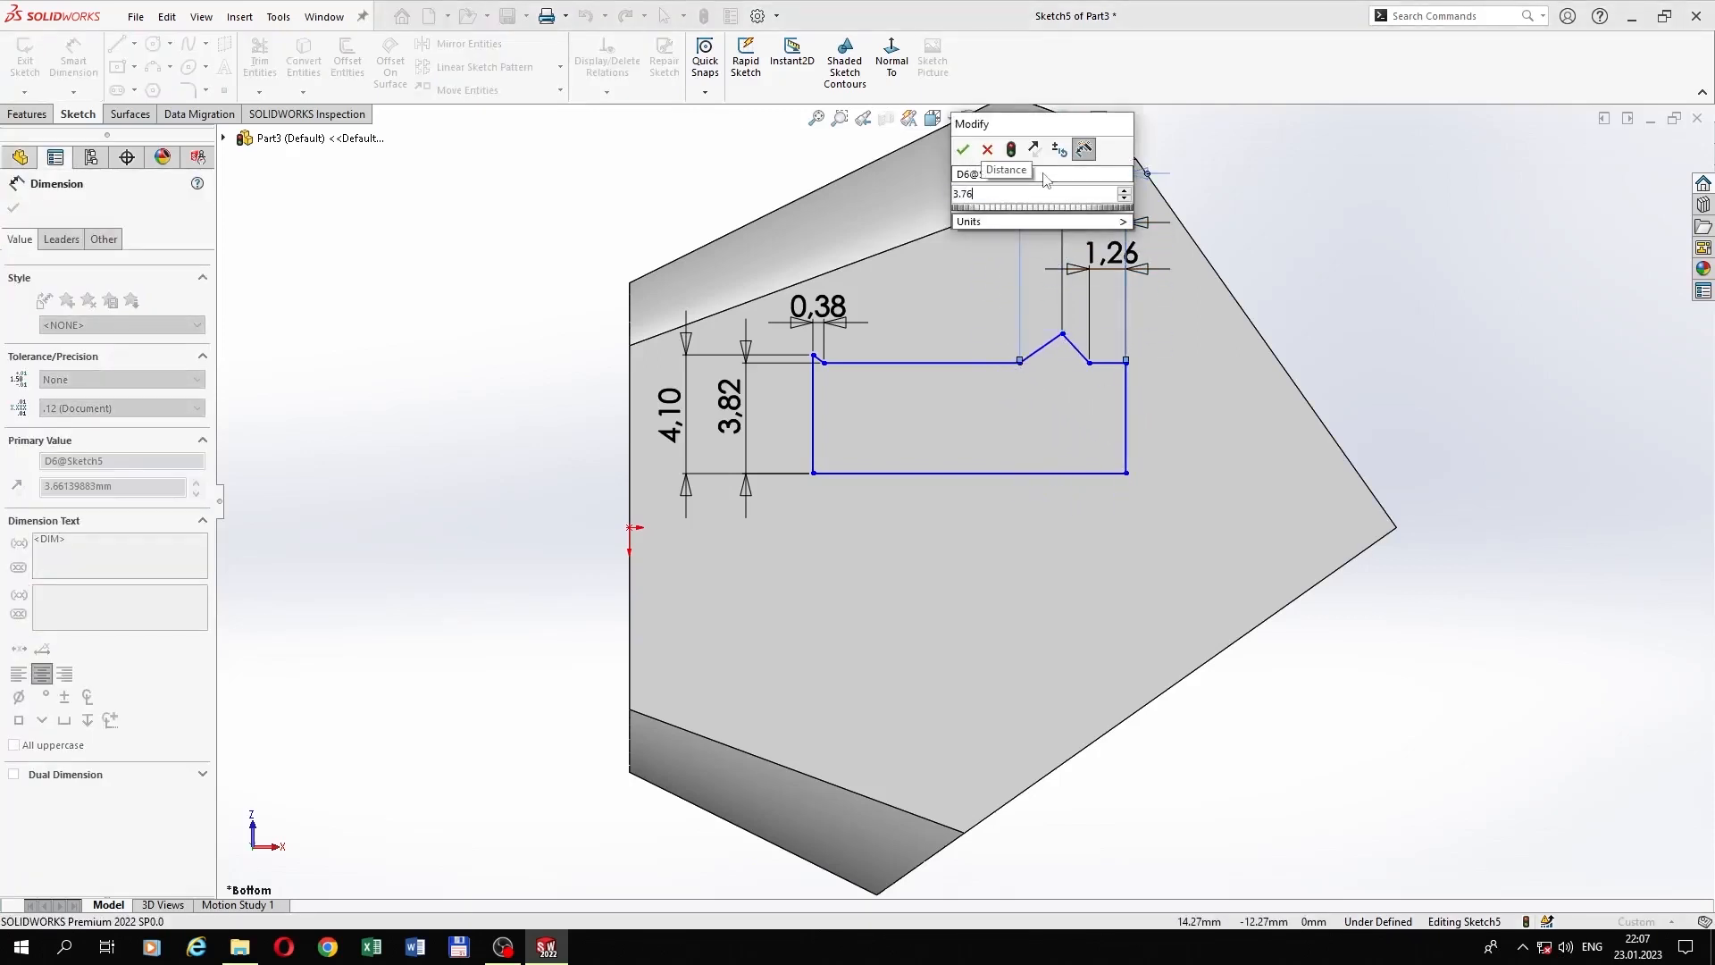
key("Return")
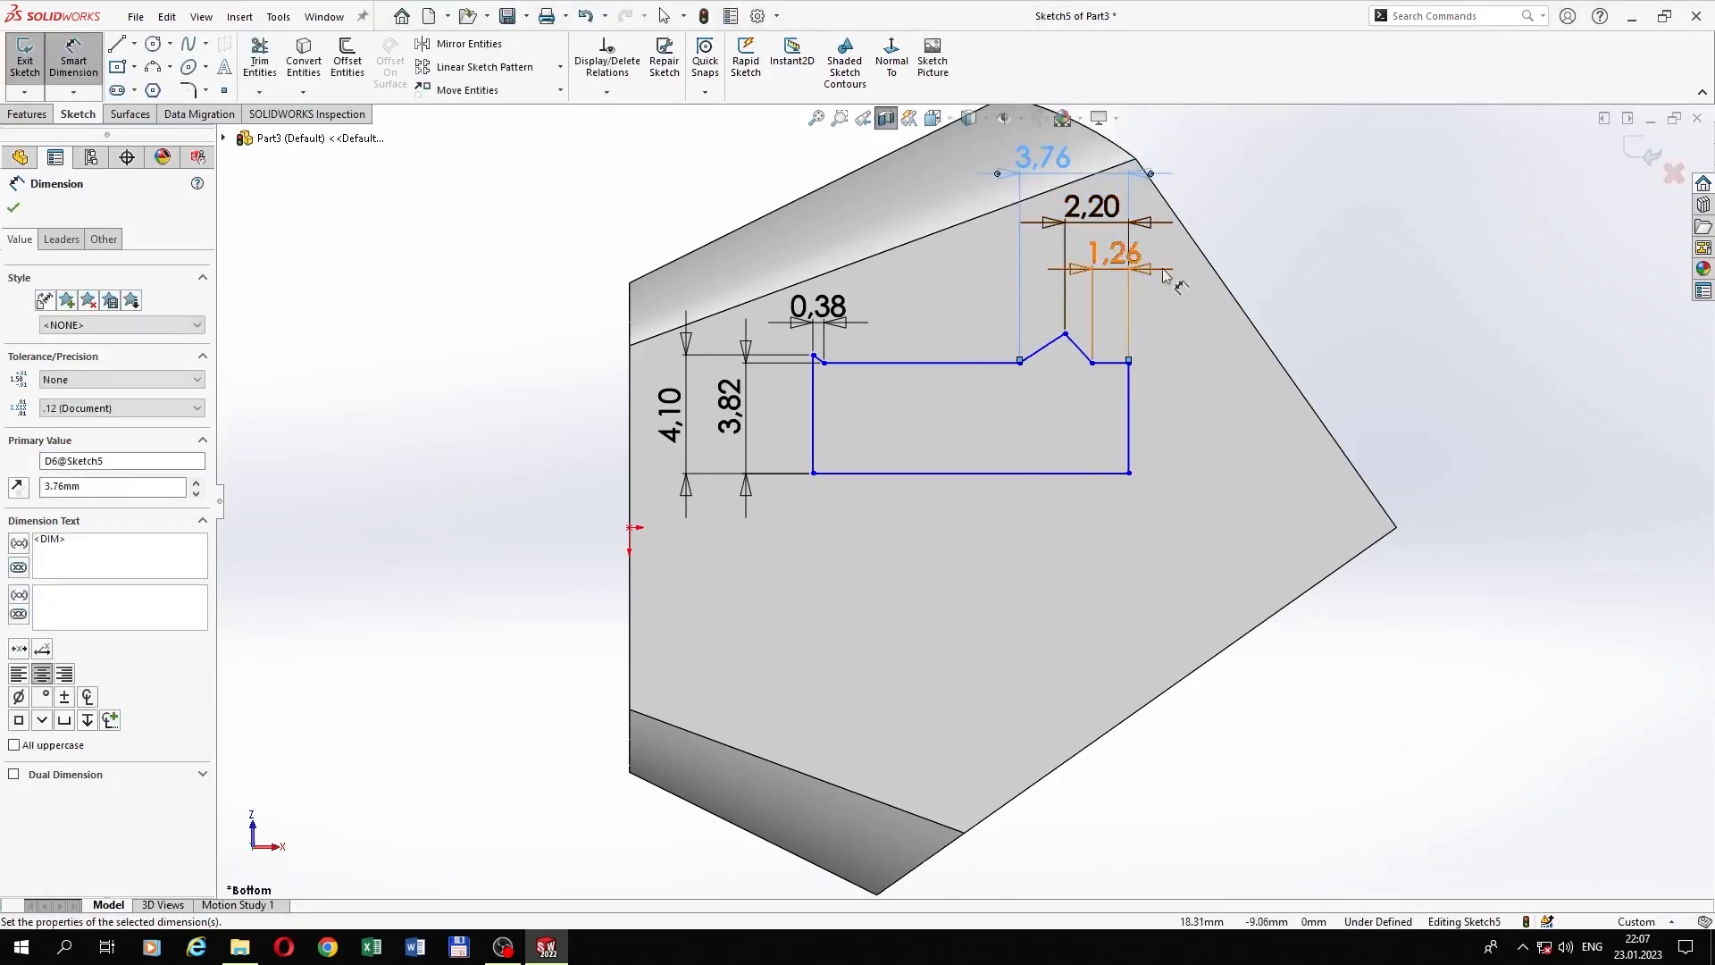
Step: Dimension the height of the peak's tip above the profile's bottom line as 4.60 mm
left_click(1072, 473)
left_click(1065, 334)
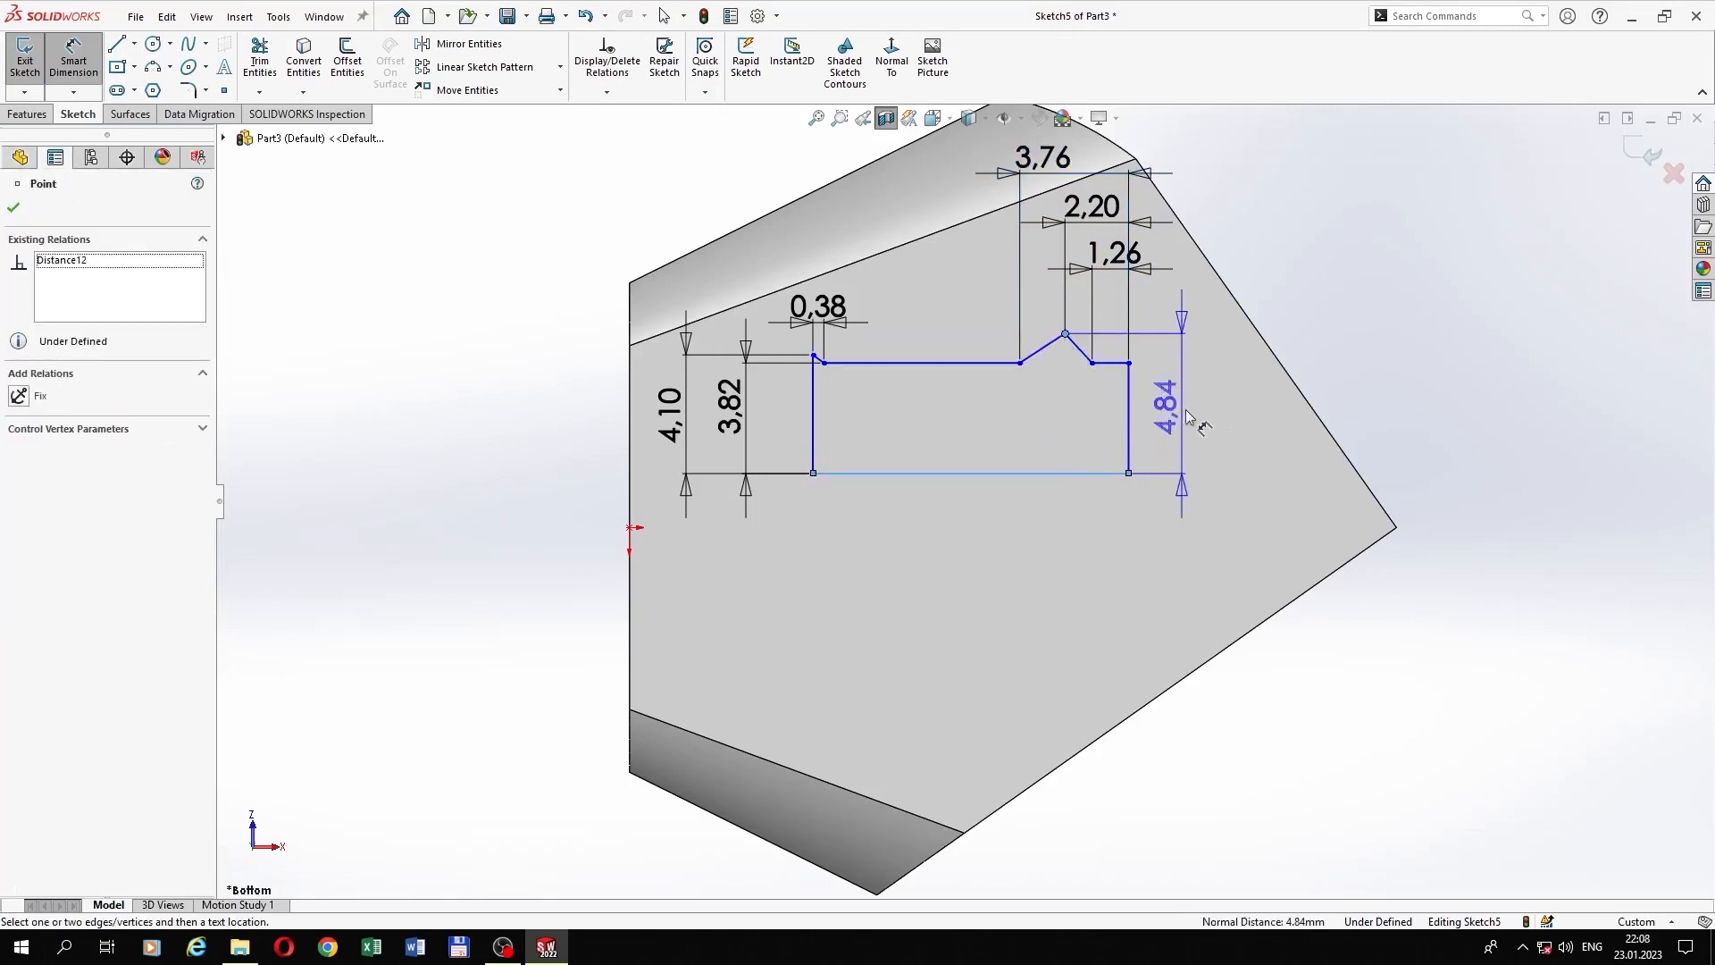
left_click(1213, 416)
type("4.60")
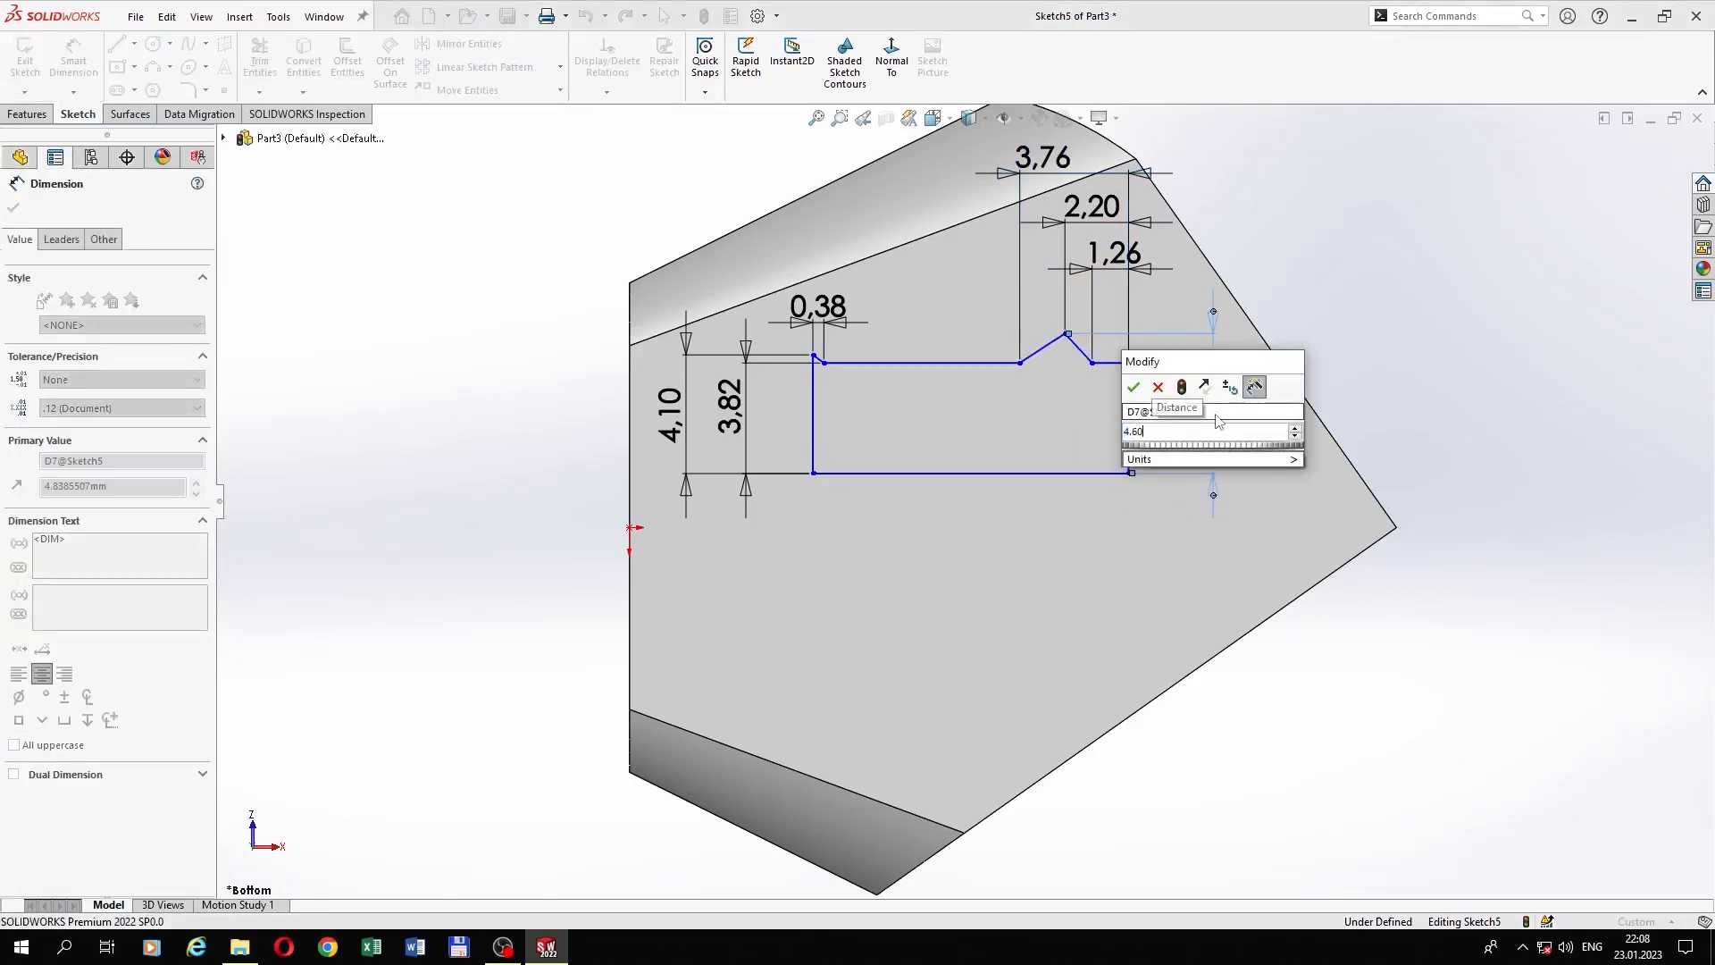
key("Return")
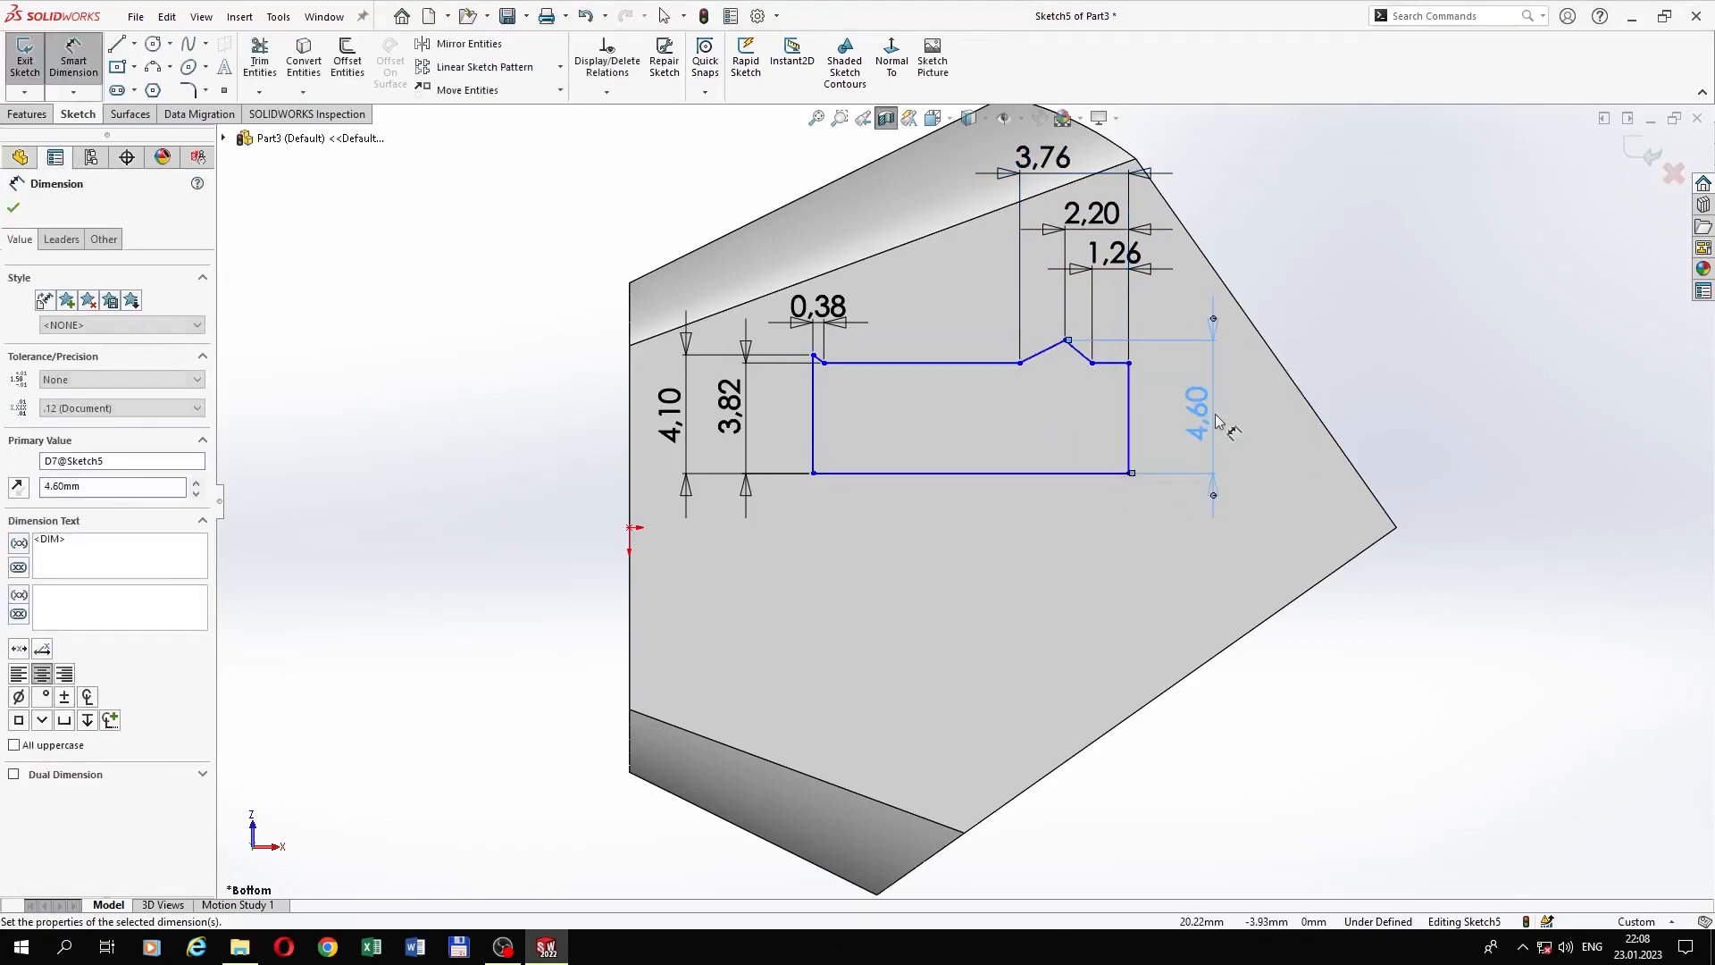
Step: Dimension the overall width between the profile's left and right vertical sides as 16.40 mm
left_click(812, 430)
left_click(1129, 421)
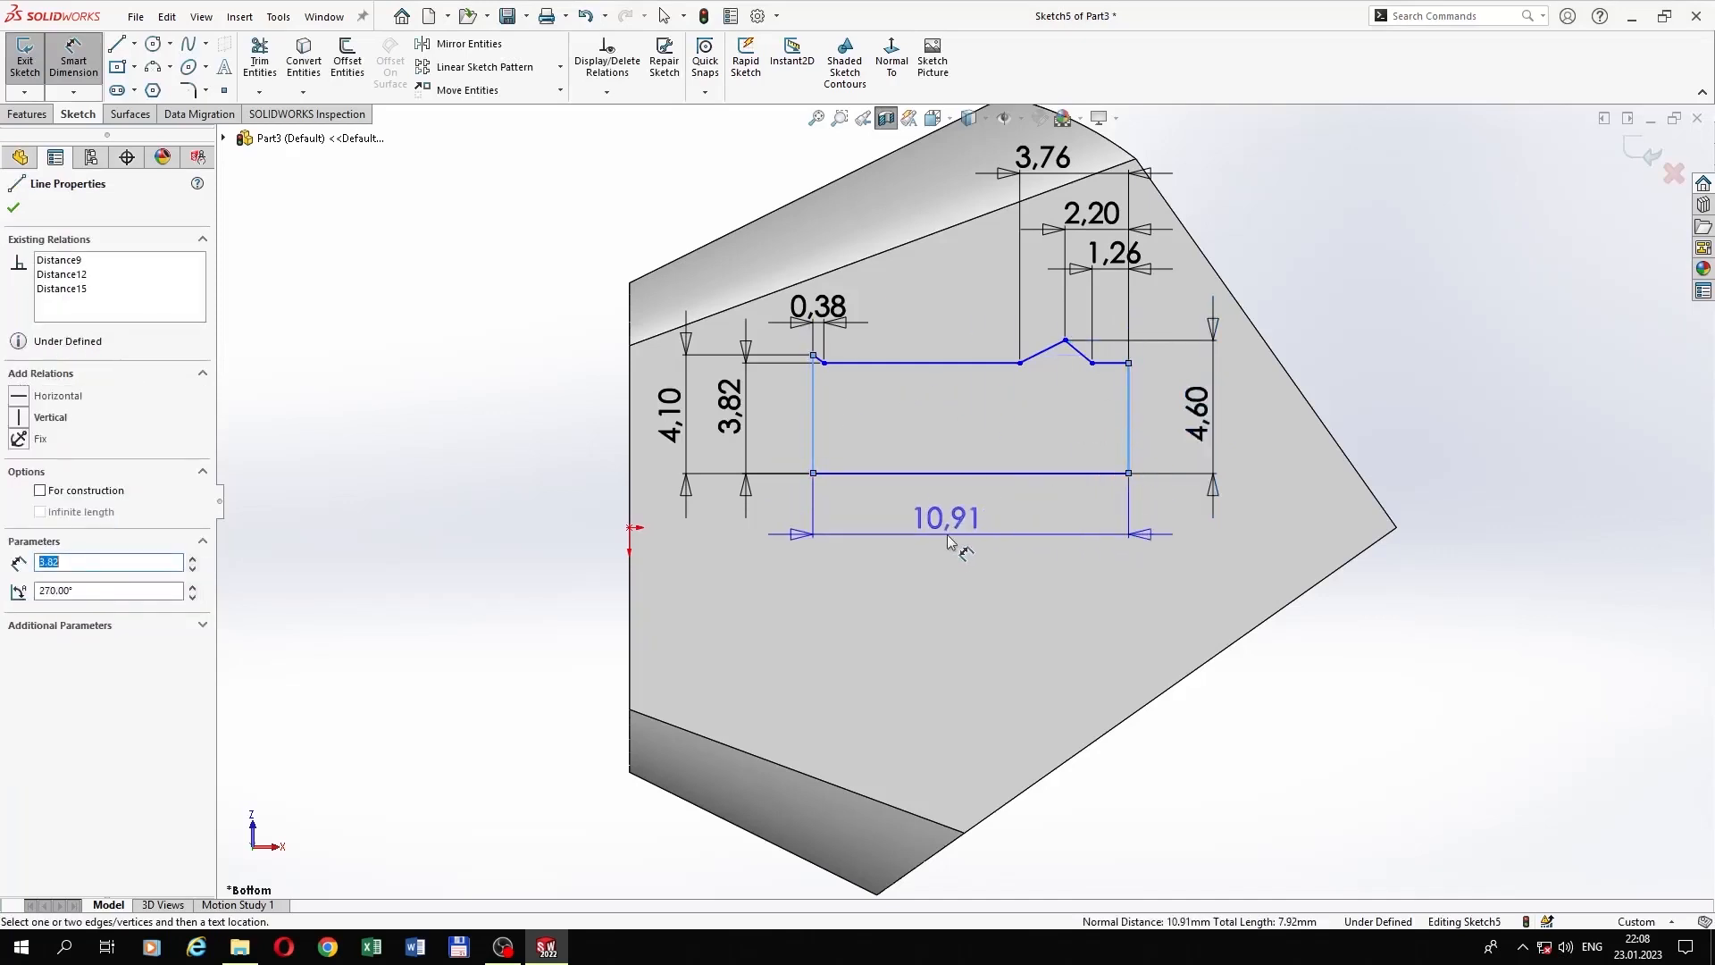
left_click(948, 547)
type("16")
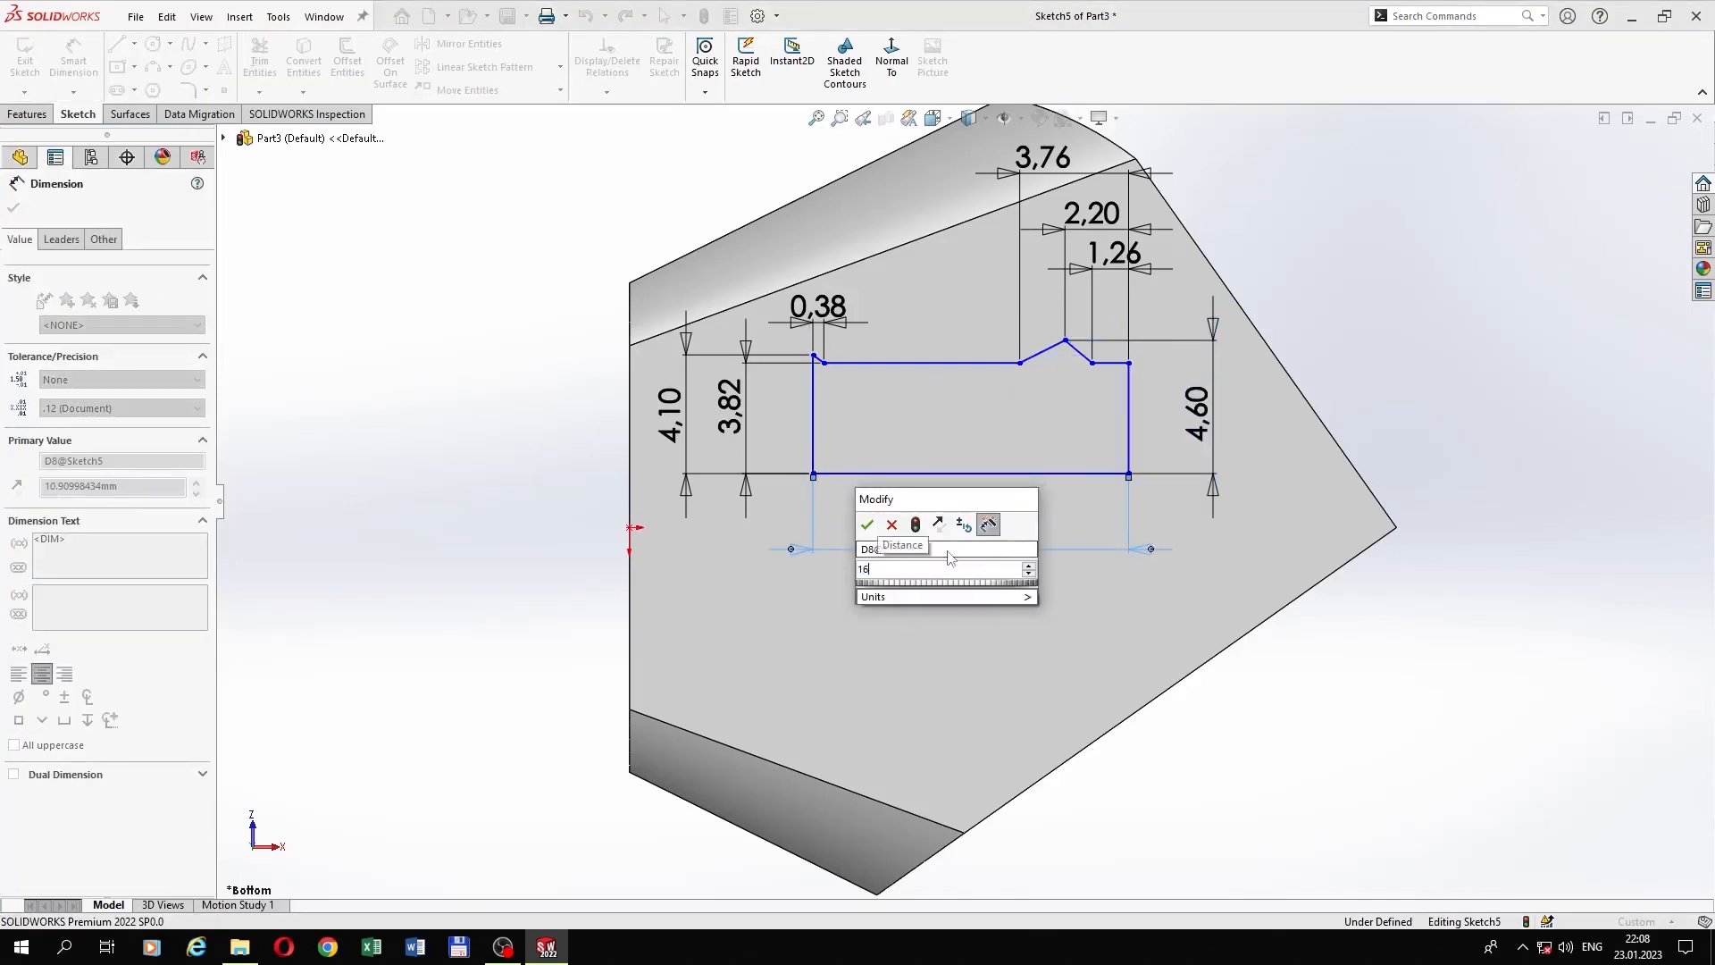
type("4")
key("BackSpace")
type("\\.40")
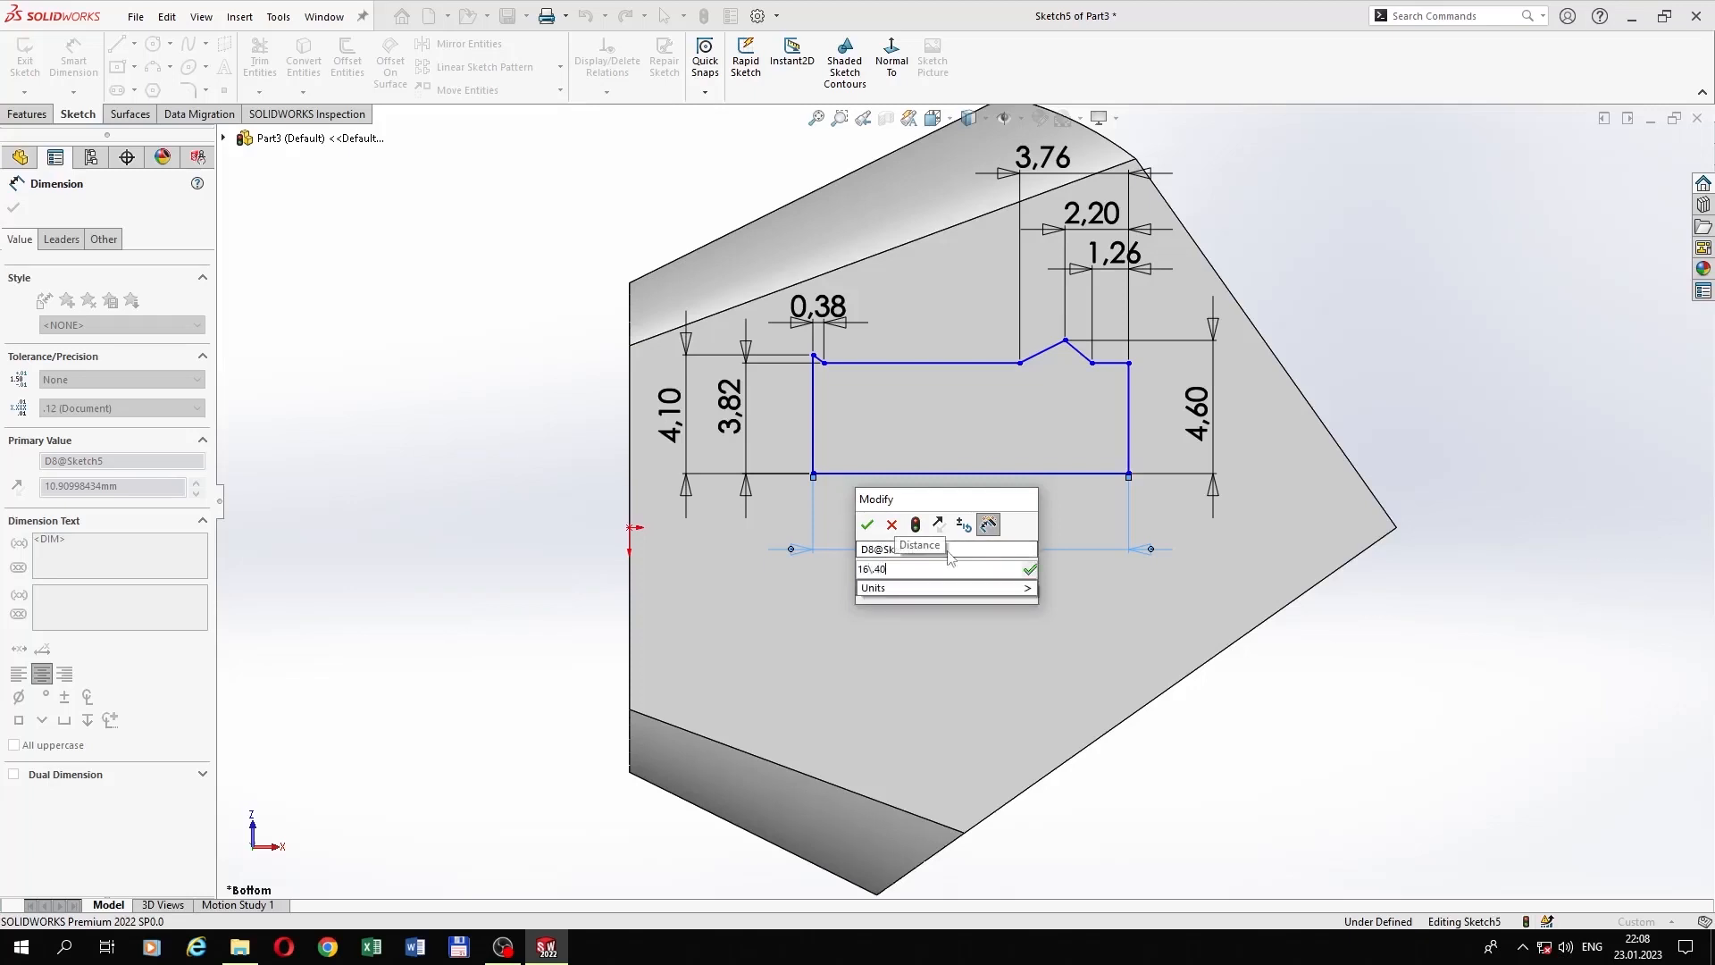
key("Return")
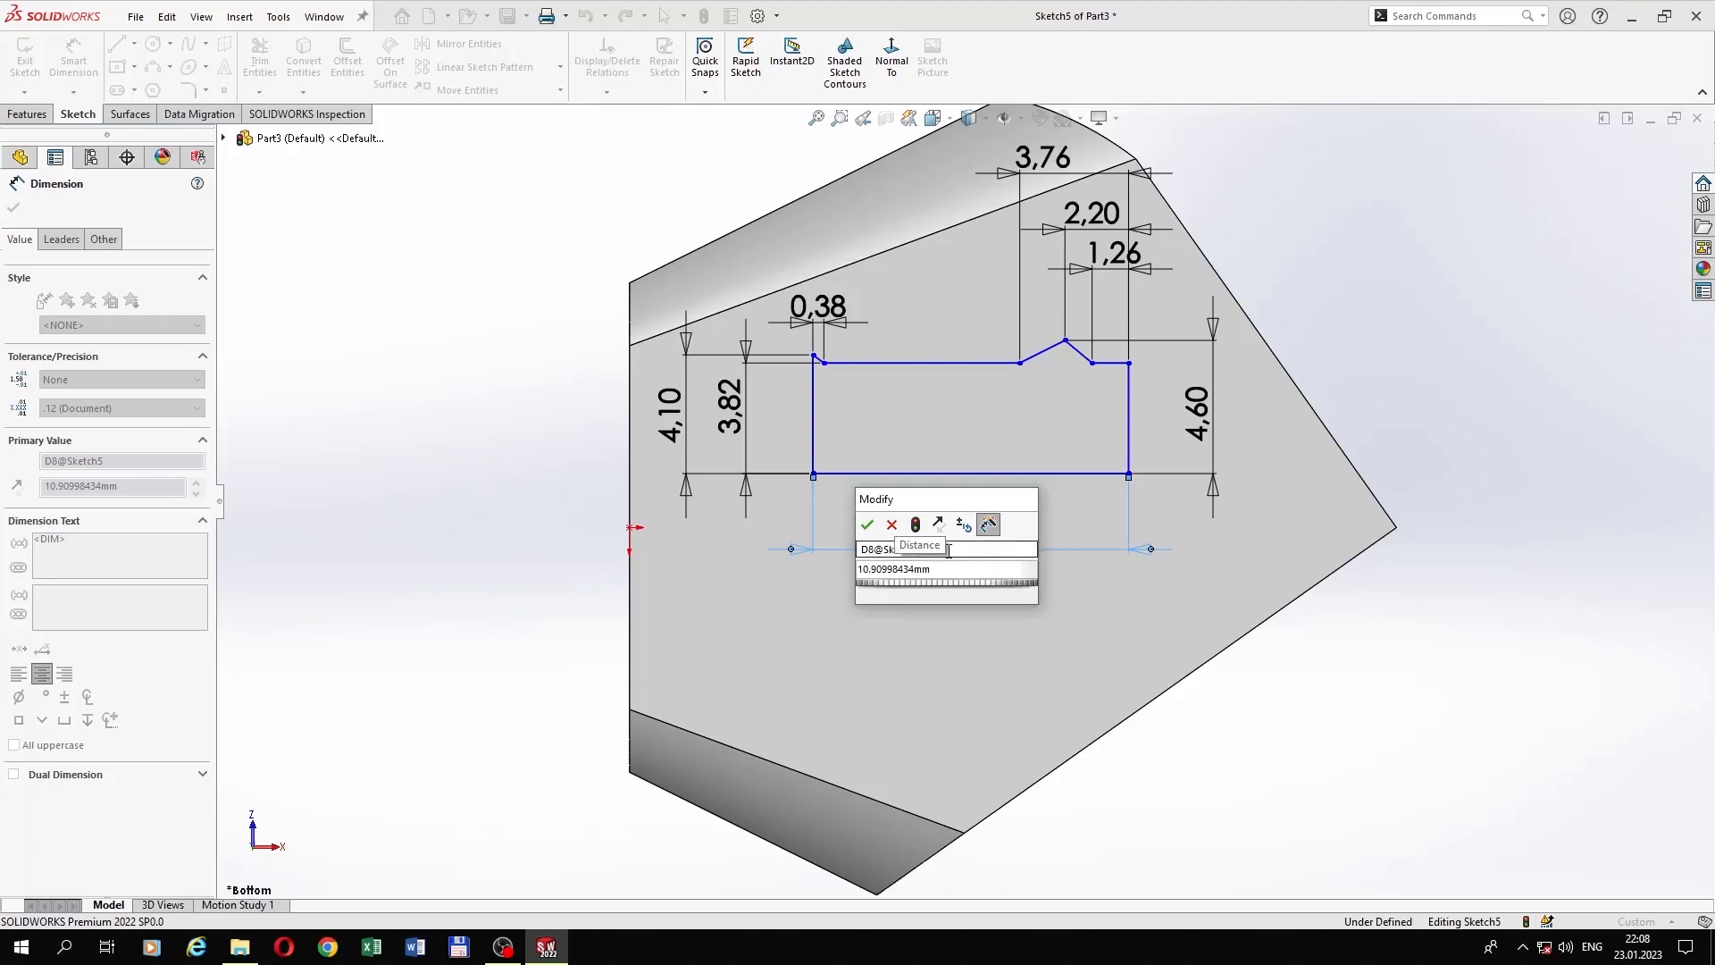
type("16.40")
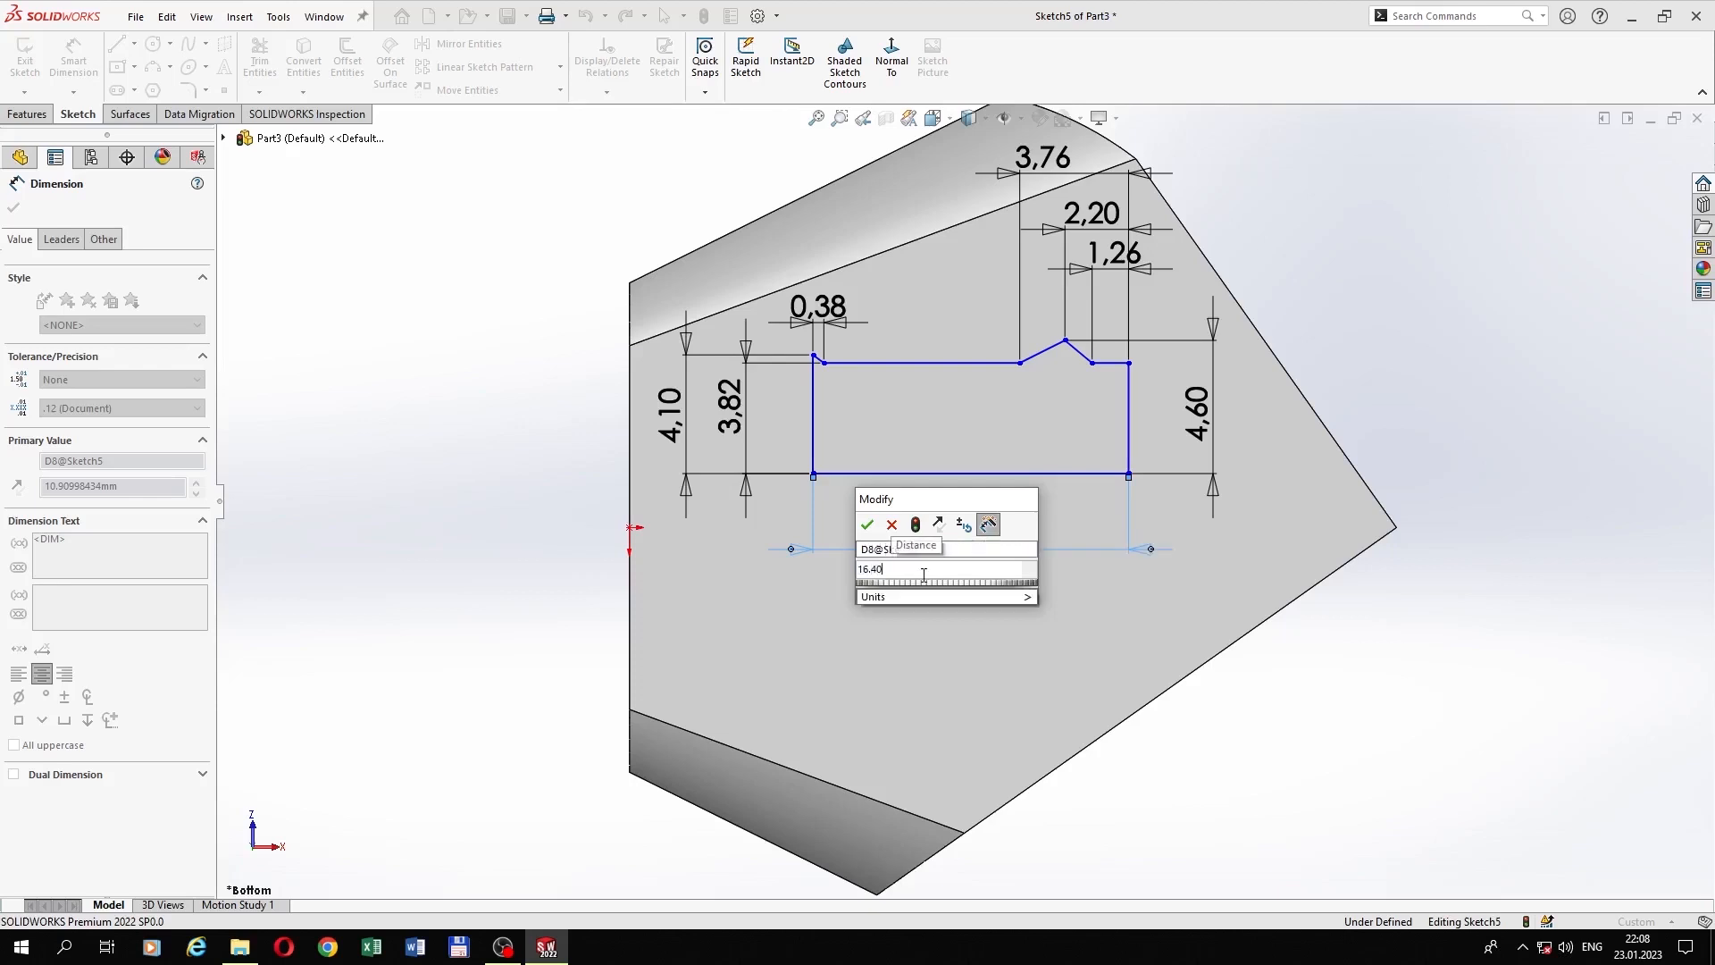
key("Return")
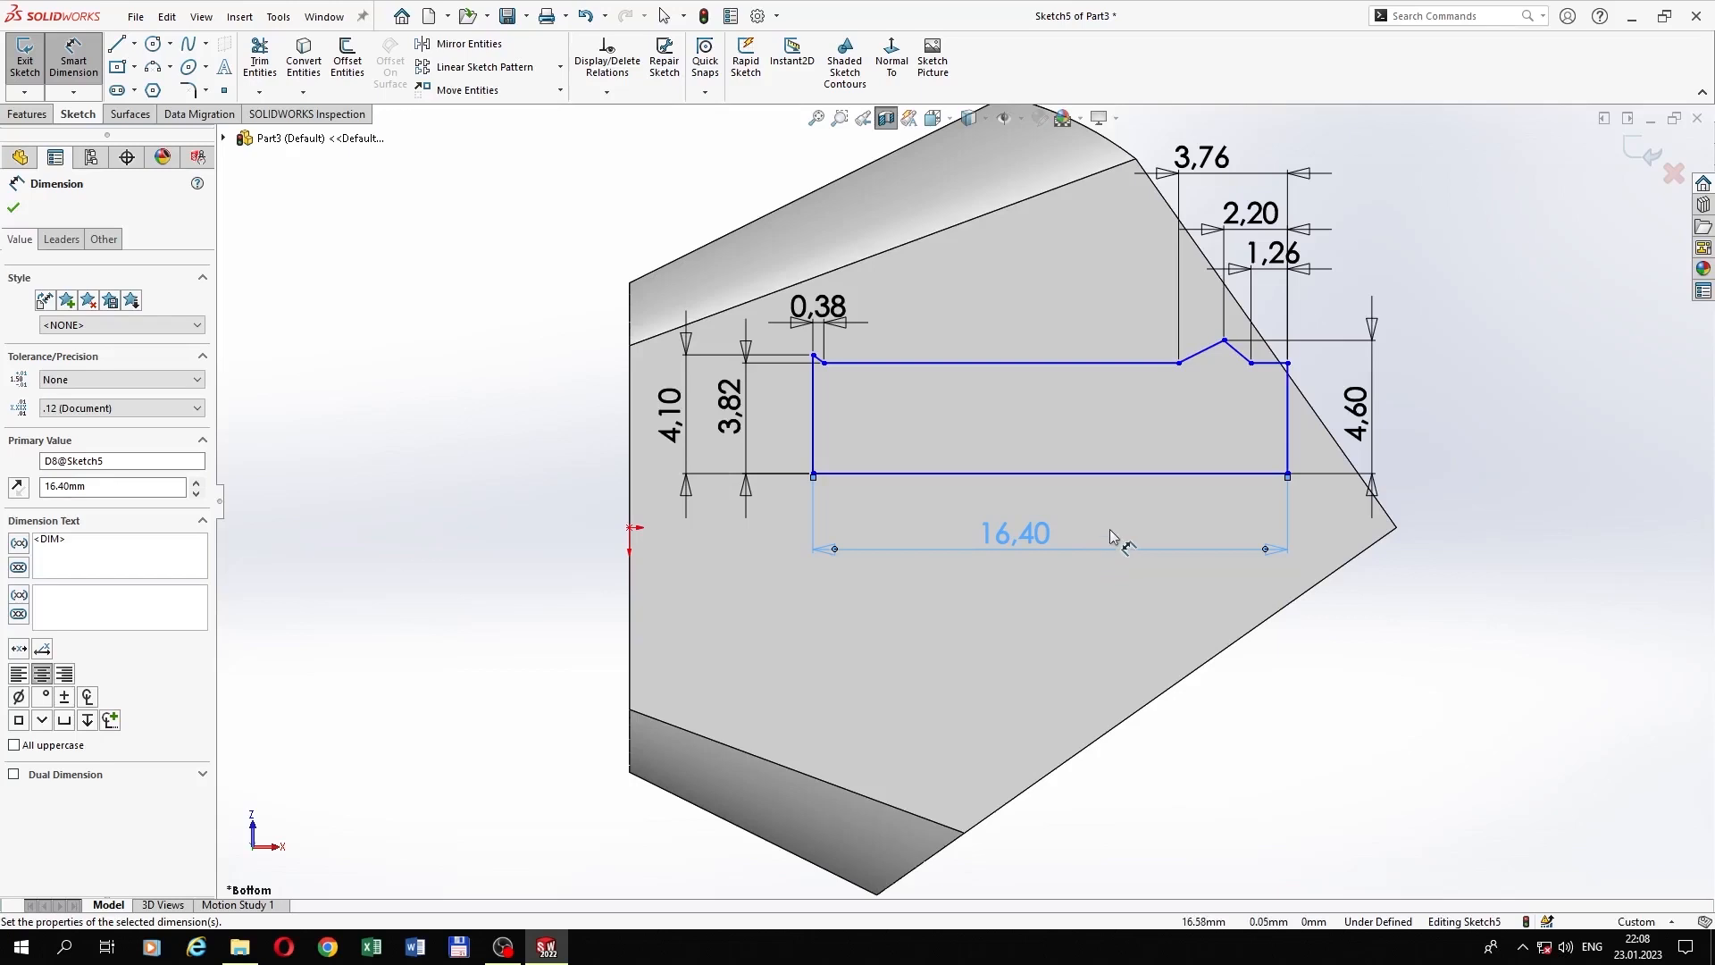
scroll(1112, 536, "up", 2)
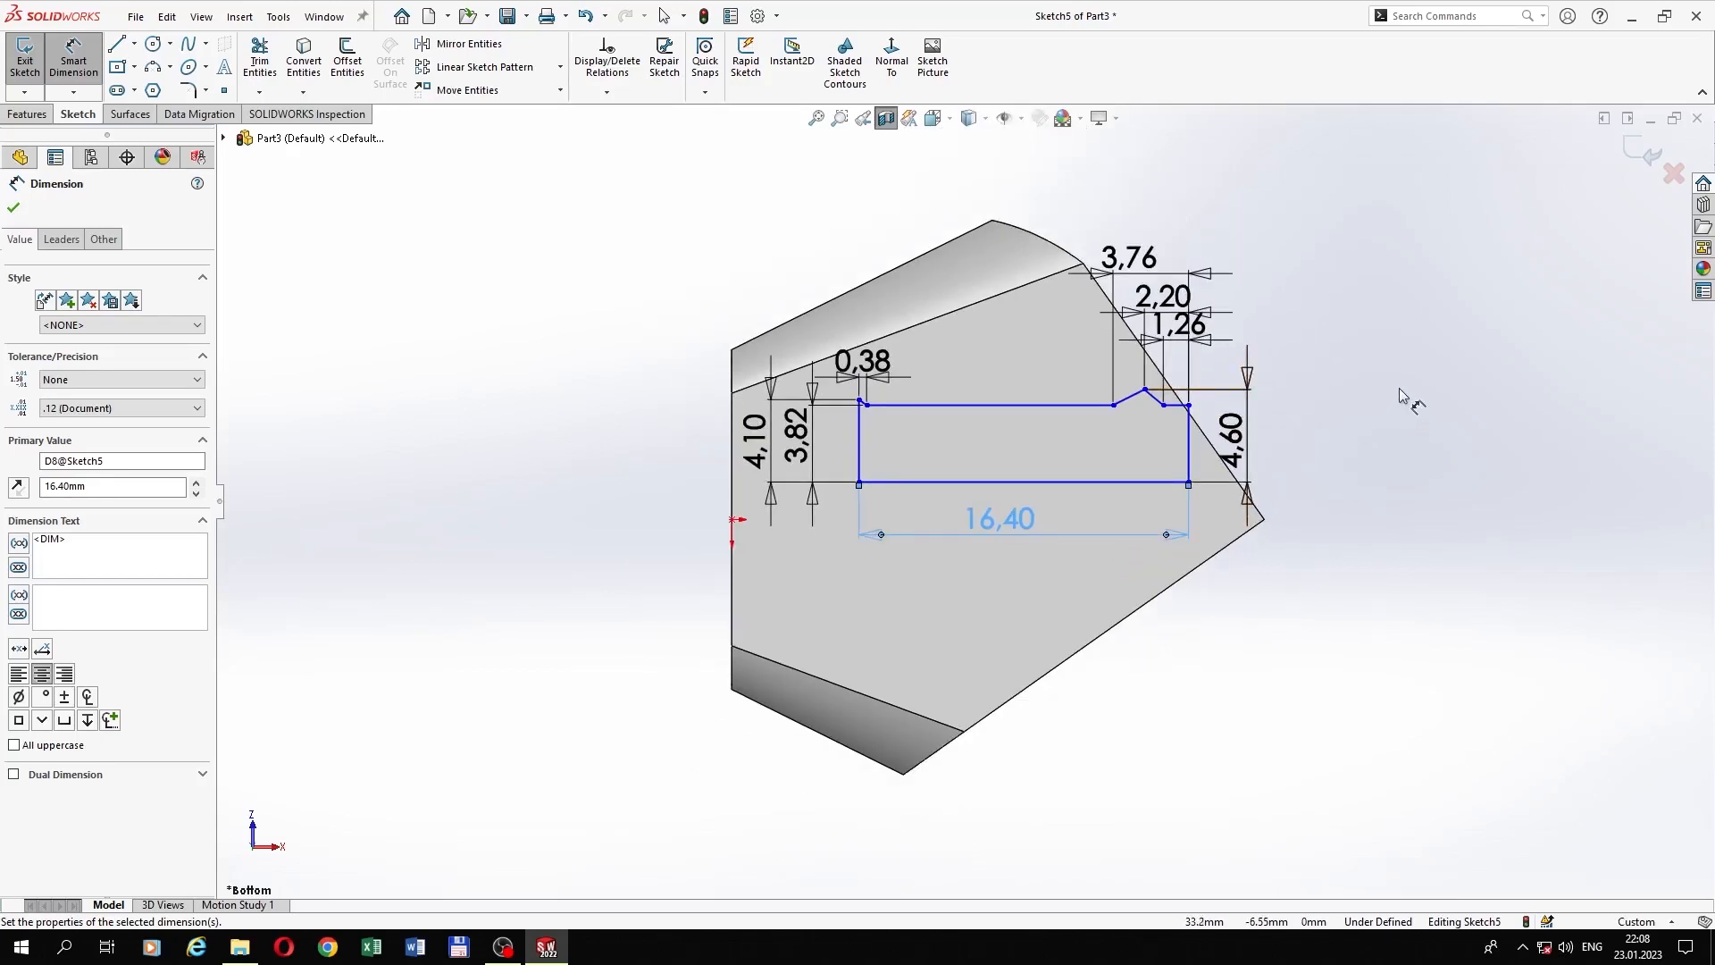
left_click(1331, 429)
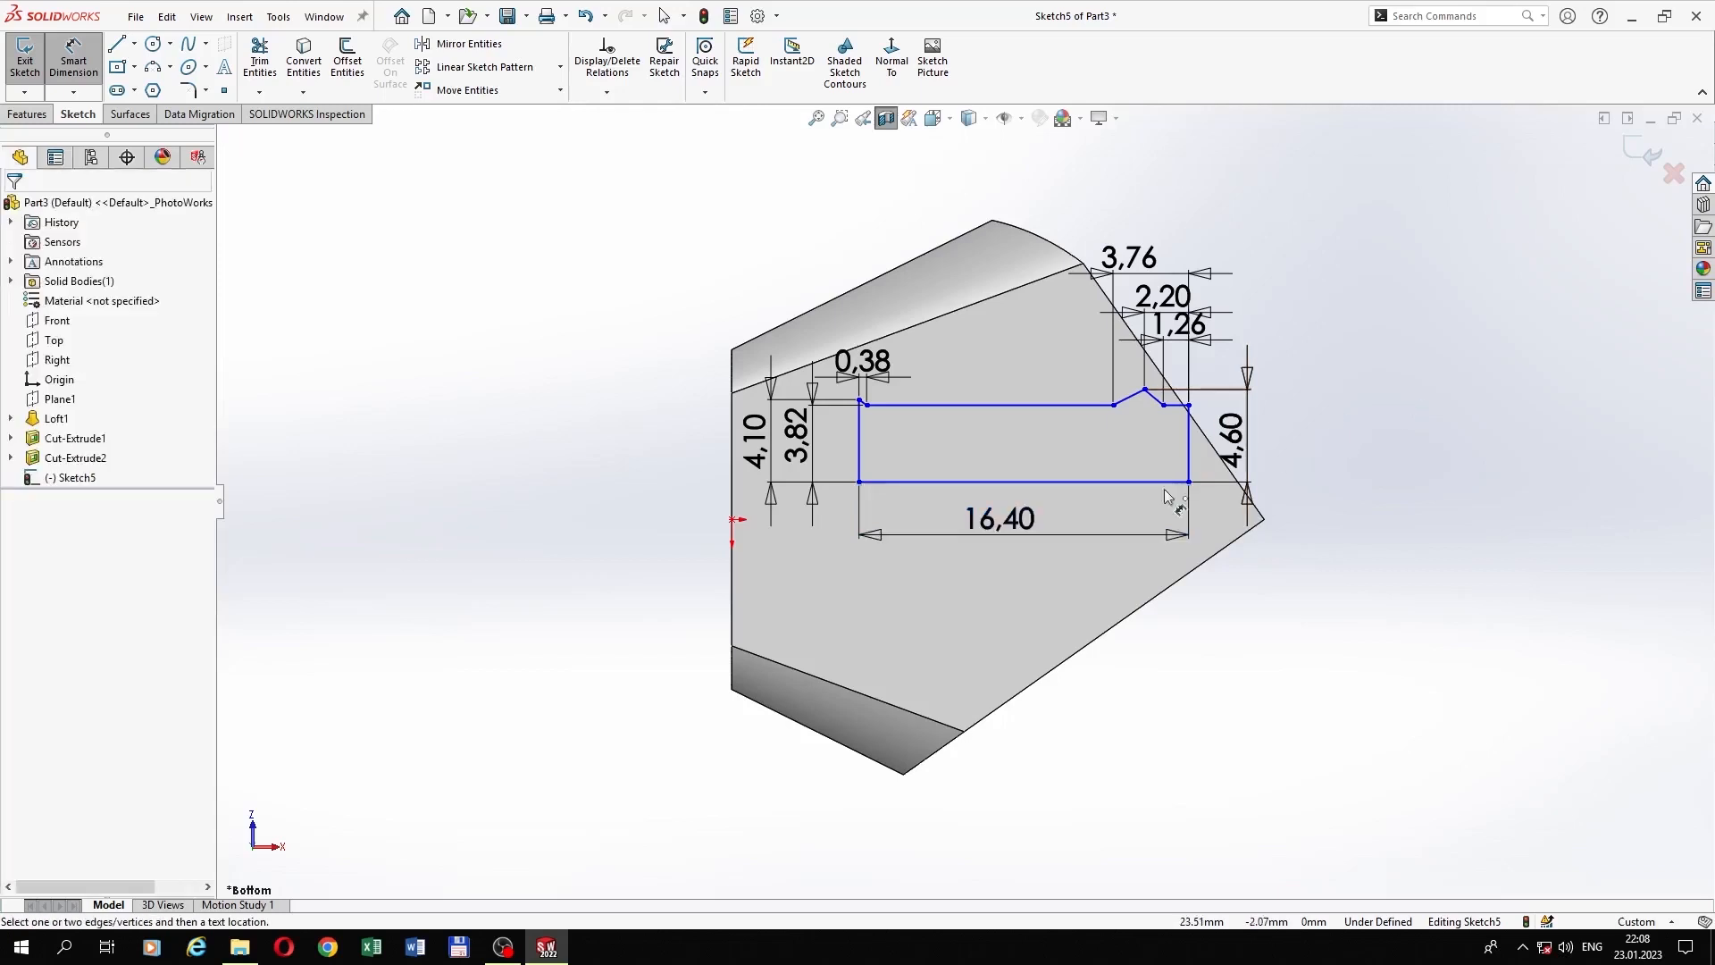
left_click(859, 484)
left_click(733, 519)
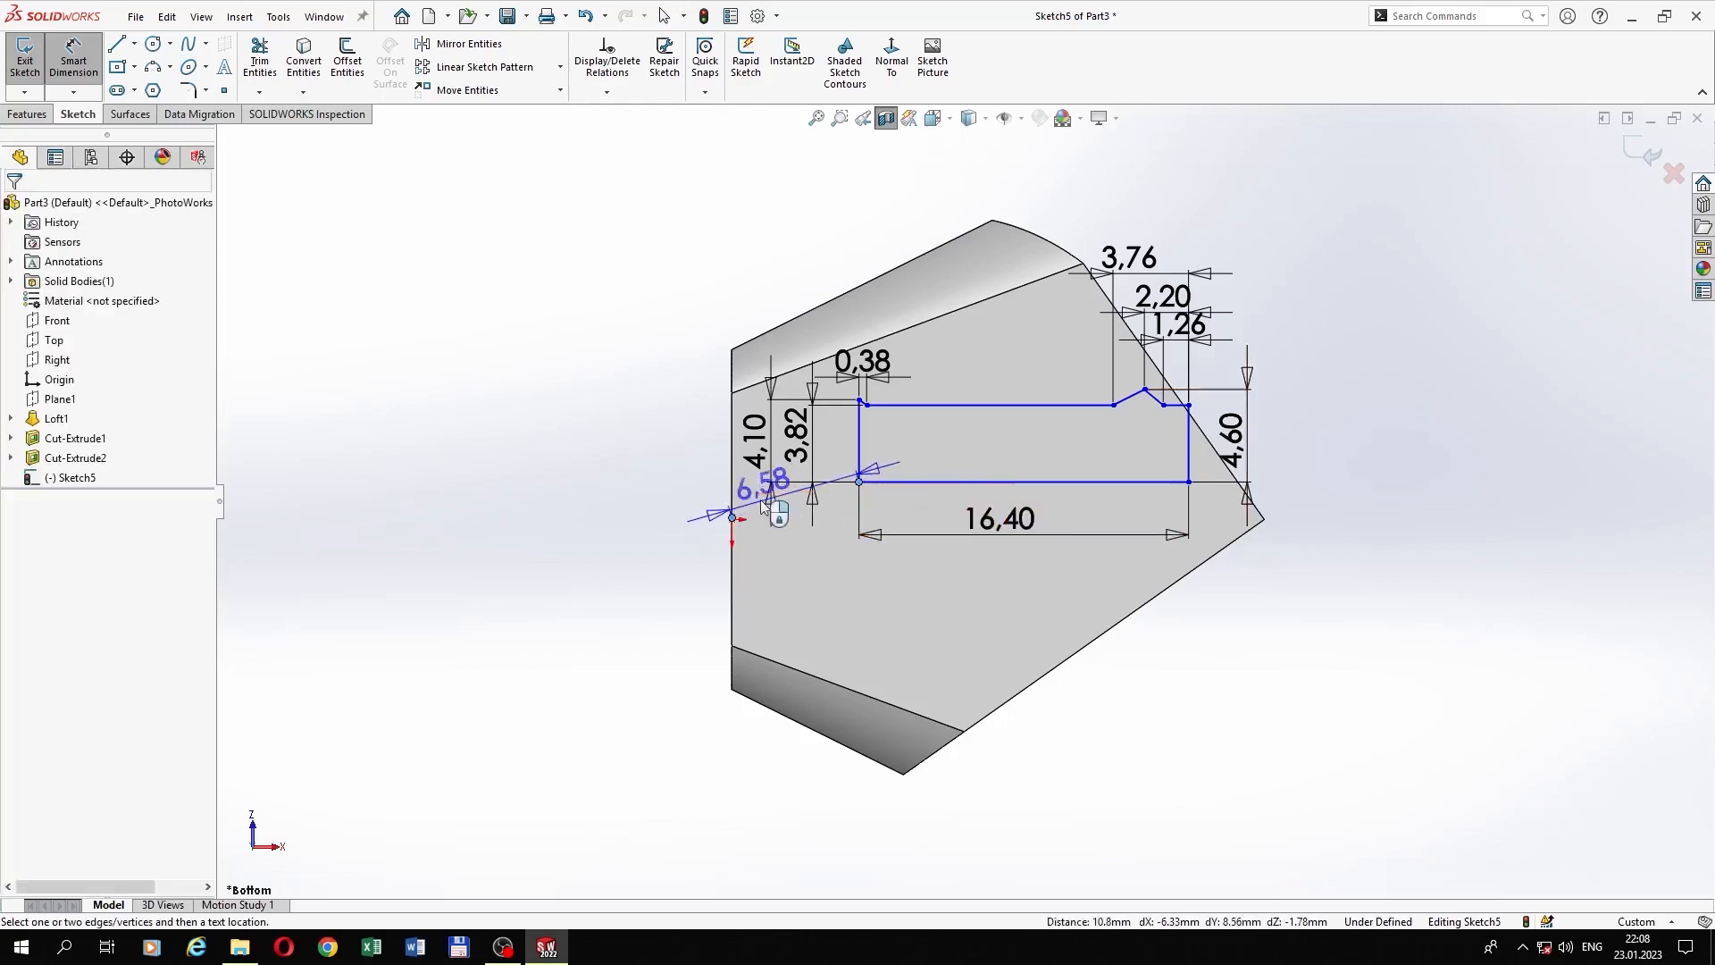
key("Escape")
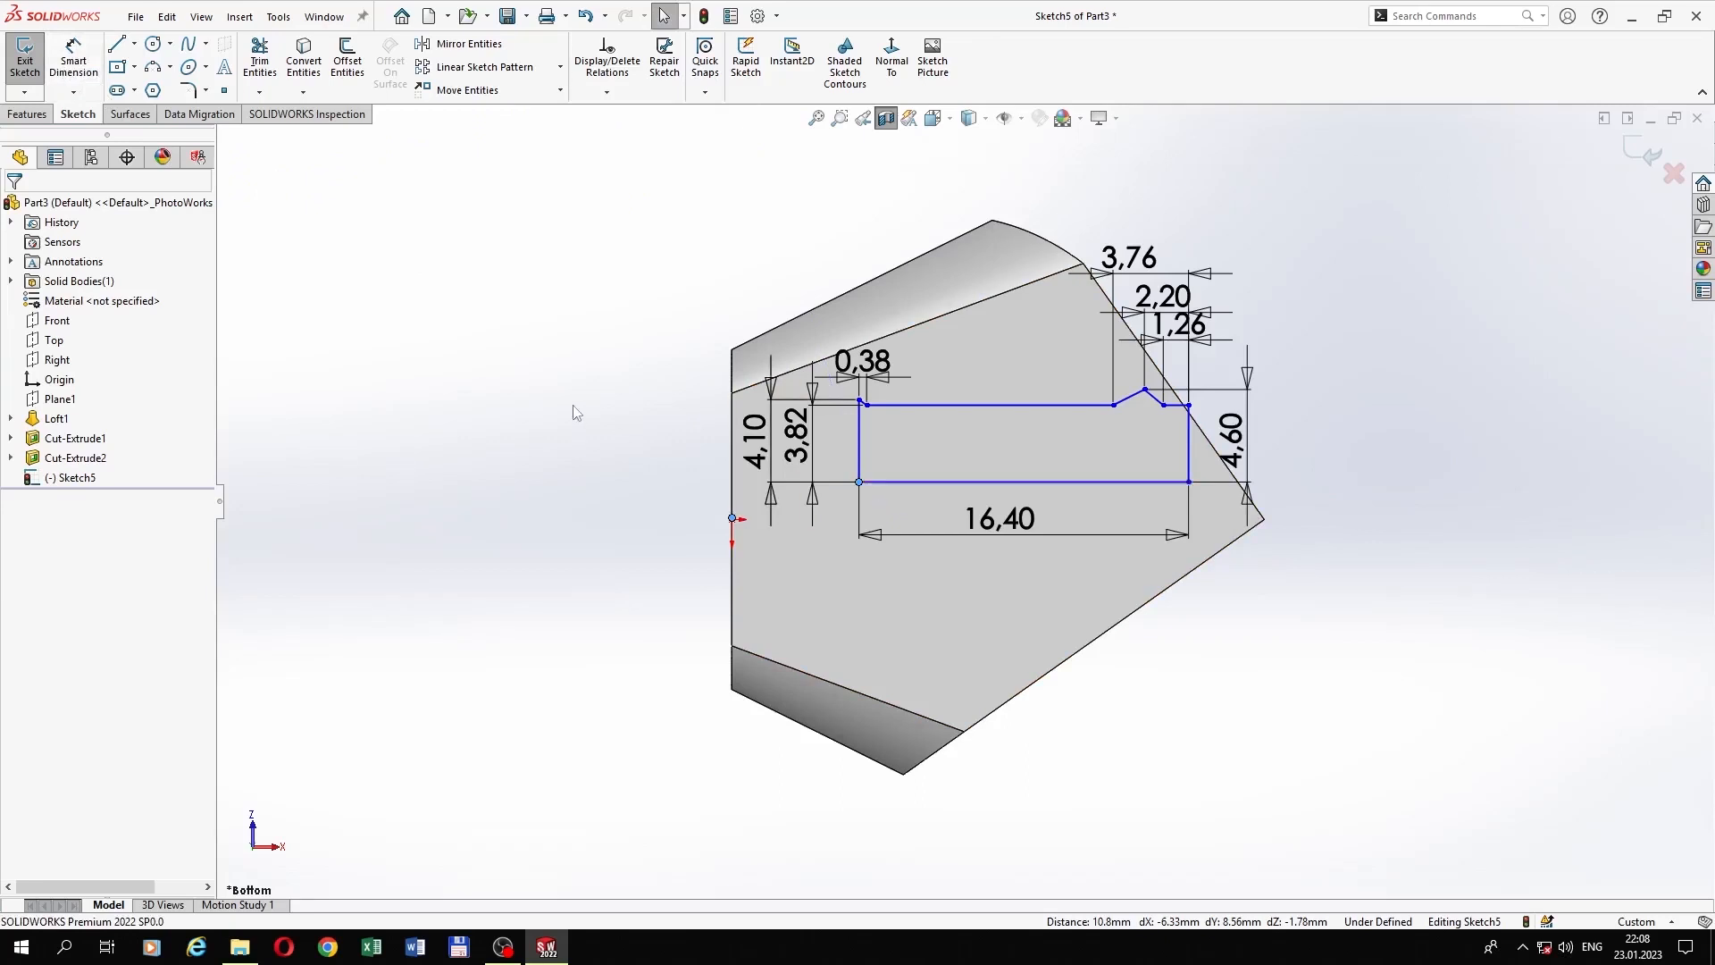
left_click(575, 409)
Step: Make the profile's lower-left corner coincident with the origin
left_click(860, 483)
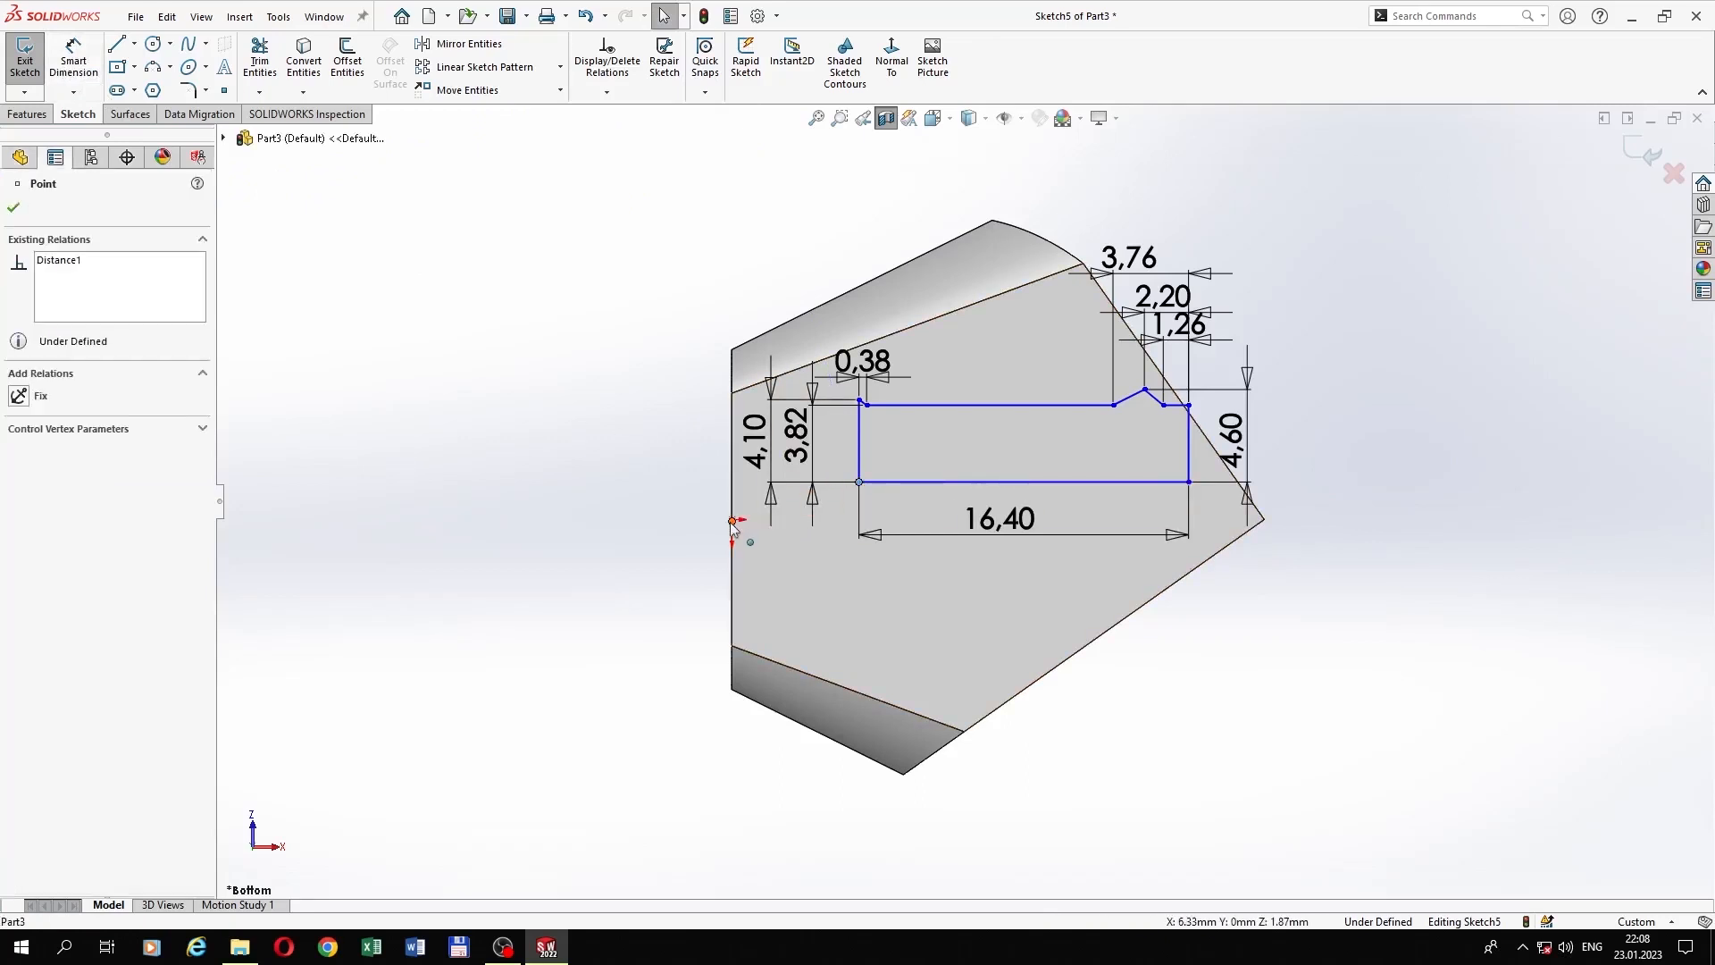
scroll(732, 523, "down", 6)
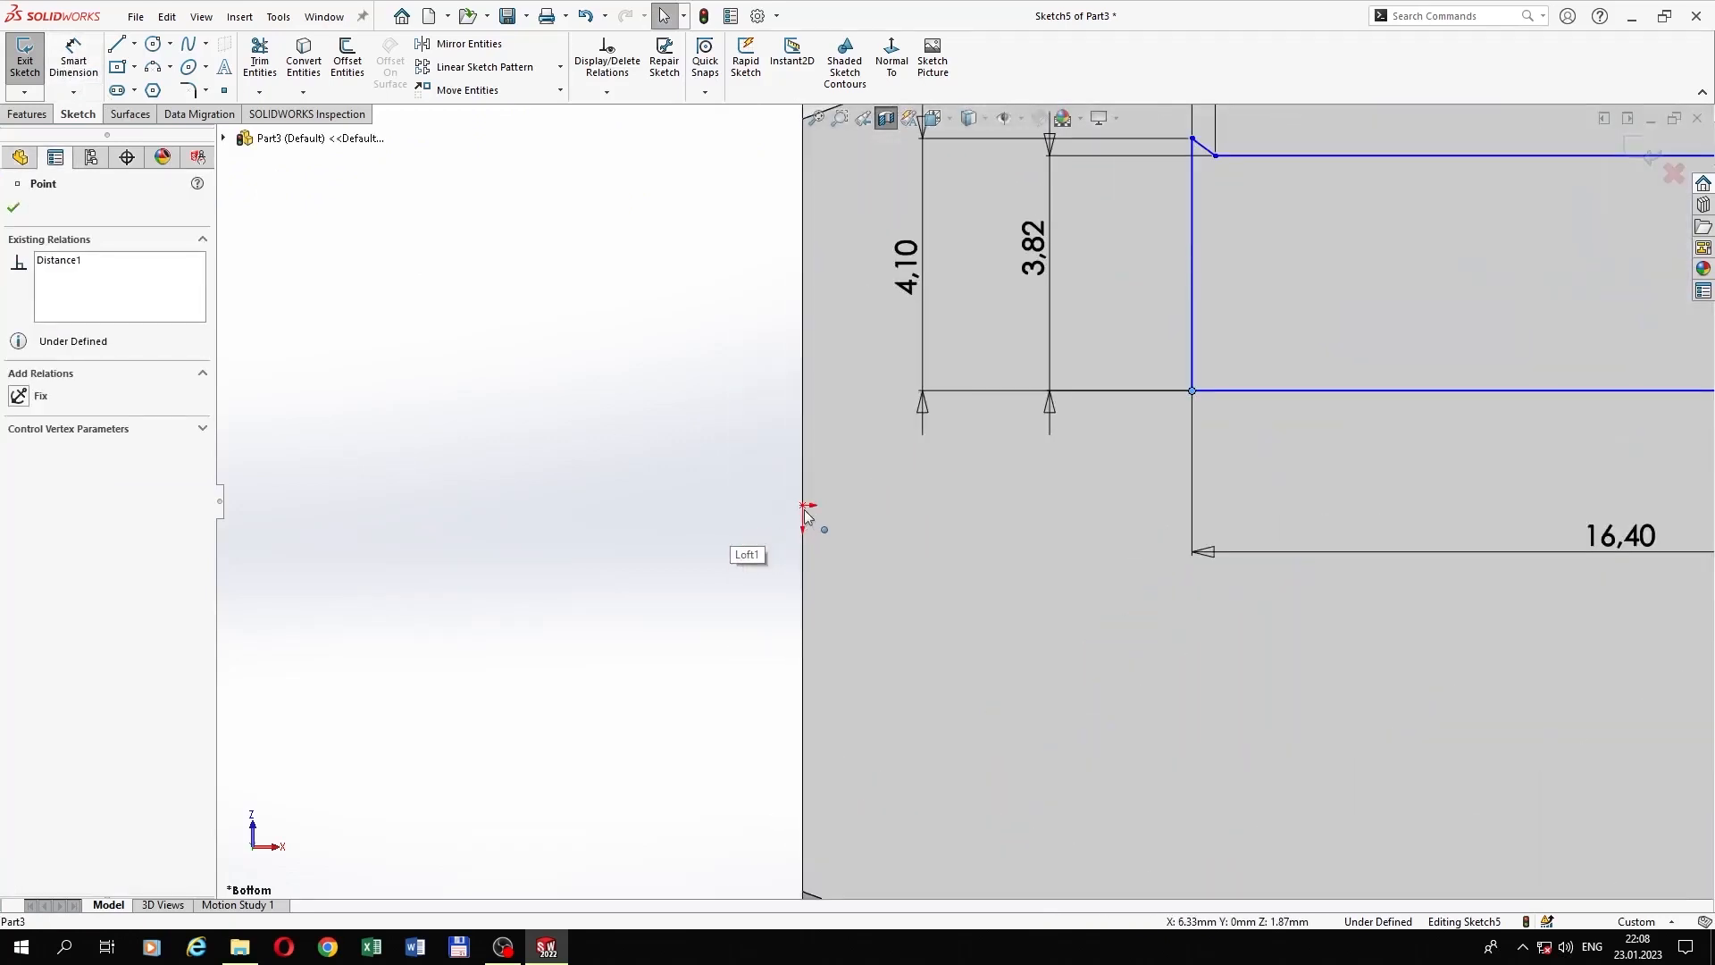
left_click(804, 506, "ctrl")
left_click(913, 428)
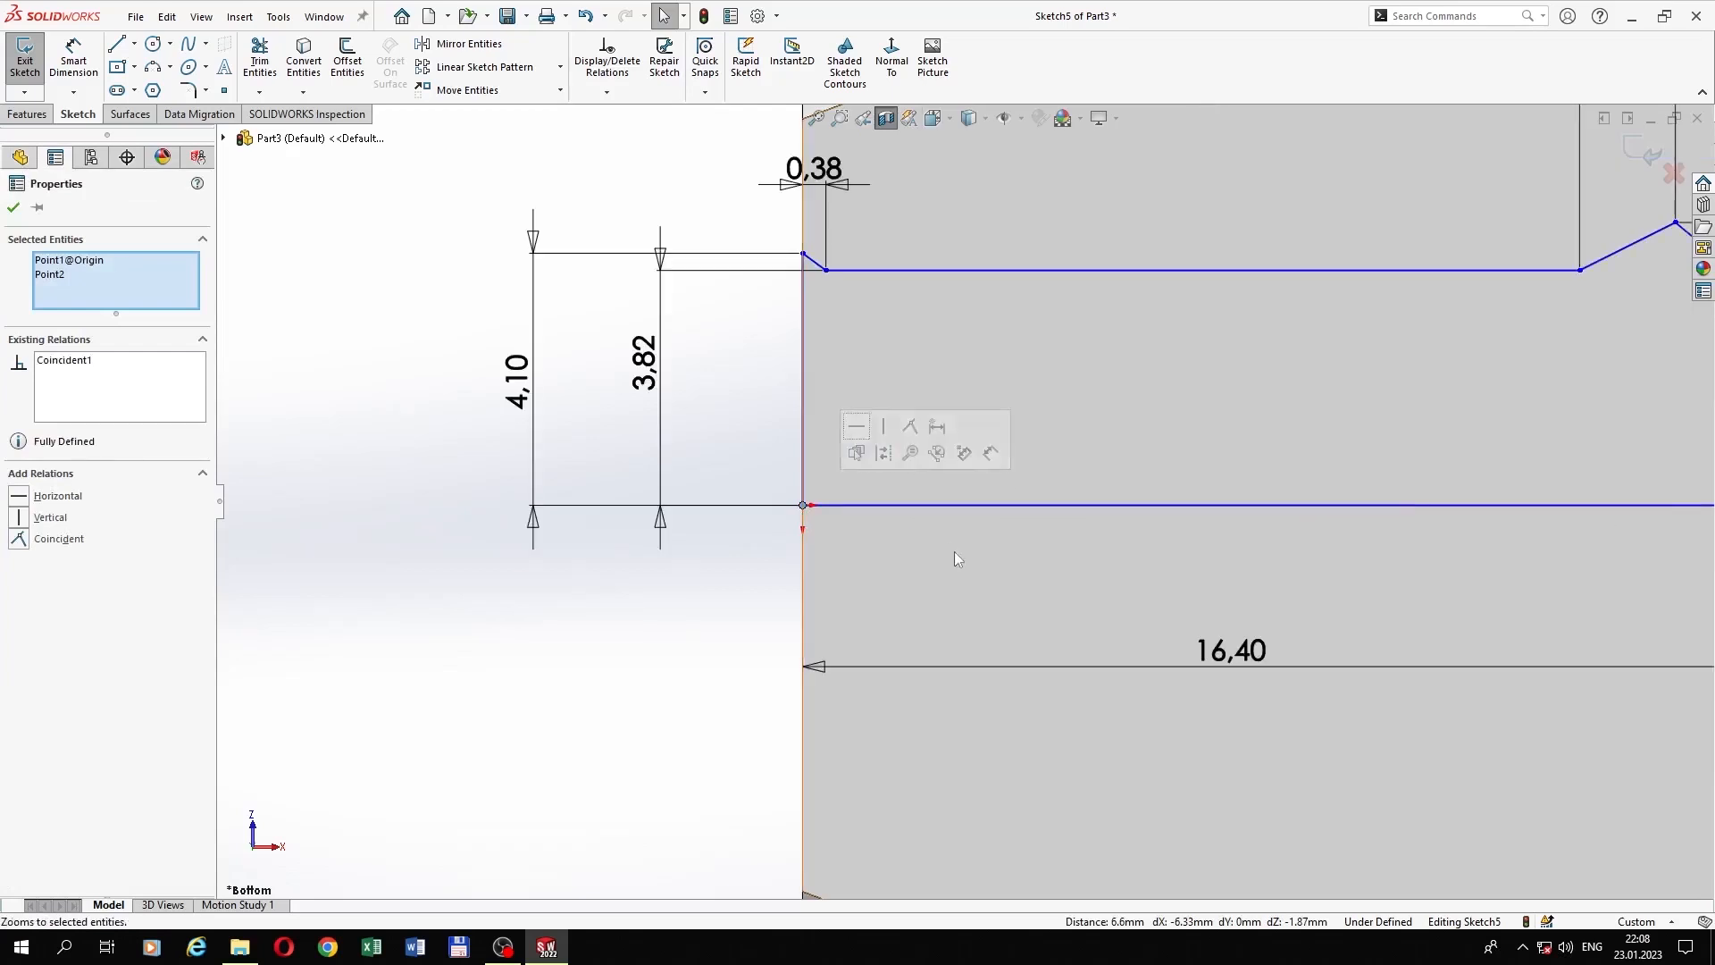
scroll(1206, 611, "up", 5)
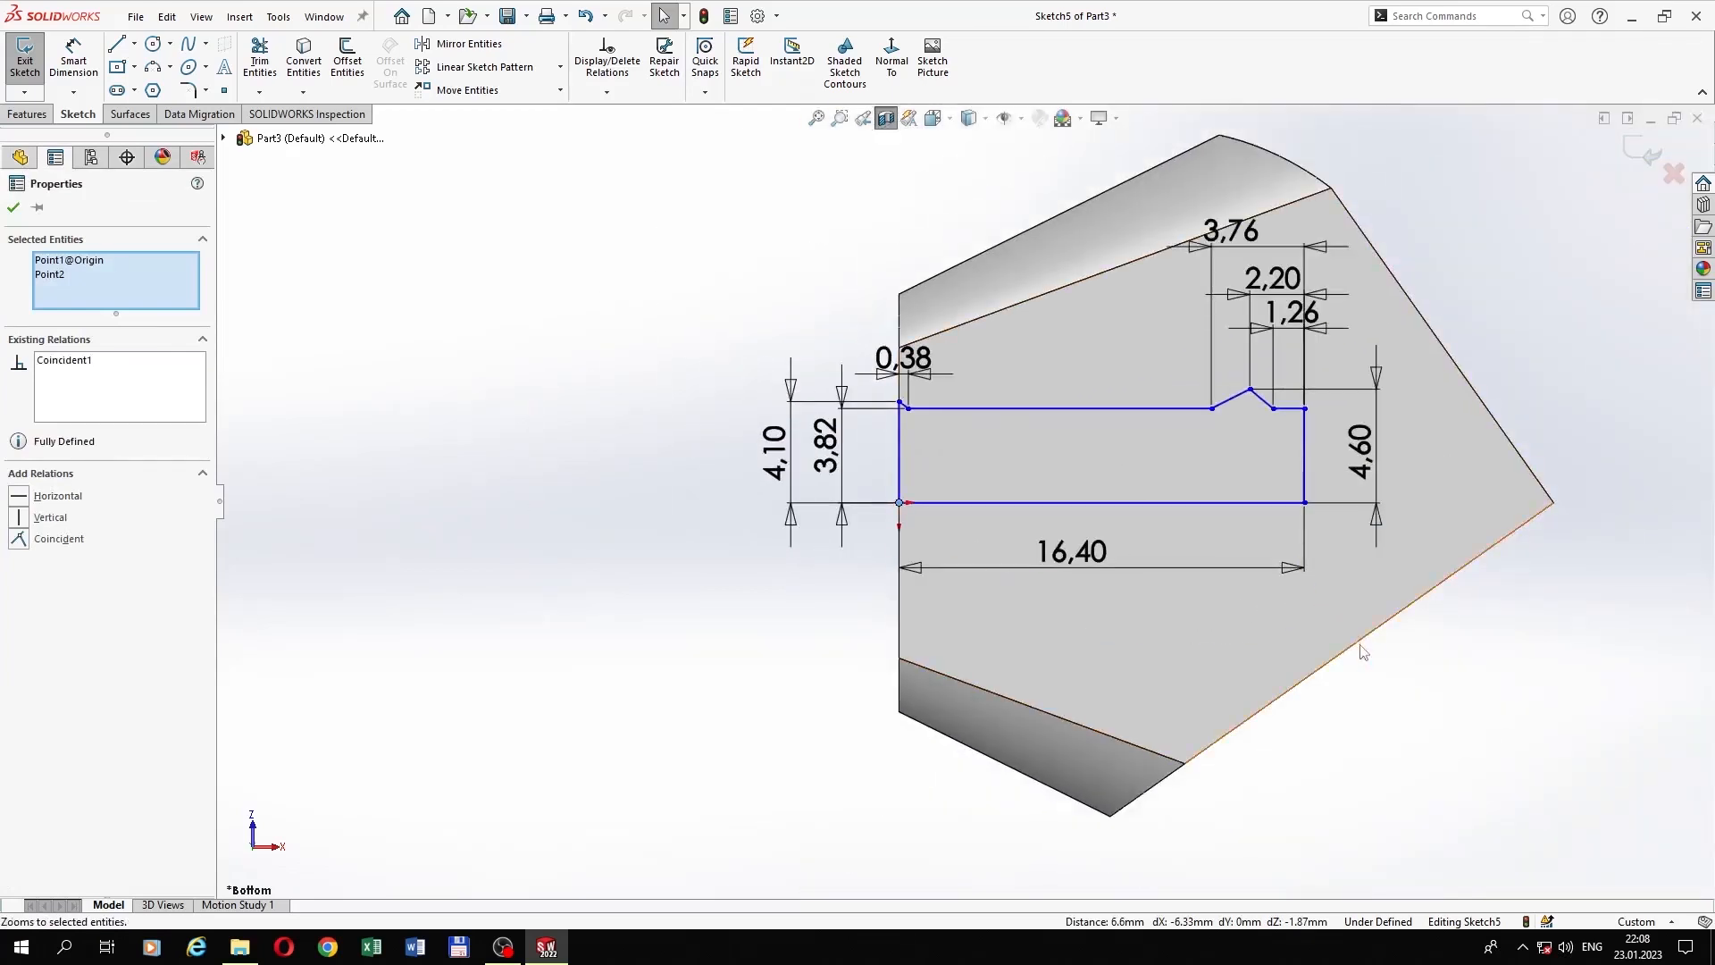
scroll(1405, 693, "up", 1)
left_click(1459, 356)
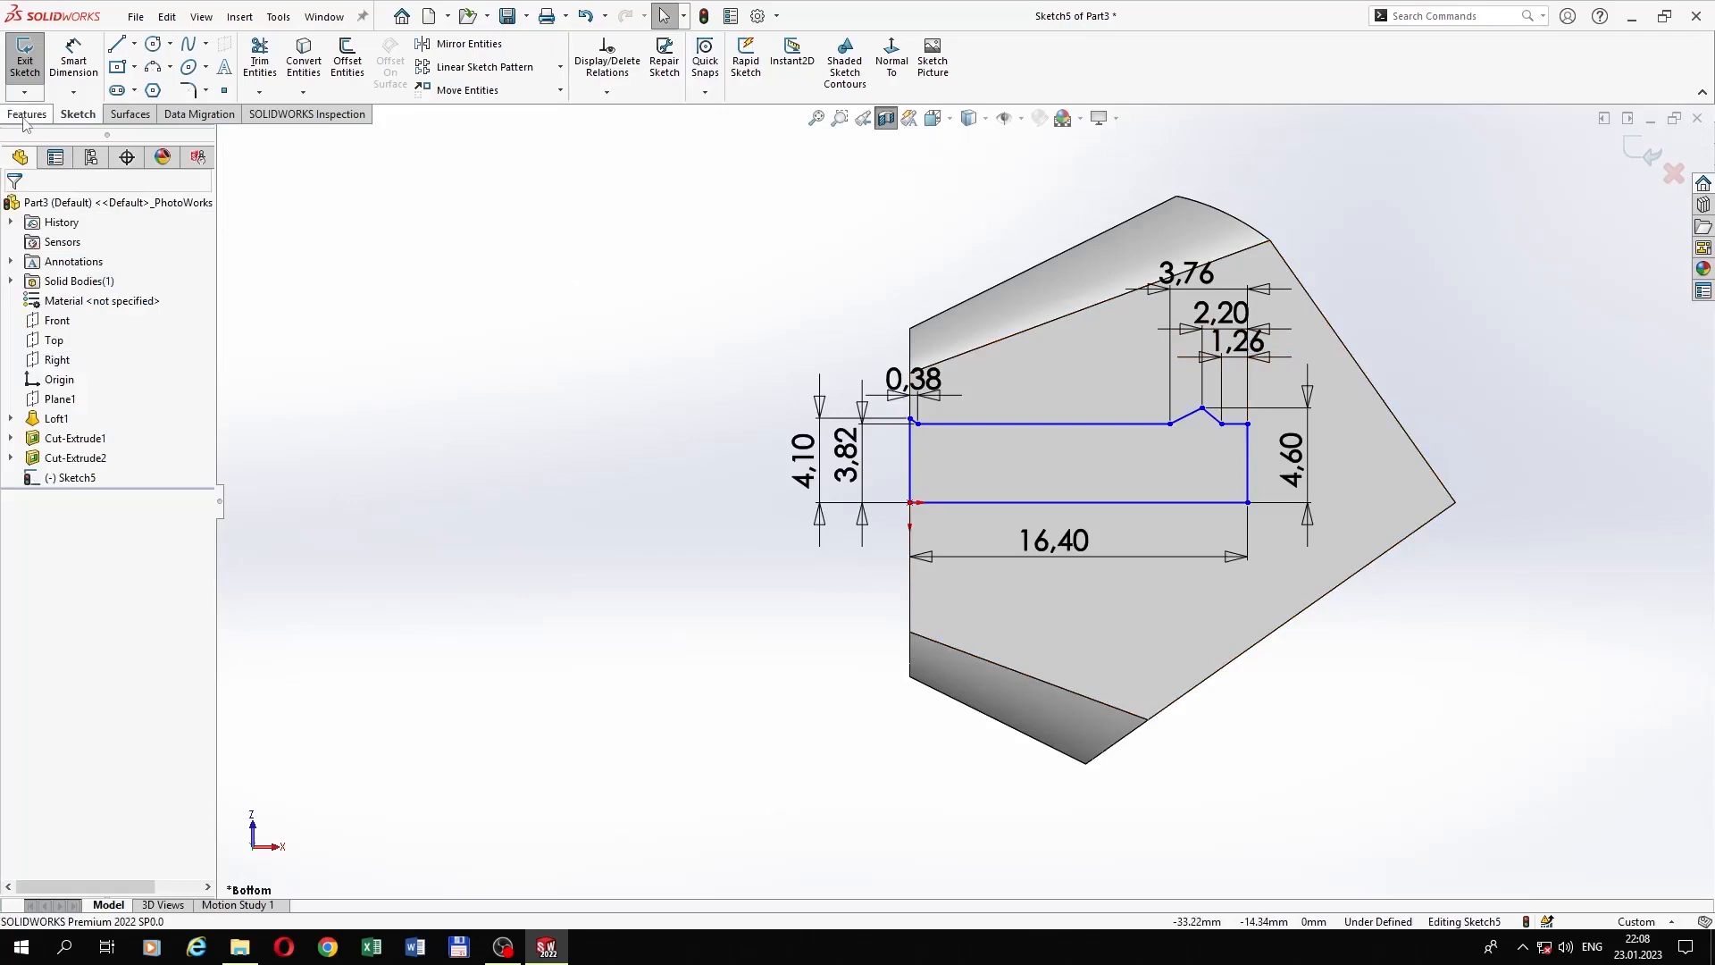
Step: Create a Revolved Cut from the profile, using its bottom line as the axis of revolution
left_click(25, 116)
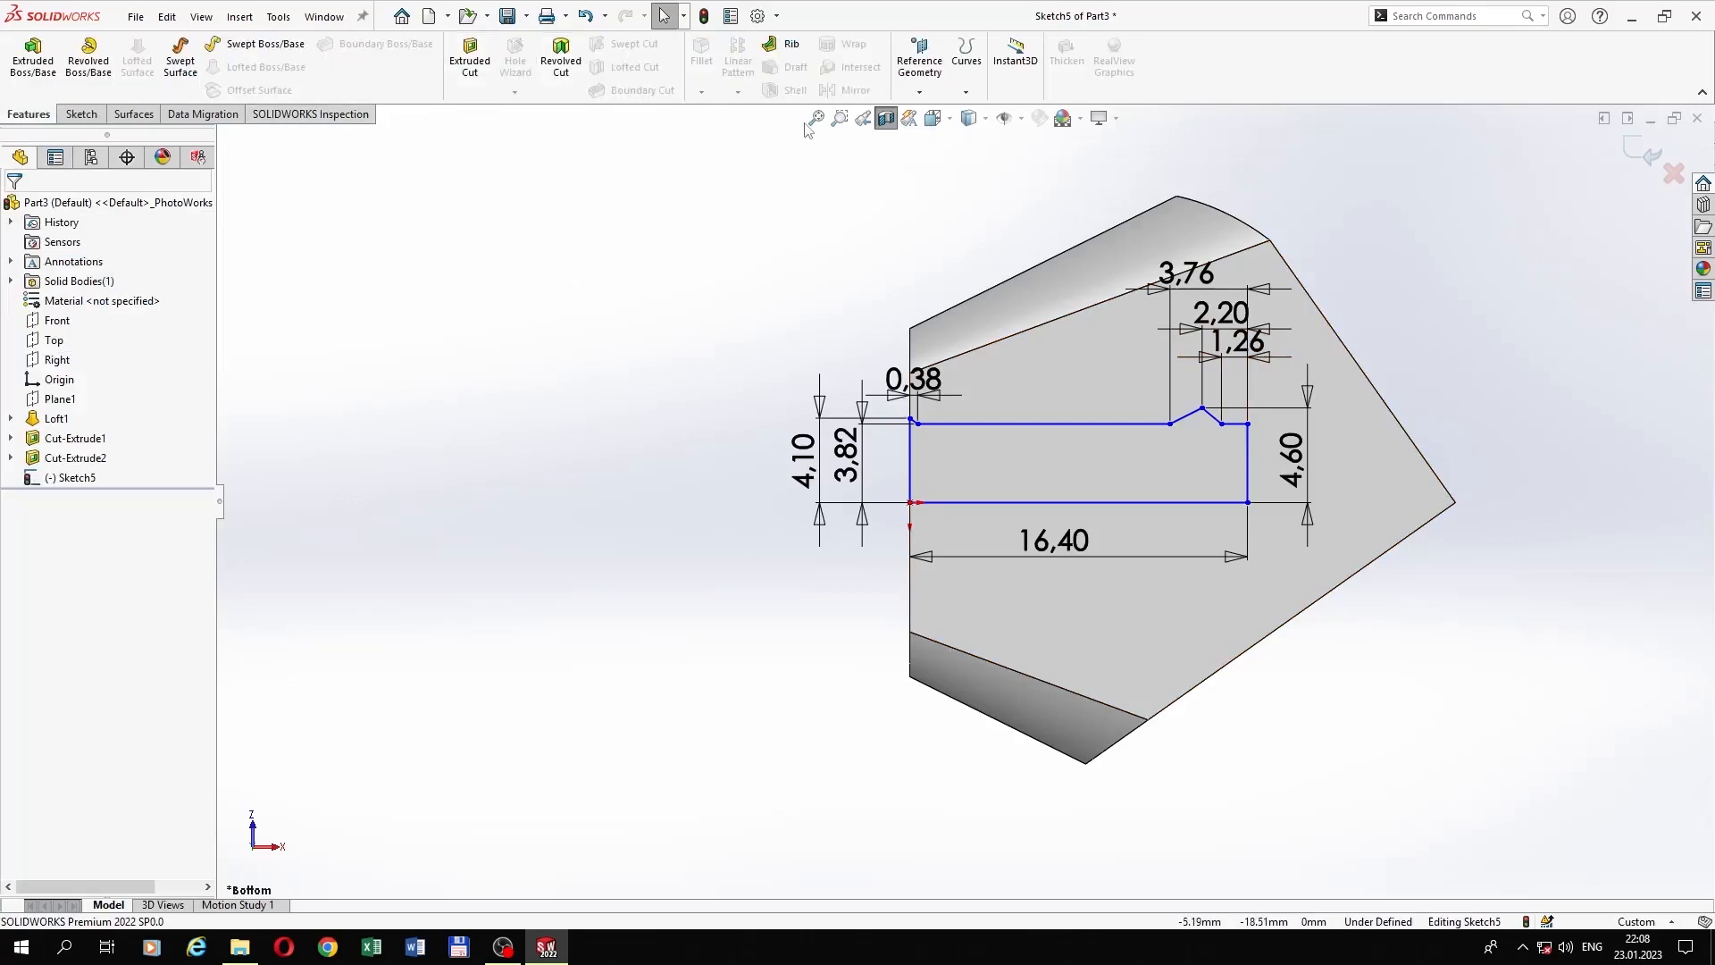
left_click(563, 92)
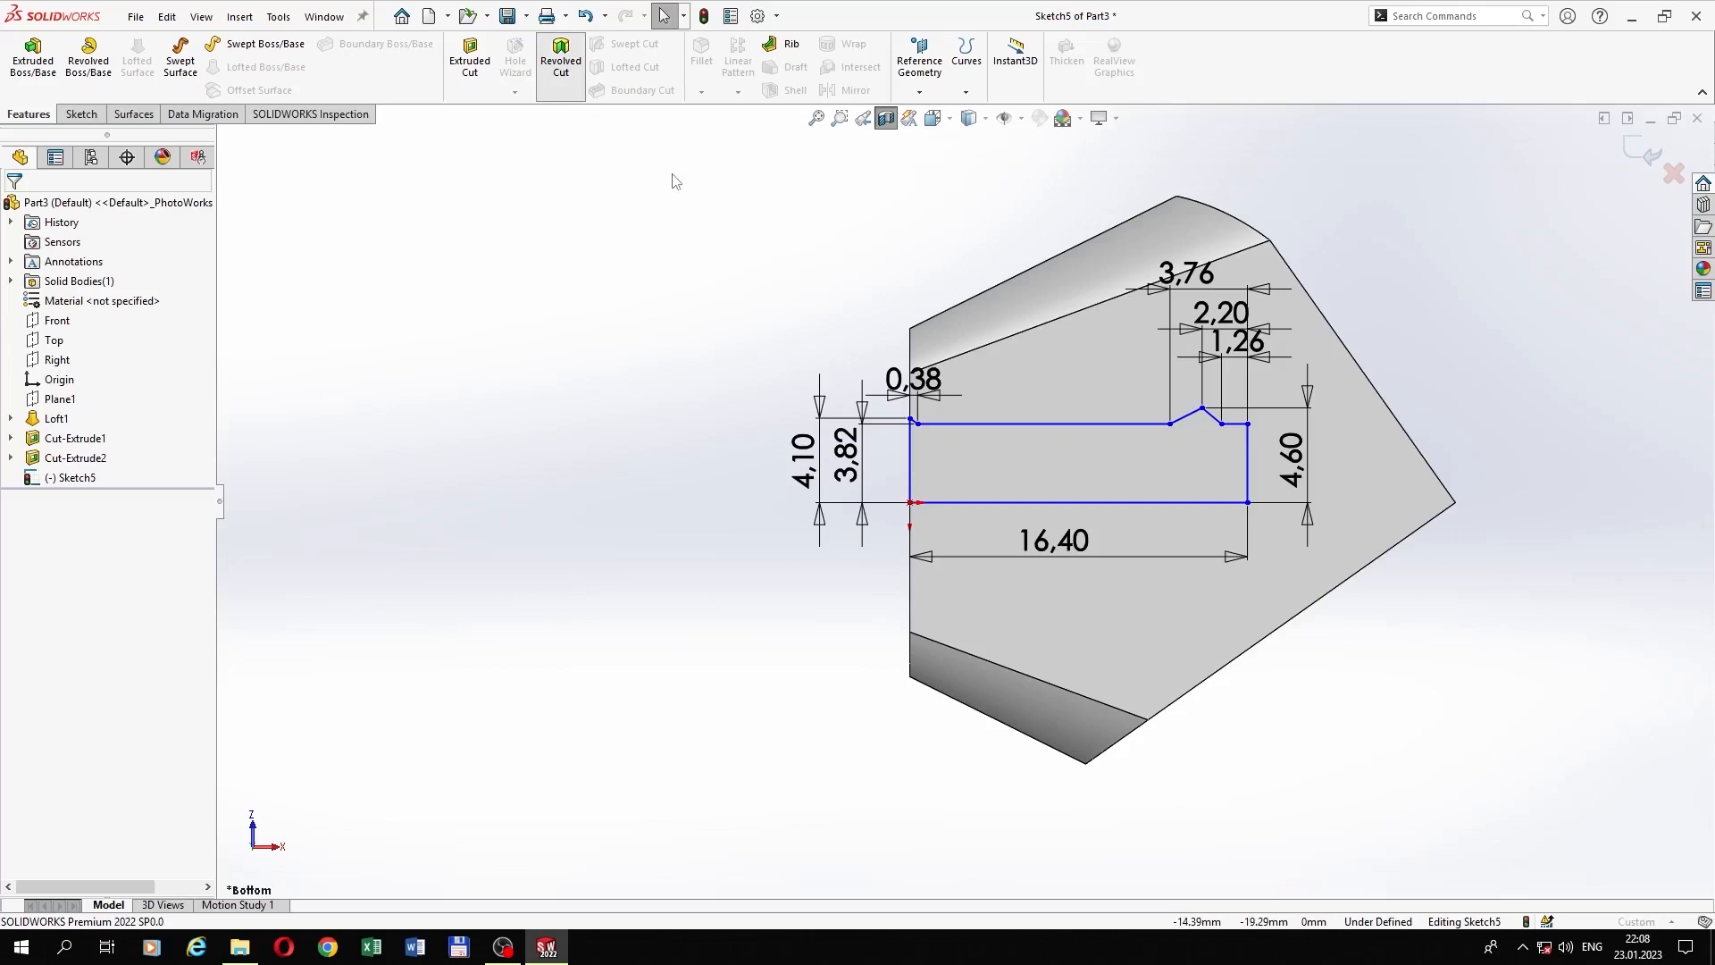
left_click(962, 501)
left_click(14, 209)
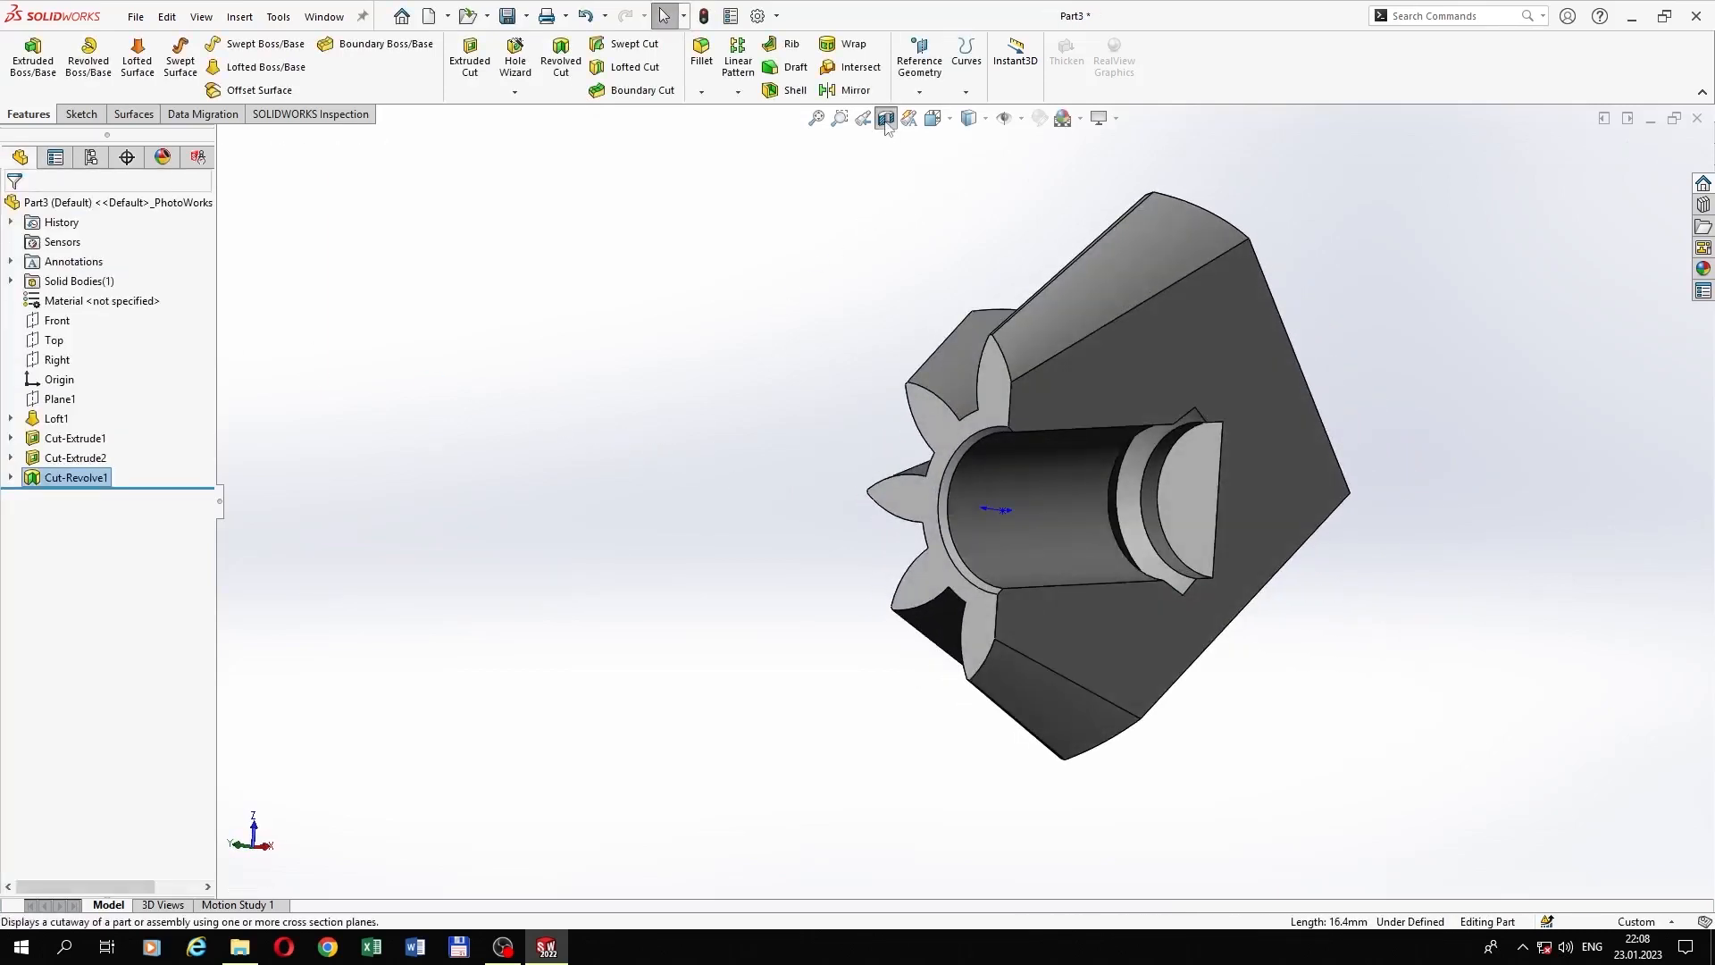
Step: Examine the finished gear's teeth and internal bore from several sides
middle_click_drag(938, 402, 455, 741)
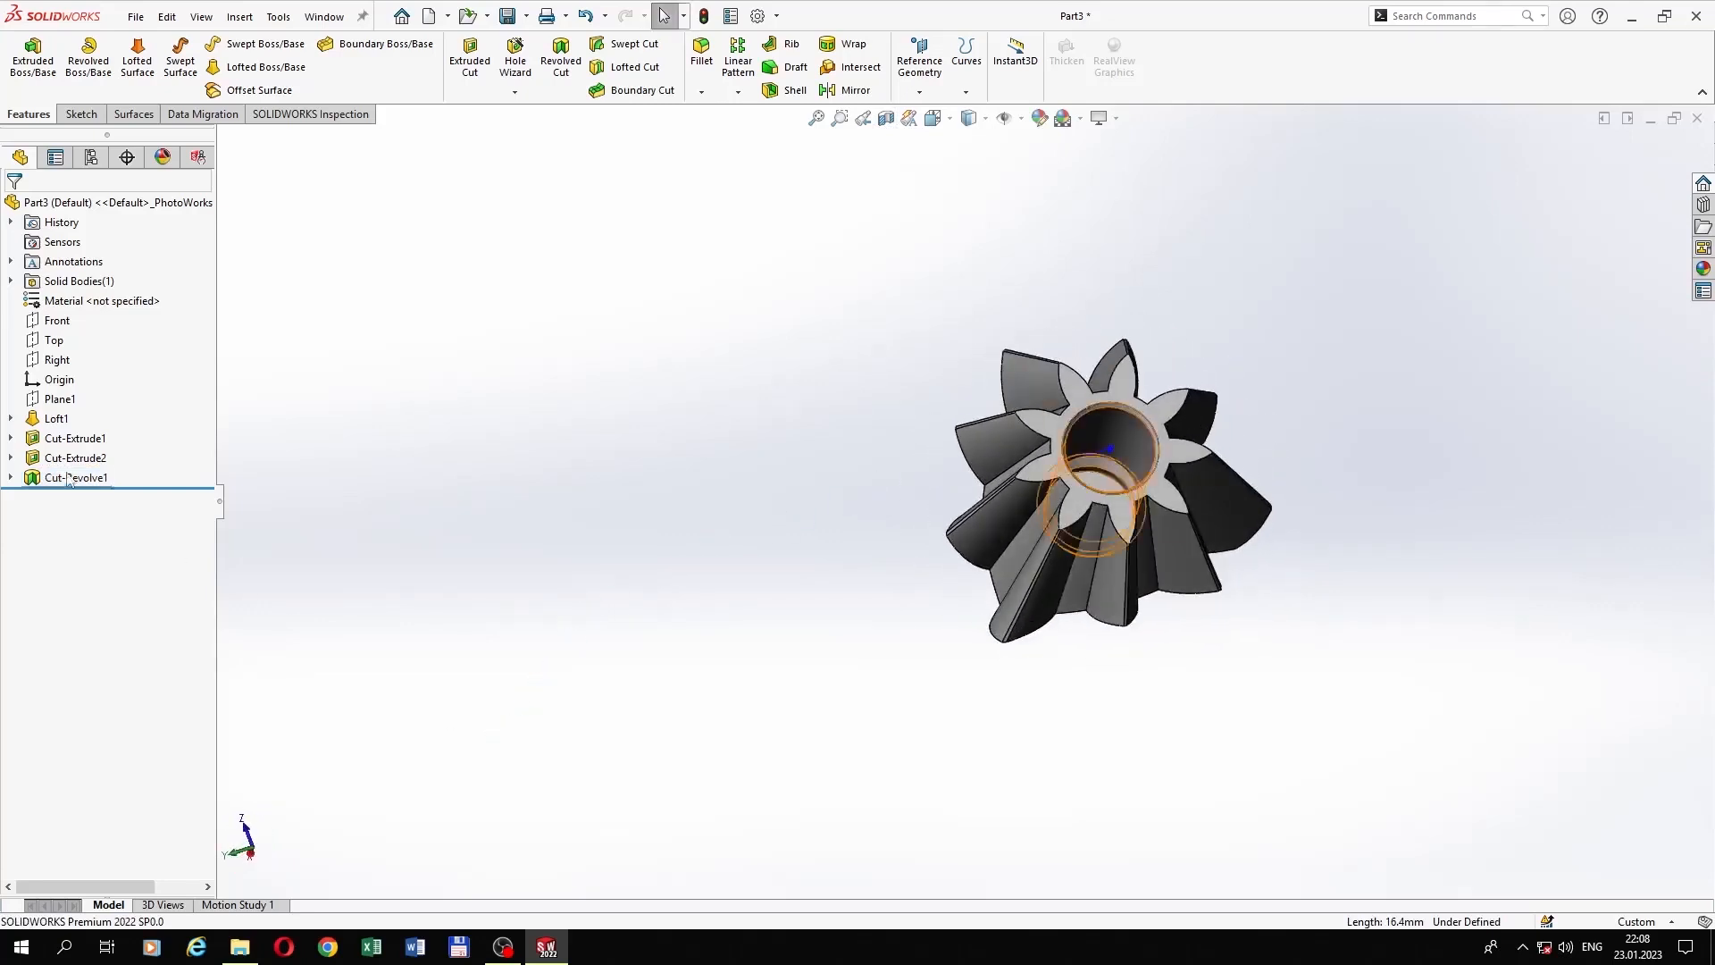
left_click(59, 379)
left_click(67, 357)
scroll(947, 503, "down", 3)
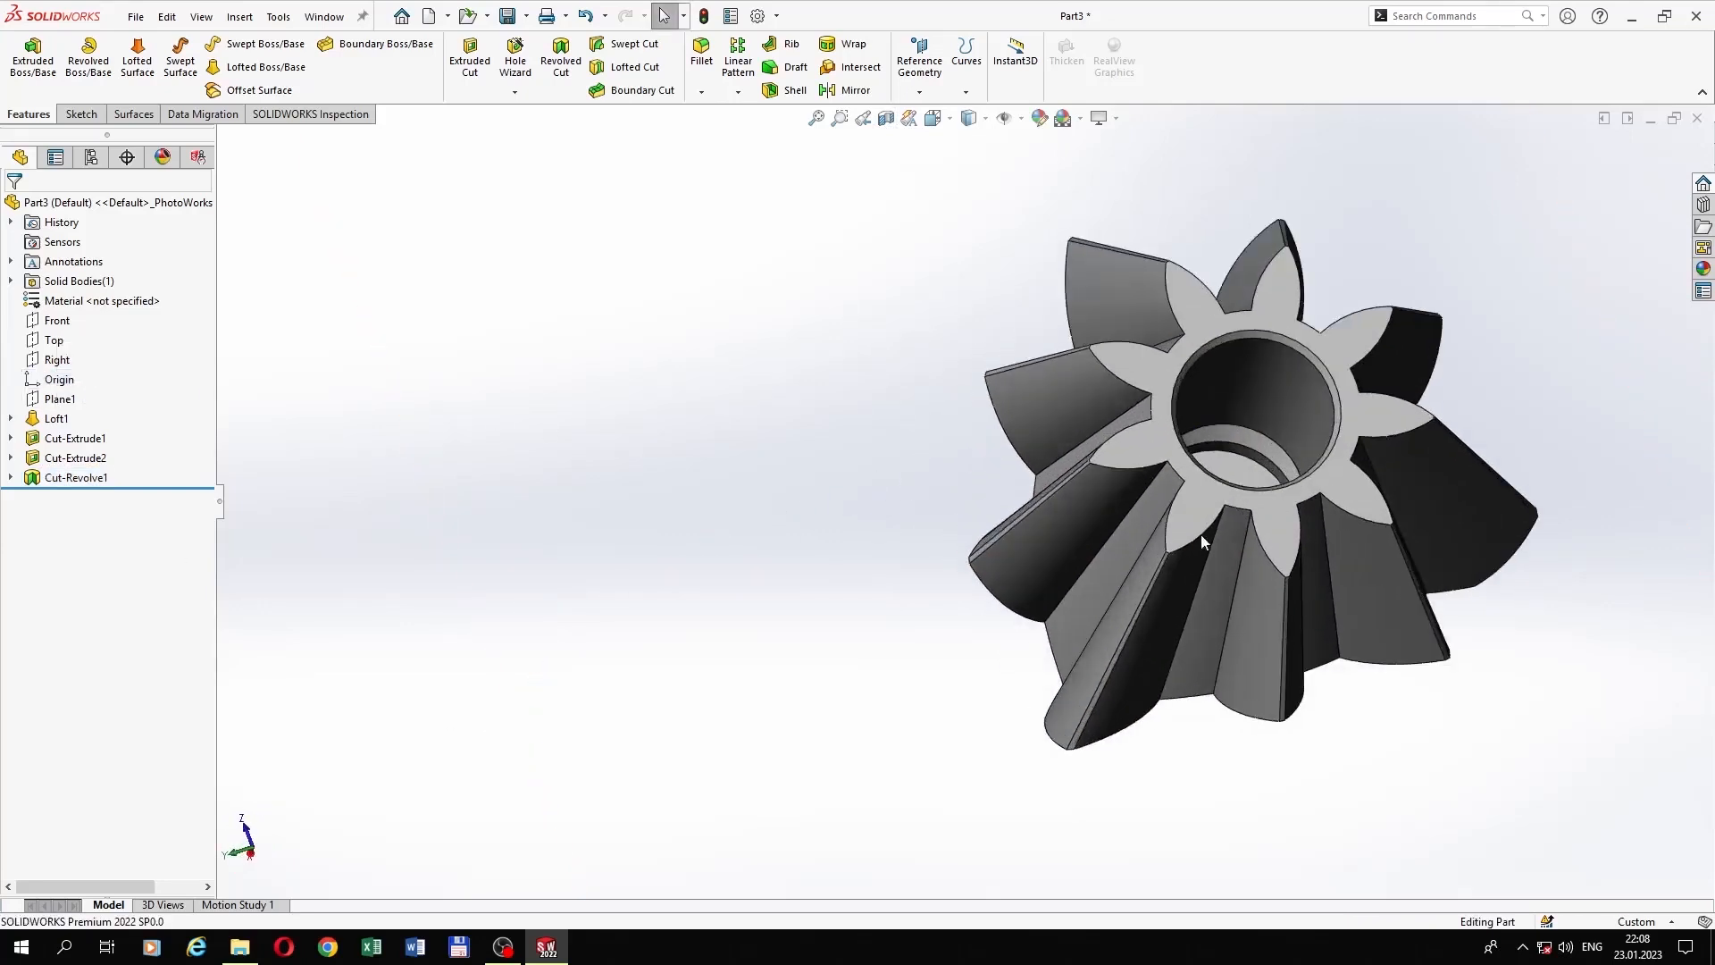
scroll(1202, 533, "up", 2)
scroll(1203, 533, "down", 2)
middle_click_drag(1203, 533, 1253, 570)
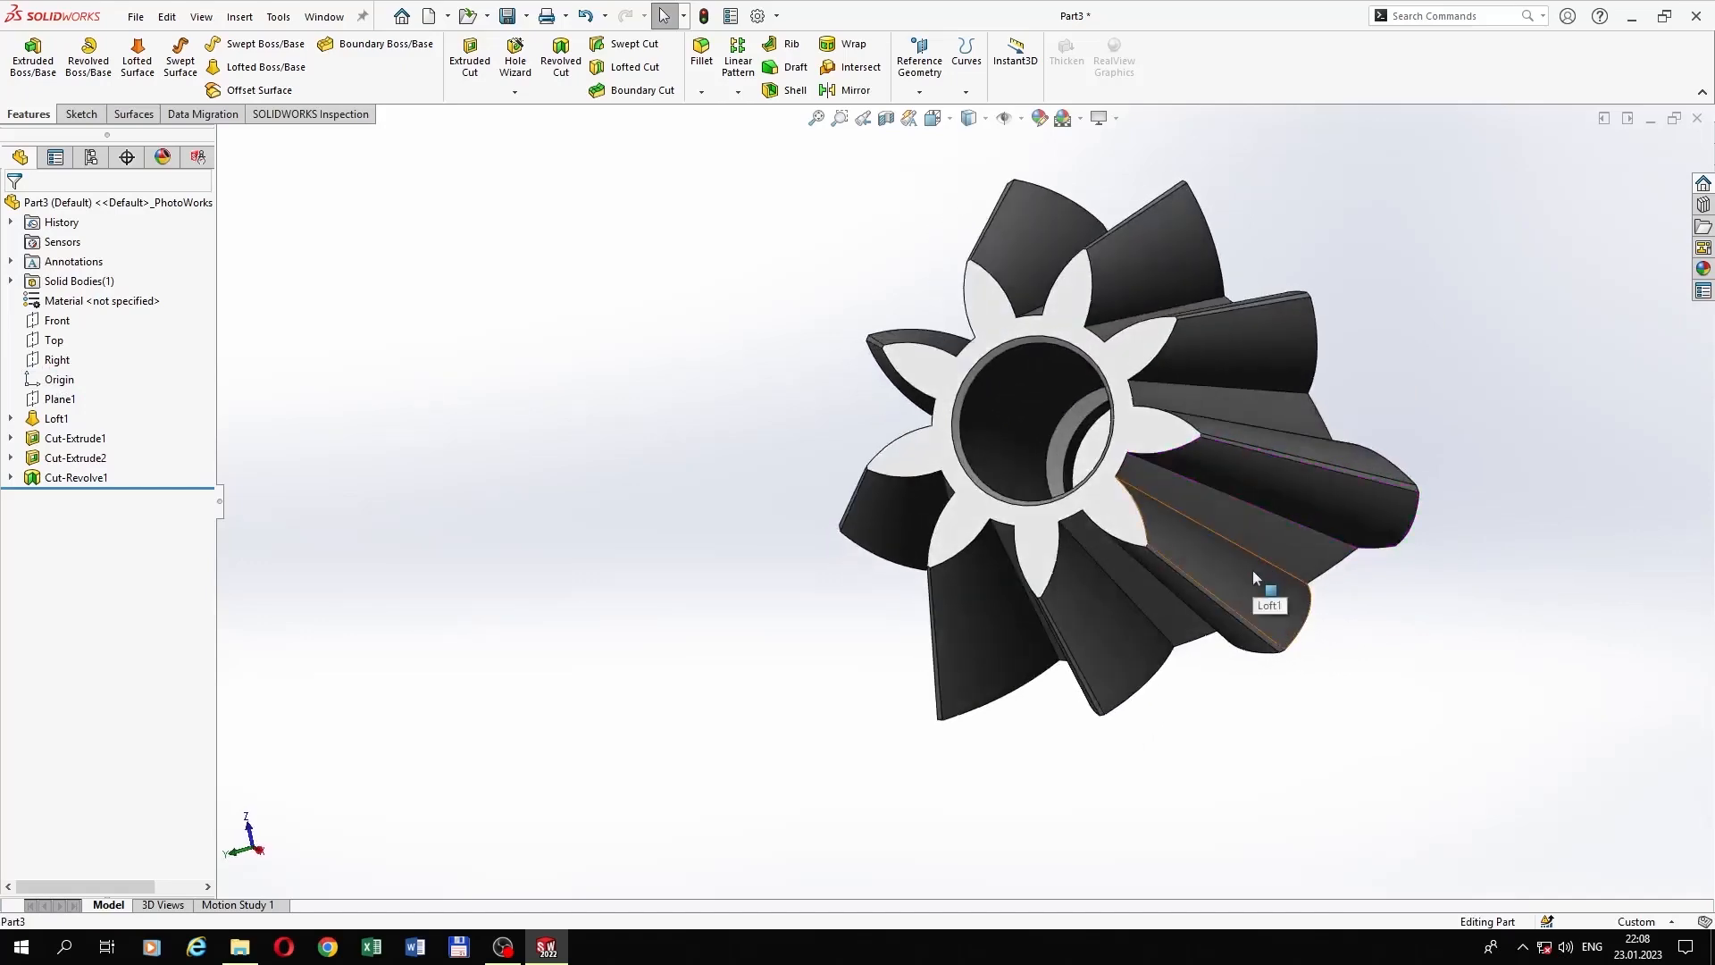
key("Right")
key("Right")
key("Right")
key("Right")
key("Right")
key("Right")
key("Right")
key("Right")
key("Right")
key("Right")
key("Right")
key("Right")
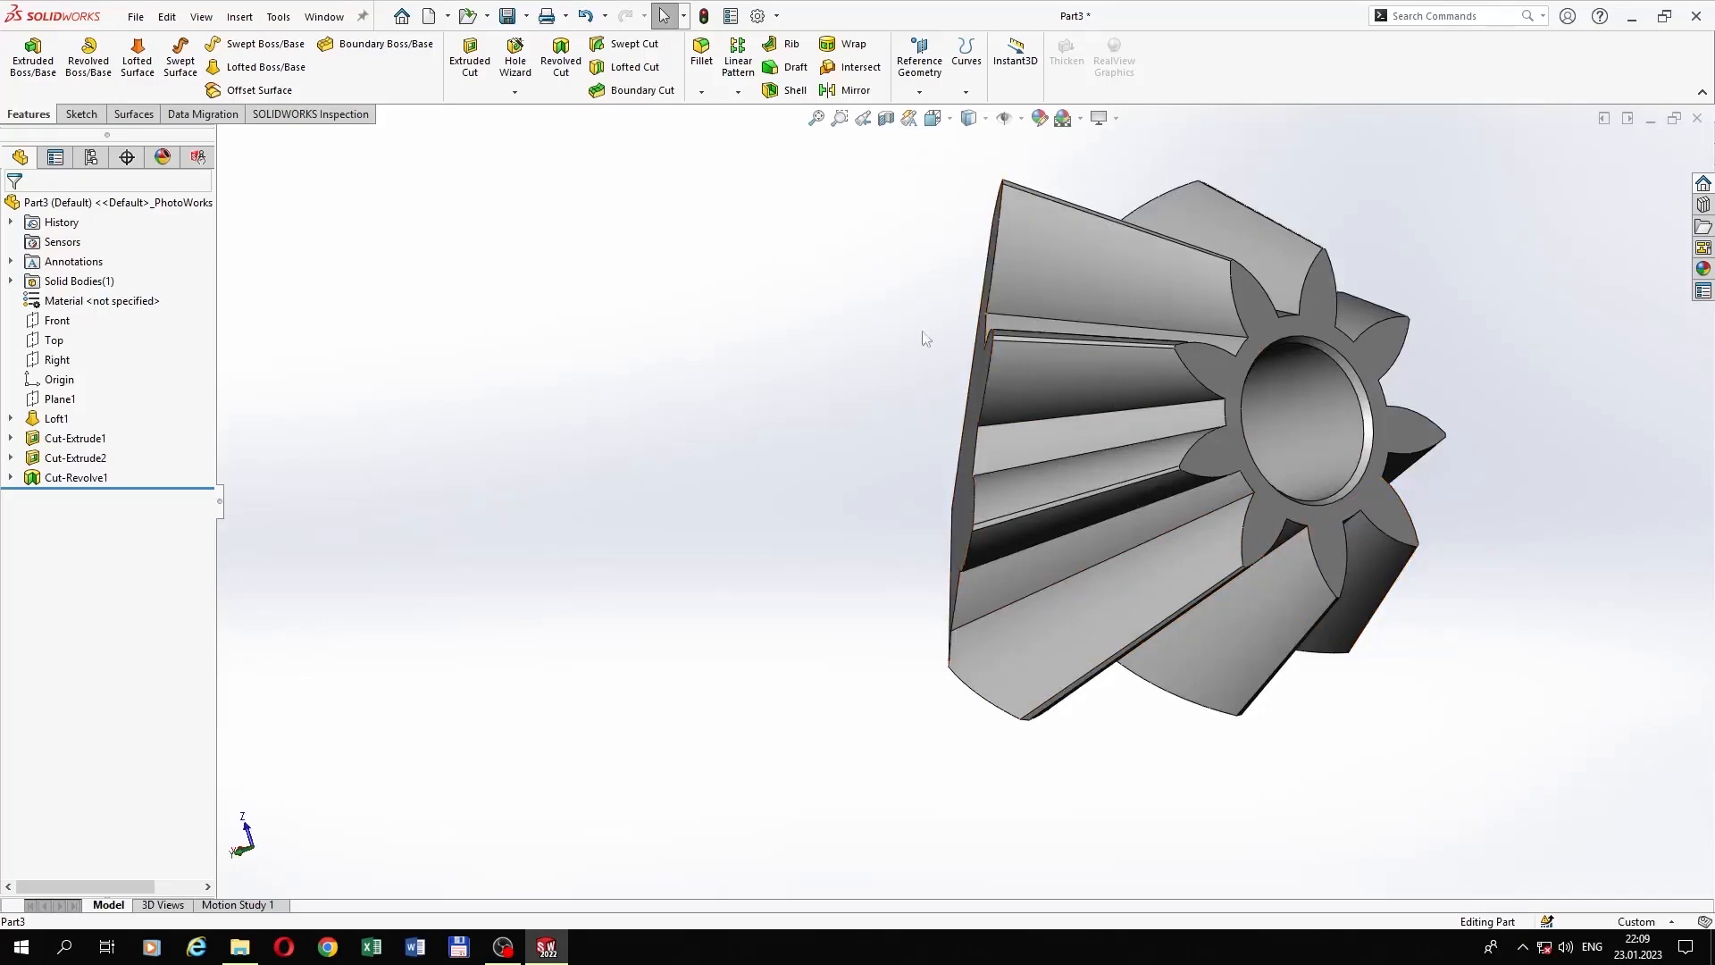
Step: Save the part on the Desktop as cubegearthree.SLDPRT
left_click(138, 19)
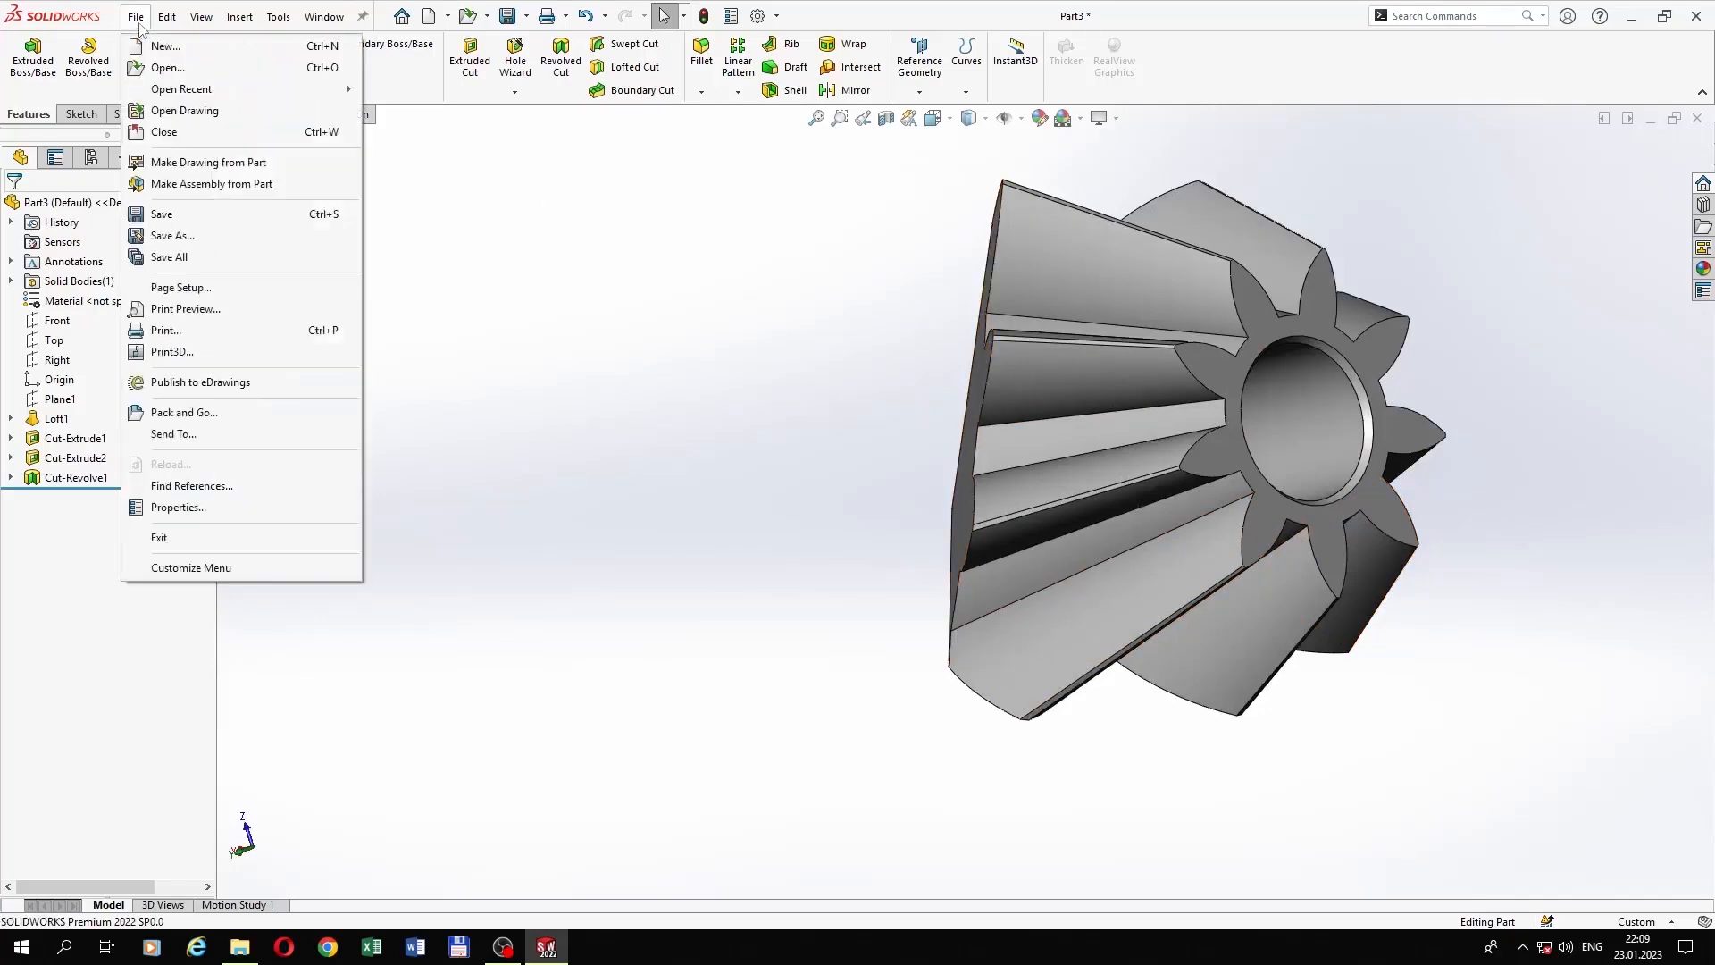
left_click(165, 258)
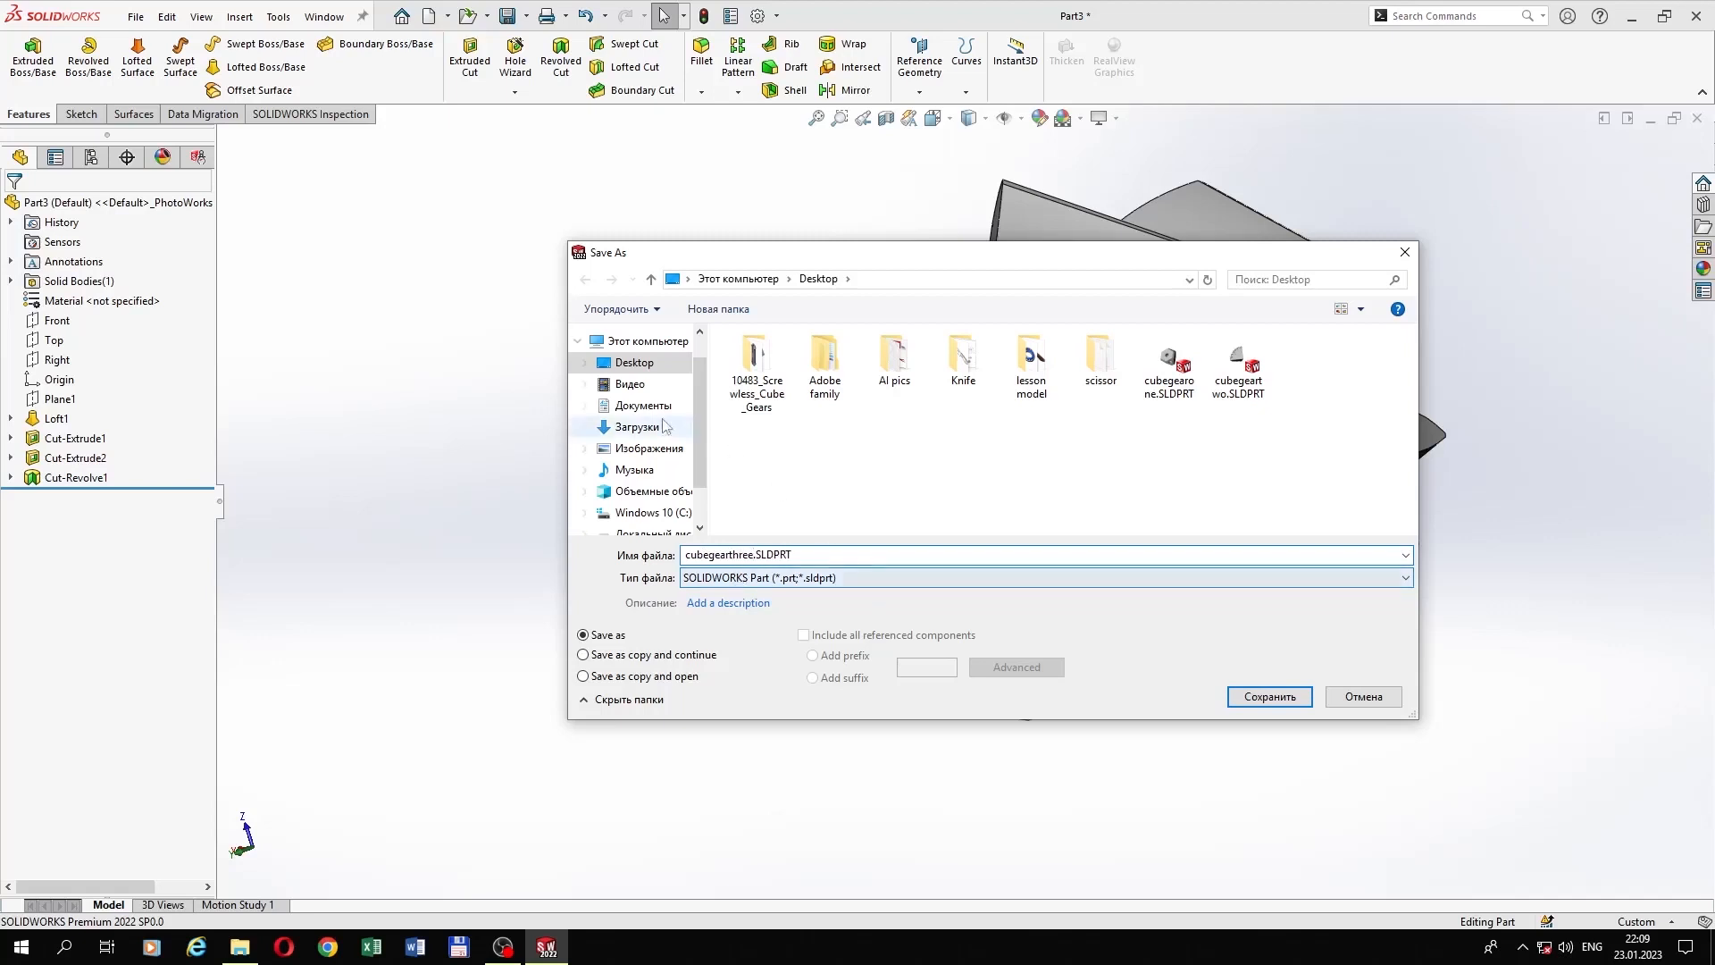
left_click(1269, 698)
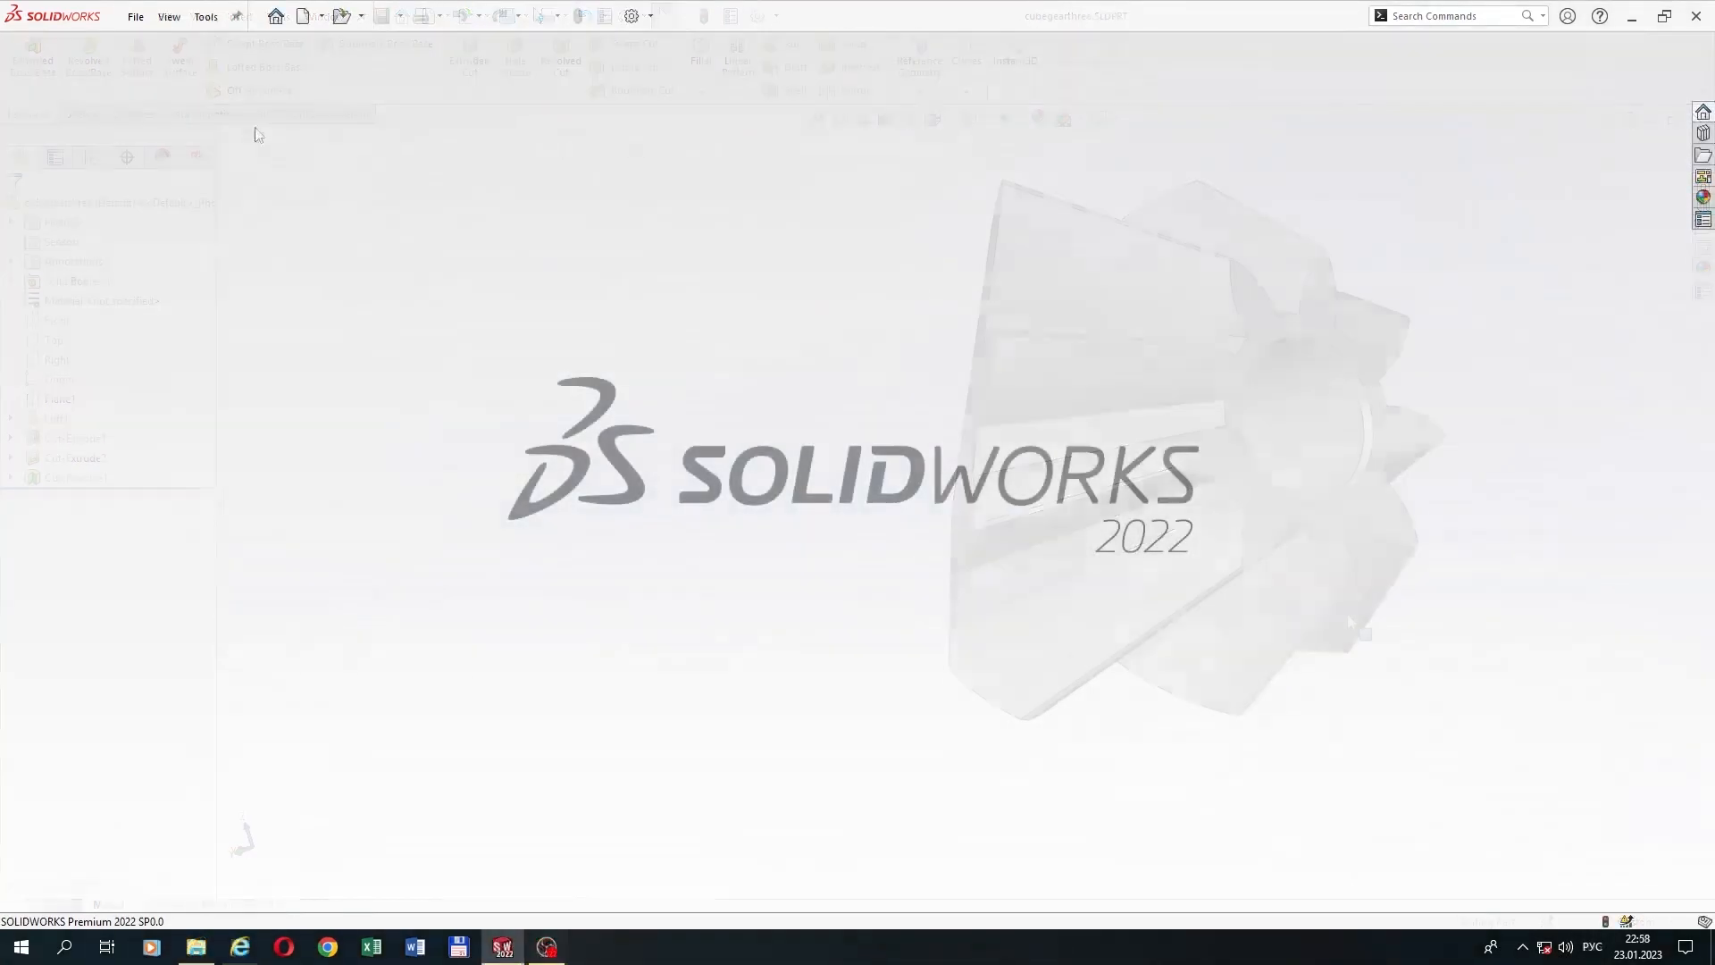
Step: Create a new part document and turn on the display of the origin
left_click(136, 16)
left_click(157, 42)
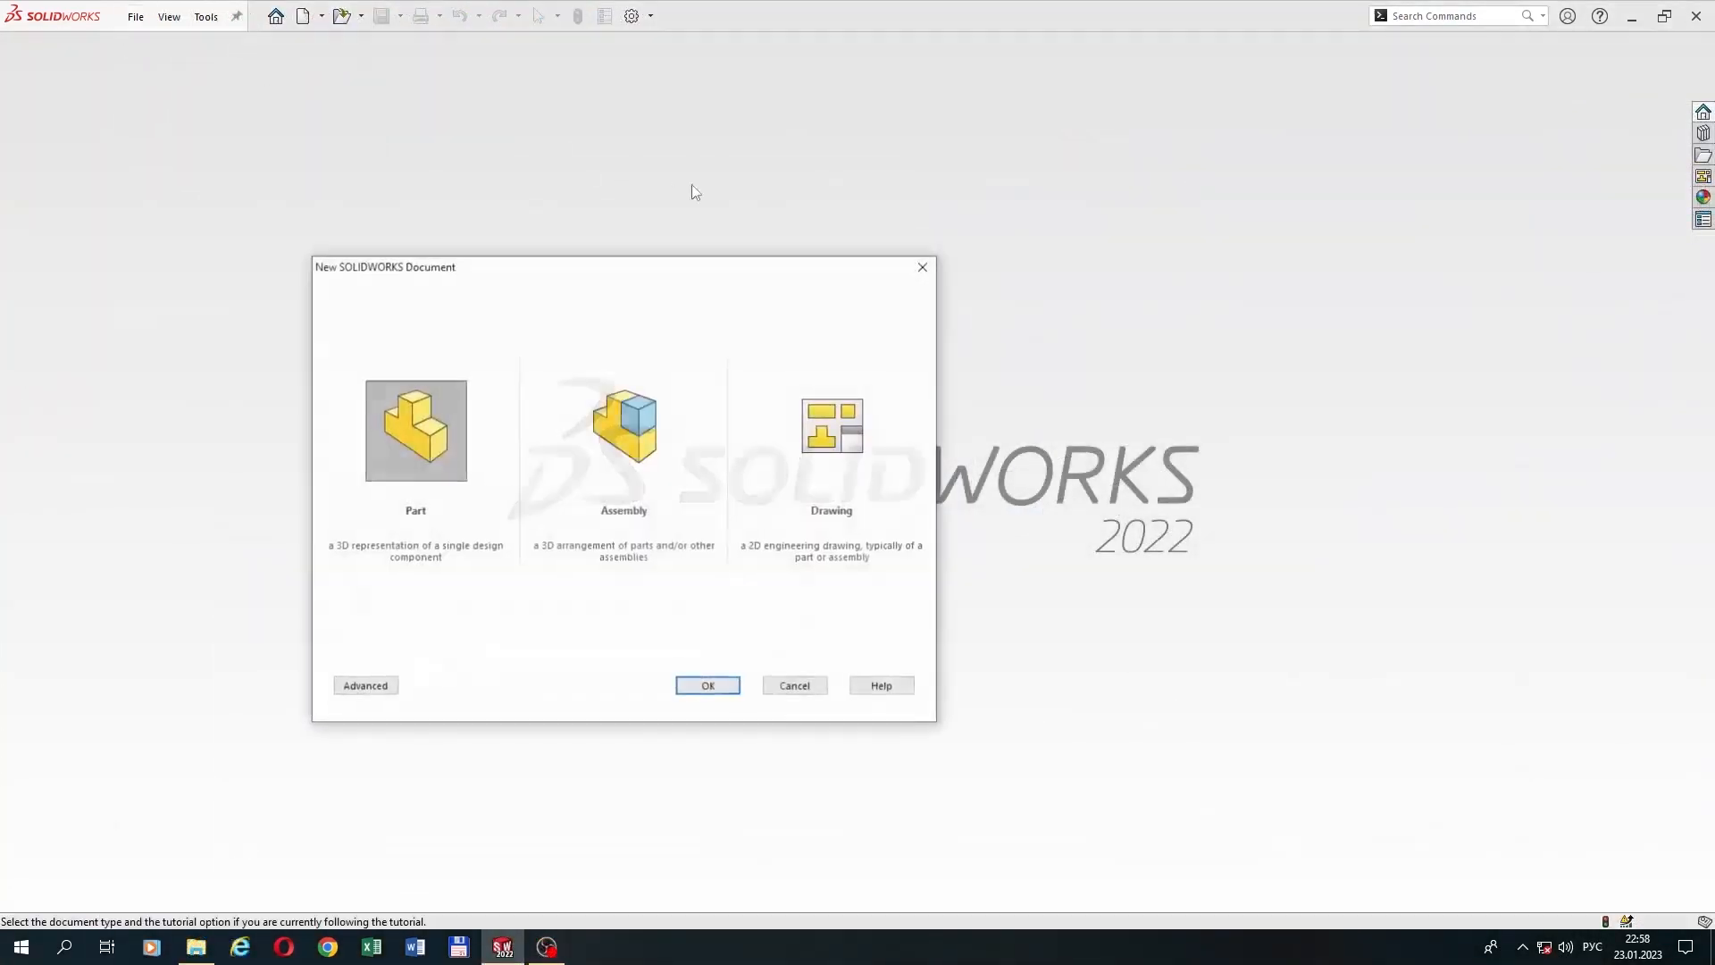
double_click(448, 406)
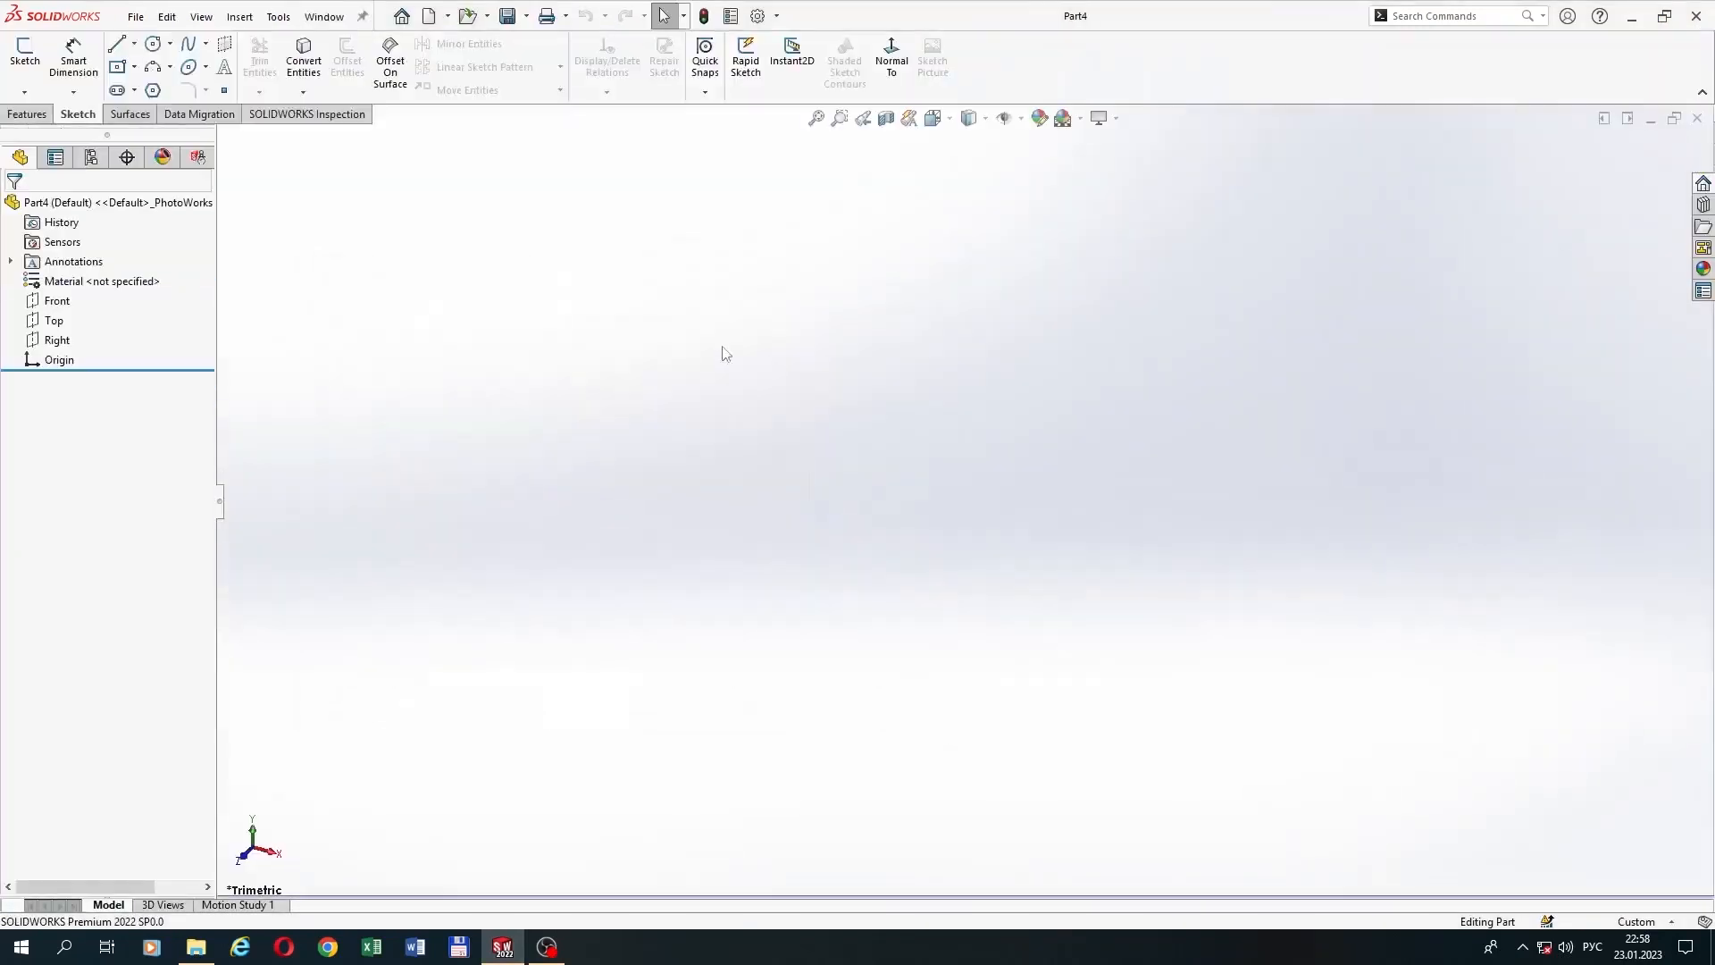
left_click(1021, 119)
left_click(1007, 216)
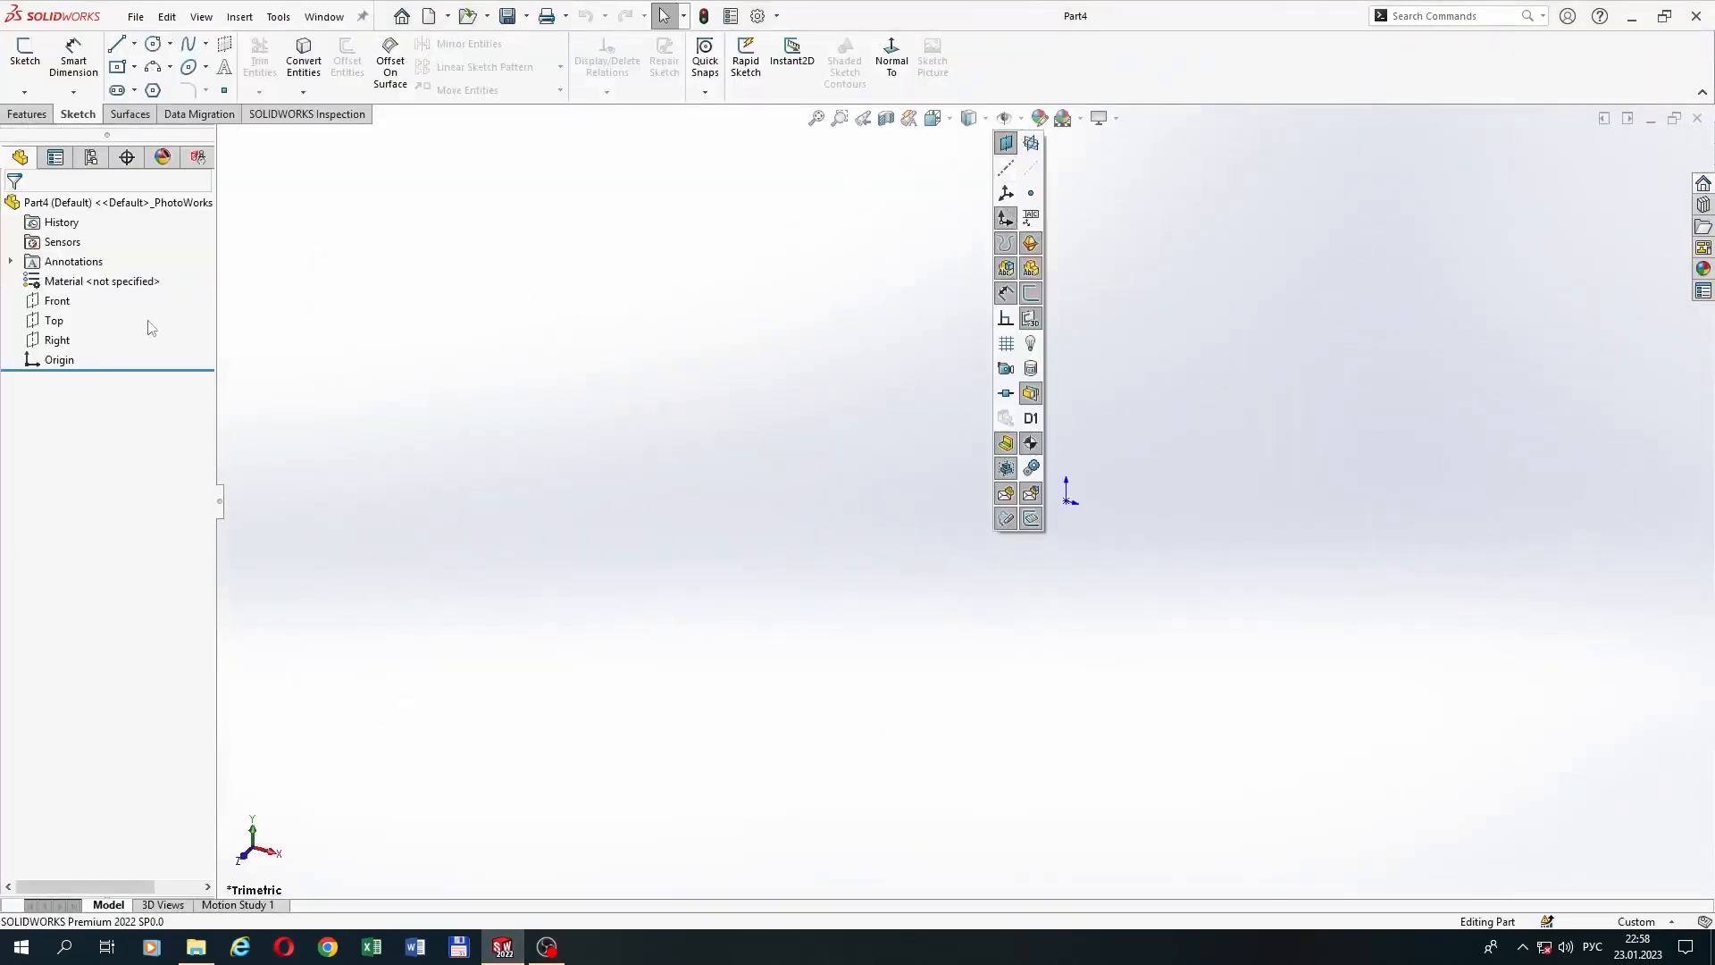
Step: On the Right plane, sketch a horizontal line about 169 mm long through the origin and a vertical construction line crossing it there
left_click(82, 340)
left_click(25, 53)
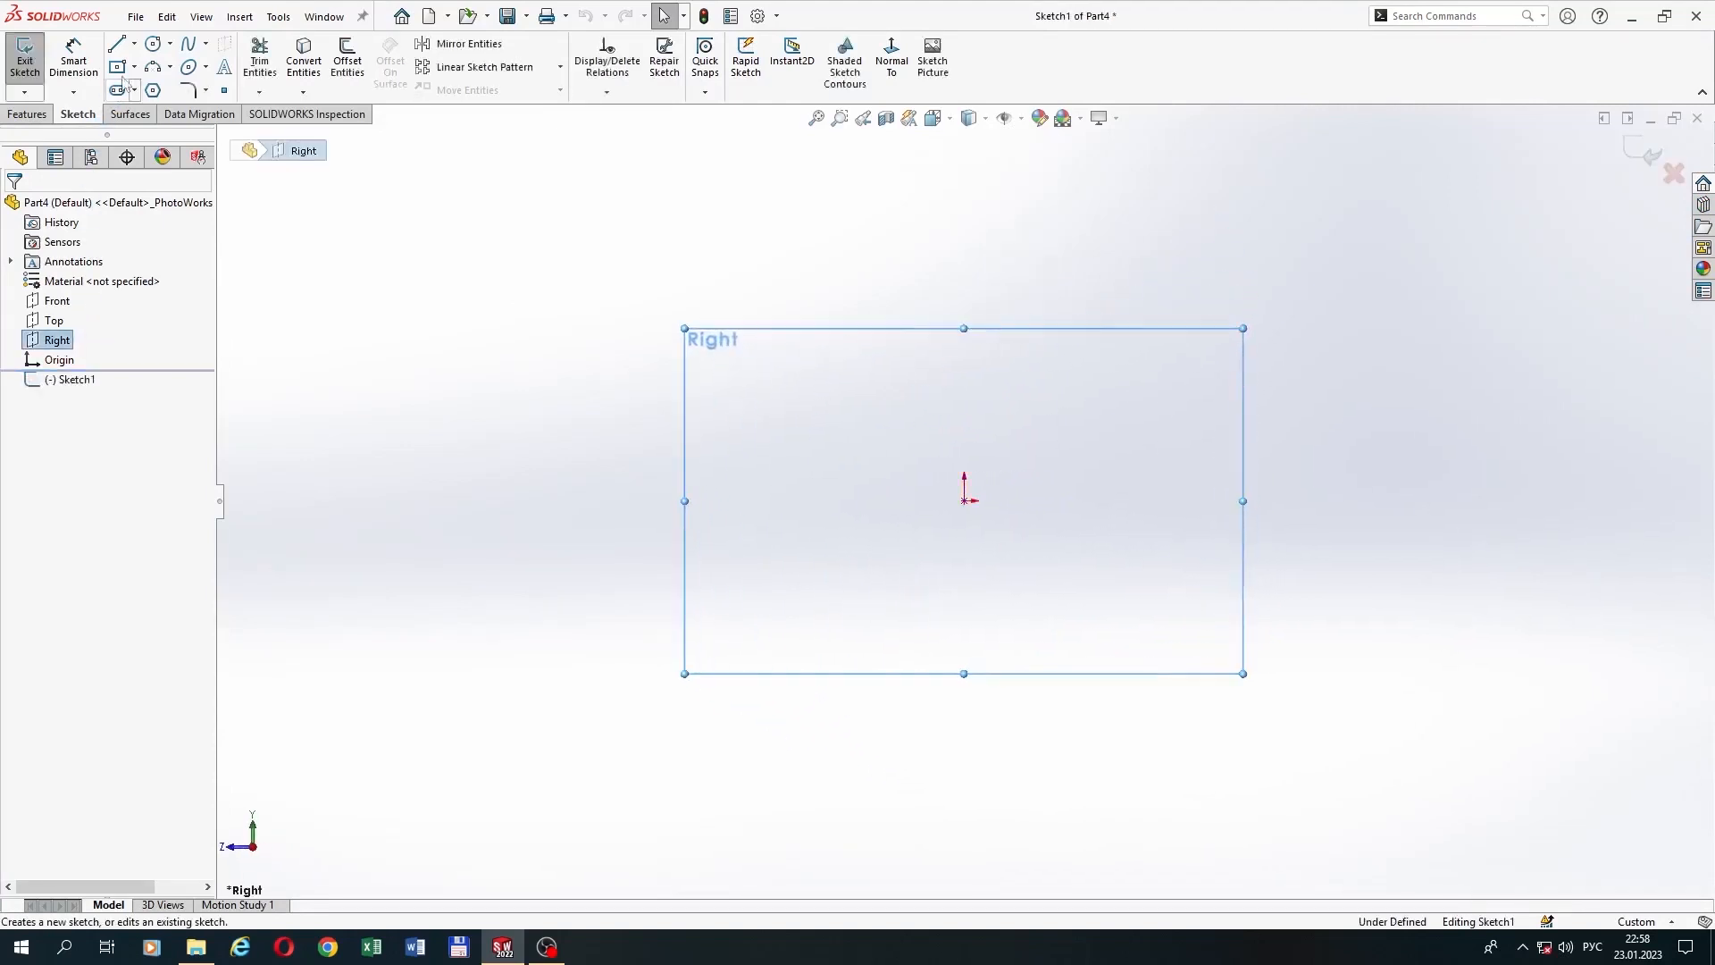
left_click(122, 48)
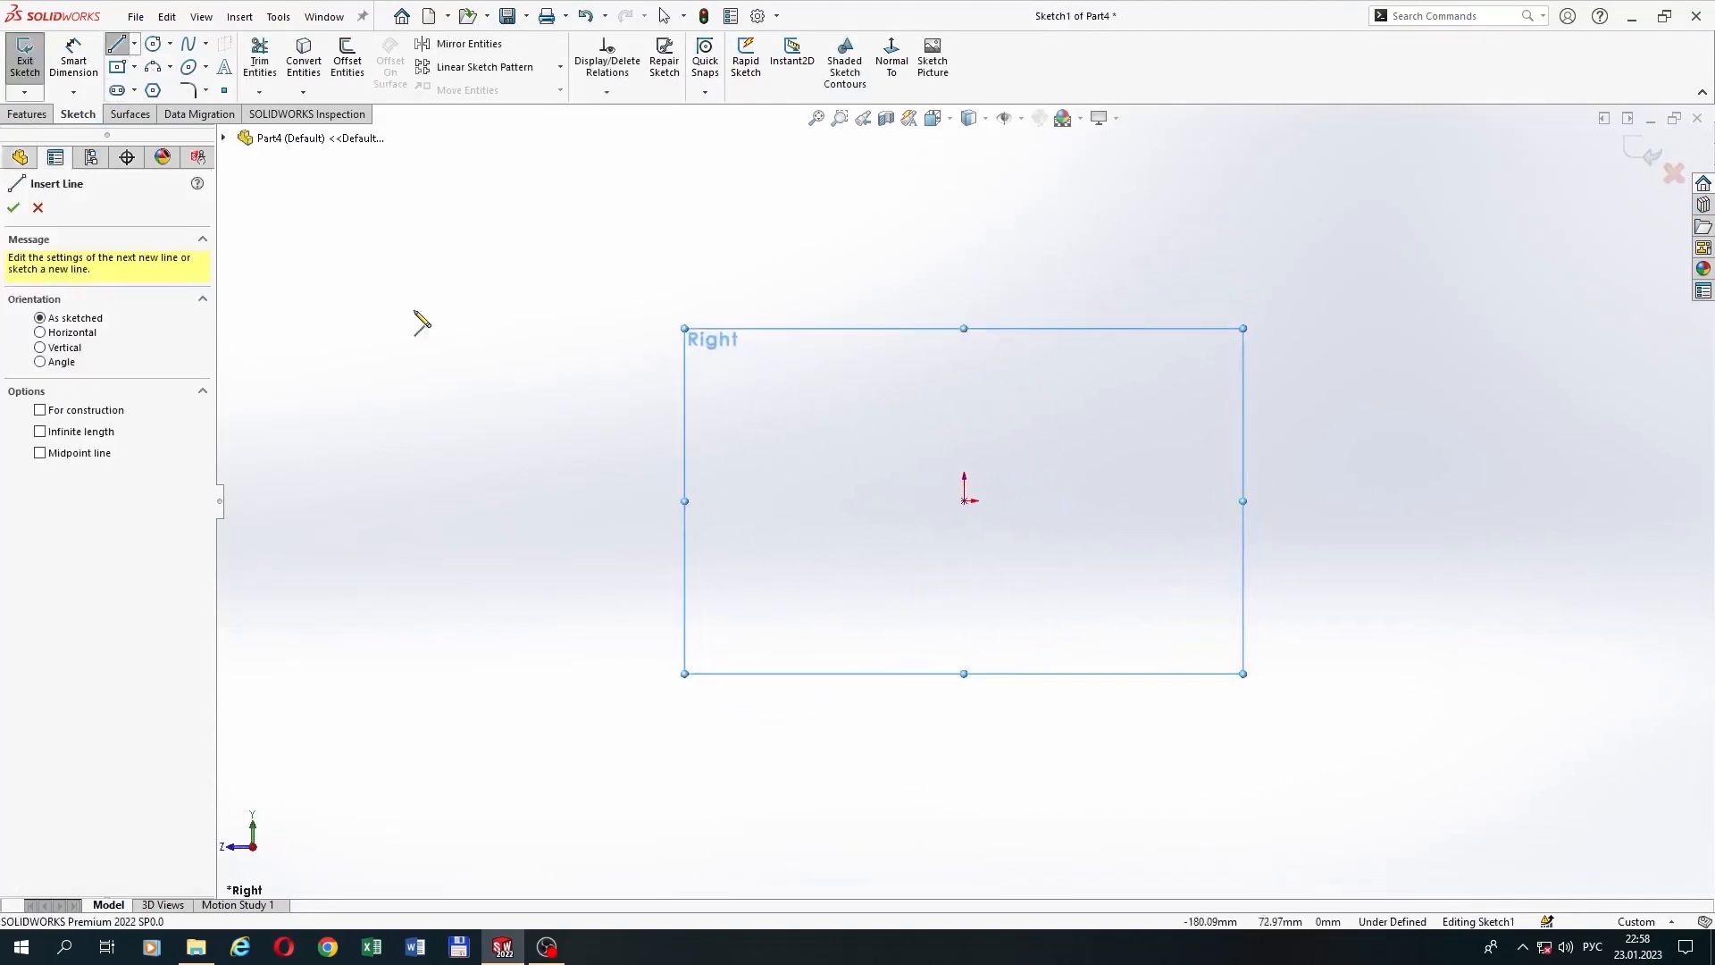
left_click(685, 501)
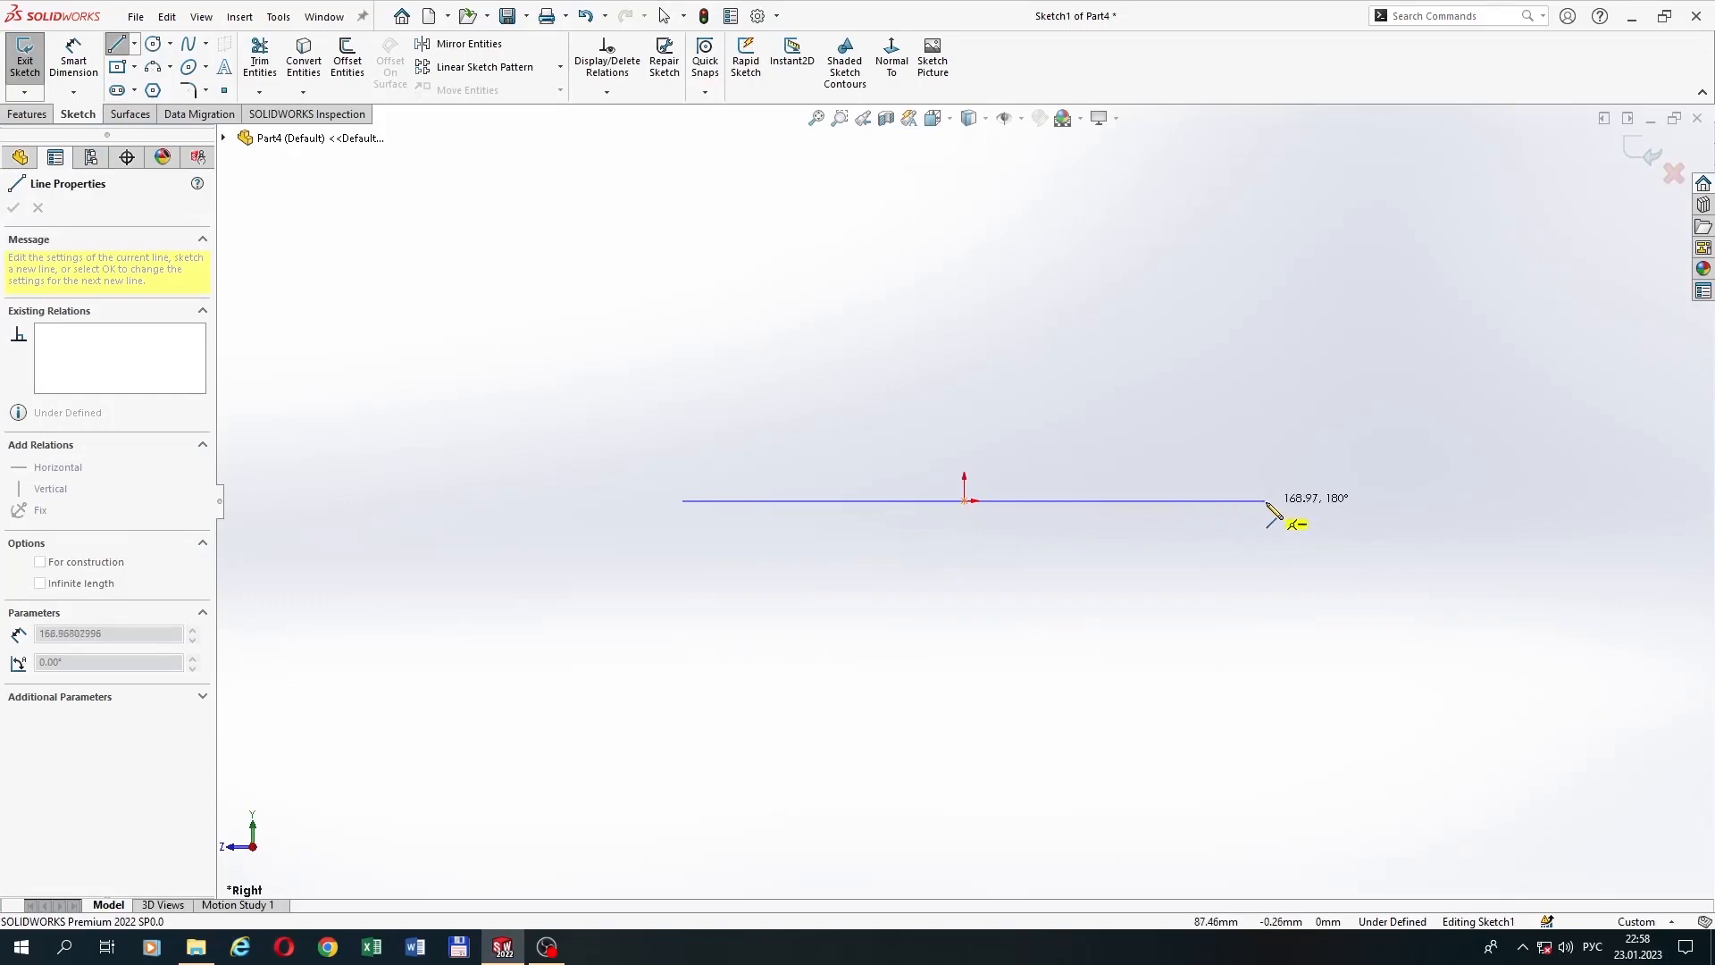
left_click(1265, 502)
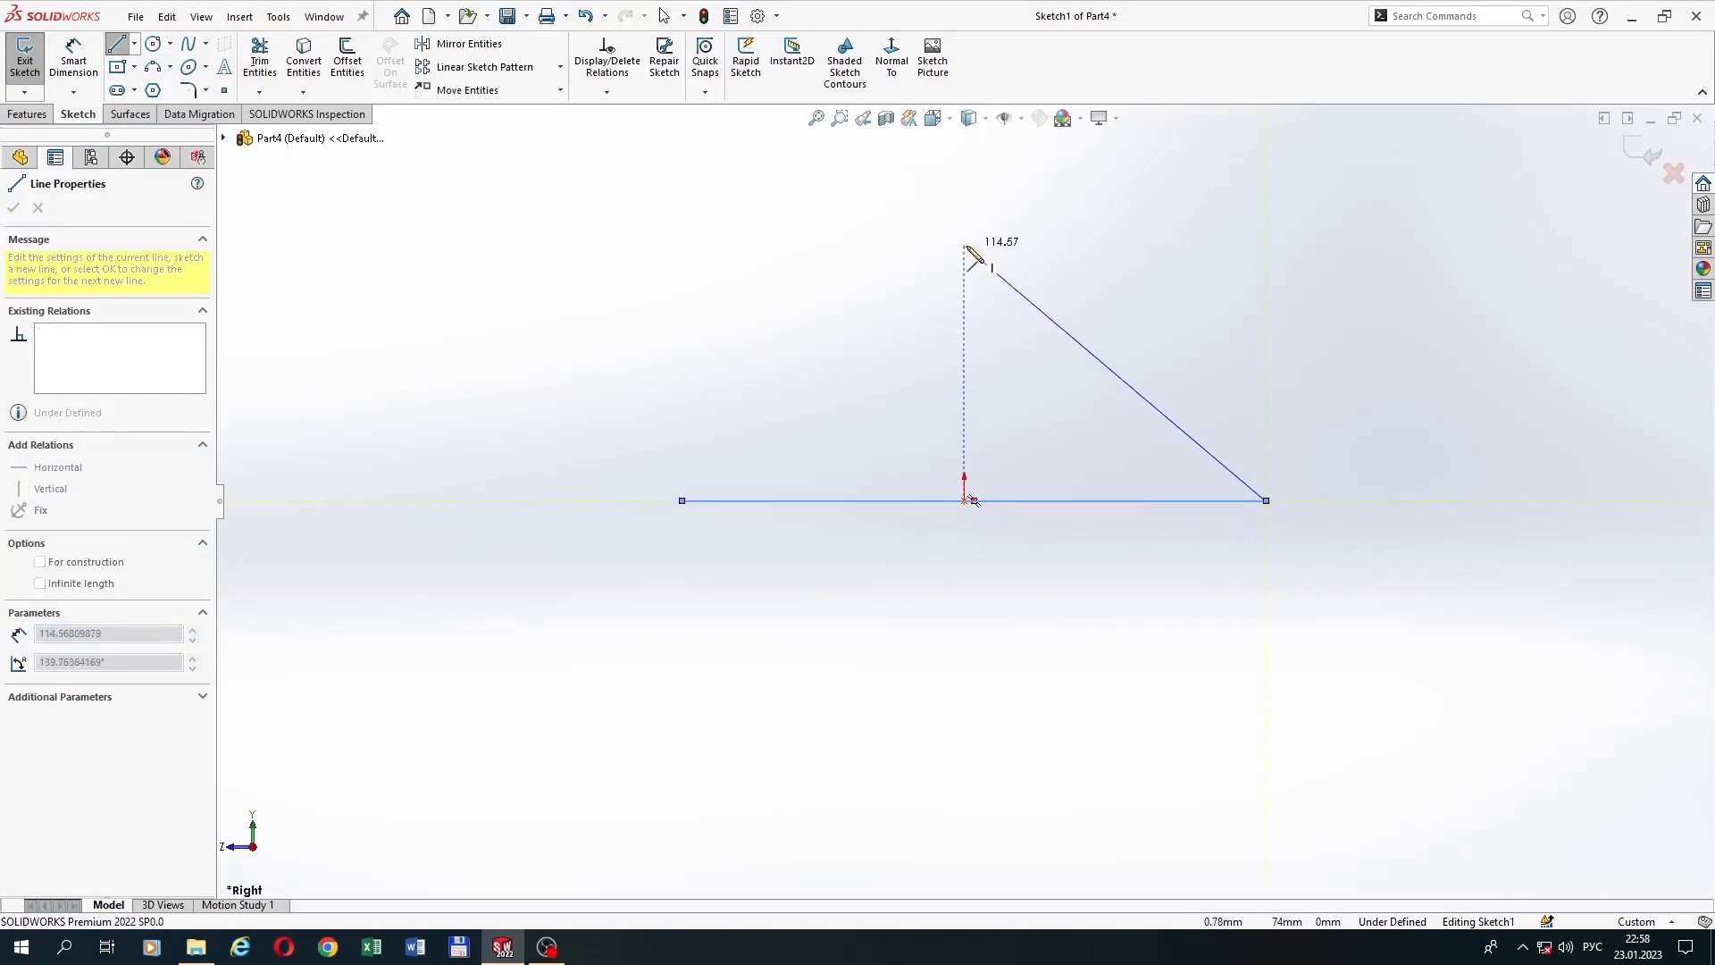
left_click(963, 246)
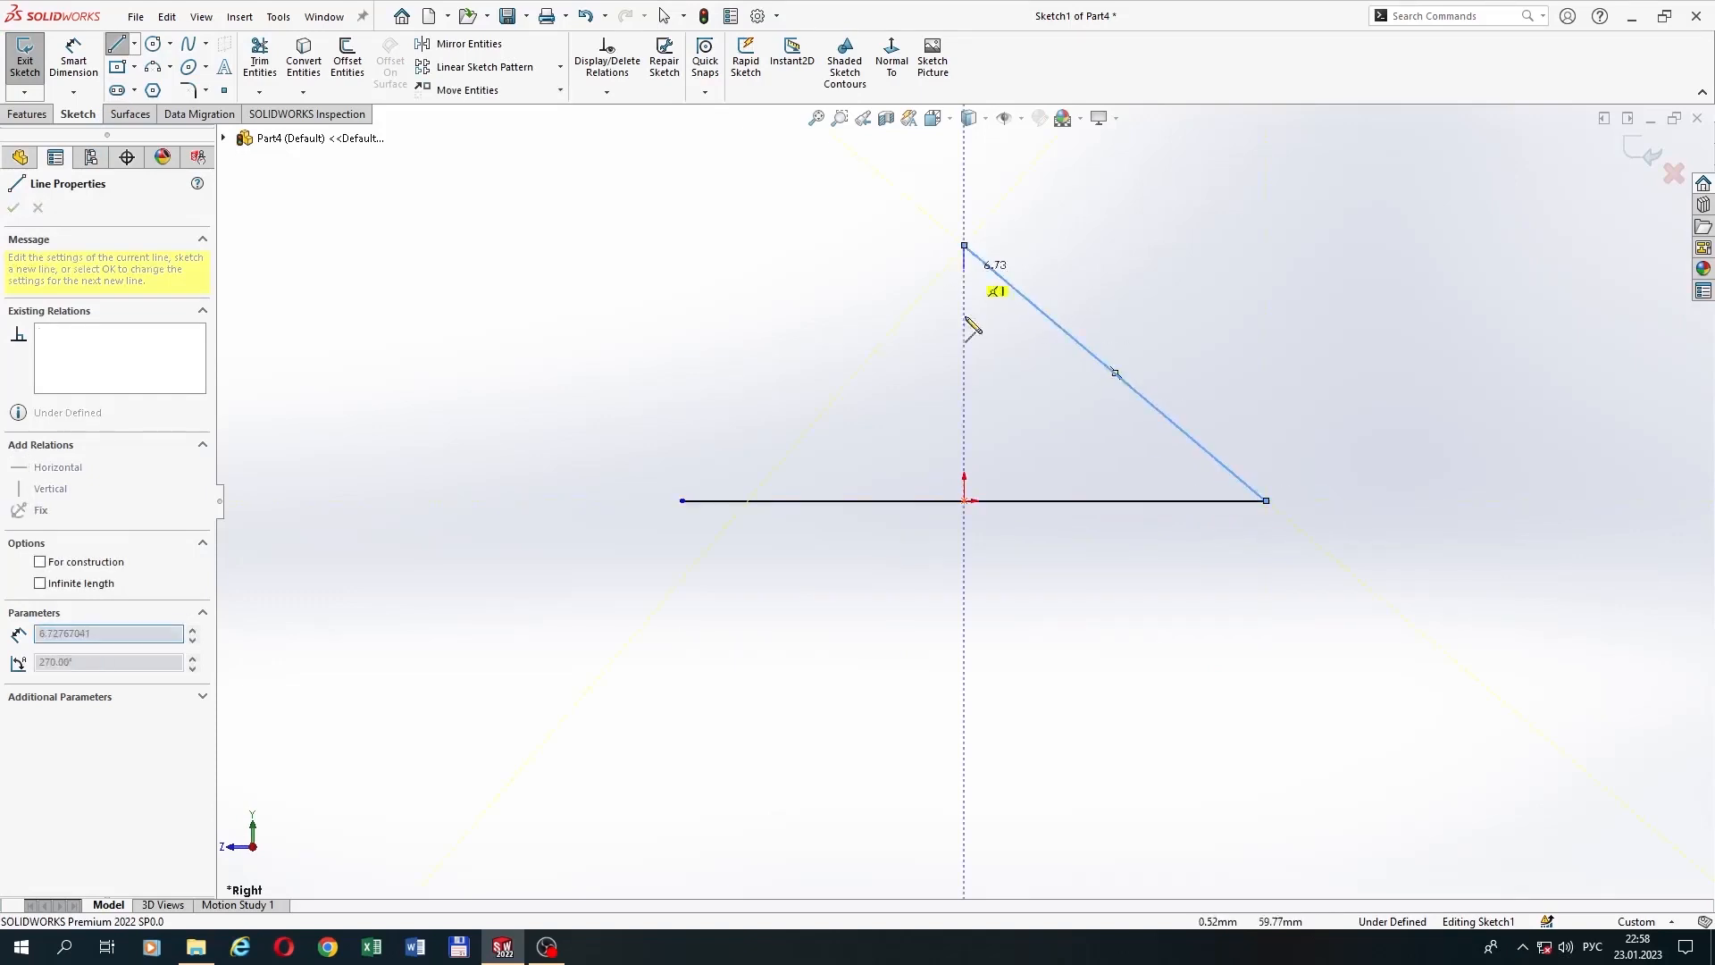
left_click(963, 699)
right_click(994, 698)
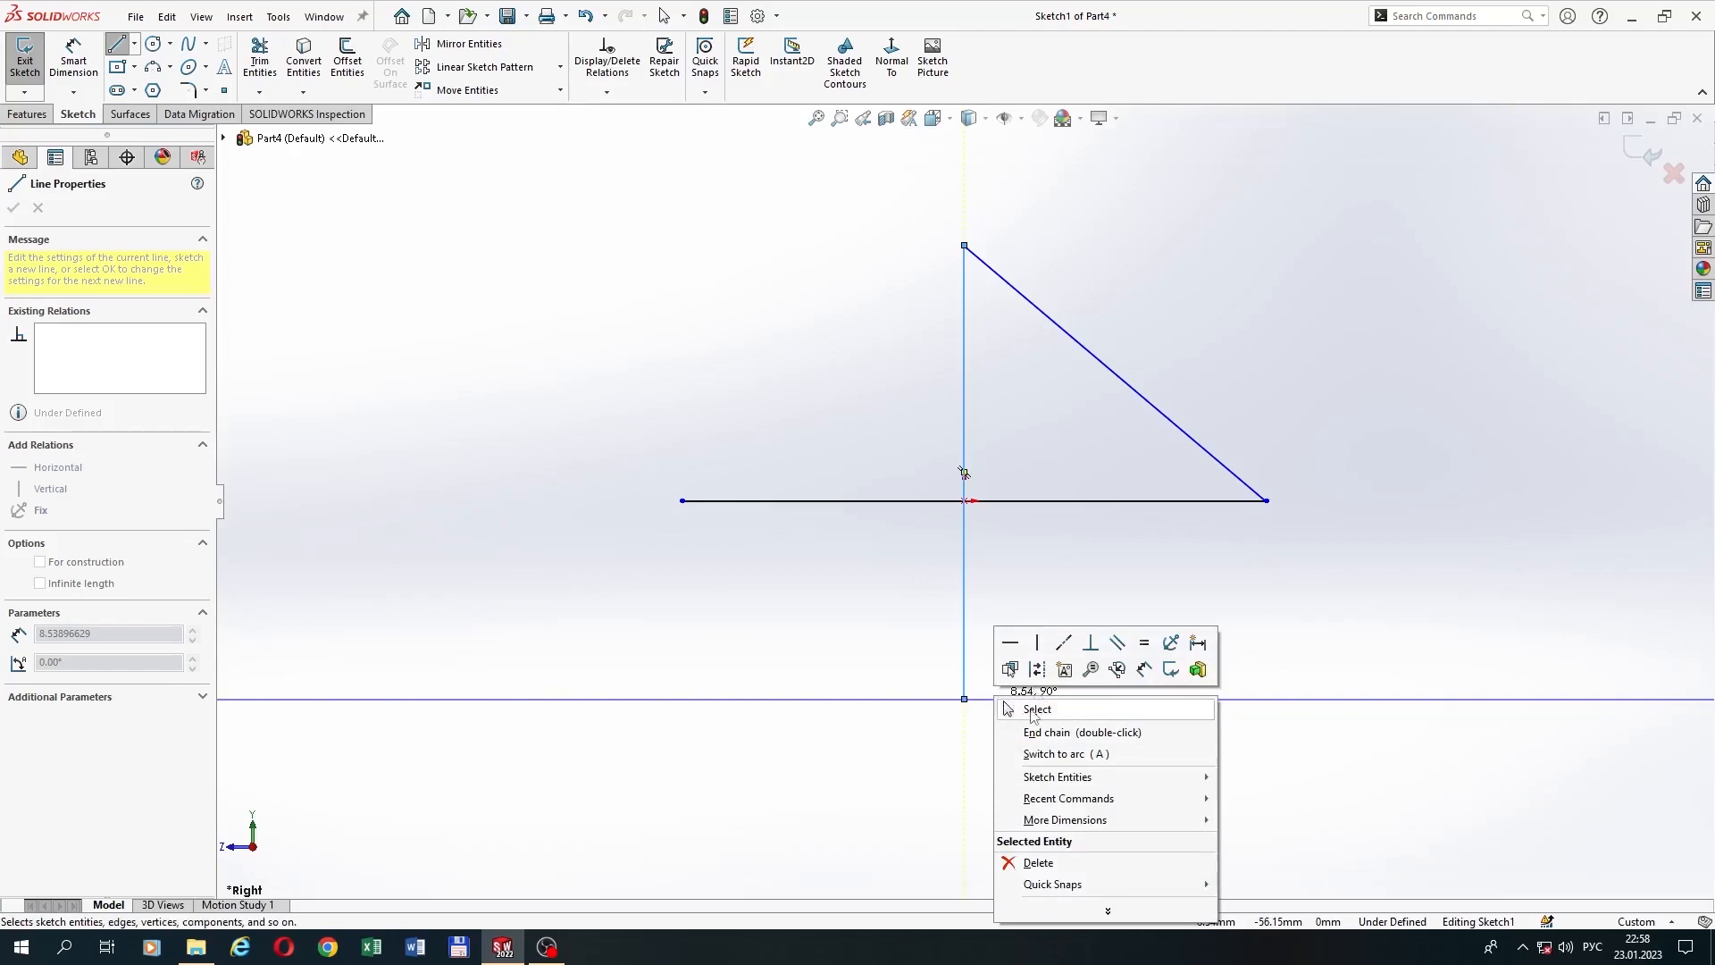
left_click(1034, 709)
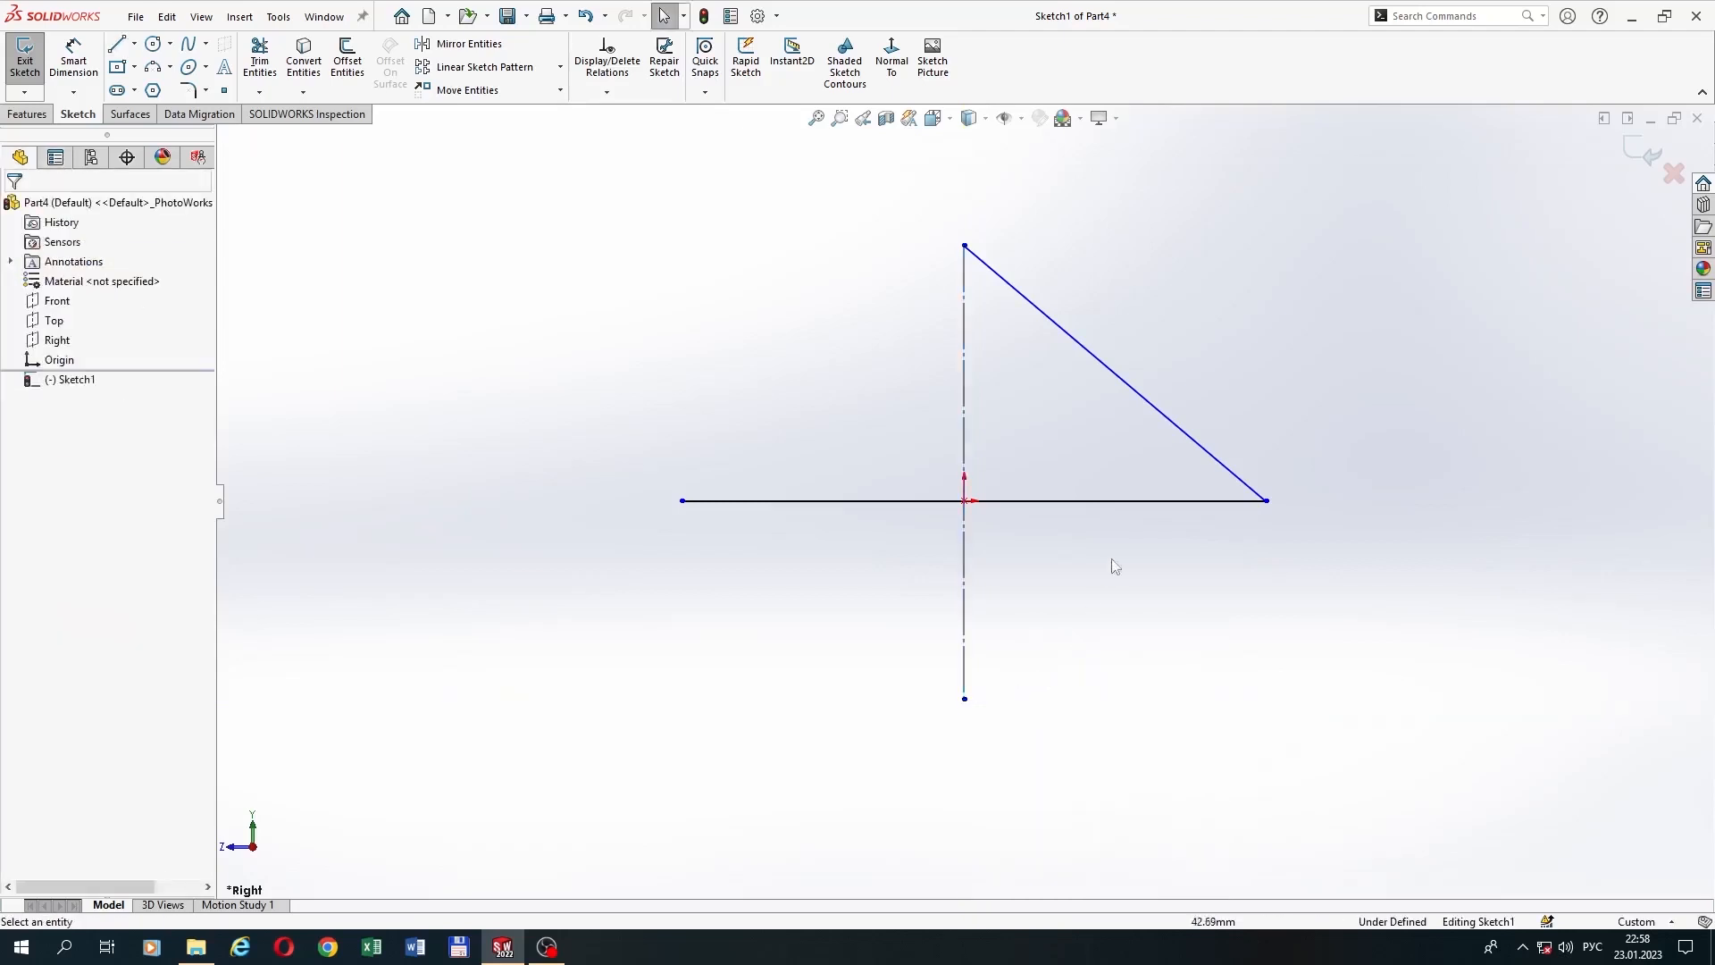
Step: Delete the stray diagonal line and convert the horizontal line through the origin to construction geometry
left_click(1173, 422)
left_click(1245, 369)
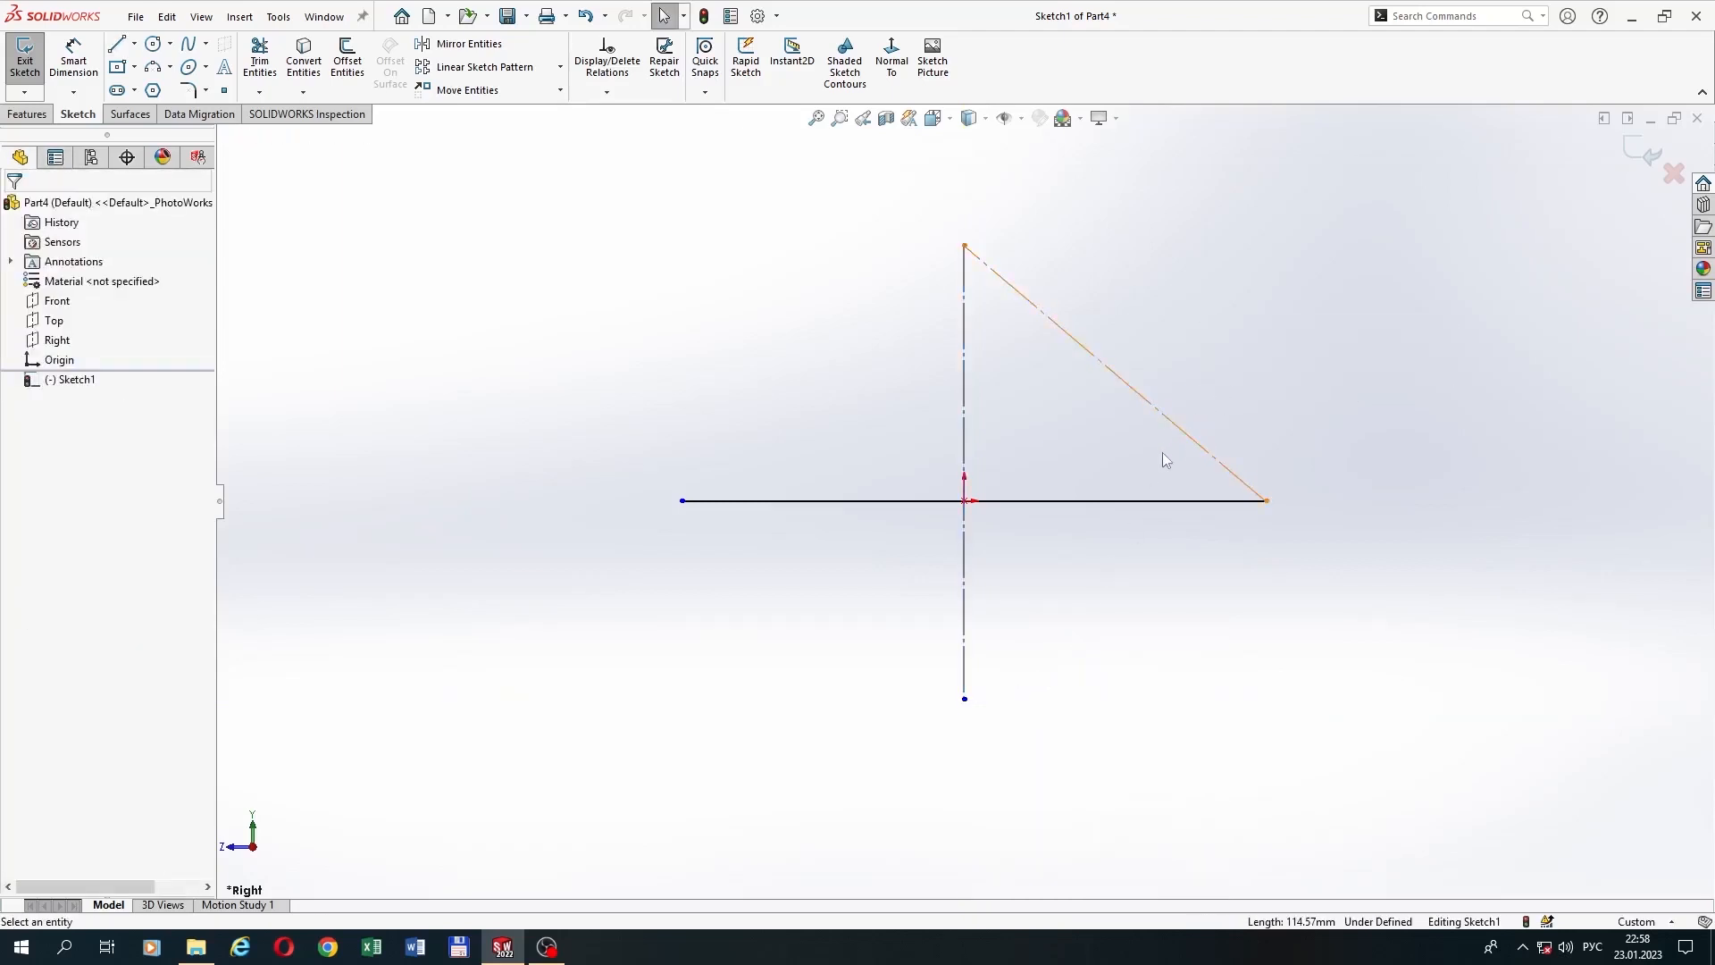
left_click(1185, 437)
key("Delete")
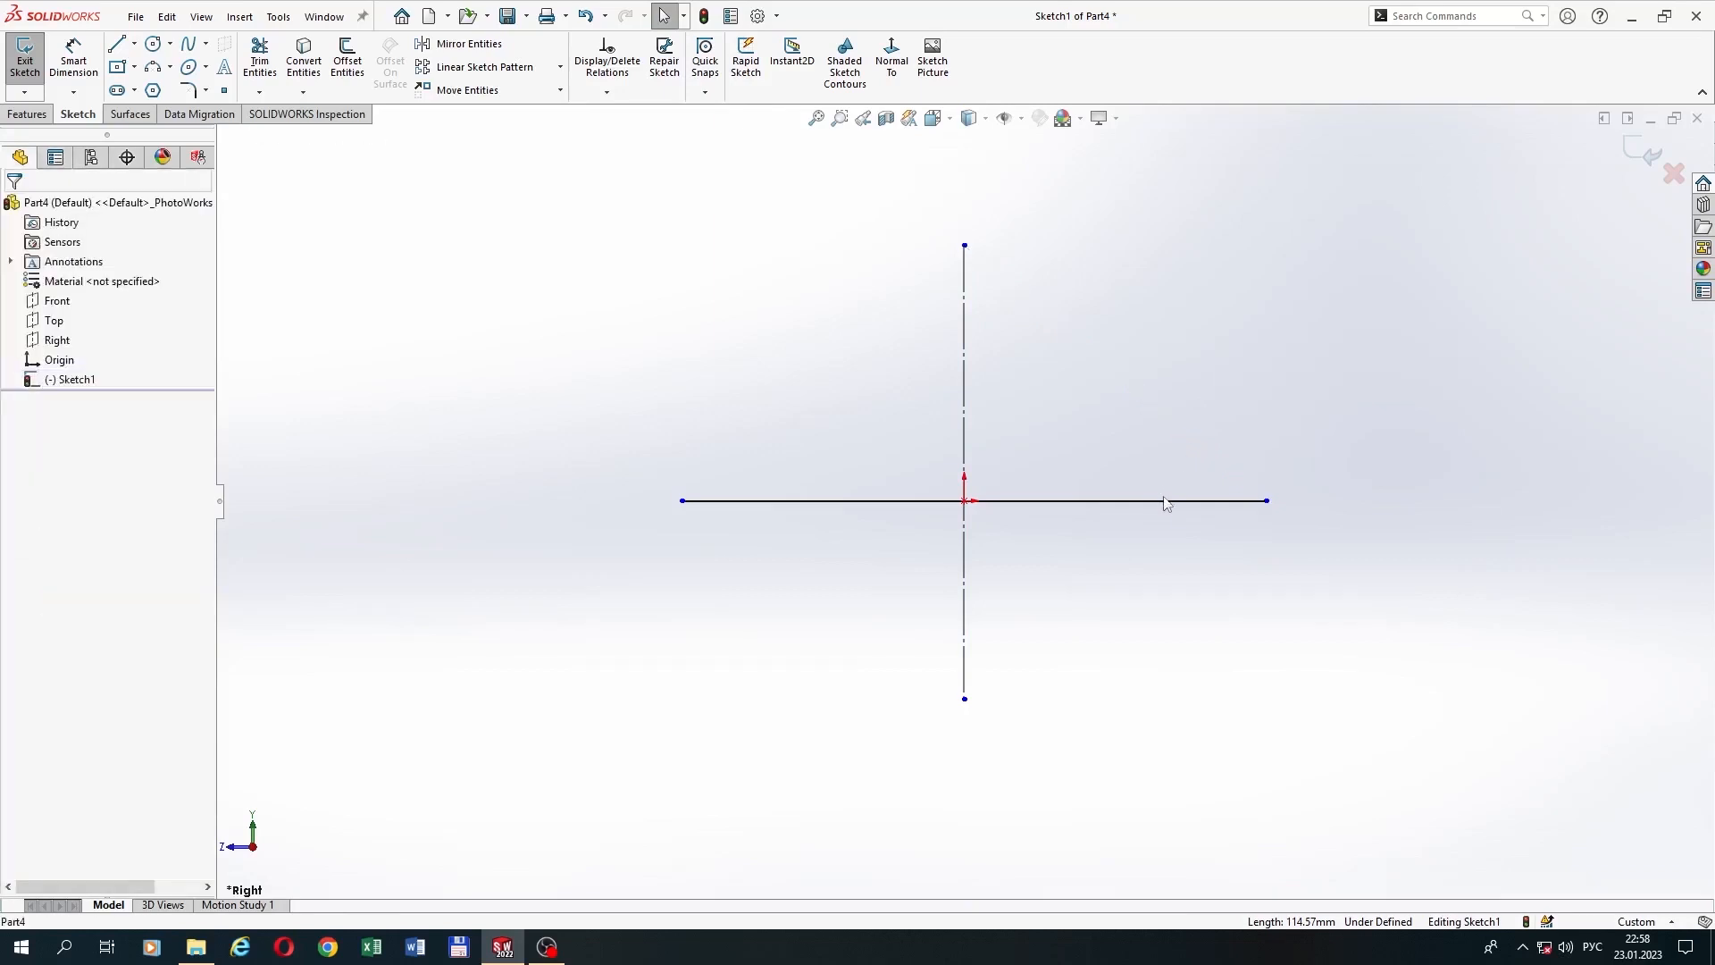
left_click(1164, 506)
left_click(1219, 455)
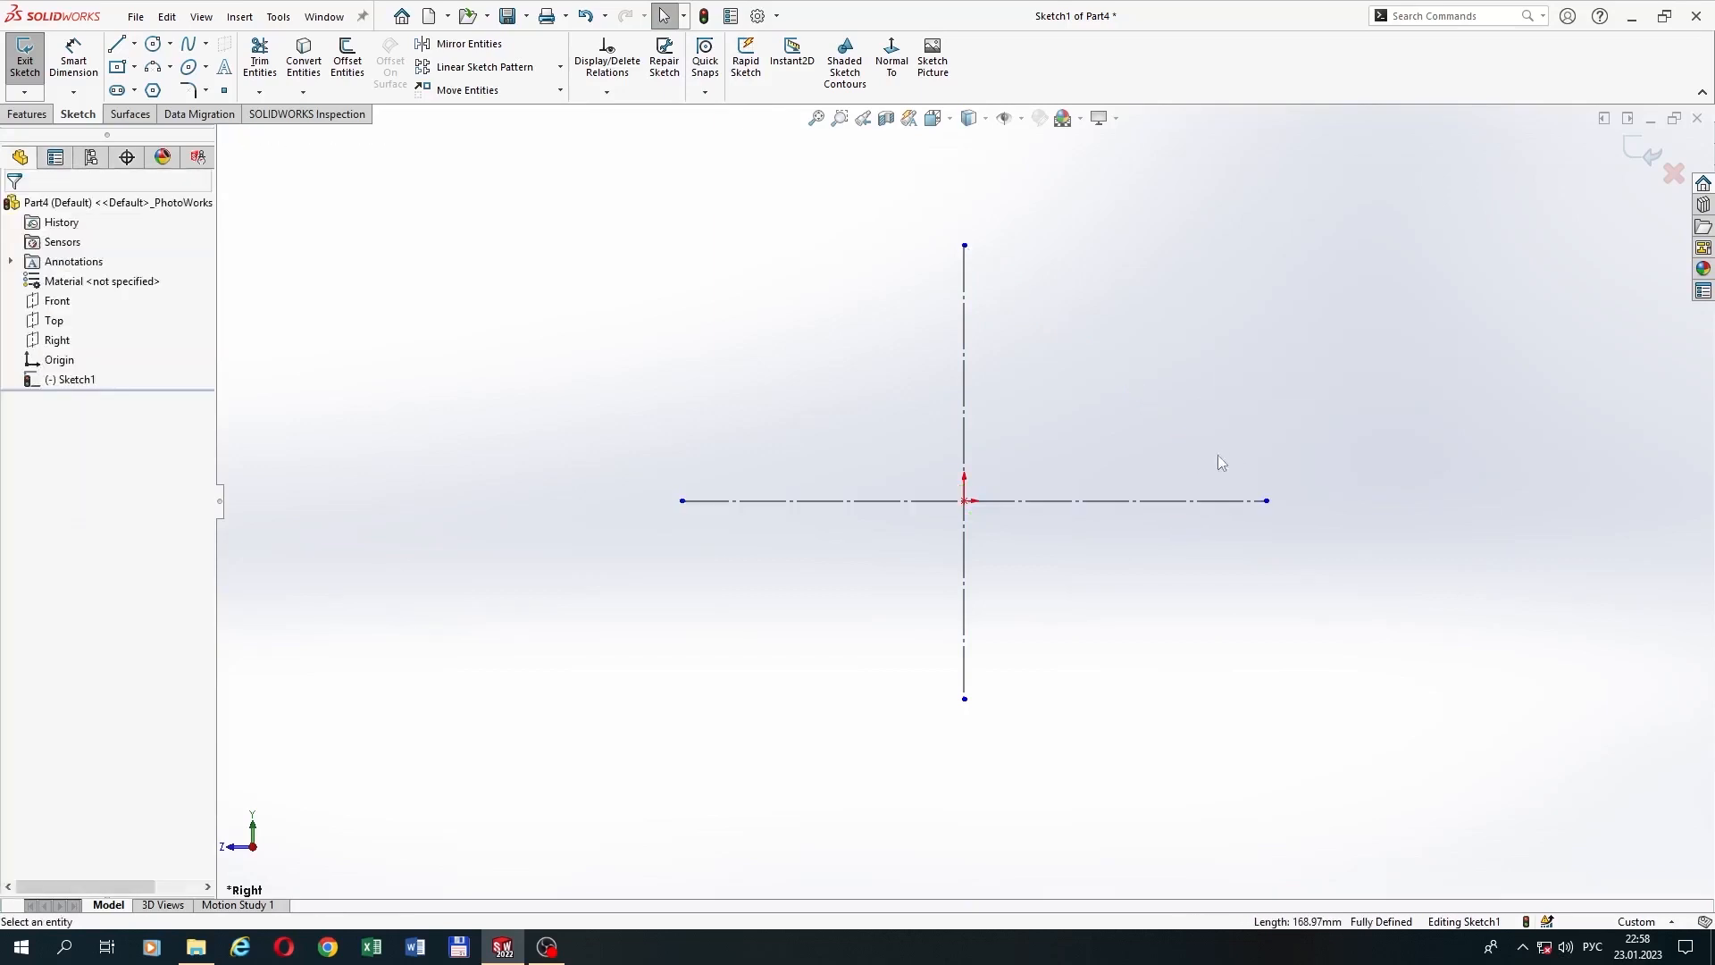
Step: Sketch an open profile: a vertical from the horizontal centerline, an outward slant, an inward slant about 14 mm long, and a horizontal to the vertical centerline
left_click(116, 44)
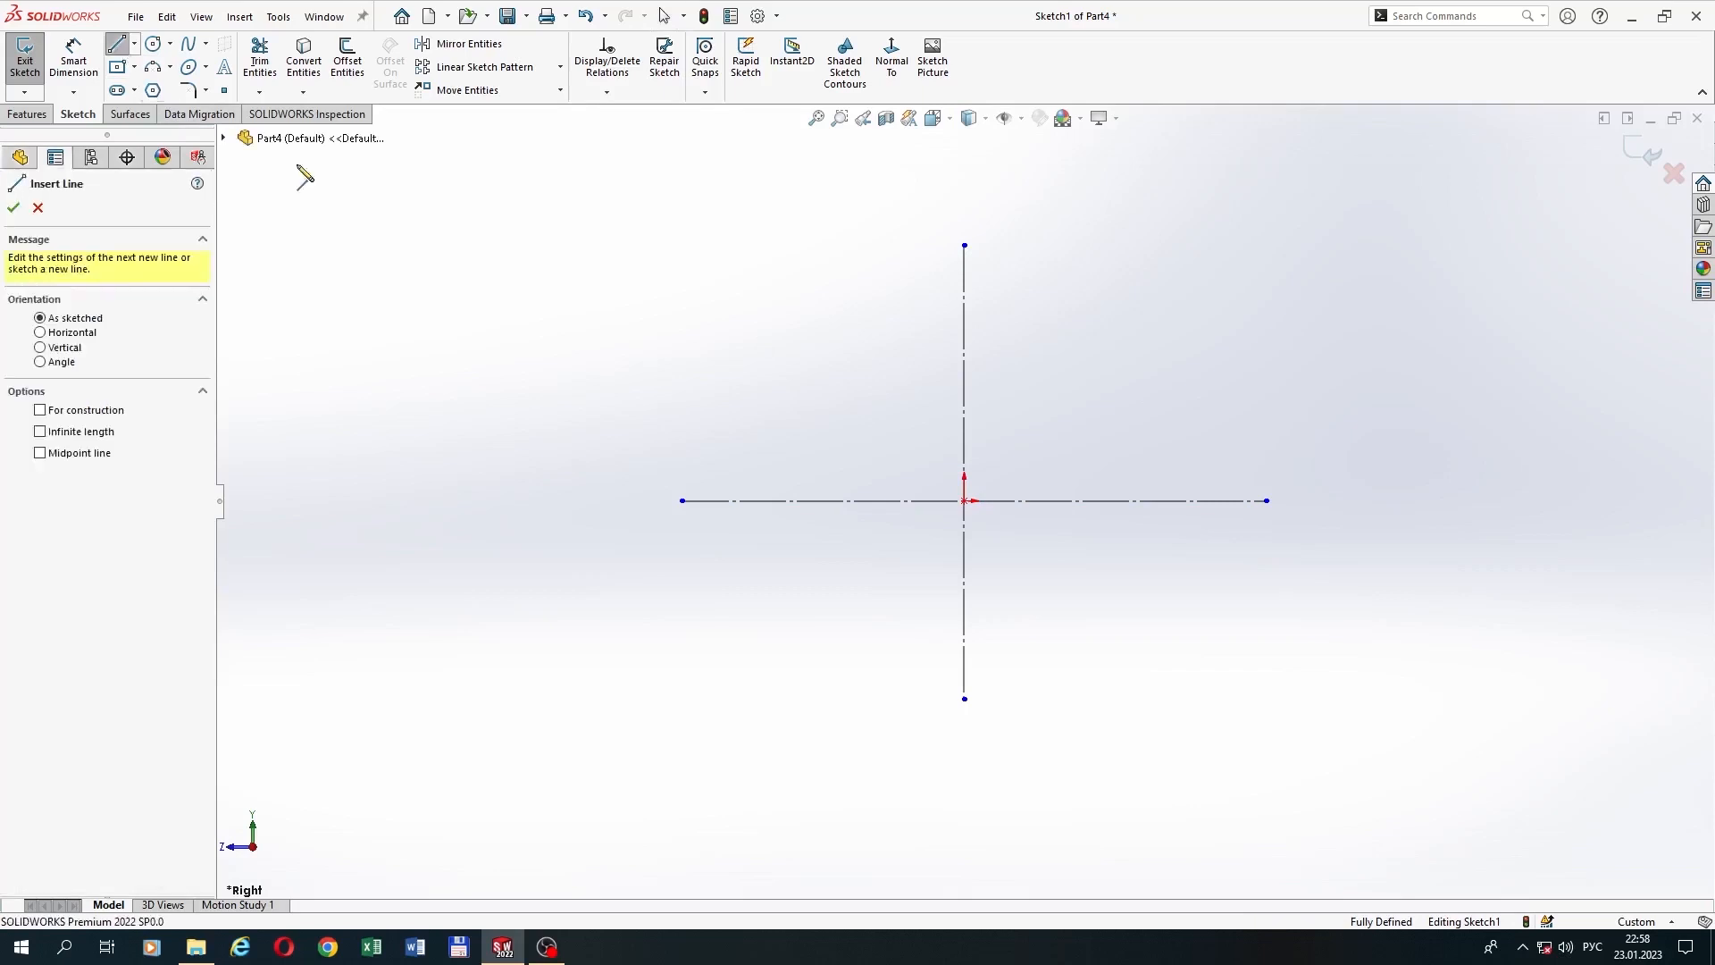
scroll(926, 479, "down", 1)
left_click(884, 509)
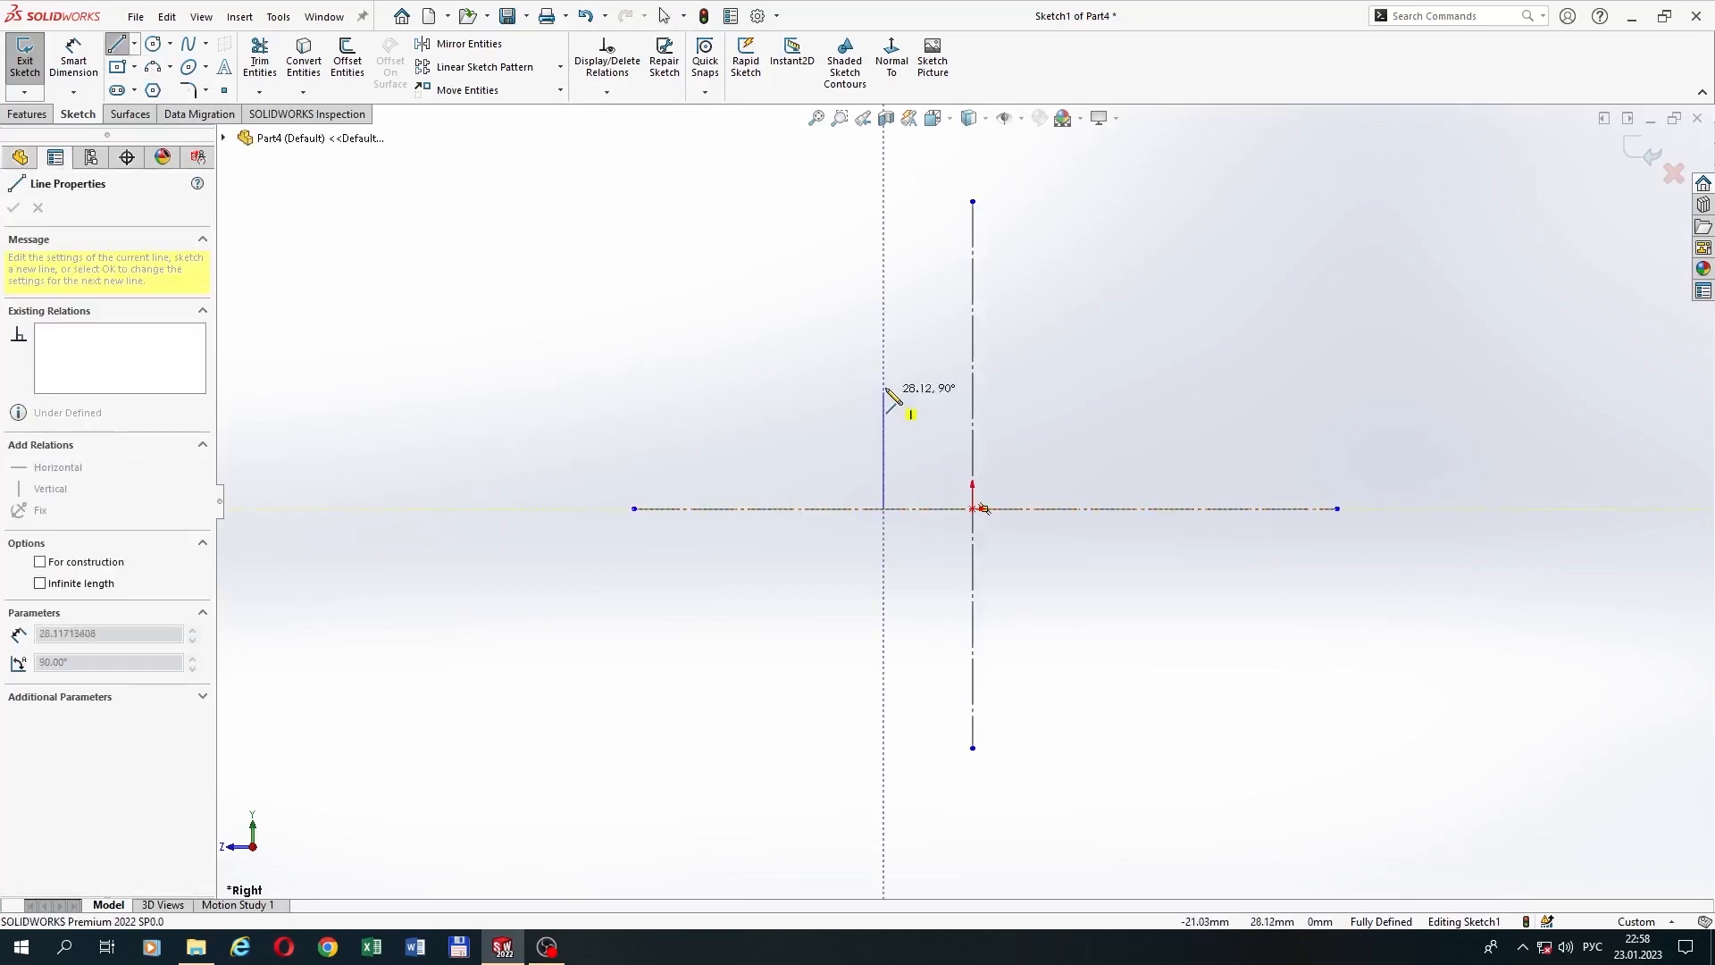
left_click(883, 333)
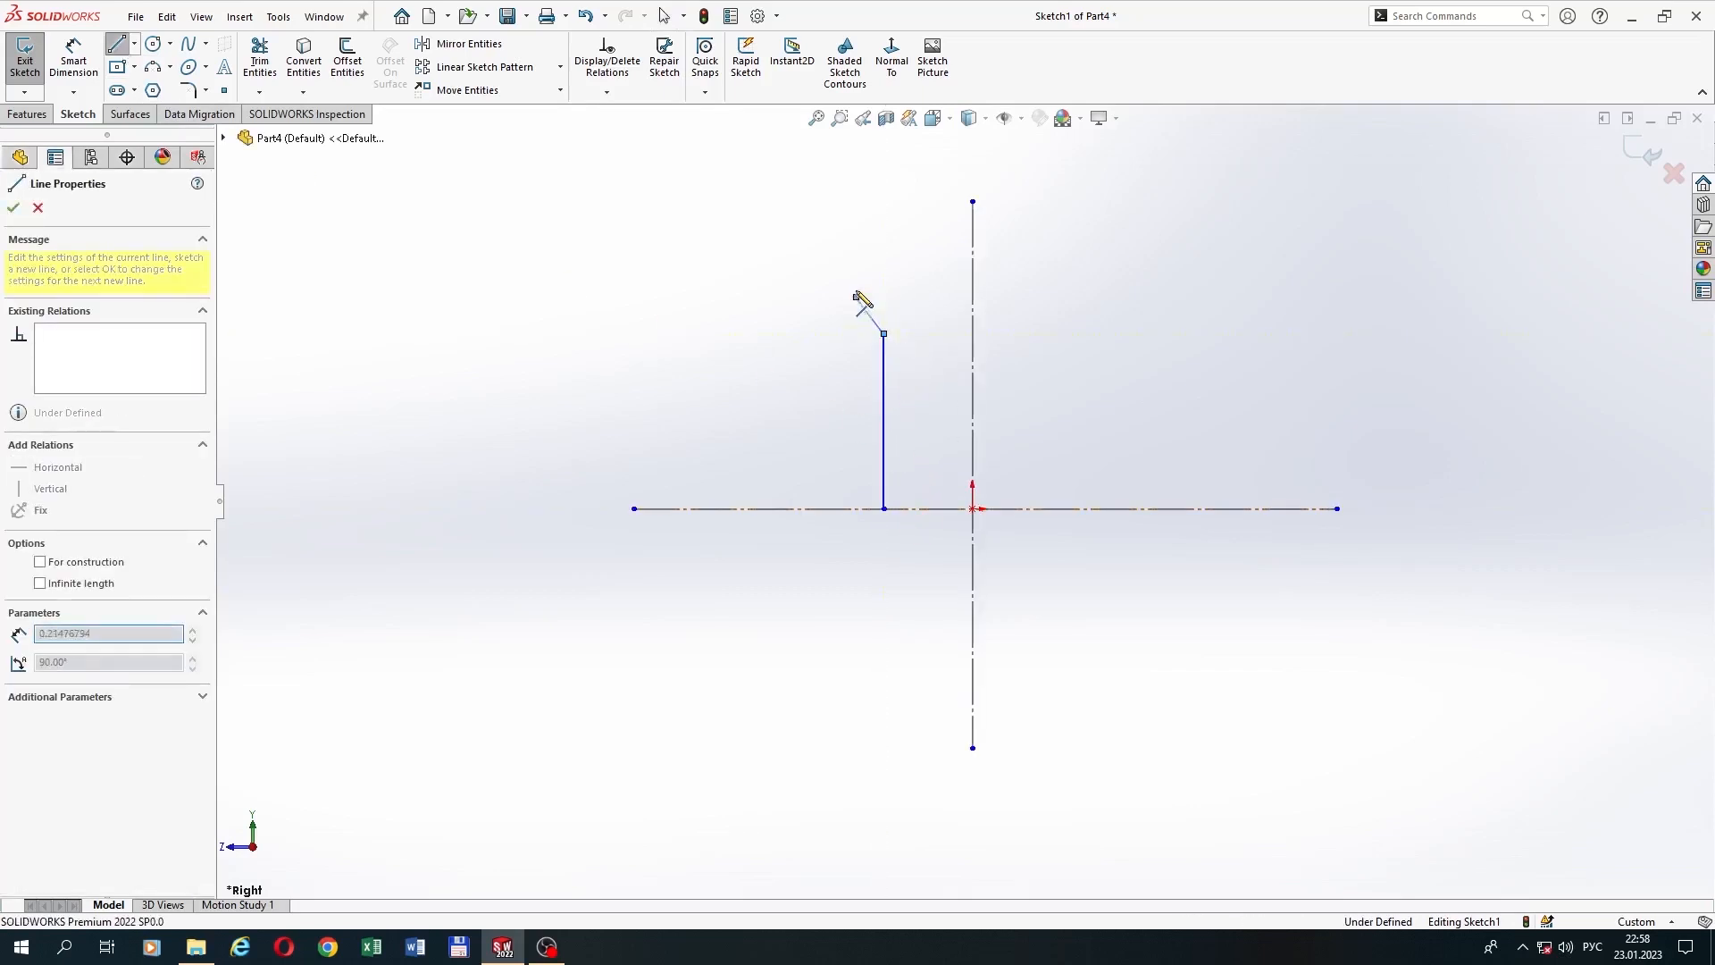
left_click(856, 297)
left_click(894, 253)
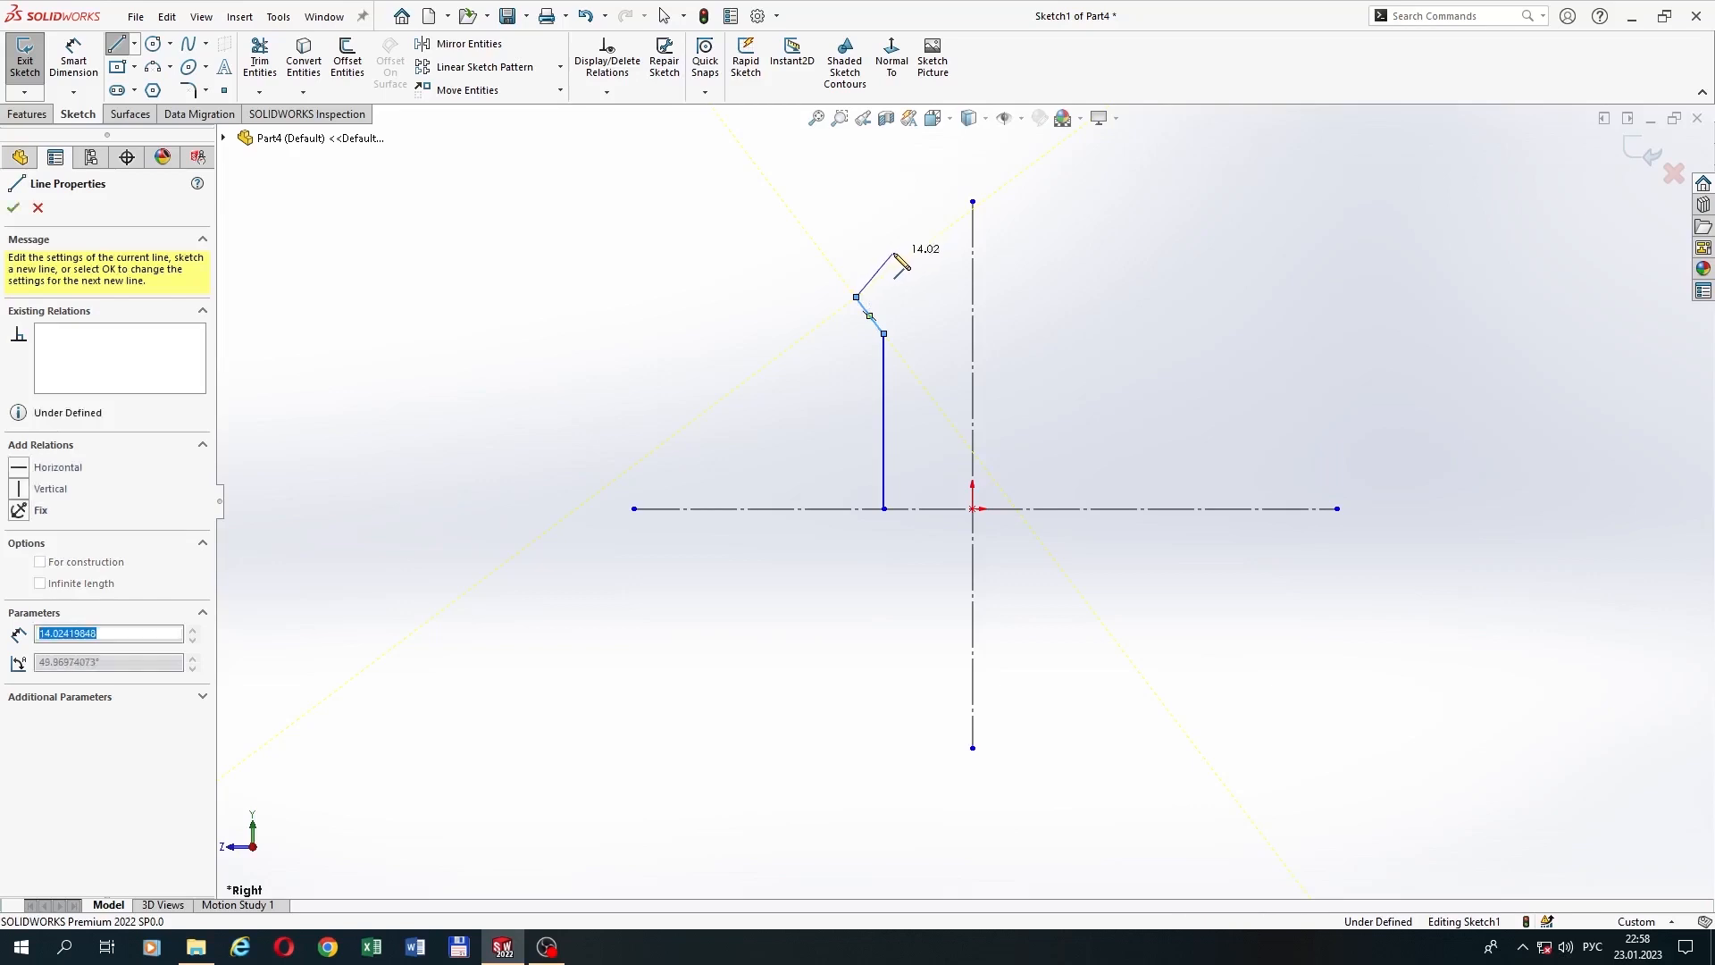
left_click(971, 253)
right_click(1002, 279)
left_click(1041, 288)
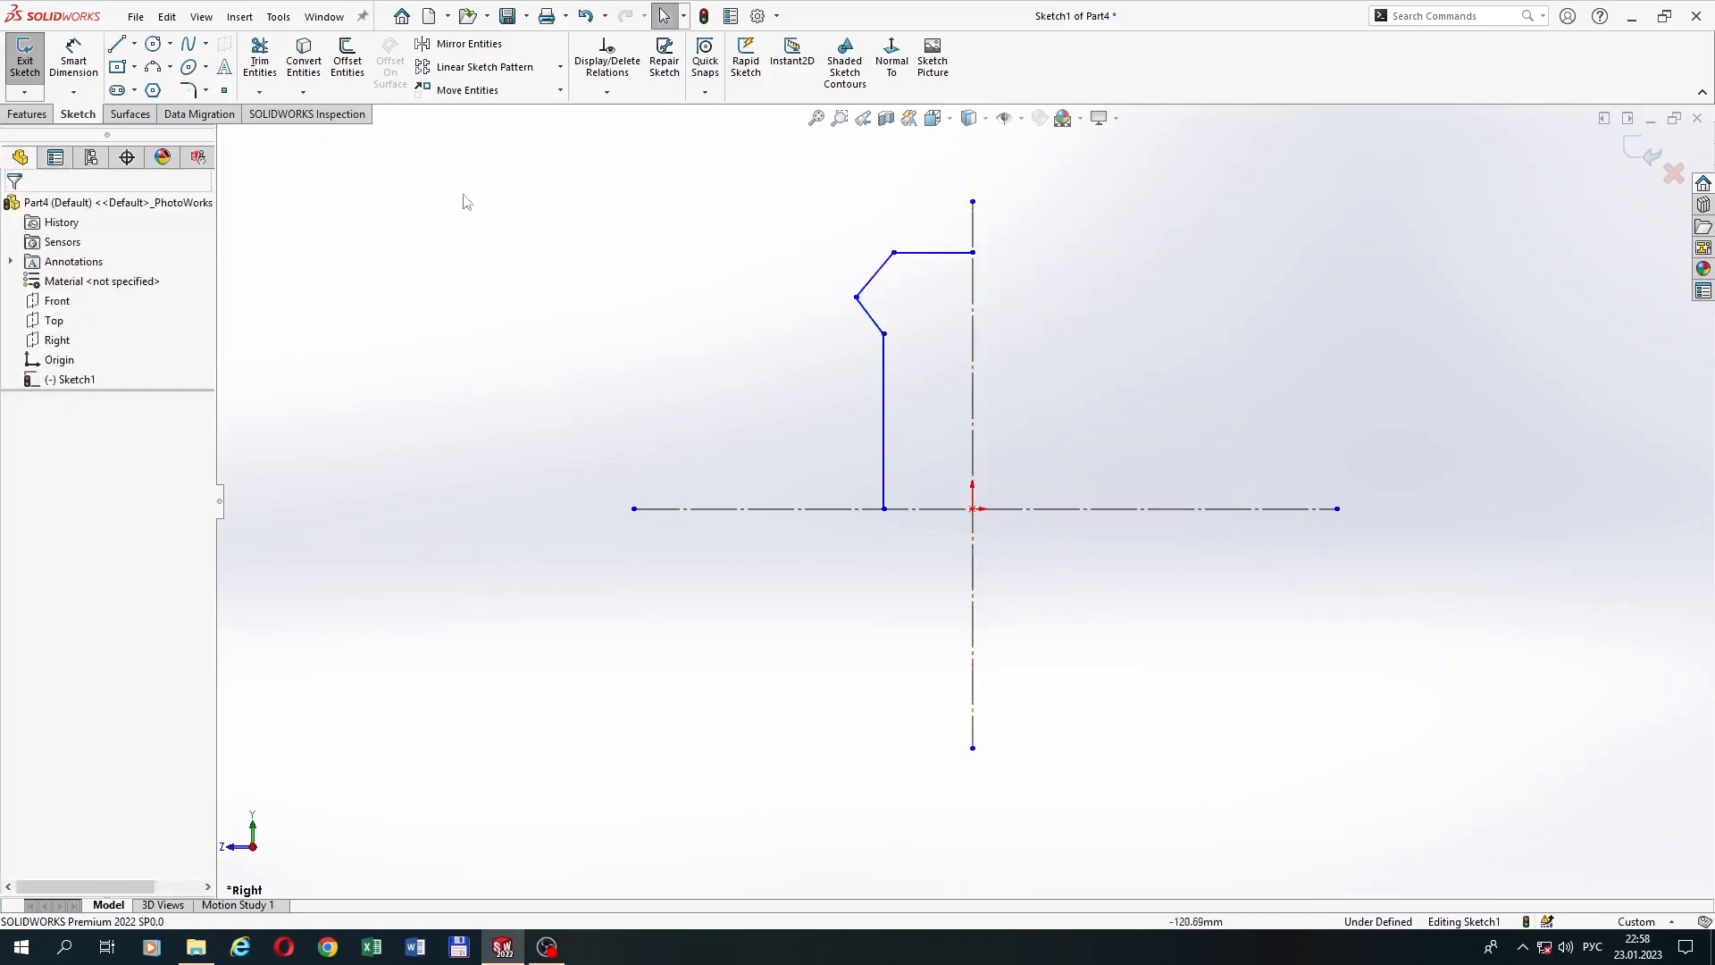
Step: Dimension the vertical distance from the profile's top line to its outward tip as 2 mm
left_click(75, 61)
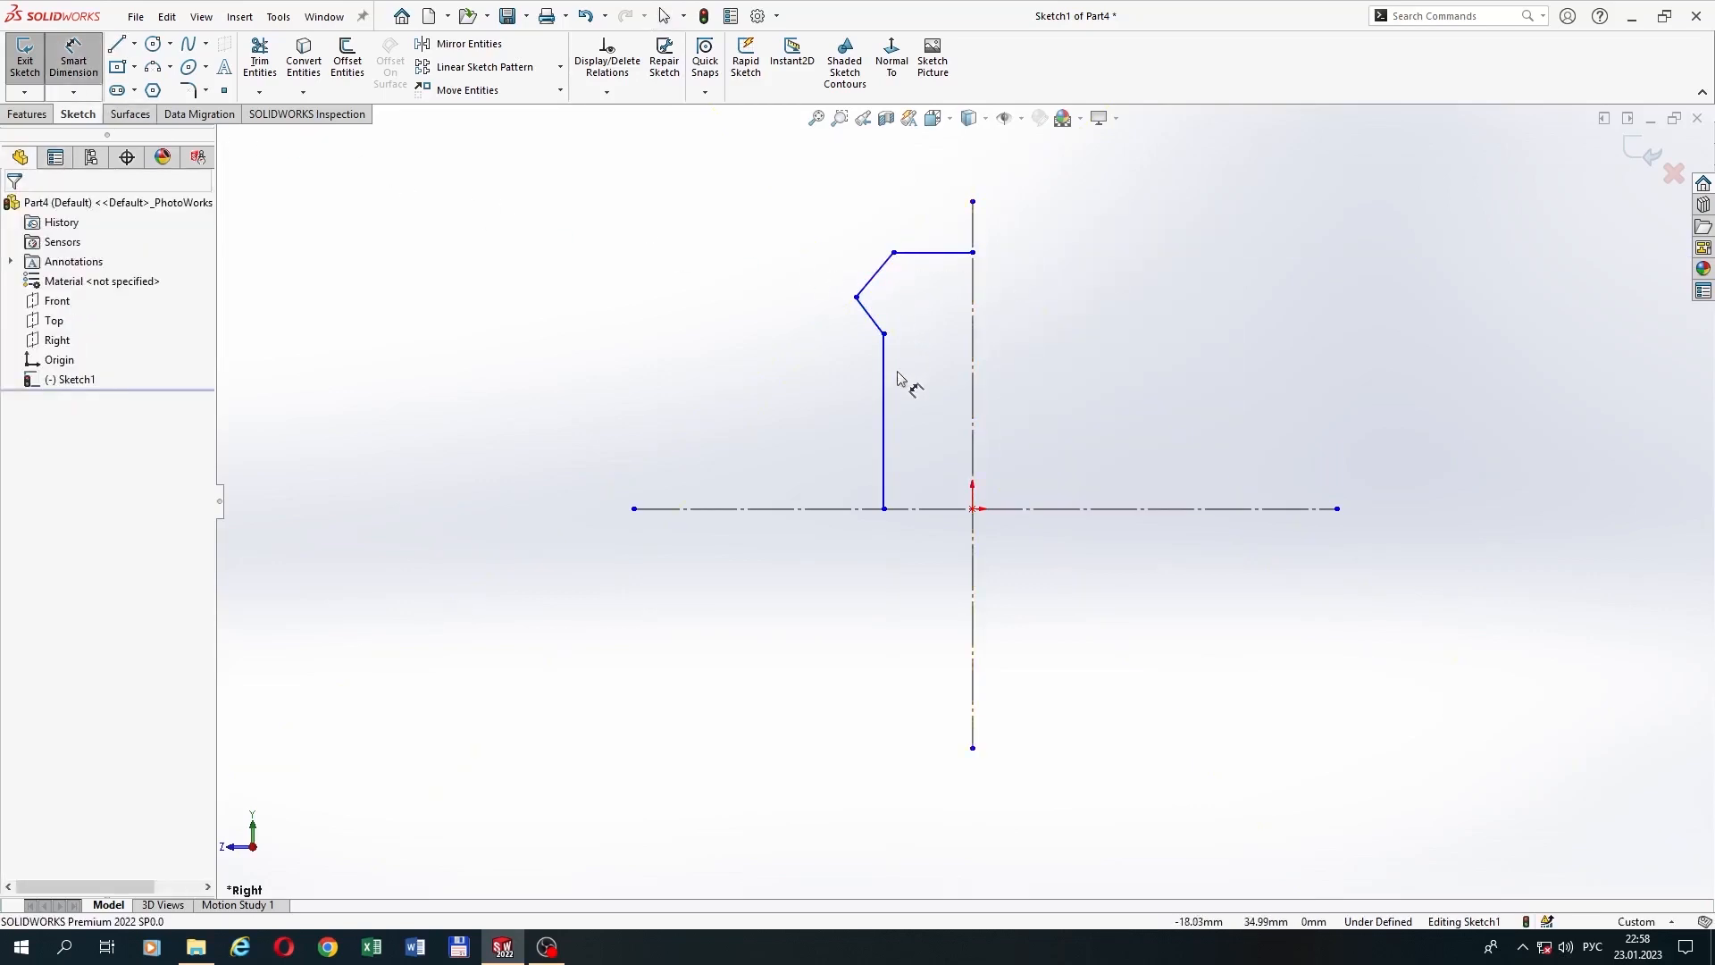
scroll(923, 292, "down", 2)
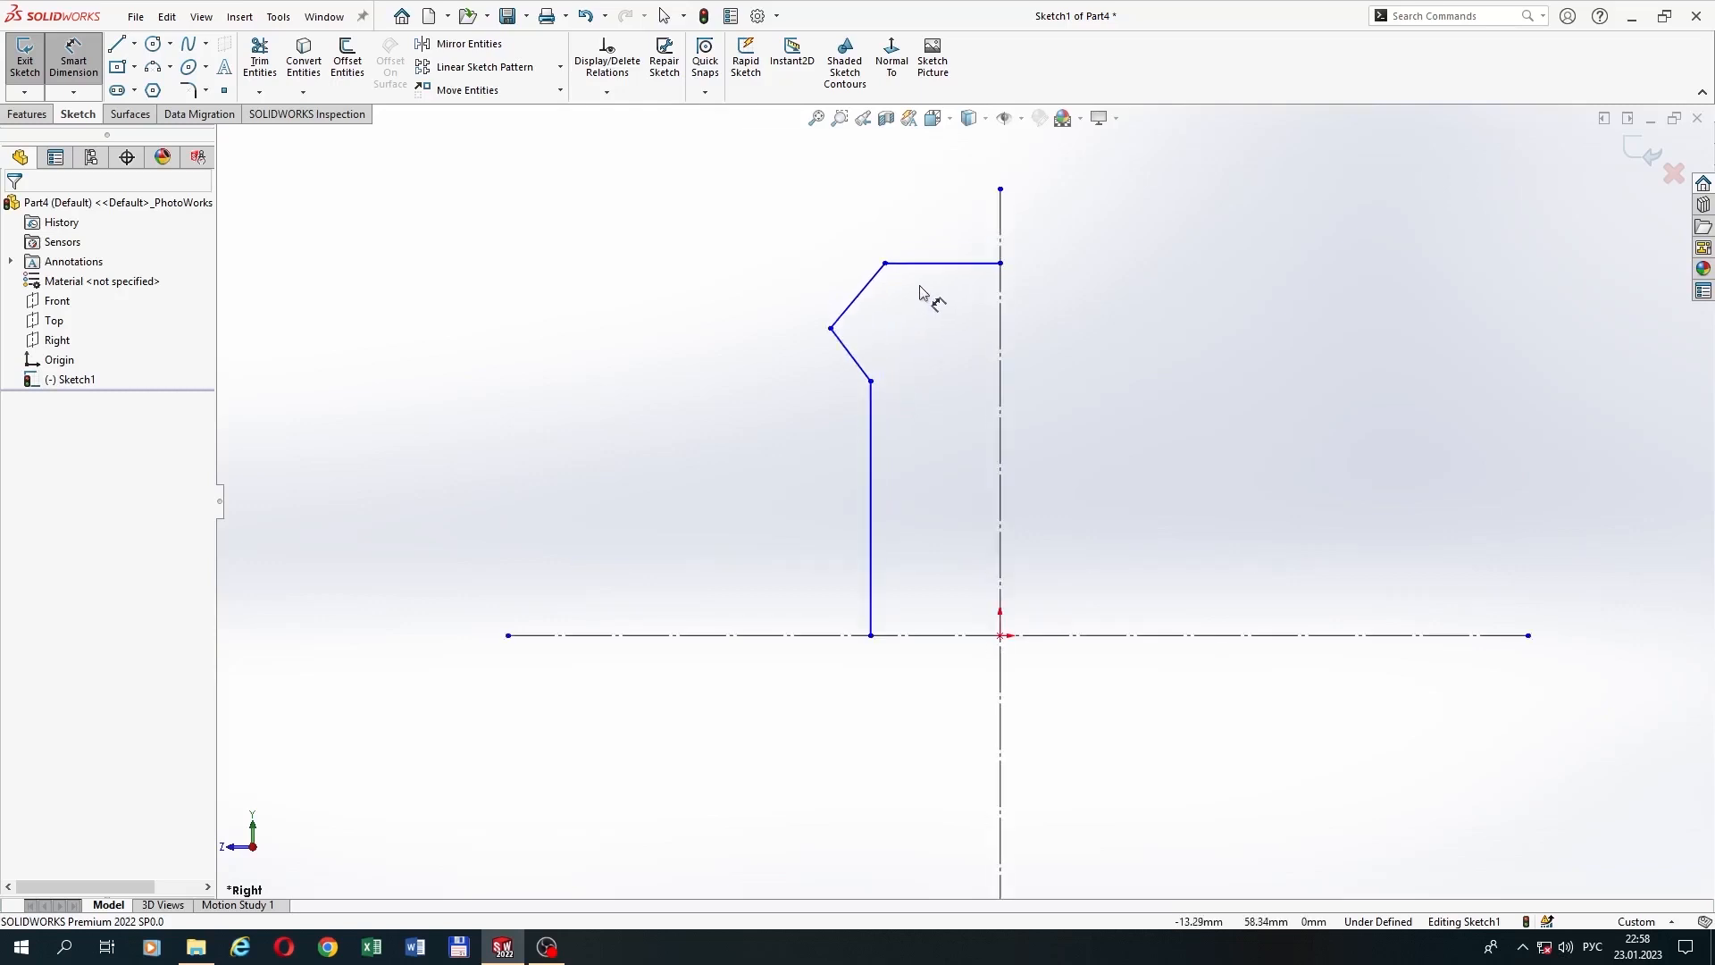
left_click(927, 266)
left_click(831, 328)
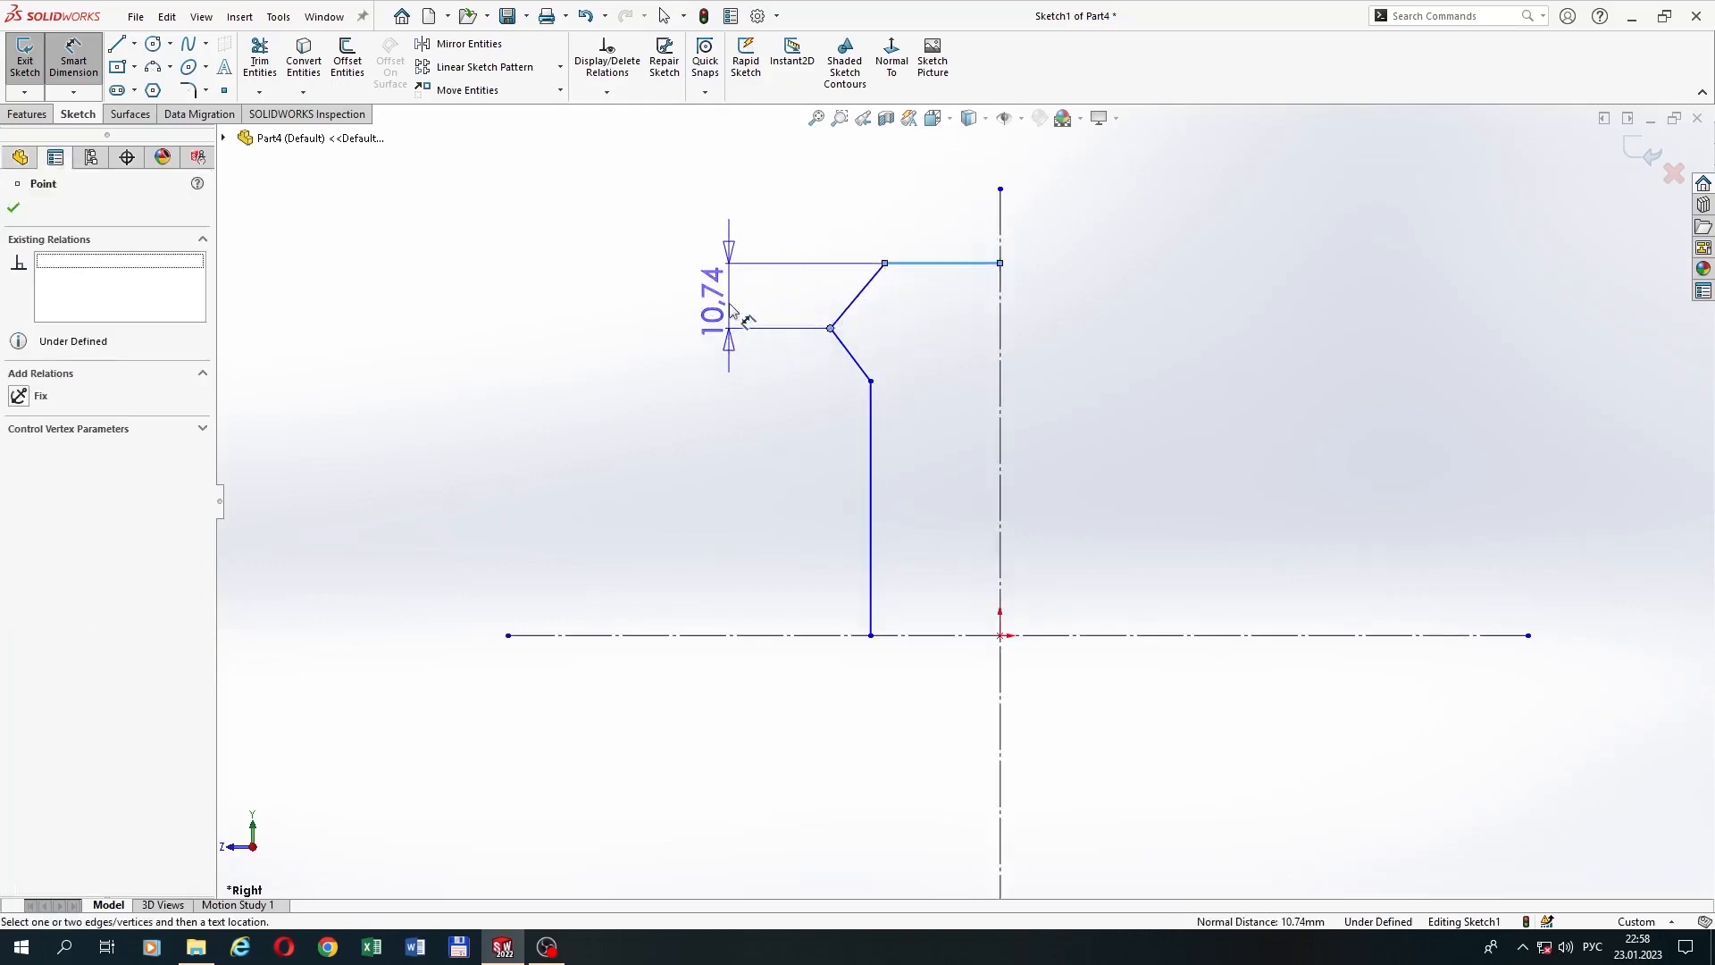
left_click(727, 304)
type("2")
key("Return")
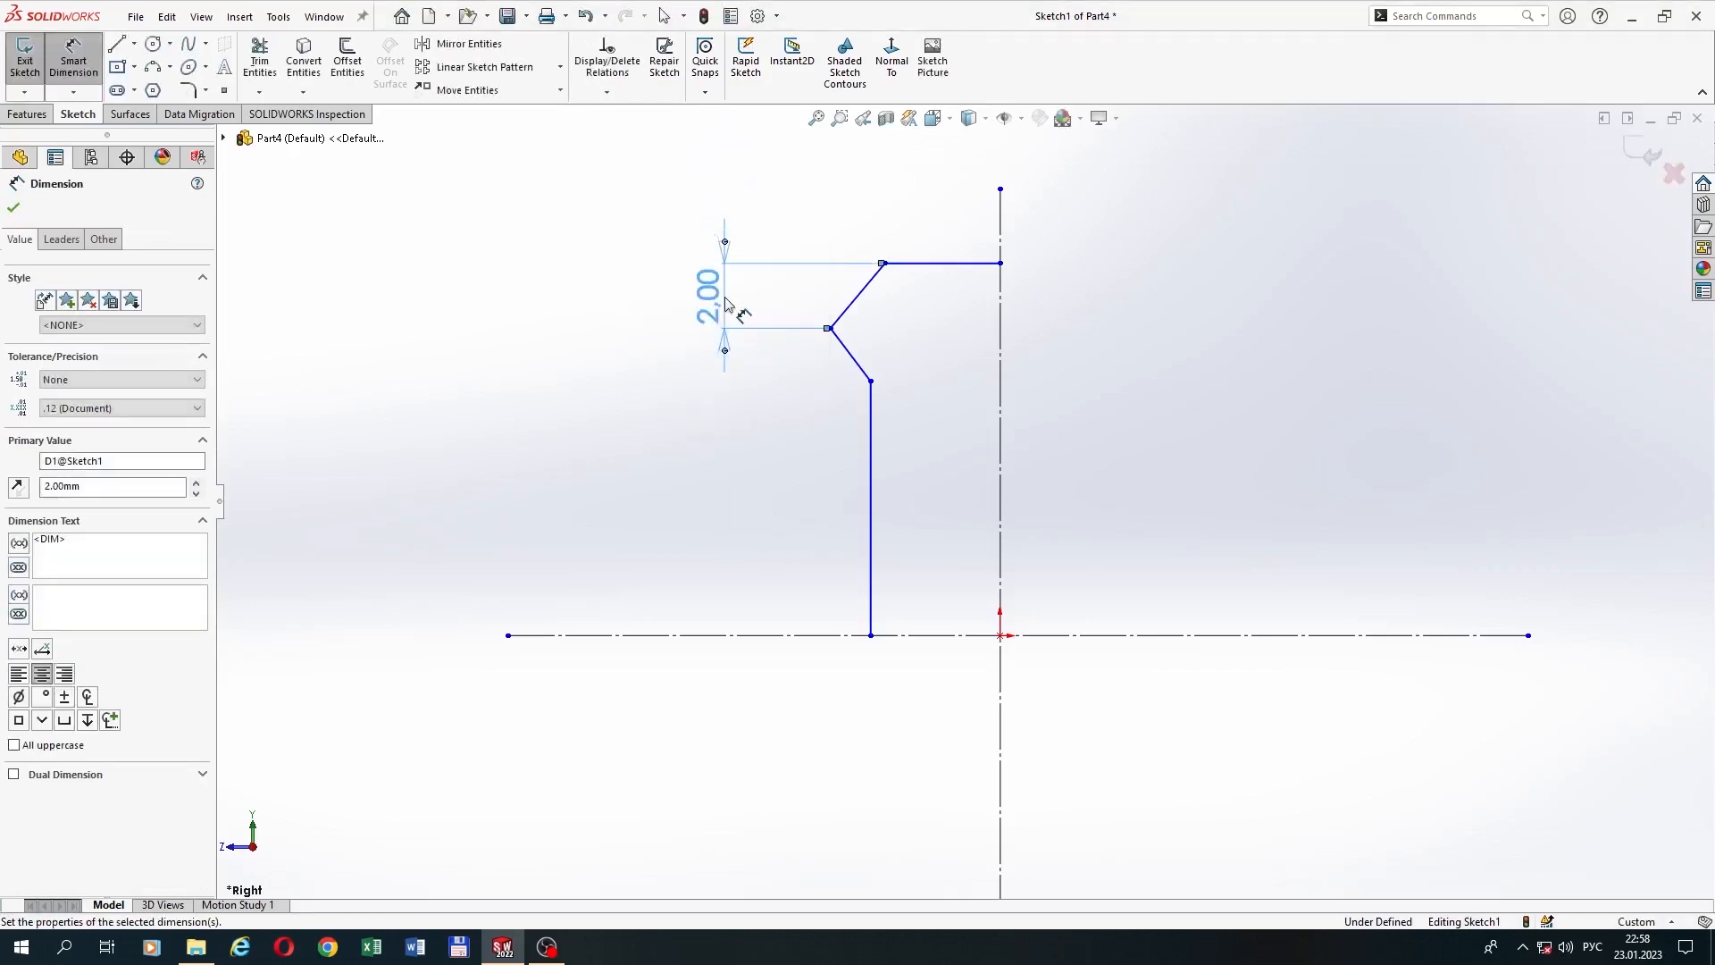
Step: Dimension the vertical distance from the profile's top line to the upper end of its vertical side as 4 mm
left_click(945, 268)
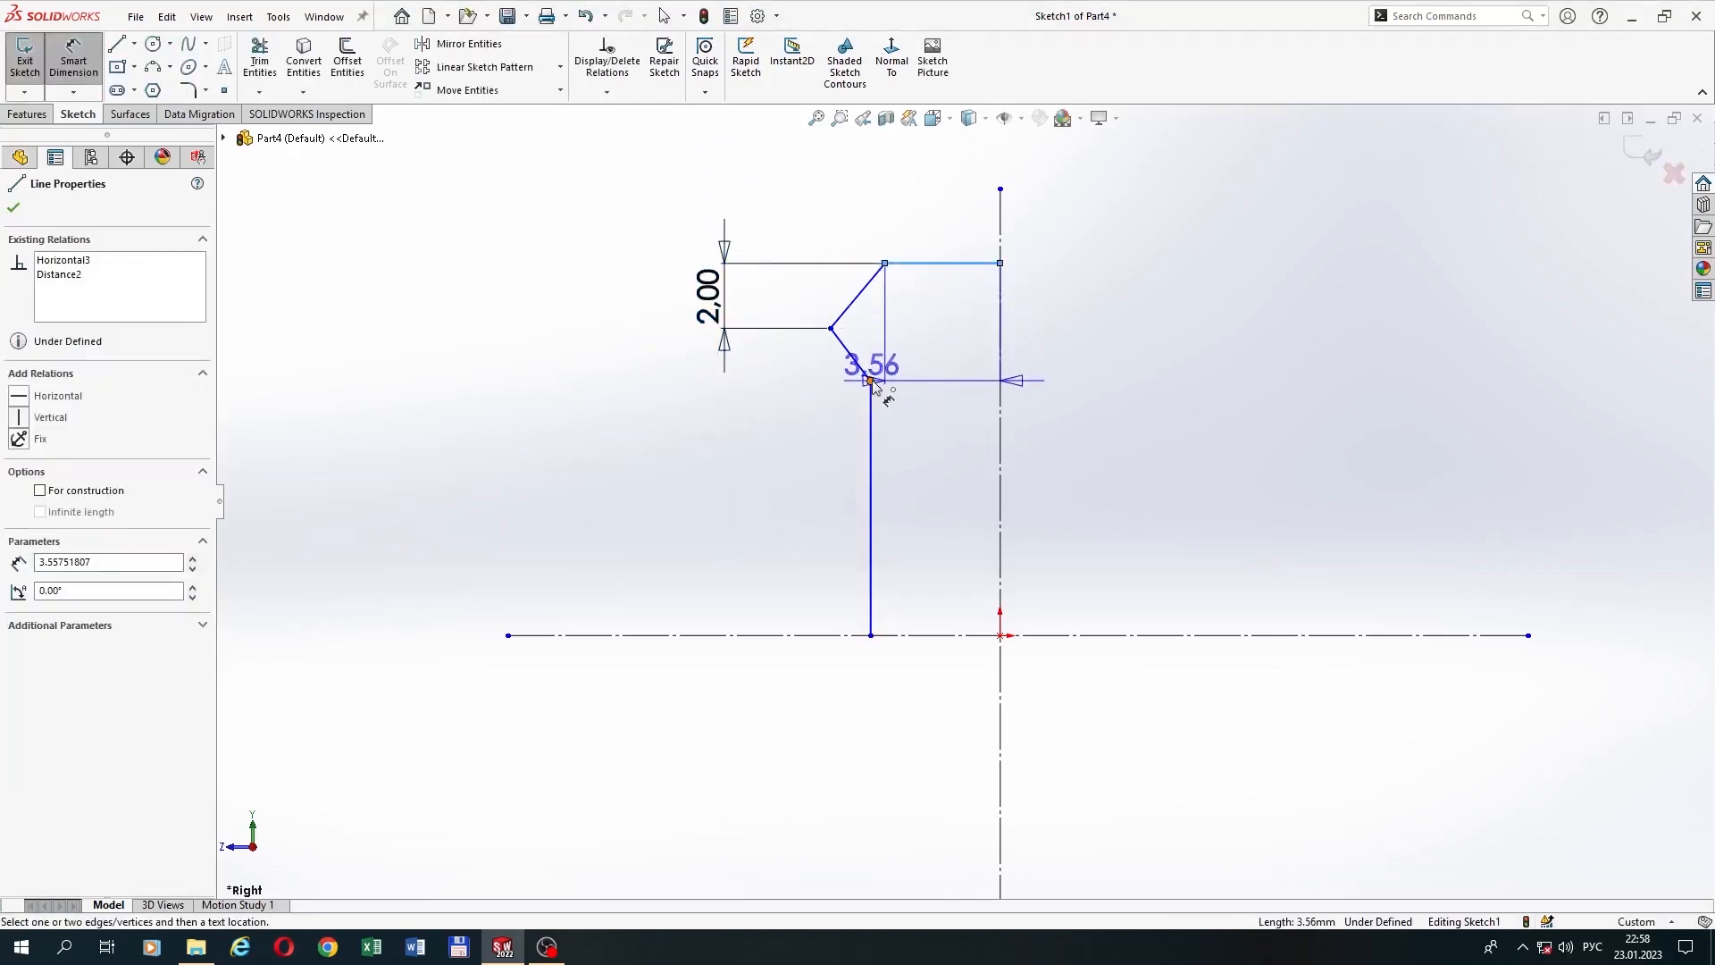
left_click(871, 382)
left_click(649, 337)
type("4")
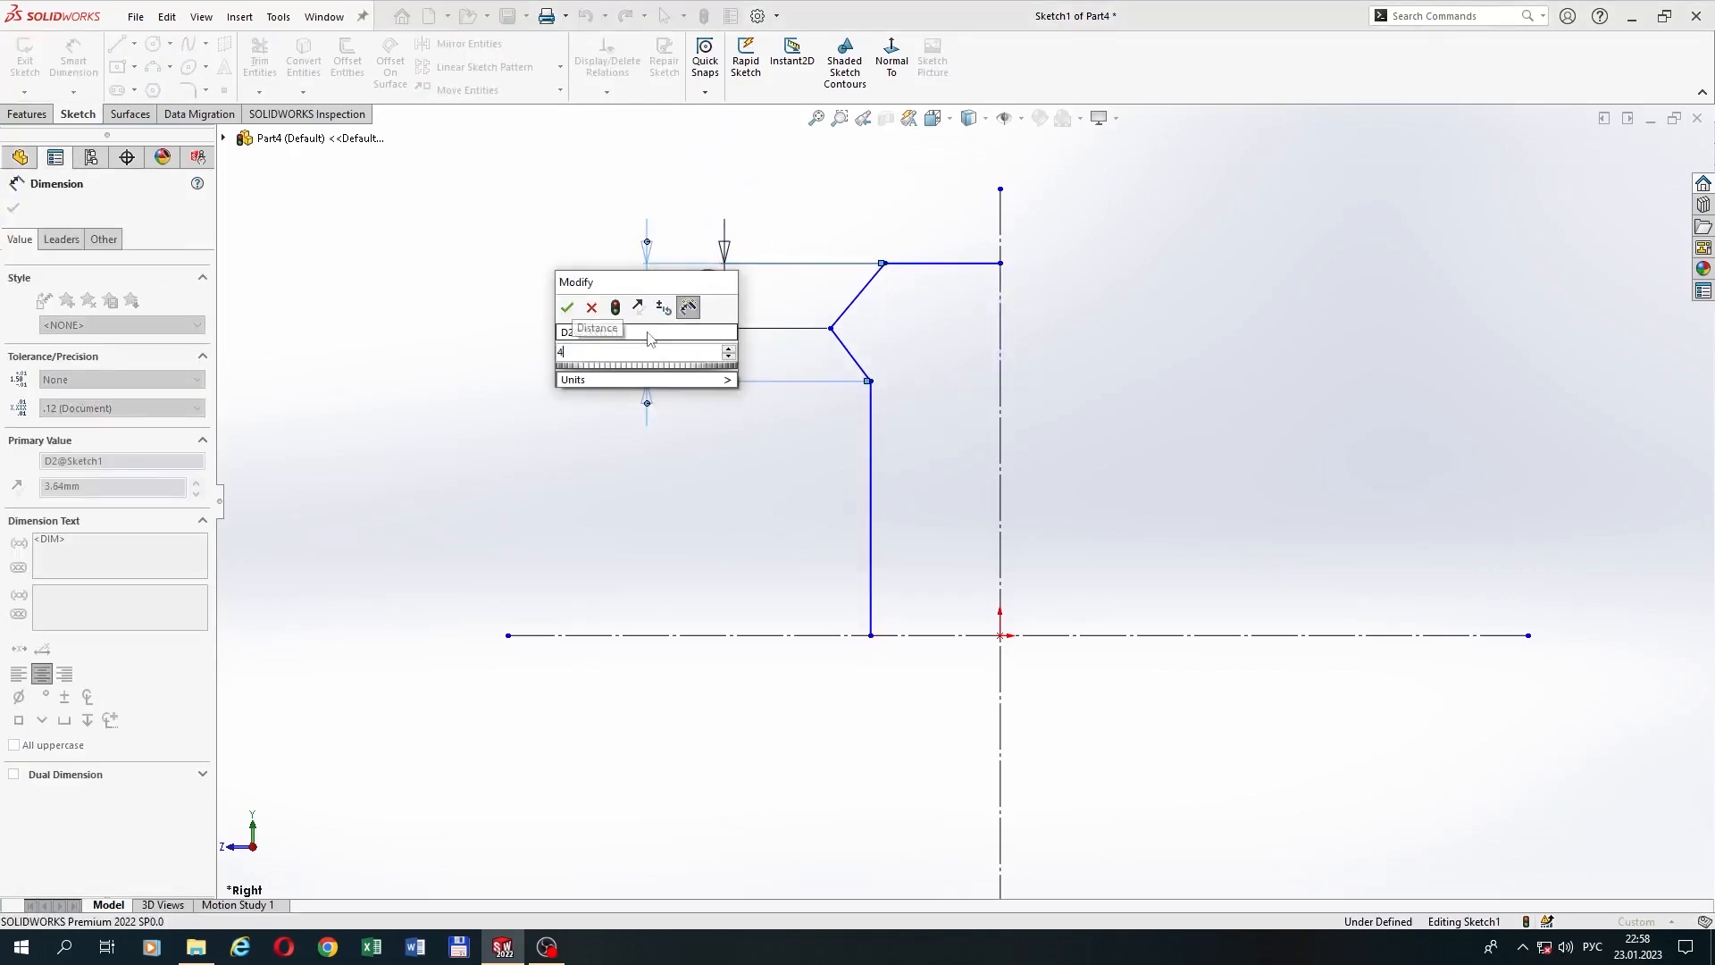
key("Return")
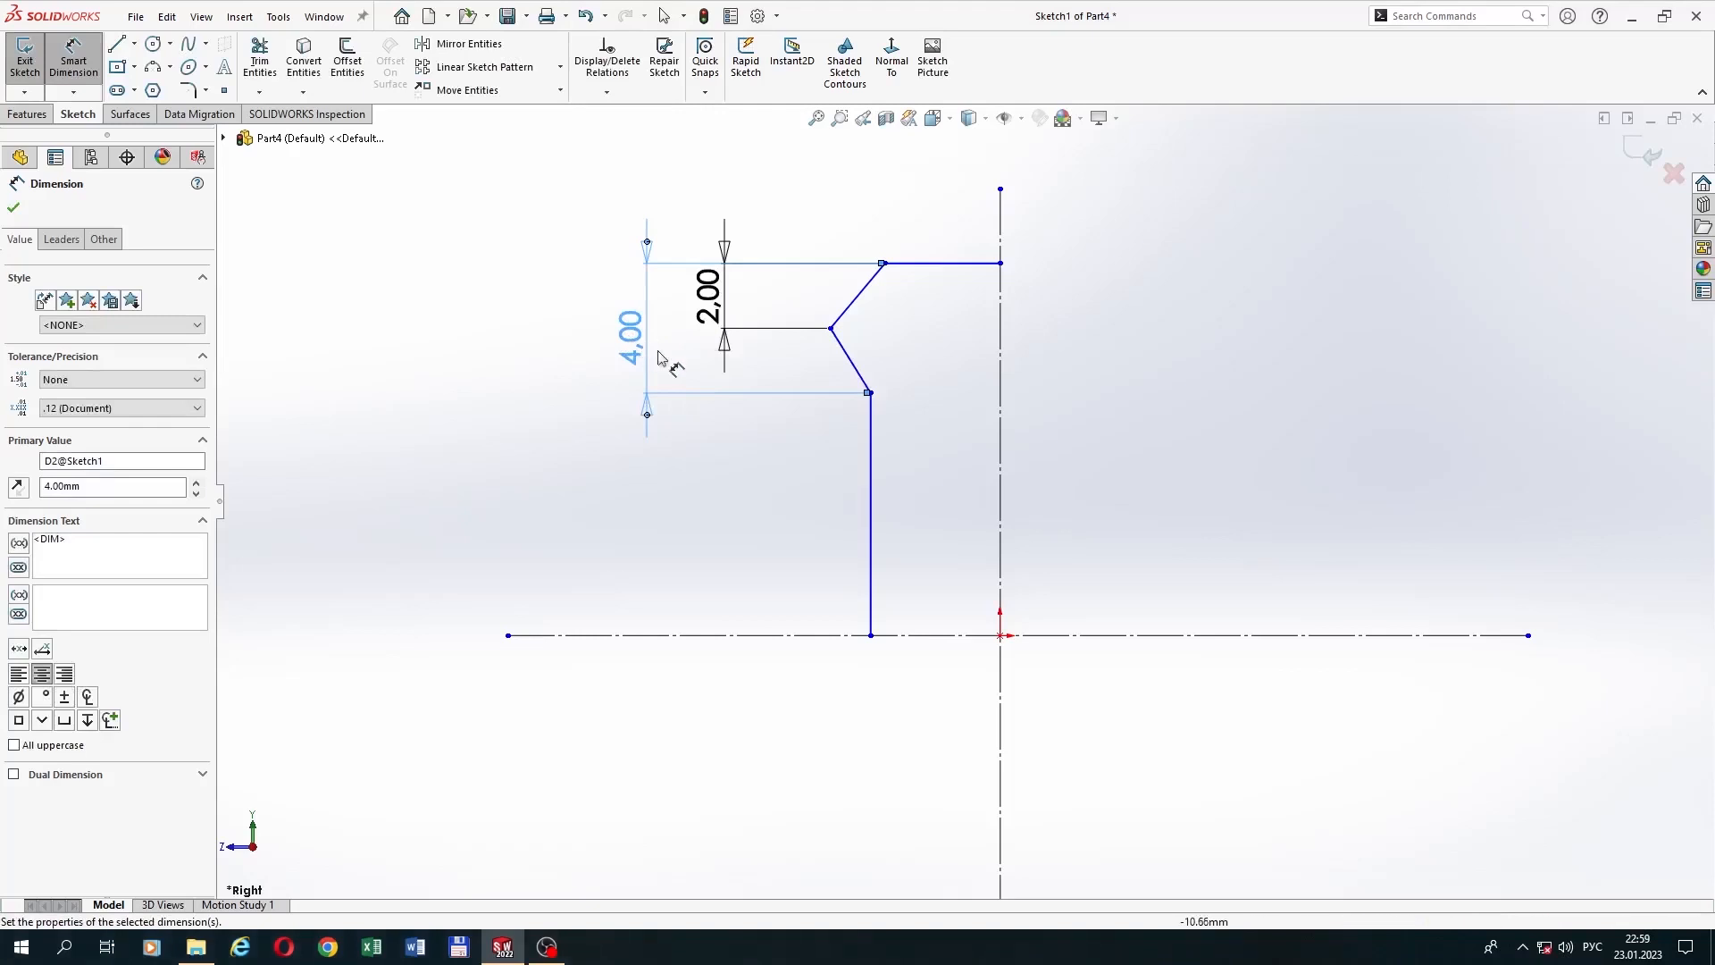
Step: Dimension the horizontal distance from the vertical centerline to the outer end of the profile's top line as 2.83 mm
left_click(1000, 317)
left_click(886, 263)
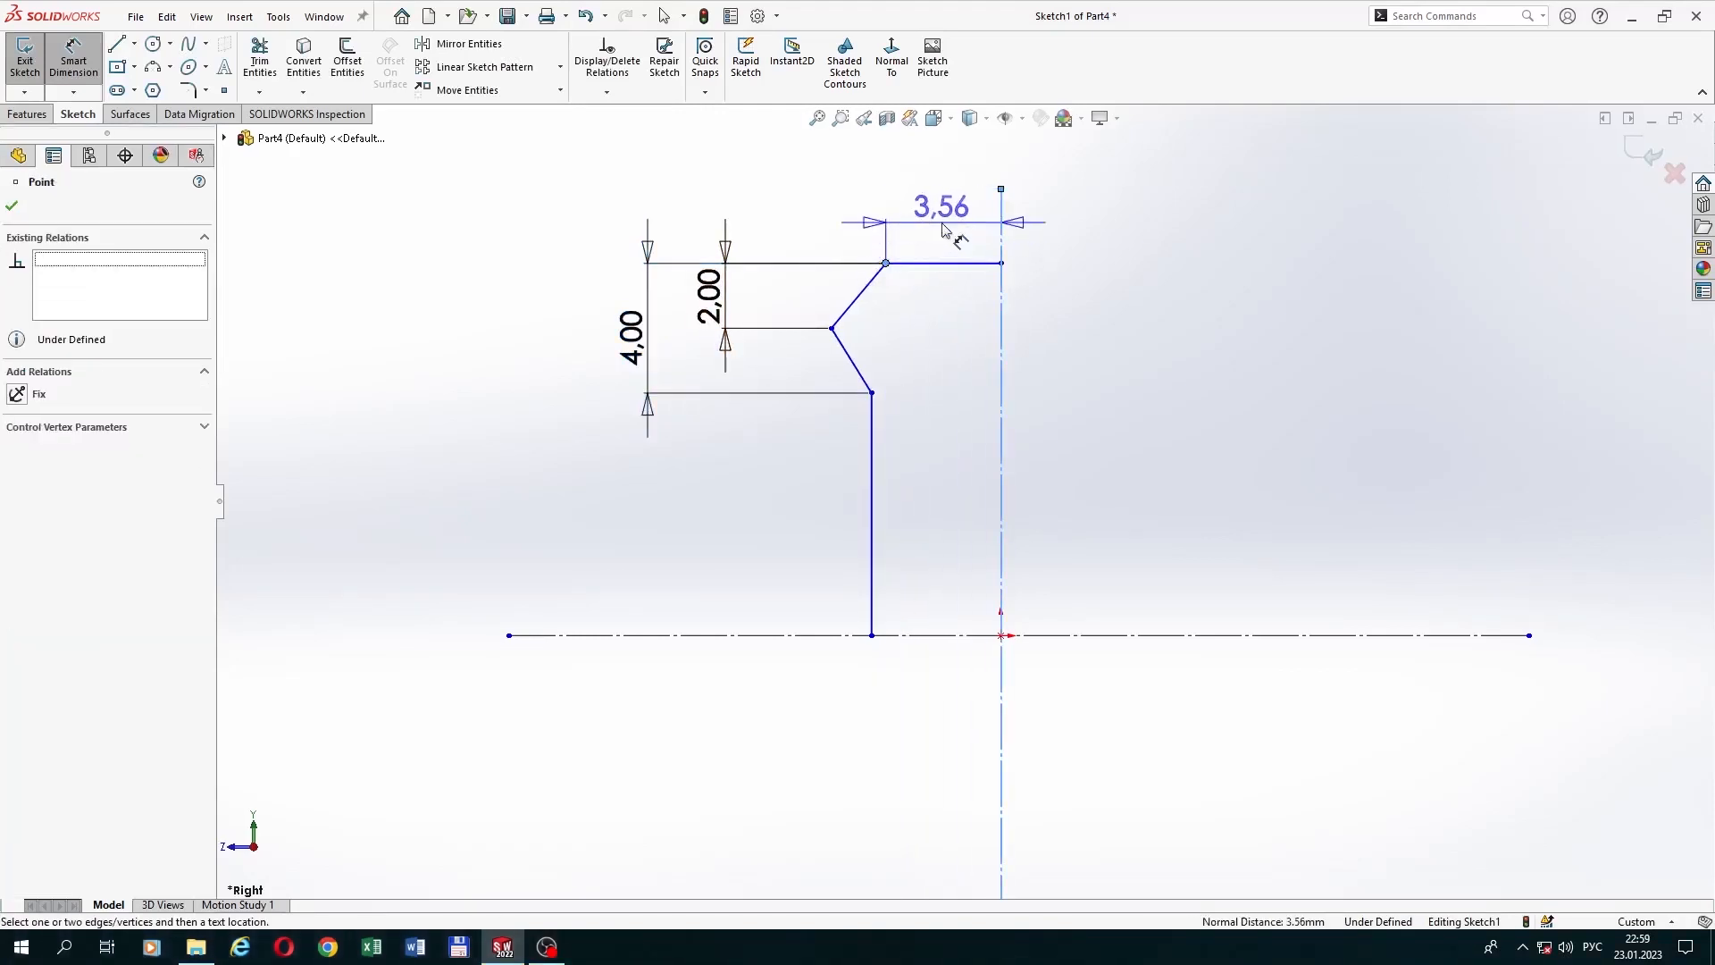
left_click(947, 228)
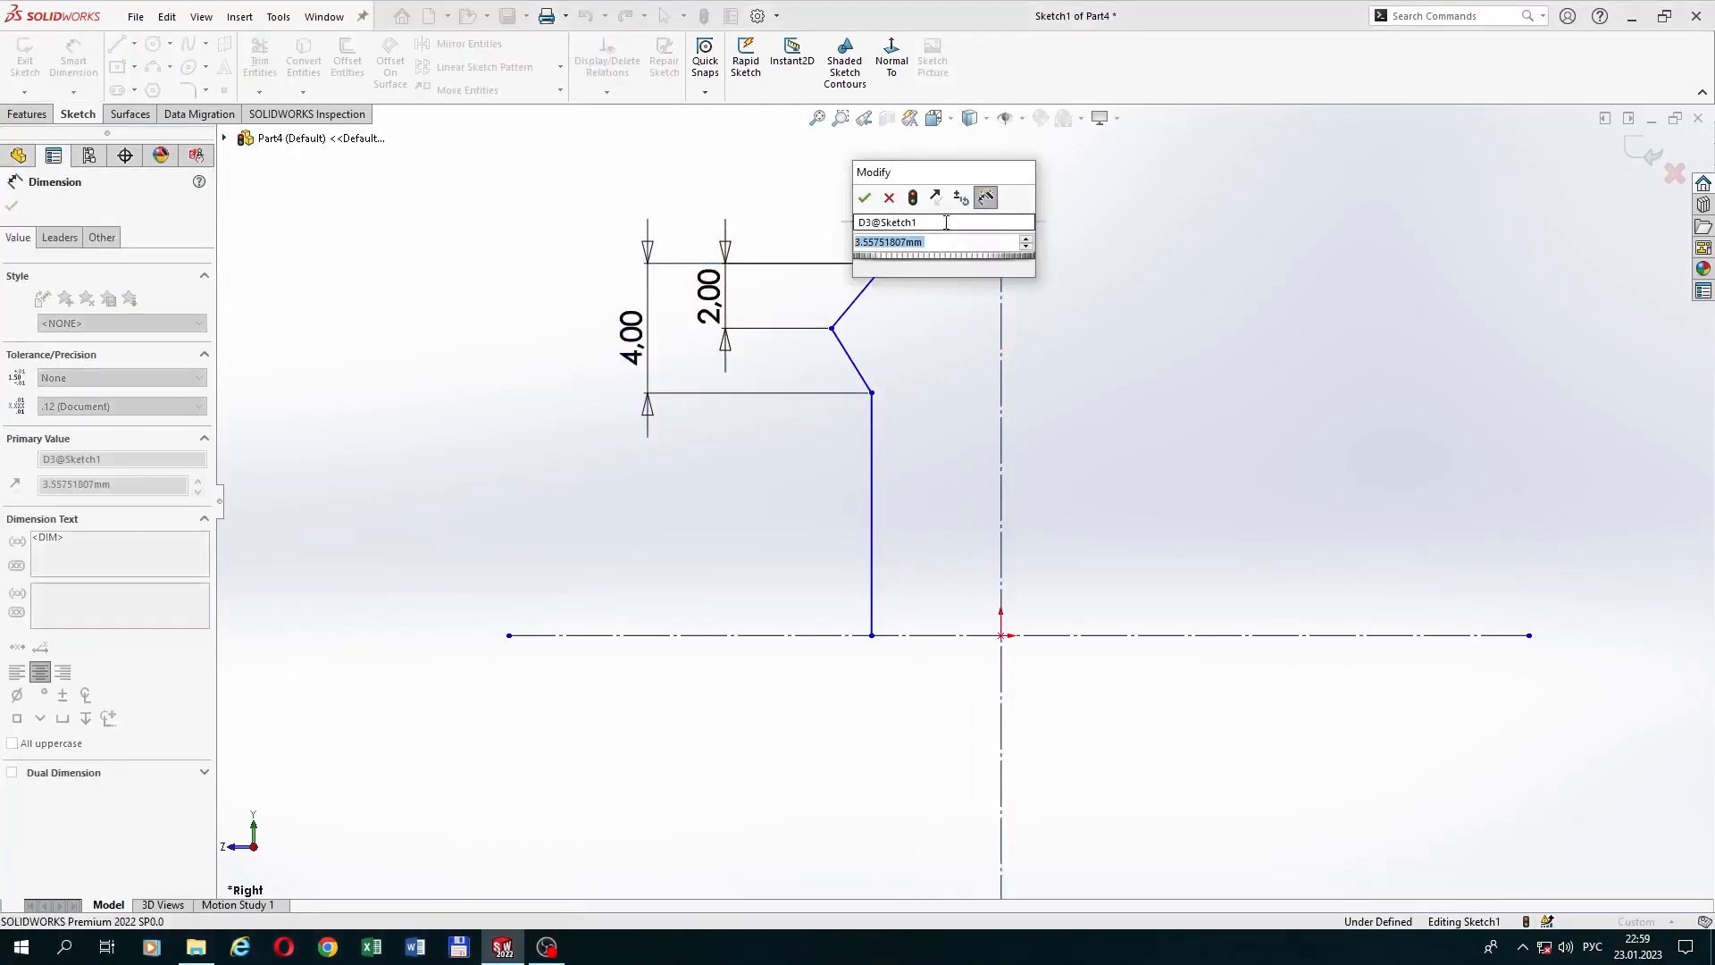
type("2,83")
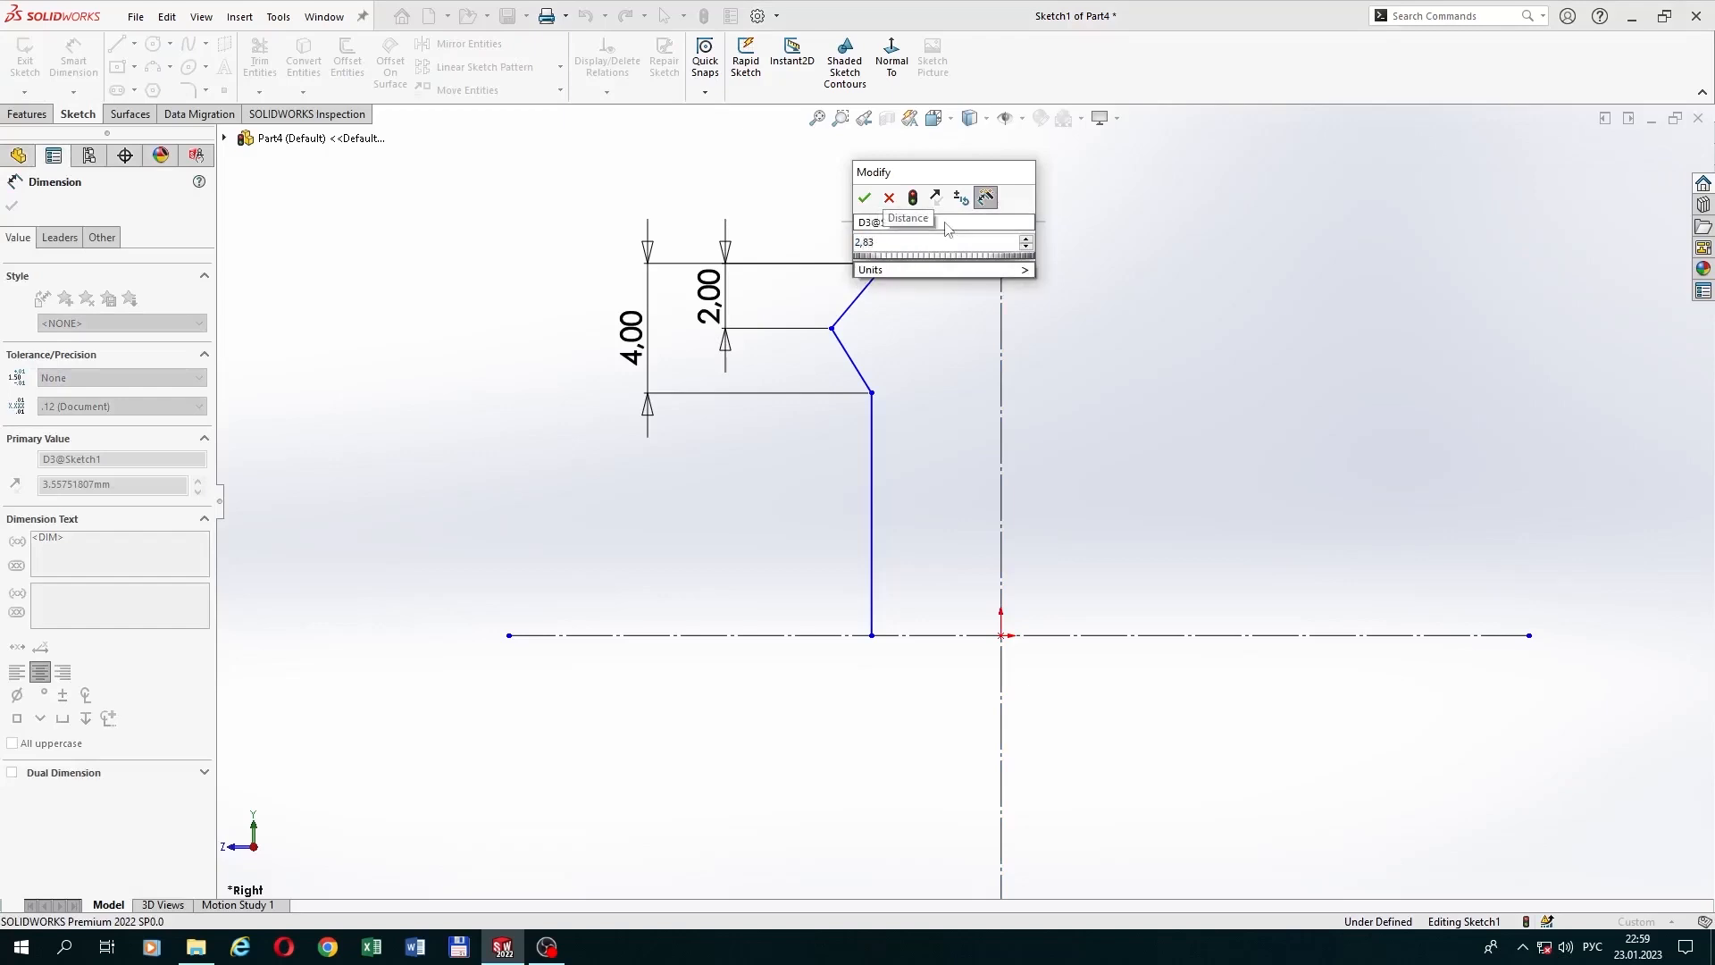
key("Return")
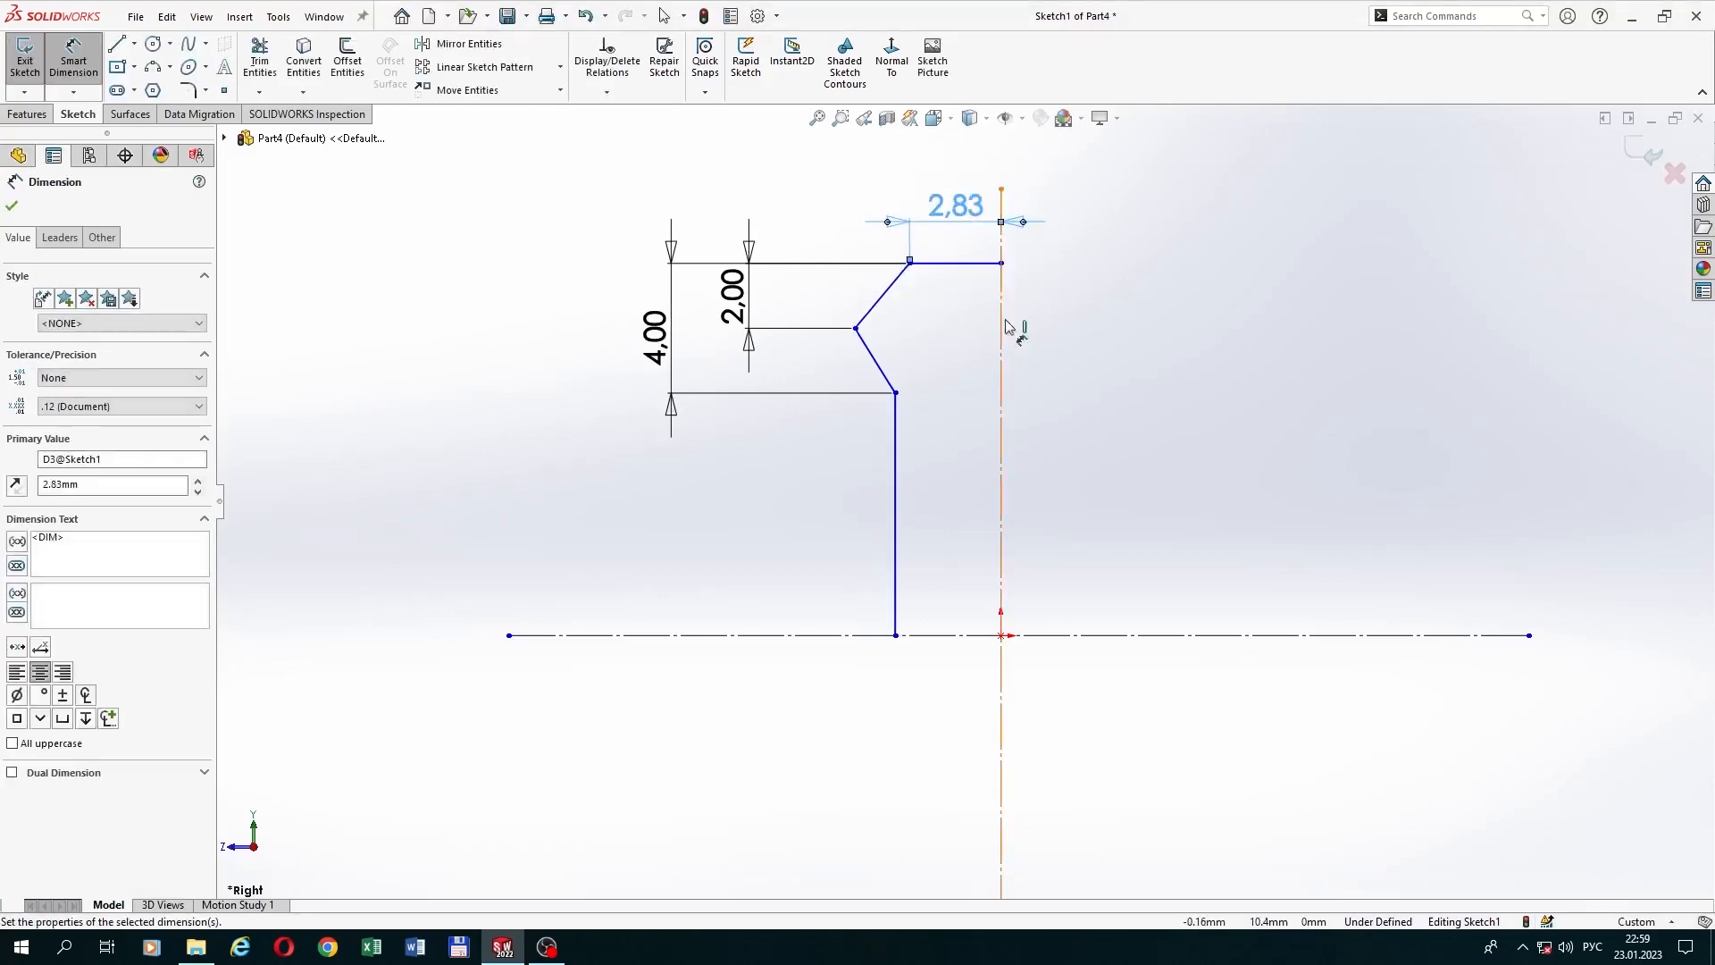
Step: Dimension the distance from the vertical centerline to the profile's long vertical side as 3.50 mm
left_click(1002, 355)
left_click(896, 411)
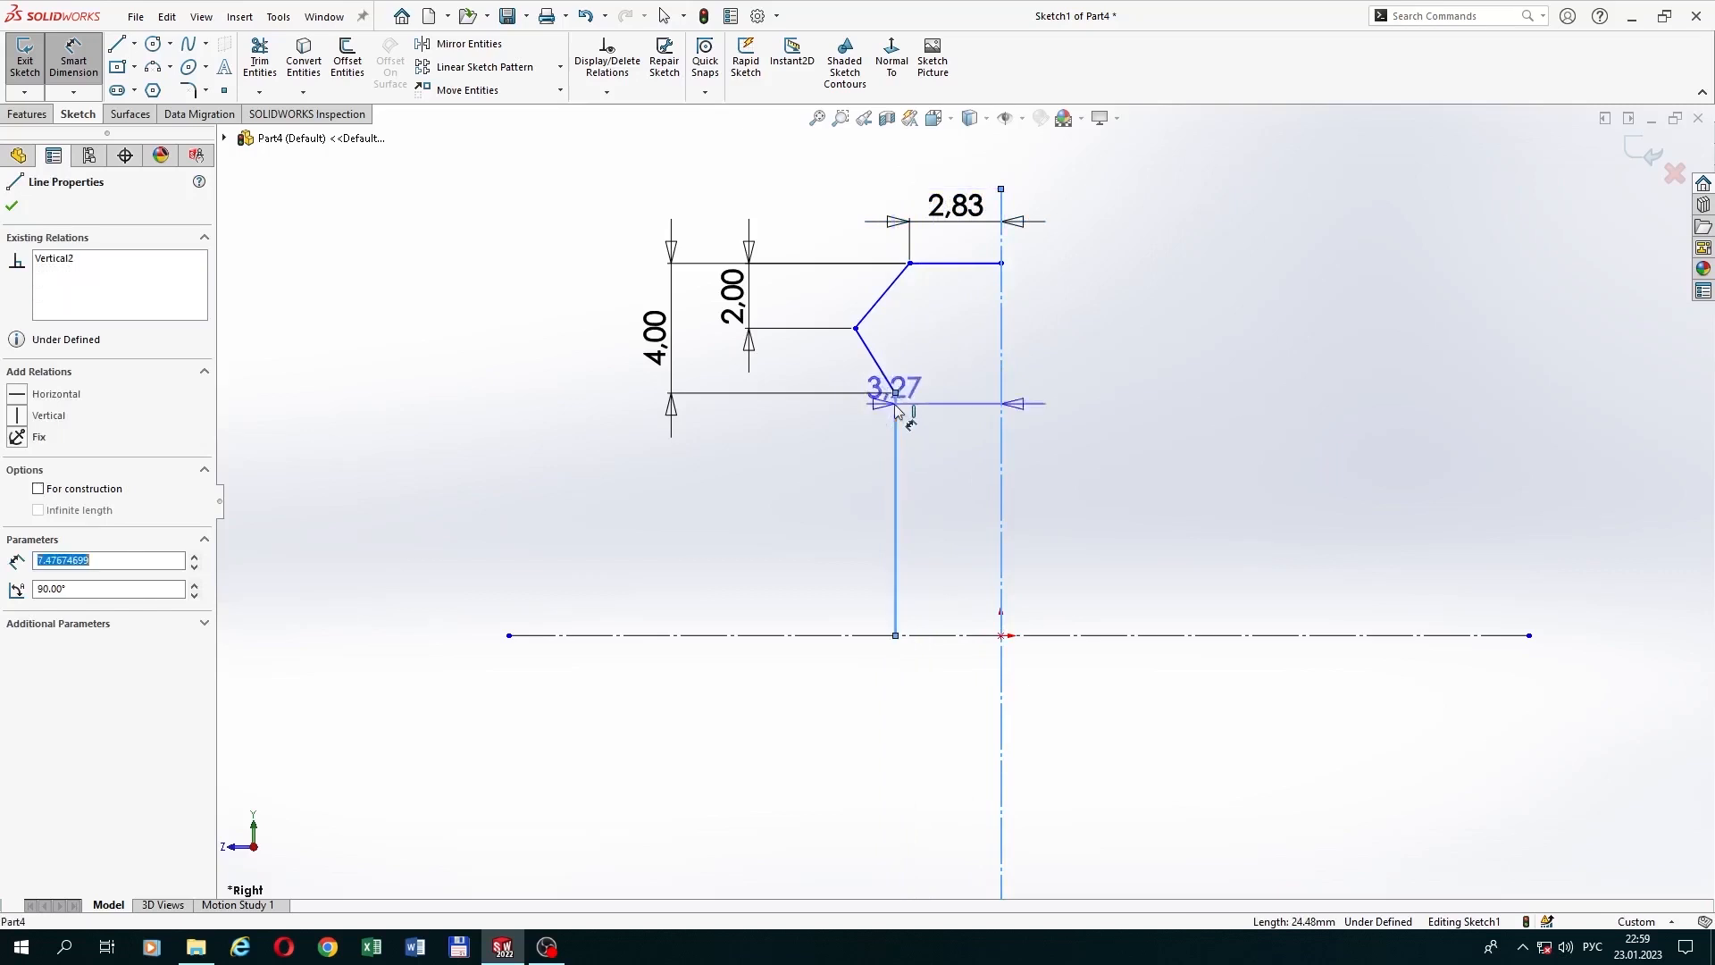
left_click(944, 182)
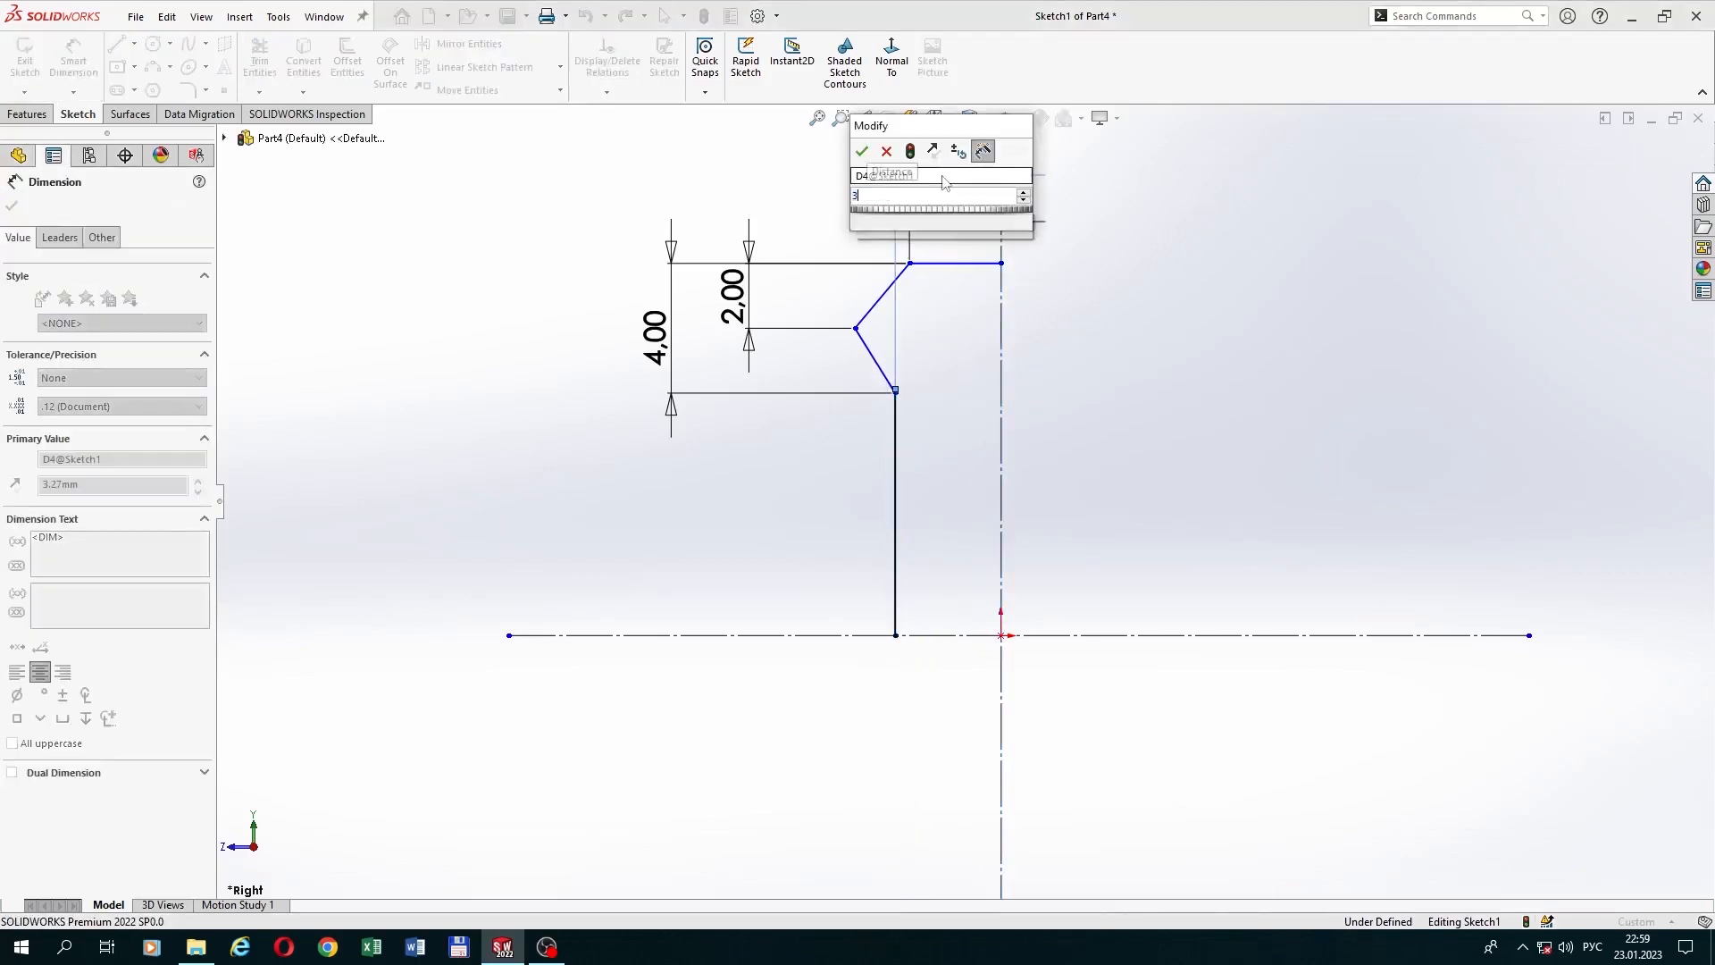
type("3,50")
key("Return")
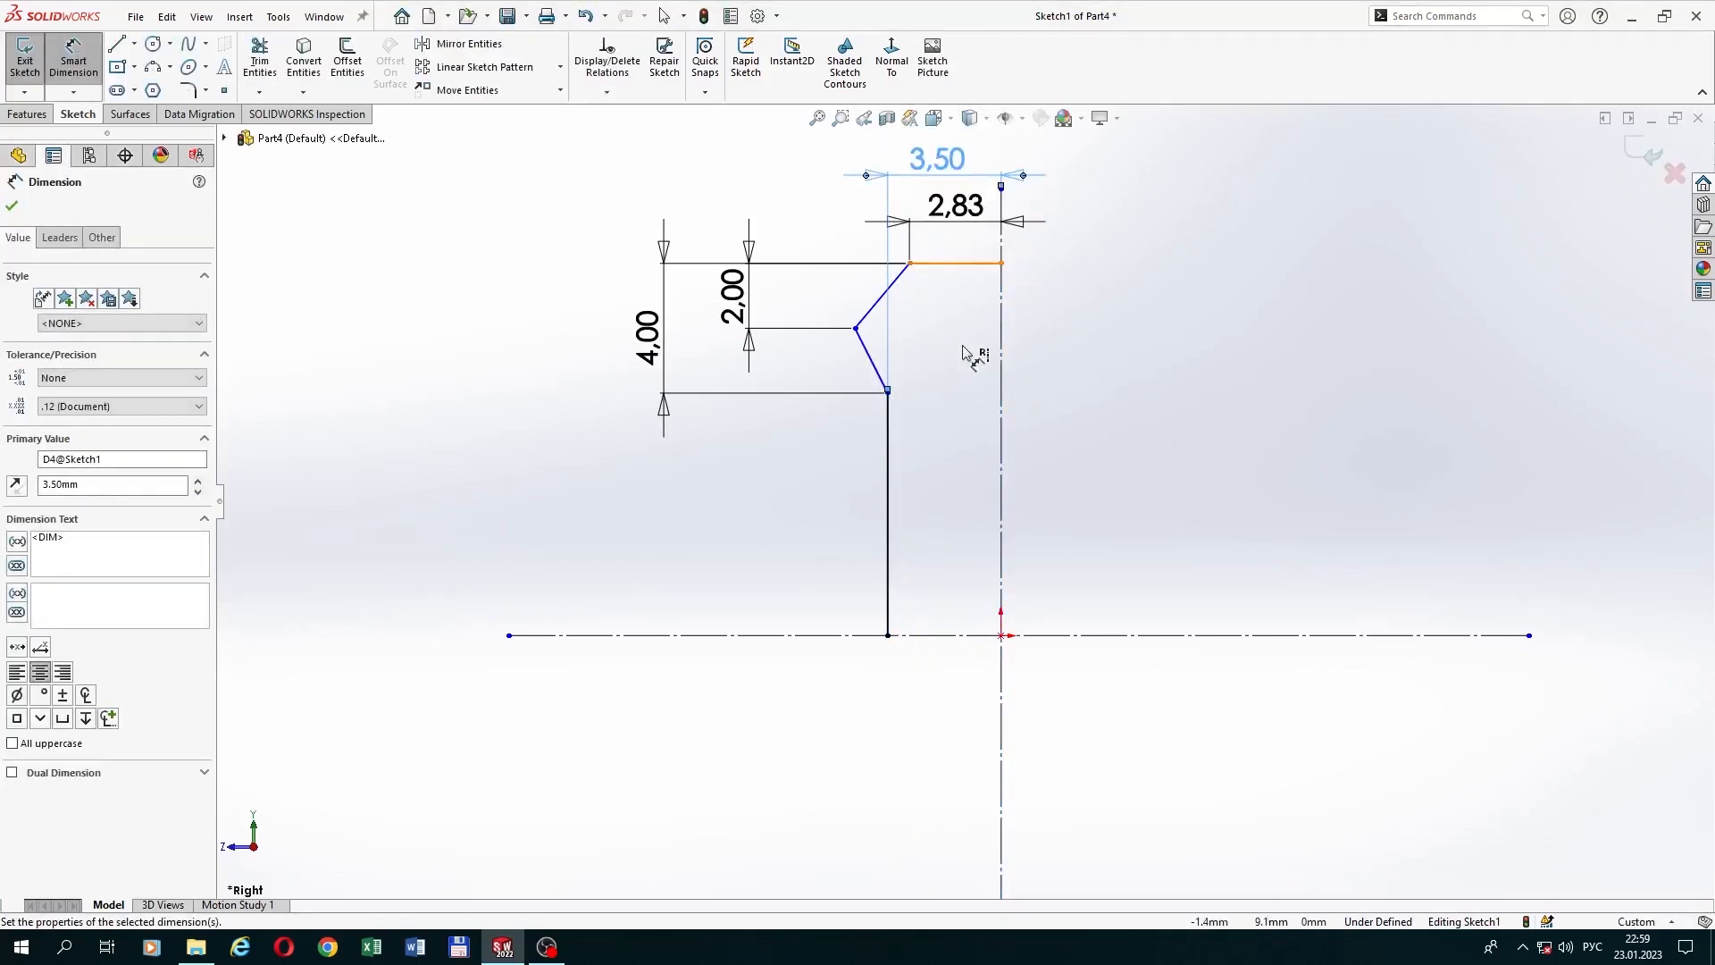
Step: Dimension the horizontal distance from the vertical centerline to the profile's outward tip as 4.50 mm
left_click(1002, 409)
left_click(855, 328)
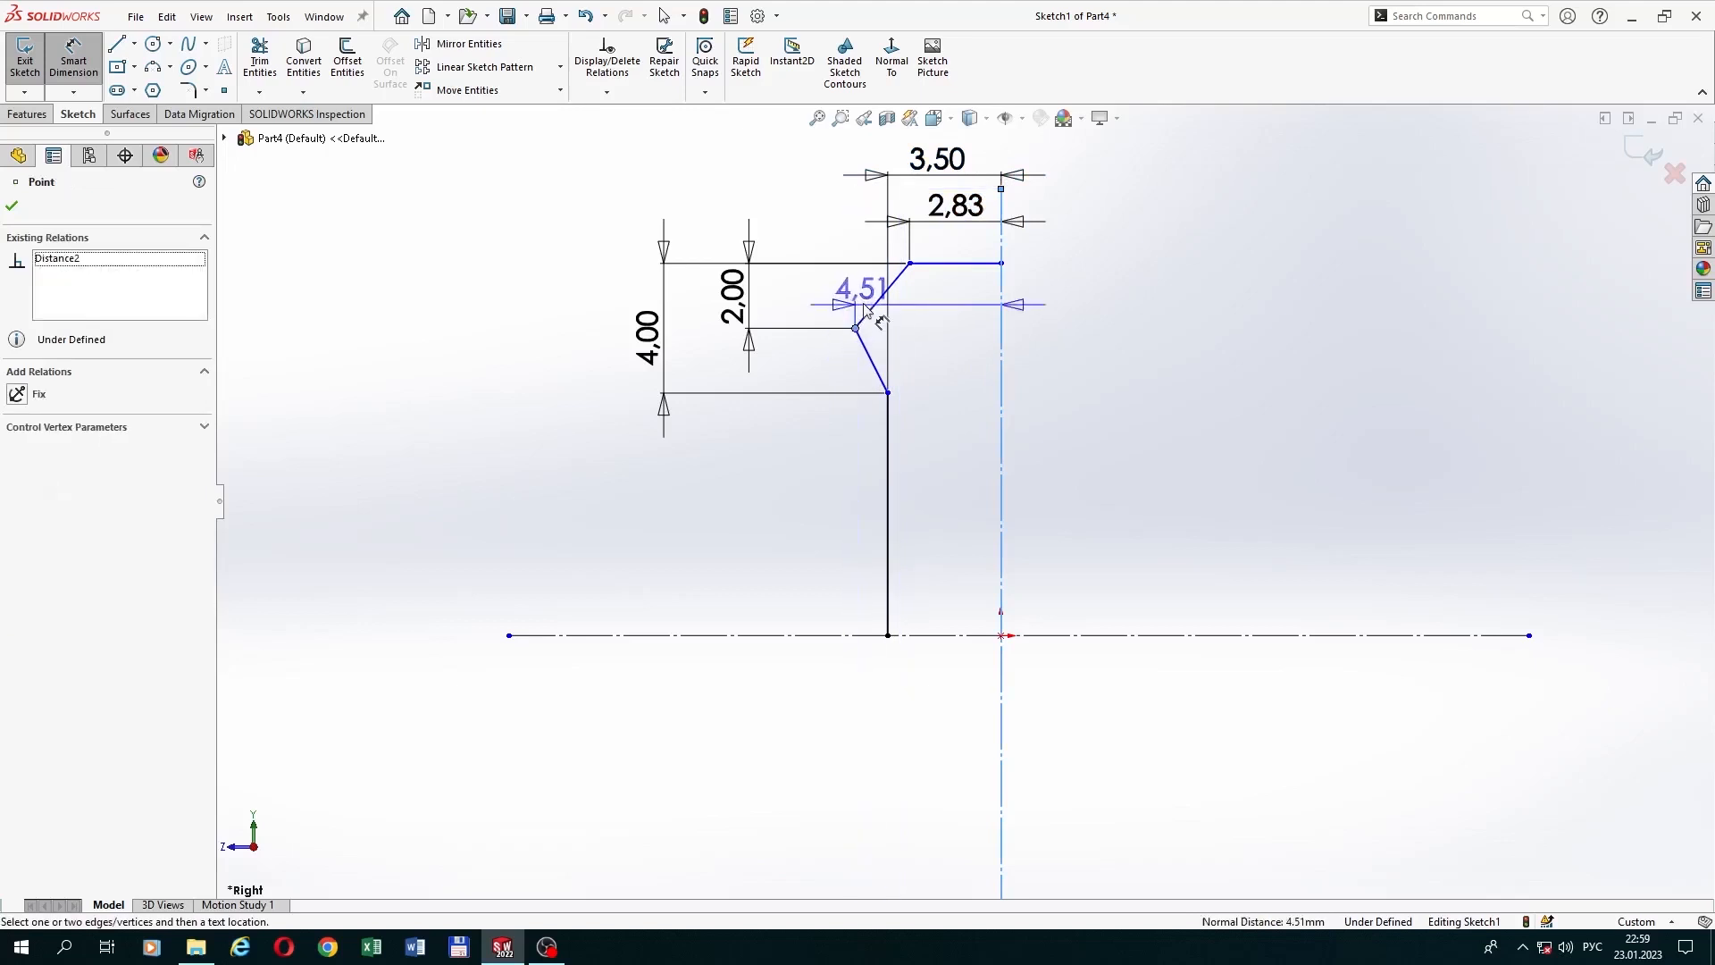
left_click(836, 170)
type("4,")
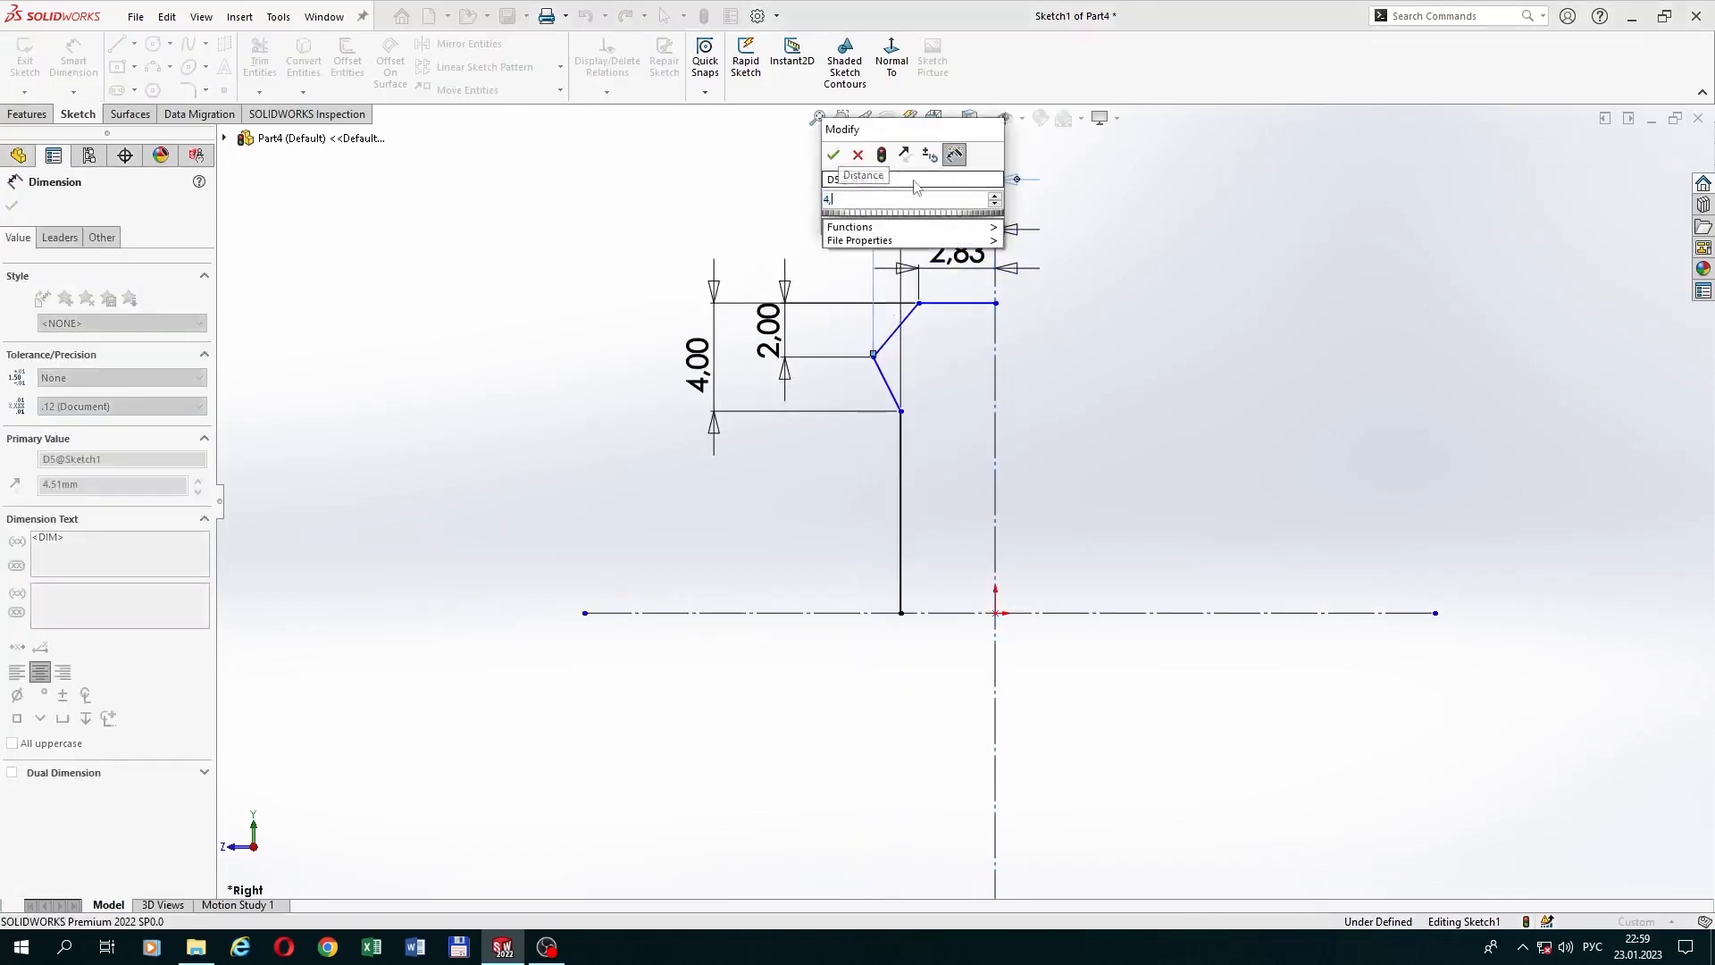
type("50")
key("Return")
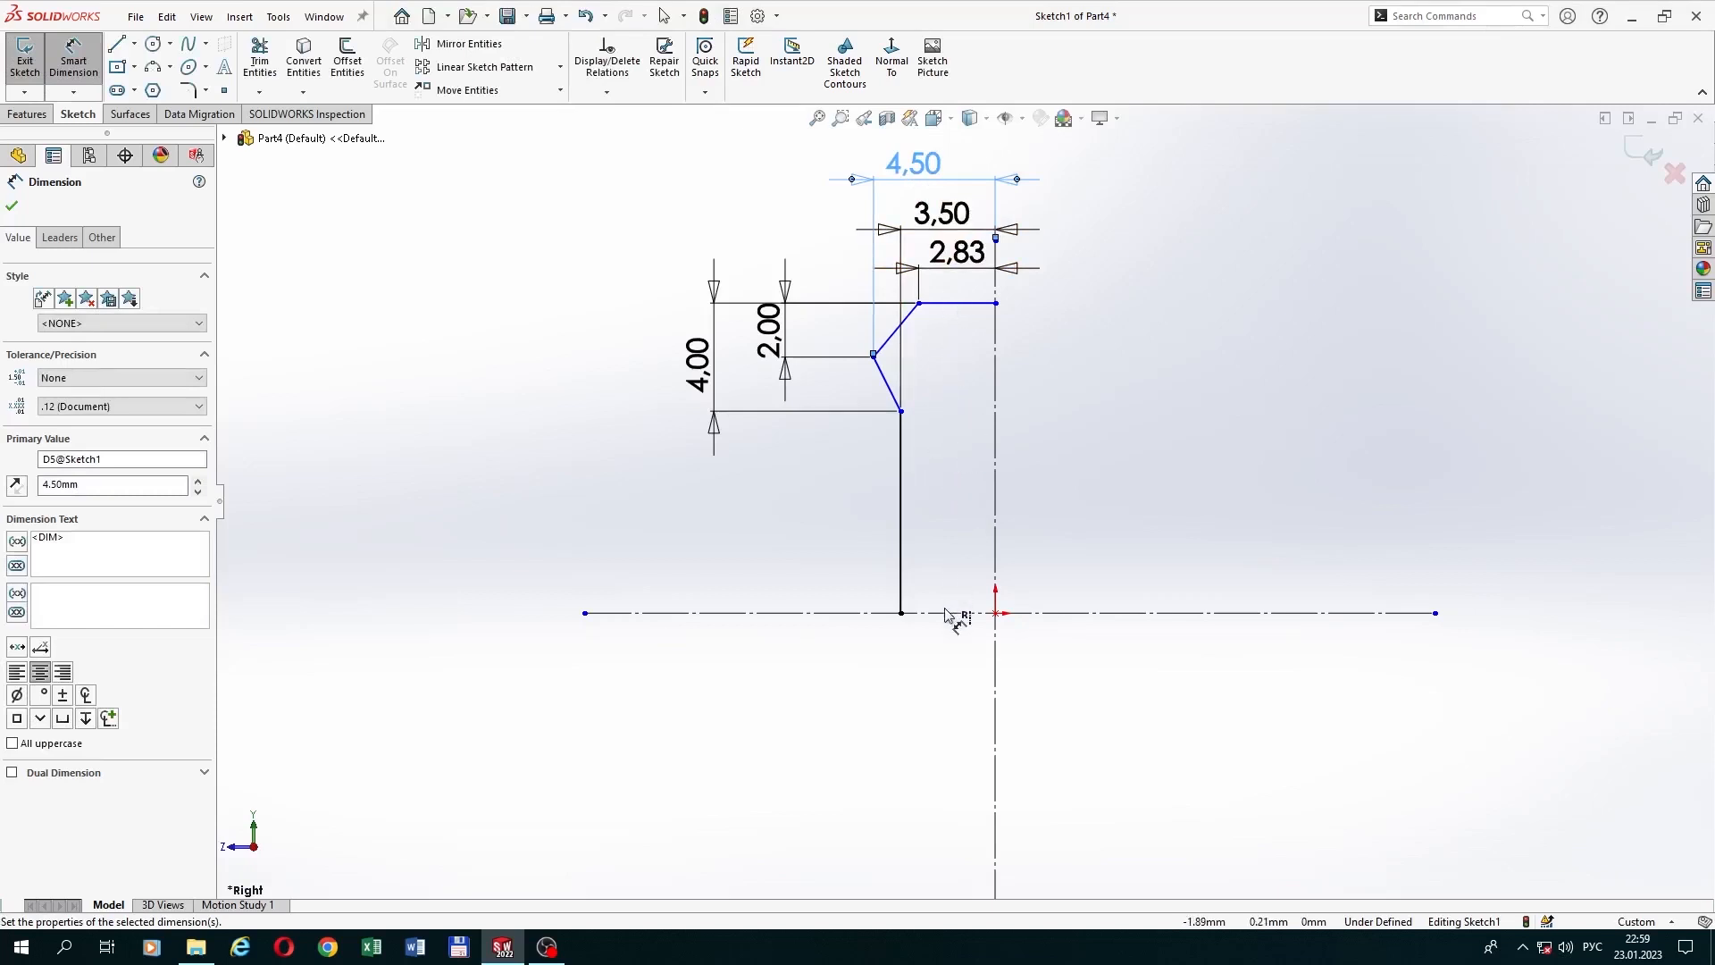
Step: Dimension the height from the horizontal centerline to the profile's top line as 14.50 mm
left_click(949, 613)
left_click(947, 304)
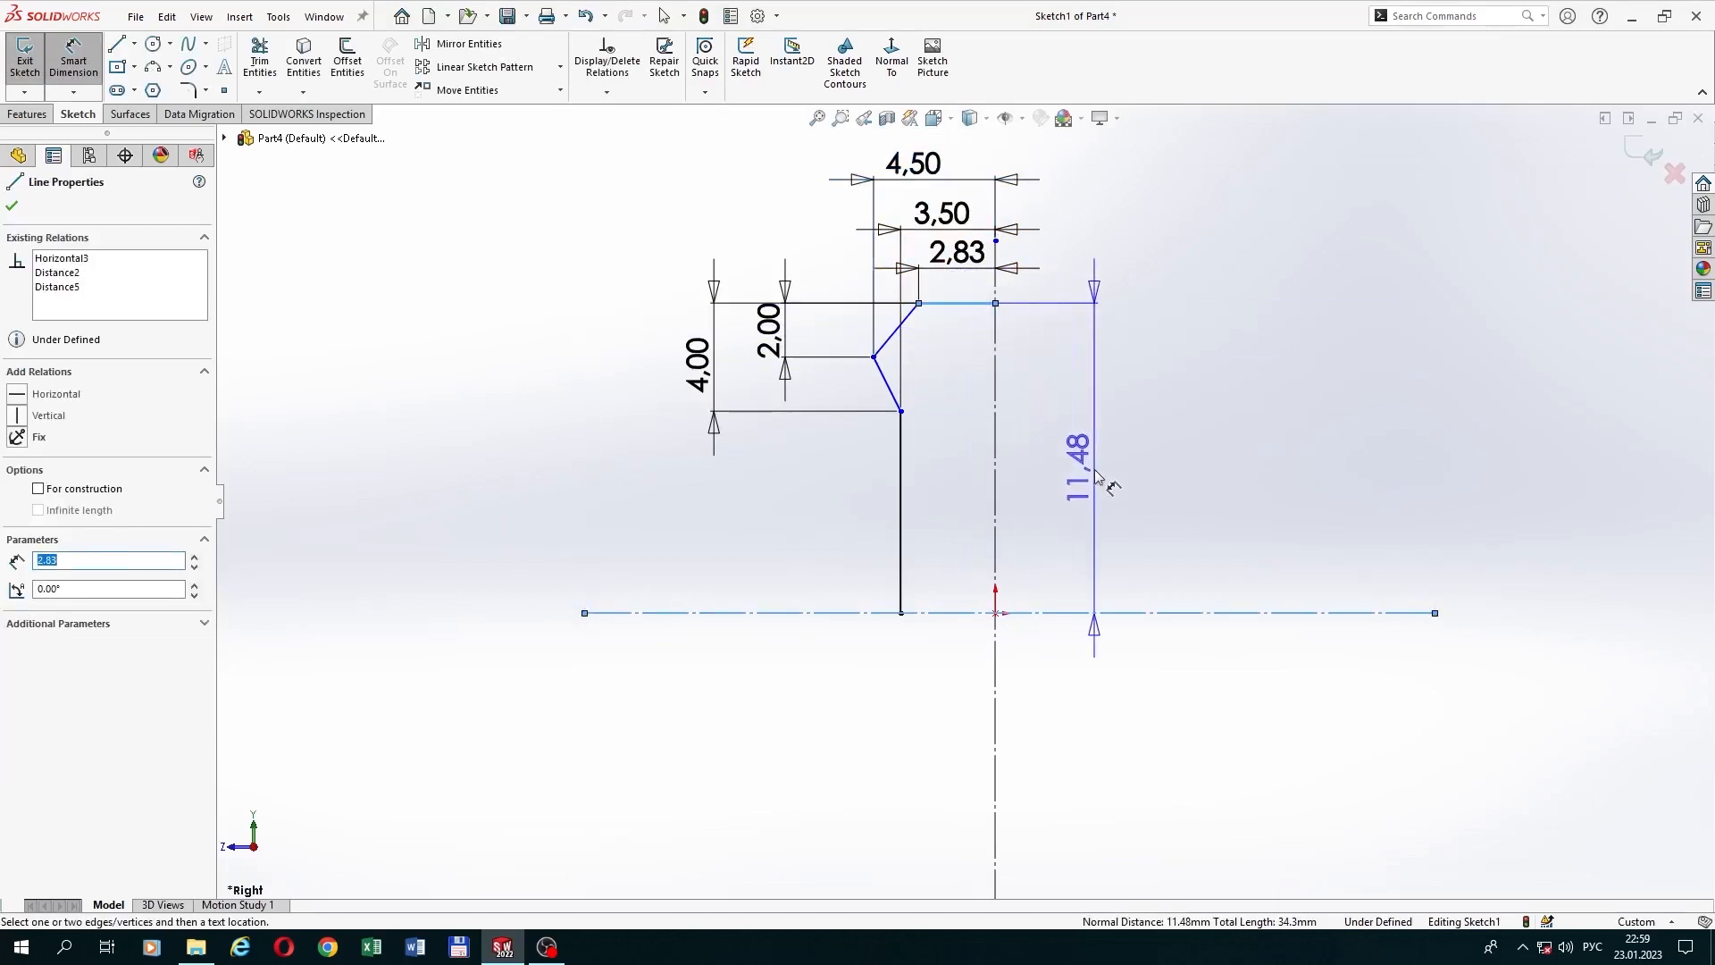
left_click(1102, 483)
type("14,")
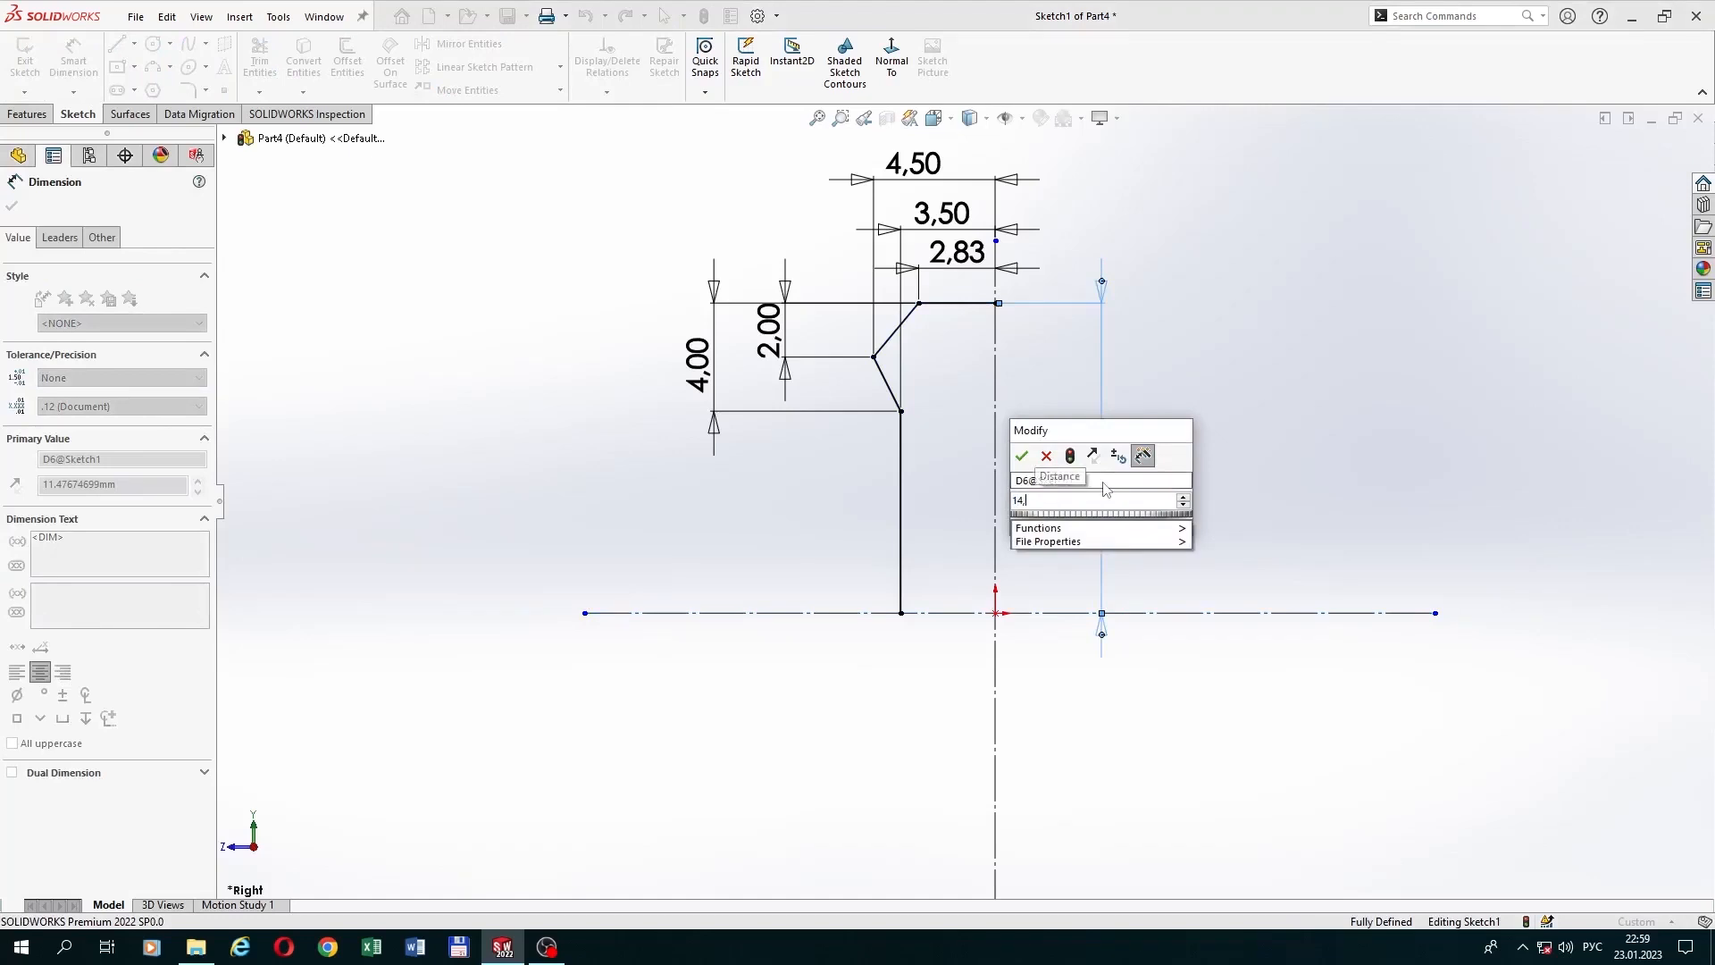
type("50")
key("Return")
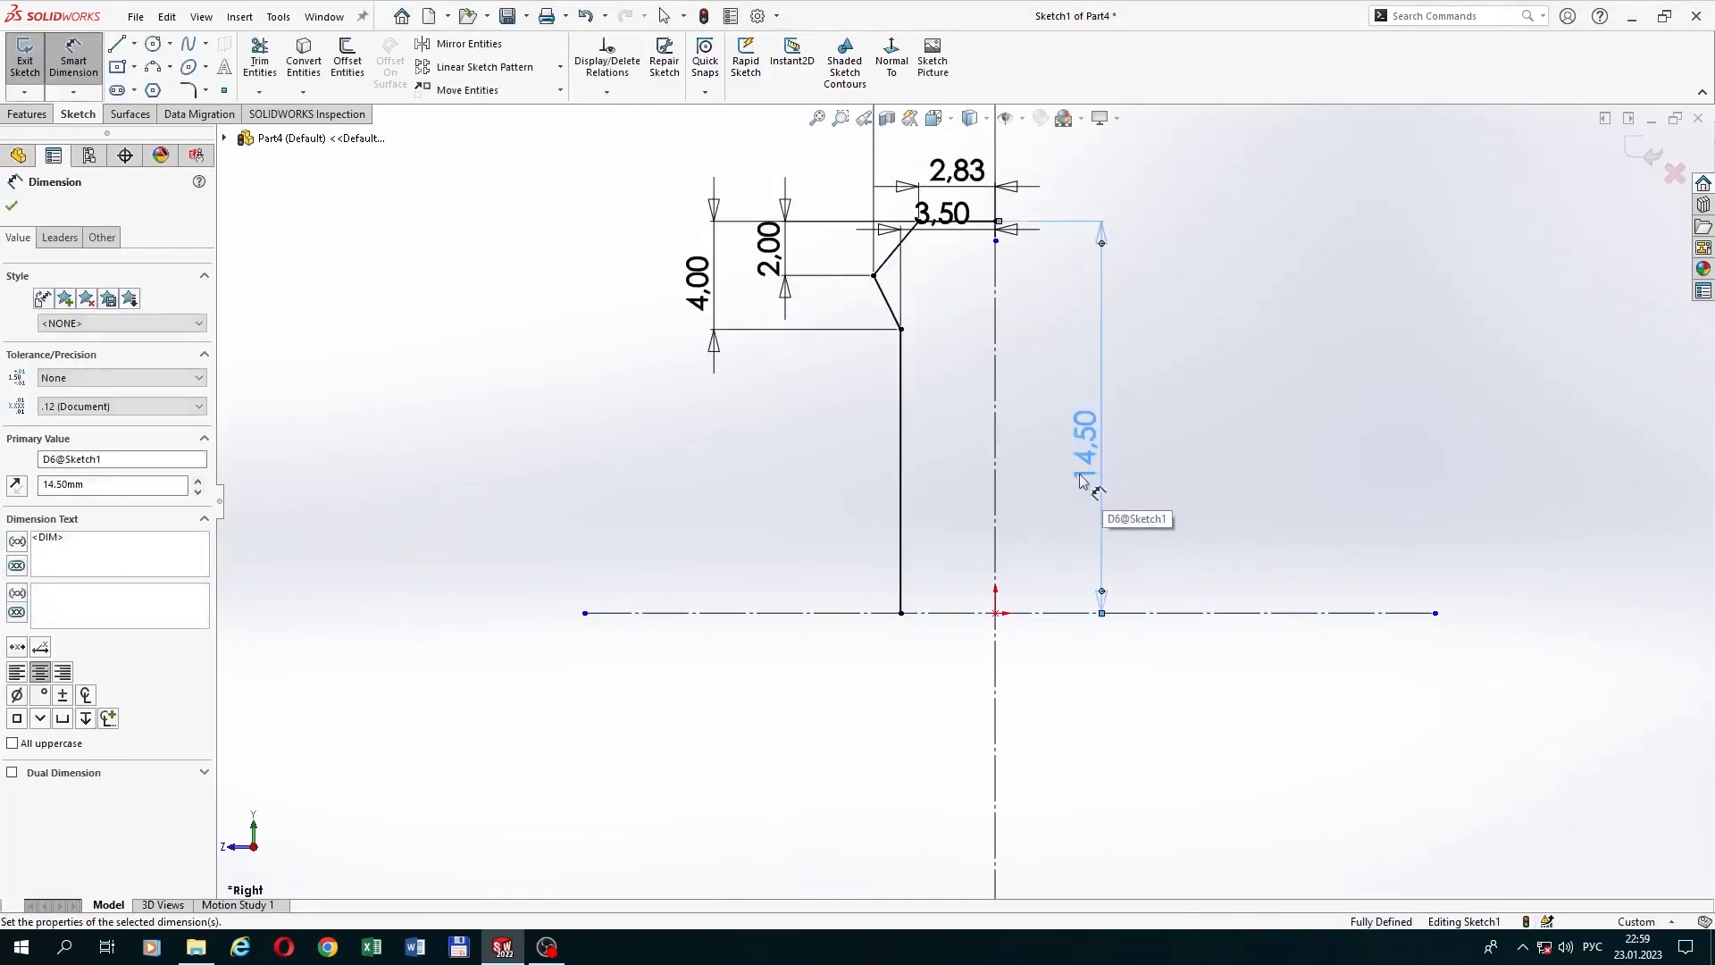
Step: Rearrange the horizontal dimensions above the profile so the 4.50, 3.50 and 2.83 labels do not overlap
scroll(1063, 456, "up", 1)
scroll(1036, 384, "up", 1)
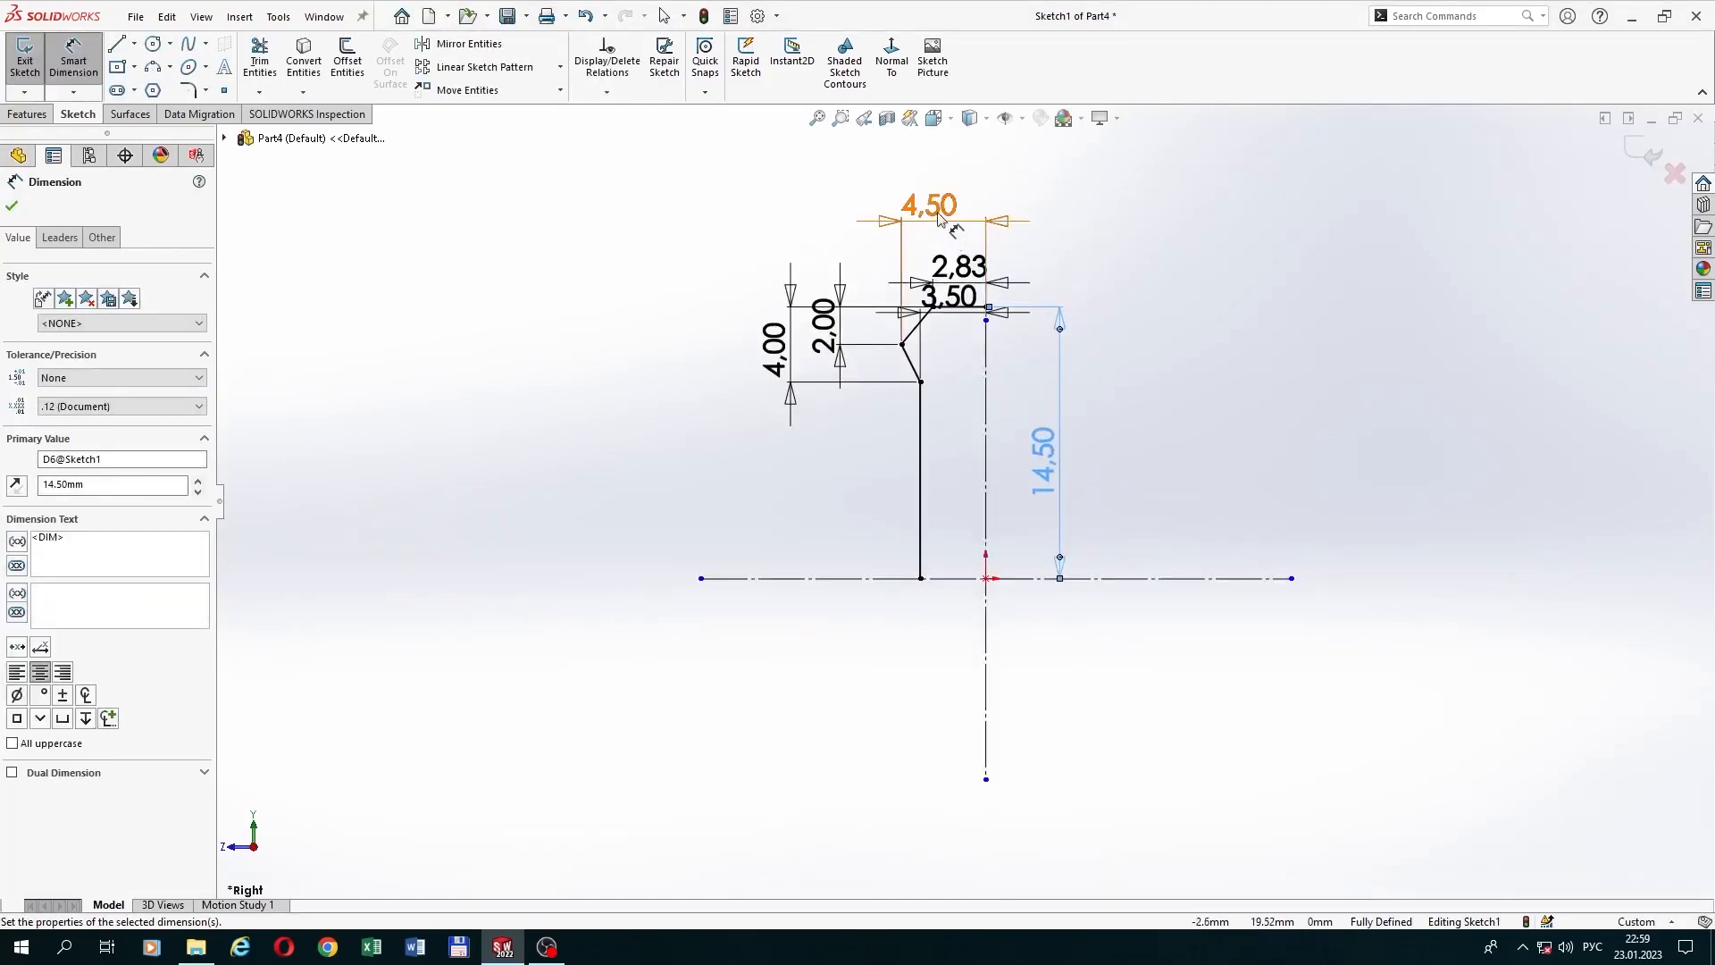
left_click_drag(929, 208, 932, 169)
mouse_move(957, 268)
left_mouse_down()
mouse_move(943, 219)
mouse_move(975, 279)
mouse_move(949, 223)
mouse_move(977, 254)
mouse_move(957, 254)
left_mouse_up()
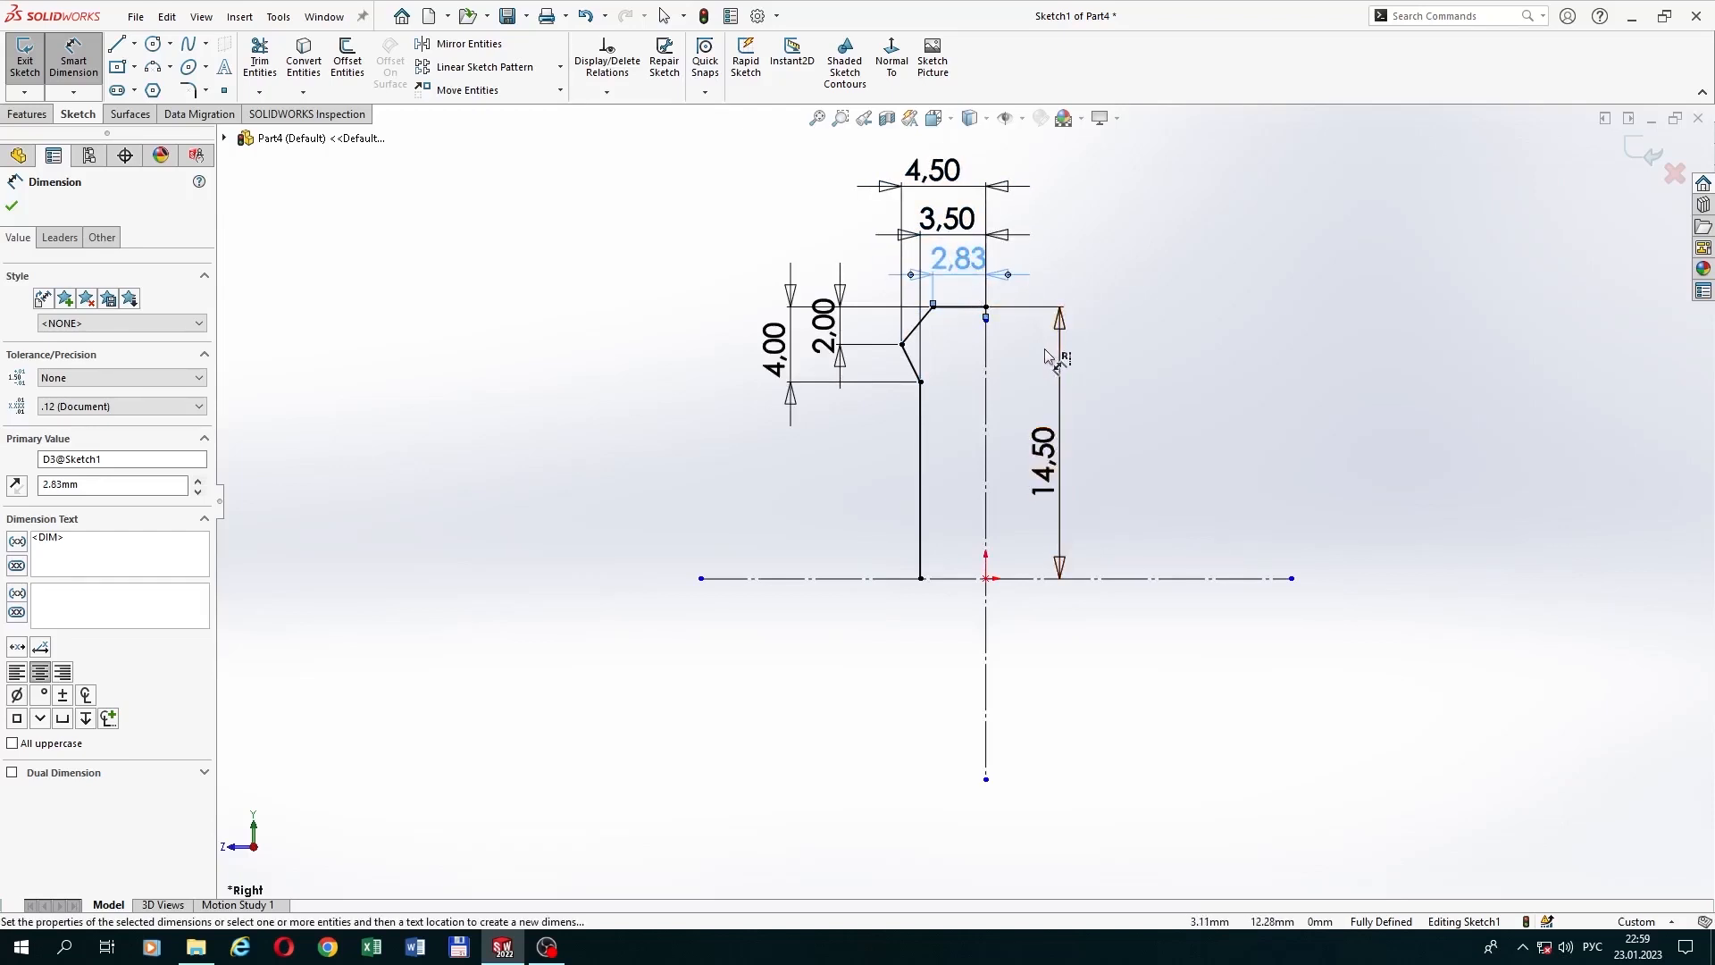
Step: Mirror the four profile lines about the horizontal centerline, keeping the originals
left_click(462, 44)
left_click_drag(775, 215, 1079, 607)
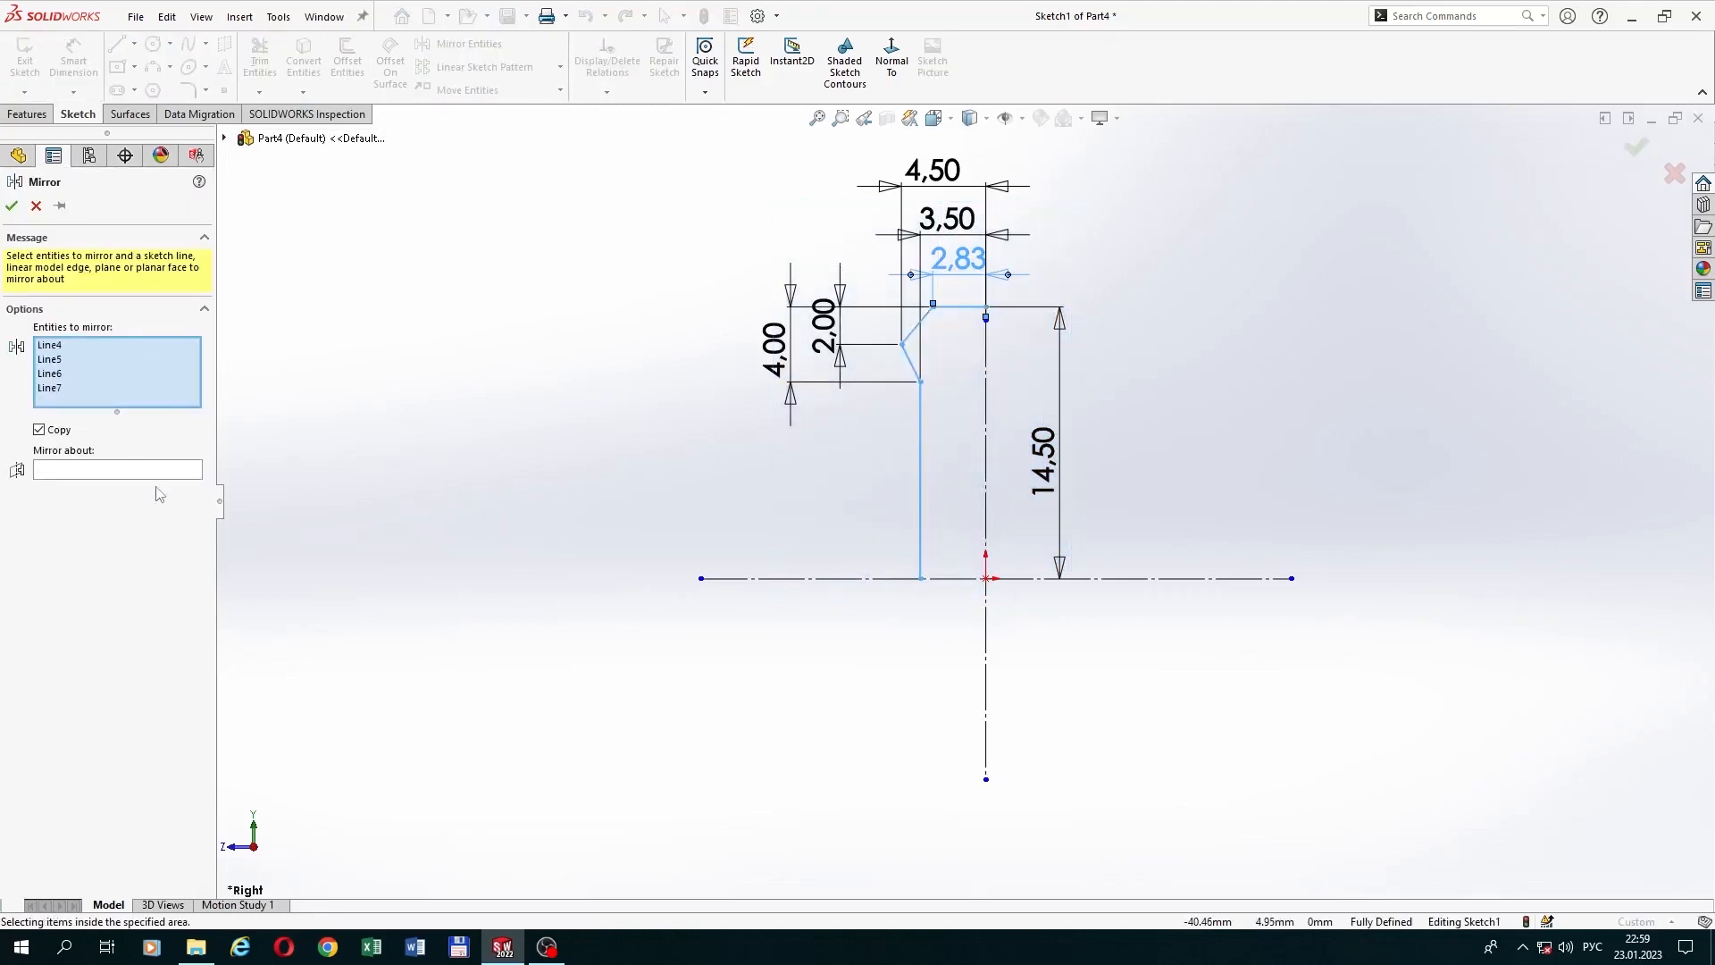
left_click(138, 470)
left_click(725, 580)
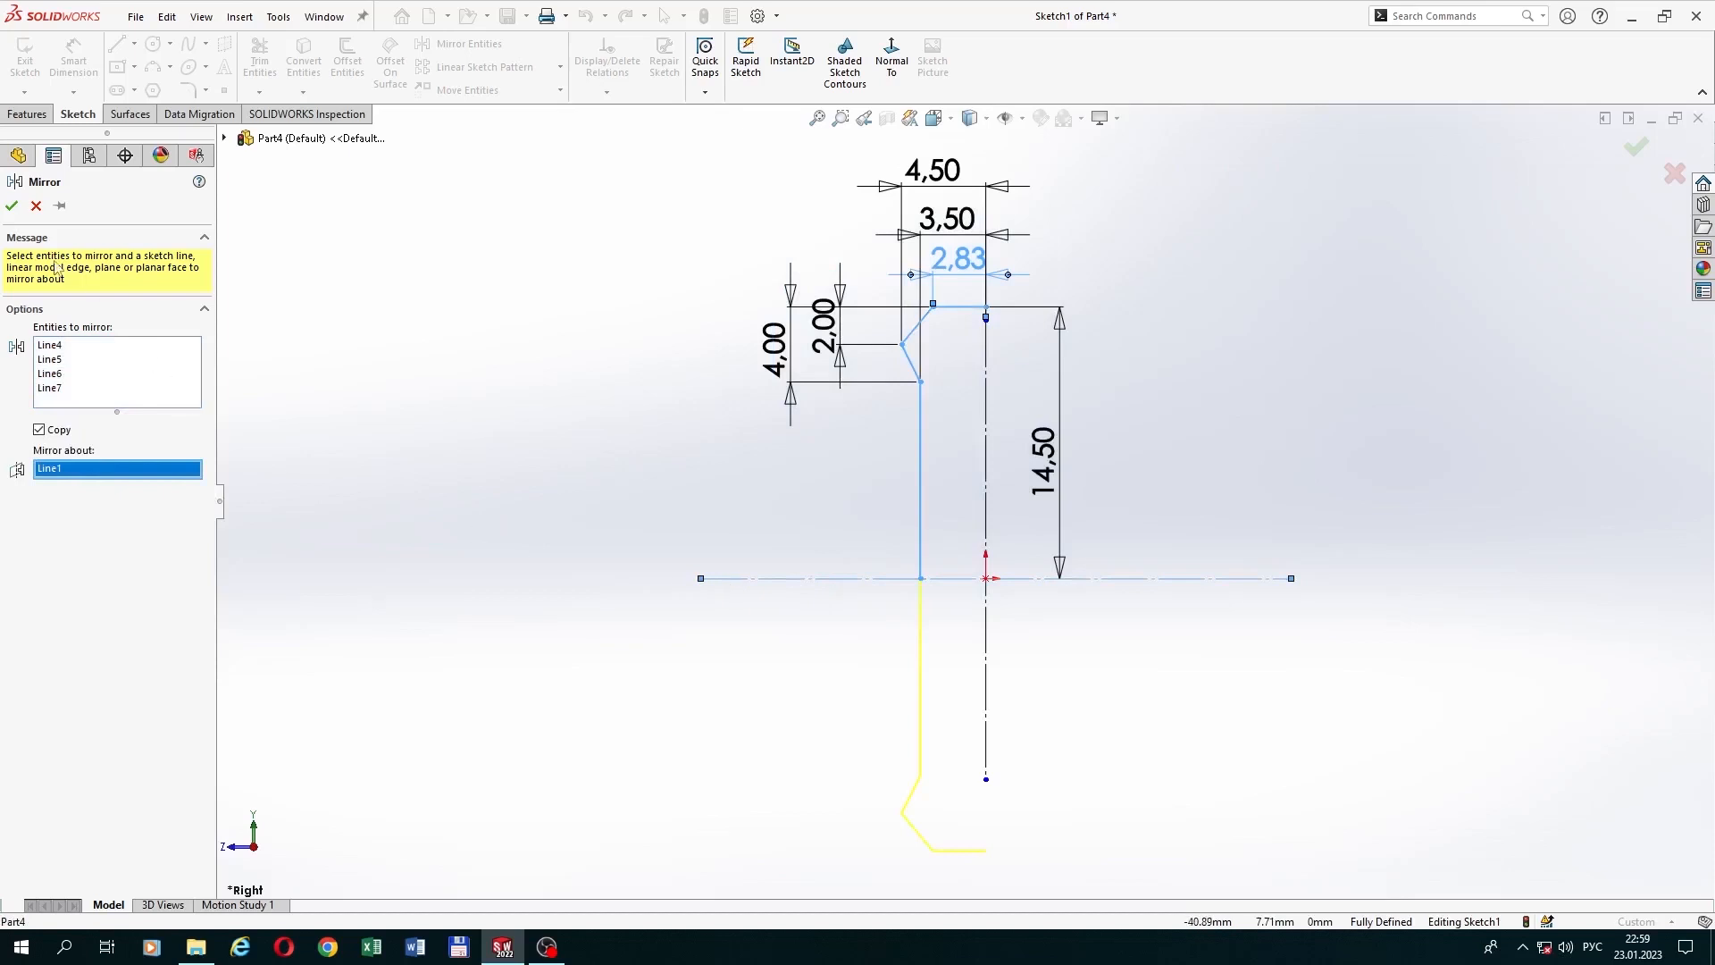
left_click(12, 206)
Step: Close the profile with a vertical line through the origin joining the inner ends of the two horizontal end lines
left_click(117, 45)
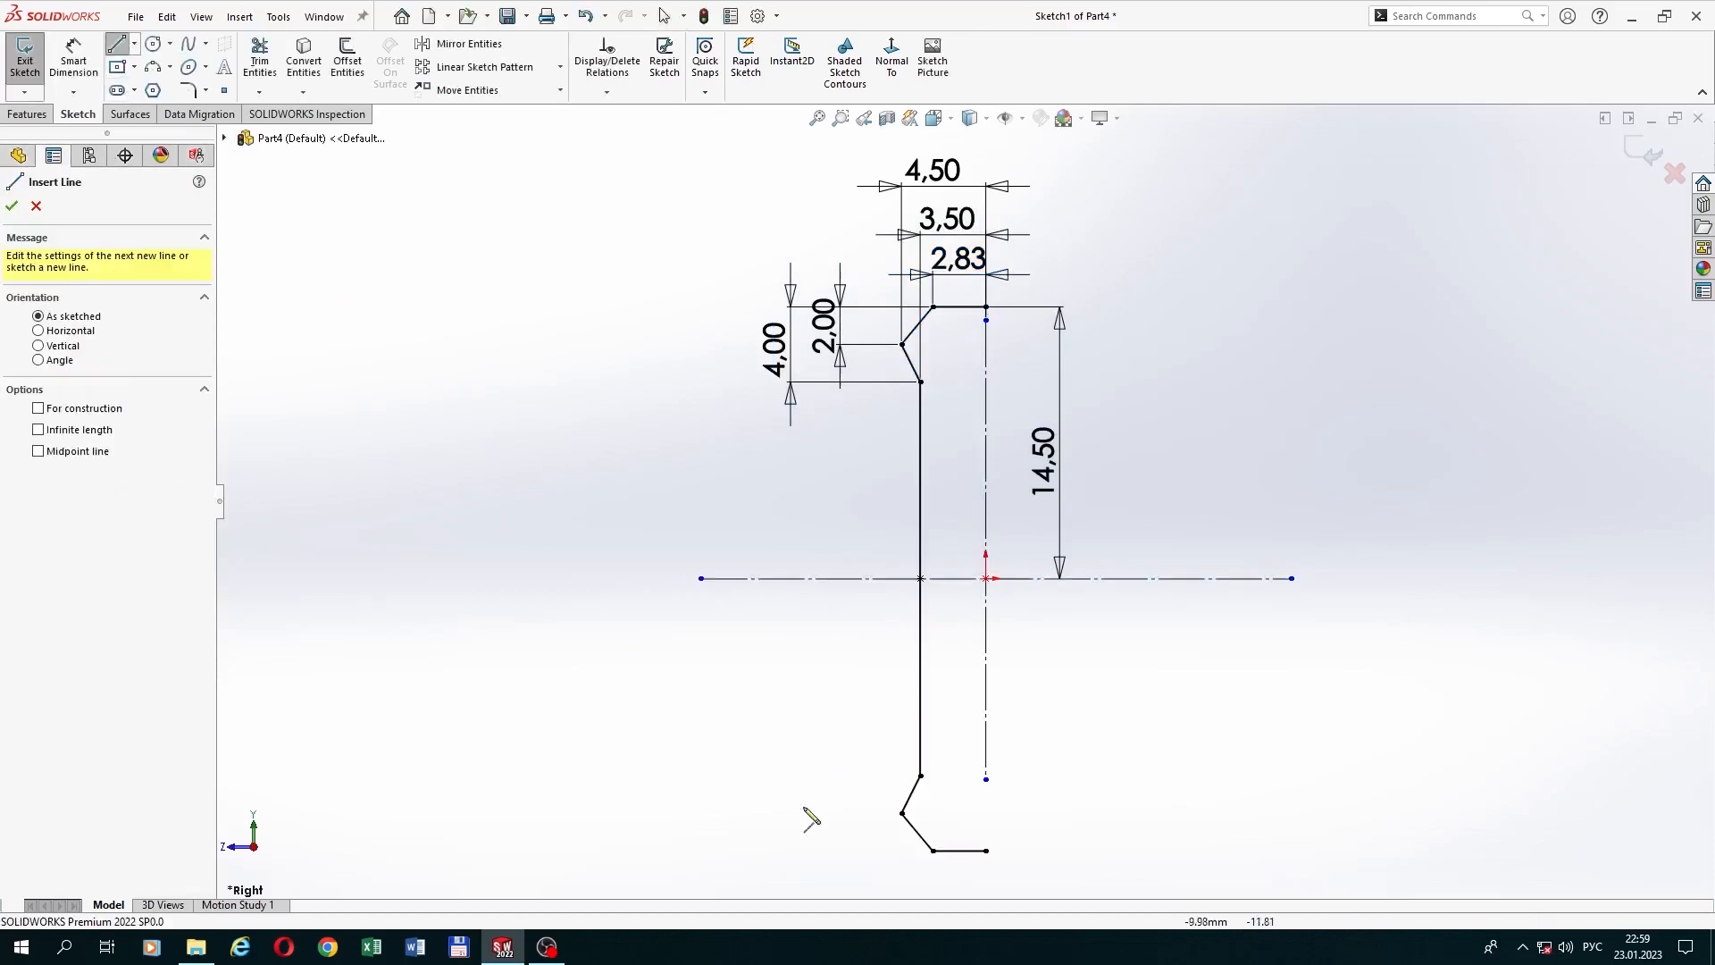
left_click(986, 850)
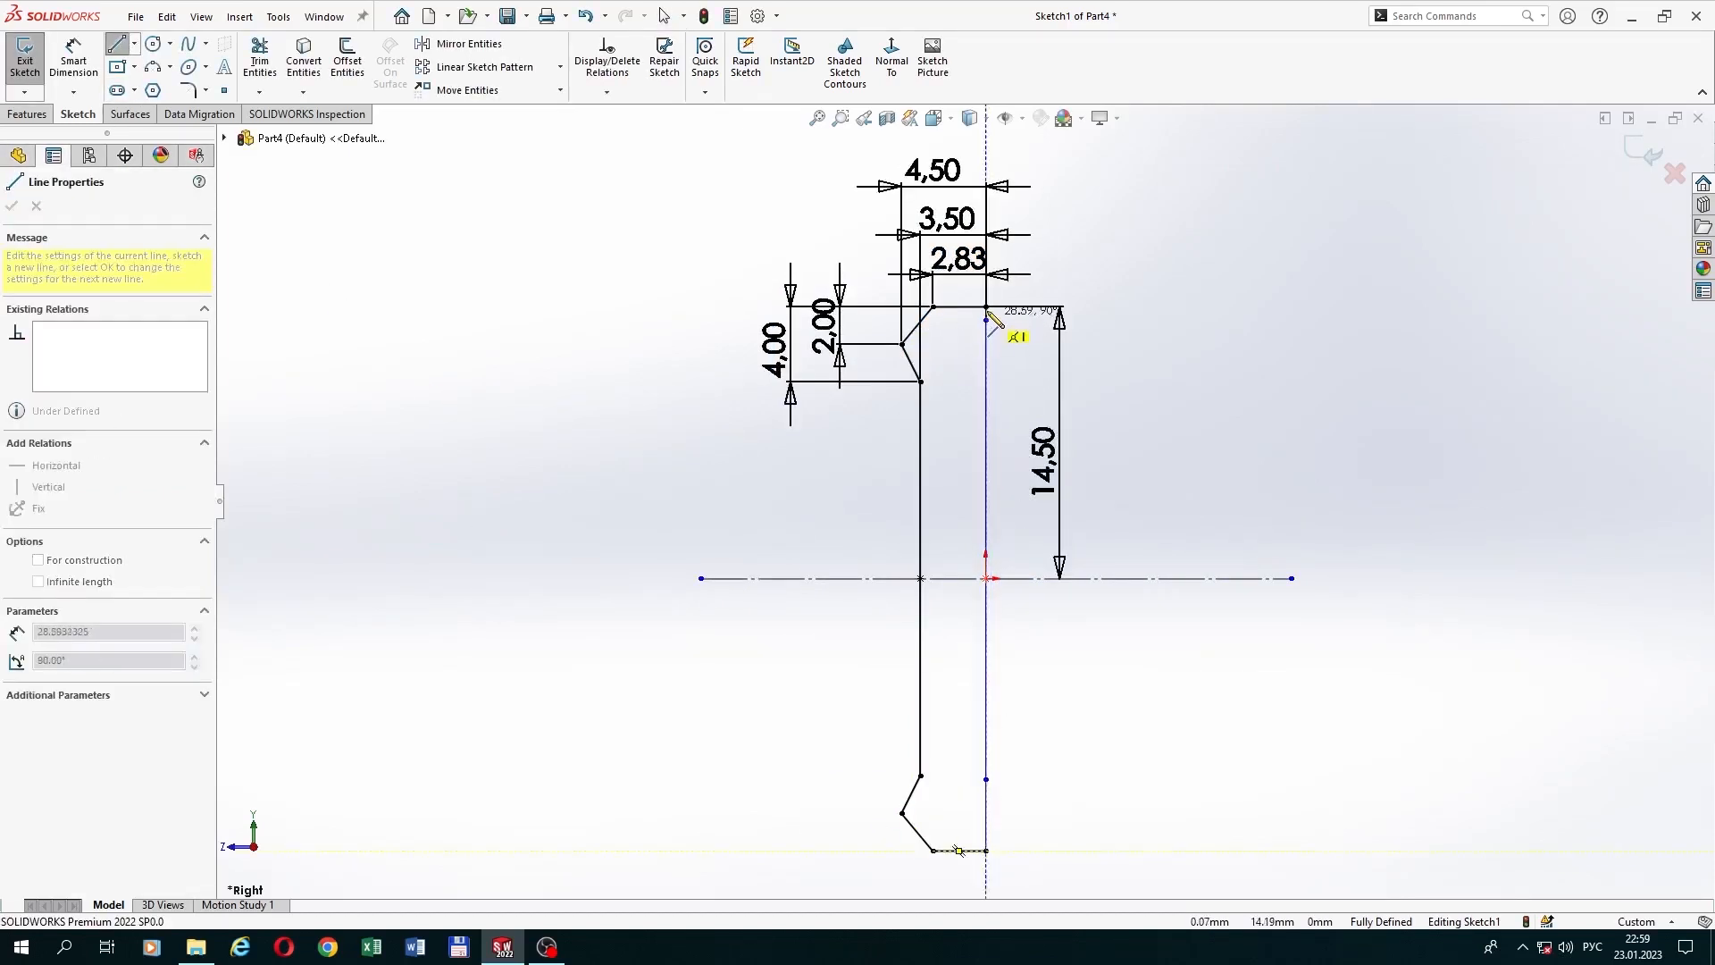
left_click(986, 306)
right_click(1156, 293)
left_click(1179, 310)
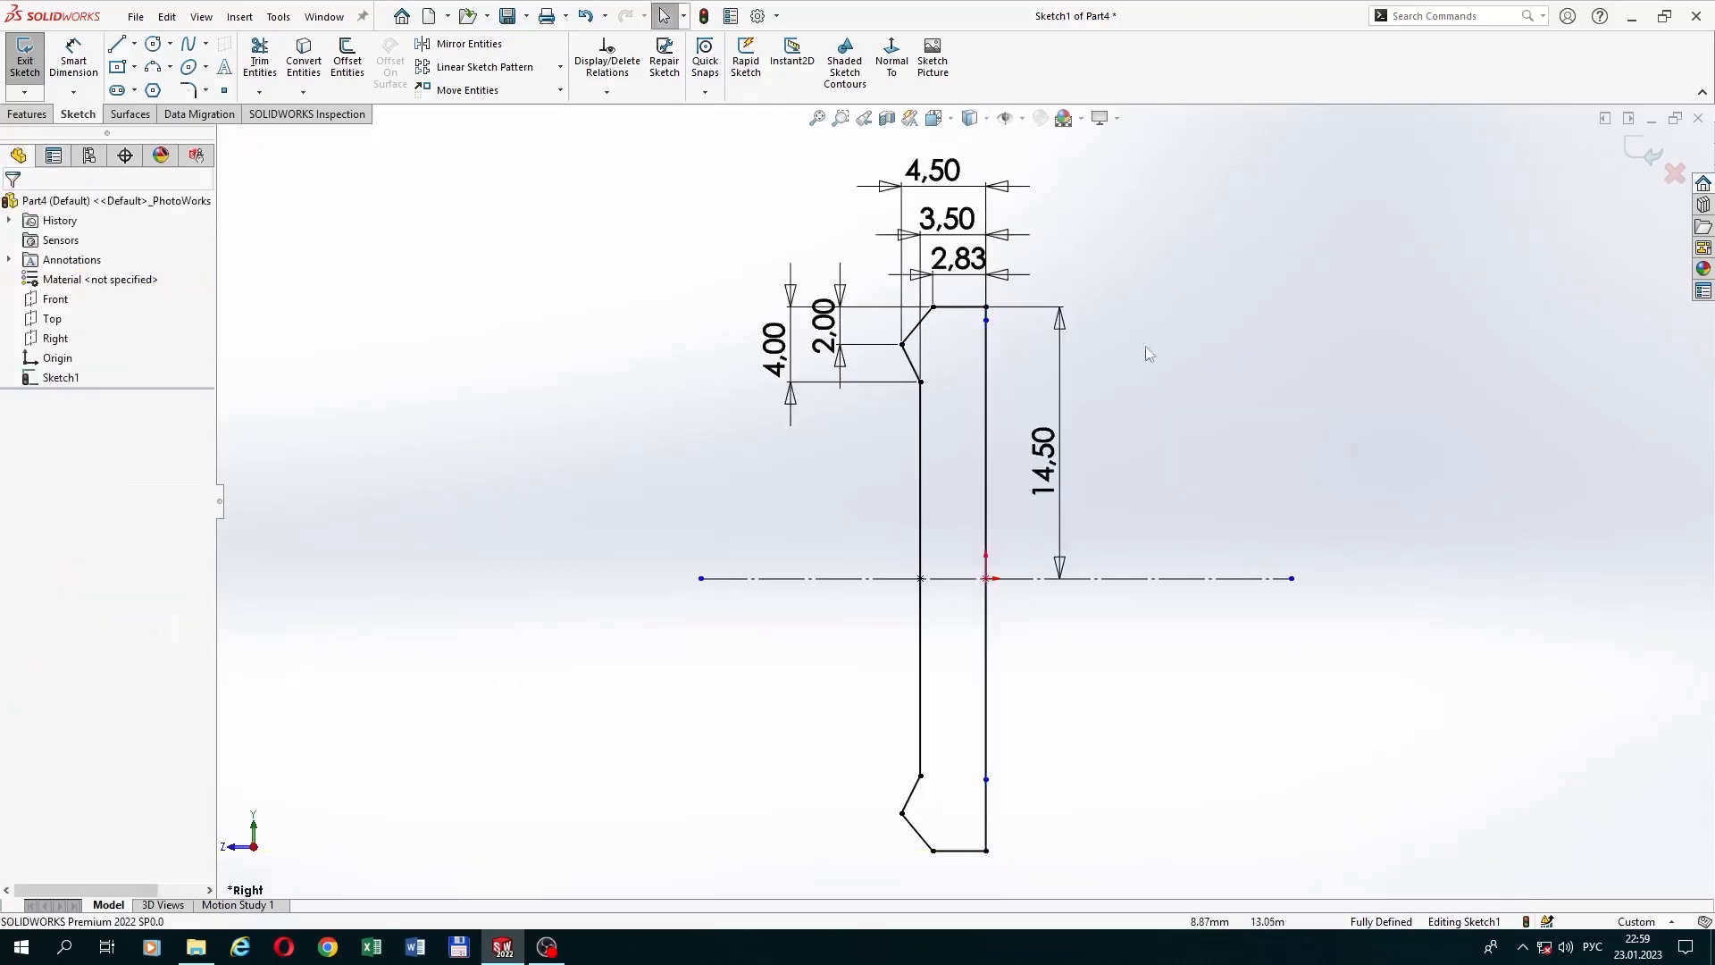
Step: Revolve the closed profile 360 degrees about its vertical closing line to form a solid pin
left_click(28, 115)
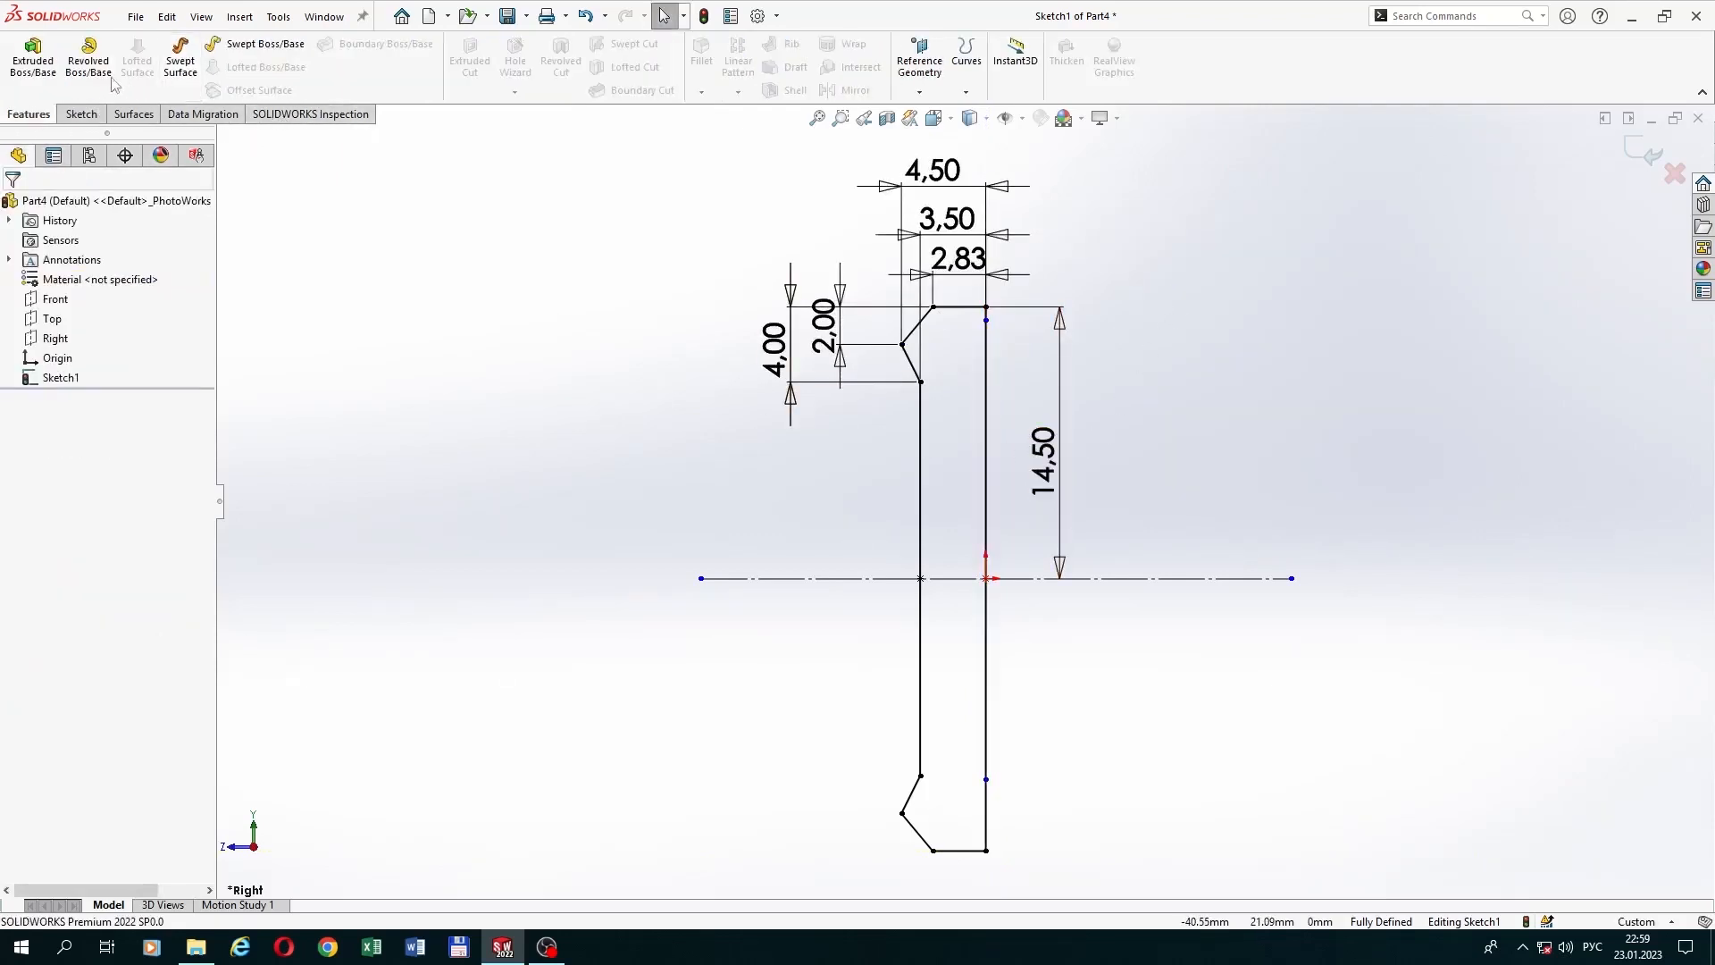
left_click(88, 59)
left_click(960, 619)
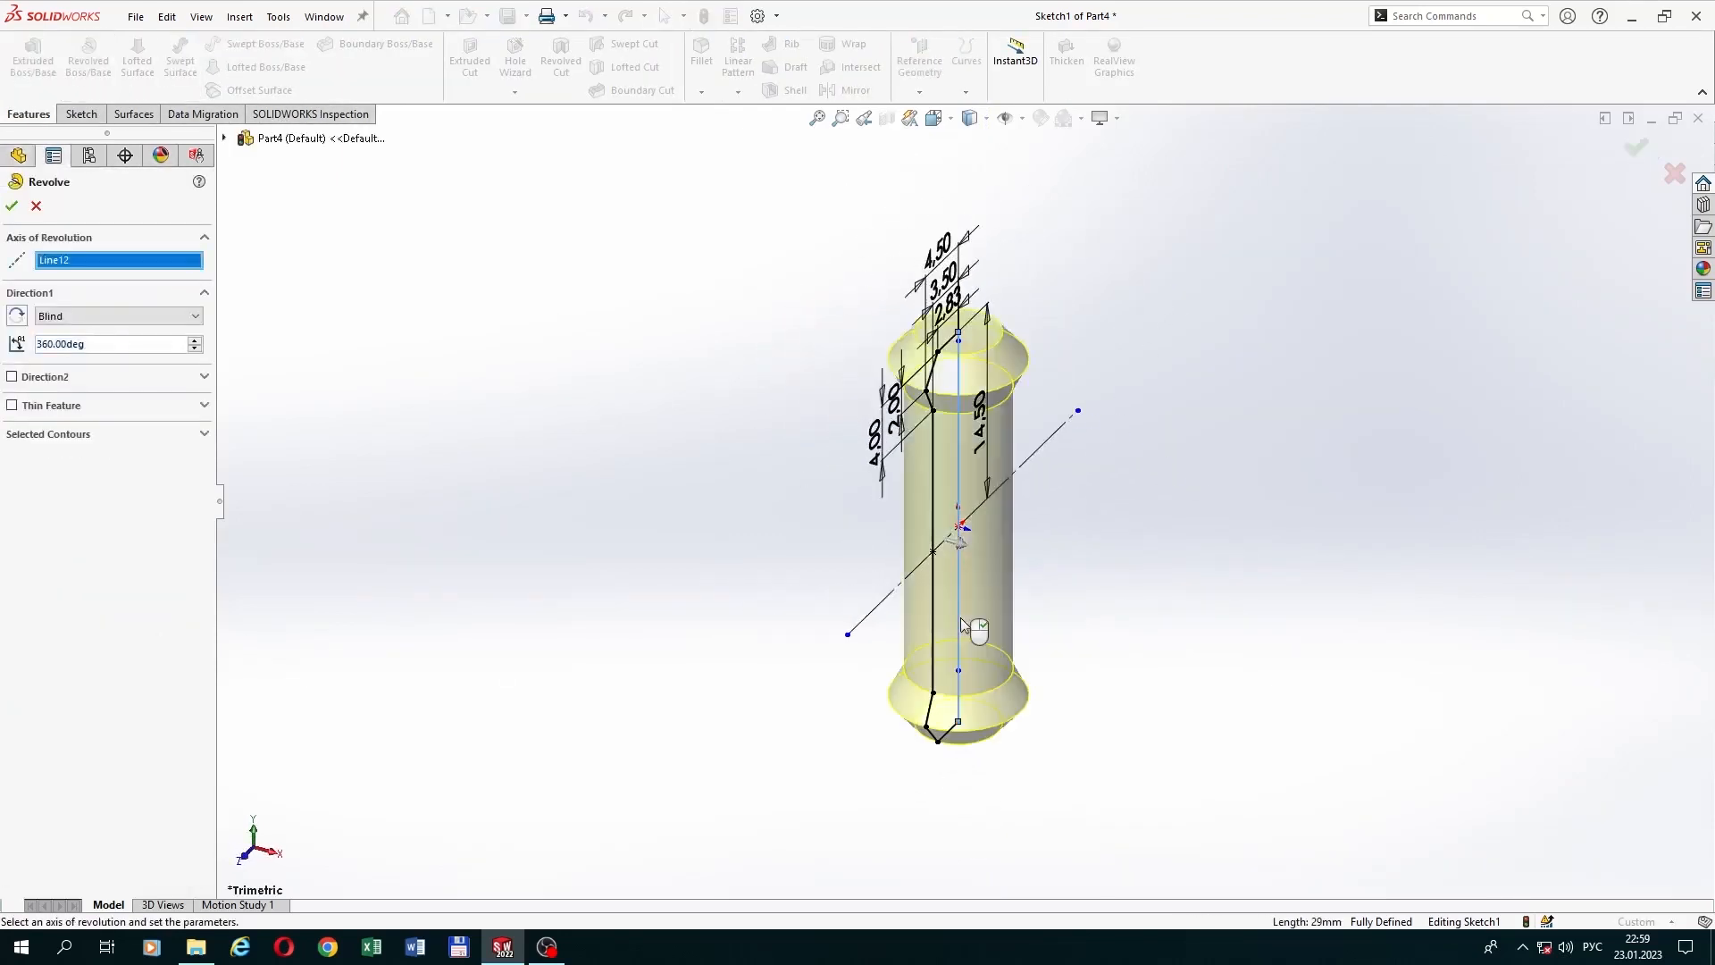
left_click(11, 206)
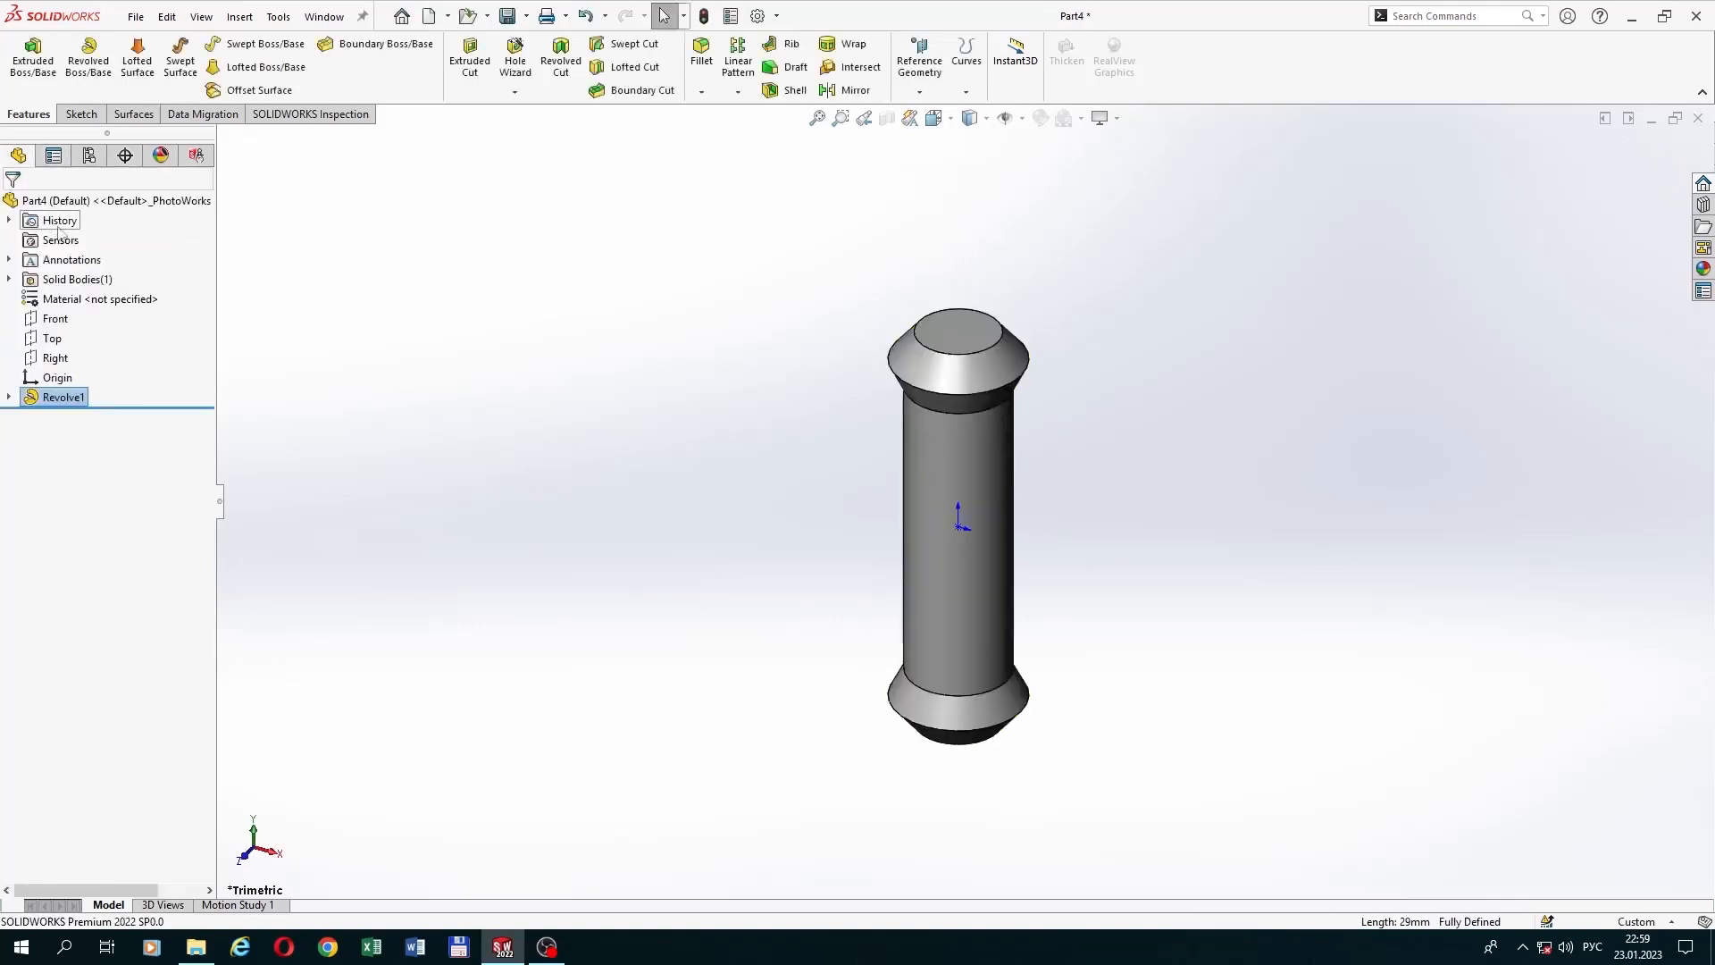
Step: On the Top plane, sketch two concentric circles at the origin outside the pin, the larger with a radius of about 8.9 mm
left_click(49, 320)
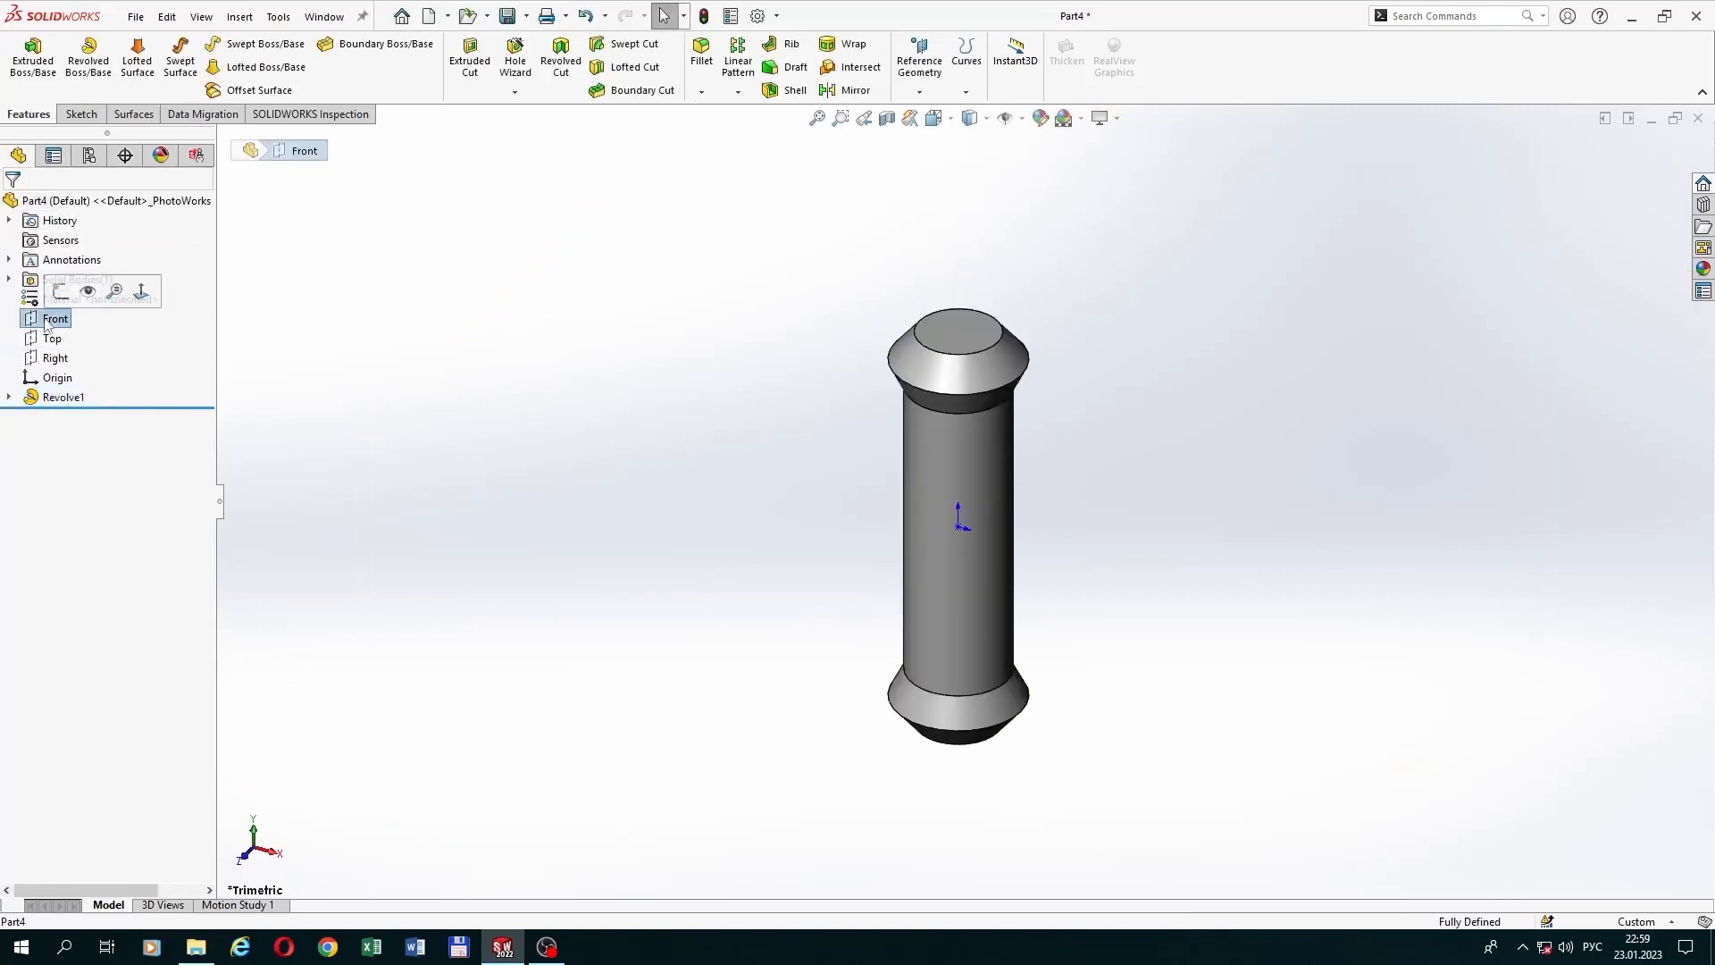
left_click(57, 337)
left_click(68, 311)
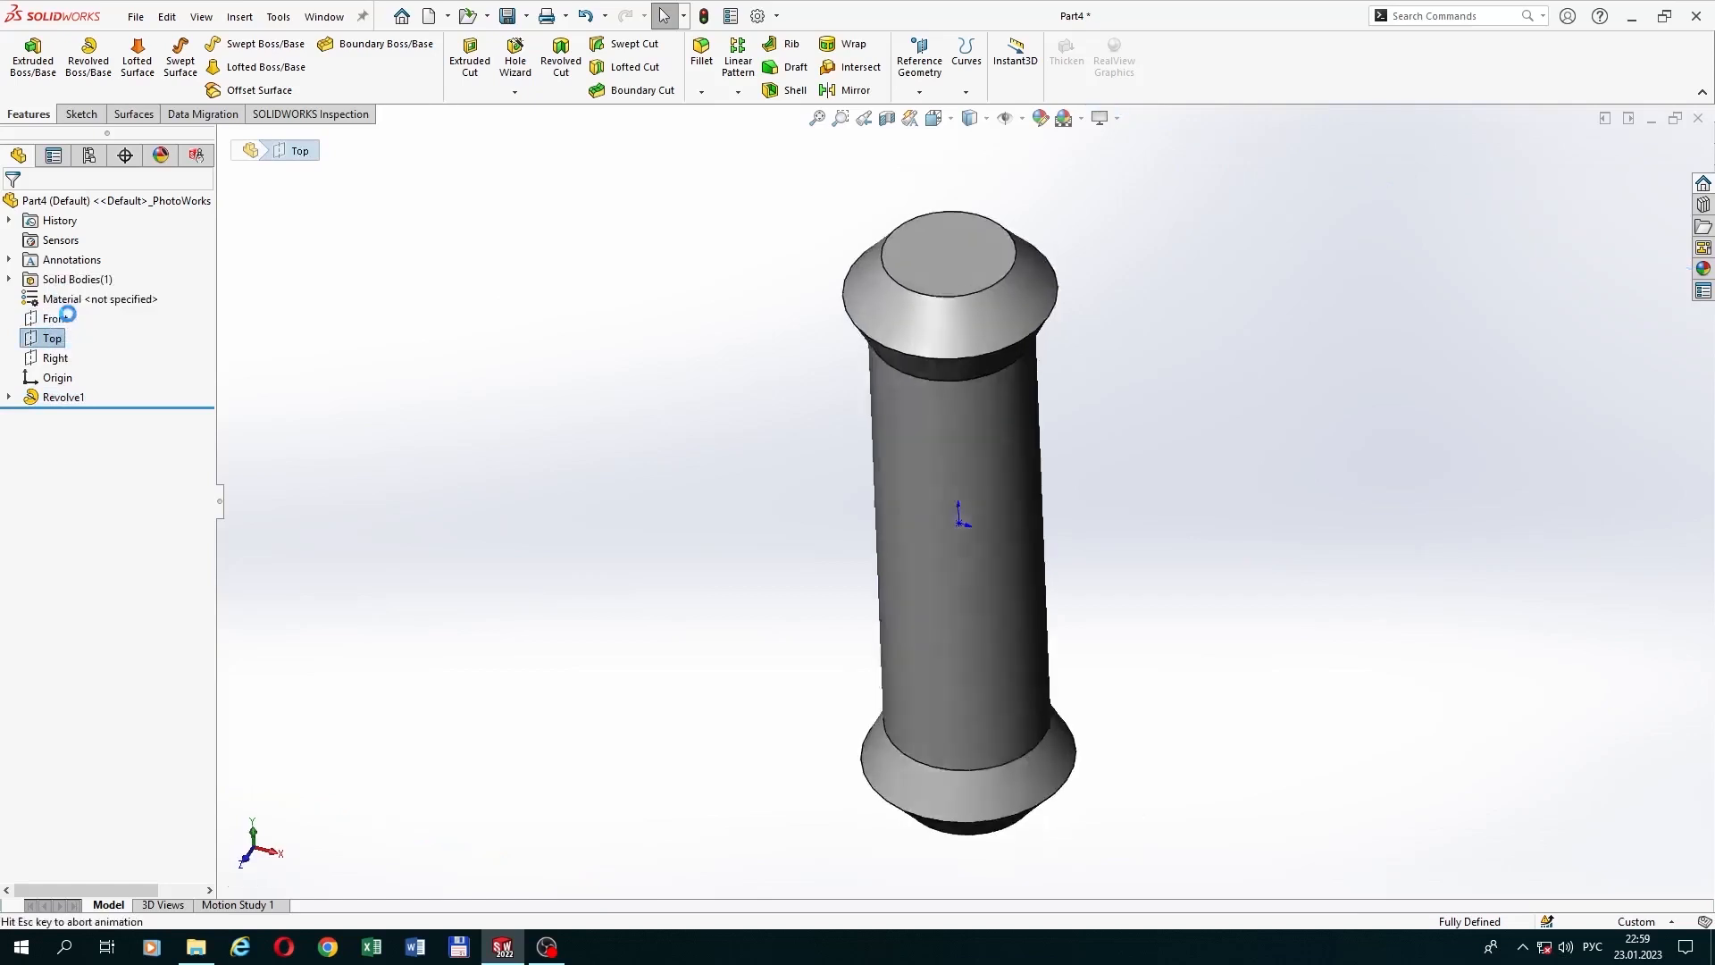
left_click(152, 43)
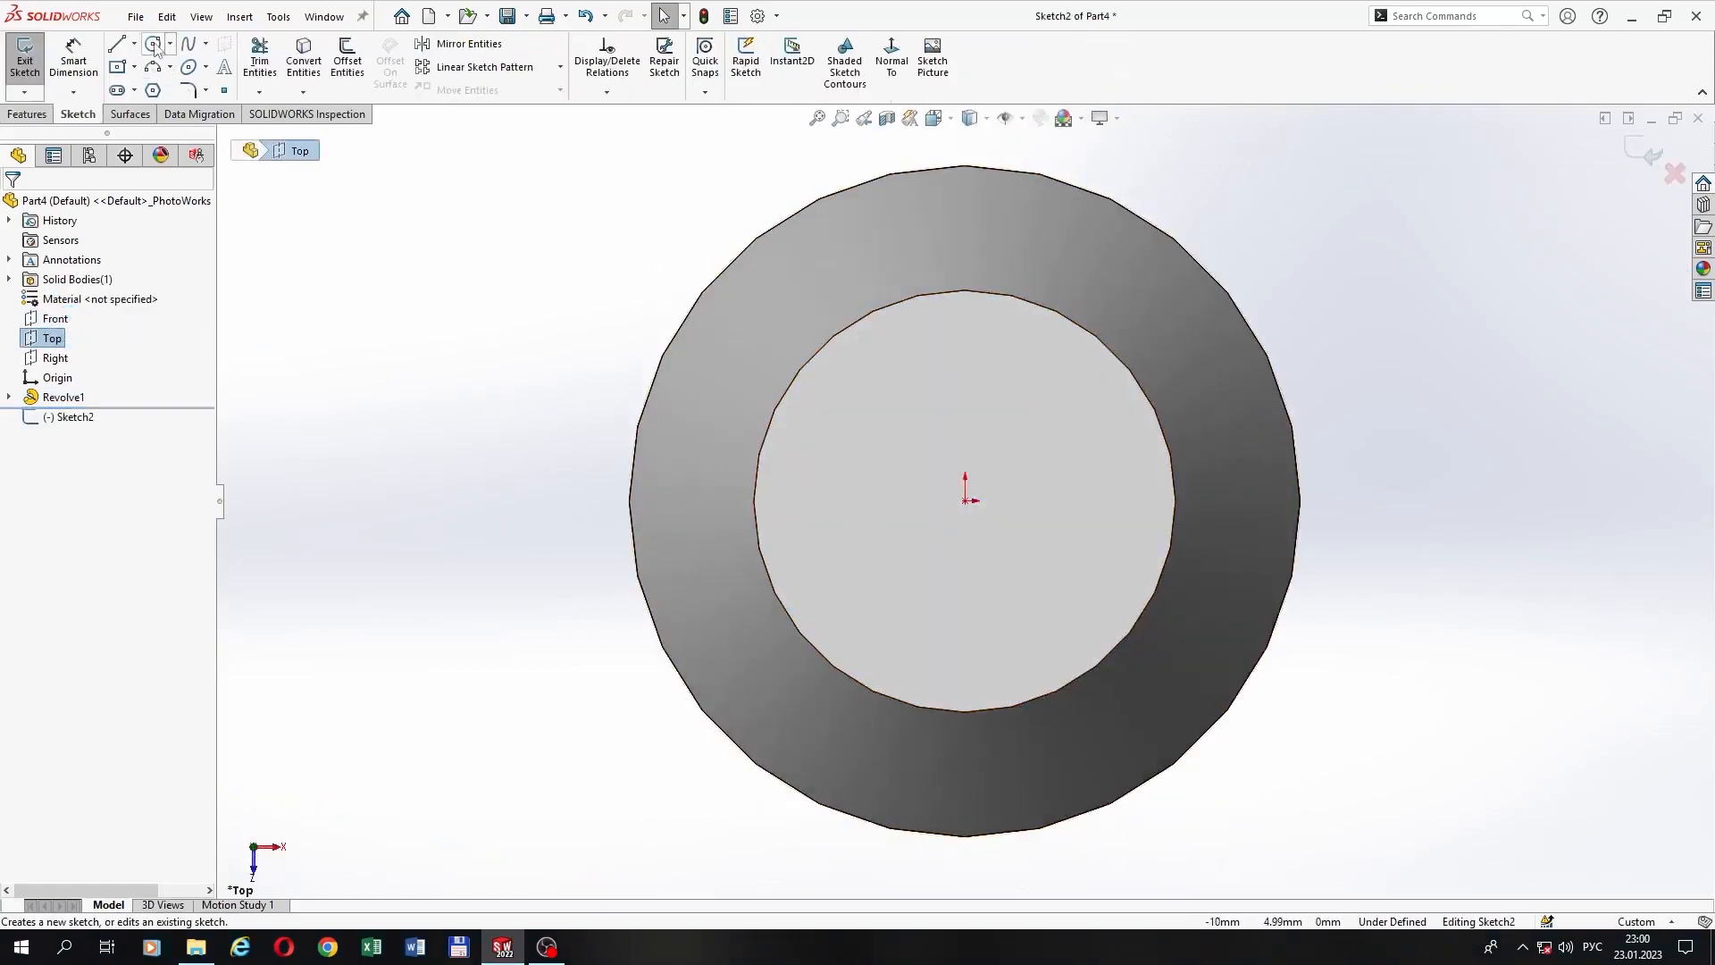
left_click(966, 501)
scroll(1243, 499, "up", 4)
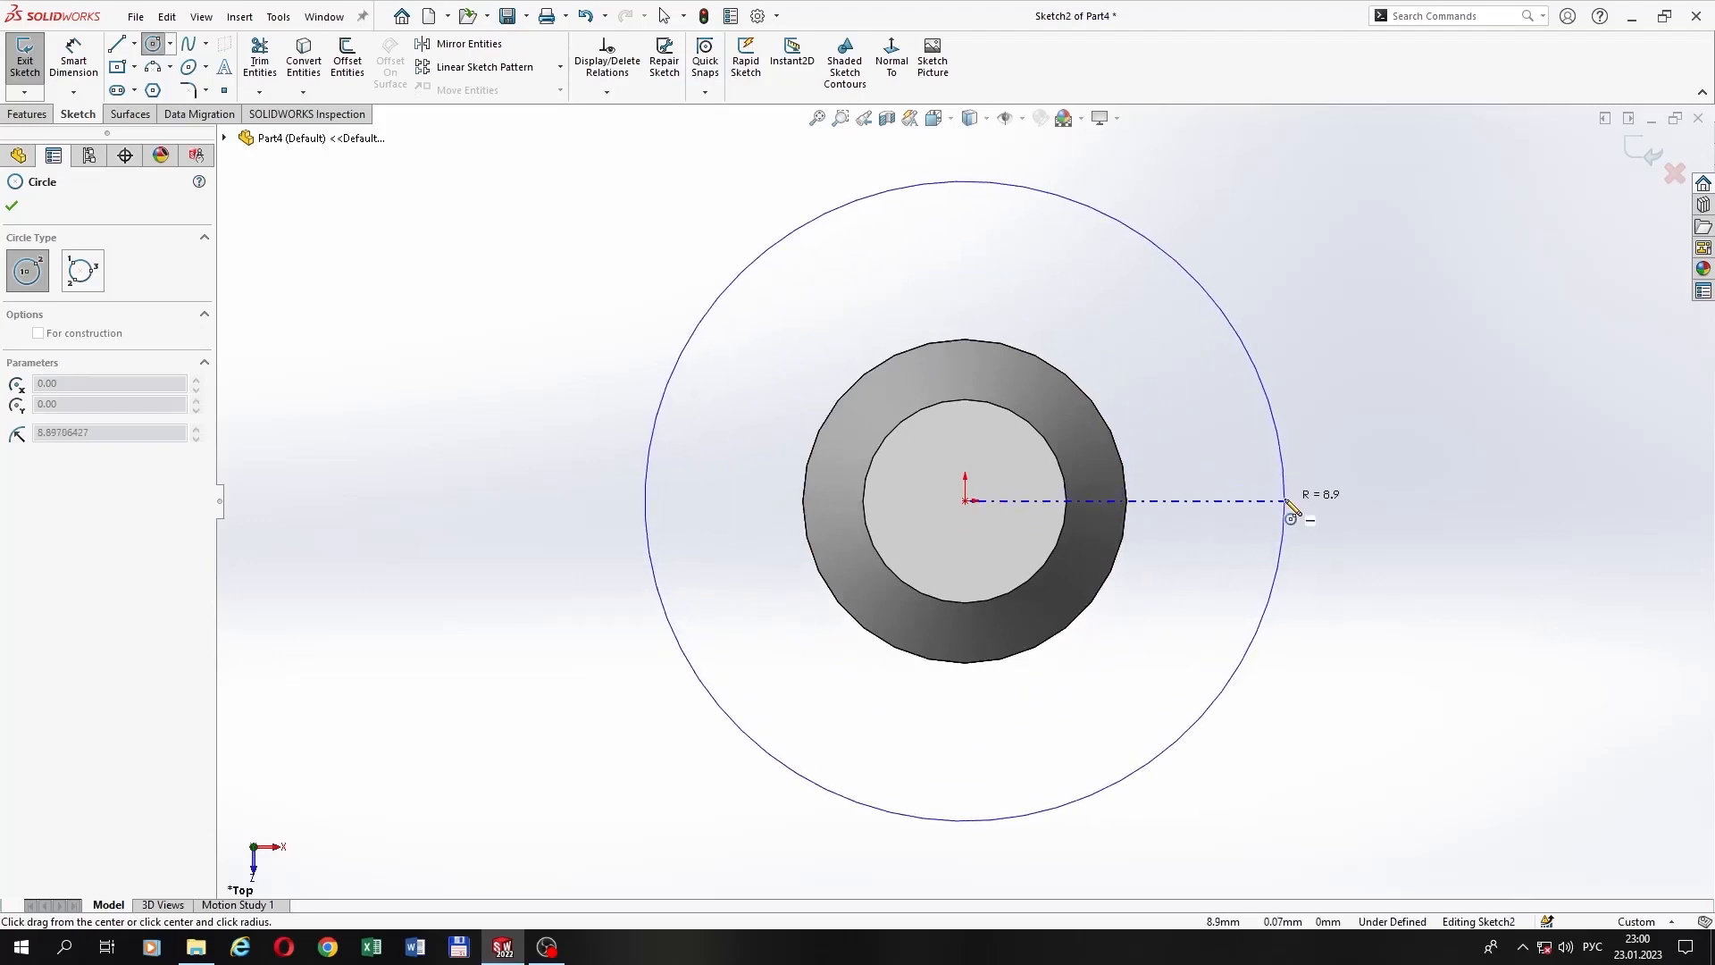
left_click(1286, 503)
left_click(965, 501)
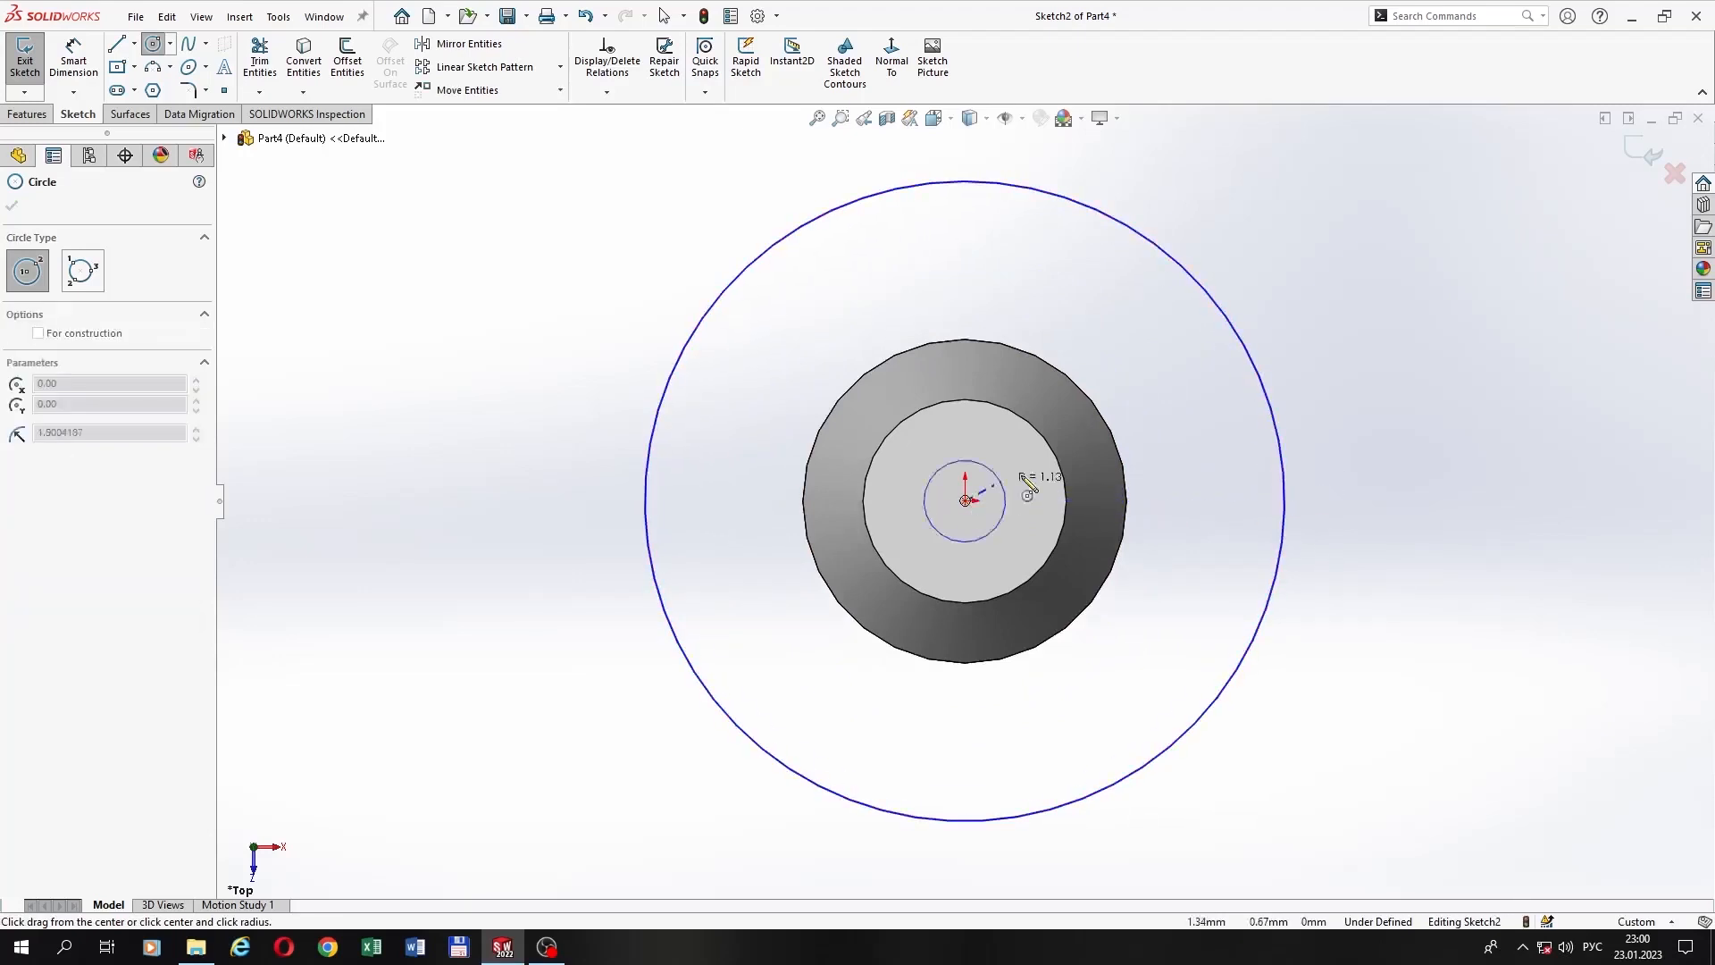
left_click(1186, 471)
right_click(1263, 459)
key("Escape")
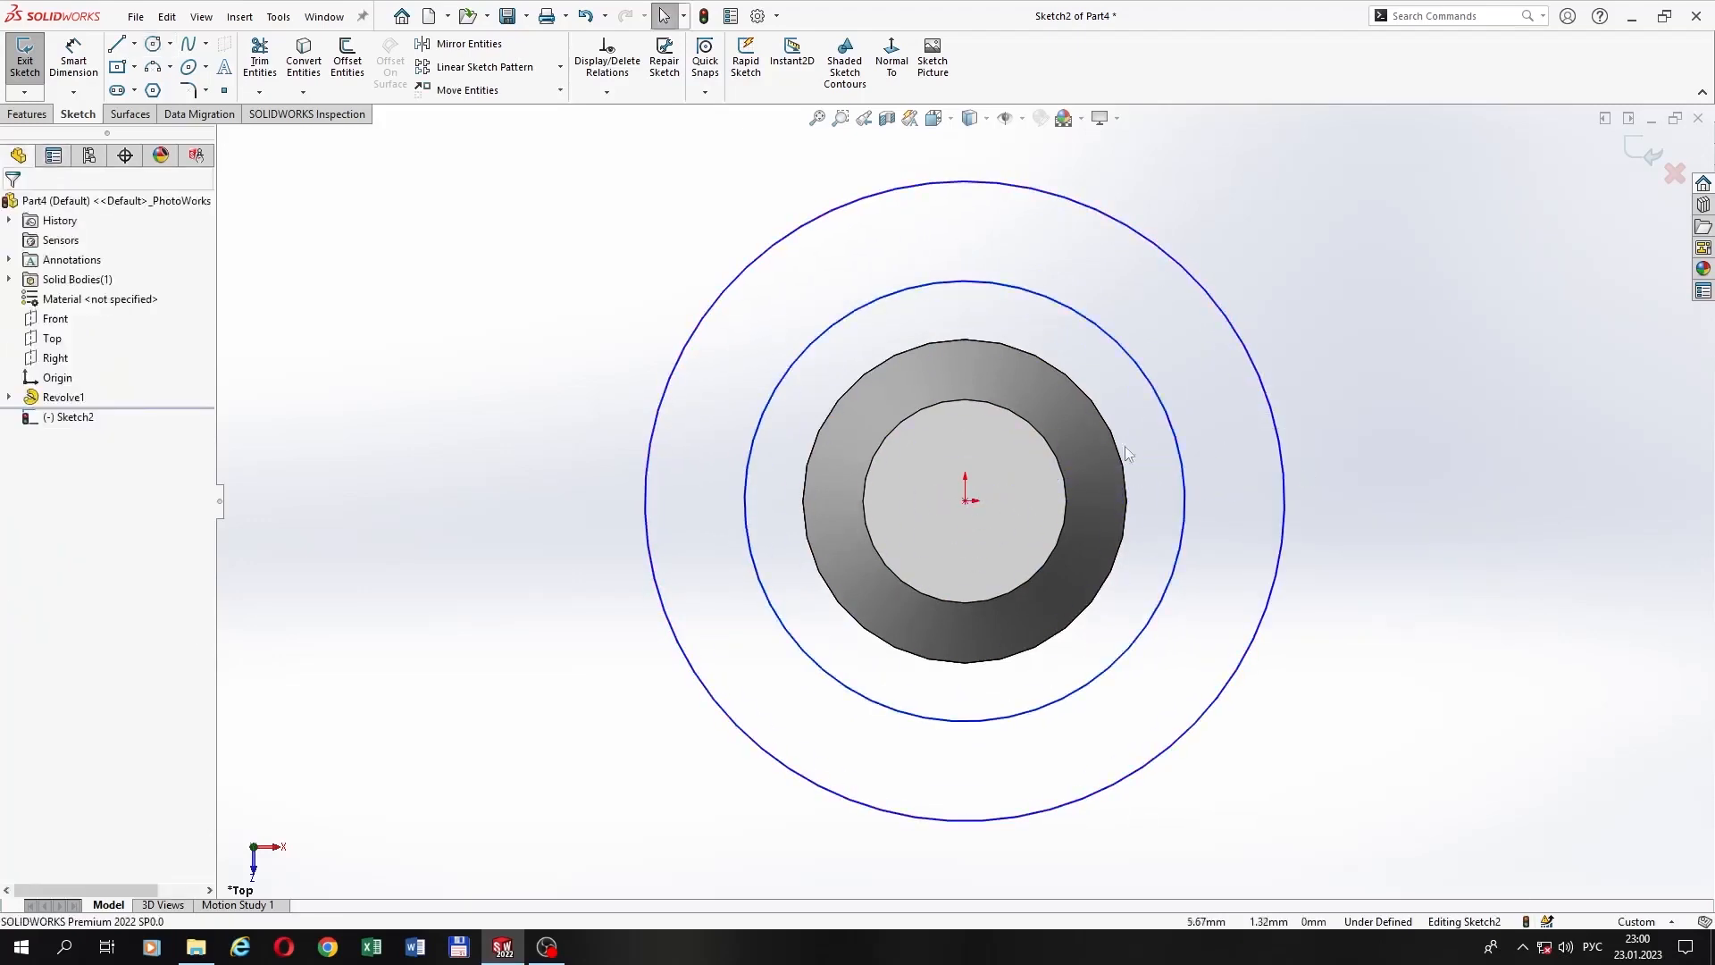
Step: Dimension the outer circle's diameter as 15 mm
left_click(81, 71)
left_click(1284, 540)
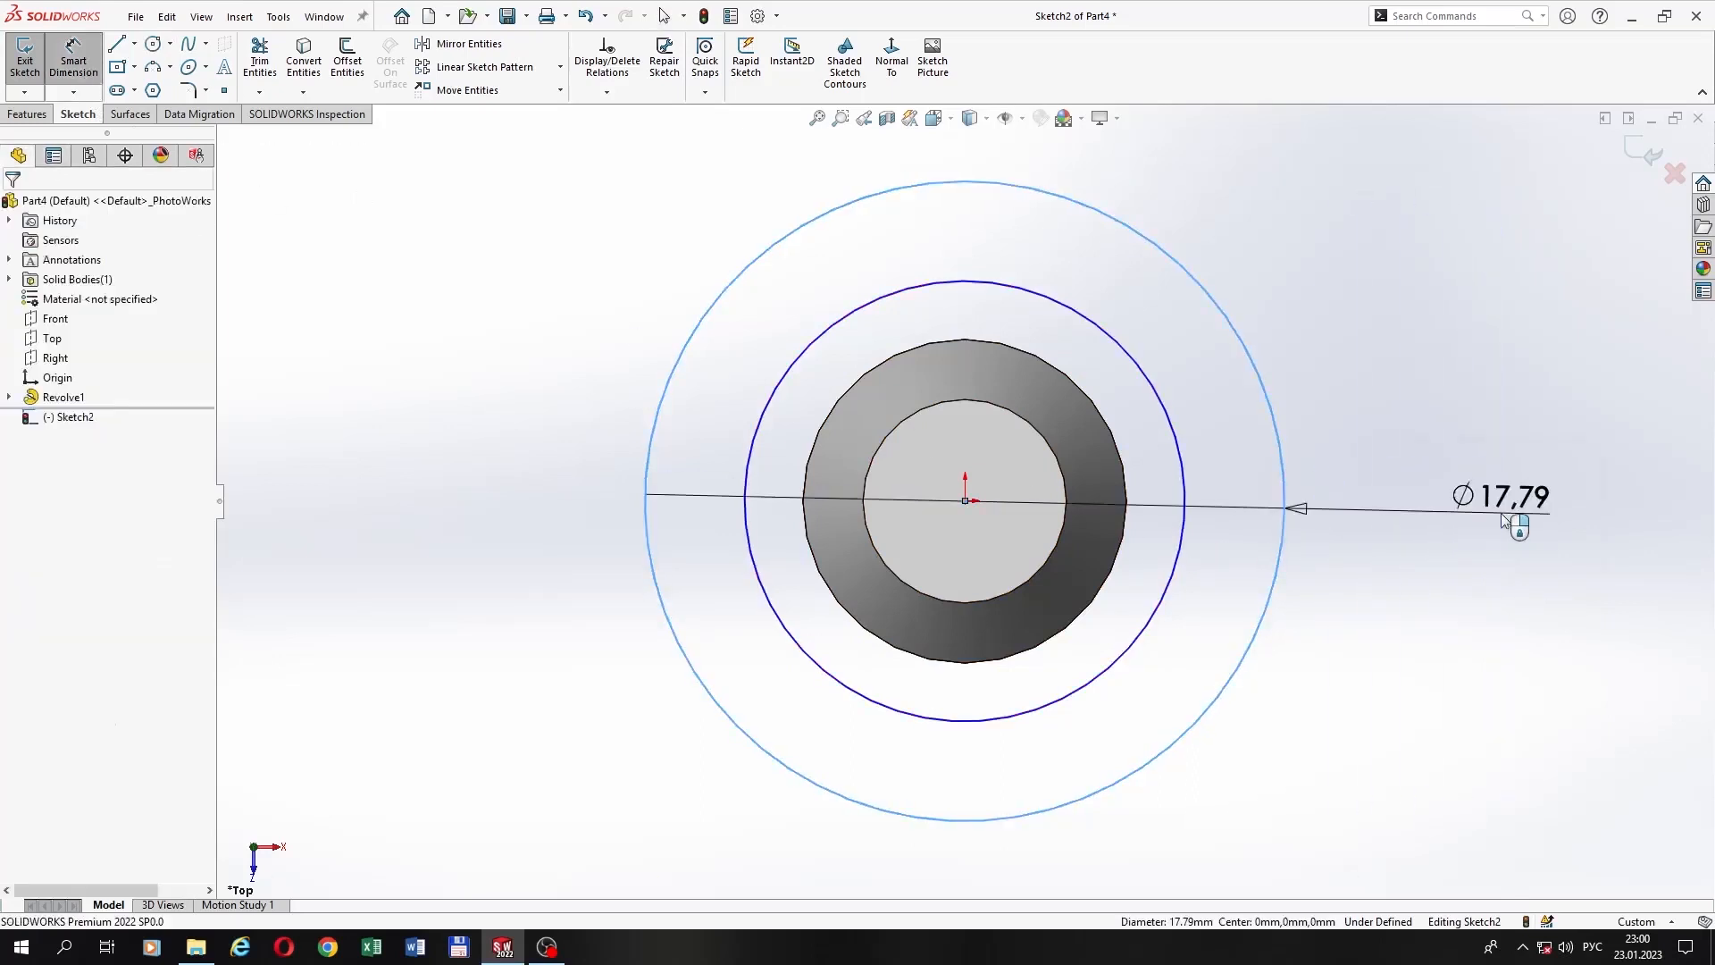
left_click(1504, 521)
type("15")
key("Return")
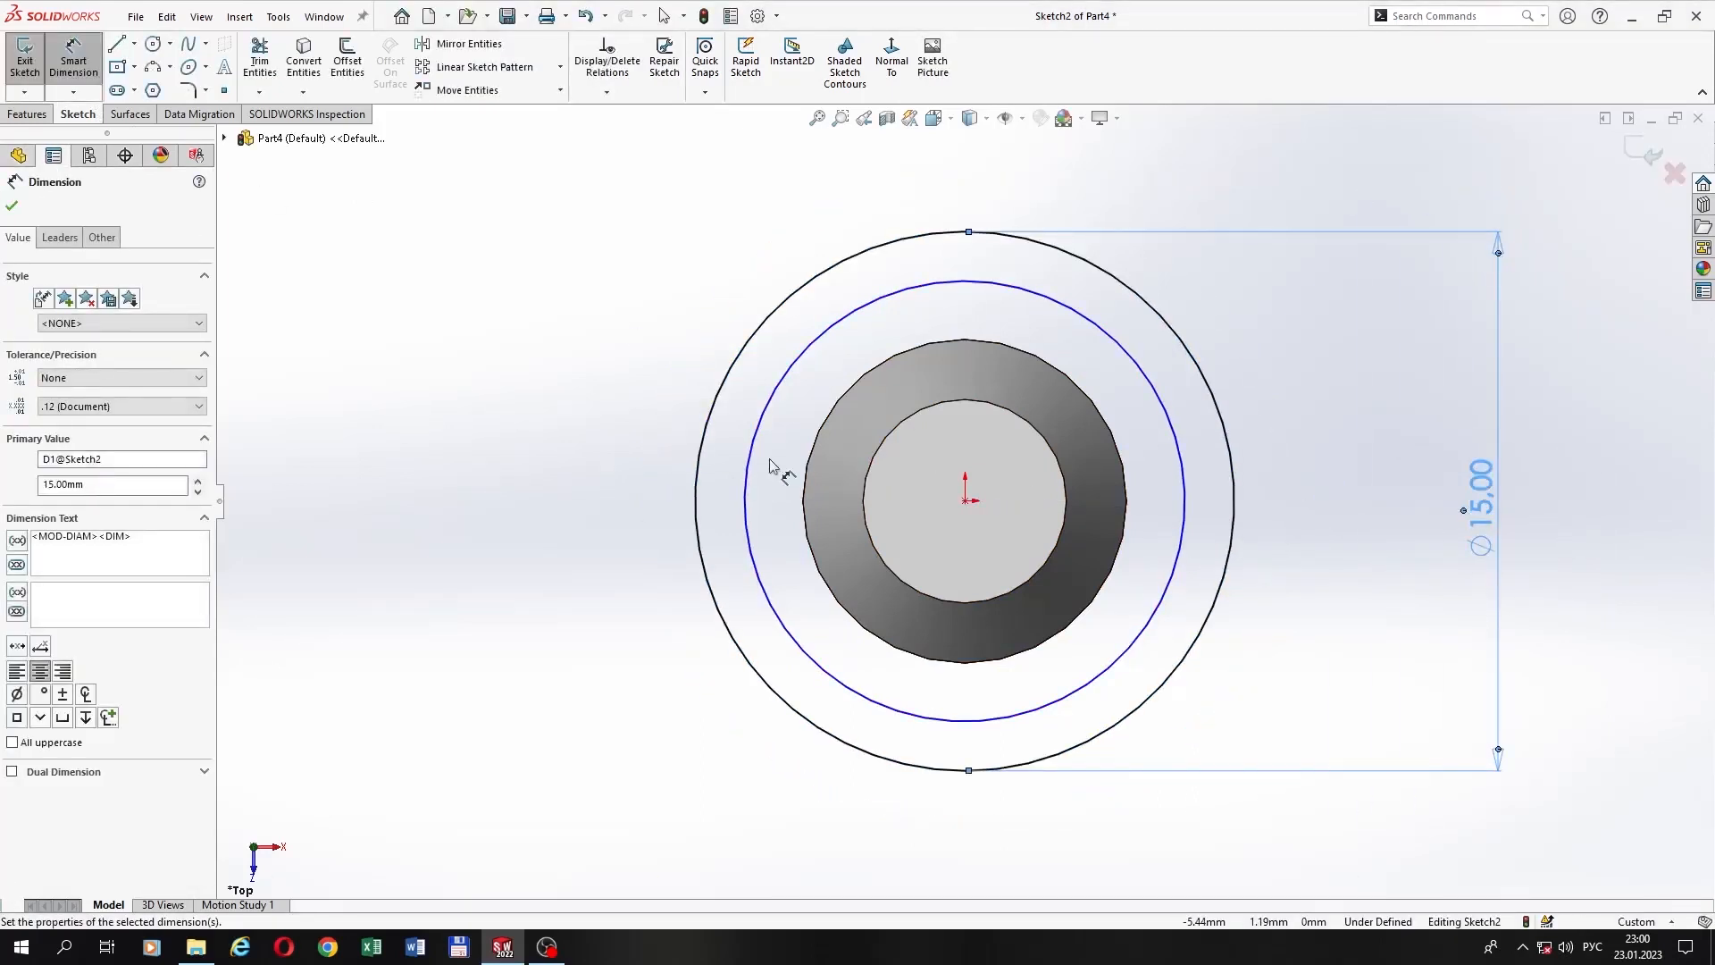
Step: Sketch two horizontal chords across the inner circle, about 5.6 mm apart on opposite sides of the origin, and delete the vertical line connecting them
key("l")
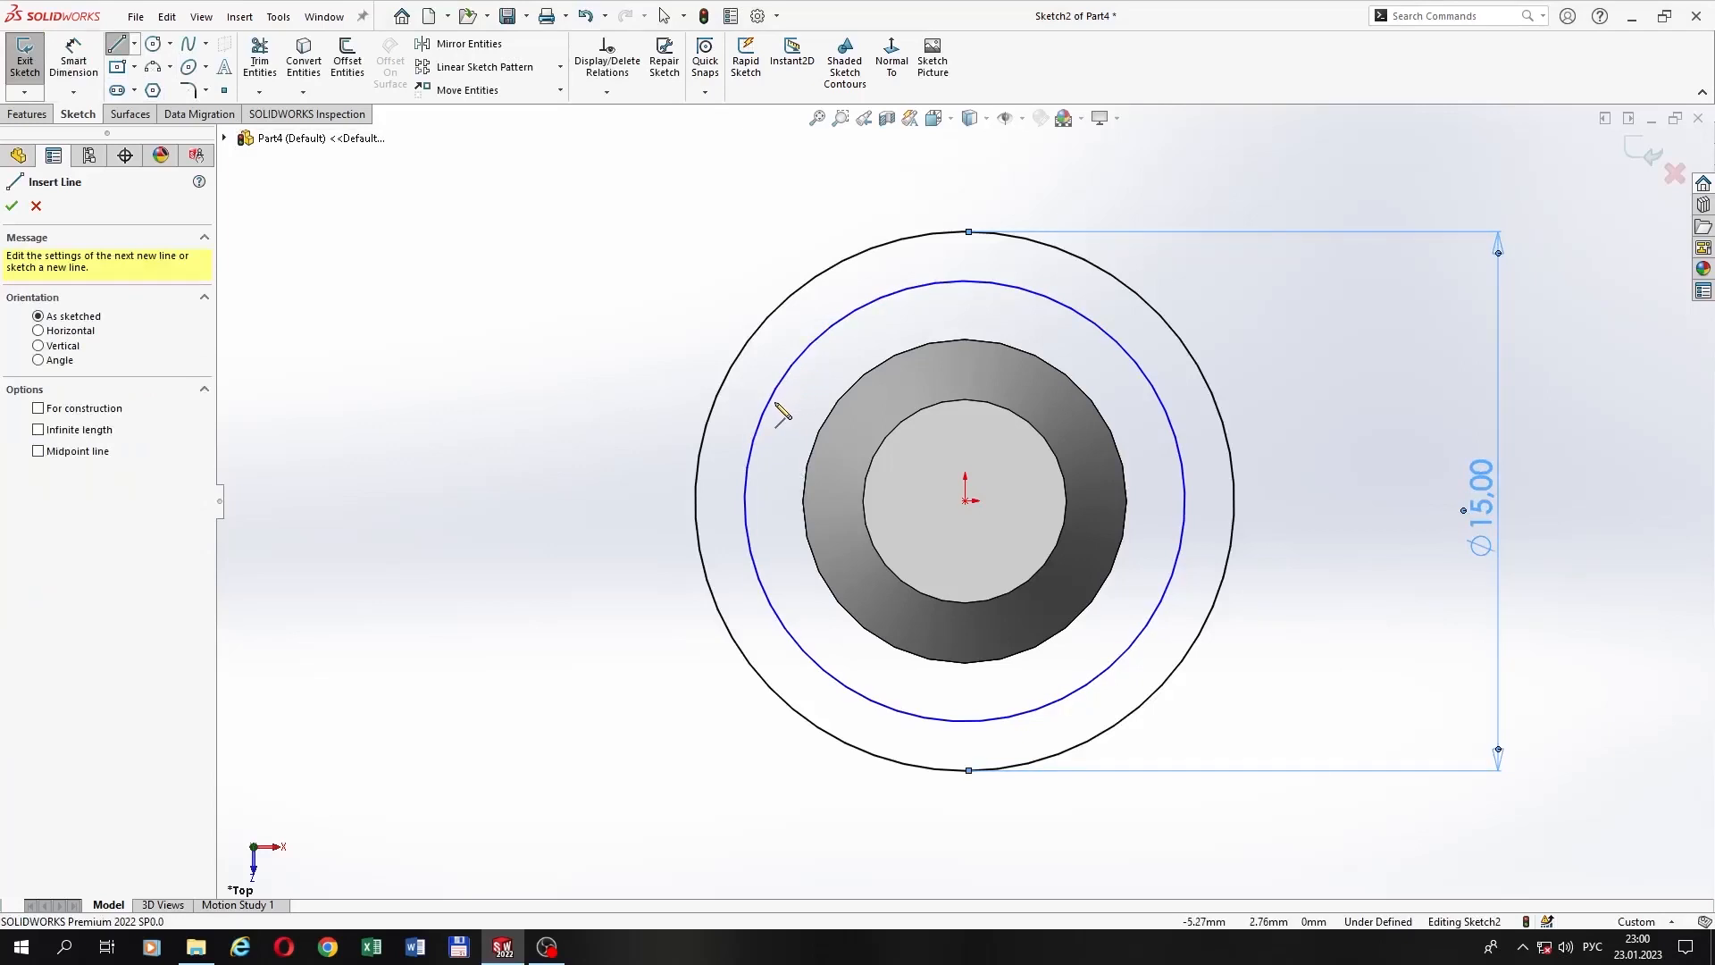
left_click(770, 402)
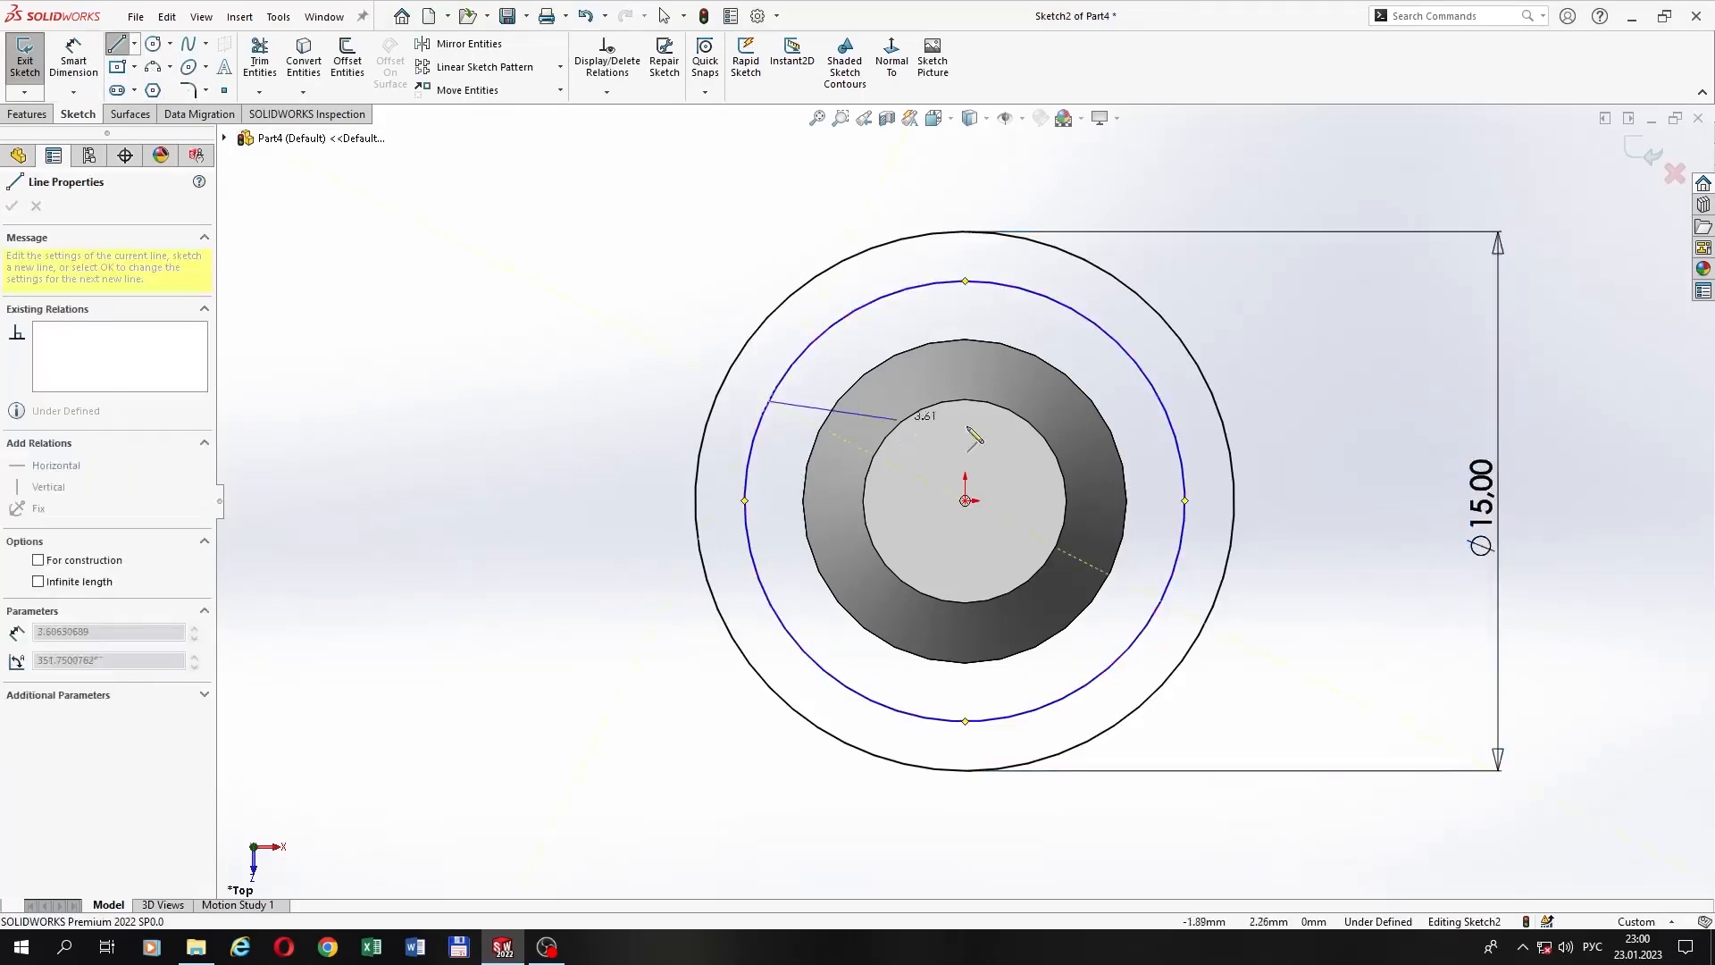
left_click(1162, 401)
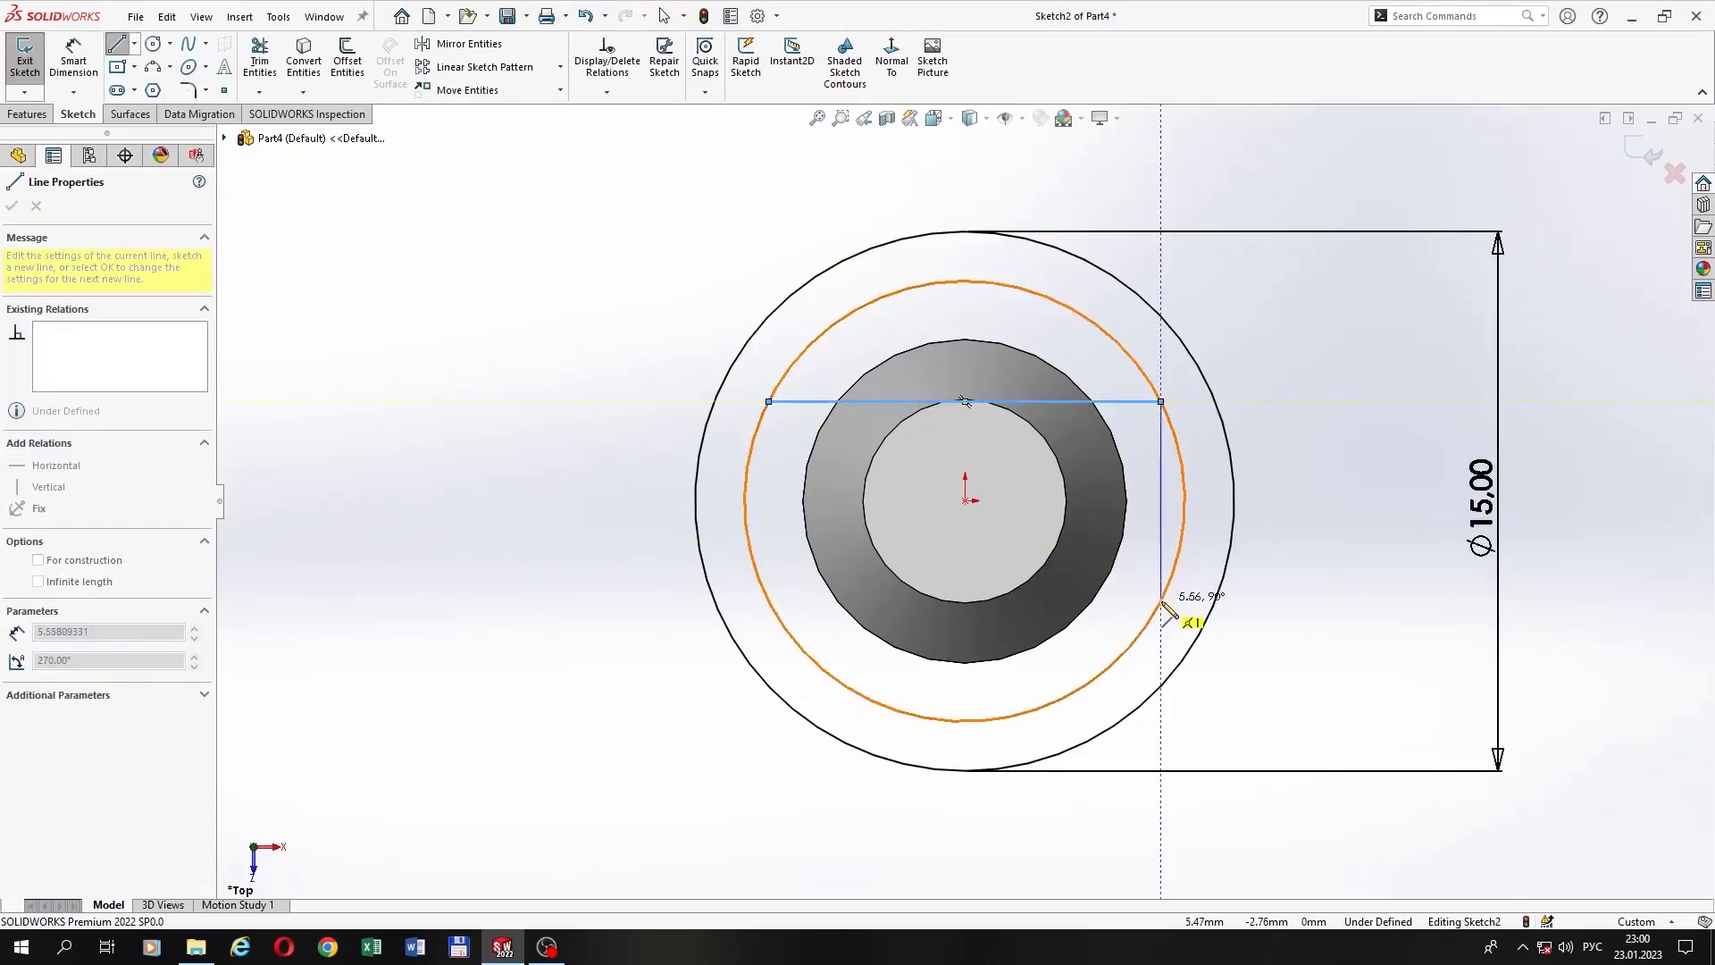
left_click(1160, 601)
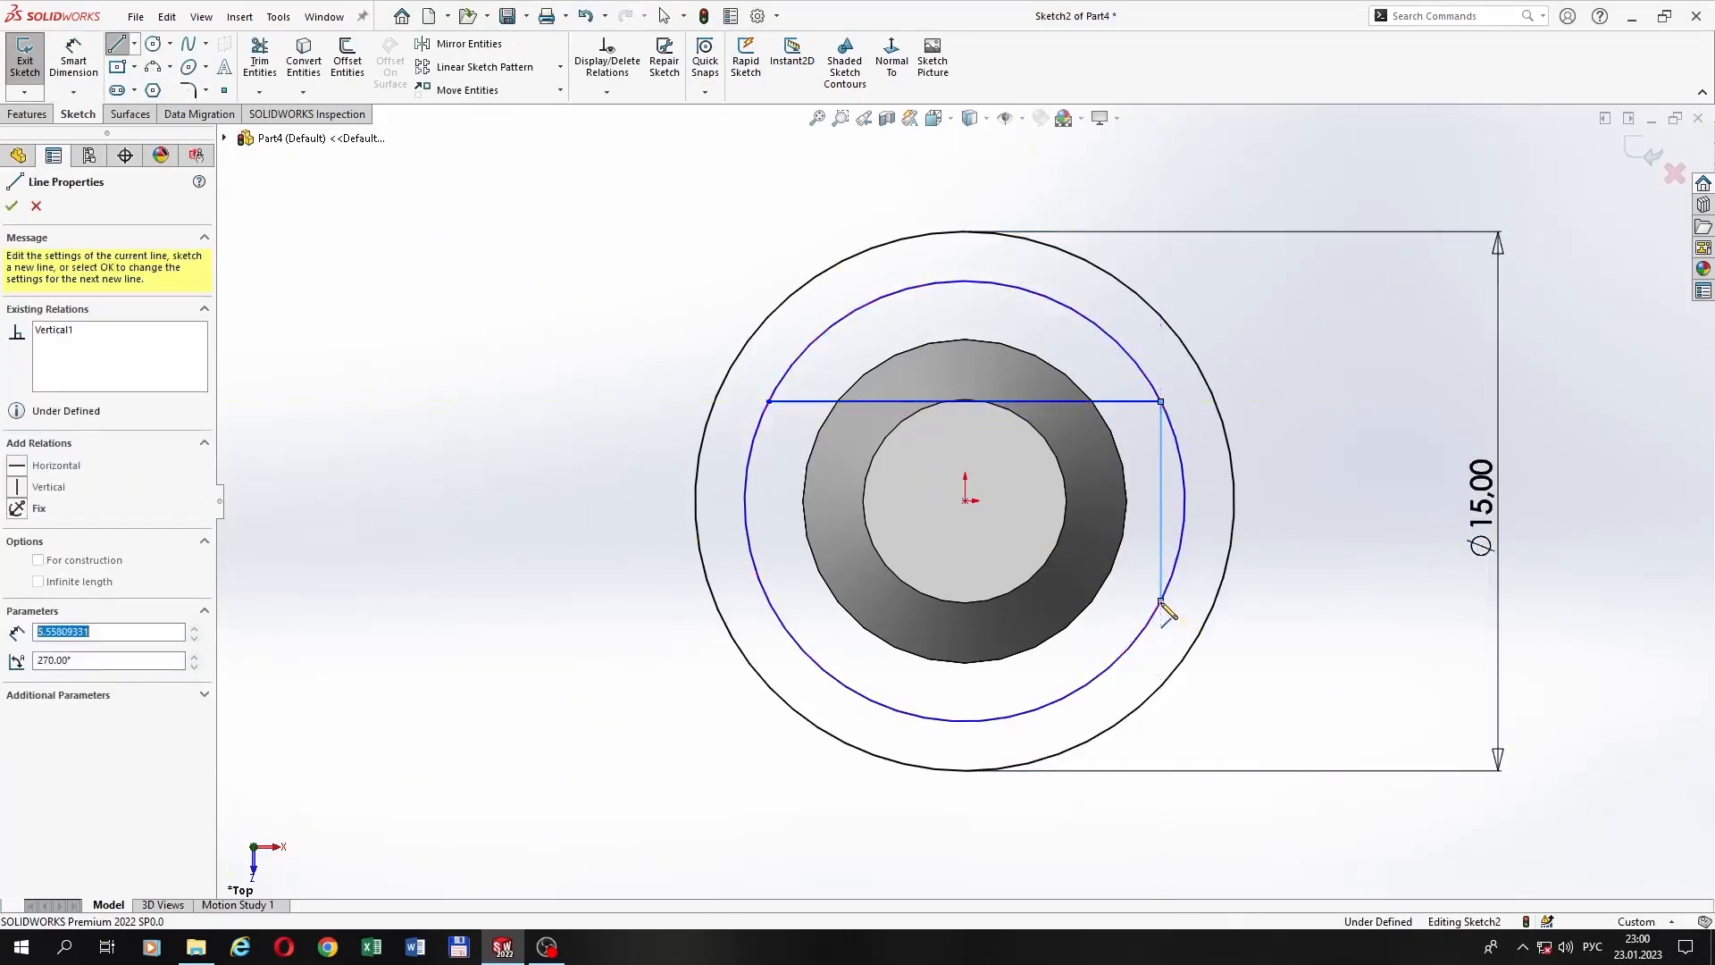
left_click(783, 608)
right_click(830, 604)
left_click(848, 618)
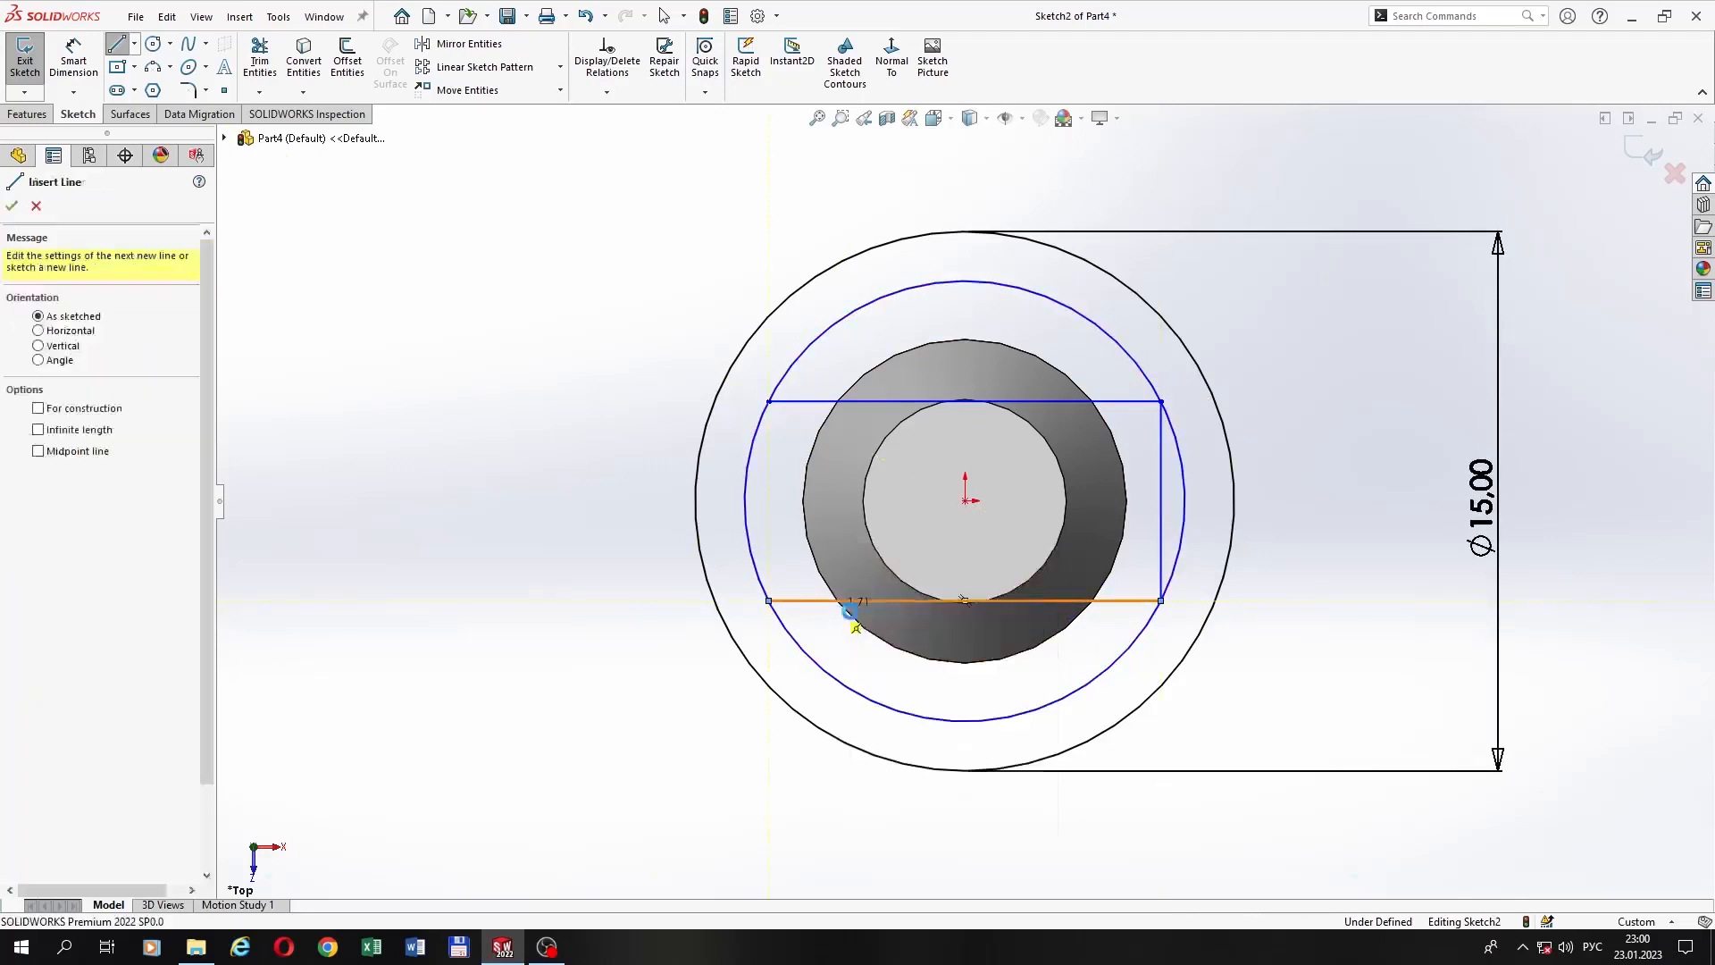
left_click(1159, 571)
key("Delete")
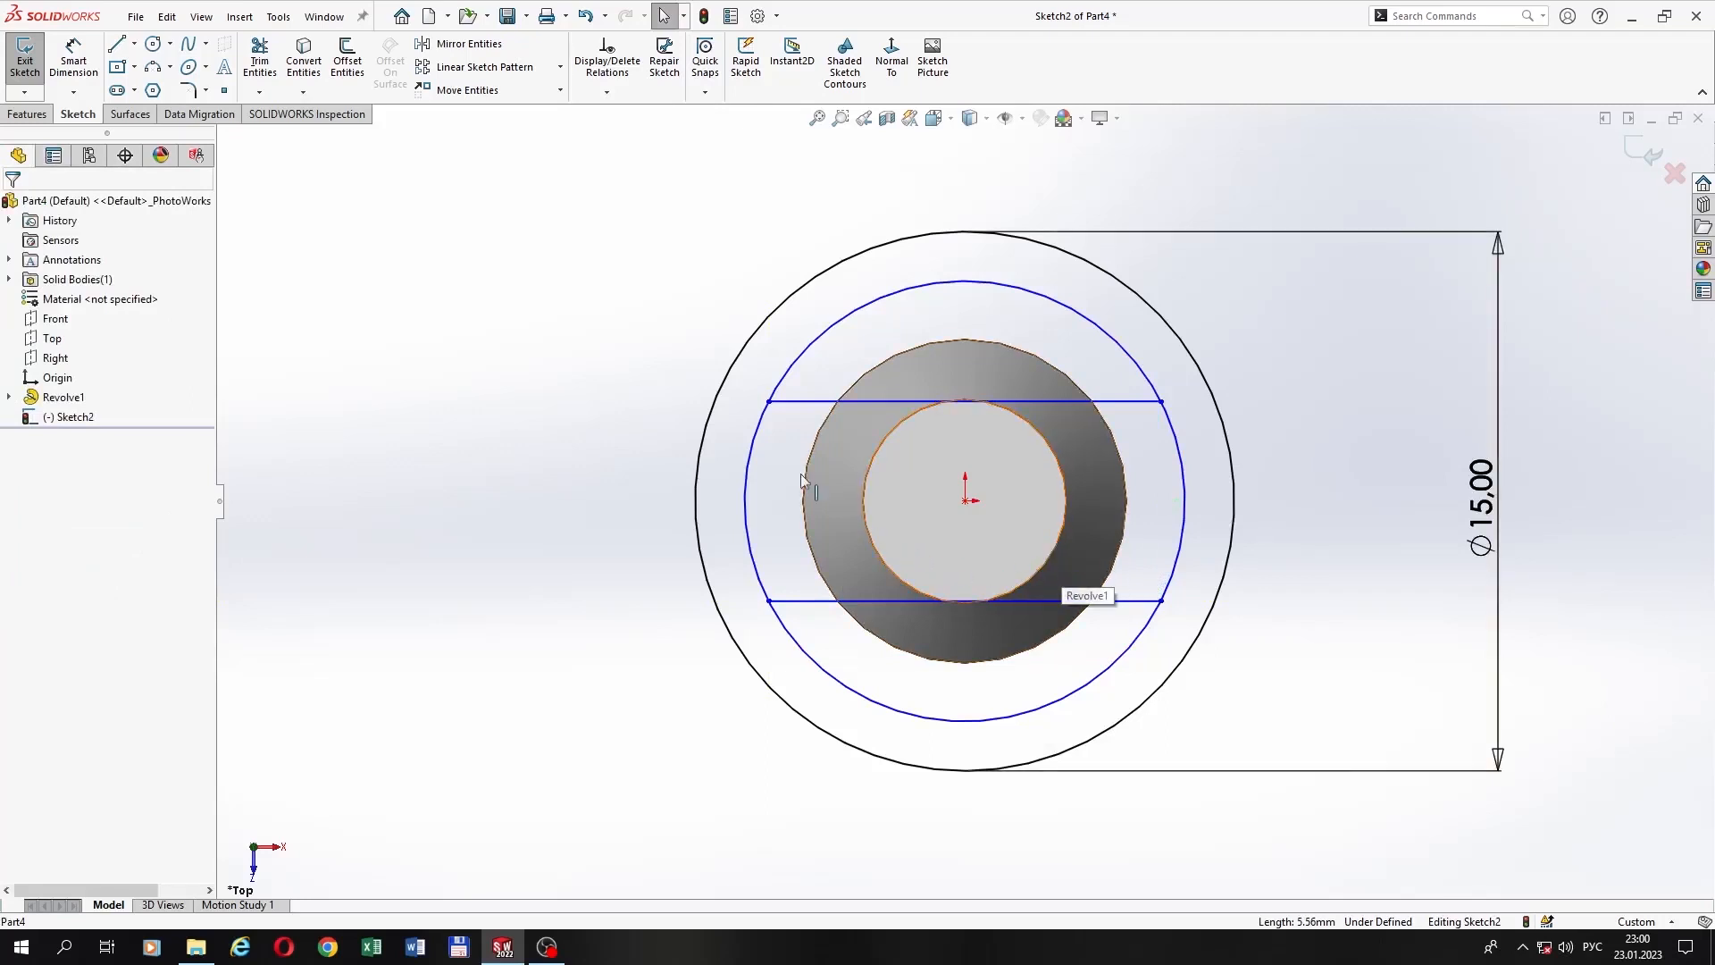
Step: Trim away the inner circle's arcs above and below the two chords, leaving a closed flat-sided profile
left_click(260, 61)
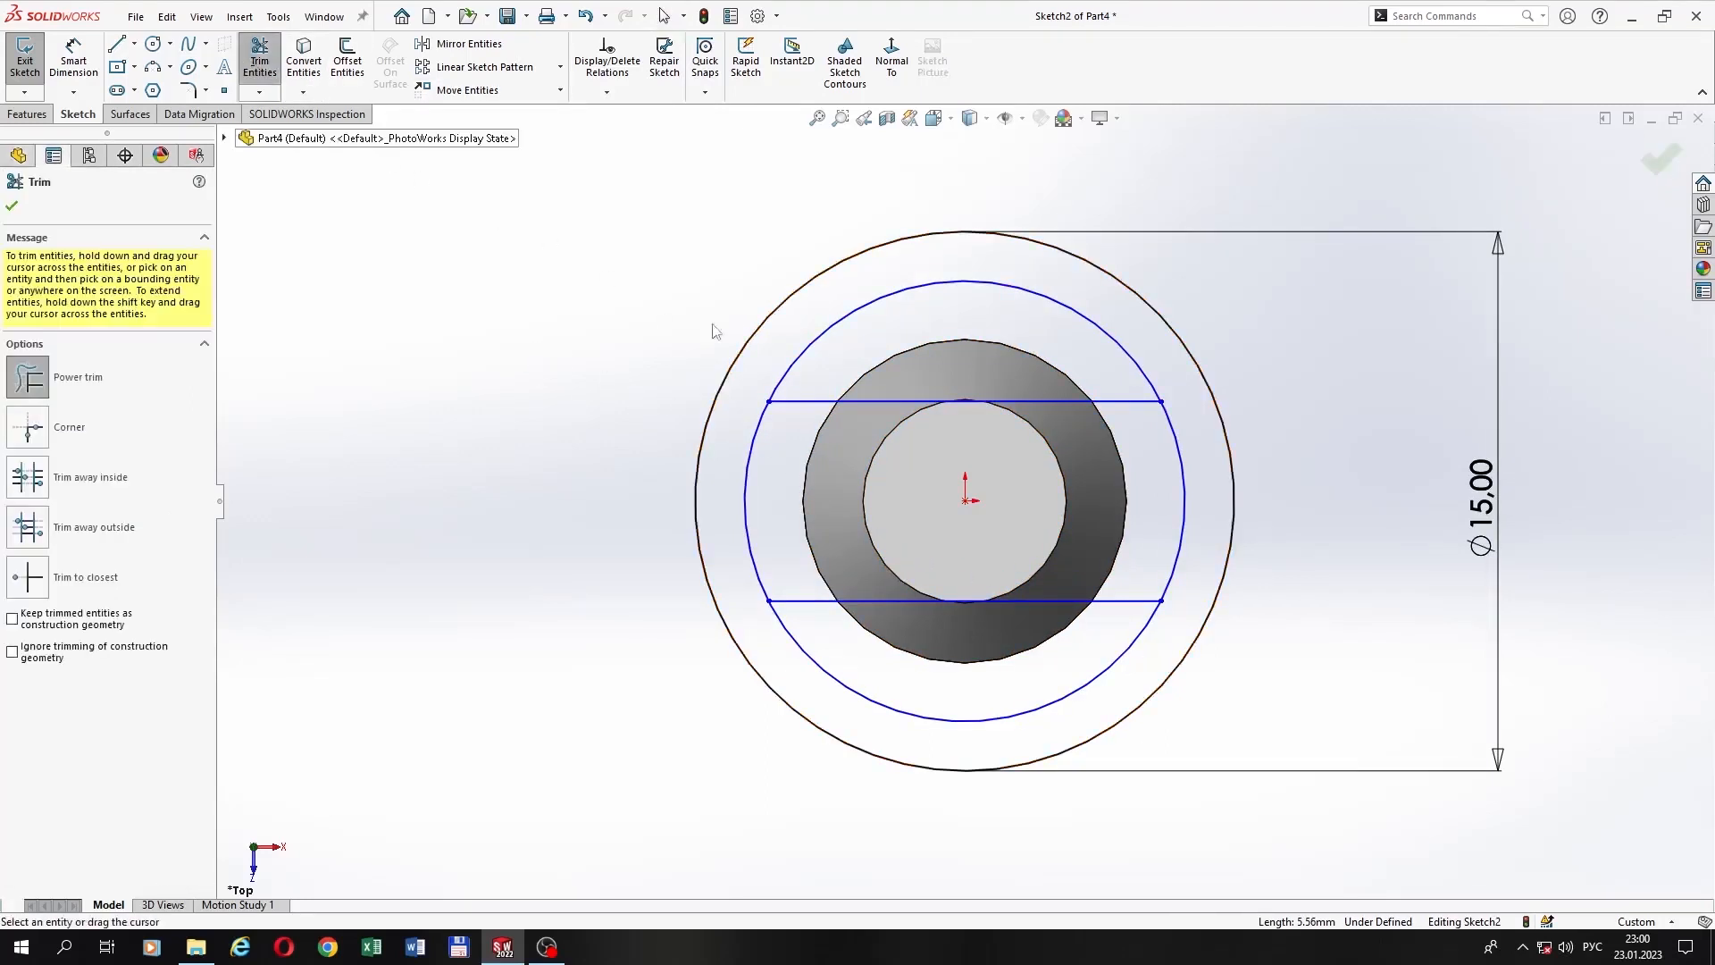
left_click_drag(810, 335, 824, 399)
left_click_drag(854, 662, 840, 693)
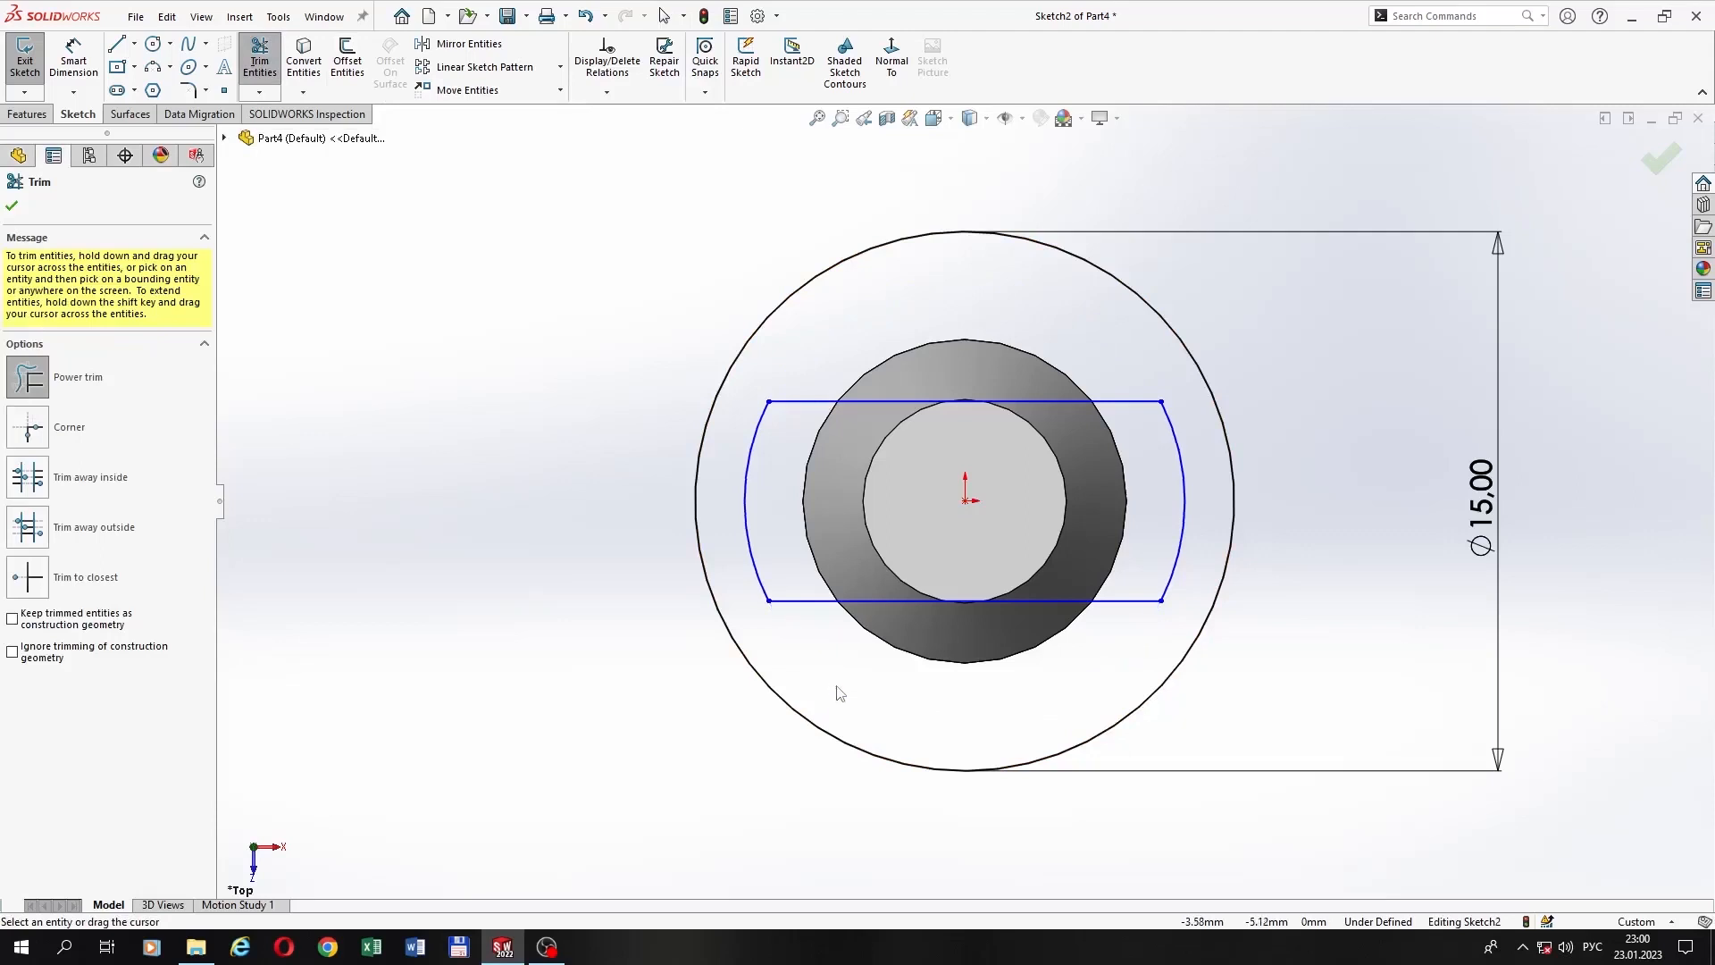
Step: Dimension the radius of the inner profile's side arc as 4.5 mm
left_click(76, 63)
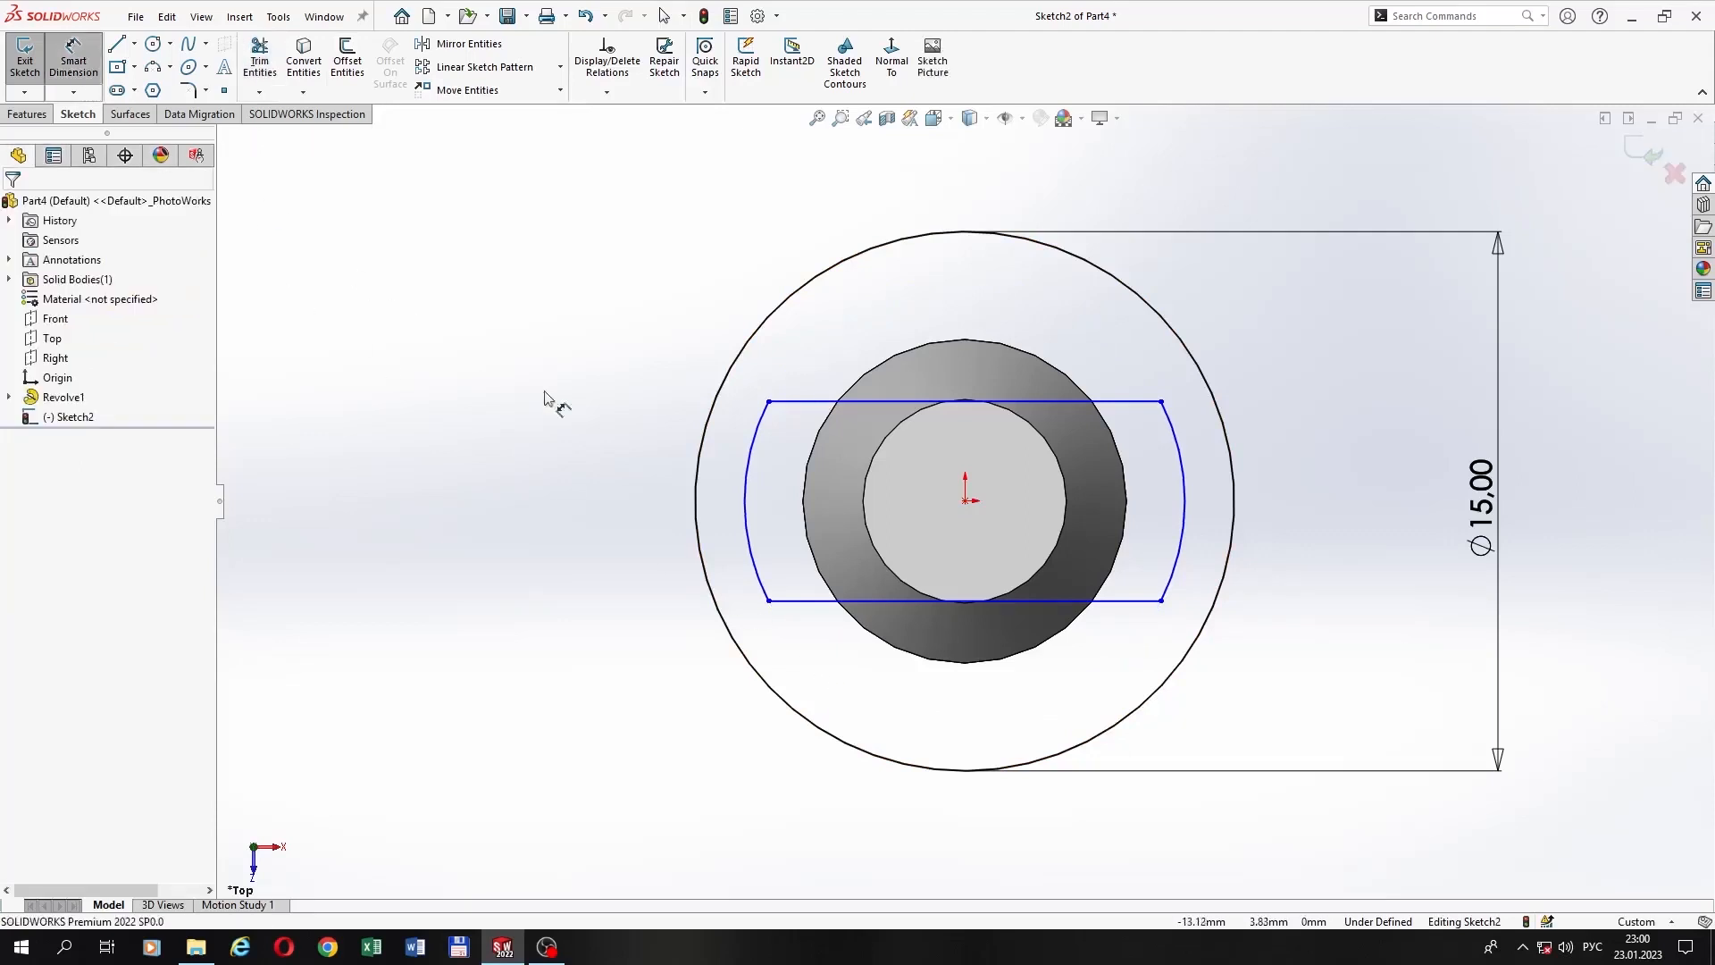
left_click(750, 495)
left_click(616, 384)
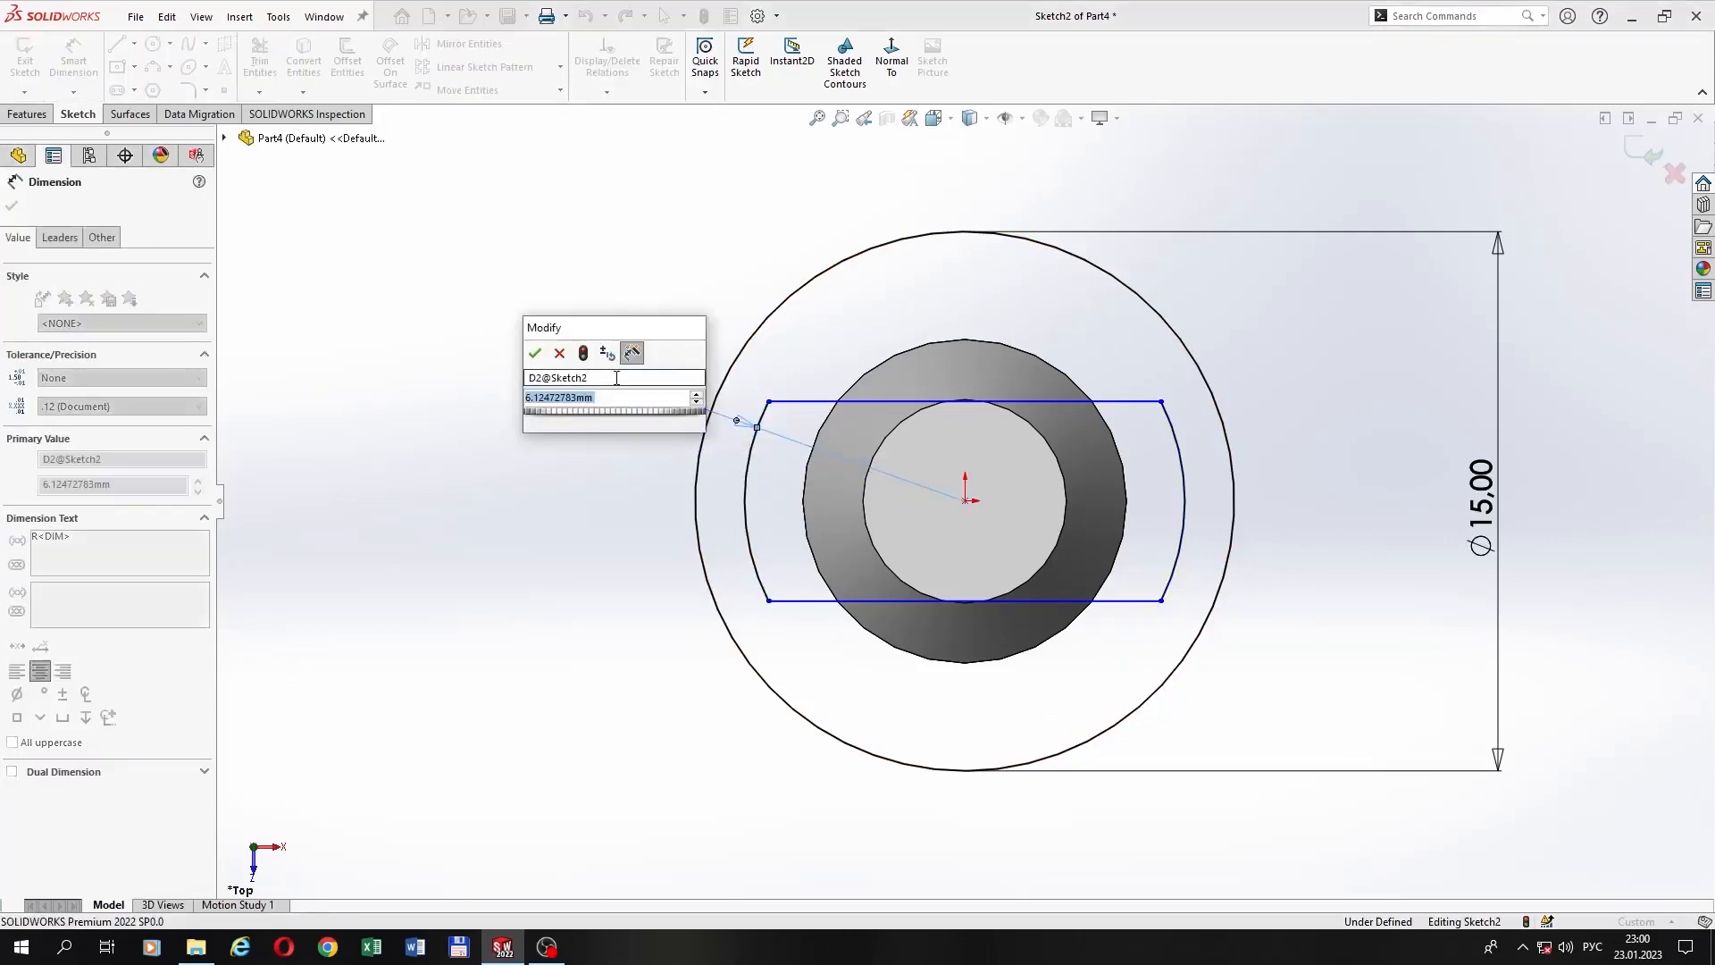
type("4,5")
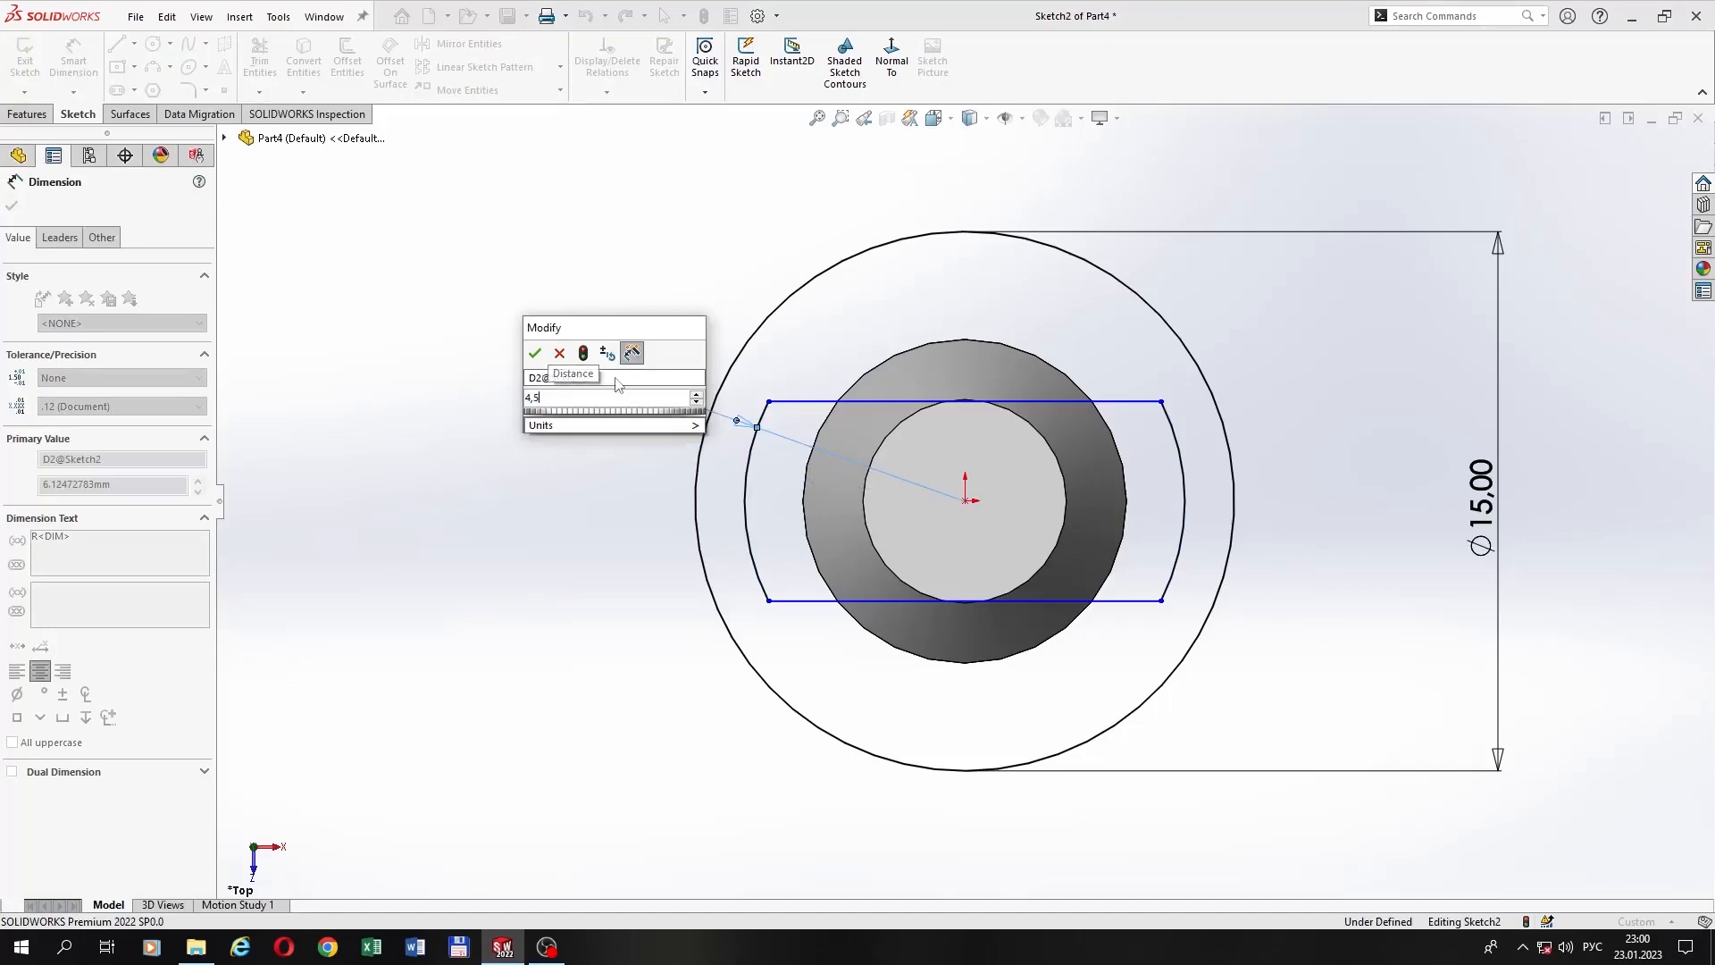
type("0")
key("Return")
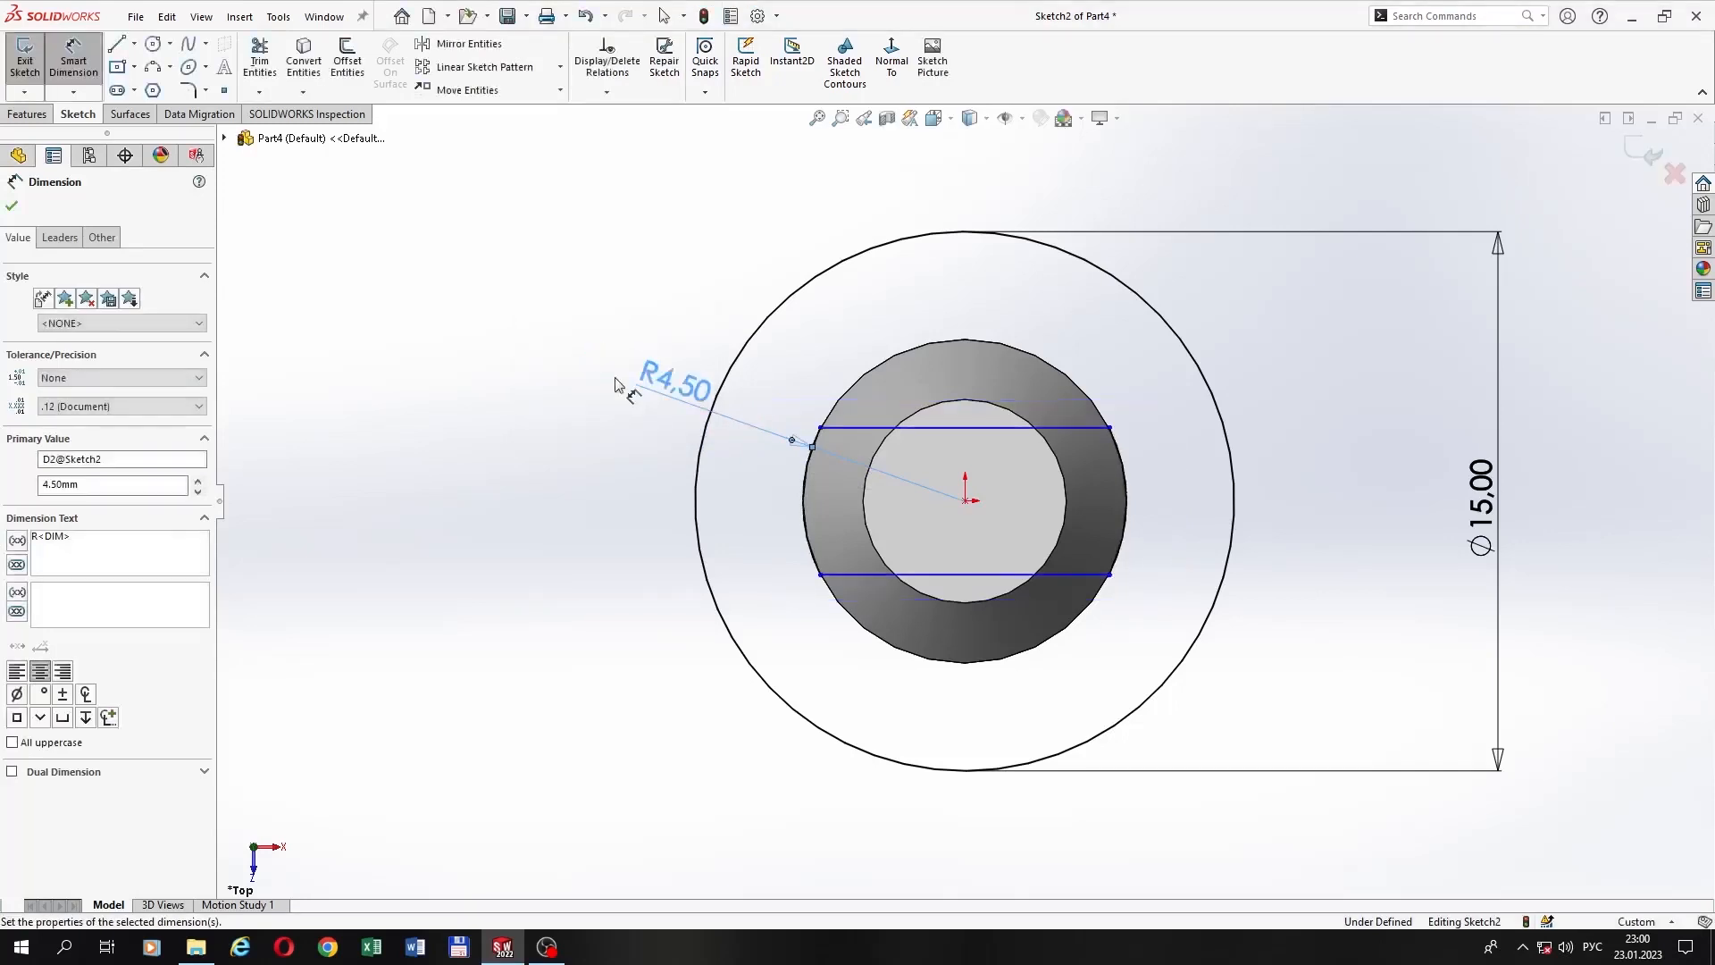
Step: Dimension the distance between the two horizontal chords as 4.75 mm
scroll(855, 495, "down", 1)
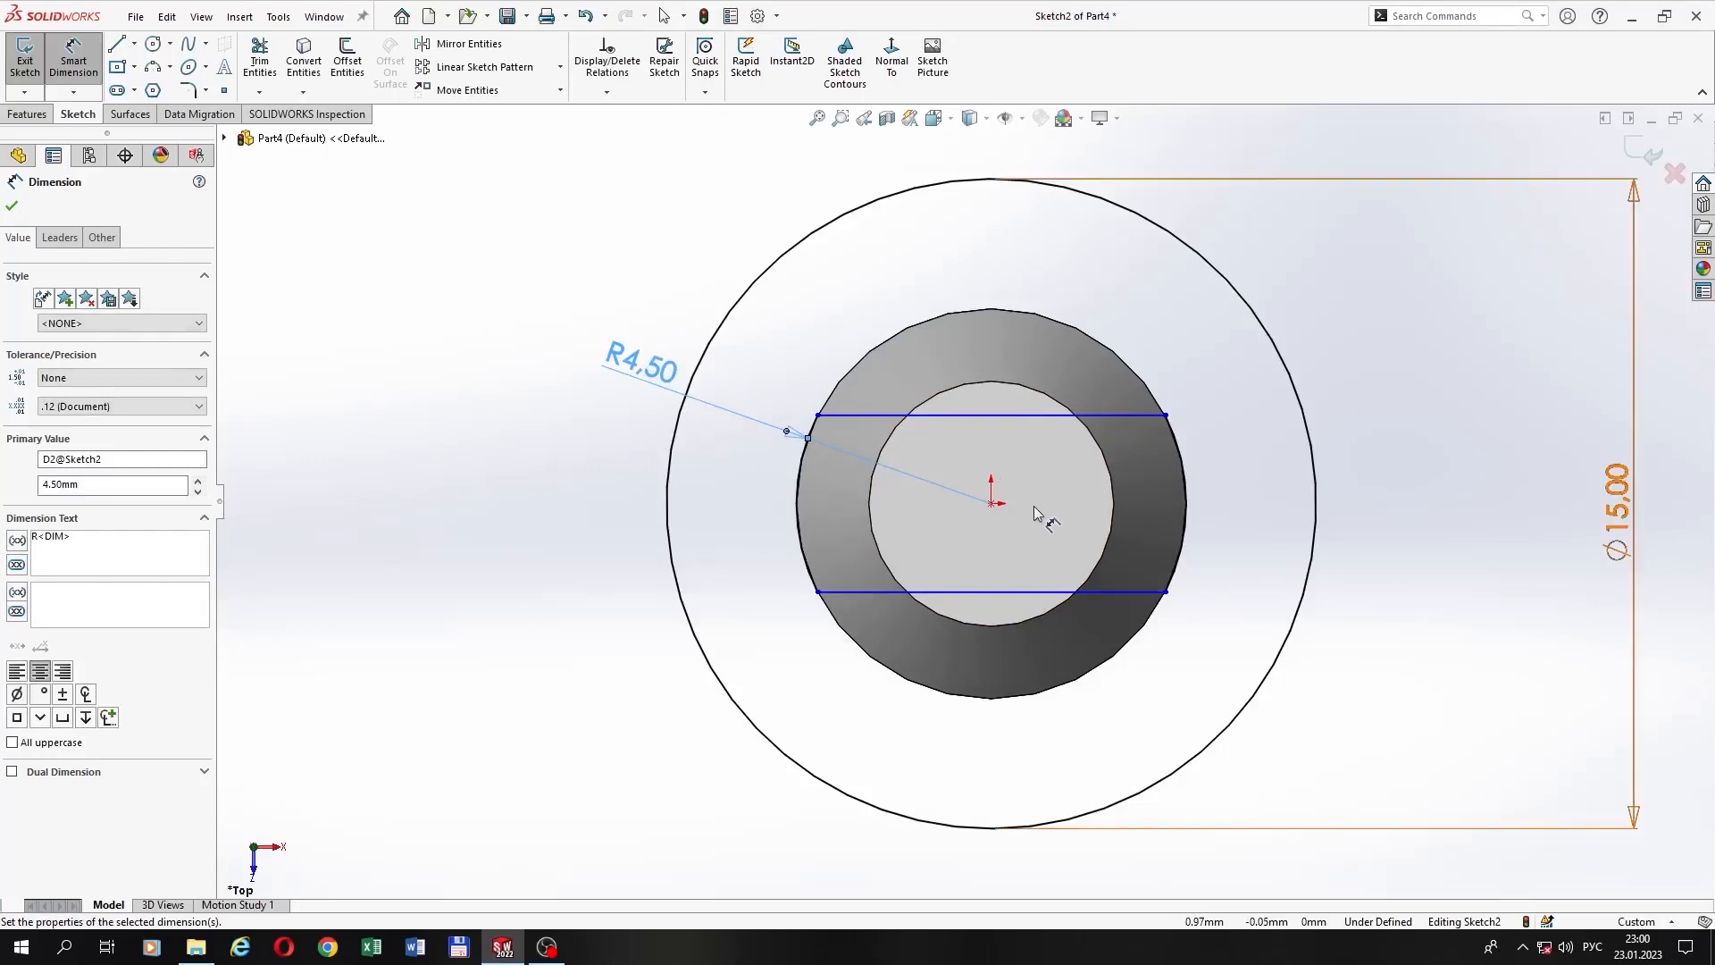
left_click(946, 591)
left_click(987, 414)
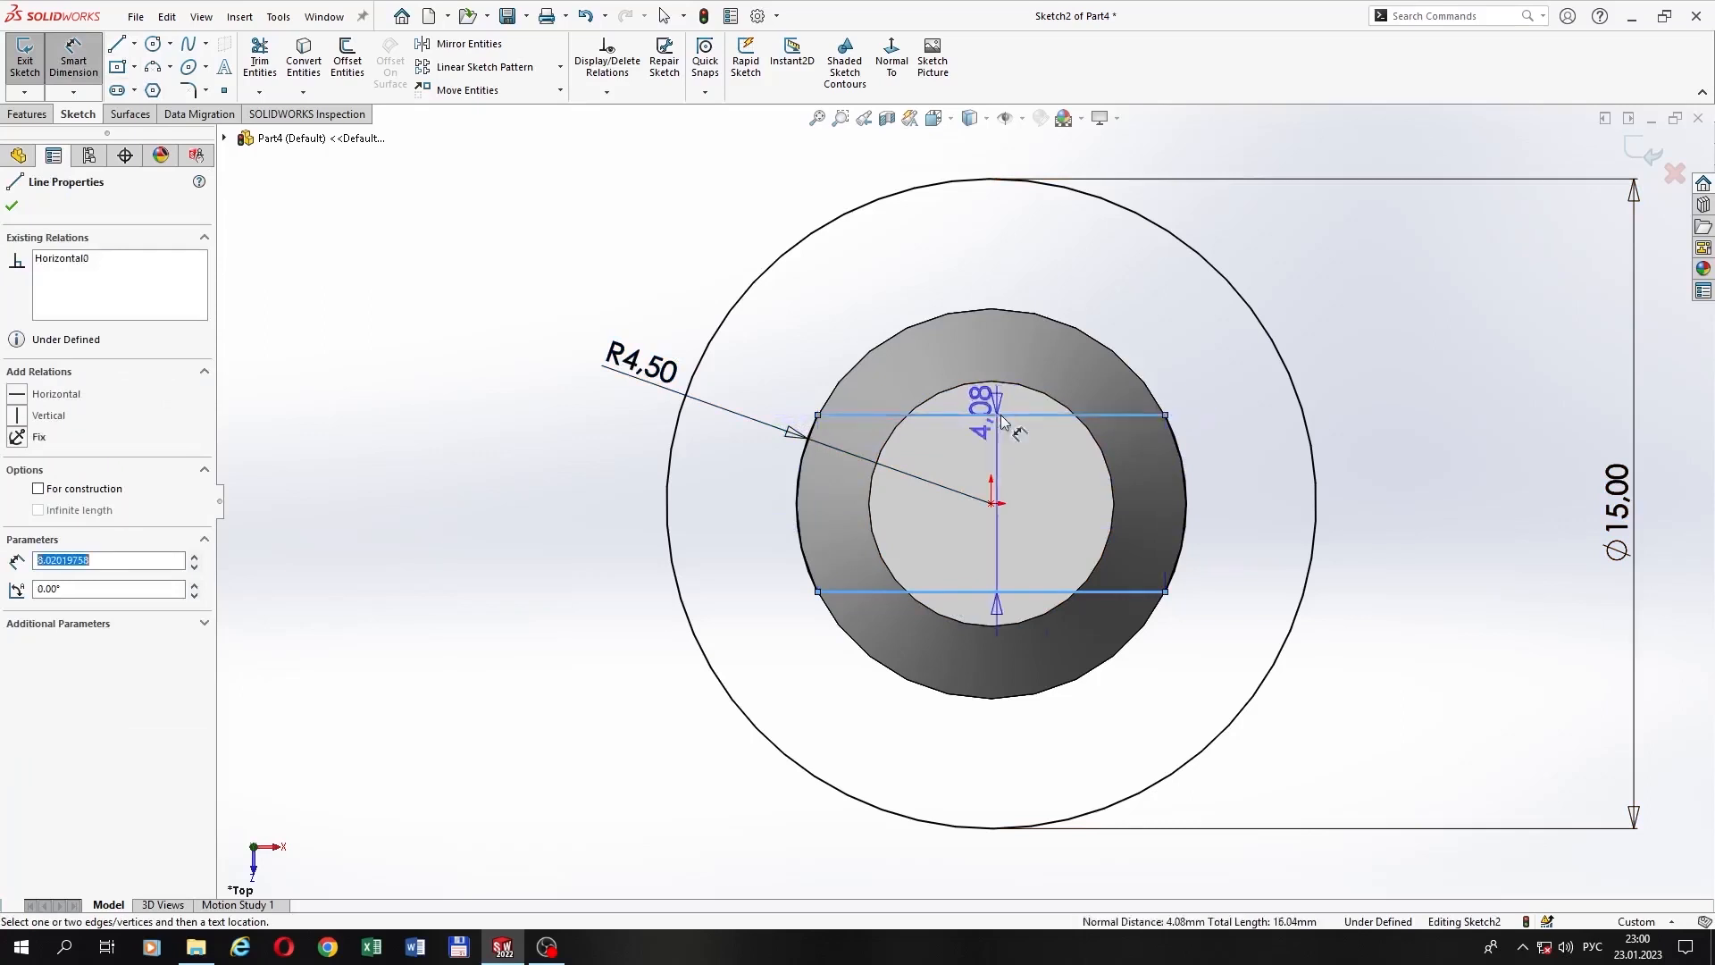
left_click(1250, 507)
left_click(1251, 506)
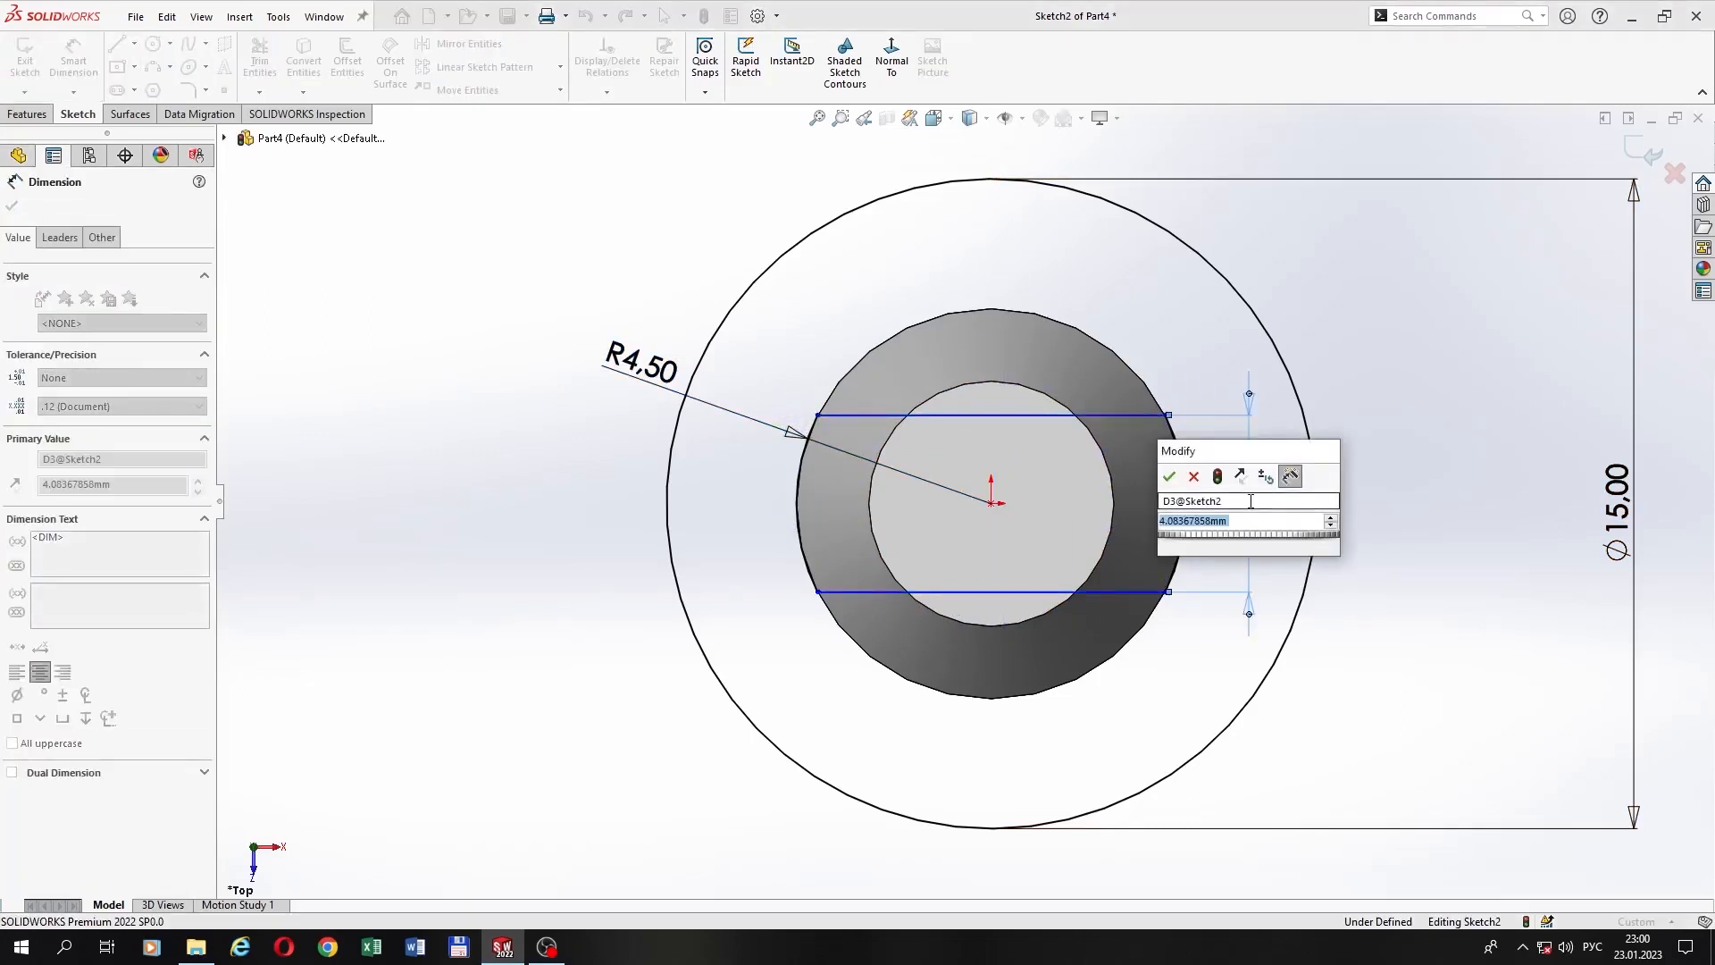
type("4")
type(".75")
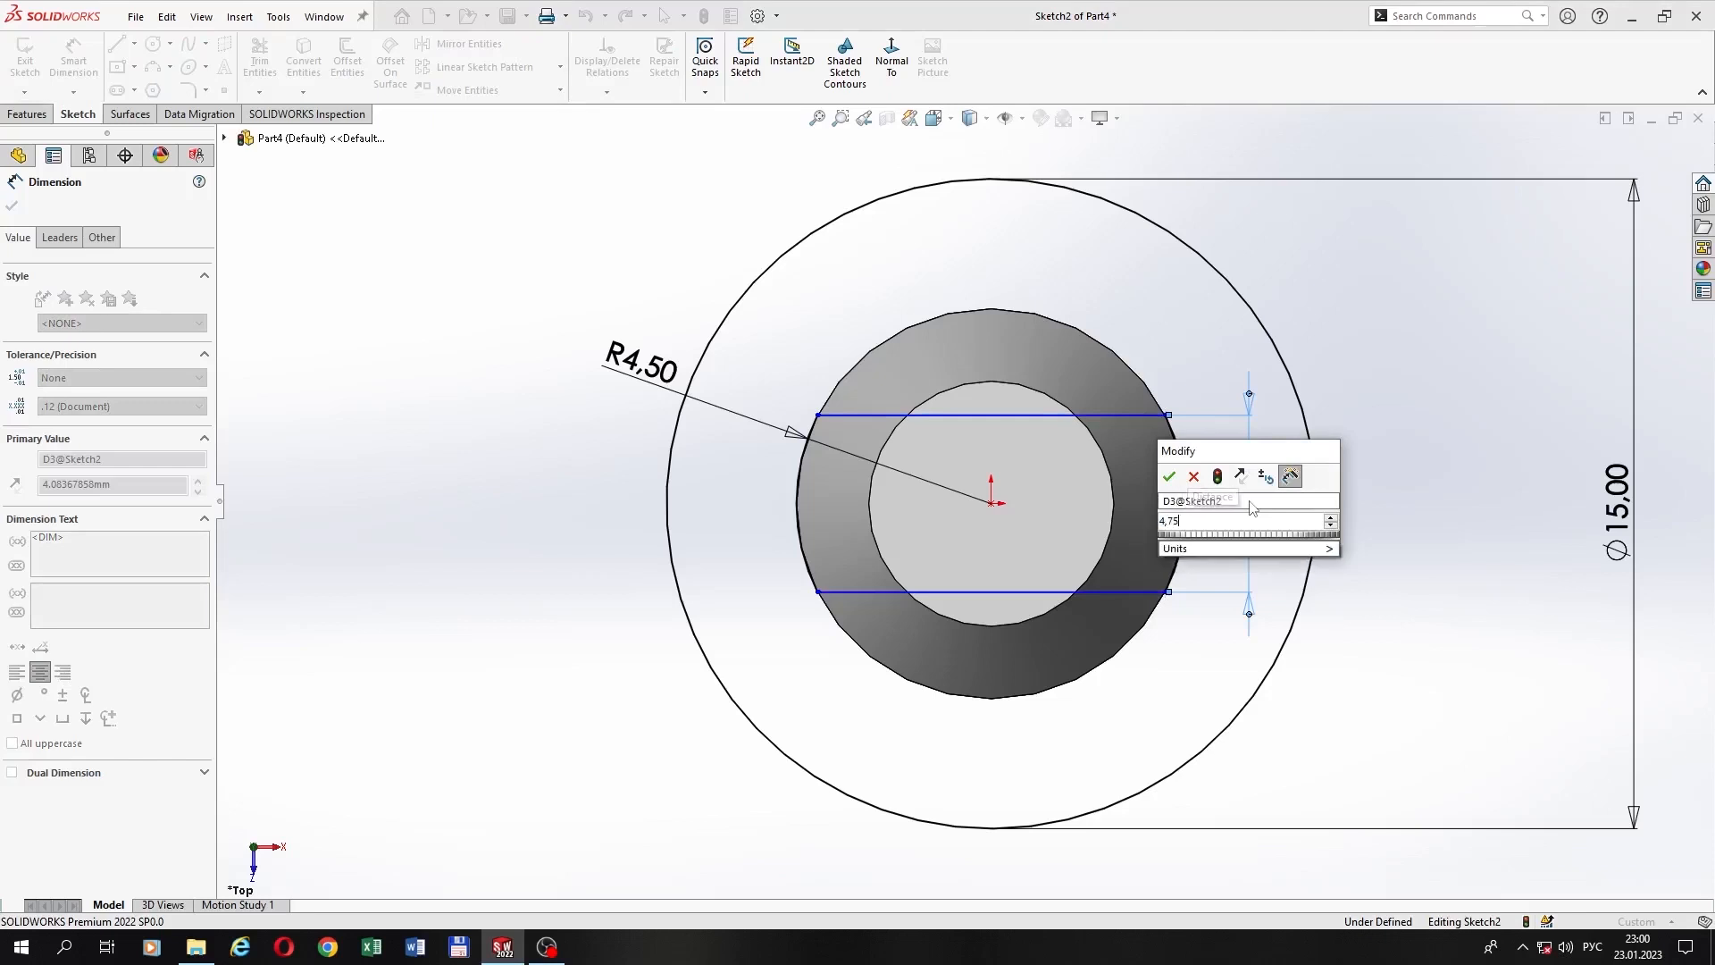
key("Return")
Step: Dimension the distance from the origin to the upper chord as 2.37 mm
left_click(992, 504)
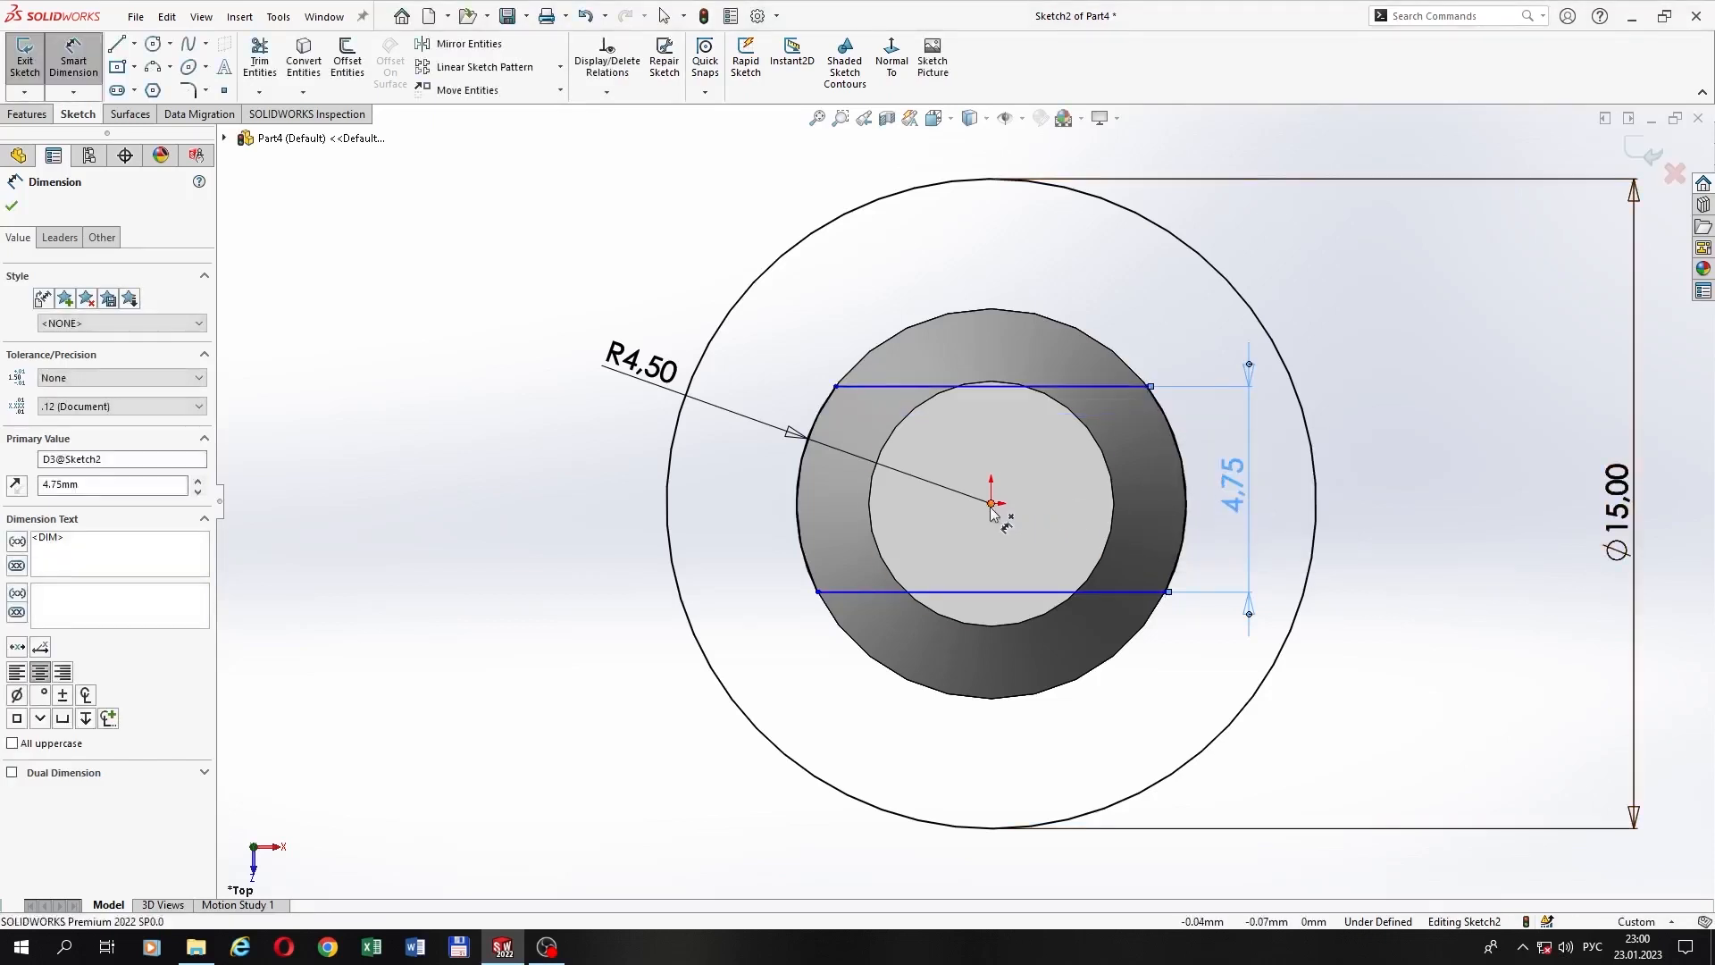
left_click(1052, 386)
left_click(1376, 473)
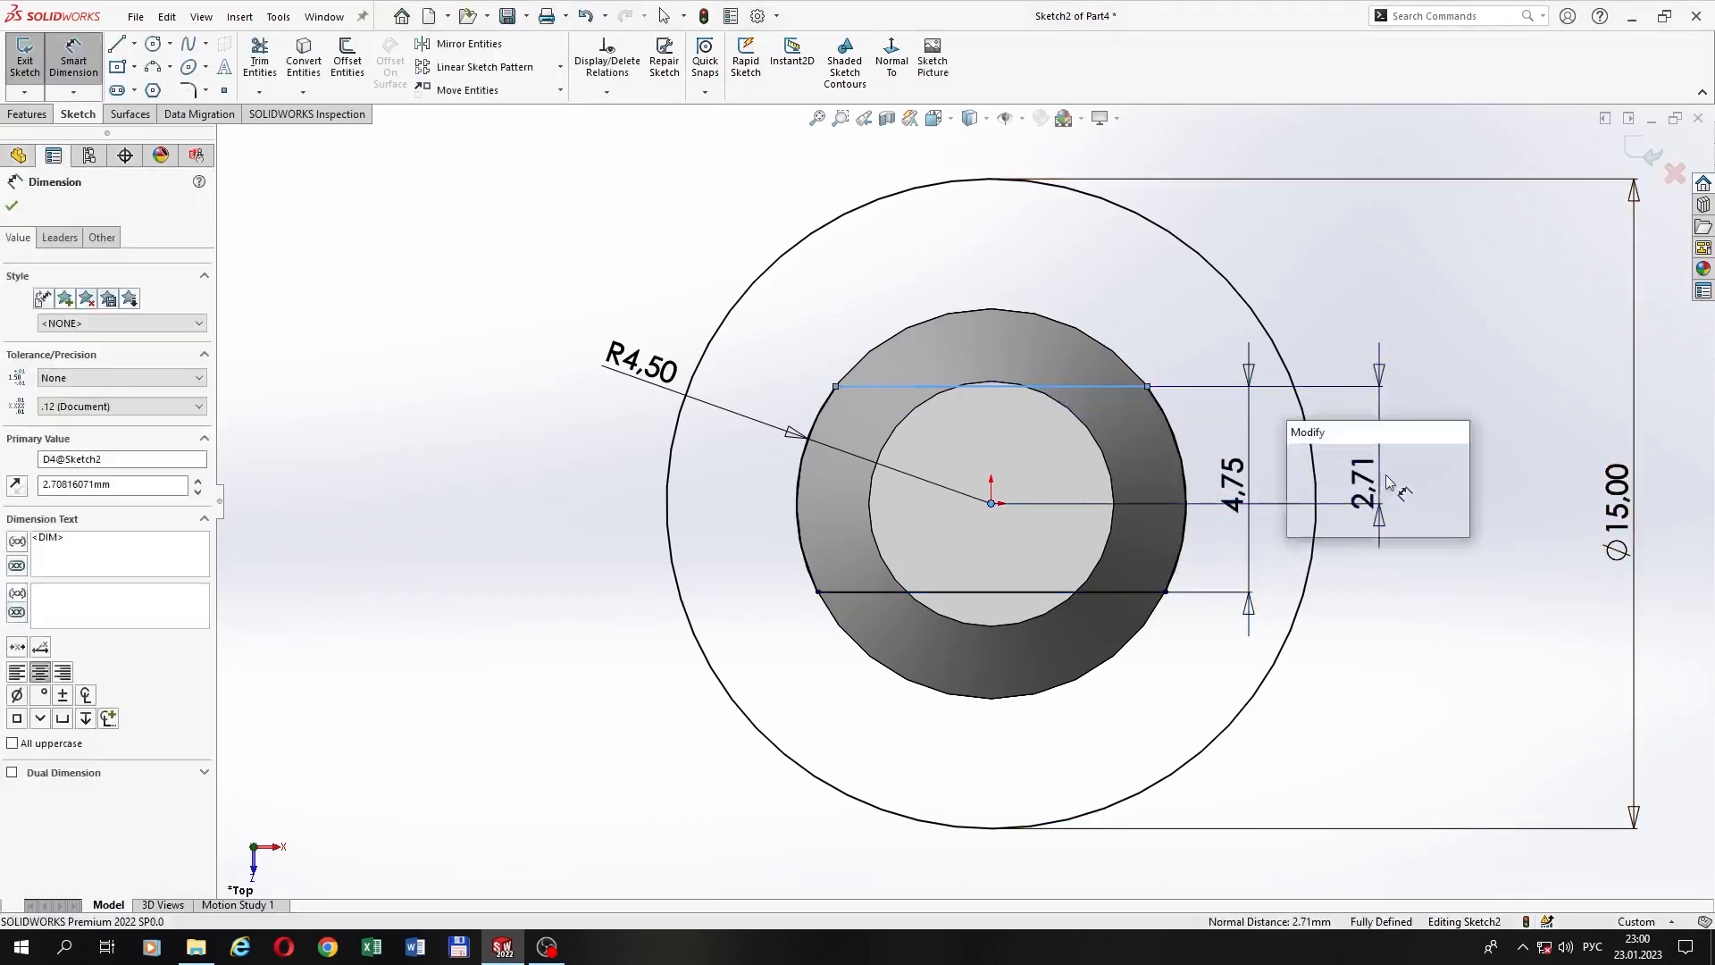
type("2.37")
key("Return")
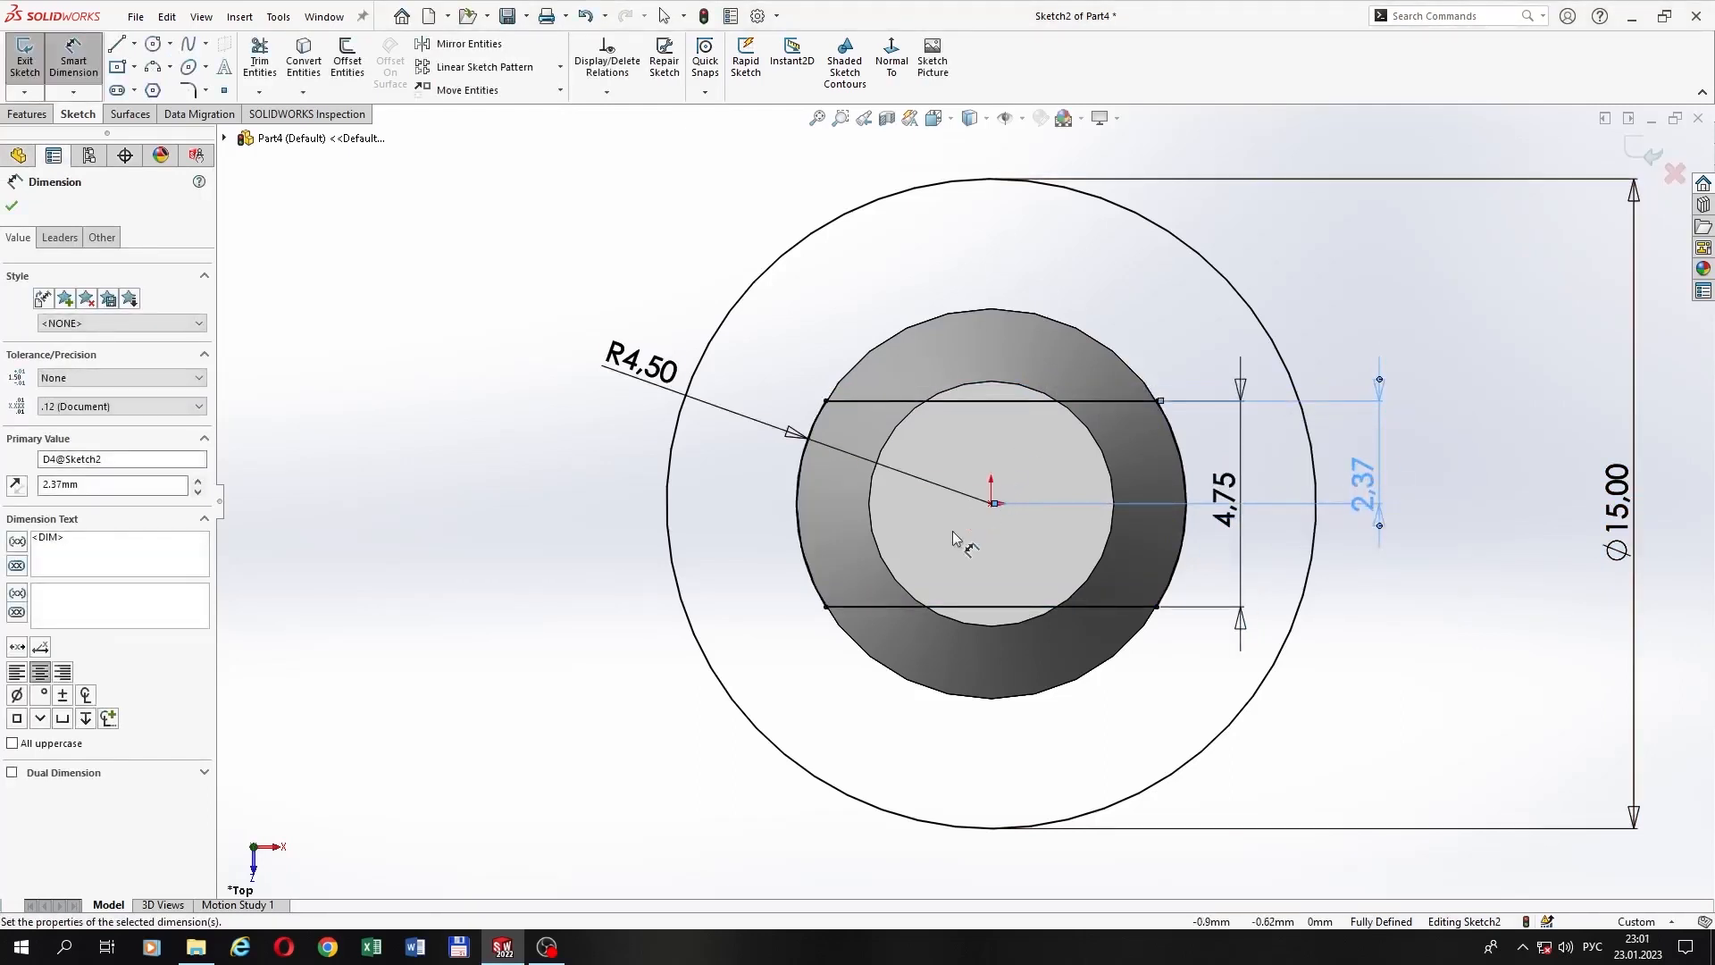
Step: Cut-extrude the area between the outer circle and the flat-sided profile 40 mm from the mid plane, flattening the pin
scroll(953, 538, "up", 1)
left_click(29, 114)
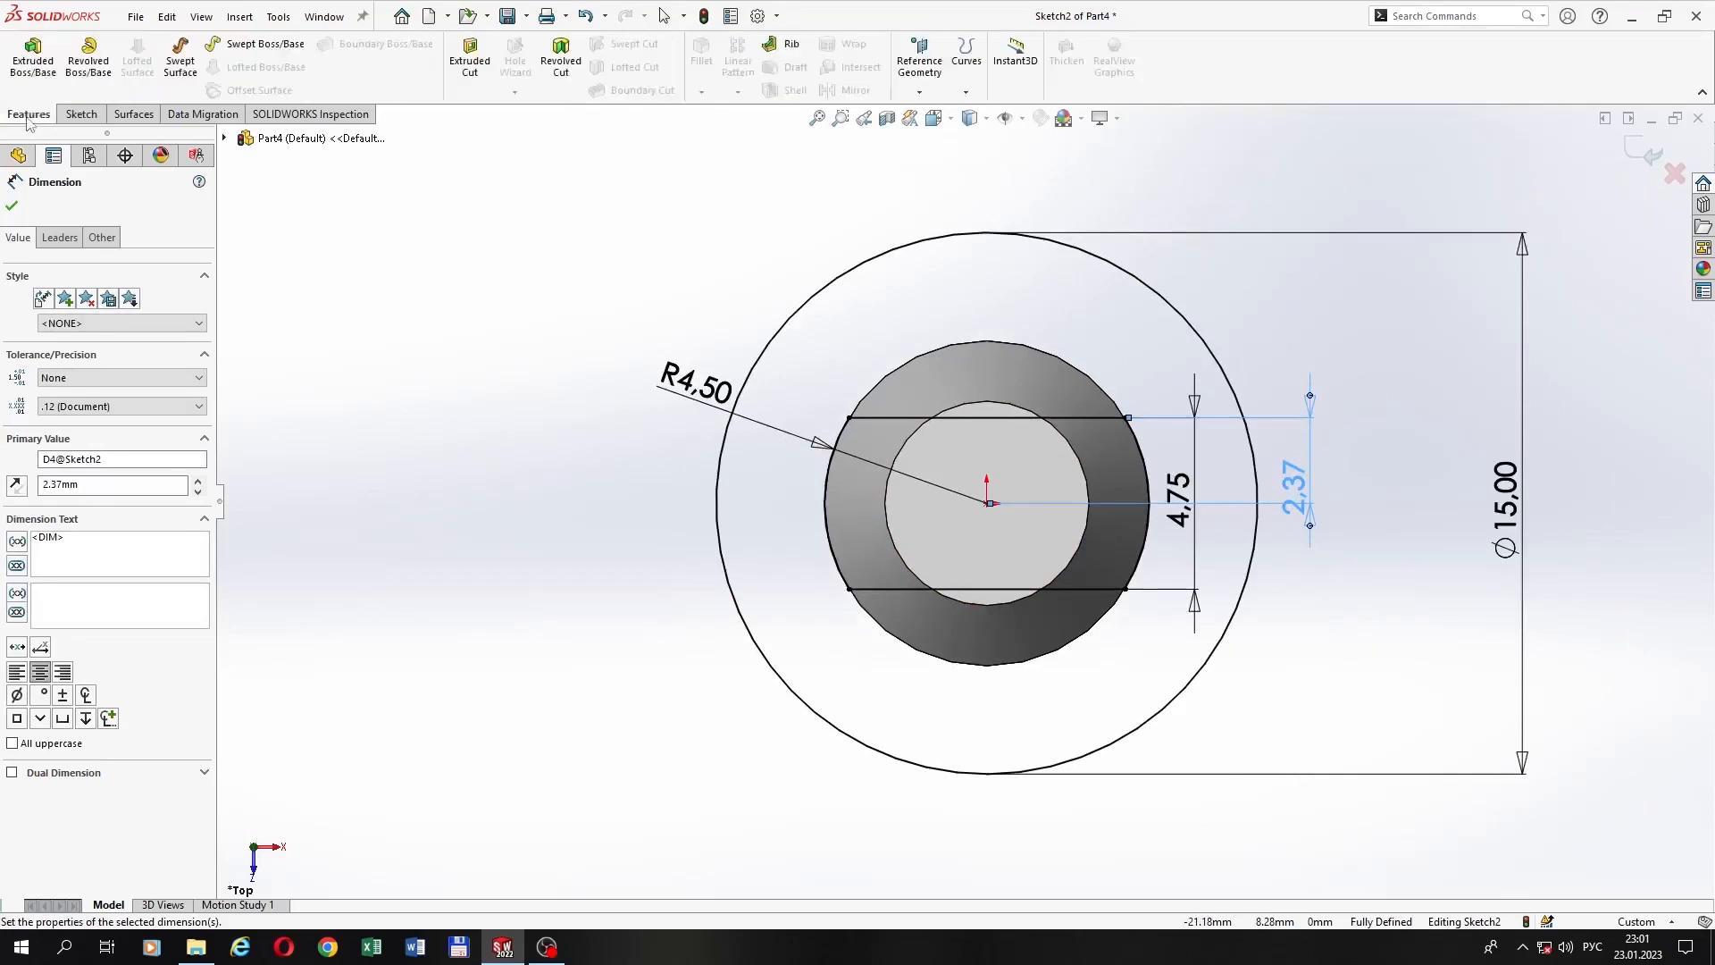
left_click(470, 61)
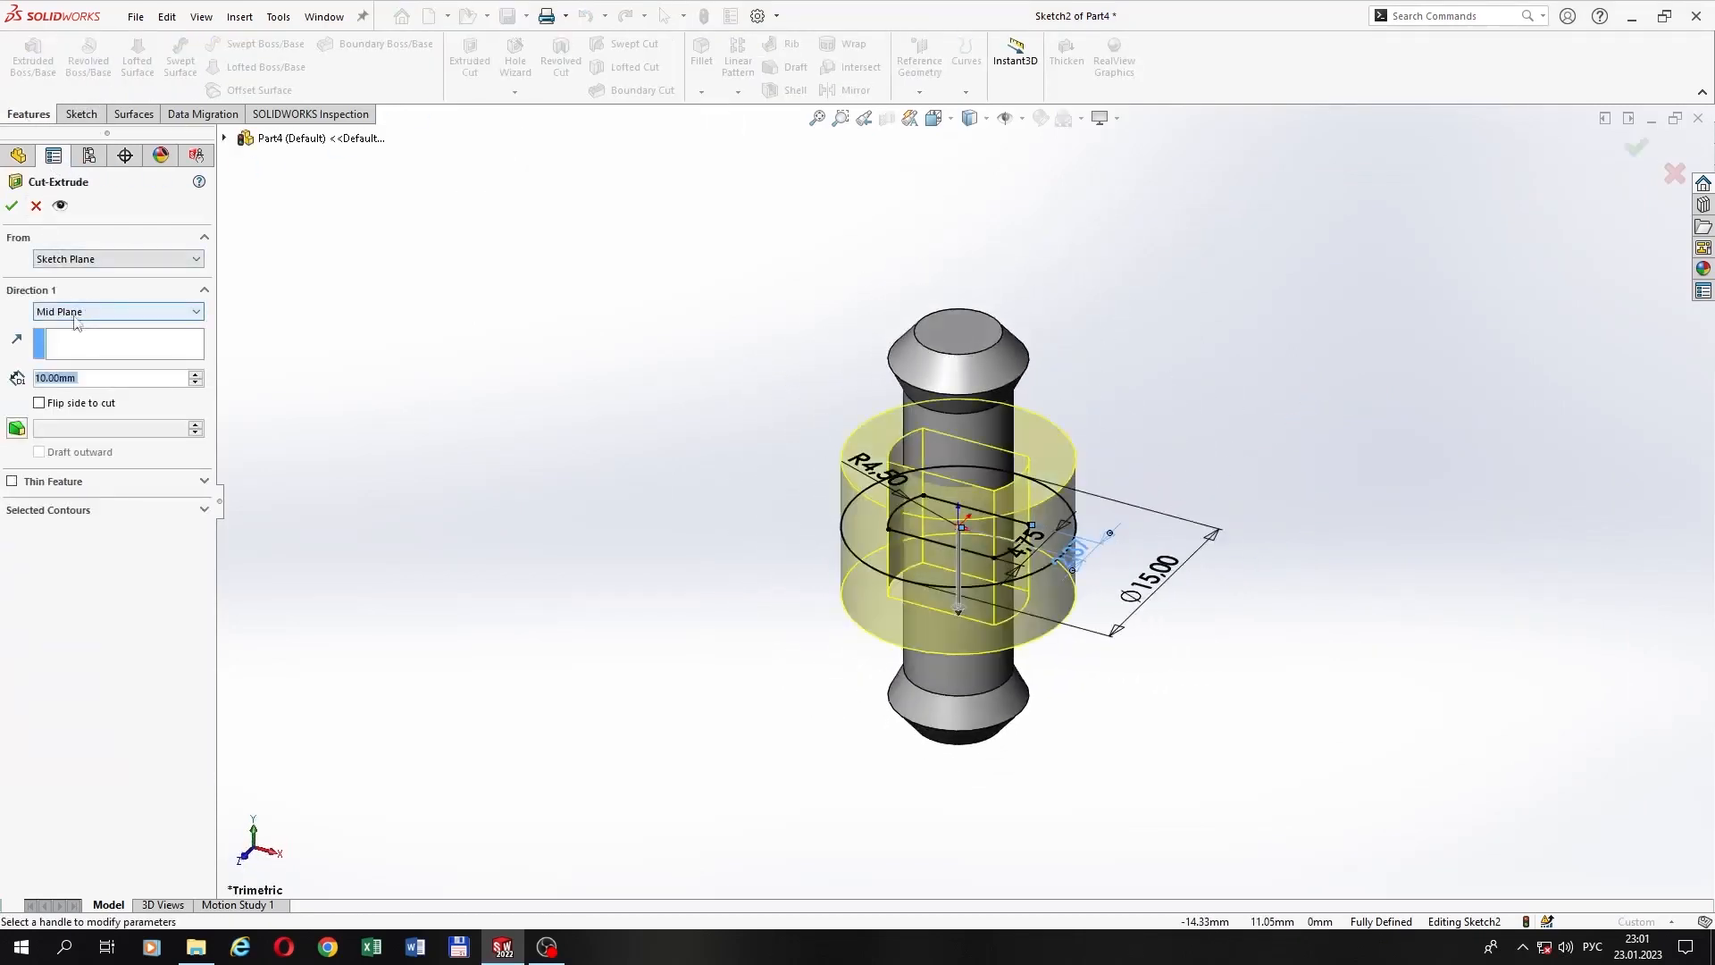
left_click(195, 375)
left_click(195, 376)
left_click(195, 375)
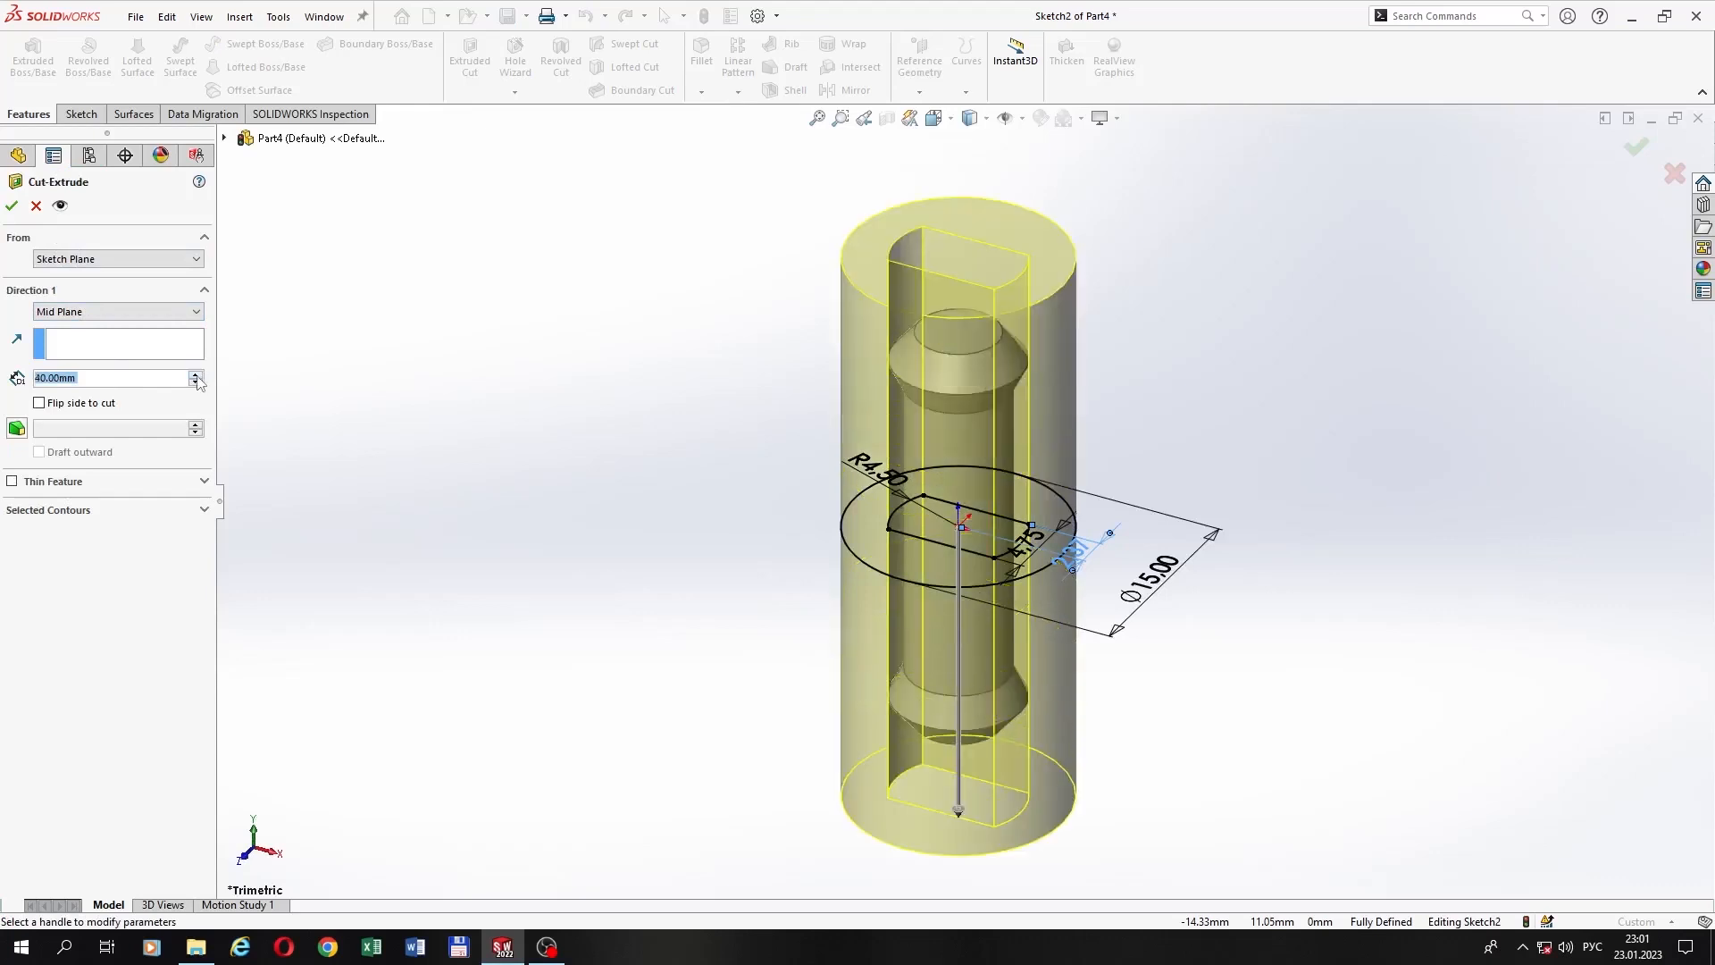
left_click(11, 205)
middle_click_drag(1075, 325, 1090, 438)
scroll(1081, 426, "down", 3)
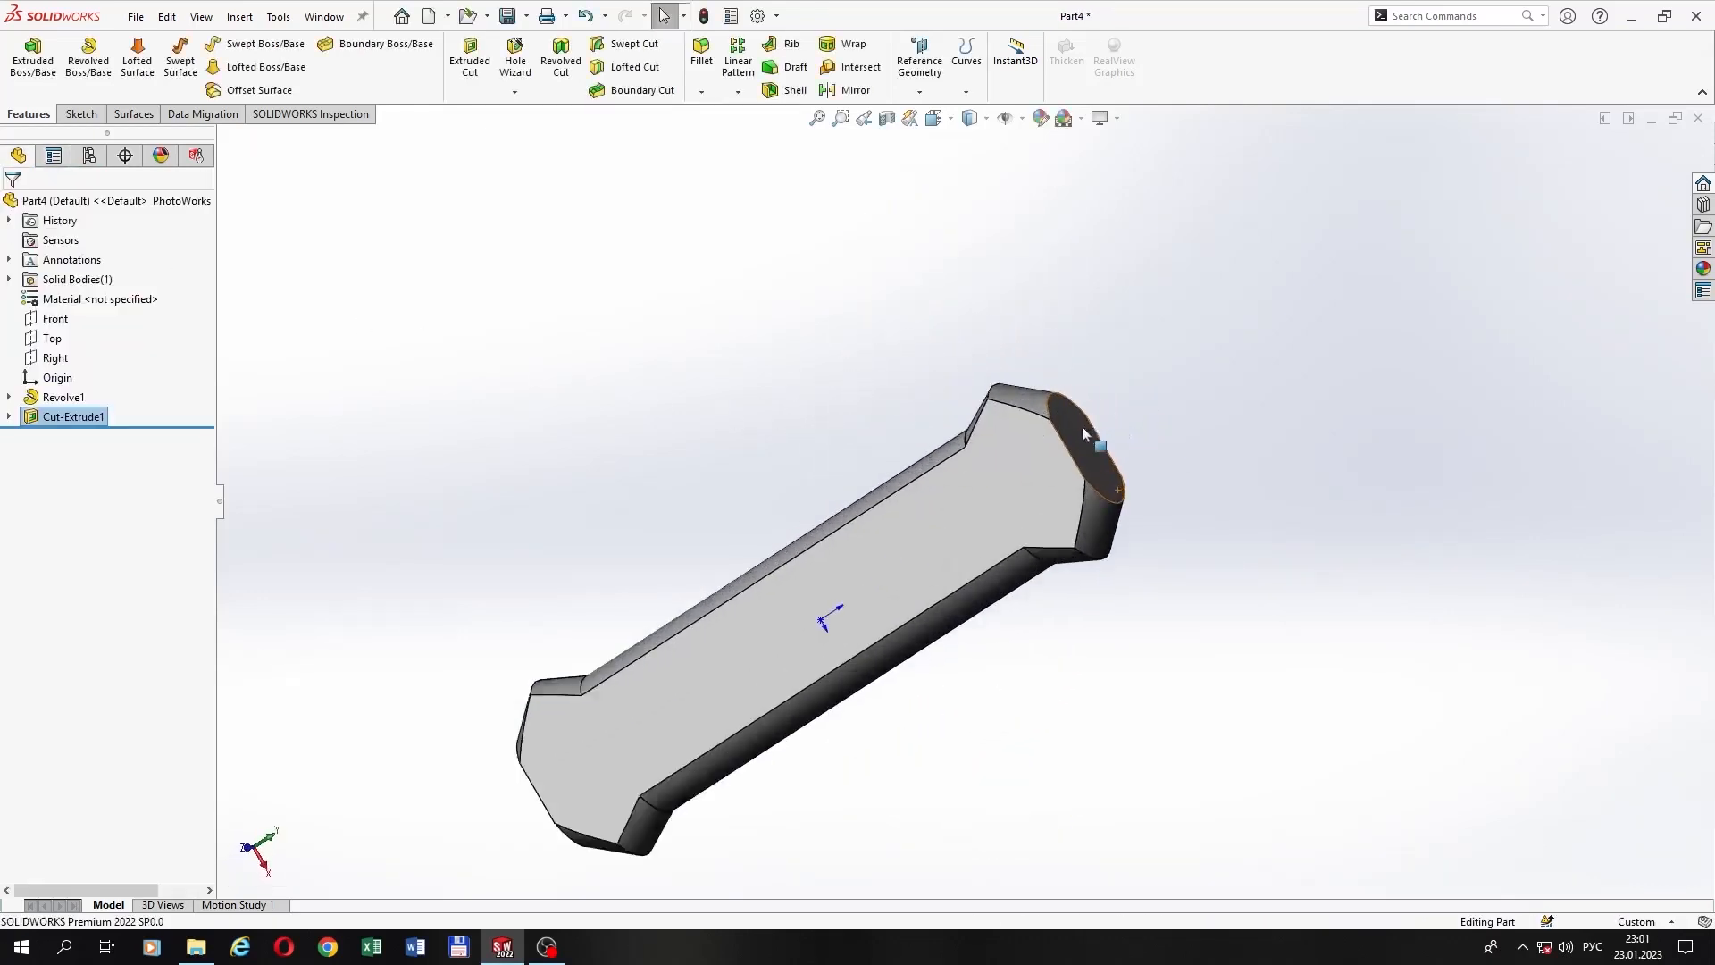
Step: Start a new sketch on the Front plane
left_click(70, 358)
scroll(586, 447, "up", 2)
middle_click_drag(750, 491, 599, 518)
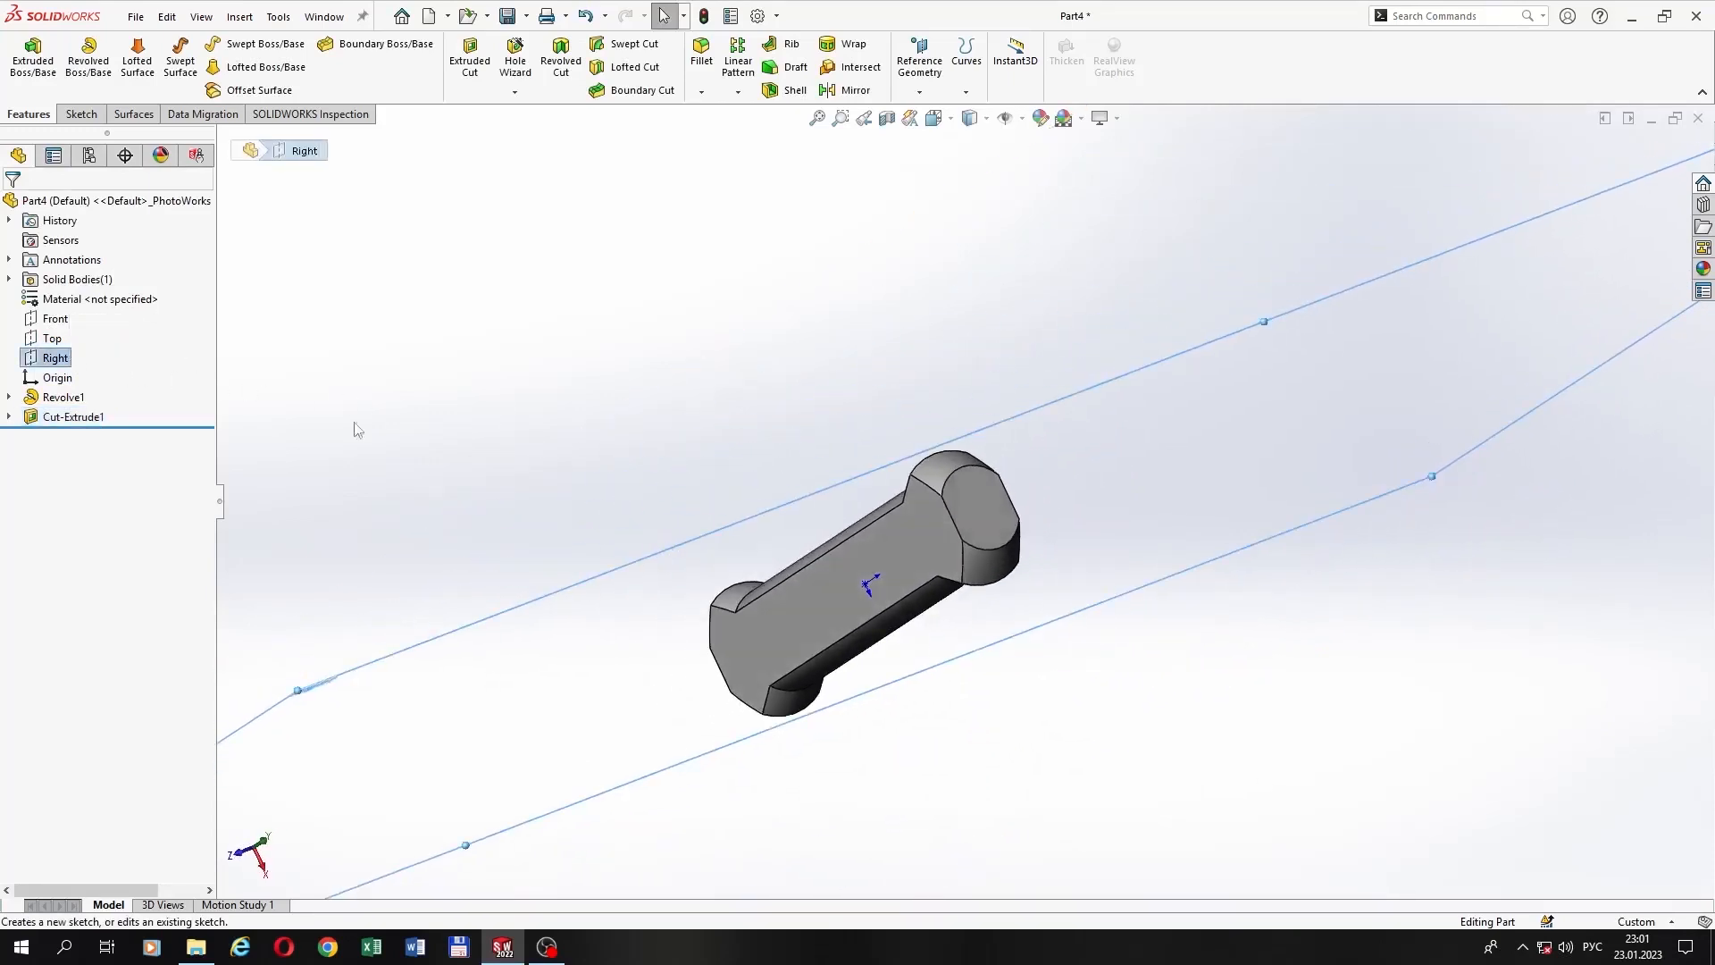
left_click(66, 320)
left_click(81, 293)
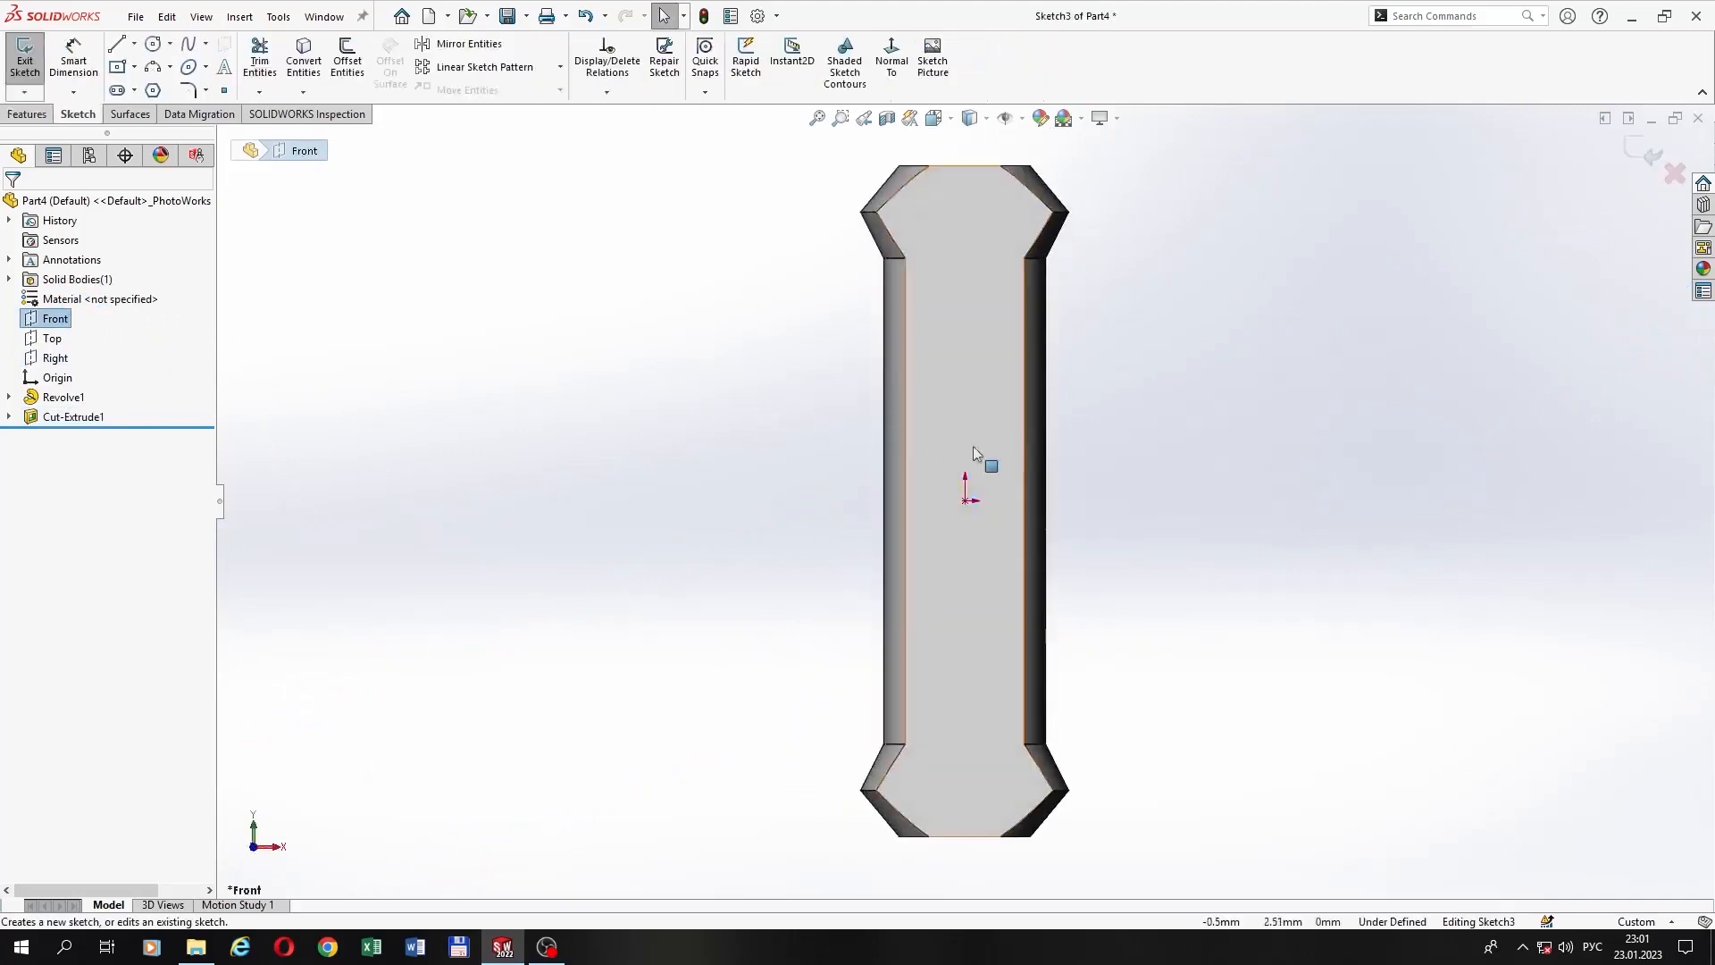
scroll(1027, 462, "up", 3)
scroll(1104, 458, "down", 1)
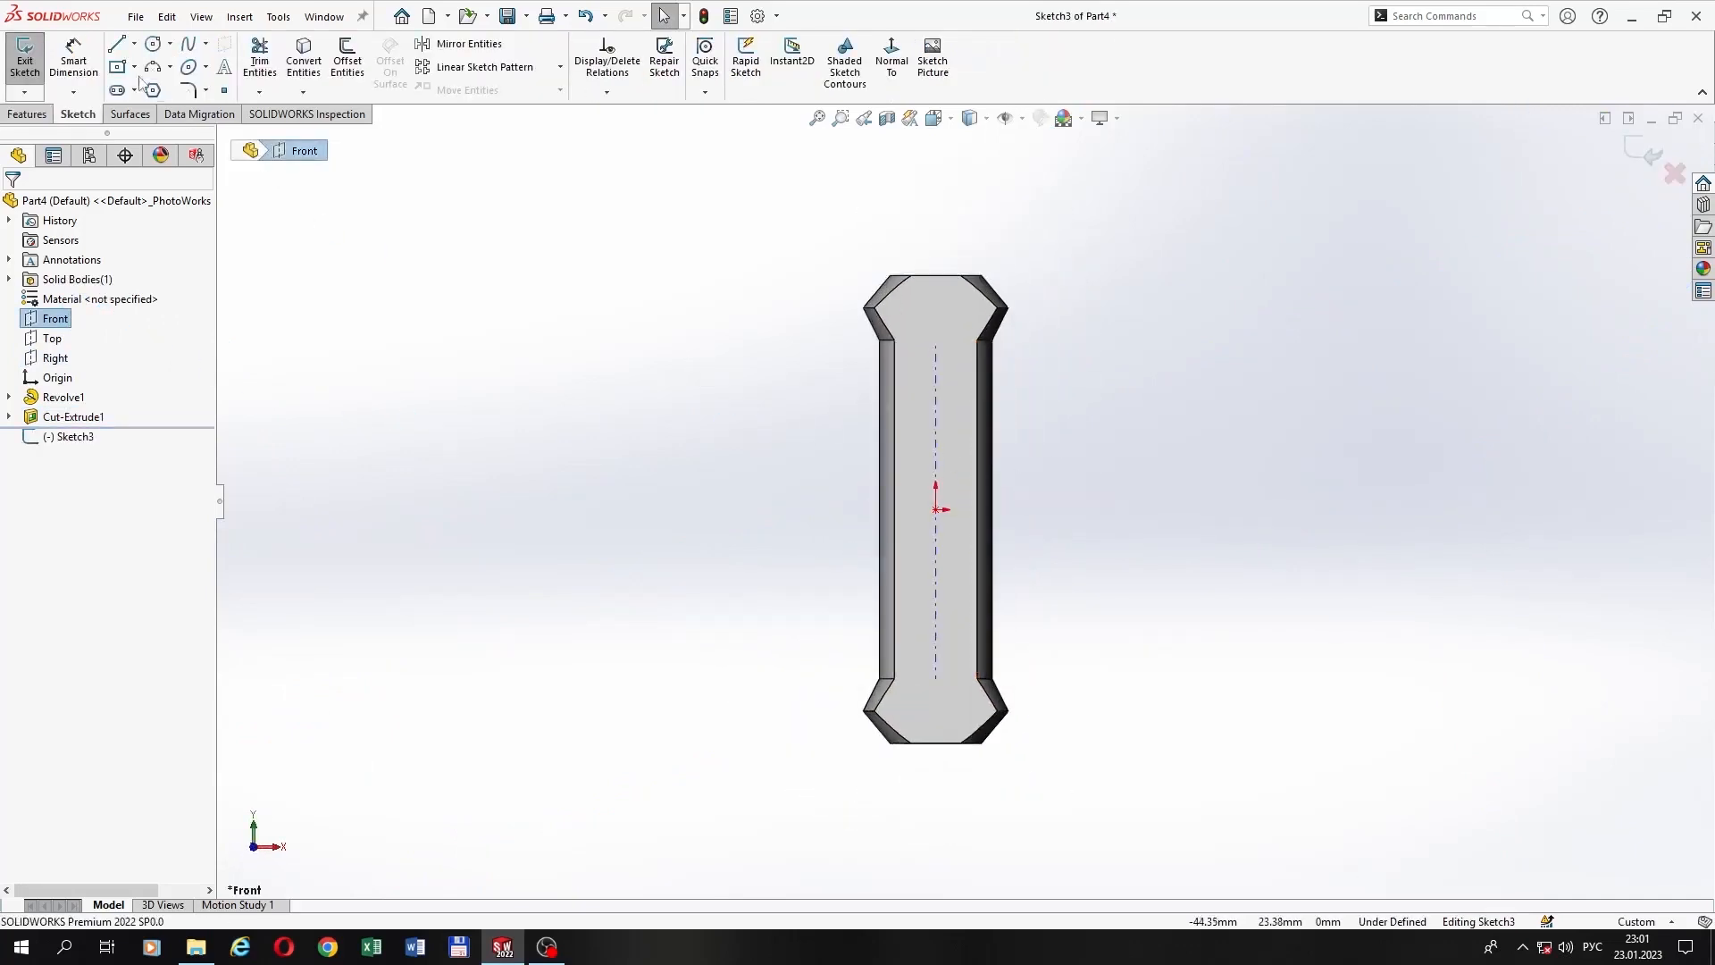
Step: Sketch a horizontal line about 29.8 mm long and a vertical line crossing at the origin, and delete the diagonal line joining their ends
left_click(116, 45)
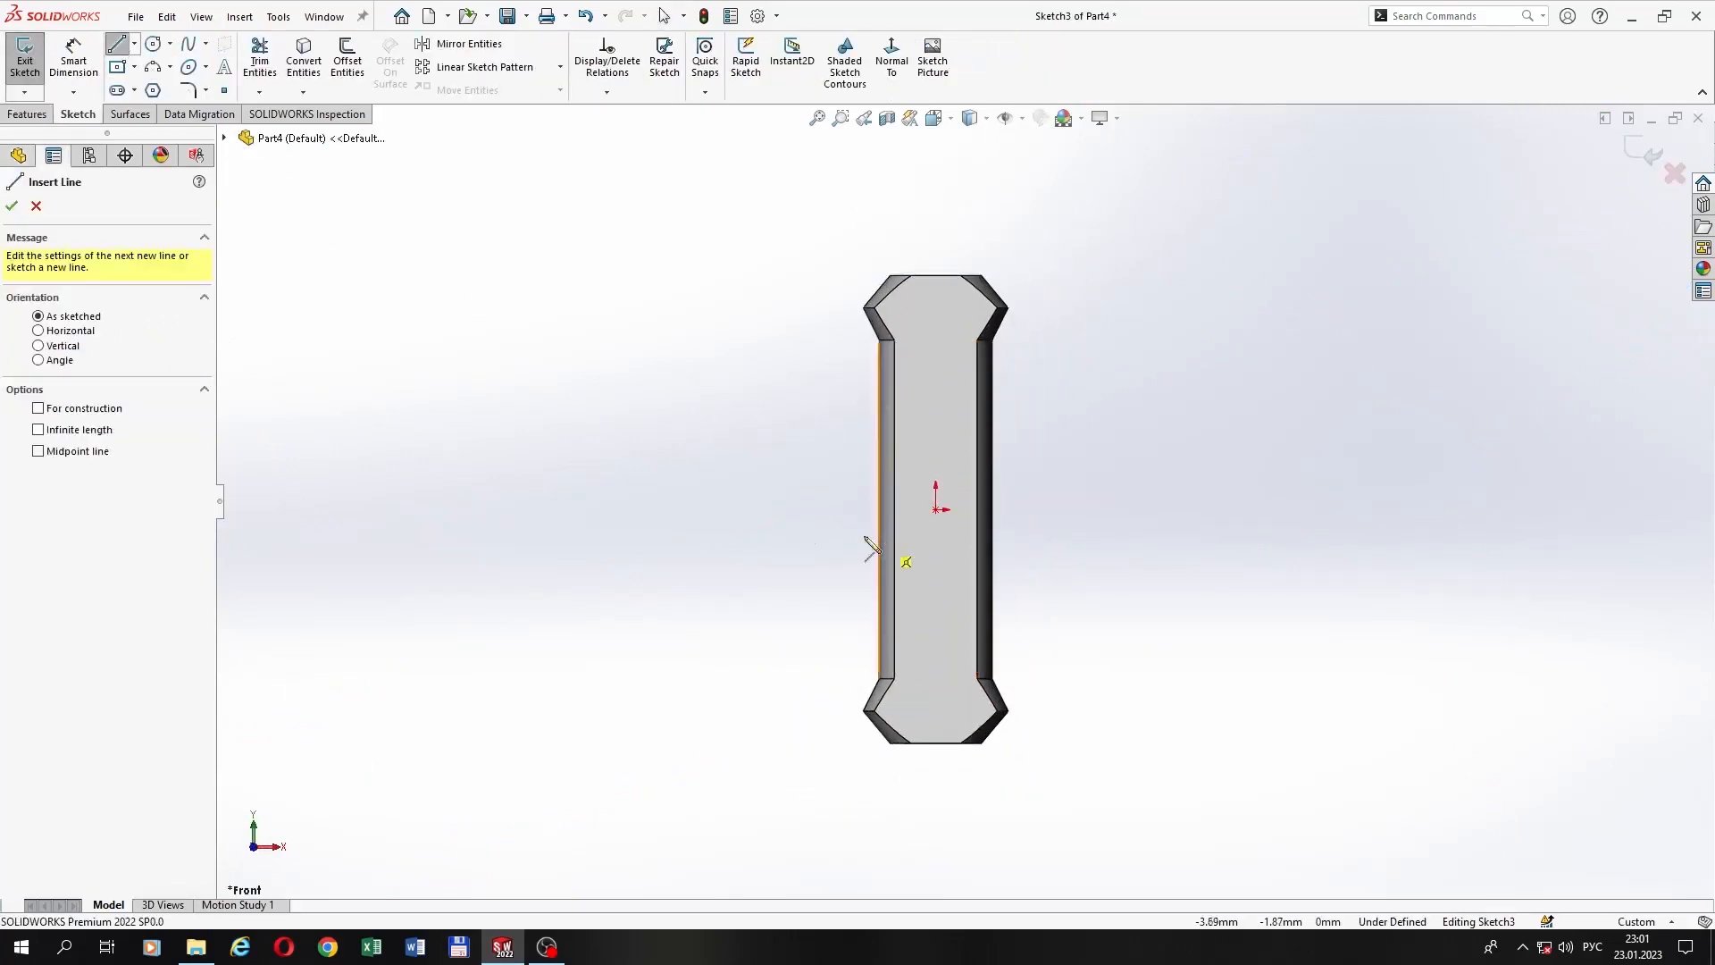
left_click(740, 510)
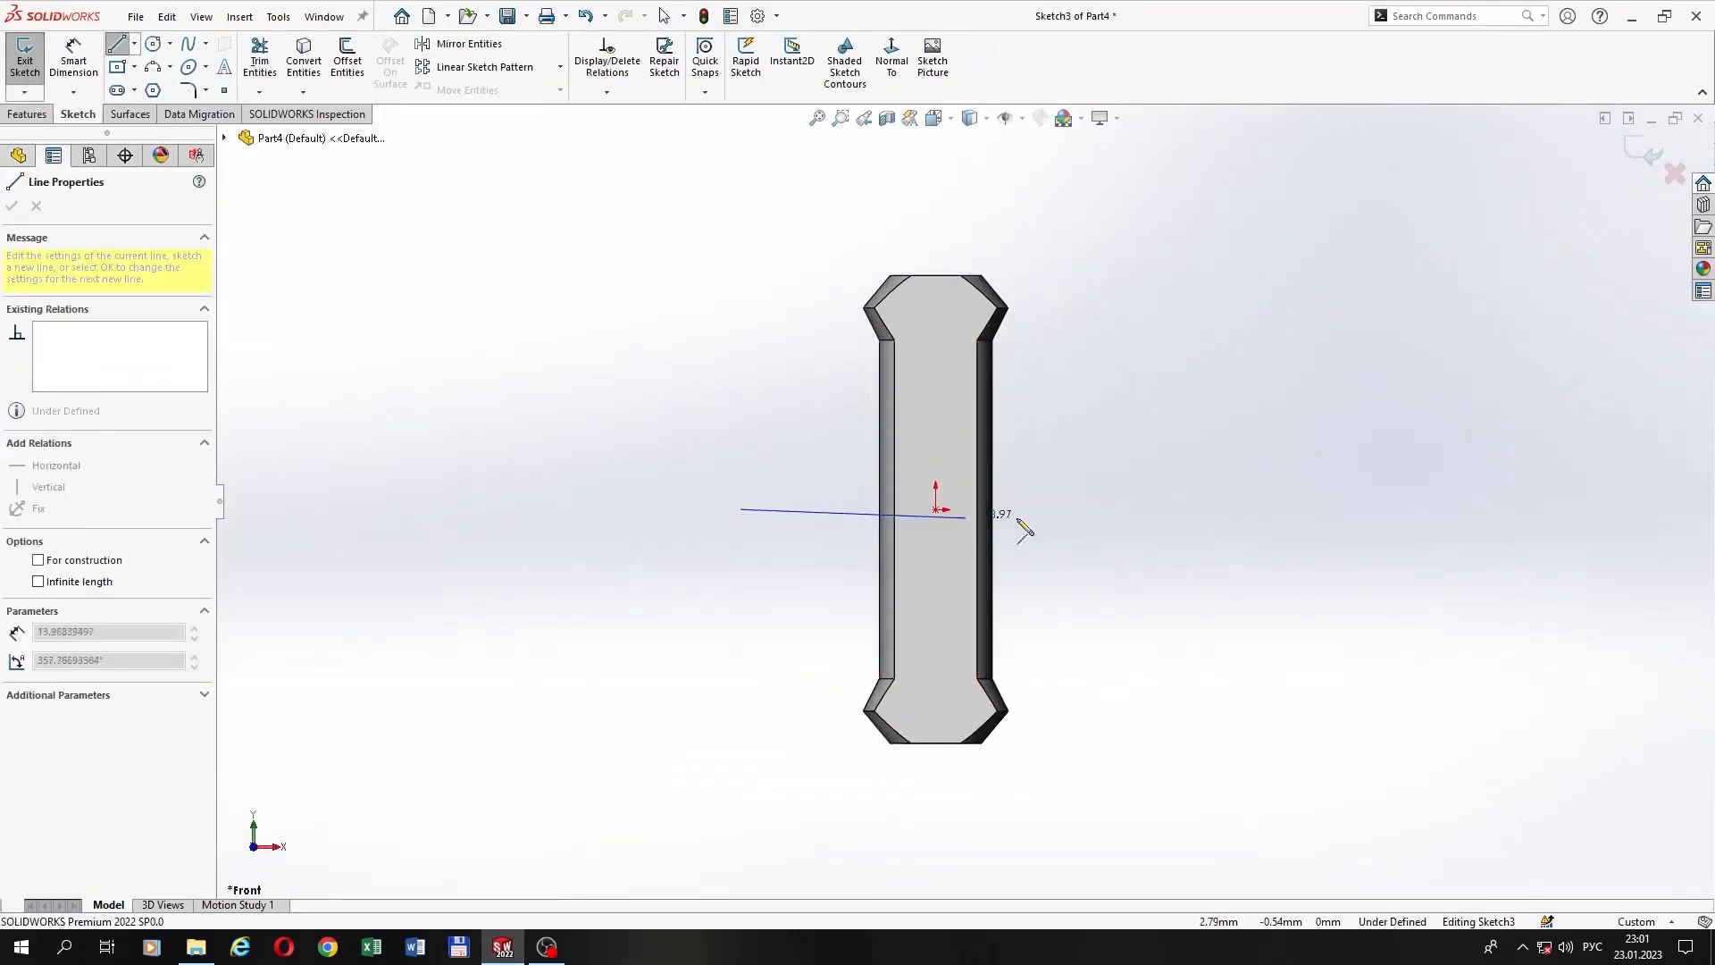
left_click(1221, 509)
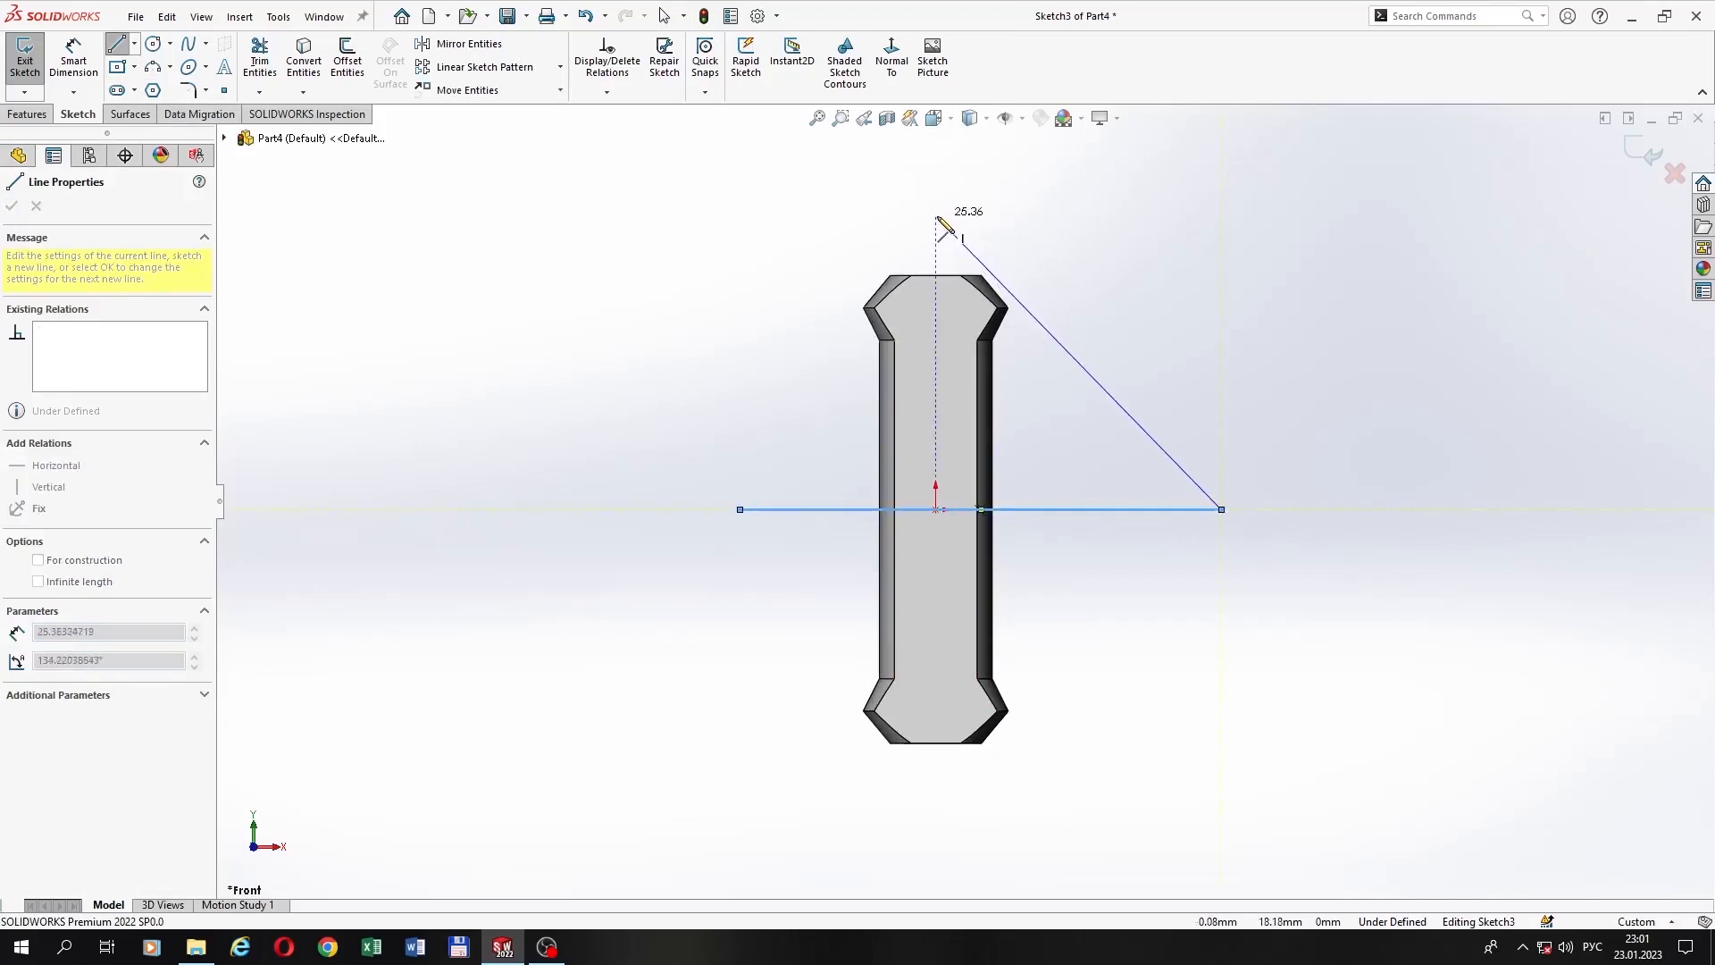
left_click(936, 217)
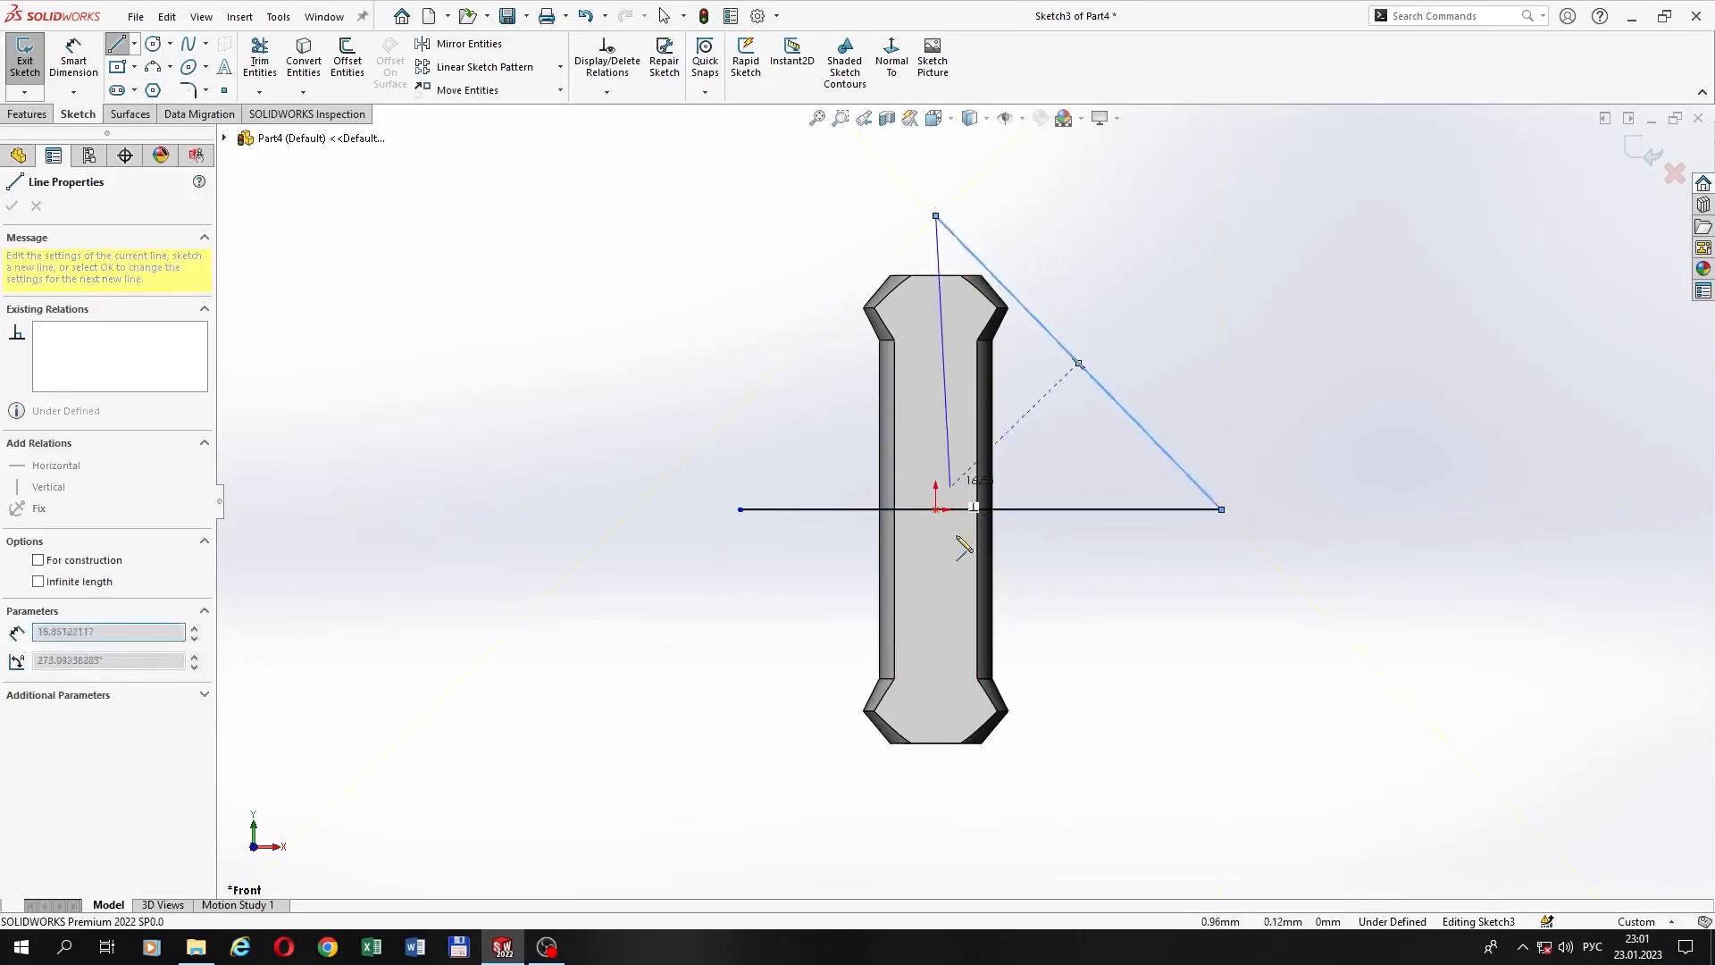
left_click(936, 790)
right_click(966, 794)
left_click(1005, 796)
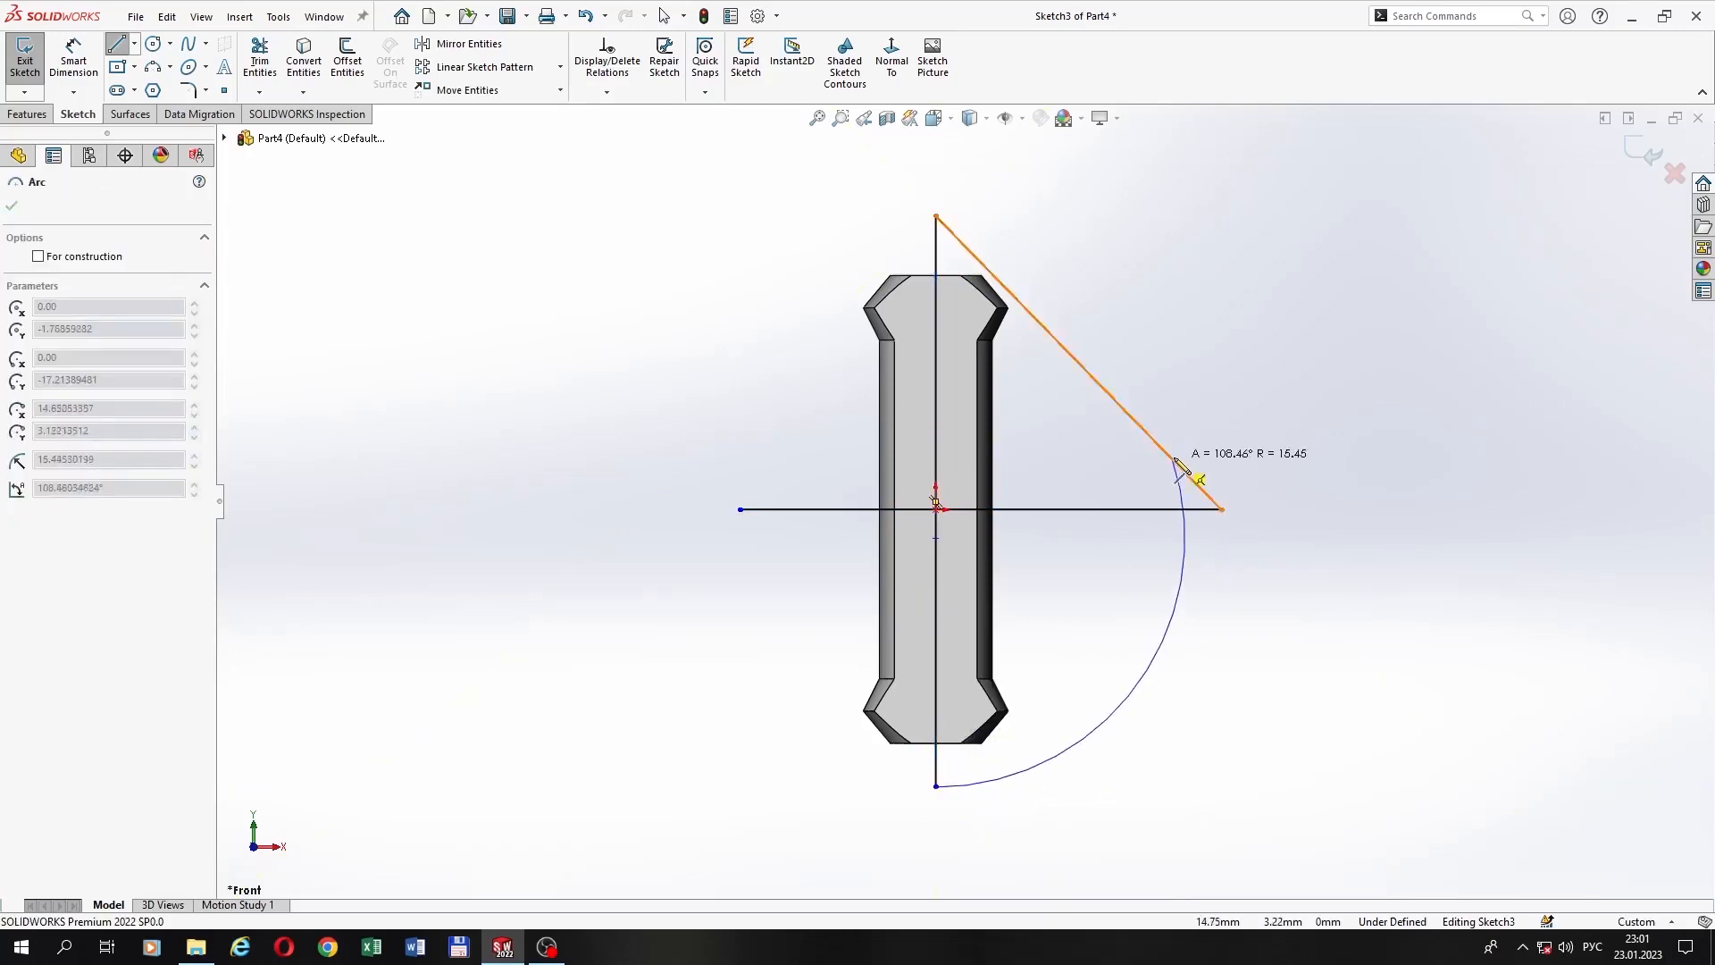
right_click(1199, 567)
left_click(1212, 576)
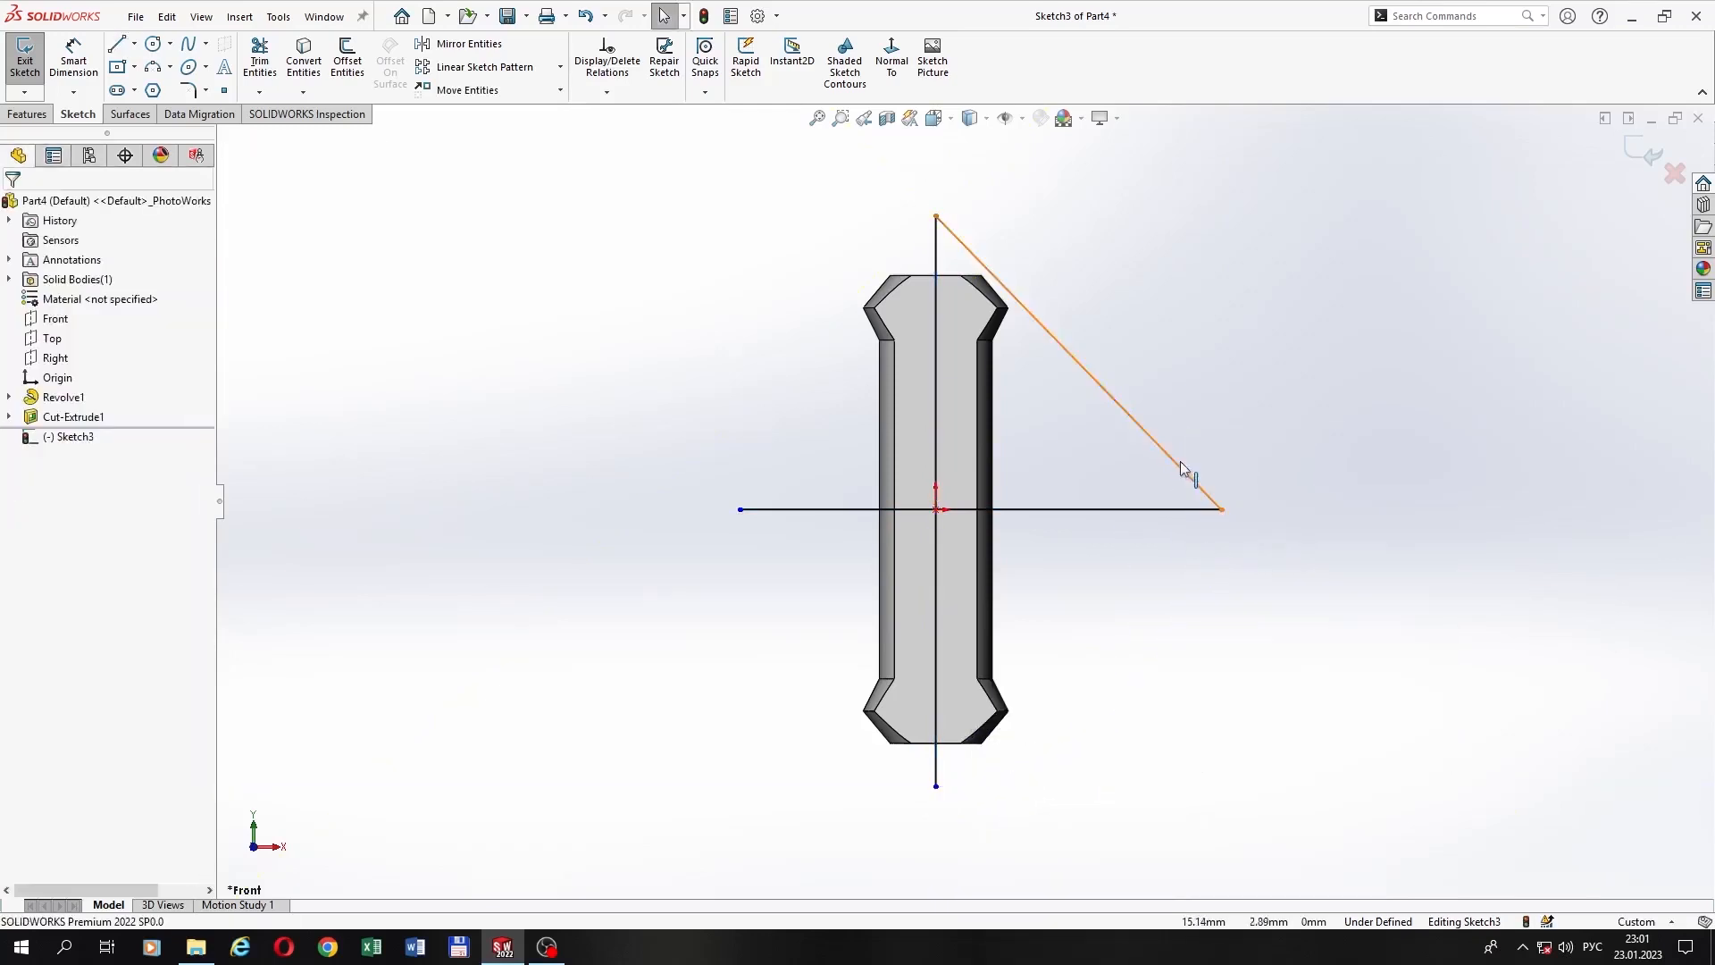
left_click(1180, 471)
key("Delete")
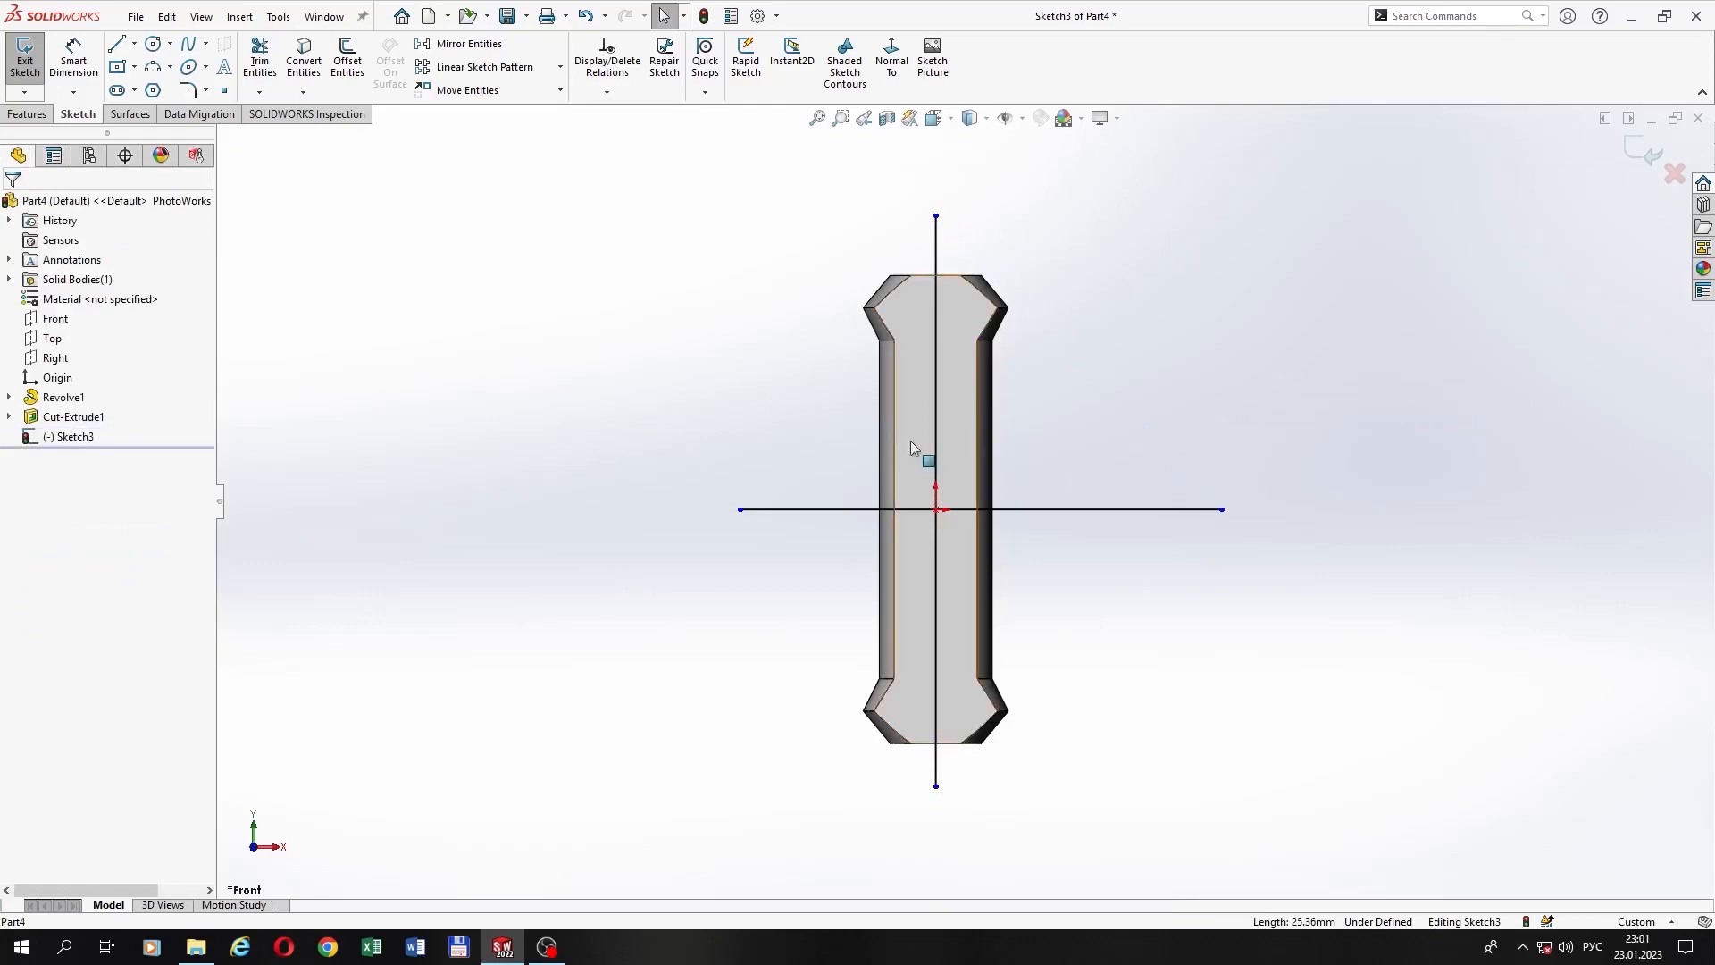
Step: Convert the horizontal and vertical lines through the origin to construction geometry
left_click(945, 509)
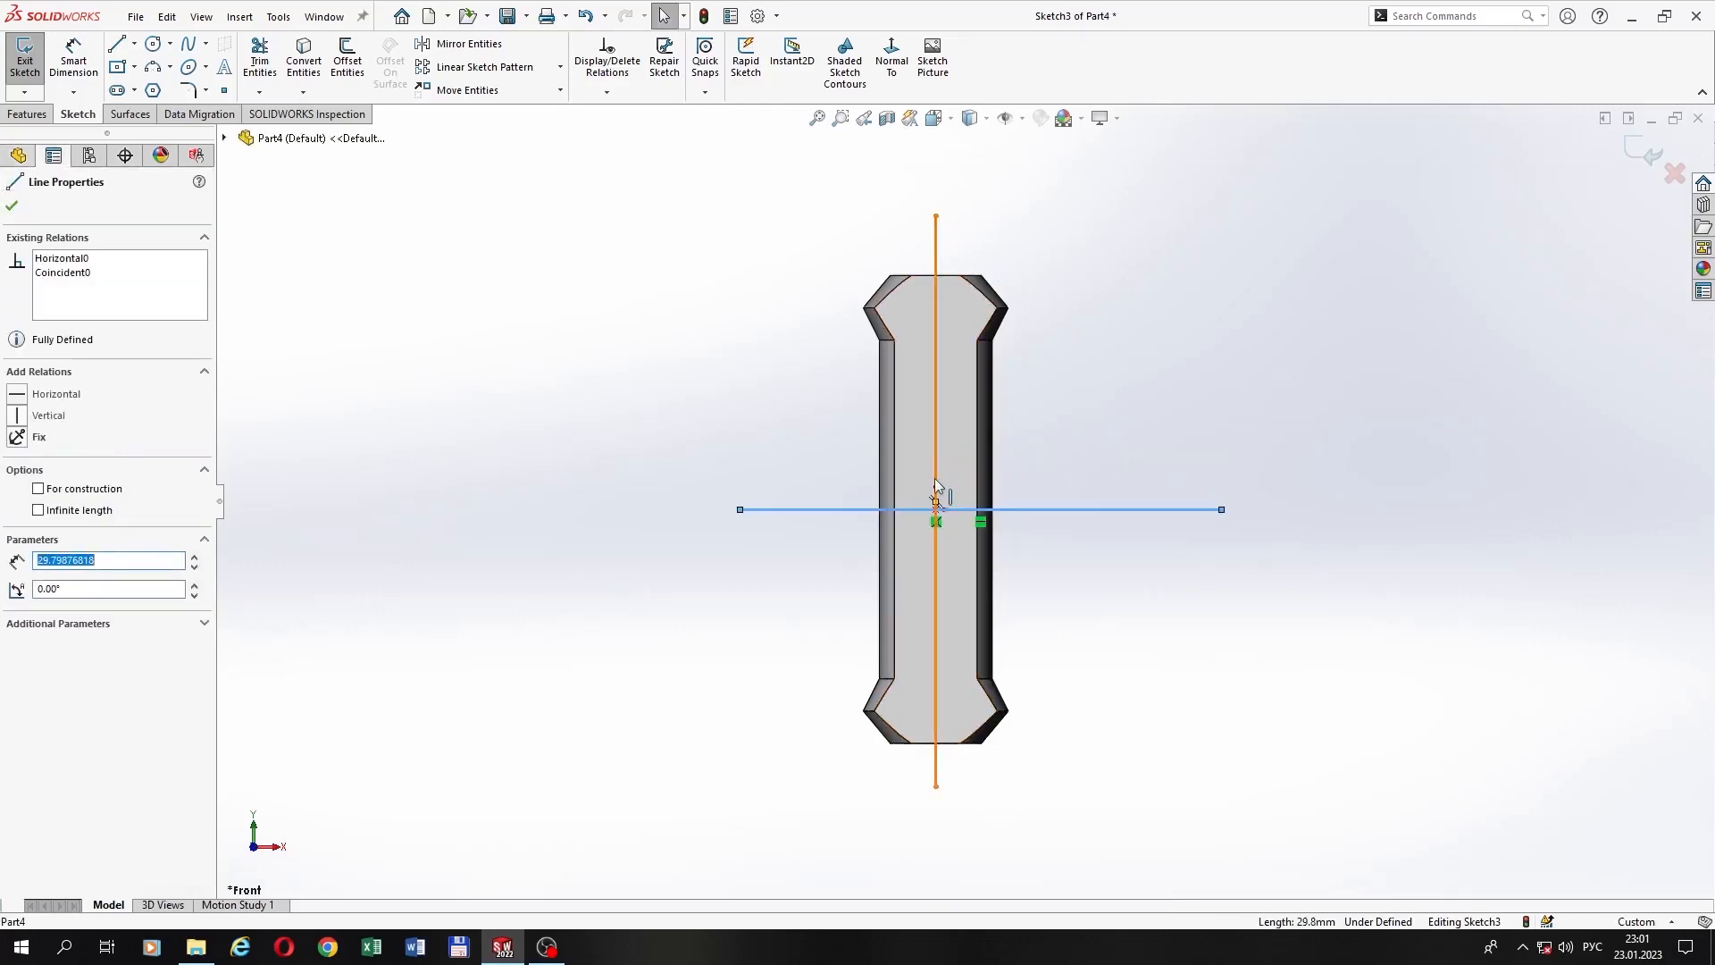
left_click(936, 496, "ctrl")
left_click(1027, 465)
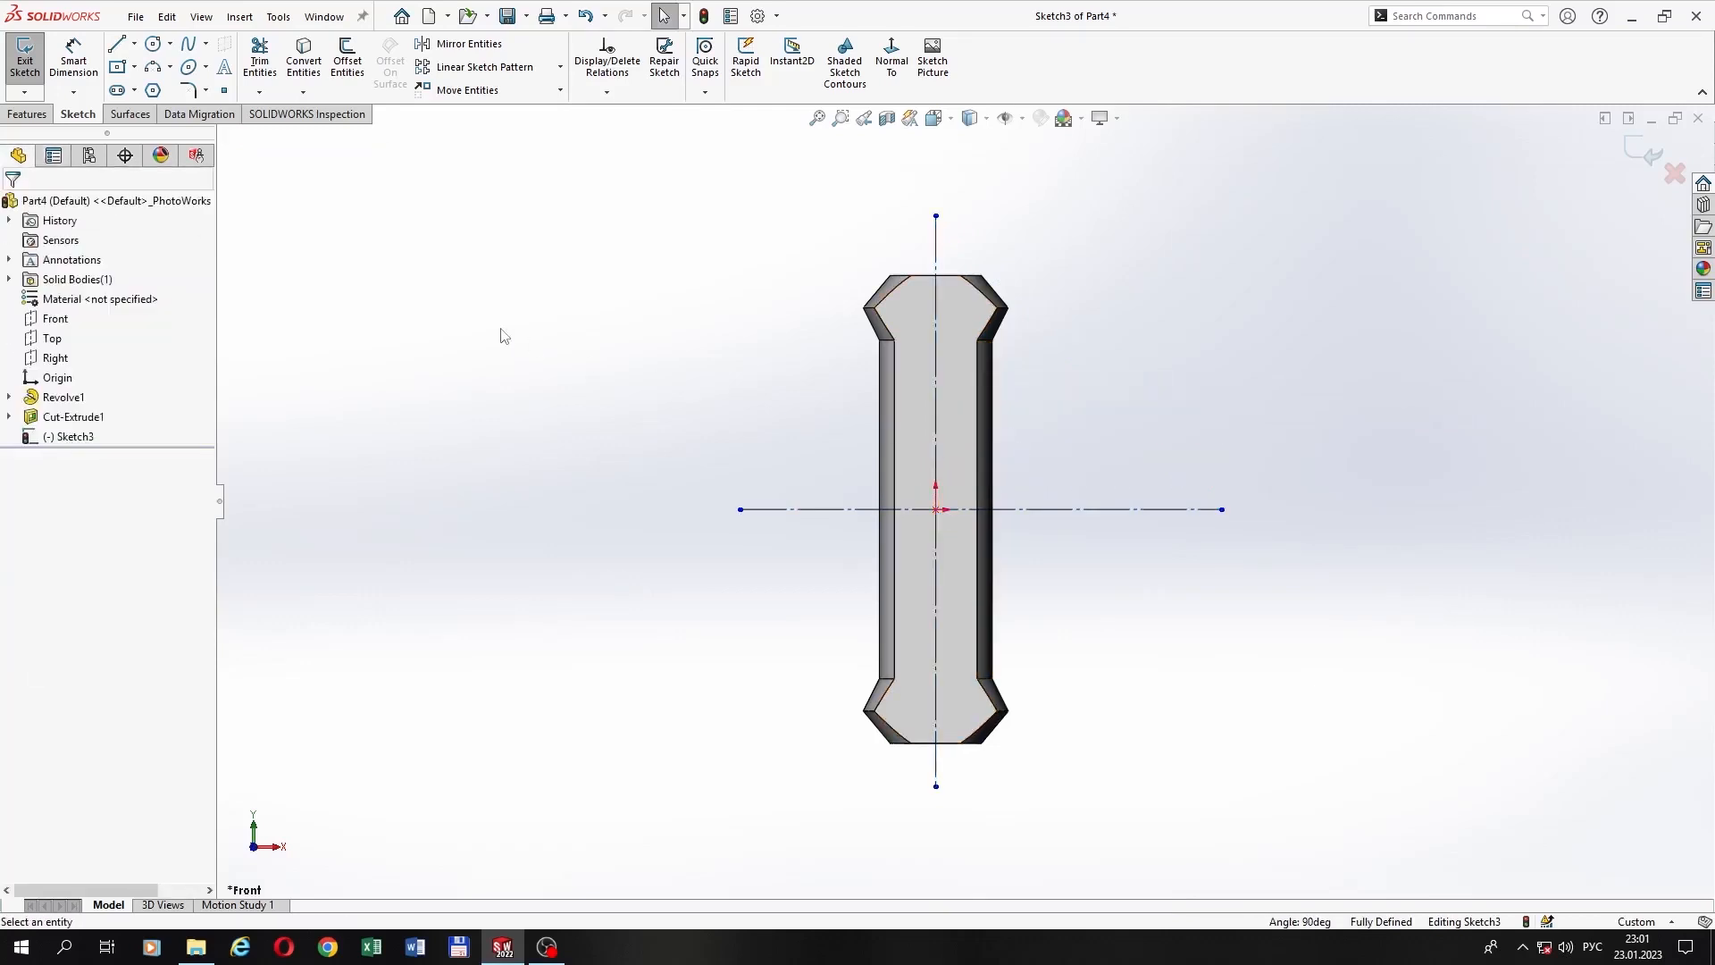
Step: Sketch a closed vertical slot profile about 2.3 mm wide with straight sides about 12.7 mm long, rounded near the origin and extending past the pin's upper end
left_click(117, 45)
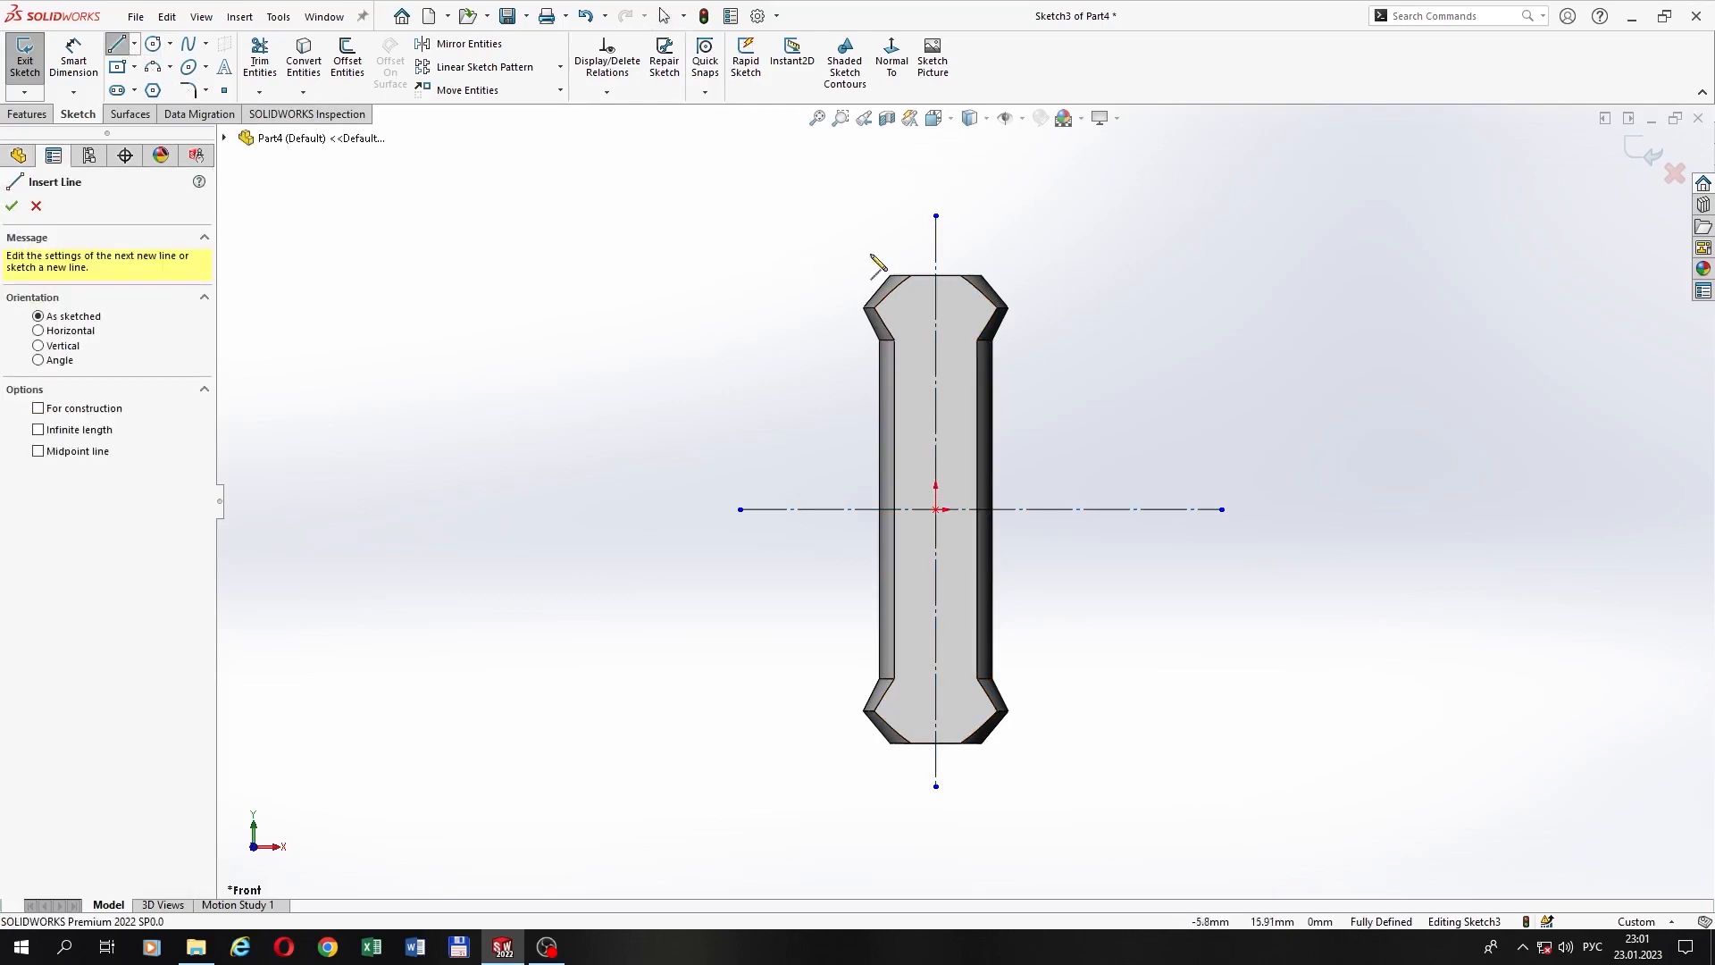
left_click(918, 249)
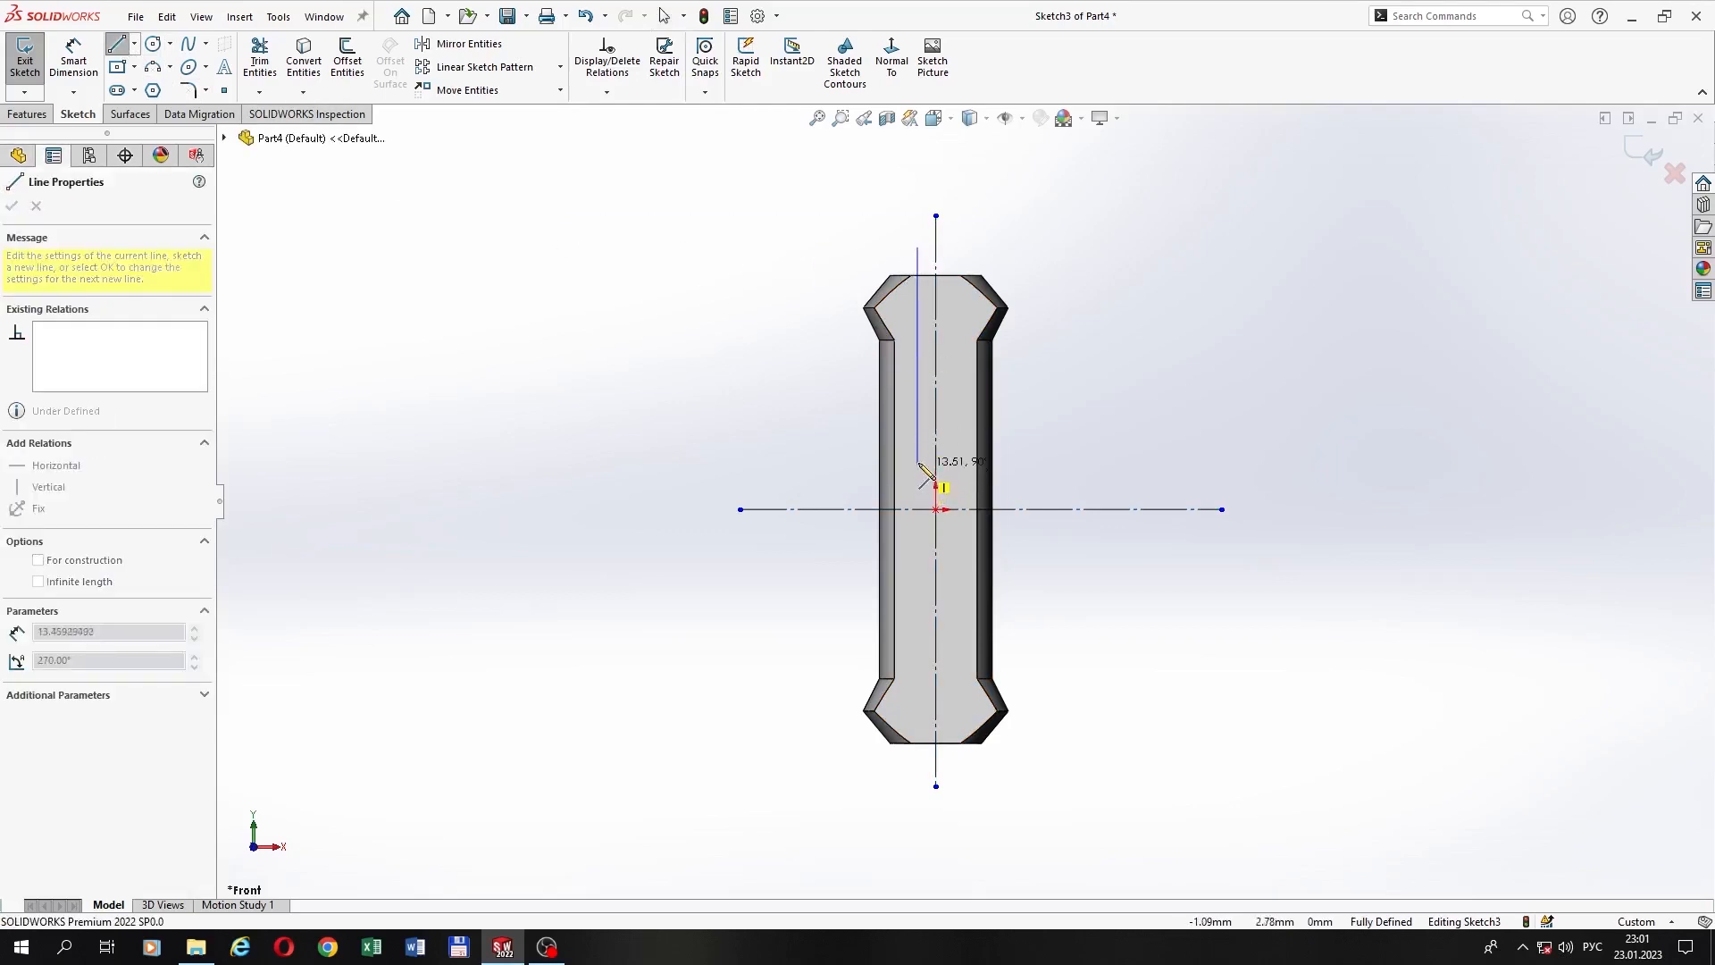
left_click(919, 451)
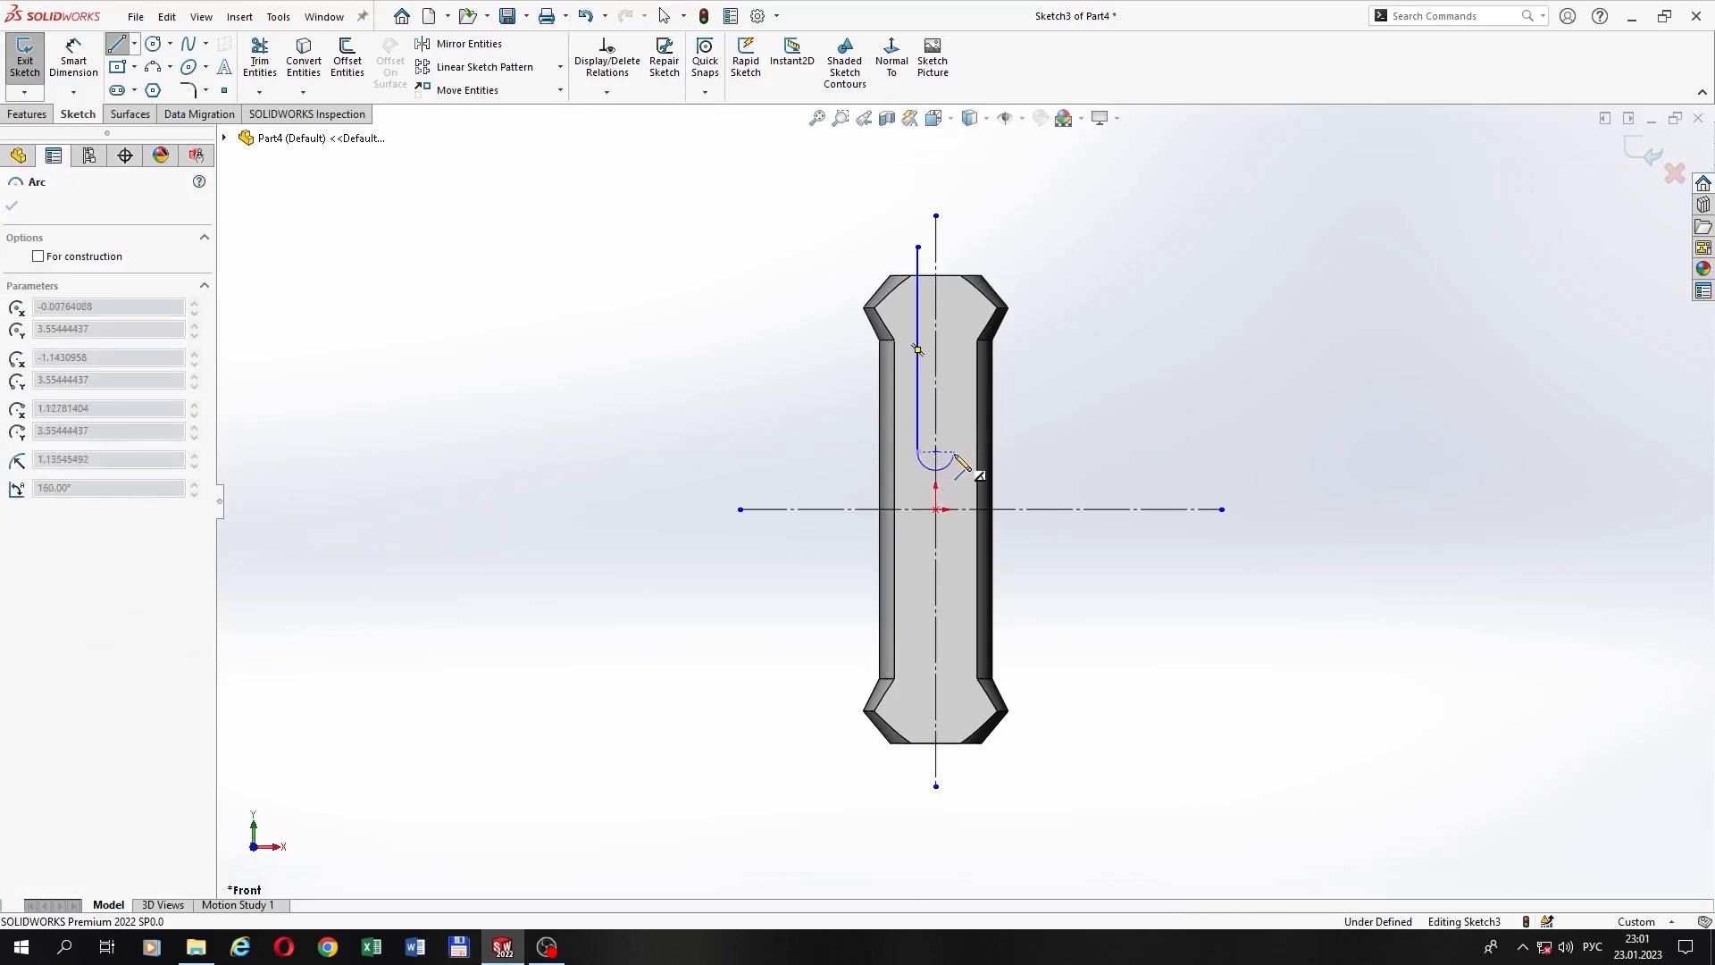
left_click(954, 451)
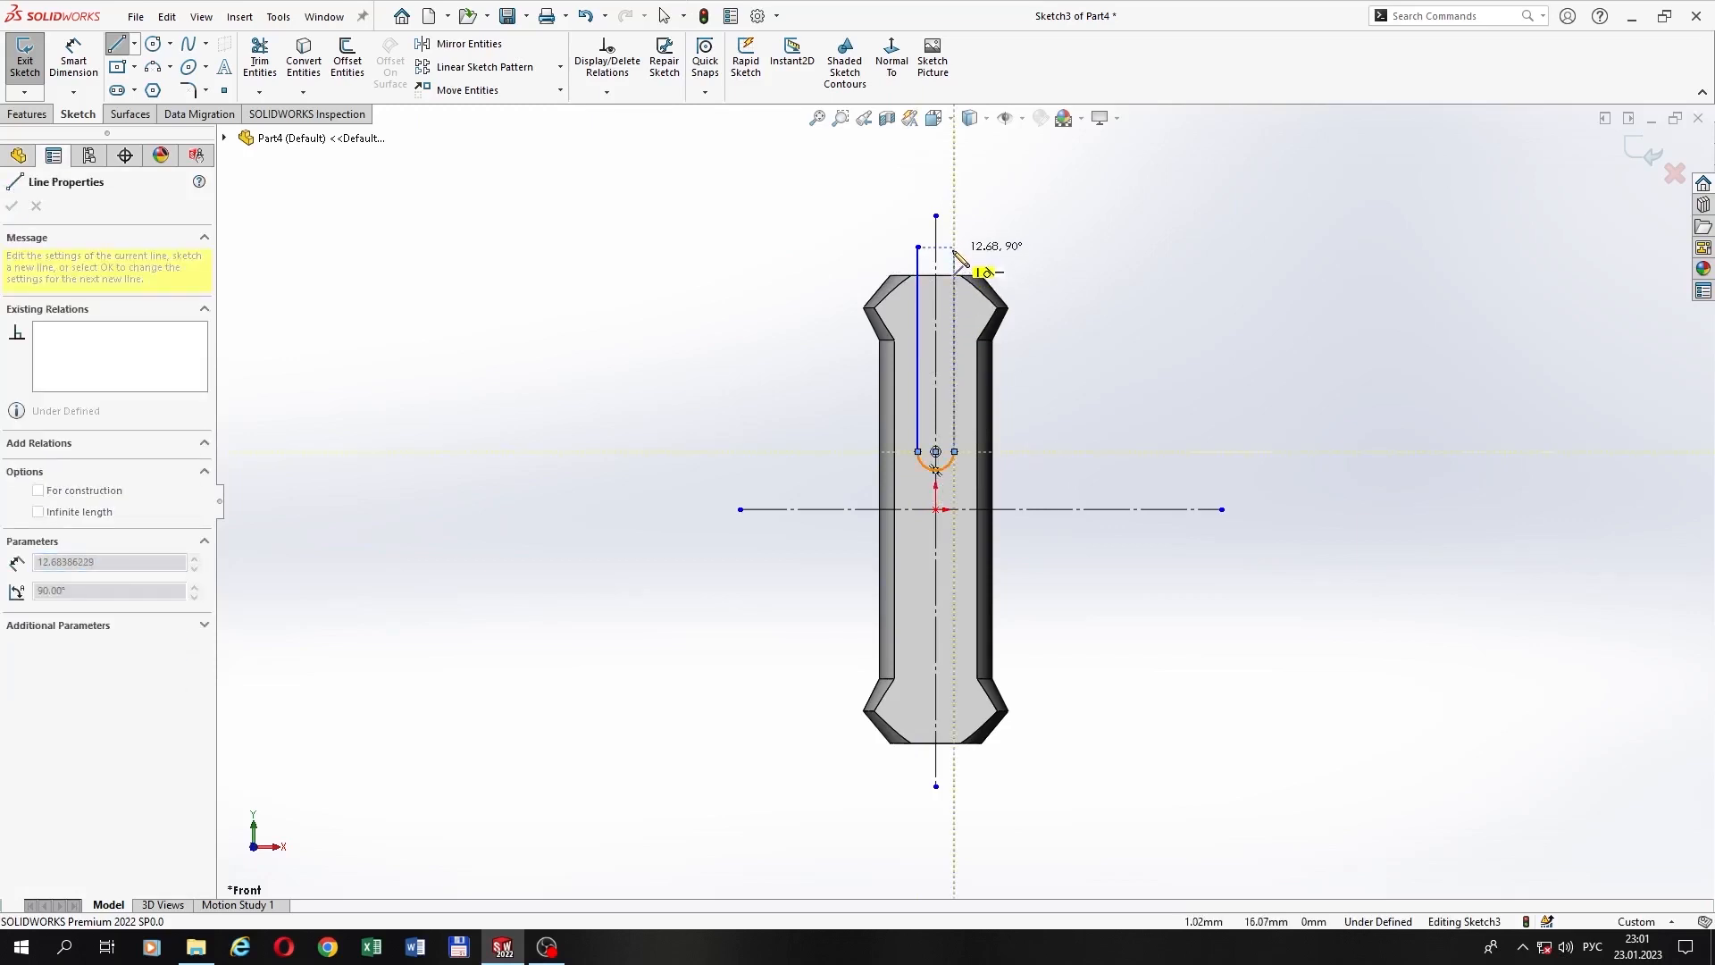
left_click(954, 247)
left_click(918, 247)
right_click(990, 252)
left_click(1014, 264)
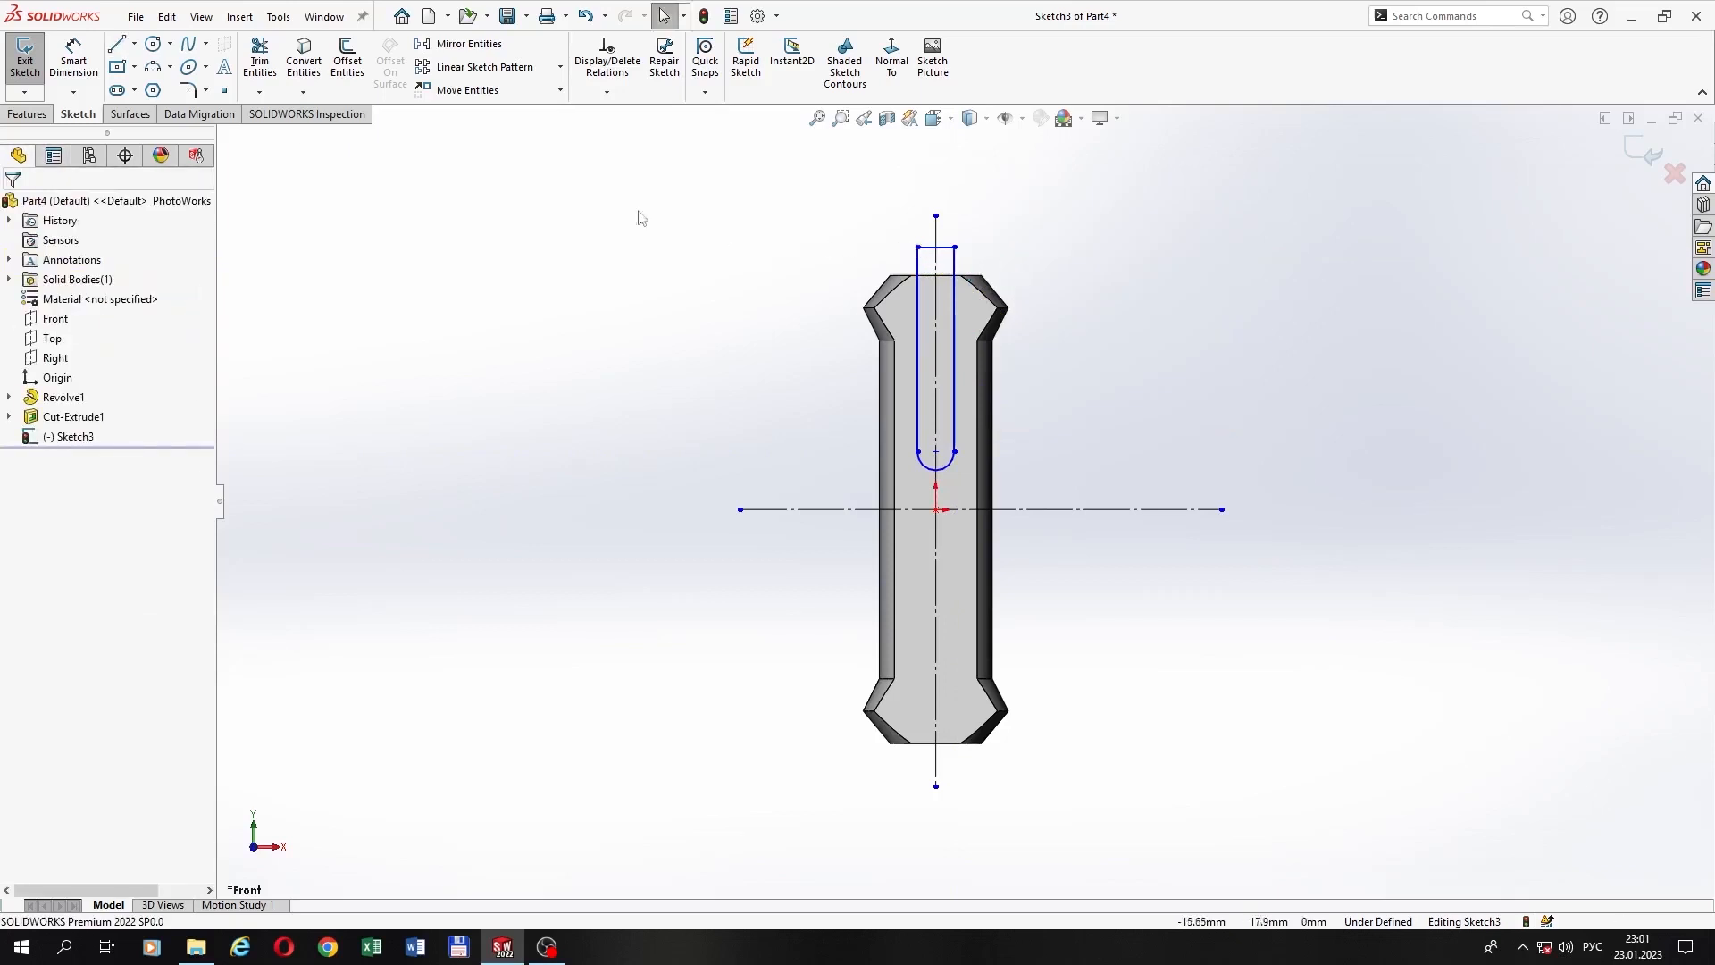
Step: Set the slot's width to 1.75 mm and add a radius dimension to its rounded end
left_click(73, 58)
scroll(947, 321, "down", 4)
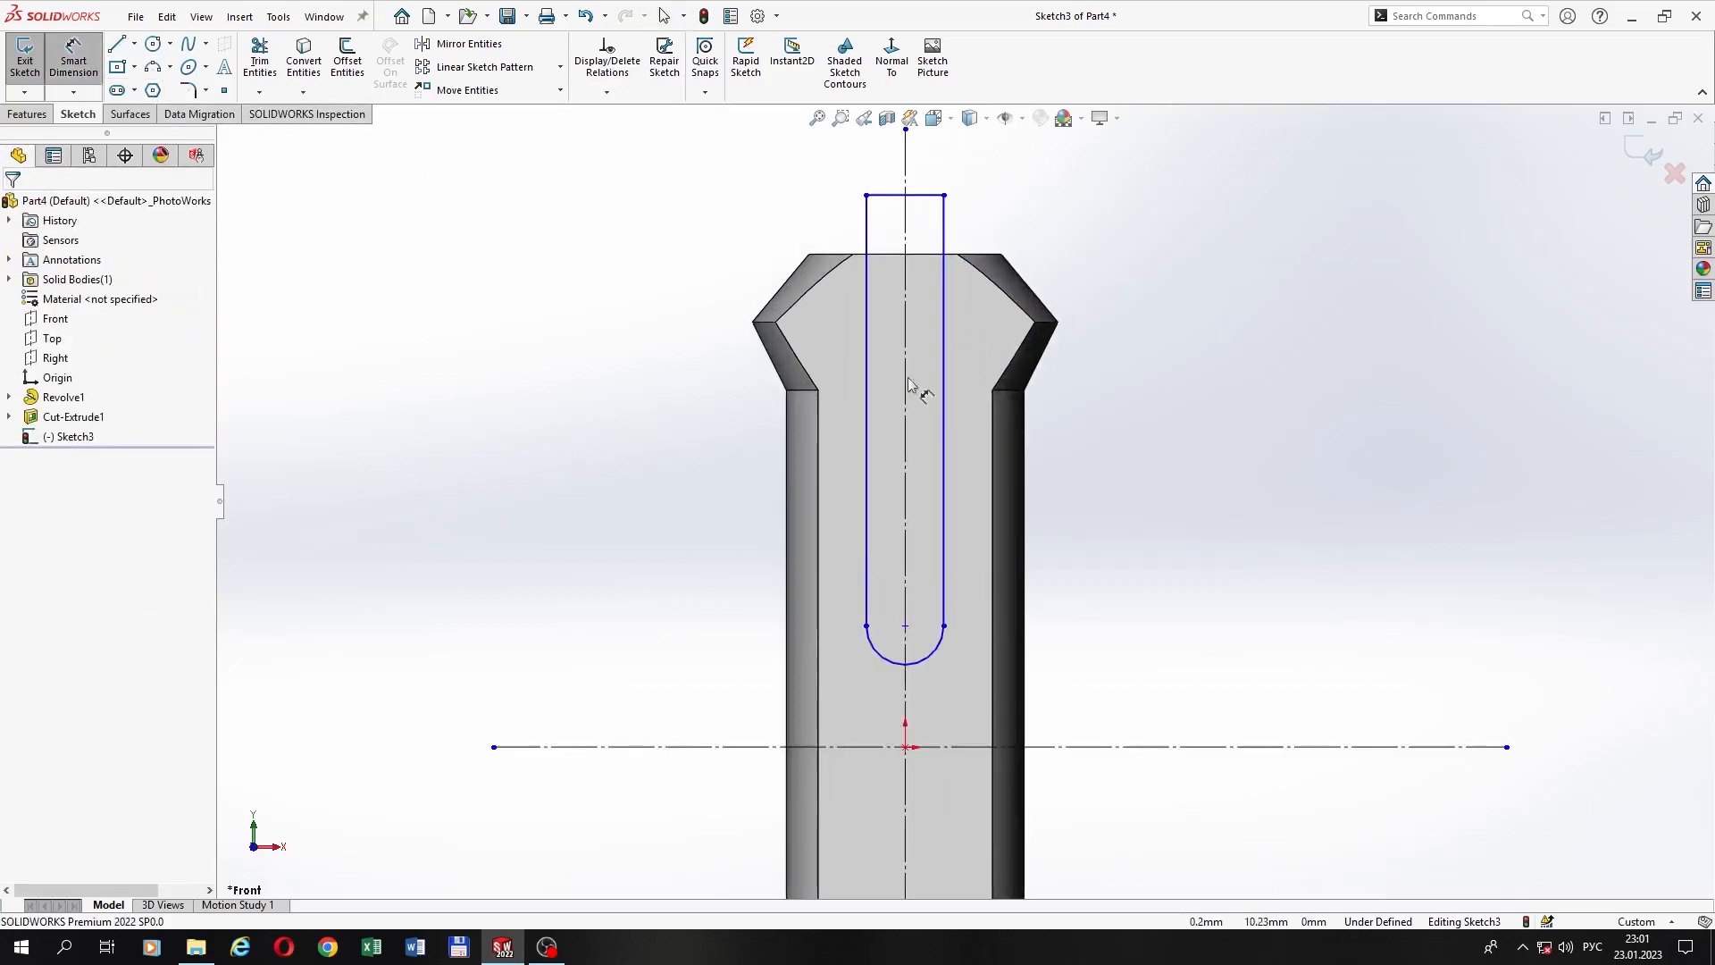
left_click(870, 288)
left_click(943, 298)
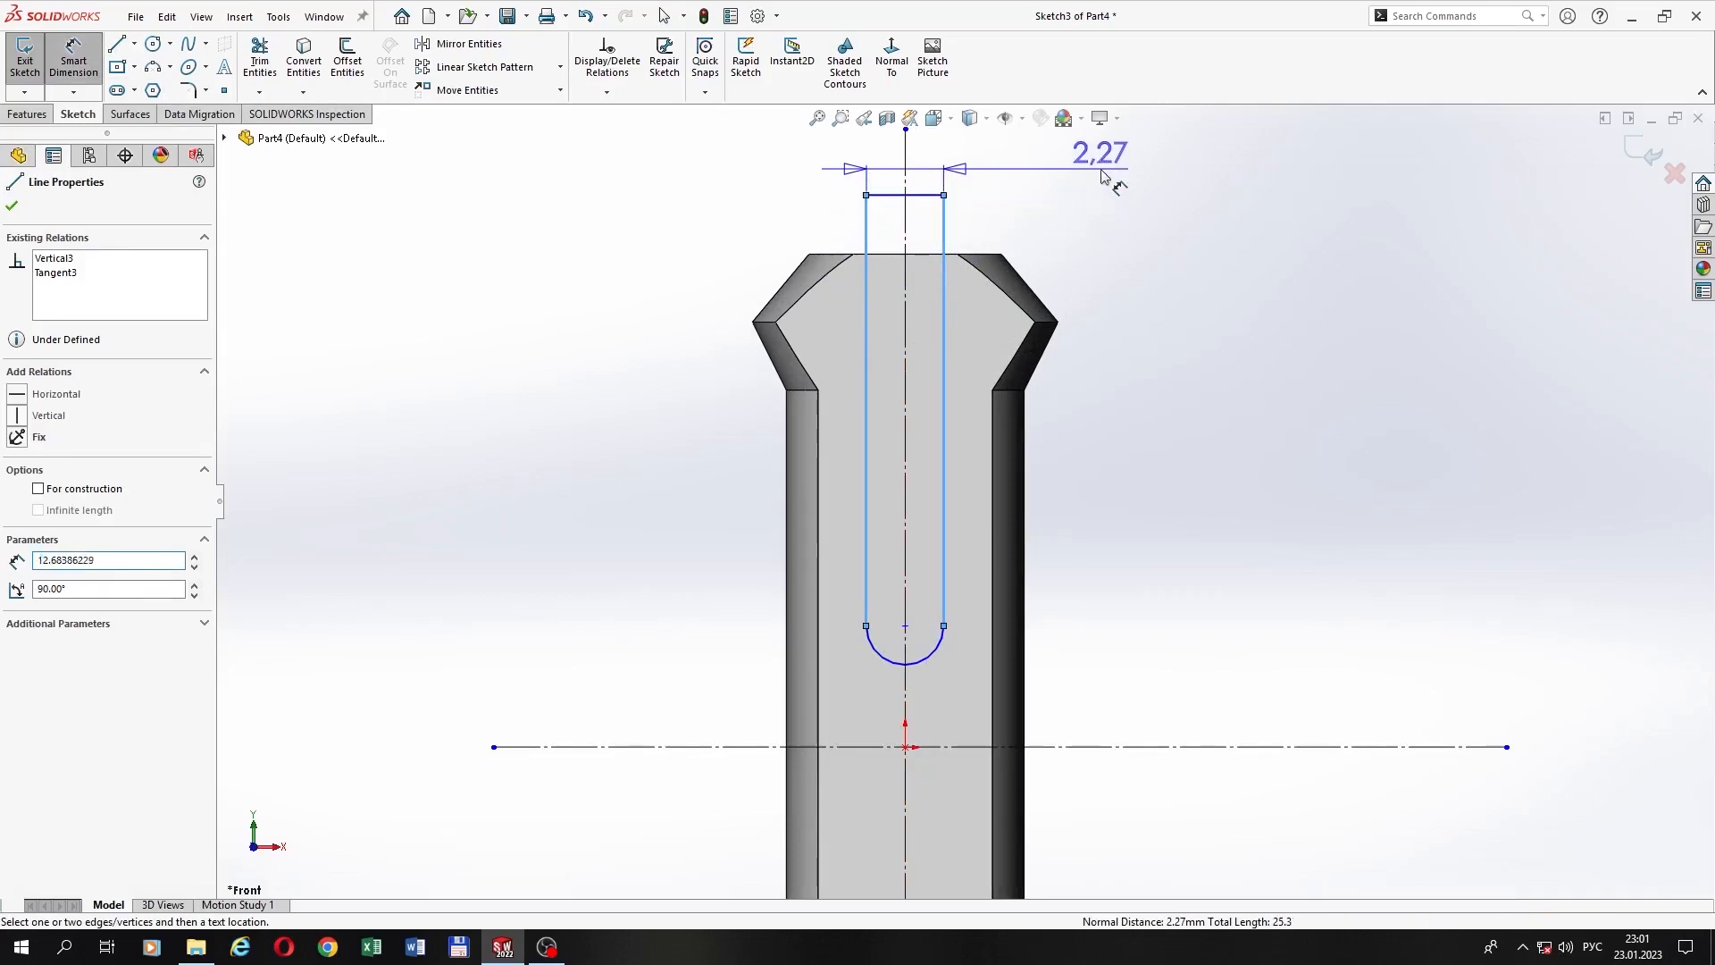
left_click(1103, 169)
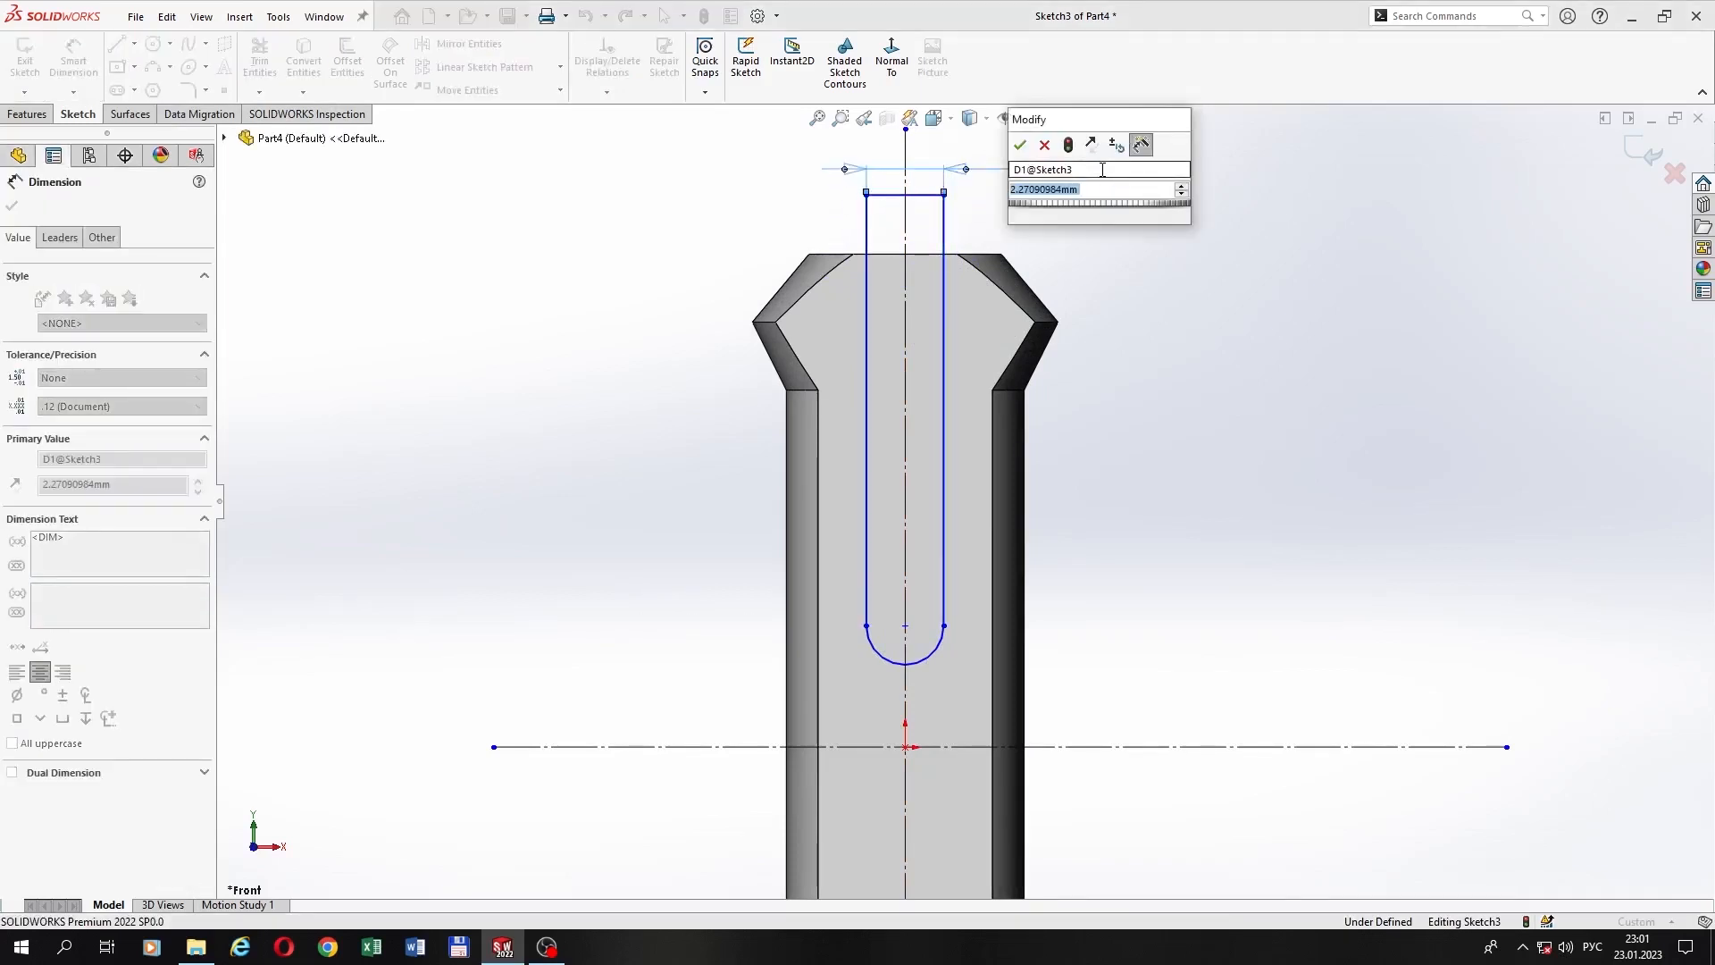
type("1,75")
key("Return")
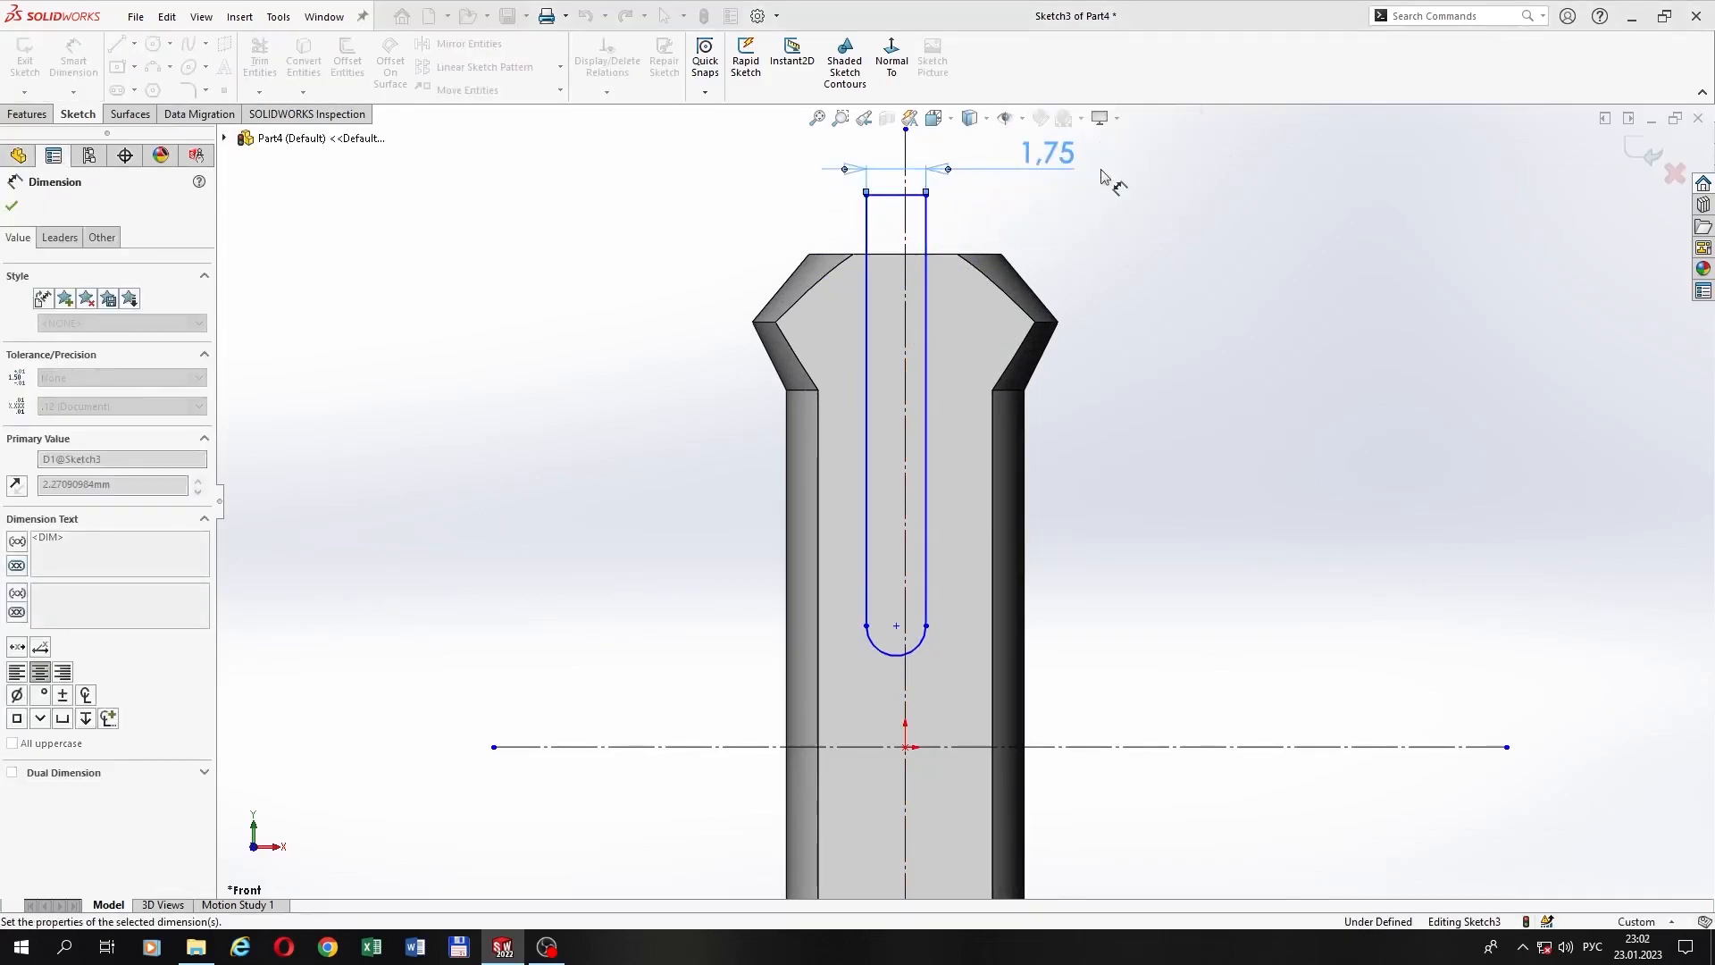
left_click(896, 655)
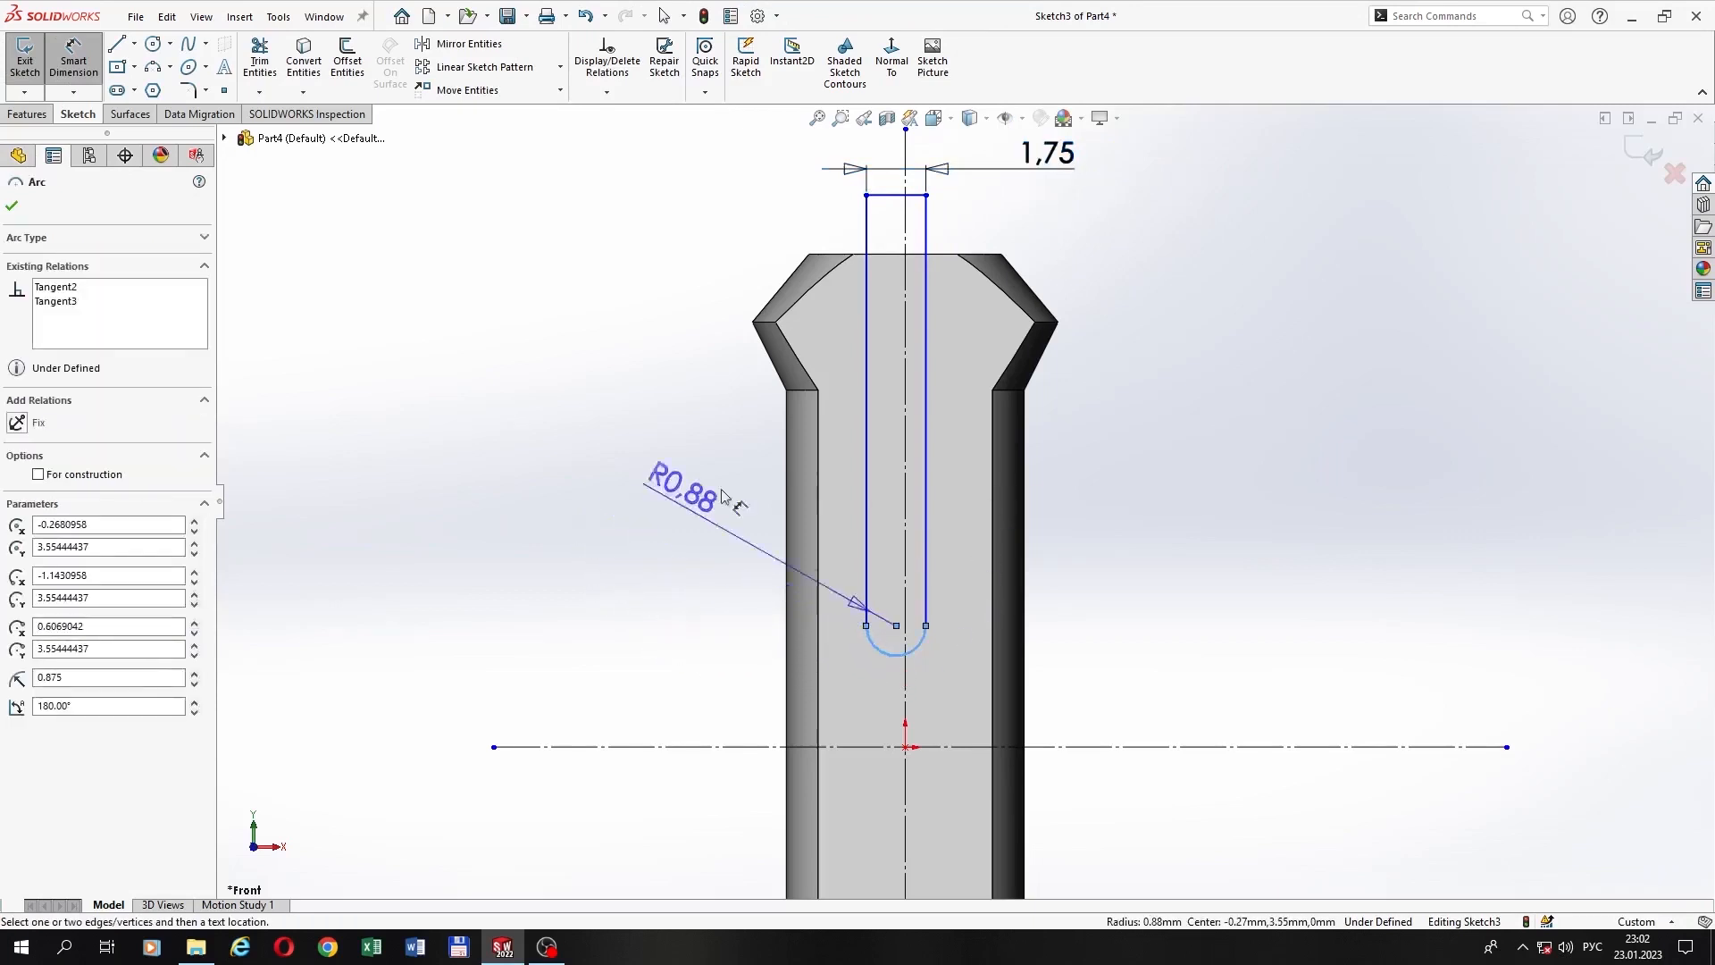
left_click(1176, 785)
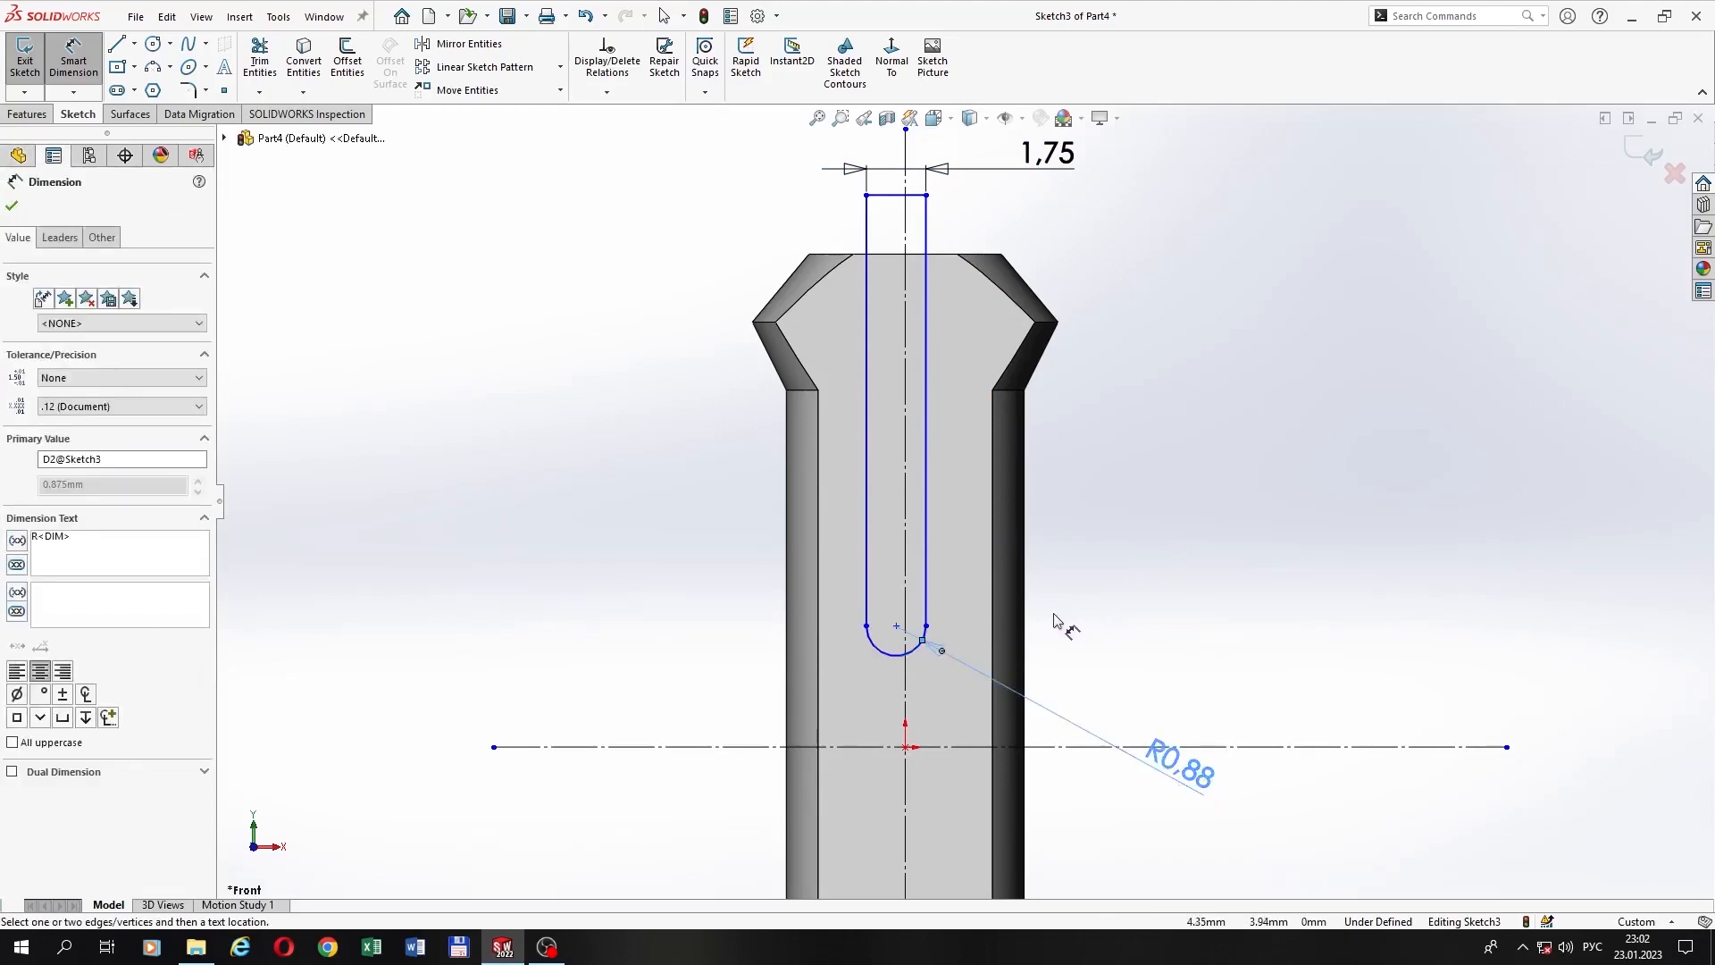
Step: Set the distance from the slot's rounded end to the horizontal construction line to 4.48 mm
left_click(897, 659)
left_click(904, 747)
left_click(1162, 691)
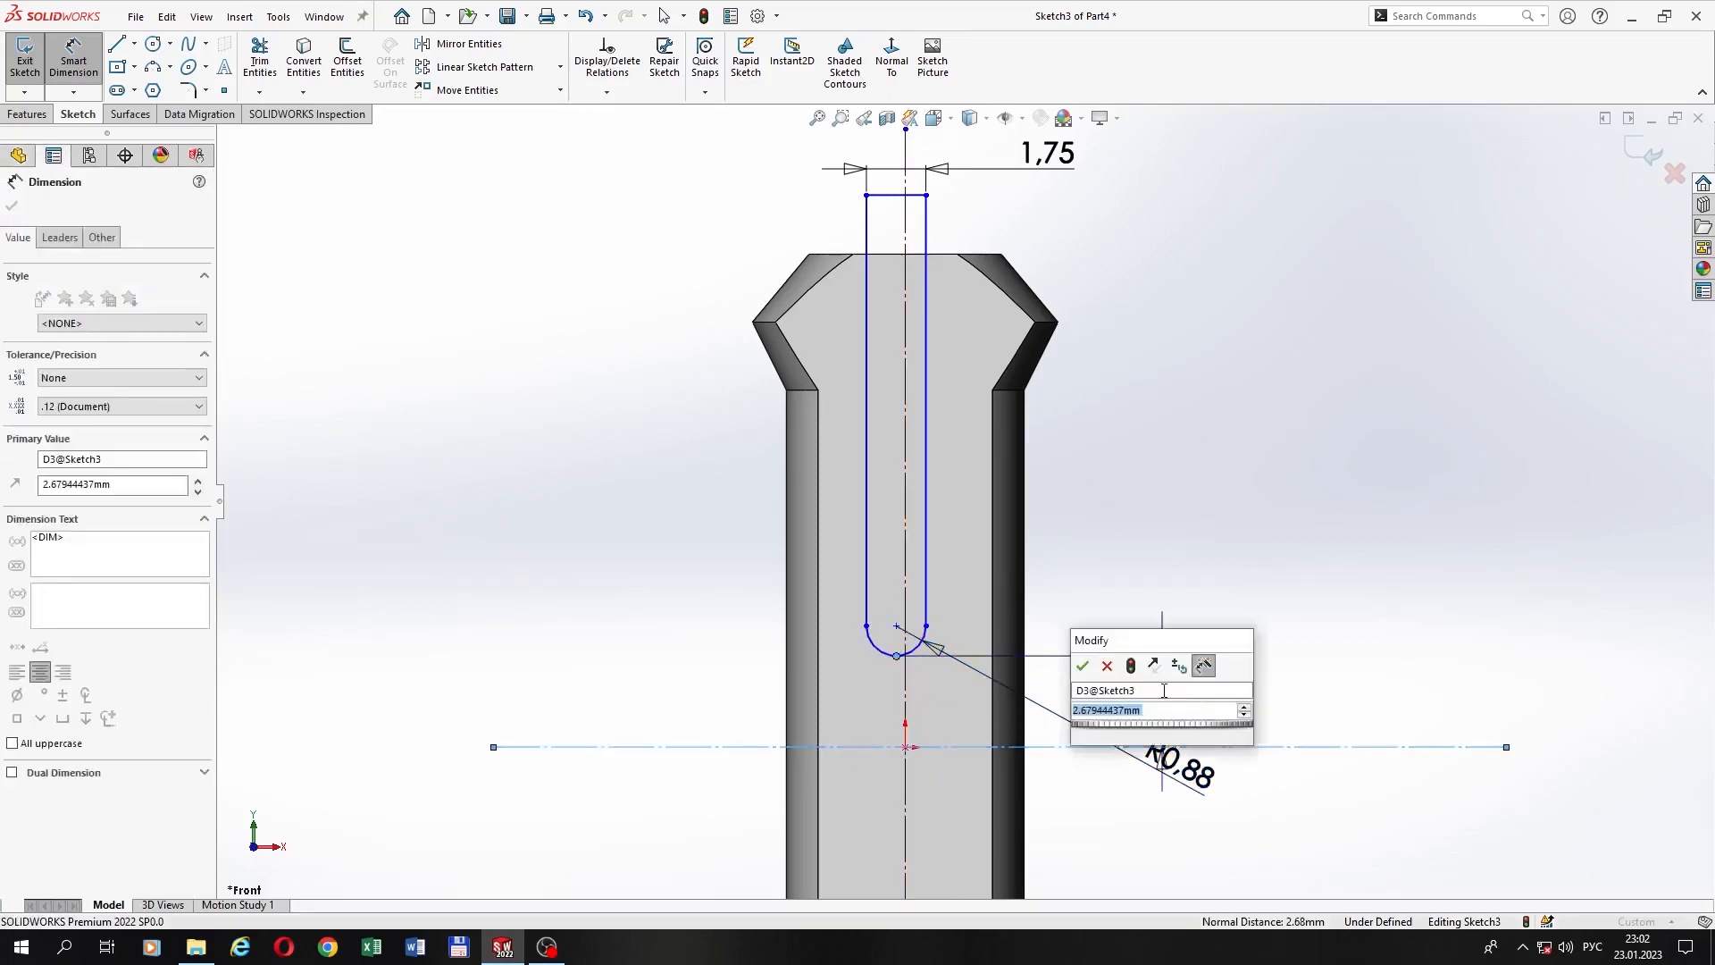
type("4,48")
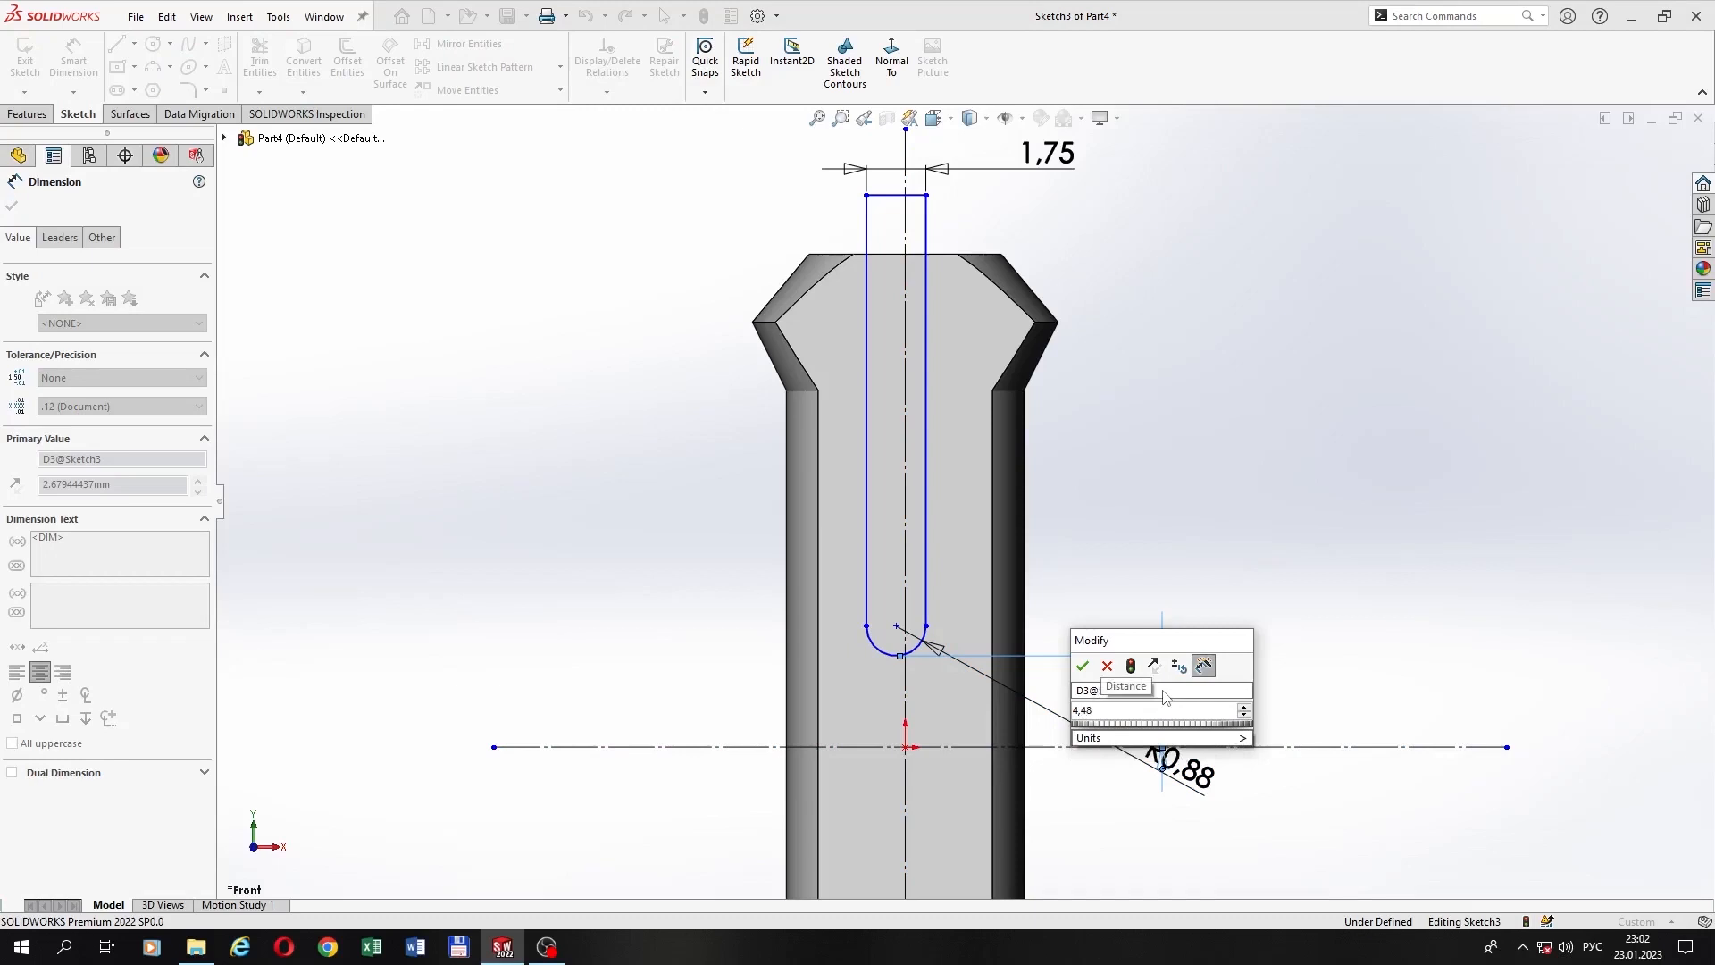
key("Return")
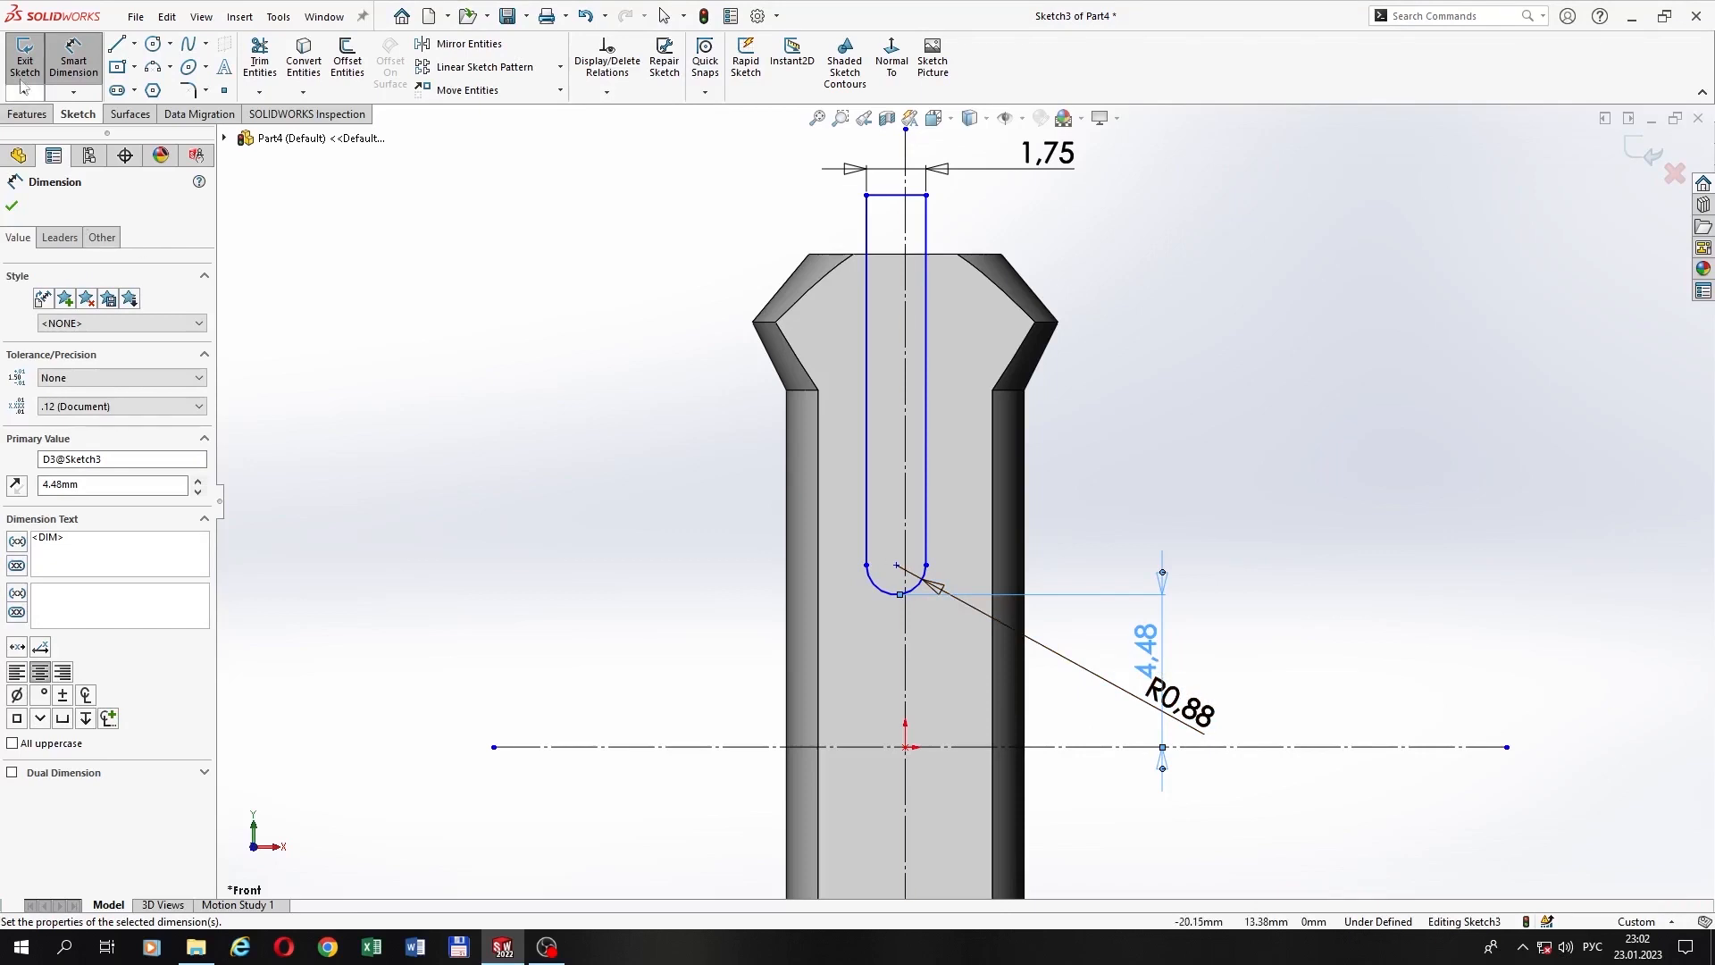
key("Escape")
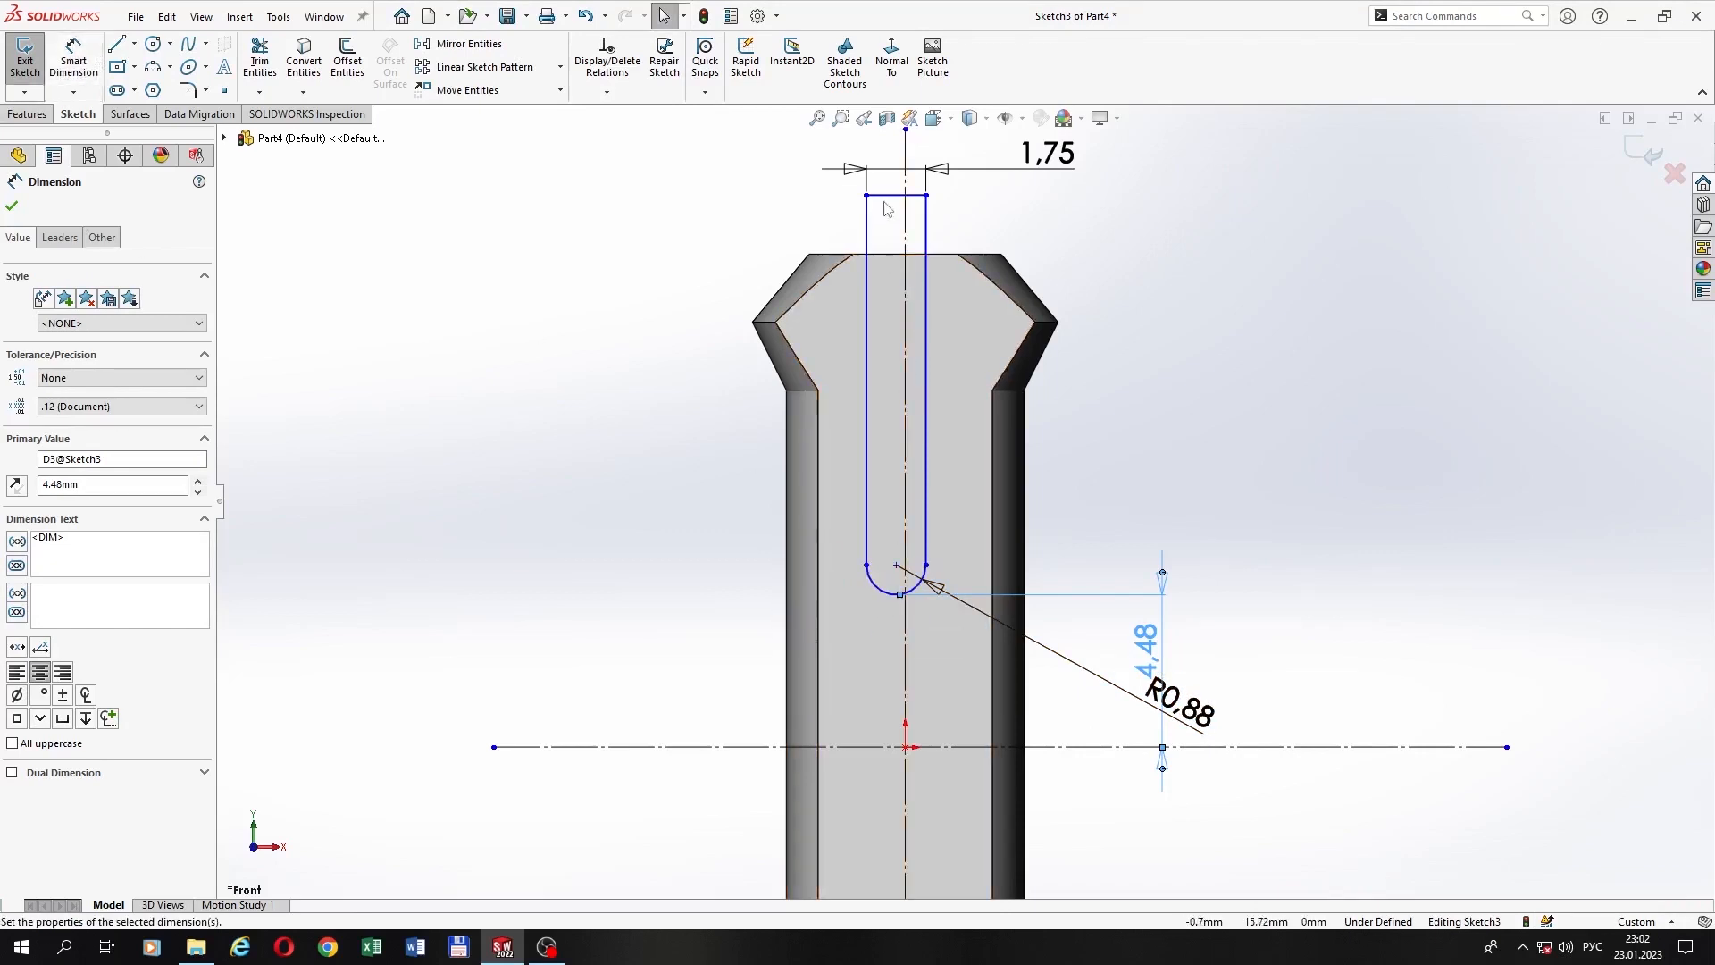
Step: Make the midpoint of the slot's upper closing line coincident with the vertical construction line
scroll(902, 204, "down", 3)
left_click(1072, 264)
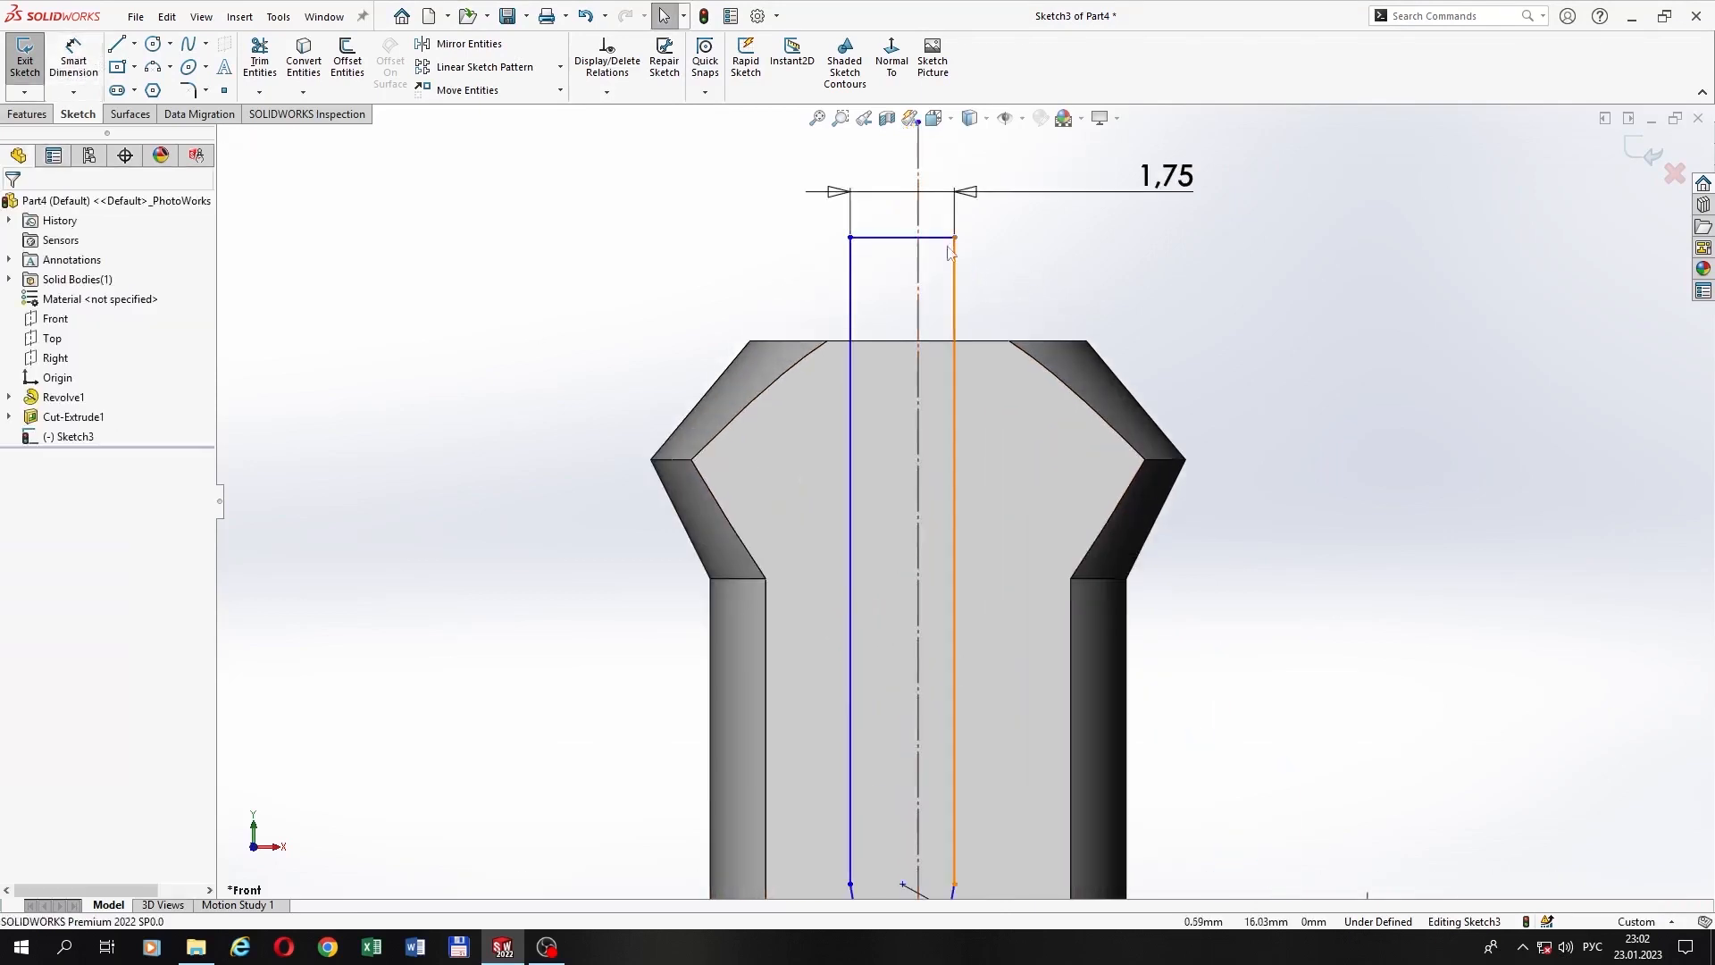
left_click(904, 238)
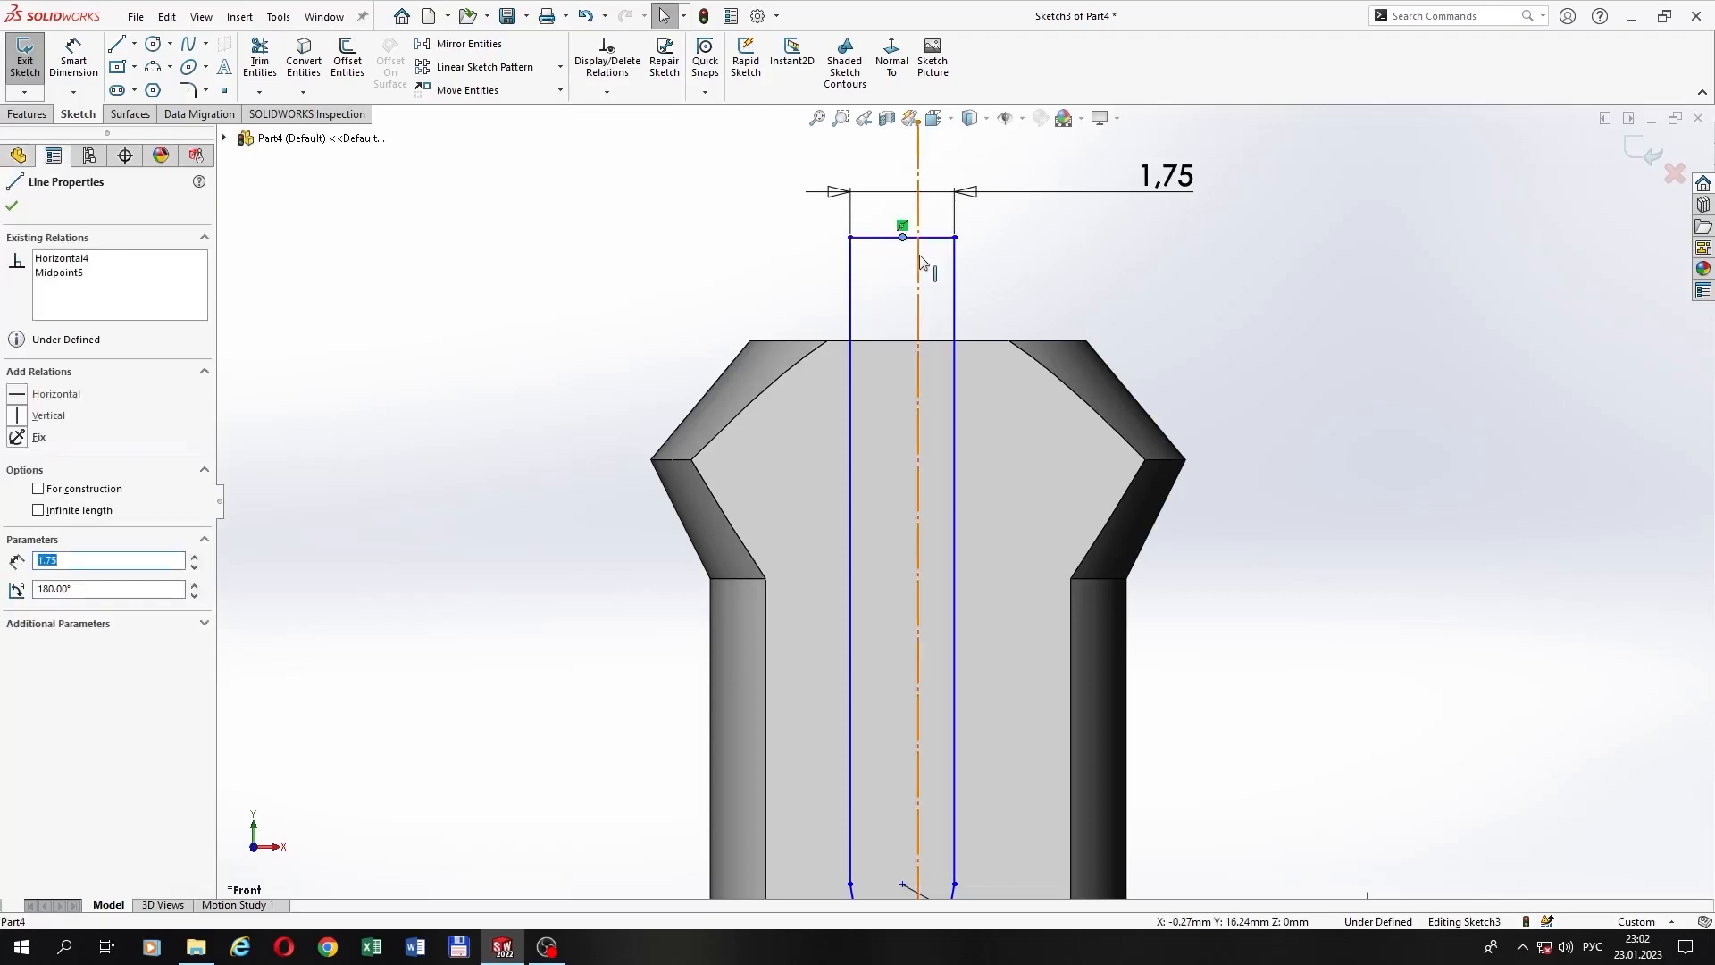
left_click(918, 262, "ctrl")
left_click(998, 207)
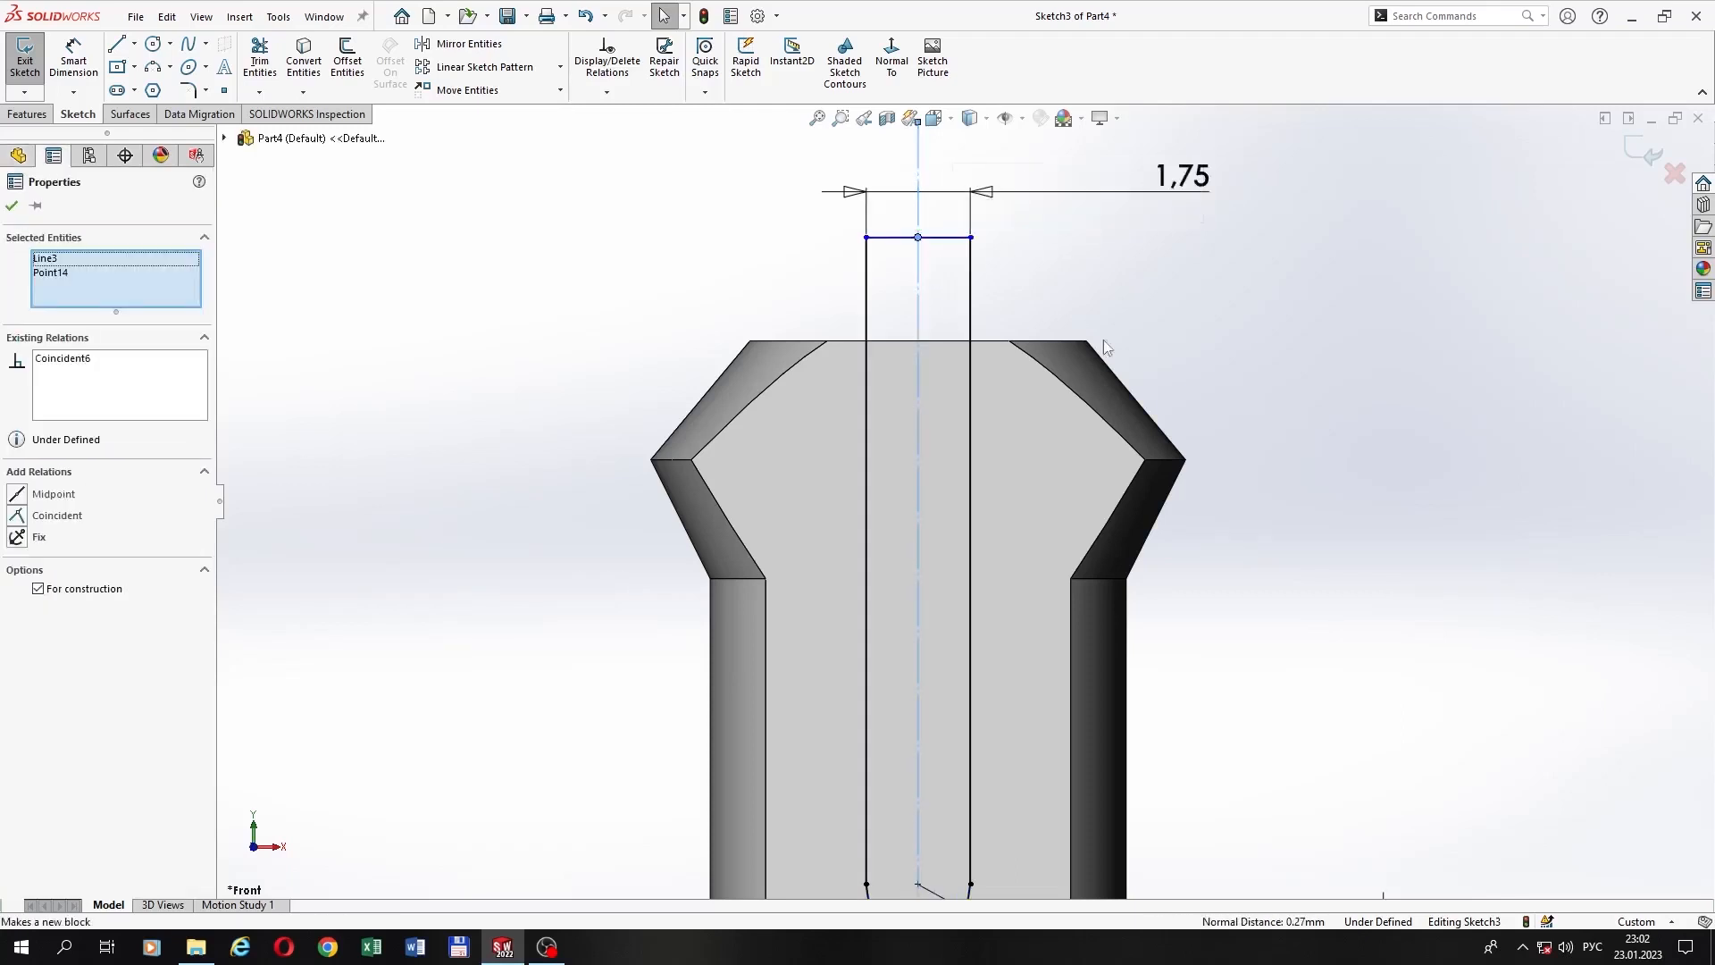
scroll(1192, 527, "up", 3)
scroll(1188, 576, "up", 2)
left_click(1181, 591)
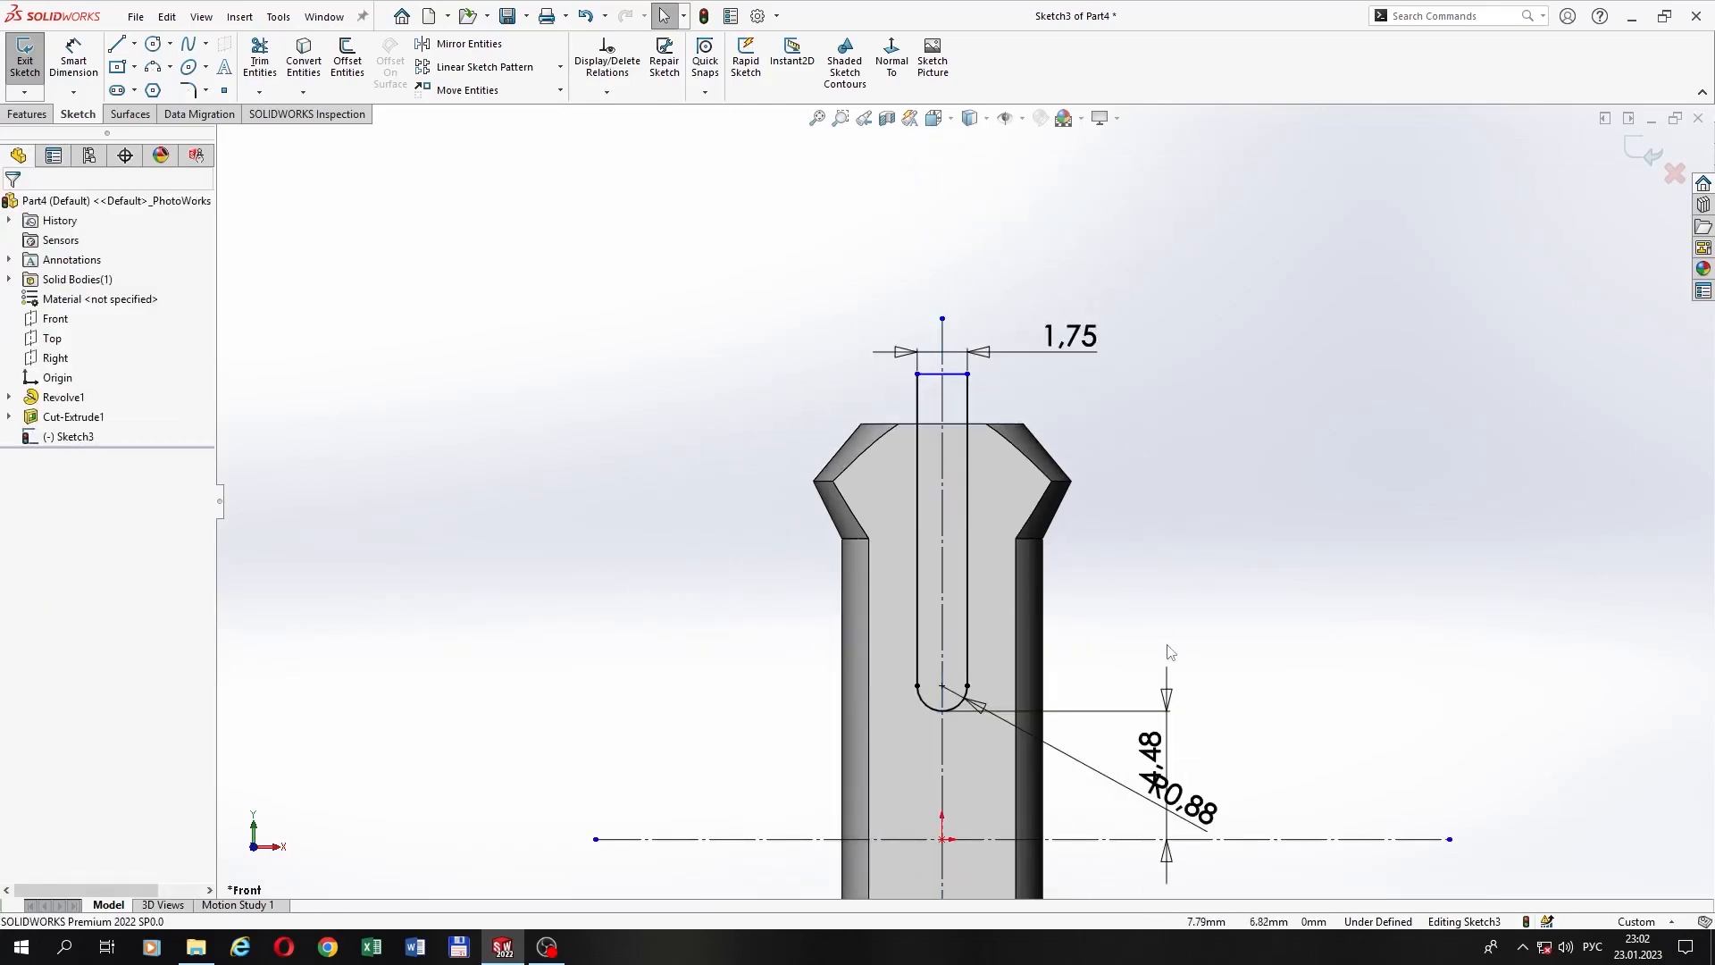
Step: Mirror the whole slot profile about the horizontal construction line, keeping the original
left_click(469, 43)
left_click_drag(830, 303, 1027, 745)
scroll(1005, 787, "up", 2)
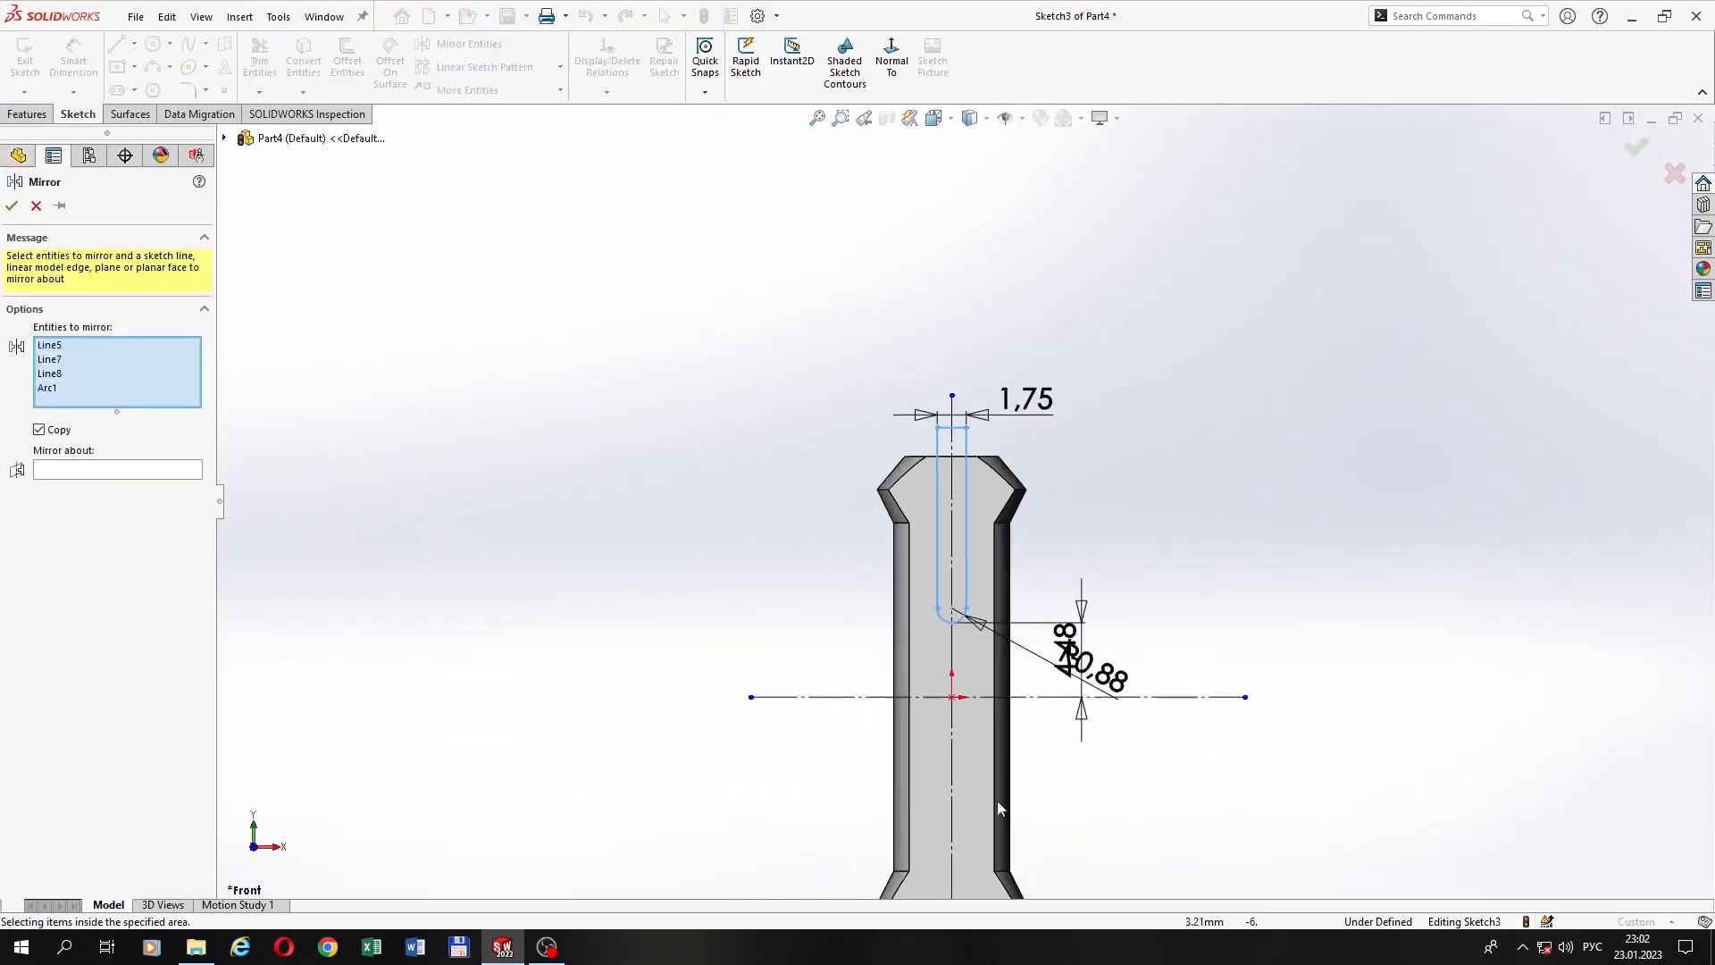
left_click(142, 472)
left_click(806, 697)
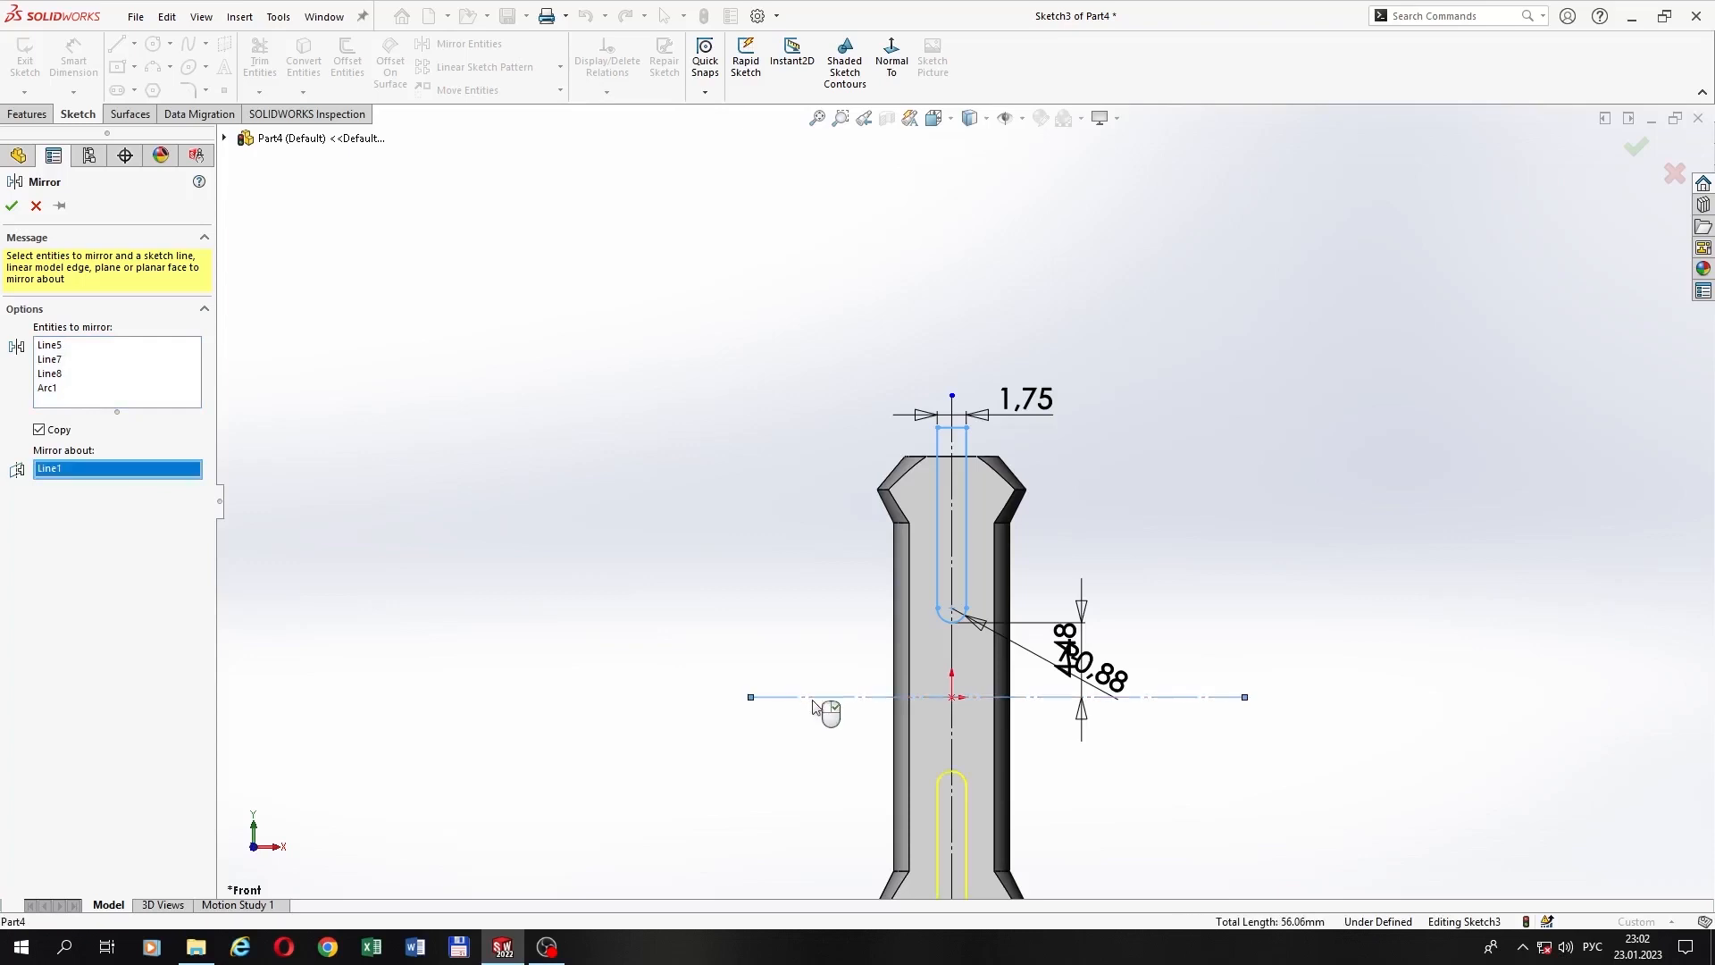
scroll(544, 602, "up", 1)
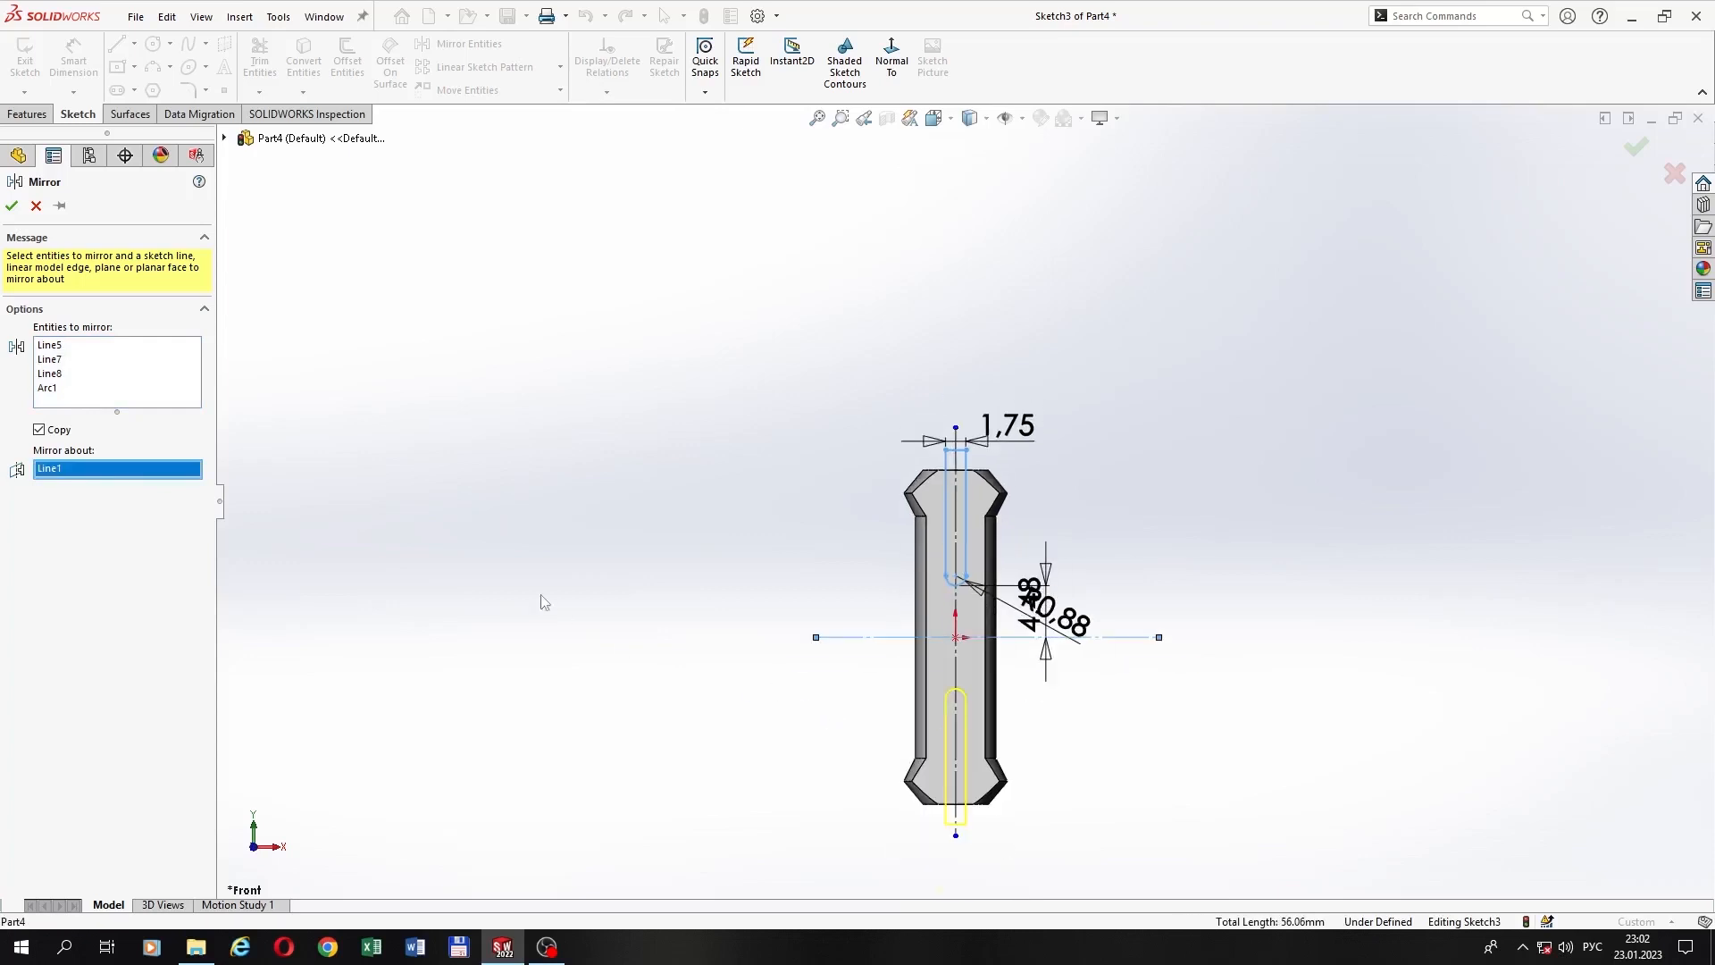
left_click(11, 207)
Step: Cut-extrude both slot profiles 40 mm from the mid plane through the pin
left_click(29, 114)
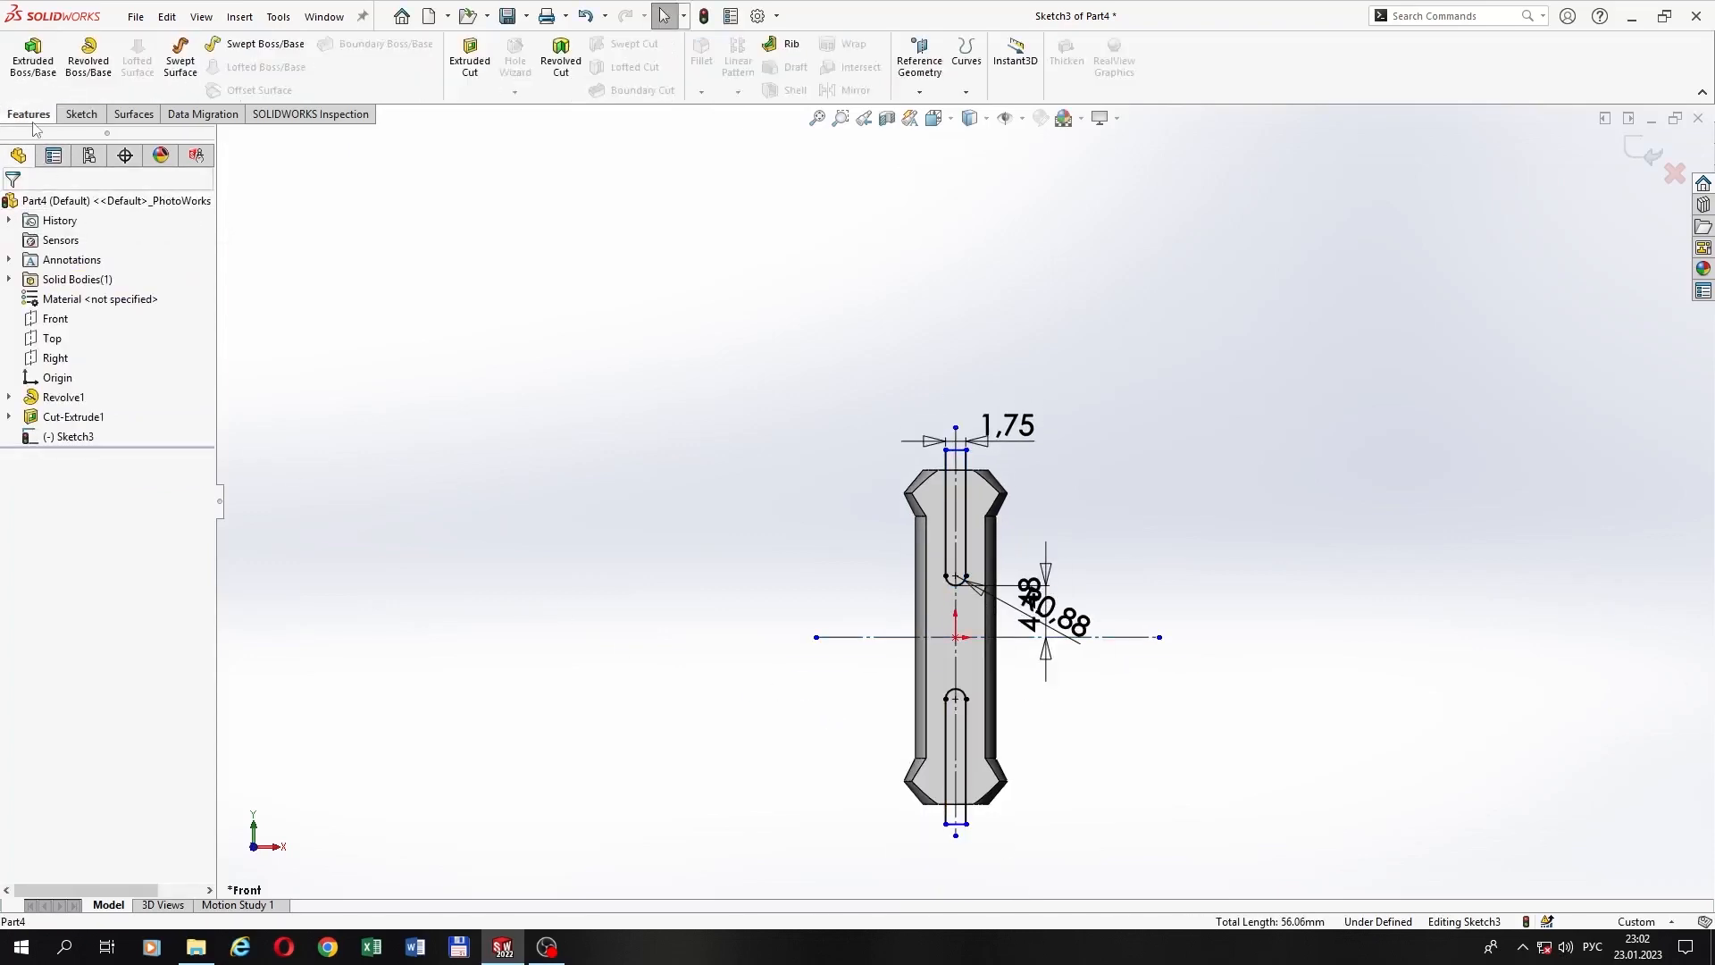
left_click(469, 59)
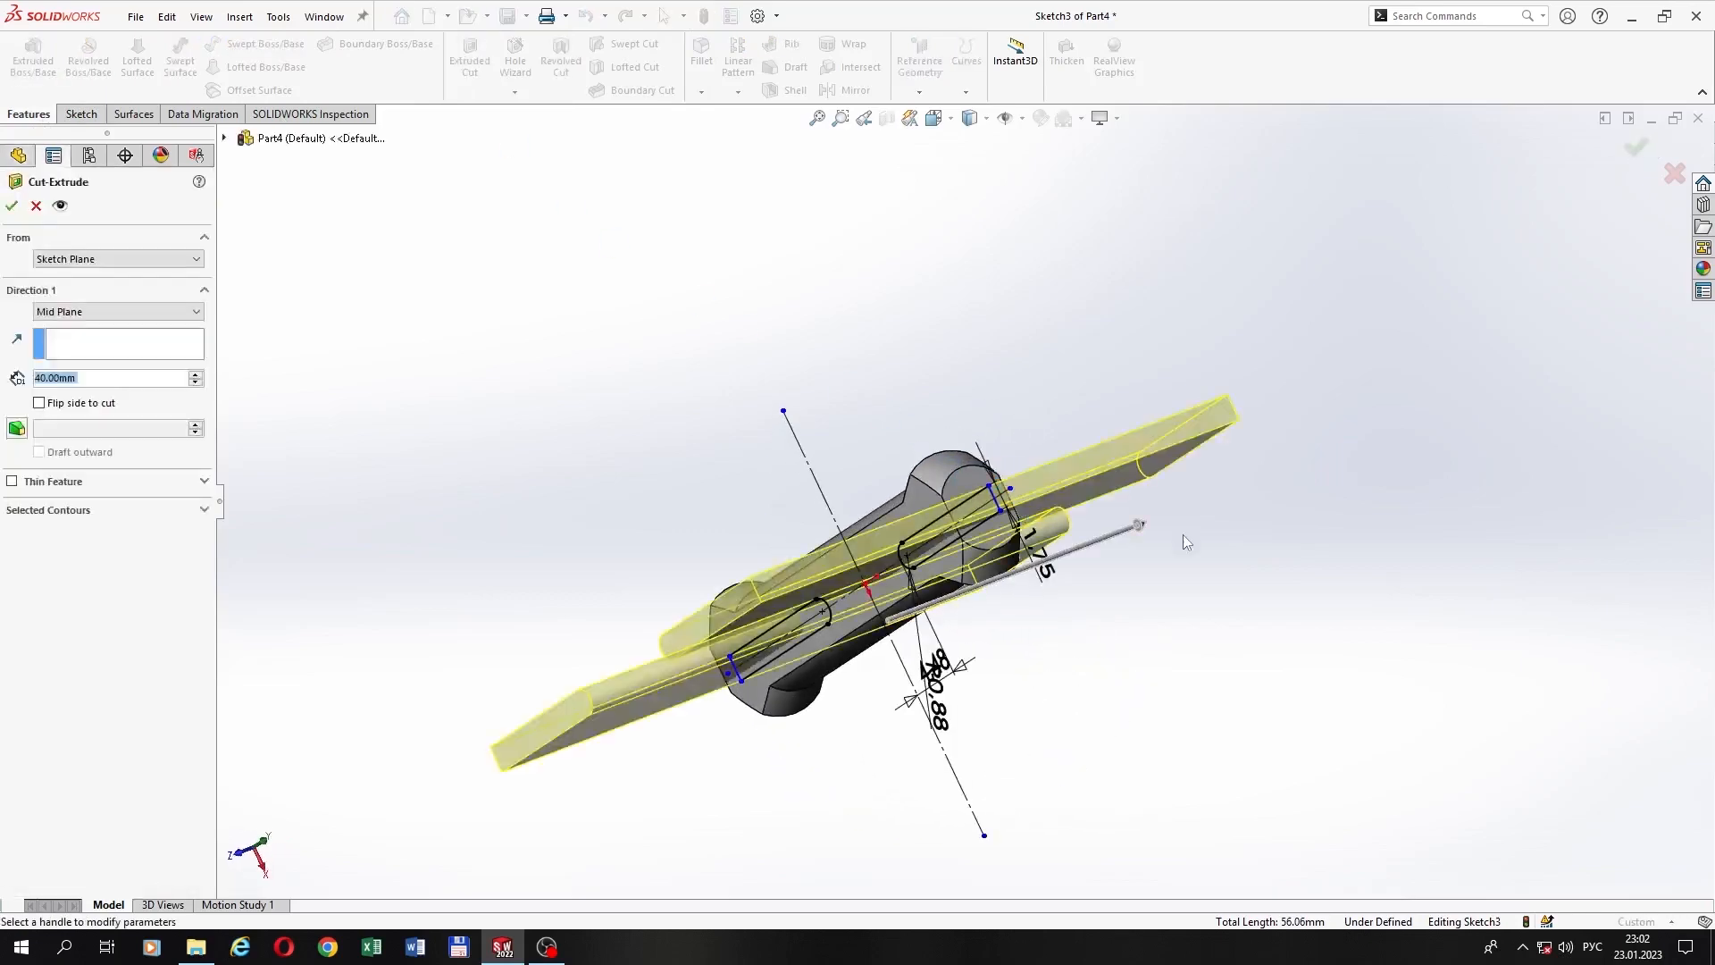
left_click(12, 206)
middle_click_drag(518, 575, 348, 578)
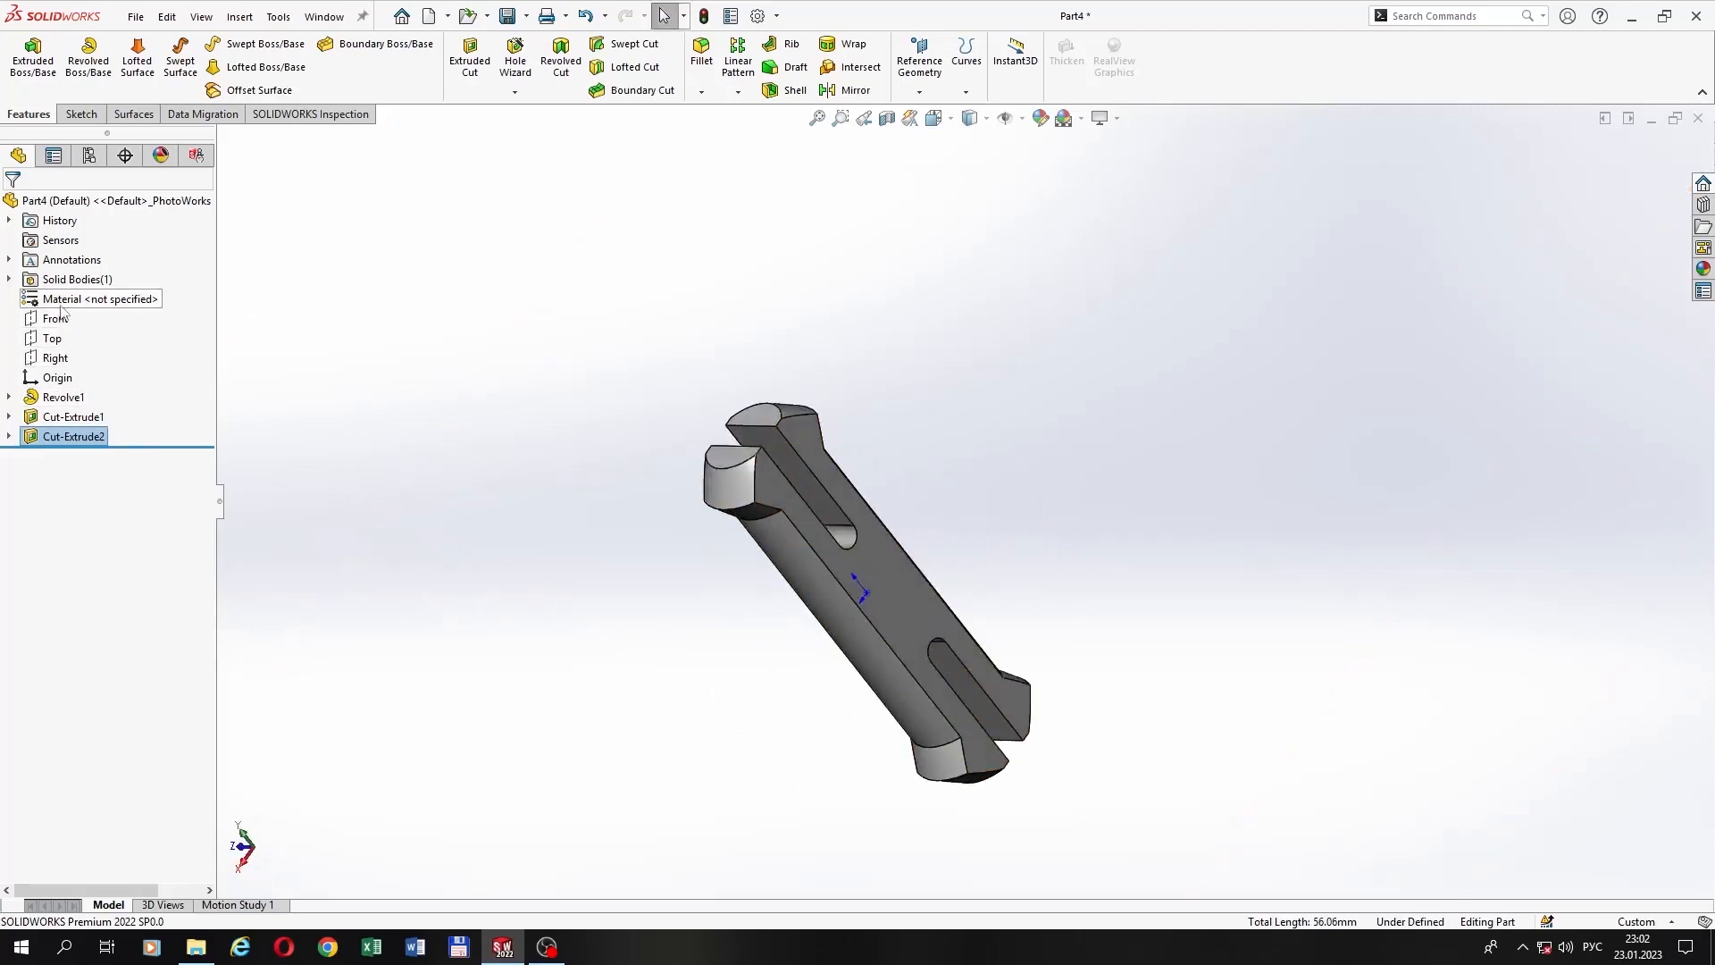
Step: Examine the slotted pin square to its flat face and around its vertical axis, checking the end slots and flared ends
middle_click_drag(532, 556, 782, 573)
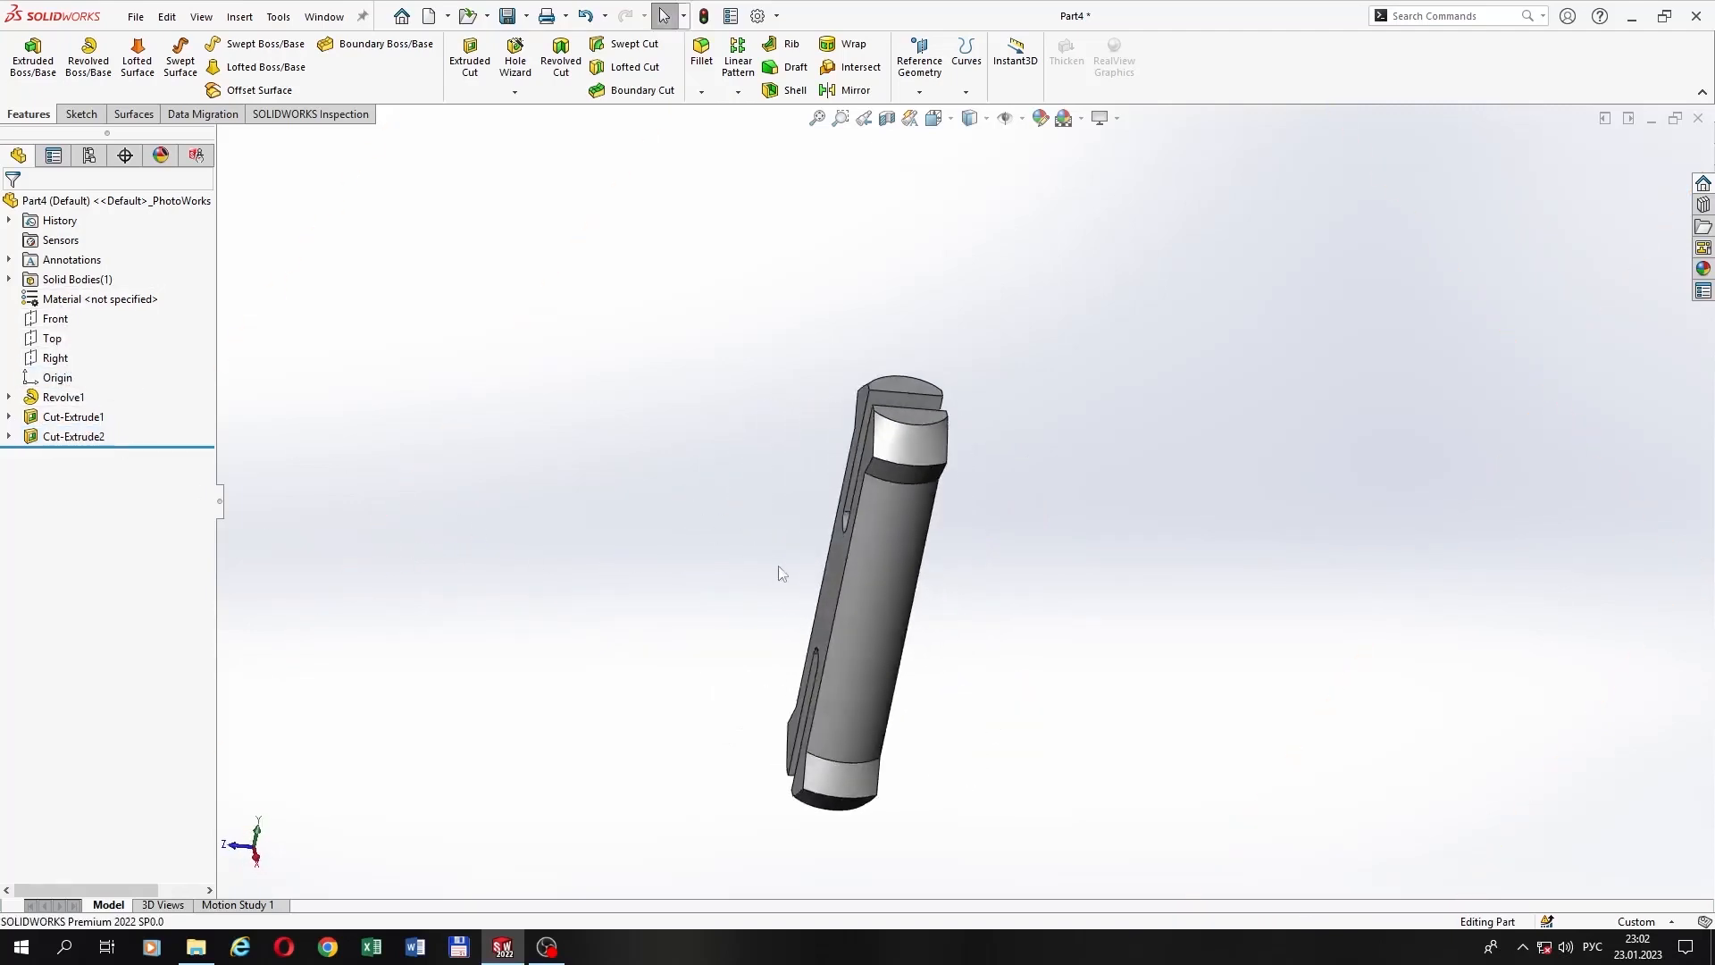
left_click(836, 595)
key("ctrl+8")
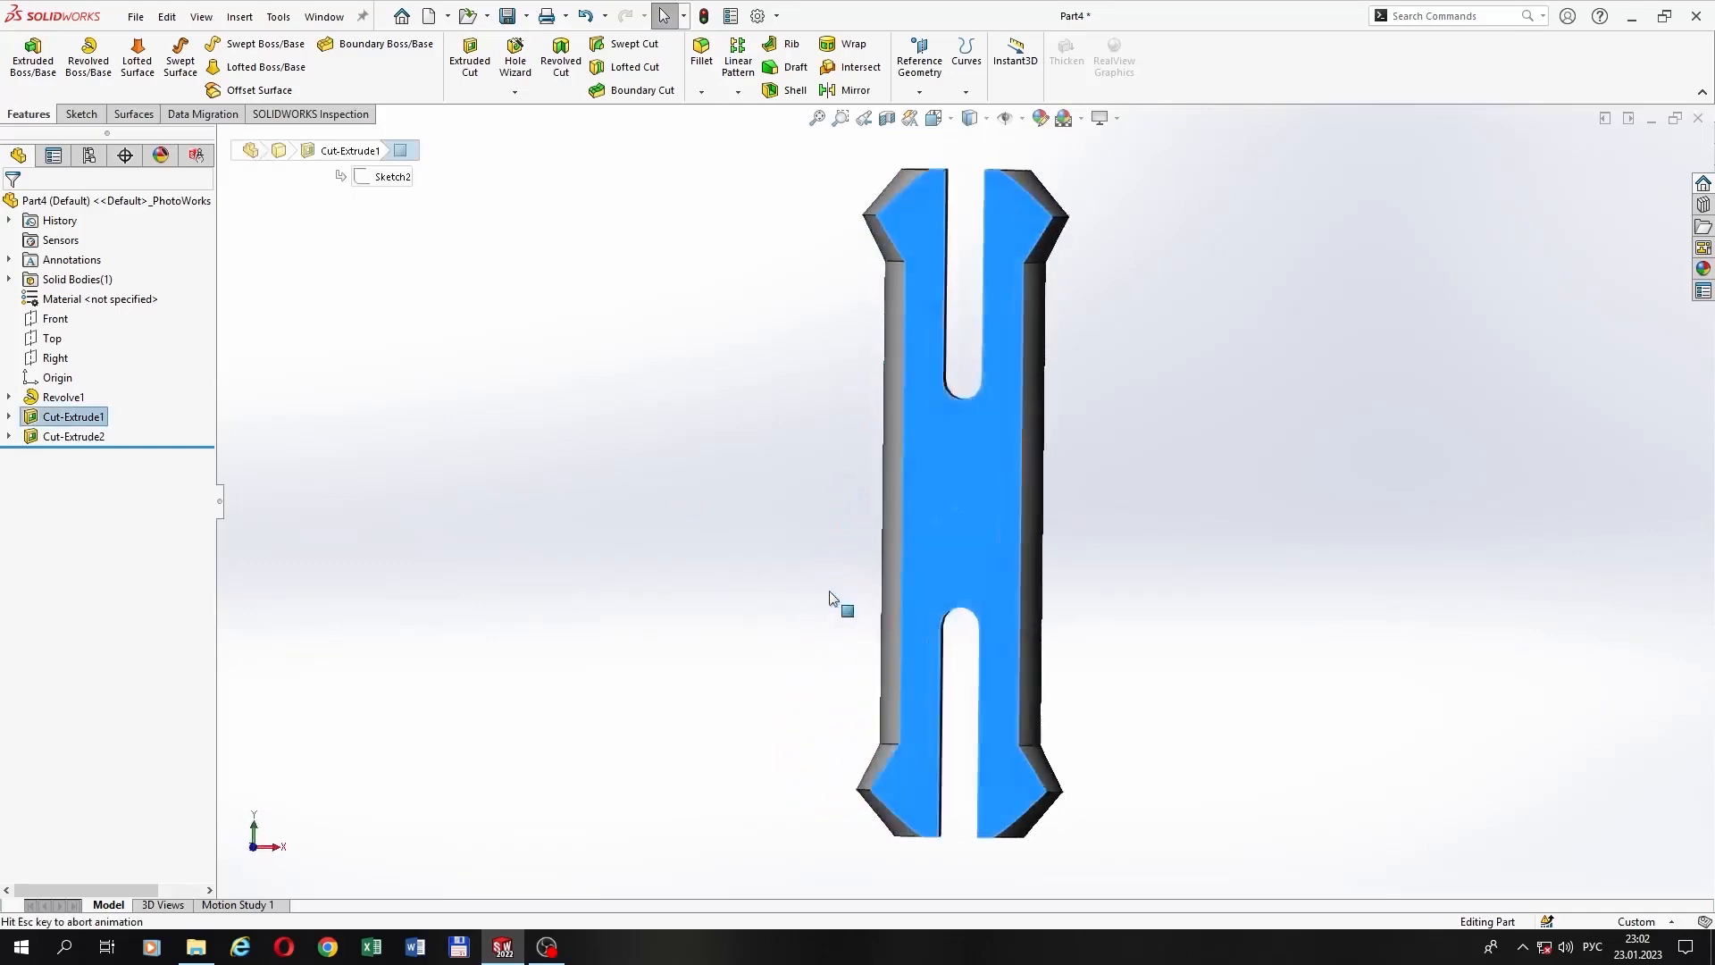
left_click(1236, 510)
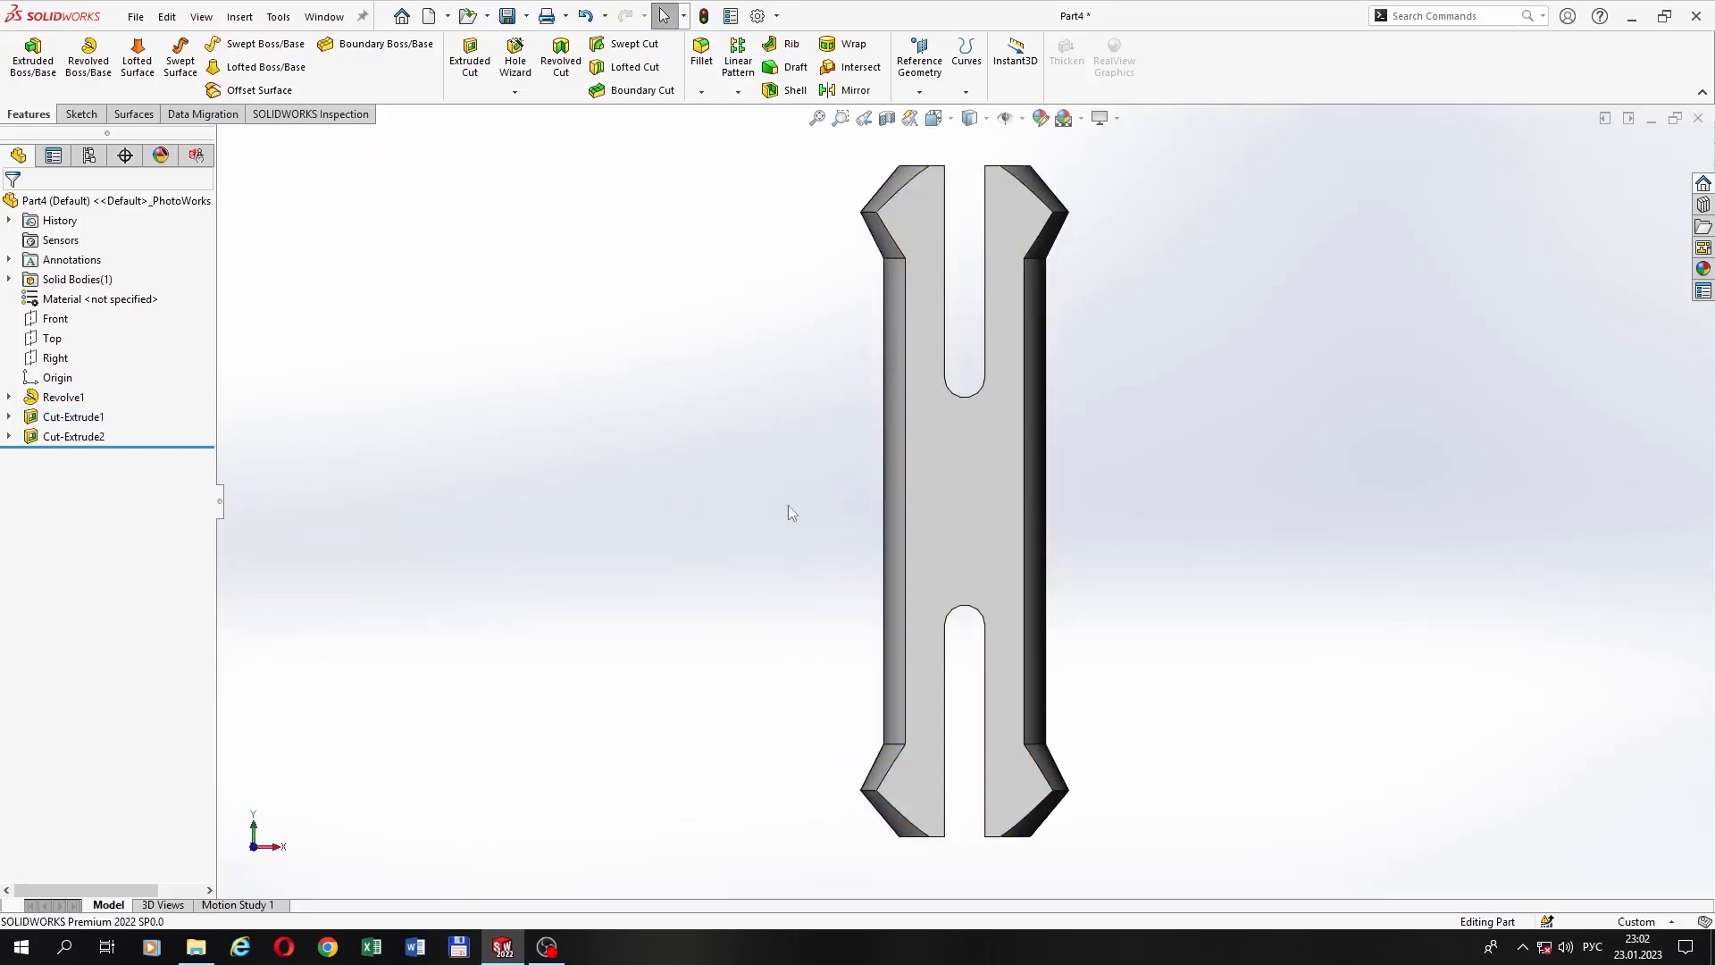
key("f")
key("ctrl+4")
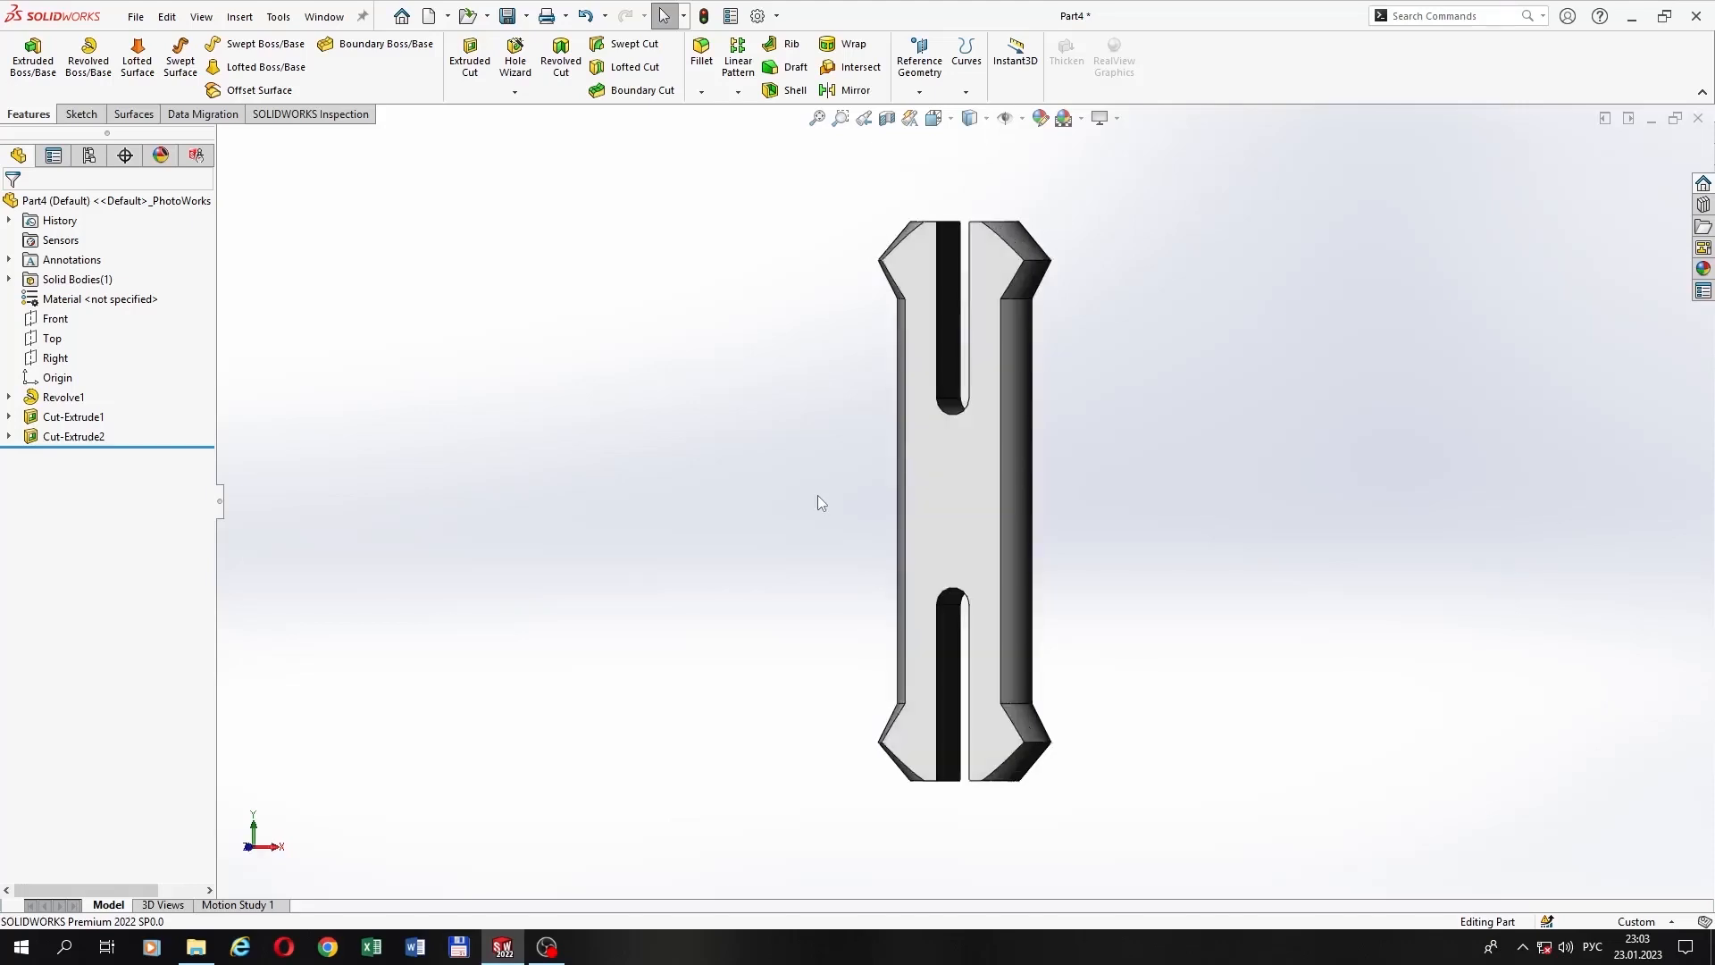
key("Left")
key("Left")
key("Left")
key("Left")
key("Left")
key("Left")
key("Left")
key("Left")
key("Left")
key("Left")
key("Left")
key("Left")
key("Left")
key("Left")
key("Left")
key("Left")
key("Left")
key("Left")
key("Left")
key("Left")
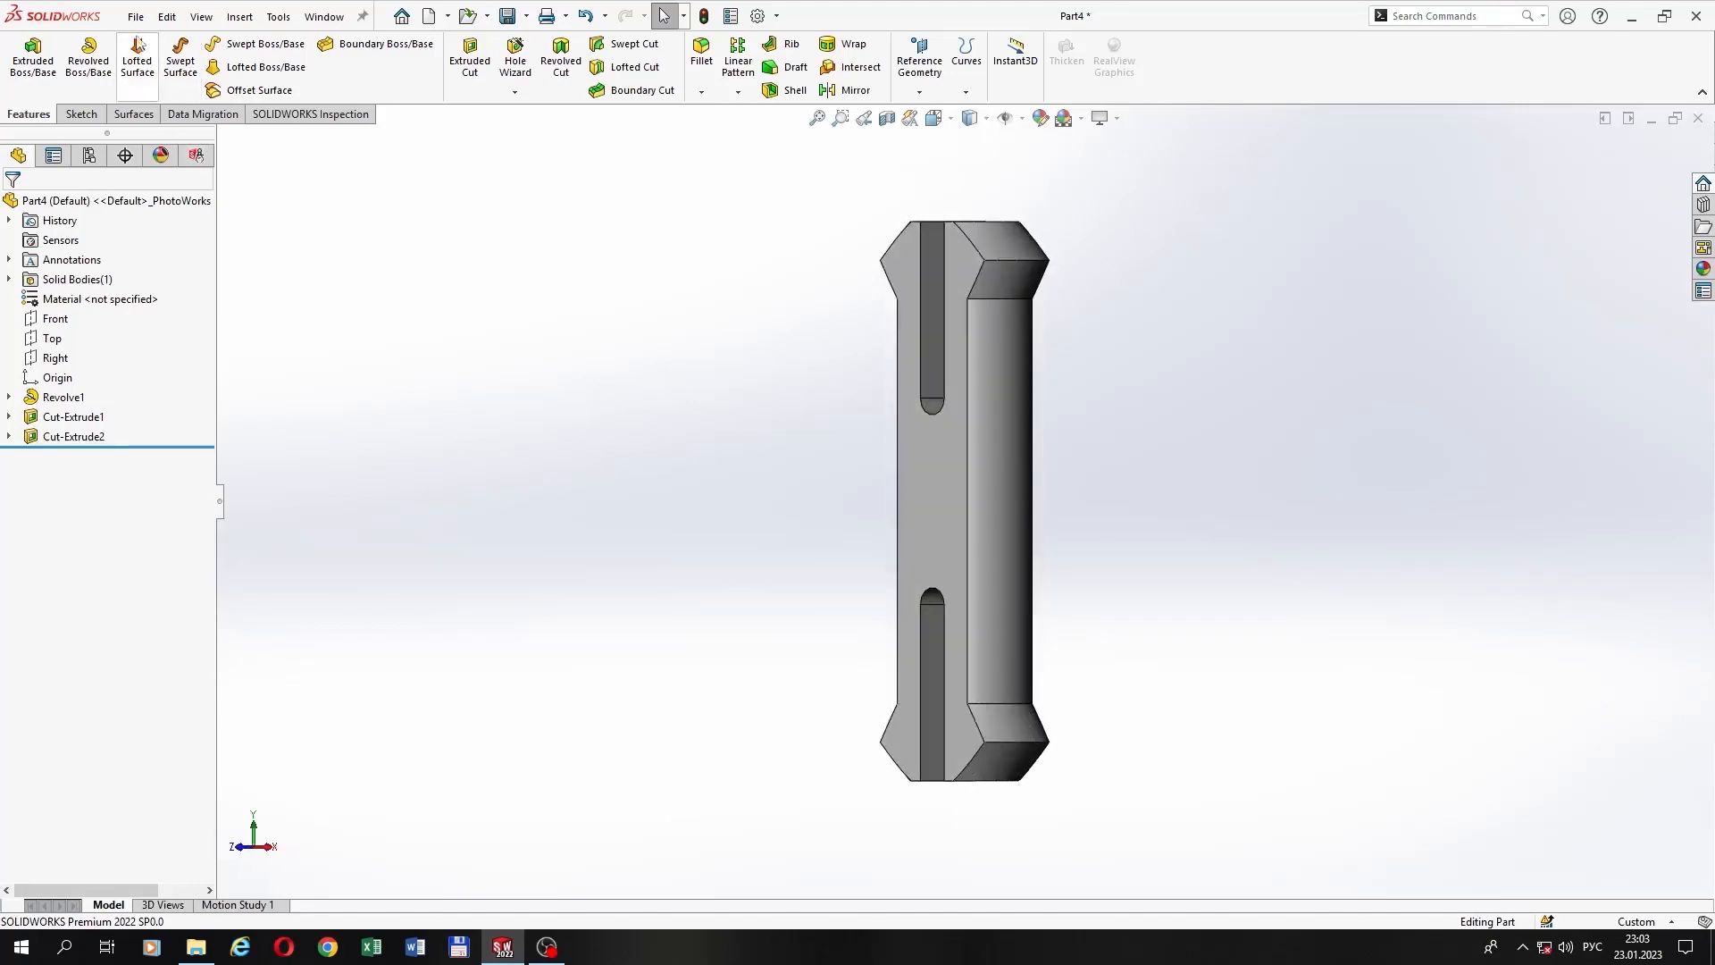
Step: Save the part to the Desktop as cubegearfour.SLDPRT
left_click(140, 25)
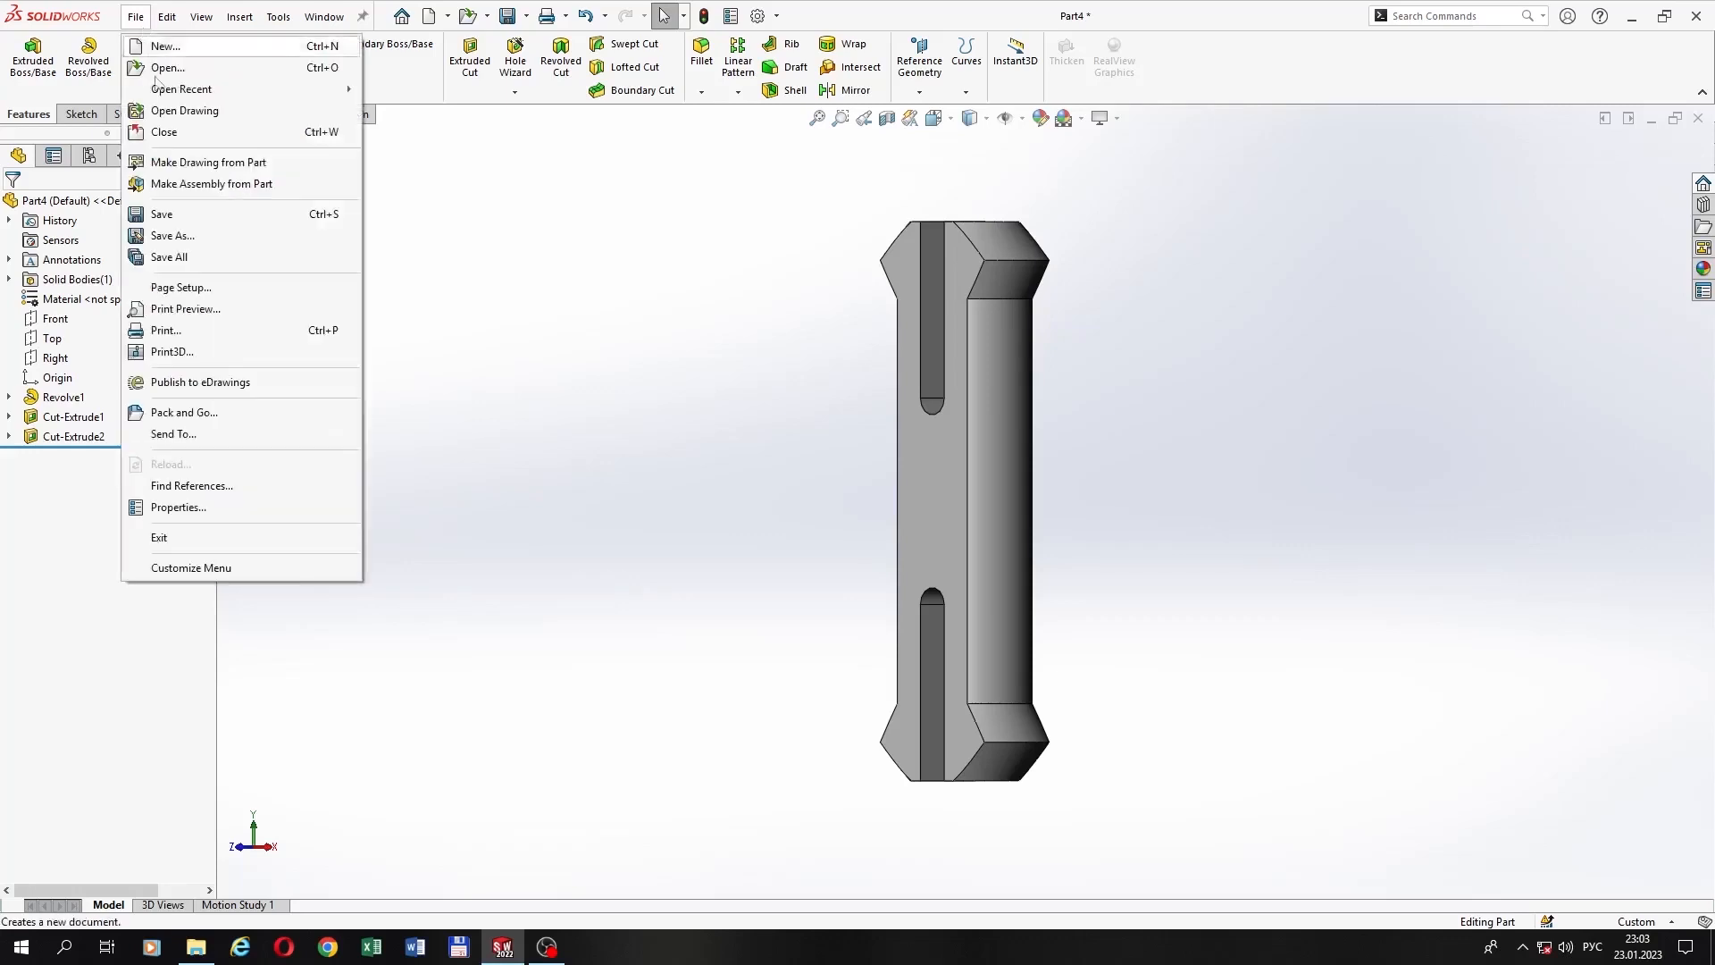
left_click(170, 230)
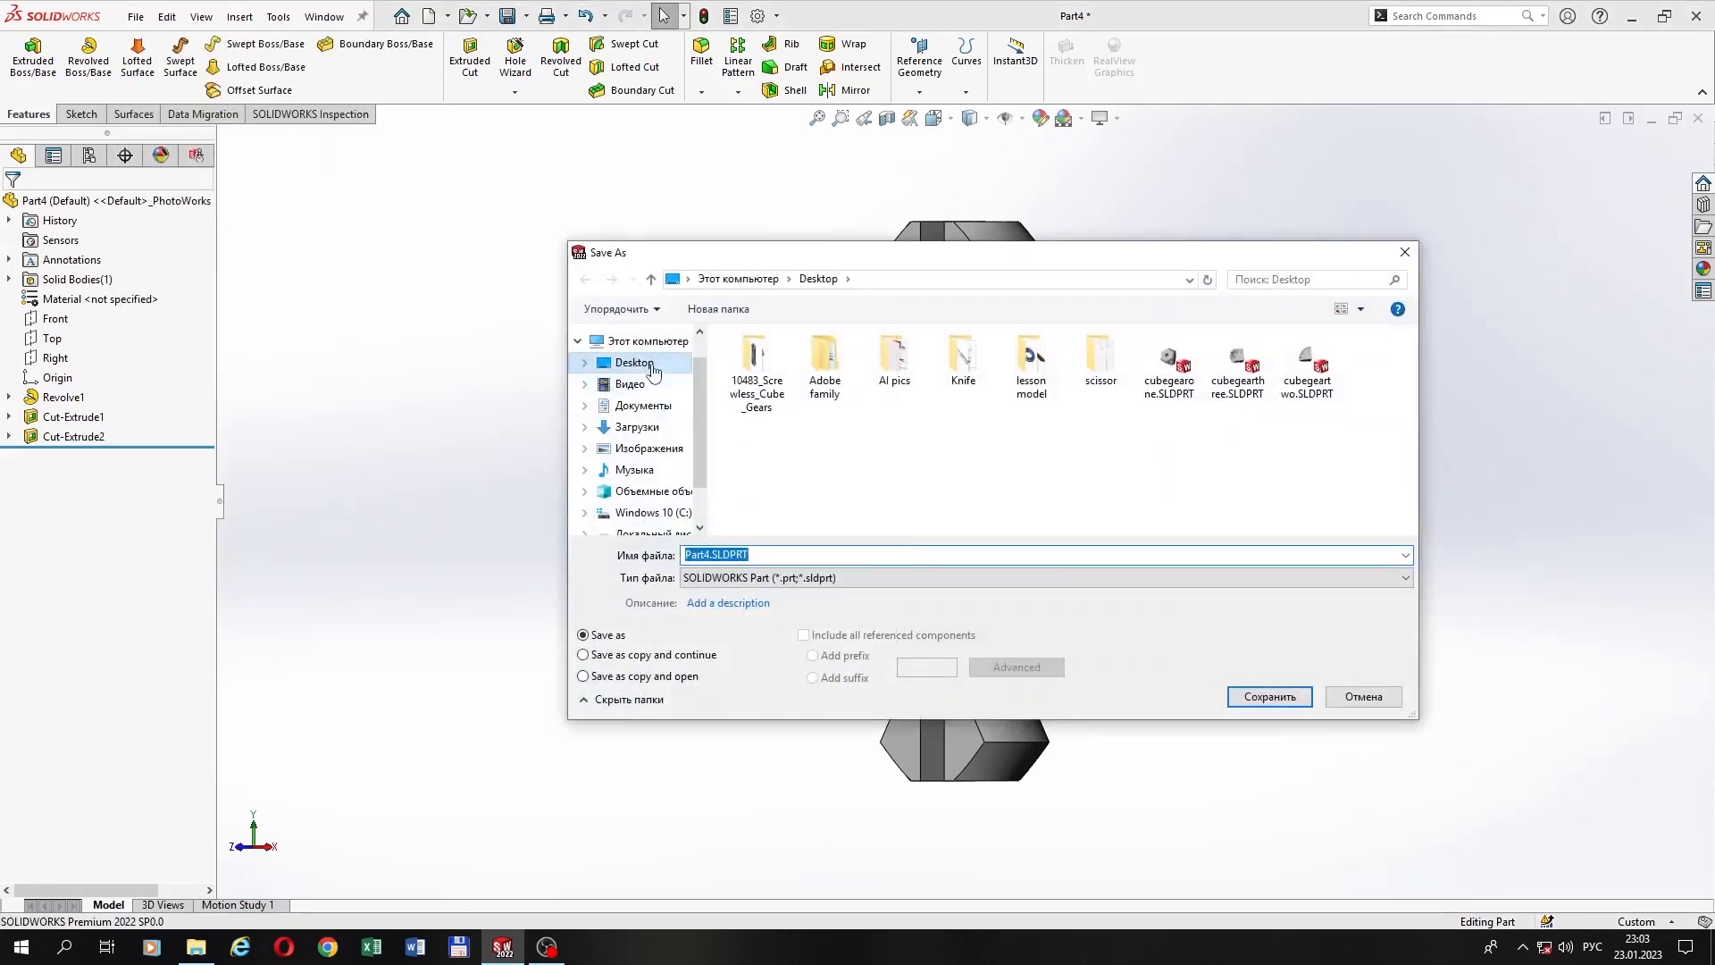
left_click(750, 556)
left_click(713, 557)
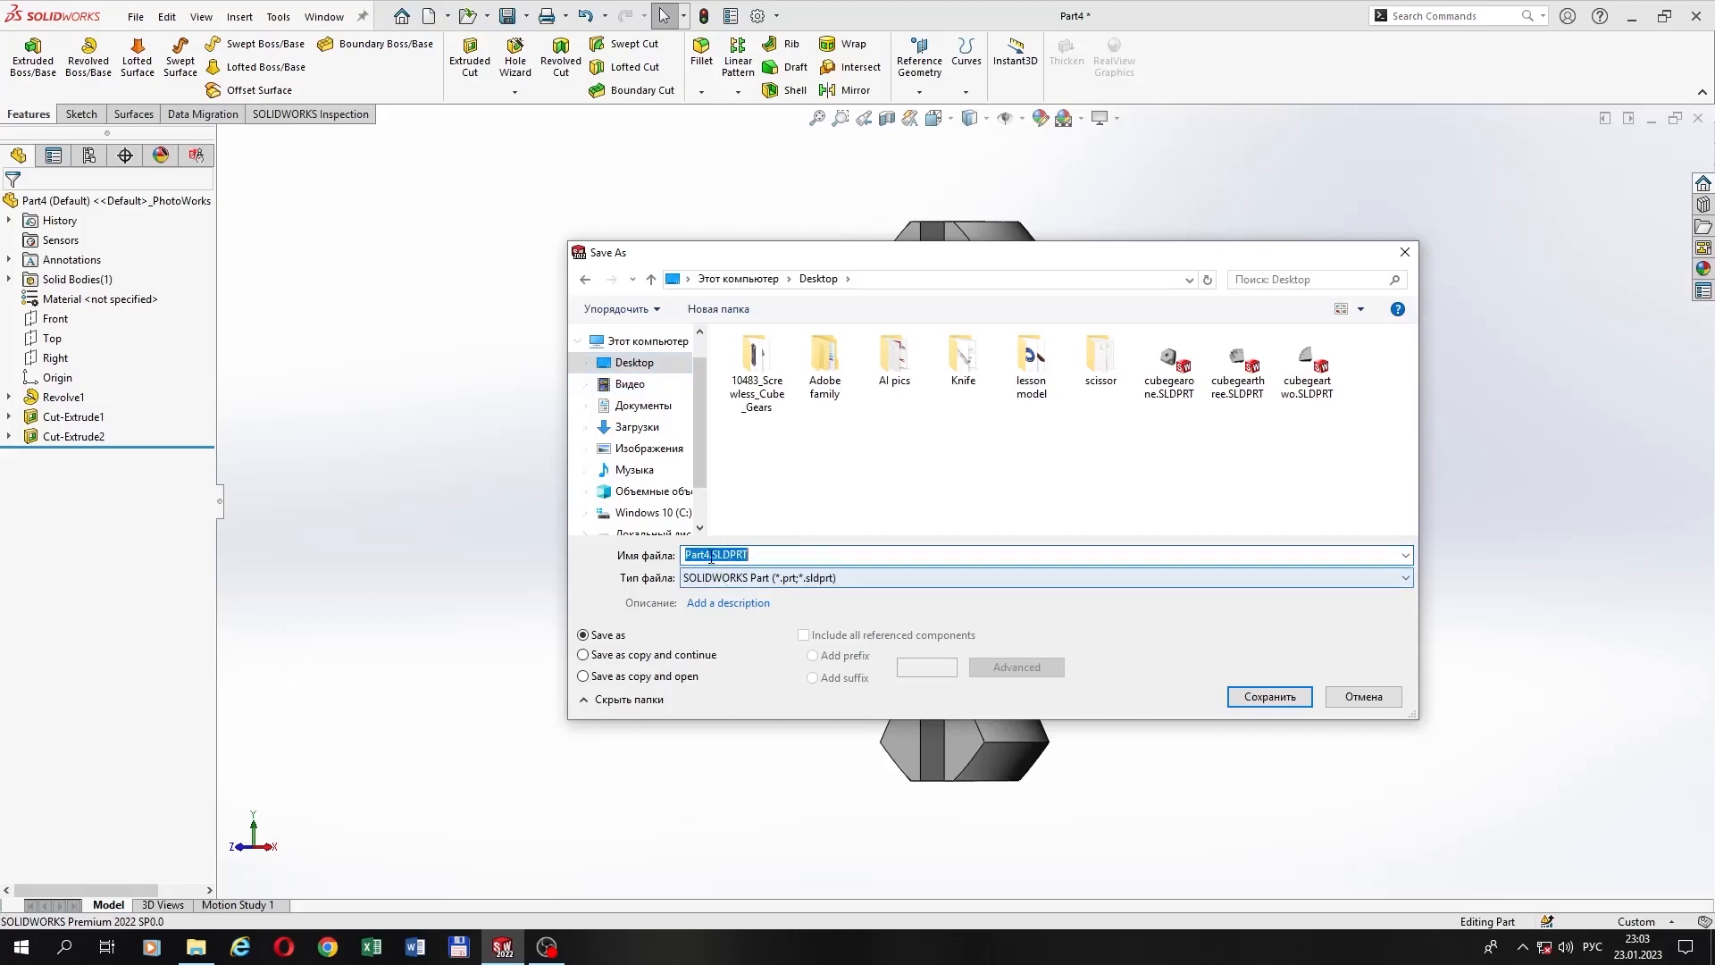
left_click(711, 557)
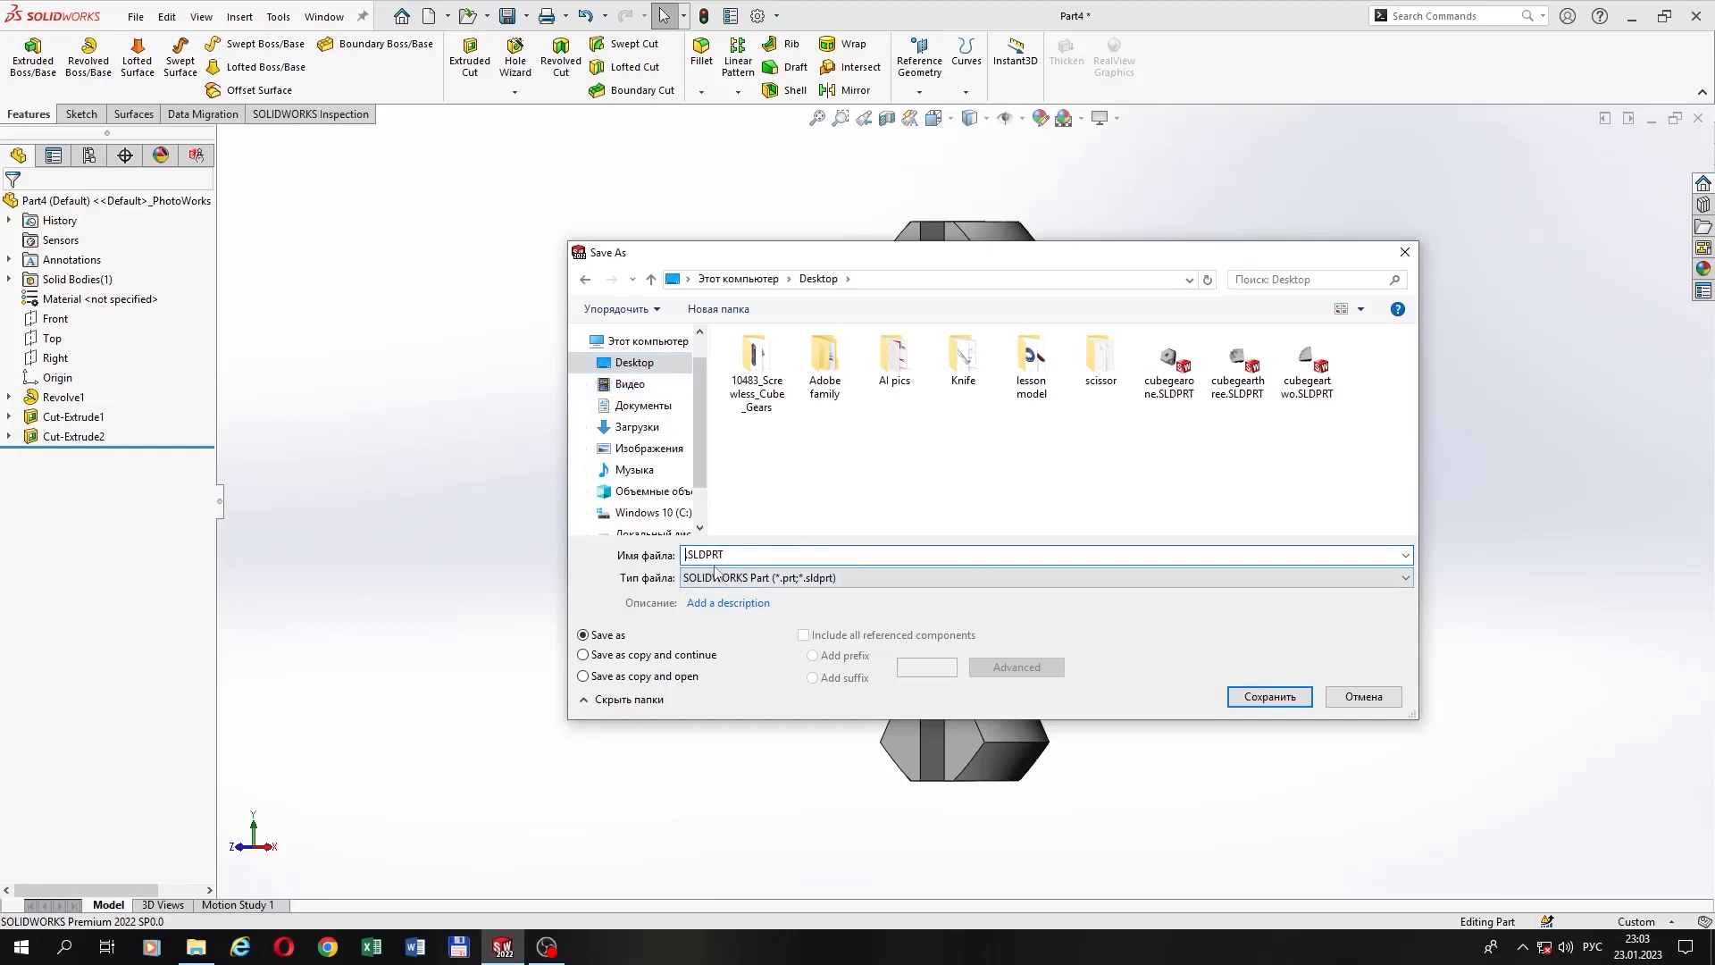
key("super+space")
type("c")
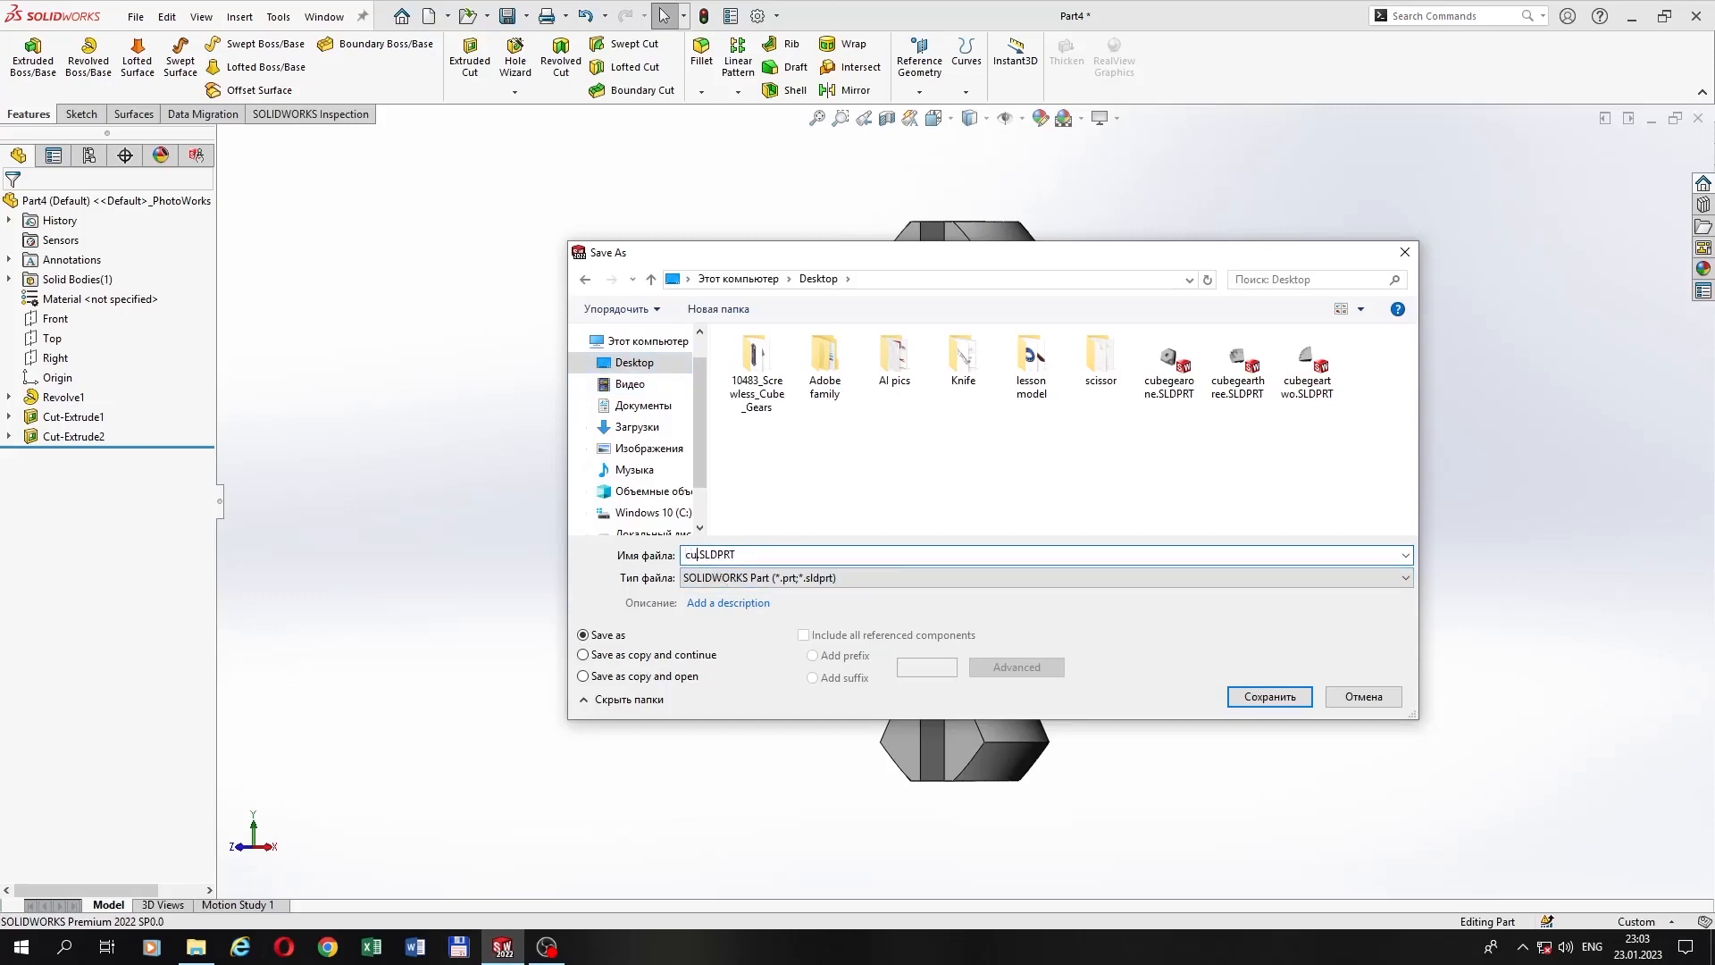
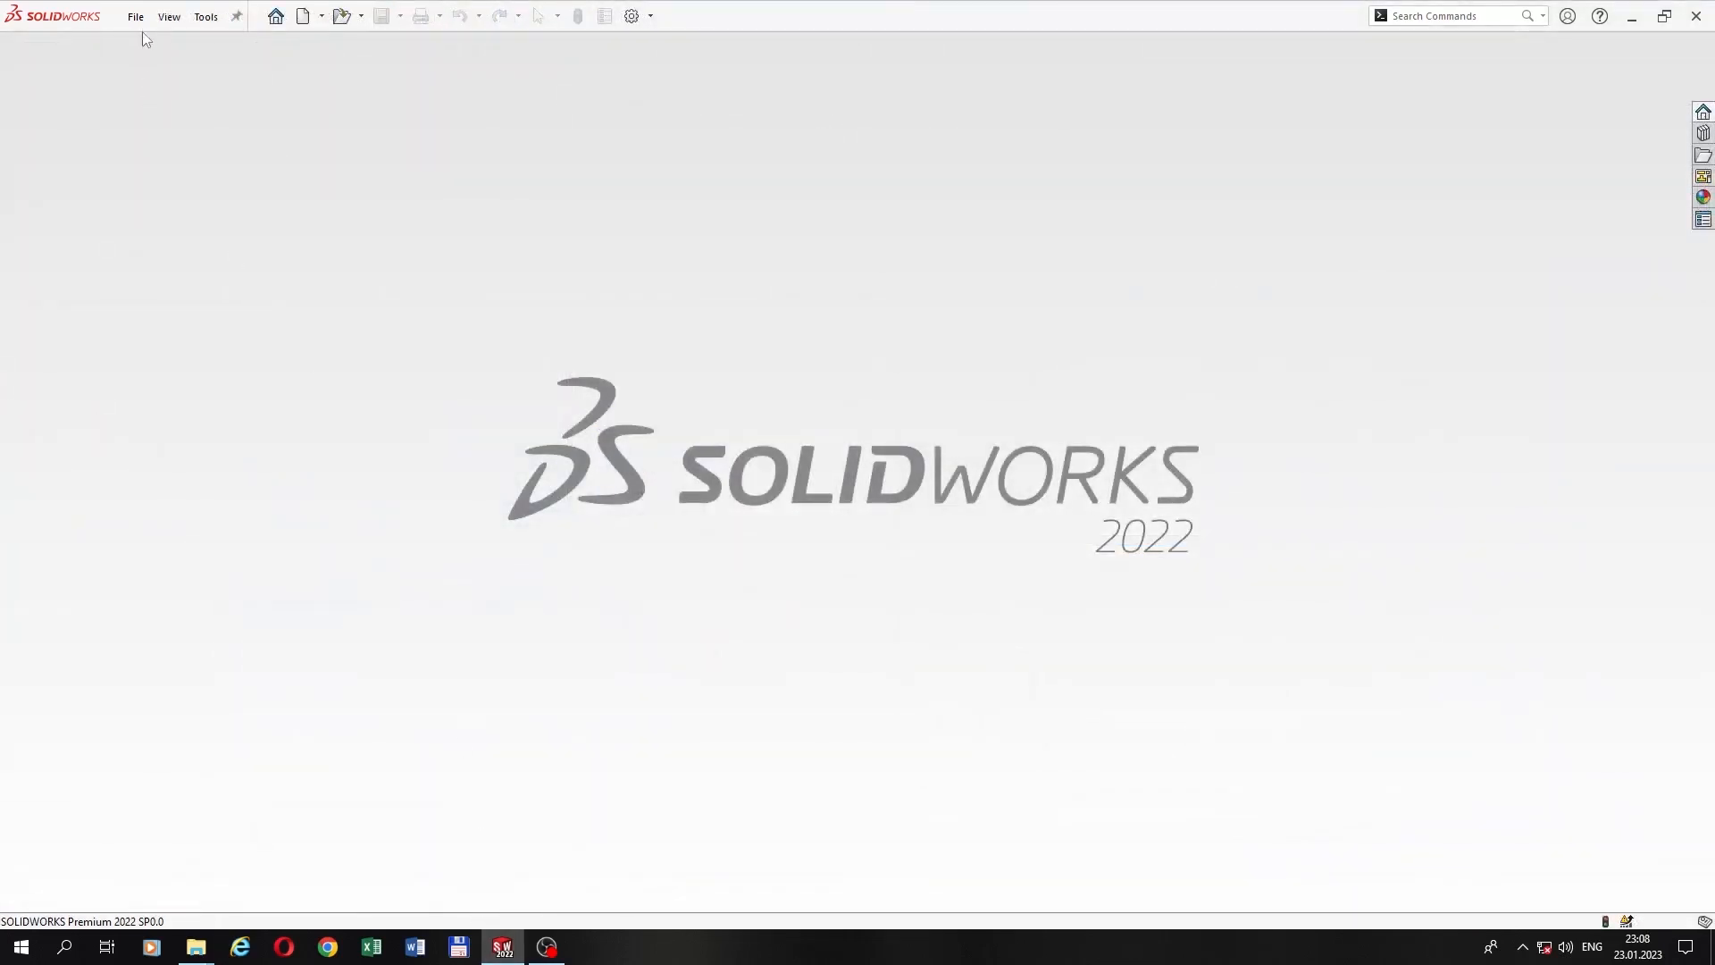
Step: Create a new part document and turn on the display of origins
left_click(136, 16)
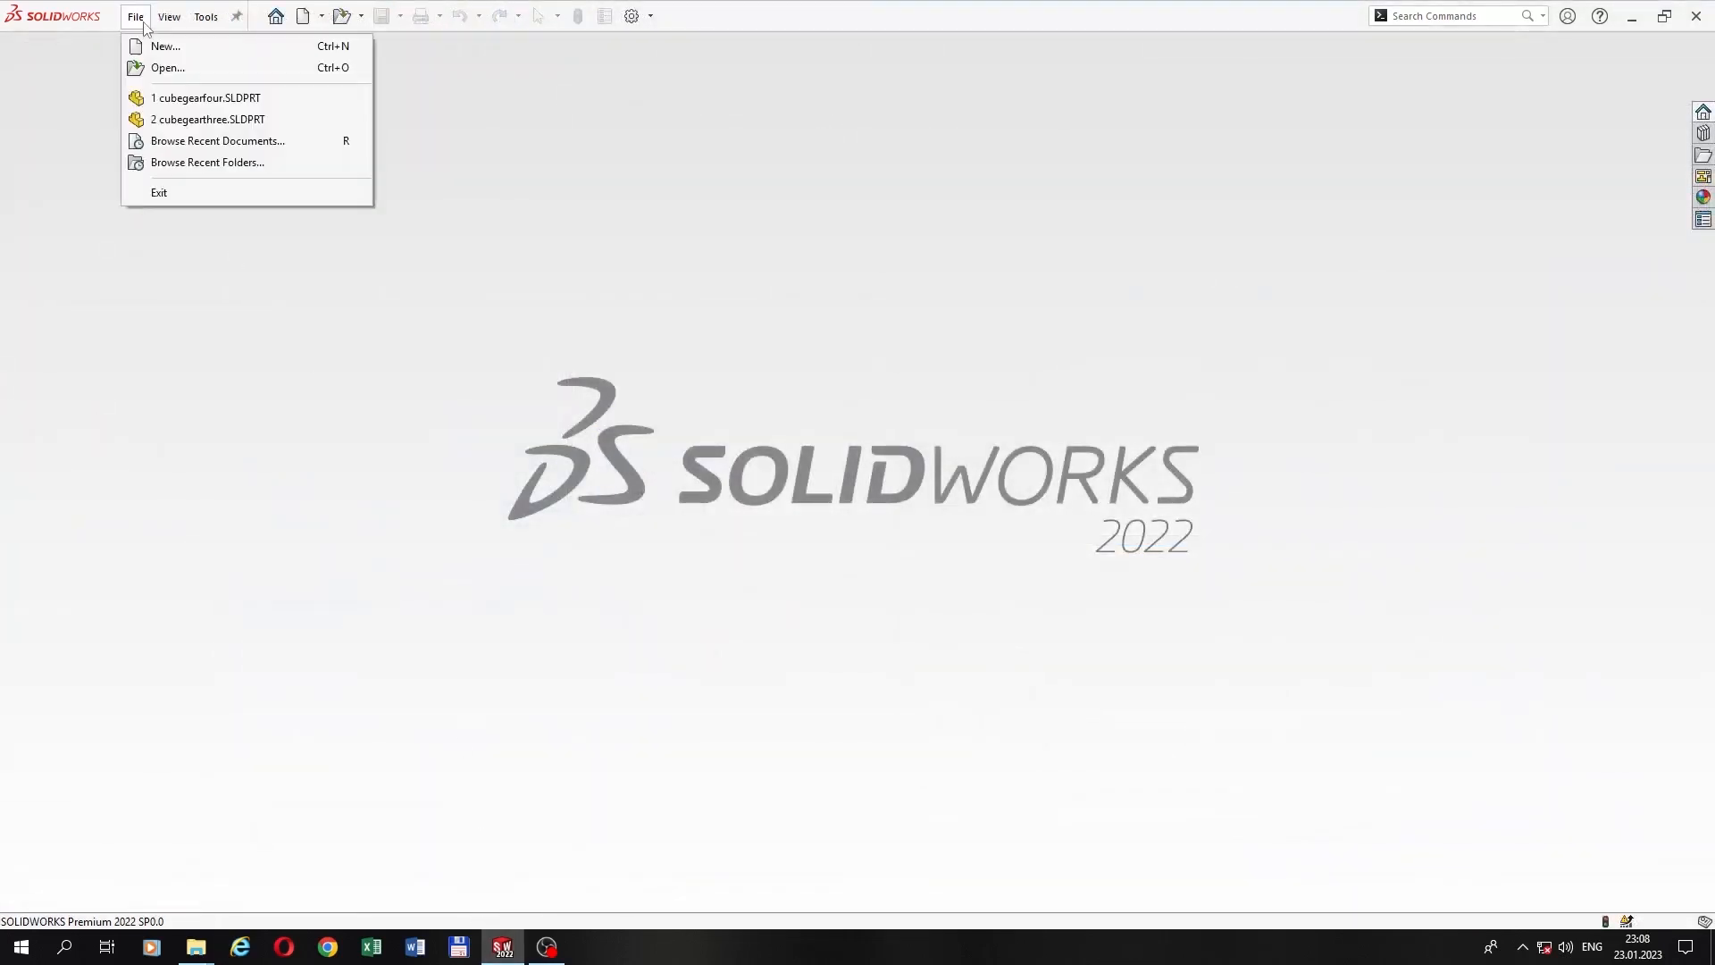
left_click(152, 42)
double_click(384, 418)
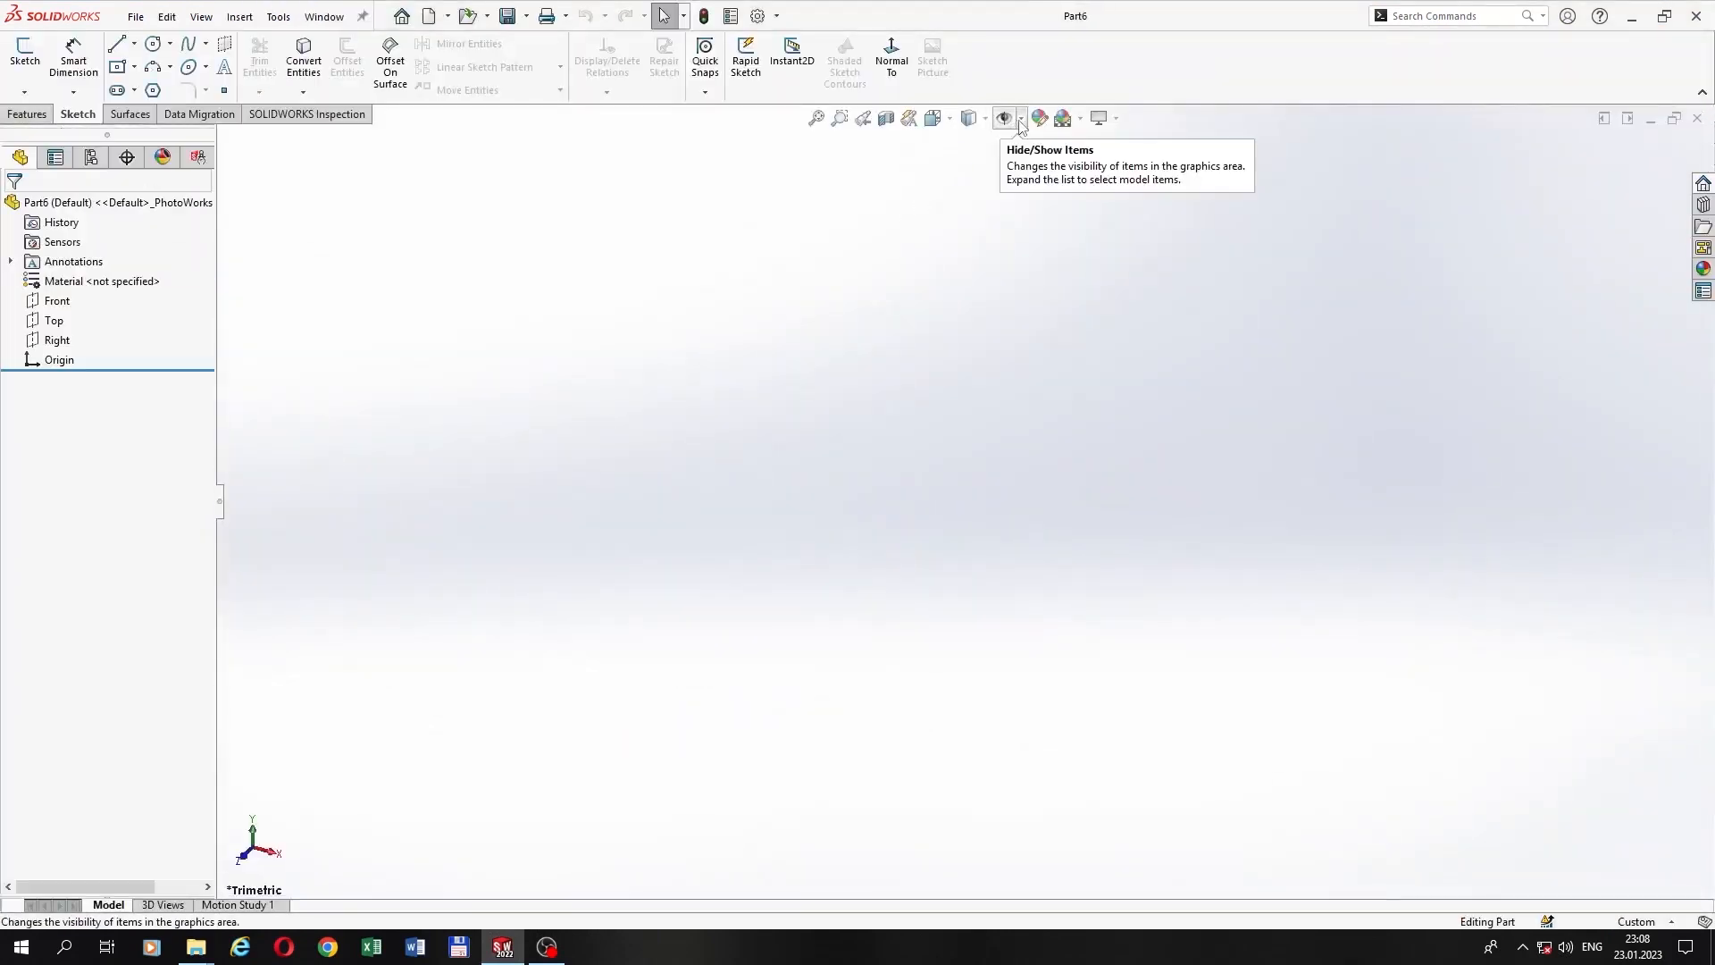
left_click(1020, 120)
left_click(1007, 219)
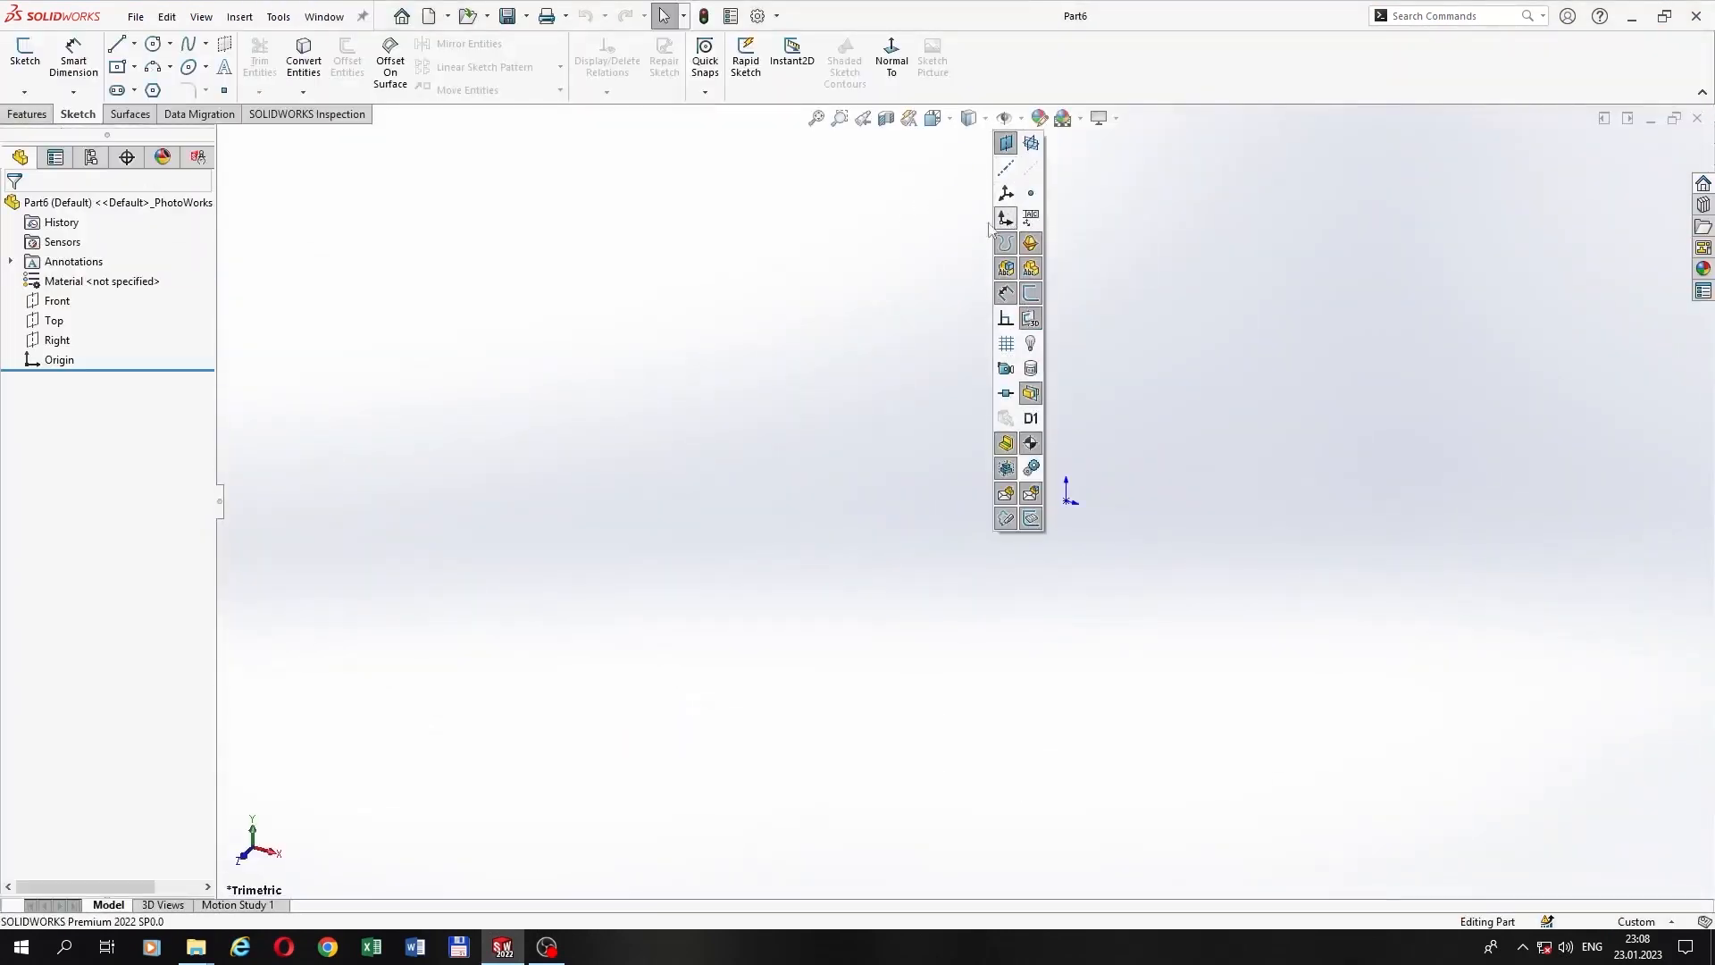
Step: Start a sketch on the Right plane and draw a horizontal line about 166 mm long through the origin
left_click(67, 342)
left_click(59, 342)
left_click(64, 314)
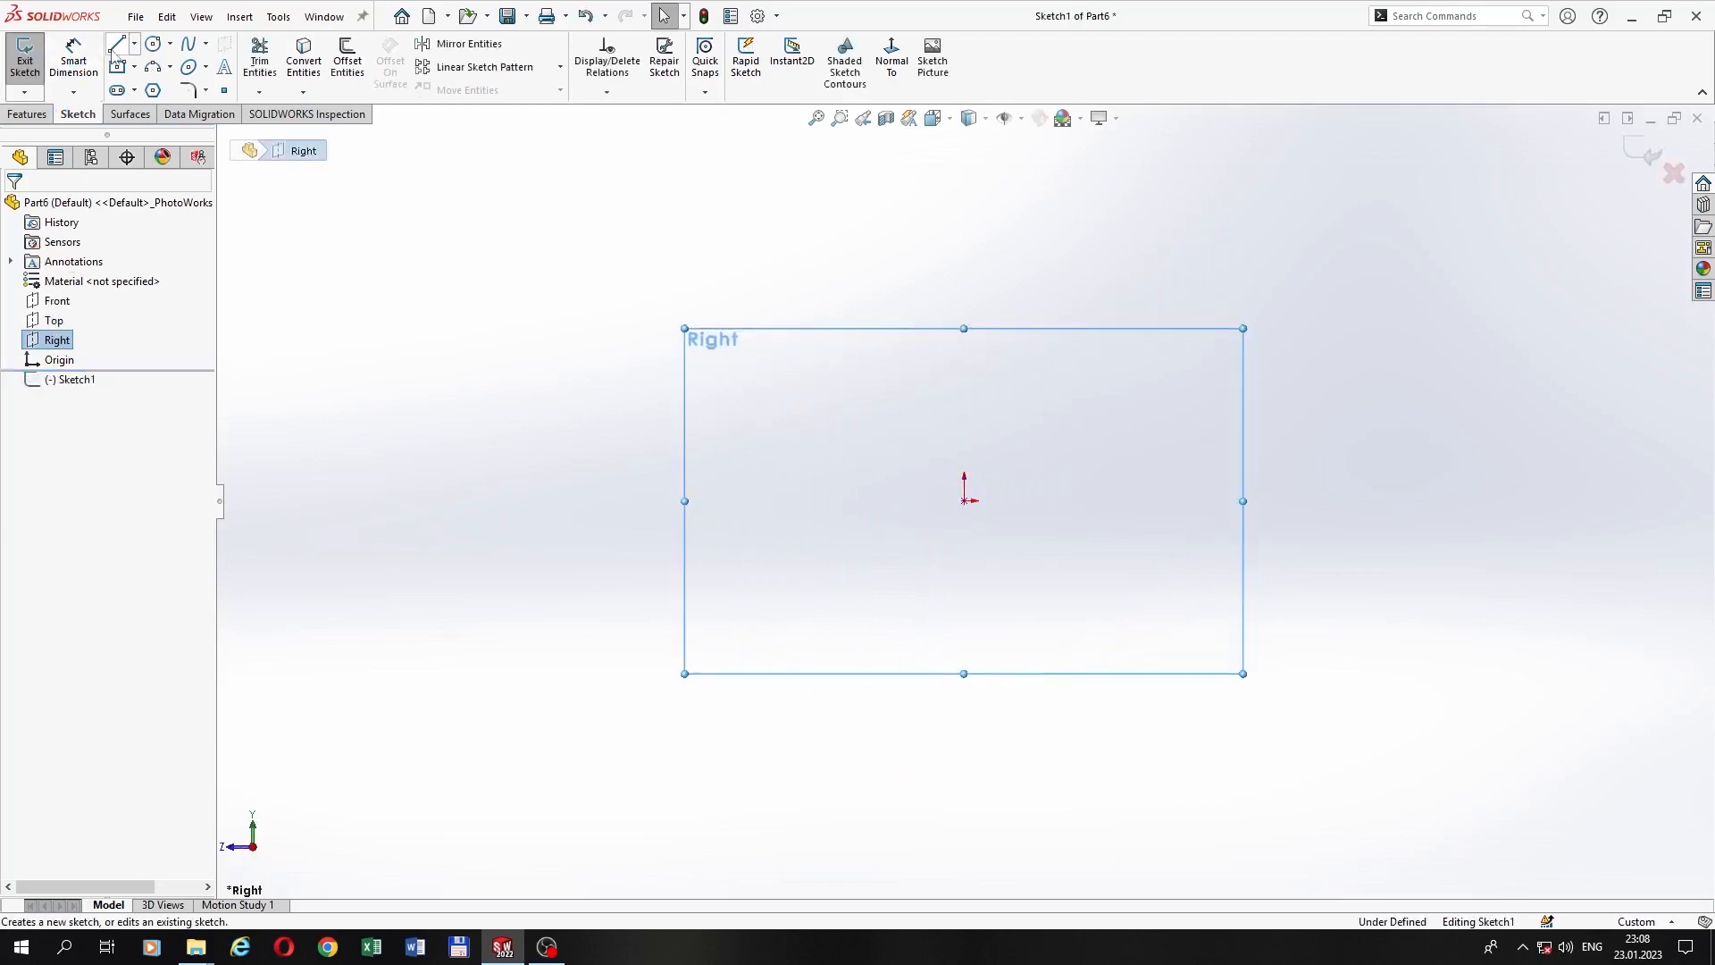
left_click(114, 49)
left_click(684, 501)
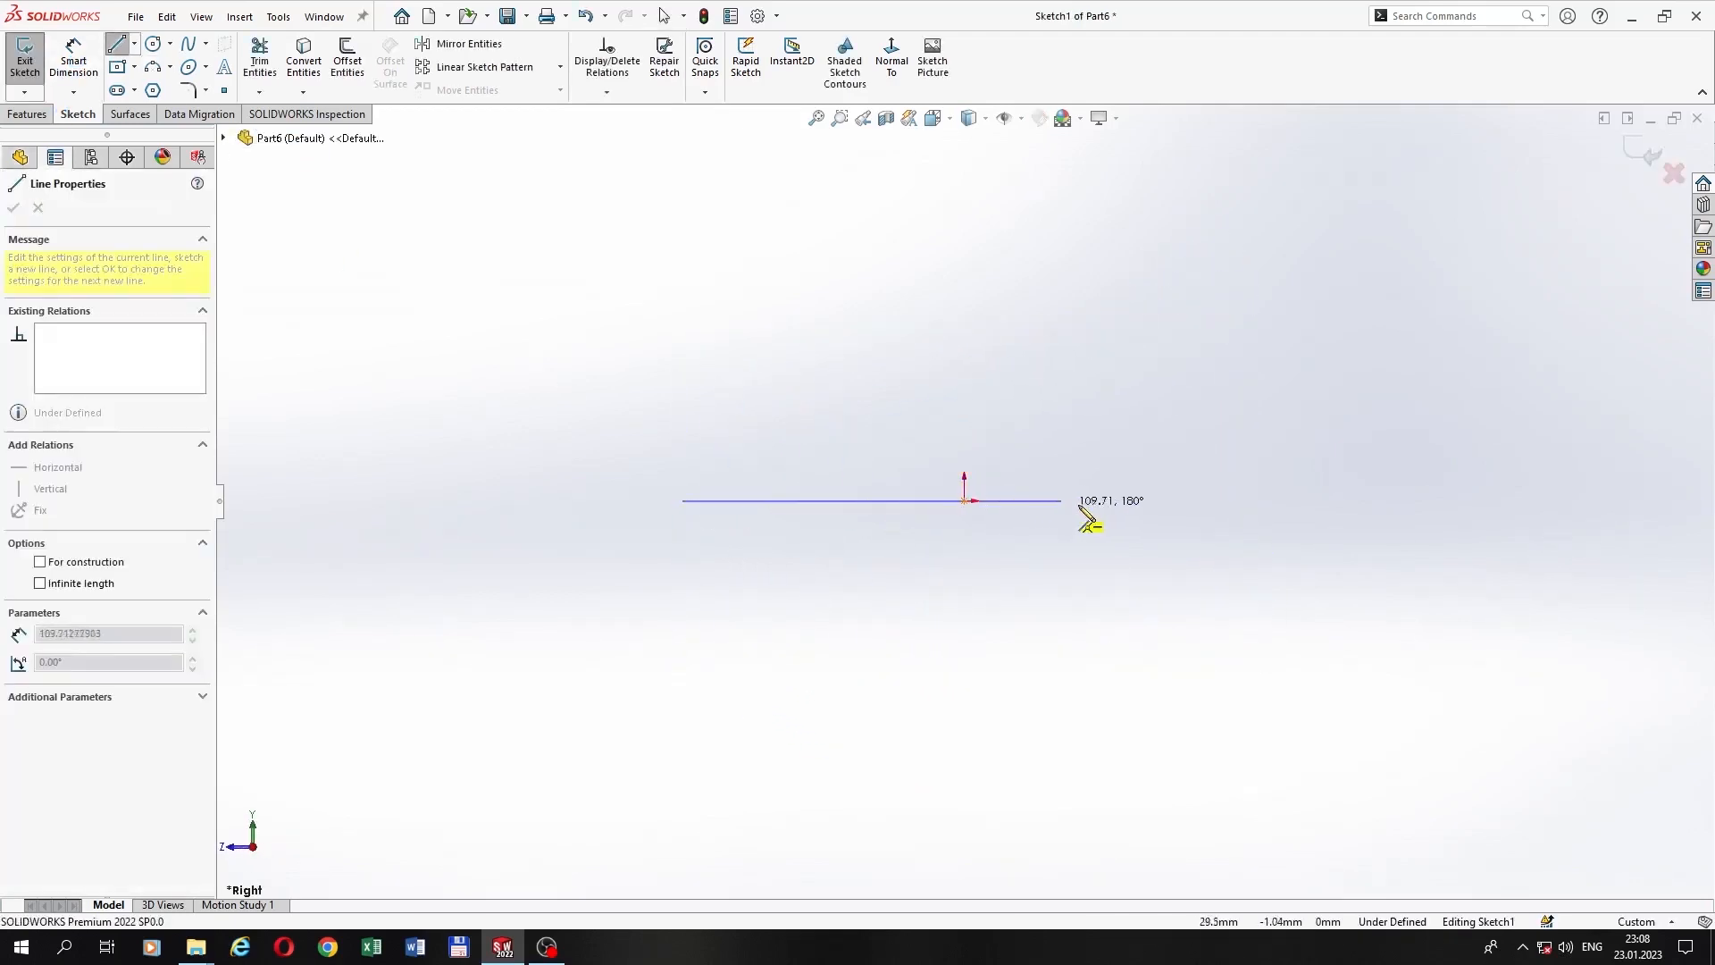
left_click(1256, 500)
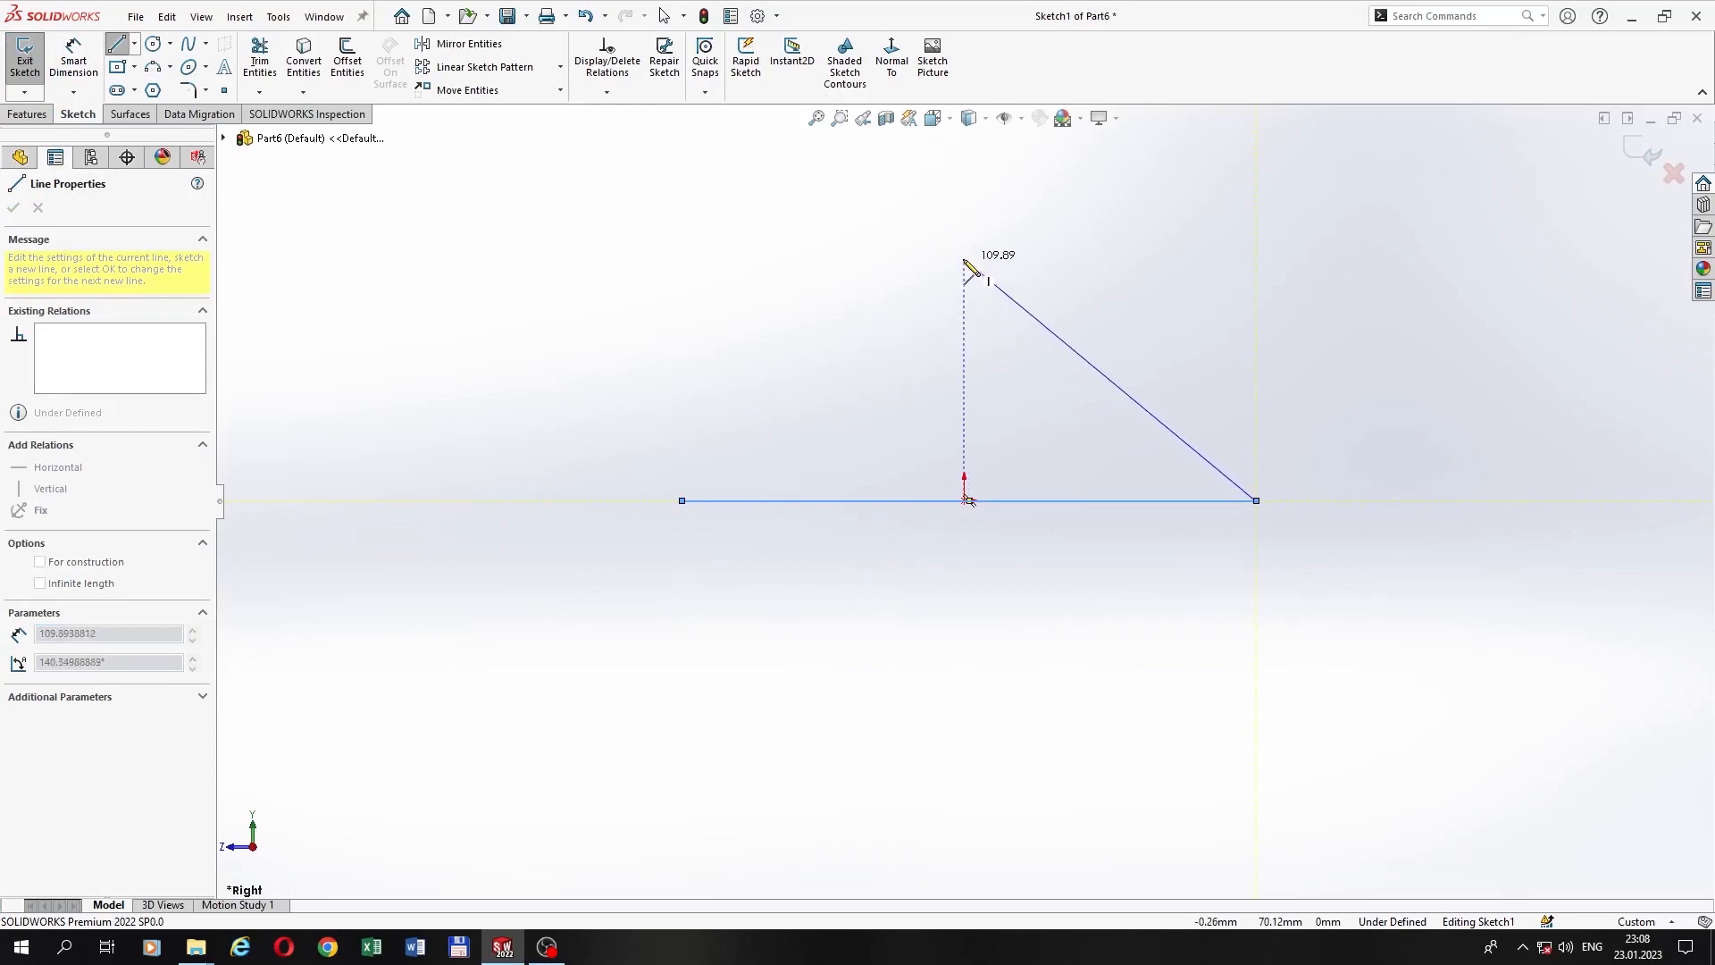
Step: Draw a vertical line about 101 mm long through the origin and delete the slanted line joining it to the horizontal line
scroll(971, 268, "down", 3)
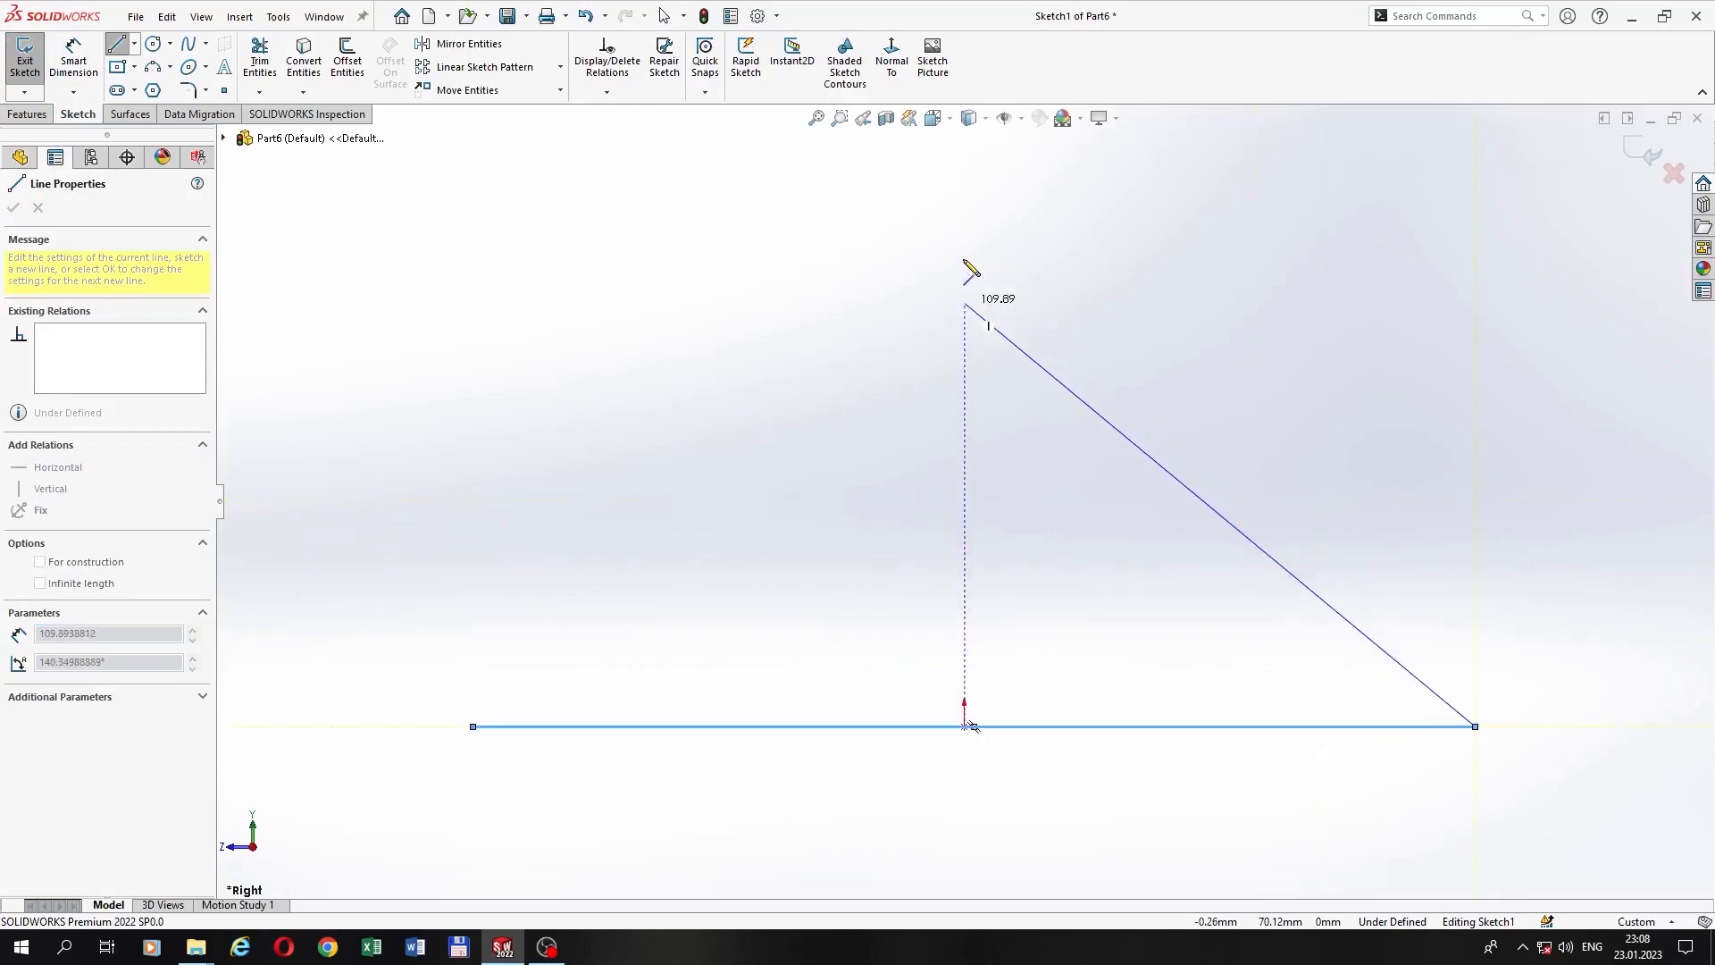
left_click(964, 259)
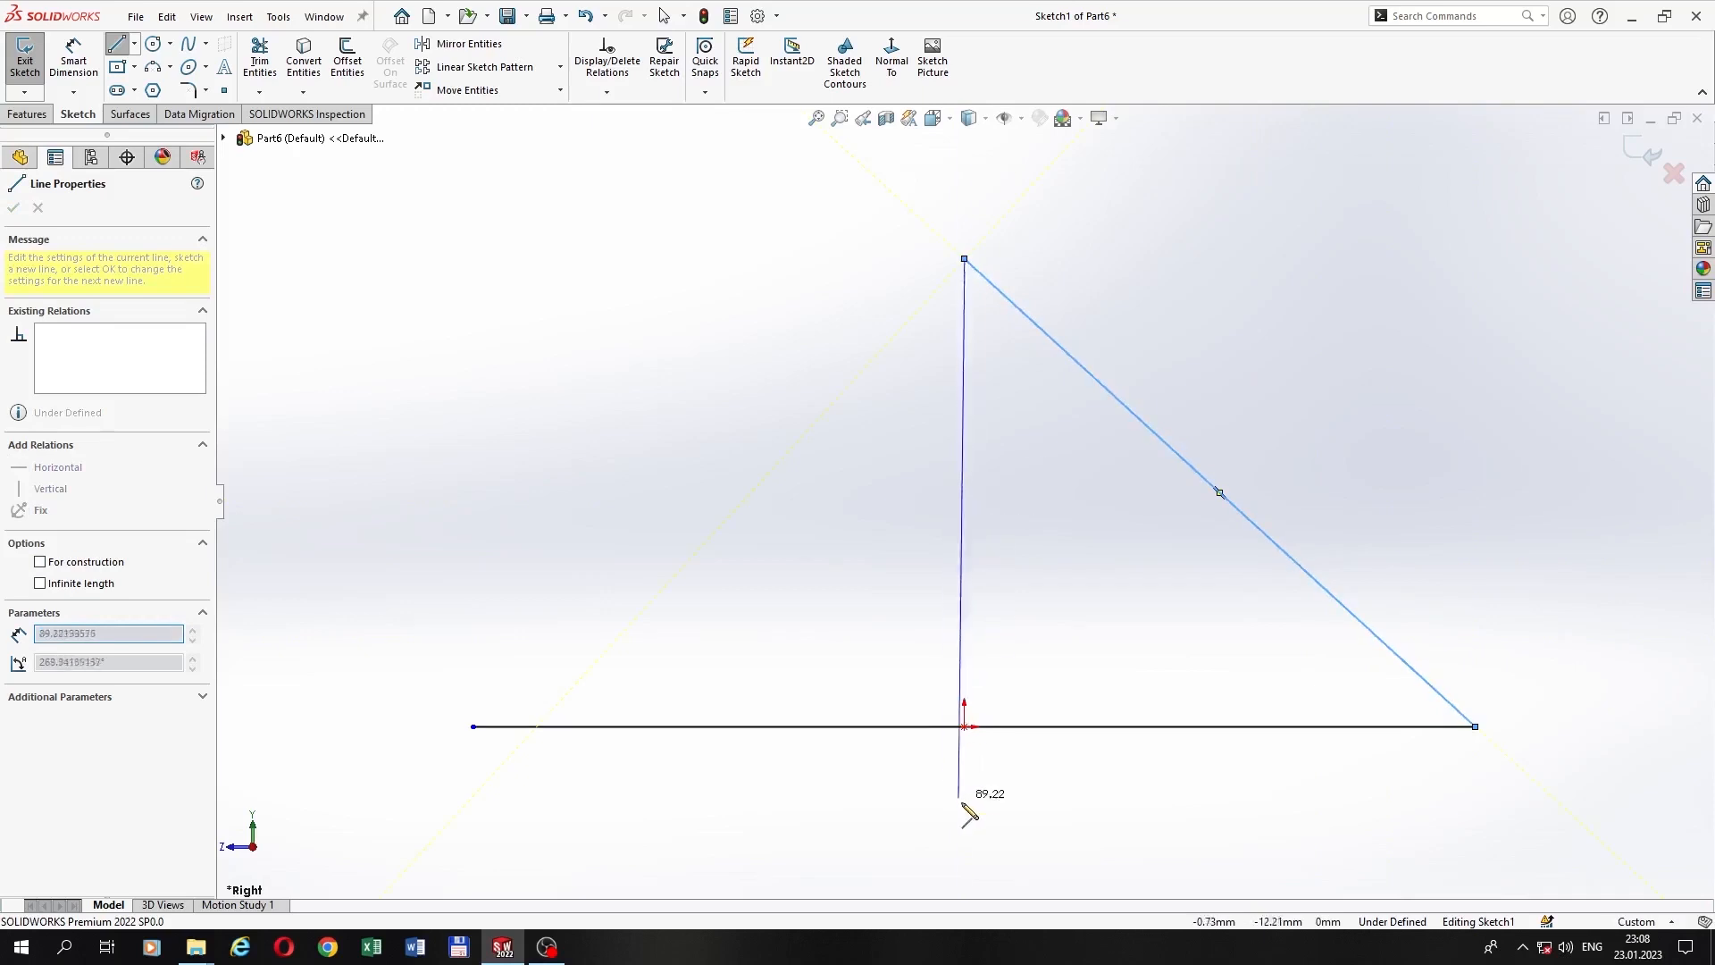
left_click(965, 867)
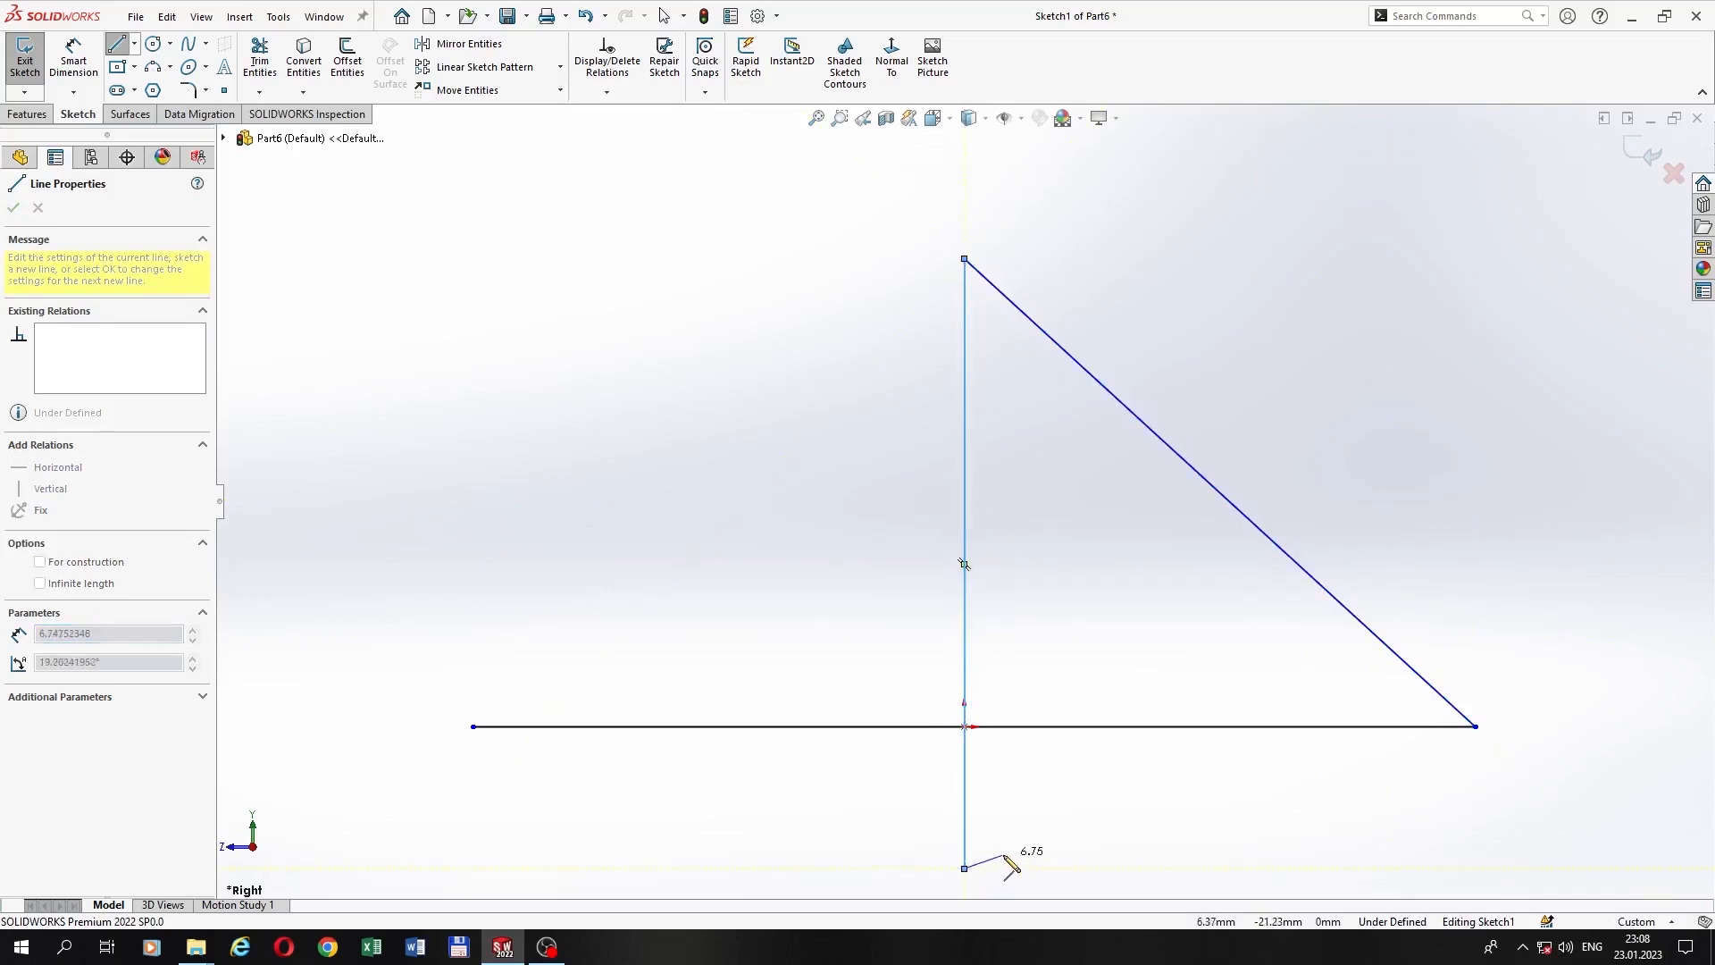
right_click(1008, 859)
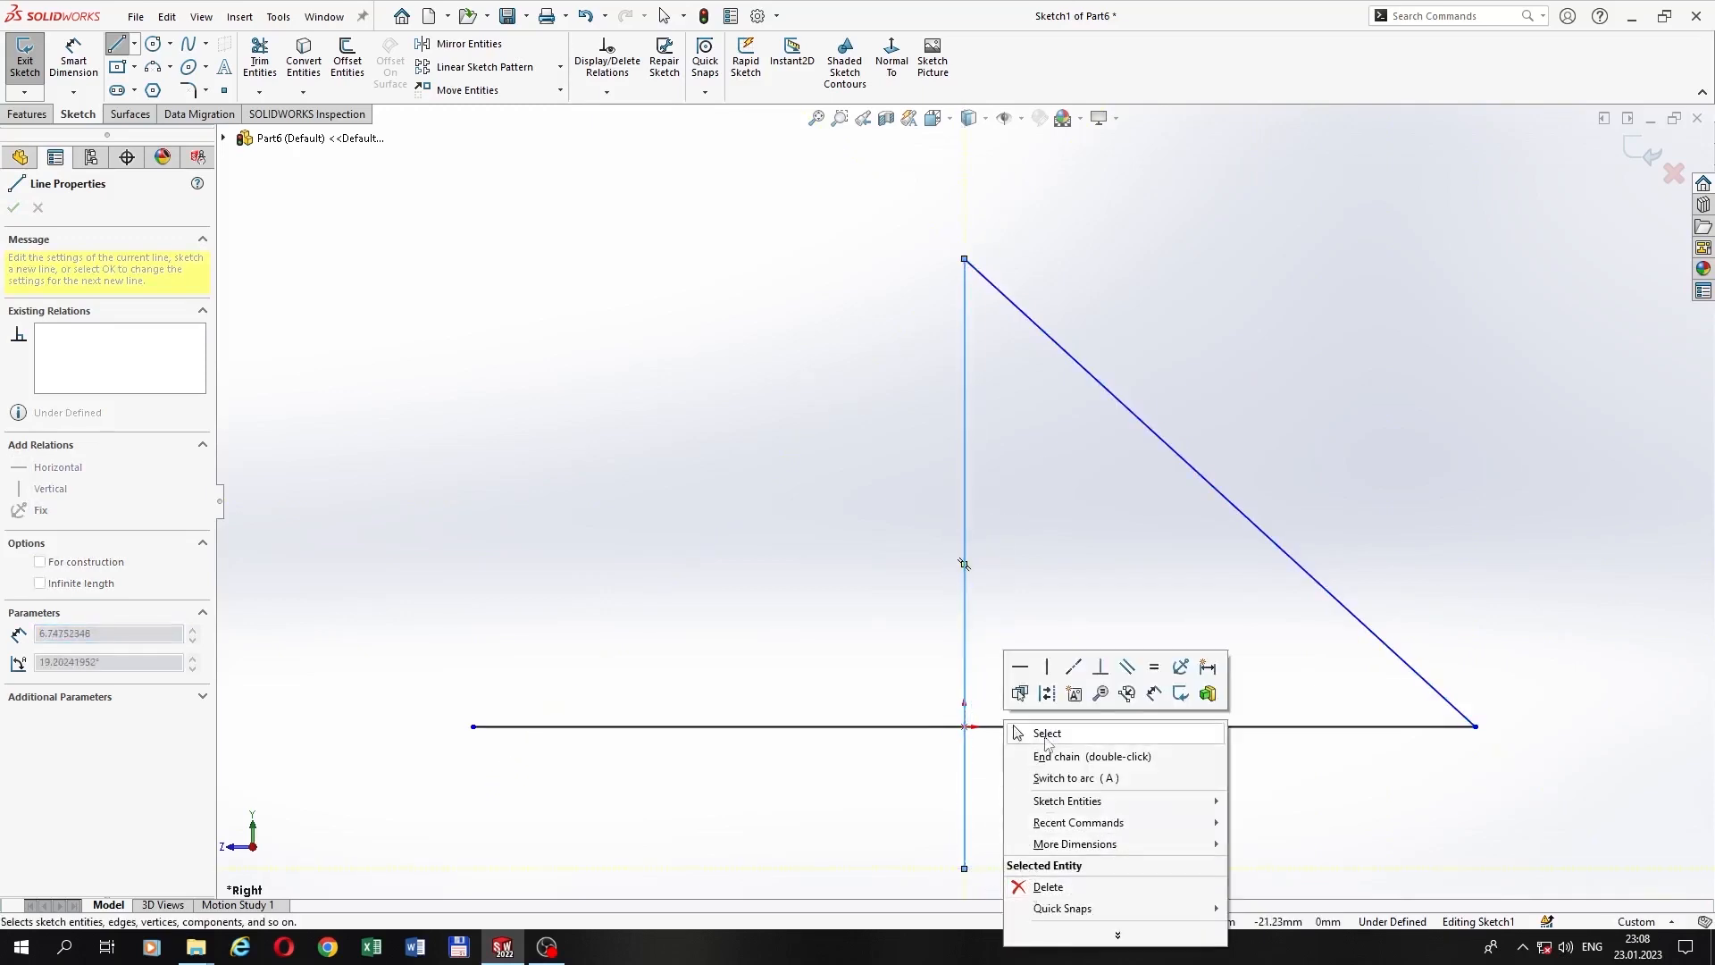
left_click(1045, 733)
key("f")
left_click(1176, 532)
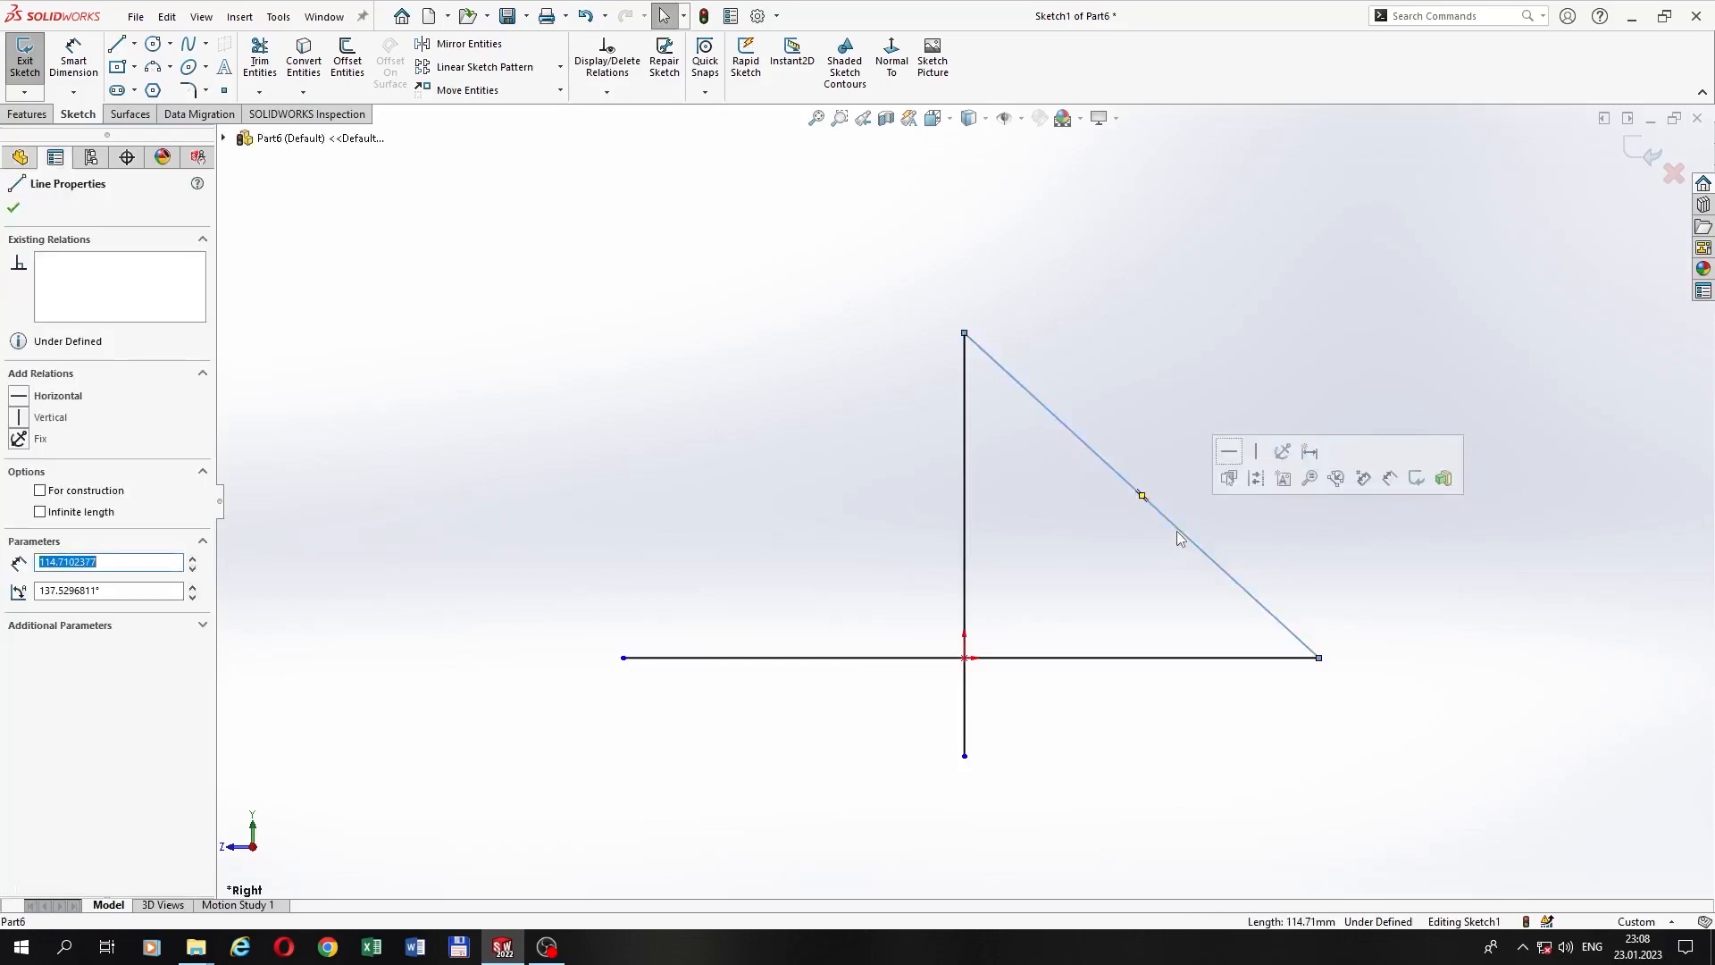
key("Delete")
Step: Convert the horizontal and vertical lines through the origin to construction geometry
left_click(981, 659)
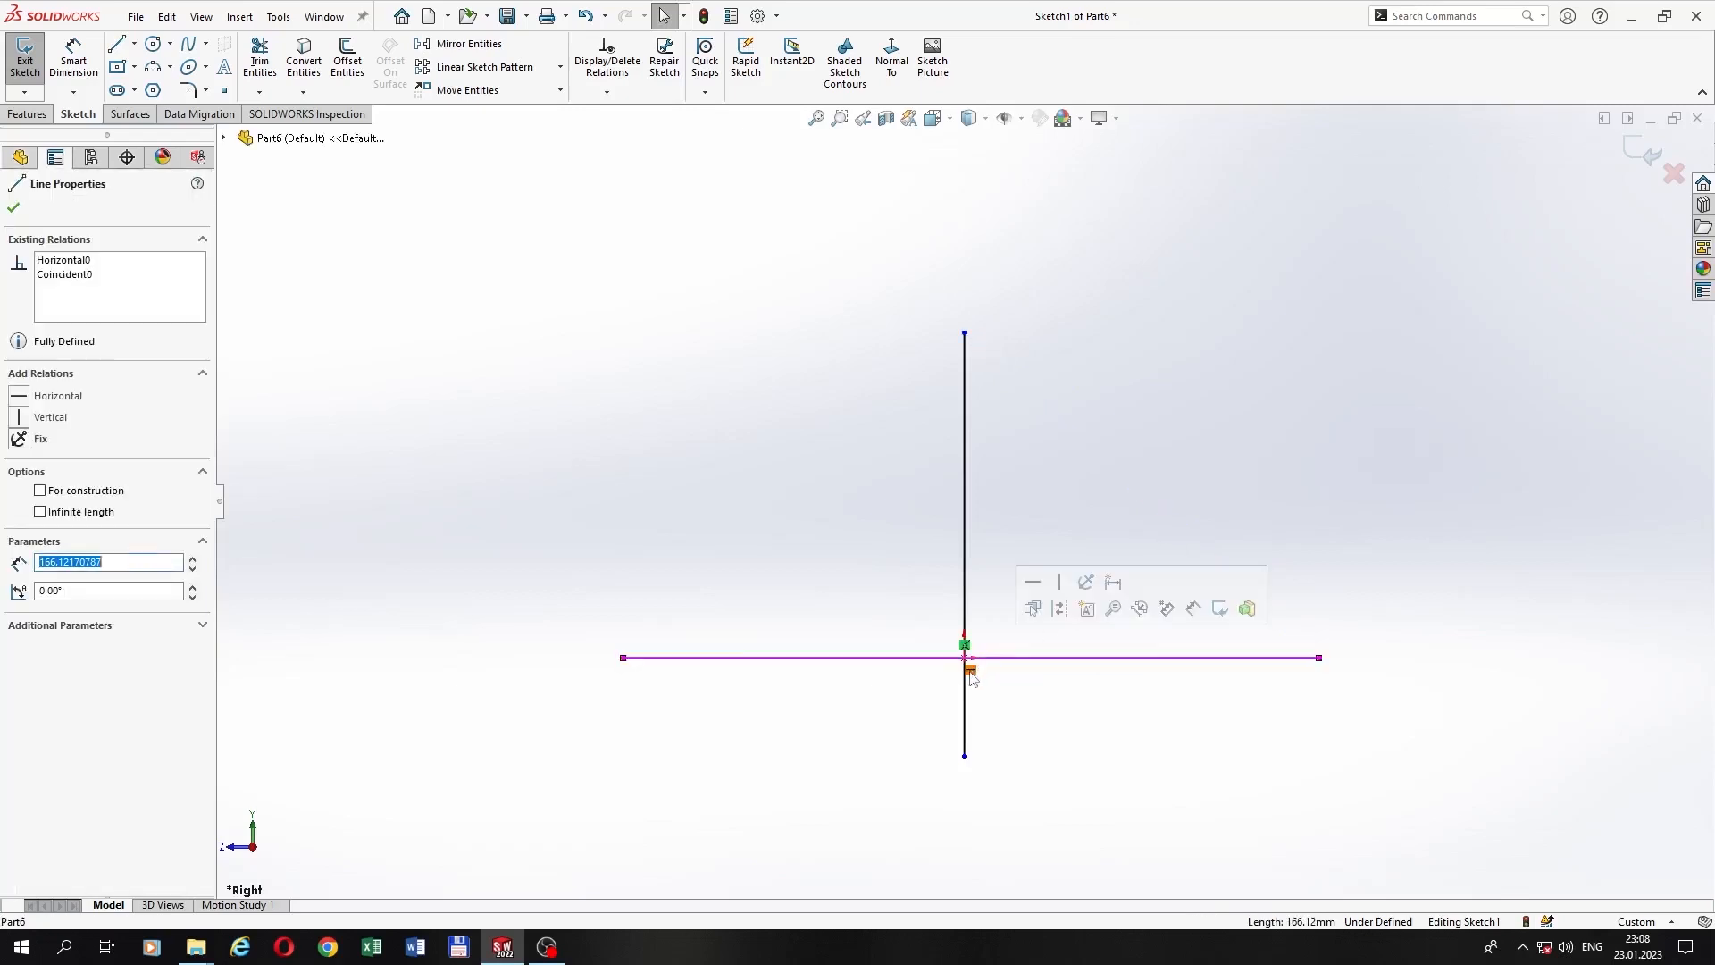
left_click(966, 671, "ctrl")
left_click(1043, 628)
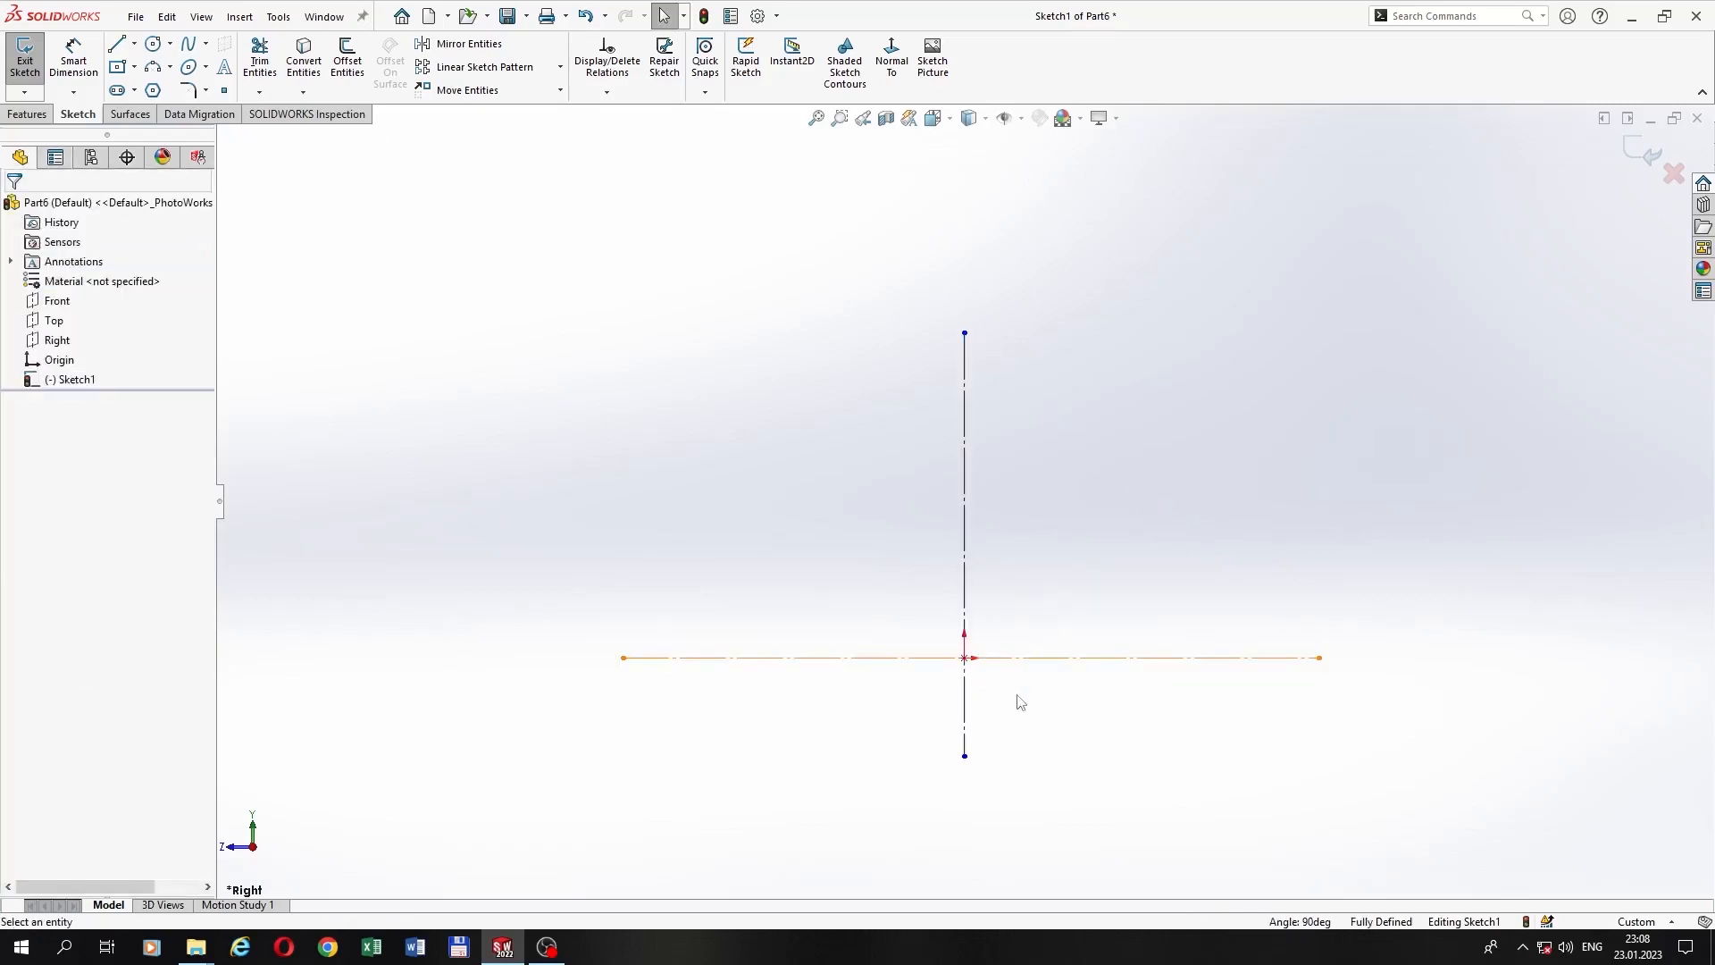
Step: Sketch an open half profile from the horizontal centerline: a vertical side about 43 mm long, a flared end, and a horizontal top reaching the vertical centerline
left_click(116, 46)
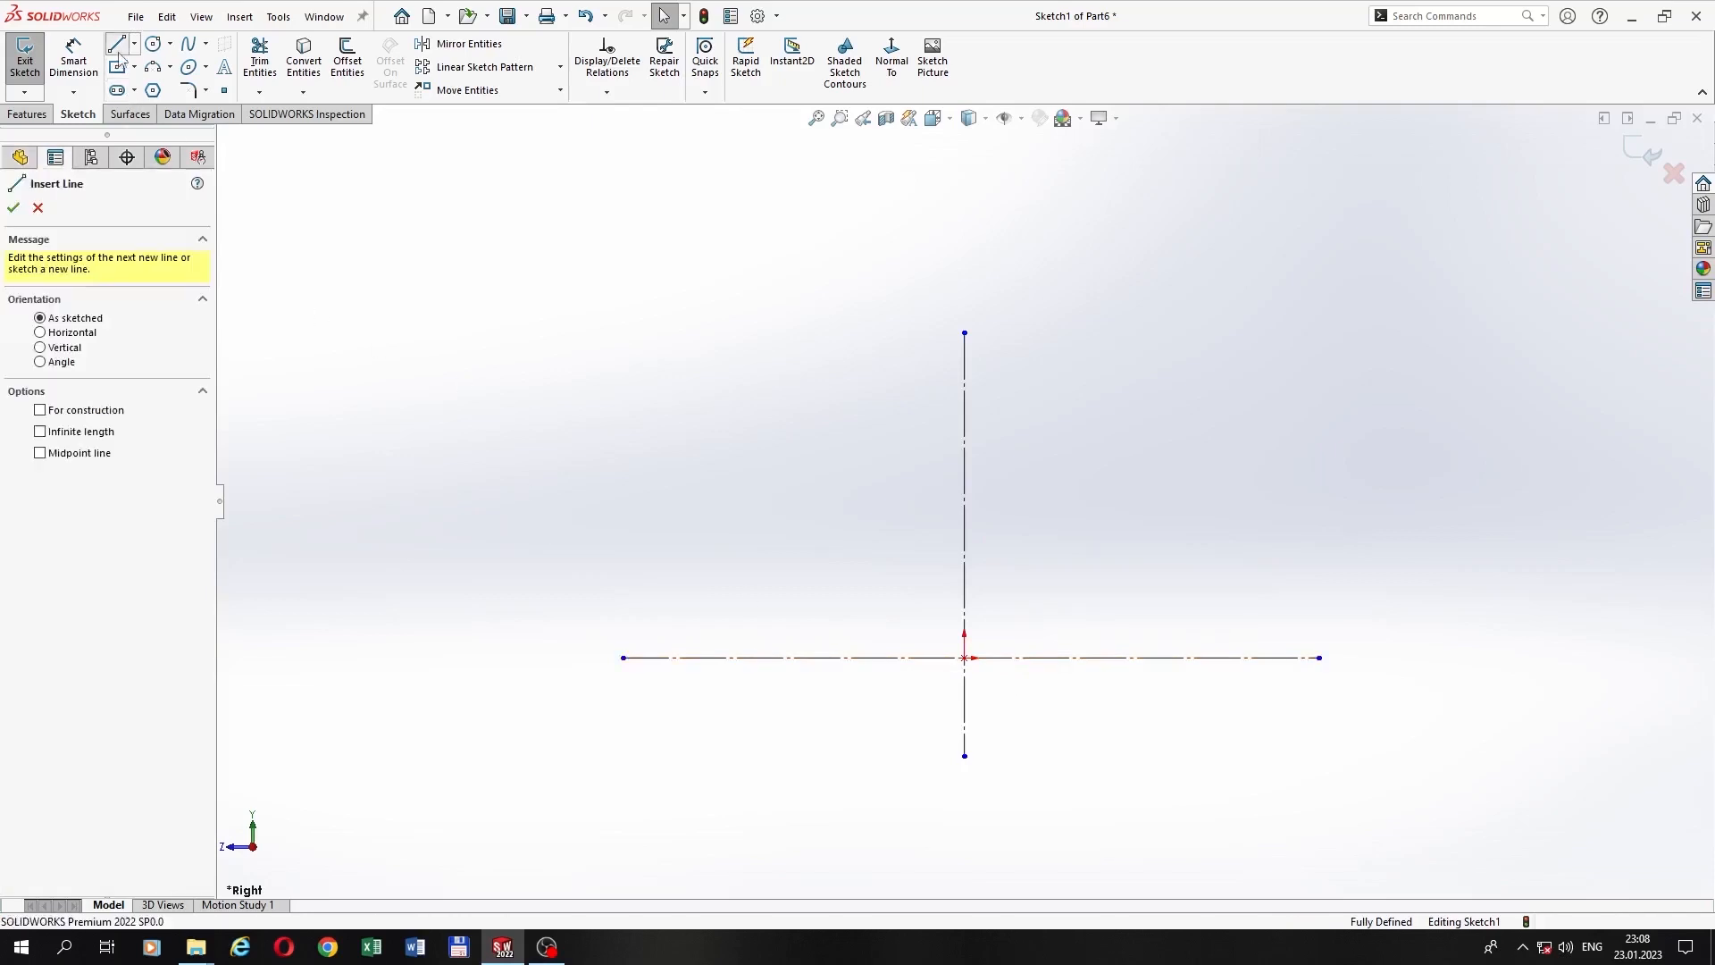
scroll(889, 661, "down", 2)
left_click(884, 647)
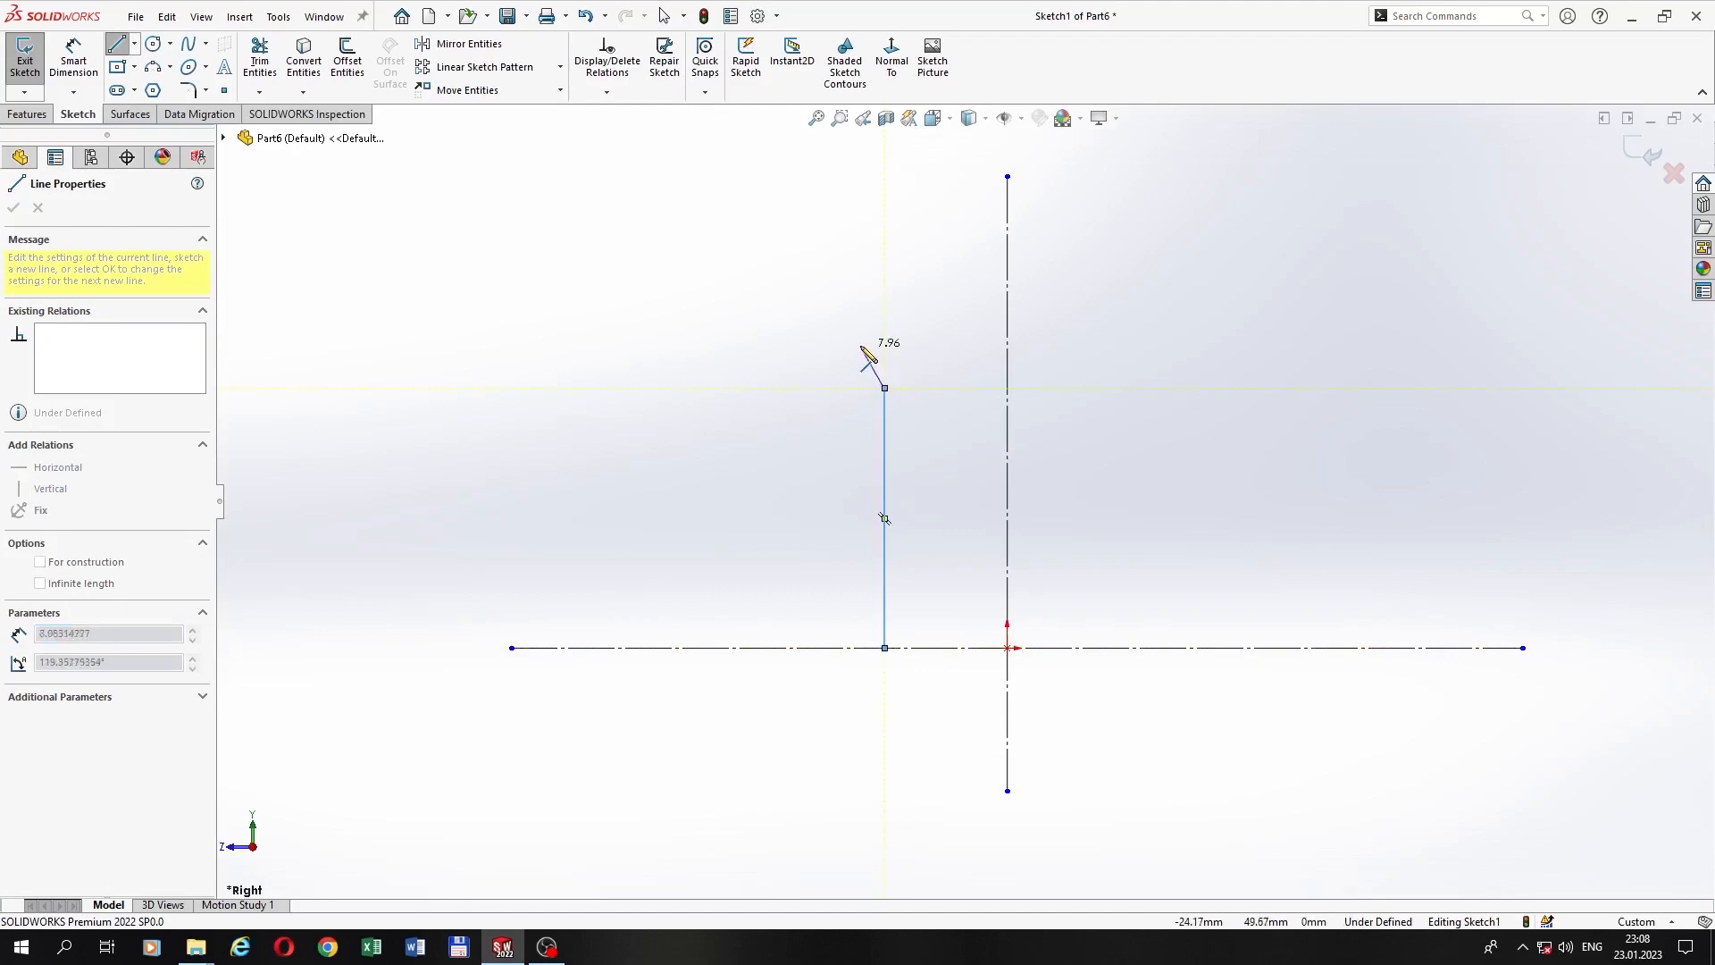
left_click(860, 345)
left_click(908, 290)
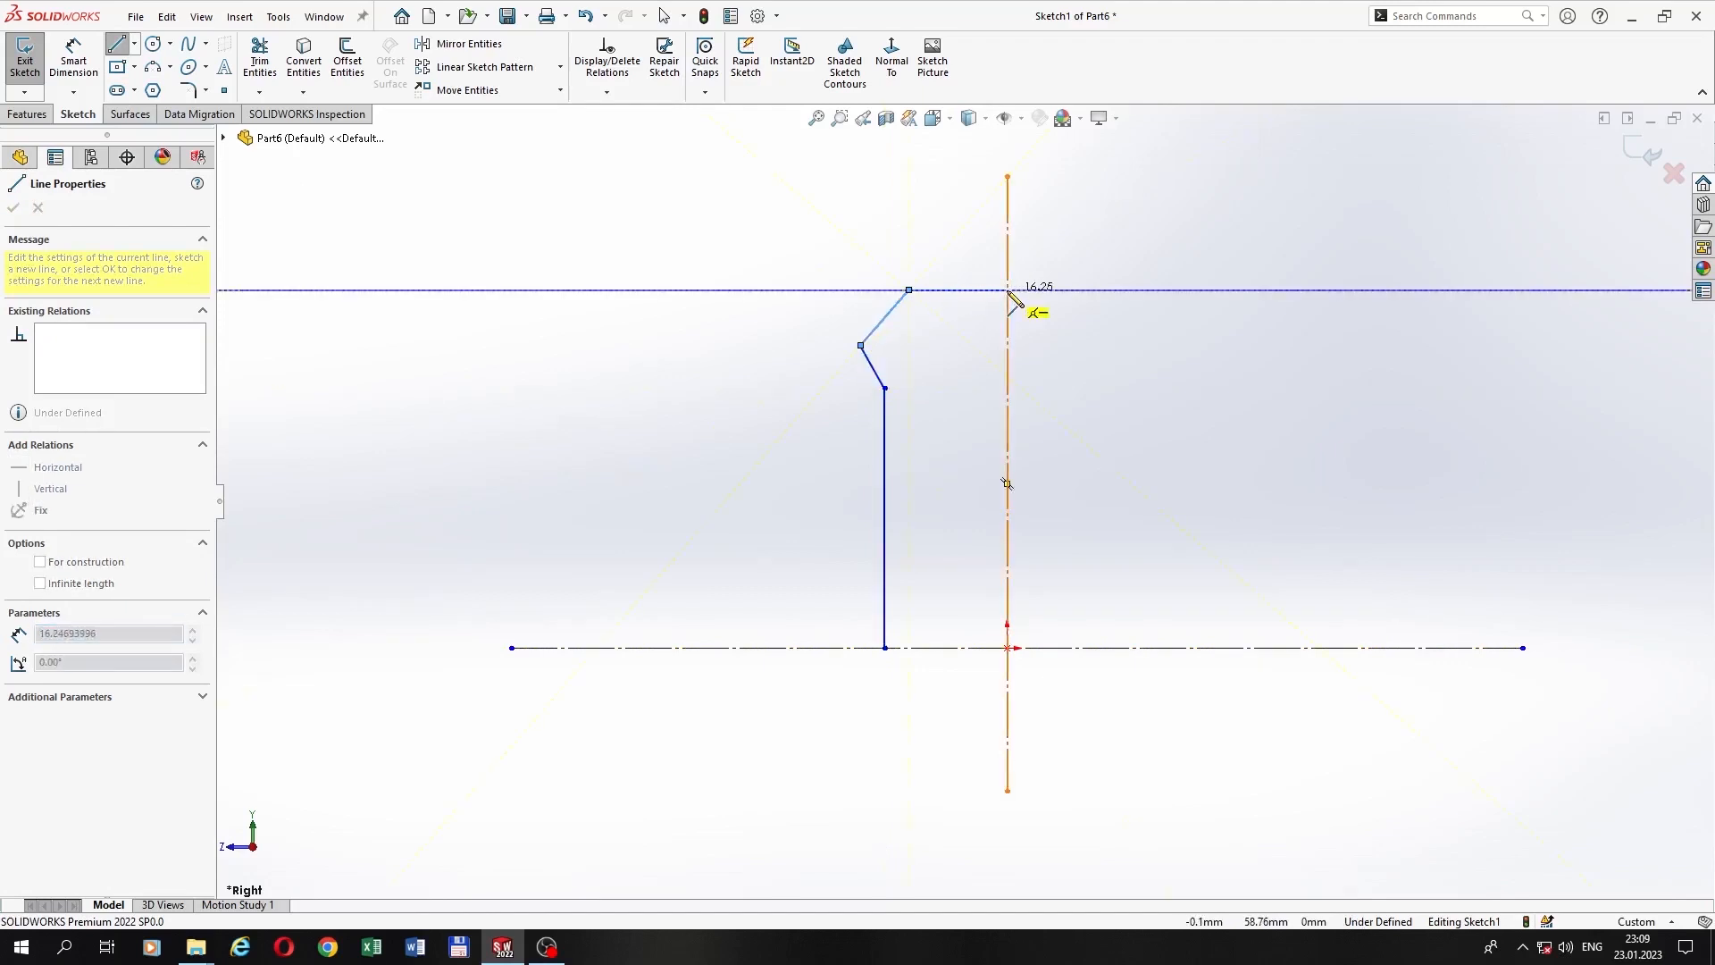
left_click(1008, 291)
key("Escape")
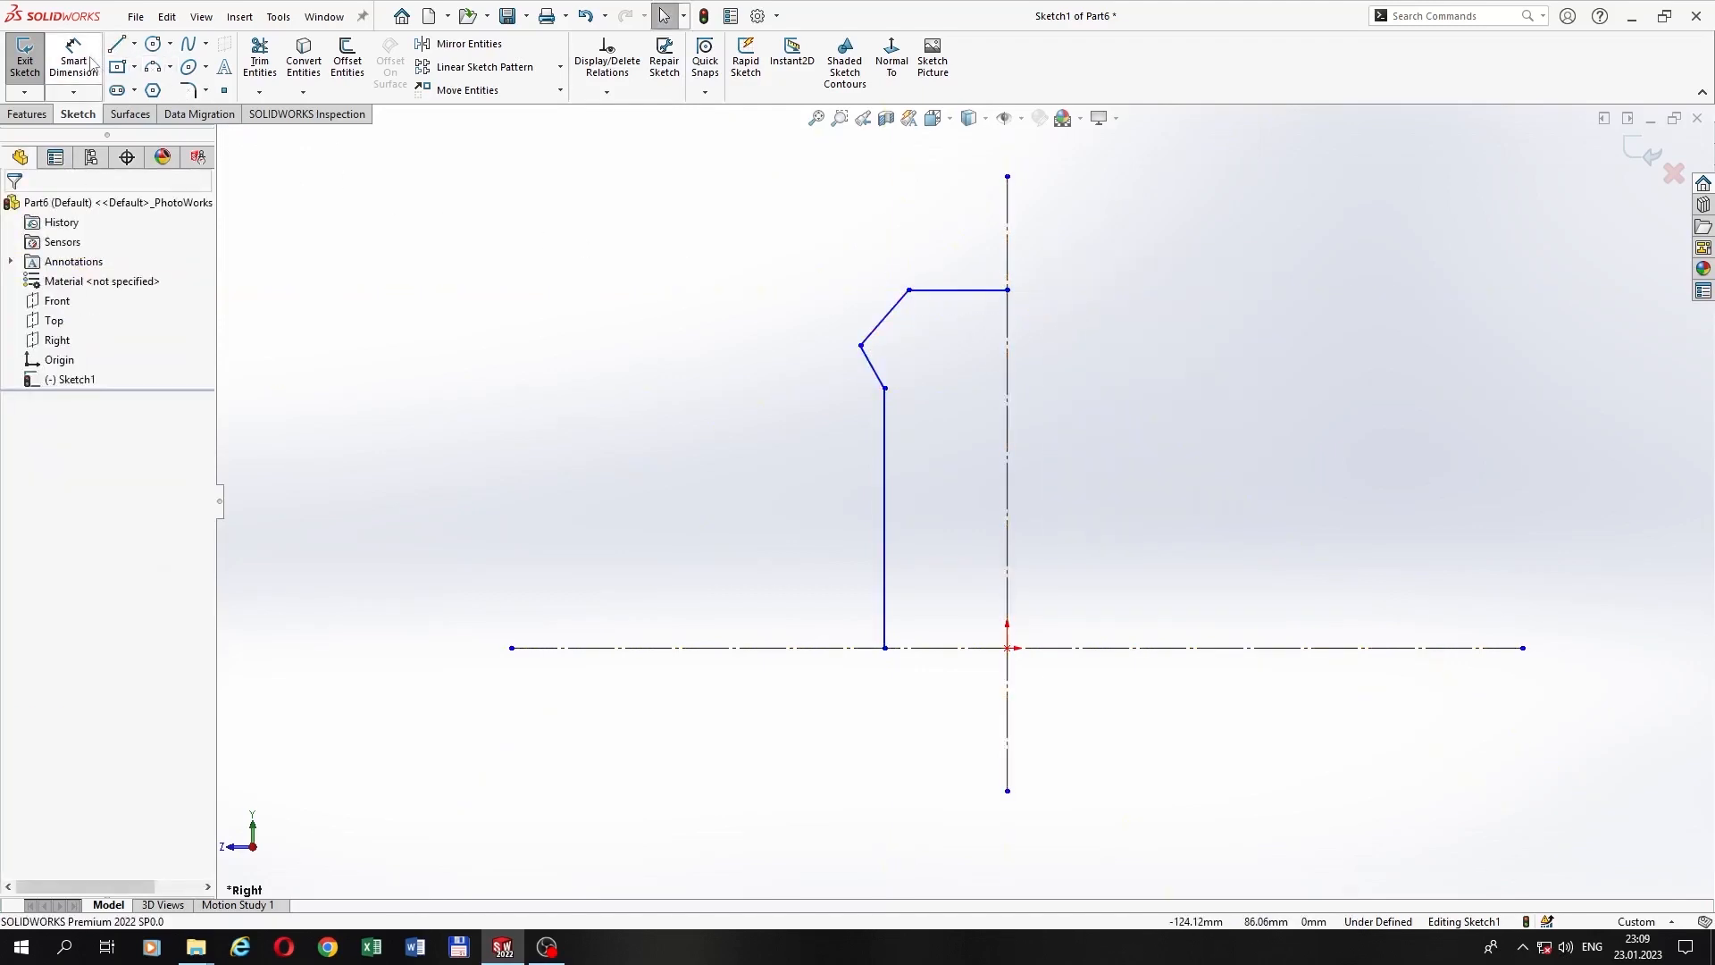
Step: Dimension the profile's vertical side 3.5 mm from the vertical centerline
left_click(85, 61)
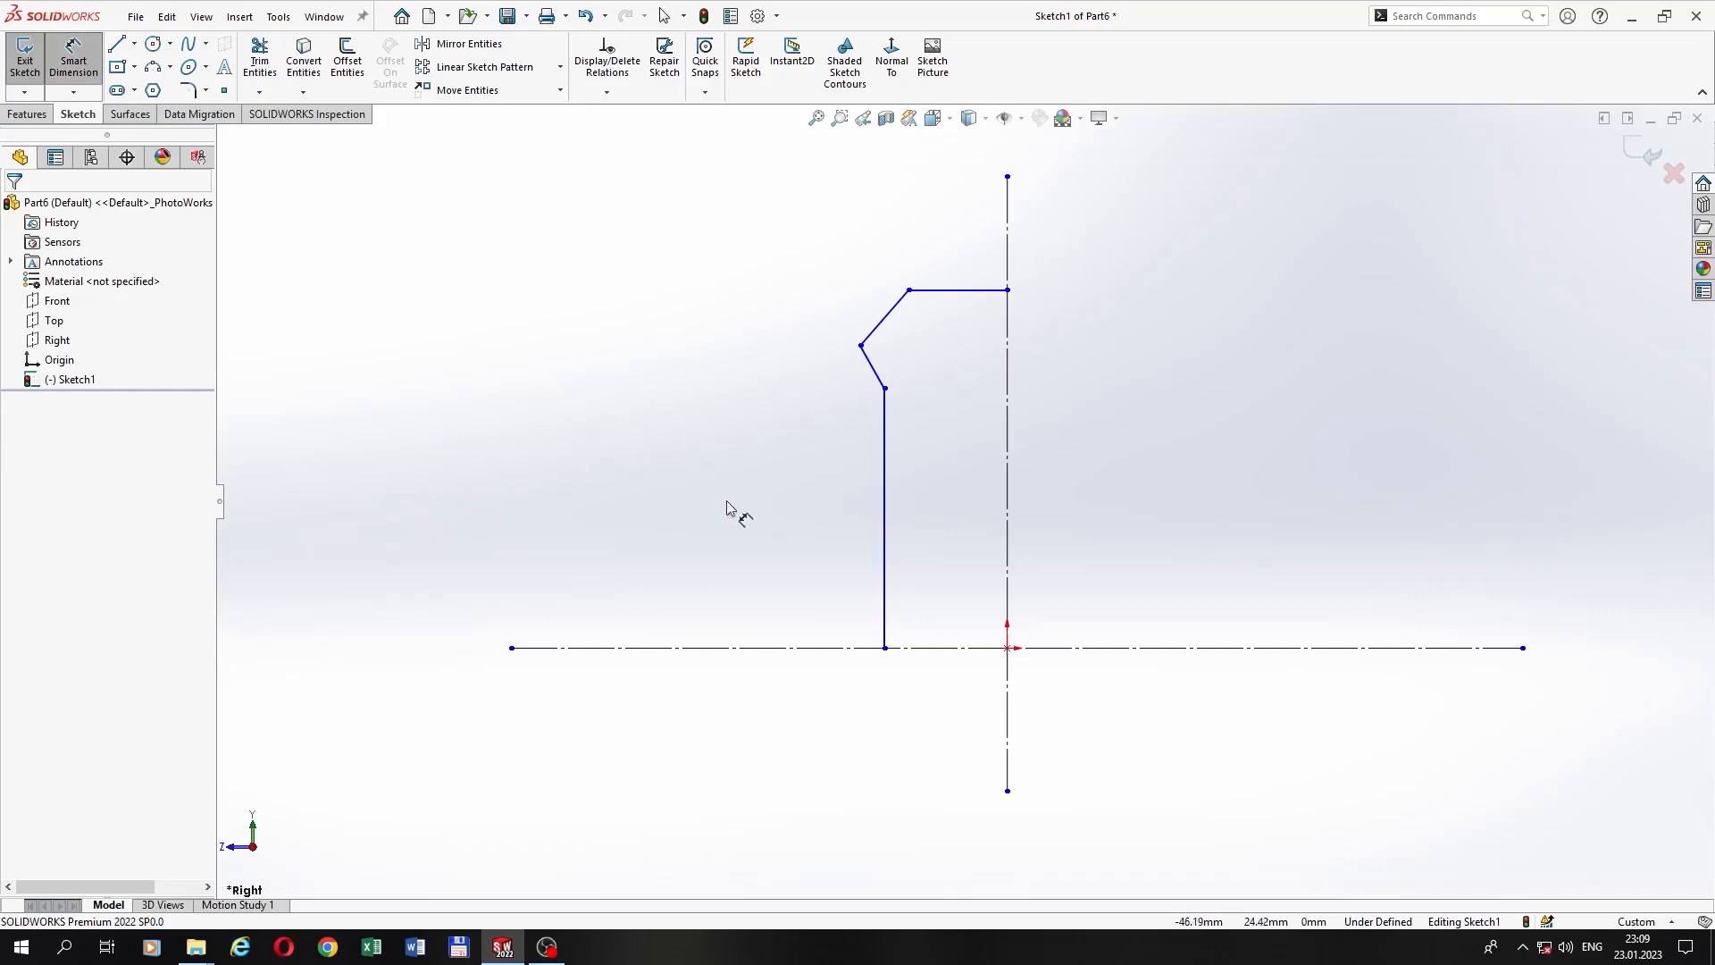
left_click(886, 475)
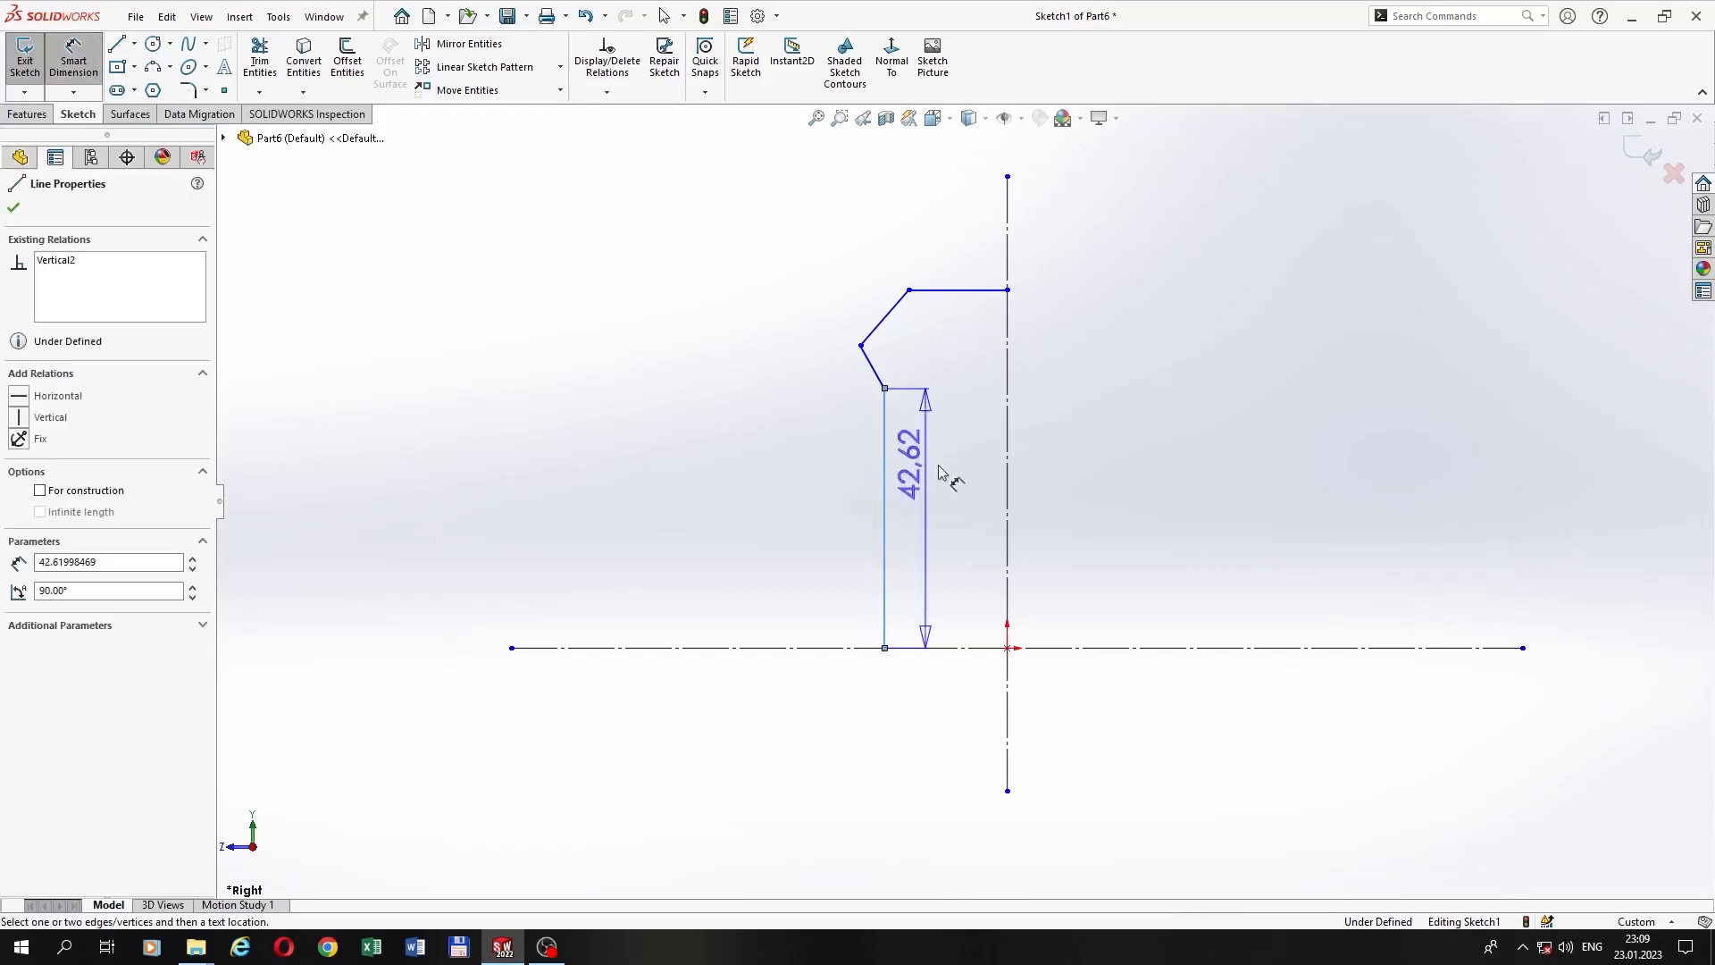
left_click(1008, 482)
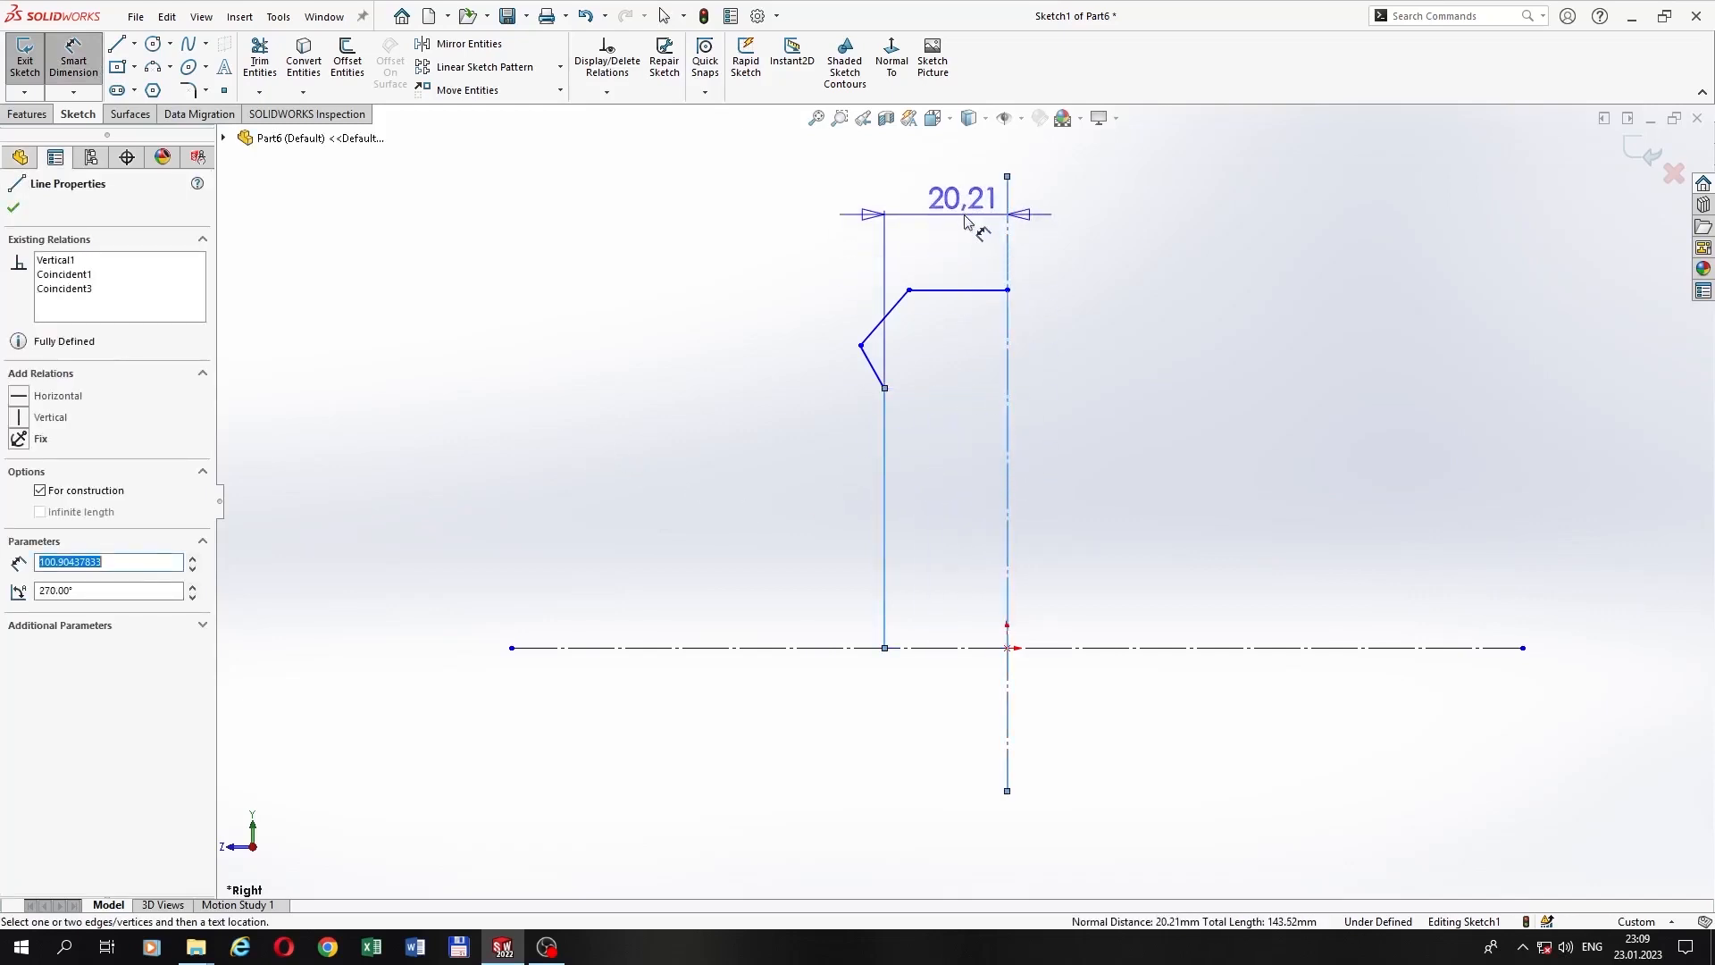
left_click(969, 219)
type("3.5")
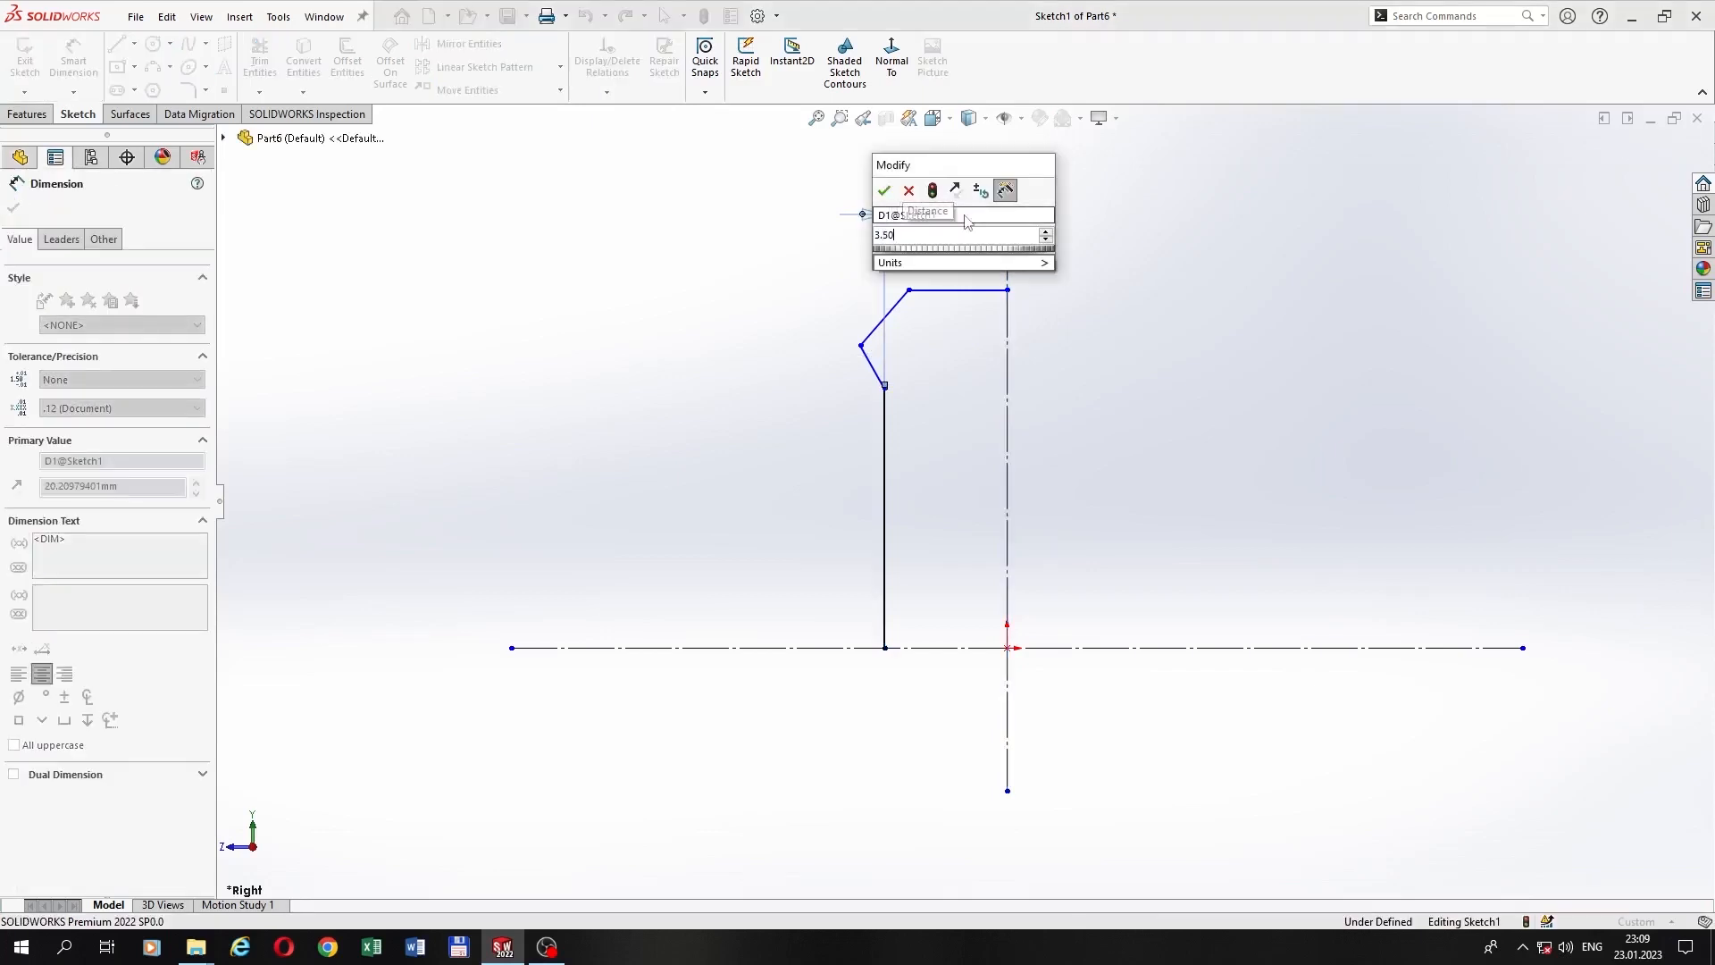
key("Return")
Step: Dimension the outer endpoint of the profile's top line 2.83 mm from the vertical centerline
left_click(1008, 375)
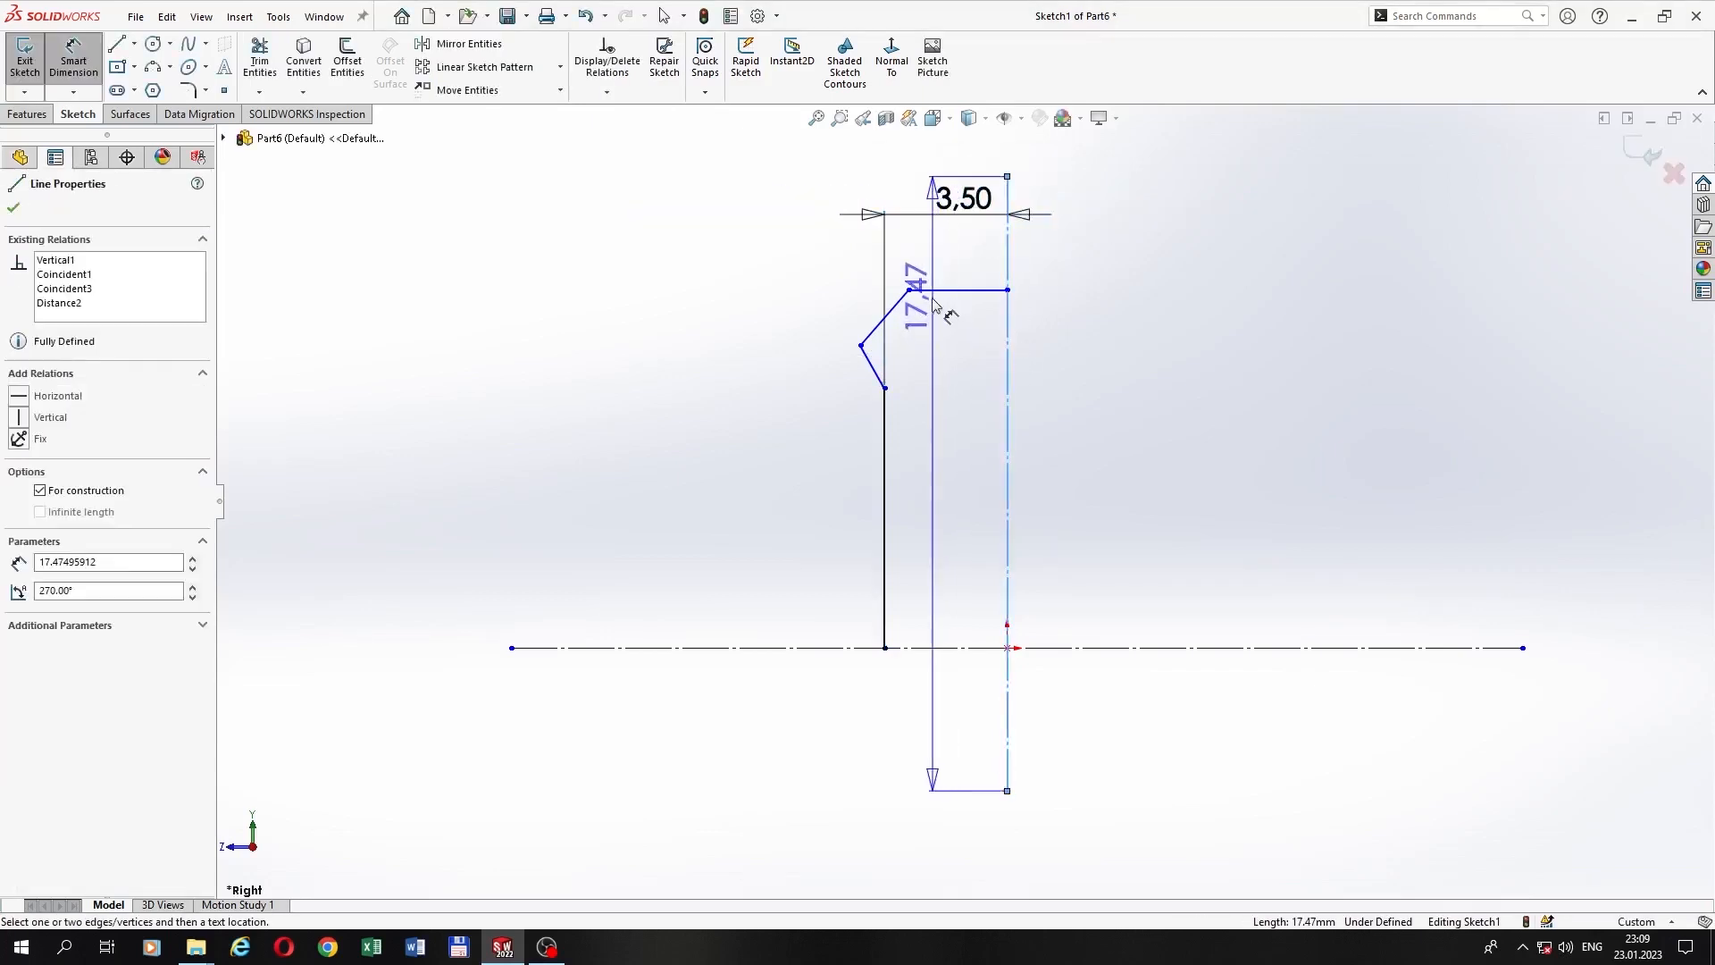
left_click(909, 290)
left_click(969, 266)
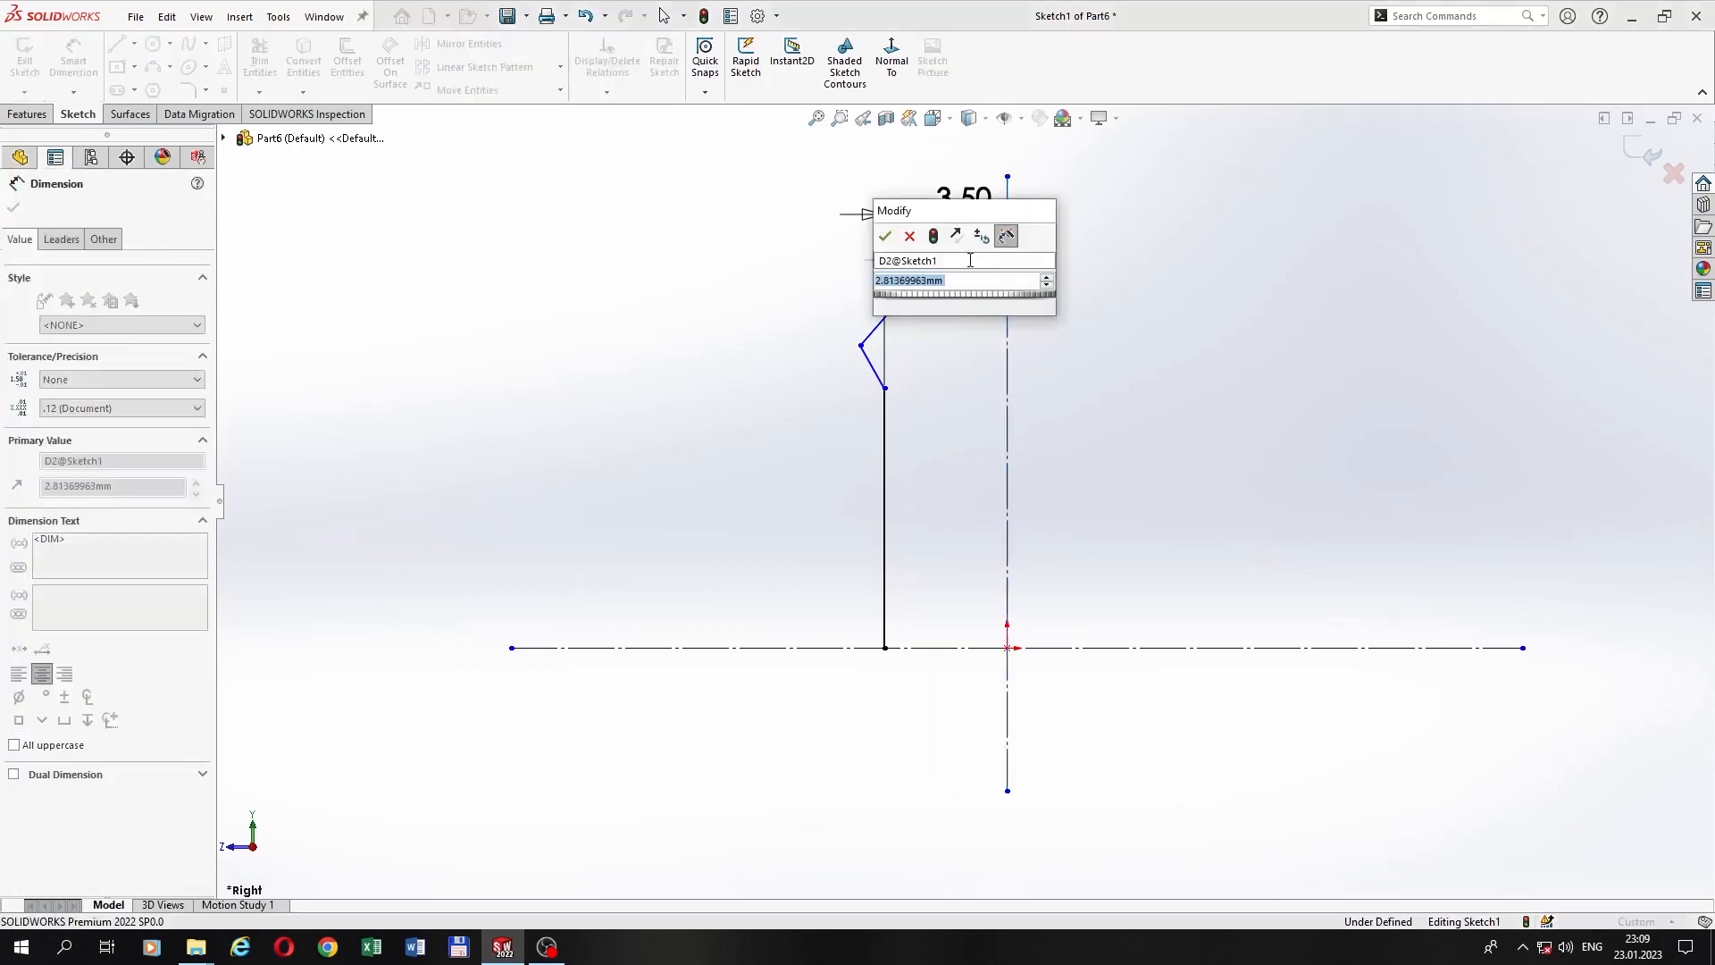
type("1.5")
key("Return")
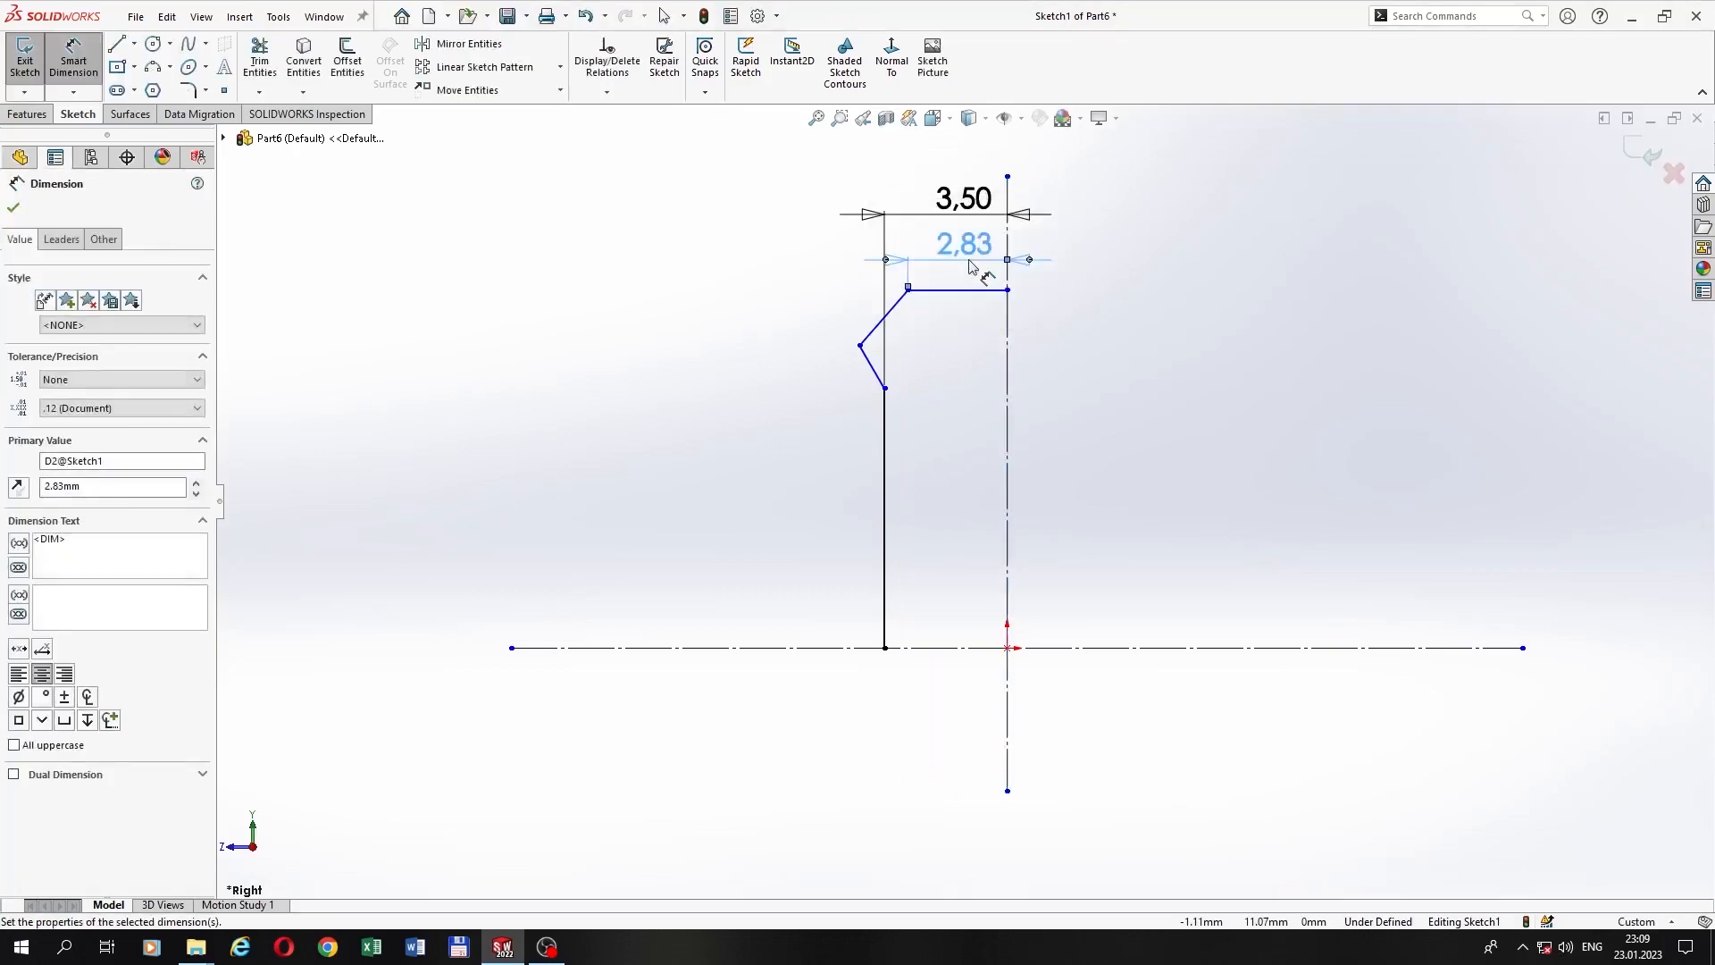
Step: Dimension the outermost corner of the flared end 4.5 mm from the vertical centerline
left_click(1008, 410)
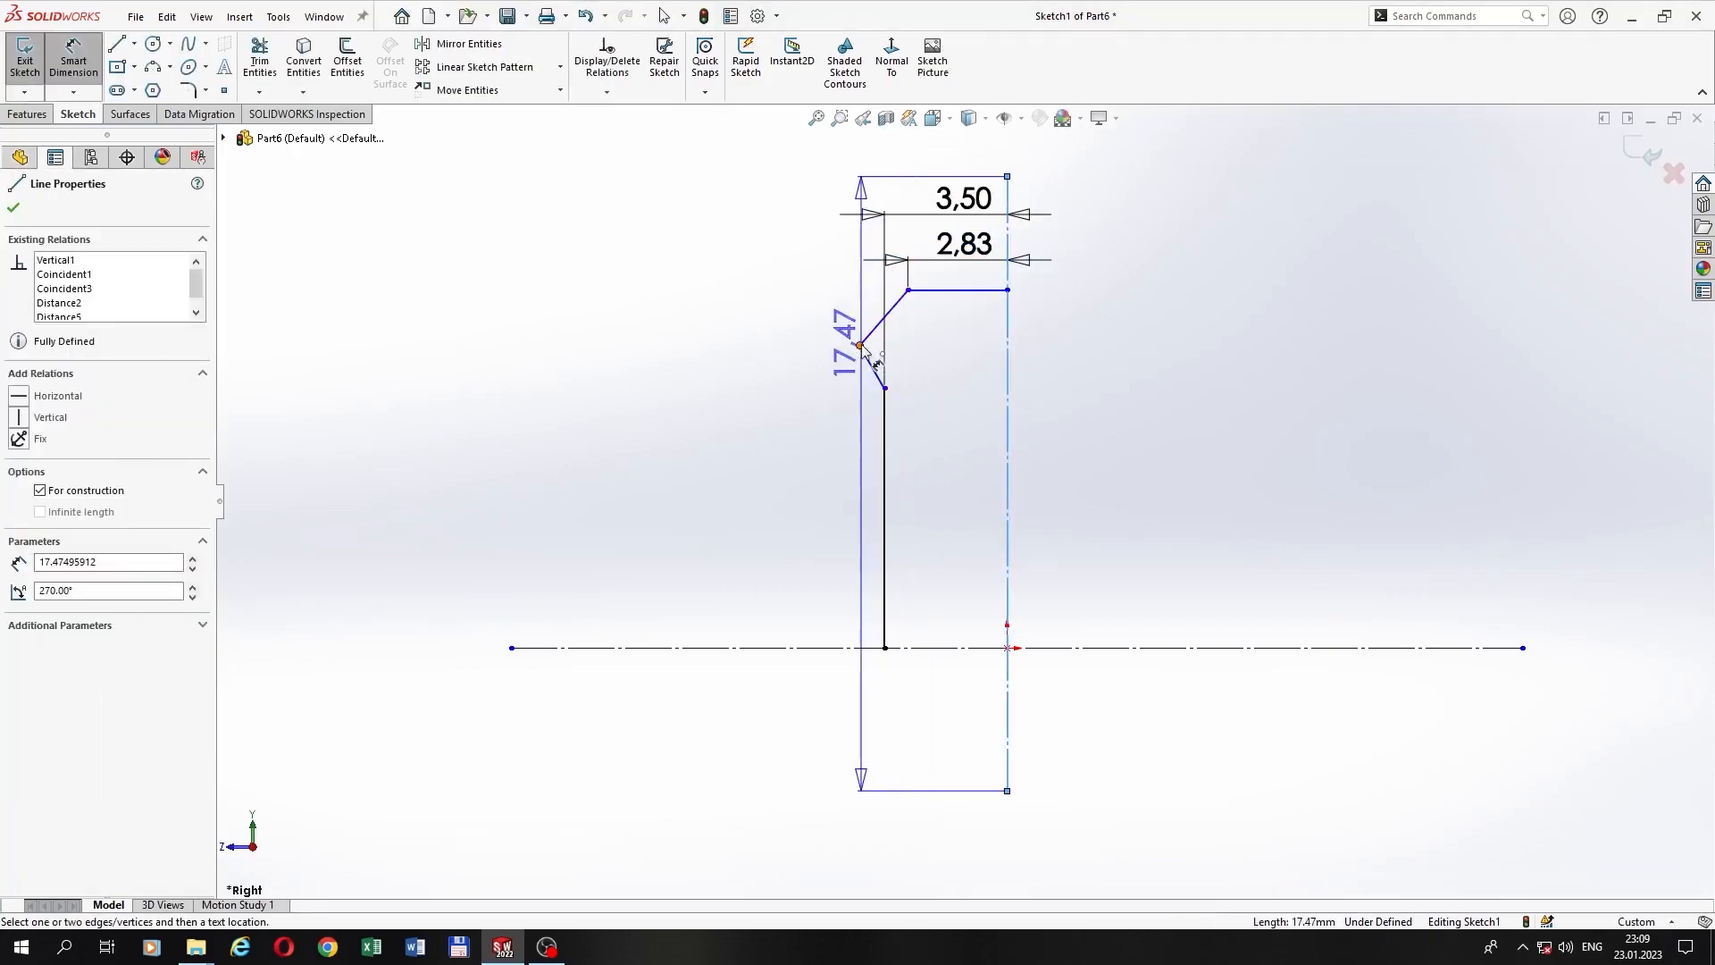
left_click(859, 346)
left_click(928, 172)
type("4.5")
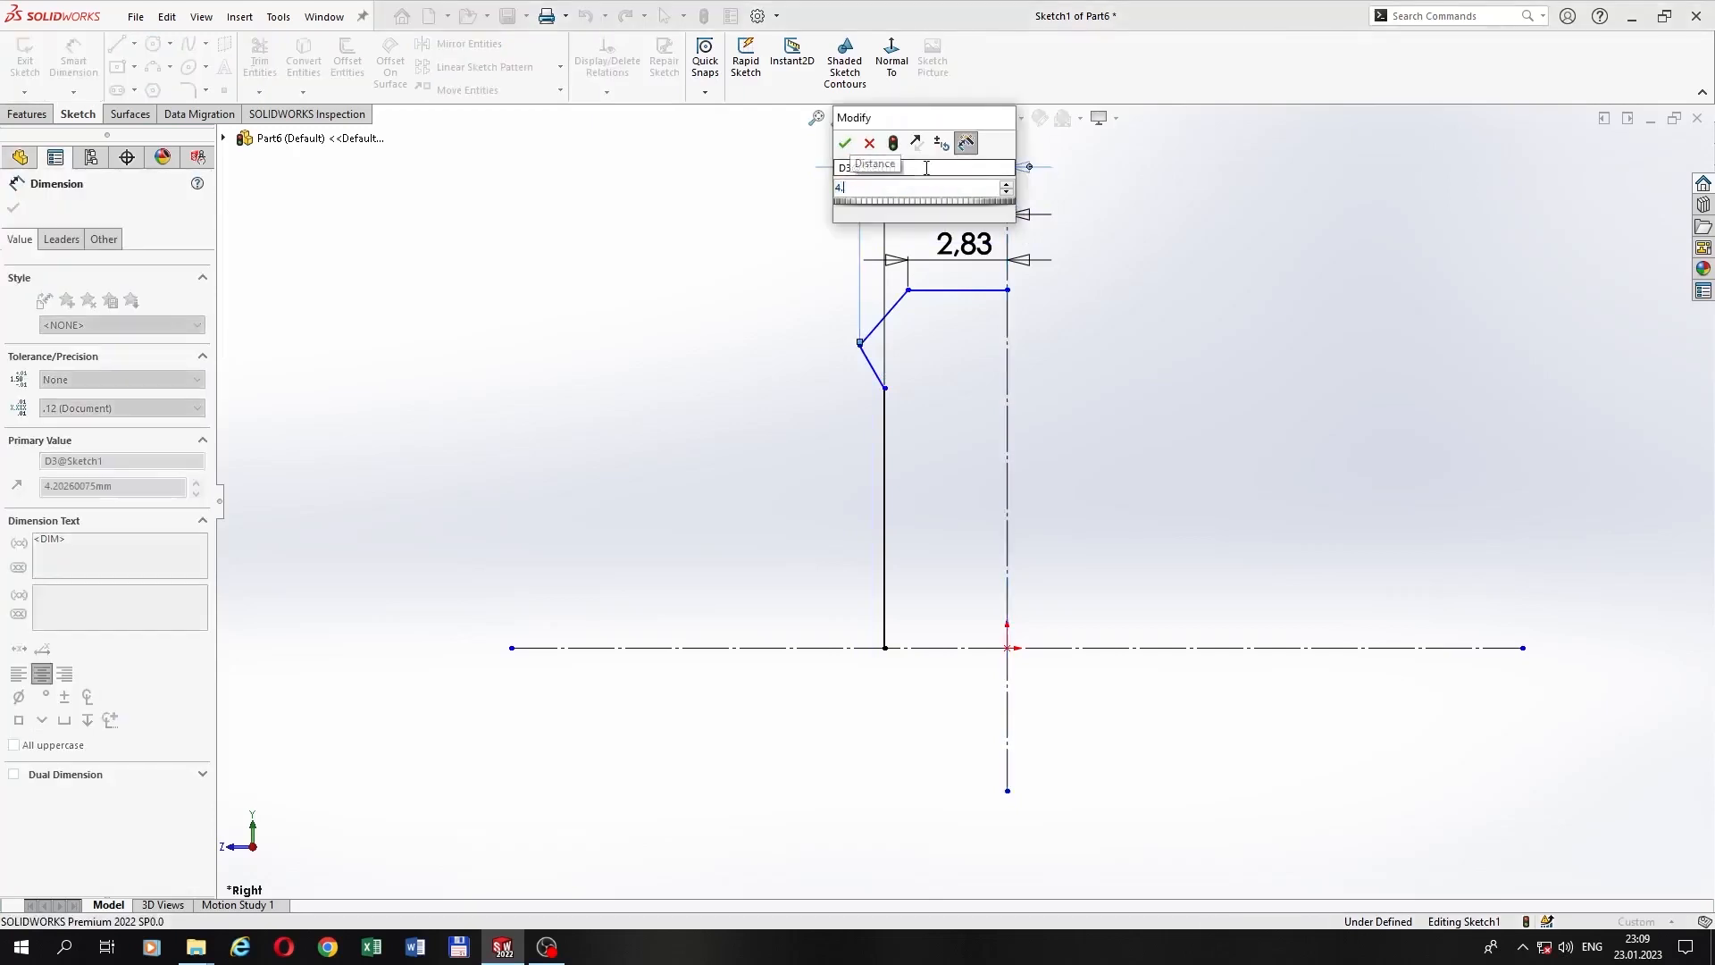
key("Return")
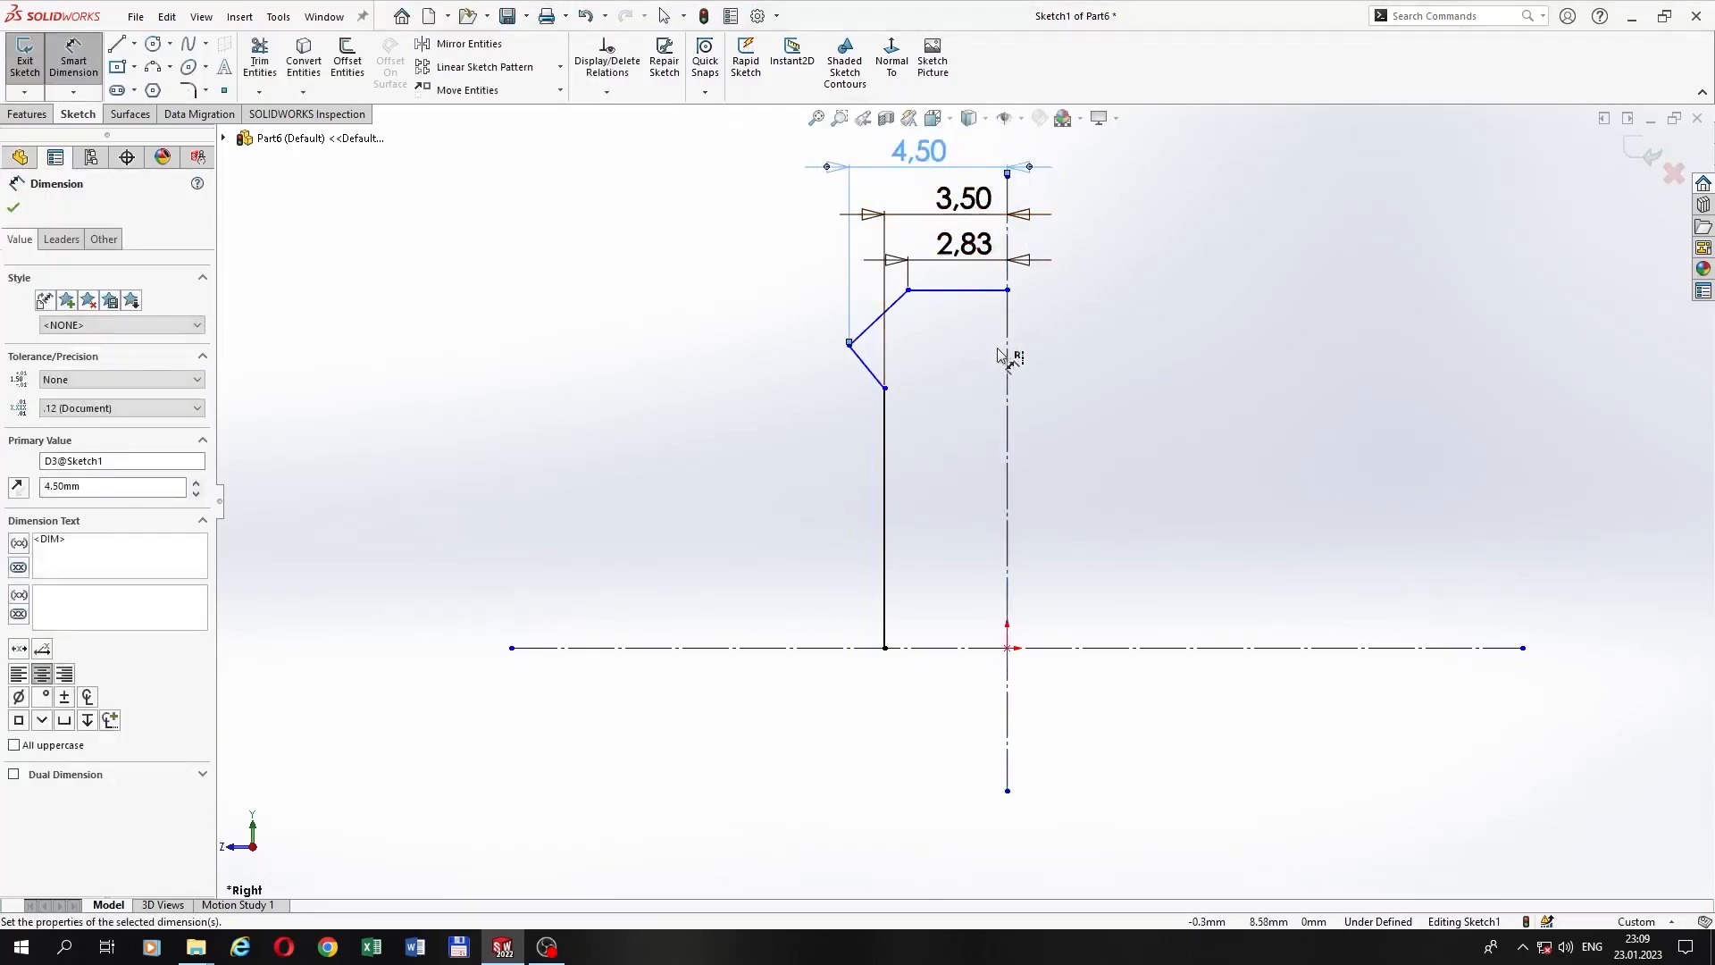
Step: Dimension the vertical distance from the profile's top line to the outermost flared corner as 2 mm
left_click(924, 292)
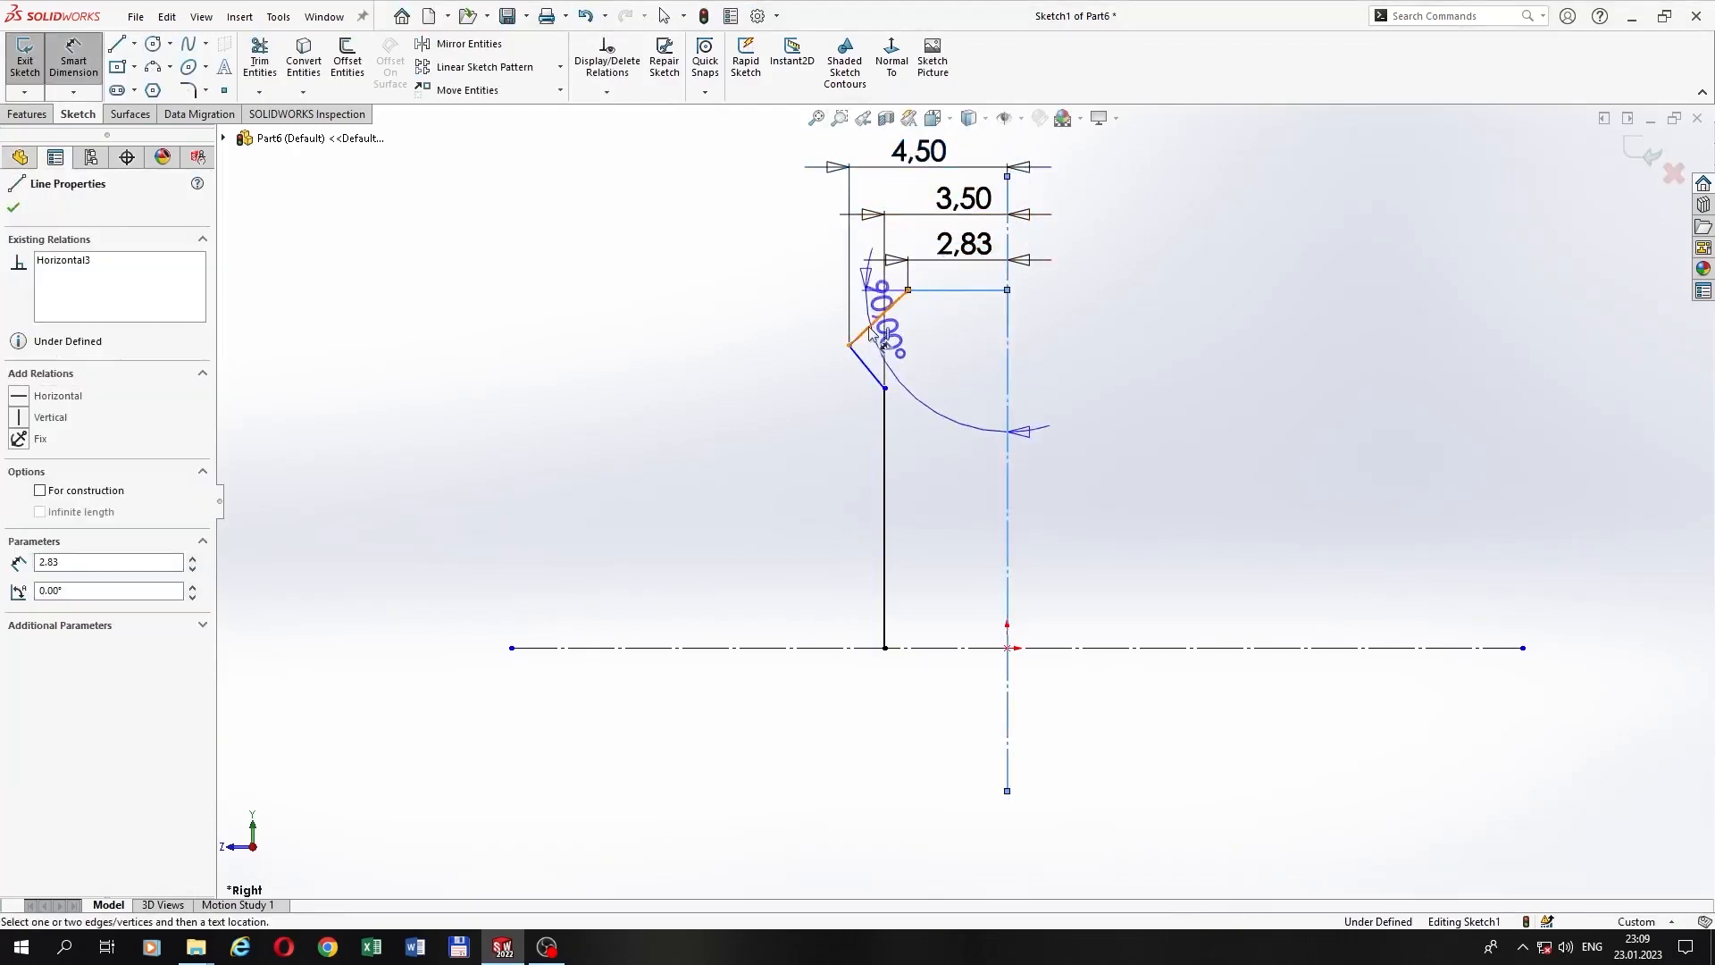
left_click(848, 345)
left_click(747, 318)
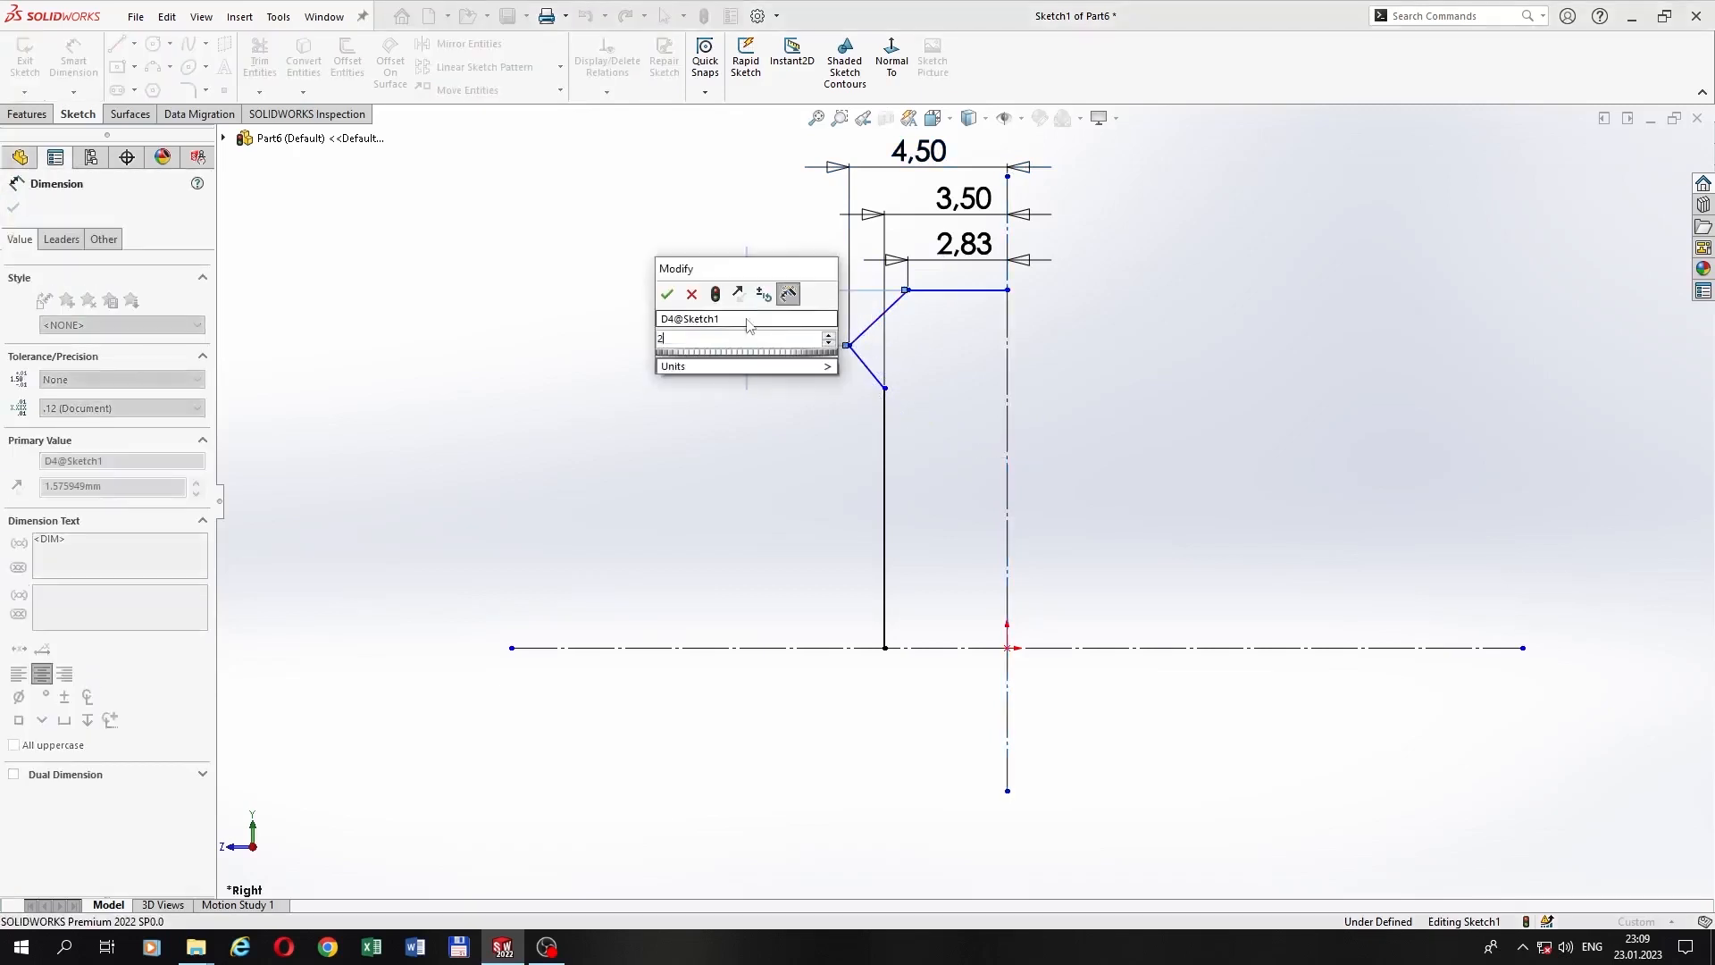
type("2")
key("Return")
Step: Dimension the vertical distance from the profile's top line to the upper end of the vertical side as 4 mm
left_click(957, 282)
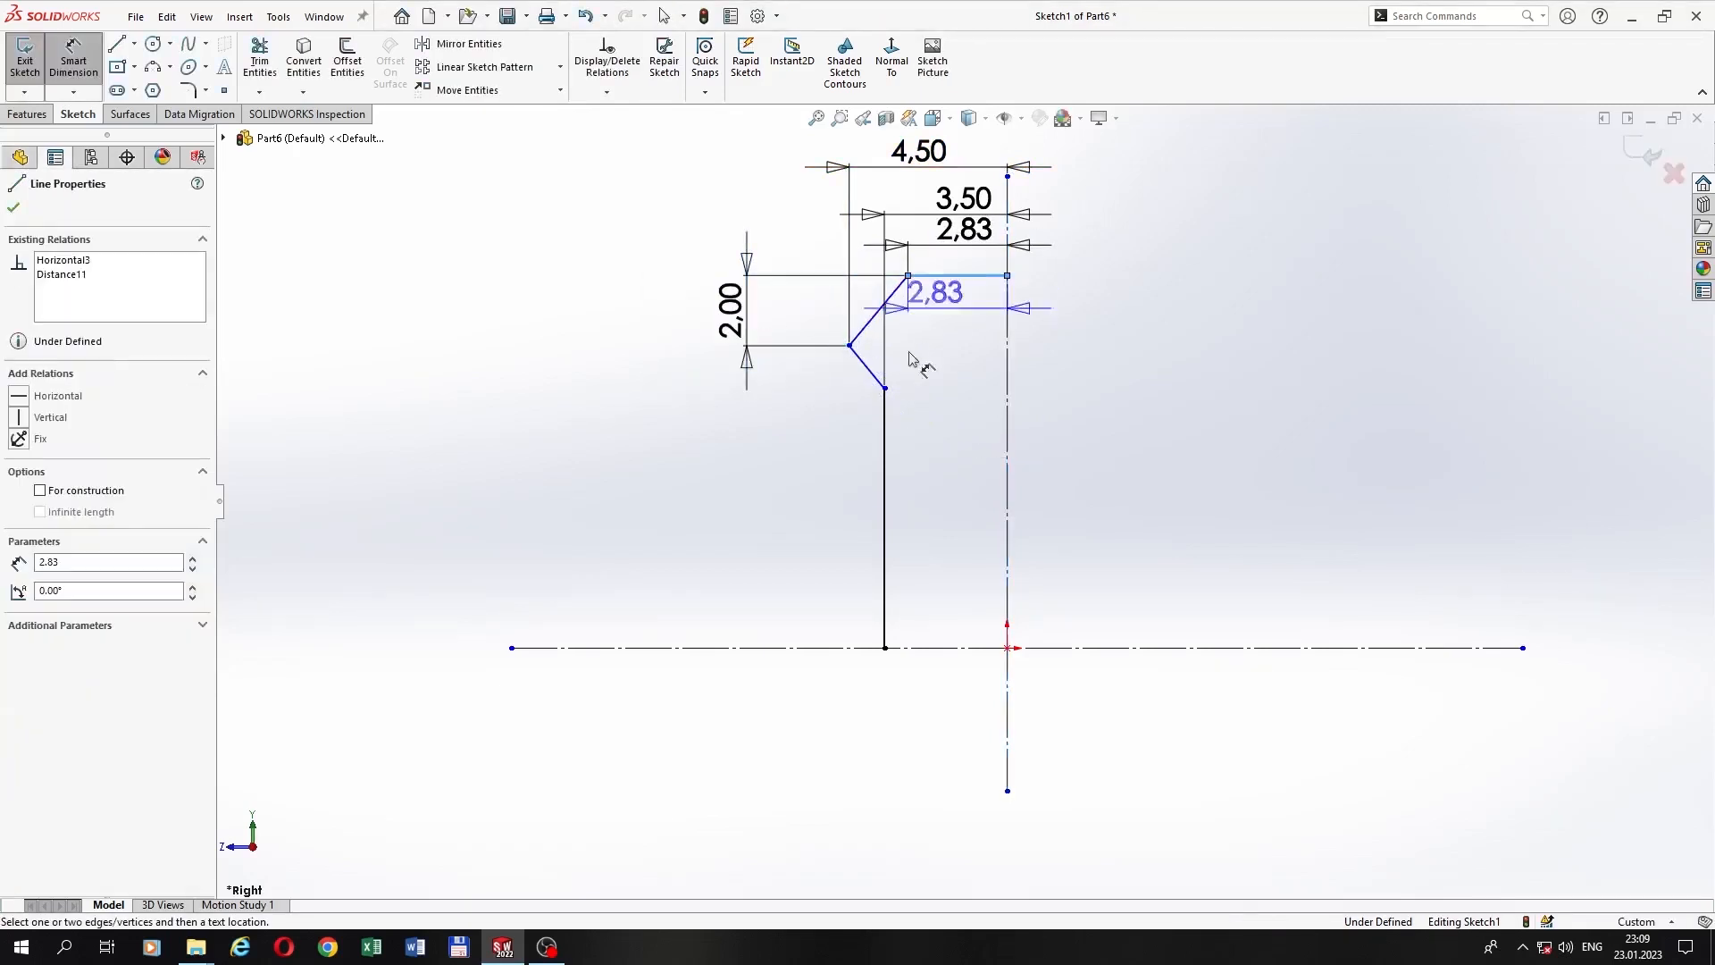
left_click(885, 388)
left_click(634, 349)
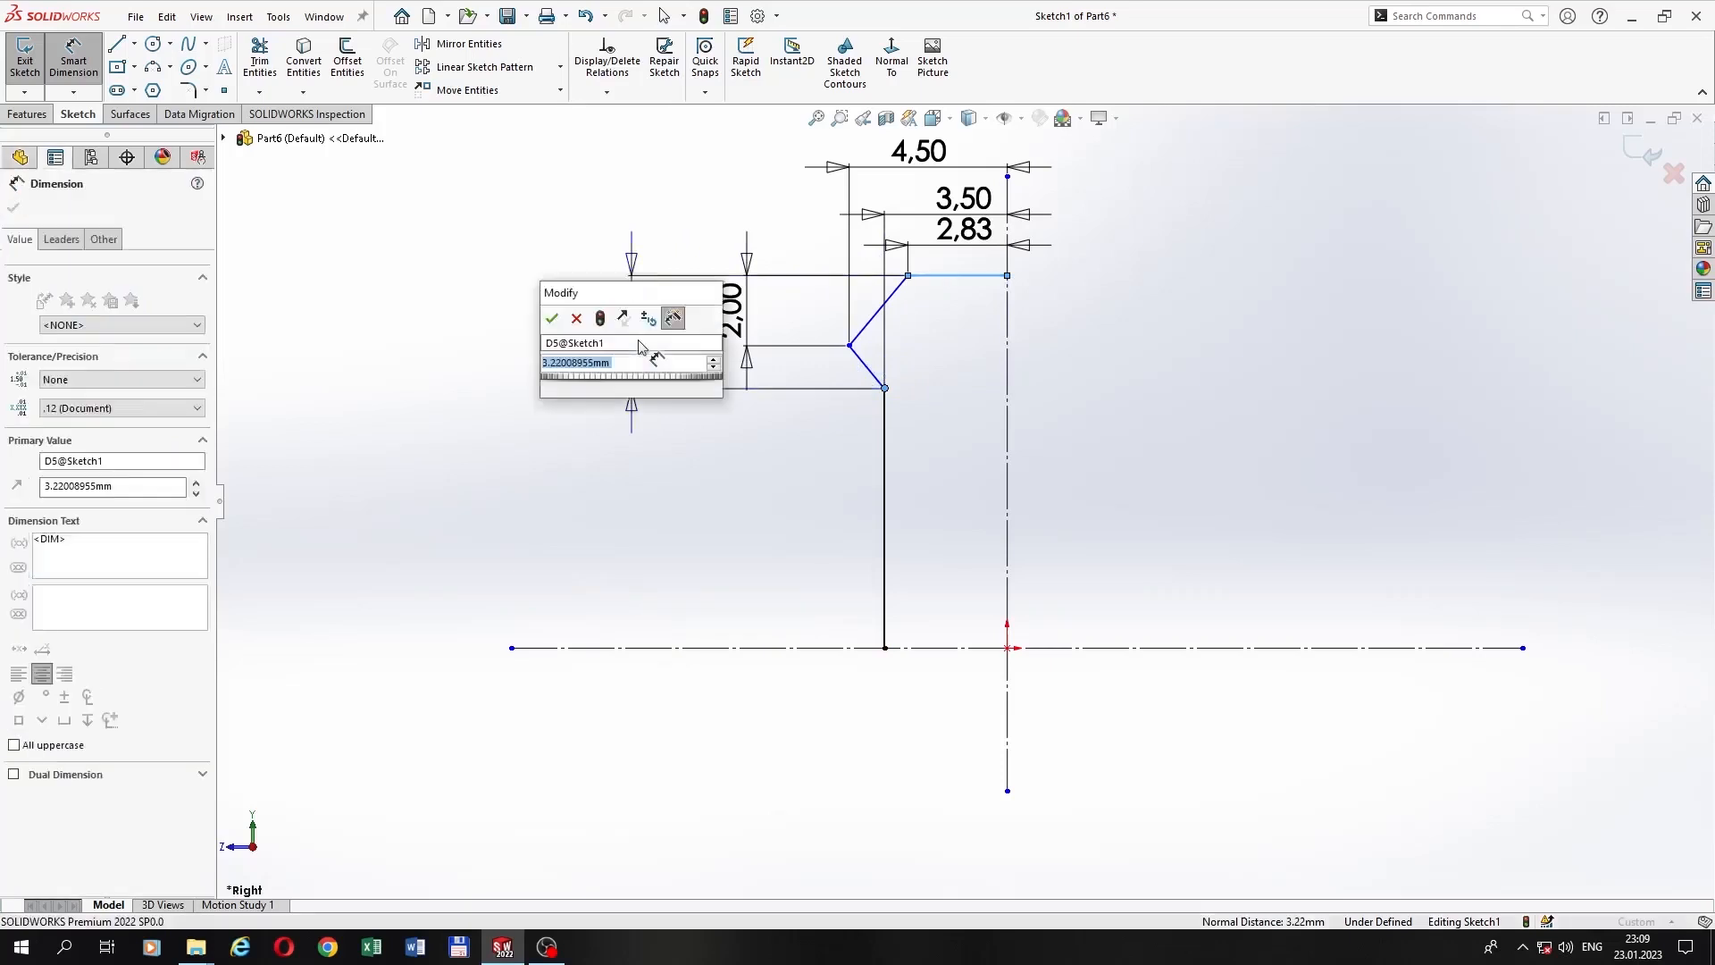
type("4")
key("Return")
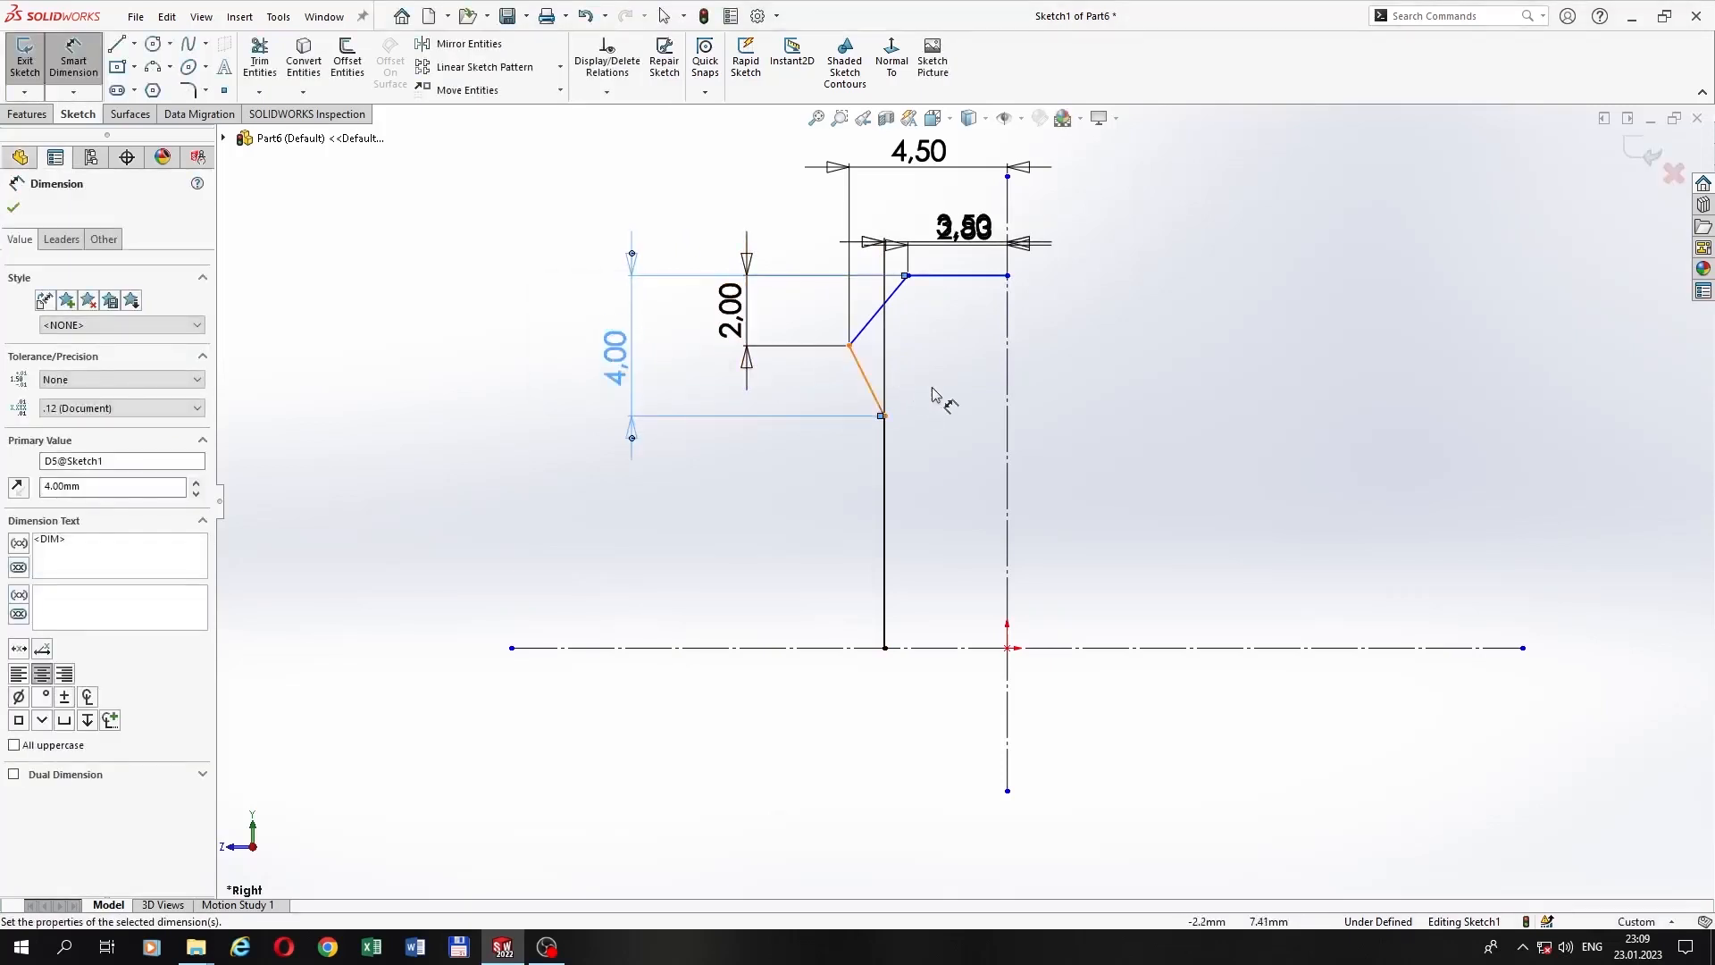
Step: Separate the overlapping 3.5 mm and 2.83 mm dimension labels above the profile
mouse_move(961, 229)
left_mouse_down()
mouse_move(961, 205)
mouse_move(961, 243)
left_mouse_up()
double_click(961, 225)
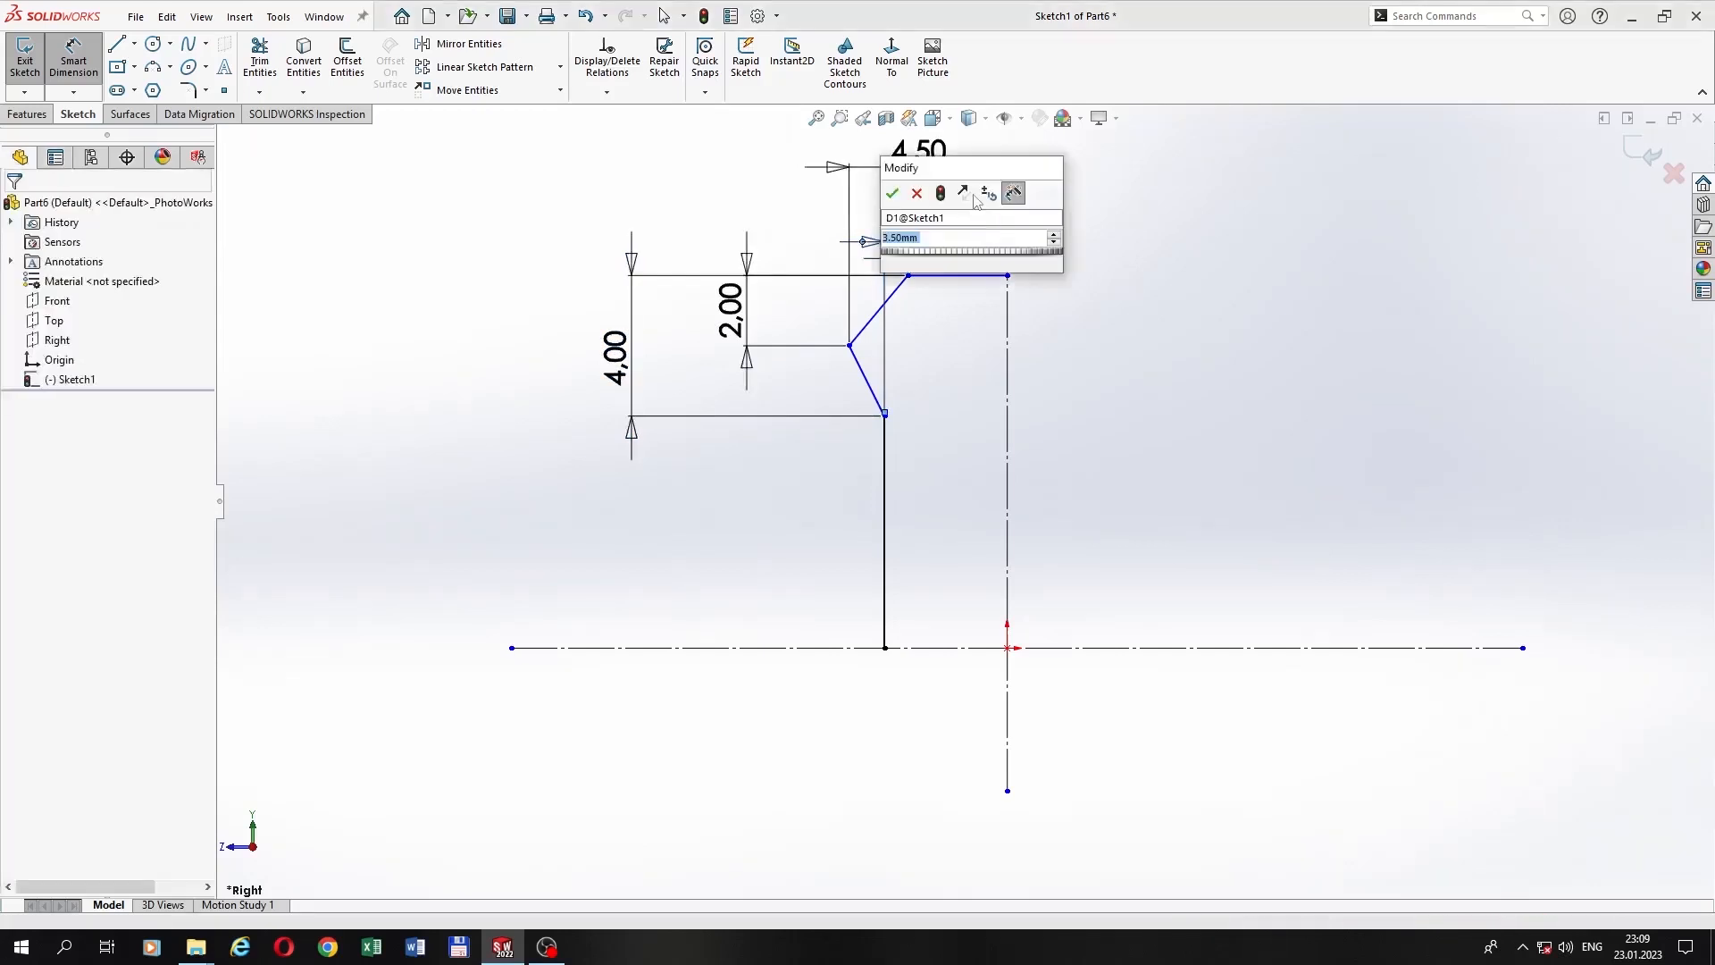
left_click(917, 194)
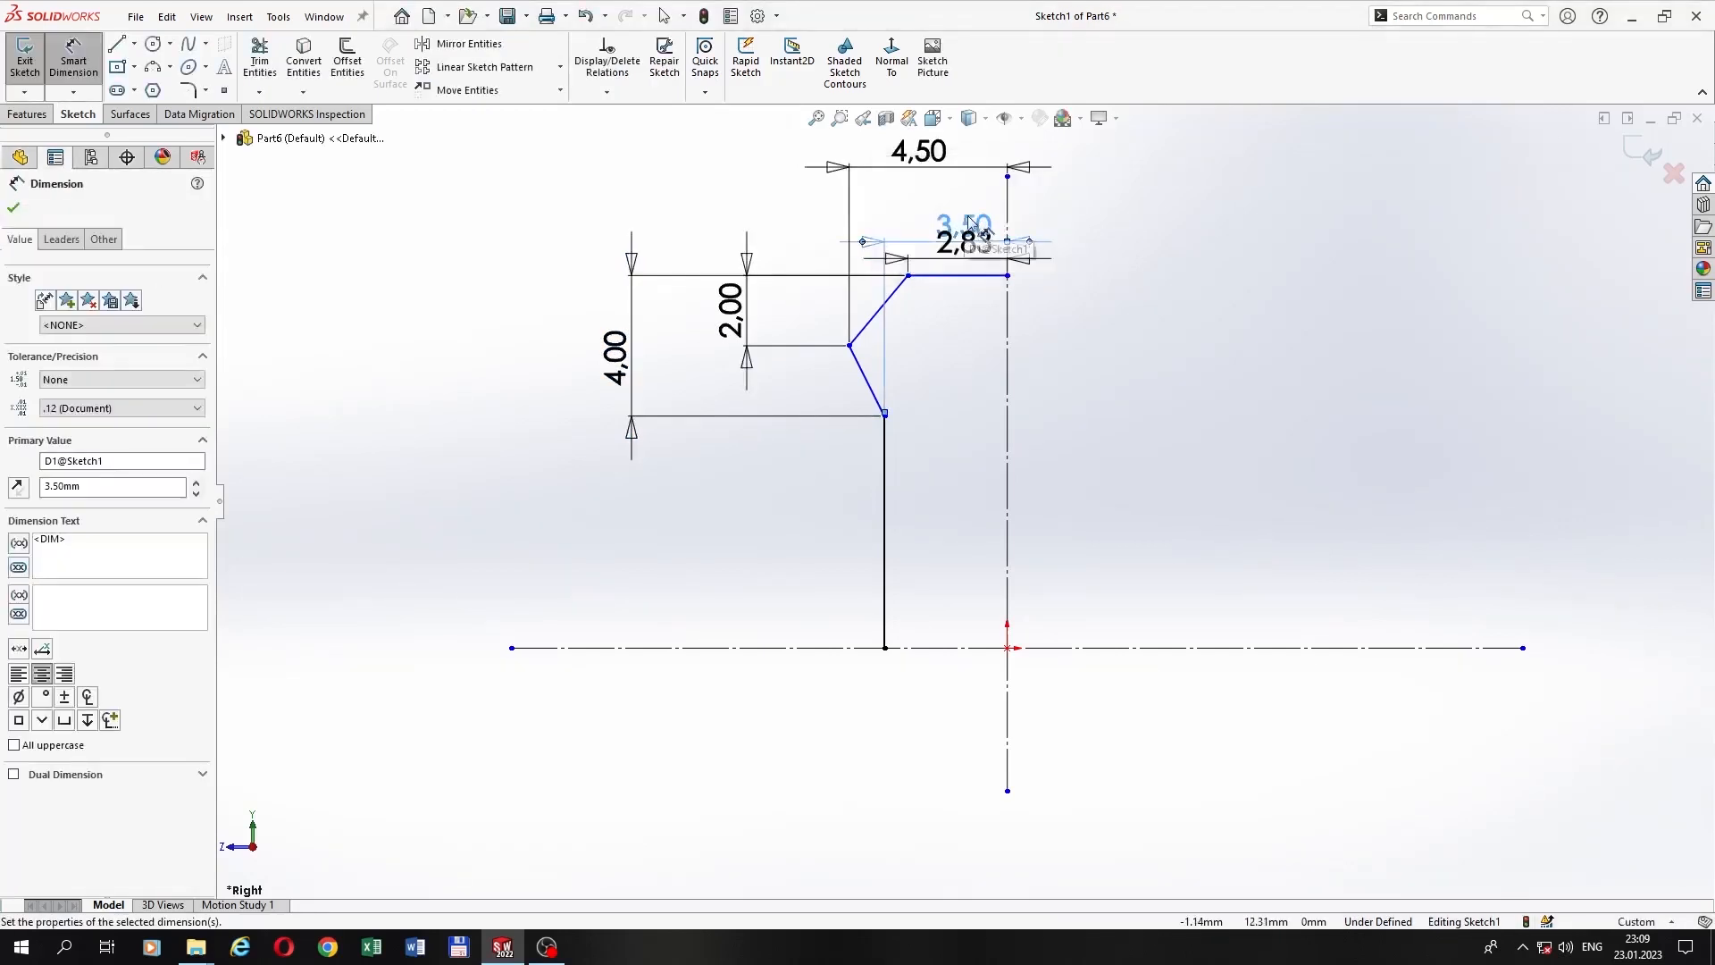
left_click_drag(970, 224, 970, 192)
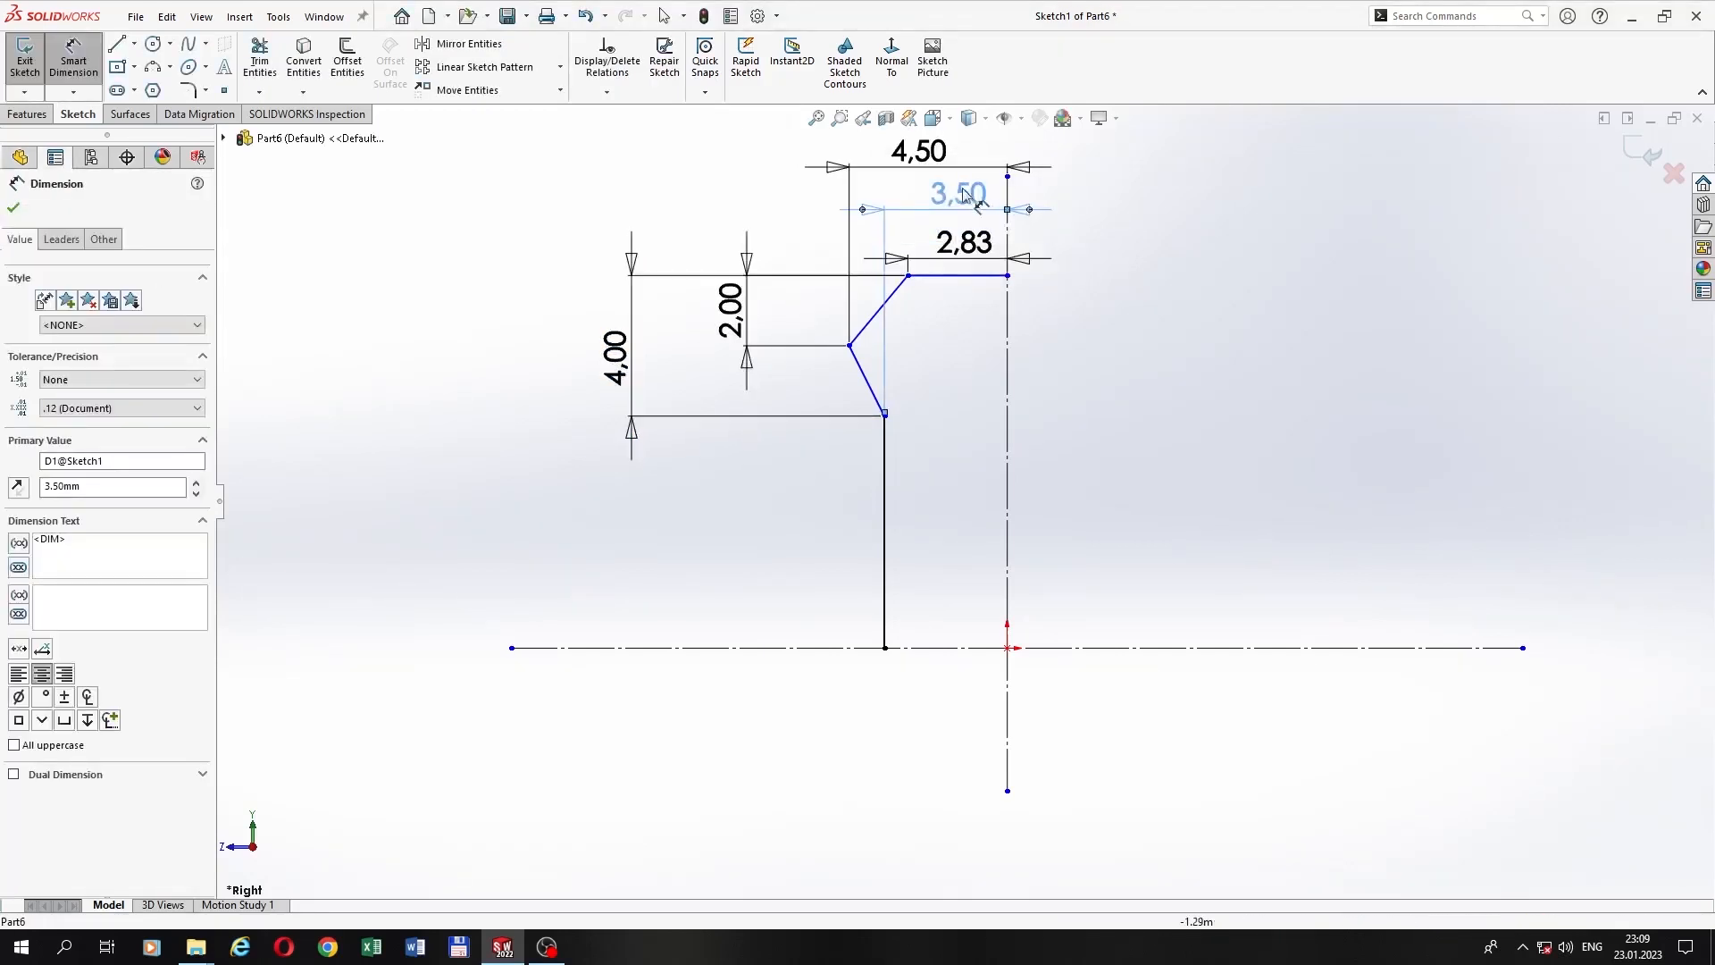
Step: Dimension the profile's top line 12.1 mm above the lower end of the vertical side on the horizontal centerline
left_click(970, 276)
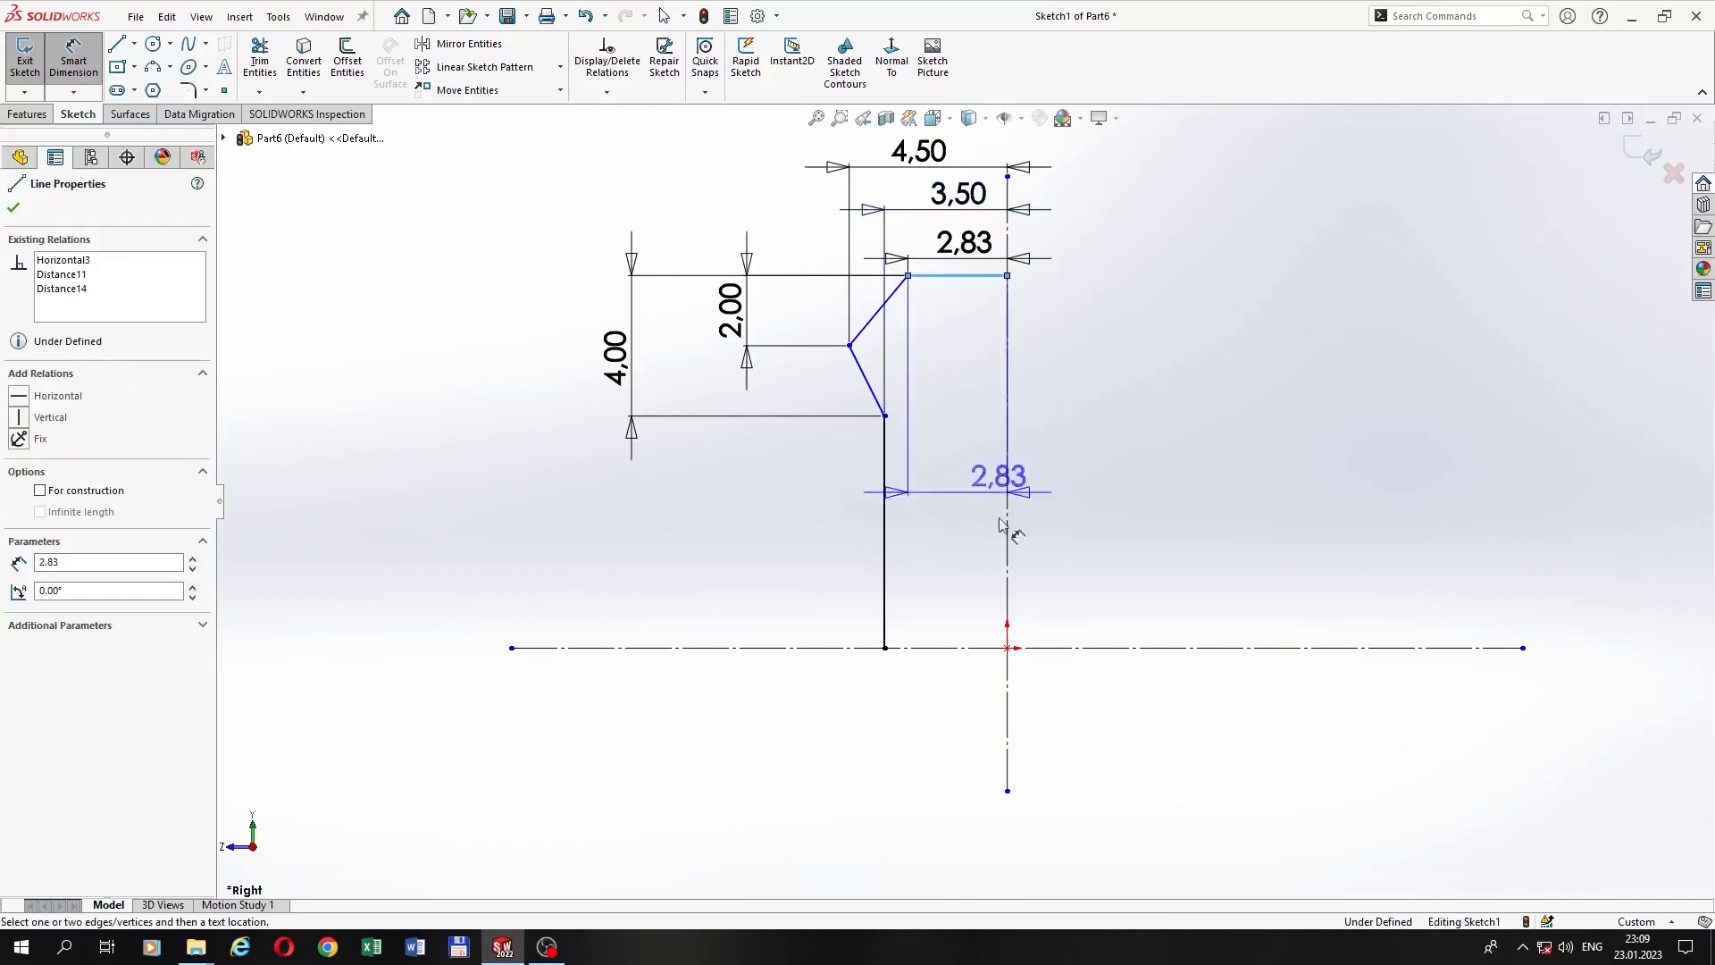
left_click(884, 647)
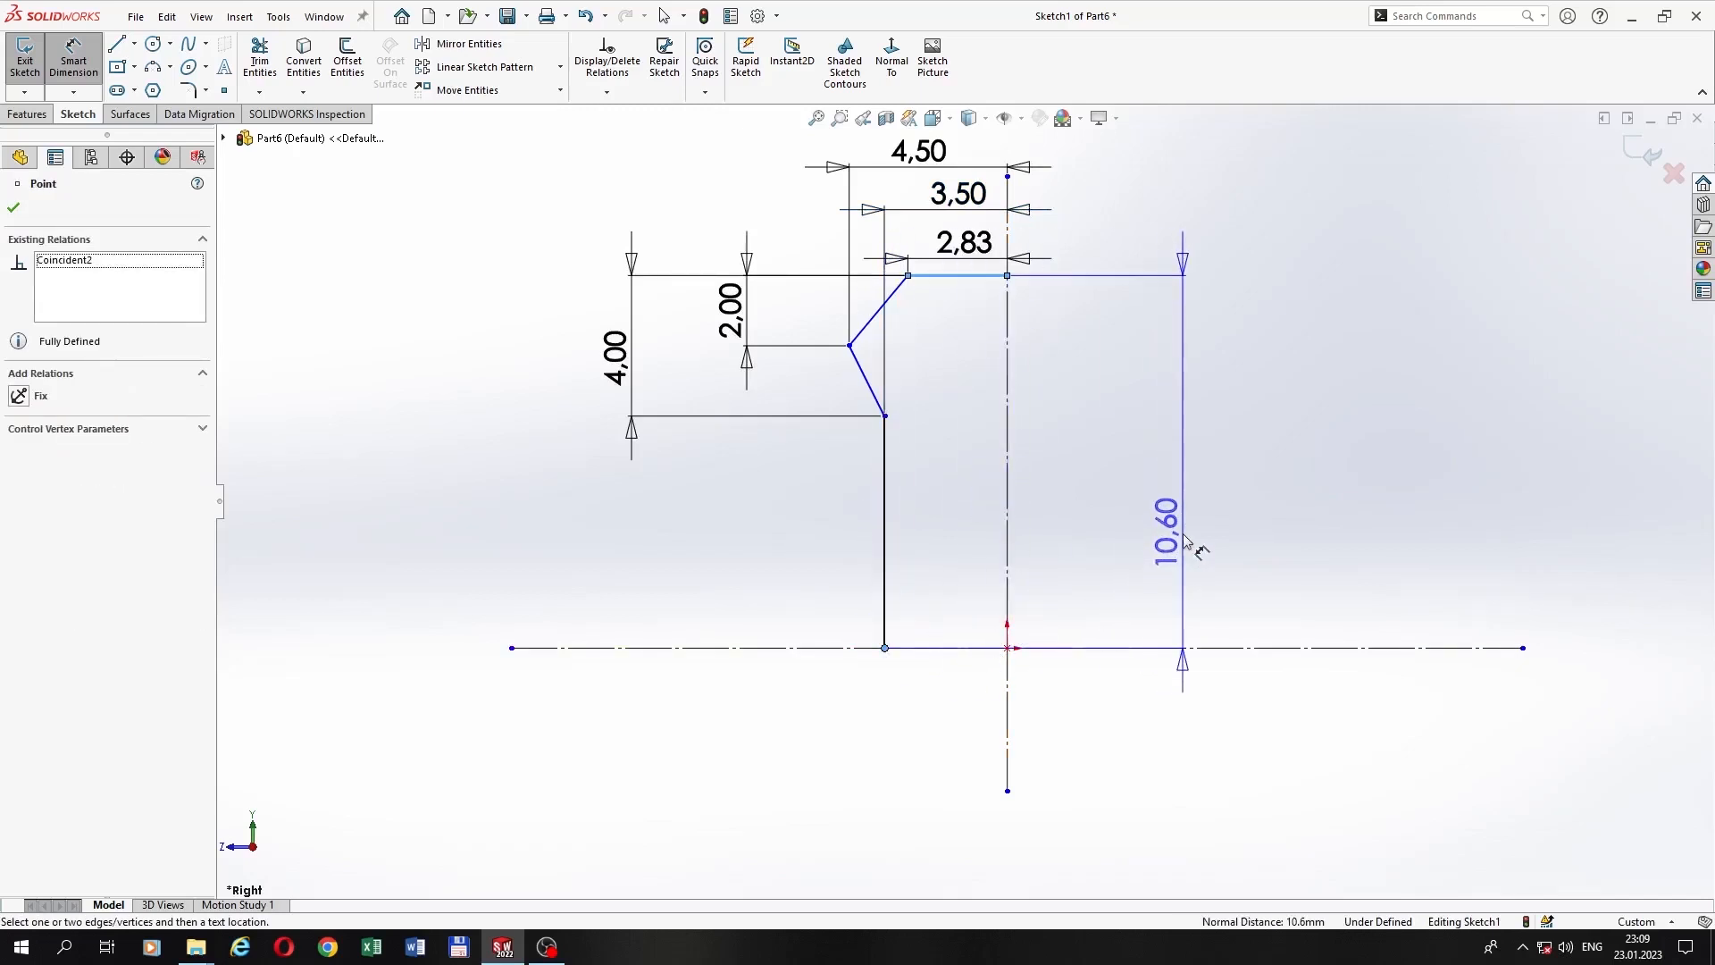
left_click(1164, 489)
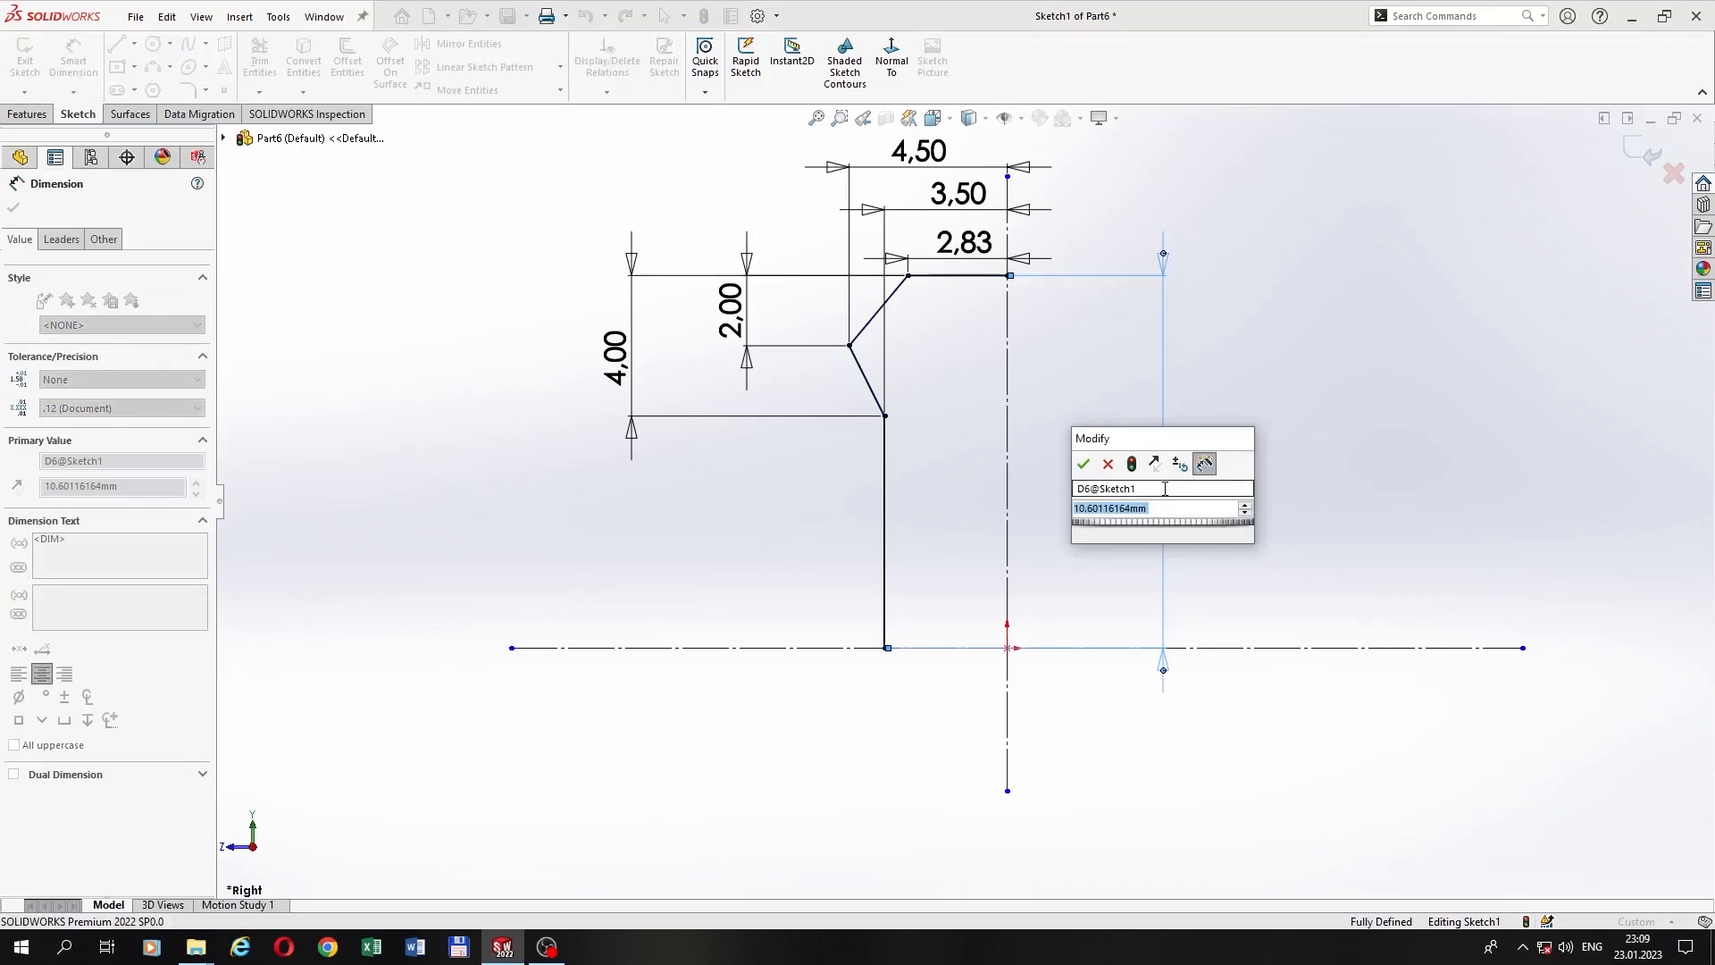
type("12.1")
key("Return")
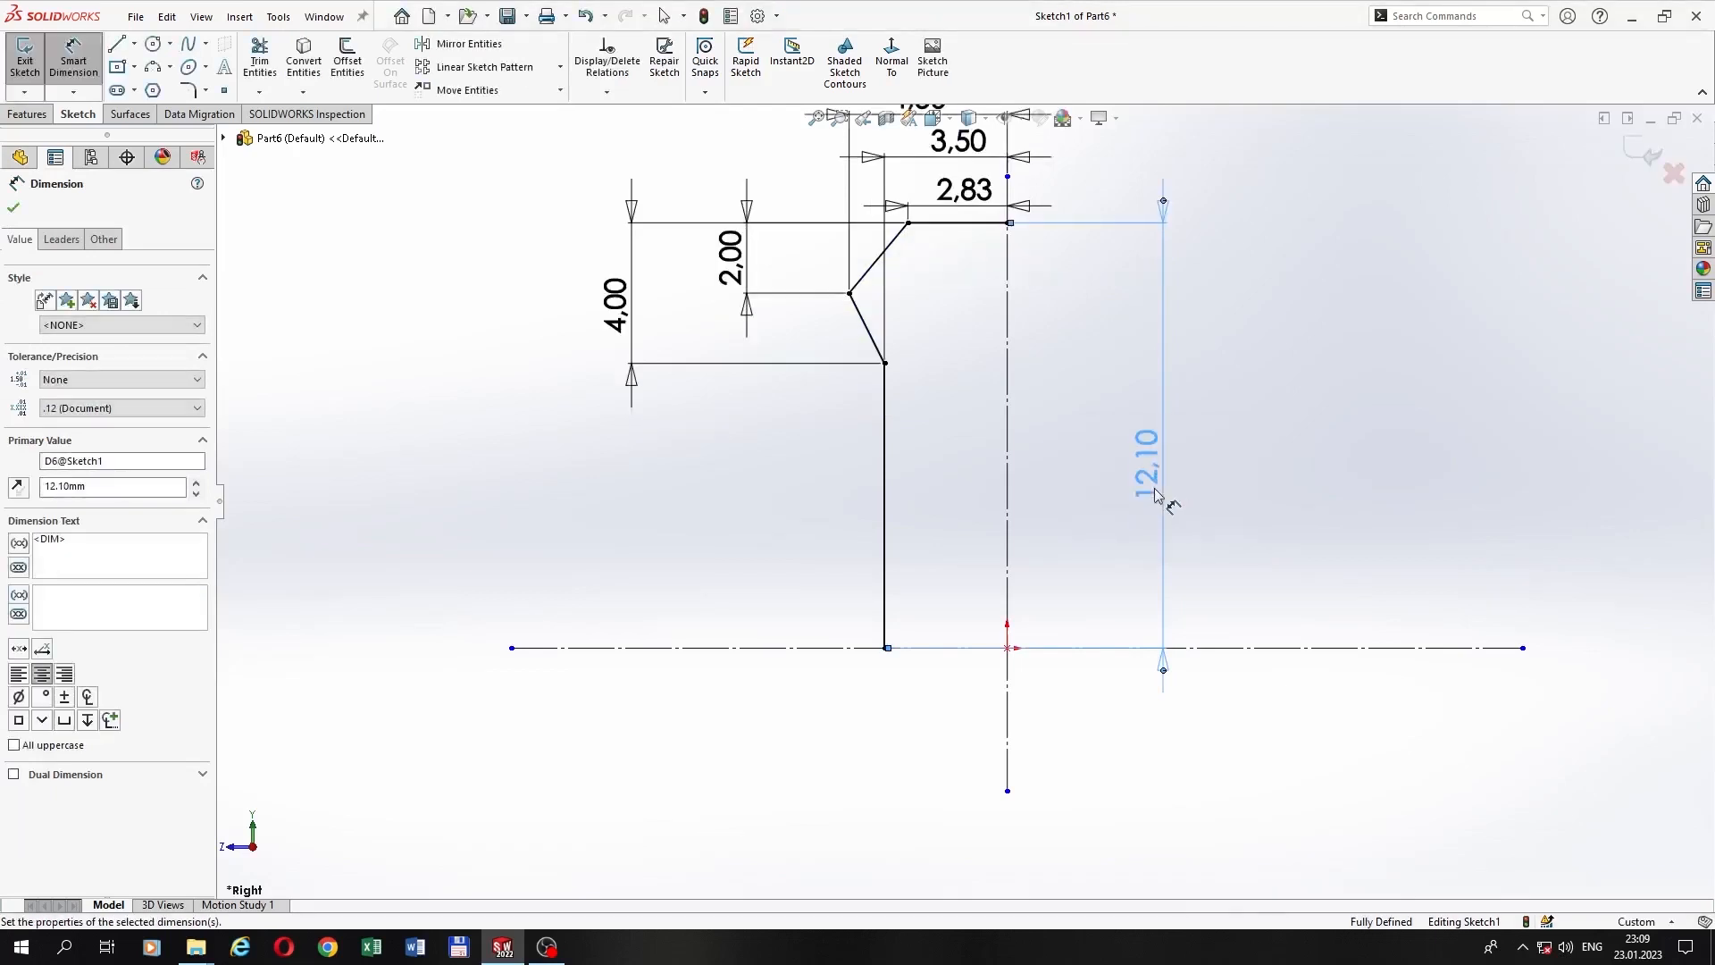
Step: Mirror the four profile lines about the horizontal centerline
scroll(1082, 429, "up", 1)
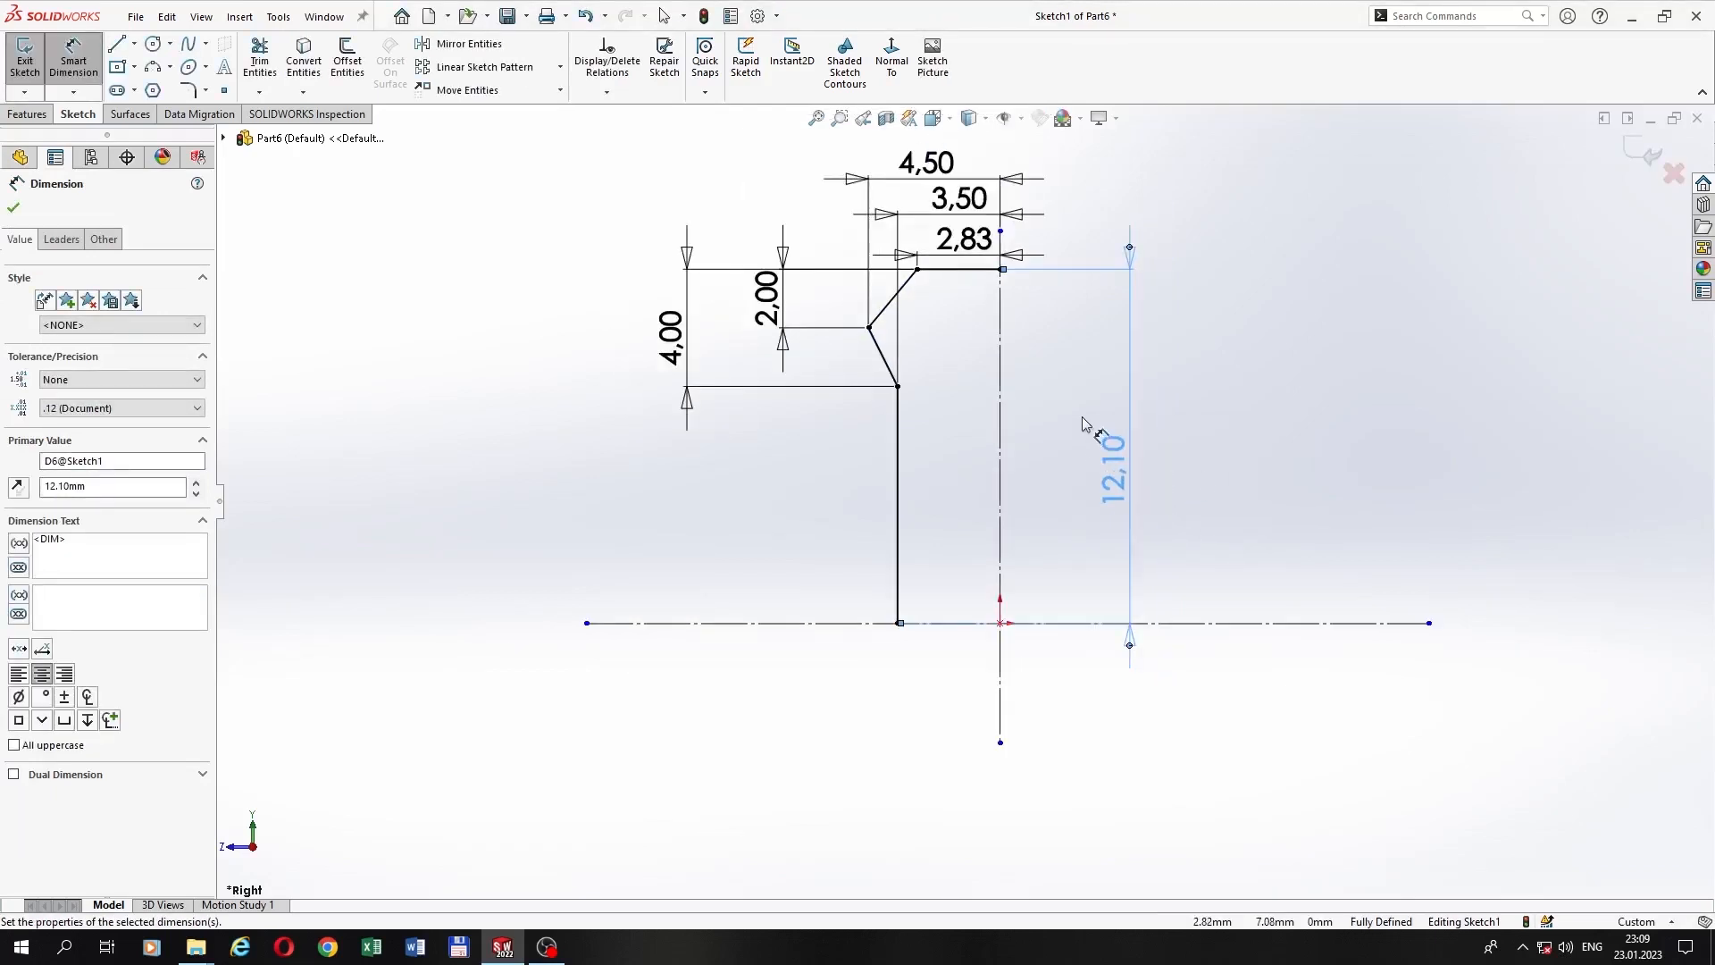
scroll(1081, 417, "up", 1)
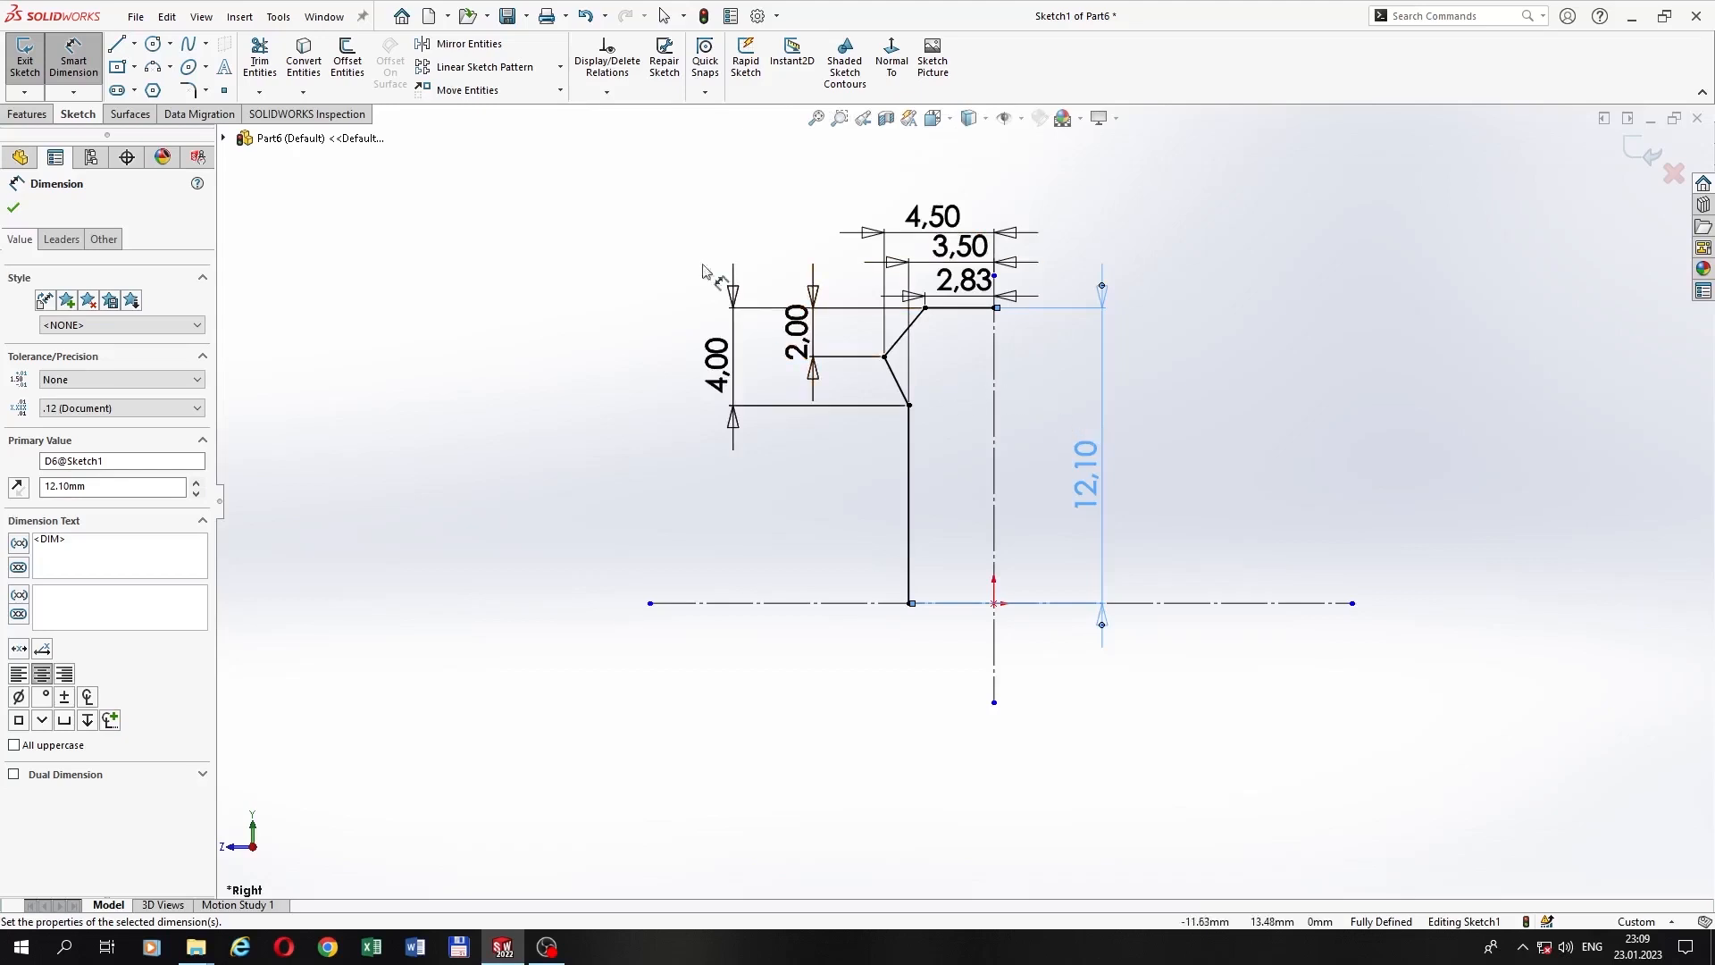
left_click(480, 49)
left_click_drag(801, 220, 1048, 627)
left_click(143, 472)
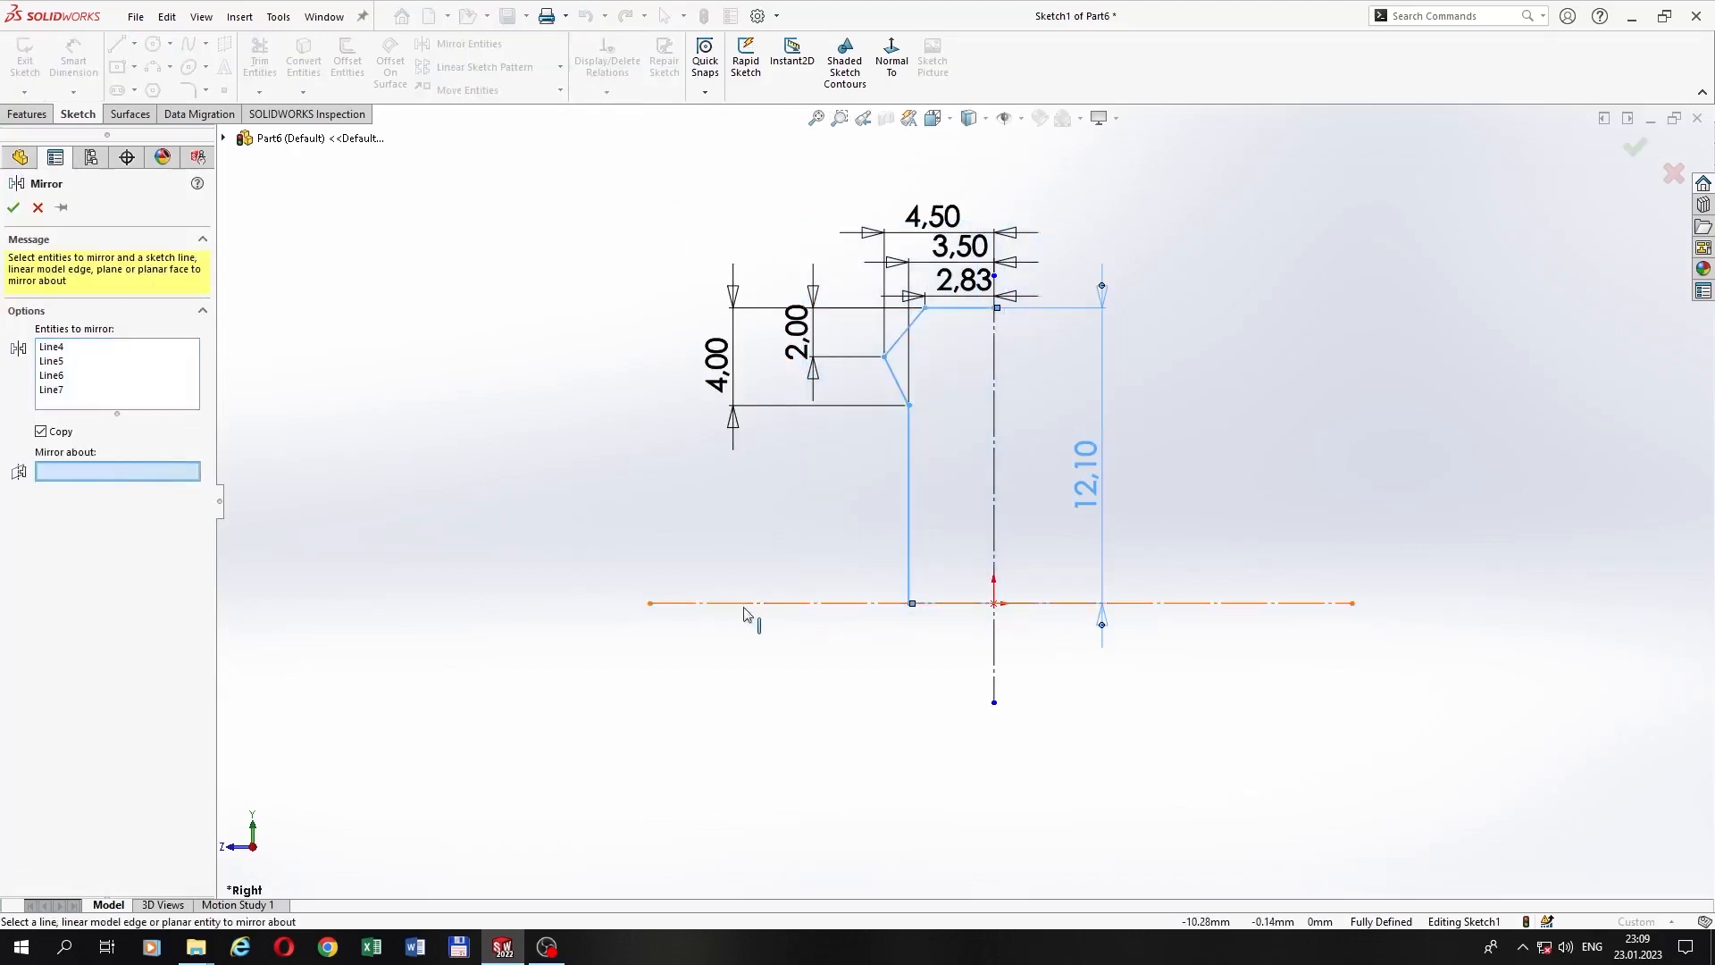
left_click(715, 603)
left_click(13, 207)
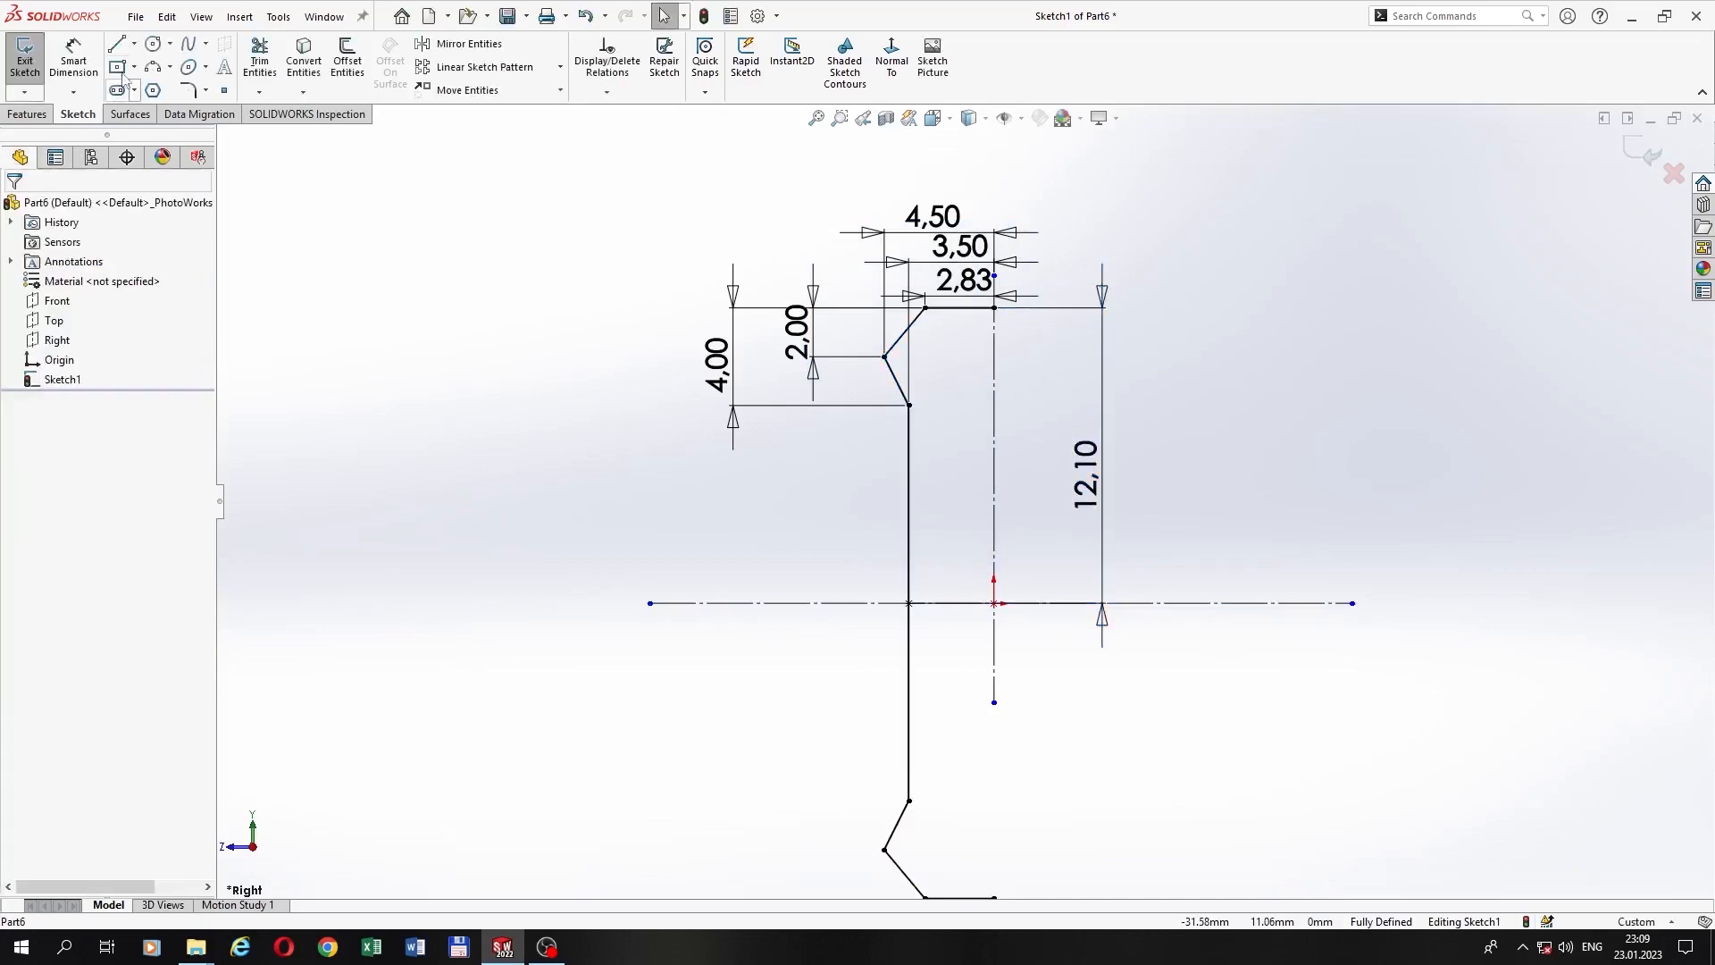
Step: Close the mirrored profile with a vertical line through the origin joining its two open ends
left_click(118, 44)
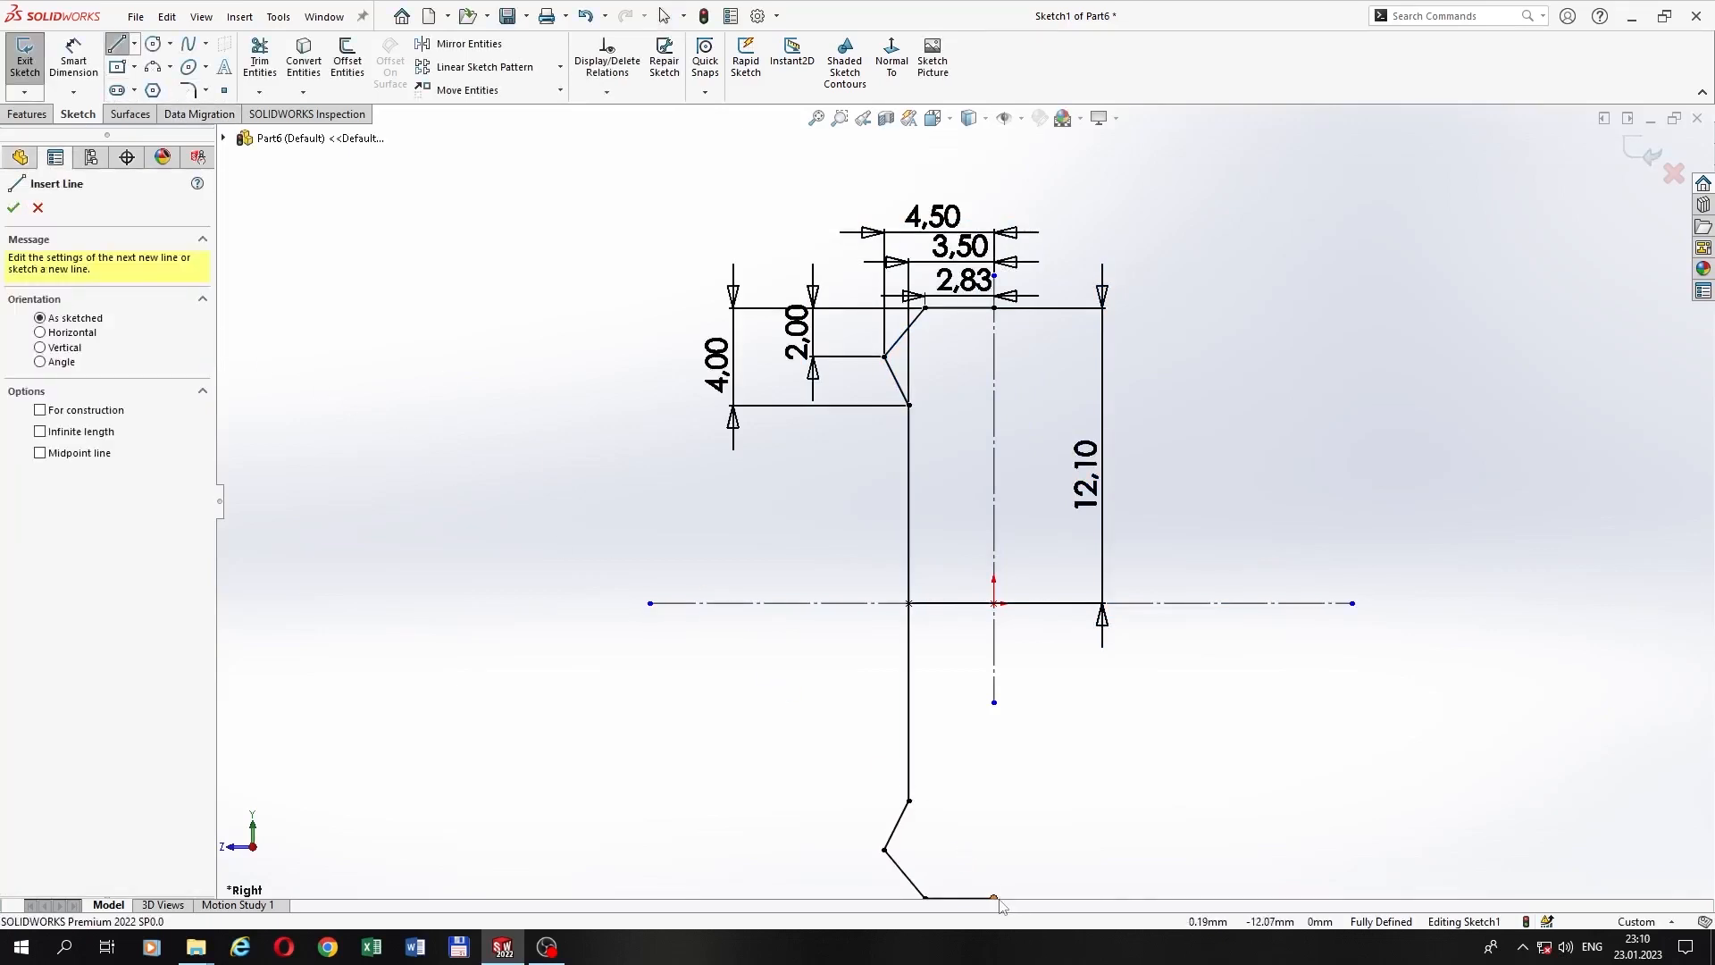
scroll(998, 906, "up", 2)
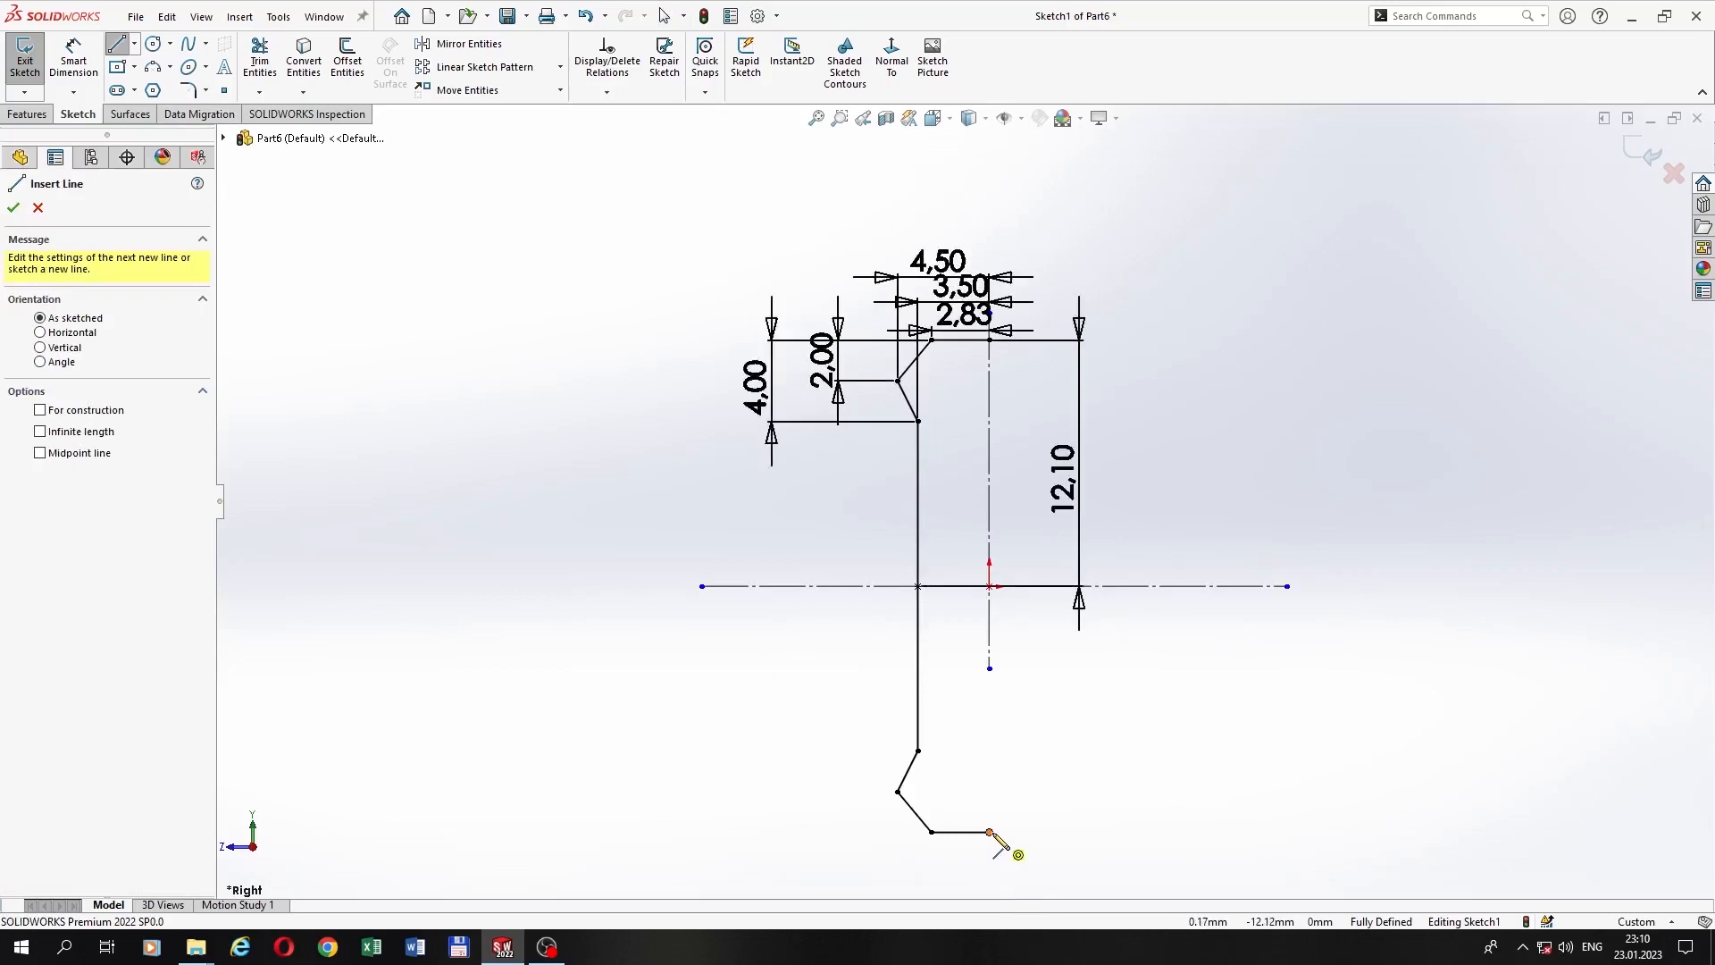
left_click(990, 831)
left_click(991, 341)
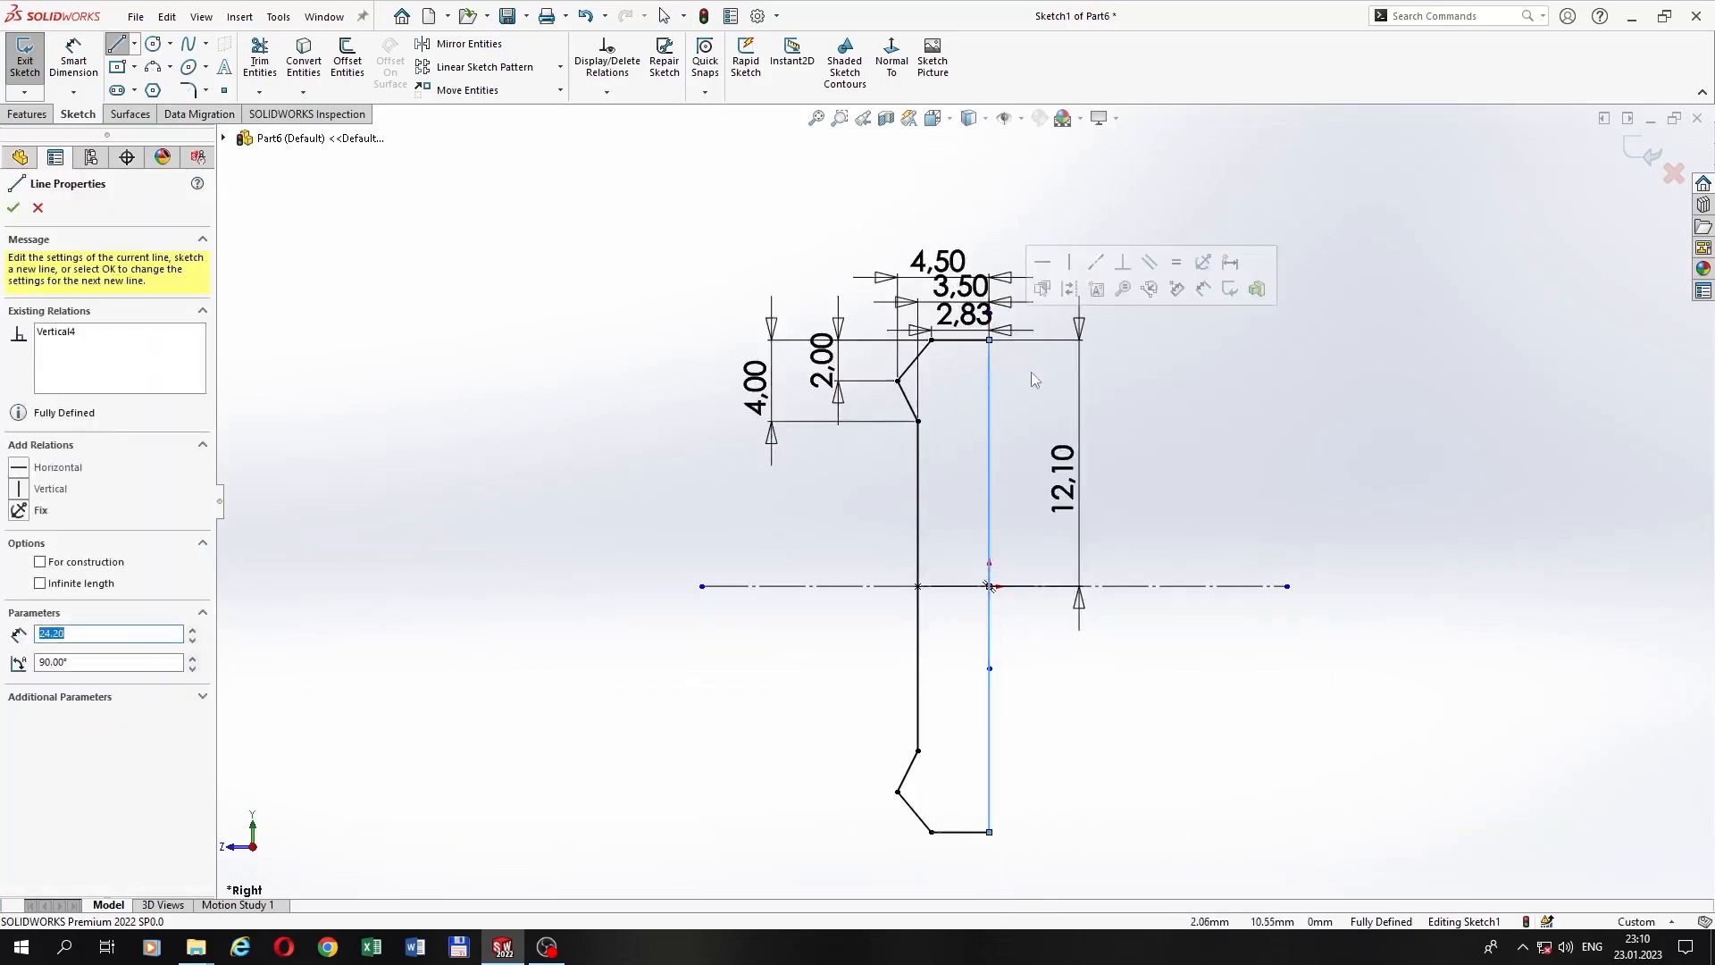
right_click(1036, 375)
left_click(1047, 386)
Step: Revolve the closed profile into a solid pin about its vertical line through the origin
left_click(27, 114)
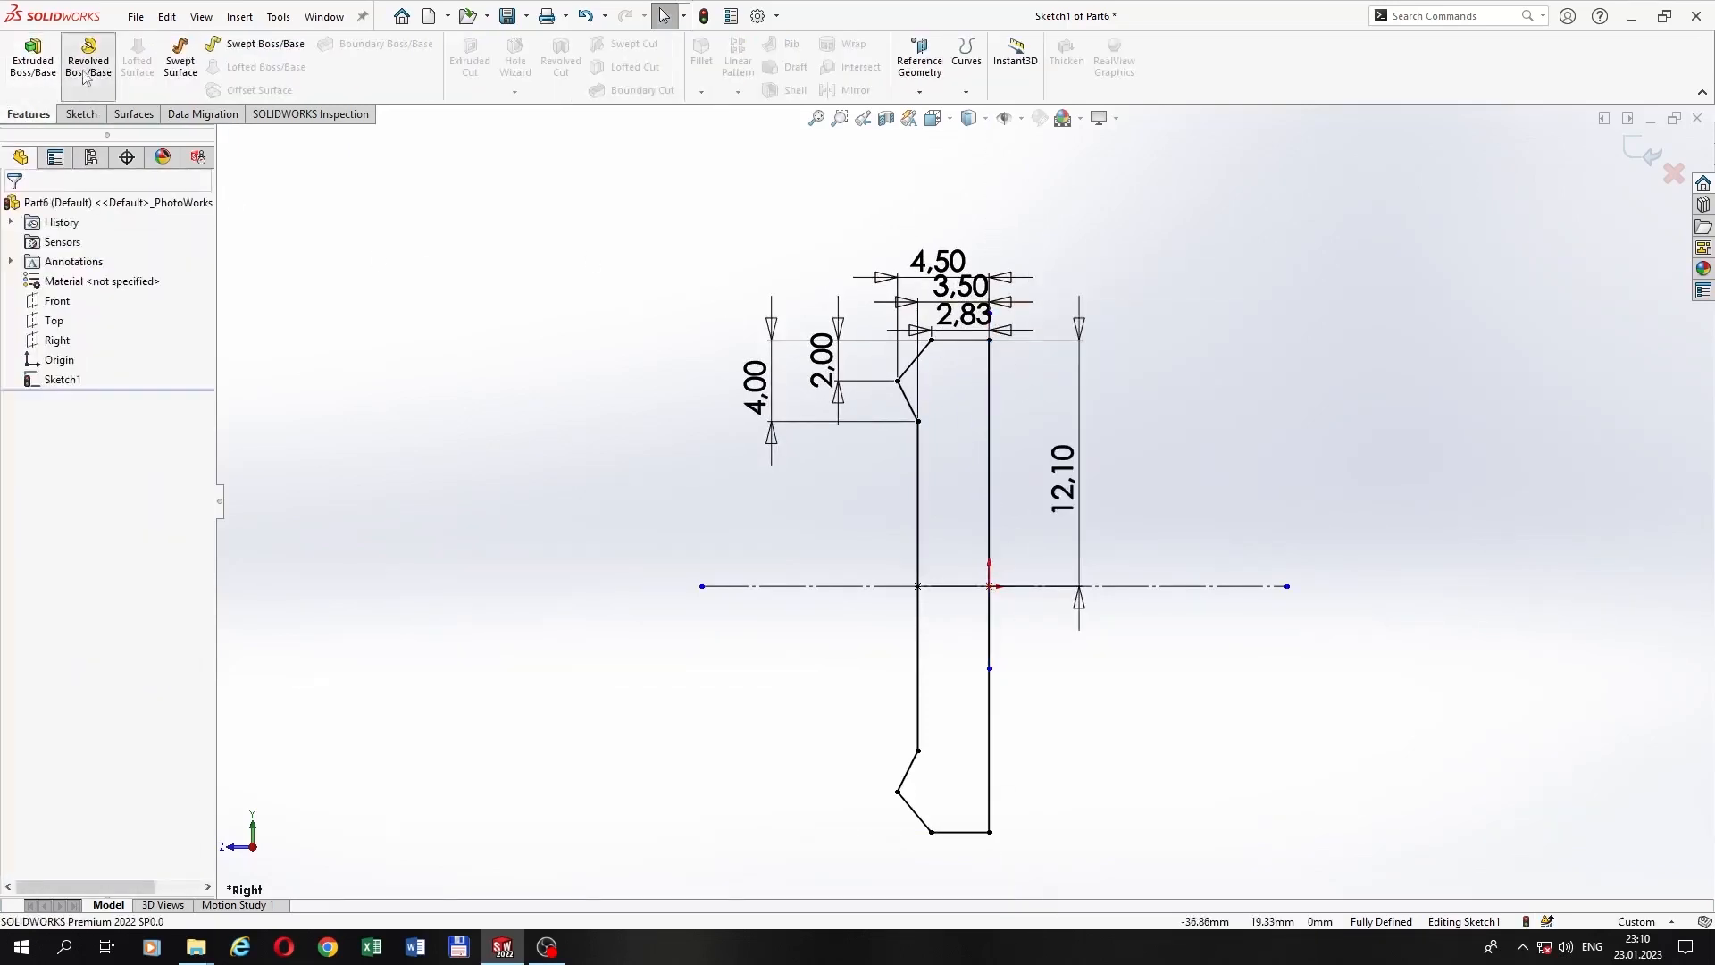
left_click(88, 60)
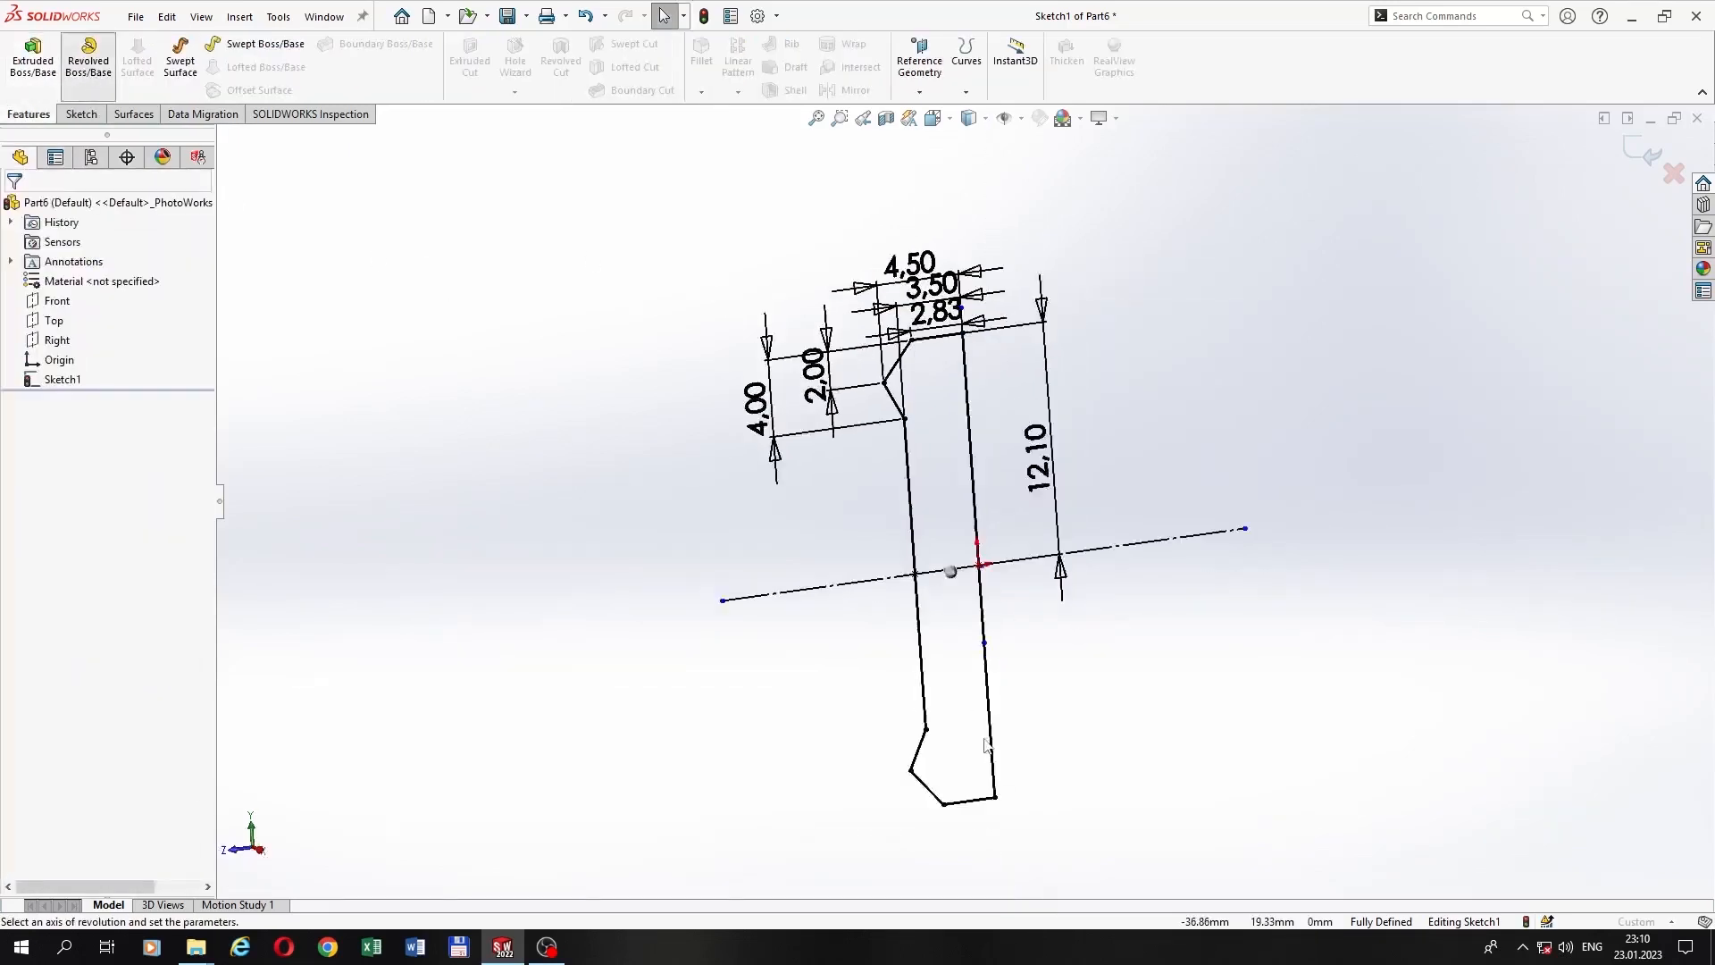
left_click(960, 653)
left_click(13, 207)
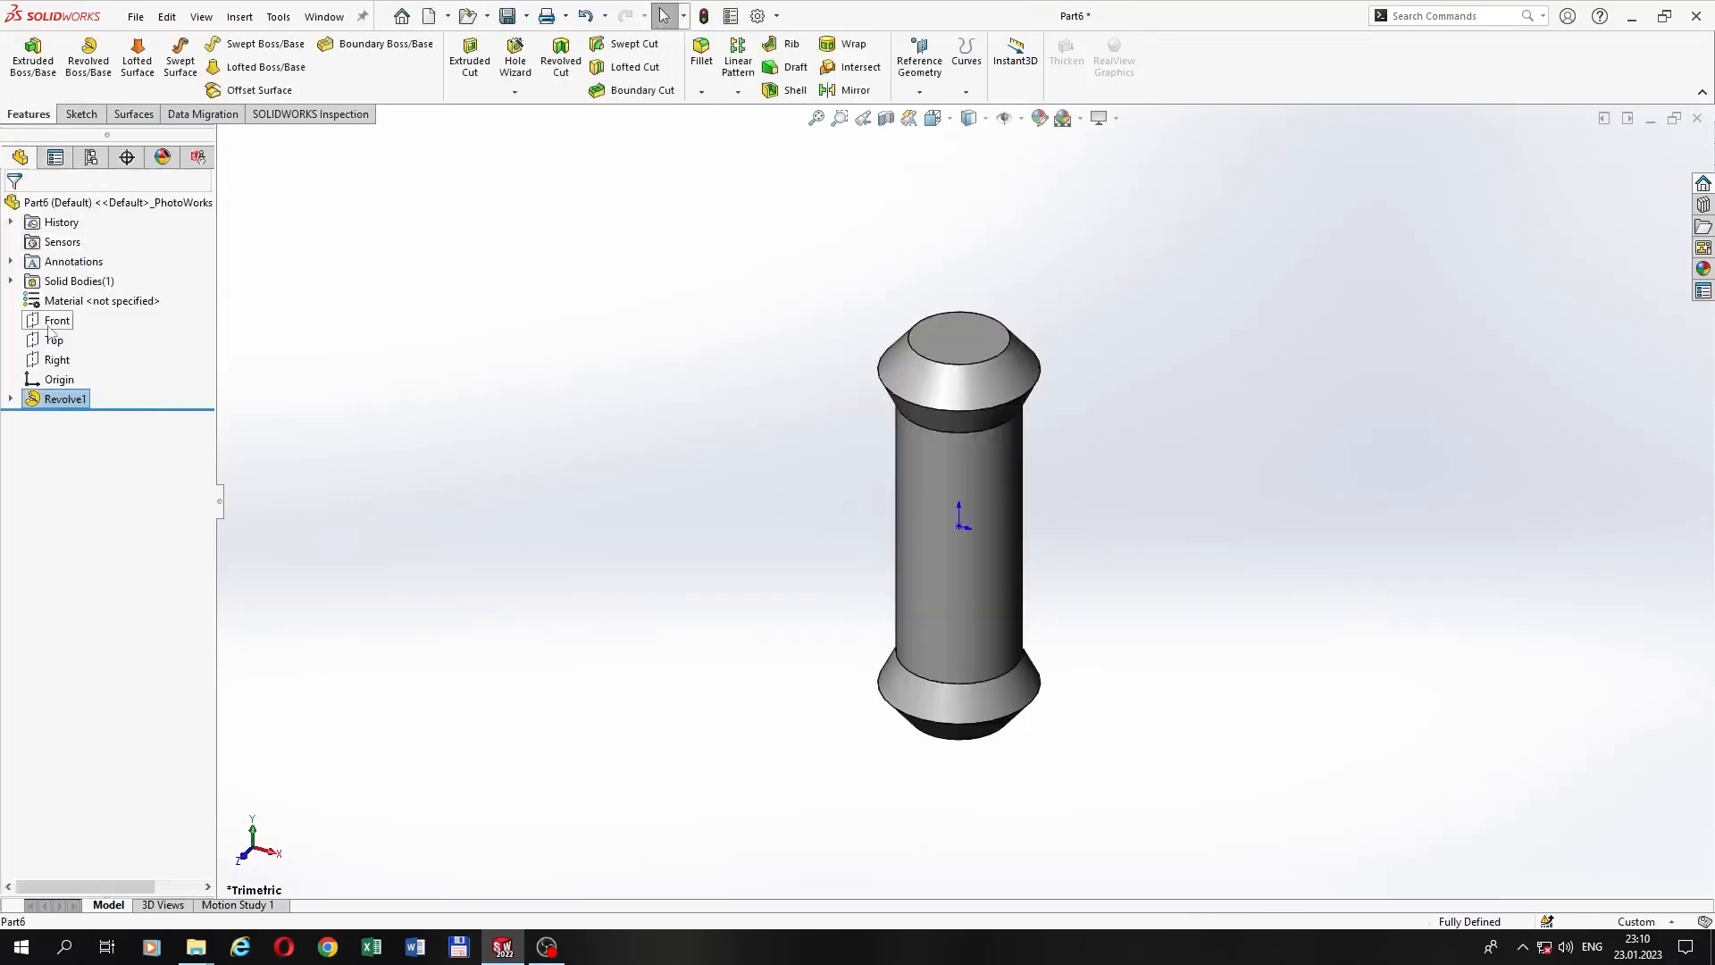
Step: Sketch two concentric circles around the origin on the Top plane, both outside the pin, the larger about 7.2 mm in radius
left_click(50, 325)
left_click(59, 357)
left_click(54, 340)
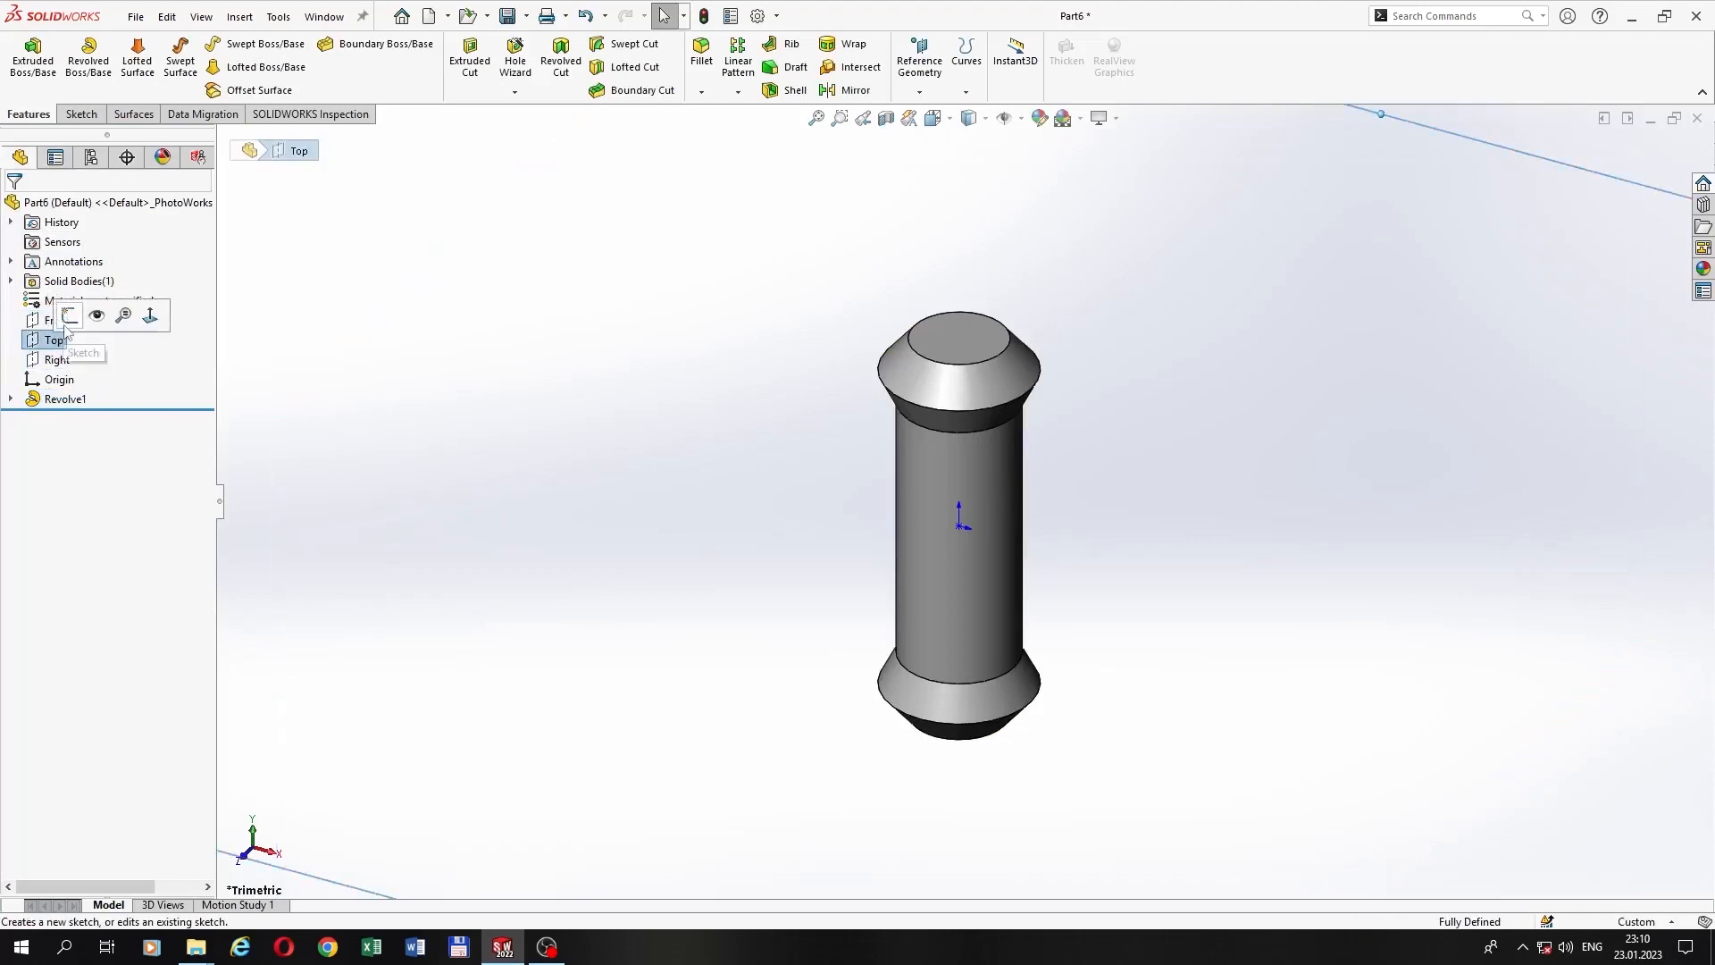
left_click(74, 324)
left_click(152, 44)
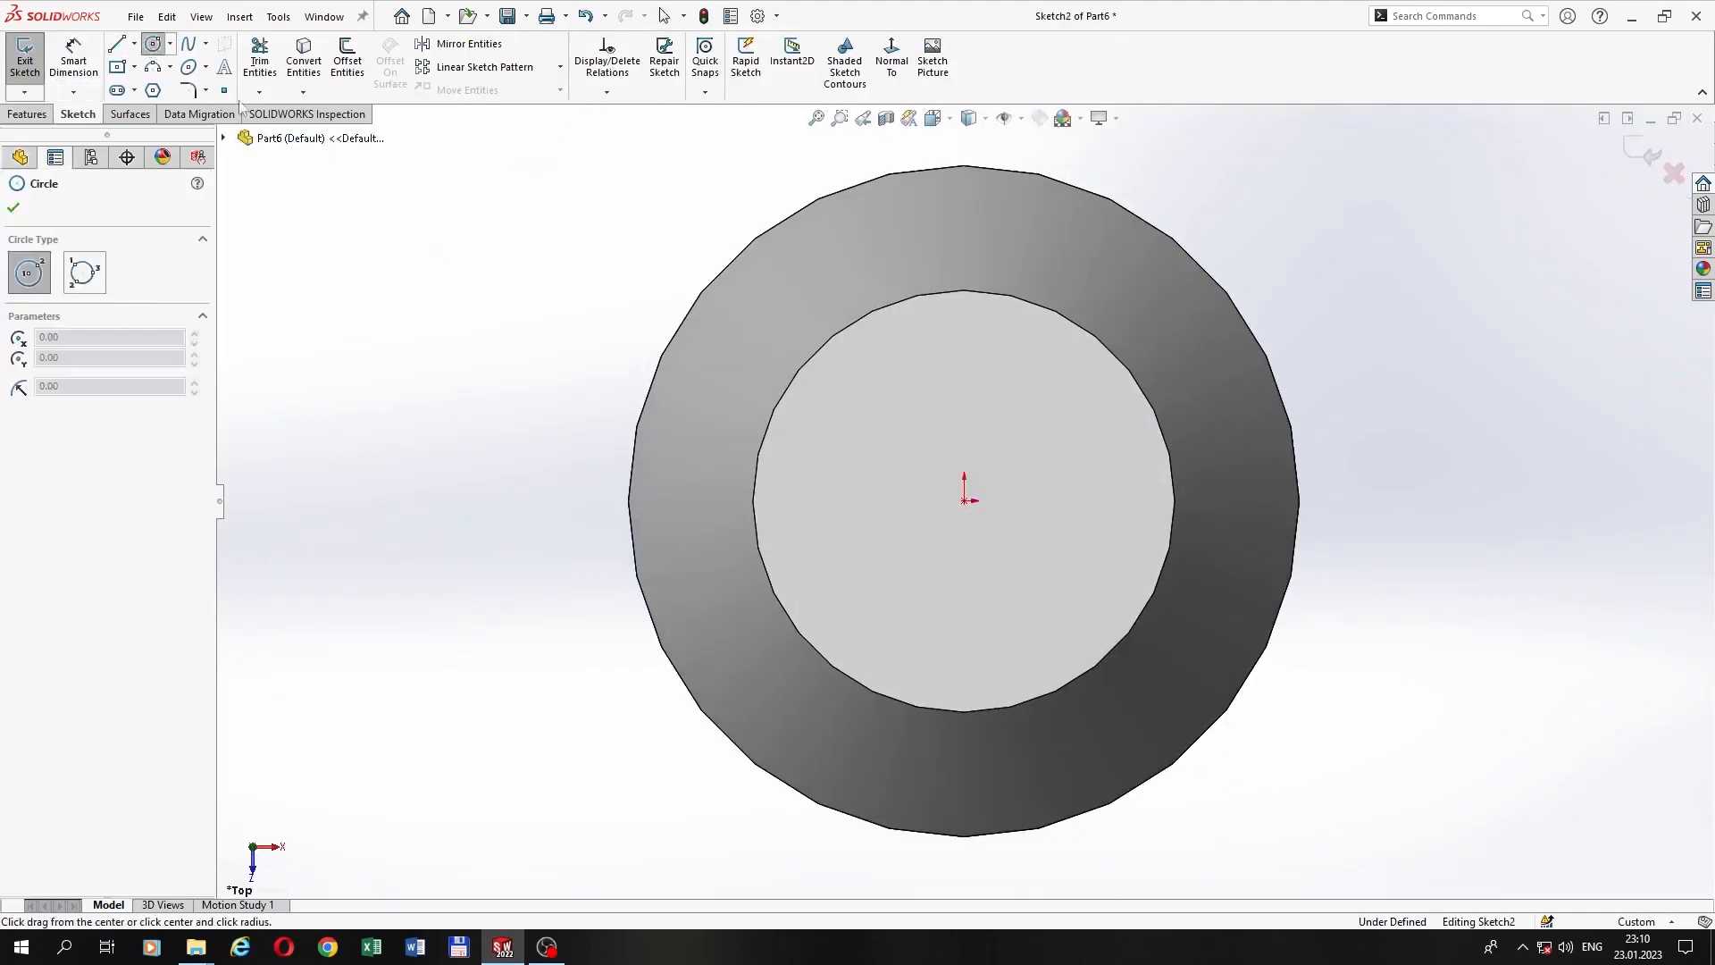
left_click(965, 501)
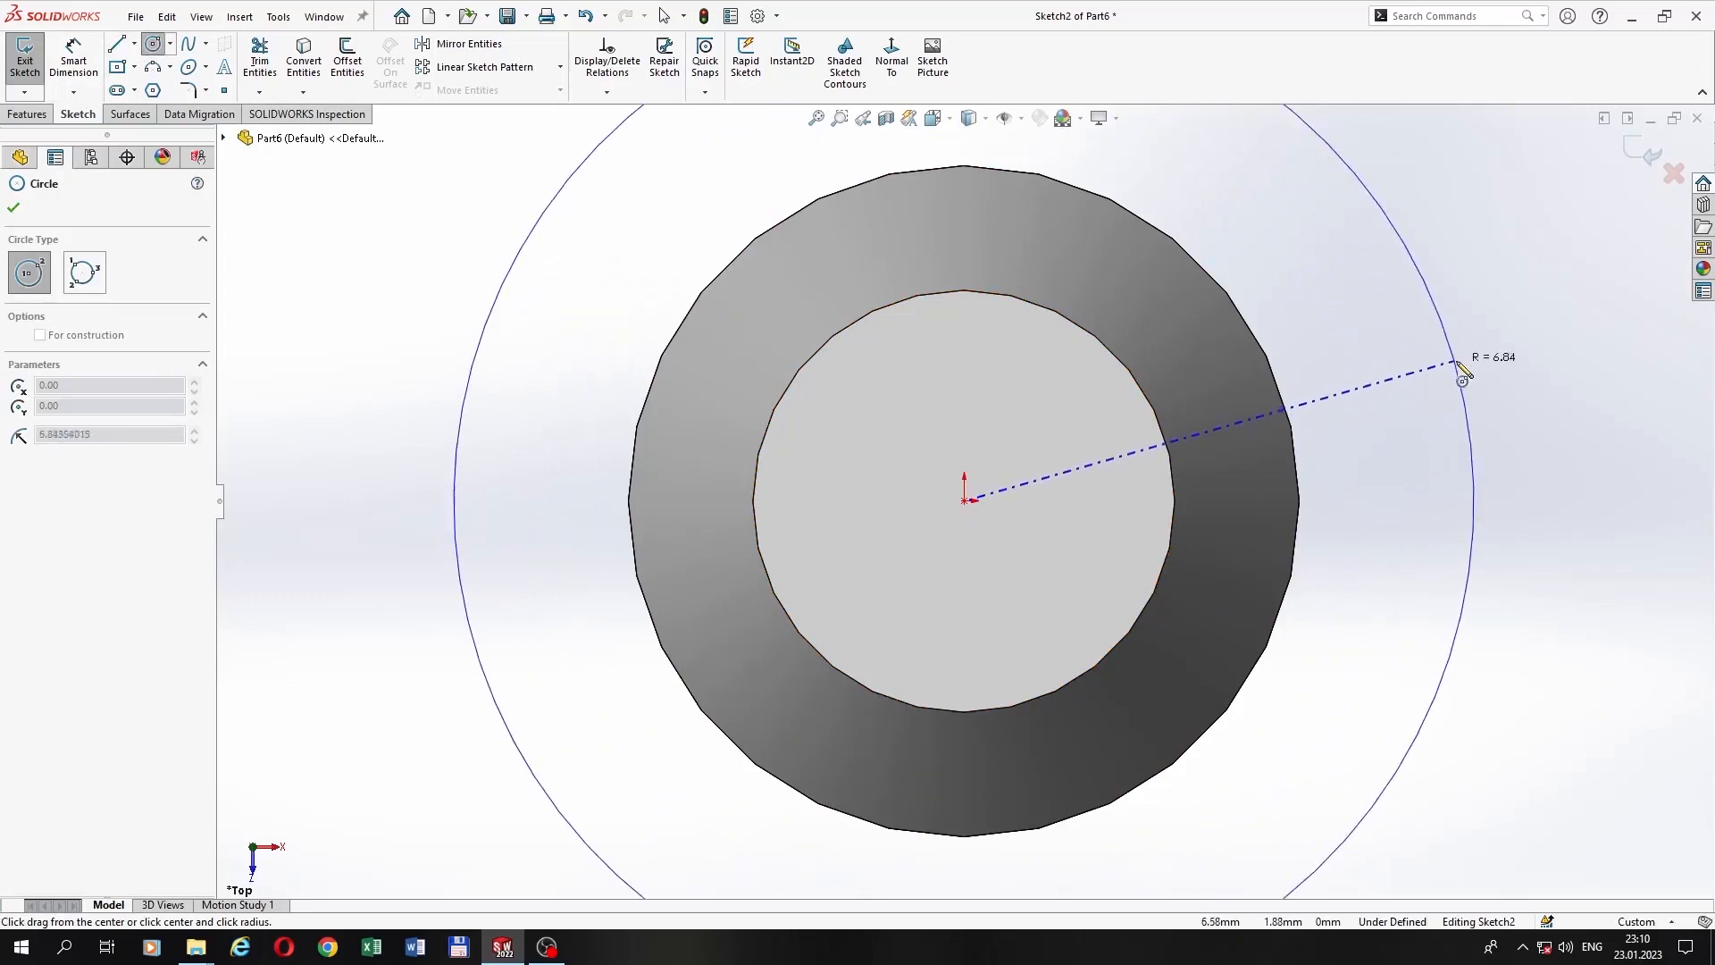
left_click(1487, 379)
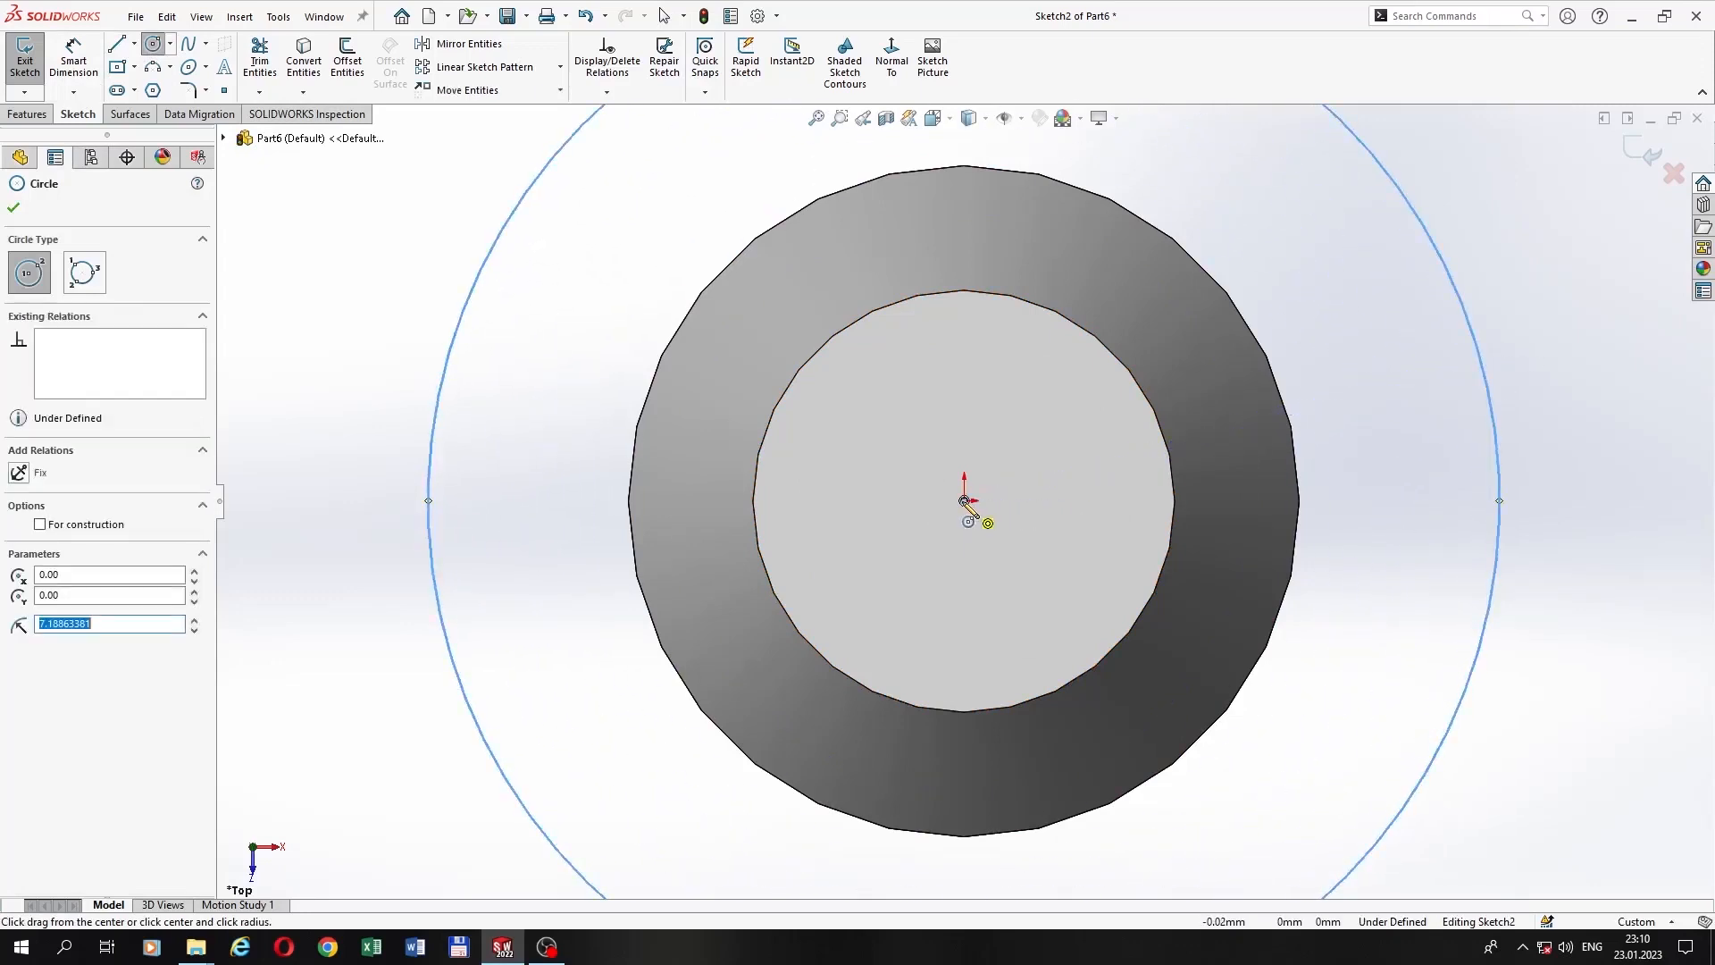
left_click(965, 500)
left_click(1337, 373)
key("Escape")
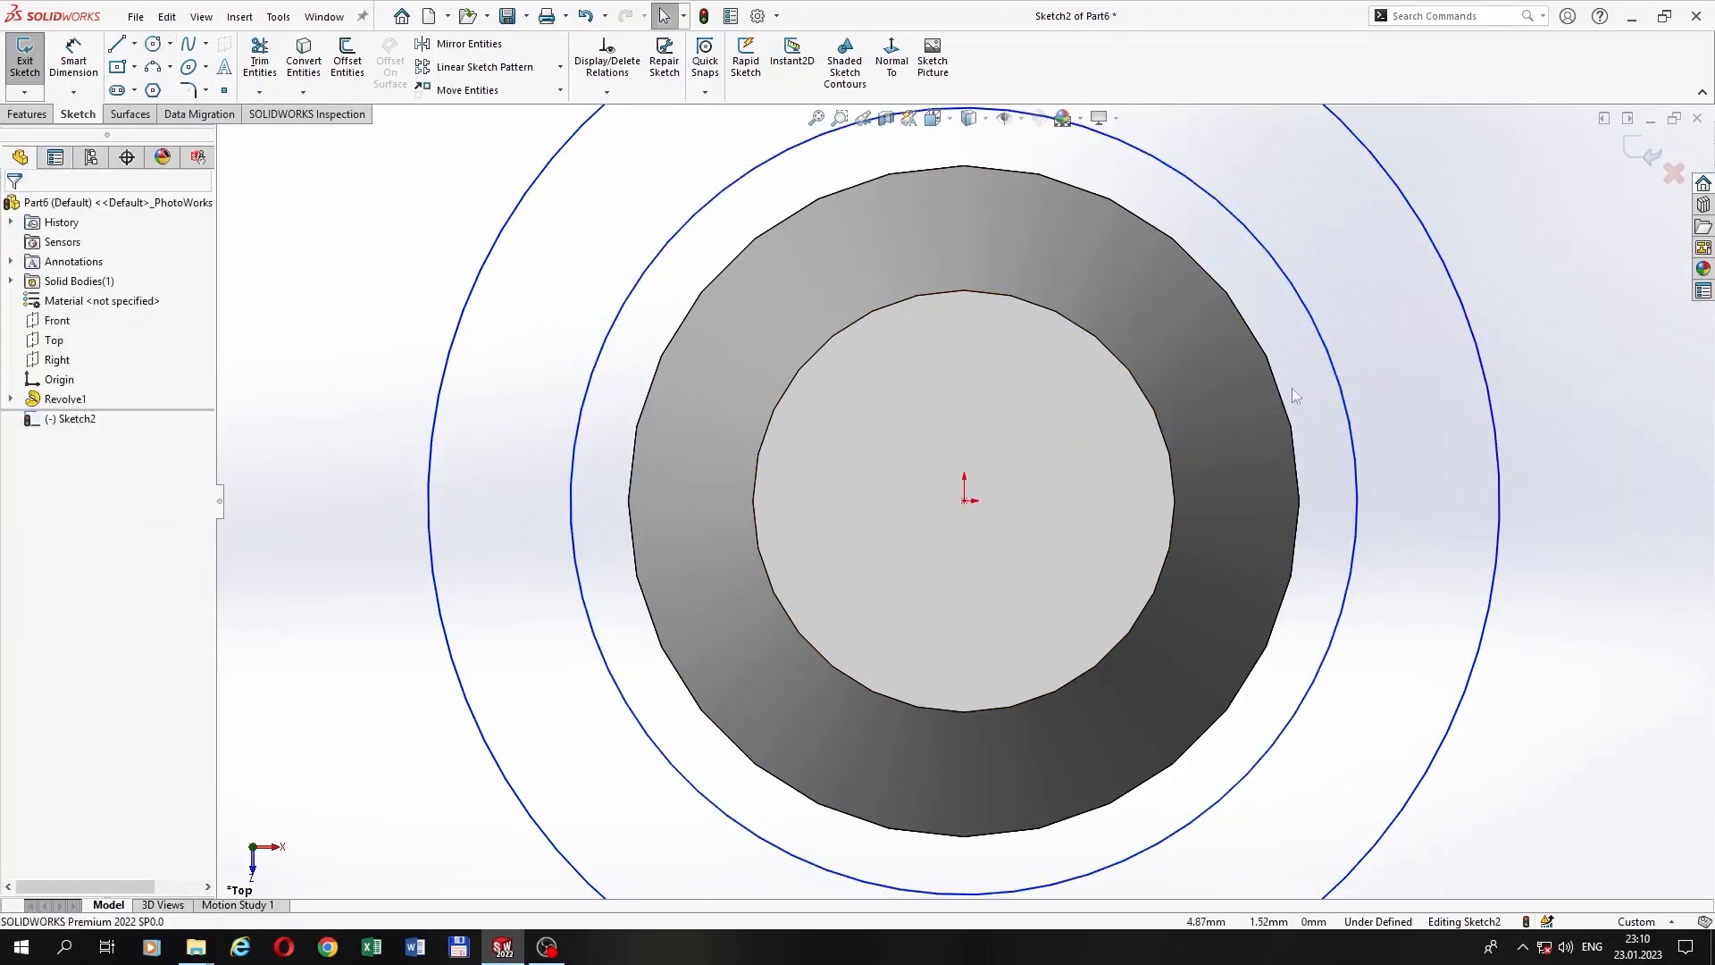
Step: Dimension the outer circle's diameter as 15 mm
left_click(73, 56)
key("f")
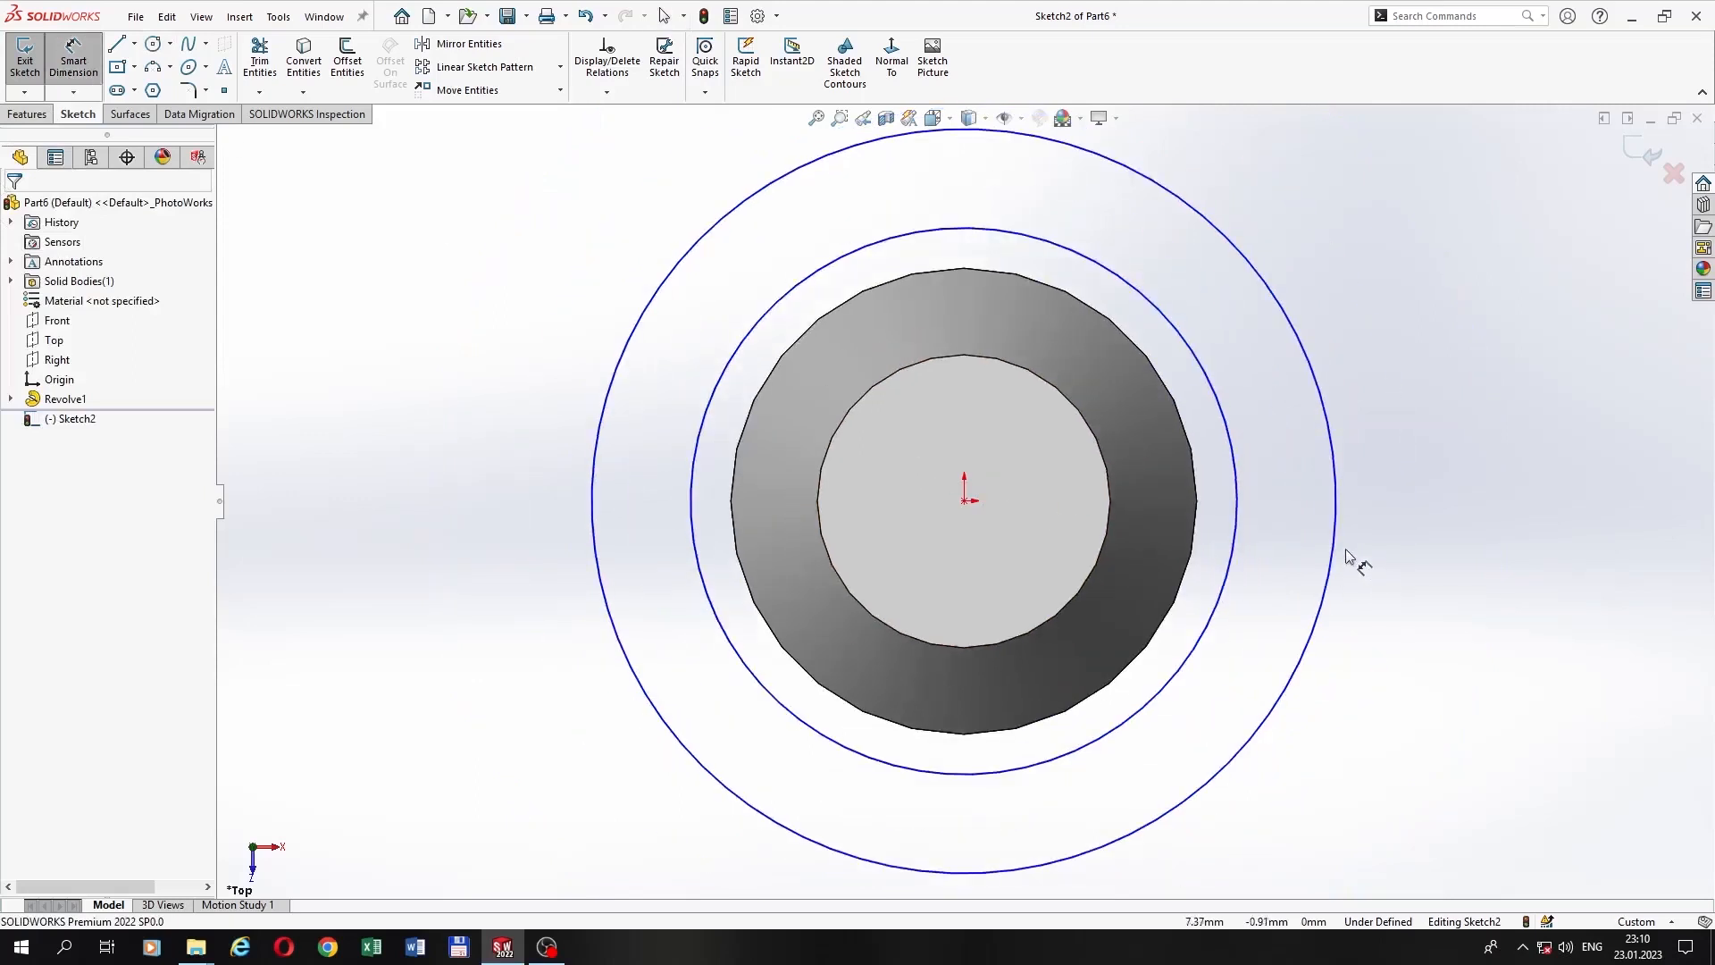
left_click(1347, 554)
left_click(1510, 533)
type("15")
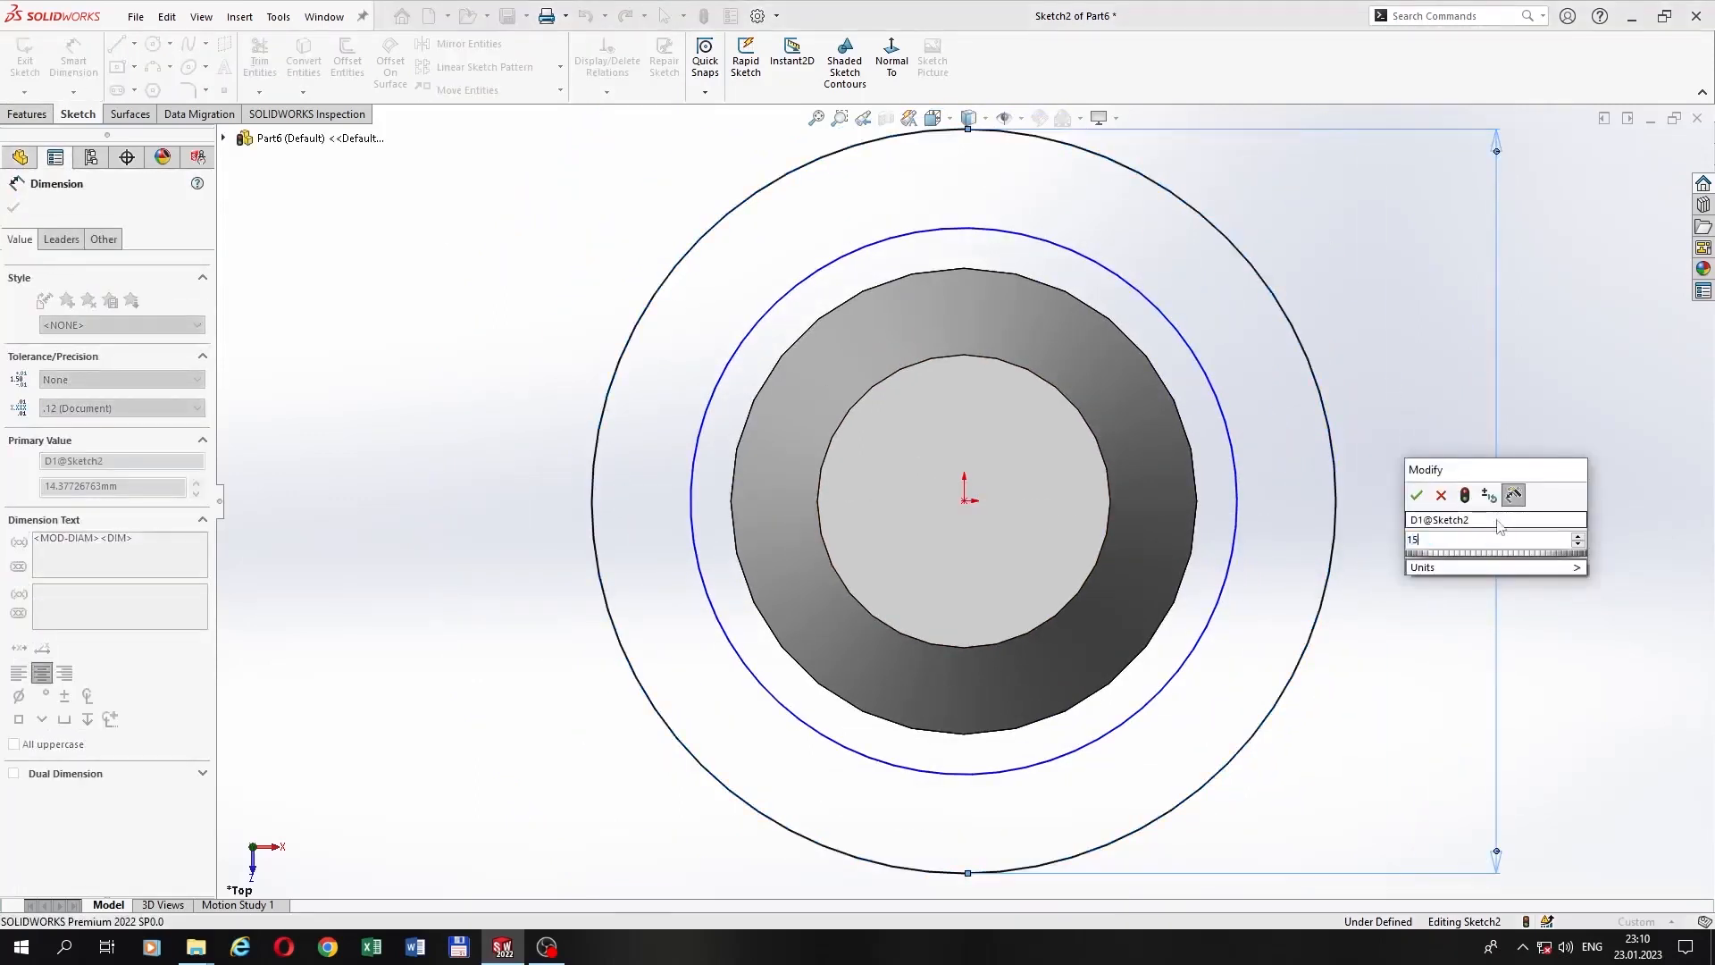
key("Return")
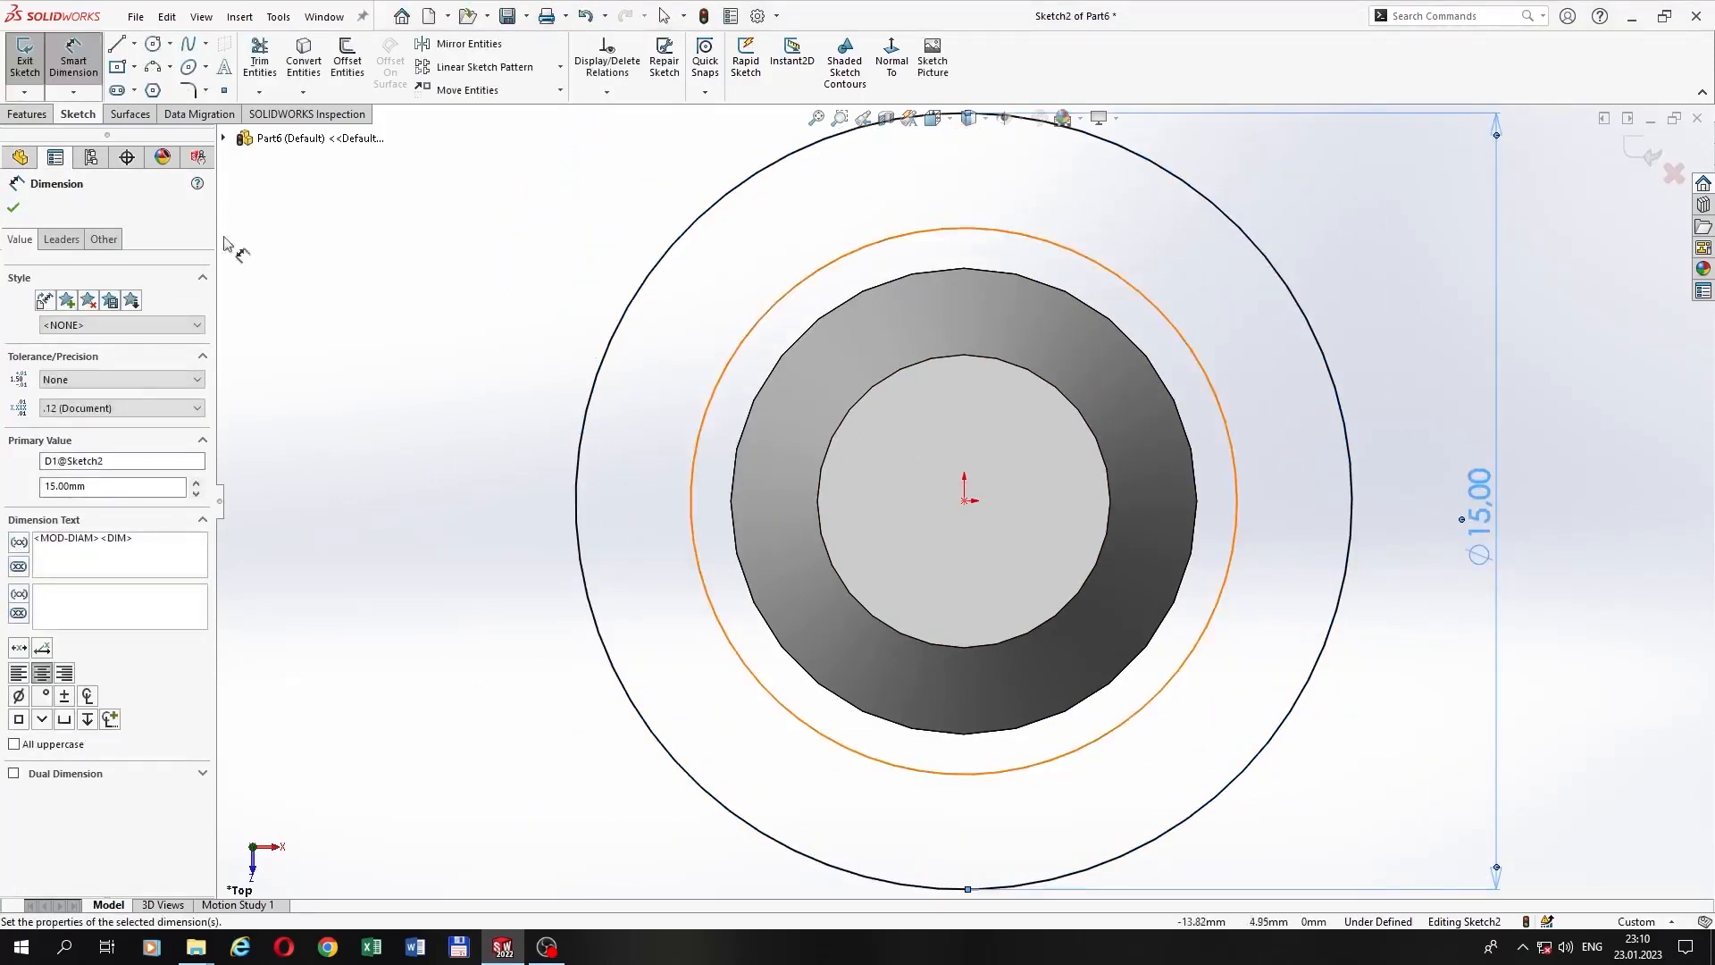
Step: Sketch two horizontal chords about 9.75 mm long across the inner circle, above and below the origin, joined at one end by a vertical line
left_click(115, 51)
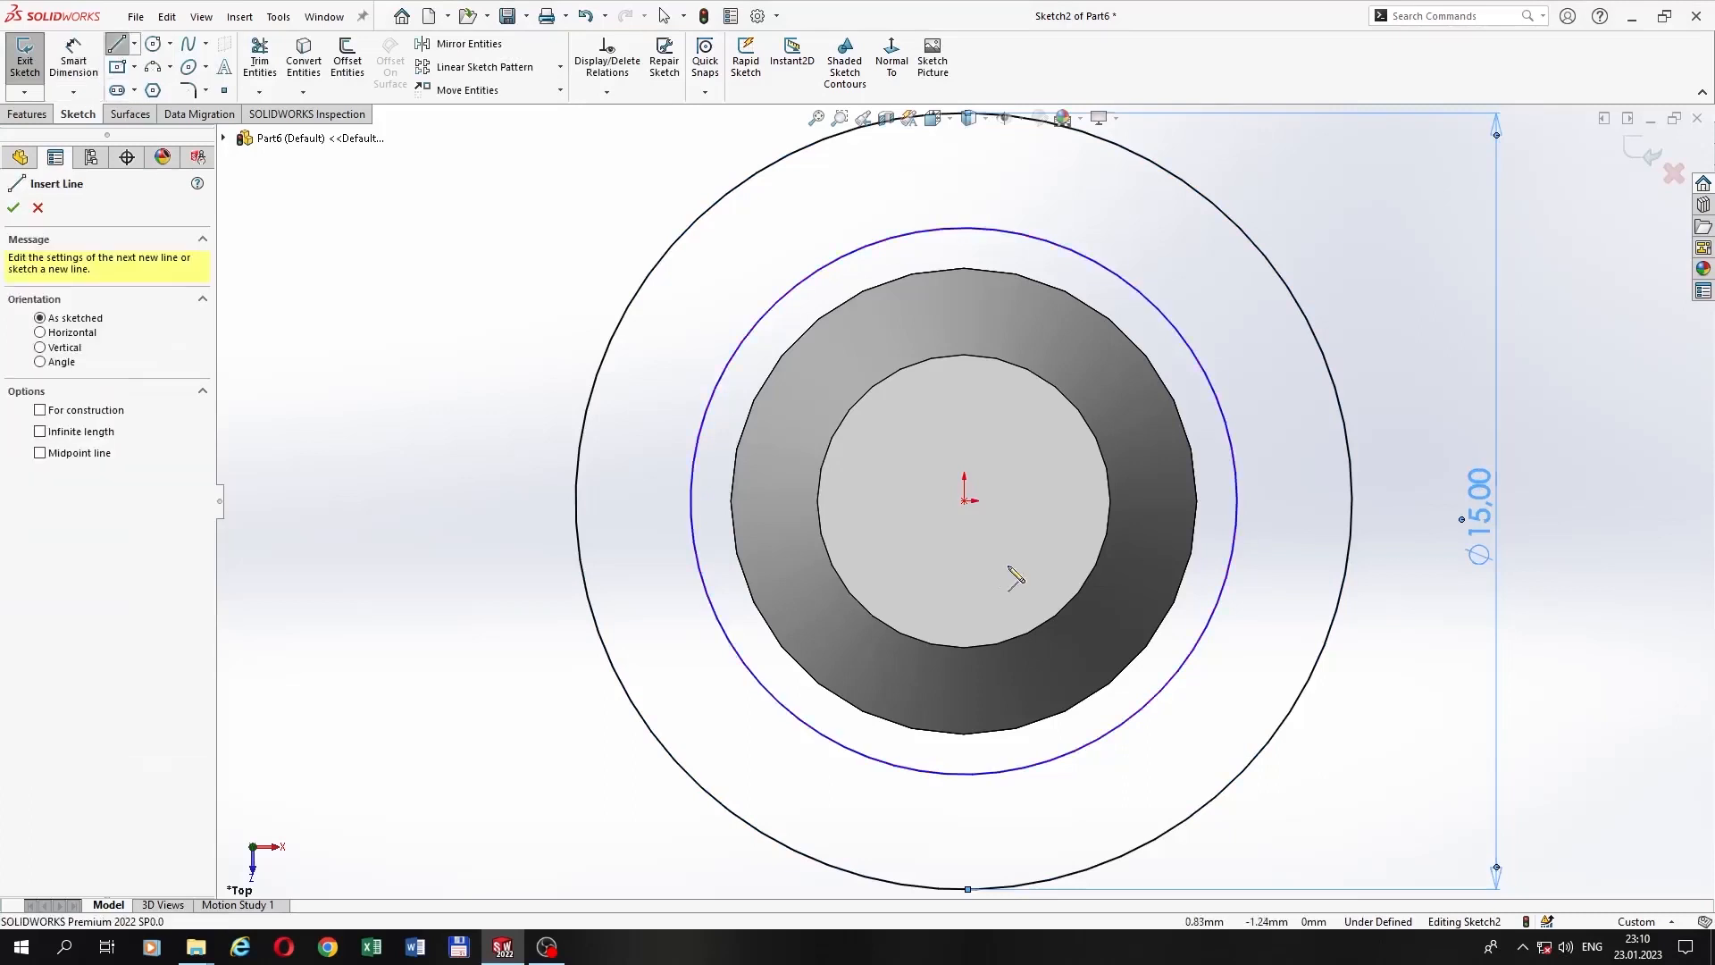
left_click(712, 396)
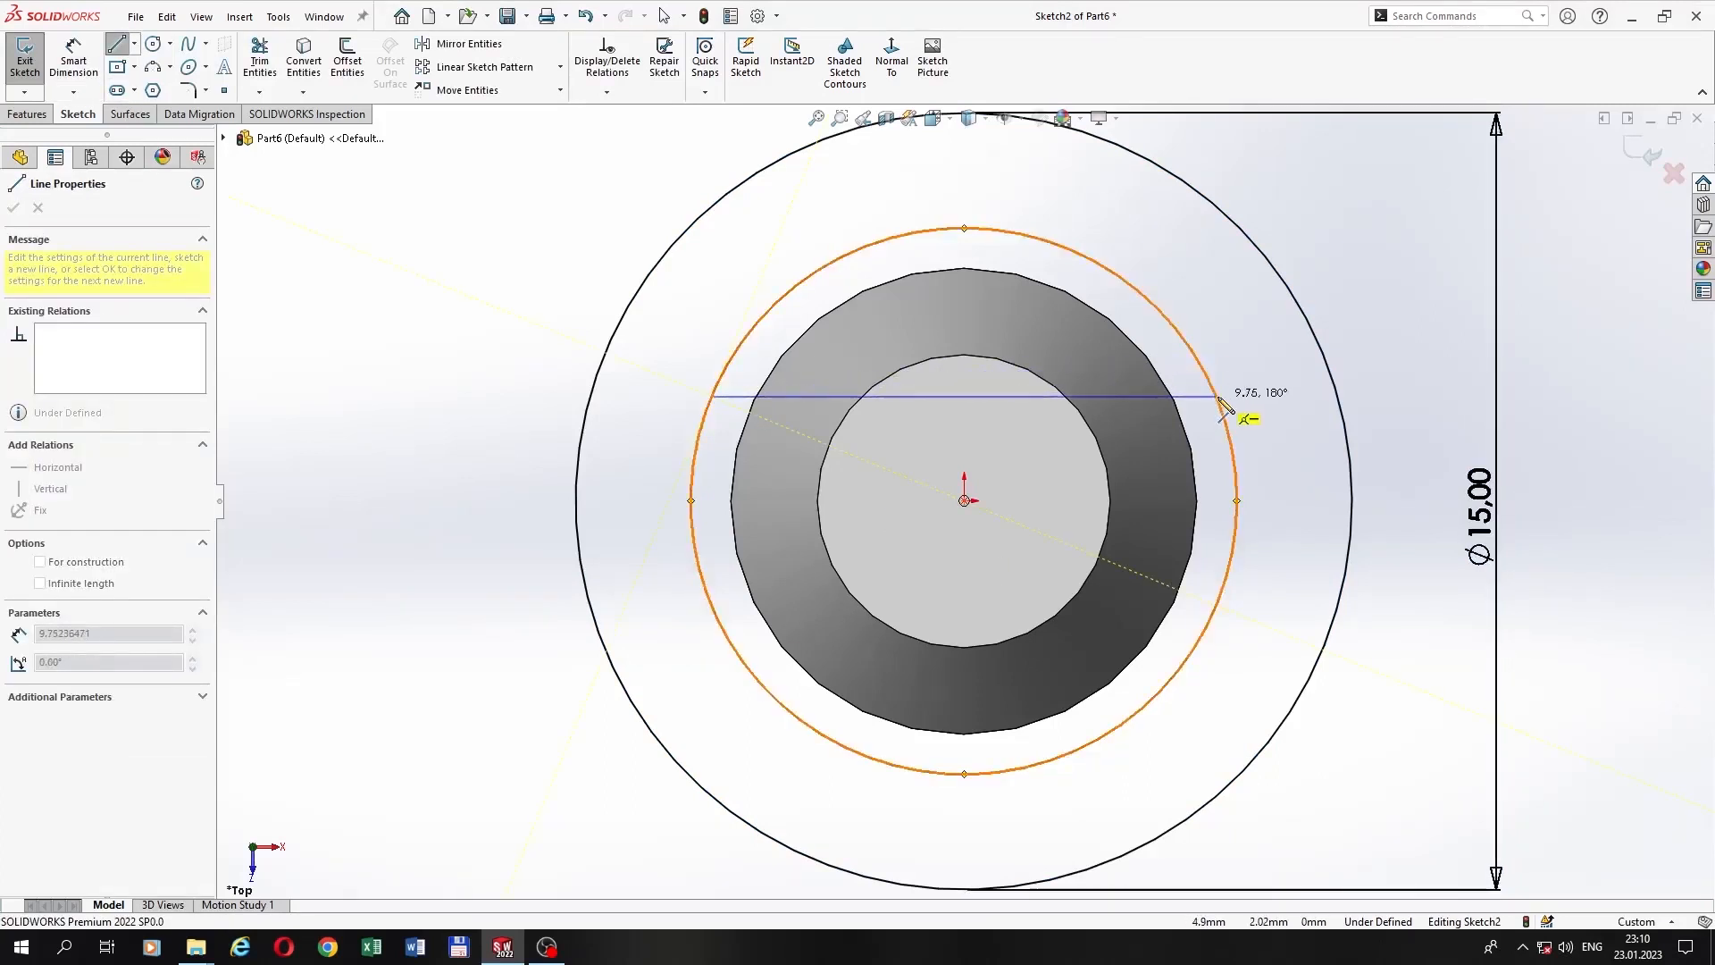
left_click(1216, 395)
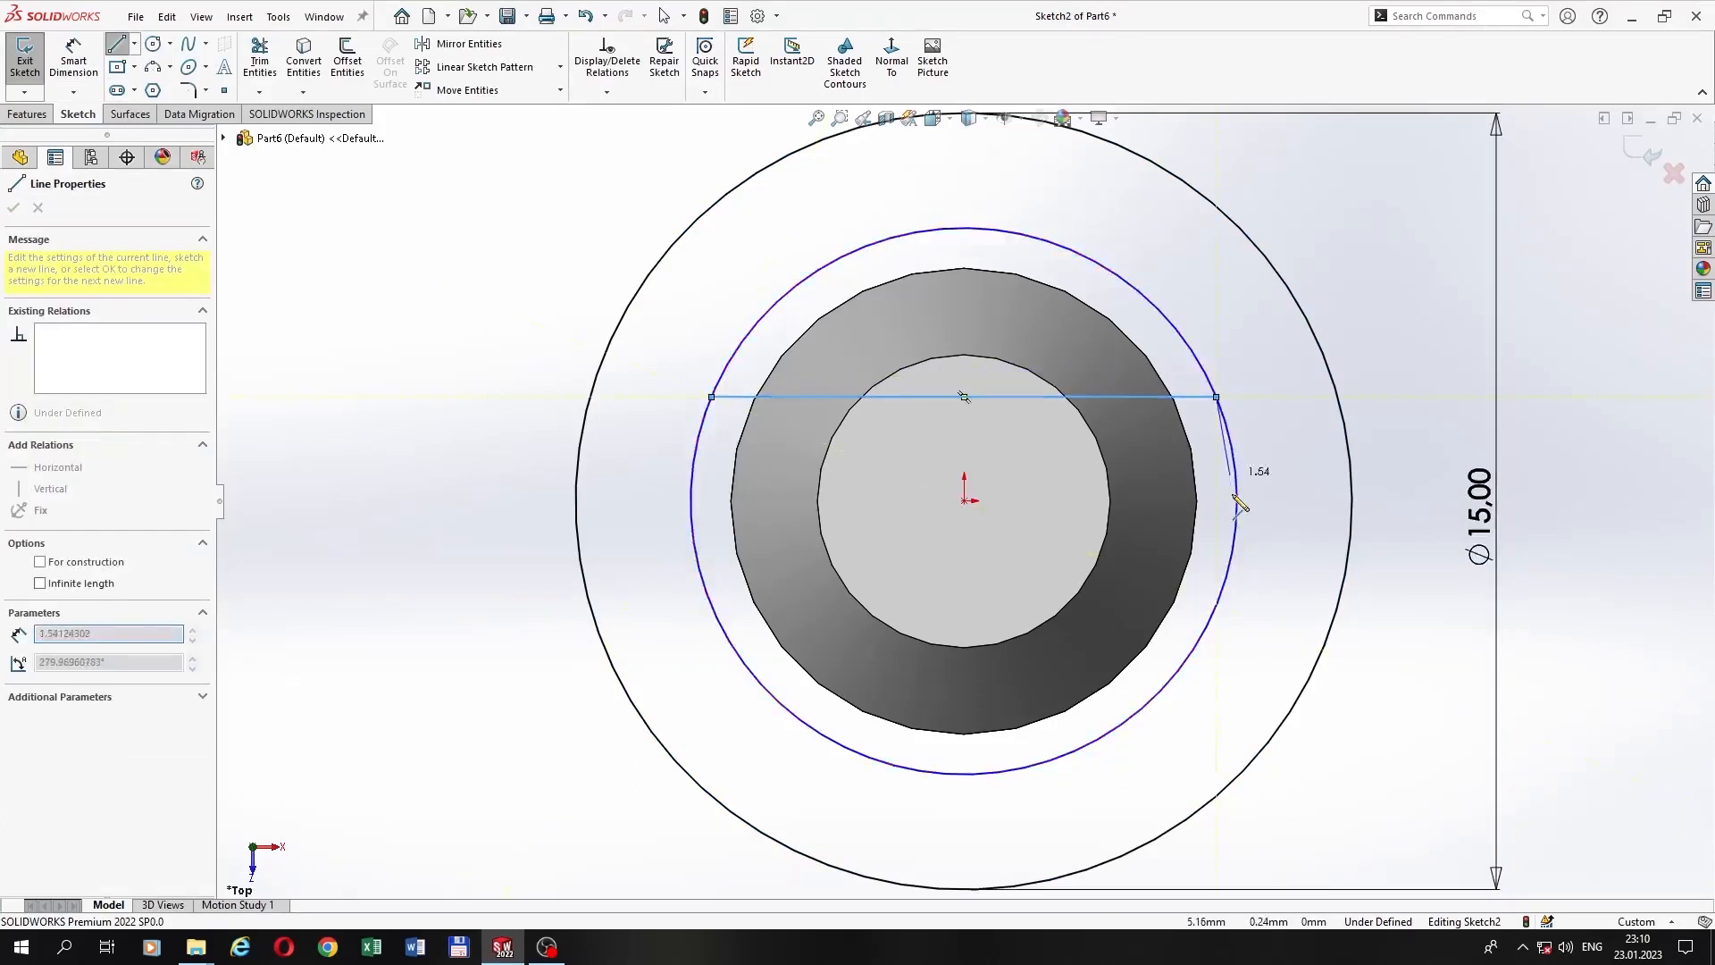
left_click(1217, 605)
left_click(712, 605)
right_click(715, 607)
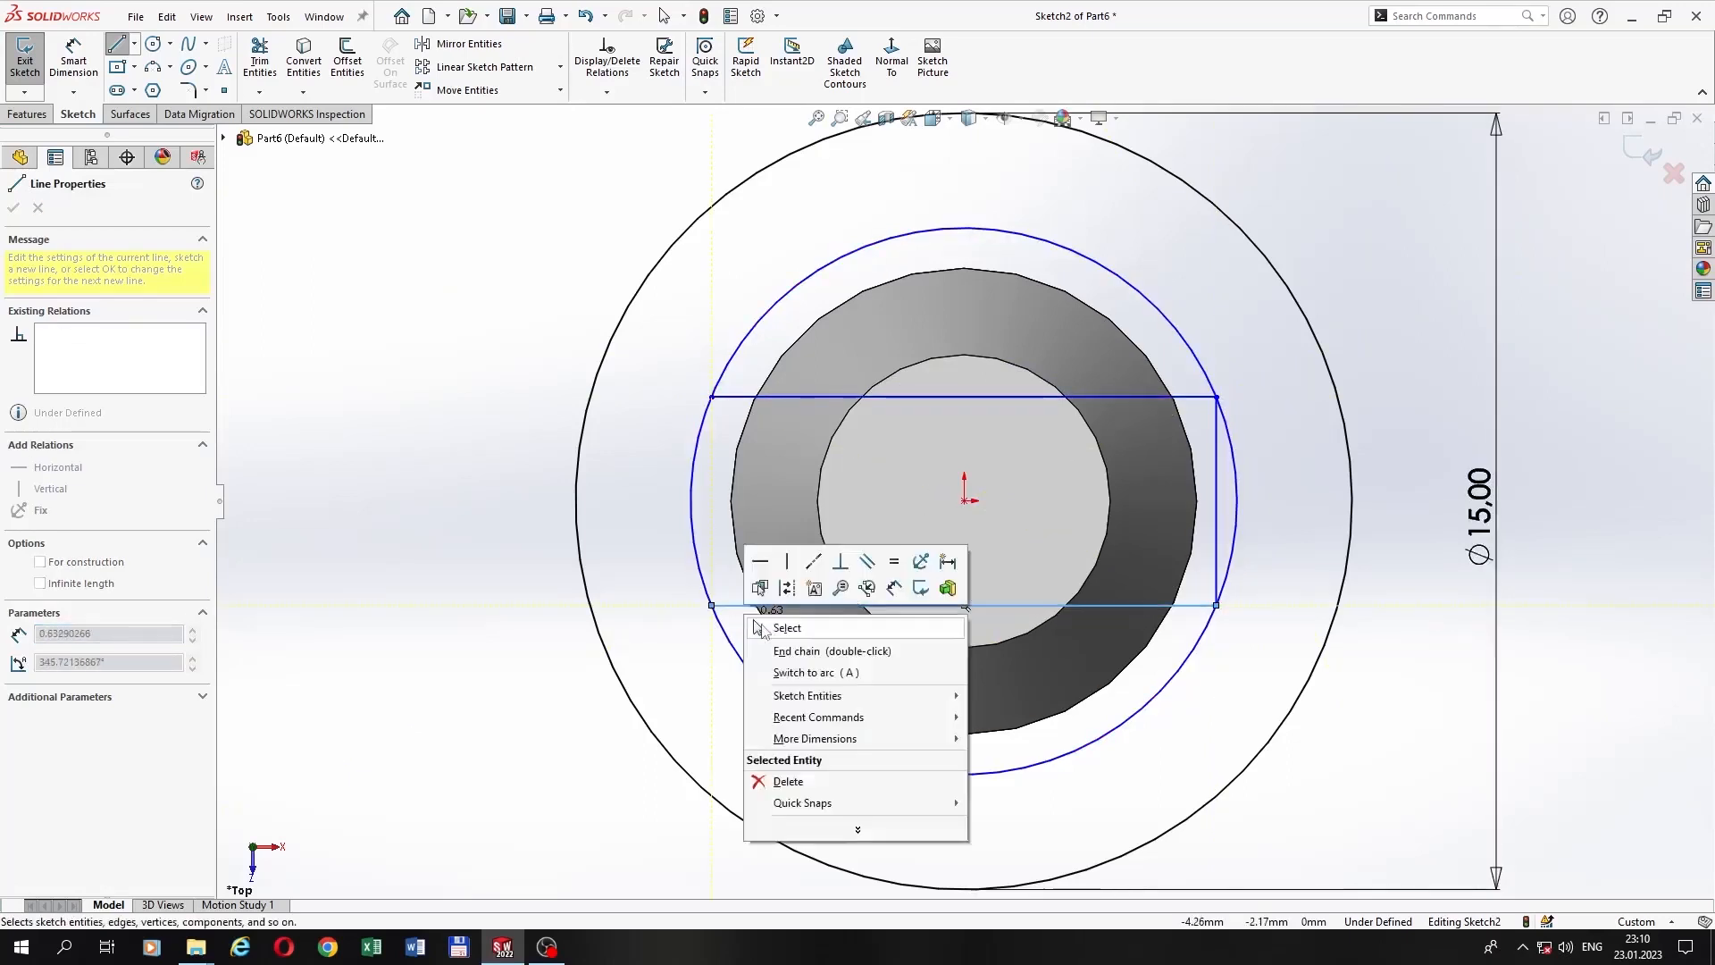
left_click(786, 631)
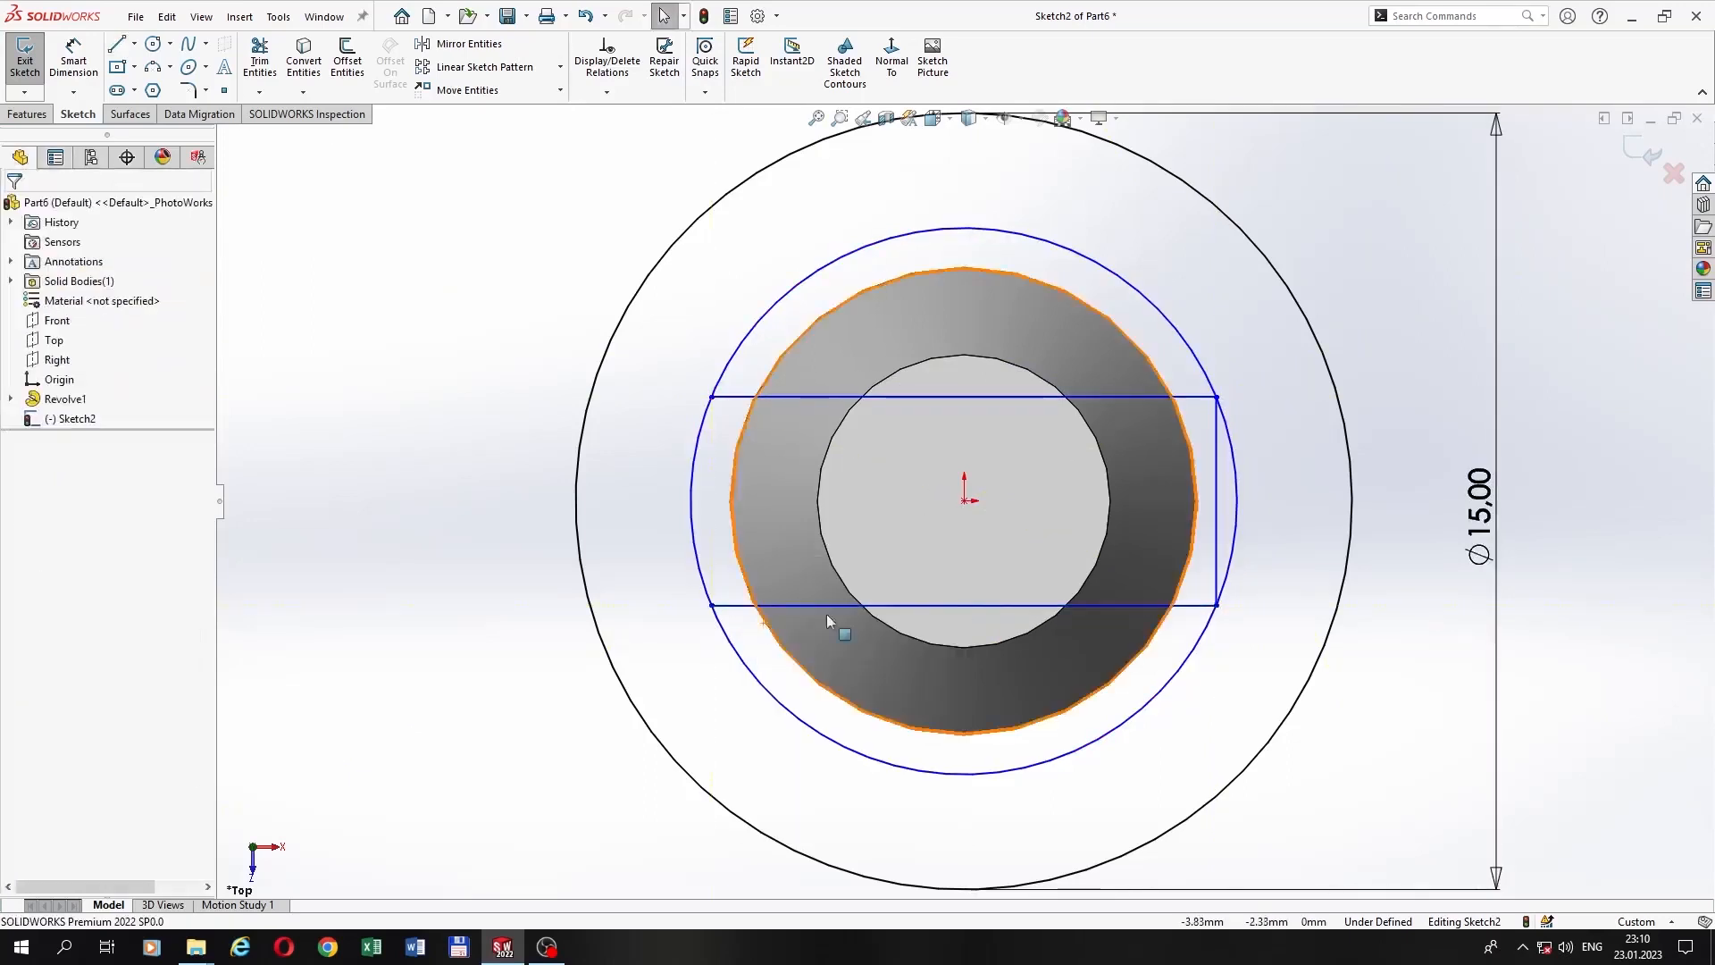
Step: Trim away the inner circle's upper and lower arcs and the vertical connecting line, leaving two chords closed by side arcs
left_click(257, 56)
scroll(1160, 338, "down", 2)
left_click_drag(1159, 337, 1215, 362)
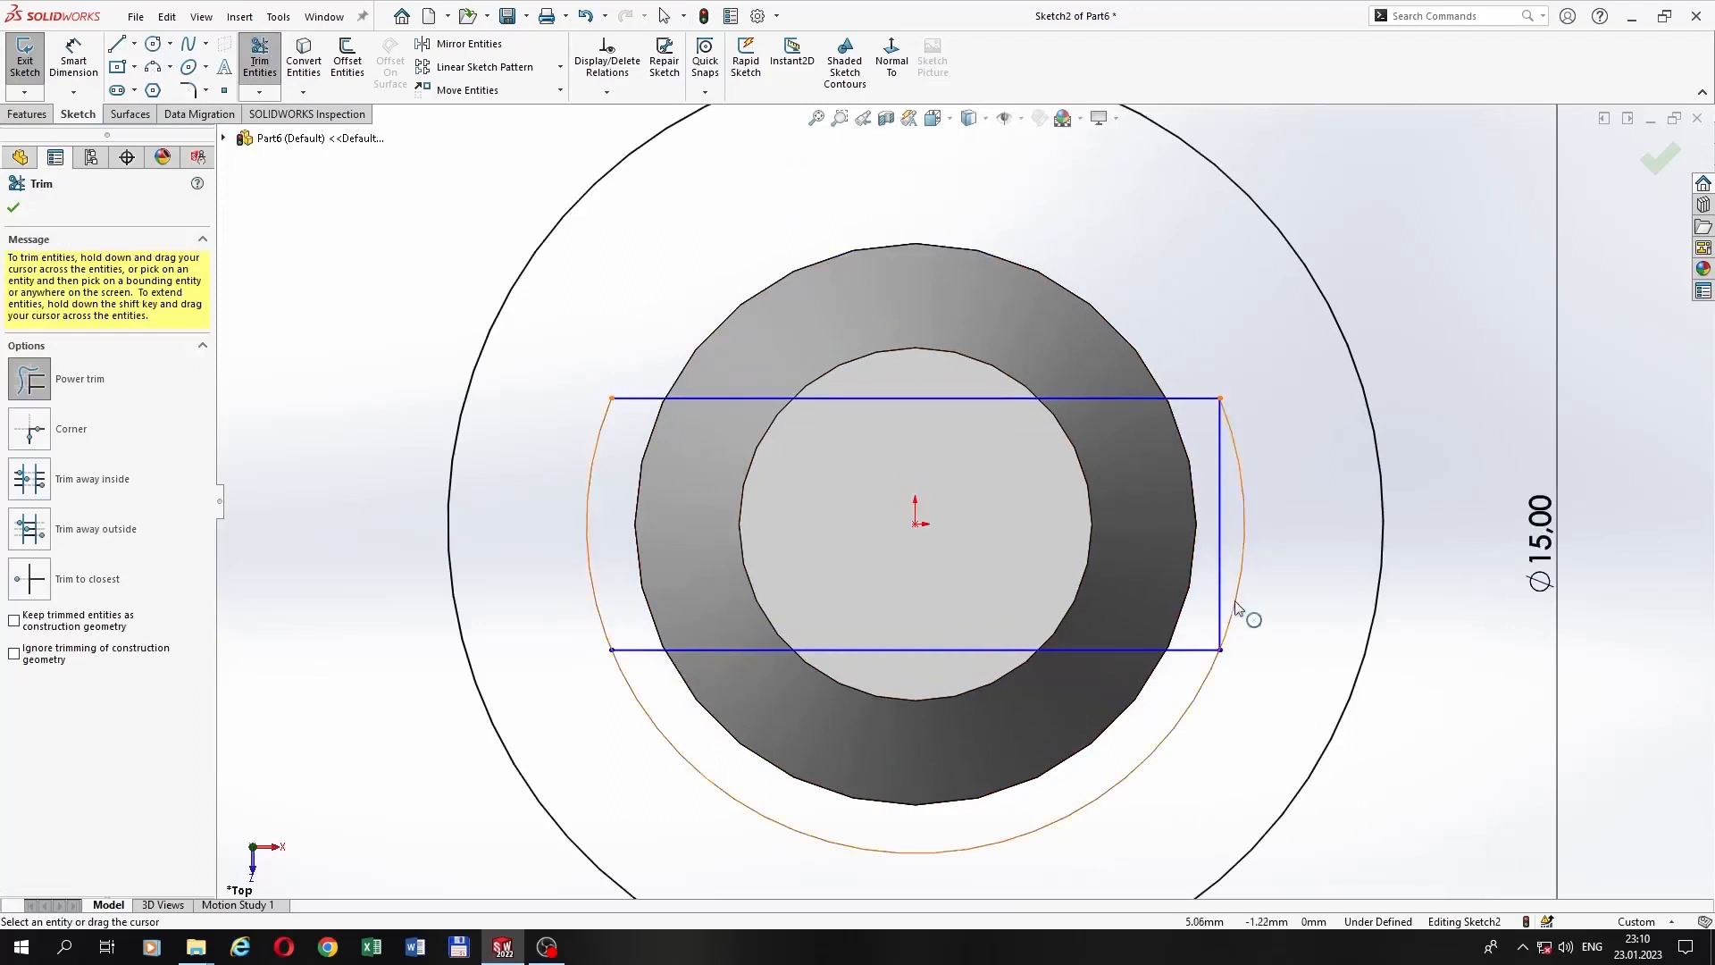
mouse_move(1158, 706)
left_mouse_down()
mouse_move(1198, 750)
mouse_move(1220, 603)
left_mouse_up()
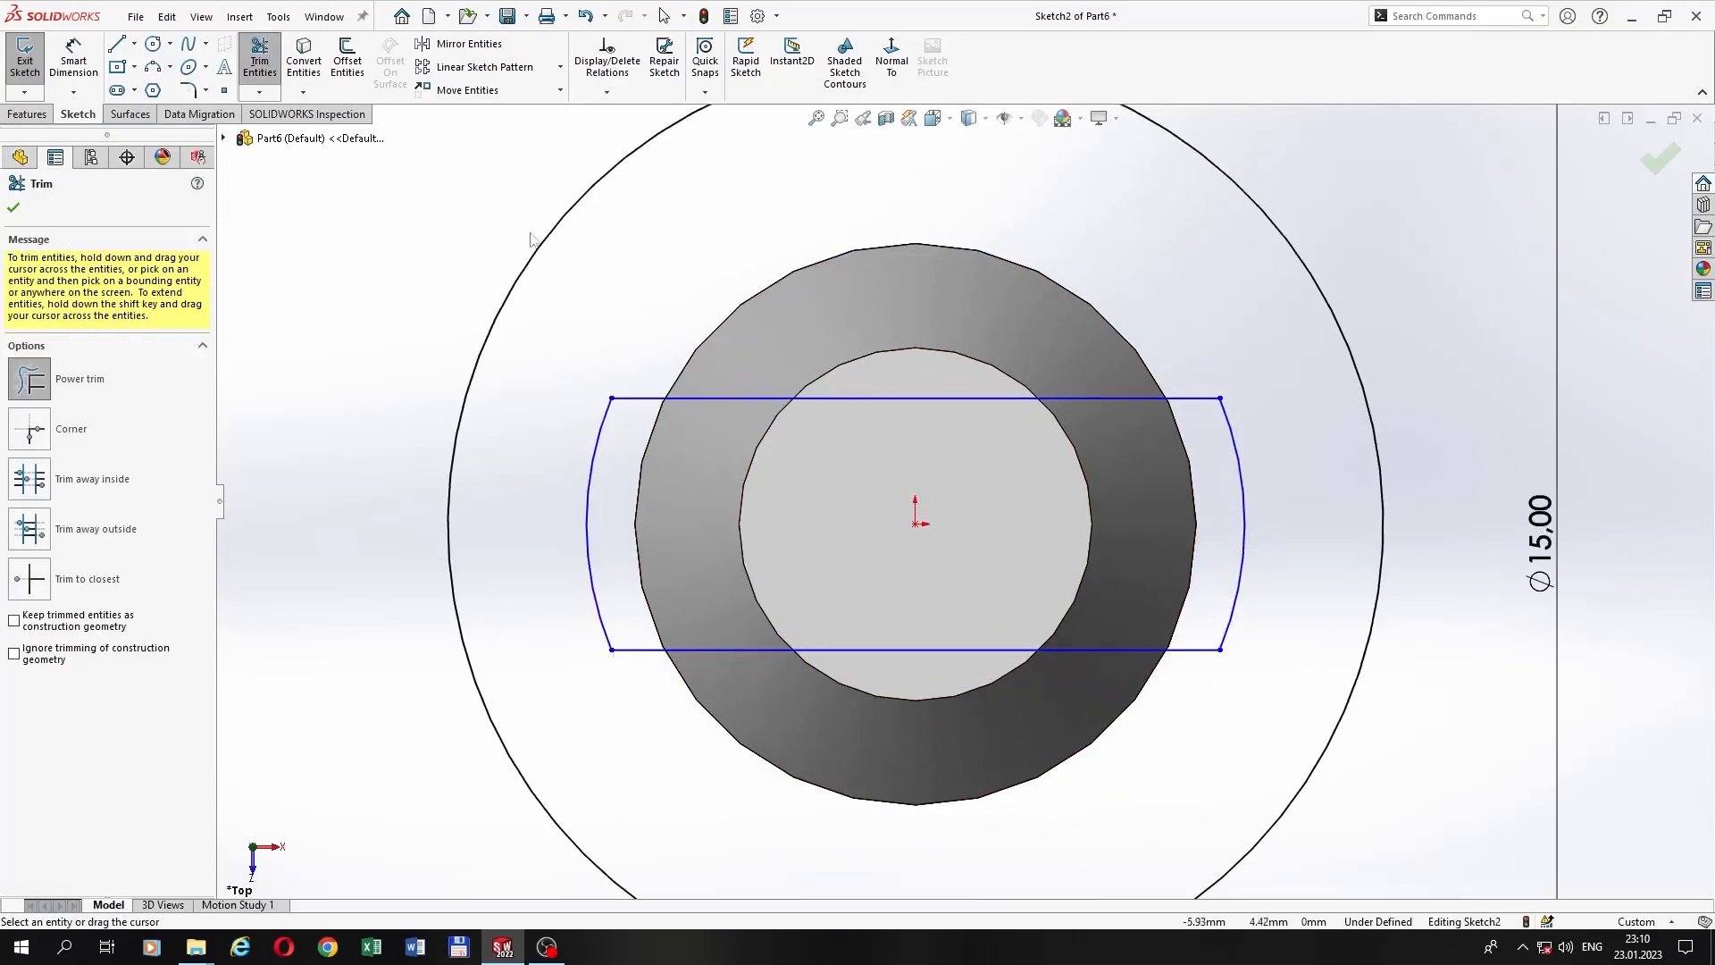
Step: Dimension the distance between the two horizontal lines as 4.75 mm
left_click(81, 64)
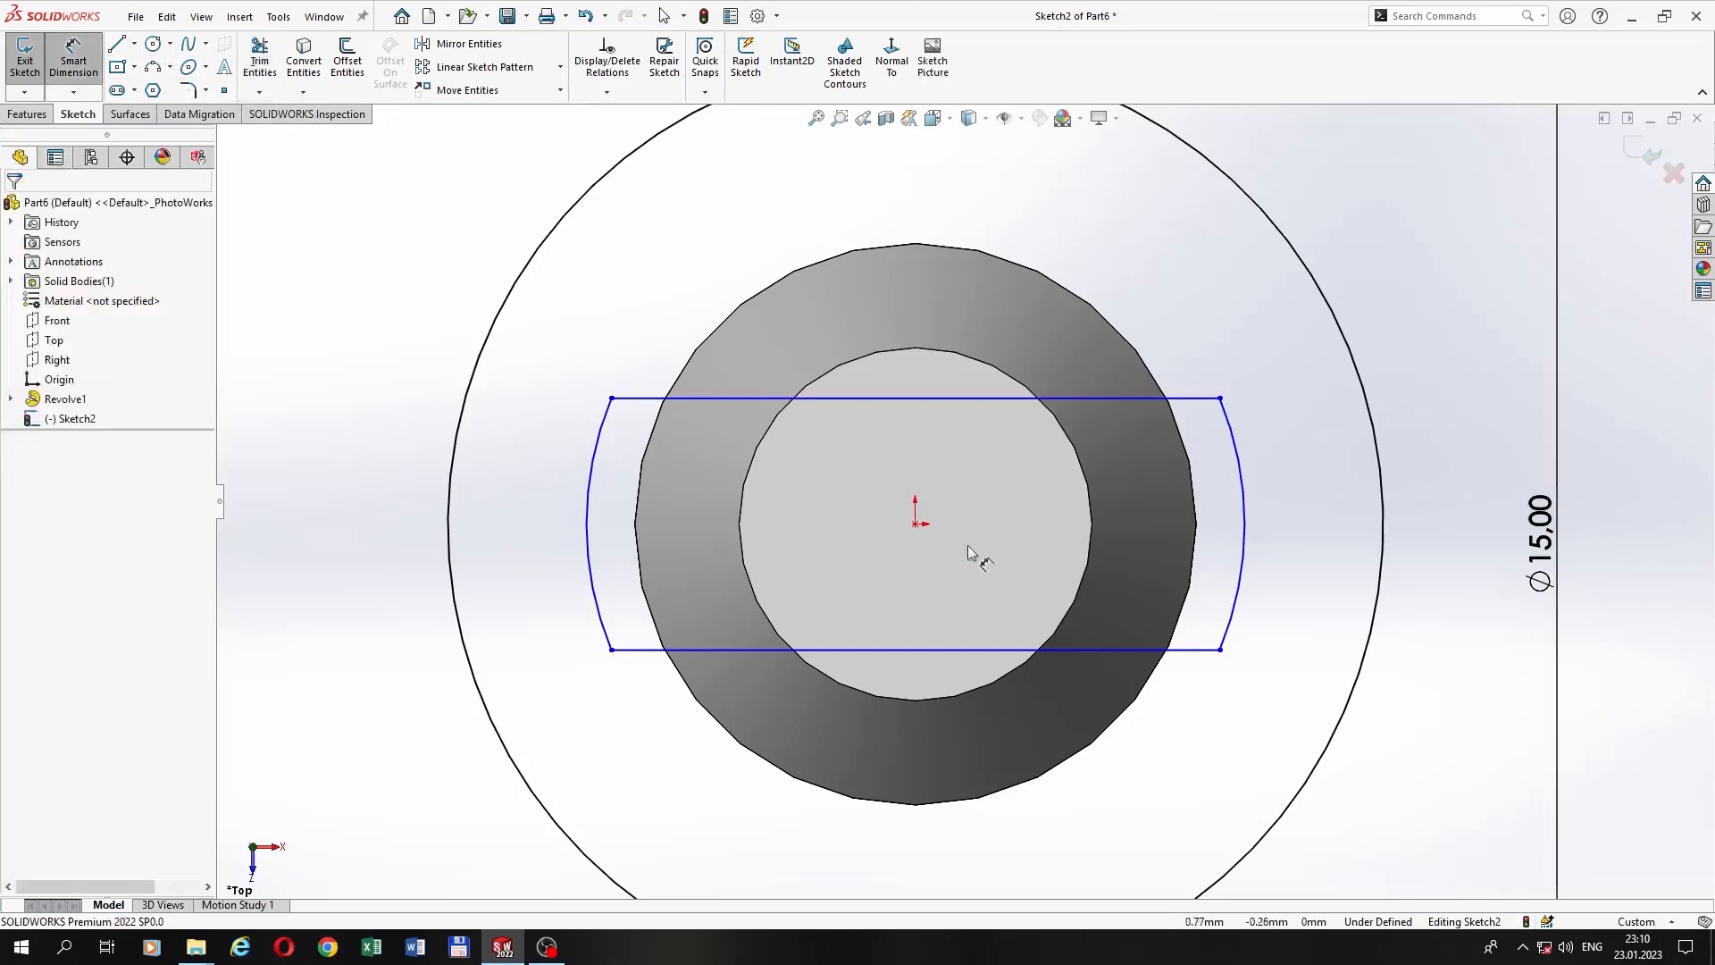
left_click(1003, 651)
left_click(1032, 398)
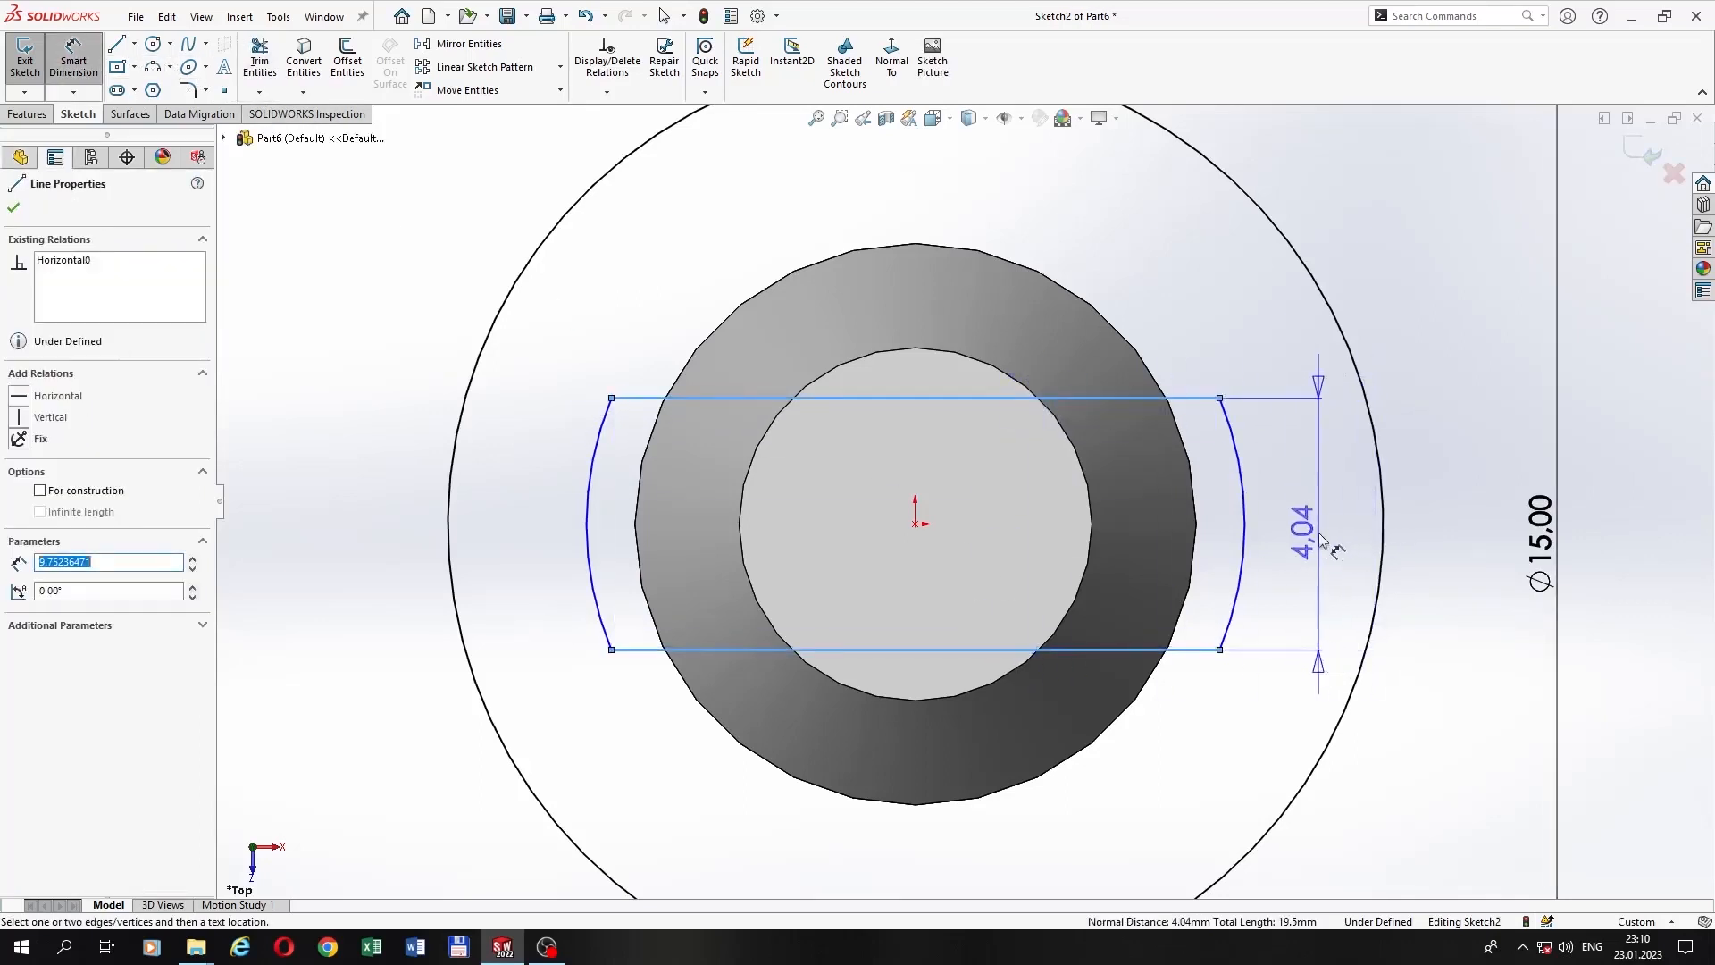
left_click(1320, 532)
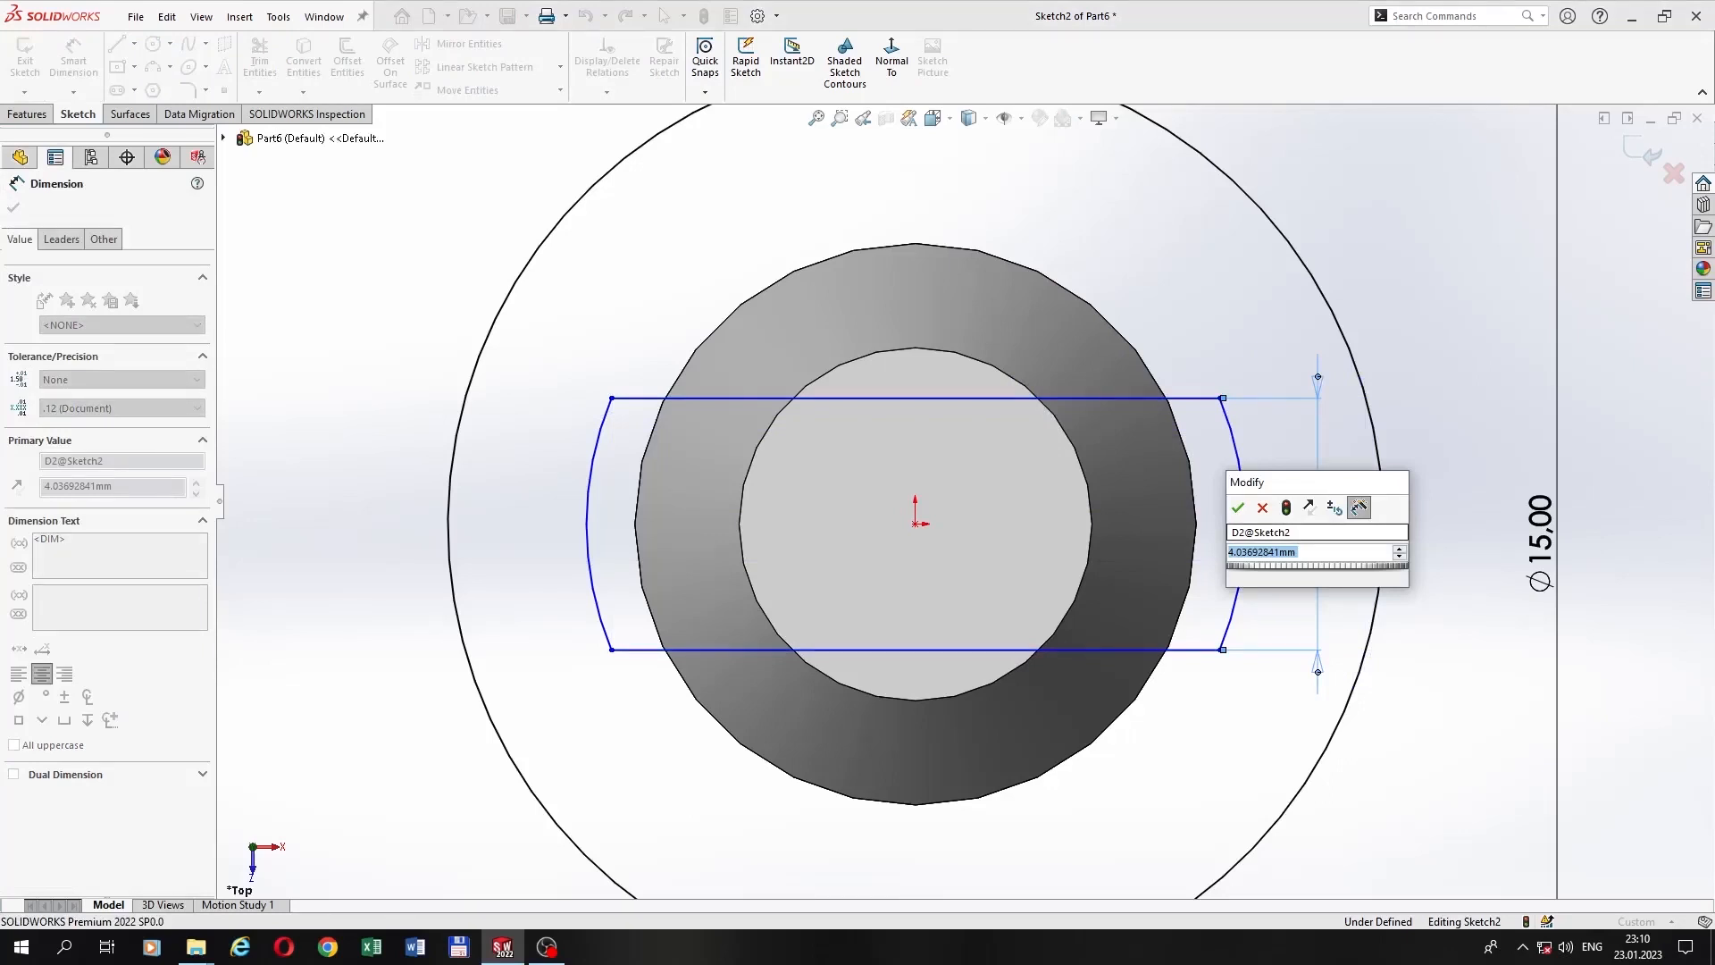
key("Return")
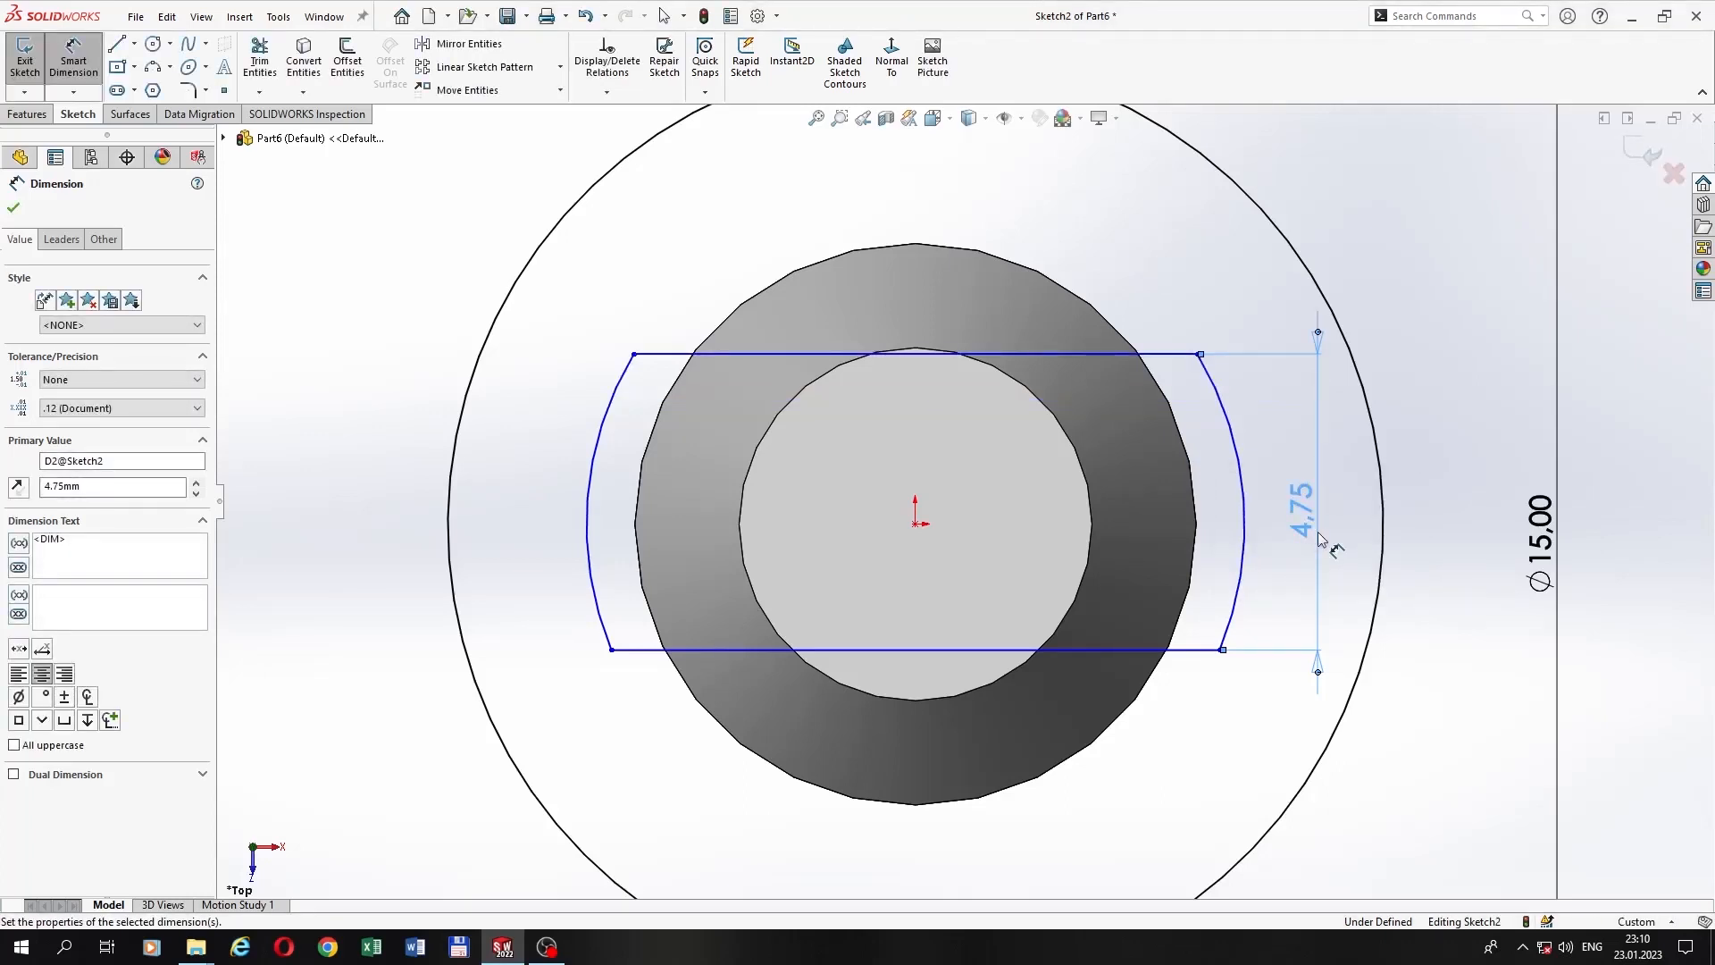
Step: Dimension the distance from the origin to the upper horizontal line as 2.37 mm
left_click(916, 524)
left_click(1023, 355)
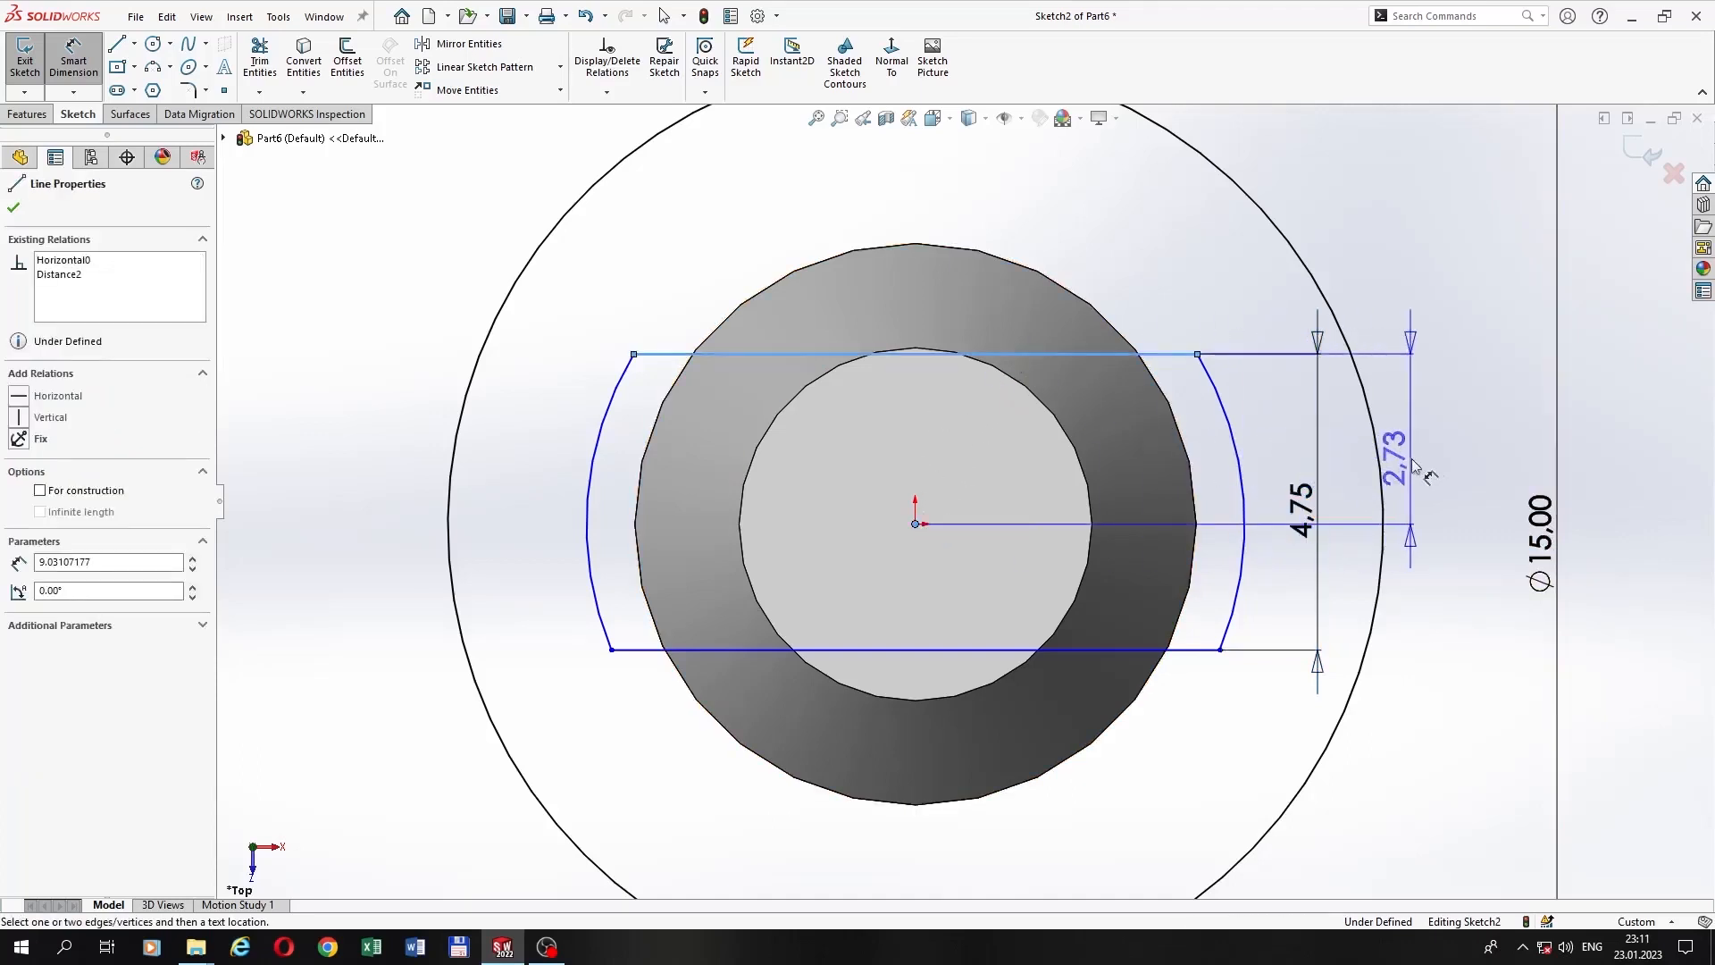
left_click(1419, 451)
type("2.37")
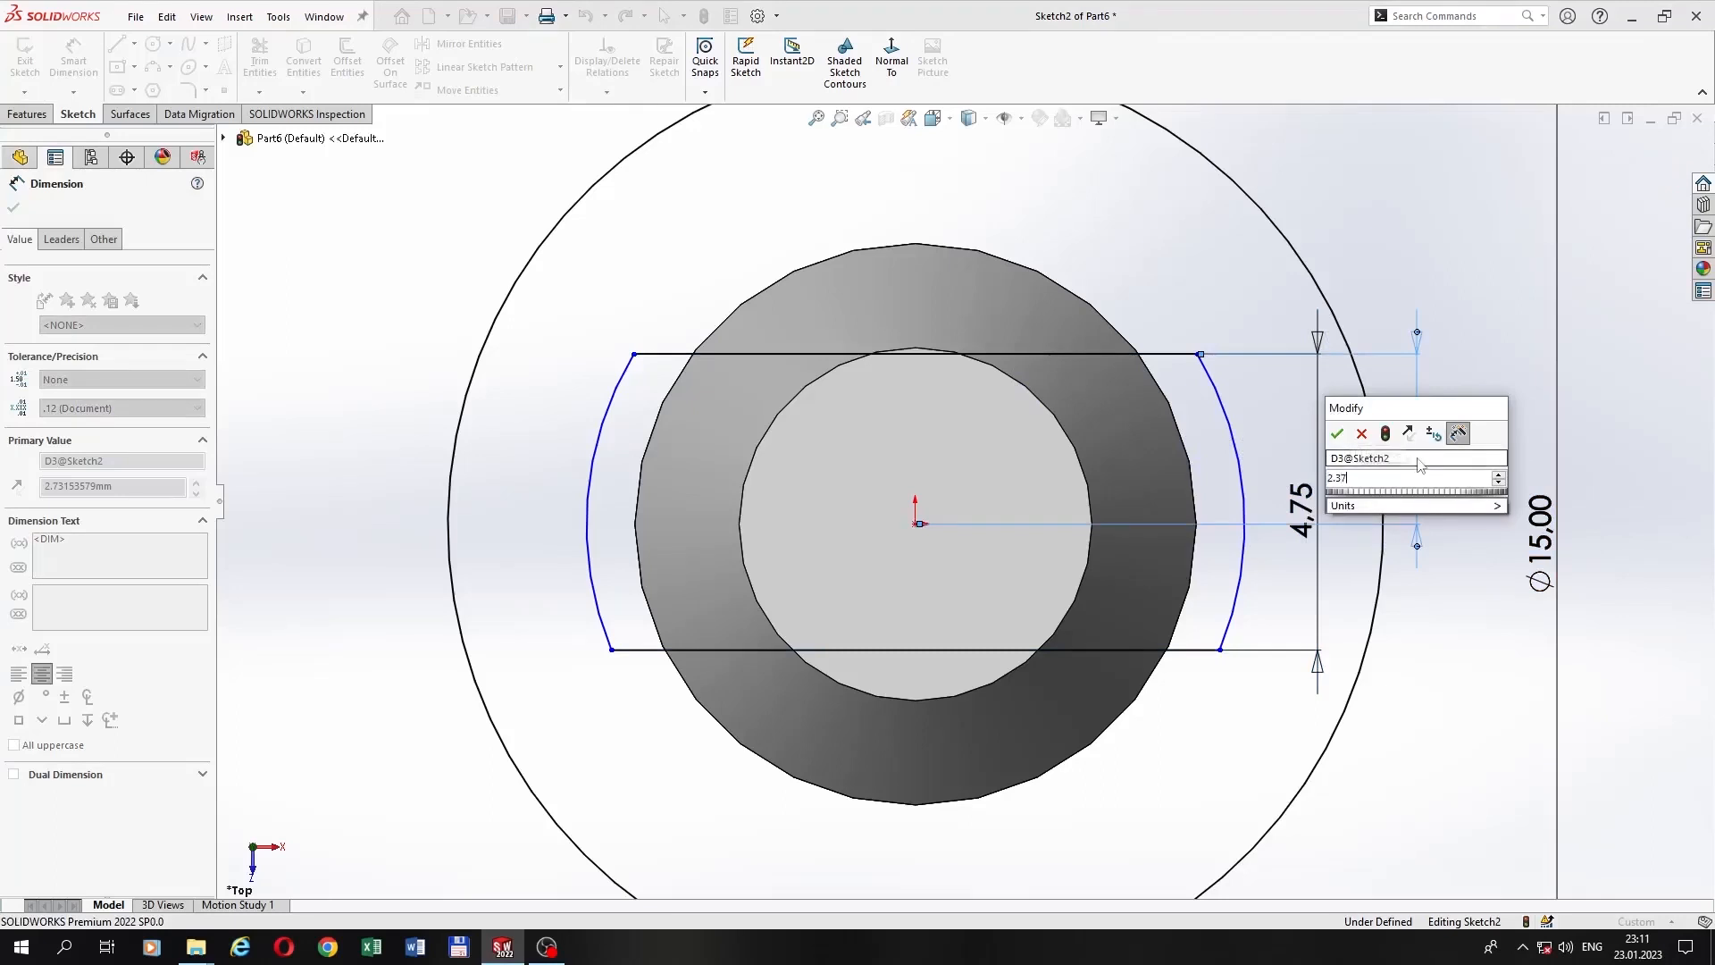
key("Return")
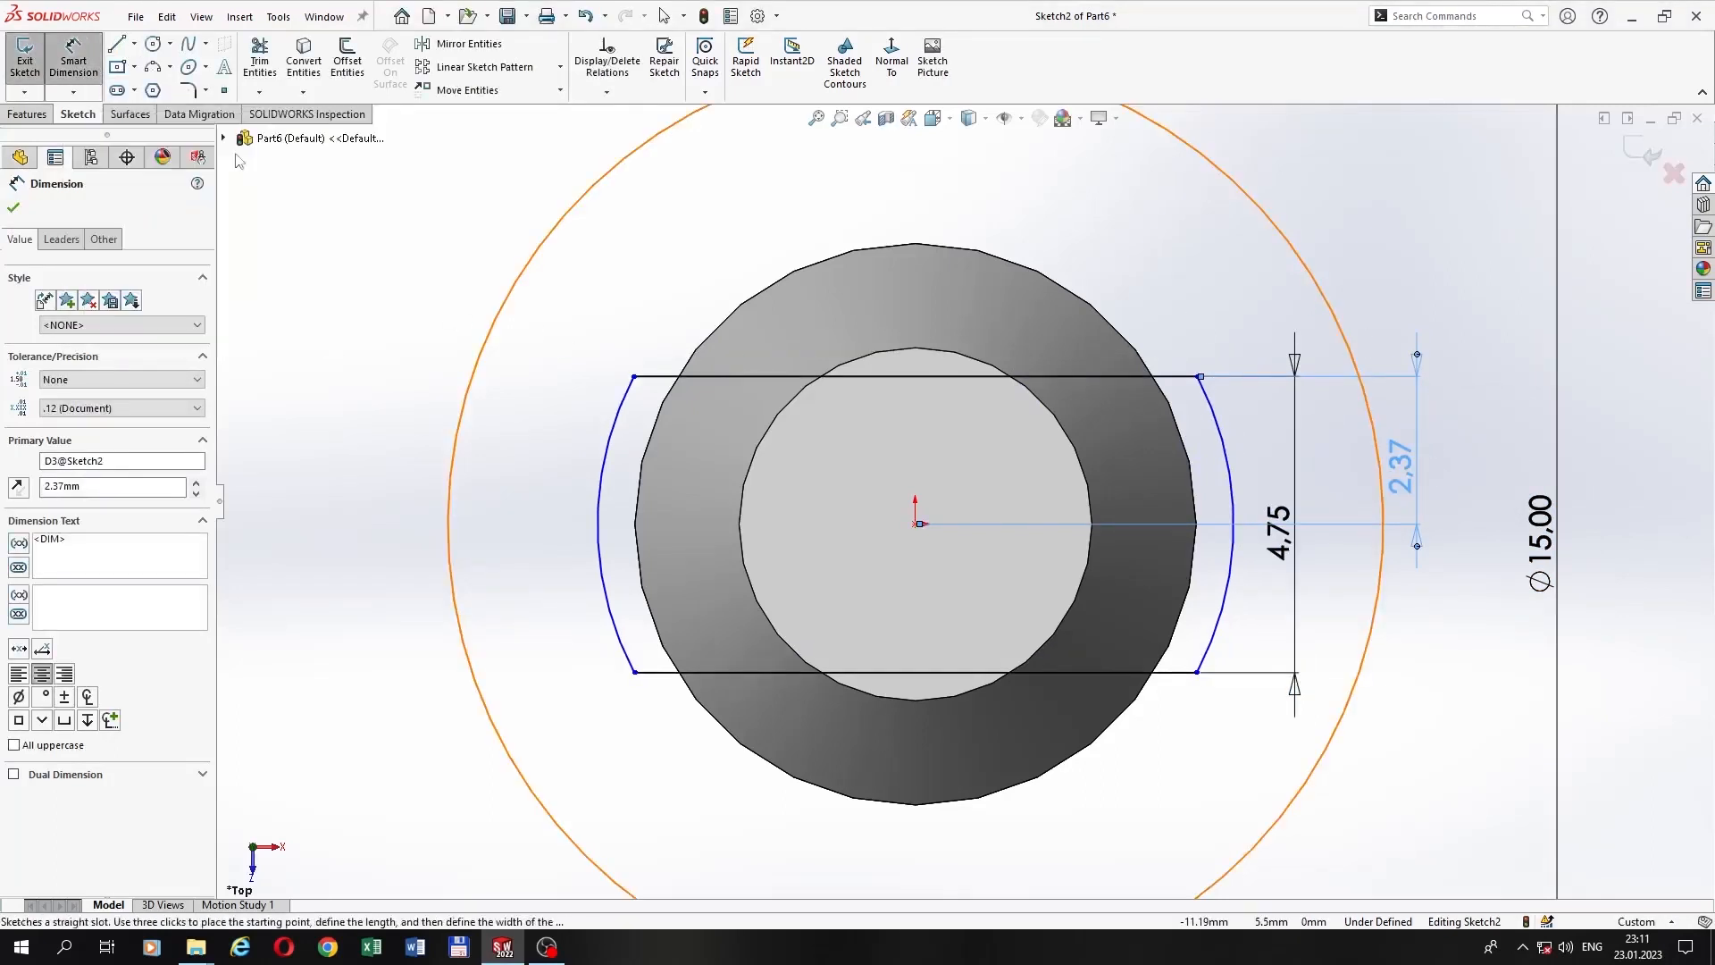
Step: Dimension the side arc's radius as 4.50 mm
left_click(611, 466)
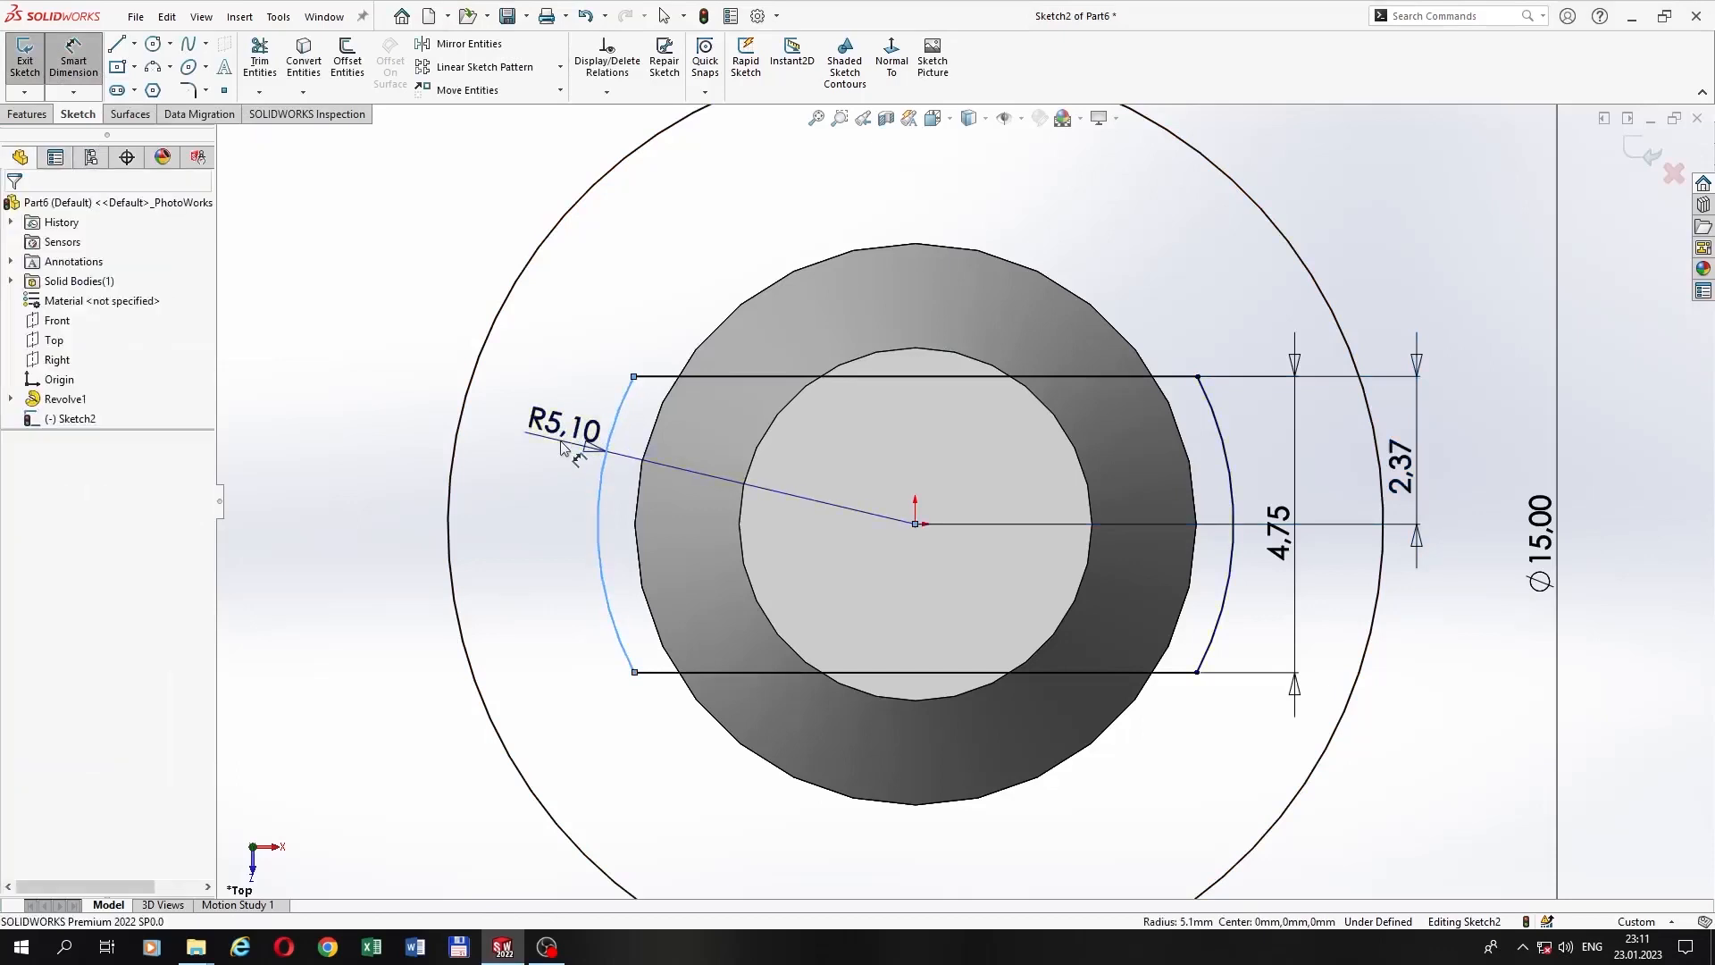
left_click(563, 449)
type("4.50")
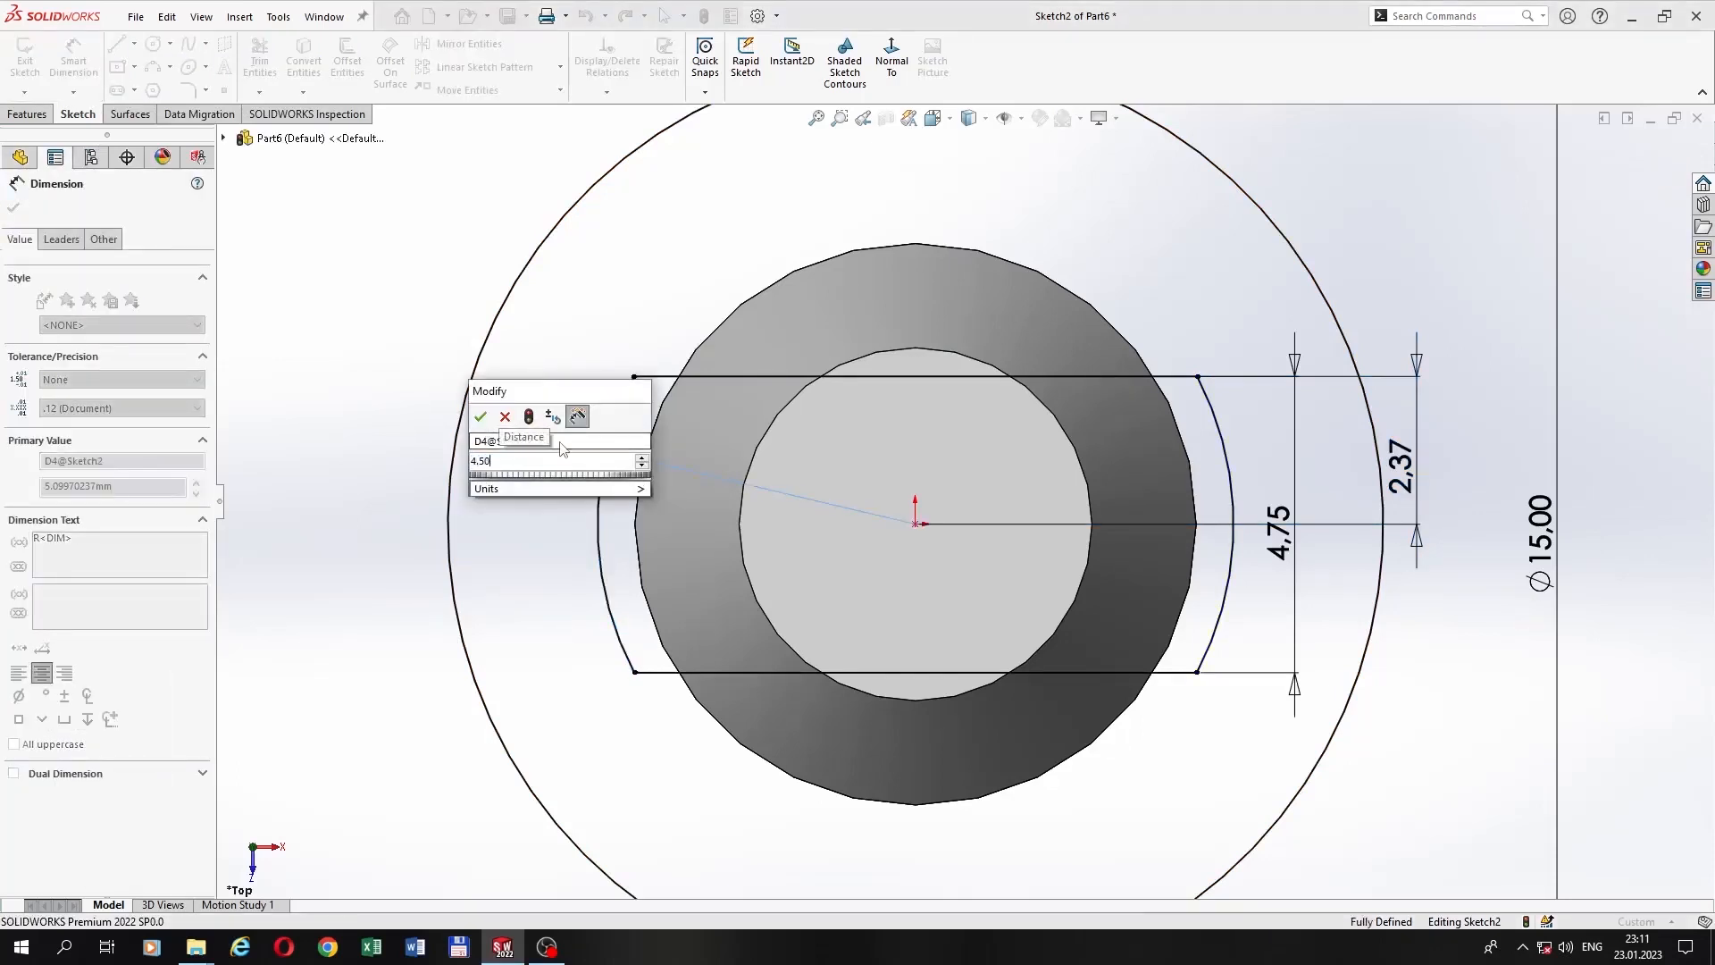
key("Return")
scroll(968, 504, "up", 2)
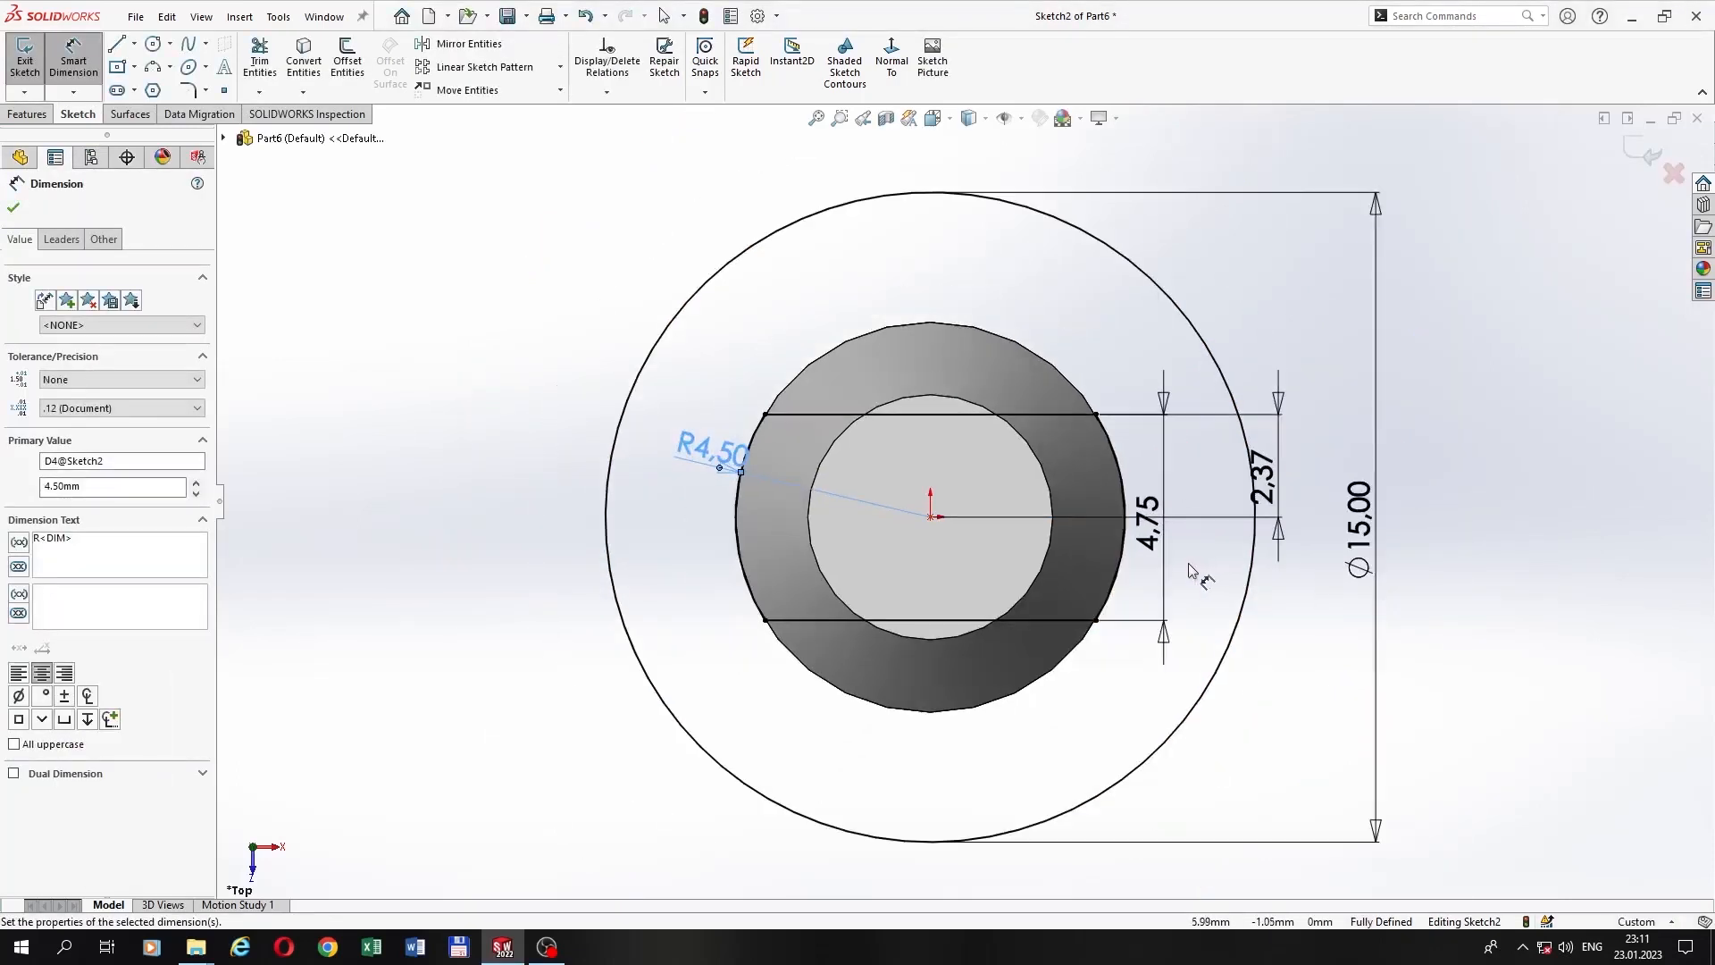
Step: Cut-extrude the region between the flat-sided inner profile and the outer circle, Mid Plane, 40 mm deep, to flatten the pin's sides
left_click(28, 114)
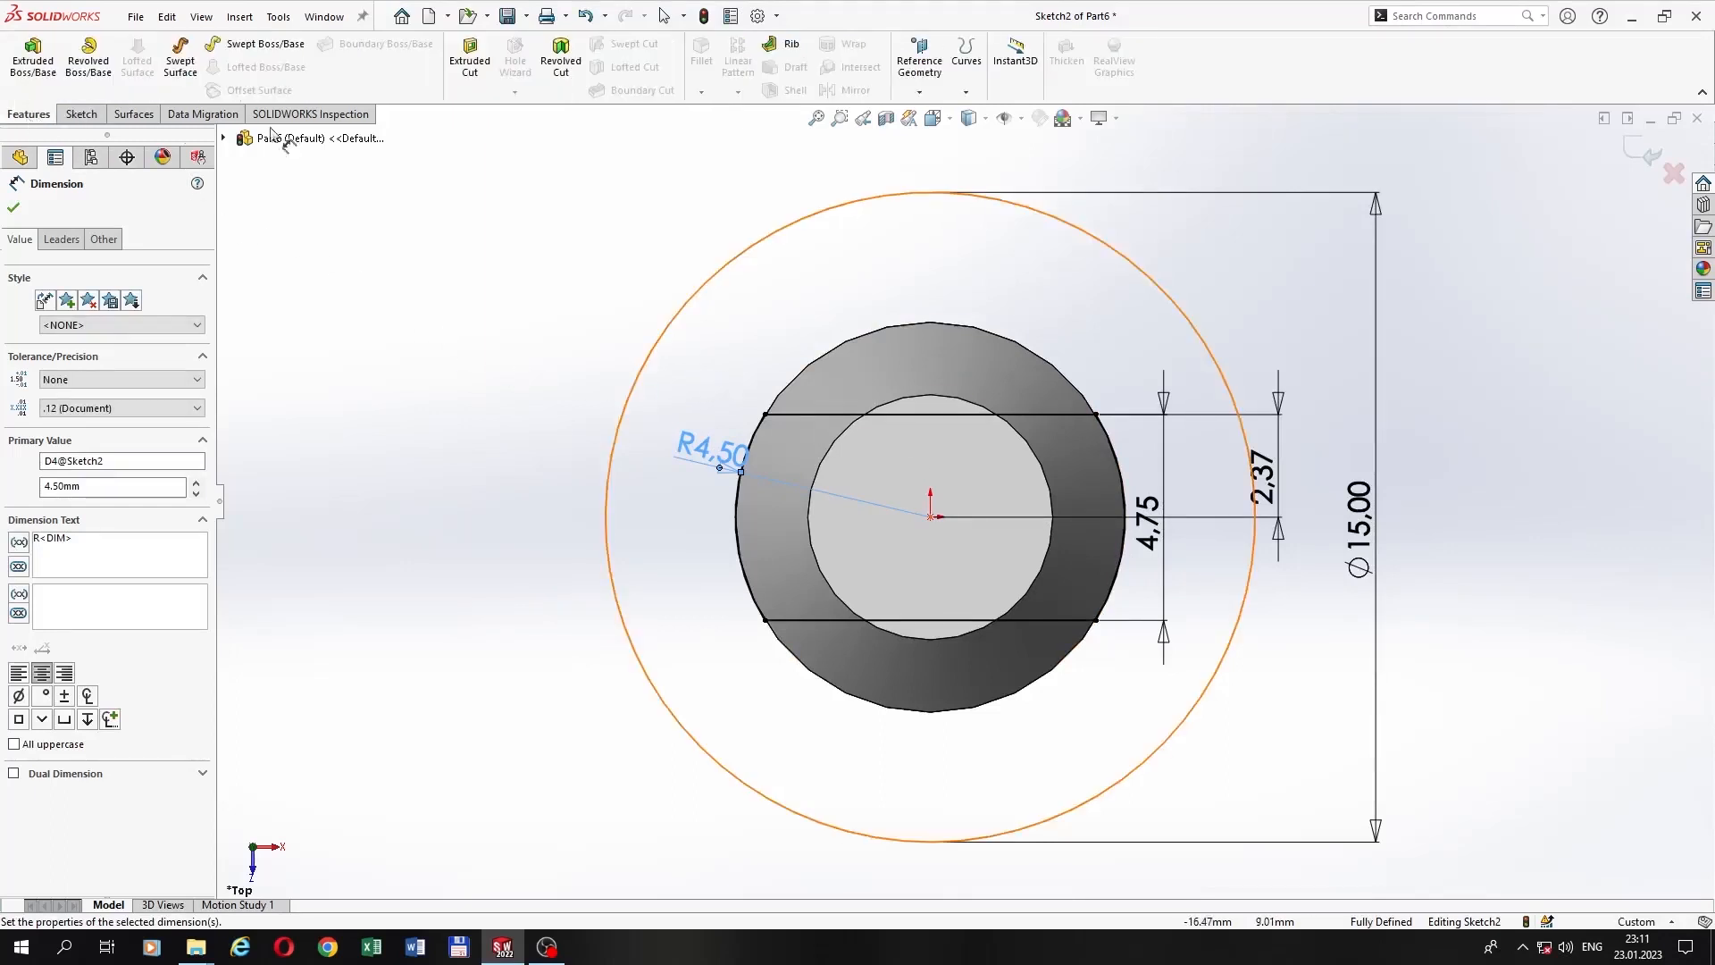
left_click(470, 56)
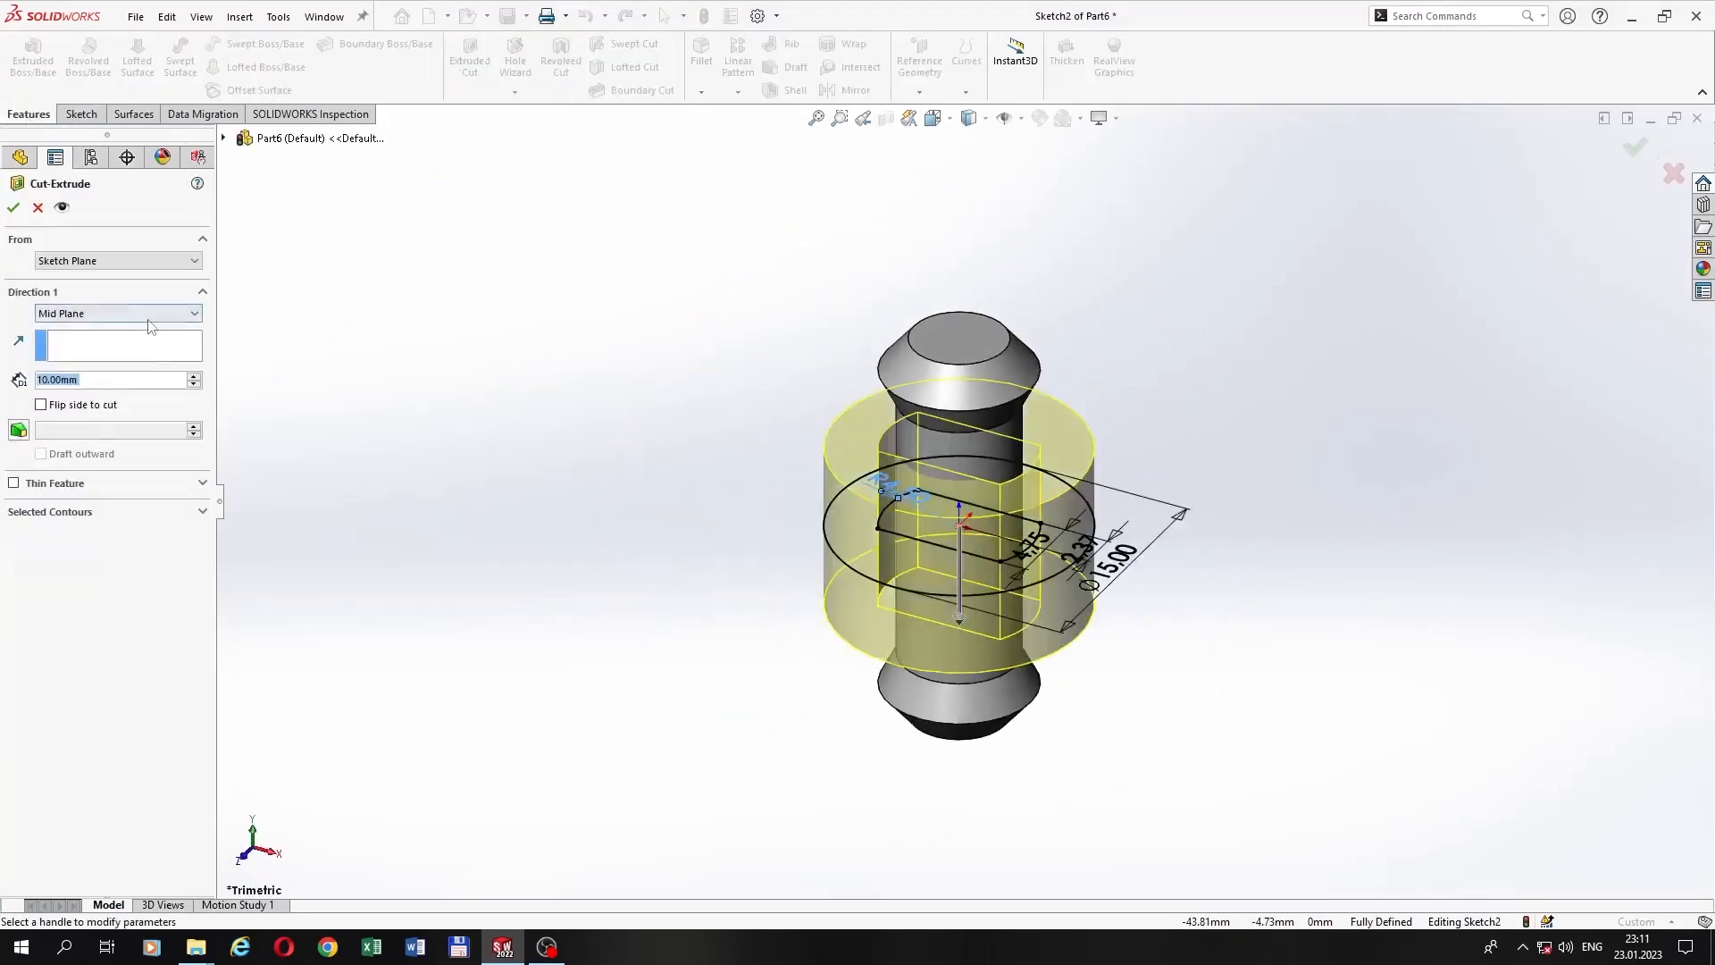
scroll(204, 386, "up", 3)
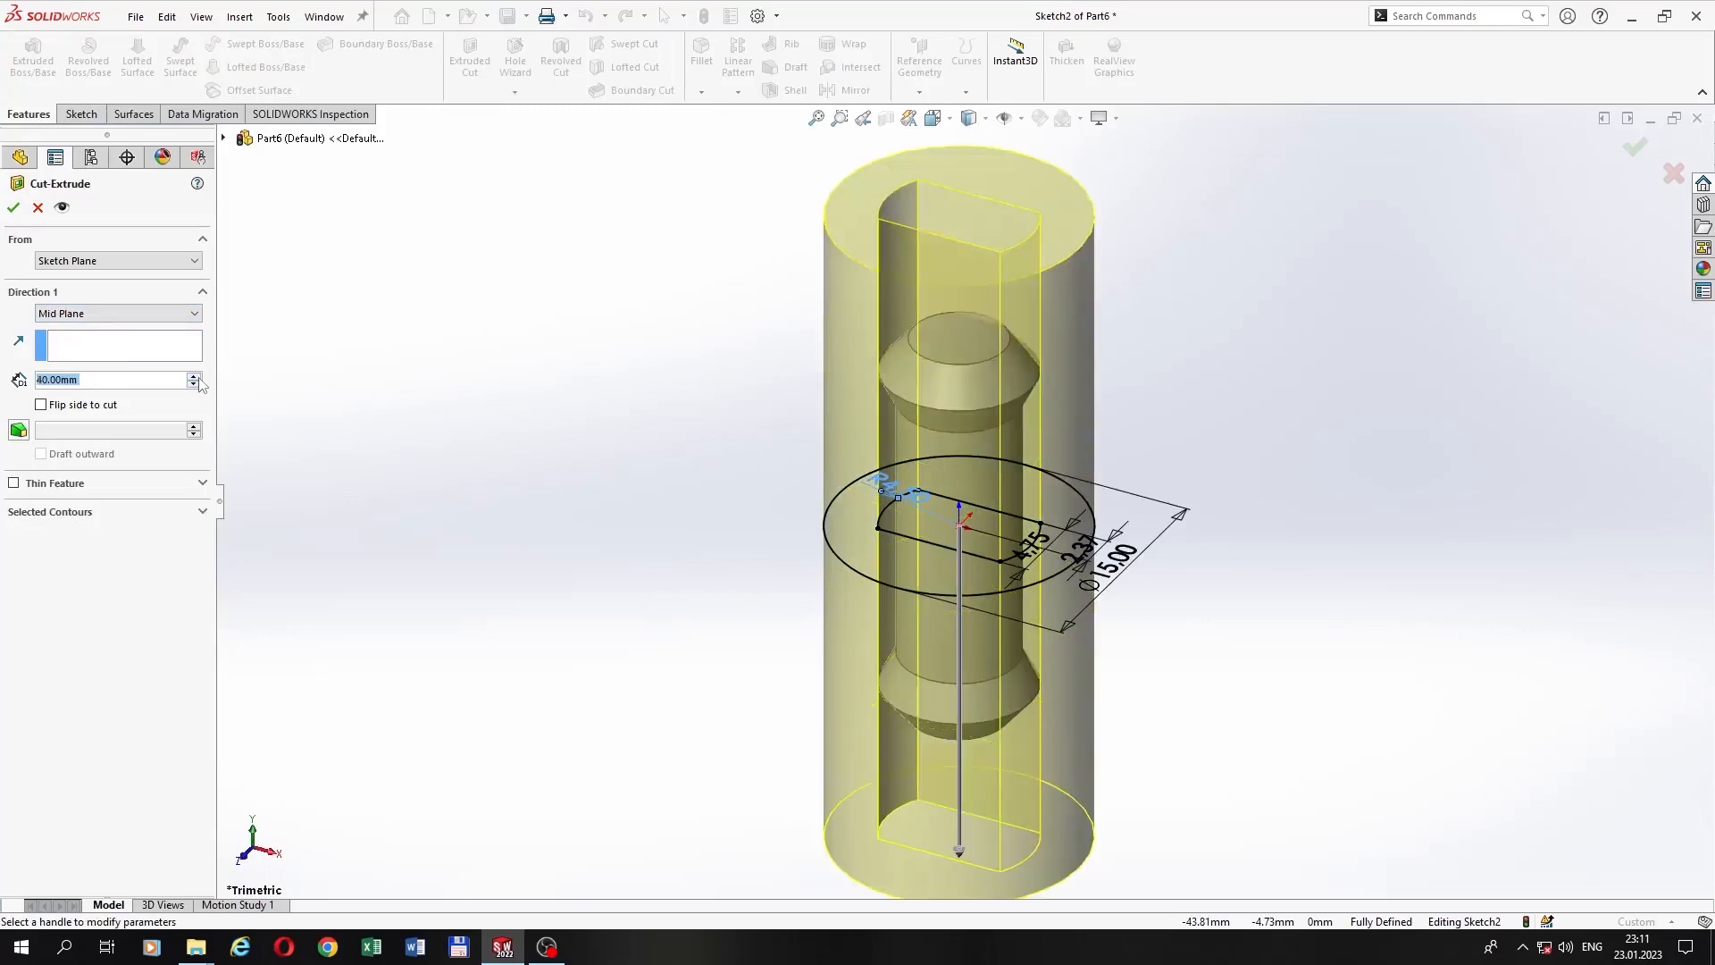
left_click(12, 208)
middle_click_drag(988, 297, 949, 506)
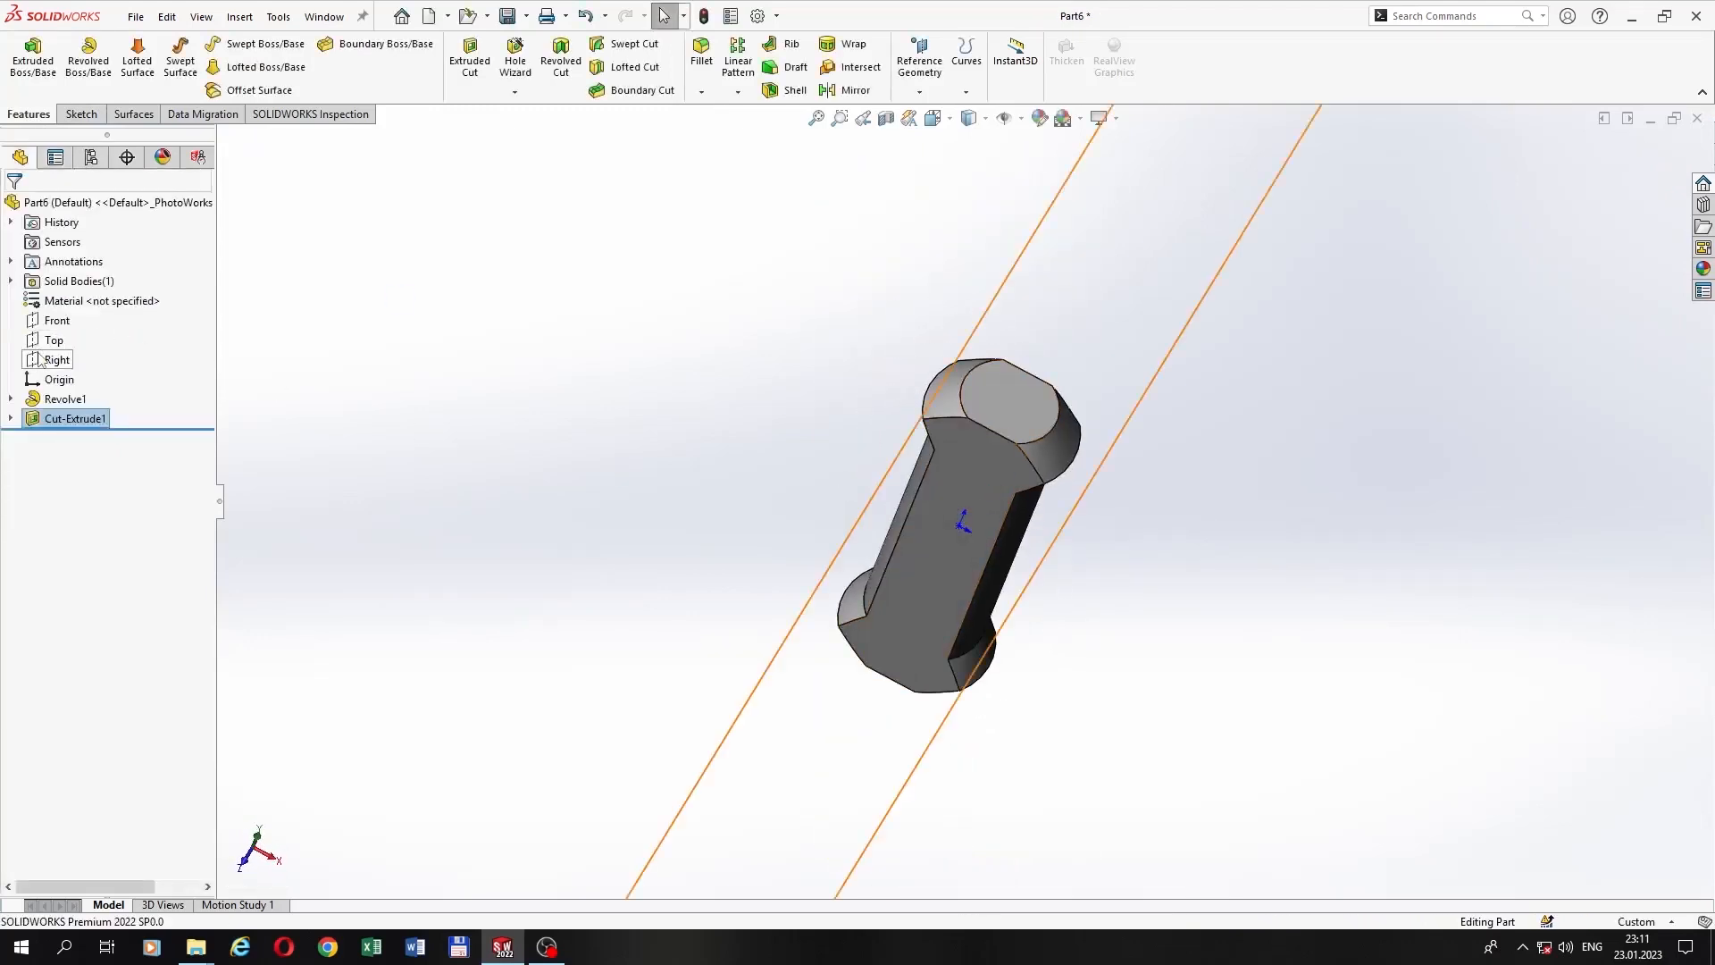
Step: On a new Front plane sketch, draw a horizontal line about 25 mm long, a diagonal connecting line and a vertical line, crossing at the origin
left_click(57, 320)
left_click(60, 298)
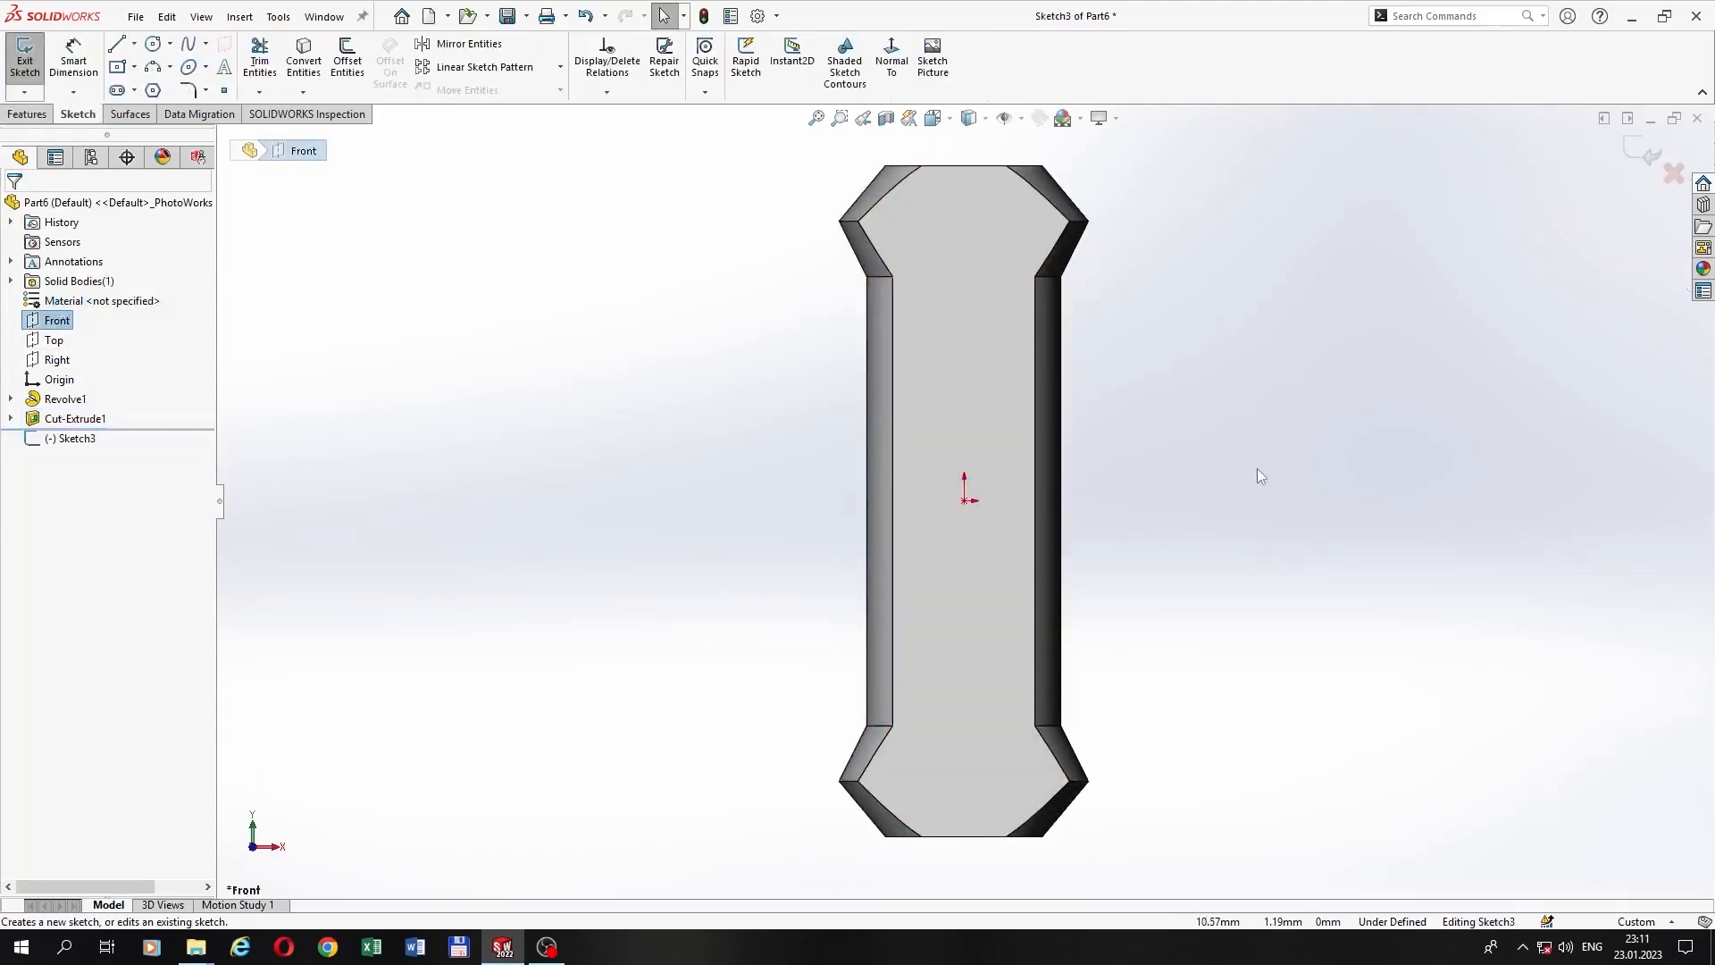
scroll(1257, 468, "up", 1)
left_click(116, 46)
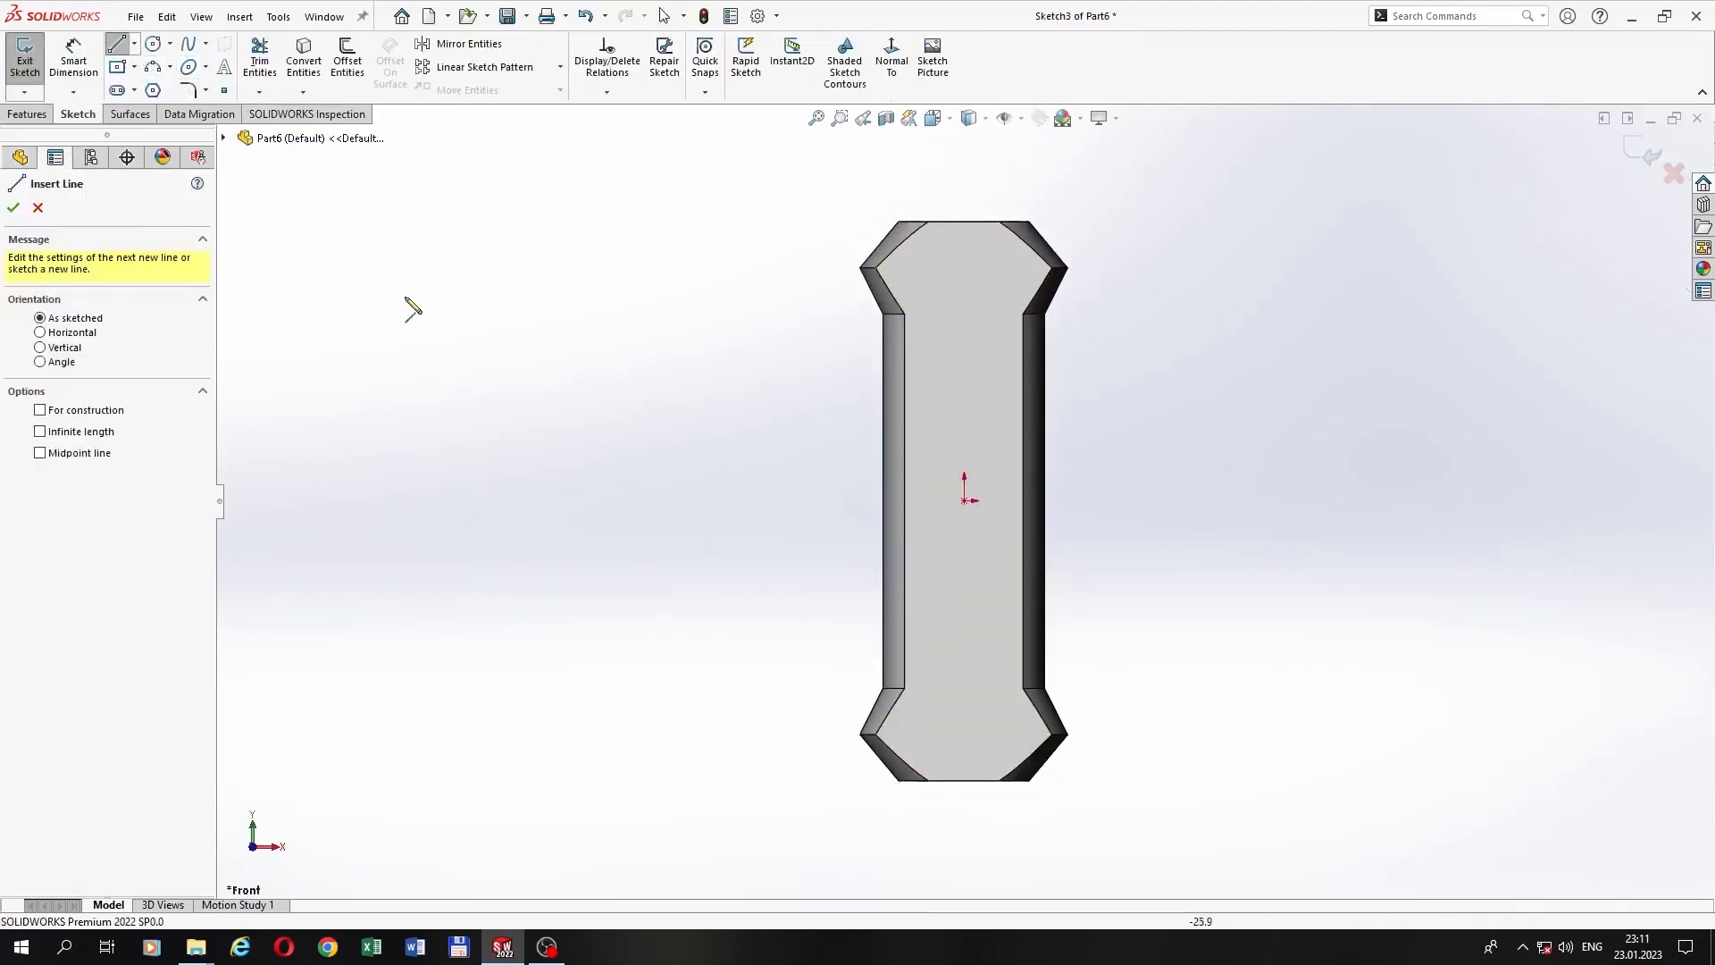
left_click(640, 502)
left_click(1225, 501)
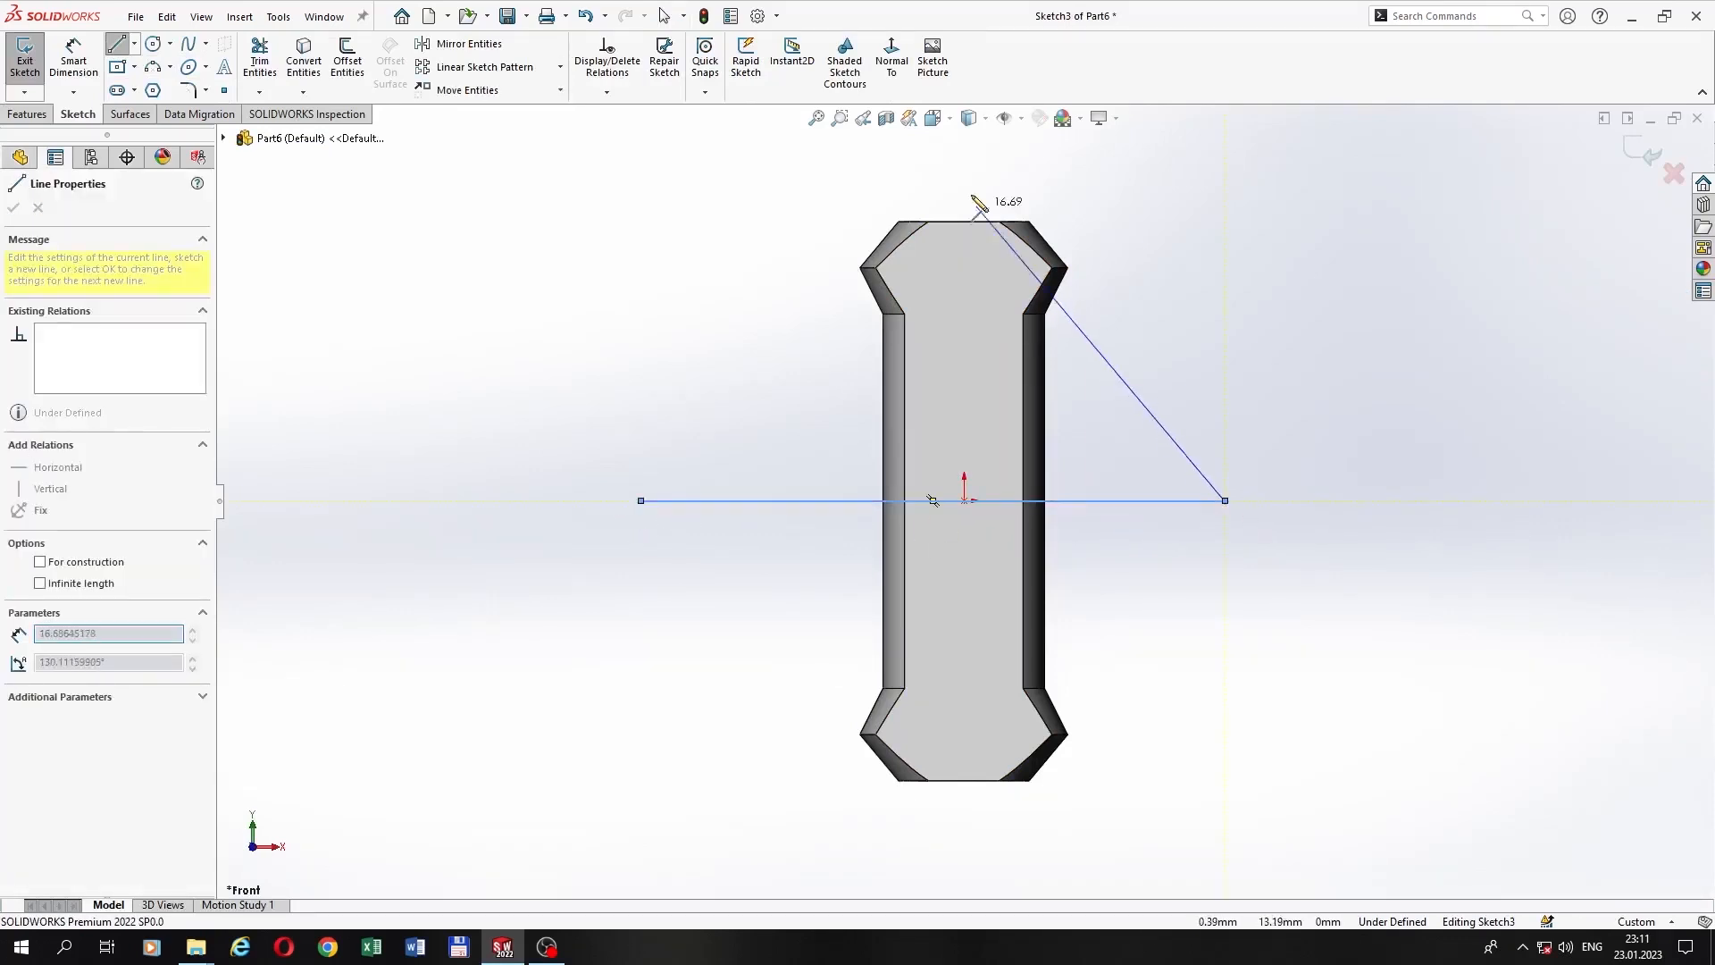
left_click(964, 171)
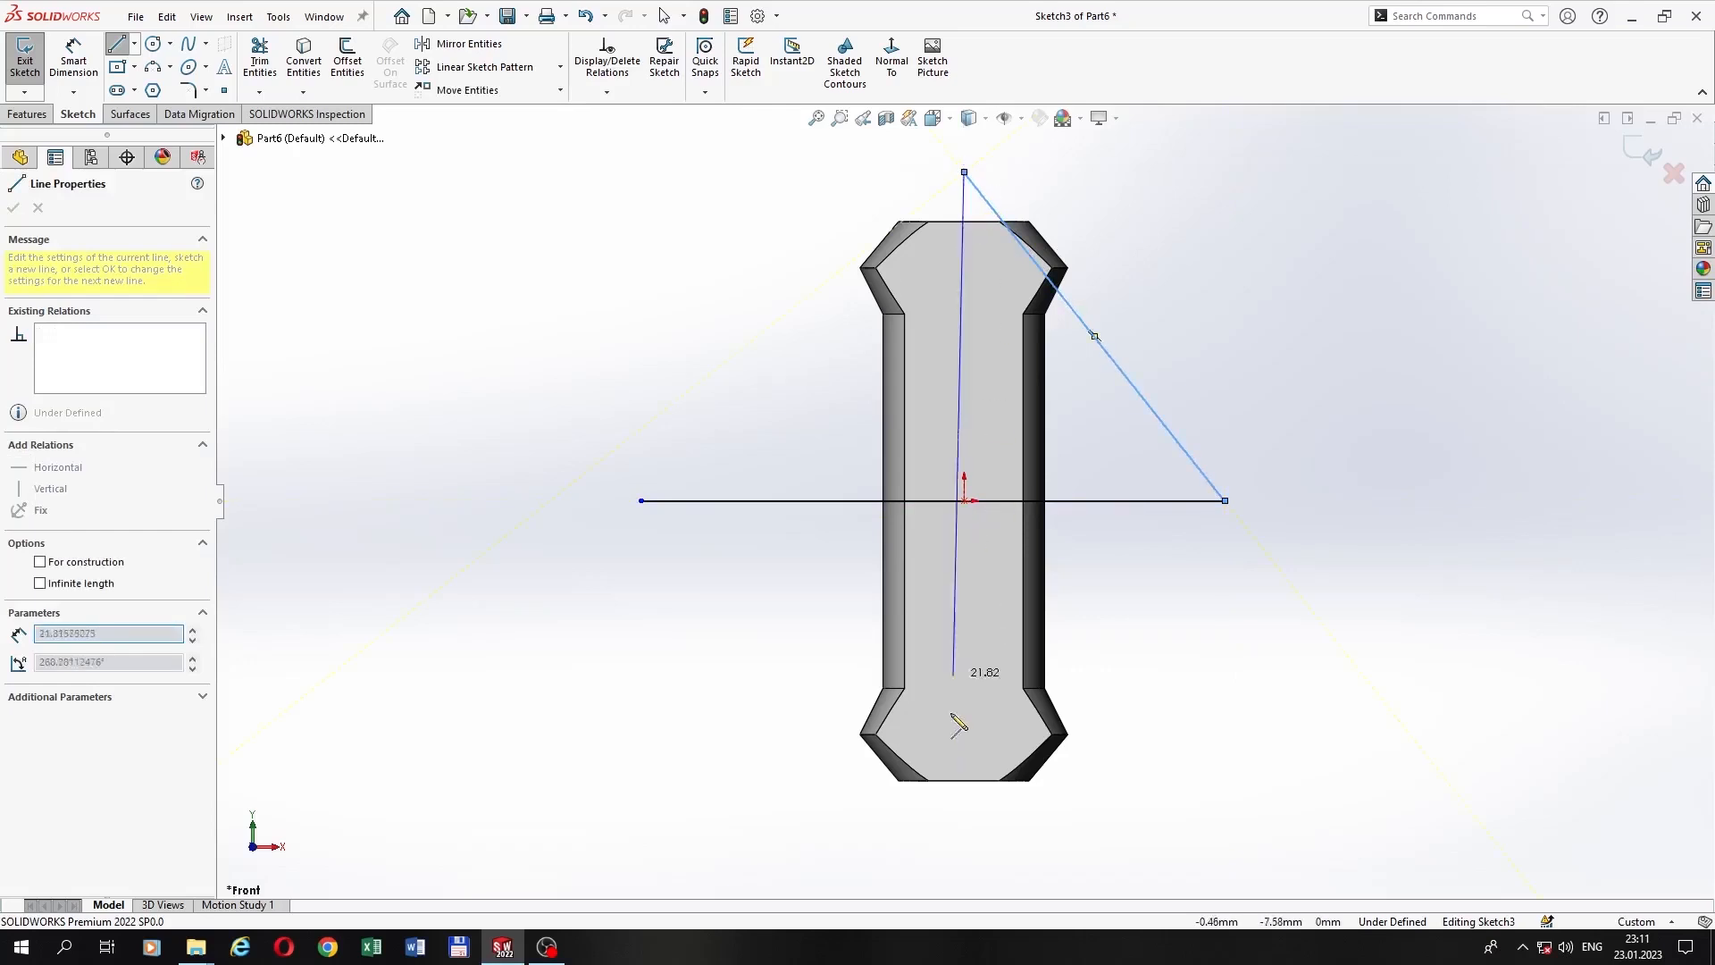
left_click(964, 832)
right_click(994, 846)
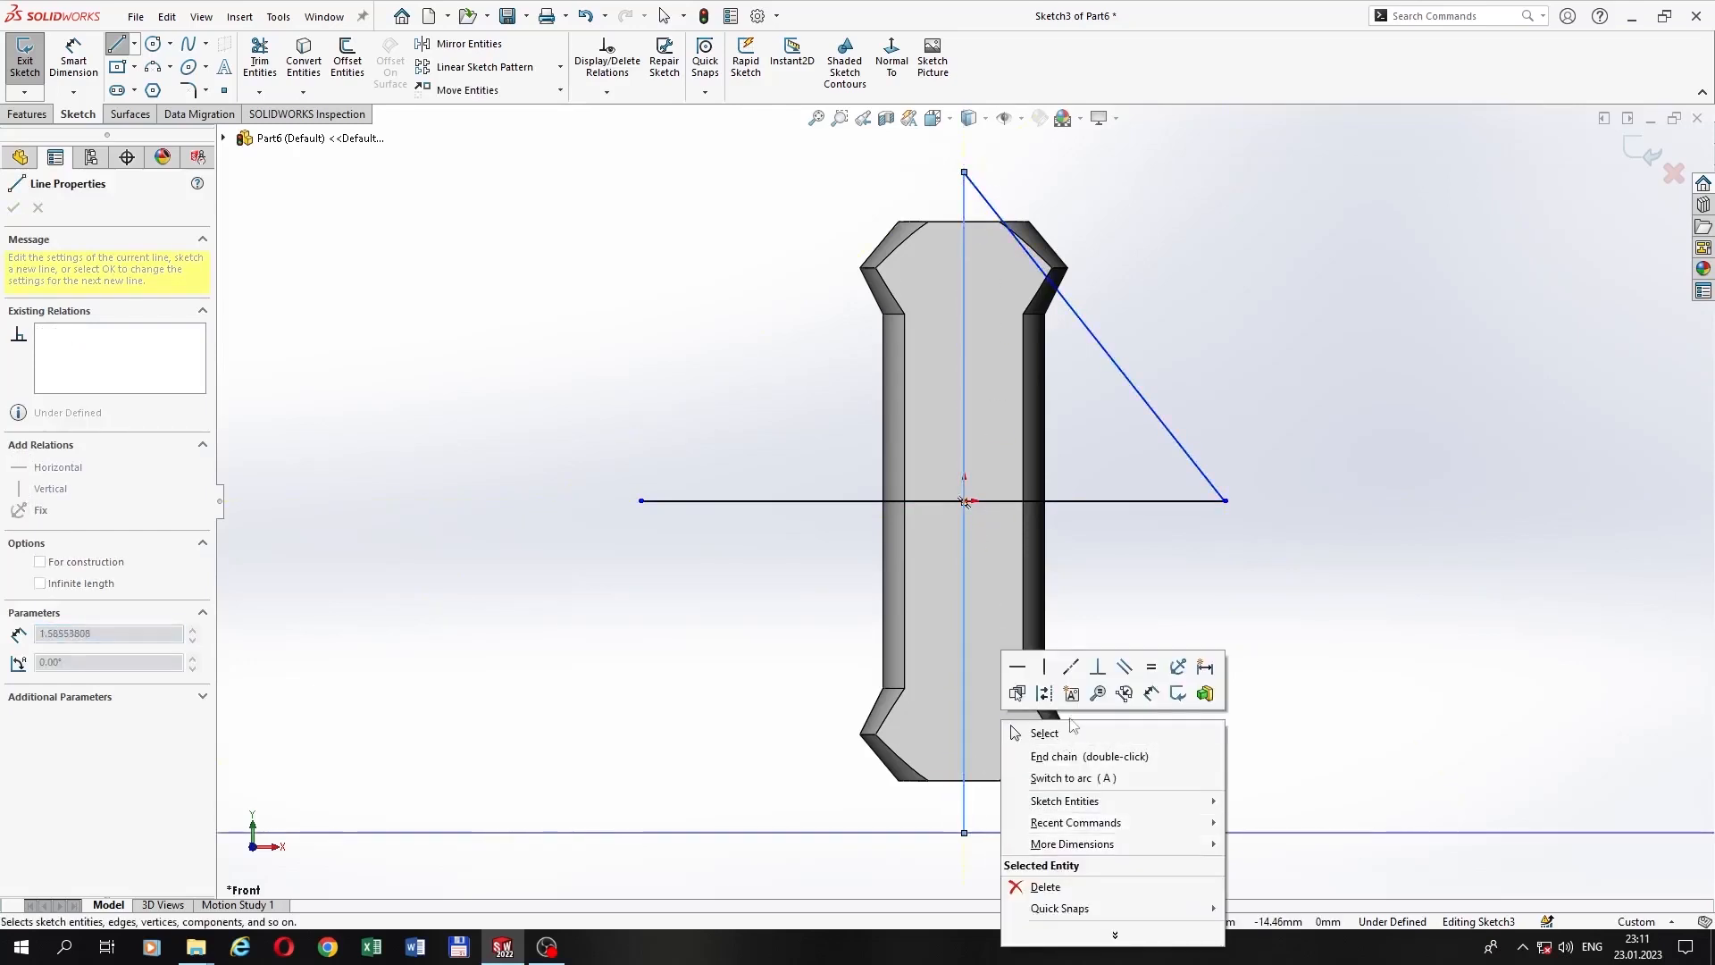
left_click(1033, 731)
Step: Delete the diagonal connecting line and convert the horizontal and vertical lines through the origin to construction geometry
left_click(1148, 409)
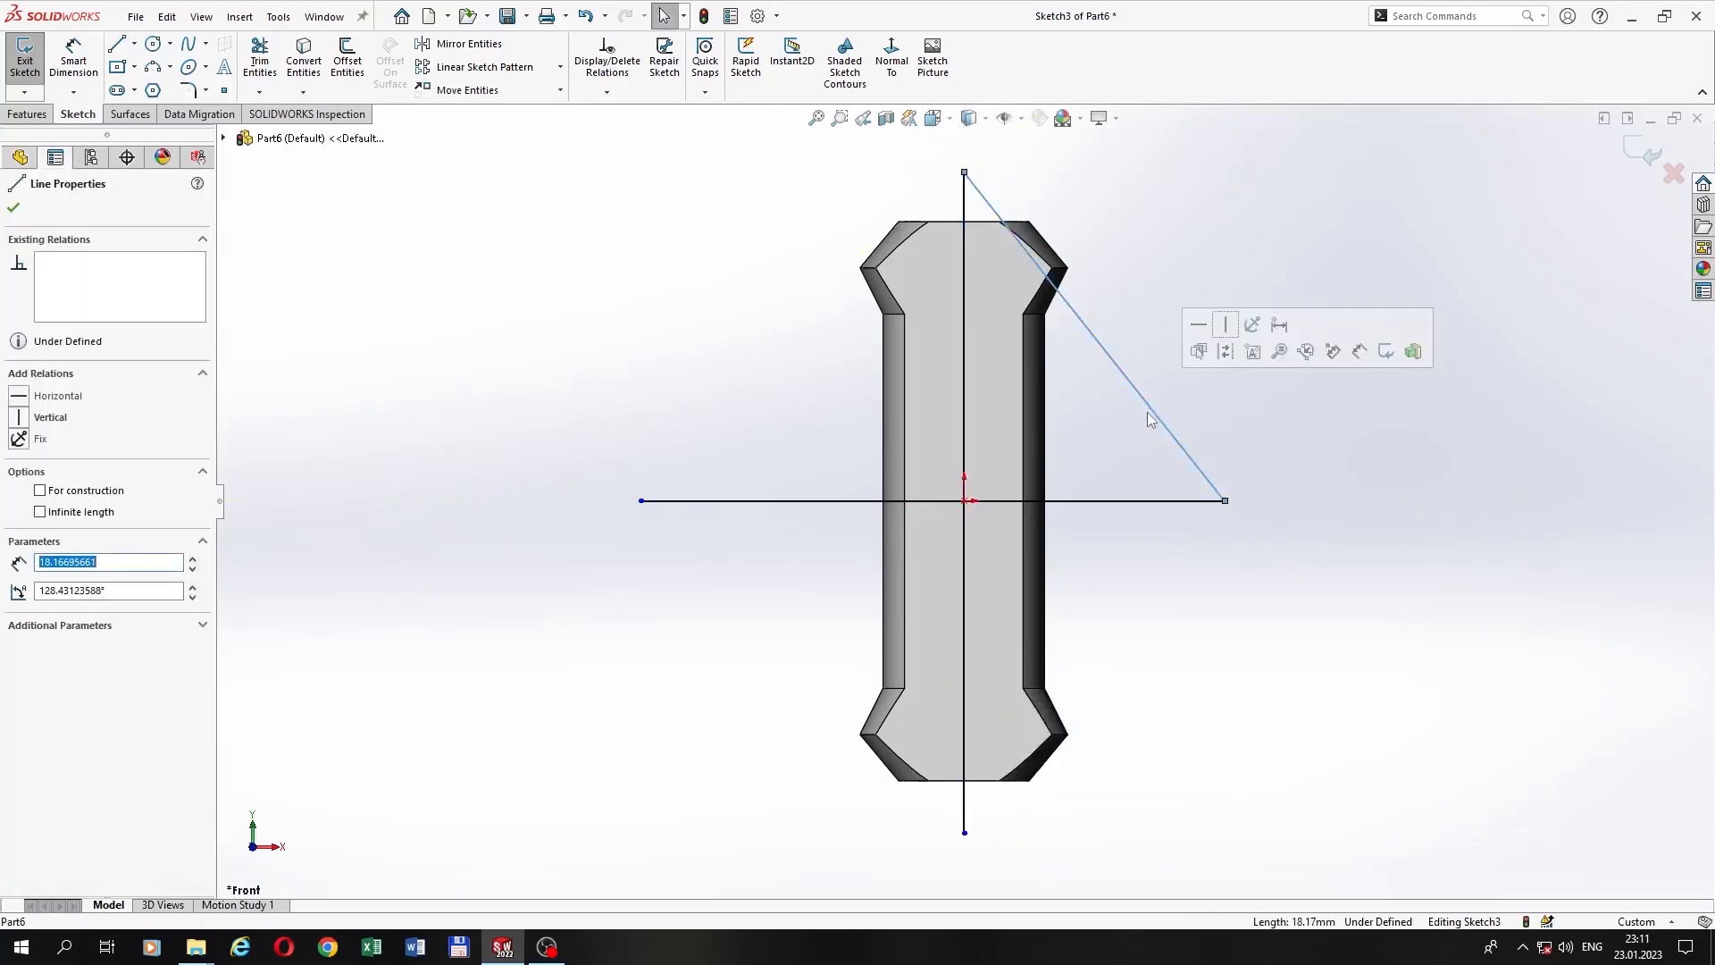
key("Delete")
left_click(1097, 500)
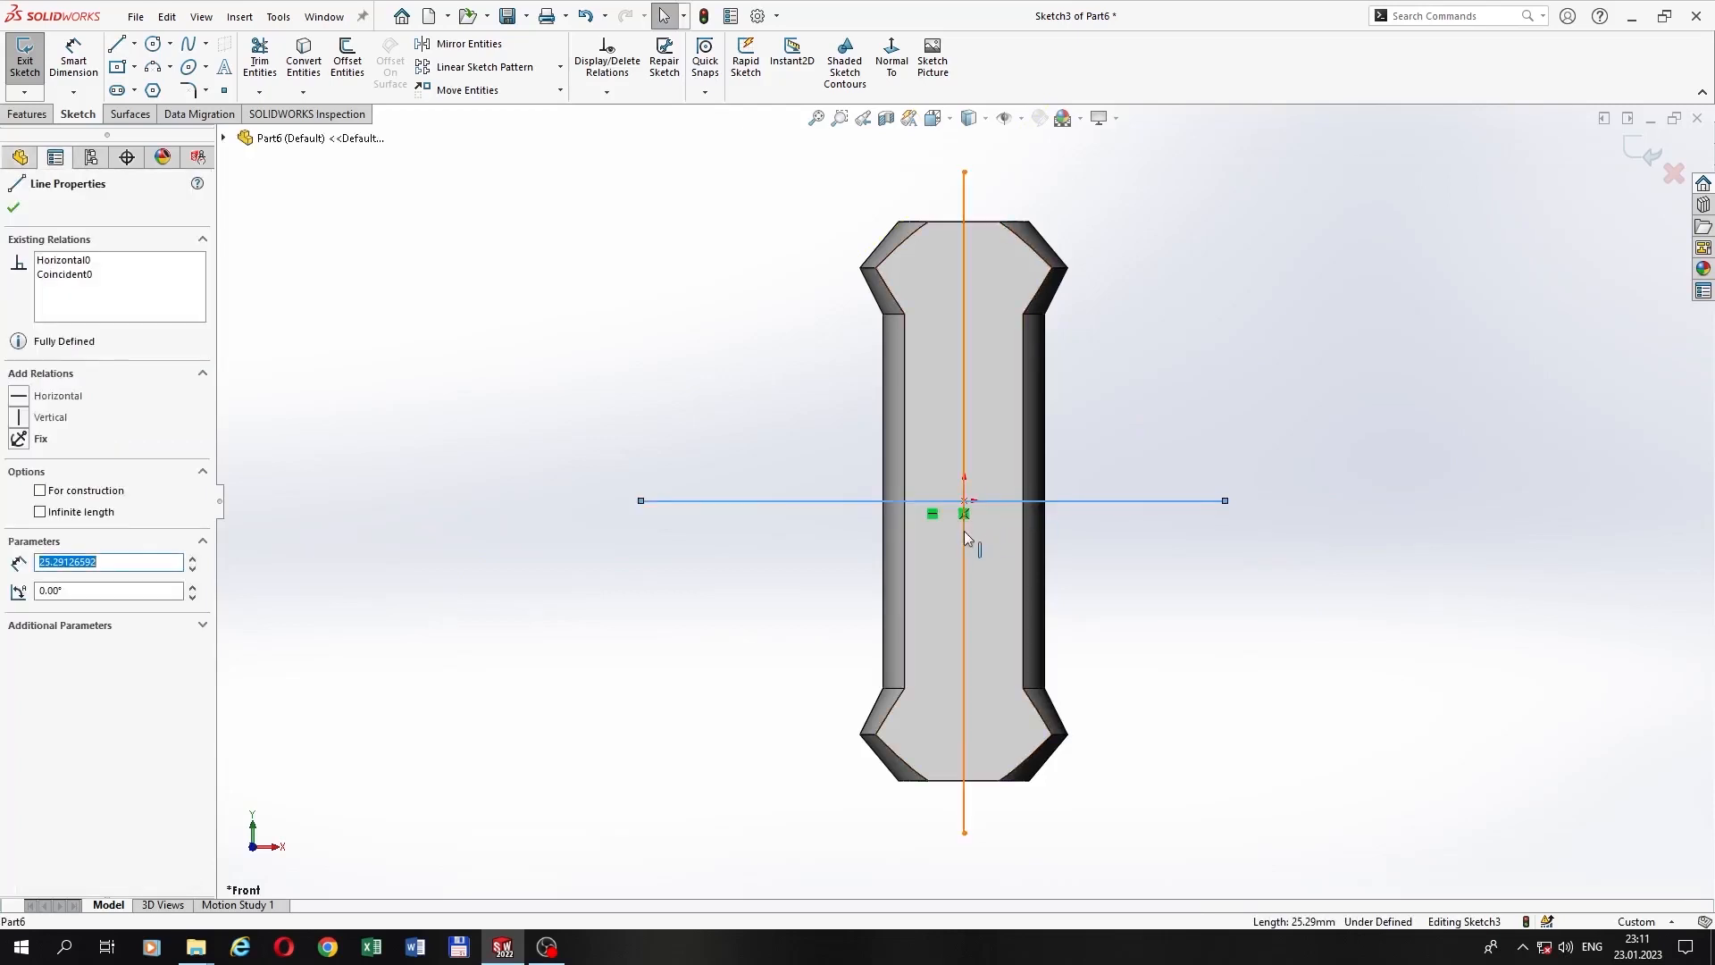
left_click(965, 535, "ctrl")
left_click(1039, 477)
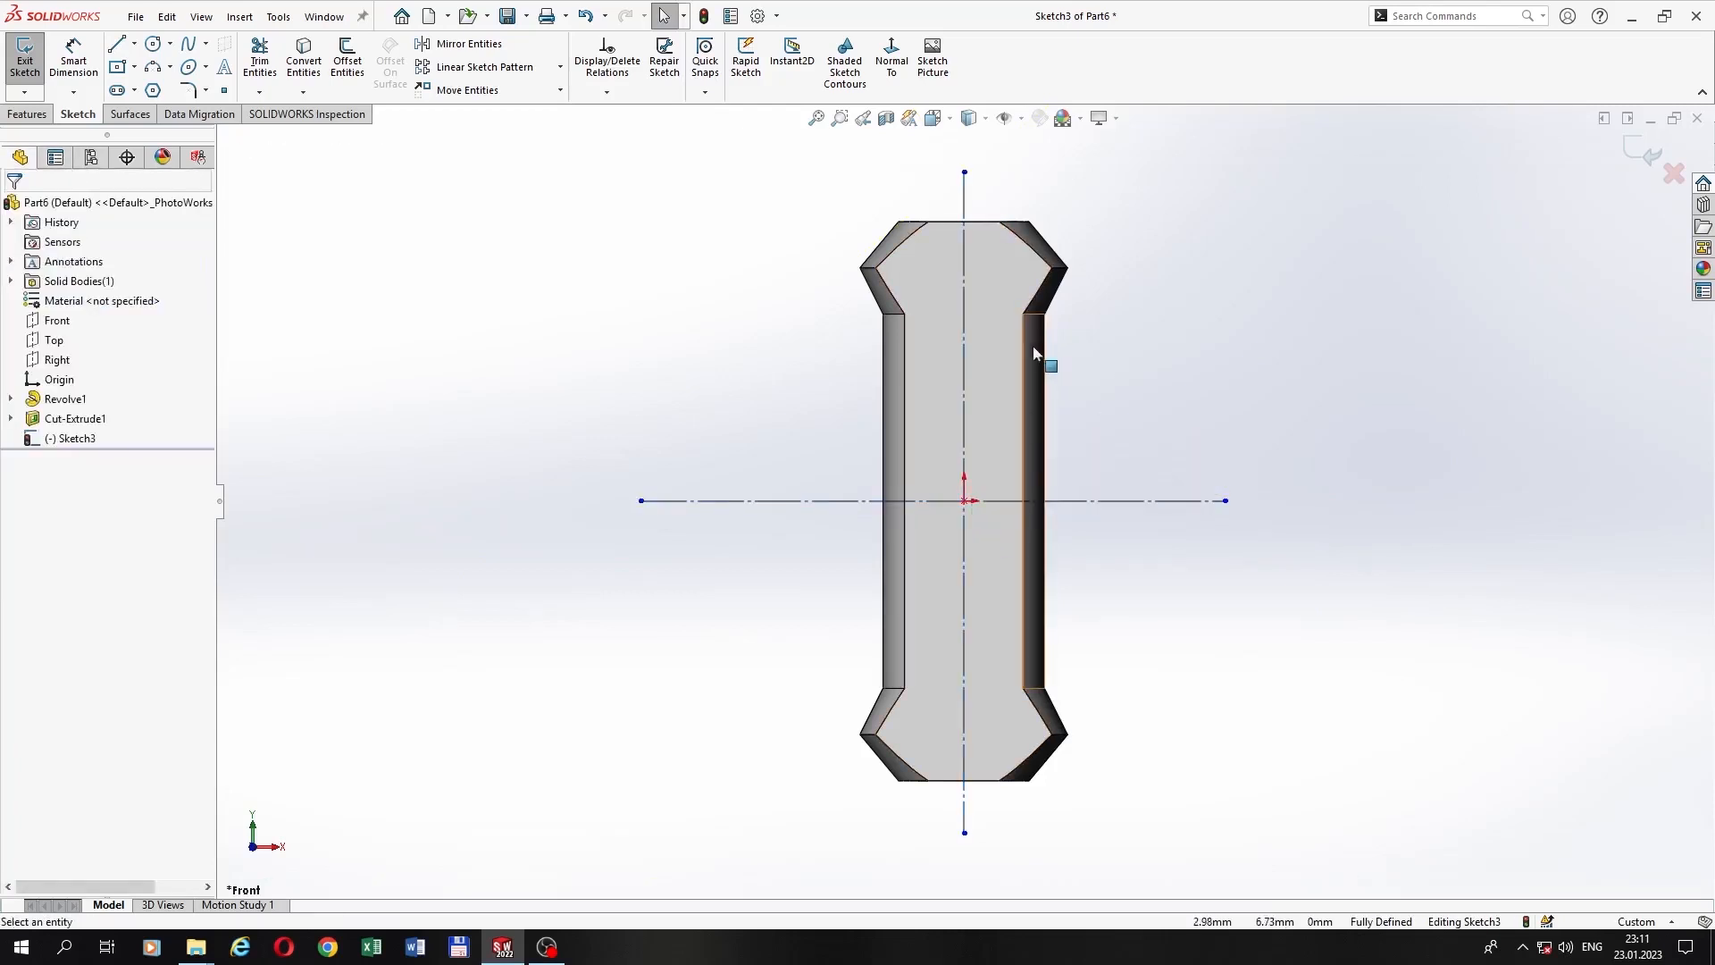
Step: Sketch a closed round-bottomed slot outline about 1.7 mm wide around the vertical centerline, from above the pin's upper end to just above the origin
left_click(117, 45)
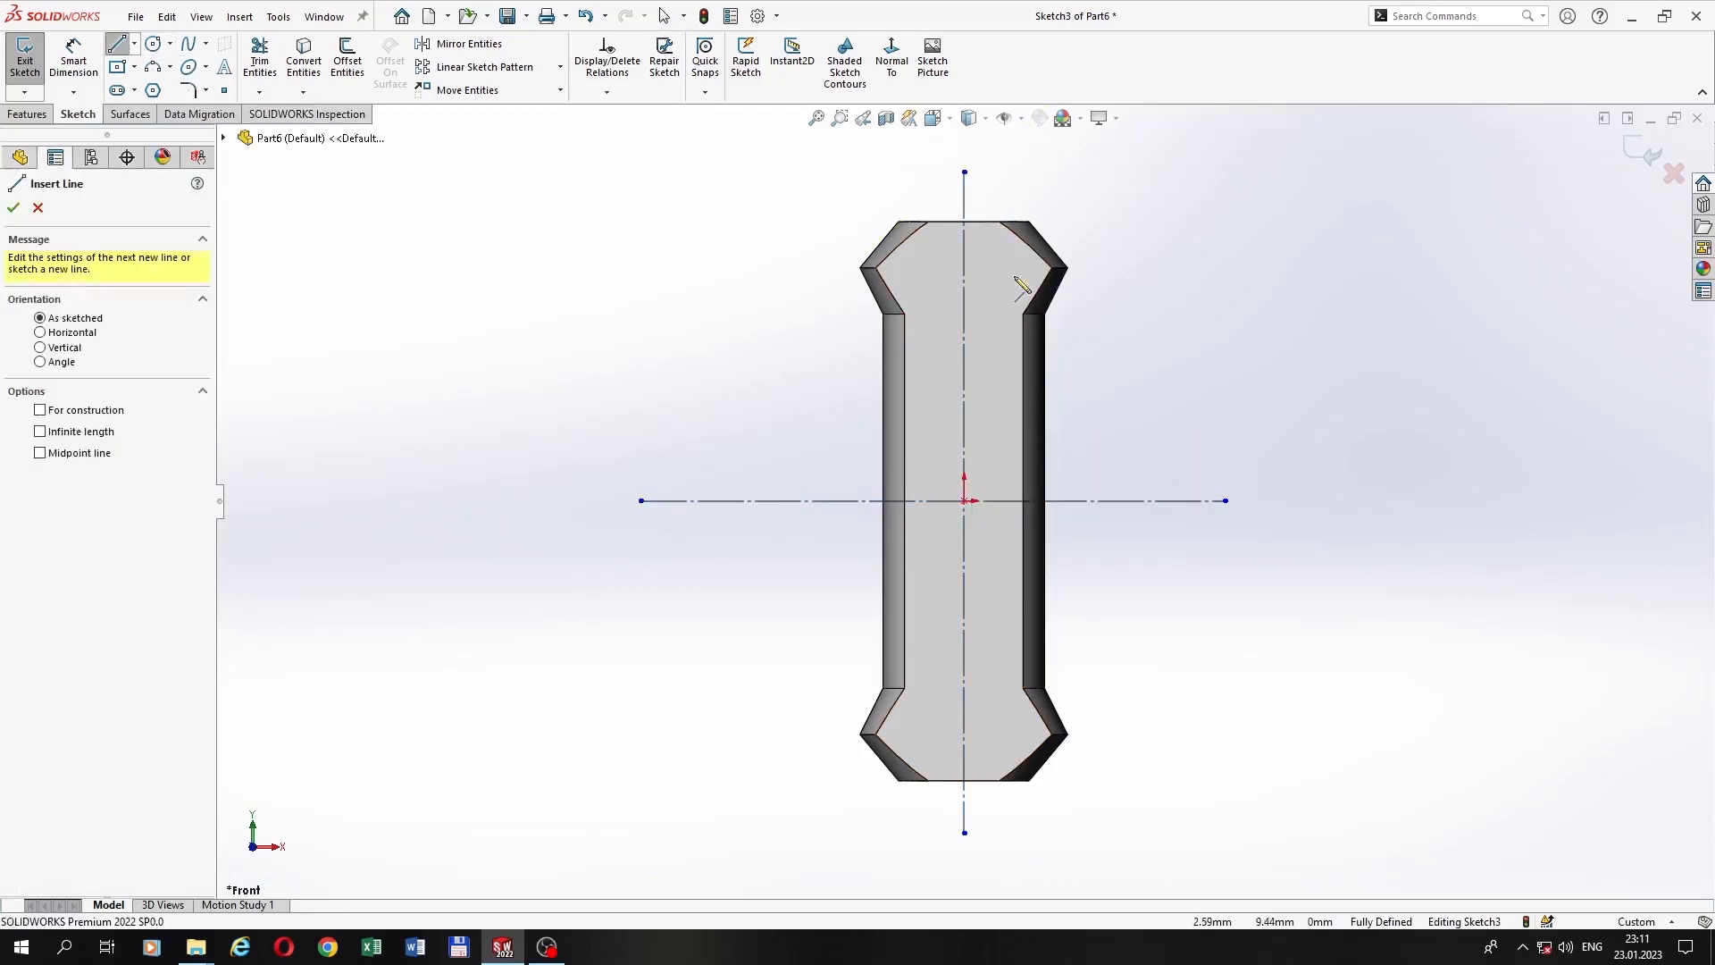
left_click(944, 196)
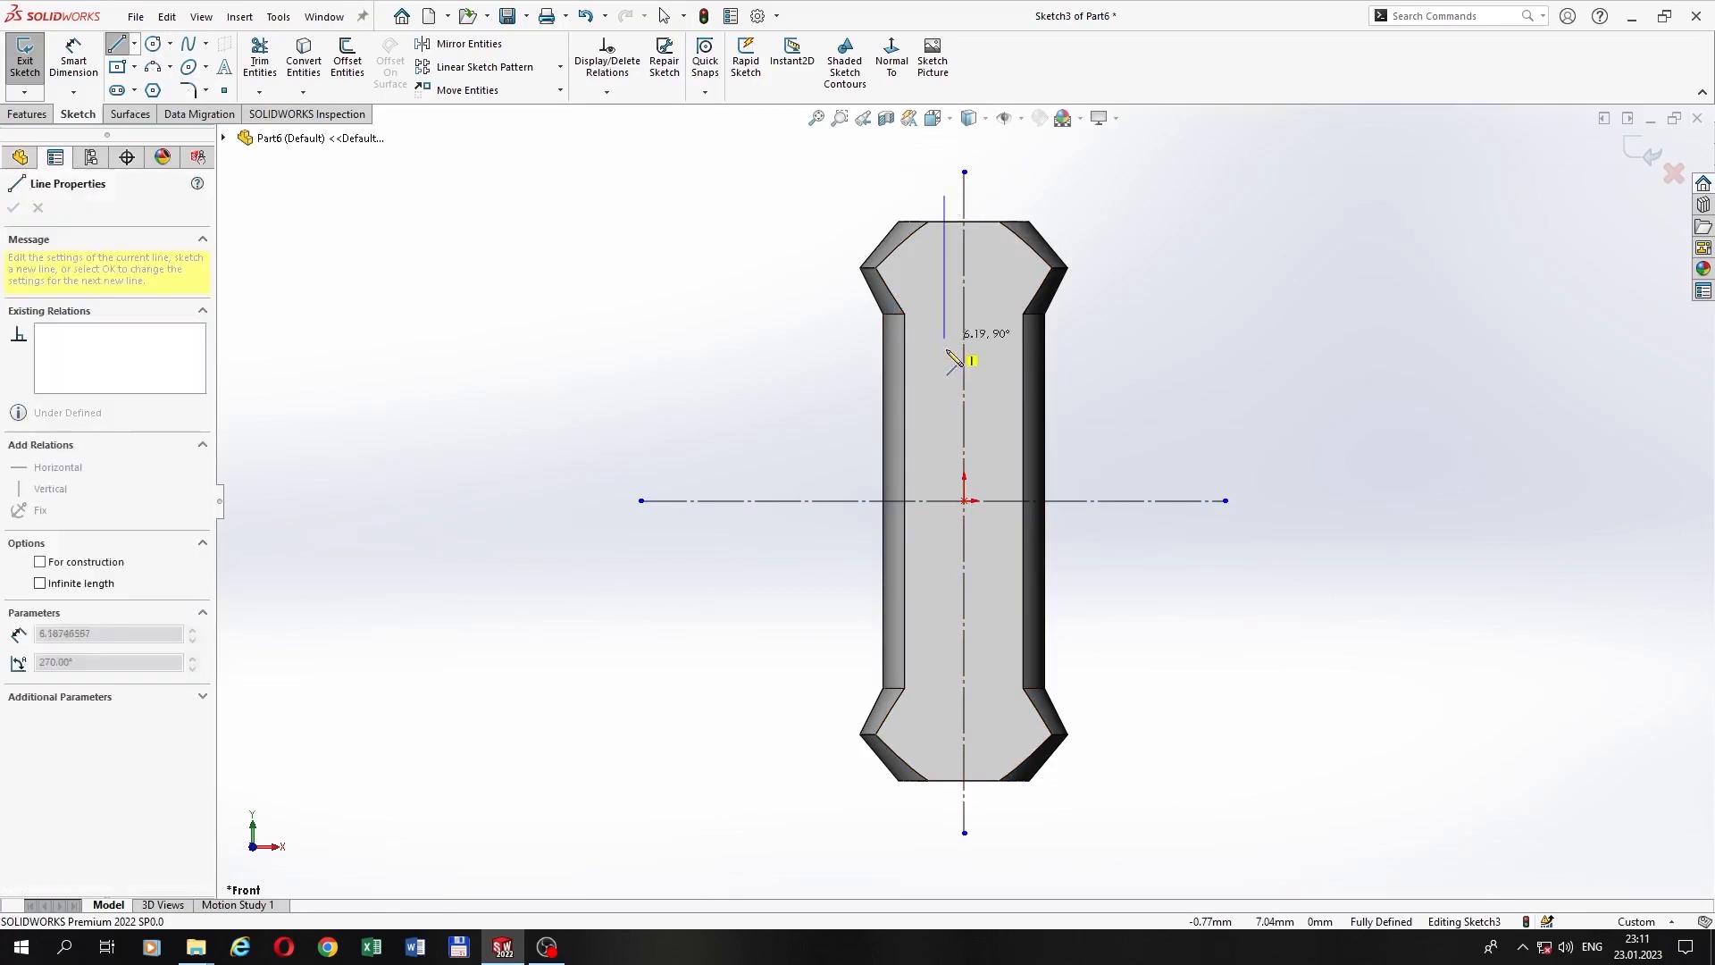
left_click(945, 422)
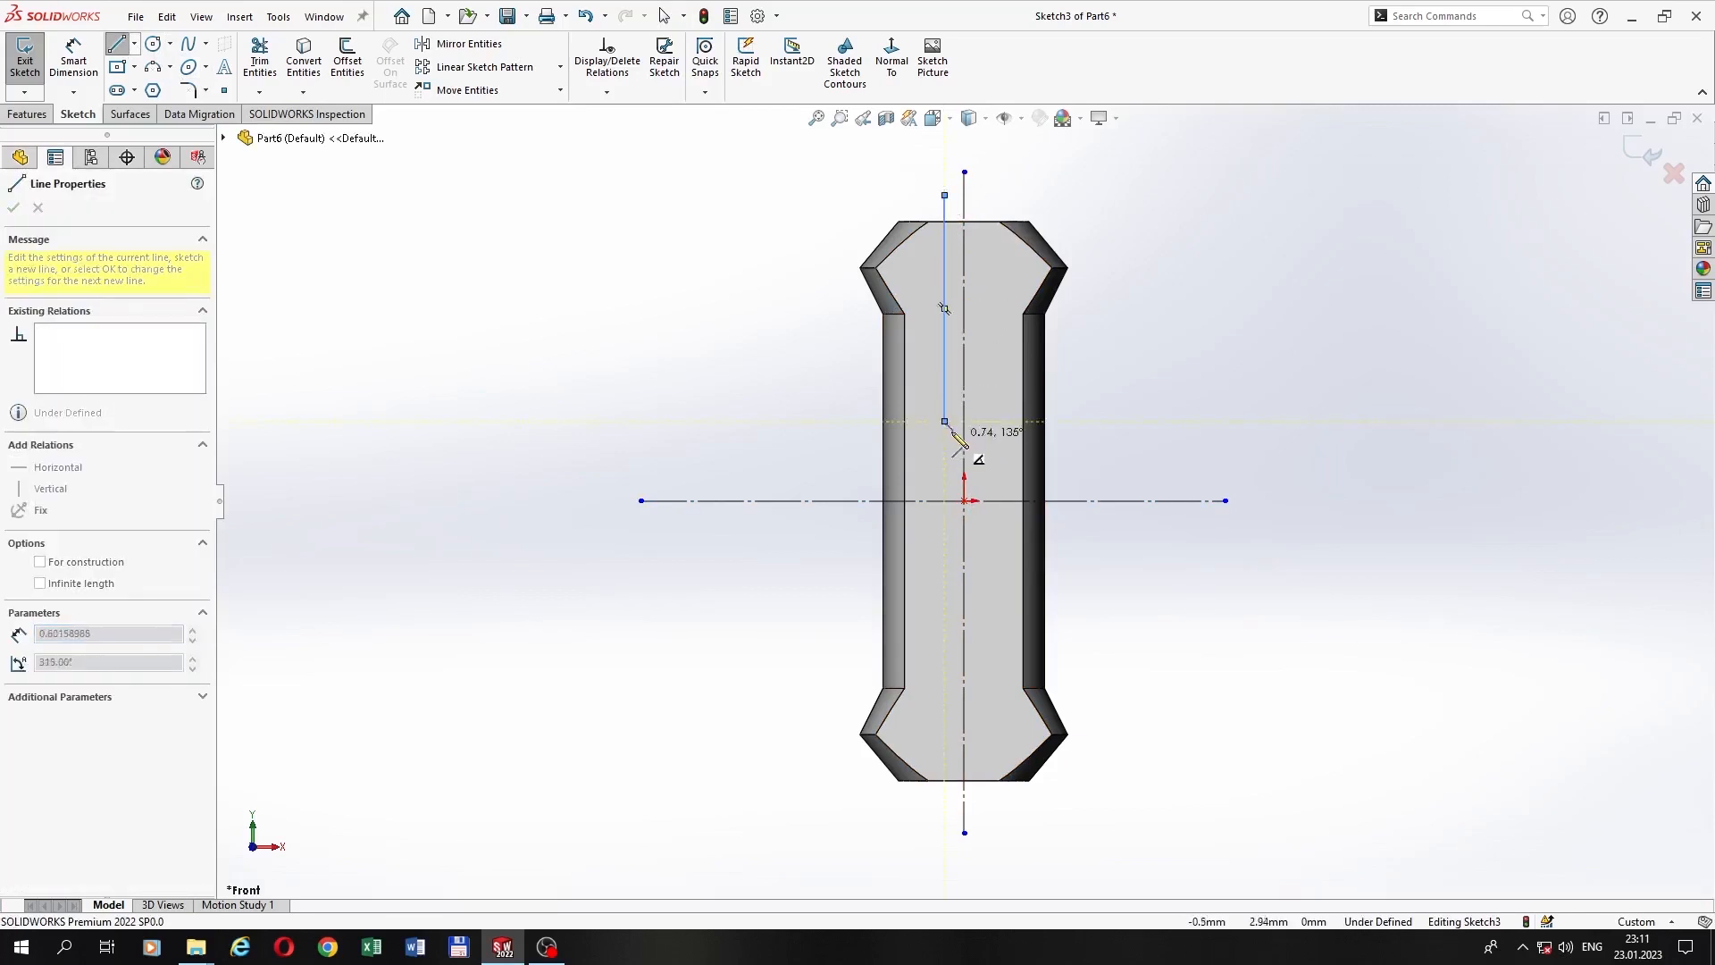
scroll(949, 427, "down", 3)
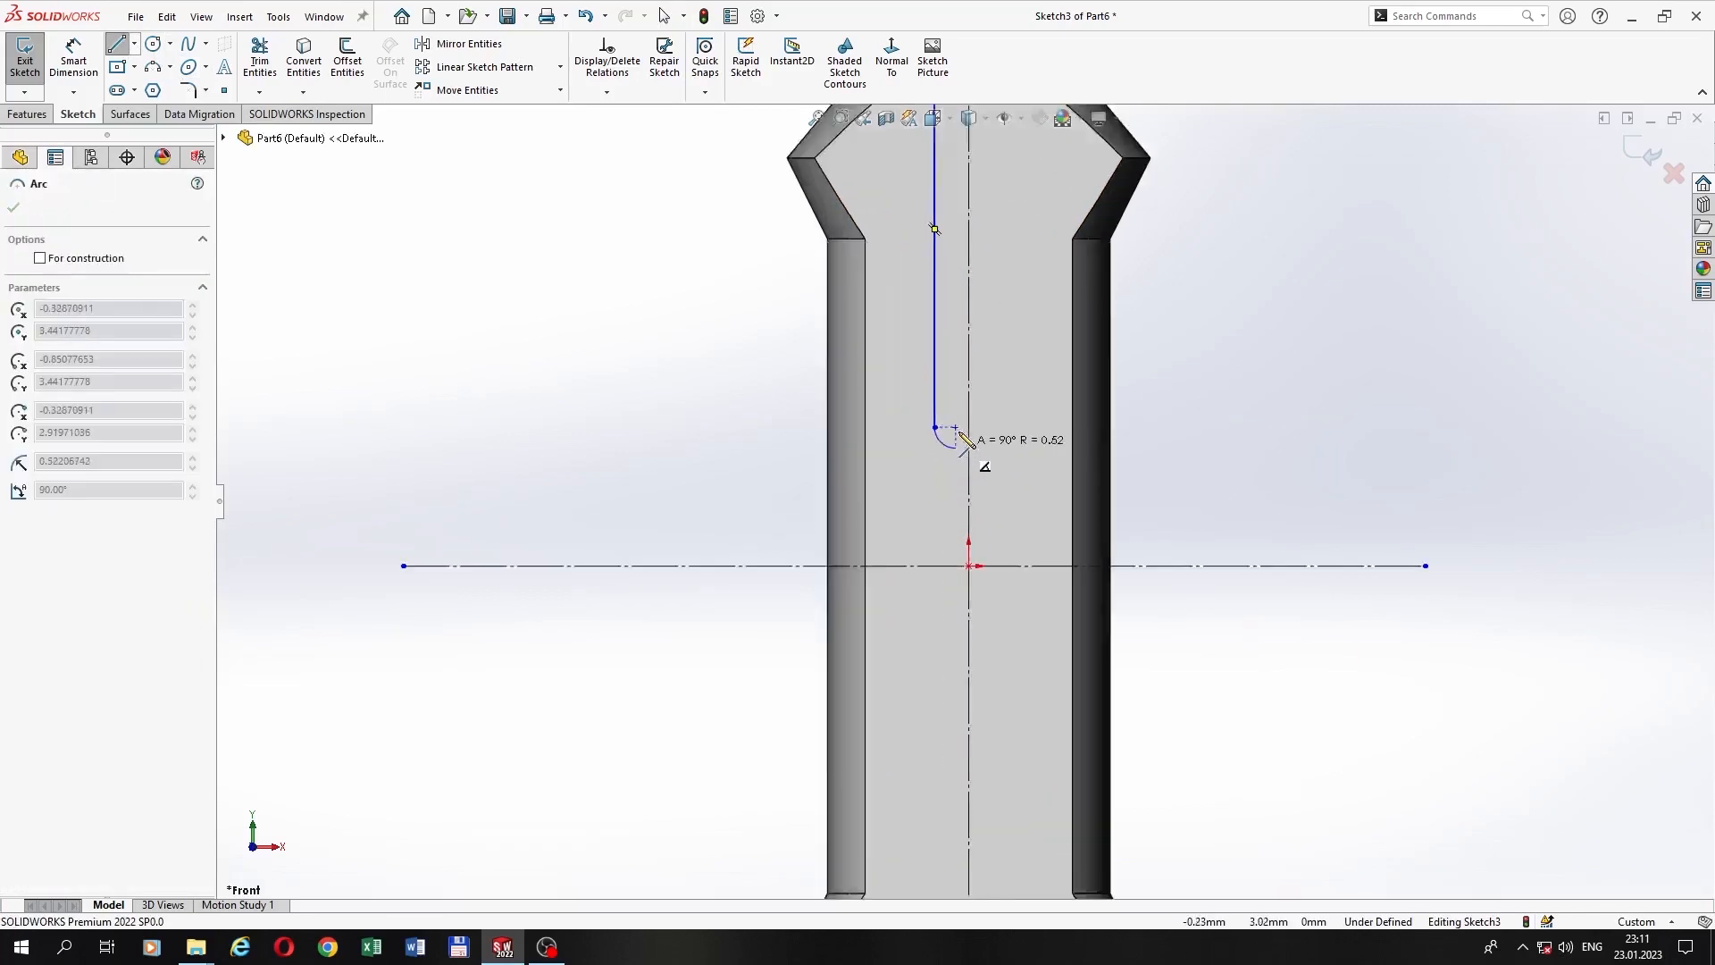
left_click(1012, 431)
scroll(1023, 451, "up", 3)
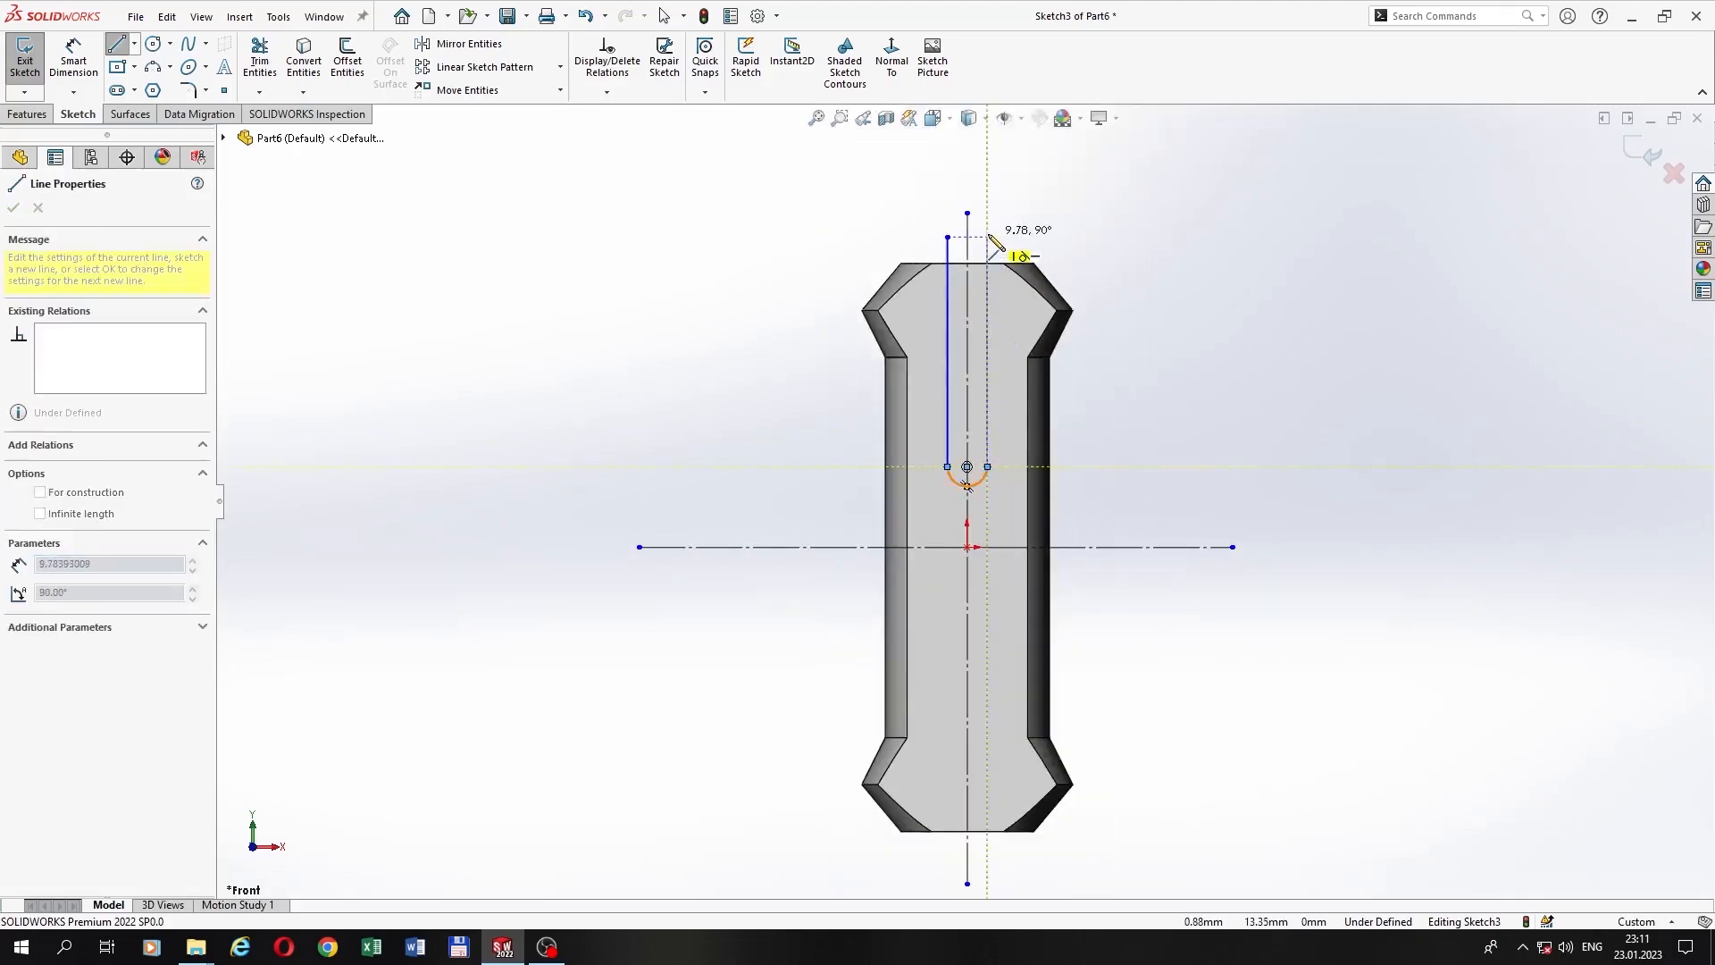
left_click(948, 236)
right_click(1043, 266)
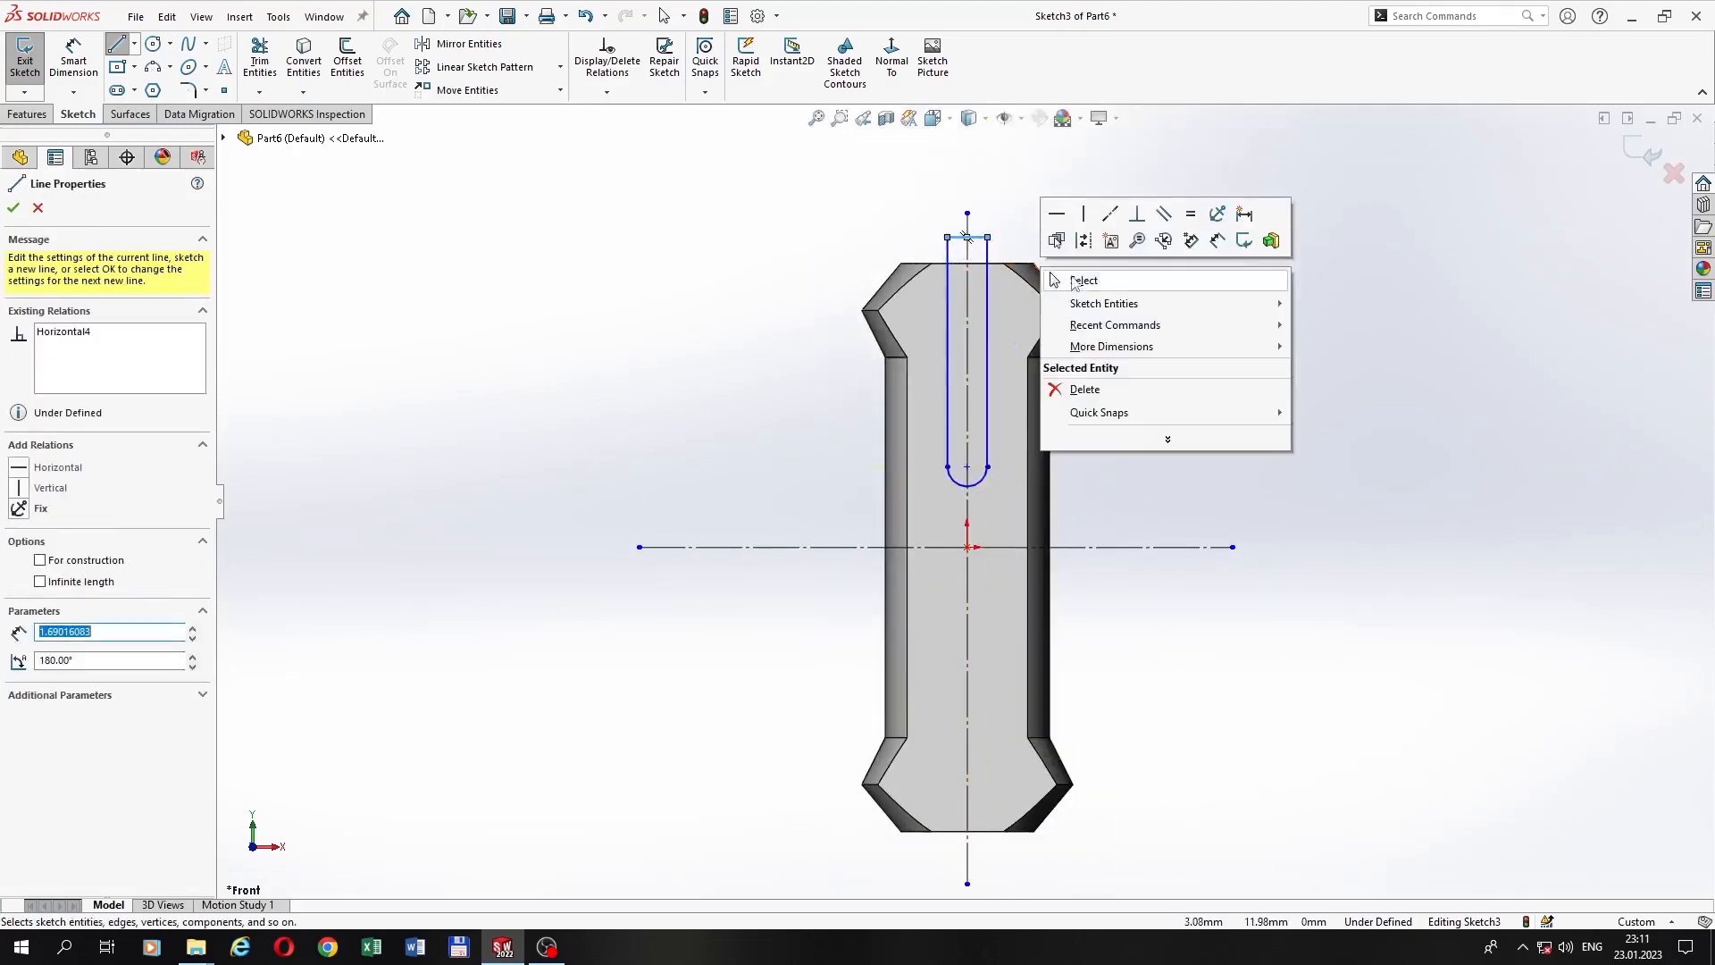
Step: Dimension the slot's width between its two vertical sides as 1.75 mm
left_click(1072, 279)
left_click(79, 53)
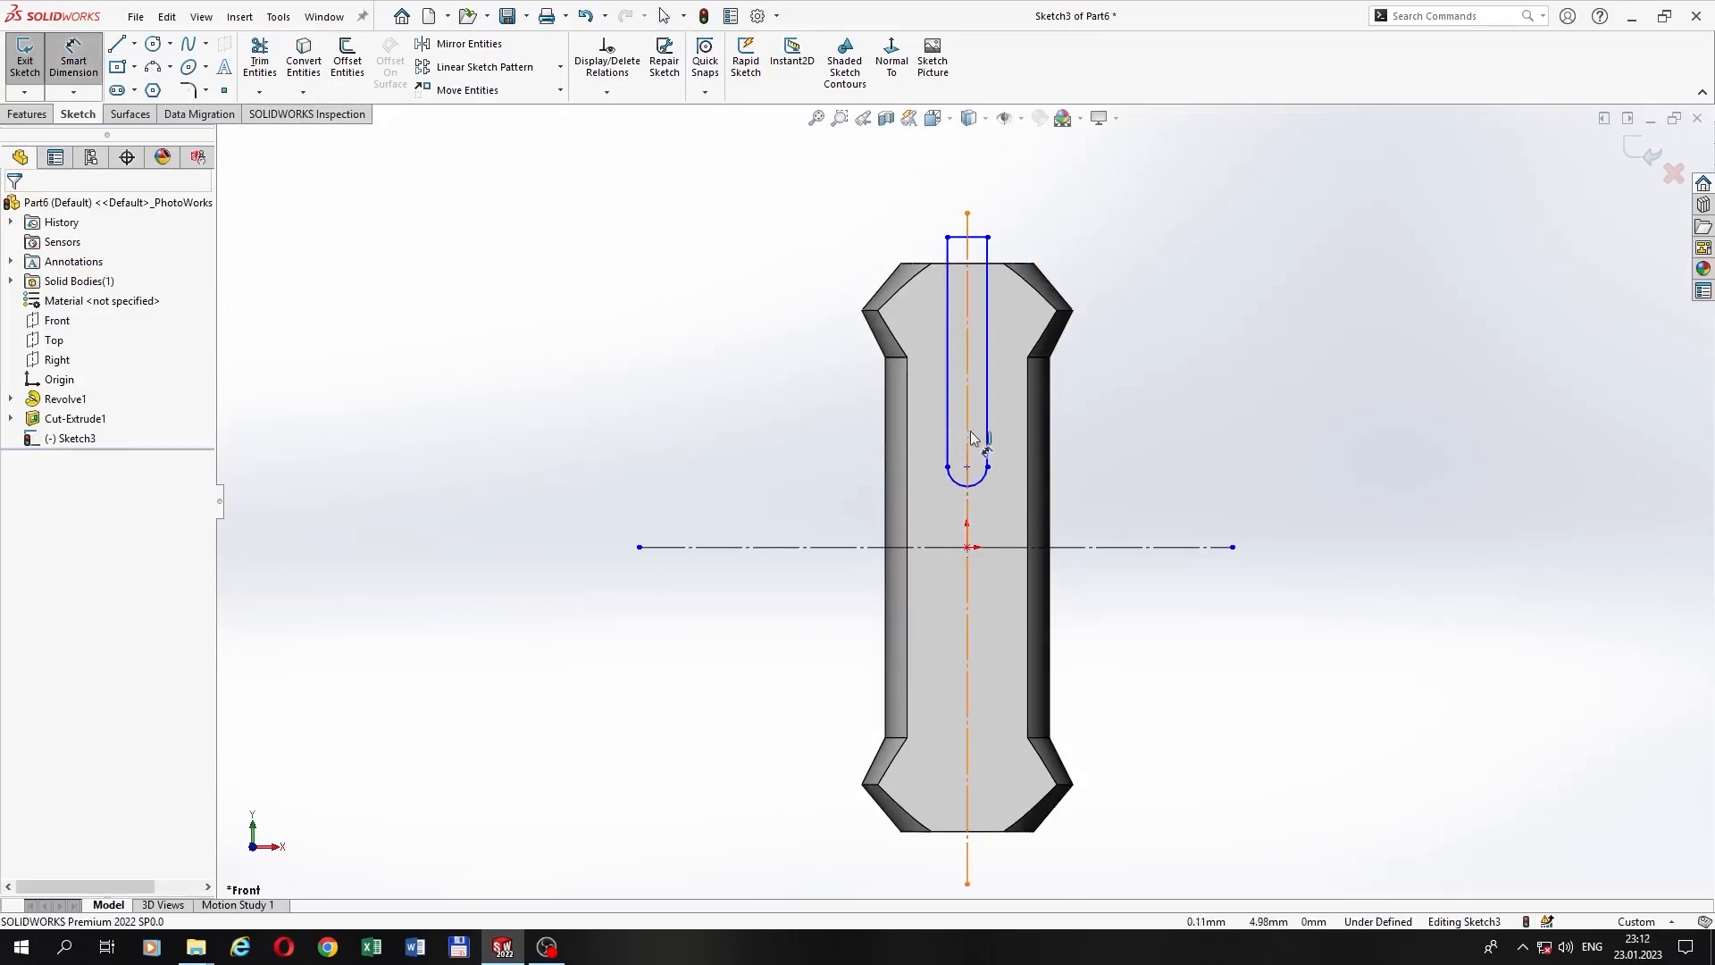
left_click(947, 304)
left_click(987, 300)
left_click(970, 210)
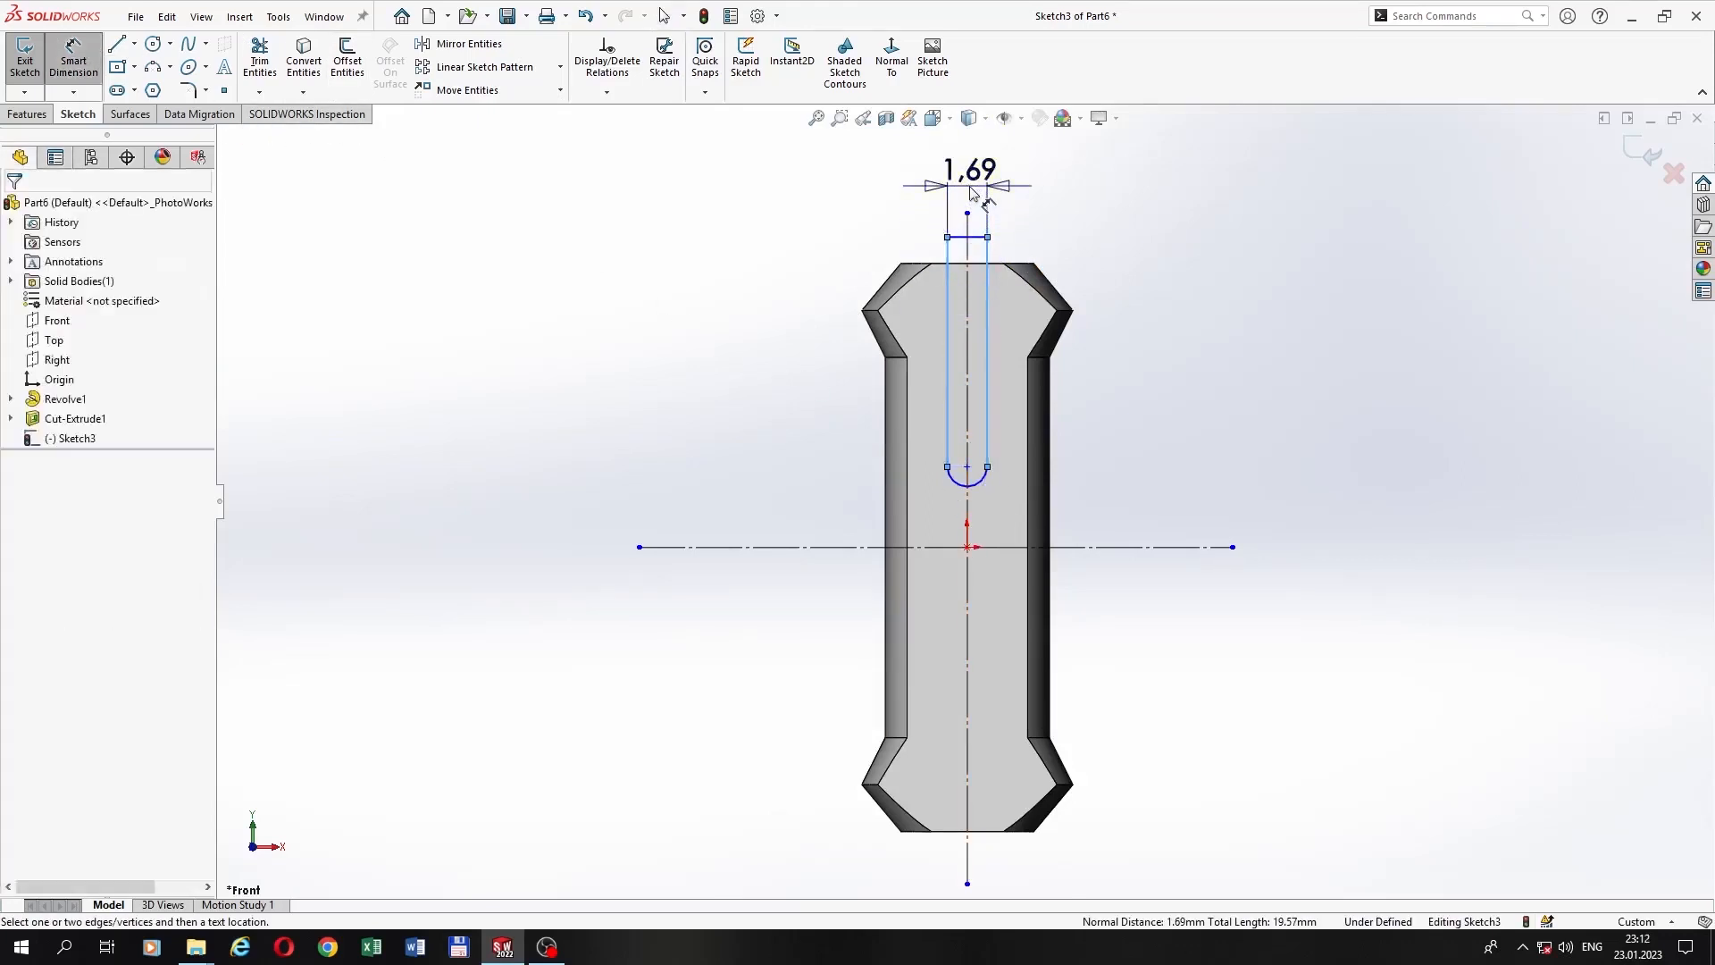
type("1.75")
key("Return")
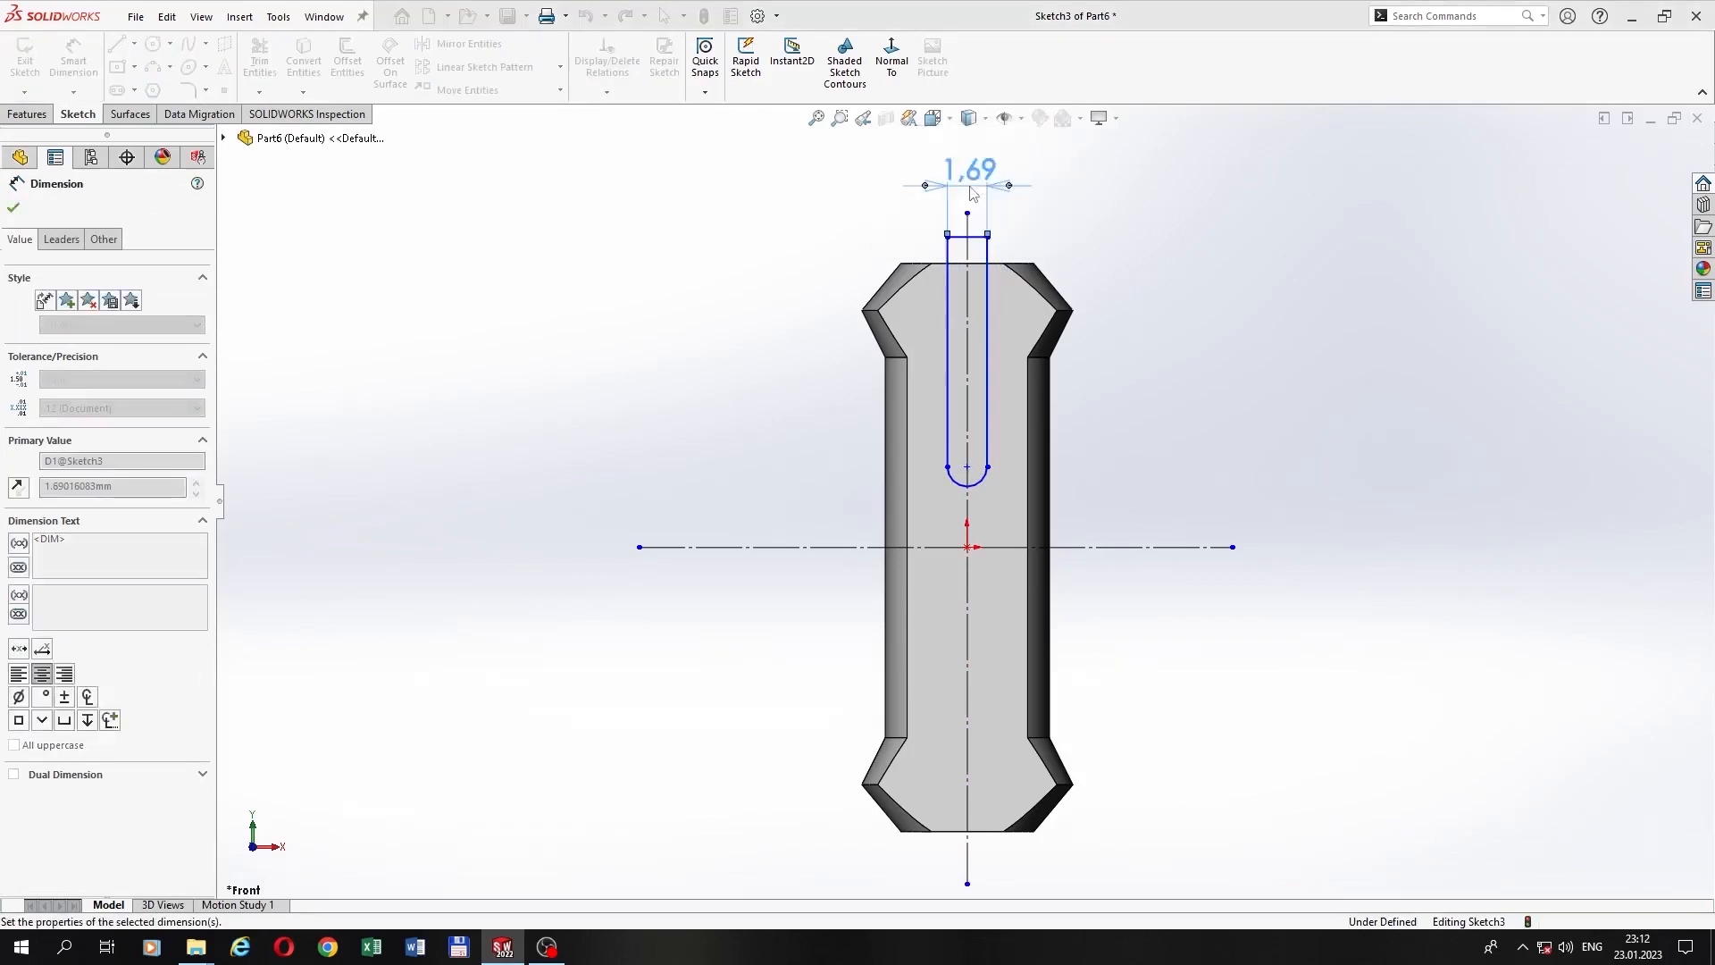
Step: Dimension the radius of the slot's rounded end and set the distance from its lowest point to the horizontal centerline to 2.07 mm
scroll(987, 296, "down", 2)
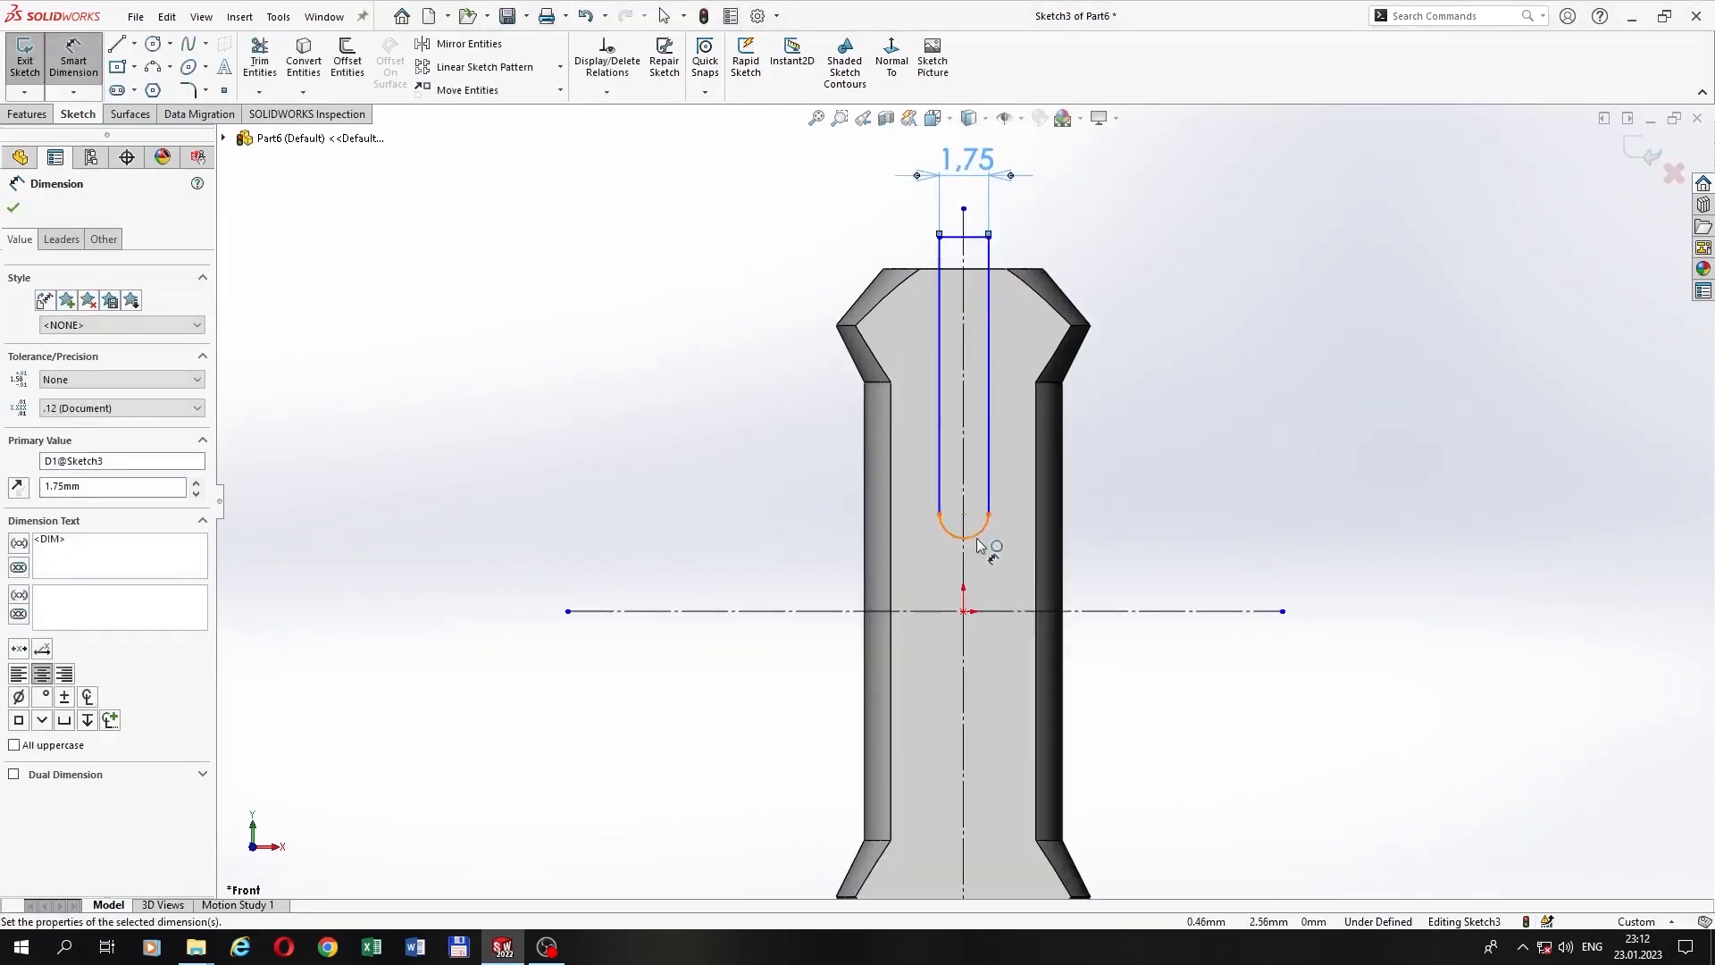
left_click(980, 545)
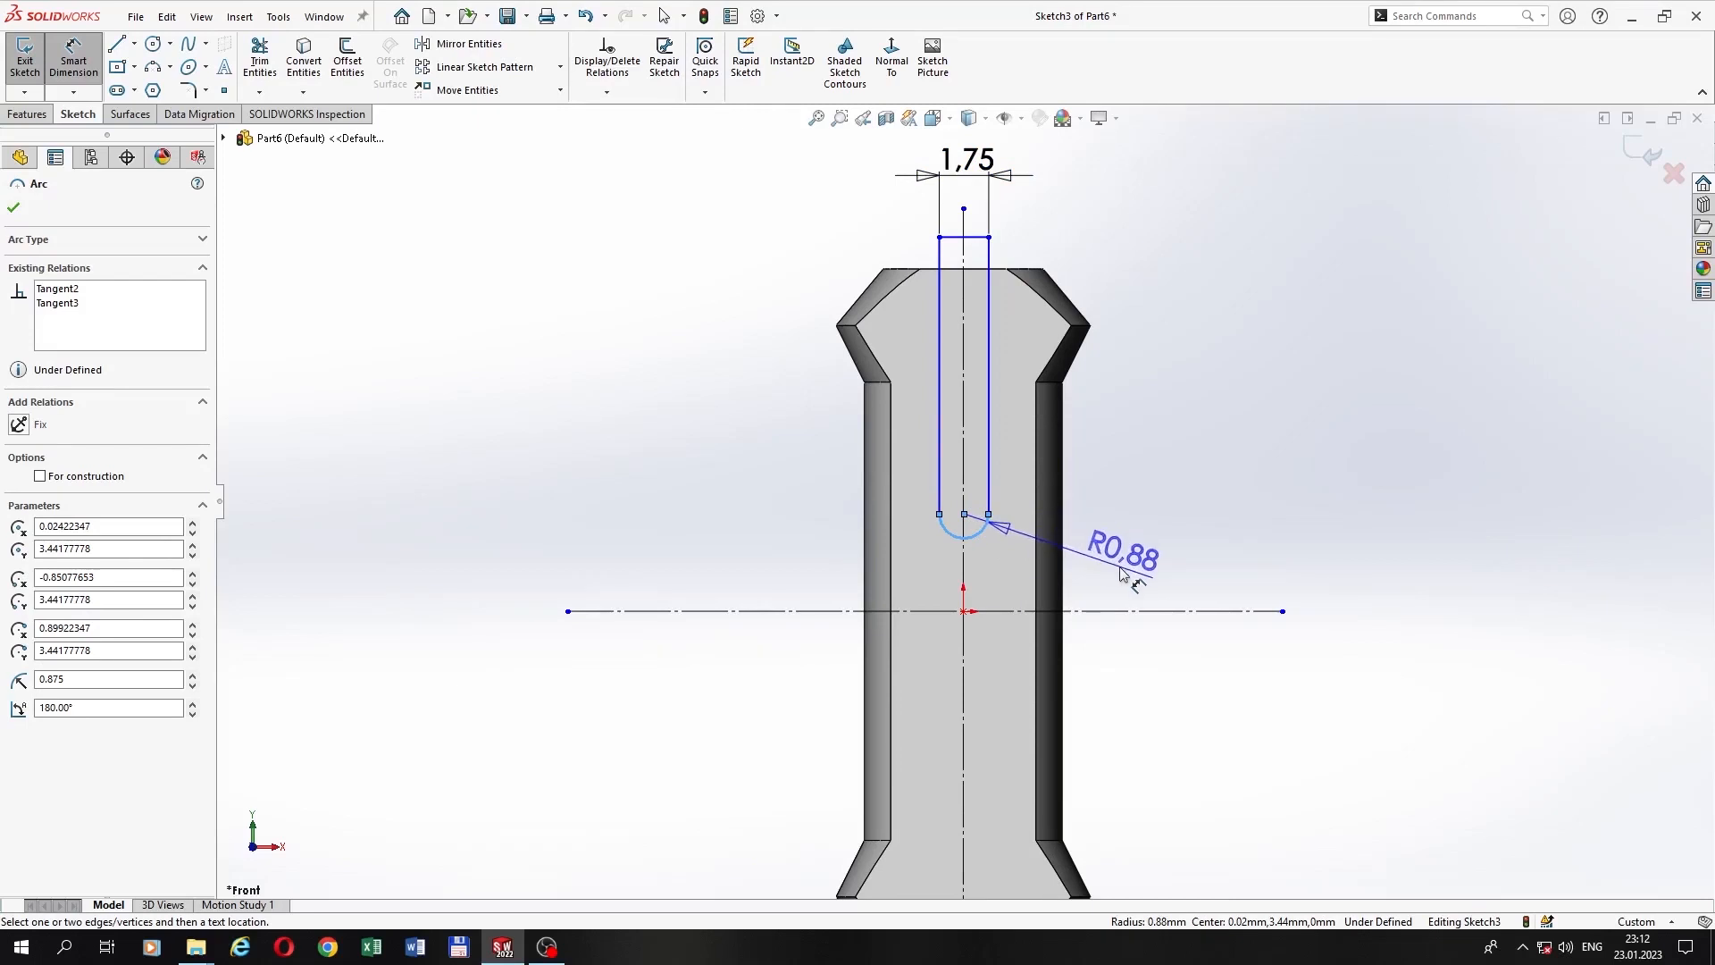
left_click(1124, 573)
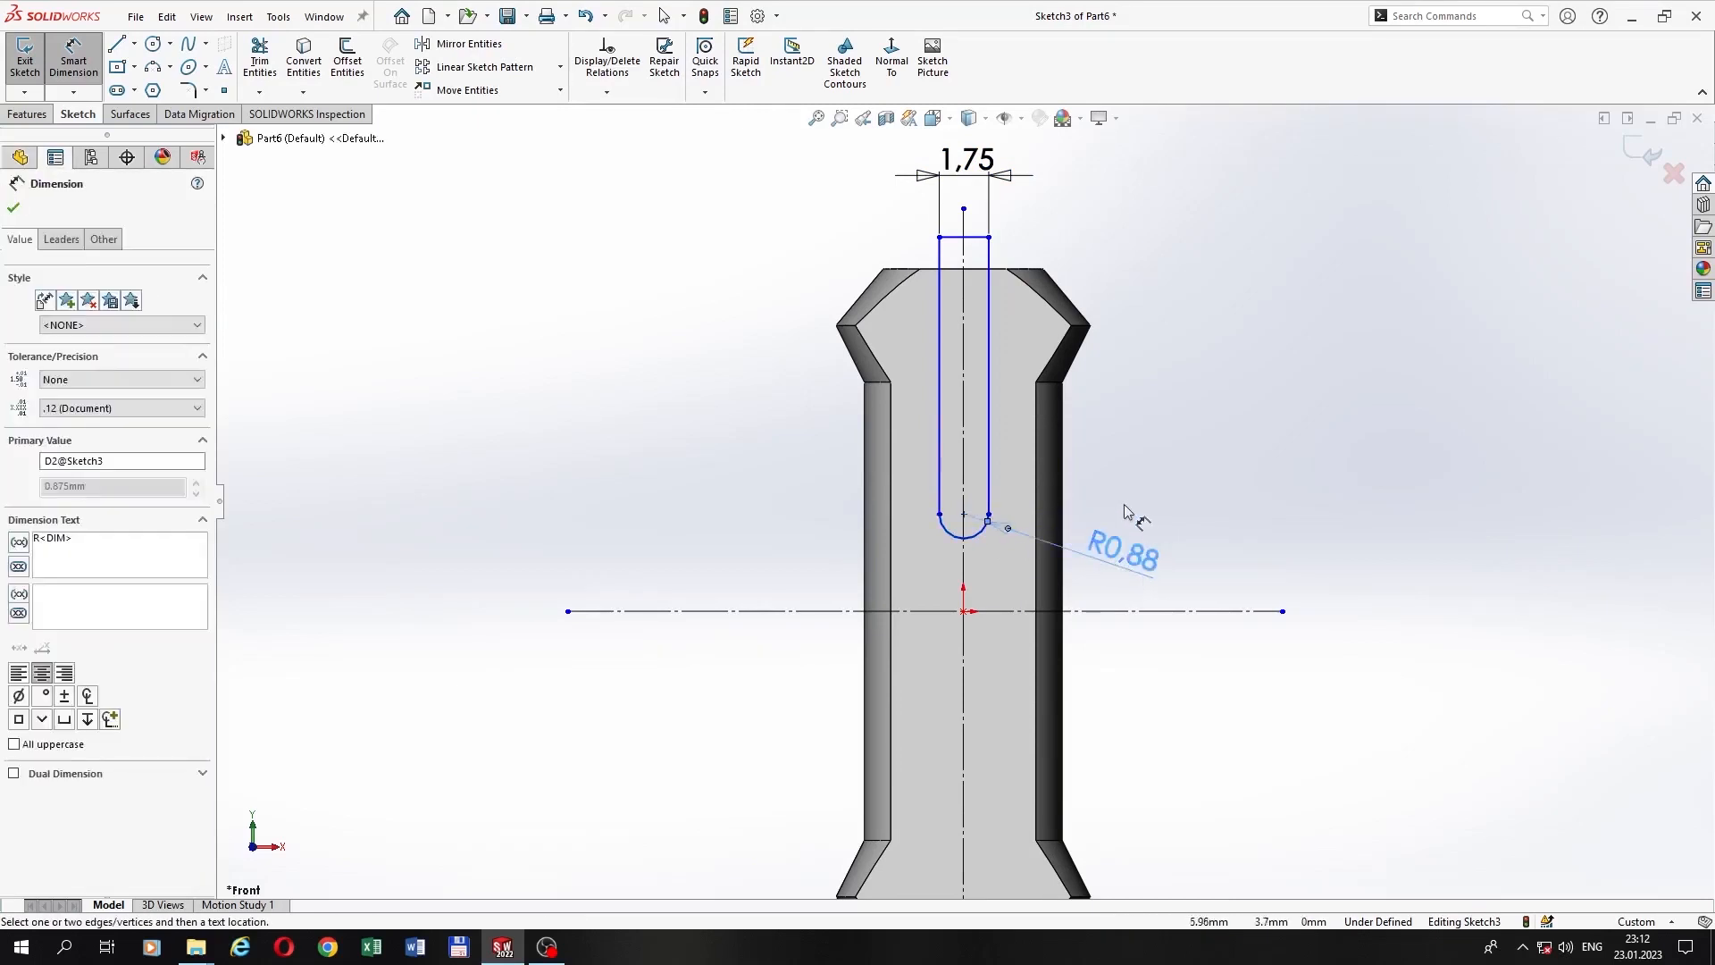
left_click(965, 539)
left_click(974, 611)
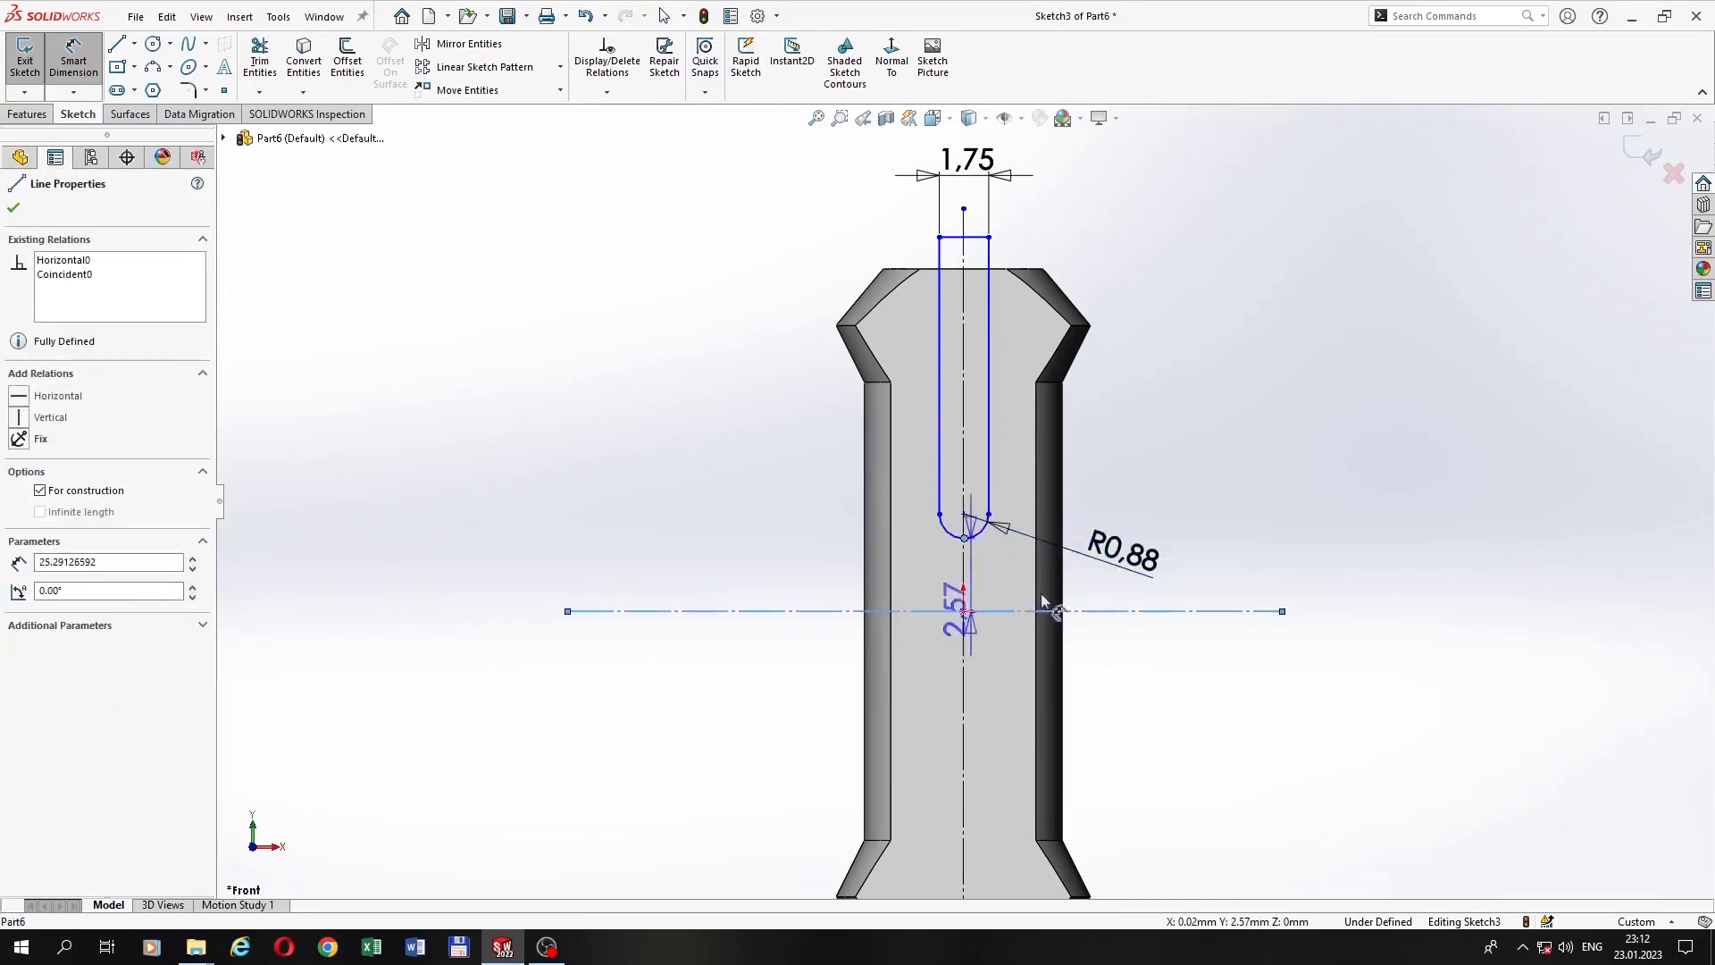
left_click(1201, 572)
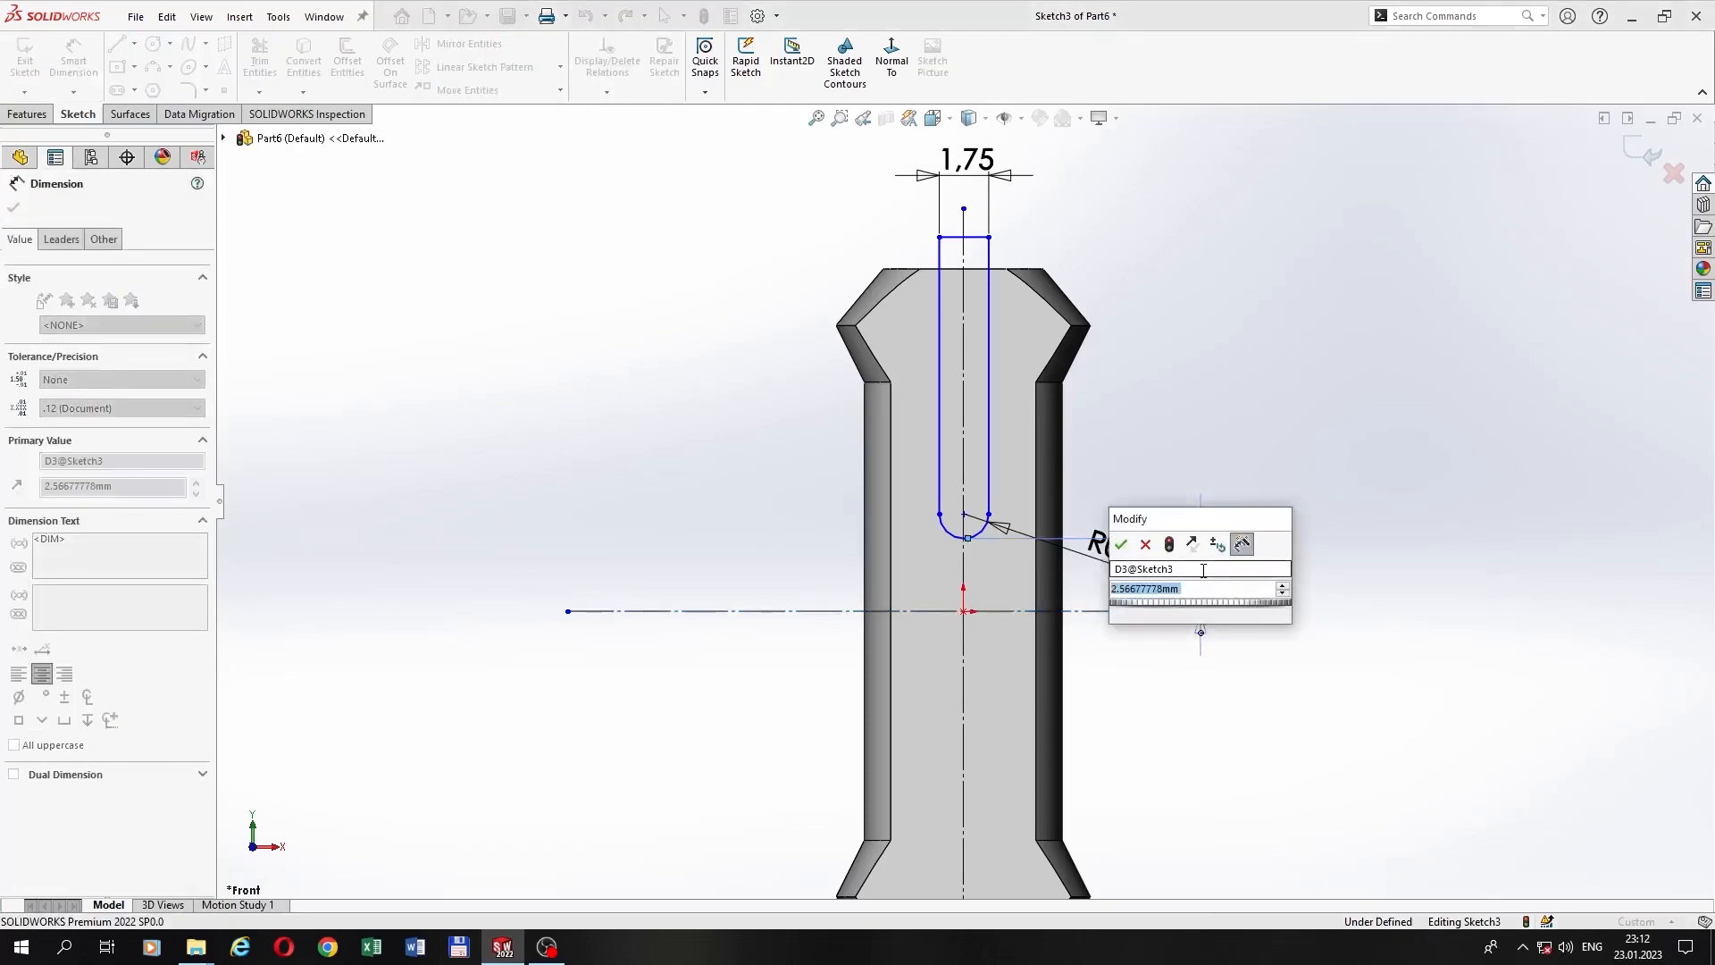
type("2.0")
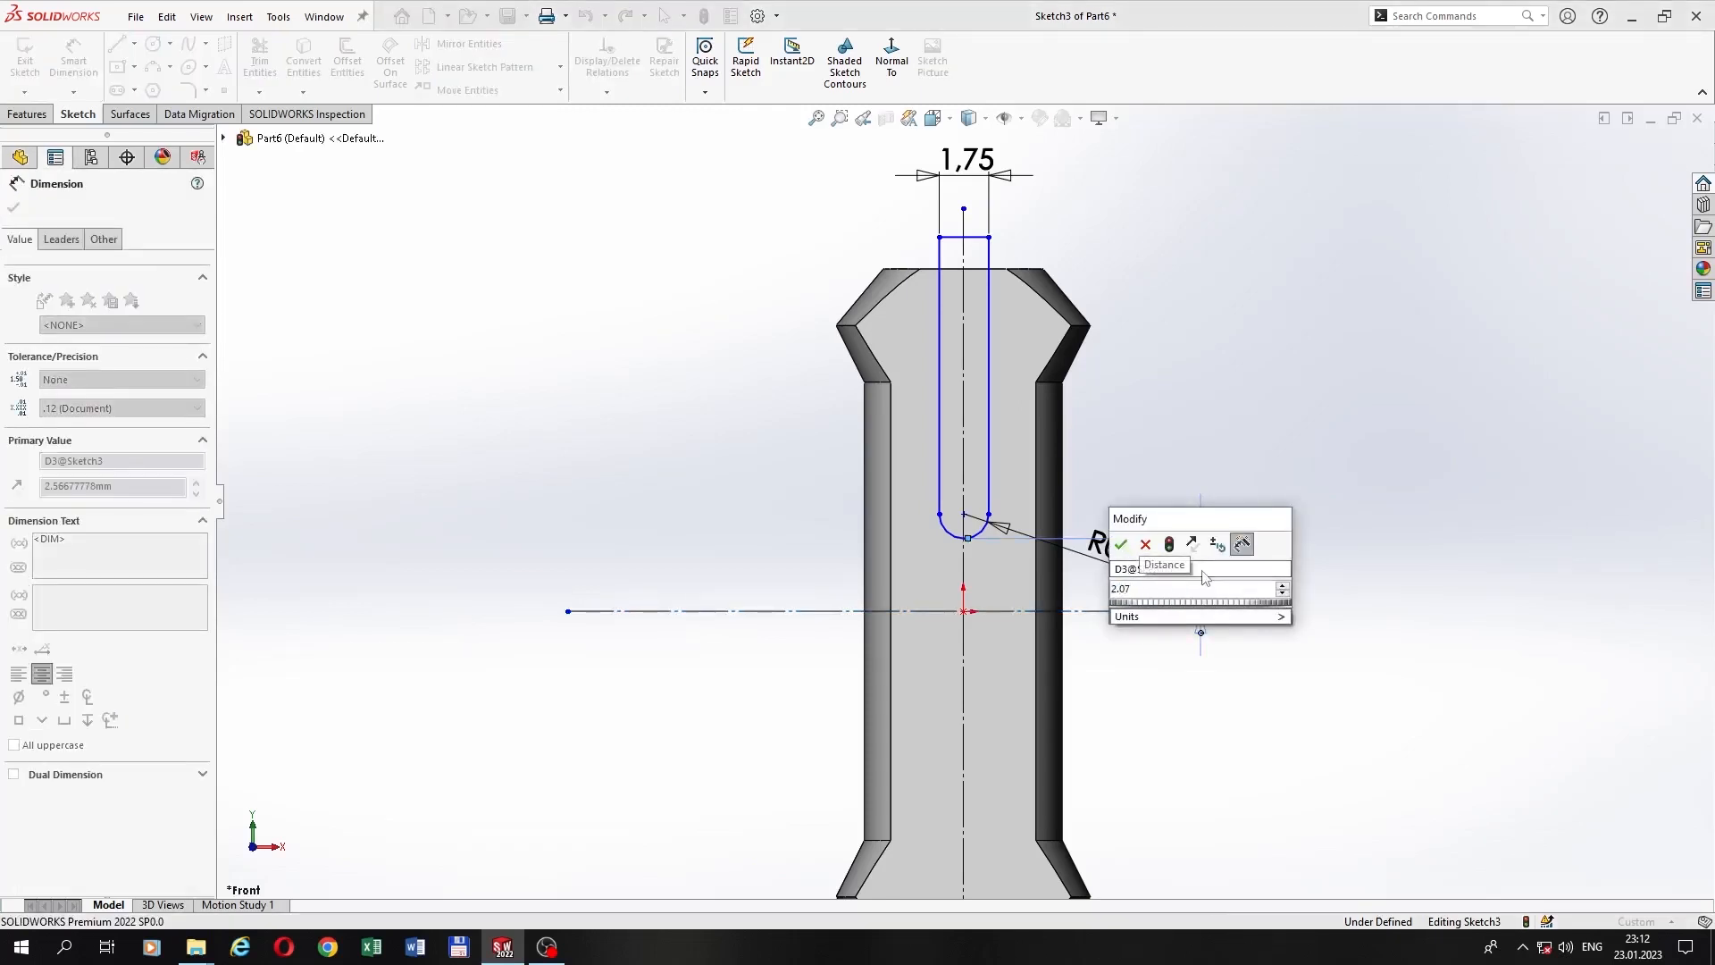
type("7")
key("Return")
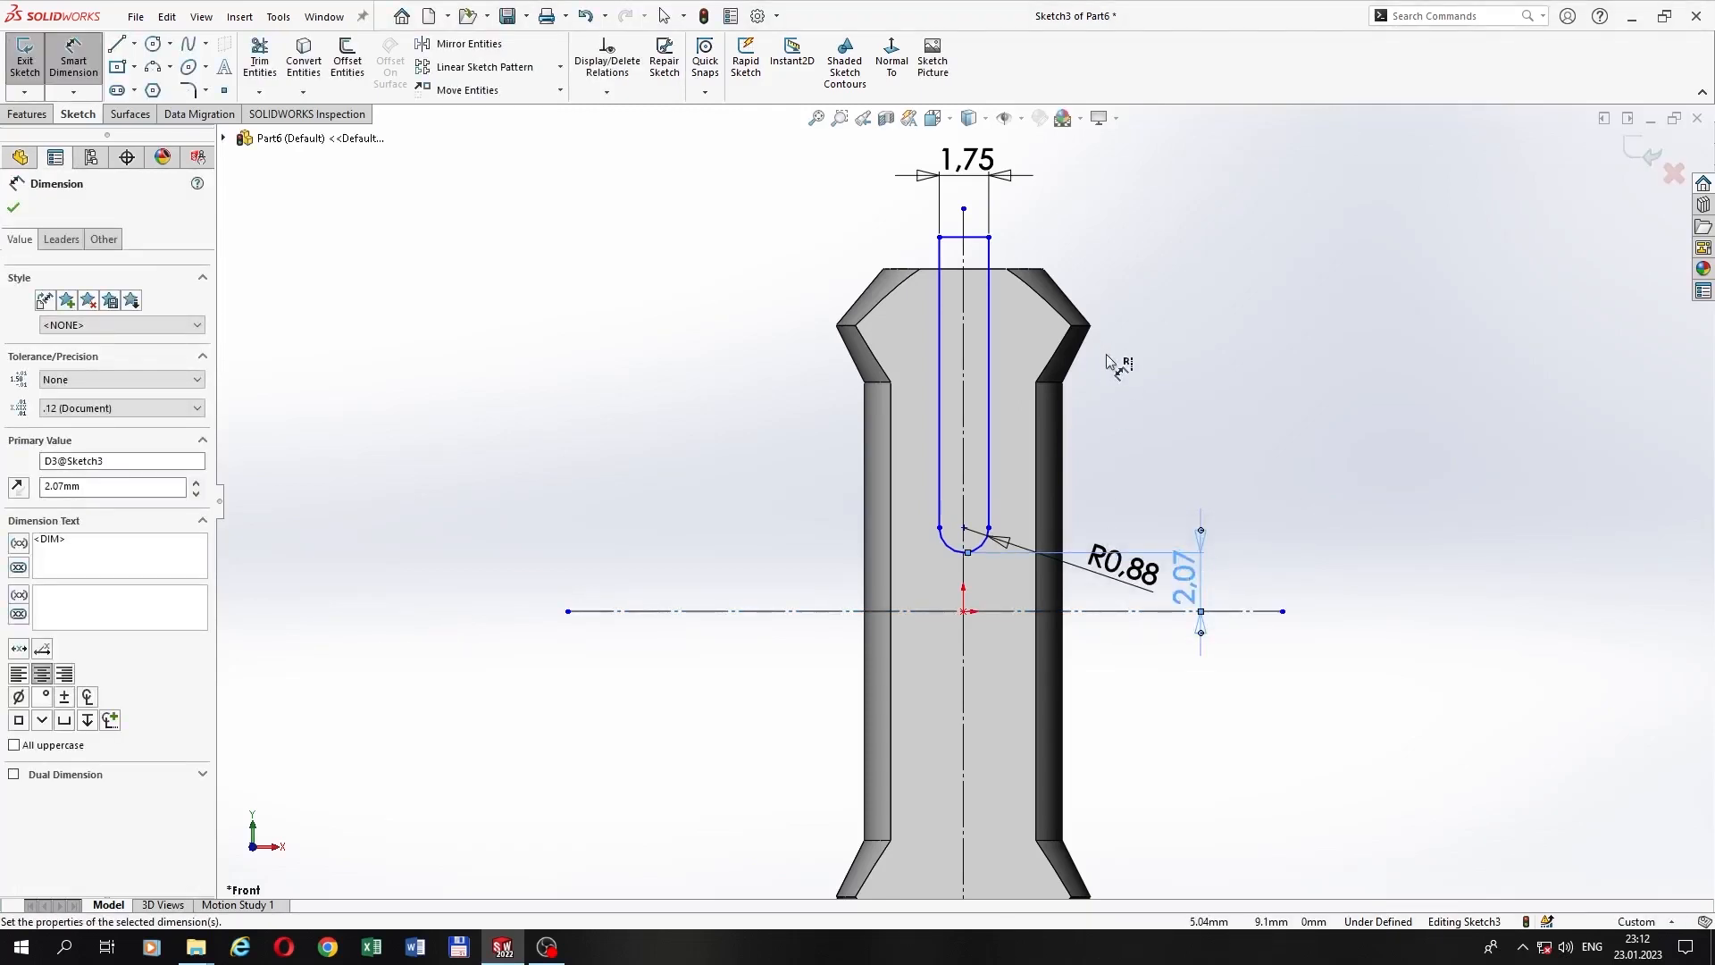
key("Escape")
Step: Make the midpoint of the slot's upper closing line coincident with the vertical centerline
scroll(1002, 181, "down", 3)
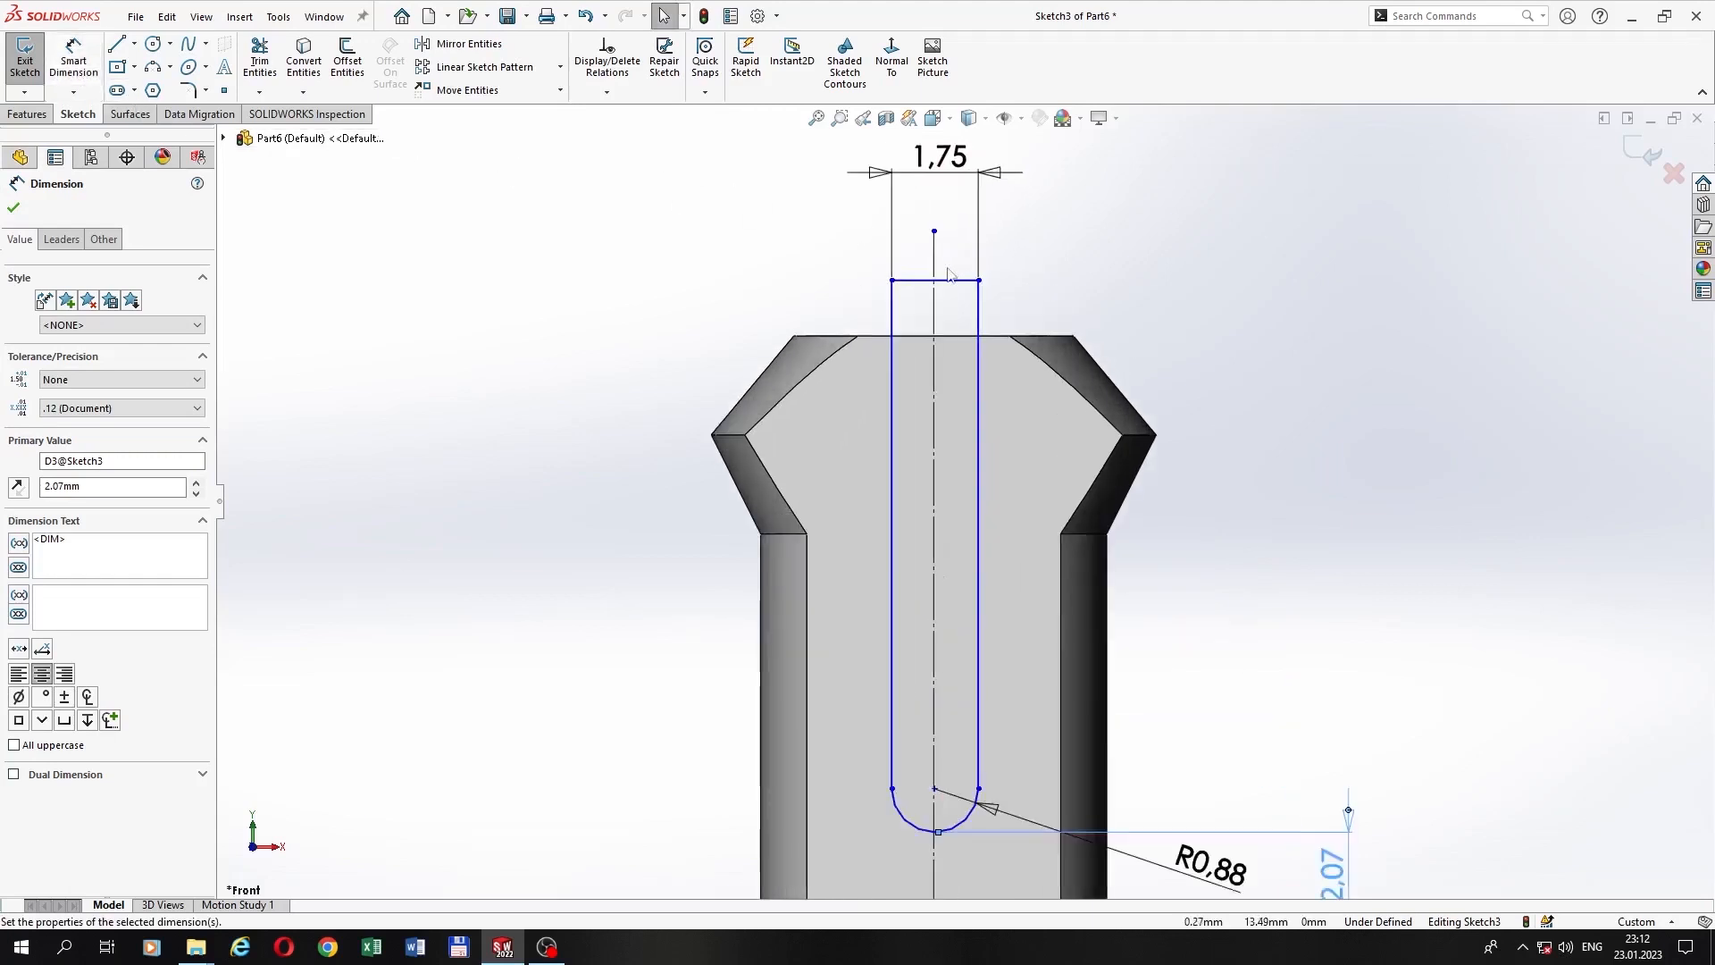
scroll(940, 287, "down", 3)
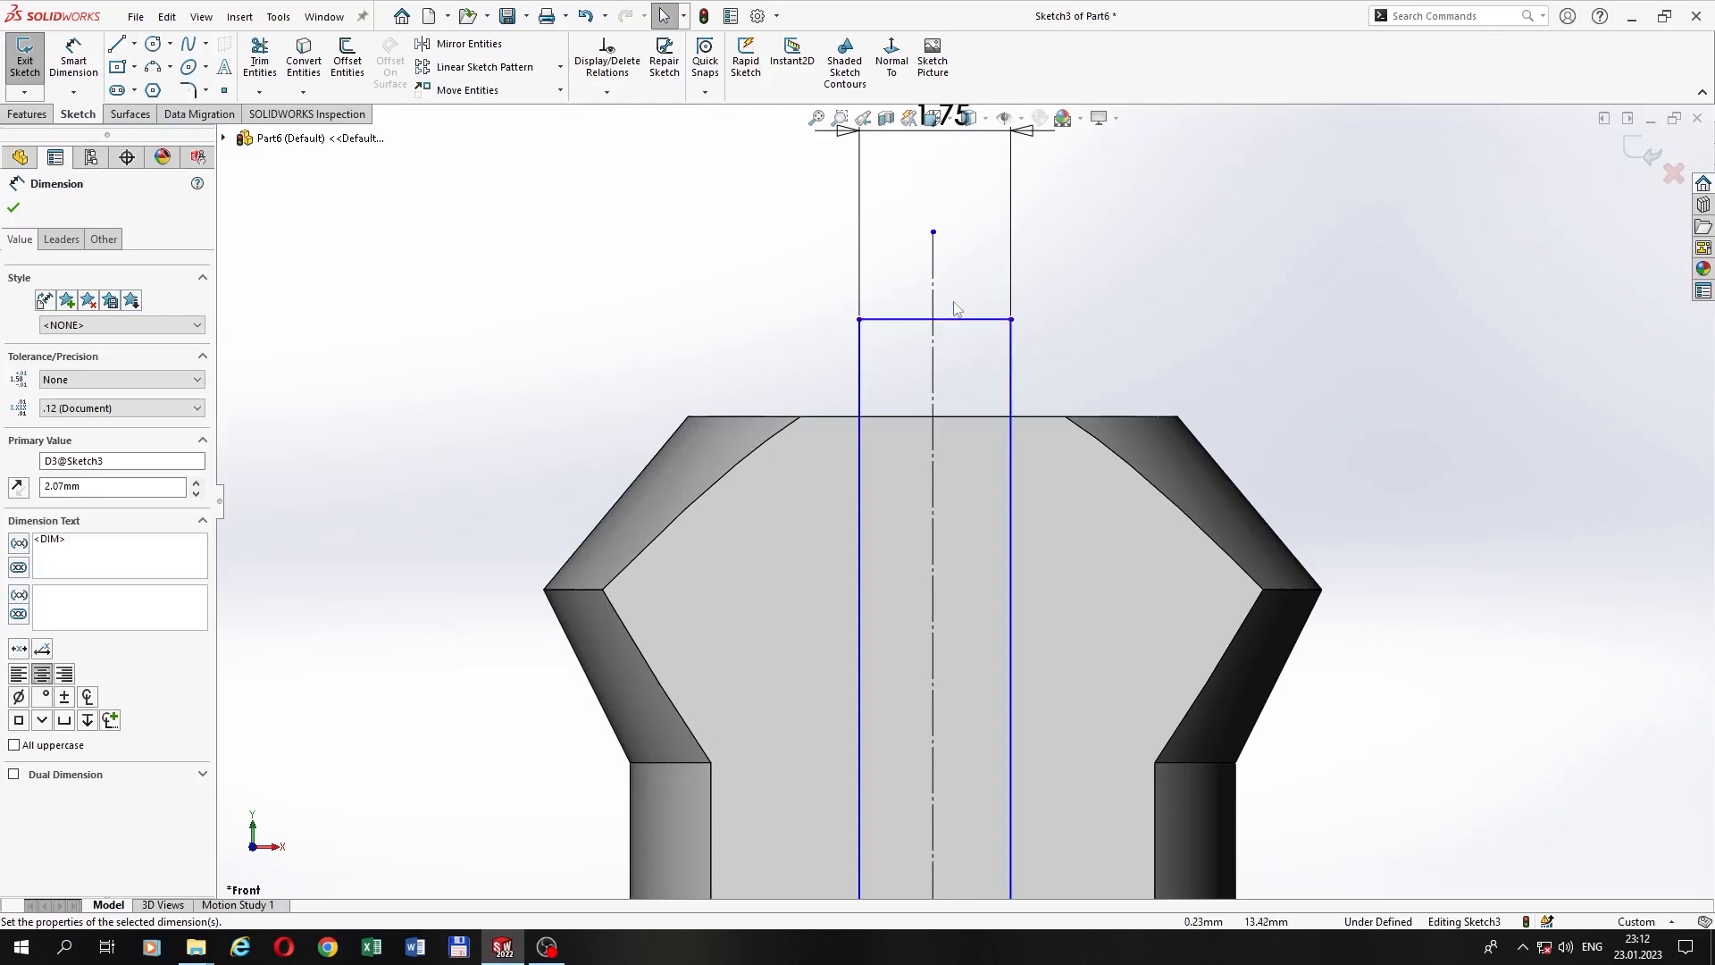
key("Escape")
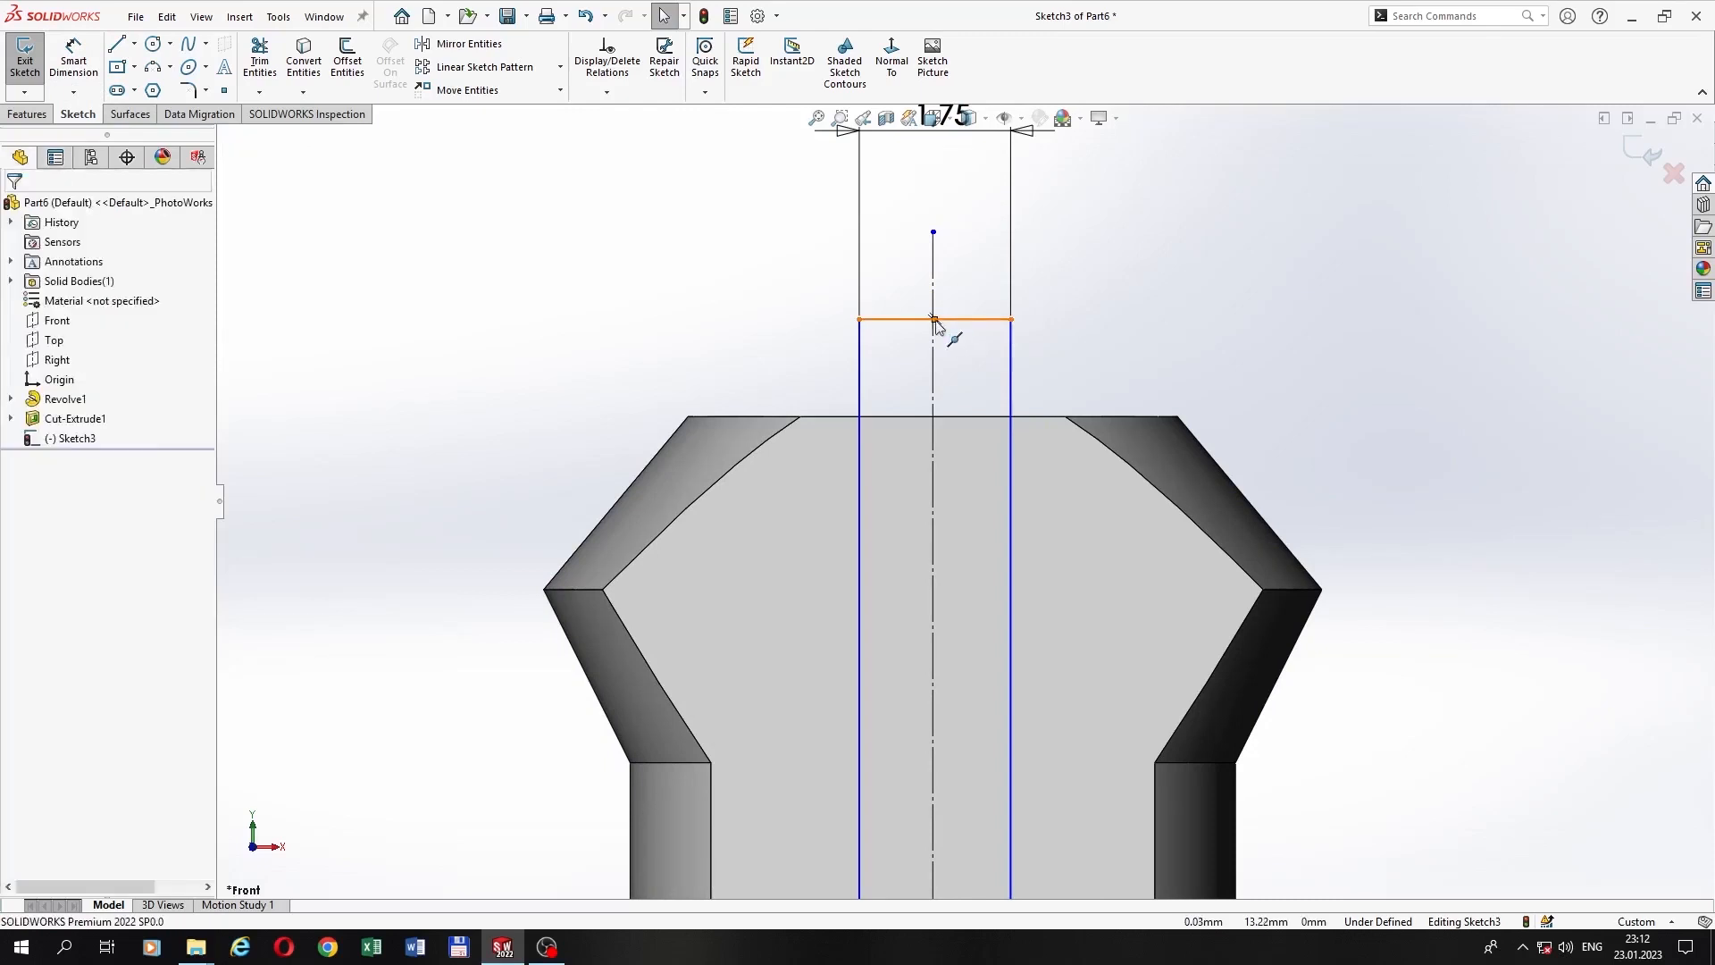
left_click(936, 320)
left_click(934, 338, "ctrl")
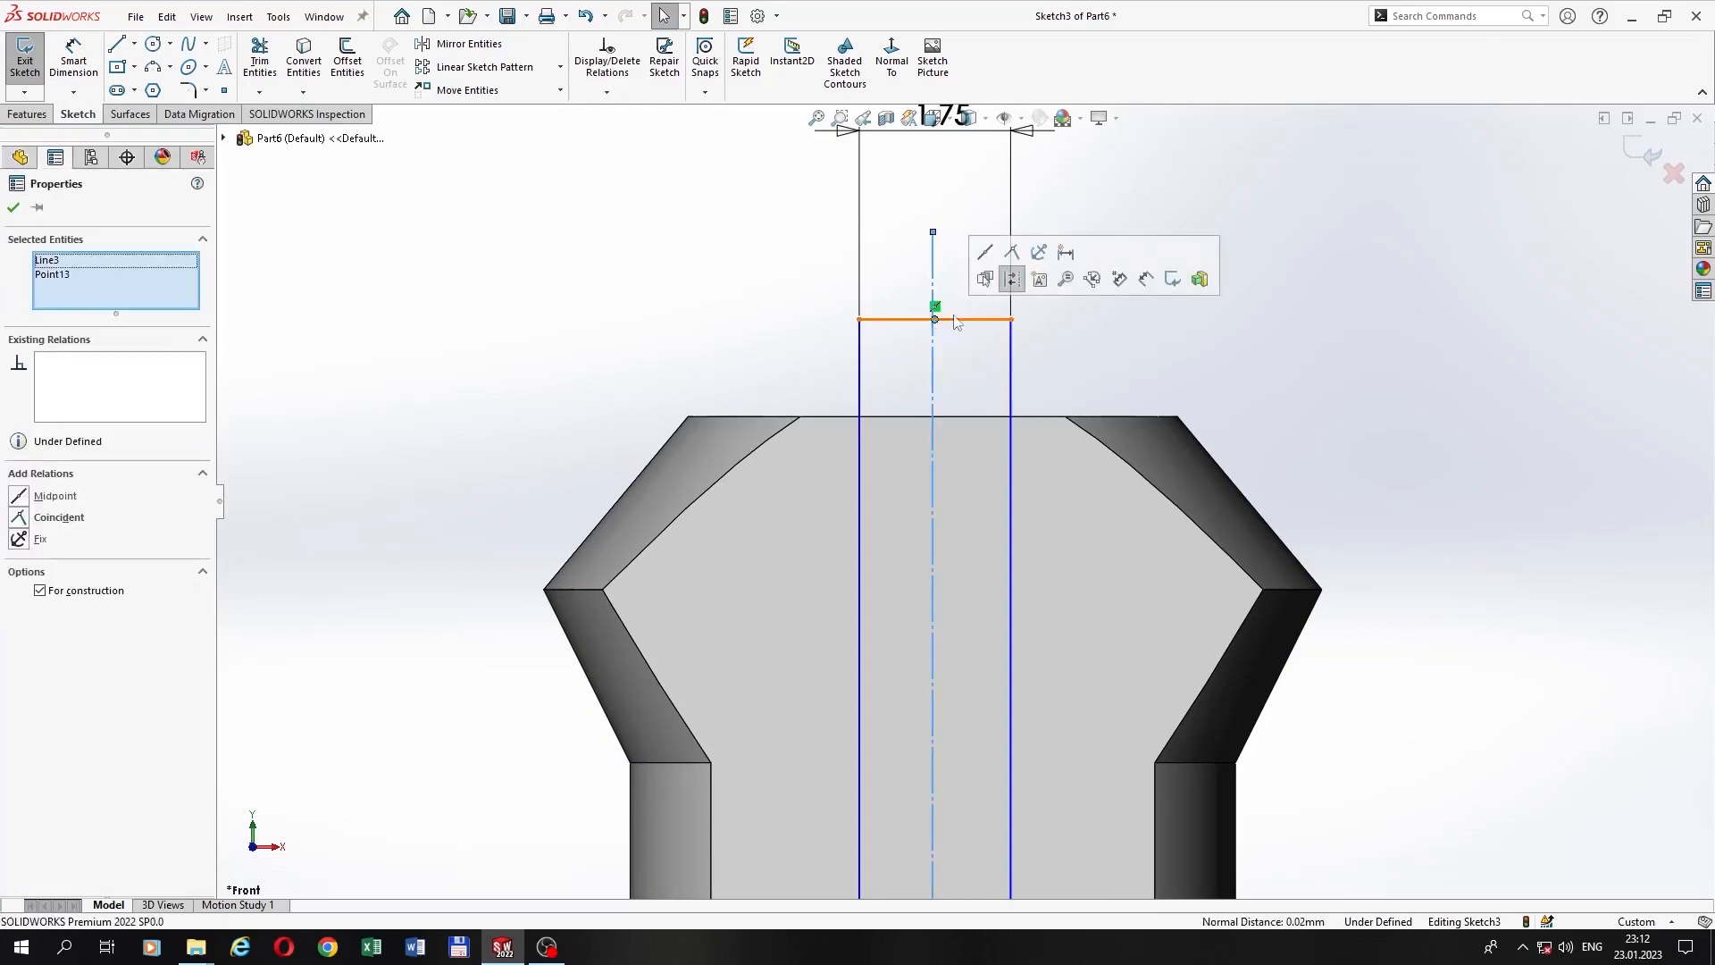
left_click(1011, 261)
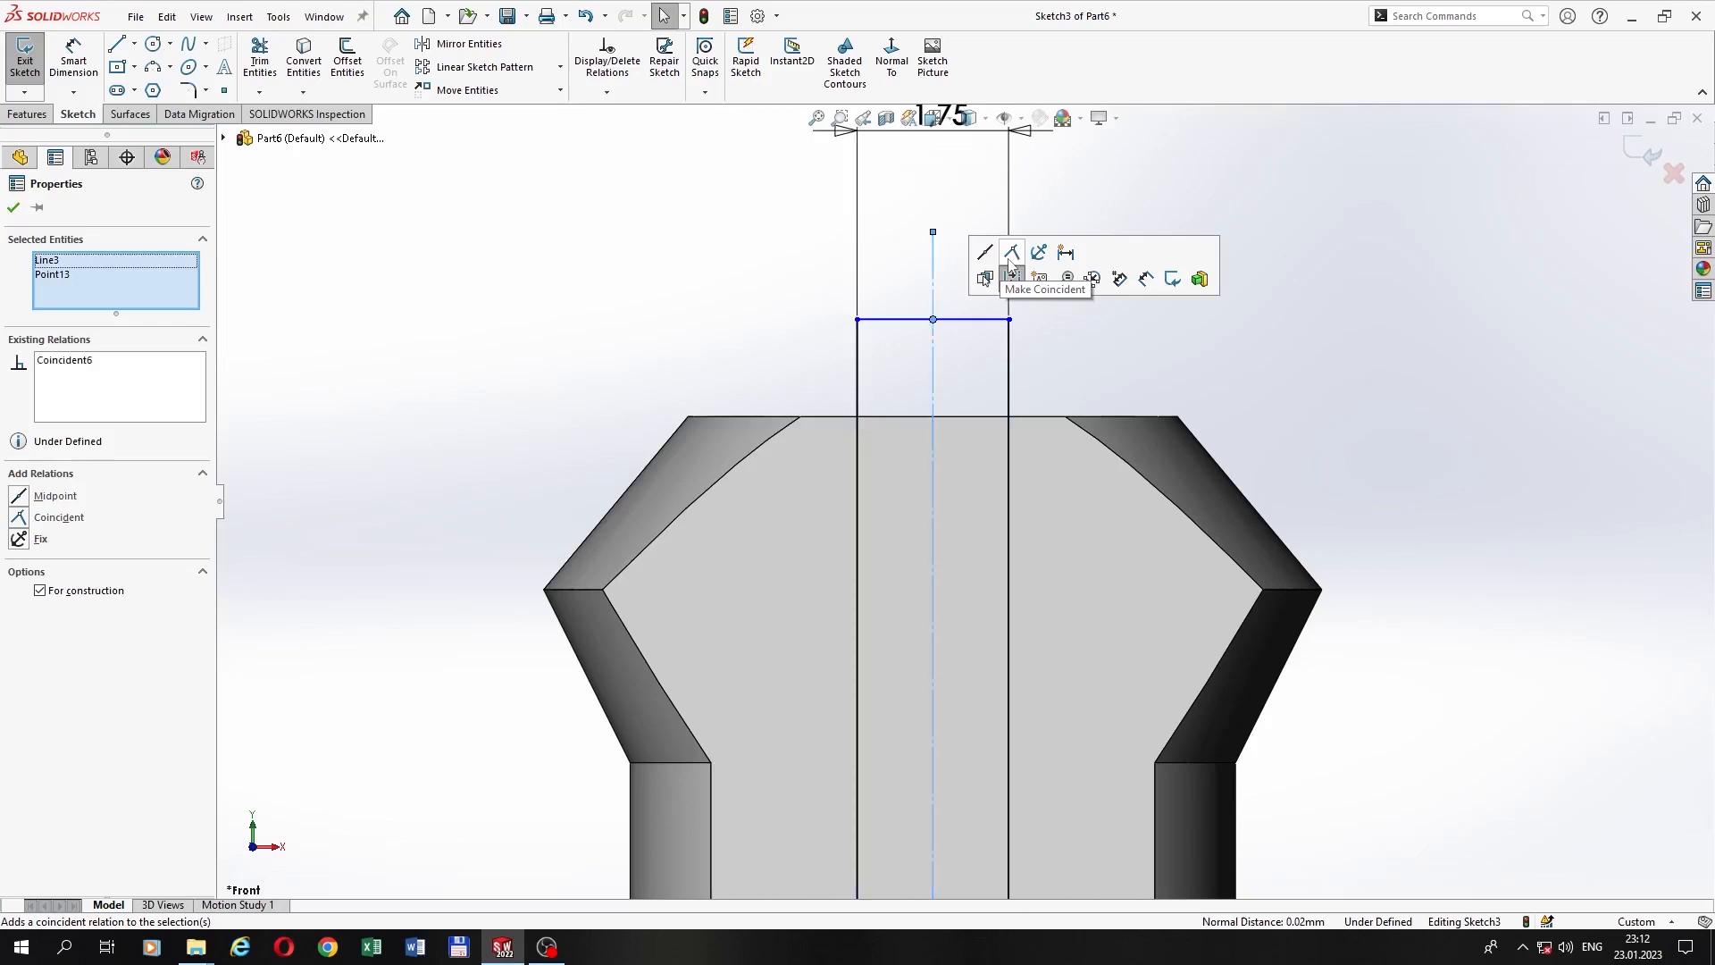
Step: Mirror the complete slot outline about the horizontal centerline to copy it onto the pin's lower half
scroll(1122, 598, "up", 5)
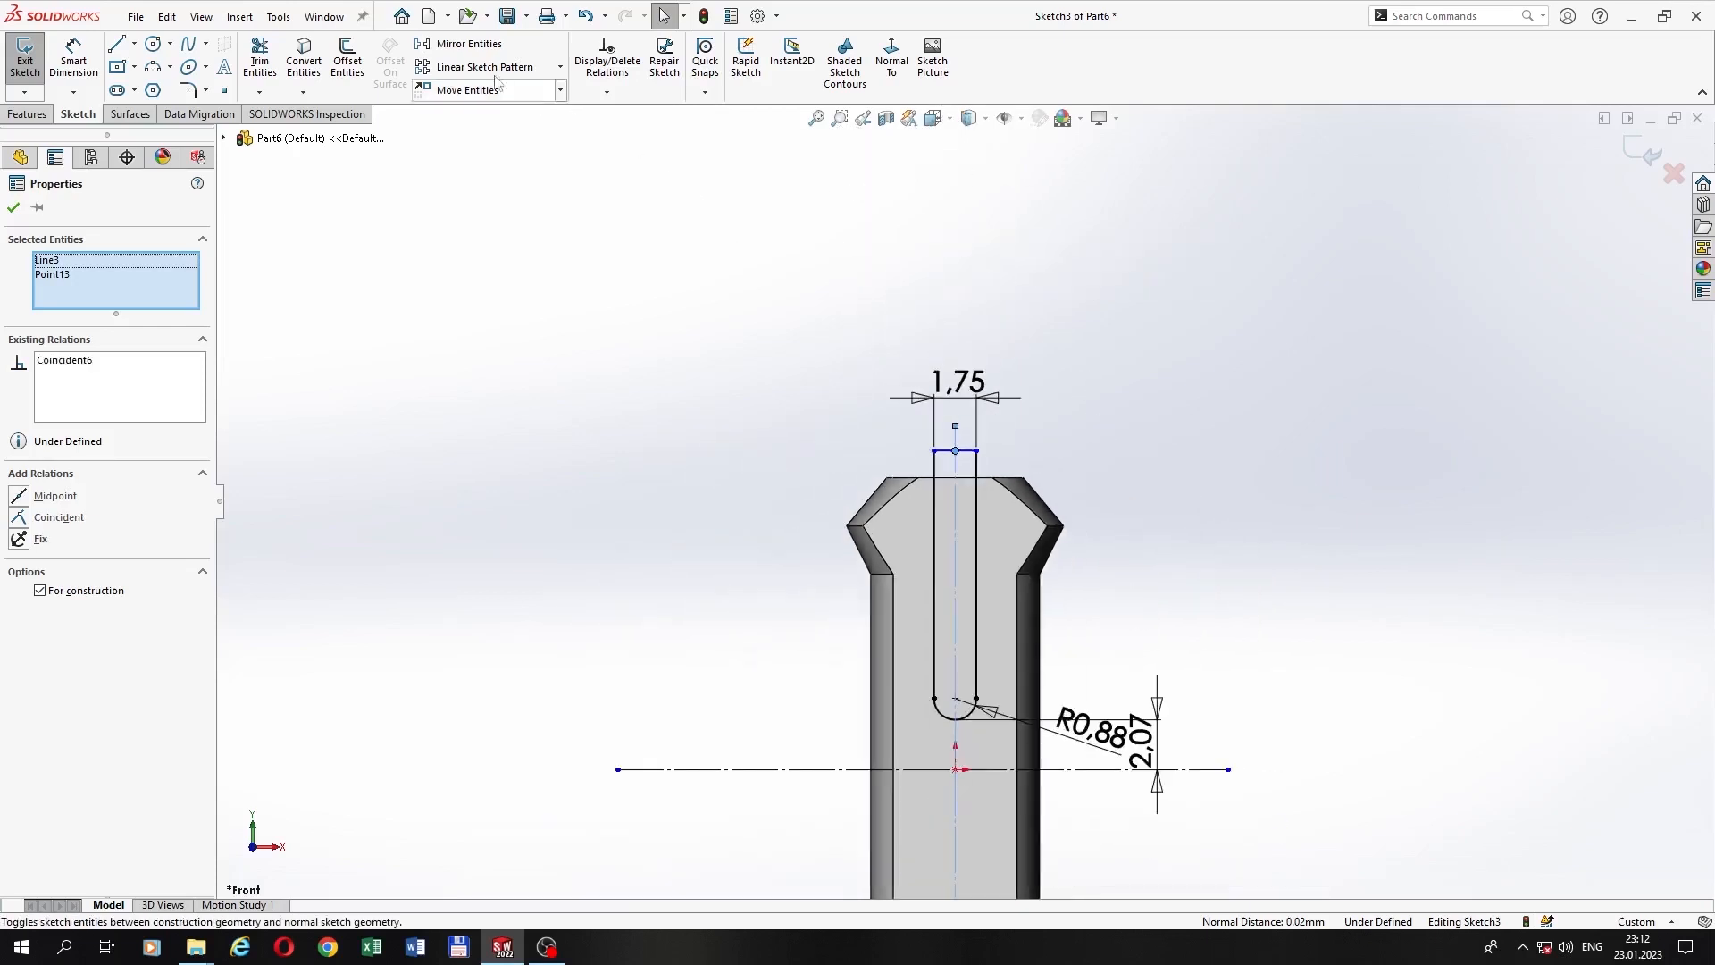
left_click(469, 44)
scroll(964, 485, "up", 3)
left_click_drag(904, 440, 1036, 661)
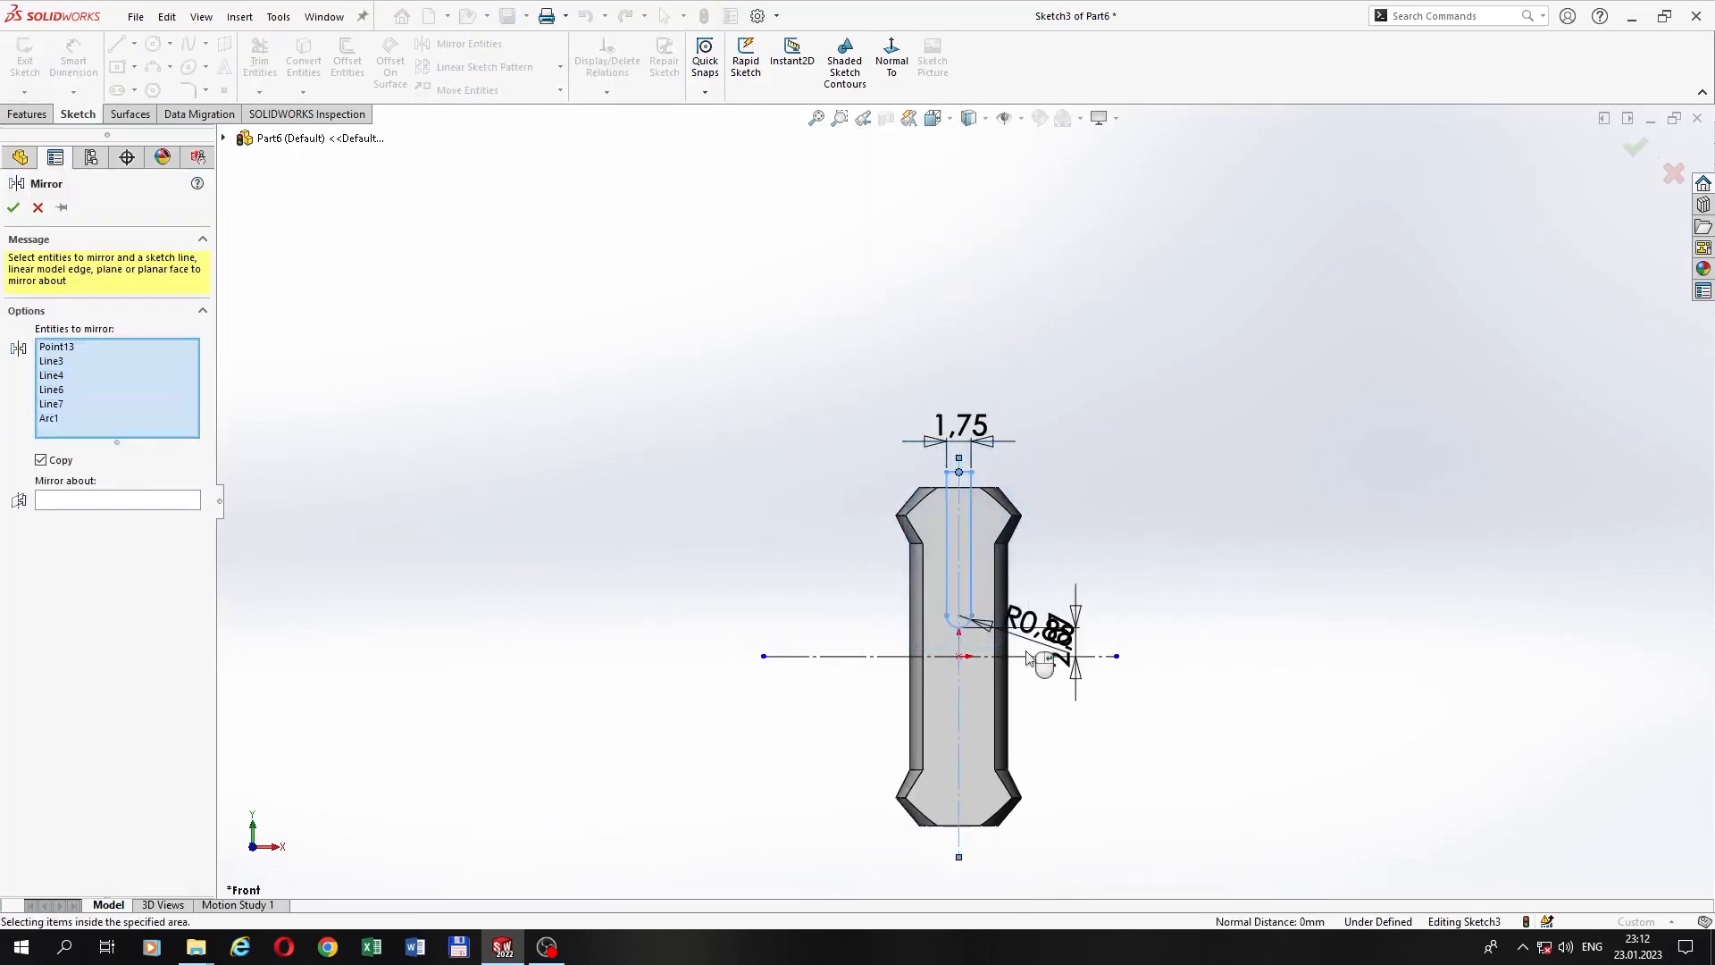
left_click(125, 502)
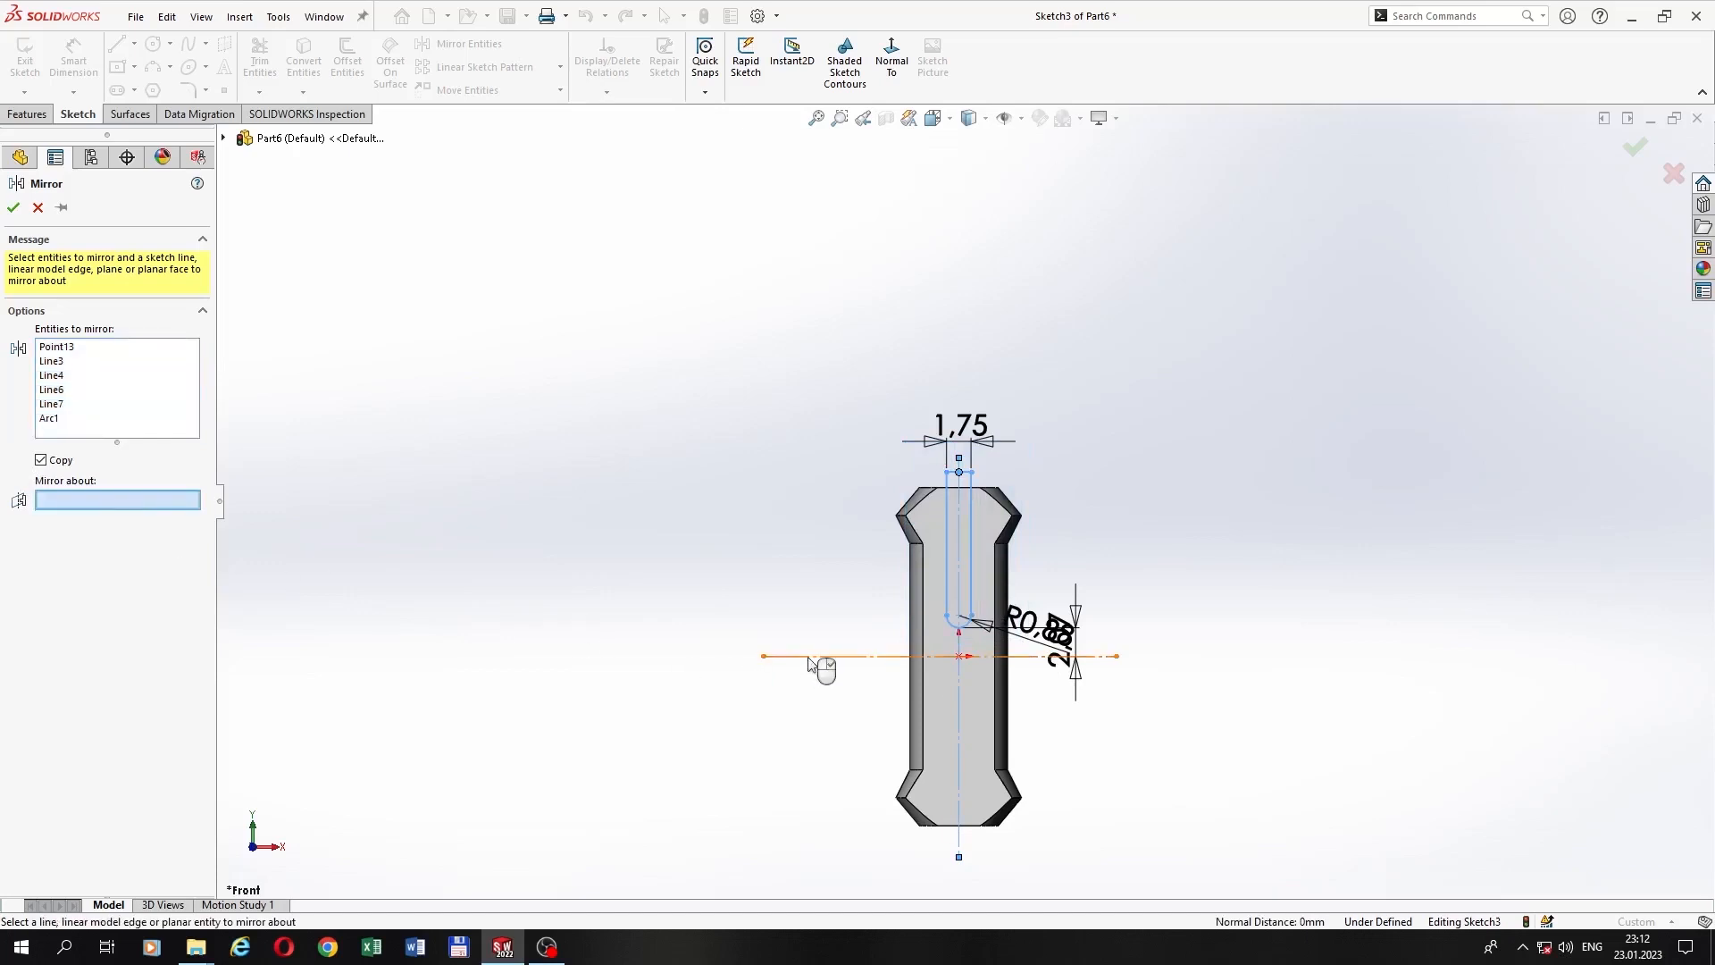
left_click(808, 656)
left_click(13, 208)
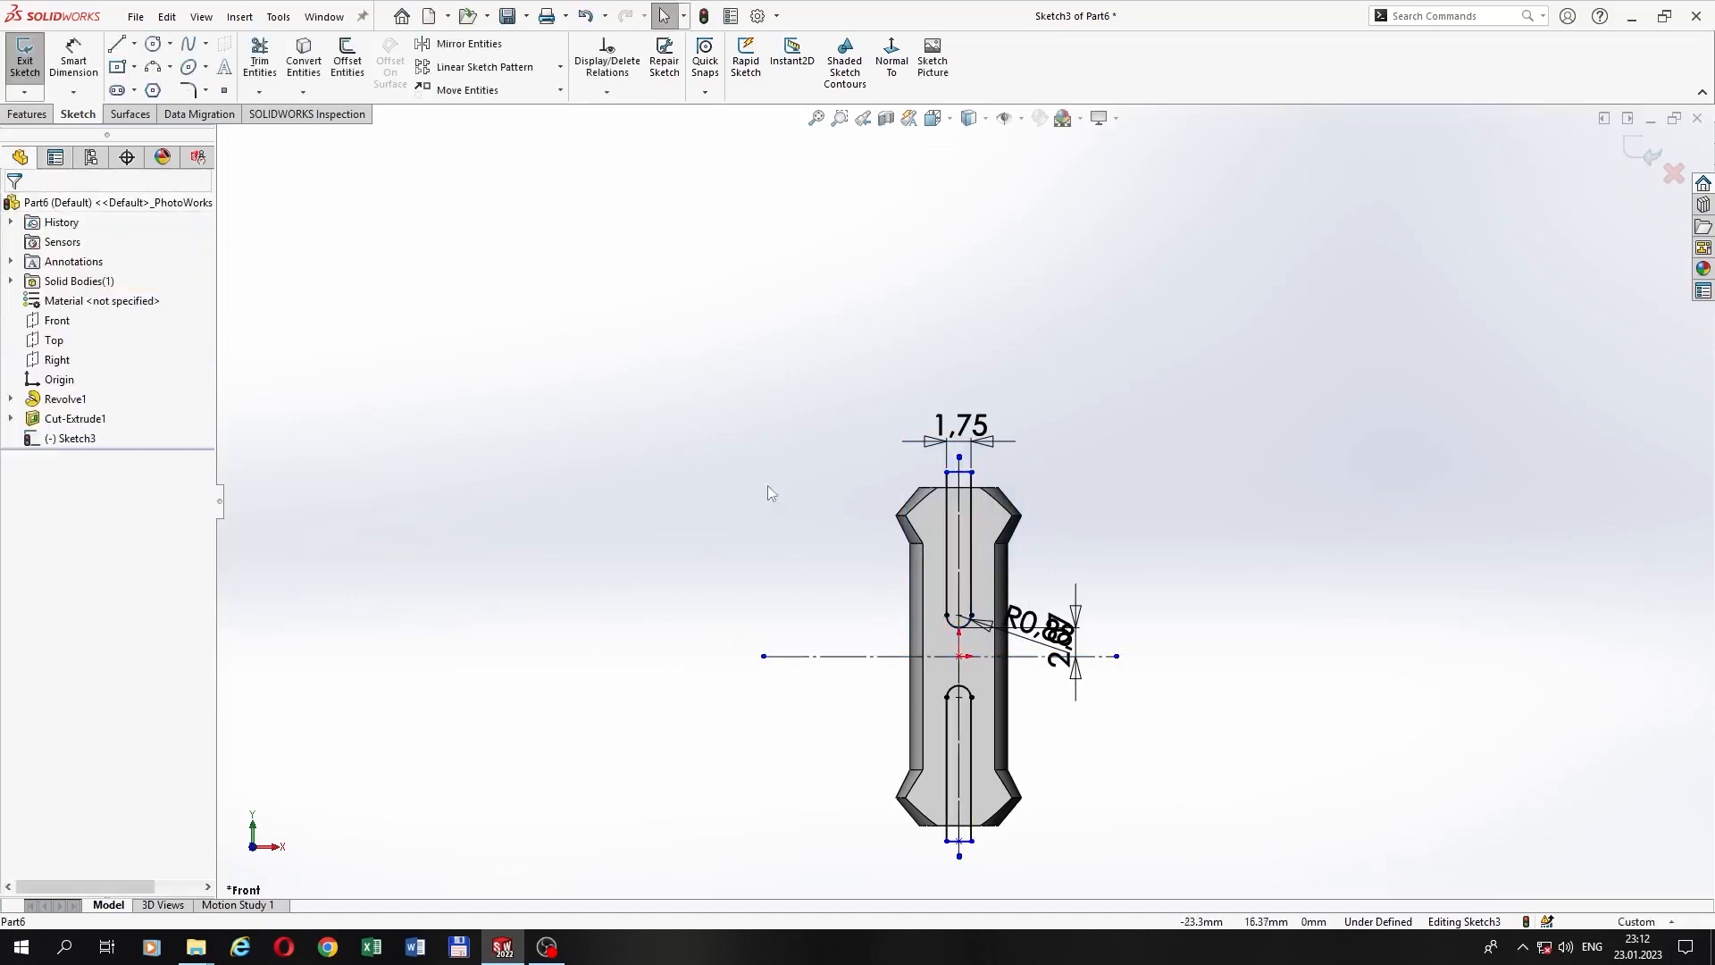
Step: Rearrange the radius and 2.07 mm dimension labels beside the pin so they no longer overlap
scroll(1052, 688, "down", 5)
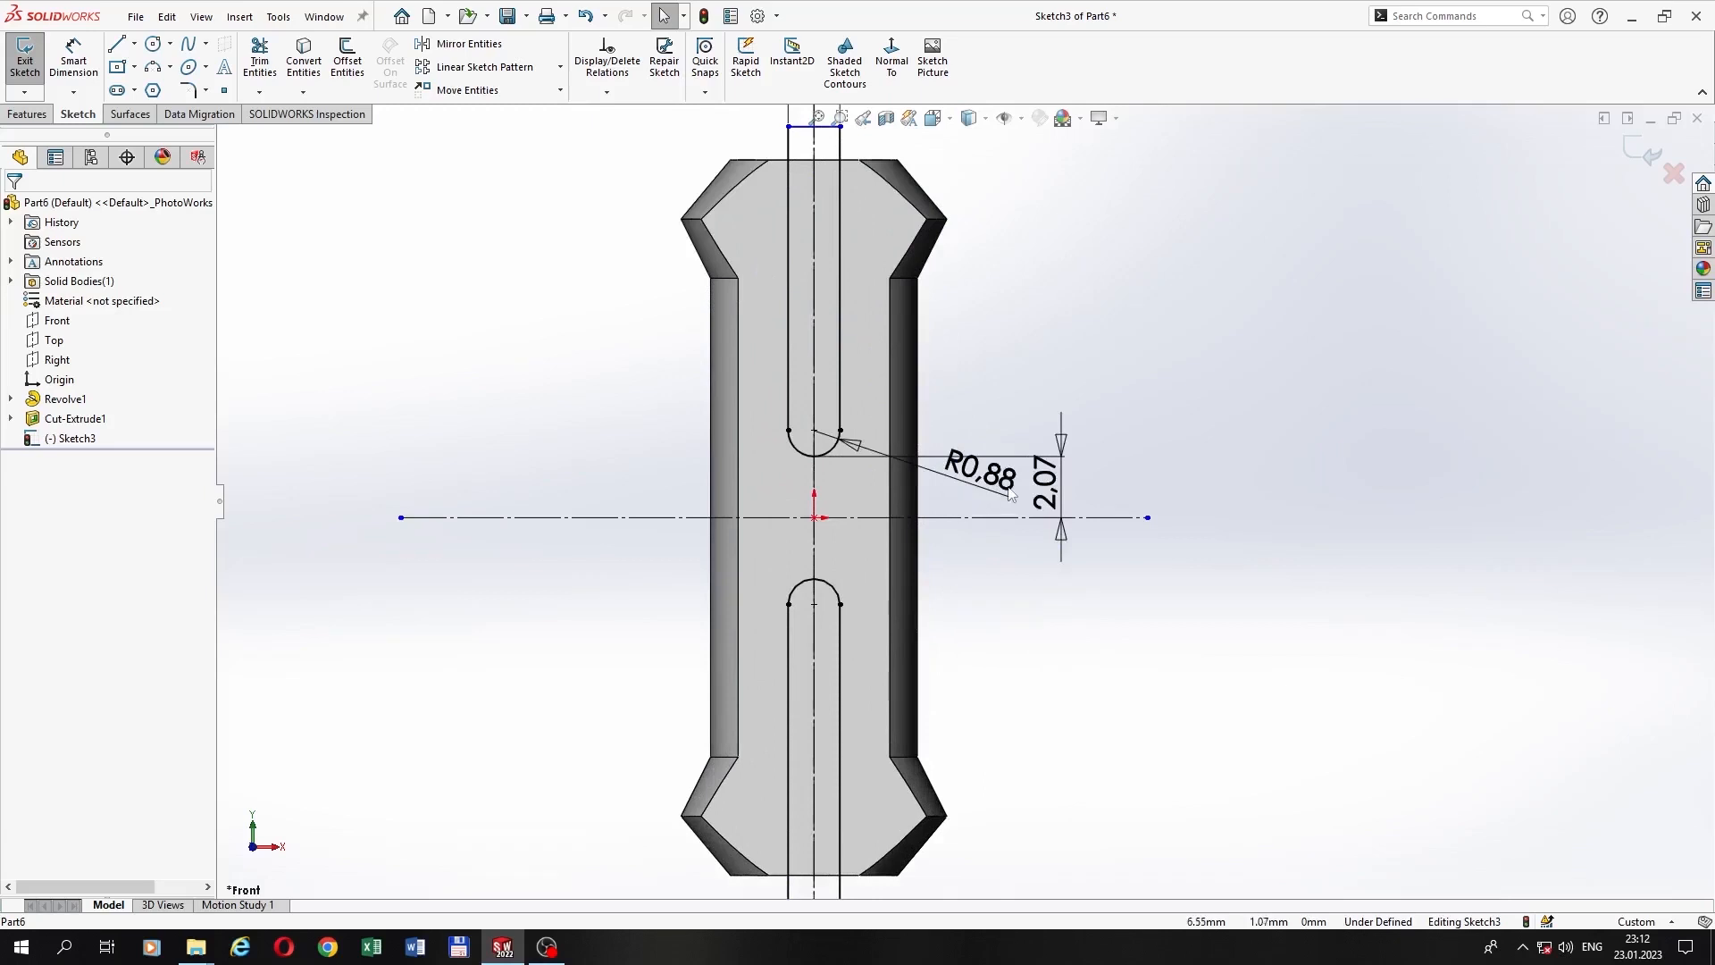
scroll(1010, 494, "down", 1)
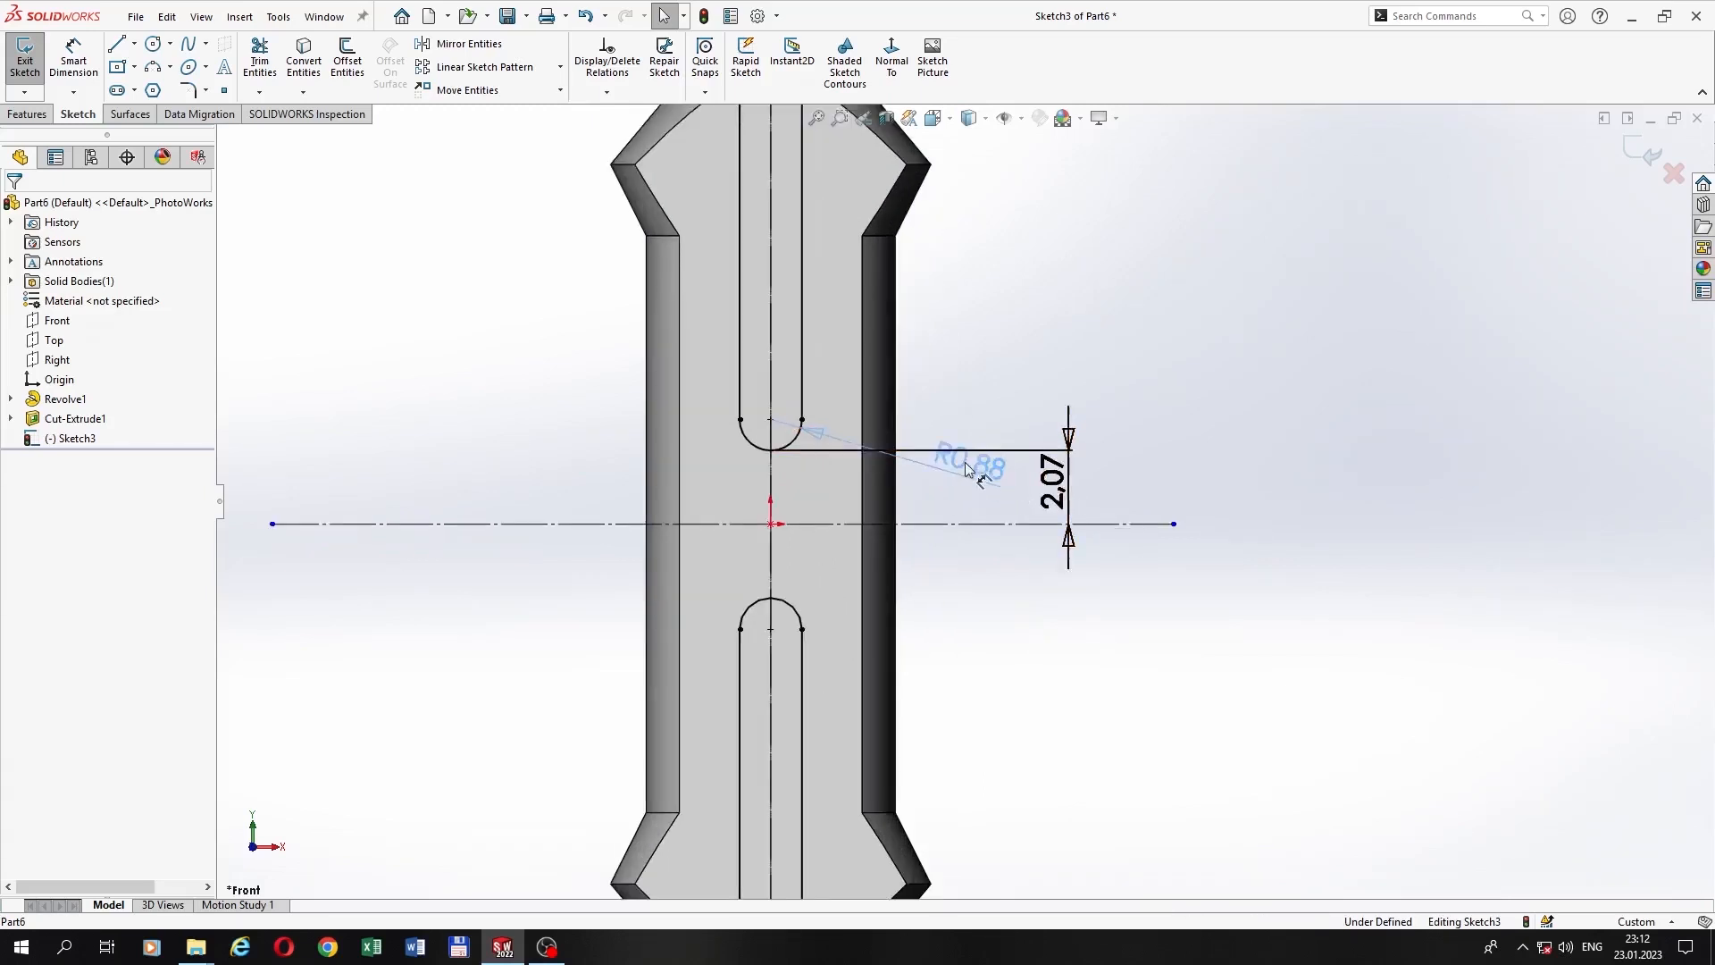
left_click_drag(966, 469, 972, 430)
left_click(1057, 480)
left_click_drag(1056, 481, 940, 493)
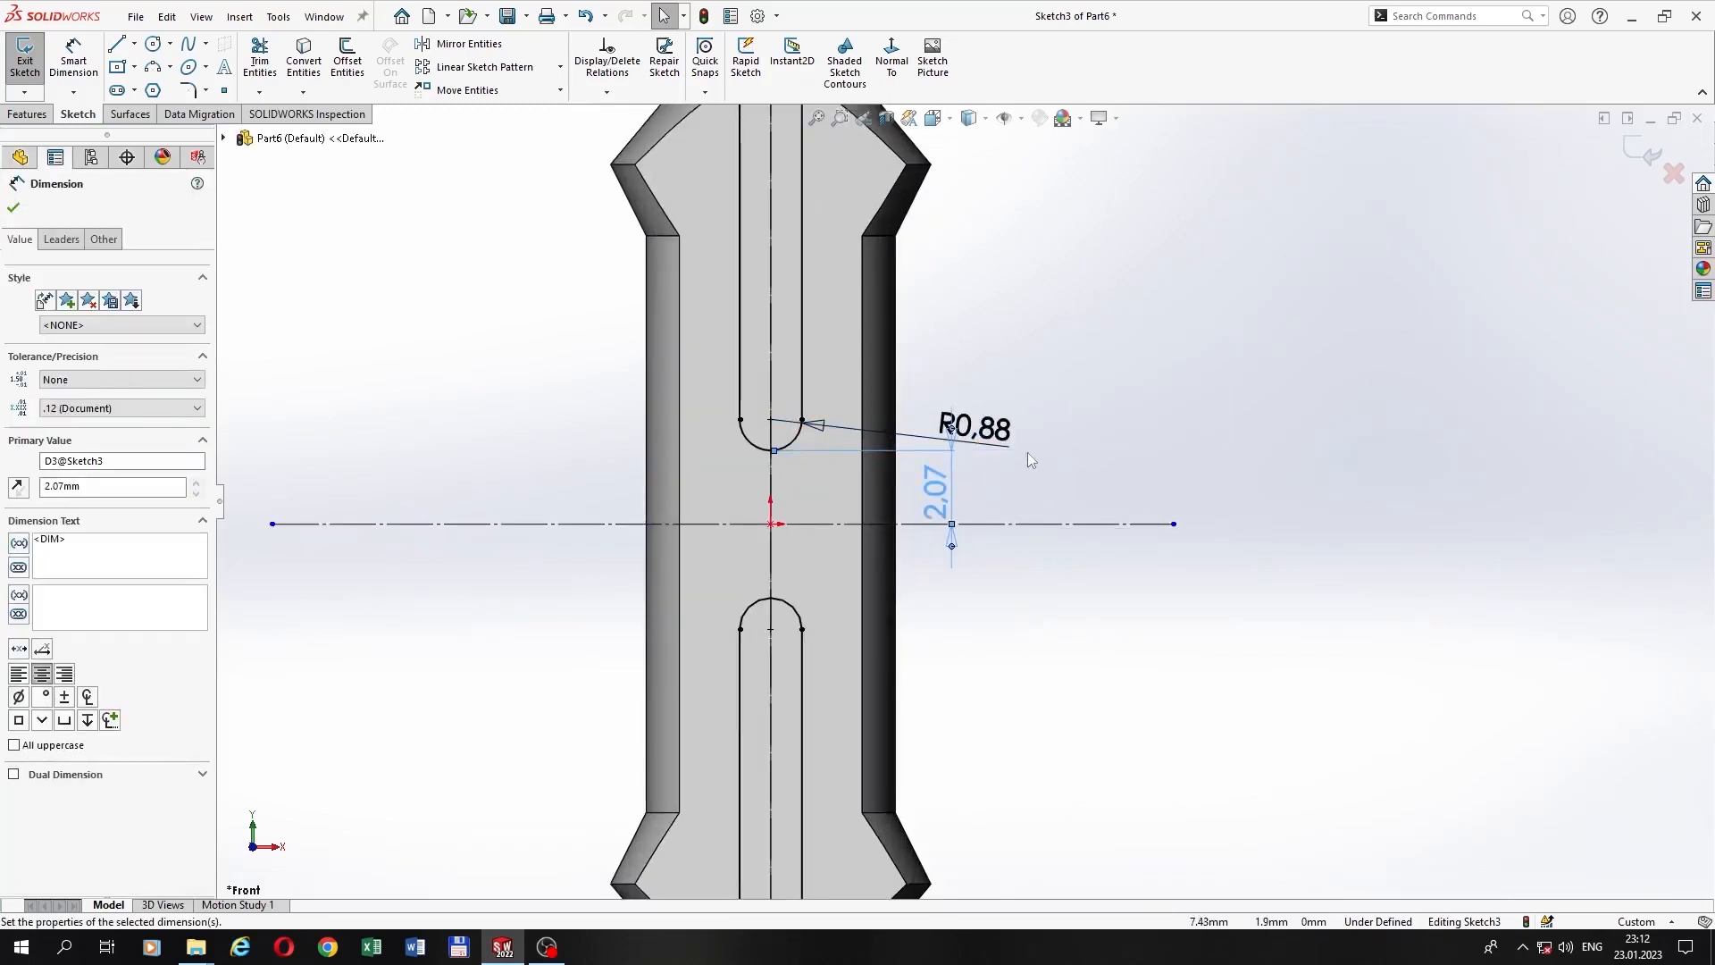
Step: Cut-extrude both slot outlines through the pin, Mid Plane, 40 mm deep
scroll(973, 438, "up", 2)
left_click(27, 115)
left_click(470, 58)
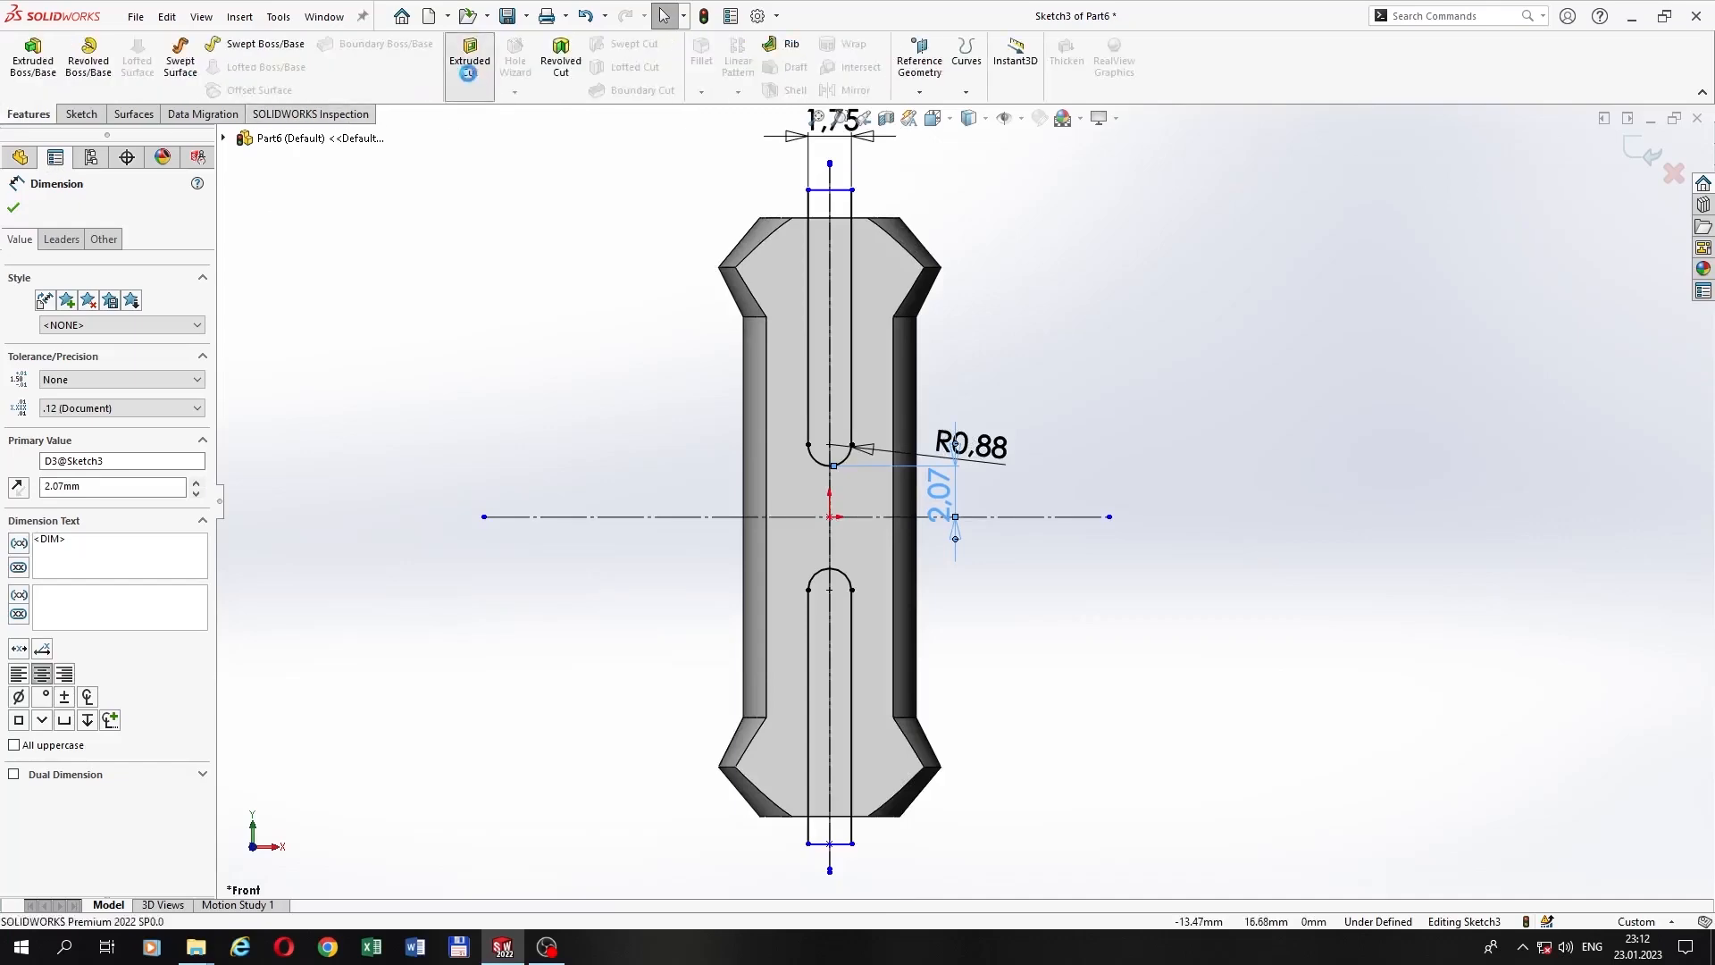
mouse_move(829, 489)
middle_mouse_down()
mouse_move(708, 295)
mouse_move(842, 287)
mouse_move(462, 294)
middle_mouse_up()
left_click(13, 207)
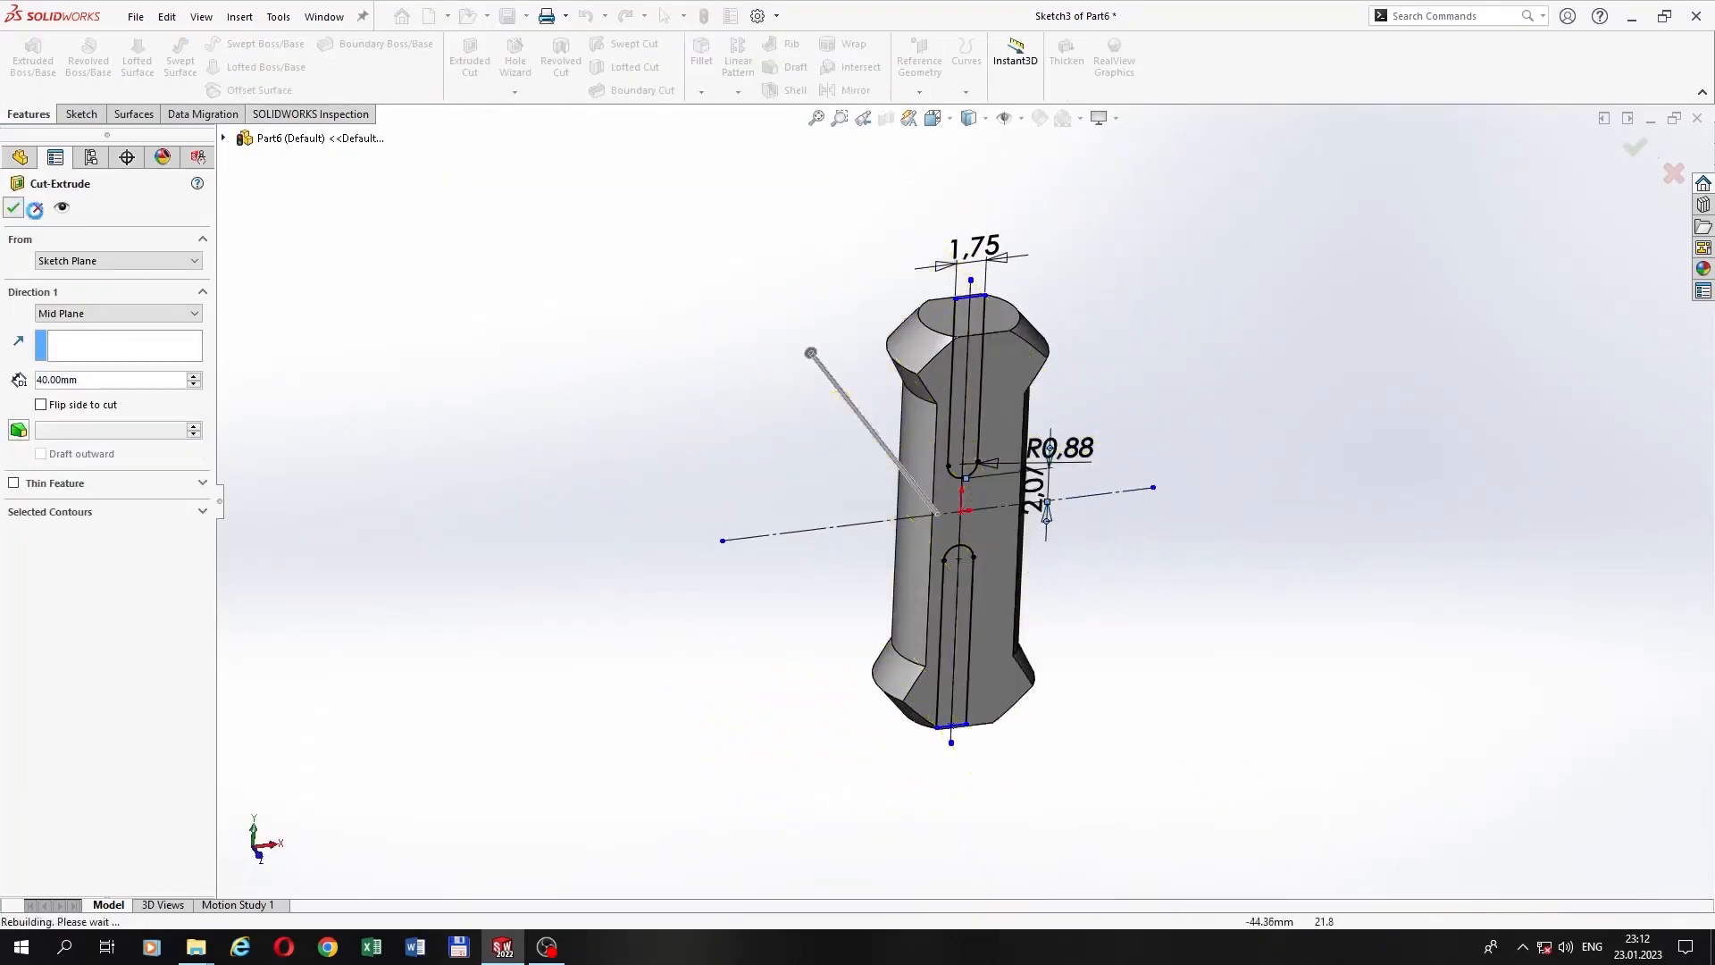
middle_click_drag(1188, 487, 511, 498)
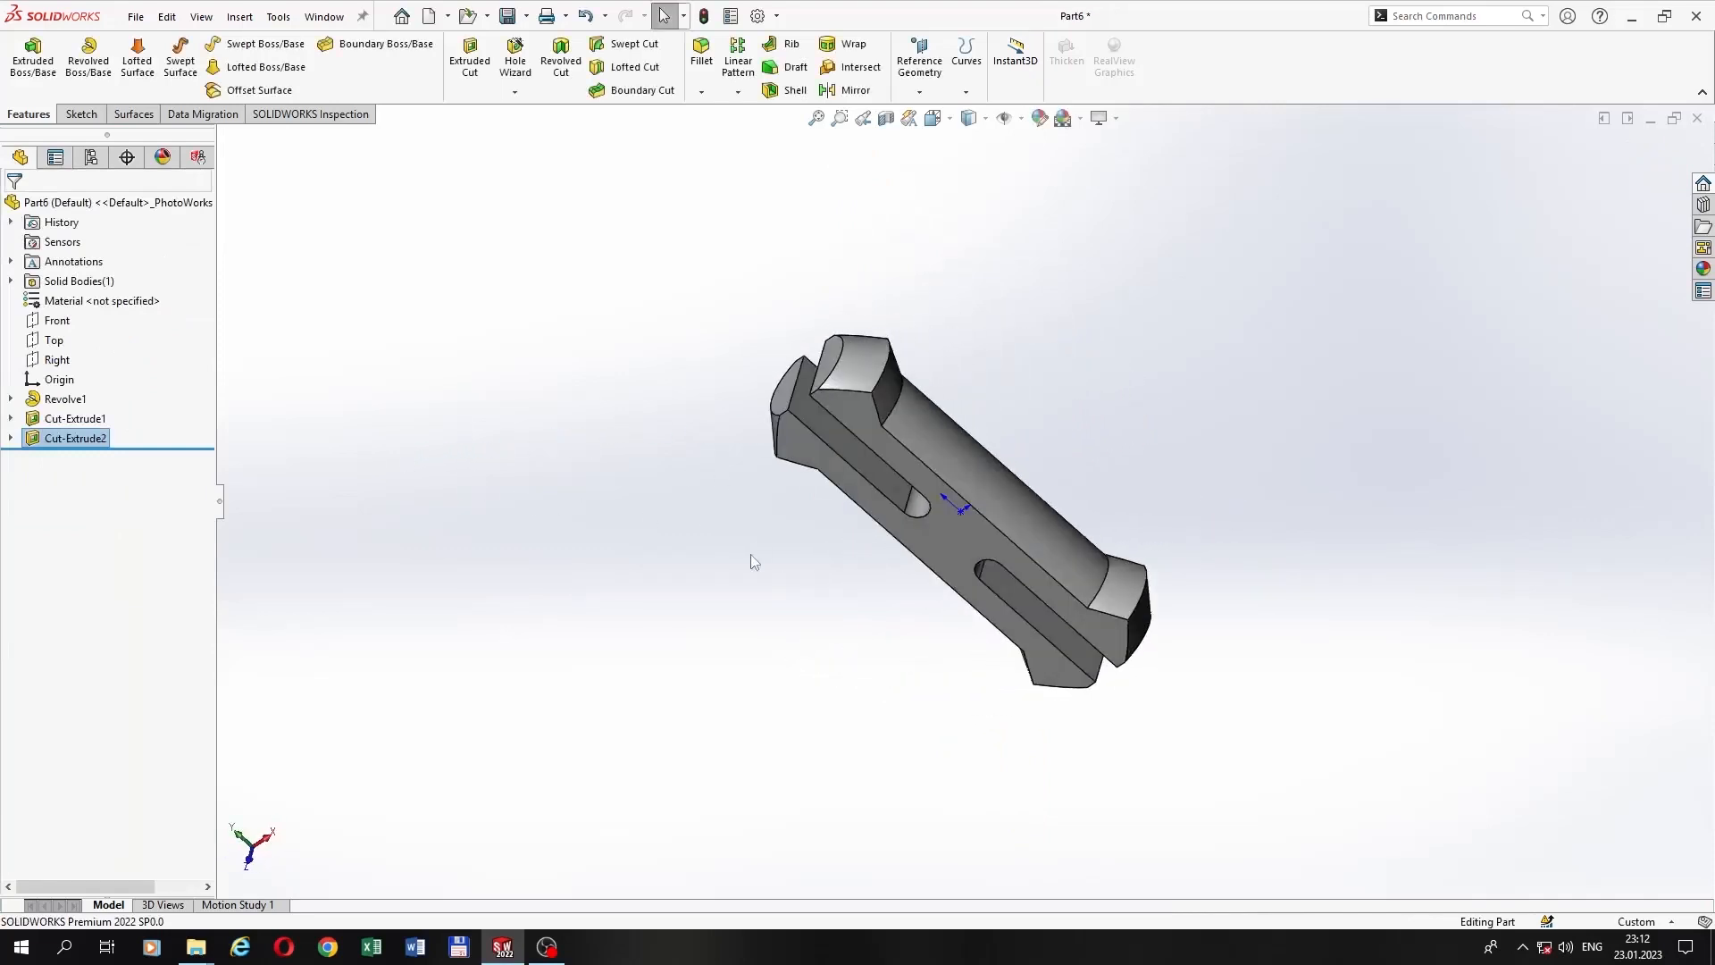
Step: Inspect the slotted pin from the front, the side and several rotated views
left_click(56, 321)
key("ctrl+8")
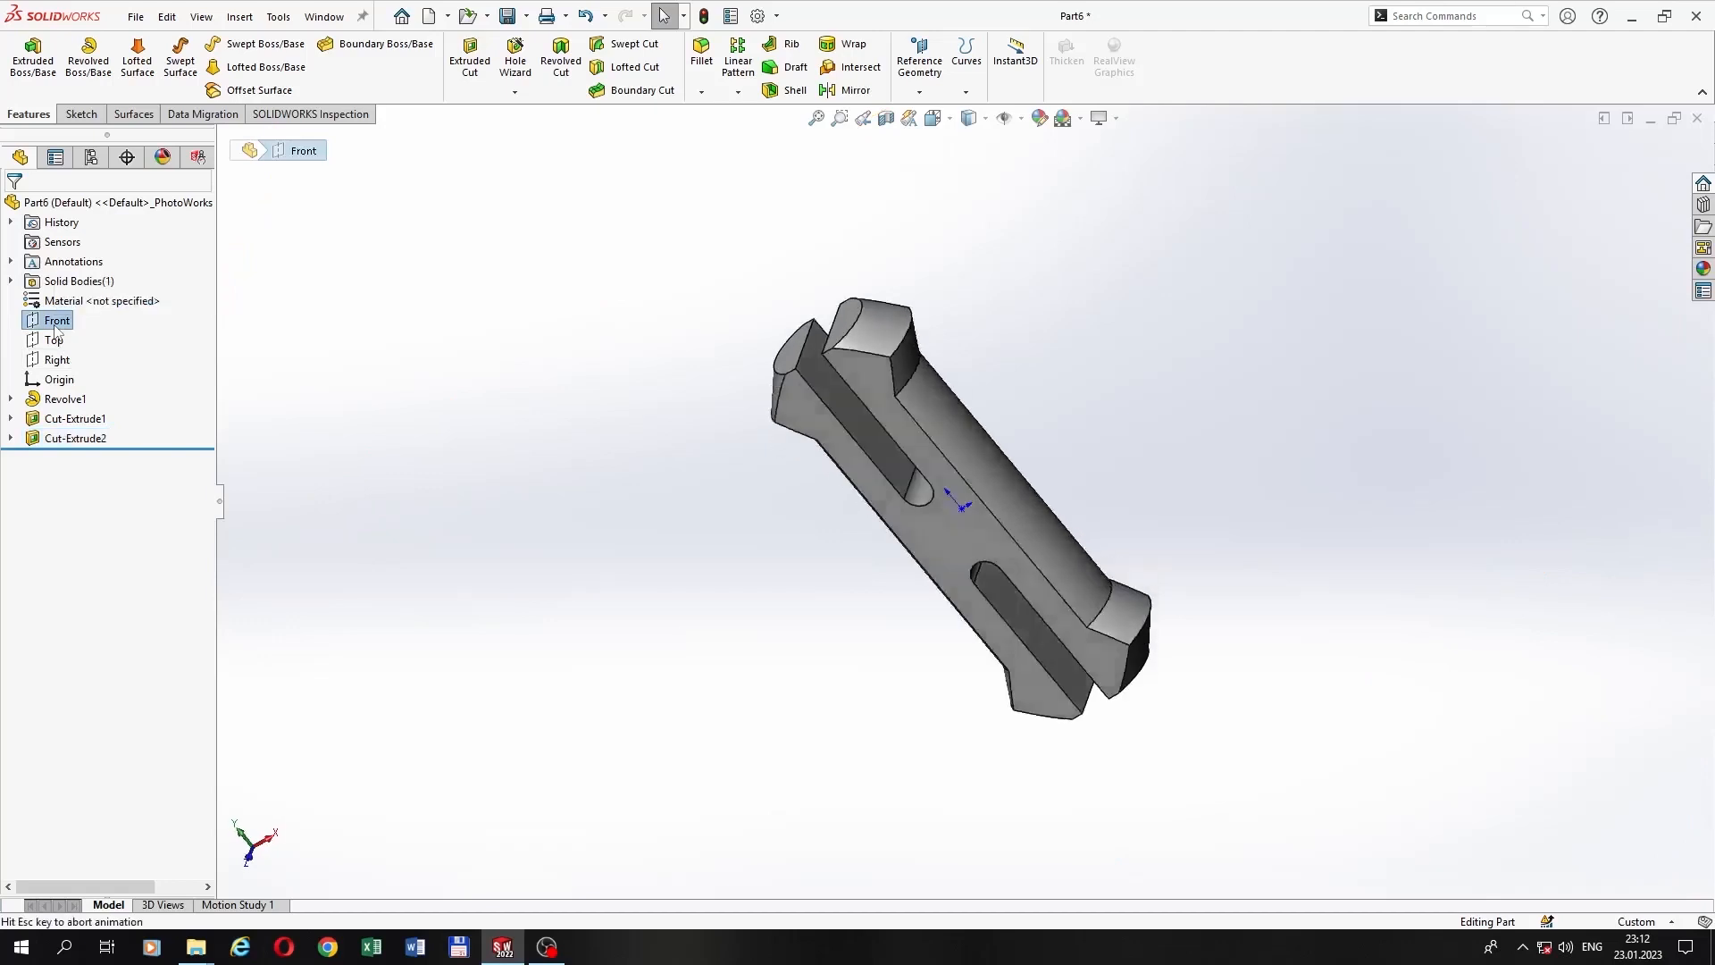
key("Right")
key("Right")
key("Right")
key("Right")
key("Right")
key("Right")
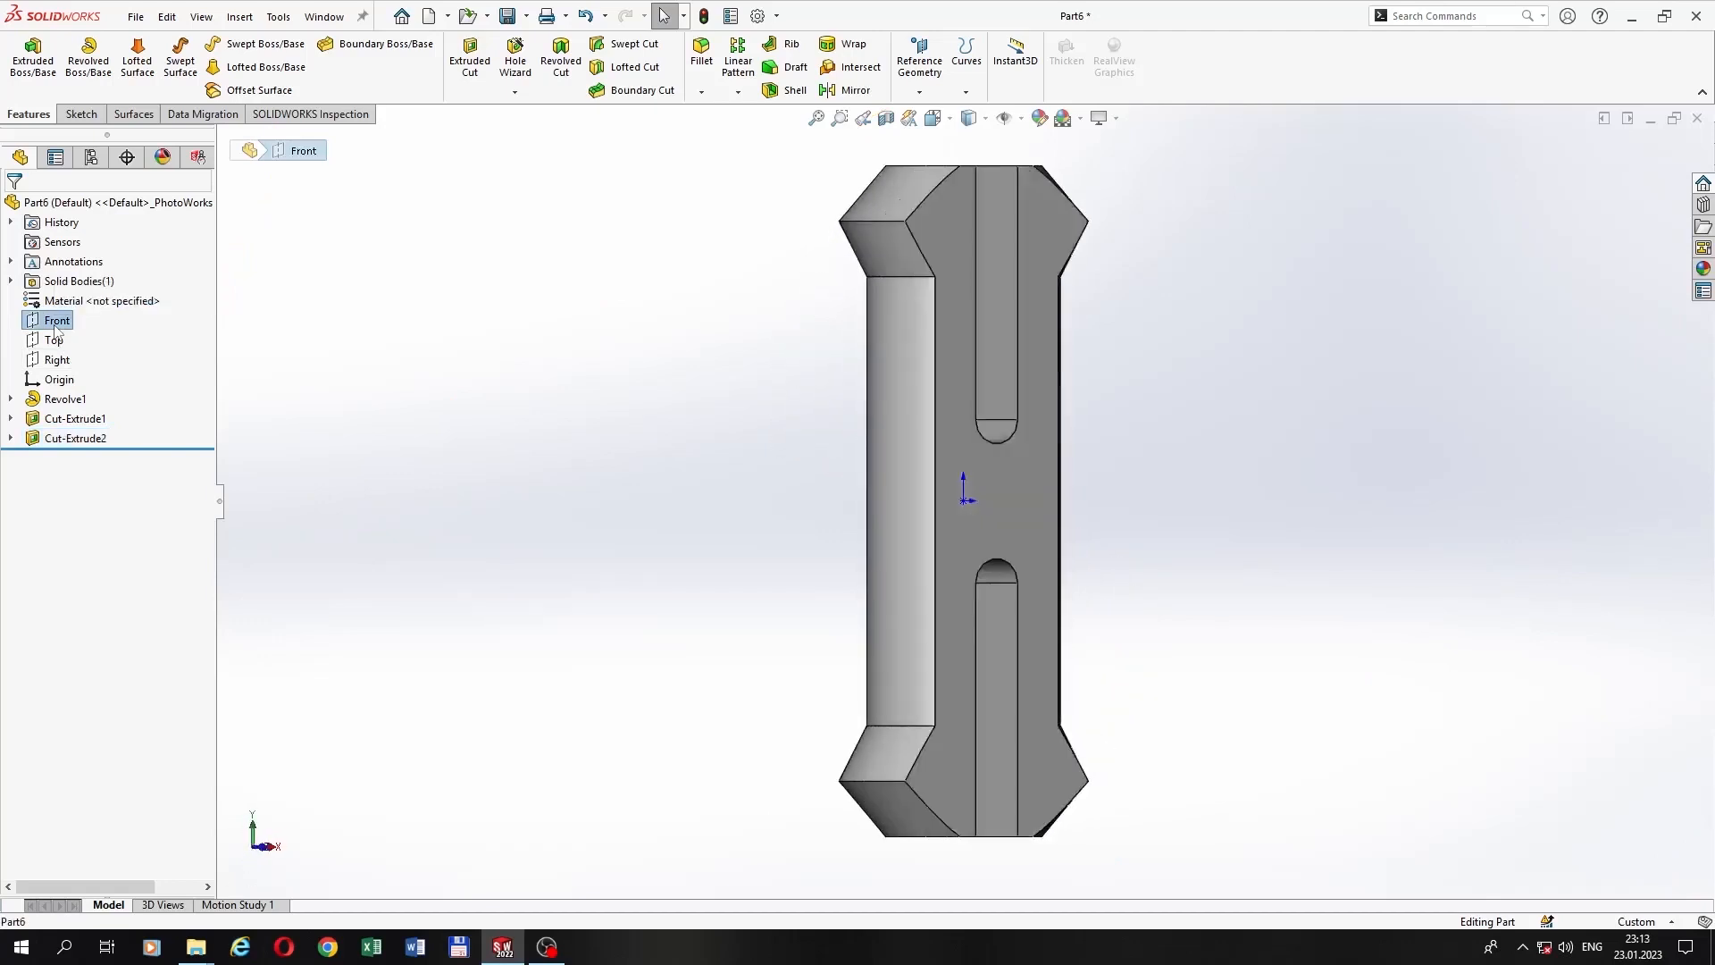
key("Down")
key("Down")
key("Down")
key("Down")
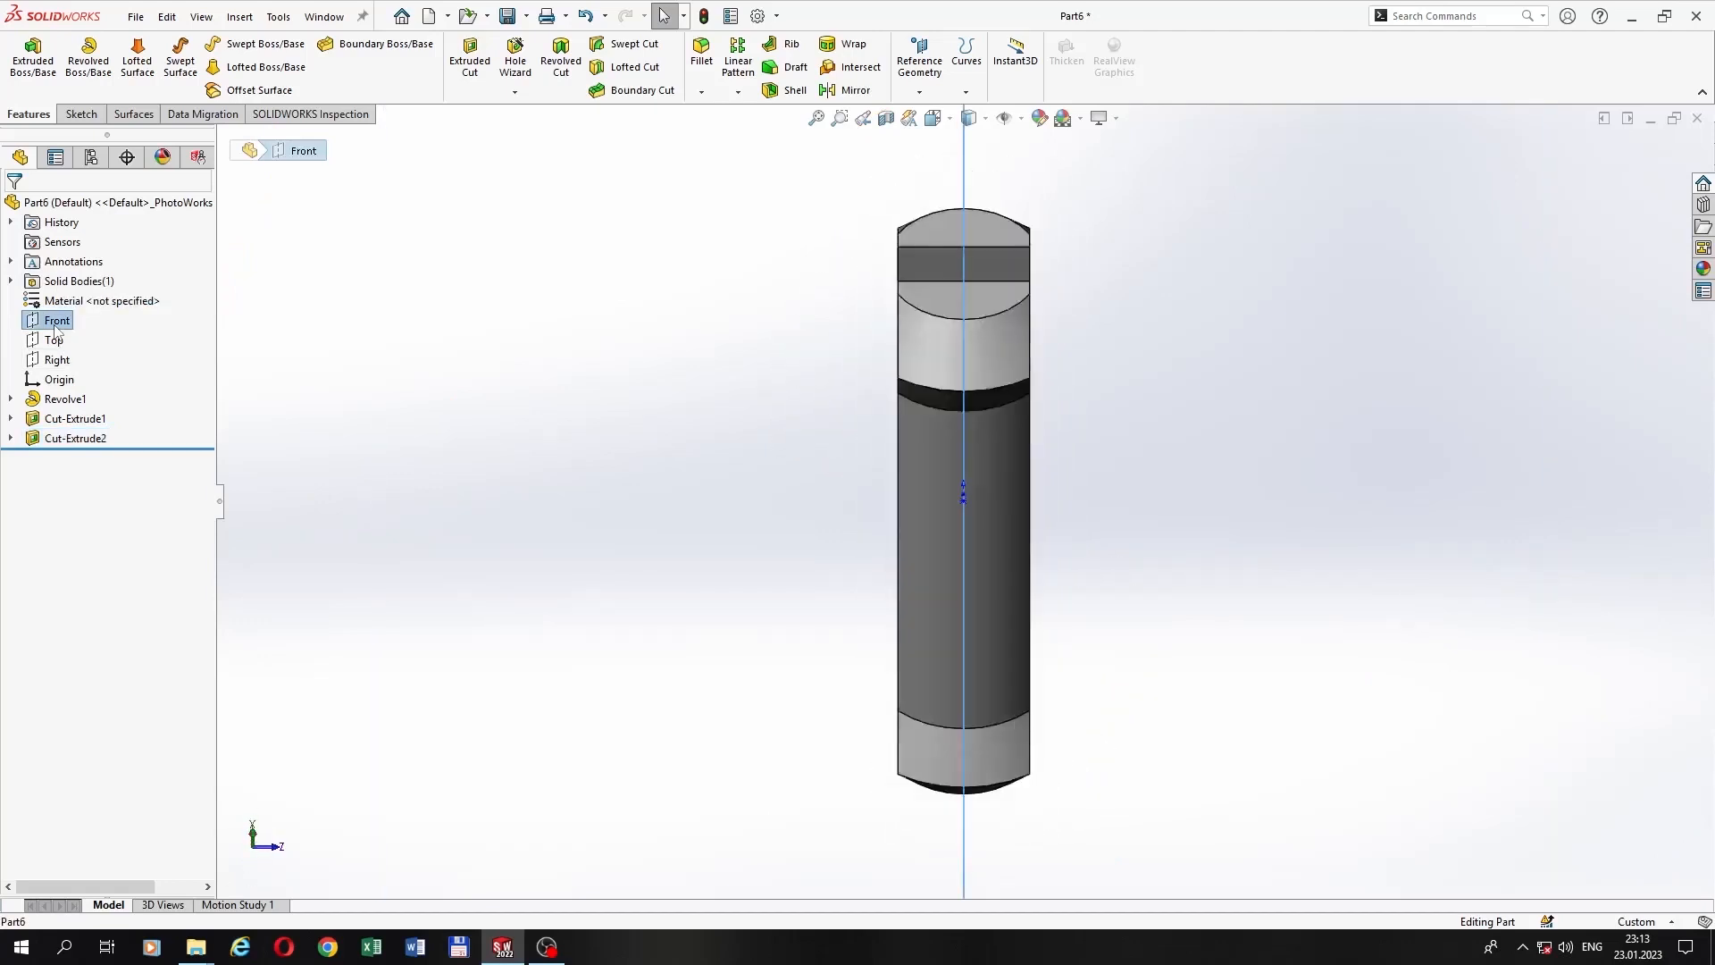
key("Right")
key("Right")
key("Right")
key("Right")
key("Right")
key("Right")
key("Right")
key("Right")
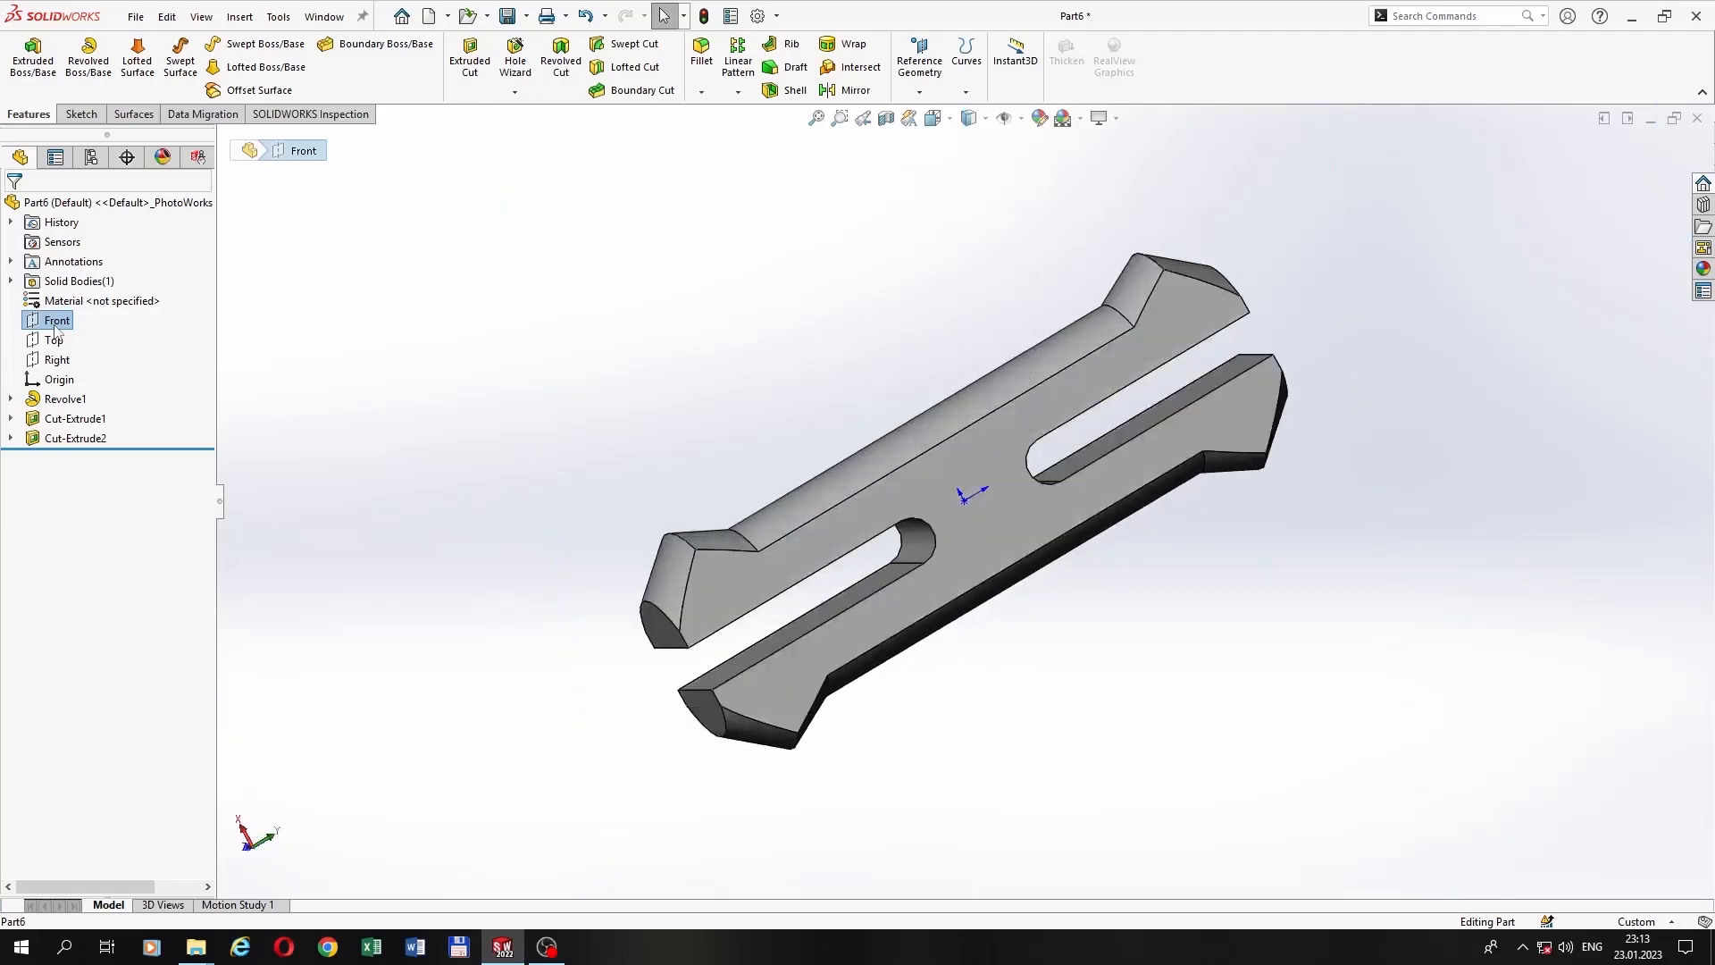
right_click(55, 390)
key("Escape")
Step: Save the pin part to the Desktop as cubegearfive.SLDPRT
left_click(135, 16)
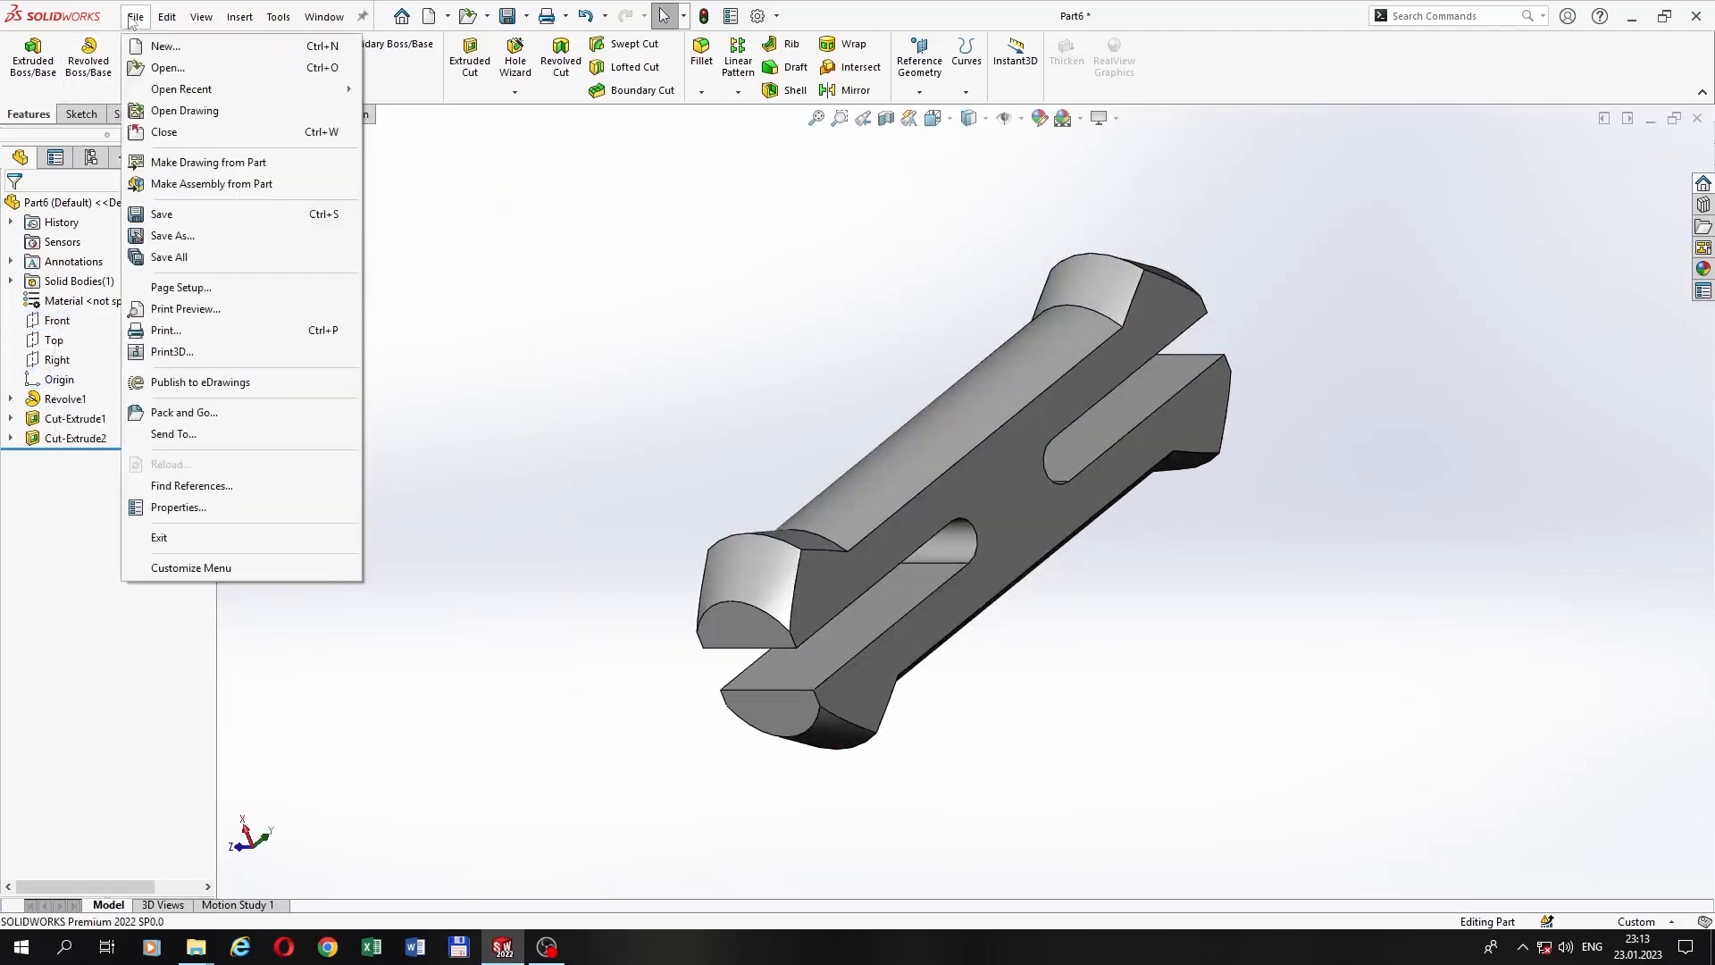
left_click(173, 235)
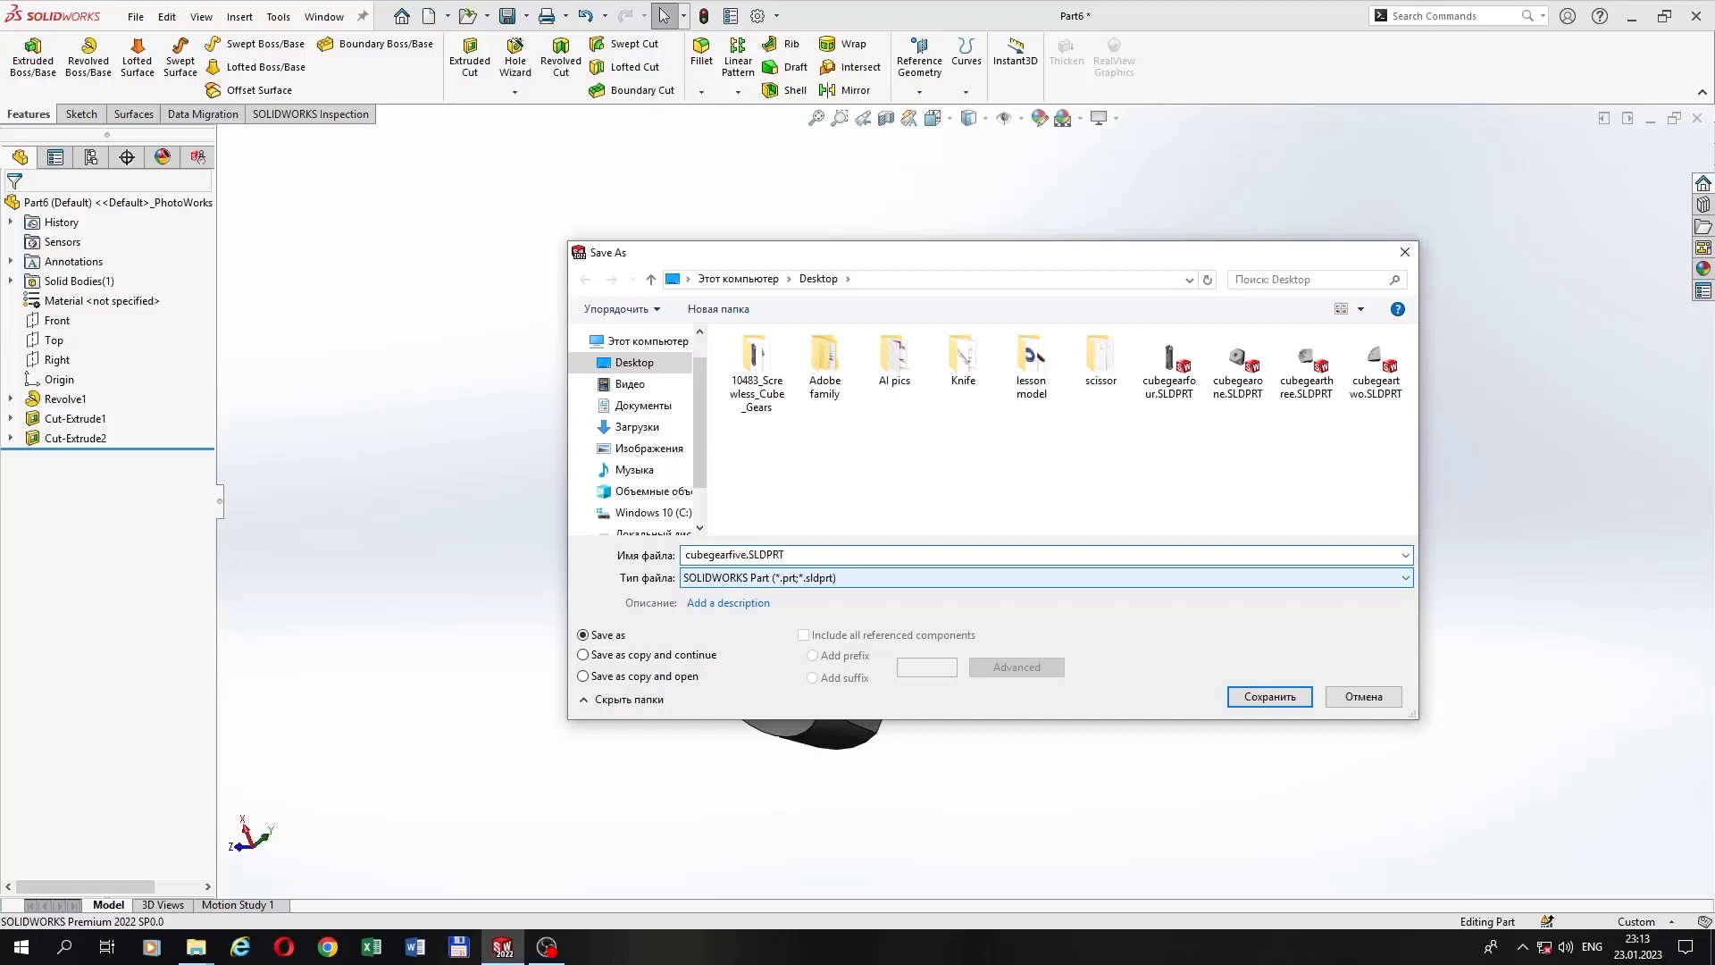
left_click(1270, 696)
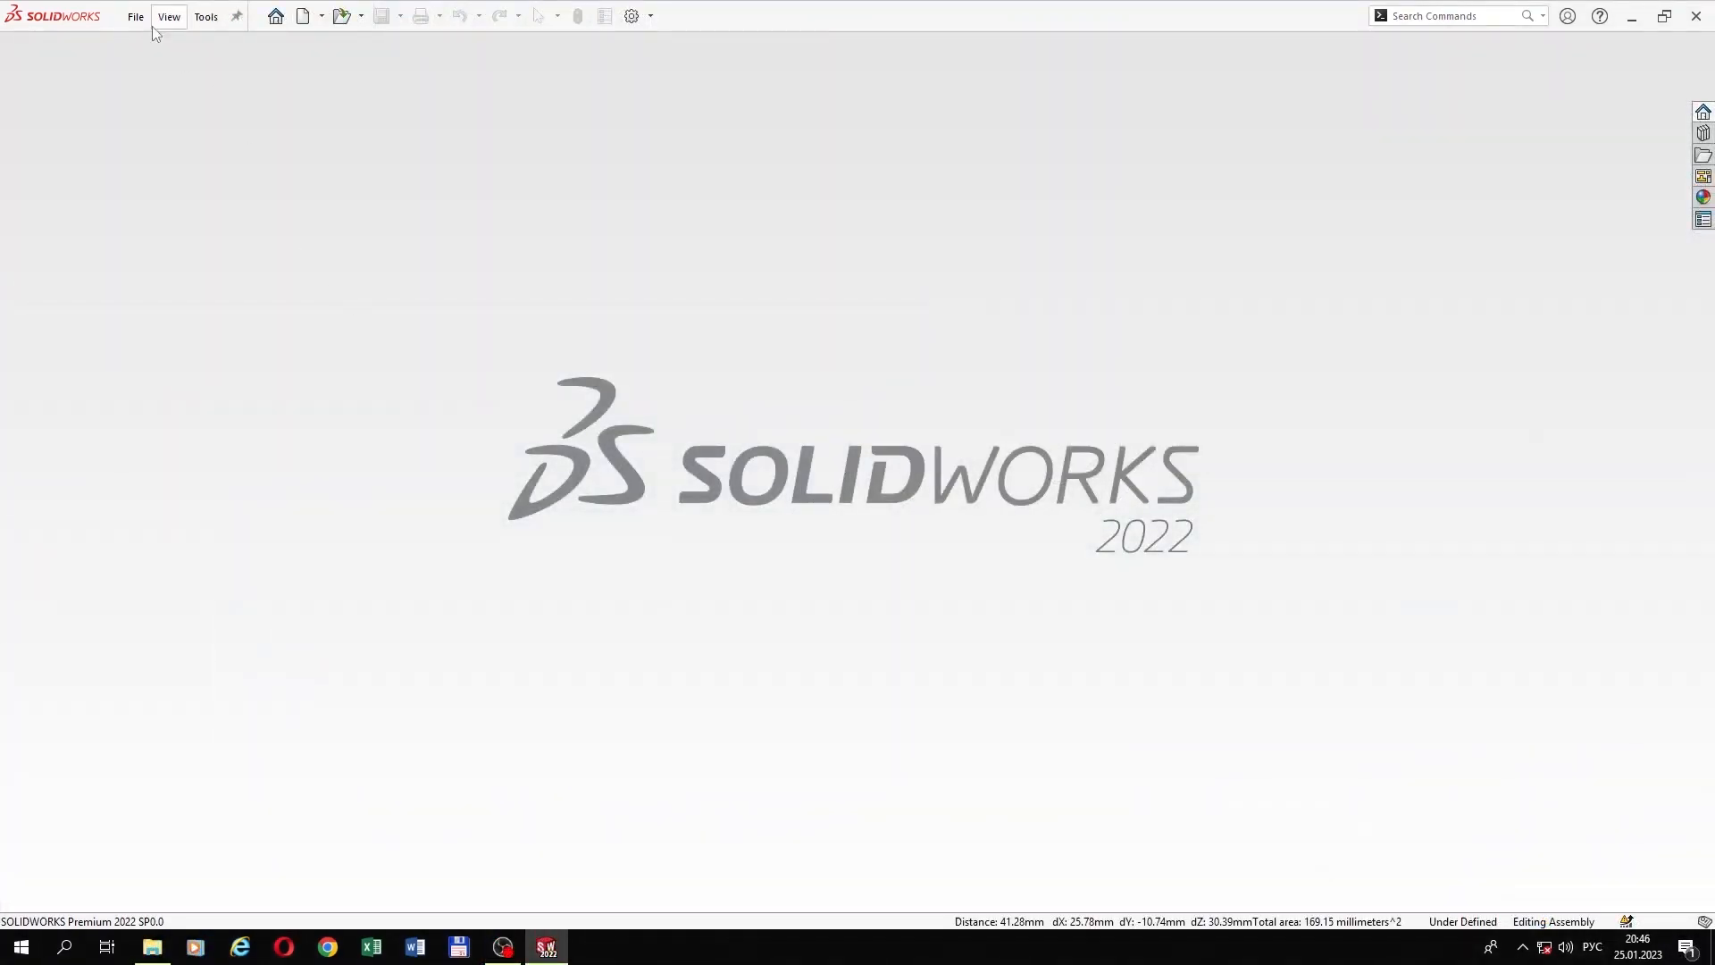
Step: Create a new assembly and place cubegearone.SLDPRT in it as the first component
left_click(136, 17)
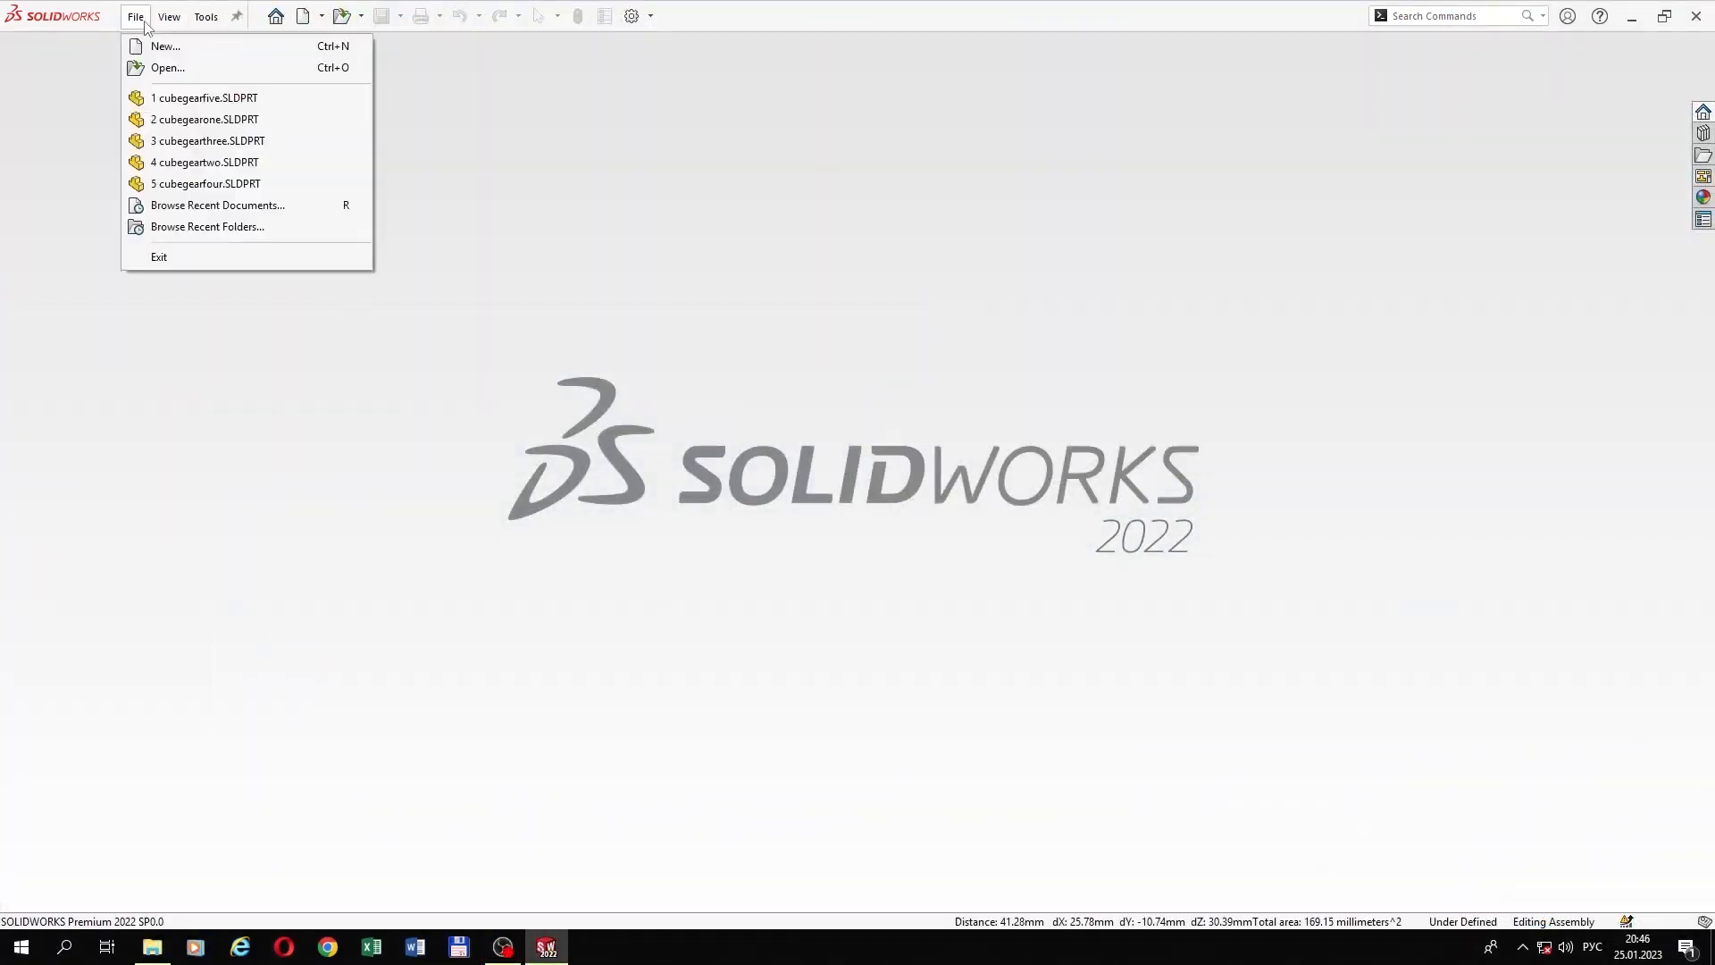
left_click(152, 46)
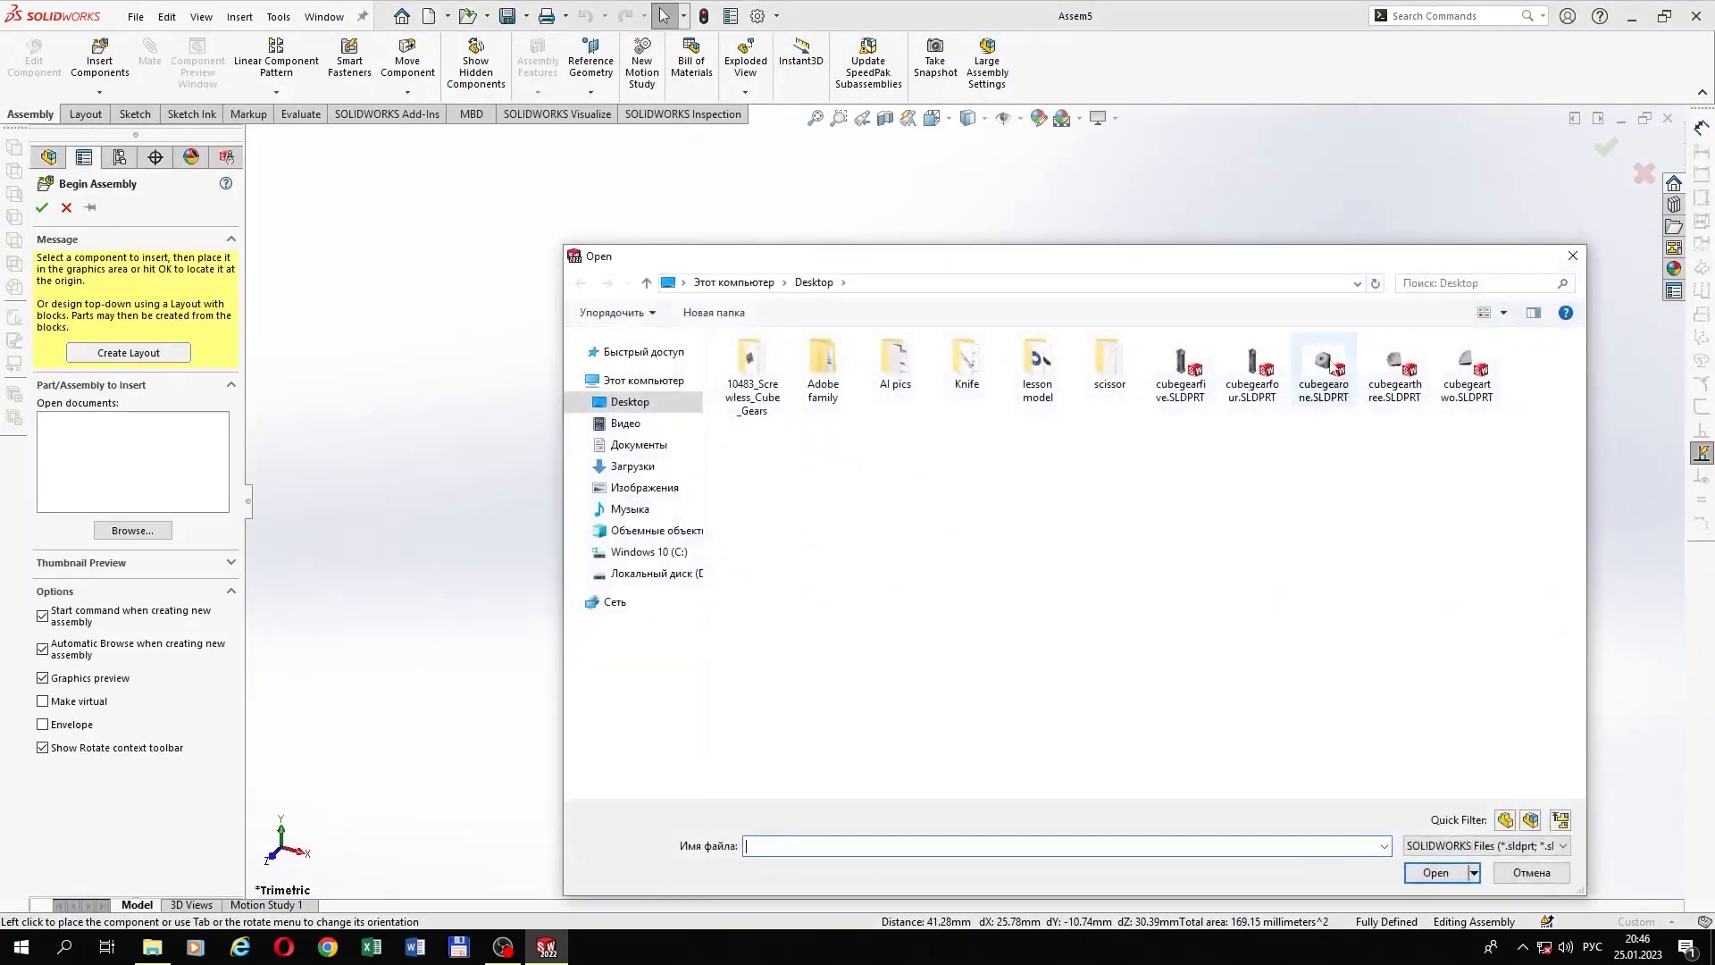
double_click(1323, 364)
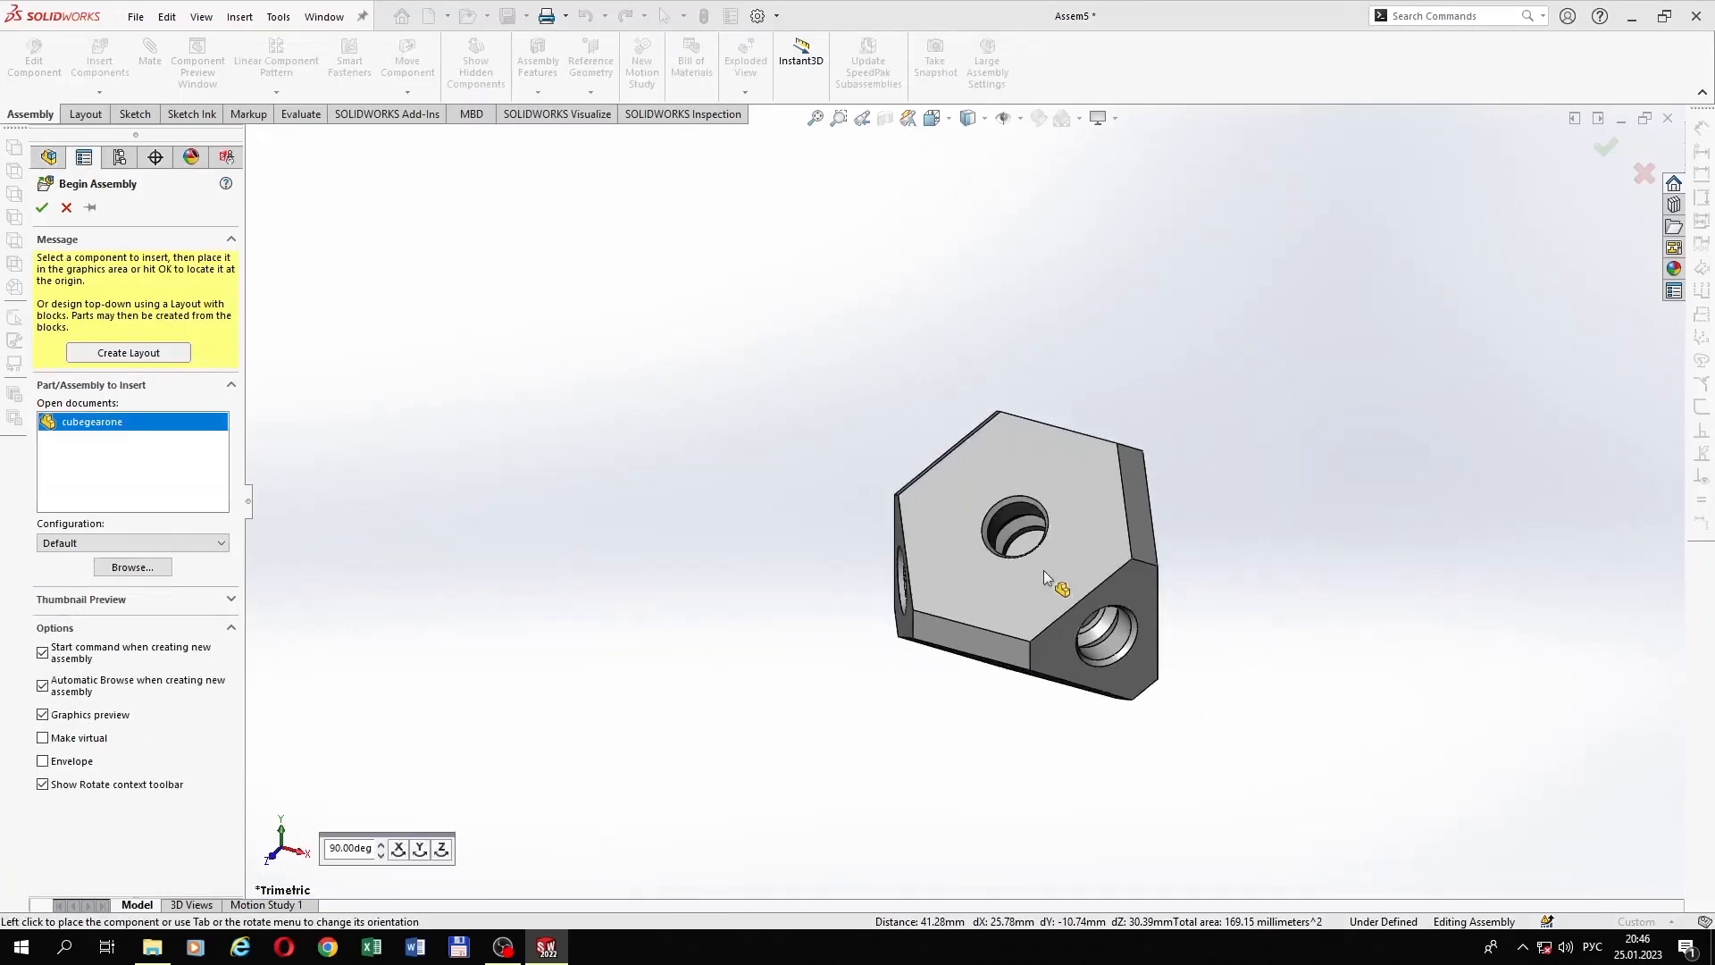
left_click(1041, 554)
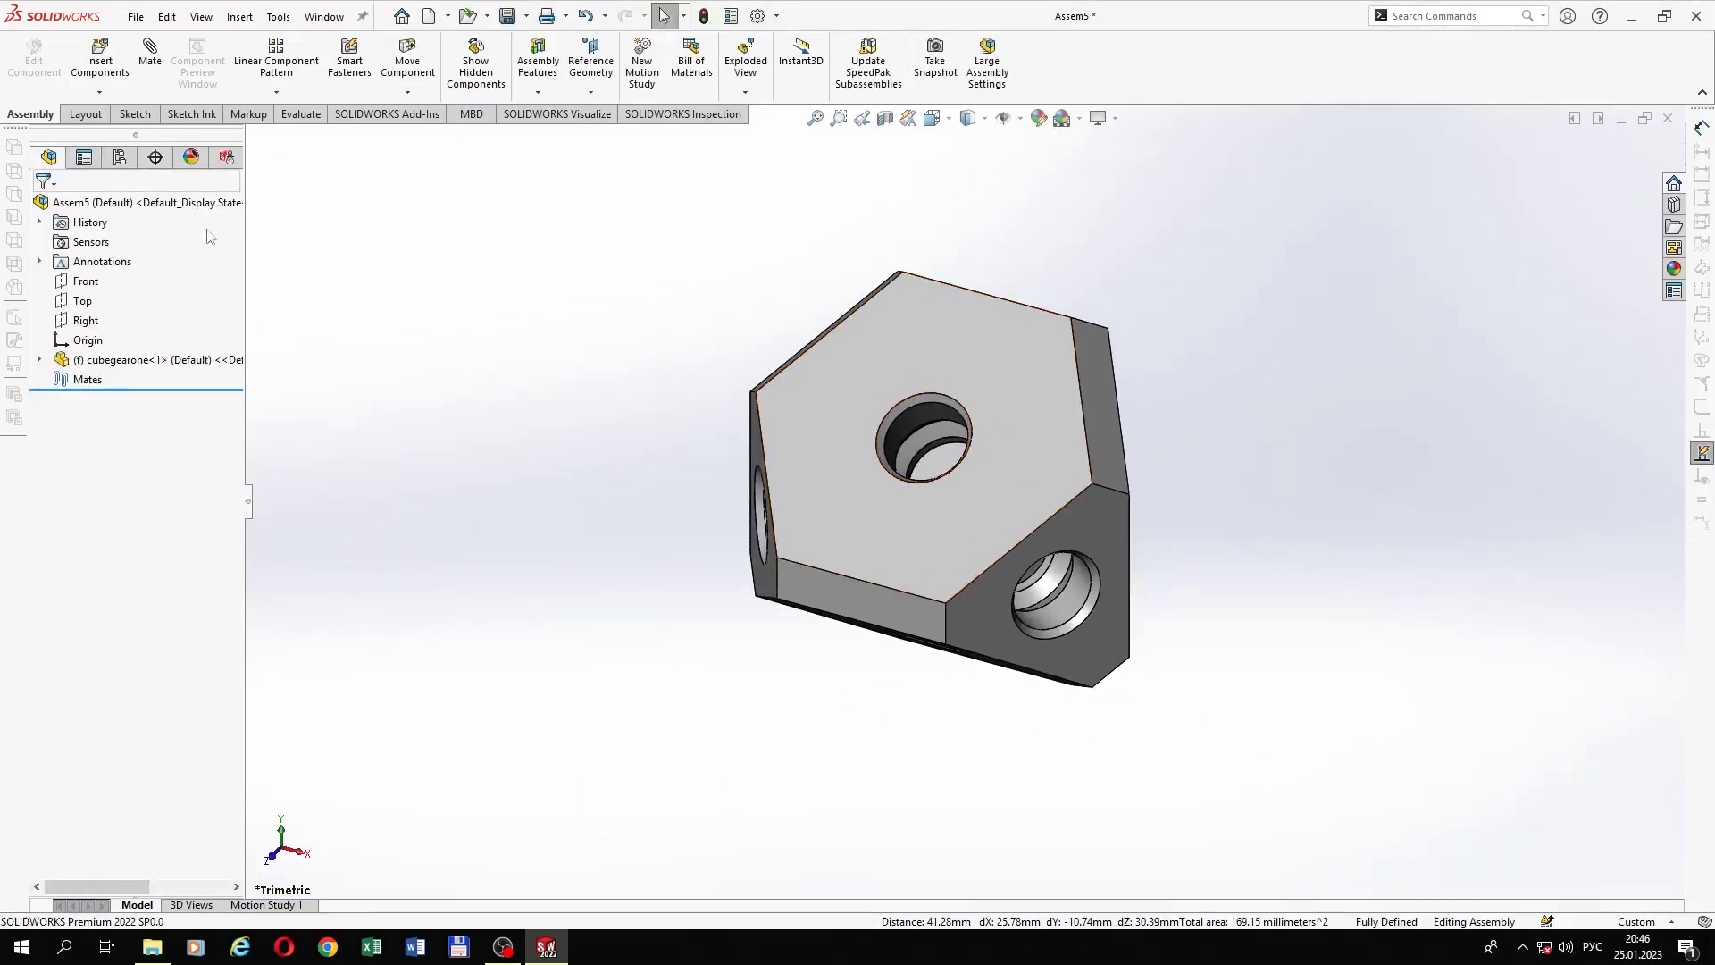
Step: Insert cubegearfive.SLDPRT and place the slotted pin beside the cube core
left_click(123, 79)
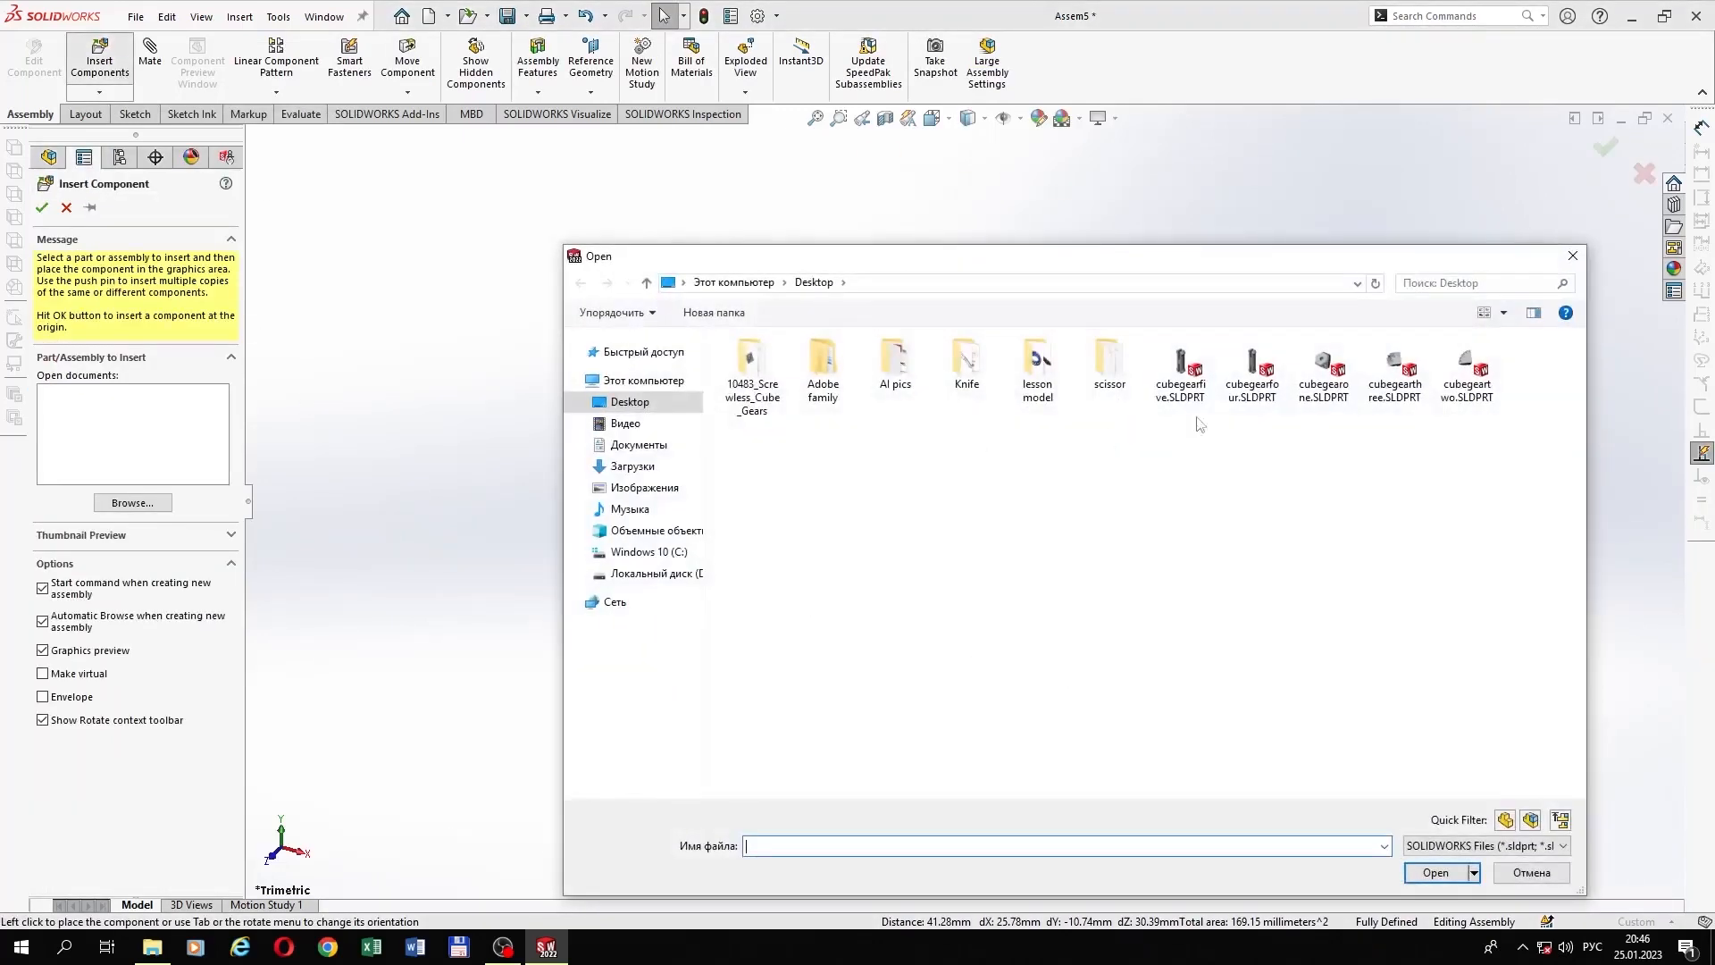
left_click(1183, 375)
double_click(1185, 385)
middle_click_drag(1093, 492, 1097, 612)
left_click(1112, 652)
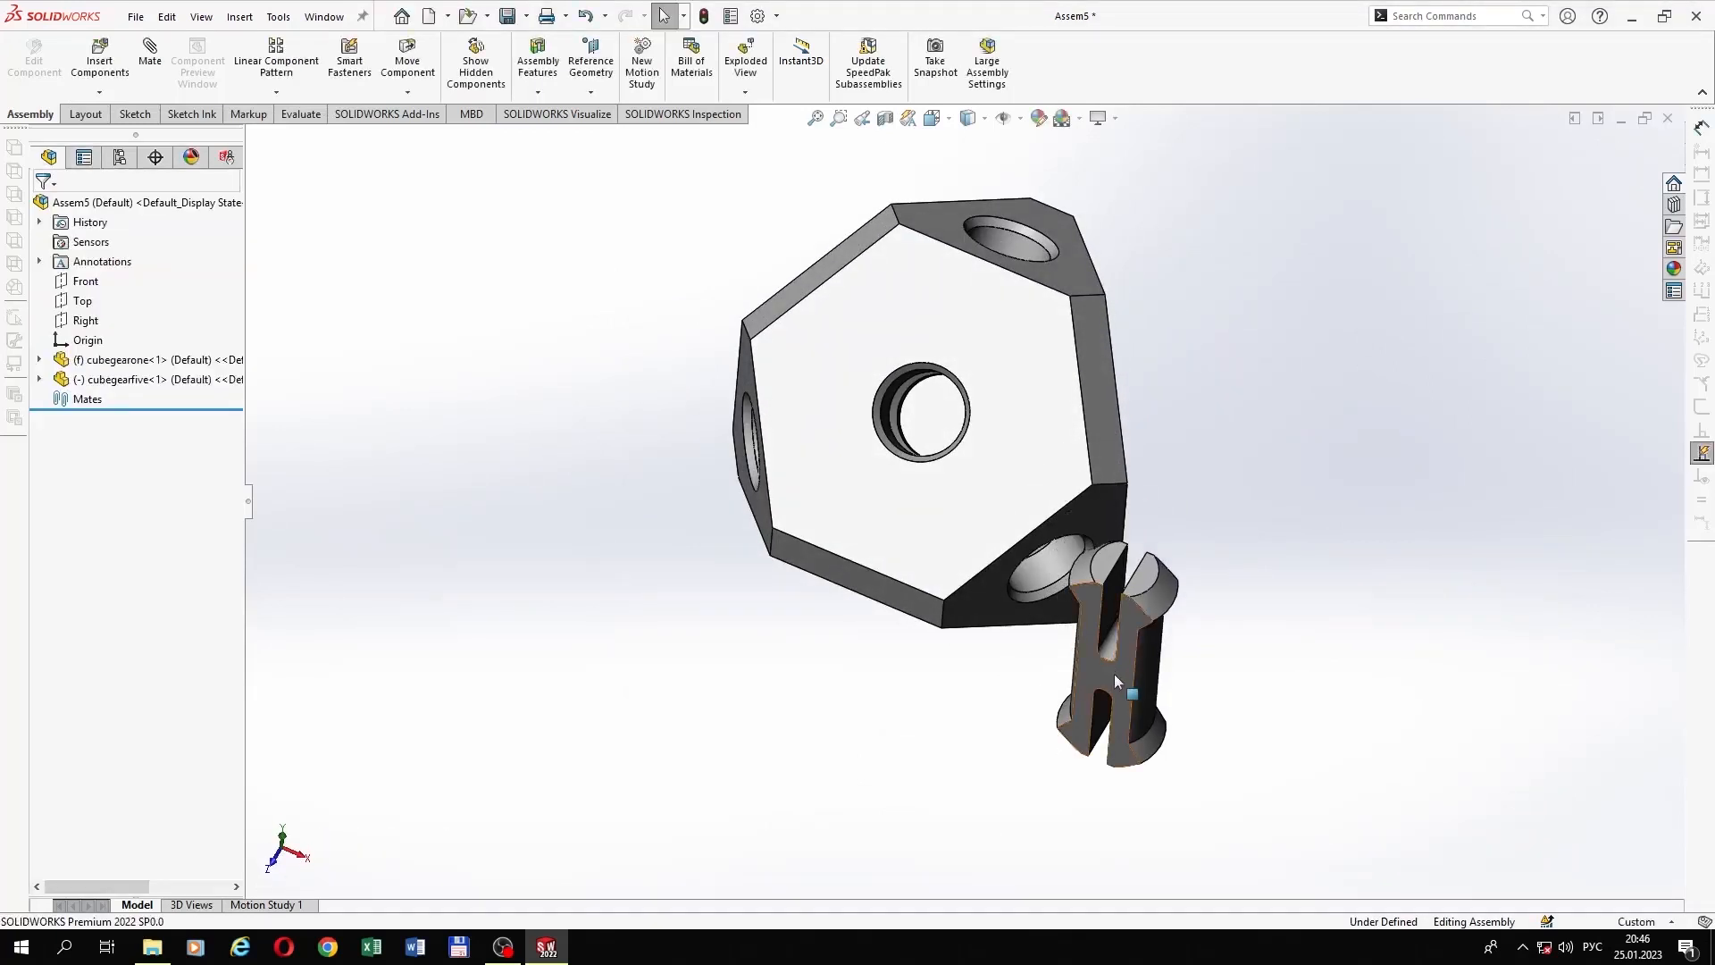
Step: Make two copies of the slotted pin and spread them around the cube core
left_click_drag(1111, 683, 635, 488, "ctrl")
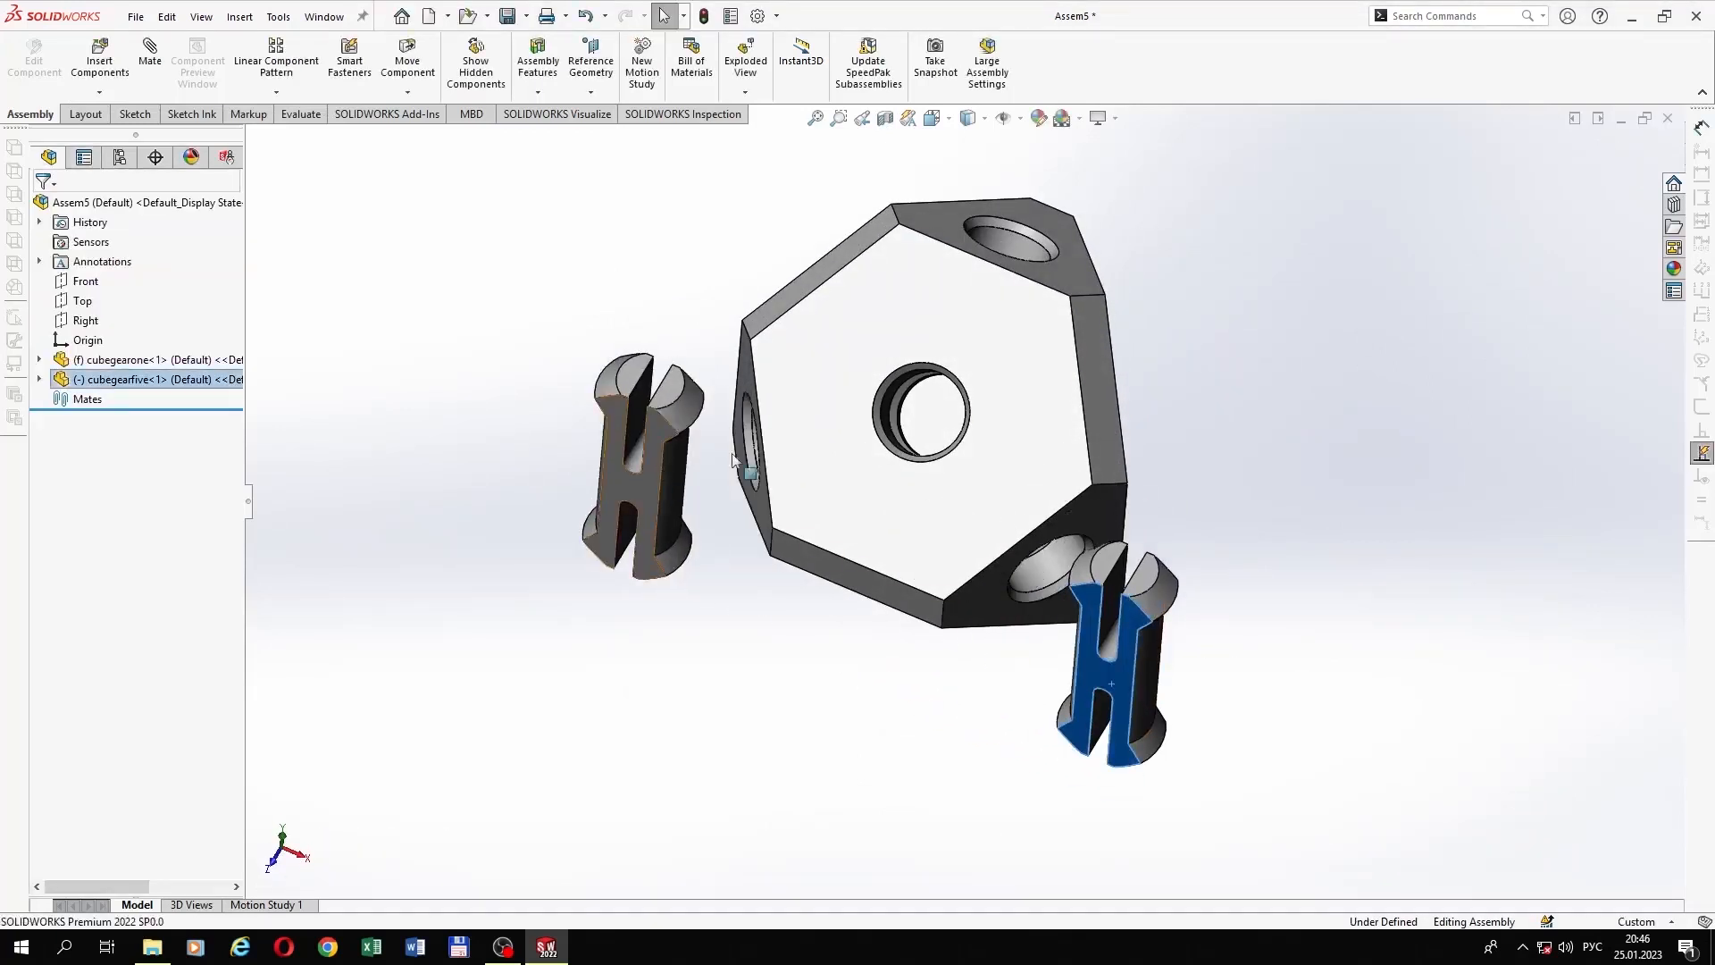
middle_click_drag(635, 488, 1003, 383)
left_click_drag(695, 497, 1063, 179, "ctrl")
key("z")
middle_click_drag(1229, 457, 1069, 502)
left_click_drag(1032, 308, 947, 287)
key("z")
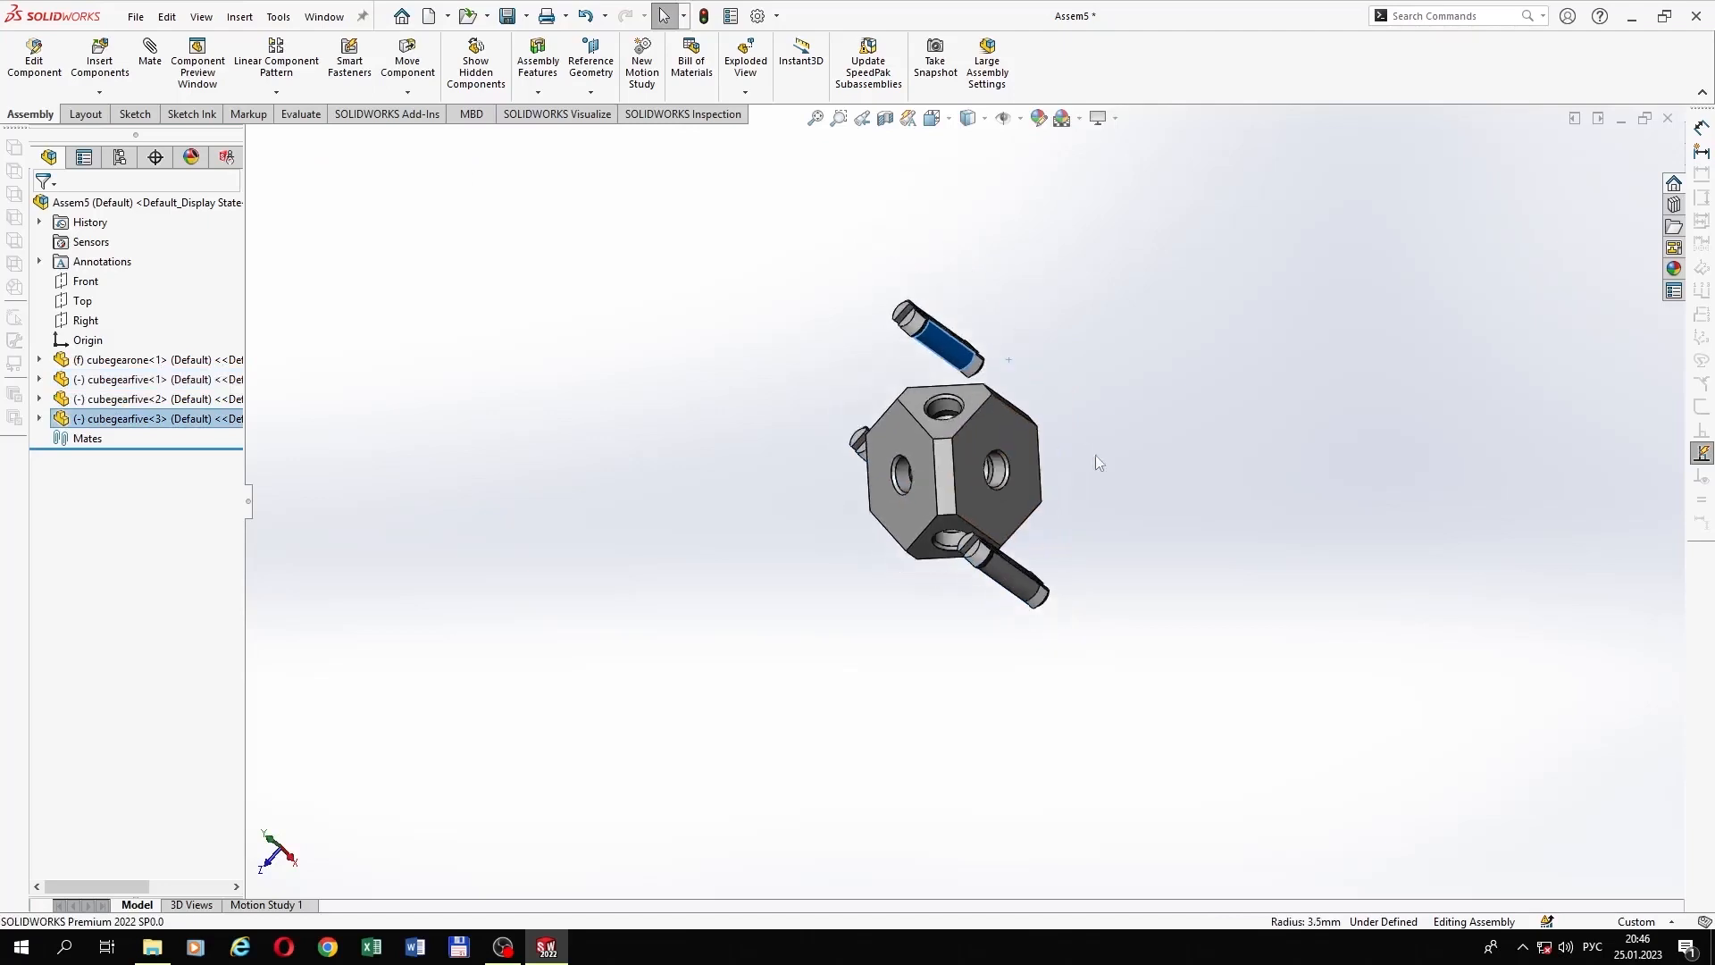
Step: Move the original pin clear of the core and add a third copy beside the core, giving four pins
left_click_drag(1012, 588, 961, 616)
left_click(1080, 585)
middle_click_drag(1080, 585, 1016, 711)
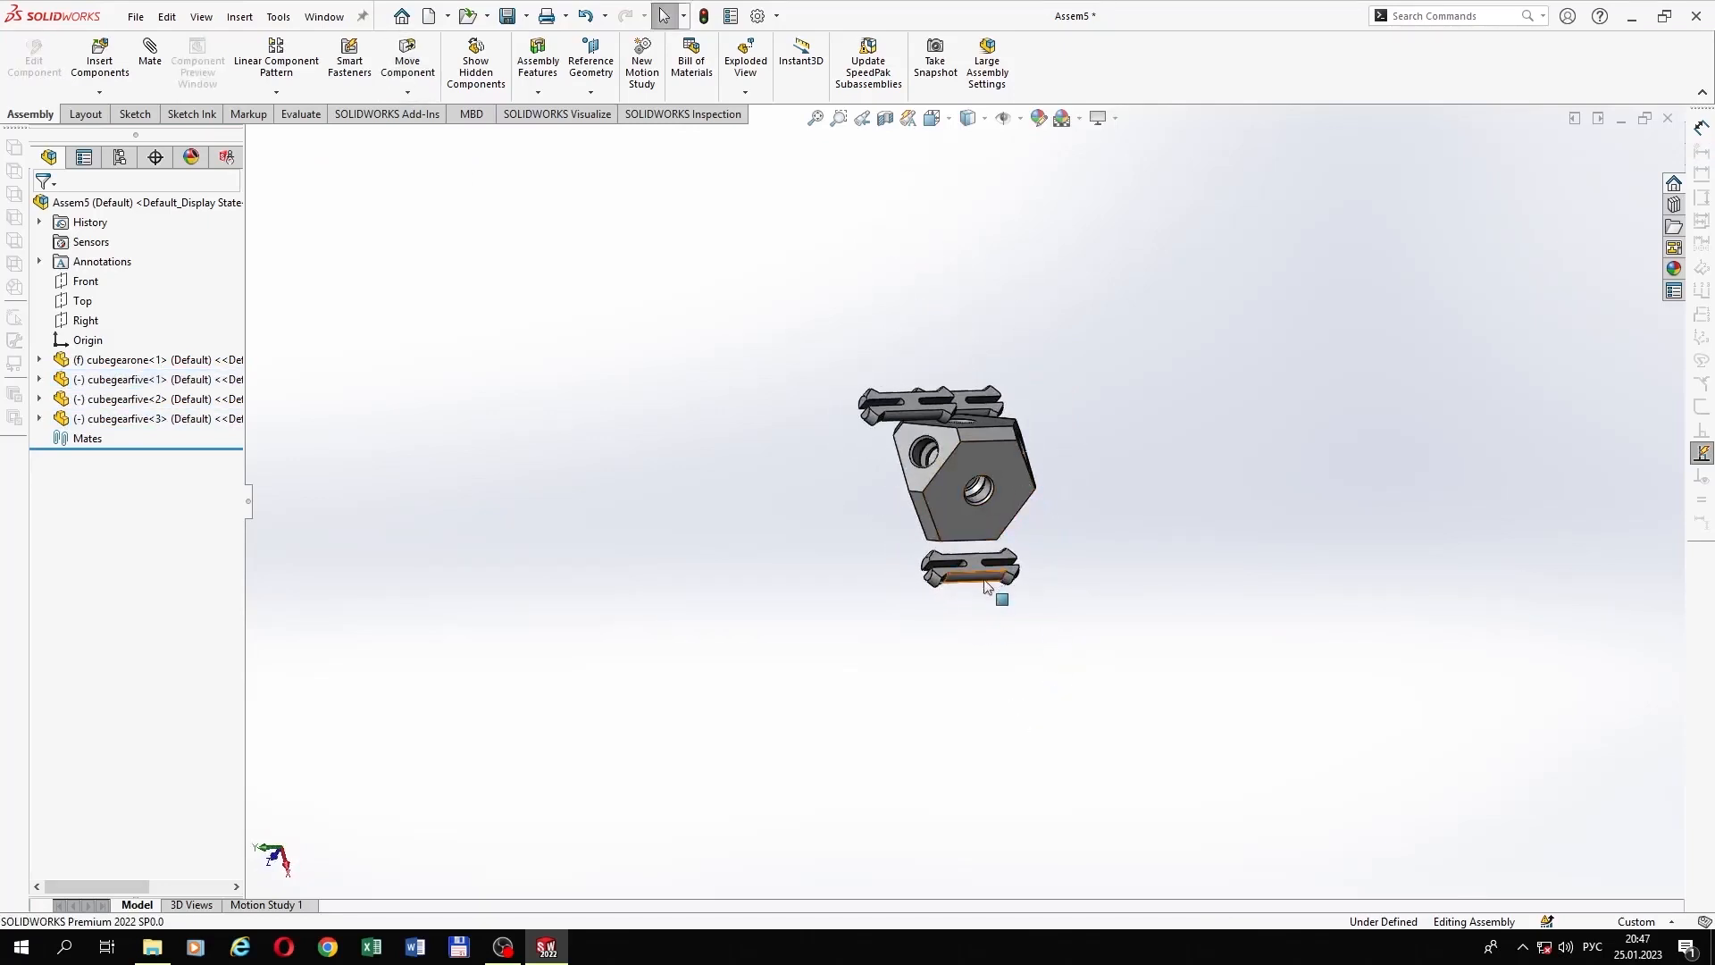
left_click_drag(986, 585, 1101, 448, "ctrl")
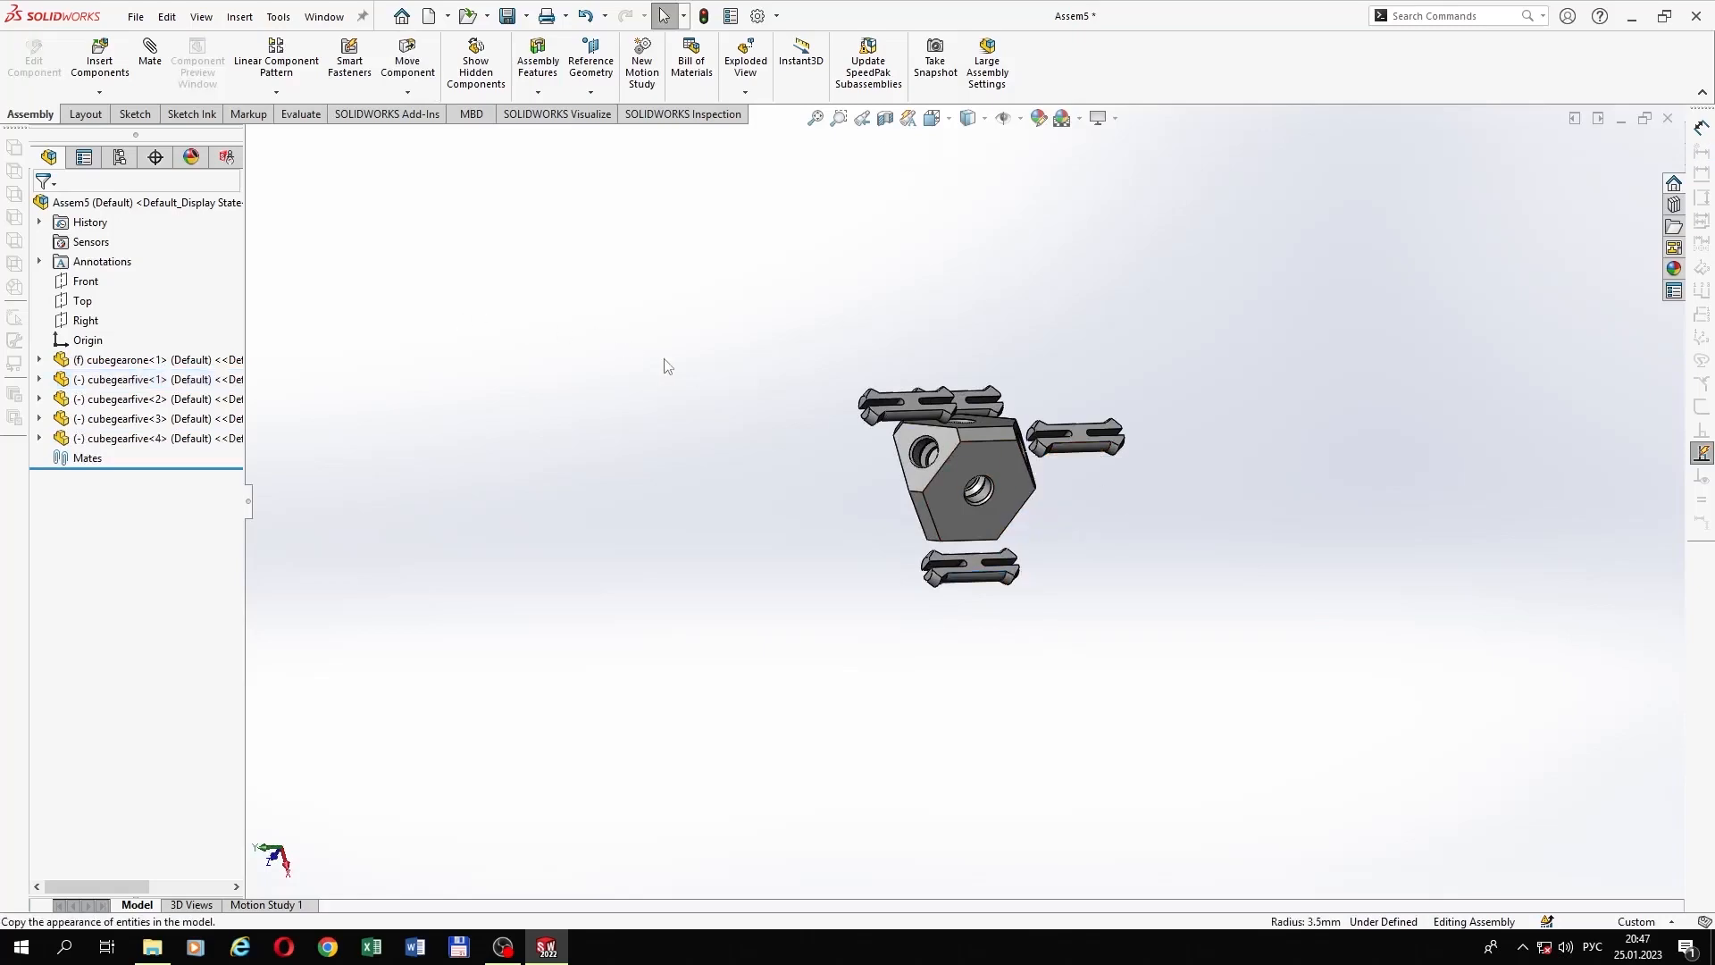
mouse_move(706, 353)
middle_mouse_down()
mouse_move(715, 340)
mouse_move(694, 339)
middle_mouse_up()
Step: Add a Concentric mate between a corner hole of the cube core and the cylindrical face of the nearest pin
left_click(150, 56)
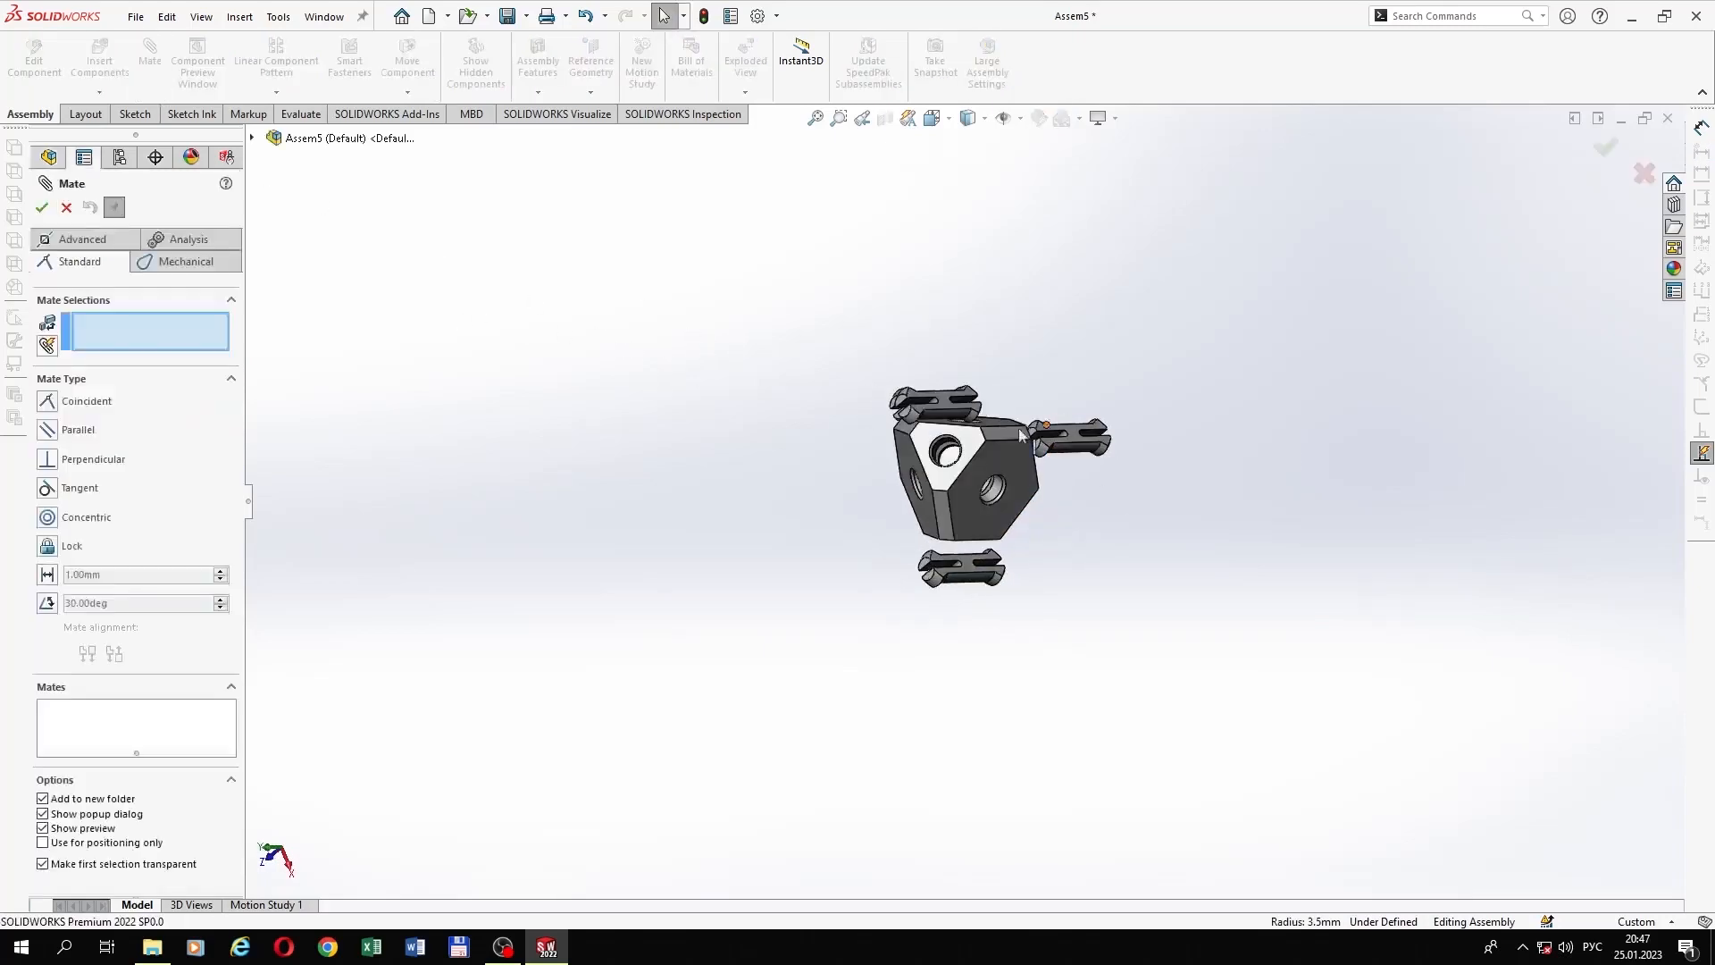
scroll(938, 432, "down", 4)
middle_click_drag(934, 436, 1059, 355)
scroll(1061, 357, "down", 4)
left_click(1020, 405)
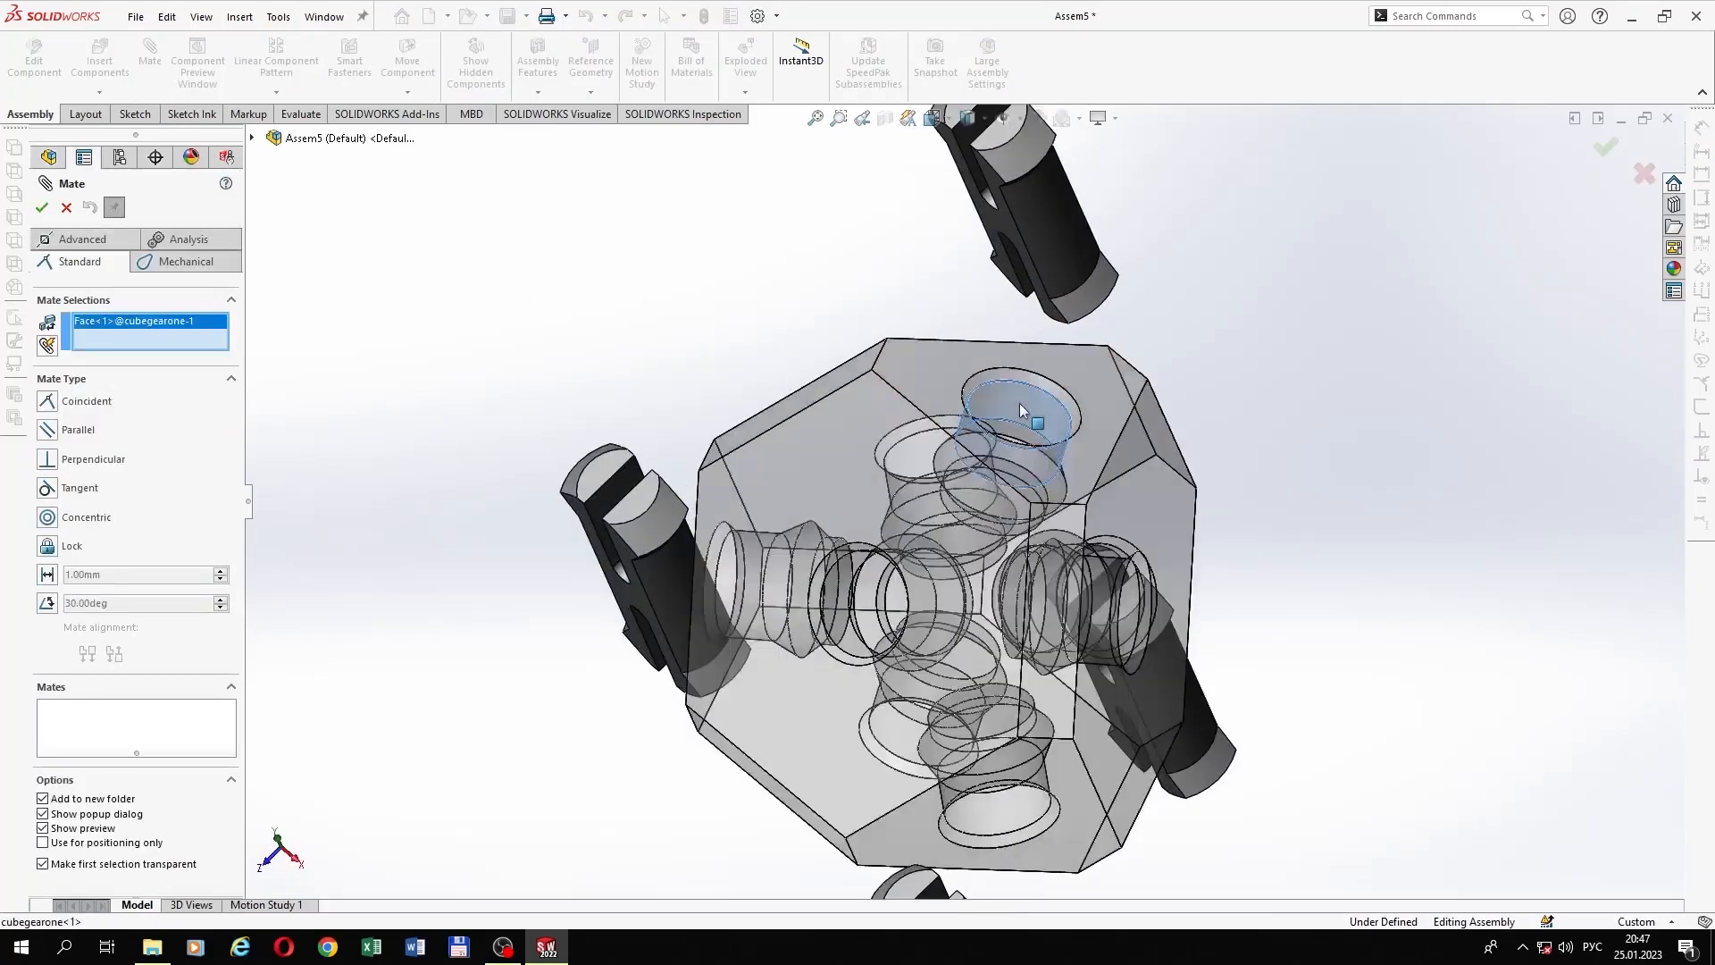
left_click(1061, 227)
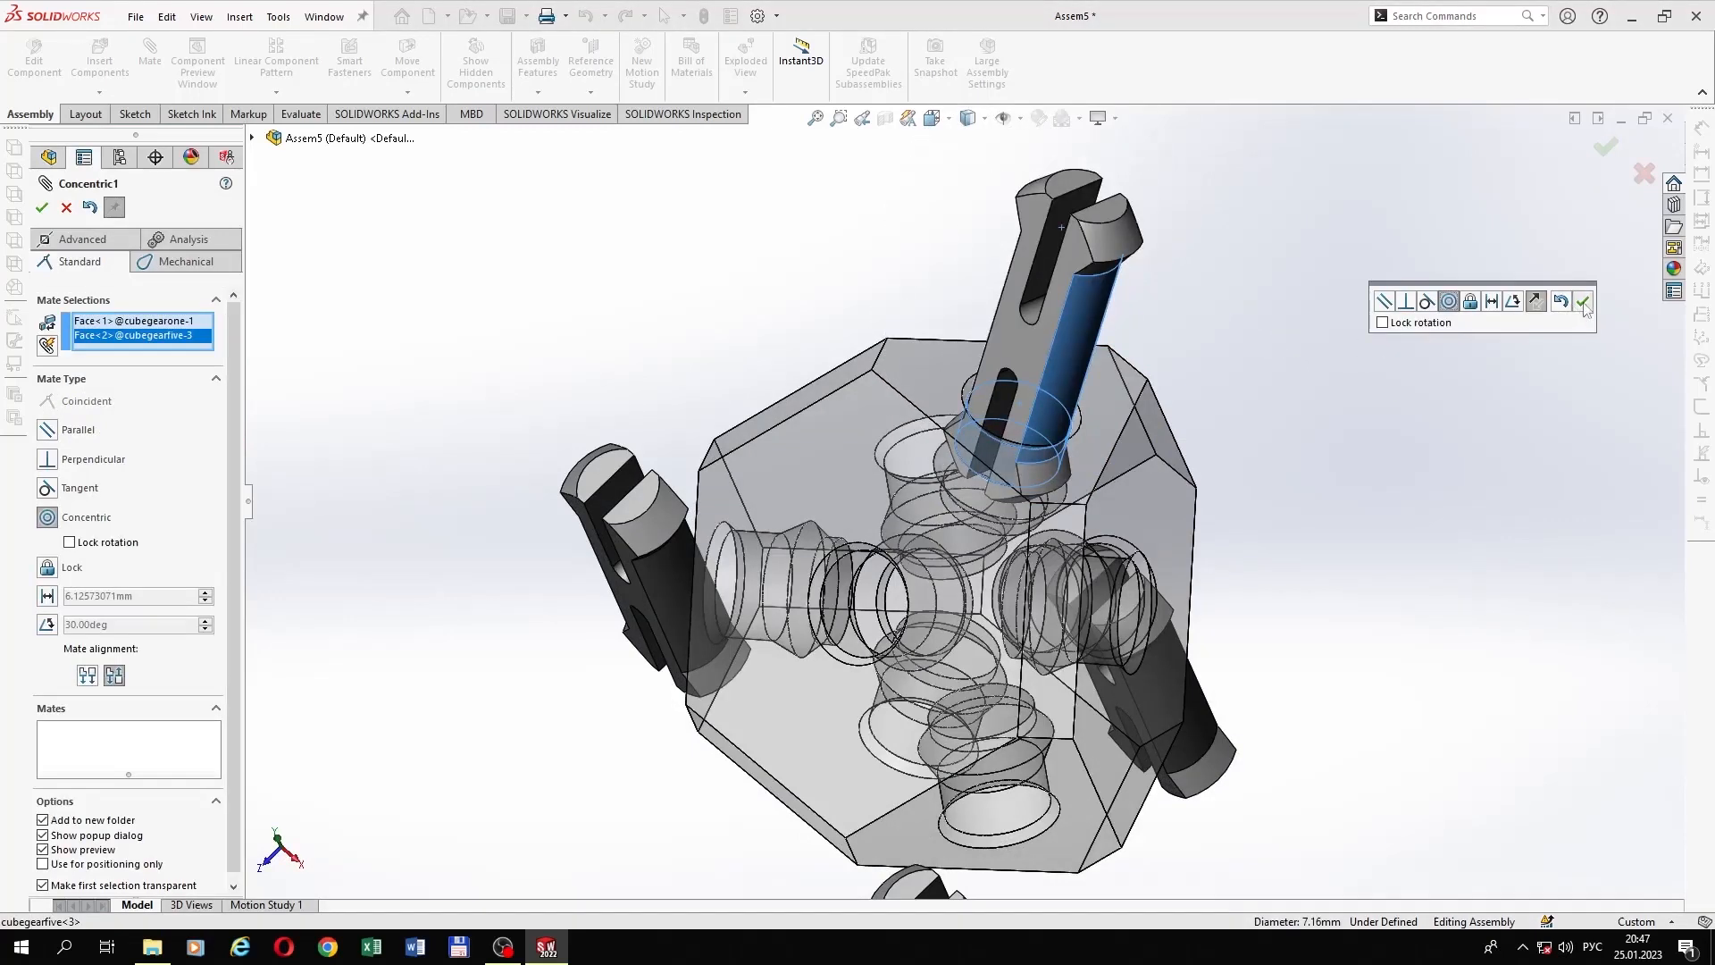
left_click(1584, 305)
Step: Pull the first pin outward and mate its sloped head face Coincident with the circular groove edge inside its hole
left_click_drag(1054, 393, 1119, 314)
left_click(1087, 380)
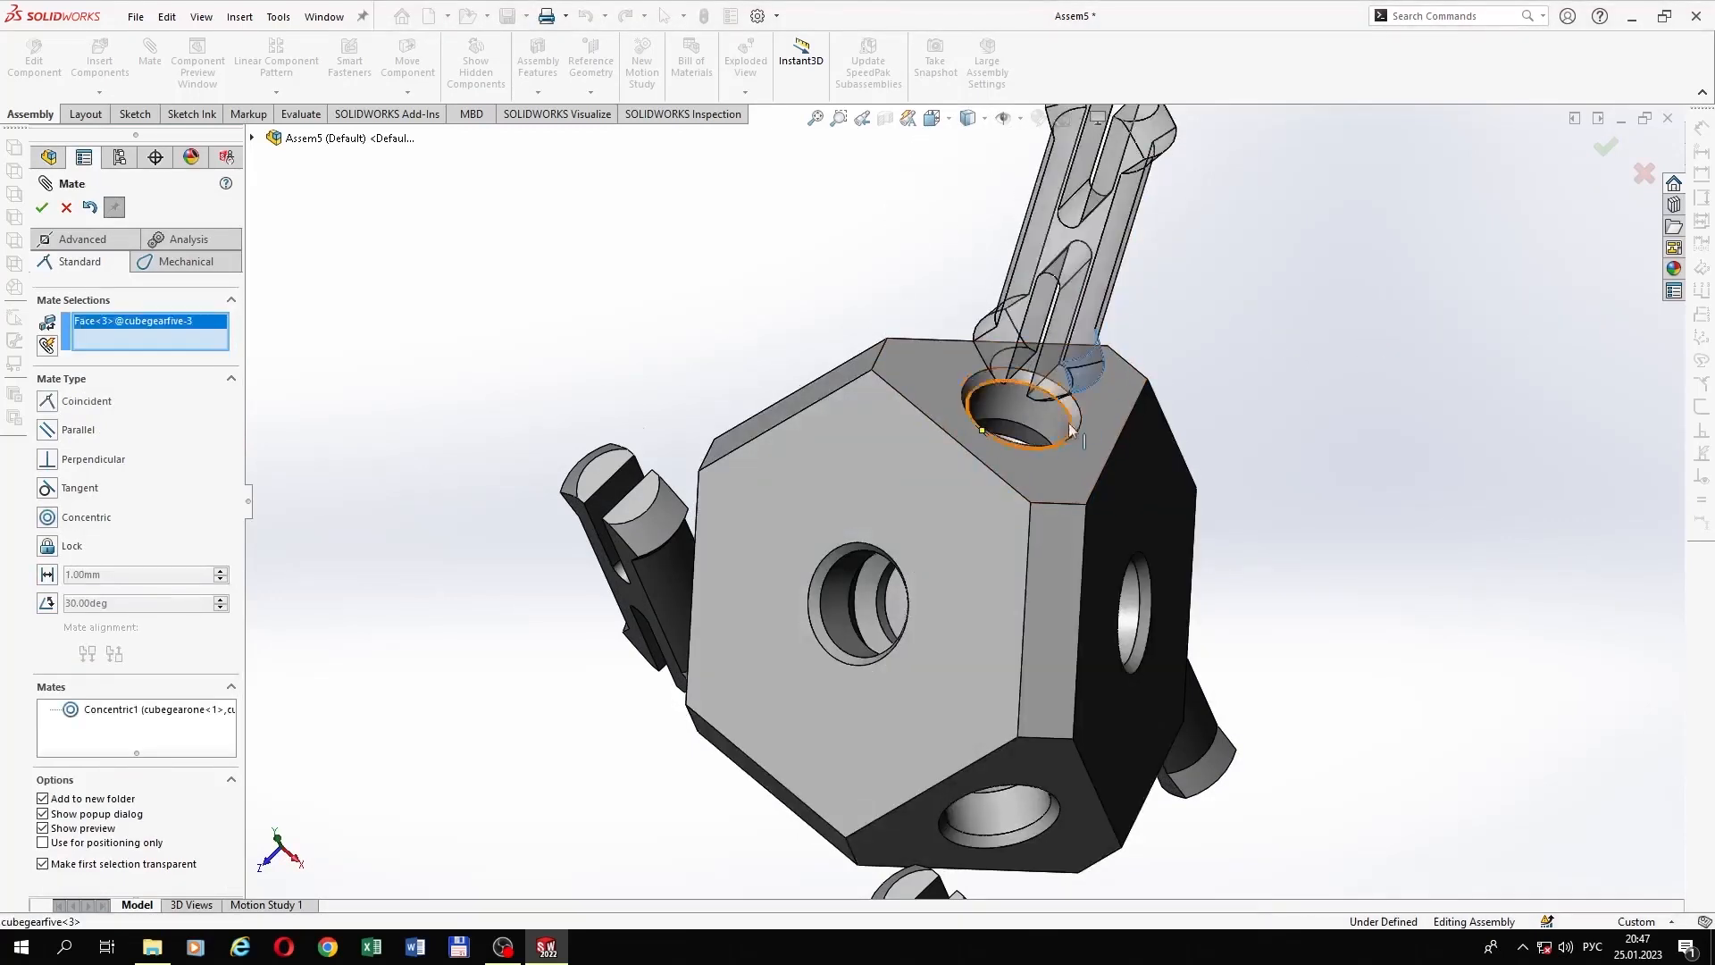
scroll(1028, 455, "down", 5)
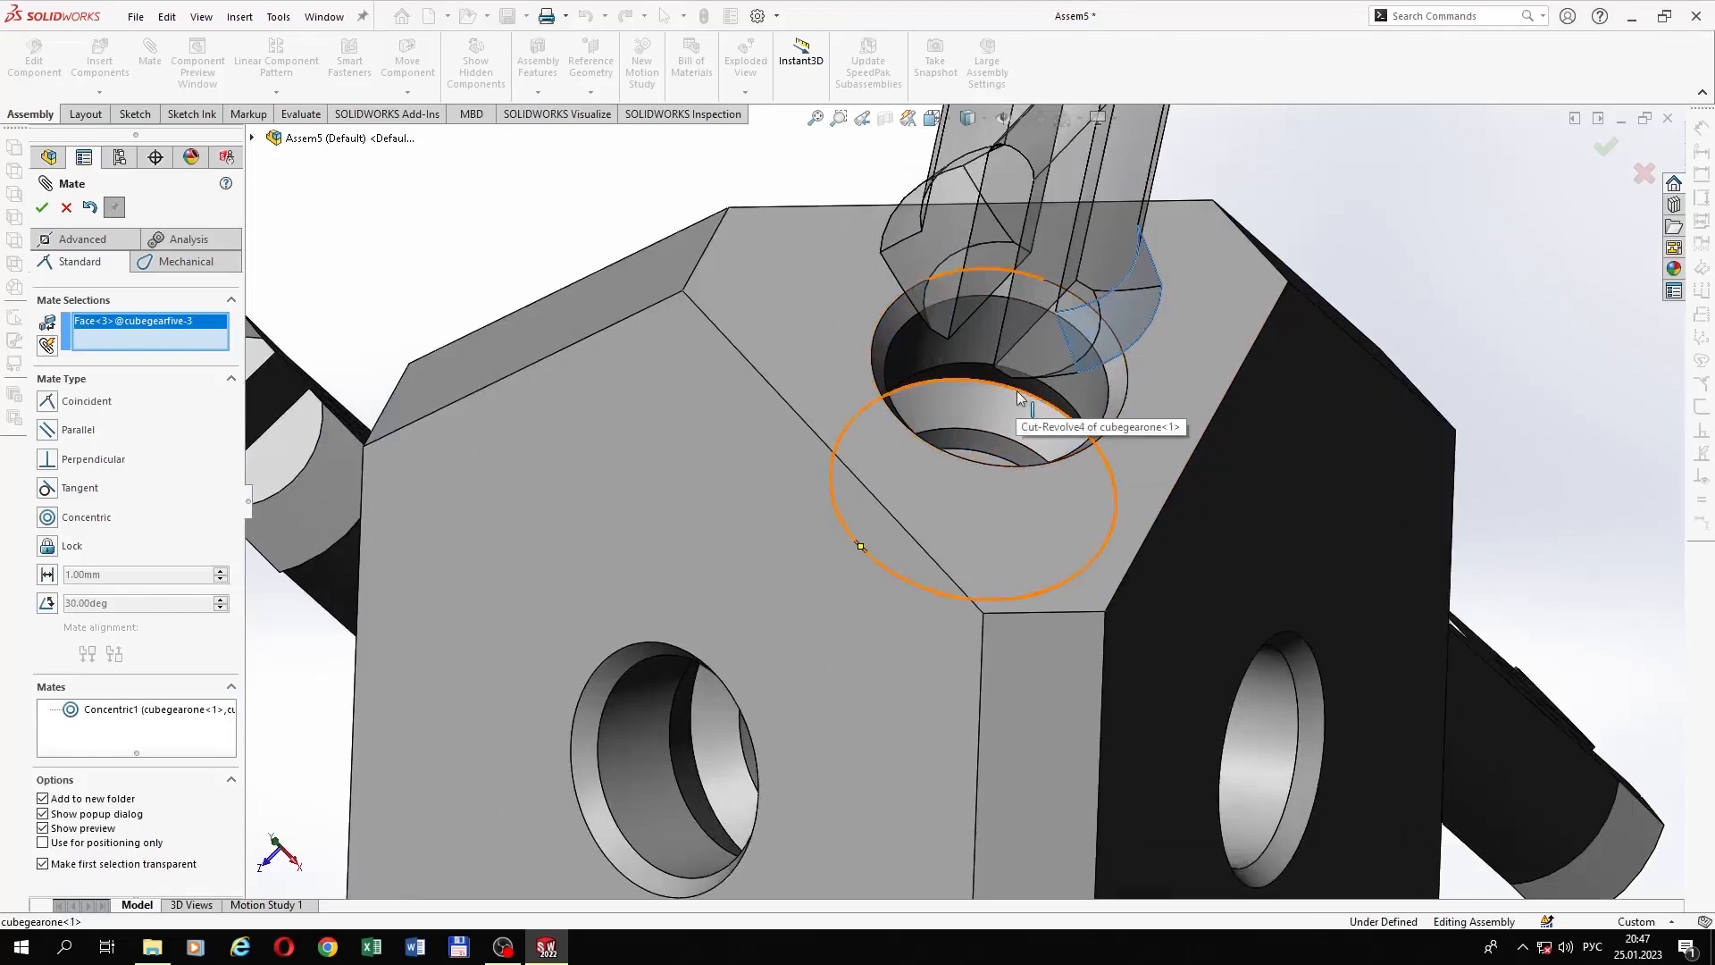
left_click(1018, 395)
left_click(1355, 391)
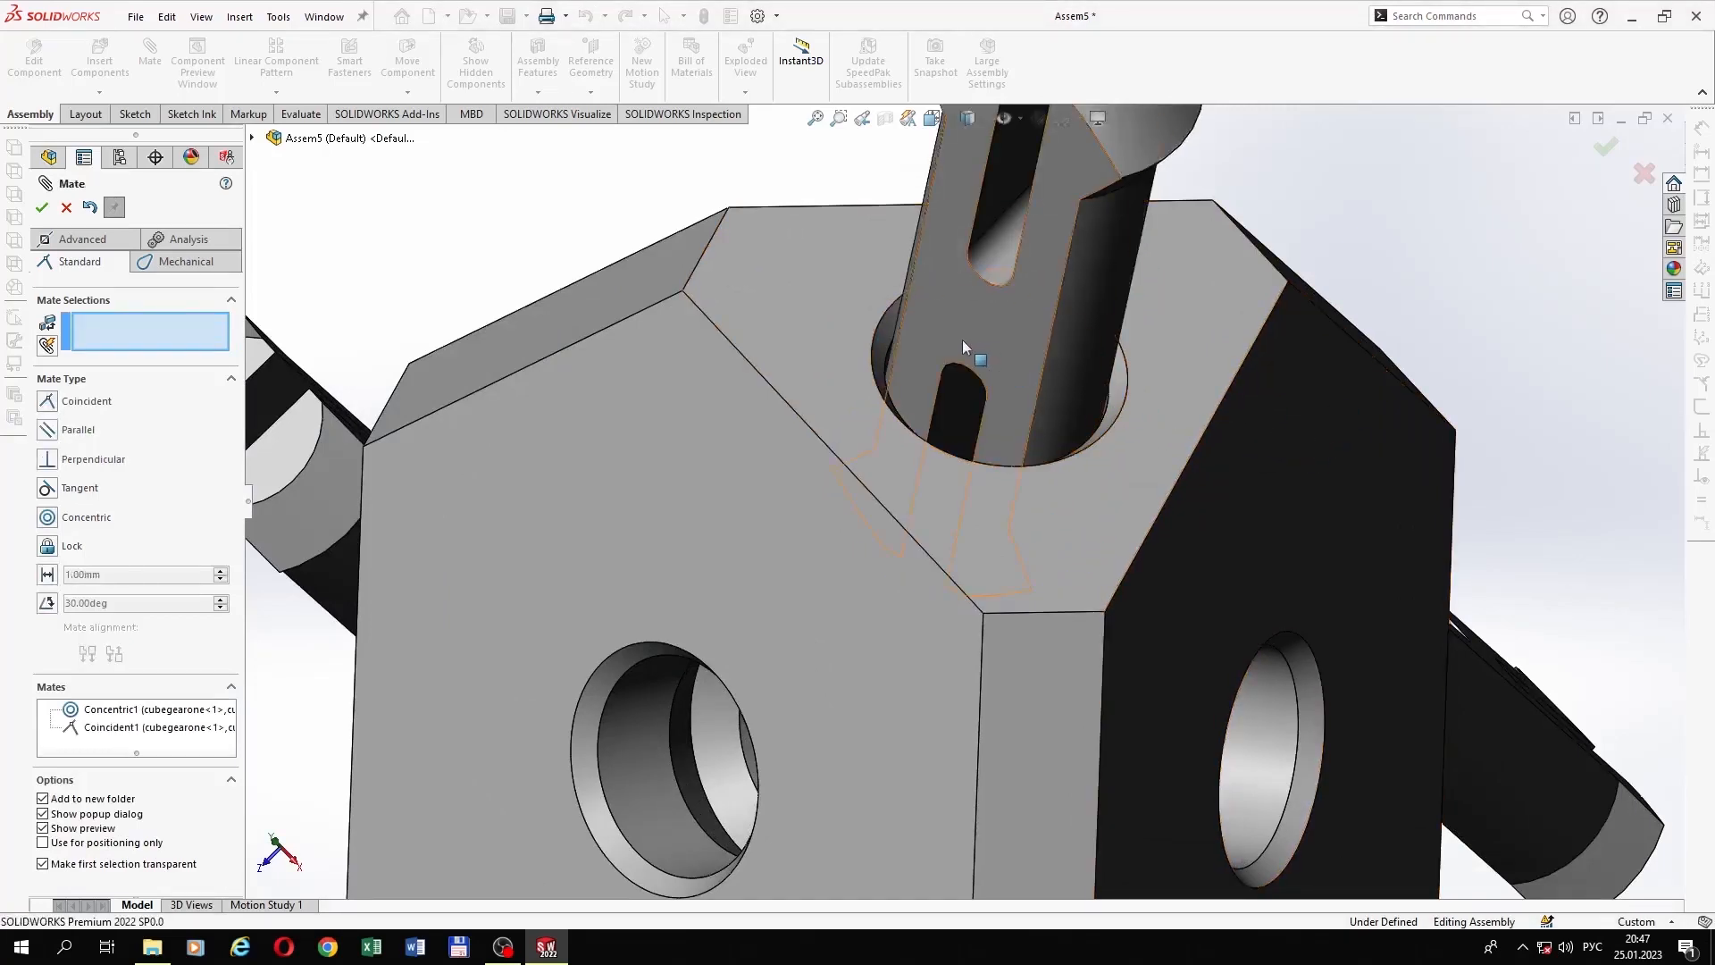
Step: Mate a second pin Concentric with the next open corner hole of the core
scroll(947, 367, "up", 5)
middle_click_drag(931, 400, 683, 454)
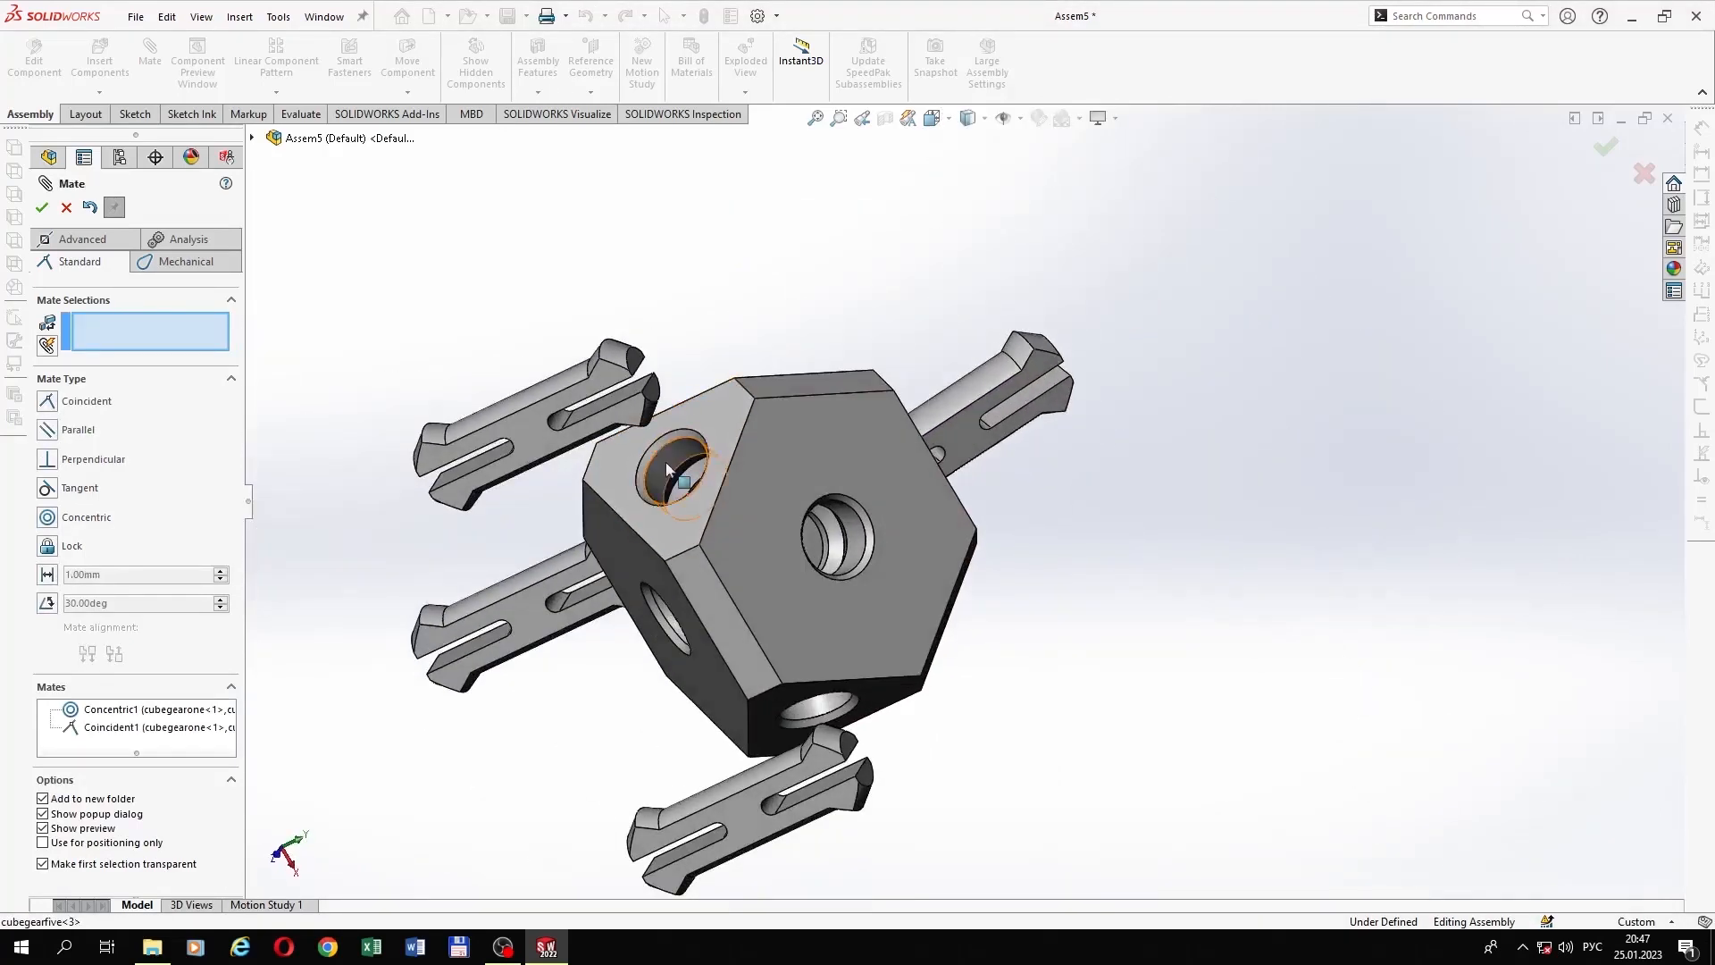
left_click(683, 454)
left_click(516, 407)
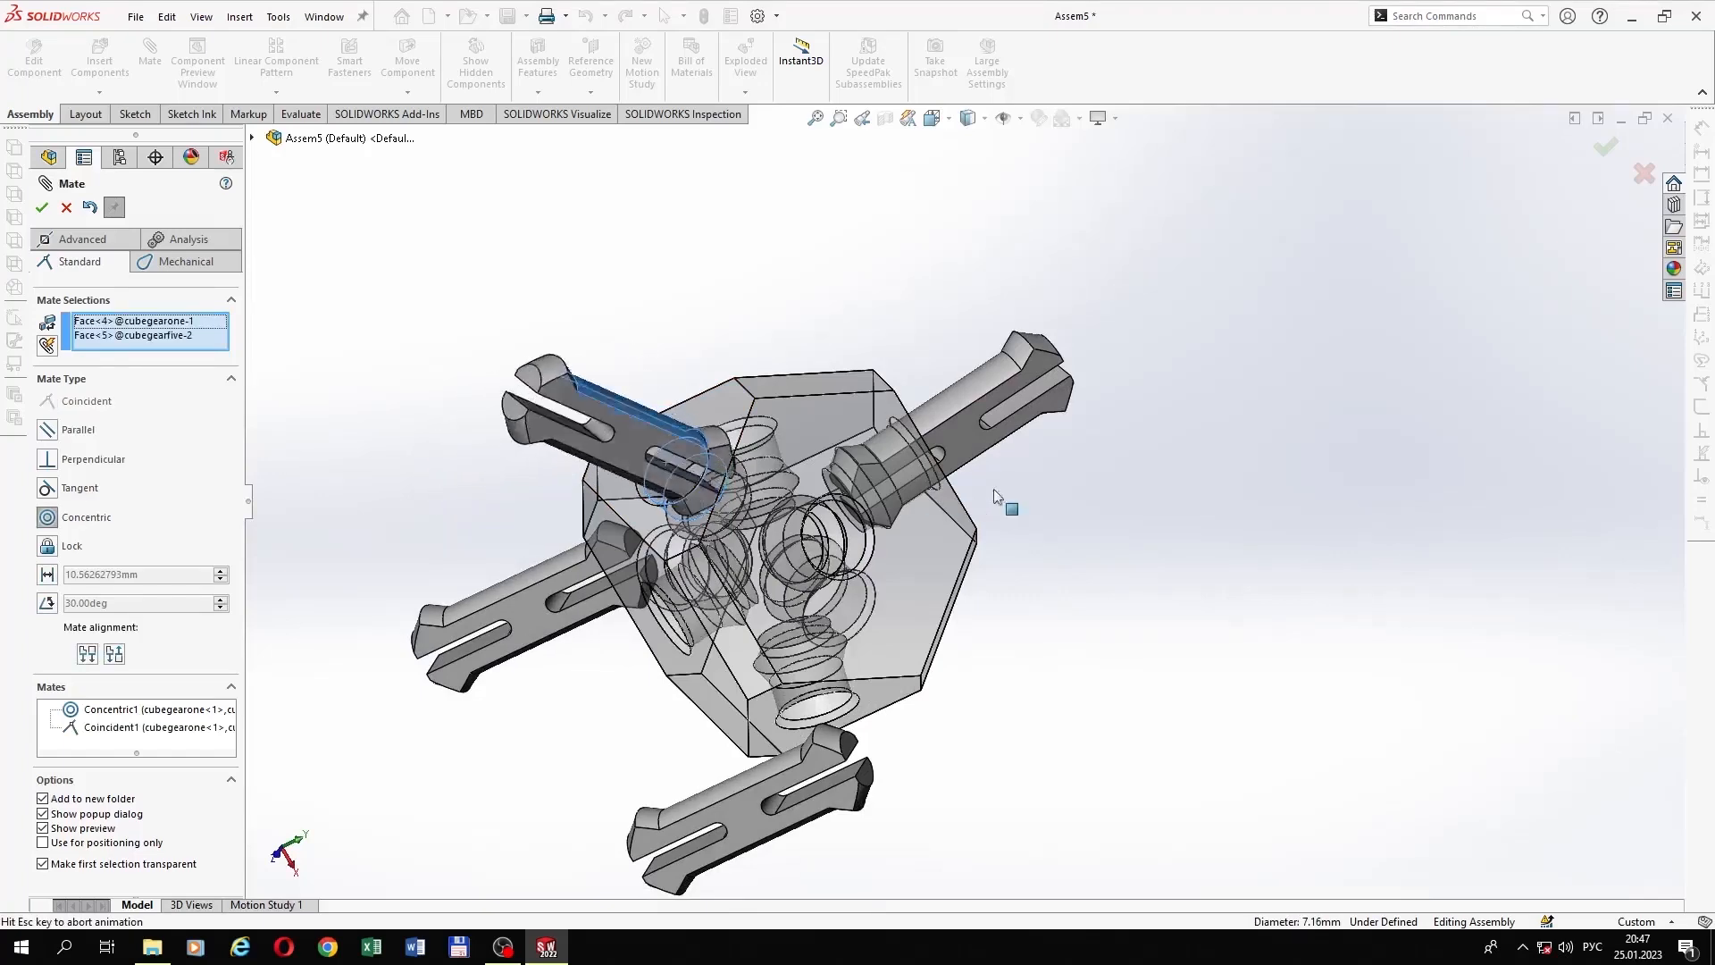
left_click(1293, 462)
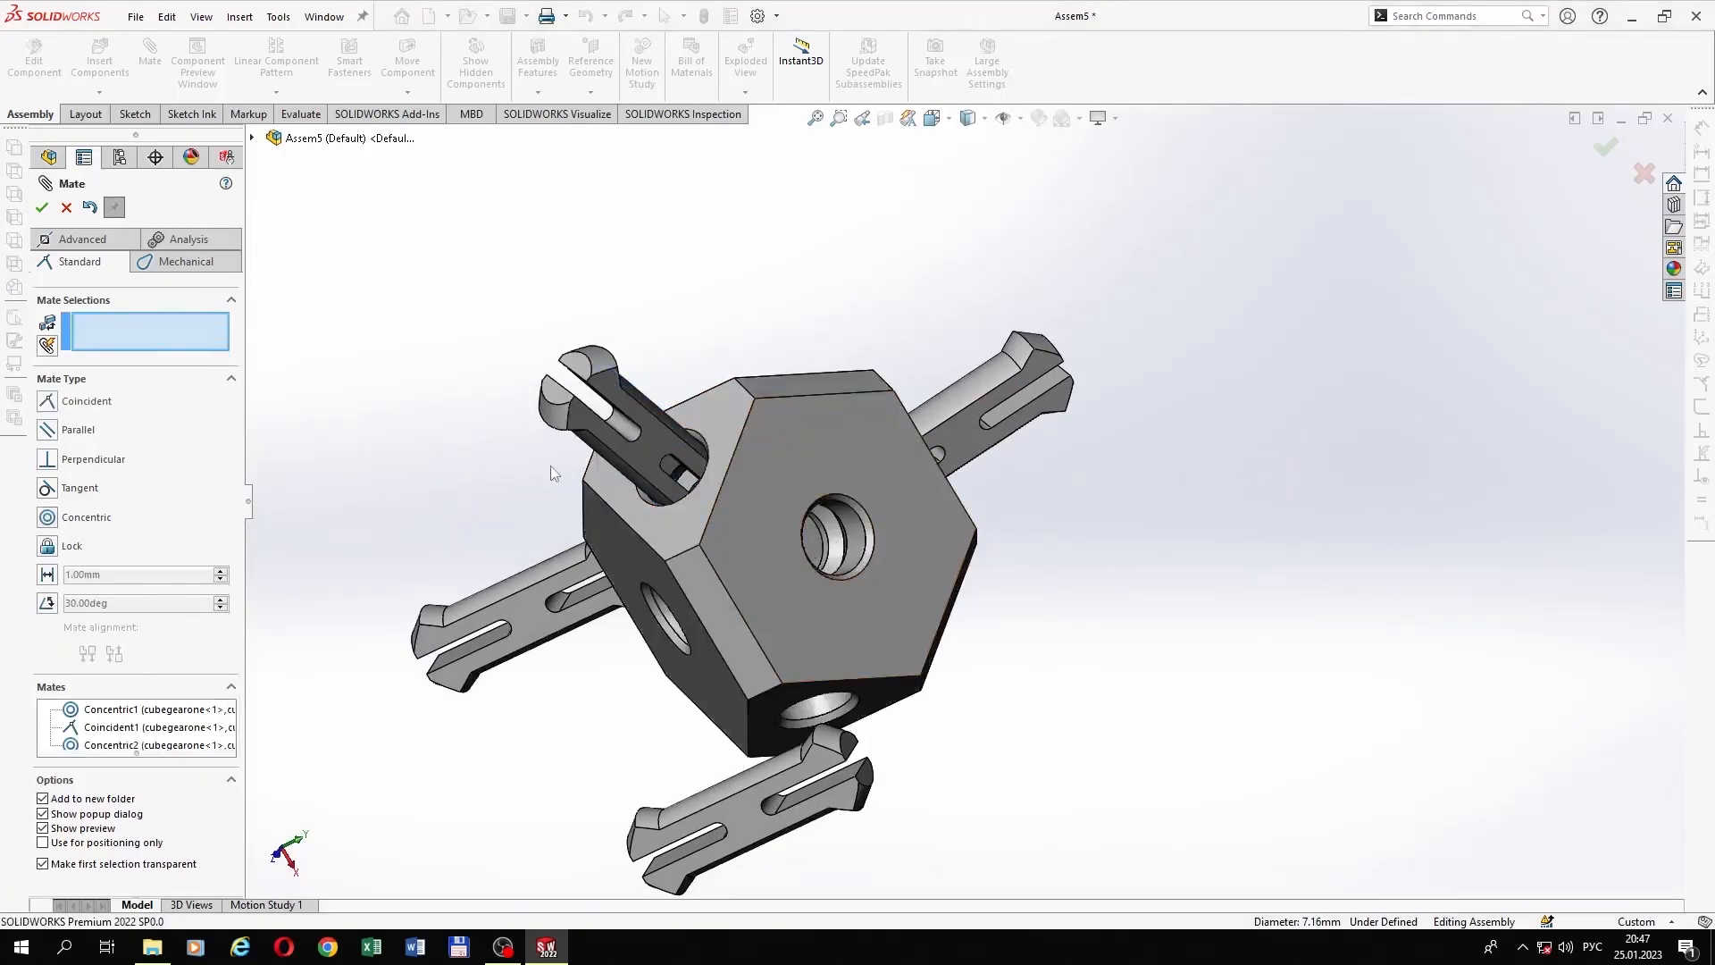
Step: Seat the second pin with a Coincident mate between its sloped head face and the groove edge in its hole
left_click(618, 458)
scroll(720, 507, "down", 6)
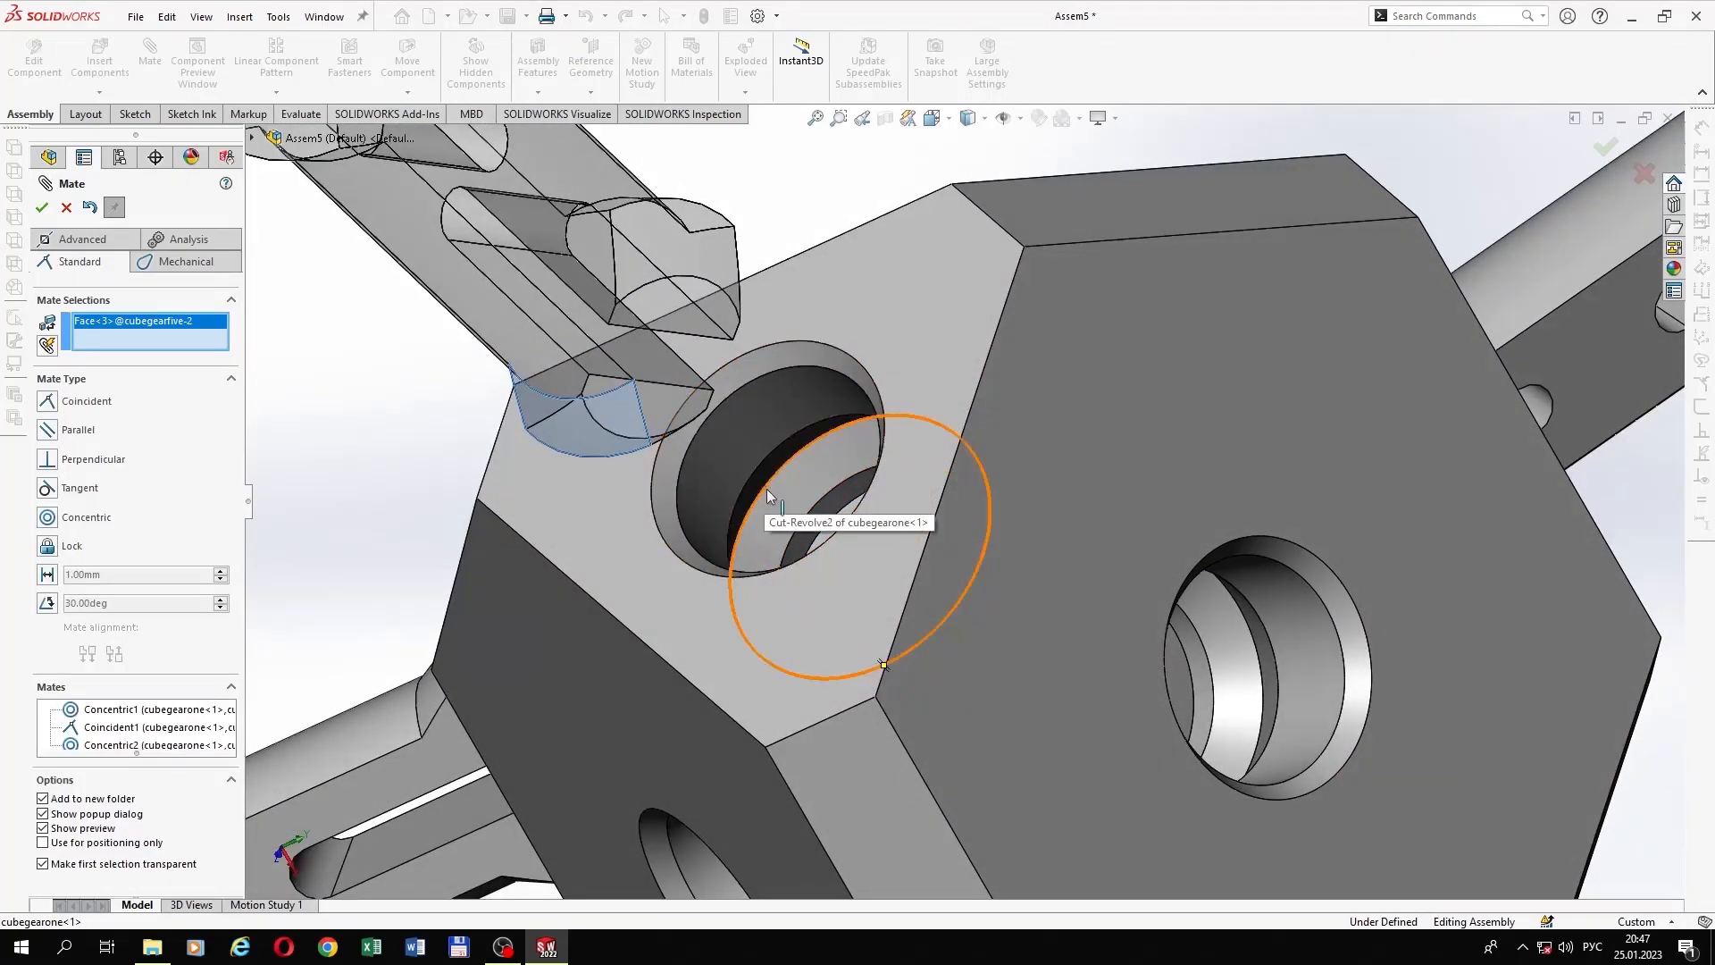
left_click(767, 496)
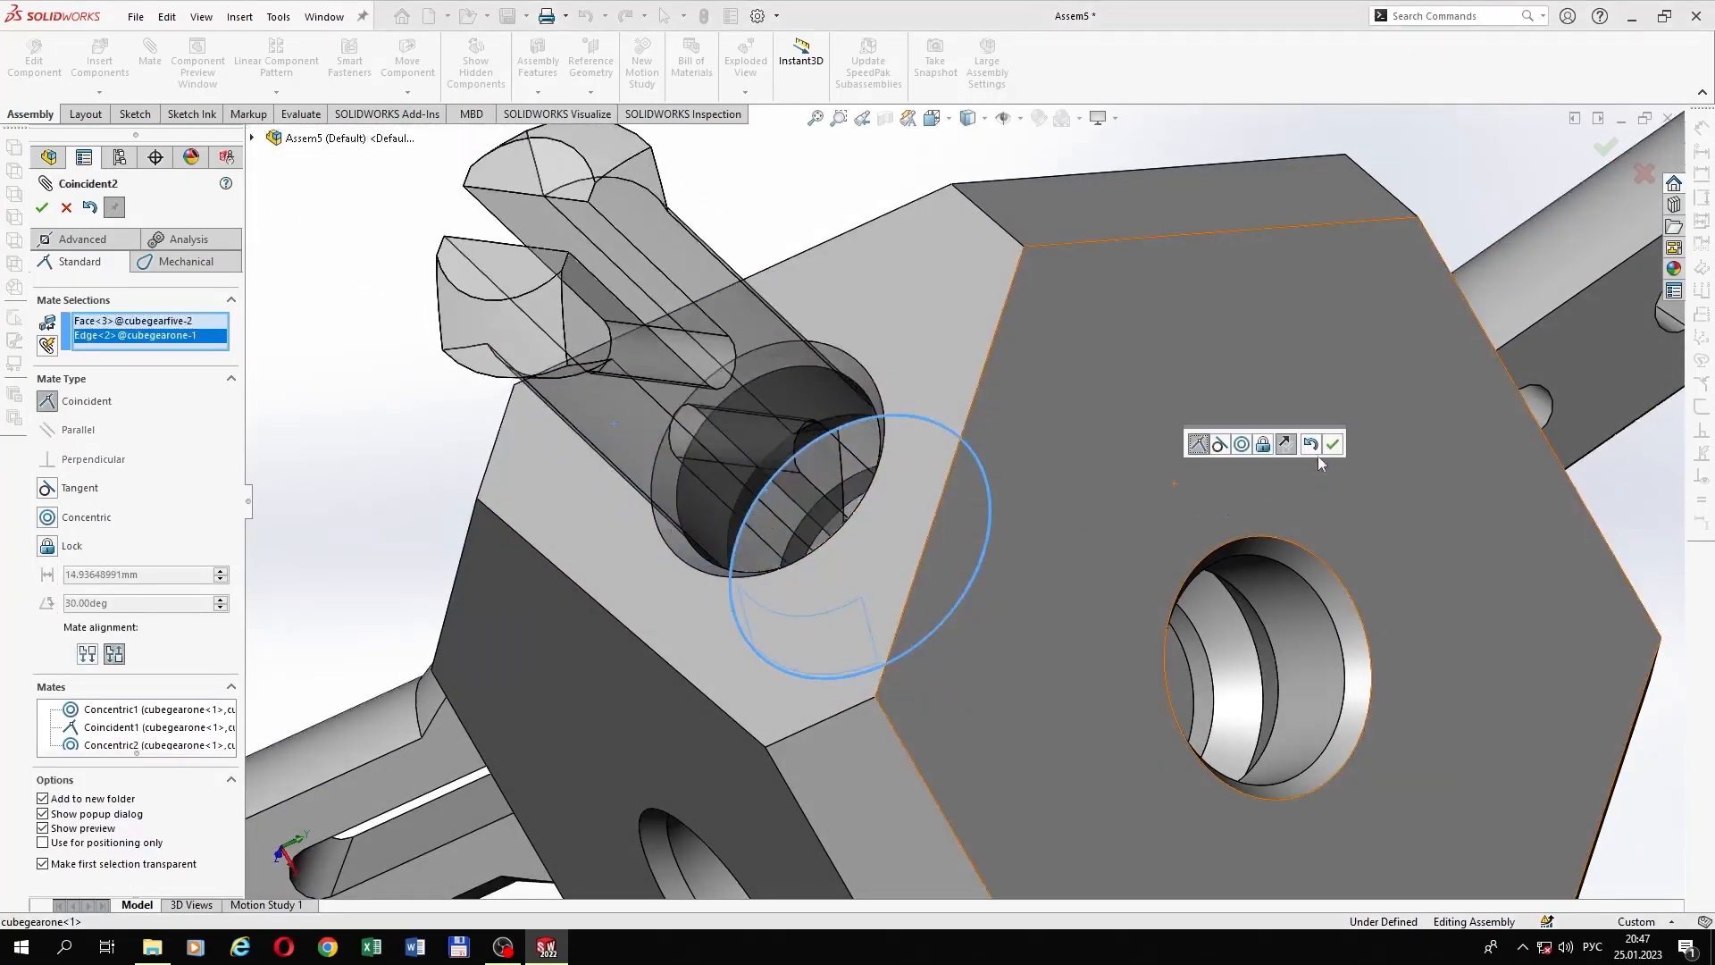
left_click(1317, 451)
Step: Mate a third pin Concentric with another open corner hole of the core
scroll(1176, 491, "up", 5)
middle_click_drag(950, 436, 988, 586)
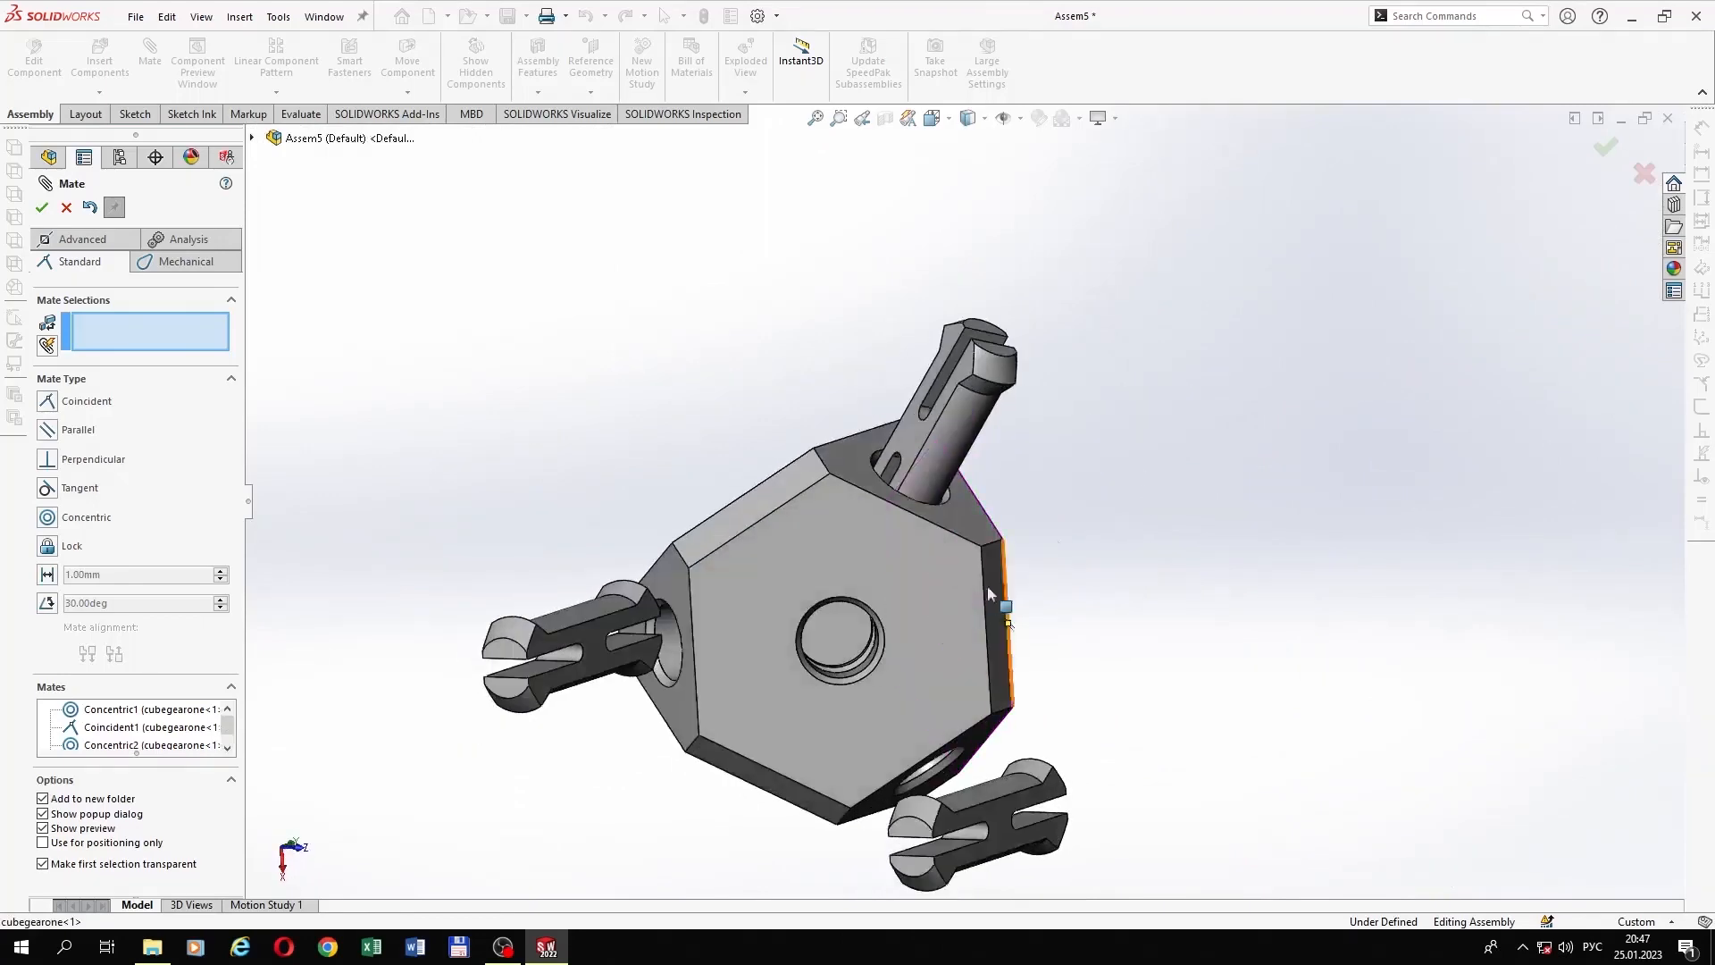
scroll(704, 636, "down", 2)
left_click(695, 628)
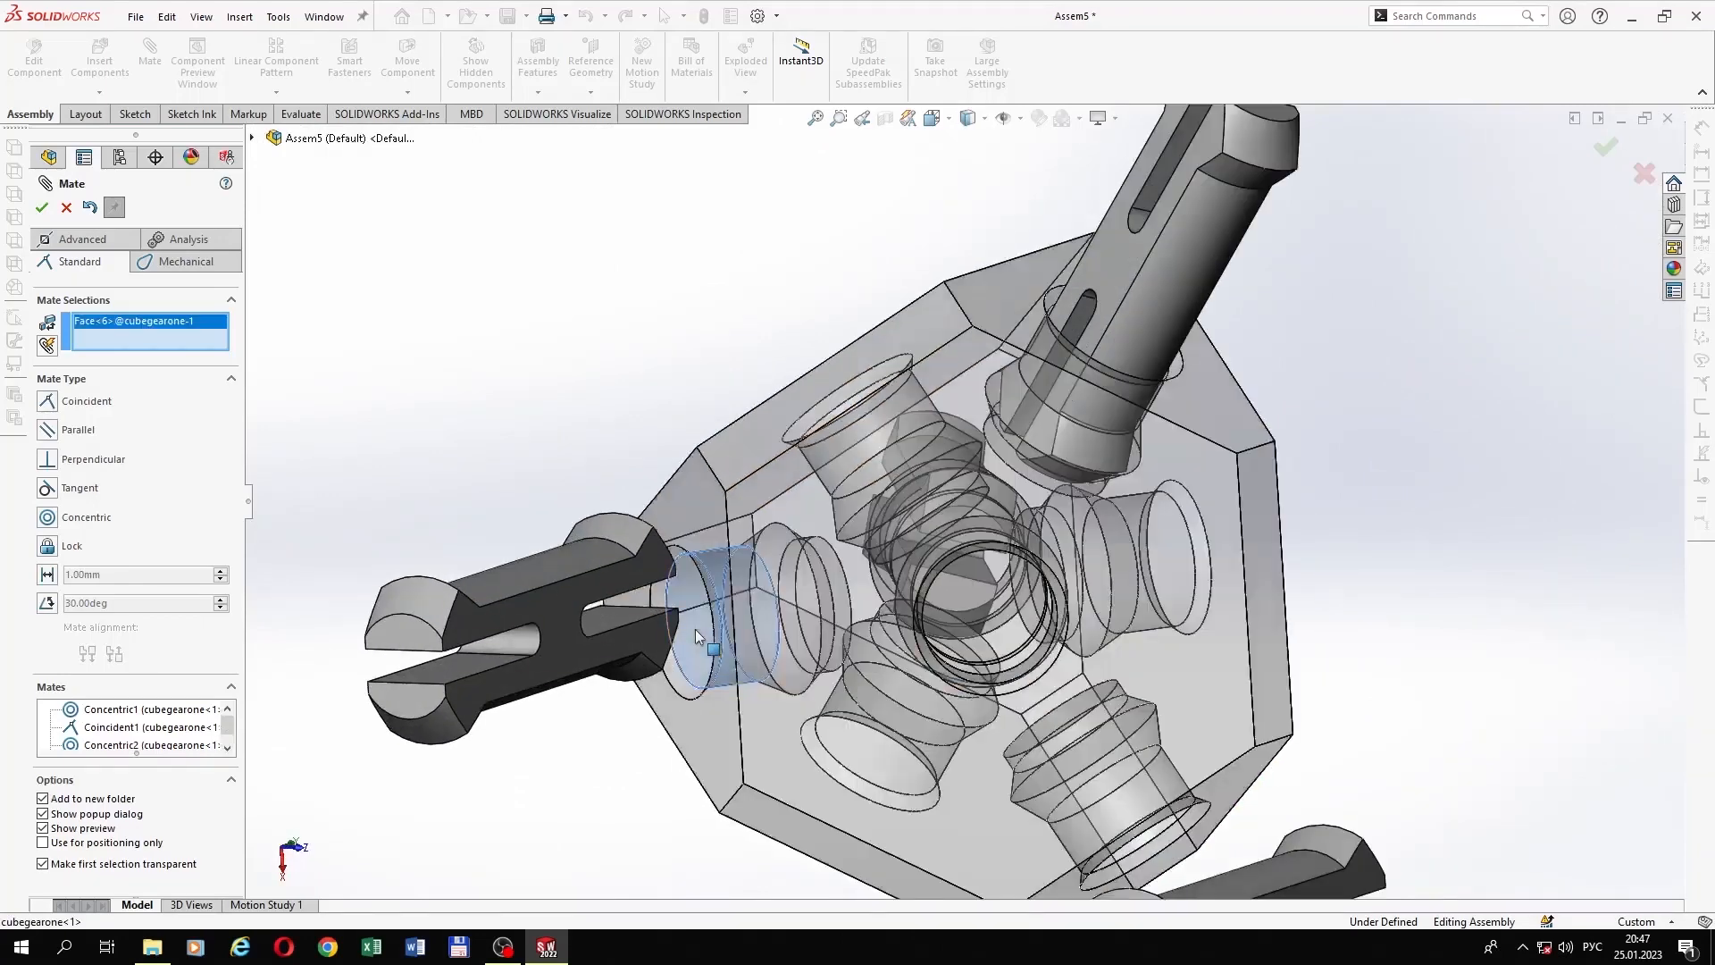
left_click(569, 571)
left_click(1381, 651)
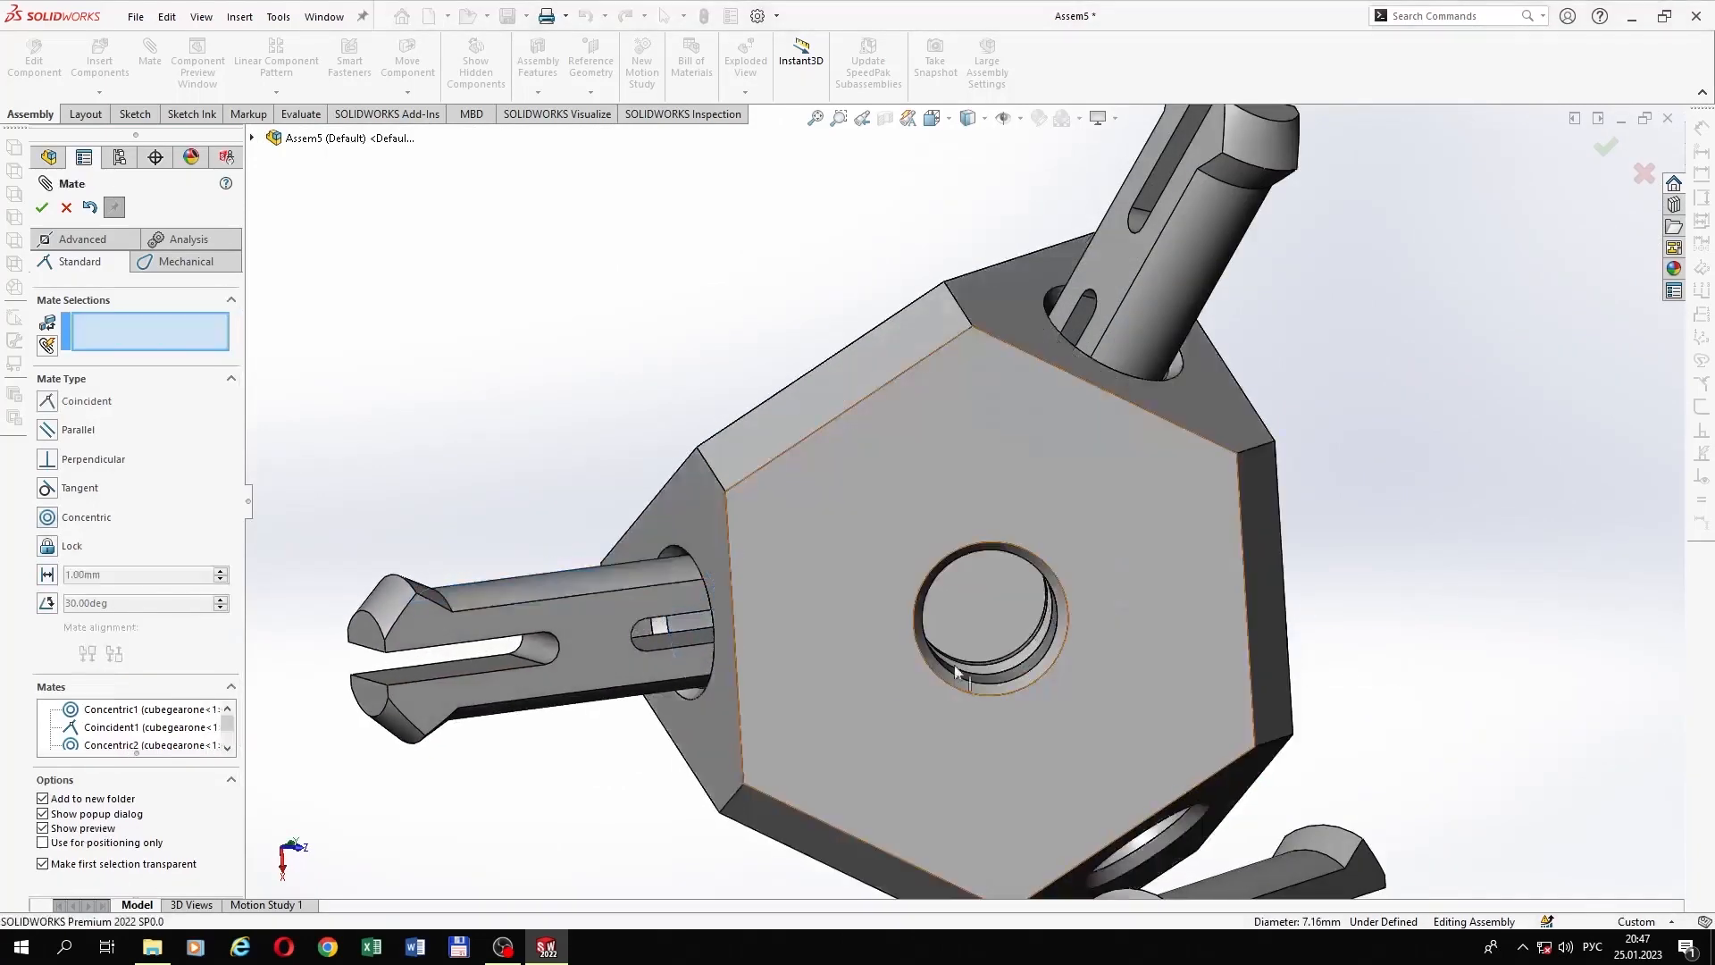
Step: Slide the third pin out and mate its sloped head face Coincident with the inner groove edge of its hole
scroll(893, 617, "up", 1)
middle_click_drag(844, 620, 867, 652)
scroll(848, 659, "down", 2)
middle_click_drag(545, 460, 629, 485)
left_click_drag(630, 484, 493, 524)
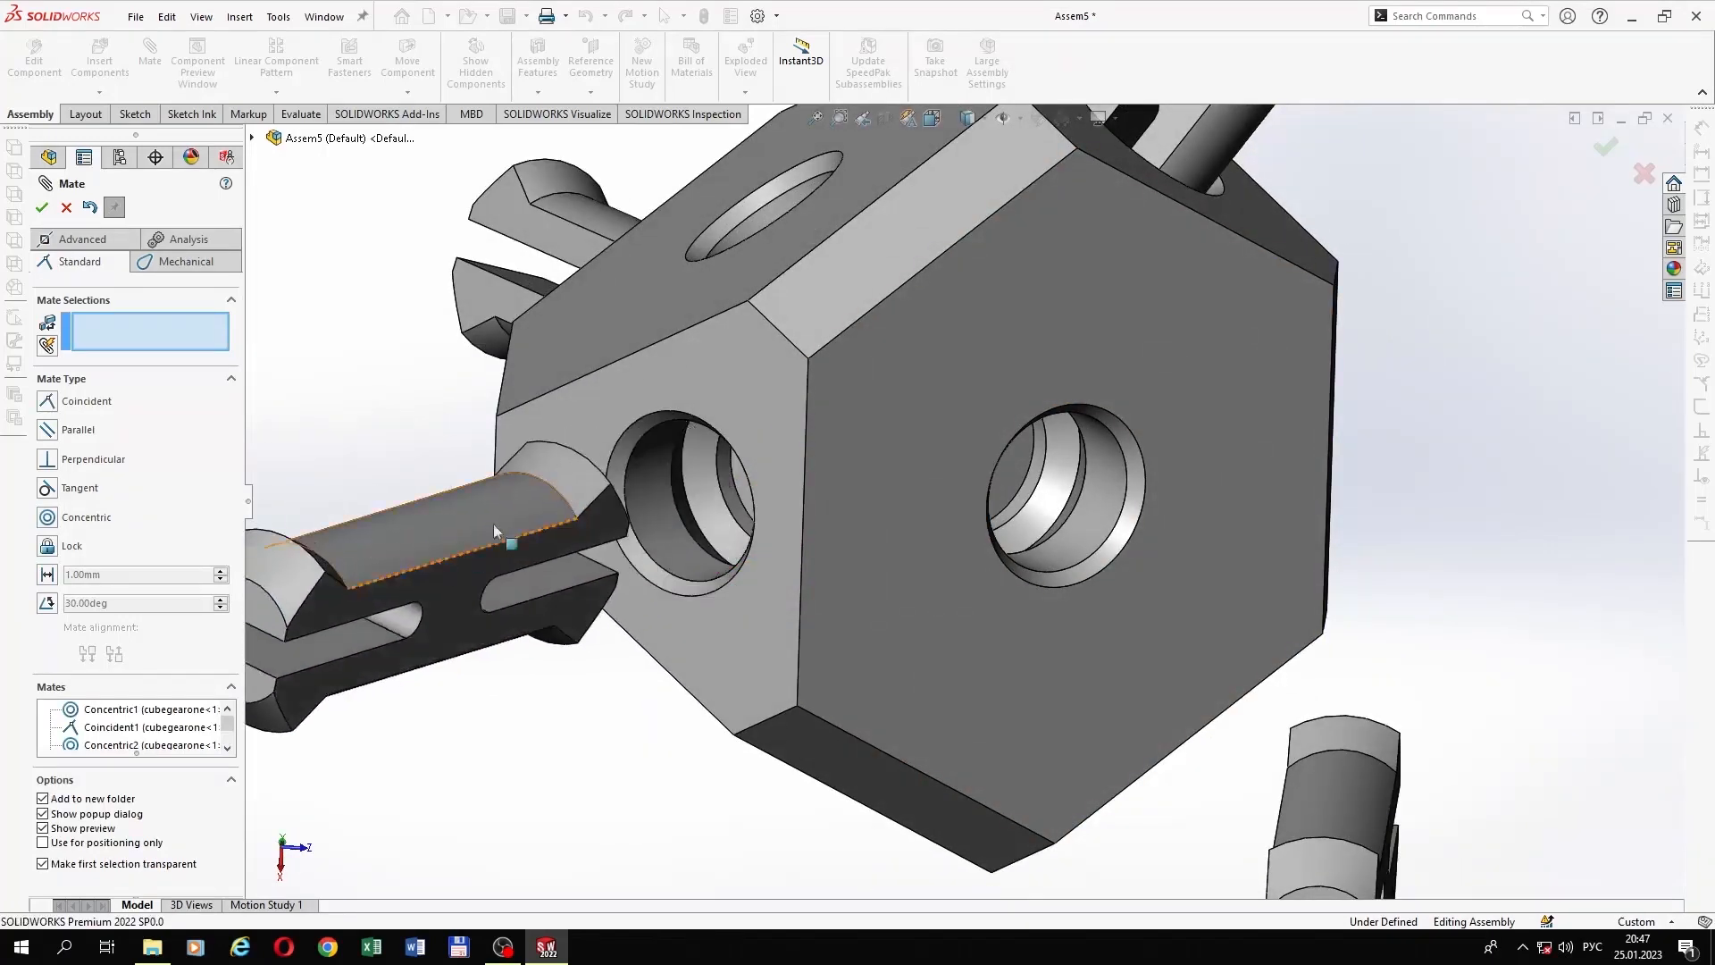
left_click(577, 486)
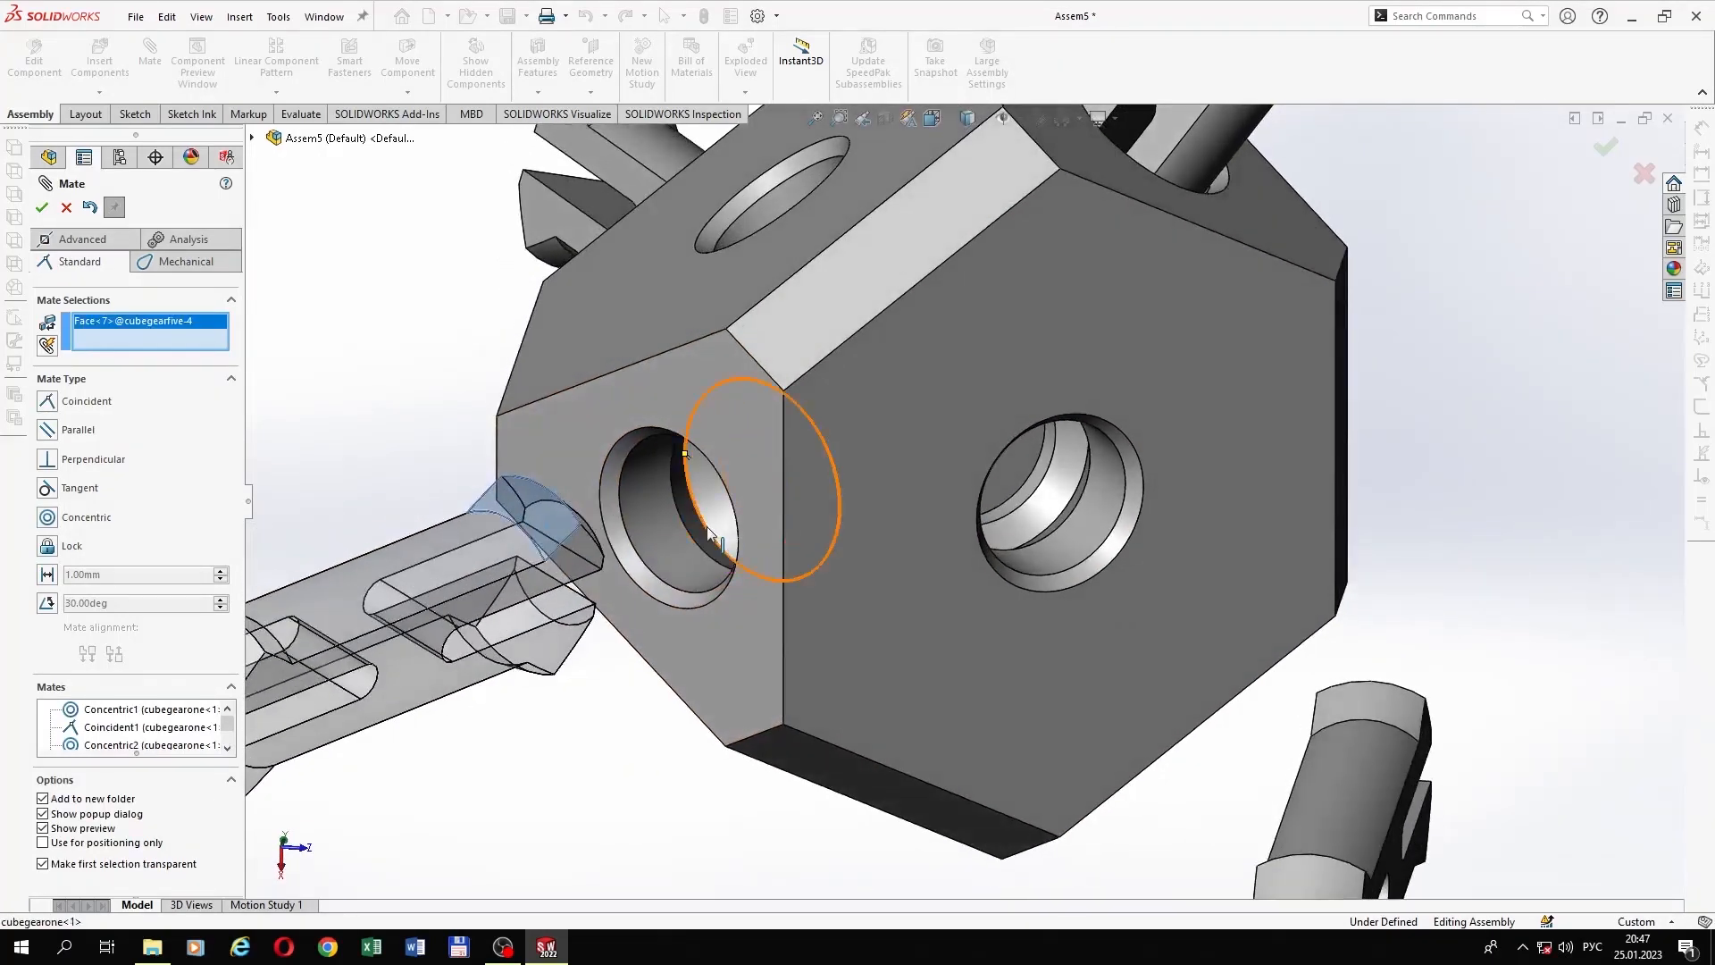
left_click(707, 533)
left_click(938, 570)
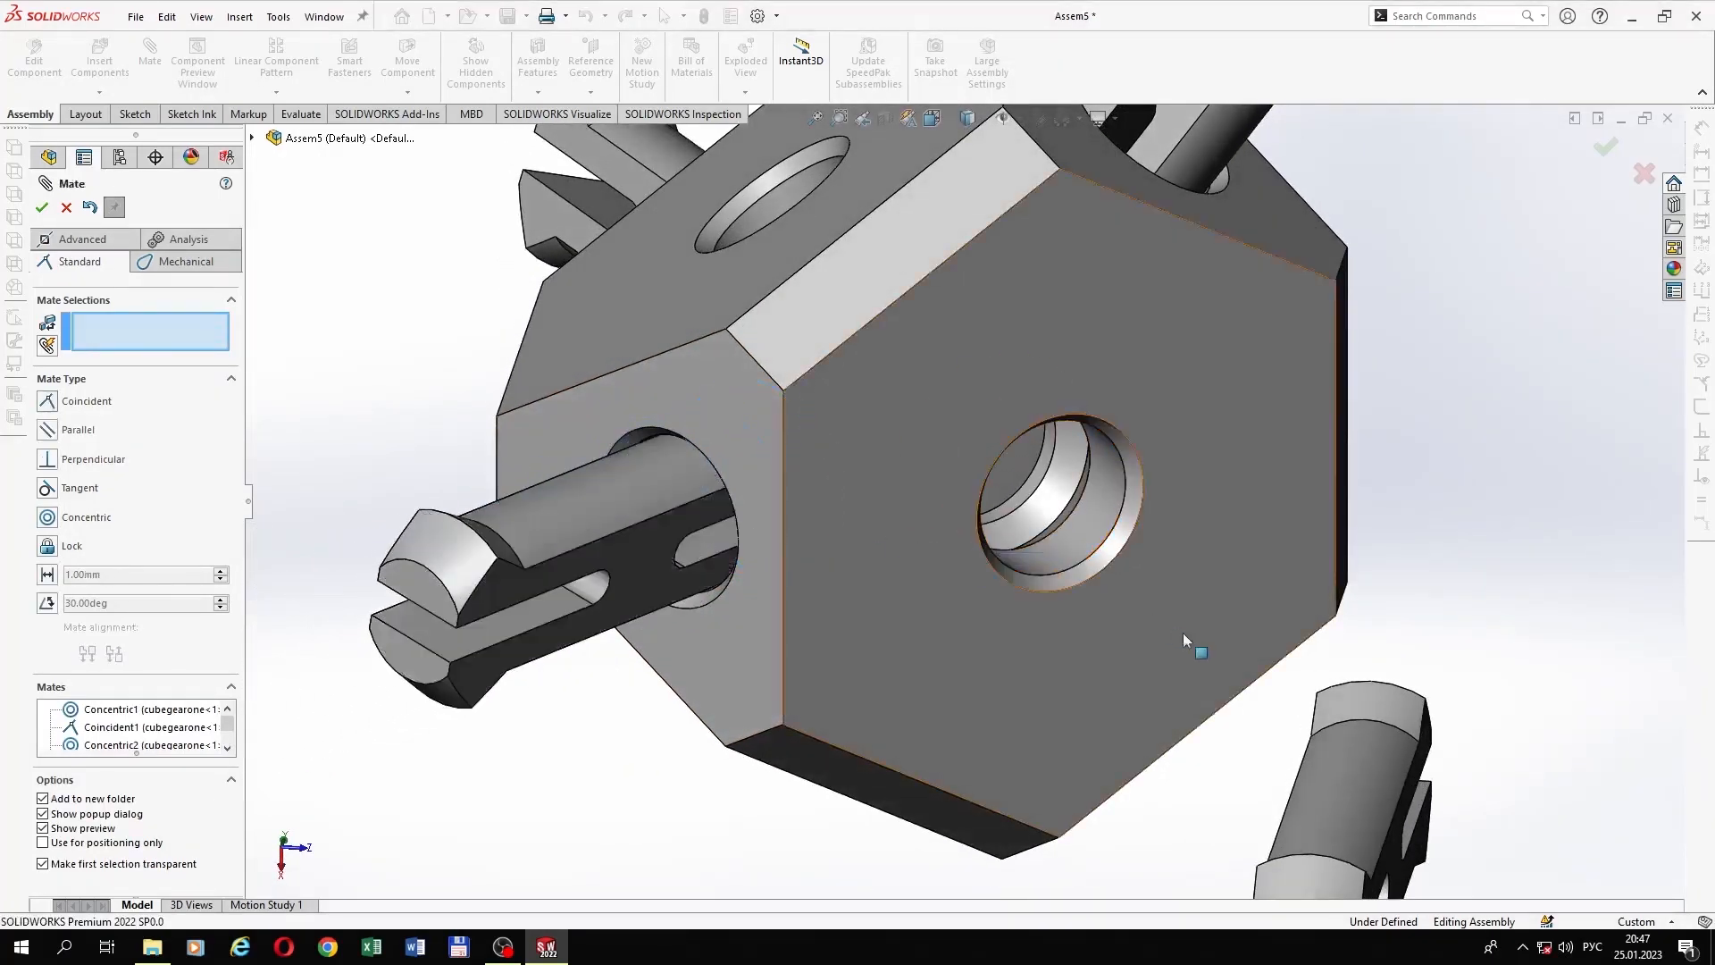
Step: Mate the last loose pin Concentric with the remaining corner hole of the core
scroll(1186, 640, "up", 2)
middle_click_drag(1218, 682, 987, 491)
scroll(988, 491, "down", 3)
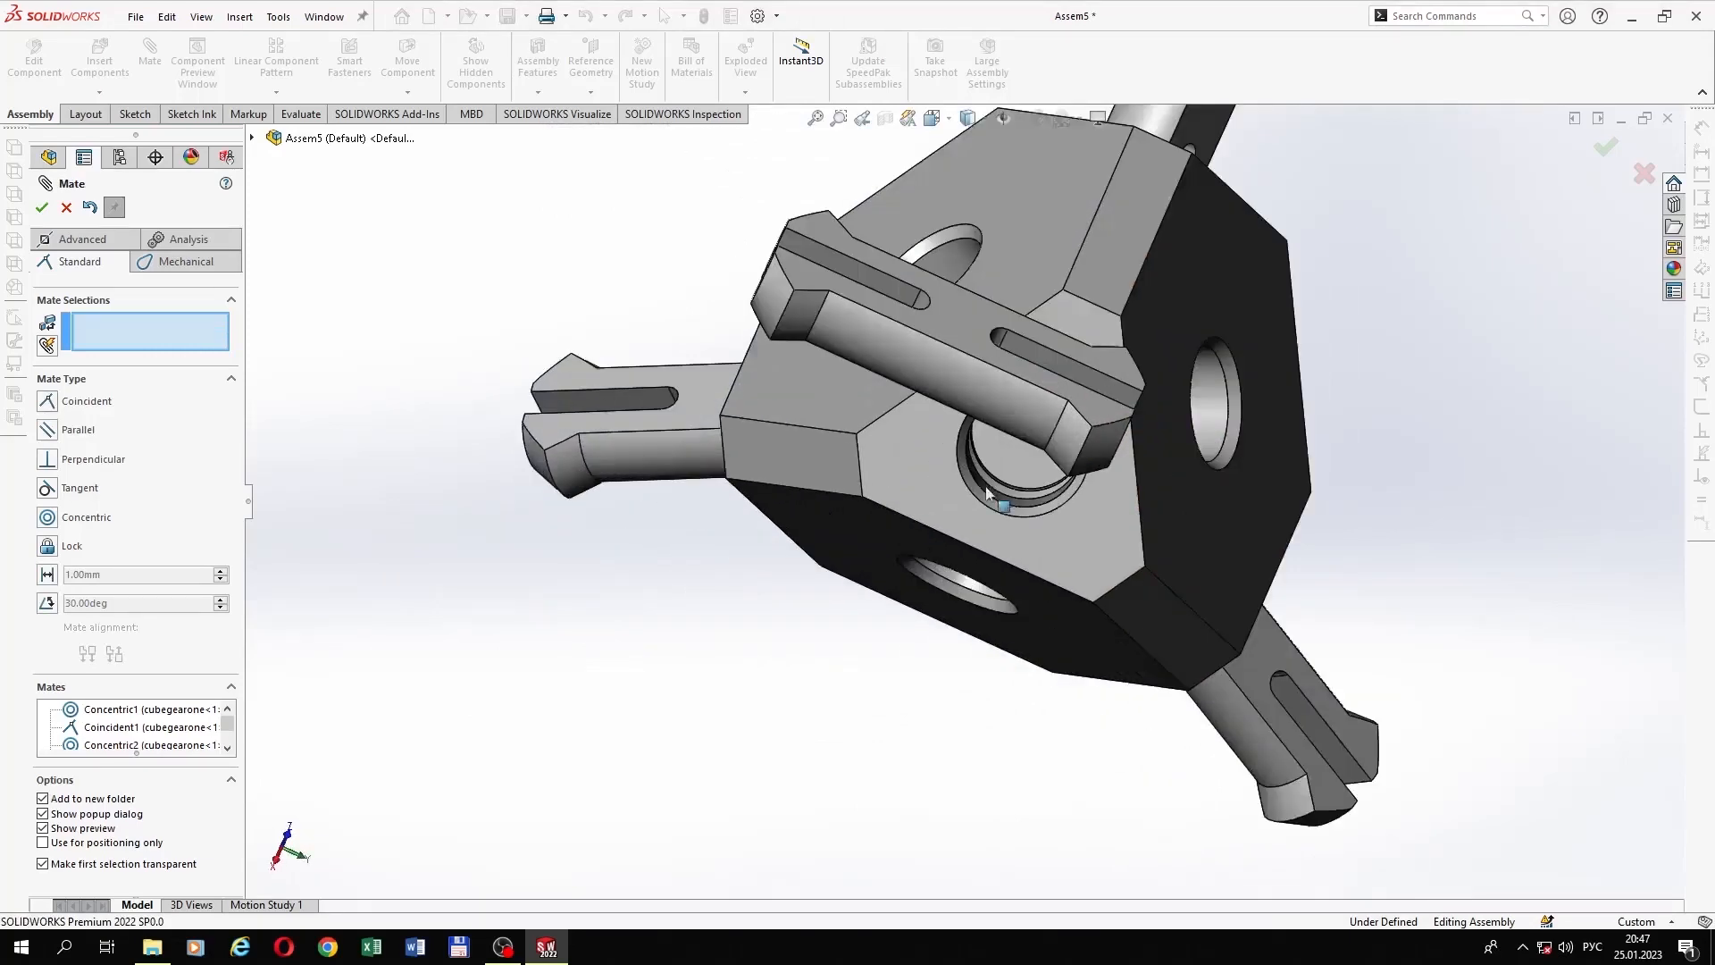
left_click(1020, 501)
left_click(934, 412)
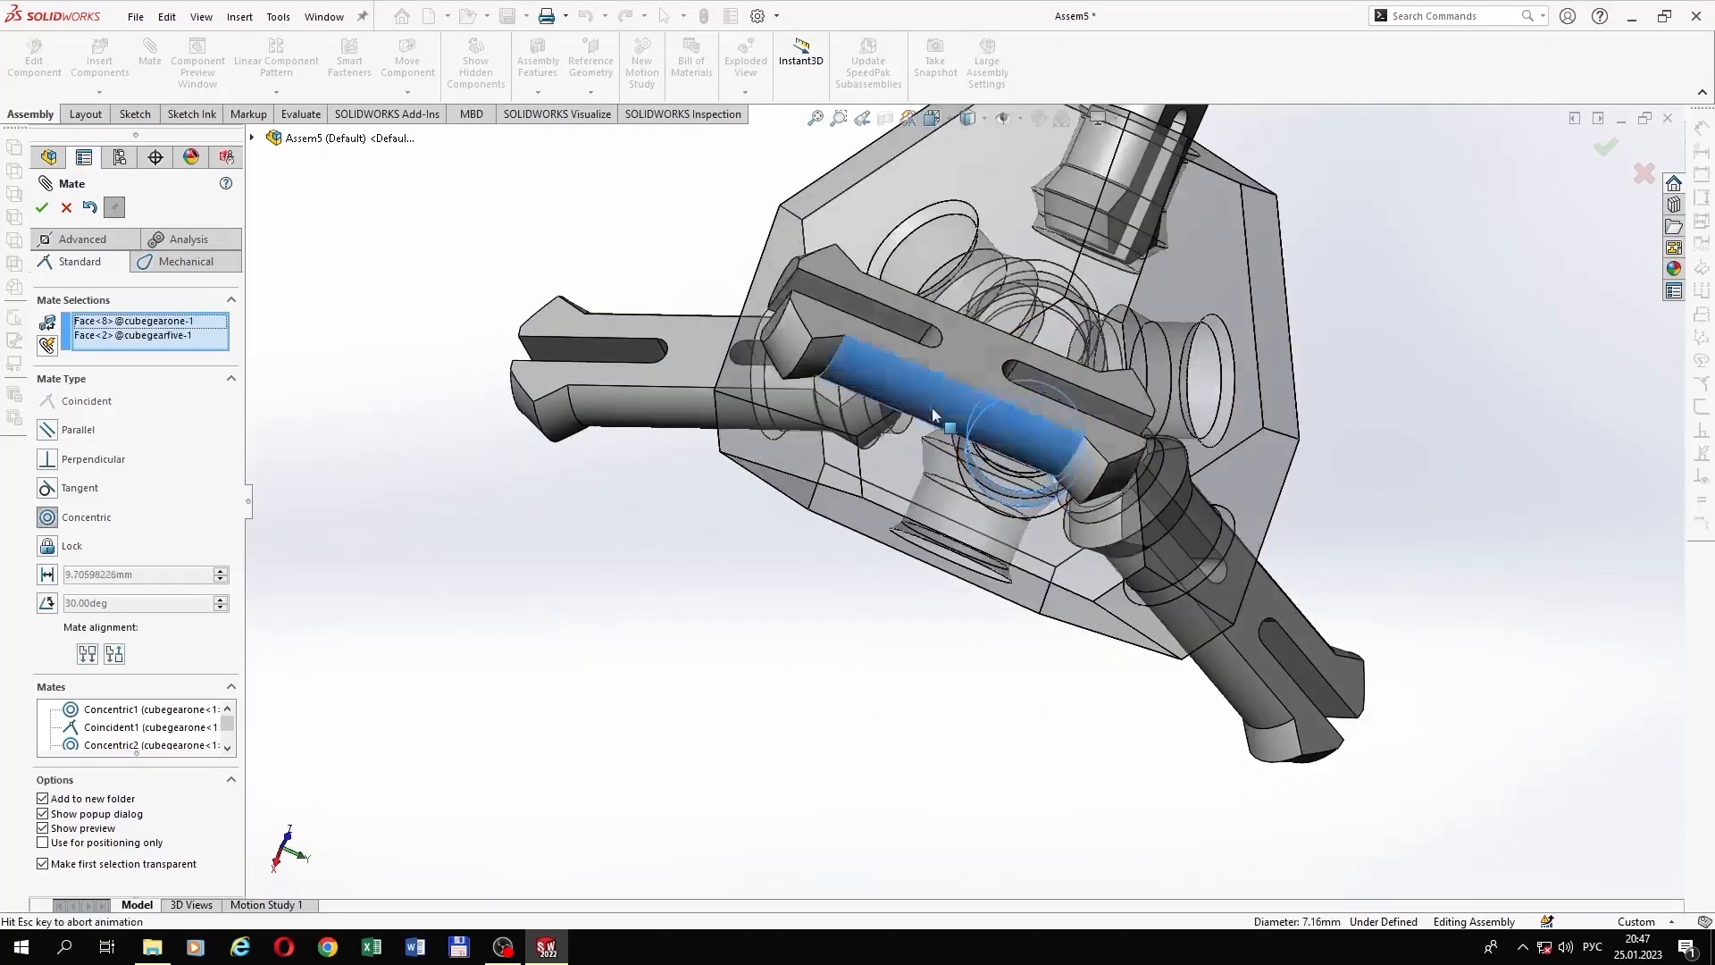
left_click(1362, 540)
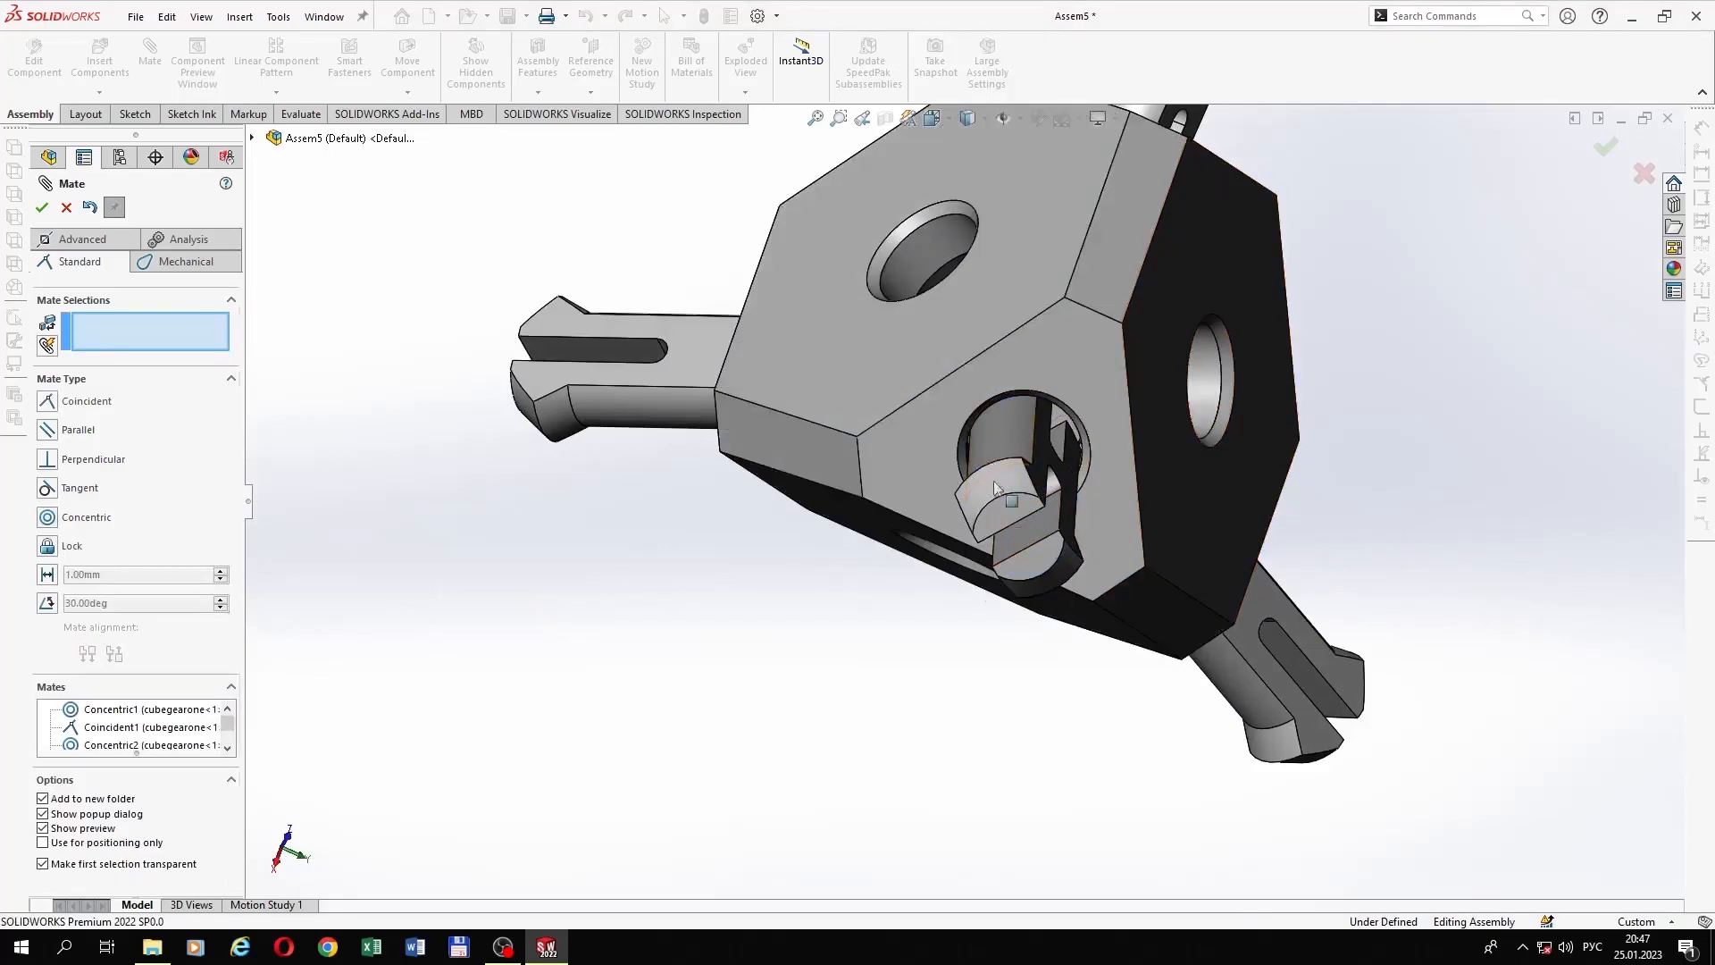
Step: Pull the fourth pin outward, mate its sloped head face Coincident with the groove edge in its hole, and finish mating
left_click_drag(994, 483, 993, 629)
left_click(1000, 532)
scroll(1025, 490, "down", 4)
middle_click_drag(1025, 488, 994, 561)
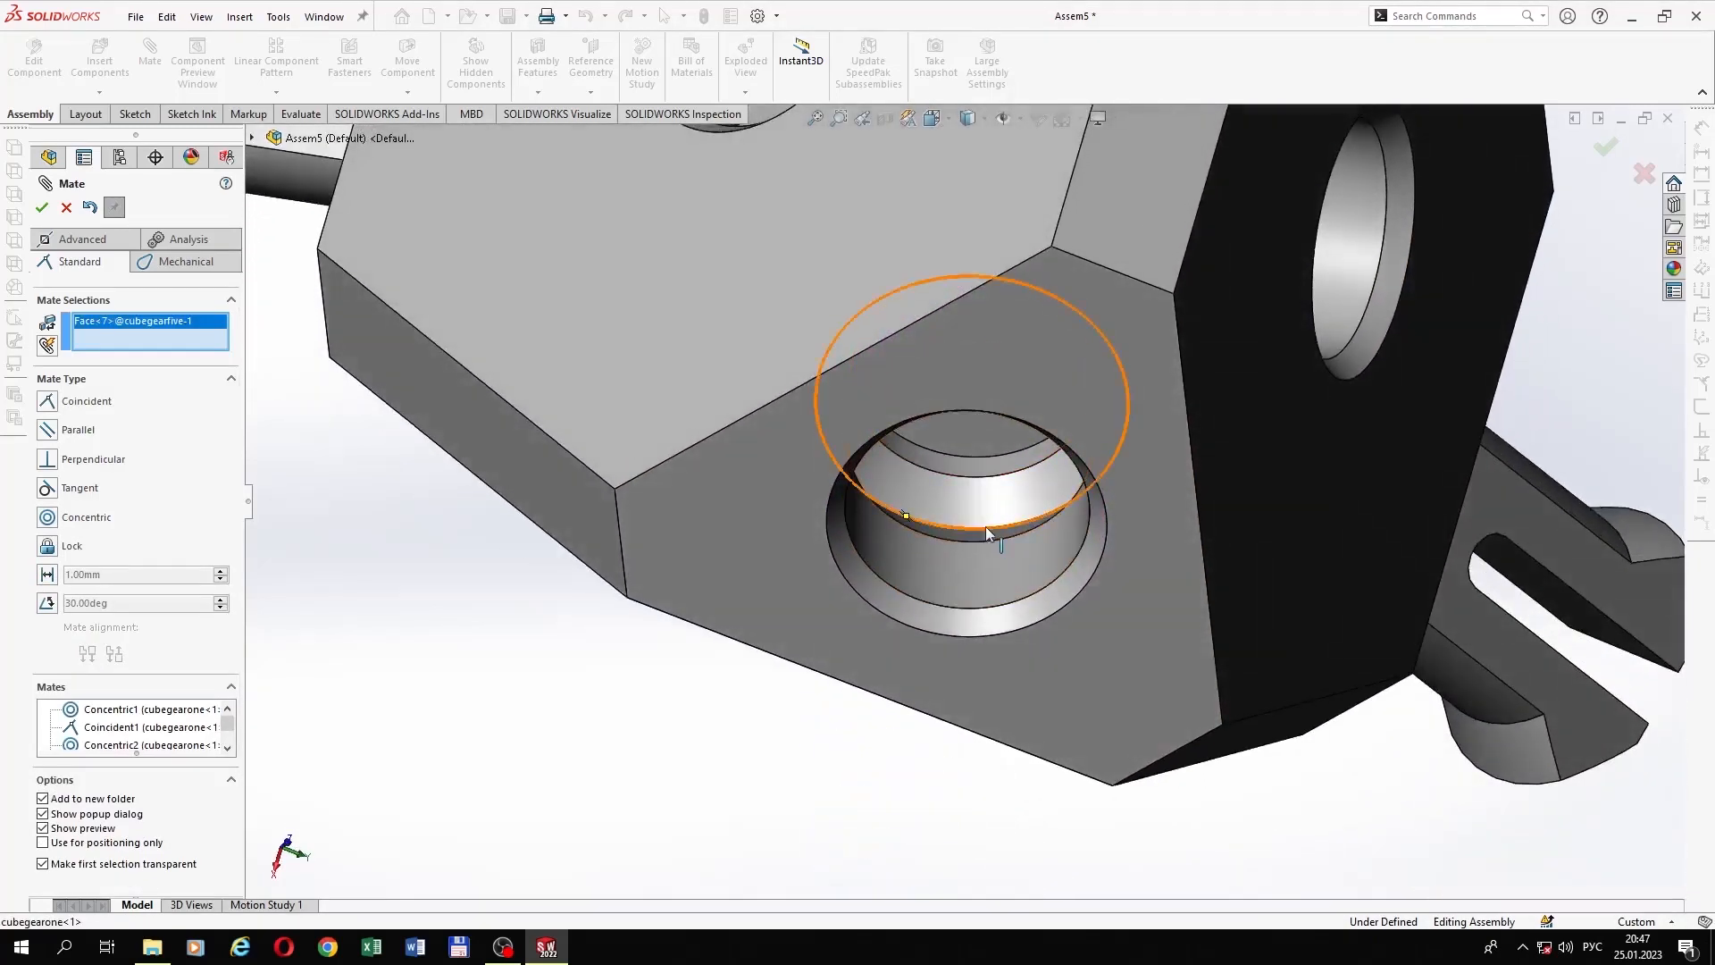
left_click(984, 529)
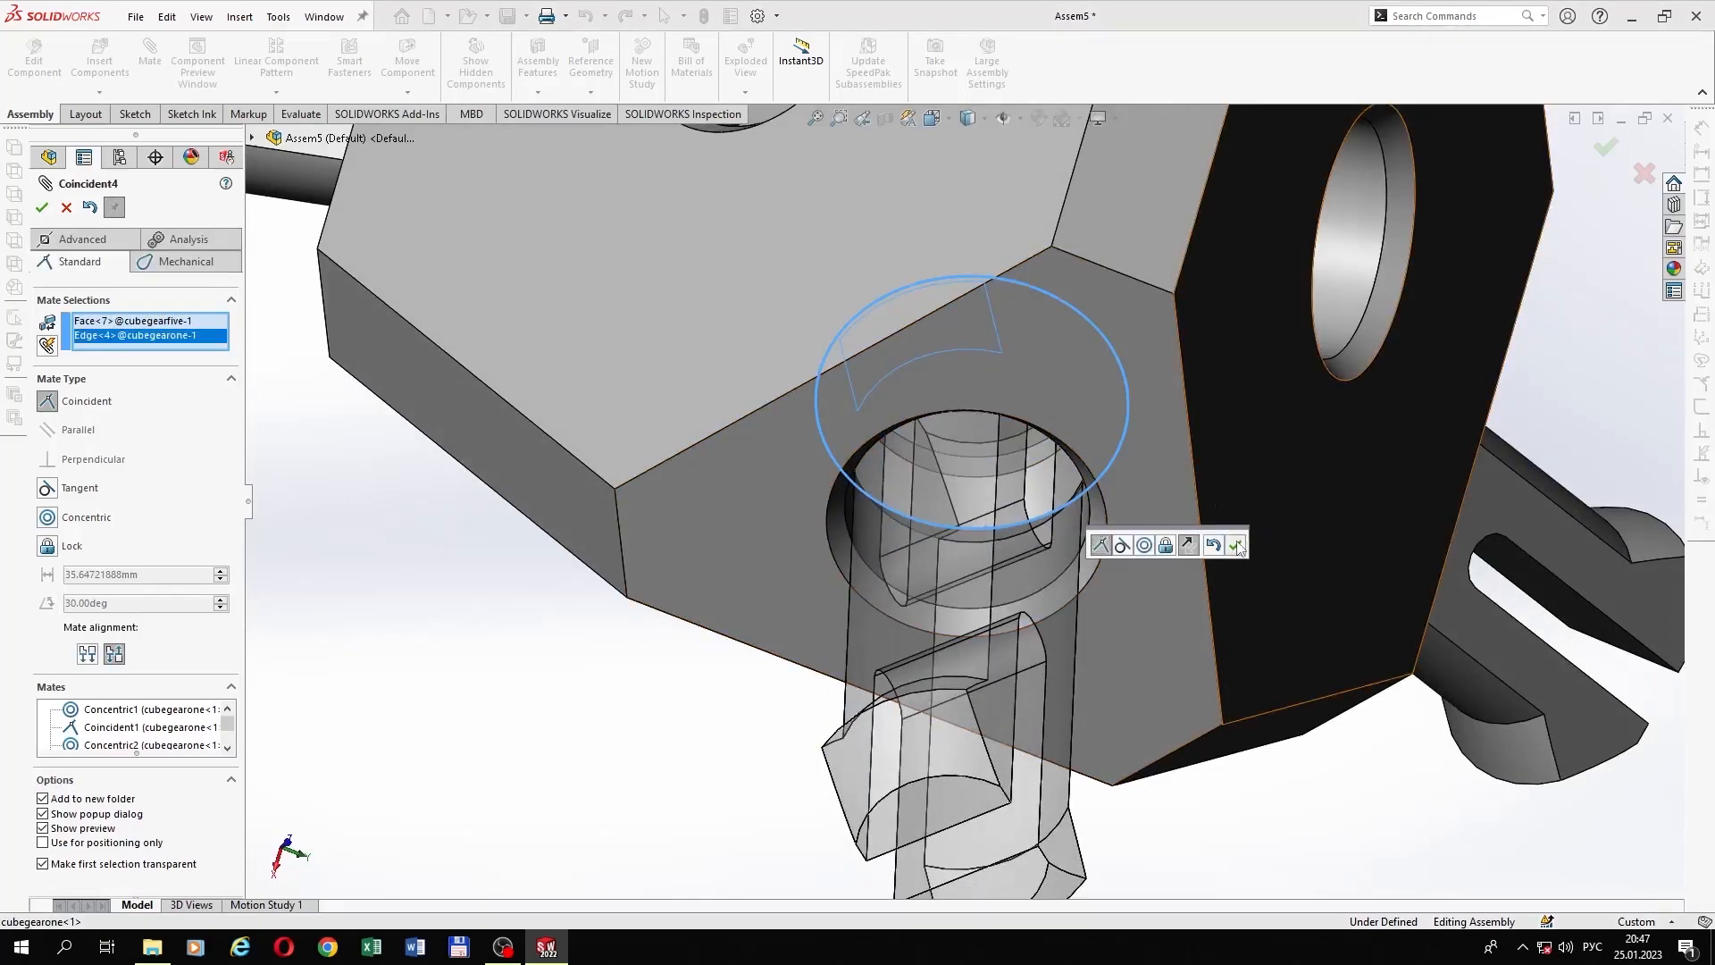
left_click(1238, 548)
scroll(1038, 576, "up", 5)
middle_click_drag(1043, 579, 1029, 420)
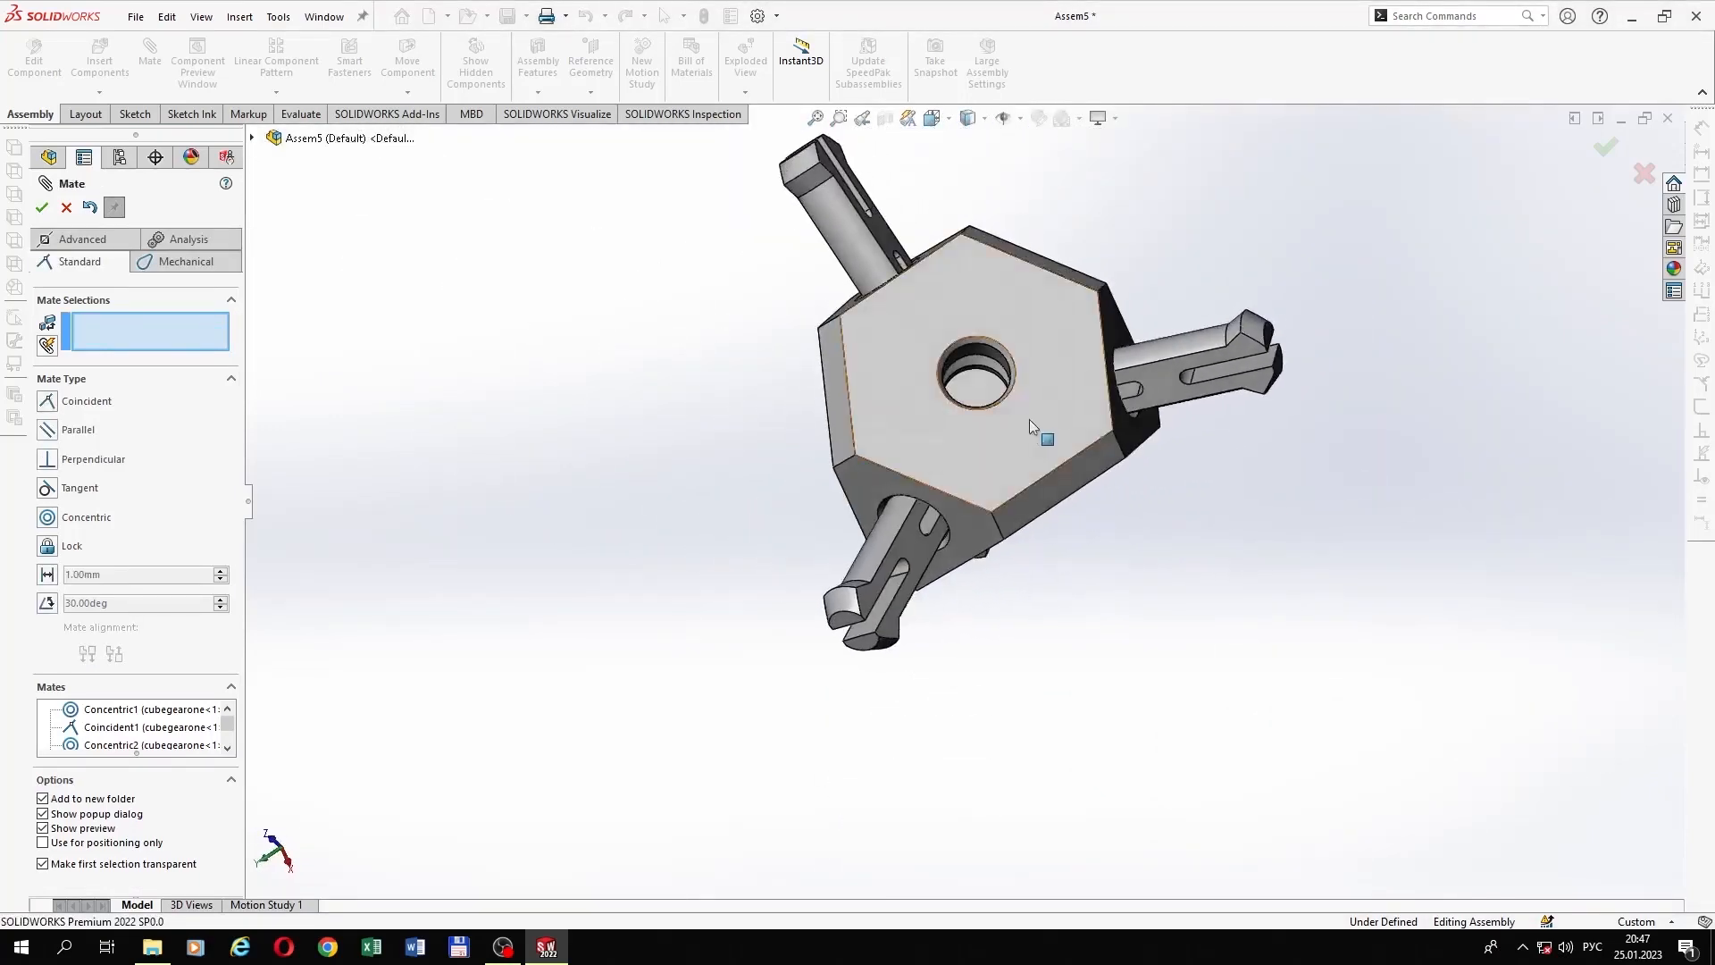
scroll(1029, 420, "up", 3)
scroll(989, 370, "down", 3)
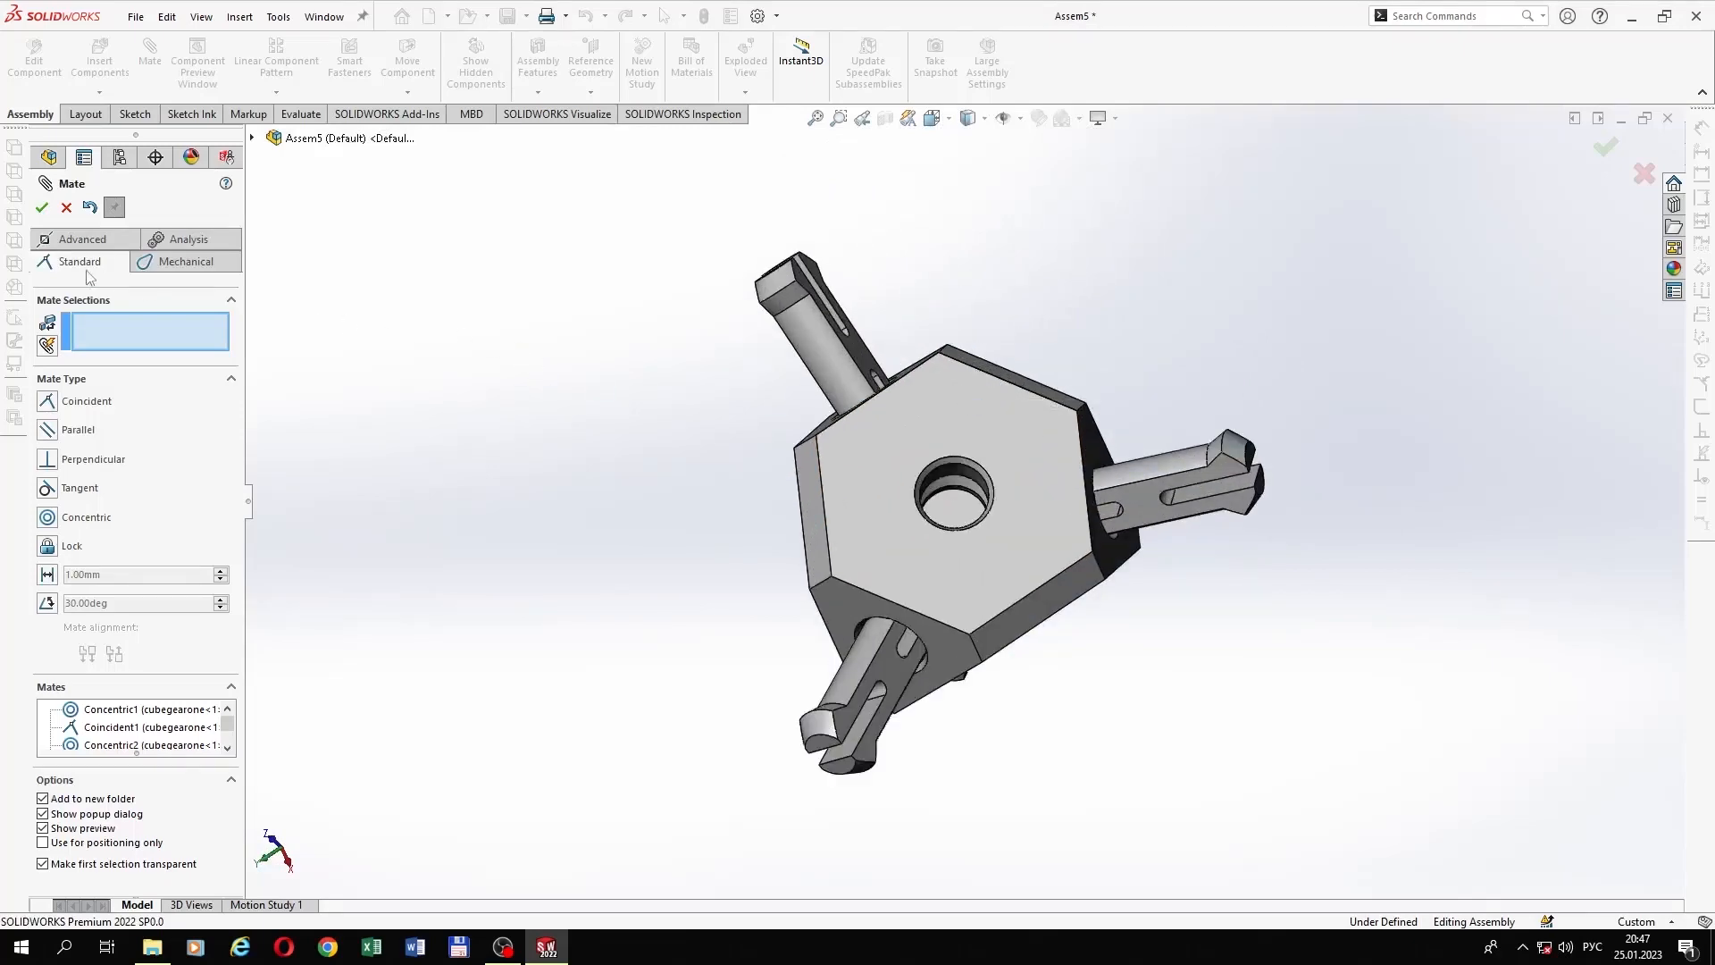
left_click(41, 211)
Step: Insert one cubegearfour pin into the assembly and position it in free space beside the core
left_click(99, 53)
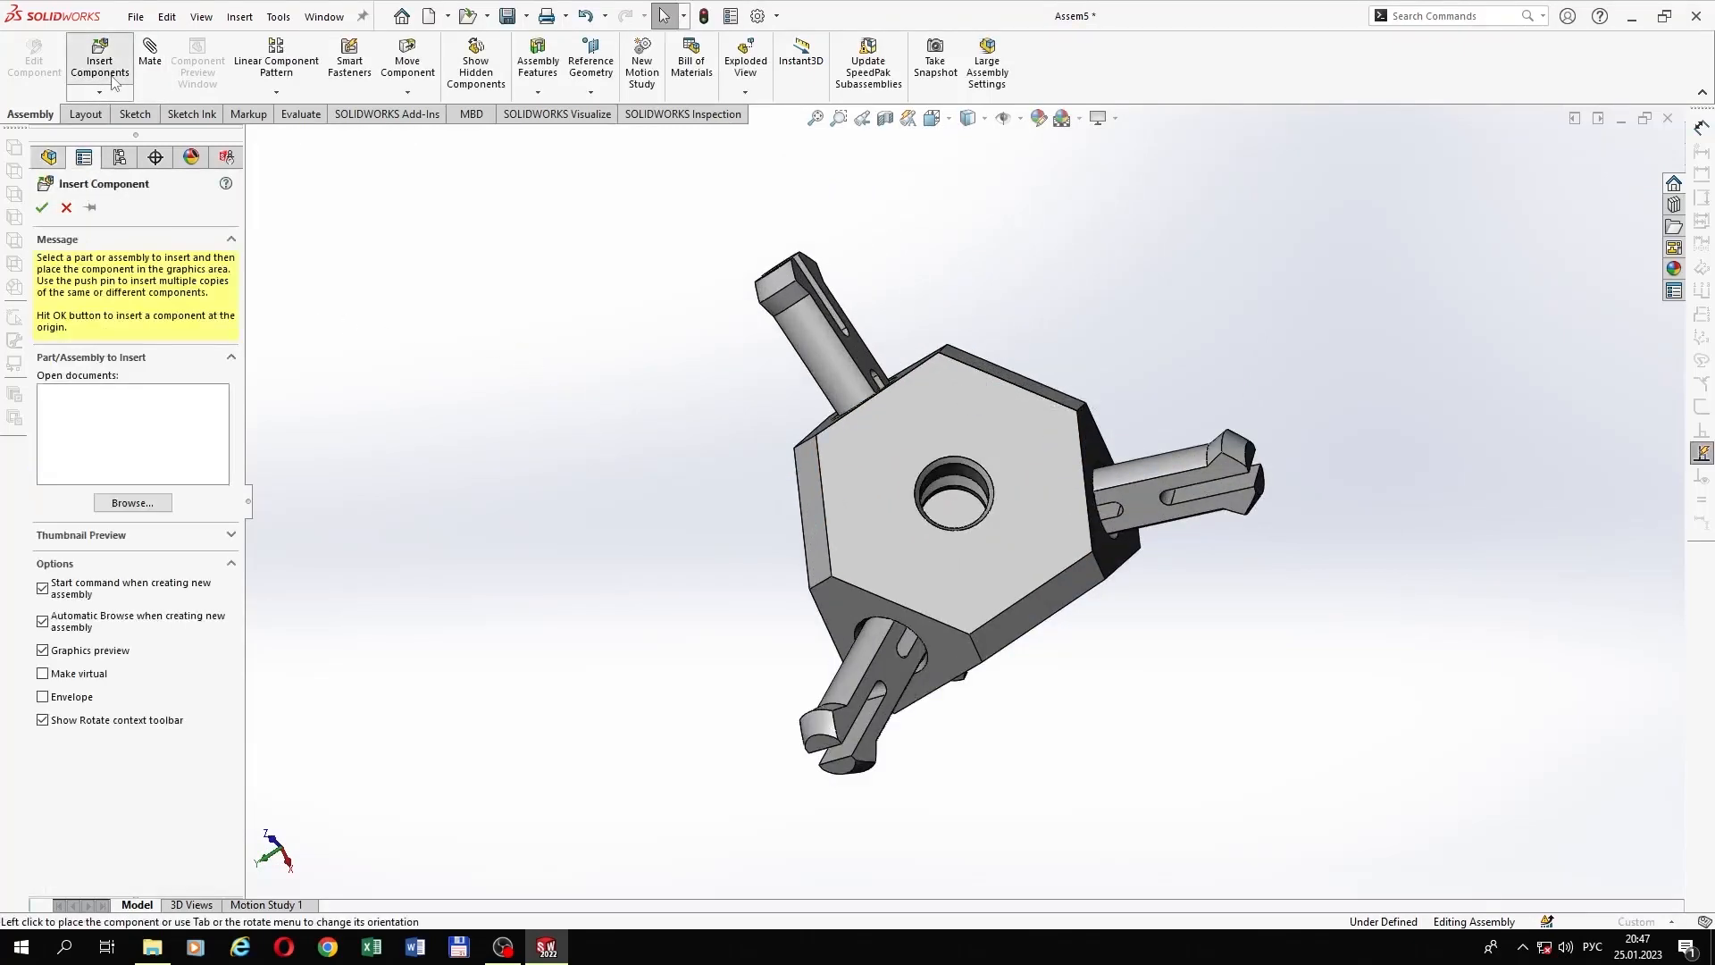
double_click(1248, 361)
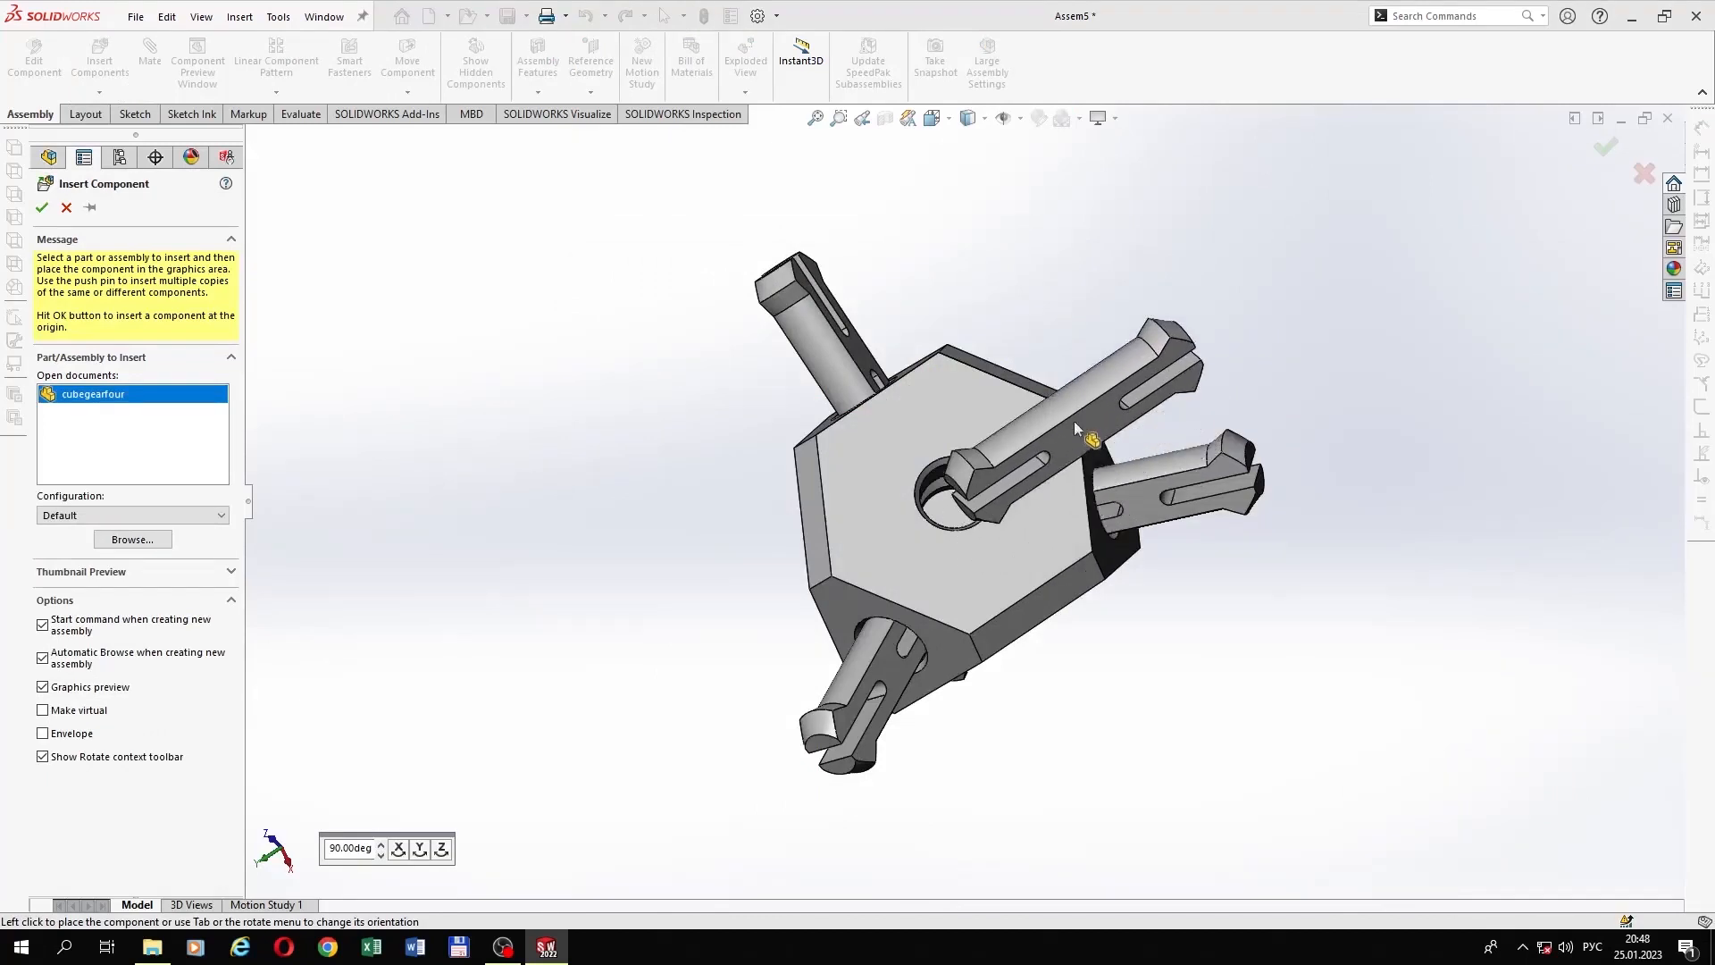
scroll(1063, 442, "up", 2)
middle_click_drag(1058, 453, 899, 564)
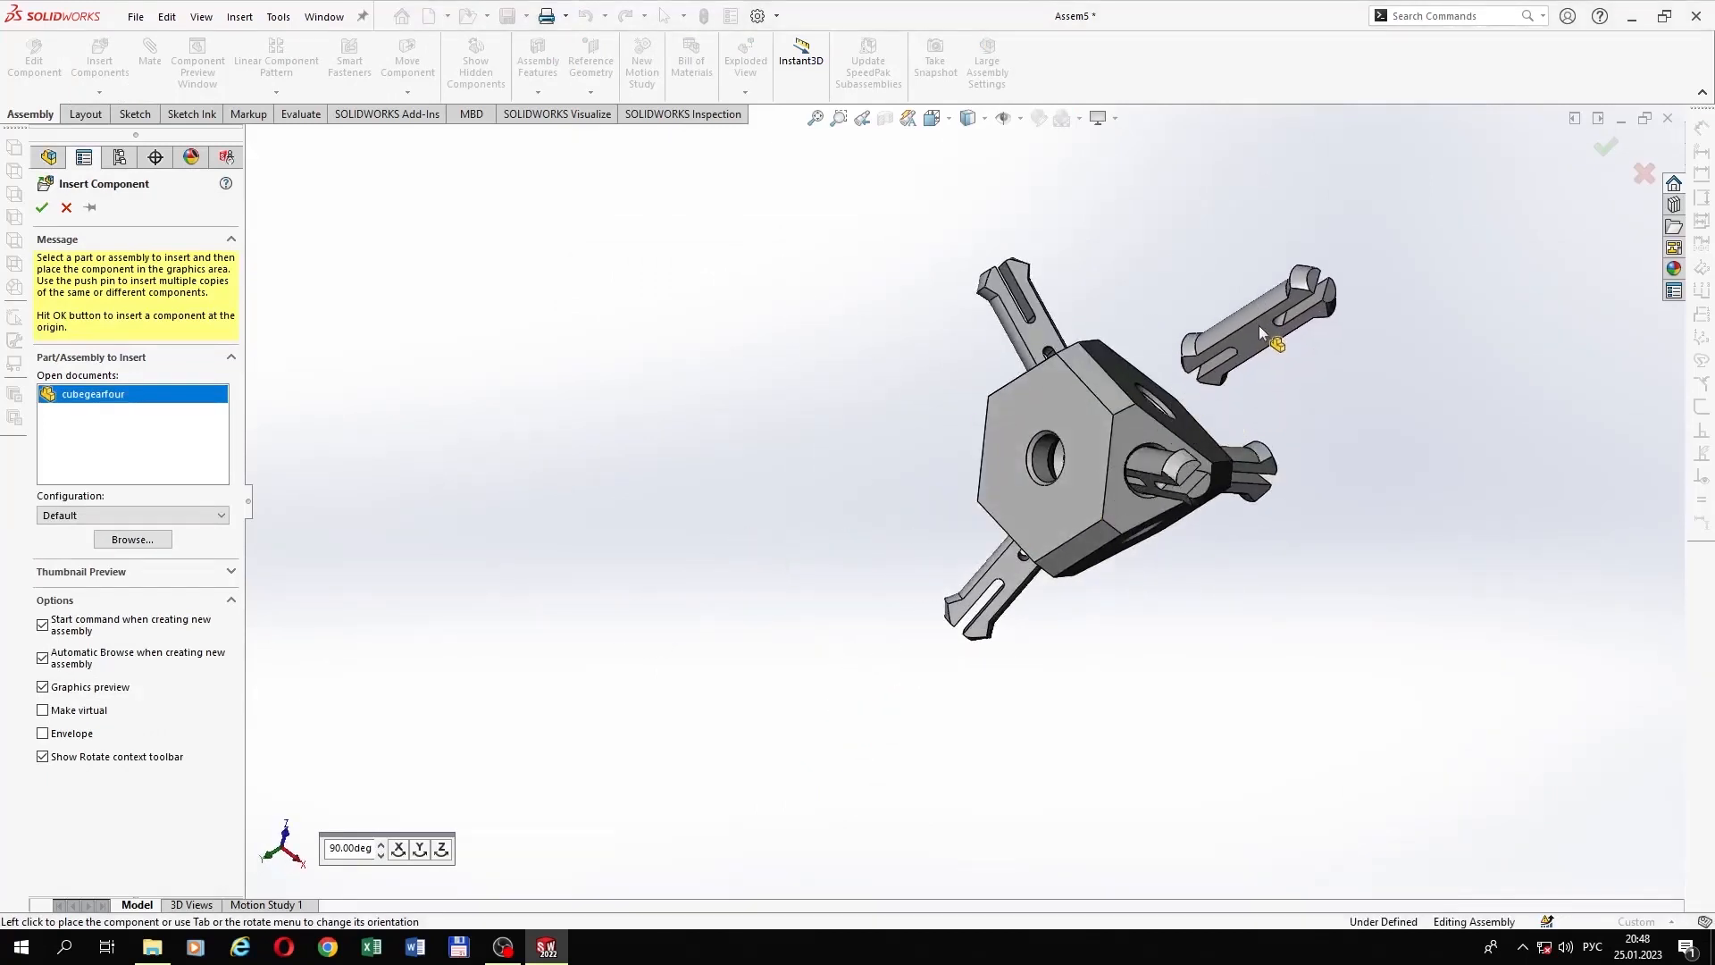
left_click(1300, 397)
middle_click_drag(1286, 405, 1259, 362)
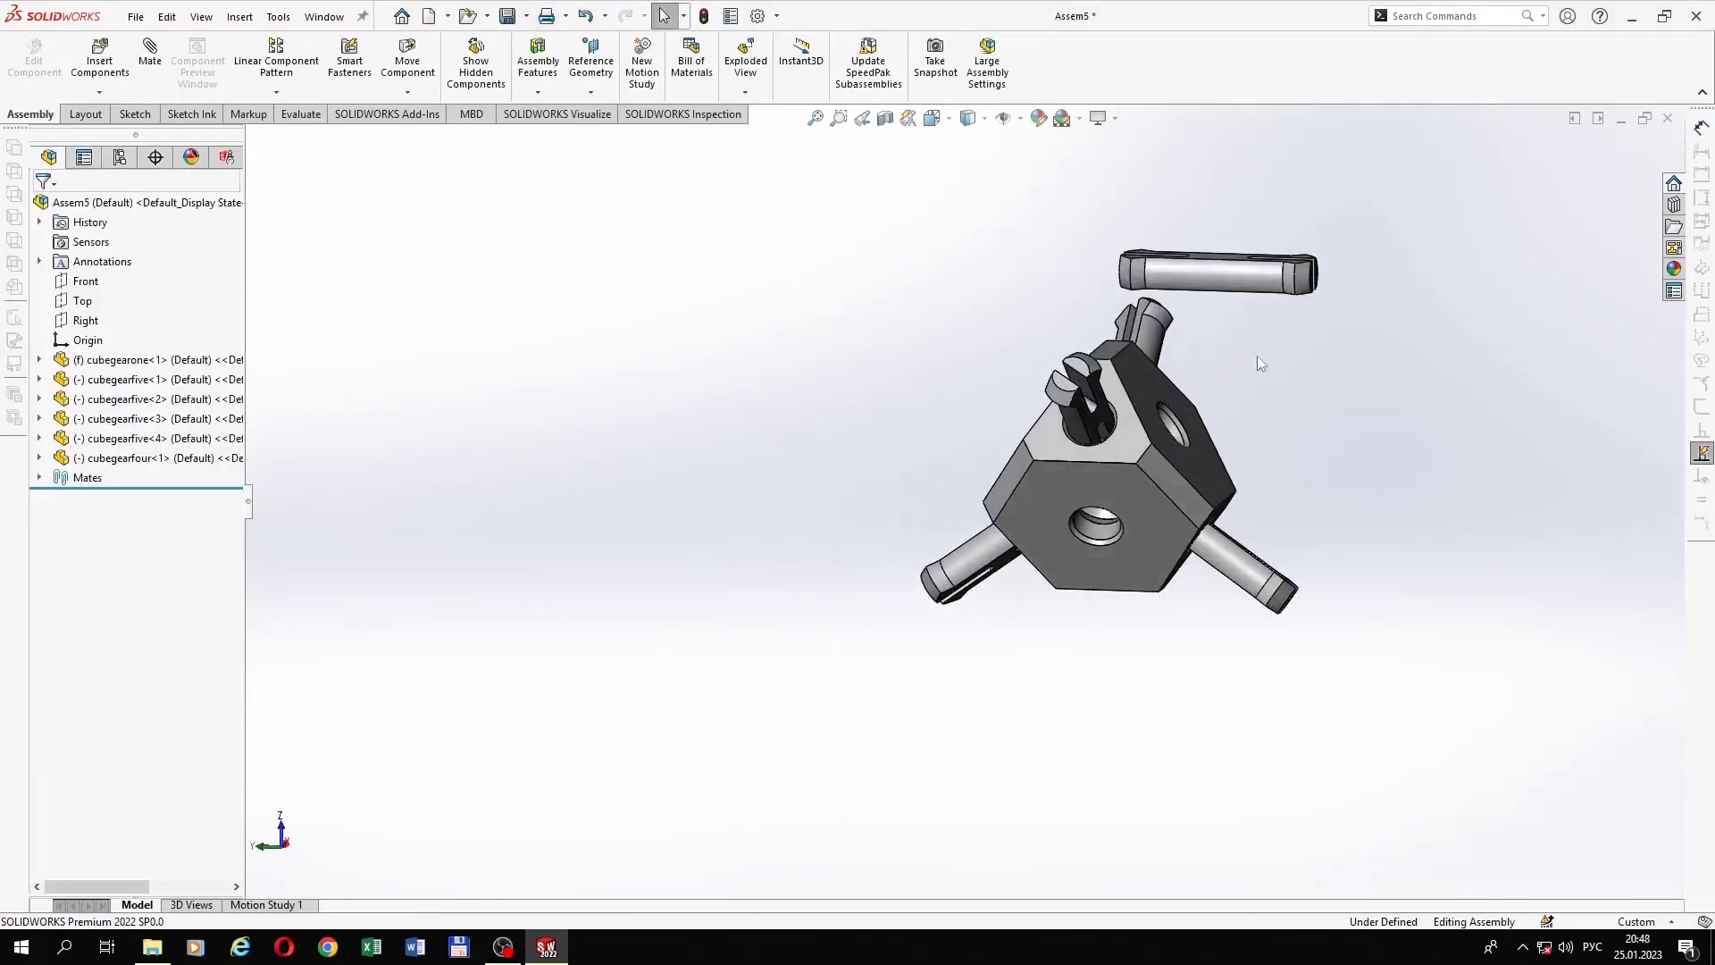
left_click_drag(1255, 293, 1321, 414)
middle_click_drag(1316, 441, 1350, 516)
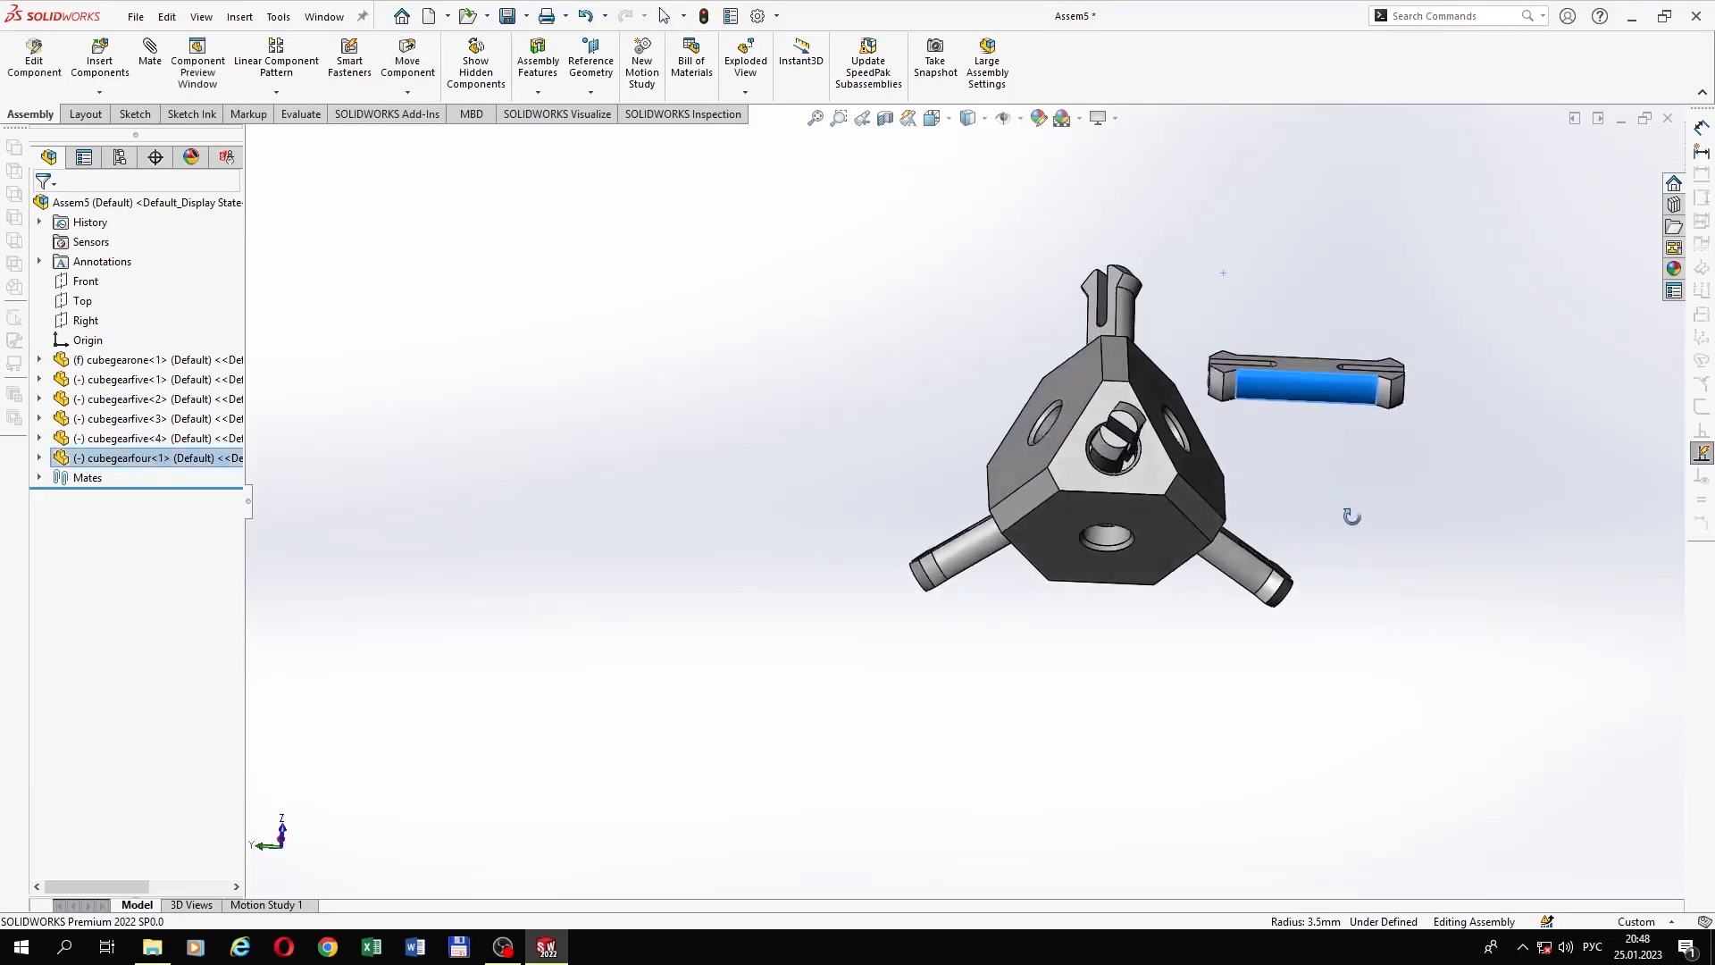
middle_click_drag(1302, 398, 1326, 308)
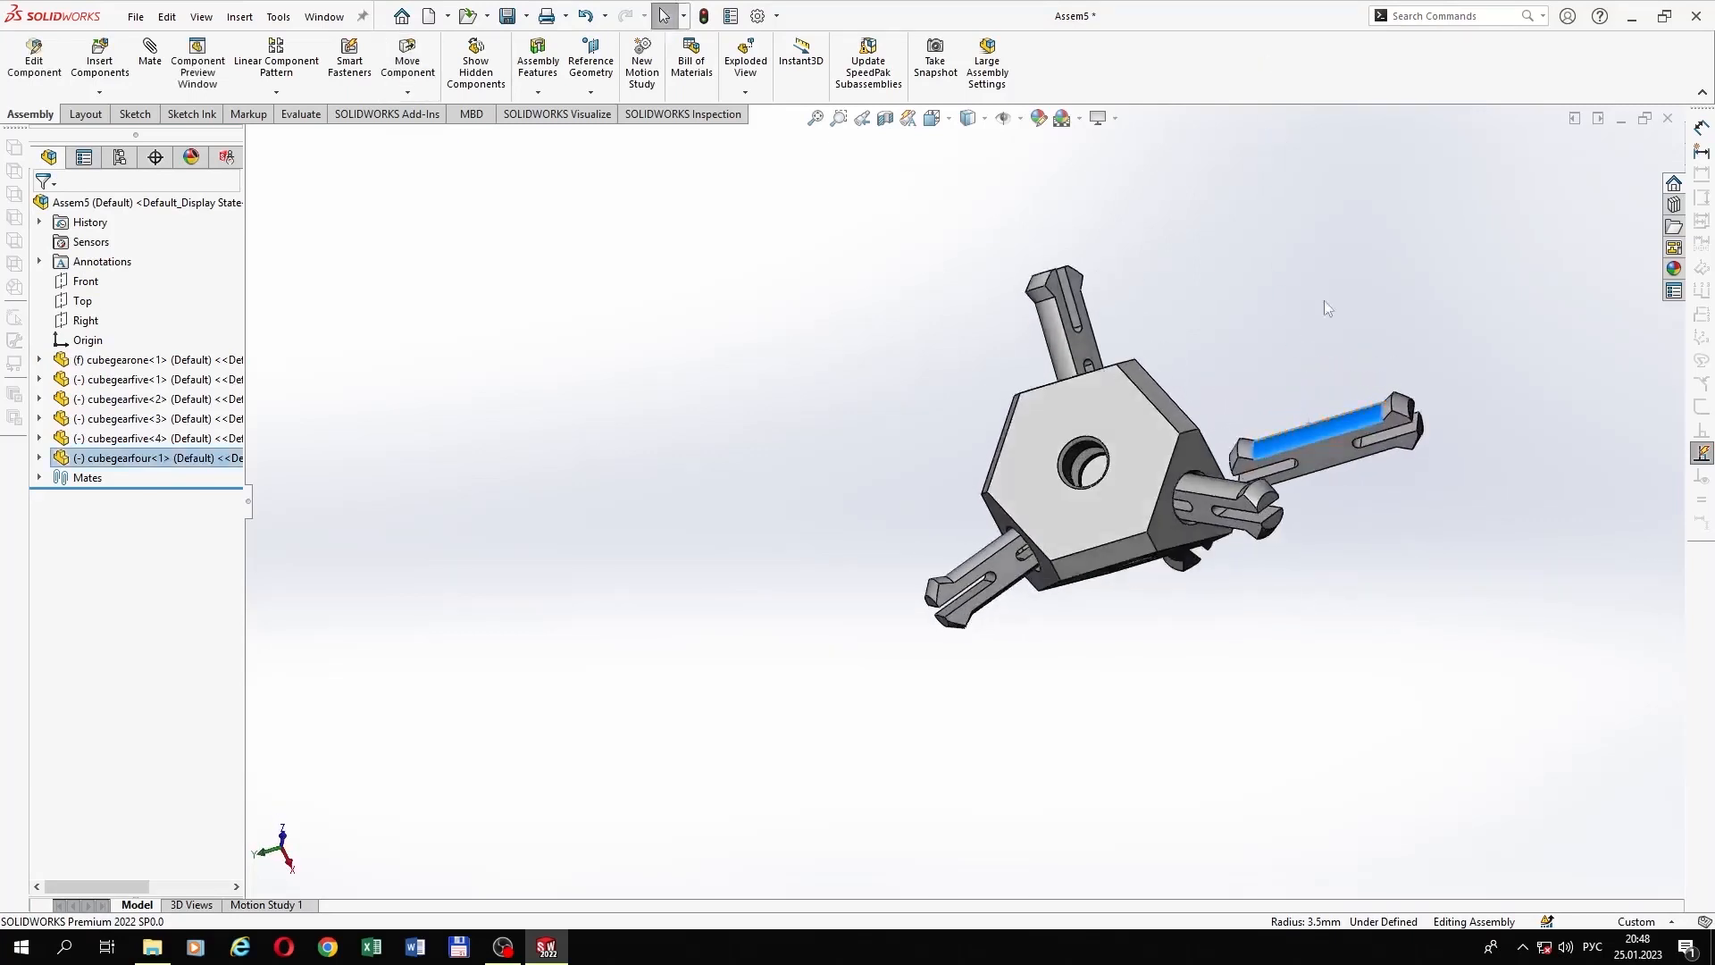
Step: Copy the cubegearfour pin three times, spreading the copies in free space around the core
left_click_drag(1324, 461, 1298, 400)
left_click(1338, 484)
middle_click_drag(1338, 485, 1333, 629)
left_click_drag(1289, 405, 1138, 666, "ctrl")
left_click(897, 496)
left_click(1159, 707)
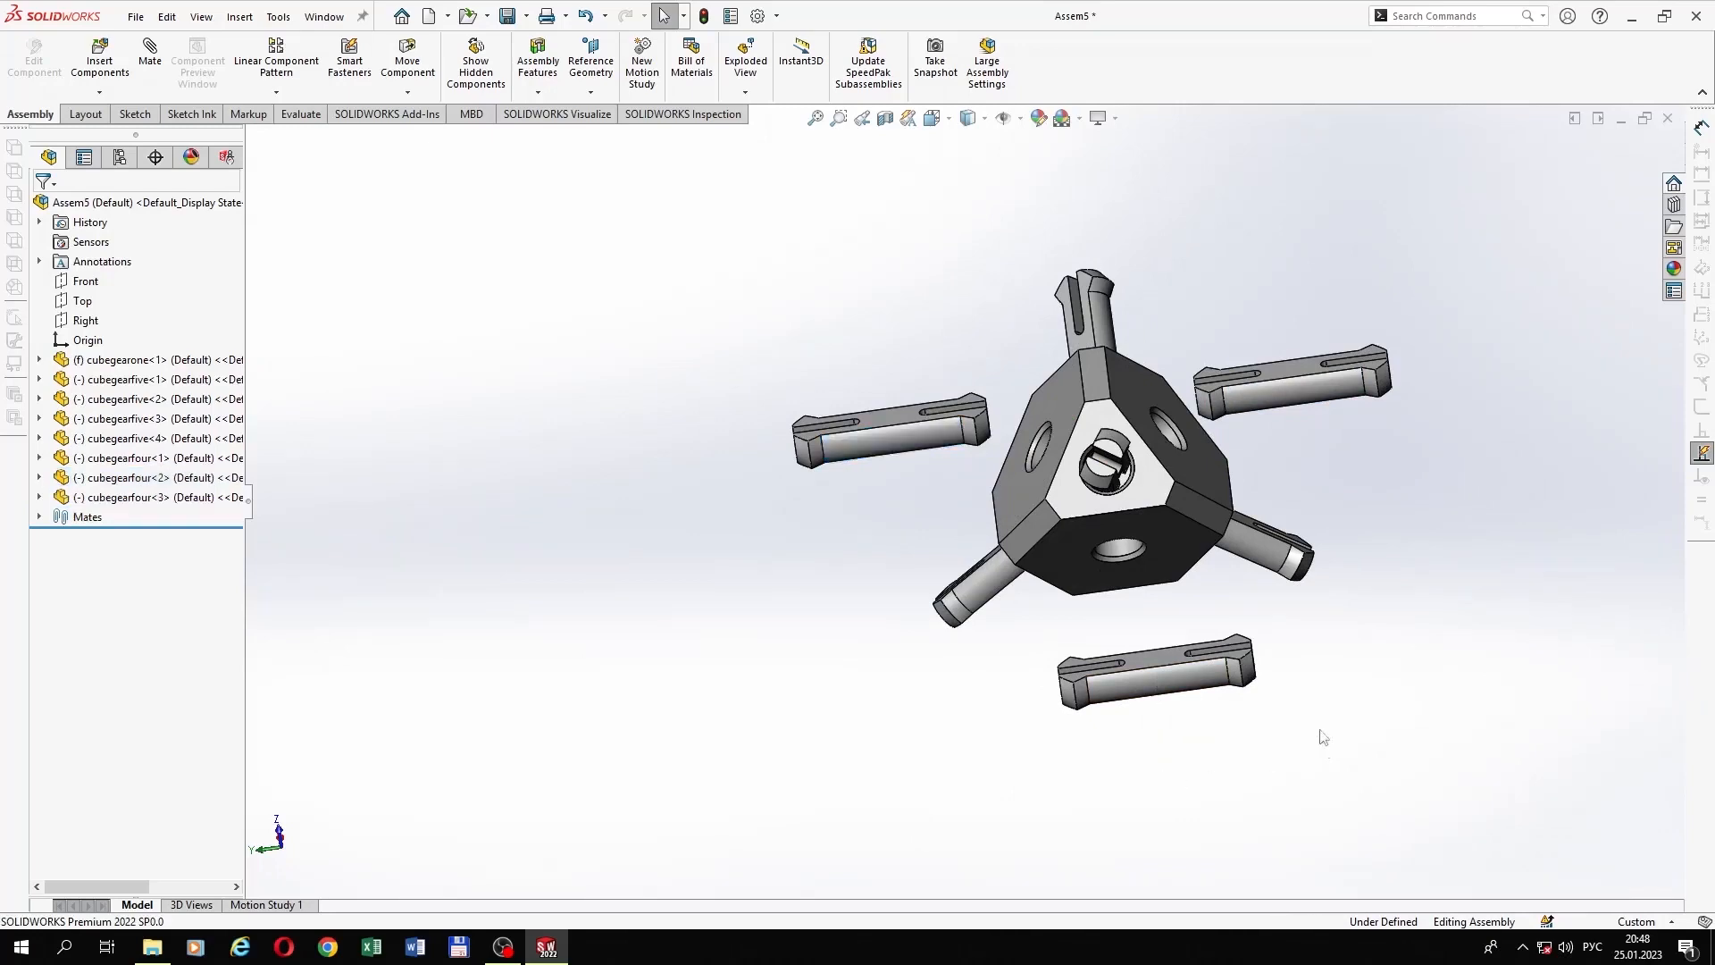
middle_click_drag(1159, 706, 1282, 627)
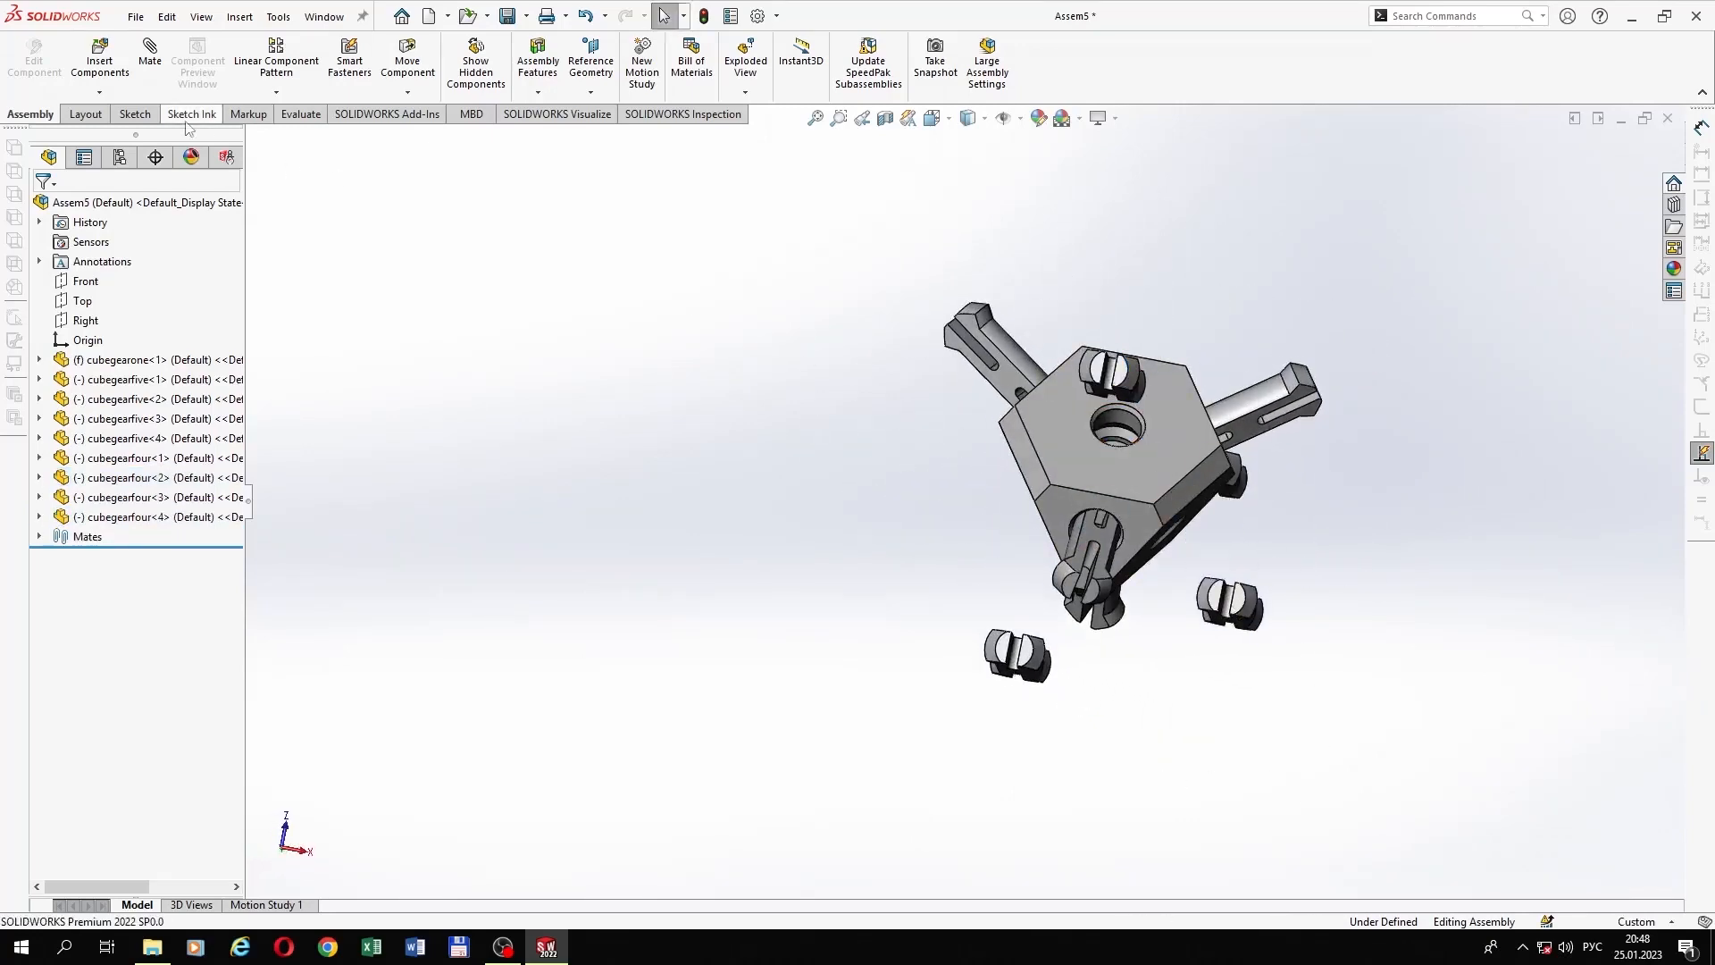
Step: Mate the first cubegearfour pin Concentric with the open hole in the nearest hexagonal face of the core
scroll(1118, 456, "down", 4)
left_click(1104, 446)
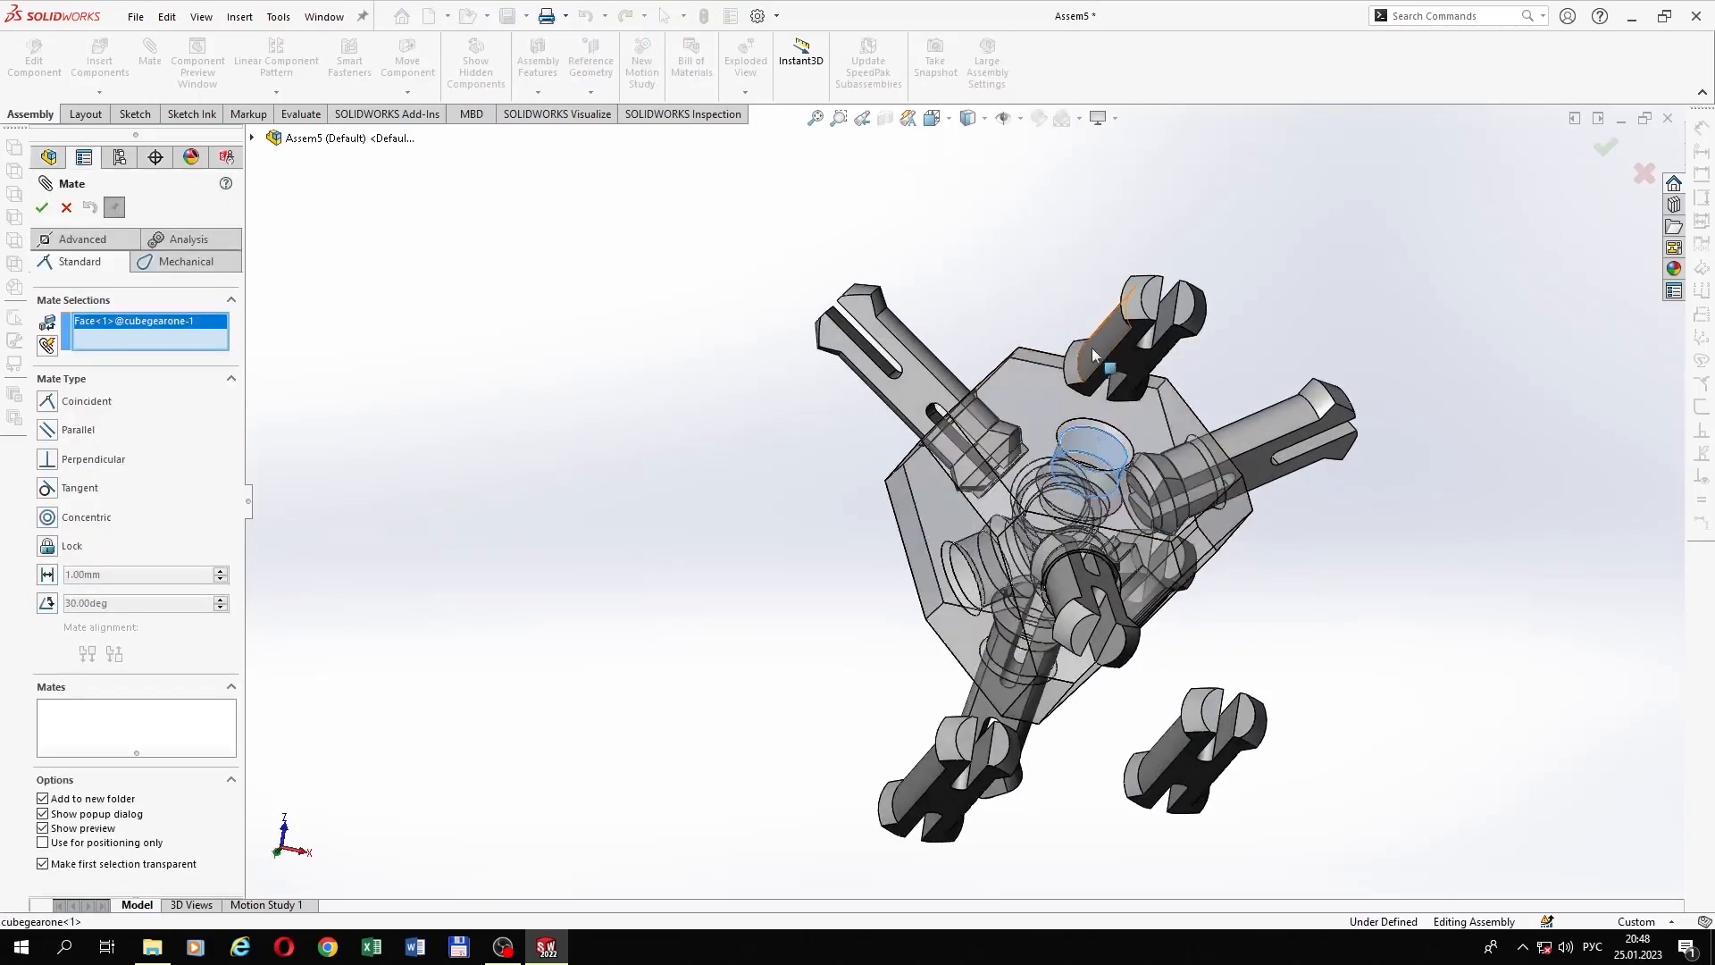
left_click(1099, 343)
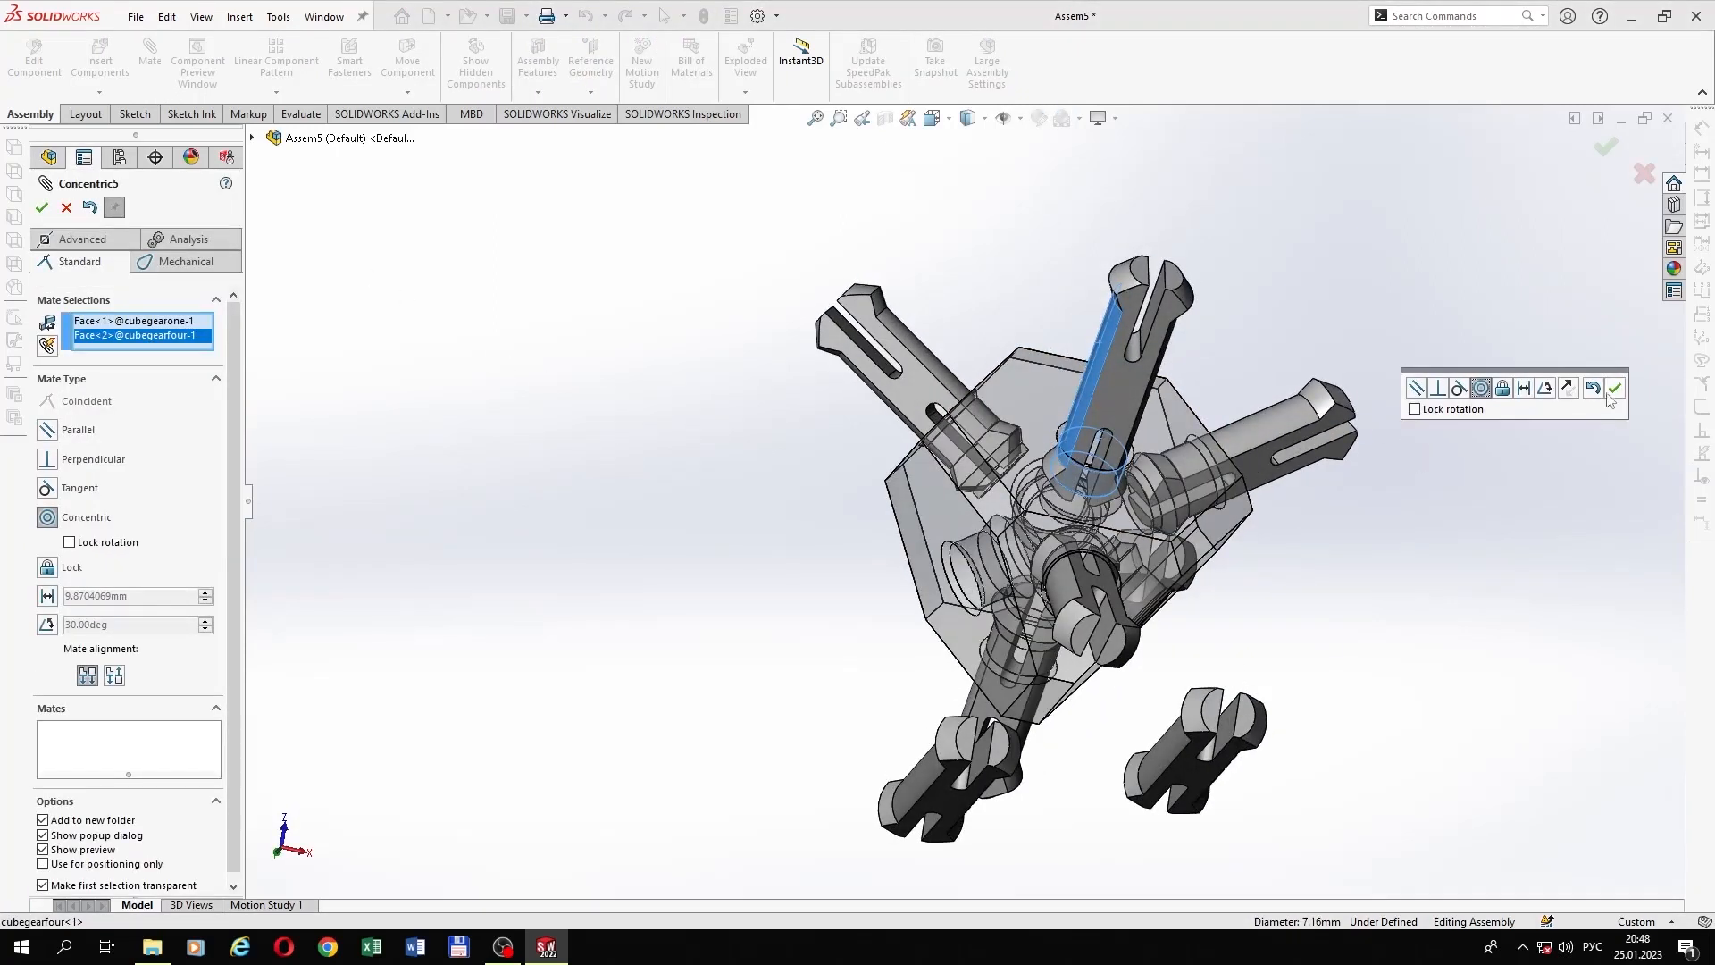
left_click(1615, 388)
Step: Slide the first cubegearfour pin outward and mate its sloped head face Coincident with the inner groove edge of its hole
left_click_drag(1192, 345, 1208, 314)
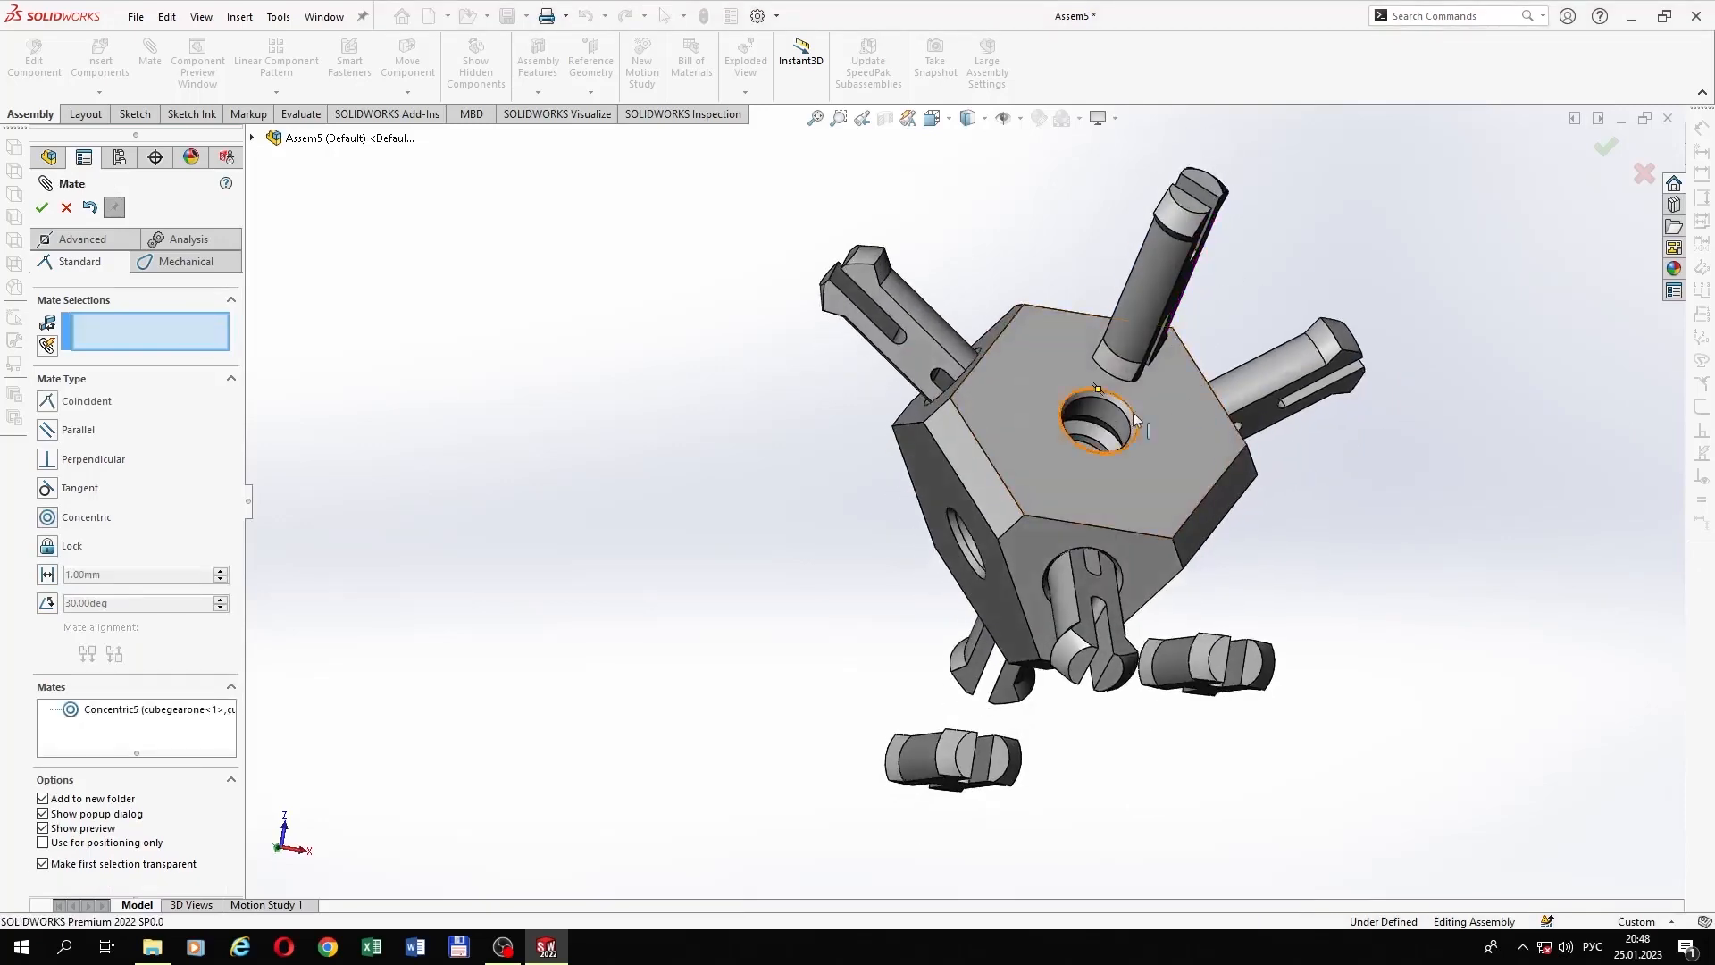
scroll(1133, 411, "down", 3)
left_click(1088, 345)
scroll(1027, 452, "down", 3)
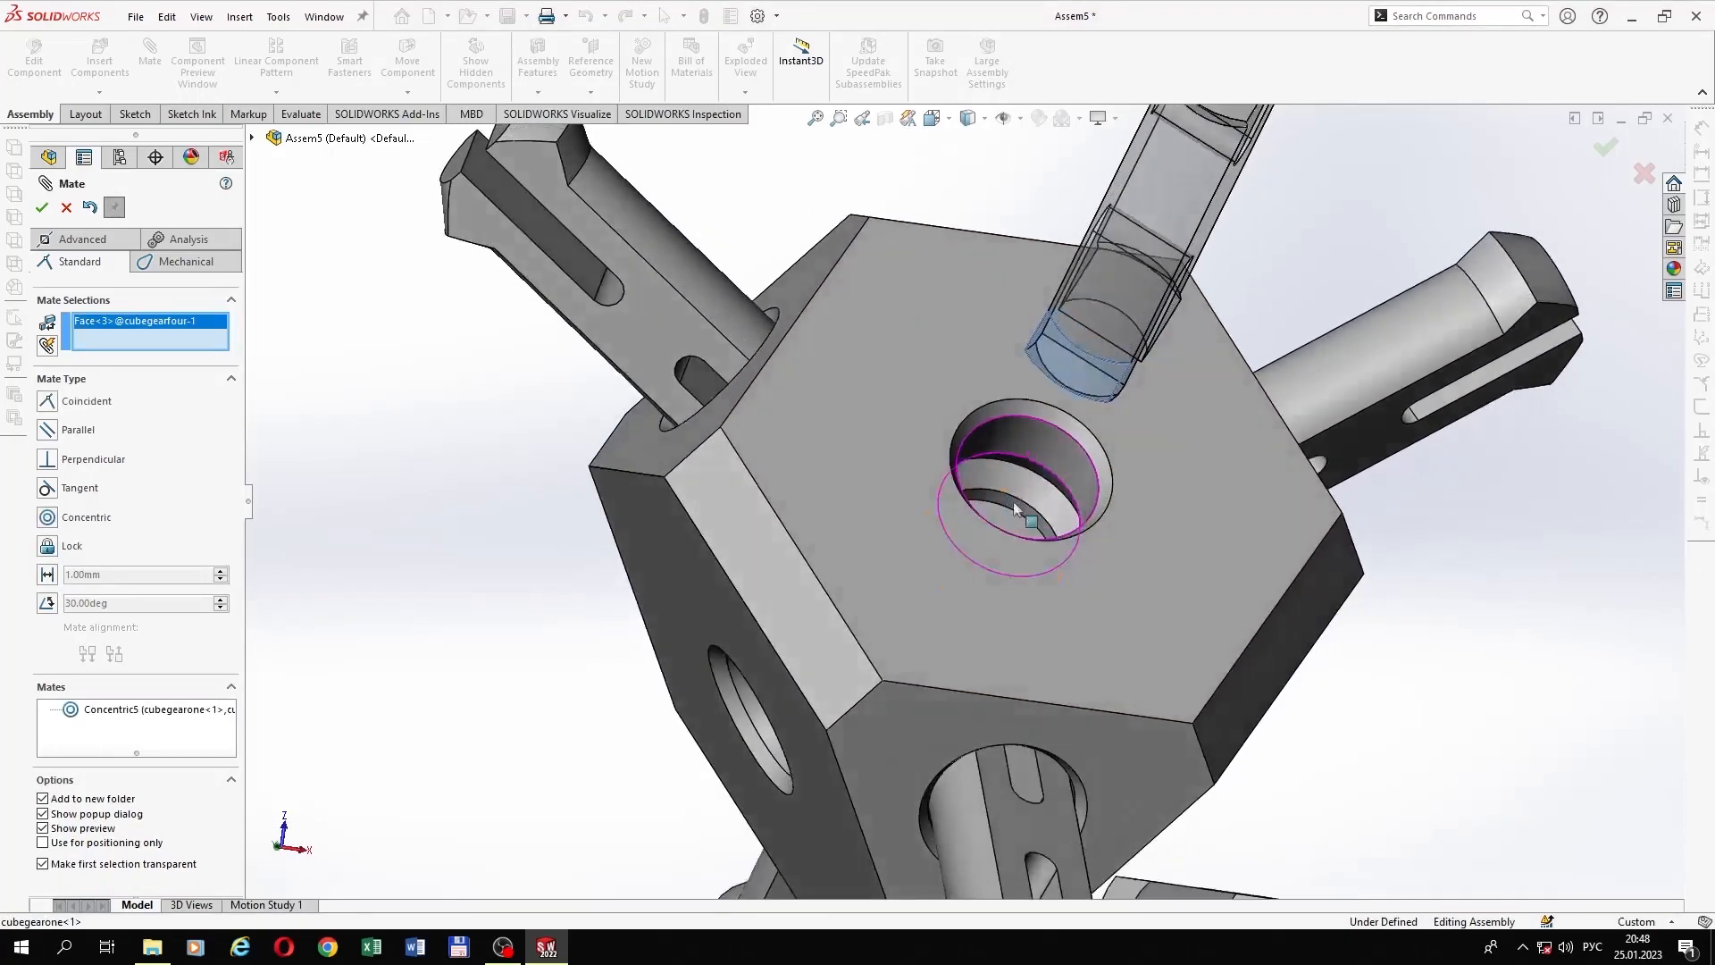
scroll(1016, 509, "down", 3)
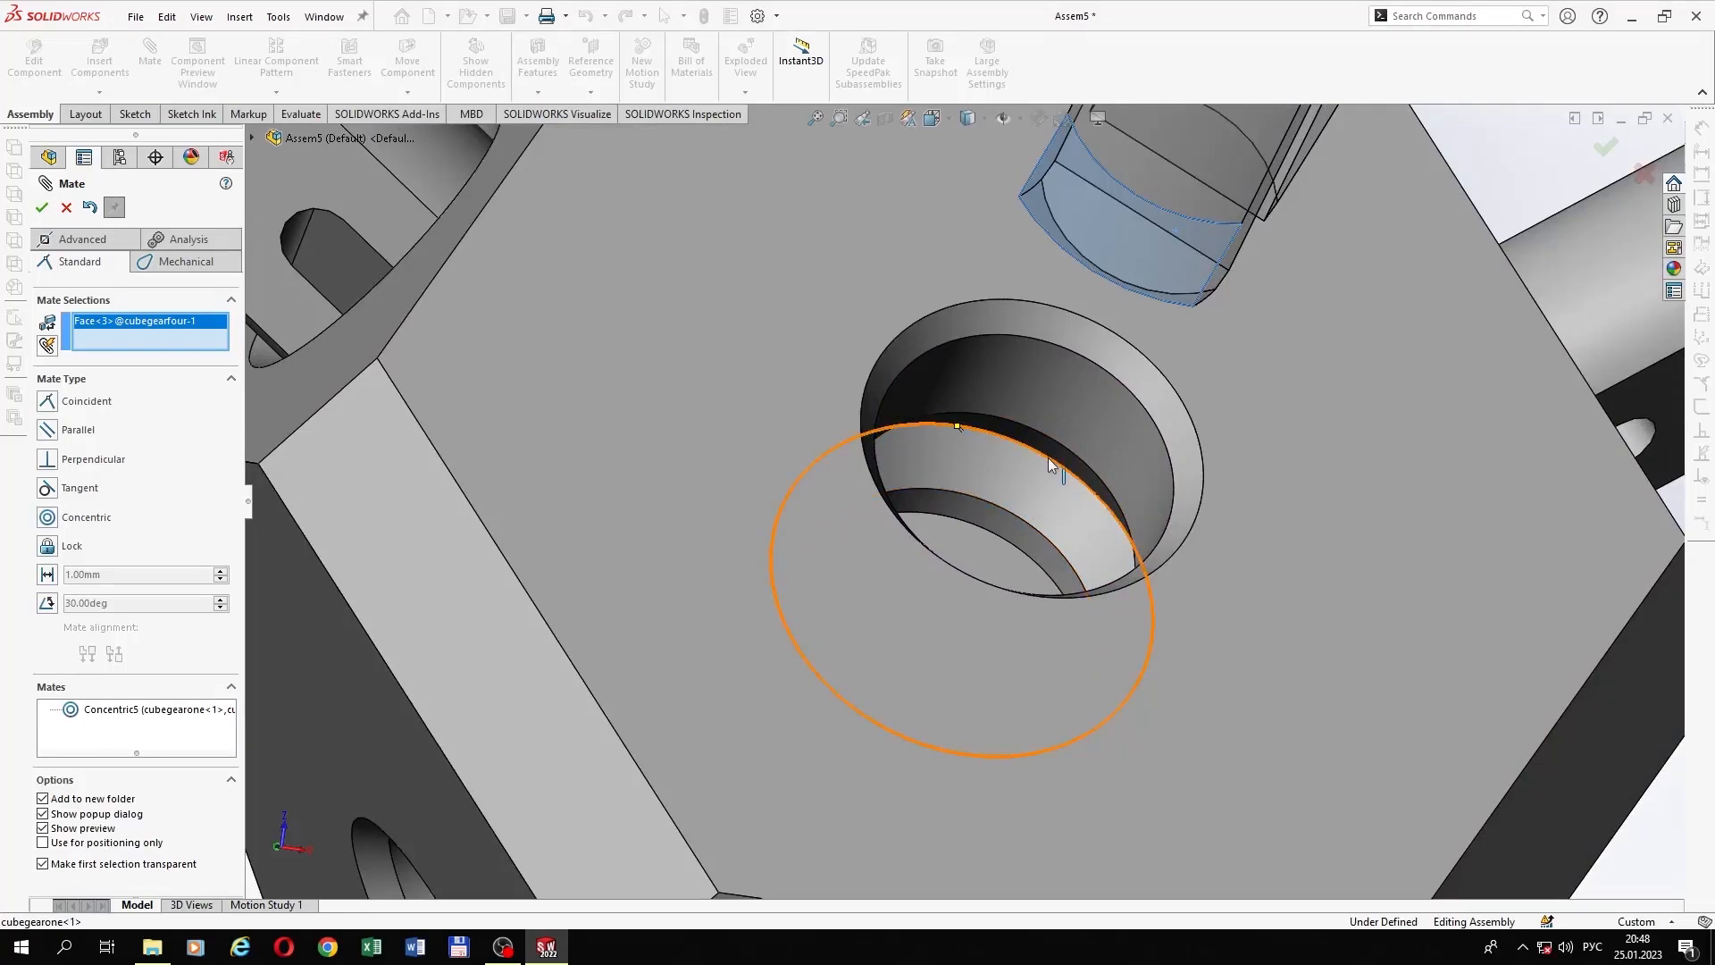
left_click(1048, 458)
left_click(1510, 437)
scroll(1283, 489, "up", 5)
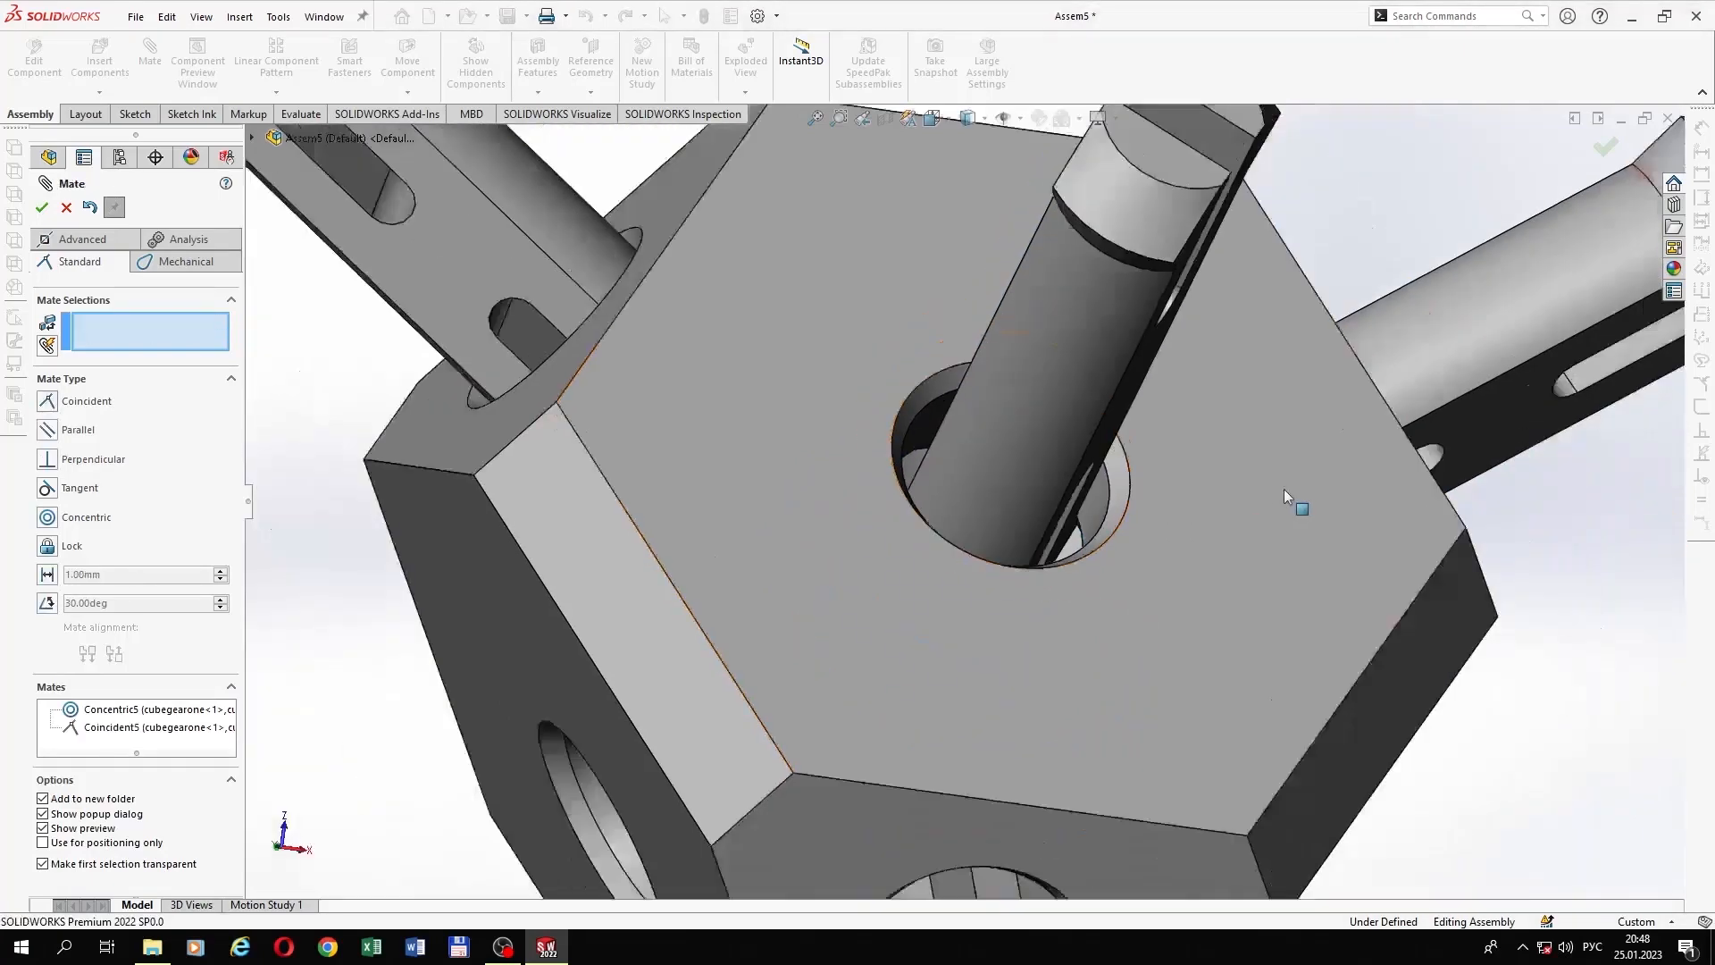
Step: Mate a second cubegearfour pin Concentric with the open hole in another hexagonal face of the core
scroll(1283, 490, "up", 9)
middle_click_drag(866, 625, 945, 572)
scroll(982, 634, "down", 3)
left_click(983, 748)
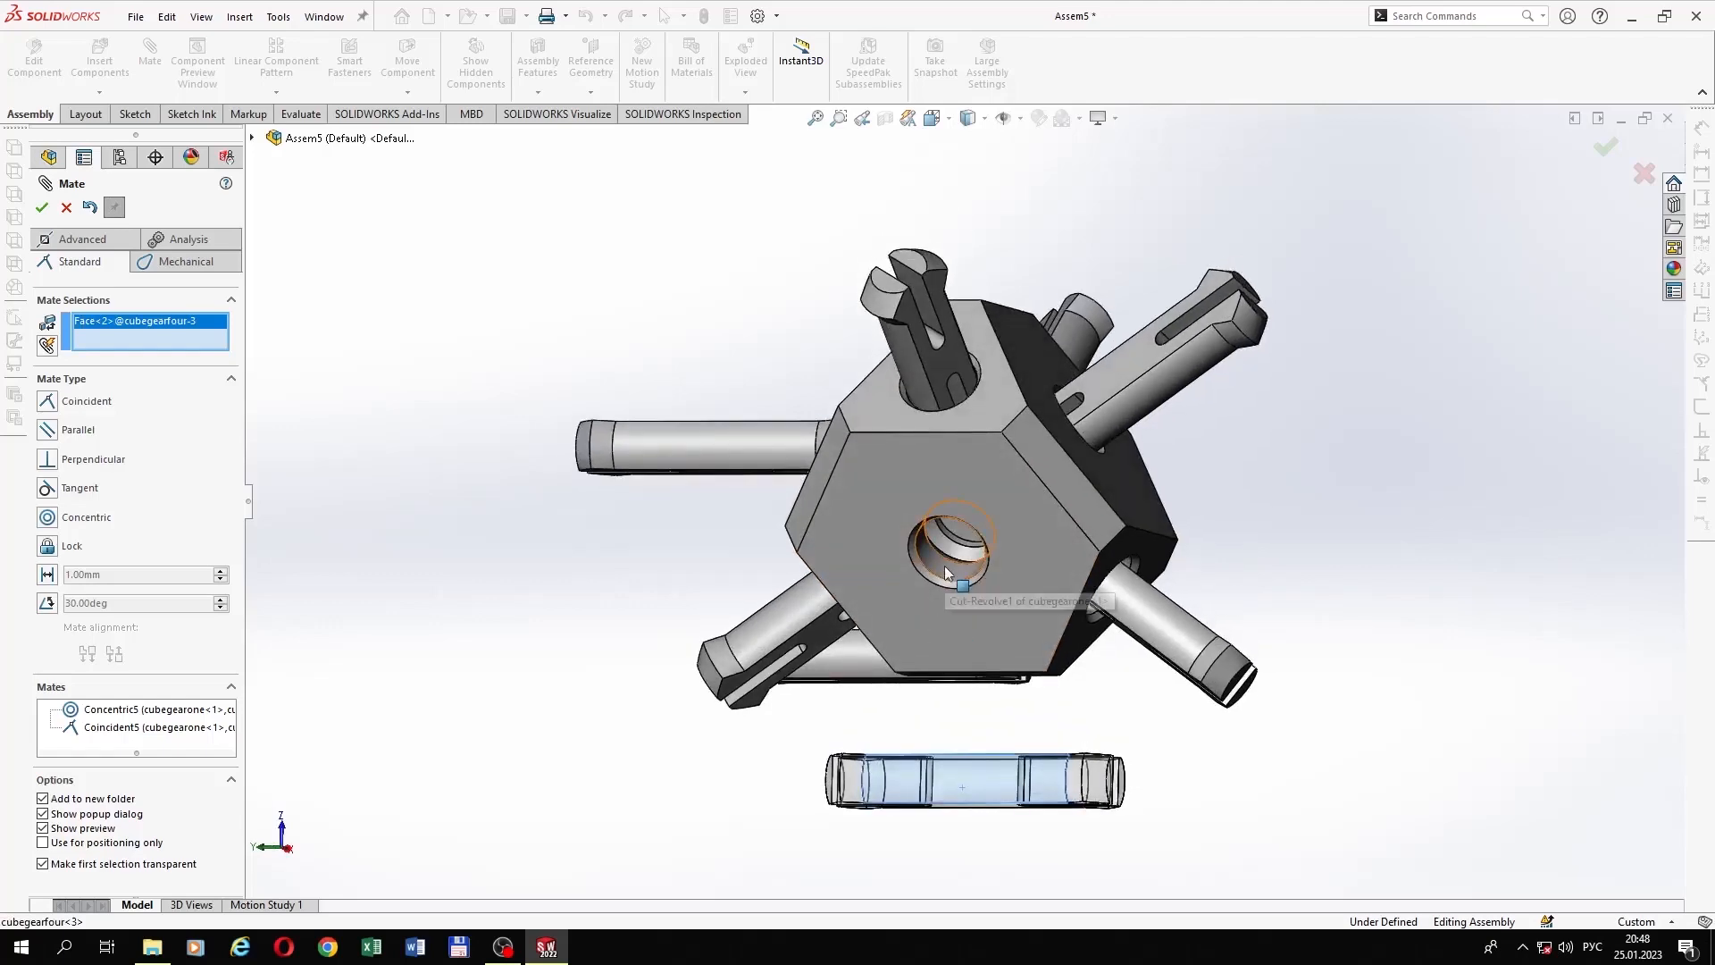
left_click(947, 572)
left_click(1326, 613)
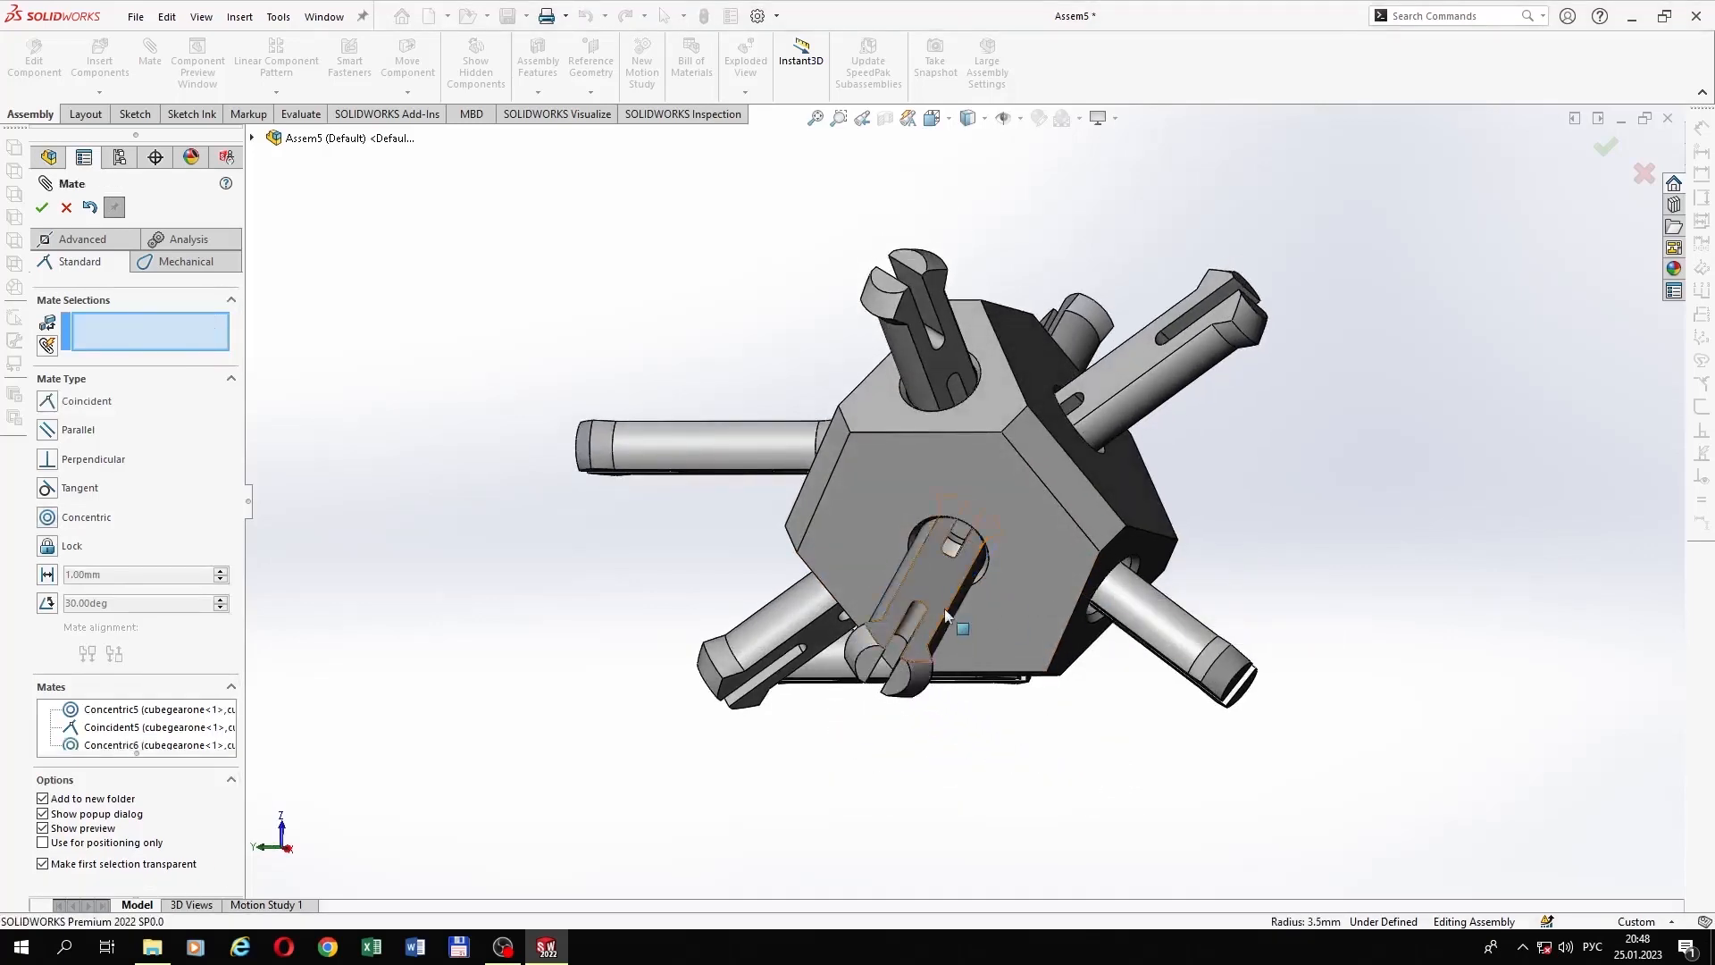
Step: Mate the second cubegearfour pin's sloped head face Coincident with the inner groove edge of its hole
scroll(920, 643, "down", 5)
left_click(948, 600)
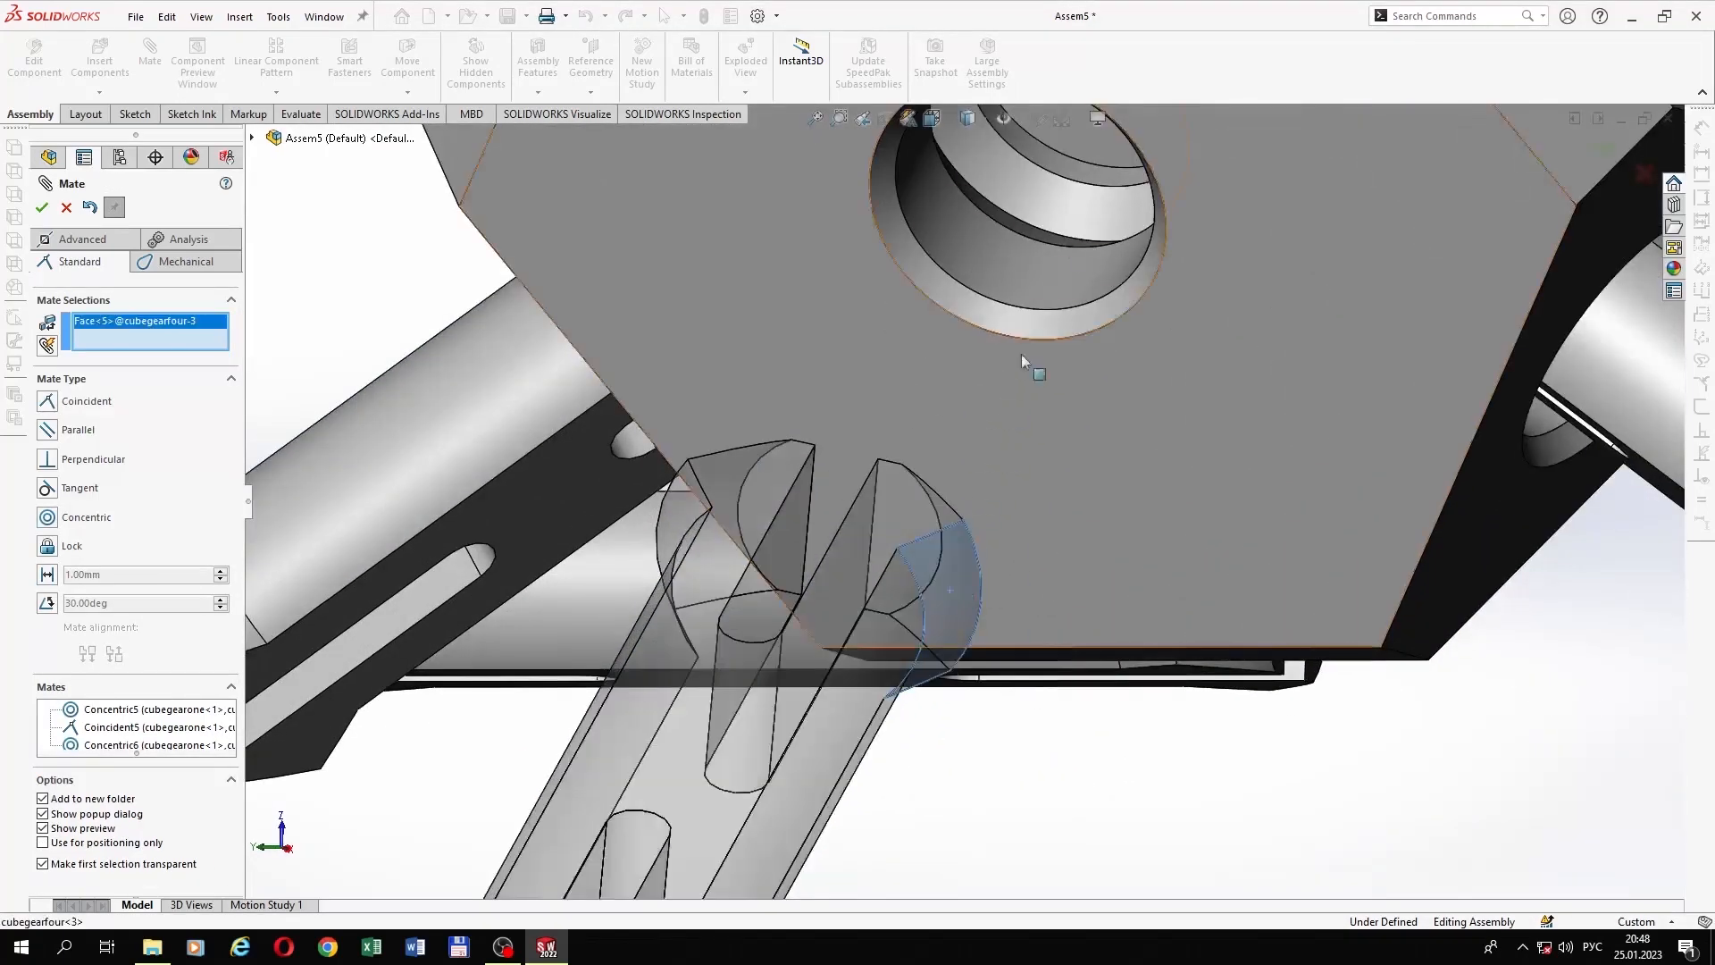
middle_click_drag(1021, 353, 1063, 245)
left_click(1063, 241)
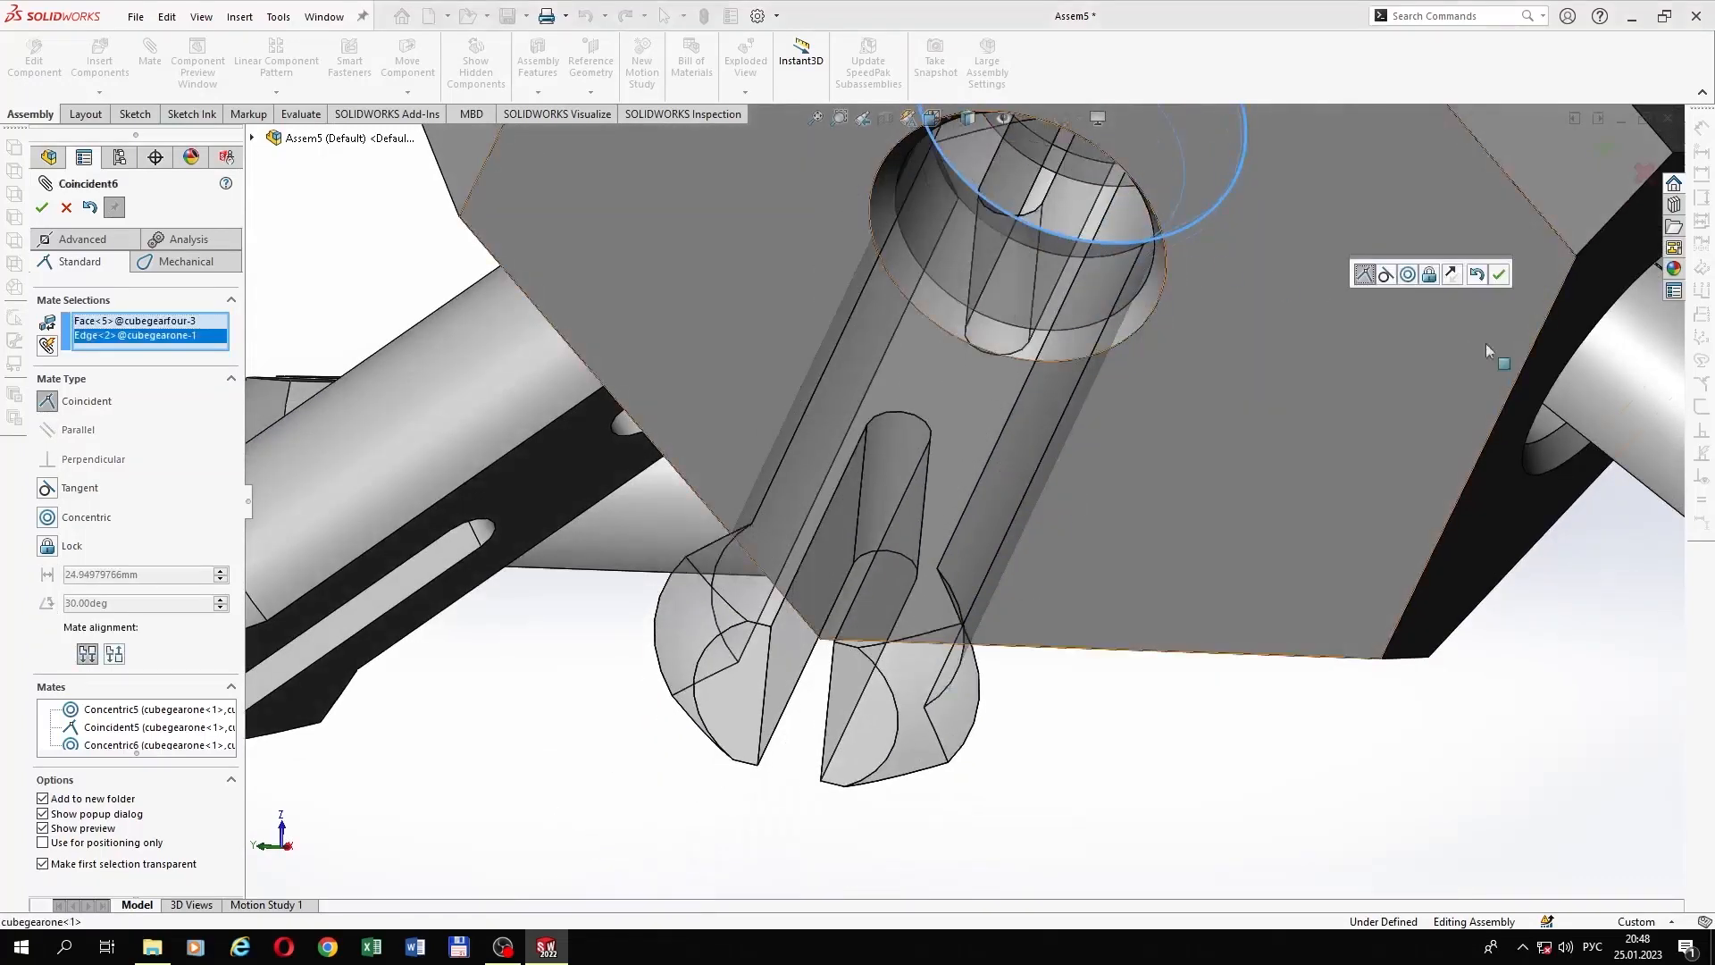
left_click(1501, 280)
Step: Mate a third cubegearfour pin Concentric with the next open hexagonal-face hole of the core
scroll(1090, 330, "up", 6)
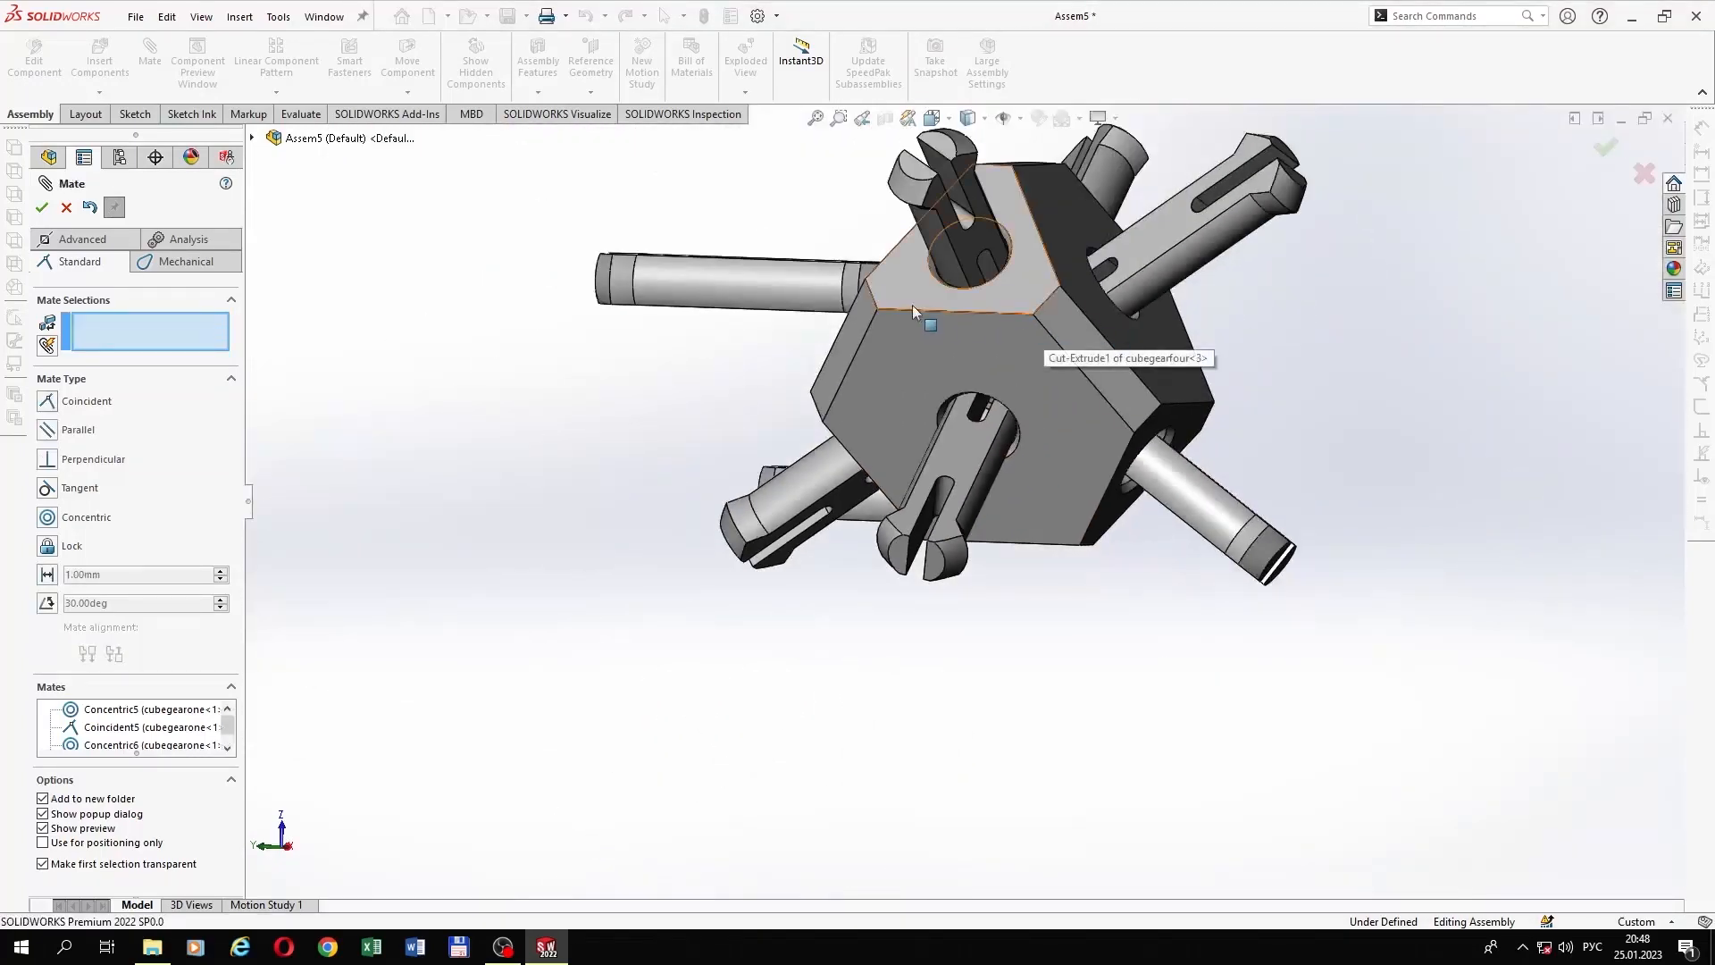
middle_click_drag(913, 304, 1022, 365)
scroll(968, 292, "down", 5)
left_click(1028, 345)
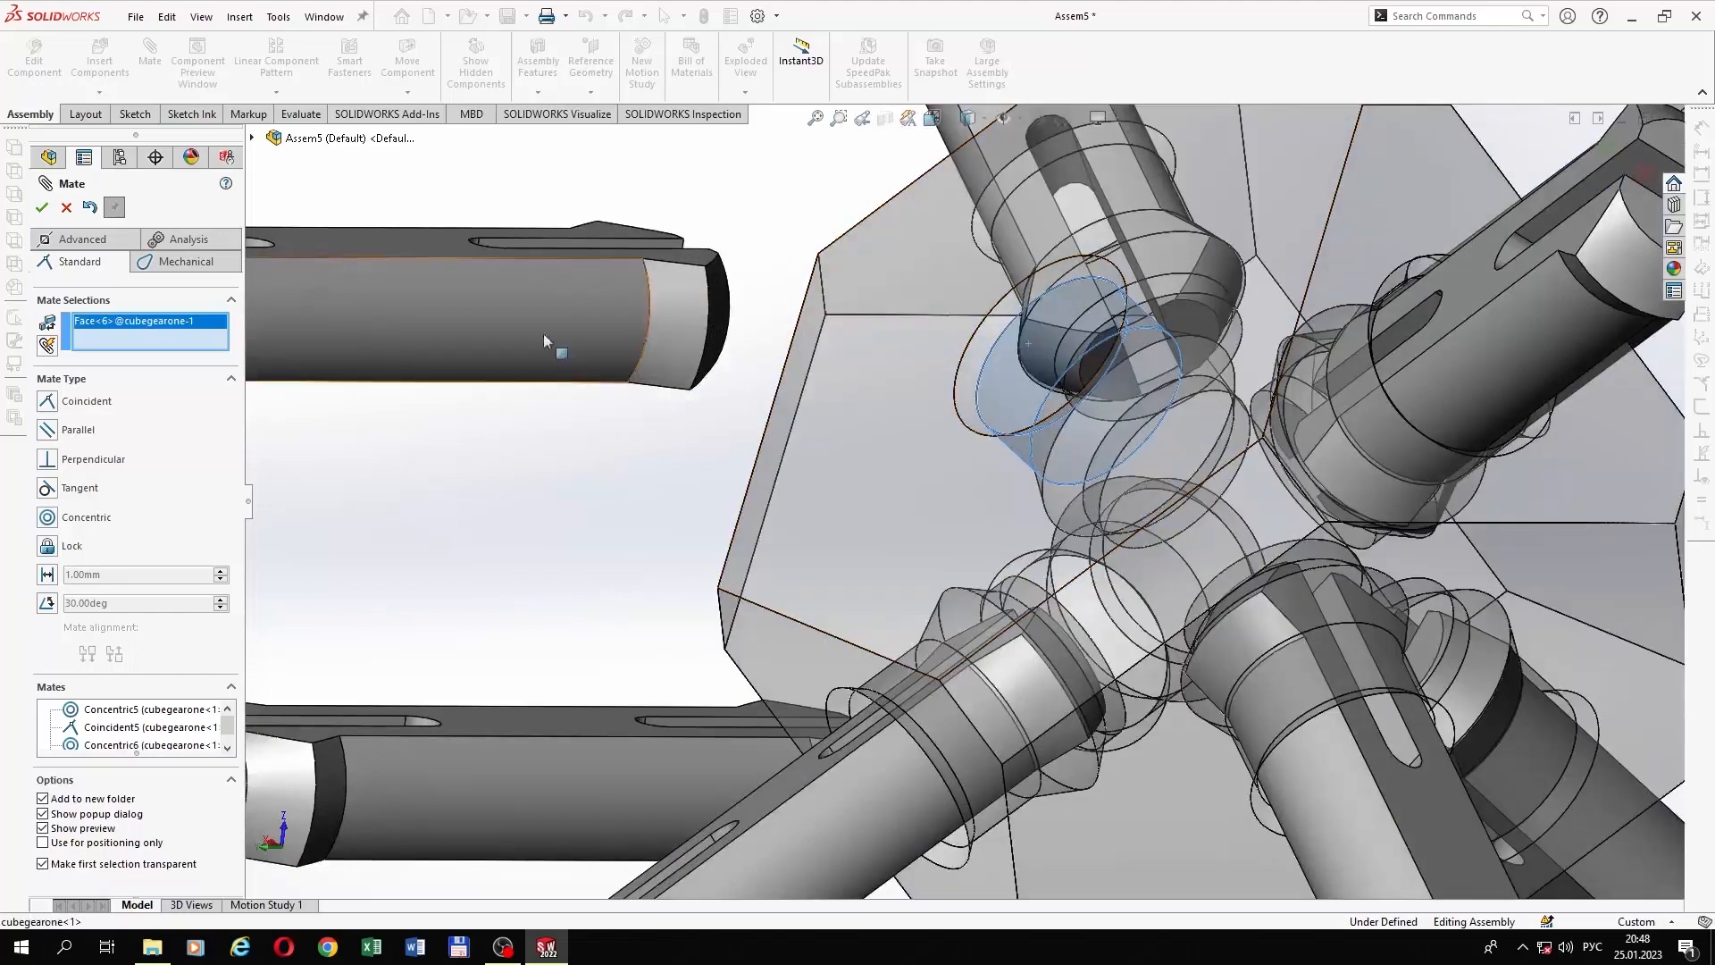
left_click(543, 334)
left_click(1557, 432)
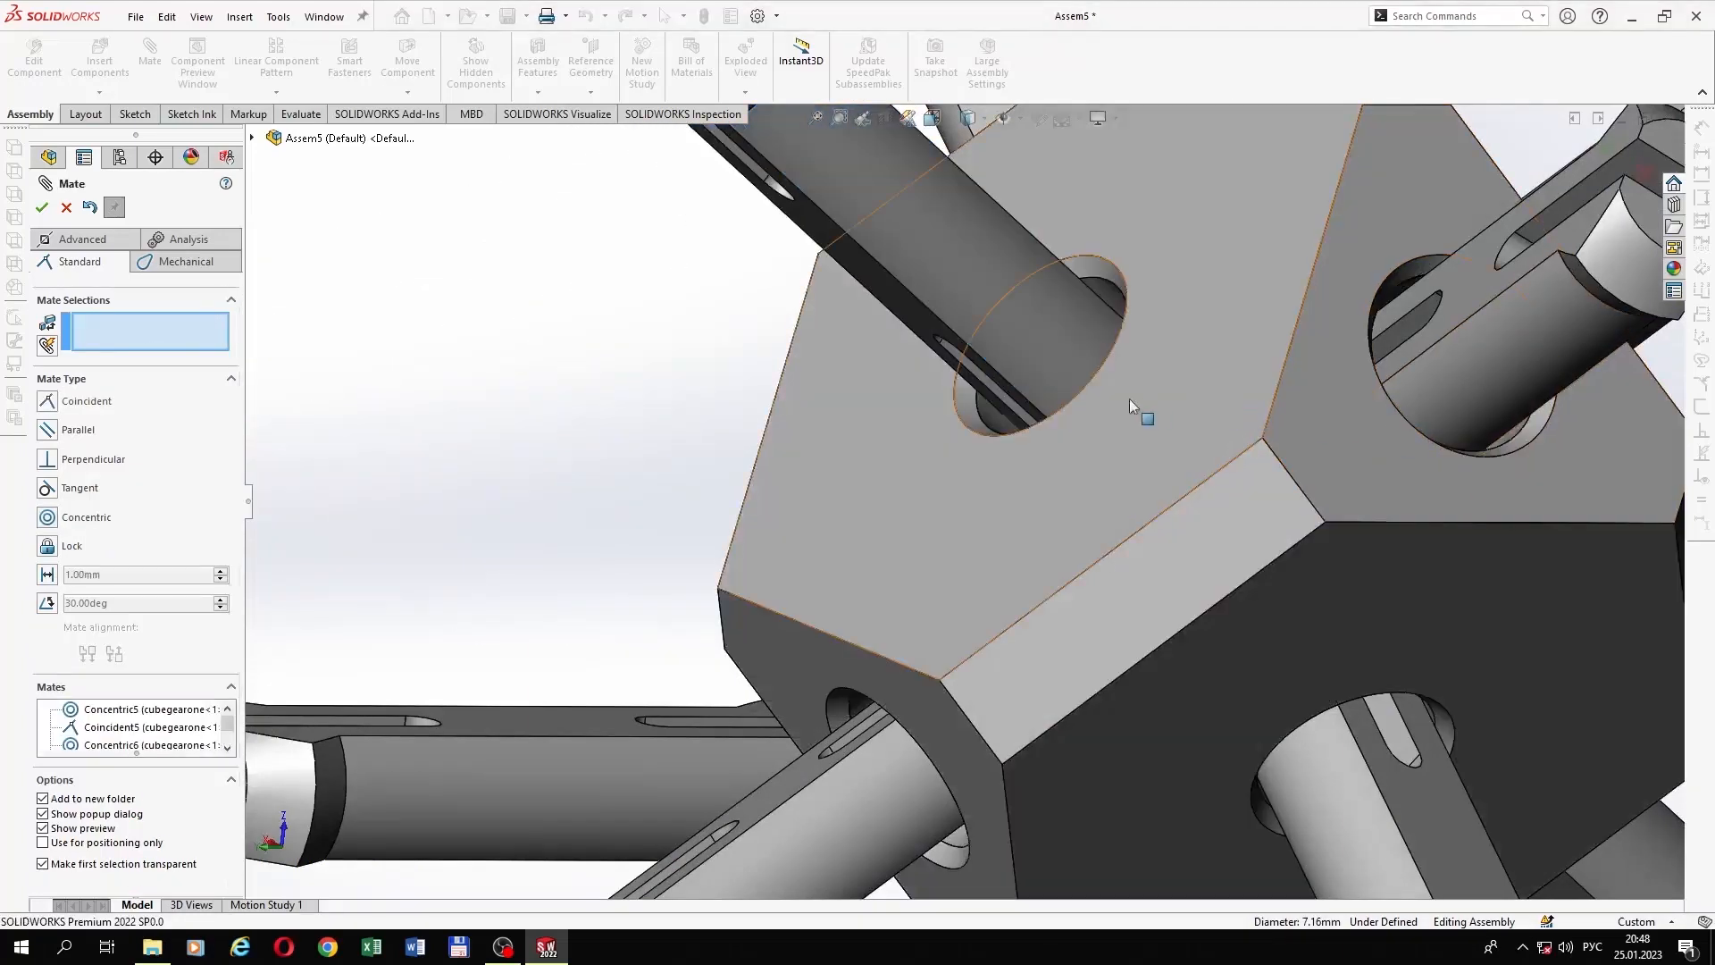
Step: Pull the third cubegearfour pin outward and mate its sloped head face Coincident with the groove edge inside its hole
left_click_drag(982, 330, 912, 272)
left_click(987, 346)
middle_click_drag(1041, 404, 1052, 438)
scroll(1052, 444, "down", 5)
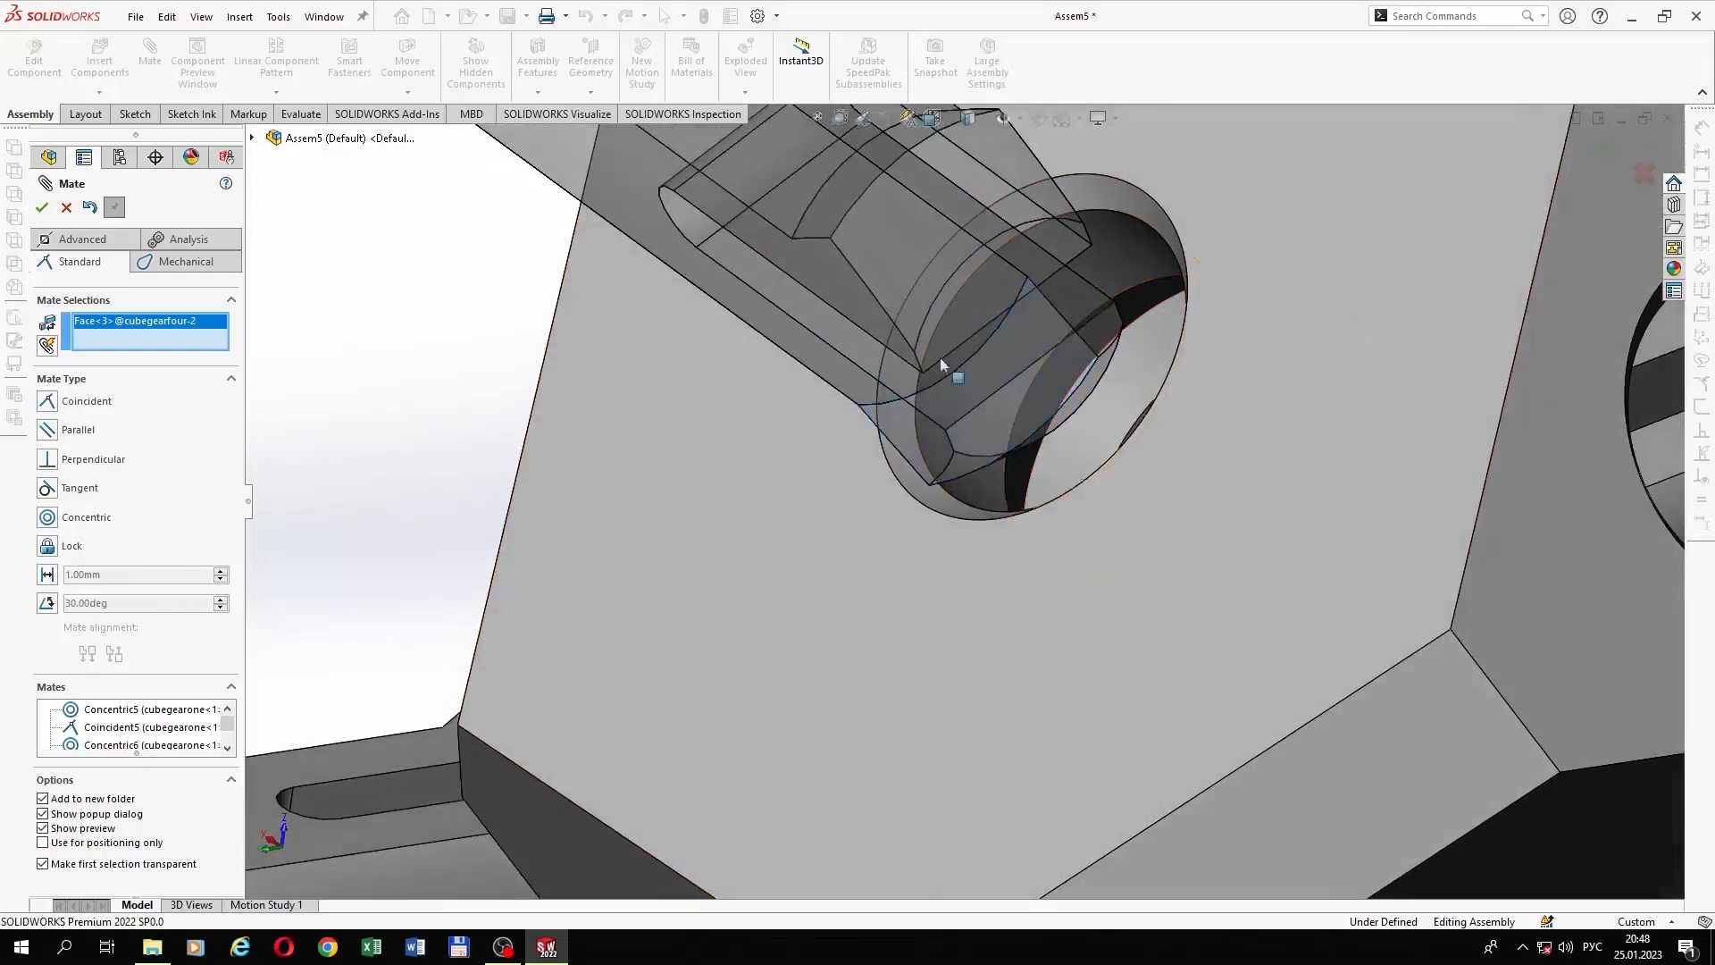
left_click(1027, 483)
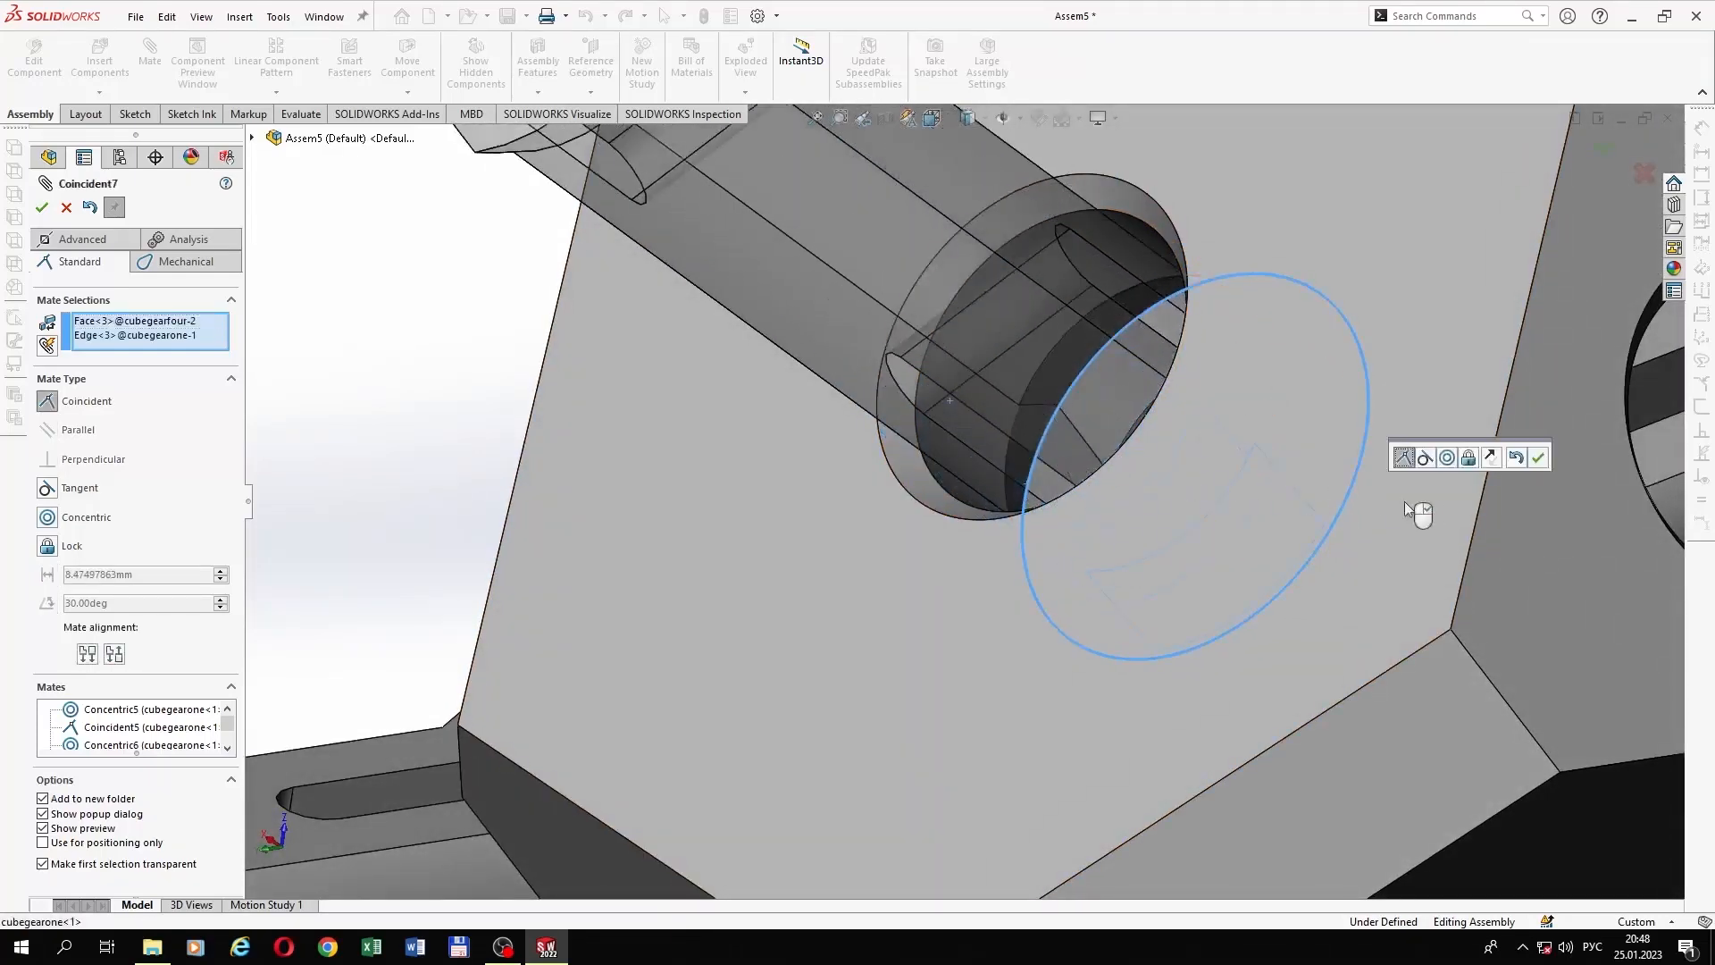
left_click(1538, 459)
Step: Mate the last loose cubegearfour pin Concentric with the remaining open hole of the core
scroll(1233, 421, "up", 5)
middle_click_drag(1188, 400, 1126, 387)
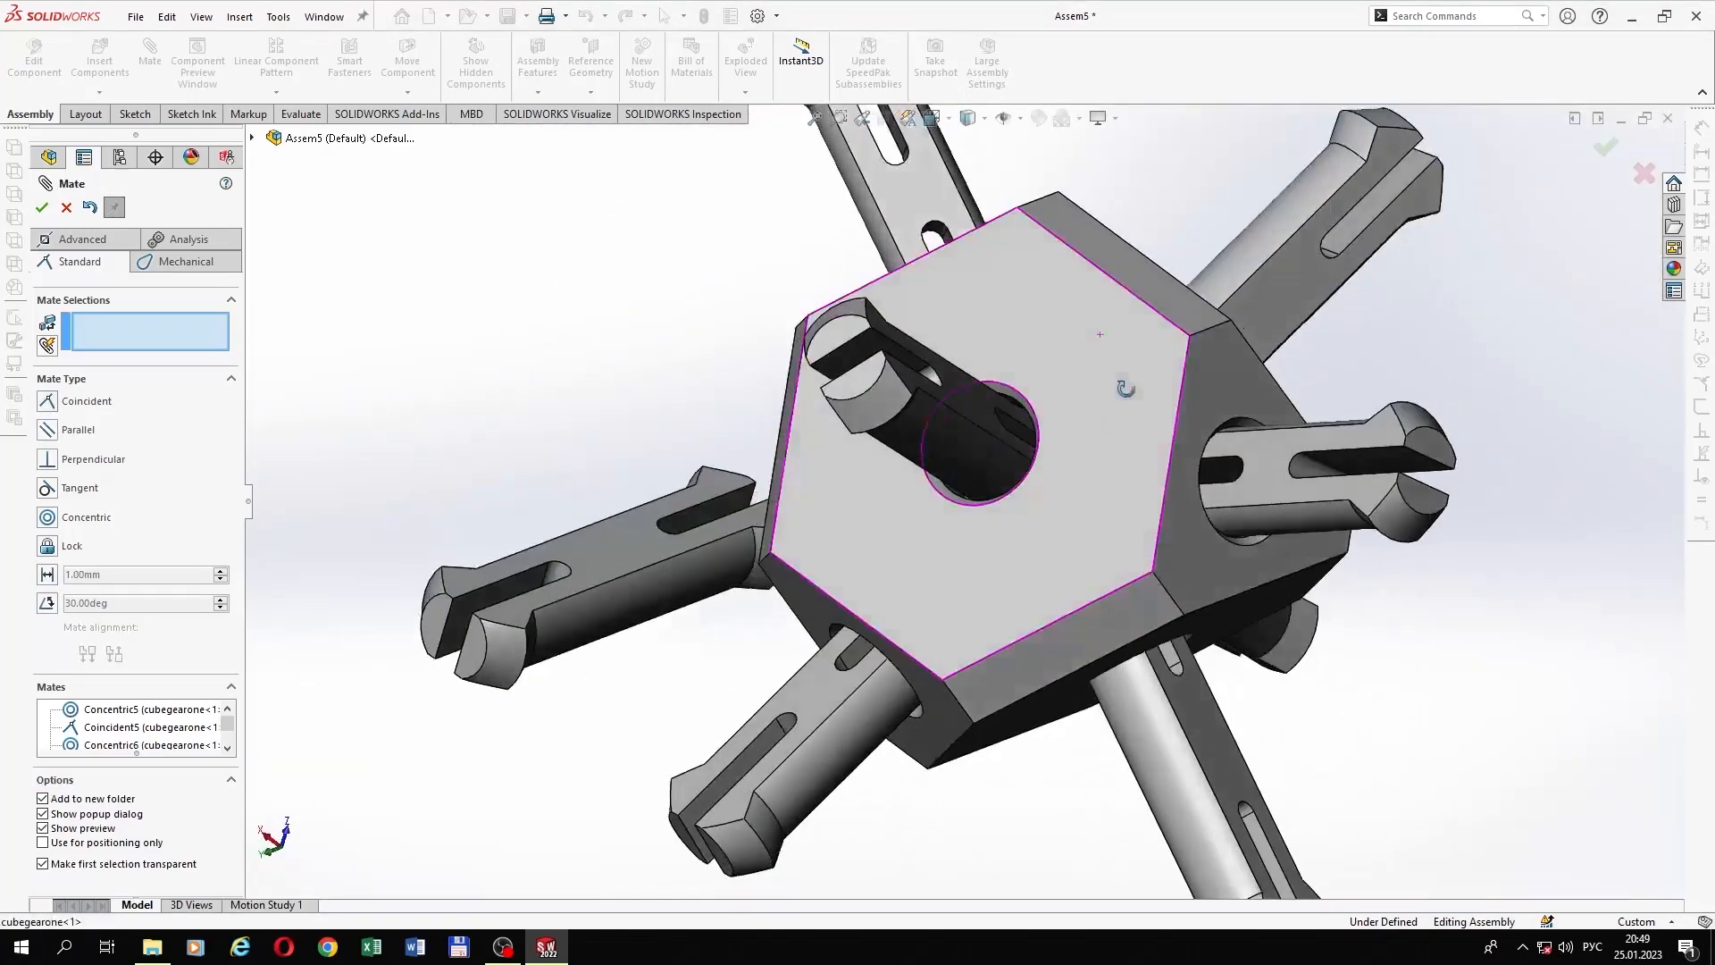
scroll(1107, 390, "up", 4)
middle_click_drag(807, 436, 1027, 523)
scroll(1018, 562, "down", 5)
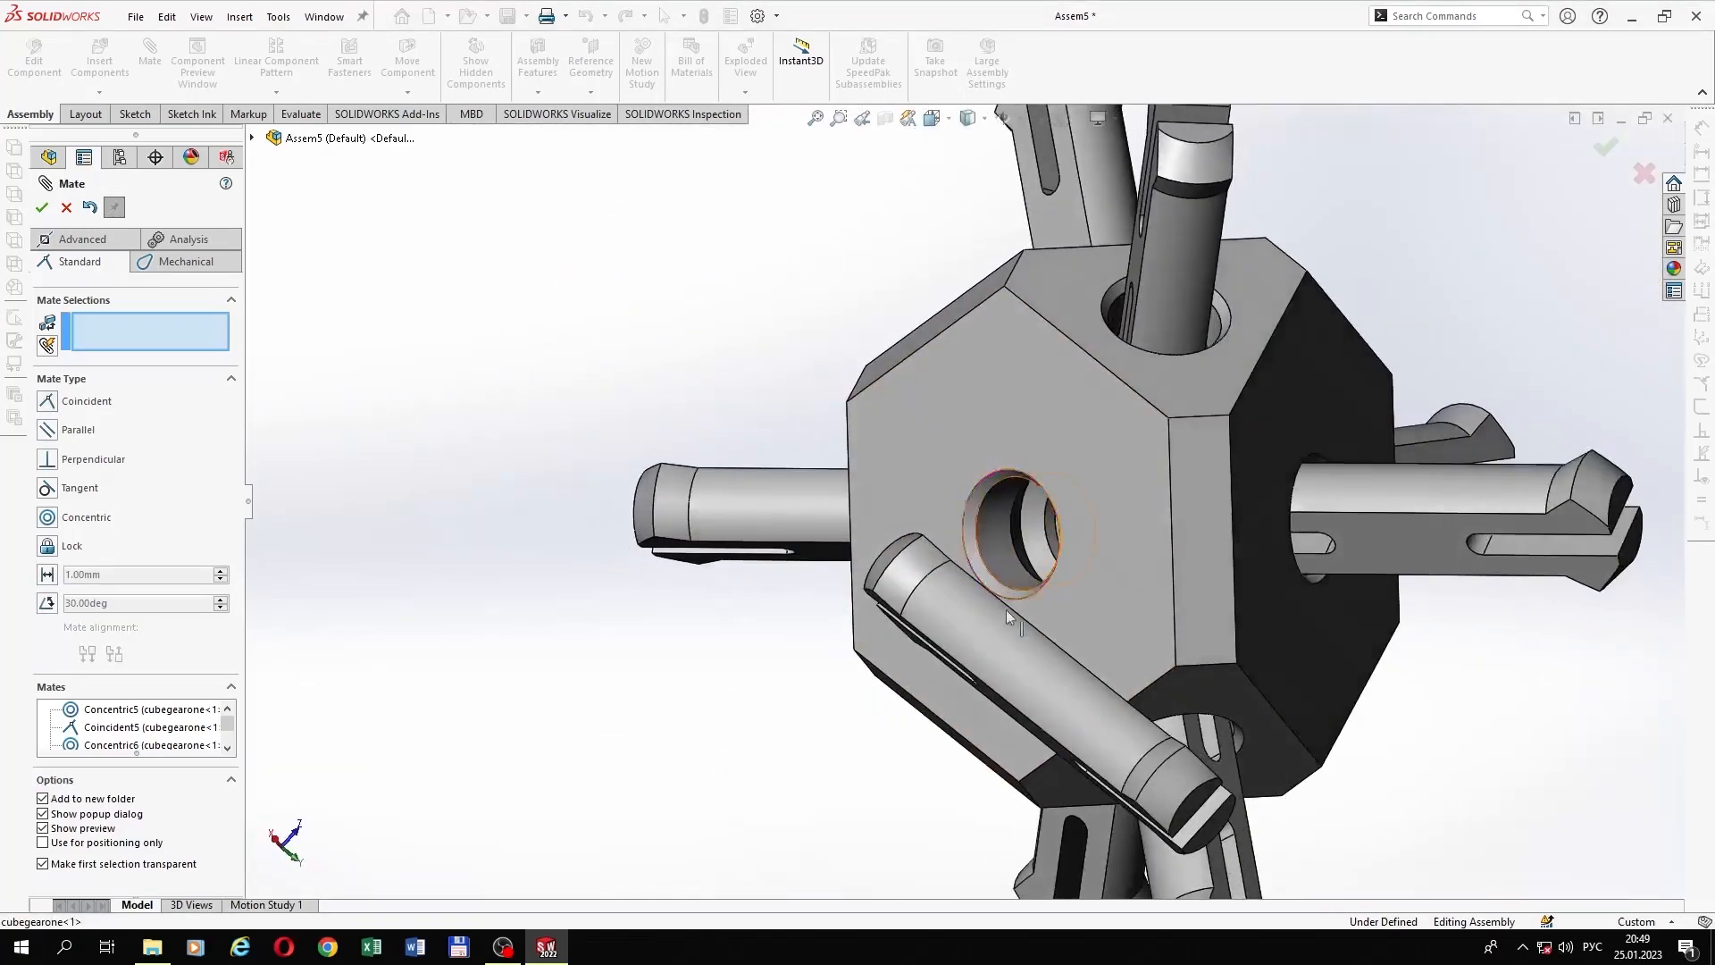
left_click(974, 625)
left_click(1005, 545)
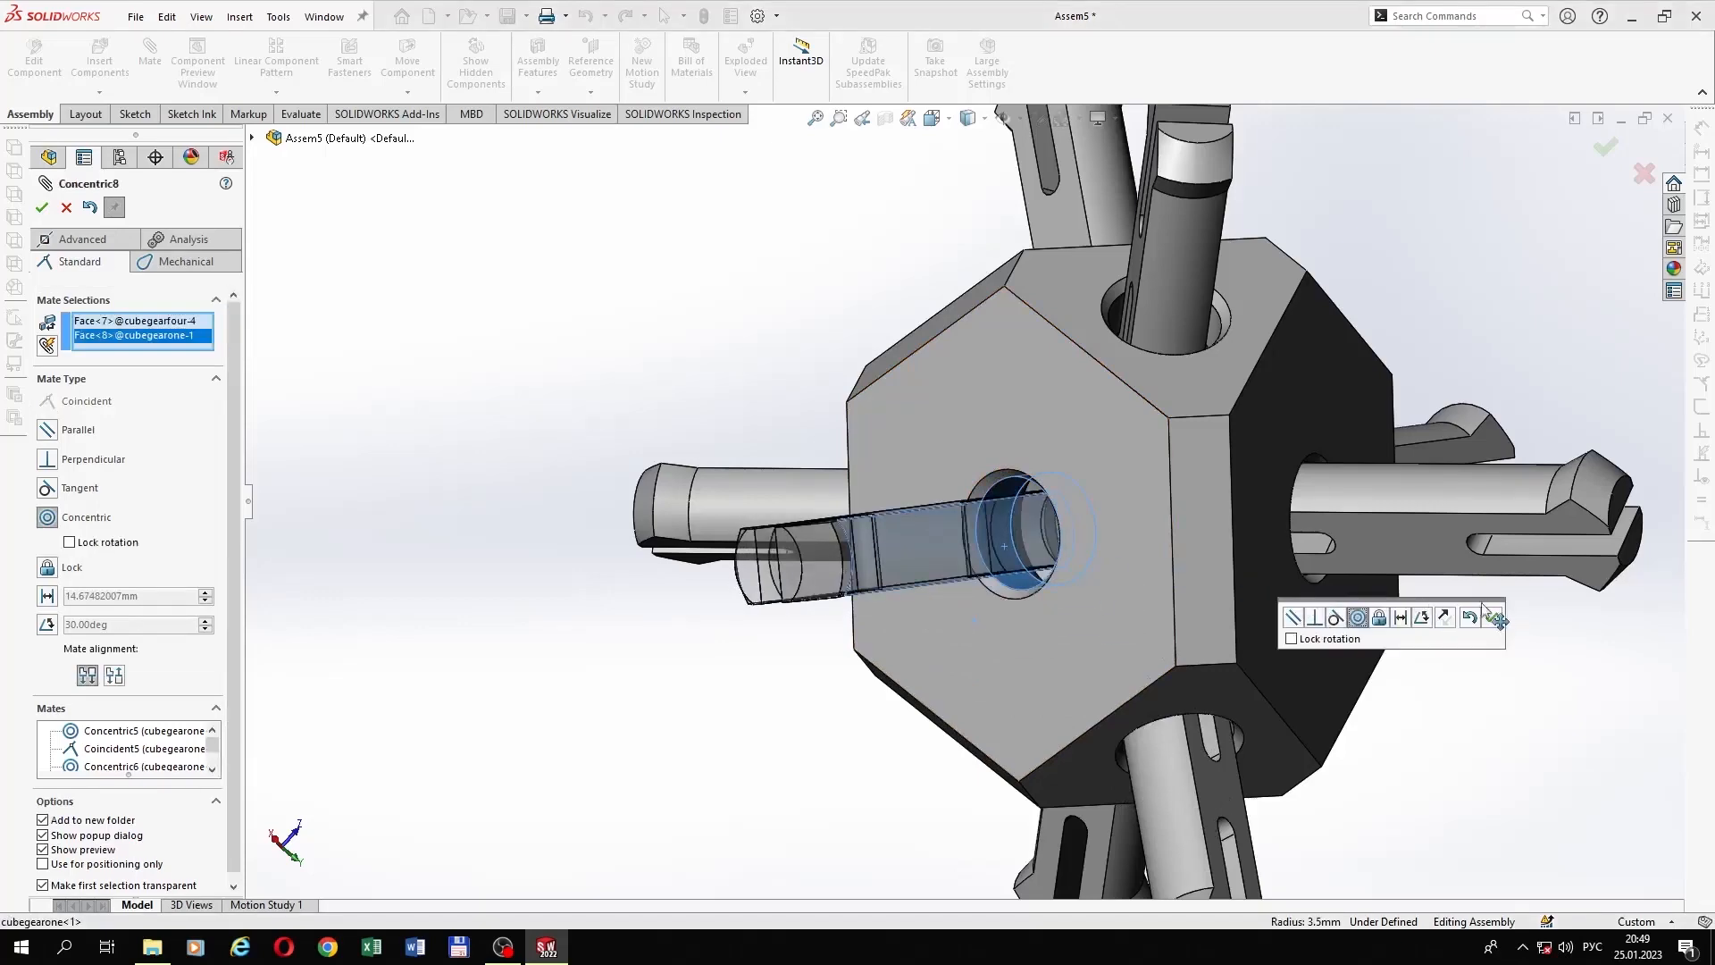
Step: Slide the fourth cubegearfour pin out, mate its sloped head face Coincident with its hole's groove edge, and finish mating
left_click_drag(935, 558, 806, 576)
scroll(1001, 567, "down", 4)
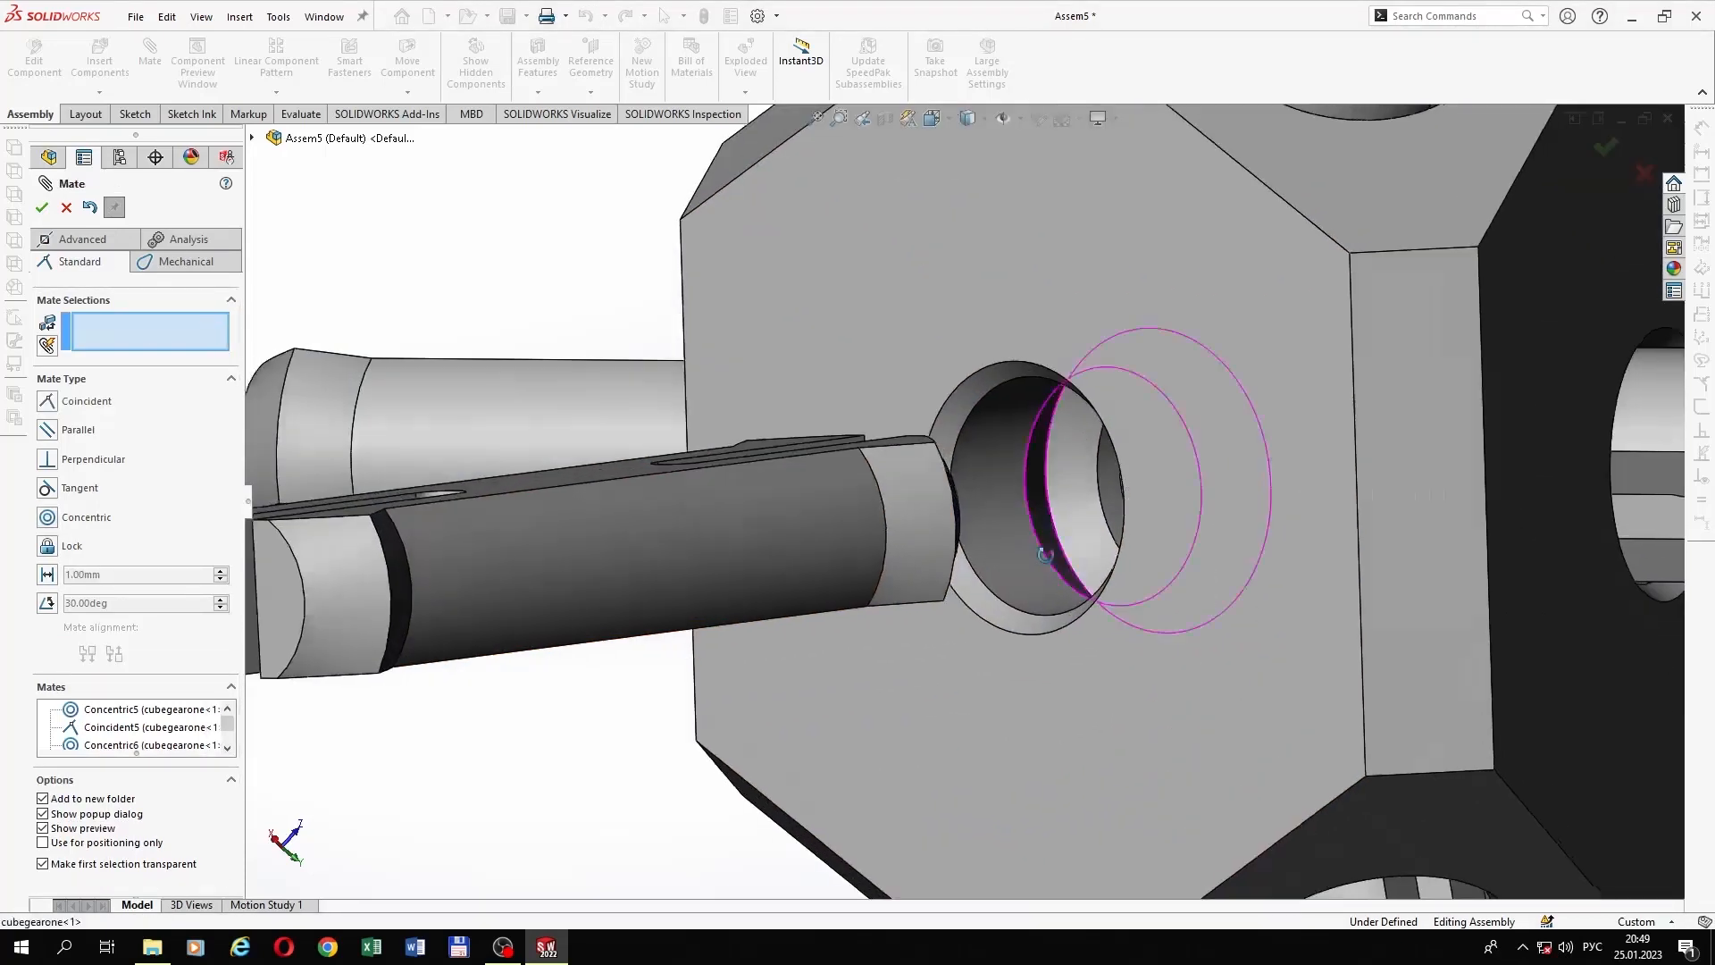
middle_click_drag(1059, 525, 1068, 548)
left_click(1070, 556)
left_click(886, 549)
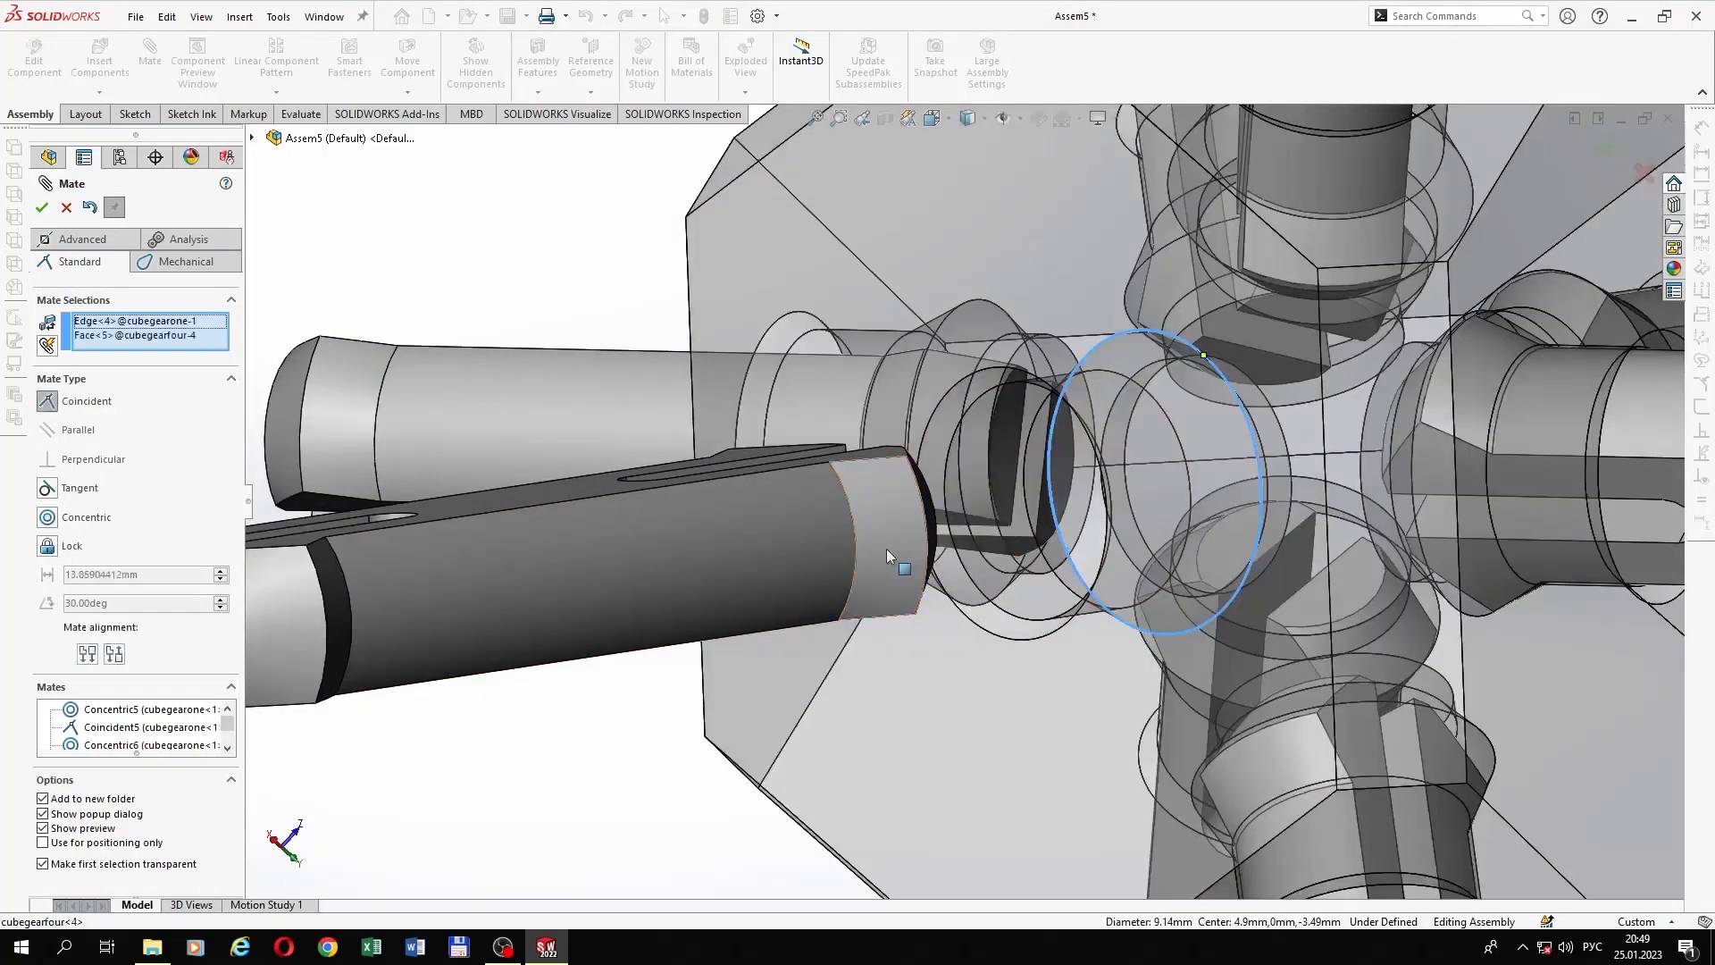
left_click(1284, 604)
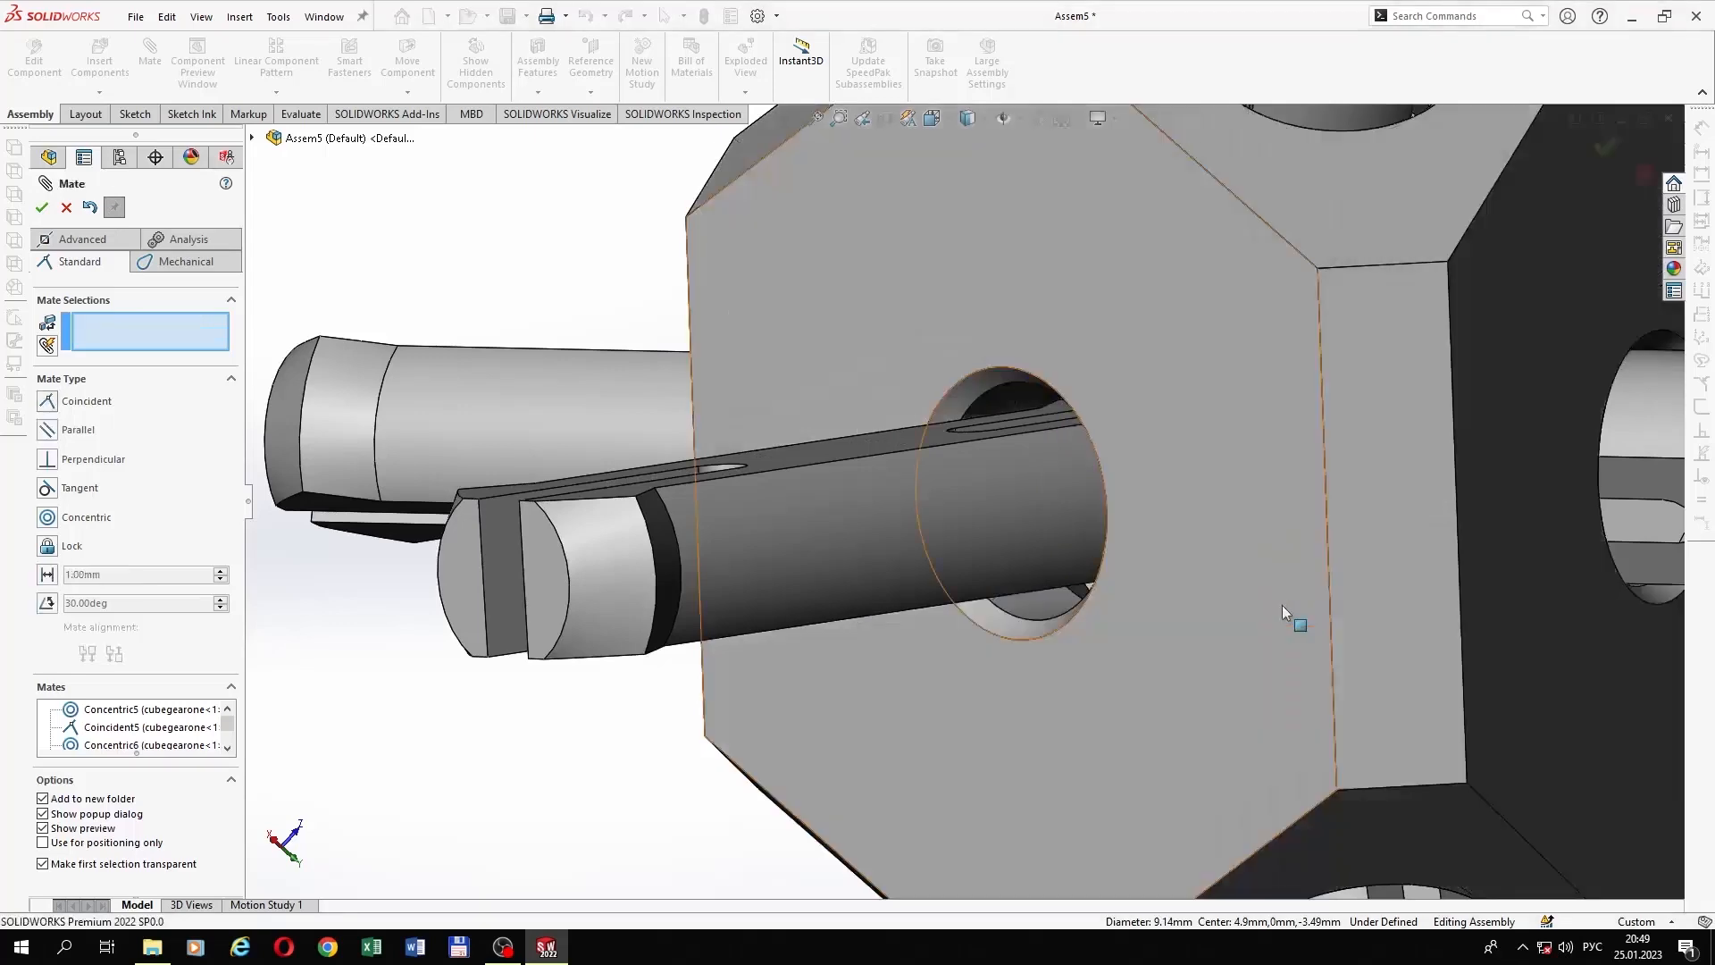
scroll(1161, 554, "up", 5)
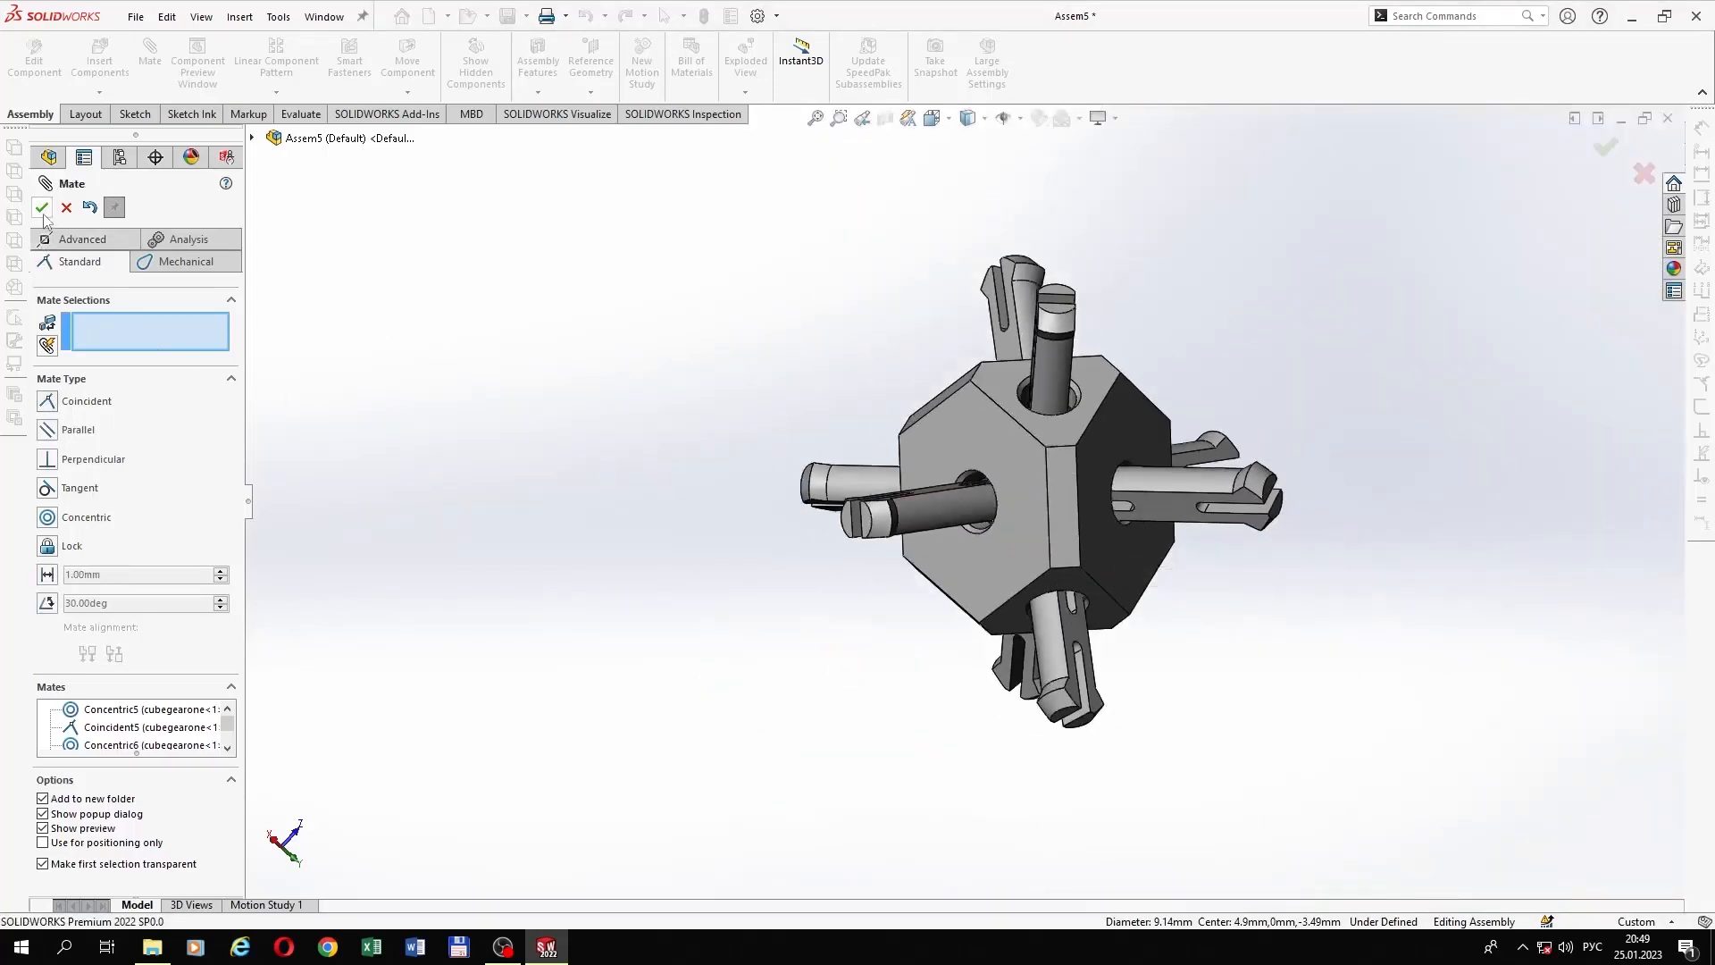
left_click(41, 207)
Step: Insert the cubegearthree part and place it just beyond the end of one of the core's pins
middle_click_drag(992, 376, 489, 423)
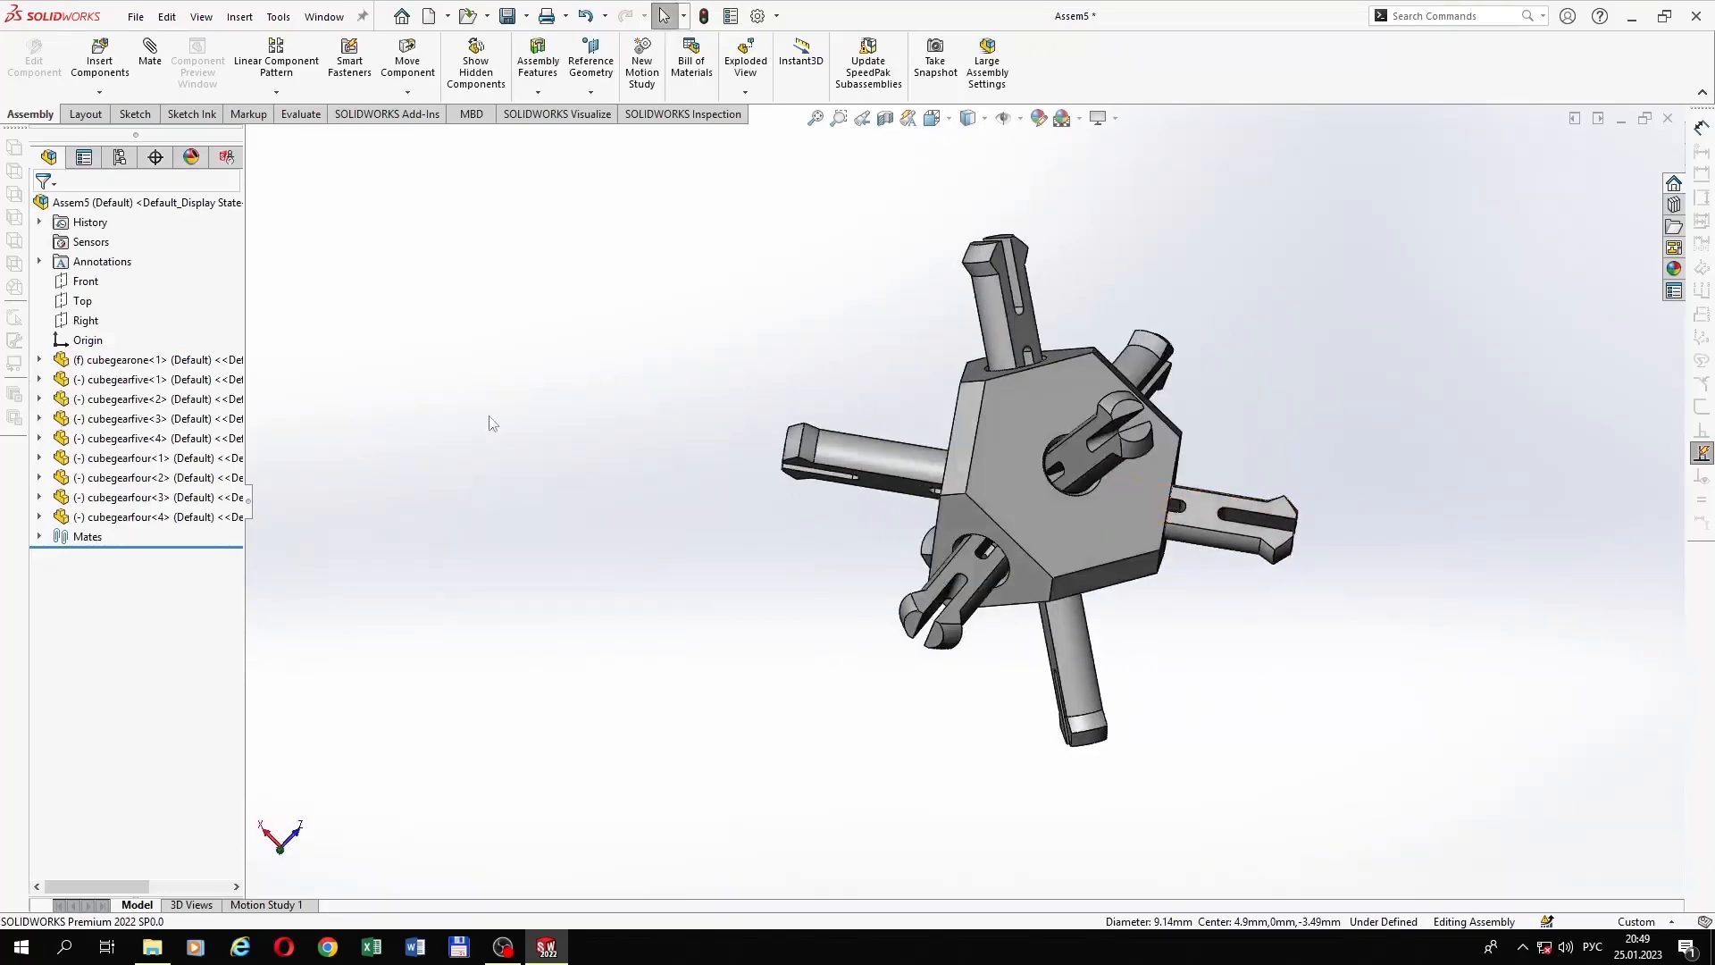
left_click(100, 63)
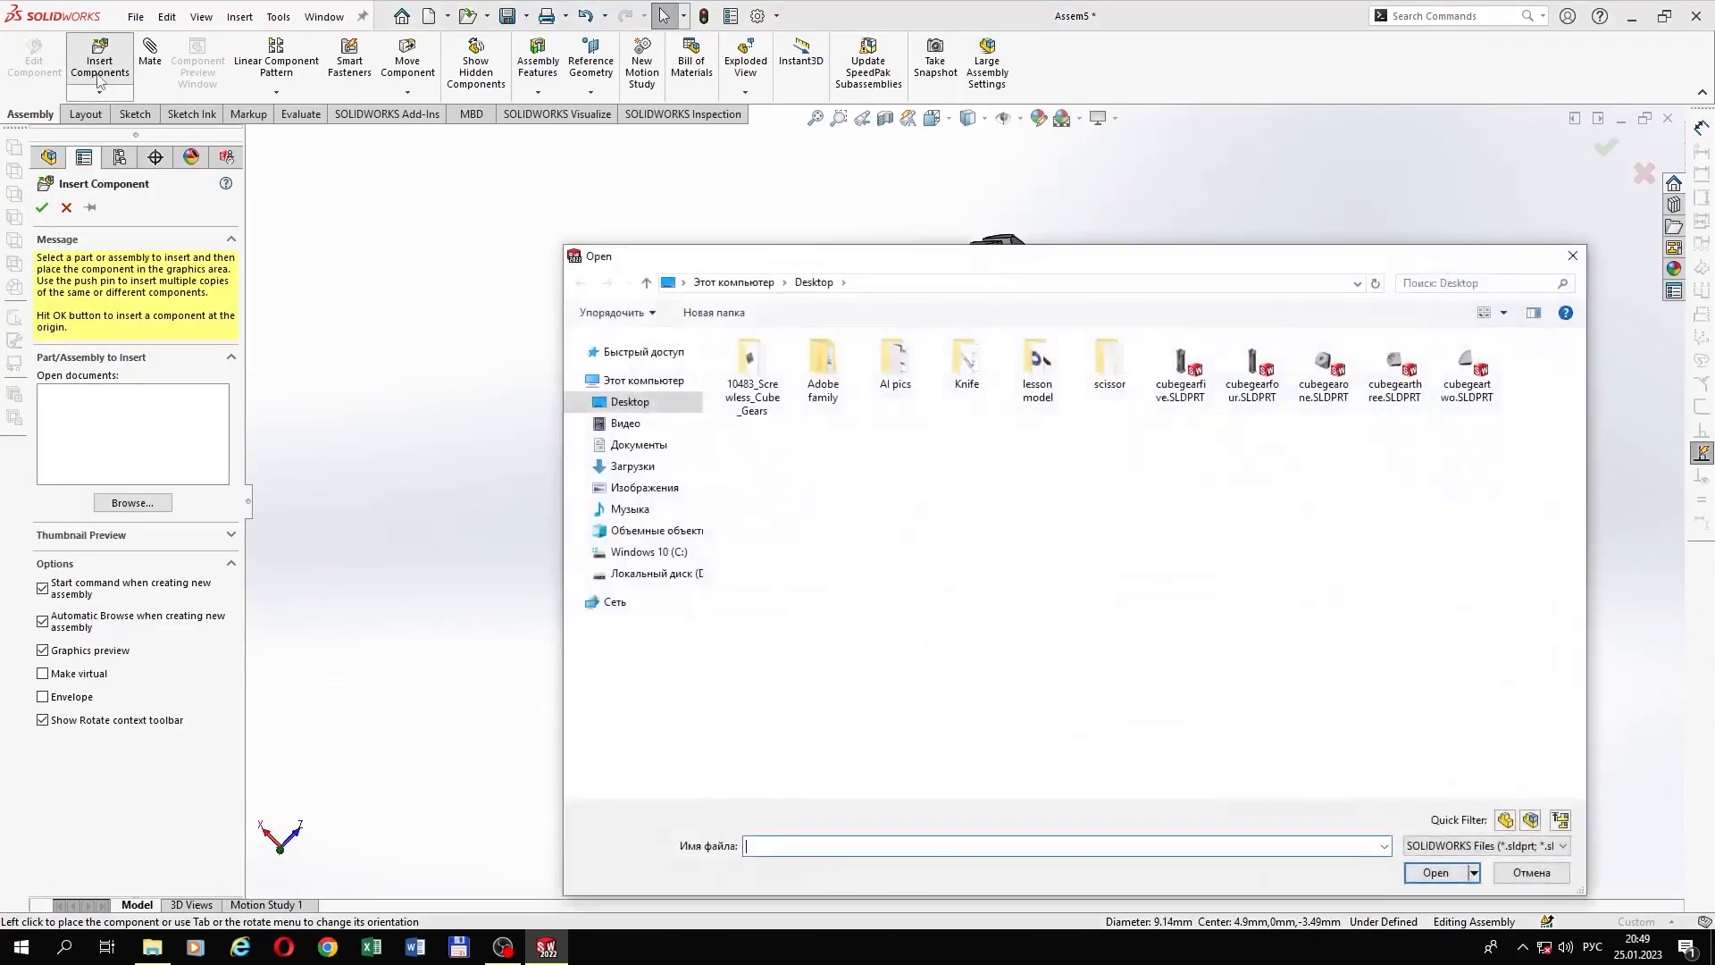
double_click(1396, 390)
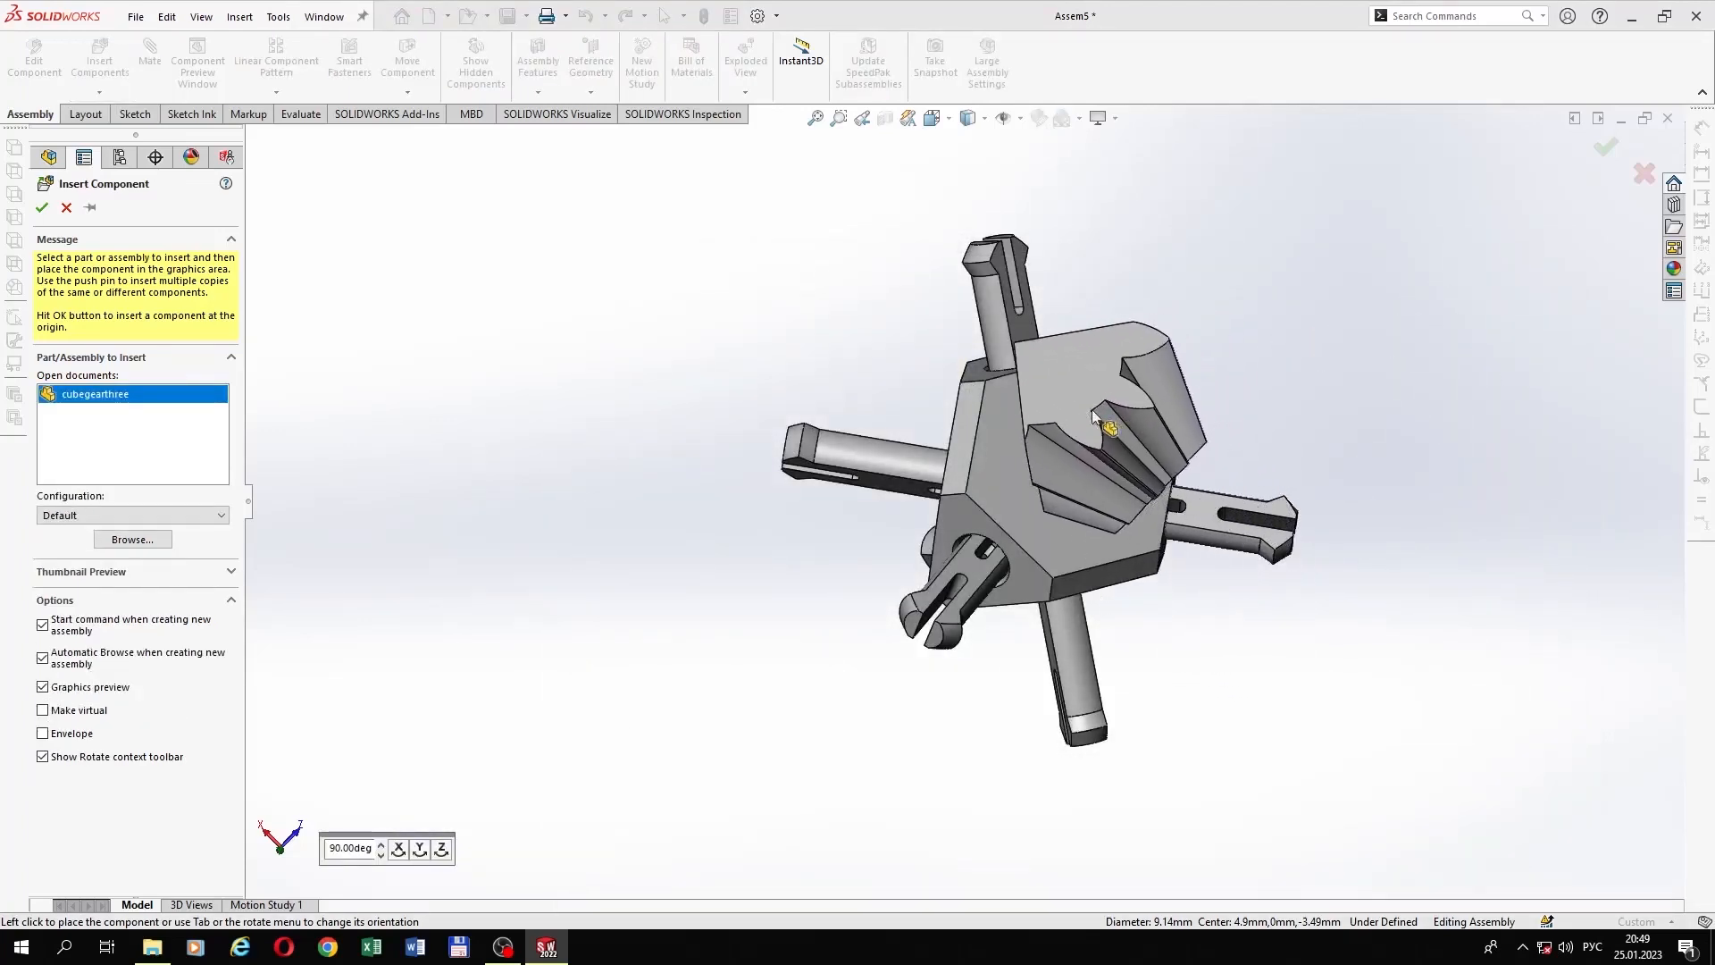
middle_click_drag(1110, 428, 1003, 475)
scroll(1068, 326, "up", 1)
scroll(1054, 325, "down", 2)
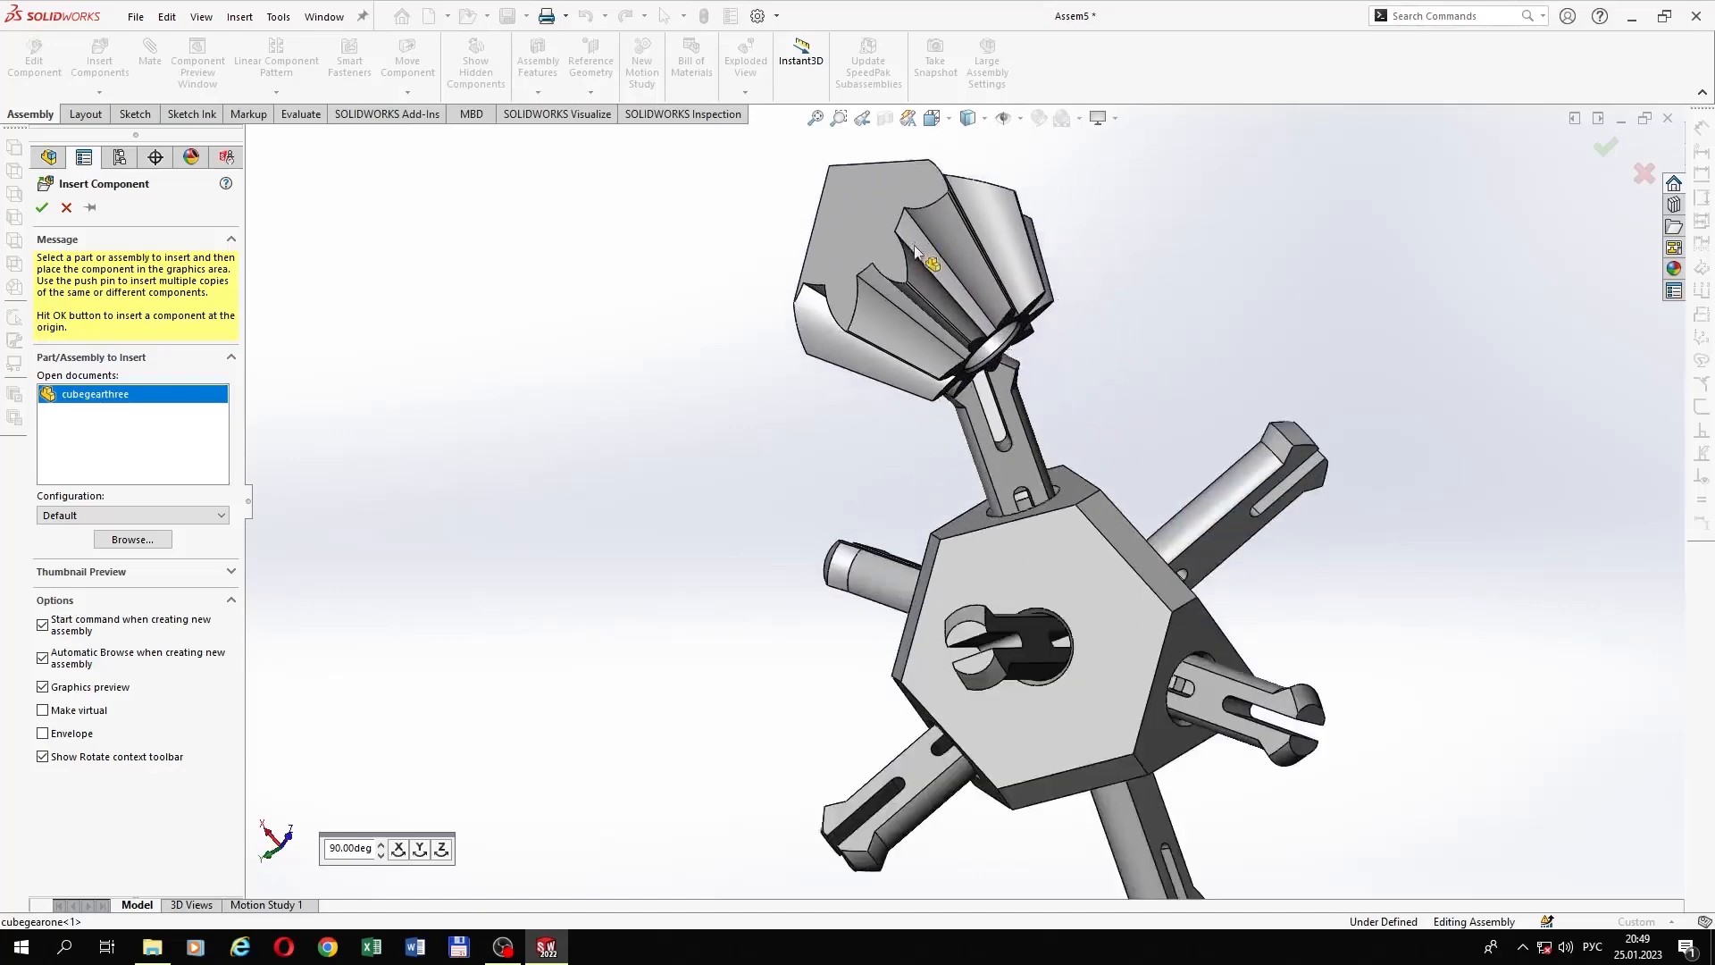
middle_click_drag(912, 251, 1034, 250)
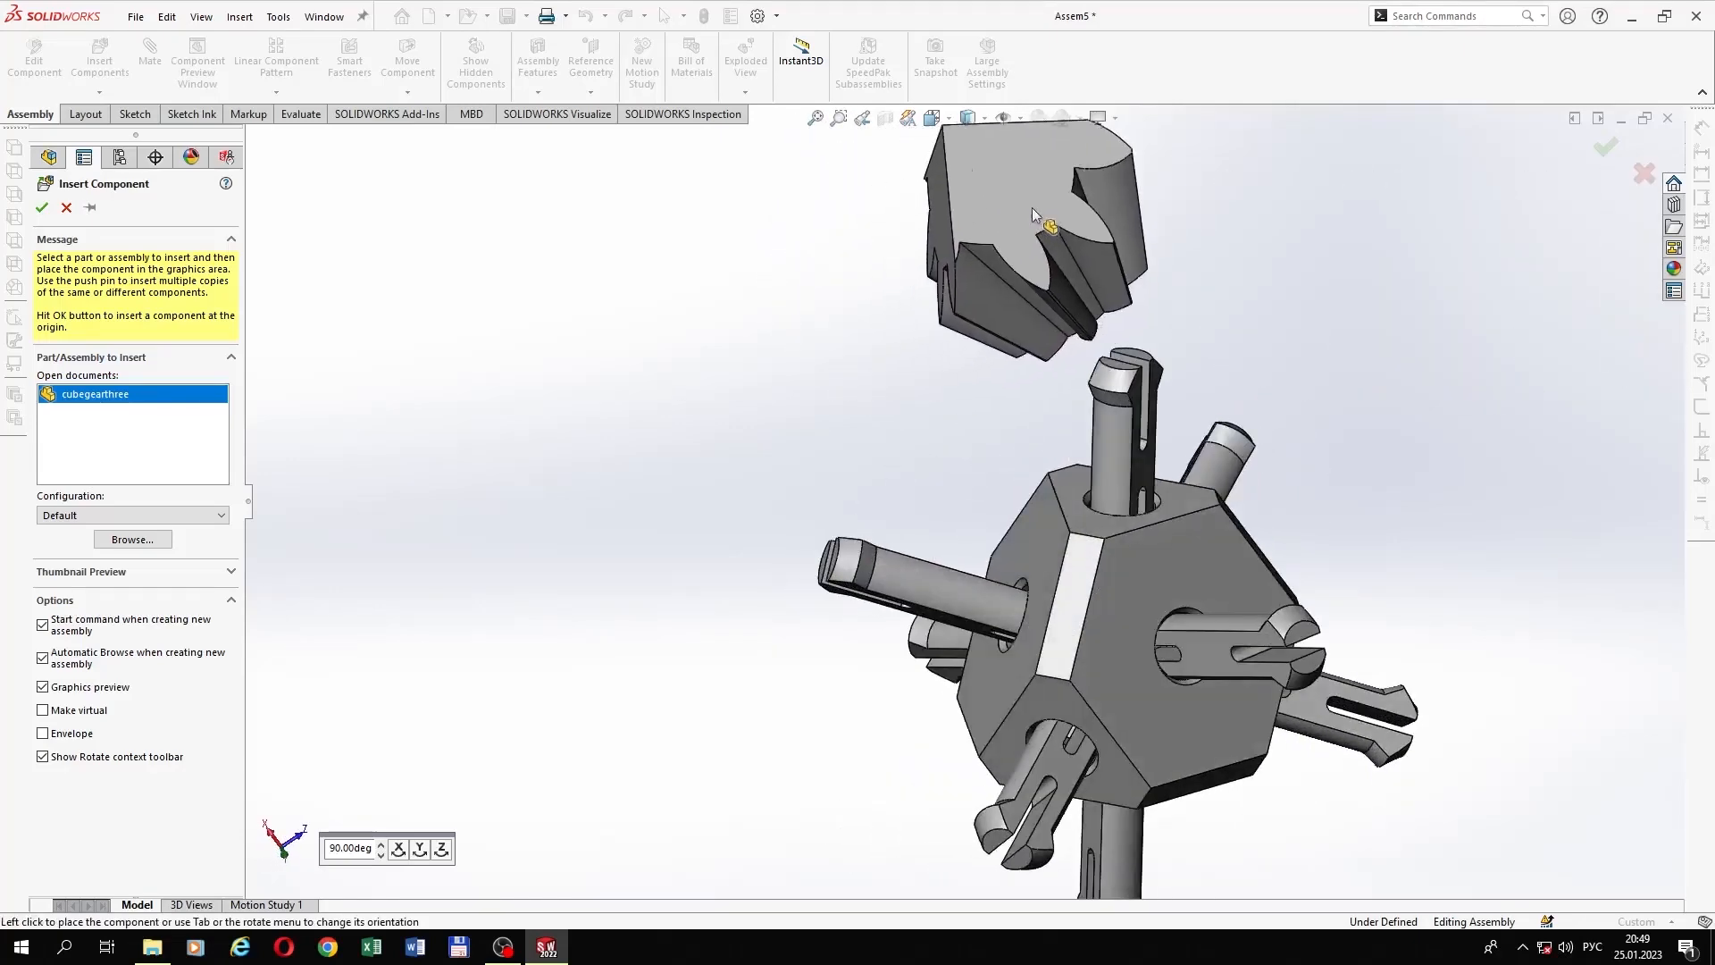
left_click(1086, 206)
scroll(1199, 398, "up", 3)
middle_click_drag(1195, 400, 1048, 530)
left_click_drag(989, 386, 963, 373)
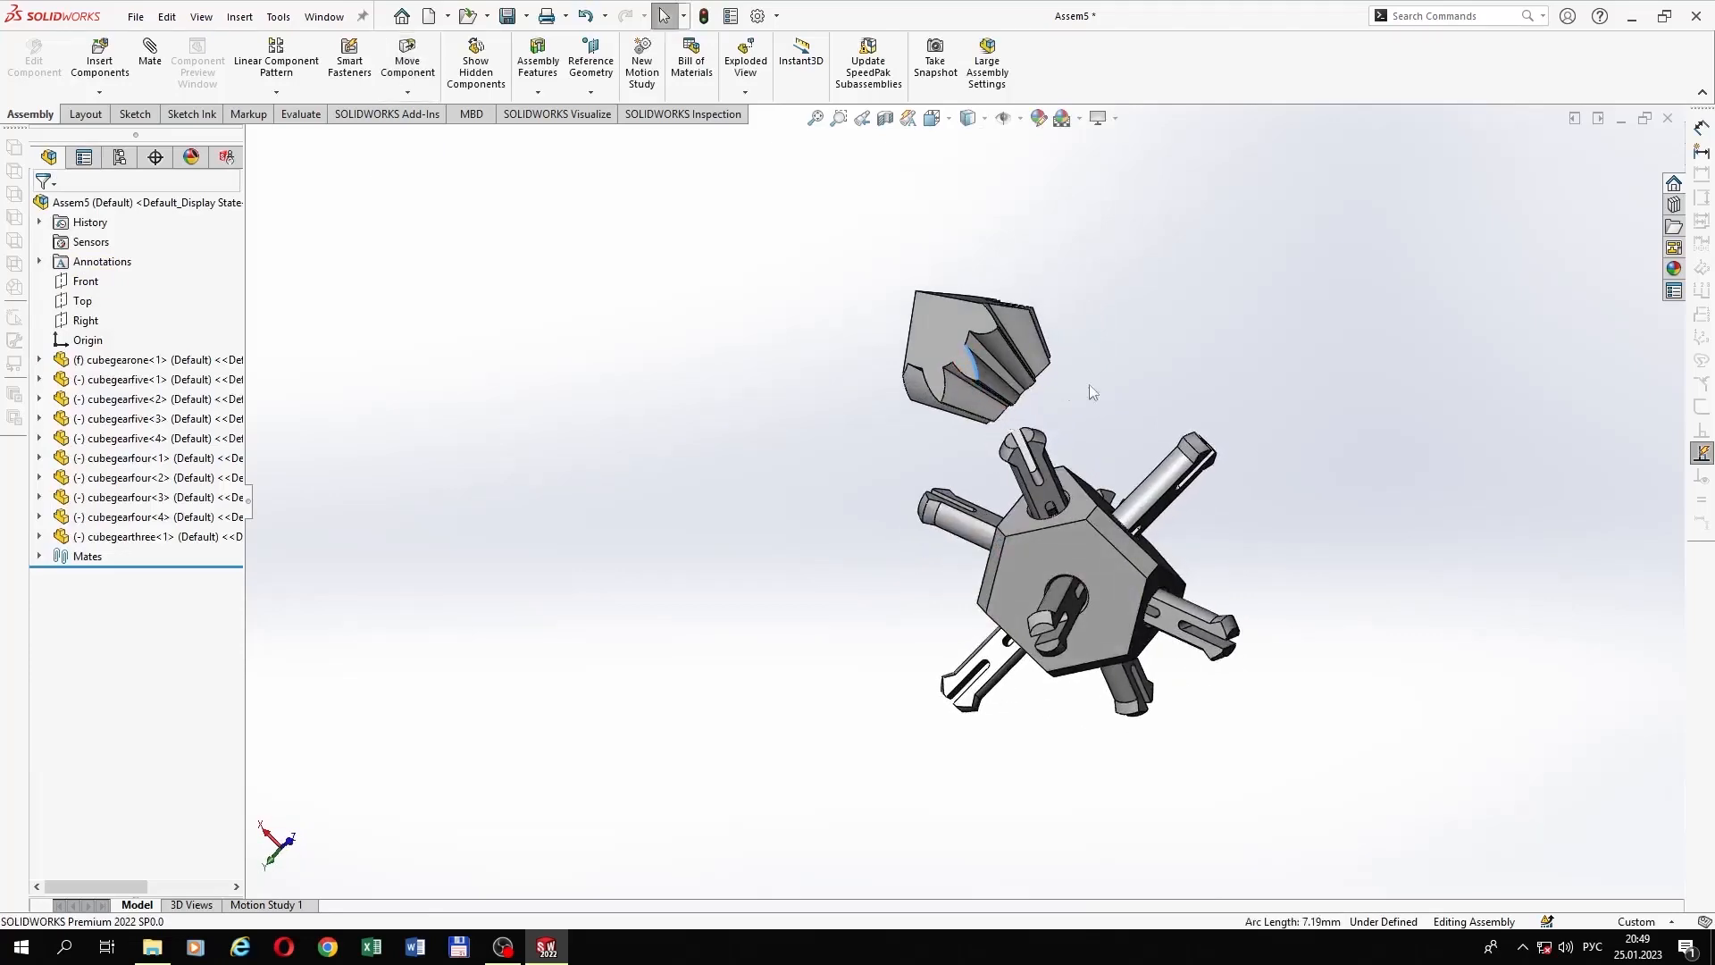
Step: Copy the cubegearthree gear three times and spread the copies around the core
middle_click_drag(1090, 384, 1165, 252)
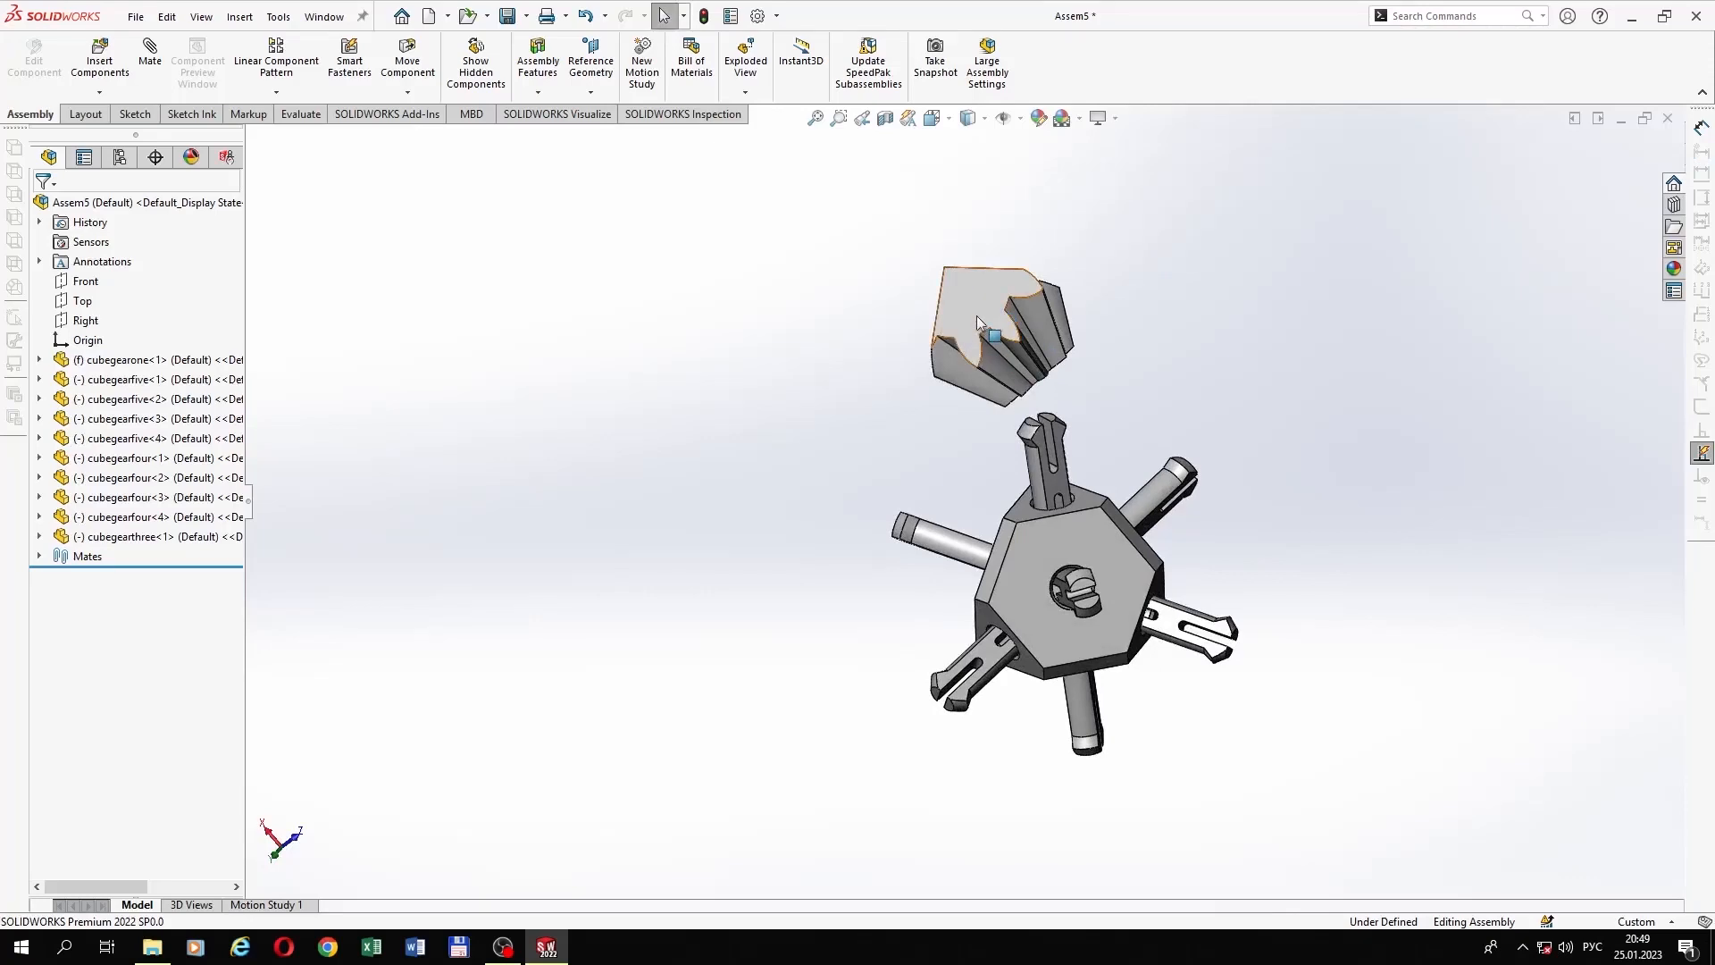
left_click_drag(978, 316, 1355, 704, "ctrl")
left_click(1028, 791)
middle_click_drag(1354, 704, 1285, 712)
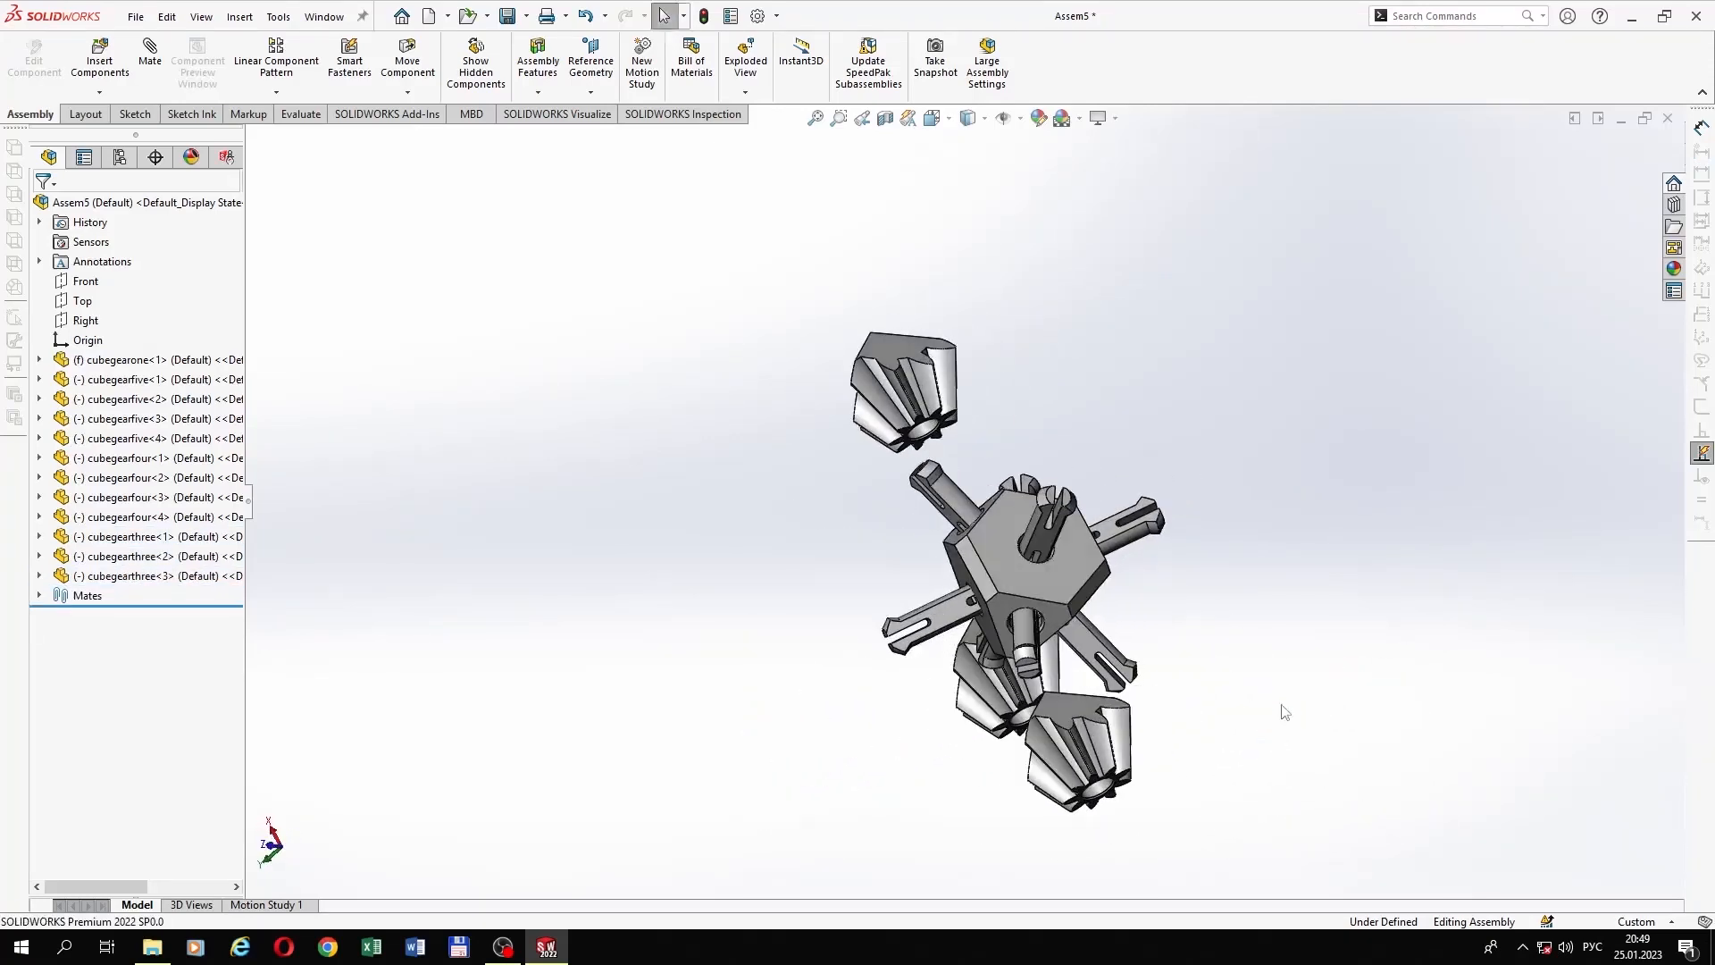
left_click_drag(1086, 761, 1238, 478, "ctrl")
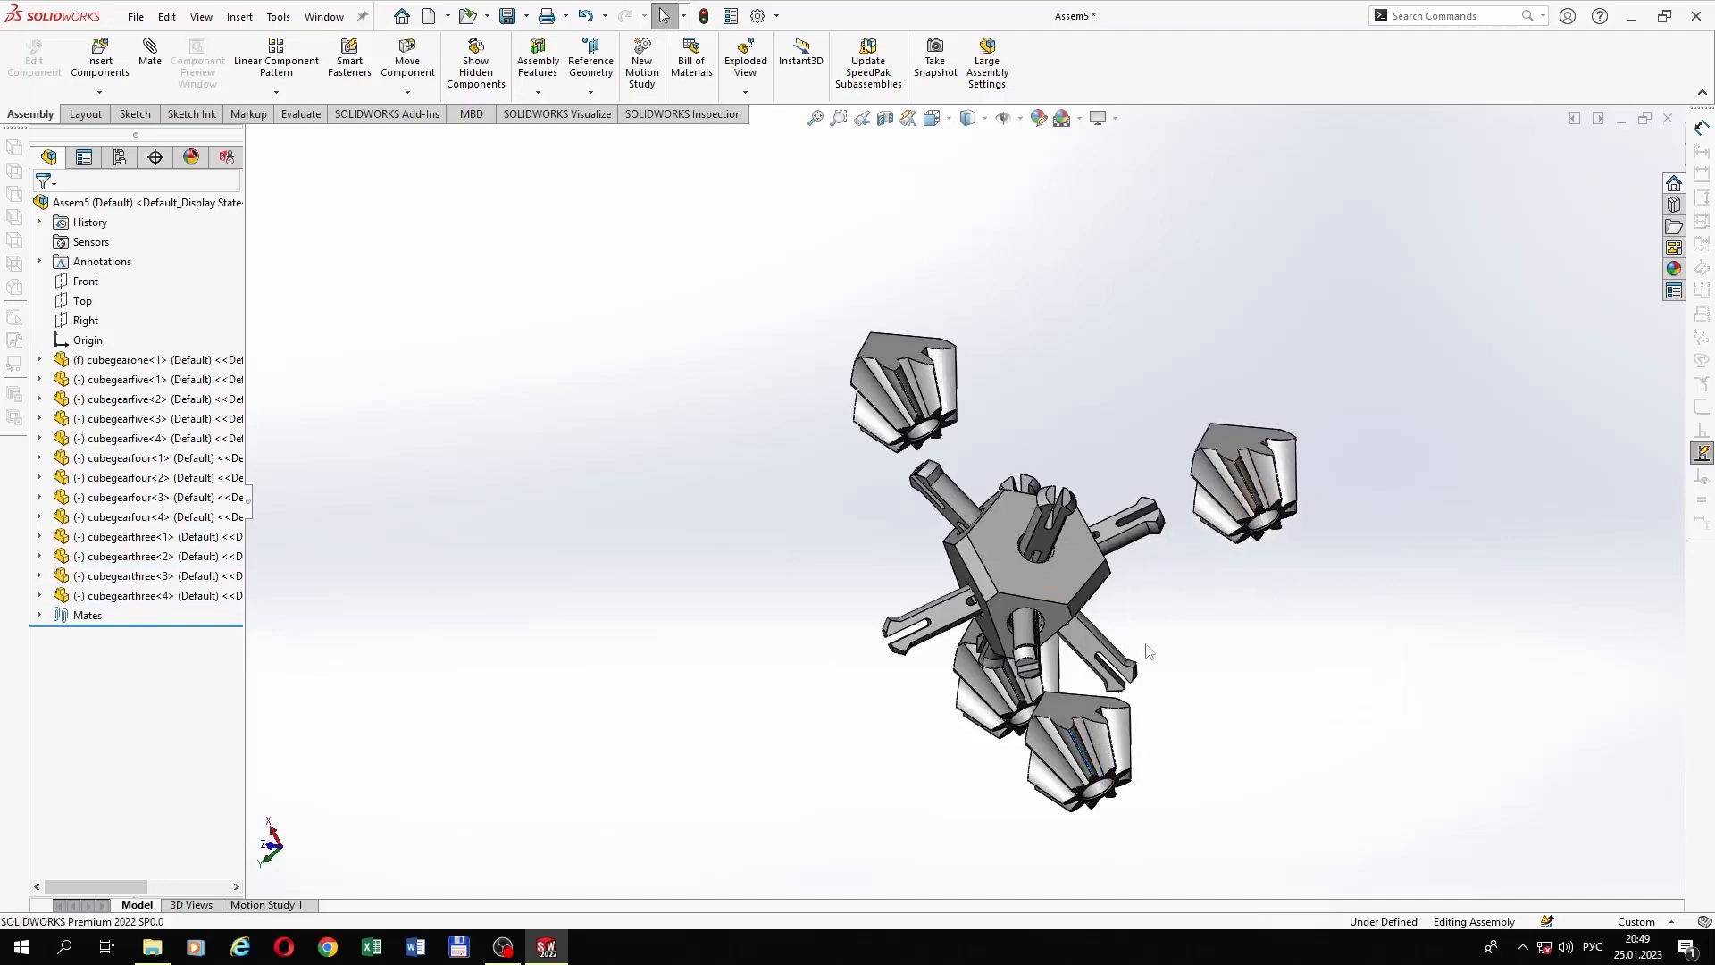
Step: Mate the bore of the first cubegearthree gear Concentric with the nearest cubegearfive pin
middle_click_drag(1148, 652, 744, 816)
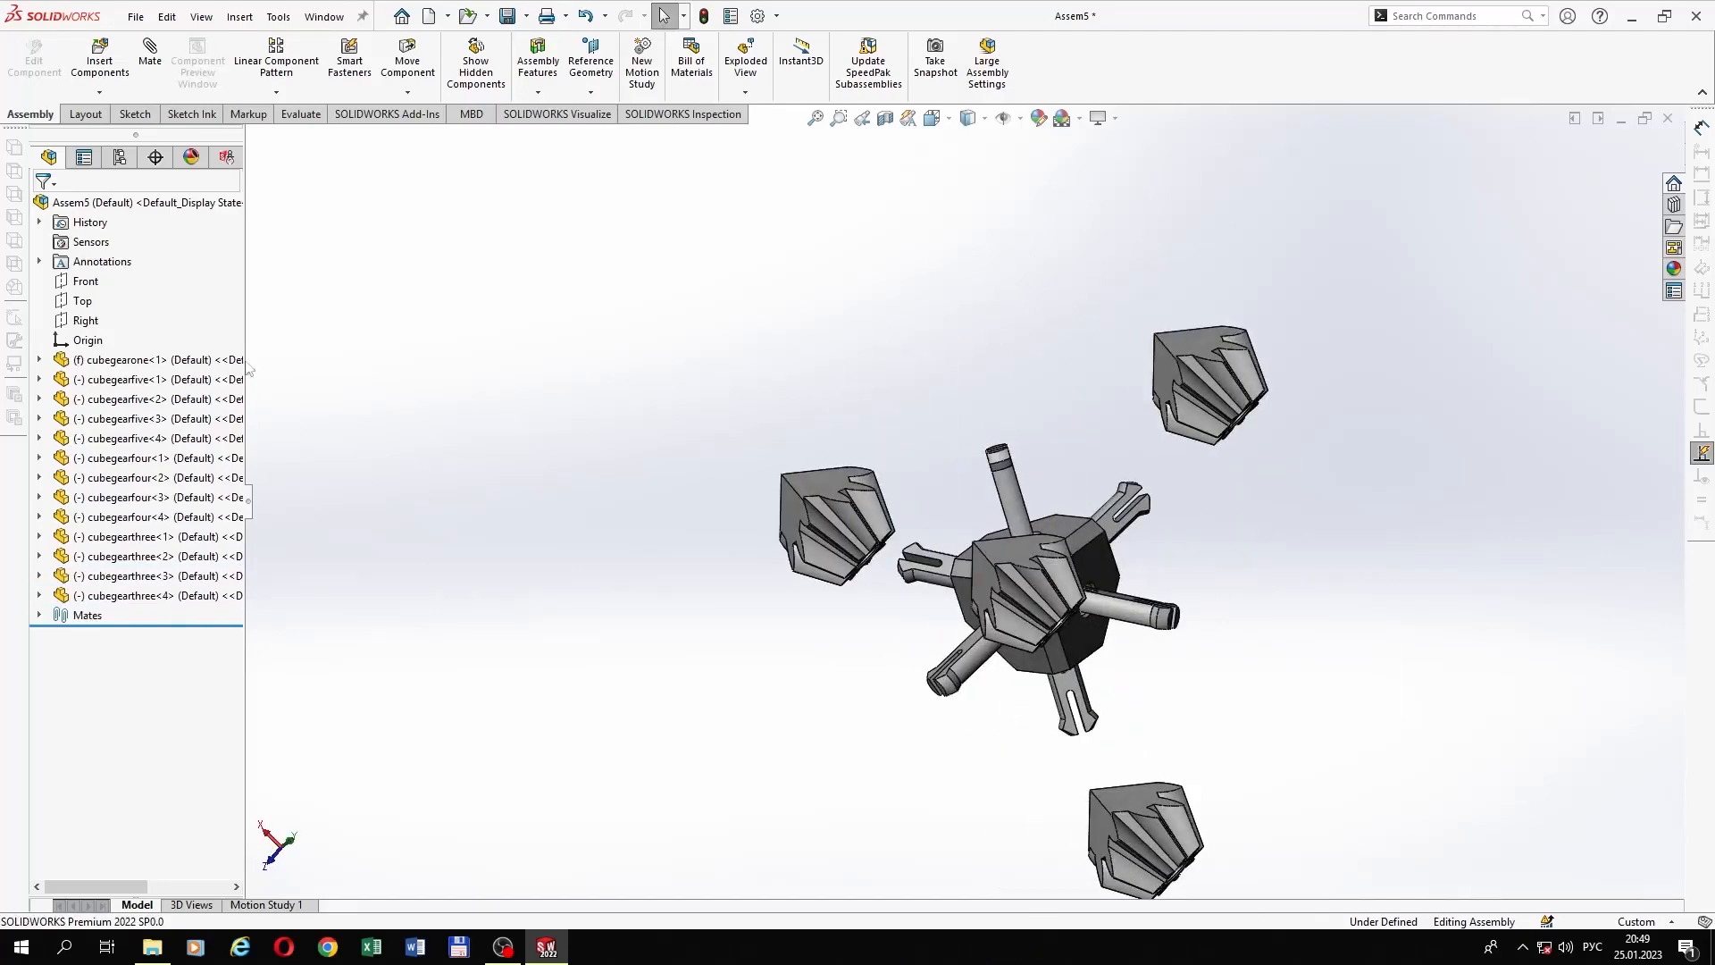
scroll(910, 577, "down", 8)
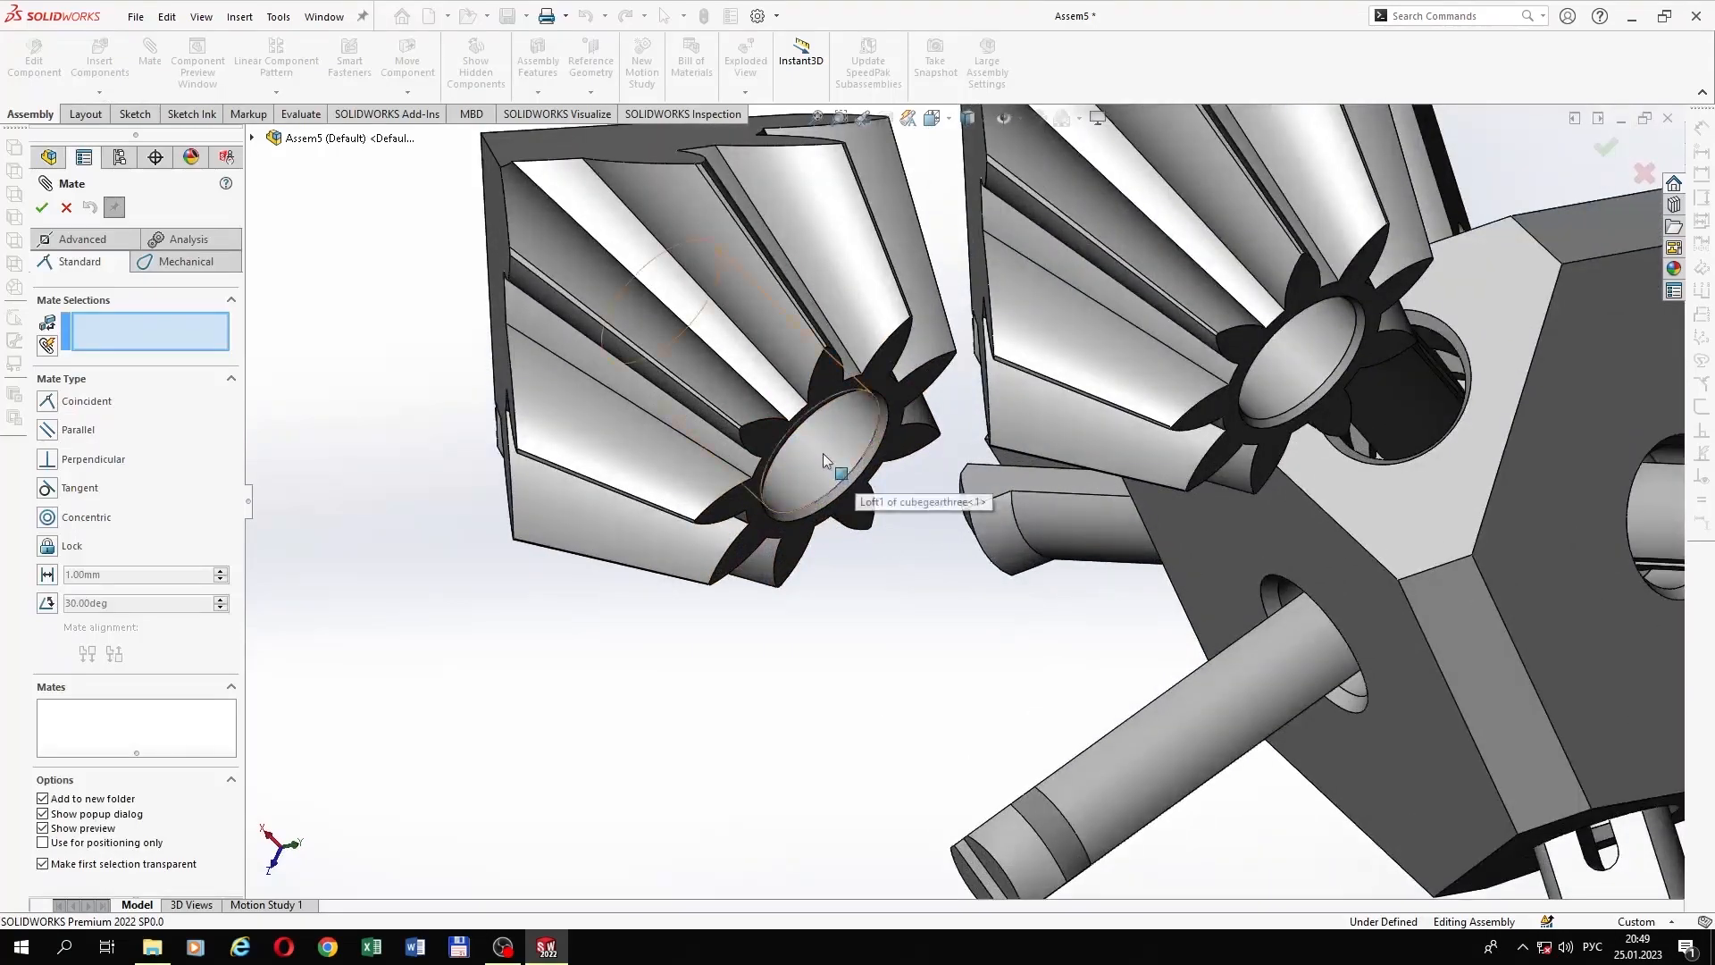
left_click(823, 457)
left_click(1079, 533)
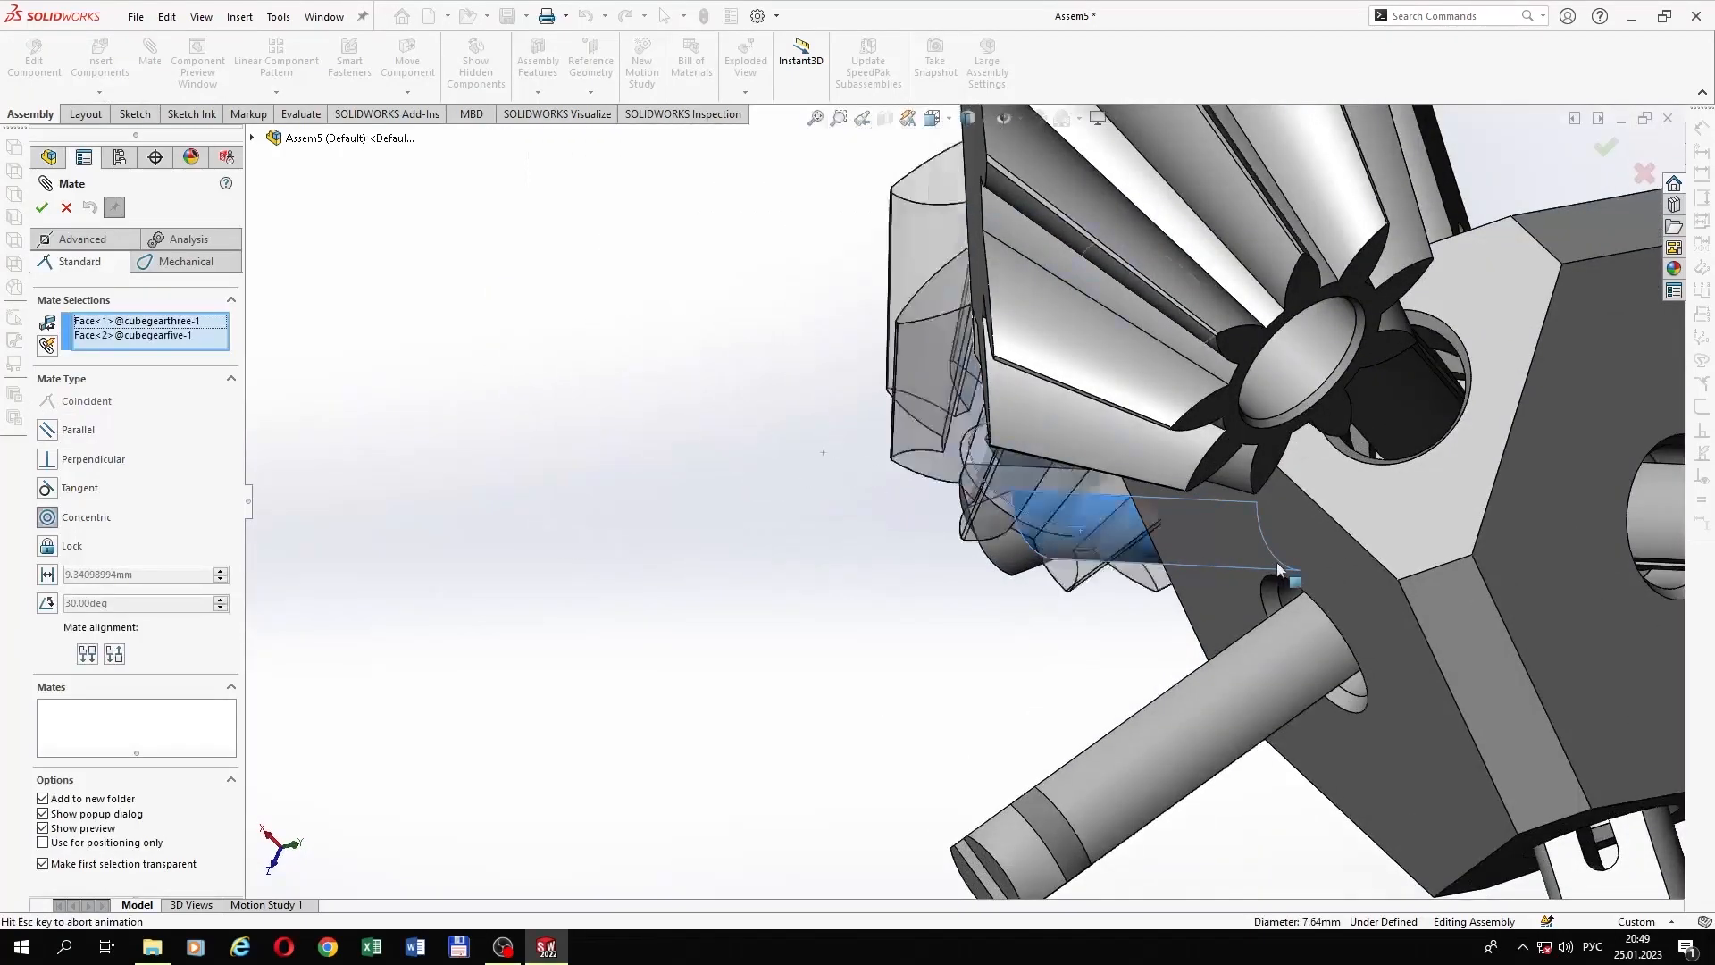
left_click(1578, 615)
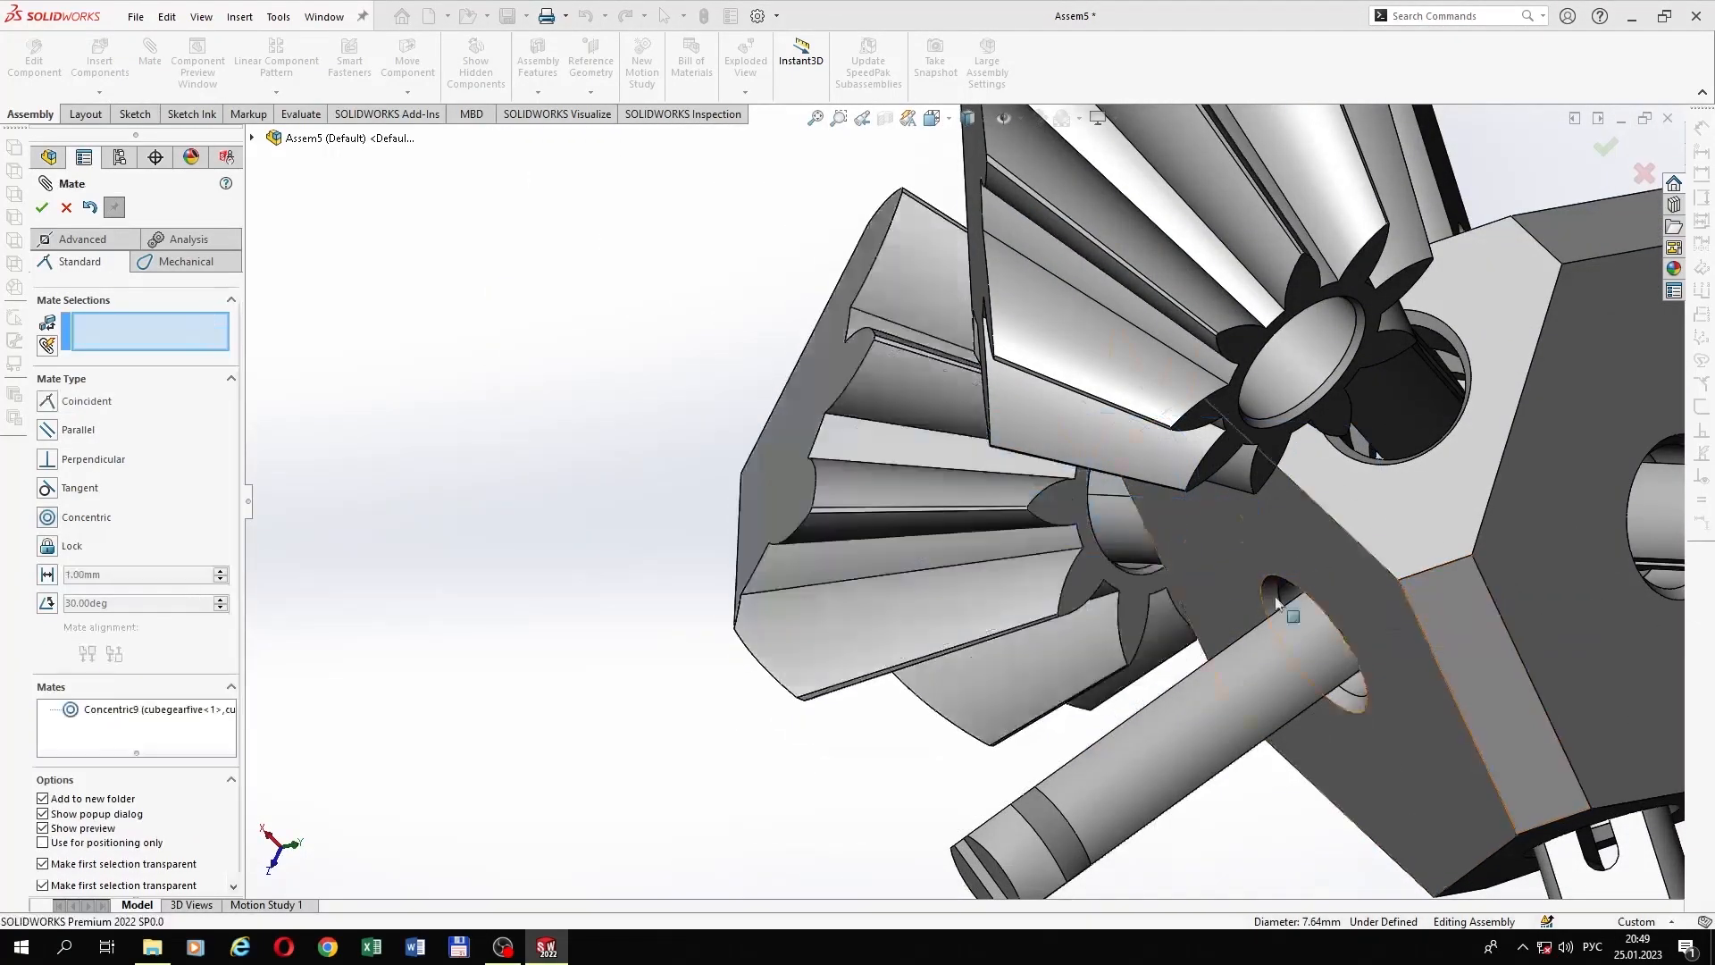
Step: Mate a second cubegearthree gear Concentric with the next cubegearfive pin, with flipped alignment, and pull the gear outward along the pin
scroll(956, 572, "up", 10)
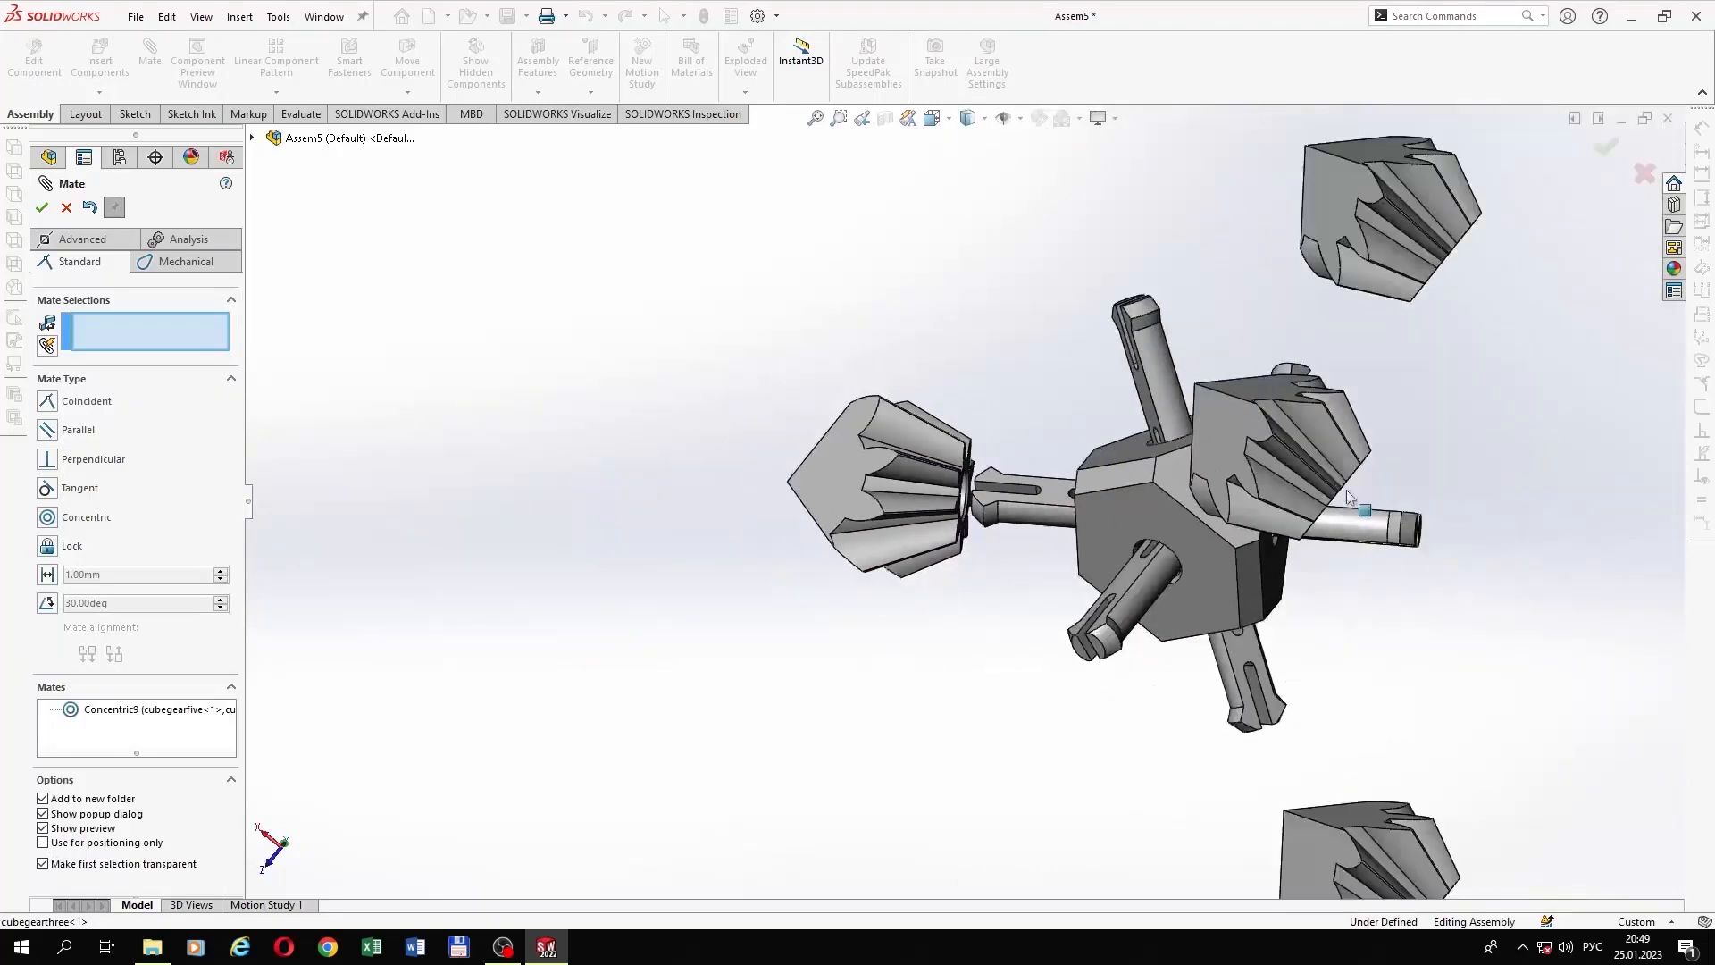
middle_click_drag(1316, 393, 1322, 577)
scroll(1204, 477, "down", 6)
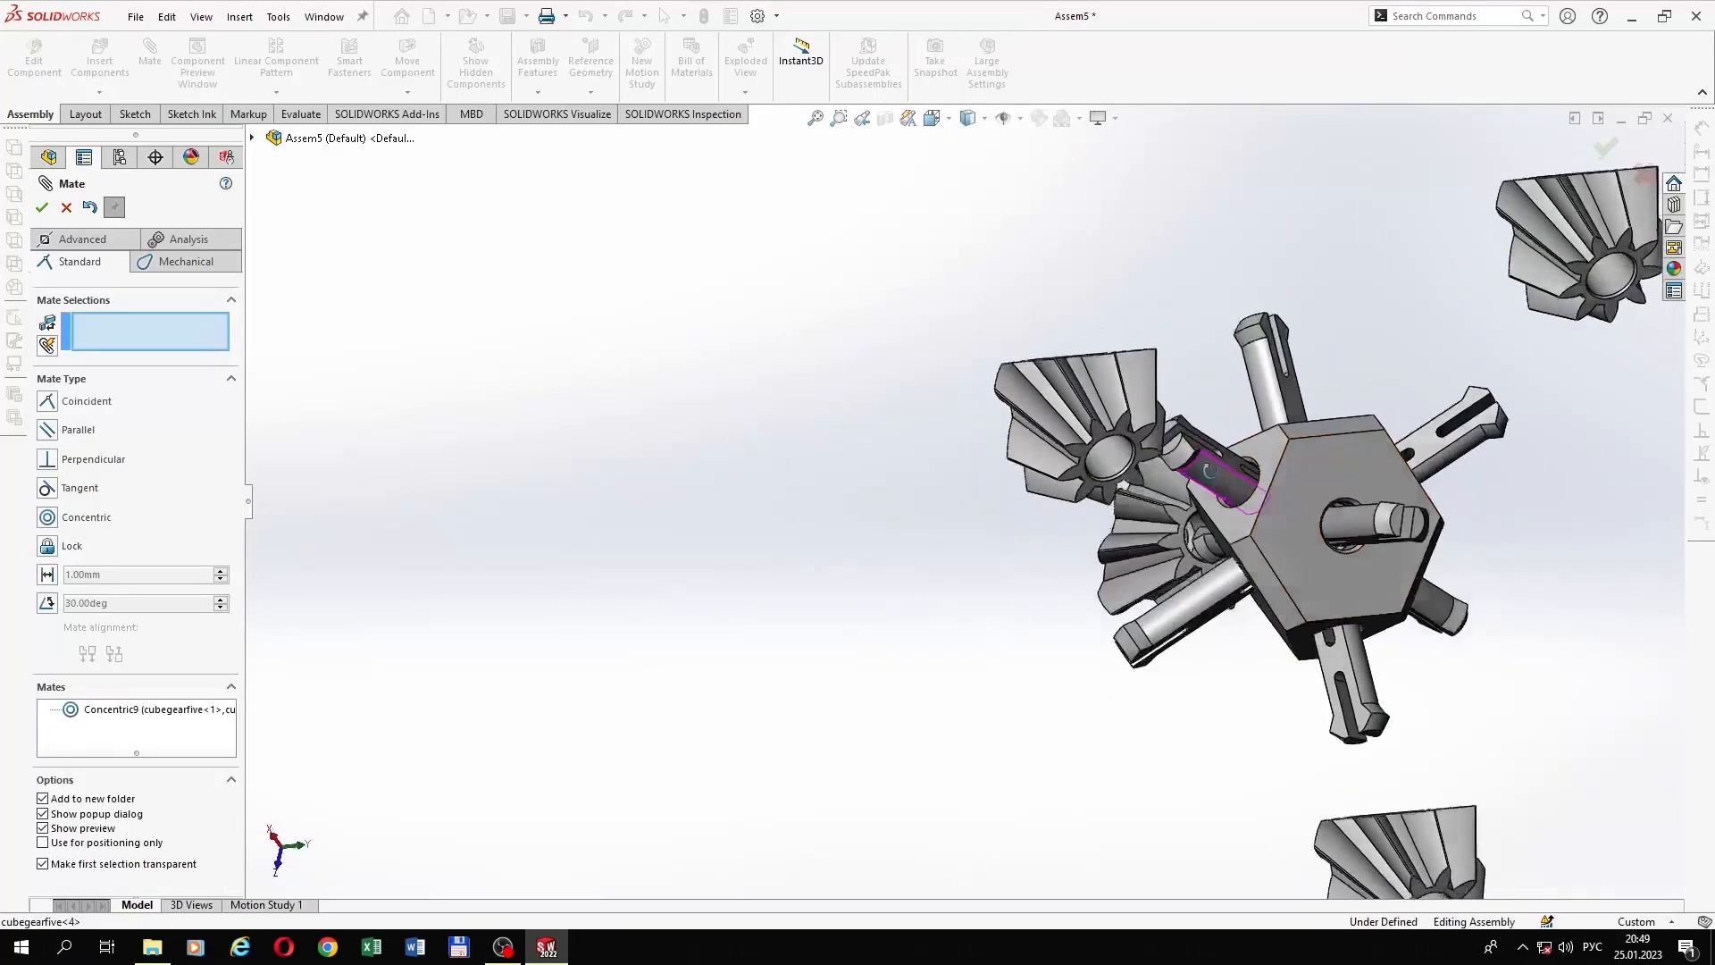
left_click(1204, 482)
left_click(993, 418)
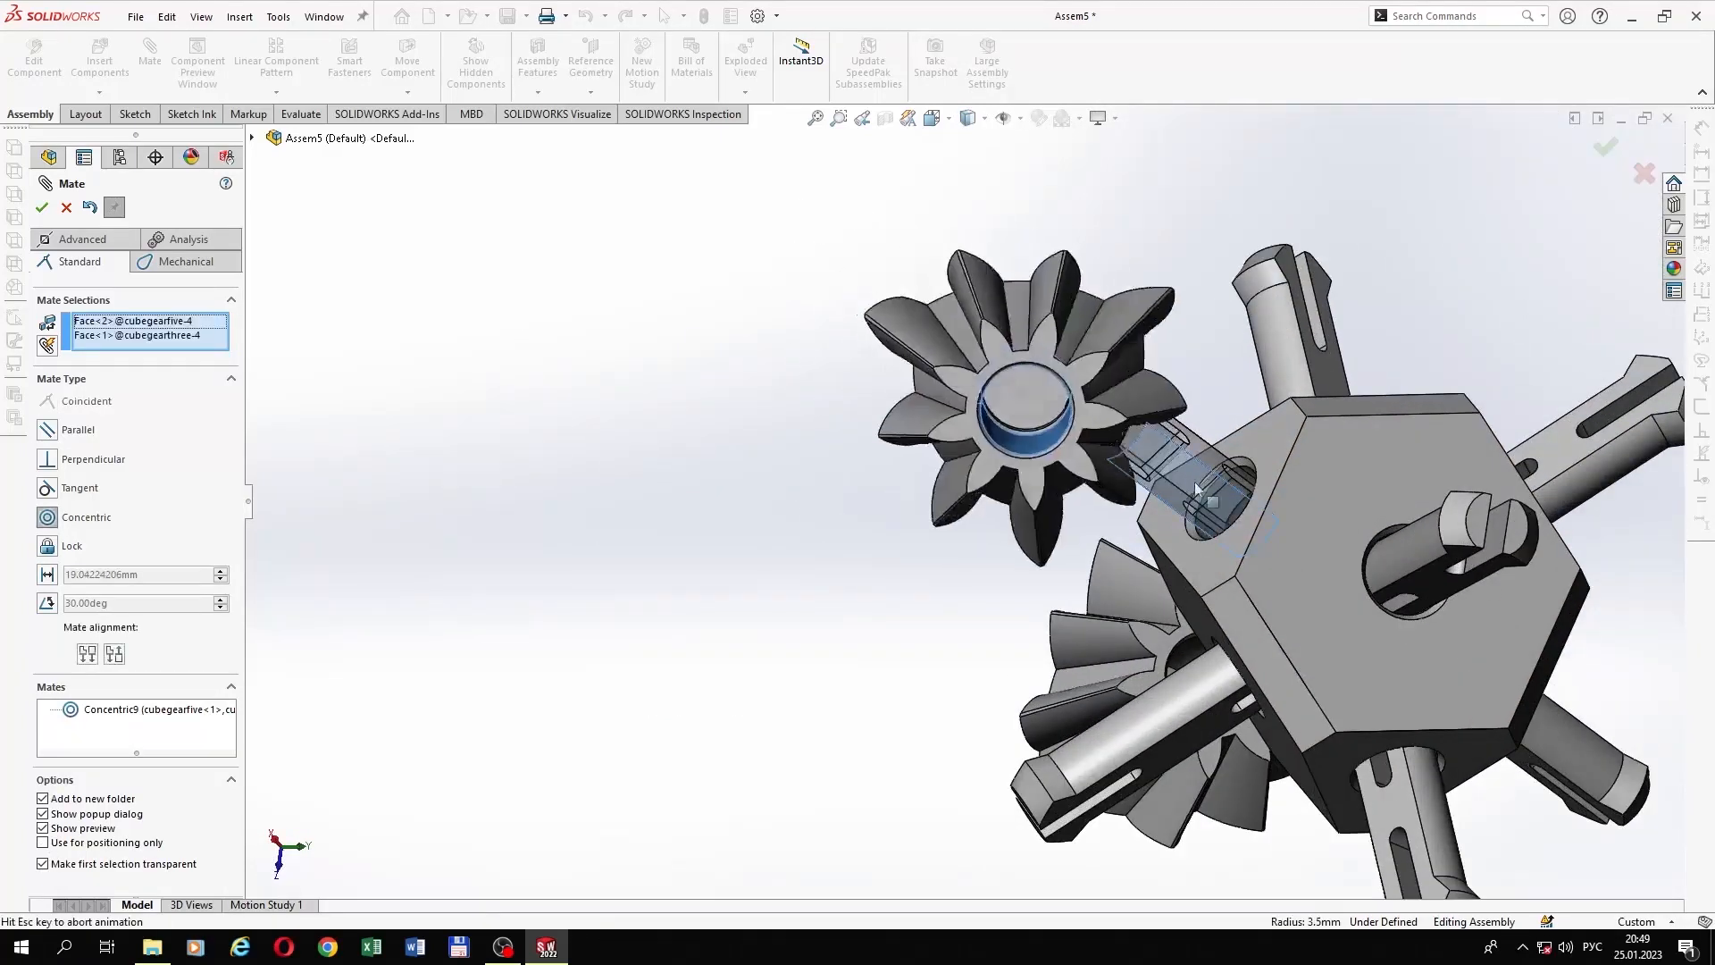
left_click(1507, 563)
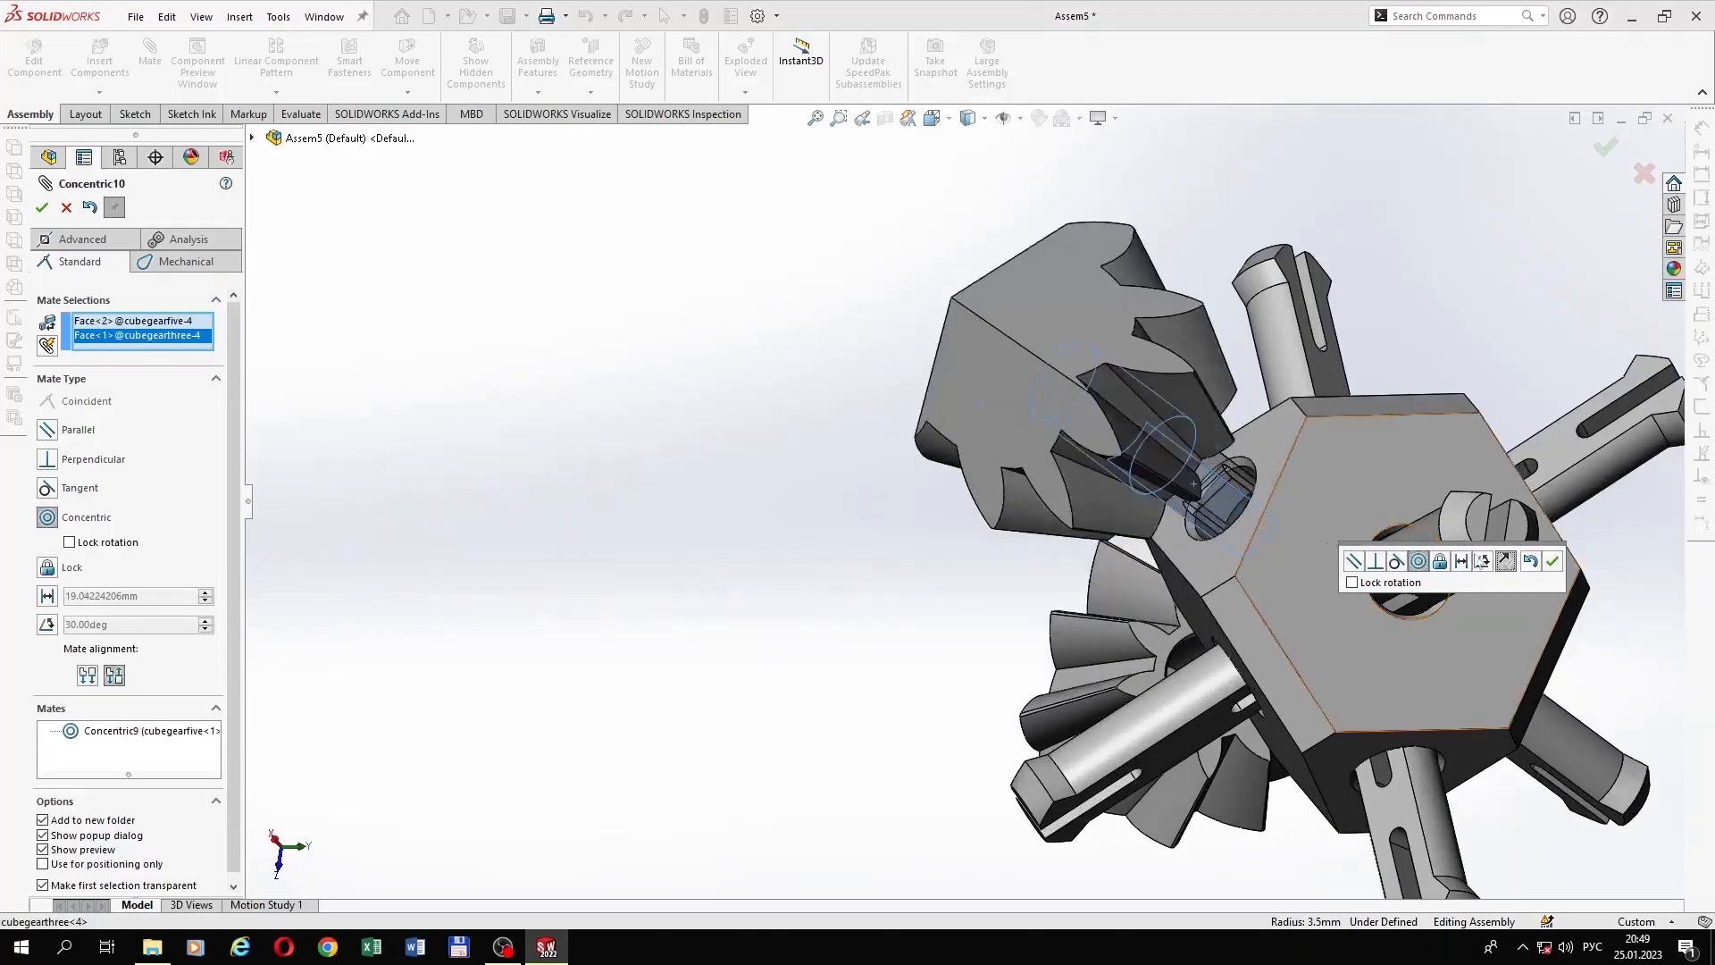
left_click_drag(983, 404, 899, 343)
left_click(1553, 564)
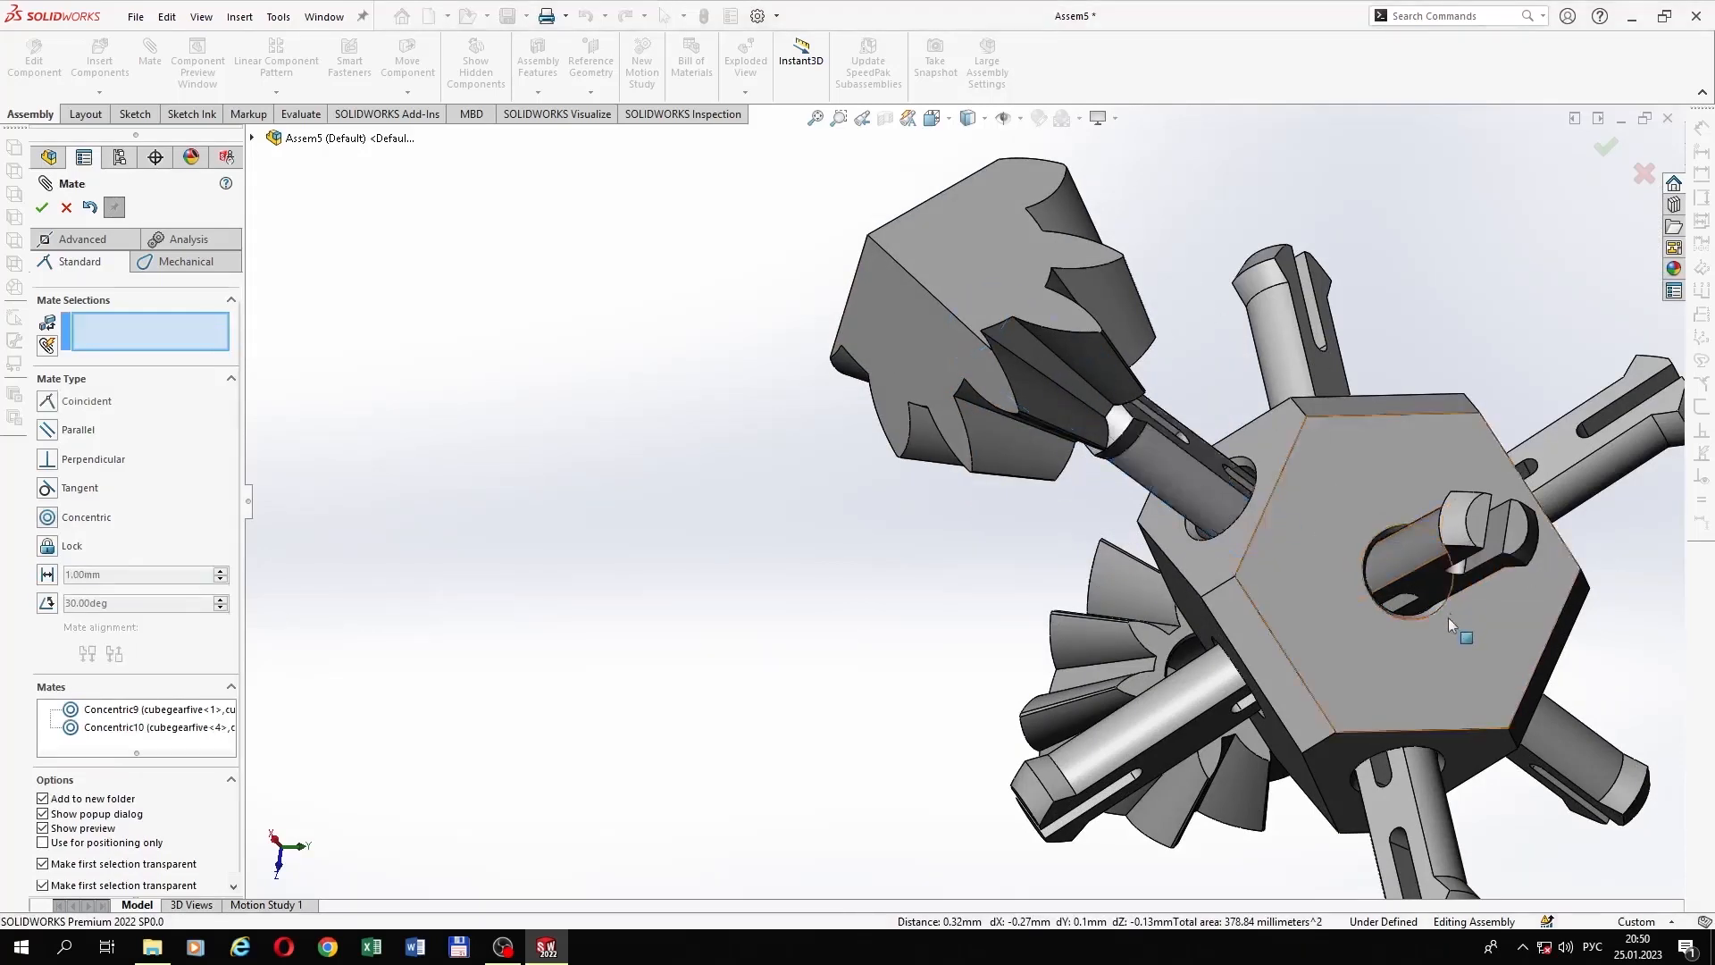
Step: Mate the loose cubegearthree gear below the core Concentric with its cubegearfive pin, flipping the mate alignment
scroll(1453, 625, "up", 5)
scroll(1272, 811, "down", 5)
left_click(1110, 679)
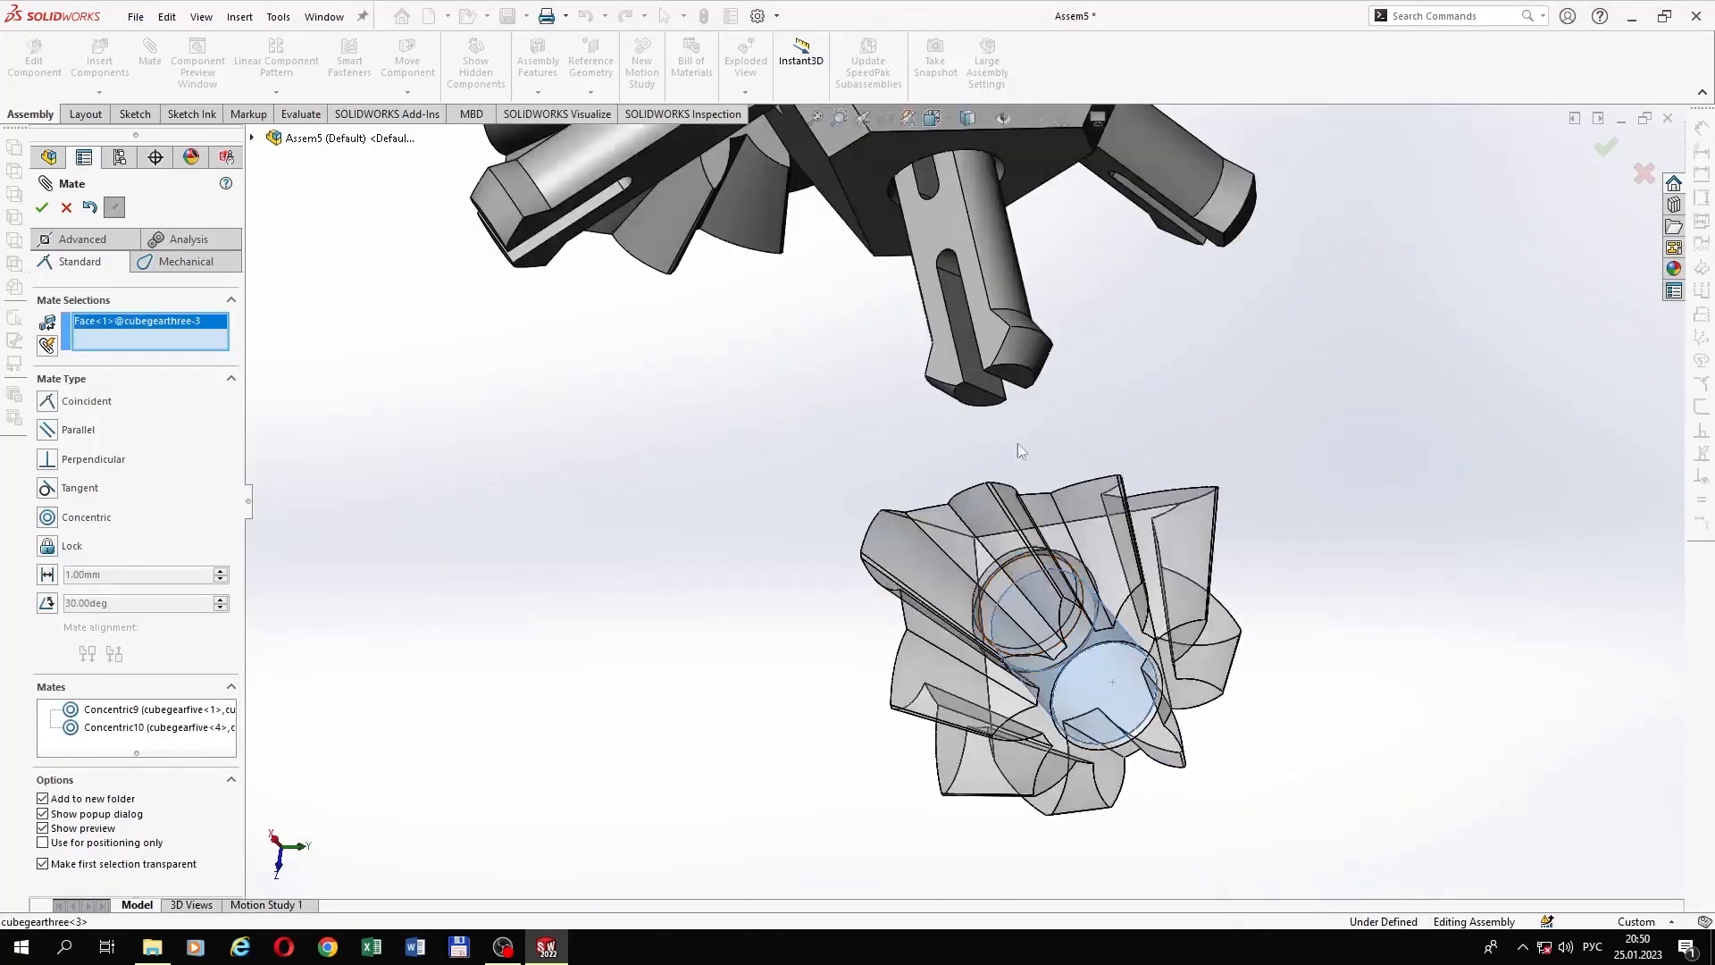
left_click(992, 272)
left_click(1355, 438)
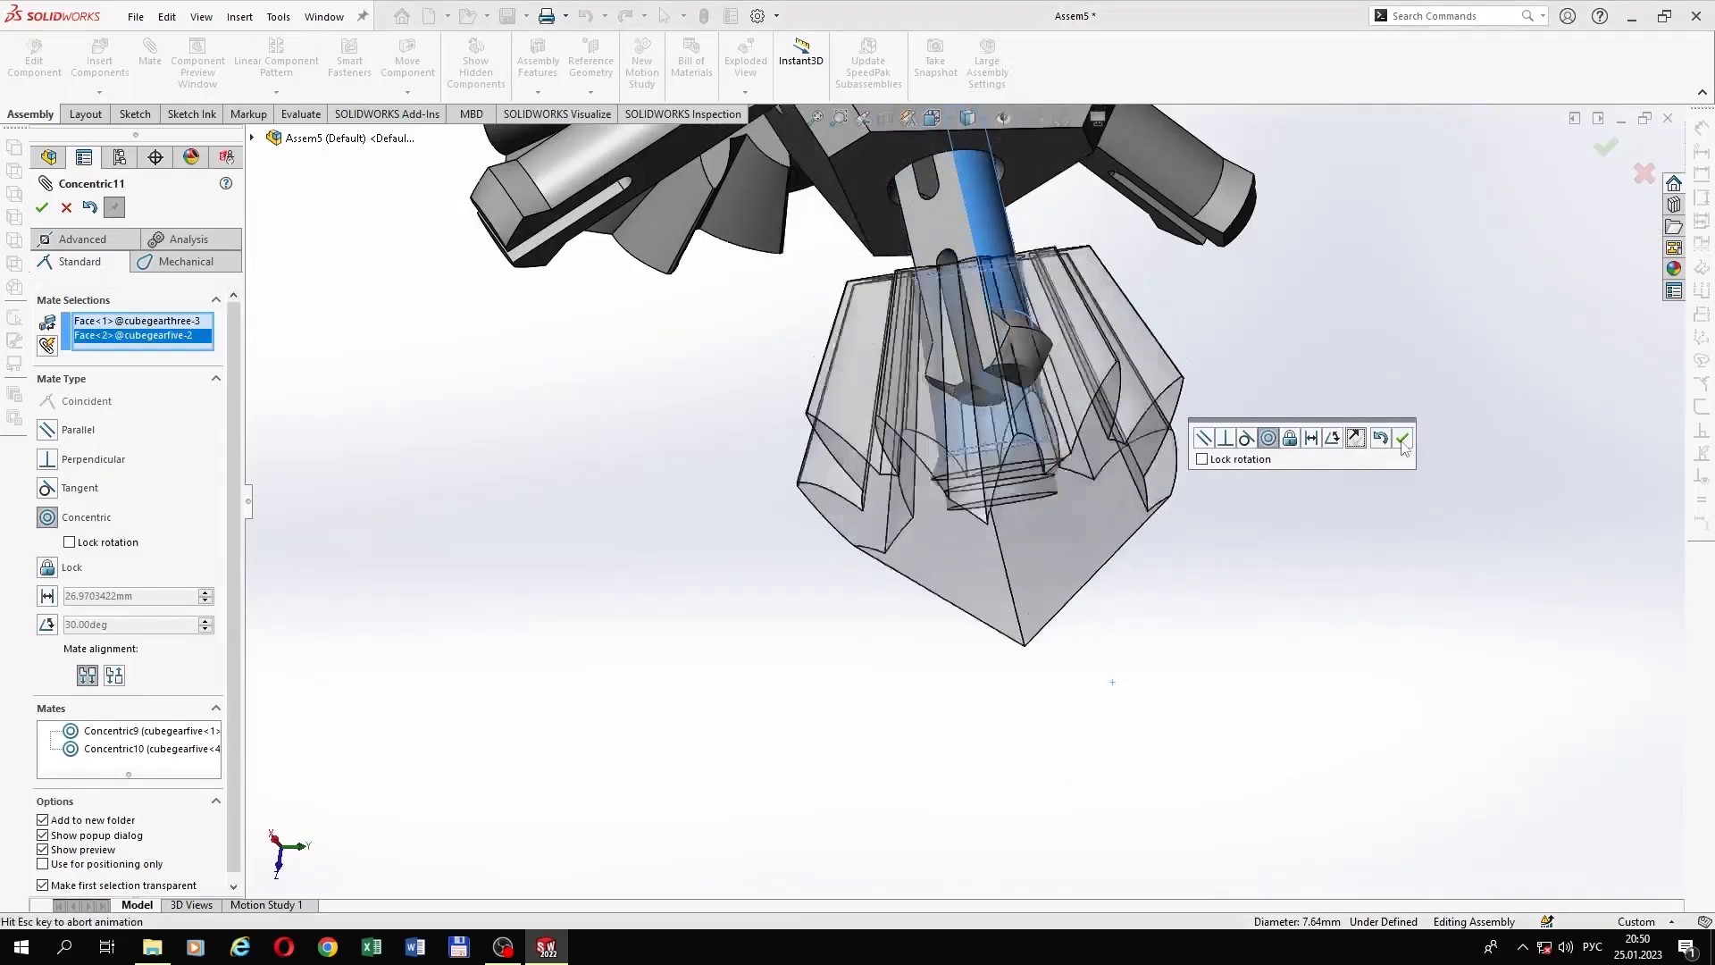
left_click(1402, 437)
Step: Mate the last loose cubegearthree gear Concentric with the remaining cubegearfive pin, flipping the mate alignment
scroll(1148, 373, "up", 5)
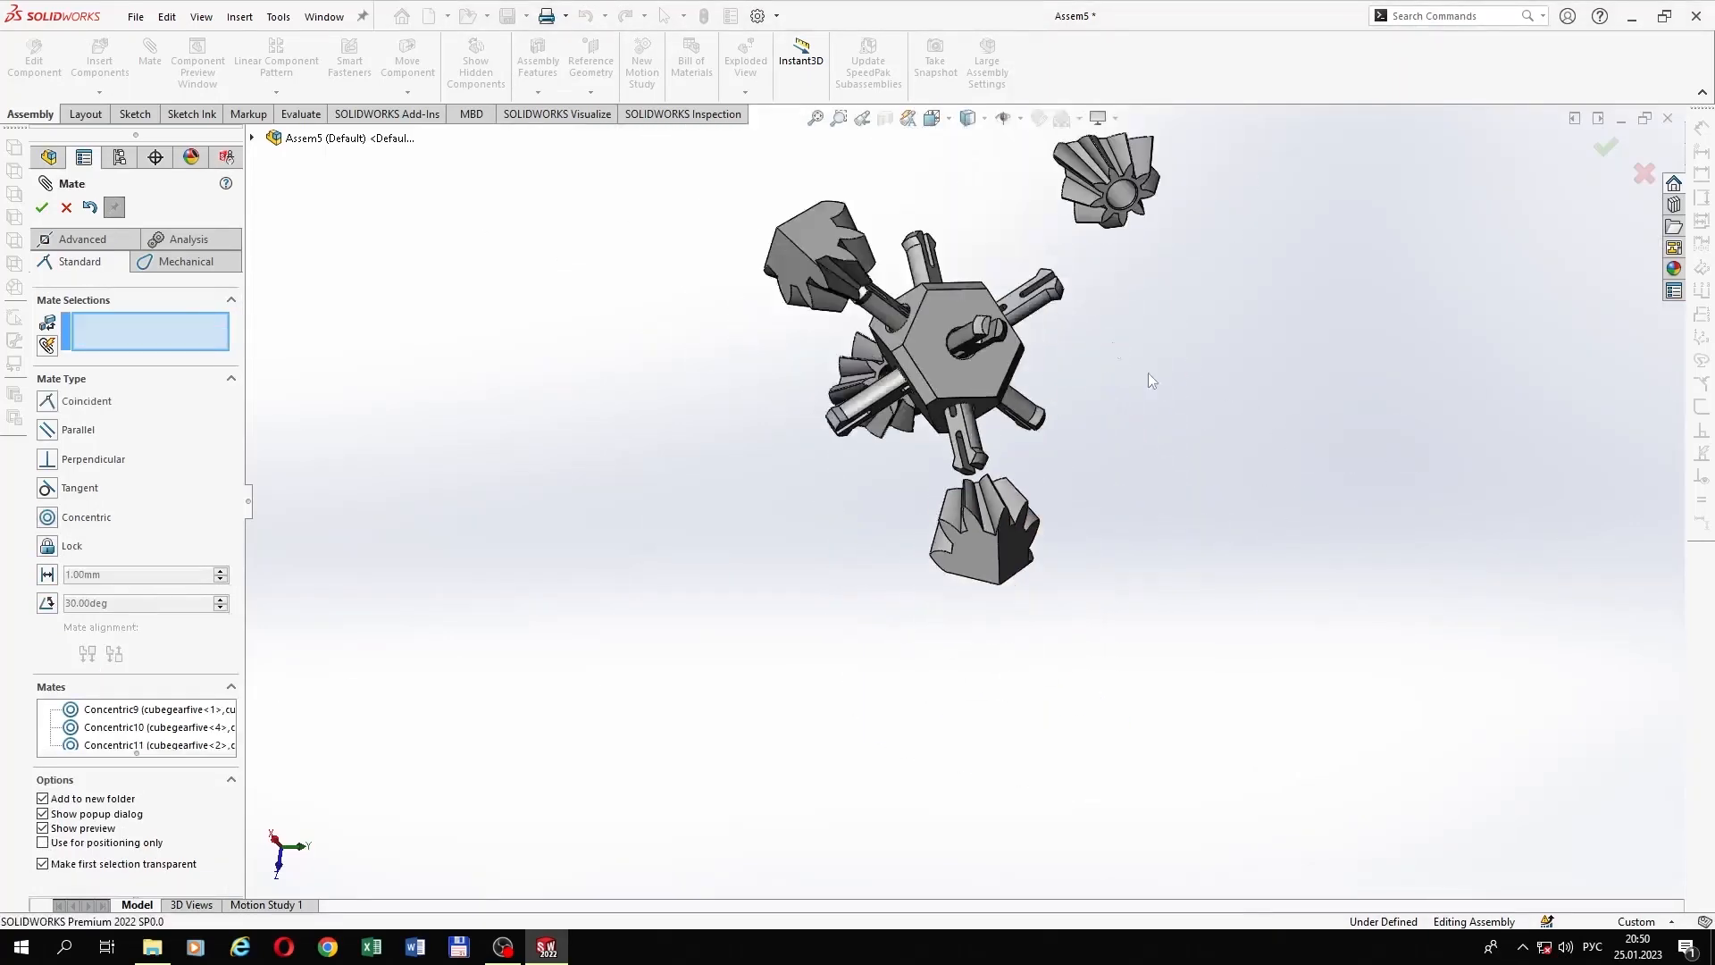
scroll(1063, 312, "down", 5)
left_click(947, 404)
left_click(1133, 177)
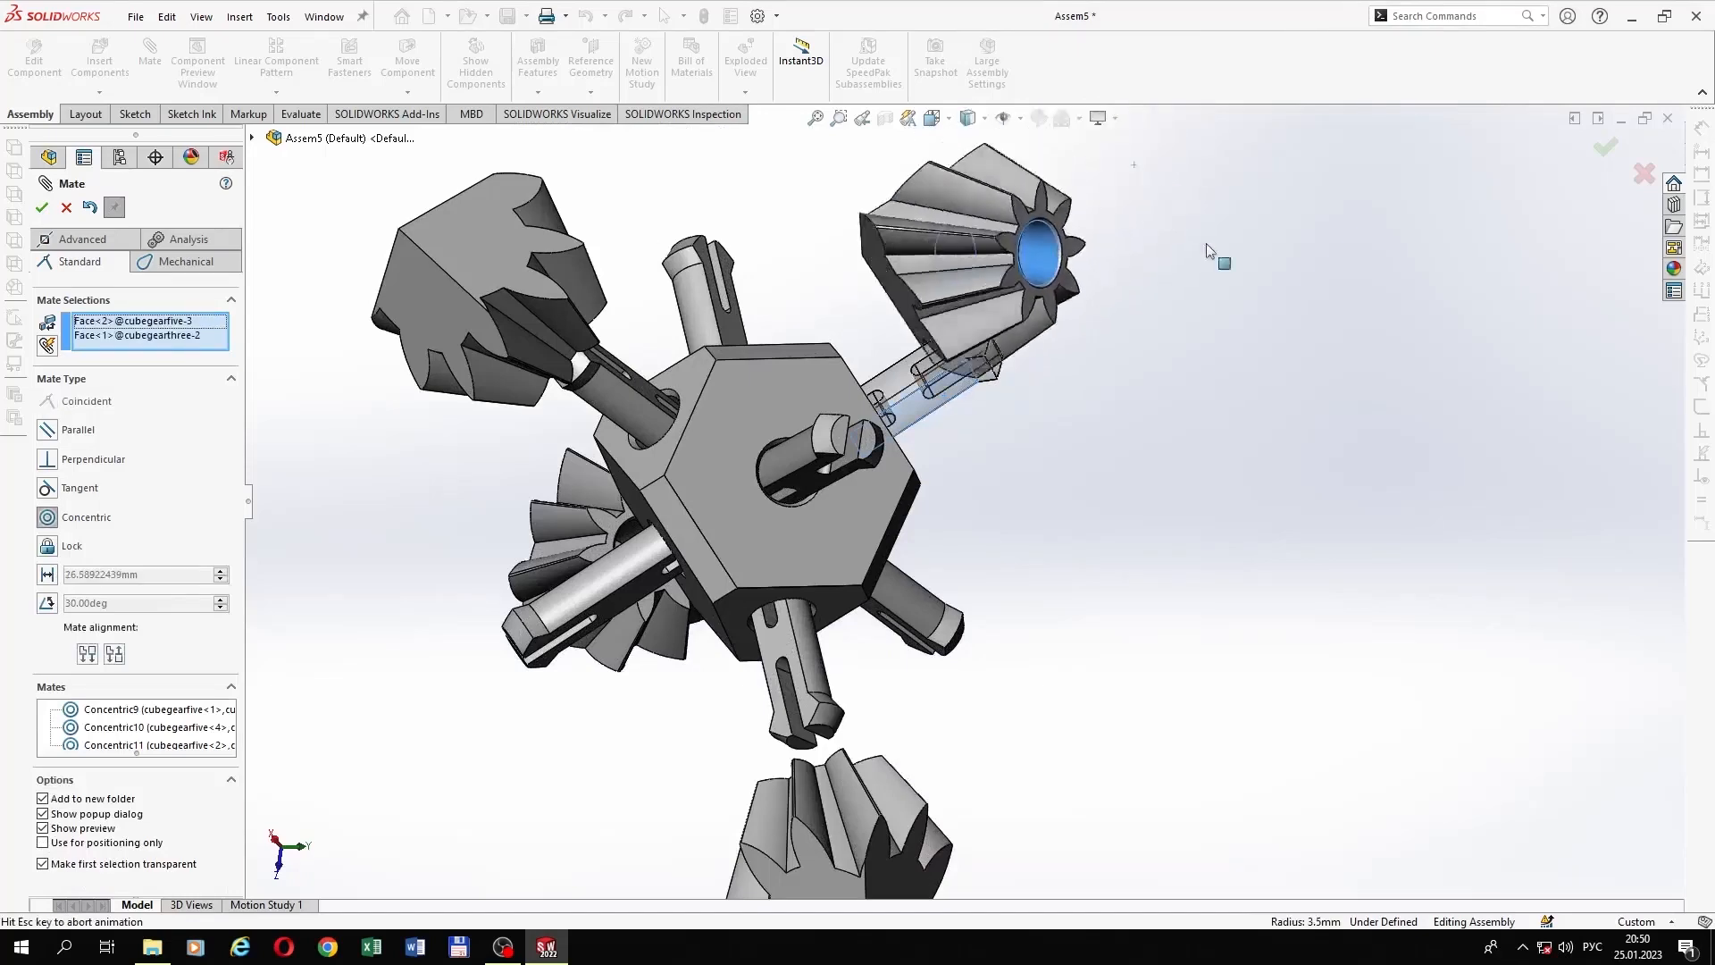
left_click(1419, 367)
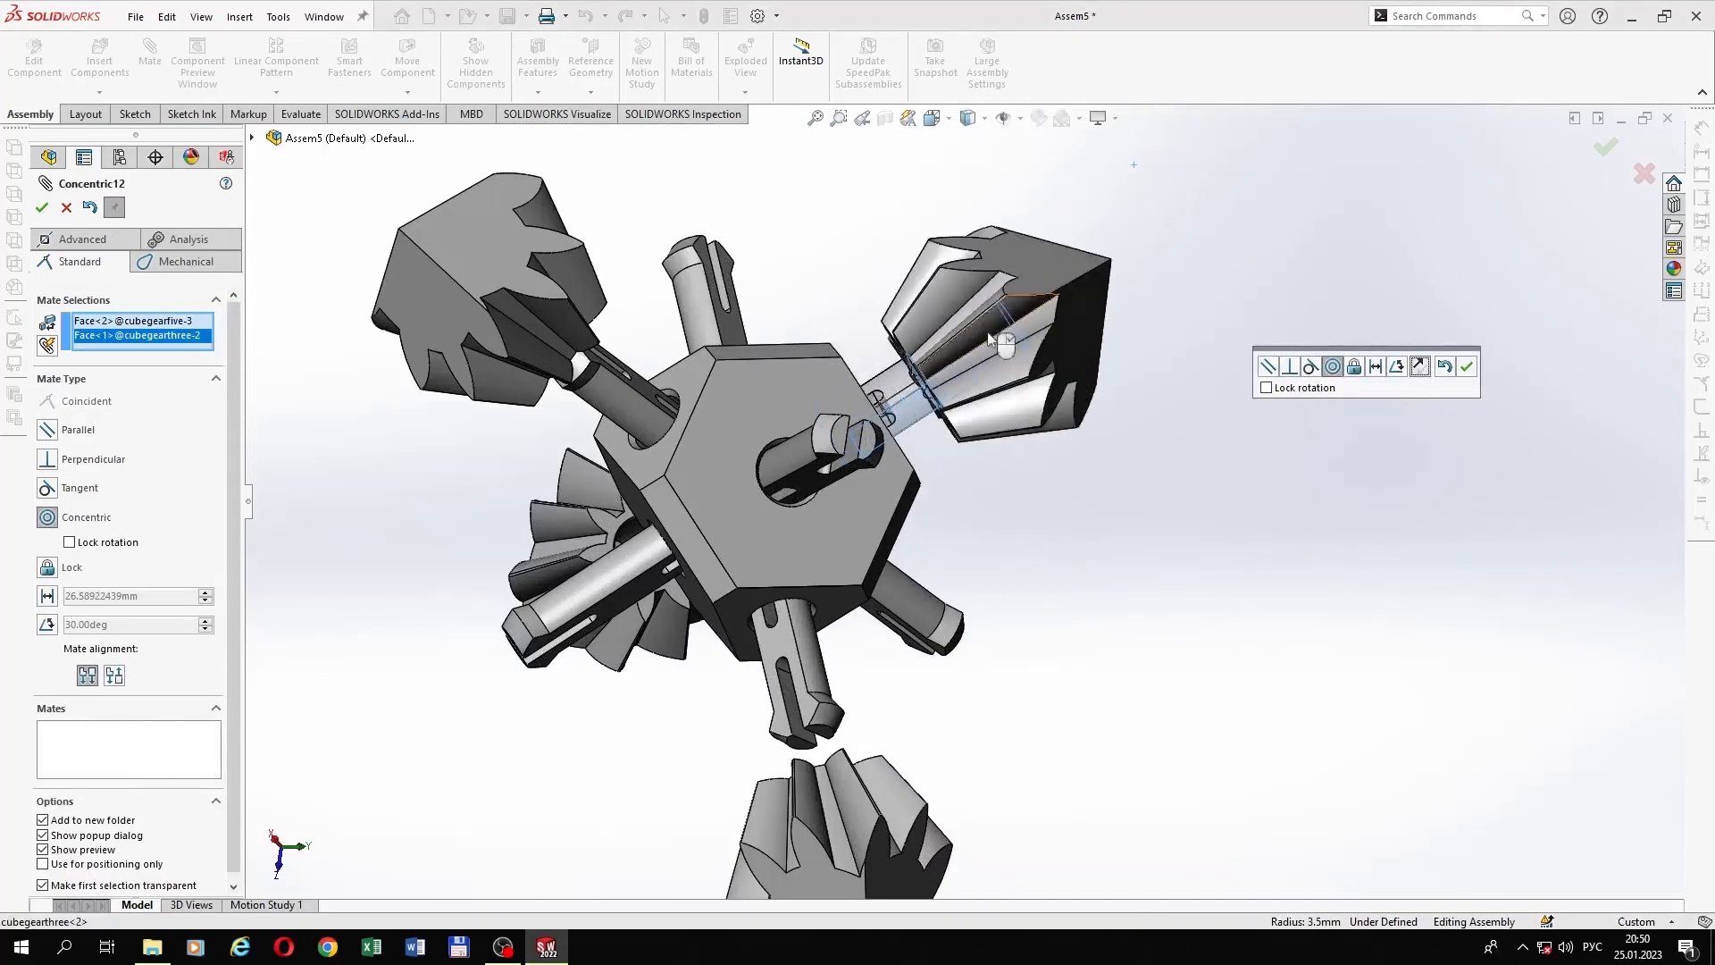
left_click(1469, 368)
Step: Using the Hidden Lines Visible display, mate this pin's sloped head face Coincident with its gear's inner groove edge, and restore Shaded With Edges
scroll(991, 411, "down", 6)
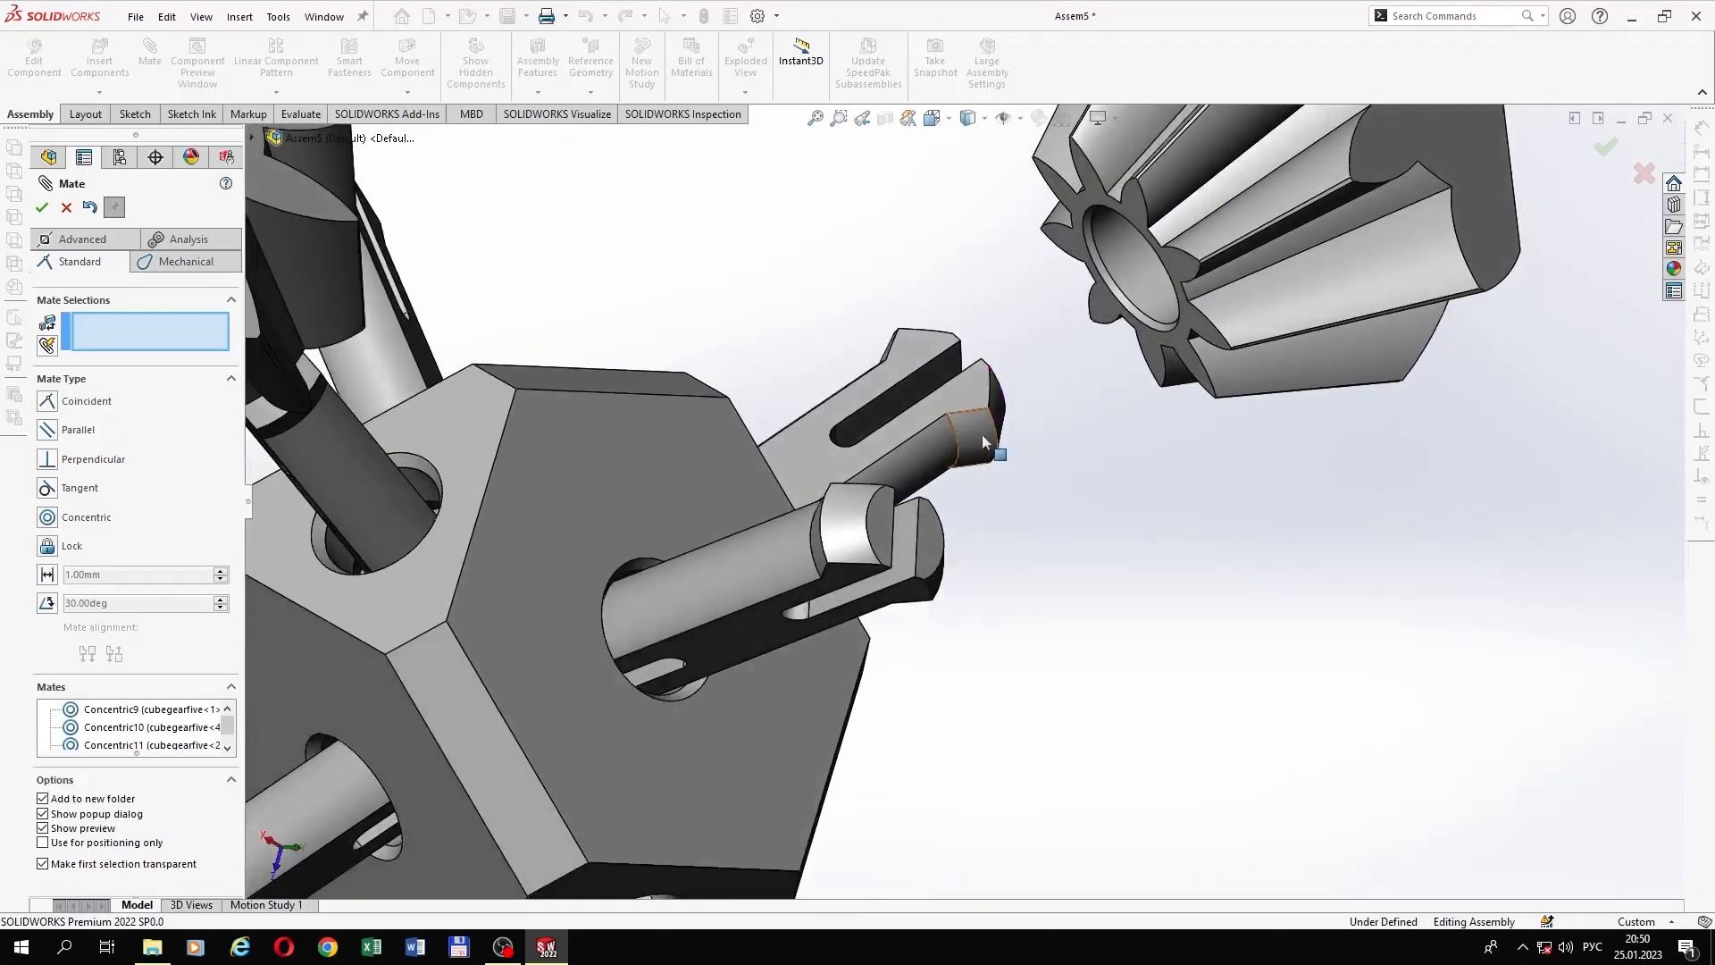
left_click(983, 442)
scroll(1127, 315, "up", 2)
scroll(1151, 309, "down", 2)
scroll(1117, 327, "up", 2)
scroll(1115, 329, "down", 2)
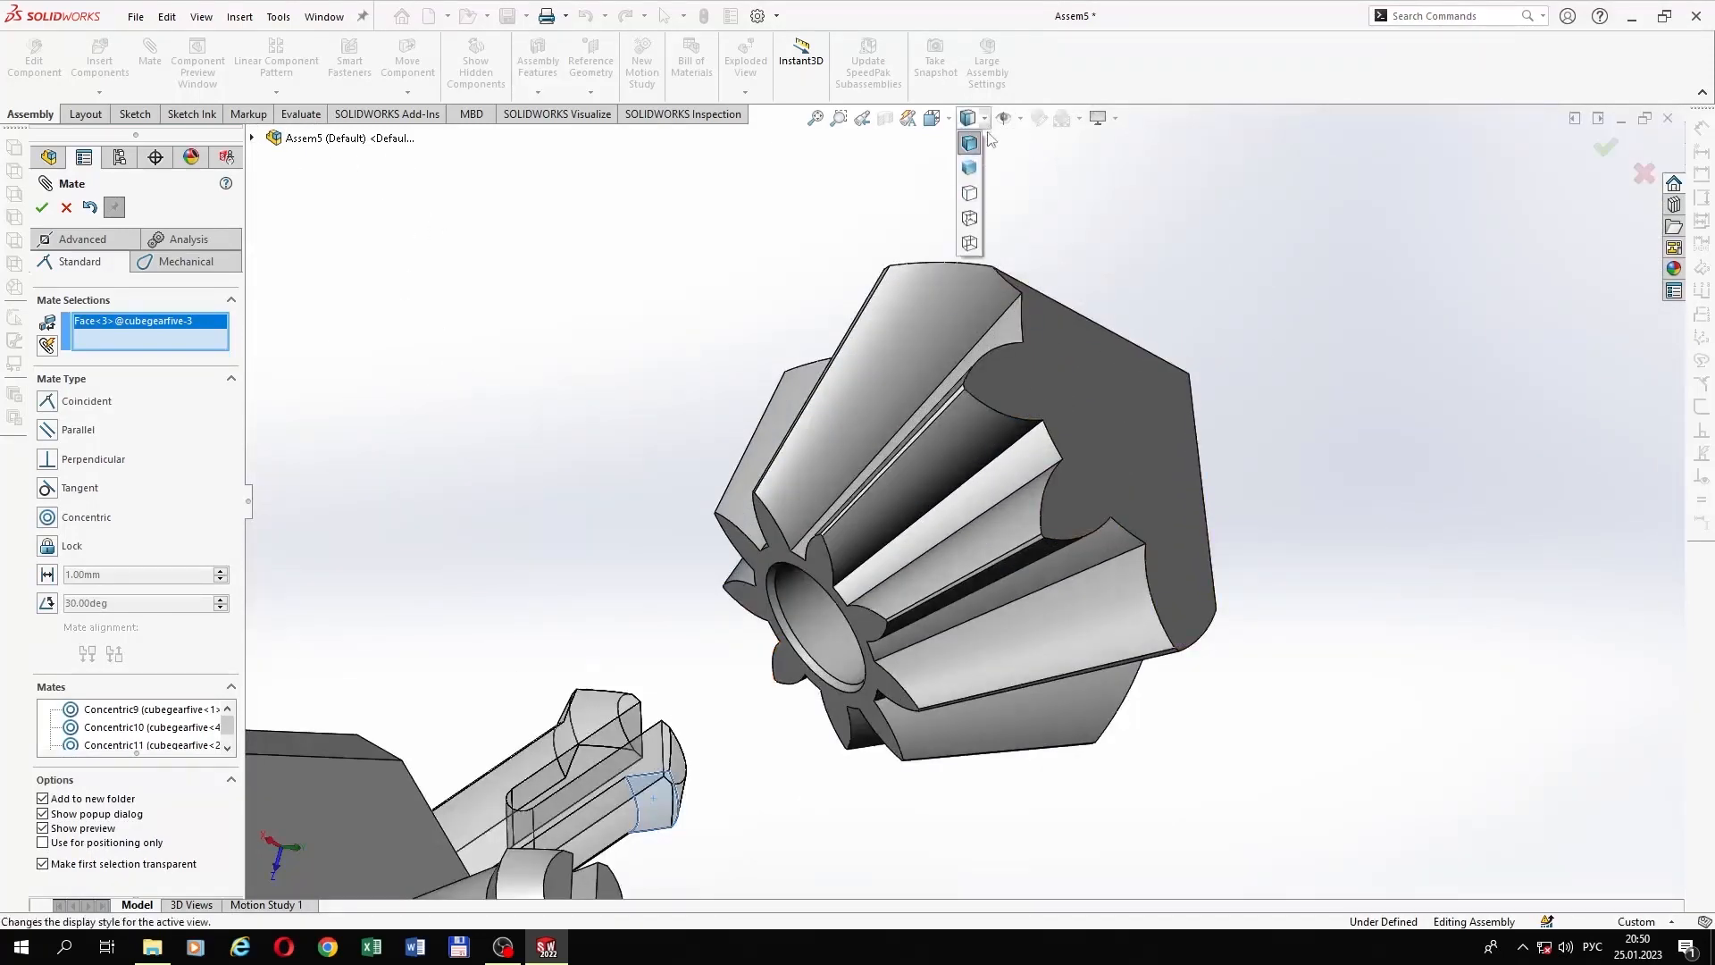
left_click(970, 218)
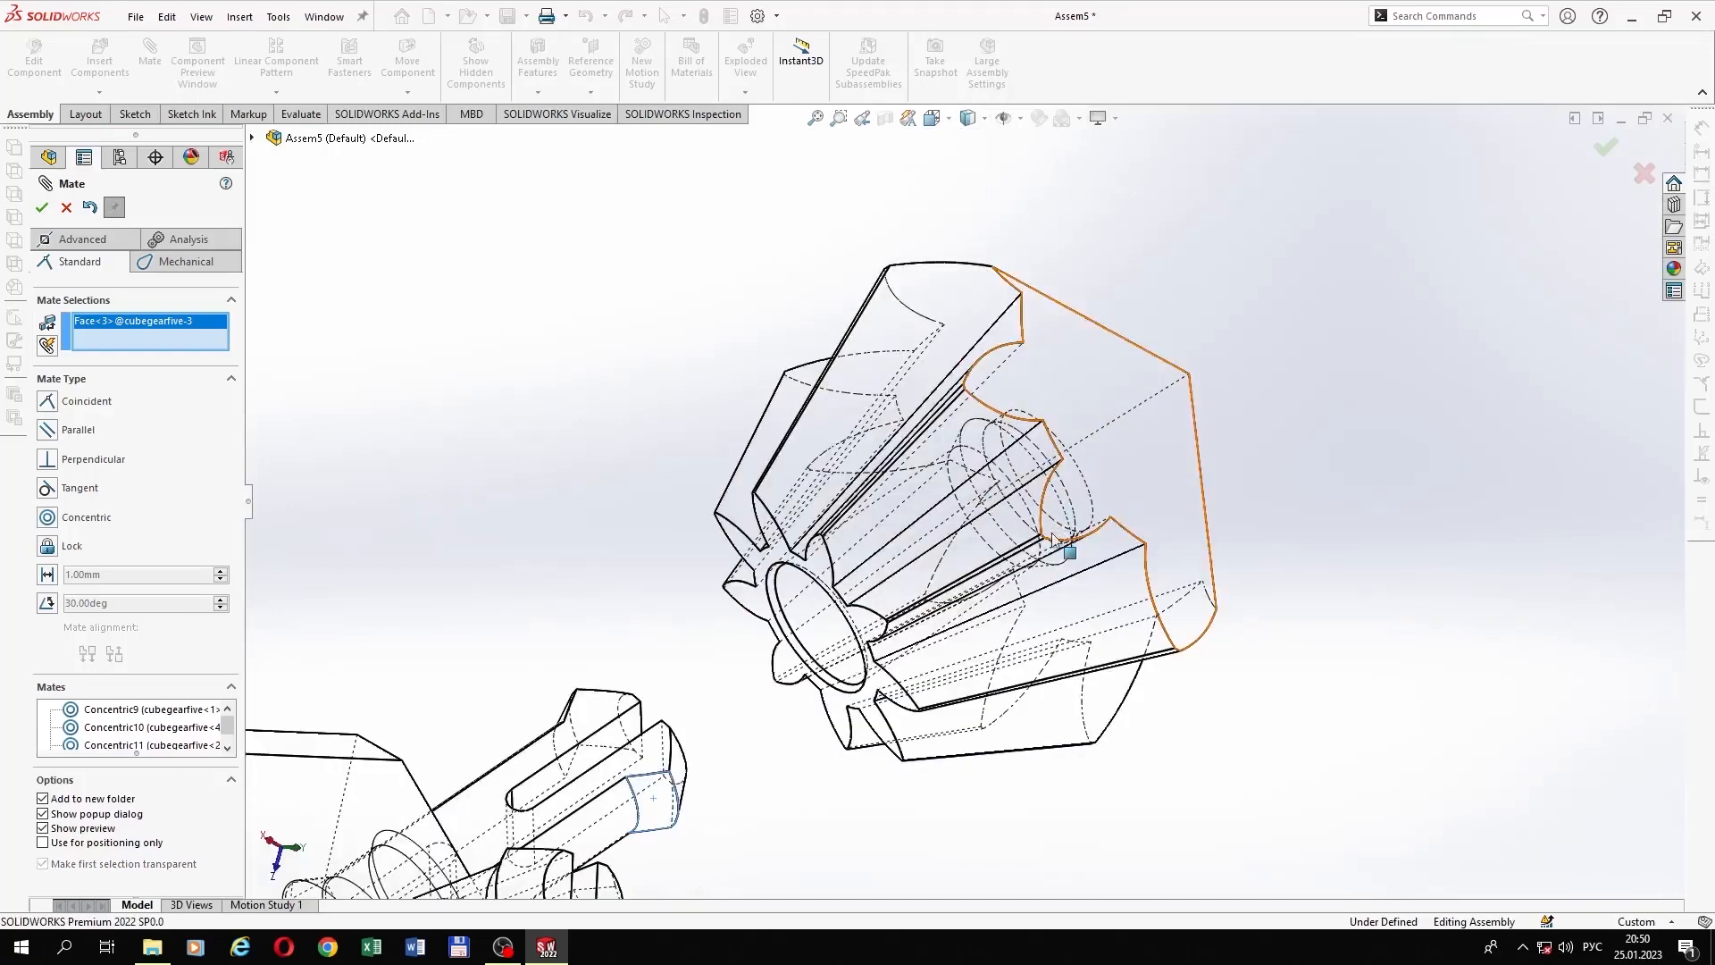
scroll(987, 459, "down", 4)
left_click(980, 435)
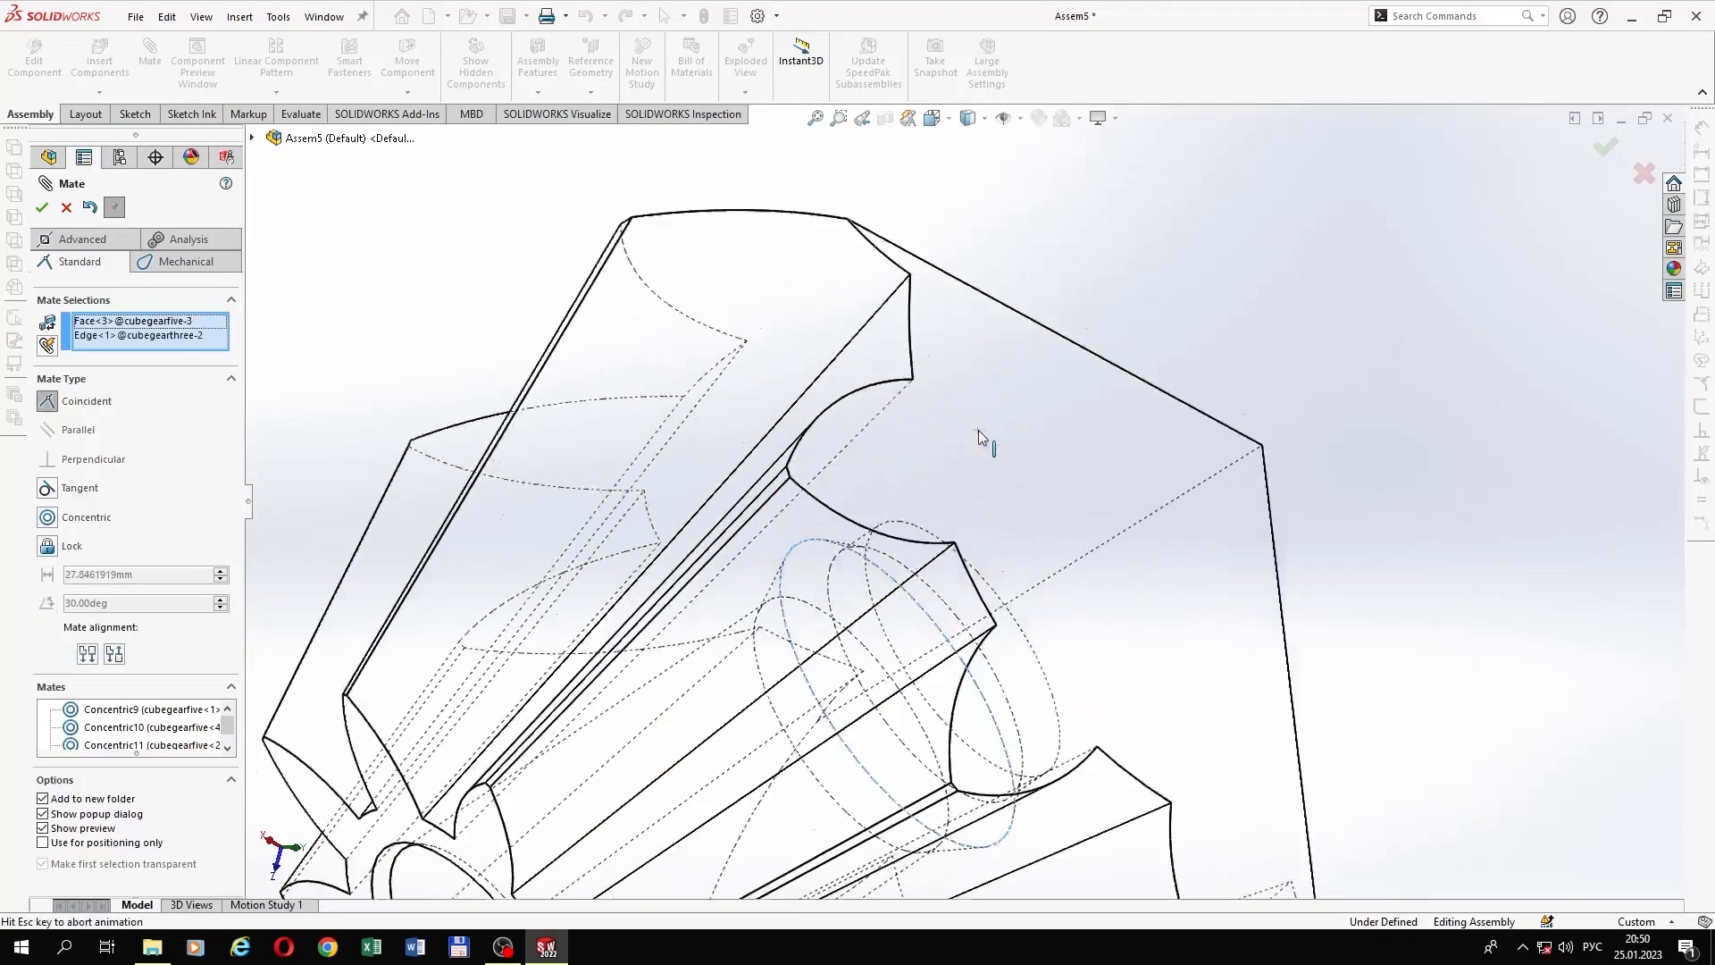
left_click(1432, 428)
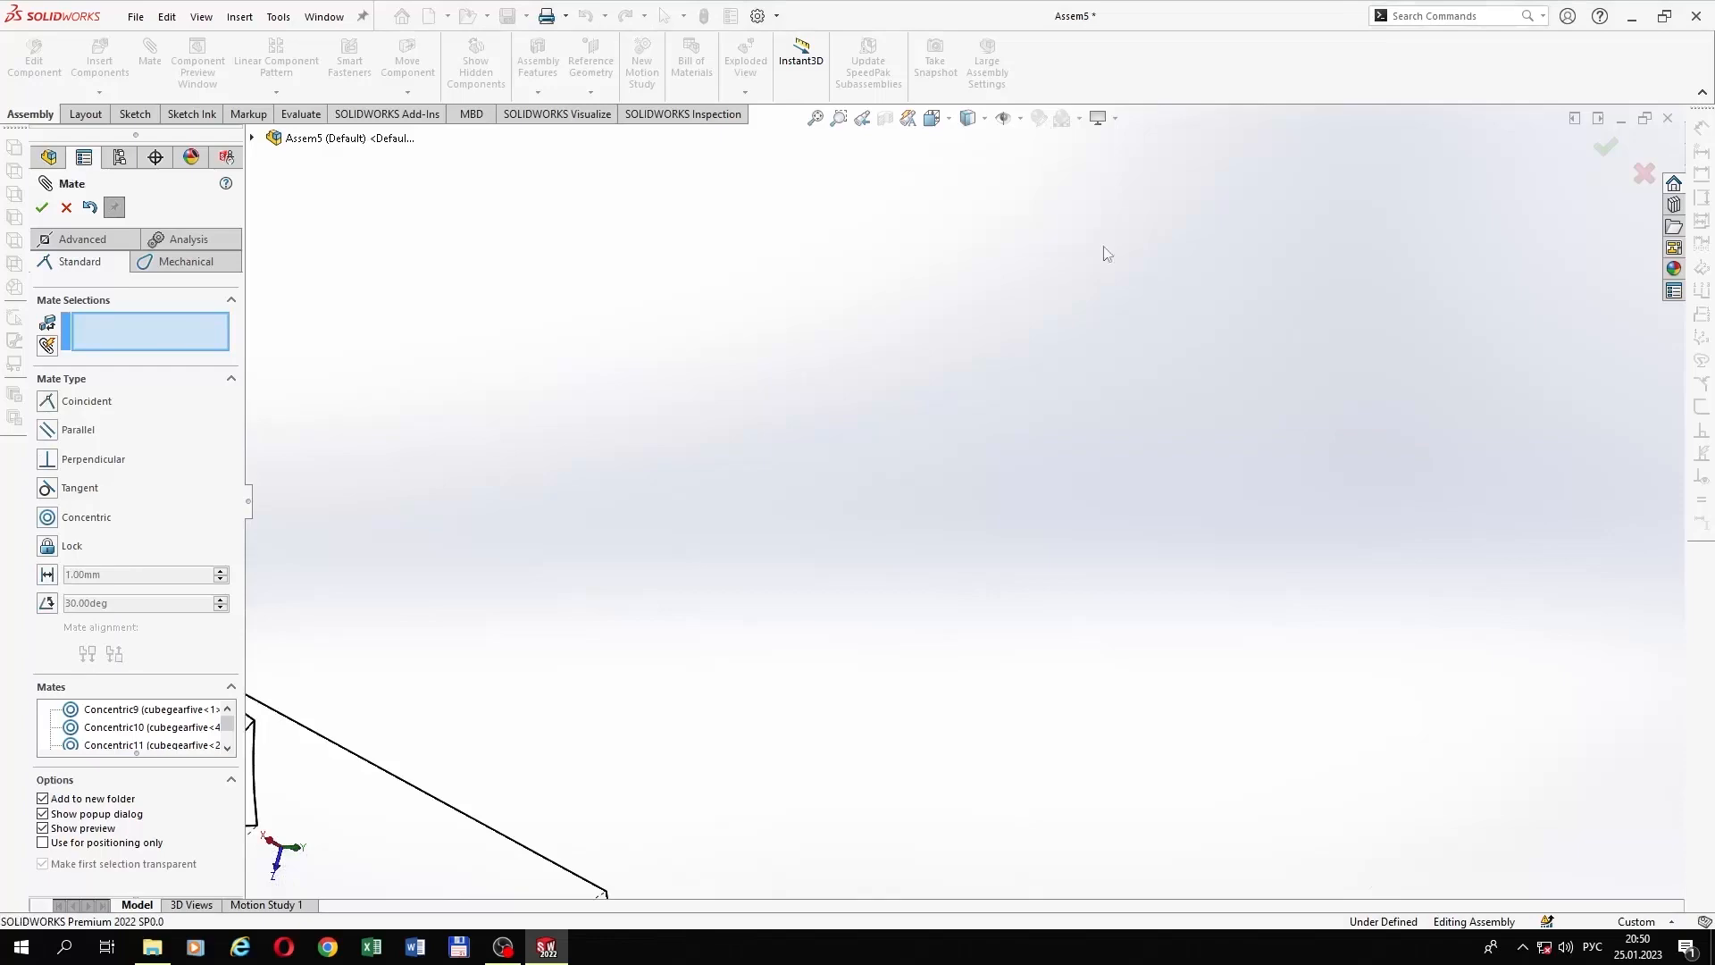
left_click(970, 143)
Step: Mate the fourth cubegearfive pin's sloped head face Coincident with its gear's inner groove edge in Hidden Lines Visible display, and return to shaded display
scroll(663, 608, "up", 6)
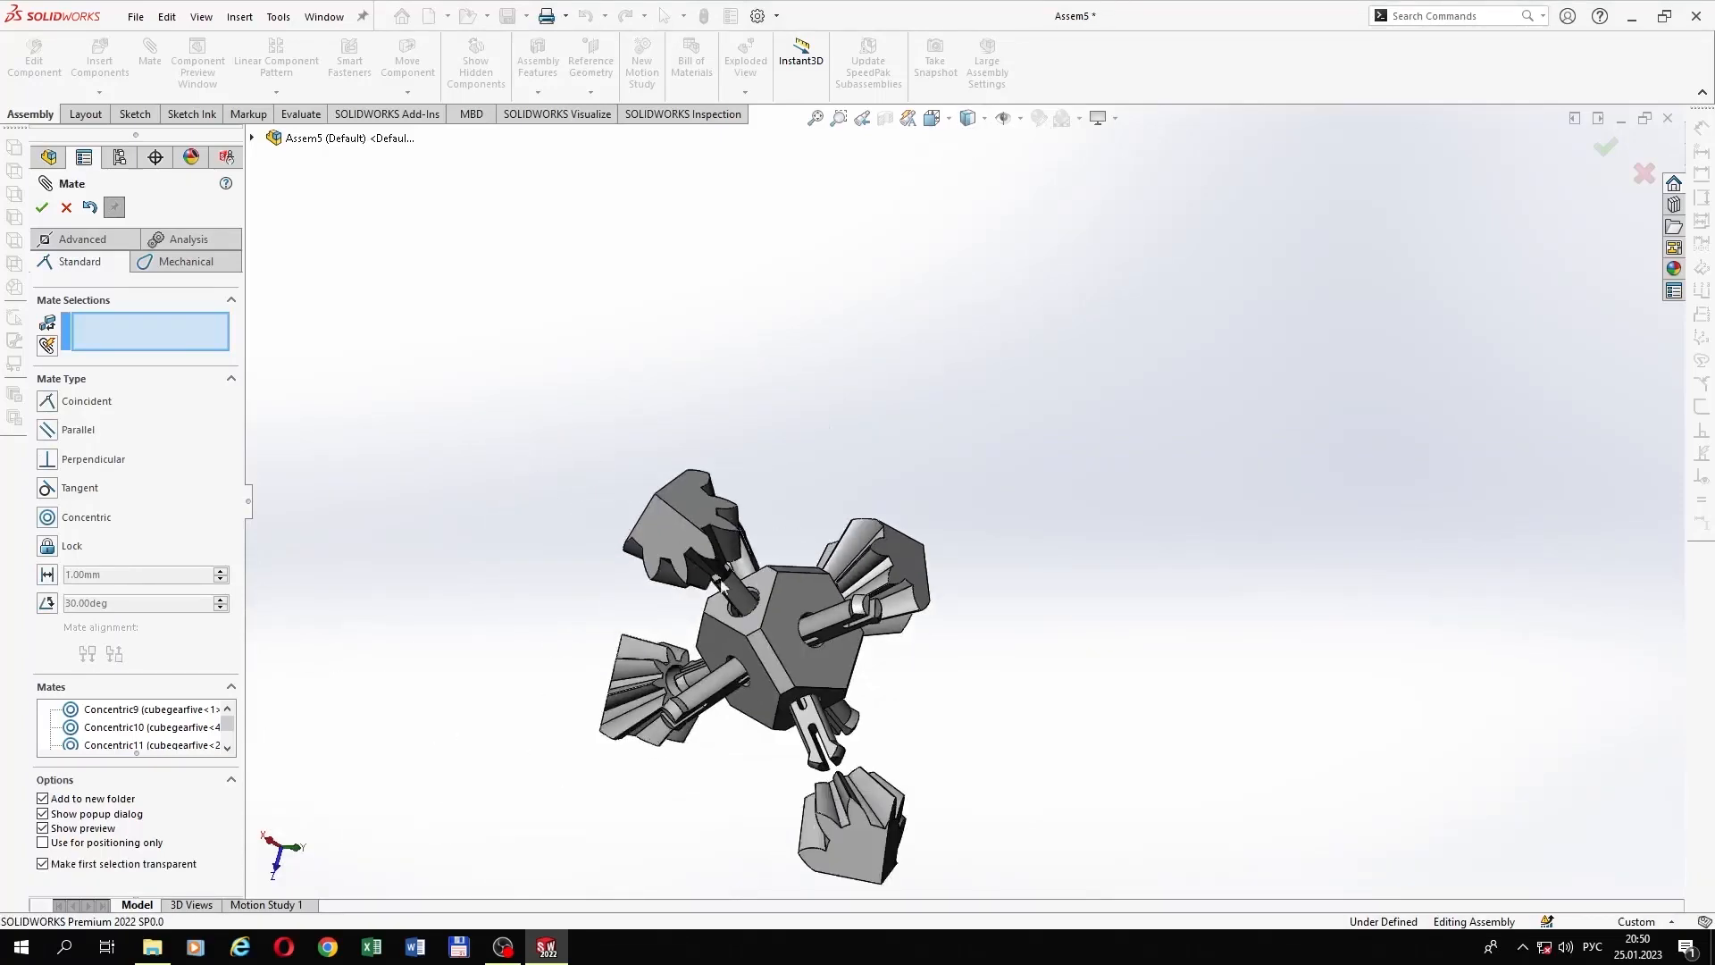
scroll(854, 565, "down", 5)
scroll(645, 443, "down", 5)
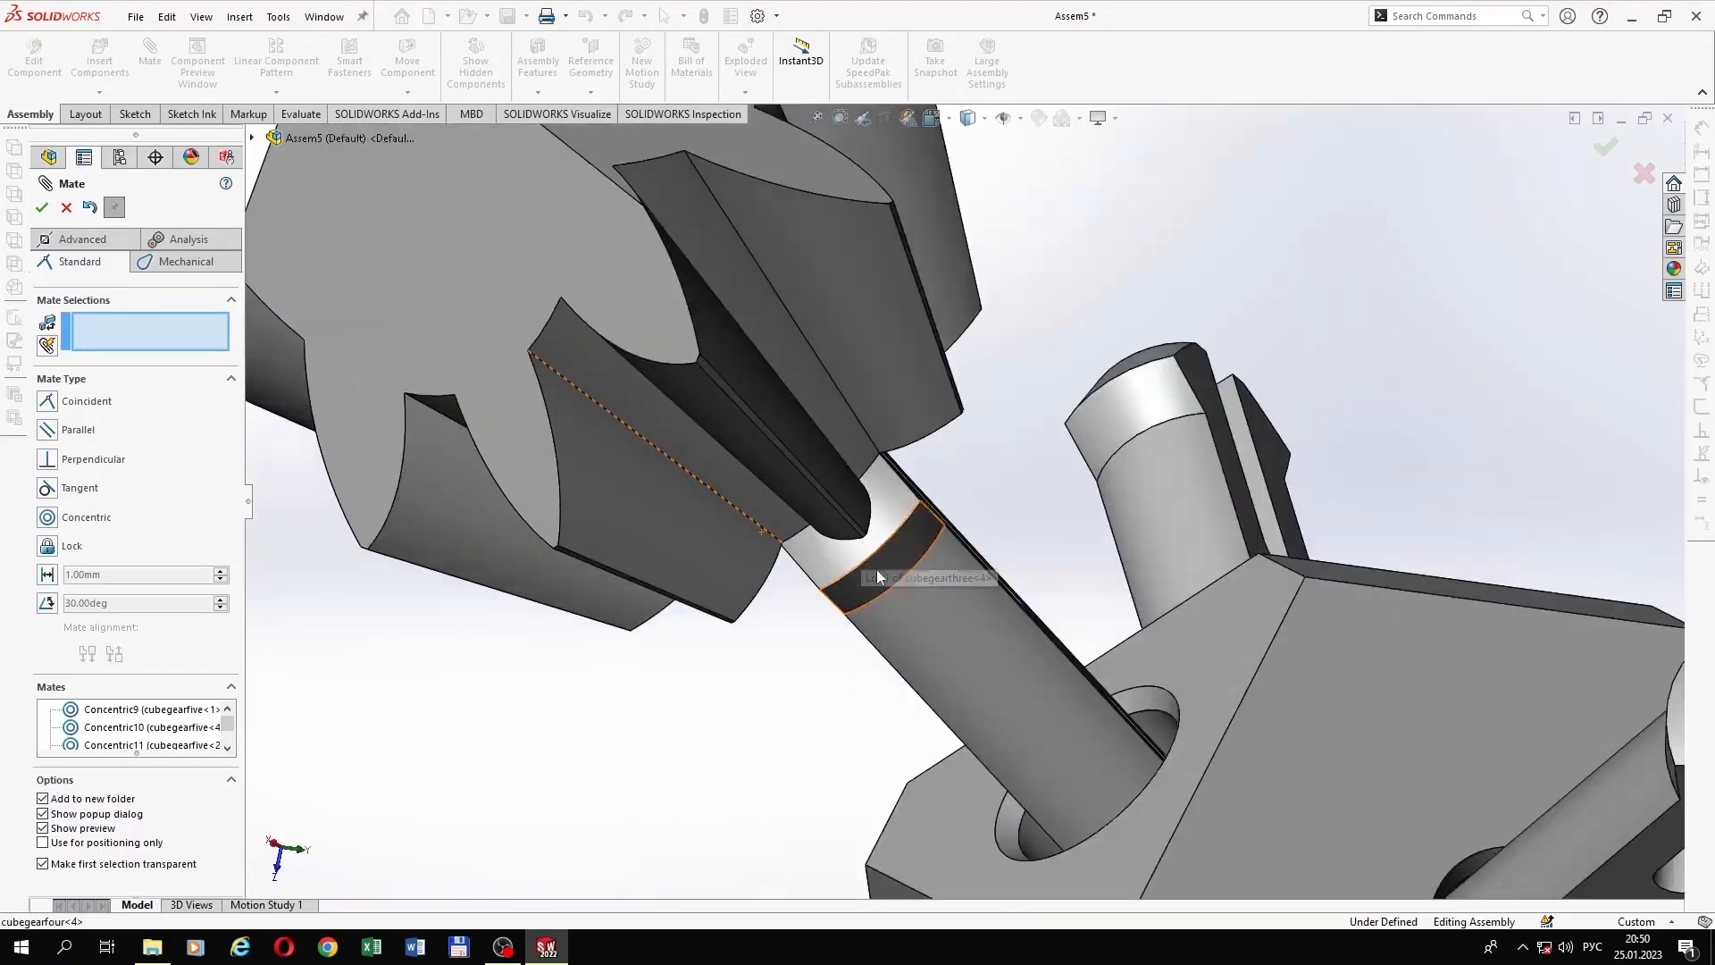
left_click(889, 550)
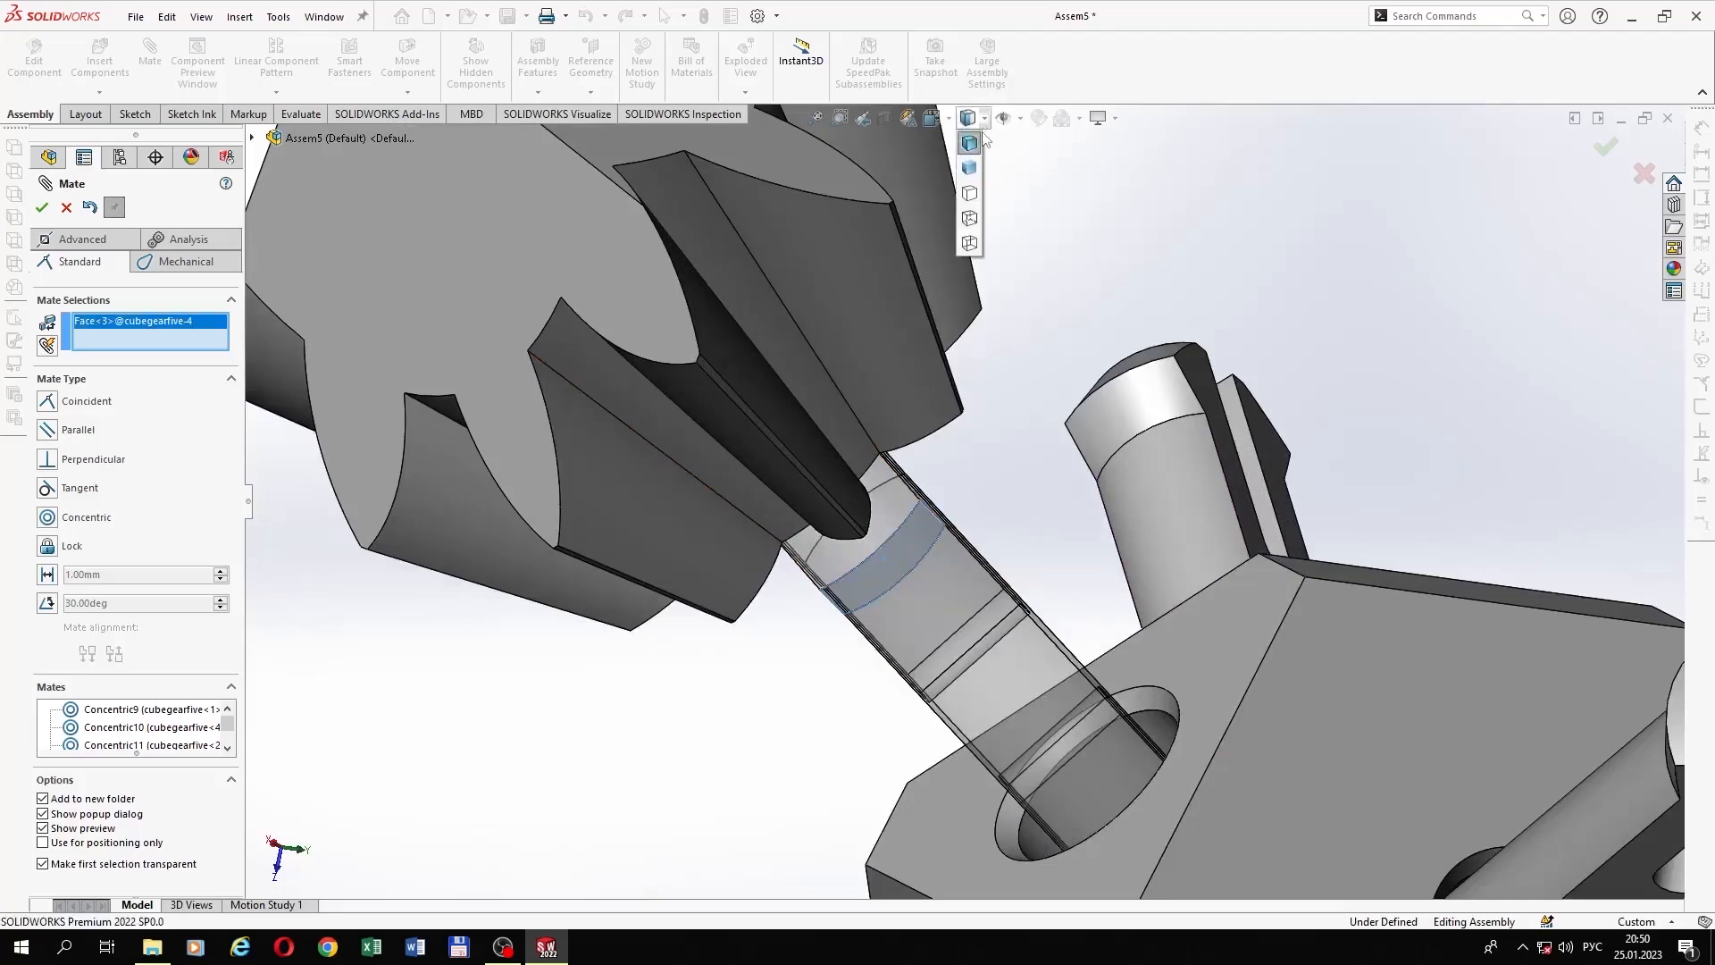
left_click(970, 218)
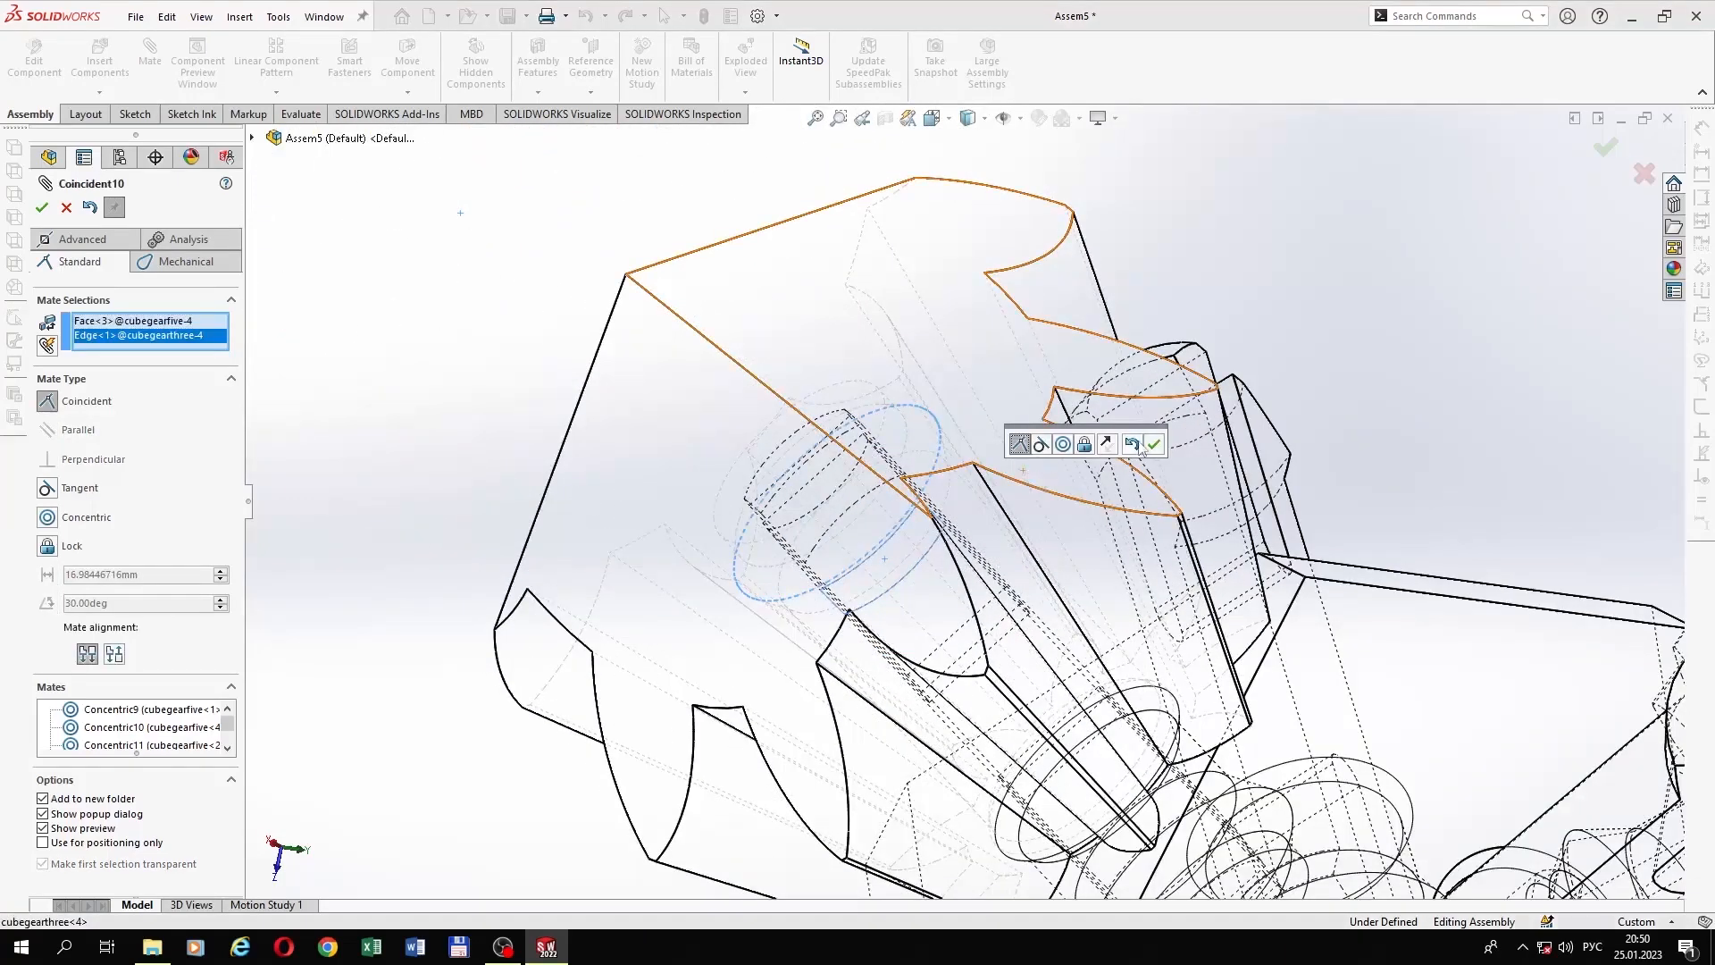
left_click(1154, 445)
left_click(984, 121)
left_click(973, 146)
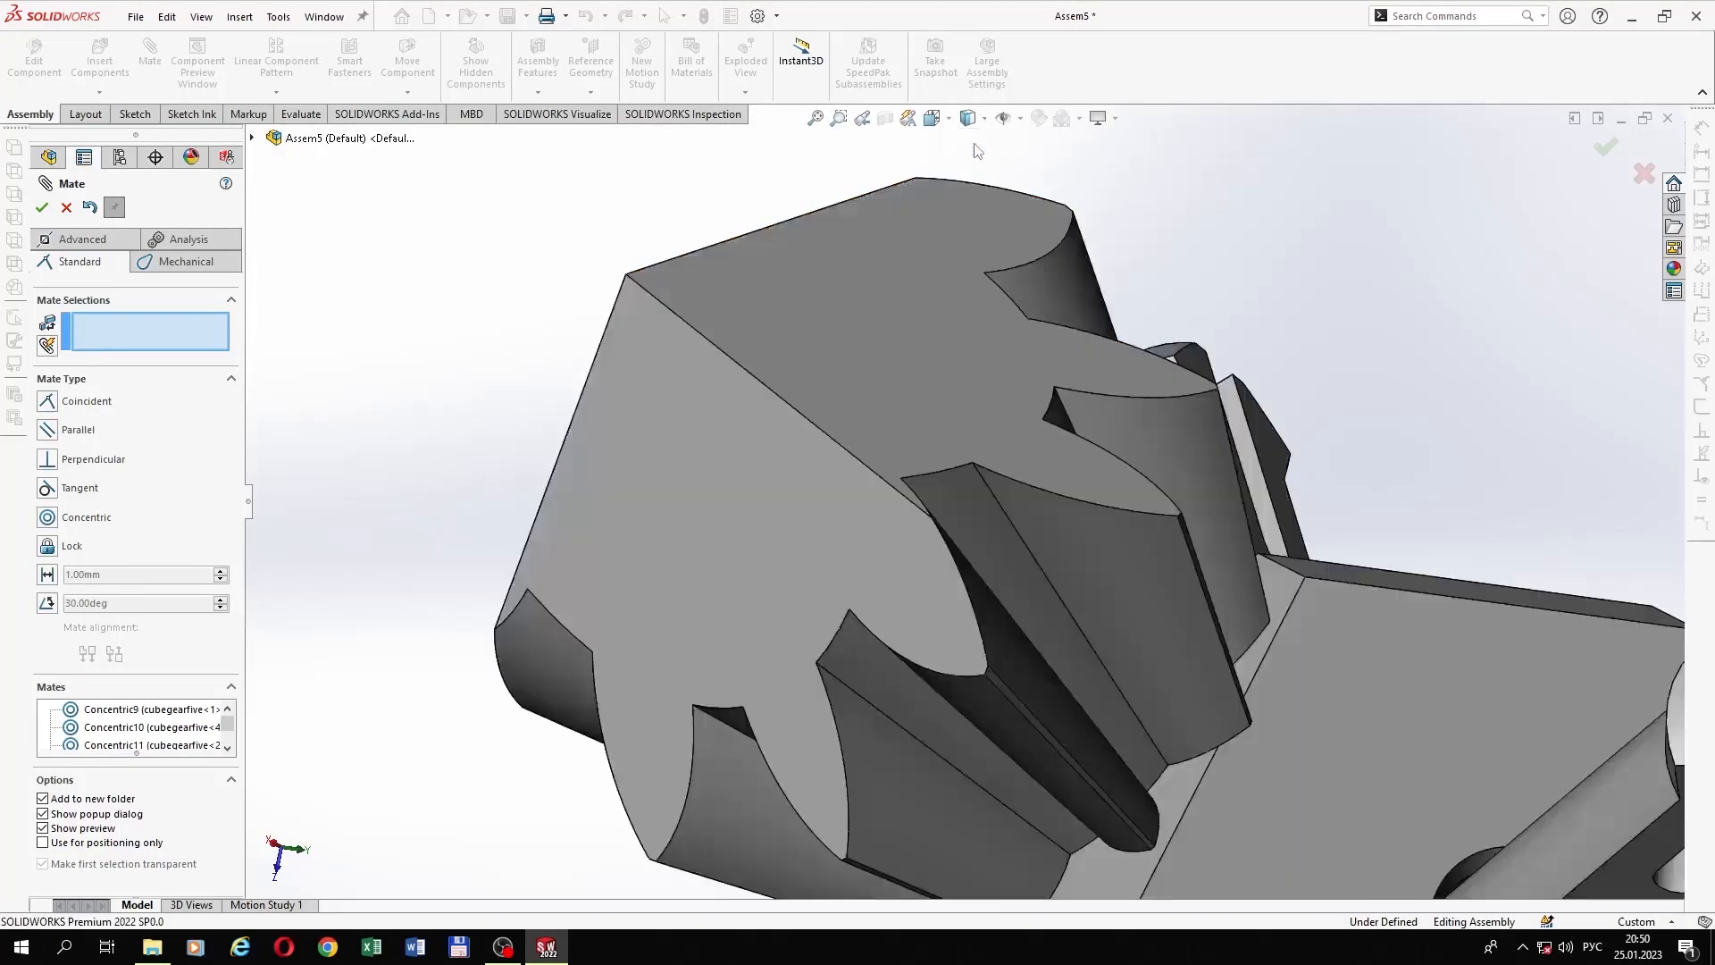
Step: Mate the cubegearfive<2> pin's head face Coincident with the cubegearthree<3> inner groove edge using Hidden Lines Visible, and restore Shaded With Edges
scroll(1148, 598, "up", 6)
mouse_move(1144, 771)
middle_mouse_down()
mouse_move(1110, 751)
mouse_move(1099, 763)
middle_mouse_up()
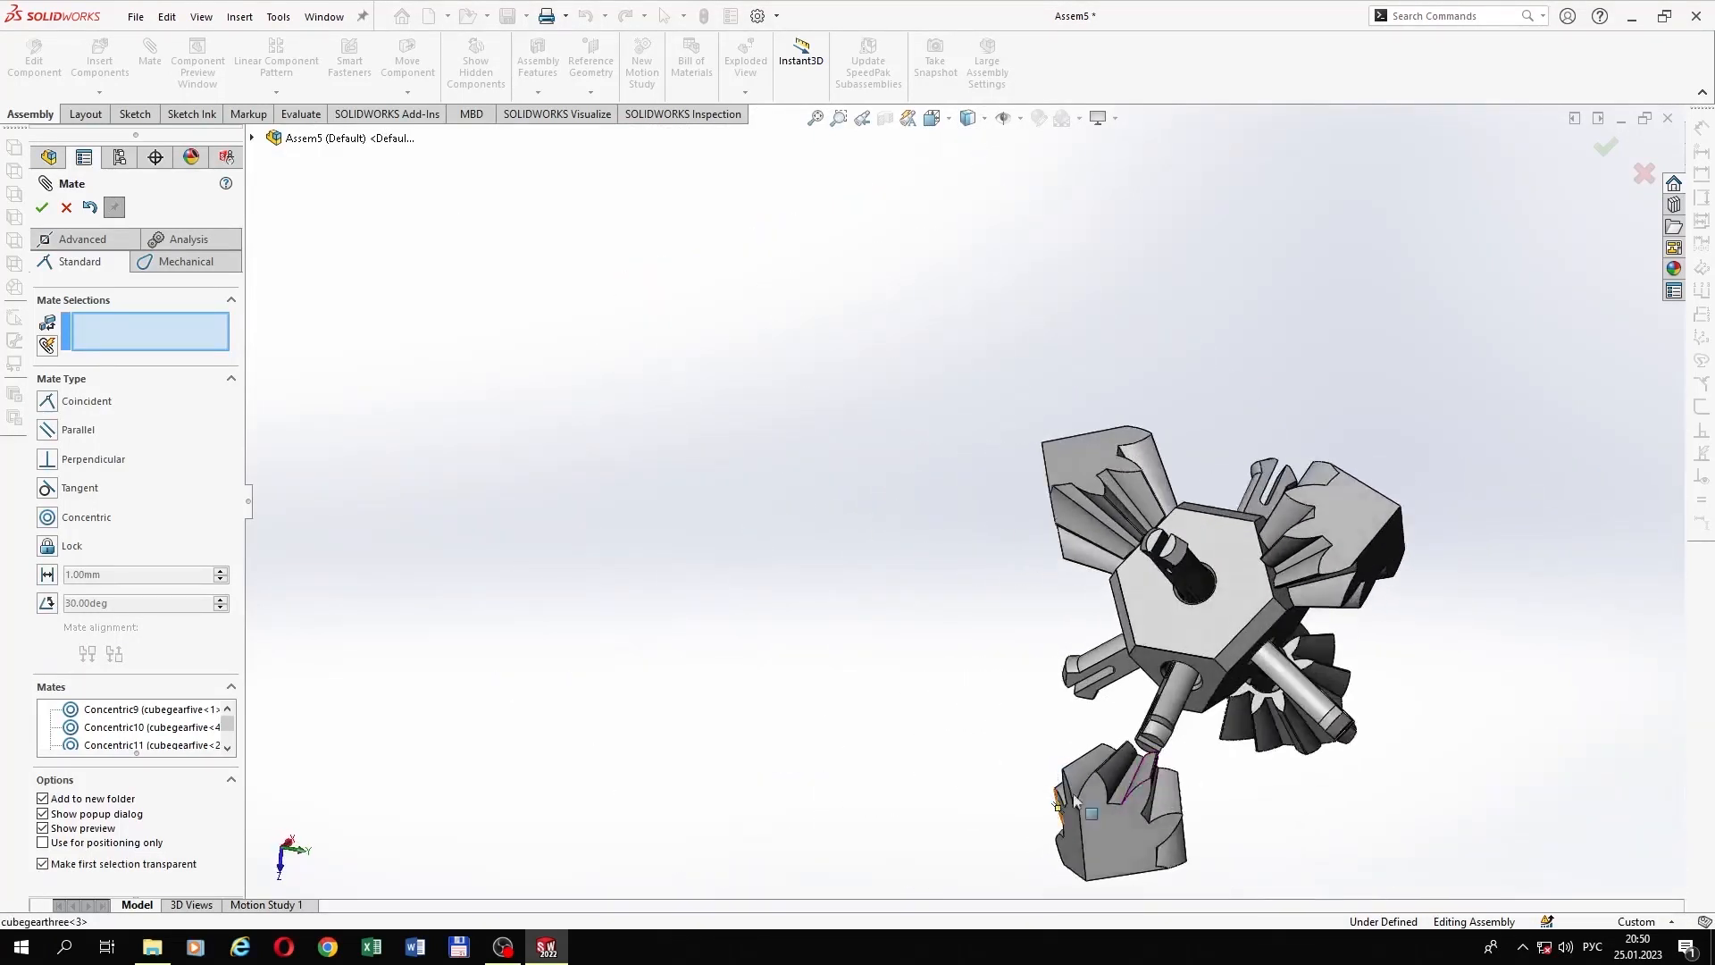
scroll(1095, 767, "down", 5)
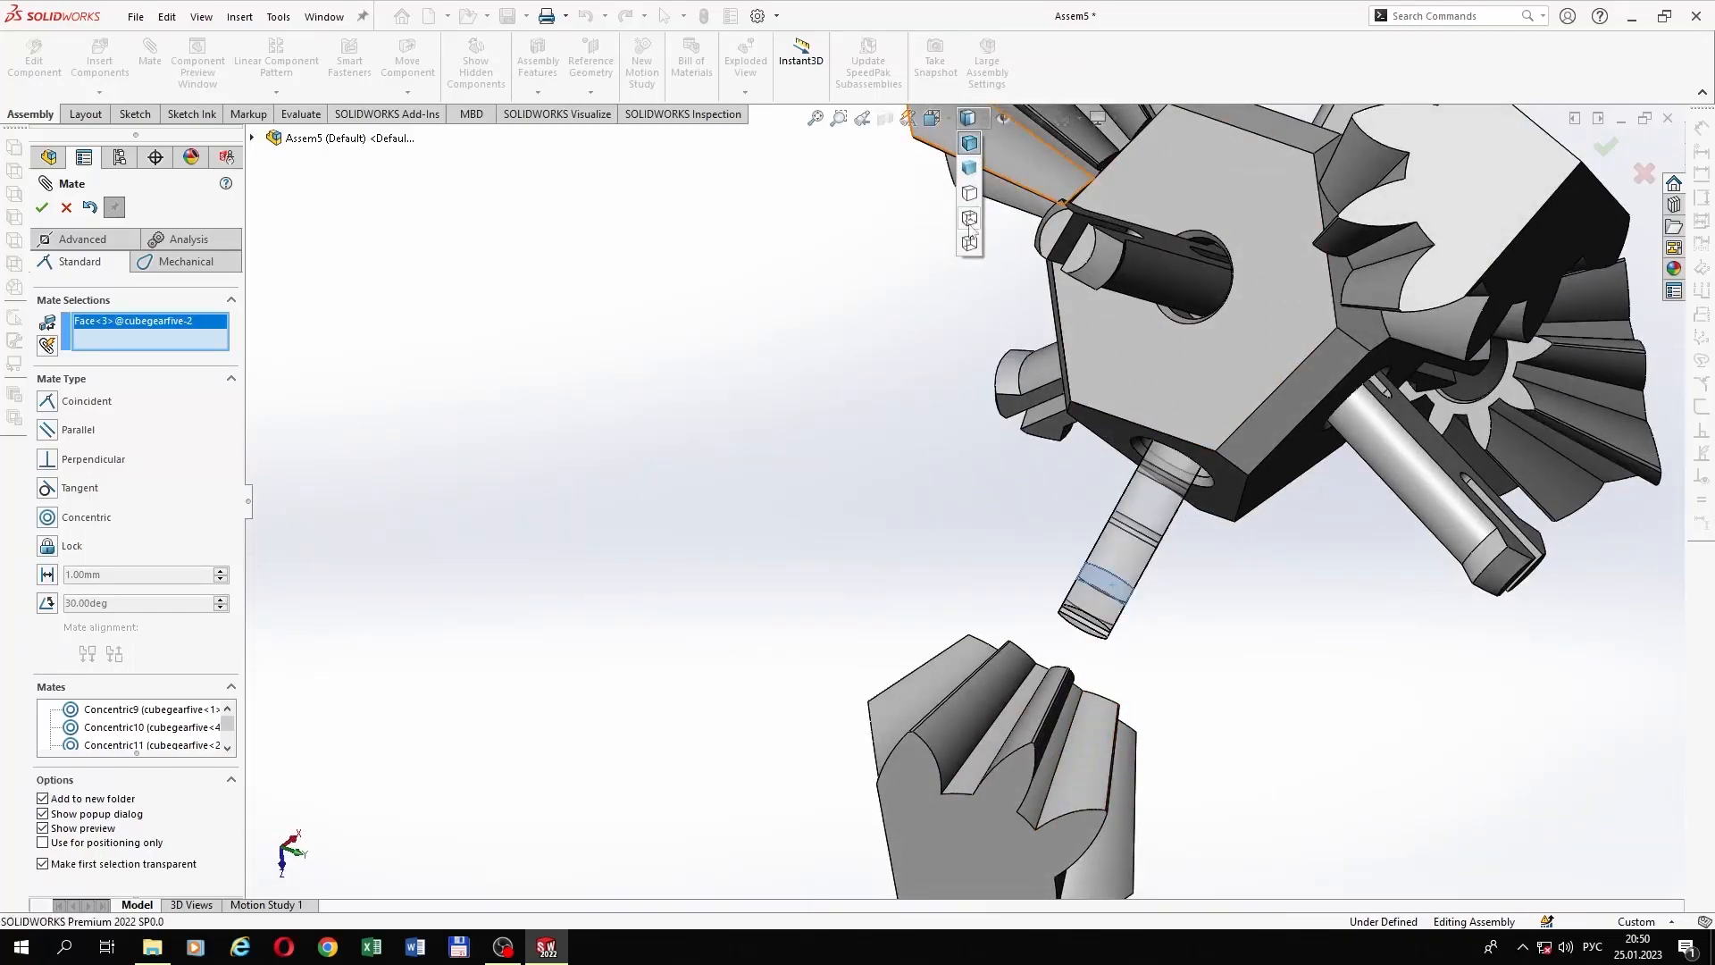
left_click(970, 218)
scroll(856, 481, "down", 6)
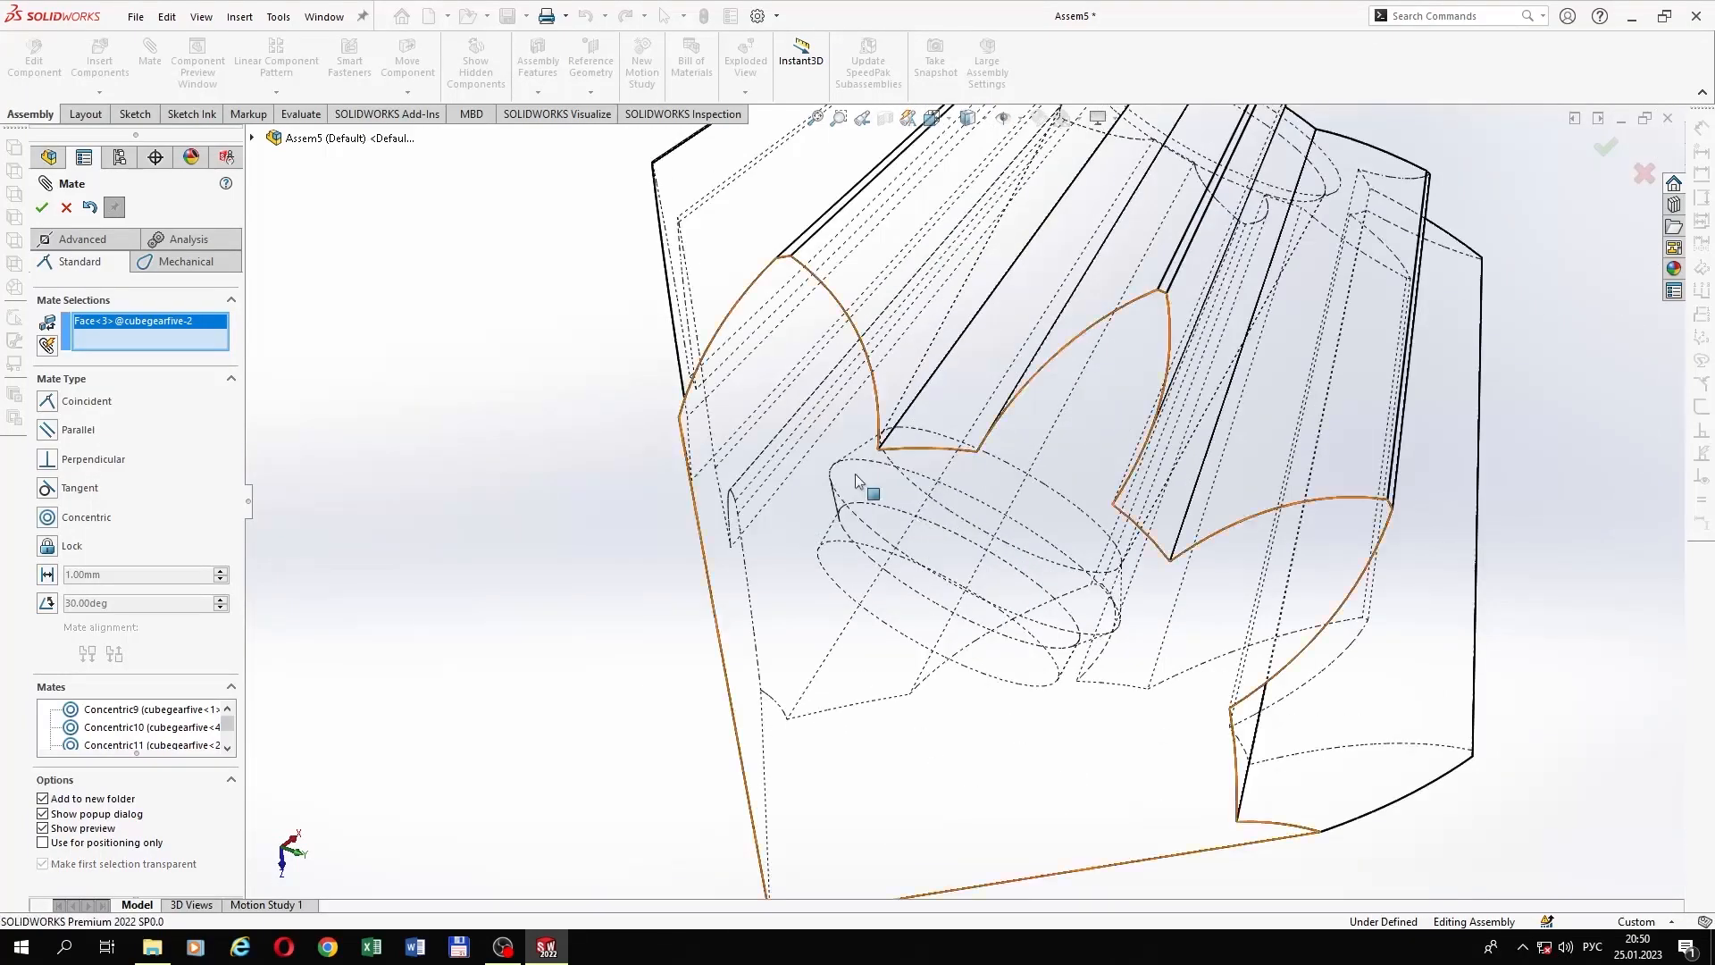
left_click(856, 482)
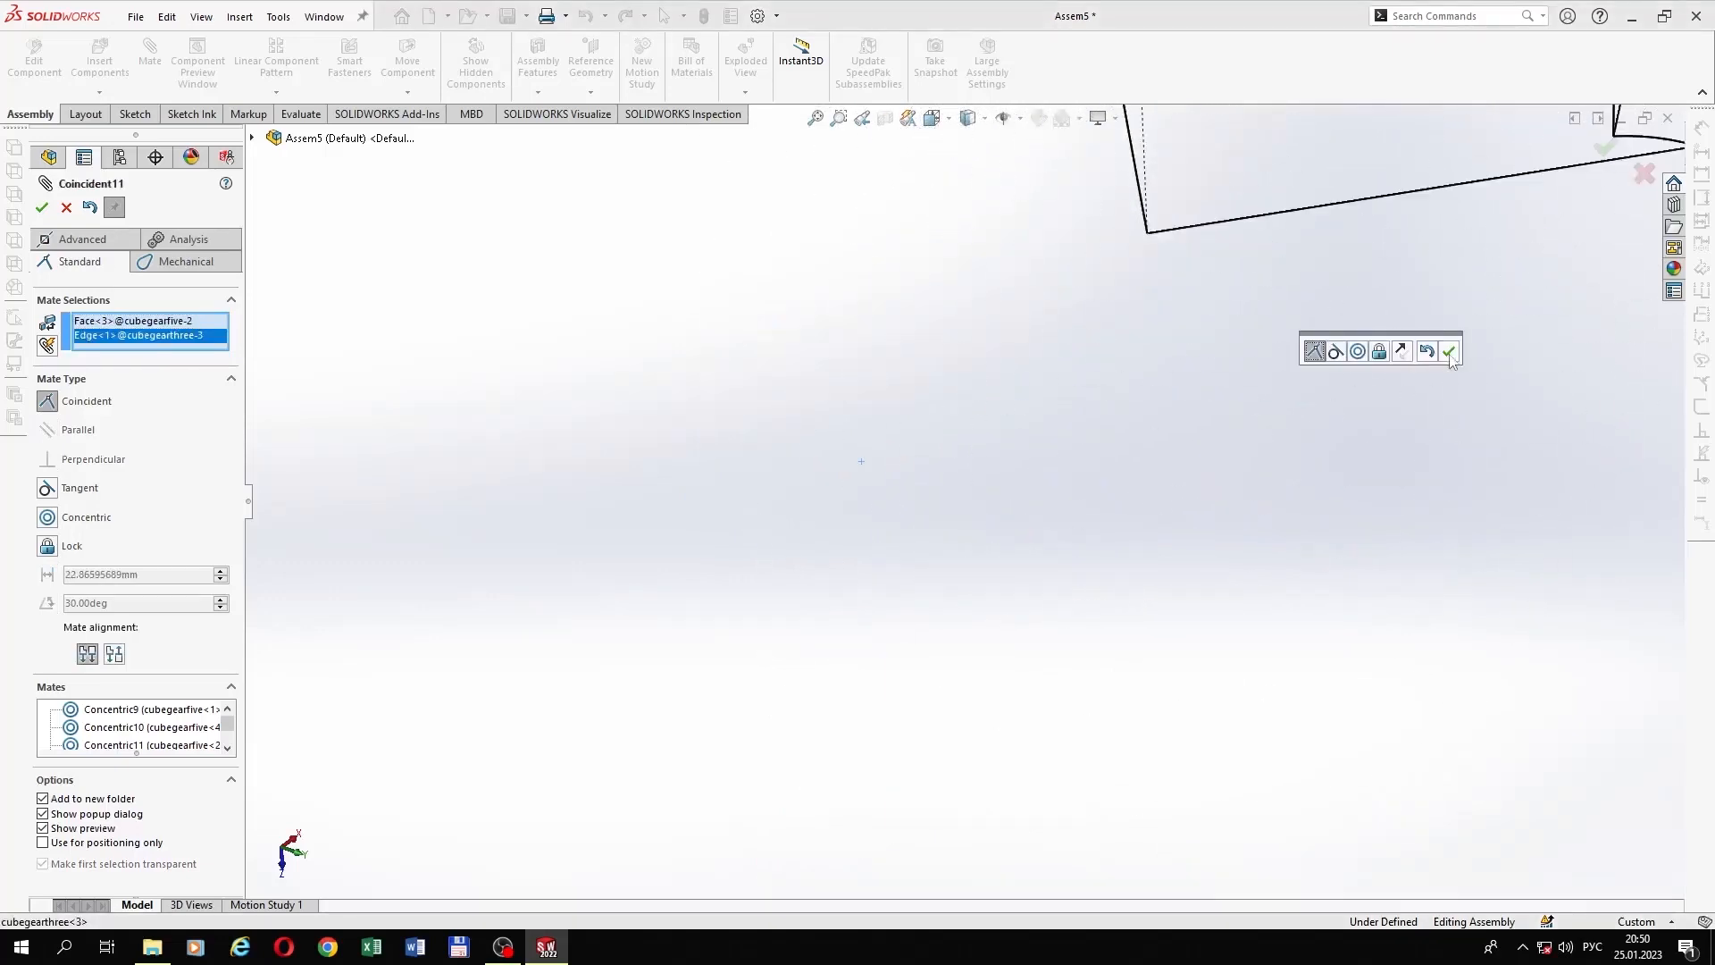
left_click(1448, 352)
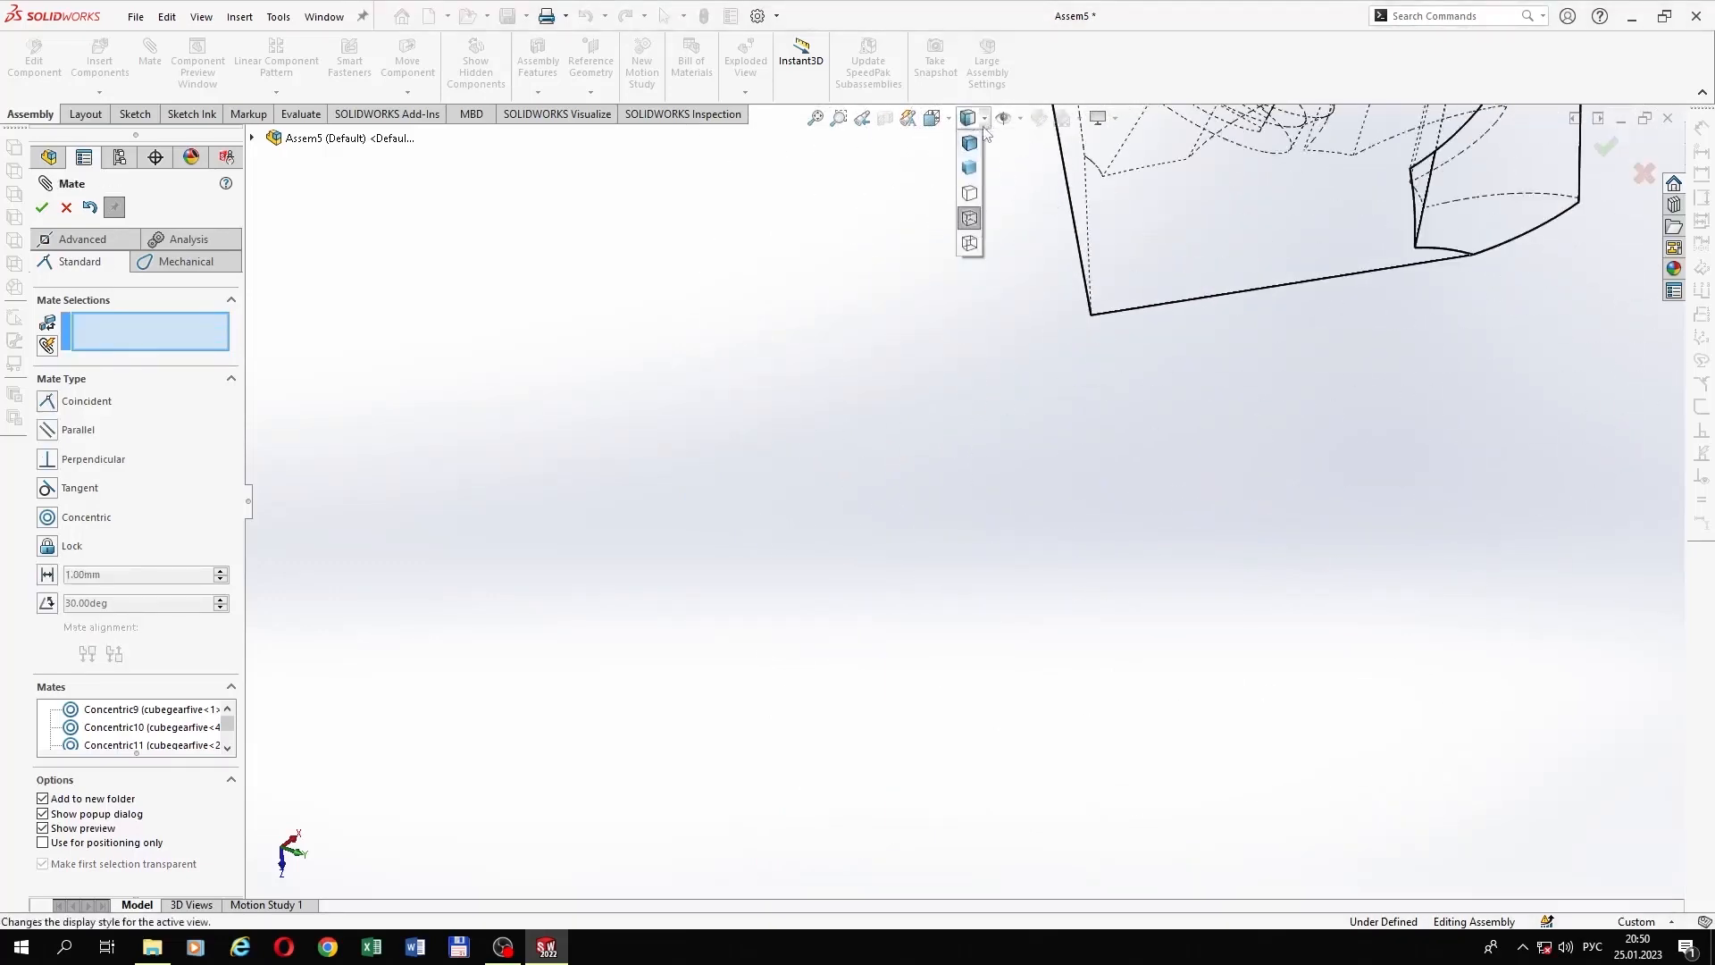
left_click(970, 142)
Step: Mate the cubegearfive<1> head face Coincident with the cubegearthree<1> inner groove edge in Hidden Lines Visible display, restore shading and finish mating
scroll(1332, 280, "up", 5)
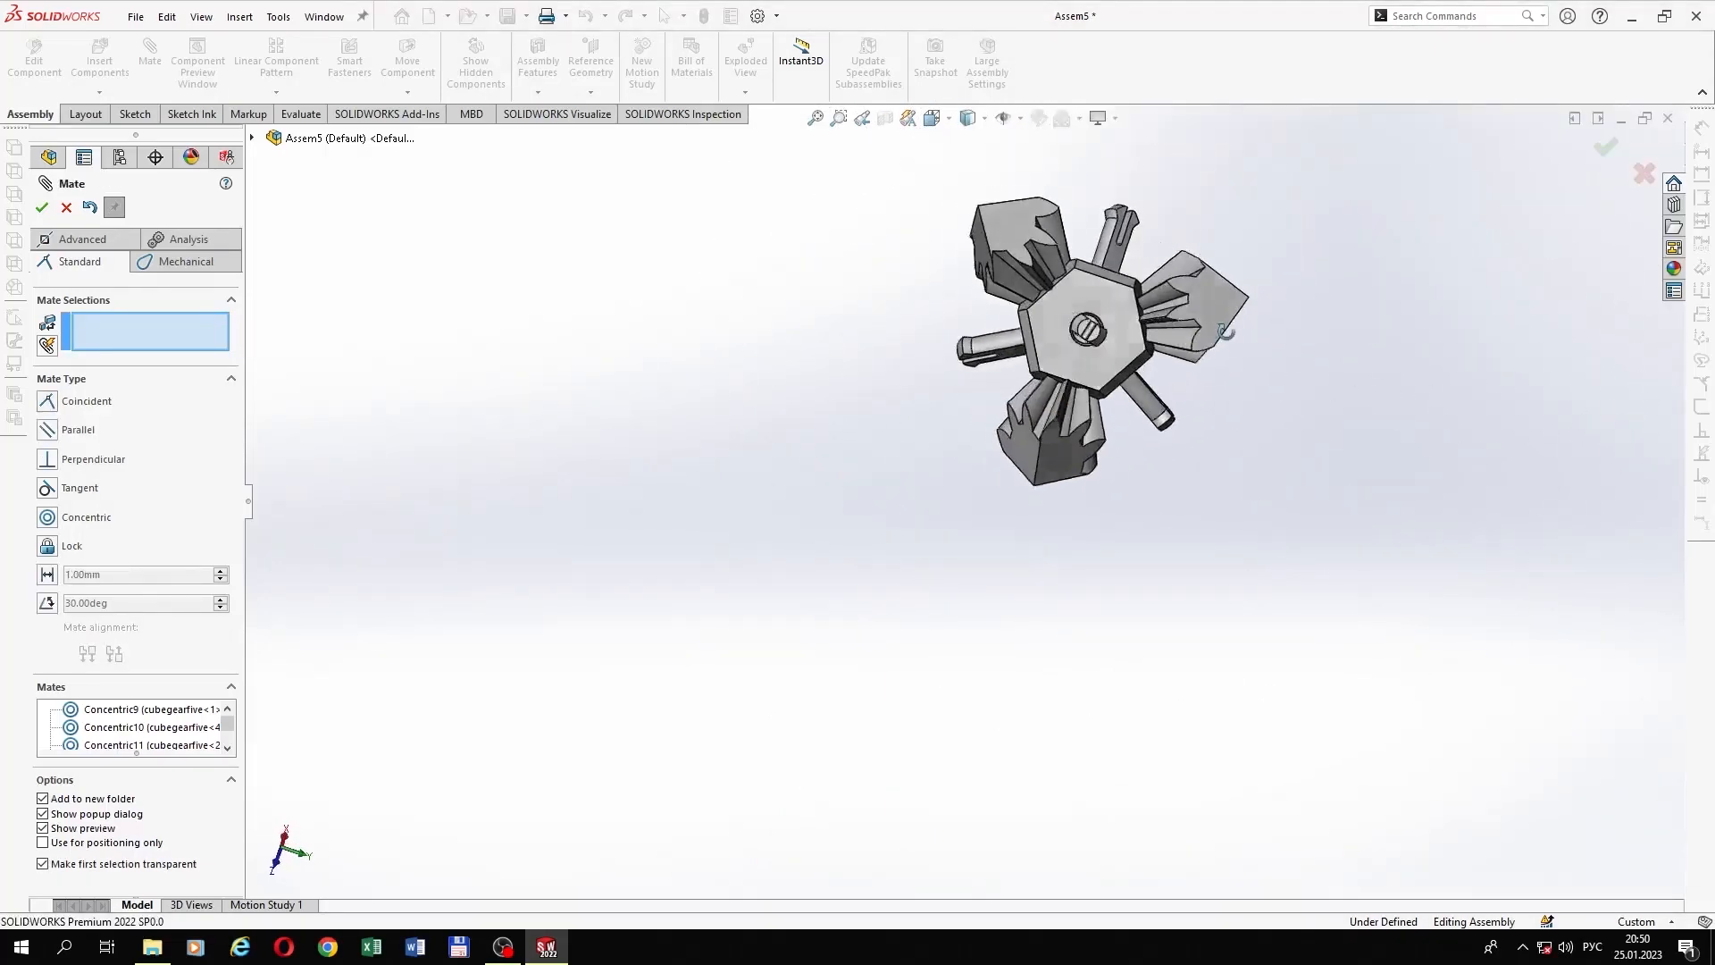
middle_click_drag(1224, 332, 1134, 559)
scroll(1122, 236, "down", 6)
left_click(1032, 381)
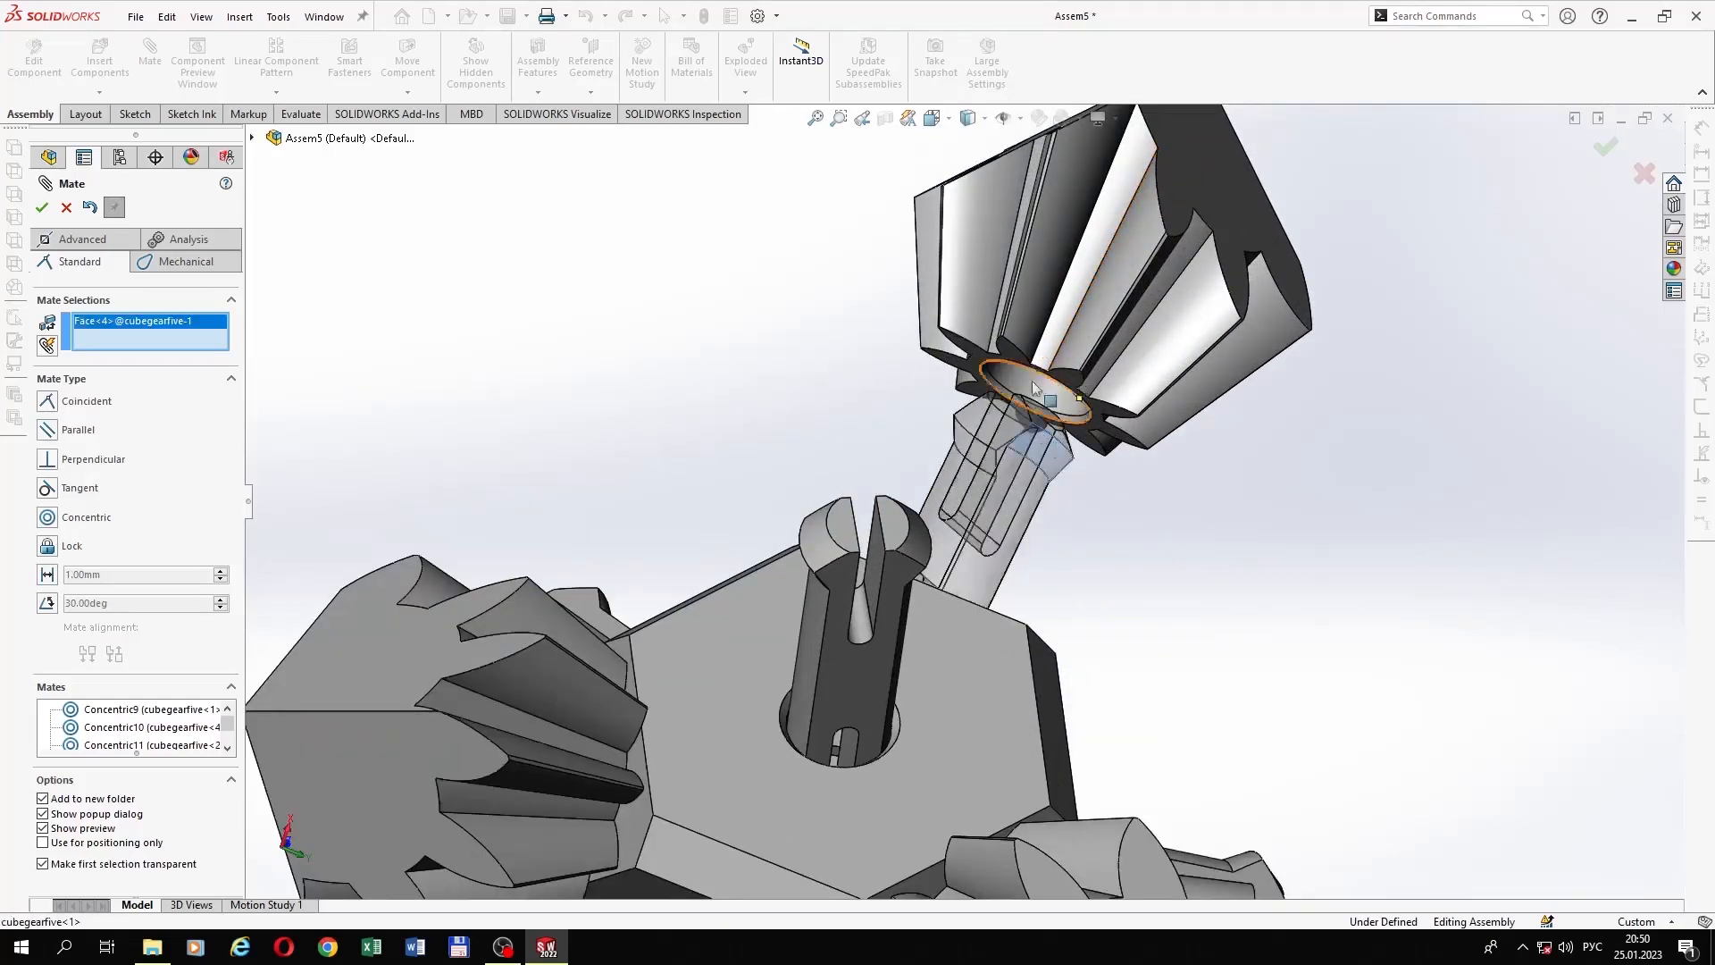
left_click(970, 218)
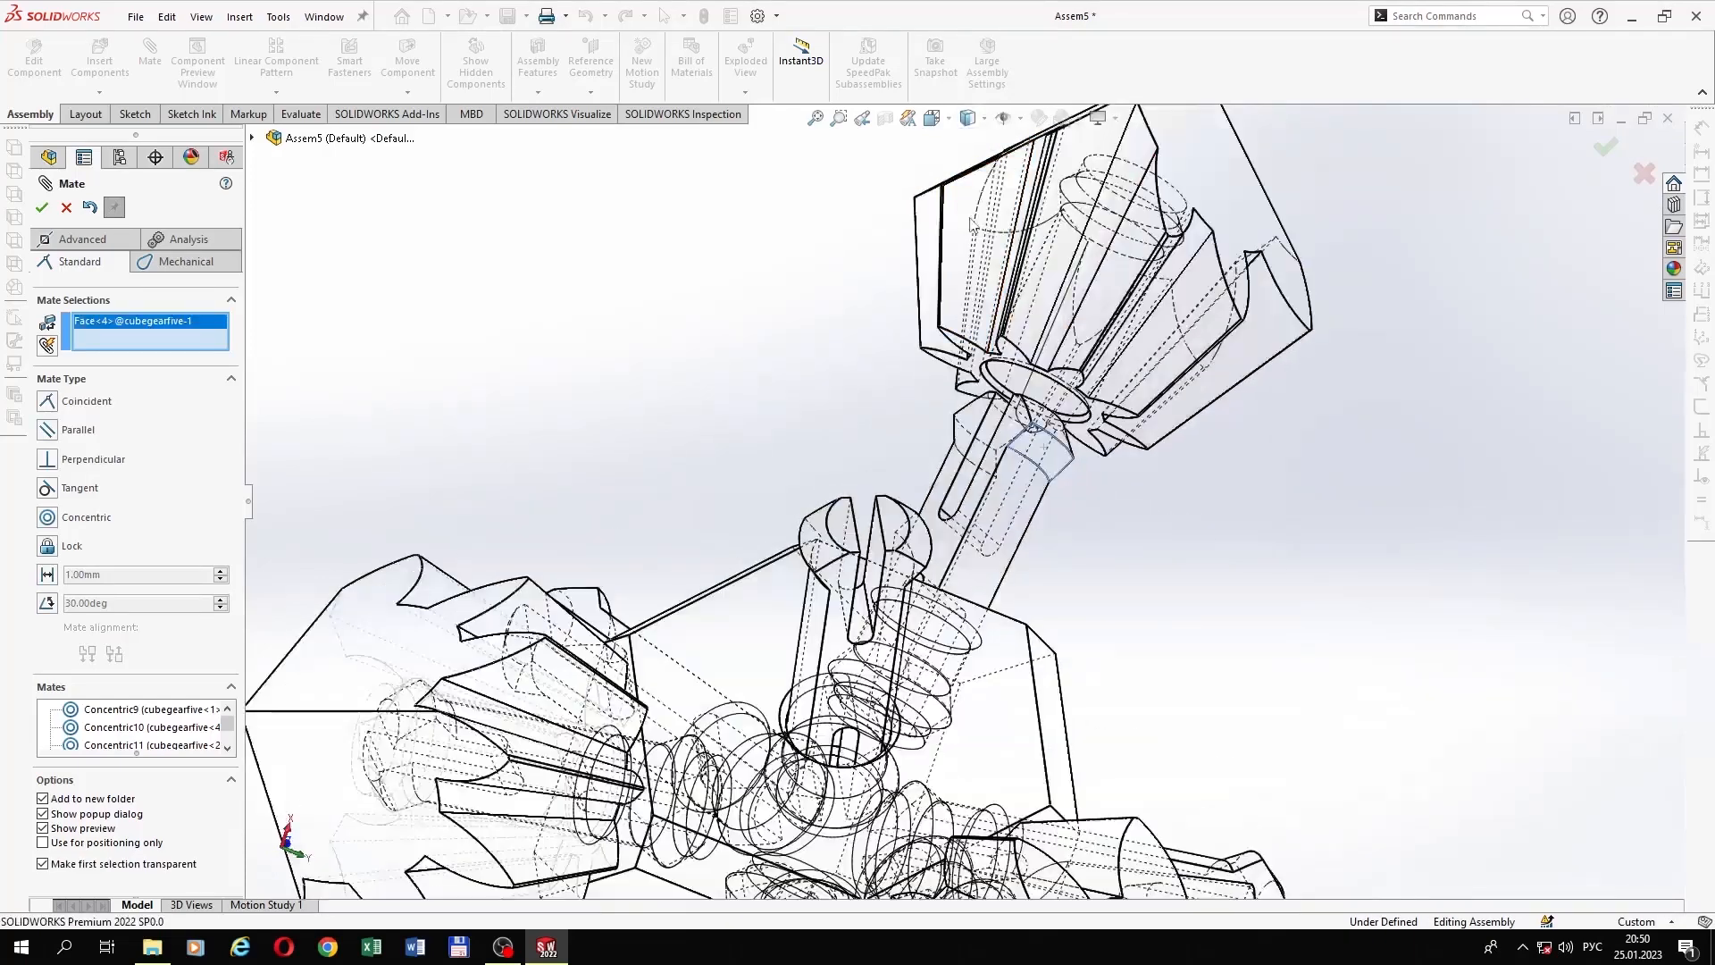
scroll(1114, 228, "down", 4)
left_click(1020, 215)
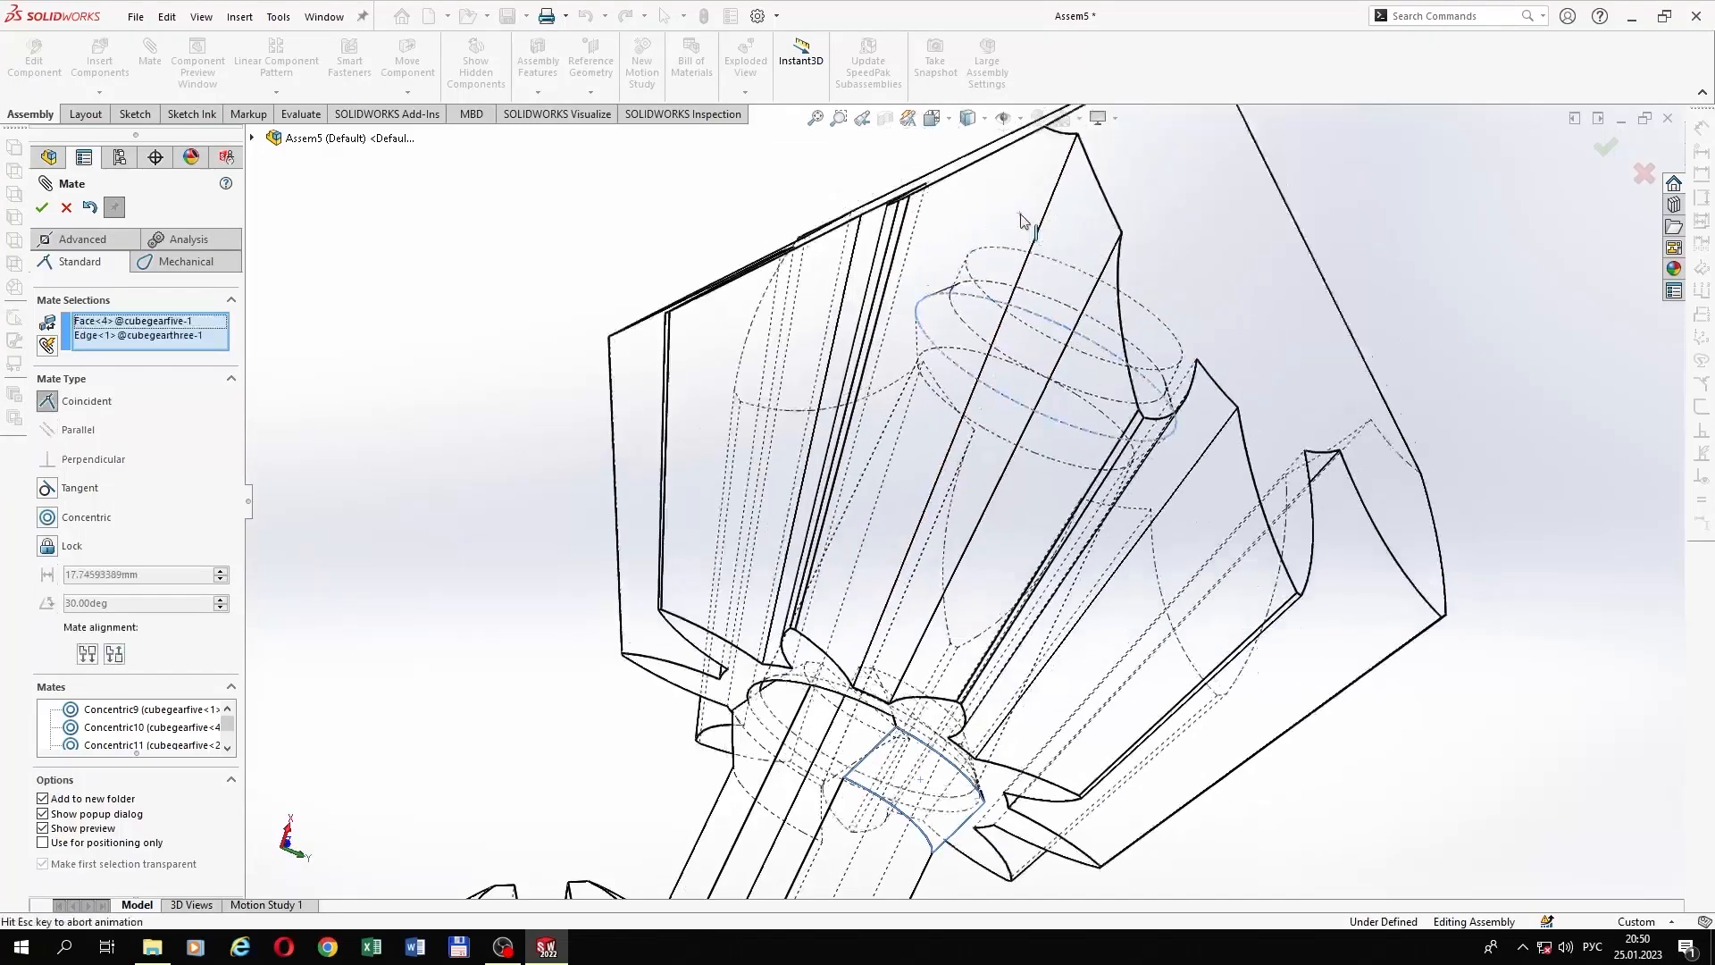
left_click(1558, 297)
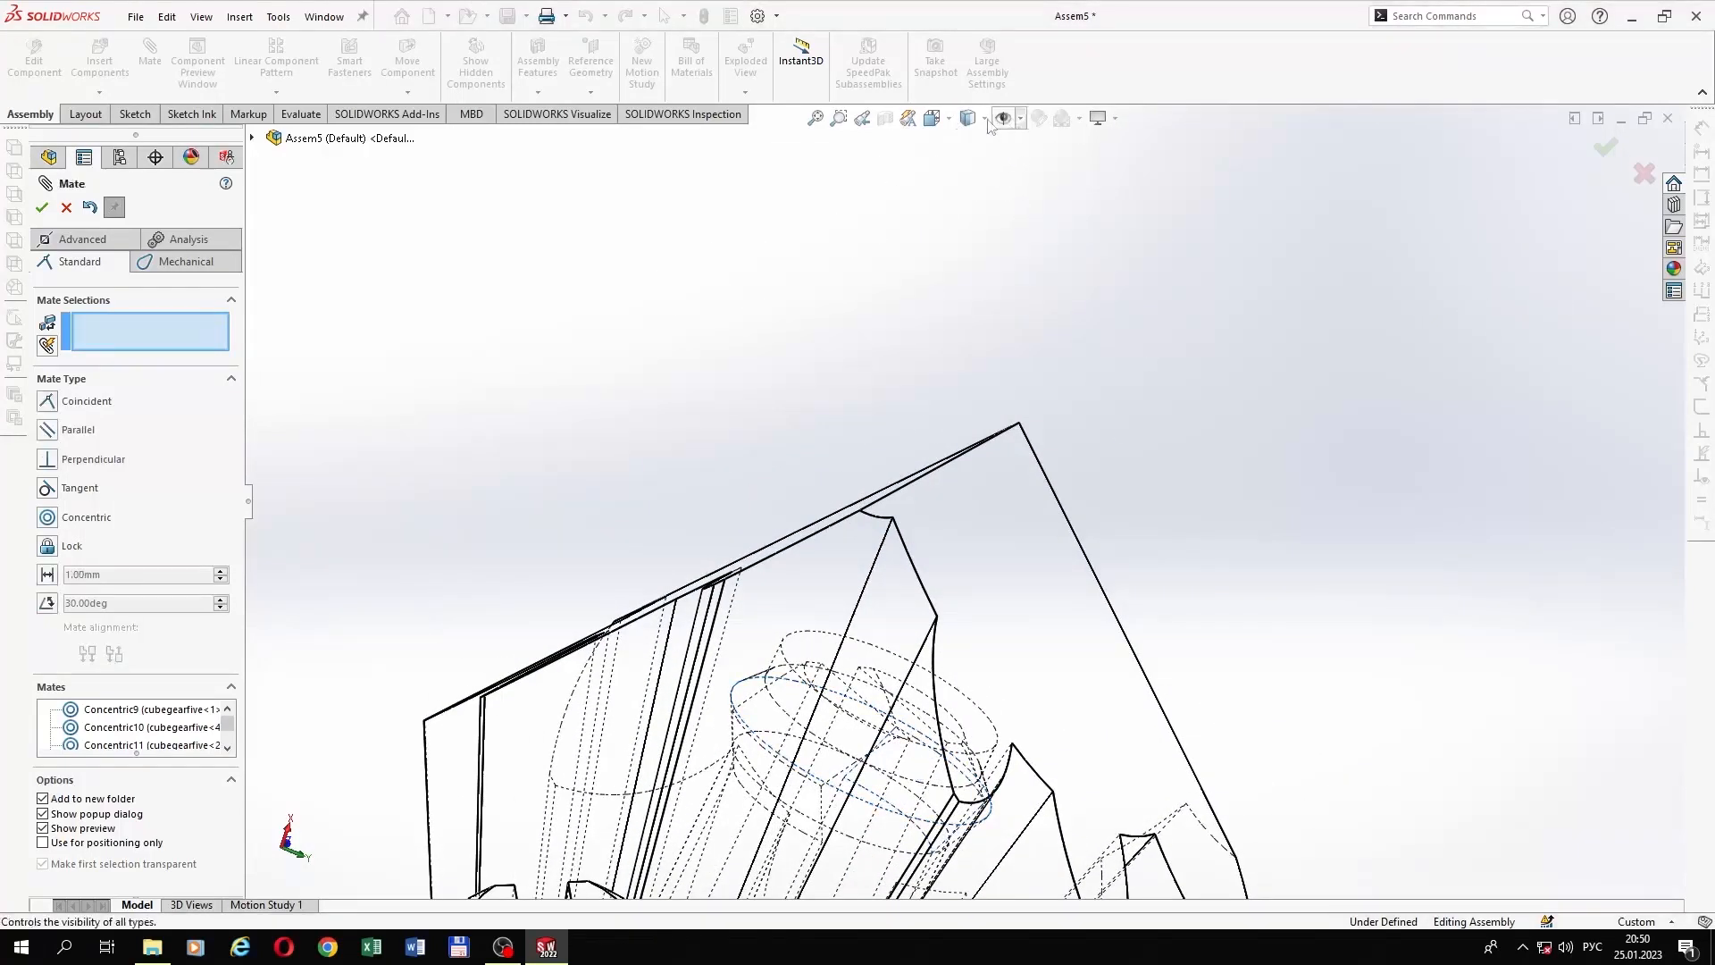
left_click(975, 147)
scroll(947, 467, "up", 10)
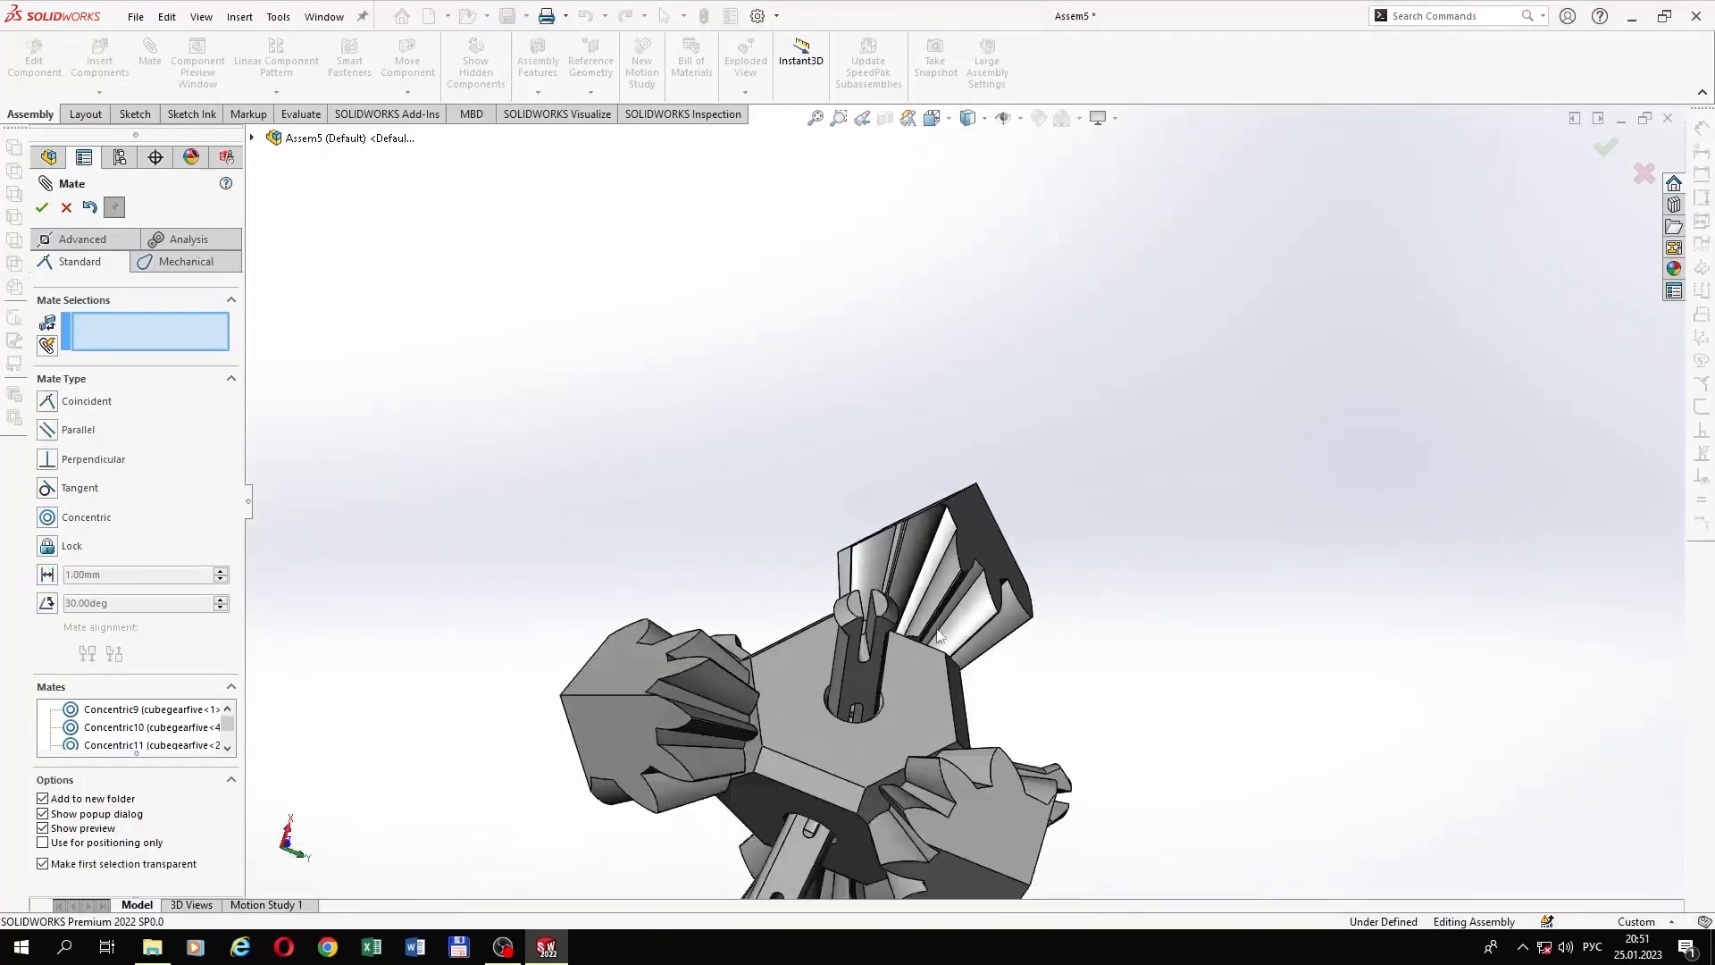
mouse_move(1040, 640)
middle_mouse_down()
mouse_move(986, 708)
mouse_move(938, 679)
middle_mouse_up()
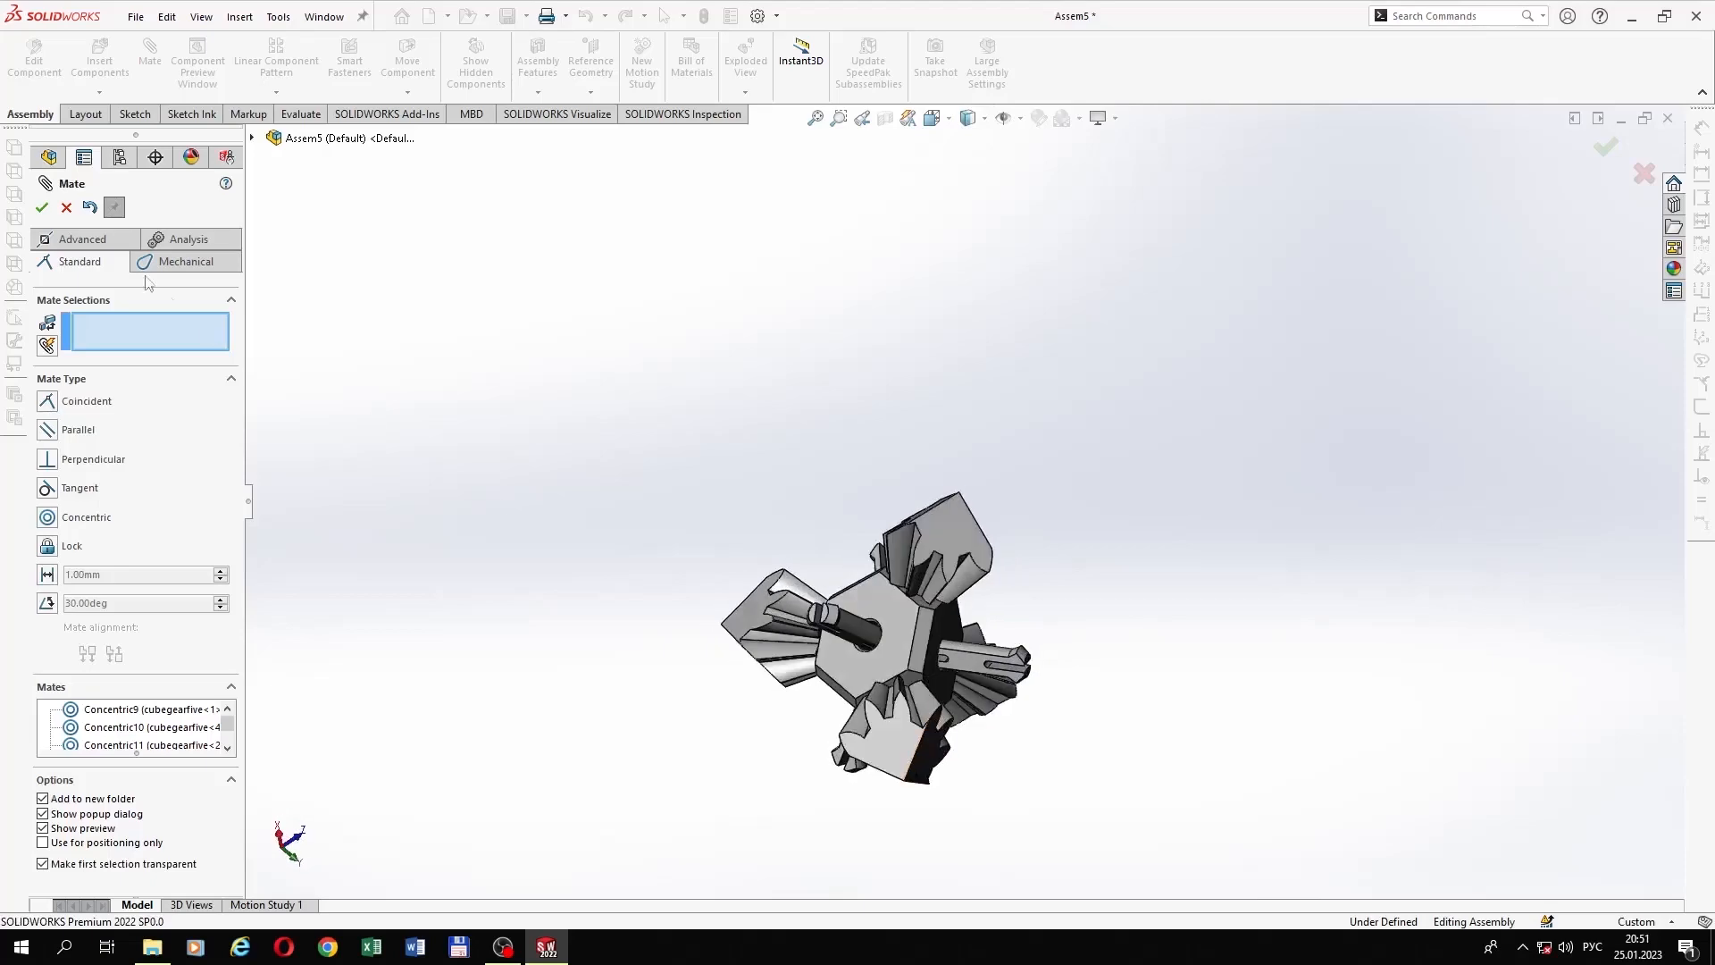
left_click(42, 208)
Step: Insert the cubegeartwo part into the assembly and place it beside the core
left_click(101, 61)
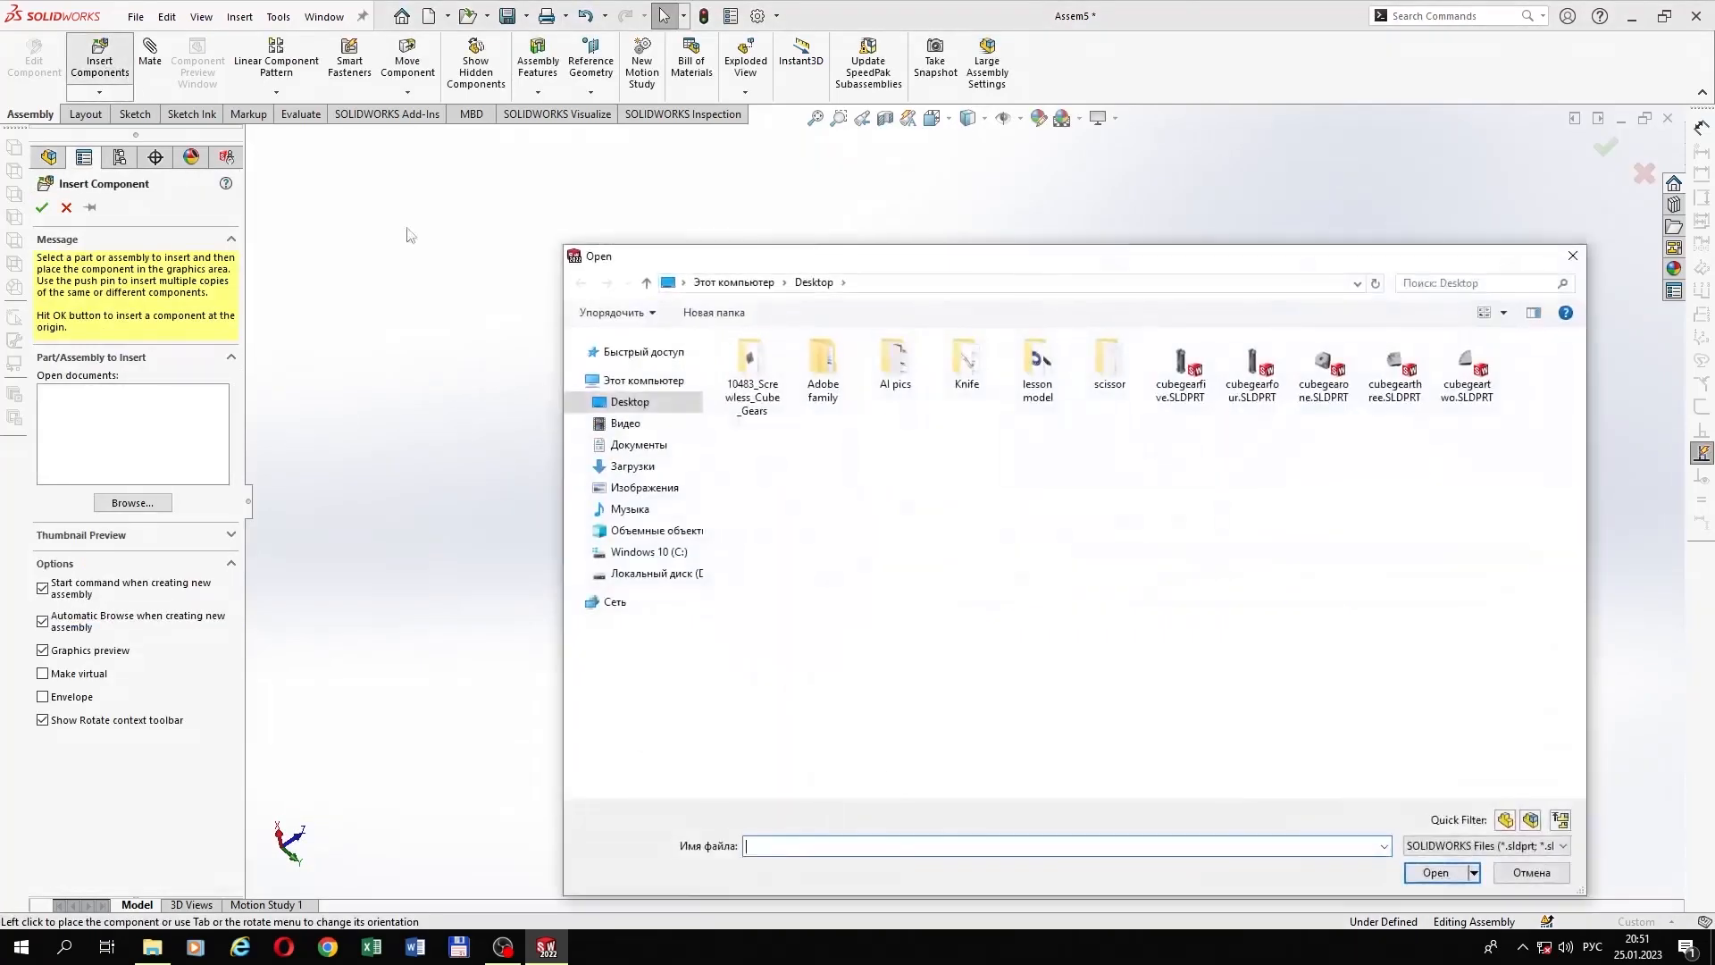
double_click(1469, 368)
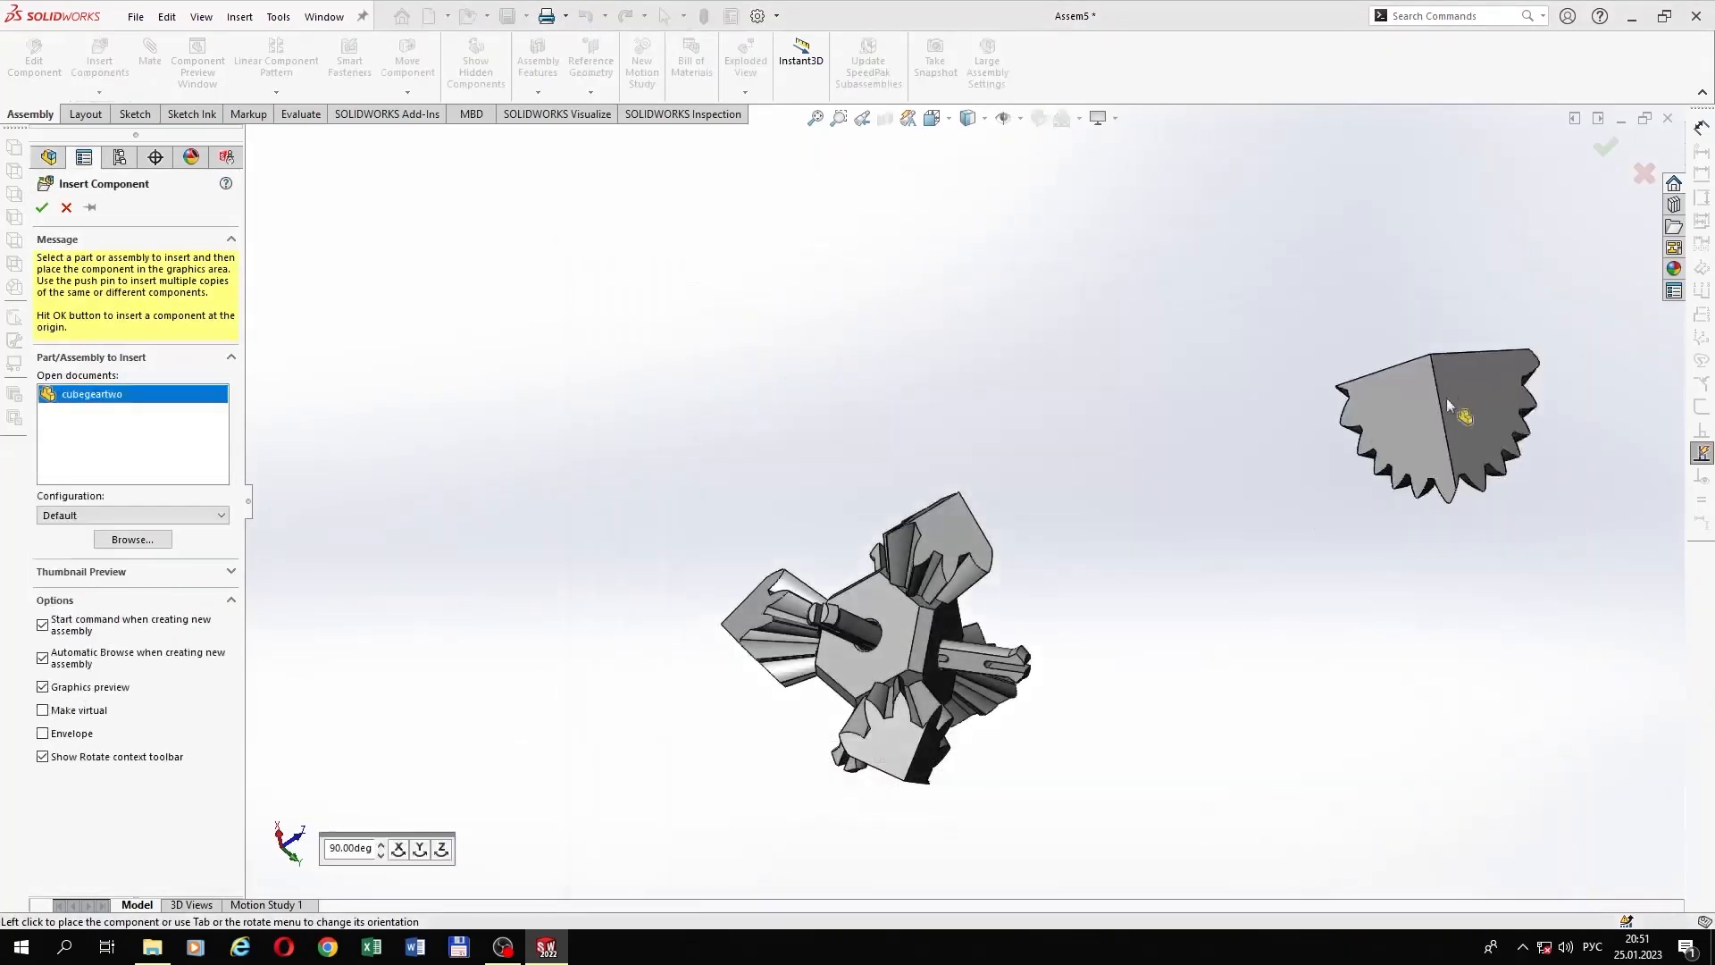
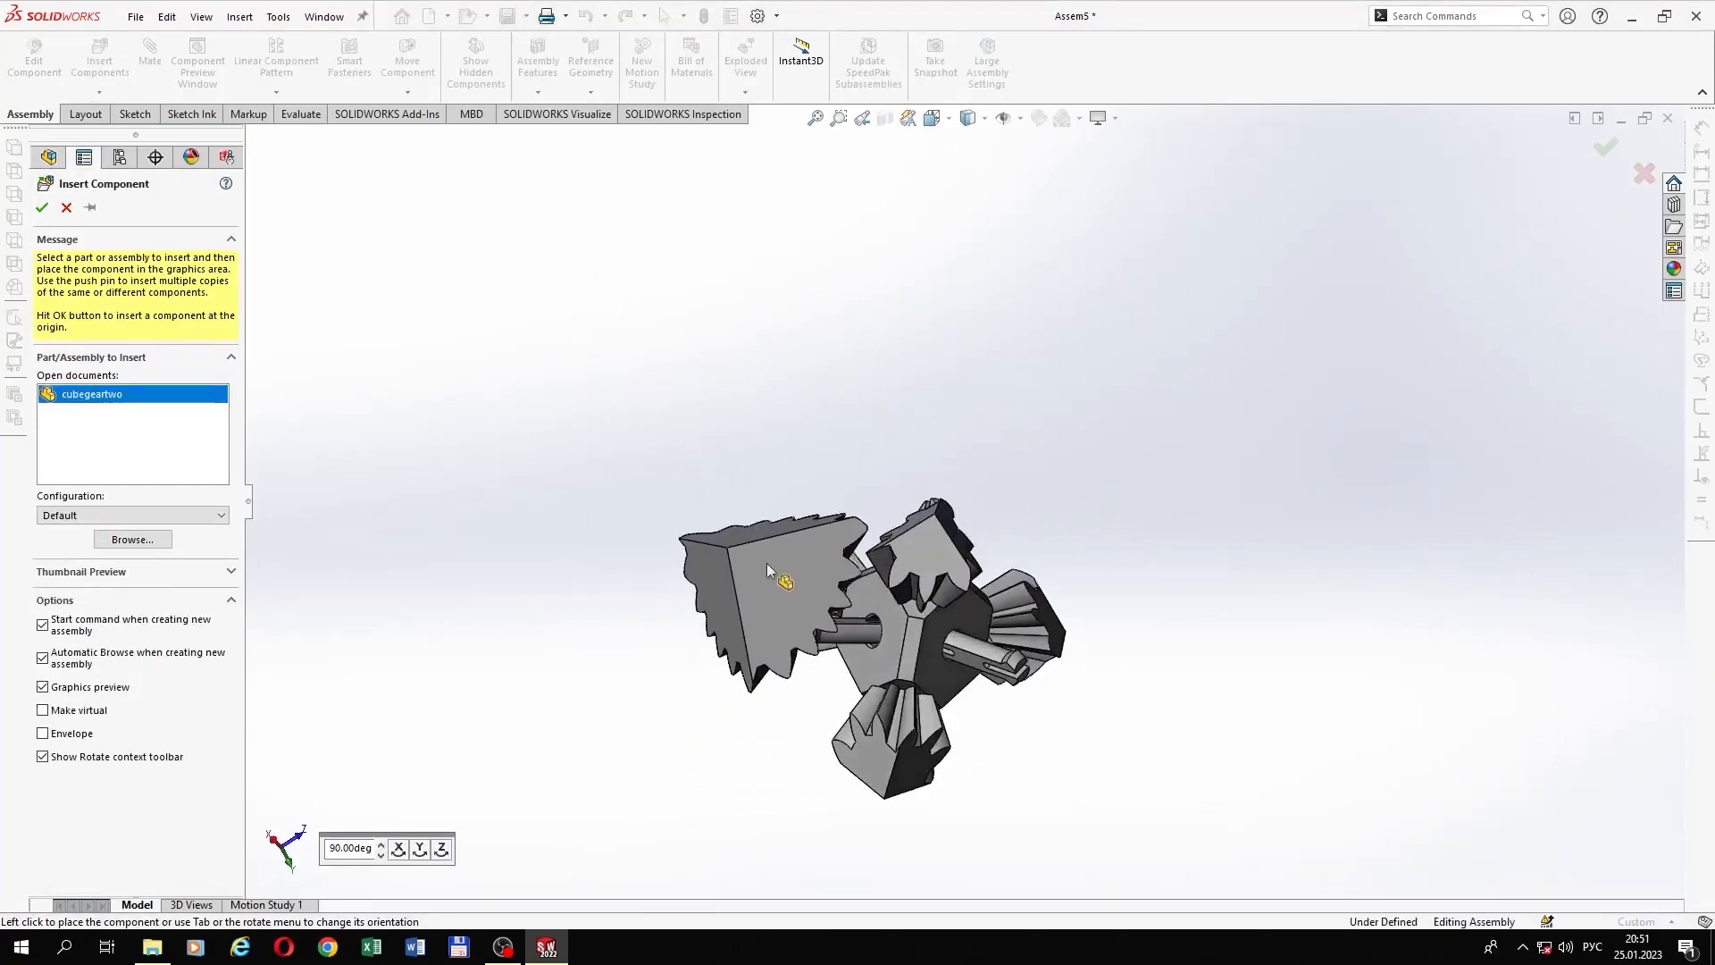
left_click(749, 587)
middle_click_drag(963, 548, 949, 645)
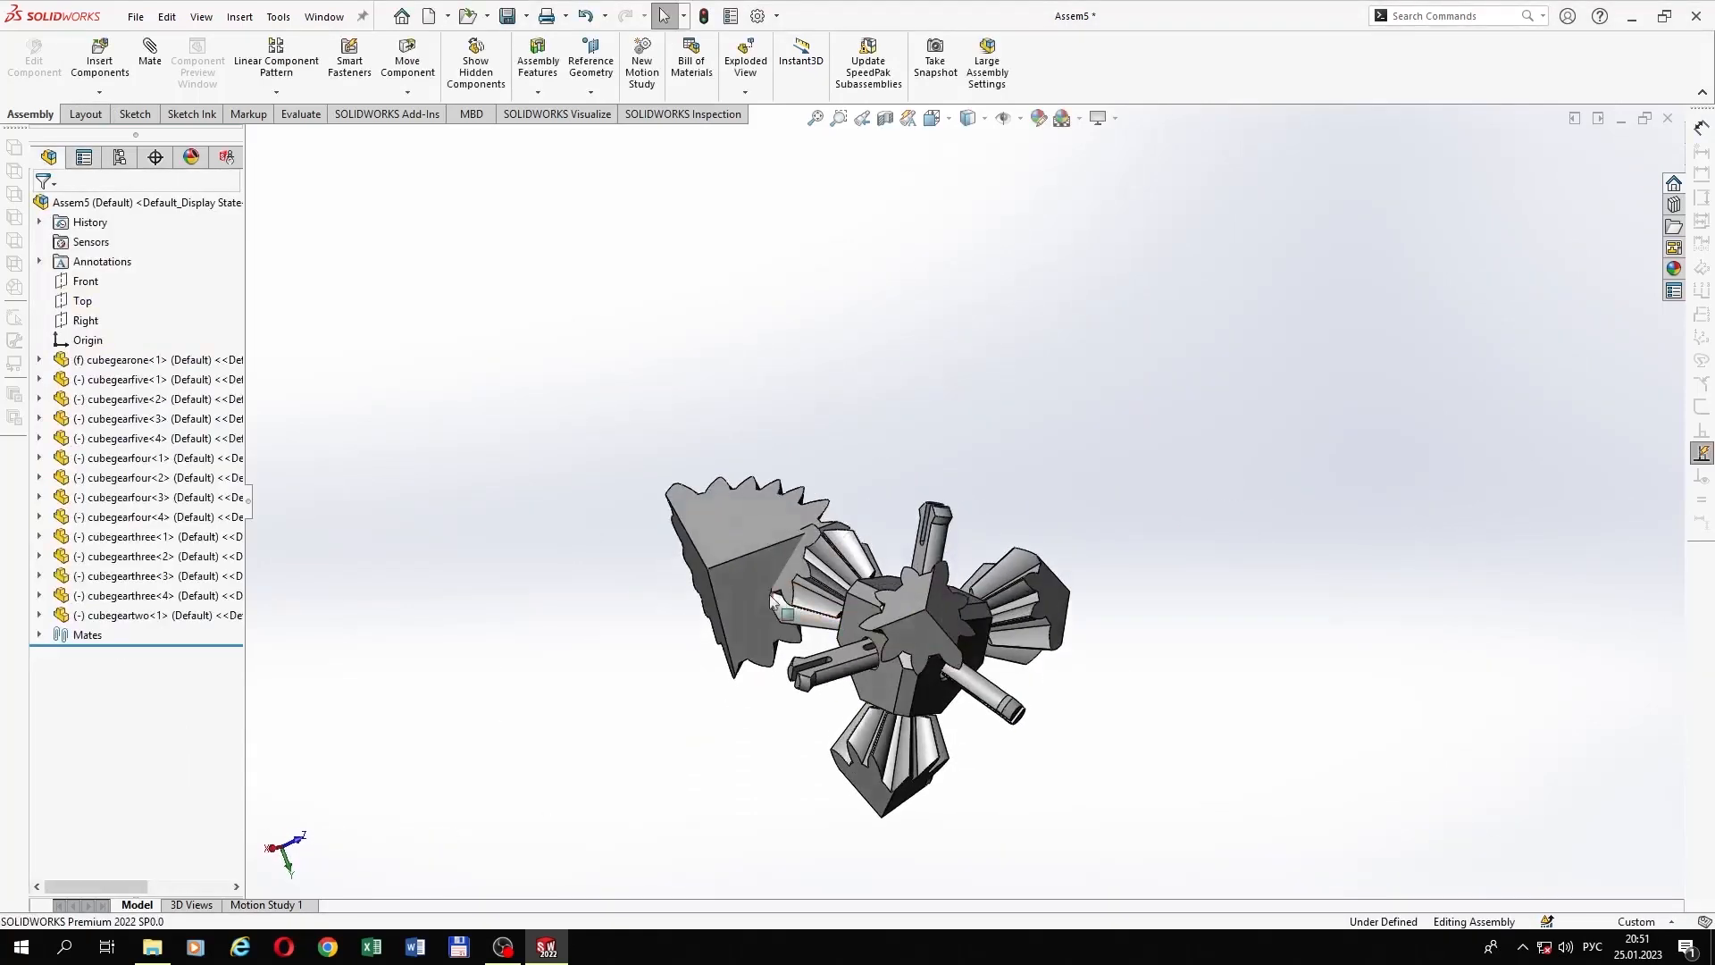
Step: Move the loose cubegeartwo gear clear of the core, close to one of the cubegearfour pins
left_click_drag(742, 555, 704, 735)
middle_click_drag(853, 690, 824, 806)
left_click_drag(777, 682, 784, 794)
middle_click_drag(788, 786, 648, 665)
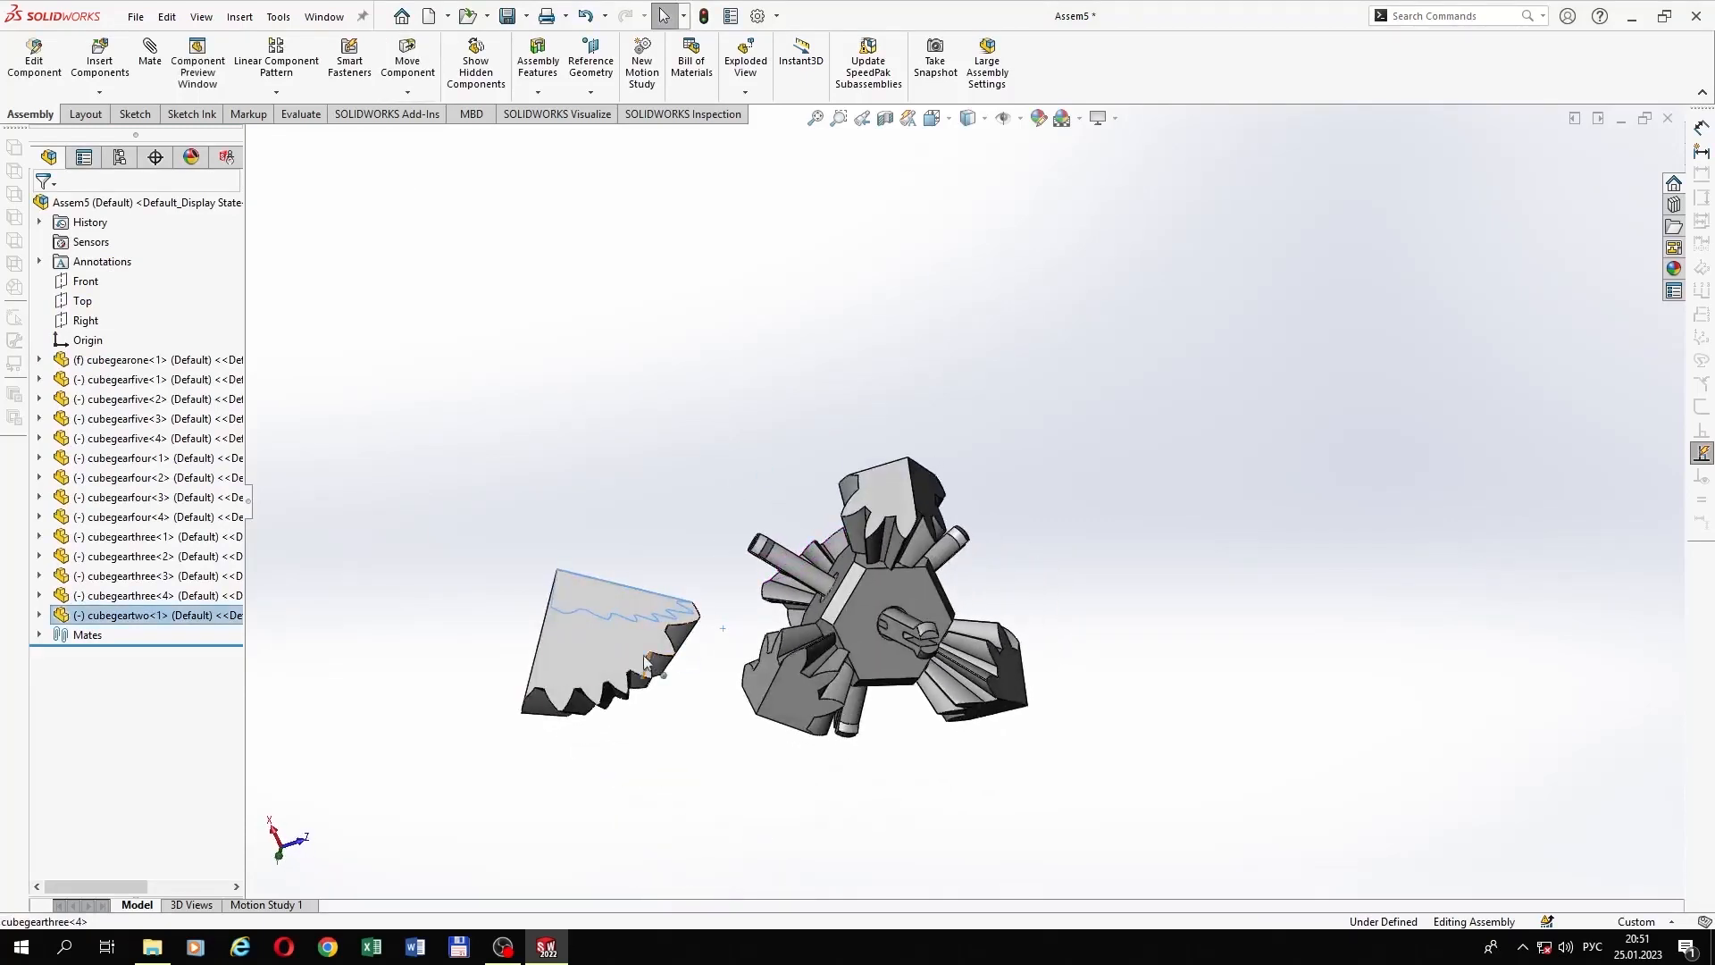
left_click_drag(647, 665, 733, 496)
middle_click_drag(732, 497, 797, 829)
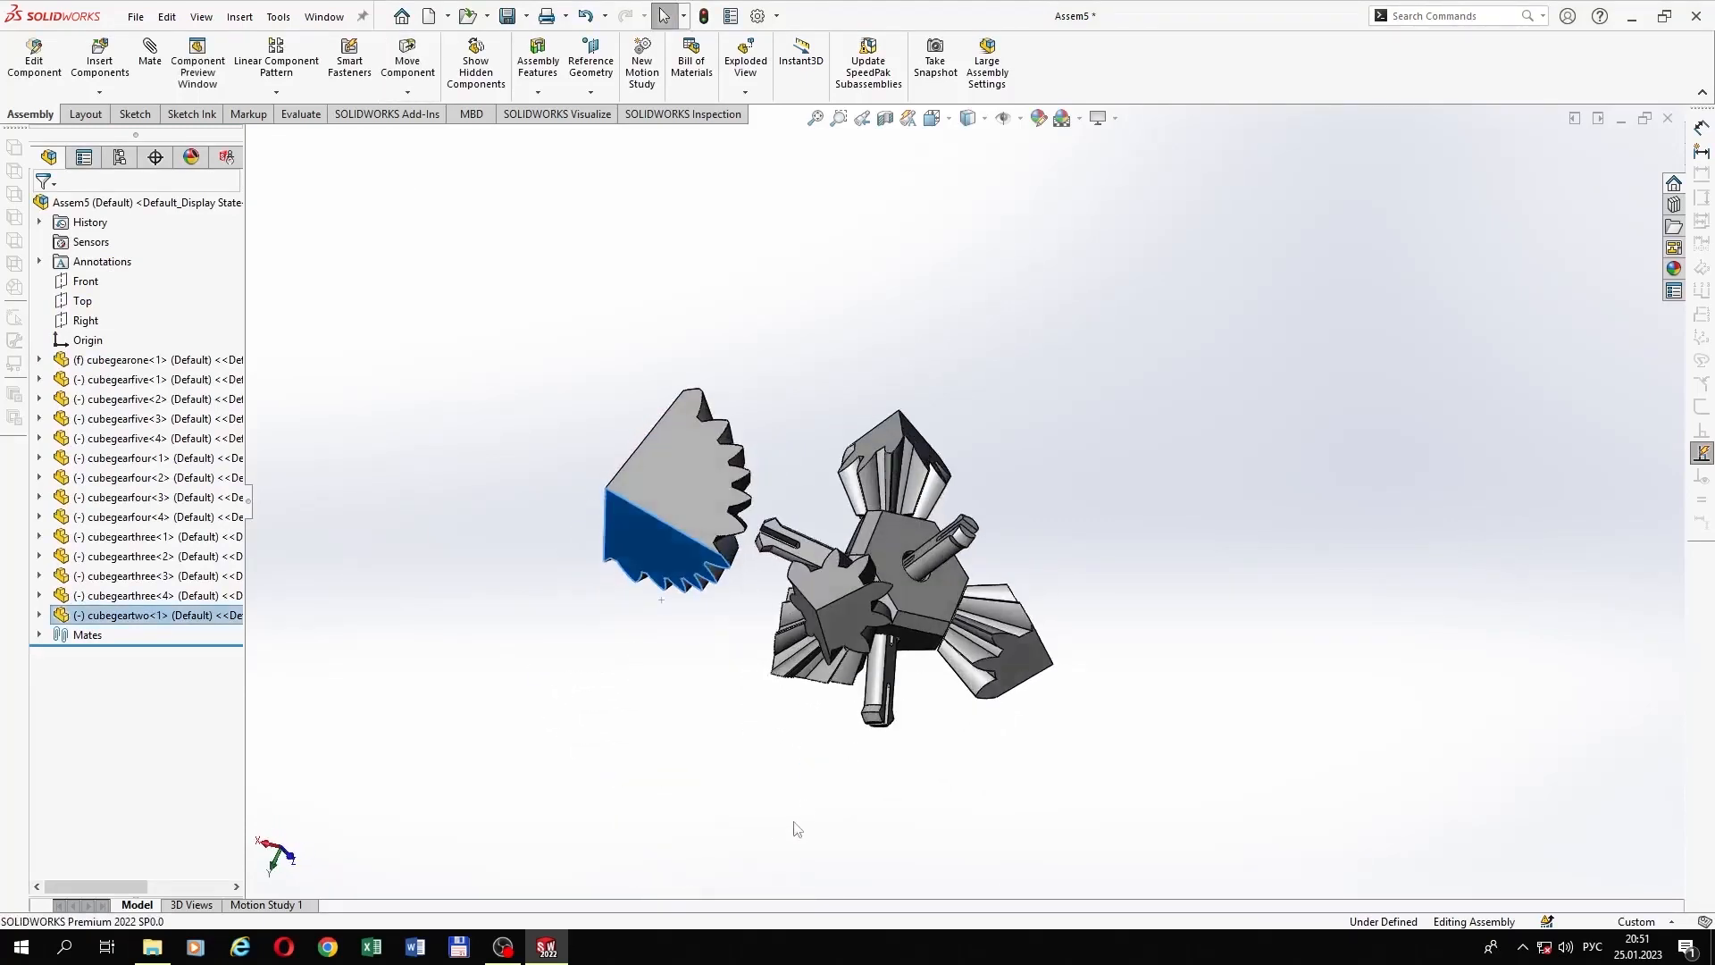
mouse_move(1147, 418)
middle_mouse_down()
mouse_move(1214, 345)
mouse_move(1116, 403)
middle_mouse_up()
left_click(1117, 404)
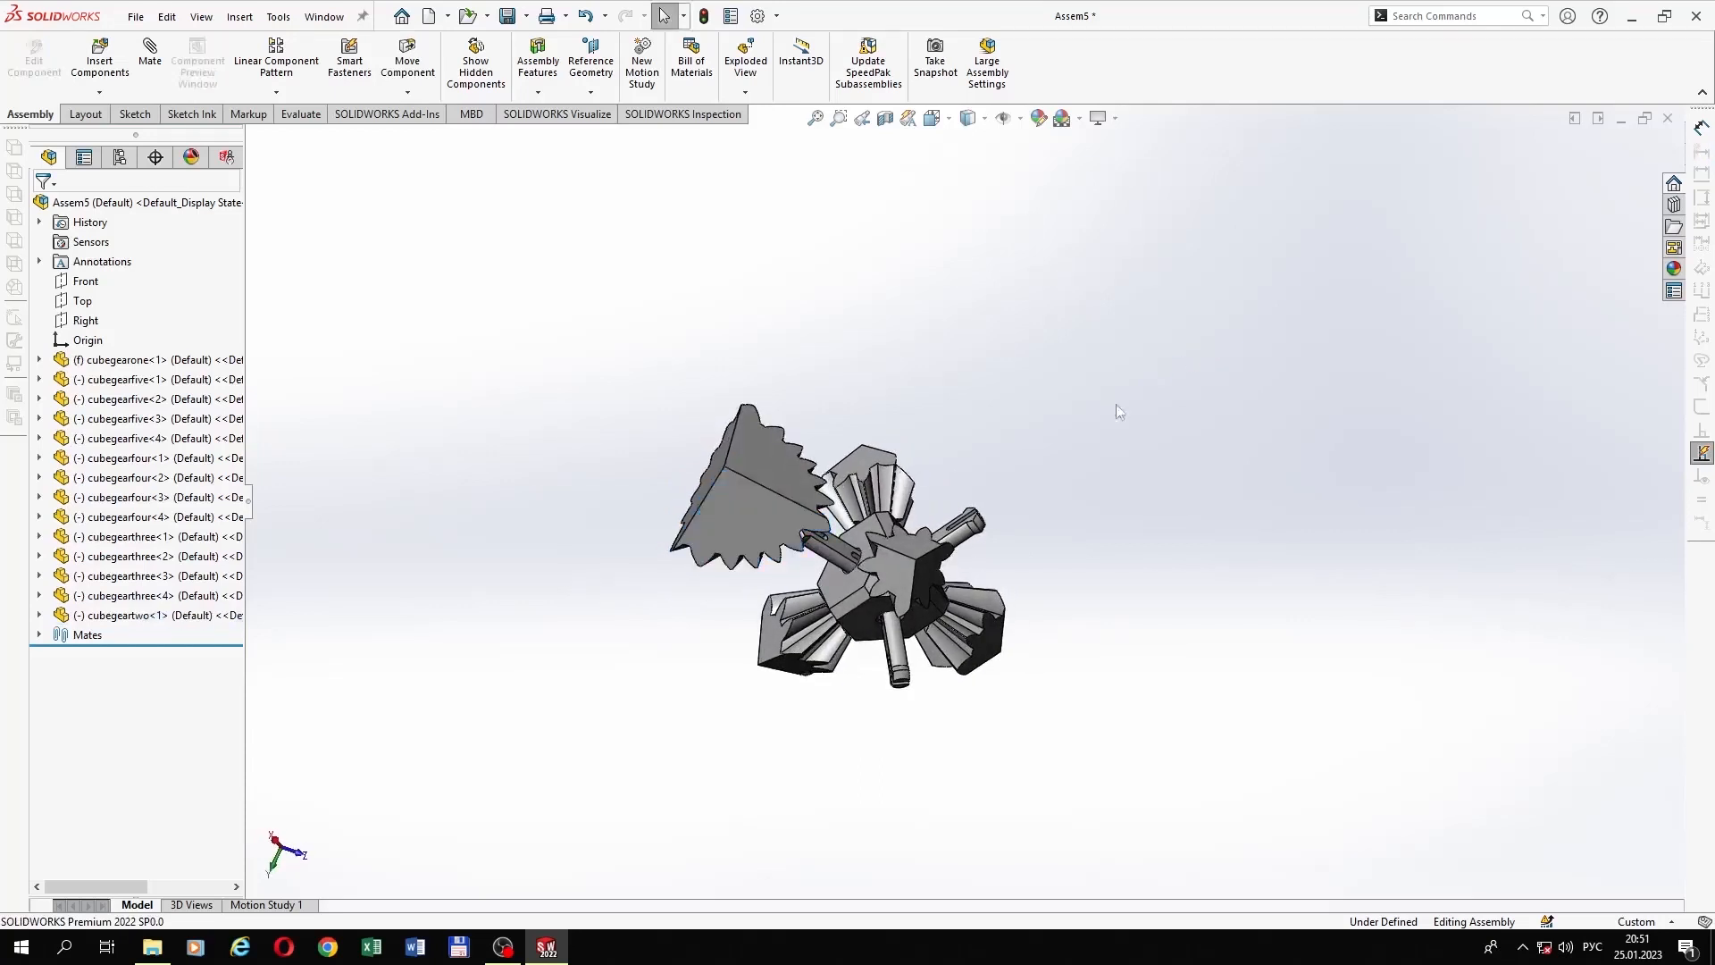
Step: Make three copies of the cubegeartwo gear and place them around the core near the free cubegearfour pins
left_click_drag(779, 476, 898, 762, "ctrl")
left_click(1102, 599)
left_click(1063, 711)
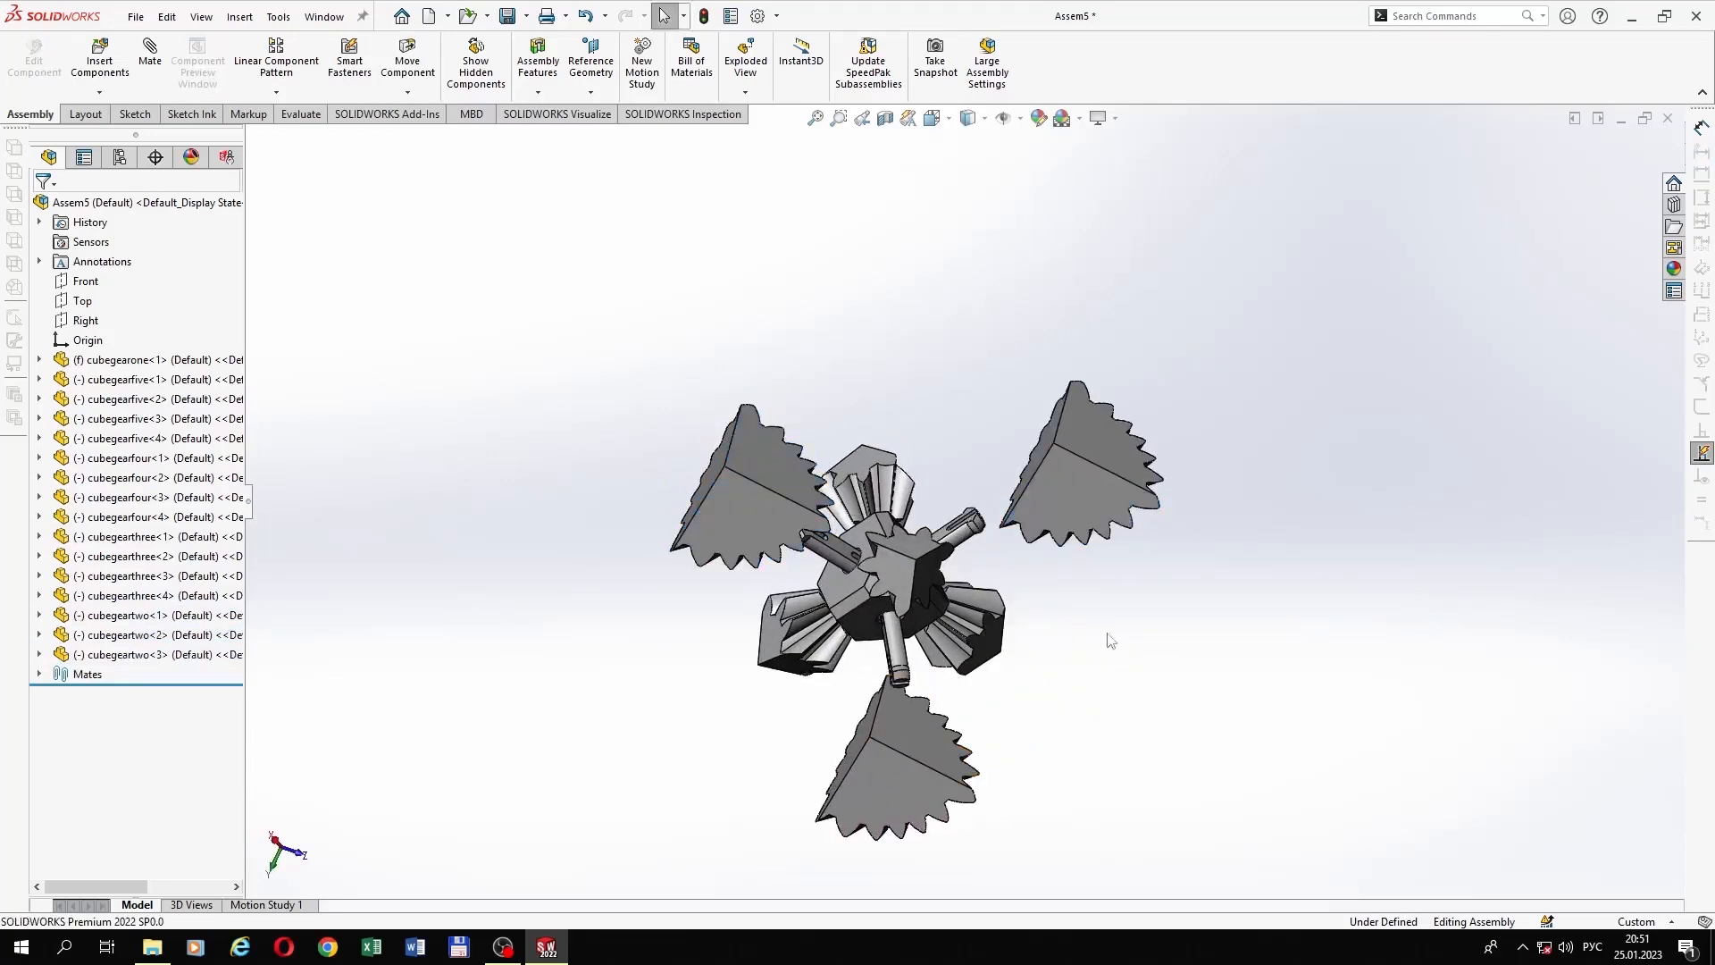
middle_click_drag(1112, 641, 1162, 590)
middle_click_drag(962, 508, 1255, 624)
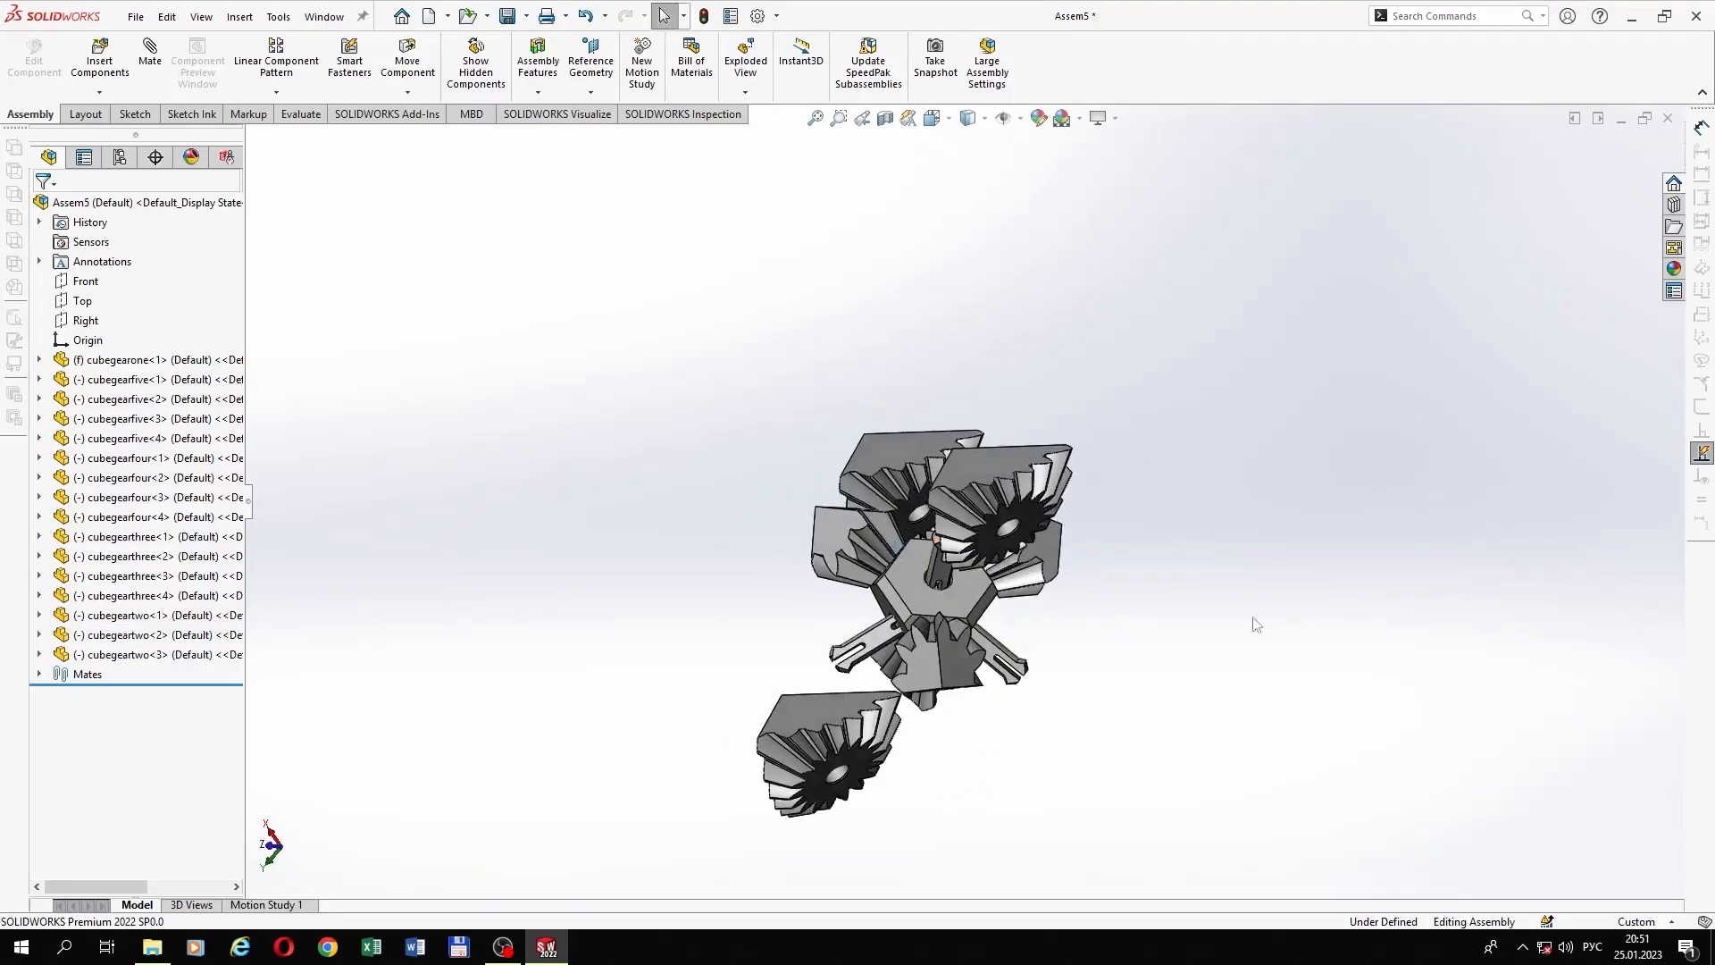
left_click_drag(994, 537, 1086, 694, "ctrl")
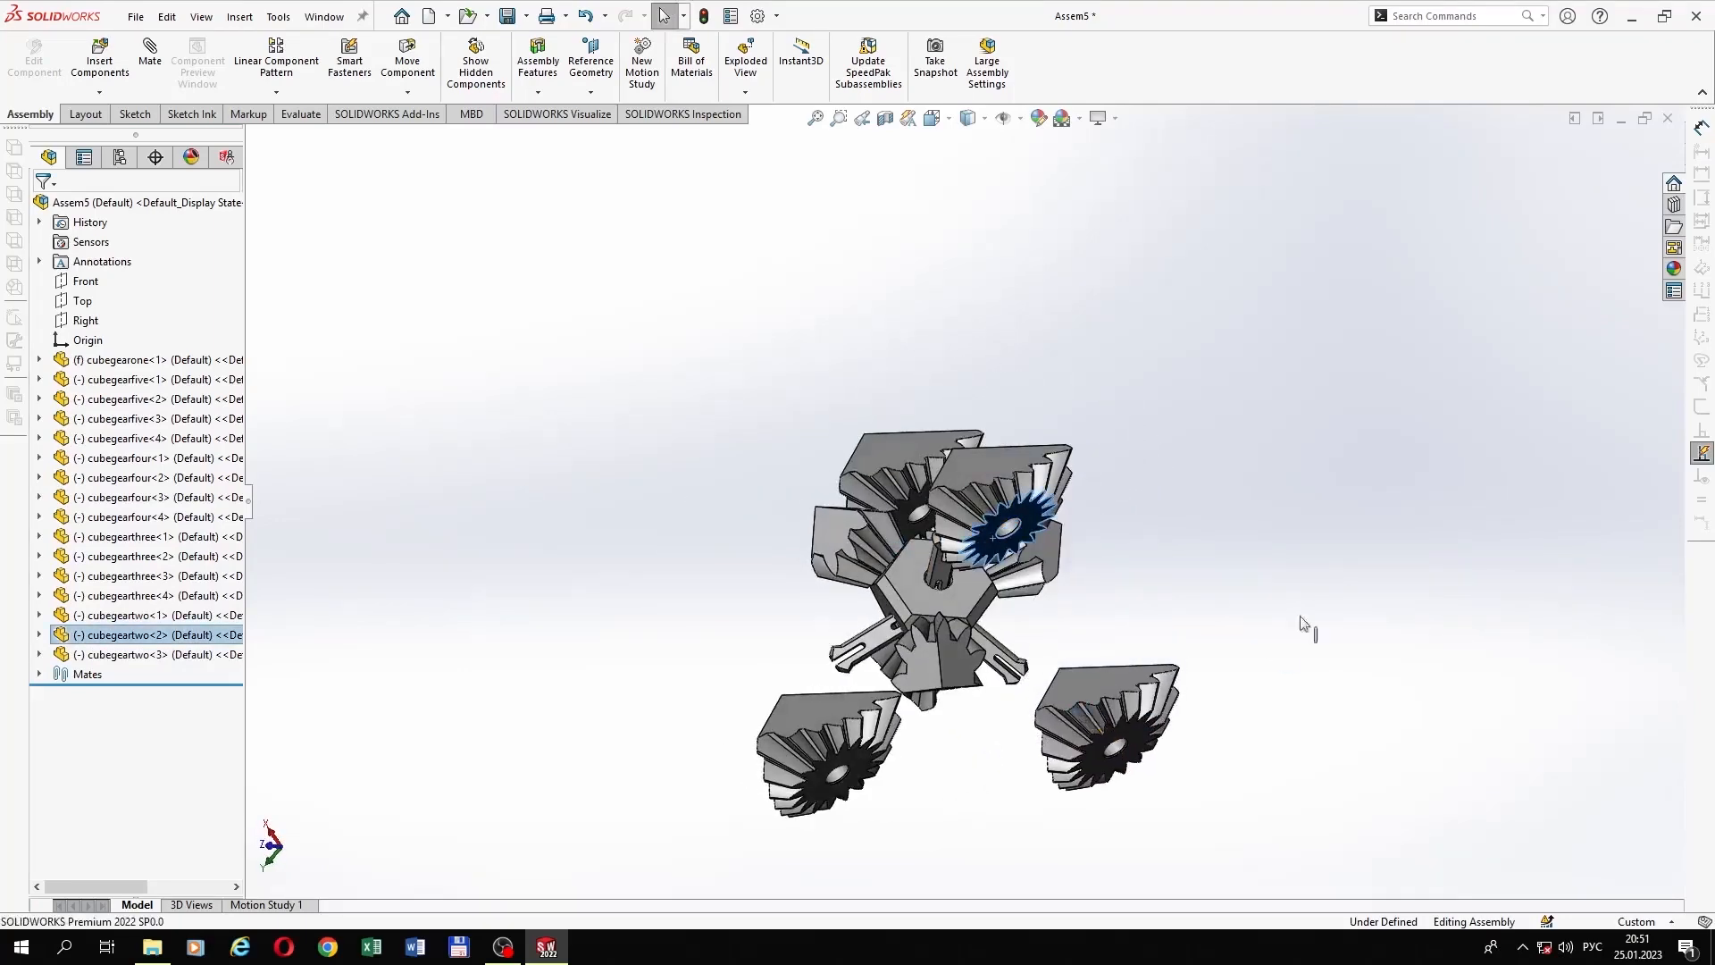
left_click(1236, 589)
middle_click_drag(1235, 588, 1117, 495)
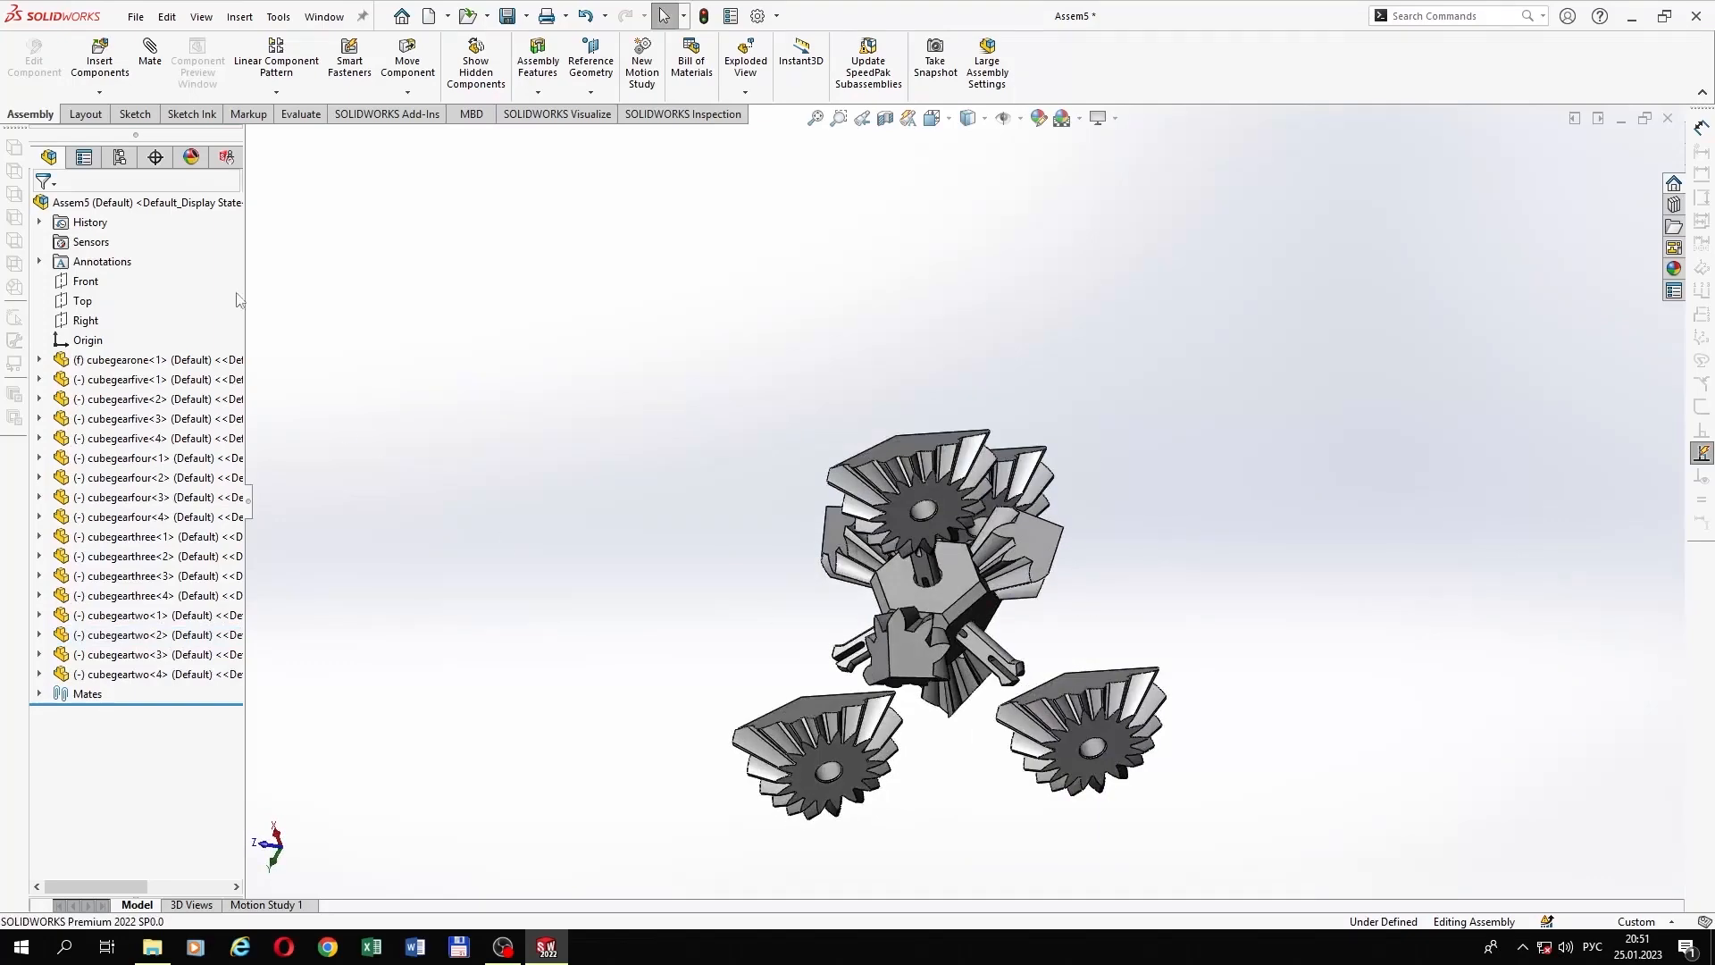
Step: Mate the bore of cubegeartwo<3> Concentric with the cubegearfour<2> pin, flipping the mate alignment
left_click(160, 73)
scroll(865, 779, "down", 4)
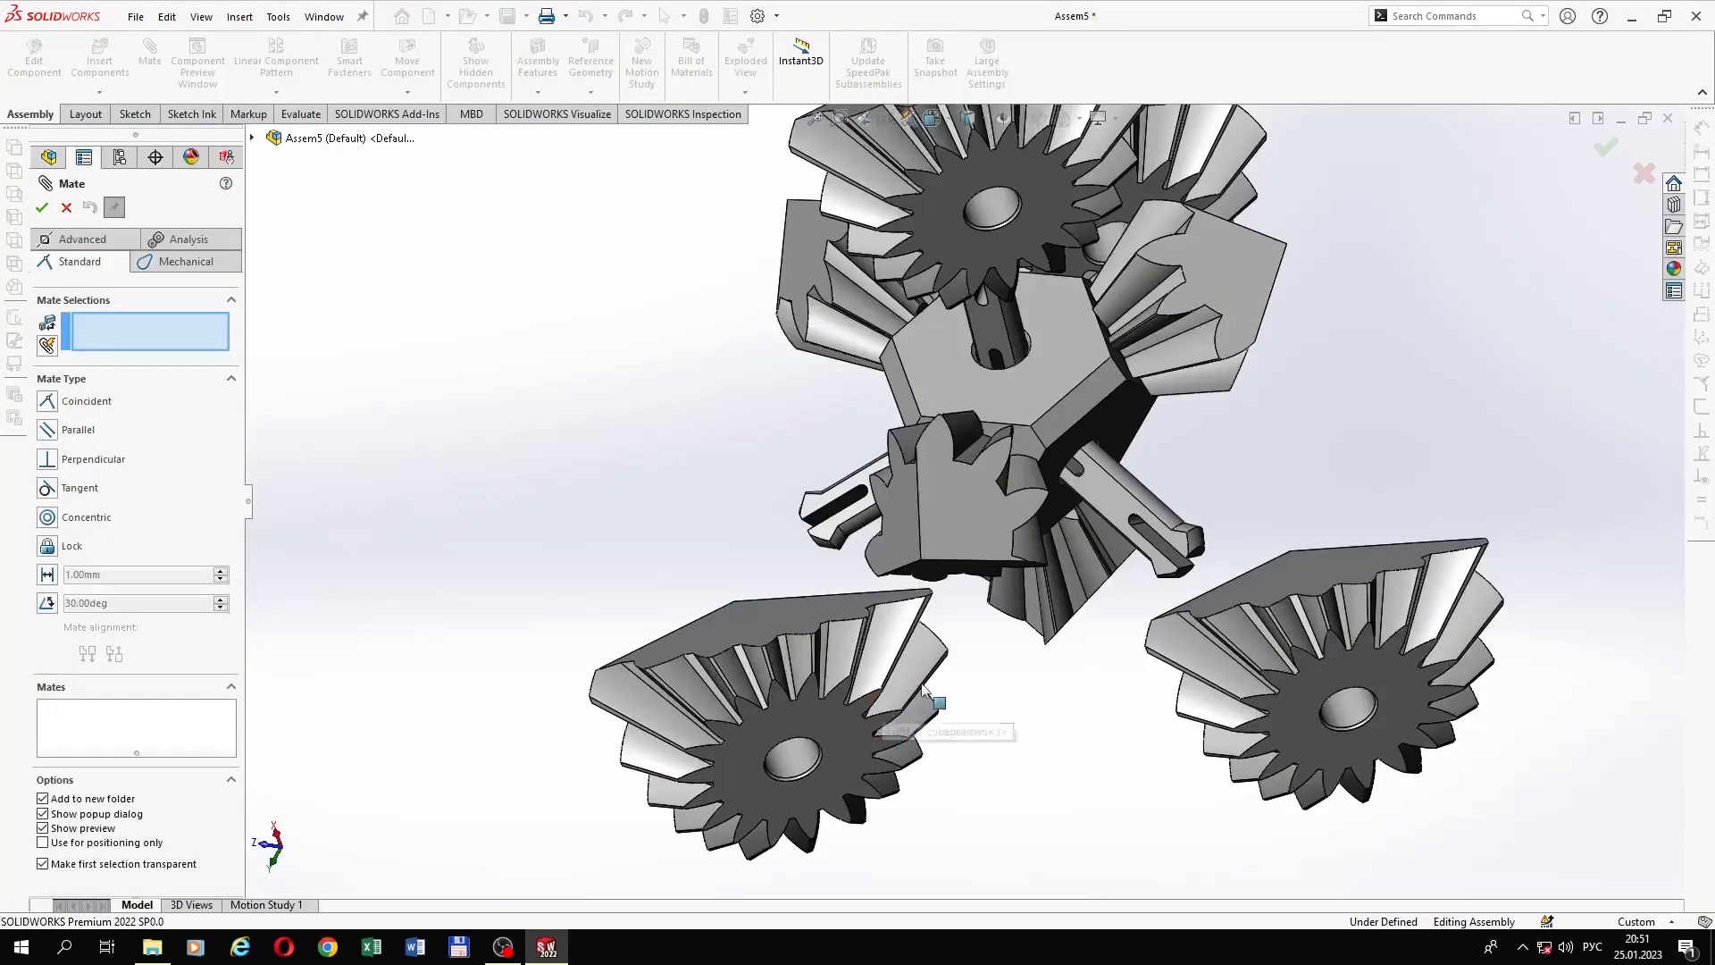
middle_click_drag(926, 690, 1054, 657)
left_click(833, 757)
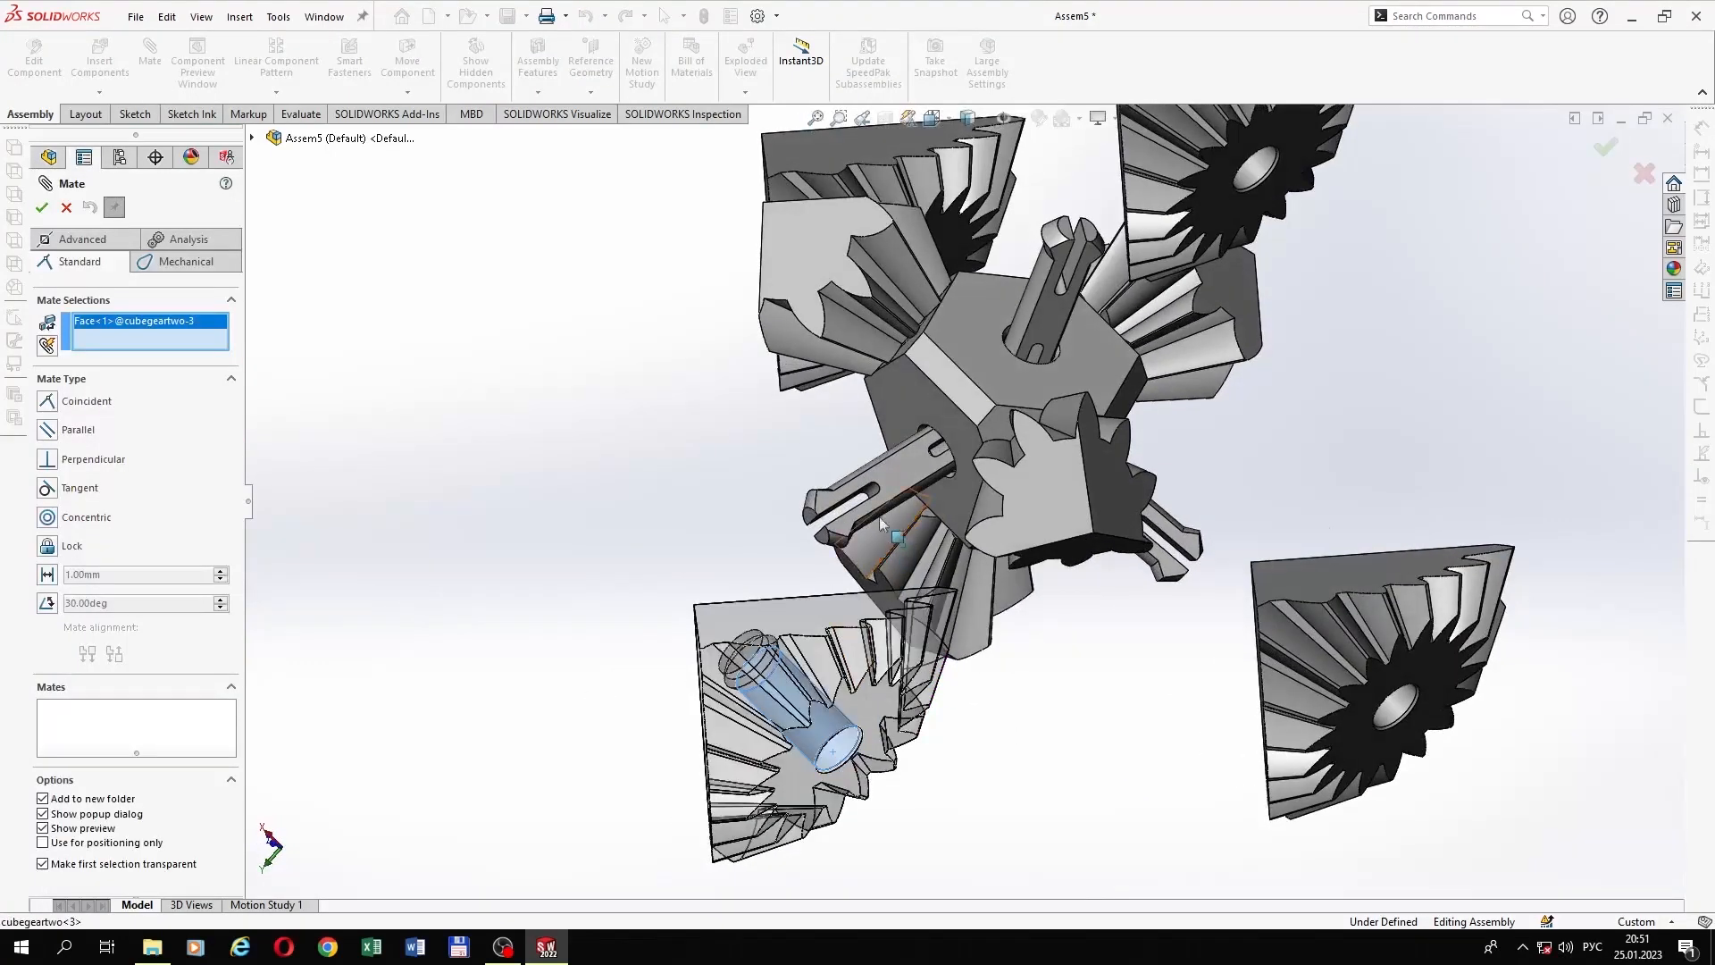
scroll(890, 463, "down", 3)
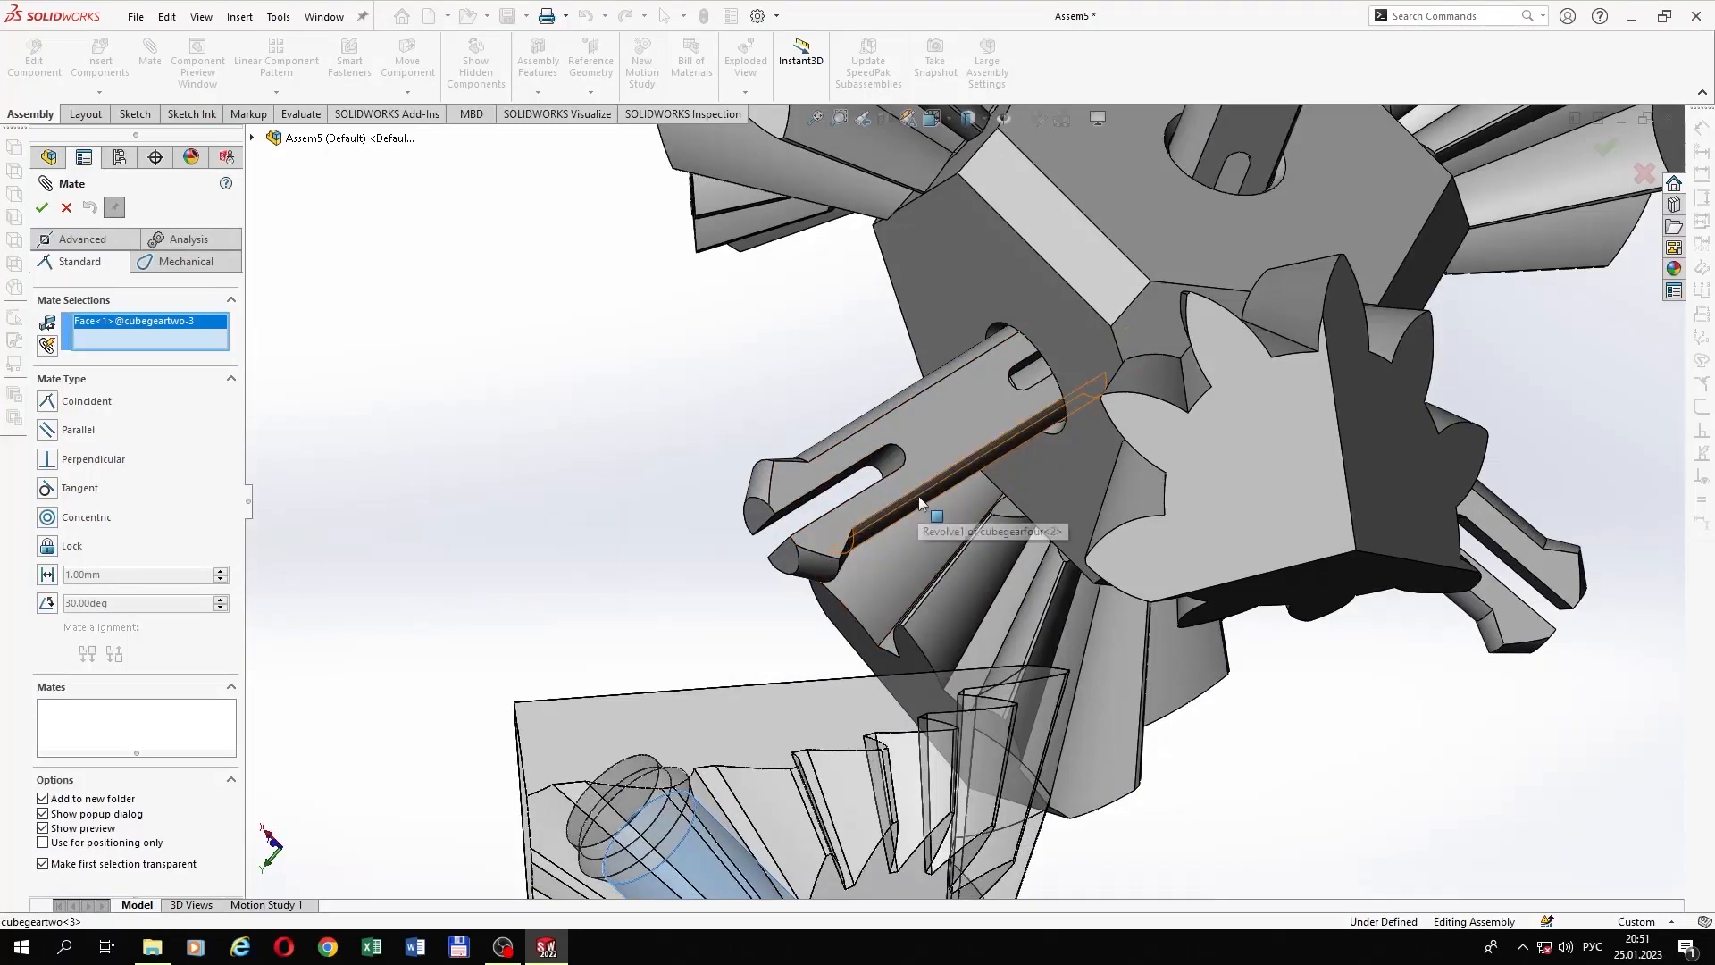
middle_click_drag(918, 497, 957, 453)
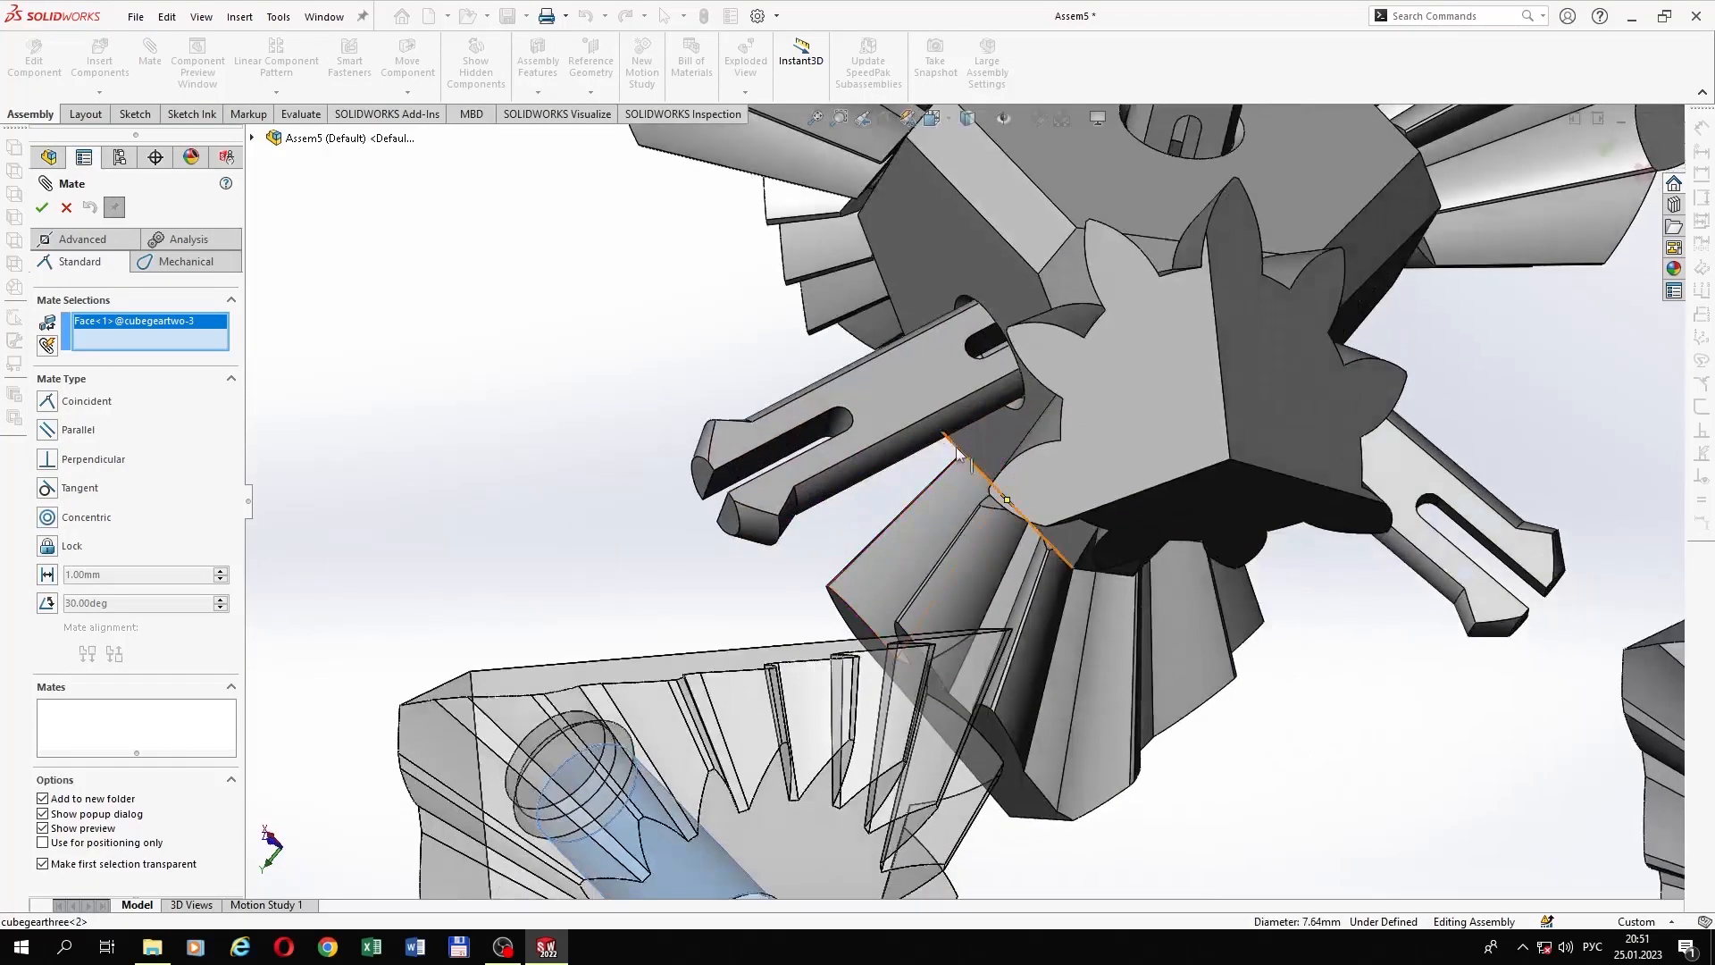
left_click(912, 431)
left_click(1239, 441)
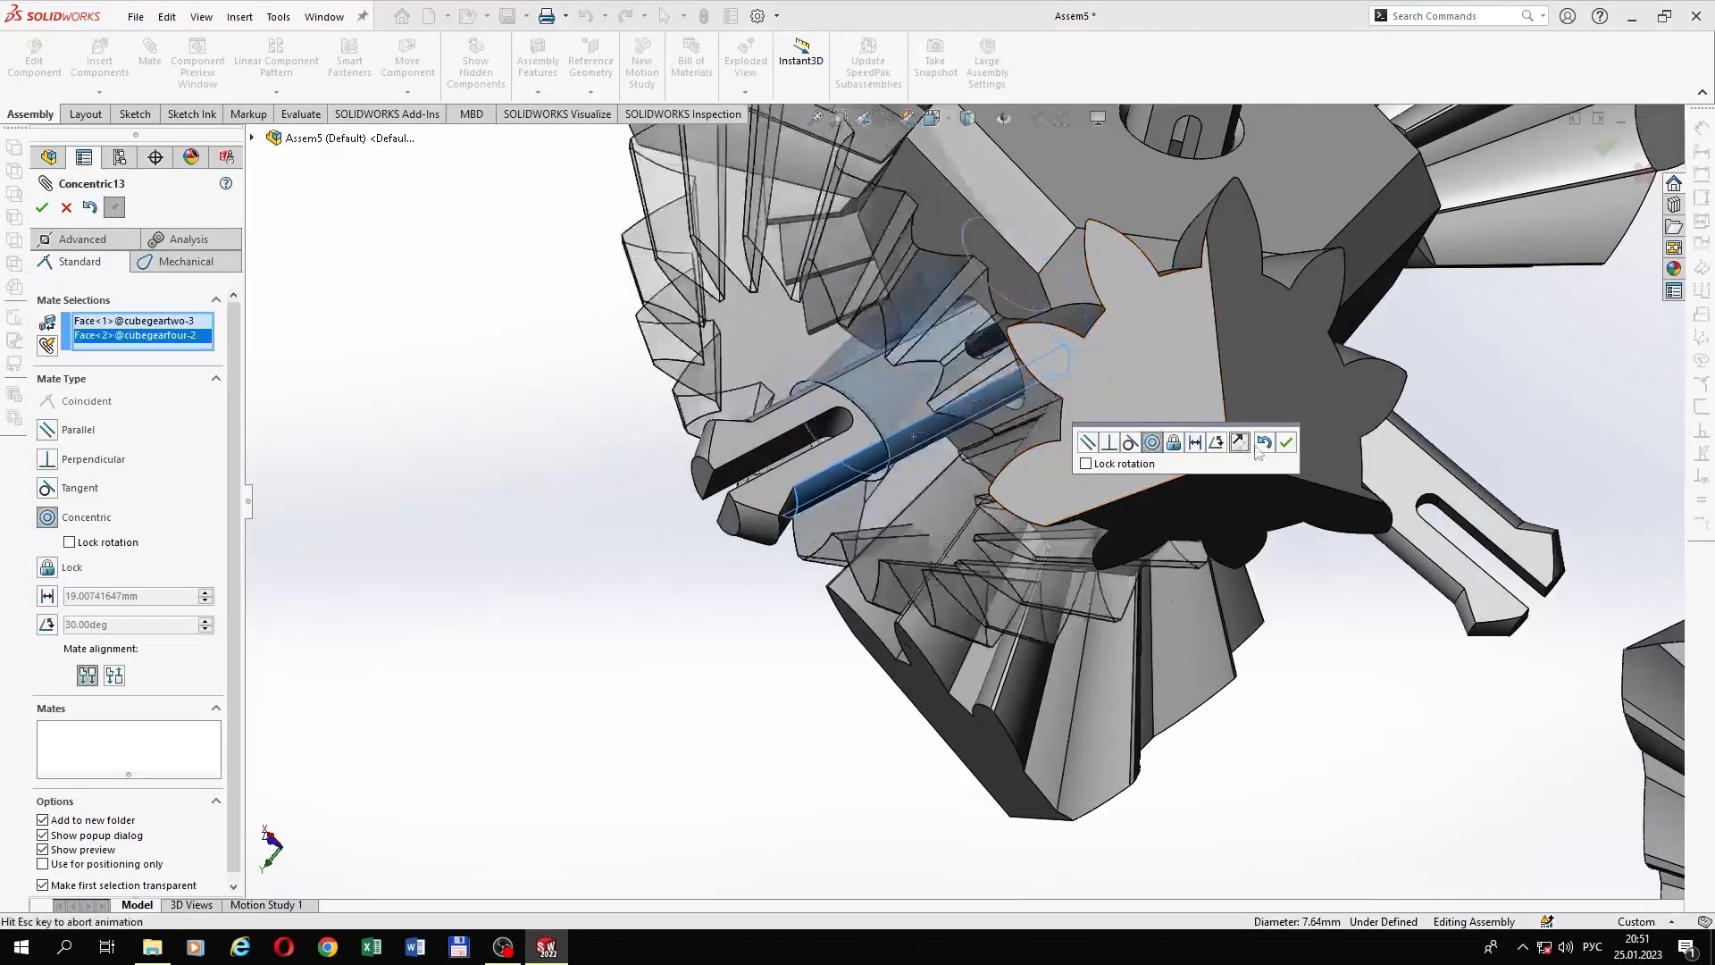
left_click(1286, 442)
Step: Mate the cubegearfour<3> pin Concentric with the bore of cubegeartwo<4>, with the gear's toothed side facing the core
scroll(1286, 658, "down", 5)
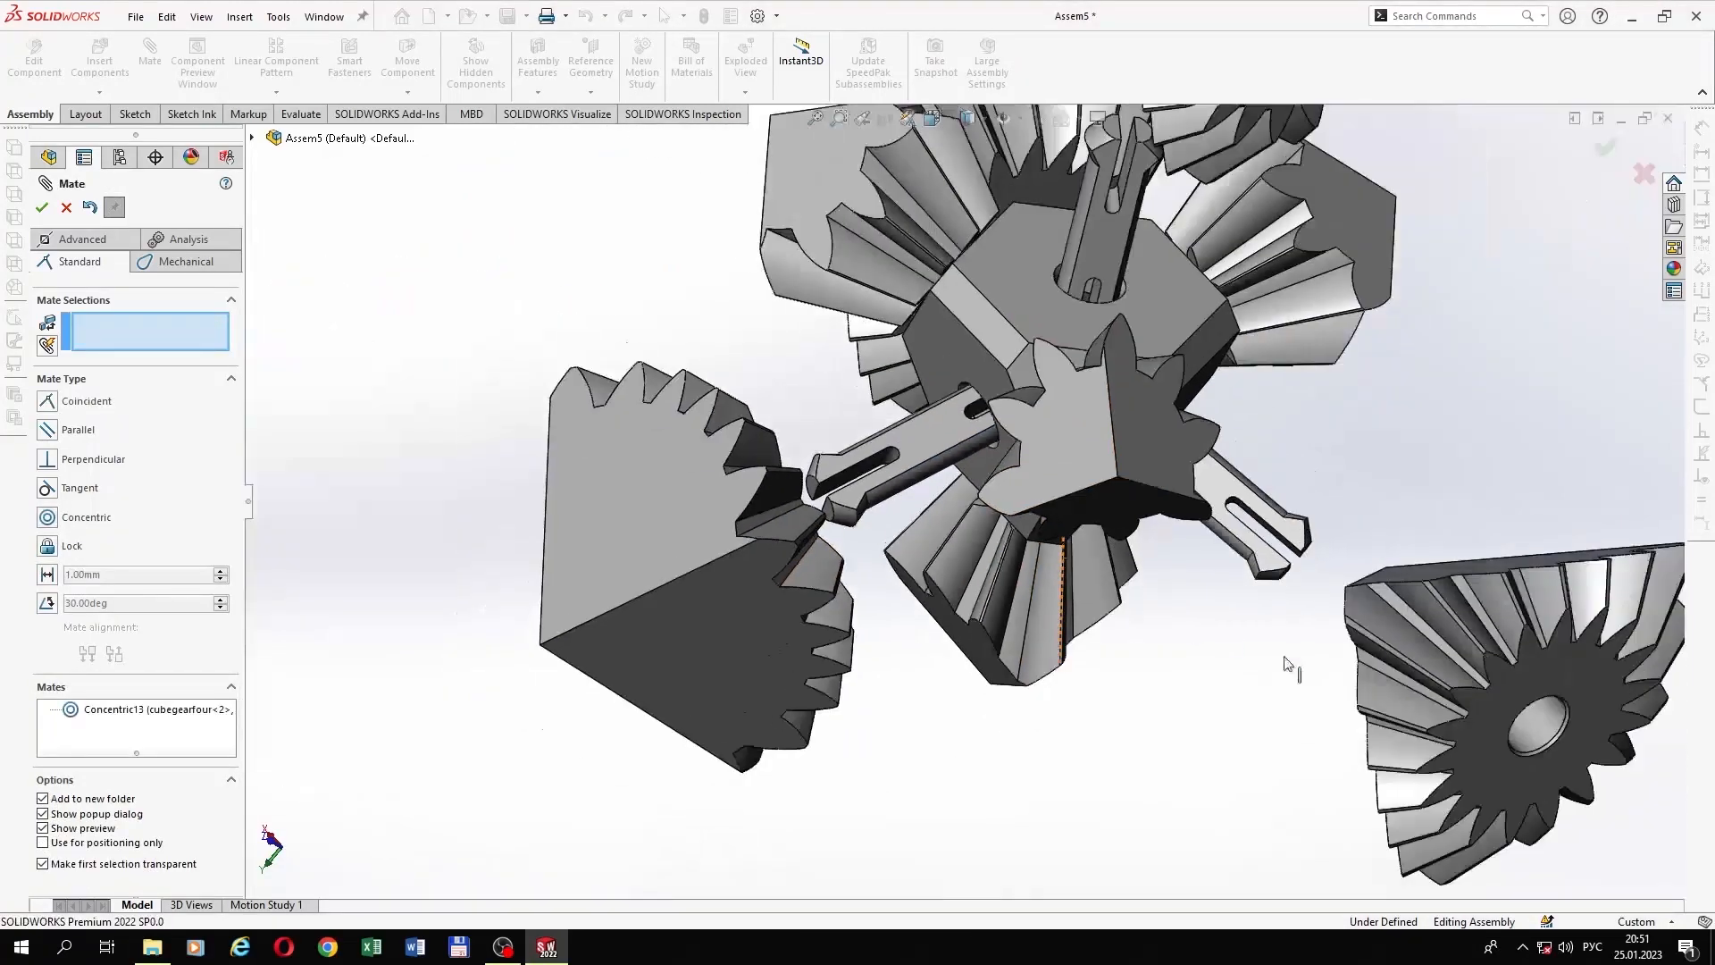
scroll(1256, 574, "up", 6)
left_click(1163, 489)
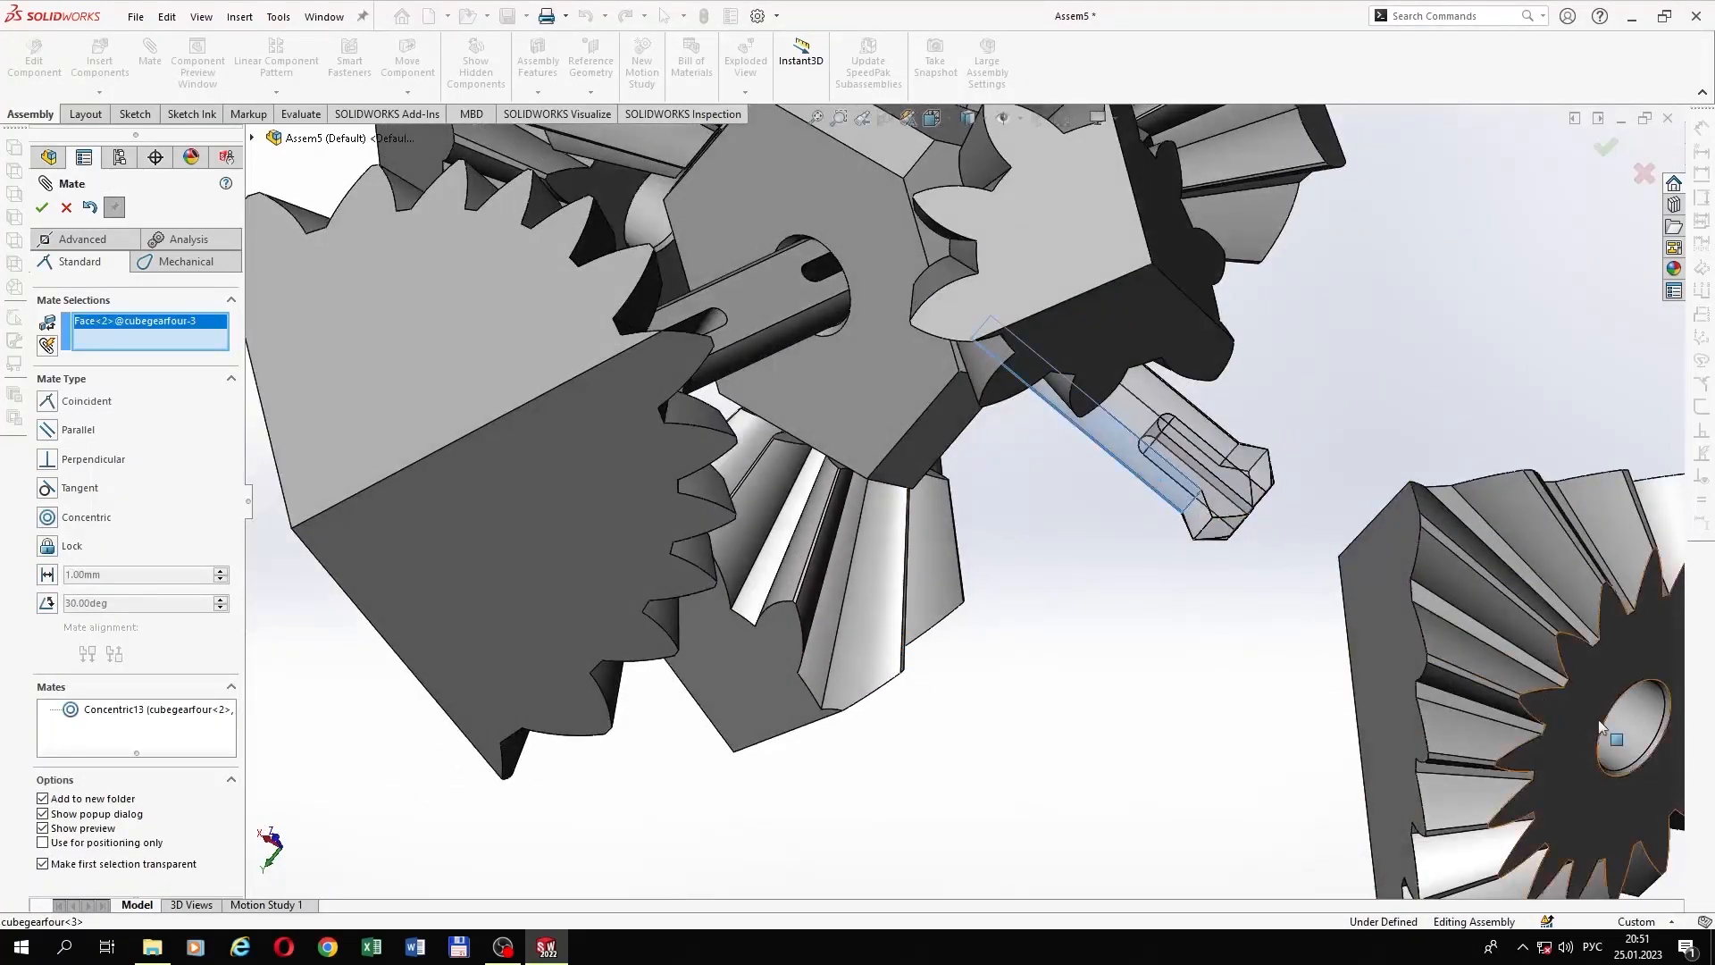
left_click(1626, 715)
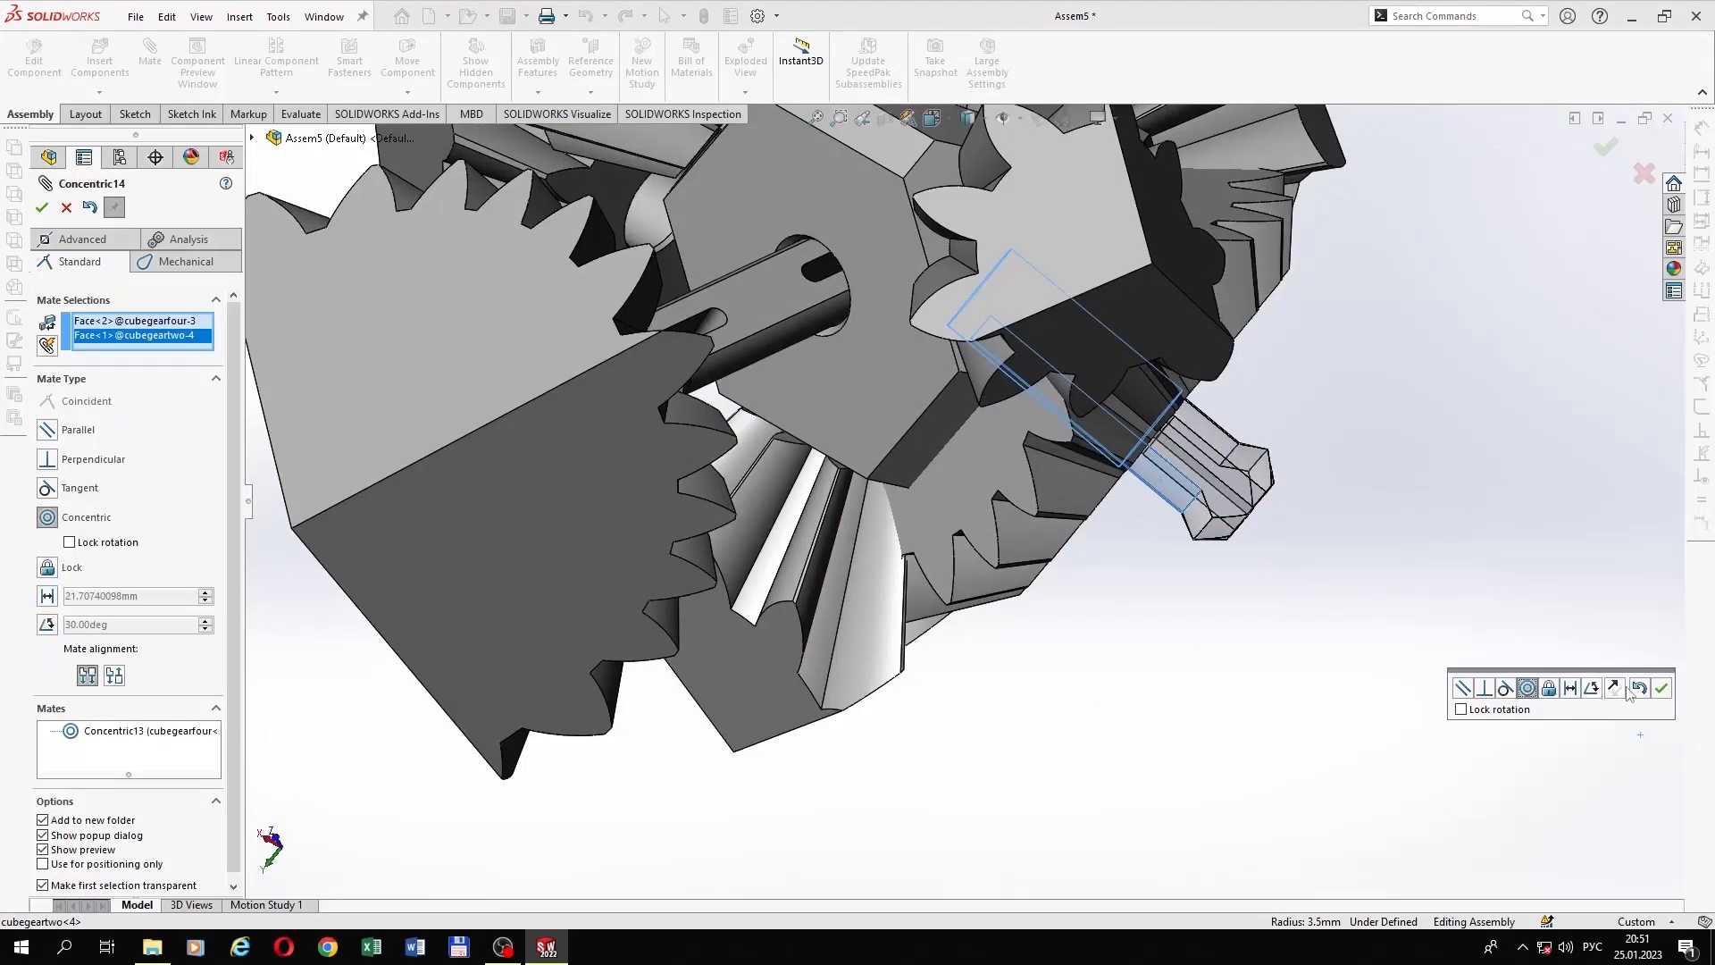
left_click(1661, 687)
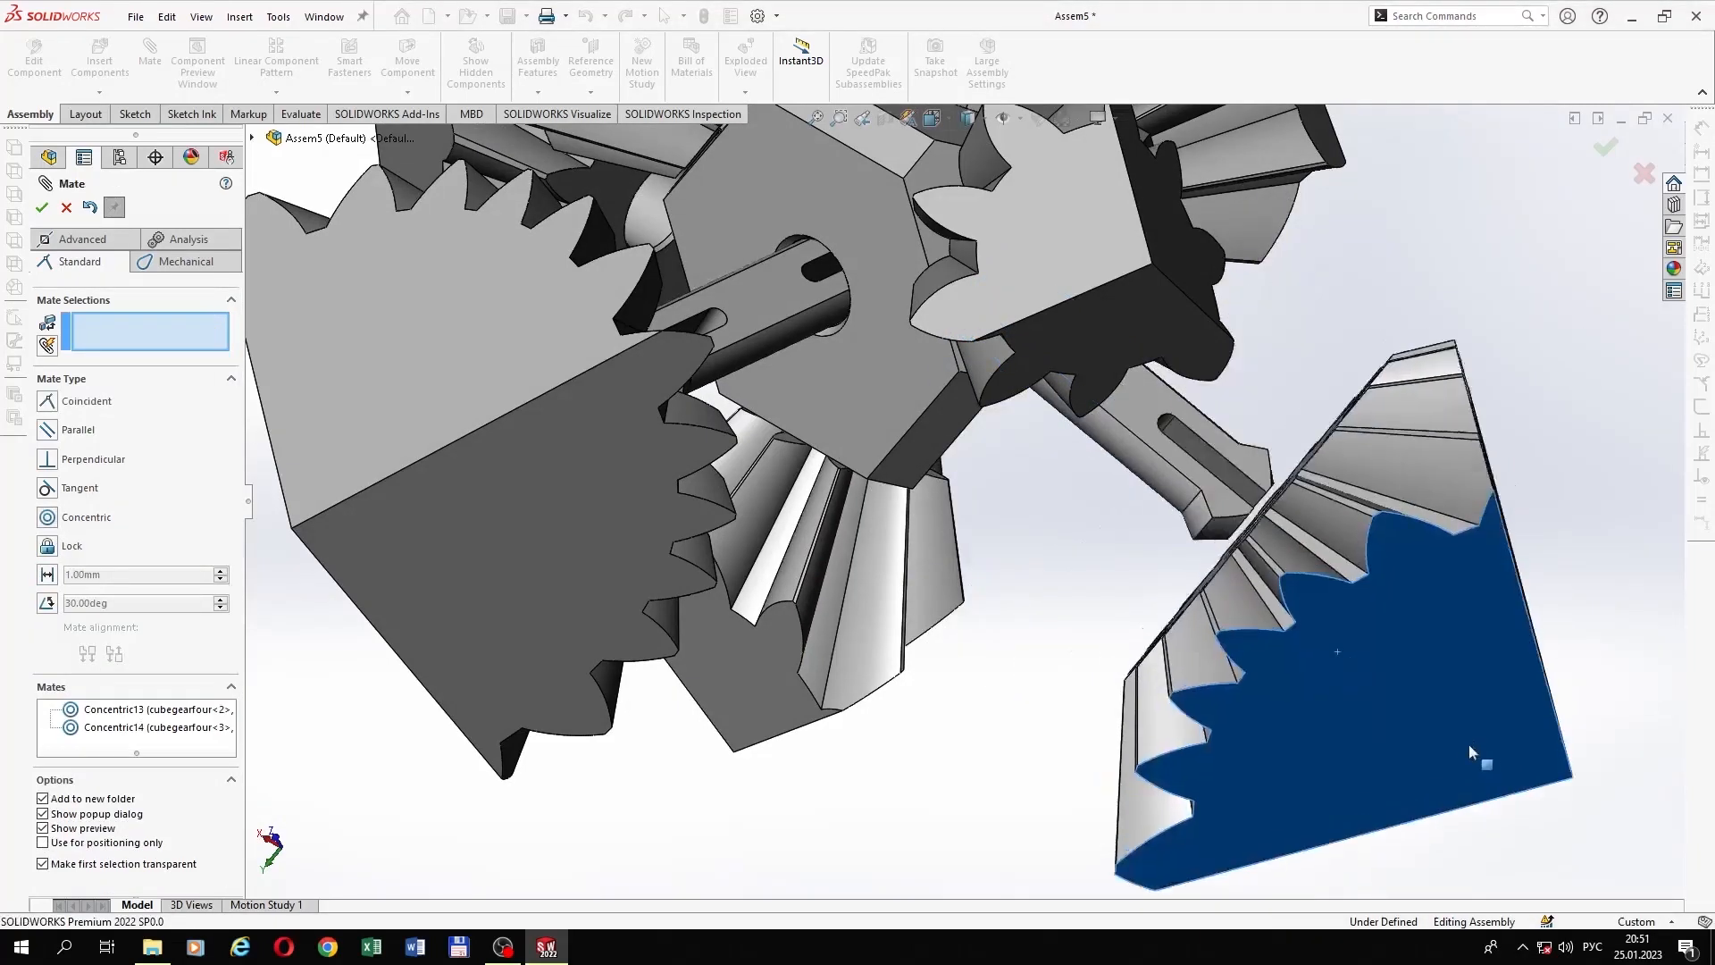
Step: Mate the cubegearfour<1> pin Concentric with the bore of cubegeartwo<2>, flipping the gear so its teeth face the core
scroll(1009, 493, "down", 5)
middle_click_drag(1011, 494, 1394, 287)
scroll(1020, 304, "up", 4)
left_click(1002, 442)
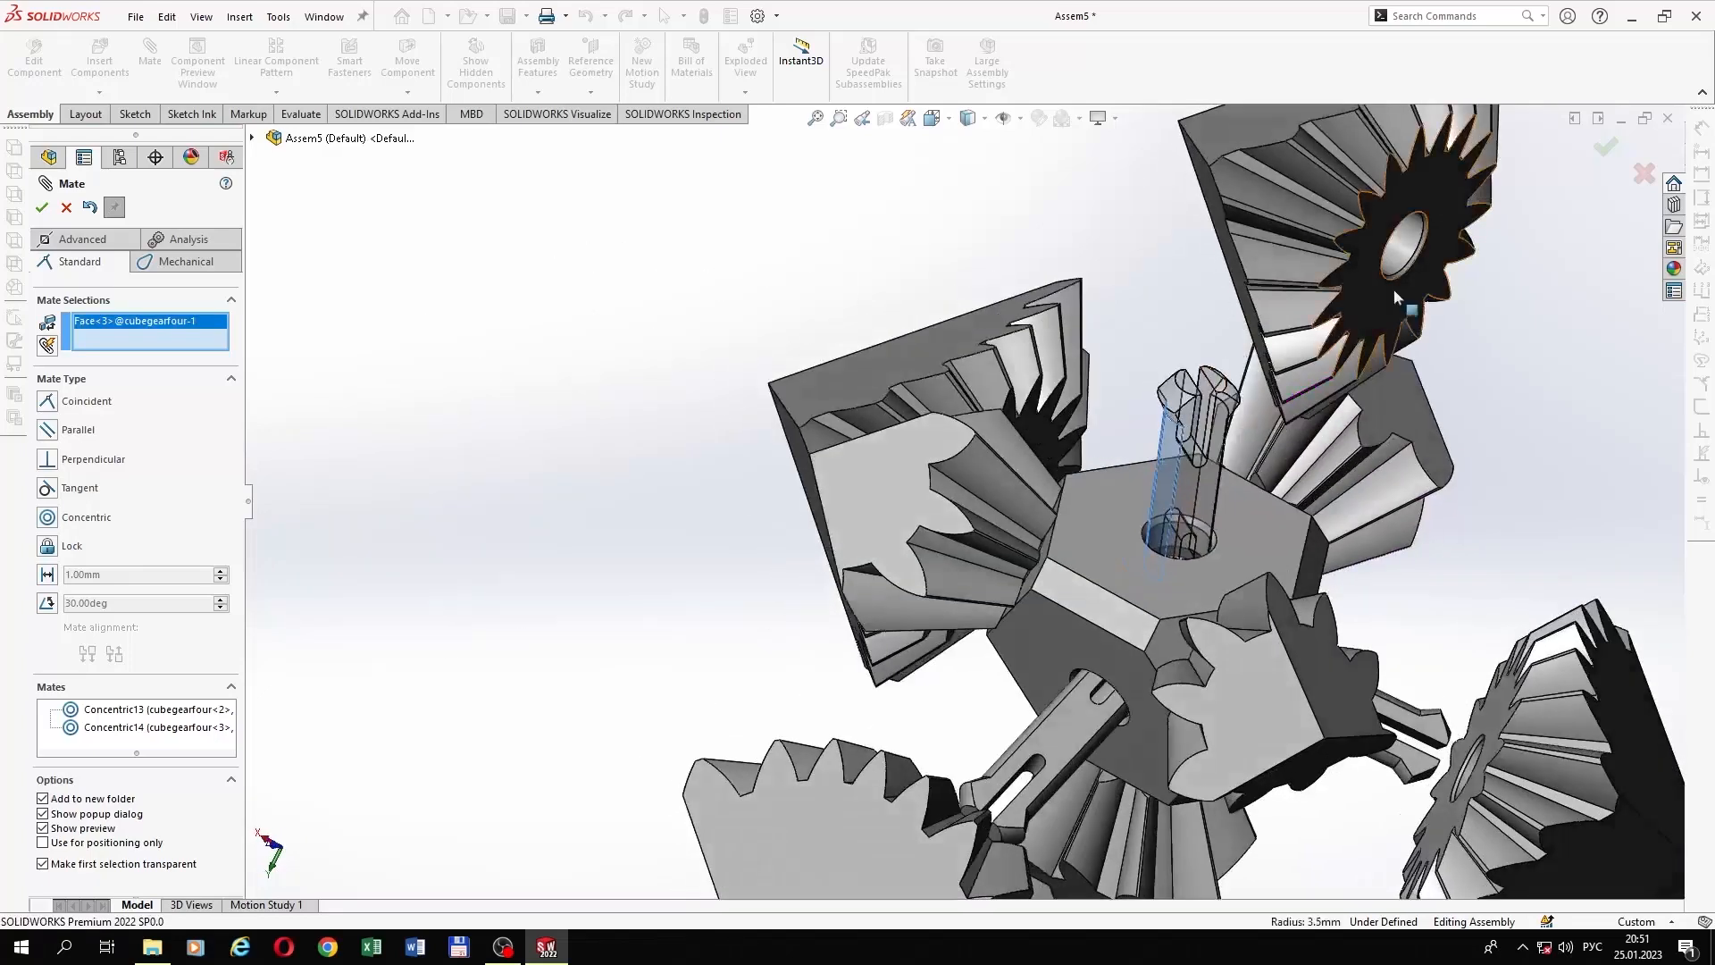
left_click(1399, 253)
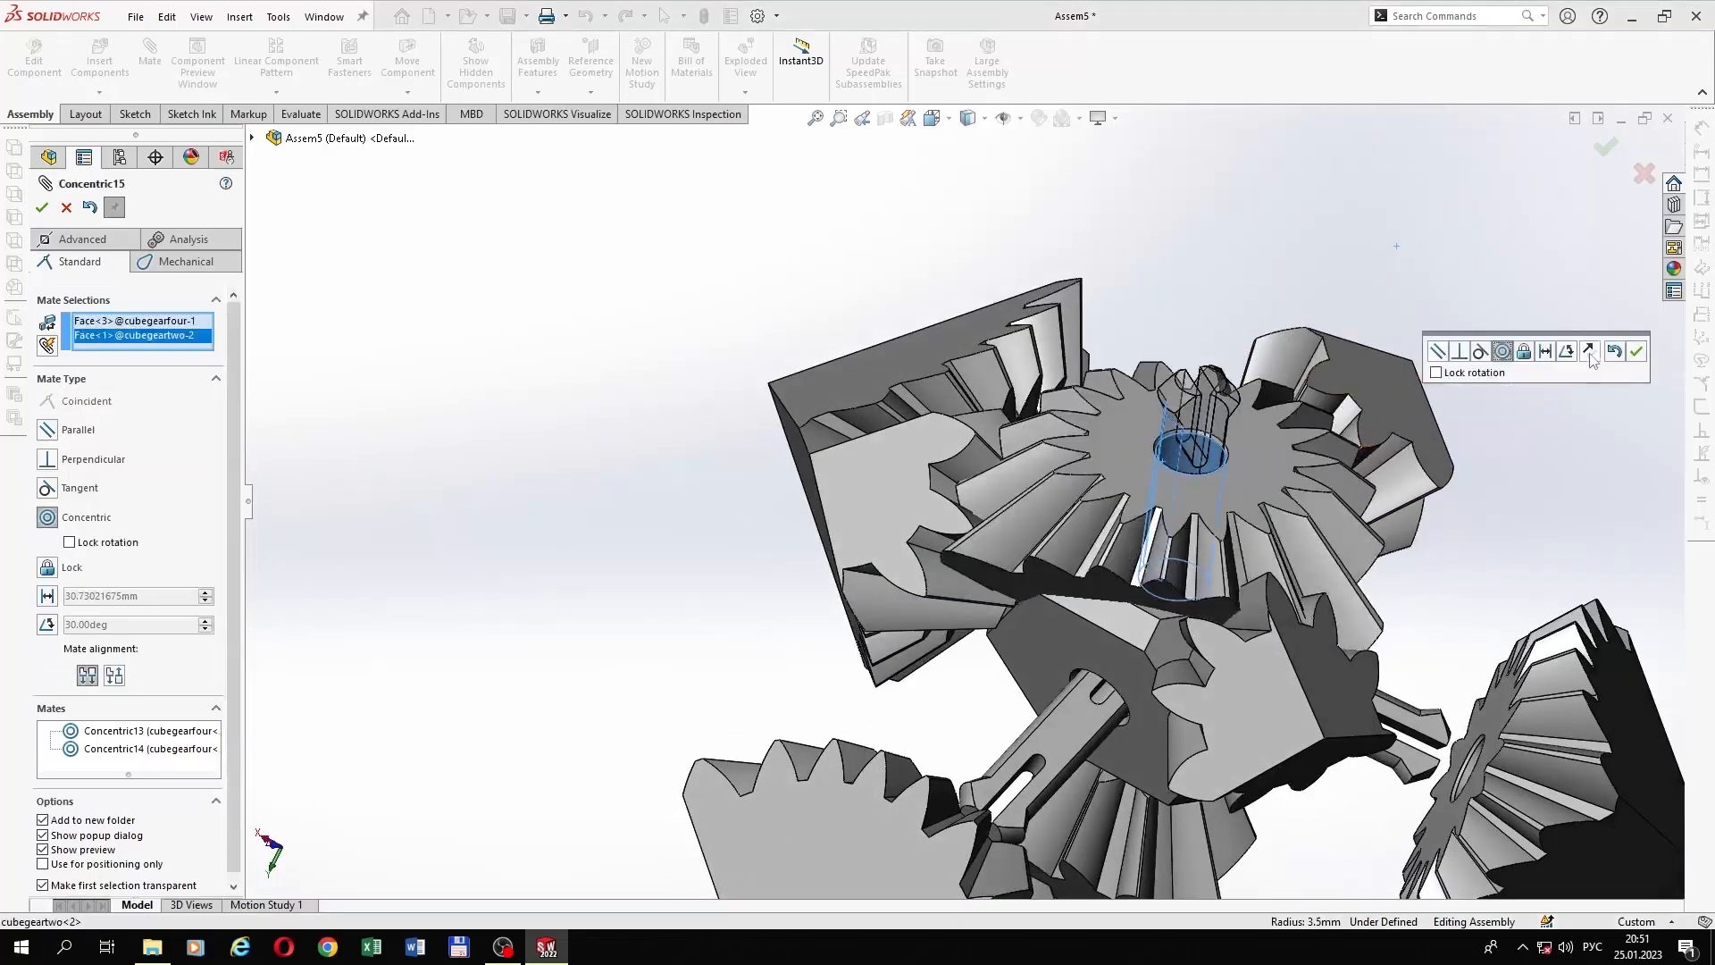
left_click(1638, 353)
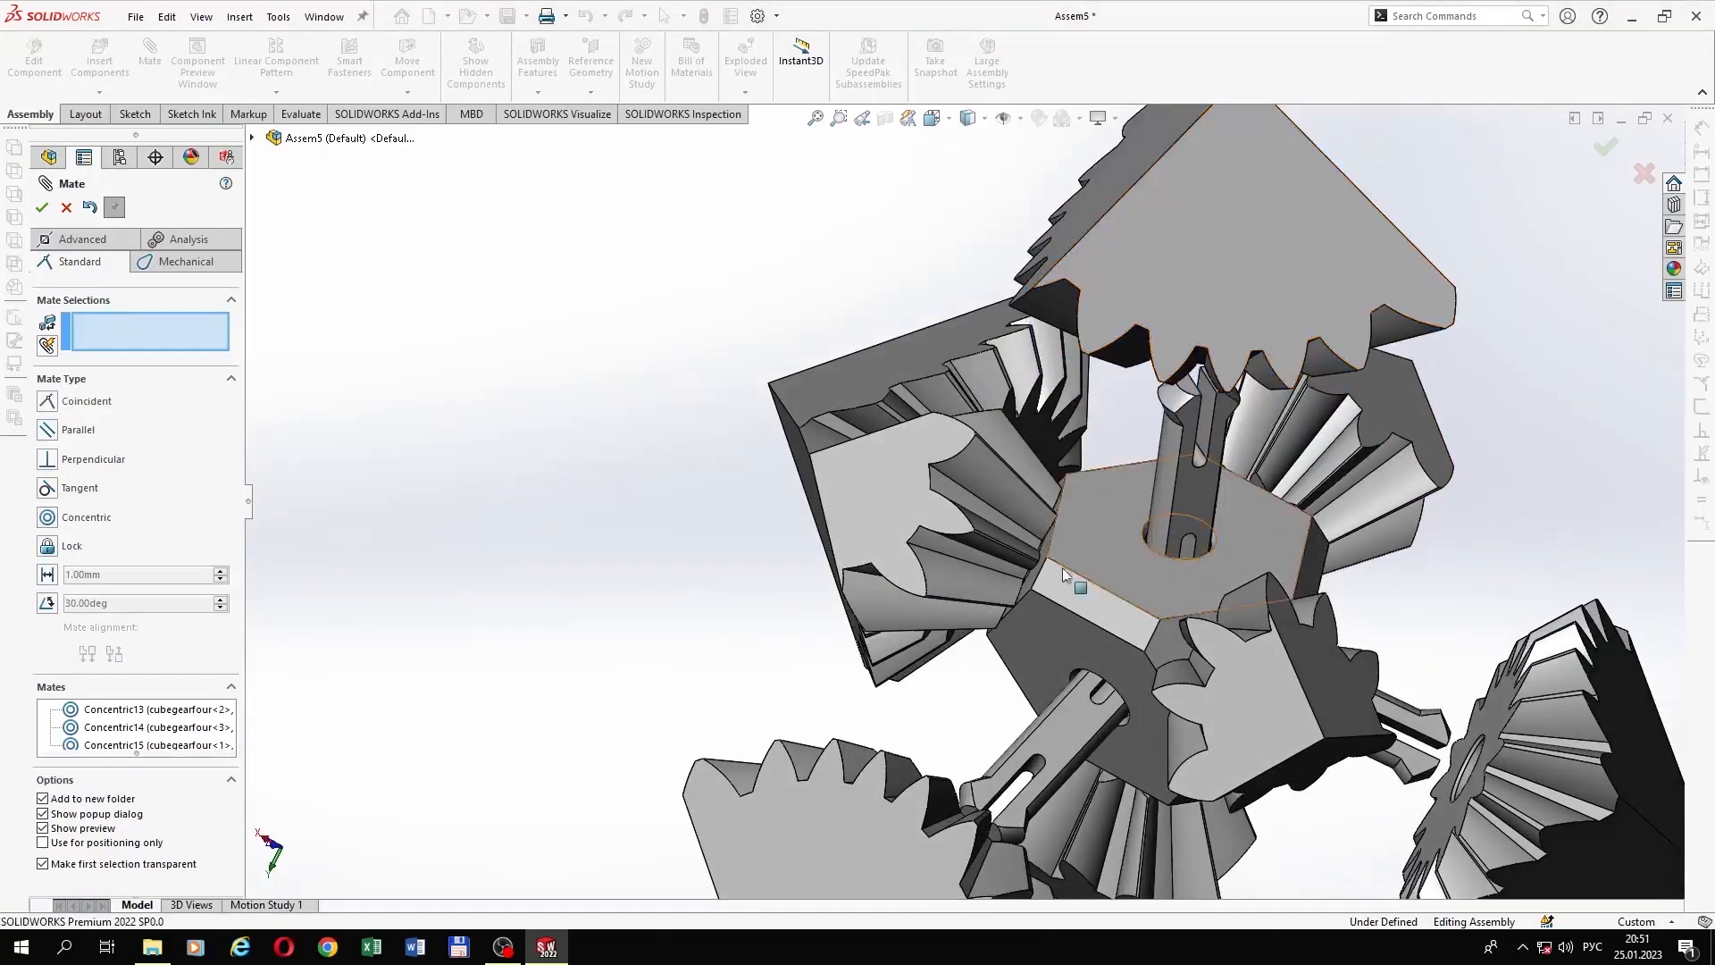
Step: Mate the cubegearfour<4> pin Concentric with the bore of cubegeartwo<1>, teeth facing the core, and move the gear outward along the pin
middle_click_drag(1063, 566, 577, 672)
left_click(791, 685)
scroll(577, 672, "down", 5)
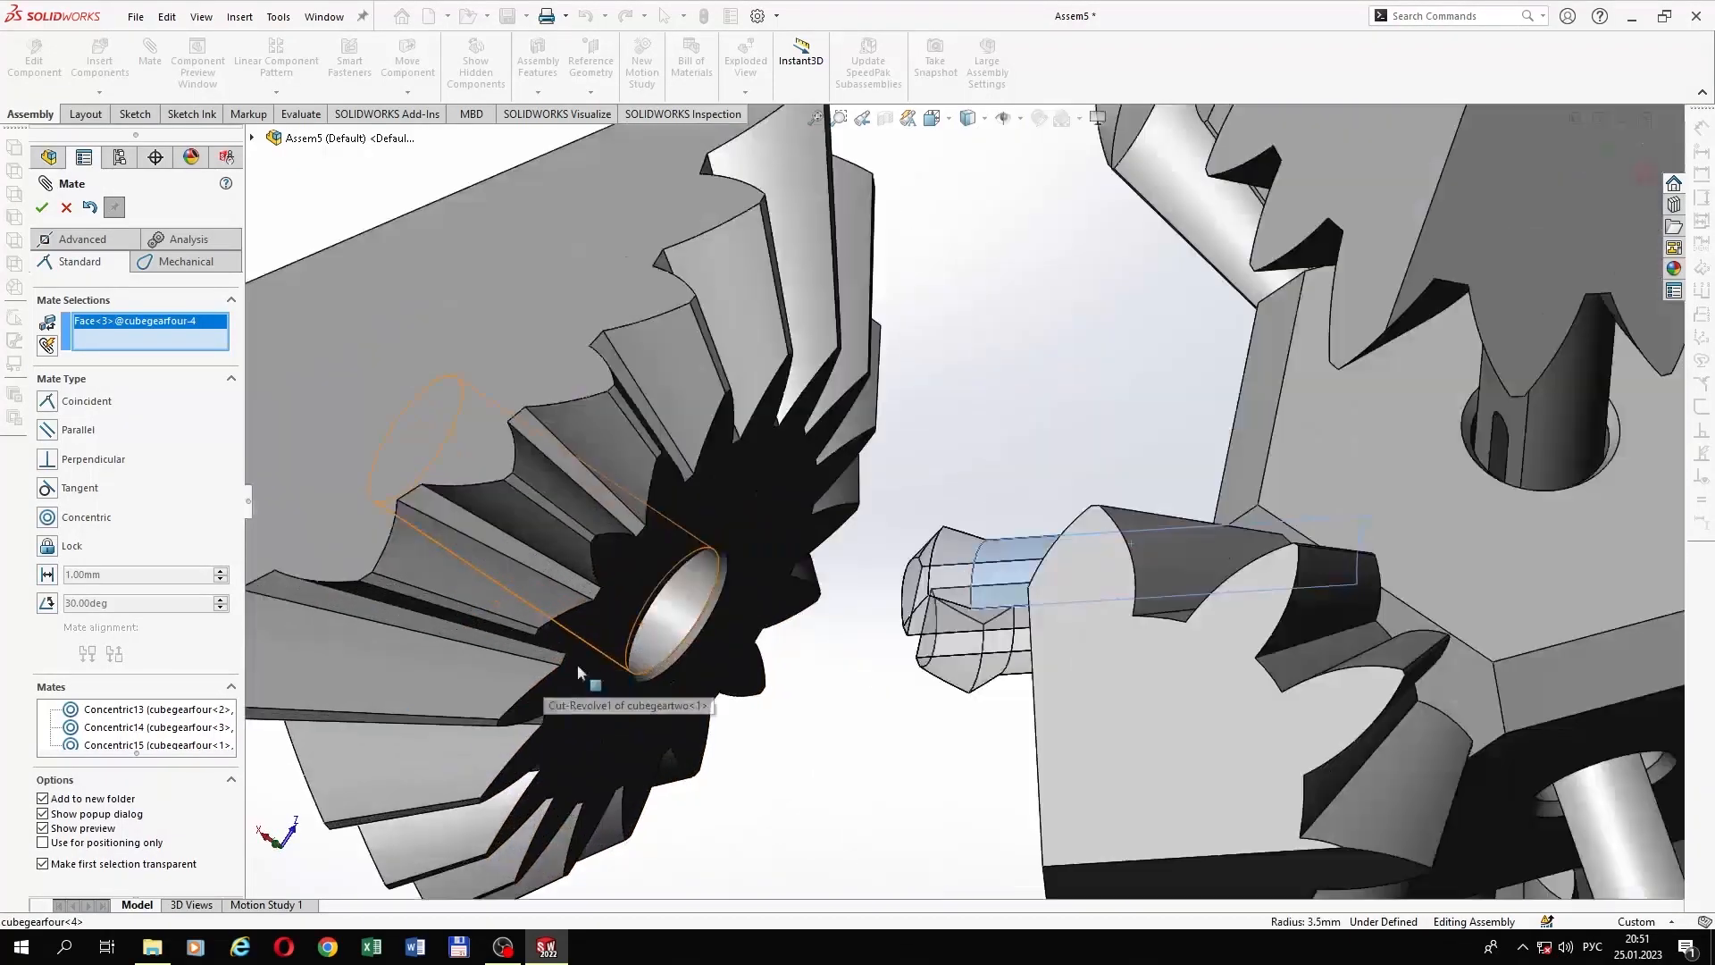
left_click(681, 631)
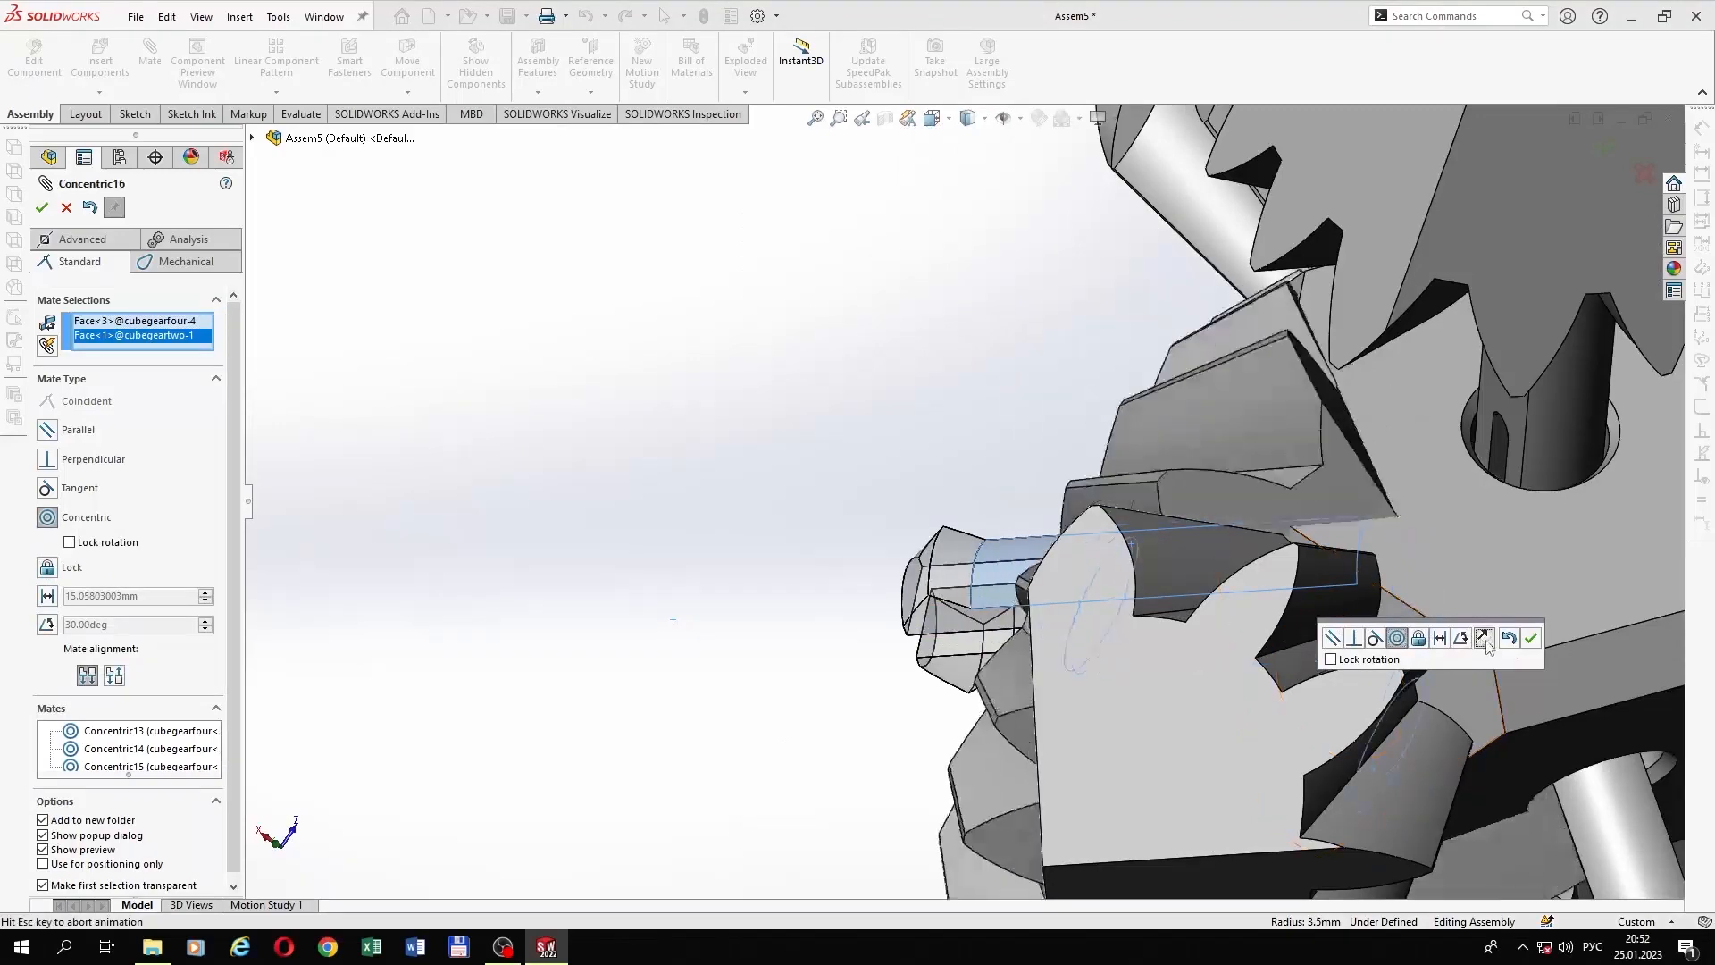
left_click(1531, 639)
left_click_drag(801, 667, 579, 667)
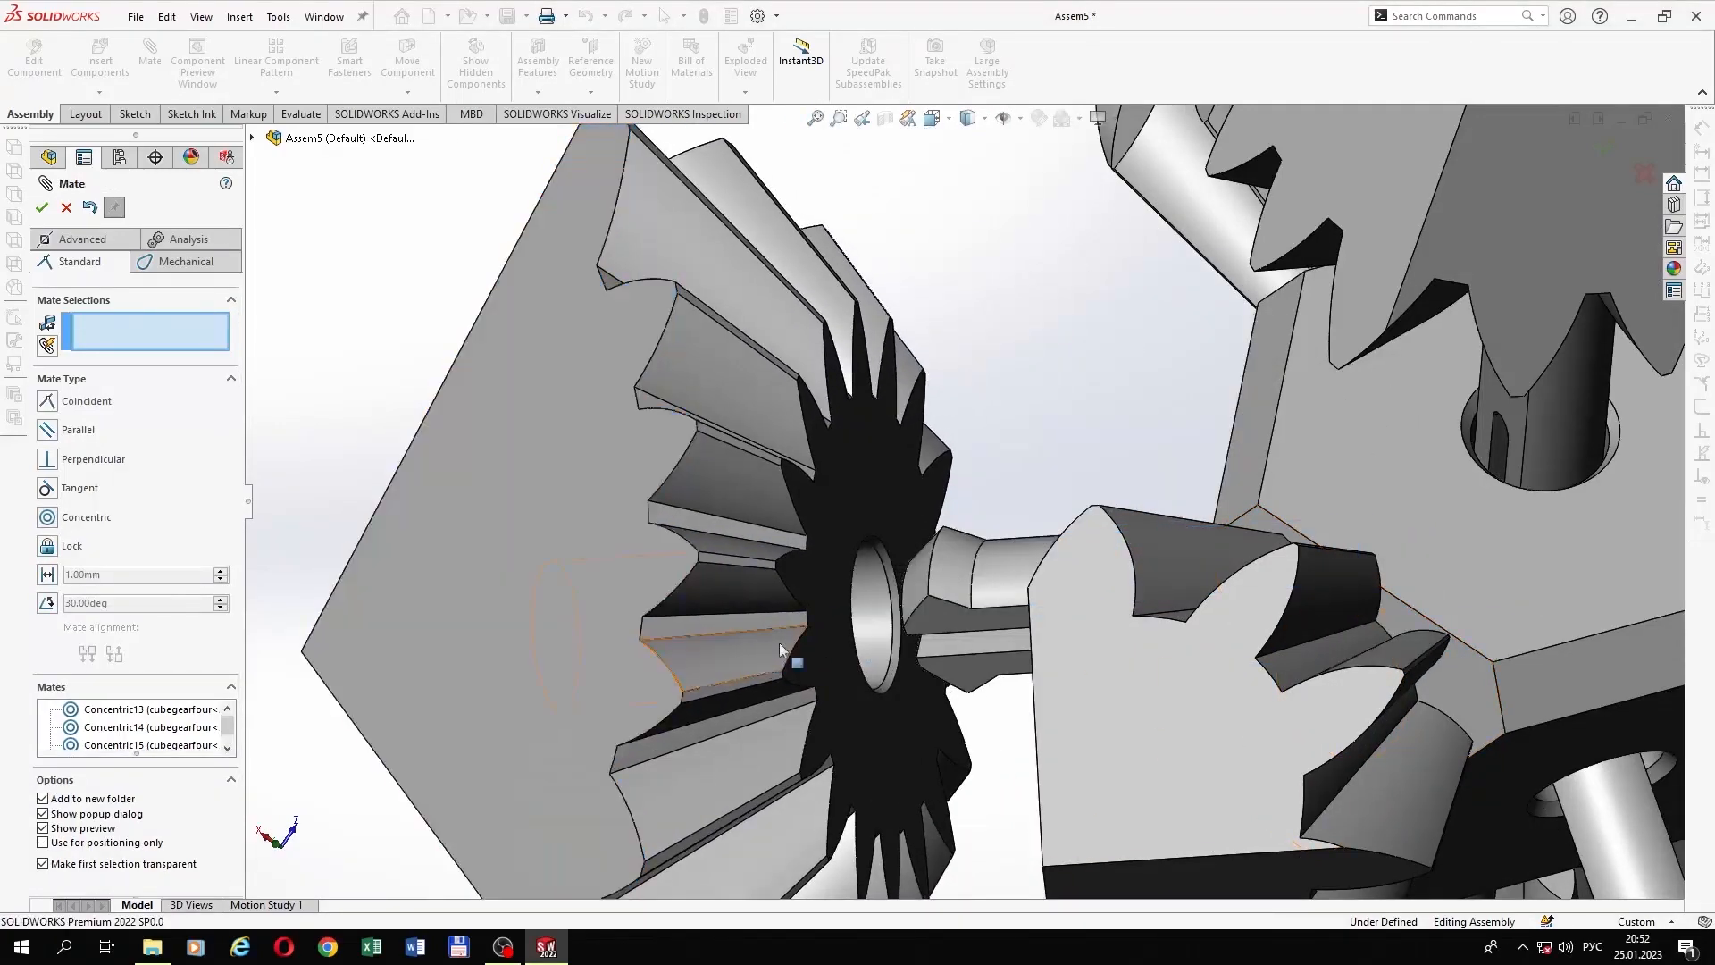
left_click_drag(651, 618, 448, 616)
Step: Mate the angled face on the cubegearfour<4> pin head Coincident with the widest bore edge of cubegeartwo<1>, showing hidden lines while selecting
left_click(931, 575)
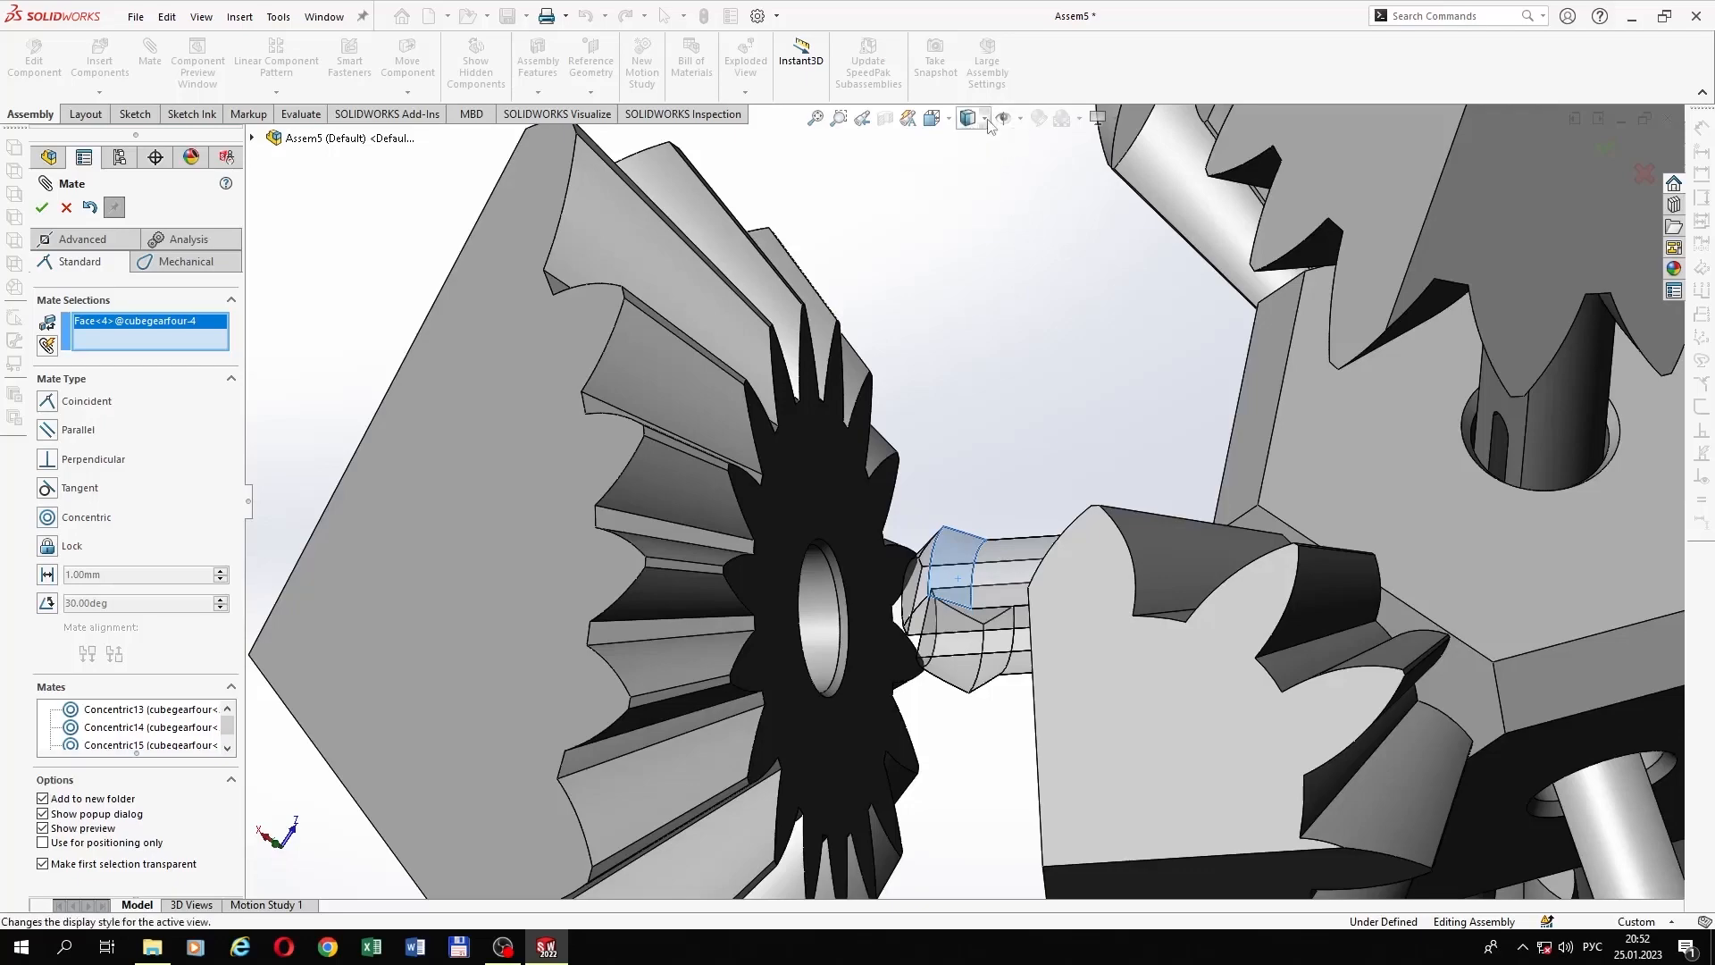
left_click(970, 218)
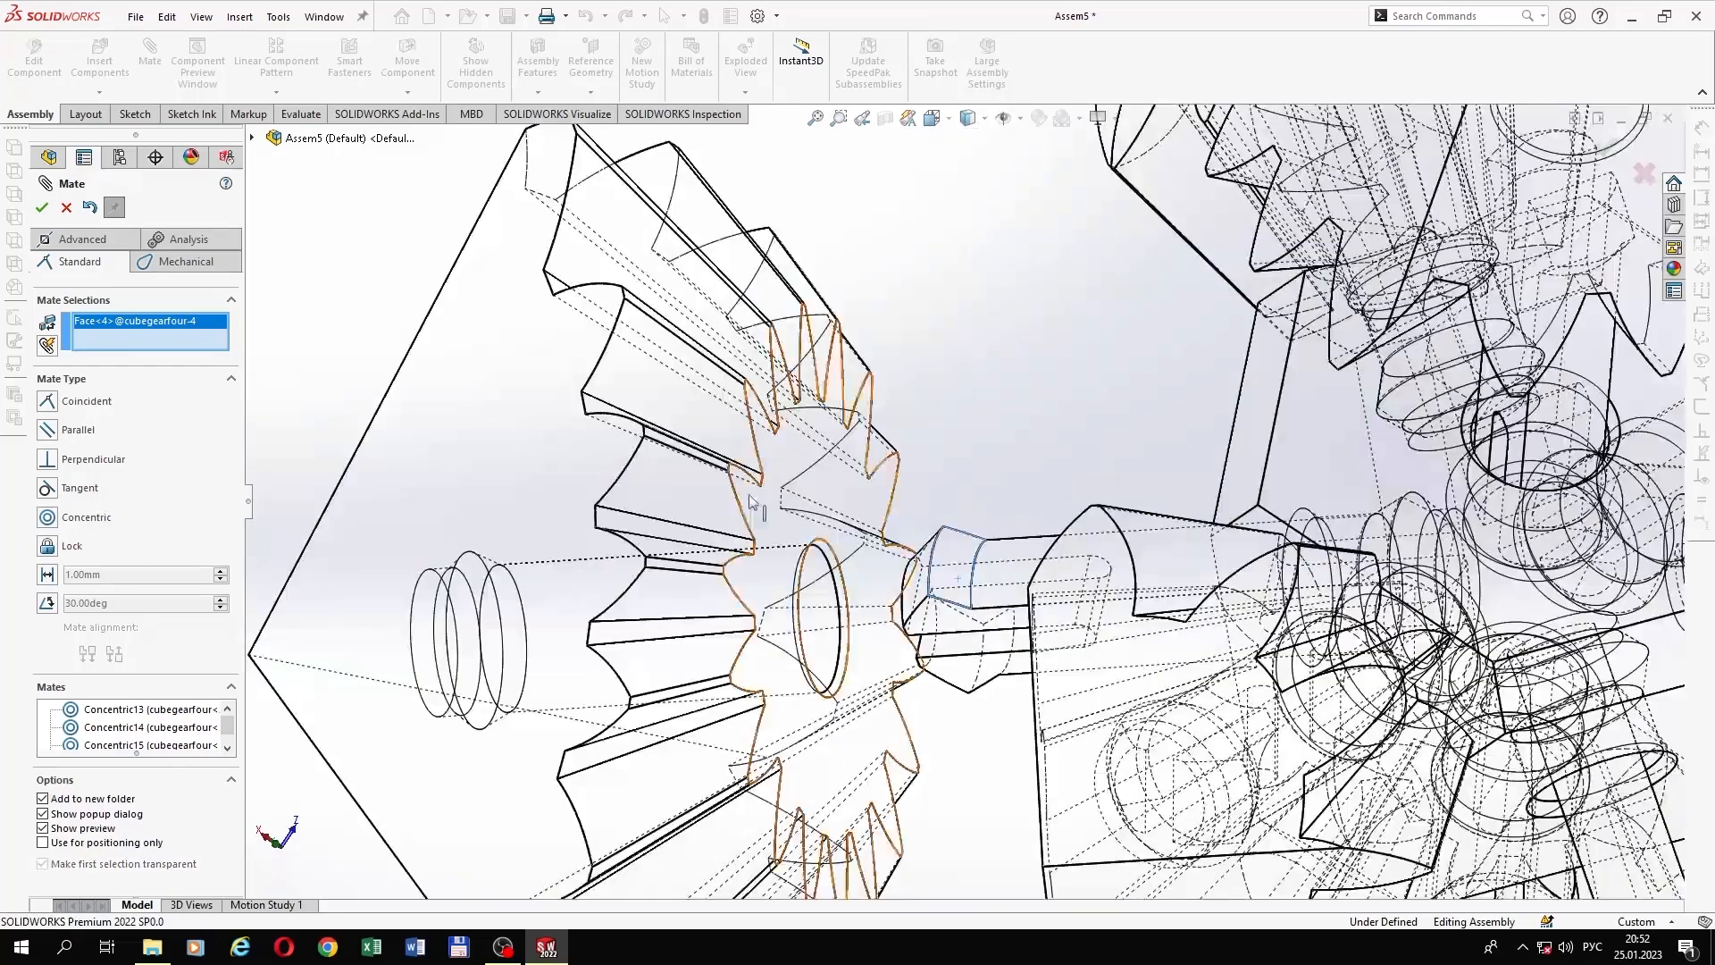
left_click(463, 662)
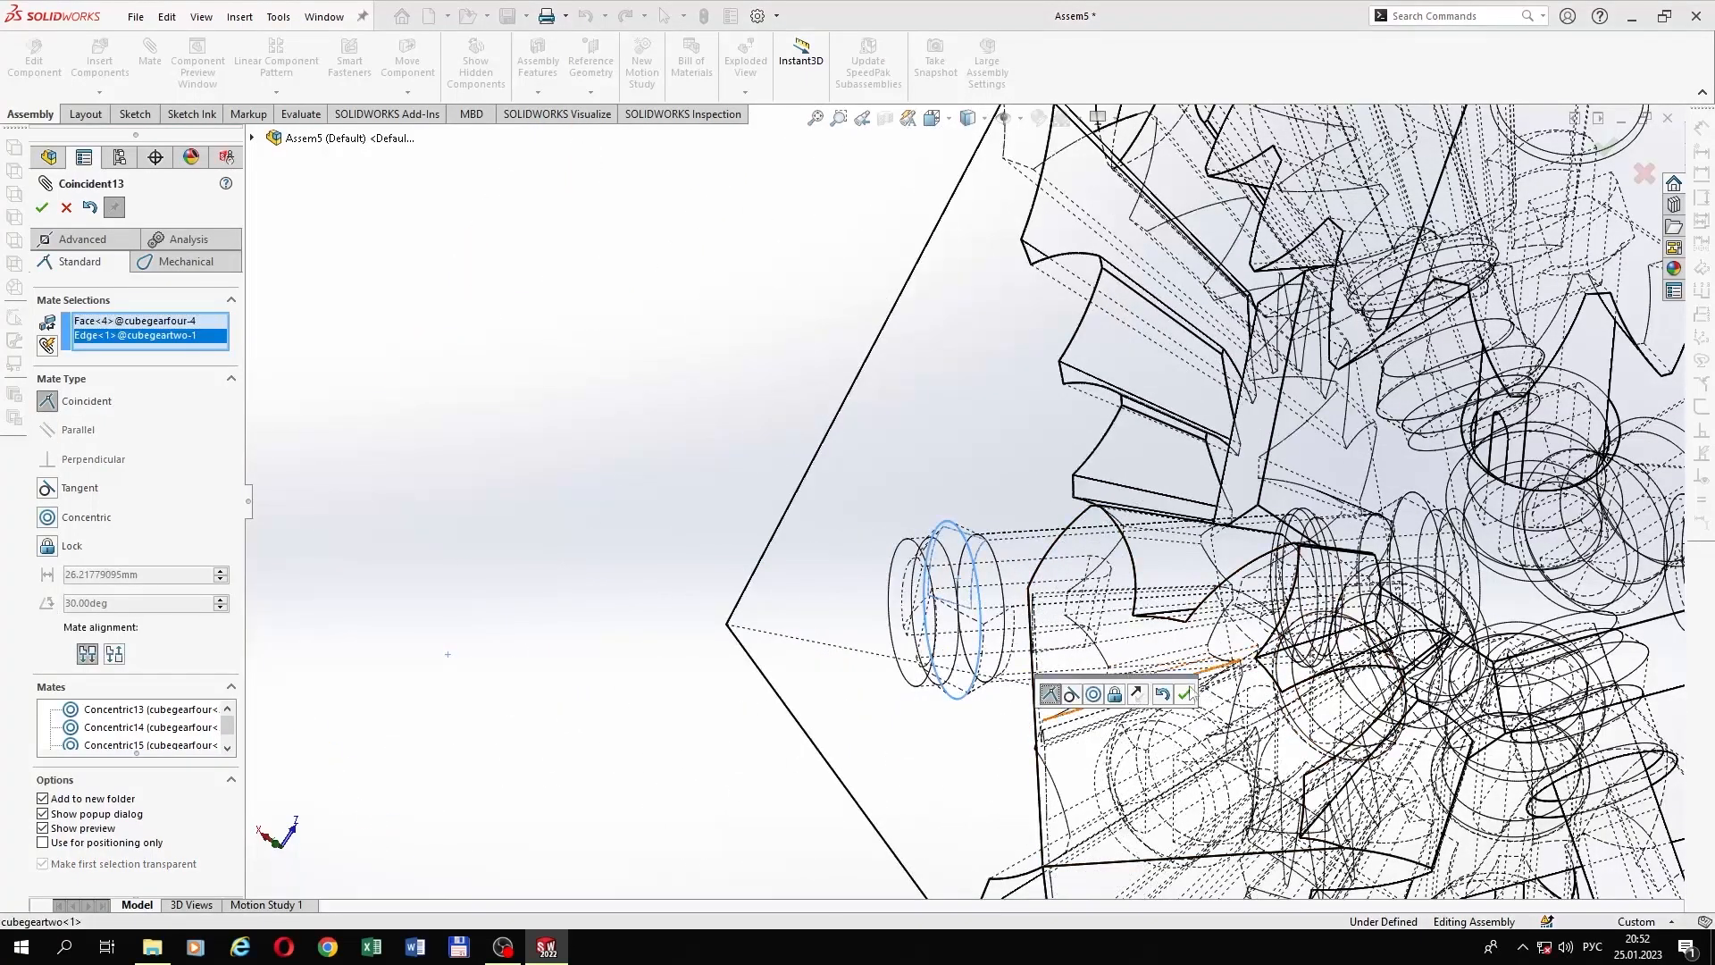
left_click(1186, 694)
mouse_move(973, 119)
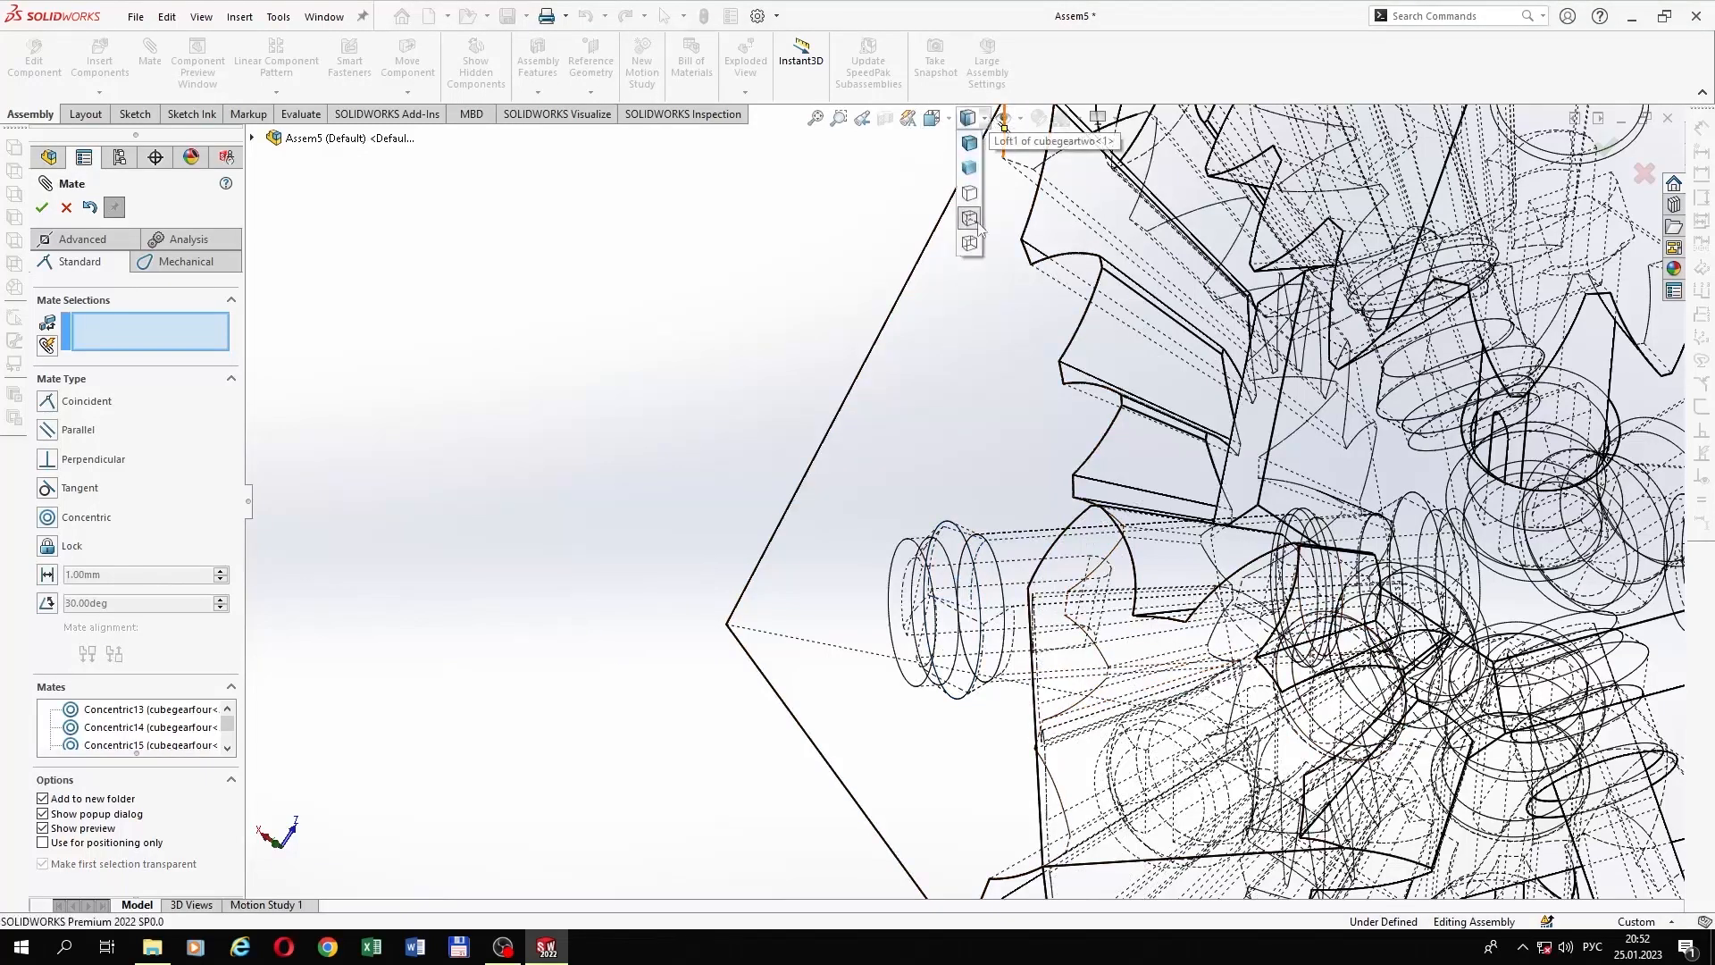
left_click(970, 167)
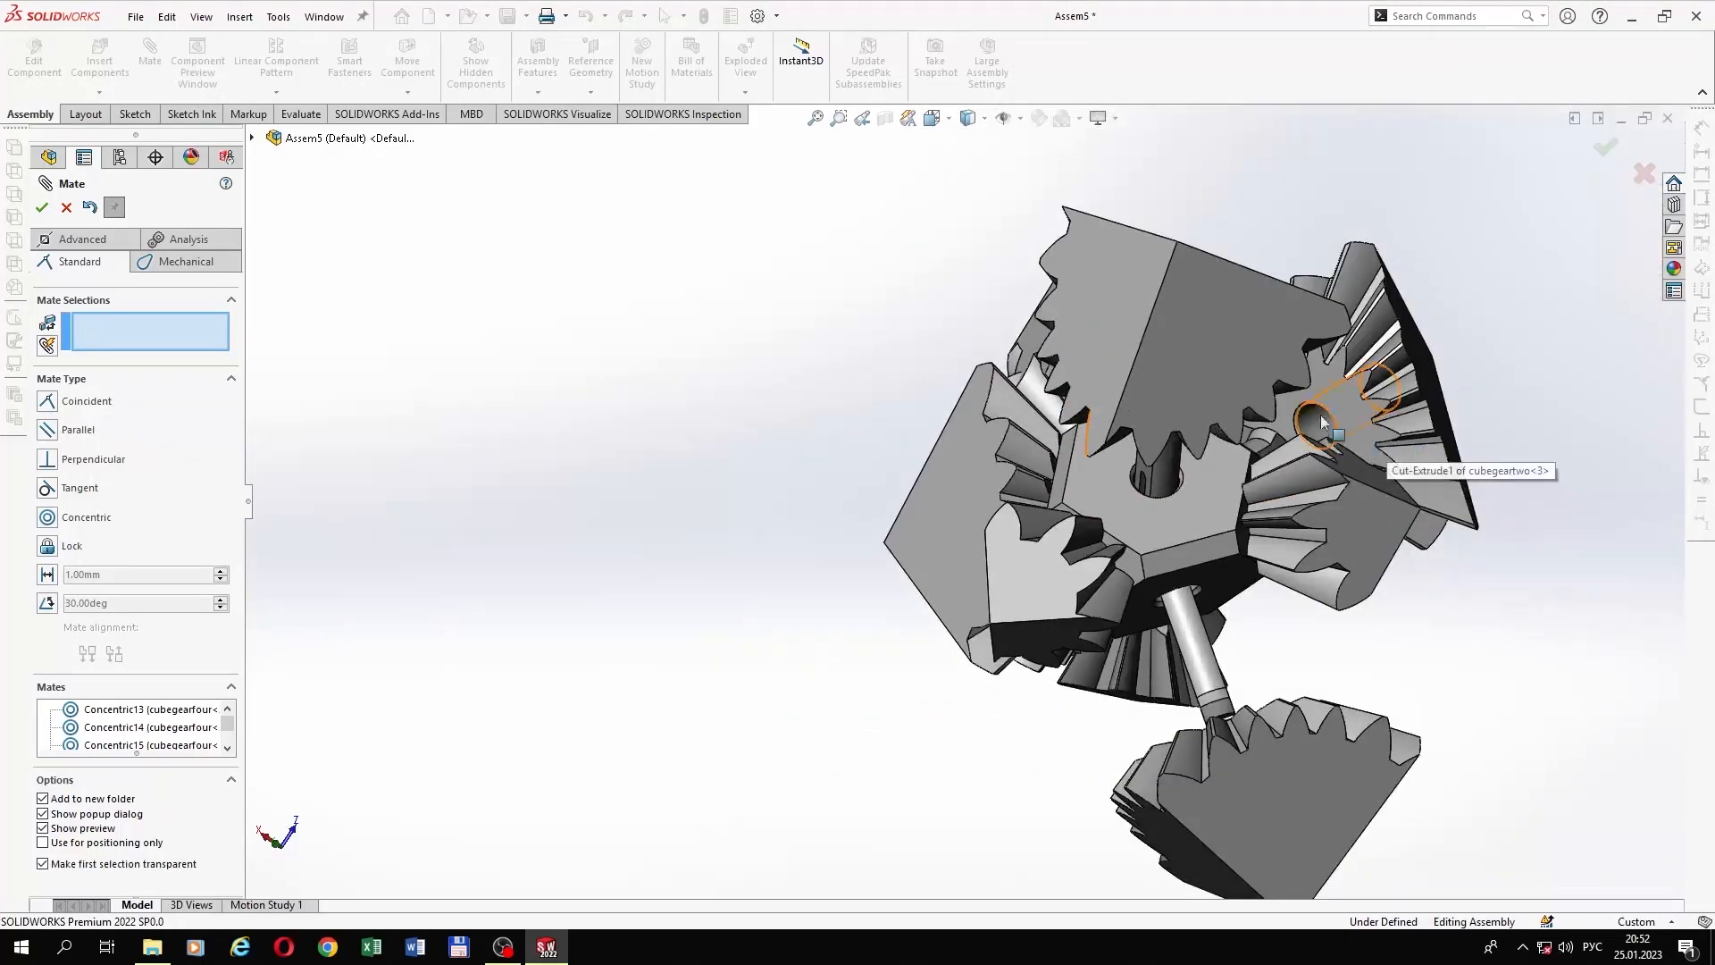
Step: Mate the angled face on the cubegearfour<2> pin head Coincident with the widest bore edge of cubegeartwo<3>, and restore the shaded display
middle_click_drag(1322, 423, 1411, 284)
scroll(1518, 268, "up", 2)
scroll(1429, 237, "down", 4)
scroll(1296, 347, "down", 4)
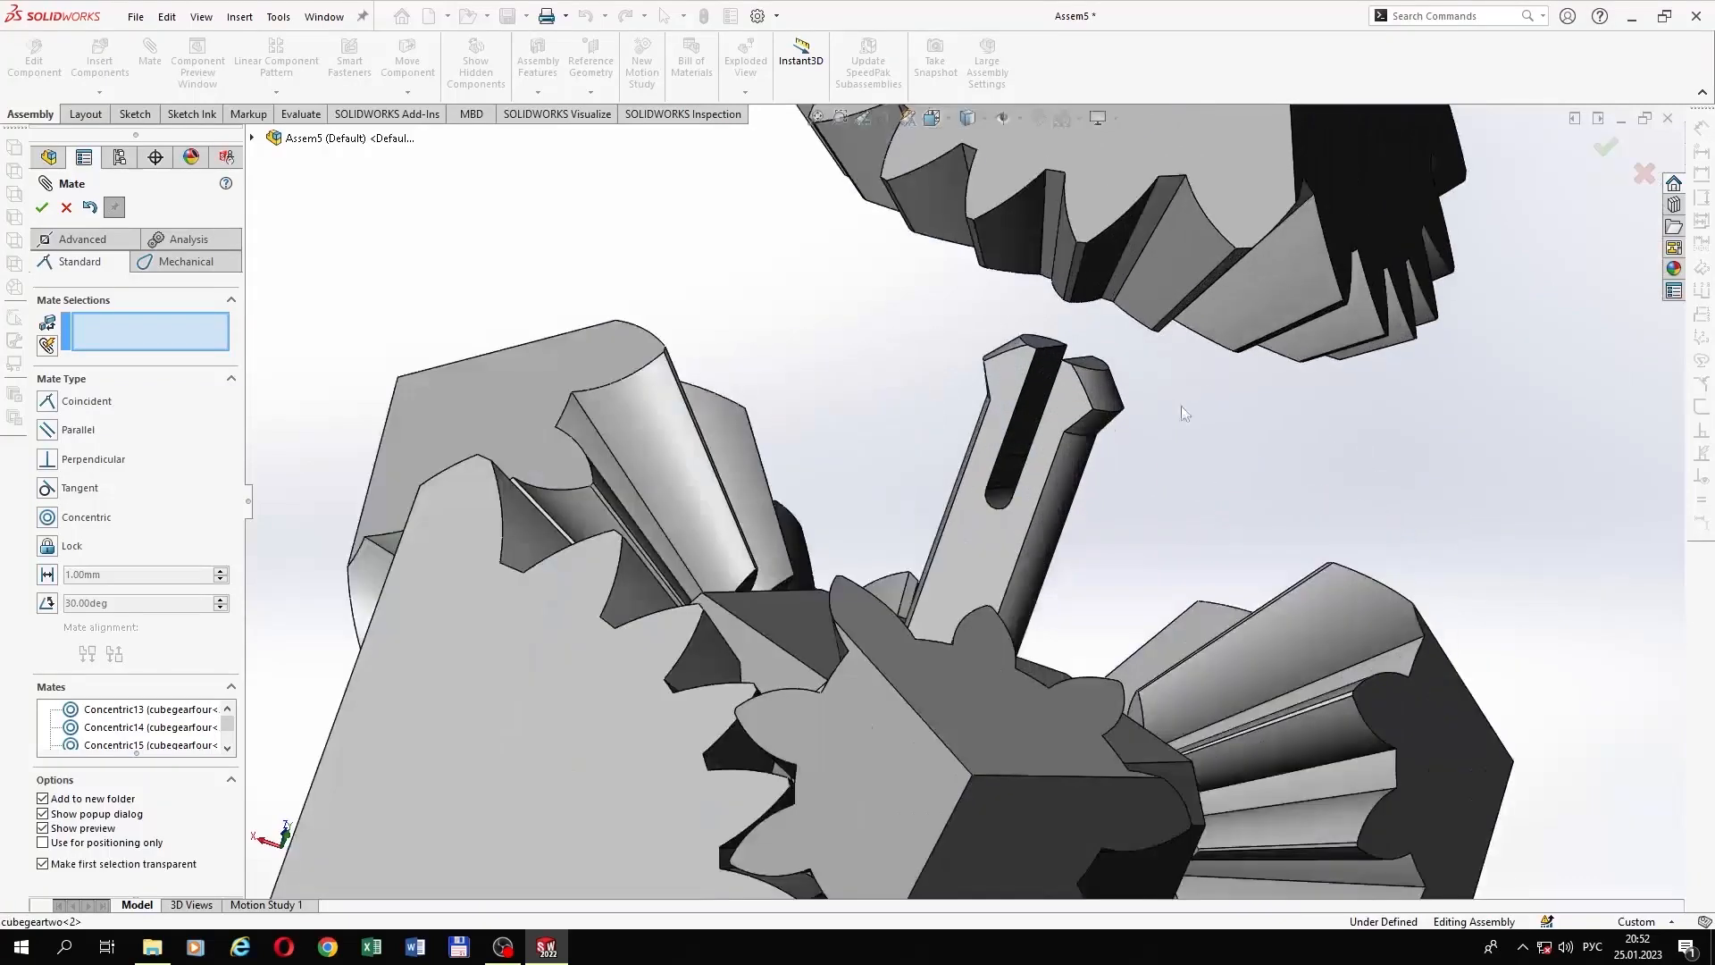
left_click(1096, 429)
scroll(1128, 168, "up", 3)
scroll(1025, 149, "down", 4)
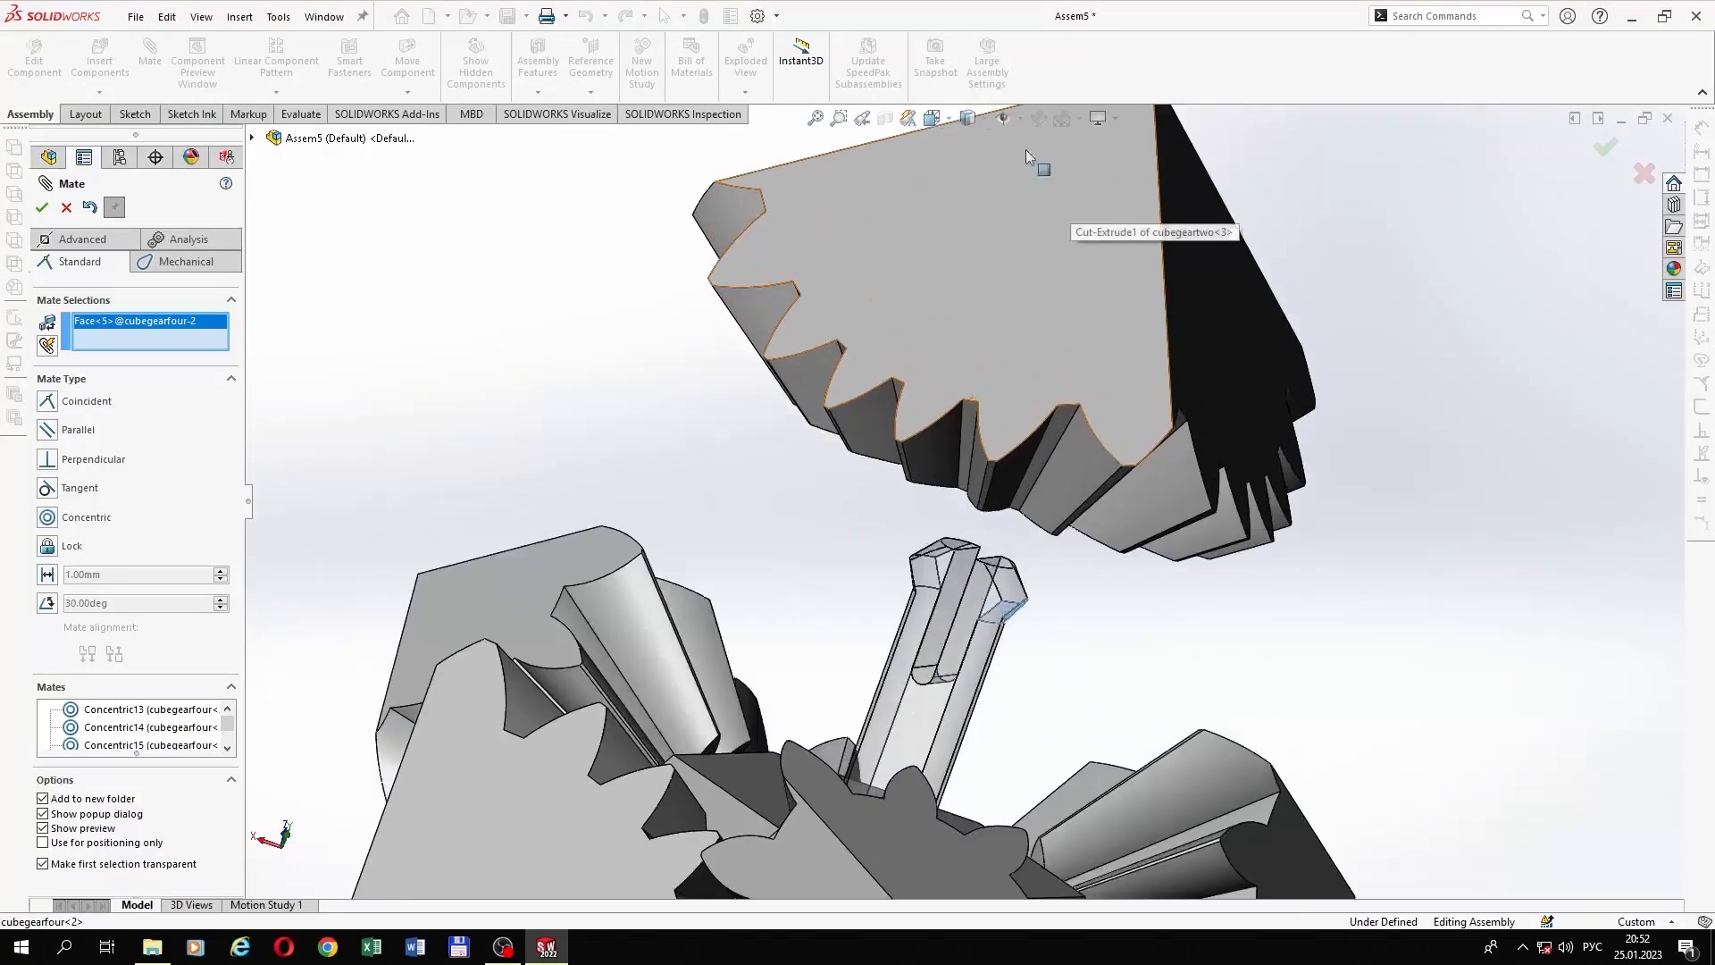
left_click(983, 119)
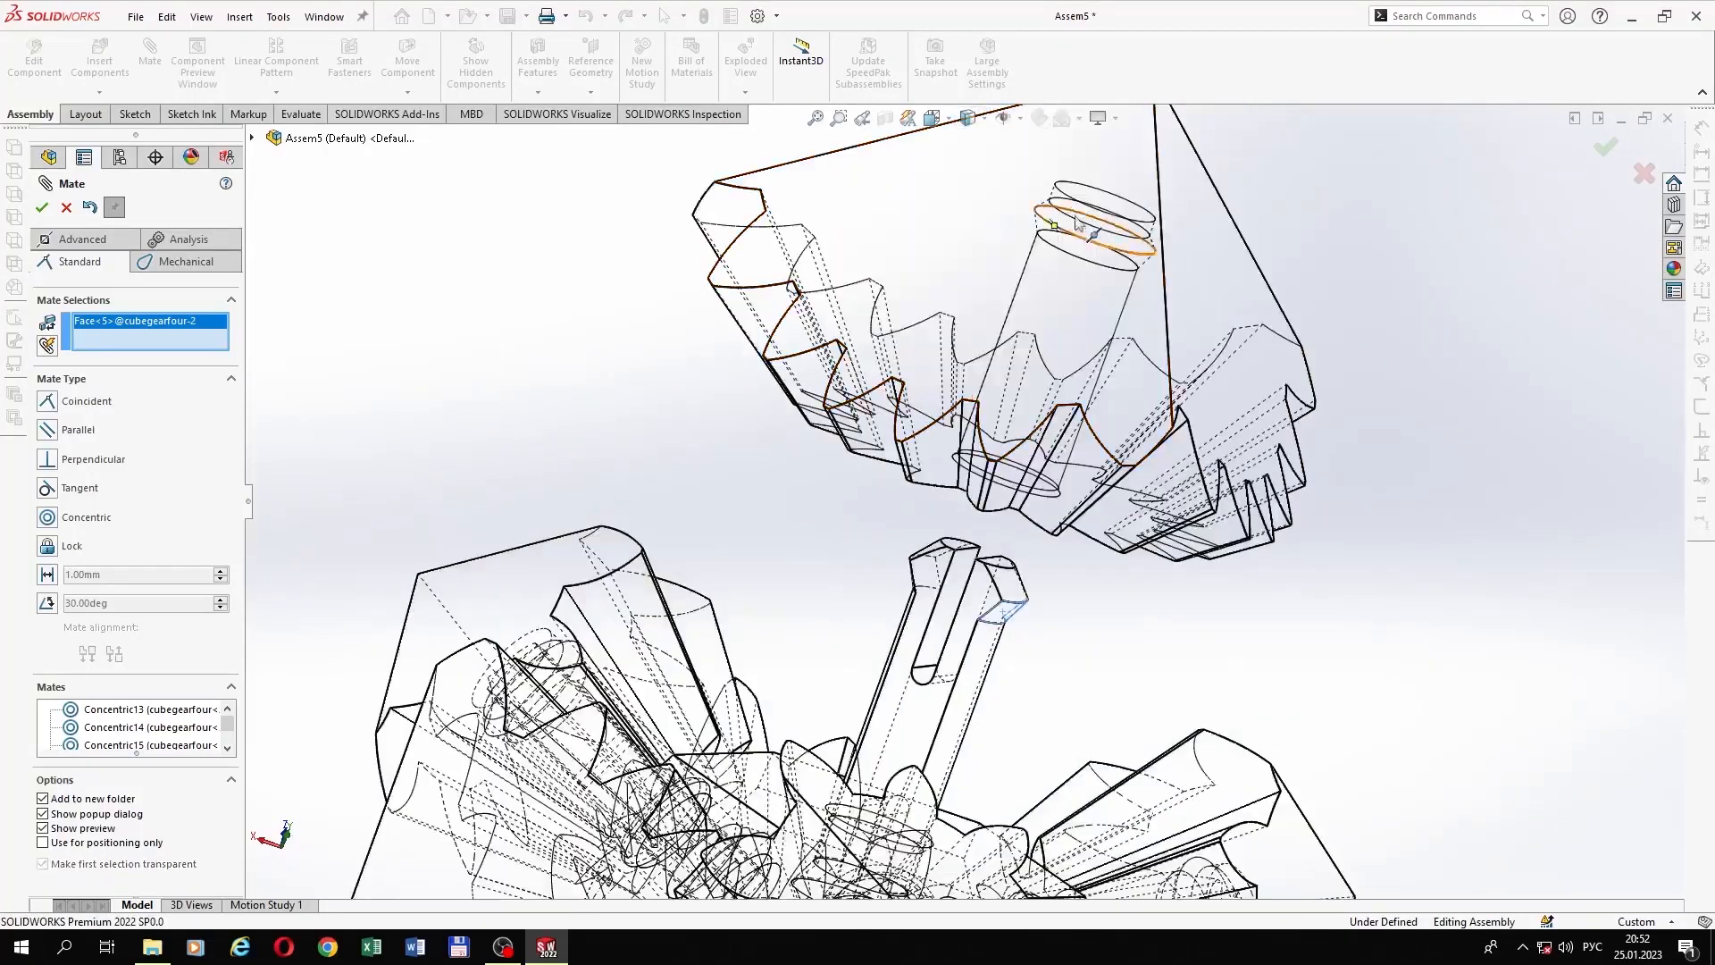
left_click(971, 209)
scroll(980, 253, "down", 5)
left_click(940, 268)
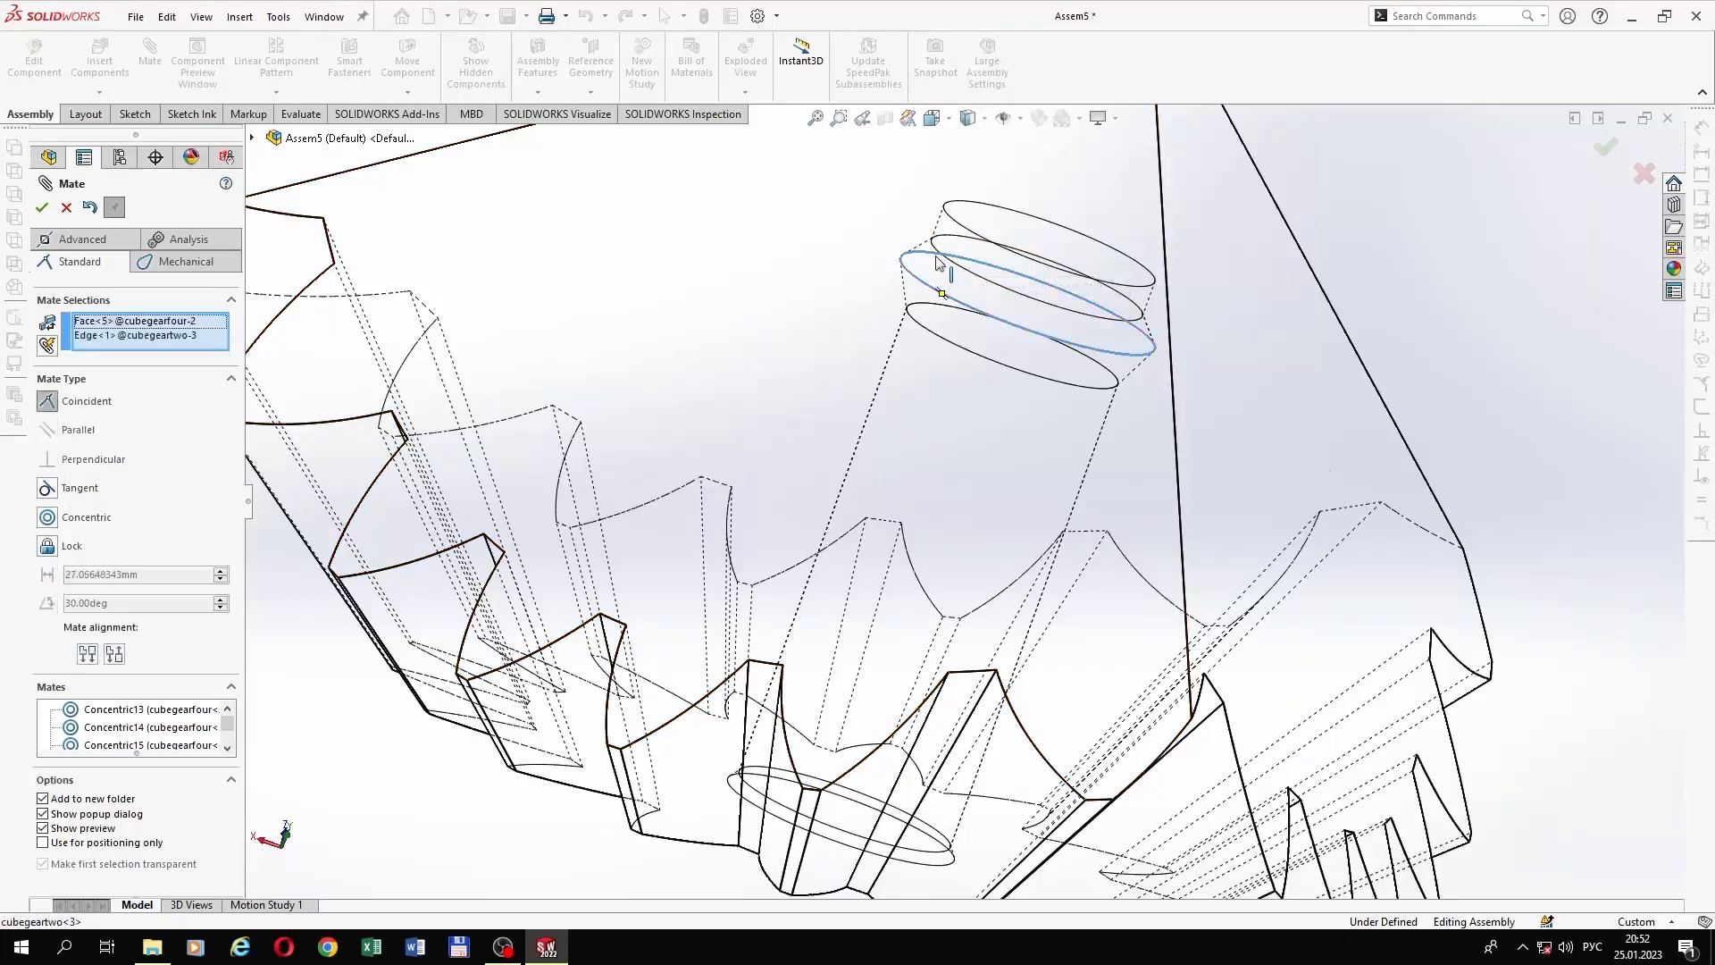
left_click(1248, 376)
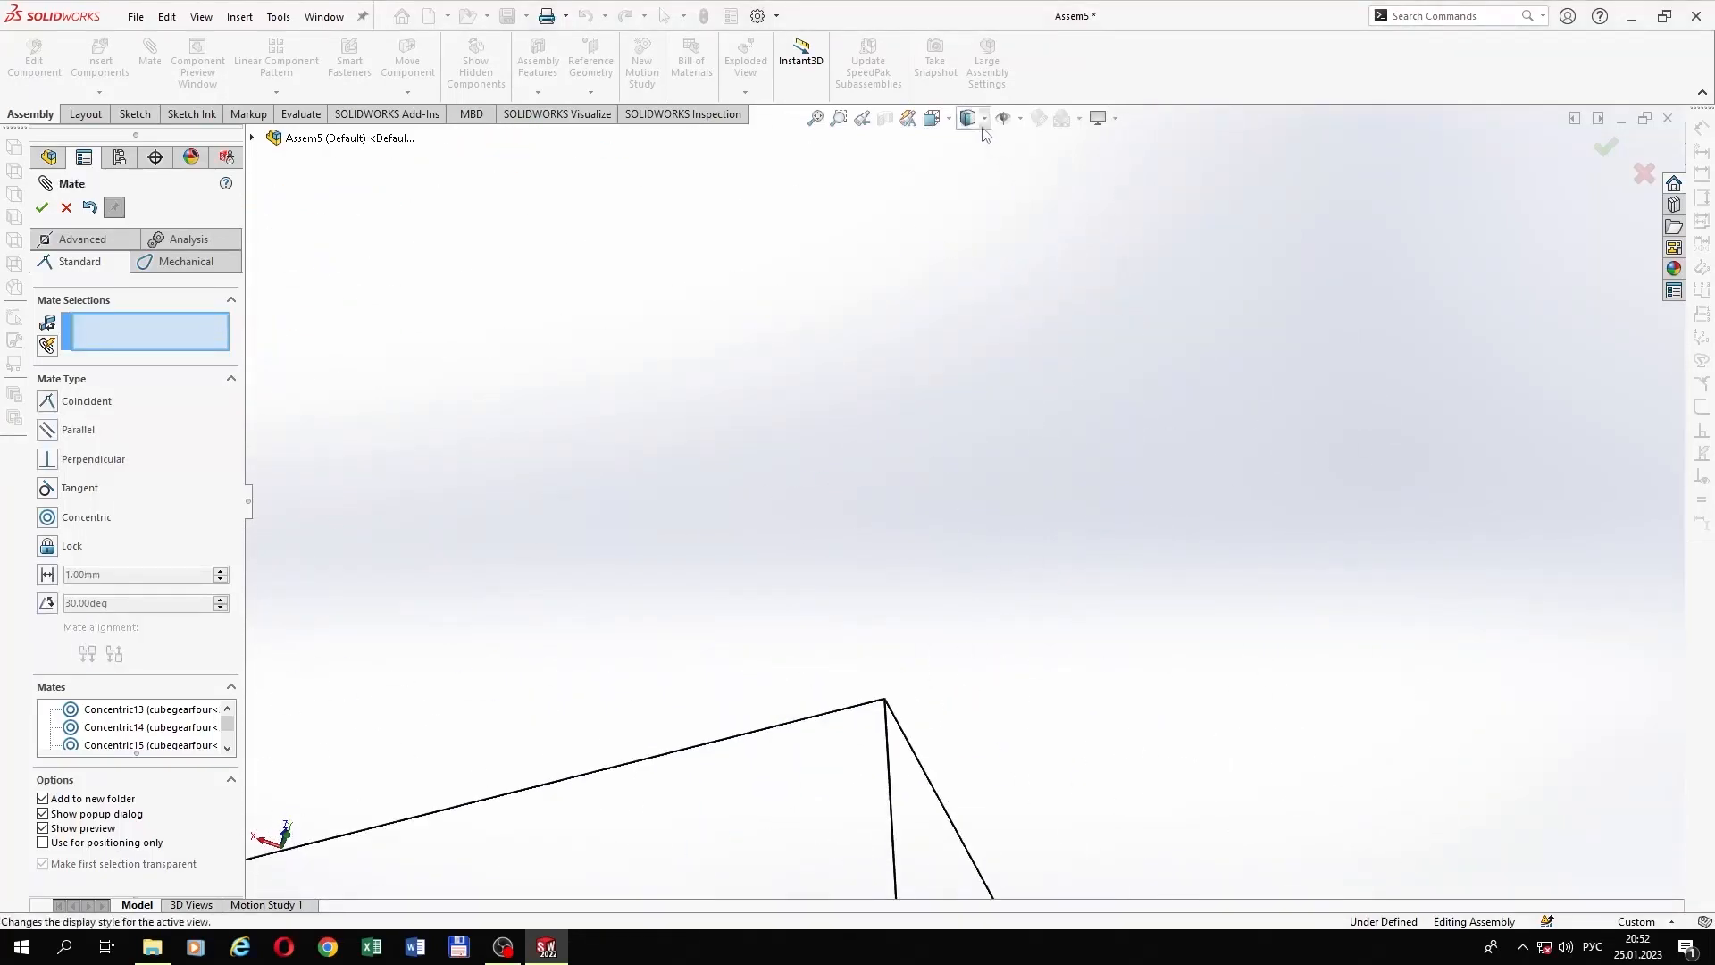
left_click(970, 168)
Step: Mate the angled face on the cubegearfour<3> pin head Coincident with the inner bore edge of cubegeartwo<4>, and restore the shaded display
scroll(1019, 527, "up", 6)
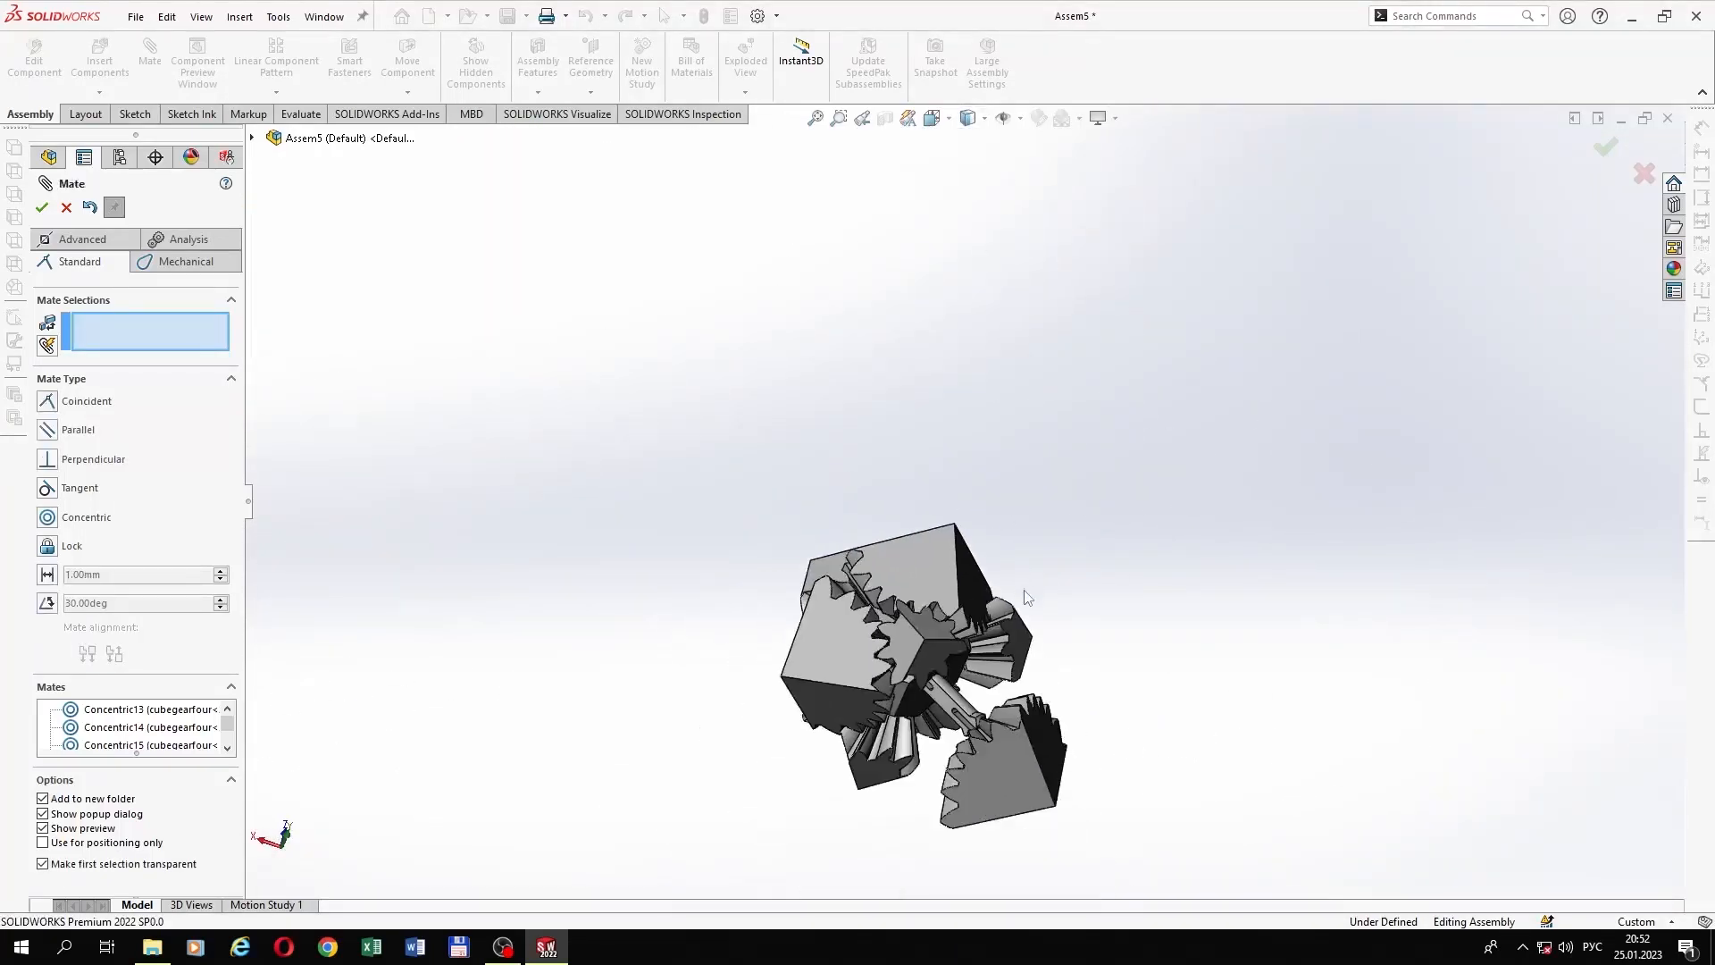
scroll(954, 719, "down", 5)
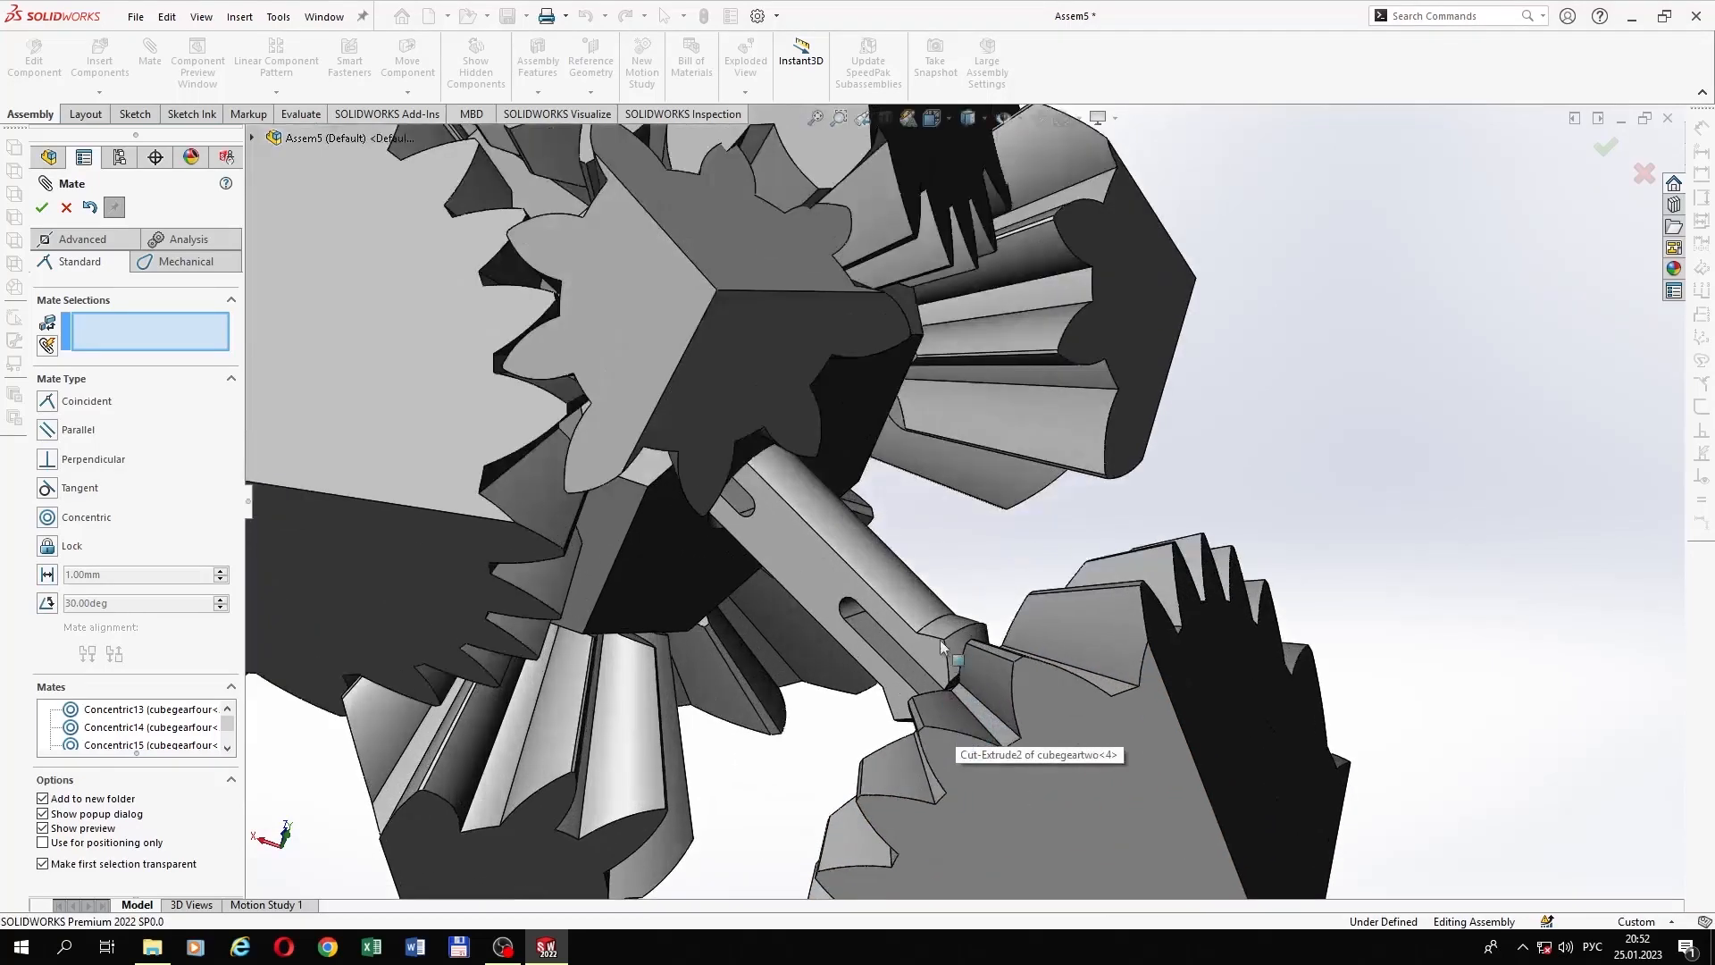
left_click(947, 626)
scroll(1020, 749, "up", 2)
scroll(1005, 768, "down", 1)
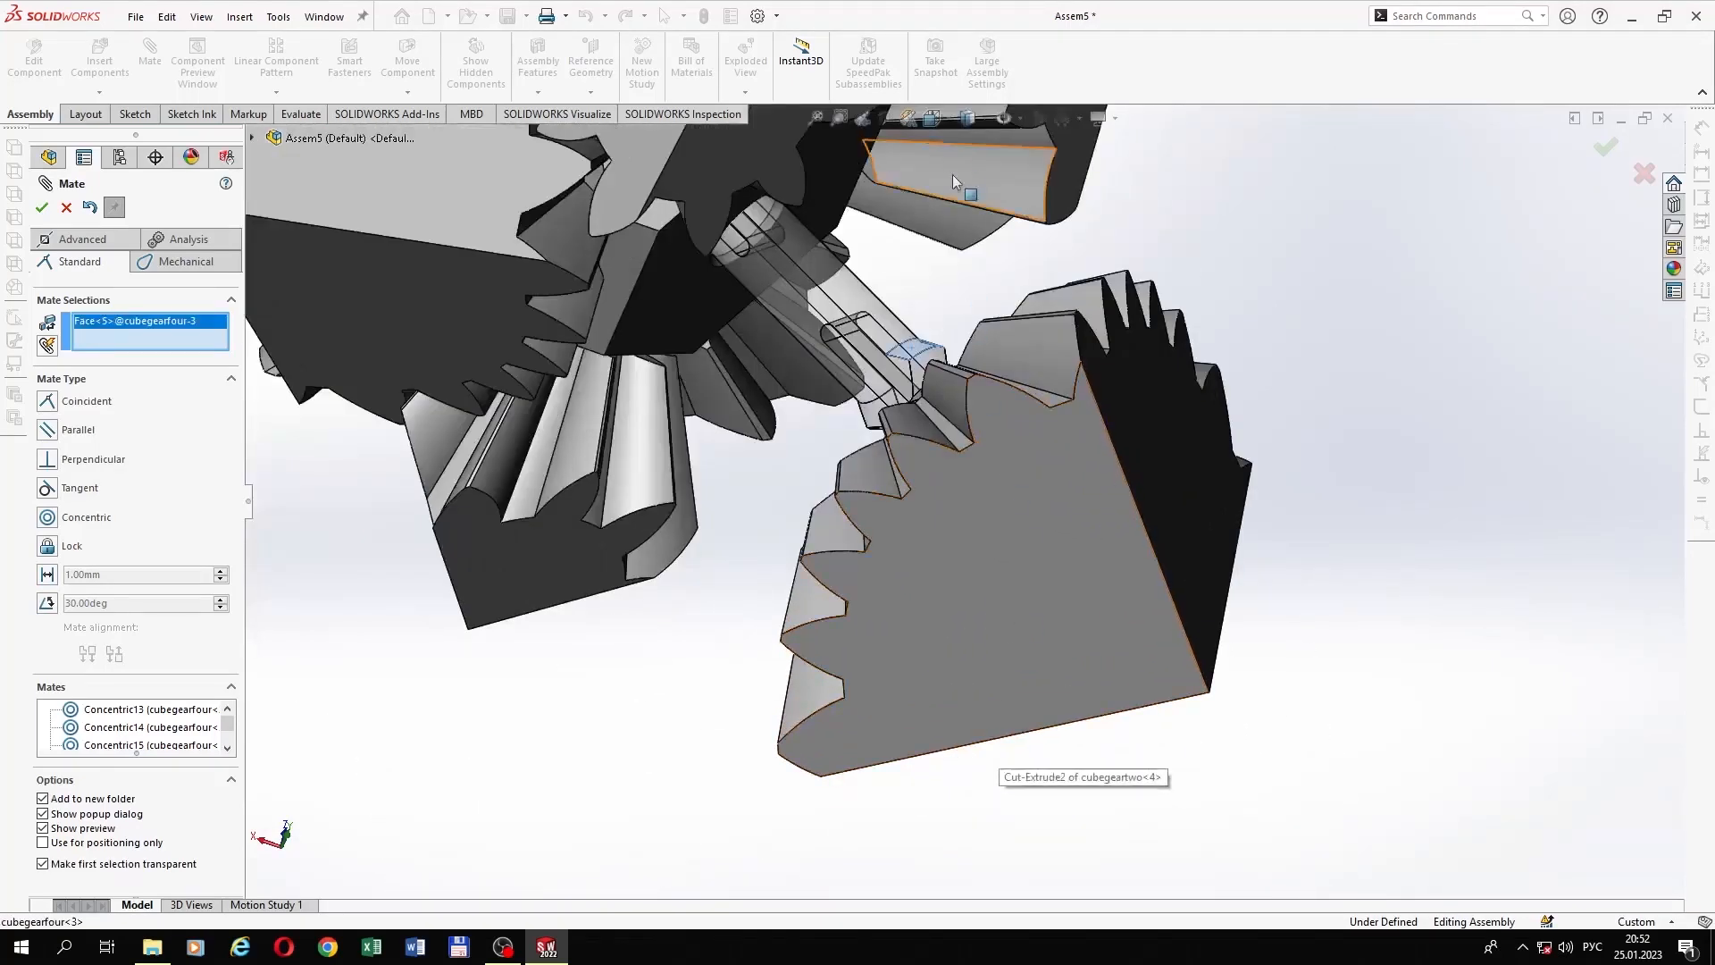
left_click(982, 122)
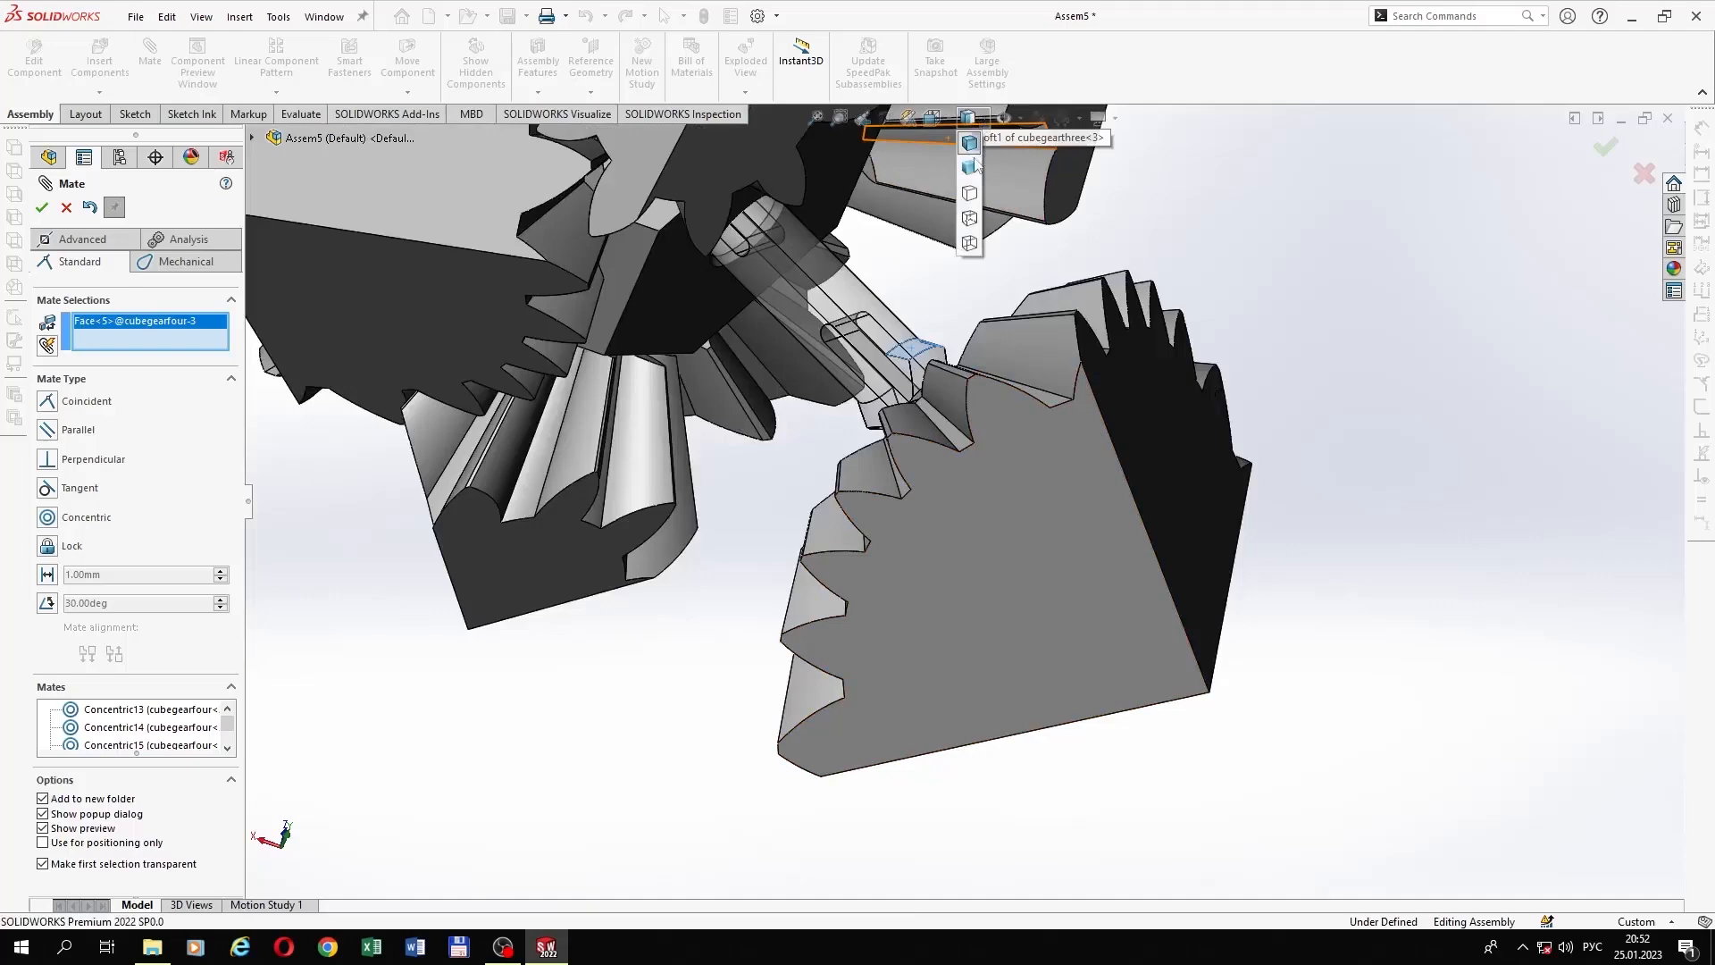
left_click(969, 218)
scroll(1054, 593, "down", 3)
left_click(1003, 560)
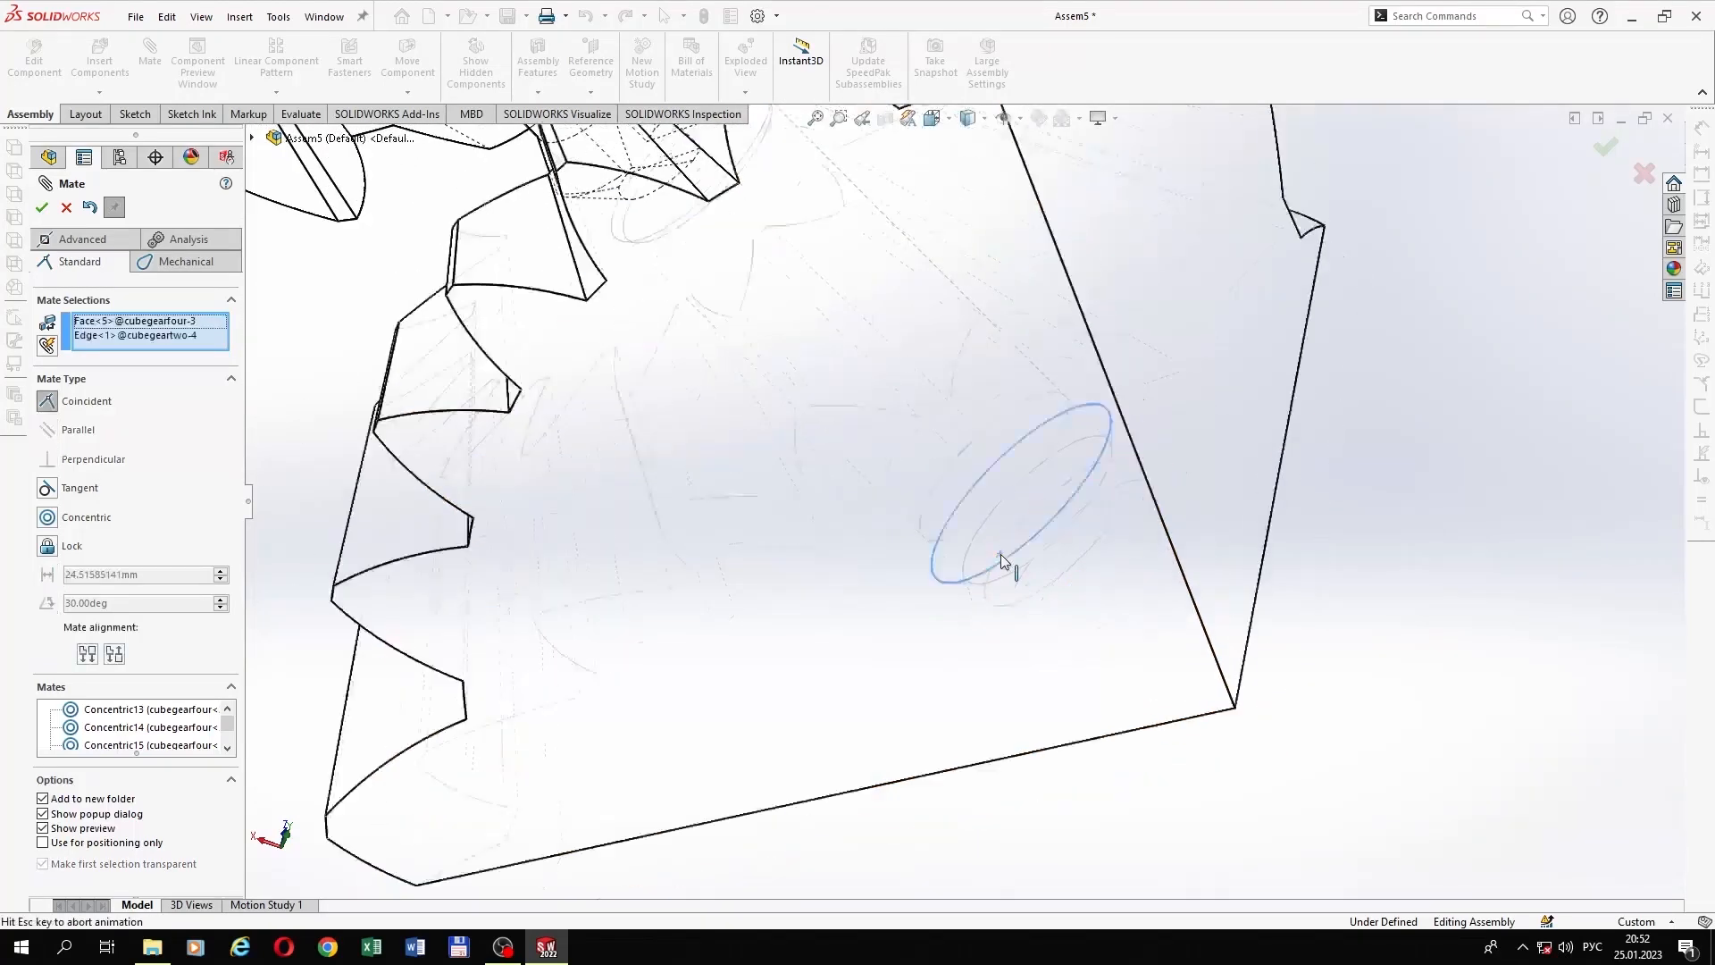
left_click(1470, 471)
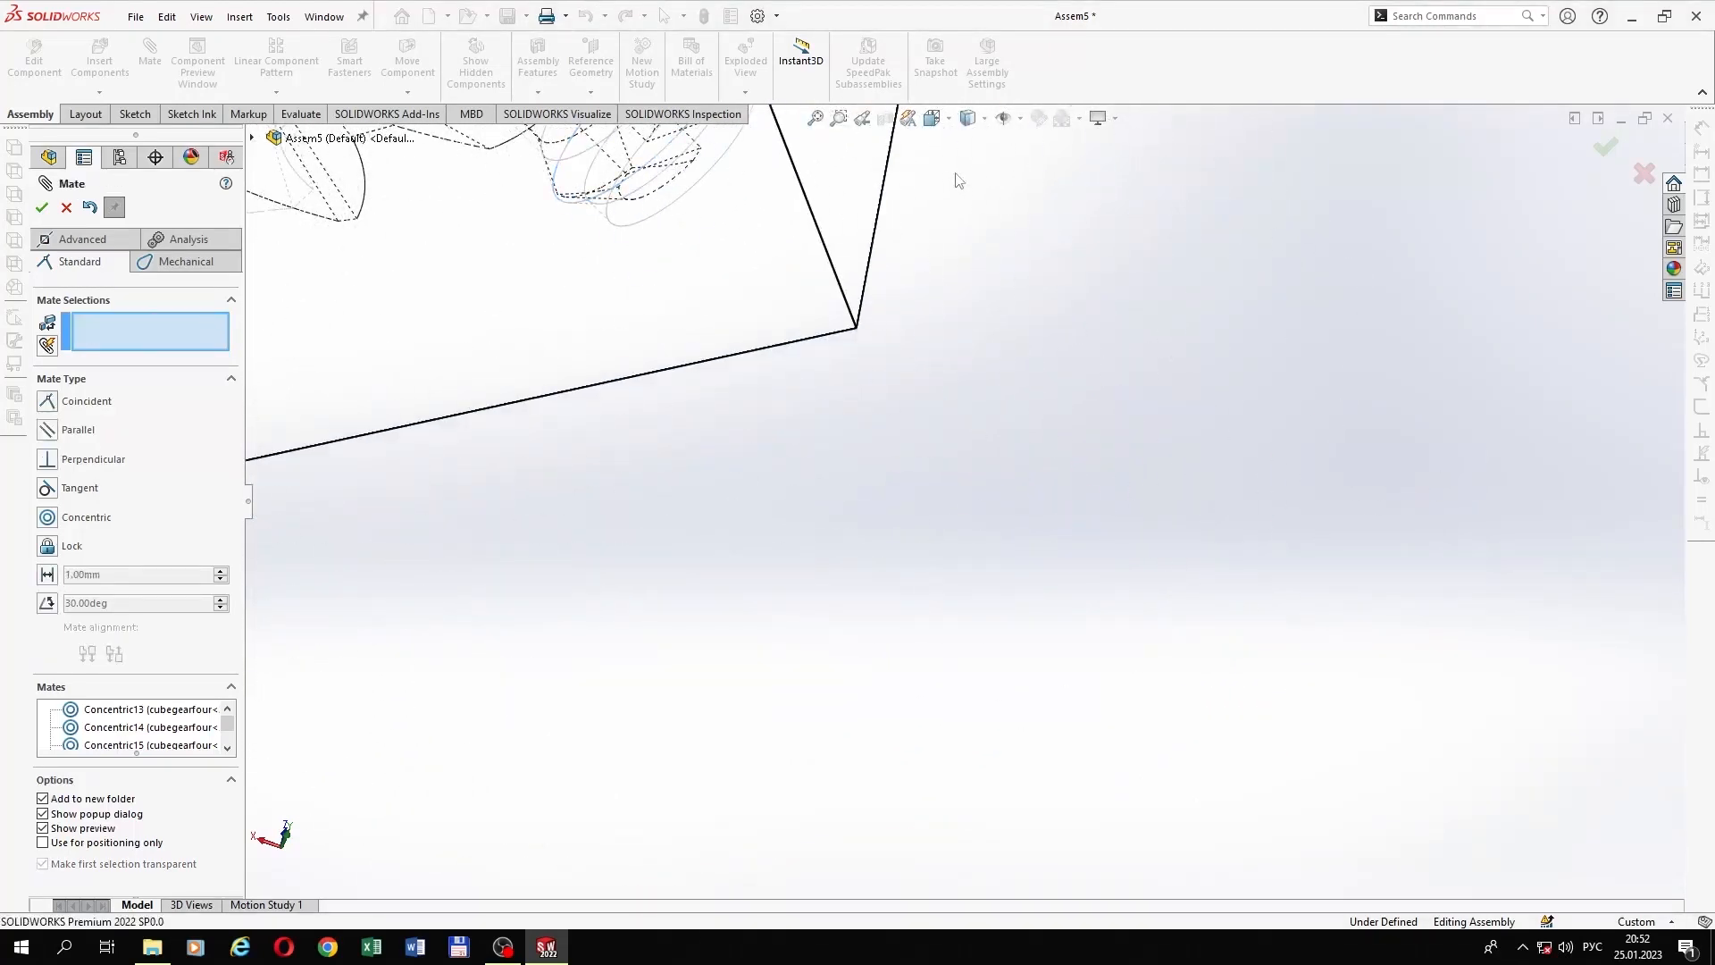
left_click(970, 145)
Step: Mate the angled face on the cubegearfour<1> pin head Coincident with the widest bore edge of cubegeartwo<2>, restore shading and finish mating
scroll(720, 306, "up", 5)
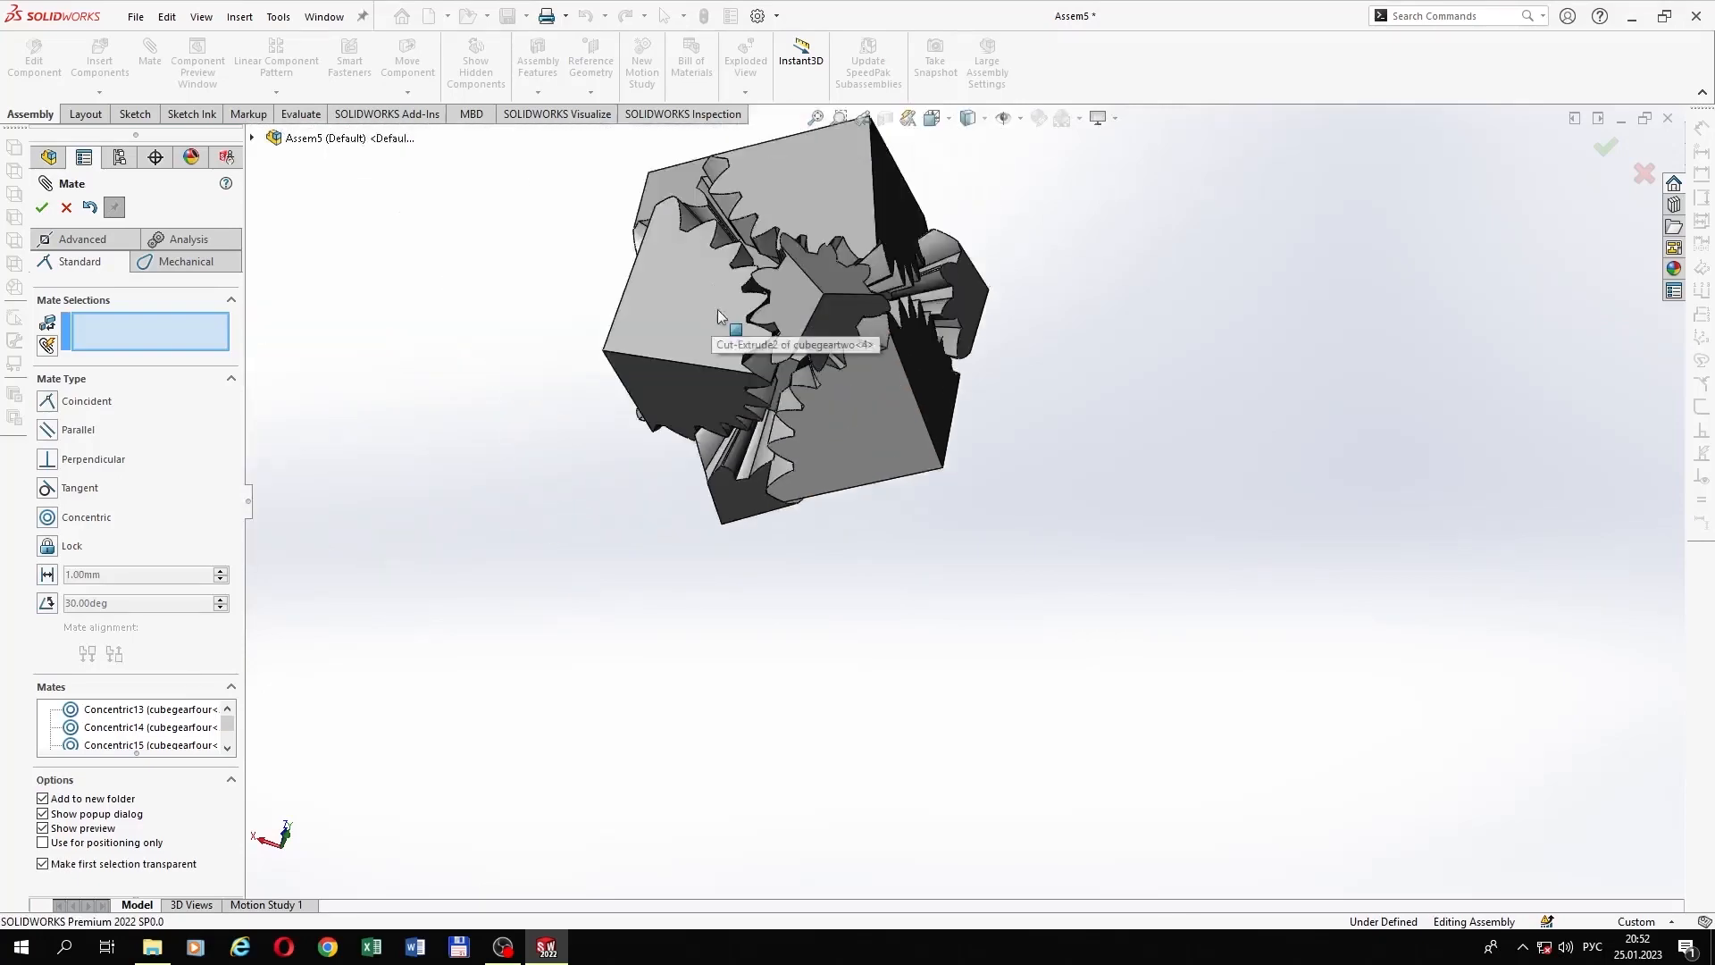
middle_click_drag(804, 375, 822, 324)
scroll(978, 442, "down", 6)
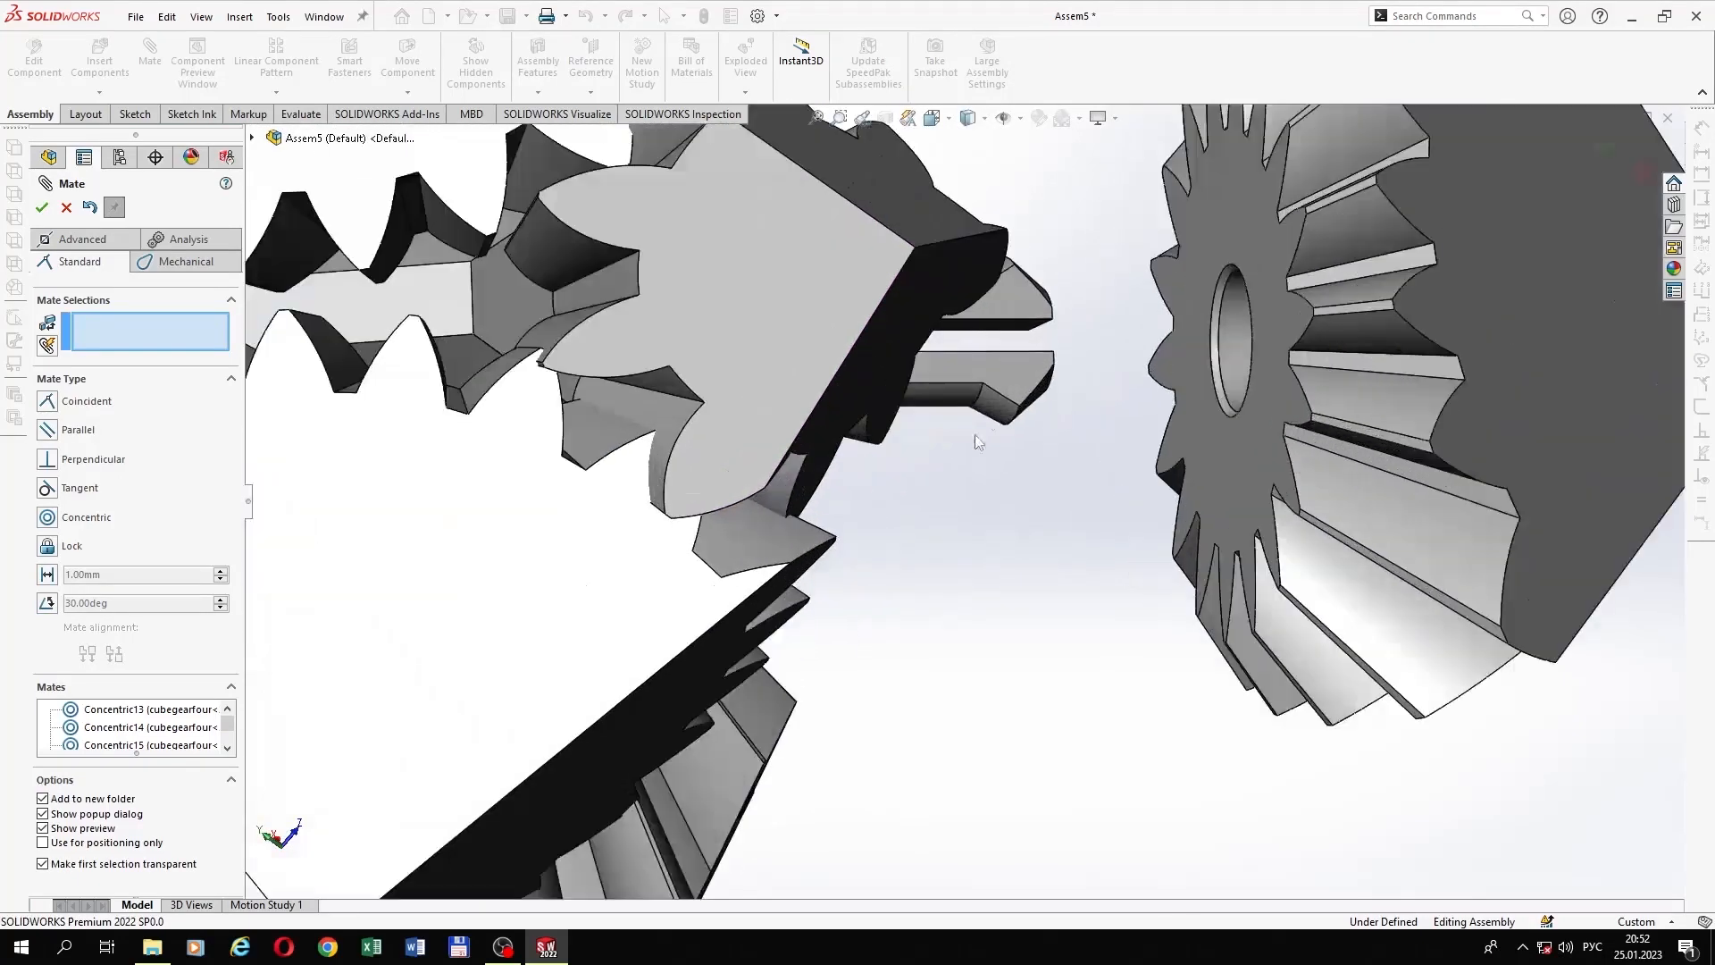
left_click(1001, 414)
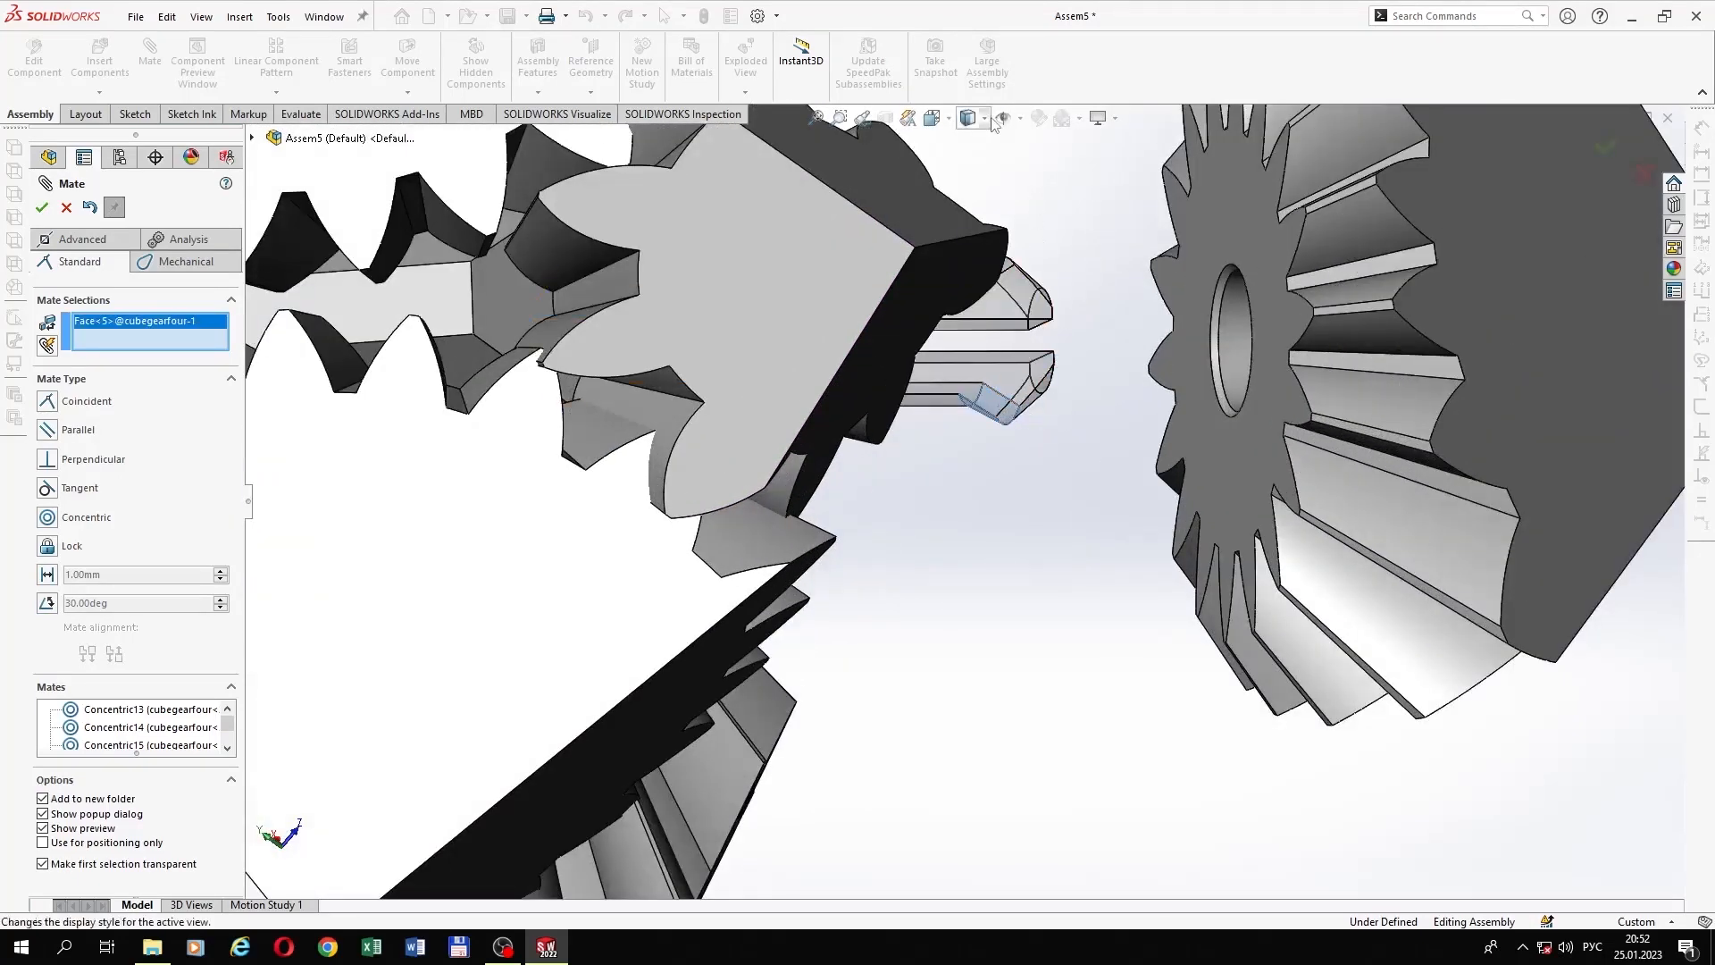
left_click(971, 218)
scroll(1407, 279, "up", 2)
scroll(1372, 373, "down", 3)
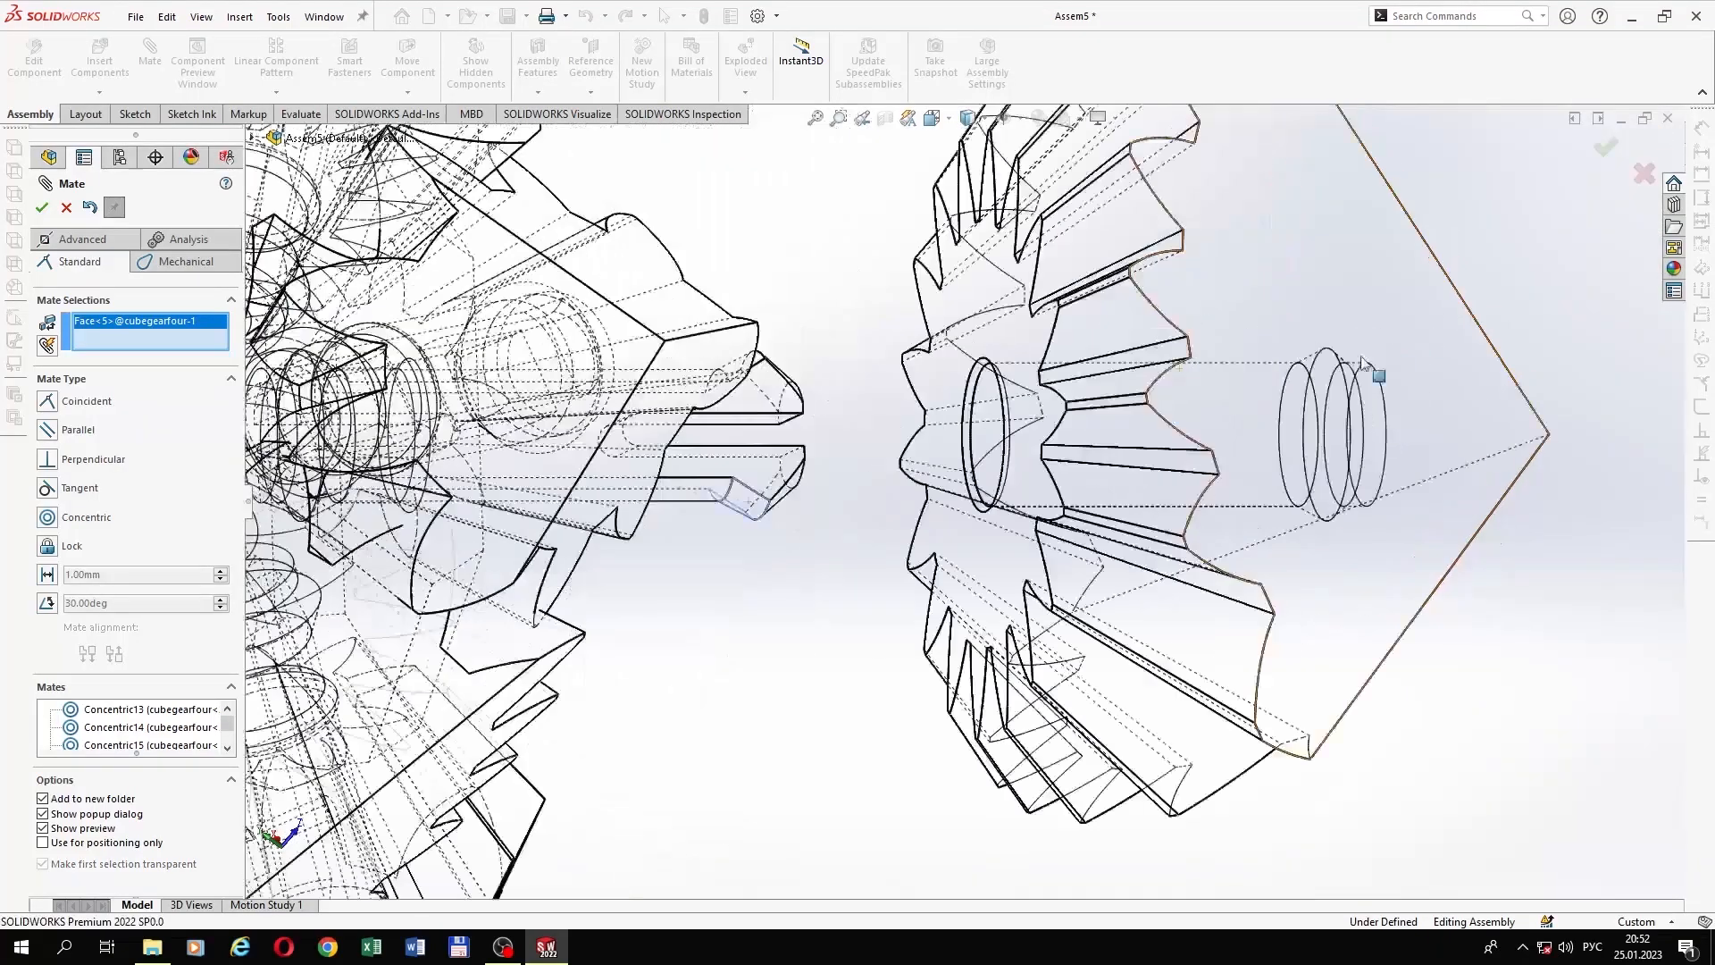
left_click(1317, 408)
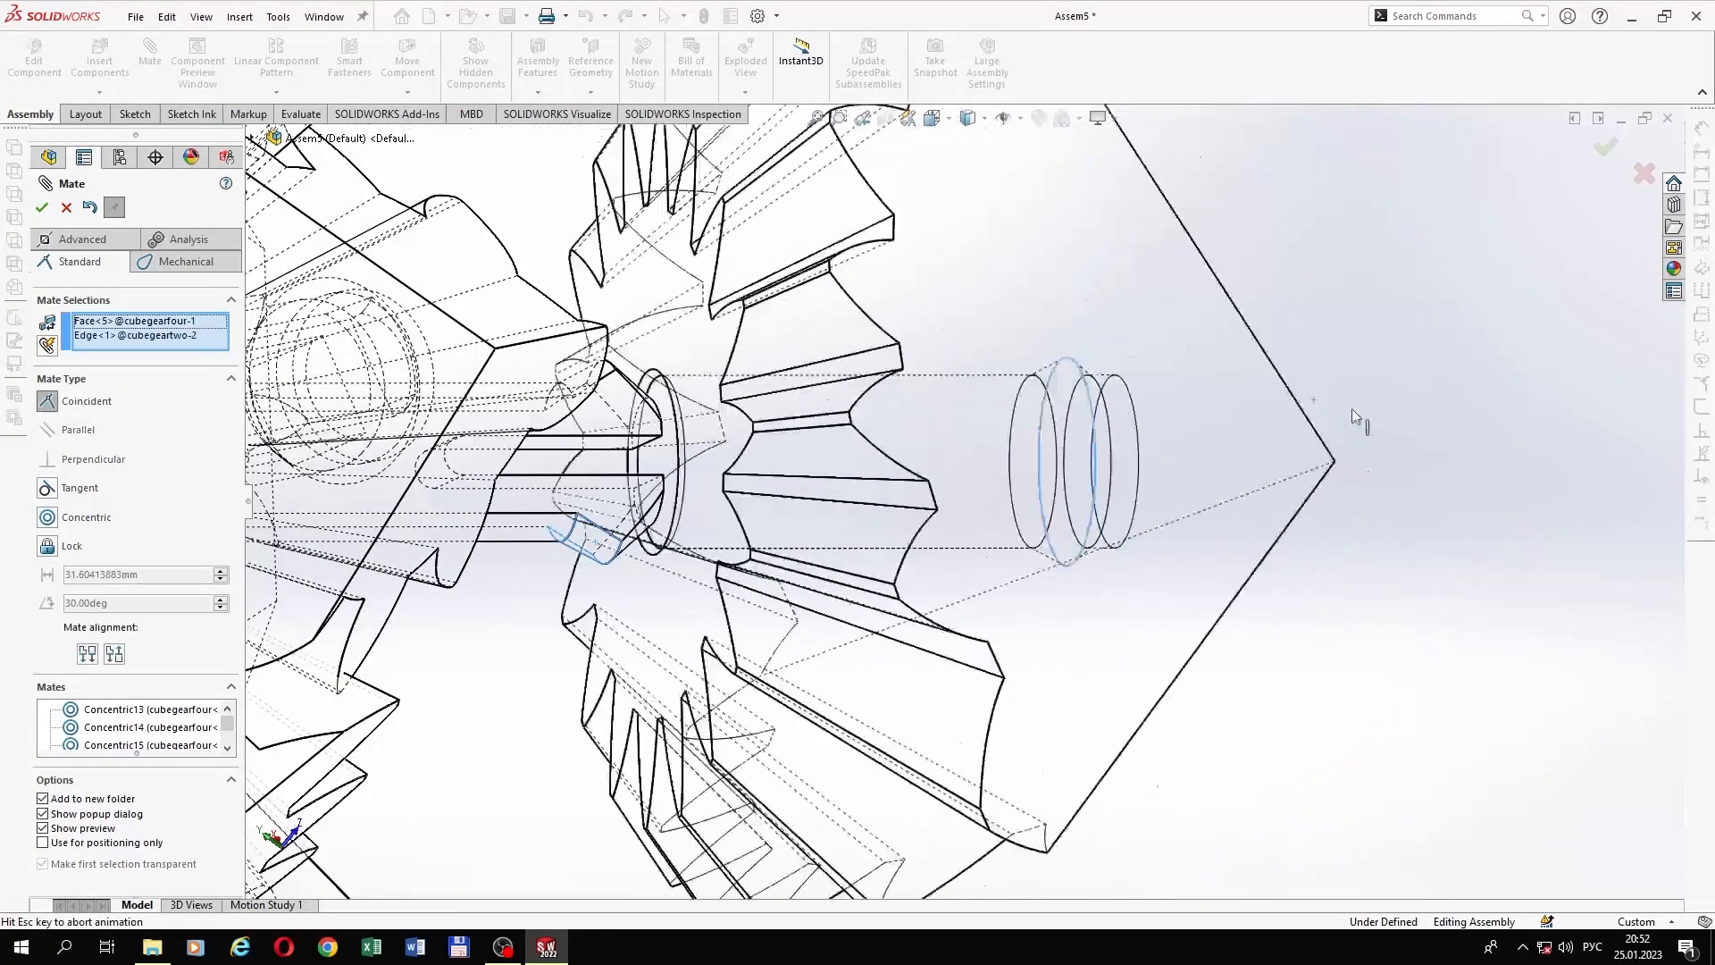
left_click(1663, 404)
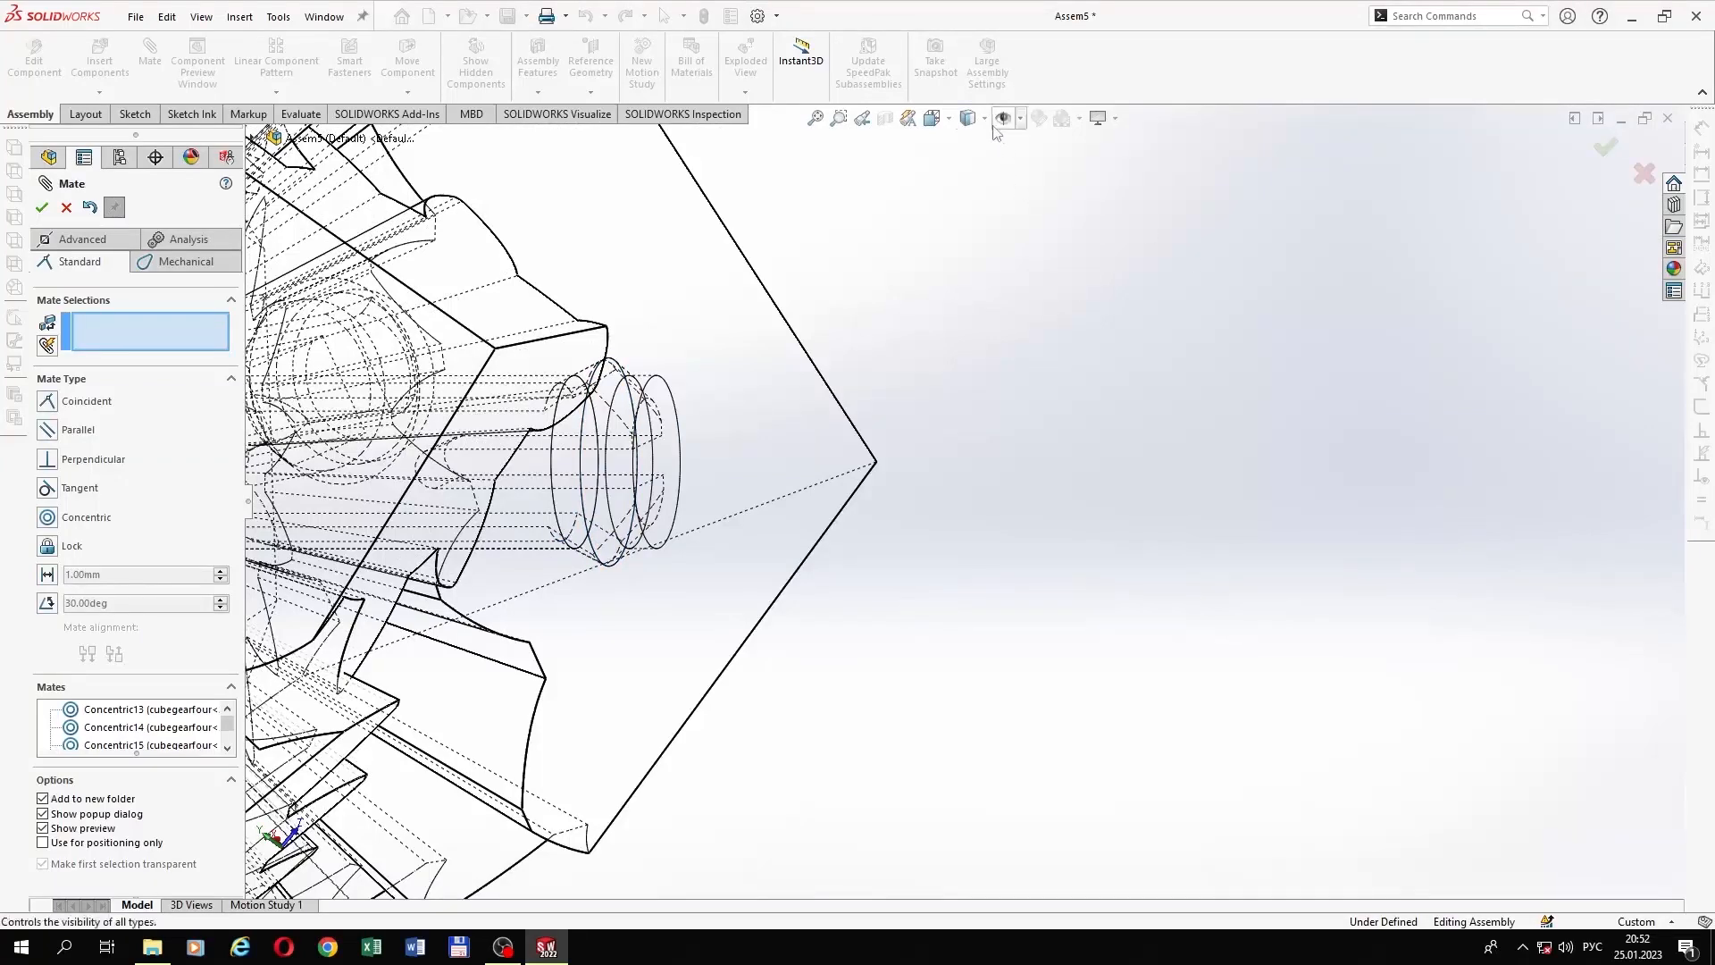
left_click(970, 143)
scroll(768, 388, "up", 5)
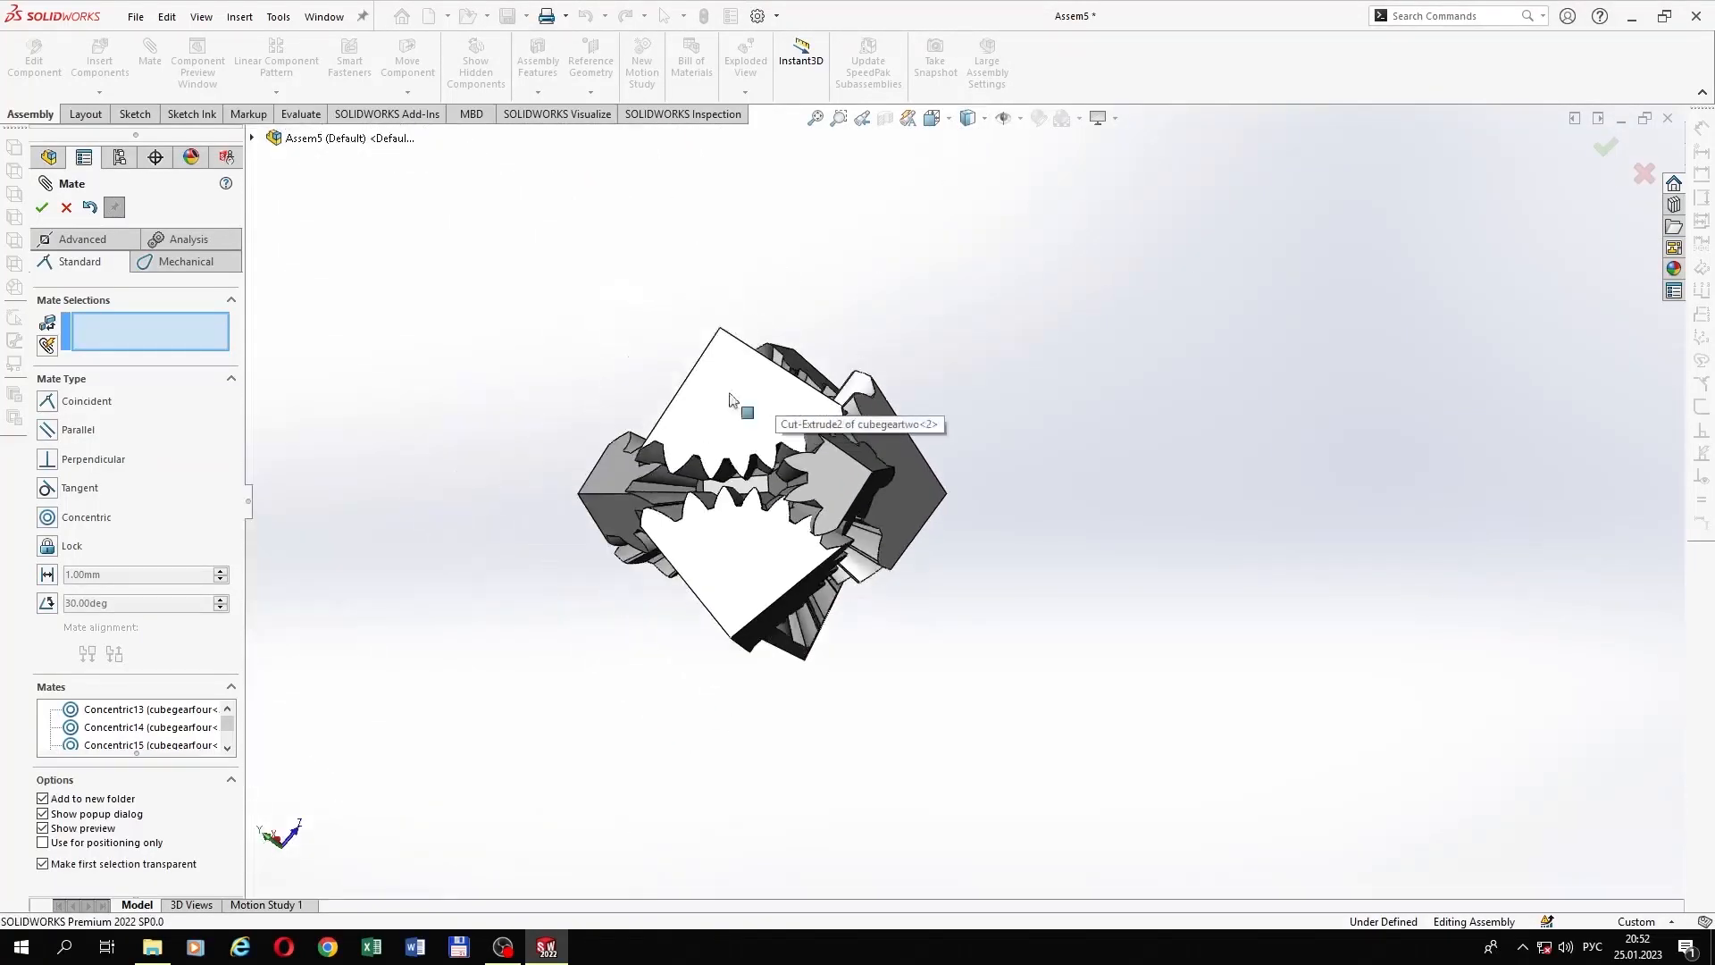
left_click(42, 207)
Step: Mate the flat outer face of cubegearthree<3> Parallel to the adjacent outer face of cubegeartwo<3>
middle_click_drag(1099, 398, 977, 427)
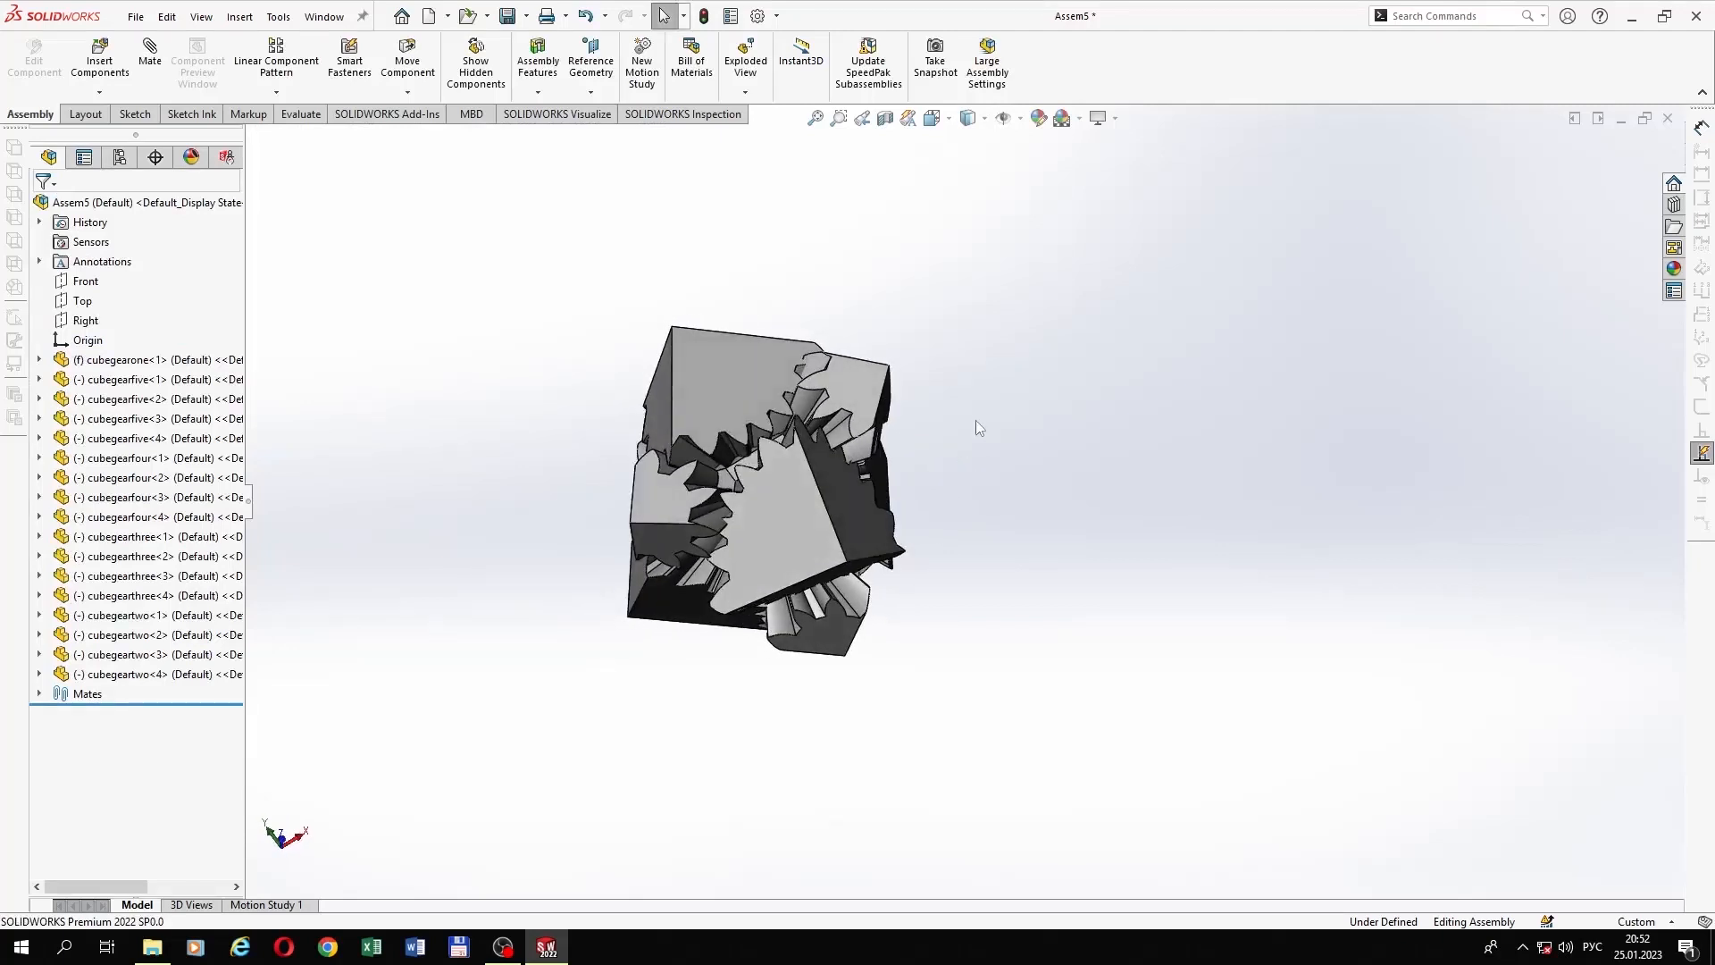
scroll(742, 369, "down", 3)
left_click(661, 636)
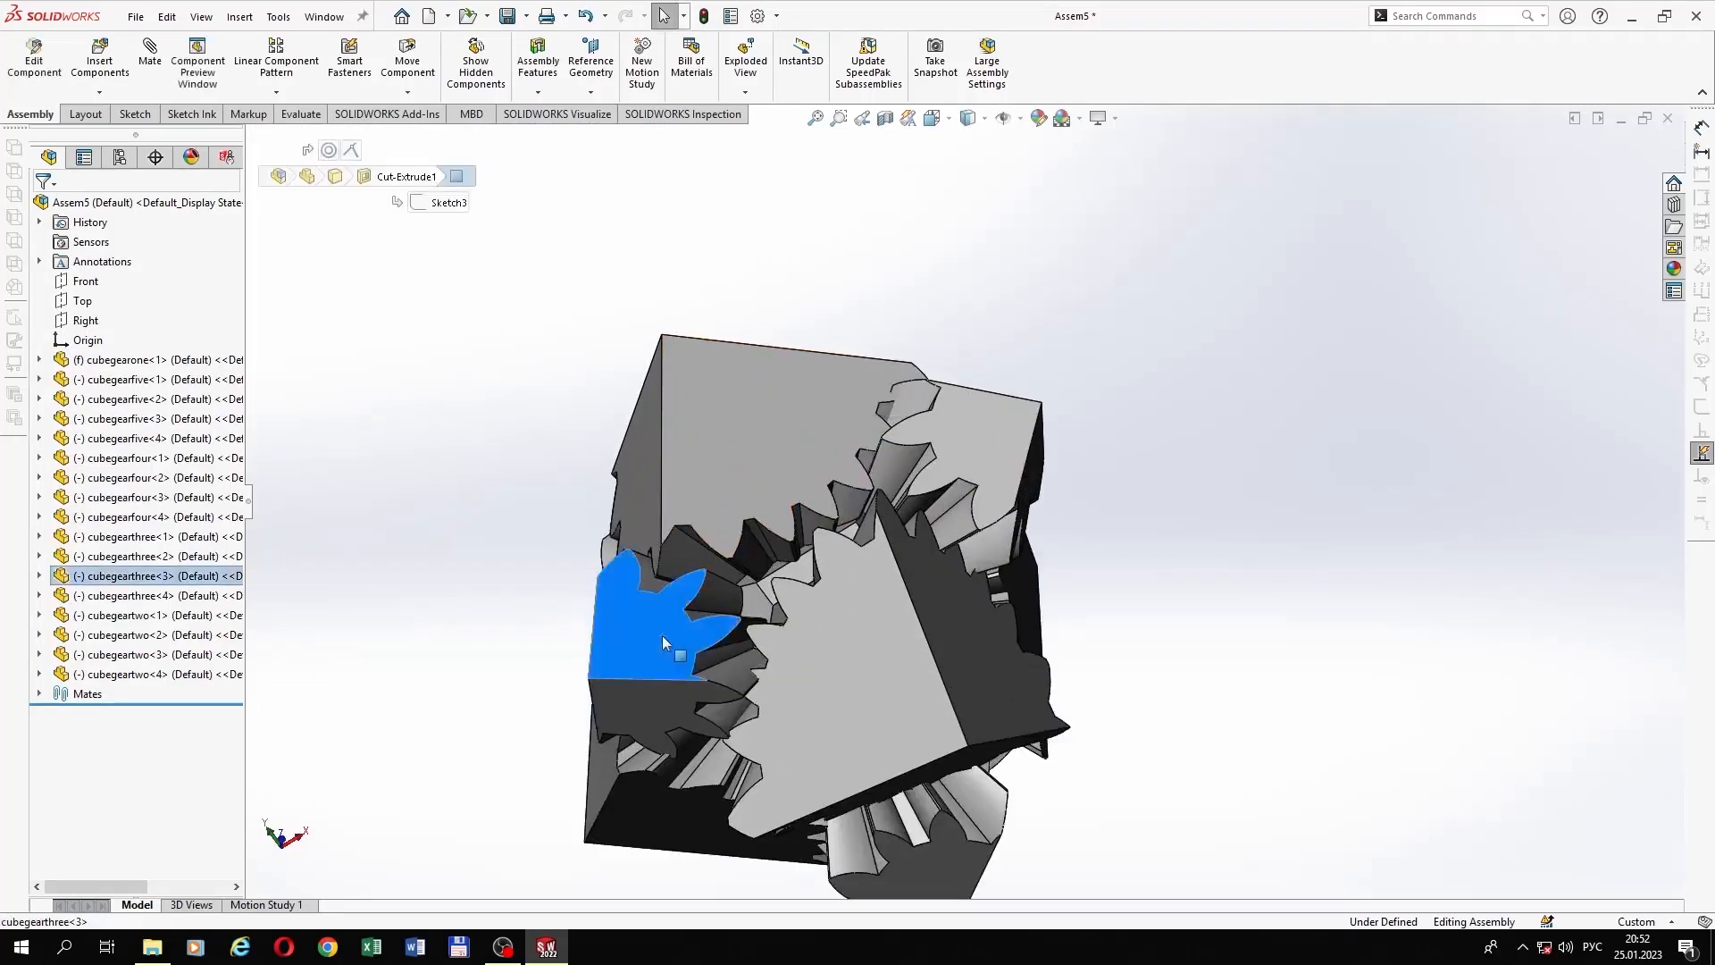
left_click(713, 487, "ctrl")
left_click(795, 470)
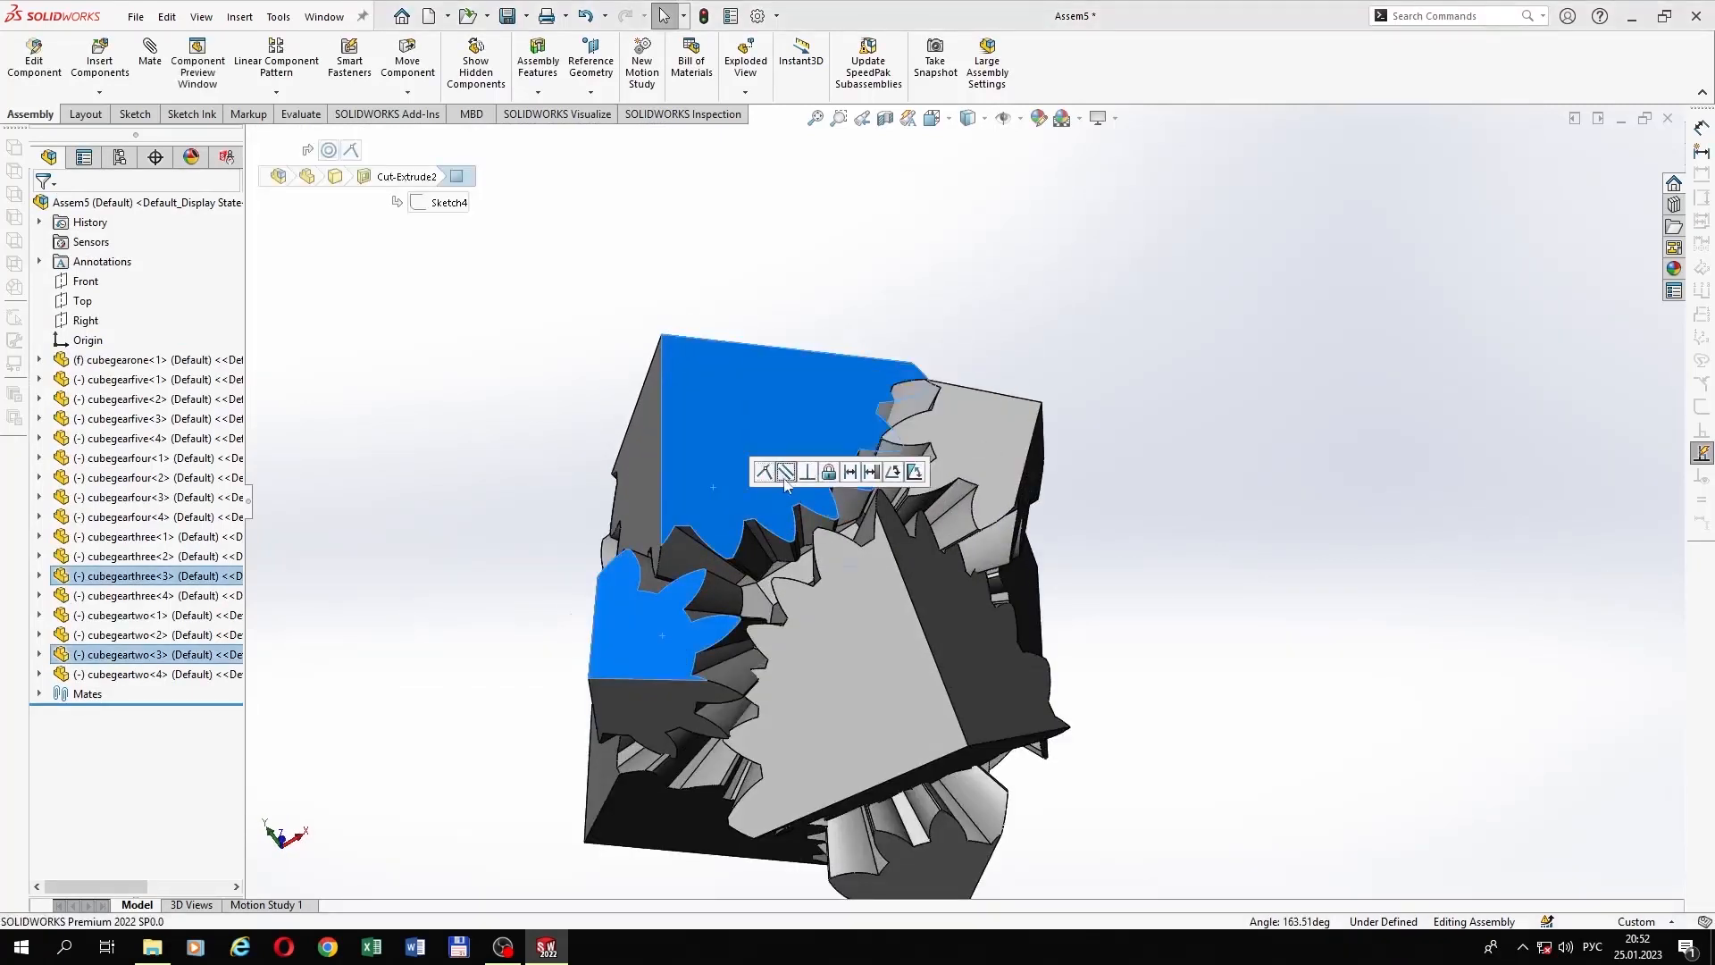
Step: Mate the flat outer face of cubegeartwo<2> Parallel to the adjacent outer face of cubegearthree<1>
left_click(886, 672)
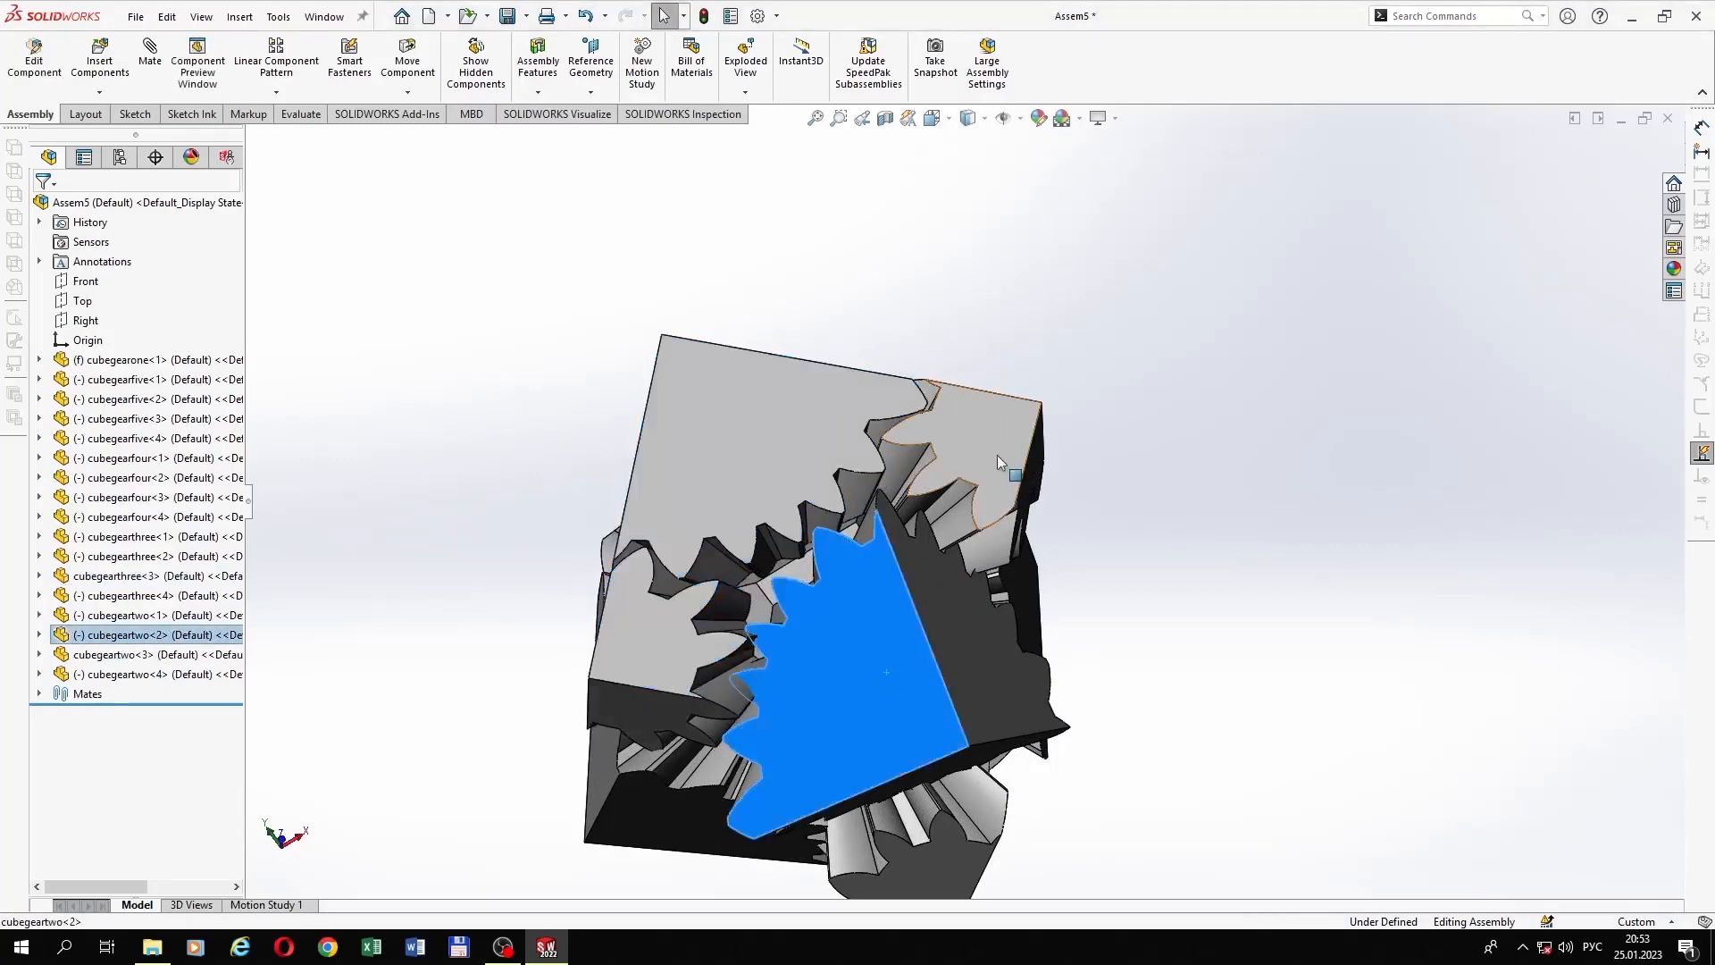
left_click(996, 454, "ctrl")
left_click(1069, 439)
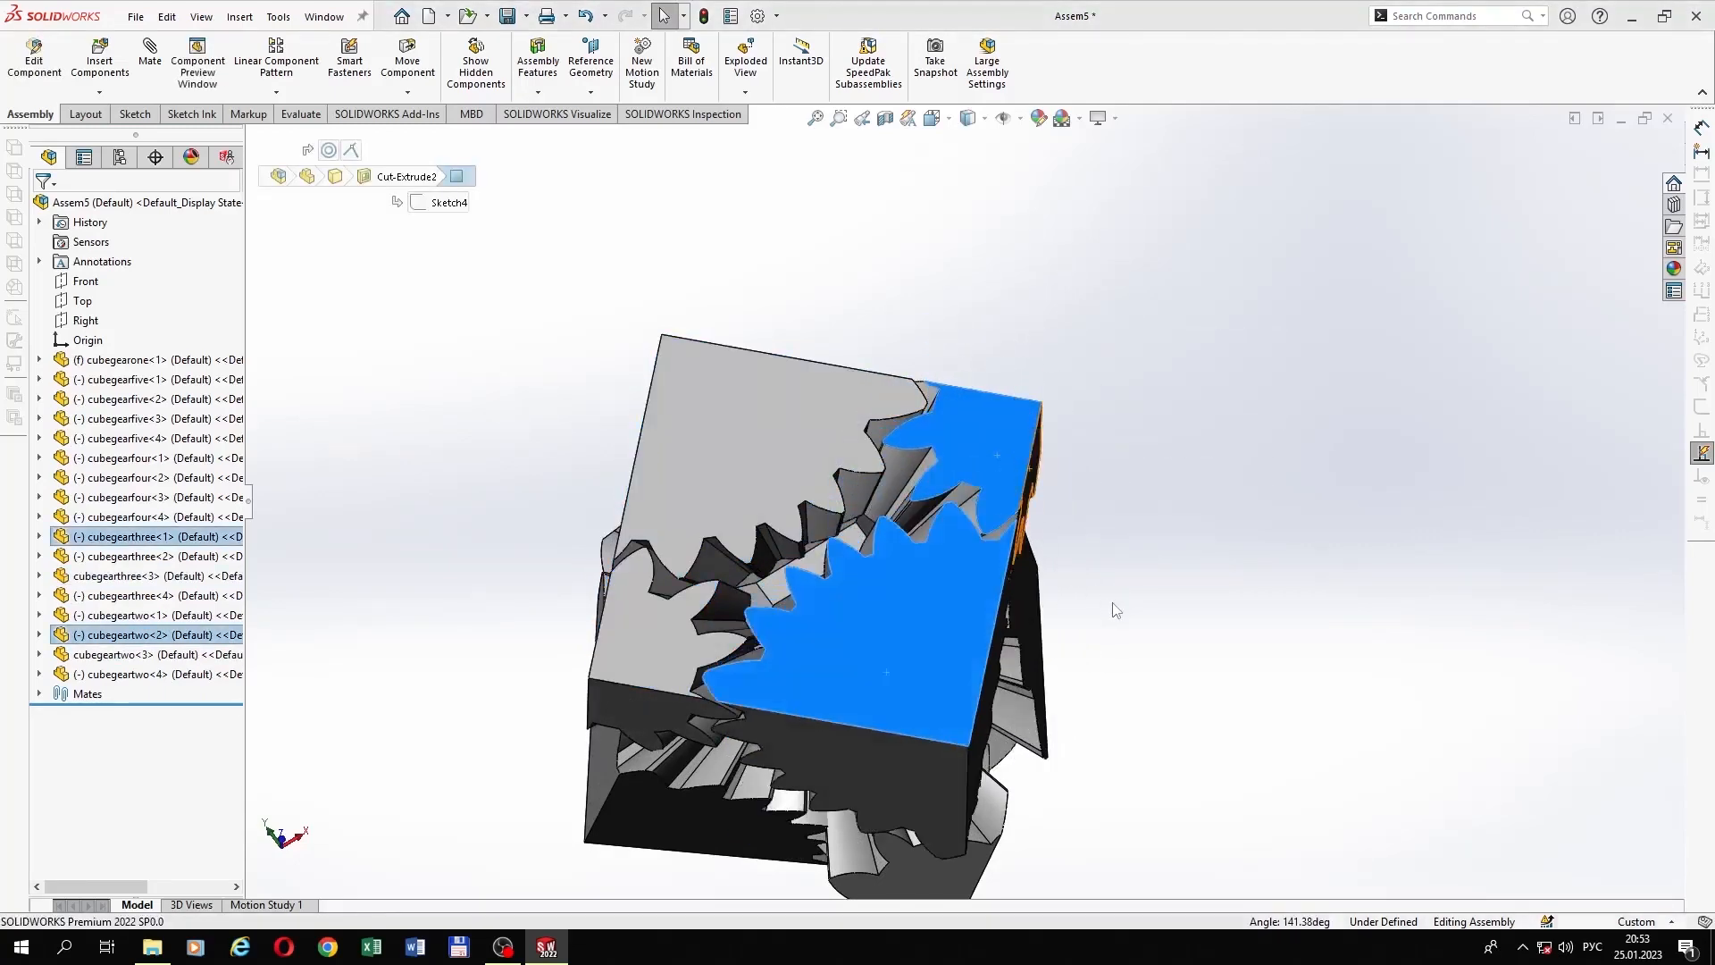
Step: Mate the flat outer face of cubegearthree<4> Parallel to the adjacent outer face of cubegeartwo<1>
left_click(1005, 836)
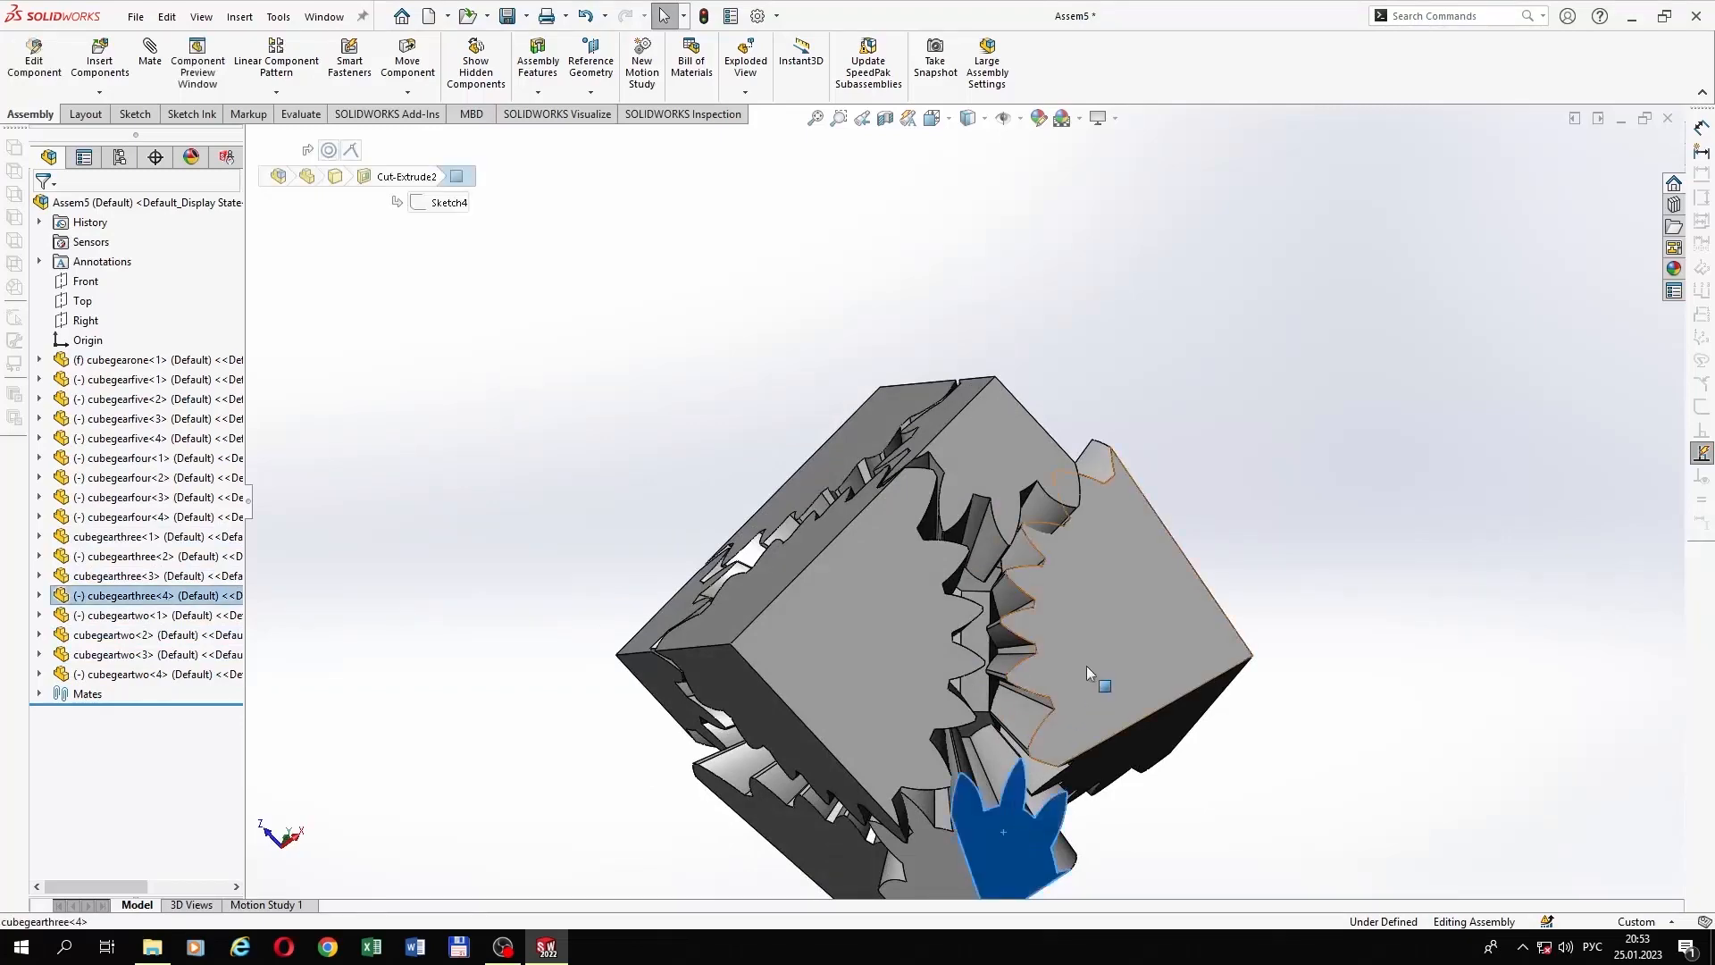
left_click(1086, 666, "ctrl")
left_click(1160, 653)
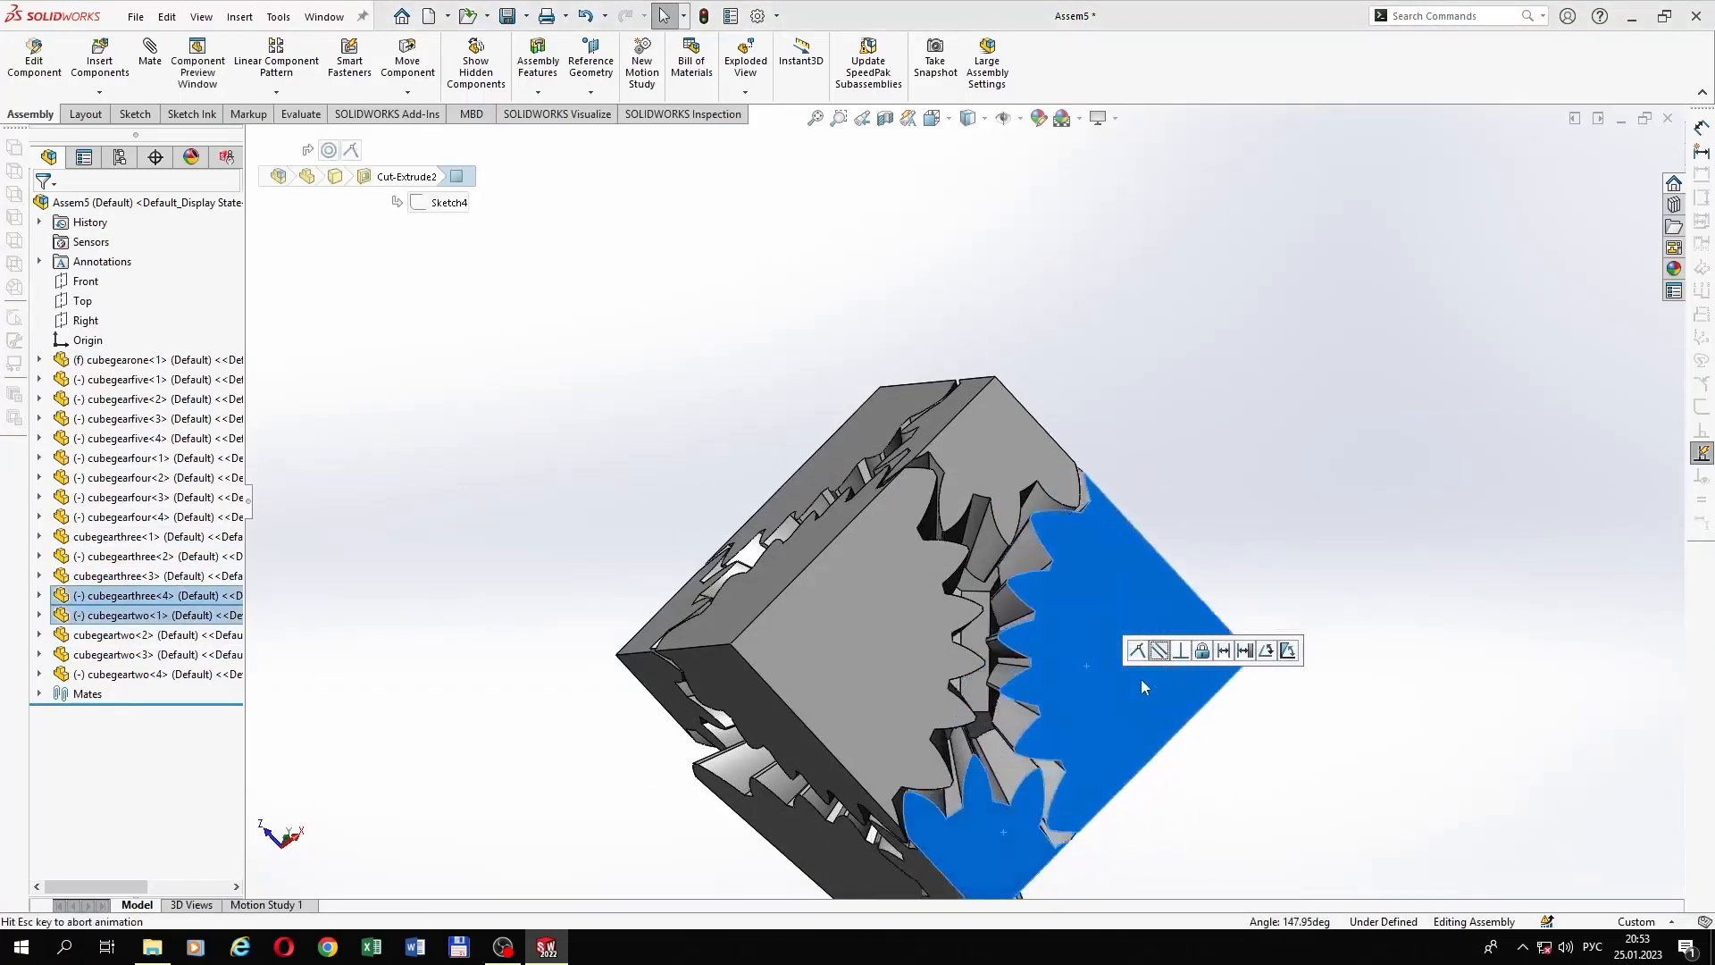
Step: Mate the flat outer face of cubegeartwo<4> Parallel to the adjacent outer face of cubegearthree<2>
middle_click_drag(1023, 777, 1160, 651)
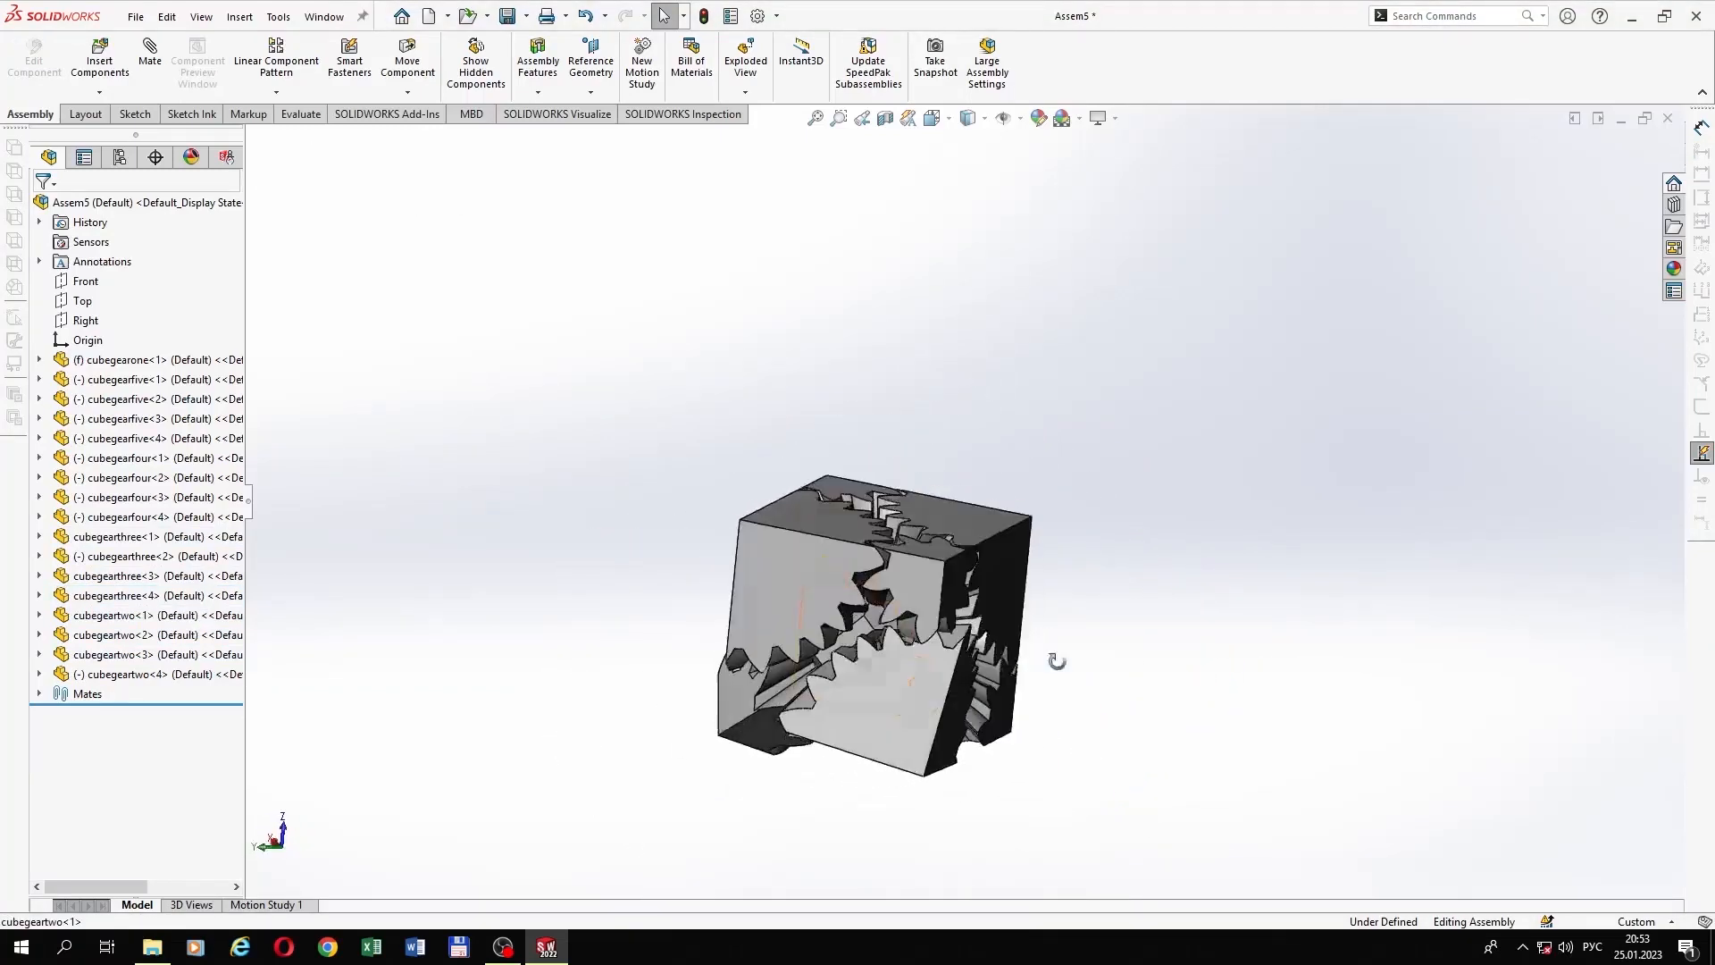
left_click(886, 713)
left_click(735, 703, "ctrl")
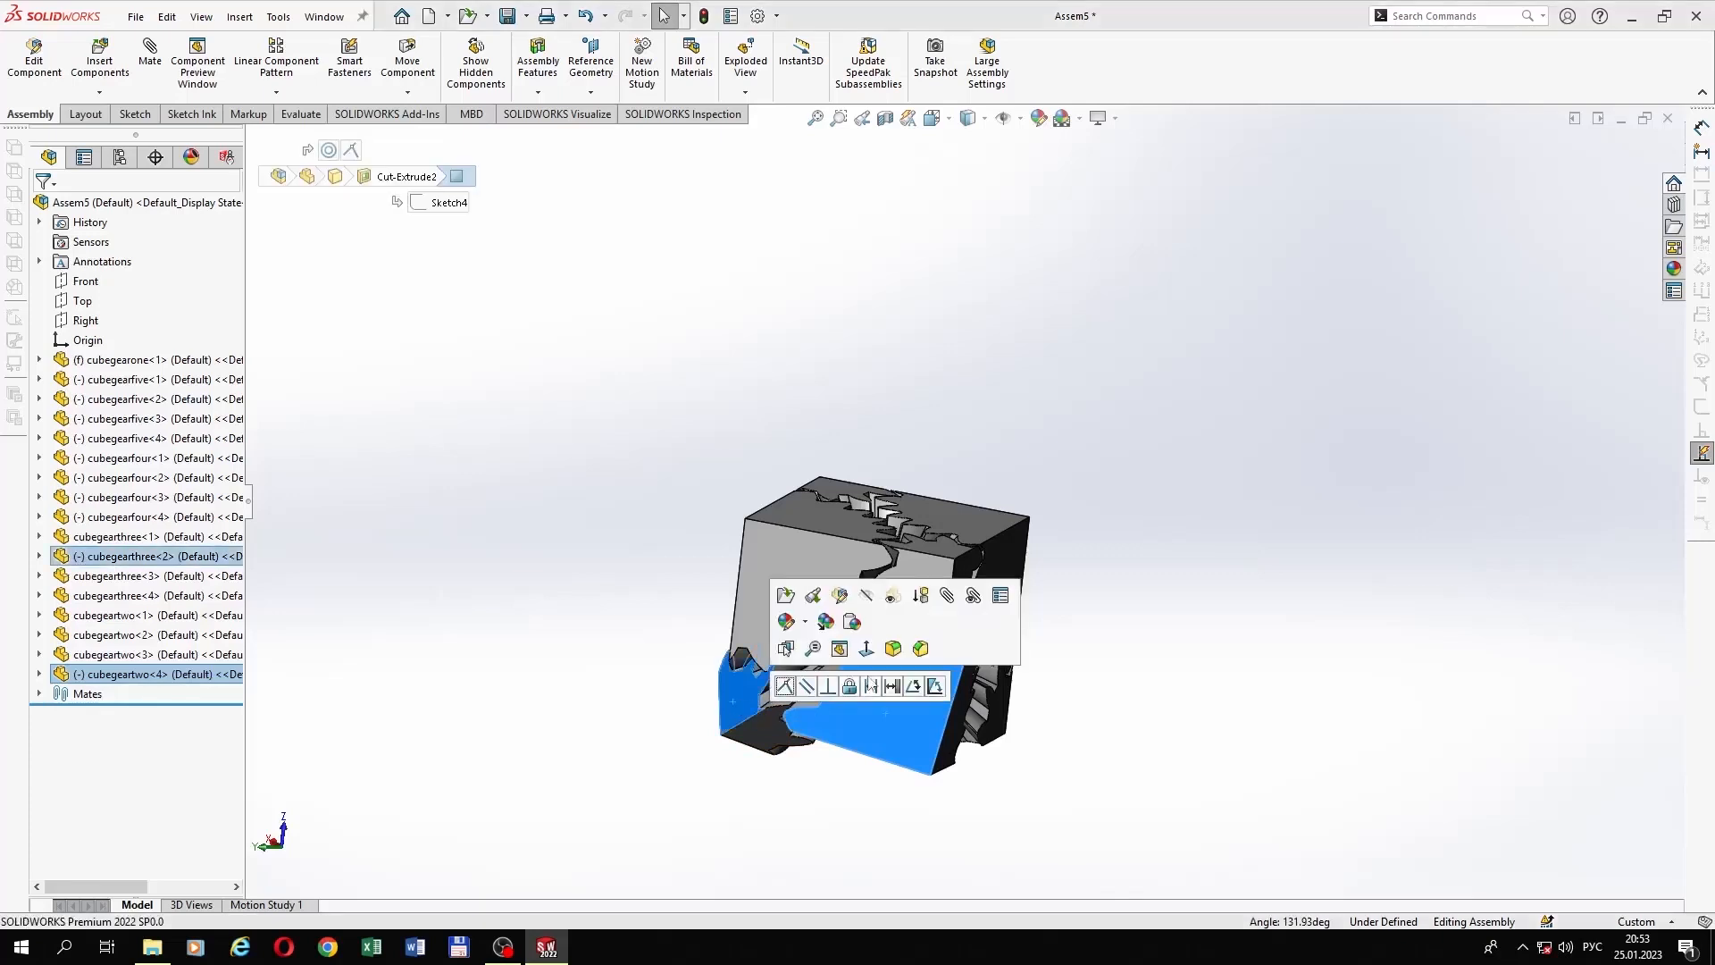
left_click(808, 688)
Step: Examine the assembled gear cube from several sides to check the alignment of its outer faces
middle_click_drag(1197, 684, 1558, 466)
middle_click_drag(554, 619, 1019, 447)
scroll(782, 456, "down", 4)
scroll(713, 469, "up", 3)
mouse_move(713, 469)
middle_mouse_down()
mouse_move(497, 436)
mouse_move(639, 481)
mouse_move(760, 491)
middle_mouse_up()
left_click(760, 491)
middle_click_drag(439, 458, 486, 480)
scroll(452, 491, "up", 3)
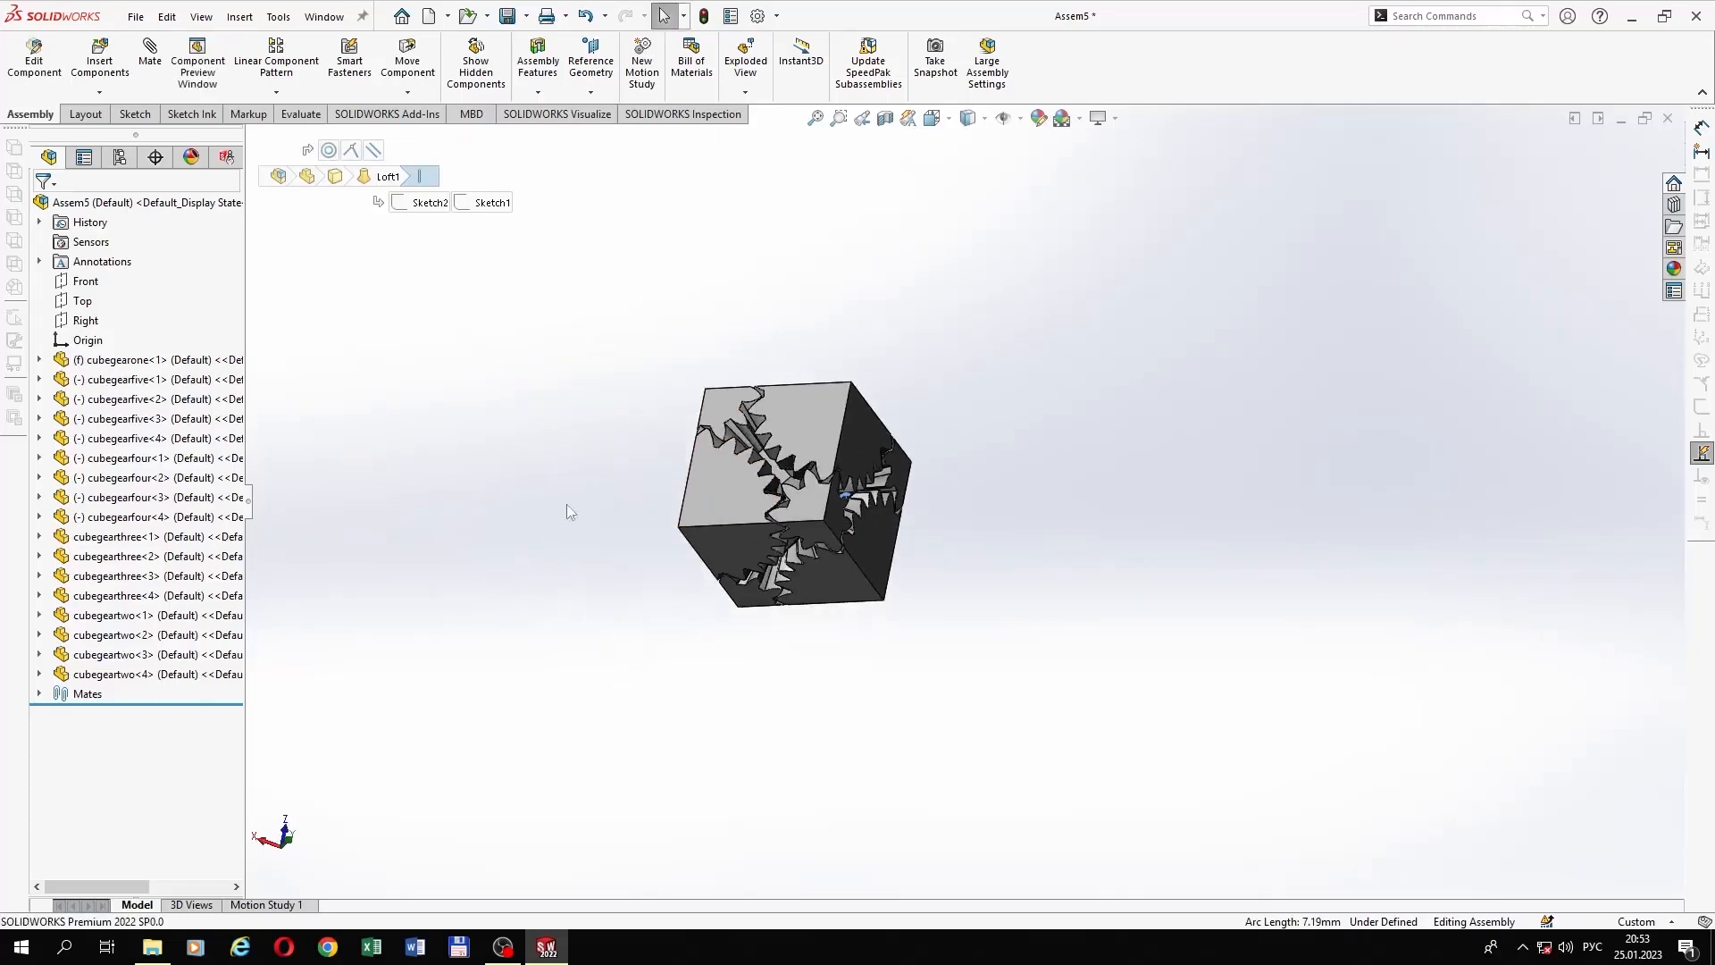
scroll(566, 504, "down", 3)
scroll(1090, 497, "down", 2)
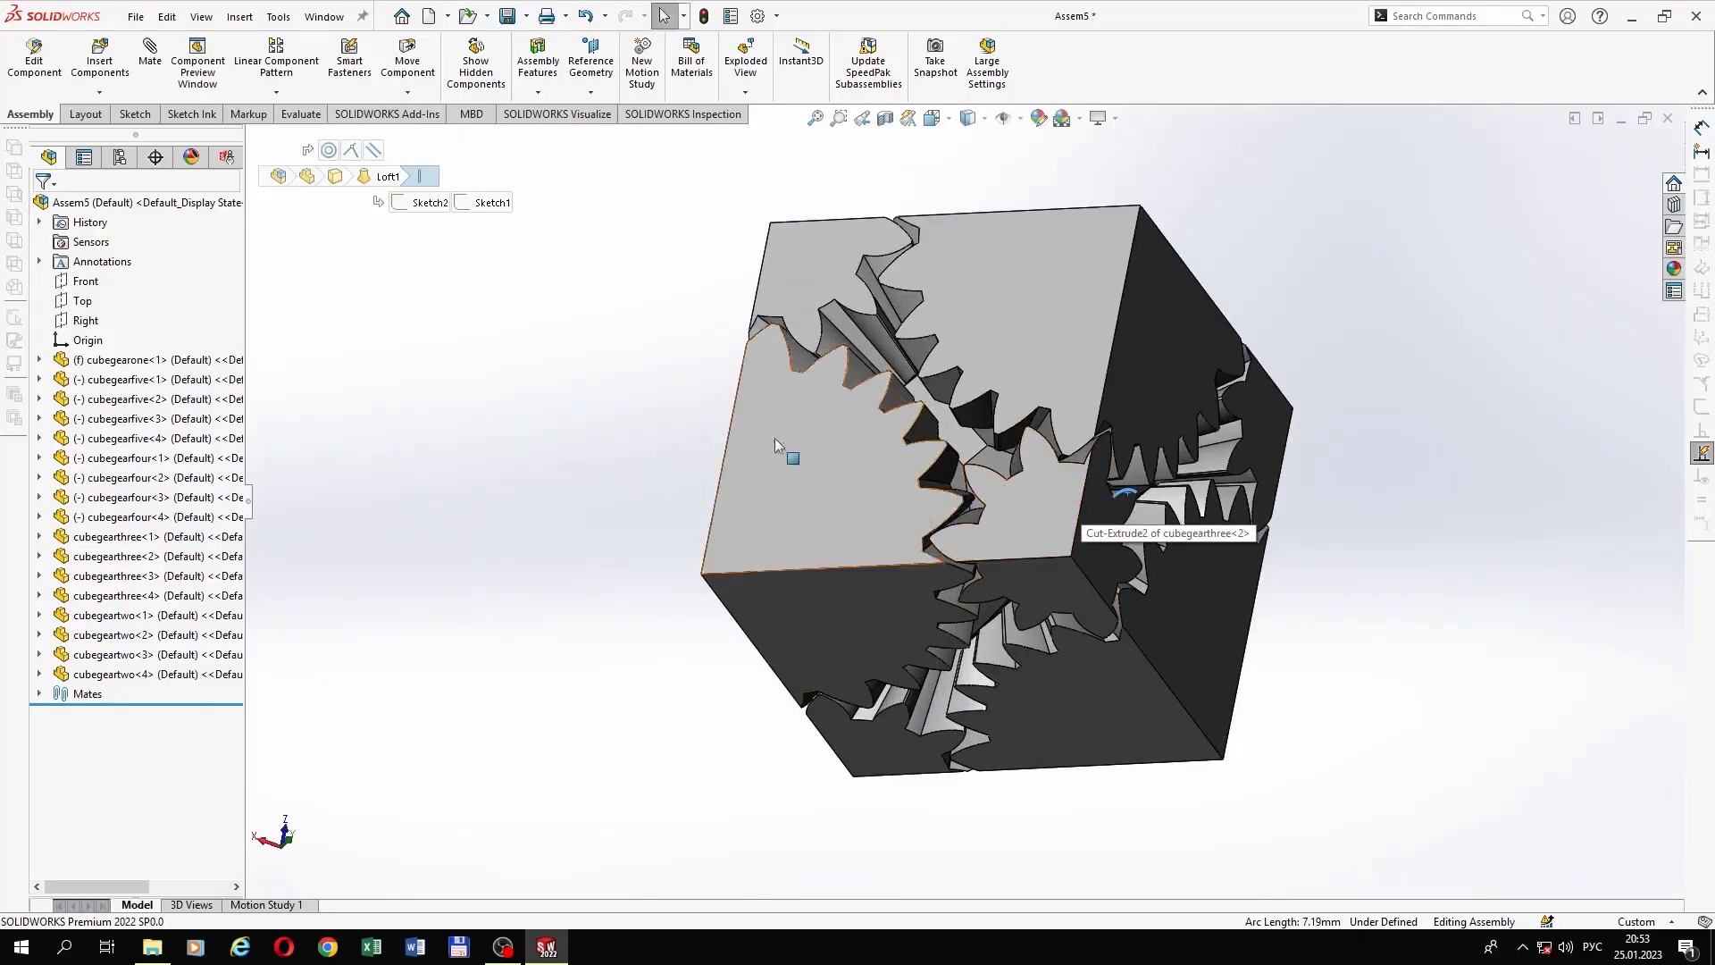
left_click(151, 62)
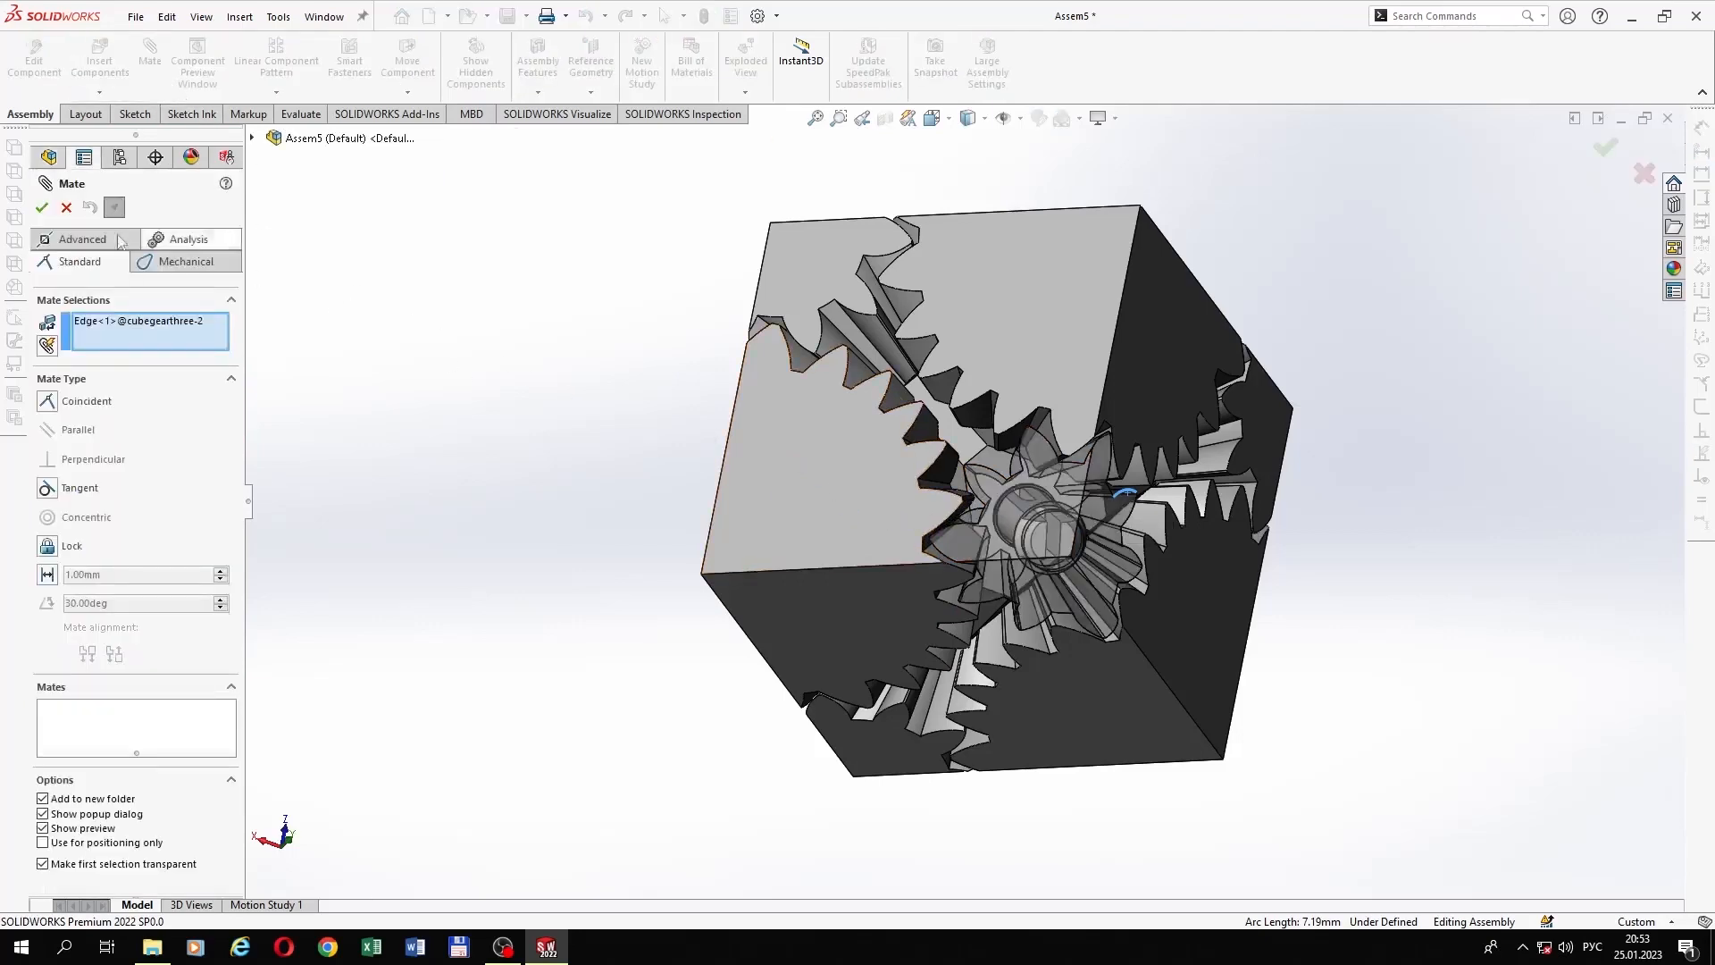
left_click(62, 212)
Step: Hide the corner gear cubegeartwo<1> to expose the inside of the cube
scroll(751, 451, "up", 2)
middle_click_drag(782, 467, 1007, 527)
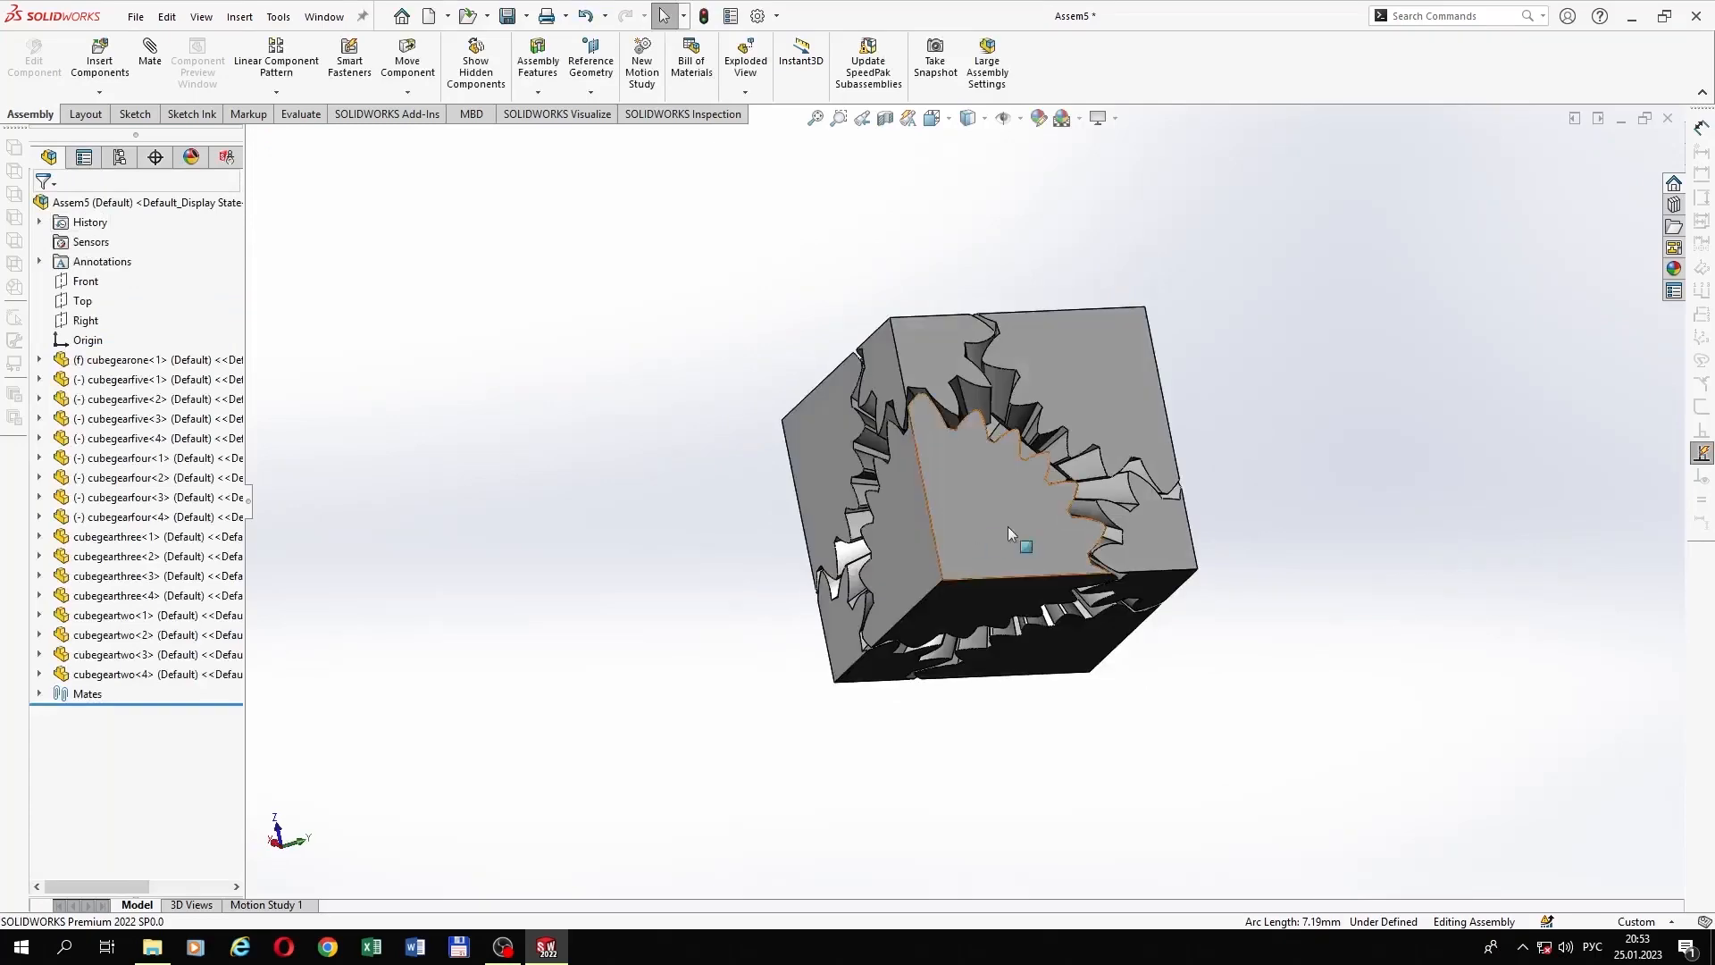
left_click(1008, 527)
left_click(1190, 421)
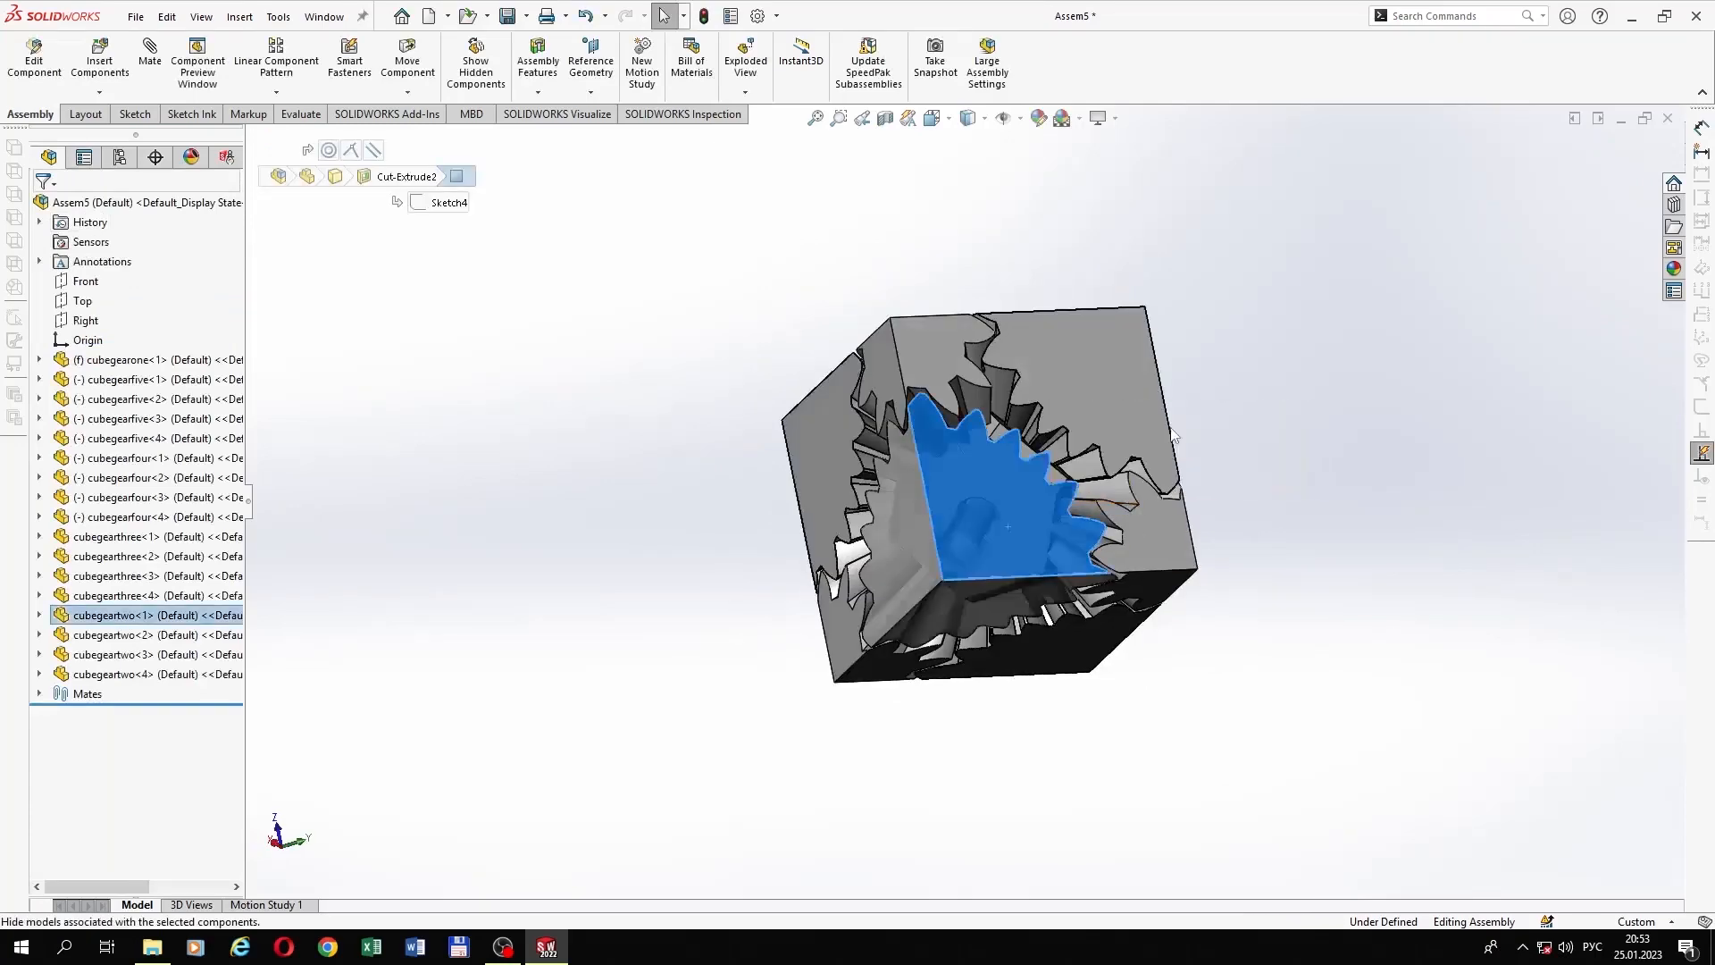
Step: Hide the central core cubegearone<1> together with the pin part cubegearfour<4>
scroll(1054, 590, "up", 3)
middle_click_drag(1036, 451, 1053, 447)
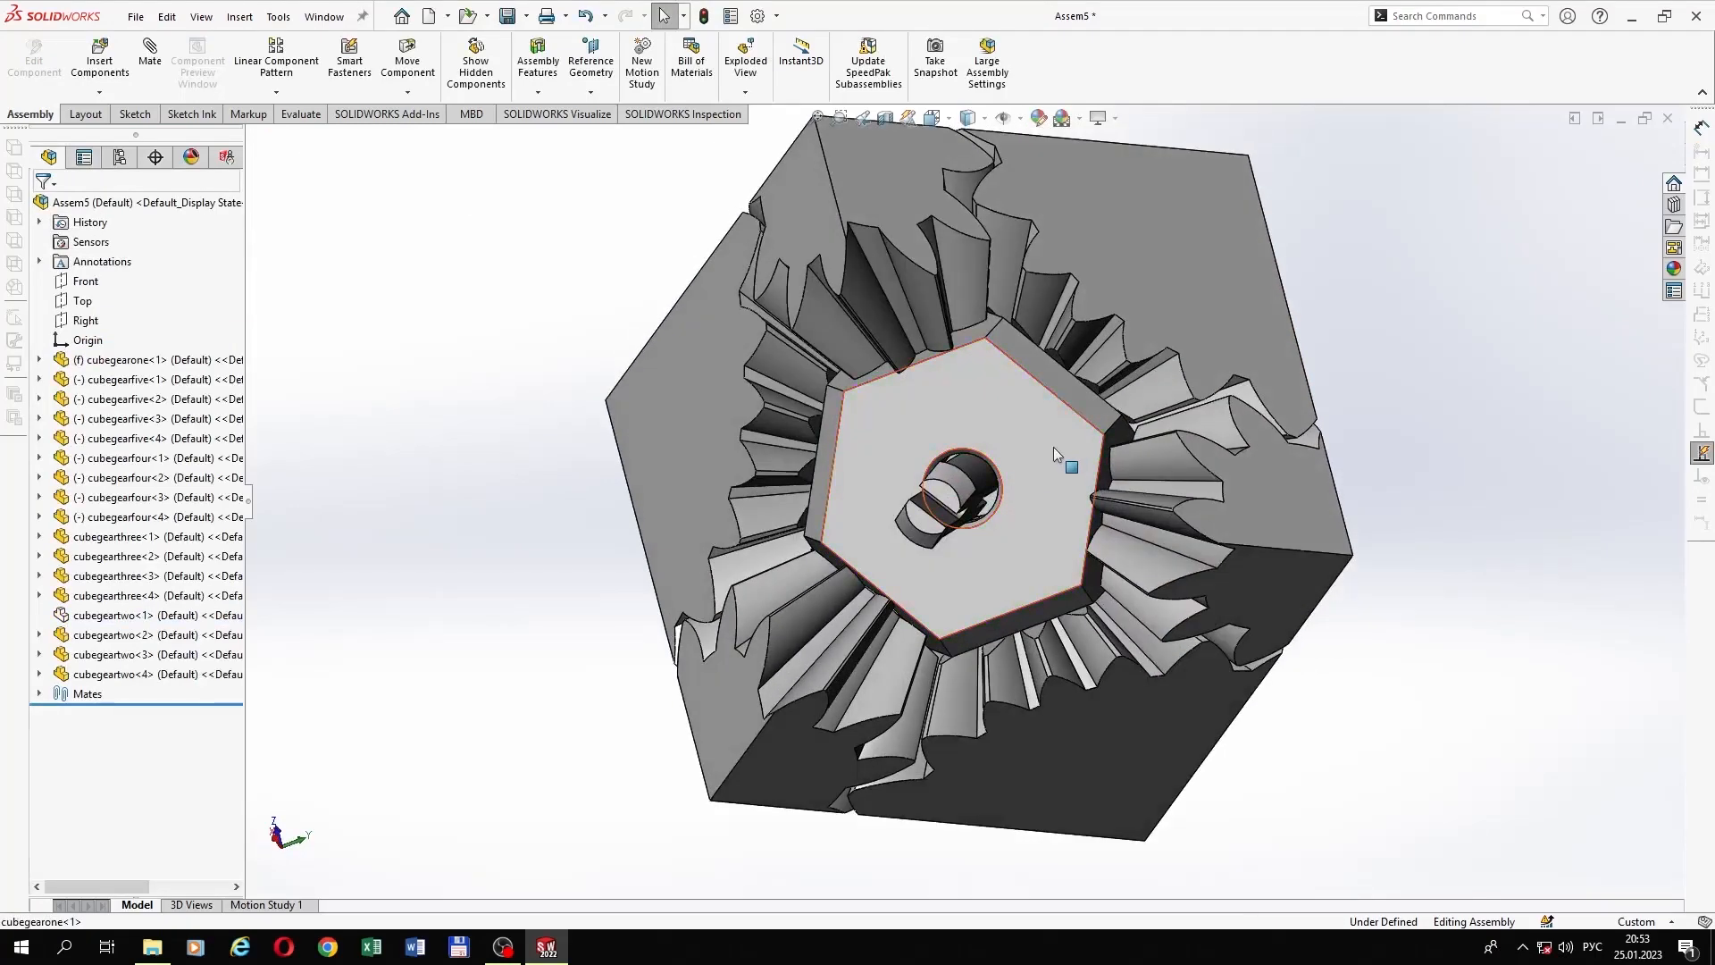
left_click(1053, 447)
left_click(987, 487, "ctrl")
left_click(1120, 374)
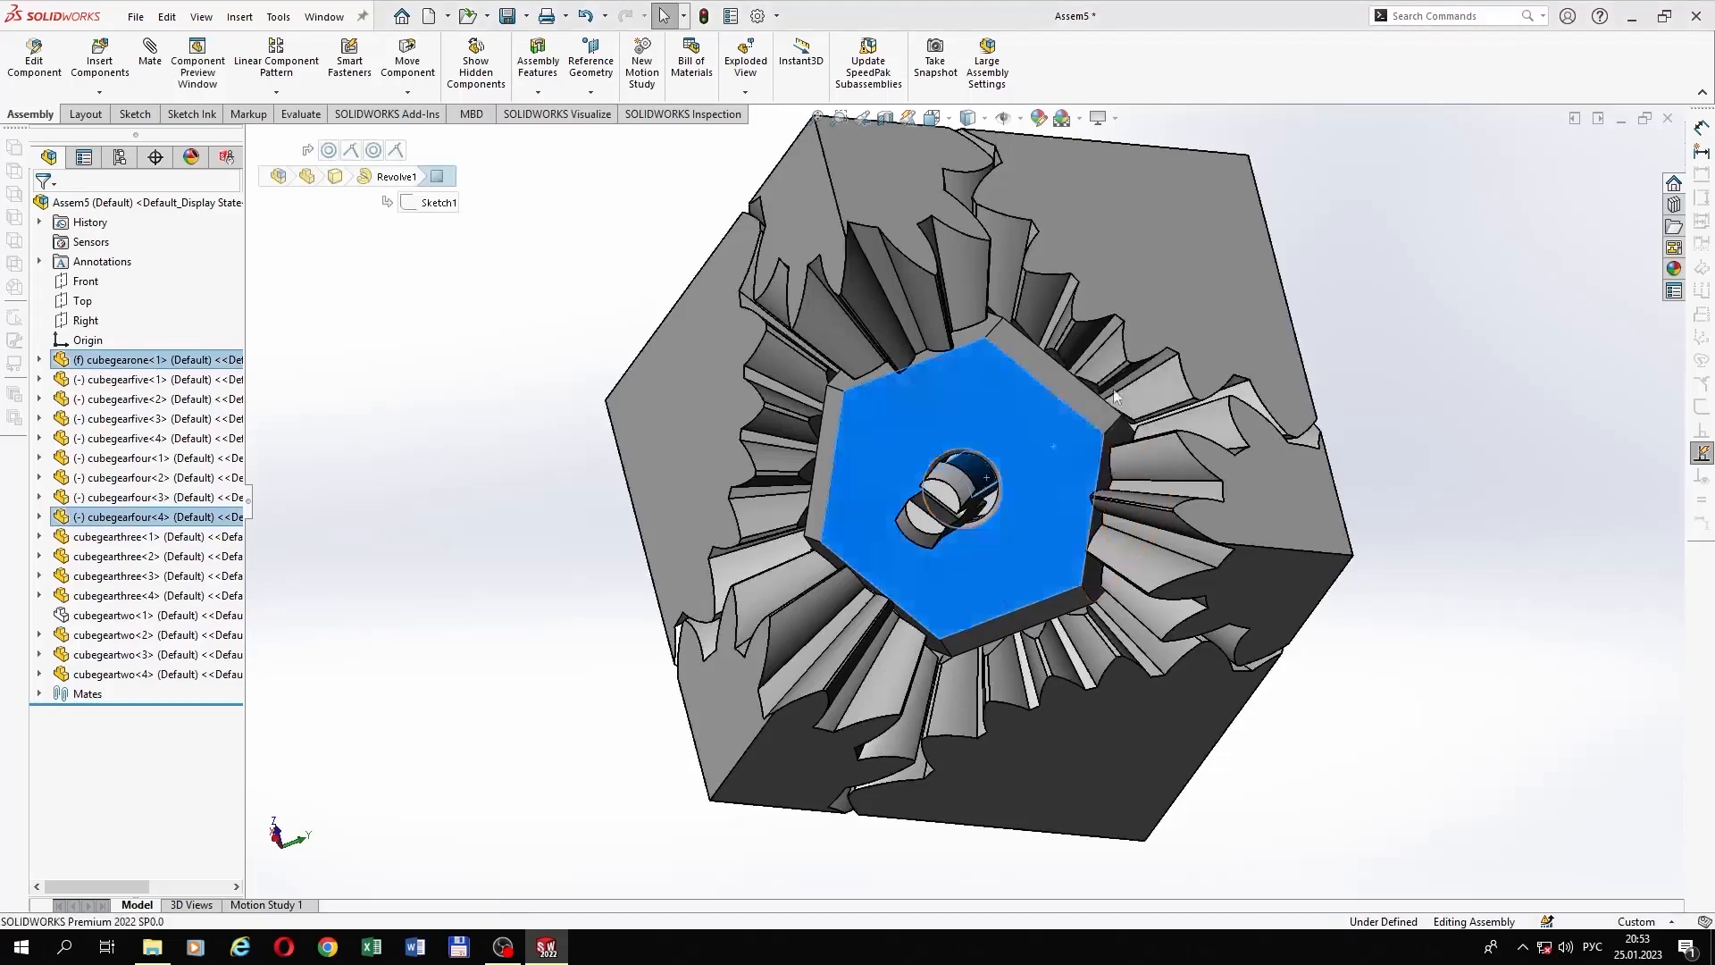
Step: Hide all the remaining pin parts, cubegearfive<1> to <4> and cubegearfour<1> to <3>, leaving only gears inside the cube
middle_click_drag(1024, 494, 1052, 416)
scroll(1052, 416, "up", 4)
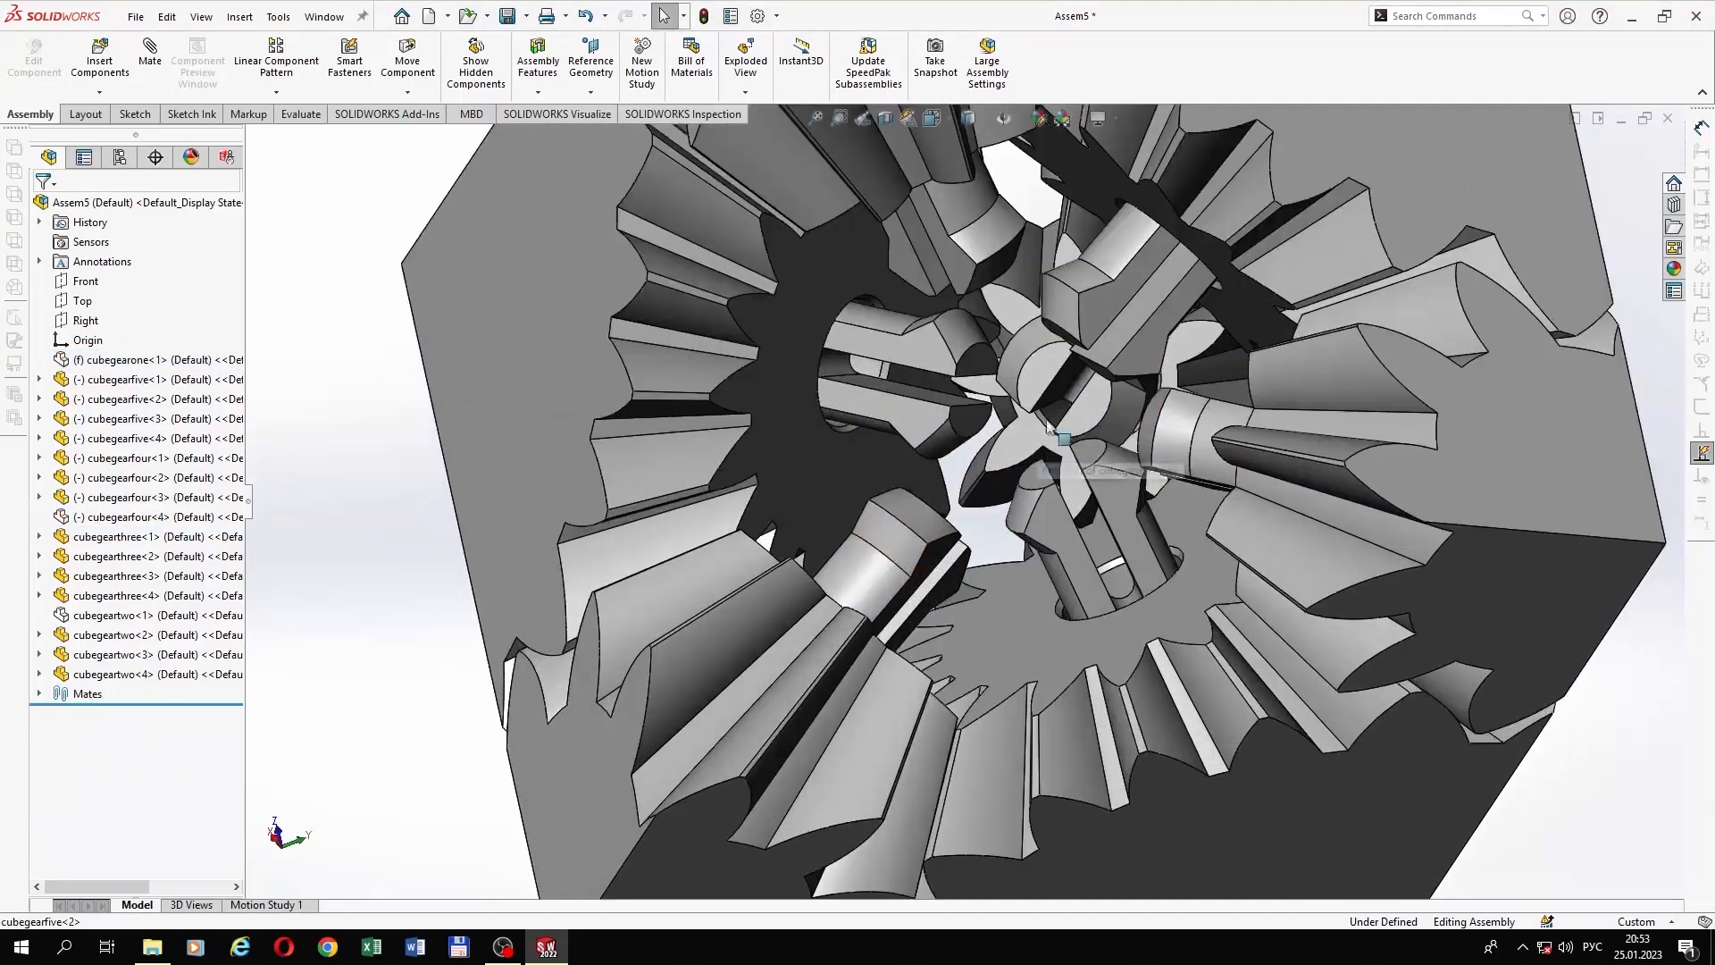
left_click(906, 313)
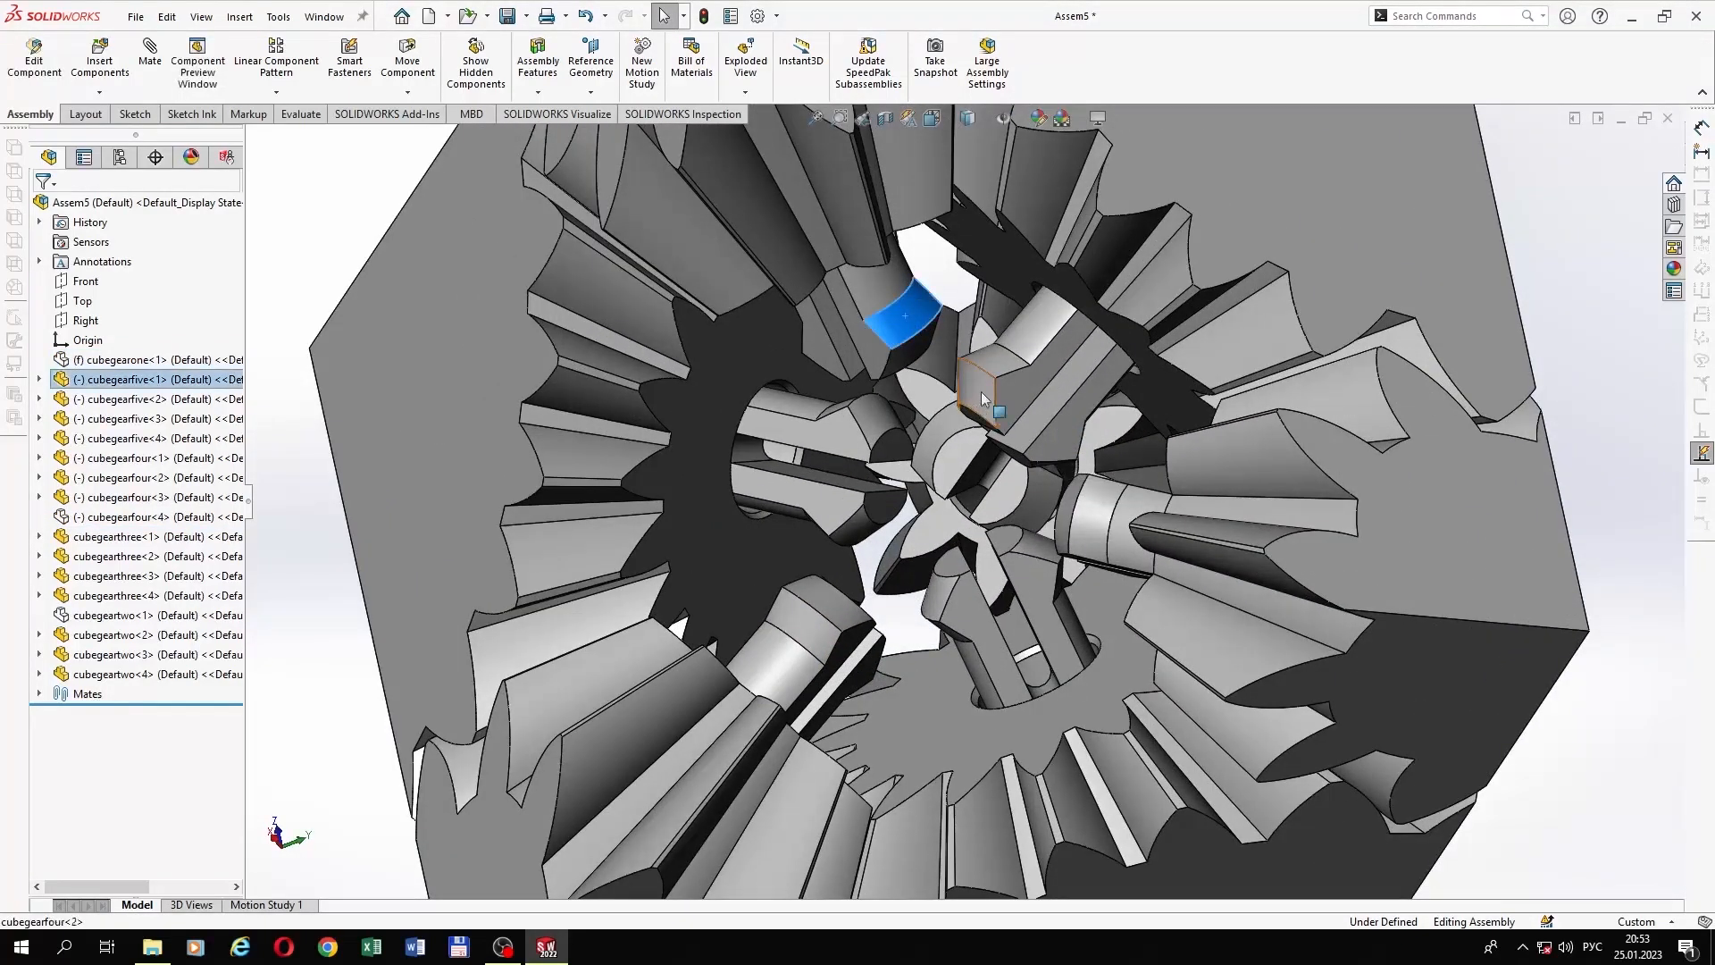
left_click(980, 390, "ctrl")
left_click(964, 456, "ctrl")
left_click(889, 430, "ctrl")
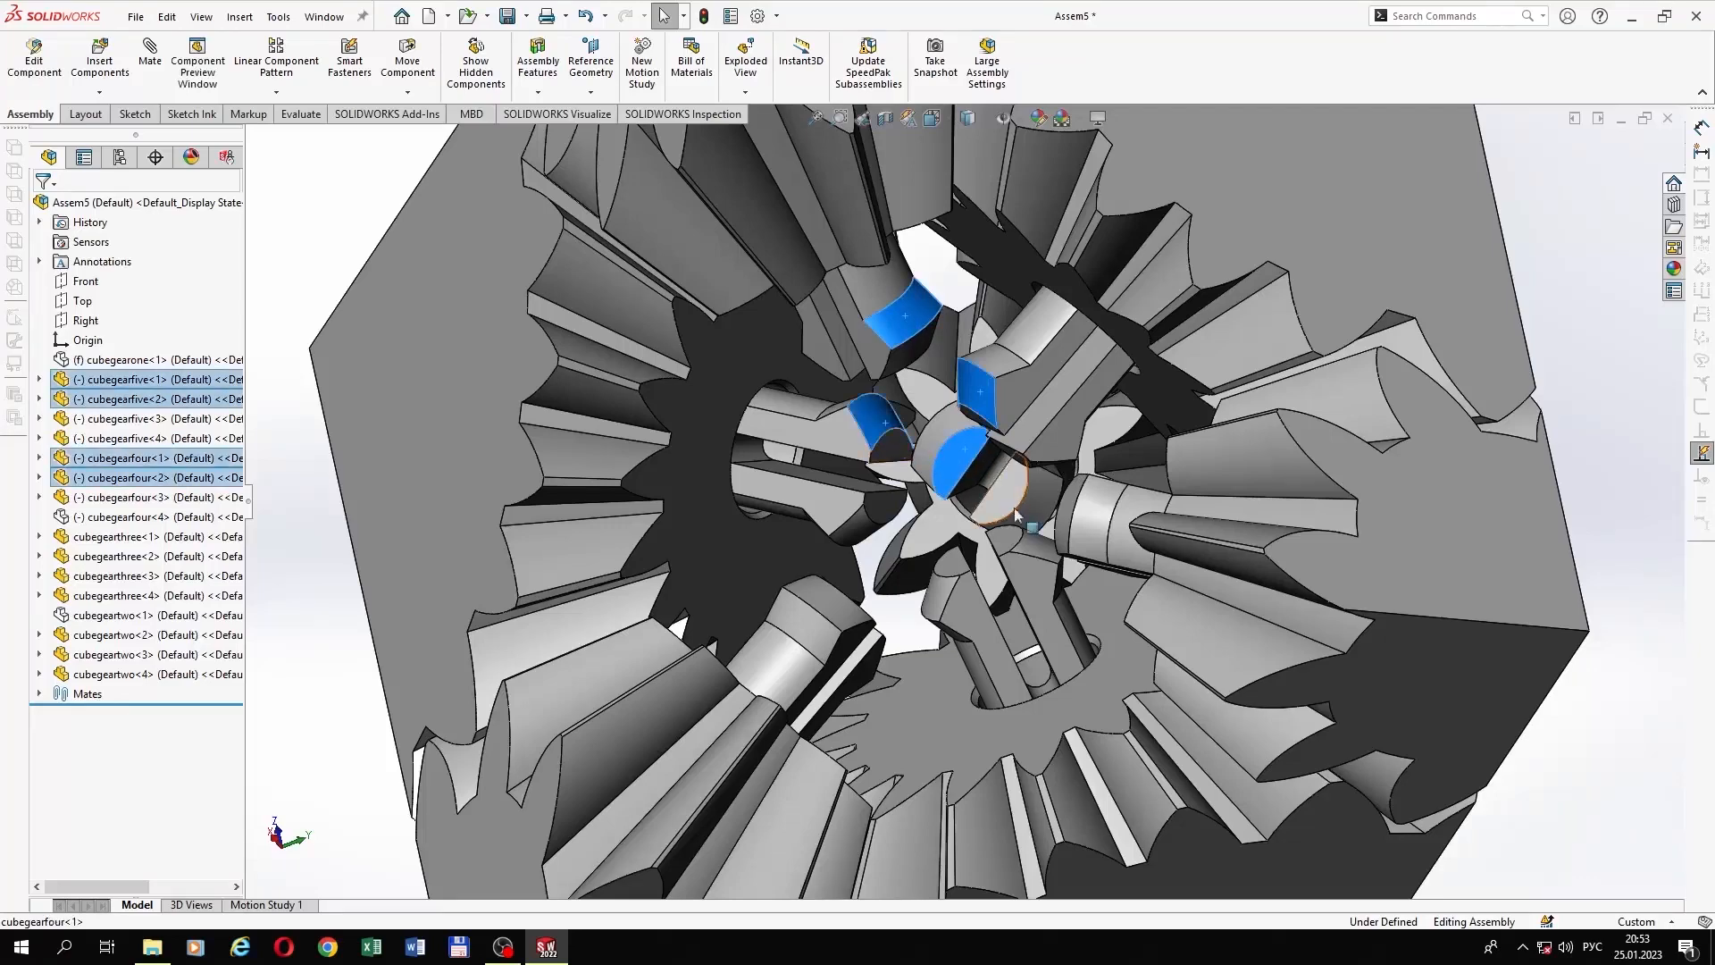
left_click(1089, 525, "ctrl")
left_click(982, 634, "ctrl")
left_click(824, 656, "ctrl")
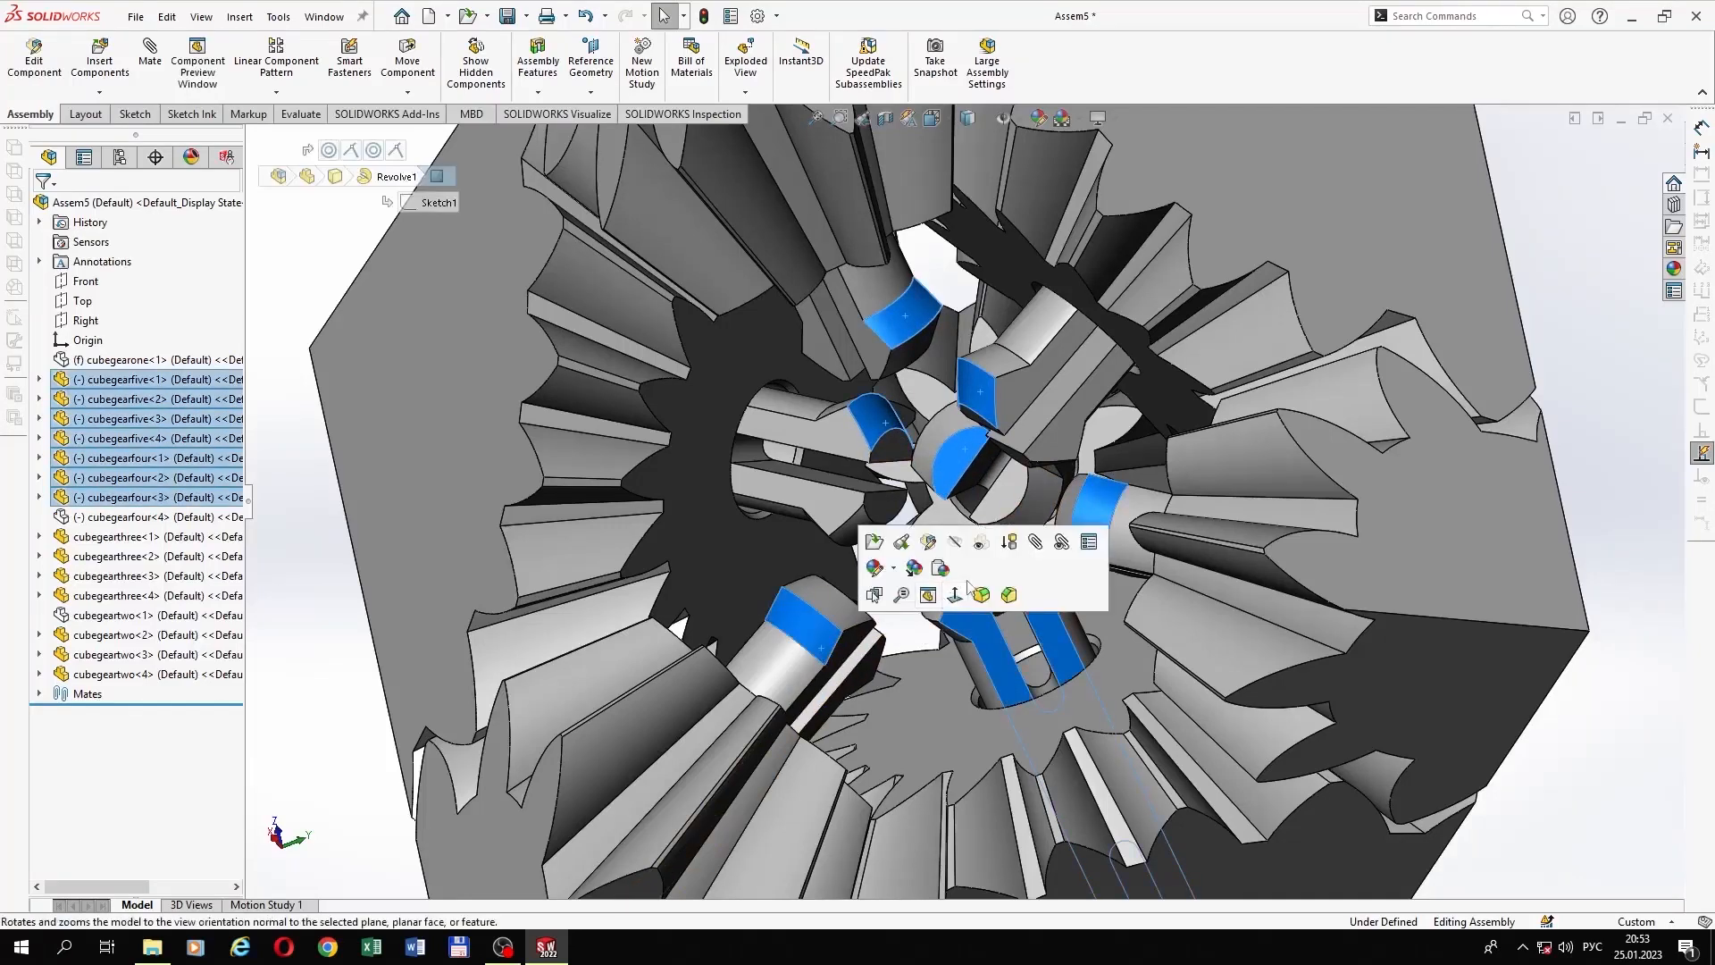
left_click(1036, 532)
Step: Set up a mechanical Gear mate between the bore faces of cubegearthree<3> and cubegeartwo<2>
scroll(1017, 514, "up", 2)
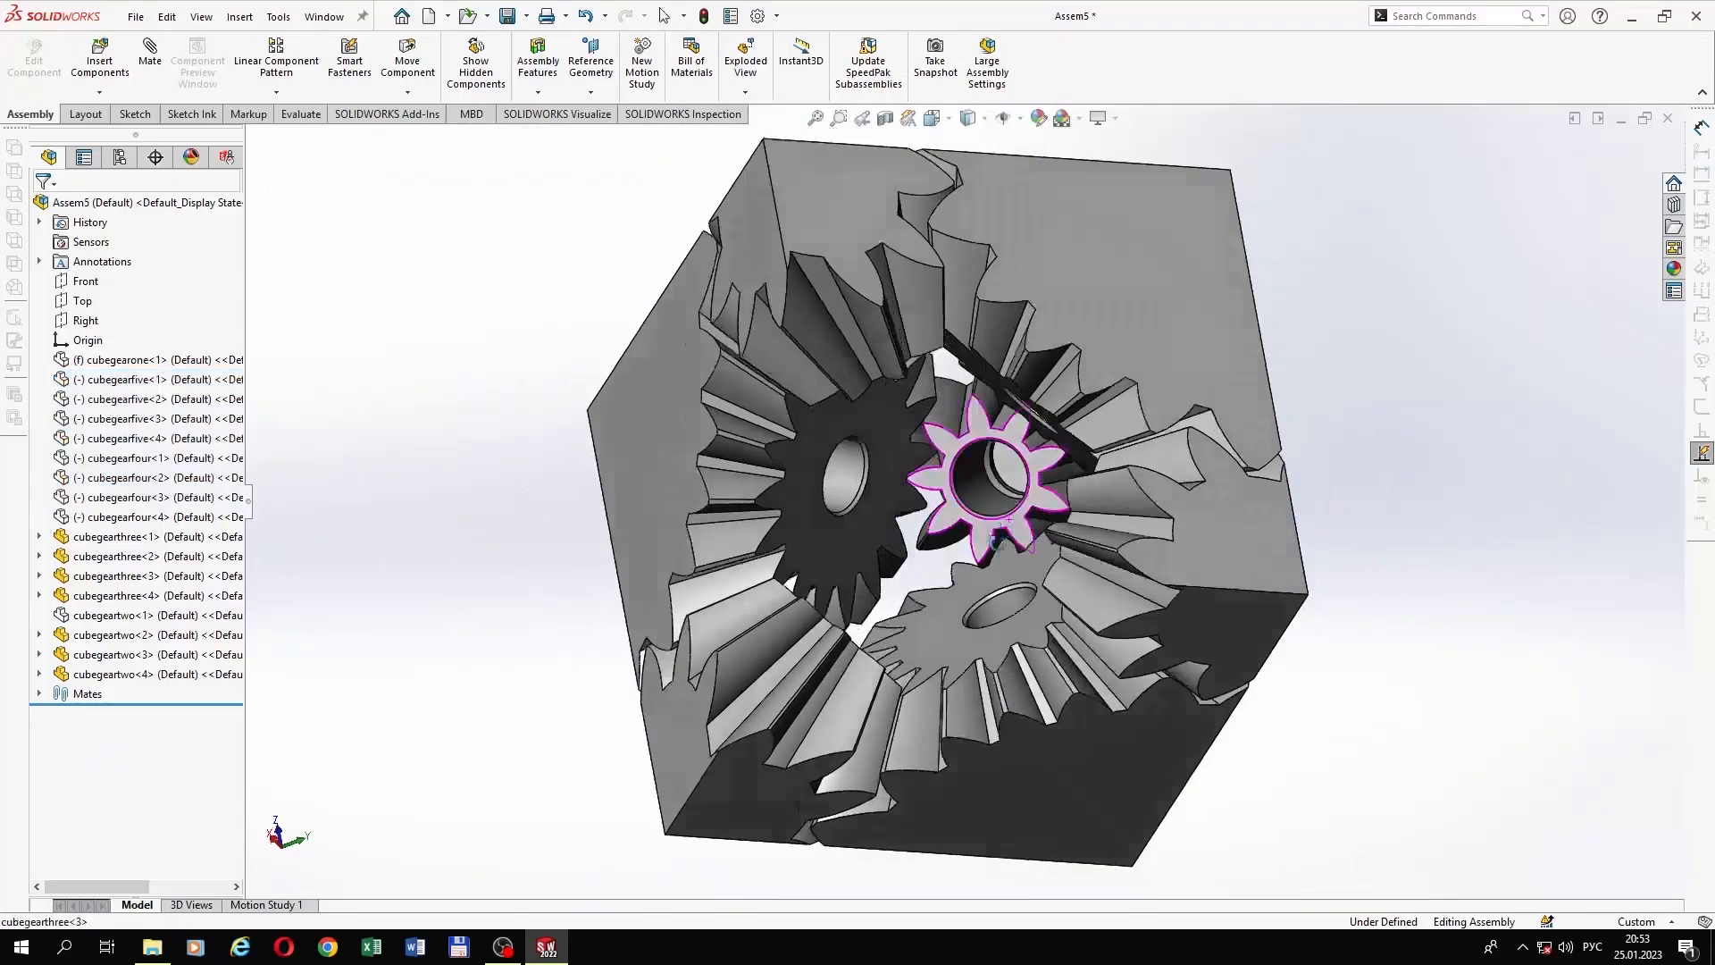
mouse_move(1017, 514)
middle_mouse_down()
mouse_move(931, 505)
mouse_move(1014, 496)
middle_mouse_up()
scroll(992, 520, "up", 2)
scroll(1007, 537, "up", 2)
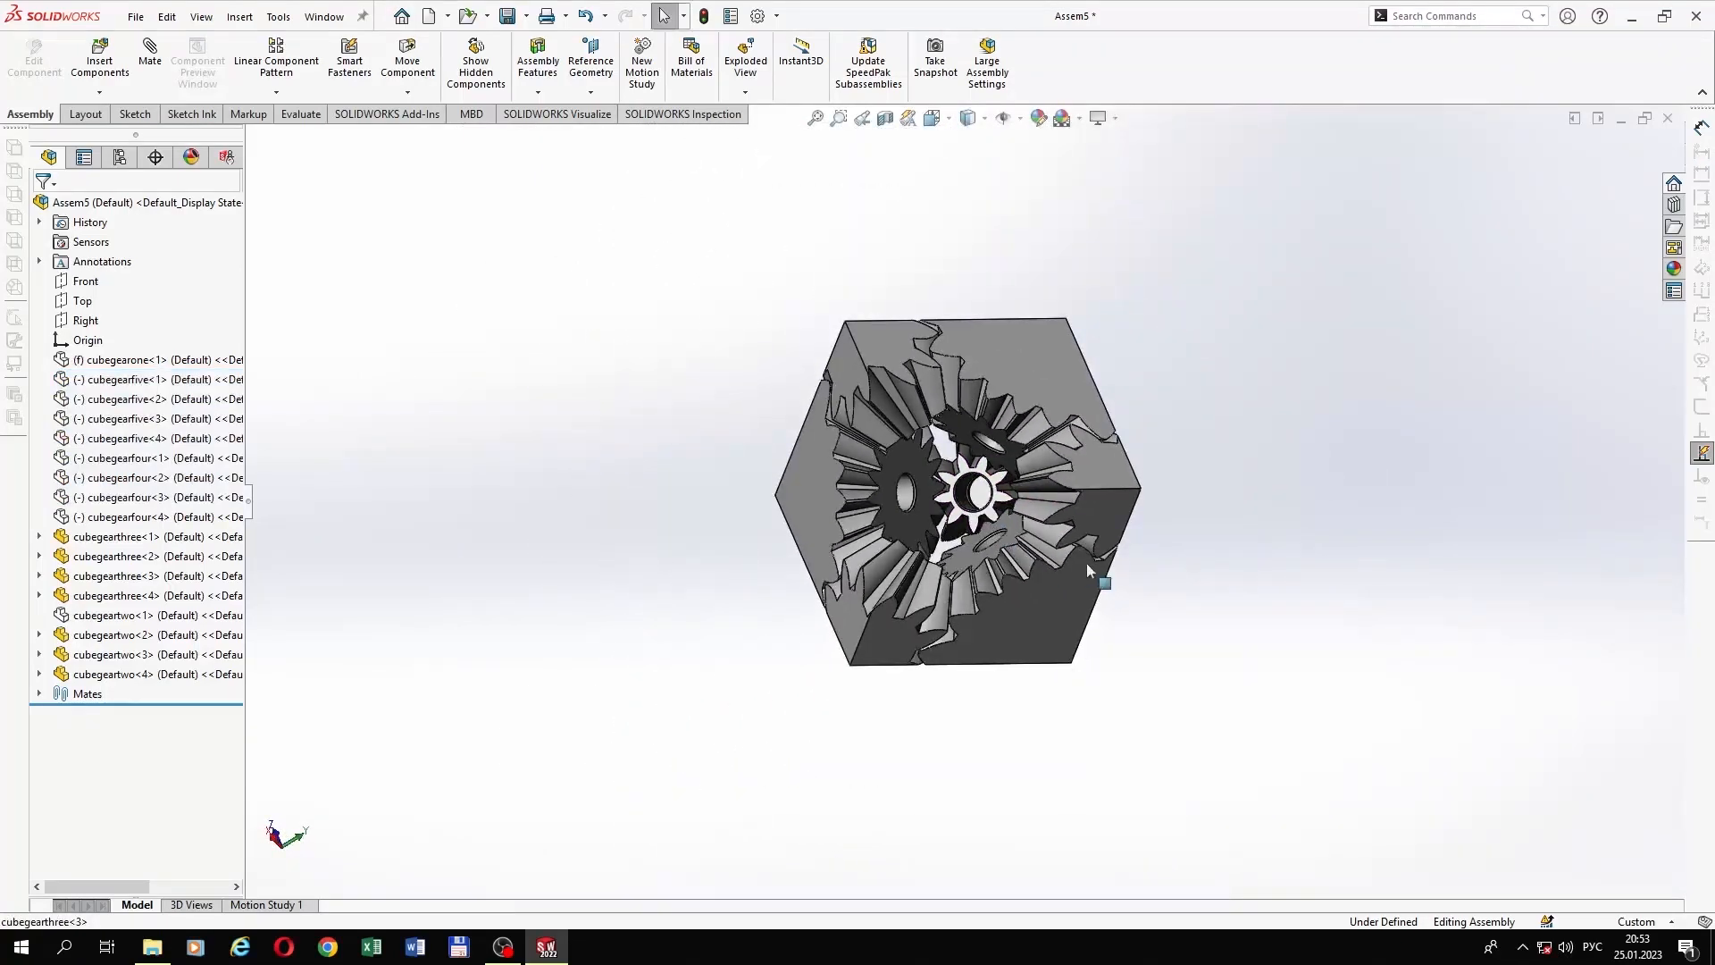
middle_click_drag(1086, 563, 1067, 576)
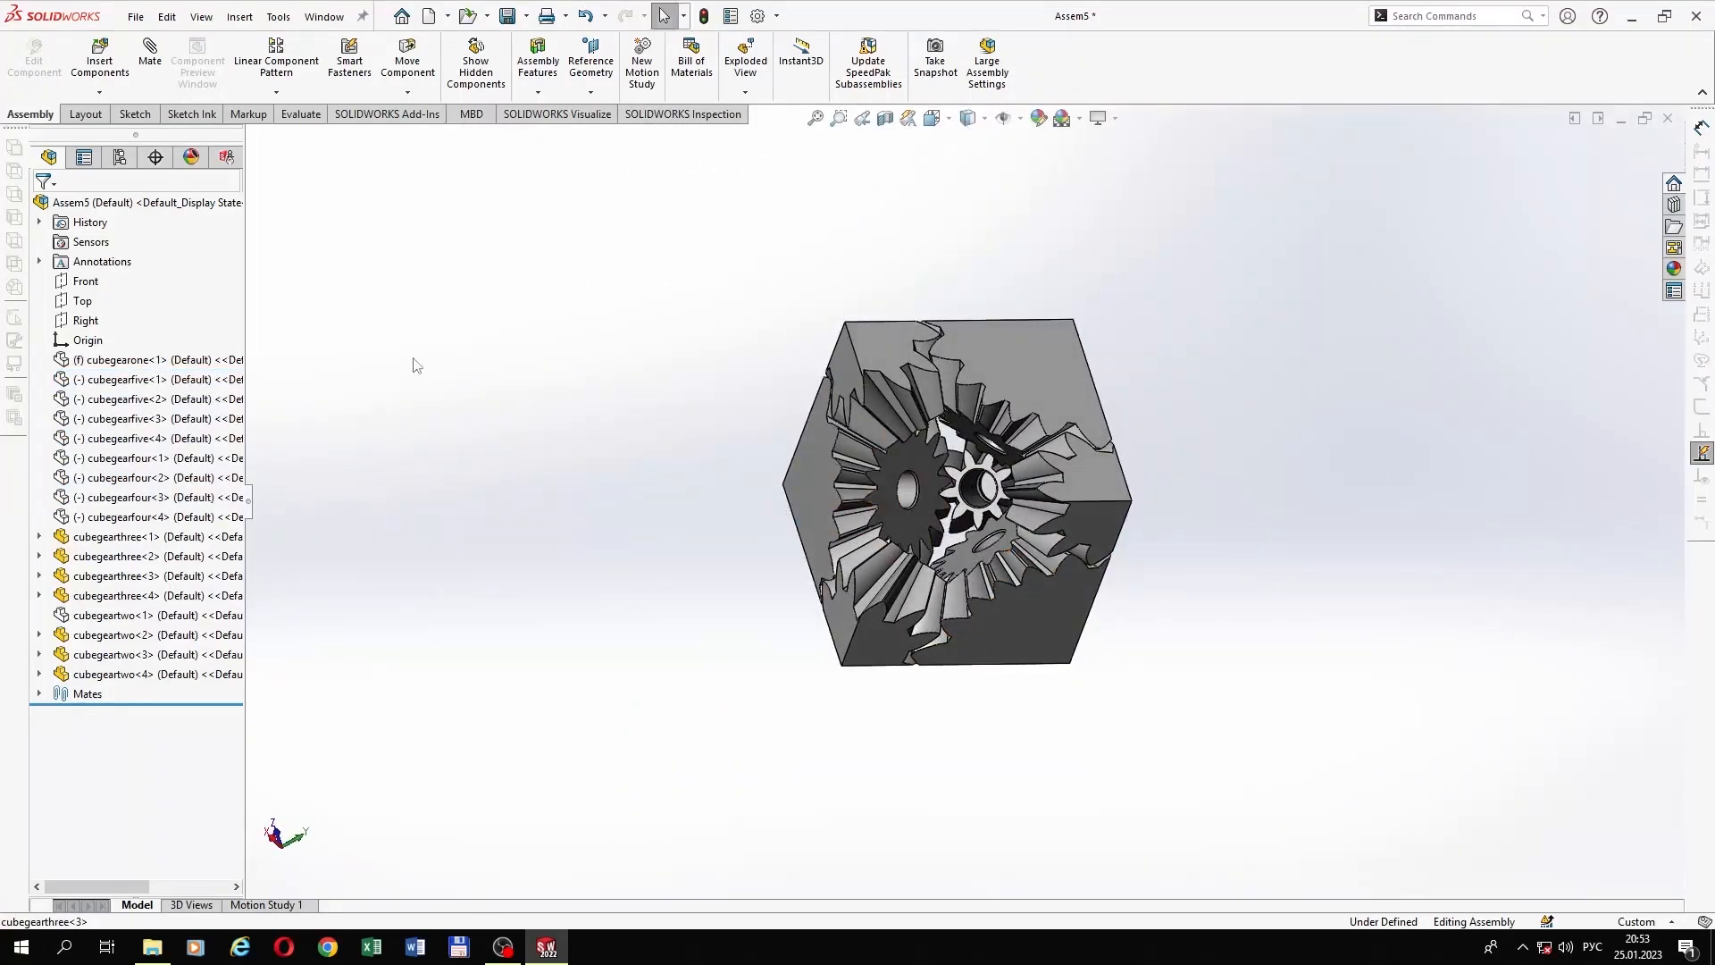
left_click(152, 59)
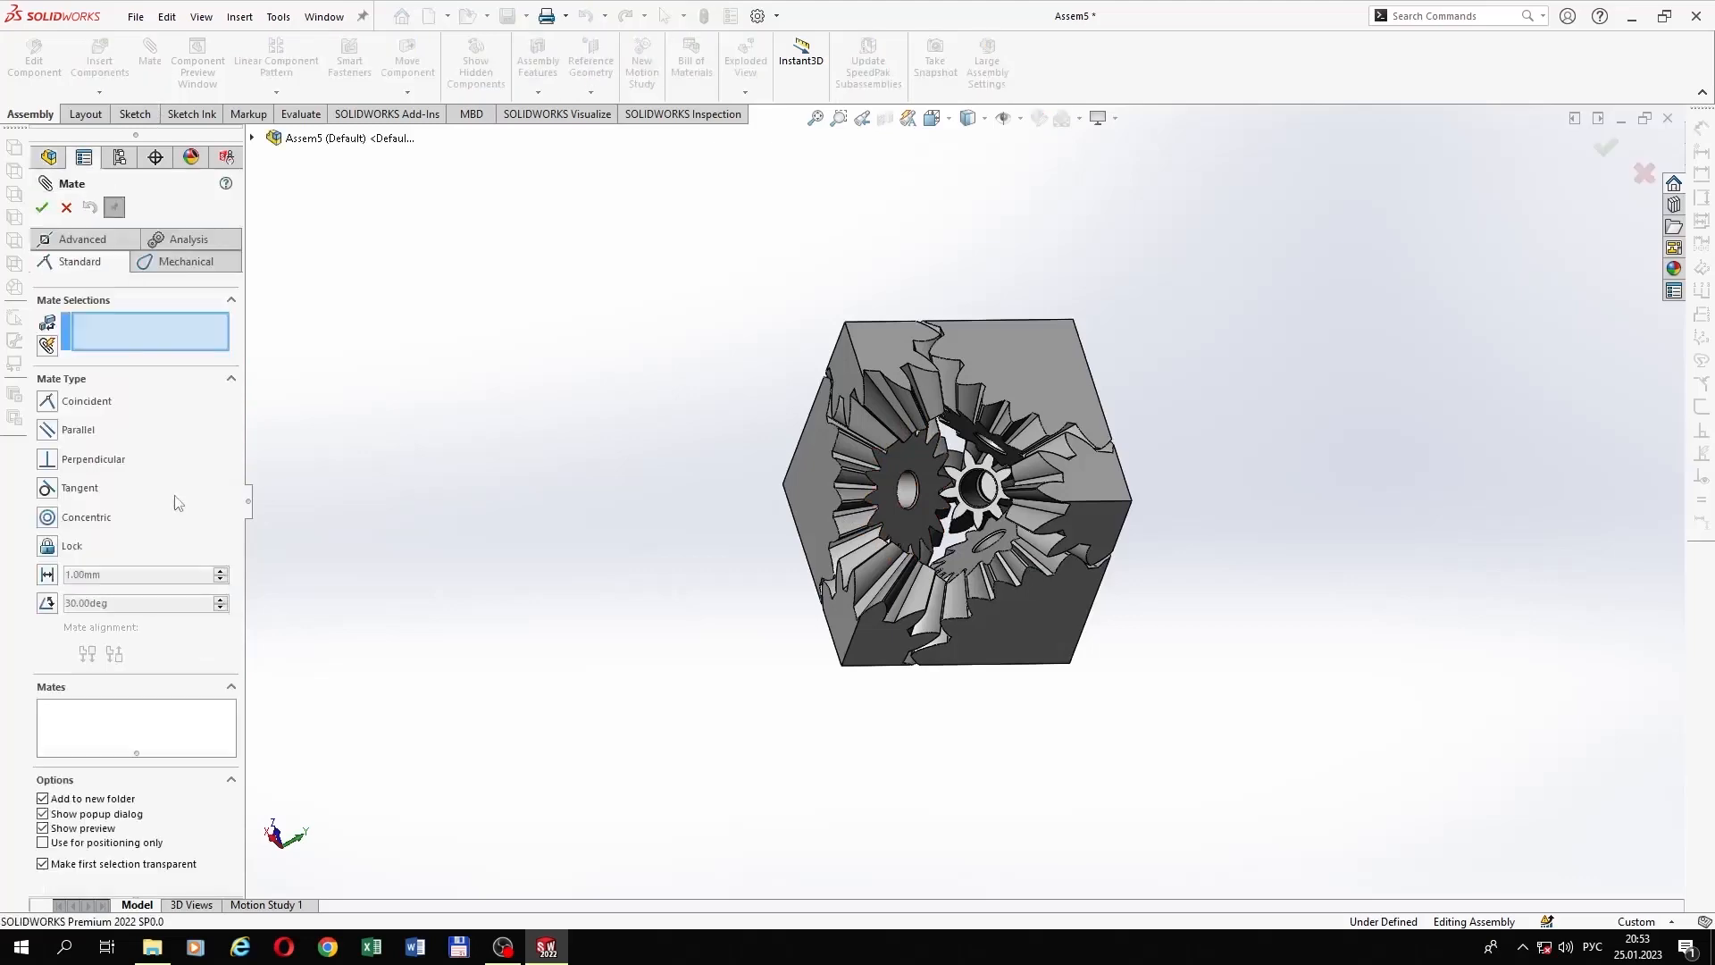
left_click(186, 263)
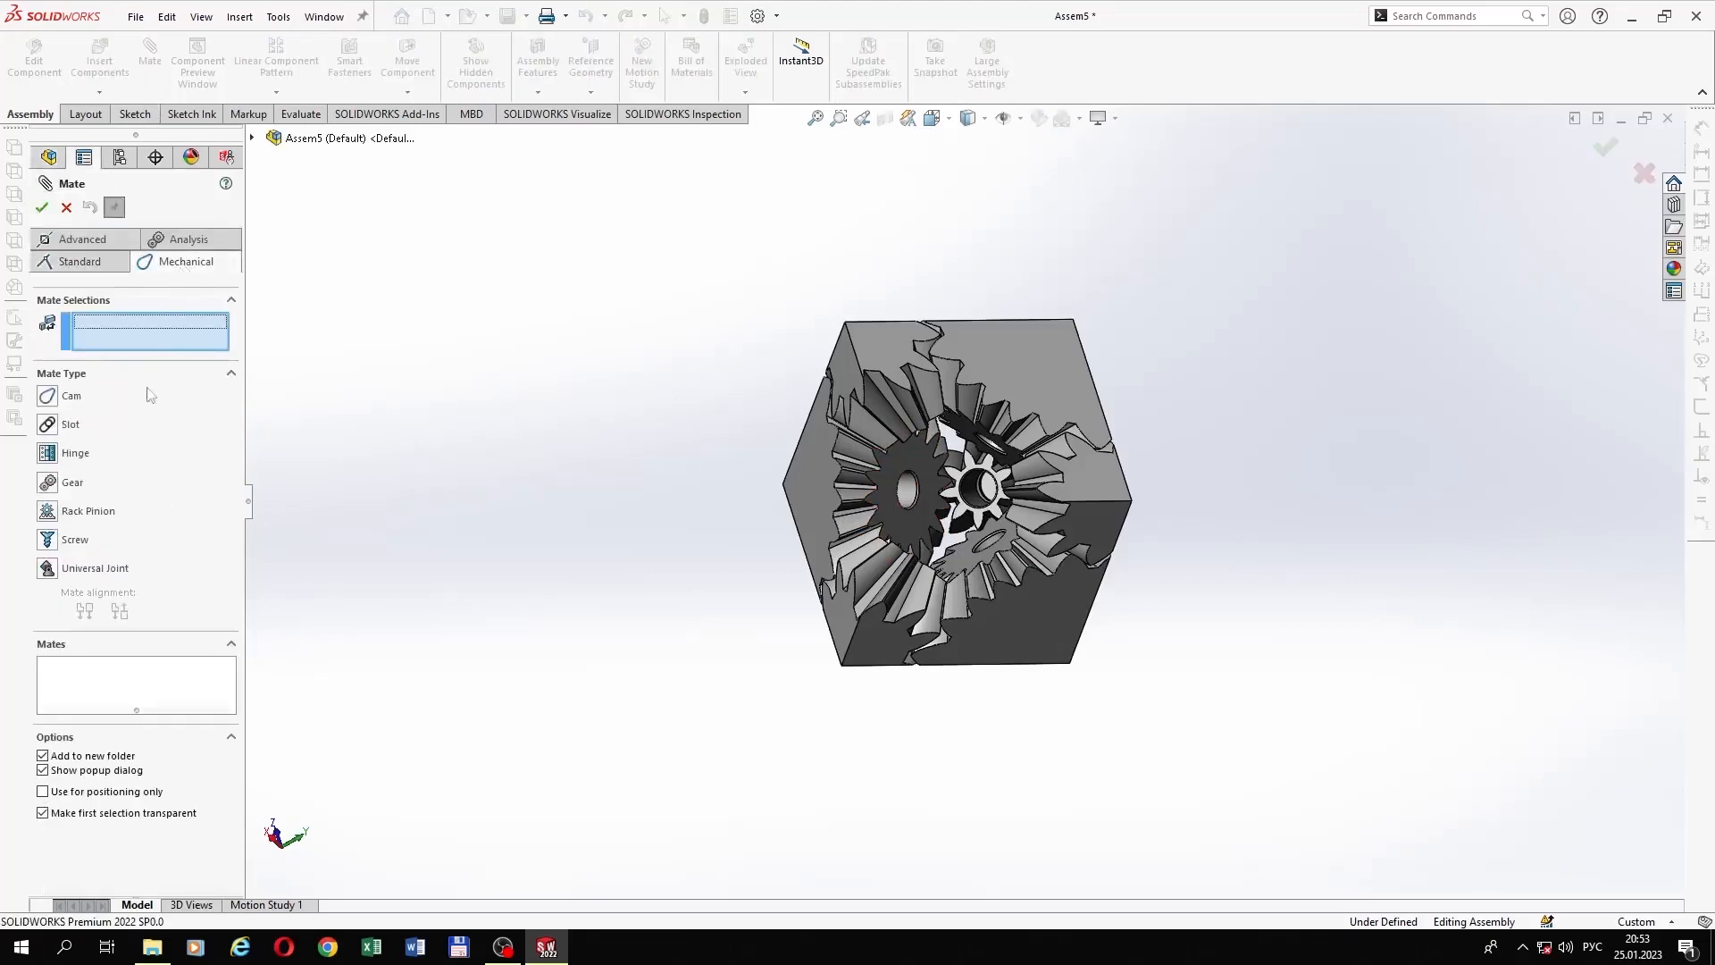
left_click(64, 483)
middle_click_drag(909, 518, 1001, 527)
scroll(1000, 525, "down", 5)
scroll(999, 525, "down", 2)
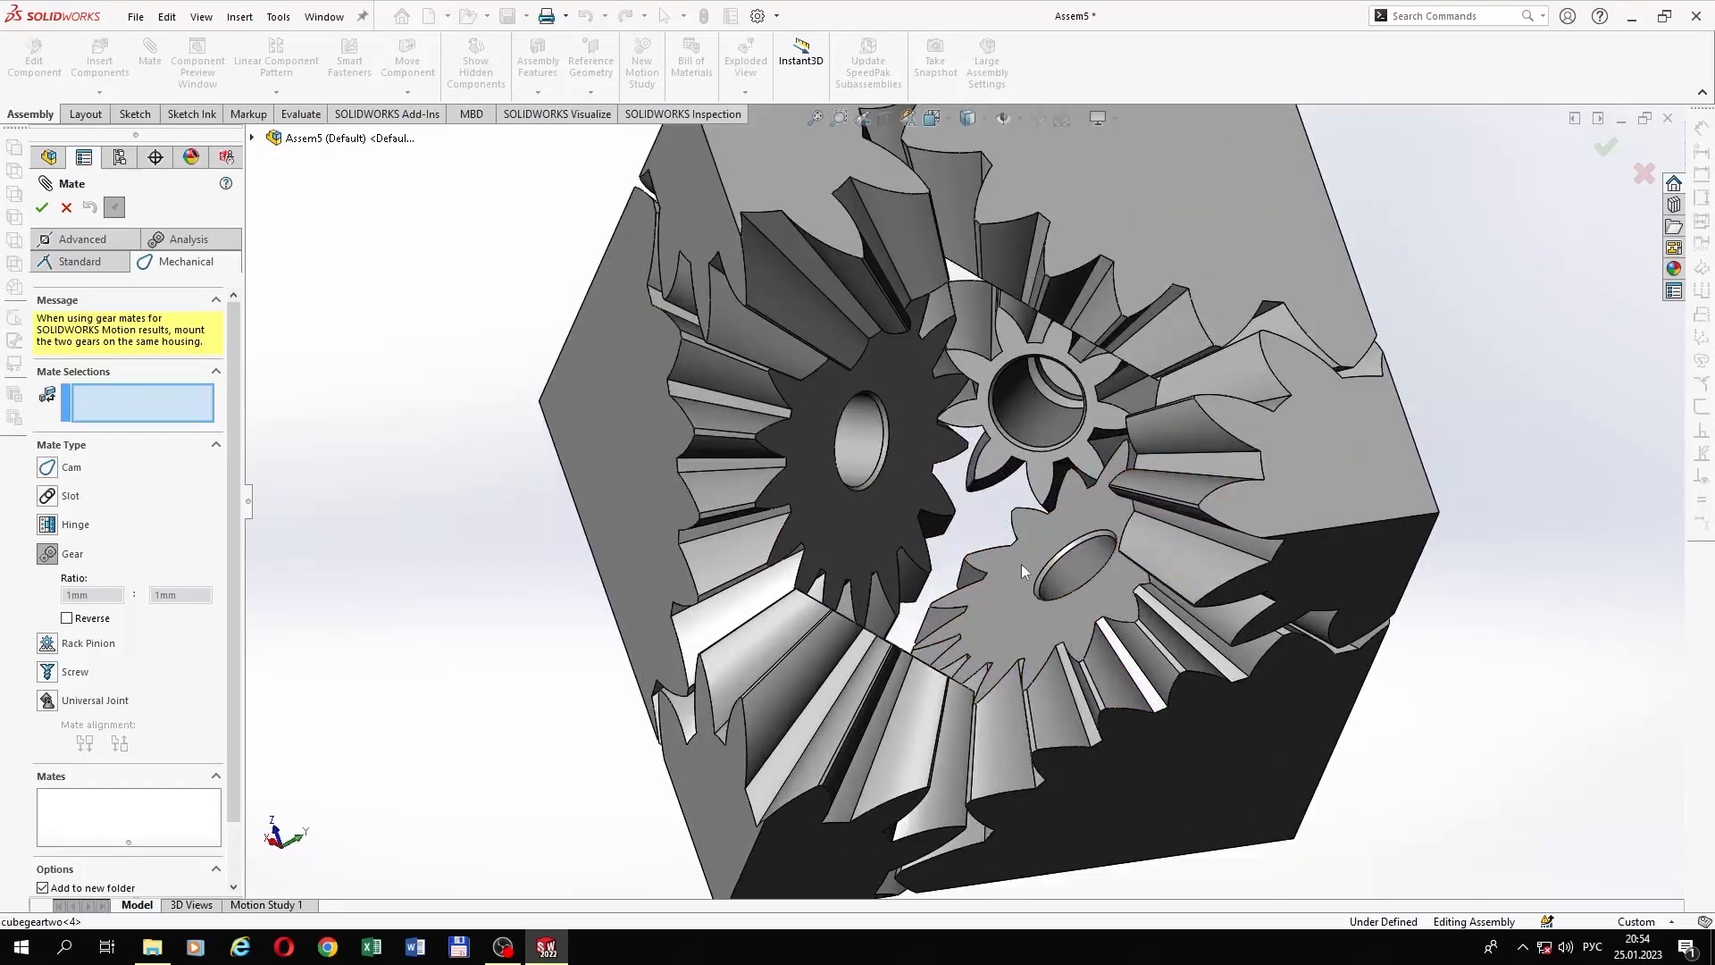
left_click(1030, 431)
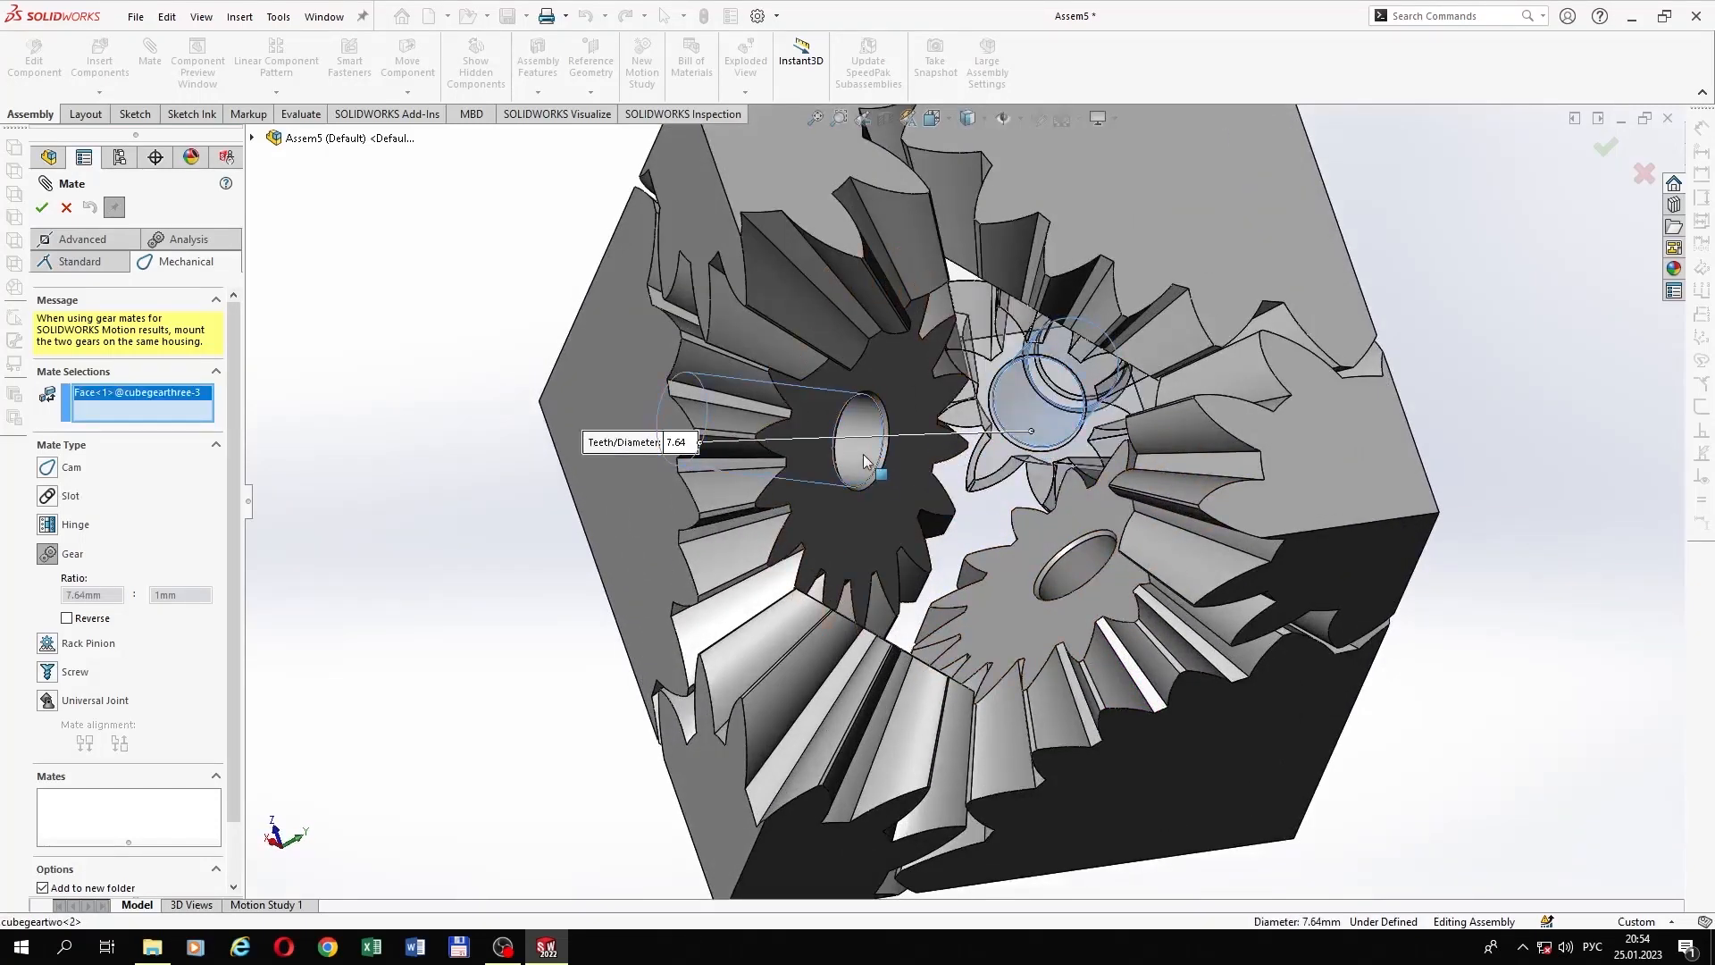
left_click(863, 453)
Step: Set the gear ratio to 9 for cubegearthree<3> and 18 for cubegeartwo<2>, and accept the mate
left_click(679, 442)
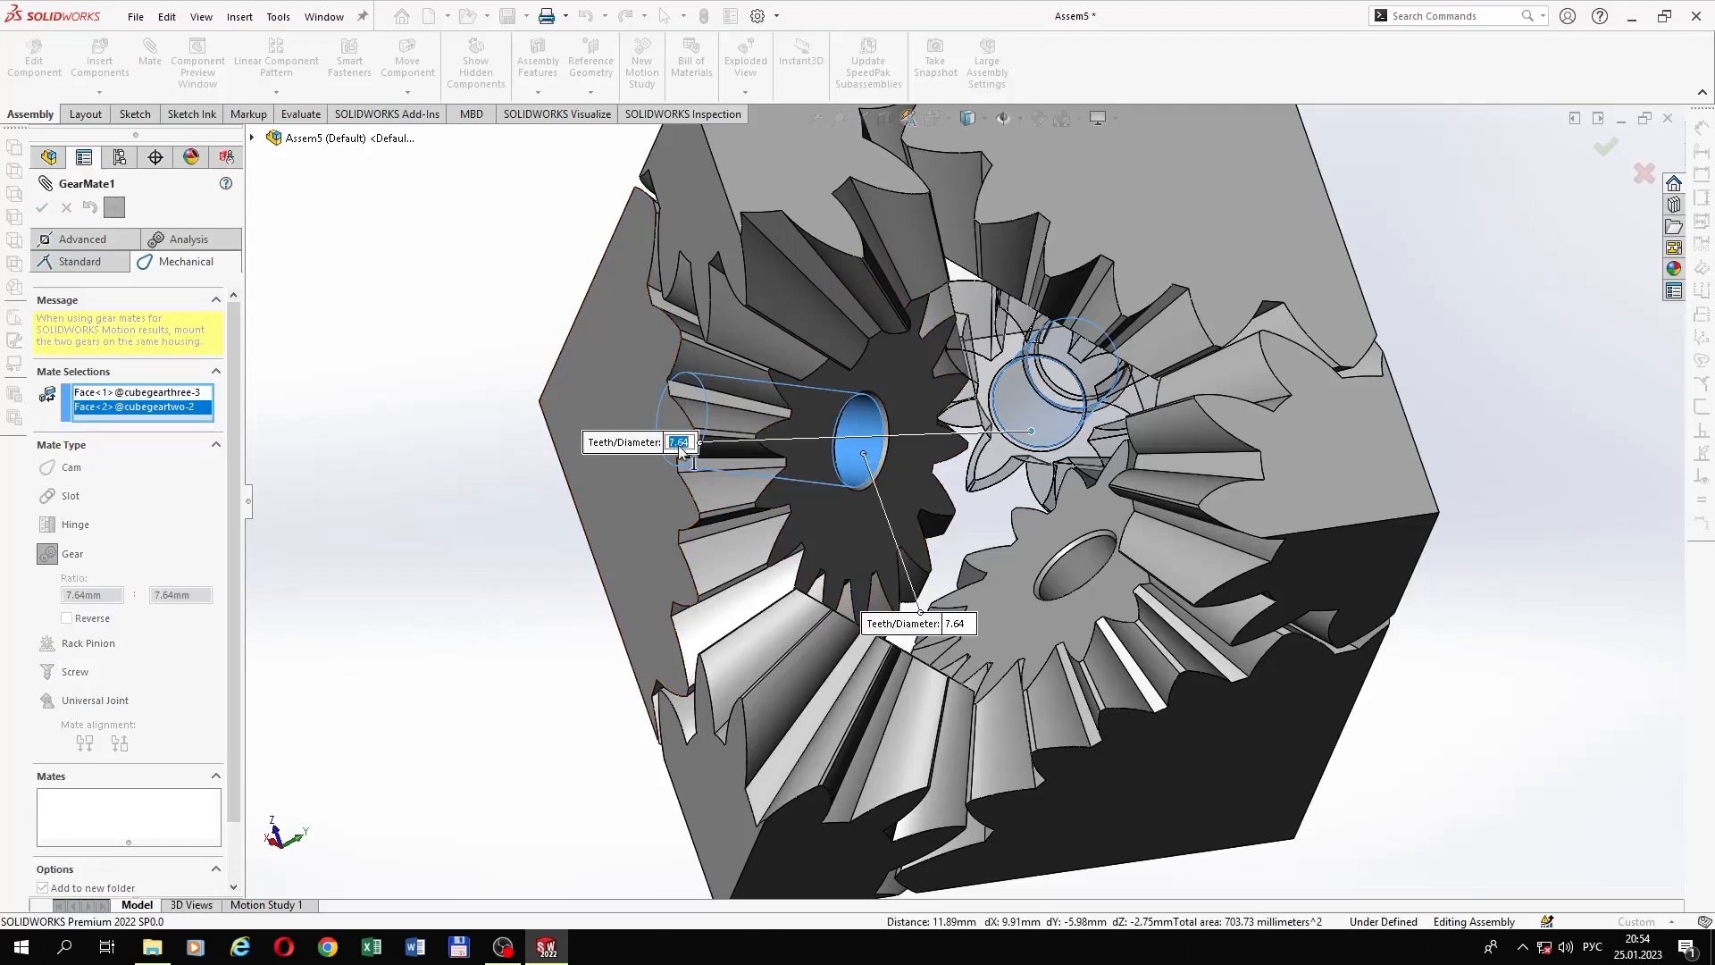
type("9")
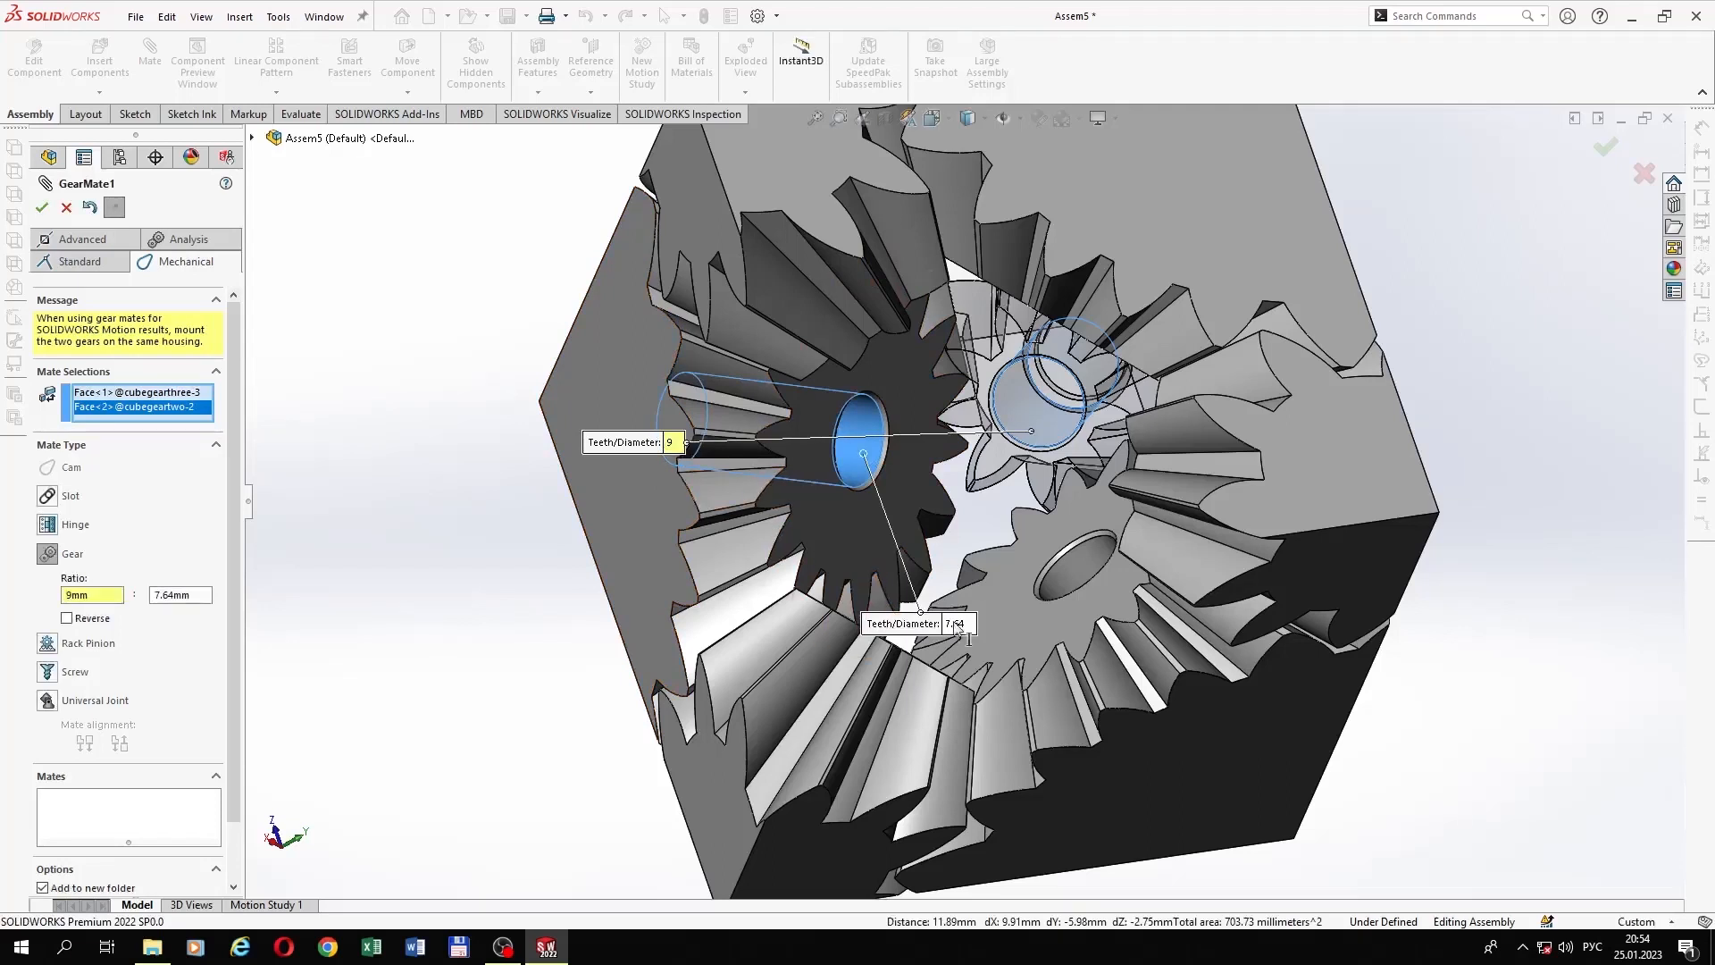
left_click(956, 624)
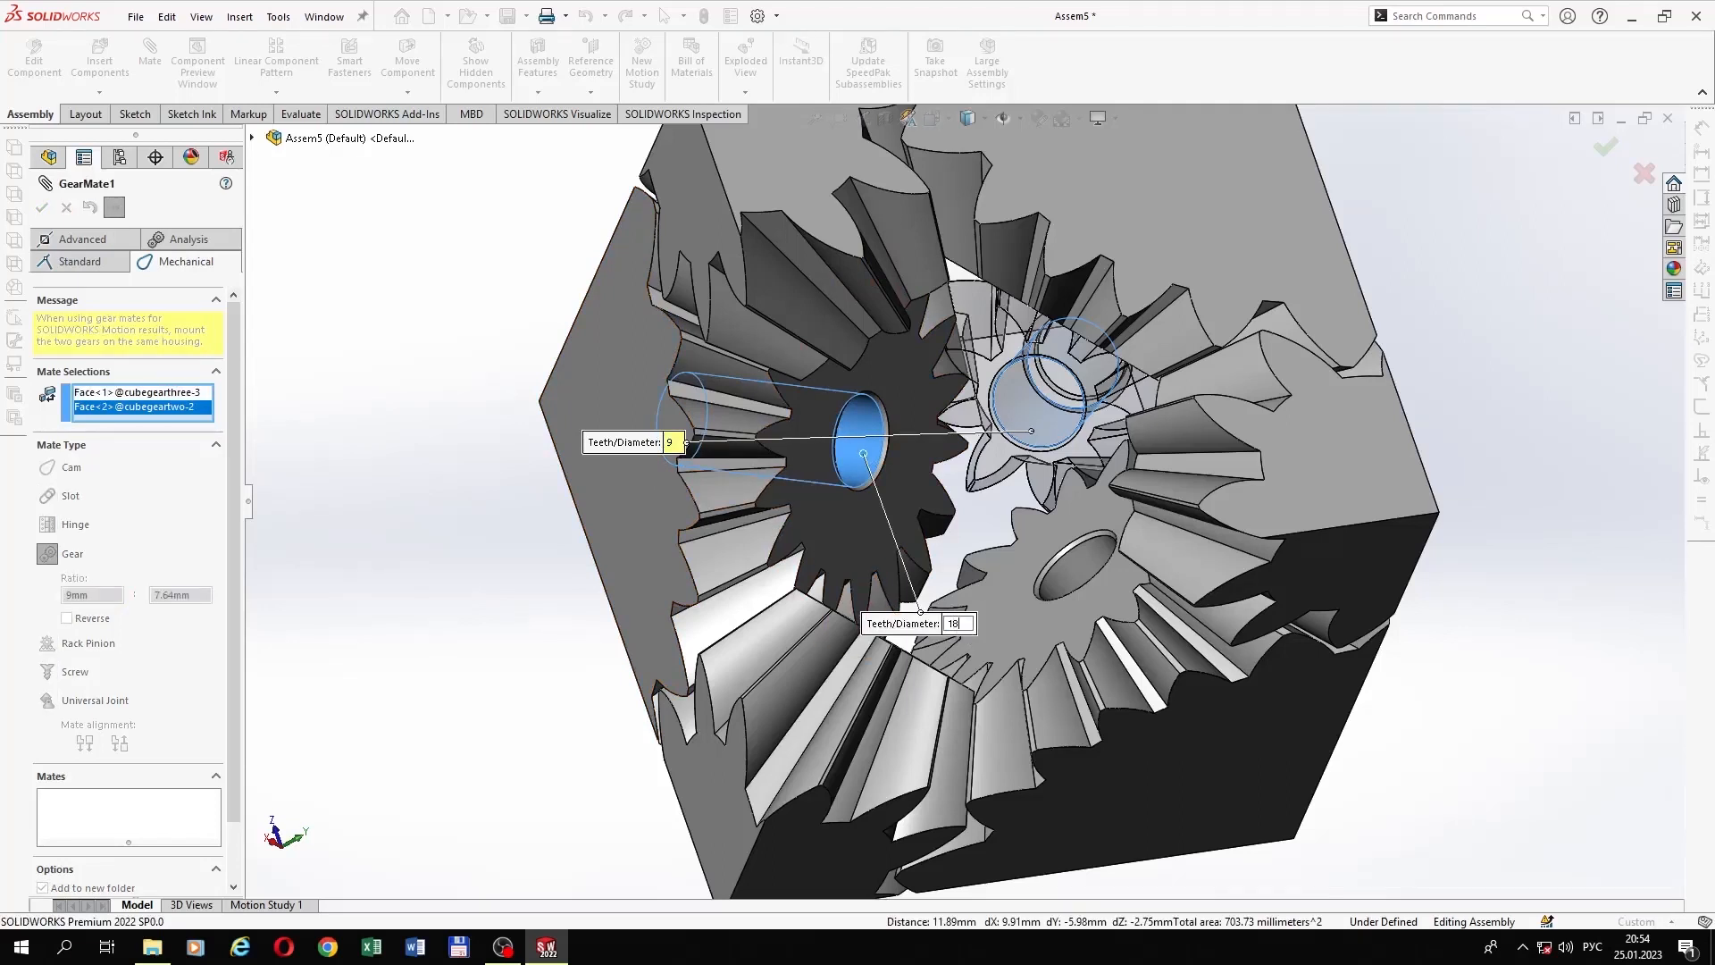
key("Return")
scroll(1225, 670, "up", 3)
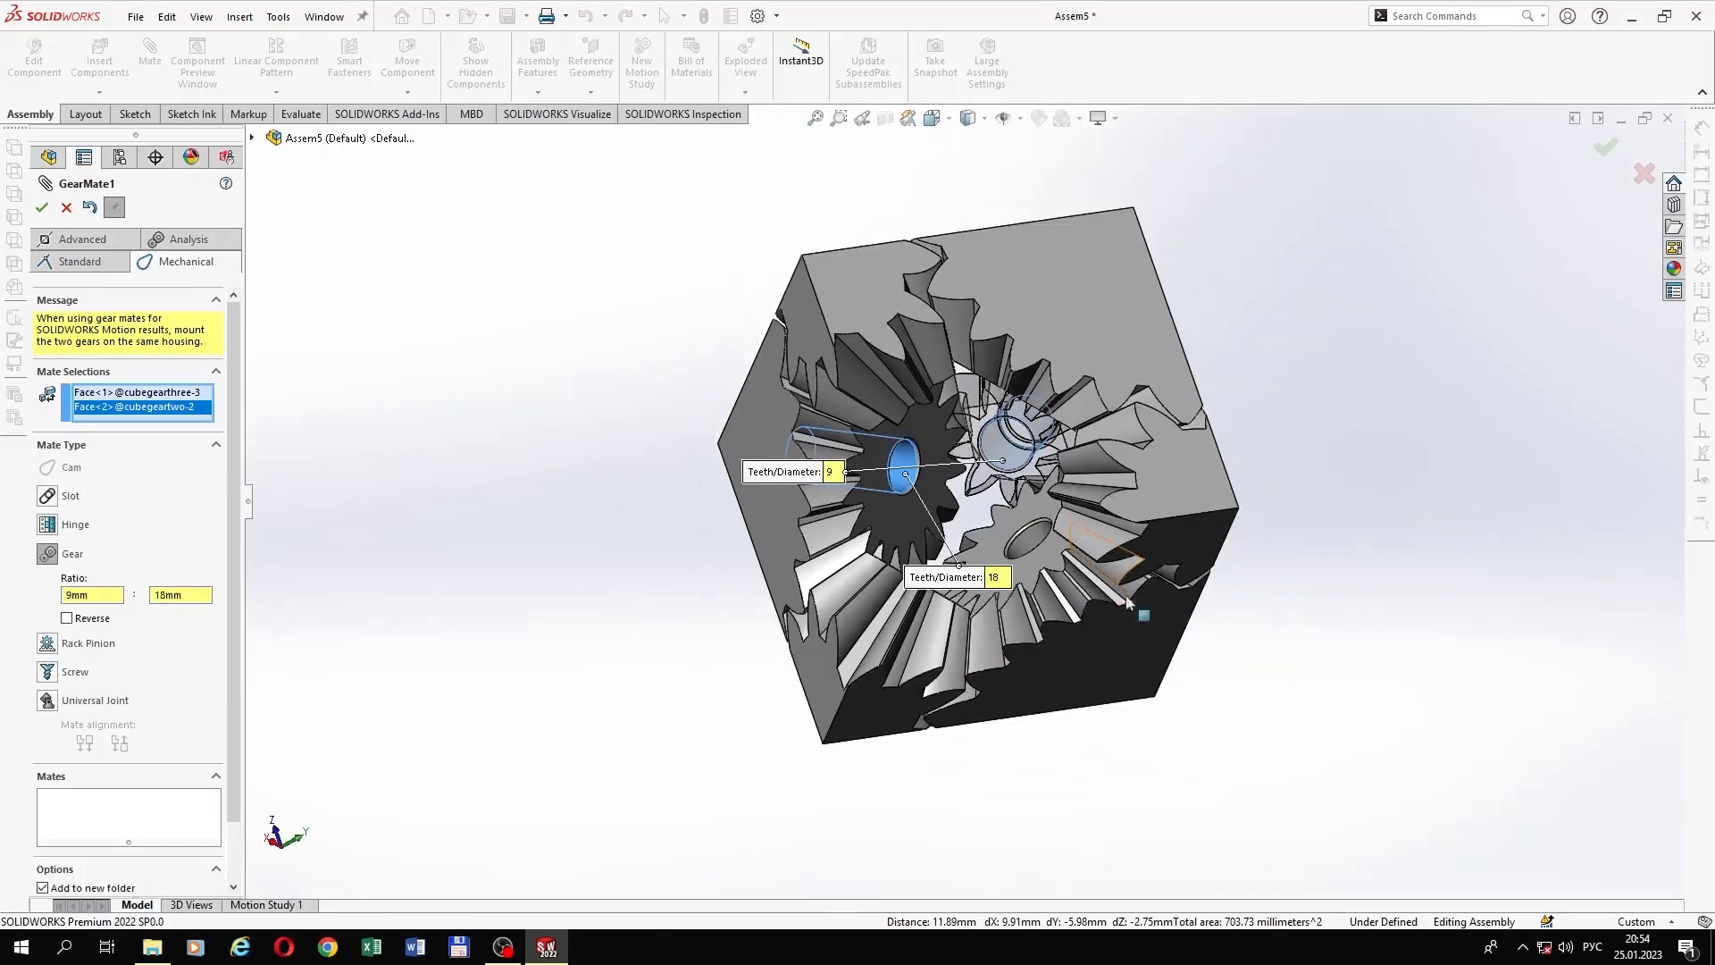
middle_click_drag(1141, 613, 1169, 549)
scroll(1019, 500, "down", 3)
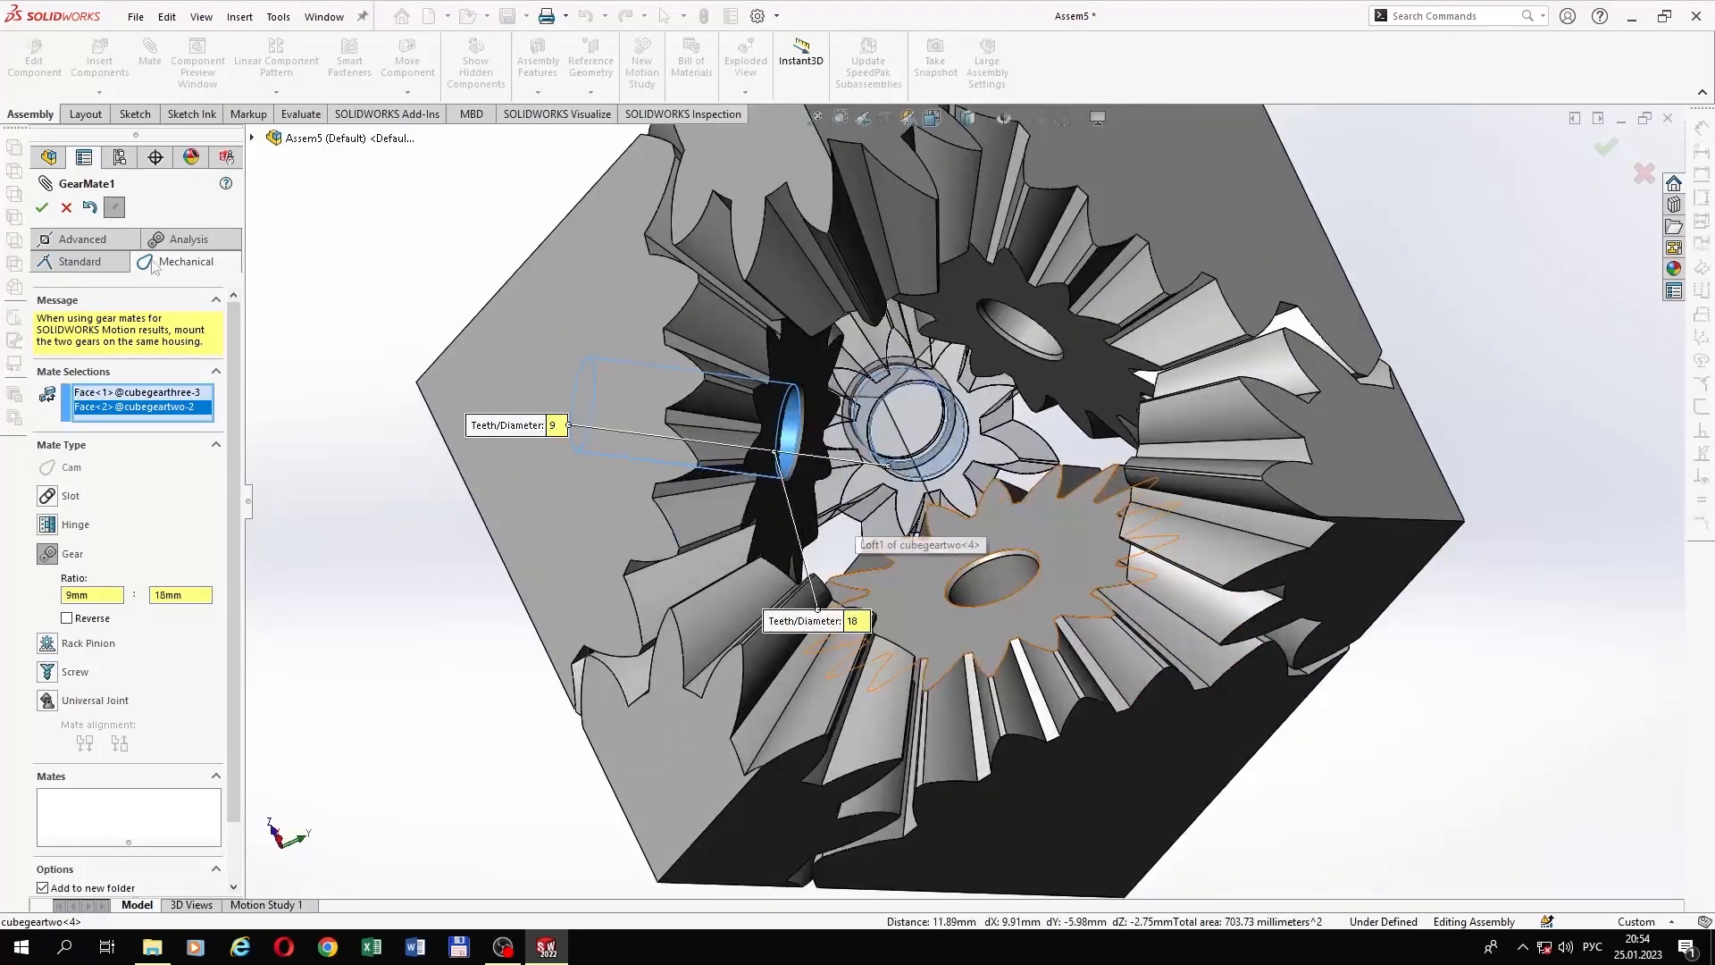
left_click(41, 208)
Step: Add a Gear mate between the bores of cubegearthree<3> and cubegeartwo<4> with a ratio of 9 to 18
left_click(75, 554)
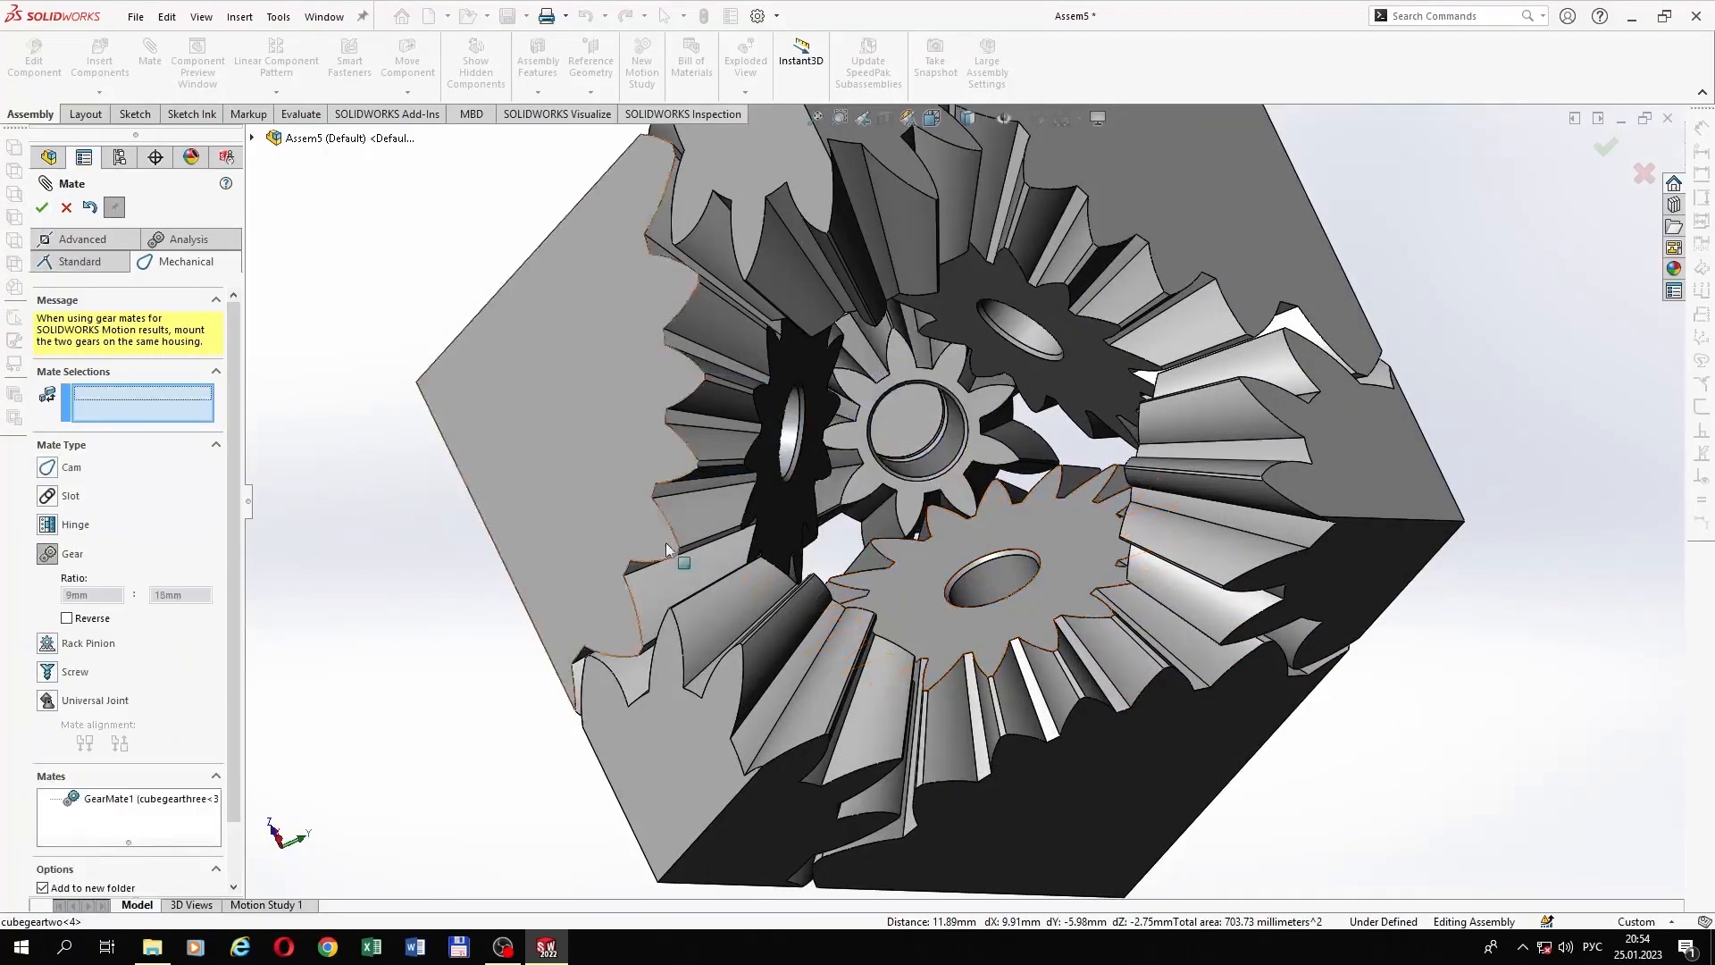
scroll(956, 441, "down", 3)
left_click(956, 389)
left_click(1048, 628)
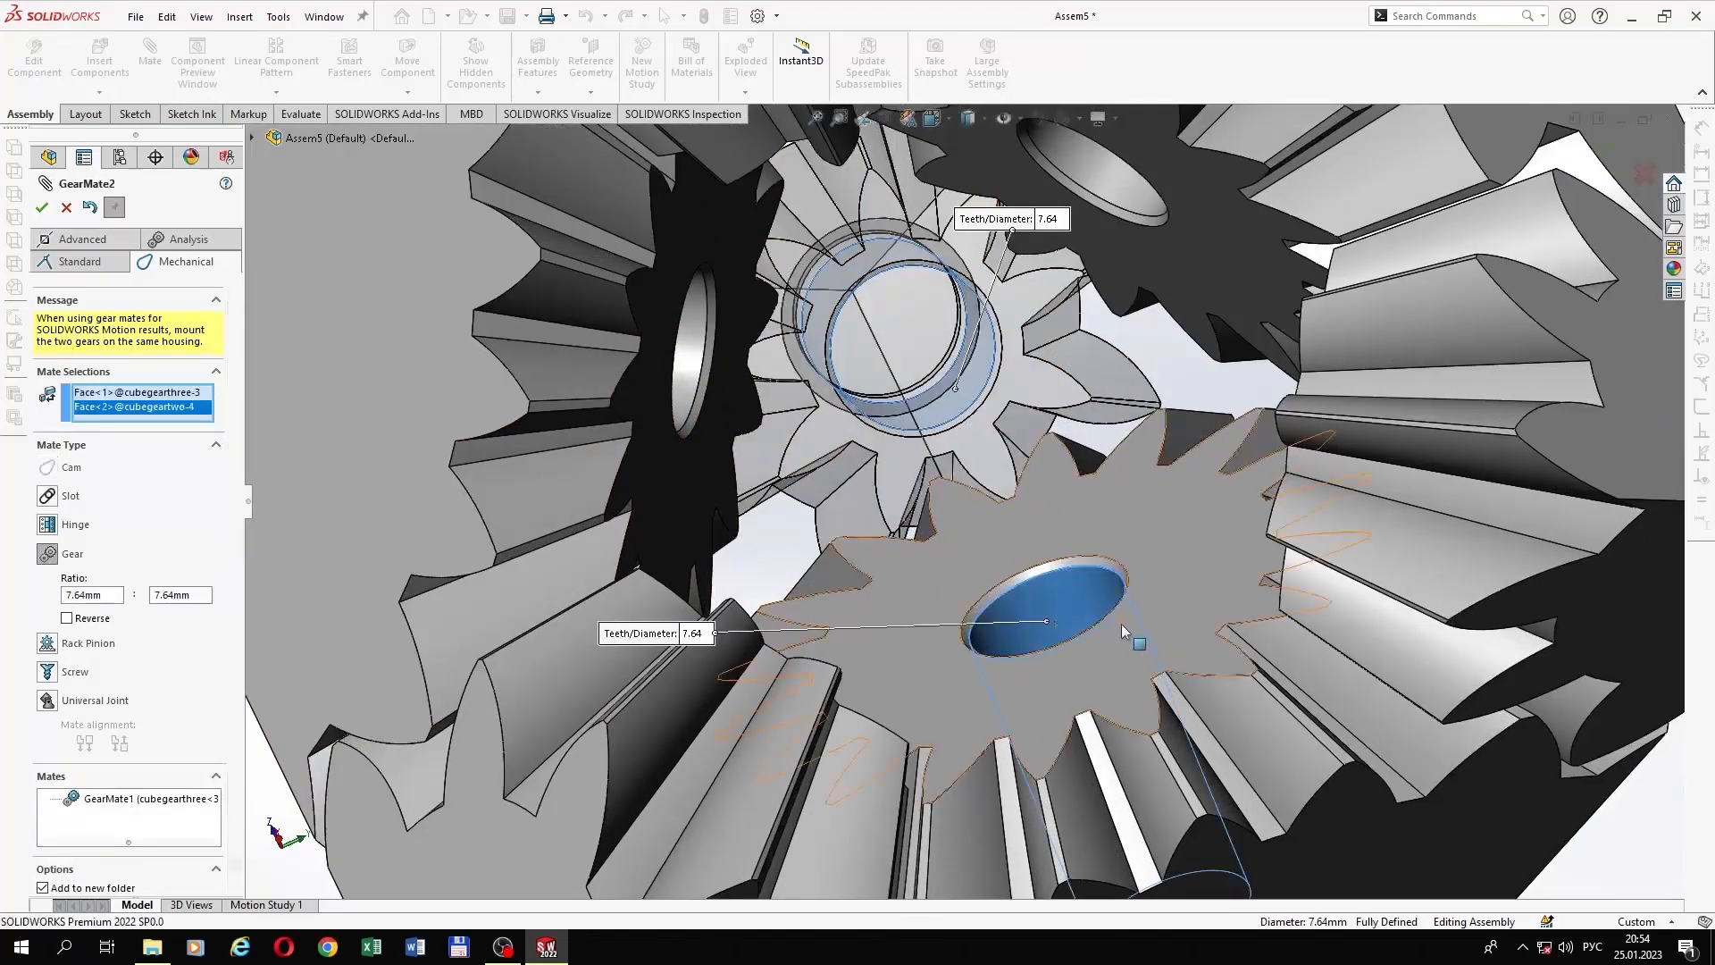
left_click(696, 634)
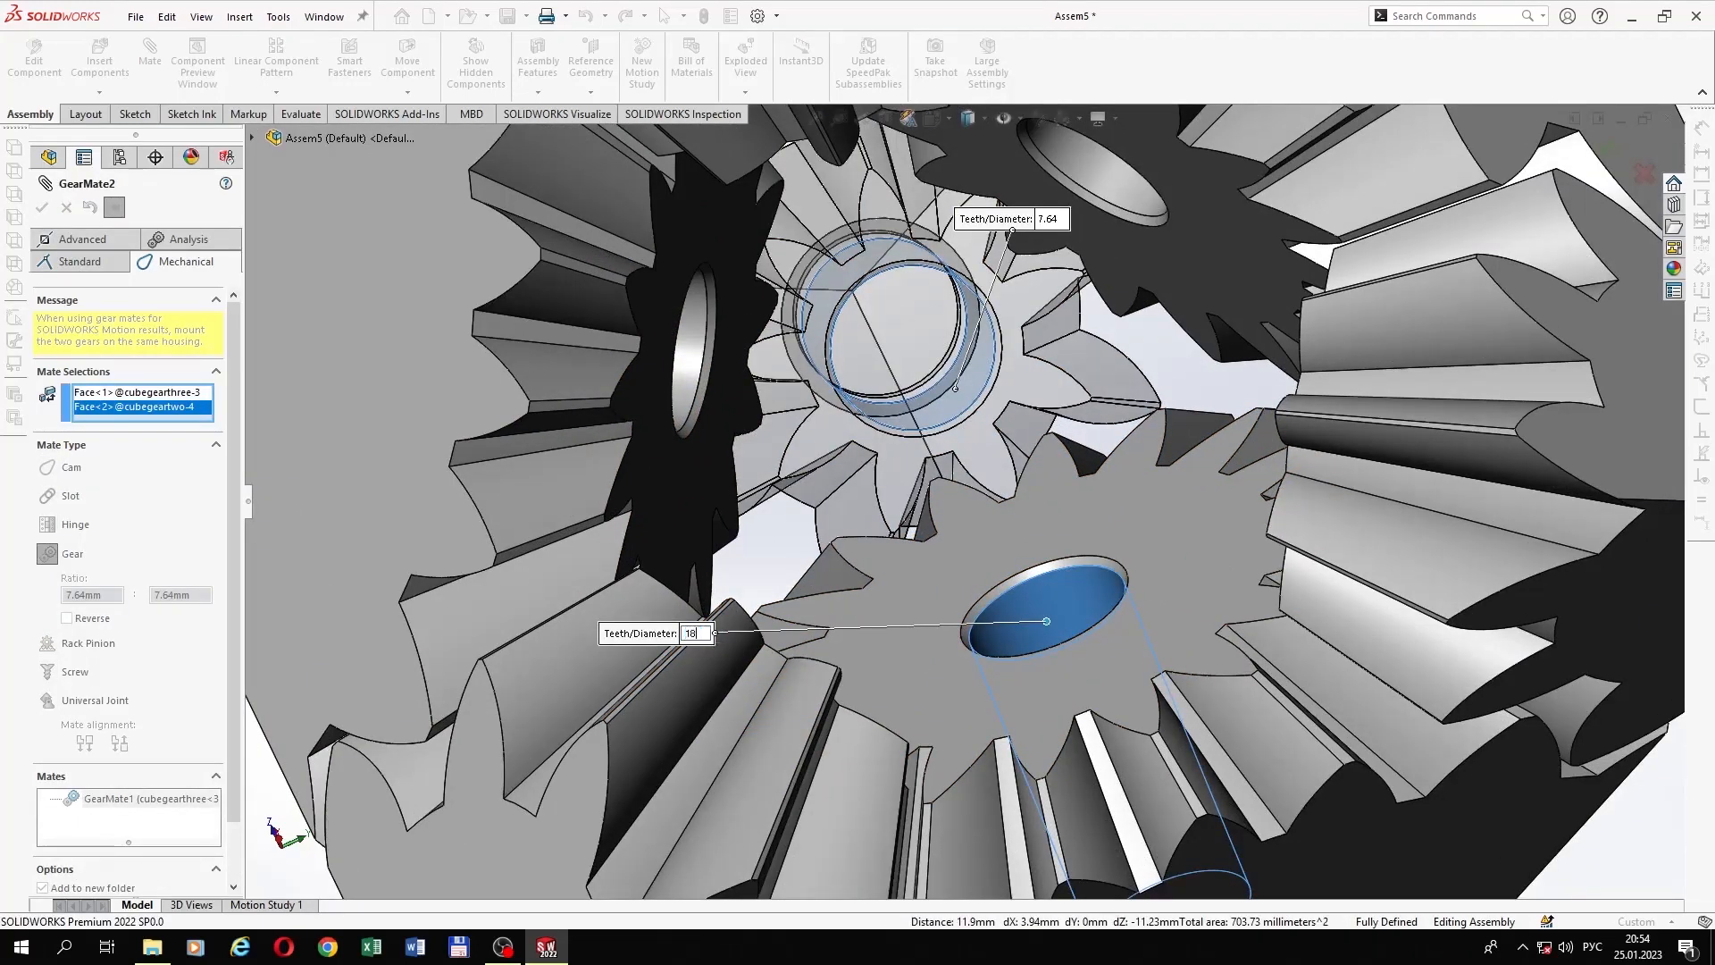
key("Return")
left_click(1050, 219)
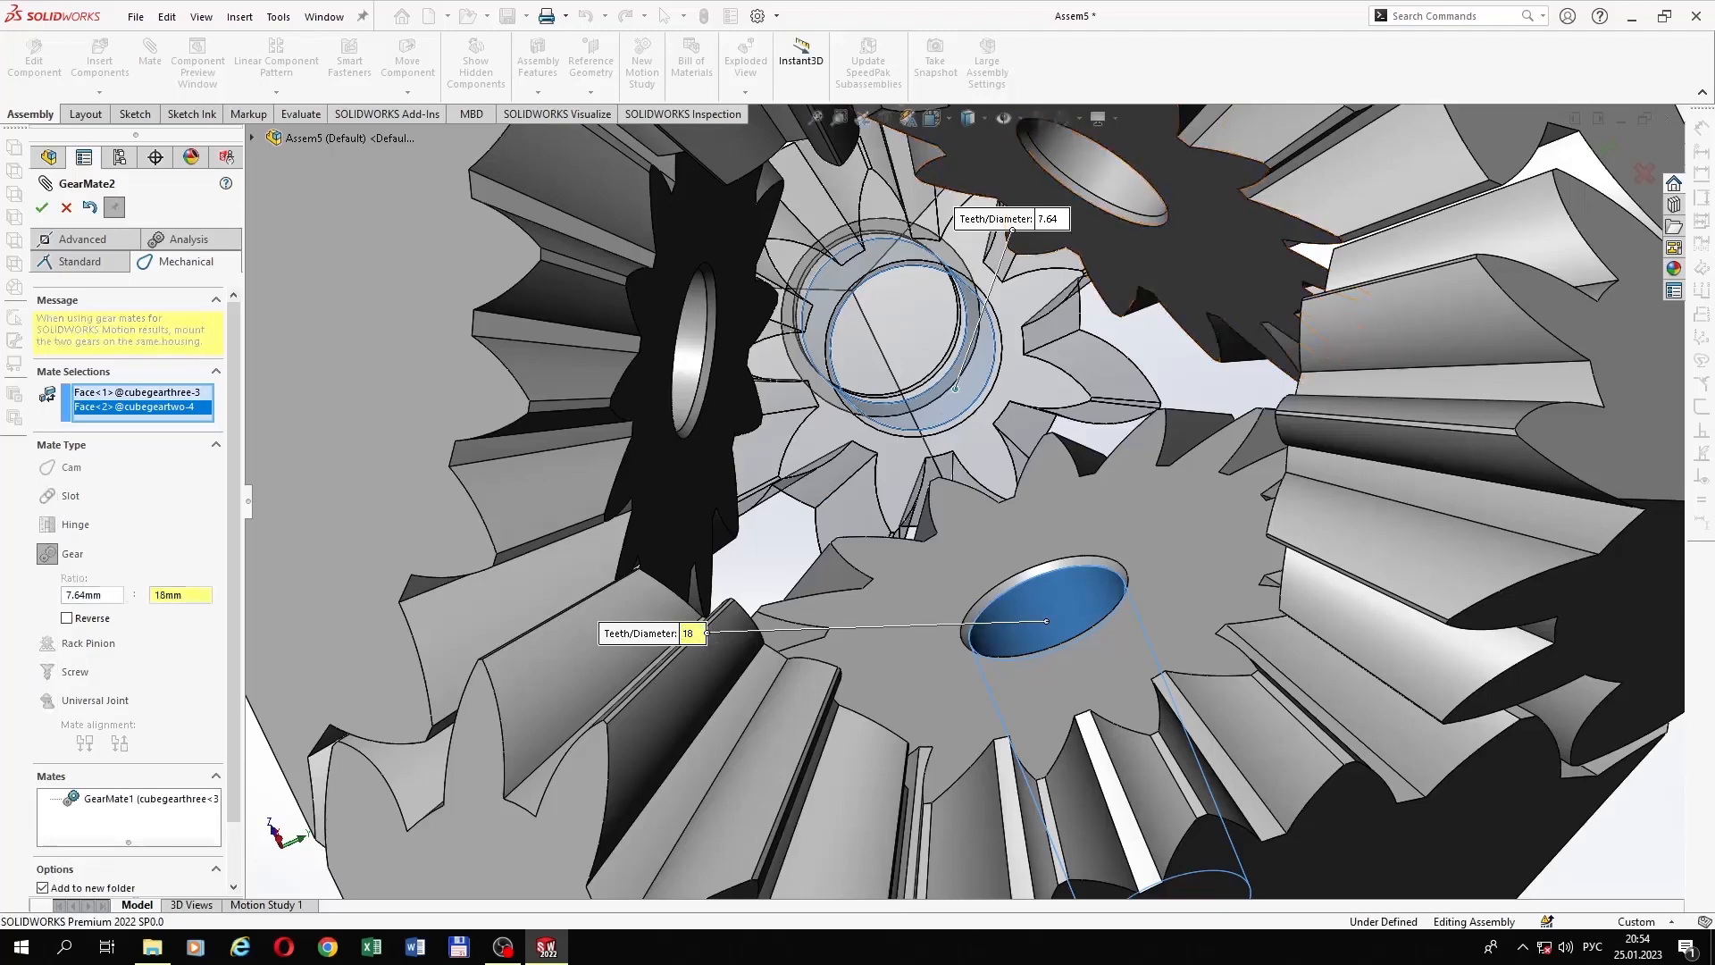
key("Return")
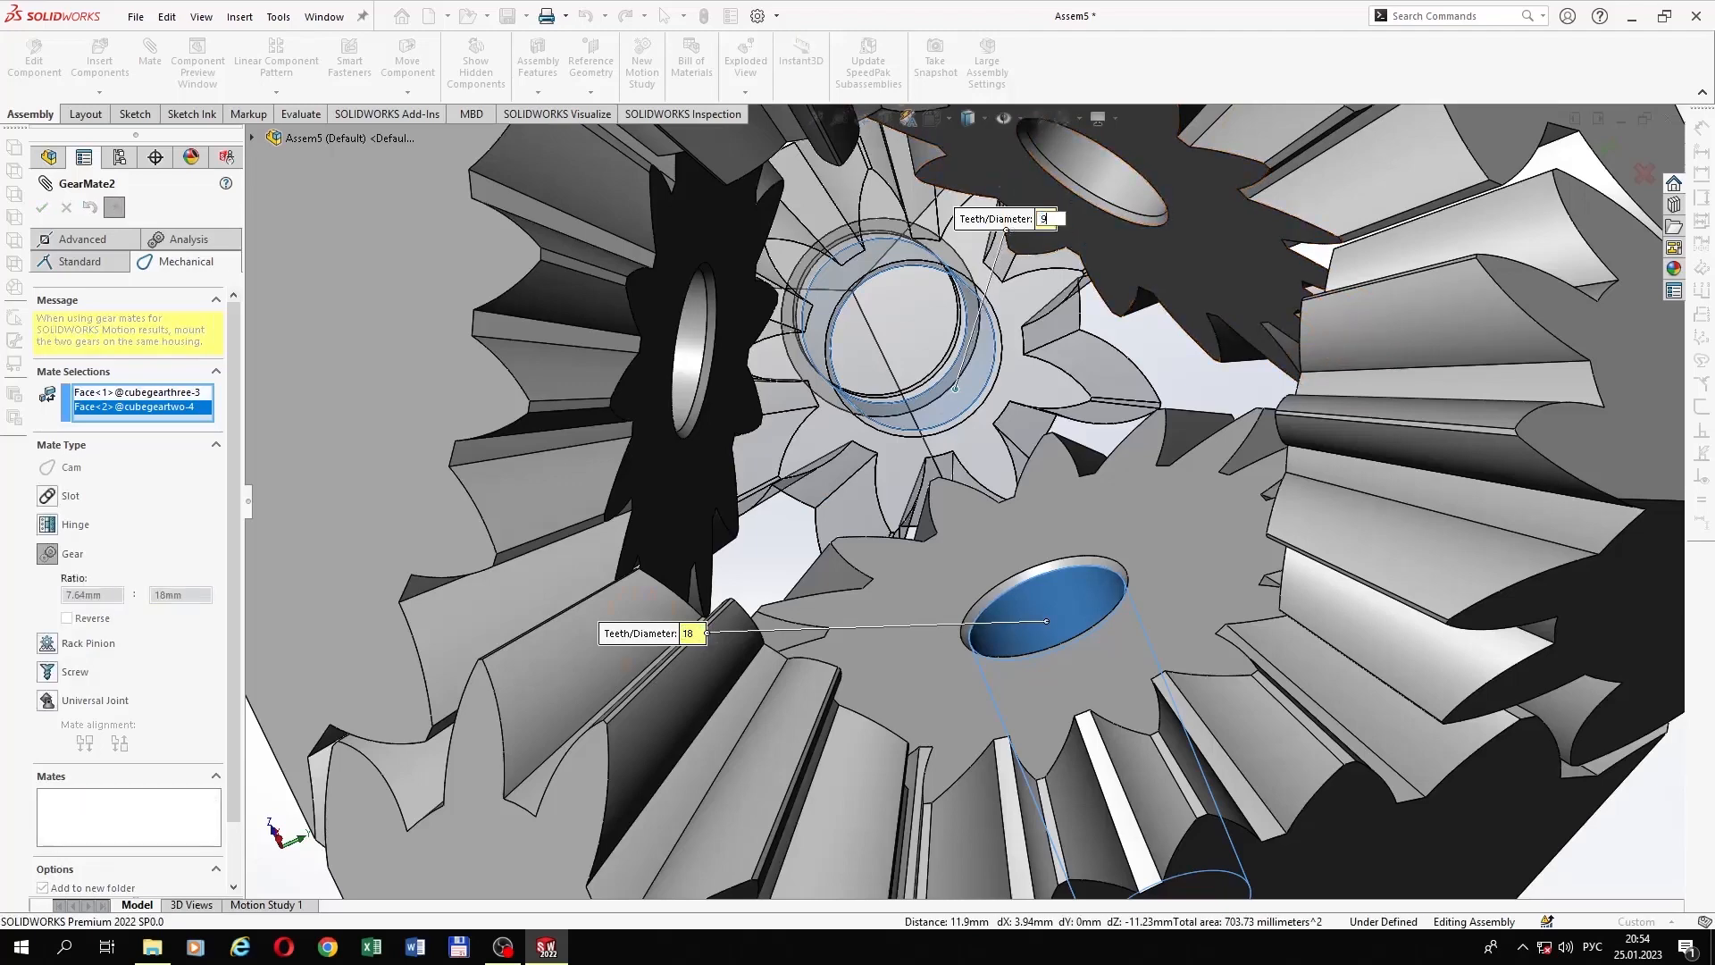
left_click(47, 217)
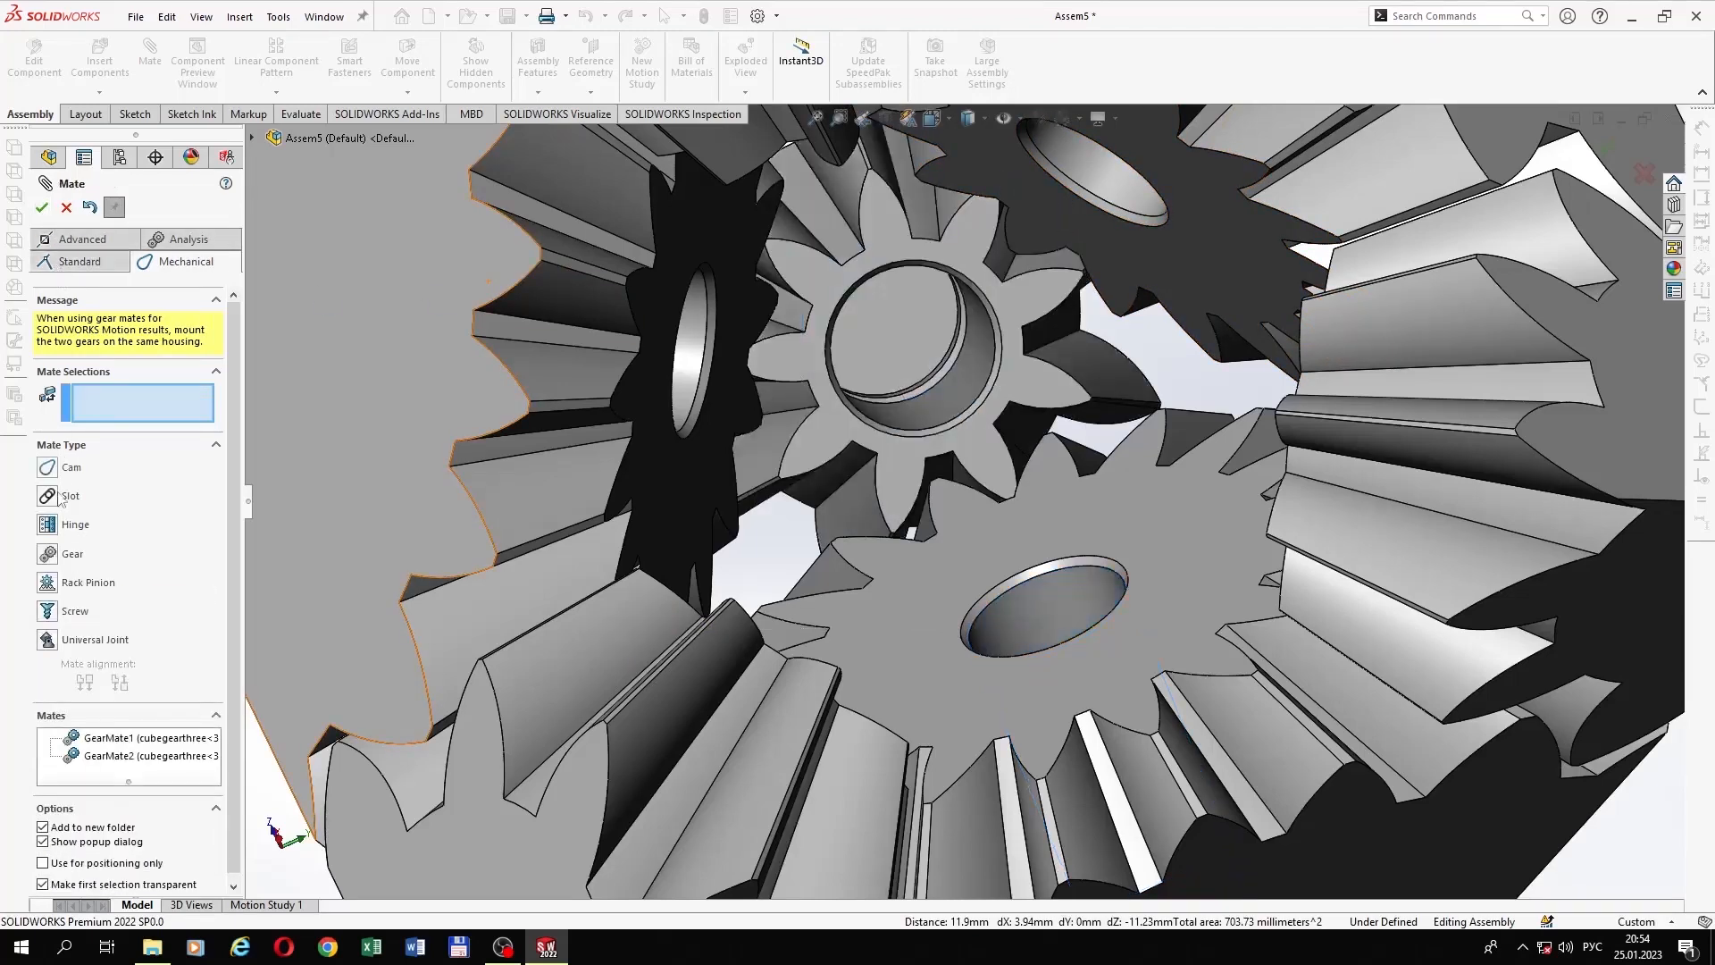
Step: Add a Gear mate between the bores of cubegearthree<3> and cubegeartwo<3> with a ratio of 9 to 18
left_click(51, 554)
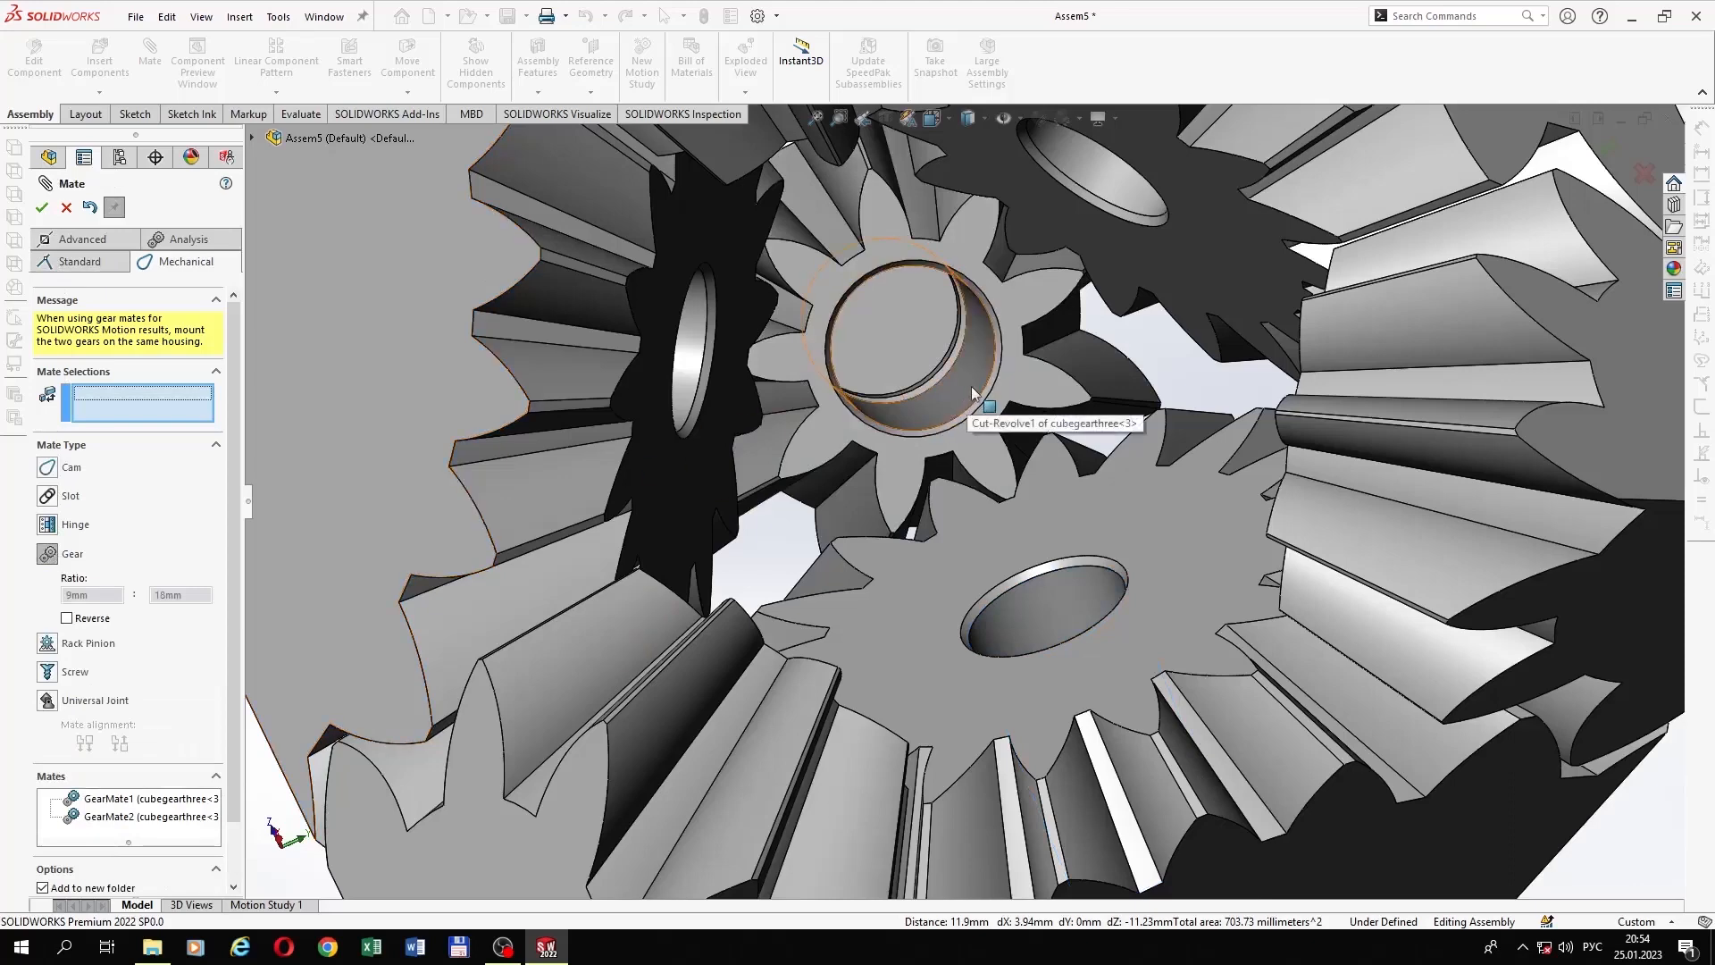
scroll(972, 386, "up", 5)
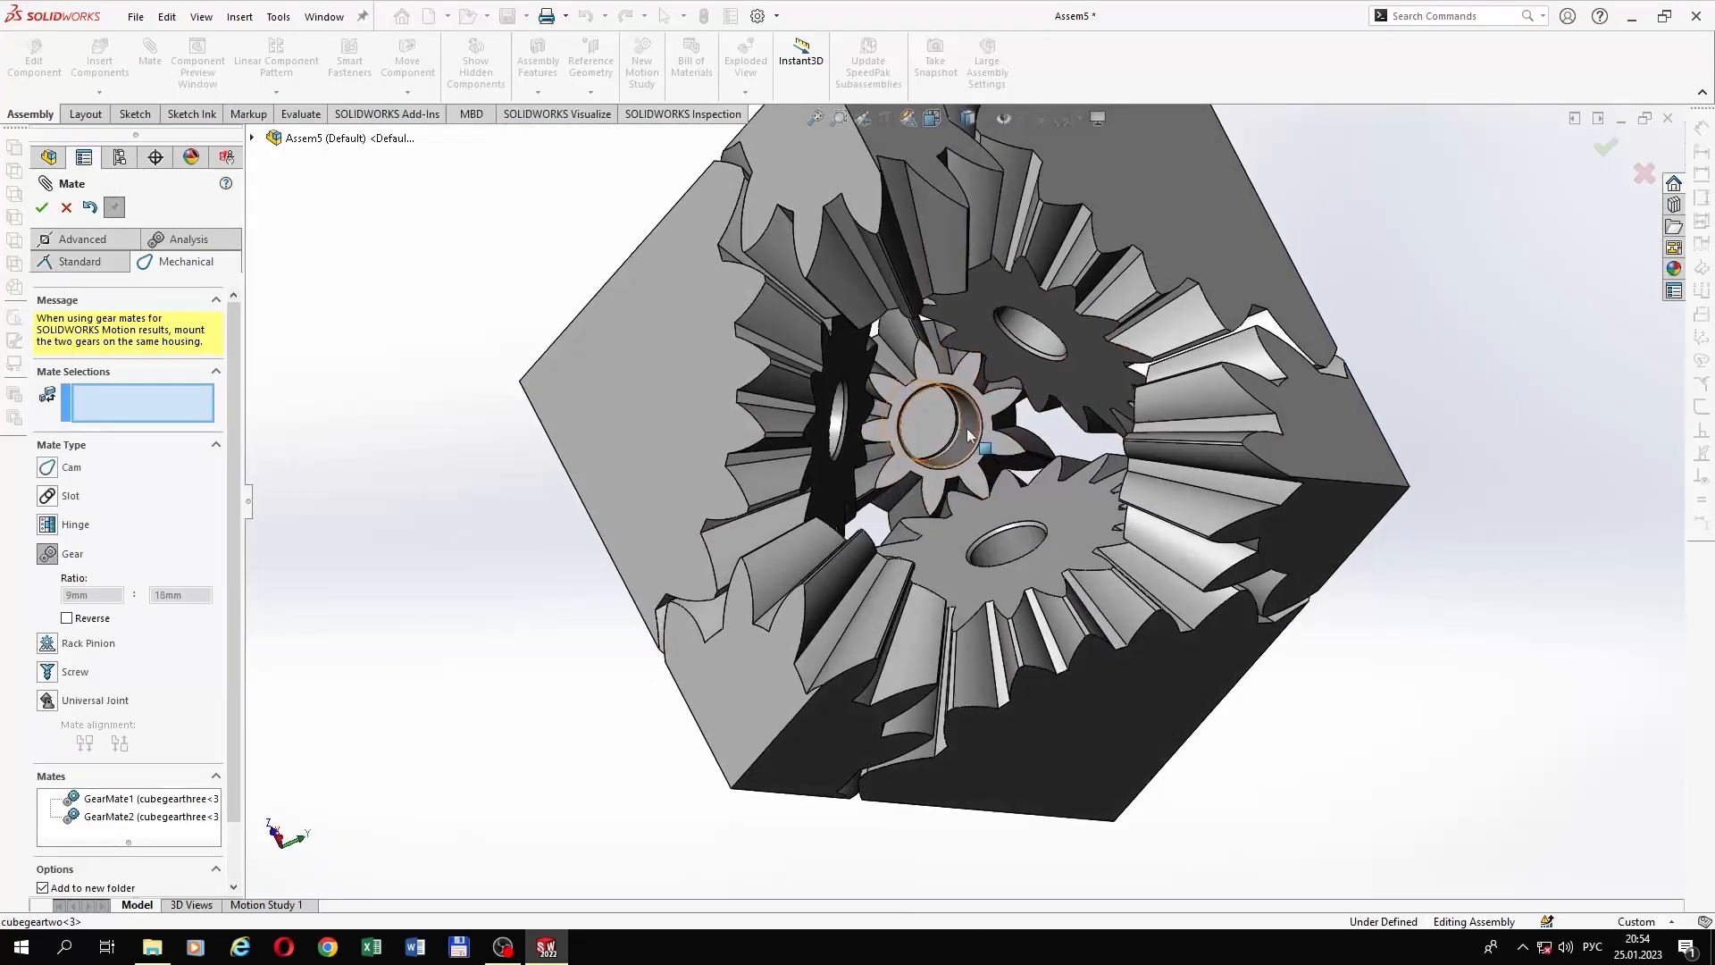
left_click(969, 435)
left_click(1034, 348)
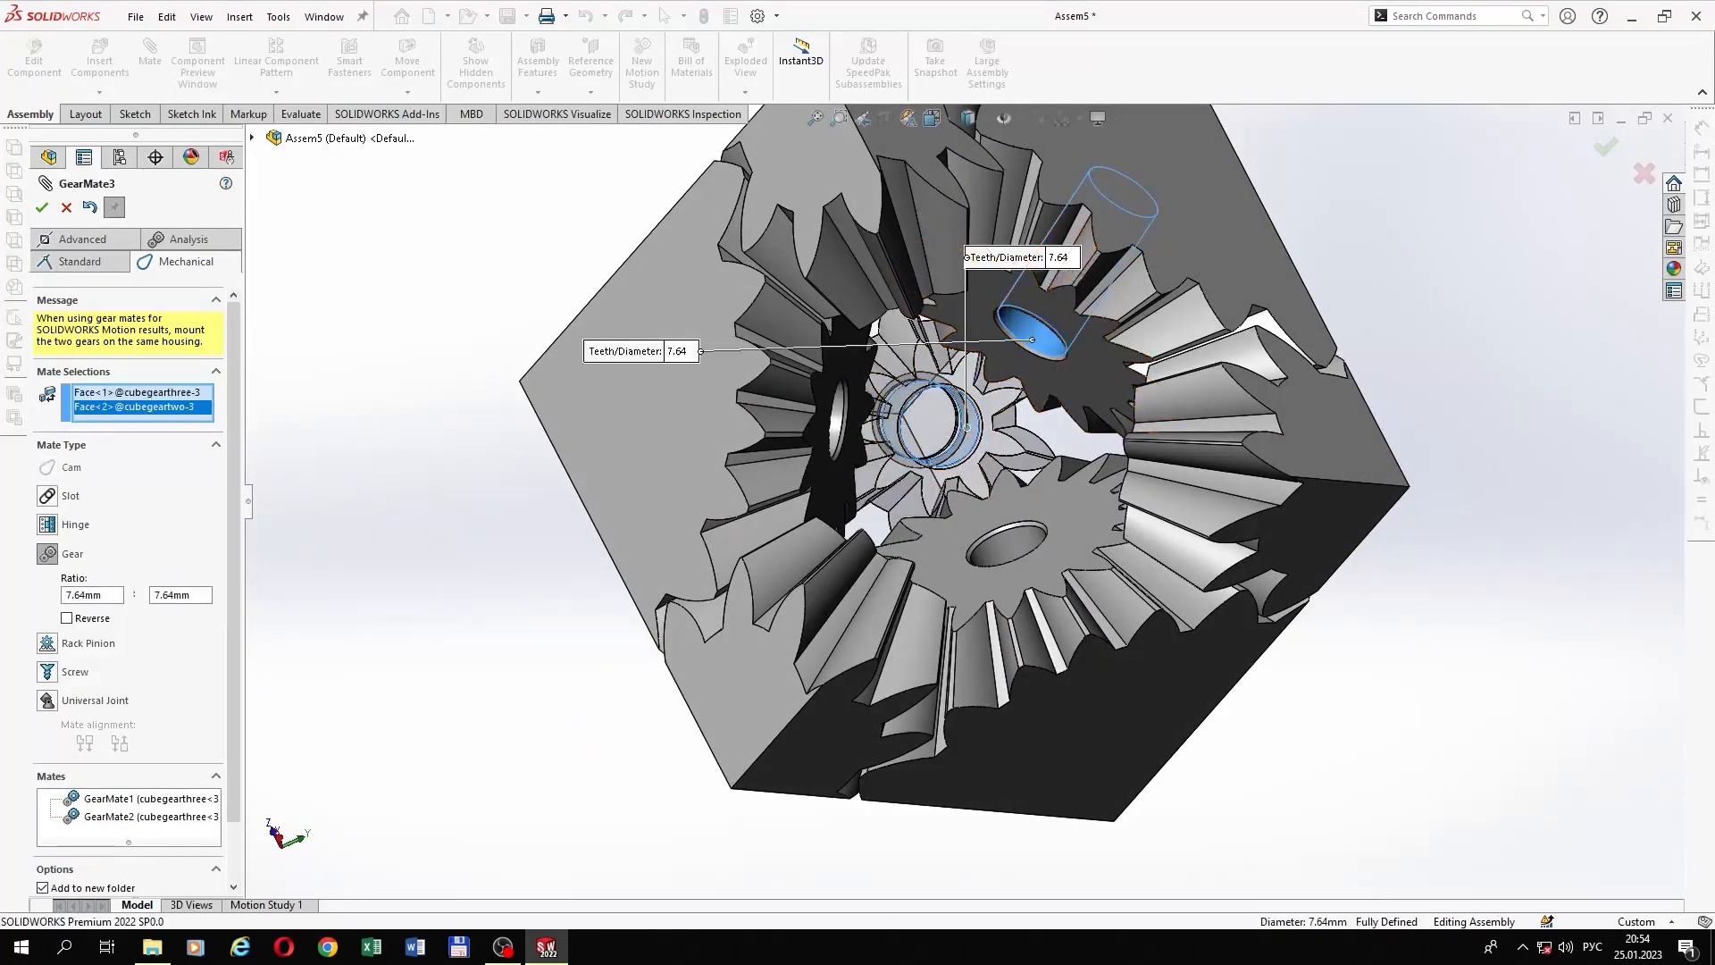
left_click(1062, 258)
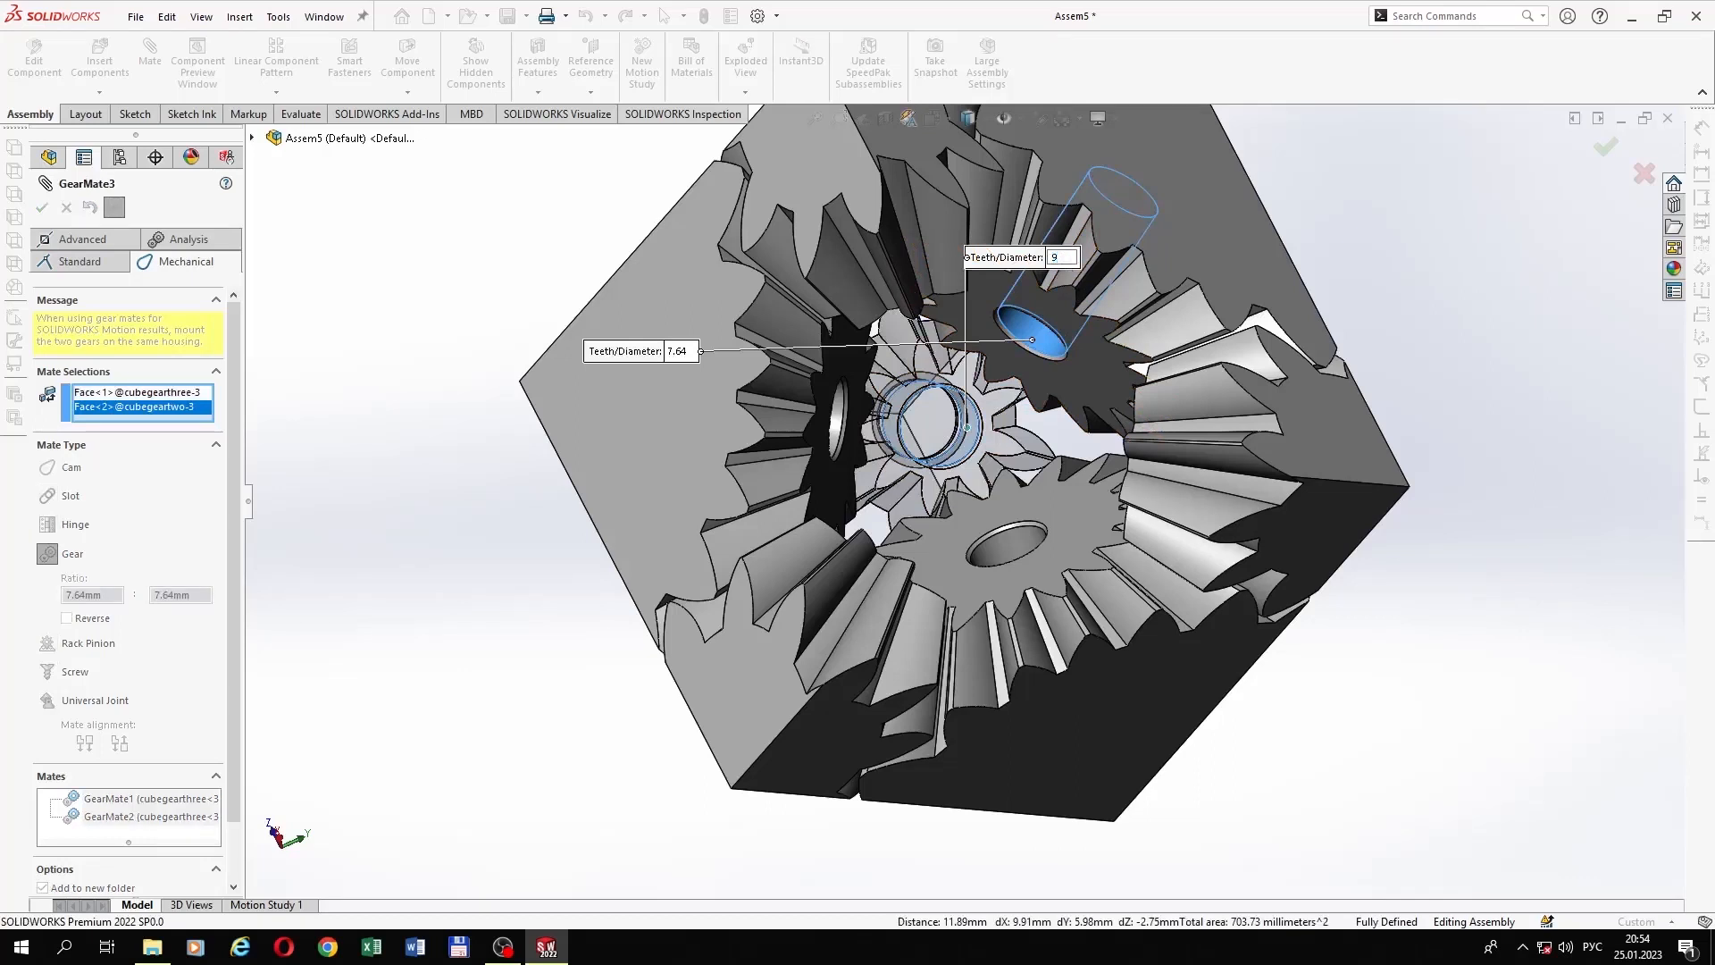
key("Return")
left_click(679, 351)
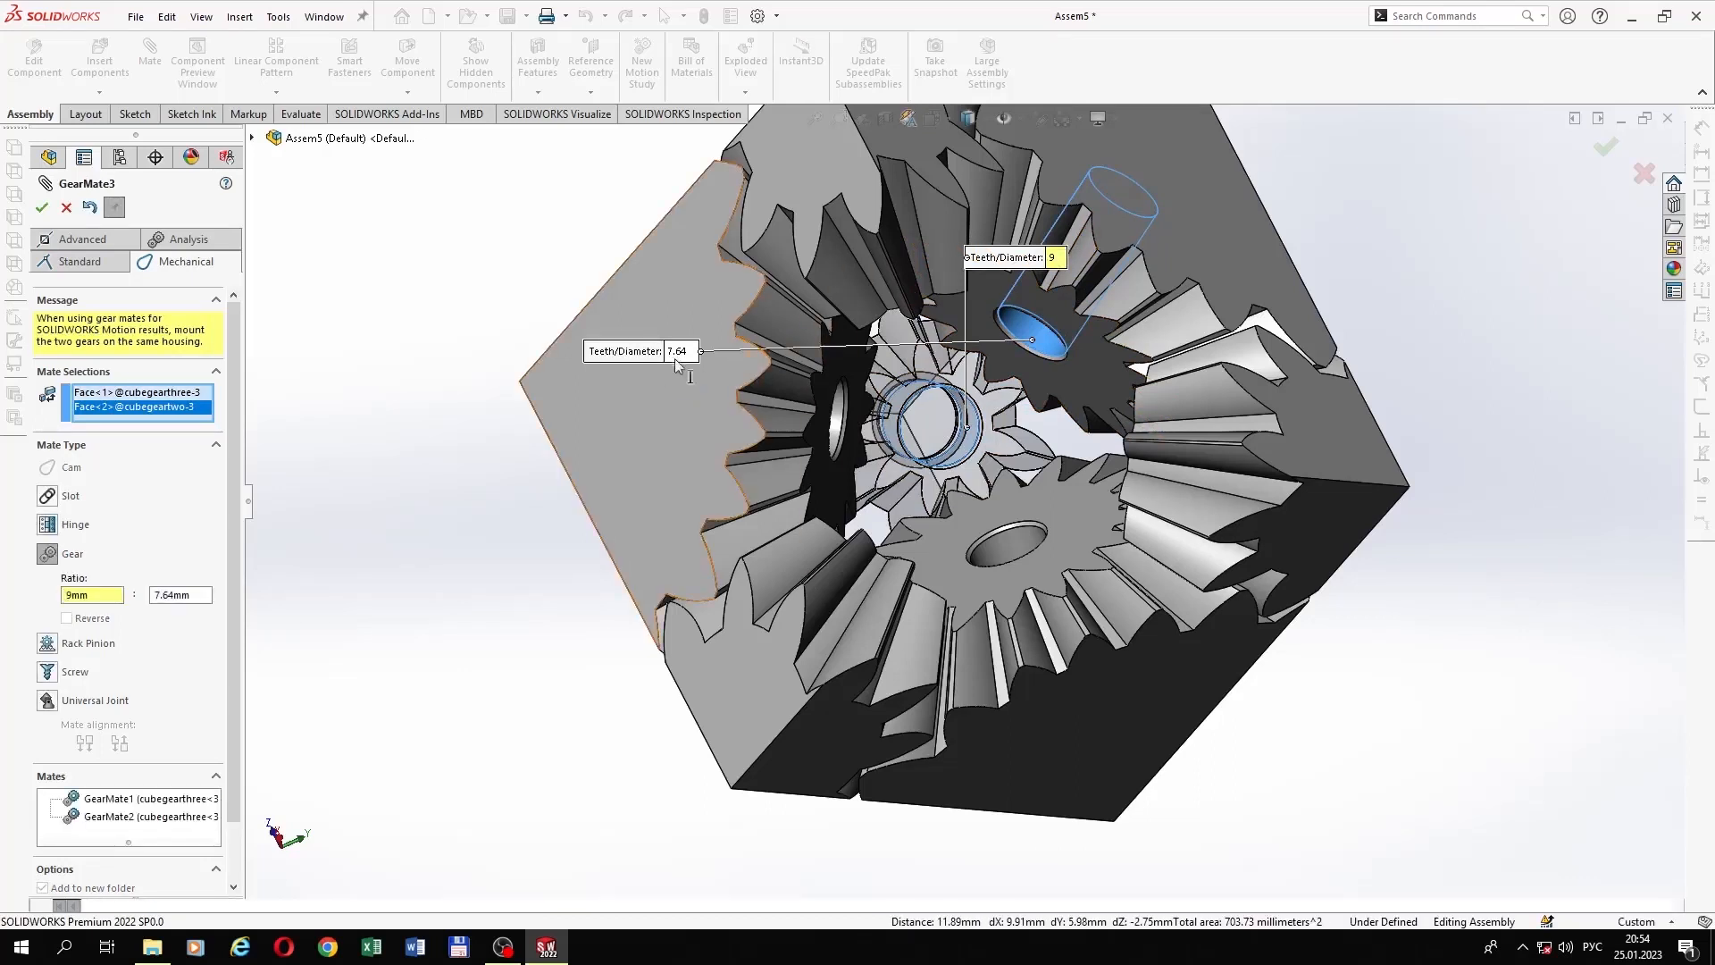
key("Return")
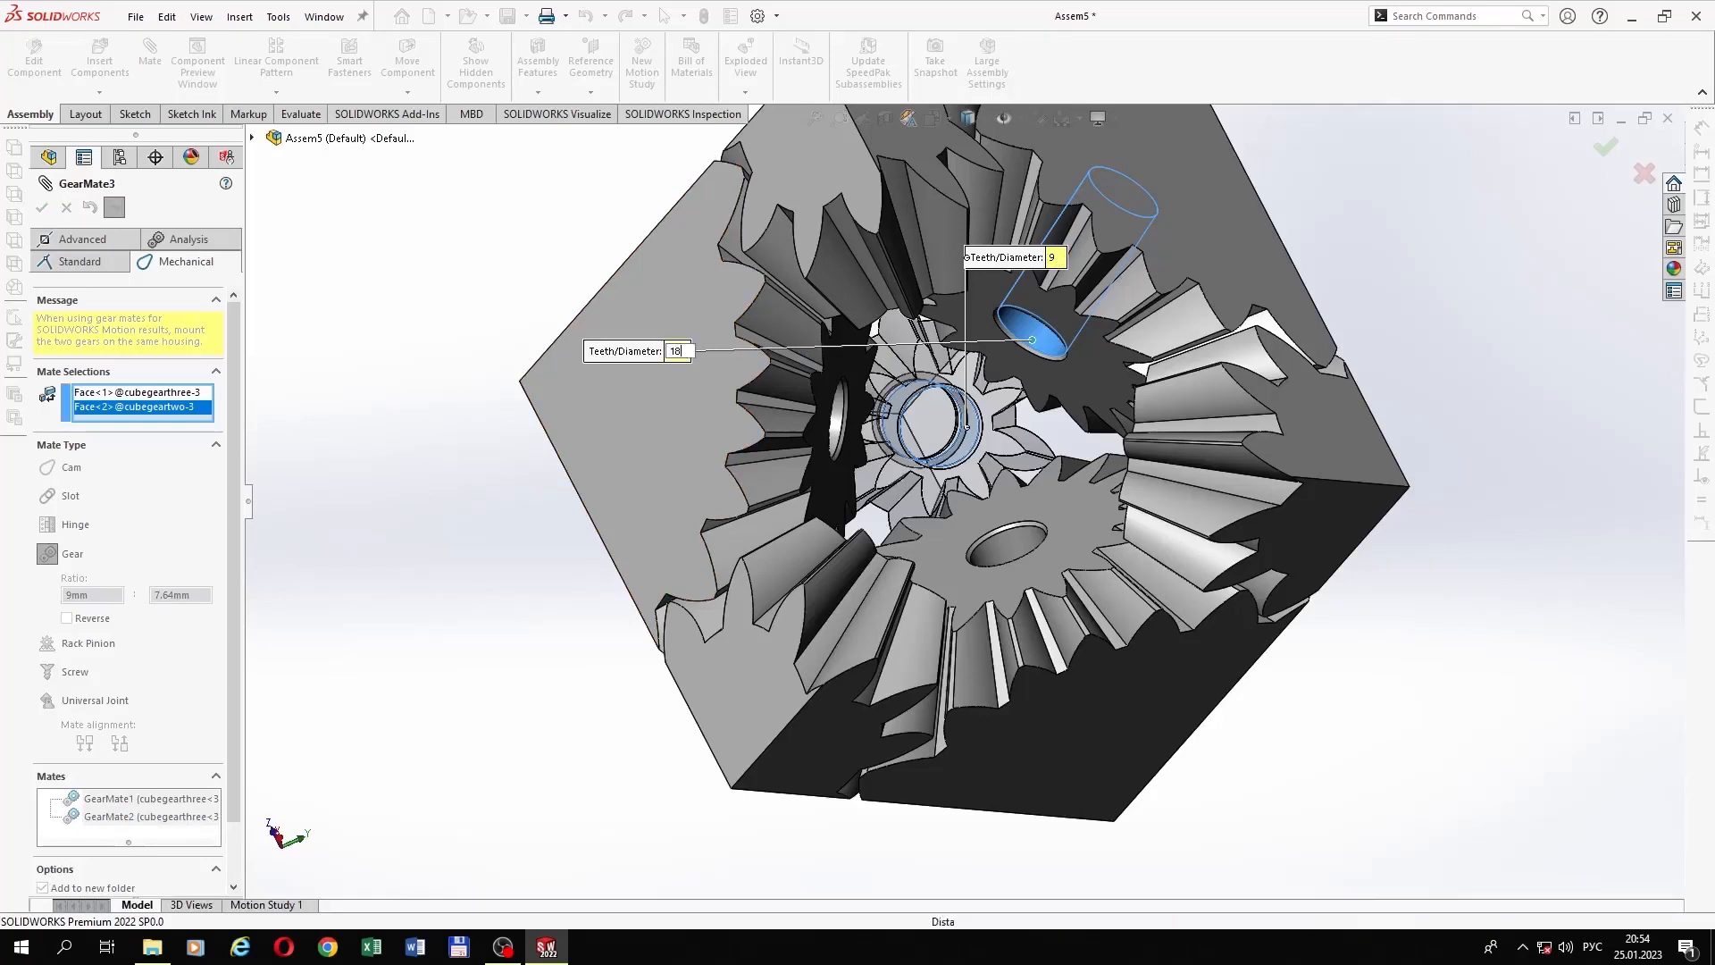
scroll(958, 536, "up", 2)
scroll(1001, 384, "down", 2)
scroll(1001, 384, "down", 1)
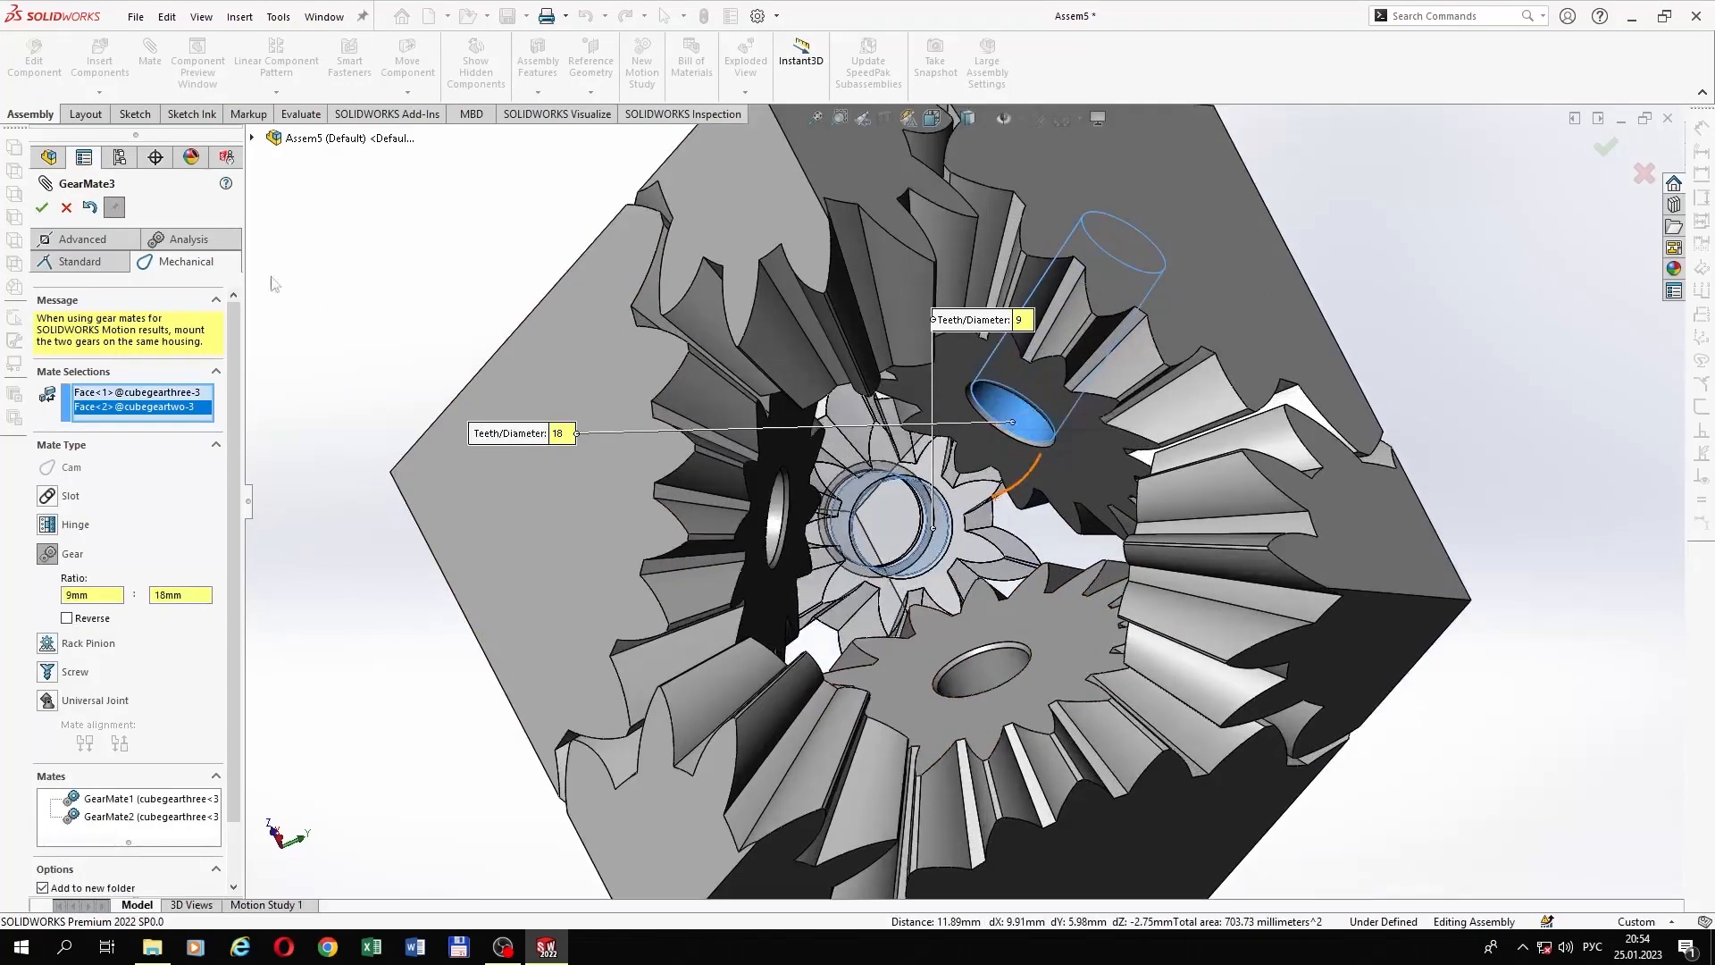
left_click(41, 207)
Step: Add a Gear mate between the bores of cubegeartwo<4> and cubegearthree<4> with a ratio of 18 to 9
left_click(71, 556)
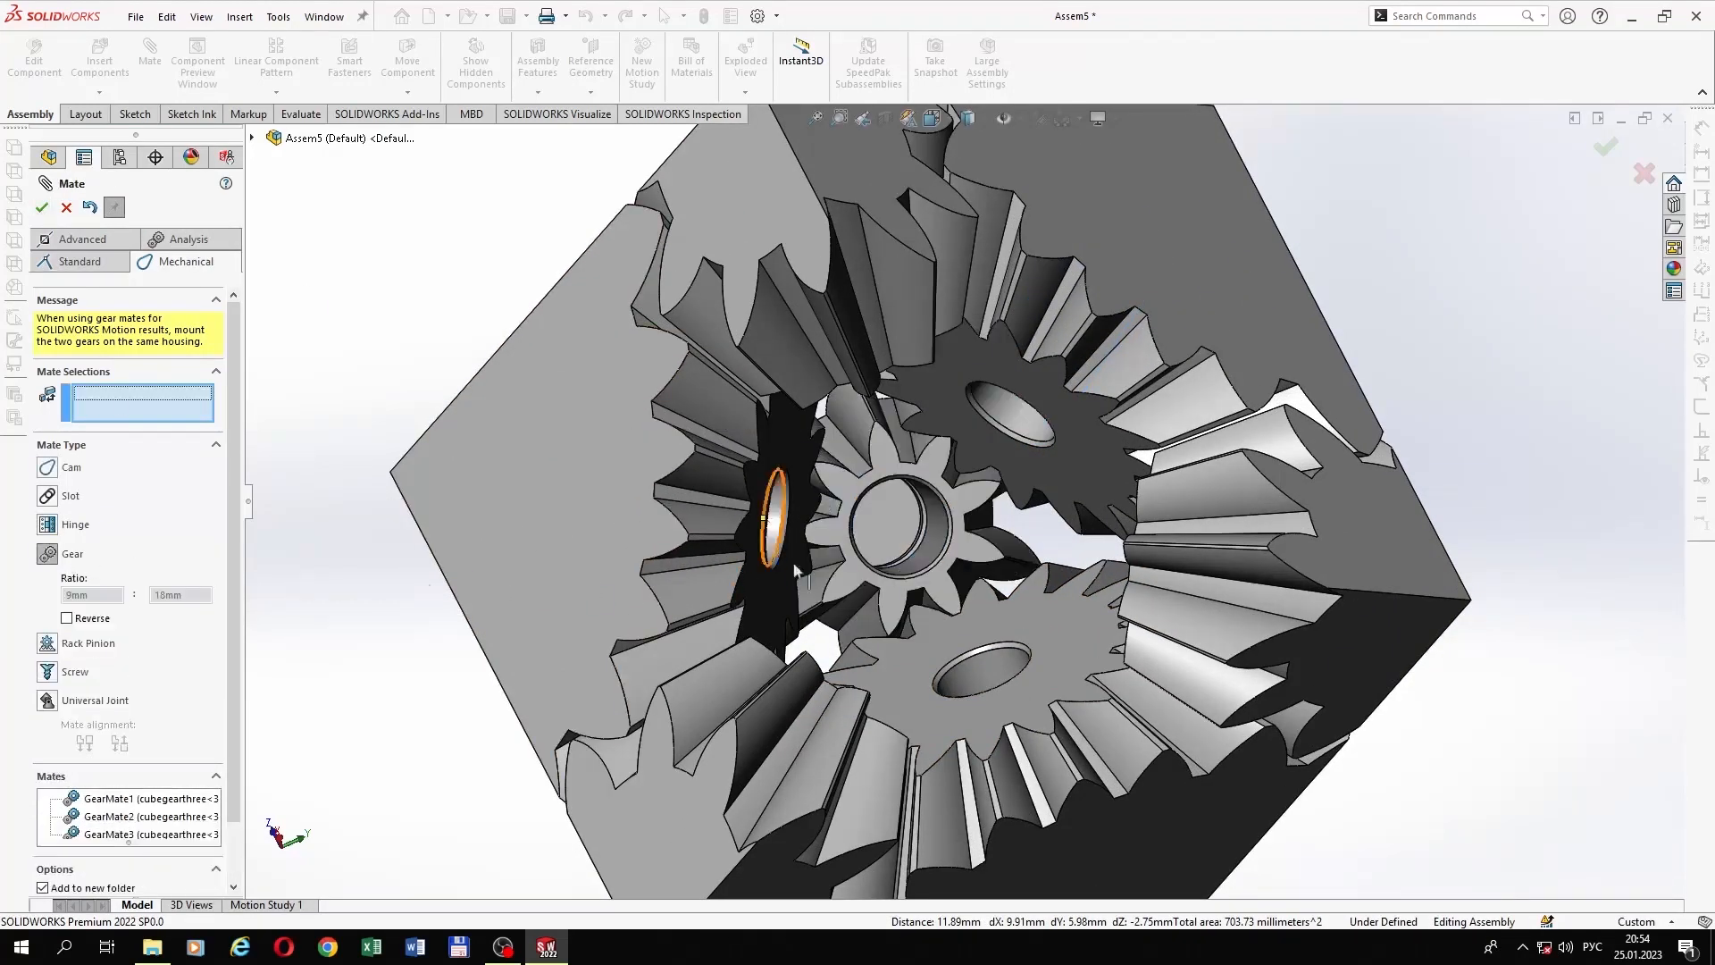
middle_click_drag(981, 600, 699, 831)
left_click(958, 683)
left_click(738, 749)
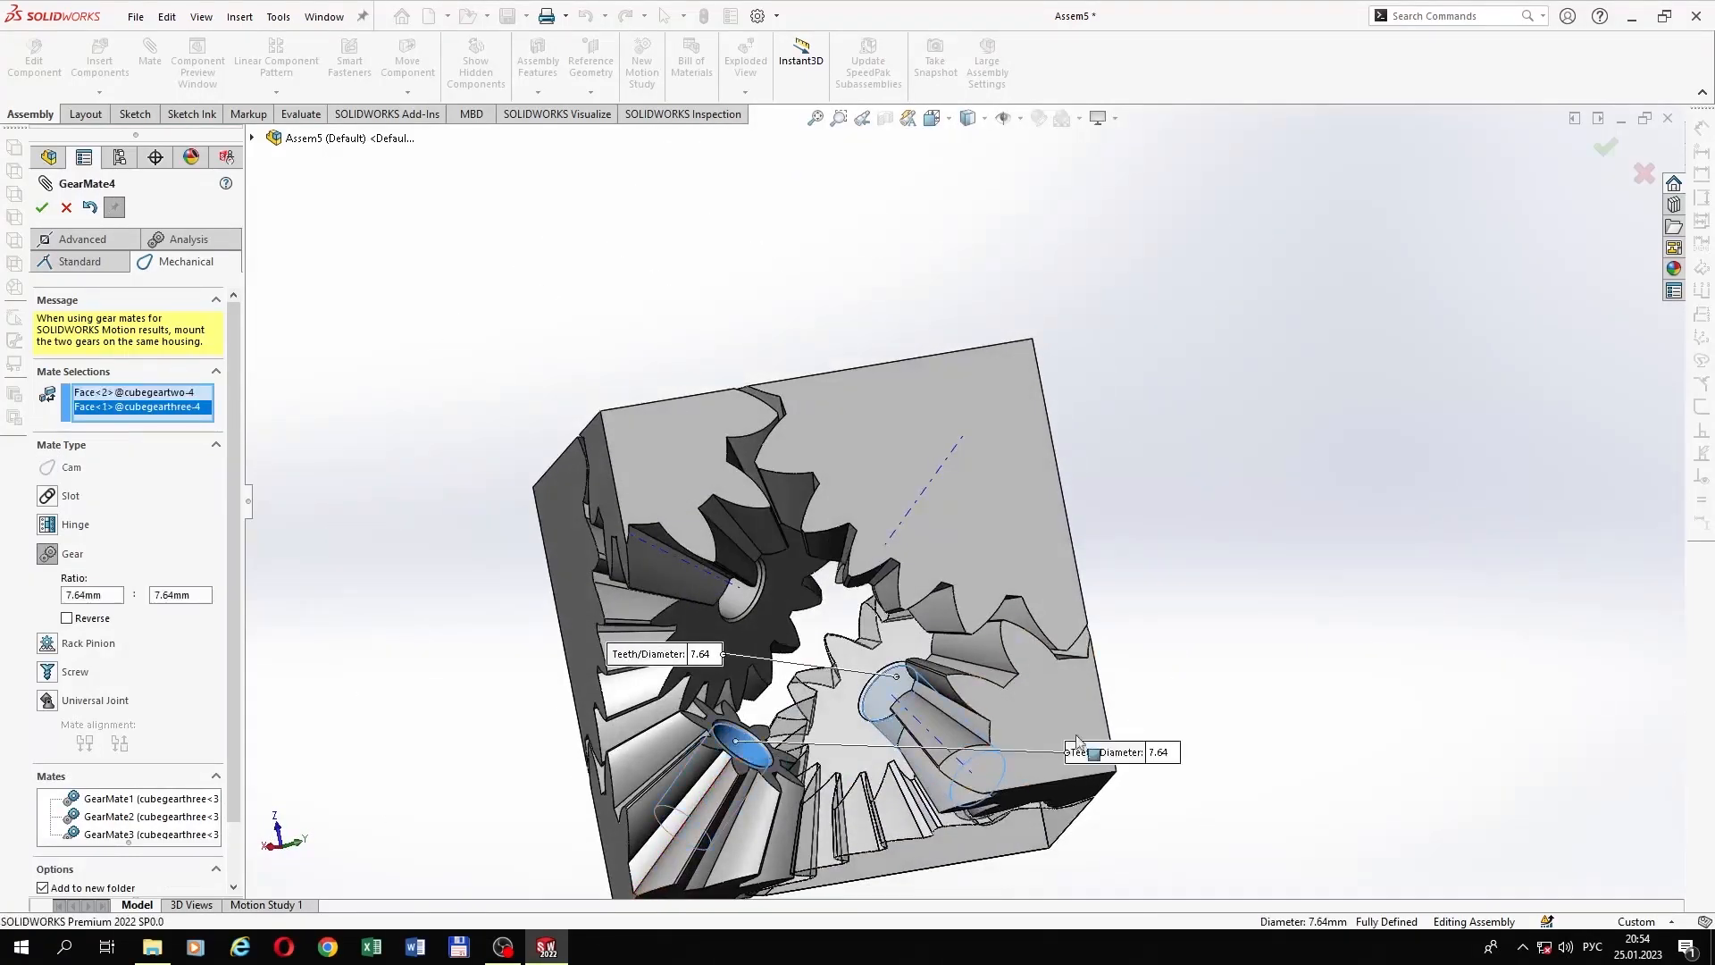
left_click(1161, 753)
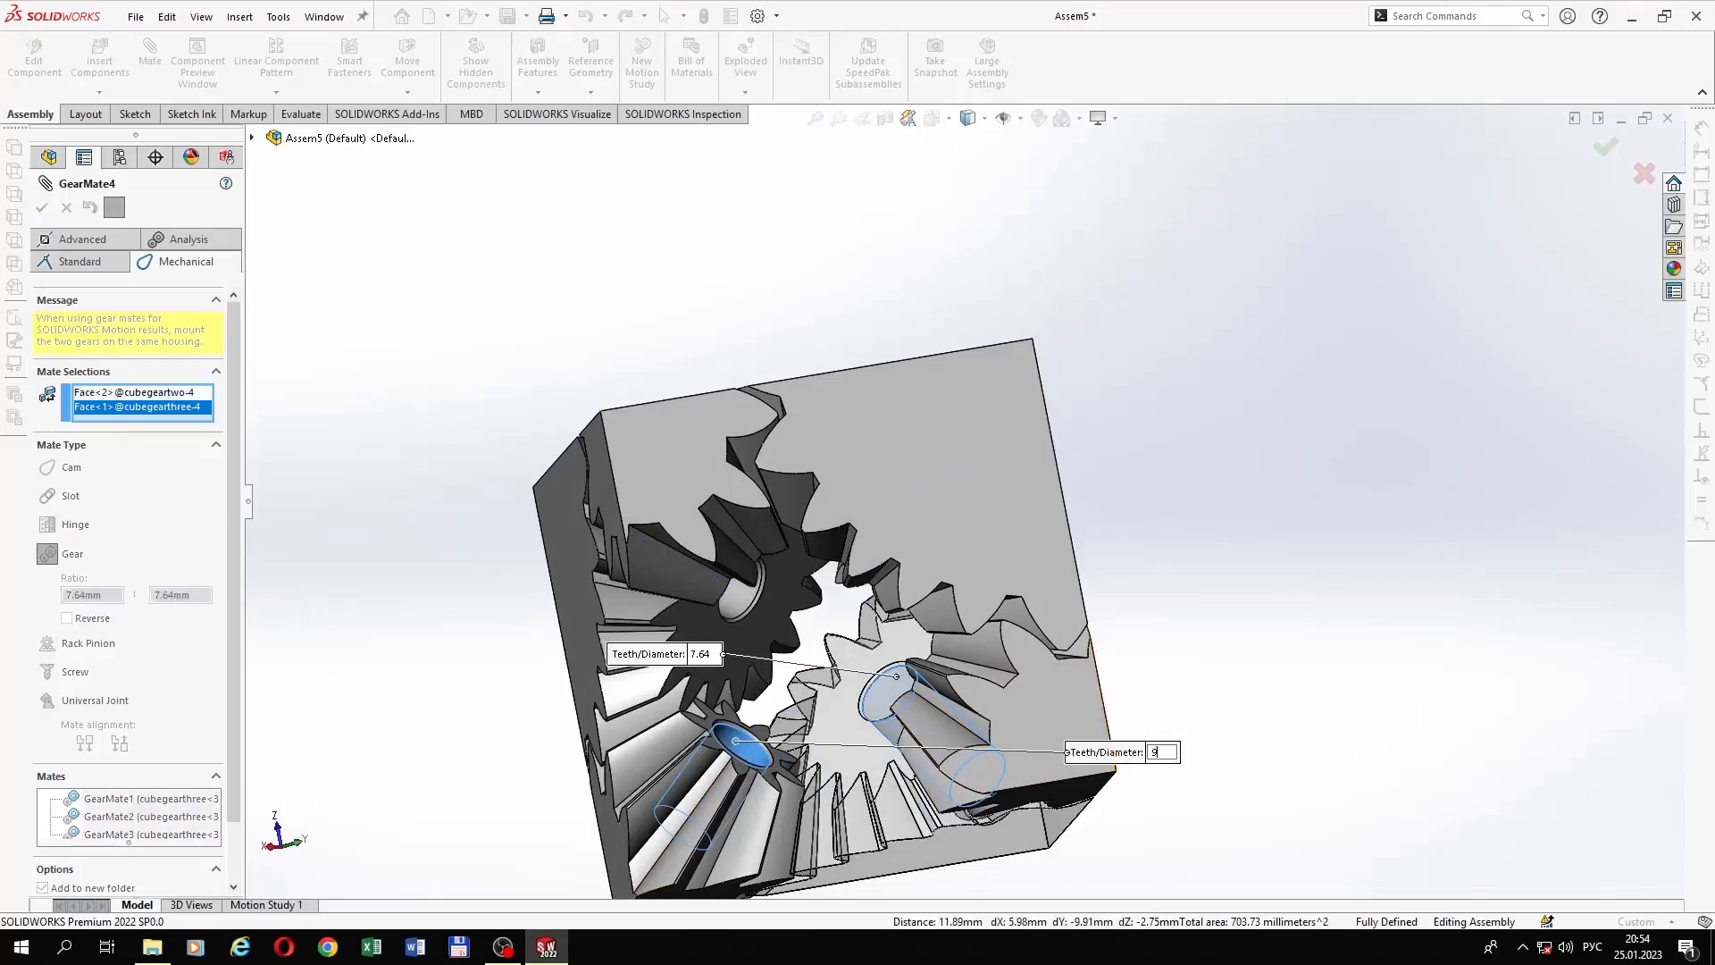
key("Return")
left_click(703, 654)
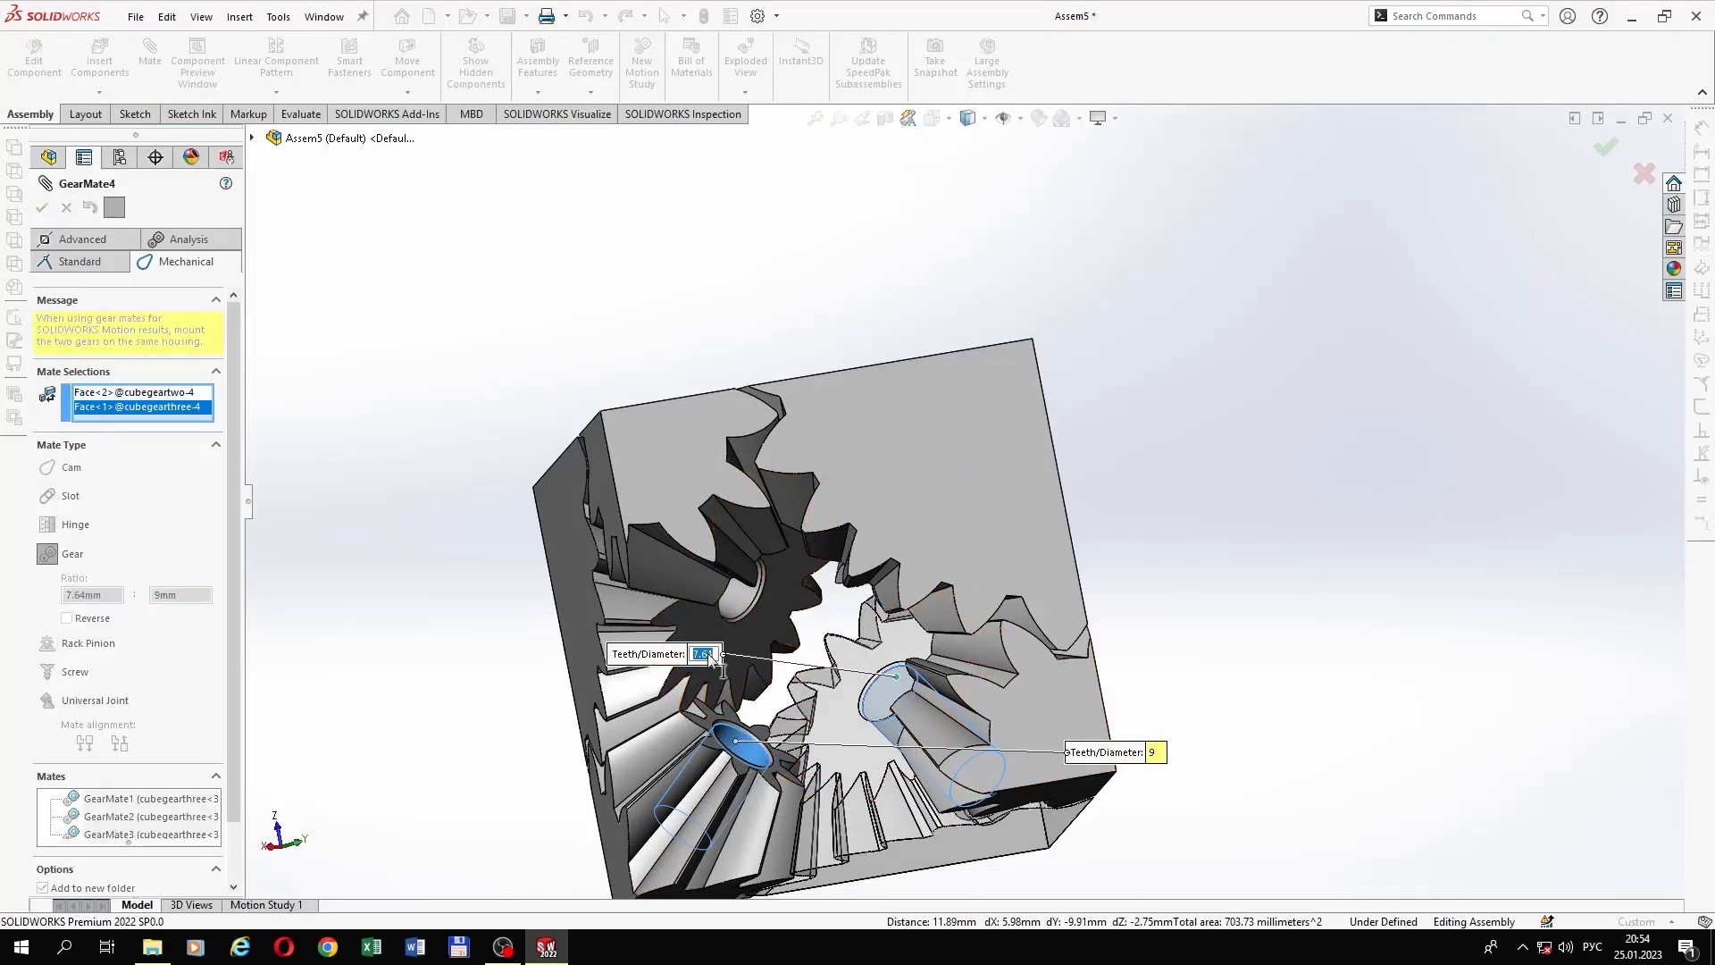
key("Return")
key("Return")
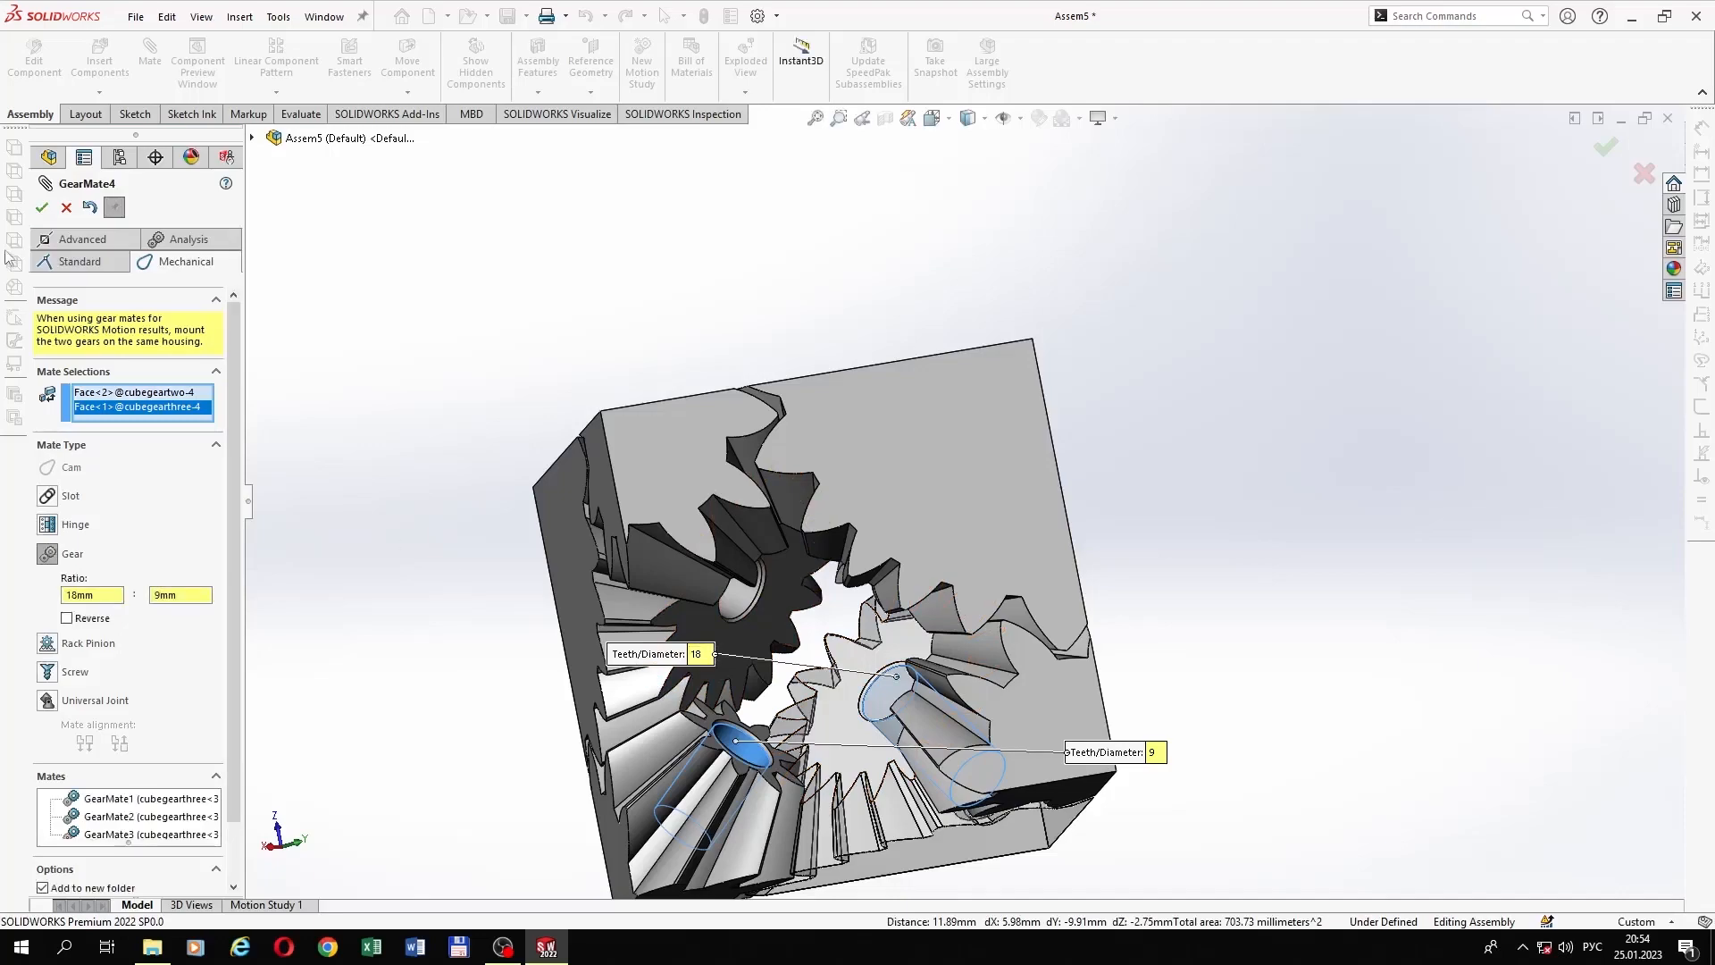
left_click(42, 208)
Step: Add a Gear mate between the bores of cubegeartwo<2> and cubegearthree<1> with a ratio of 18 to 9
left_click(67, 562)
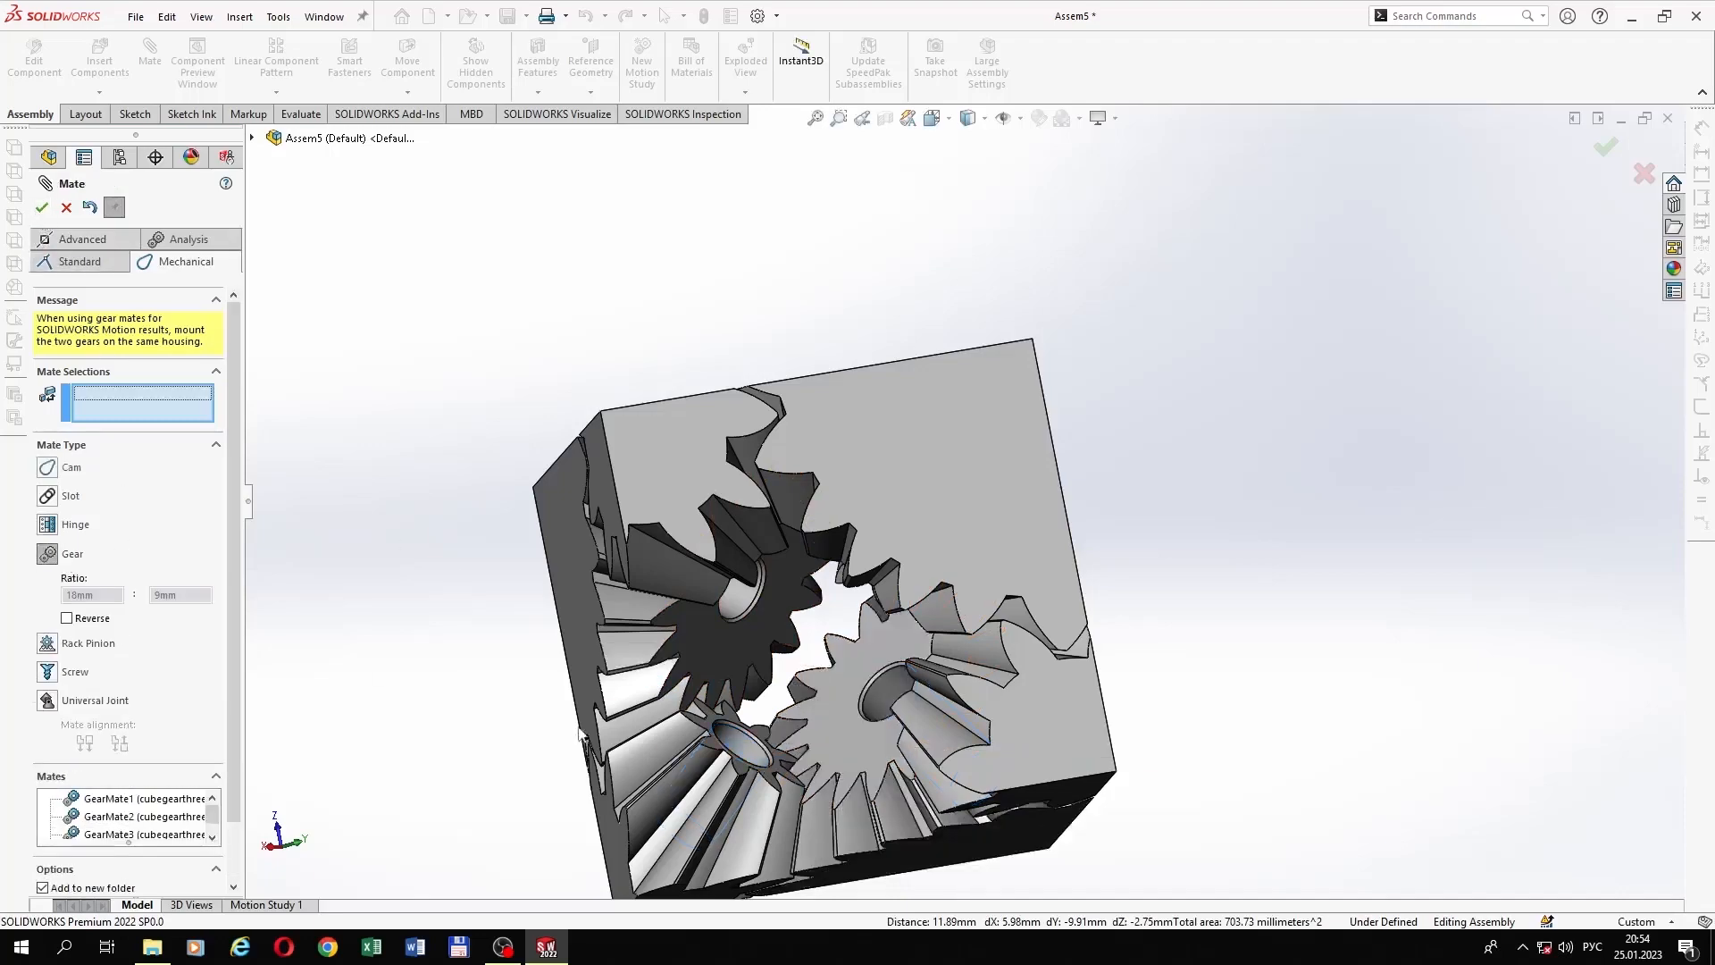
scroll(576, 779, "down", 3)
middle_click_drag(817, 714, 923, 460)
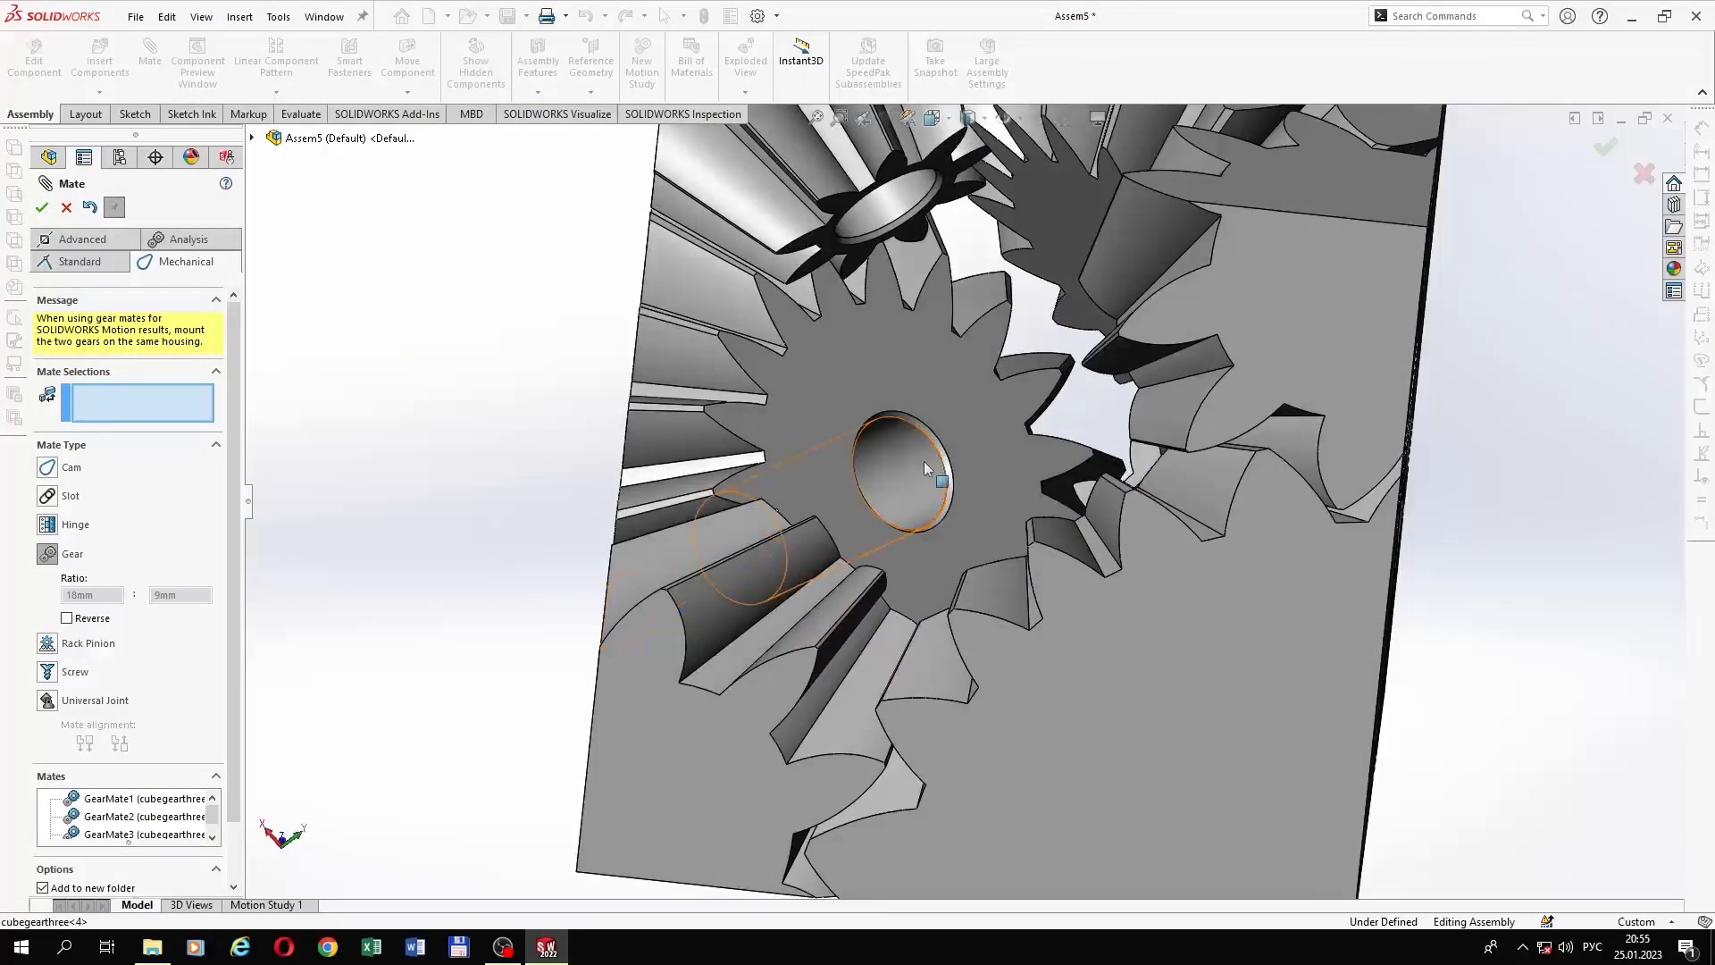
left_click(911, 465)
left_click(887, 202)
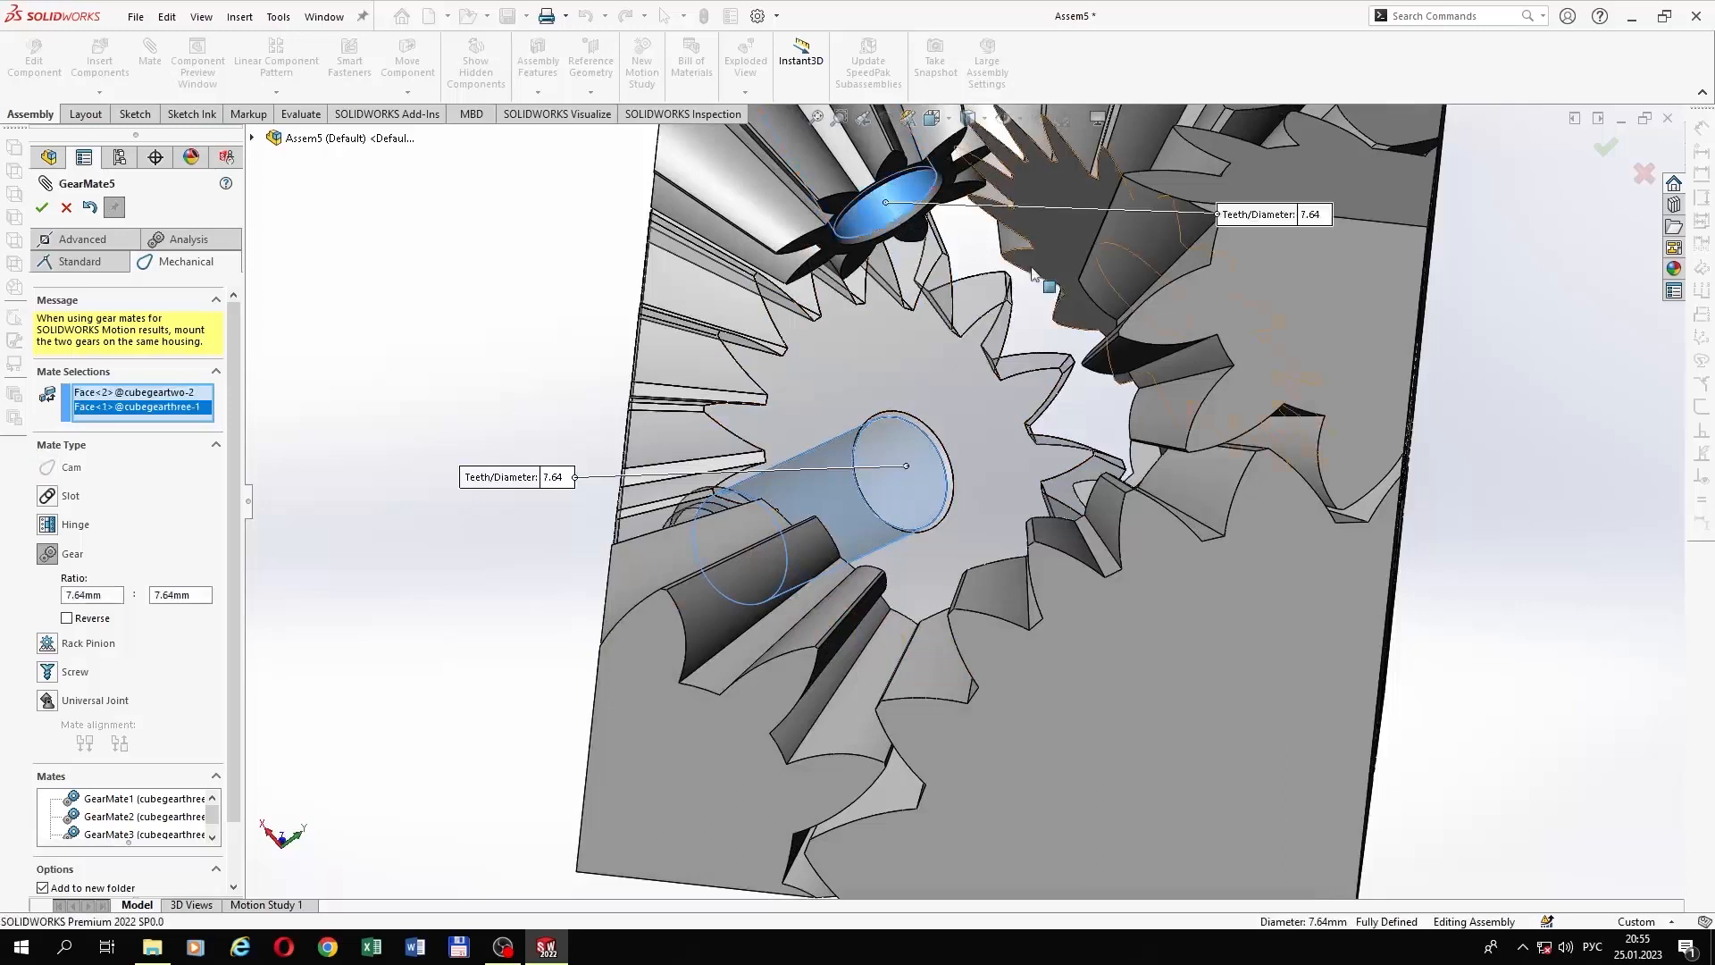
left_click(1310, 214)
type("9")
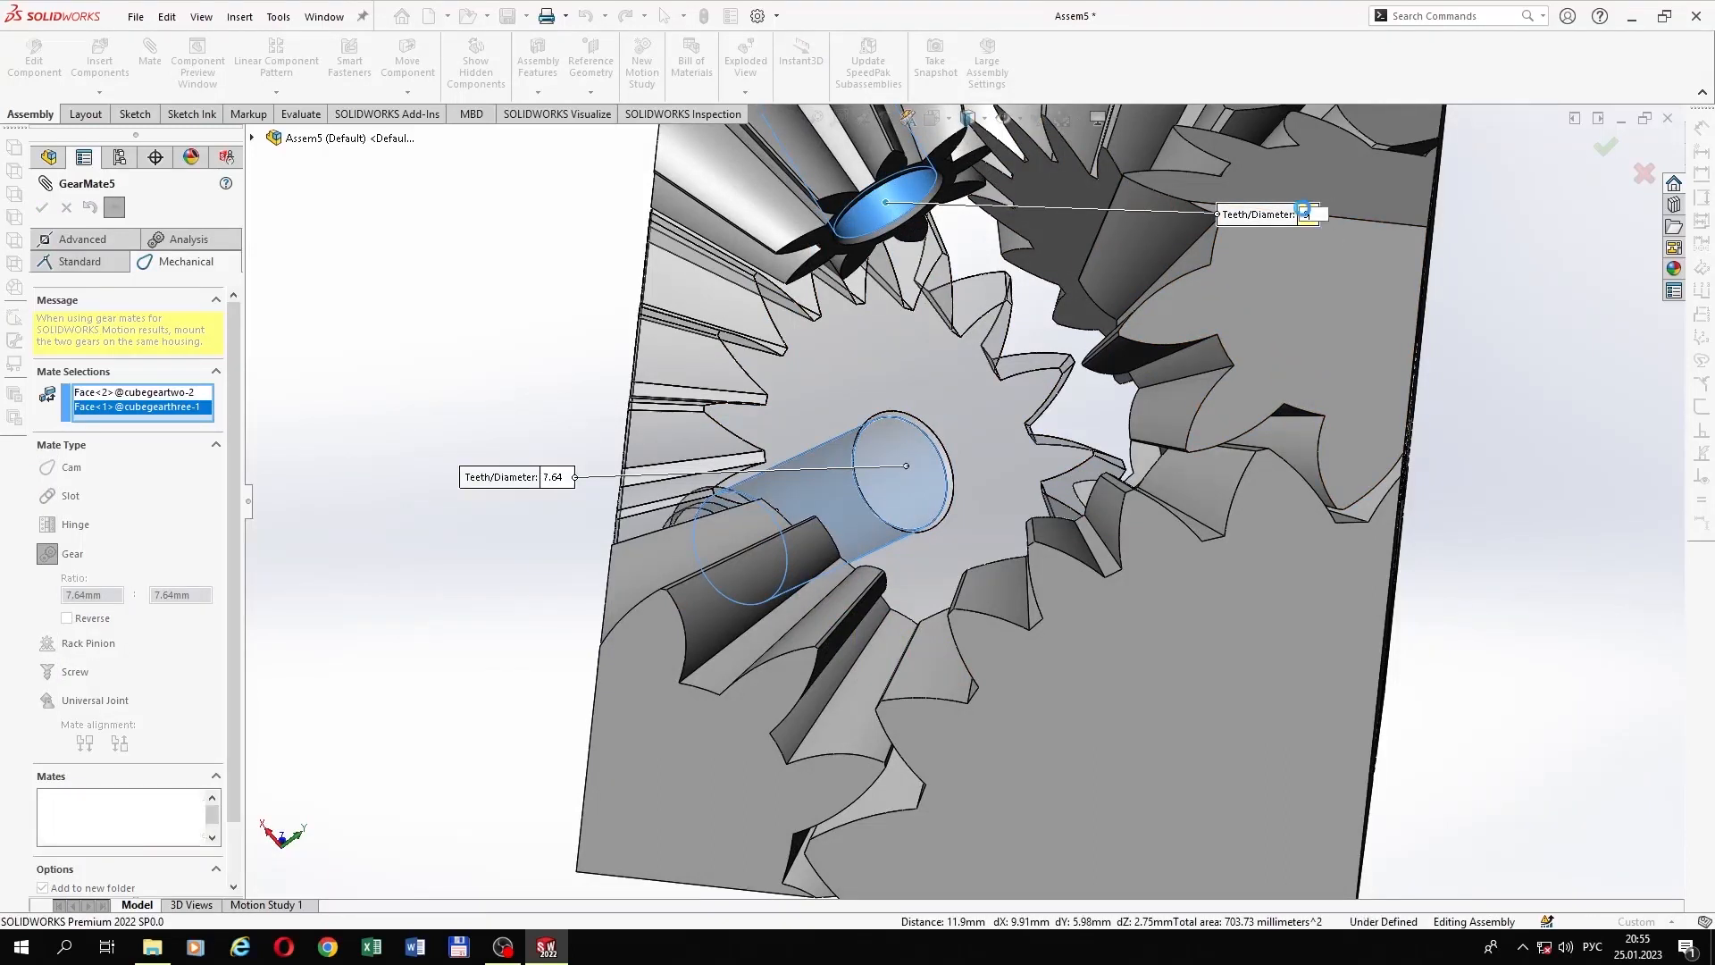
key("Return")
left_click(554, 477)
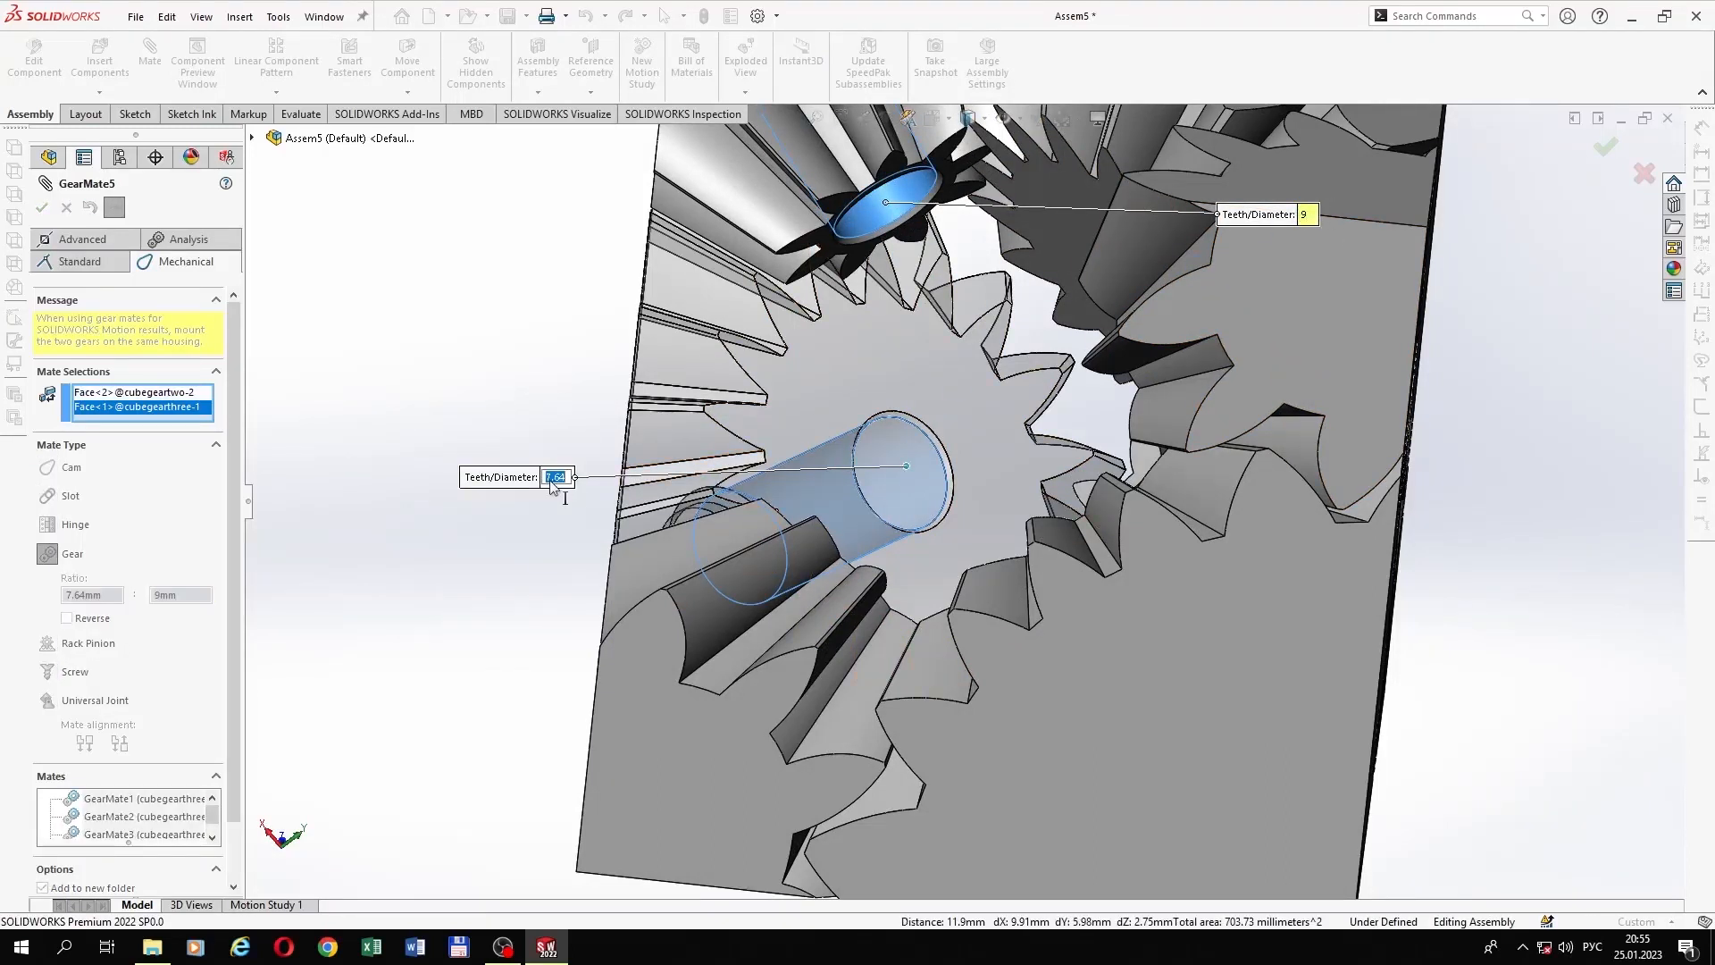
type("18")
key("Return")
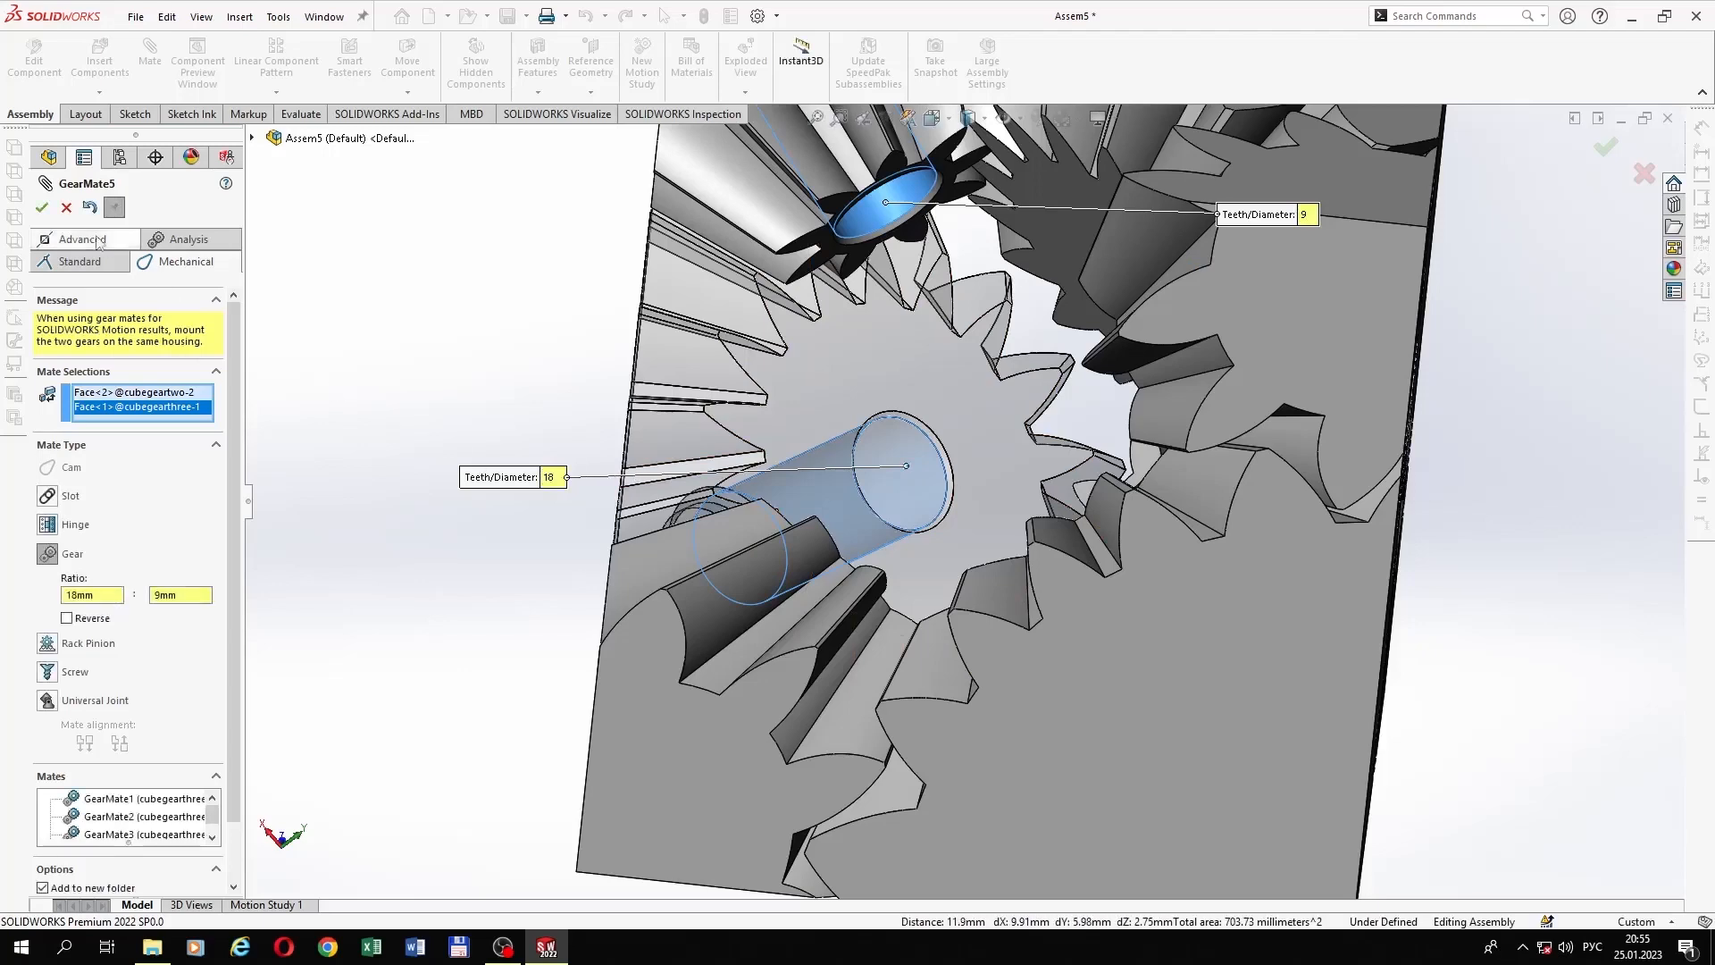
left_click(39, 209)
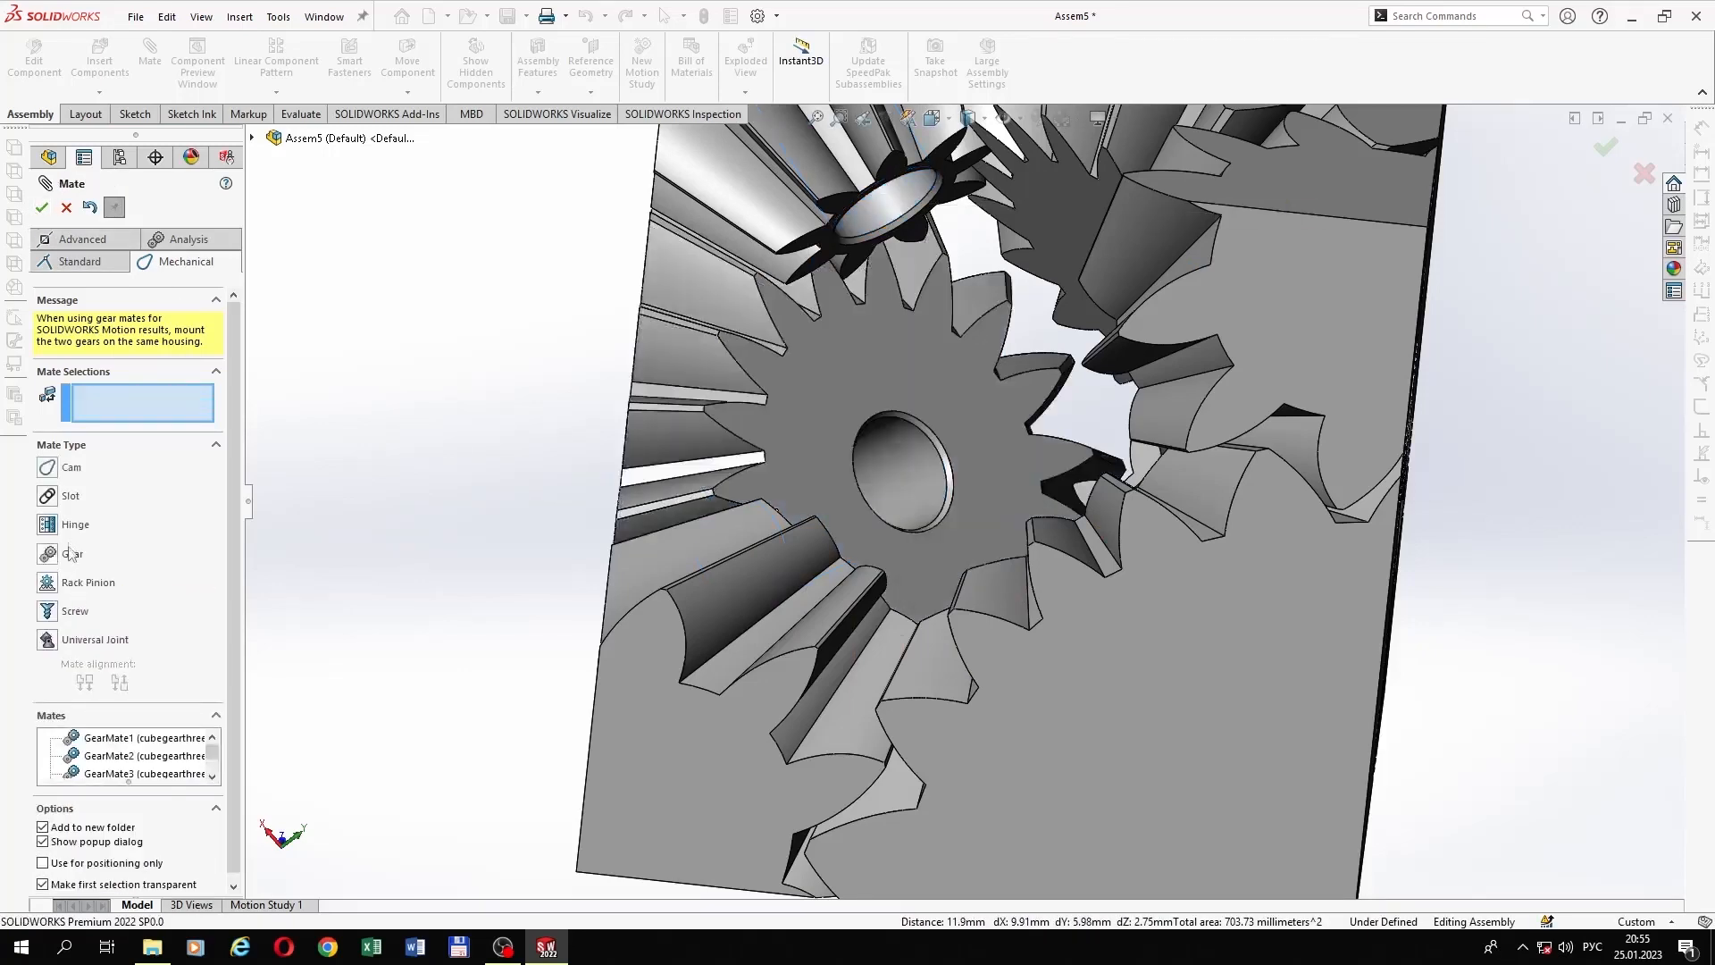
Step: Set up another Gear mate between the bore faces of cubegeartwo<3> and cubegearthree<2>
left_click(70, 553)
scroll(1043, 571, "up", 3)
middle_click_drag(1043, 572, 1158, 561)
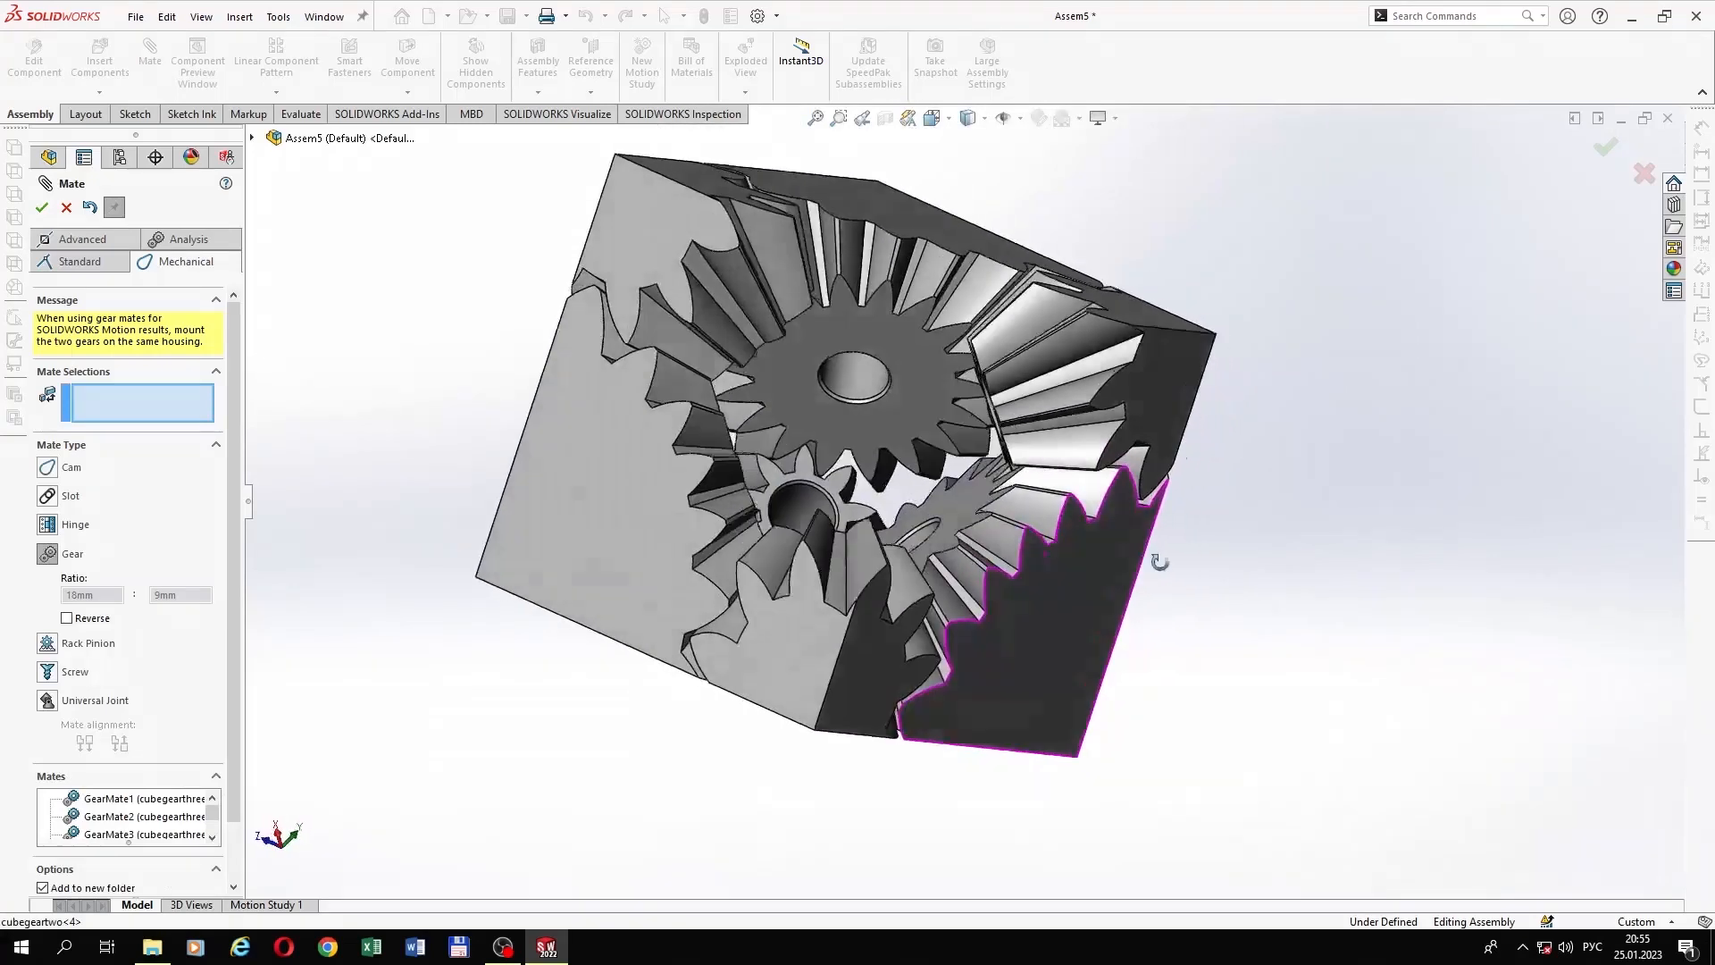
scroll(983, 572, "down", 4)
scroll(922, 472, "up", 5)
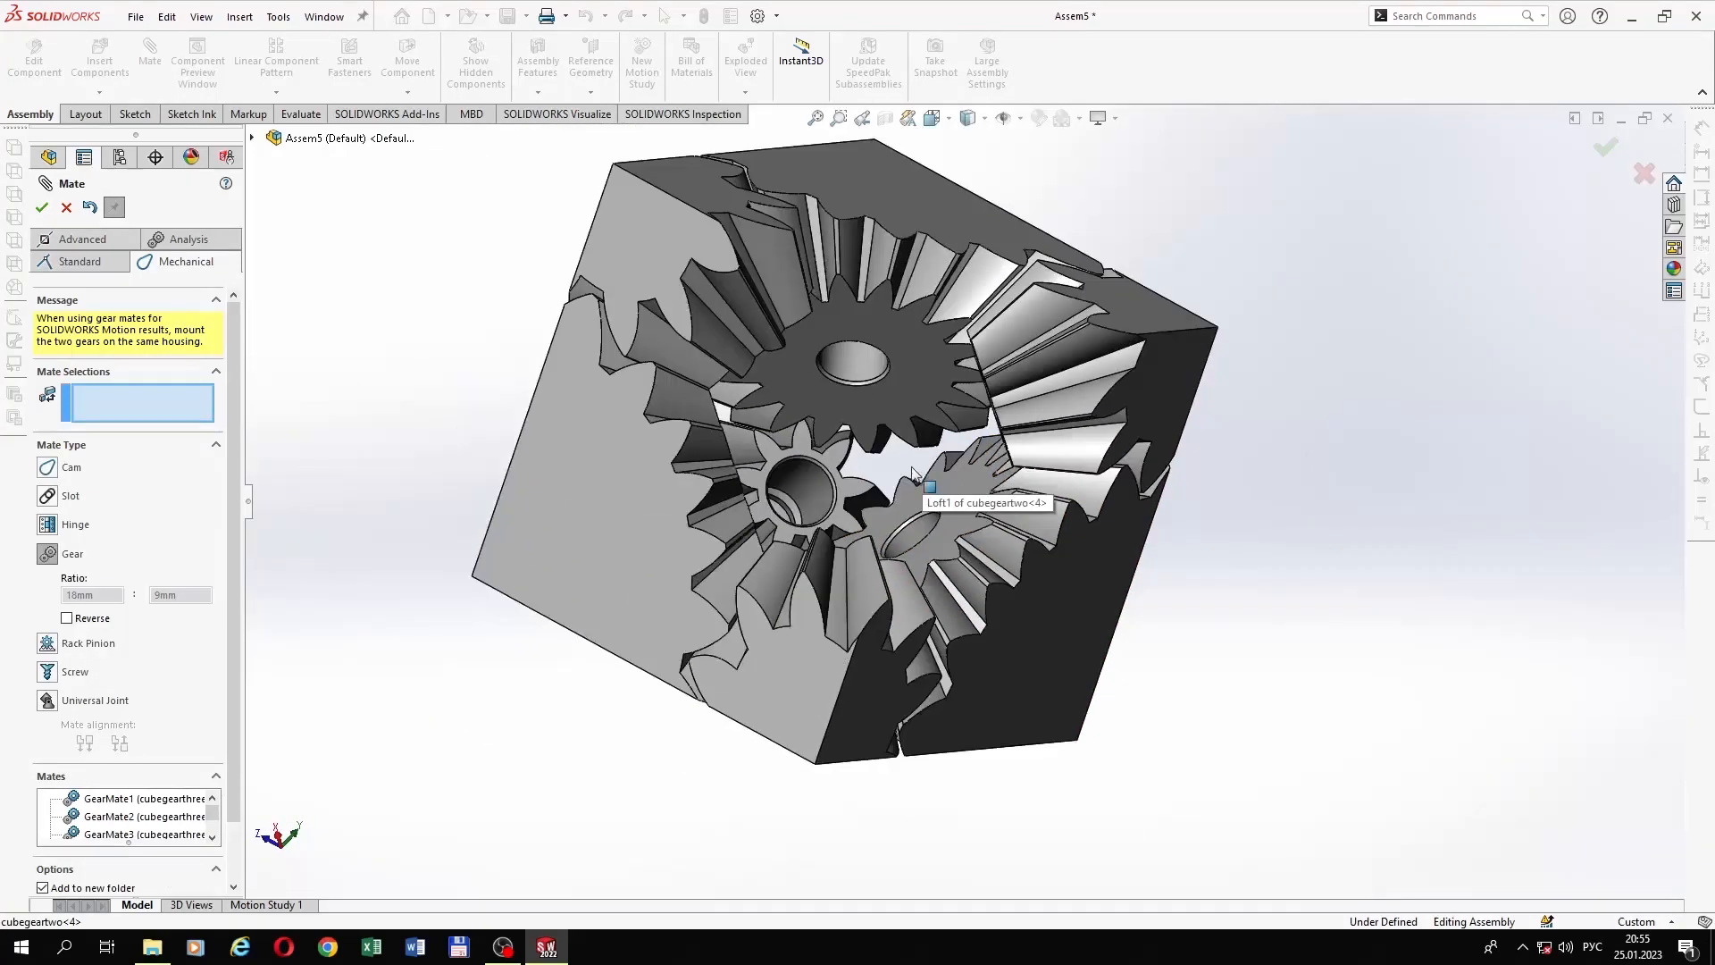
middle_click_drag(929, 446, 938, 427)
left_click(911, 386)
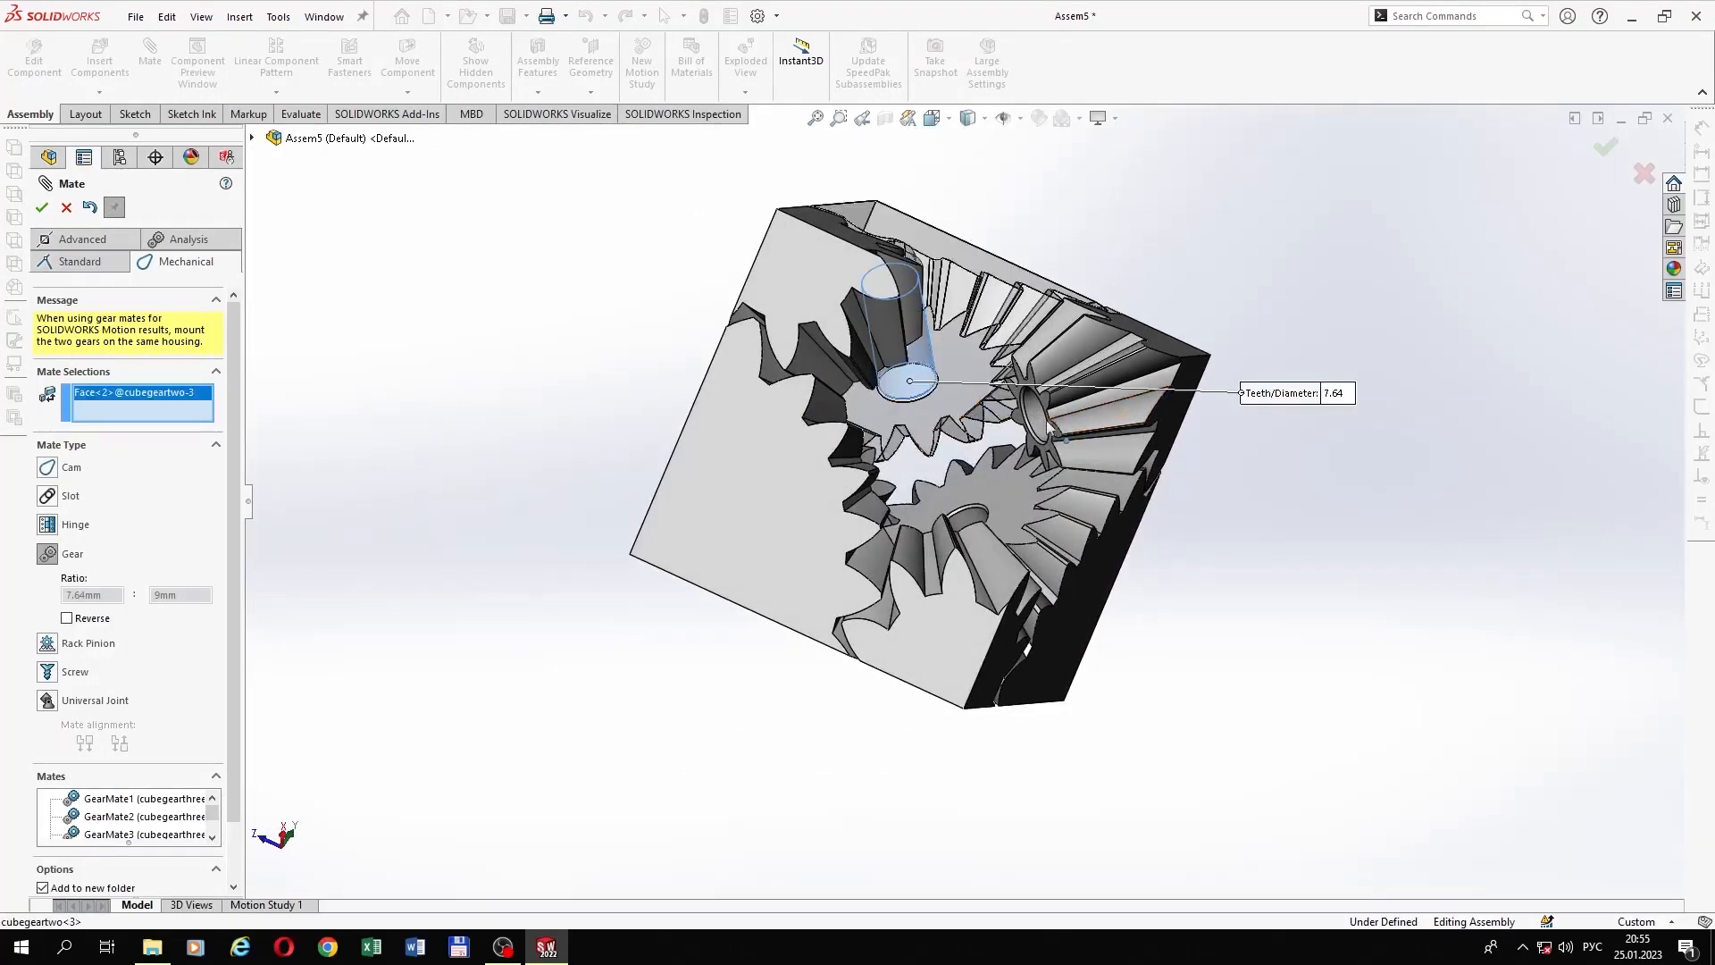
left_click(1038, 422)
Step: Set the gear ratio to 18 for cubegeartwo<3> and 9 for cubegearthree<2>, accept the mate and close the Mate command
left_click(1131, 588)
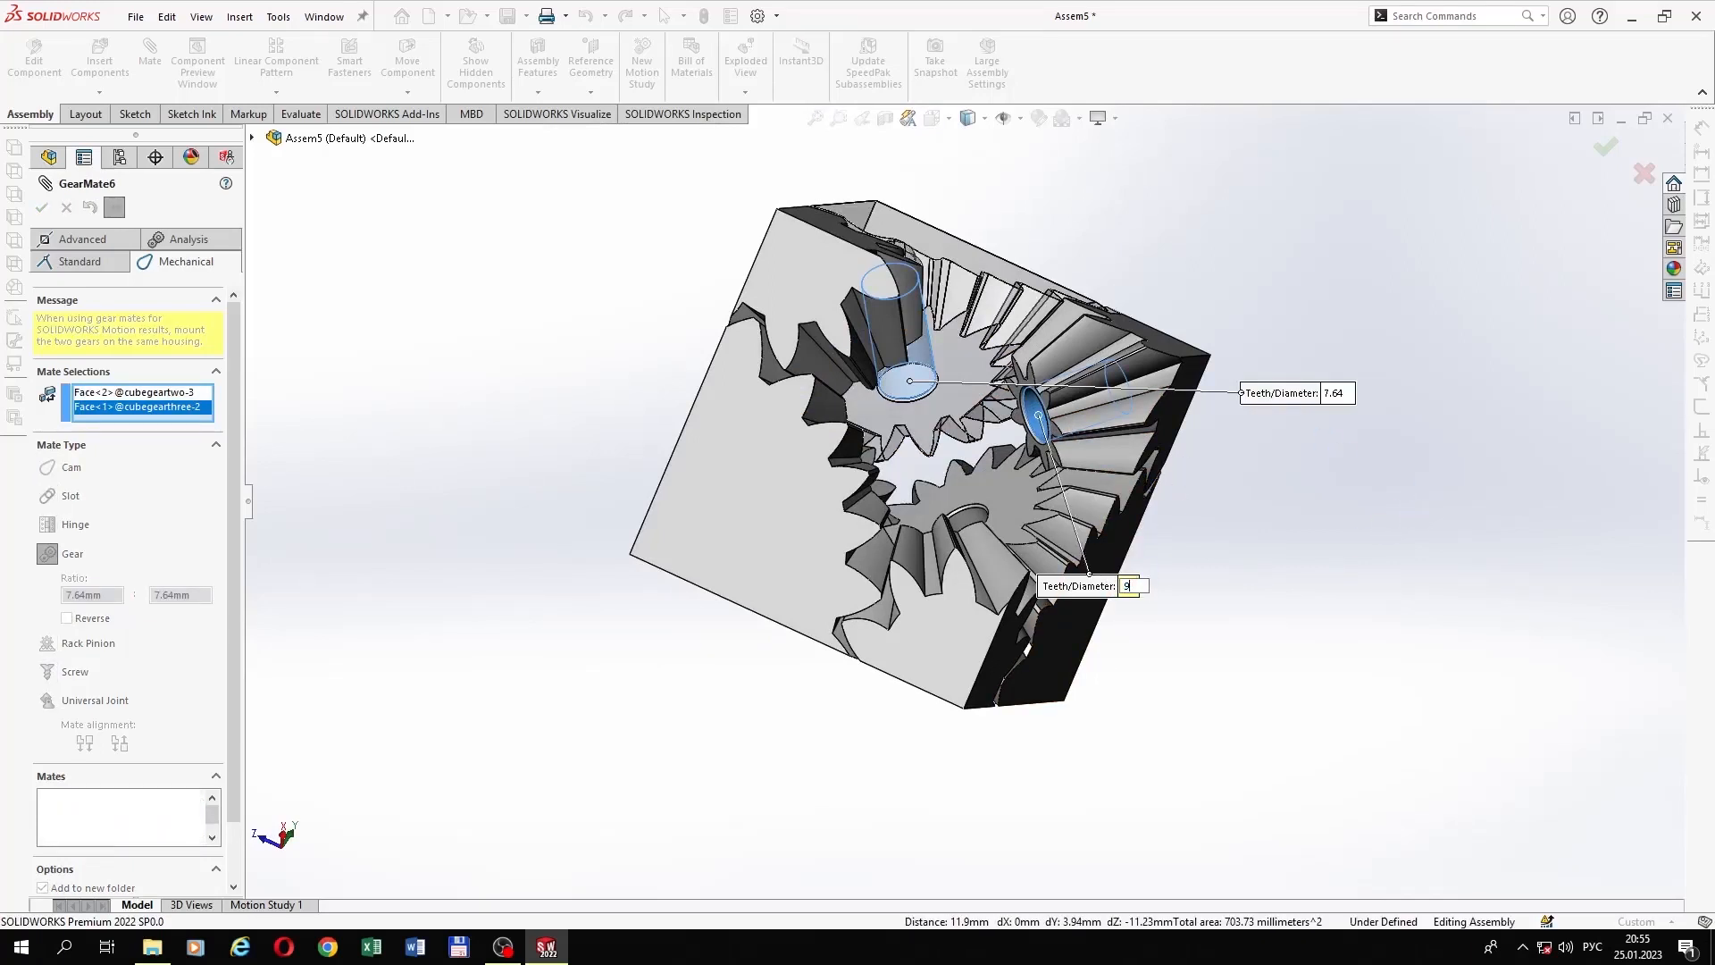
left_click(1337, 394)
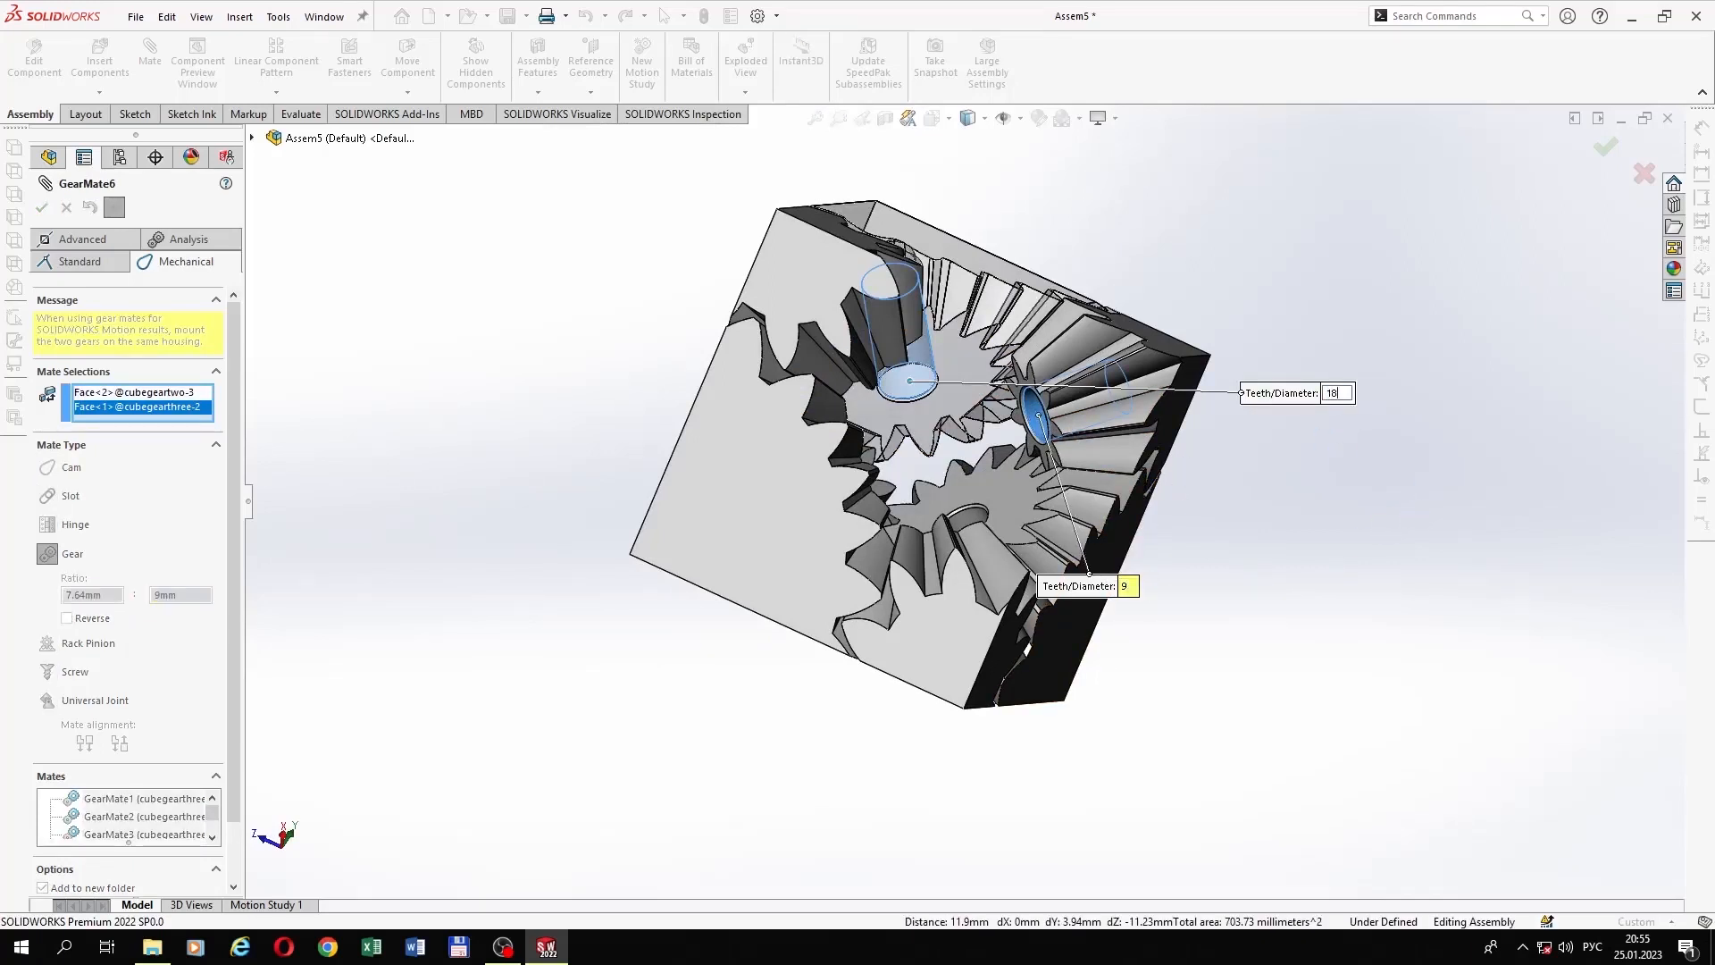
type("18")
key("Return")
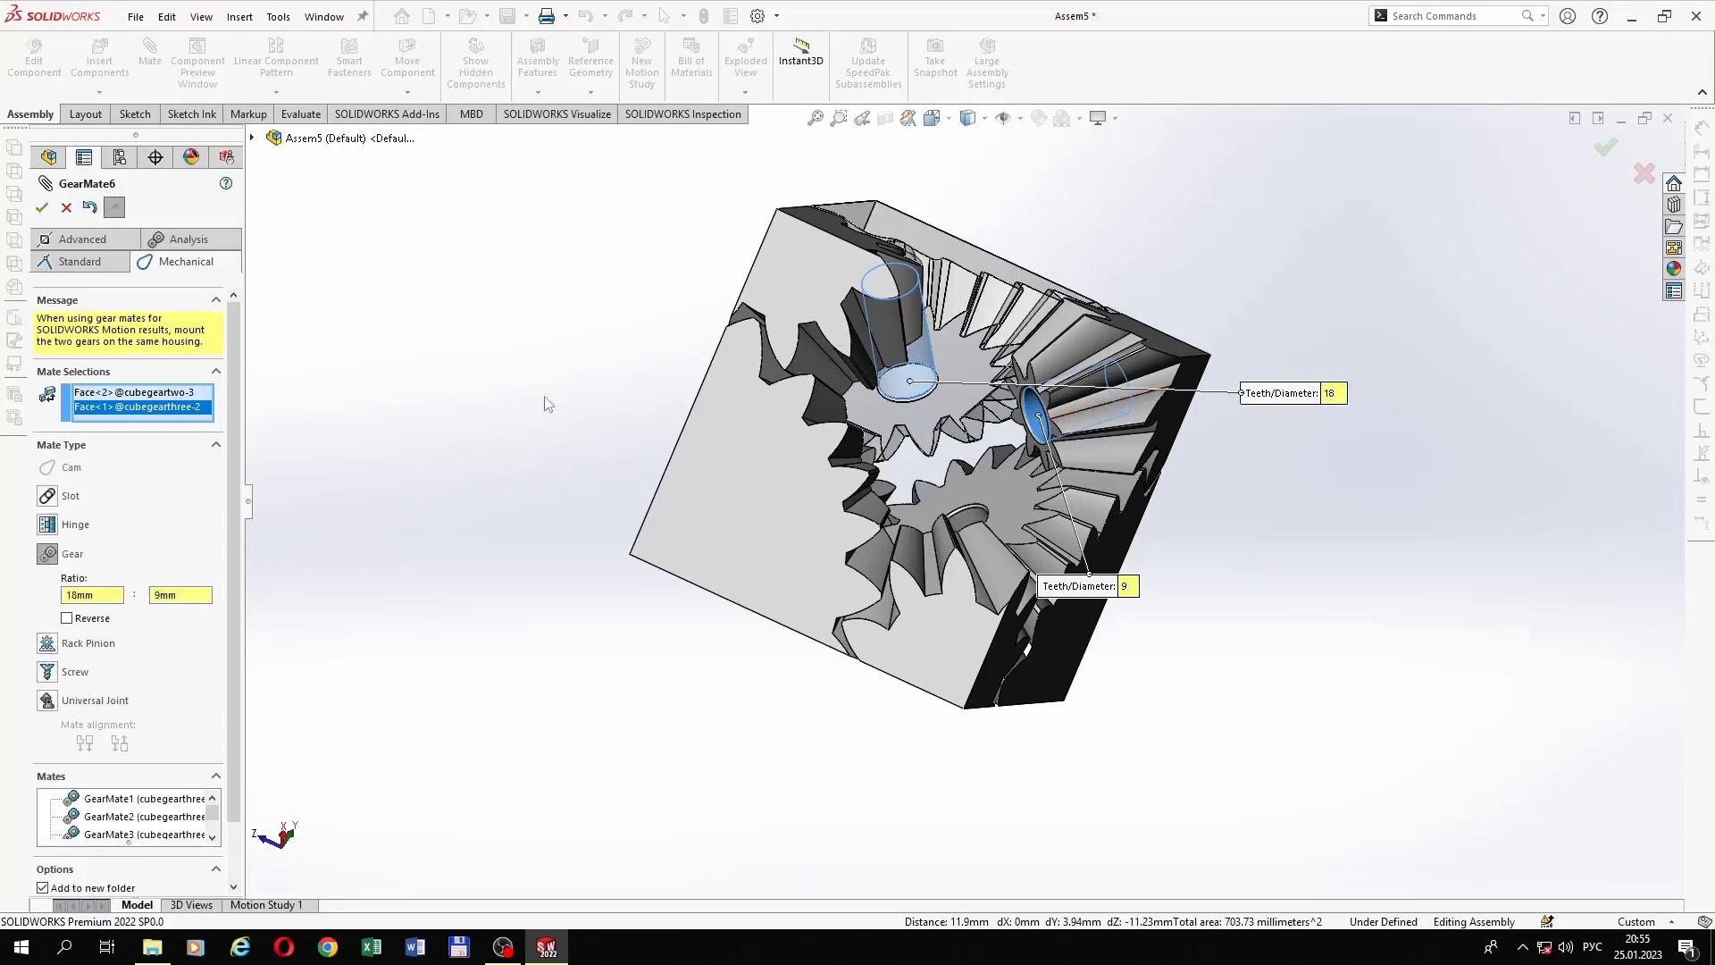
left_click(40, 212)
scroll(751, 527, "up", 3)
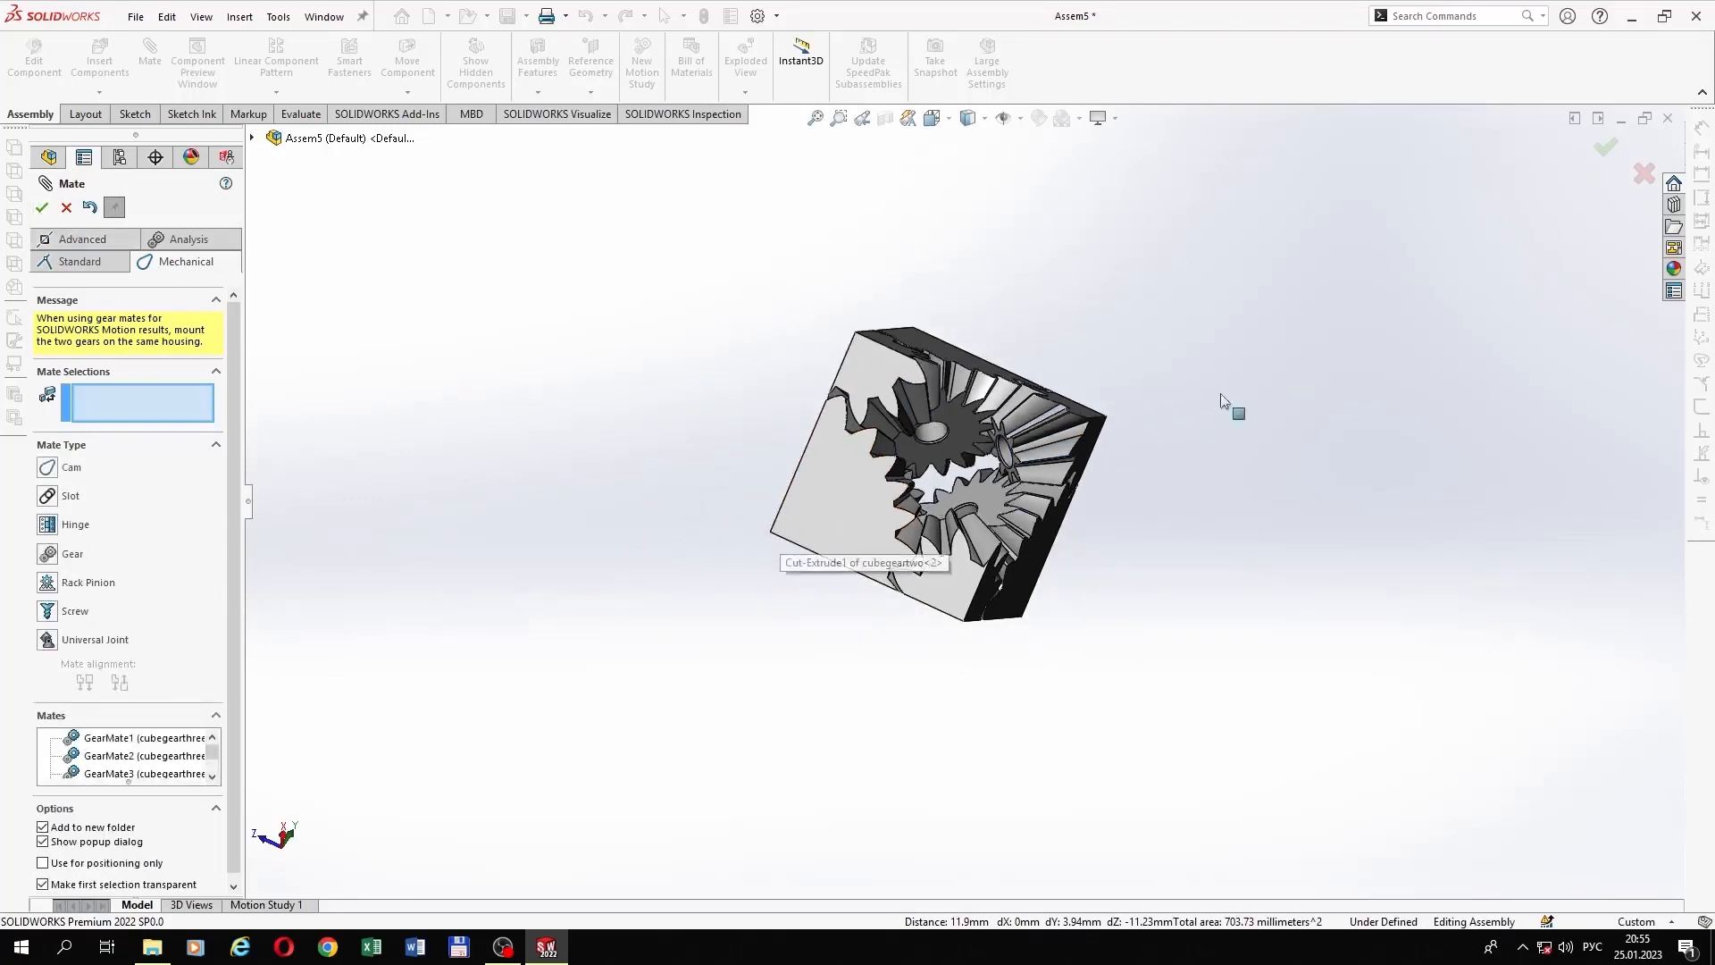
middle_click_drag(1238, 383, 1220, 416)
left_click(40, 211)
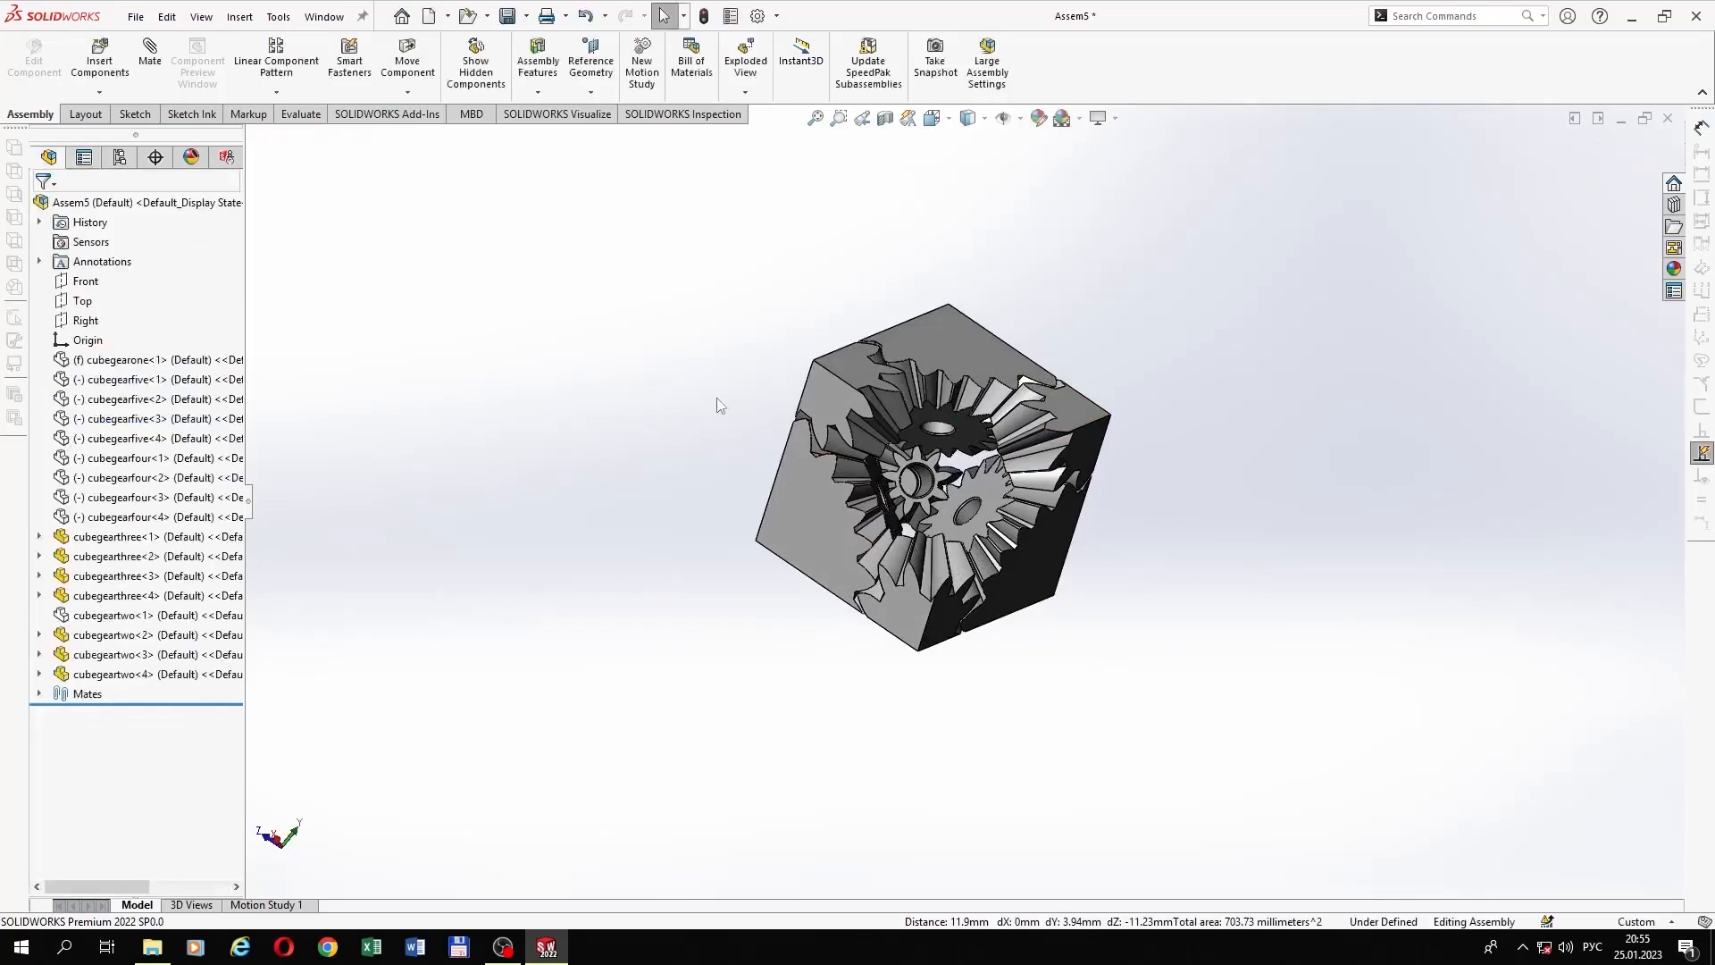
Step: Show the hidden corner gear cubegeartwo<1> and hide cubegeartwo<3> to open the cube at another corner
middle_click_drag(715, 402, 628, 425)
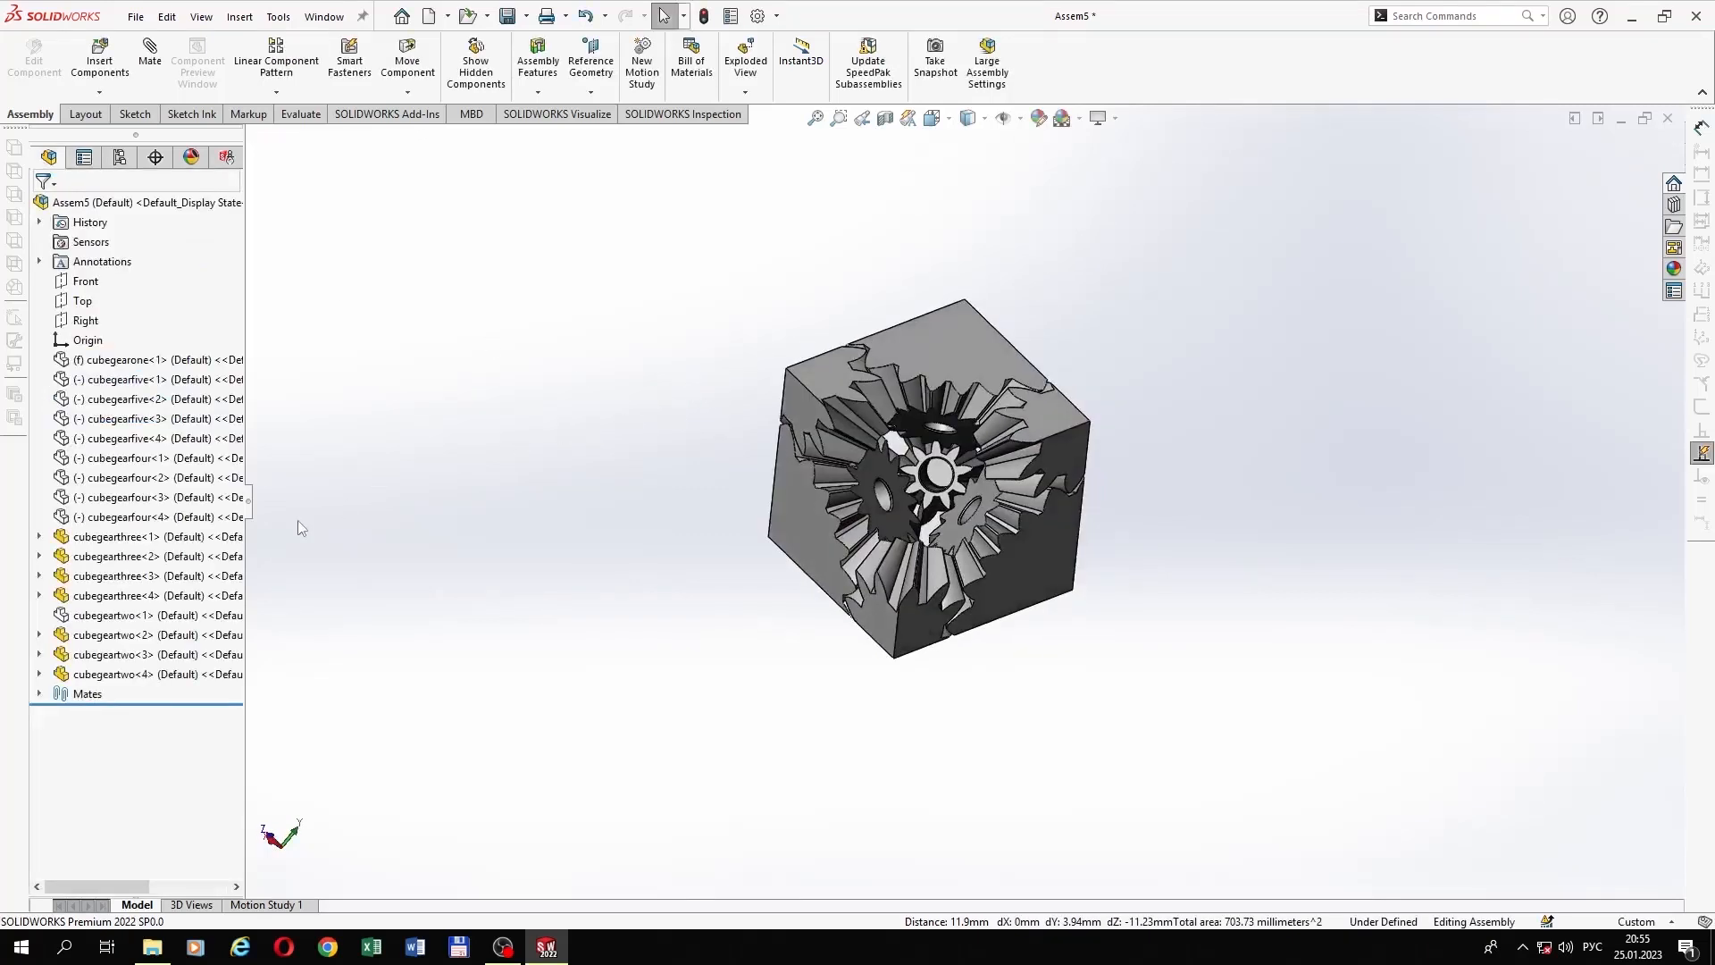
left_click(175, 617)
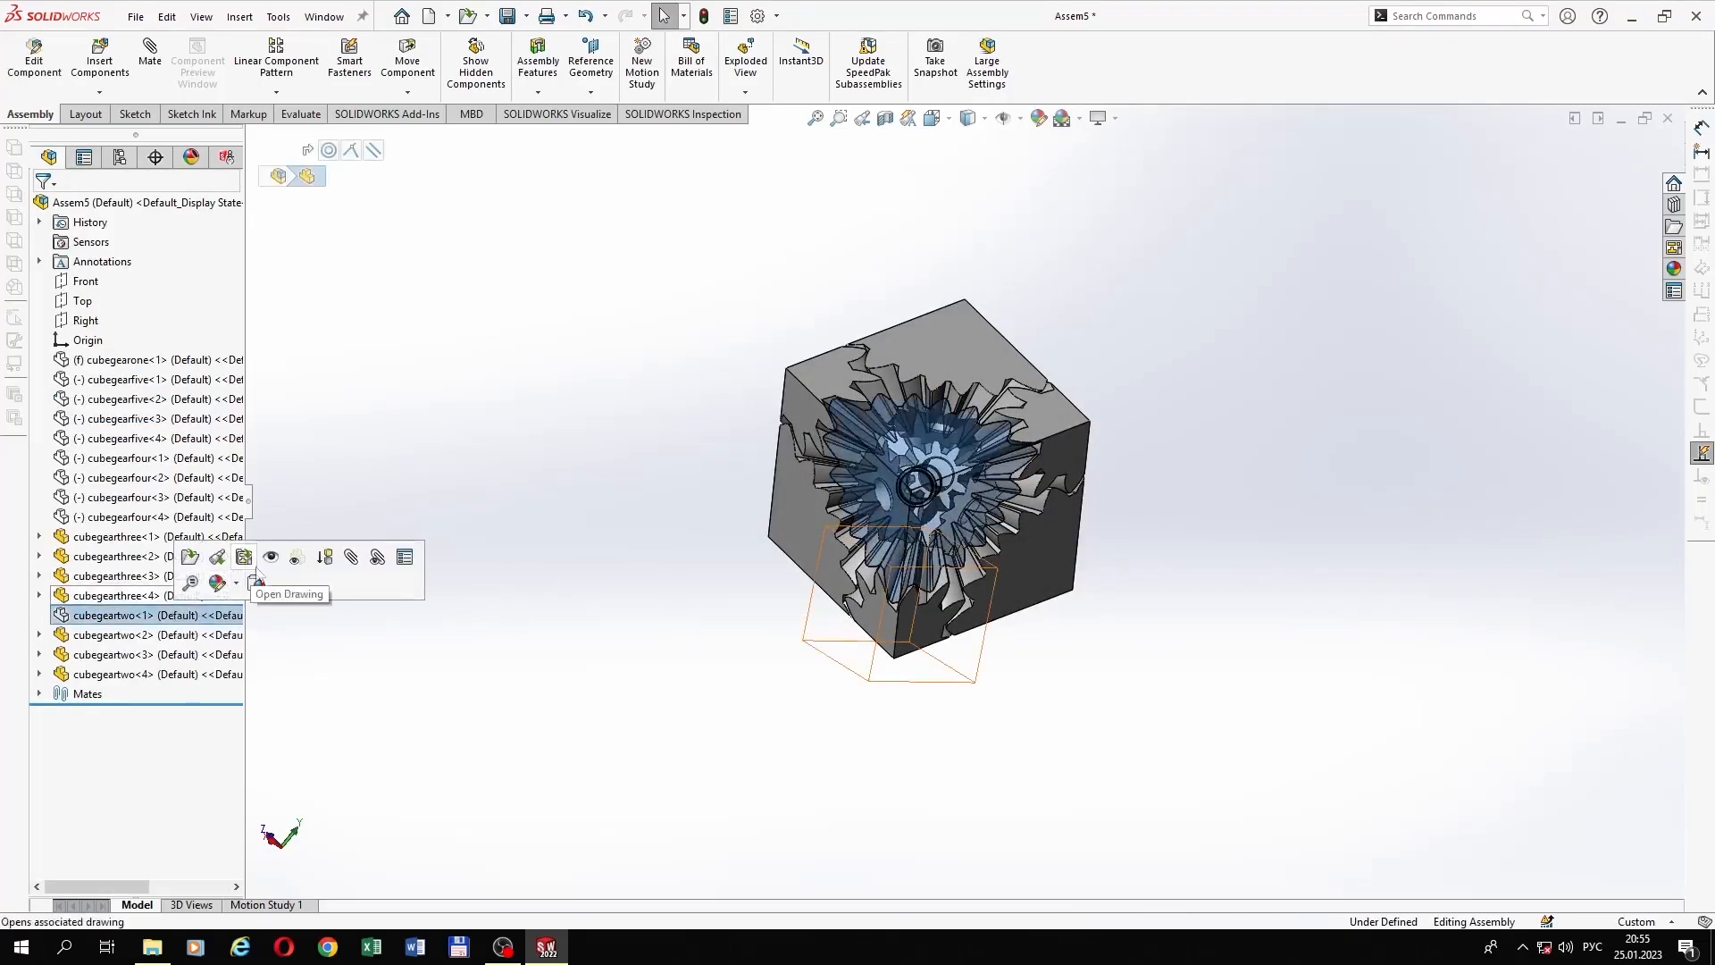
left_click(272, 576)
scroll(1272, 367, "up", 2)
scroll(1267, 373, "down", 3)
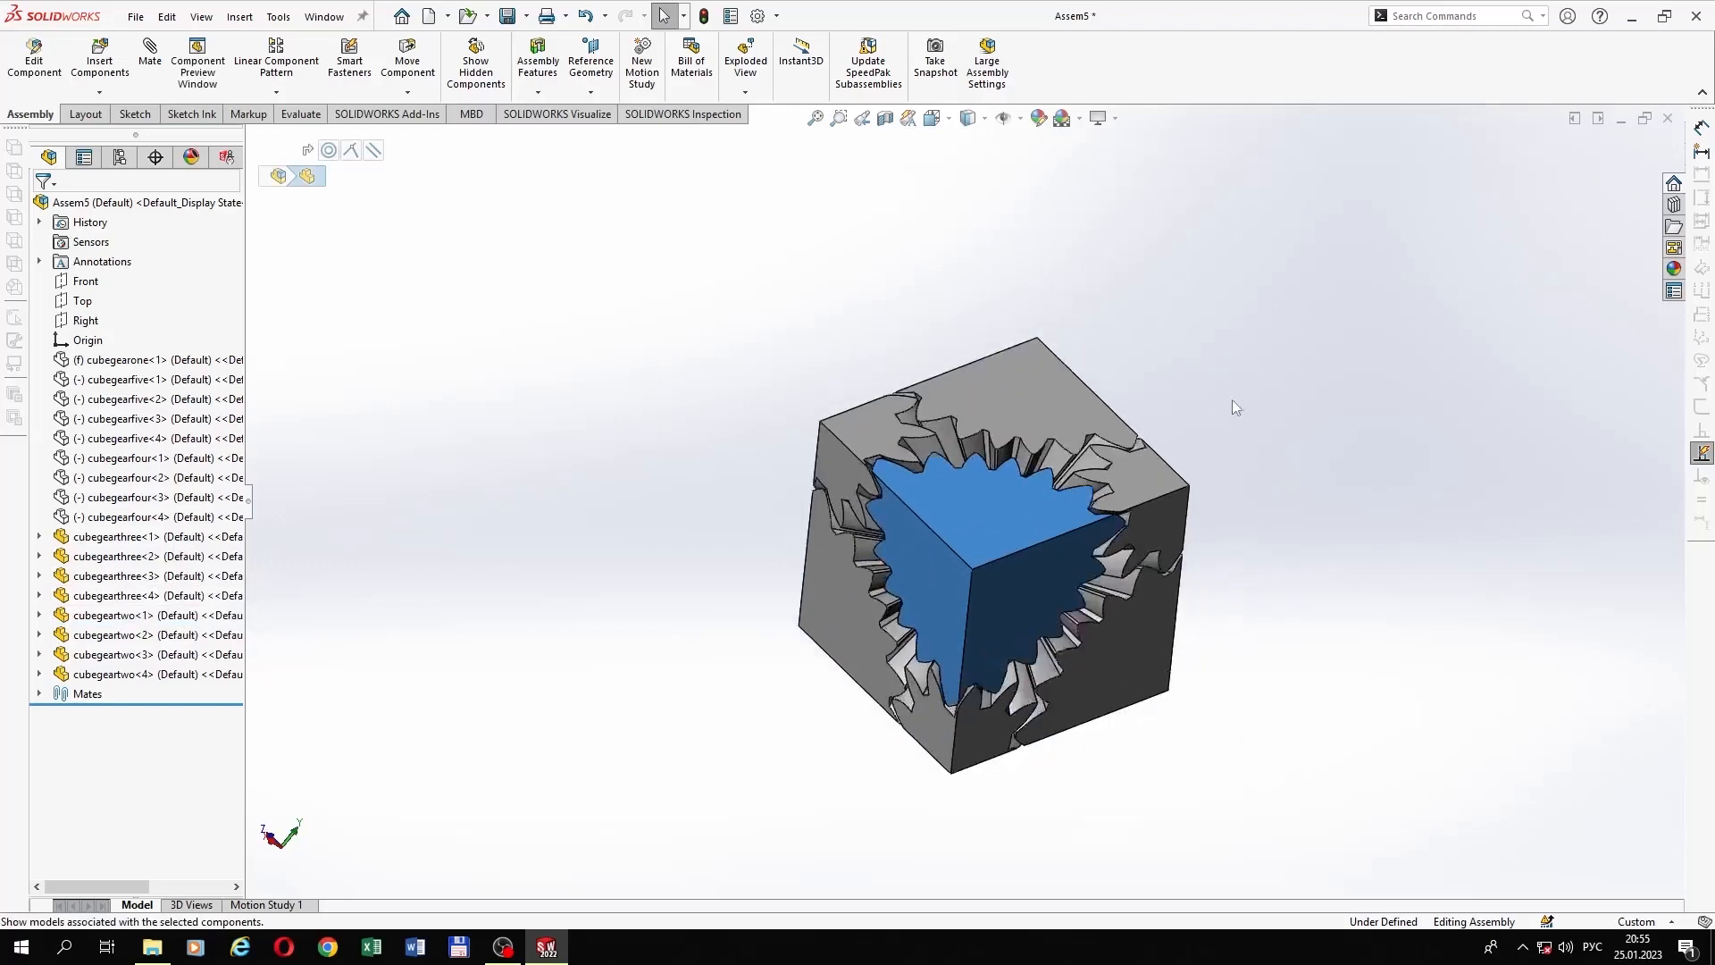
left_click(903, 422)
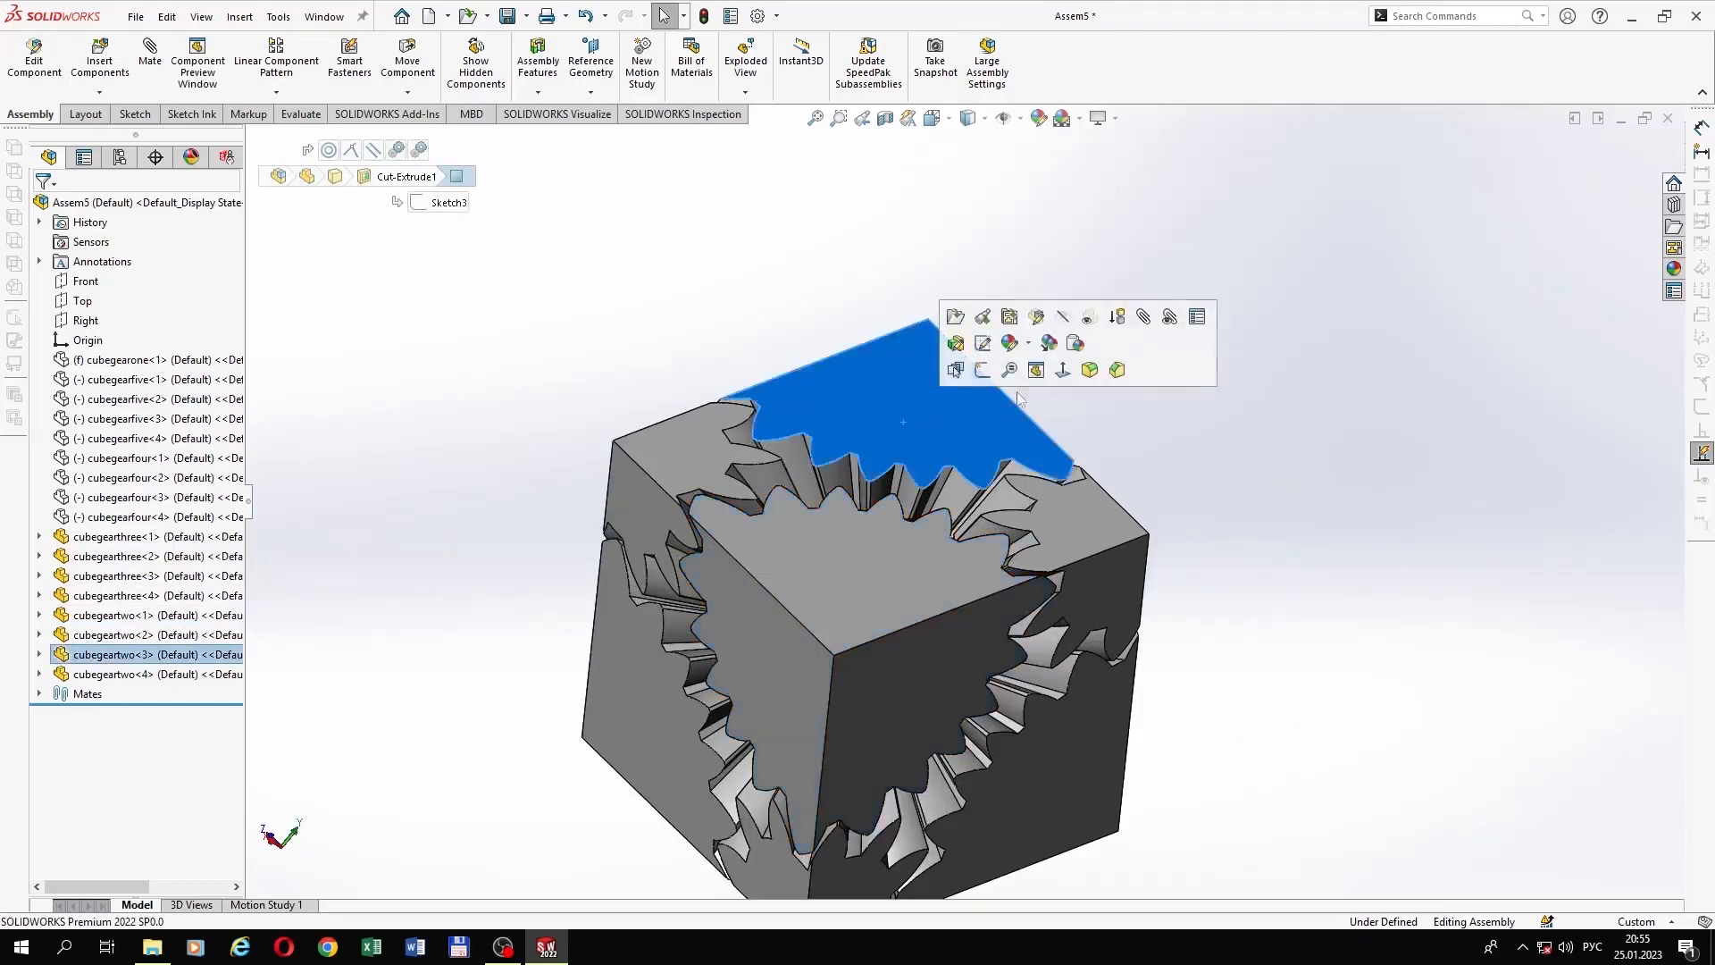
left_click(1065, 319)
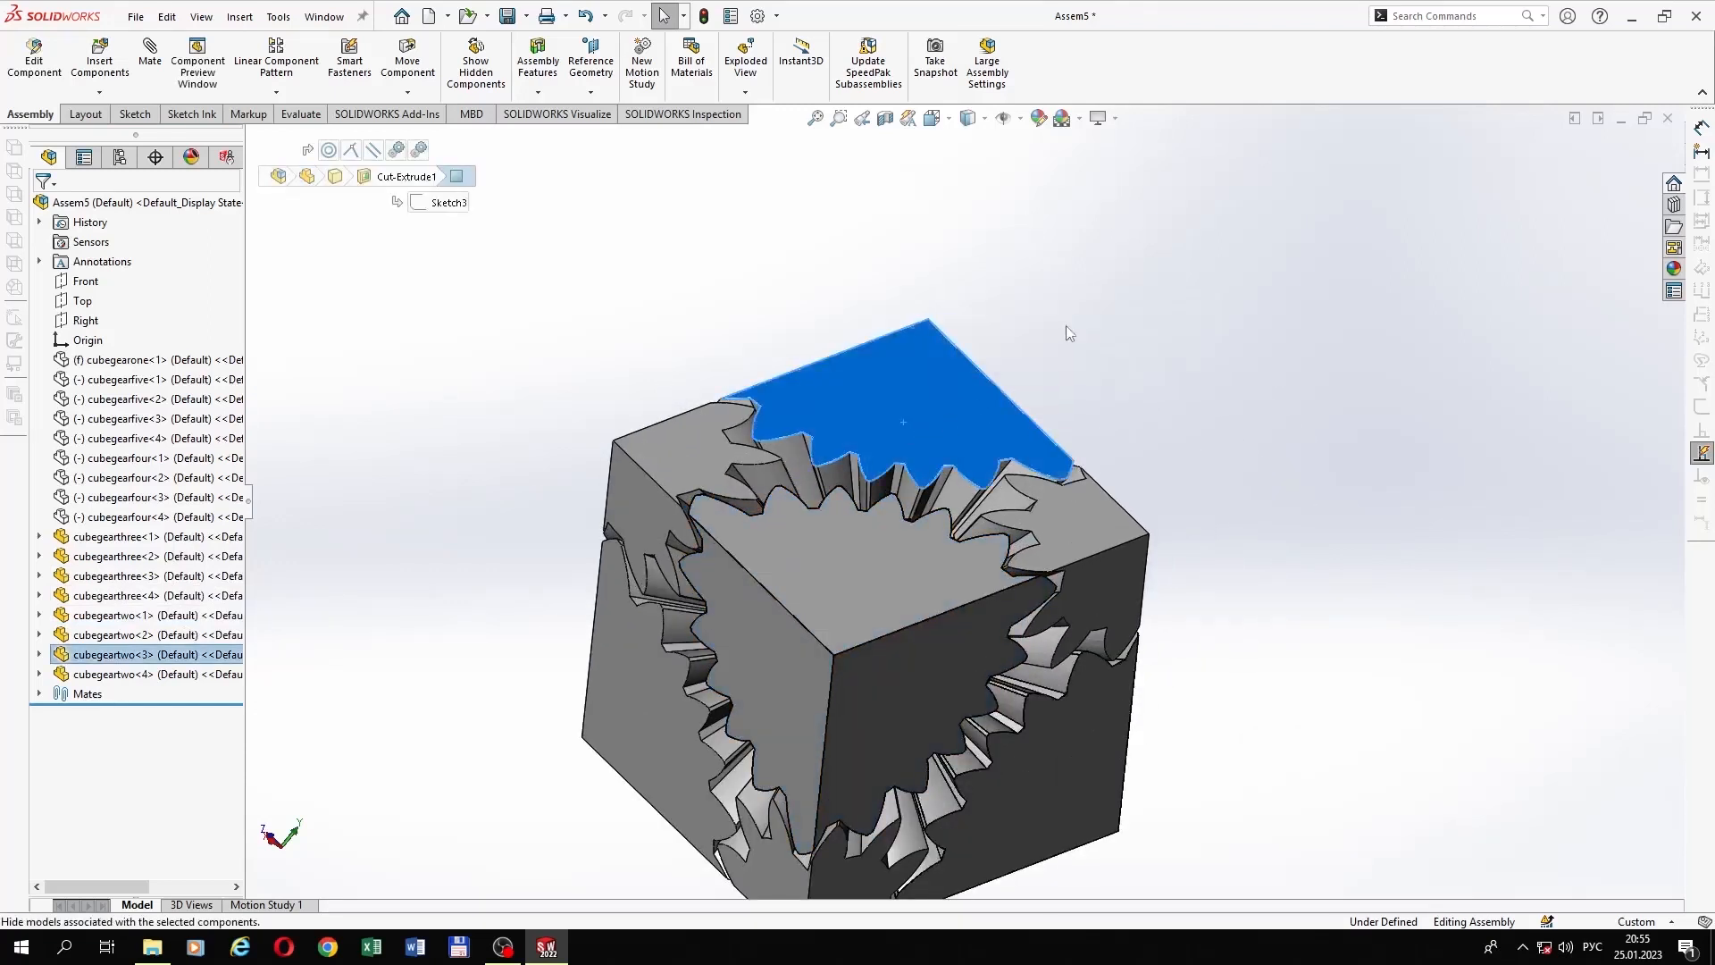
Step: Set up a Gear mate between the bore faces of cubegearthree<1> and cubegeartwo<1>
scroll(994, 448, "up", 3)
middle_click_drag(993, 449, 938, 872)
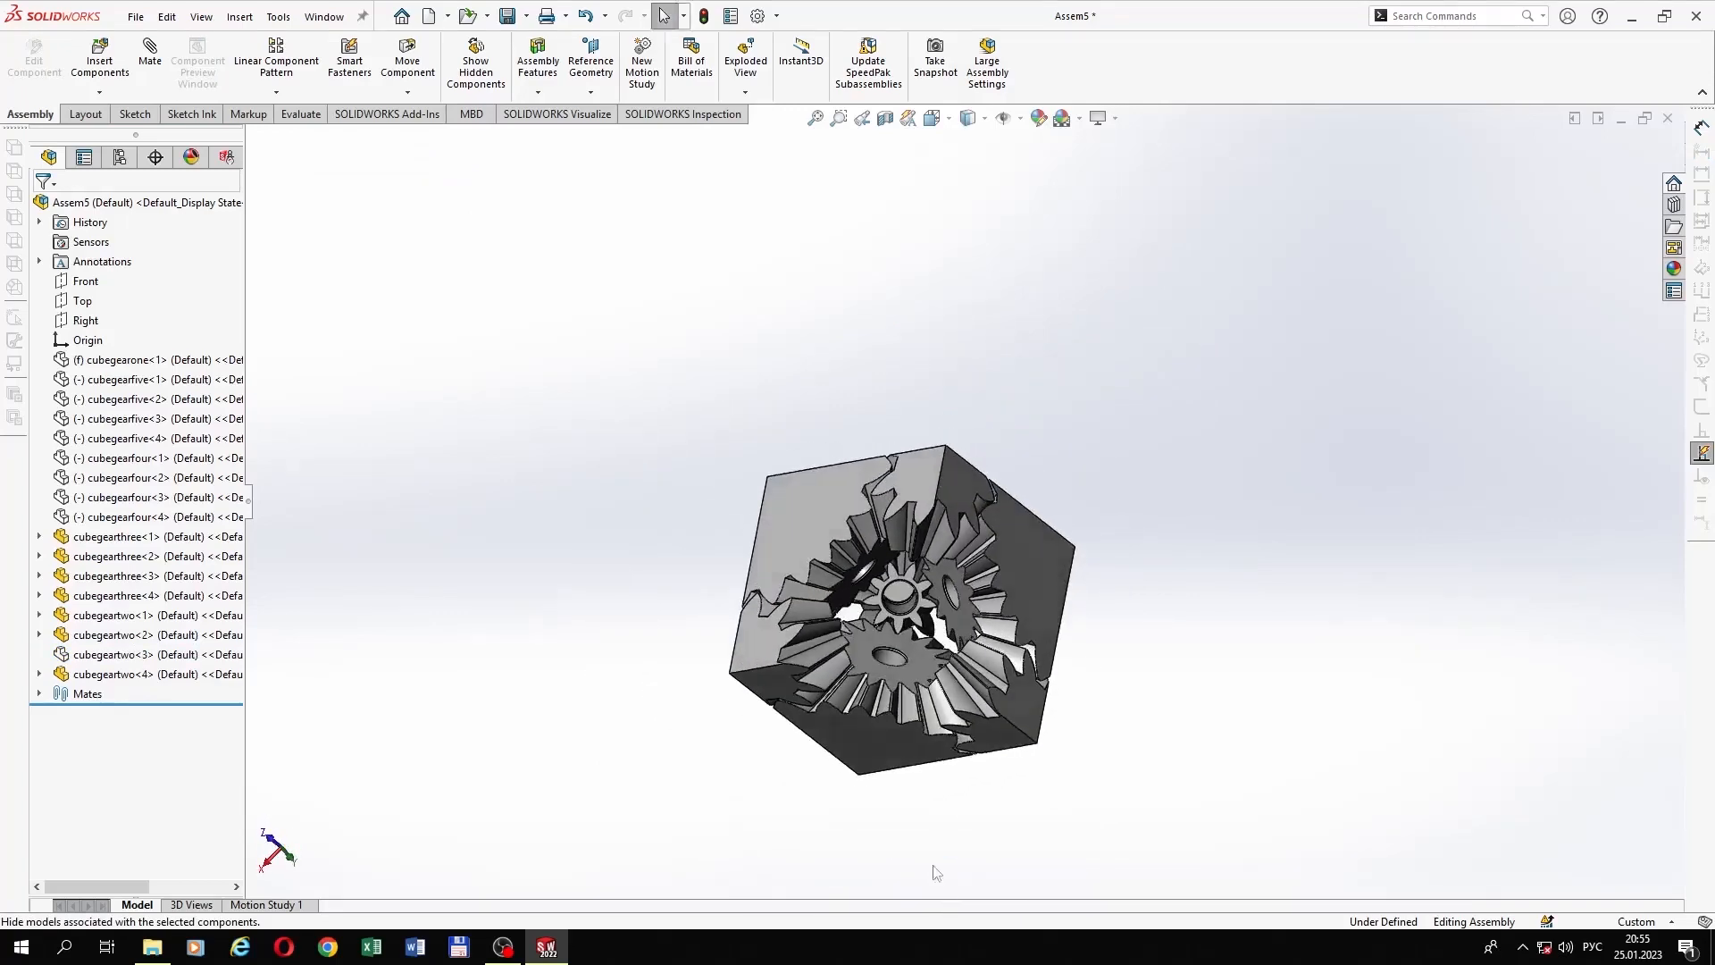
scroll(938, 872, "up", 3)
middle_click_drag(843, 689, 808, 742)
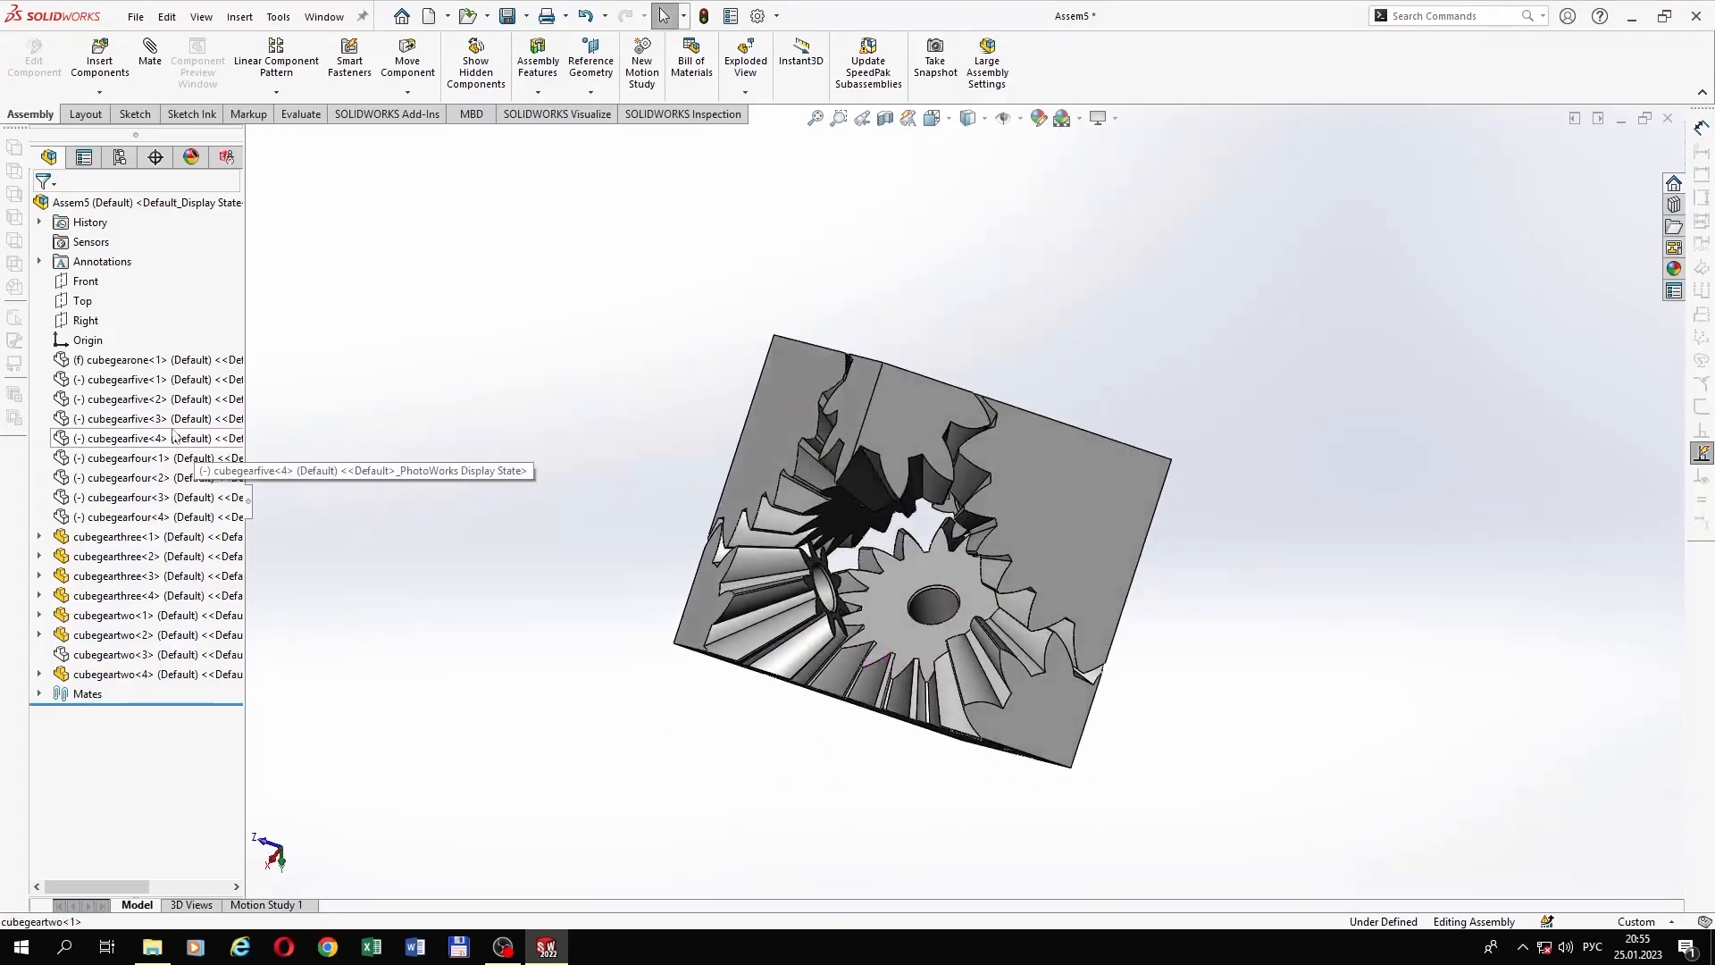
left_click(150, 78)
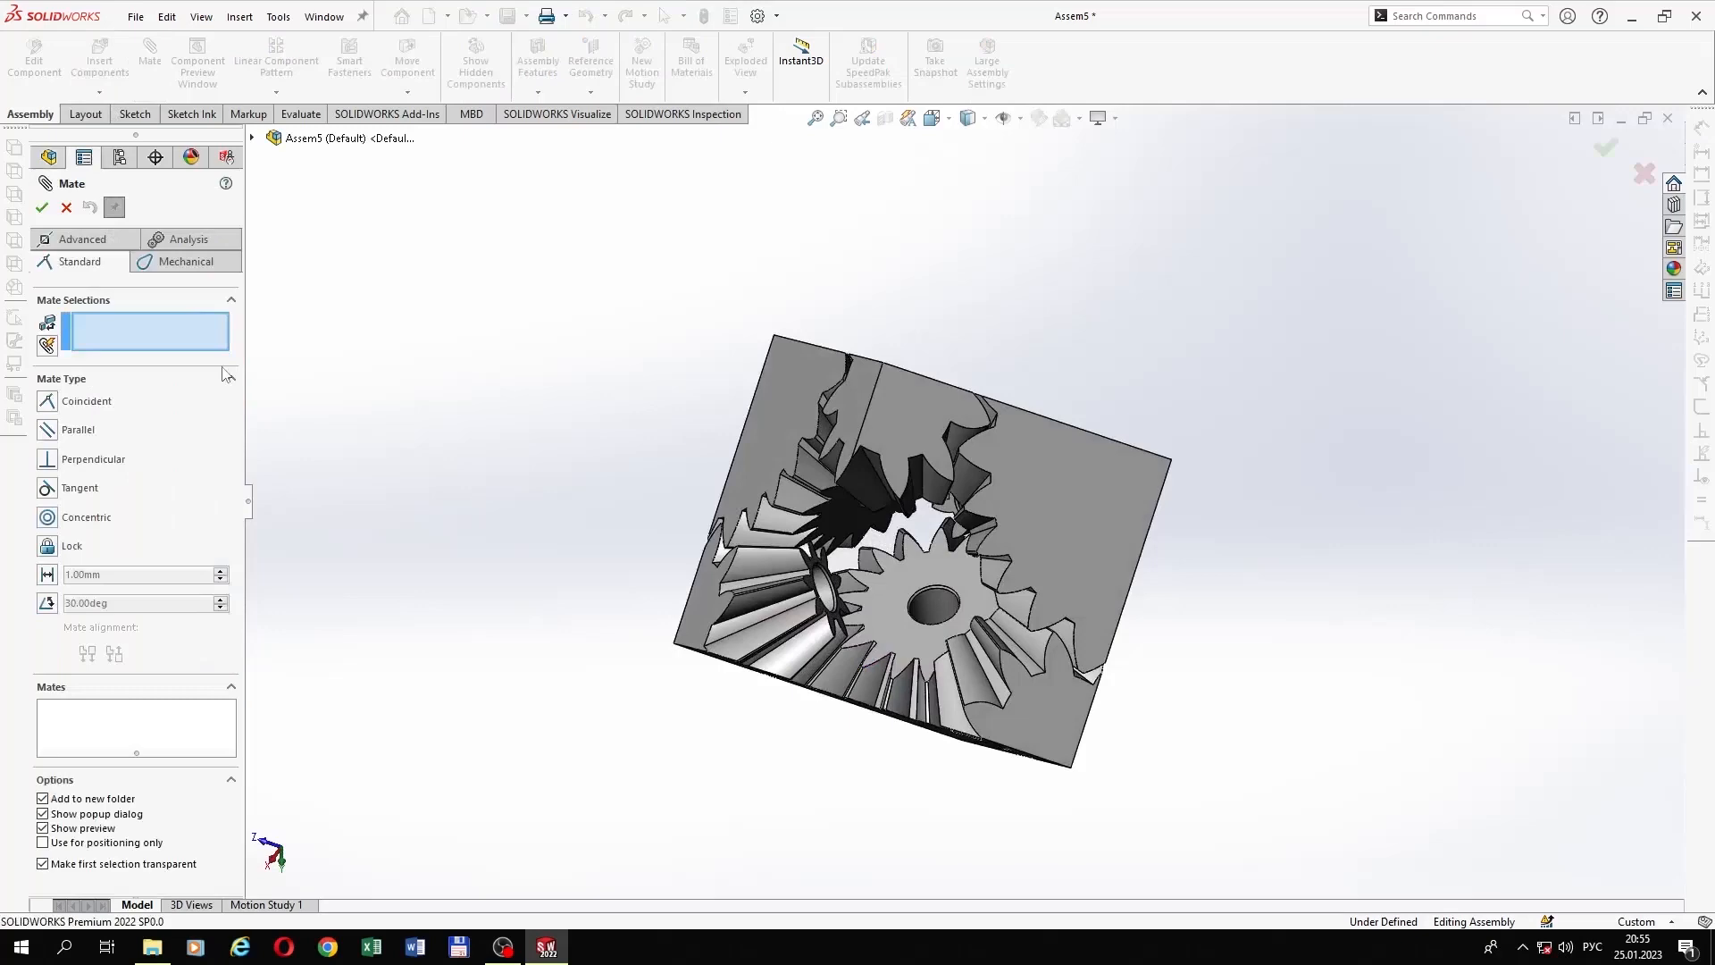
left_click(195, 269)
left_click(62, 485)
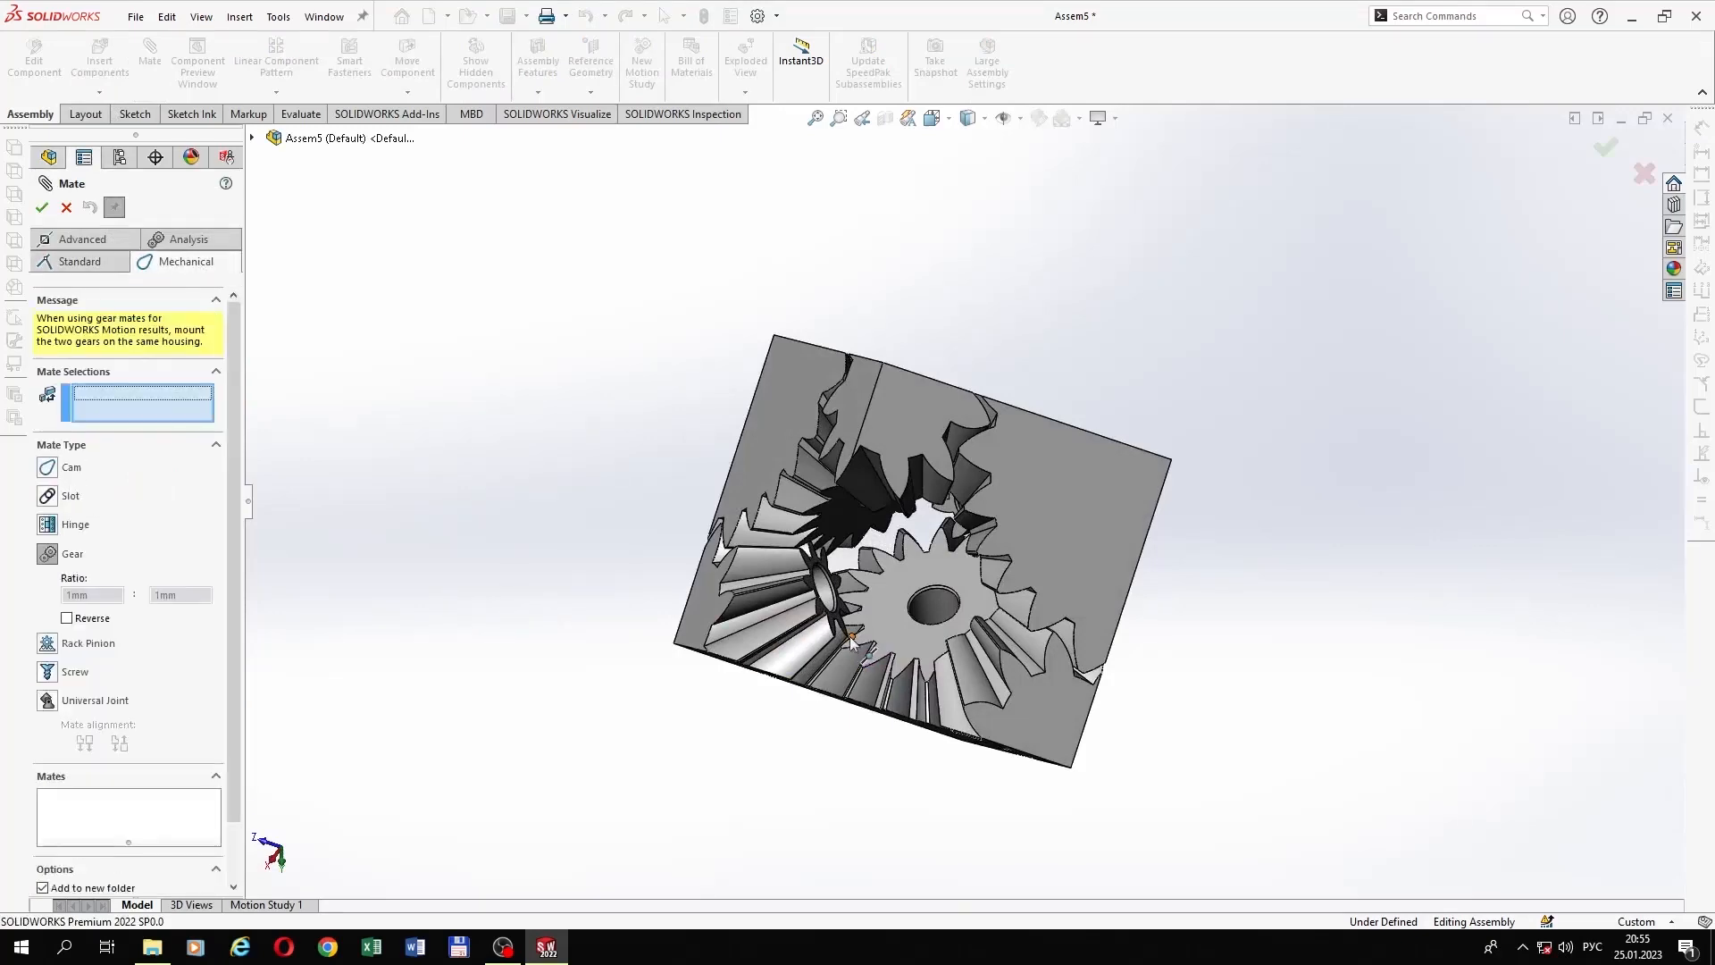
scroll(872, 625, "down", 5)
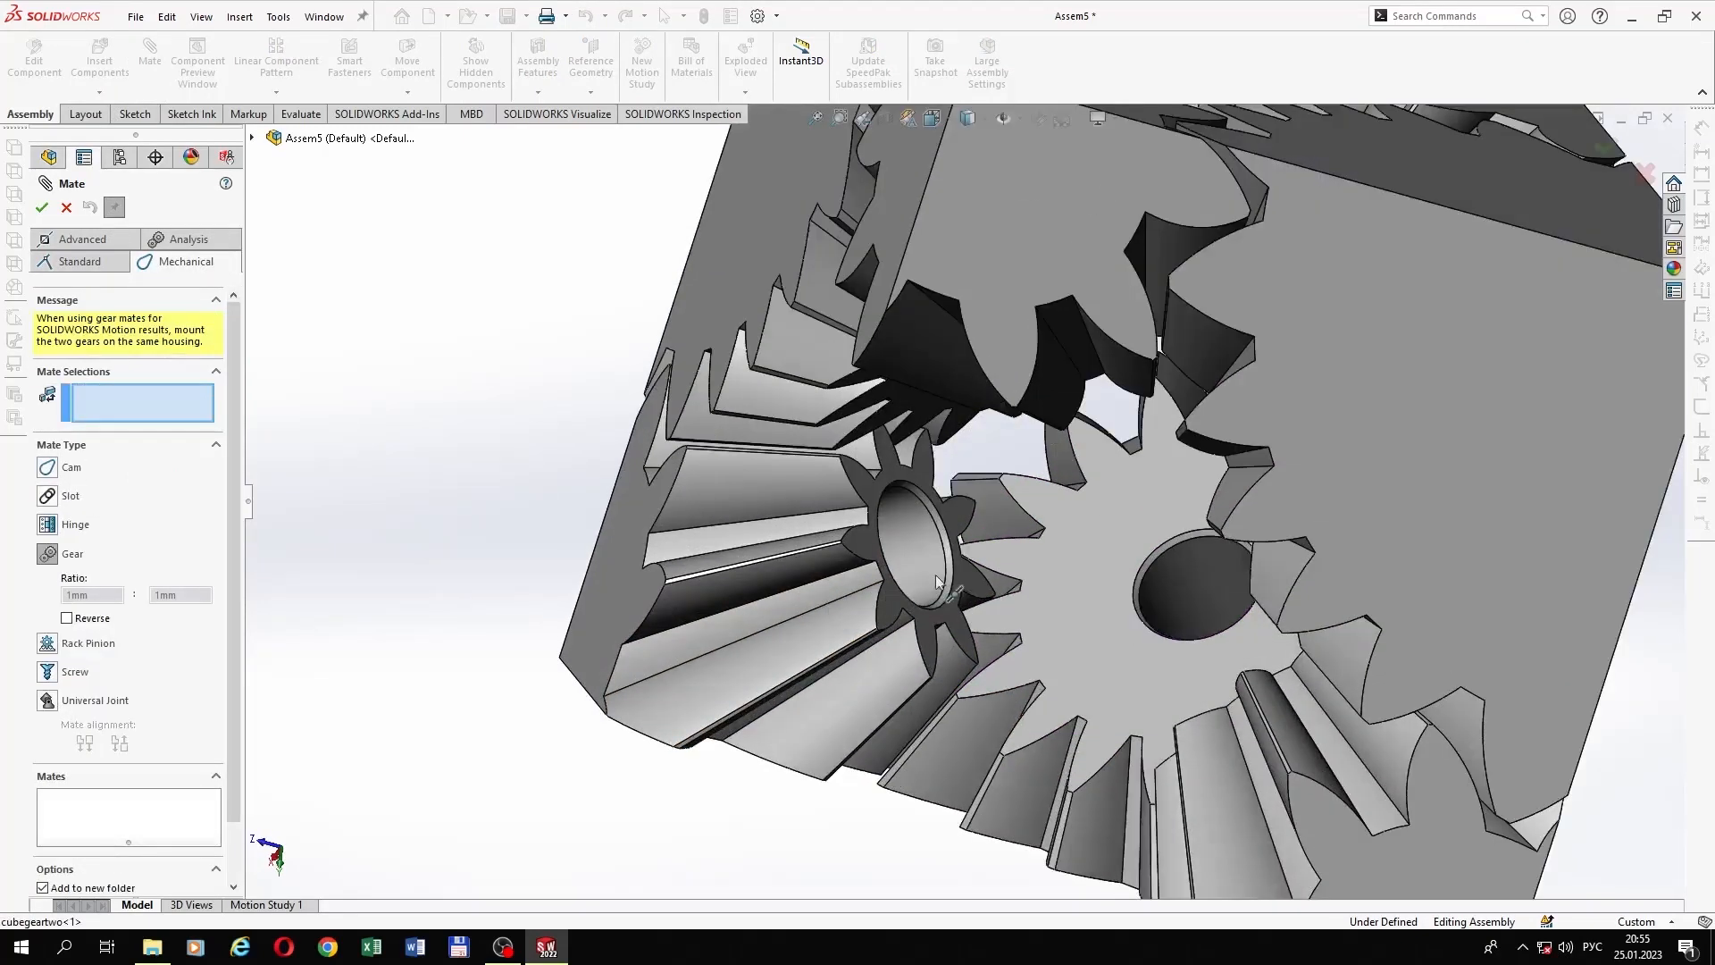
left_click(937, 581)
left_click(1177, 598)
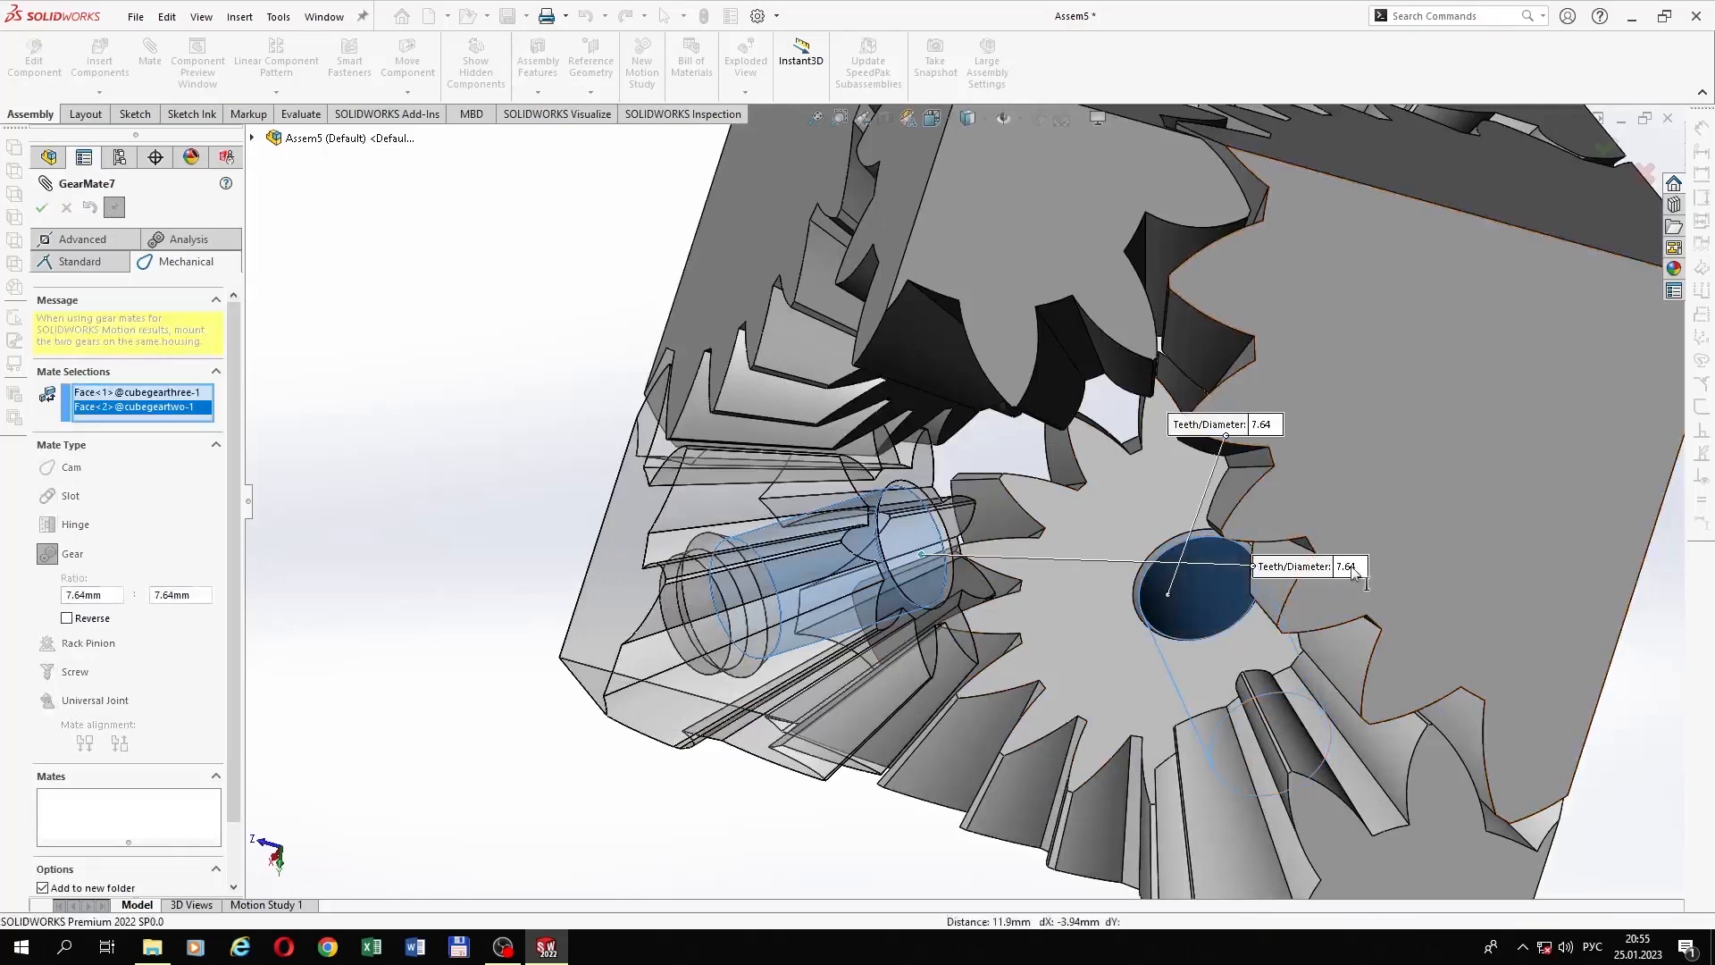
Step: Set the gear ratio to 9 for cubegearthree<1> and 18 for cubegeartwo<1>, and accept the mate
left_click(1349, 566)
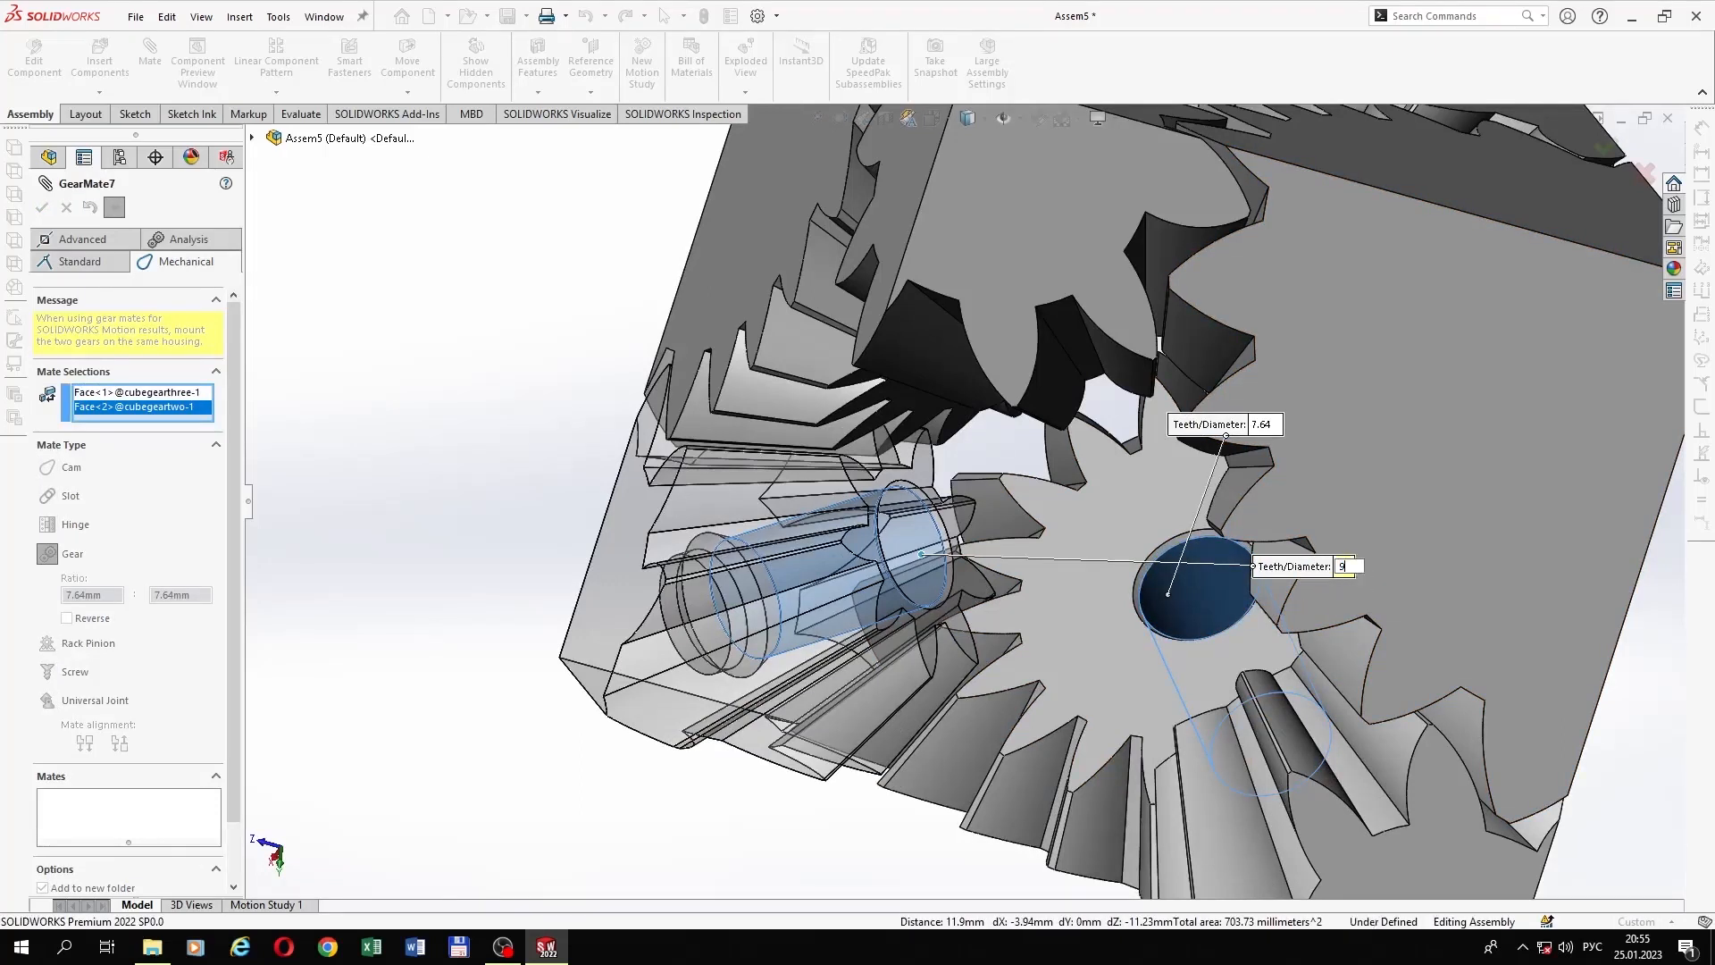
key("Return")
left_click(1264, 424)
type("18")
key("Return")
scroll(1436, 404, "up", 3)
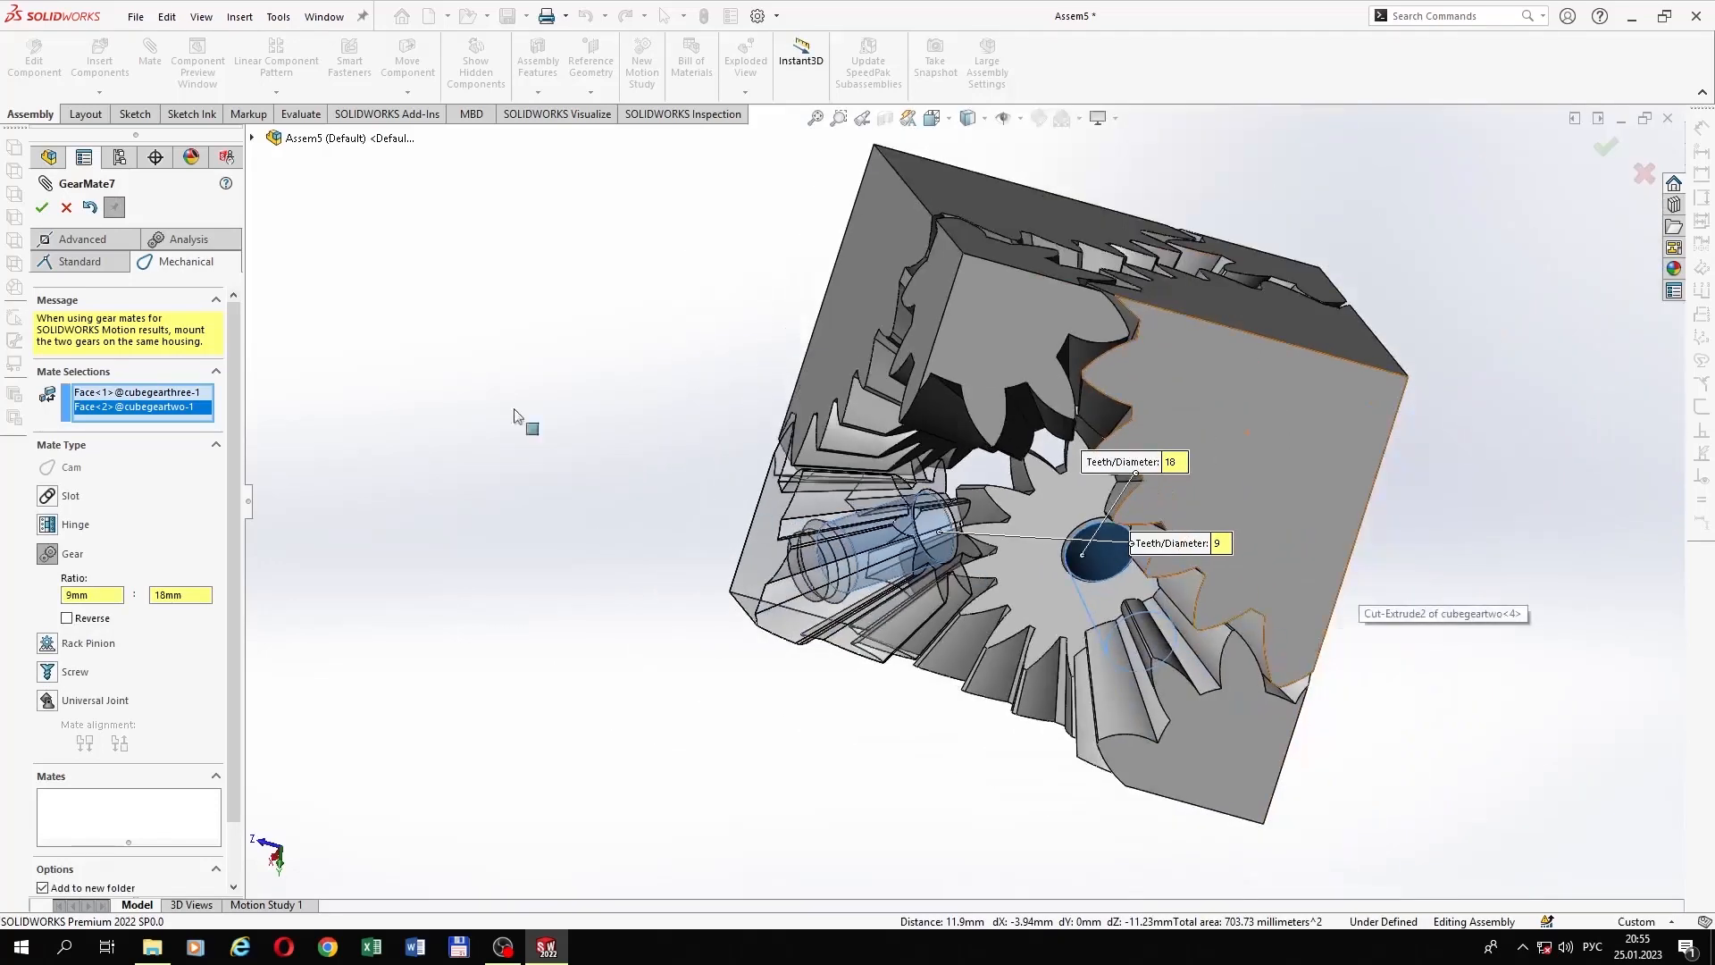
left_click(41, 207)
Step: Set up another Gear mate between the bore faces of cubegearthree<2> and cubegeartwo<1>
left_click(55, 552)
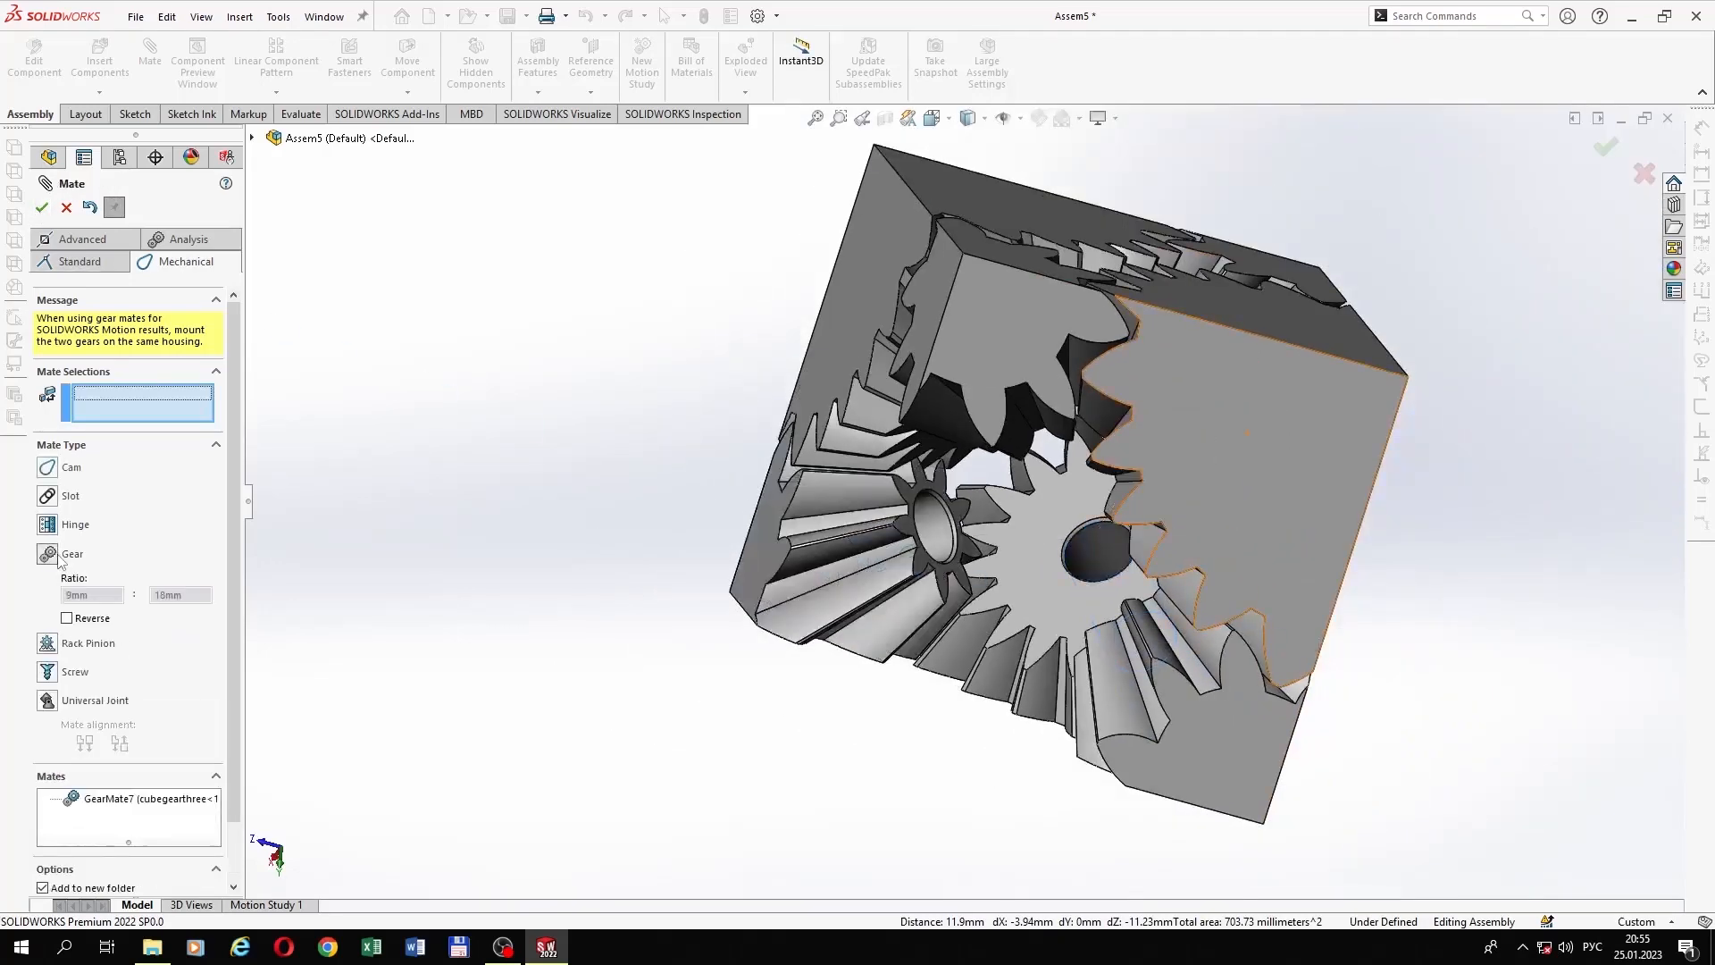
middle_click_drag(991, 558, 1113, 602)
left_click(1113, 600)
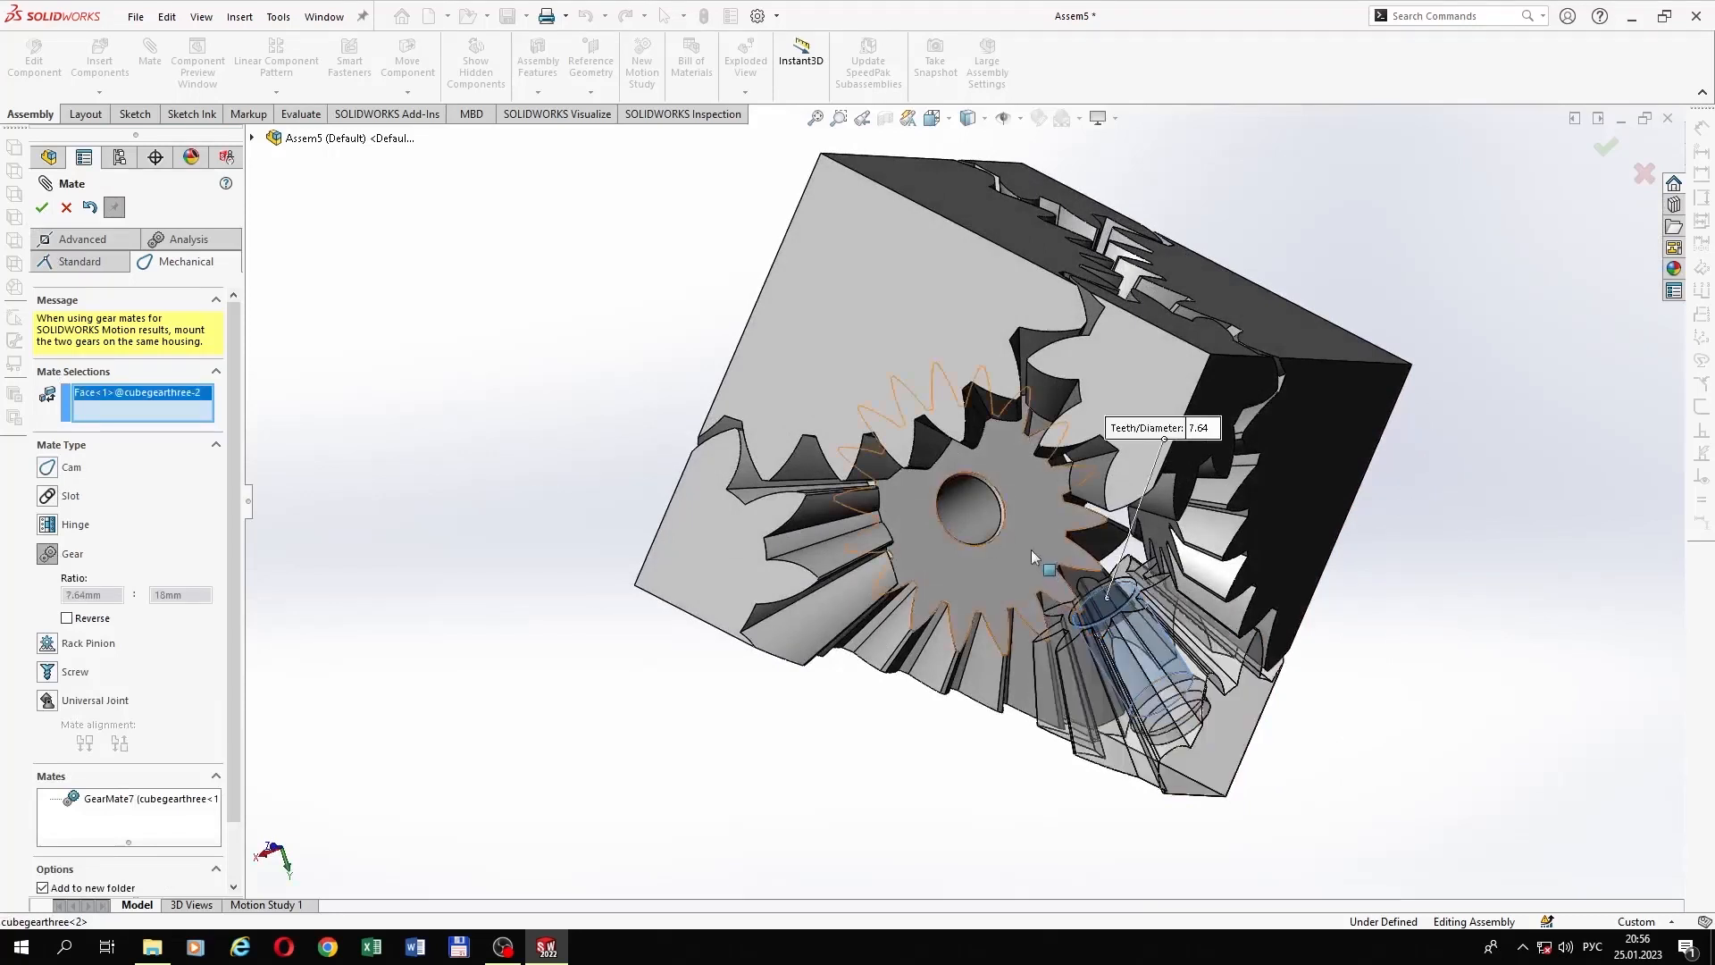
left_click(970, 507)
Step: Set the gear ratio to 18 for cubegeartwo<1> and 9 for cubegearthree<2>, accept the mate and close the Mate command
left_click(1391, 528)
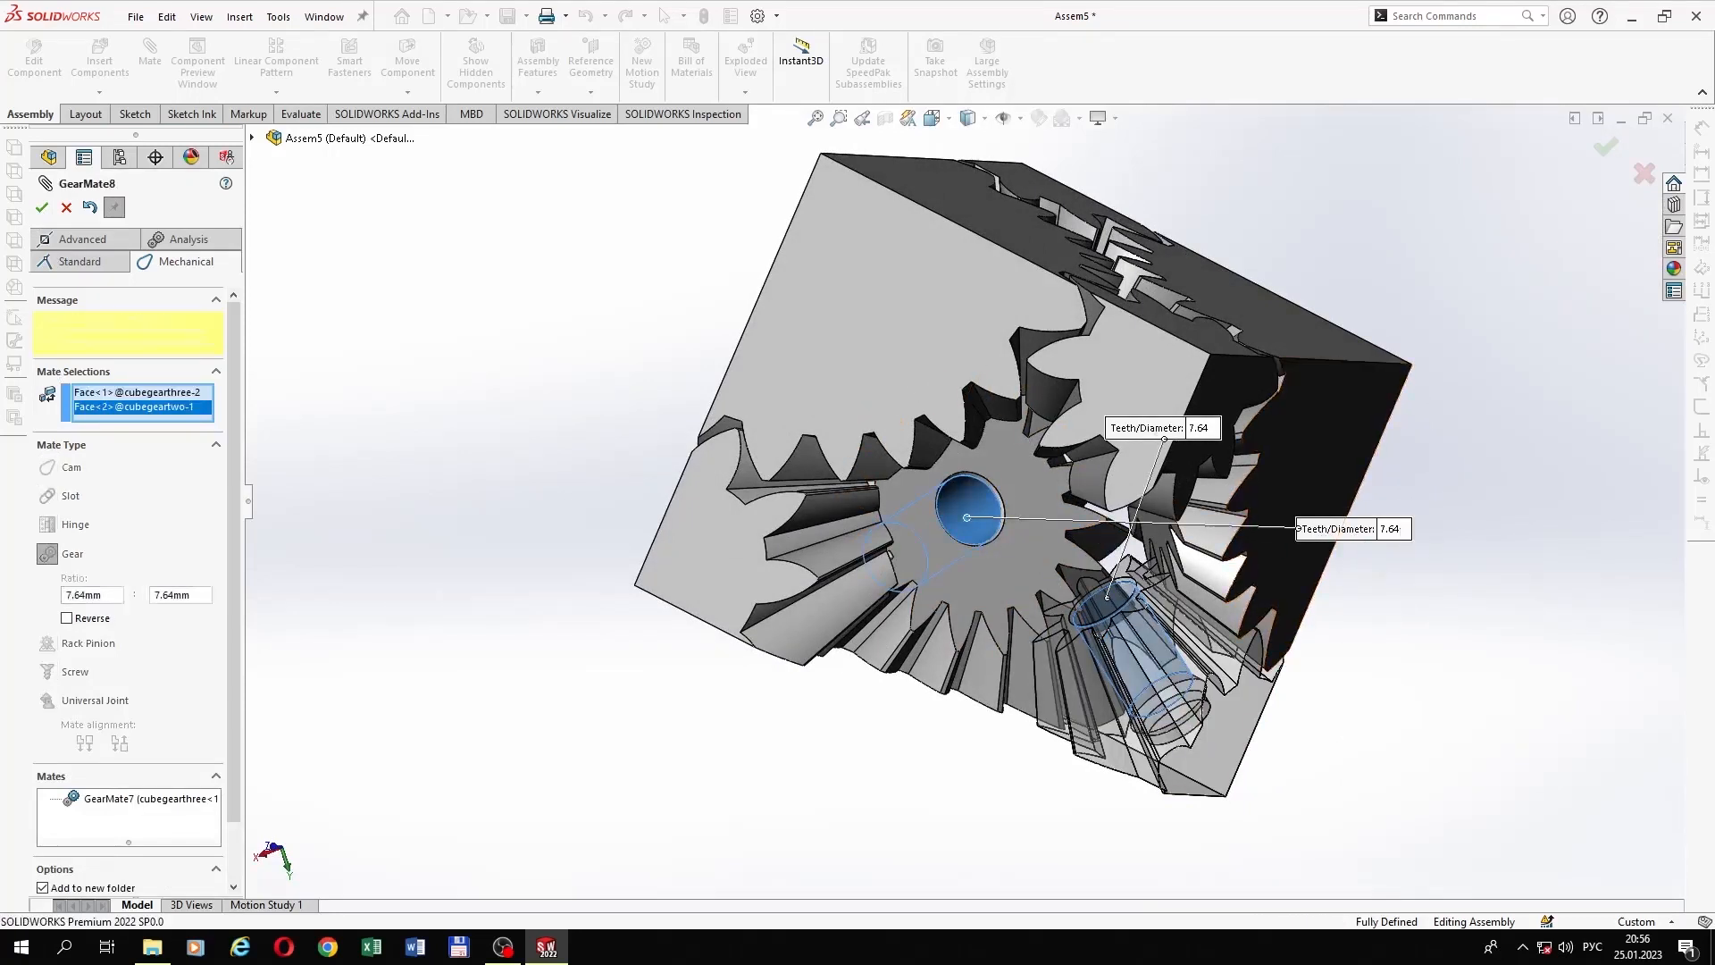
type("18")
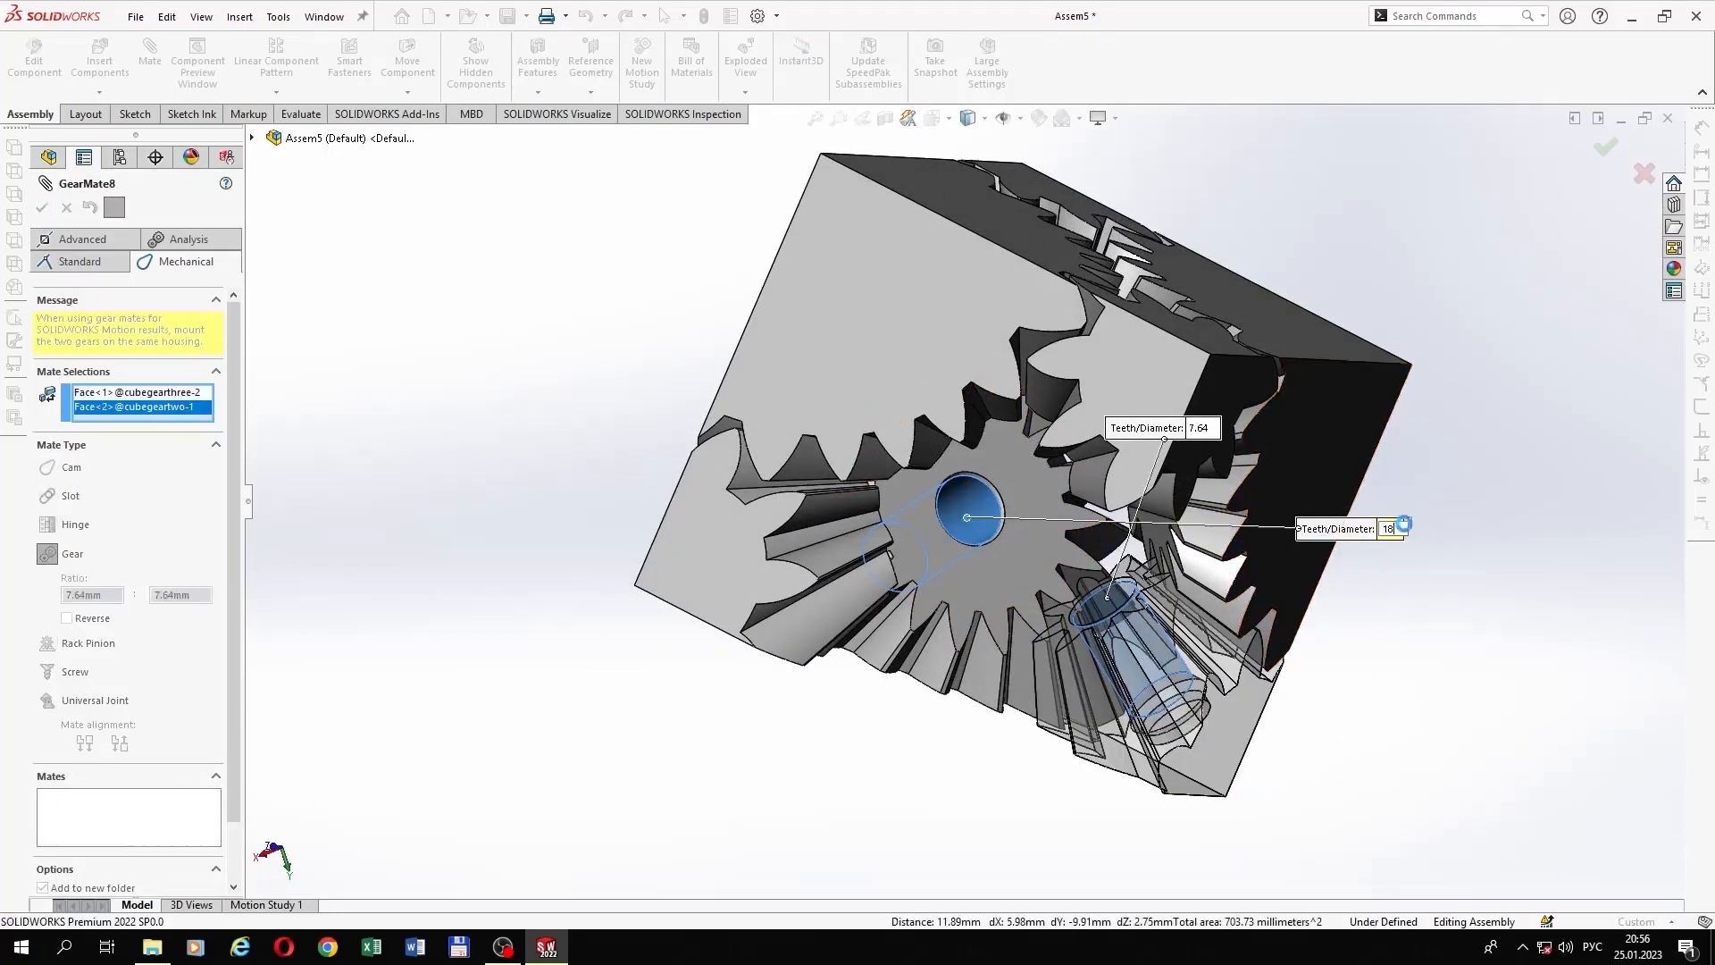
key("Return")
left_click(1202, 428)
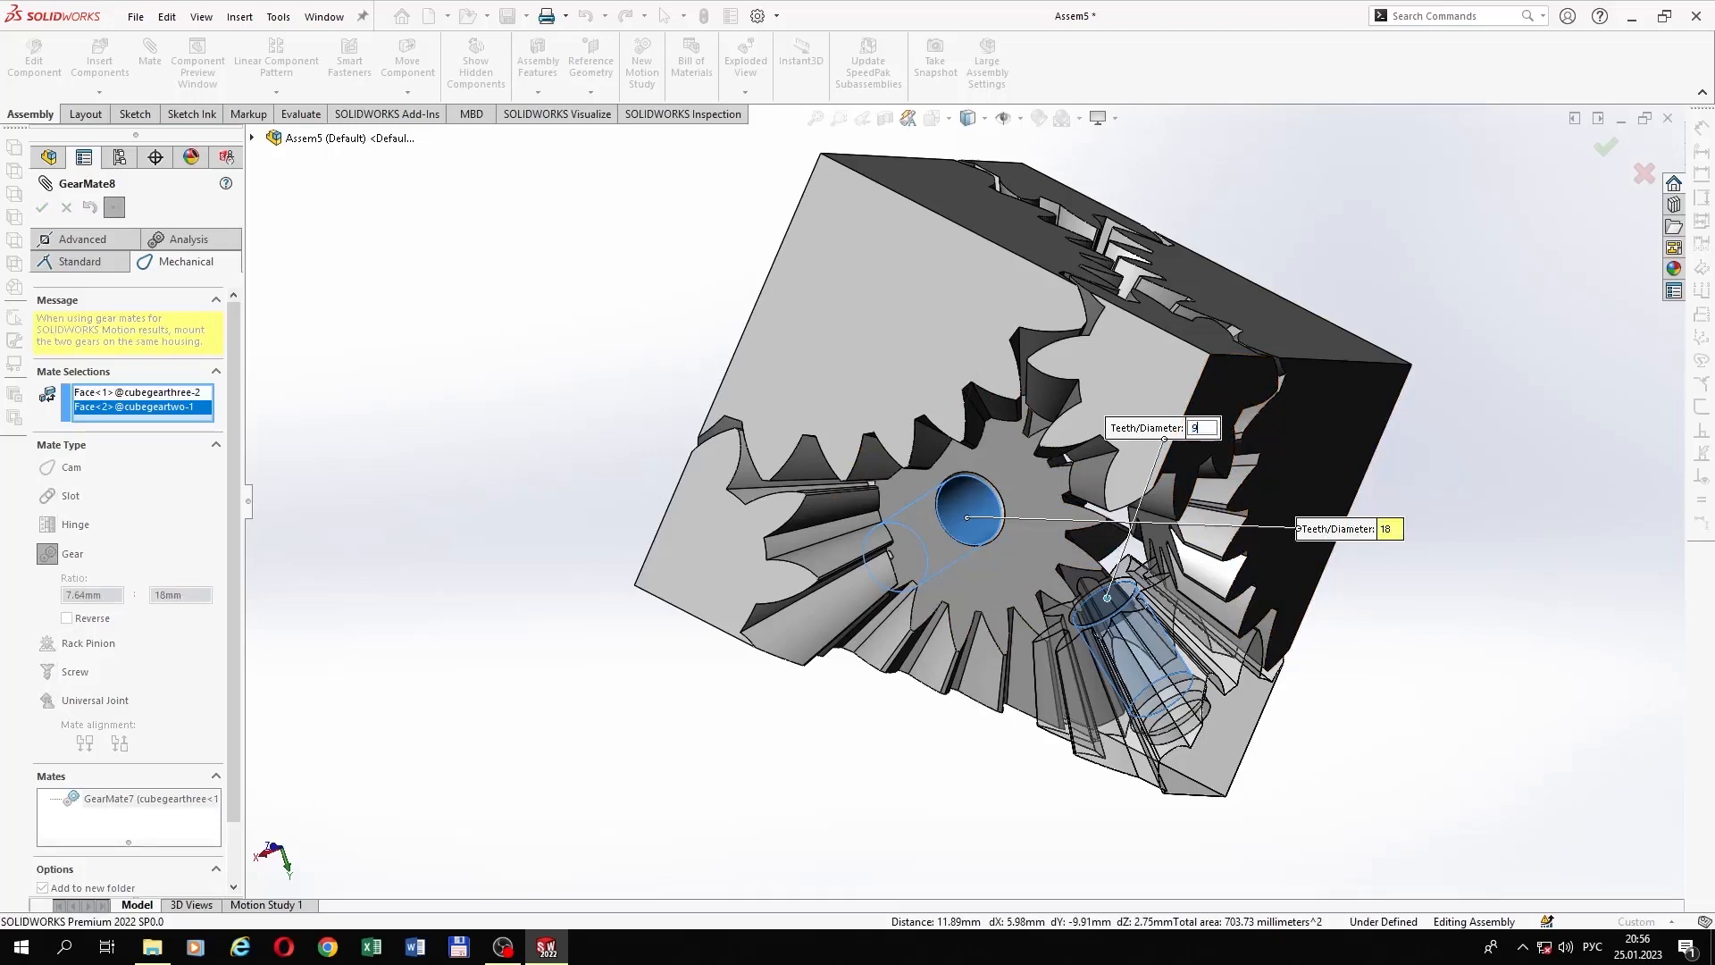
key("Return")
left_click(43, 211)
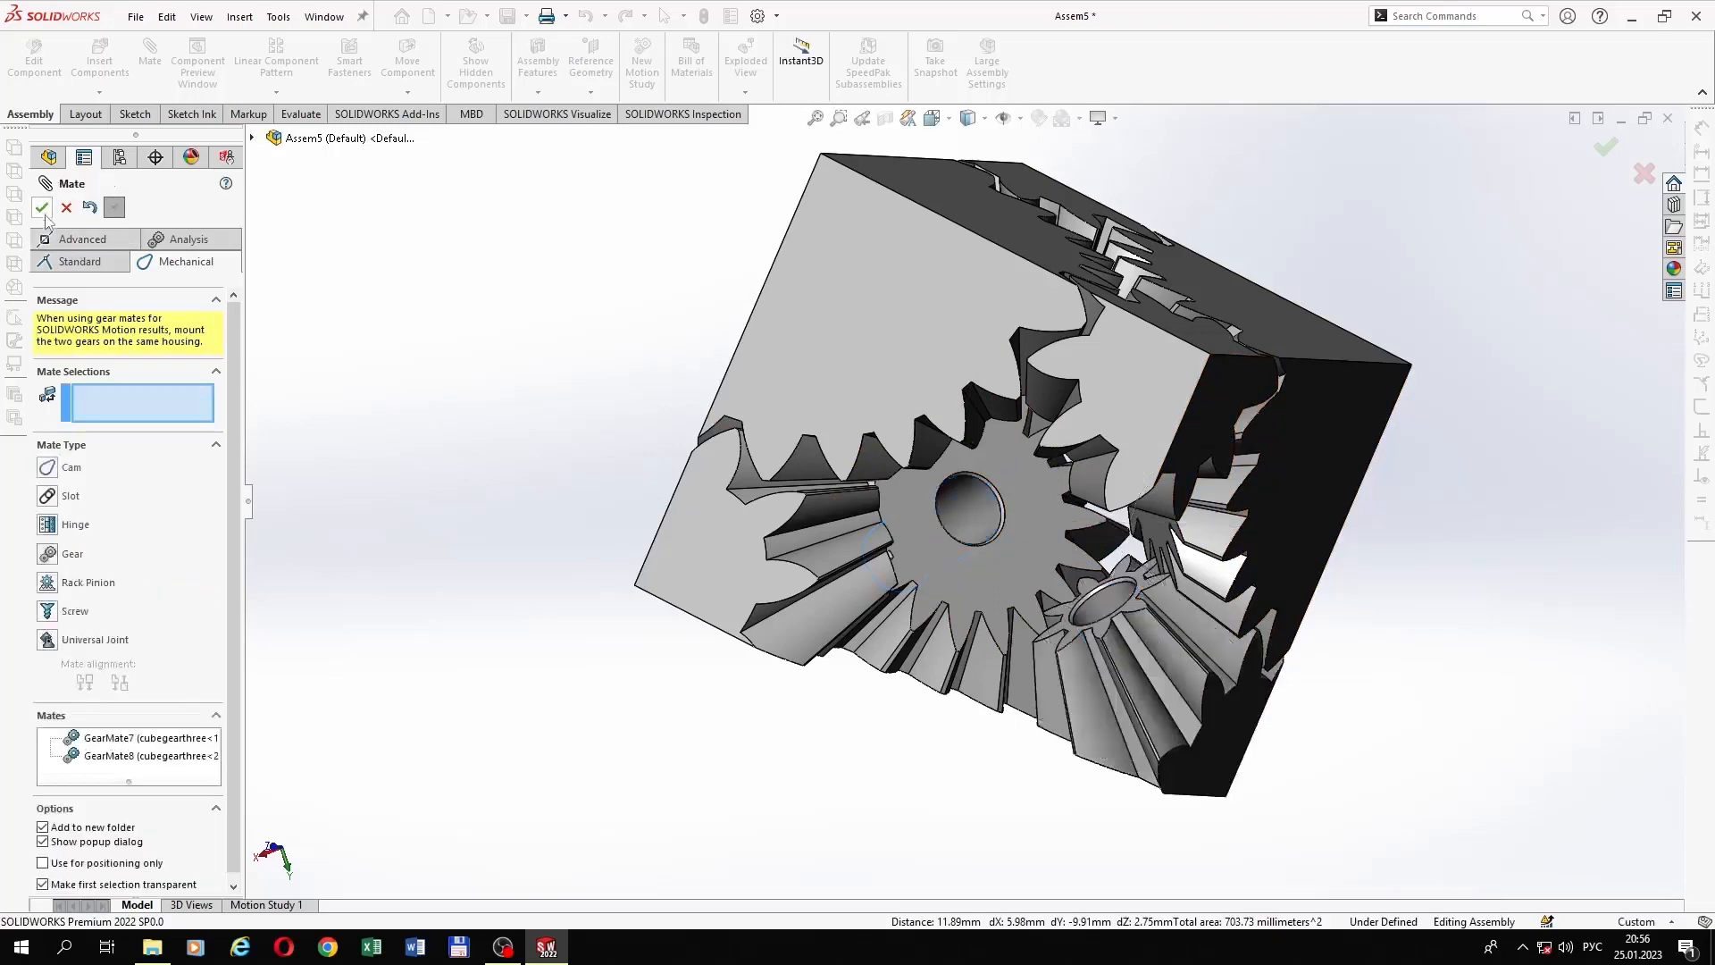
scroll(505, 421, "up", 2)
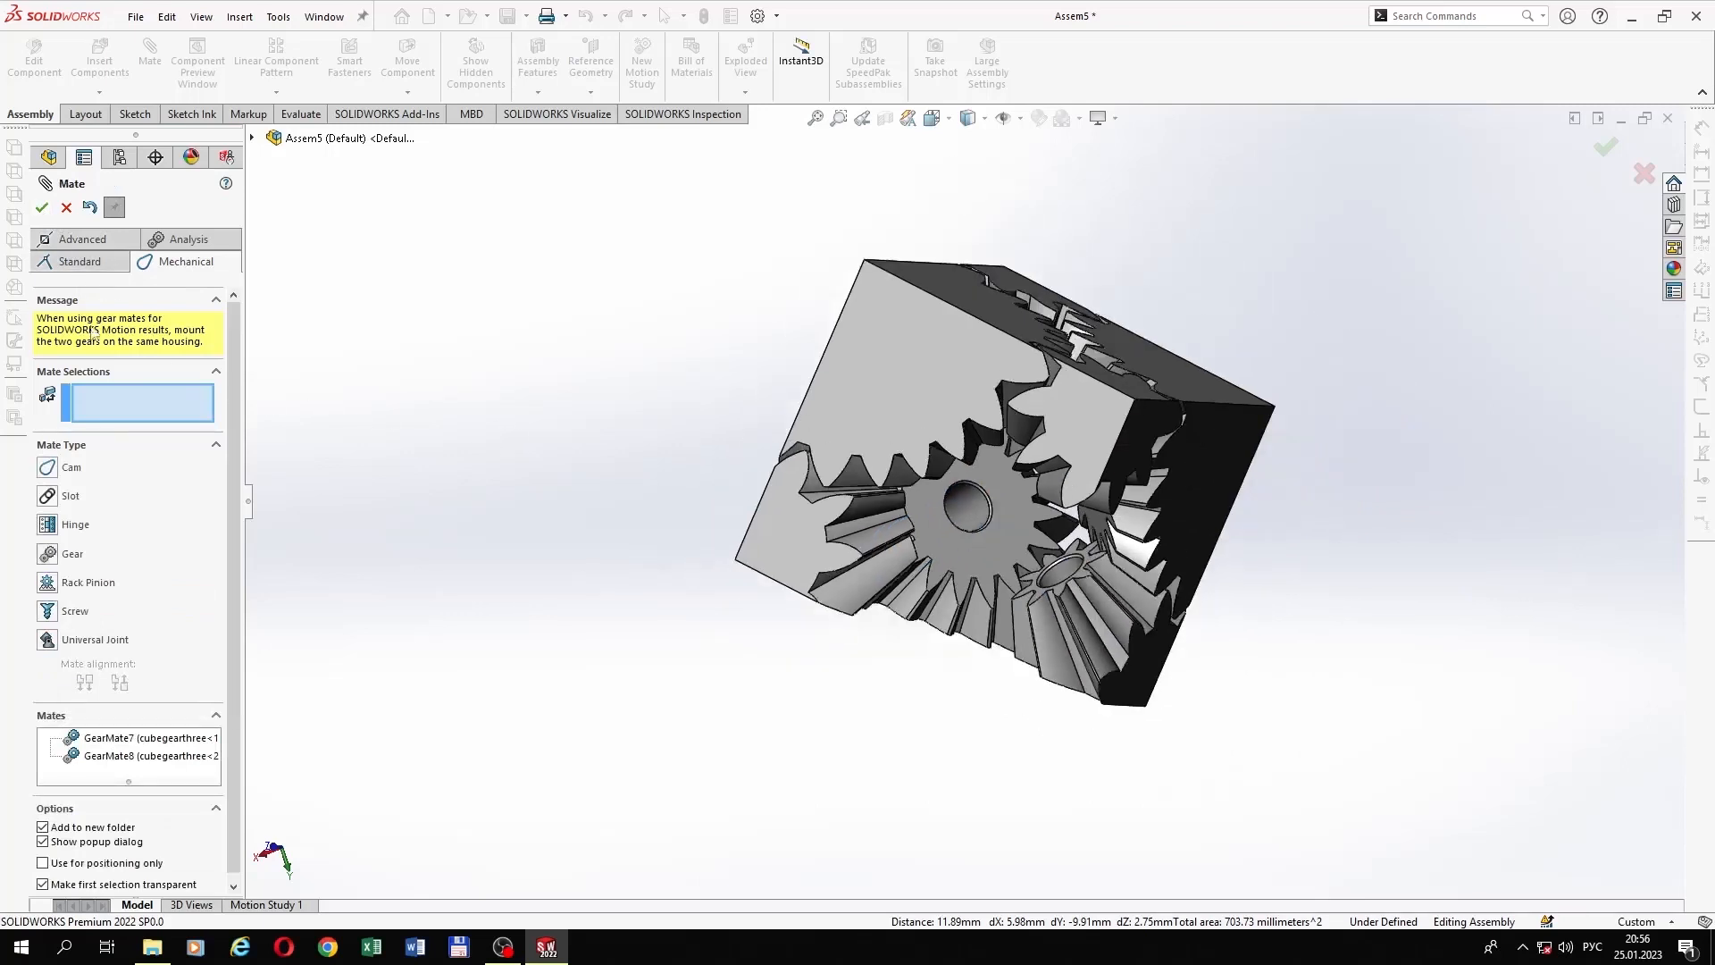
left_click(43, 211)
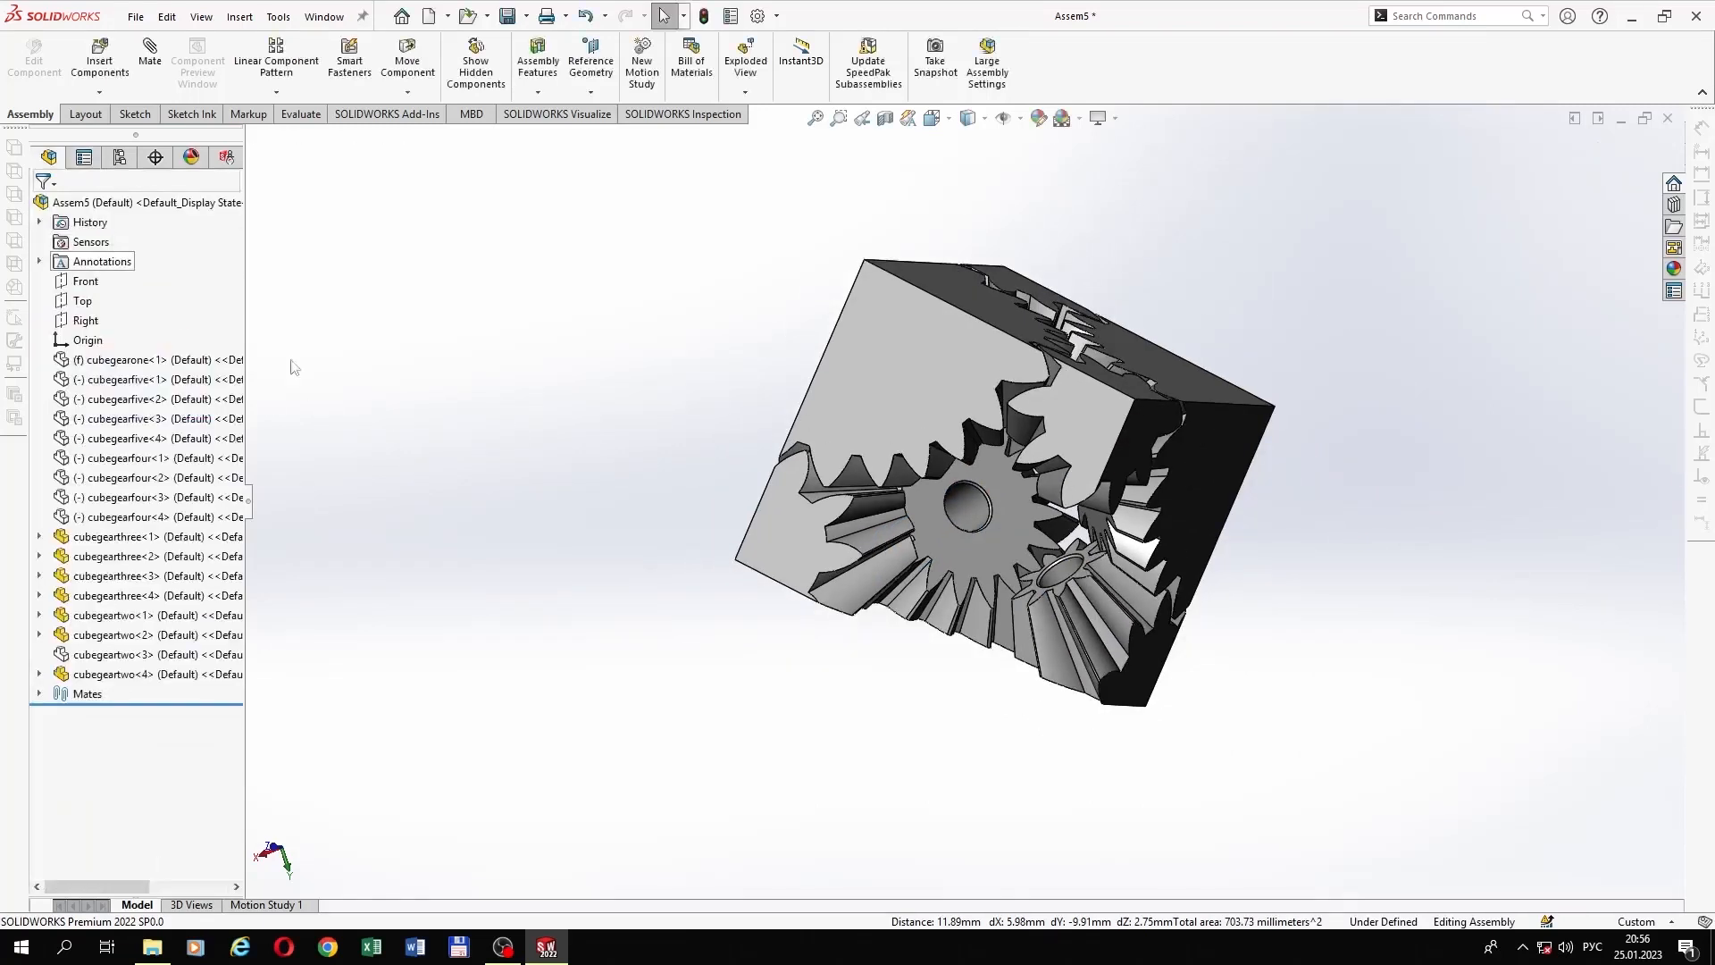
Step: Show the hidden corner gear cubegeartwo<3>
scroll(636, 466, "up", 2)
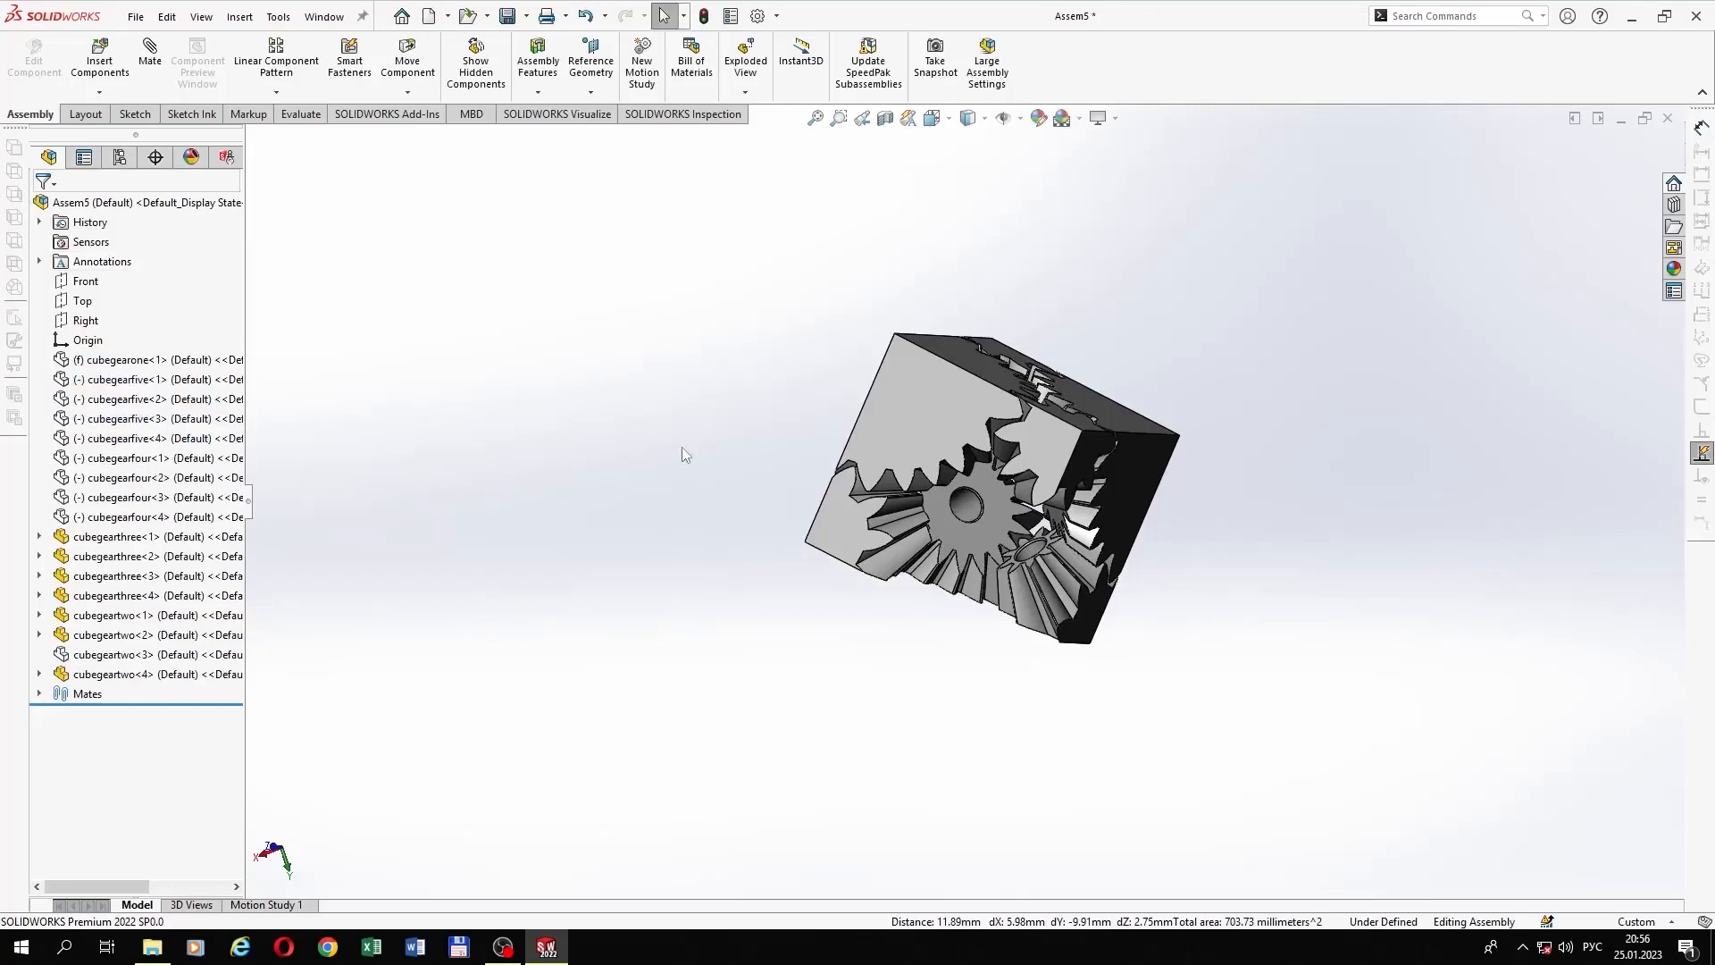
scroll(812, 378, "up", 1)
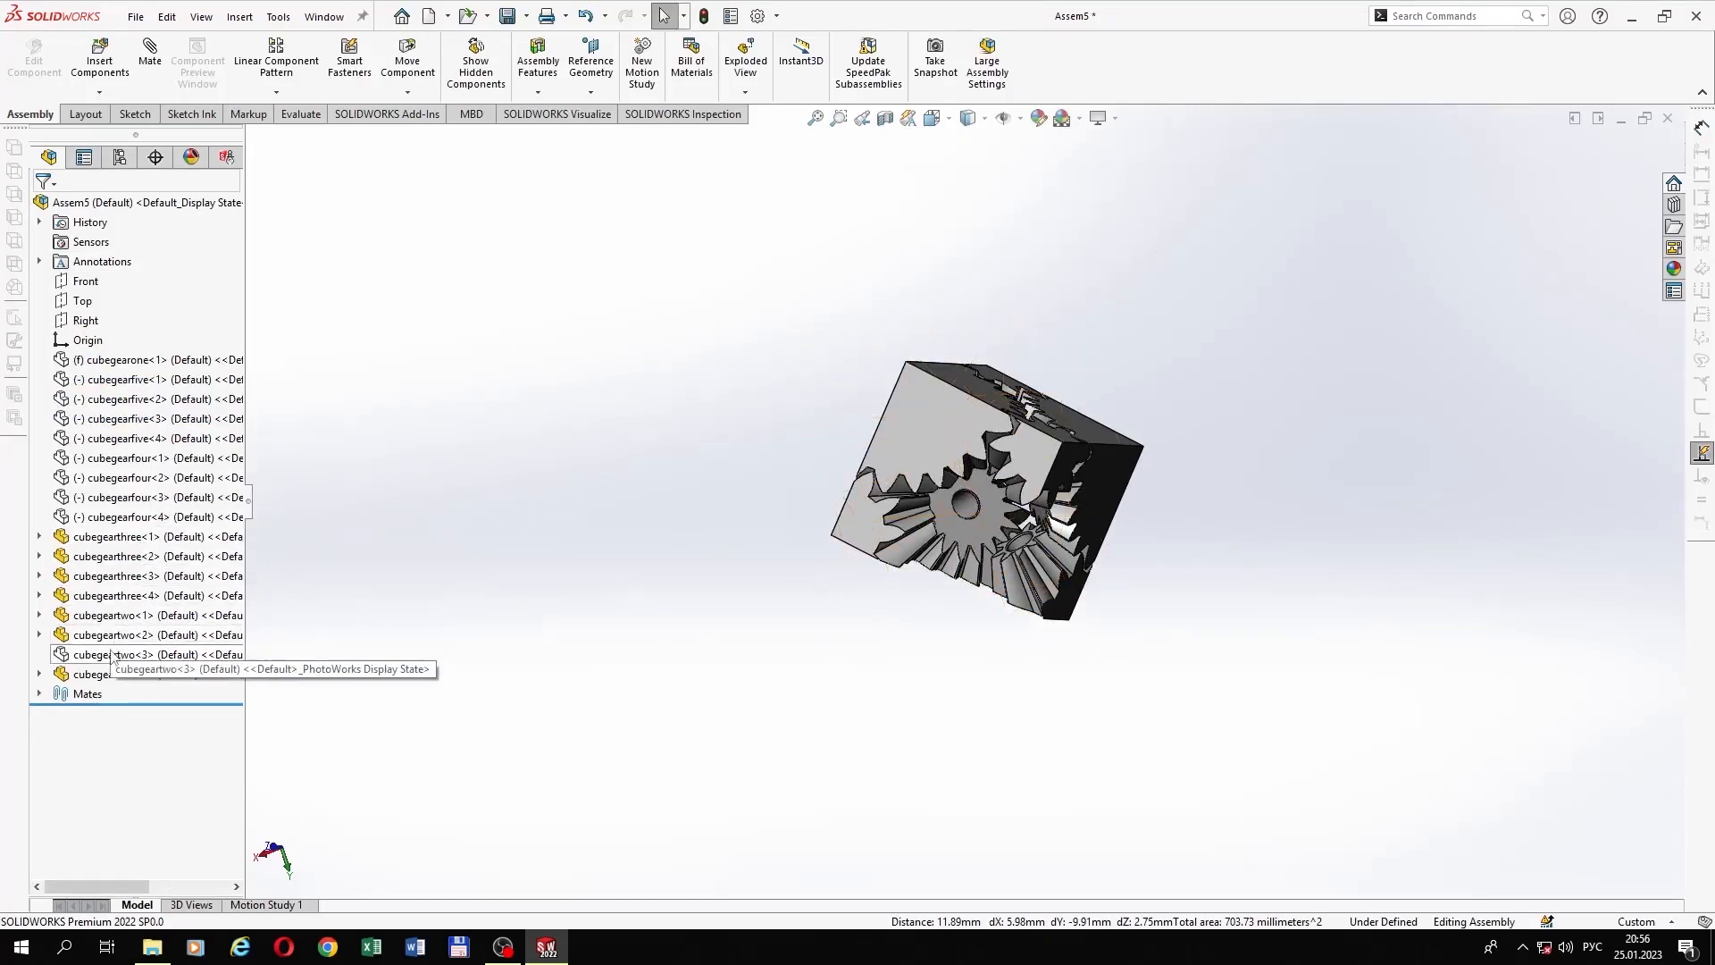
left_click(205, 655)
left_click(207, 597)
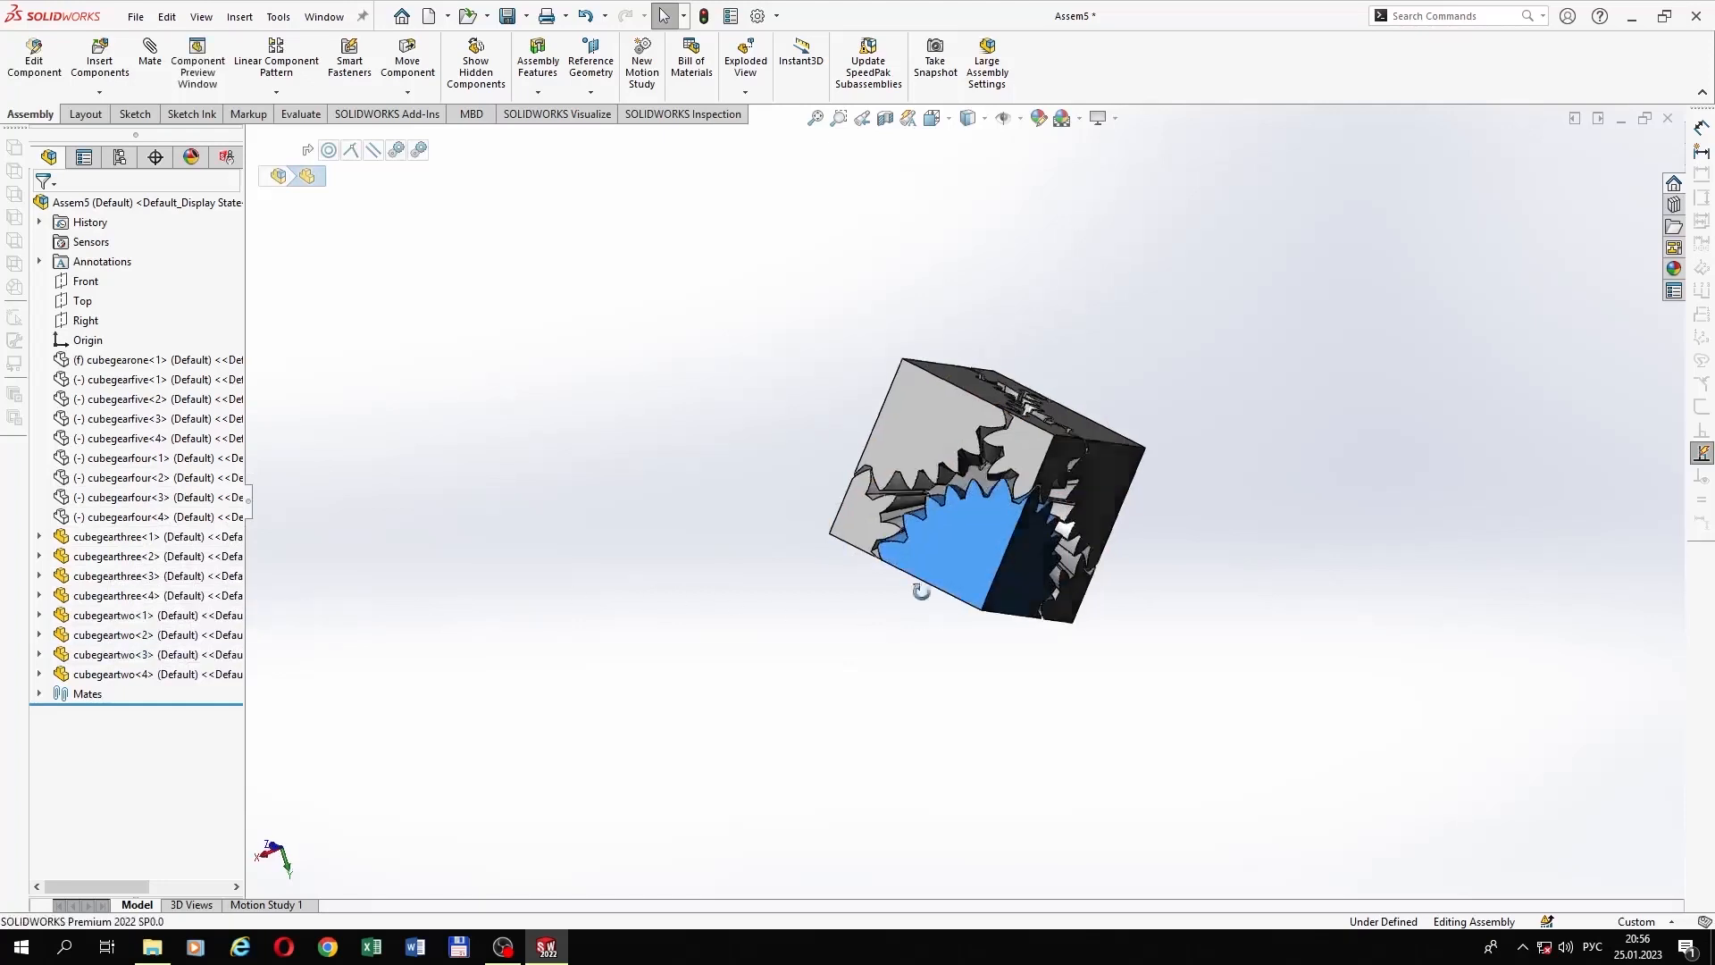
Step: Show all hidden inner parts together: cubegearone<1>, cubegearfive<1> to <4> and cubegearfour<1> to <4>
left_click(116, 496)
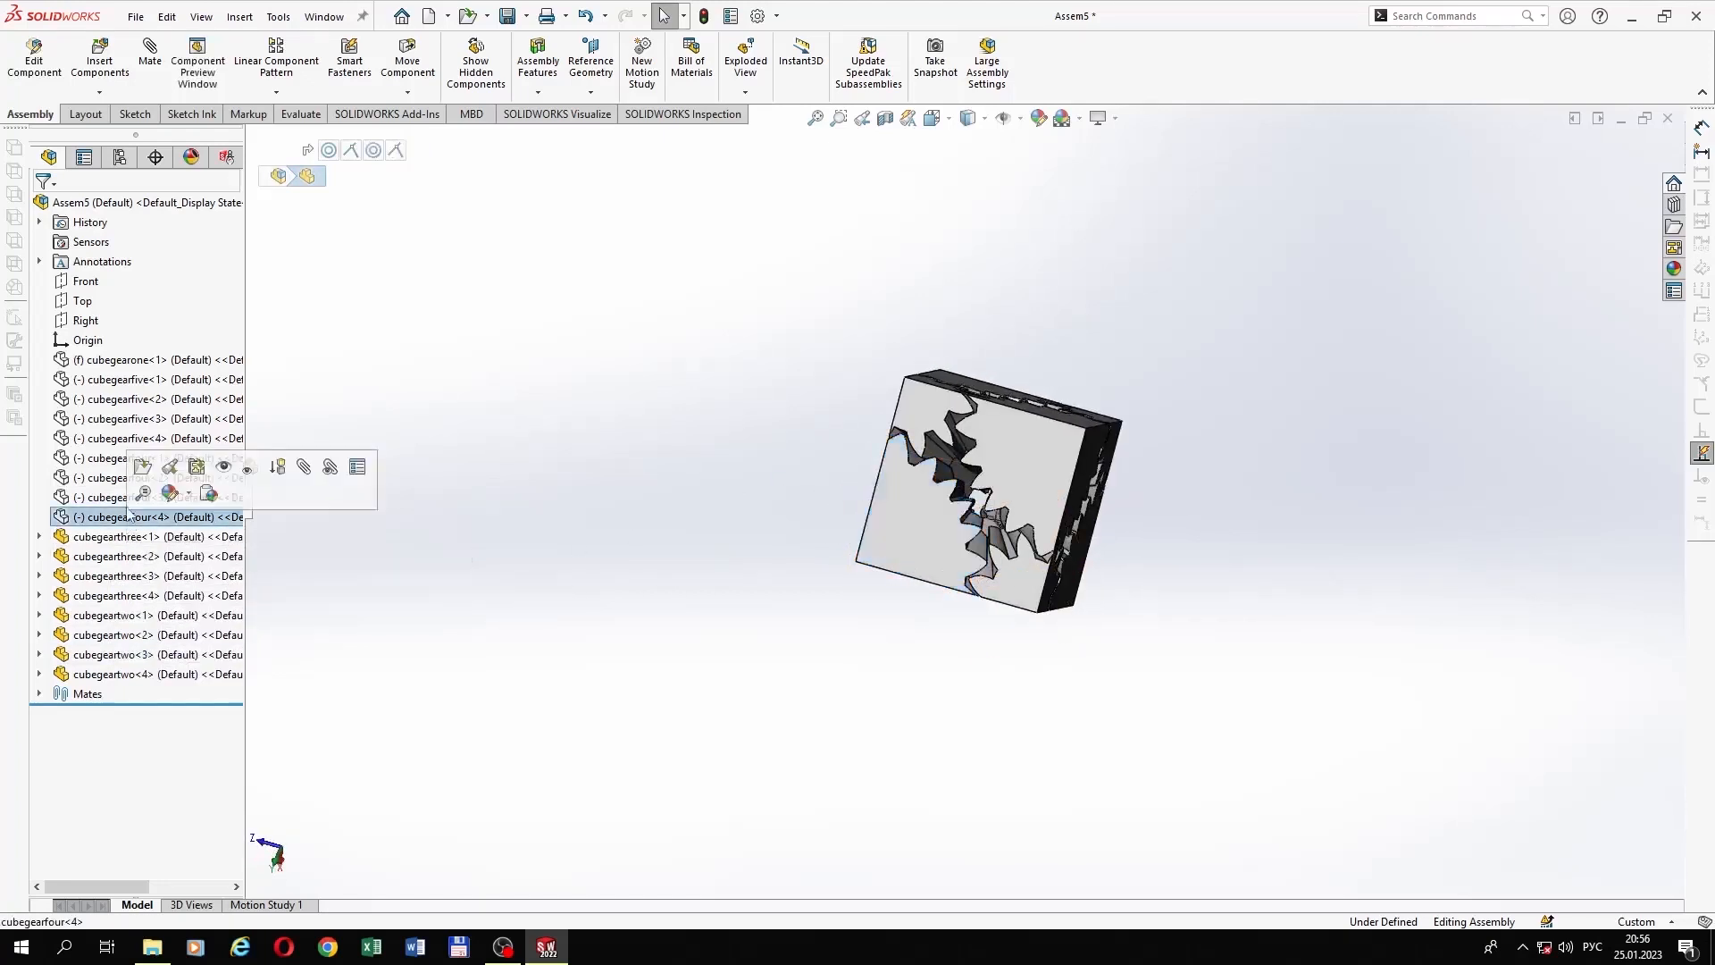
left_click(116, 516, "ctrl")
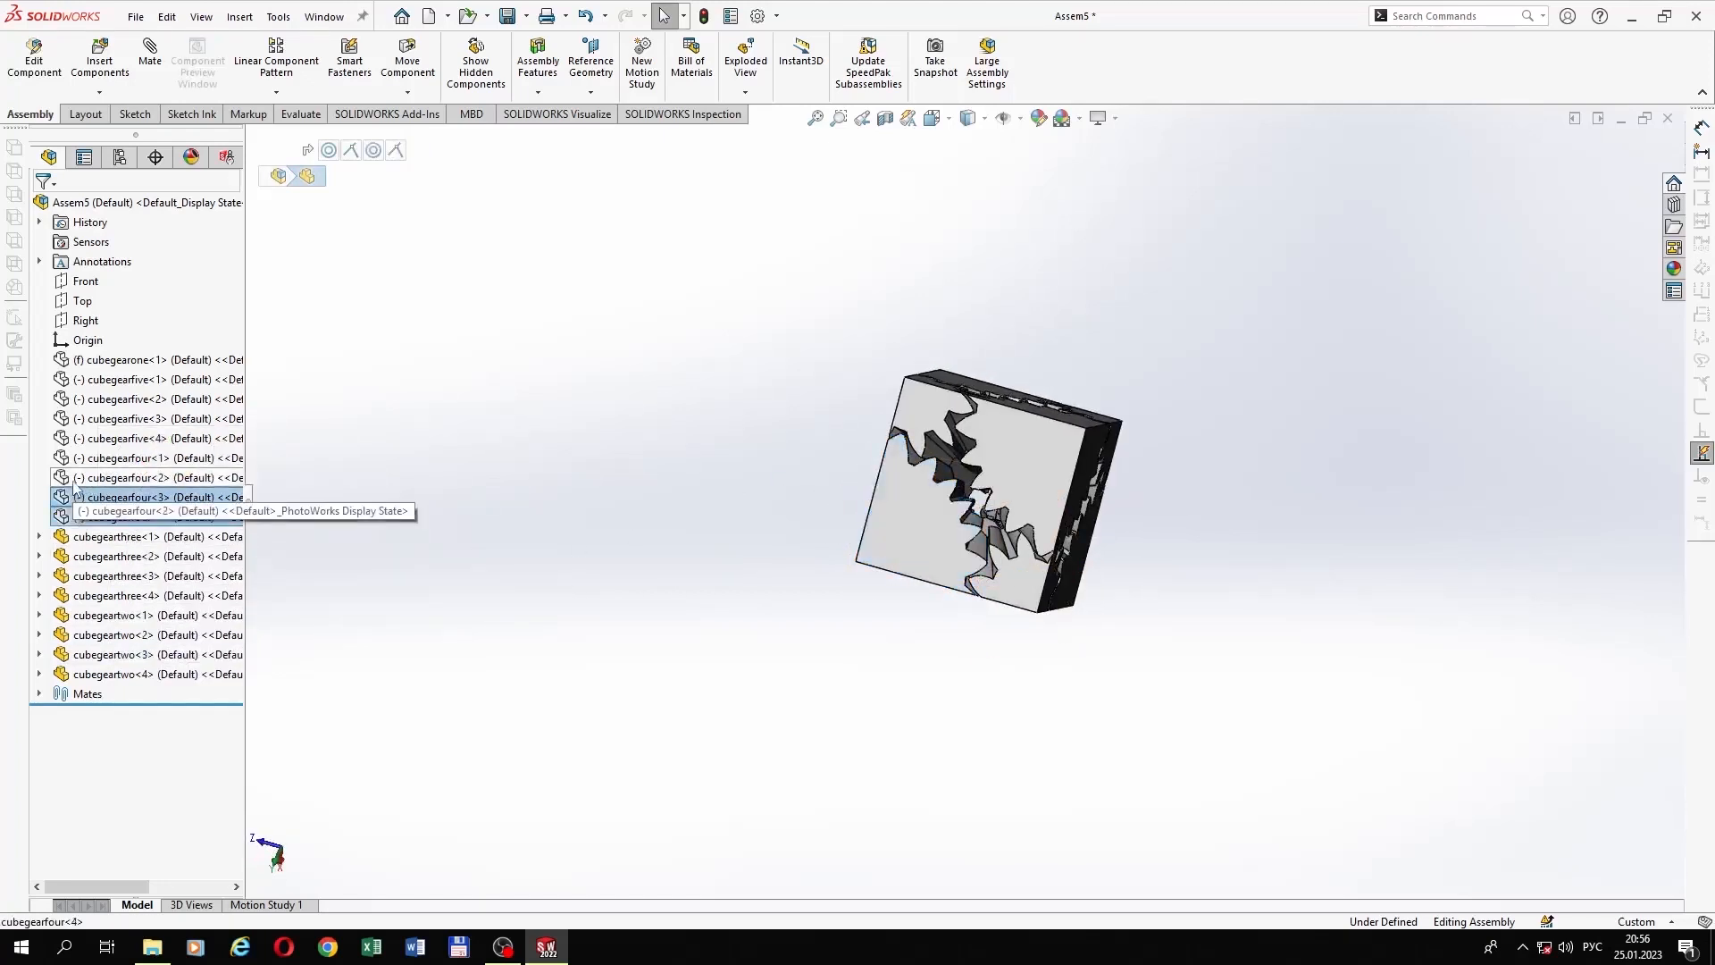
left_click(116, 477, "ctrl")
left_click(116, 458, "ctrl")
left_click(107, 438, "ctrl")
left_click(106, 418, "ctrl")
left_click(111, 398, "ctrl")
left_click(116, 379, "ctrl")
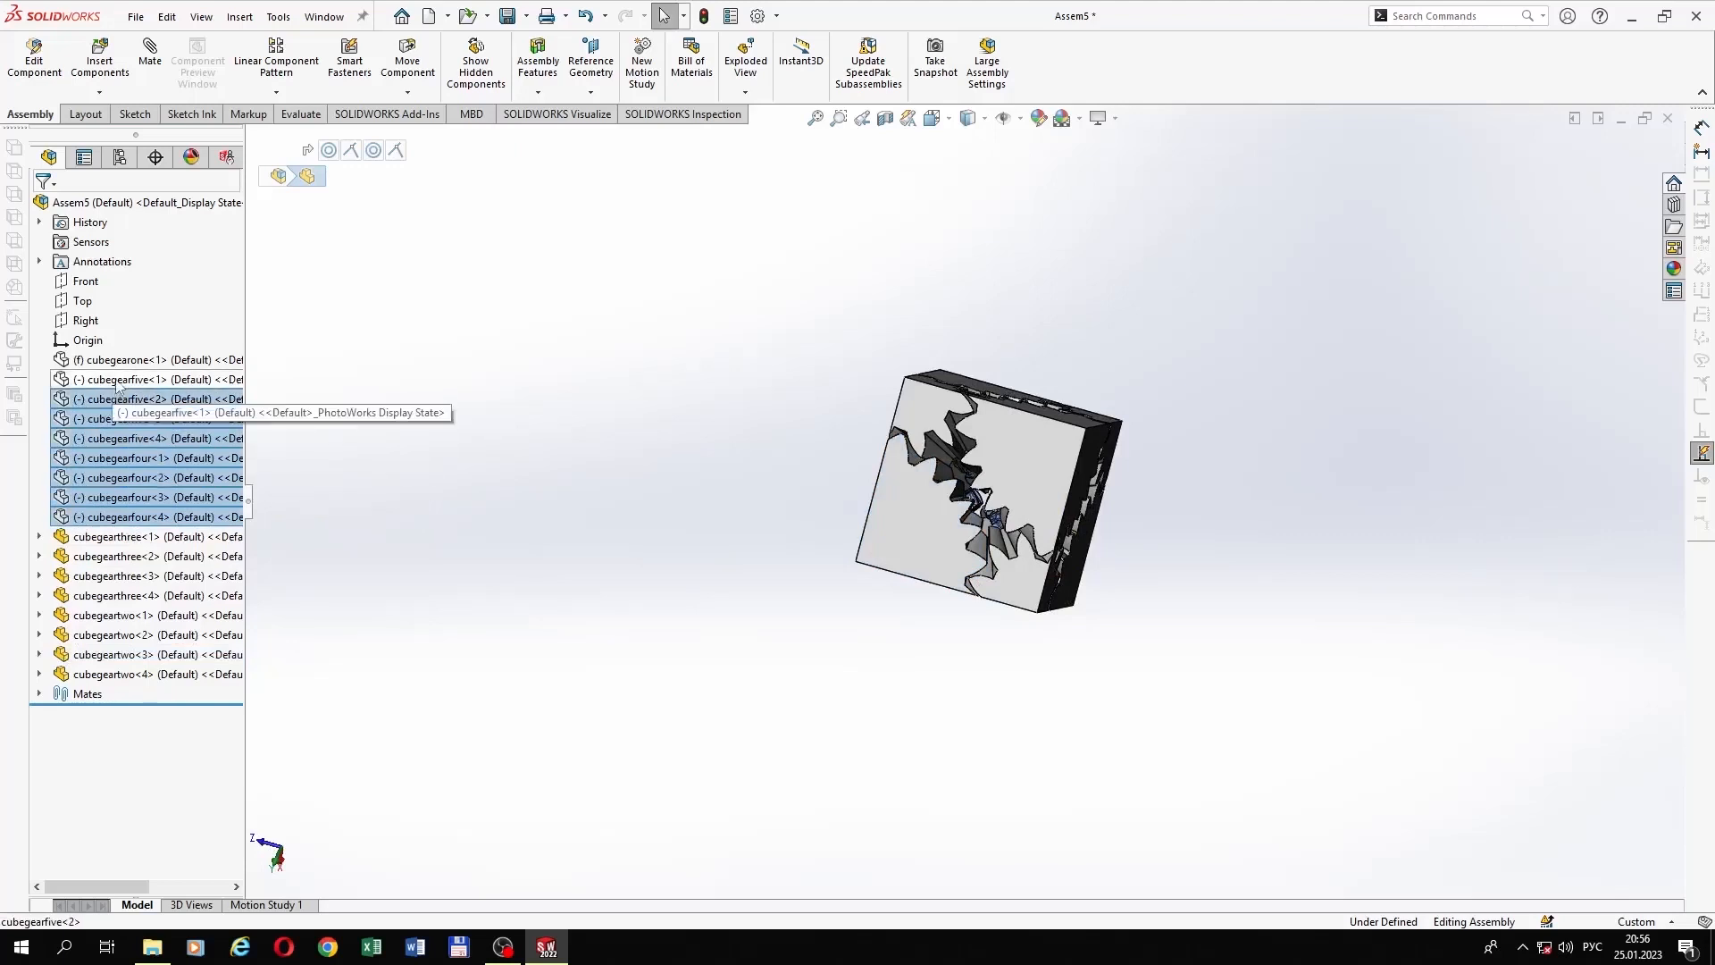
left_click(127, 359, "ctrl")
left_click(196, 304)
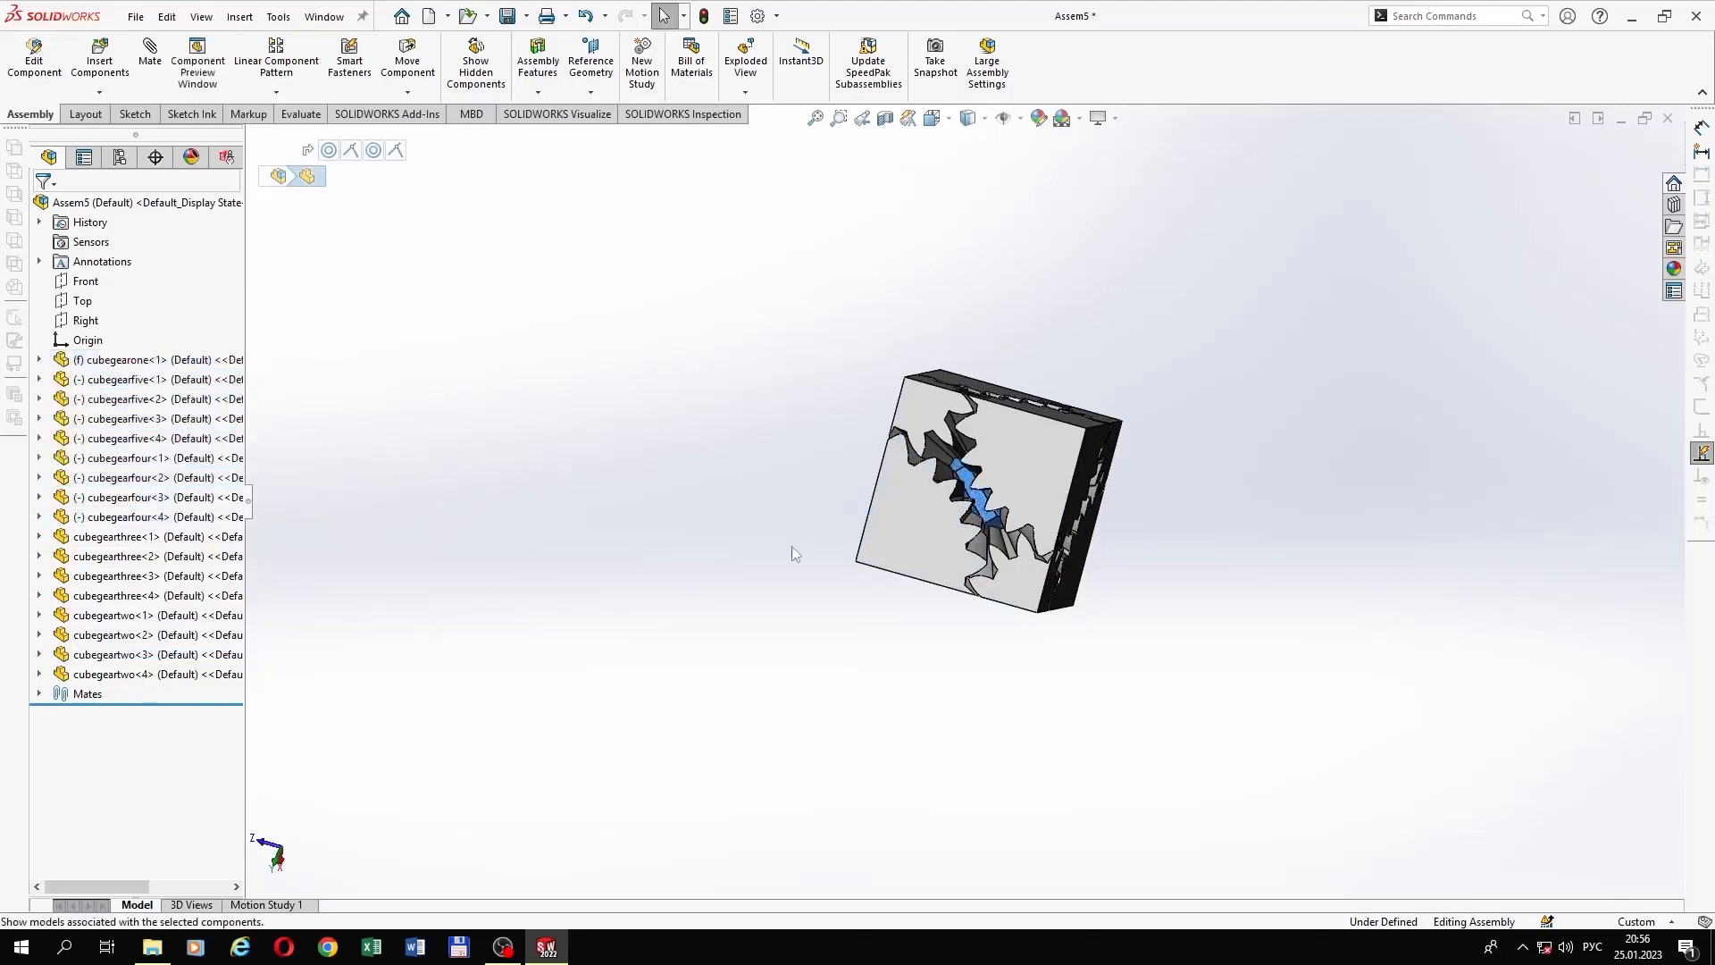
middle_click_drag(993, 531, 710, 615)
left_click(671, 485)
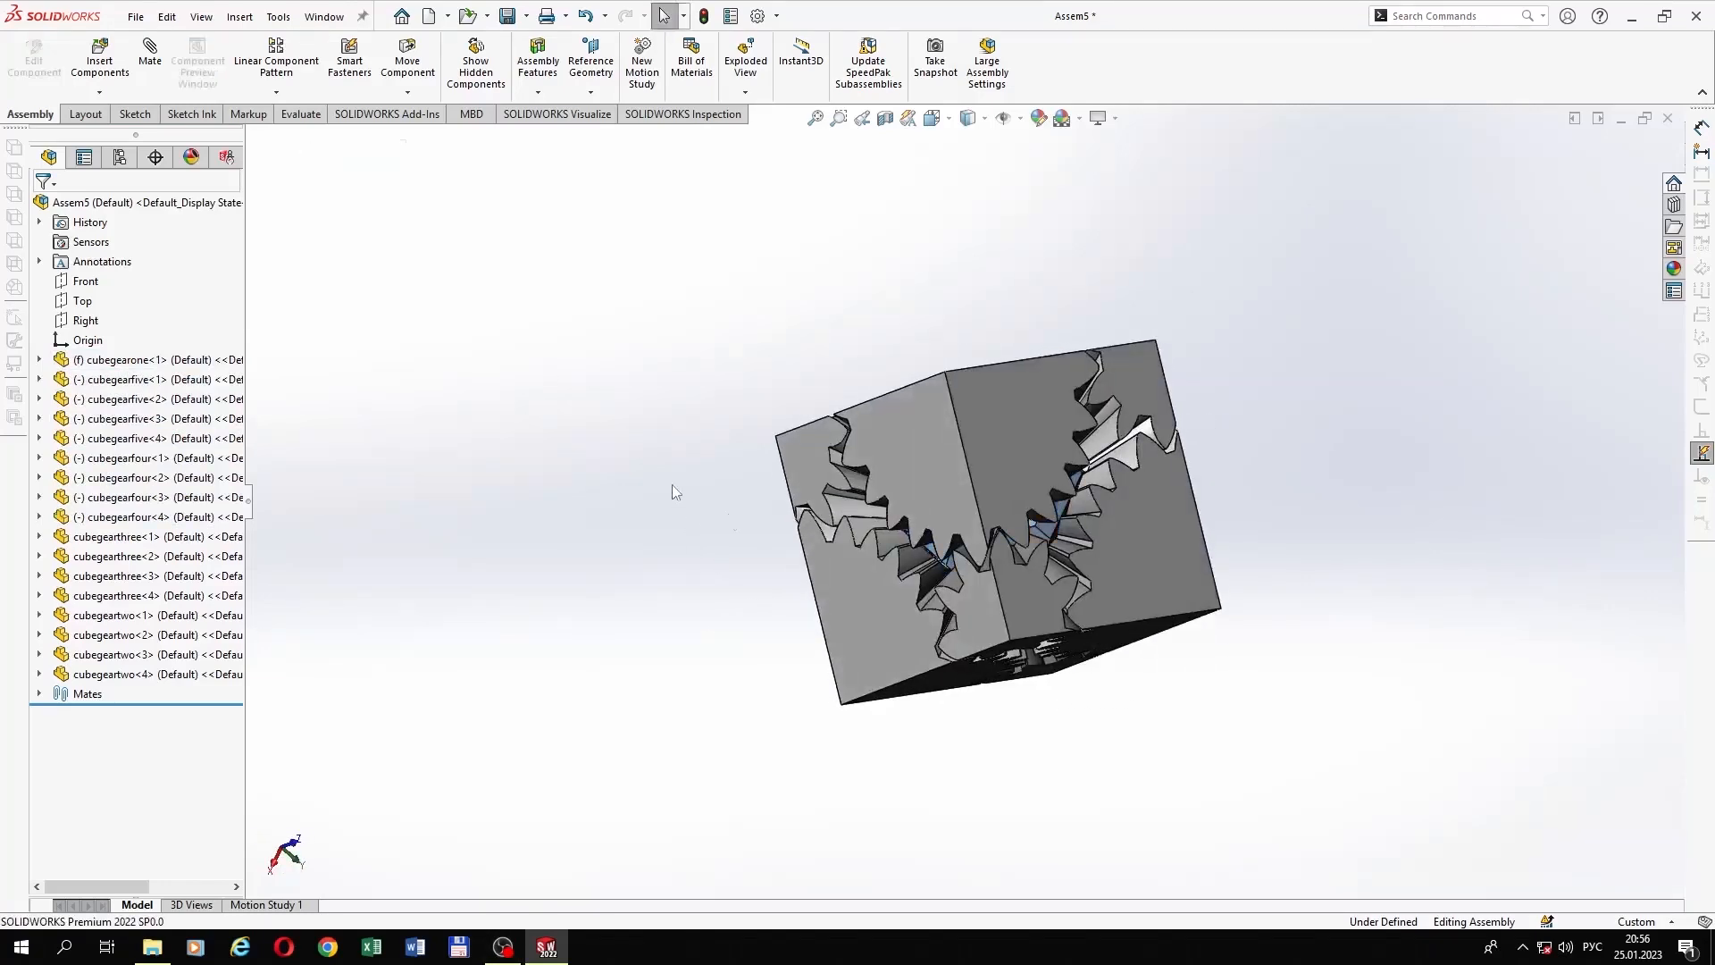
Step: Delete the four mates Parallel1 to Parallel4 from the assembly so the corner gears are free to rotate
scroll(1119, 688, "up", 2)
scroll(1071, 650, "down", 3)
scroll(944, 391, "up", 2)
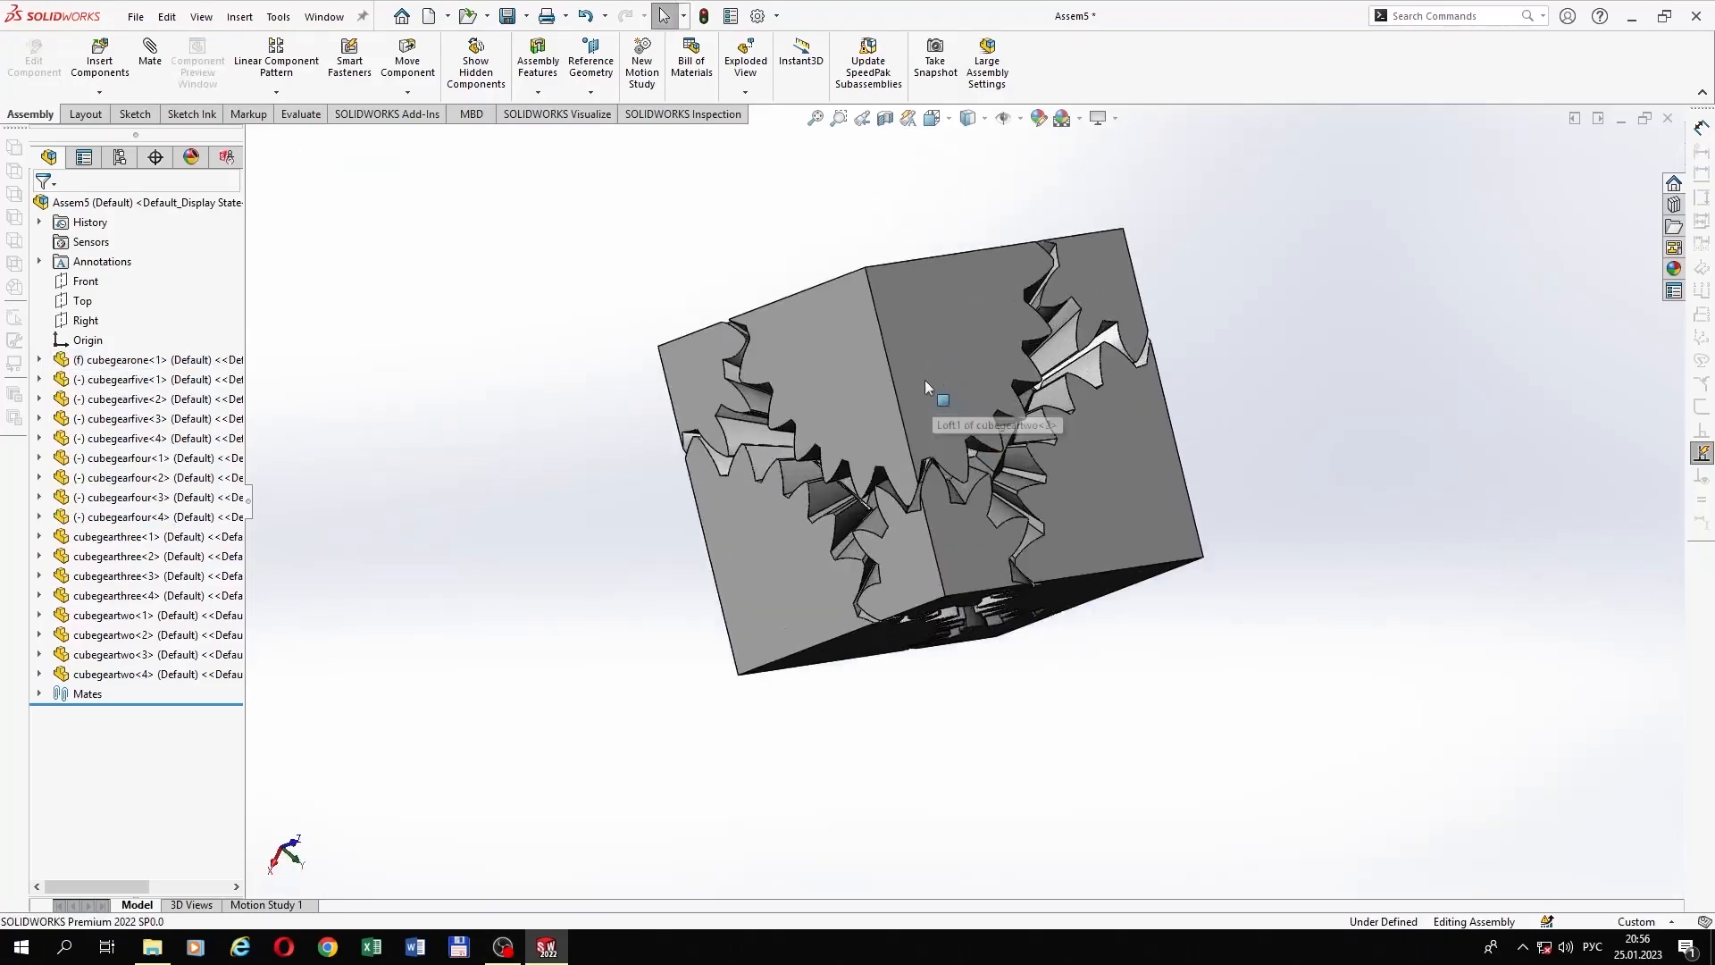
middle_click_drag(968, 379, 1129, 446)
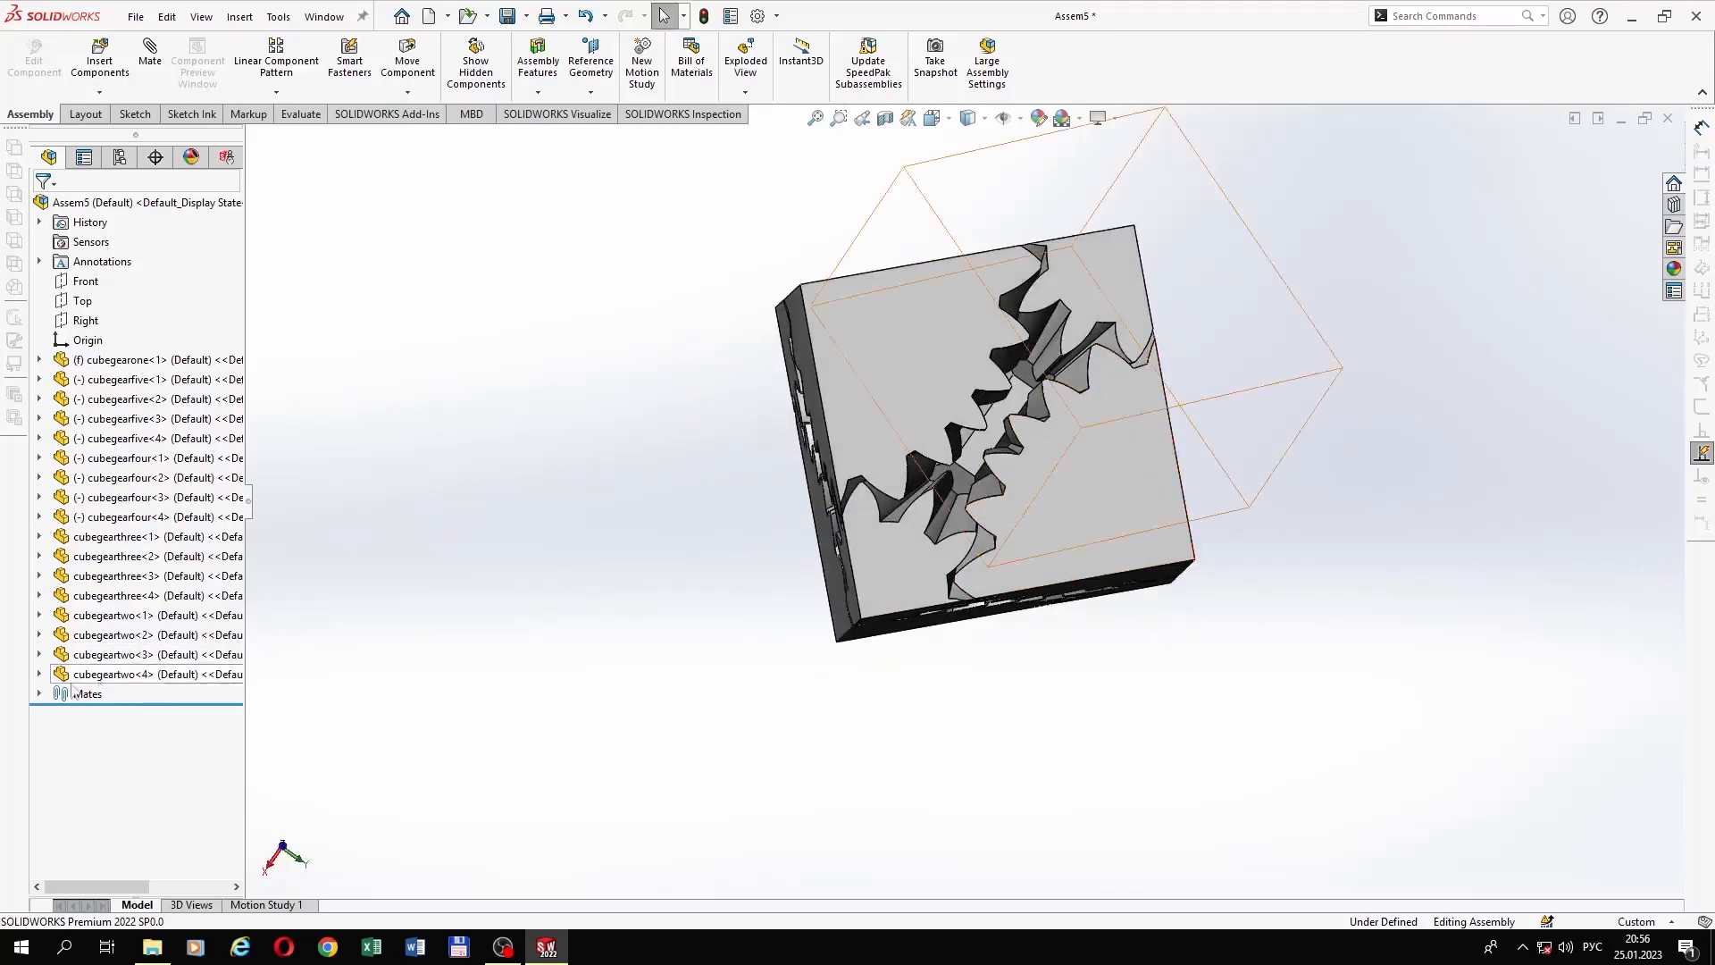
left_click(41, 695)
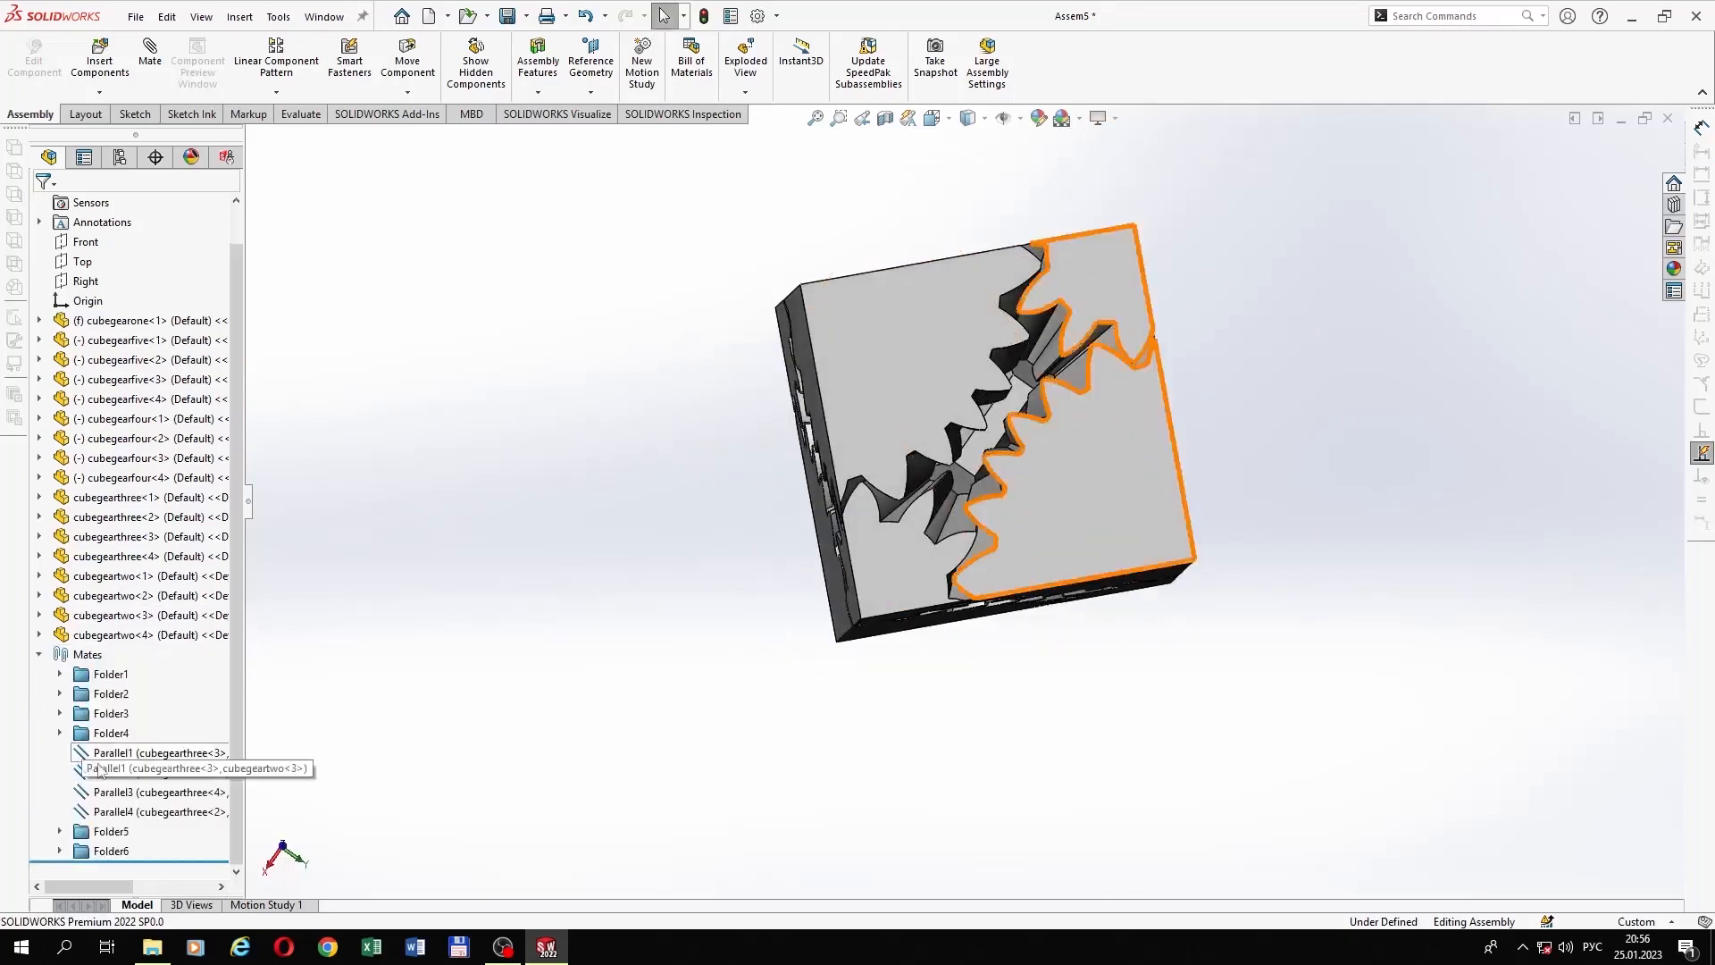
left_click(134, 811)
left_click(116, 774, "shift")
left_click(116, 754, "ctrl")
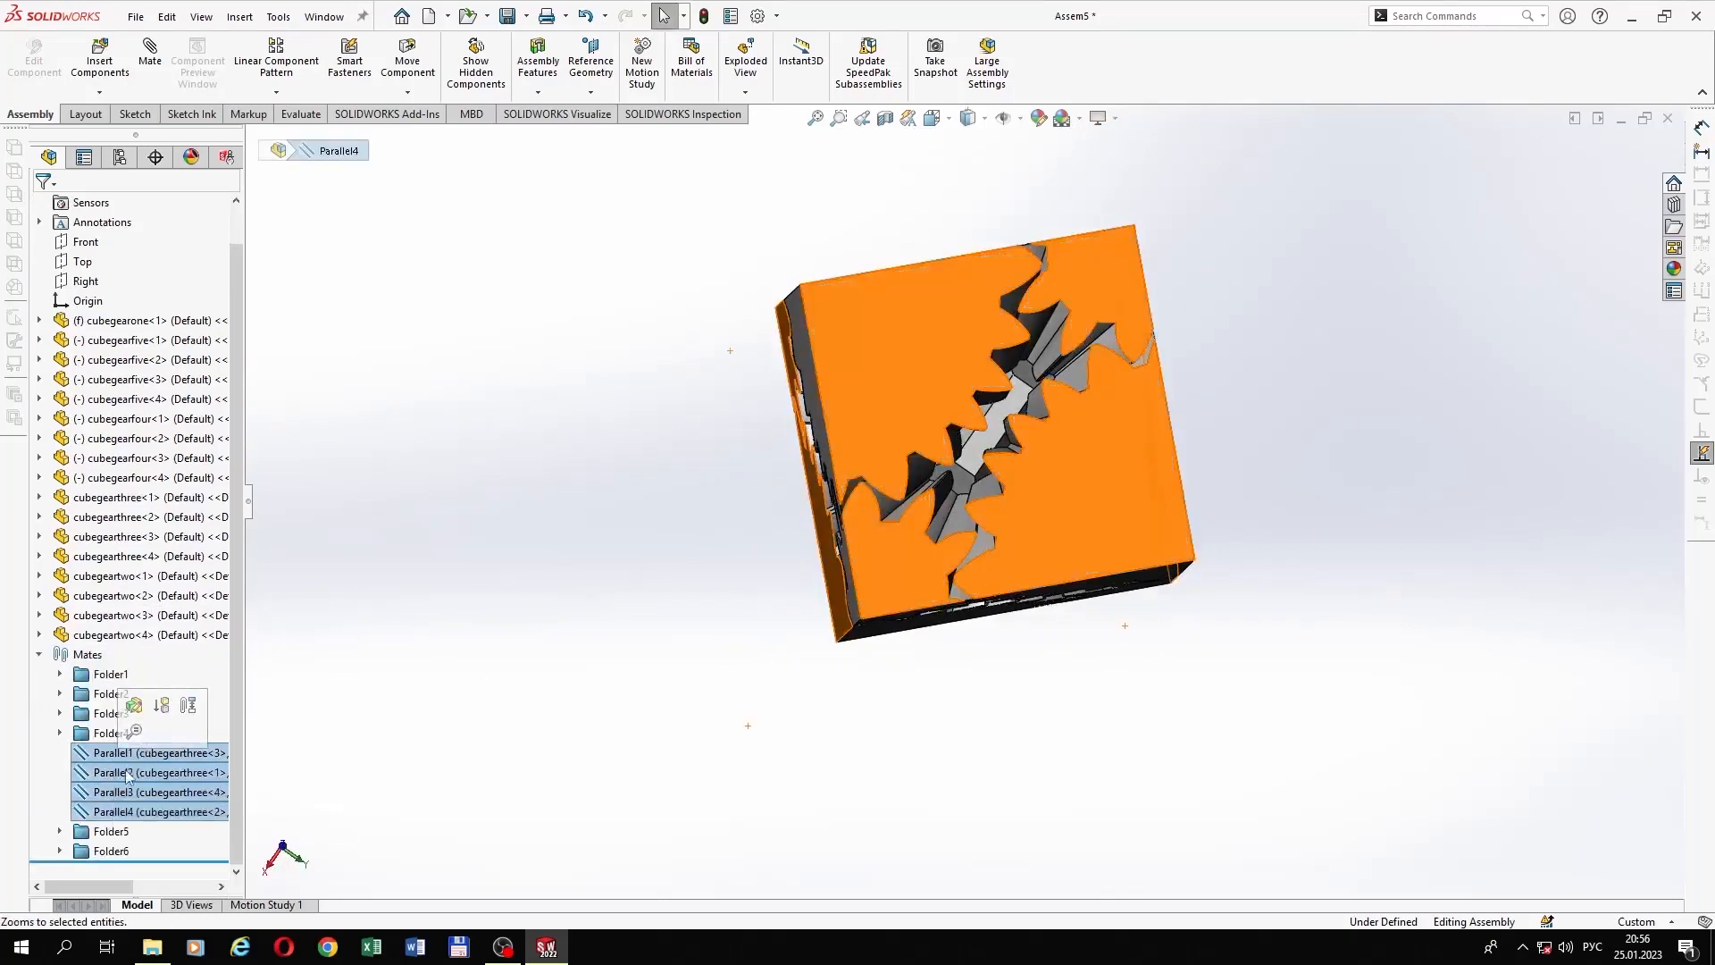
right_click(125, 774)
left_click(182, 715)
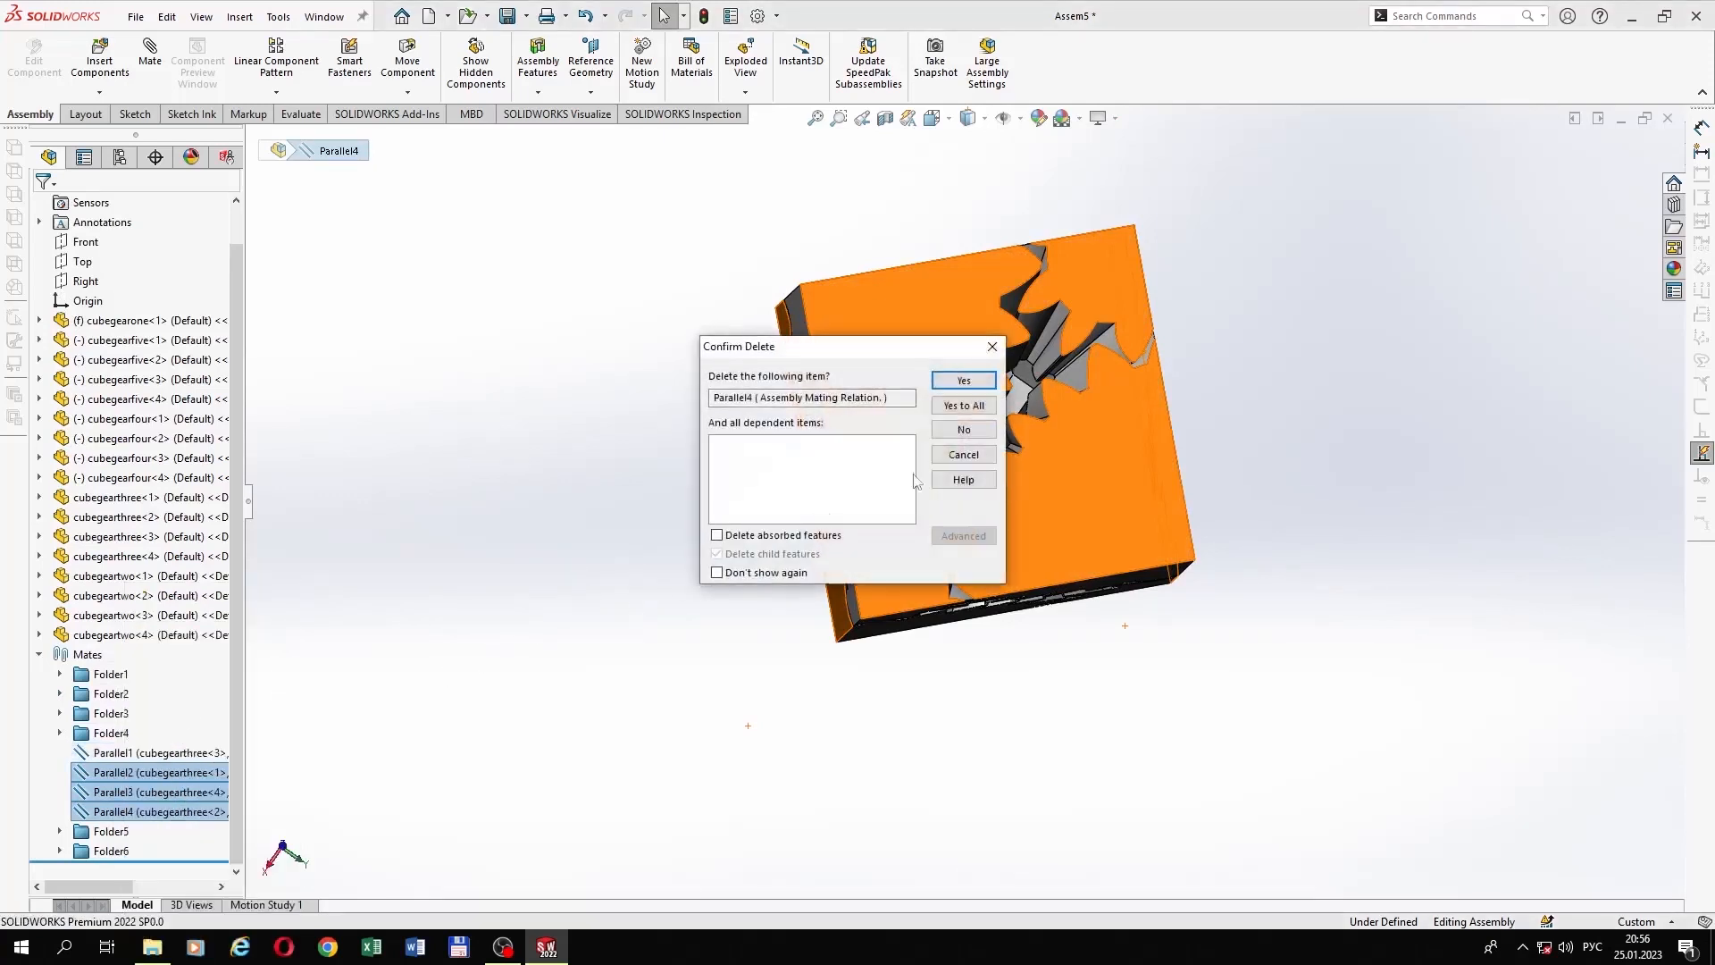
left_click(990, 406)
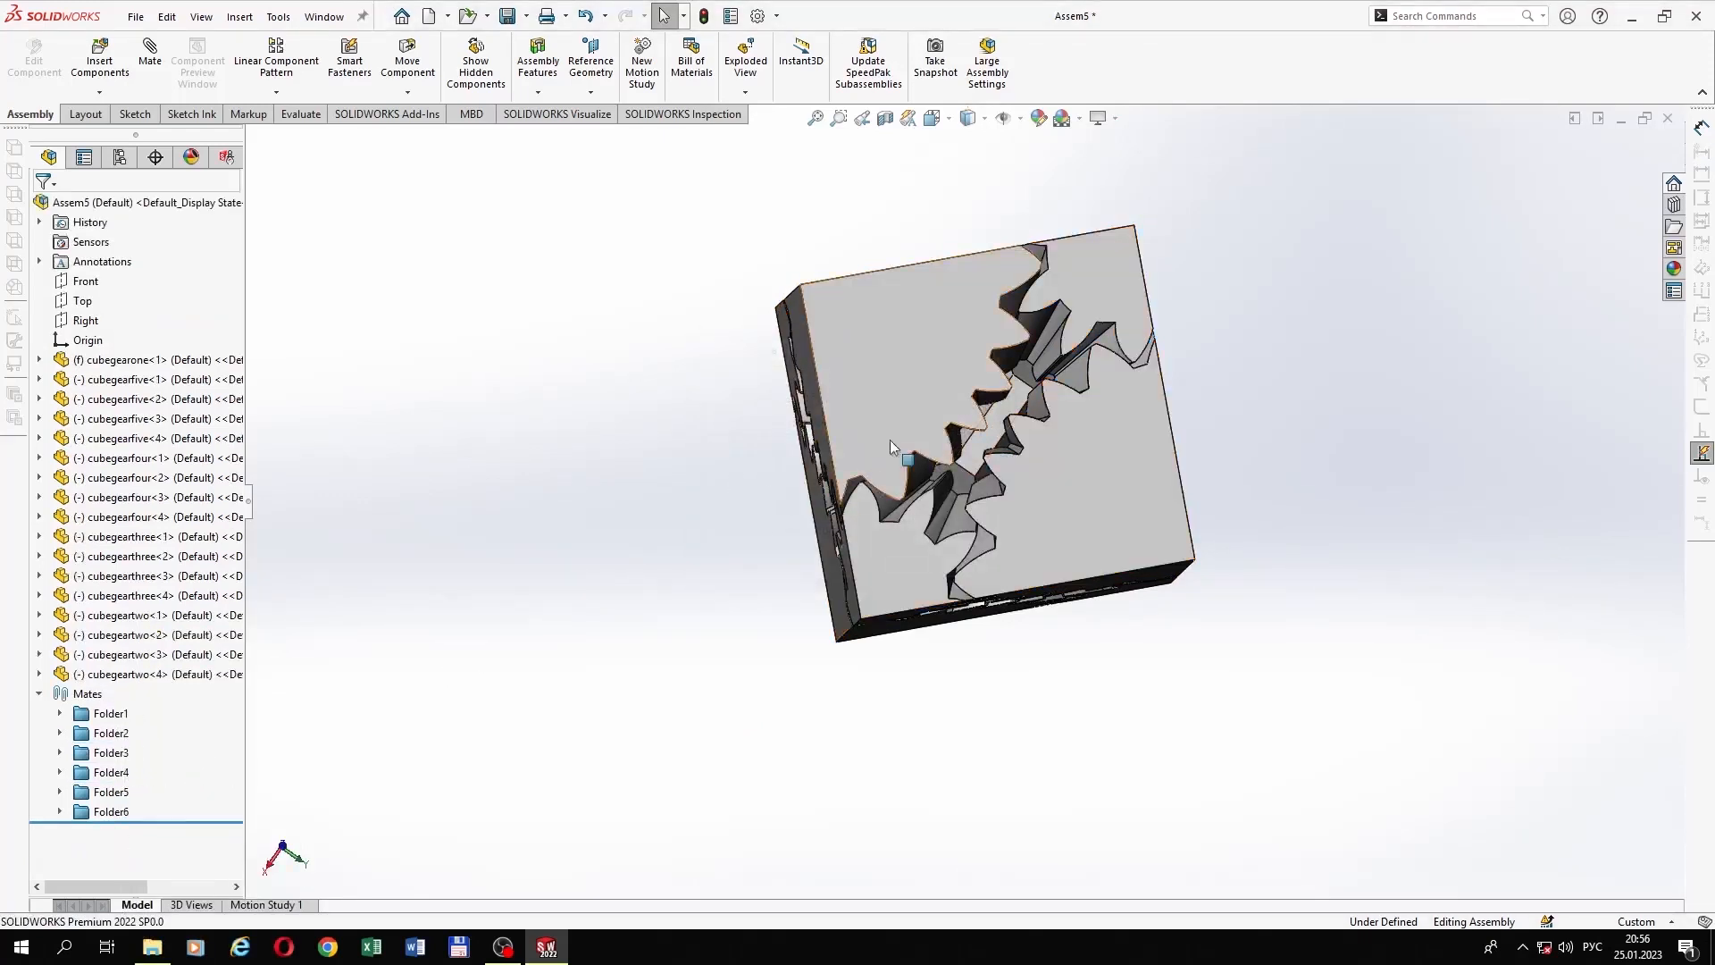
Step: Rotate corner gears, including cubegeartwo<2> and cubegeartwo<3>, from several sides of the cube to test the linked gear motion
left_click_drag(965, 370, 920, 500)
middle_click_drag(920, 500, 1238, 553)
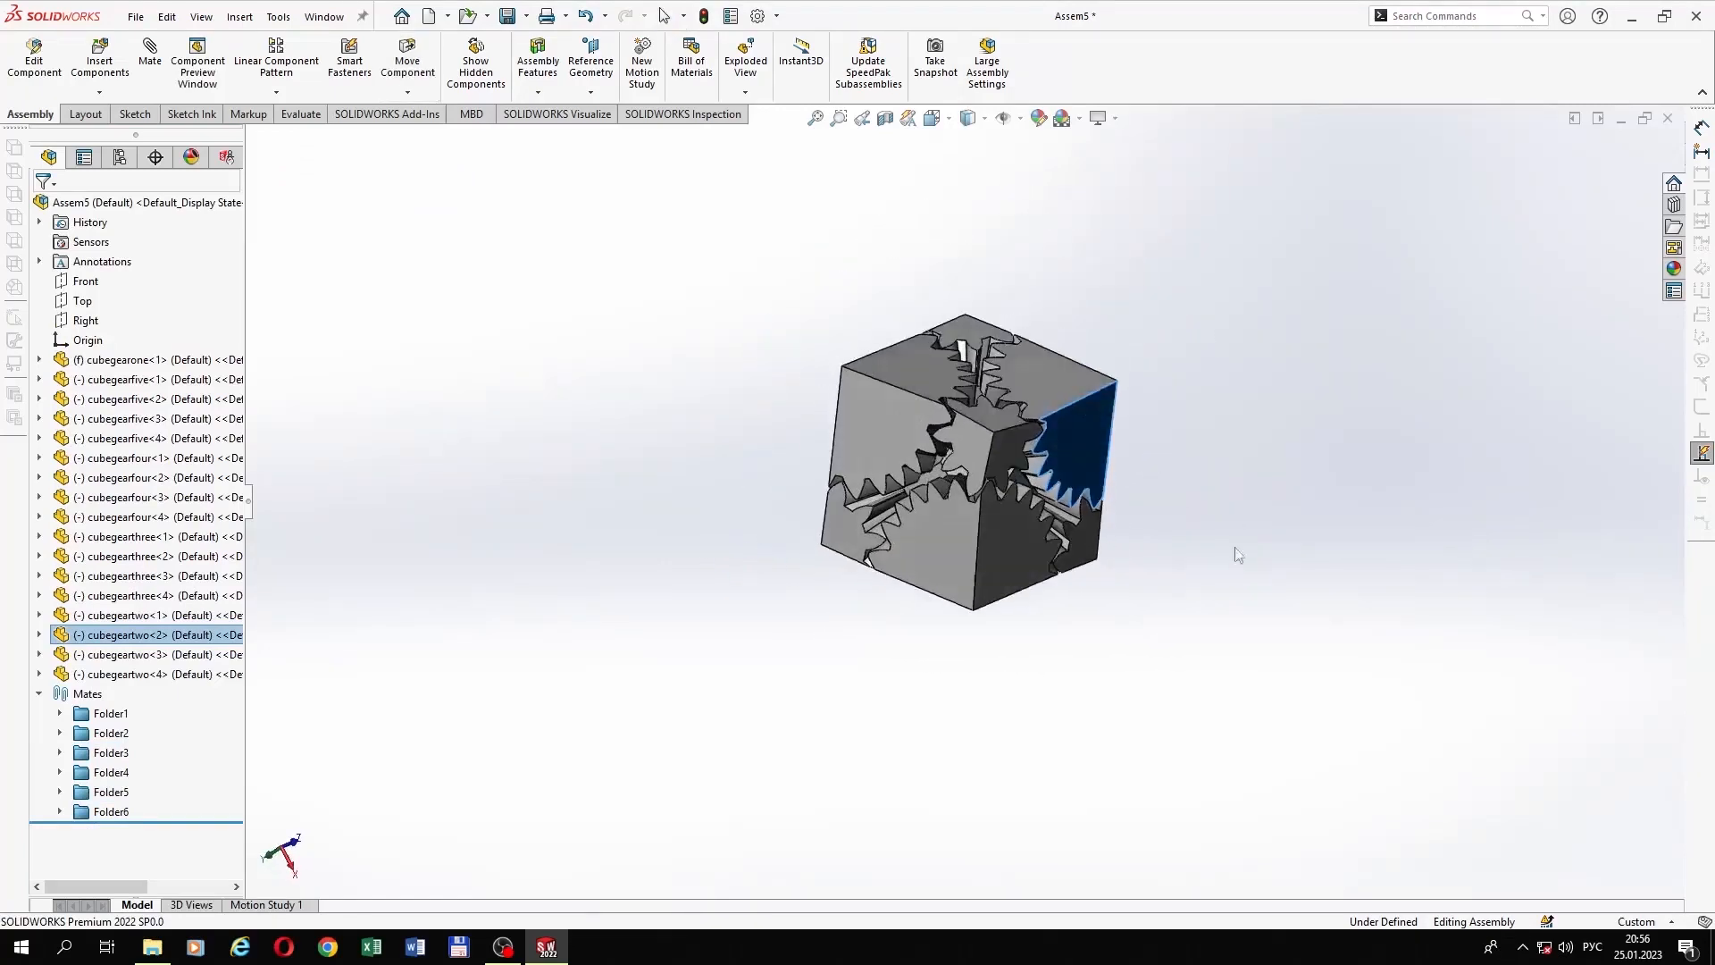
left_click_drag(1009, 457, 972, 506)
middle_click_drag(972, 505, 1188, 311)
mouse_move(924, 524)
left_mouse_down()
mouse_move(925, 492)
mouse_move(913, 542)
left_mouse_up()
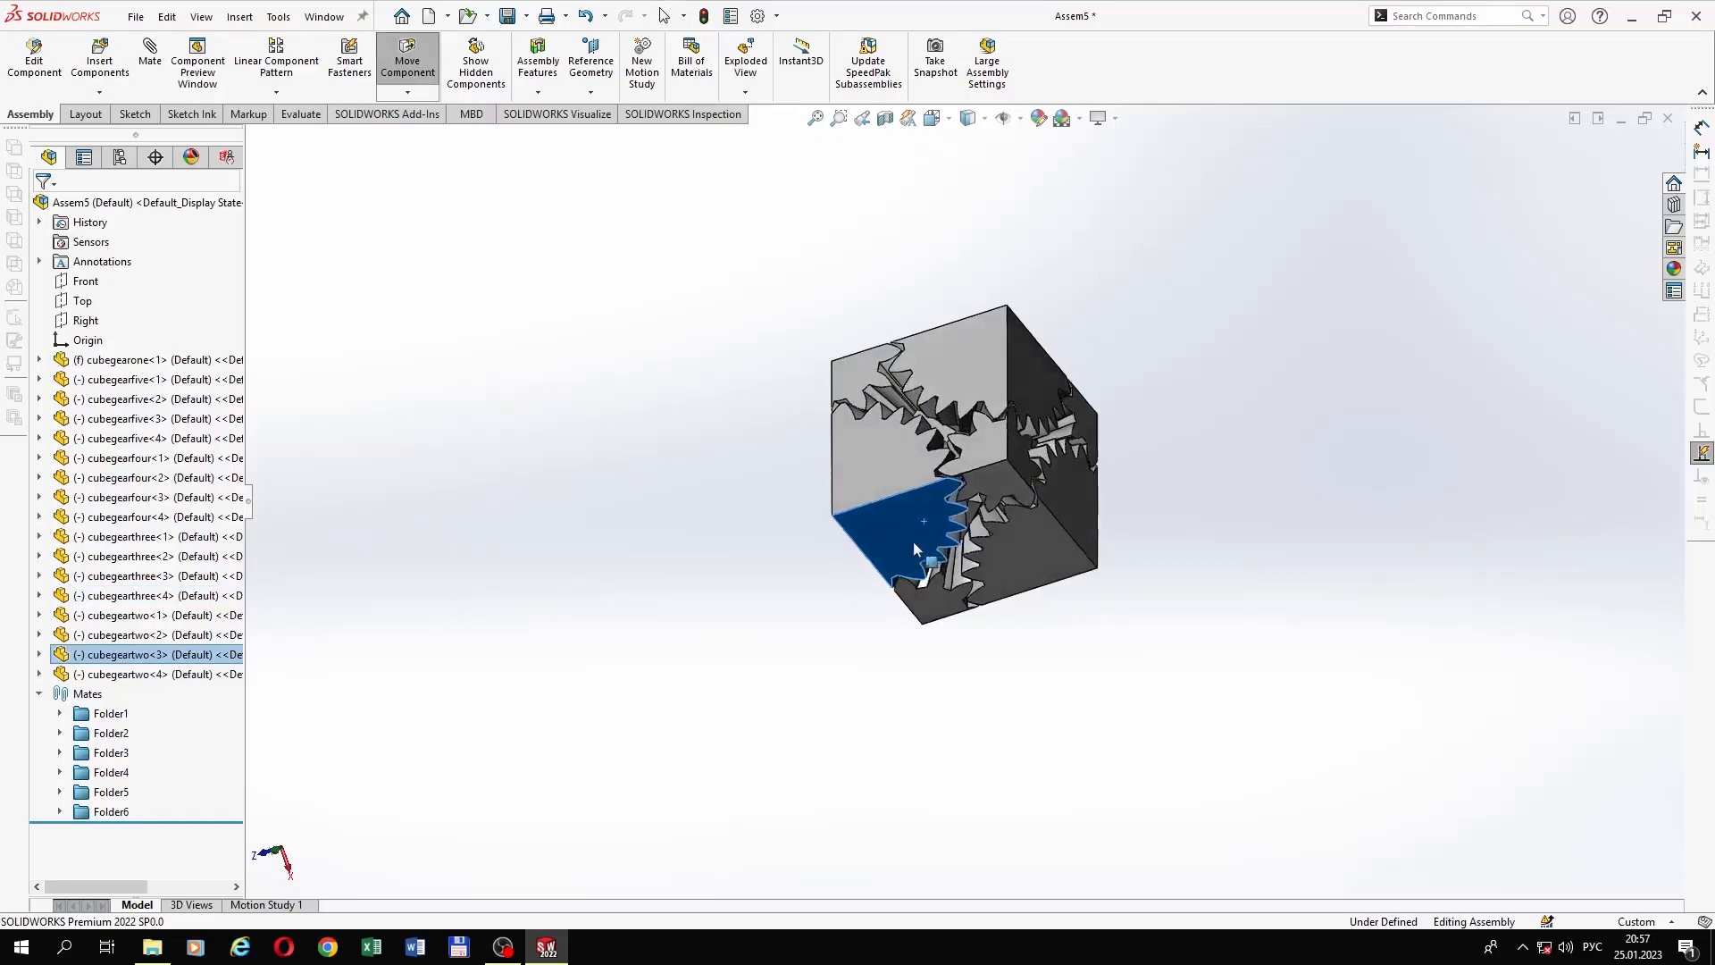